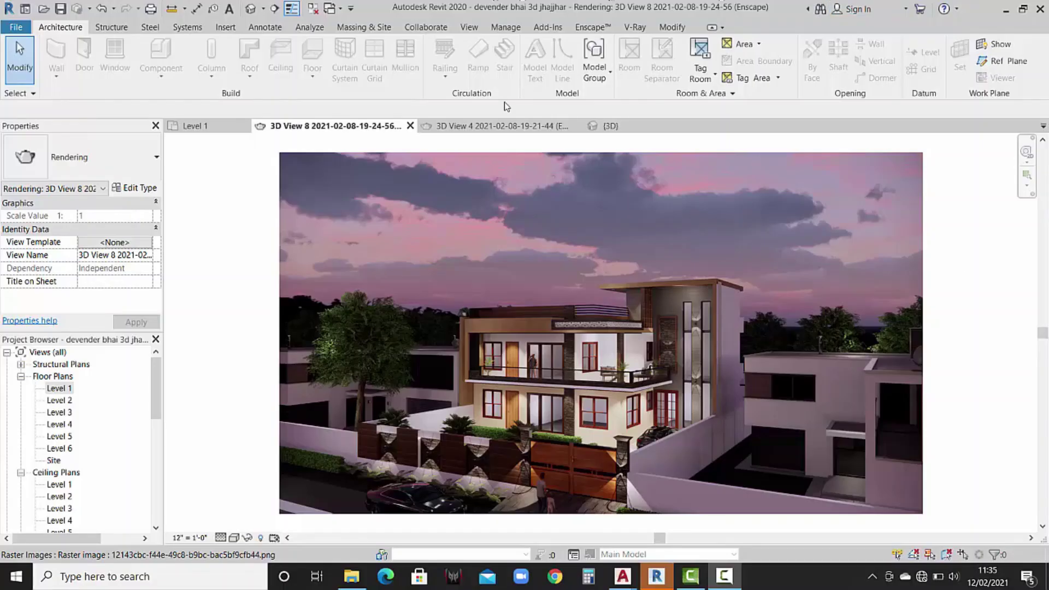
Leave the rendered views for the (3D) house model view and orbit it into position.
left_click(489, 127)
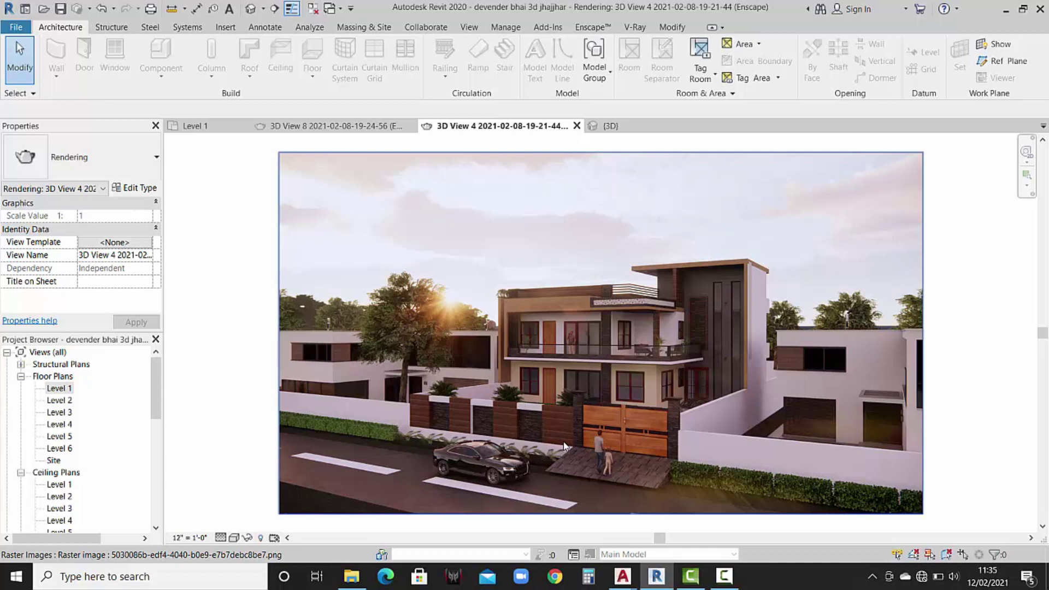
left_click(612, 127)
mouse_move(554, 271)
middle_mouse_down()
mouse_move(574, 298)
mouse_move(551, 333)
mouse_move(579, 354)
middle_mouse_up()
scroll(573, 354, "down", 2)
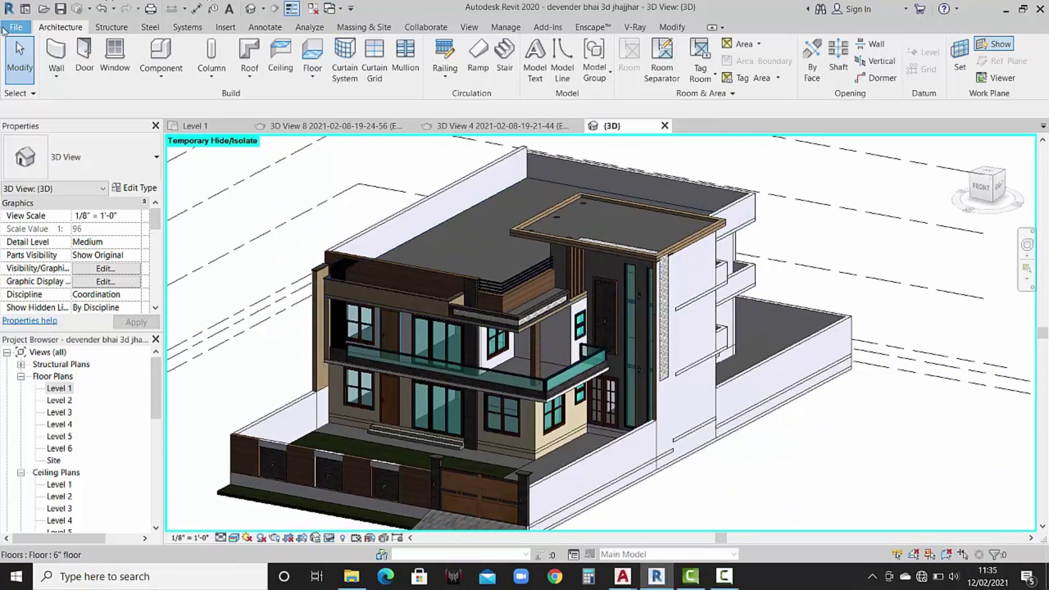
Create a new project from the Architectural Template.
left_click(5, 28)
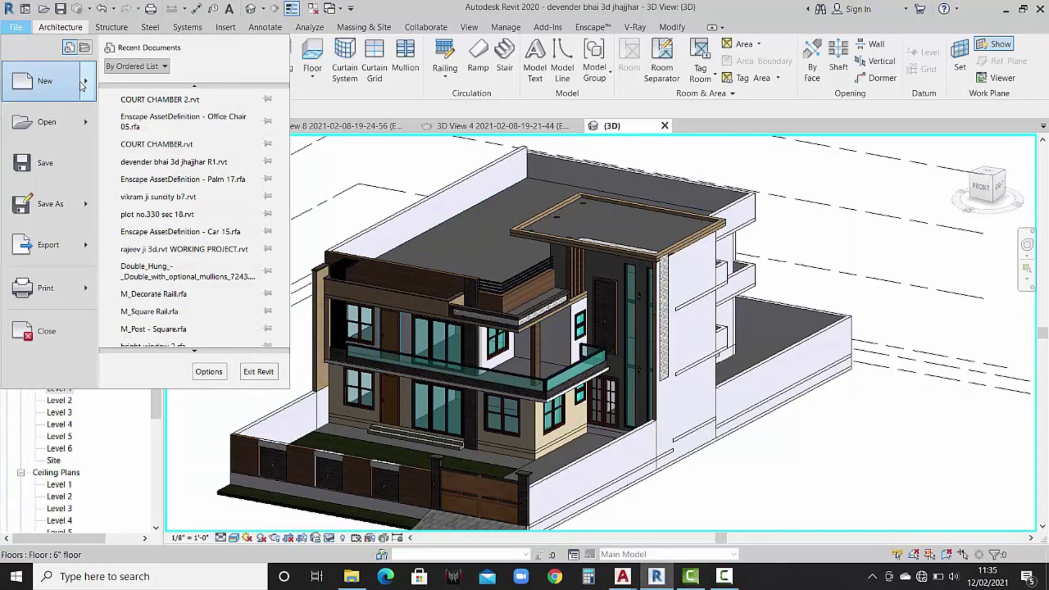
left_click(456, 124)
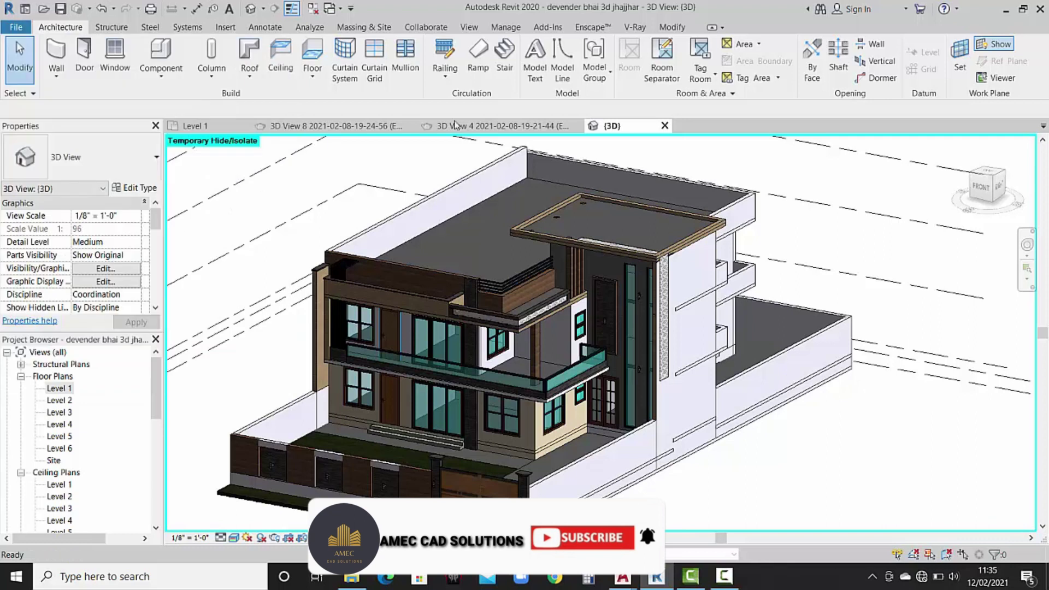
left_click(541, 259)
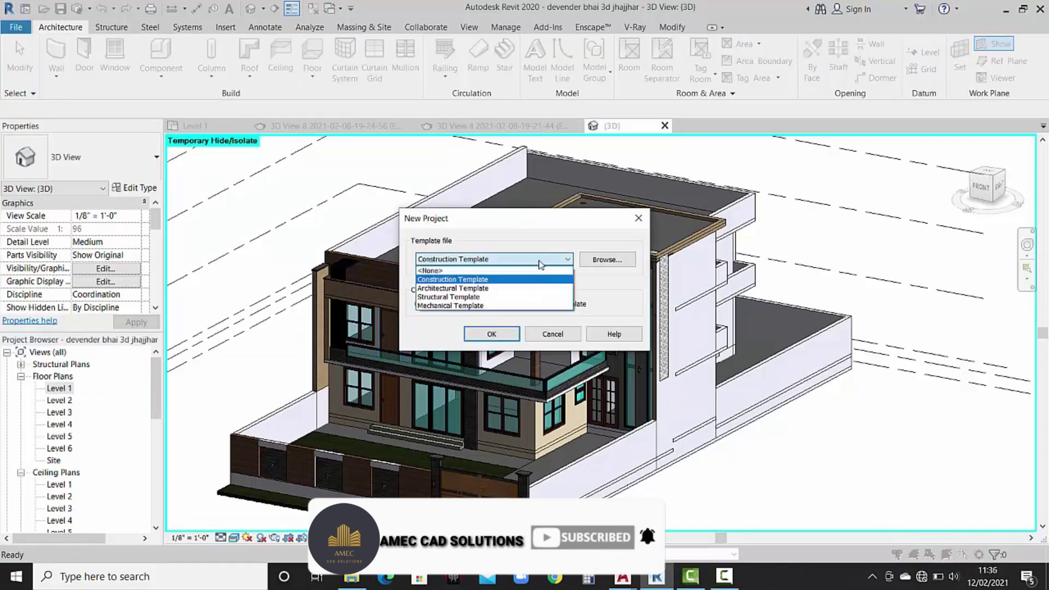
left_click(467, 288)
left_click(491, 333)
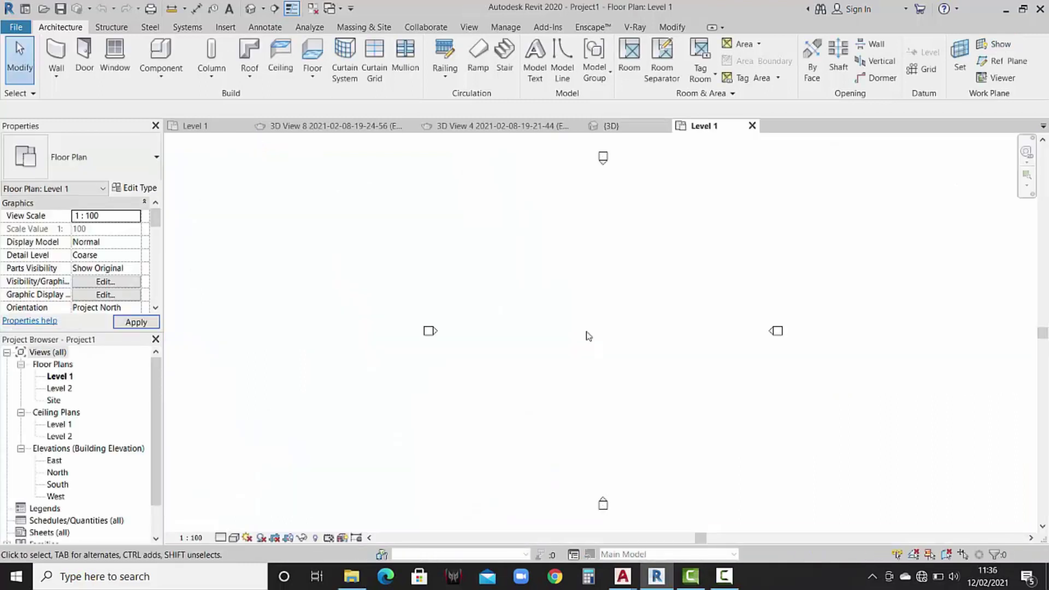
Set the project length units to Feet and fractional inches using UN.
key("u")
key("n")
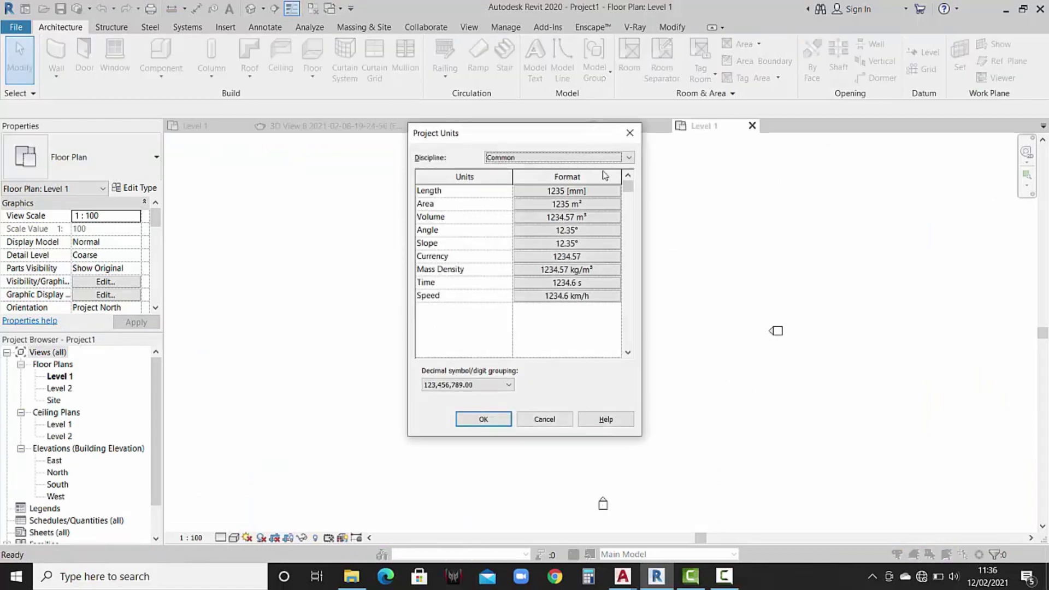
left_click(598, 196)
left_click(567, 216)
left_click(549, 234)
left_click(531, 382)
left_click(483, 419)
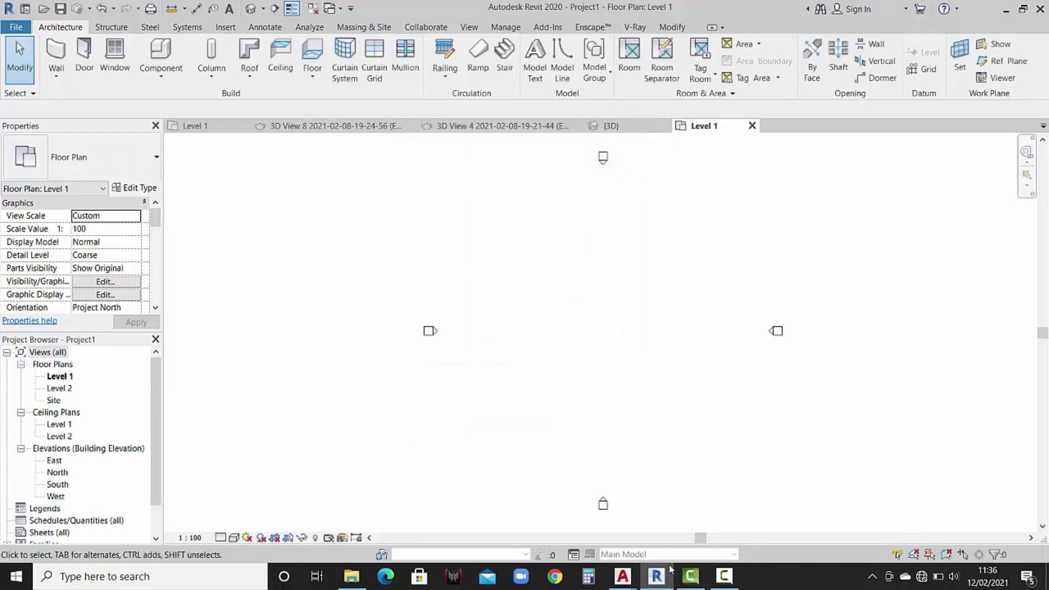
mouse_move(622, 575)
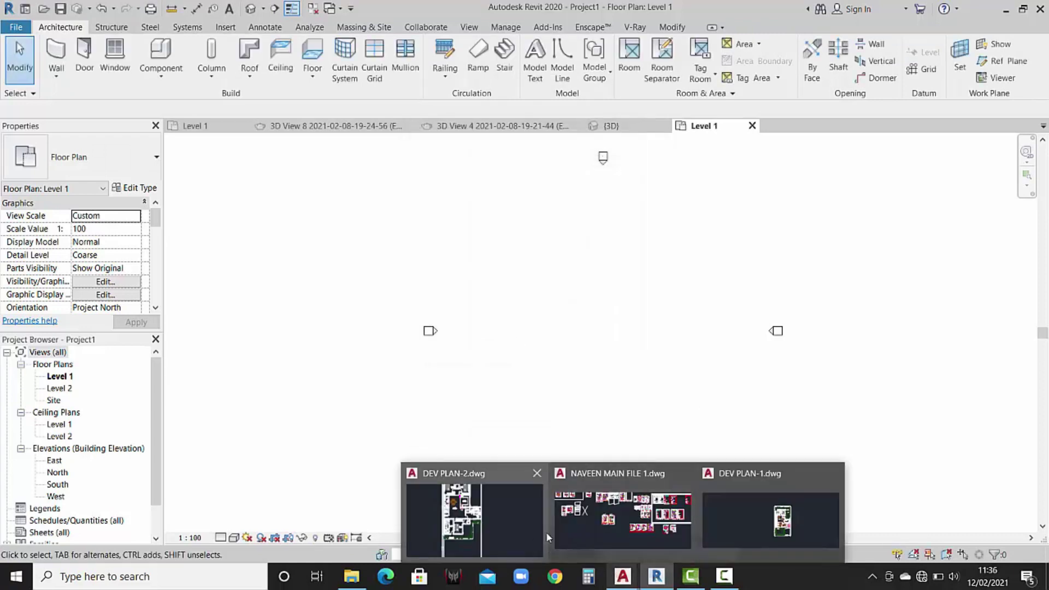
Switch to the DEV PLAN-1 drawing in AutoCAD and zoom the floor plan to fill the view.
left_click(771, 519)
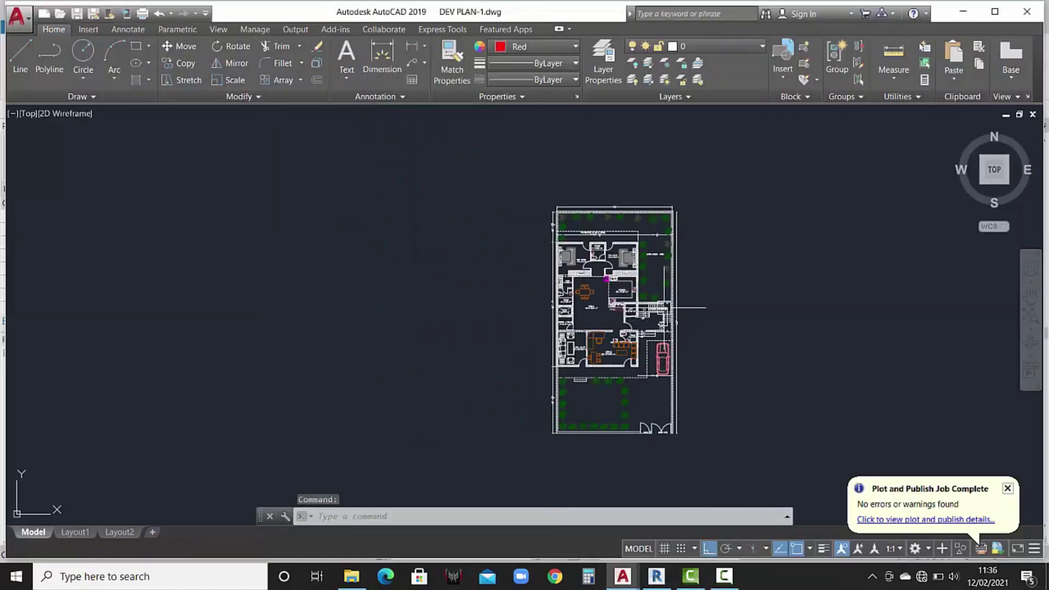
scroll(666, 307, "up", 3)
middle_click_drag(517, 224, 550, 261)
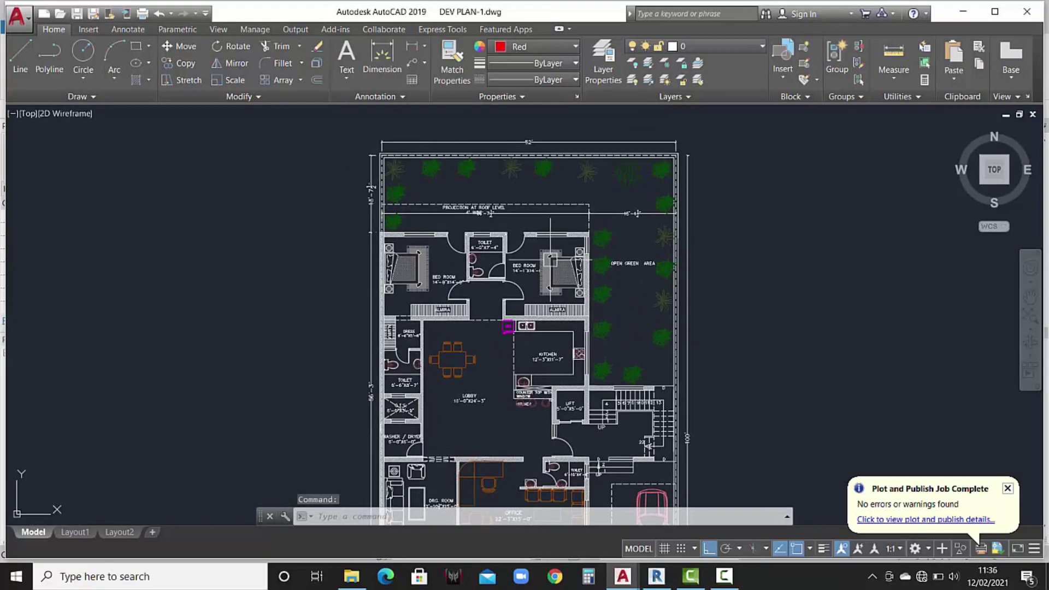
scroll(550, 261, "down", 5)
scroll(544, 268, "up", 5)
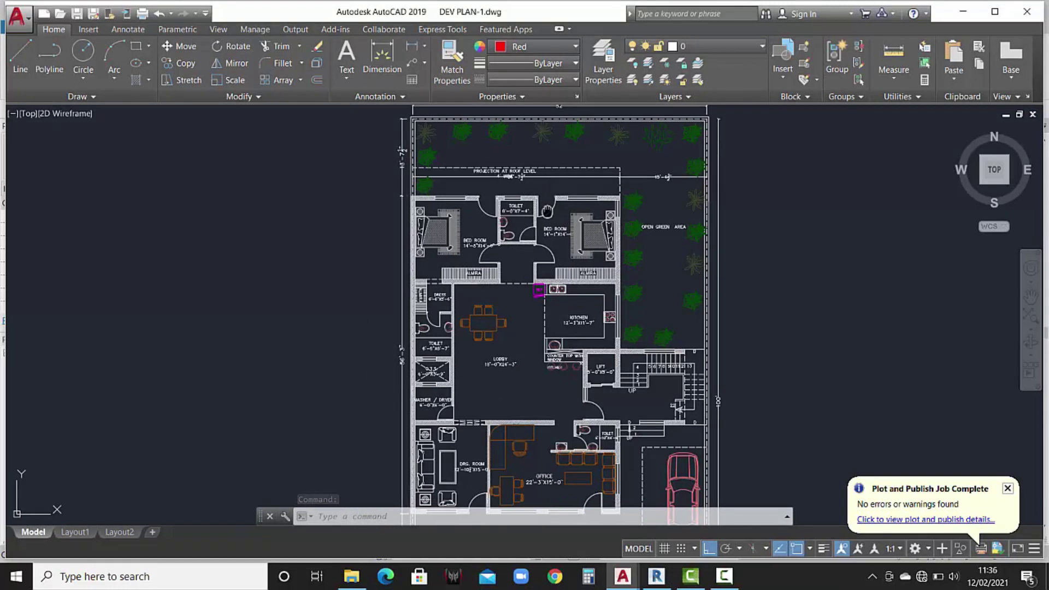
Confirm the drawing units are Architectural with Inches insertion scale, then return to Revit.
type("un")
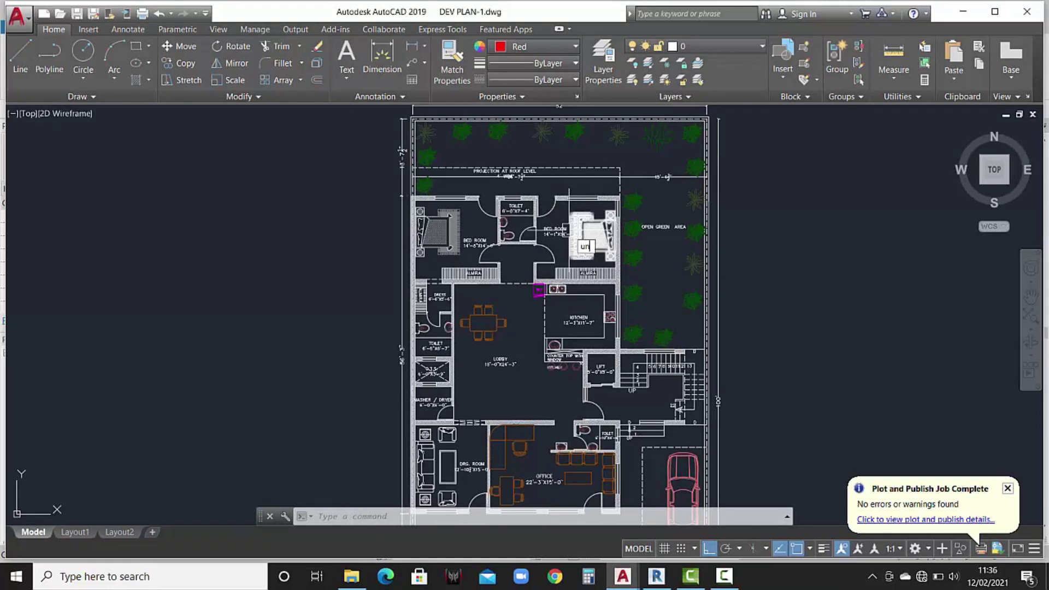
key("Return")
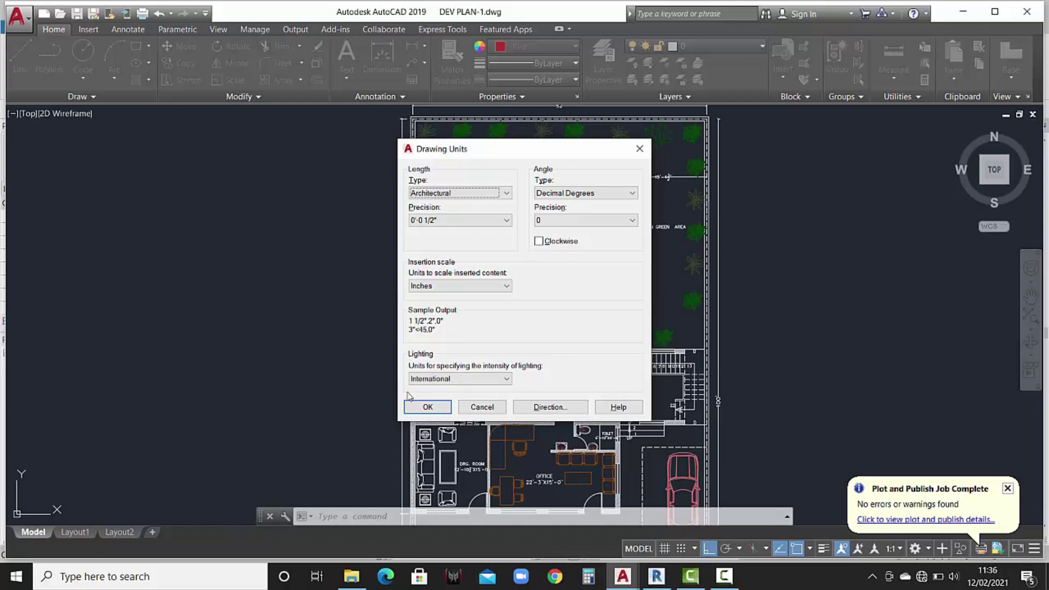
left_click(428, 407)
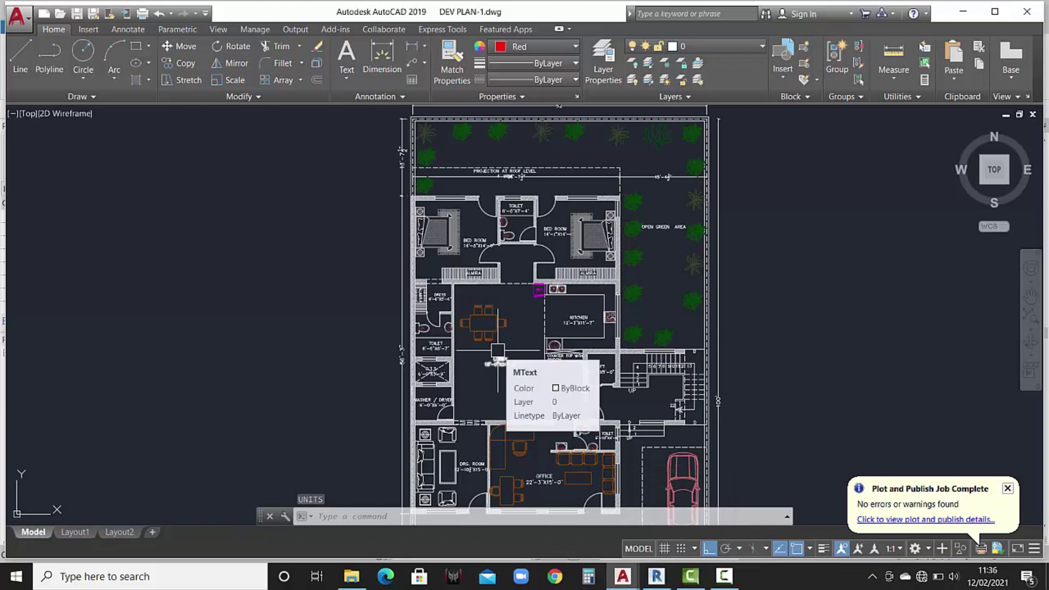
scroll(497, 351, "down", 2)
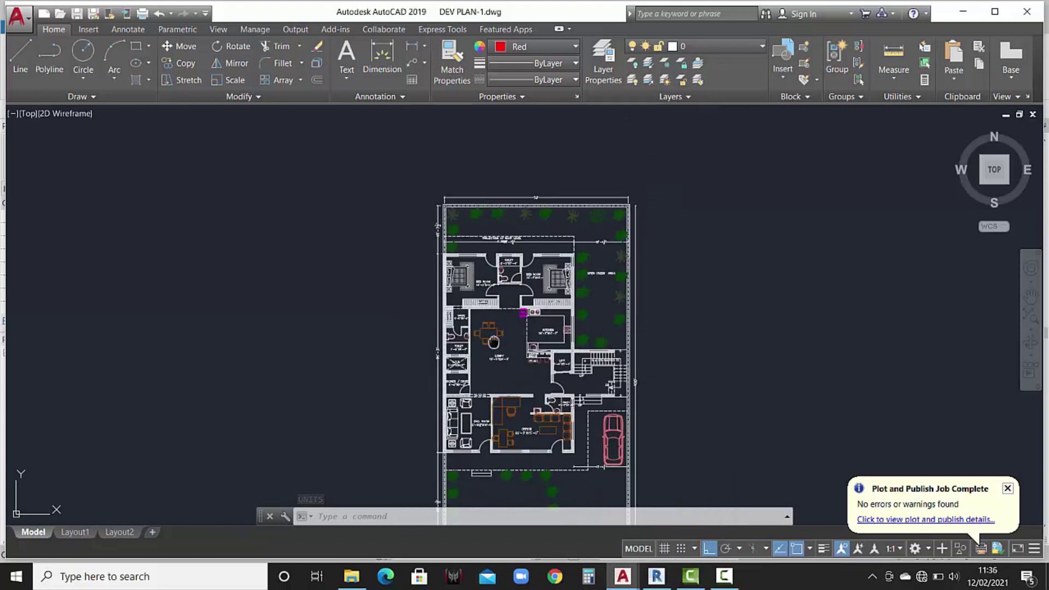
middle_click_drag(497, 350, 490, 344)
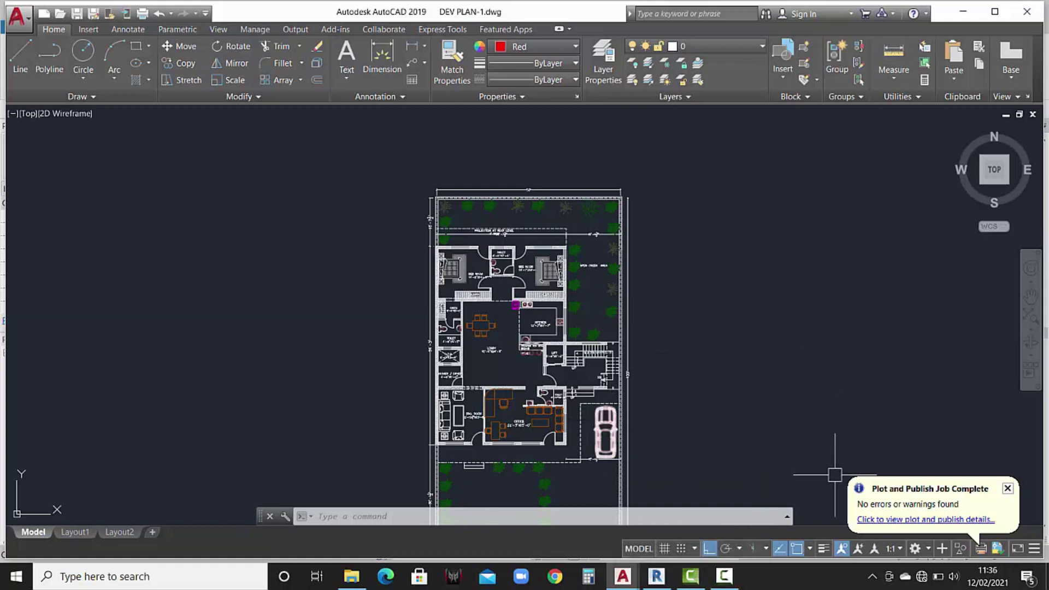
left_click(657, 576)
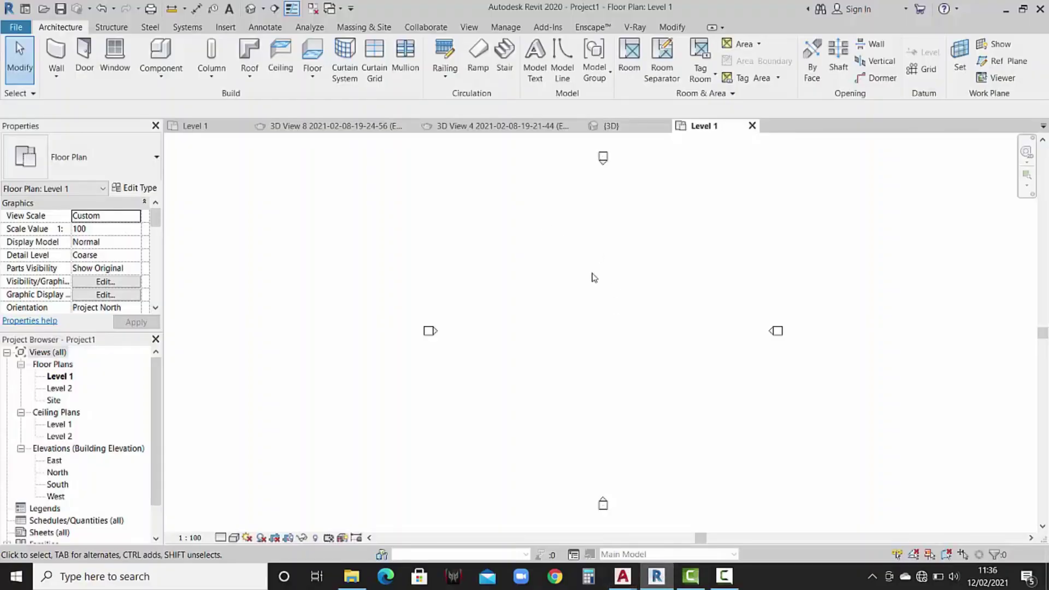
Import DEV PLAN-1.dwg from the Desktop with Manual - Origin positioning.
middle_click_drag(634, 330, 614, 319)
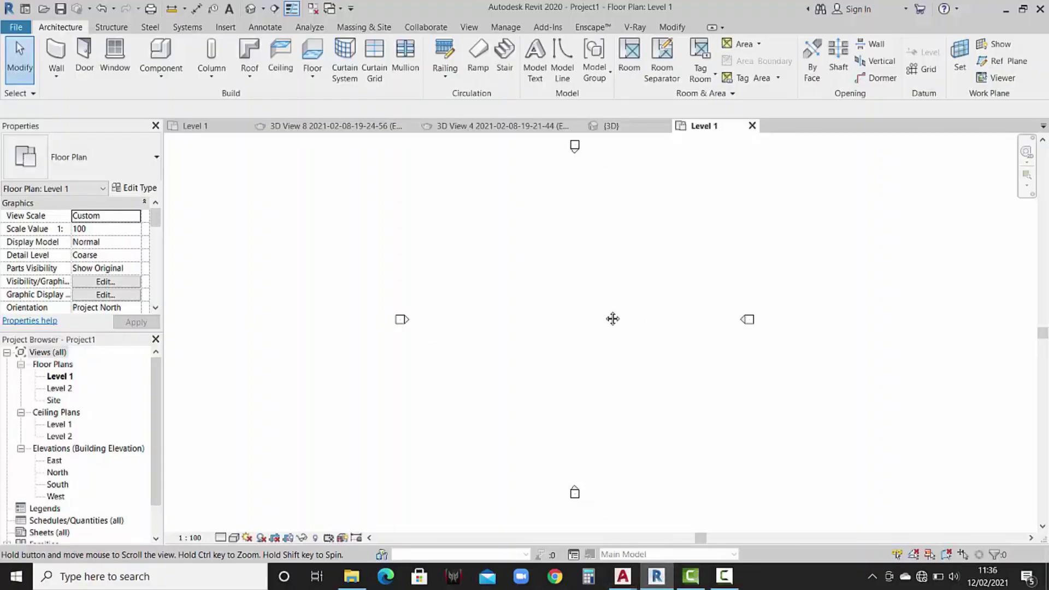
left_click(222, 29)
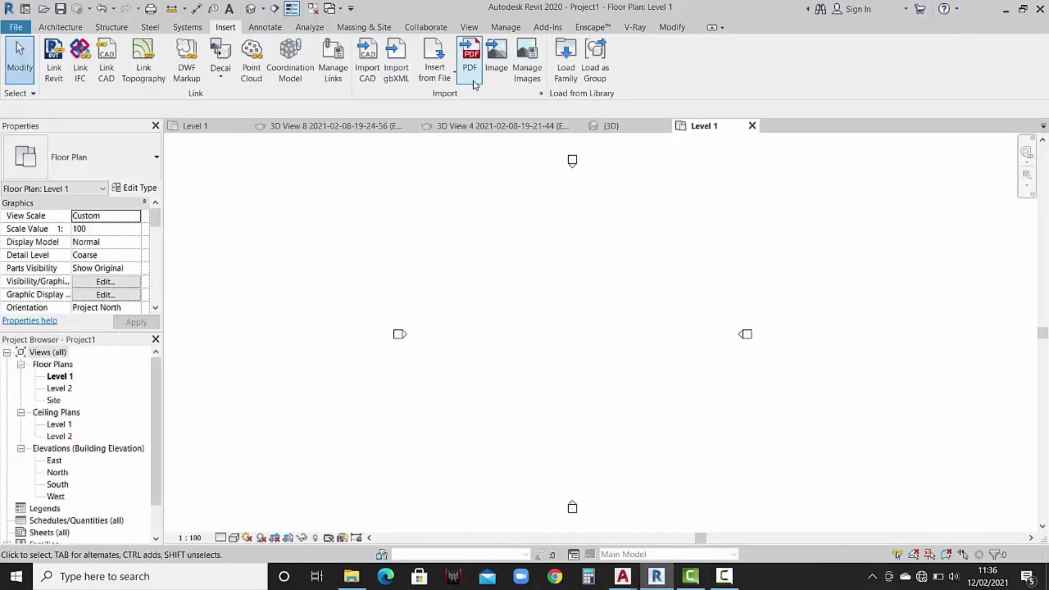
left_click(368, 63)
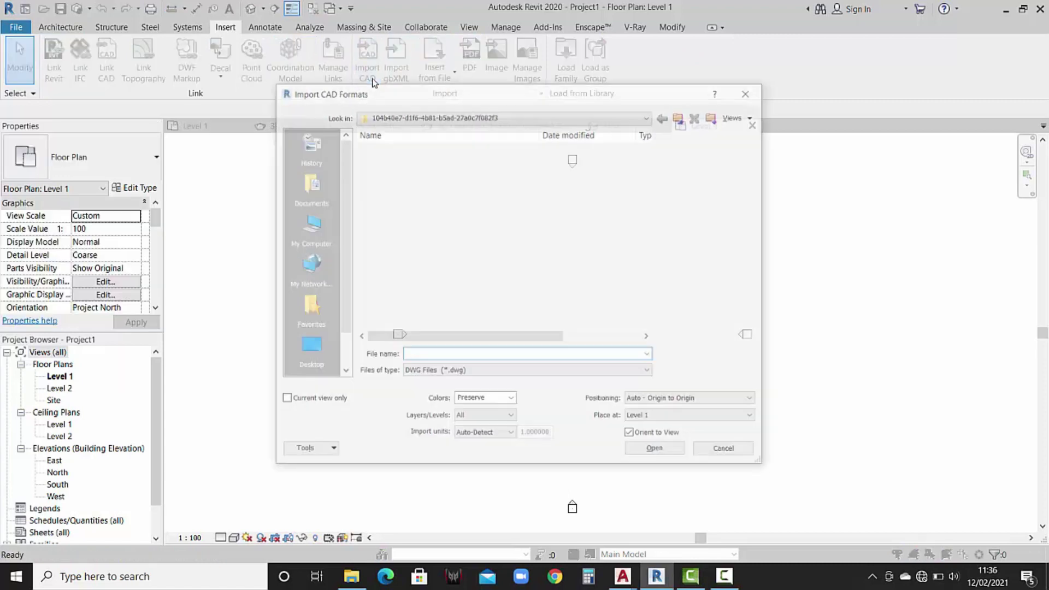
left_click(309, 355)
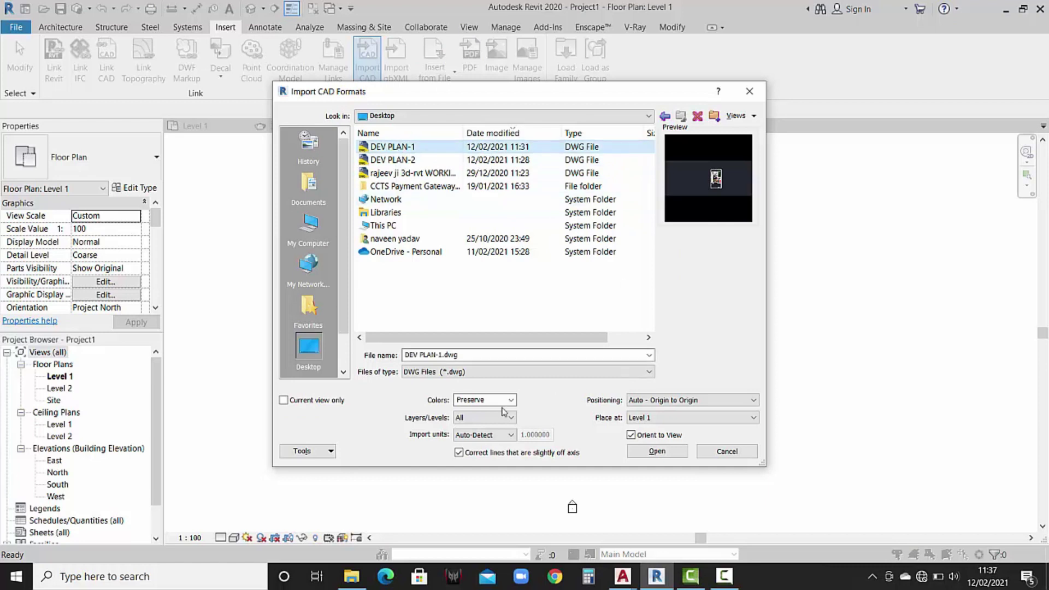
left_click(741, 402)
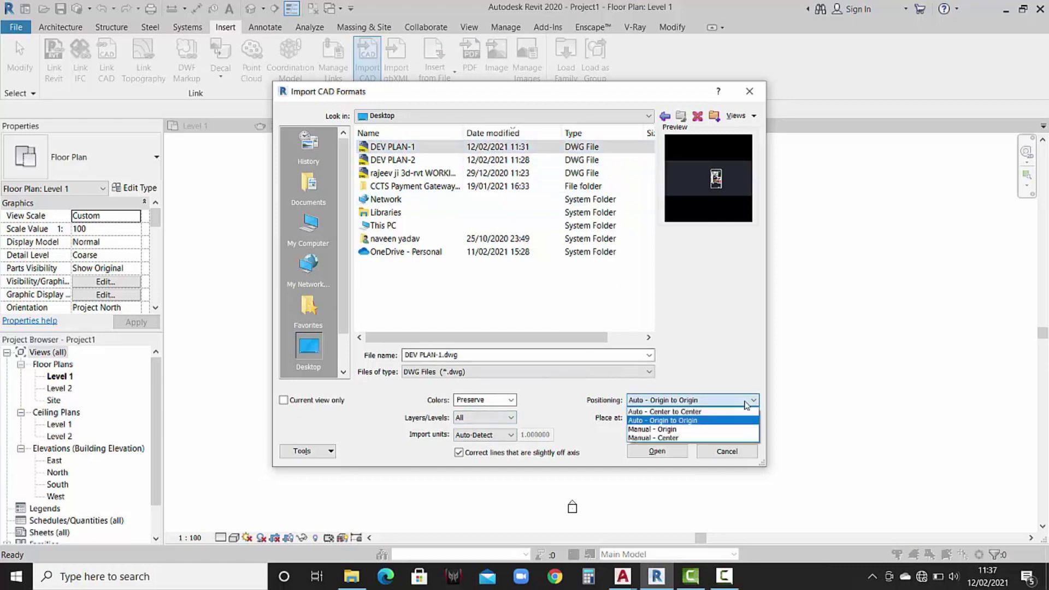
left_click(673, 429)
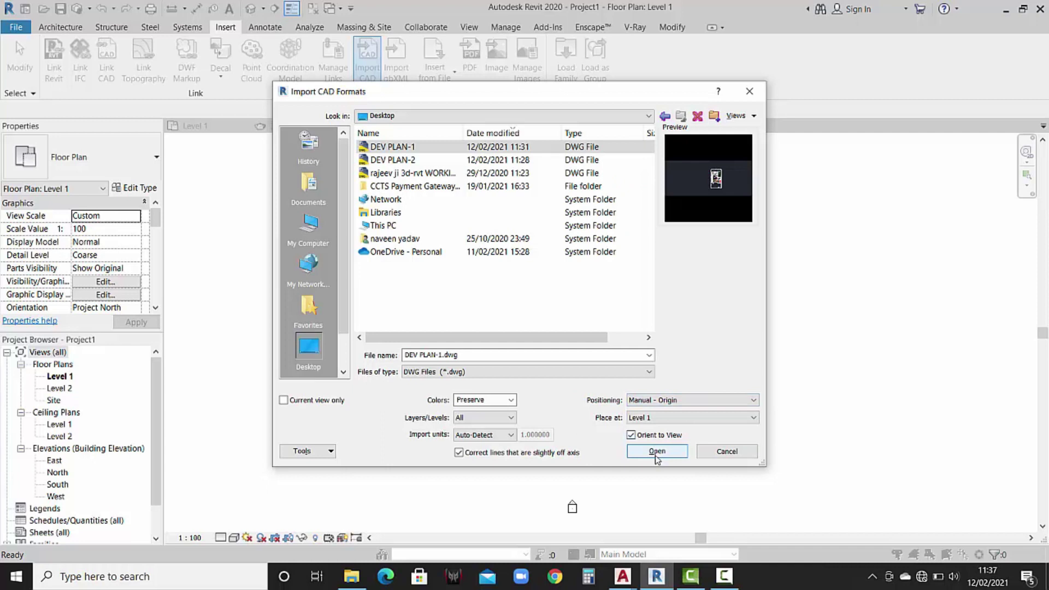
left_click(656, 454)
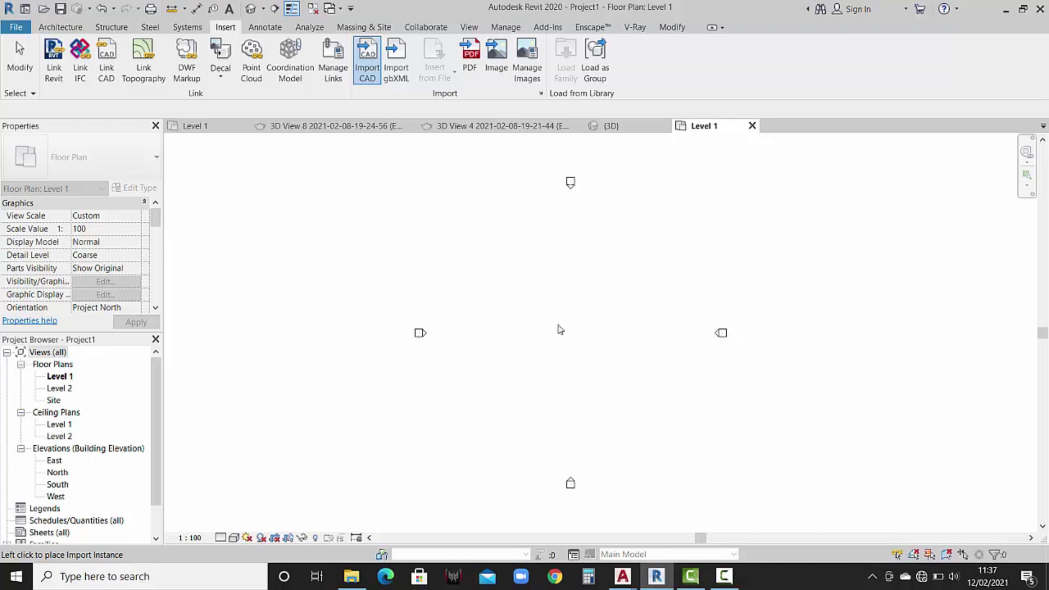
scroll(560, 330, "down", 2)
Drop the imported plan between the elevation markers and zoom through its bedrooms, kitchen and lower rooms.
left_click(358, 161)
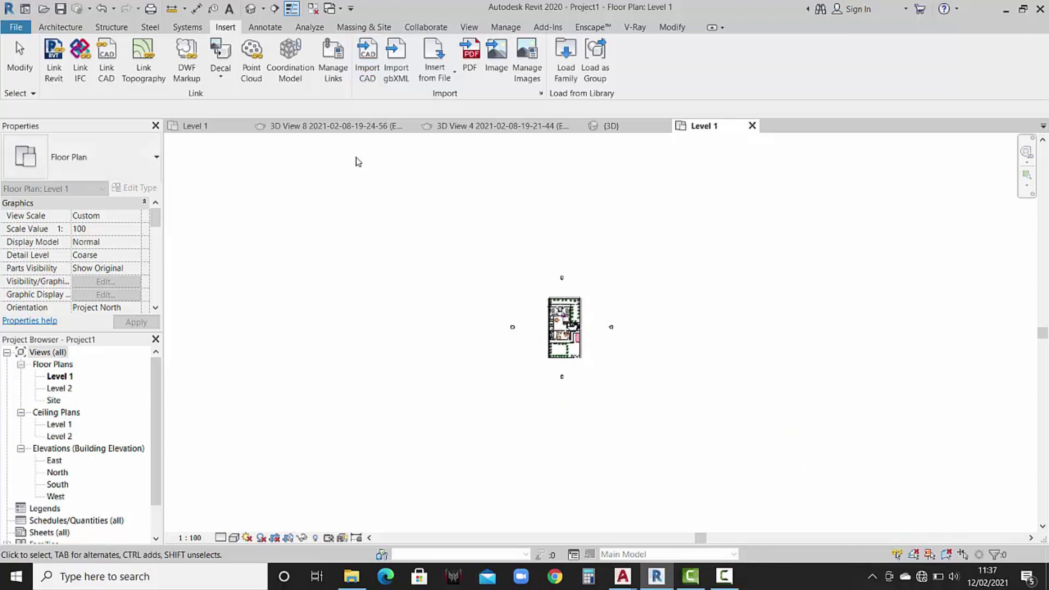
scroll(571, 316, "up", 5)
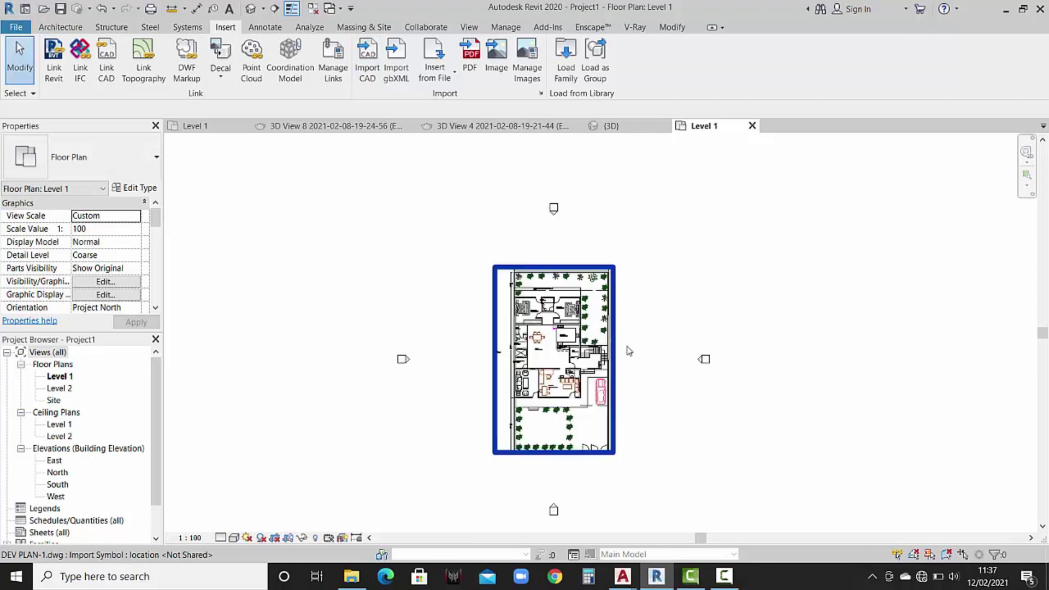
scroll(640, 371, "up", 2)
scroll(609, 372, "up", 2)
scroll(596, 378, "up", 1)
scroll(590, 376, "up", 1)
scroll(596, 372, "up", 1)
scroll(647, 311, "down", 2)
middle_click_drag(711, 382, 796, 504)
scroll(619, 285, "up", 2)
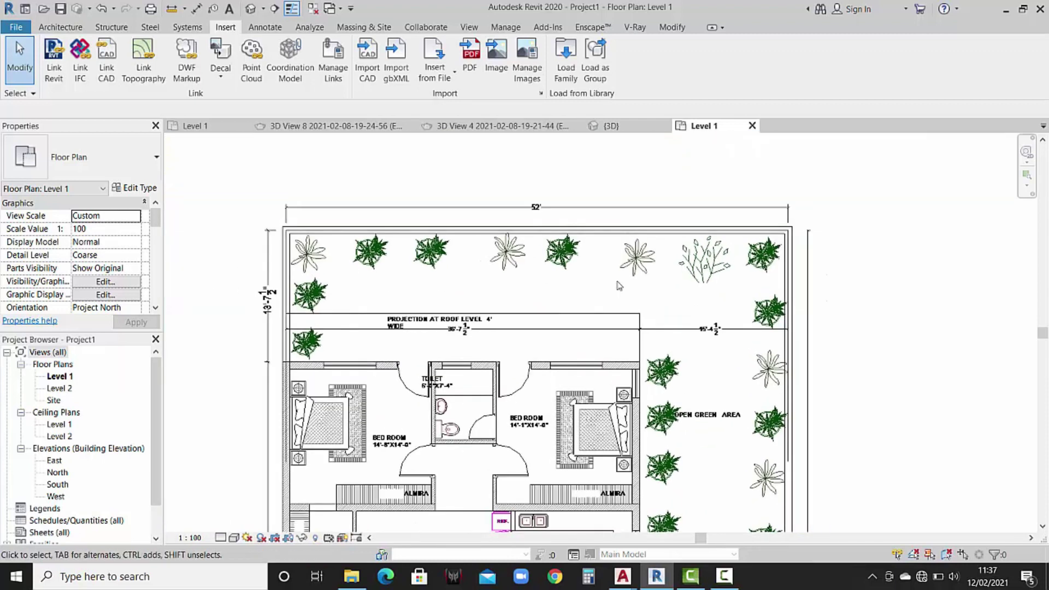
middle_click_drag(619, 286, 614, 236)
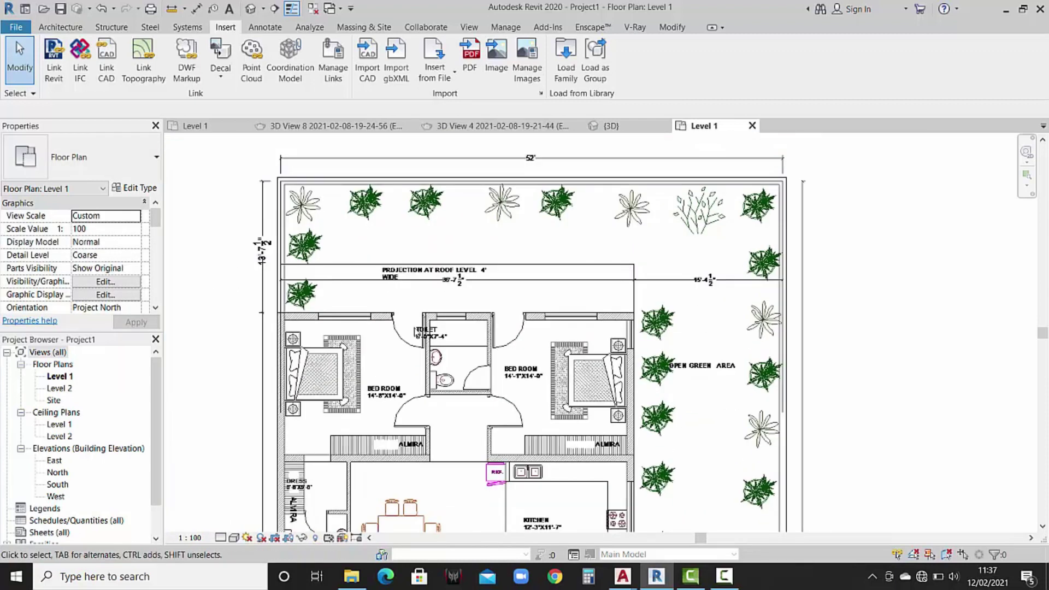
middle_click_drag(563, 353, 600, 275)
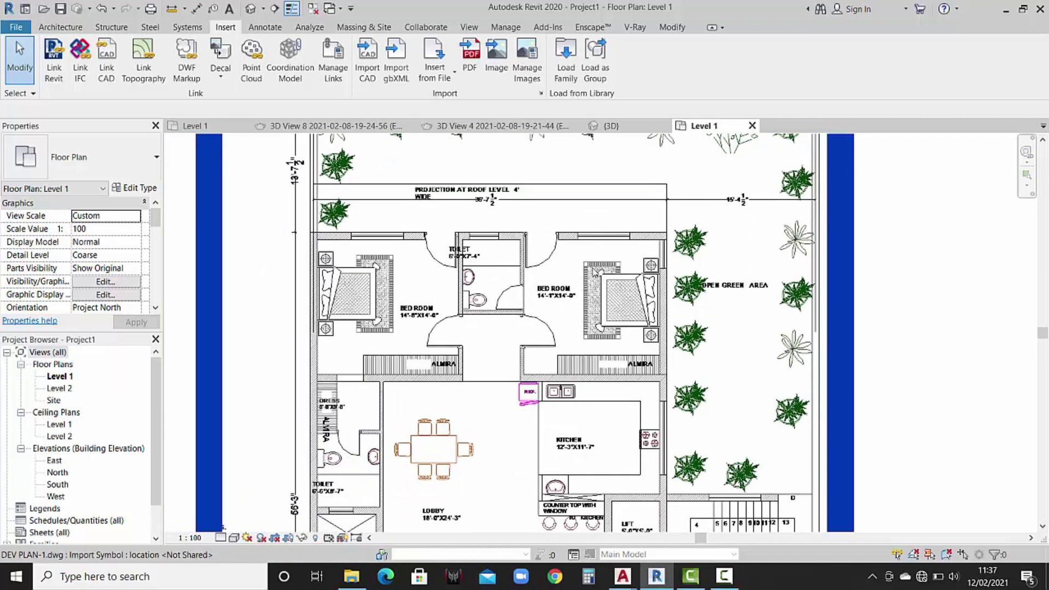
scroll(595, 271, "down", 2)
middle_click_drag(653, 407, 628, 315)
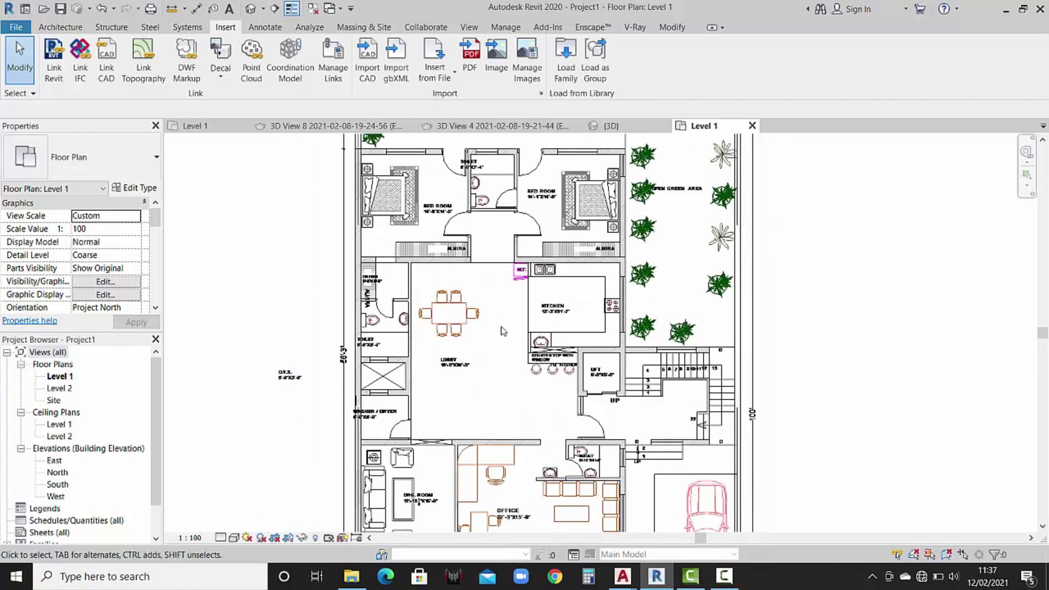
scroll(498, 328, "down", 1)
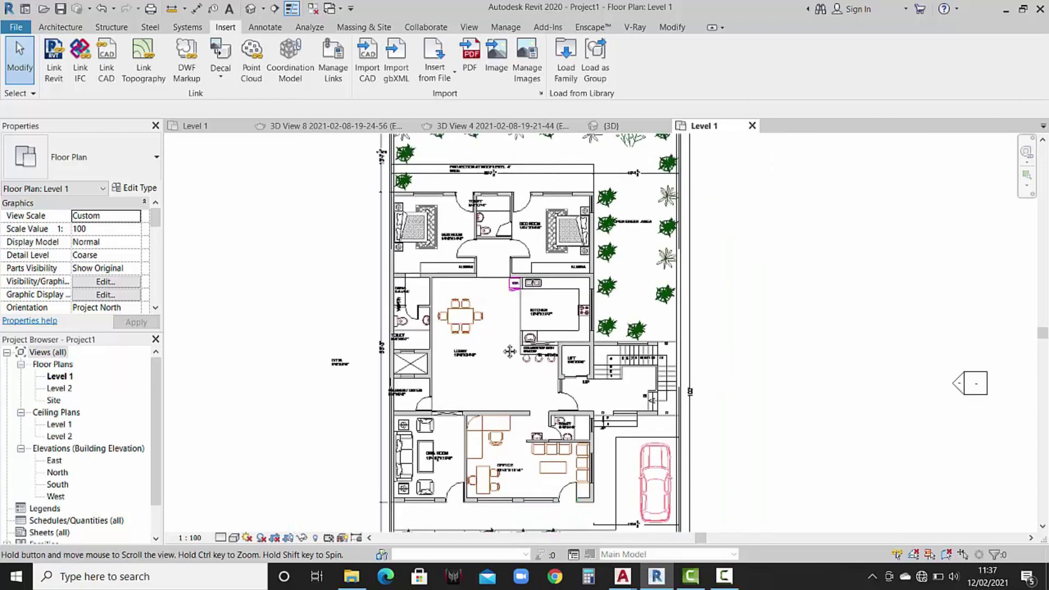
middle_click_drag(499, 328, 481, 268)
scroll(421, 465, "up", 2)
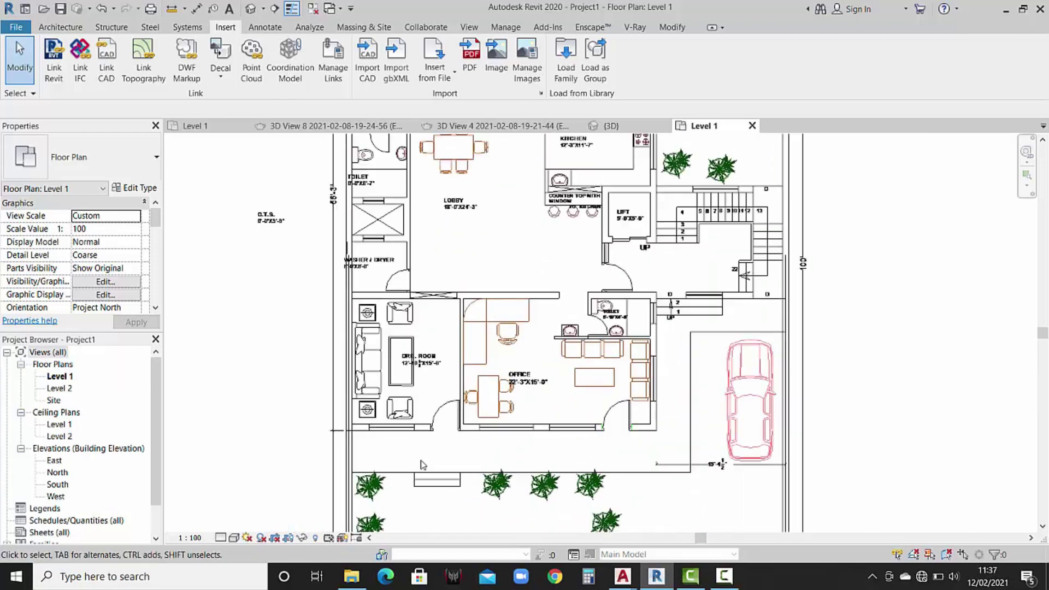
Measure the DRG room walls with aligned dimensions: 9 inches outer, 4½ inches inner.
left_click(43, 28)
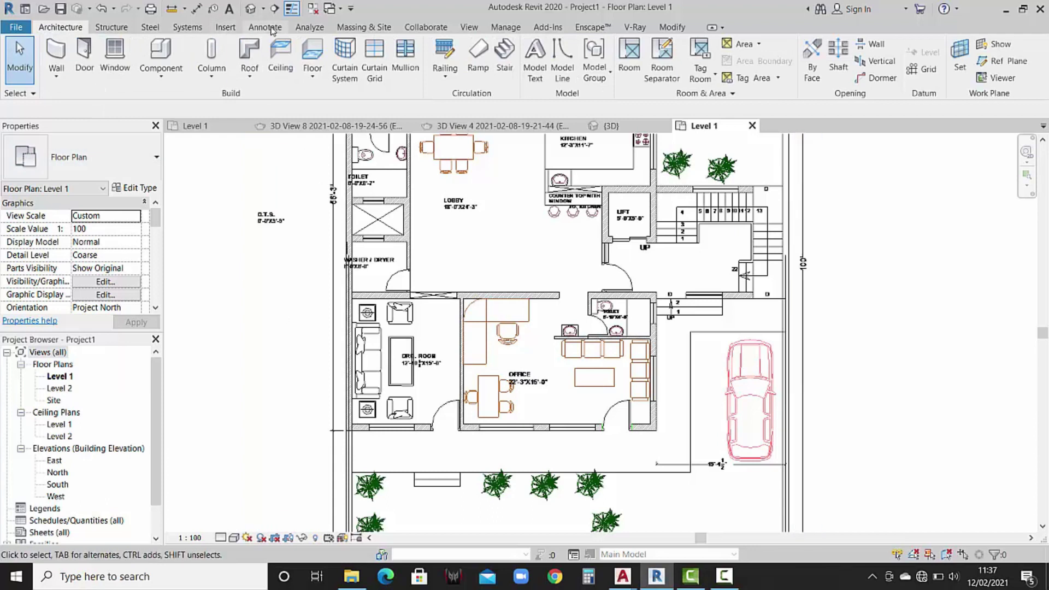
scroll(65, 62, "down", 5)
left_click(56, 57)
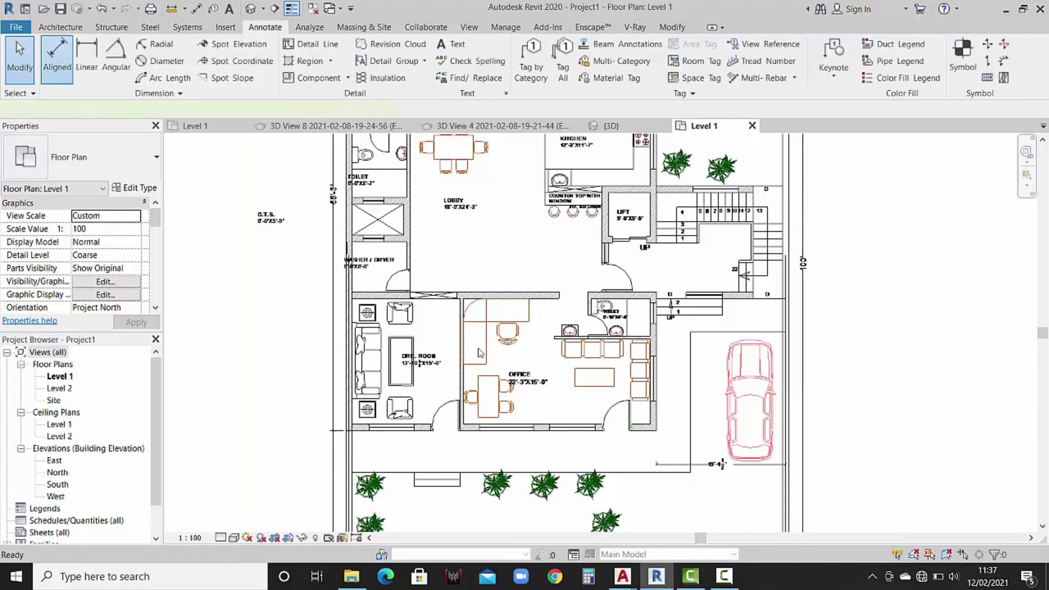
scroll(368, 427, "up", 3)
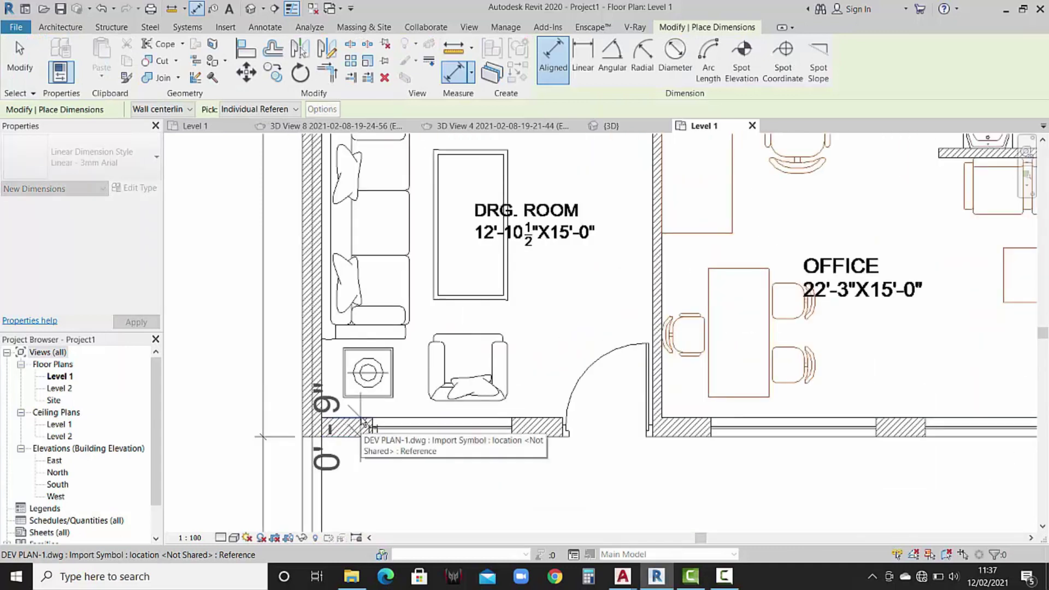
key("Escape")
key("Escape")
key("d")
key("i")
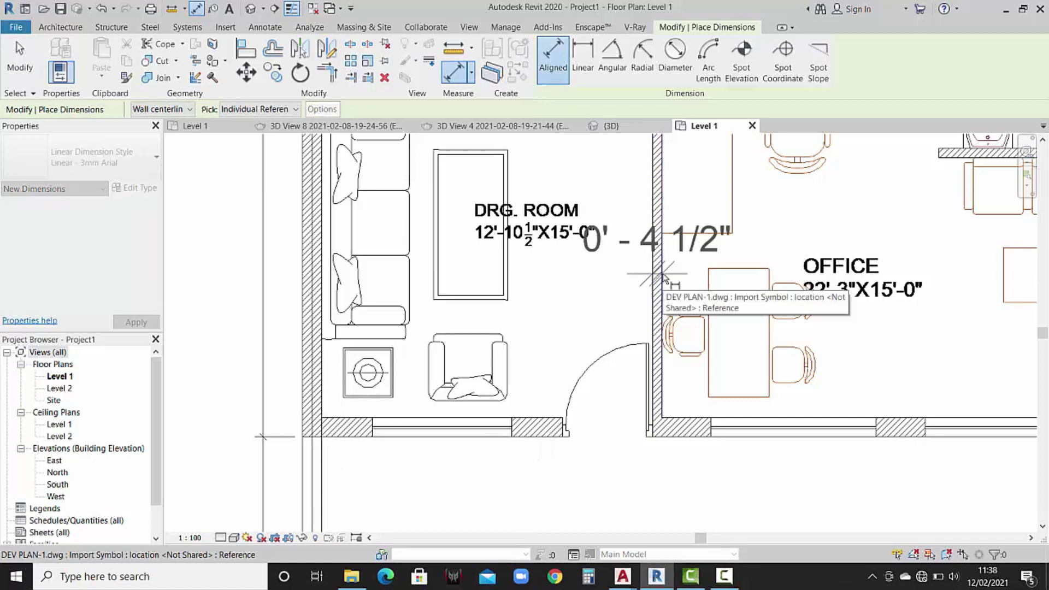
key("Escape")
key("Escape")
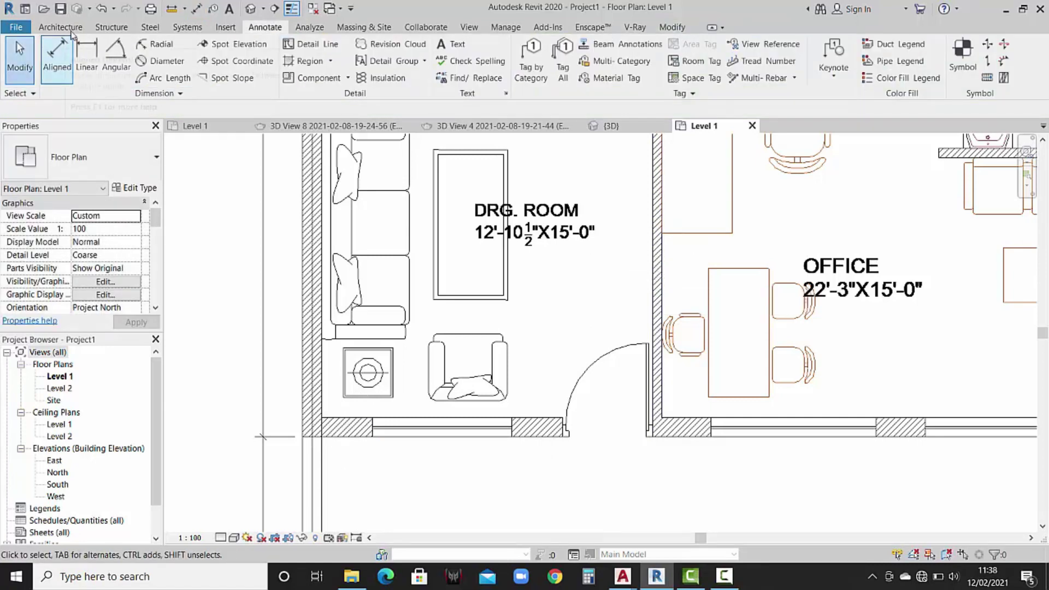
left_click(71, 31)
Duplicate the basic wall type as wall 9" with a 9-inch structure layer.
left_click(59, 81)
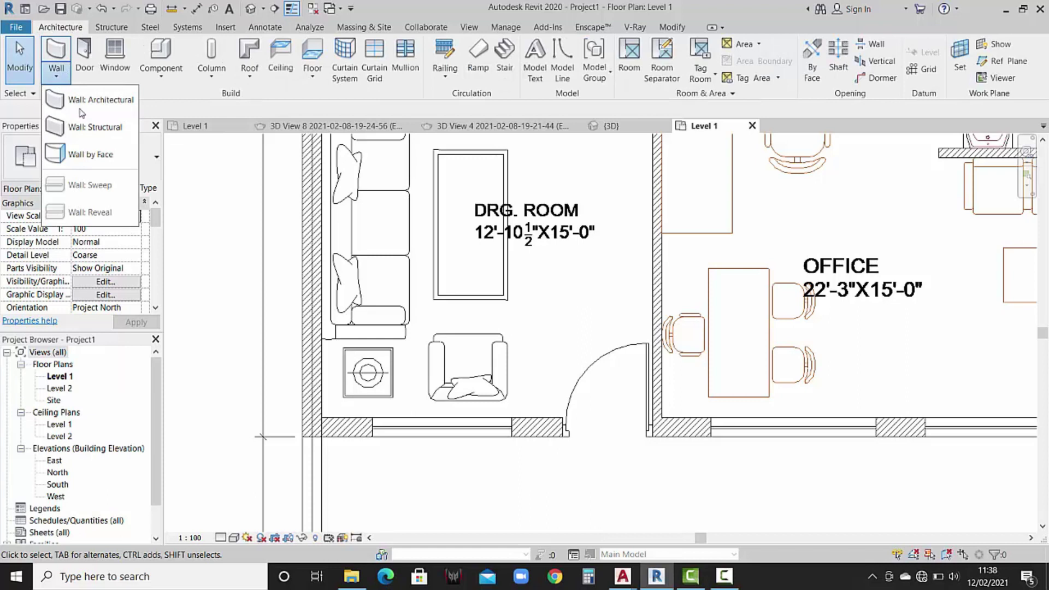
left_click(83, 101)
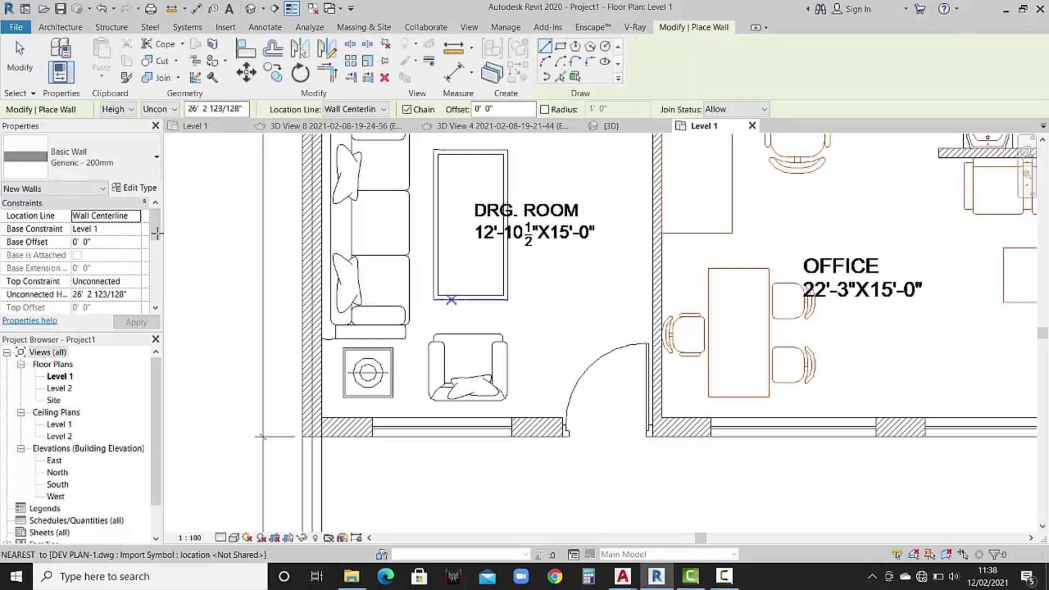
left_click(135, 188)
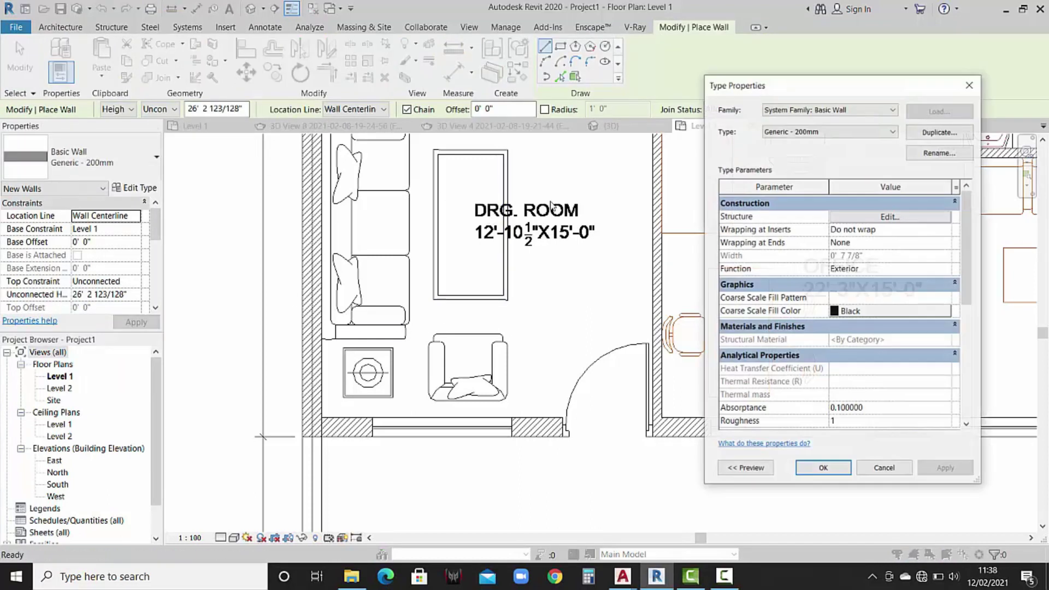
left_click(923, 135)
type("wall 9\"")
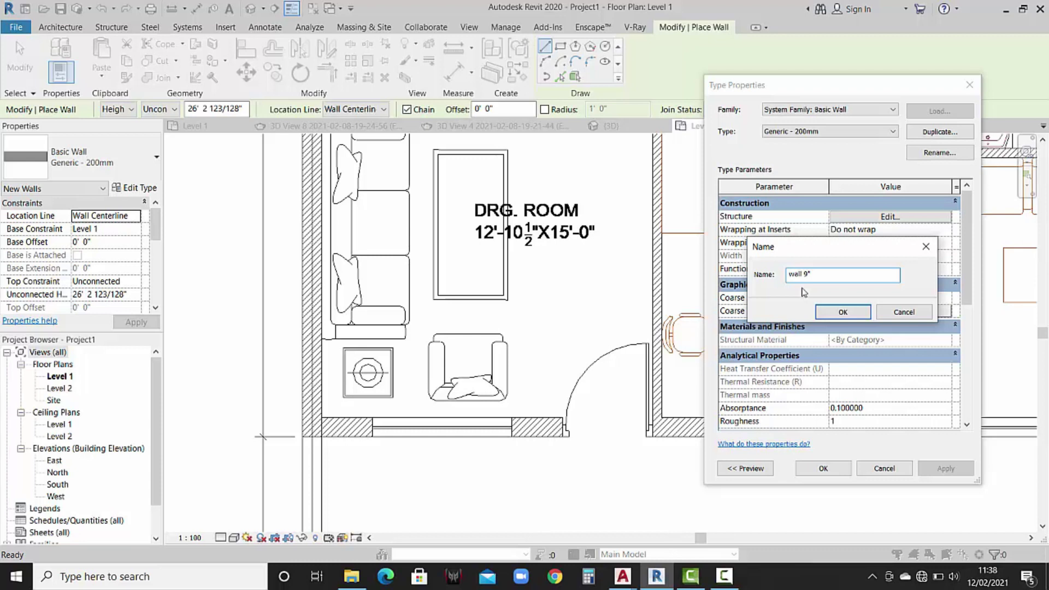
left_click(835, 312)
left_click(881, 218)
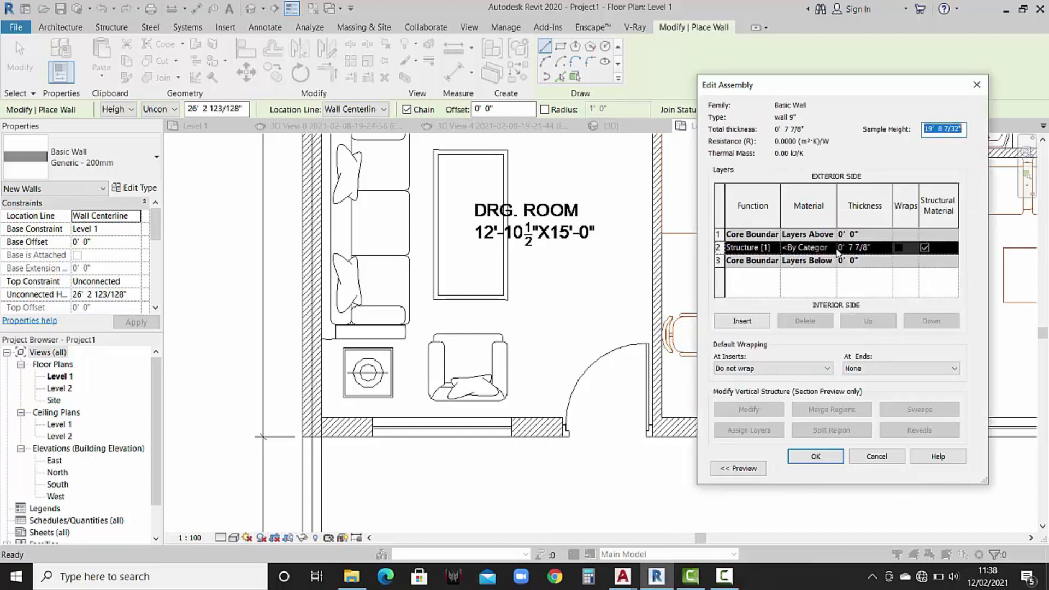
left_click(873, 250)
type("0' 9")
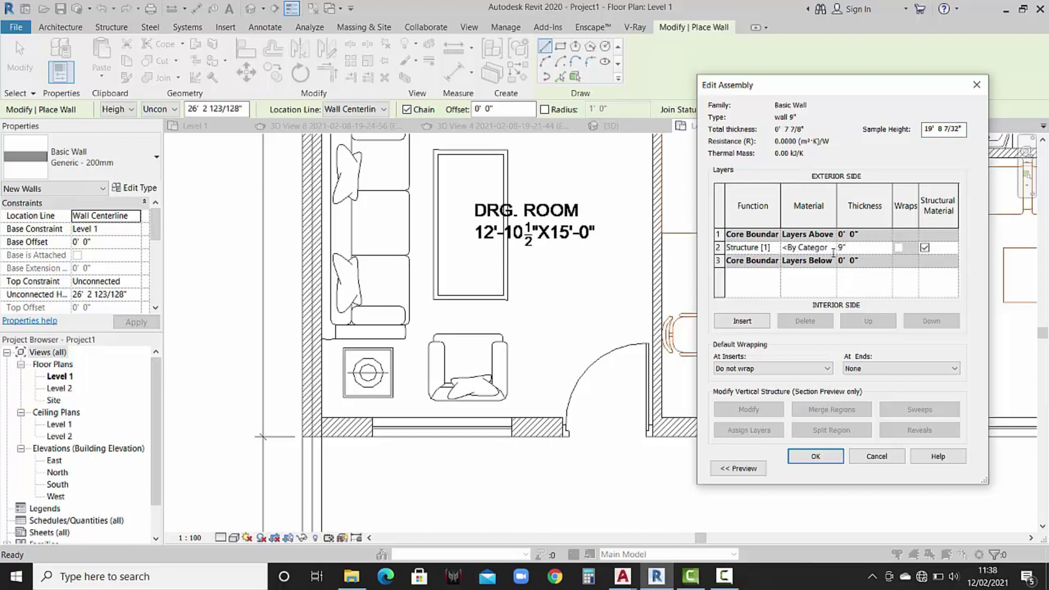
left_click(814, 457)
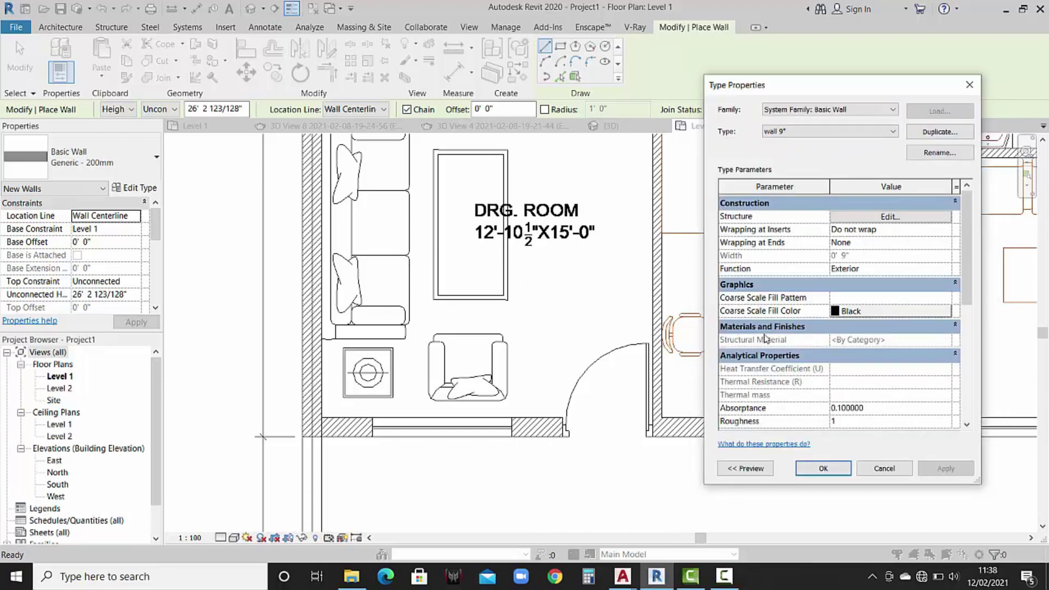
Duplicate wall 9" as wall 4.5" with a 4½-inch structure layer.
left_click(935, 133)
type("wall 4.5\"")
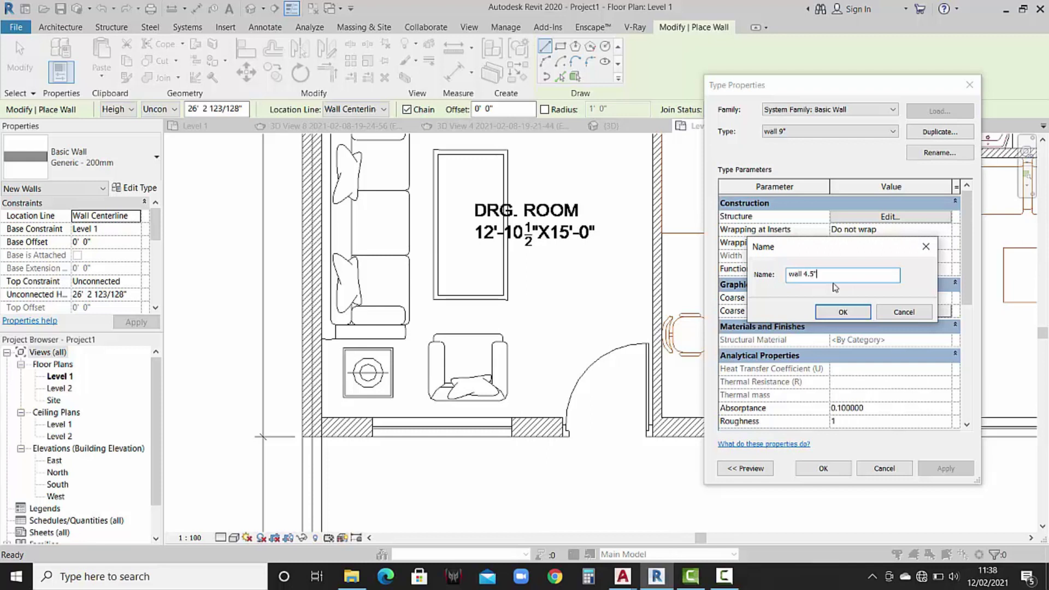
left_click(843, 312)
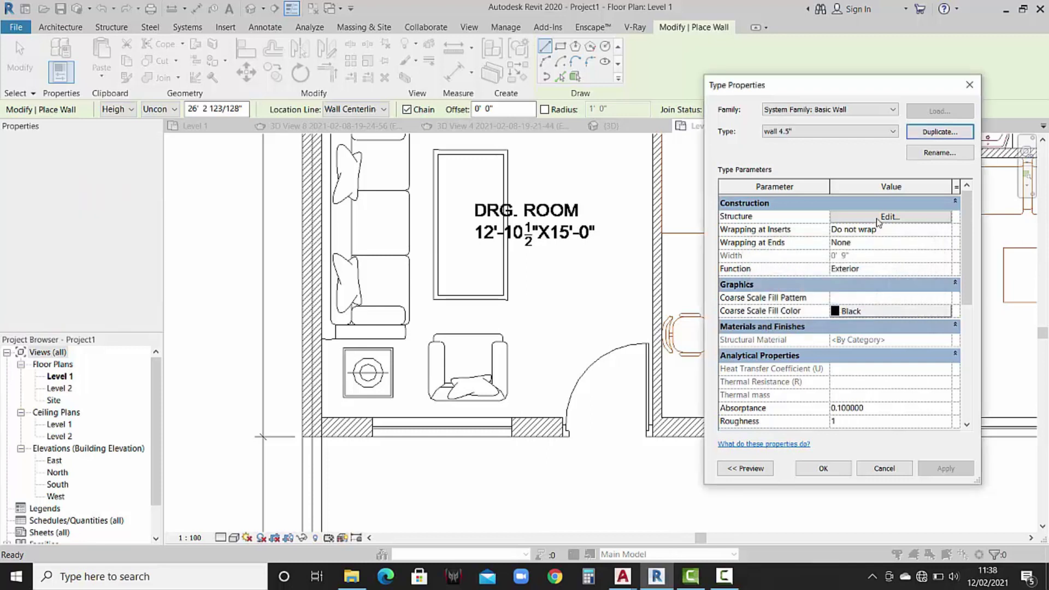
left_click(900, 218)
left_click(867, 248)
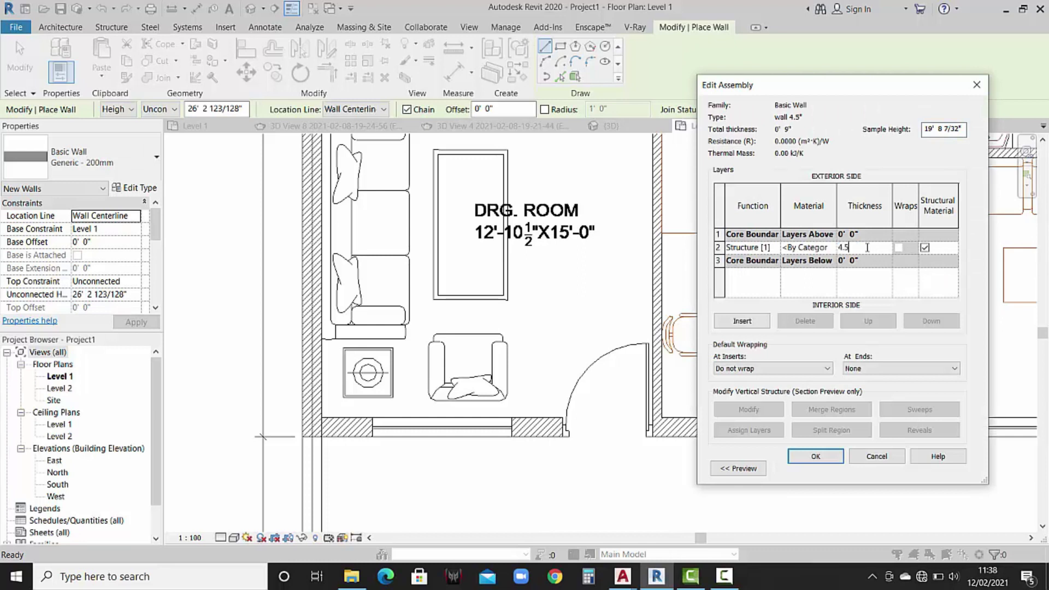
left_click(814, 456)
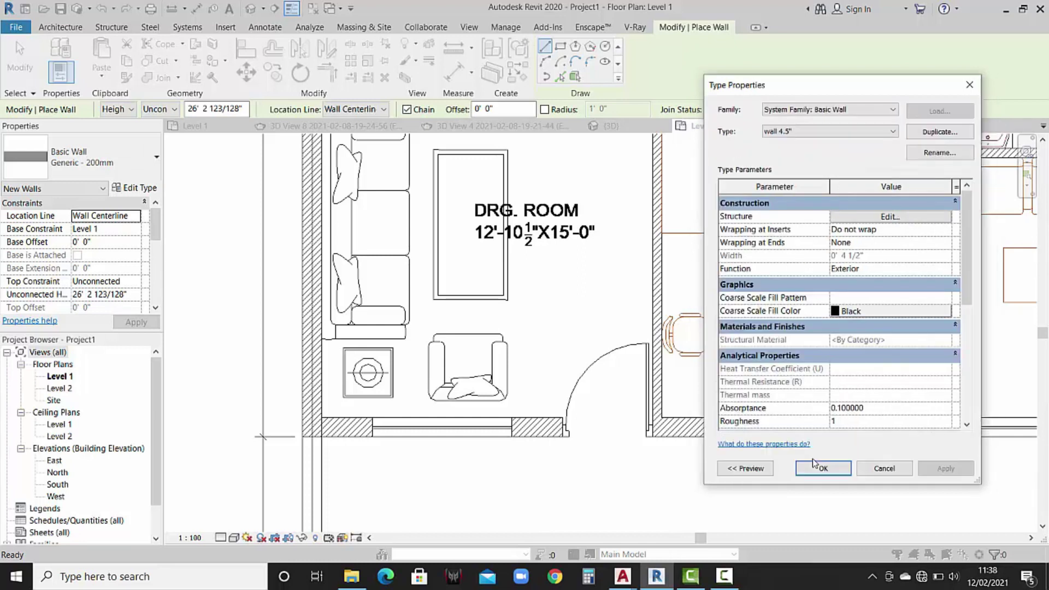
left_click(818, 468)
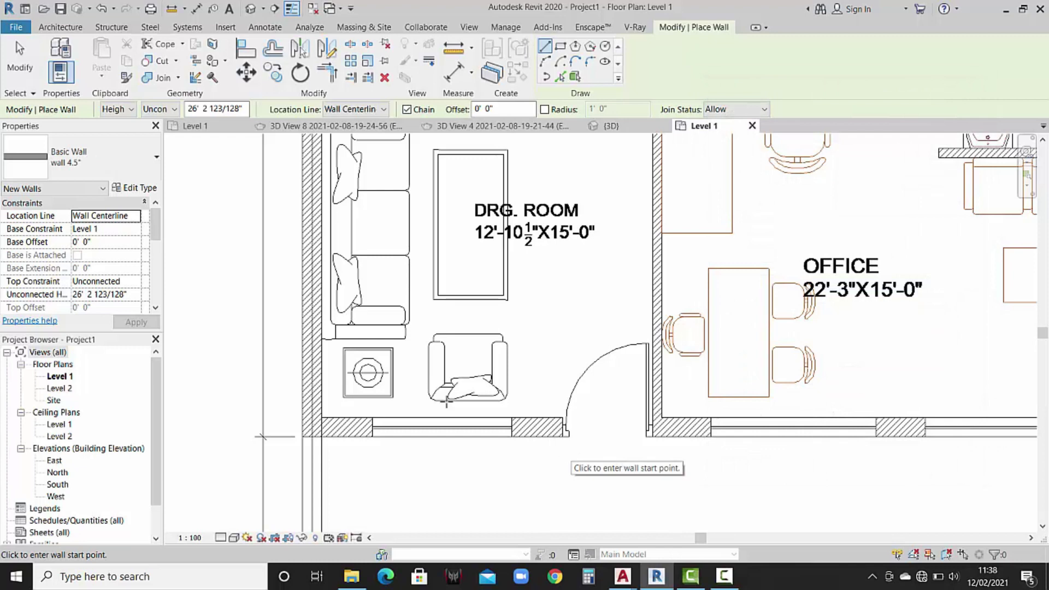
Select wall 9" as the active wall type.
left_click(139, 164)
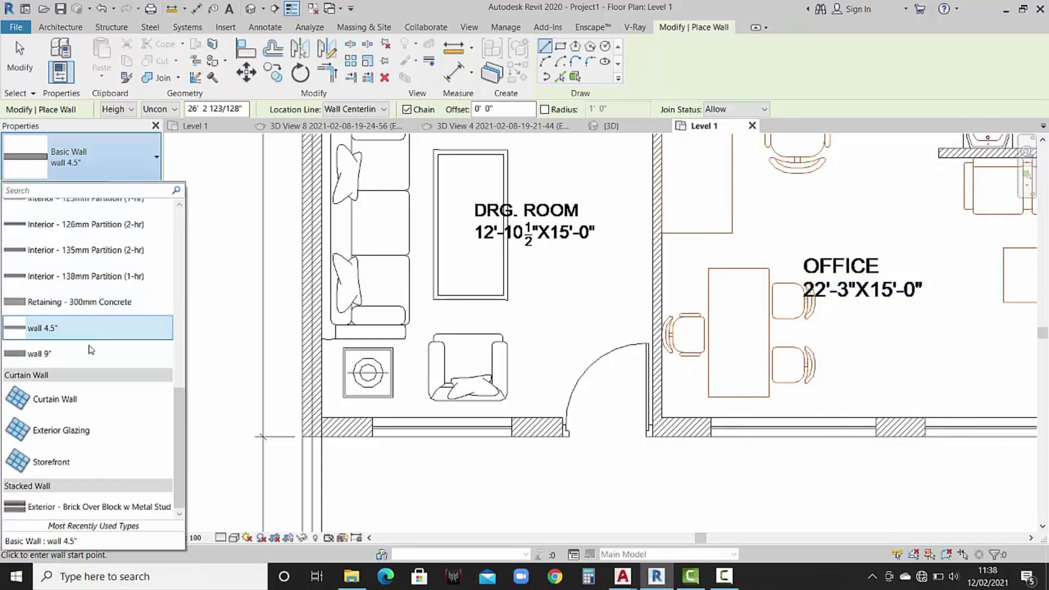
left_click(73, 353)
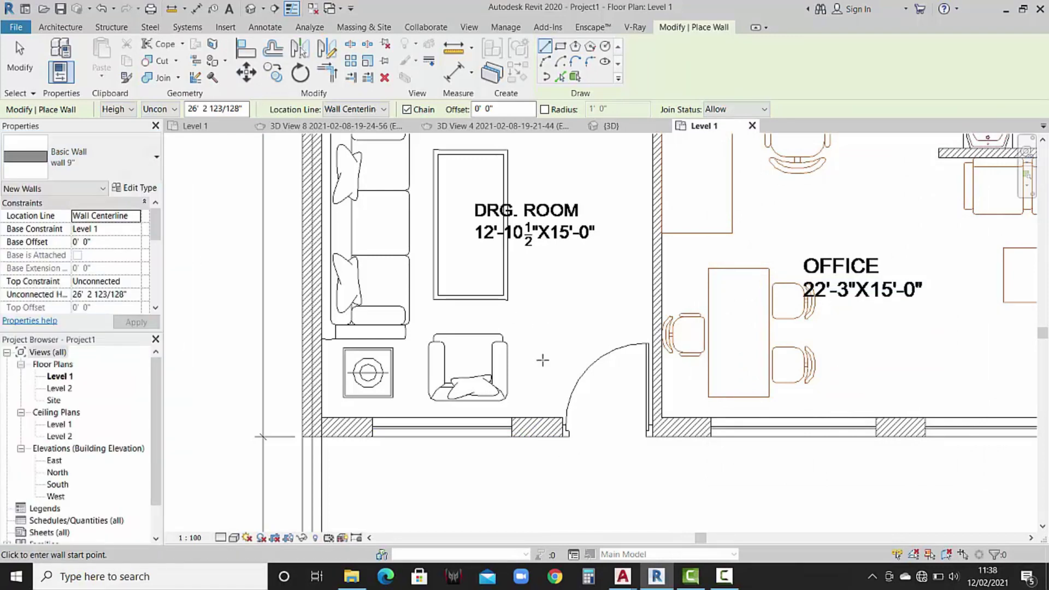
scroll(544, 357, "down", 3)
scroll(579, 349, "down", 3)
scroll(631, 371, "down", 2)
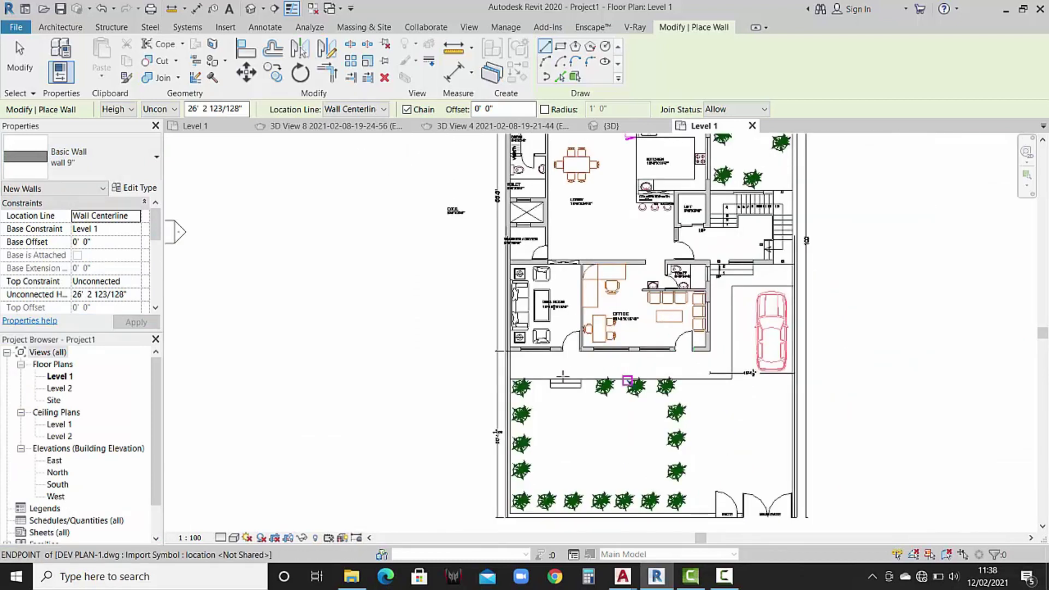
scroll(502, 356, "up", 2)
scroll(501, 358, "up", 3)
scroll(502, 356, "up", 1)
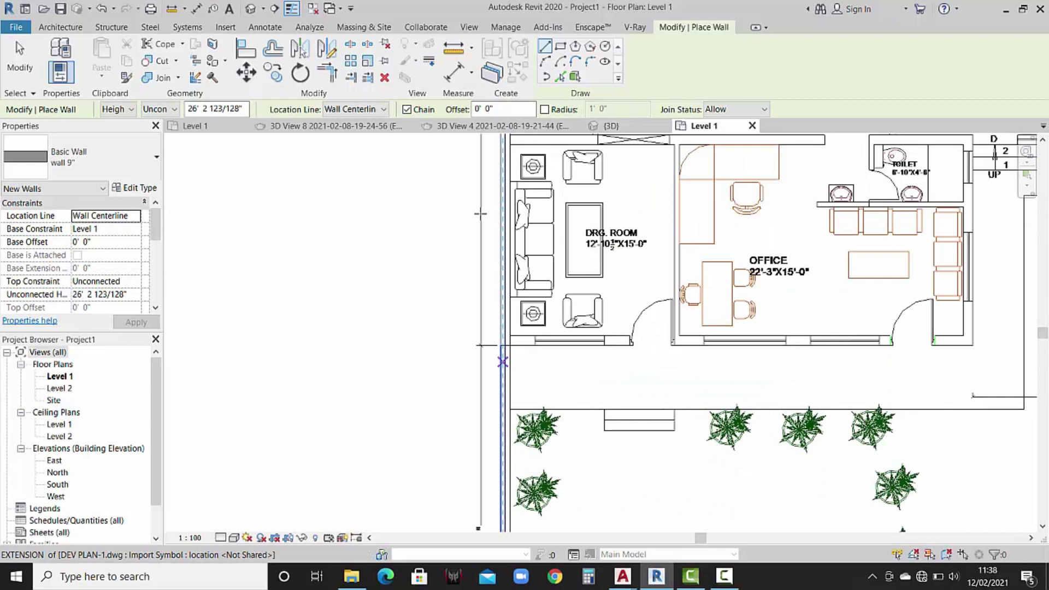
Set the wall Location Line to Finish Face: Exterior and discard a trial wall start.
left_click(384, 109)
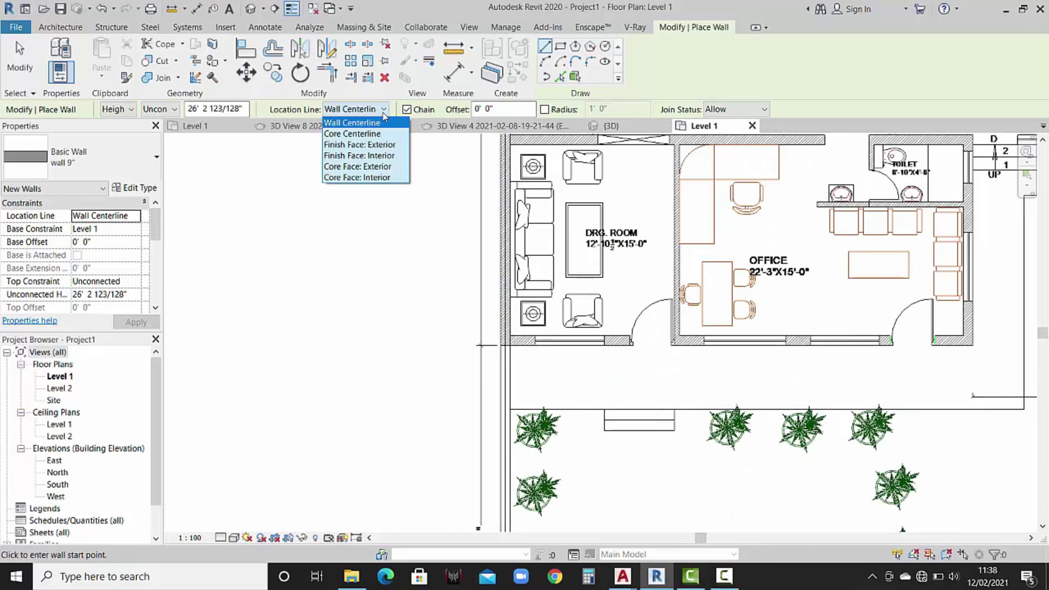
left_click(376, 145)
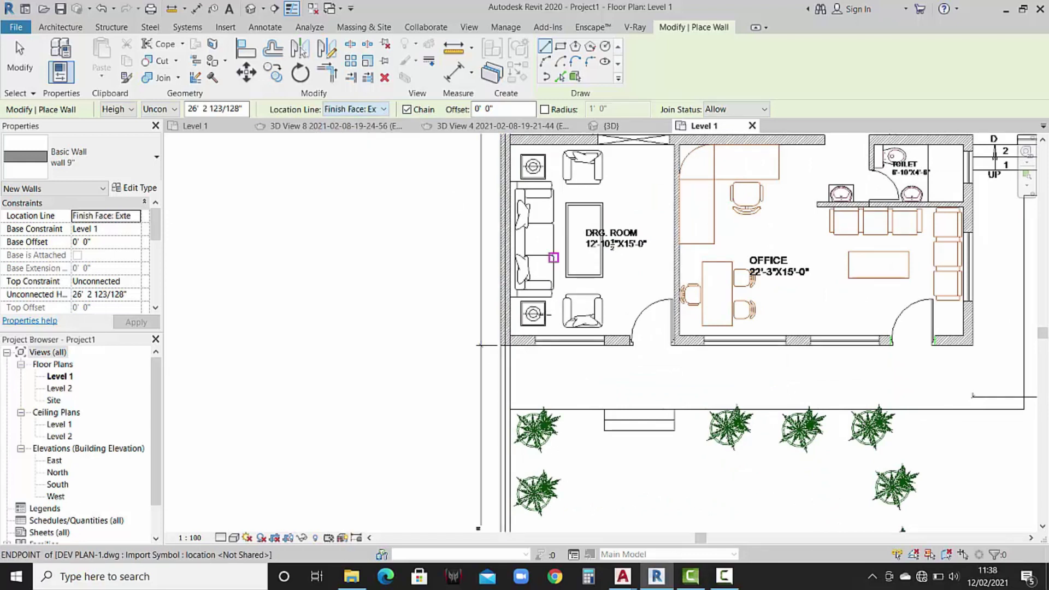
left_click(496, 345)
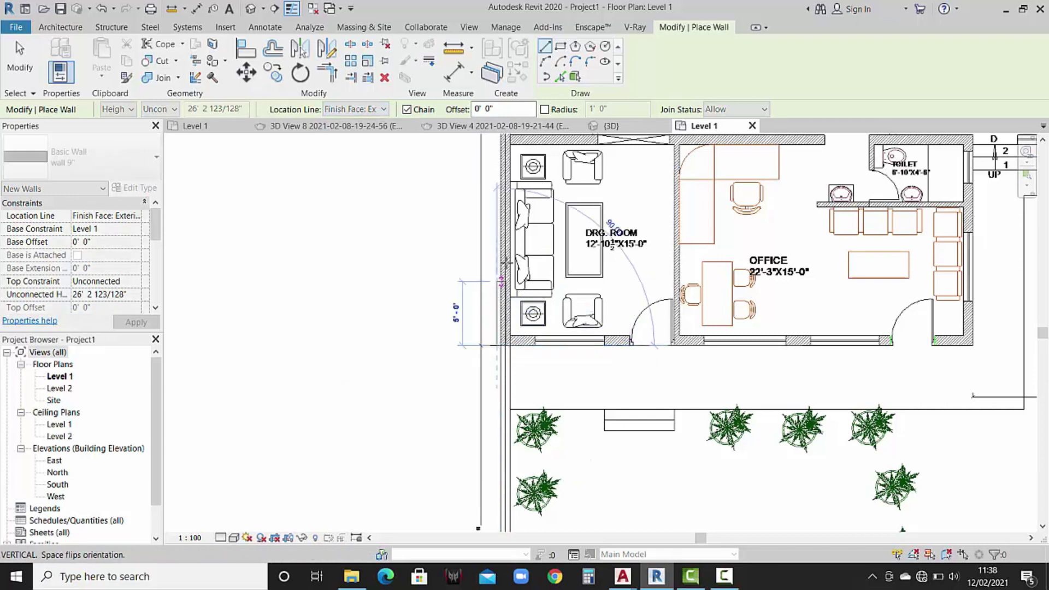
key("Escape")
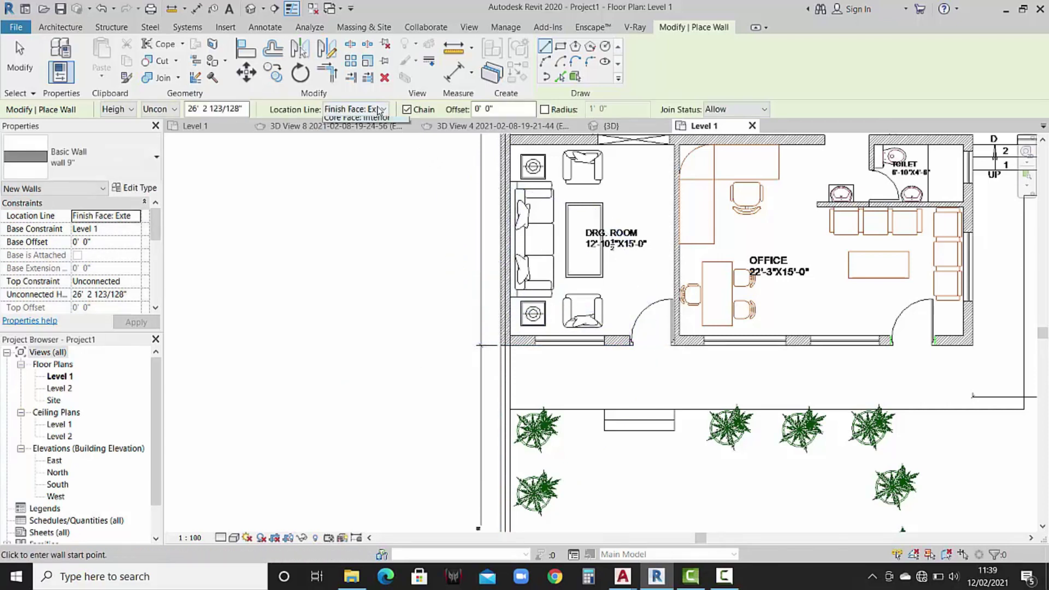
Draw a wall 9" up the left side from the outer left corner to the plan's top-left corner.
left_click(378, 146)
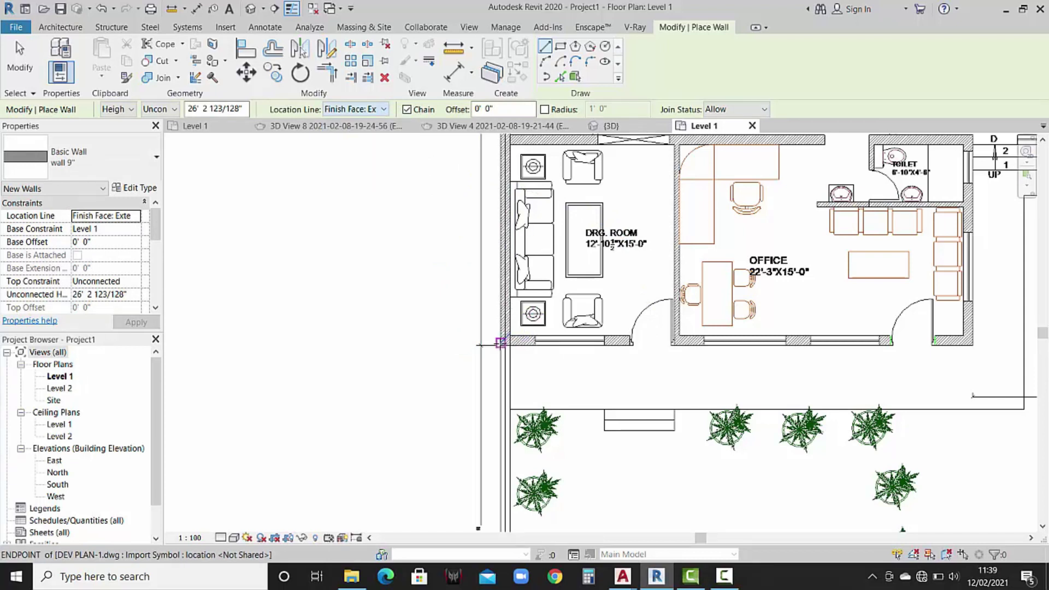
scroll(480, 345, "up", 2)
left_click(500, 346)
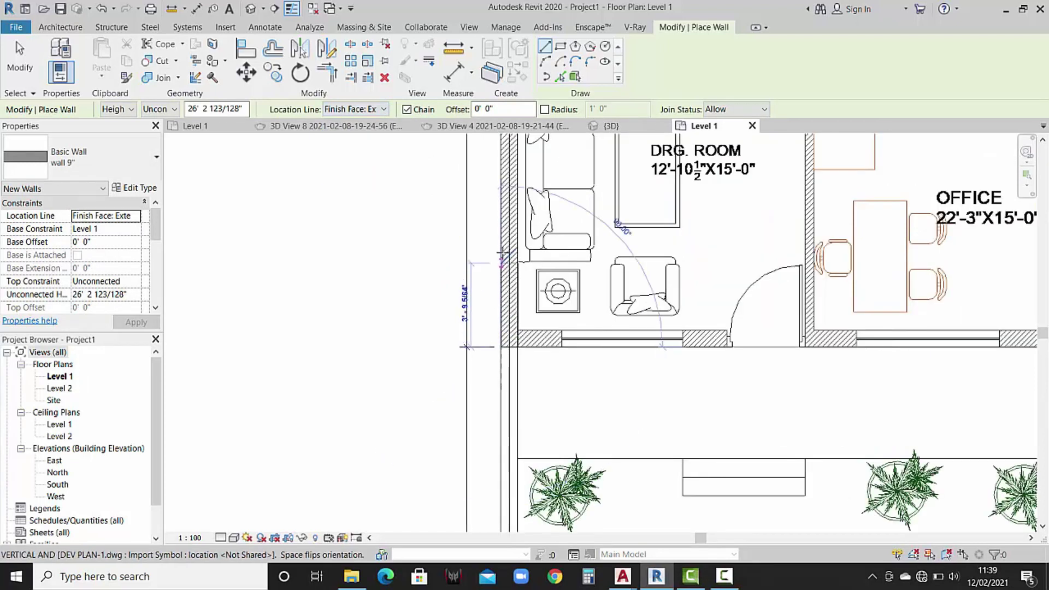
scroll(501, 252, "down", 3)
scroll(487, 273, "down", 3)
scroll(481, 262, "up", 1)
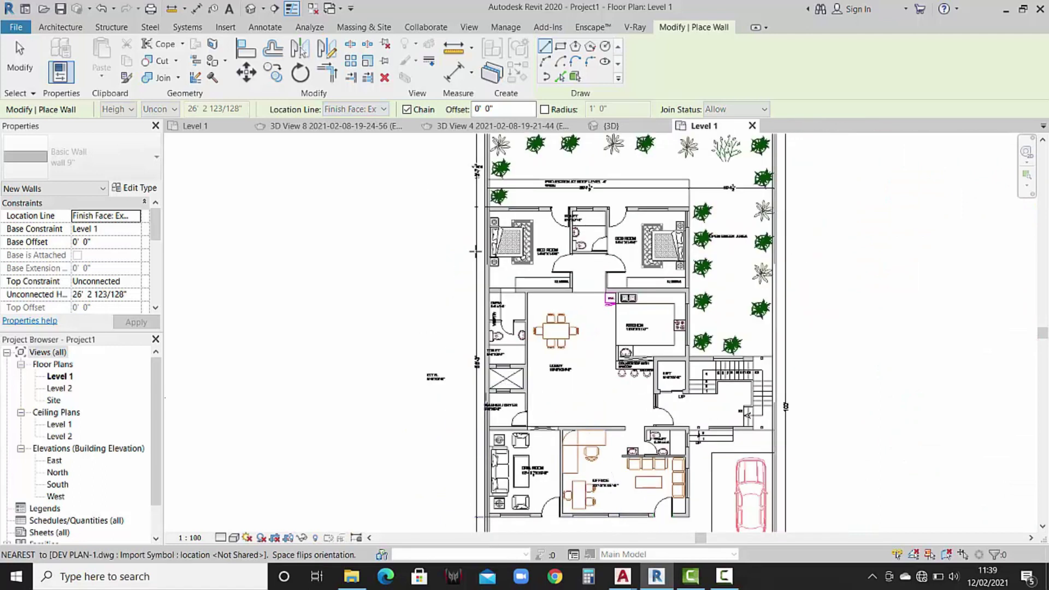
middle_click_drag(475, 252, 481, 309)
scroll(493, 255, "up", 1)
scroll(494, 253, "up", 1)
scroll(496, 249, "up", 1)
scroll(497, 243, "up", 1)
left_click(501, 221)
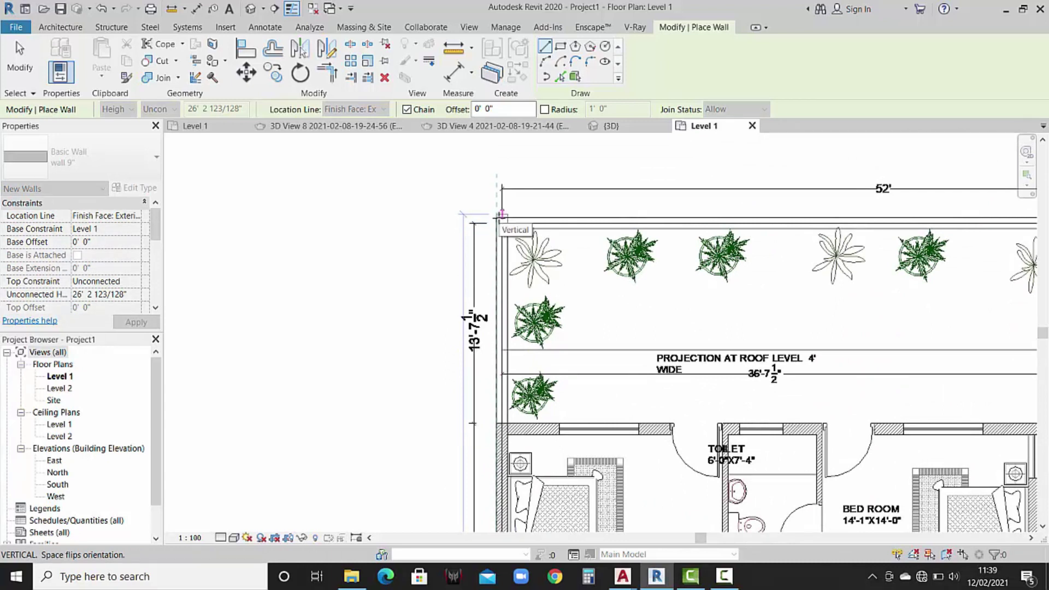
Continue the wall along the top edge to the top-right plot corner.
scroll(500, 214, "up", 1)
scroll(495, 214, "up", 2)
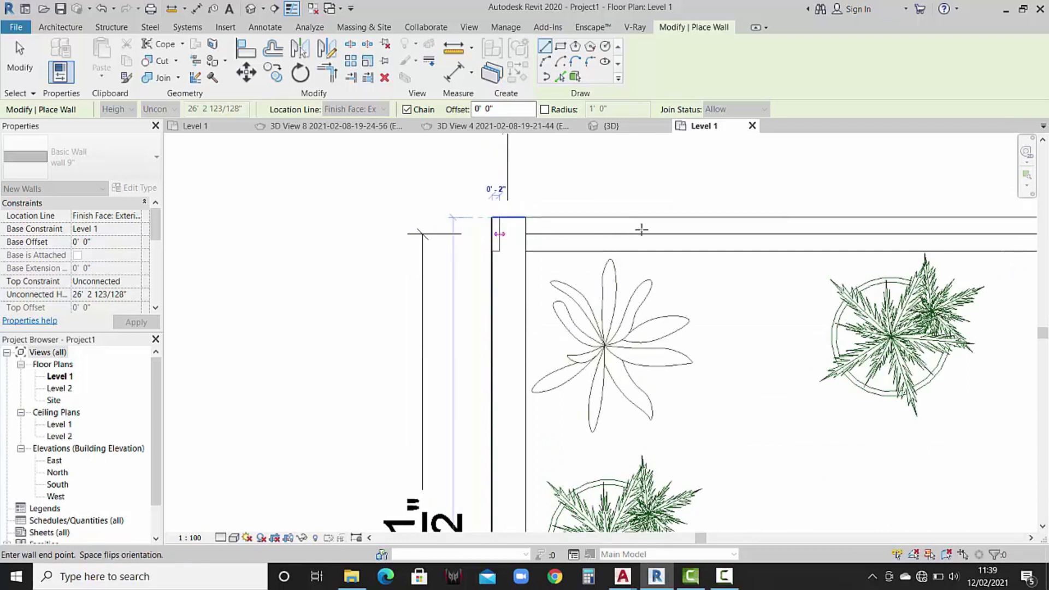
scroll(634, 228, "down", 2)
middle_click_drag(829, 218, 405, 126)
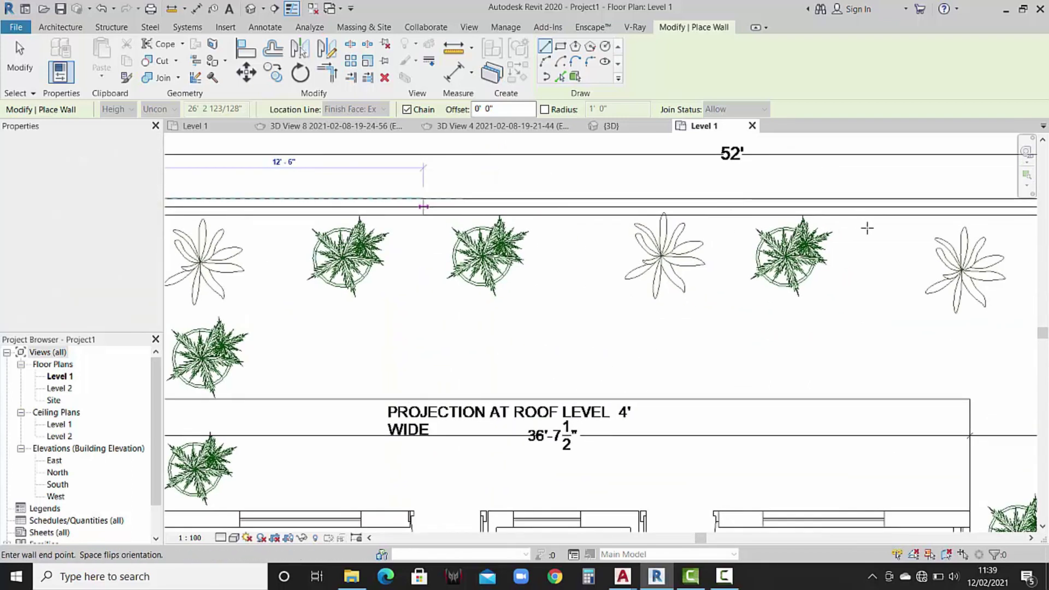
scroll(866, 228, "down", 1)
middle_click_drag(638, 242, 353, 235)
left_click(876, 208)
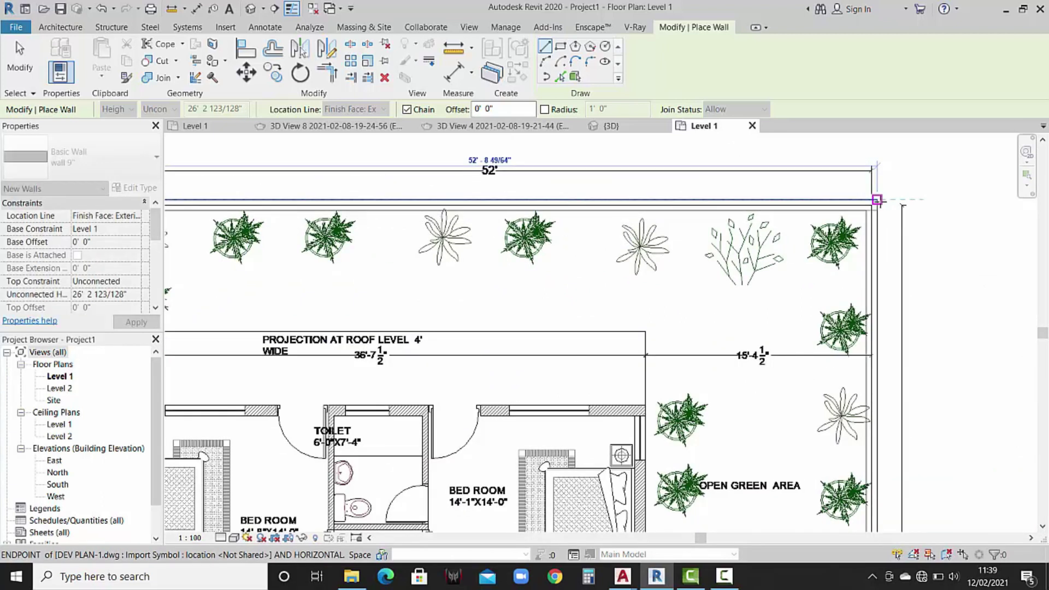
Continue the boundary walls down to the main gate, across the bottom, and up to the upper intersection.
scroll(880, 295, "down", 2)
scroll(879, 294, "down", 1)
middle_click_drag(328, 493, 436, 252)
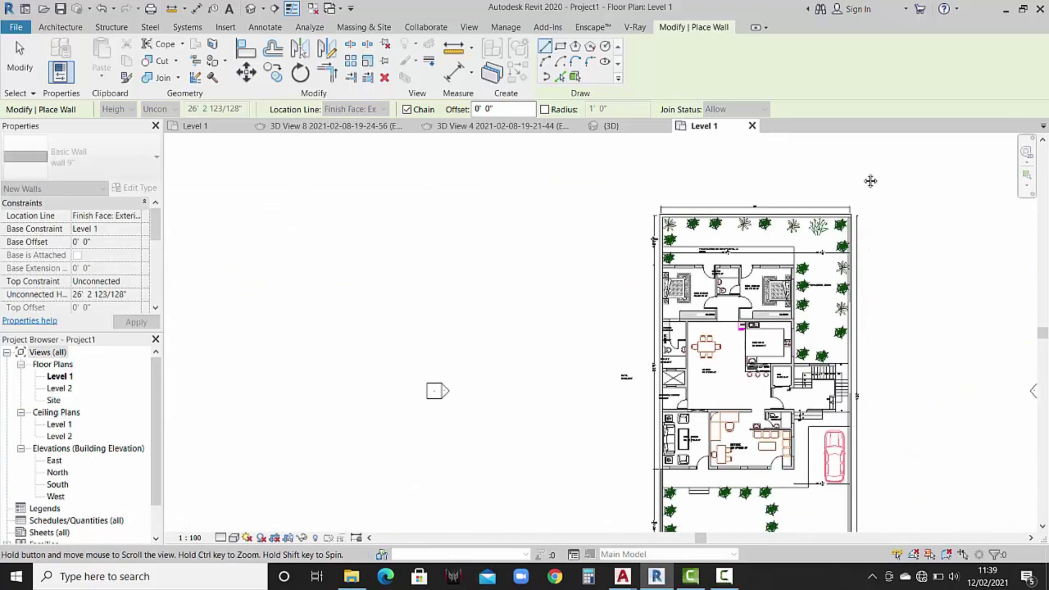
scroll(854, 430, "up", 1)
scroll(852, 434, "up", 3)
scroll(844, 443, "up", 2)
left_click(841, 452)
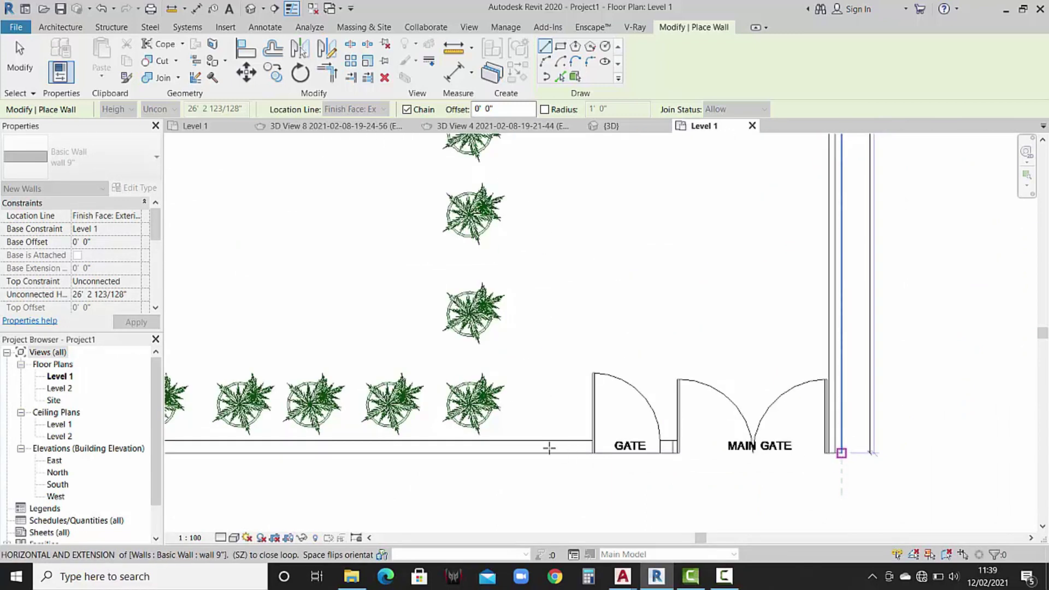
middle_click_drag(454, 440, 864, 440)
left_click(388, 438)
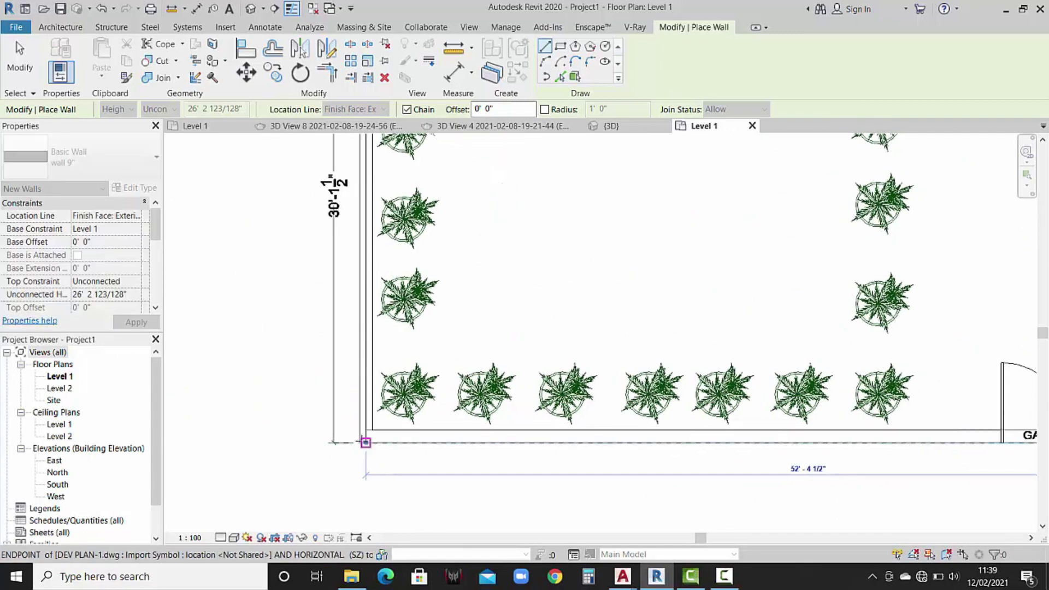
scroll(355, 278, "down", 2)
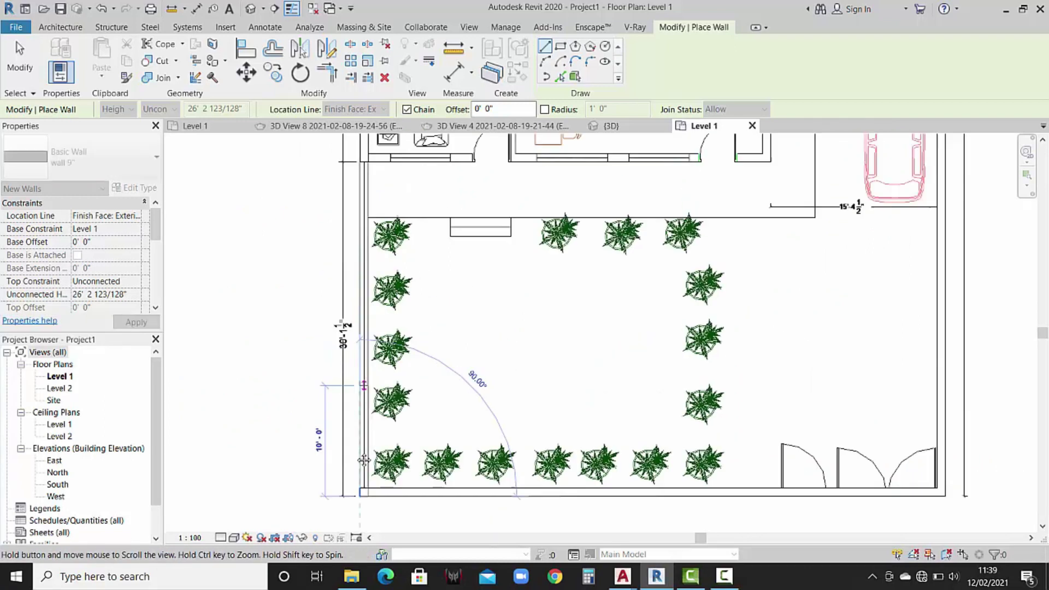
scroll(362, 220, "up", 2)
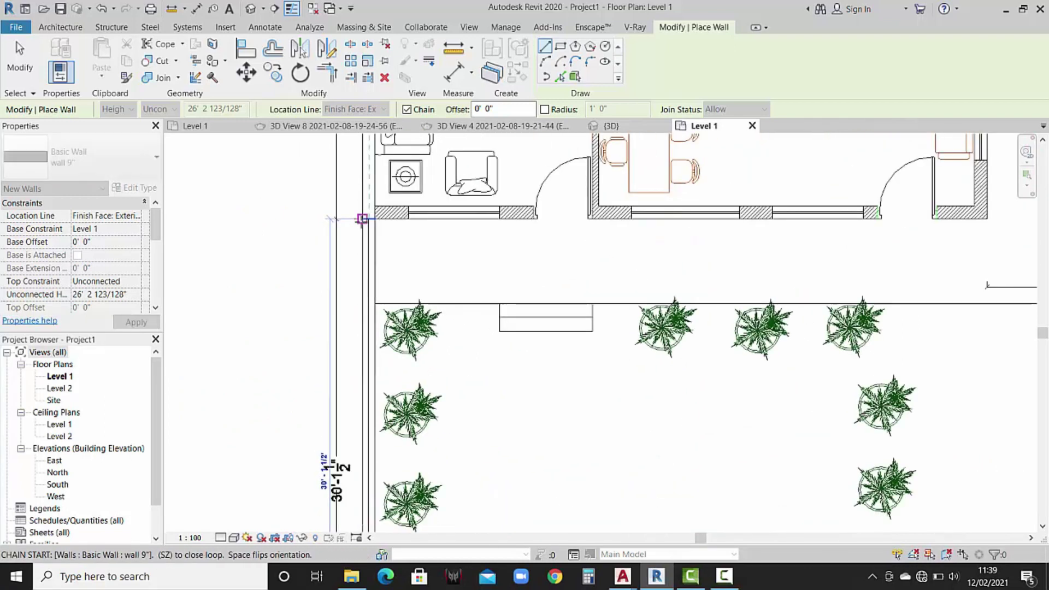
left_click(362, 219)
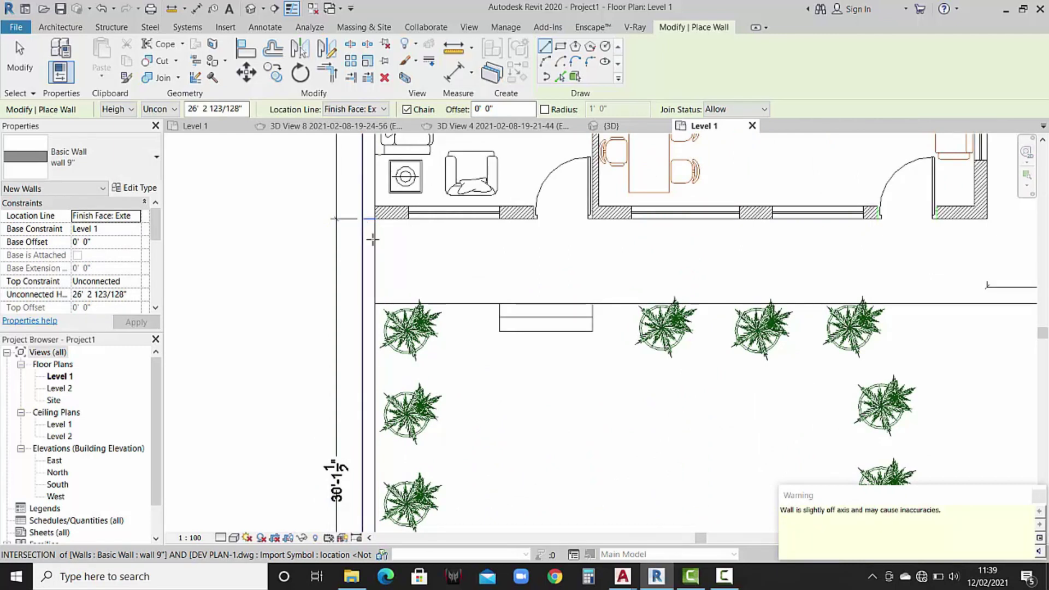
key("Escape")
key("Escape")
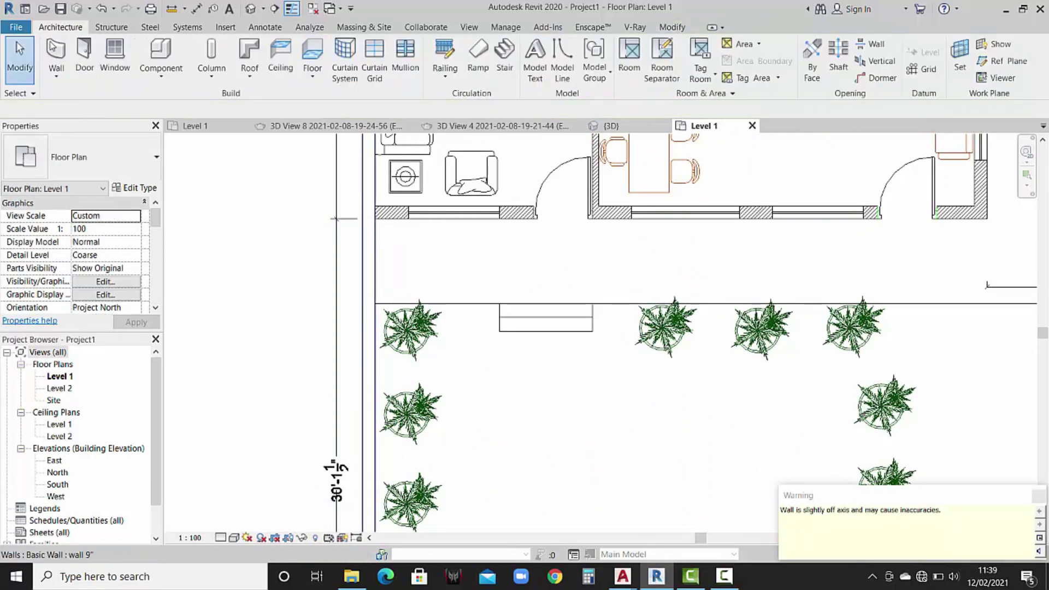
Trace walls from the office block's left end to its corner and down beside the toilet.
key("w")
key("a")
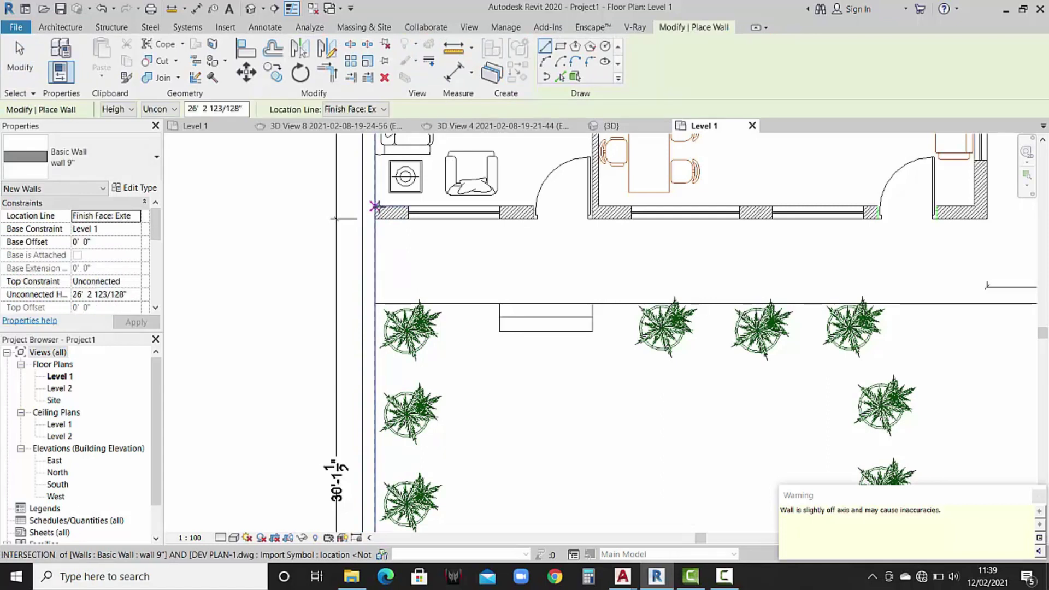
left_click(606, 209)
scroll(606, 209, "down", 2)
middle_click_drag(594, 212, 463, 225)
left_click(754, 189)
scroll(847, 262, "down", 2)
middle_click_drag(831, 253, 727, 409)
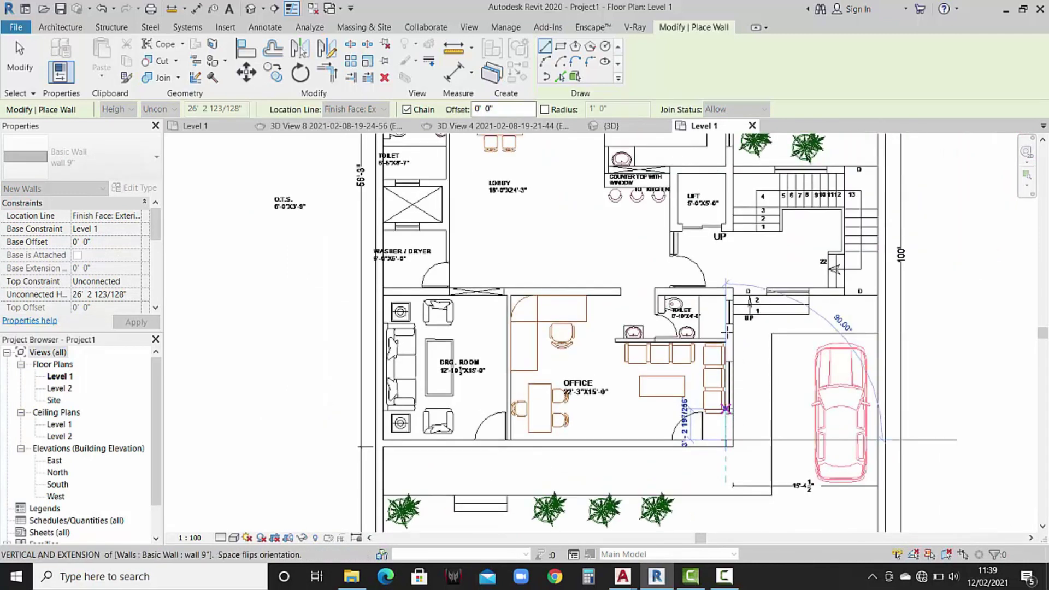
scroll(726, 355, "up", 2)
scroll(724, 306, "up", 2)
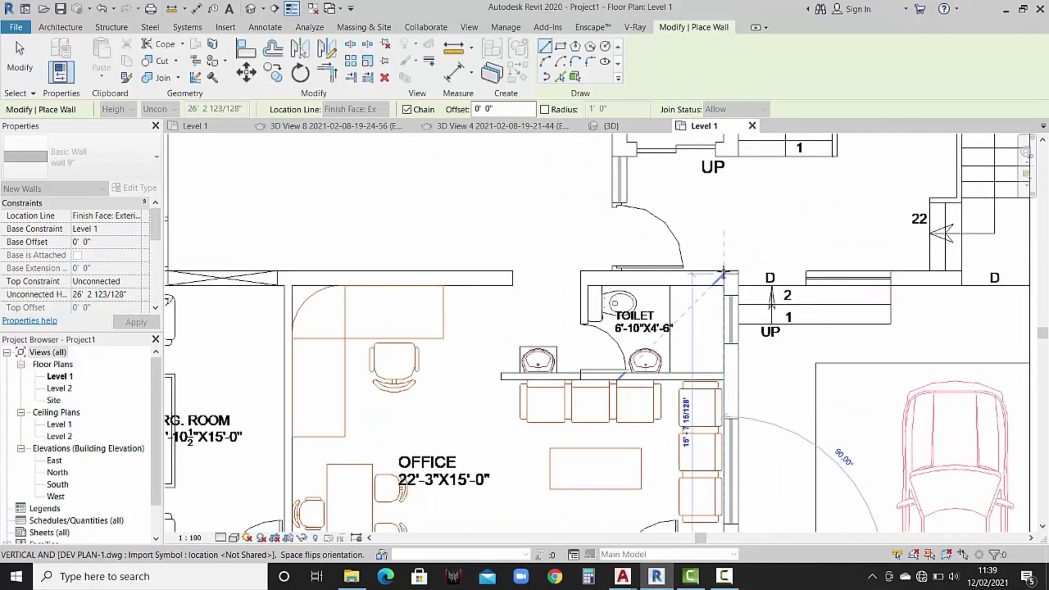
left_click(724, 272)
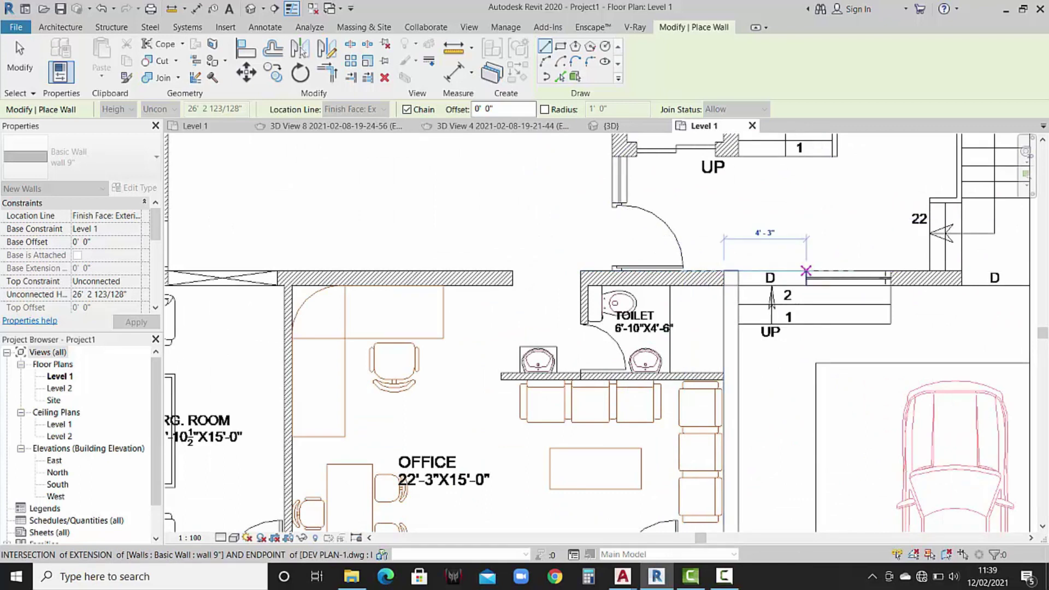
Extend the wall to the right boundary by the stairs, then end the chain.
scroll(806, 271, "down", 2)
middle_click_drag(937, 271, 712, 295)
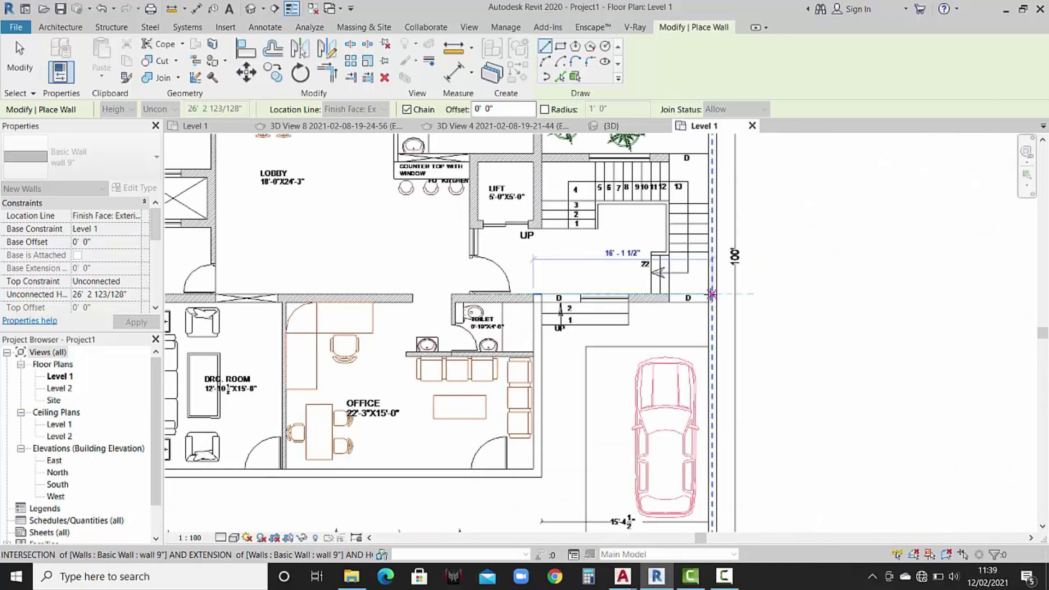
scroll(712, 295, "up", 2)
scroll(712, 294, "up", 2)
left_click(711, 297)
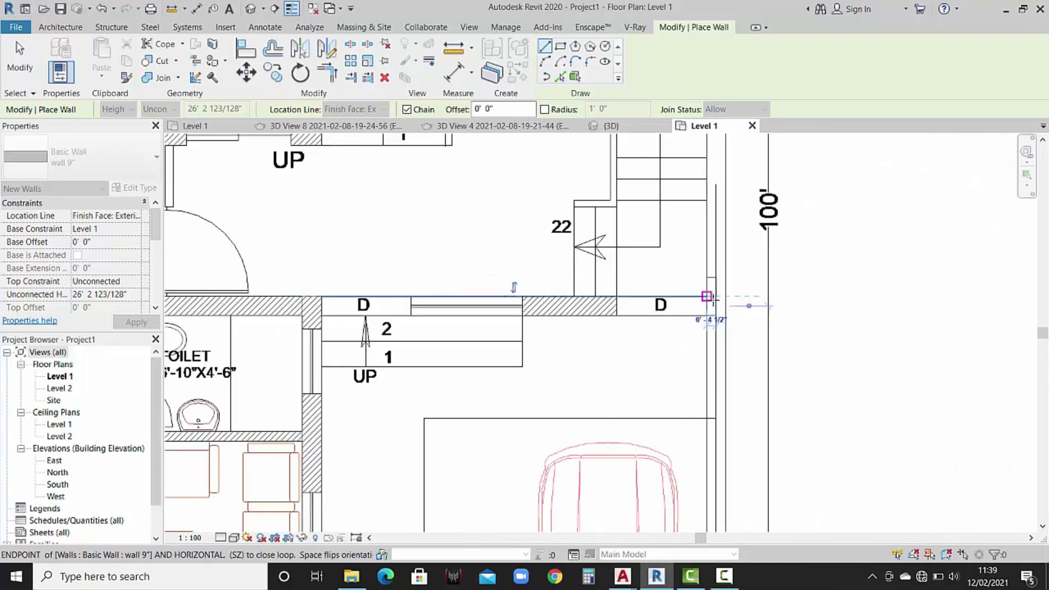
scroll(712, 296, "down", 2)
scroll(768, 345, "down", 2)
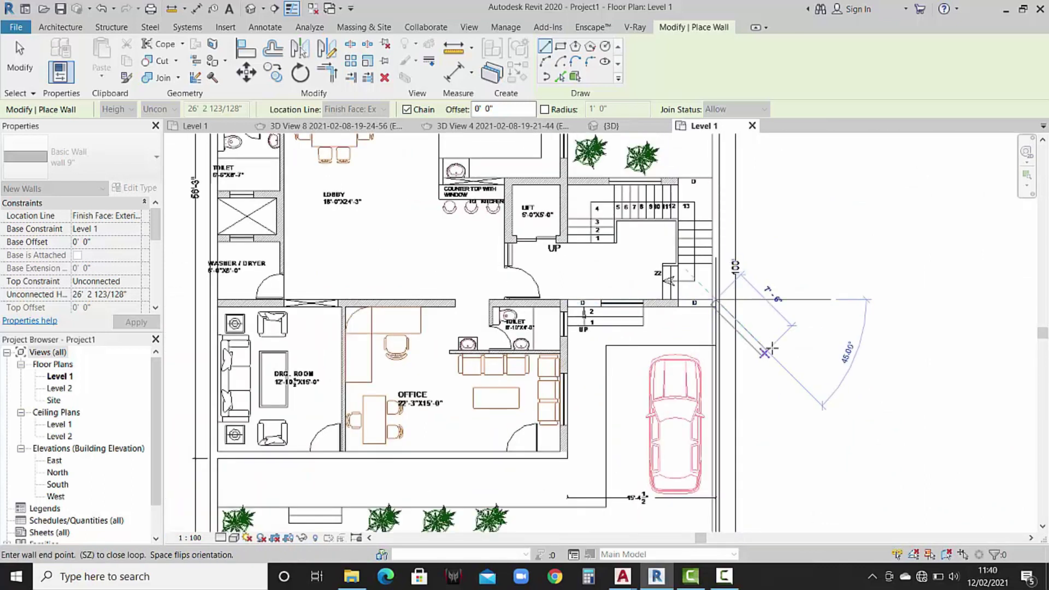
scroll(771, 348, "up", 3)
key("Escape")
key("Escape")
Draw a wall above the drawing room from the left wall to the toilet's right corner.
scroll(605, 347, "down", 2)
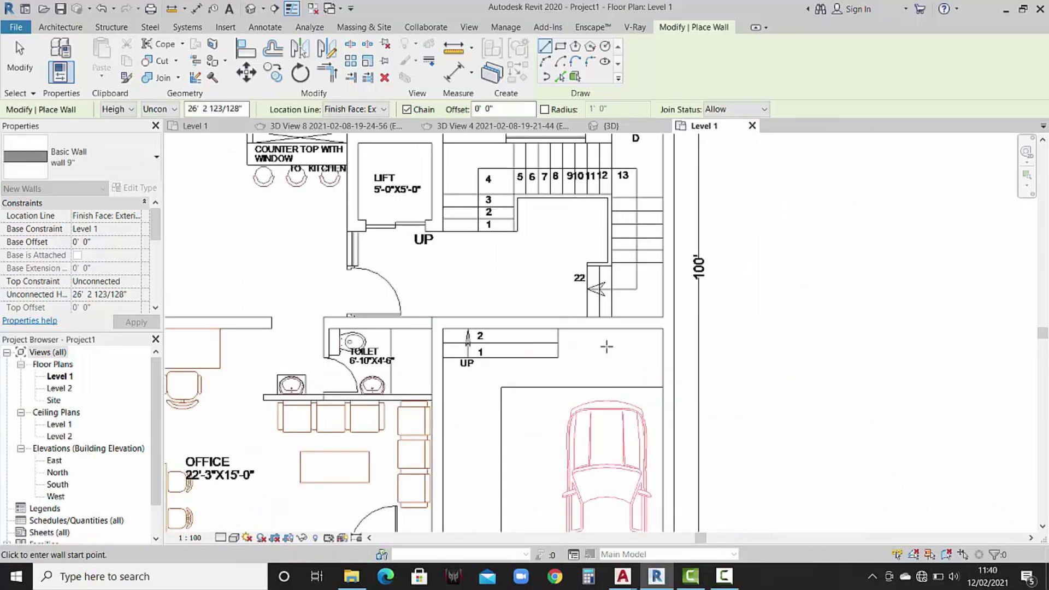
scroll(605, 346, "down", 2)
scroll(574, 366, "down", 1)
middle_click_drag(555, 377, 598, 370)
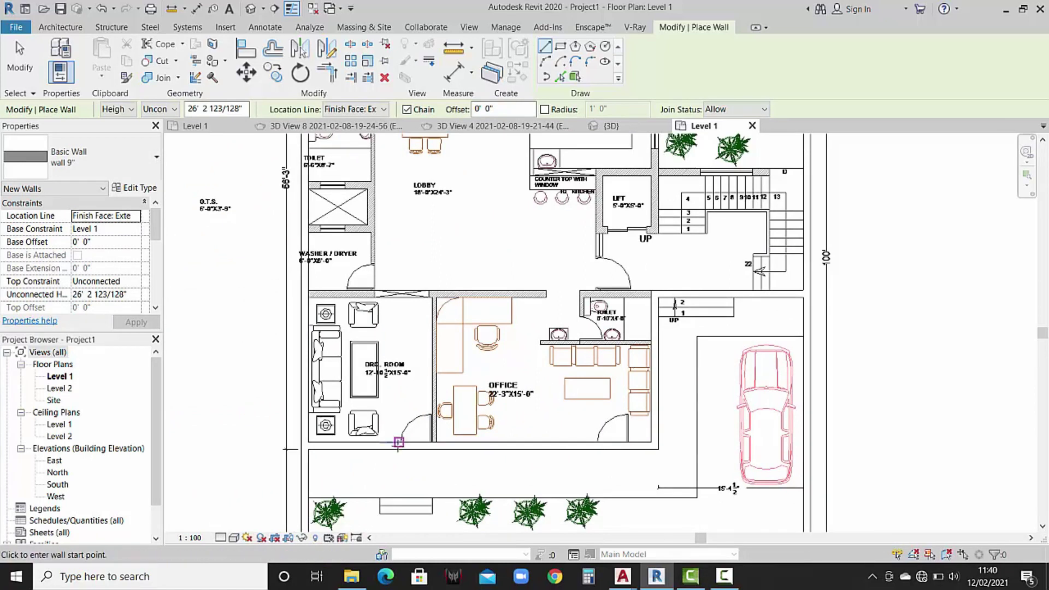
mouse_move(437, 433)
middle_mouse_down()
mouse_move(481, 424)
mouse_move(501, 439)
middle_mouse_up()
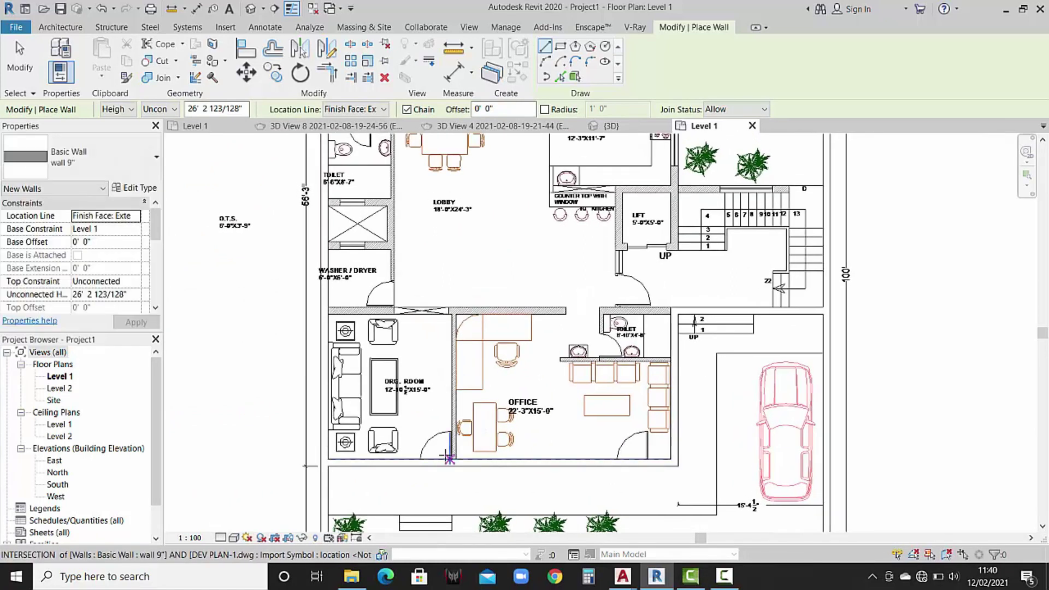
scroll(266, 249, "up", 1)
scroll(267, 249, "up", 1)
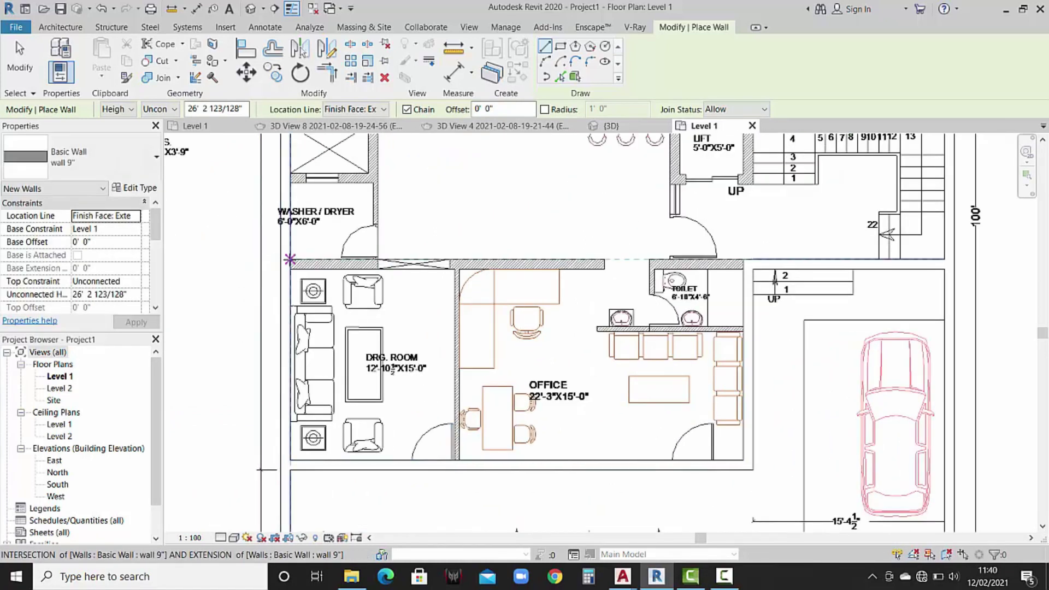
left_click(290, 260)
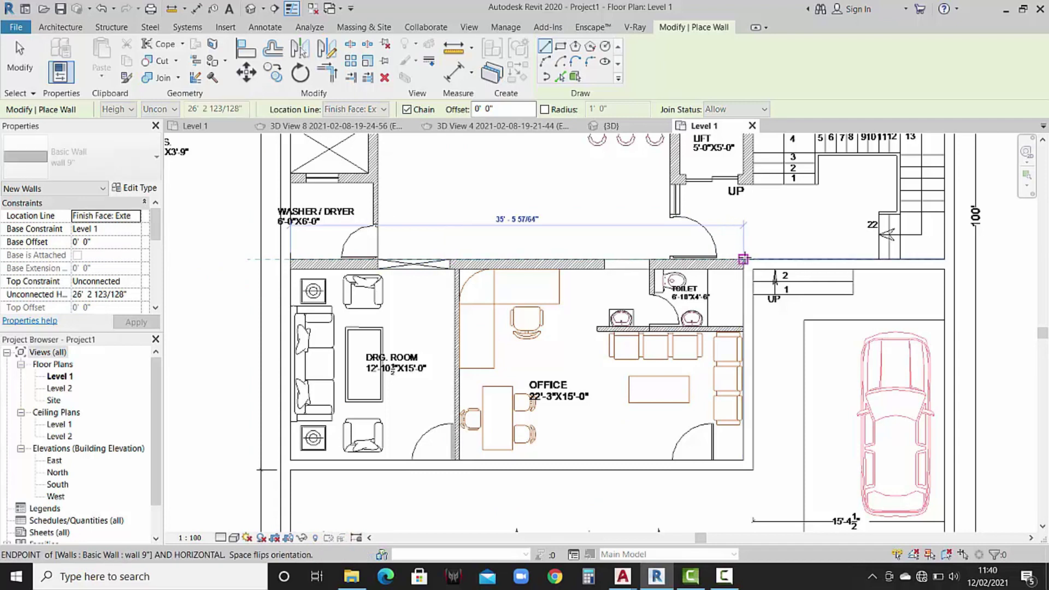
left_click(742, 259)
key("Escape")
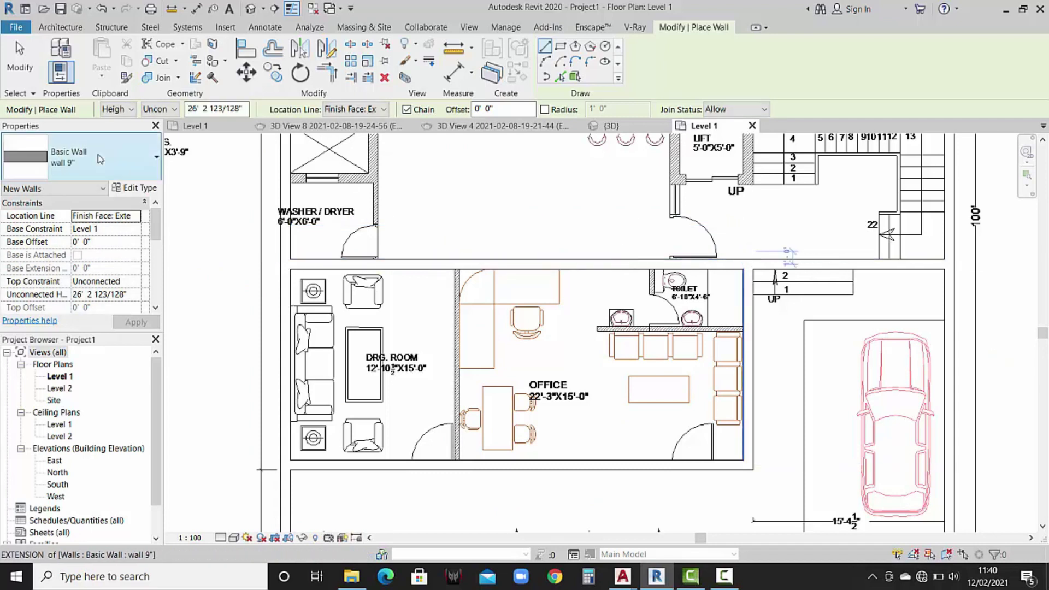
Draw the bedroom block's top wall from its top-left corner to its right corner.
scroll(545, 312, "down", 1)
scroll(545, 313, "down", 1)
scroll(544, 312, "down", 1)
middle_click_drag(478, 209, 528, 318)
scroll(505, 325, "up", 2)
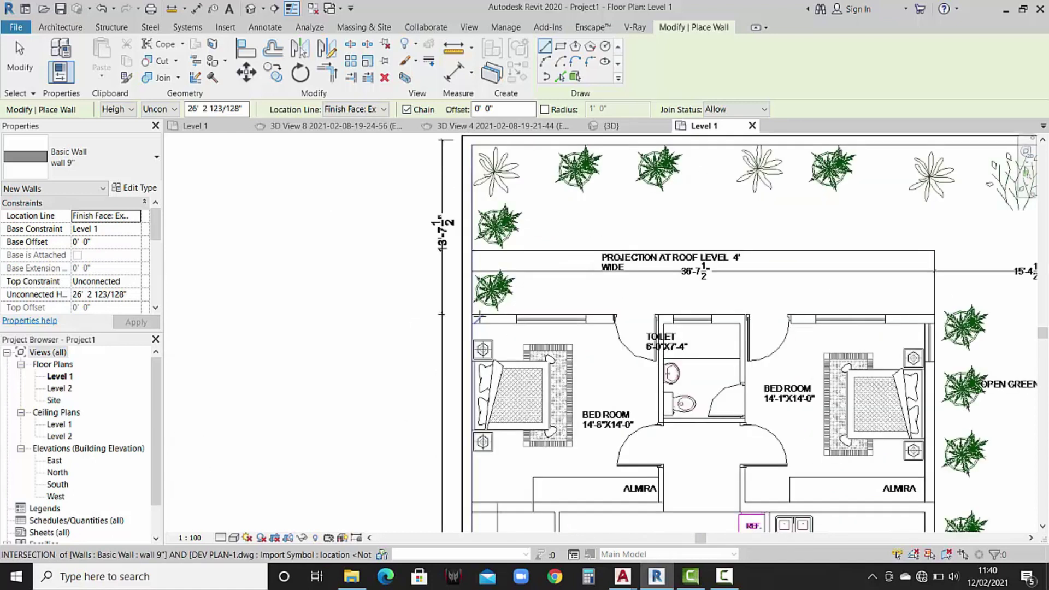
scroll(506, 325, "up", 2)
left_click(468, 313)
scroll(620, 305, "down", 2)
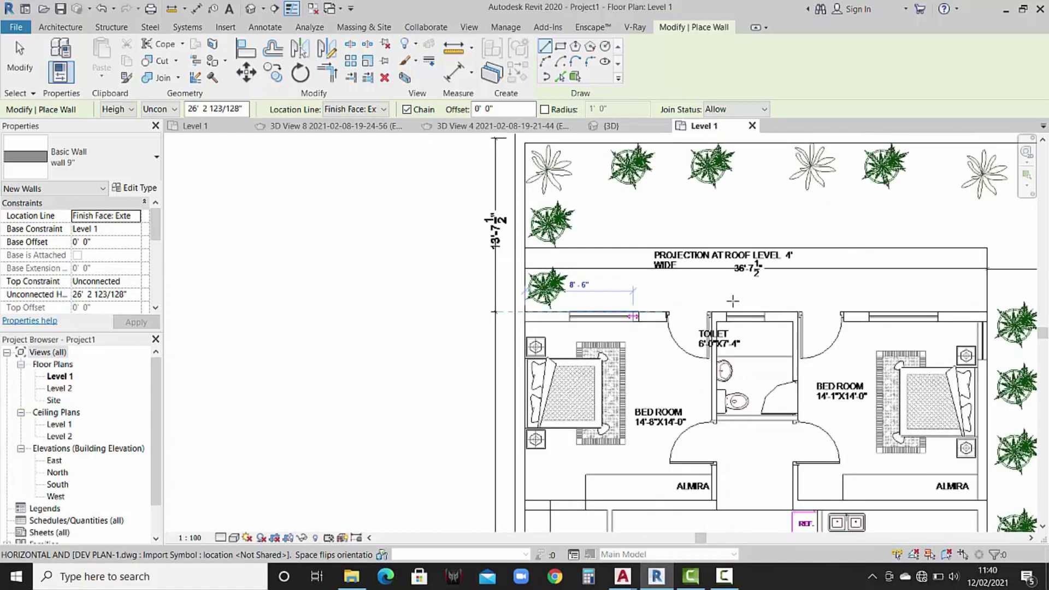
middle_click_drag(770, 297, 704, 295)
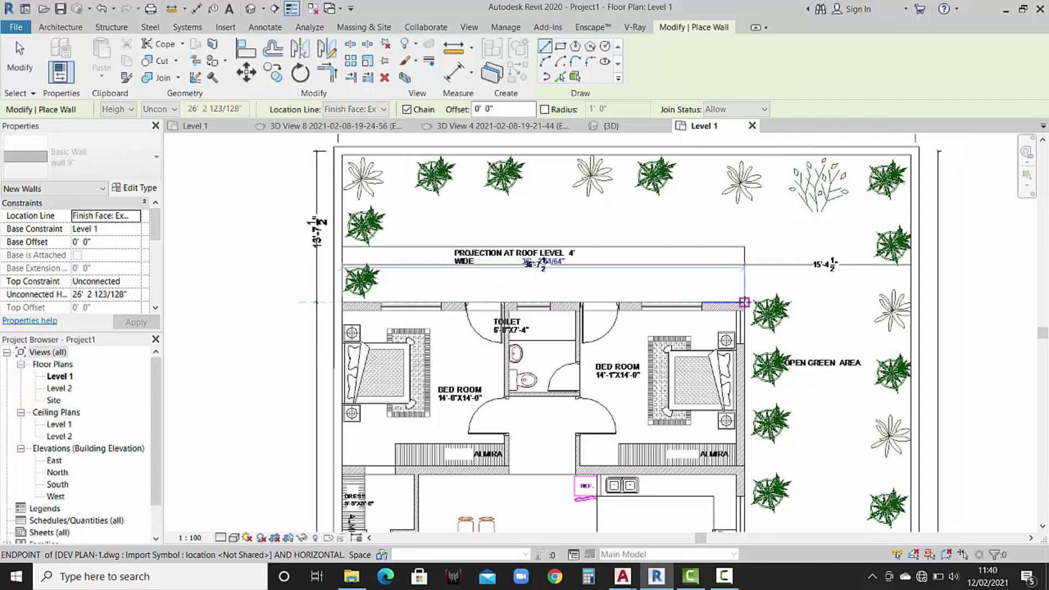
left_click(742, 301)
Continue walls down the kitchen's right side to the boundary above the stairs, then stop.
scroll(745, 418, "down", 2)
scroll(746, 428, "up", 2)
scroll(744, 437, "up", 1)
scroll(743, 415, "up", 1)
scroll(742, 389, "up", 2)
scroll(742, 389, "up", 1)
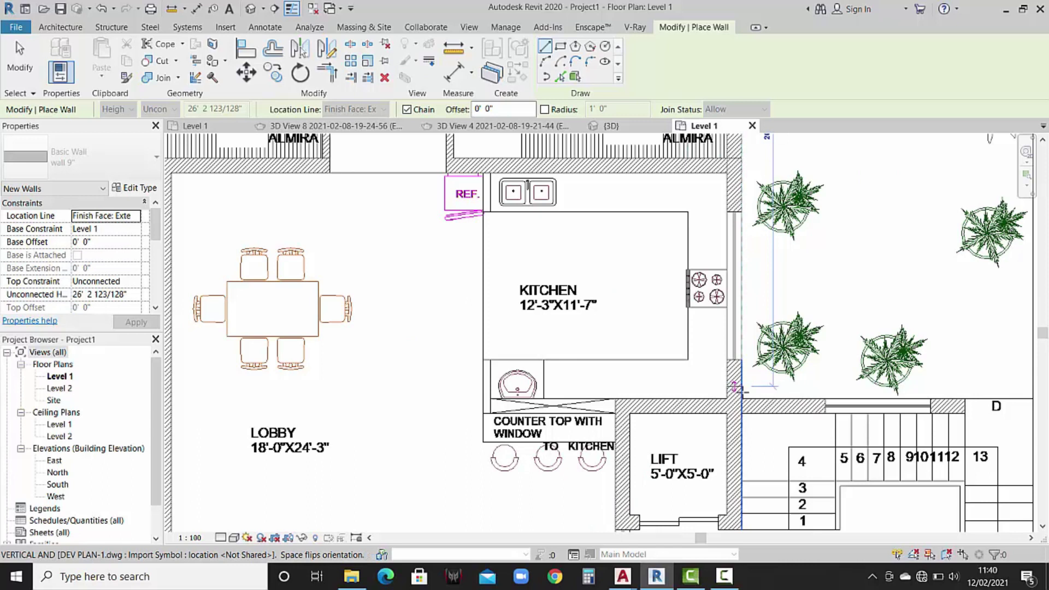
left_click(741, 367)
scroll(915, 392, "down", 3)
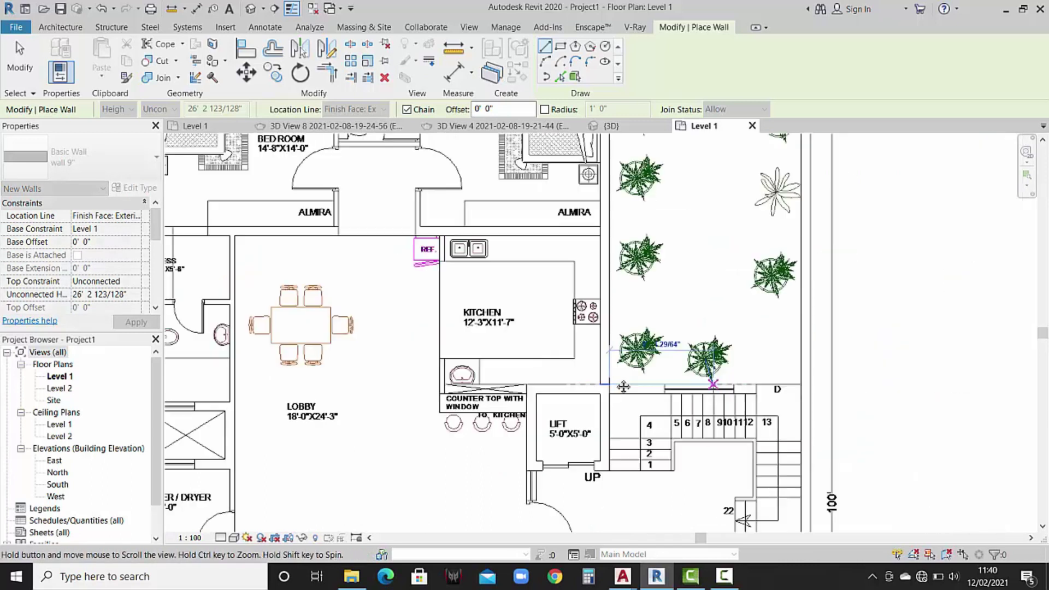
scroll(705, 380, "up", 1)
left_click(704, 381)
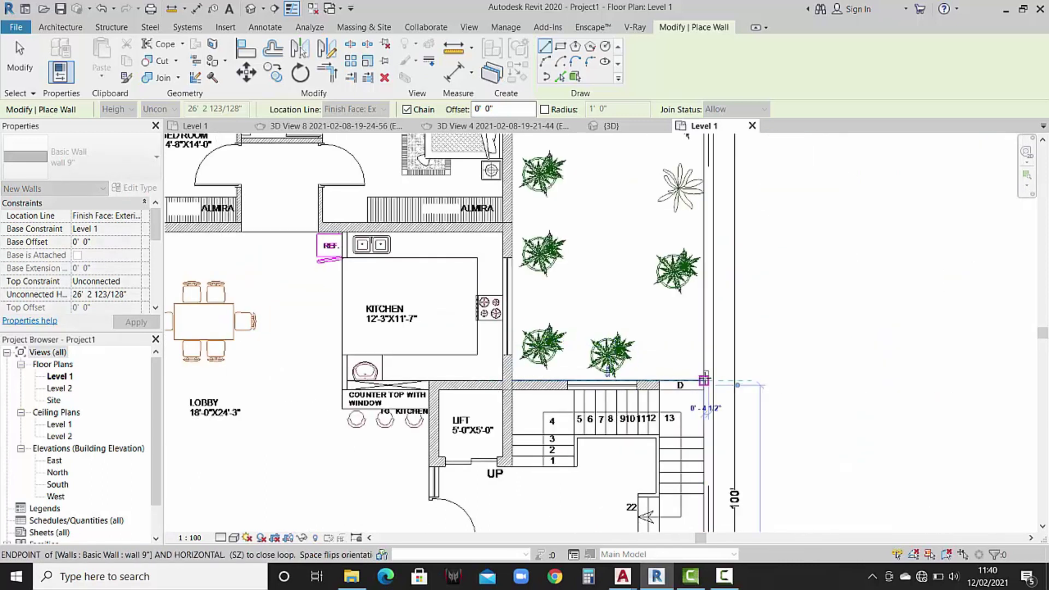
key("Escape")
key("Escape")
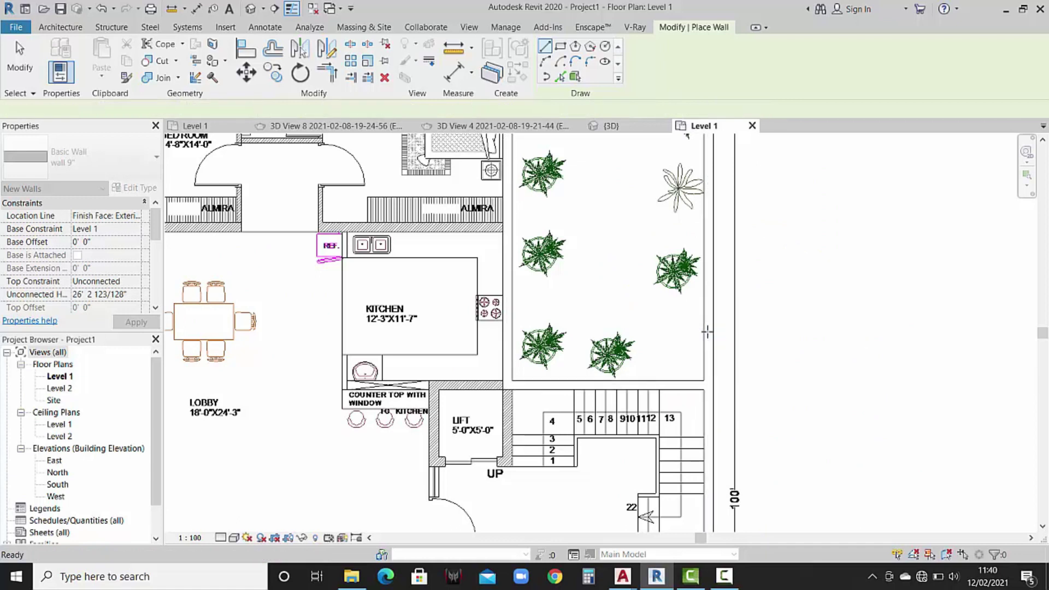
key("Escape")
Select the upper block's right-side wall, then start and cancel a wall at the lift's corner.
scroll(546, 349, "down", 3)
mouse_move(528, 383)
middle_mouse_down()
mouse_move(695, 392)
mouse_move(718, 357)
middle_mouse_up()
scroll(669, 337, "up", 1)
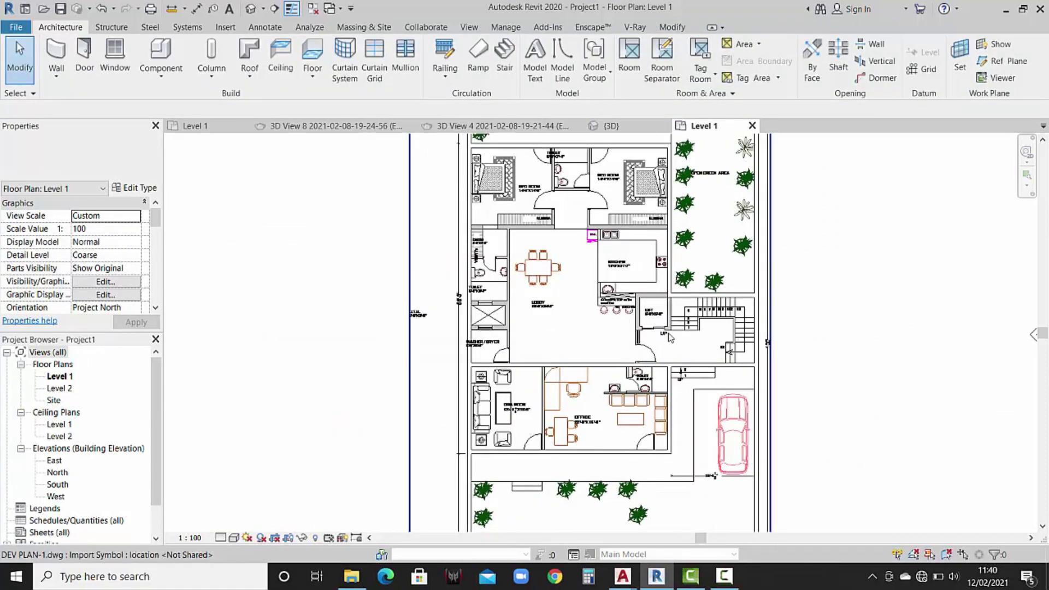
left_click(669, 281)
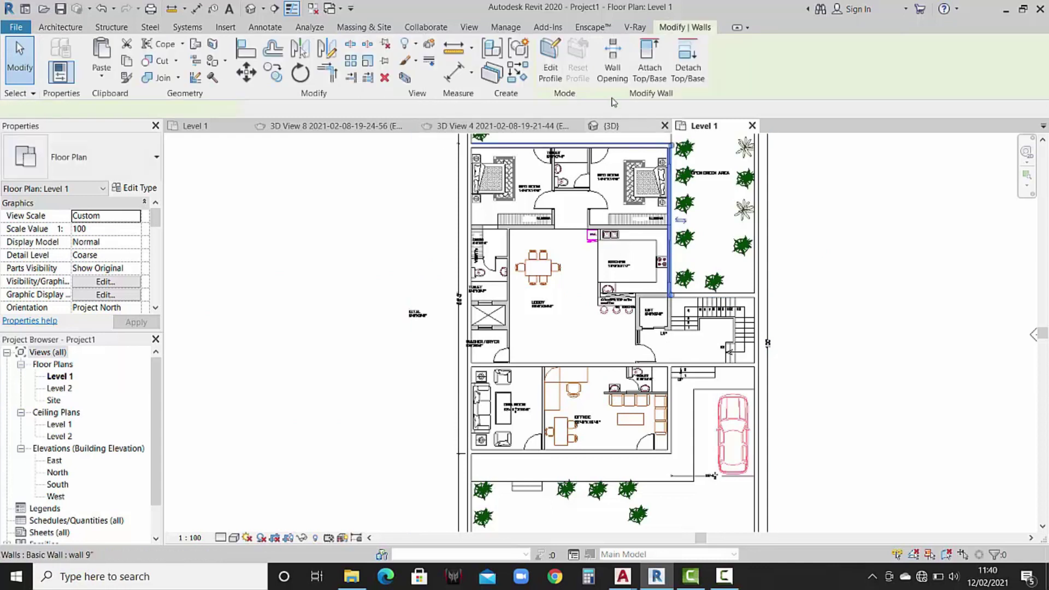
key("w")
key("a")
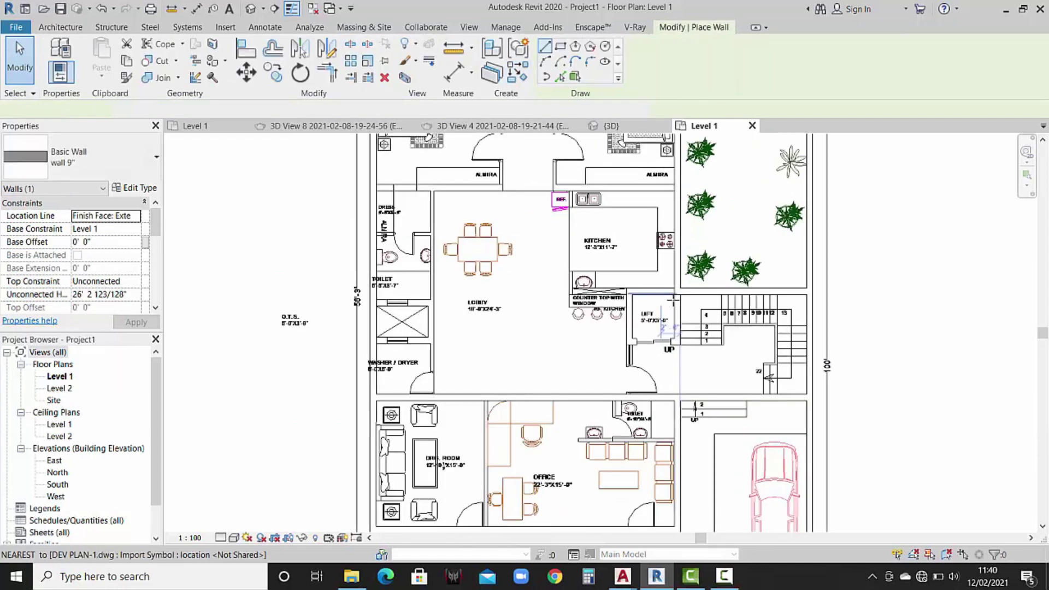
scroll(687, 295, "up", 4)
left_click(688, 296)
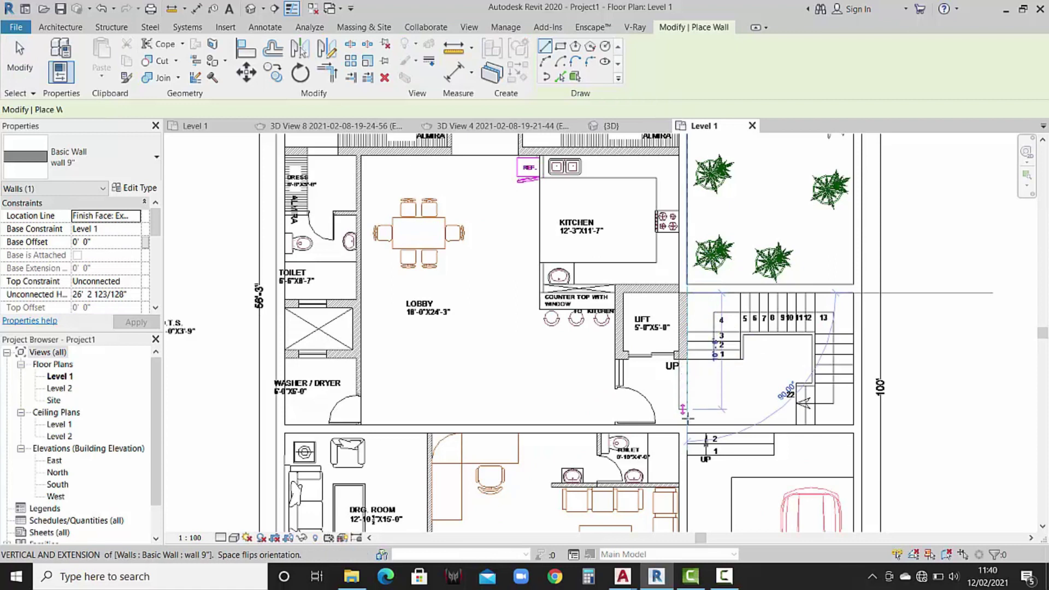
key("Escape")
Start one more wall at a wall corner near the lift, then stop placing walls.
scroll(691, 421, "up", 1)
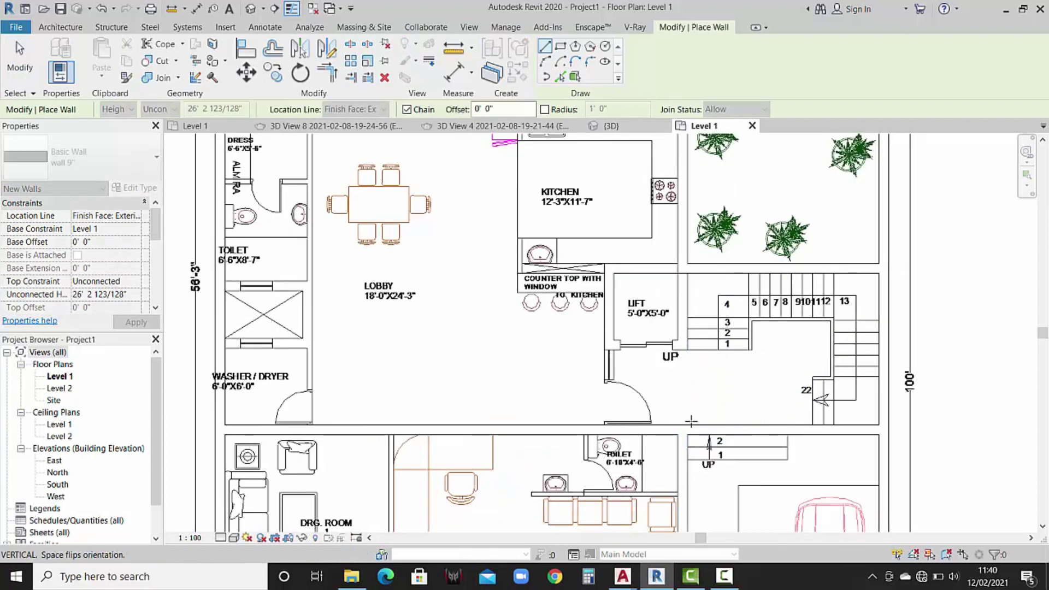
scroll(692, 421, "up", 3)
left_click(692, 428)
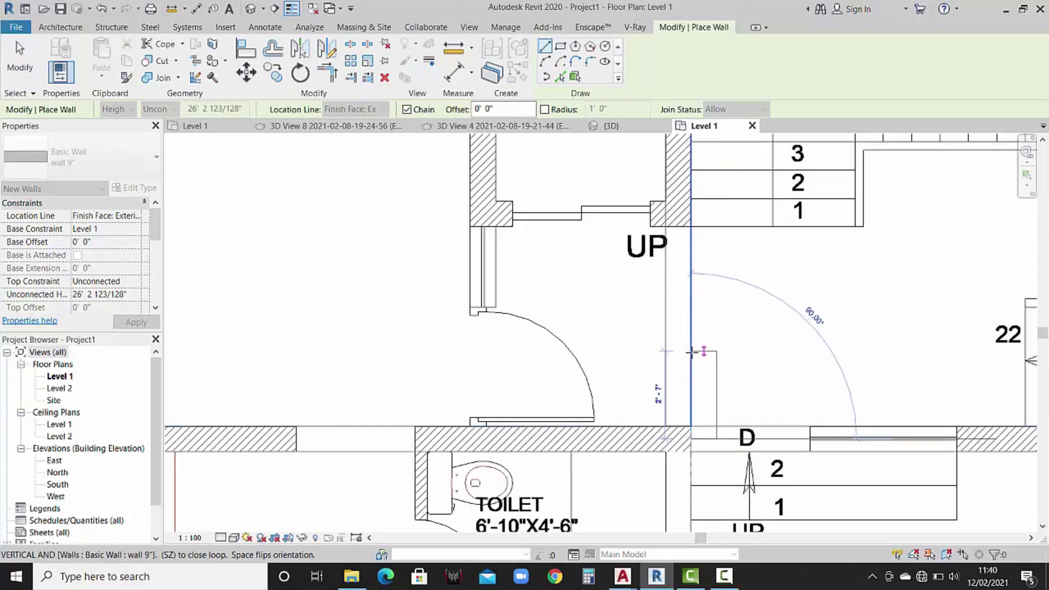
scroll(691, 351, "down", 3)
scroll(710, 360, "down", 2)
scroll(734, 373, "up", 5)
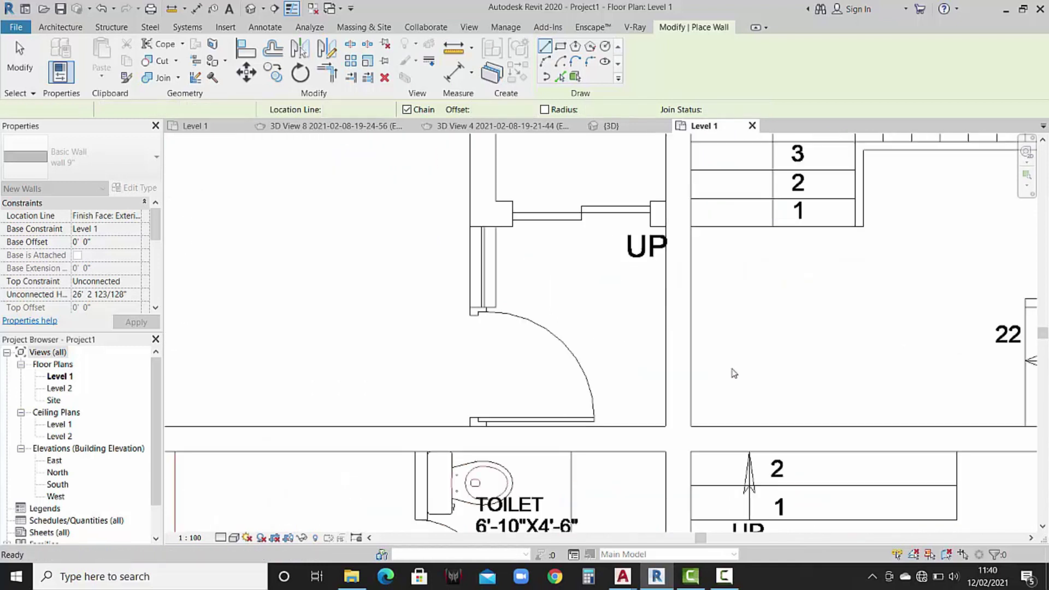
key("Escape")
Pan and zoom the plan to show the drawing room and office.
scroll(733, 368, "down", 2)
scroll(733, 368, "down", 2)
scroll(708, 406, "down", 1)
scroll(708, 405, "down", 2)
middle_click_drag(683, 416, 670, 382)
scroll(670, 382, "up", 2)
scroll(628, 388, "up", 2)
mouse_move(601, 391)
middle_mouse_down()
mouse_move(579, 394)
mouse_move(568, 374)
middle_mouse_up()
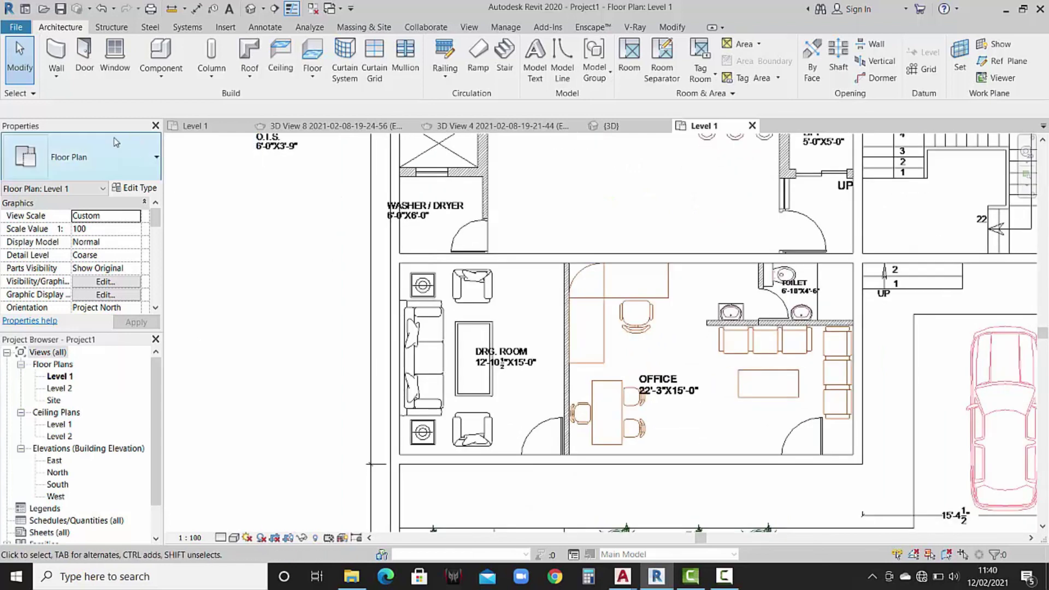
Switch to the wall 4.5" type and draw the partition from the bottom line to the top line.
left_click(93, 156)
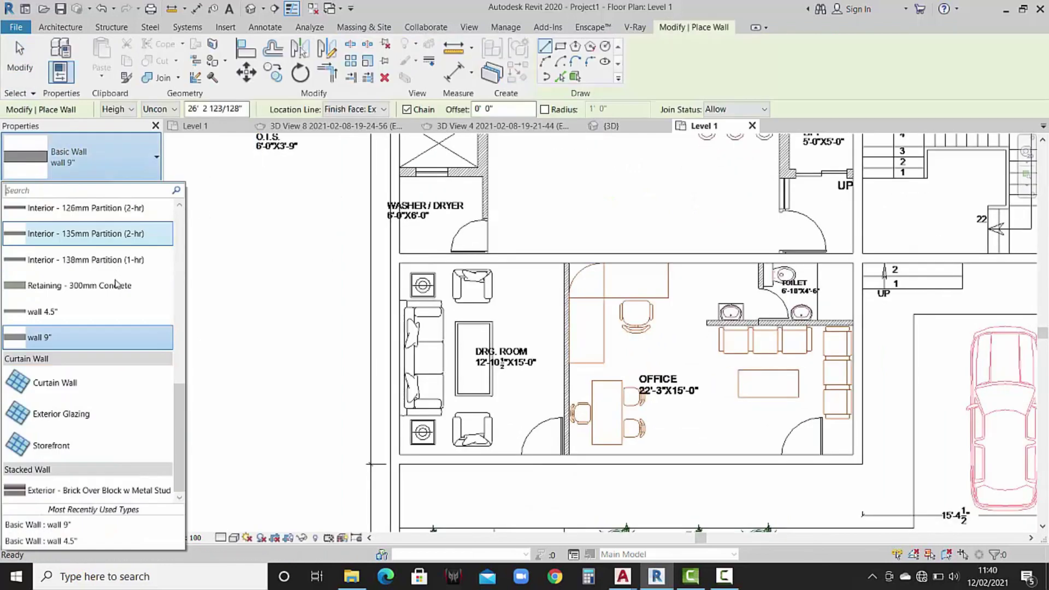
left_click(89, 314)
scroll(556, 450, "up", 4)
left_click(581, 458)
key("Escape")
key("Escape")
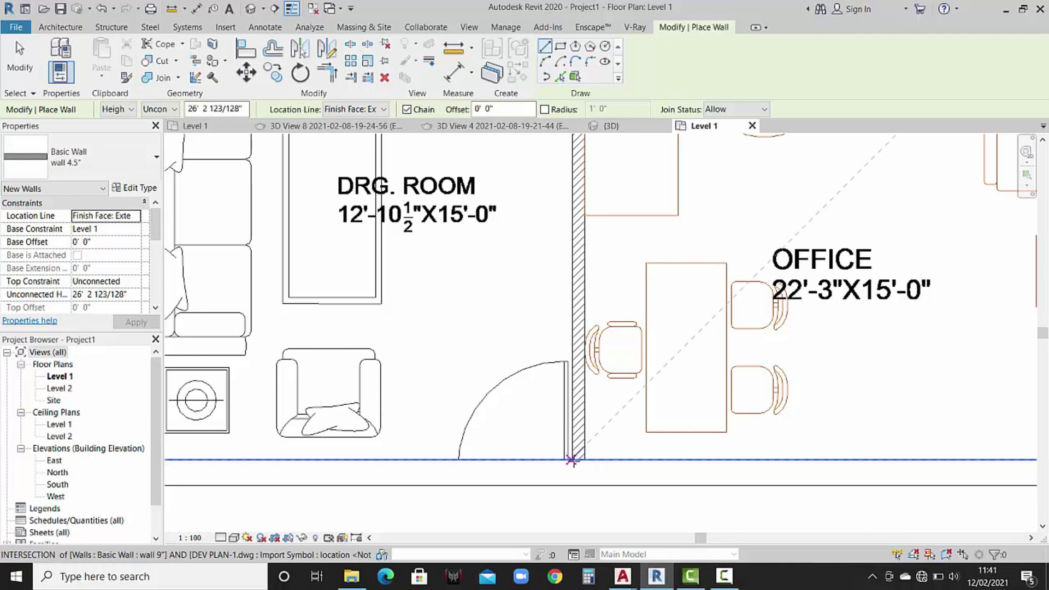
left_click(573, 460)
middle_click_drag(573, 316, 581, 455)
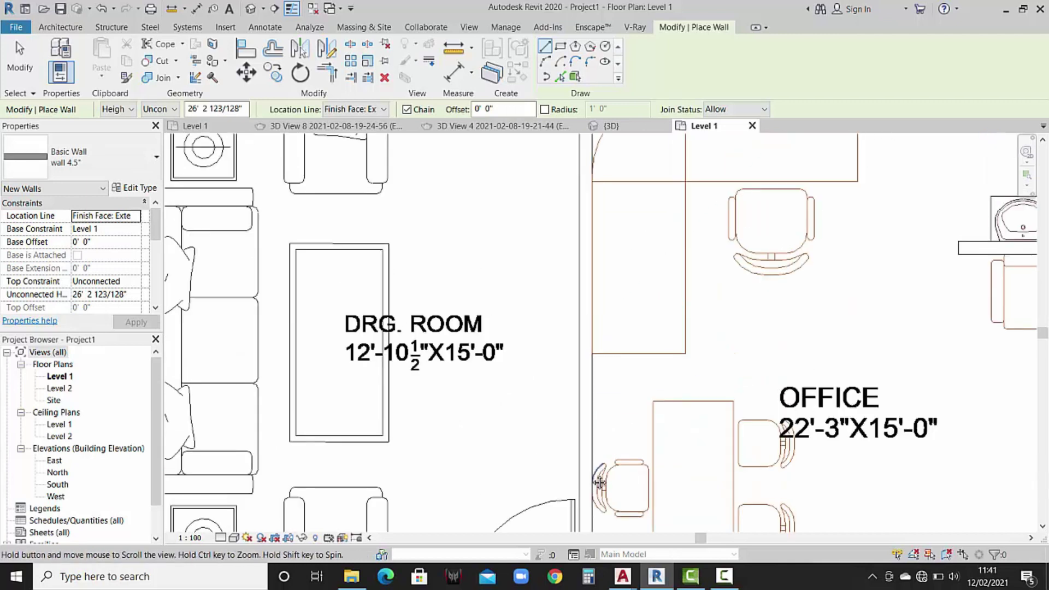
middle_click_drag(579, 186, 585, 368)
left_click(590, 290)
key("Escape")
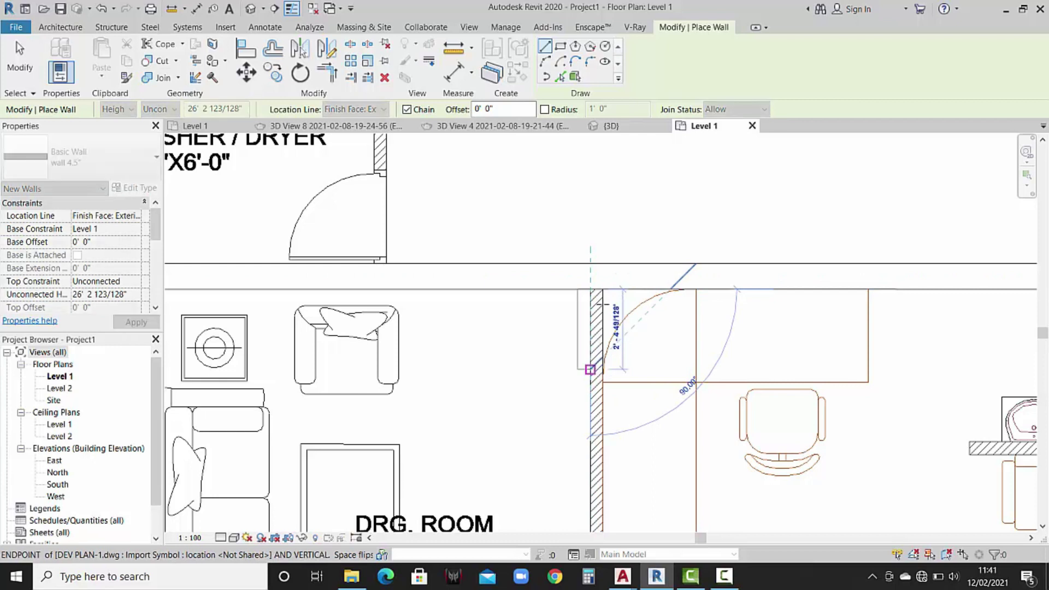
key("Escape")
Draw a second 4.5" wall from the top corner down to the bottom line, then cancel via right-click.
left_click(603, 289)
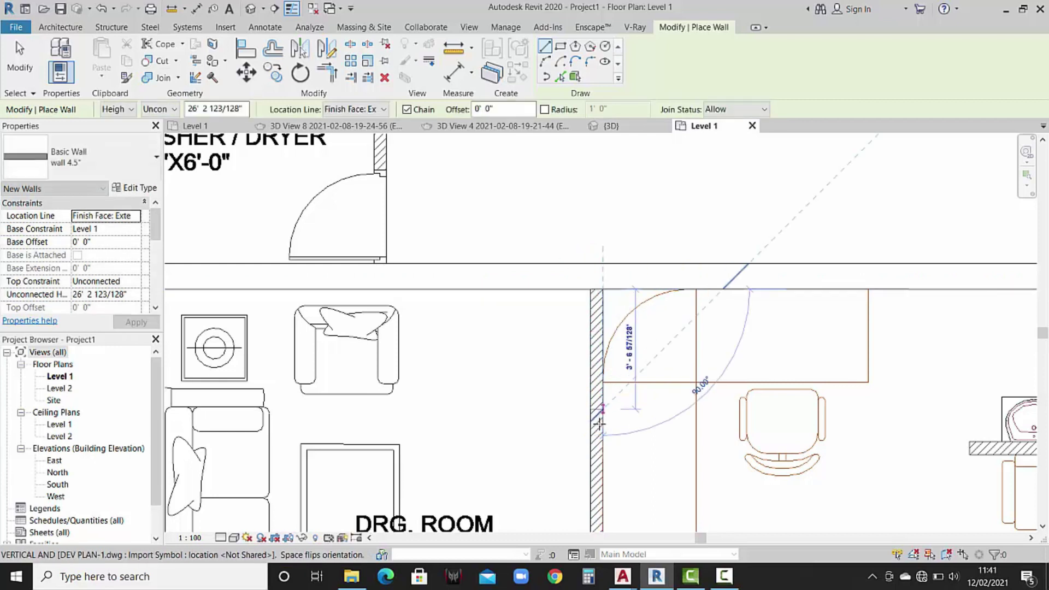
scroll(601, 306, "down", 3)
scroll(598, 393, "down", 1)
middle_click_drag(597, 392, 599, 257)
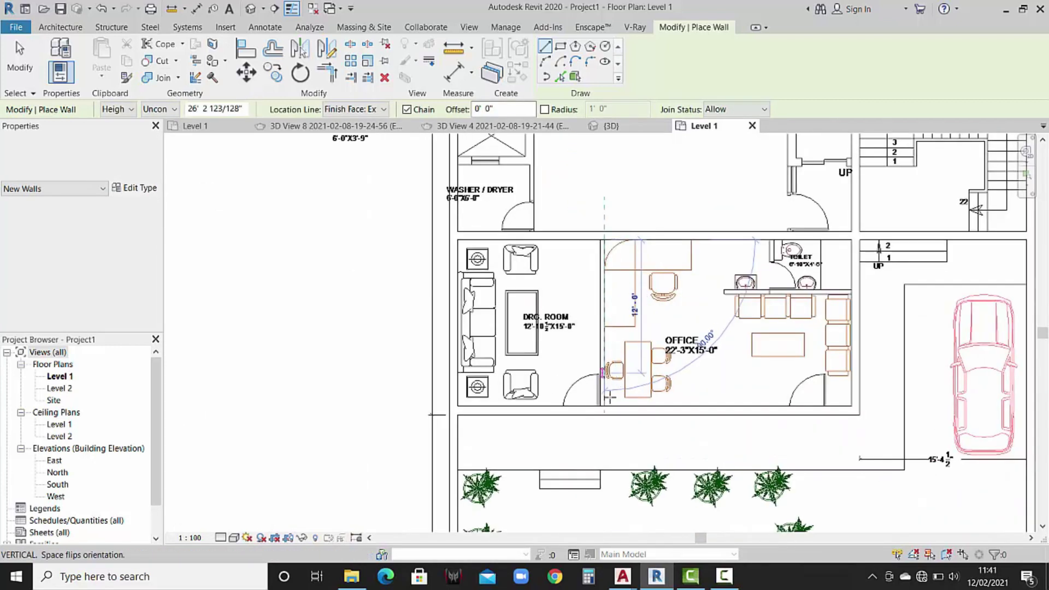
scroll(600, 416, "up", 2)
scroll(599, 421, "up", 2)
scroll(599, 421, "up", 1)
left_click(600, 451)
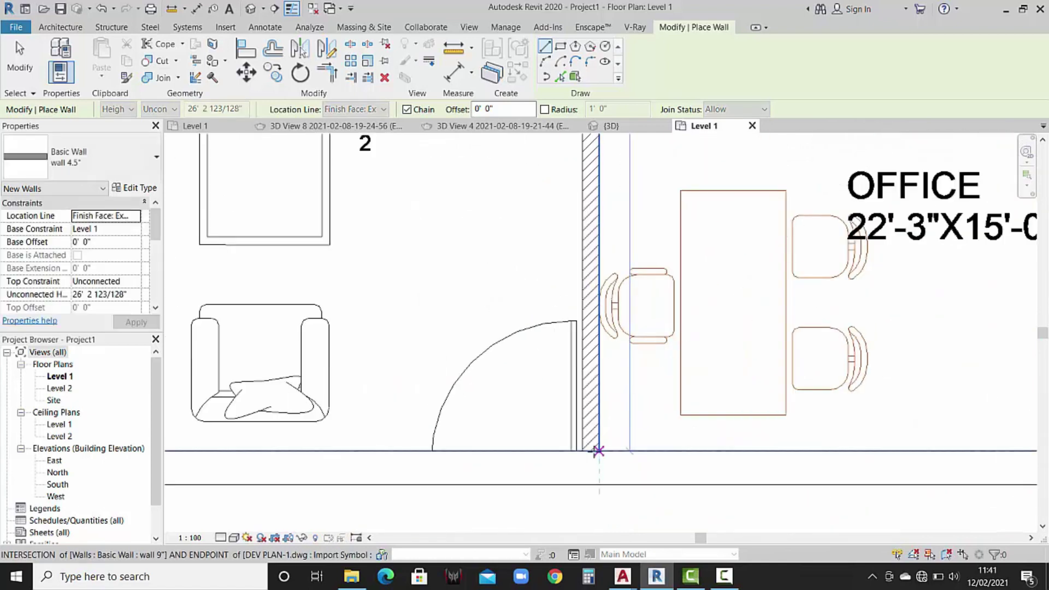
right_click(523, 276)
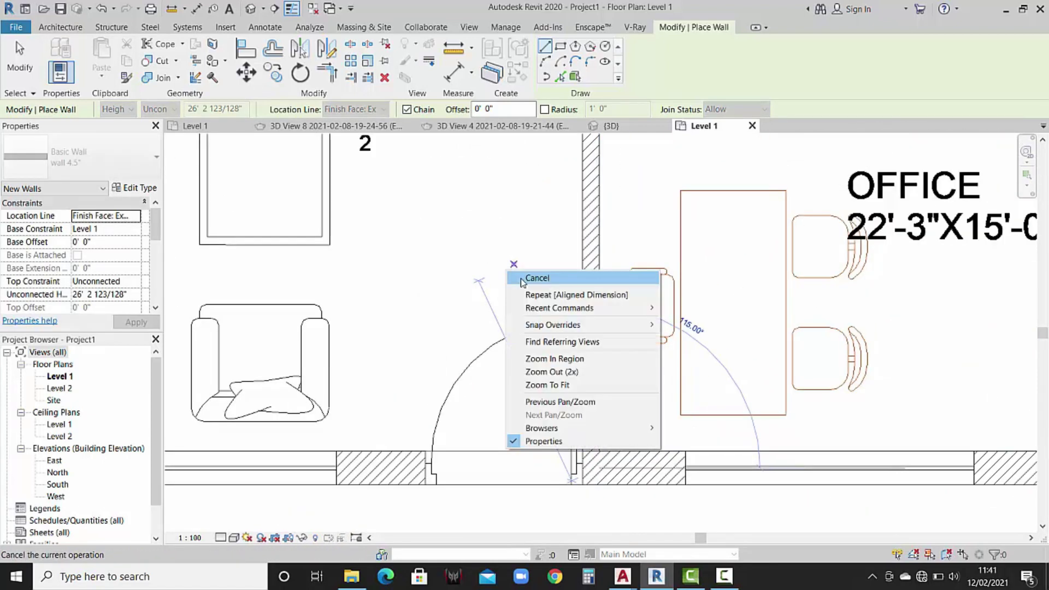
left_click(533, 283)
right_click(524, 276)
left_click(552, 283)
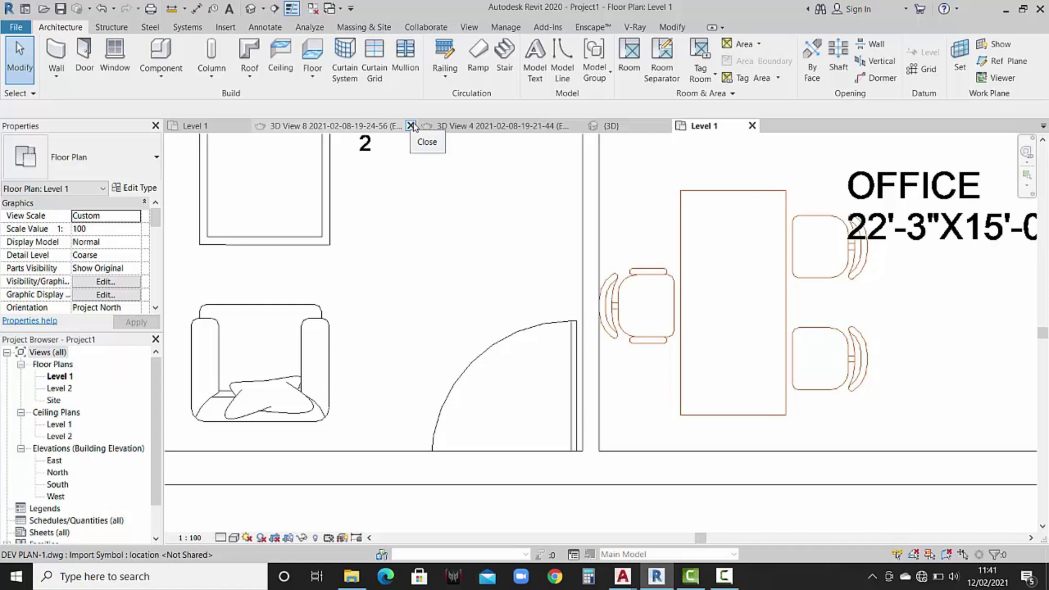
Pan and zoom out to show the drawing room, office, front garden and car porch.
scroll(632, 358, "down", 2)
scroll(632, 358, "down", 2)
middle_click_drag(634, 362, 586, 351)
scroll(613, 348, "down", 1)
scroll(611, 353, "down", 1)
scroll(611, 353, "down", 1)
middle_click_drag(759, 276, 774, 290)
scroll(726, 318, "down", 1)
scroll(727, 318, "down", 1)
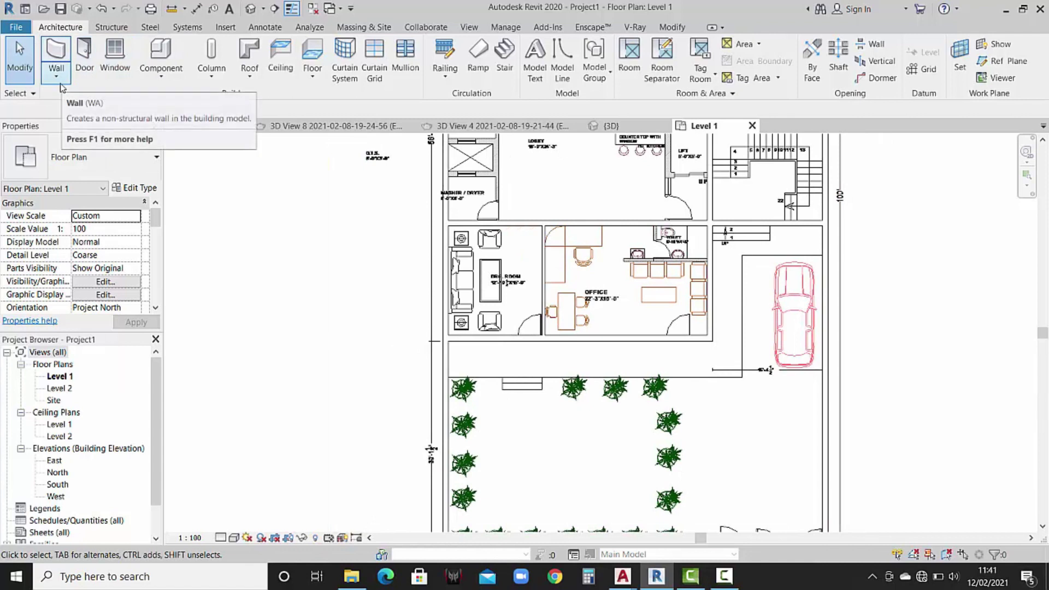
Start a Floor: Architectural sketch using the Rectangle boundary tool.
left_click(321, 82)
left_click(346, 104)
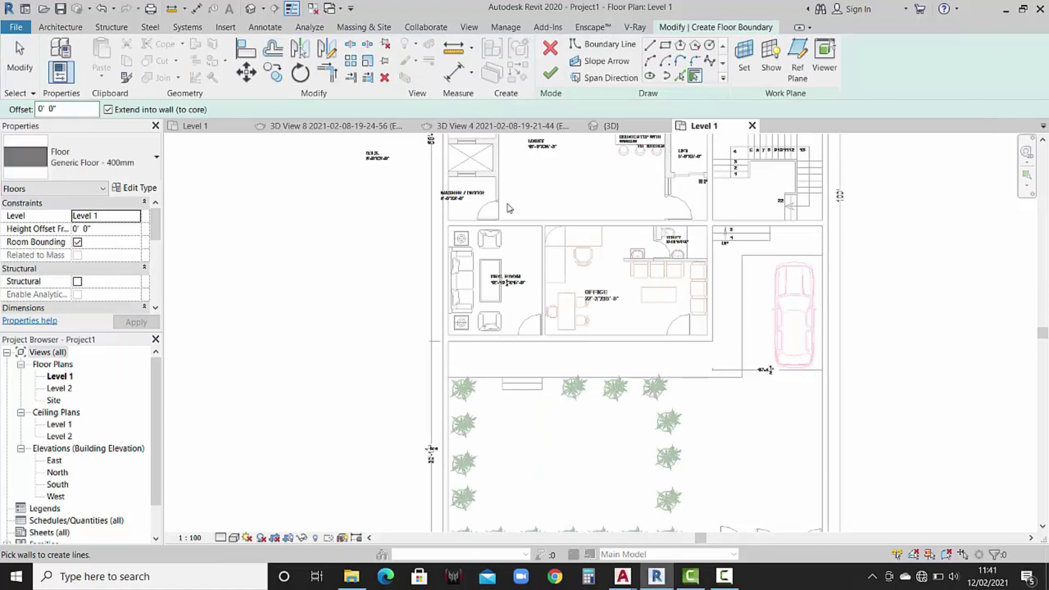
scroll(533, 220, "down", 1)
middle_click_drag(527, 224, 533, 220)
scroll(533, 220, "down", 2)
middle_click_drag(499, 304, 505, 454)
scroll(525, 311, "down", 2)
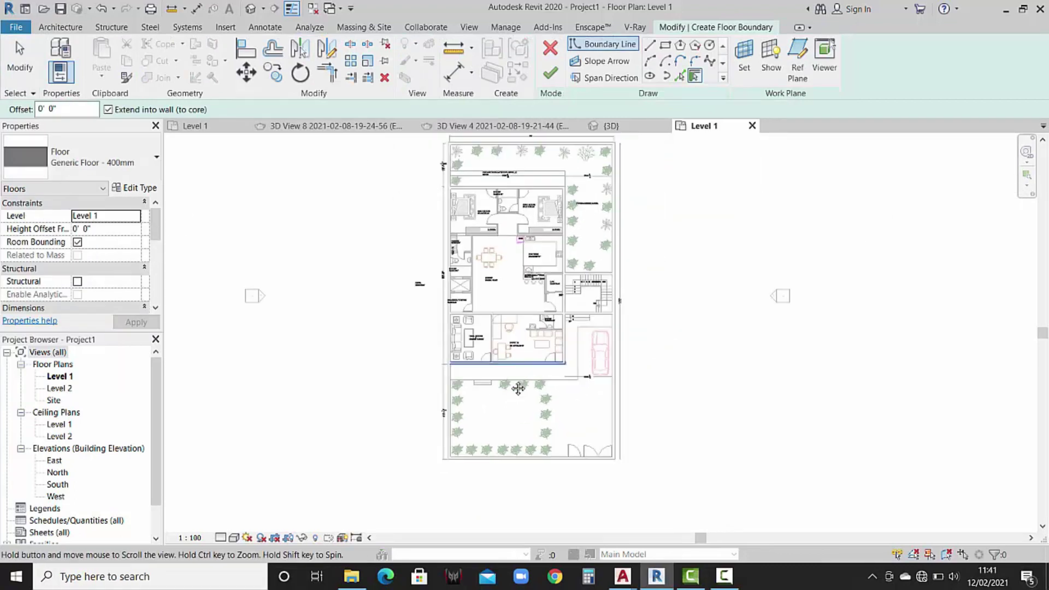
left_click(677, 46)
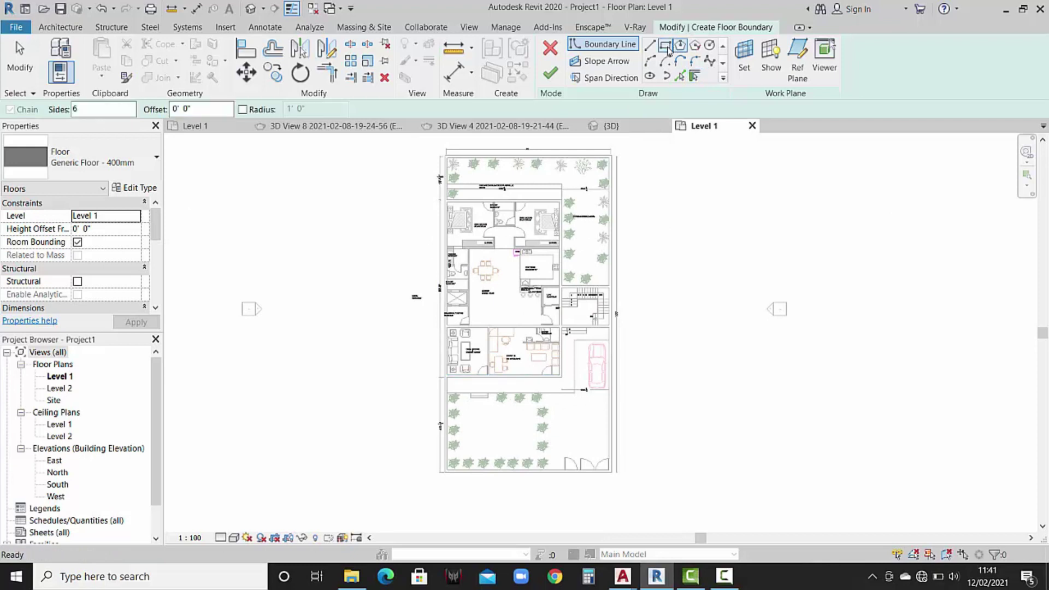
left_click(670, 49)
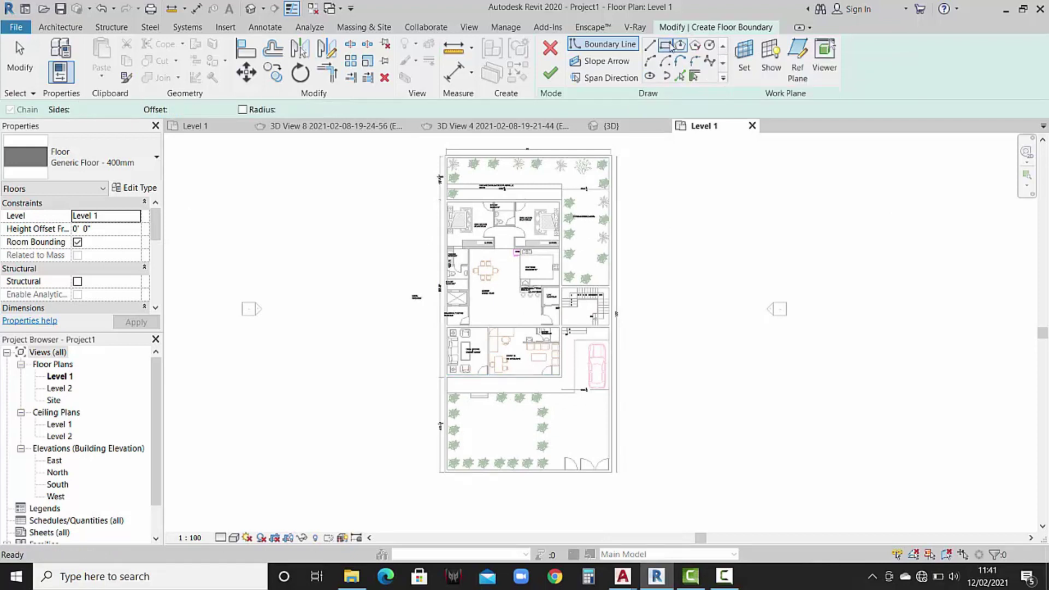
scroll(444, 161, "up", 2)
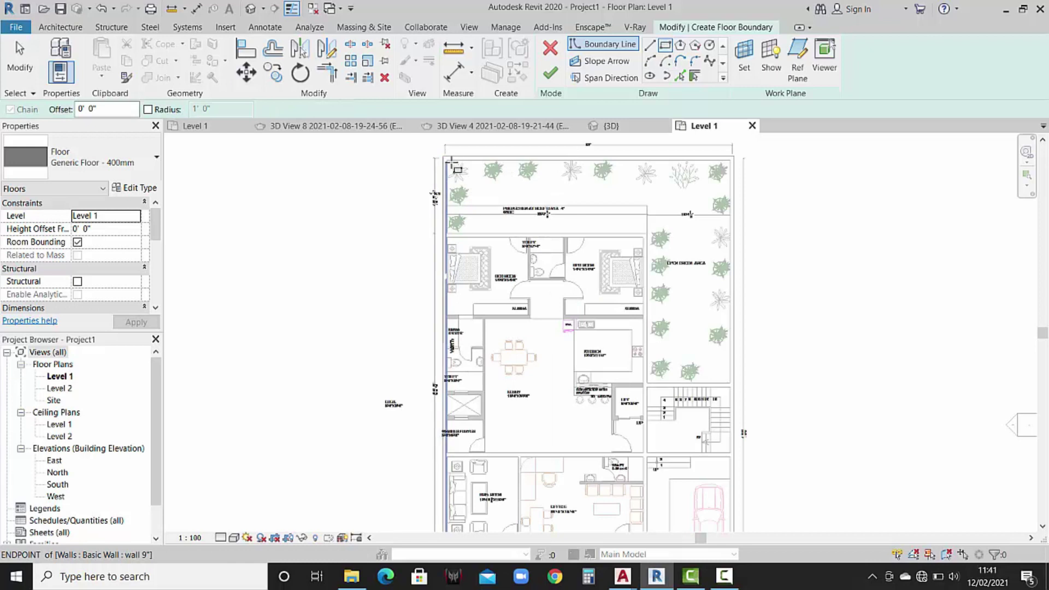
scroll(443, 159, "up", 2)
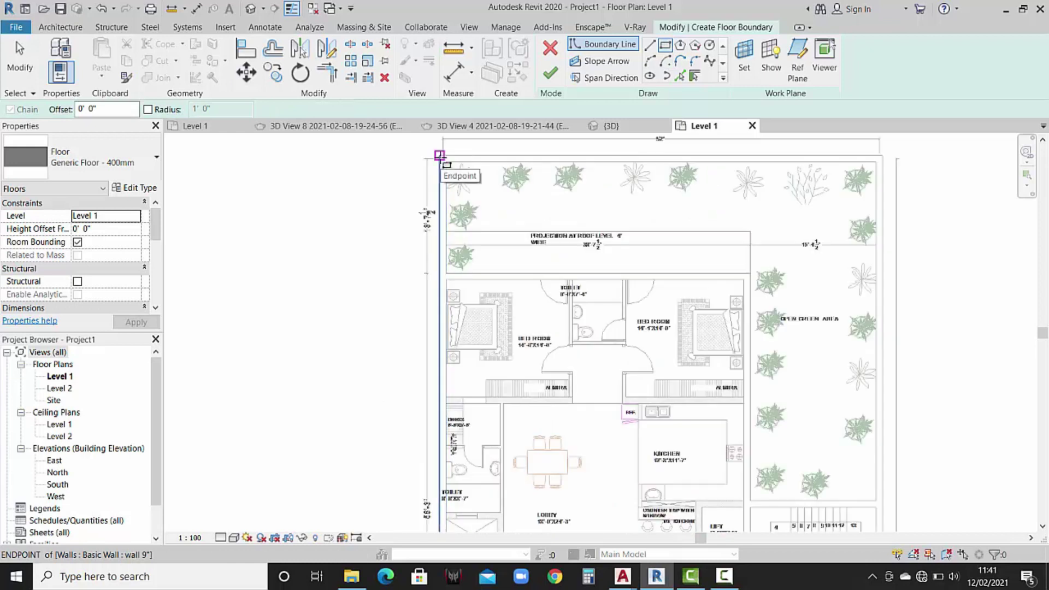
Sketch the rectangular floor boundary from the top-left to the bottom-right wall corner.
left_click(441, 158)
scroll(545, 276, "down", 3)
scroll(543, 218, "down", 2)
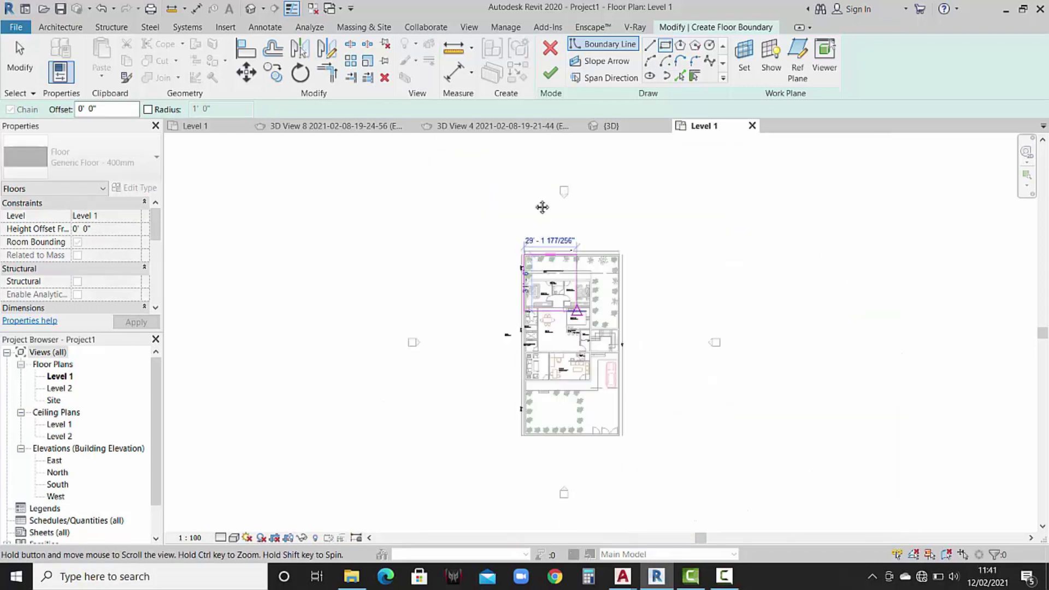
scroll(578, 306, "up", 1)
scroll(571, 321, "up", 1)
scroll(551, 352, "up", 3)
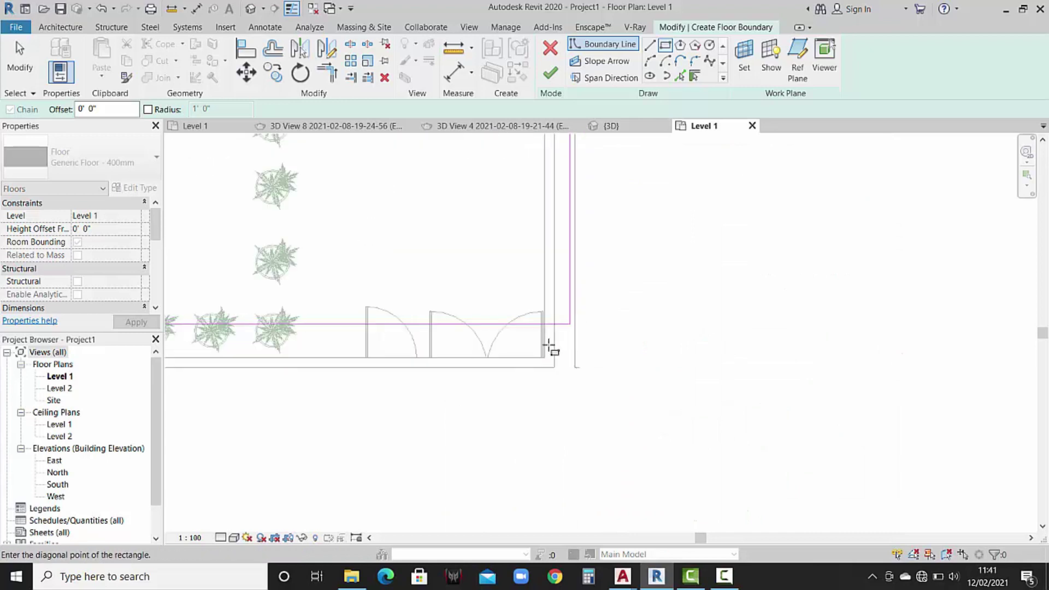
left_click(549, 362)
scroll(623, 253, "down", 2)
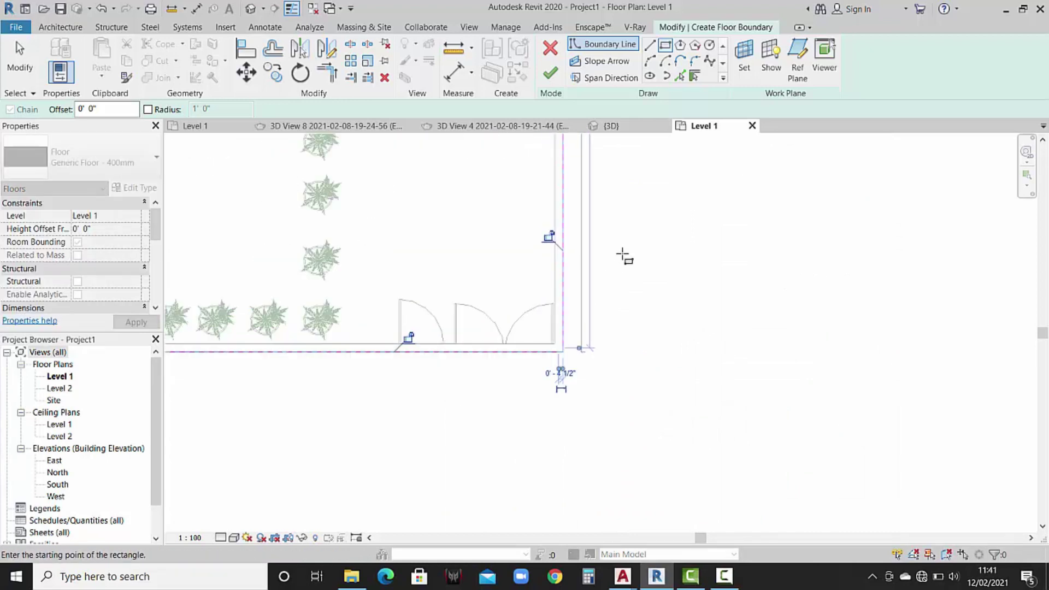
scroll(601, 240, "down", 3)
middle_click_drag(593, 234, 592, 288)
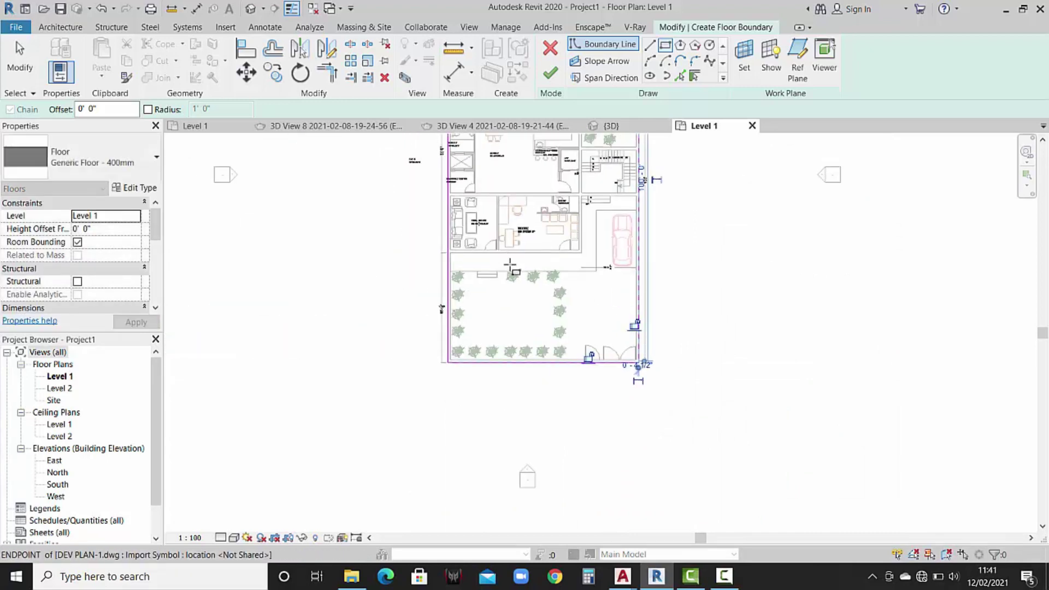
middle_click_drag(509, 264, 545, 320)
Discard a stray boundary line and finish the Generic 400mm floor.
left_click(651, 48)
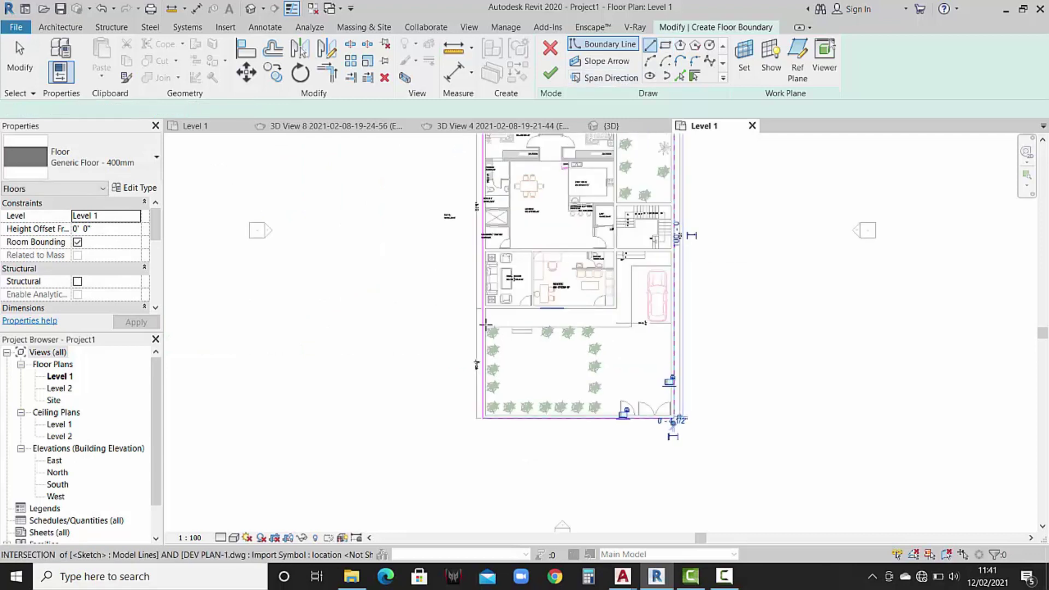
scroll(483, 327, "up", 2)
scroll(481, 327, "up", 2)
scroll(478, 327, "up", 2)
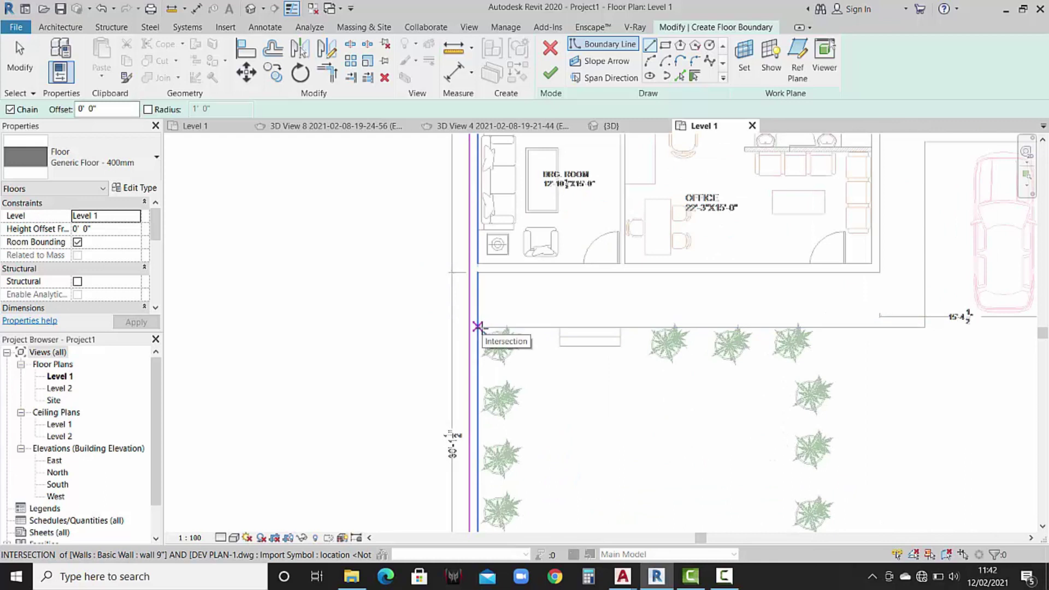
left_click(478, 327)
scroll(661, 310, "down", 1)
scroll(617, 319, "down", 1)
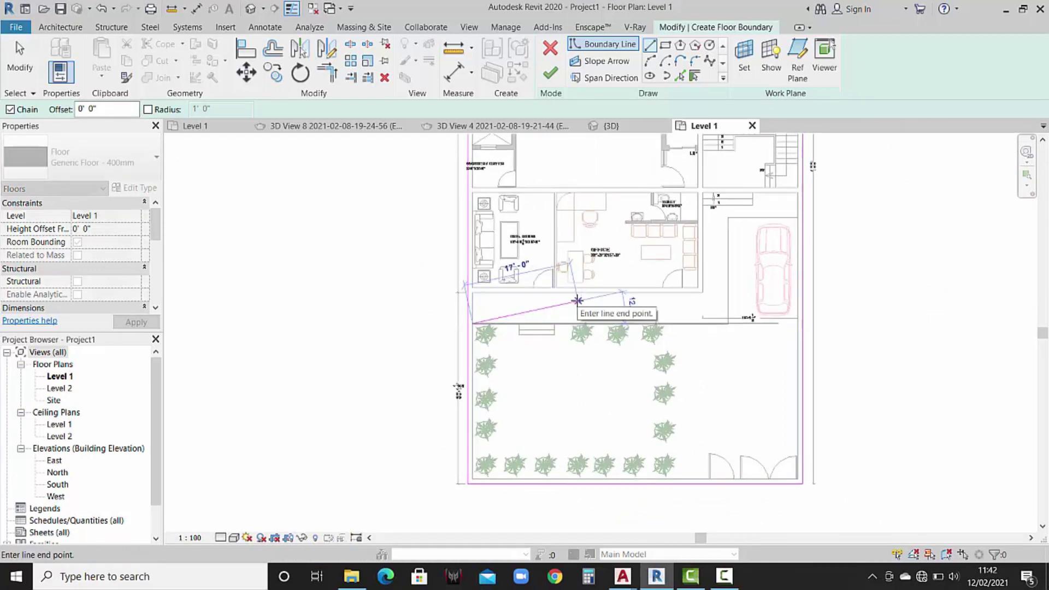
key("Escape")
left_click(552, 74)
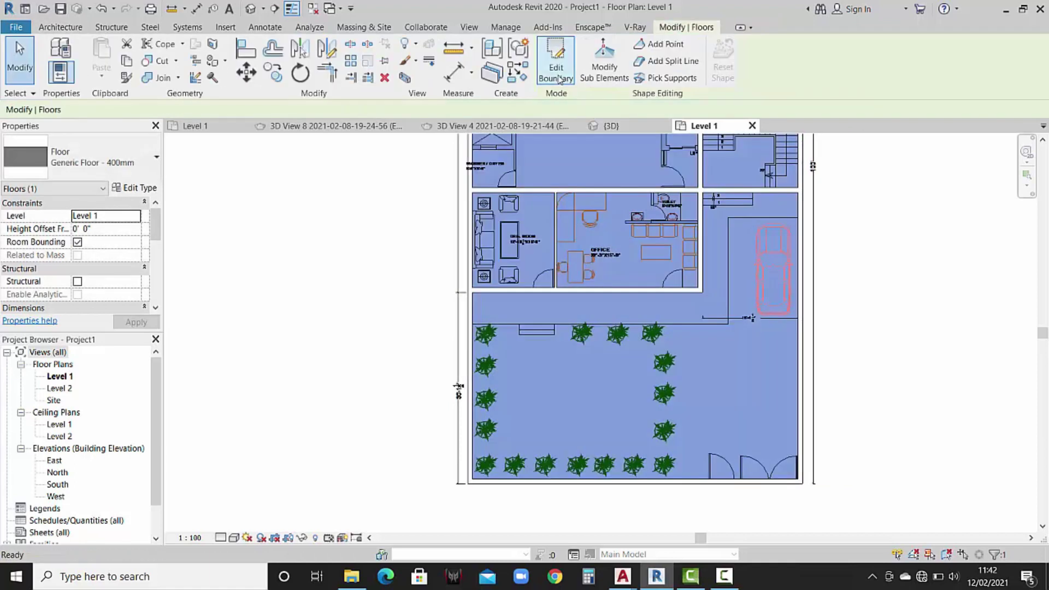
Duplicate the floor type as Generic Floor - 400mm 2 with a single 6-inch structure layer.
scroll(501, 213, "down", 2)
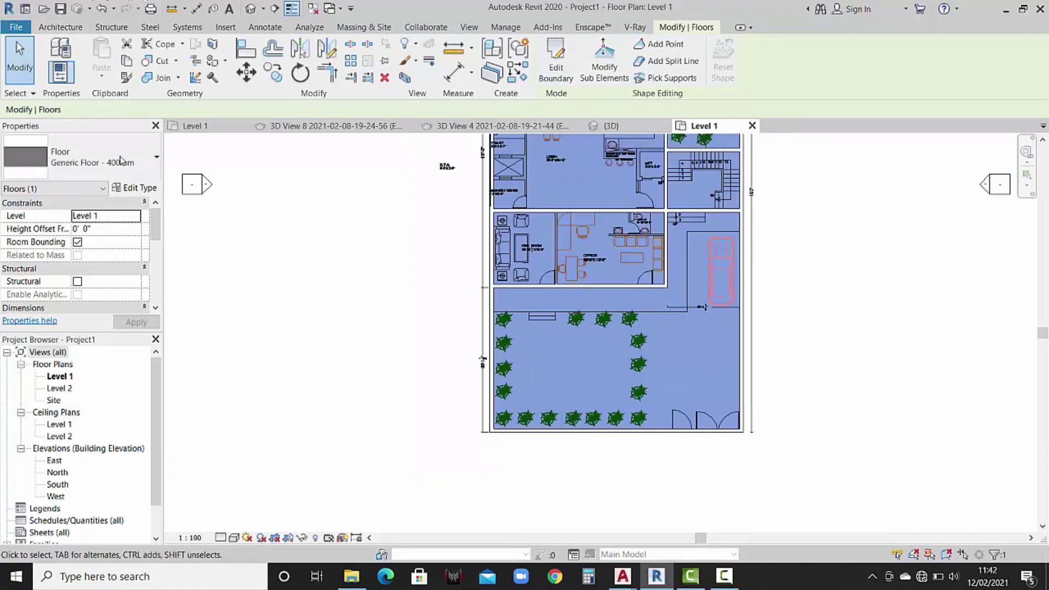
left_click(136, 188)
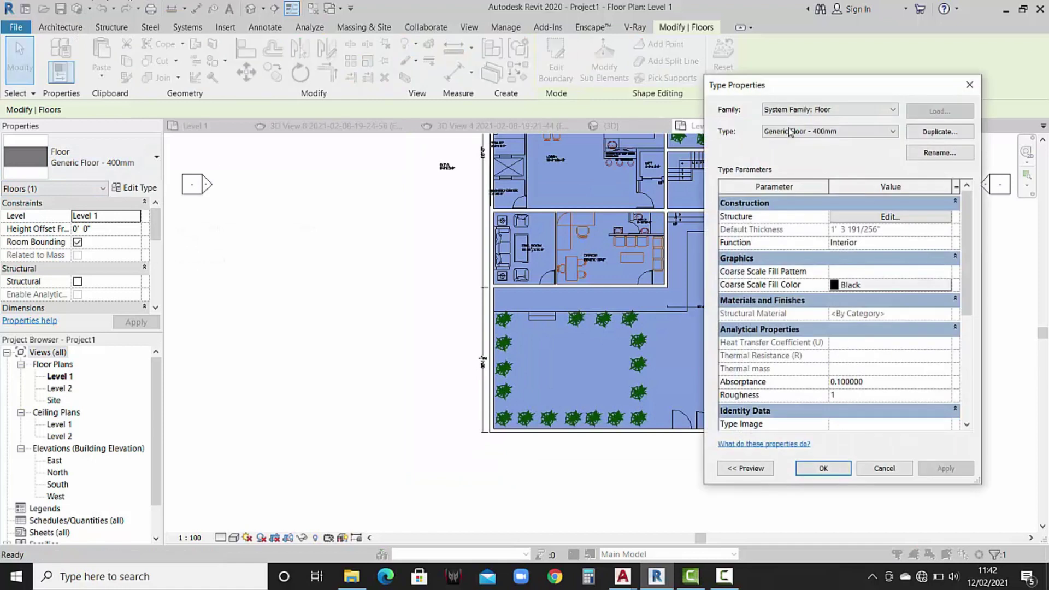
left_click(929, 134)
left_click(835, 314)
left_click(859, 218)
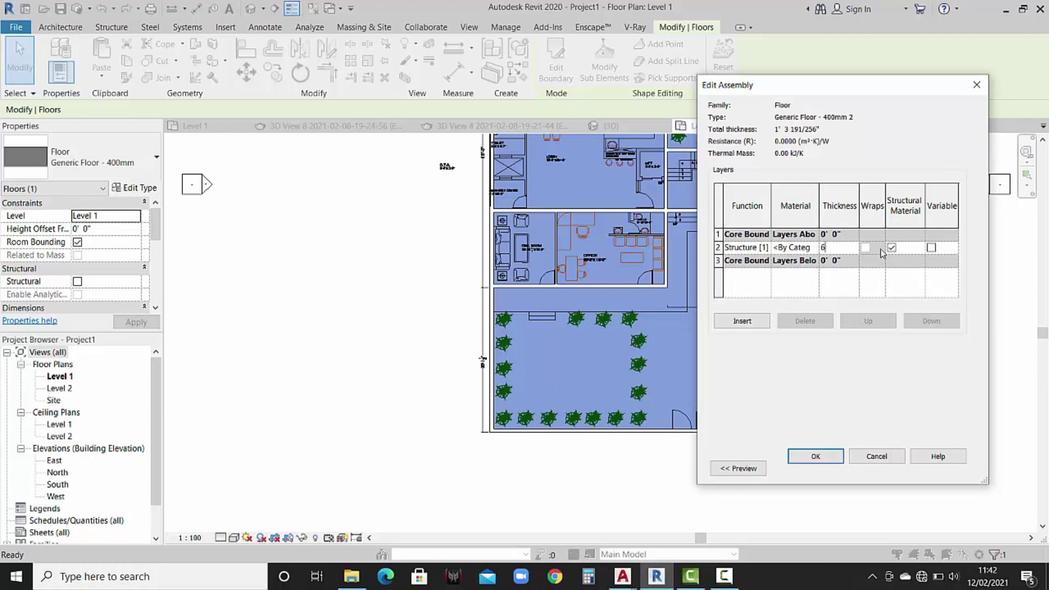
left_click(814, 456)
left_click(820, 468)
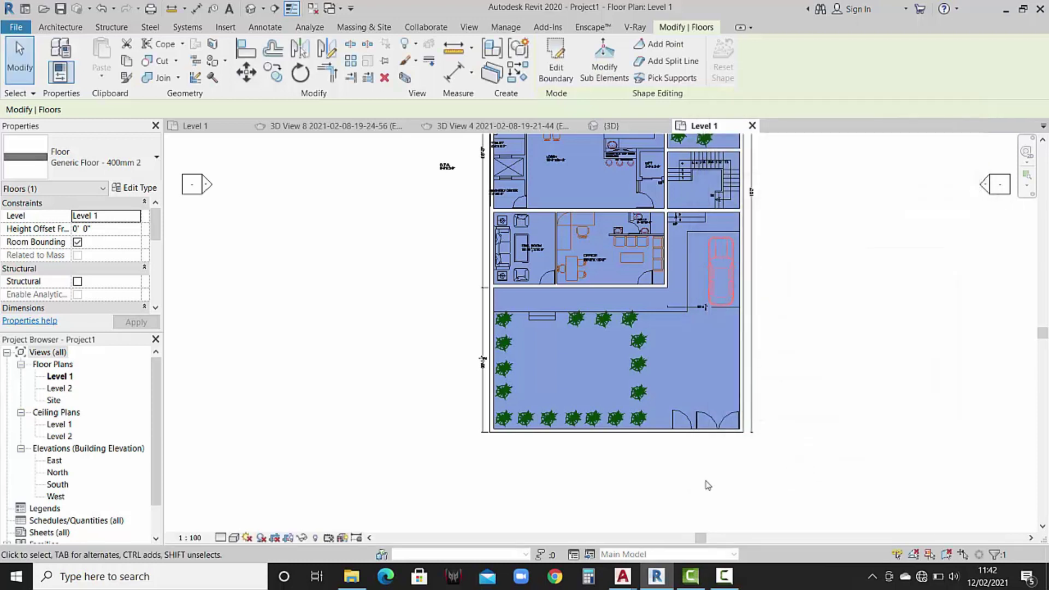
left_click(708, 485)
scroll(601, 382, "up", 2)
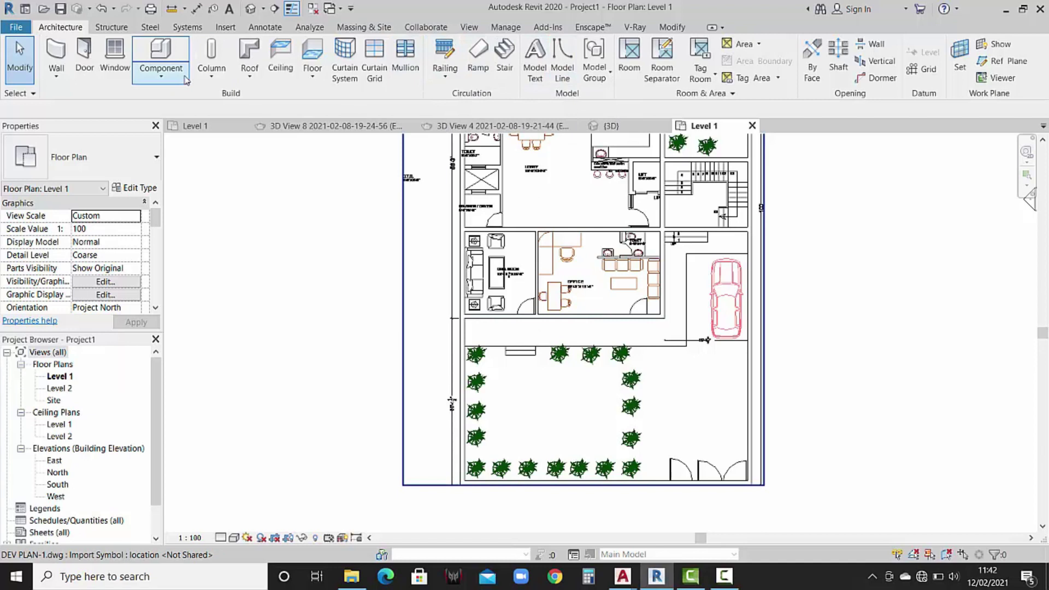
Start an Architectural floor sketch, try a rectangle boundary, then undo it.
left_click(312, 70)
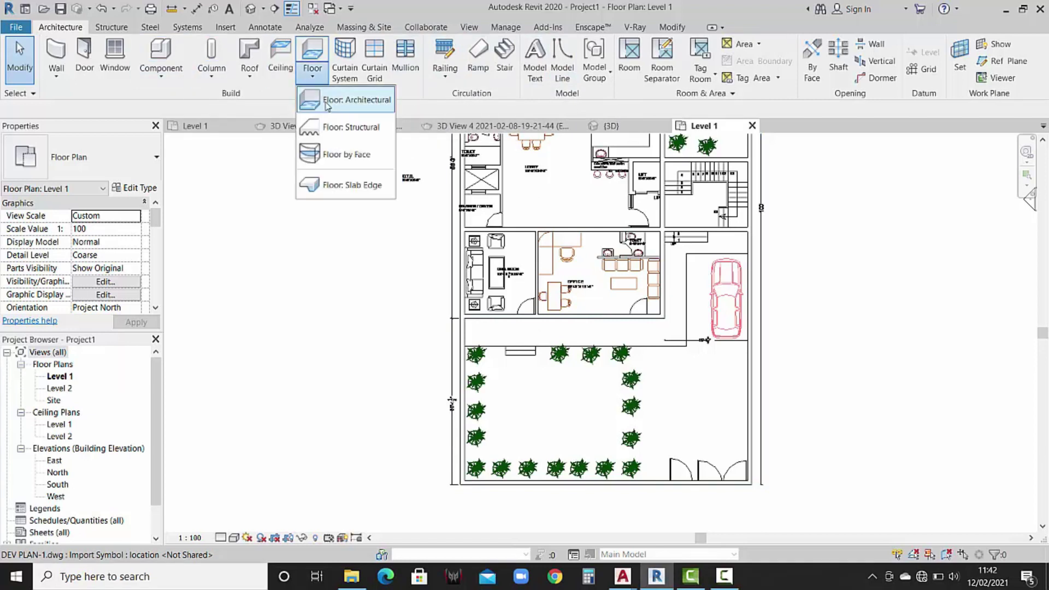
left_click(326, 104)
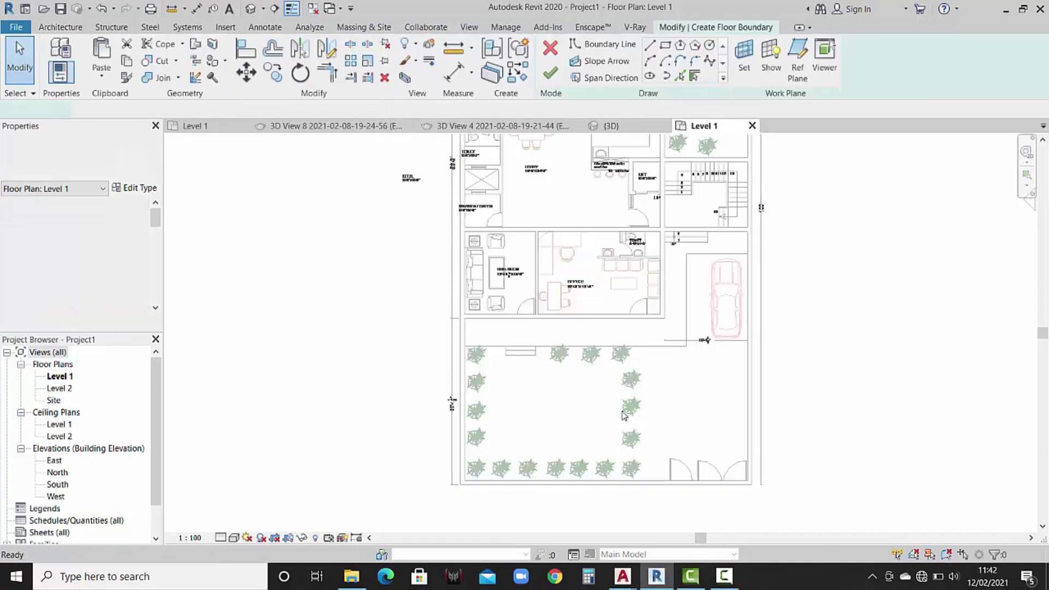
left_click(666, 46)
scroll(463, 344, "up", 2)
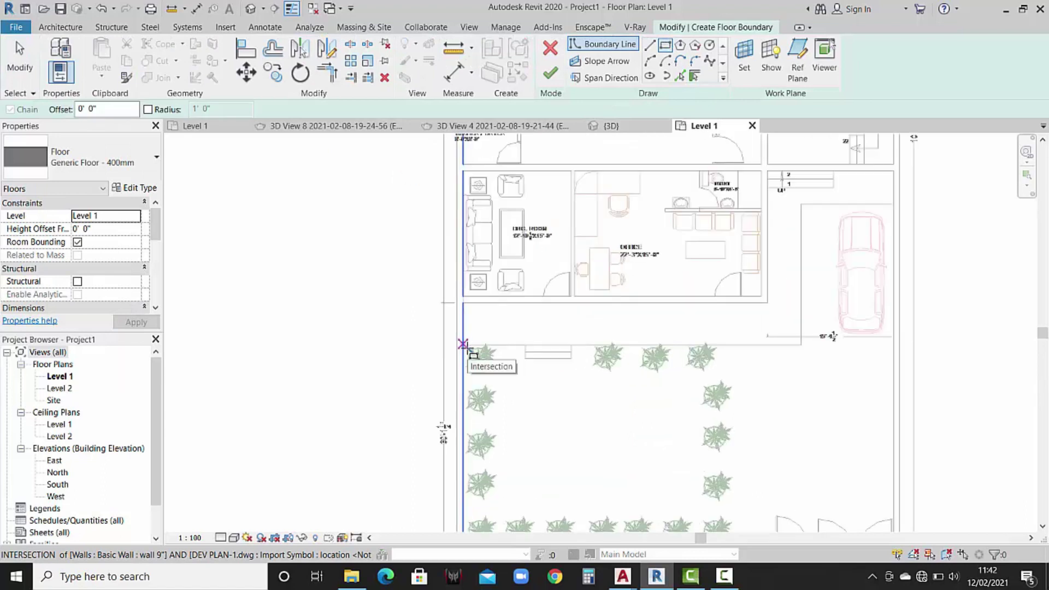
scroll(461, 343, "up", 1)
scroll(459, 341, "up", 1)
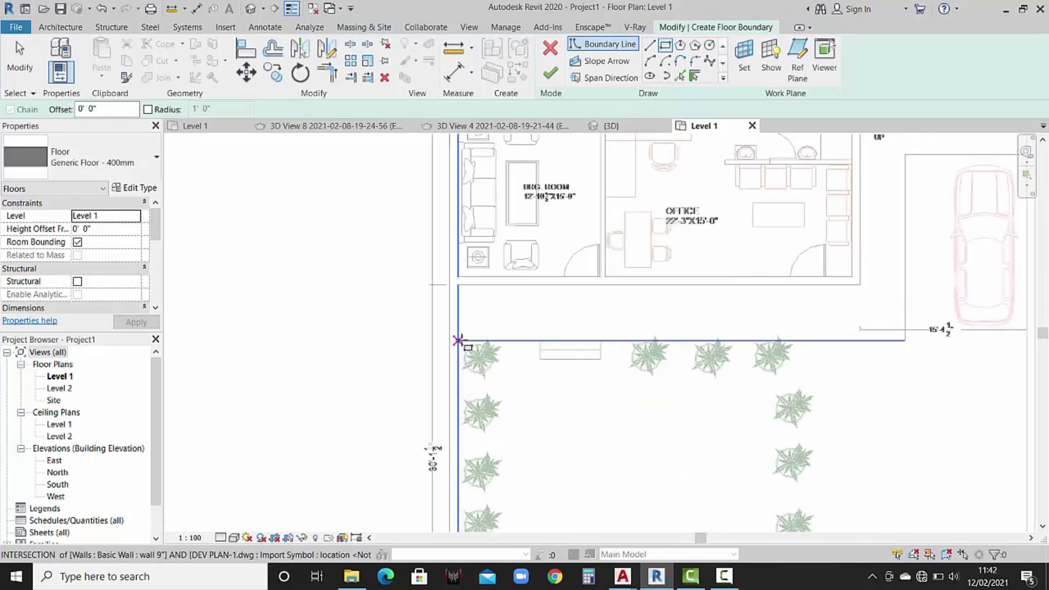
left_click(458, 341)
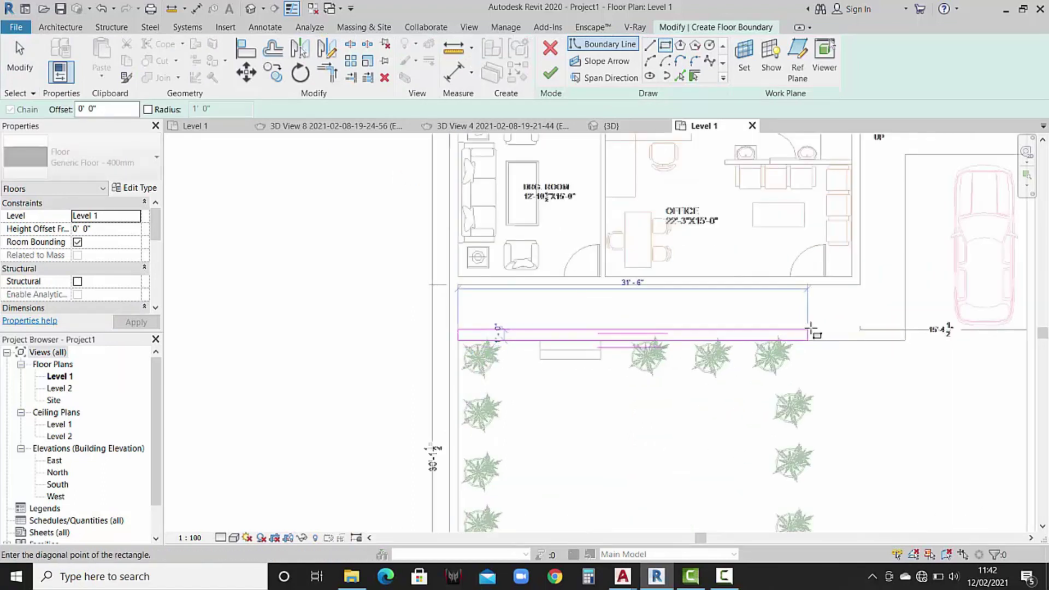
left_click(821, 142)
key("ctrl+z")
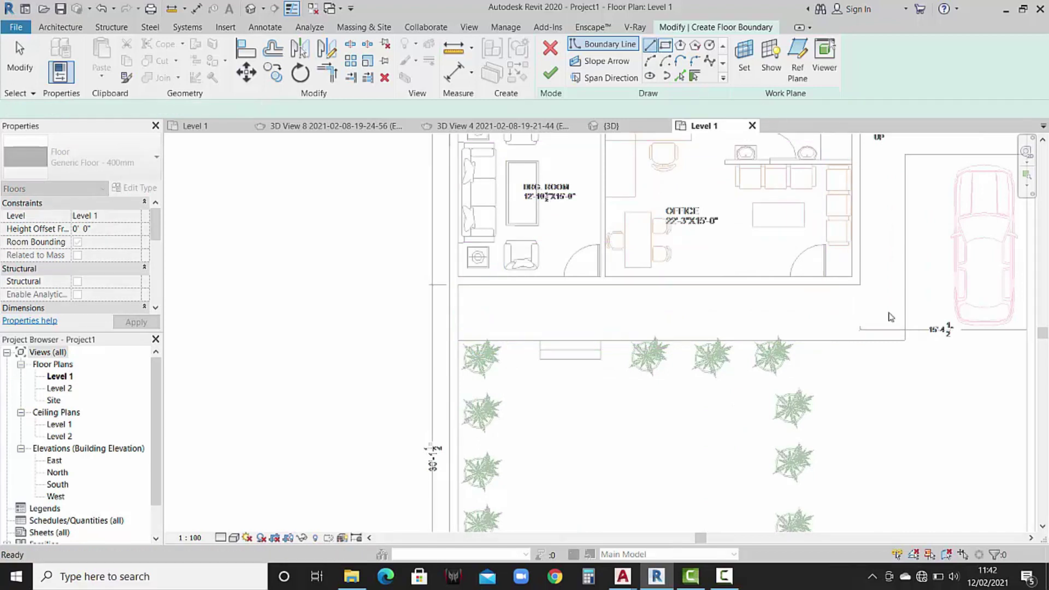
Draw boundary lines from the left wall along the lower wall and up beside the garage.
left_click(650, 46)
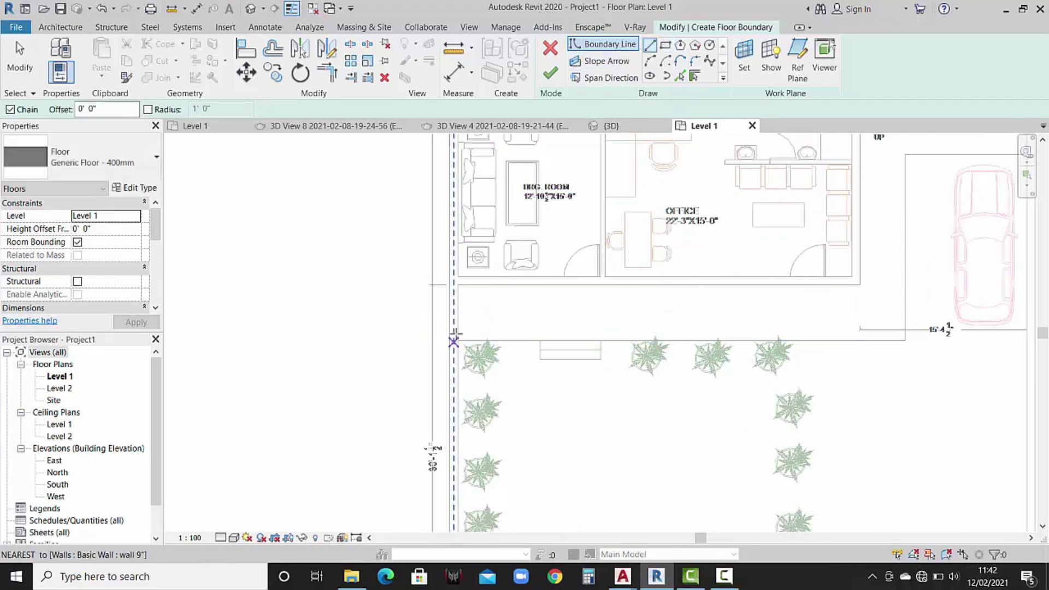
left_click(458, 341)
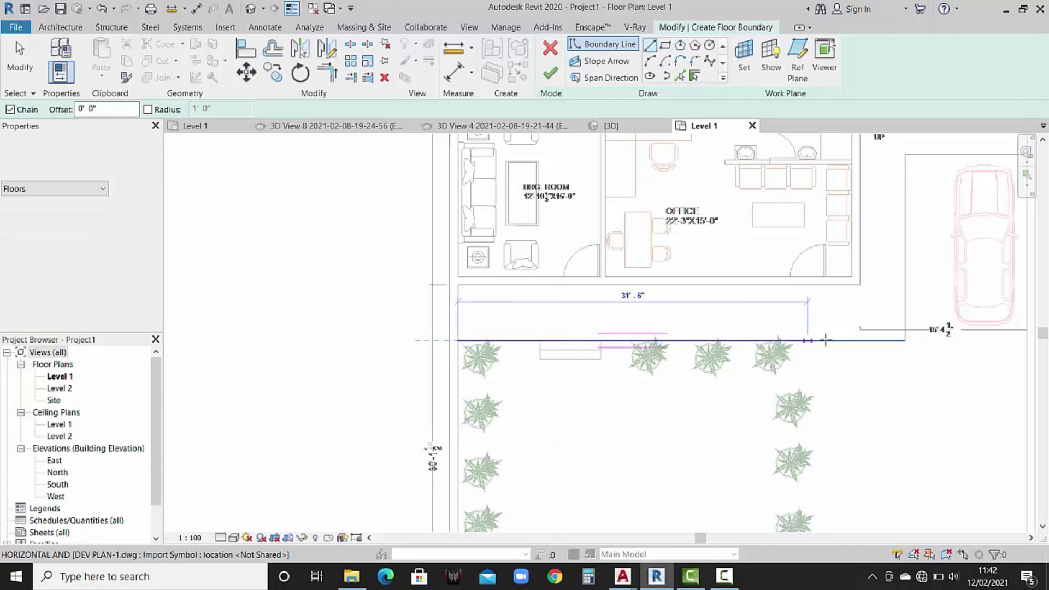
scroll(740, 354, "down", 2)
left_click(758, 347)
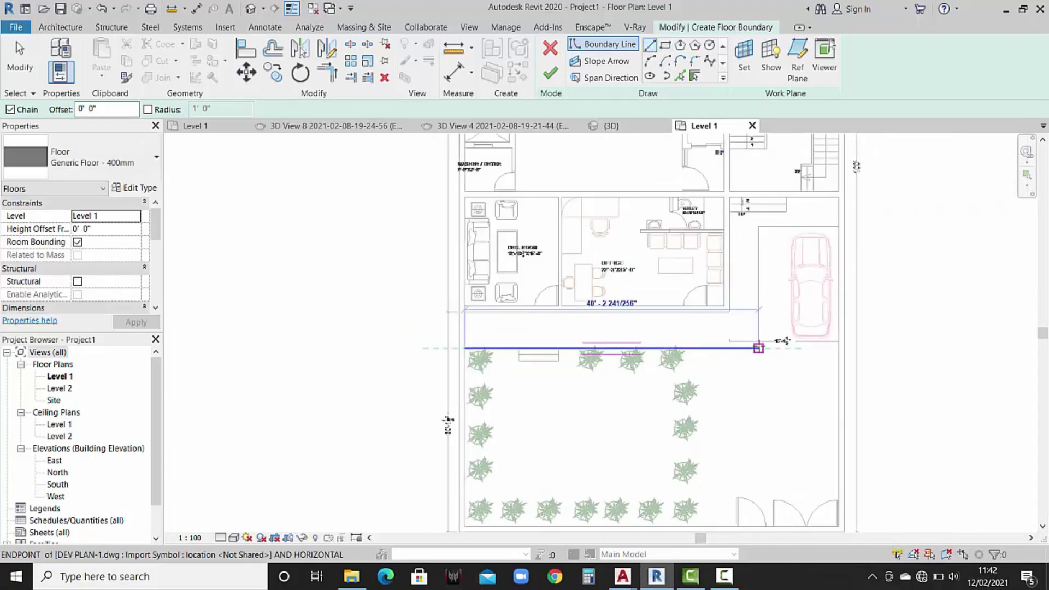
left_click(759, 226)
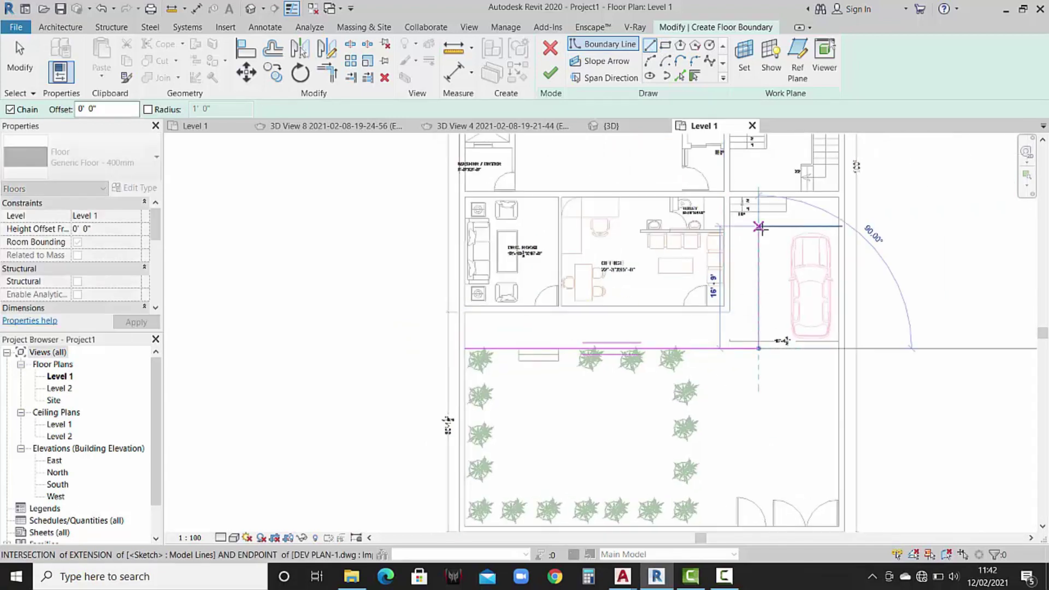
left_click(838, 226)
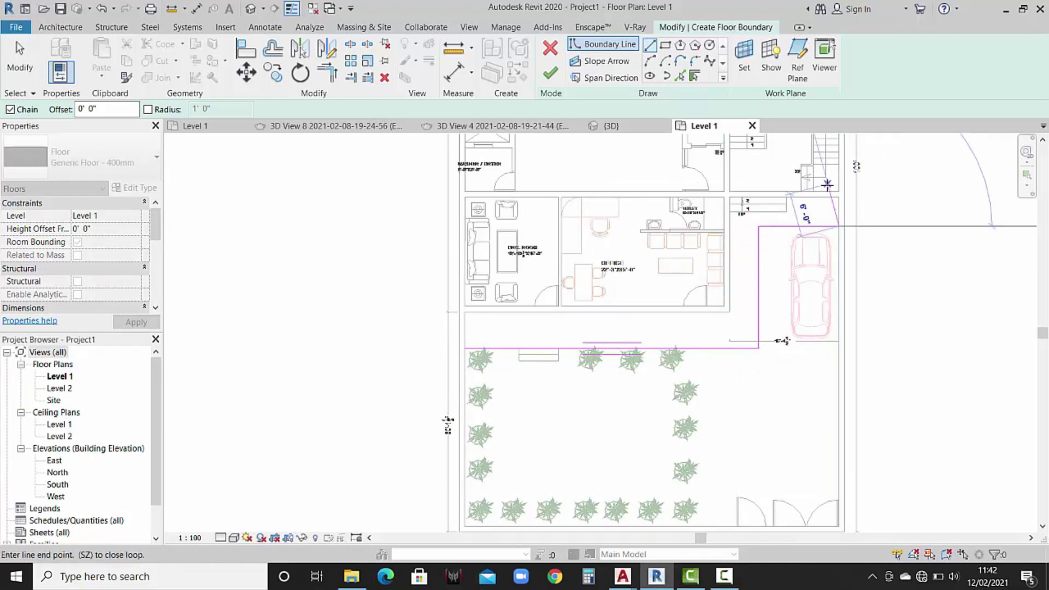
scroll(843, 269, "down", 3)
middle_click_drag(849, 395, 850, 399)
Continue the floor boundary above the stair and up to the bedroom wall.
scroll(841, 361, "up", 1)
scroll(839, 348, "up", 2)
scroll(838, 348, "up", 1)
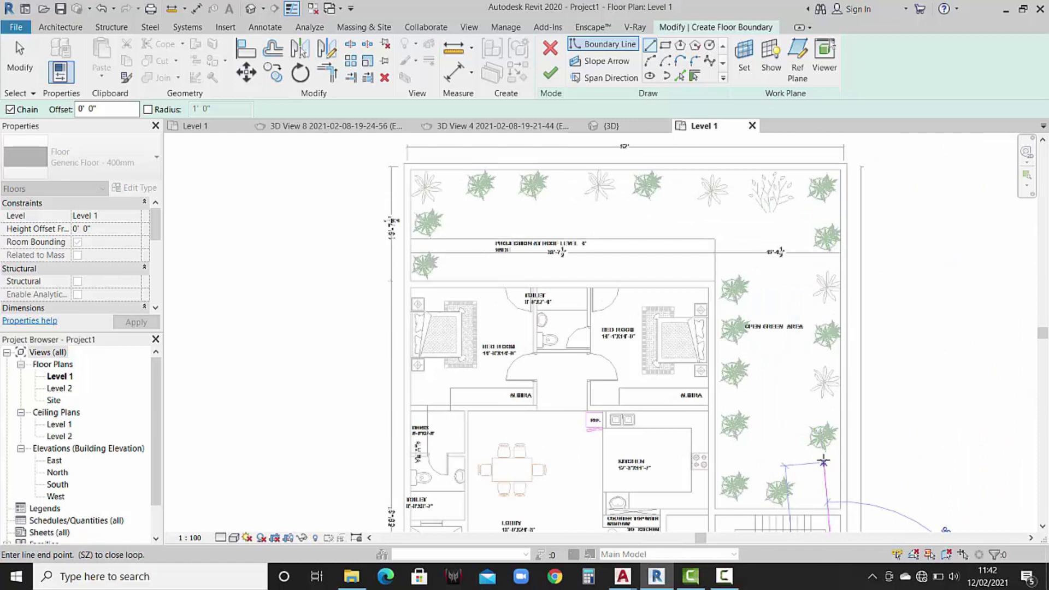
scroll(856, 306, "up", 1)
scroll(861, 334, "up", 1)
scroll(869, 355, "up", 1)
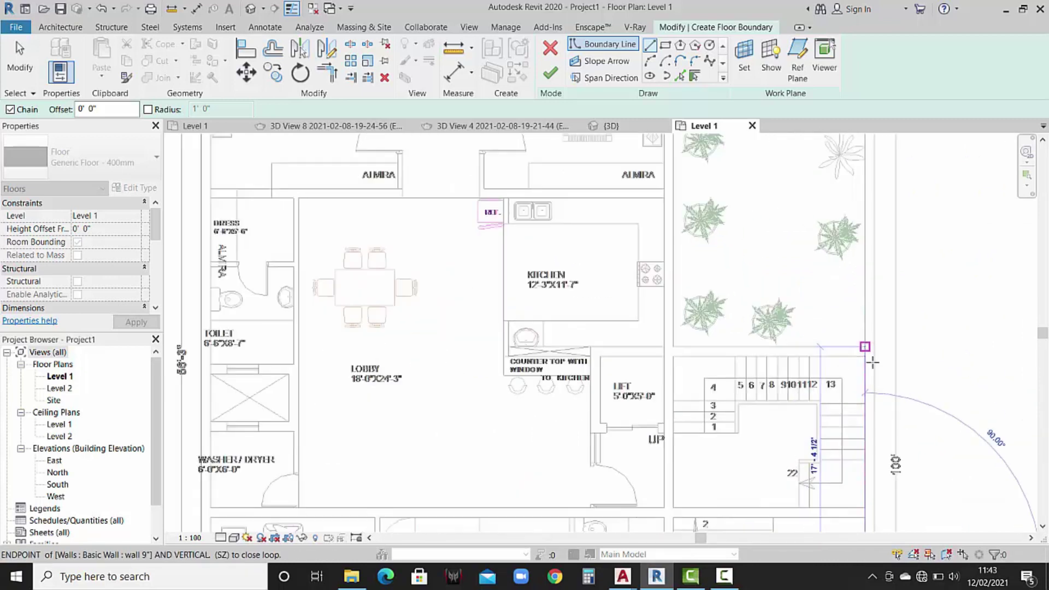
scroll(873, 362, "up", 1)
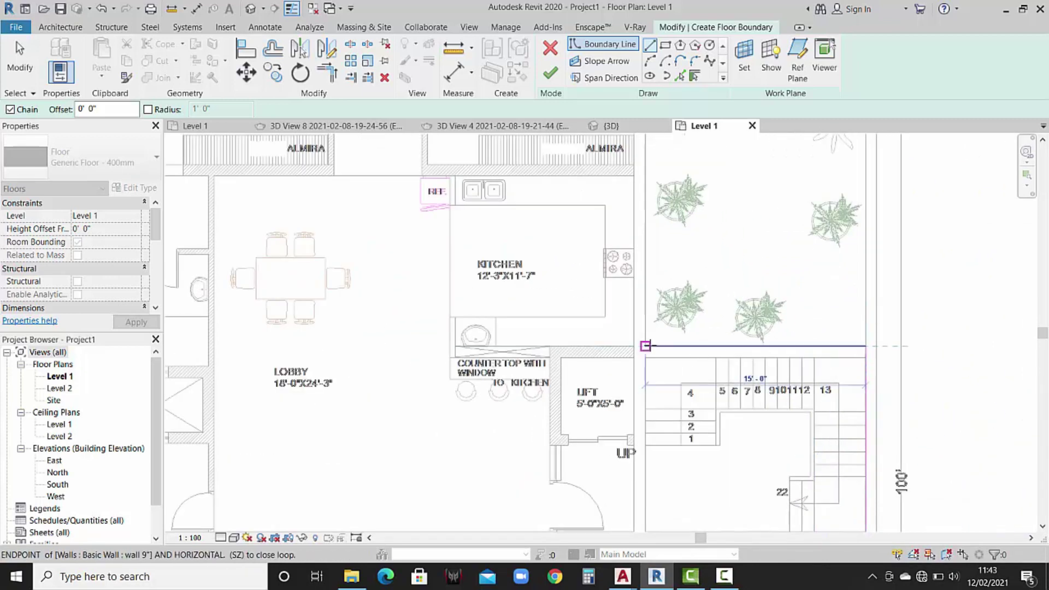
left_click(646, 345)
scroll(645, 345, "down", 1)
middle_click_drag(656, 136, 693, 272)
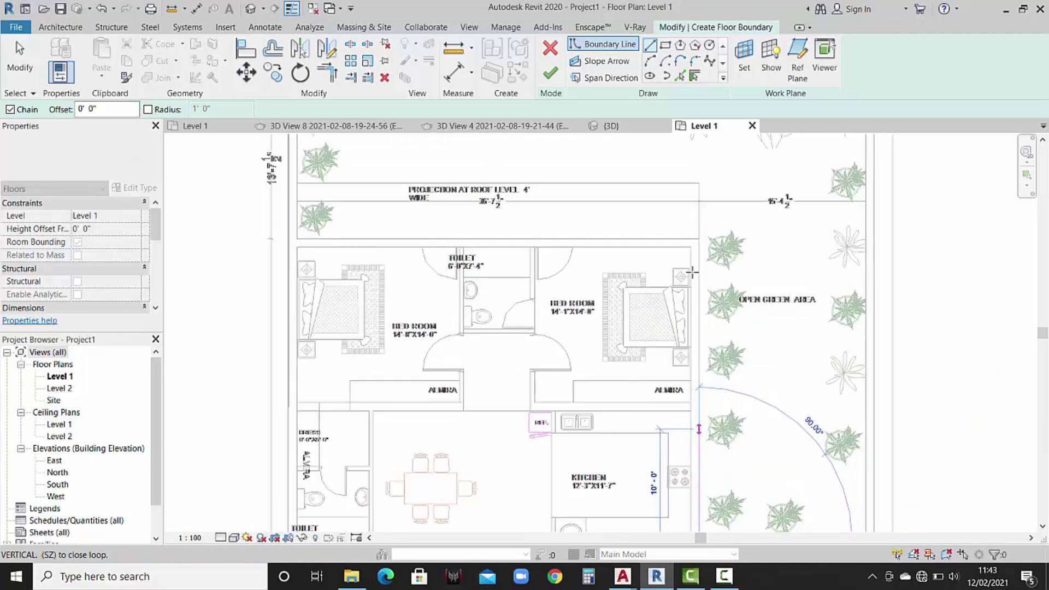
left_click(699, 239)
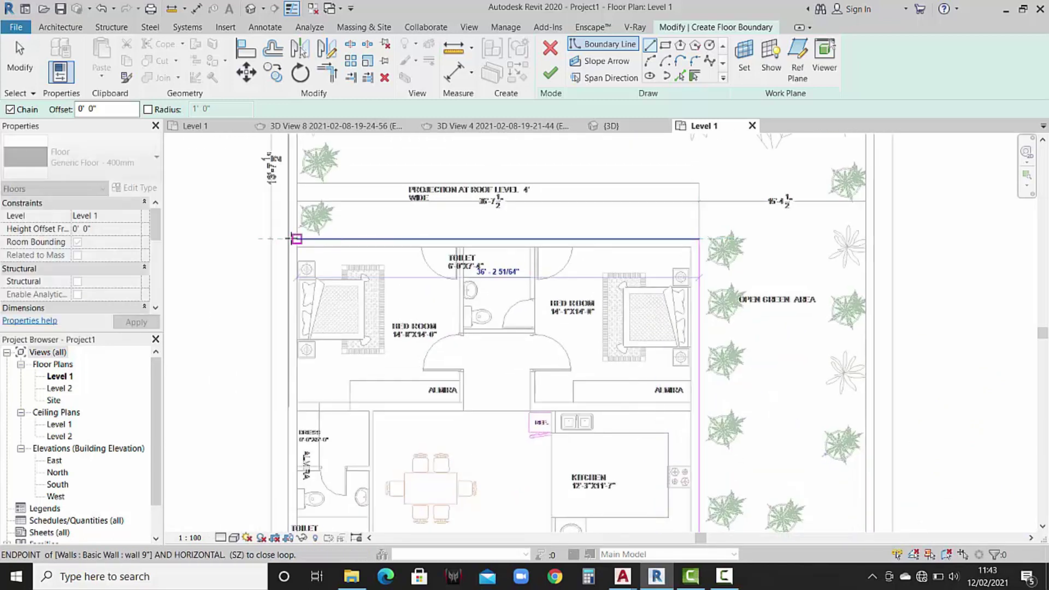
Stop drawing boundary lines and finish the floor sketch.
scroll(306, 328, "down", 3)
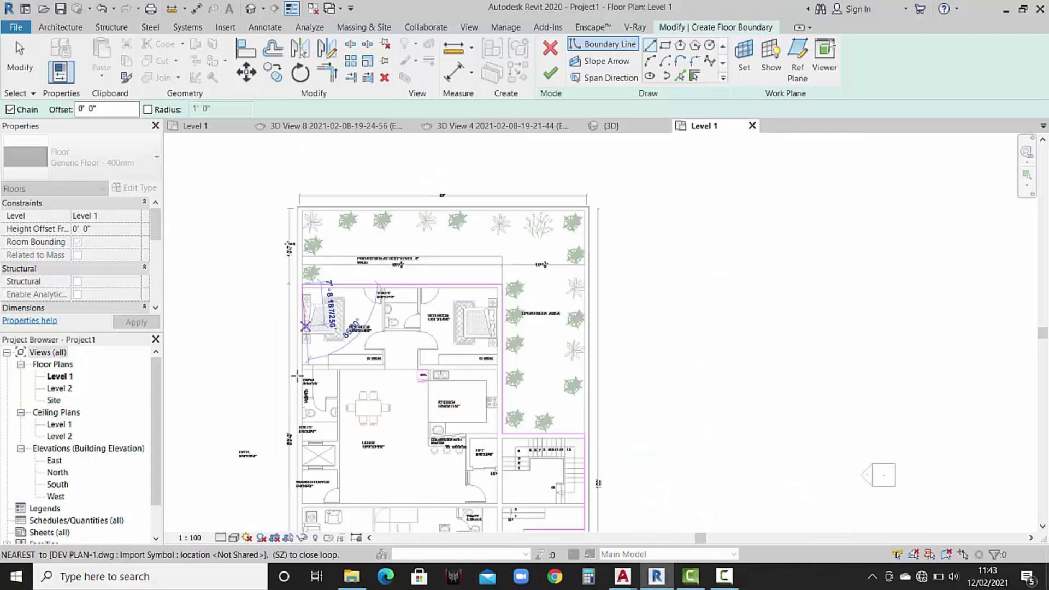
middle_click_drag(347, 216, 346, 294)
scroll(356, 434, "up", 2)
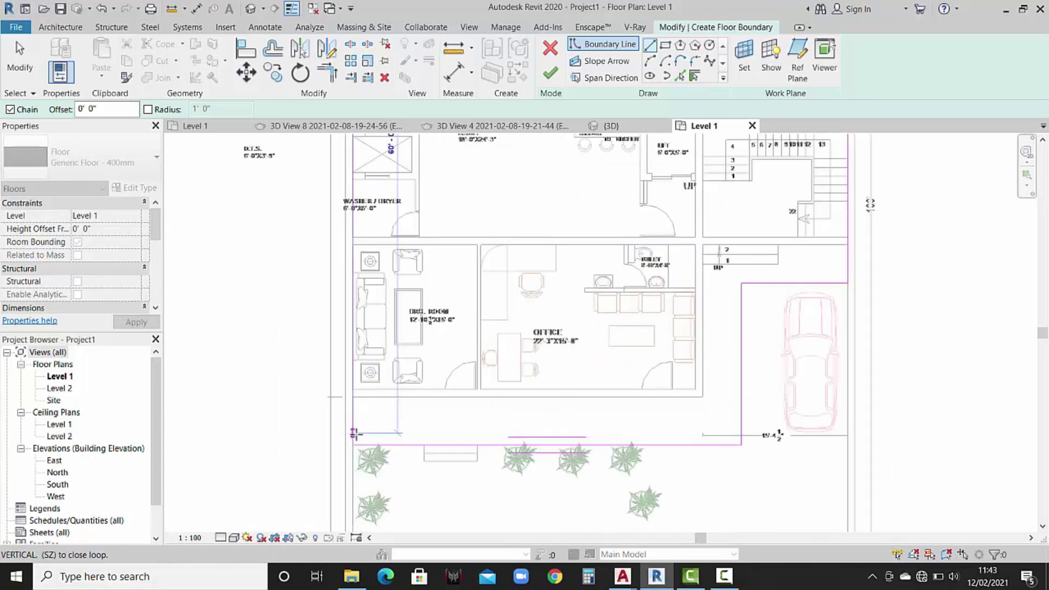
scroll(352, 448, "up", 2)
key("Escape")
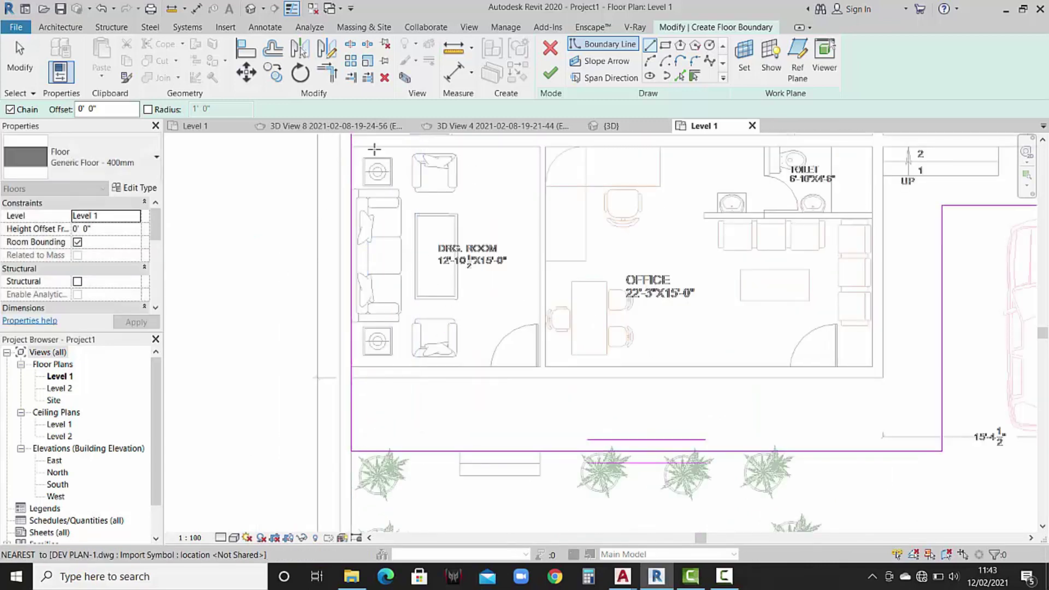
left_click(550, 81)
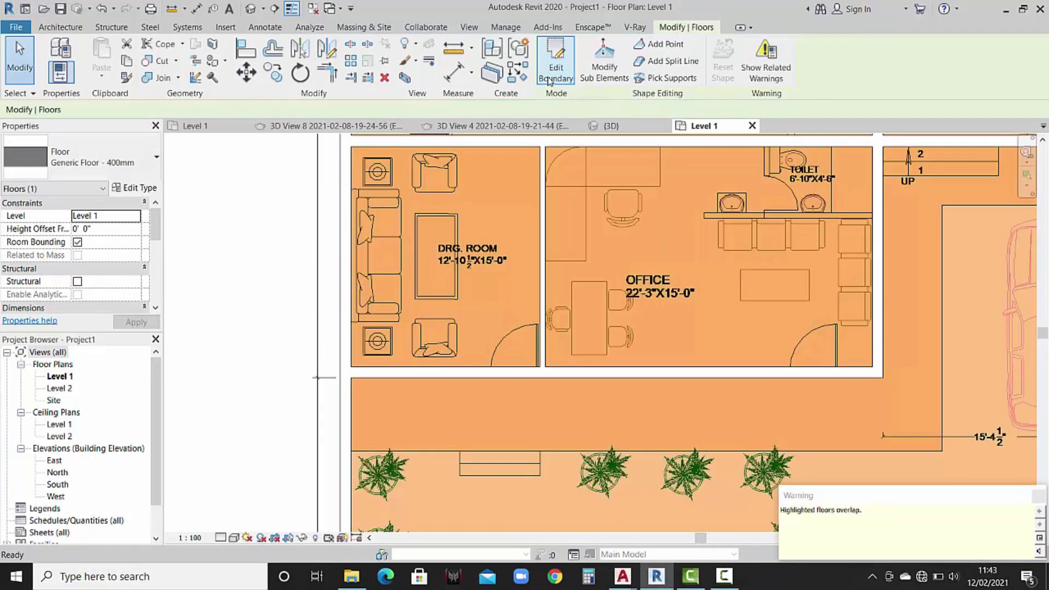
Give the floor a 0' 2" height offset and a new type, Generic Floor - 400mm 3, with a 6-inch structure layer.
left_click(106, 230)
type("2")
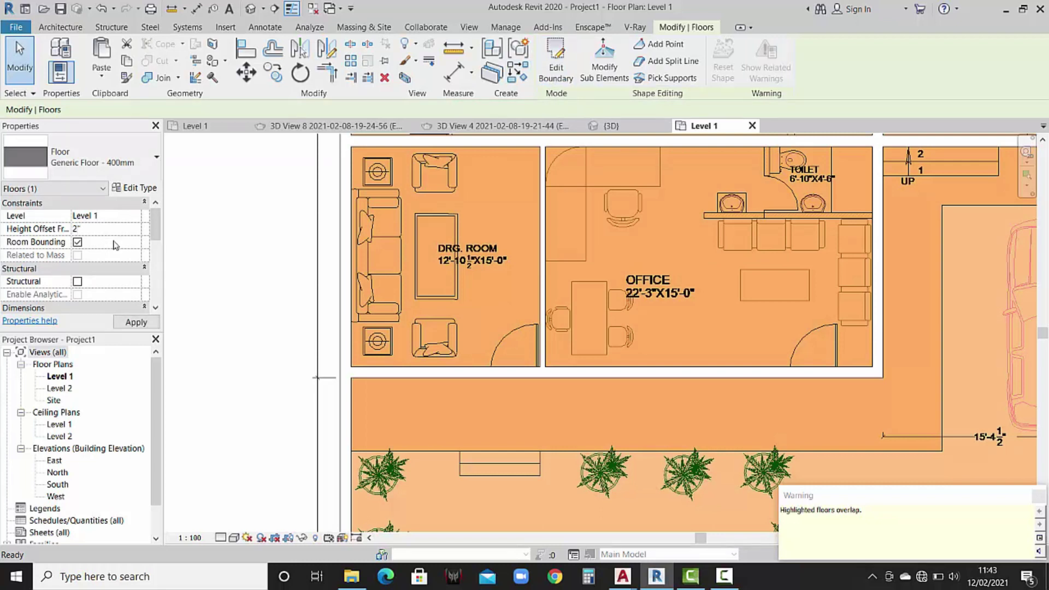
left_click(126, 322)
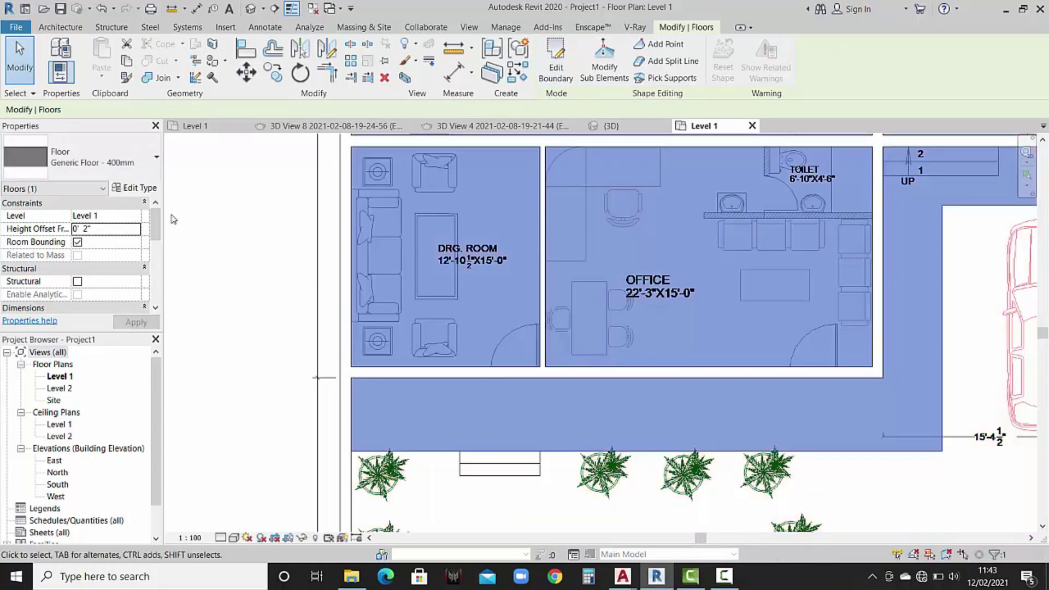
left_click(148, 191)
left_click(940, 131)
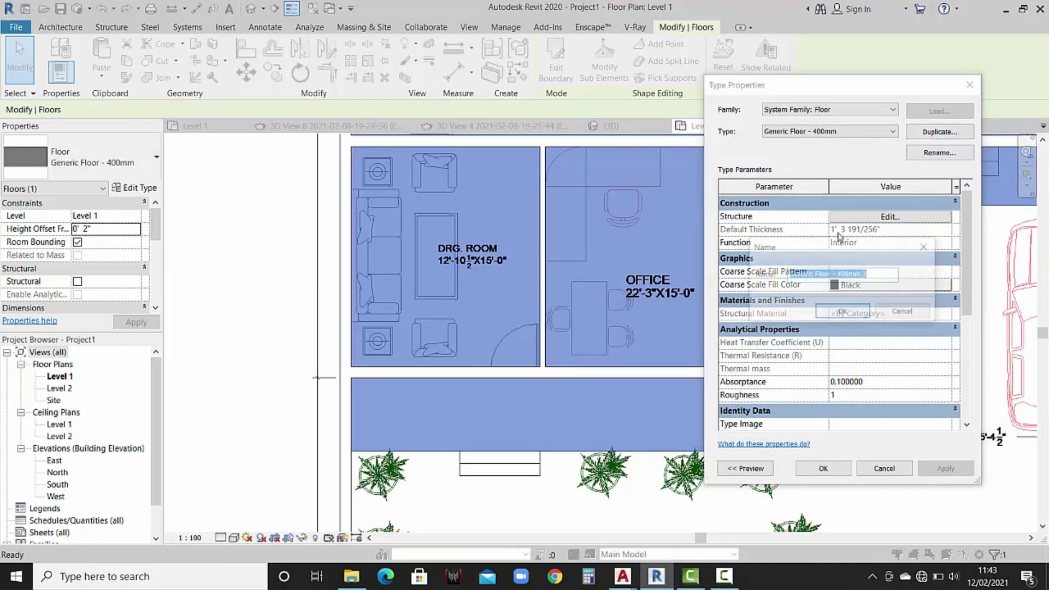
left_click(840, 312)
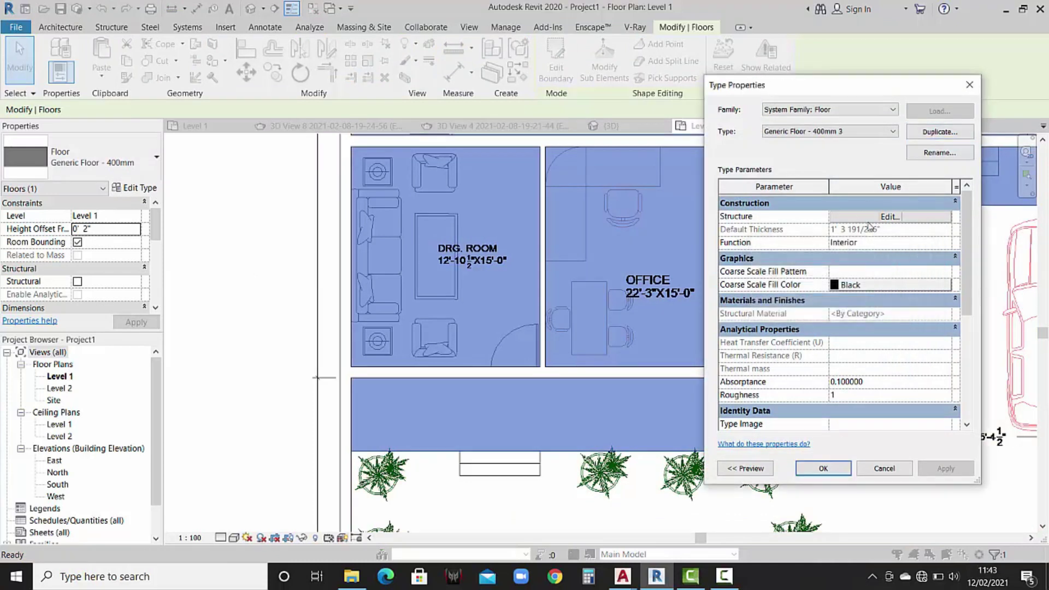
left_click(890, 217)
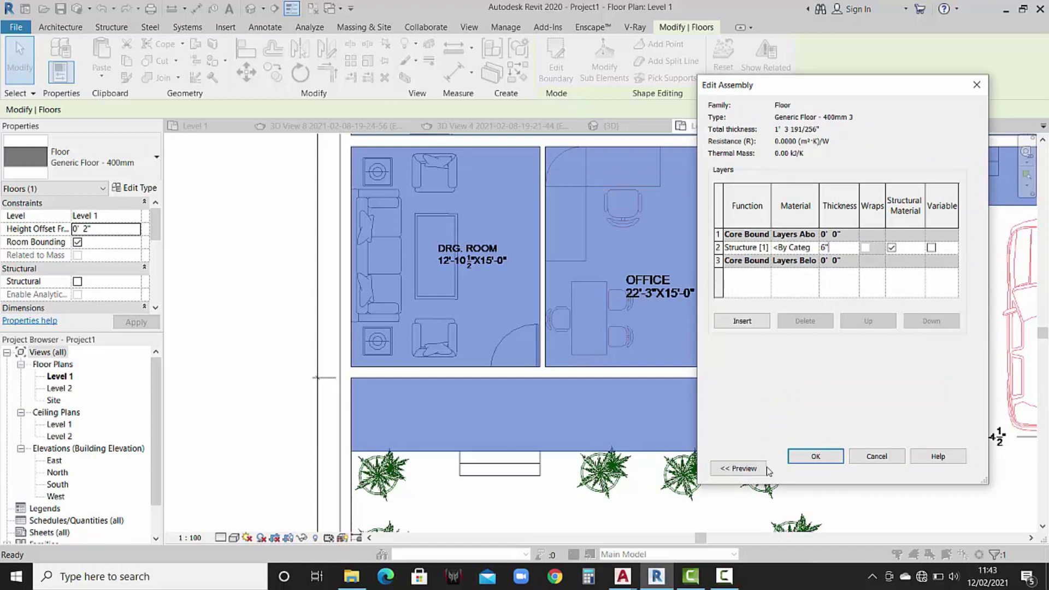
left_click(815, 456)
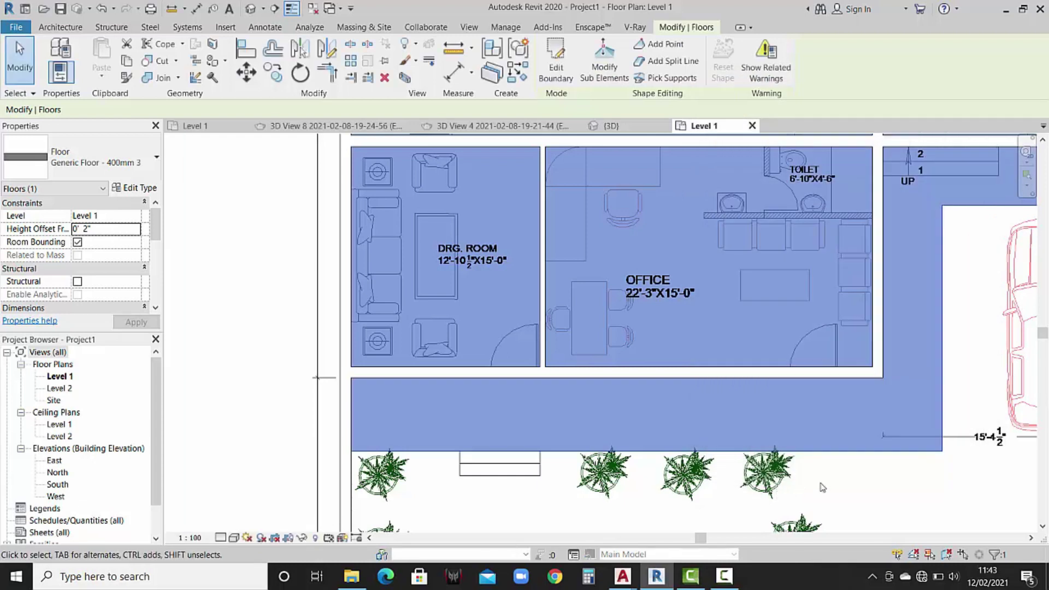
left_click(724, 302)
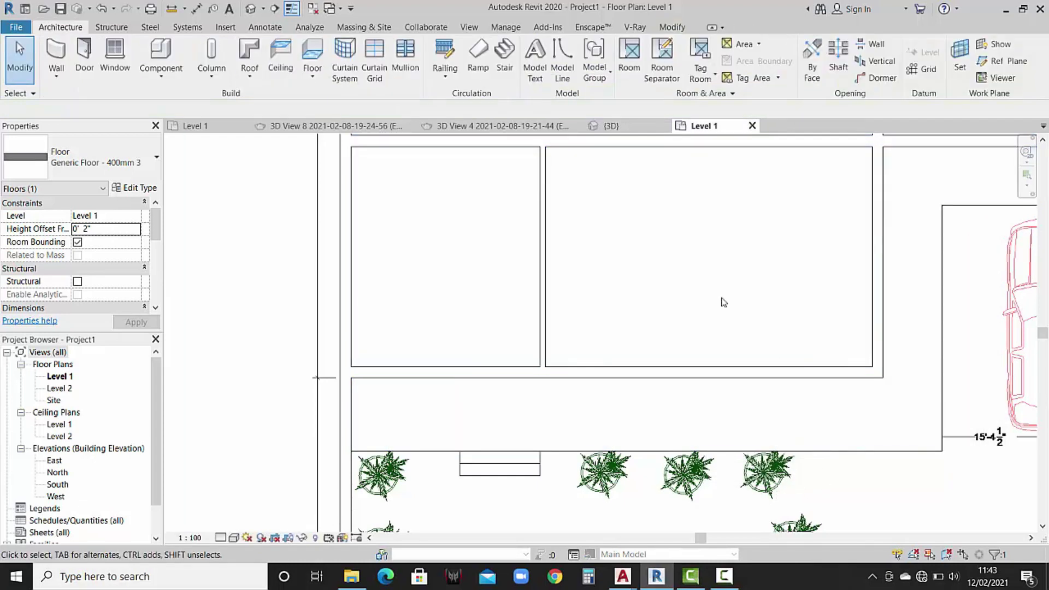
Inspect the walls and floors in the default 3D view with Shaded visual style.
left_click(252, 10)
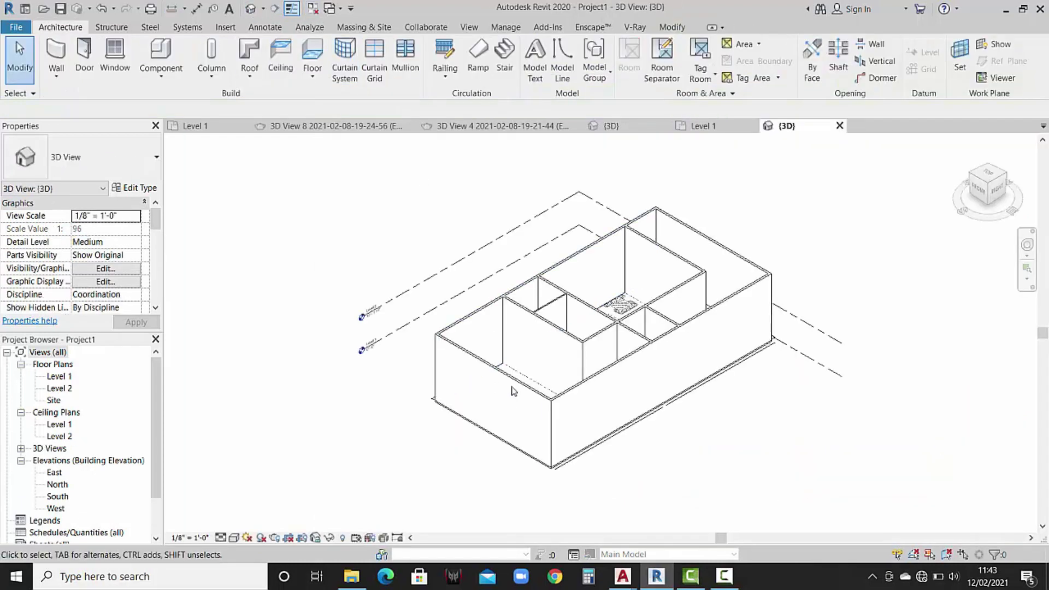
scroll(513, 391, "up", 2)
scroll(513, 391, "up", 2)
mouse_move(491, 377)
middle_mouse_down("shift")
mouse_move(623, 427)
mouse_move(593, 350)
middle_mouse_up("shift")
left_click(235, 537)
left_click(254, 510)
mouse_move(704, 475)
middle_mouse_down("shift")
mouse_move(663, 447)
mouse_move(676, 454)
mouse_move(647, 398)
middle_mouse_up("shift")
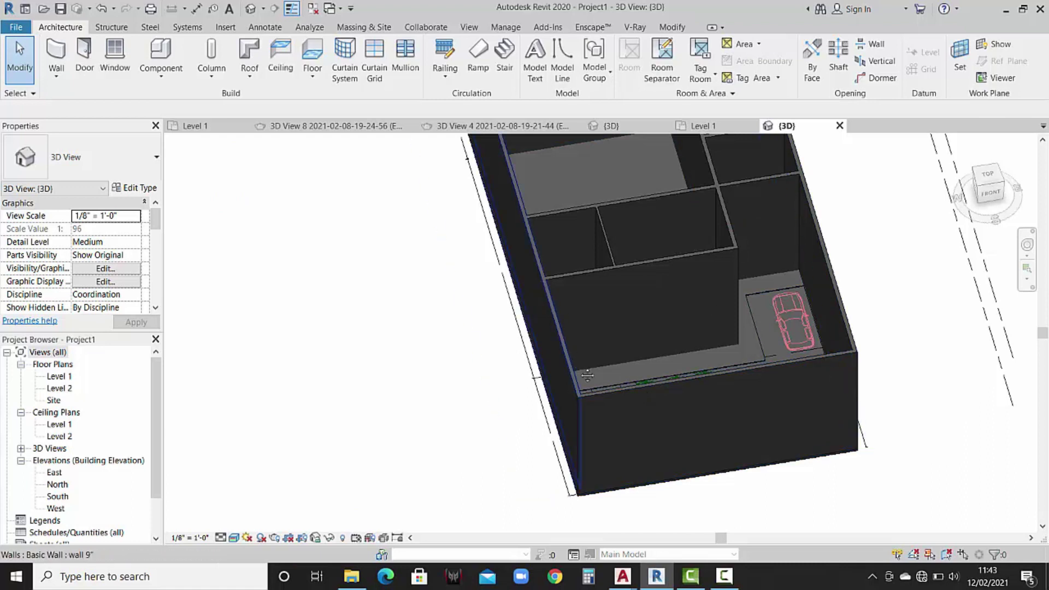
middle_click_drag(587, 376, 554, 195)
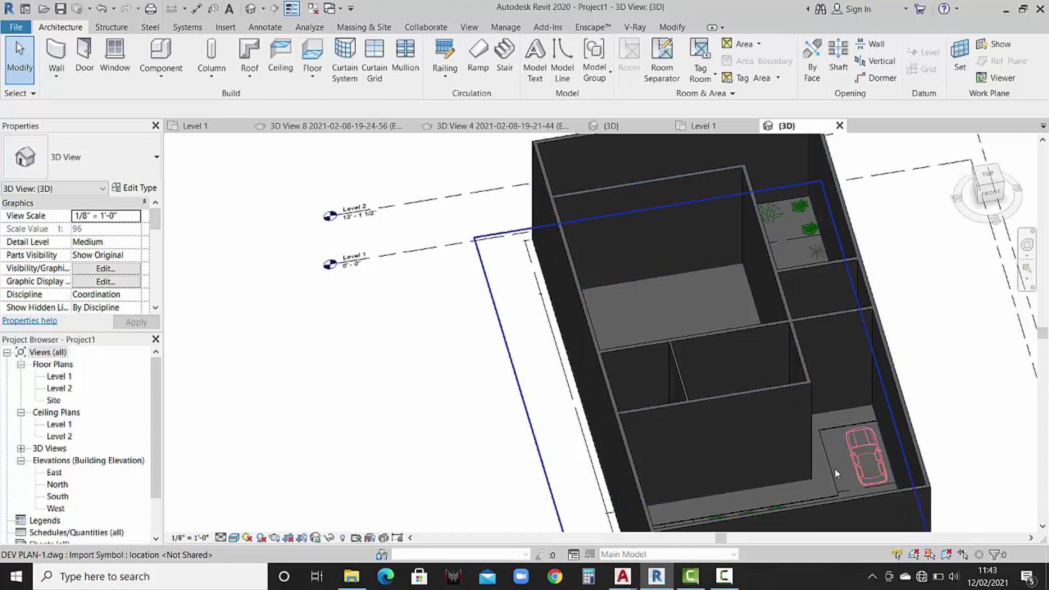
Return to the Level 1 floor plan and centre the building.
double_click(64, 376)
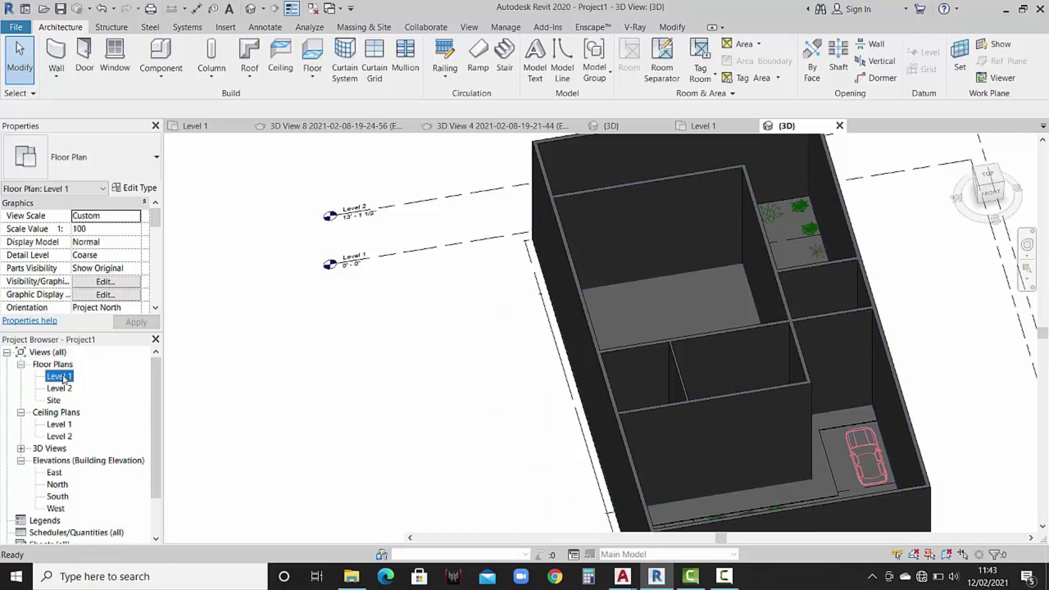
scroll(552, 306, "down", 2)
scroll(642, 418, "down", 2)
middle_click_drag(642, 418, 606, 396)
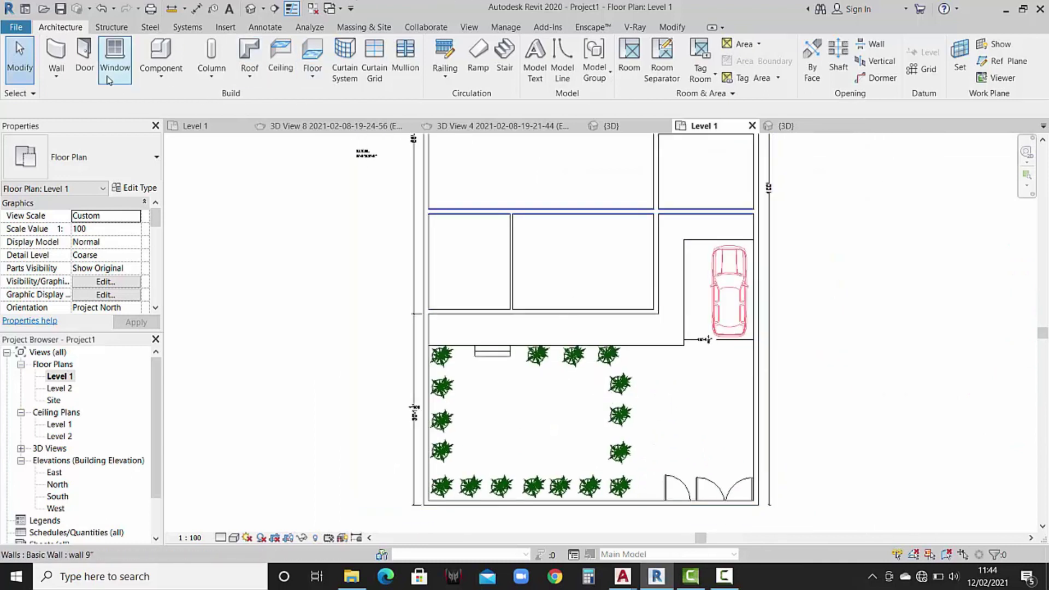
Use Split Element to cut the left outer wall at its junction.
left_click(670, 28)
left_click(357, 48)
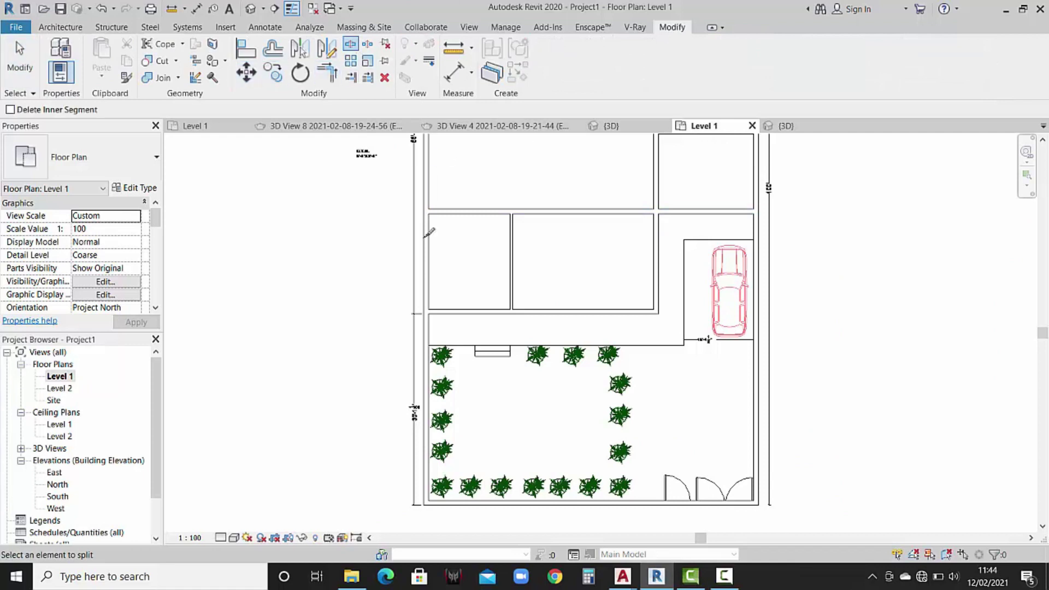
scroll(429, 328, "up", 4)
scroll(435, 308, "up", 4)
scroll(435, 309, "up", 2)
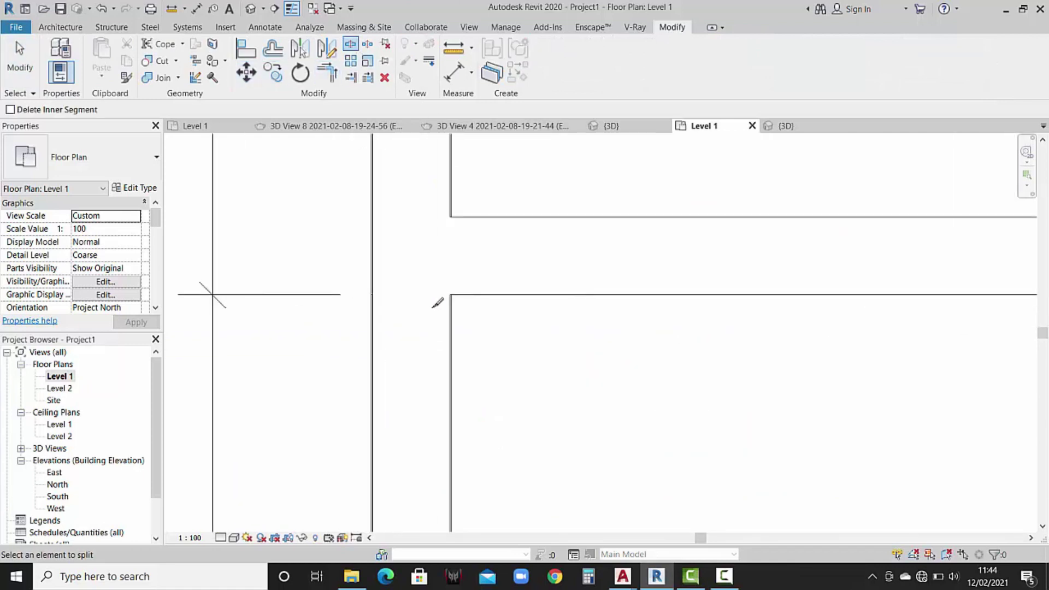
scroll(462, 288, "up", 2)
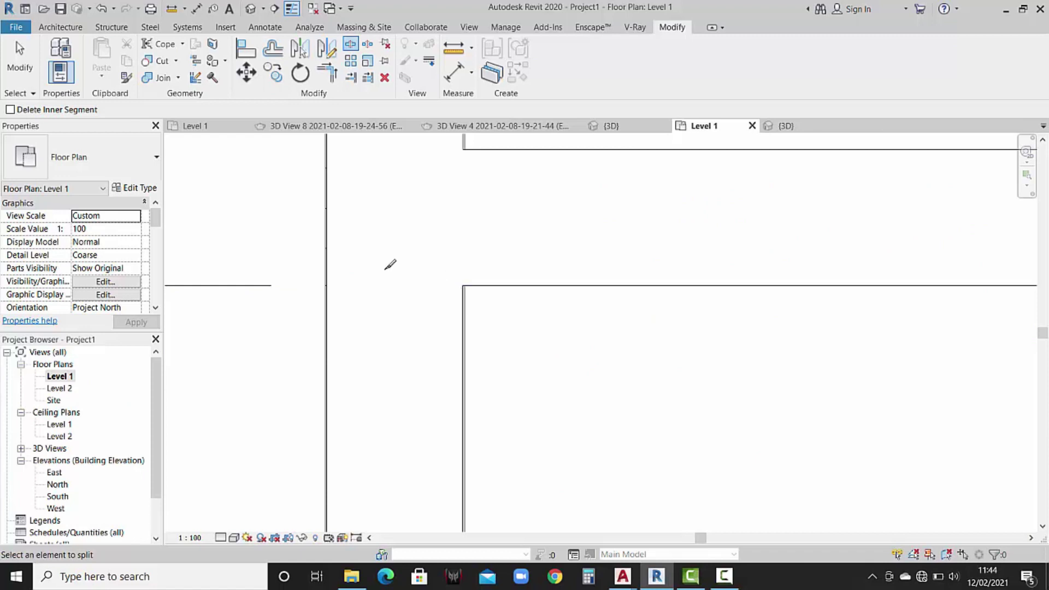
left_click(328, 285)
scroll(438, 234, "down", 2)
scroll(431, 236, "down", 3)
scroll(441, 235, "down", 2)
scroll(465, 249, "down", 2)
scroll(492, 262, "down", 2)
scroll(601, 245, "down", 2)
scroll(629, 256, "up", 1)
scroll(634, 262, "up", 1)
scroll(606, 328, "up", 1)
scroll(674, 198, "up", 2)
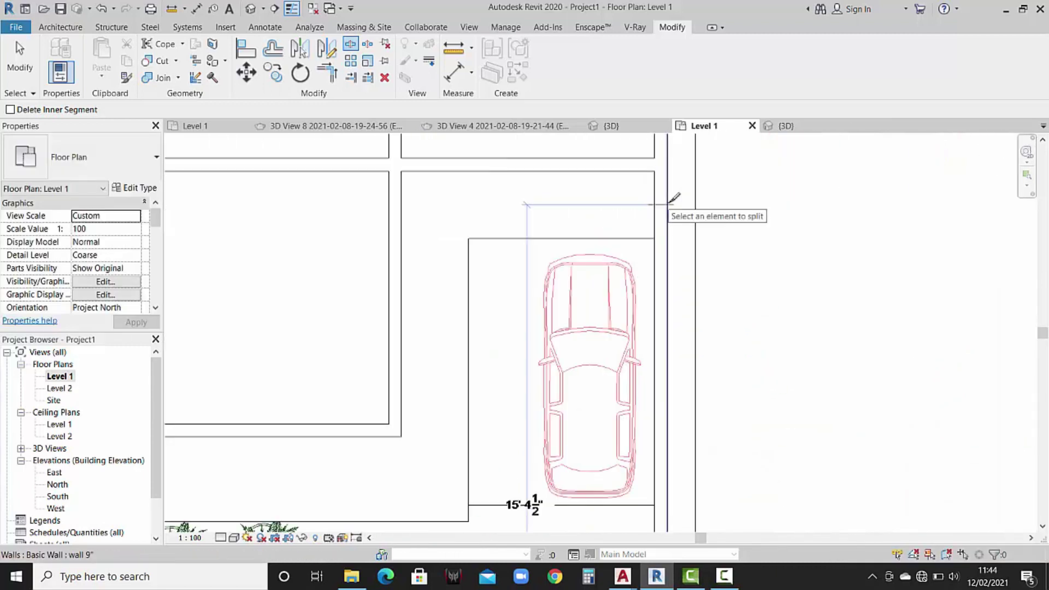
scroll(683, 246, "up", 1)
scroll(693, 306, "up", 1)
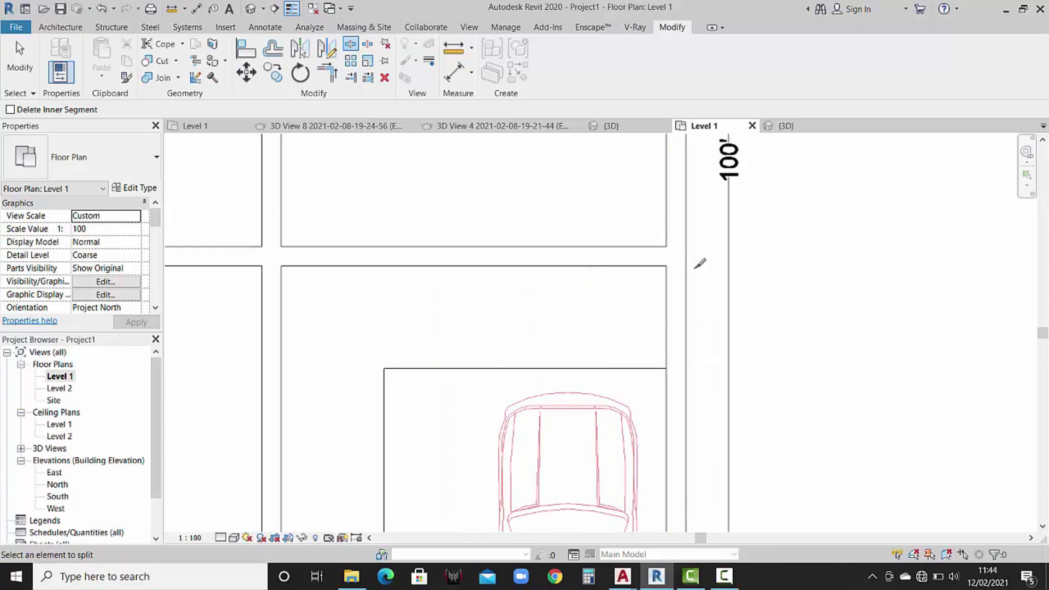
scroll(696, 265, "up", 1)
scroll(677, 260, "up", 1)
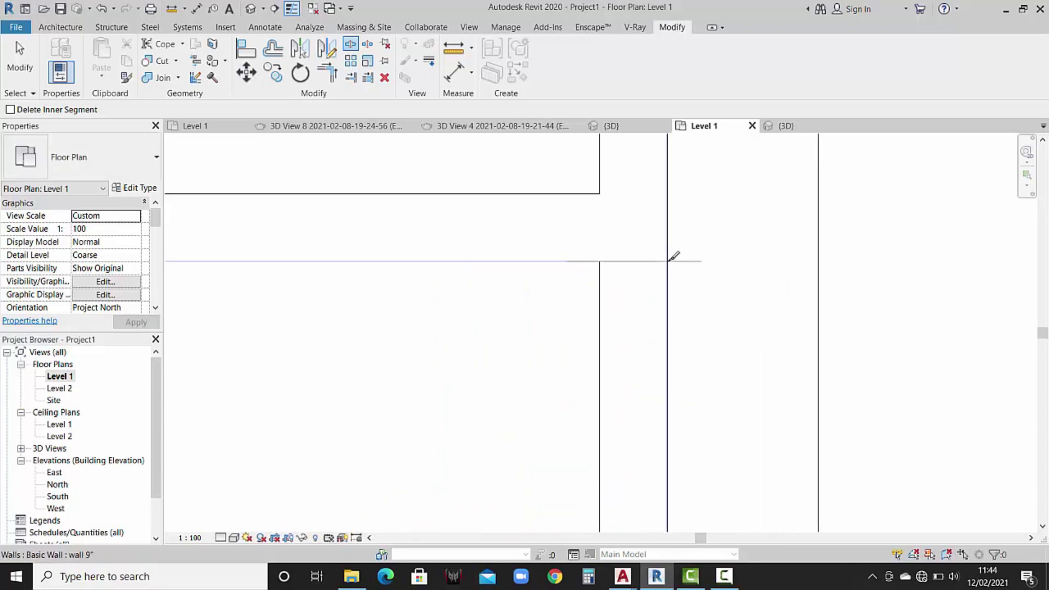
Split the outer wall at the corner near the plant, then exit the split command.
scroll(690, 237, "down", 1)
scroll(687, 239, "down", 1)
scroll(689, 243, "down", 1)
scroll(694, 377, "down", 1)
scroll(683, 328, "down", 1)
scroll(680, 388, "down", 1)
scroll(688, 410, "down", 1)
scroll(523, 261, "up", 1)
scroll(519, 273, "up", 2)
scroll(503, 306, "up", 2)
scroll(488, 342, "up", 2)
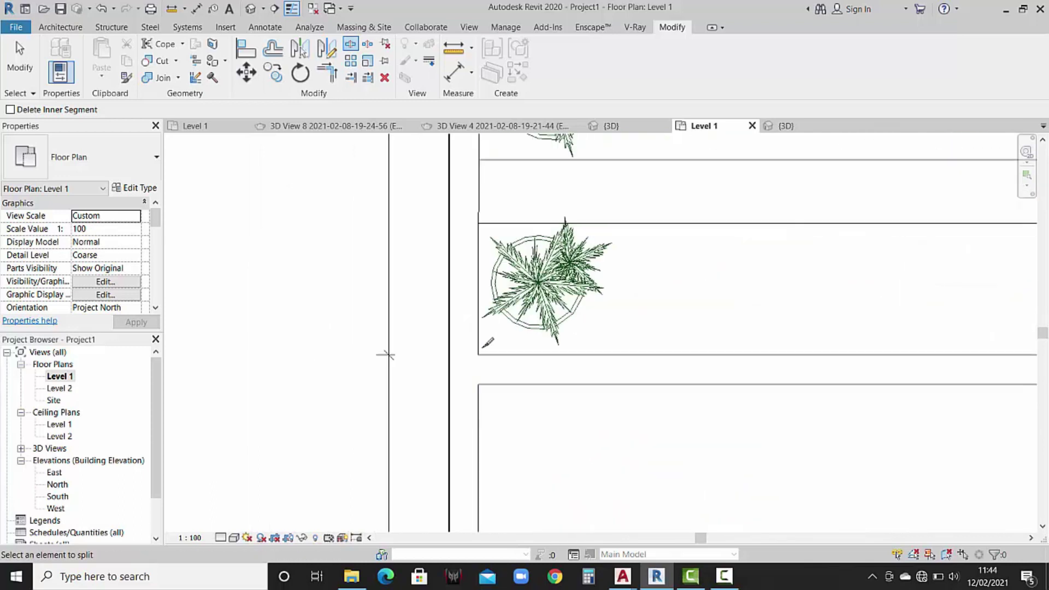
scroll(488, 343, "up", 2)
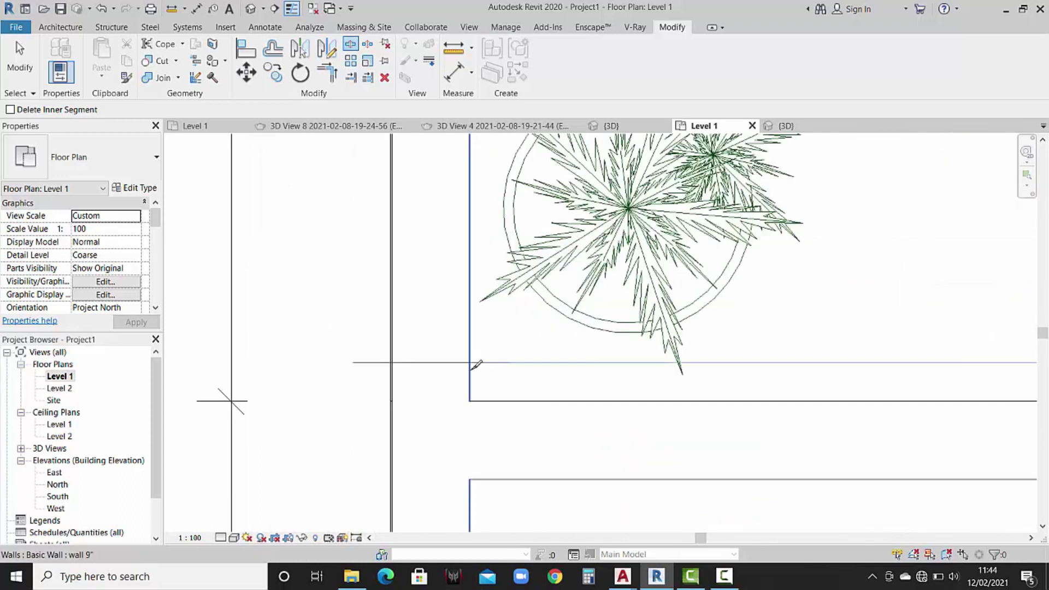
scroll(473, 397, "up", 1)
scroll(478, 393, "up", 2)
left_click(479, 397)
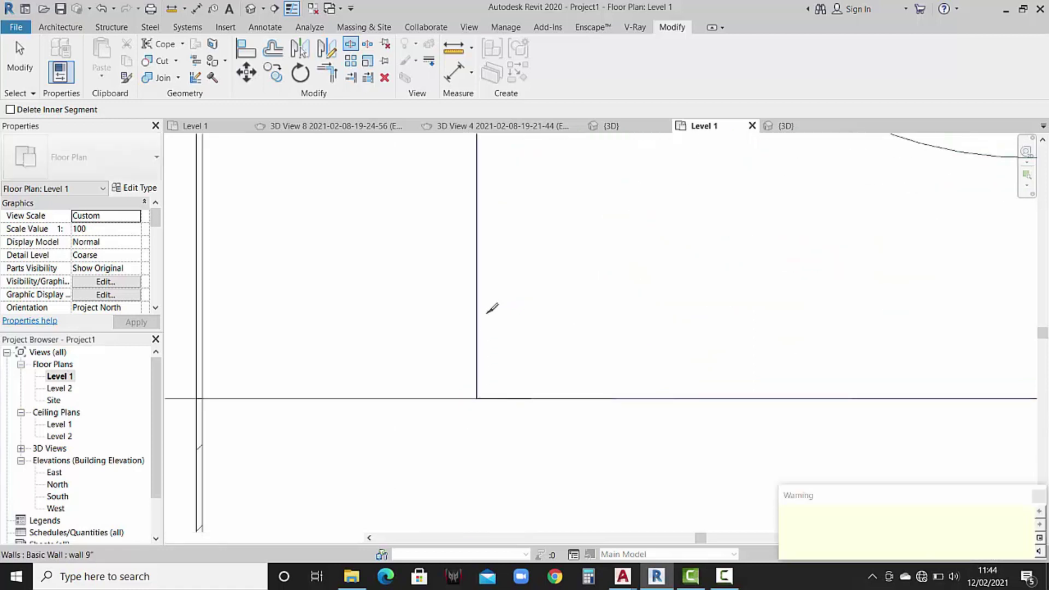
scroll(497, 298, "down", 2)
scroll(499, 298, "down", 2)
scroll(497, 297, "down", 2)
scroll(495, 298, "down", 2)
scroll(492, 297, "down", 1)
scroll(486, 297, "down", 2)
scroll(703, 410, "down", 2)
scroll(684, 389, "up", 1)
scroll(681, 391, "up", 1)
scroll(665, 408, "up", 2)
scroll(665, 407, "up", 2)
scroll(664, 409, "up", 2)
scroll(663, 408, "up", 1)
scroll(661, 409, "up", 2)
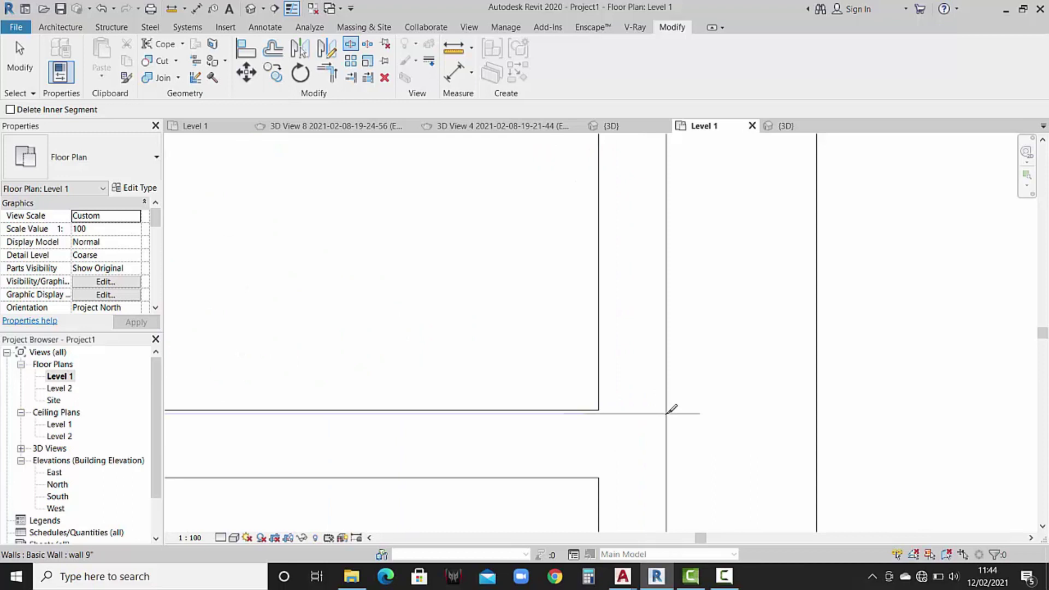
scroll(672, 409, "up", 2)
scroll(677, 408, "up", 1)
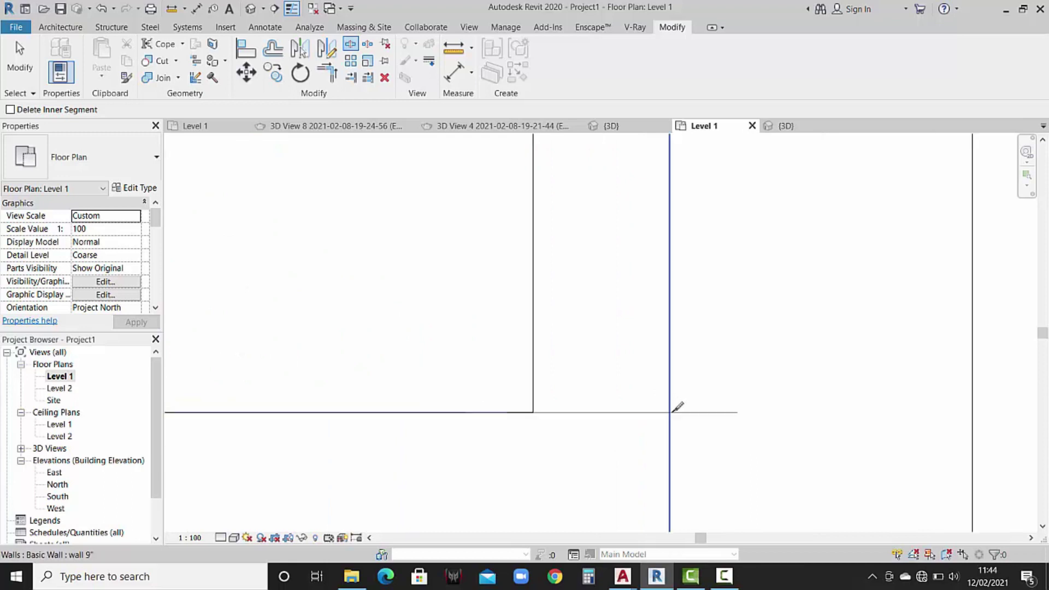
scroll(691, 349, "down", 1)
scroll(697, 332, "down", 1)
scroll(699, 332, "down", 2)
scroll(701, 333, "down", 1)
scroll(701, 333, "down", 3)
scroll(710, 350, "down", 3)
key("Escape")
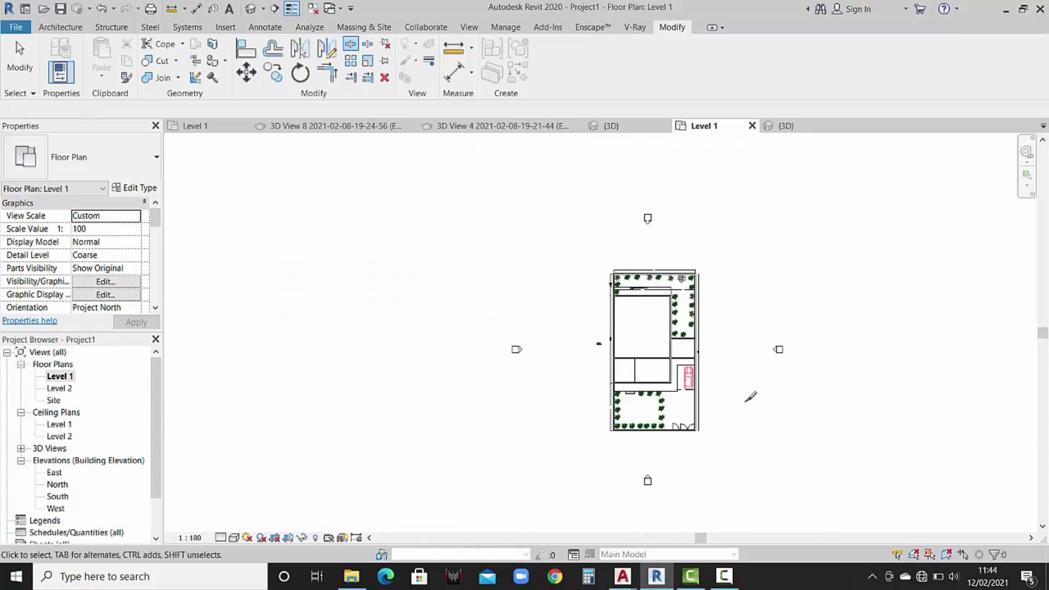
key("Escape")
In the 3D view, select the outer walls around the front garden and parking.
left_click(799, 126)
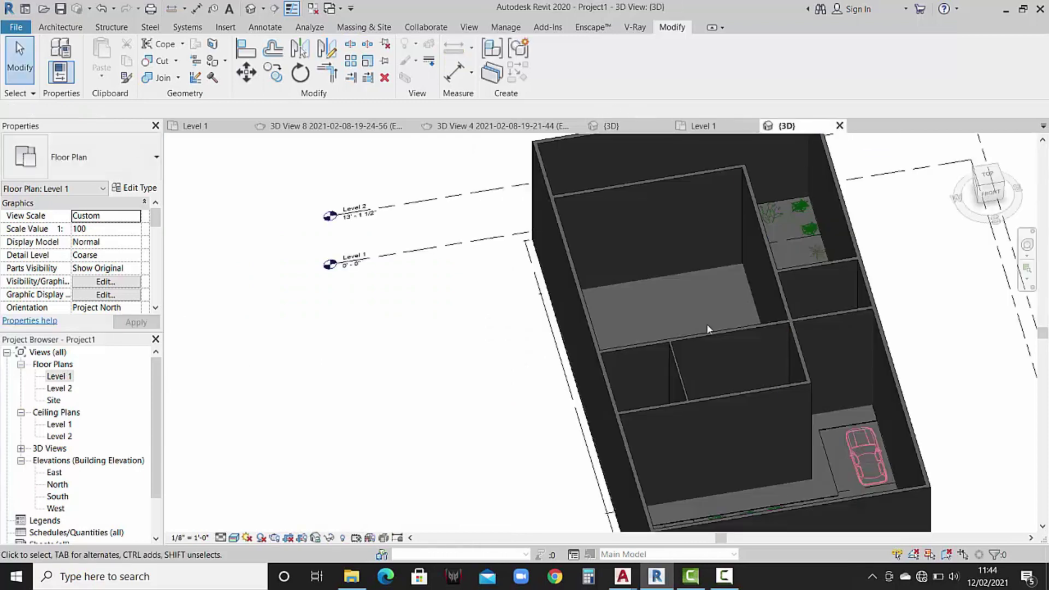
left_click(542, 169)
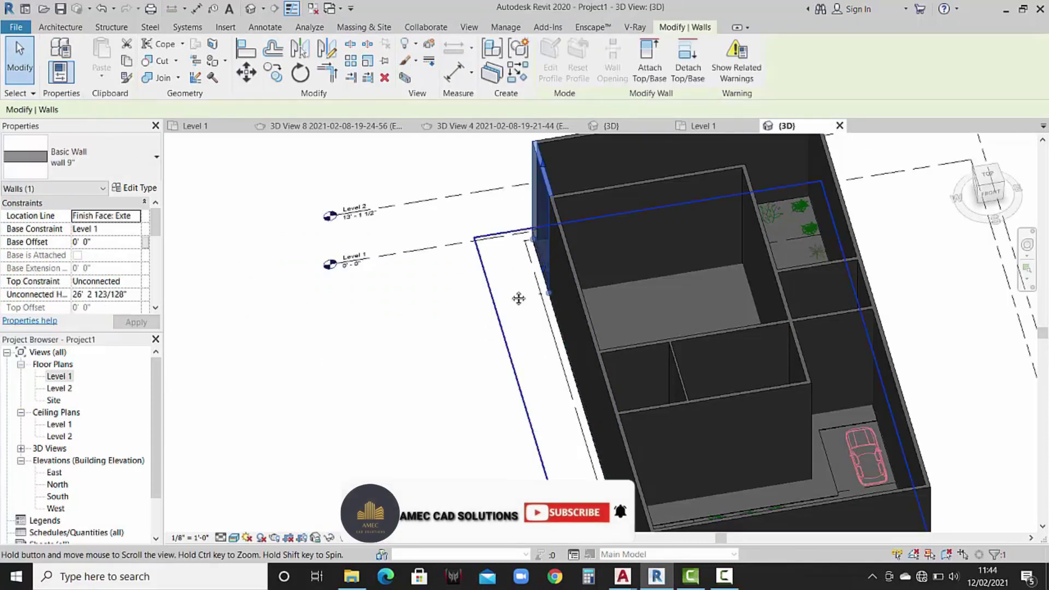
middle_click_drag(547, 186, 561, 212, "shift")
left_click(698, 168, "ctrl")
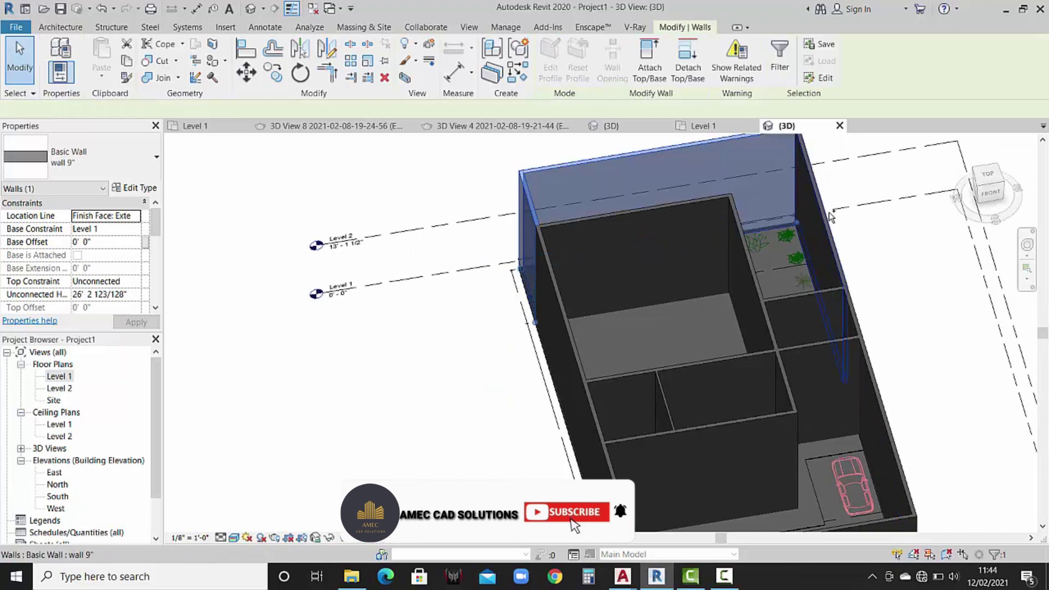
middle_click_drag(878, 289, 861, 154)
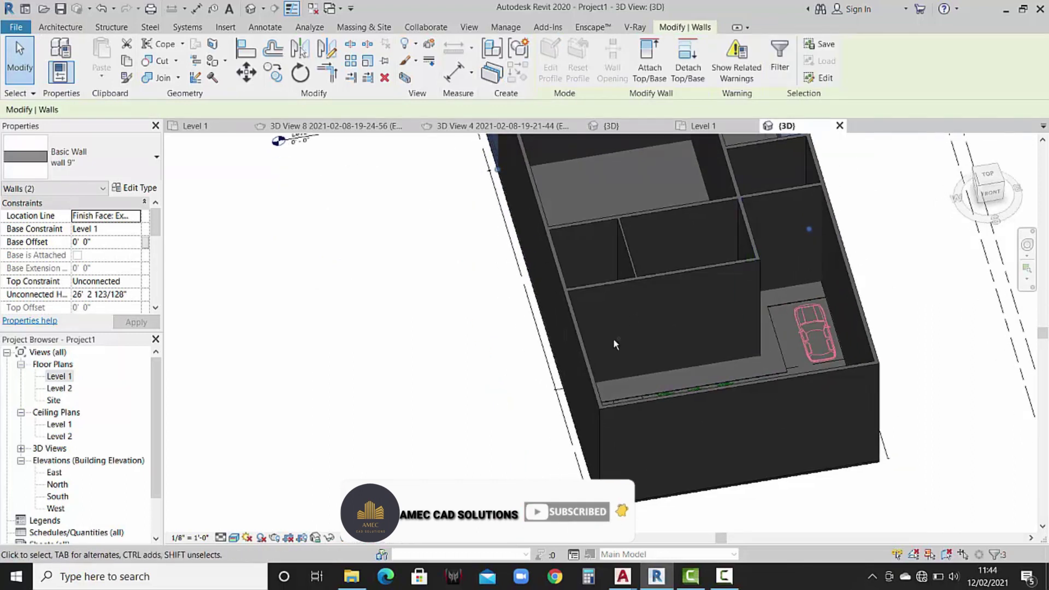
key("Tab")
left_click(690, 395)
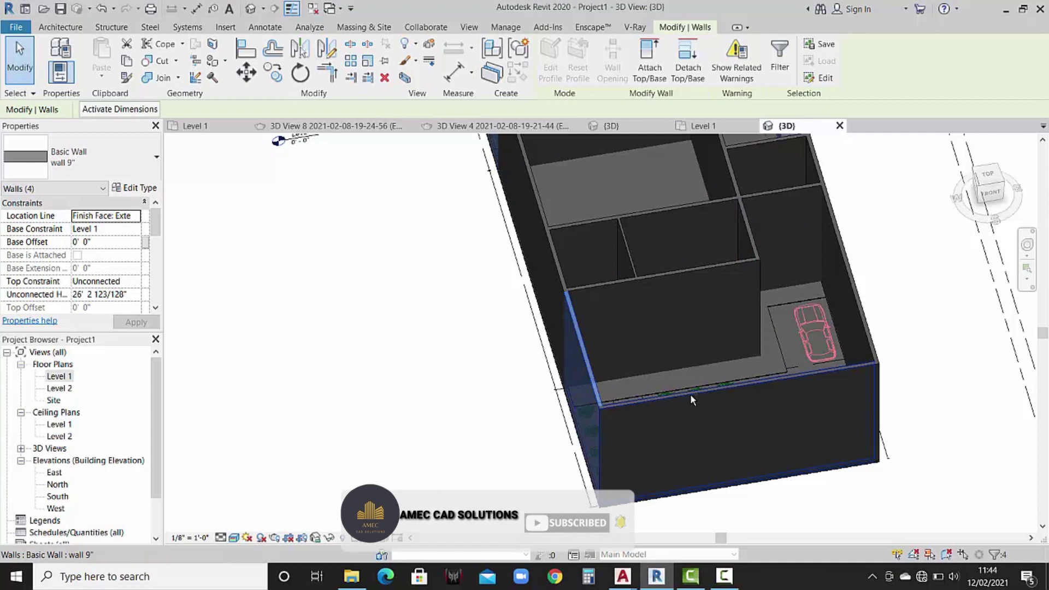
left_click(860, 311, "ctrl")
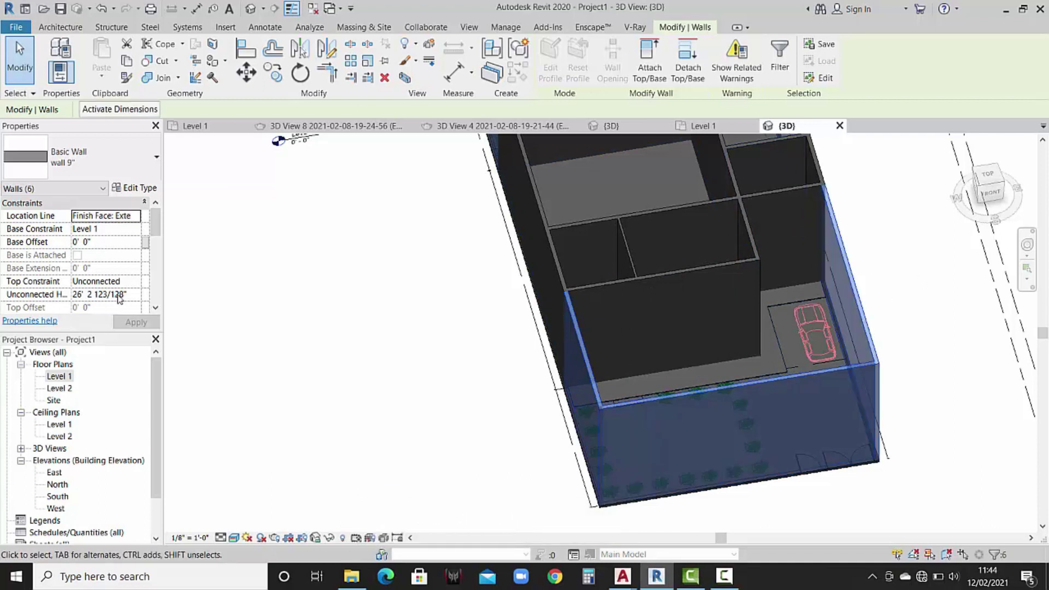
Set the selected walls' Unconnected Height to 7 feet and apply it.
left_click(141, 295)
type("7' 0")
key("Return")
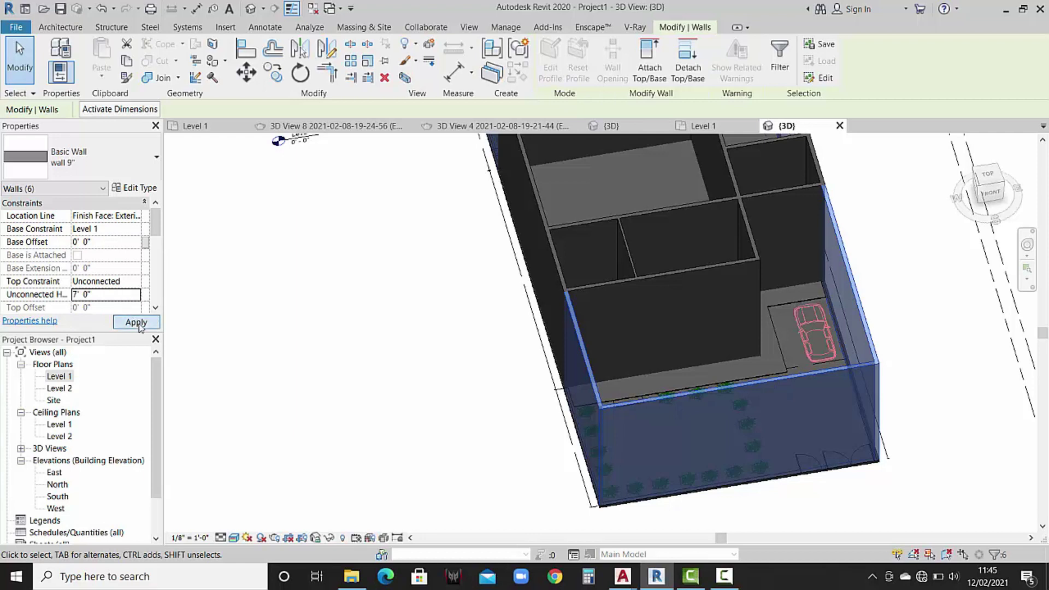
left_click(137, 323)
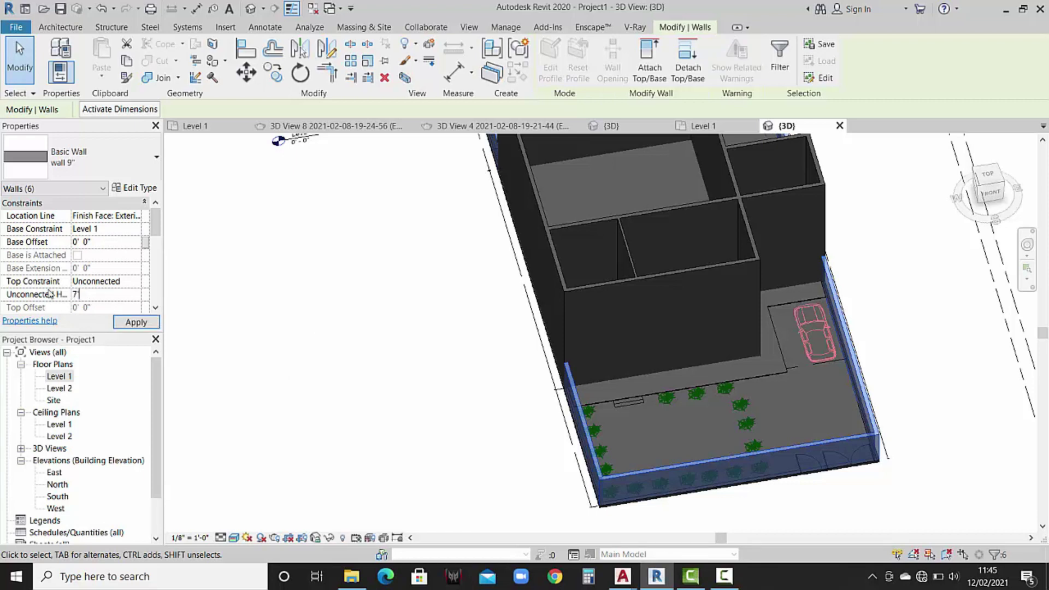
left_click(136, 322)
left_click(273, 362)
mouse_move(273, 363)
middle_mouse_down("shift")
mouse_move(368, 255)
mouse_move(361, 281)
mouse_move(320, 273)
middle_mouse_up("shift")
Select the nine walls of the main block, front, inner, back and right side.
middle_click_drag(637, 318, 632, 305)
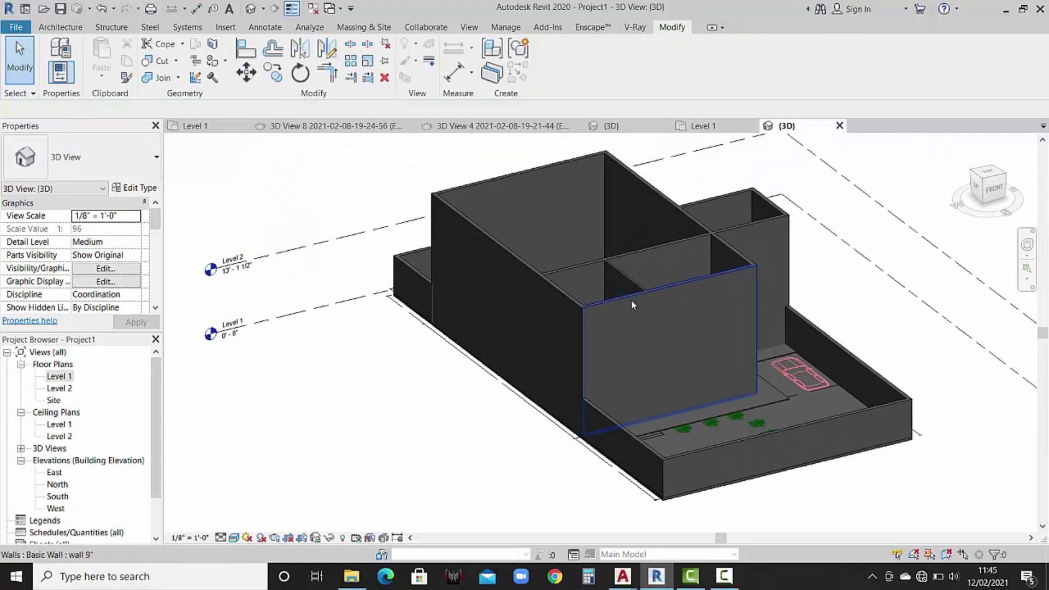
left_click(633, 305)
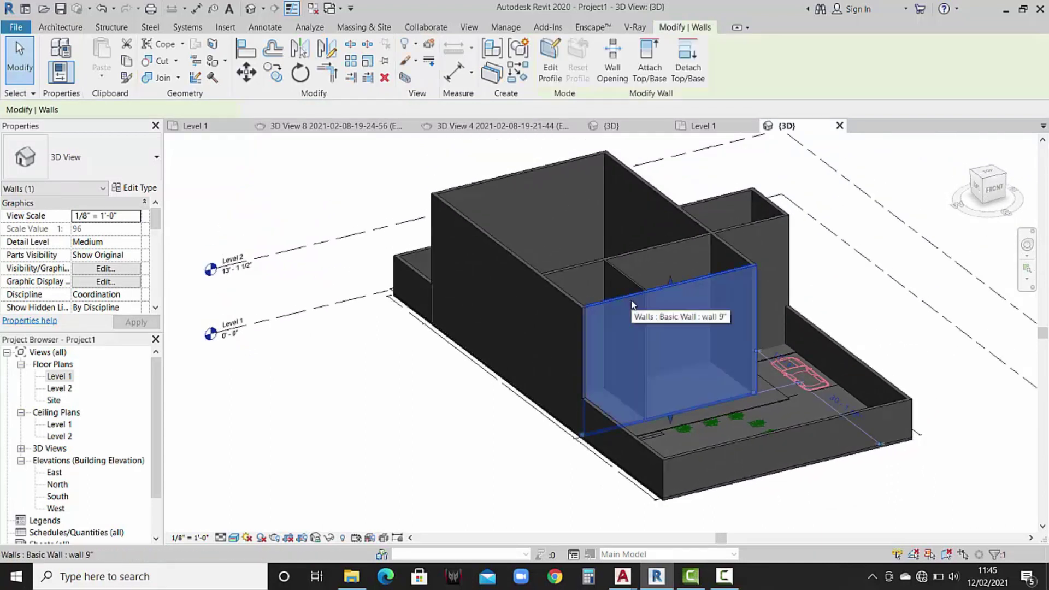
left_click(557, 289, "ctrl")
left_click(655, 248, "ctrl")
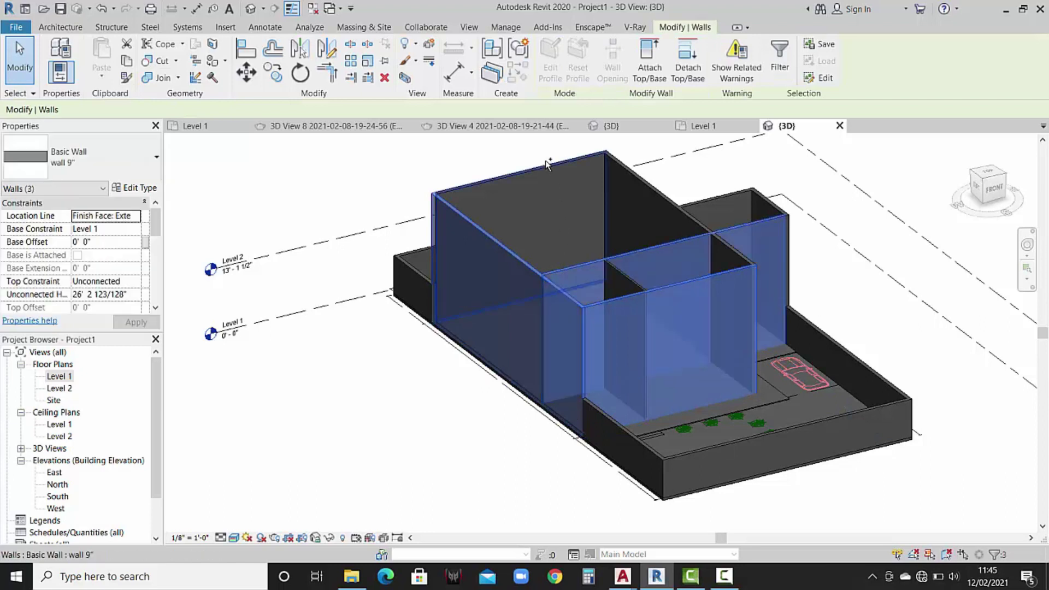
left_click(654, 248, "ctrl")
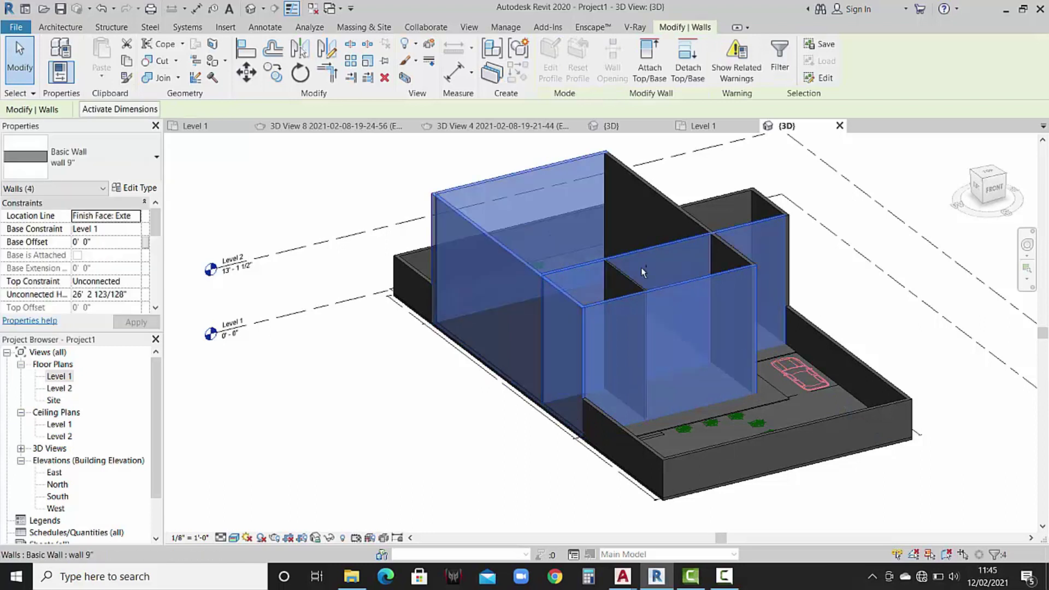
left_click(729, 253, "ctrl")
left_click(710, 230, "ctrl")
left_click(689, 212, "ctrl")
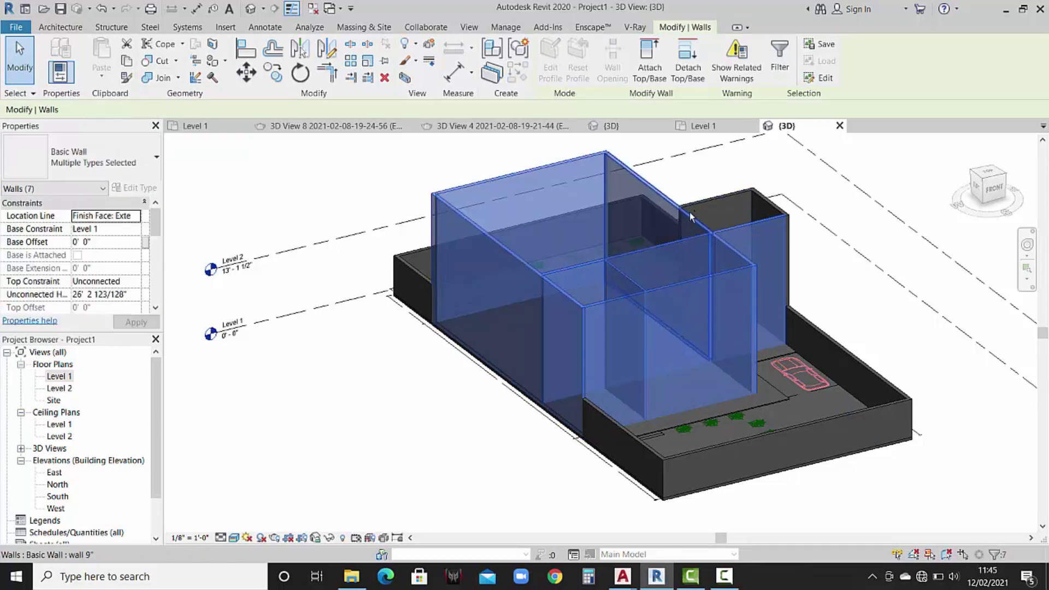
left_click(693, 216, "ctrl")
left_click(770, 251, "ctrl")
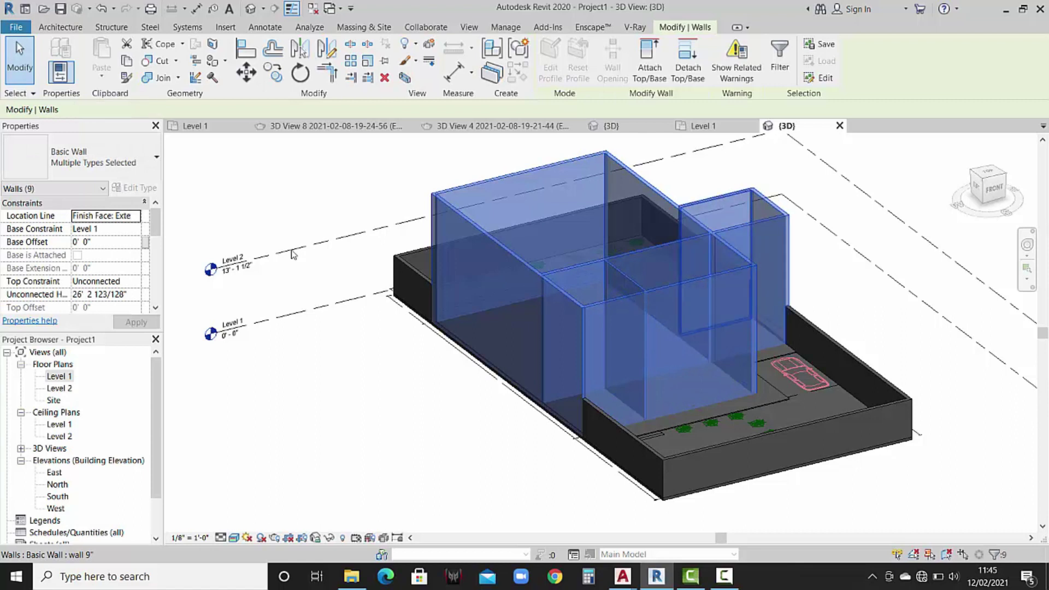
Set the selected walls' Top Constraint to 'Up to level: Level 2' and apply it.
left_click(132, 283)
left_click(104, 314)
left_click(135, 281)
left_click(103, 314)
left_click(133, 323)
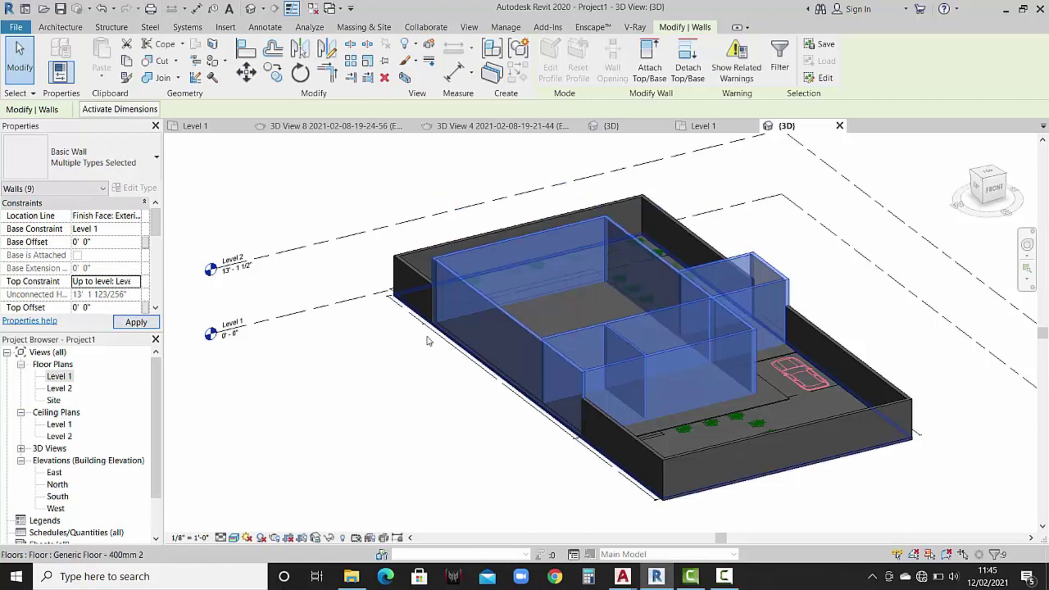
Check the new wall heights in 3D, then bring back the reference house's 3D view.
left_click(355, 410)
mouse_move(474, 339)
middle_mouse_down("shift")
mouse_move(325, 297)
mouse_move(408, 384)
mouse_move(345, 354)
mouse_move(375, 355)
middle_mouse_up("shift")
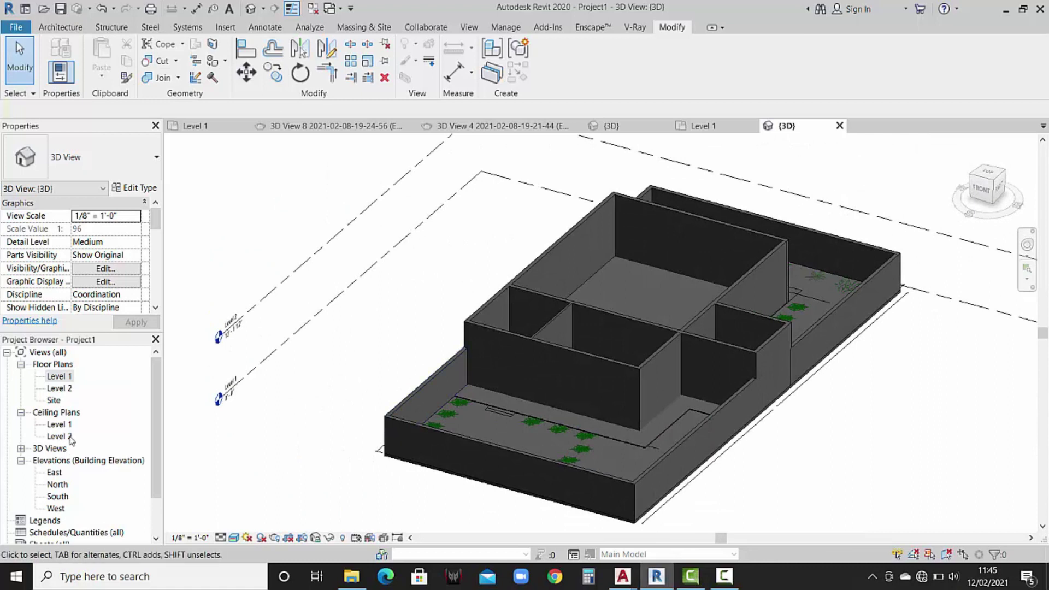
left_click(646, 132)
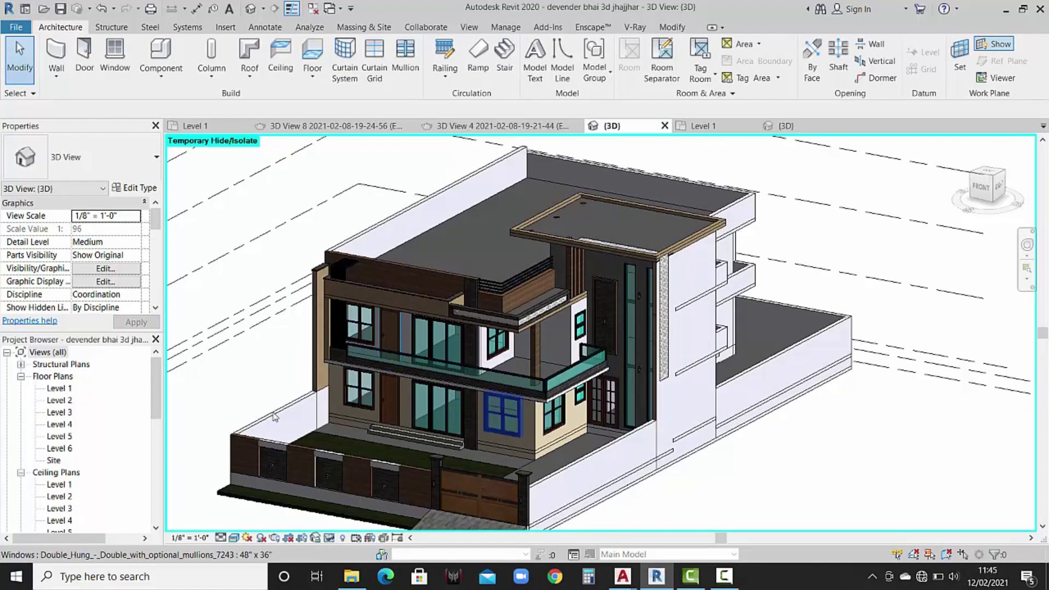
Open the reference house's East elevation view from the Project Browser.
scroll(78, 483, "down", 2)
scroll(78, 483, "down", 2)
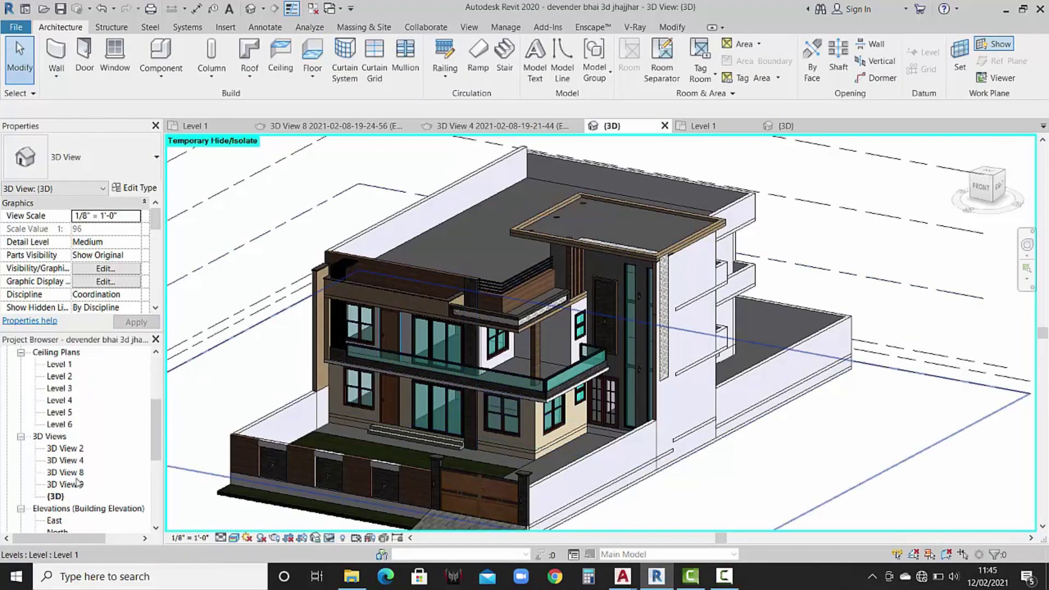
scroll(56, 477, "down", 1)
double_click(55, 473)
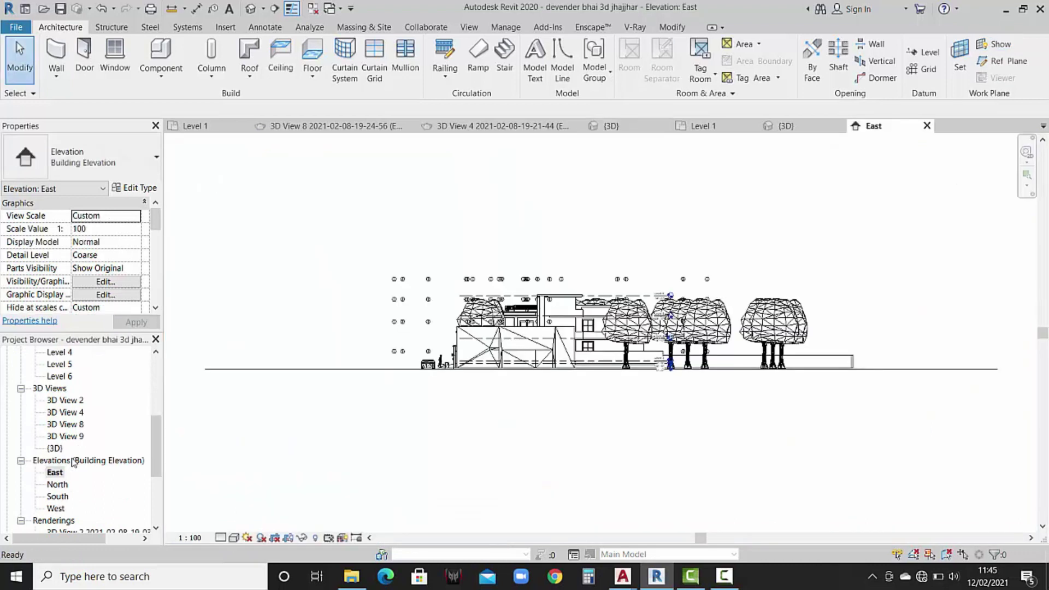
Pan and zoom around the East elevation to review its level heights from 0' to 34'.
scroll(661, 322, "up", 3)
scroll(661, 323, "up", 2)
scroll(601, 382, "up", 1)
middle_click_drag(453, 454, 565, 384)
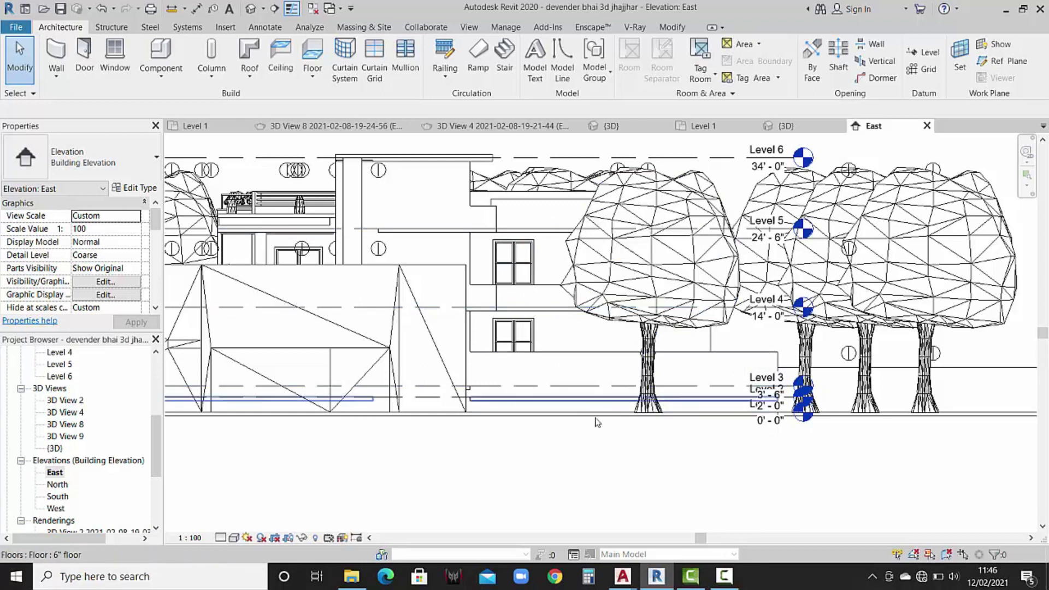
middle_click_drag(540, 407, 817, 409)
scroll(335, 417, "up", 1)
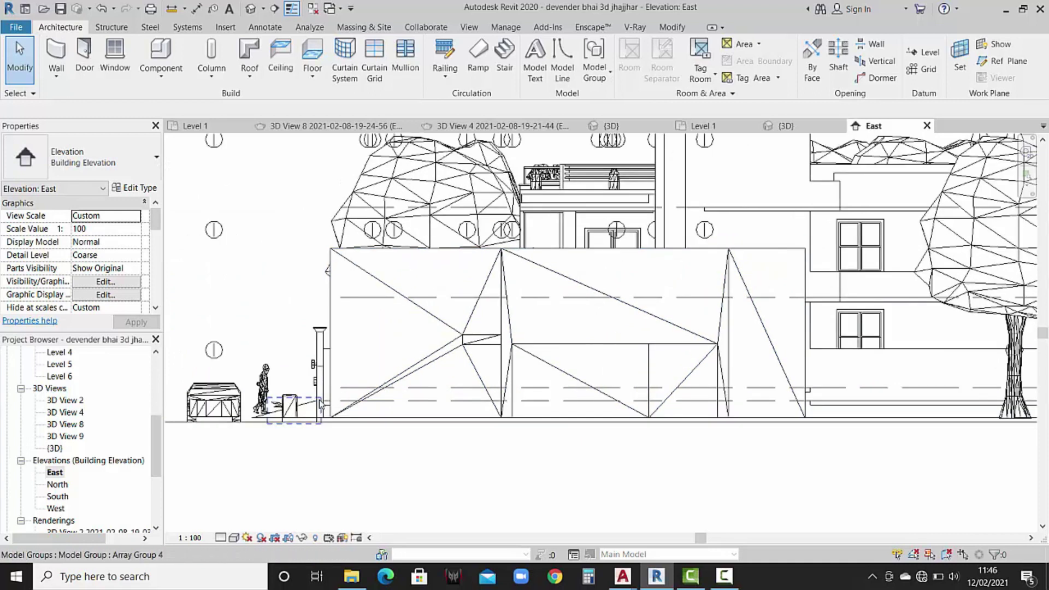
scroll(333, 418, "up", 3)
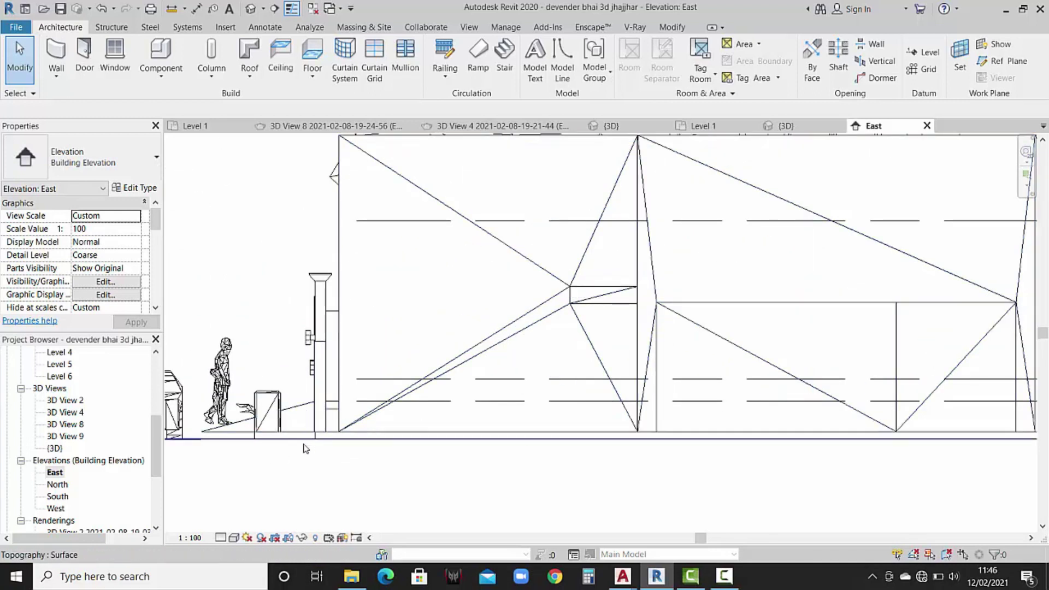
scroll(305, 448, "down", 2)
scroll(298, 440, "down", 2)
scroll(297, 440, "down", 1)
scroll(705, 435, "up", 3)
scroll(689, 440, "up", 1)
scroll(672, 444, "up", 1)
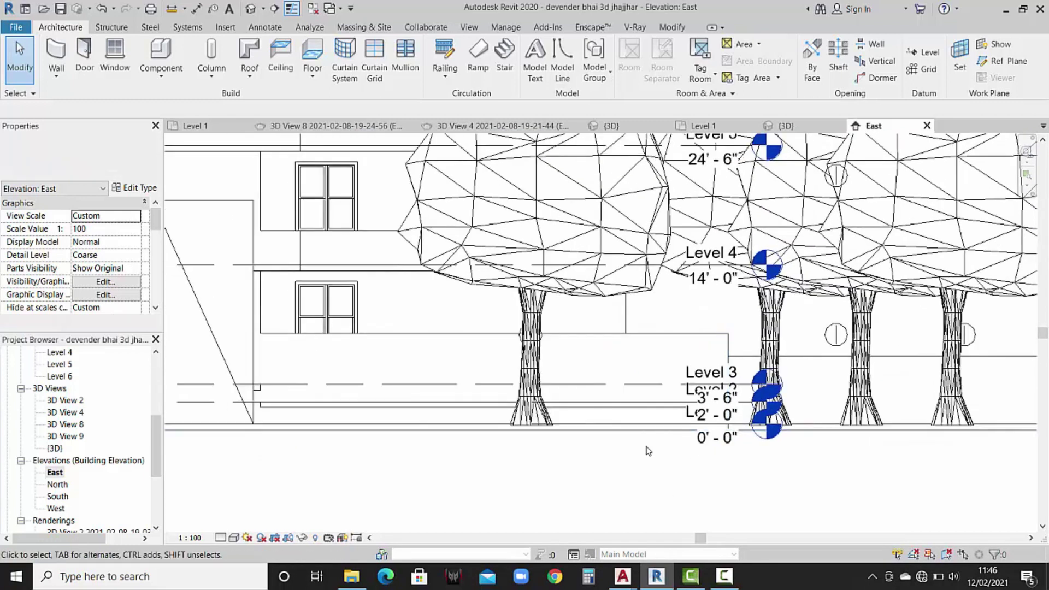
scroll(646, 450, "down", 2)
middle_click_drag(467, 383, 601, 376)
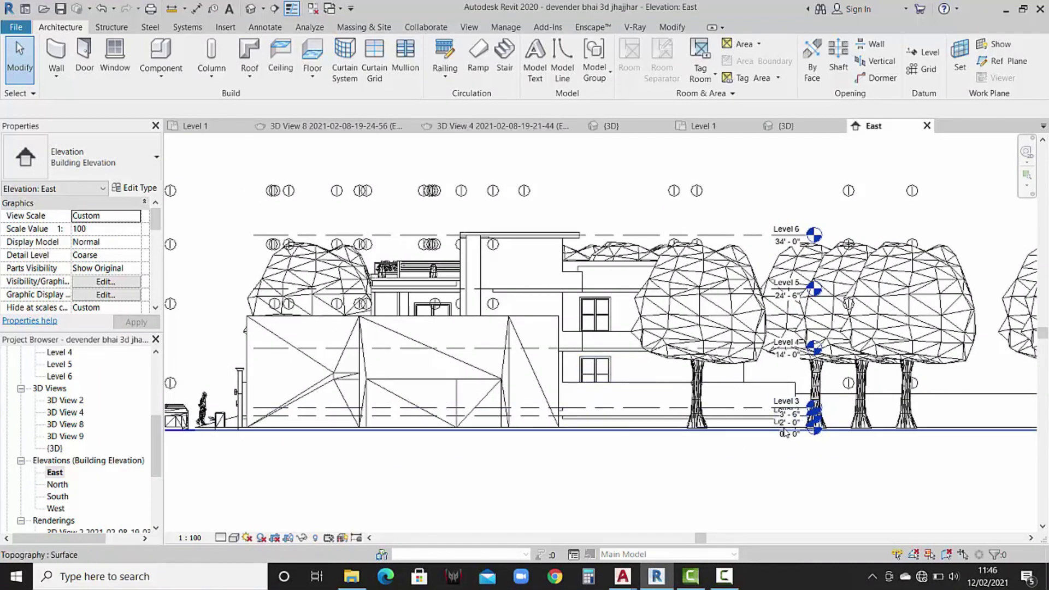
scroll(785, 434, "up", 2)
scroll(570, 432, "down", 2)
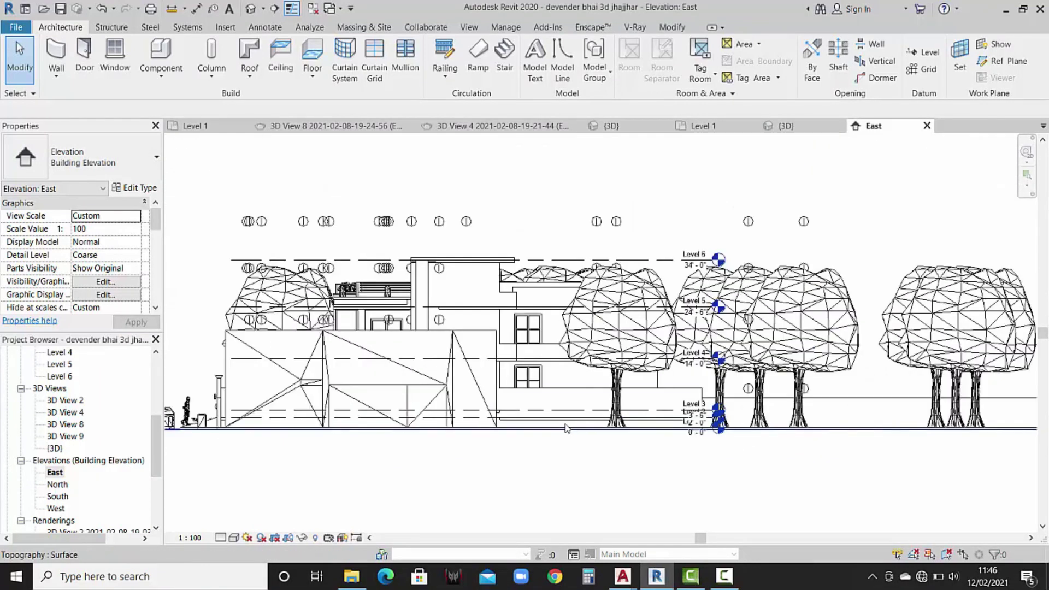
scroll(566, 427, "up", 2)
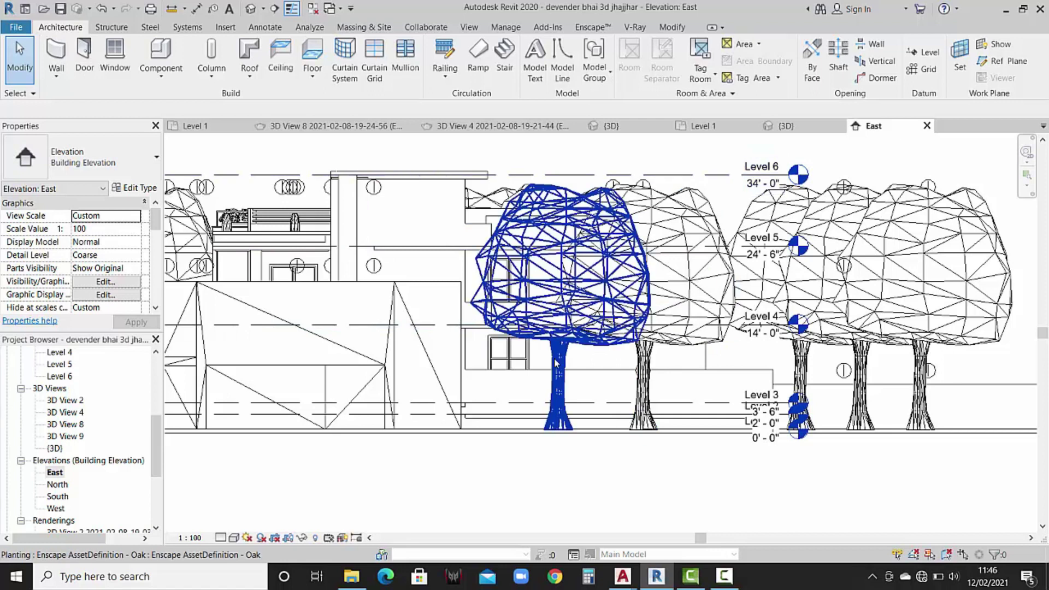
Close the reference East elevation and open Project1's East elevation.
left_click(927, 126)
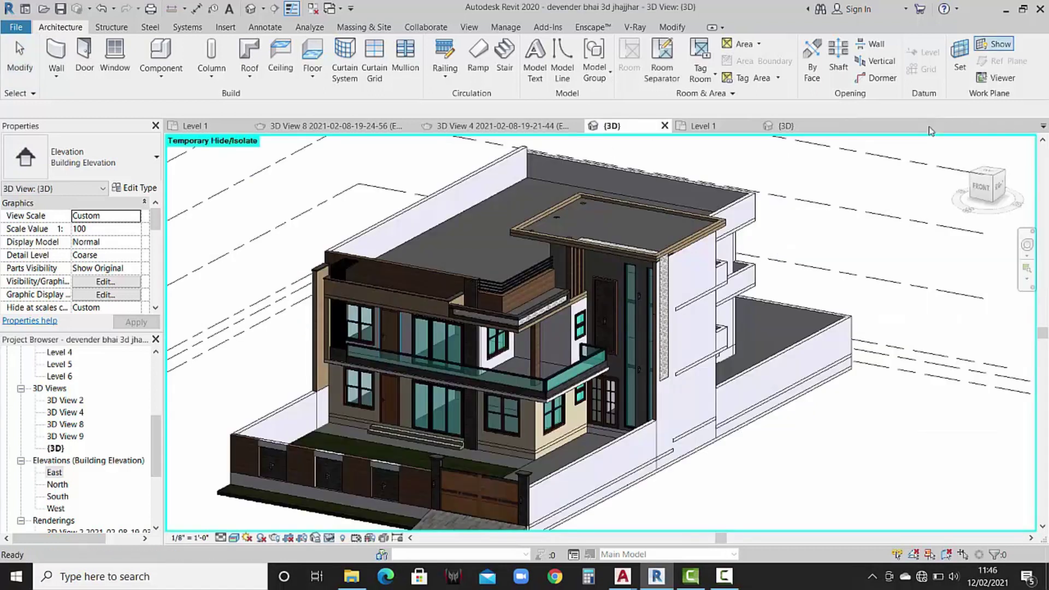
left_click(732, 125)
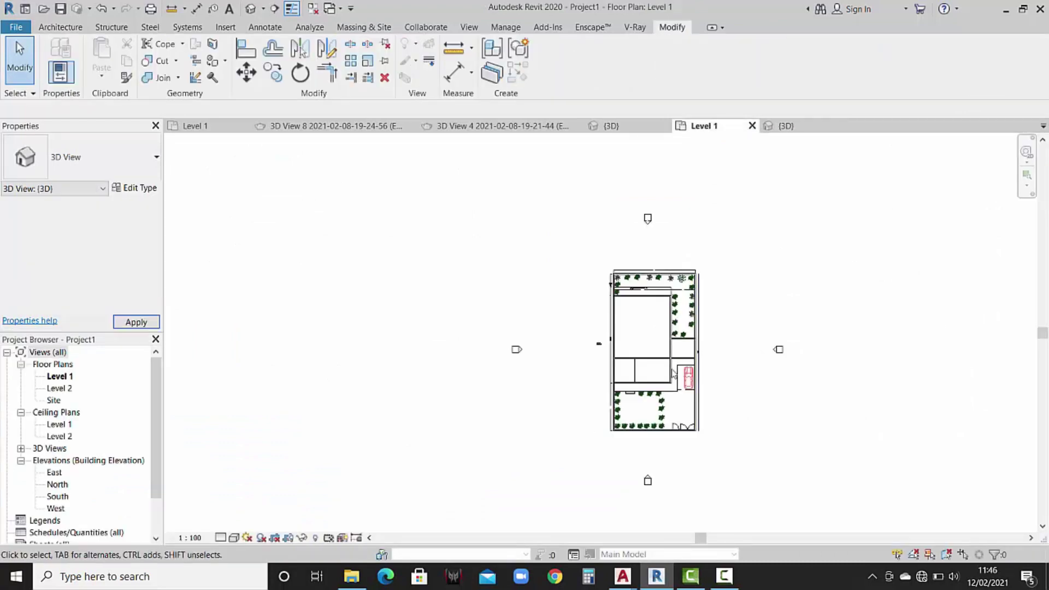
scroll(36, 425, "down", 2)
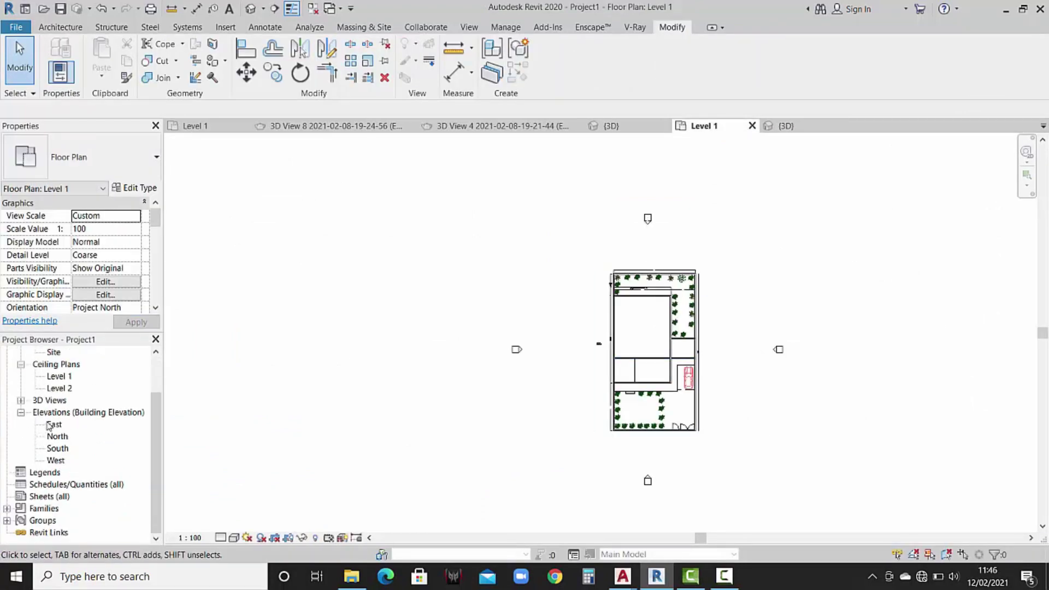
left_click(50, 425)
double_click(54, 425)
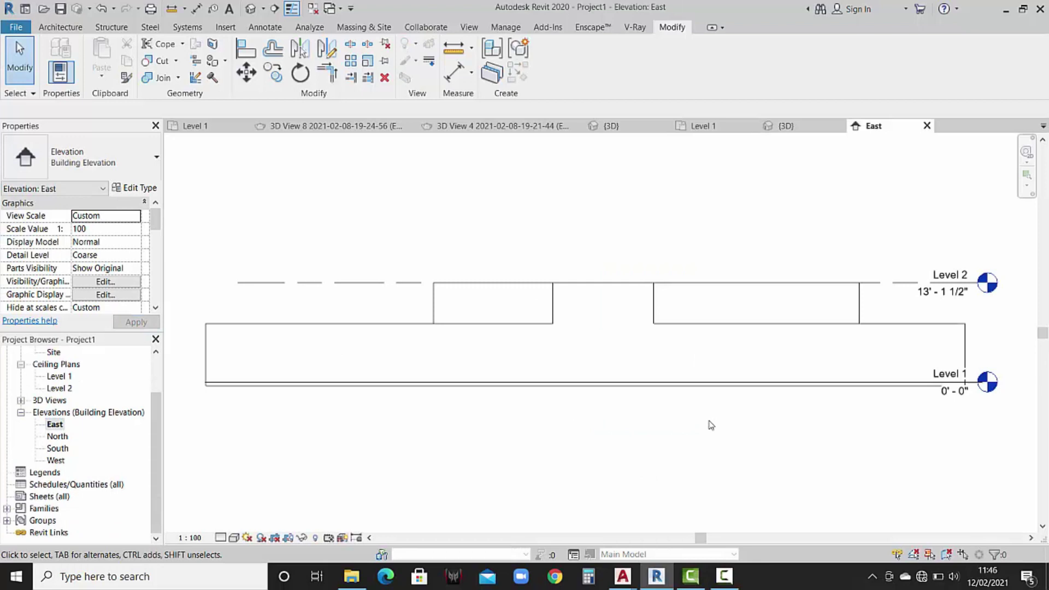
Add Level 3 at -2'-0" by picking Level 1 with a 2' downward offset.
left_click(60, 27)
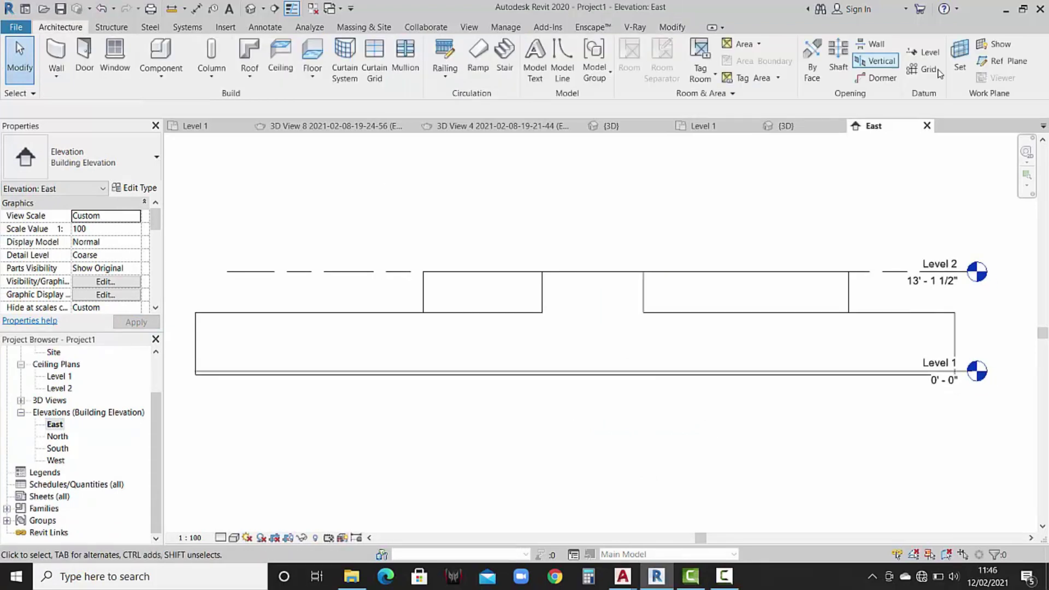
left_click(929, 53)
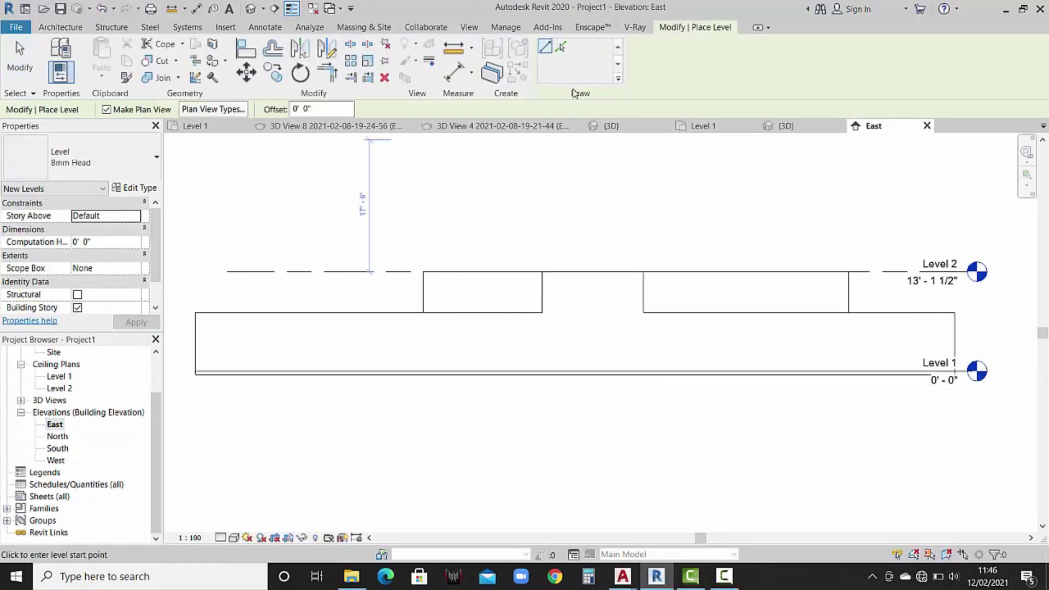
left_click(562, 45)
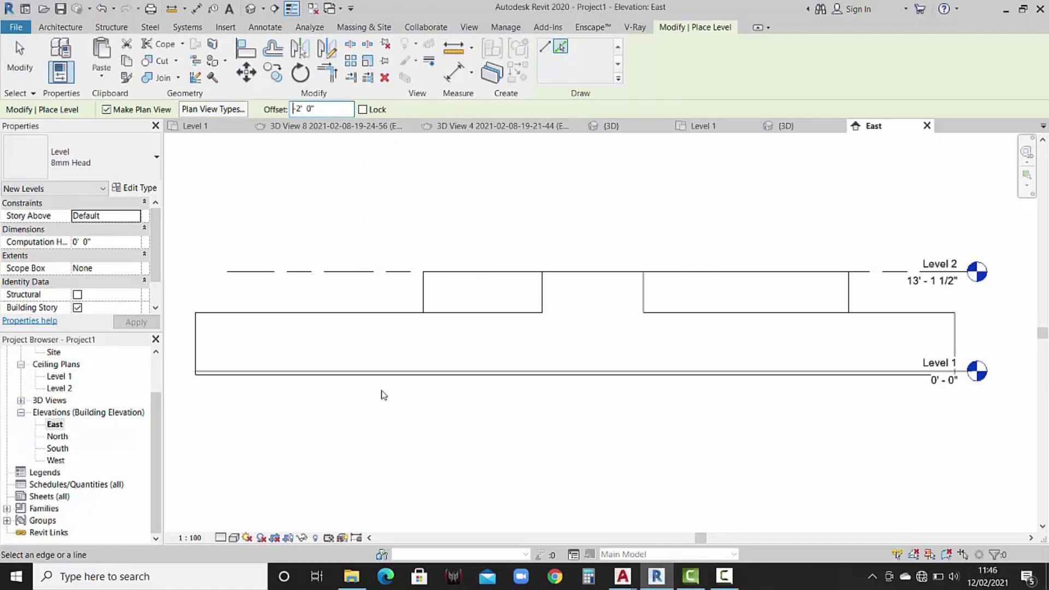
scroll(966, 377, "up", 1)
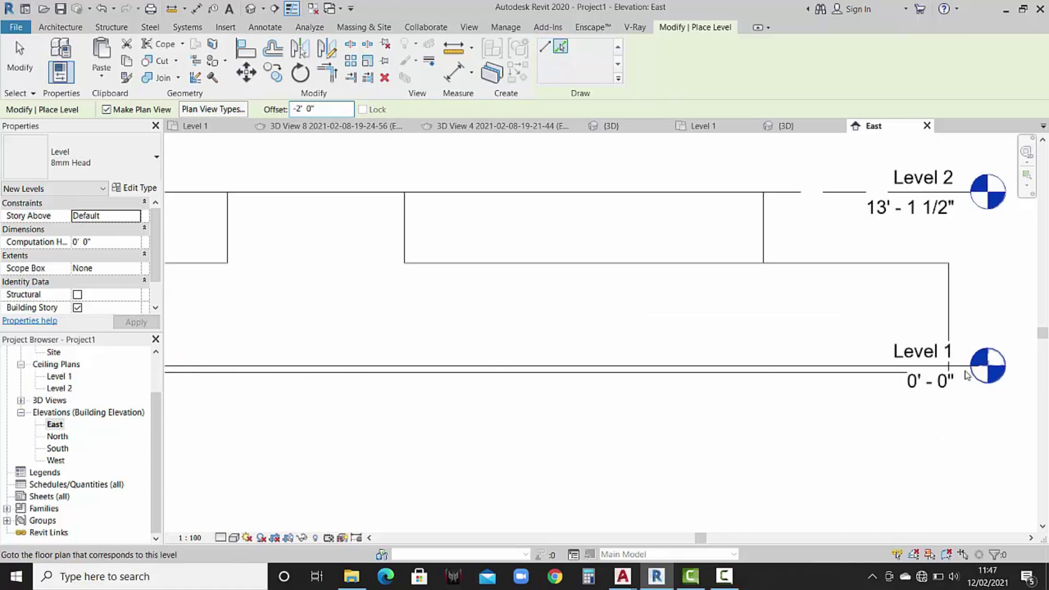
scroll(965, 372, "up", 1)
left_click(962, 365)
scroll(920, 437, "down", 1)
scroll(748, 442, "down", 3)
middle_click_drag(639, 349, 670, 366)
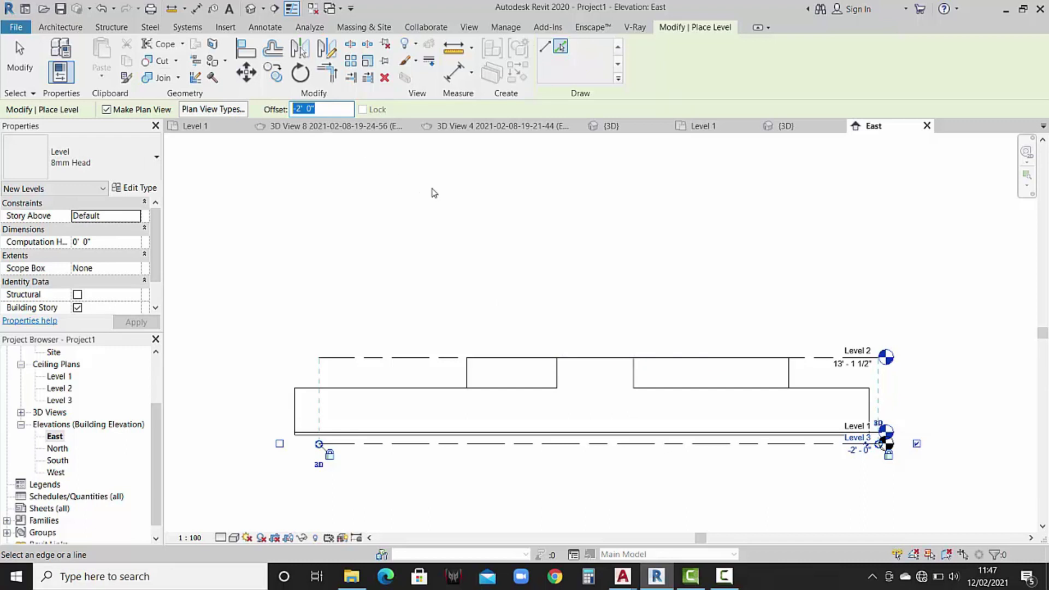
key("Escape")
key("Escape")
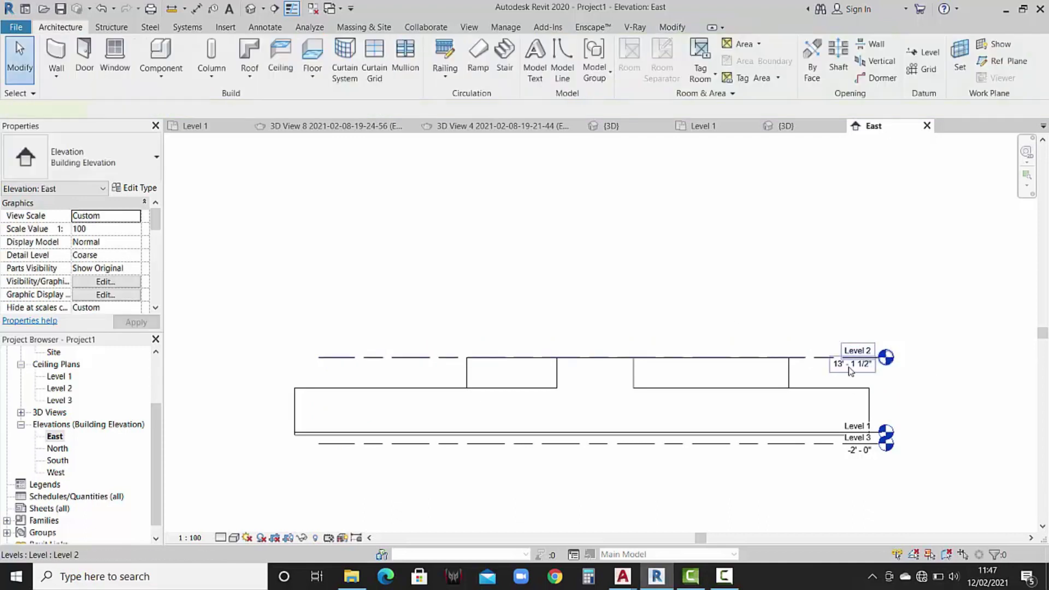
Change Level 2's elevation to 11'.
left_click(850, 370)
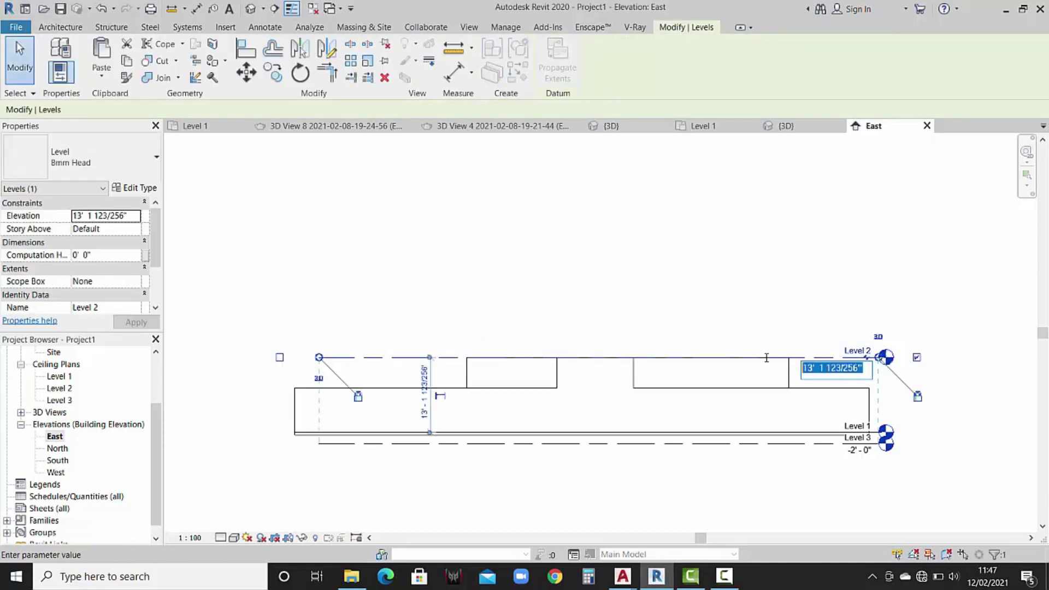
type("11")
key("Return")
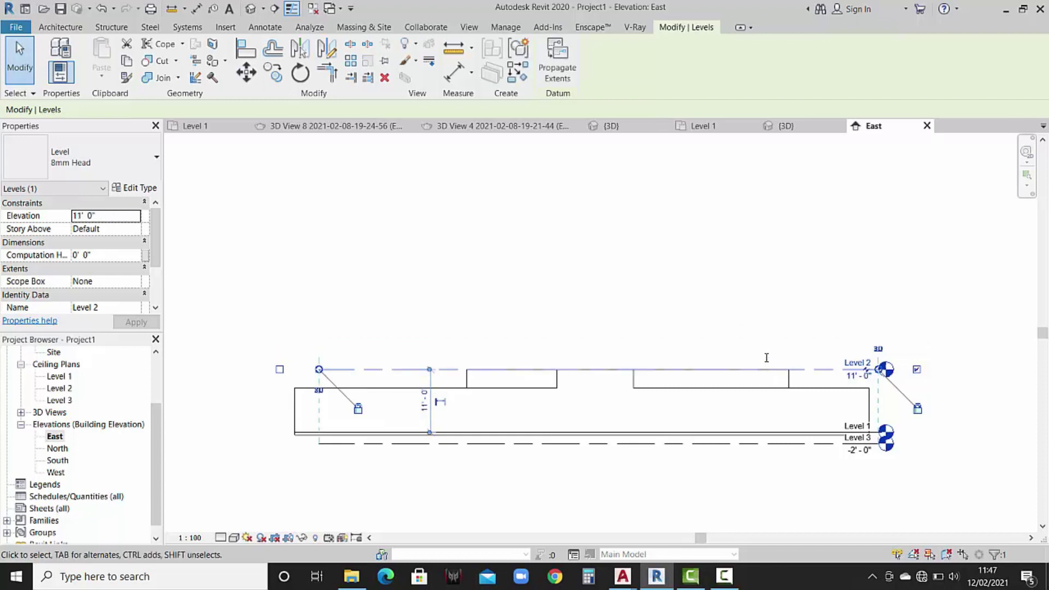
left_click(795, 312)
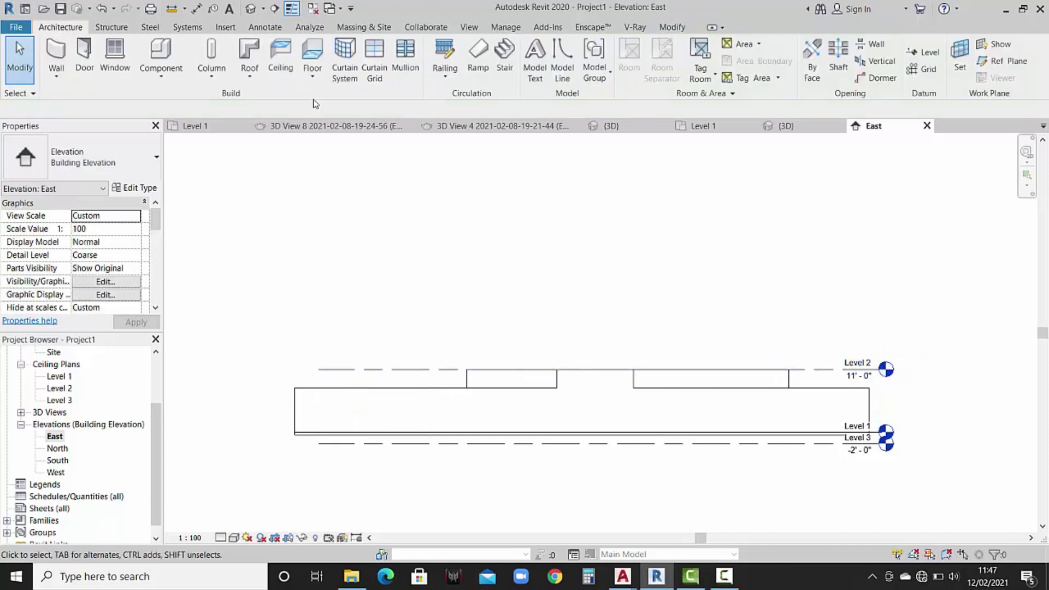
Add Level 4 at 22'-0" and Level 5 at 33'-0" using Pick Lines with an 11' offset.
left_click(923, 54)
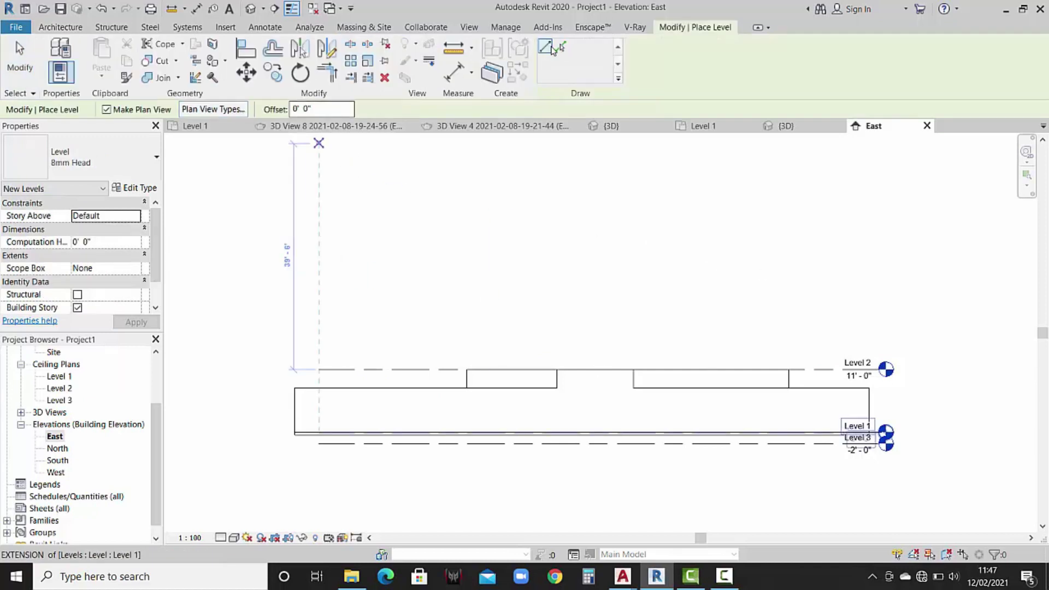
left_click(558, 48)
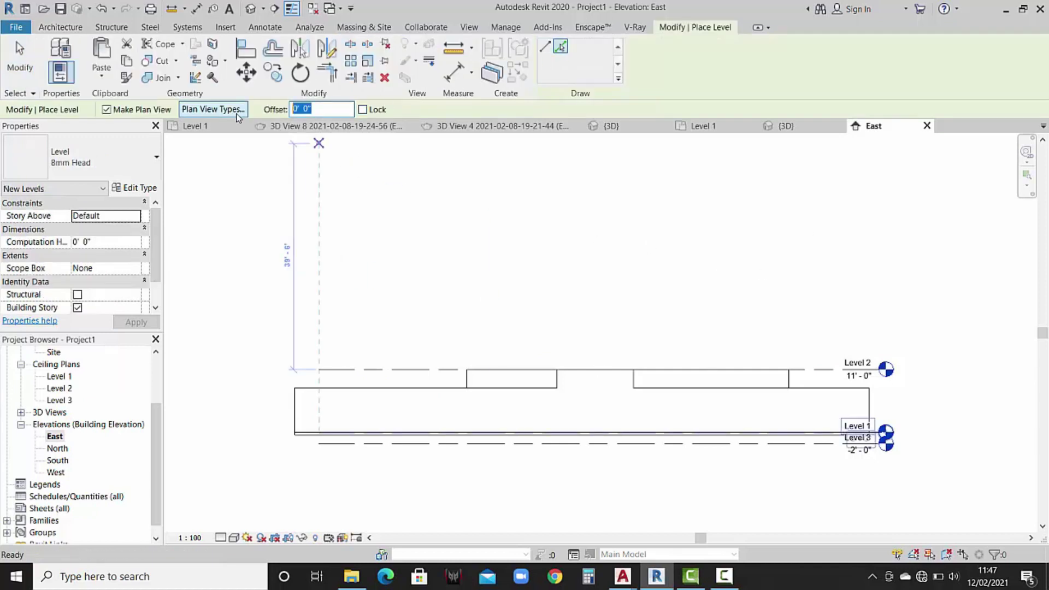
type("11")
key("Return")
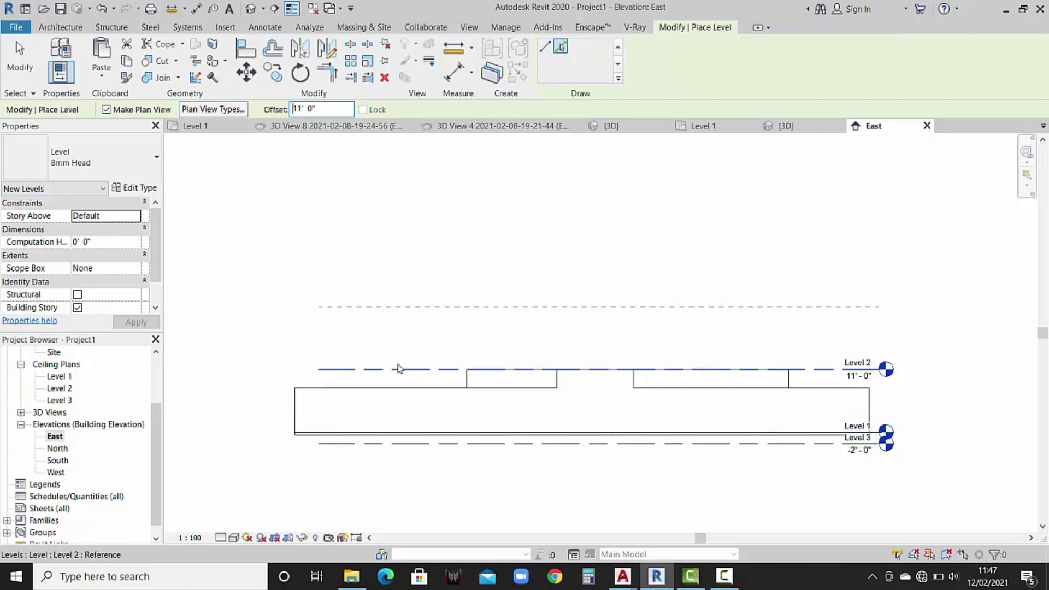
left_click(398, 369)
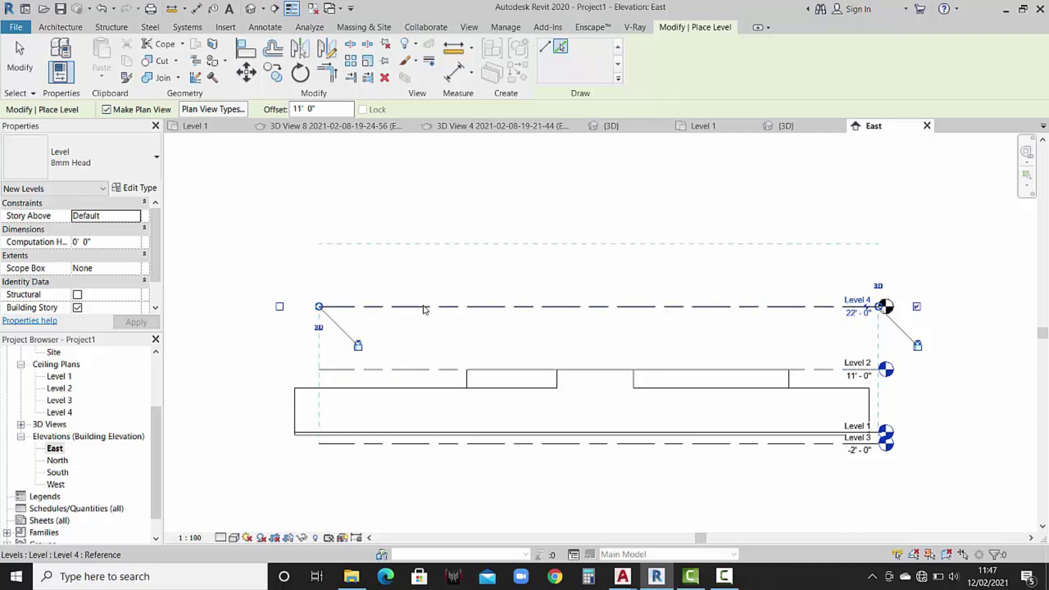
left_click(425, 307)
key("Escape")
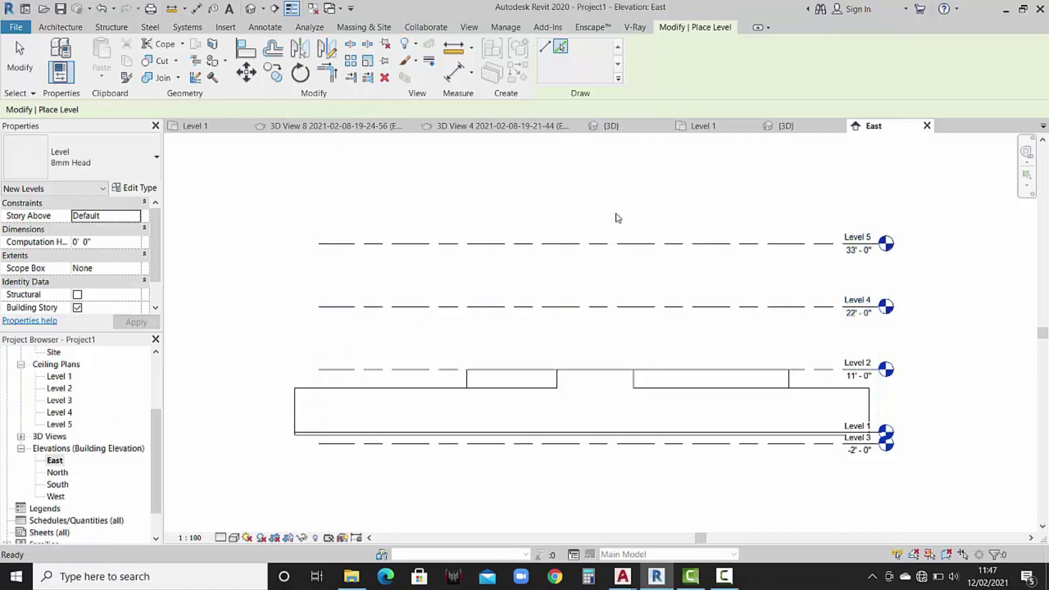
key("Escape")
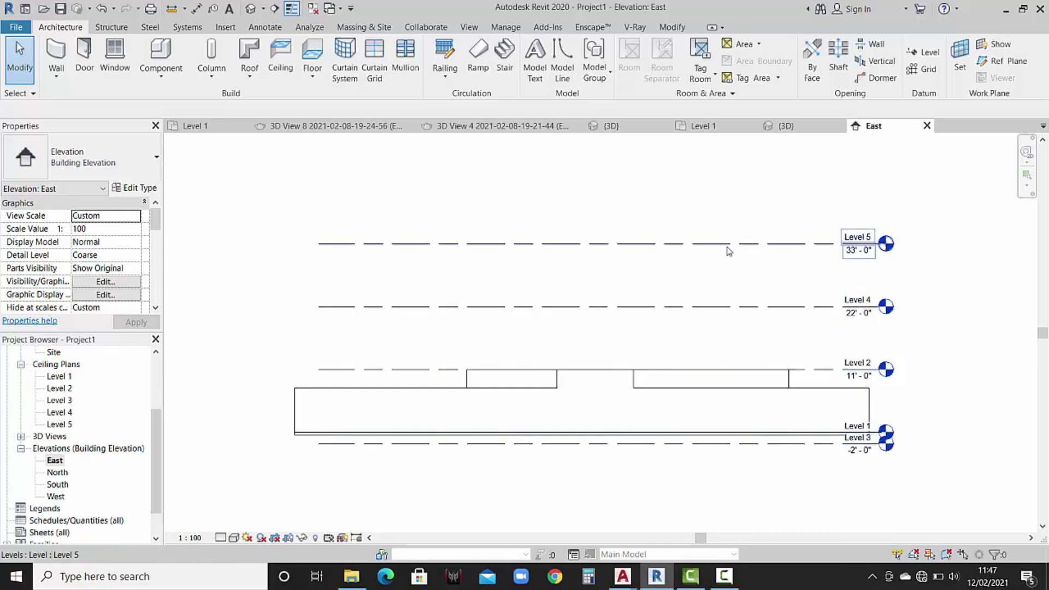
scroll(849, 276, "down", 3)
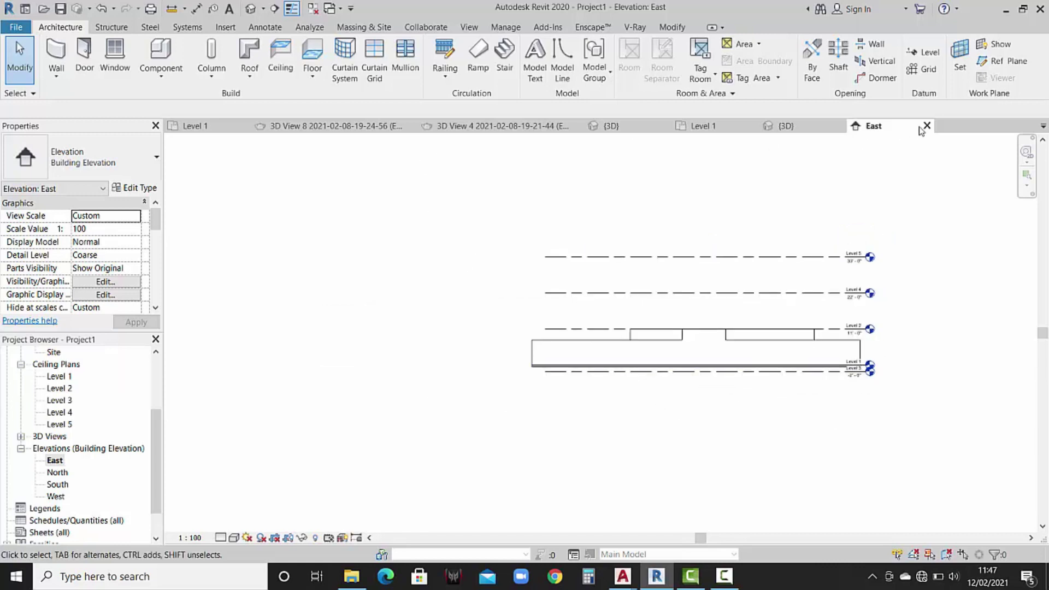
Rename the -2'-0" Level 3 to 'ramp level', renaming its views too.
scroll(851, 372, "up", 2)
scroll(850, 376, "up", 3)
scroll(851, 376, "up", 2)
scroll(909, 362, "up", 1)
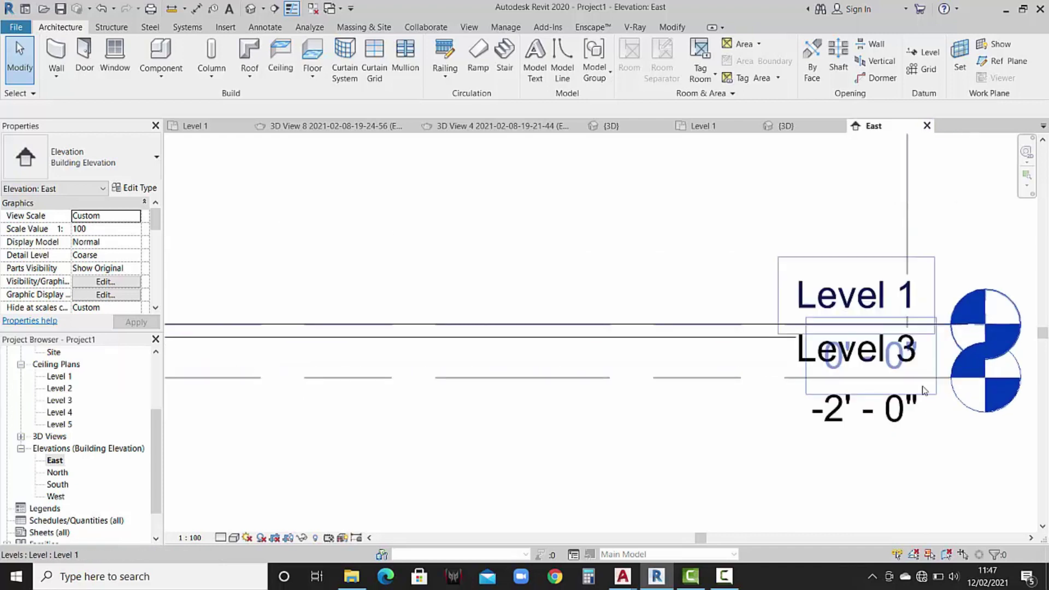
scroll(912, 365, "up", 2)
left_click(771, 445)
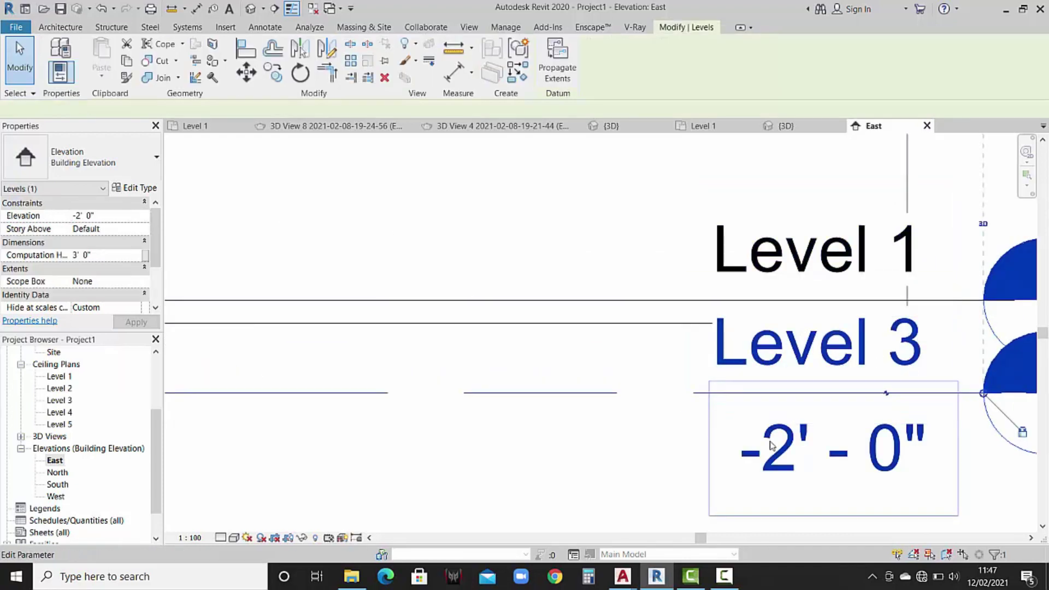
left_click(923, 346)
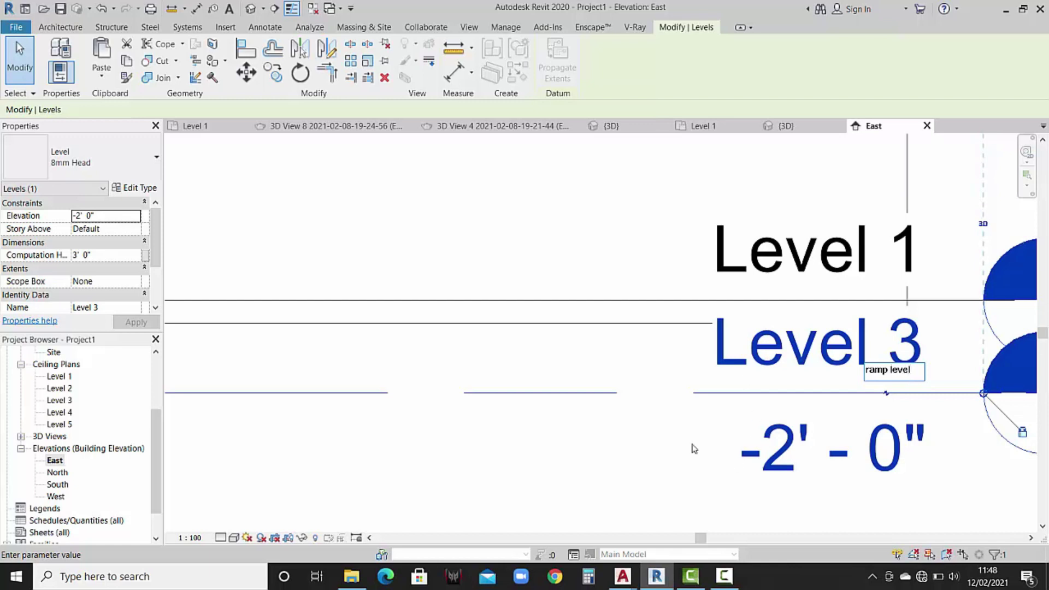
key("Return")
left_click(576, 290)
scroll(936, 283, "down", 3)
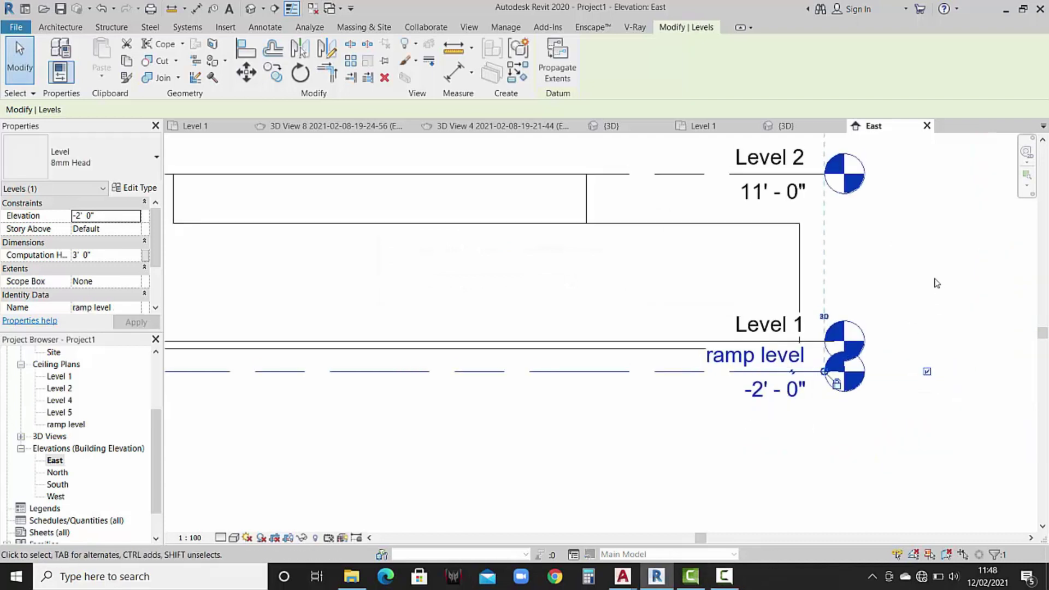
left_click(936, 283)
Rename the 22' Level 4 to Level 3 along with its plan views.
middle_click_drag(776, 322, 771, 366)
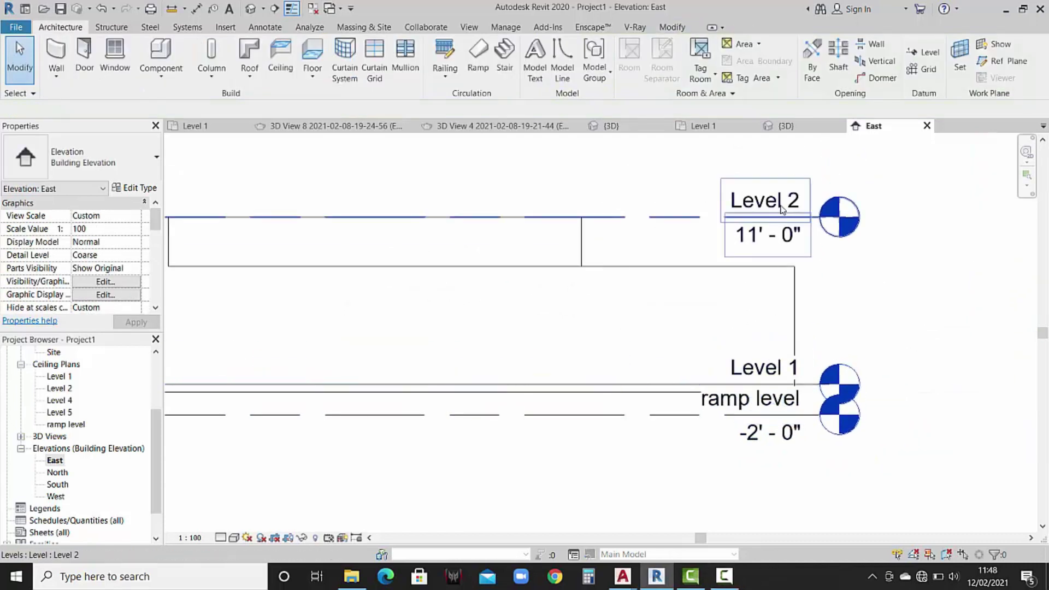
middle_click_drag(782, 209, 766, 242)
left_click(768, 242)
type("Level 3")
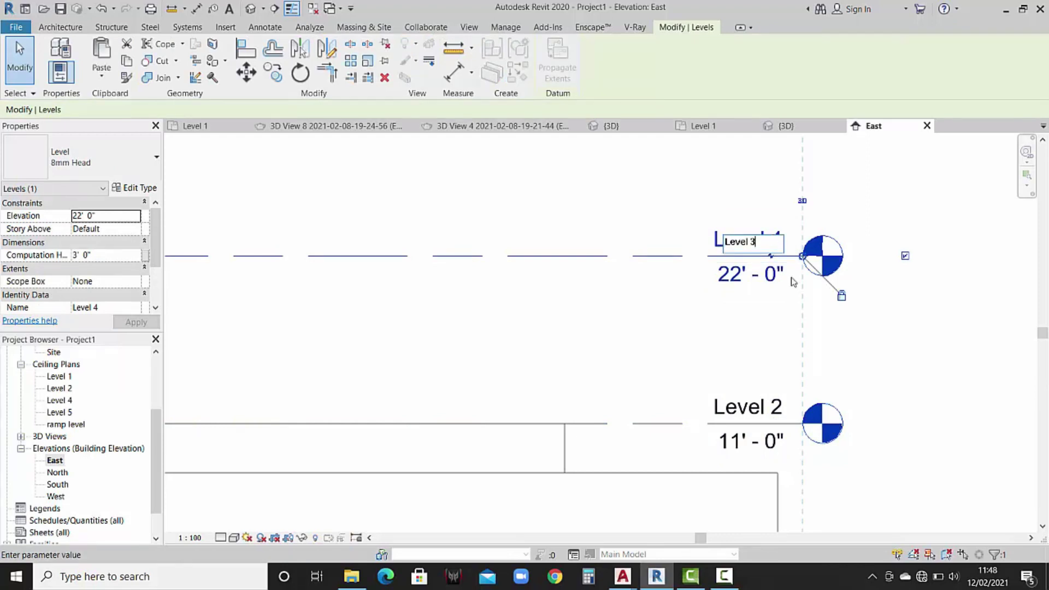
key("Return")
left_click(577, 288)
Rename the 33' Level 5 to Level 4 with its plan views, then reframe all levels.
middle_click_drag(621, 370, 586, 576)
left_click(710, 280)
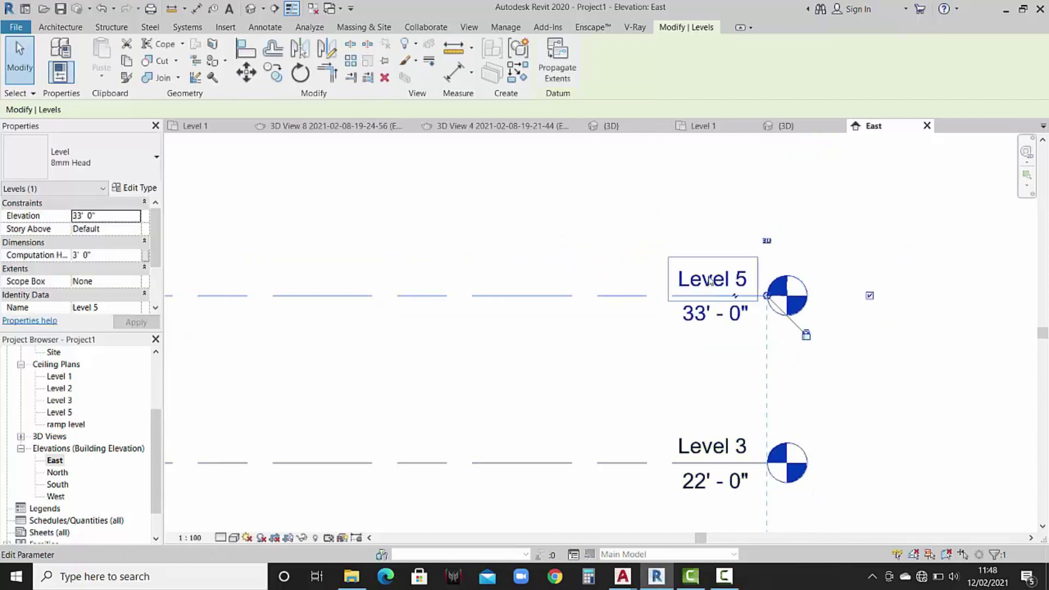
left_click(711, 279)
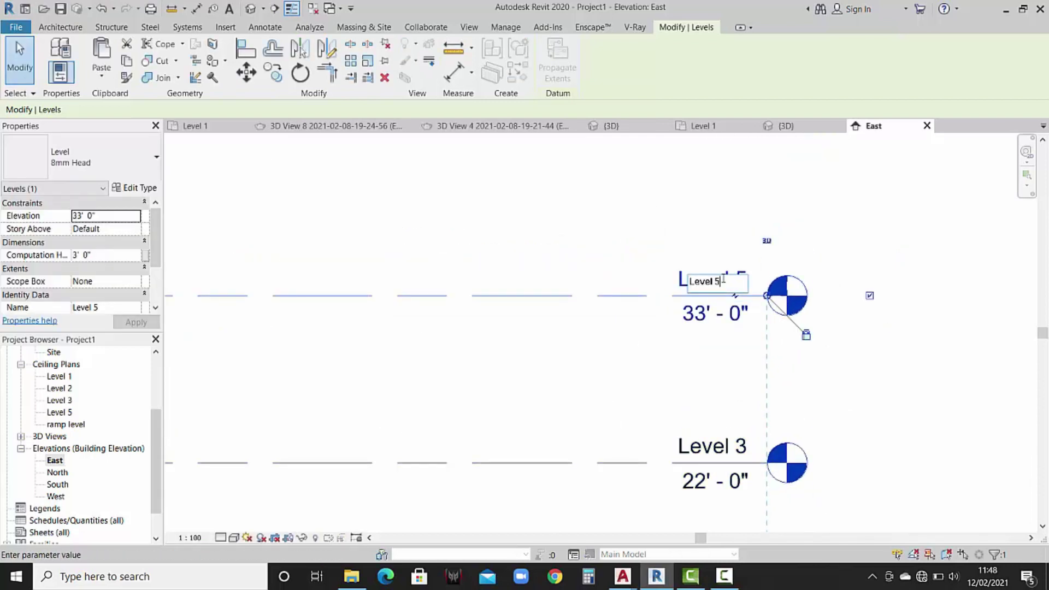
type("4")
key("Return")
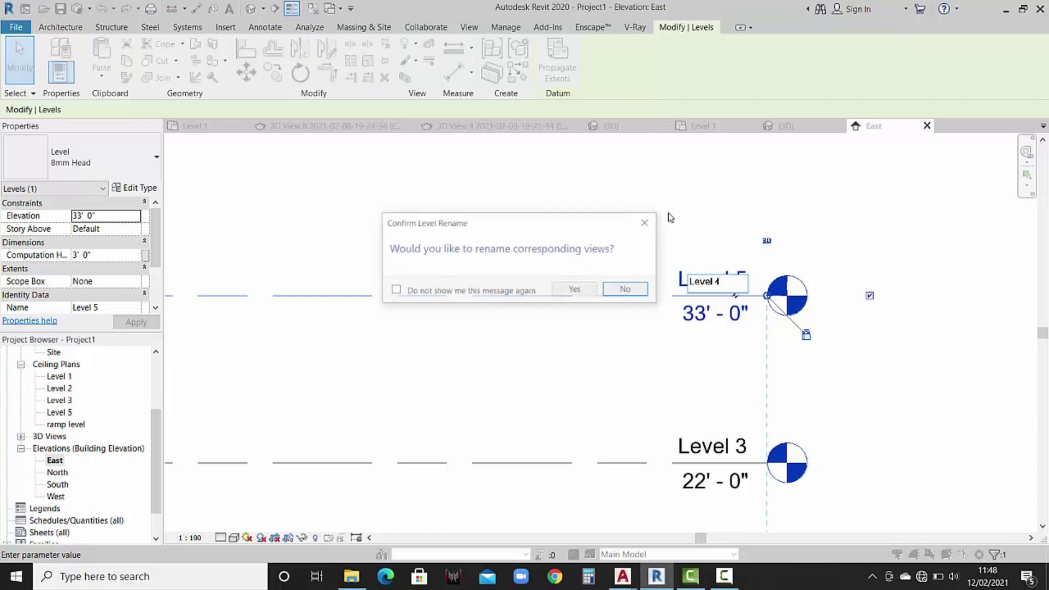
left_click(575, 288)
scroll(578, 293, "down", 2)
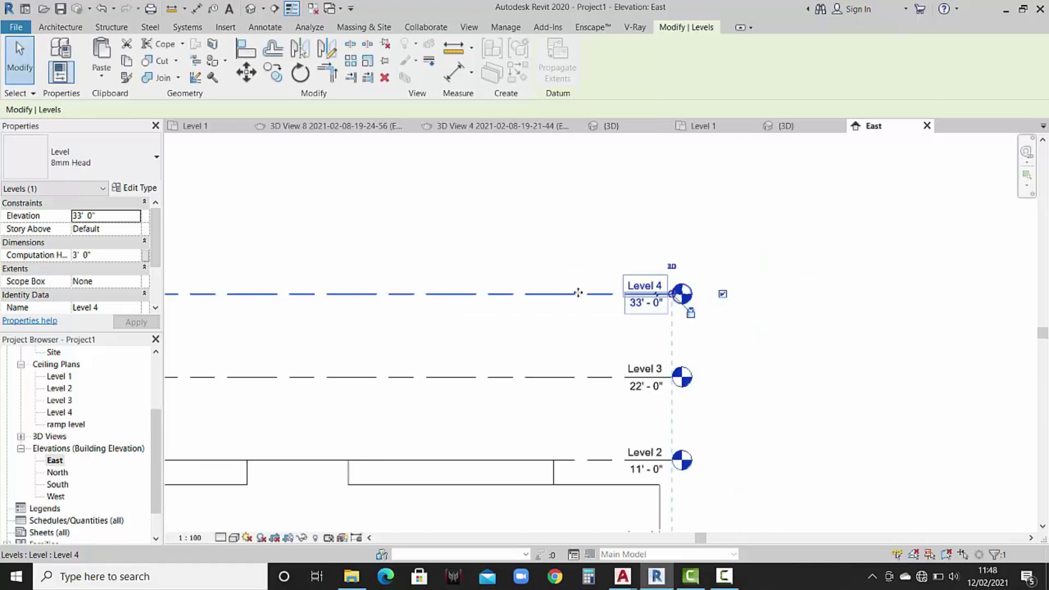
scroll(620, 322, "down", 3)
middle_click_drag(720, 351, 742, 333)
left_click(763, 370)
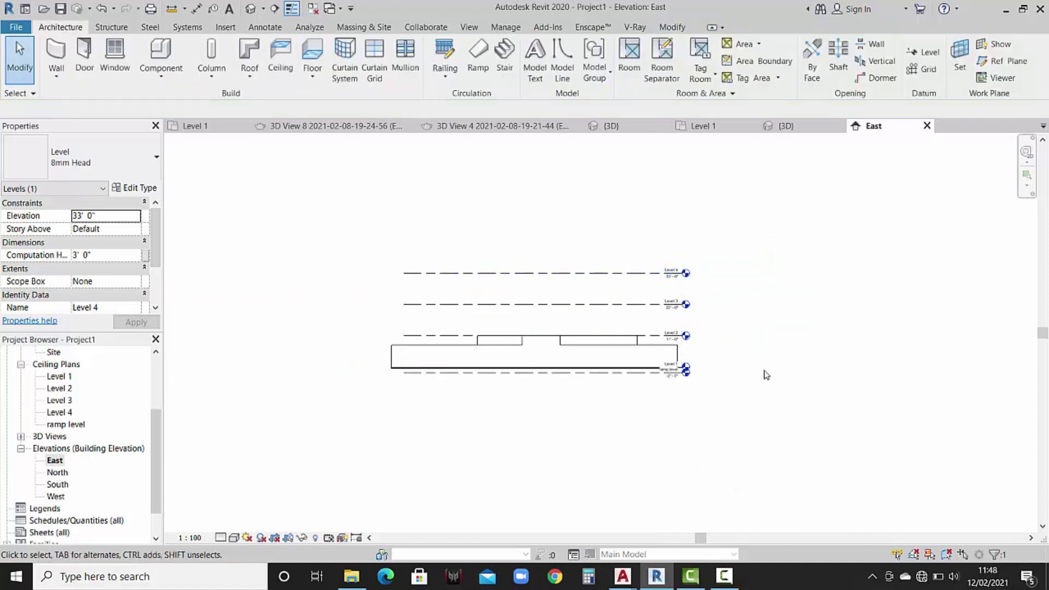
scroll(546, 360, "up", 2)
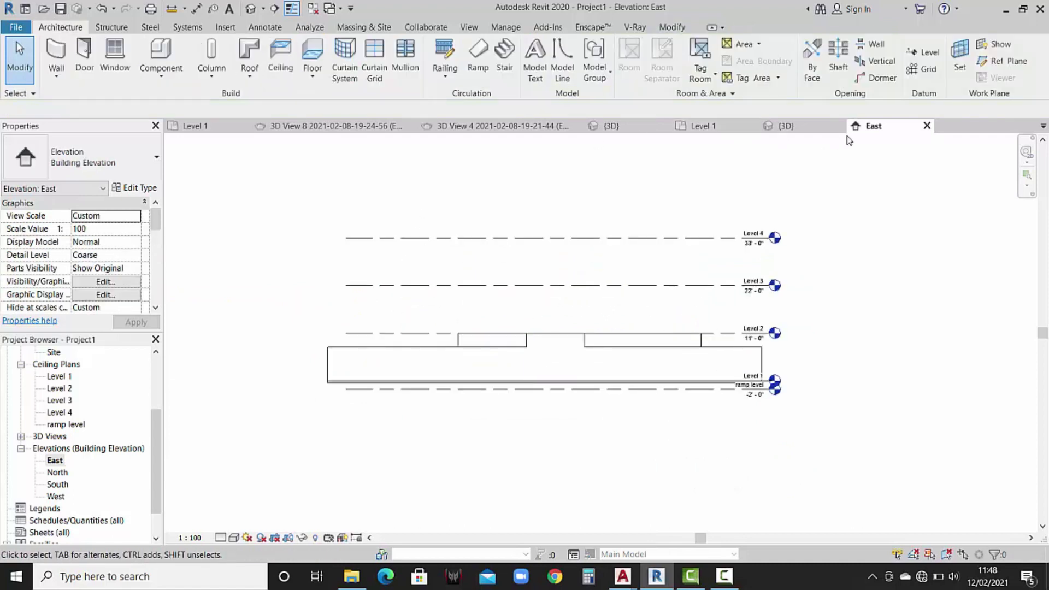
Close the East elevation and view Project1's traced walls in 3D.
left_click(927, 127)
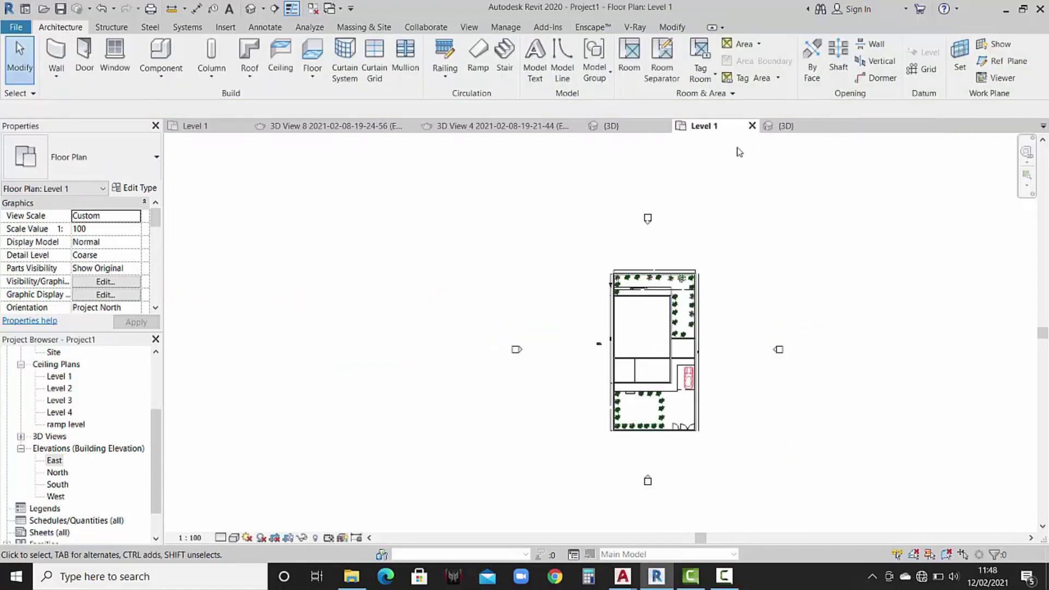
left_click(785, 126)
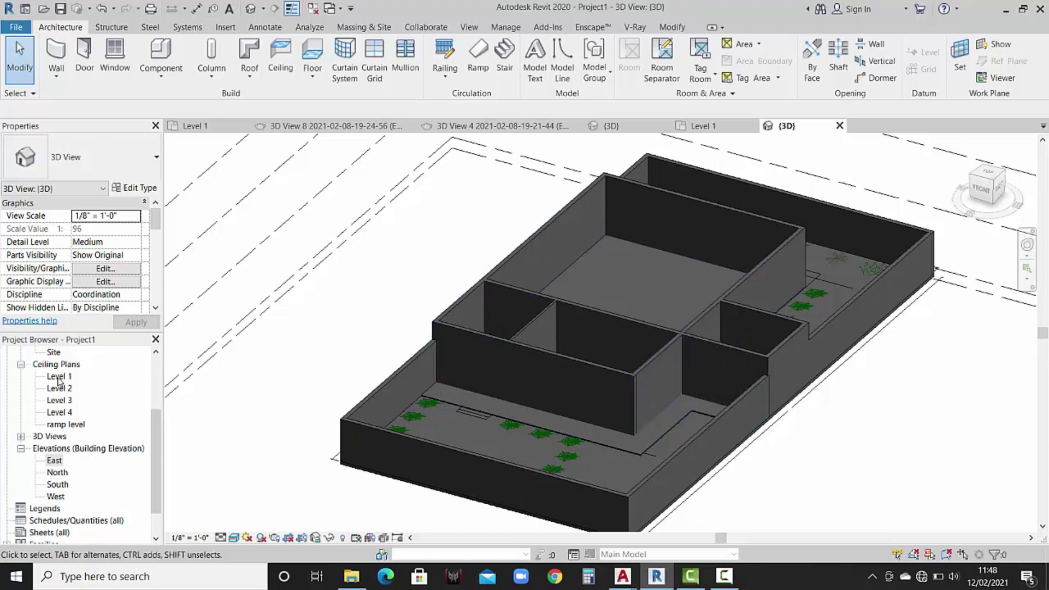
scroll(61, 380, "up", 2)
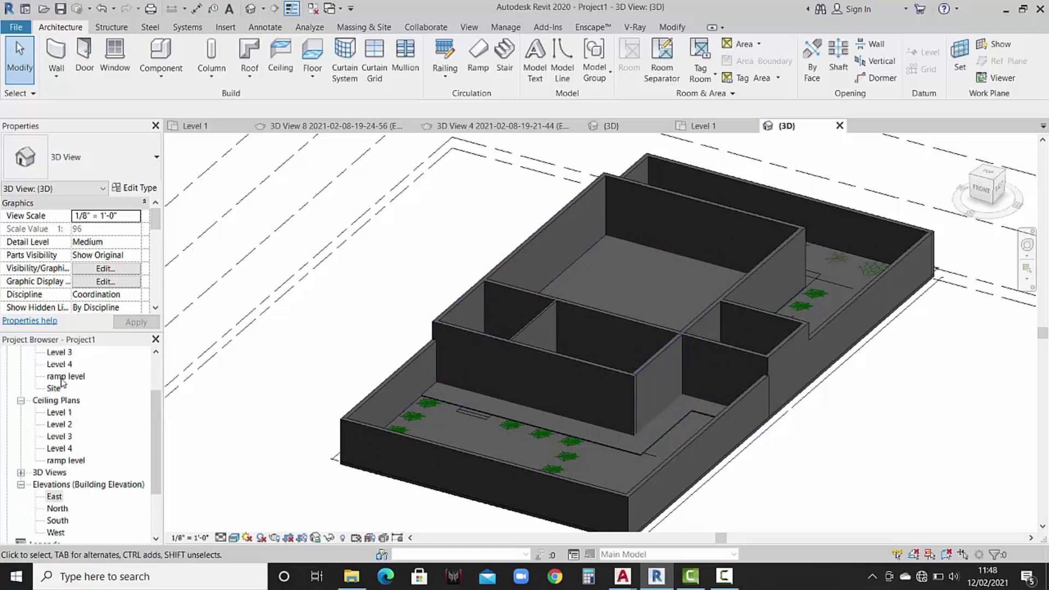
scroll(62, 381, "up", 2)
scroll(62, 381, "up", 1)
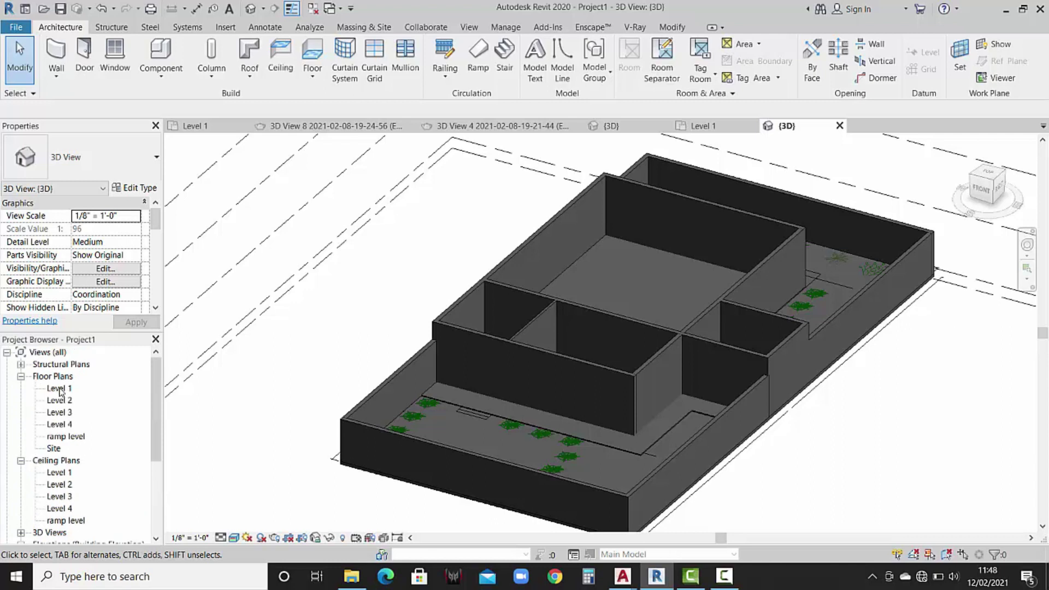
Open and zoom into Project1's Level 2 floor plan, then switch to the reference house's 3D view.
double_click(60, 400)
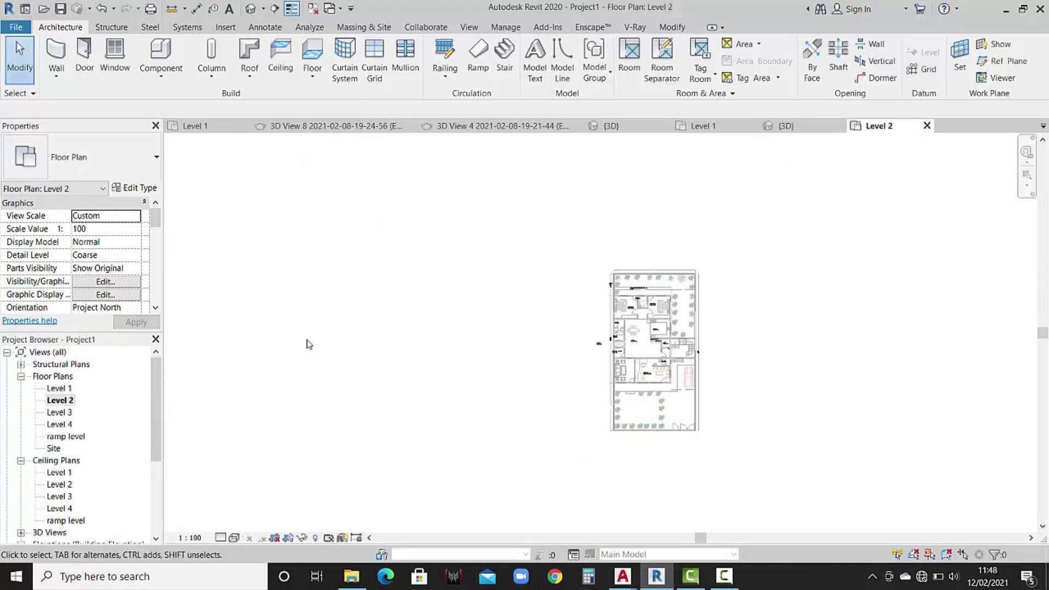
scroll(672, 370, "up", 2)
scroll(672, 370, "up", 3)
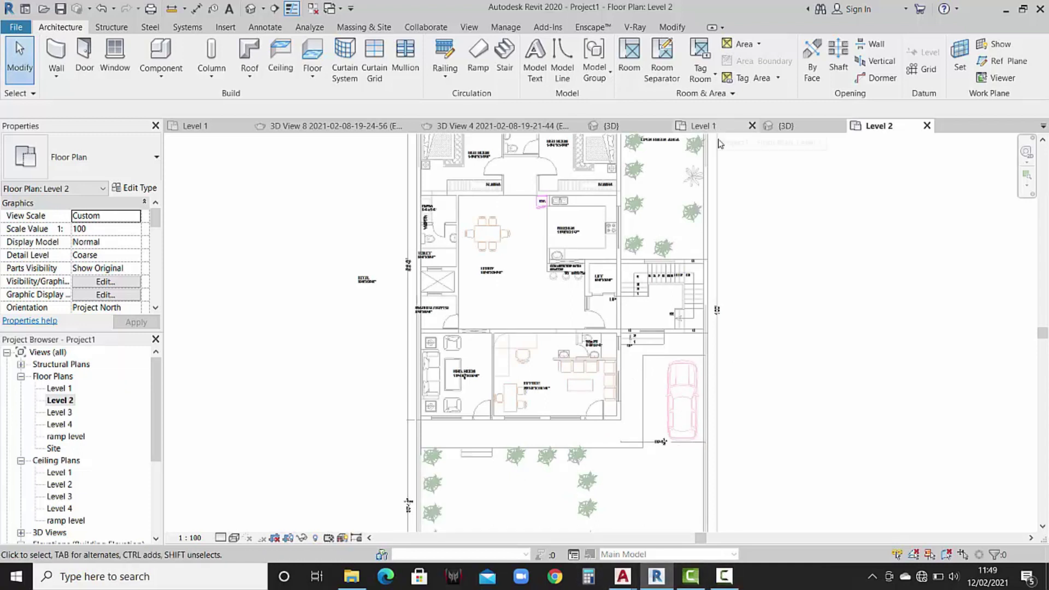
key("ctrl+Tab")
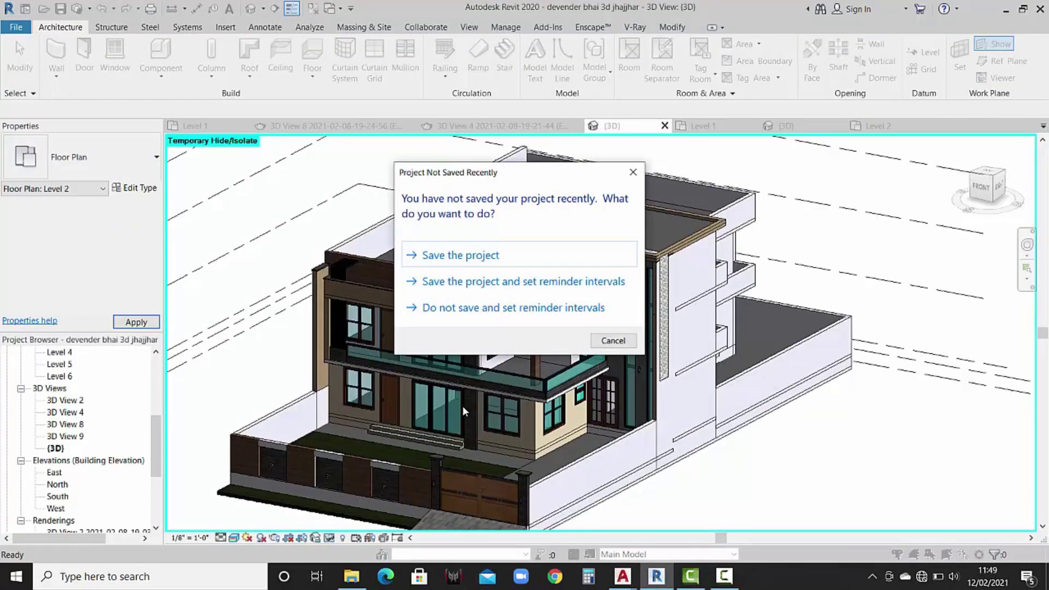
Cancel the save reminder, inspect the house's glass-railed balcony in 3D, then return to Project1's Level 1 plan.
left_click(618, 339)
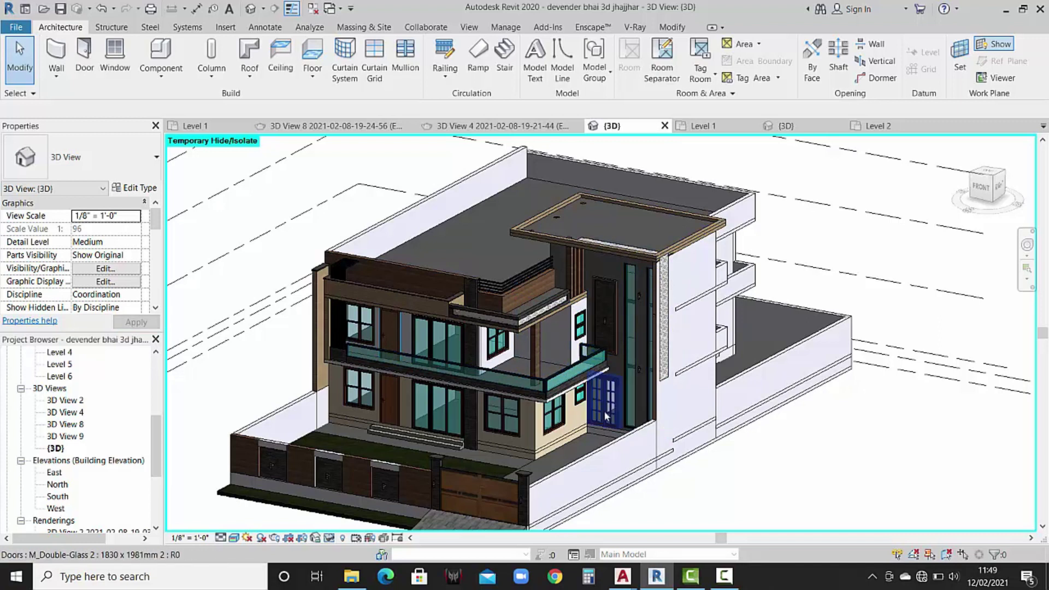
middle_click_drag(681, 407, 631, 425, "shift")
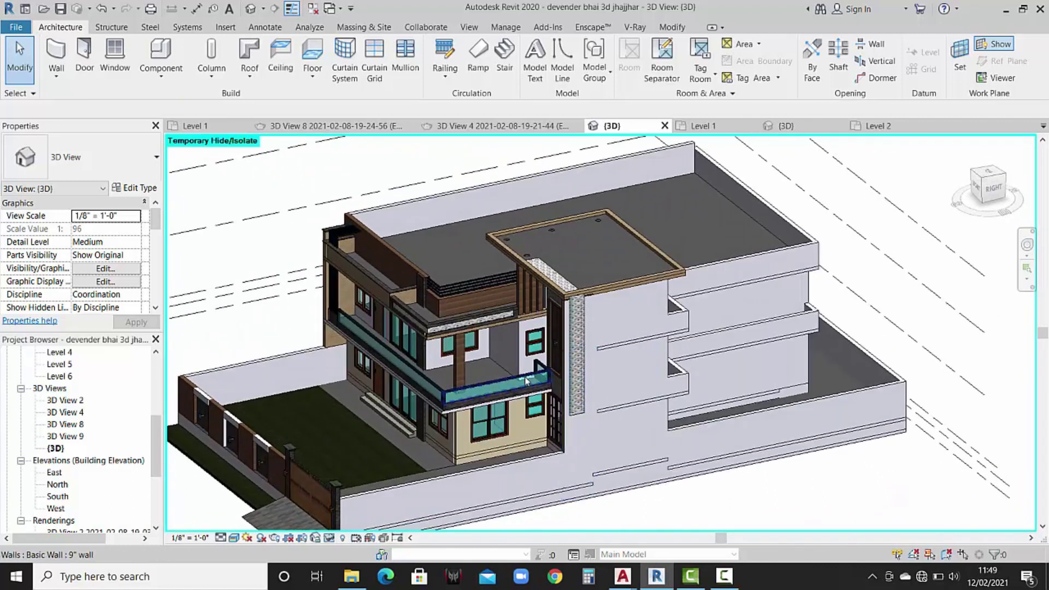
scroll(568, 394, "up", 3)
scroll(563, 387, "up", 2)
scroll(572, 399, "up", 2)
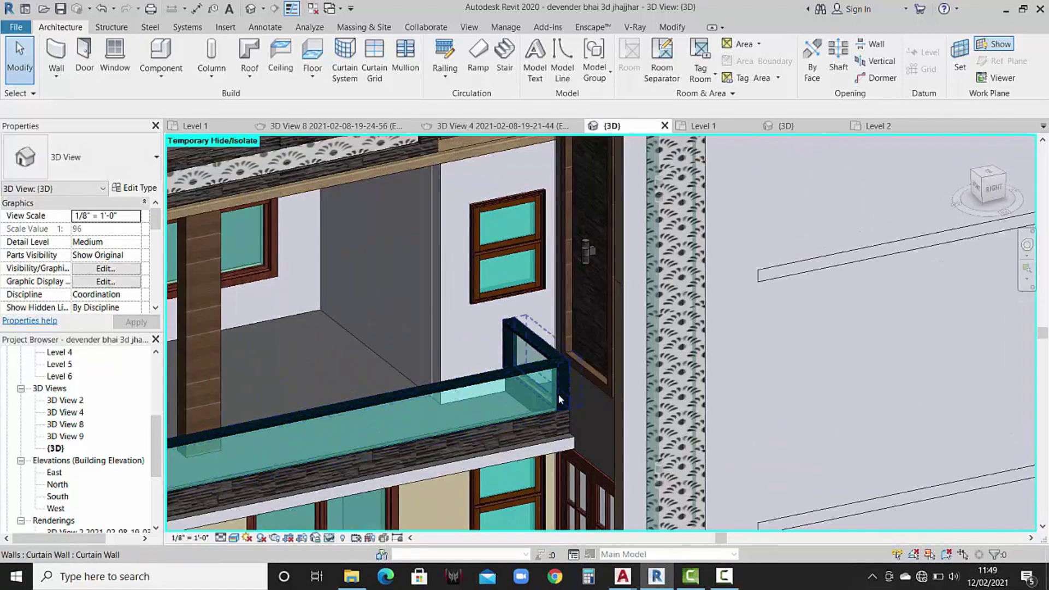
scroll(585, 383, "down", 4)
middle_click_drag(585, 382, 677, 382, "shift")
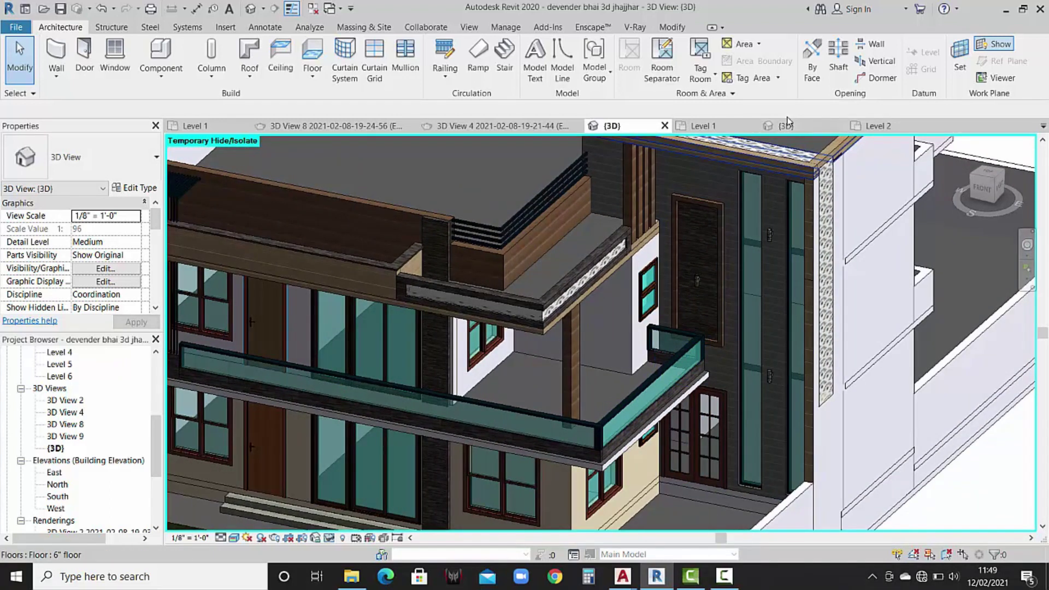
left_click(703, 125)
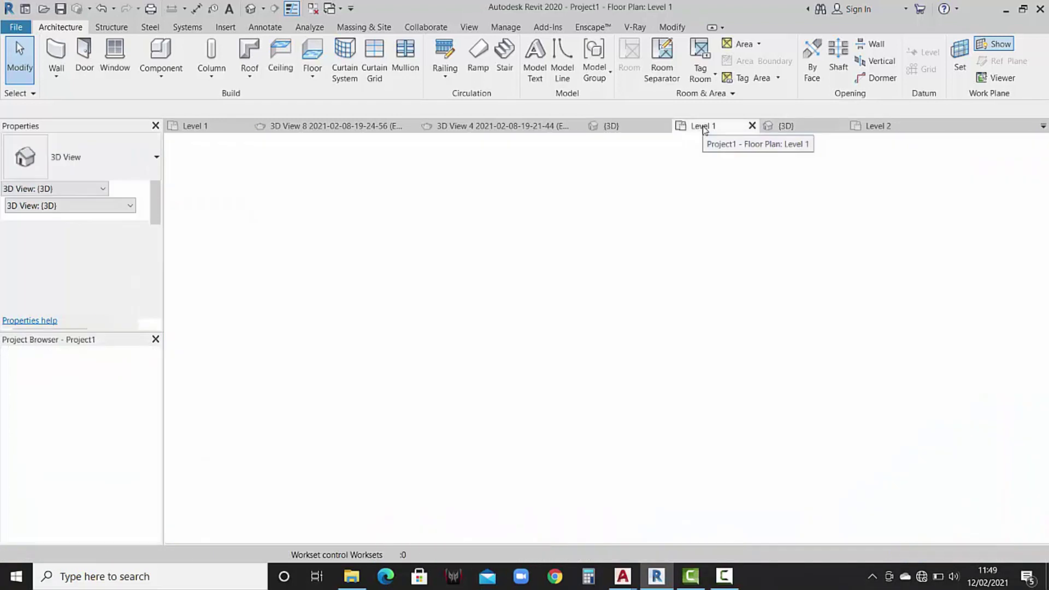
Zoom out on Project1's Level 2 plan to show the whole imported drawing, then bring up DEV PLAN-2.dwg in AutoCAD.
left_click(874, 127)
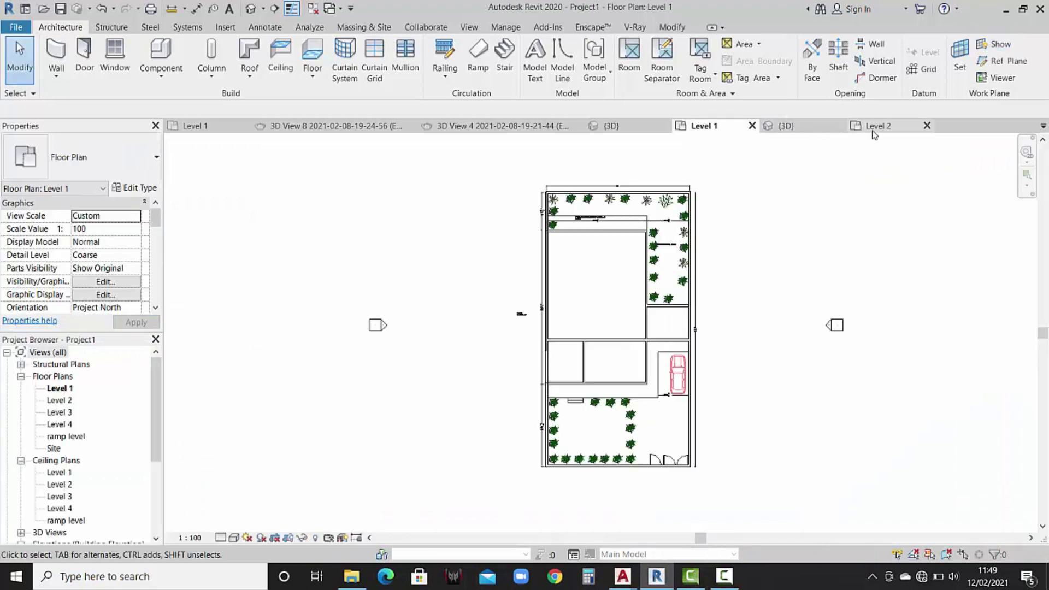
scroll(537, 341, "down", 2)
scroll(563, 375, "down", 1)
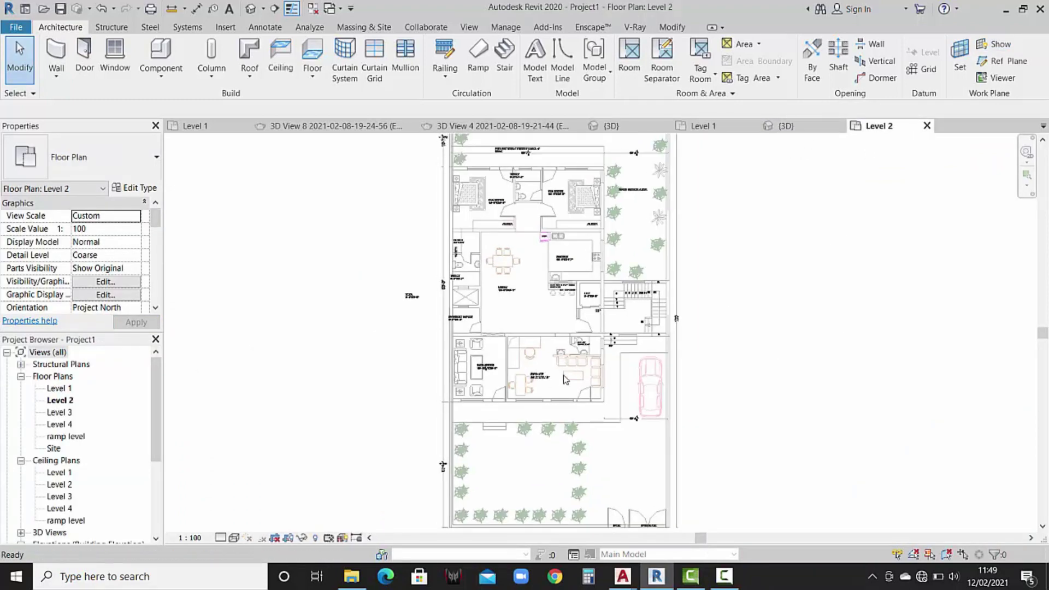
scroll(559, 388, "down", 1)
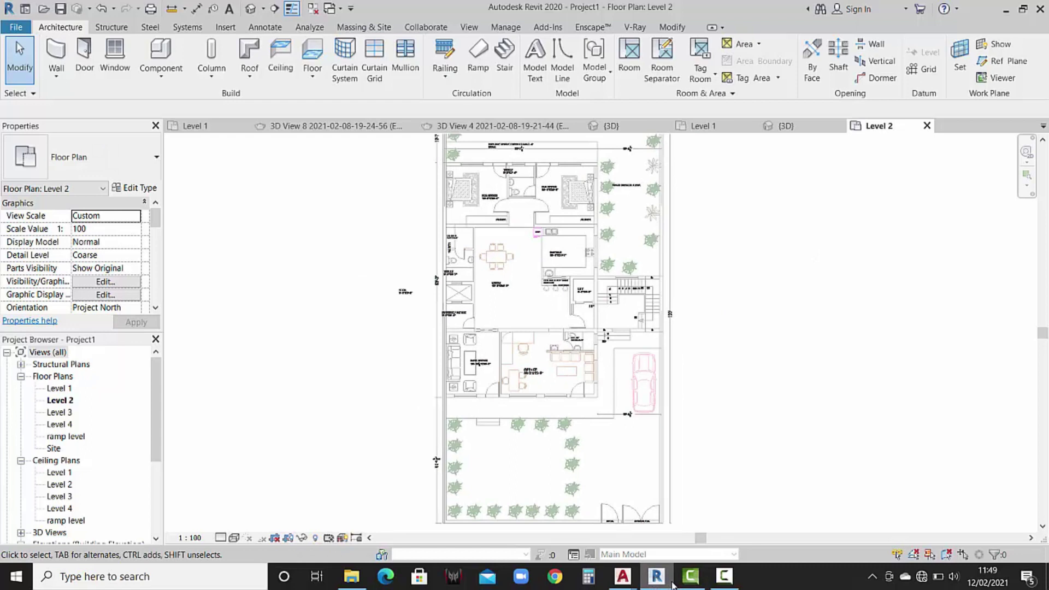
mouse_move(622, 576)
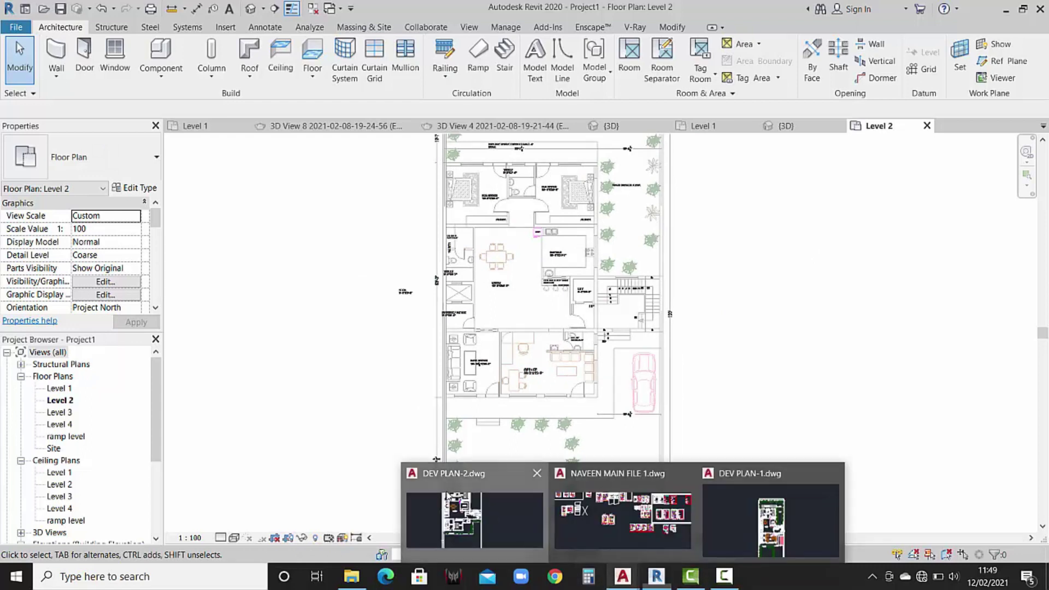
left_click(475, 519)
Zoom and pan around the DEV PLAN-2 floor plan, including the drawing room area.
scroll(492, 328, "up", 3)
scroll(402, 358, "up", 1)
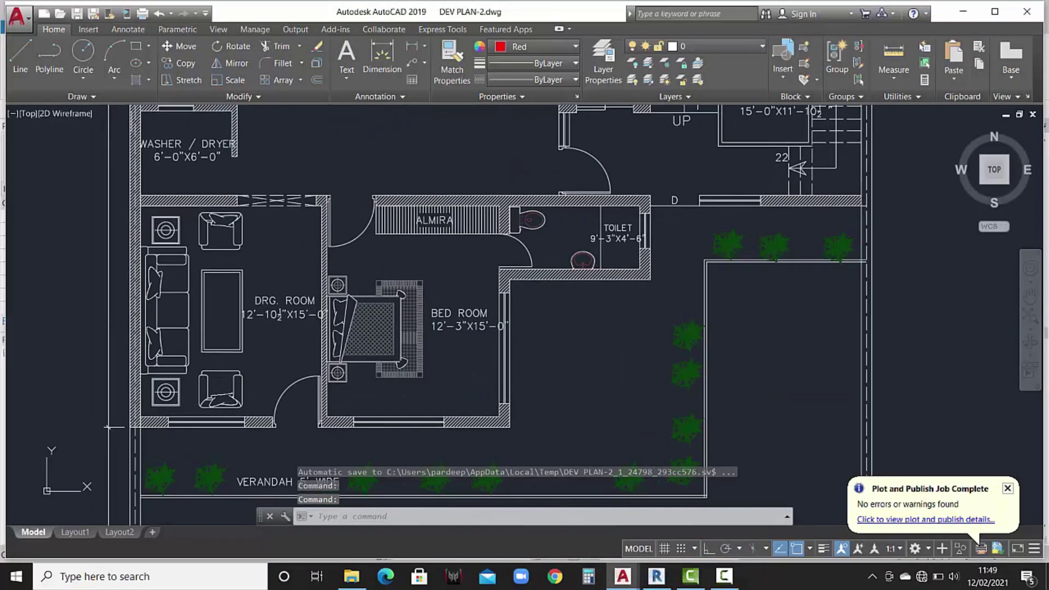
scroll(385, 352, "up", 1)
middle_click_drag(374, 445, 380, 411)
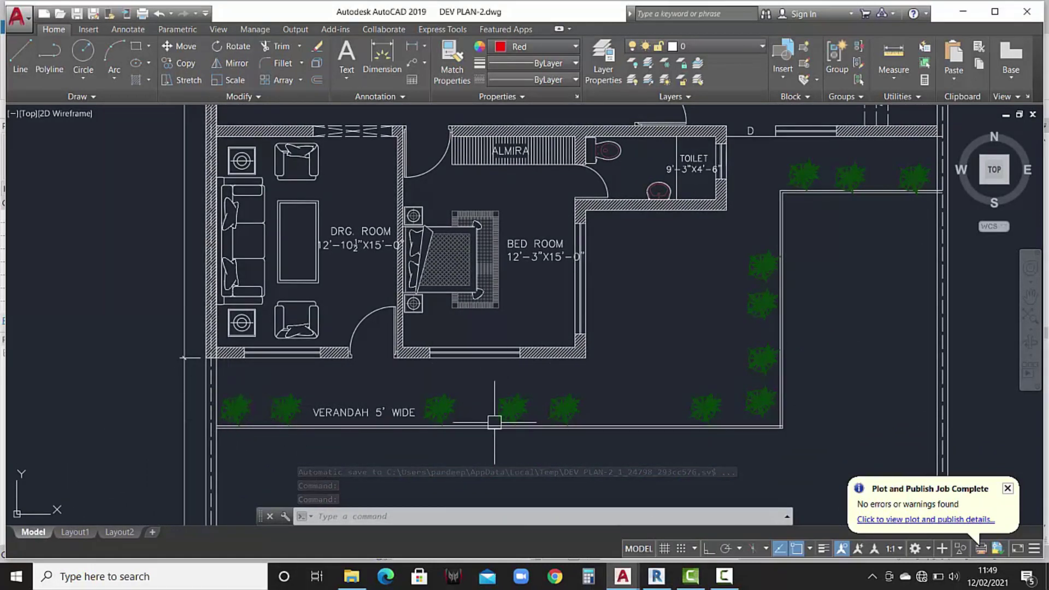
scroll(445, 414, "down", 4)
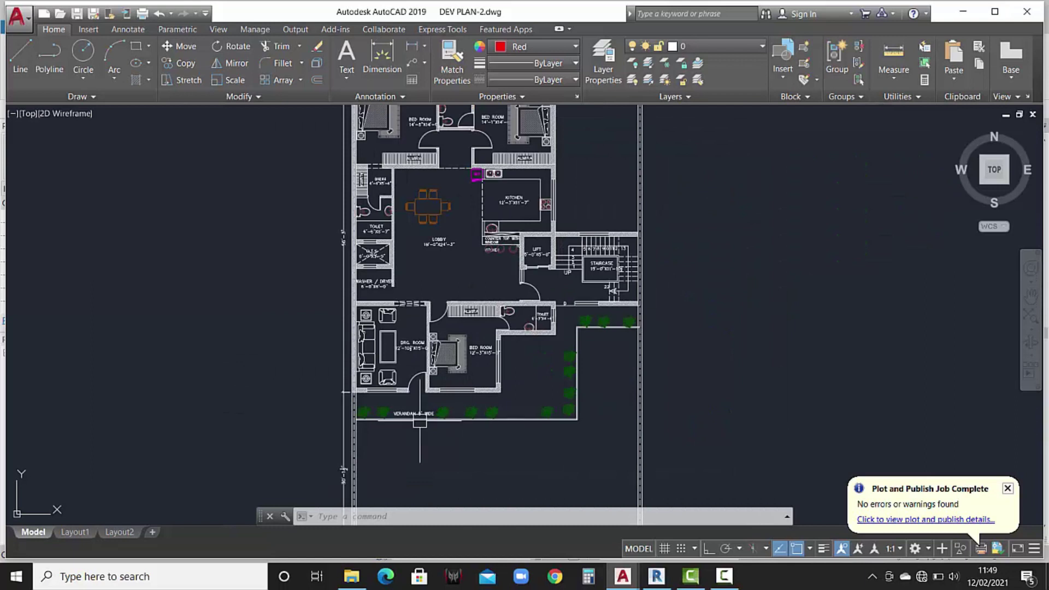
scroll(356, 420, "up", 4)
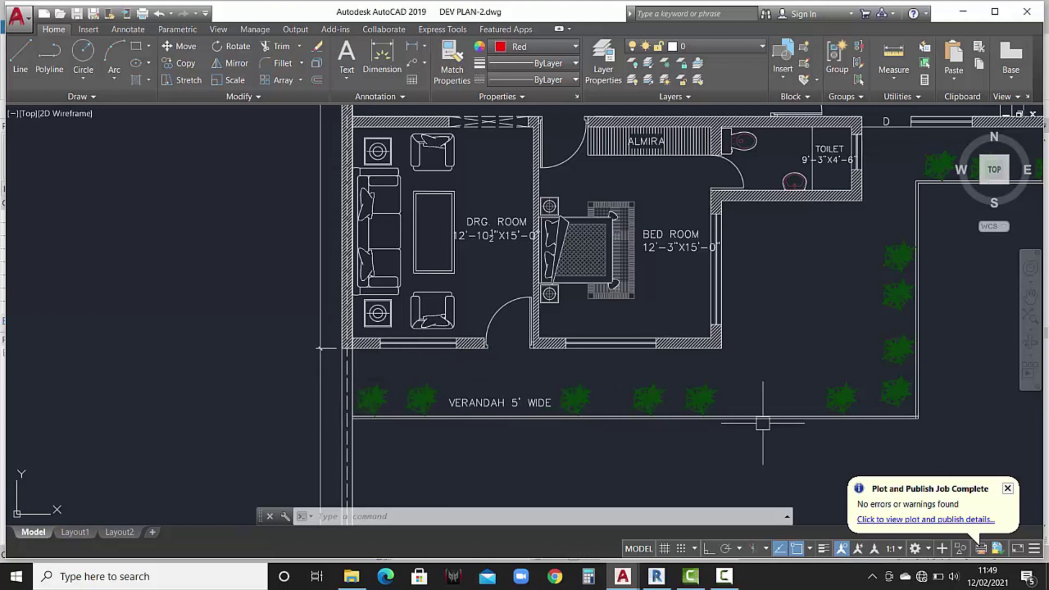
scroll(826, 374, "down", 5)
middle_click_drag(859, 392, 597, 410)
scroll(595, 411, "up", 5)
scroll(601, 401, "up", 2)
scroll(604, 396, "down", 2)
scroll(619, 391, "down", 3)
scroll(620, 328, "up", 5)
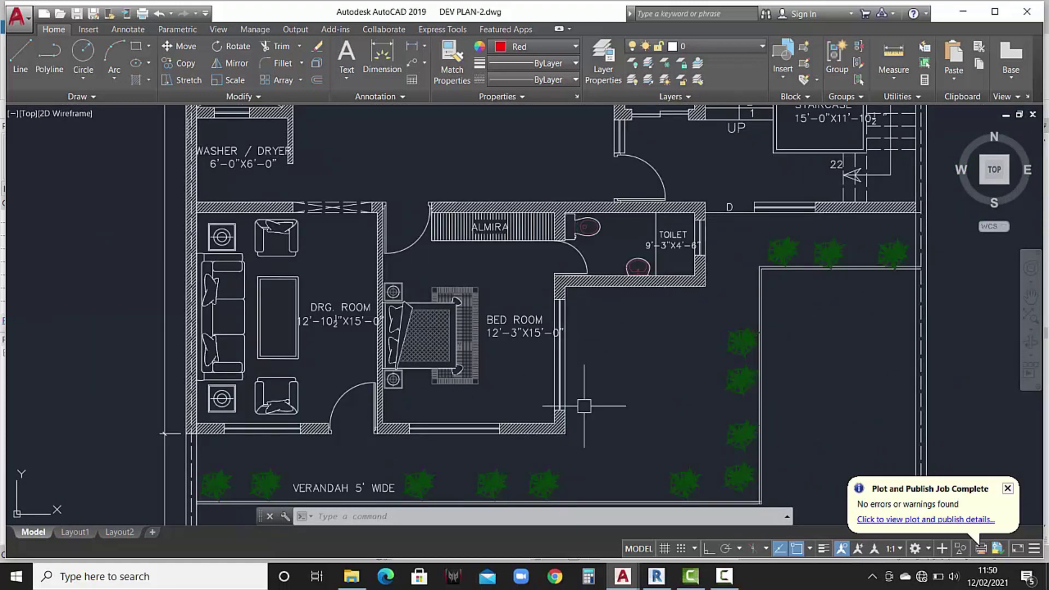
scroll(644, 399, "down", 5)
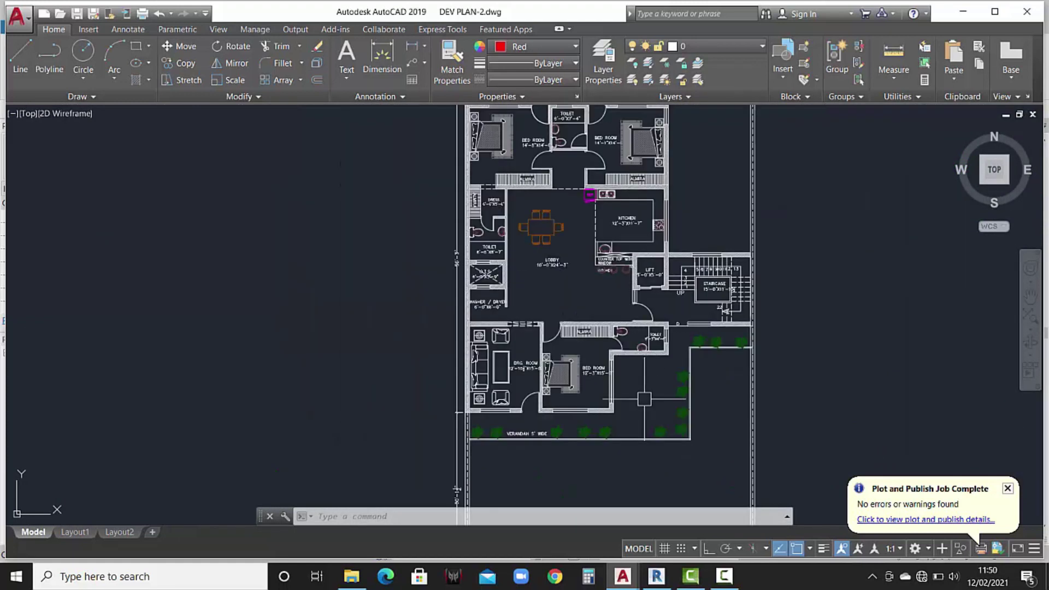
scroll(680, 337, "up", 5)
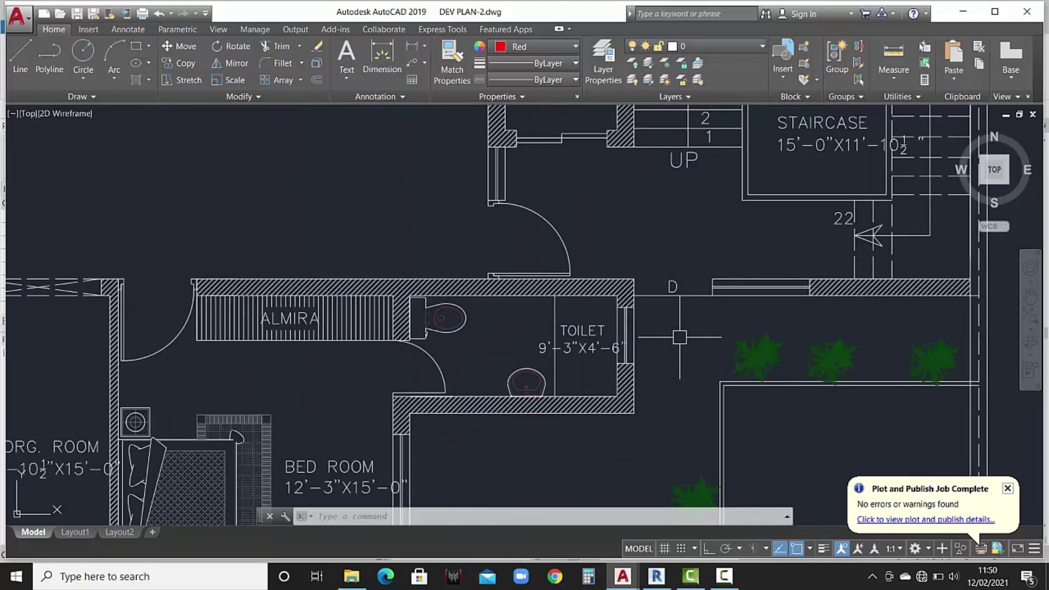
scroll(683, 372, "down", 5)
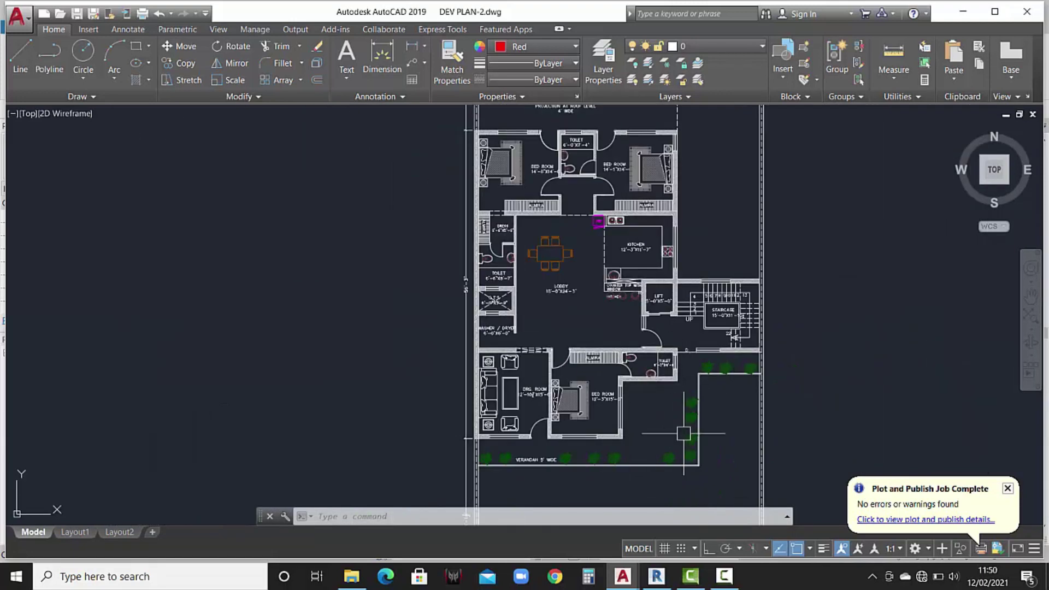
Return to Revit and move from Project1's 3D view to the reference house's 3D view.
left_click(656, 576)
left_click(765, 126)
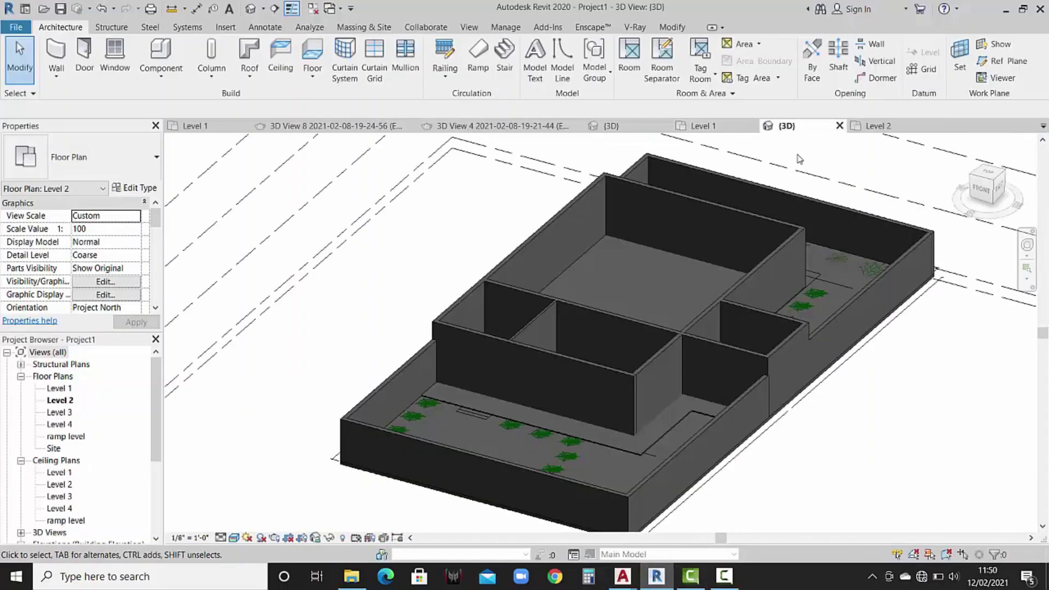
key("ctrl+Tab")
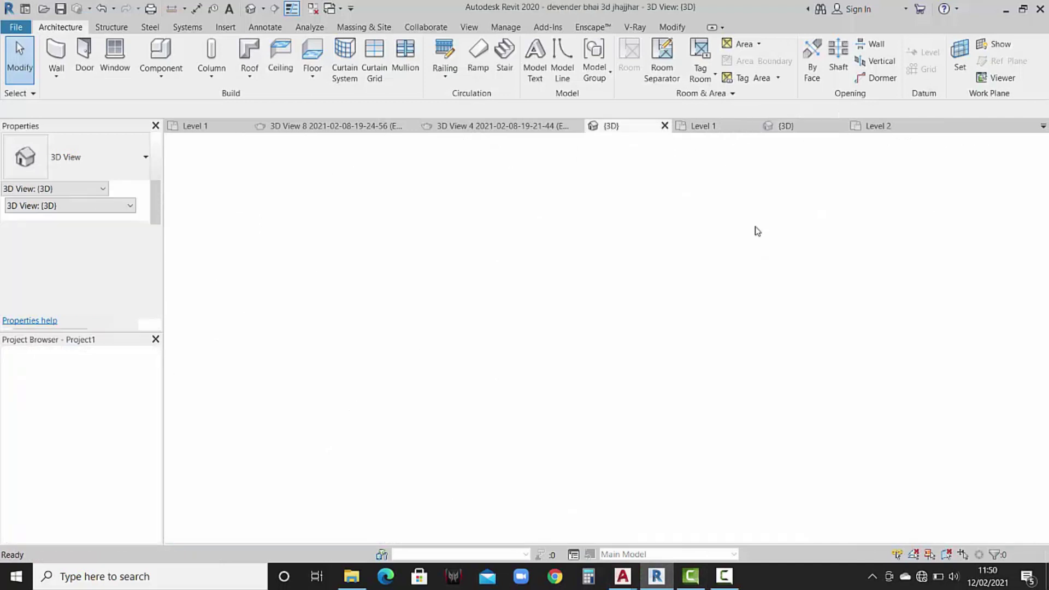
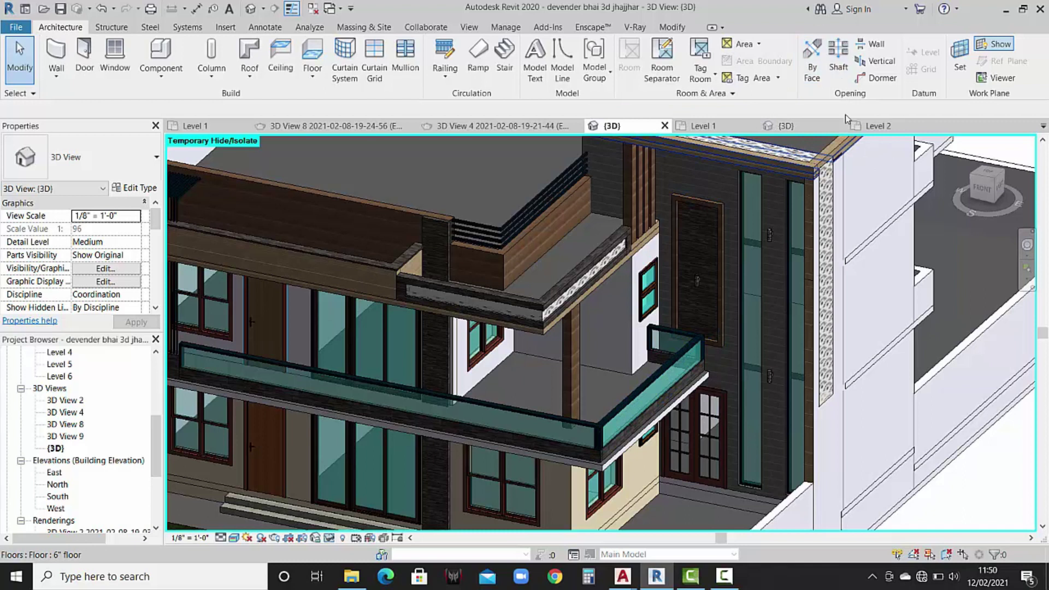
Open the Level 2 floor plan and zoom until the whole house layout fits.
left_click(869, 126)
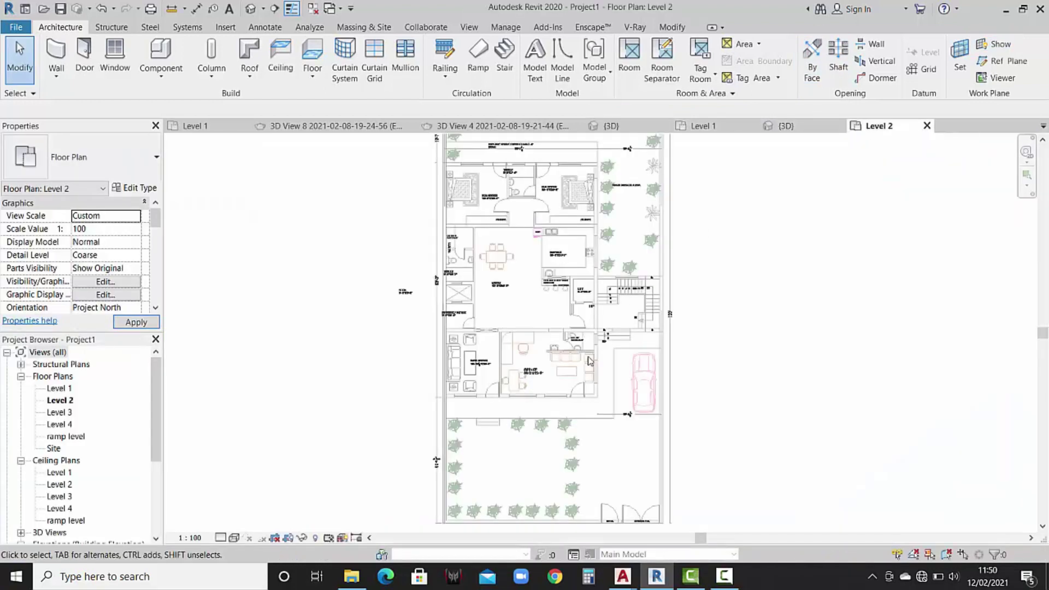
scroll(596, 391, "up", 2)
scroll(597, 391, "up", 1)
scroll(583, 399, "up", 1)
scroll(583, 399, "up", 1)
scroll(574, 397, "up", 1)
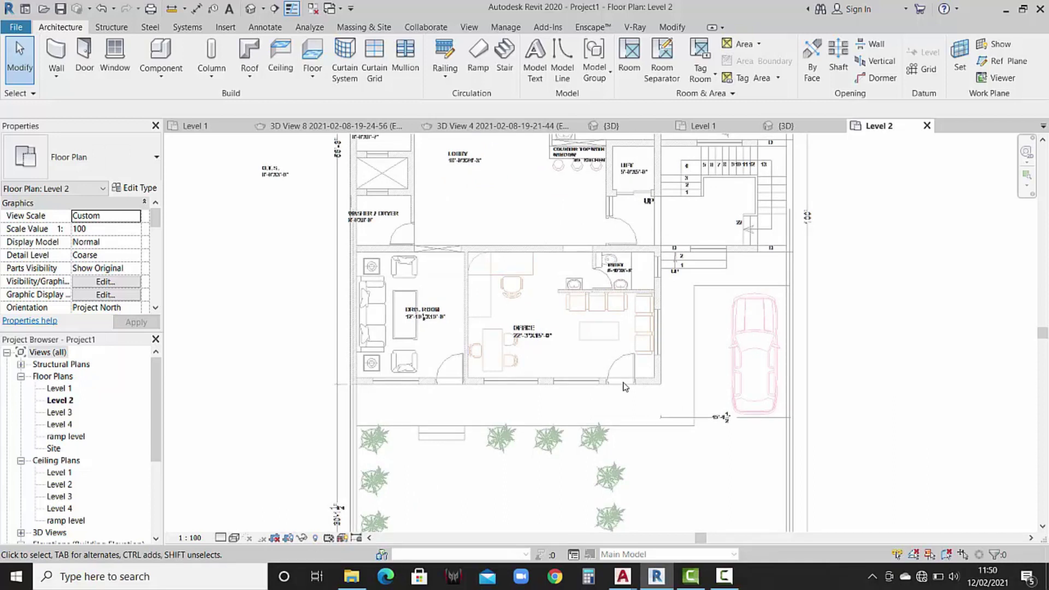
scroll(625, 386, "down", 1)
scroll(634, 371, "down", 2)
scroll(638, 359, "down", 1)
scroll(637, 359, "down", 1)
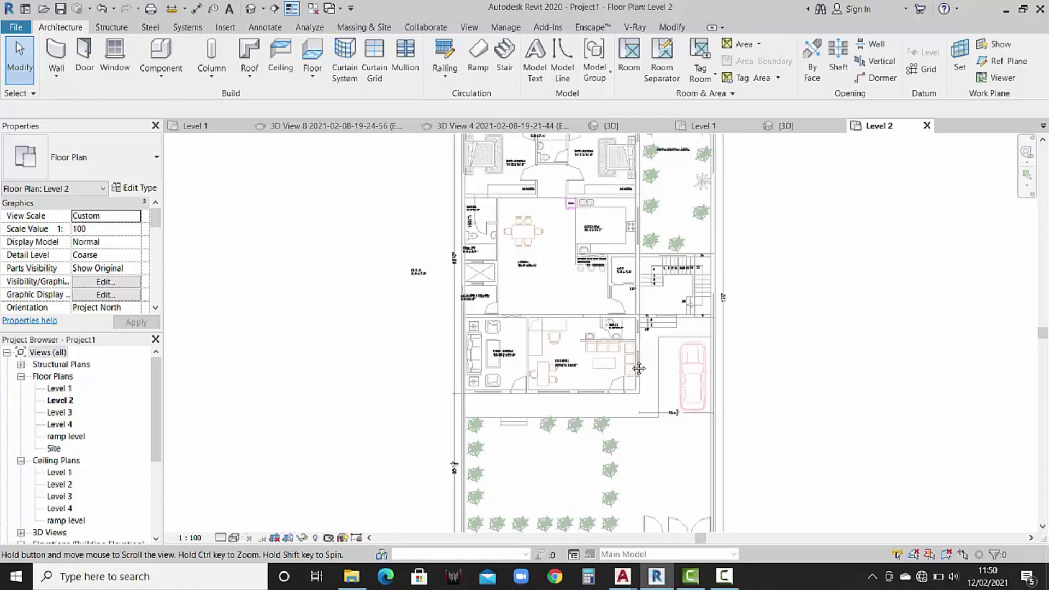
scroll(632, 369, "down", 1)
scroll(626, 379, "down", 1)
scroll(620, 390, "down", 1)
middle_click_drag(619, 390, 619, 393)
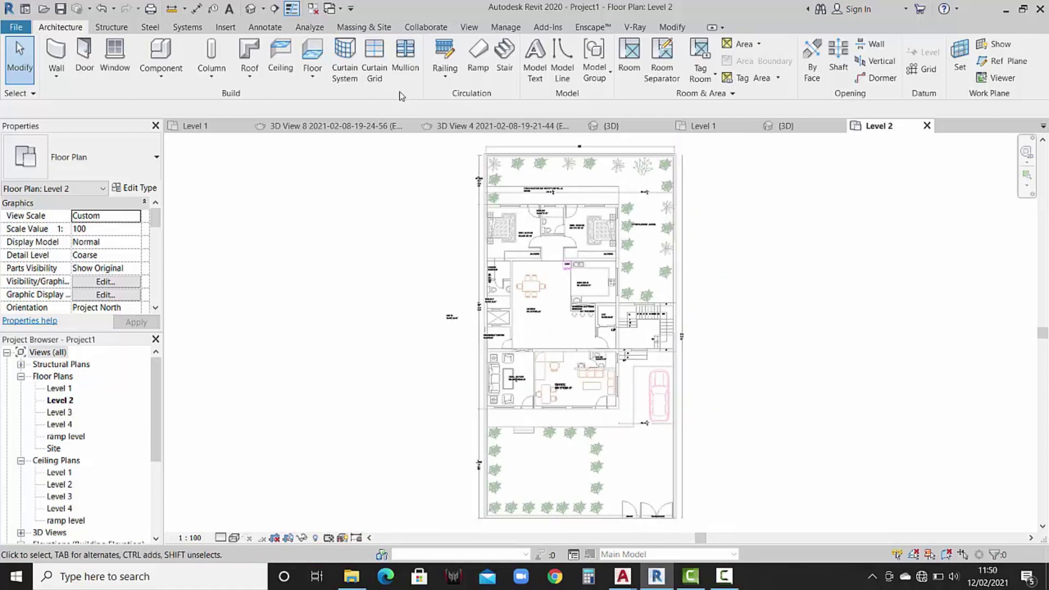
Import the CAD file DEV PLAN-2.dwg and drop it beside the DEV PLAN-1 drawing.
left_click(227, 27)
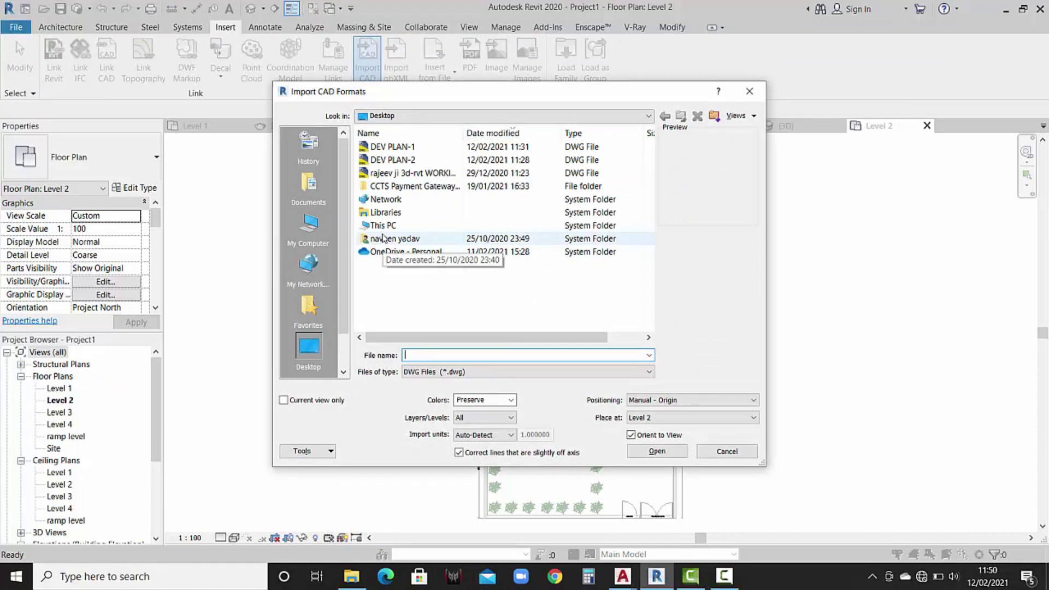
left_click(396, 160)
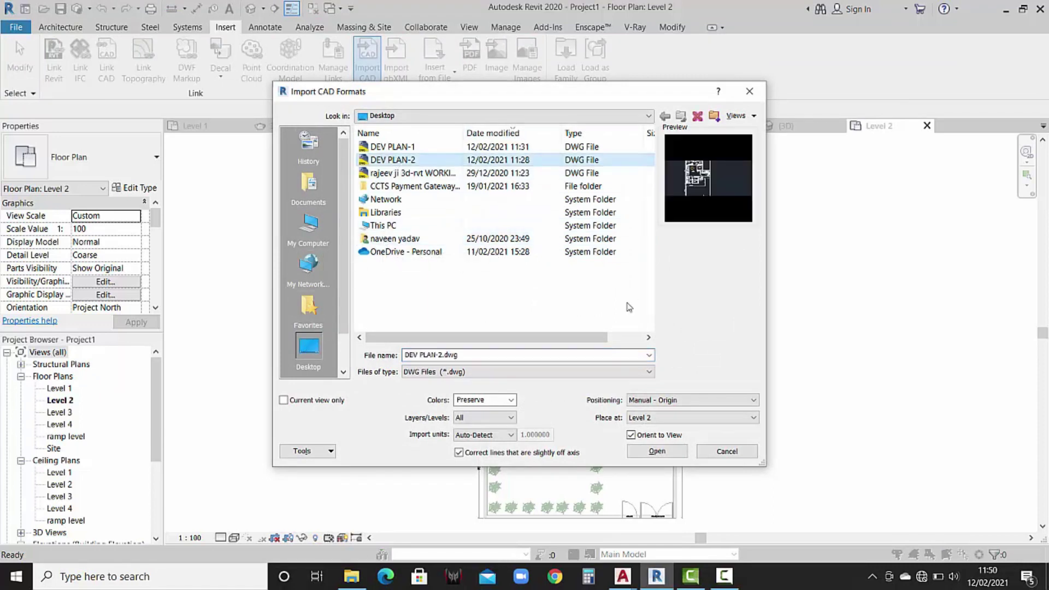
left_click(657, 451)
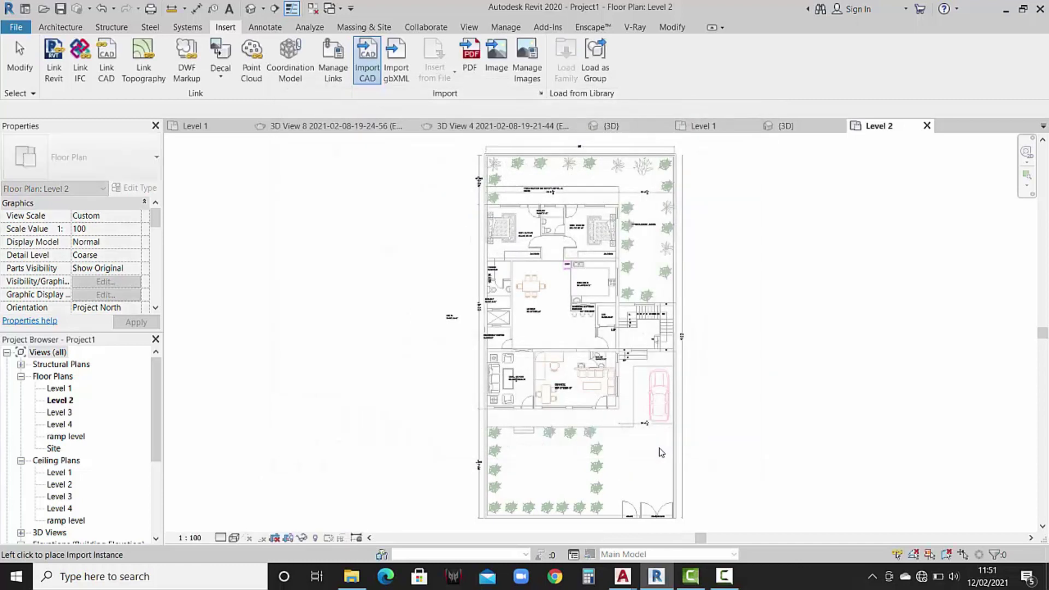
scroll(601, 355, "down", 2)
scroll(573, 328, "down", 2)
scroll(563, 322, "down", 2)
left_click(563, 322)
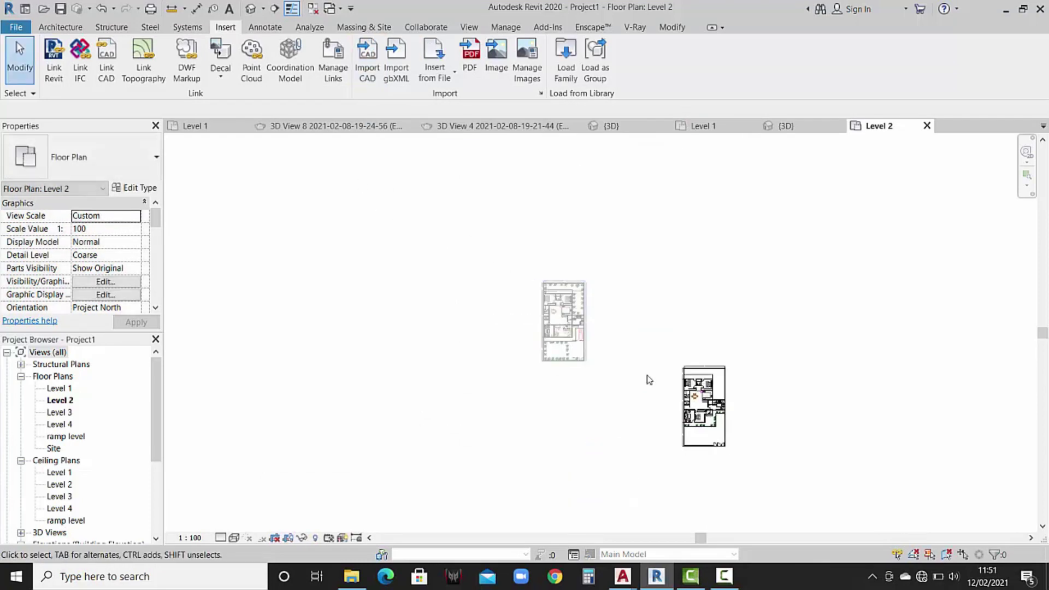
Select the imported DEV PLAN-2 drawing and start moving it from its lower-left corner.
left_click(714, 373)
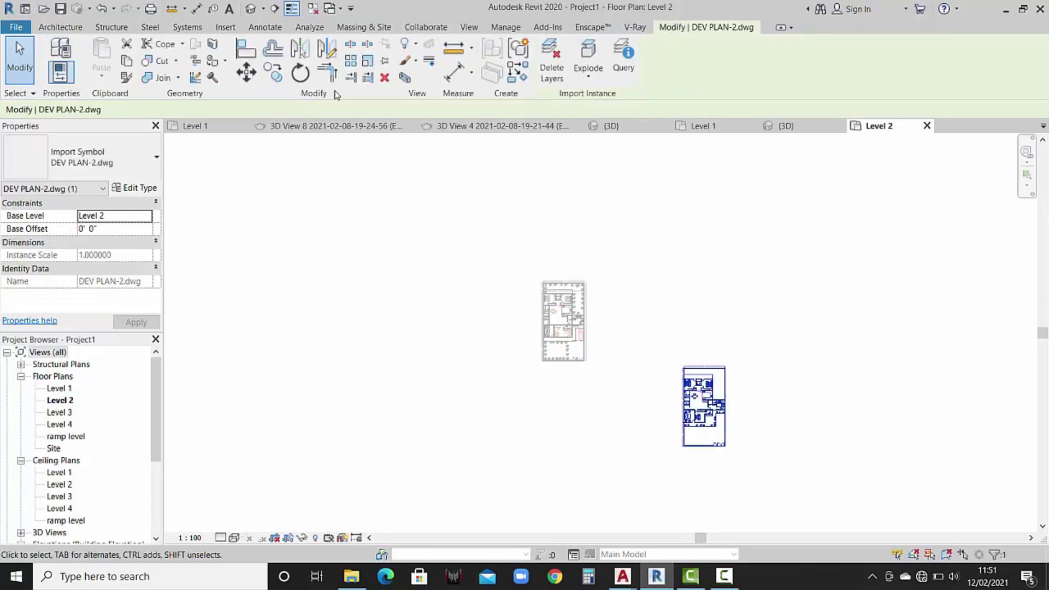
left_click(252, 80)
scroll(680, 443, "up", 2)
scroll(681, 444, "up", 2)
scroll(680, 446, "up", 2)
scroll(672, 454, "up", 3)
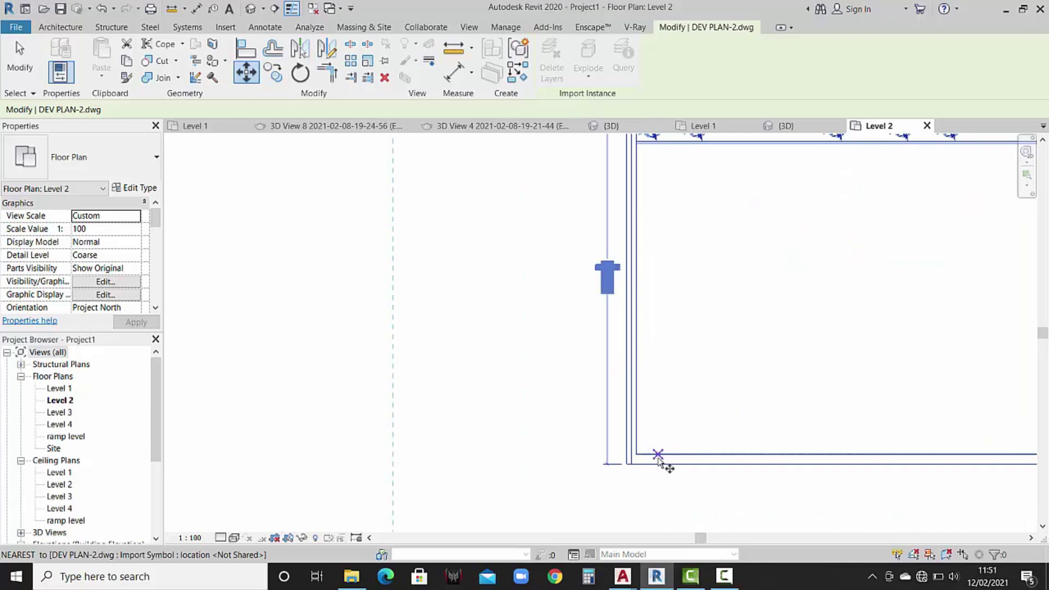
left_click(626, 465)
Snap the drawing onto the existing plan's corner, then deselect it.
scroll(601, 360, "down", 3)
scroll(819, 481, "up", 2)
scroll(839, 492, "down", 3)
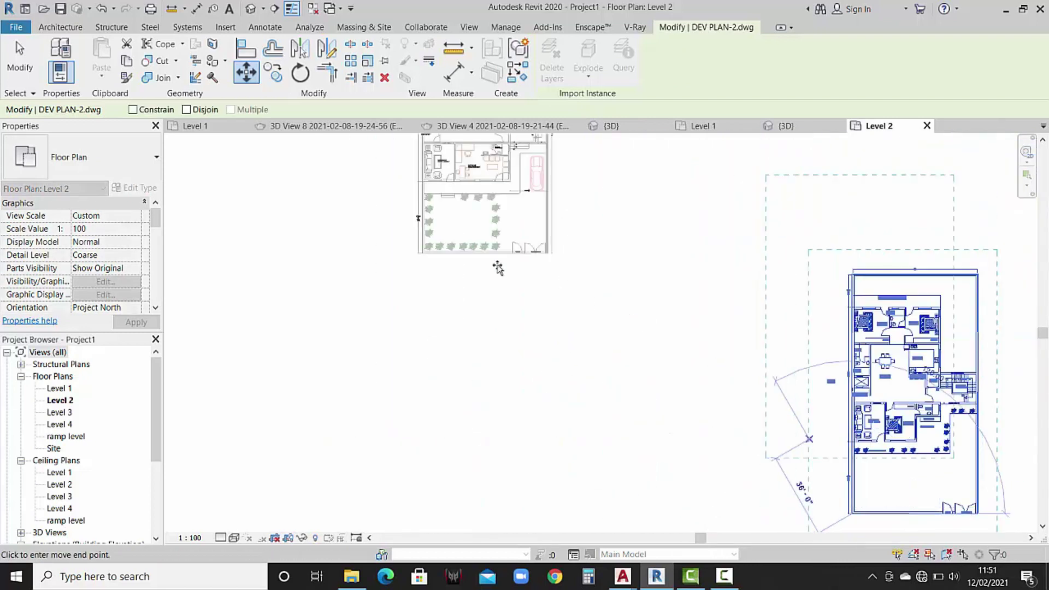
scroll(437, 257, "up", 2)
scroll(436, 255, "up", 2)
scroll(408, 261, "up", 1)
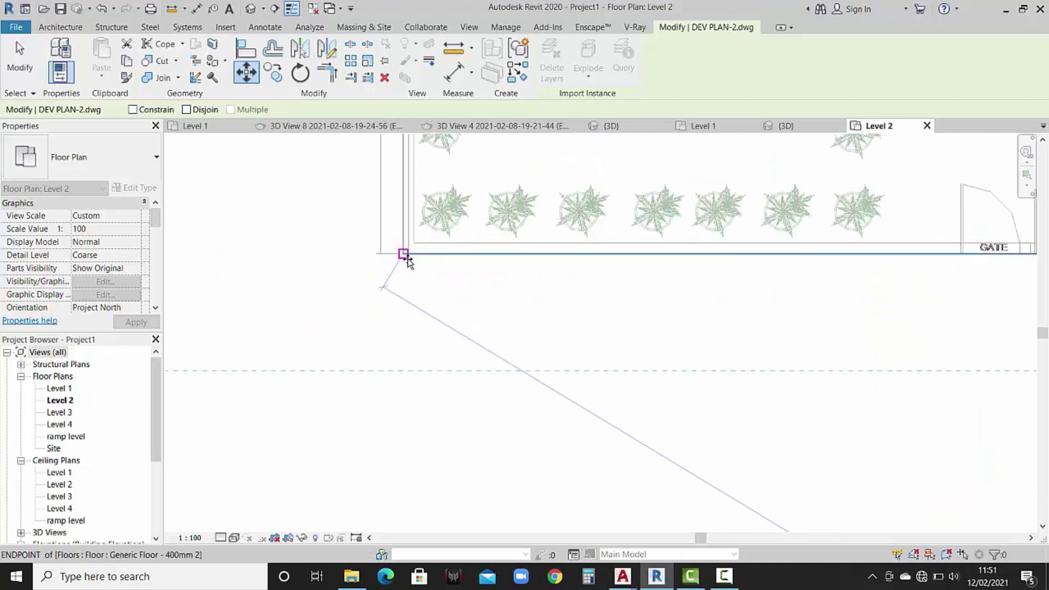
left_click(405, 255)
scroll(452, 356, "down", 2)
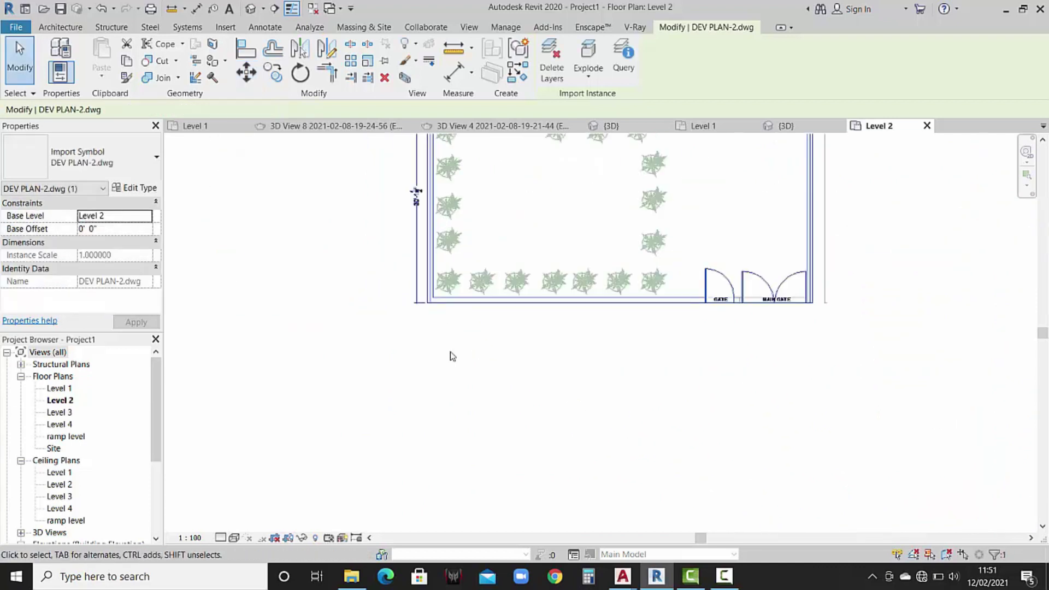
scroll(453, 356, "down", 2)
scroll(499, 319, "up", 1)
scroll(547, 284, "up", 2)
scroll(588, 271, "up", 2)
scroll(589, 272, "up", 2)
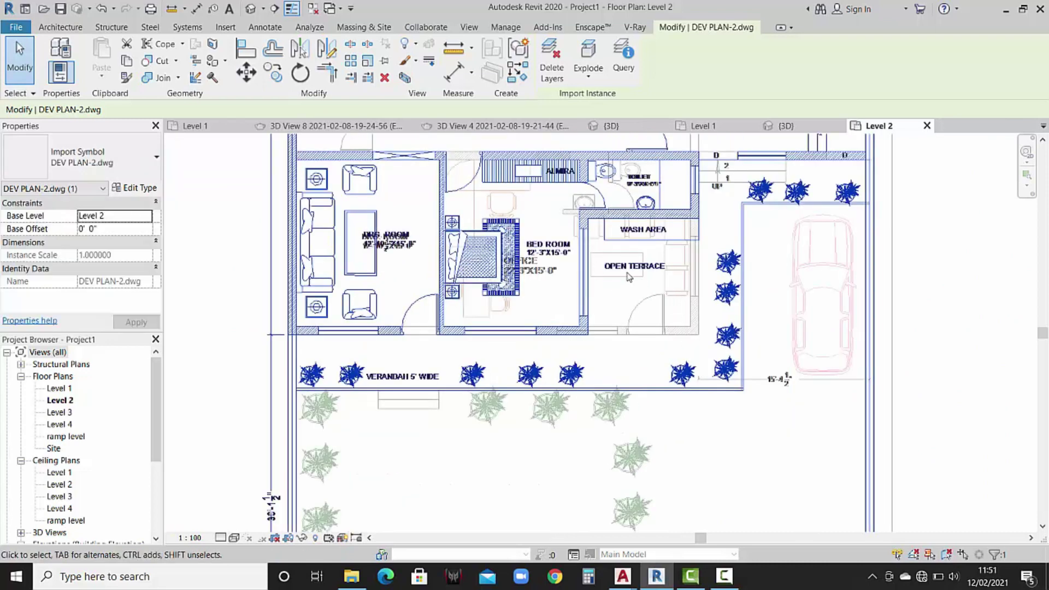
middle_click_drag(644, 313, 647, 327)
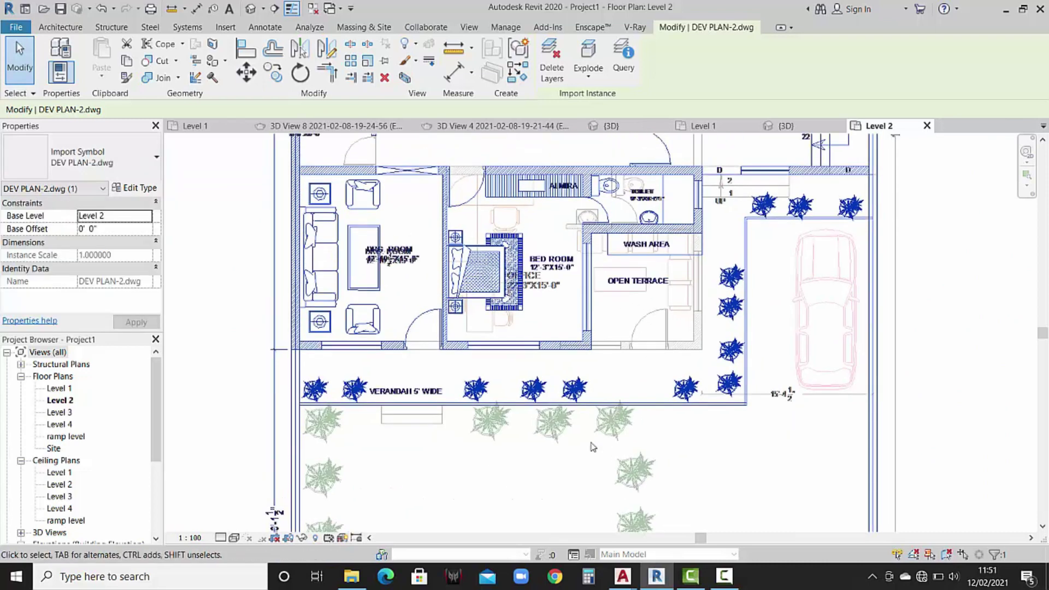
key("Escape")
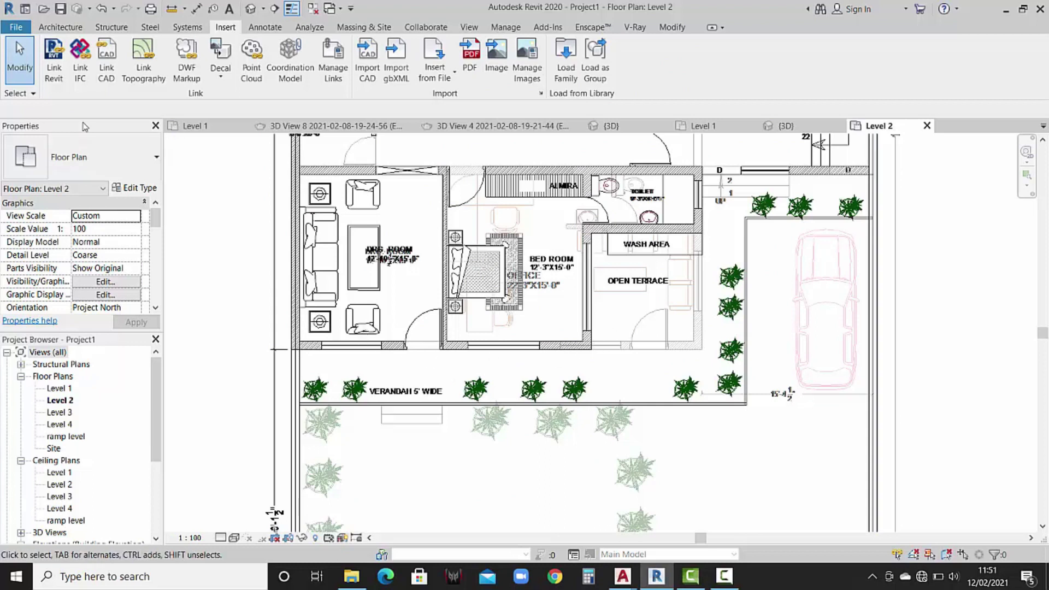
Start the Architectural Wall tool with the 9-inch basic wall type.
left_click(69, 30)
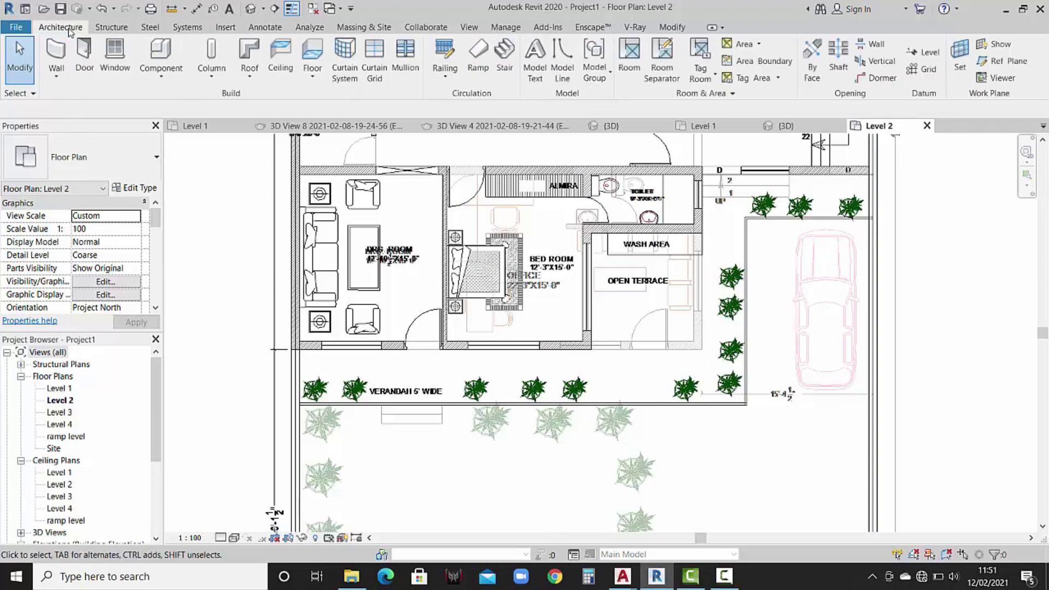
left_click(57, 77)
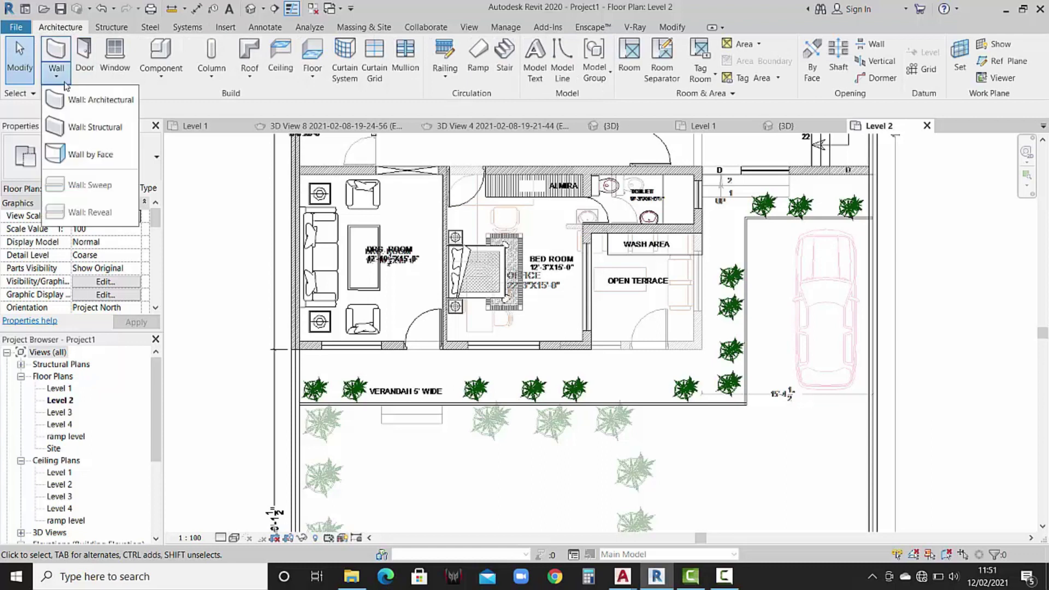
left_click(91, 103)
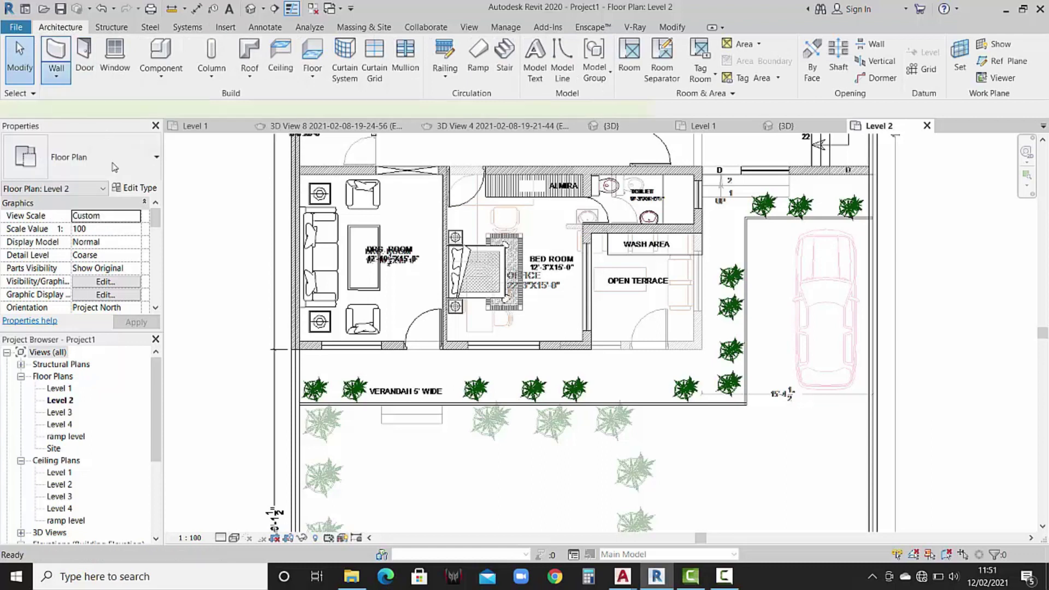
left_click(121, 164)
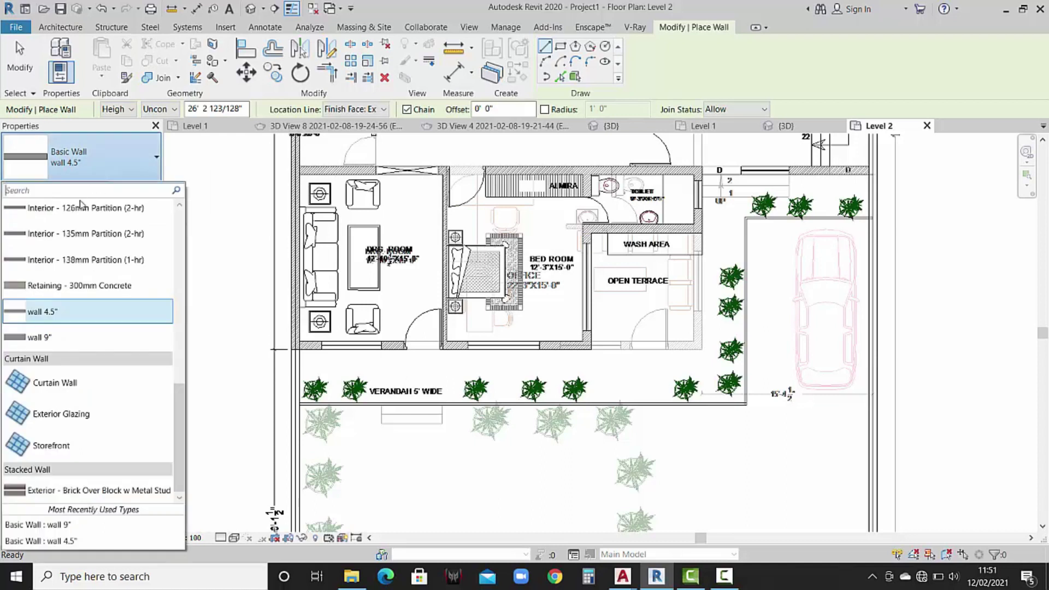
left_click(65, 342)
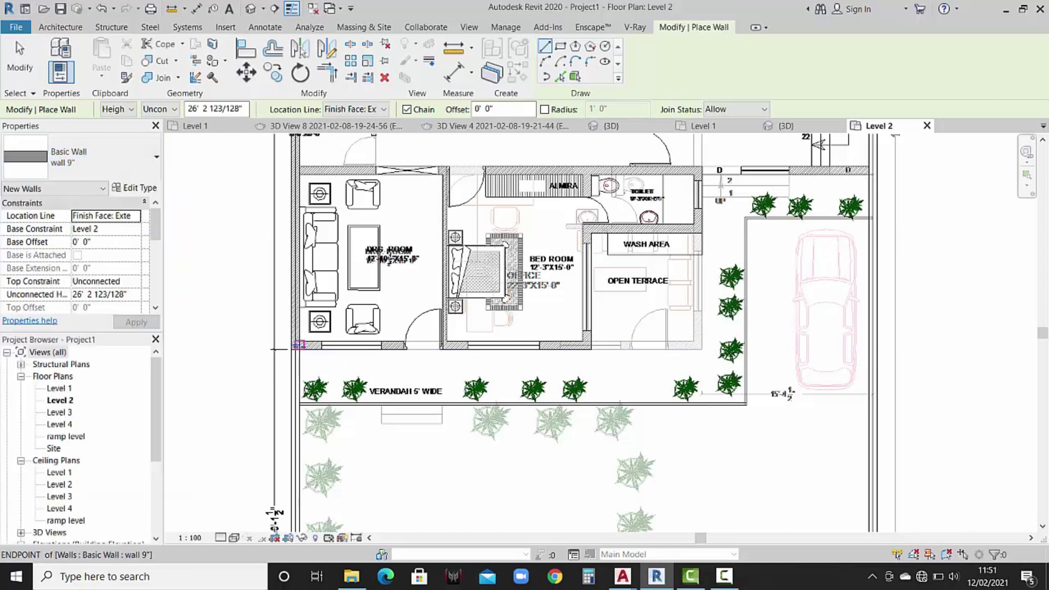
scroll(307, 345, "up", 2)
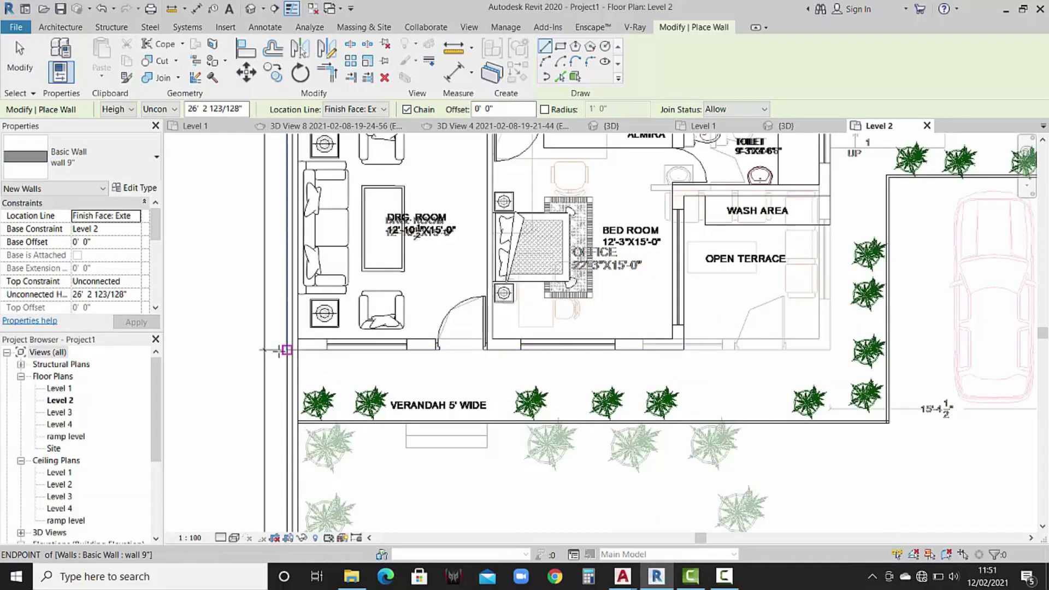
Draw the top wall from the plan's left corner to its upper-right corner.
left_click(287, 350)
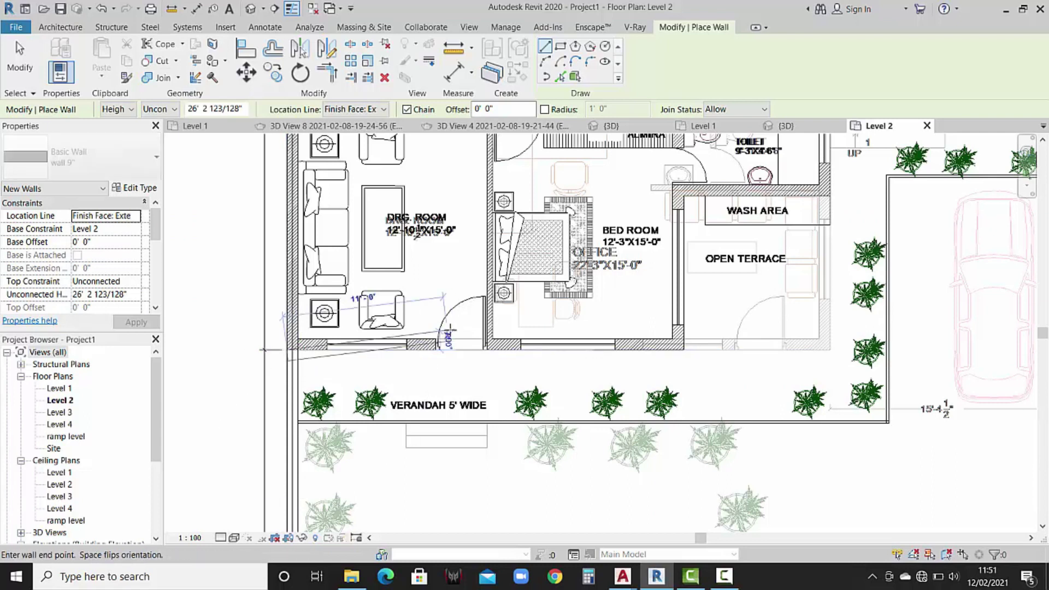
key("Escape")
key("Escape")
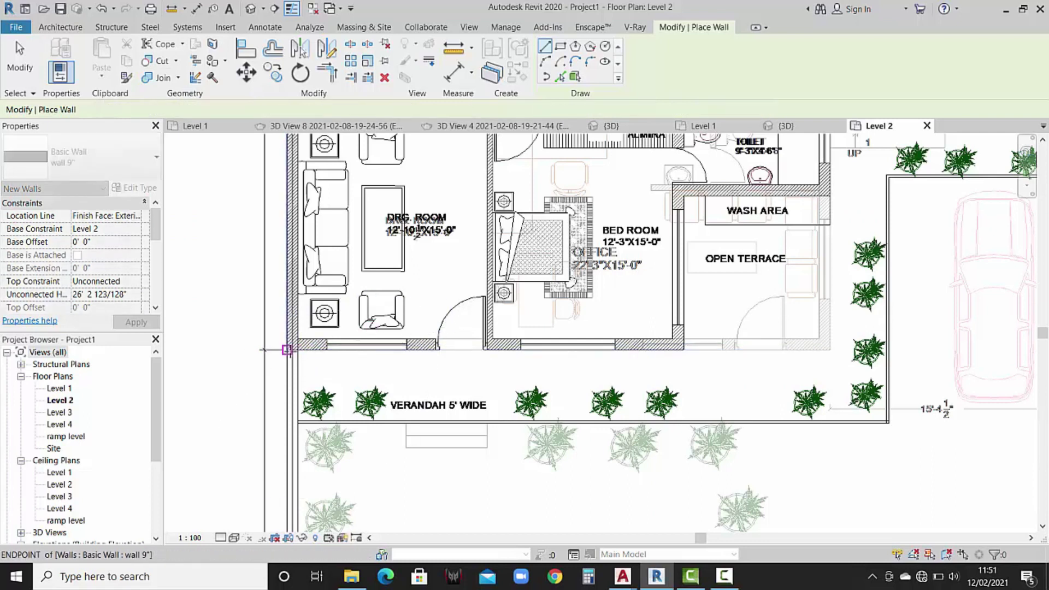
left_click(287, 350)
scroll(289, 202, "down", 1)
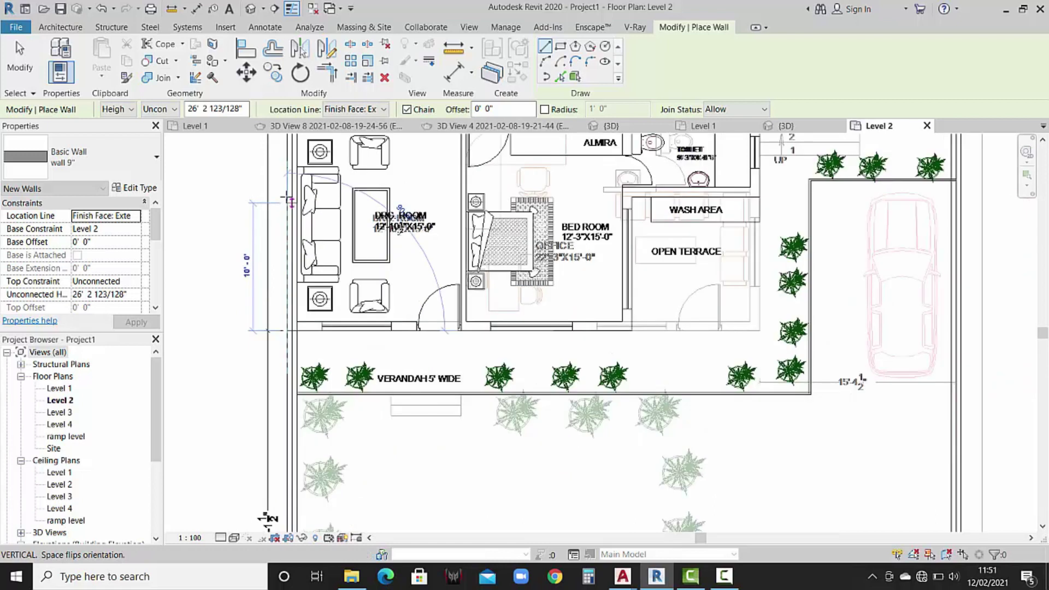
middle_click_drag(290, 202, 317, 462)
middle_click_drag(318, 341, 318, 389)
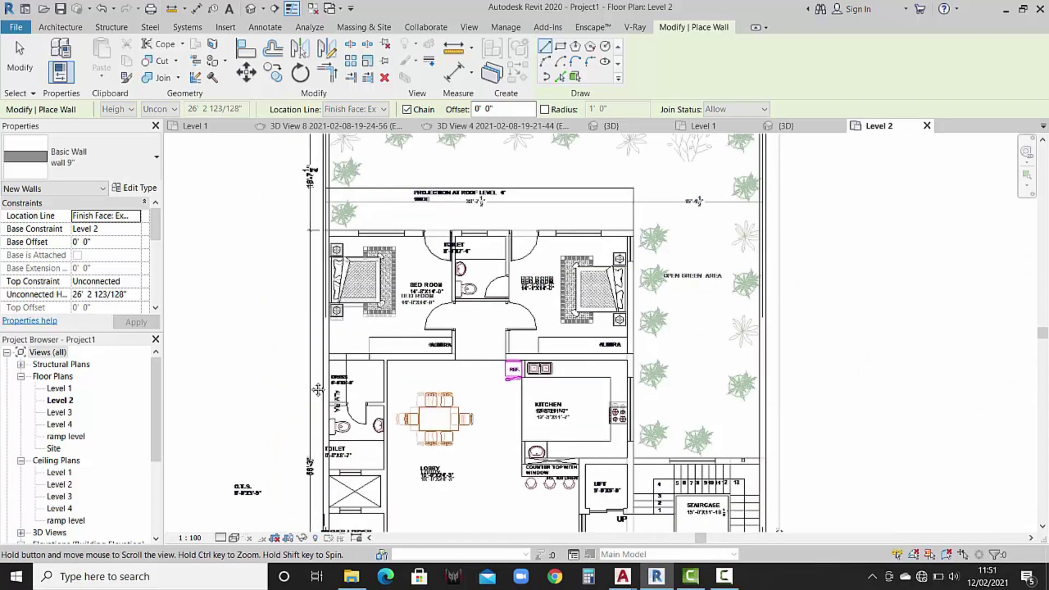
scroll(326, 229, "up", 1)
scroll(327, 229, "up", 3)
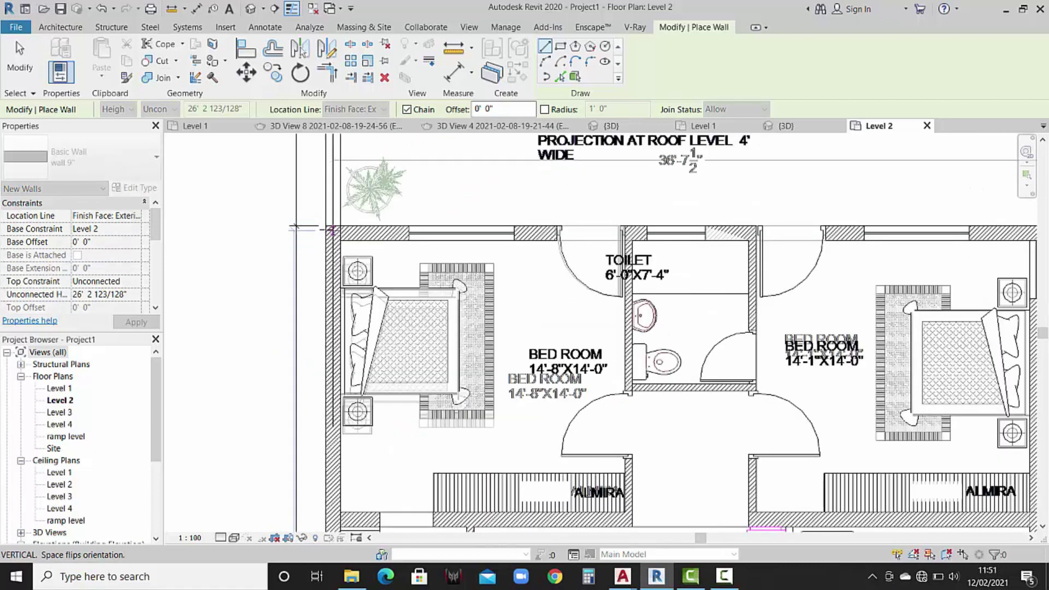
scroll(328, 227, "up", 2)
scroll(328, 227, "up", 2)
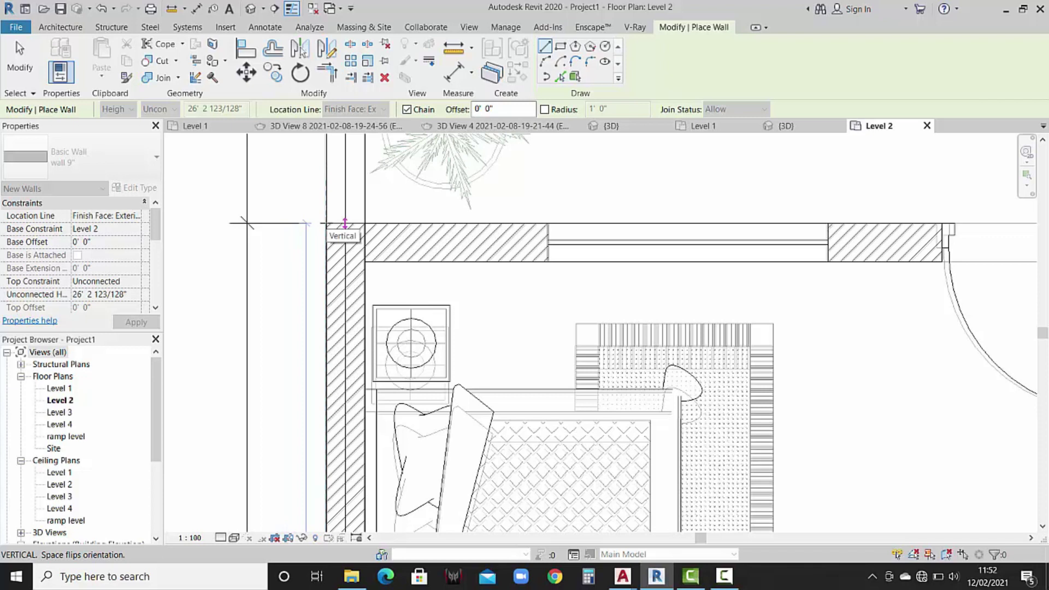
scroll(499, 223, "down", 3)
scroll(563, 222, "down", 2)
scroll(567, 220, "down", 2)
scroll(546, 221, "up", 1)
left_click(806, 219)
Continue the walls down the right side and around the wash area to the verandah edge.
scroll(803, 218, "down", 2)
scroll(789, 234, "down", 2)
scroll(814, 314, "down", 1)
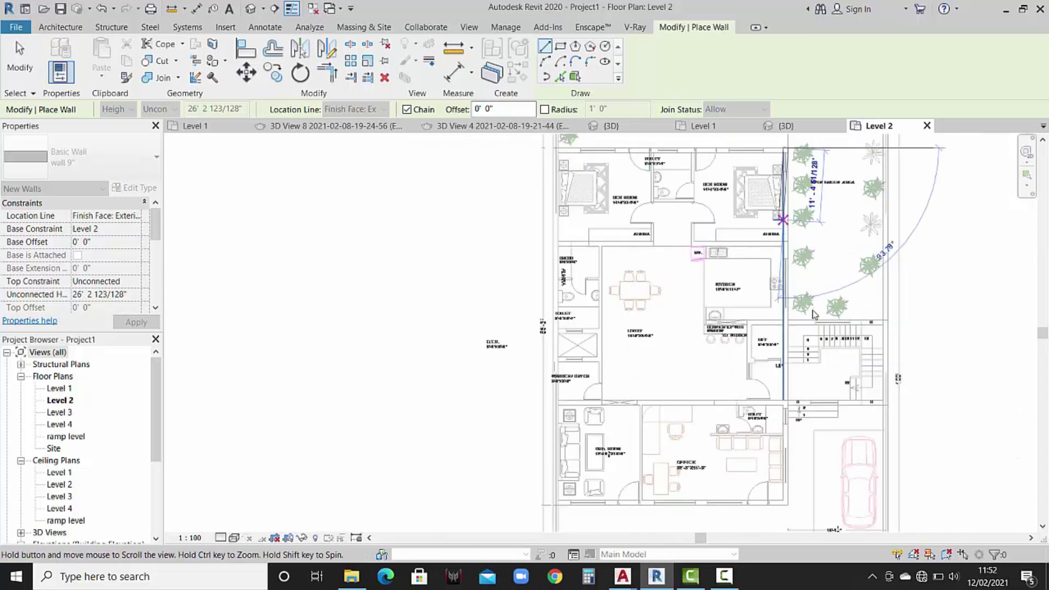
scroll(782, 320, "up", 2)
scroll(783, 320, "up", 3)
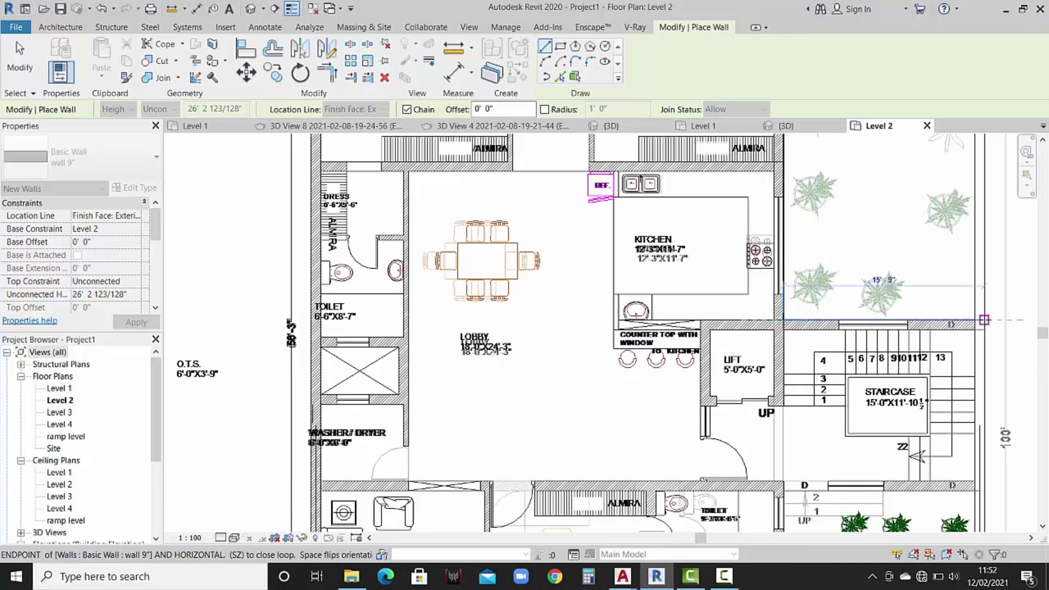
scroll(982, 328, "down", 2)
scroll(929, 317, "down", 2)
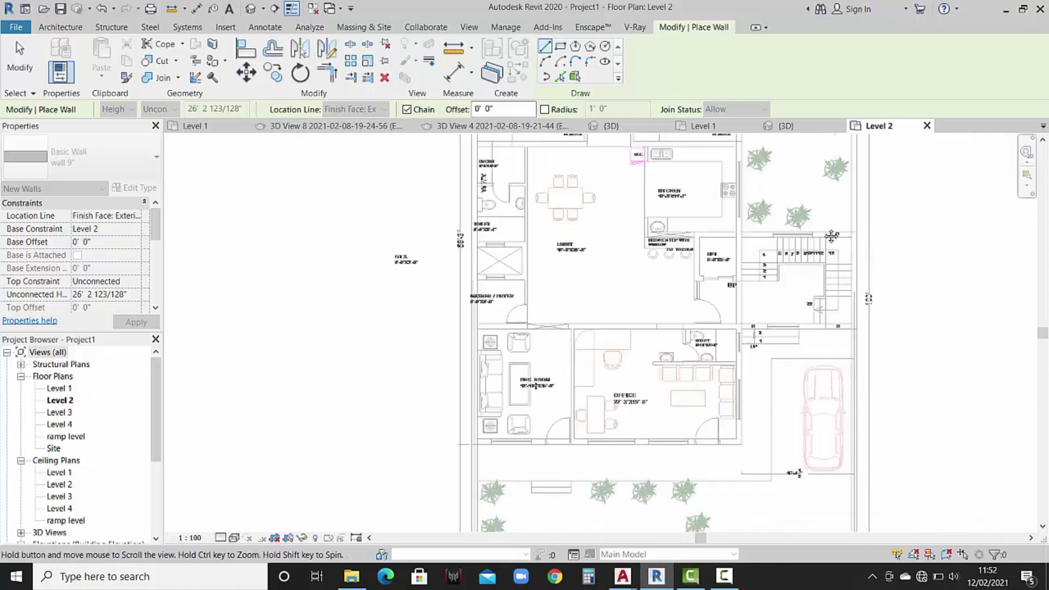
scroll(874, 309, "down", 1)
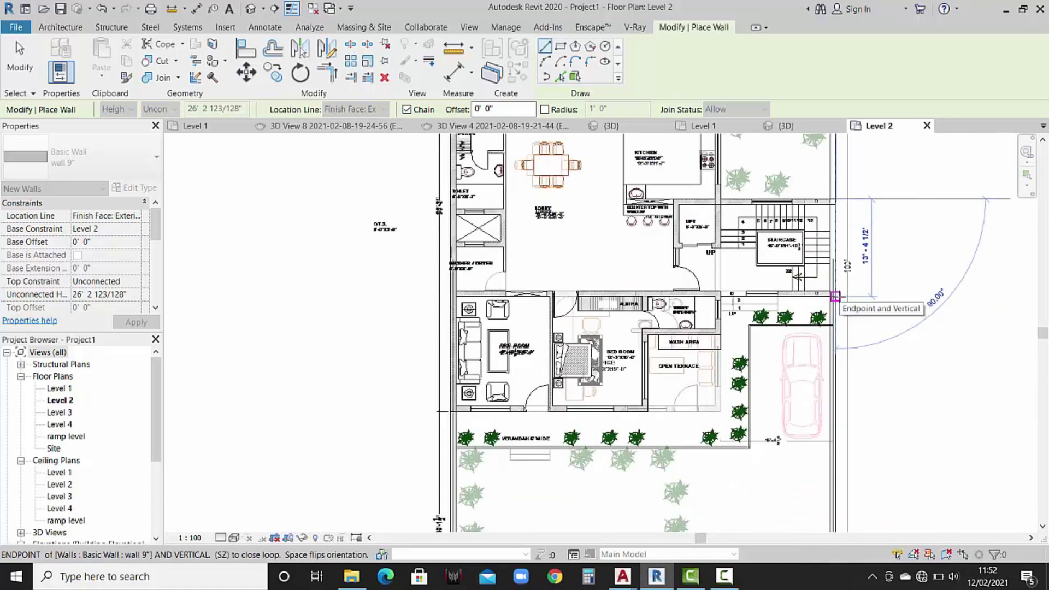
scroll(834, 295, "up", 2)
scroll(833, 296, "up", 2)
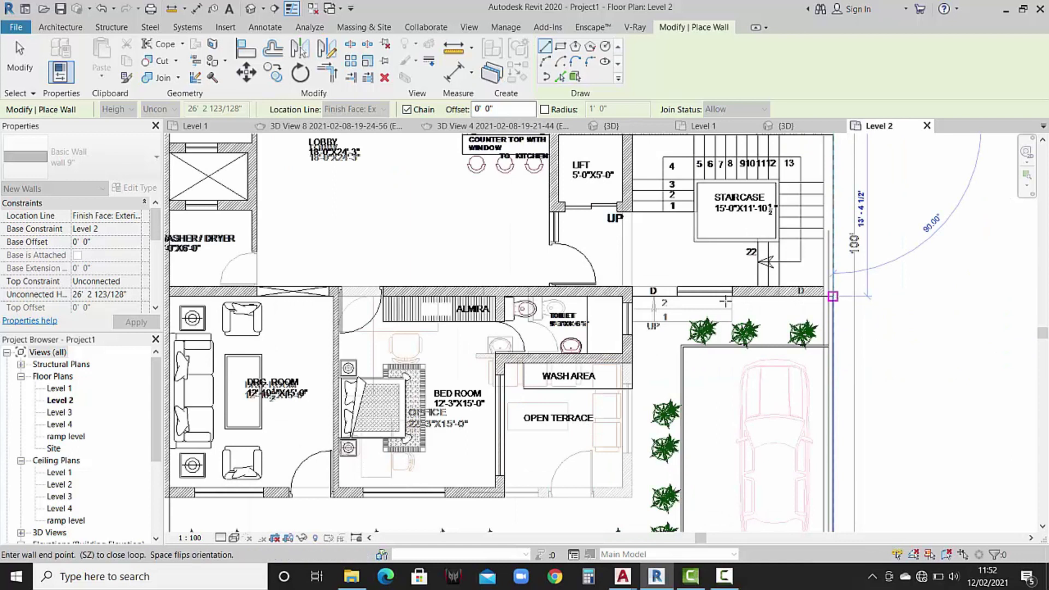
left_click(832, 296)
left_click(631, 296)
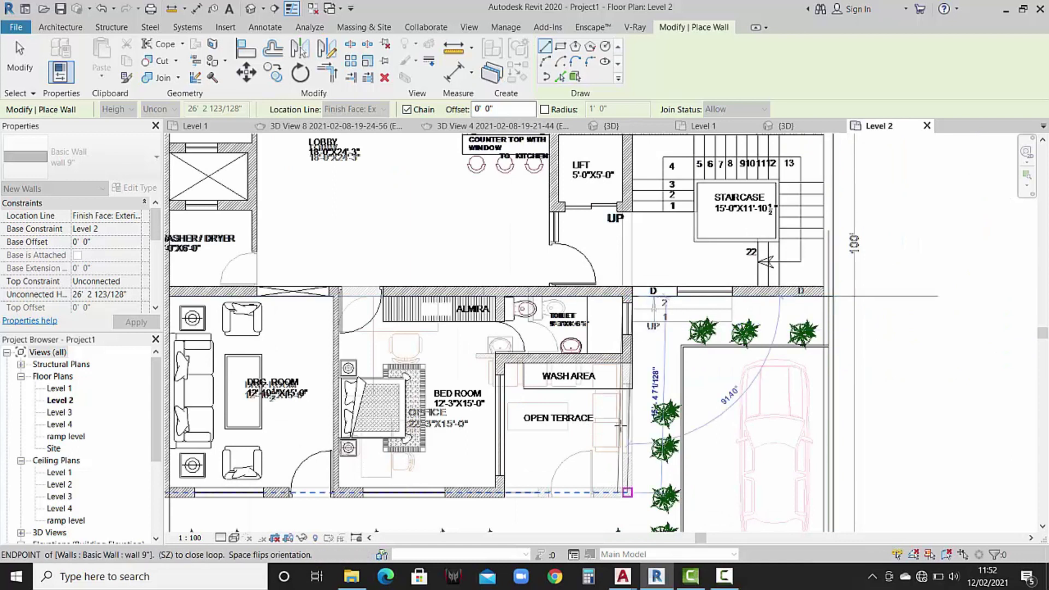
left_click(631, 363)
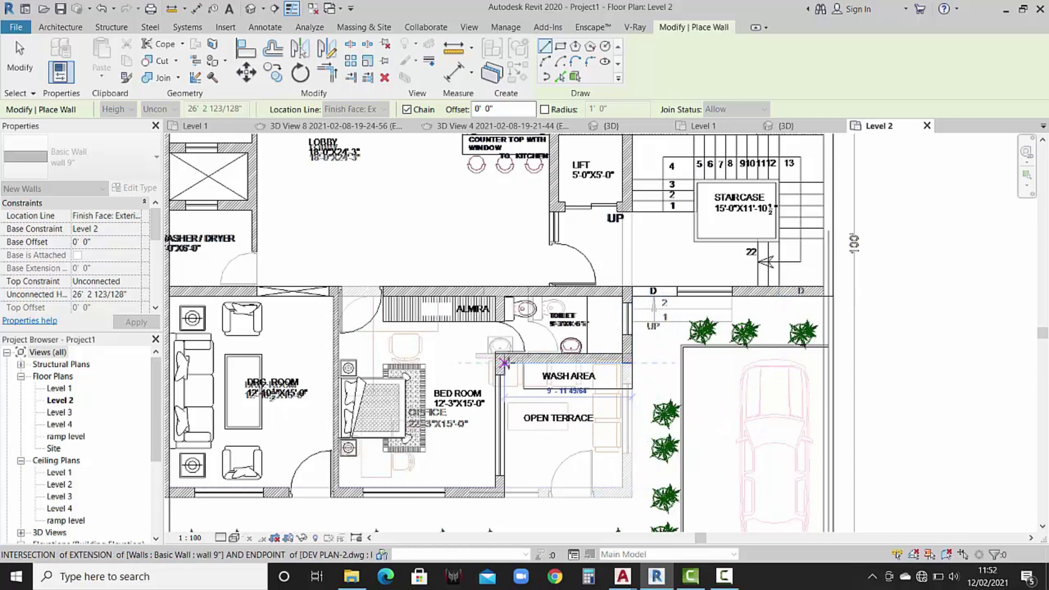
left_click(504, 362)
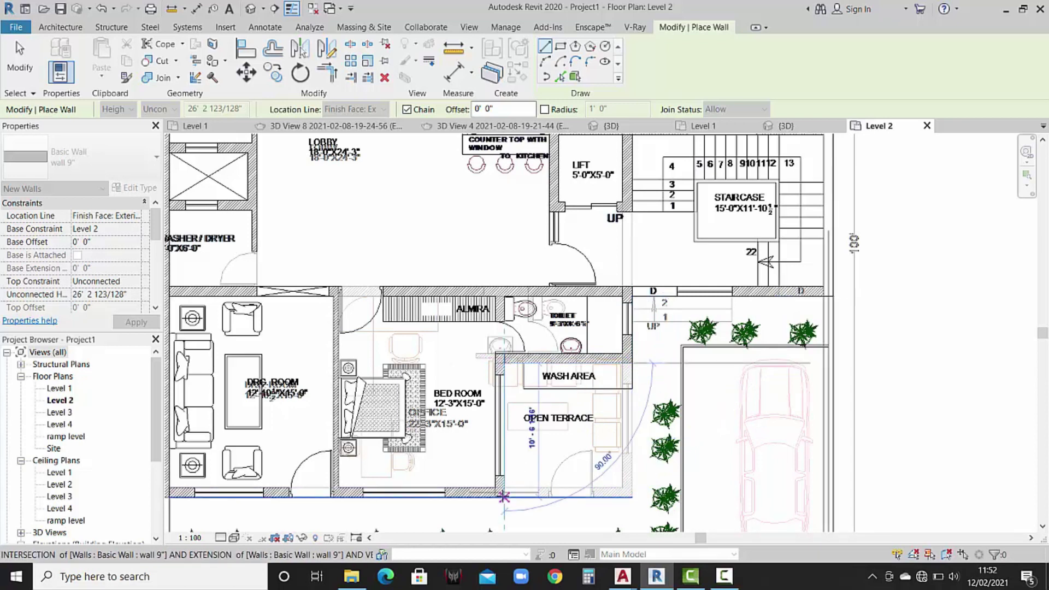
left_click(504, 497)
Finish the long wall at the drawing room corner and exit wall placement.
middle_click_drag(504, 498, 728, 442)
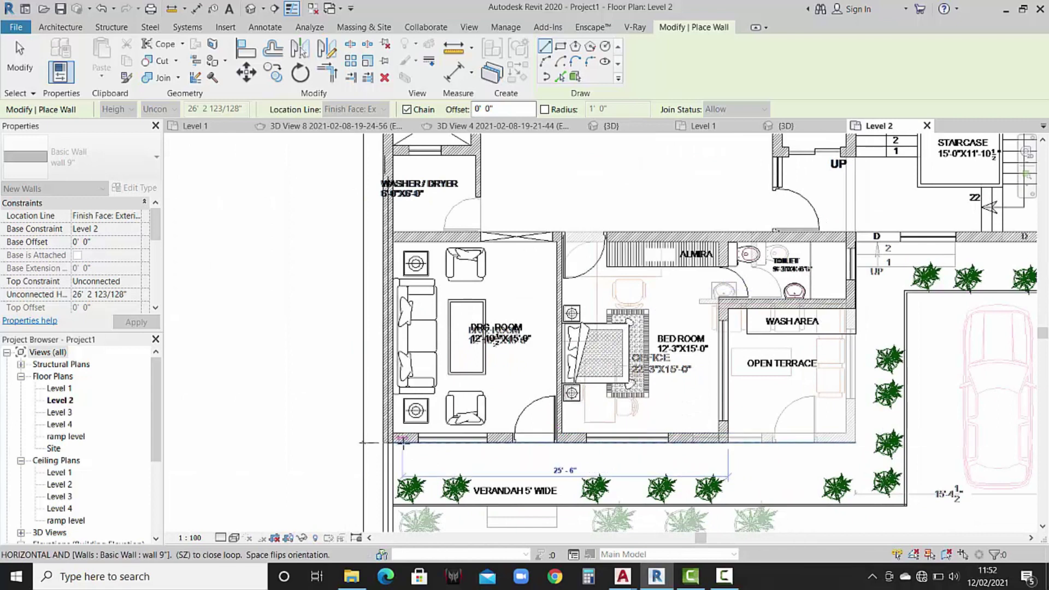
left_click(393, 441)
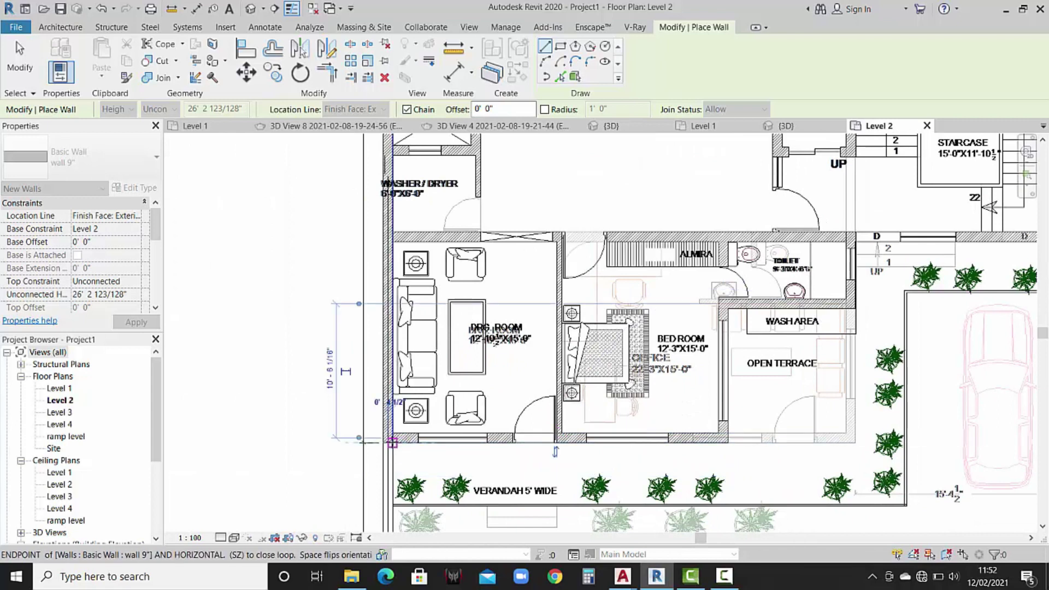
right_click(307, 278)
left_click(311, 282)
right_click(319, 285)
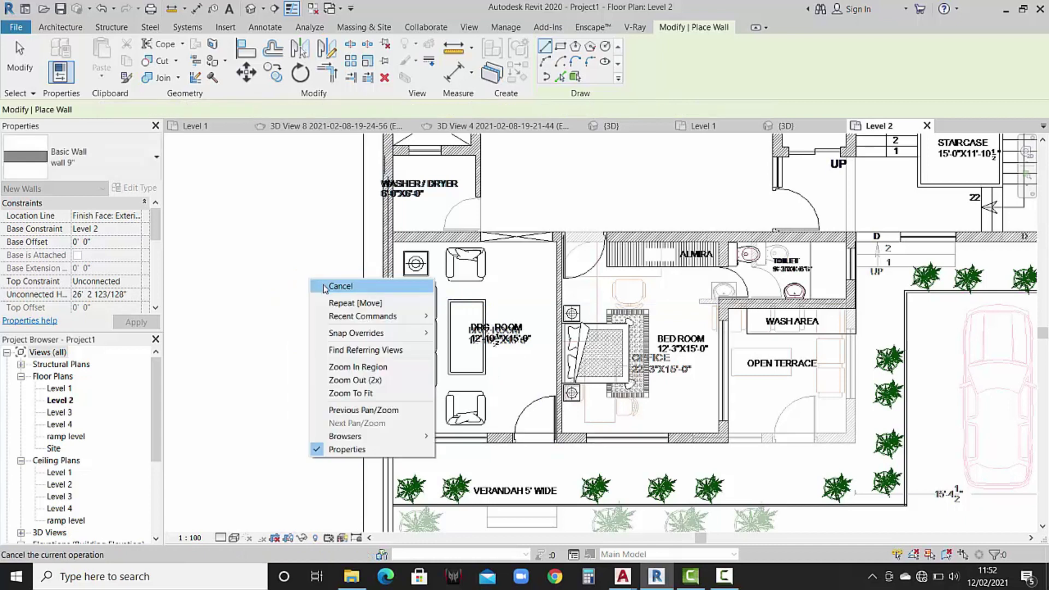
left_click(327, 283)
In the {3D} view, select the new Level 2 walls together.
left_click(783, 126)
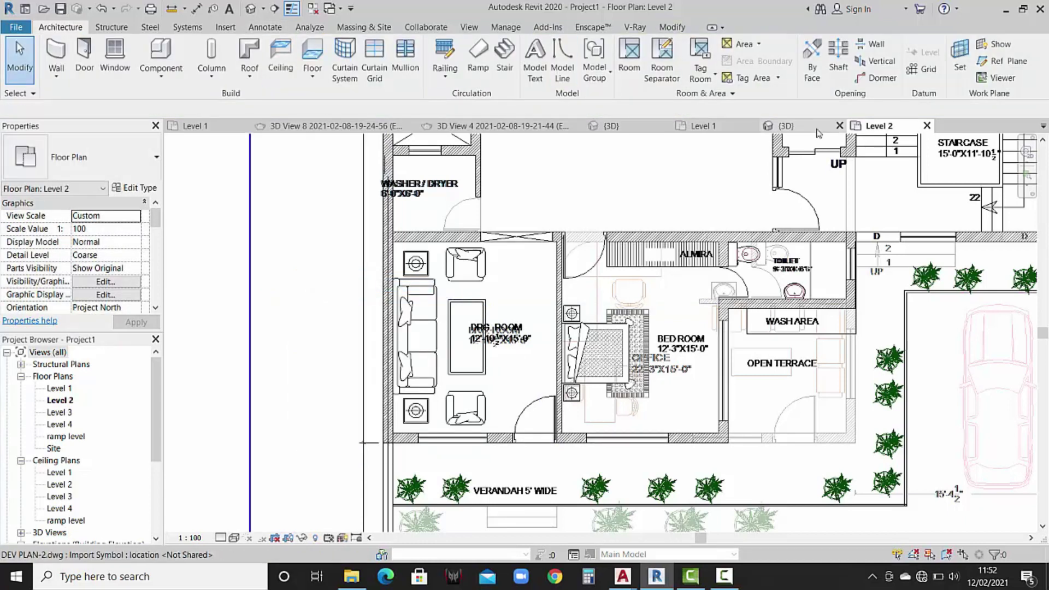
middle_click_drag(659, 357, 658, 371)
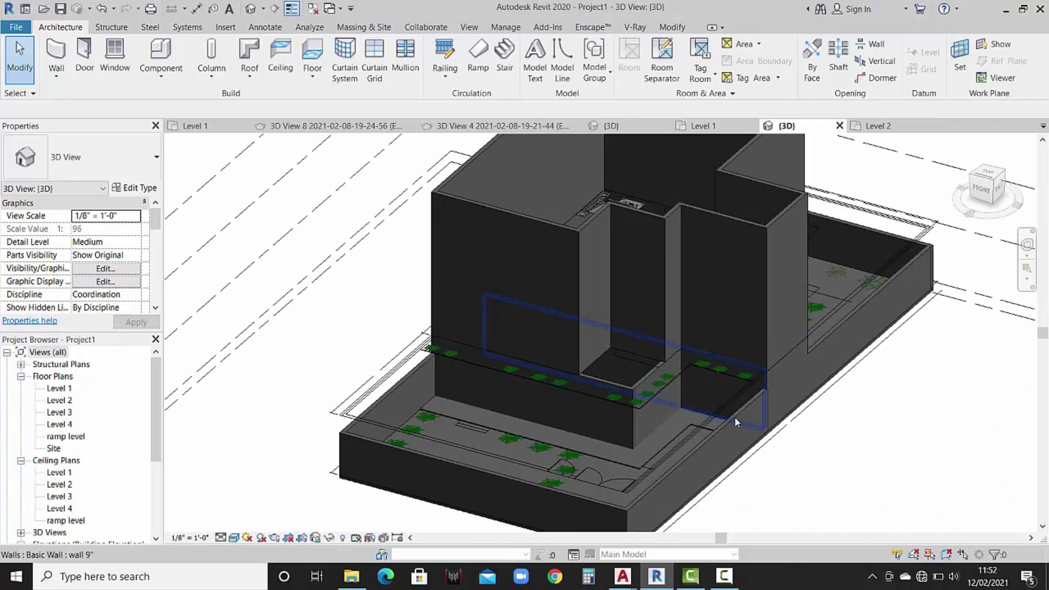
scroll(620, 366, "up", 2)
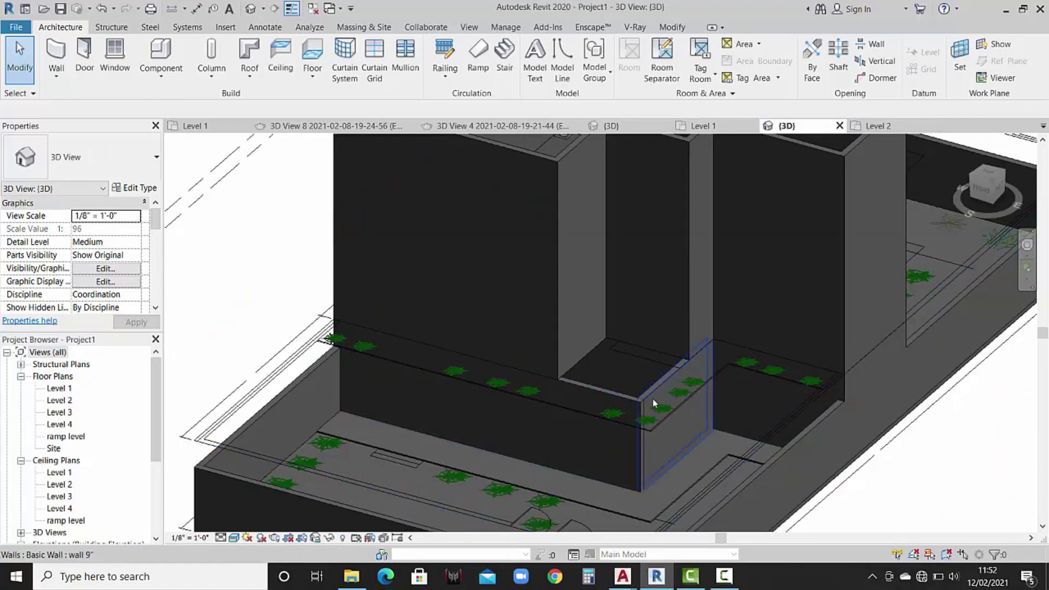
scroll(659, 388, "down", 2)
scroll(659, 388, "down", 1)
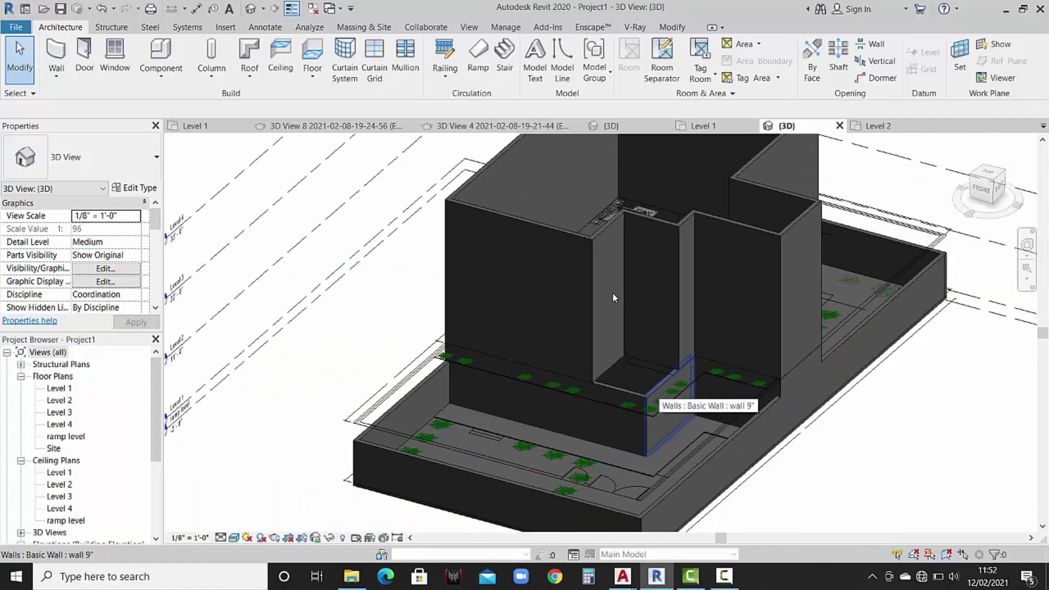
left_click(578, 239)
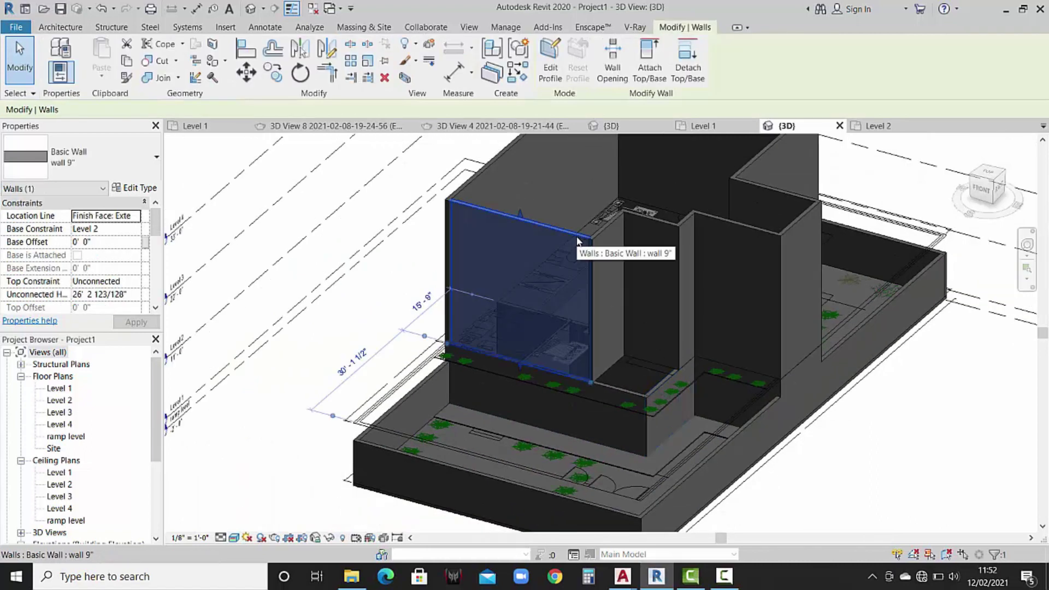
left_click(614, 218, "ctrl")
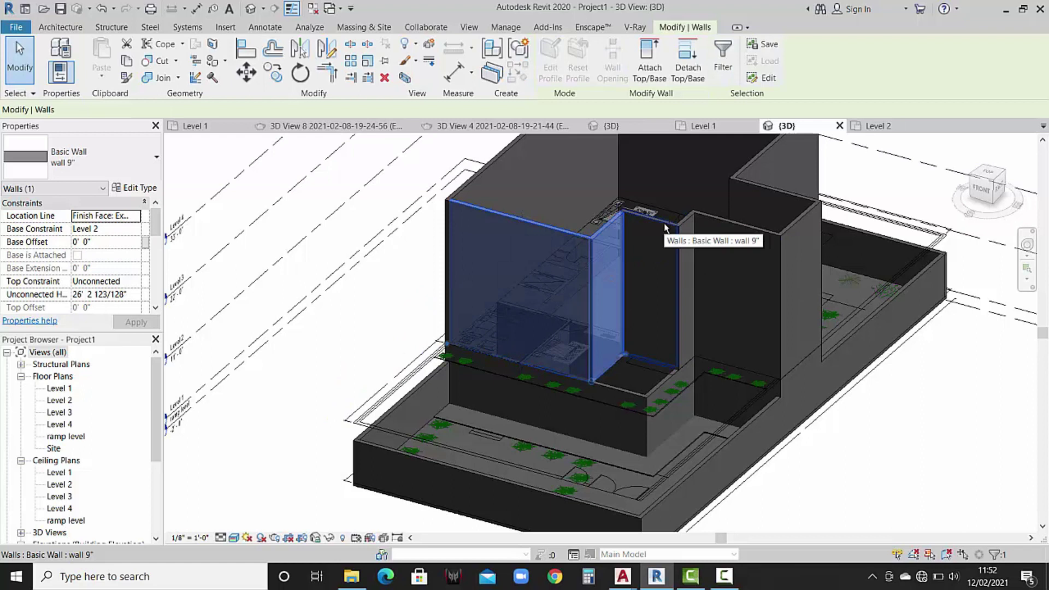
left_click(684, 222, "ctrl")
left_click(715, 217, "ctrl")
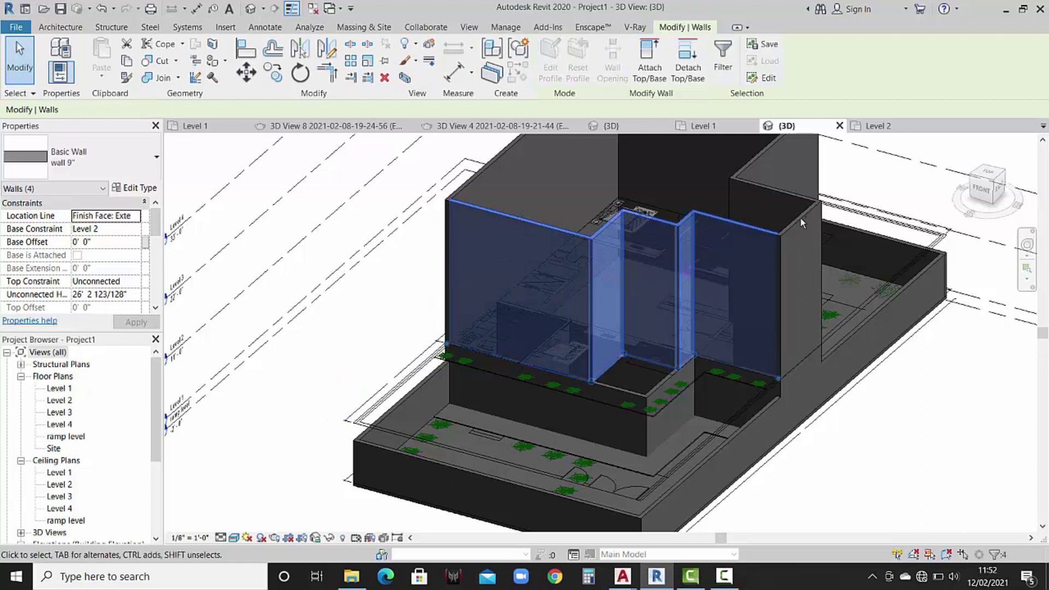
left_click(792, 202, "ctrl")
left_click(759, 162, "ctrl")
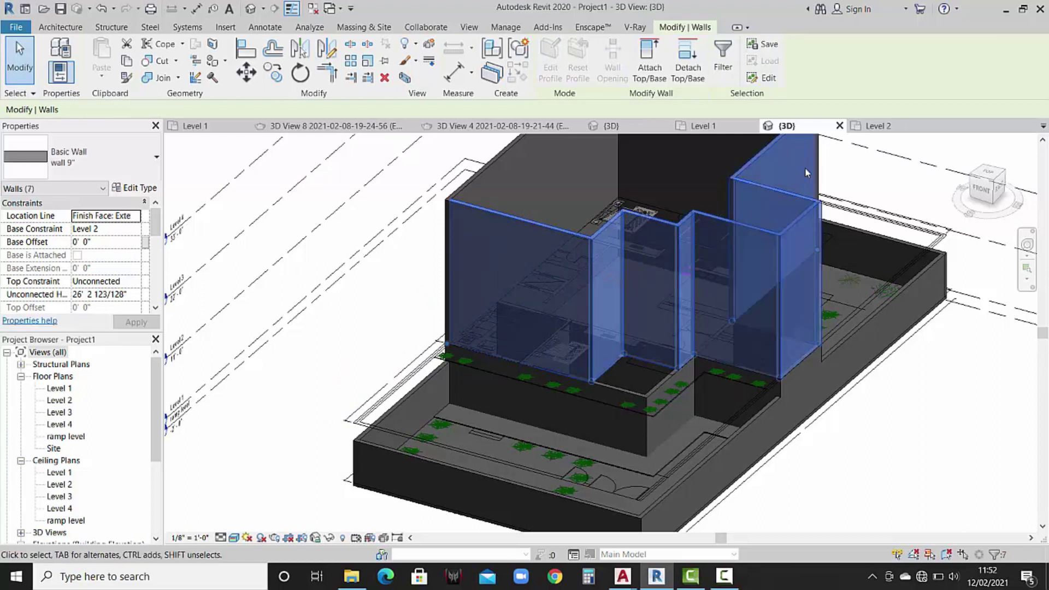
scroll(781, 169, "up", 2)
scroll(763, 179, "up", 1)
left_click(763, 180, "ctrl")
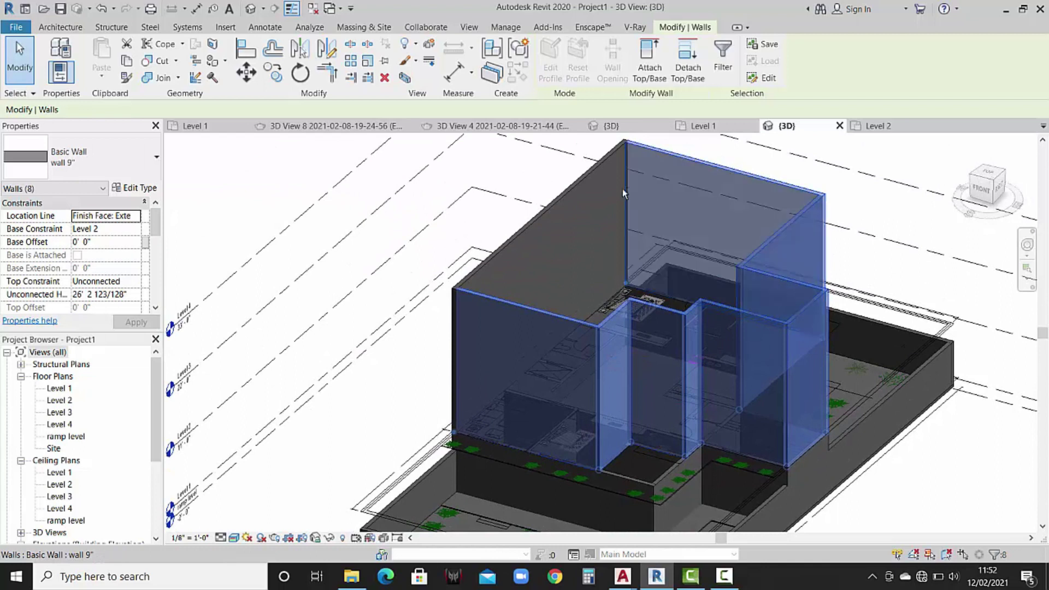
left_click(572, 192, "ctrl")
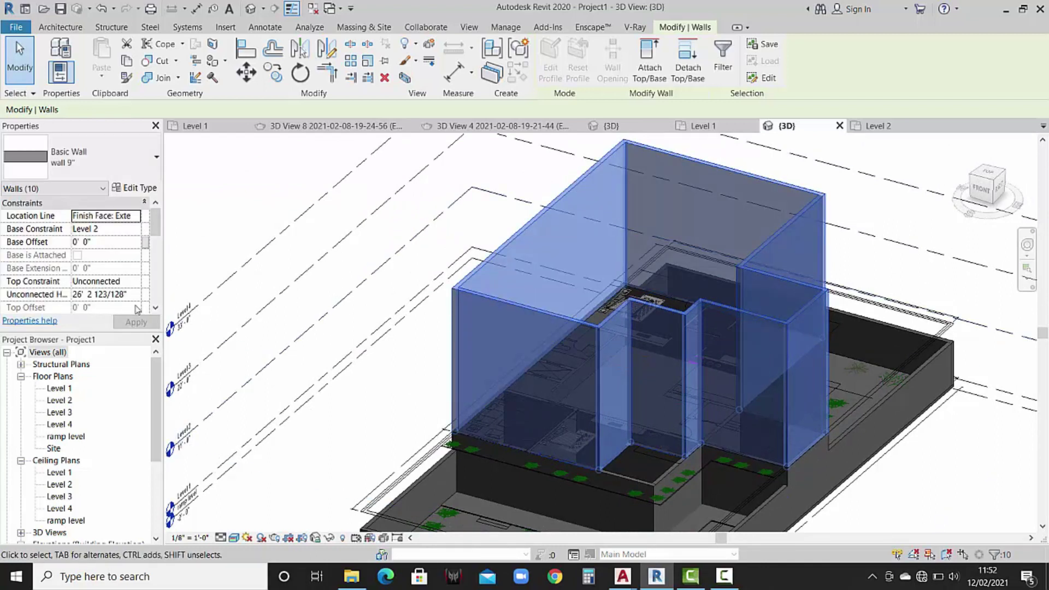
Set the walls' Top Constraint to 'Up to level' and deselect to review them.
left_click(134, 282)
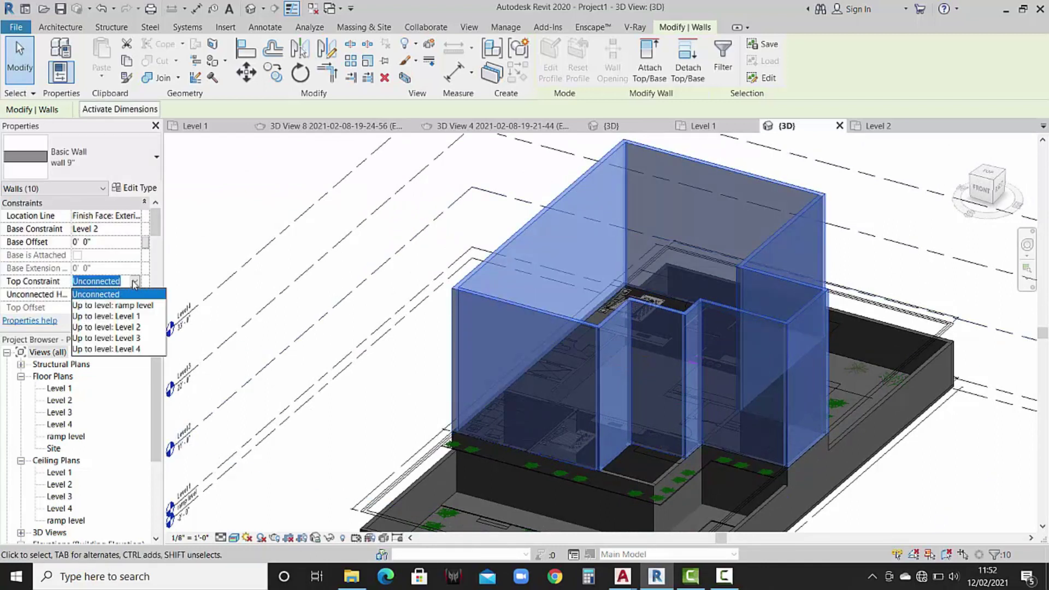
left_click(131, 338)
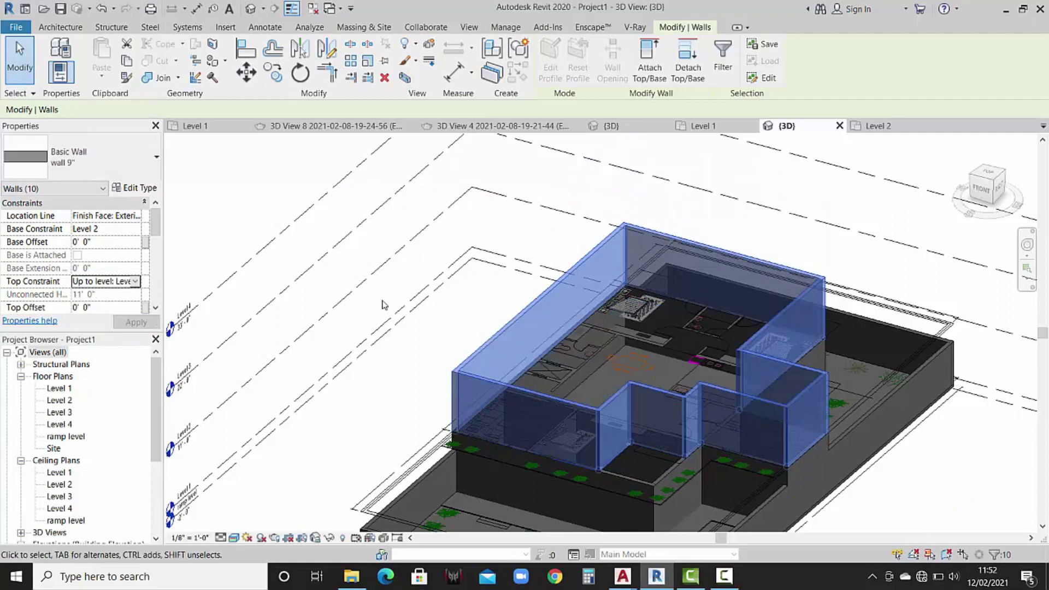
left_click(412, 368)
scroll(591, 274, "down", 3)
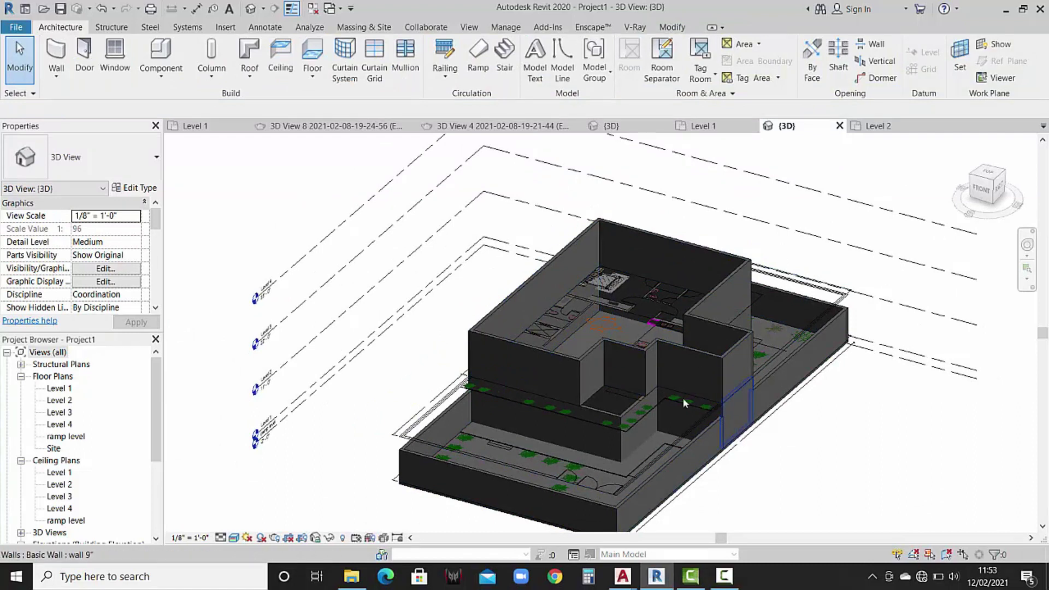
Open the Level 2 floor plan and start an architectural floor sketch.
double_click(64, 403)
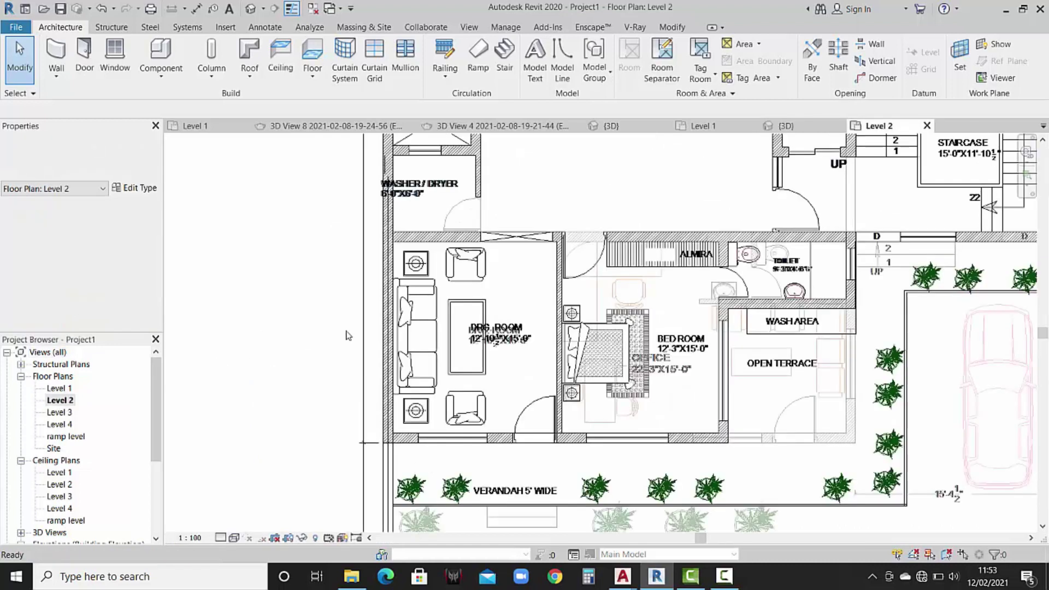
scroll(677, 418, "down", 1)
scroll(677, 418, "down", 2)
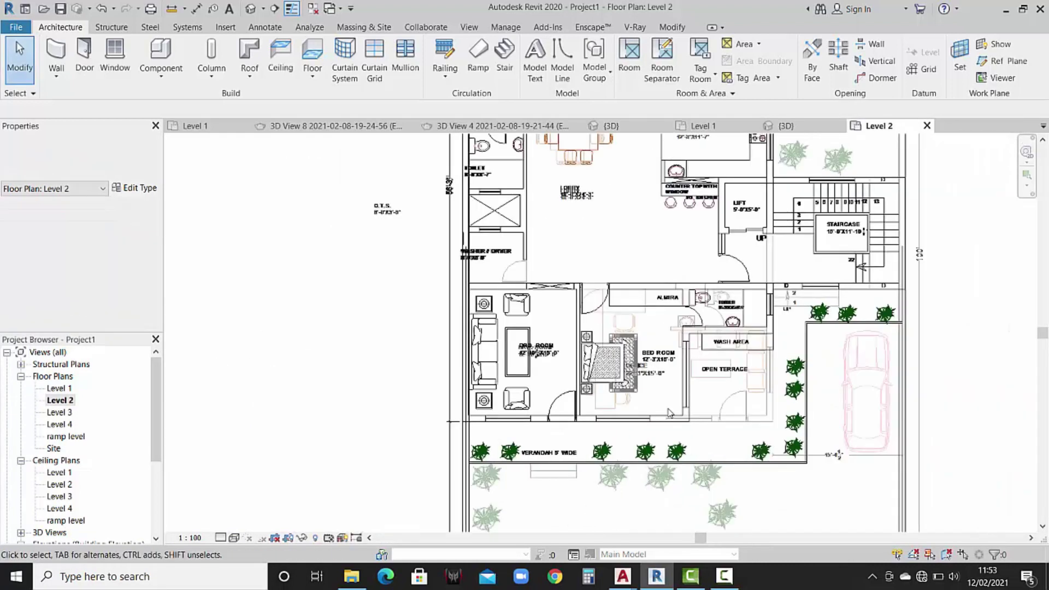
left_click(309, 83)
left_click(328, 102)
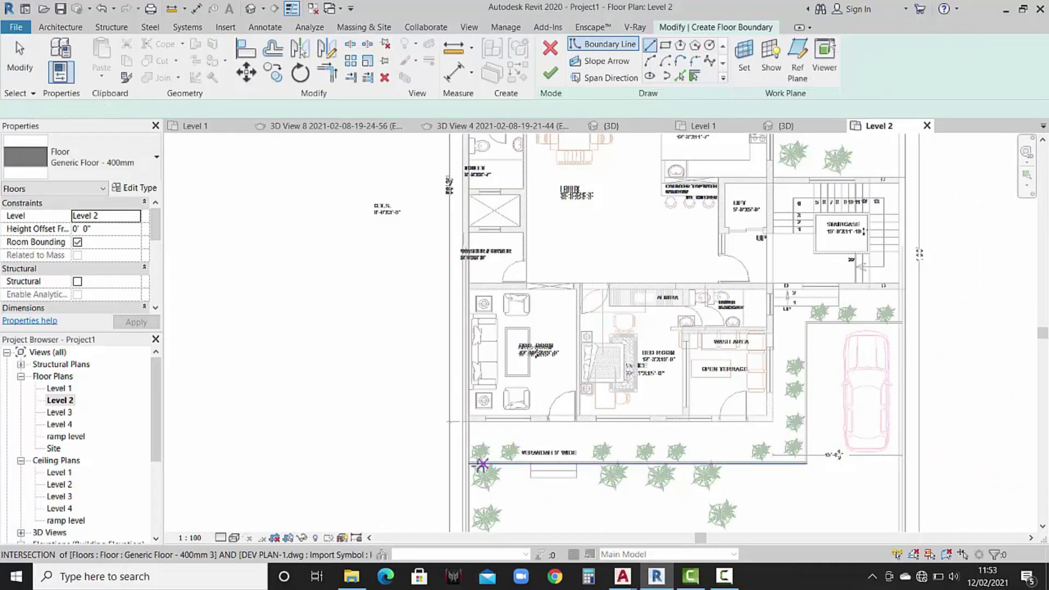
Trace the floor boundary along the verandah edge and up to the top-right corner.
scroll(472, 461, "up", 2)
scroll(468, 461, "up", 3)
left_click(464, 459)
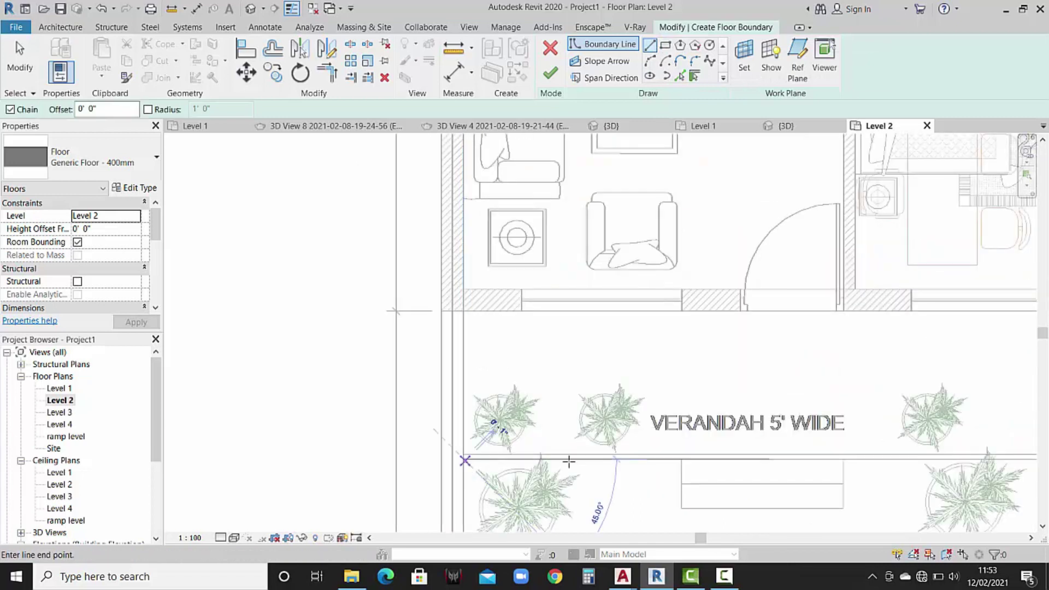
scroll(514, 420, "down", 1)
scroll(547, 418, "down", 1)
scroll(320, 428, "down", 1)
scroll(320, 427, "down", 2)
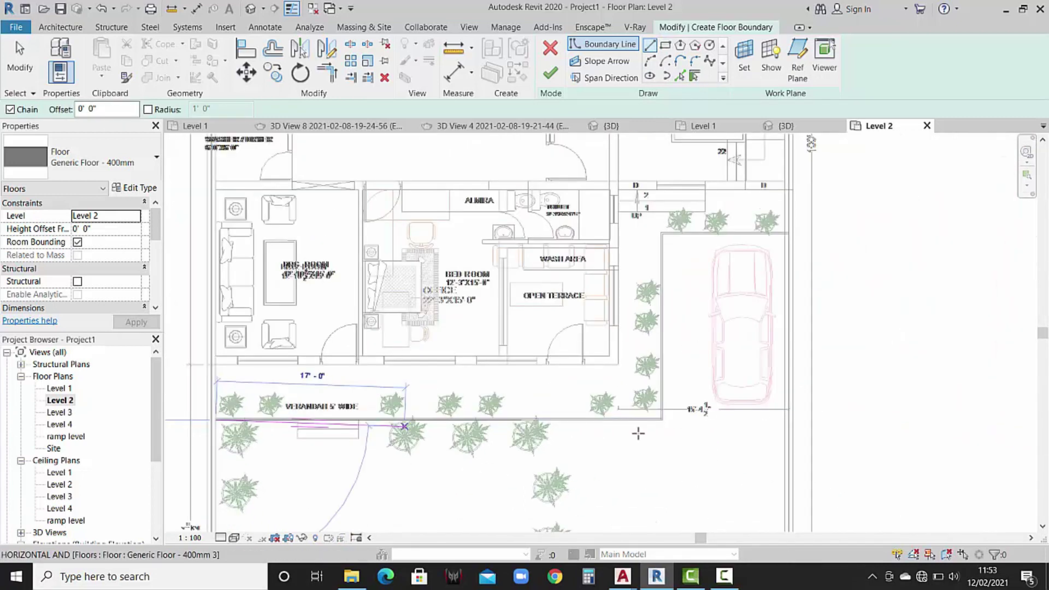
scroll(629, 420, "up", 1)
scroll(663, 419, "up", 1)
scroll(666, 420, "up", 1)
left_click(665, 420)
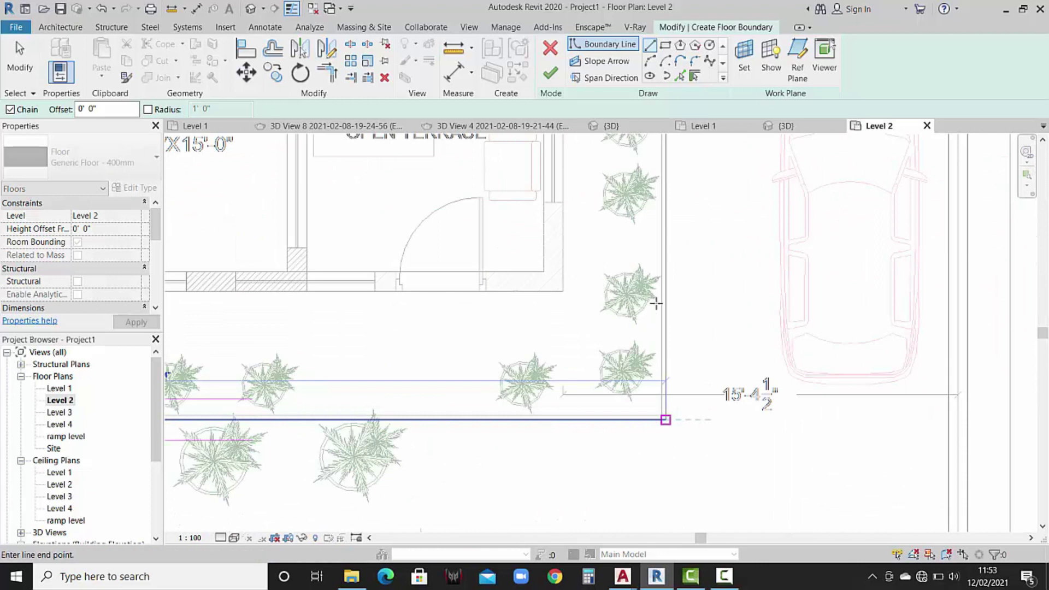
middle_click_drag(656, 290, 687, 373)
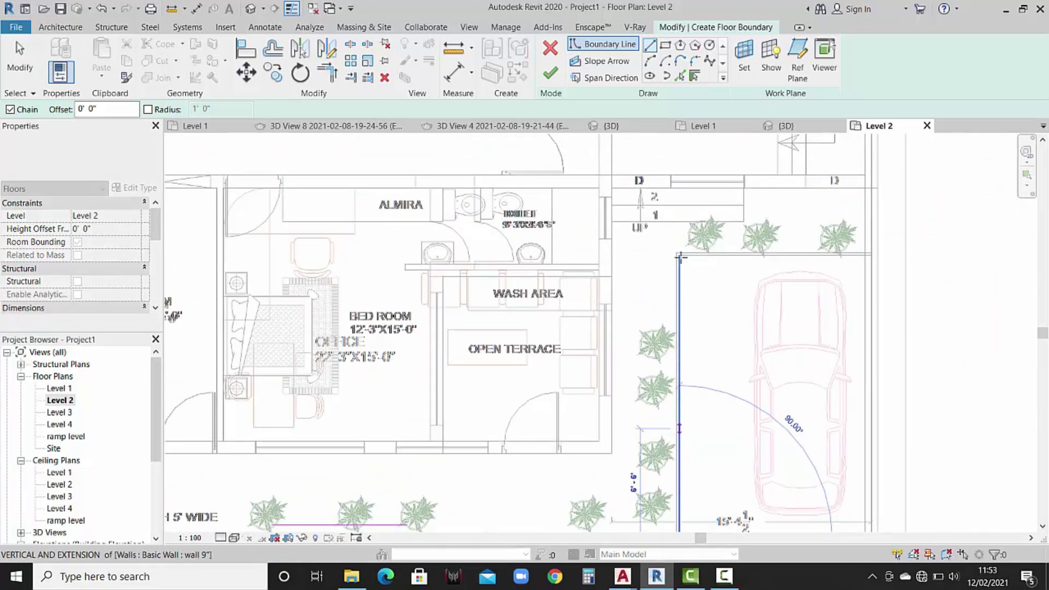
scroll(681, 257, "up", 1)
scroll(680, 257, "up", 2)
left_click(680, 256)
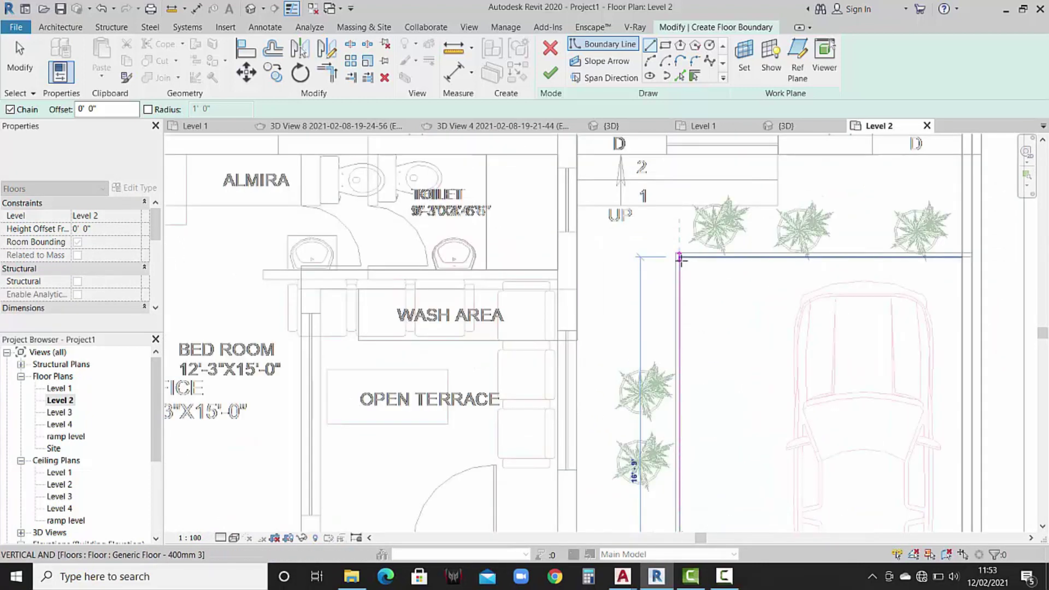
left_click(971, 256)
Continue the boundary around the stair area's wall corners and endpoints.
scroll(924, 232, "down", 2)
scroll(924, 227, "down", 2)
mouse_move(924, 323)
middle_mouse_down()
mouse_move(922, 438)
mouse_move(923, 306)
middle_mouse_up()
scroll(923, 306, "up", 2)
scroll(924, 303, "up", 1)
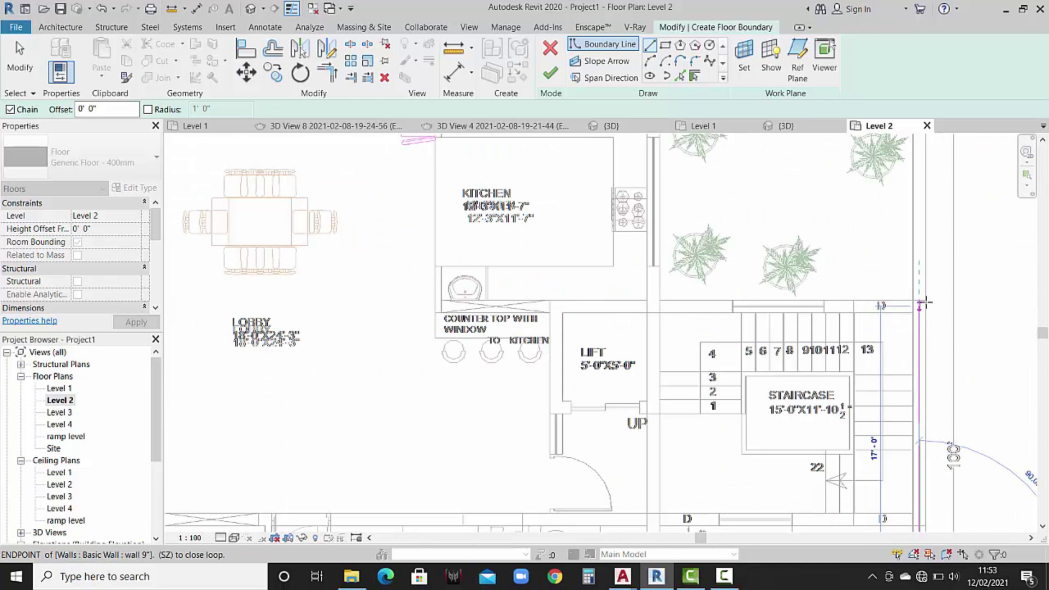
scroll(930, 332, "down", 2)
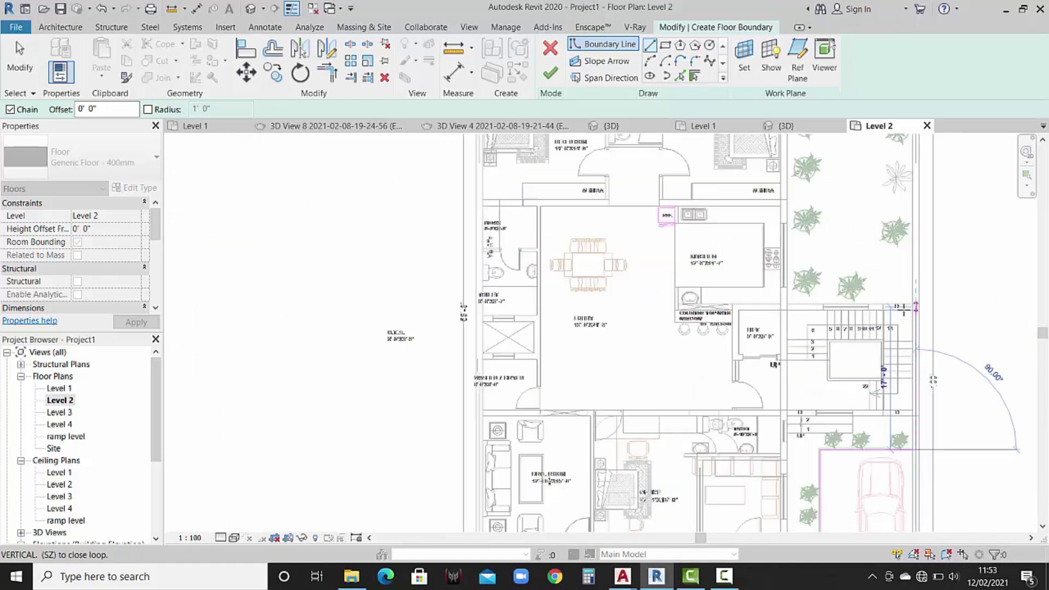
middle_click_drag(863, 339, 911, 395)
scroll(909, 402, "up", 2)
scroll(907, 409, "up", 2)
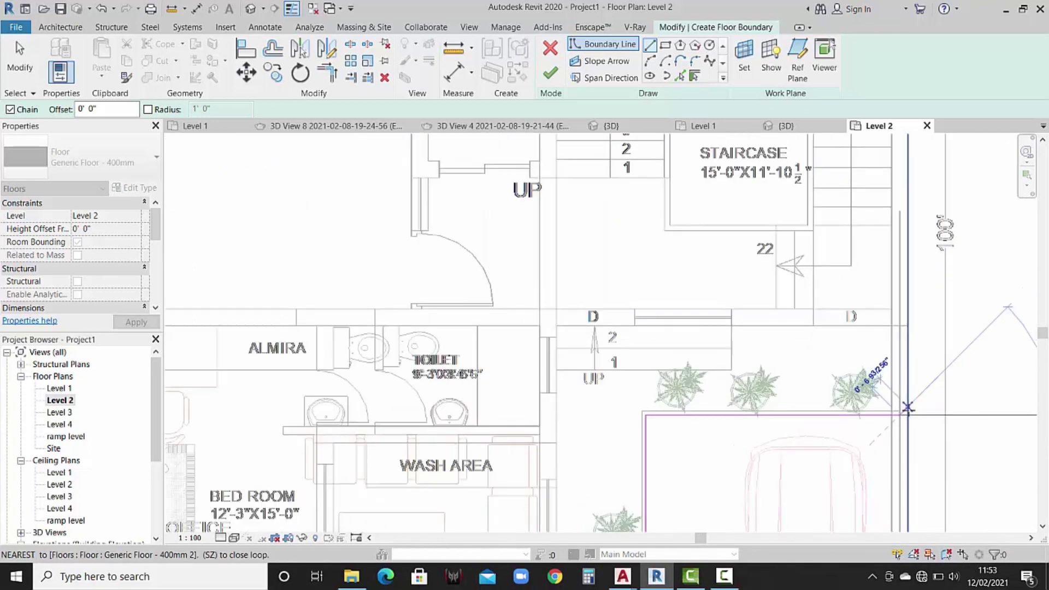
scroll(908, 416, "up", 2)
scroll(907, 417, "down", 2)
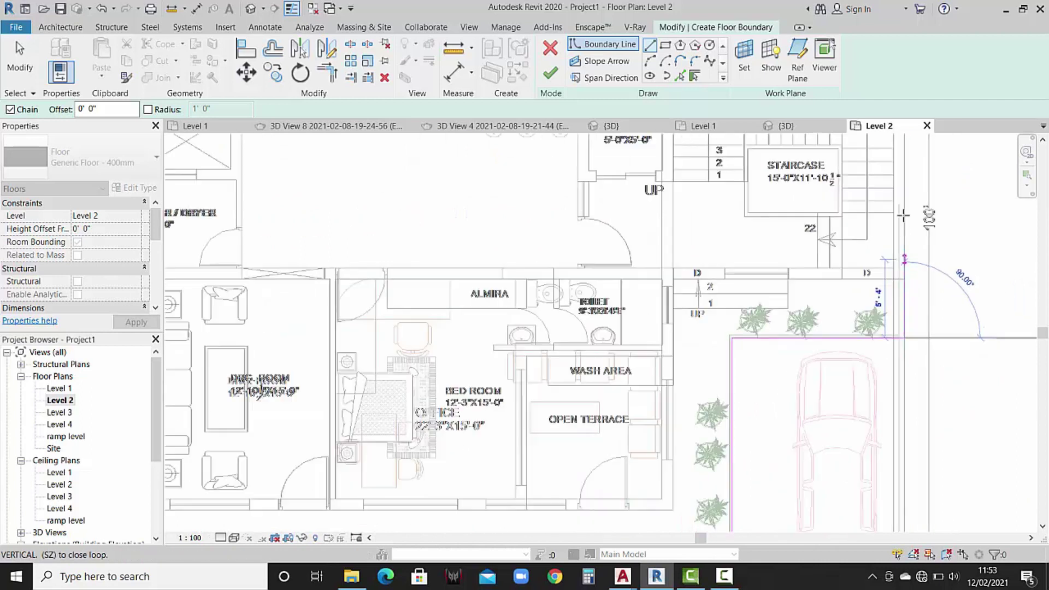
middle_click_drag(915, 229, 934, 428)
left_click(926, 281)
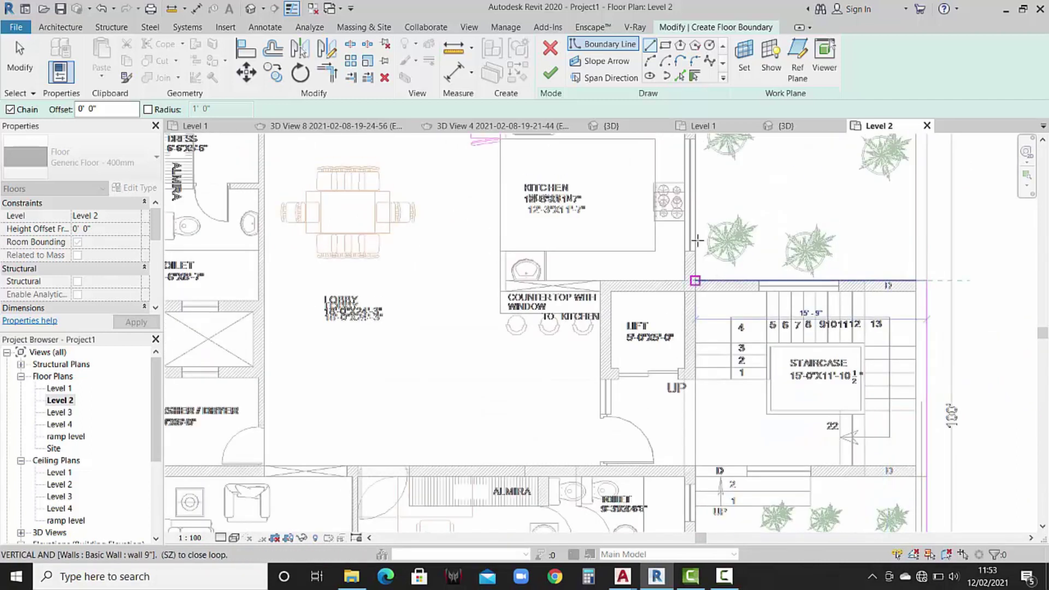
left_click(695, 281)
scroll(697, 251, "down", 3)
middle_click_drag(721, 312, 731, 341)
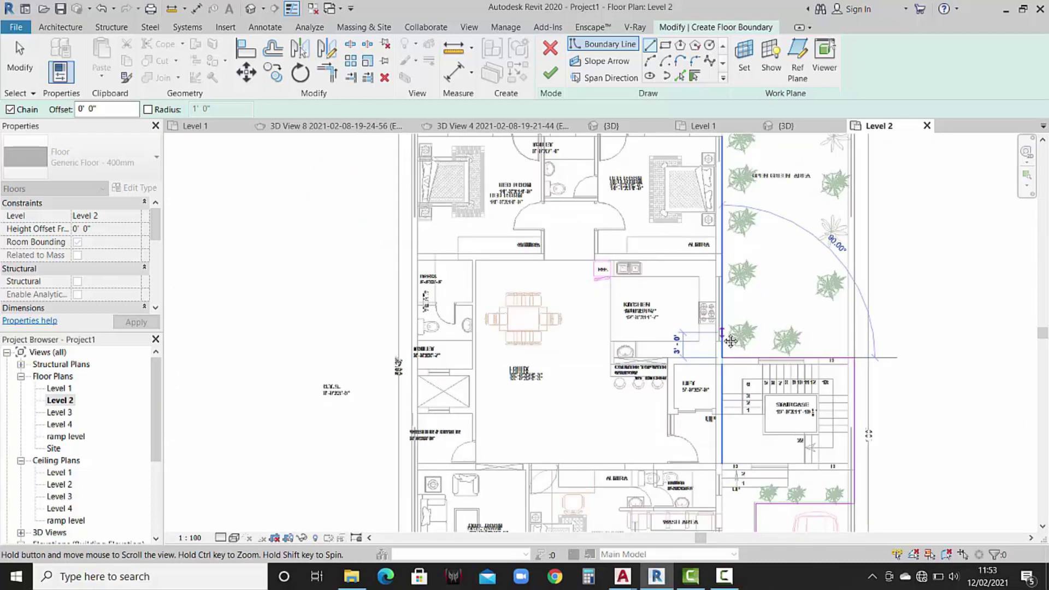
scroll(731, 341, "down", 1)
scroll(748, 285, "down", 1)
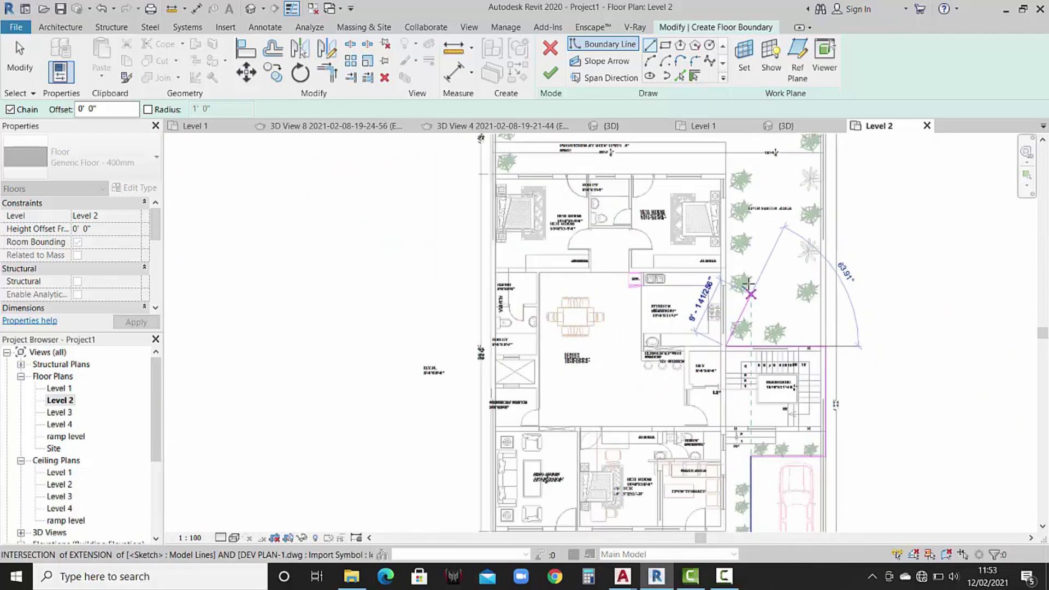
scroll(749, 285, "down", 1)
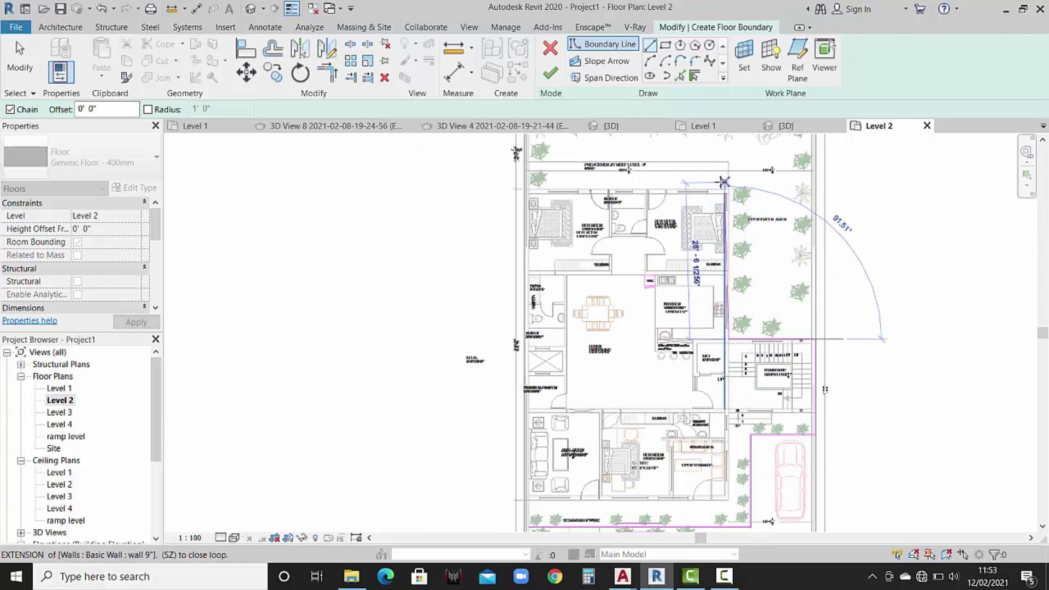
scroll(750, 251, "up", 1)
left_click(840, 390)
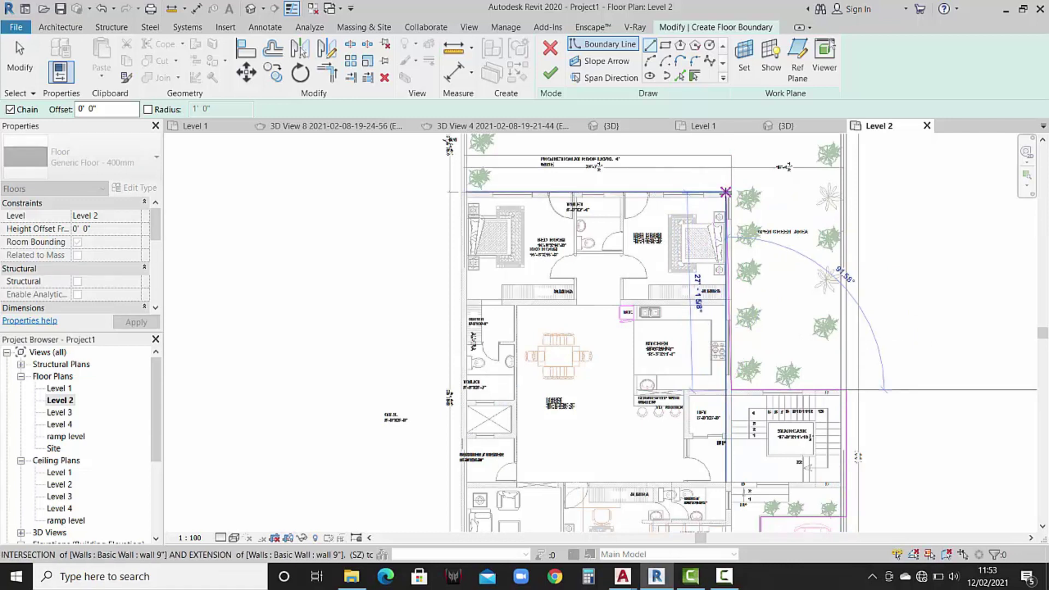
Trace the top projection edge and close the loop at the bottom corner.
scroll(732, 190, "up", 2)
scroll(735, 189, "up", 1)
middle_click_drag(735, 189, 752, 315)
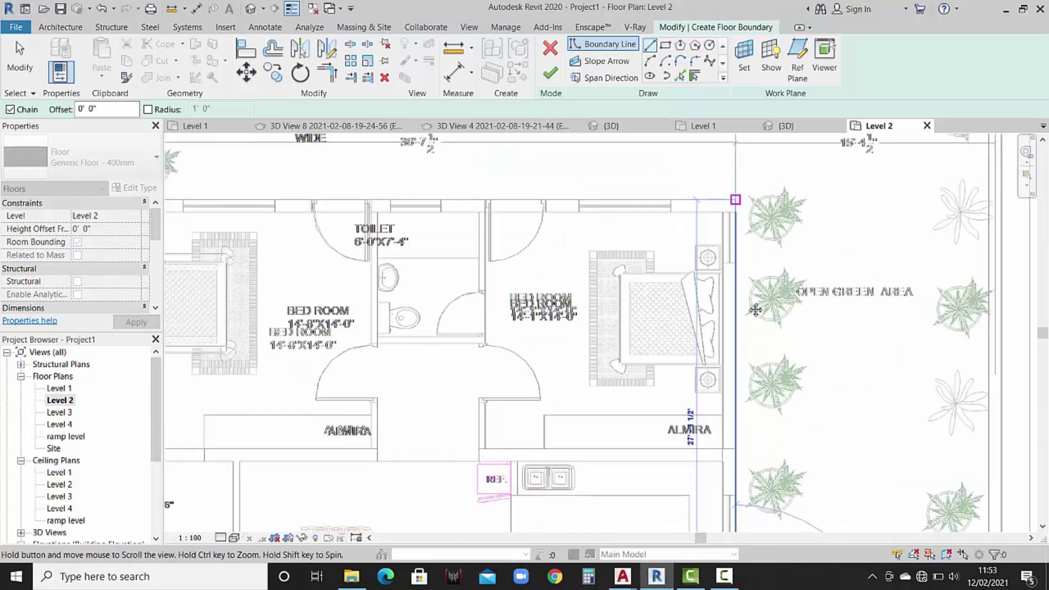
left_click(751, 223)
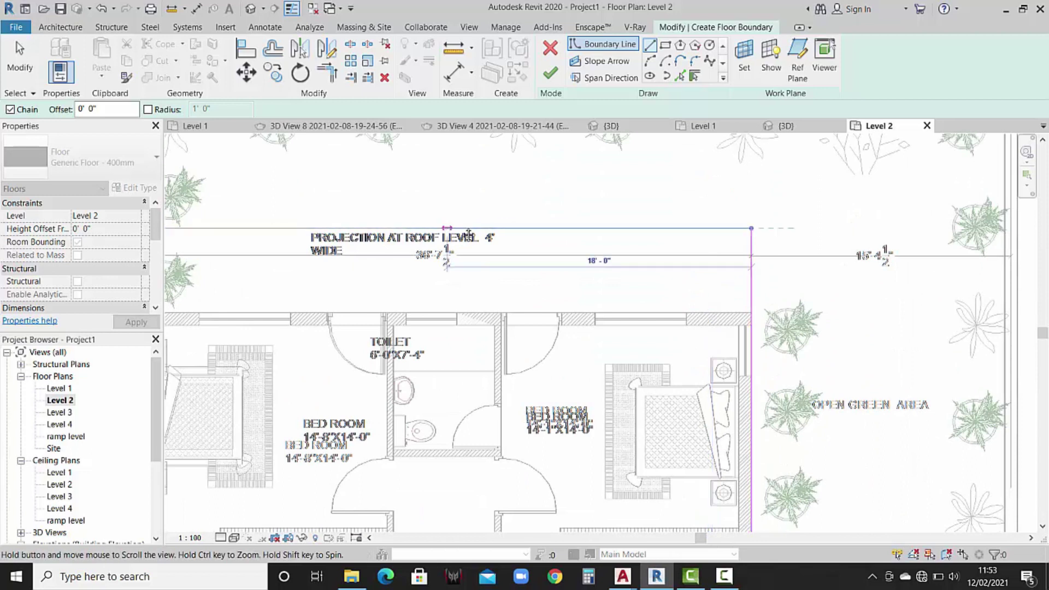
middle_click_drag(186, 221, 594, 221)
left_click(533, 226)
scroll(538, 298, "down", 2)
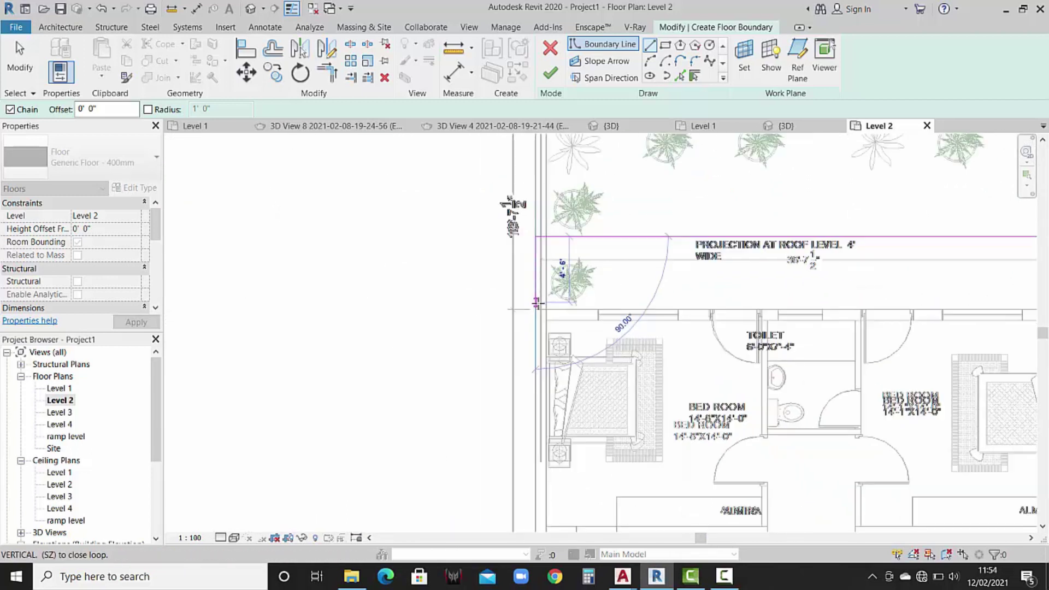
scroll(538, 295, "down", 2)
scroll(535, 235, "down", 2)
scroll(536, 443, "up", 1)
scroll(536, 442, "up", 1)
scroll(535, 443, "up", 1)
scroll(536, 443, "up", 1)
scroll(536, 457, "up", 1)
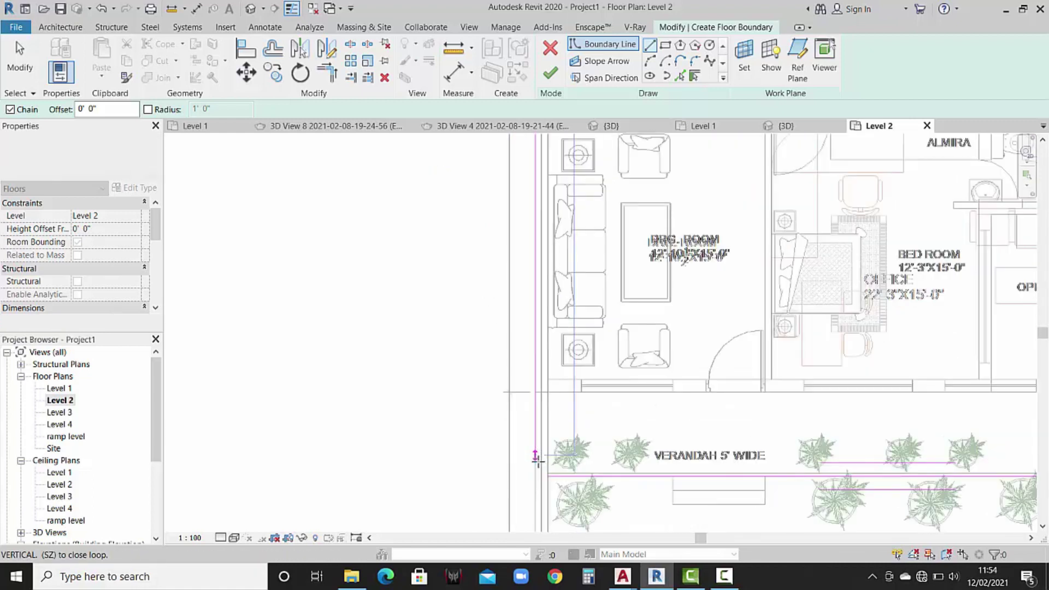
scroll(535, 470, "up", 2)
left_click(533, 483)
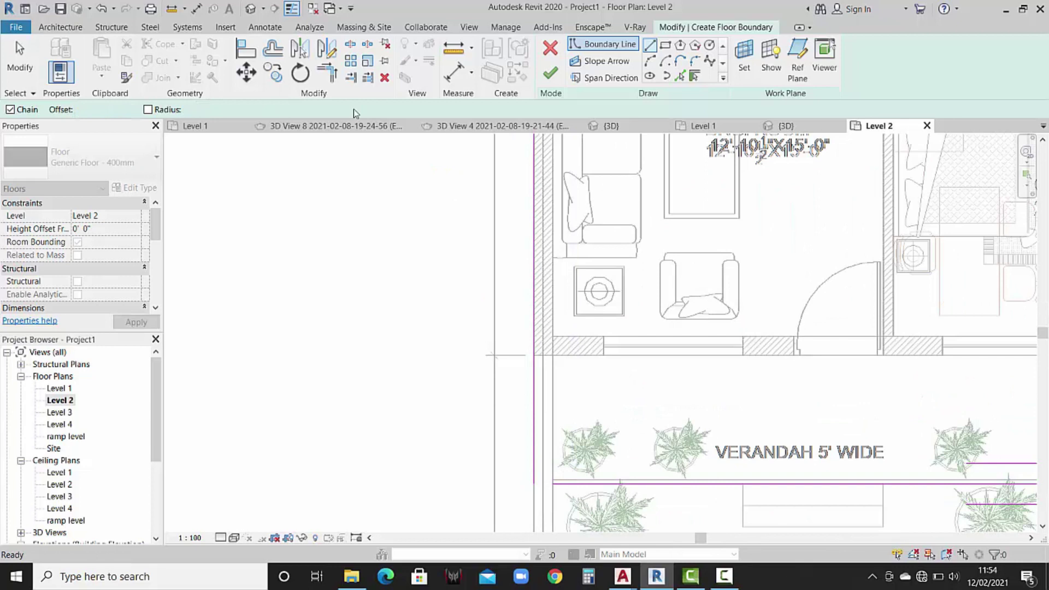
Trim the bottom and left boundary lines into a clean corner.
left_click(327, 72)
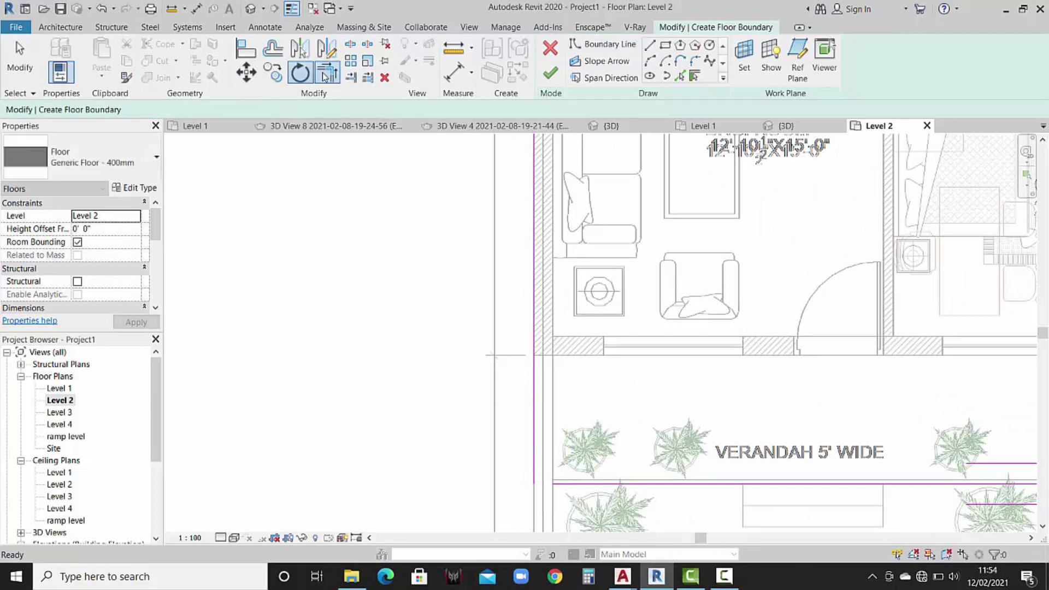
left_click(582, 485)
left_click(536, 462)
scroll(590, 428, "down", 2)
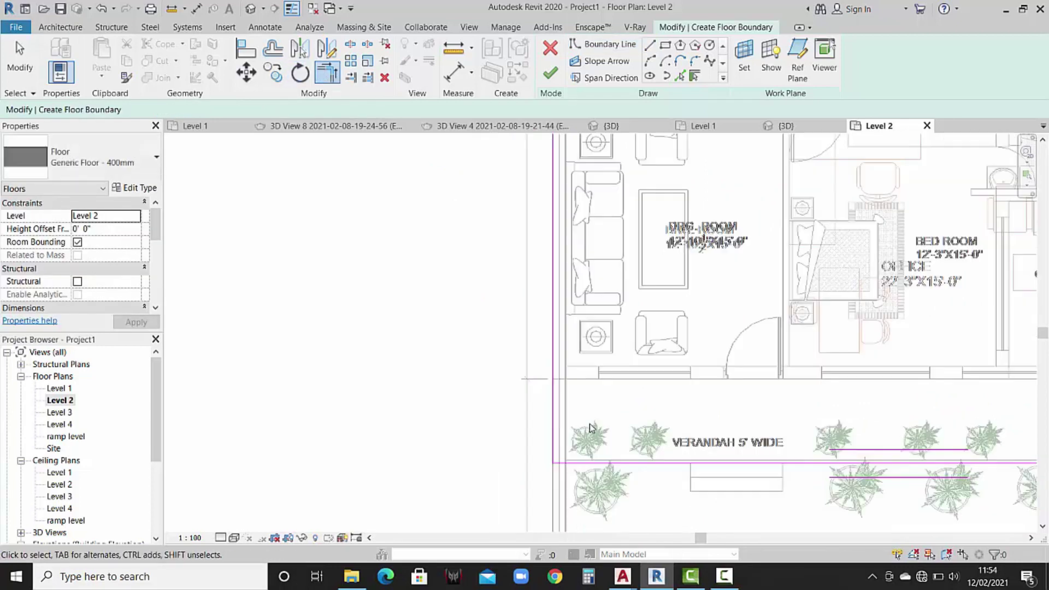
scroll(590, 428, "down", 1)
key("Escape")
Finish the floor, answer the wall attachment prompt, and switch to the 3D view.
scroll(590, 428, "down", 2)
scroll(591, 427, "down", 1)
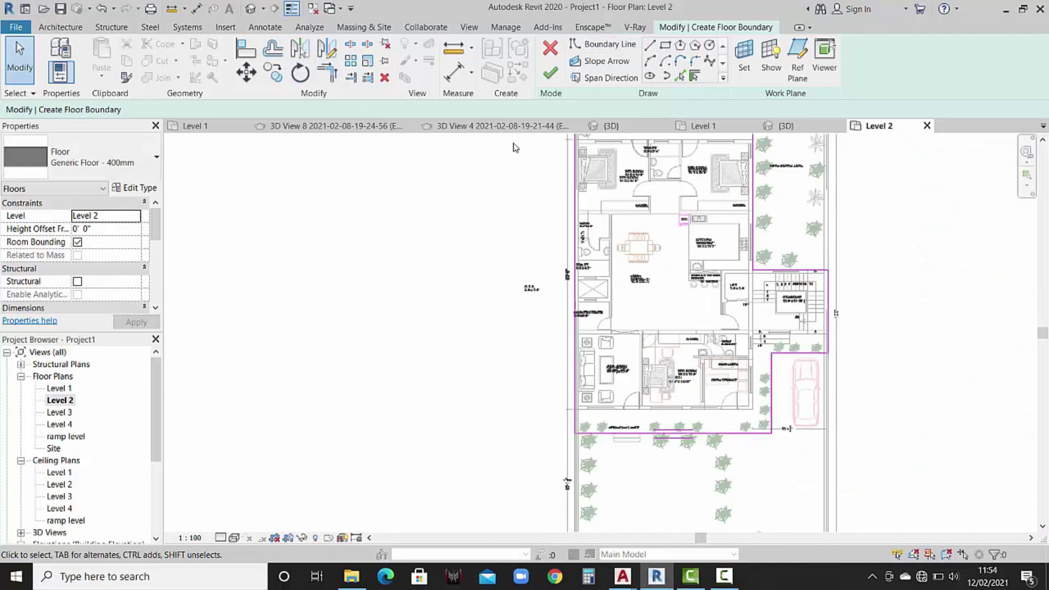
left_click(552, 69)
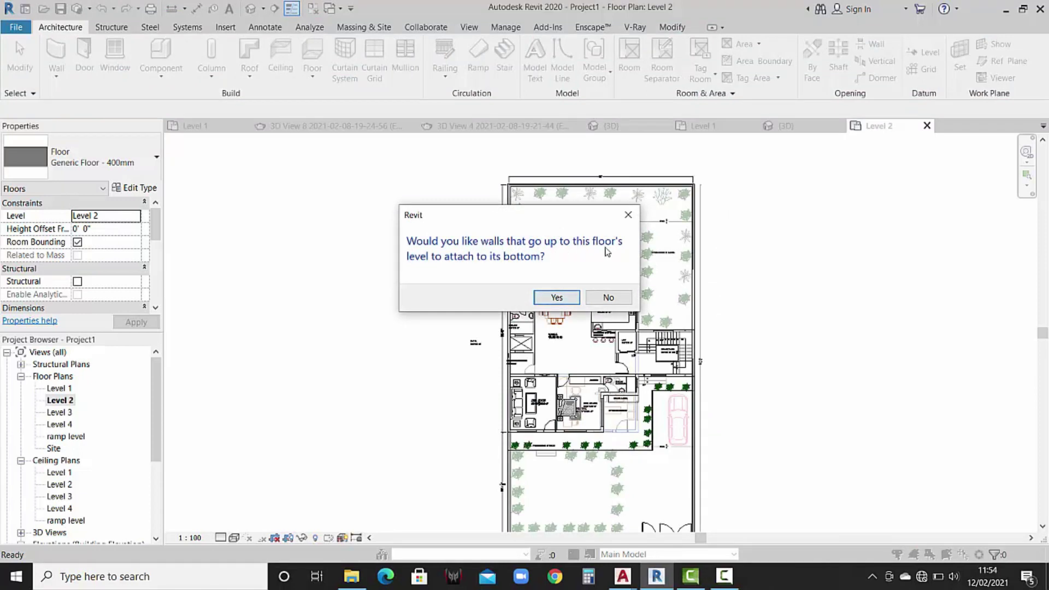
left_click(556, 298)
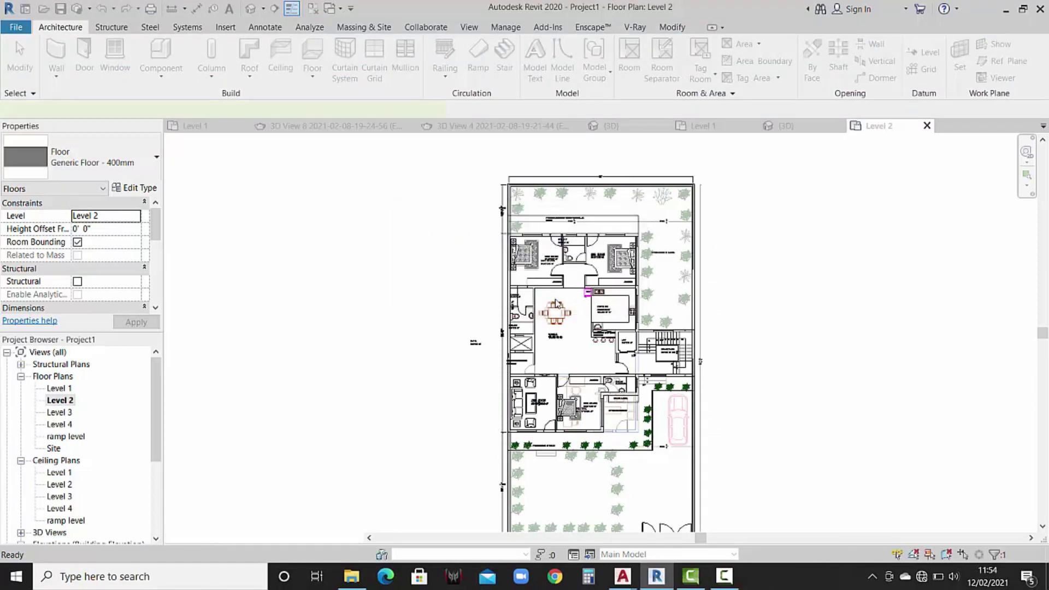
left_click(249, 10)
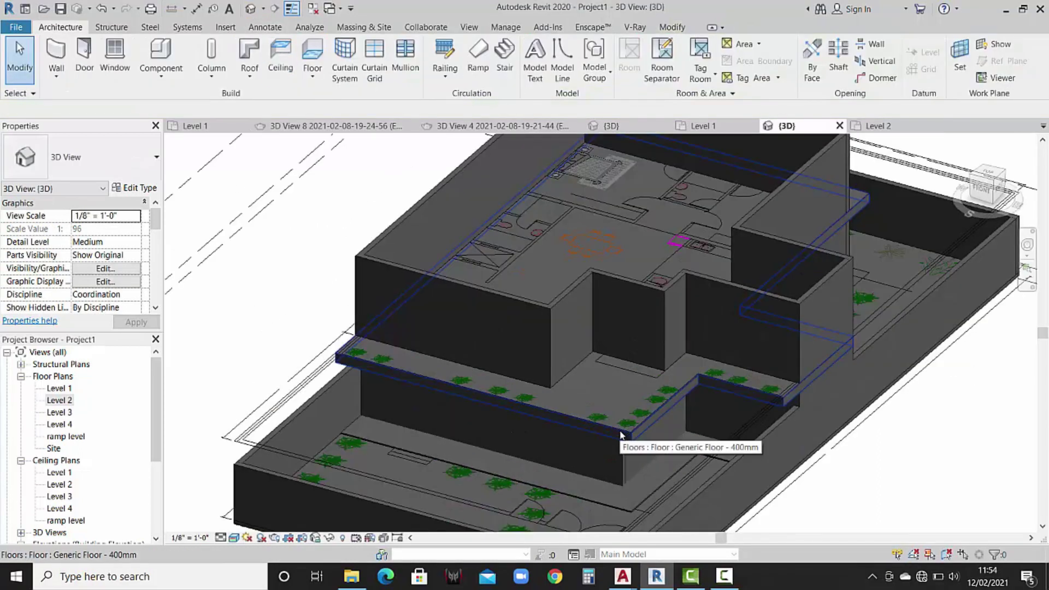
Duplicate the floor type as Generic Floor - 400mm 4 with a 6" structure layer.
left_click(620, 435)
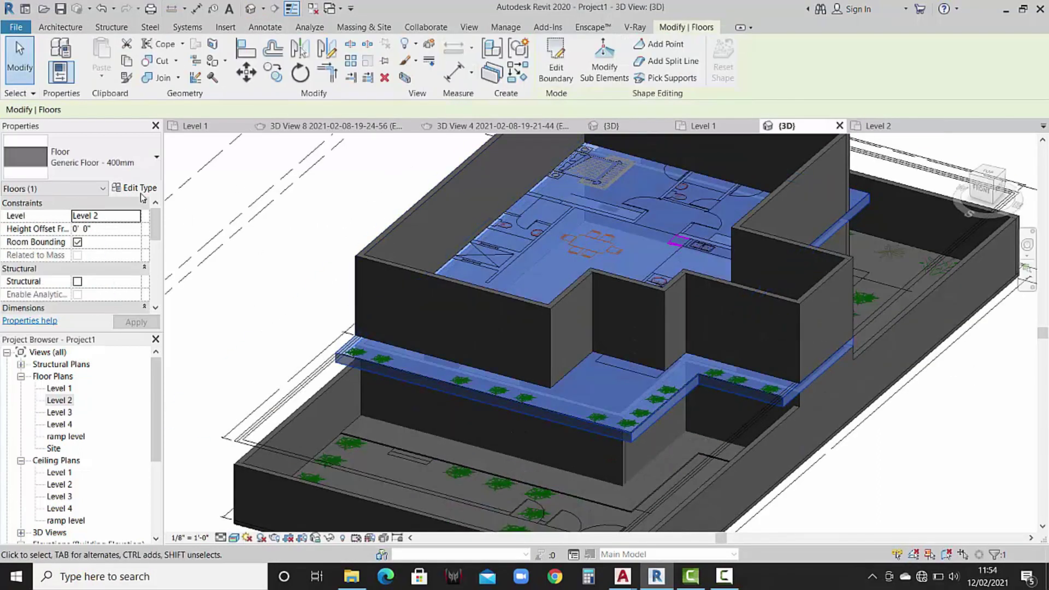
left_click(928, 133)
left_click(831, 310)
left_click(867, 218)
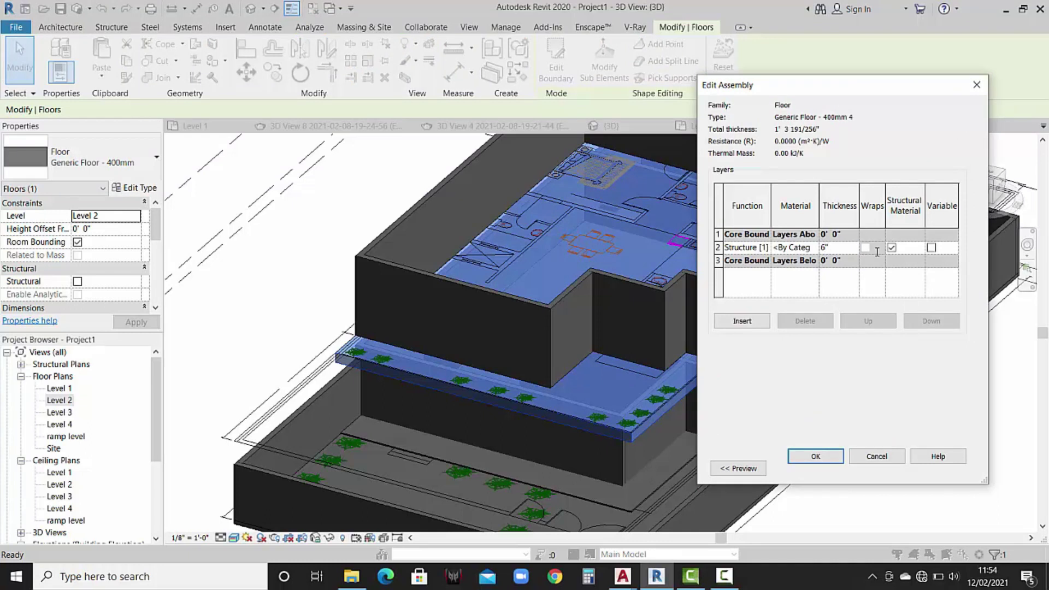
left_click(816, 456)
left_click(850, 534)
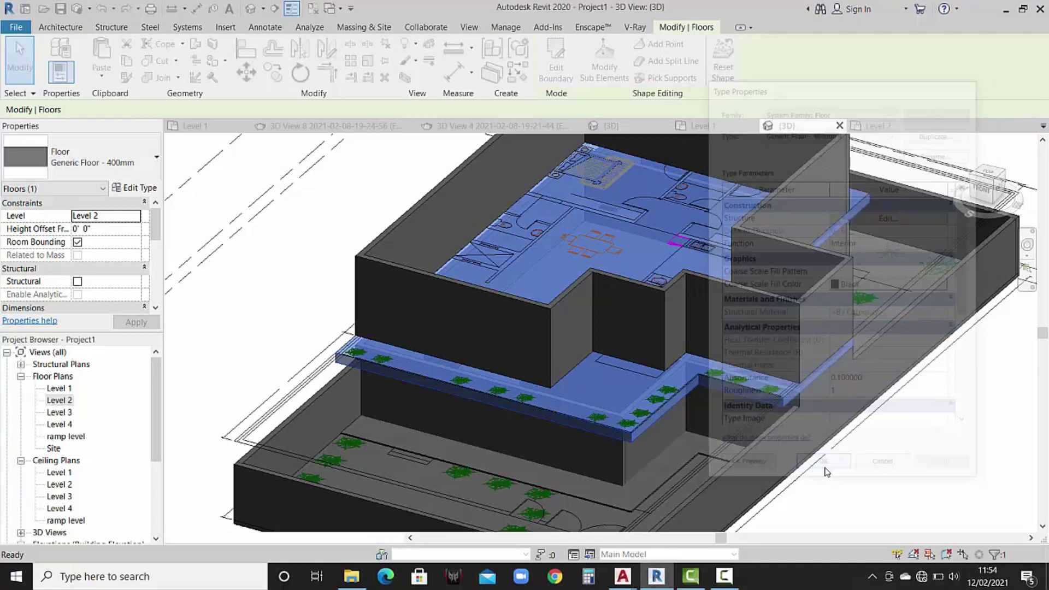
Deselect the floor, orbit slightly, and switch to the other project's 3D view.
left_click(884, 500)
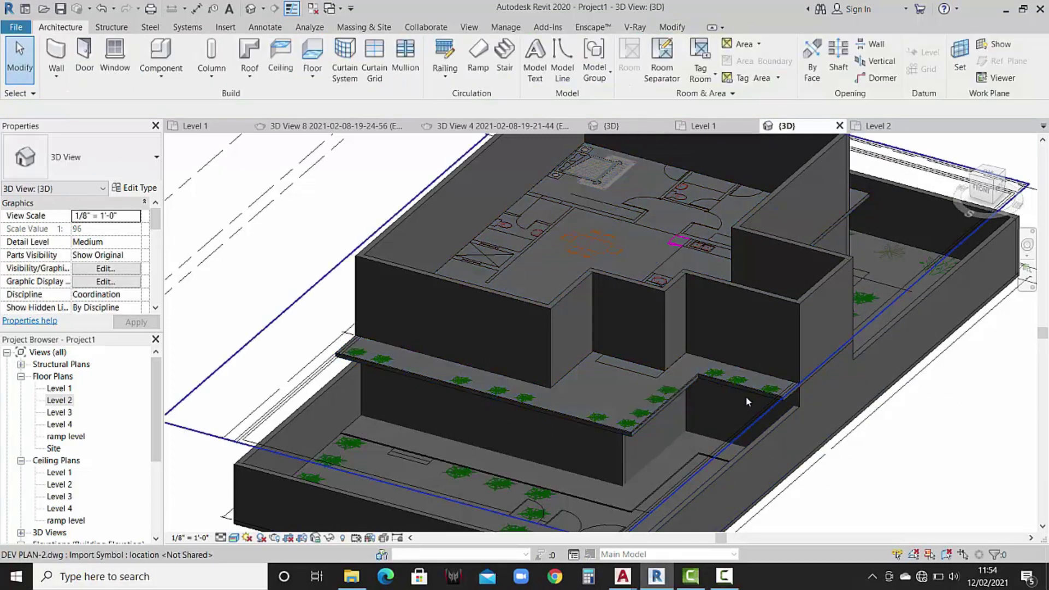
mouse_move(725, 389)
middle_mouse_down("shift")
mouse_move(742, 365)
mouse_move(803, 357)
mouse_move(735, 340)
mouse_move(674, 169)
middle_mouse_up("shift")
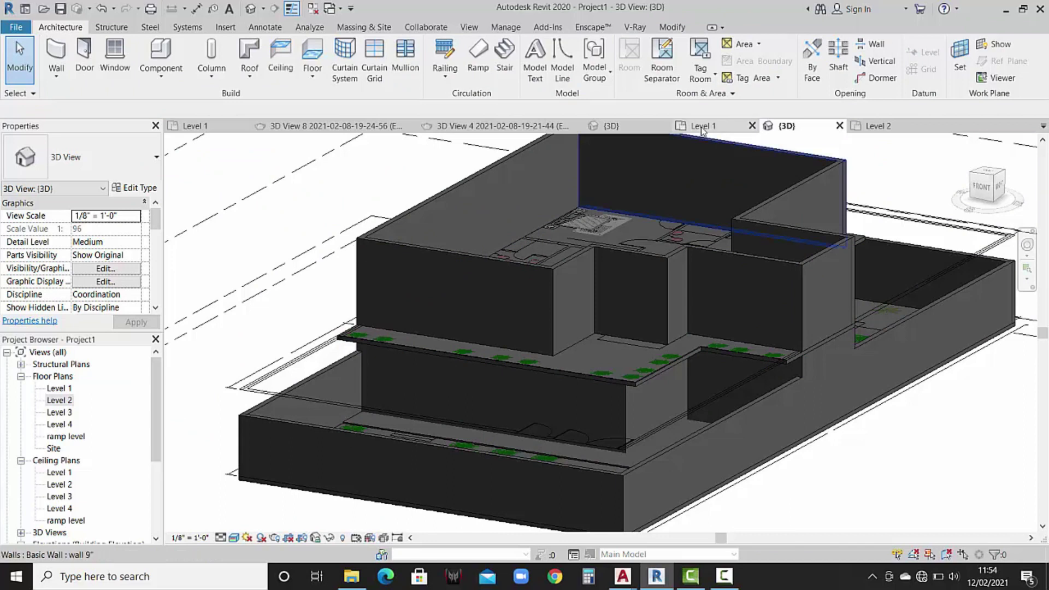
left_click(631, 131)
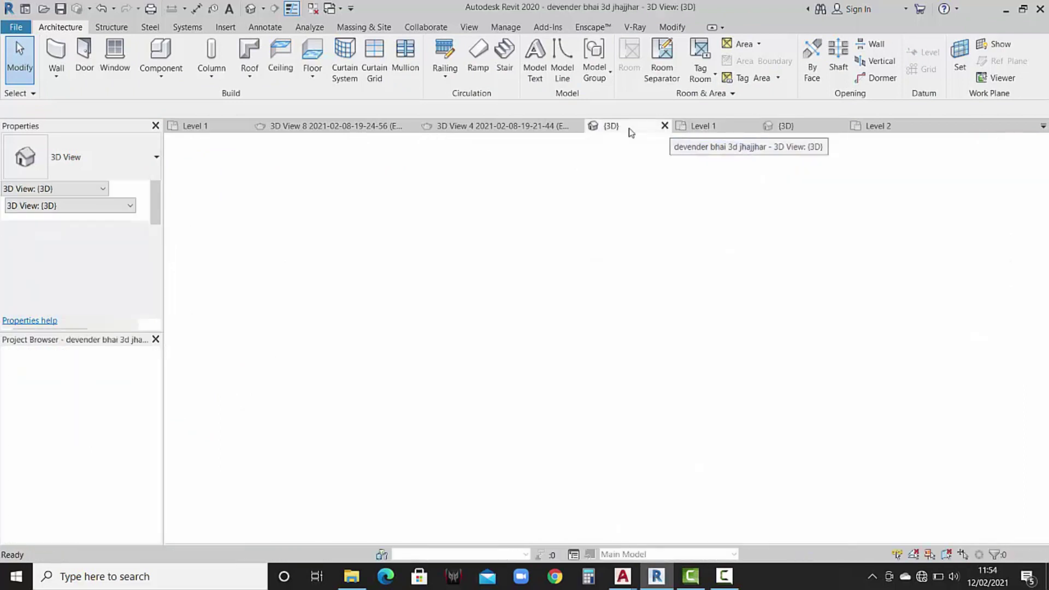
Zoom and orbit the reference house in 3D, then return to Project1's Level 2 plan.
scroll(680, 400, "down", 1)
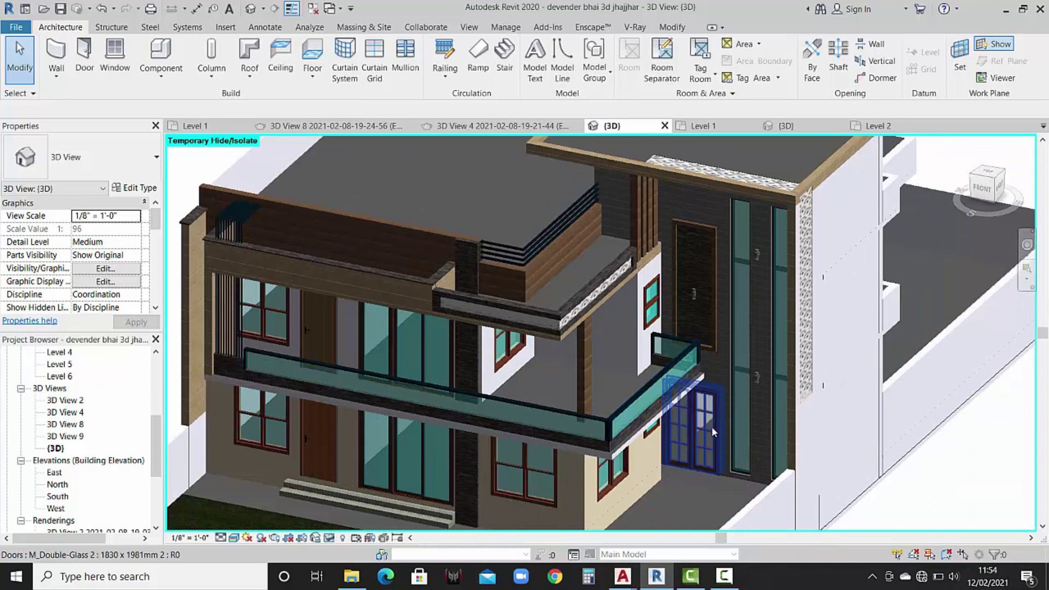
middle_click_drag(712, 426, 708, 421, "shift")
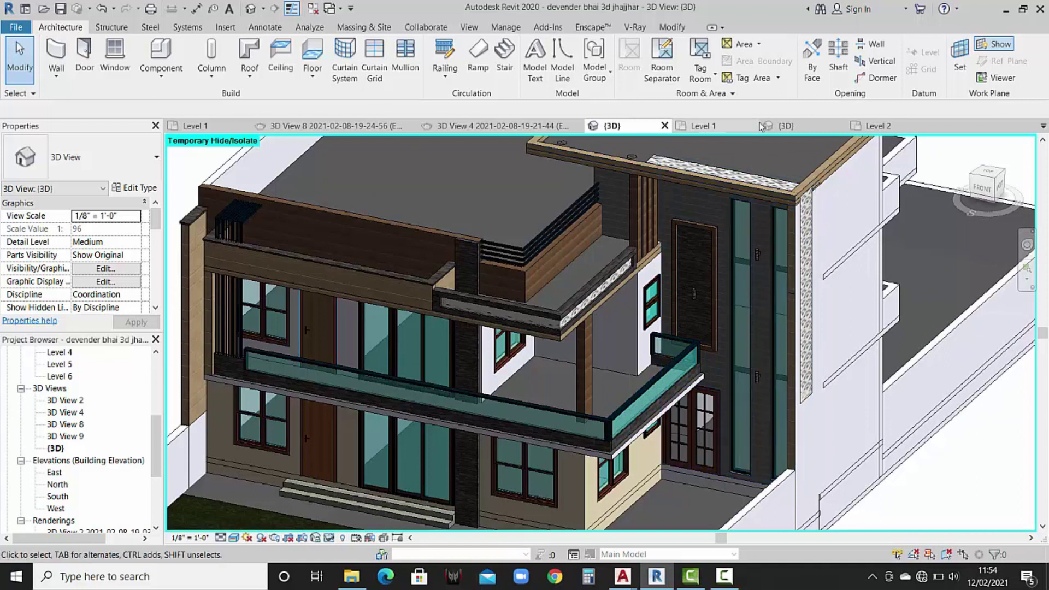
mouse_move(877, 126)
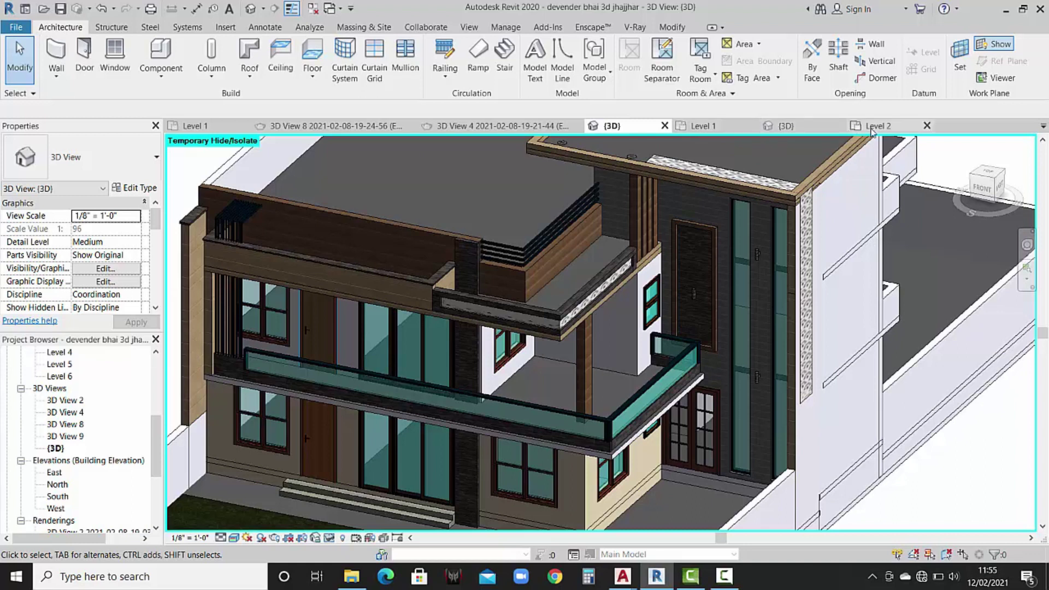
left_click(874, 125)
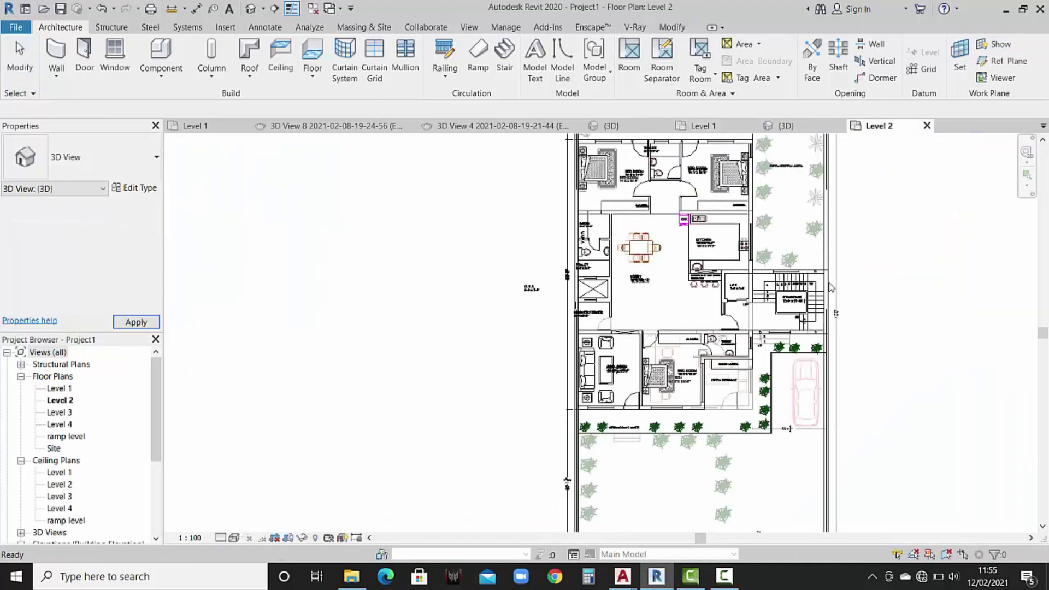
Select the Level 2 floor and open its boundary sketch for editing.
left_click(764, 440)
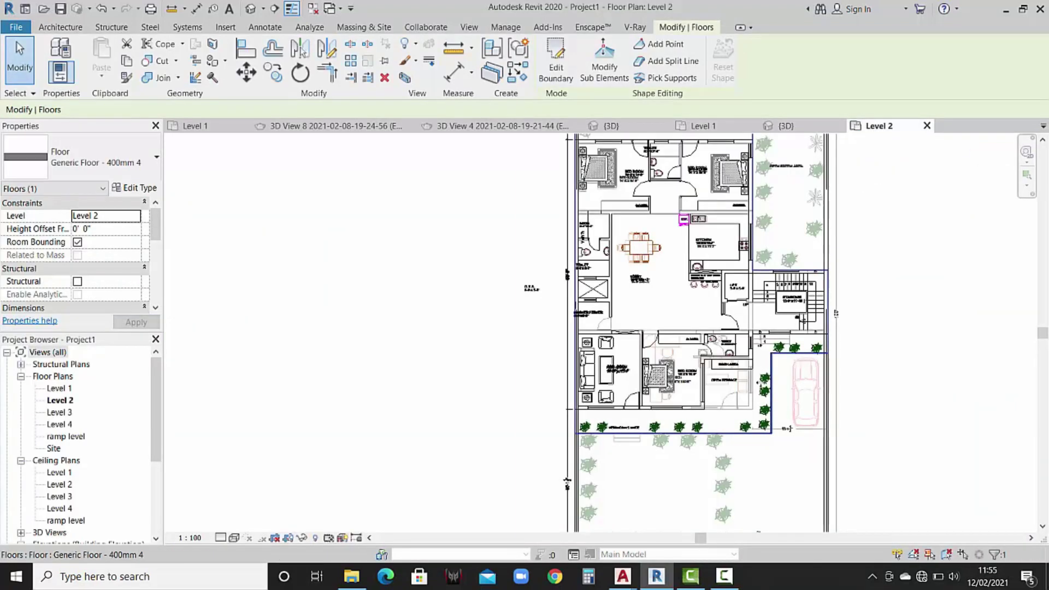
double_click(764, 141)
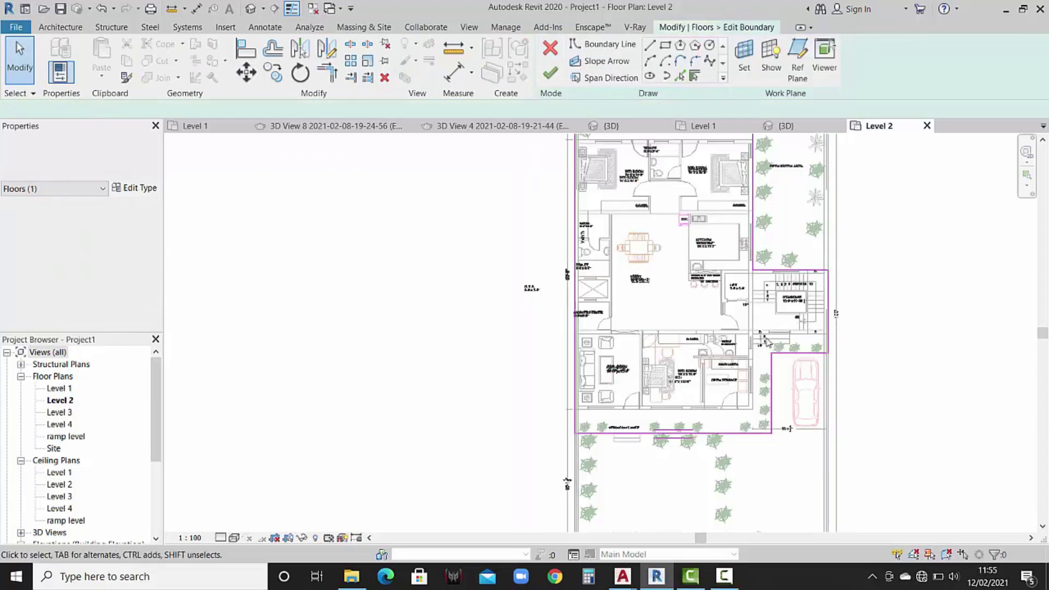
scroll(759, 373, "up", 2)
scroll(757, 373, "up", 3)
scroll(756, 373, "up", 1)
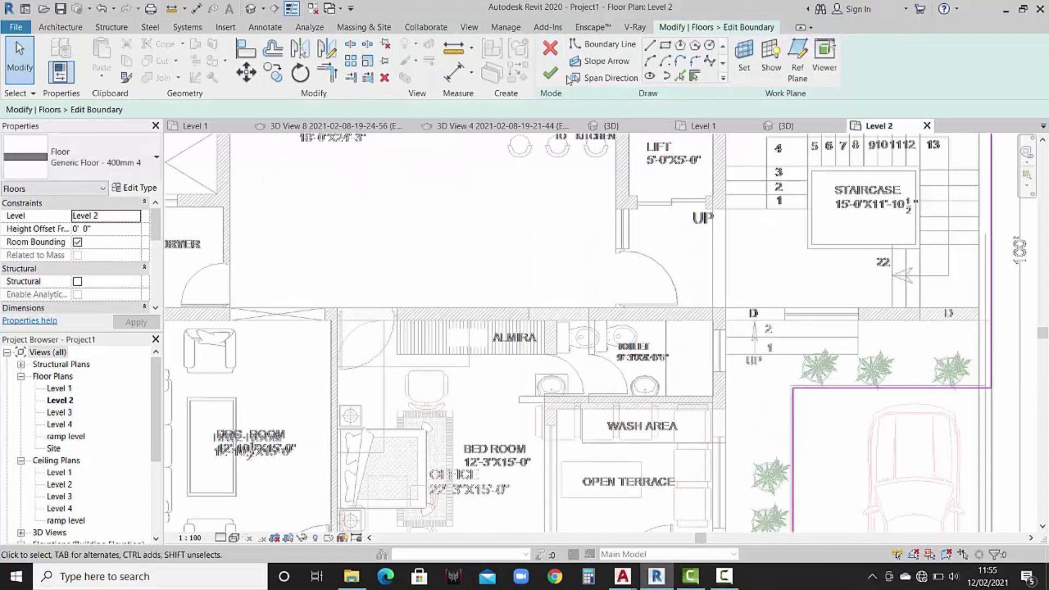
left_click(649, 47)
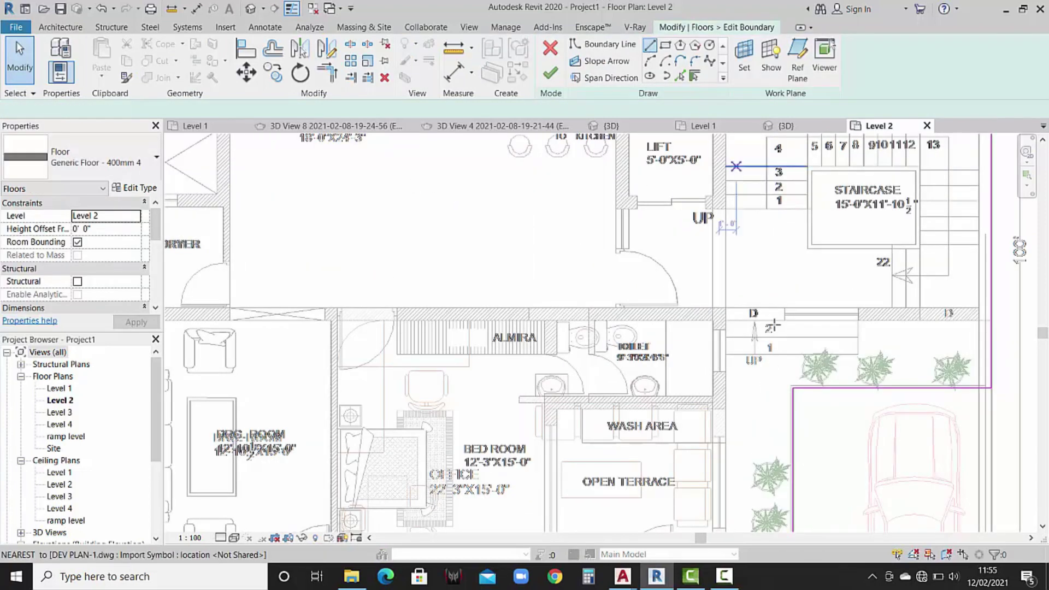
Draw a horizontal boundary line below the stair landing joined to the existing corner.
left_click(725, 365)
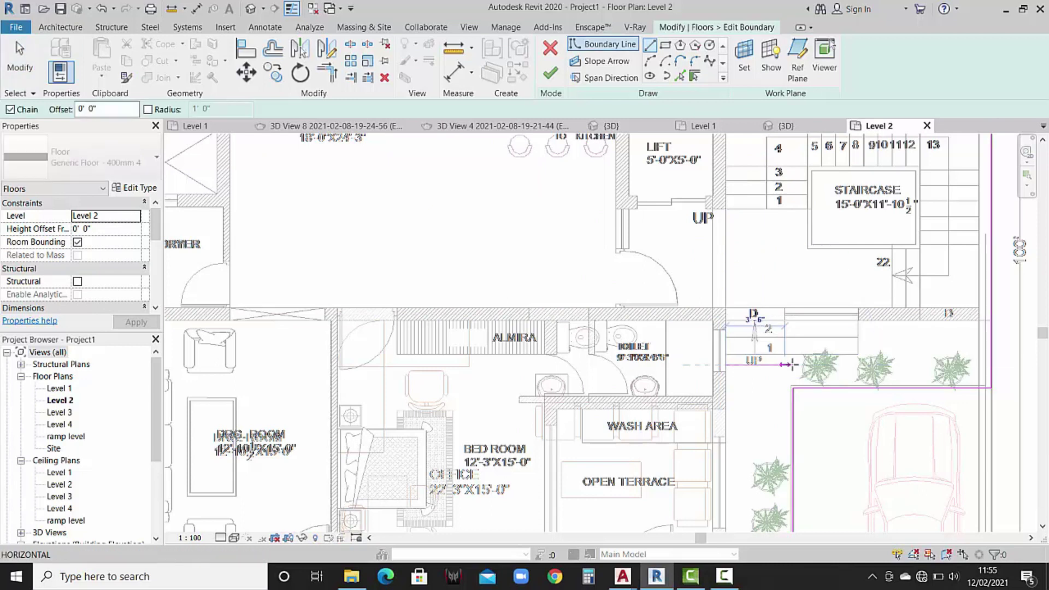
left_click(793, 365)
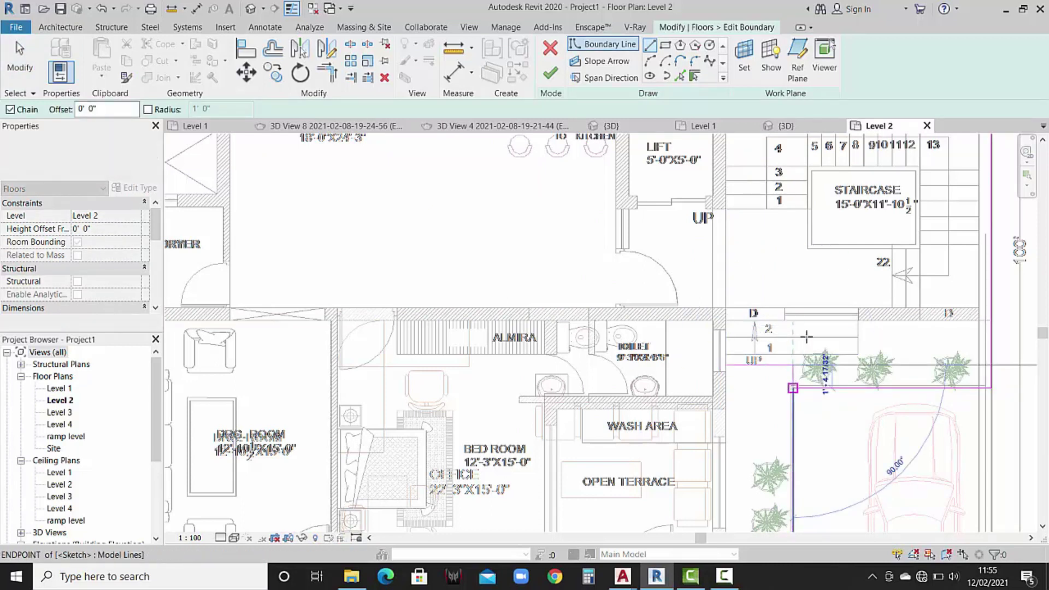
left_click(793, 388)
key("Escape")
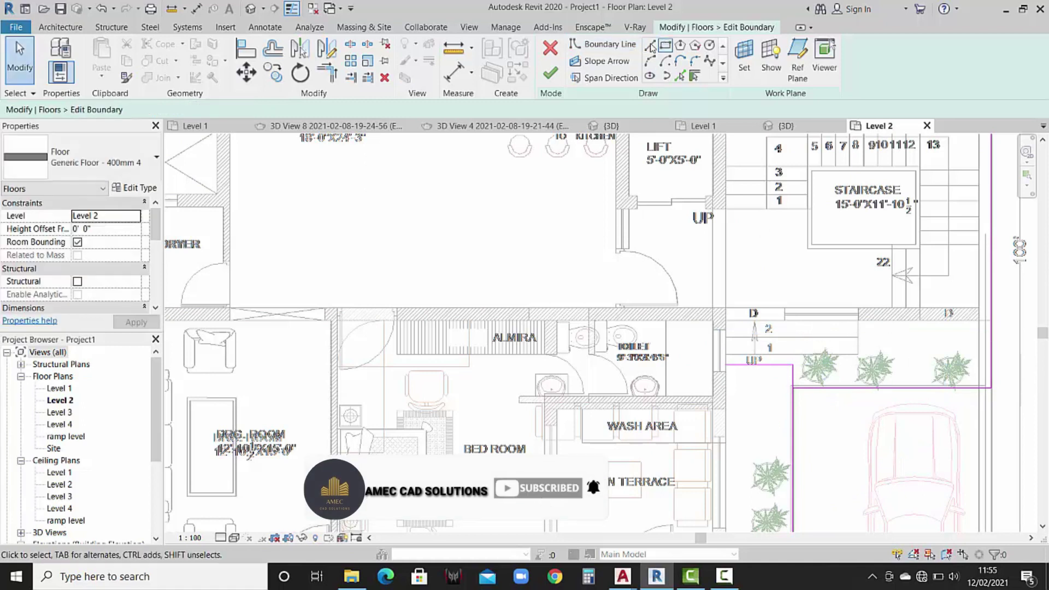
Run the boundary up and along the wall above the landing, removing the old lower line.
left_click(649, 46)
left_click(726, 365)
left_click(726, 321)
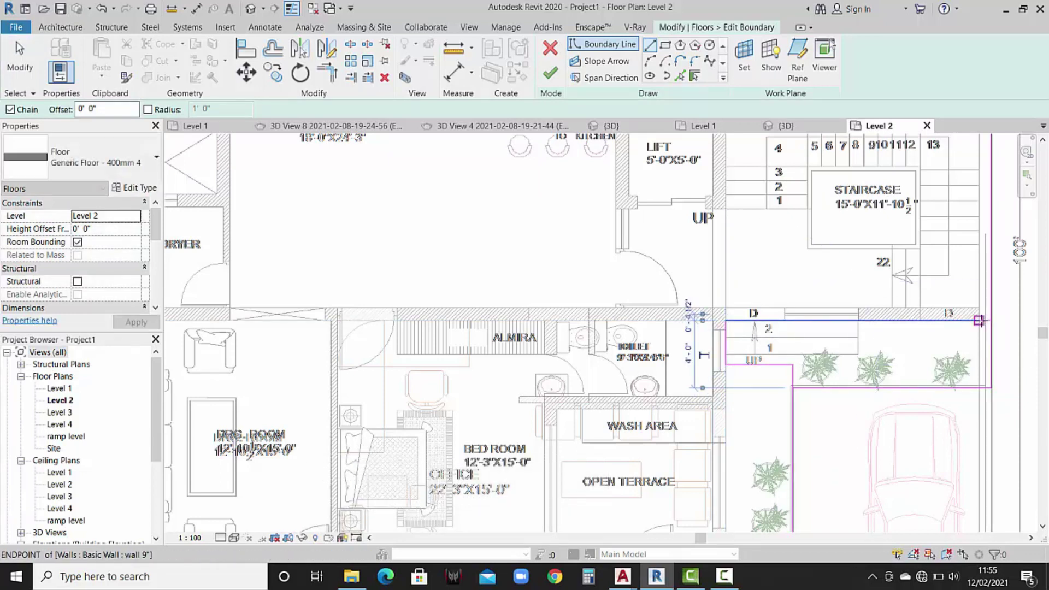
left_click(978, 321)
key("Escape")
key("Escape")
left_click(978, 388)
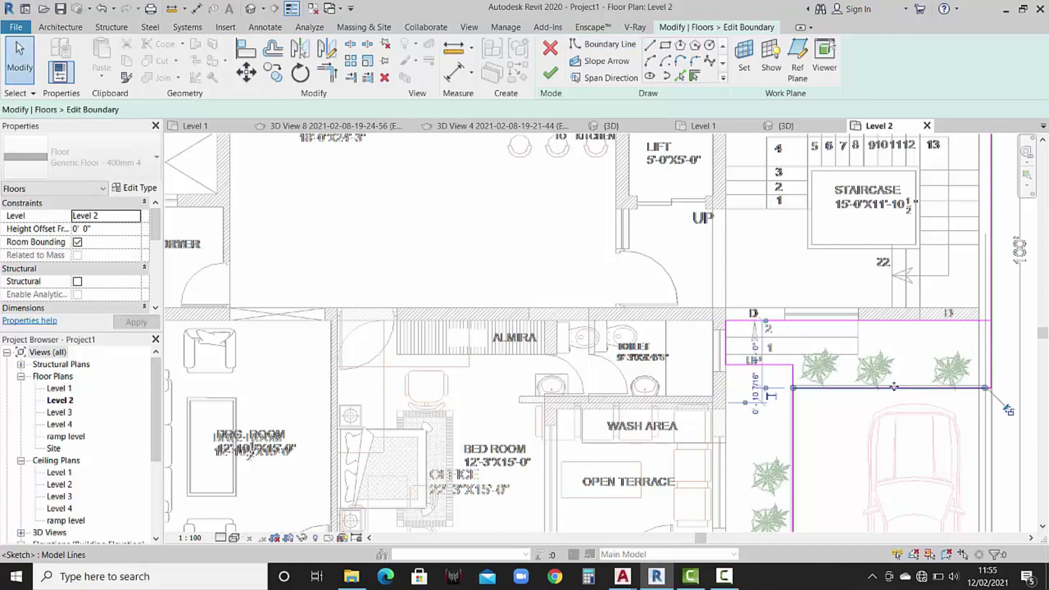
key("Escape")
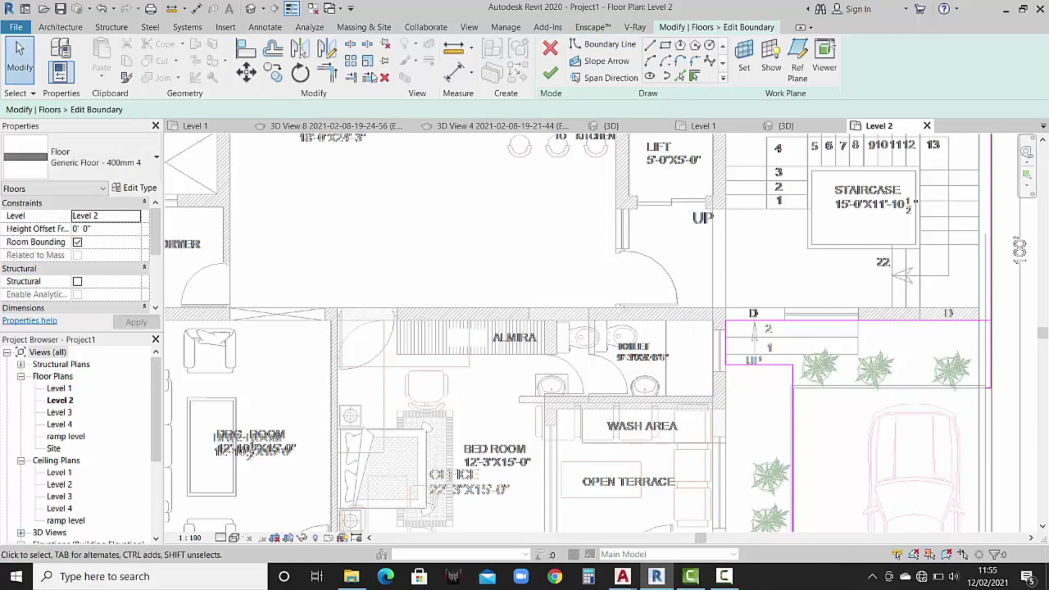
Clear the open-loop error, finish the boundary edit, and dismiss the wall-attach prompt.
left_click(326, 77)
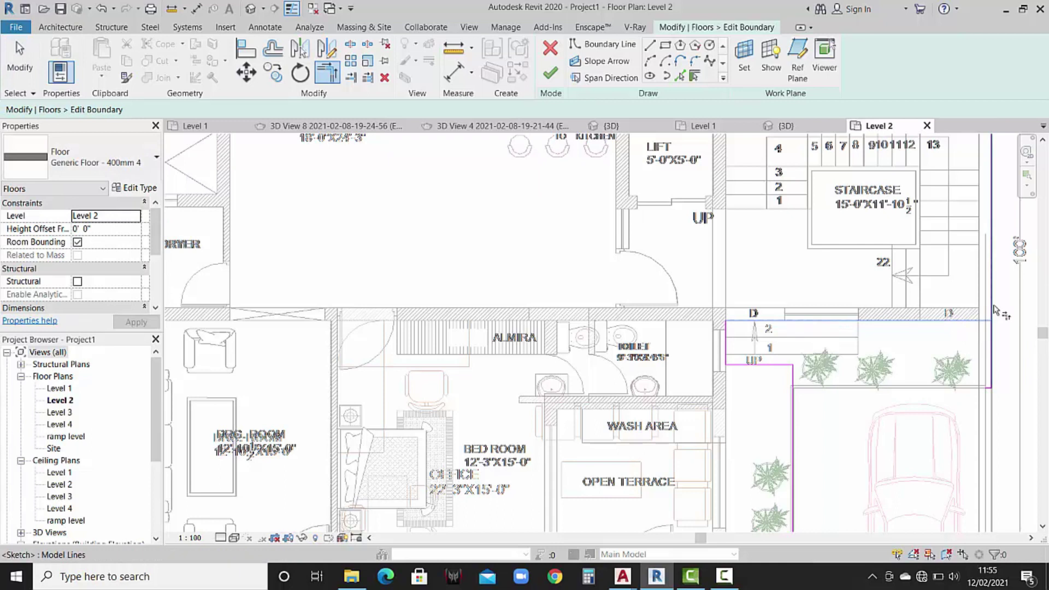
key("Escape")
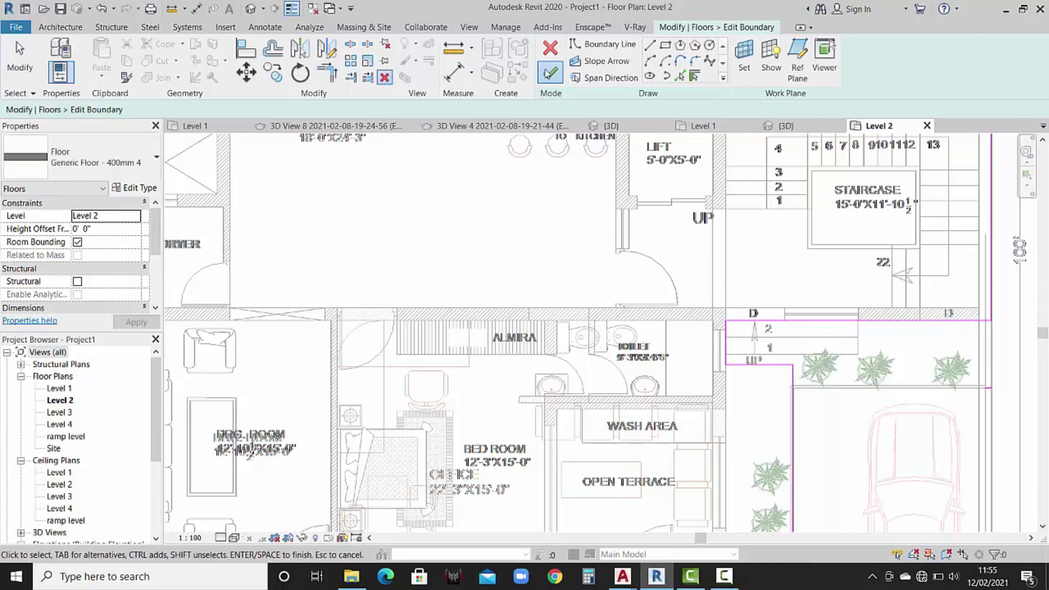
left_click(551, 73)
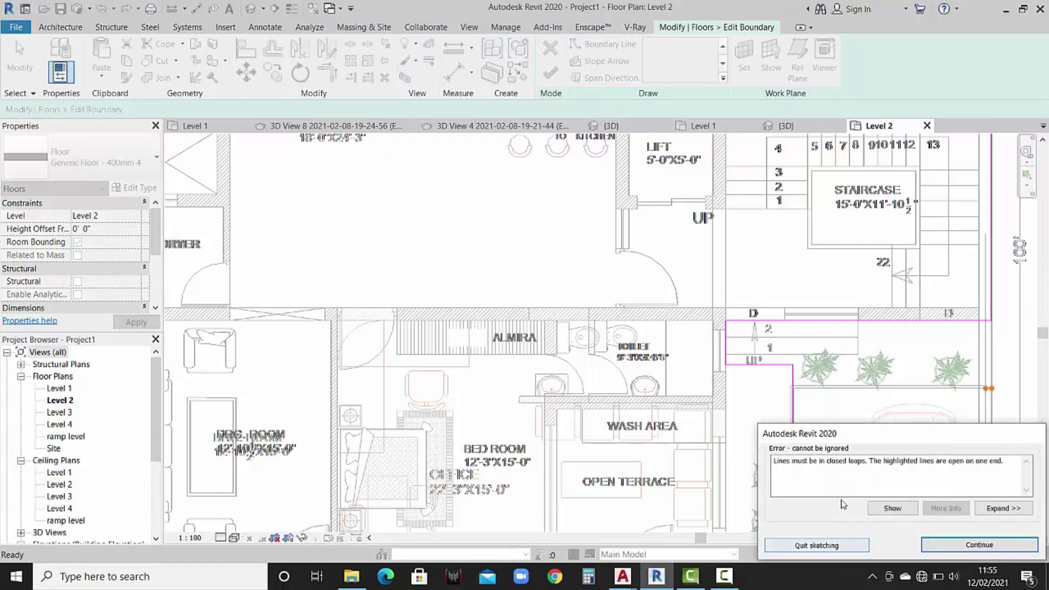
left_click(971, 546)
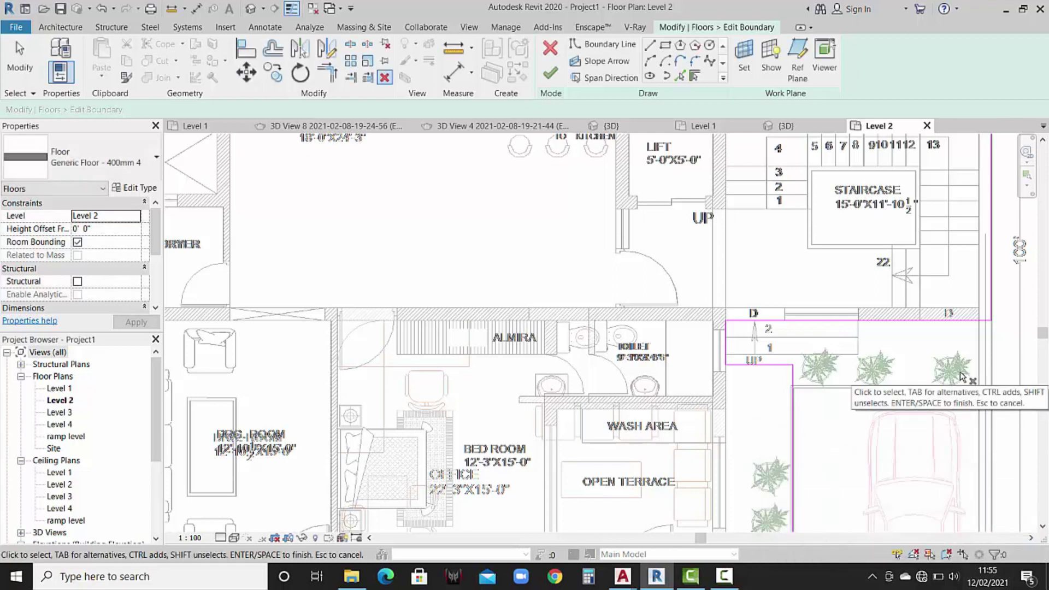
key("Escape")
left_click(548, 78)
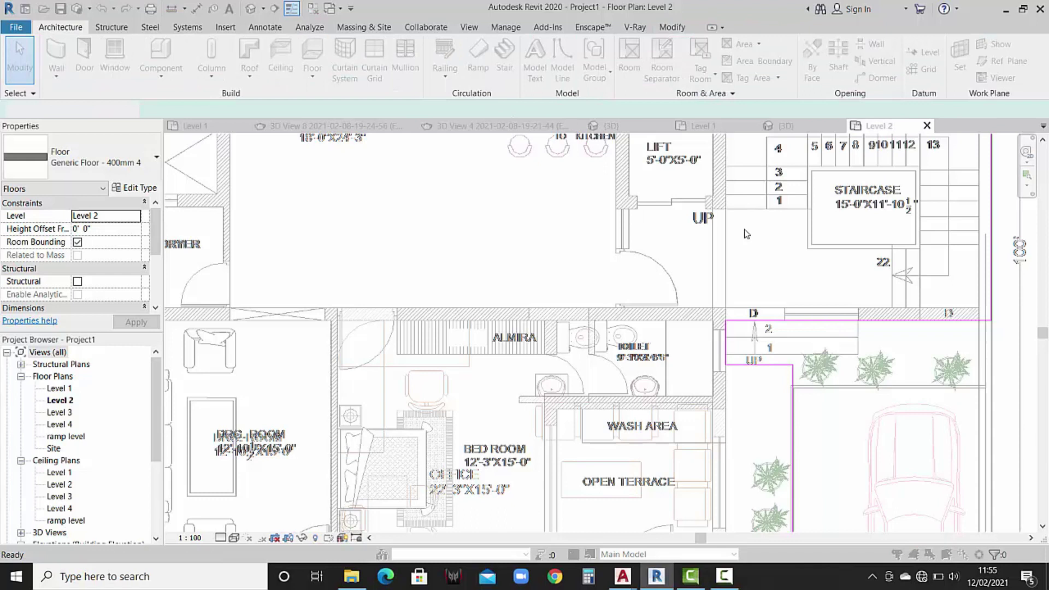
left_click(557, 297)
scroll(522, 207, "up", 5)
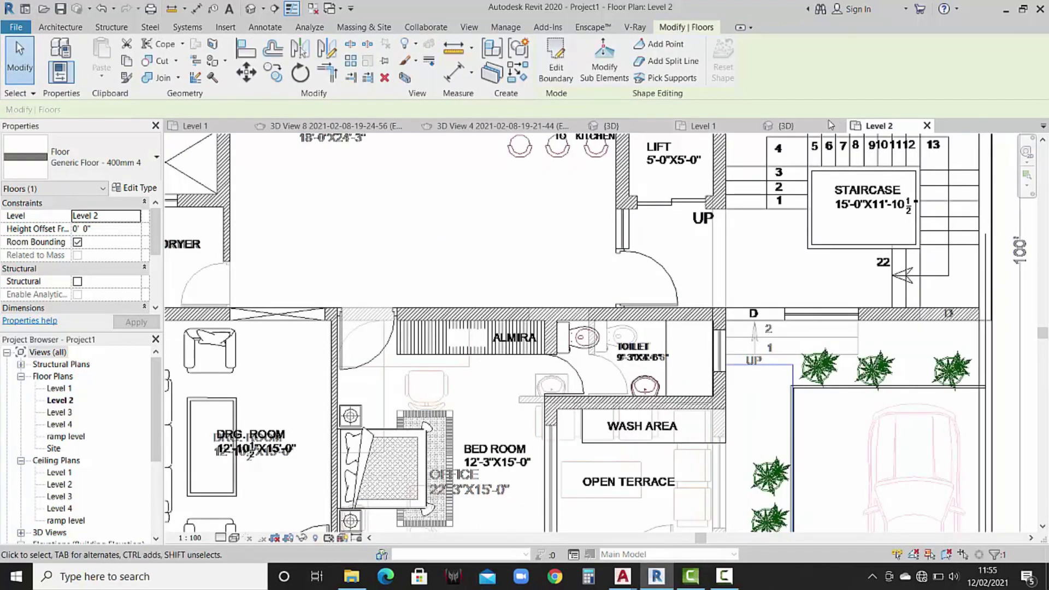
left_click(787, 126)
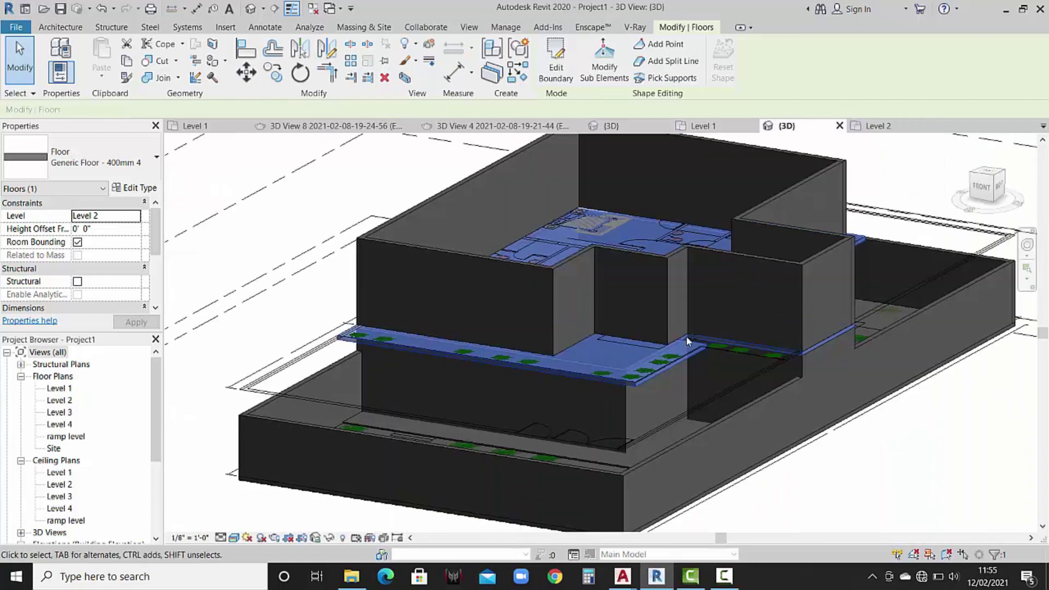
key("Escape")
middle_click_drag(712, 392, 680, 418, "shift")
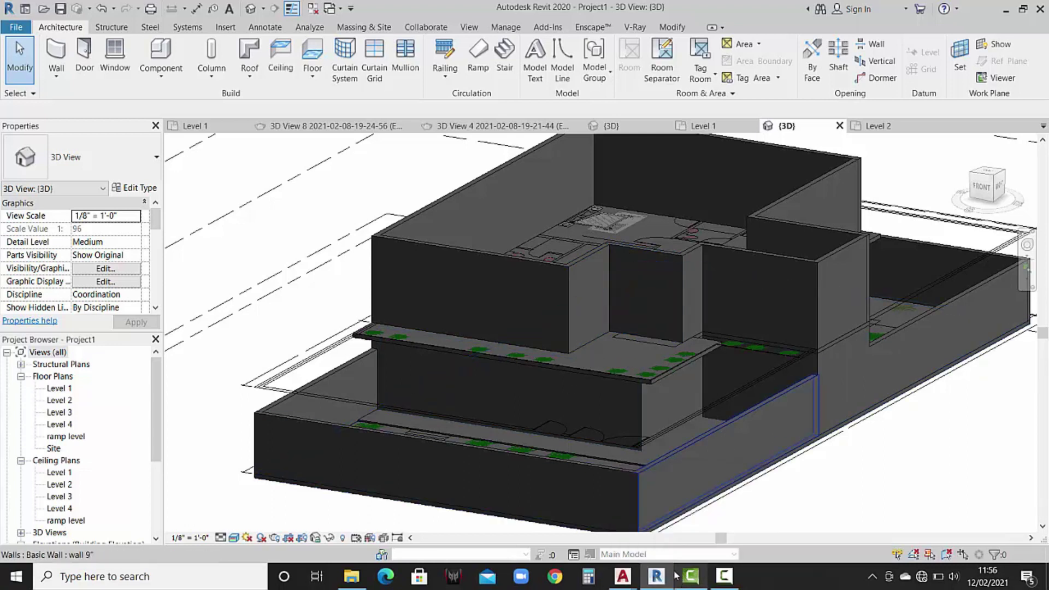
left_click(614, 126)
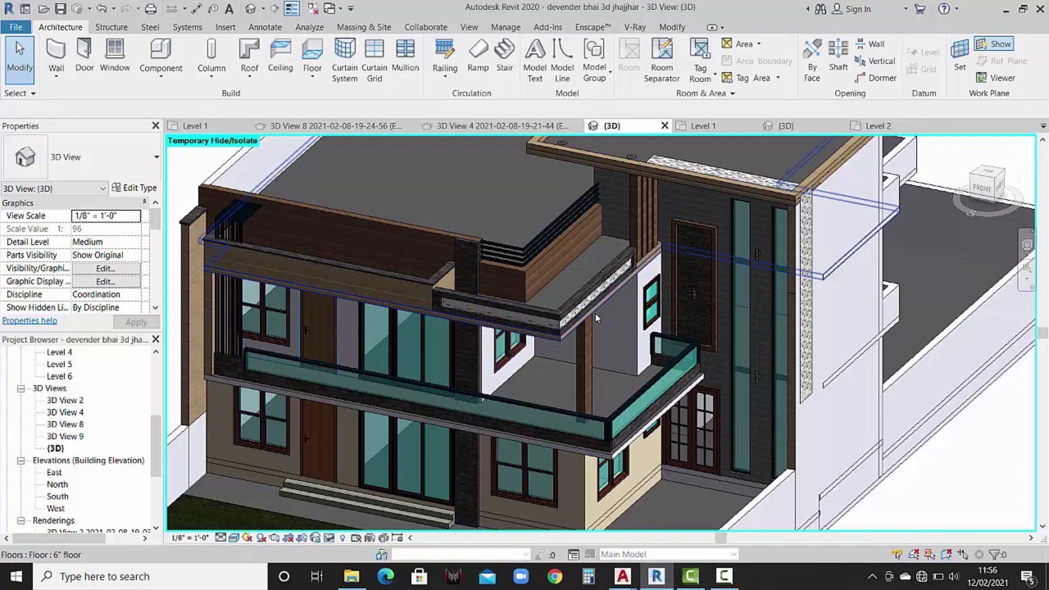
left_click(874, 129)
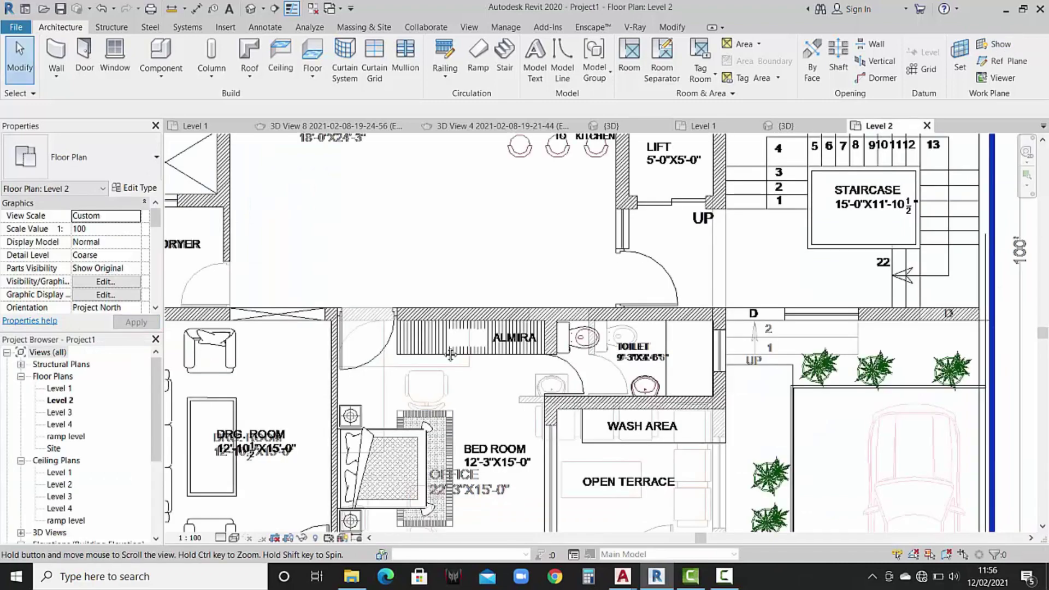
middle_click_drag(450, 355, 528, 251)
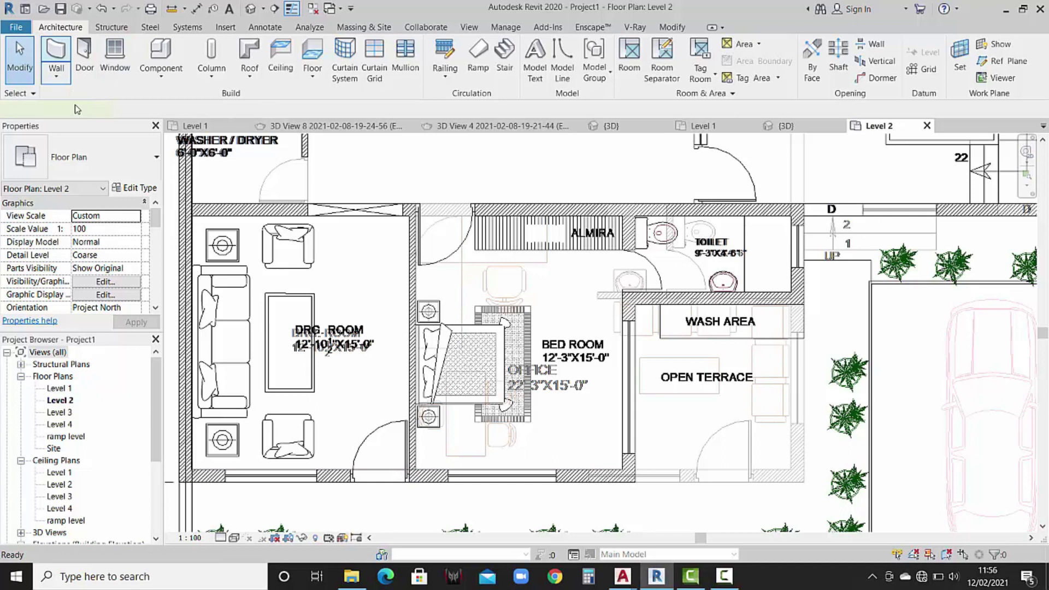
Draw a 4.5" wall from the bedroom corner toward the drawing room, then cancel.
left_click(106, 153)
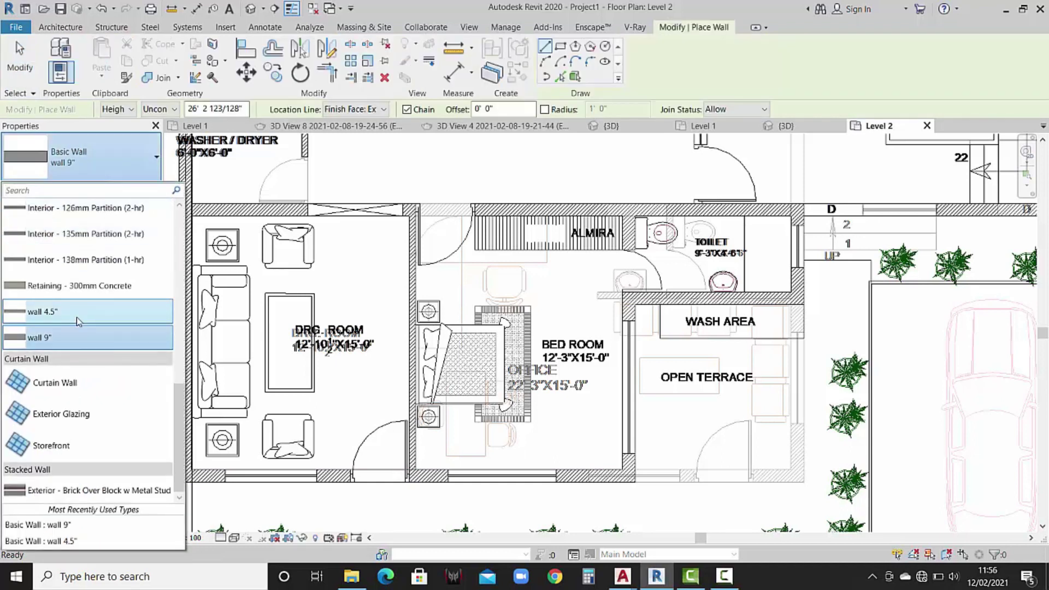
left_click(77, 317)
scroll(416, 471, "up", 2)
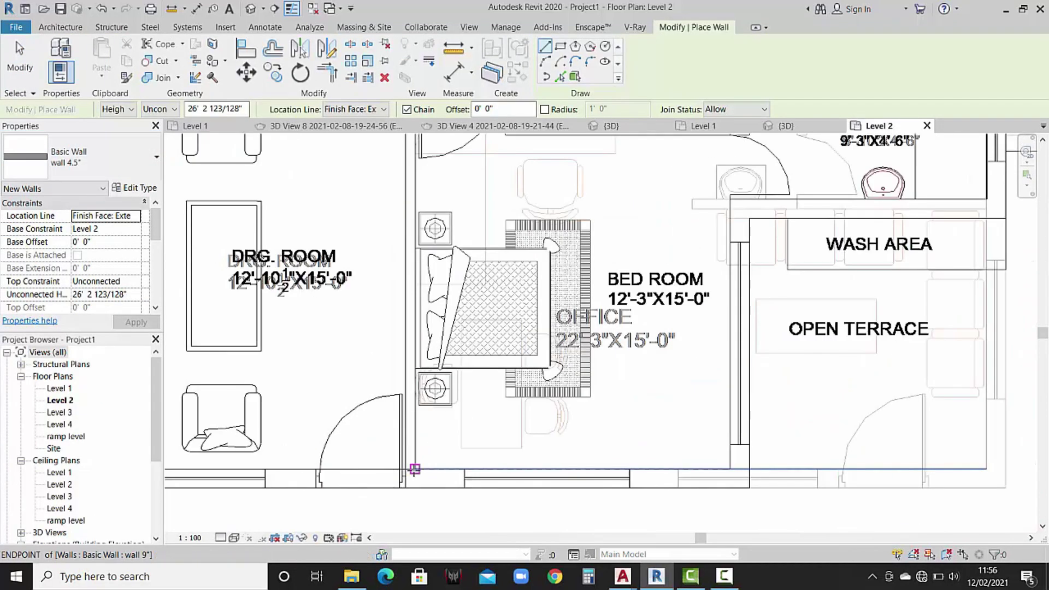
left_click(415, 470)
left_click(408, 237)
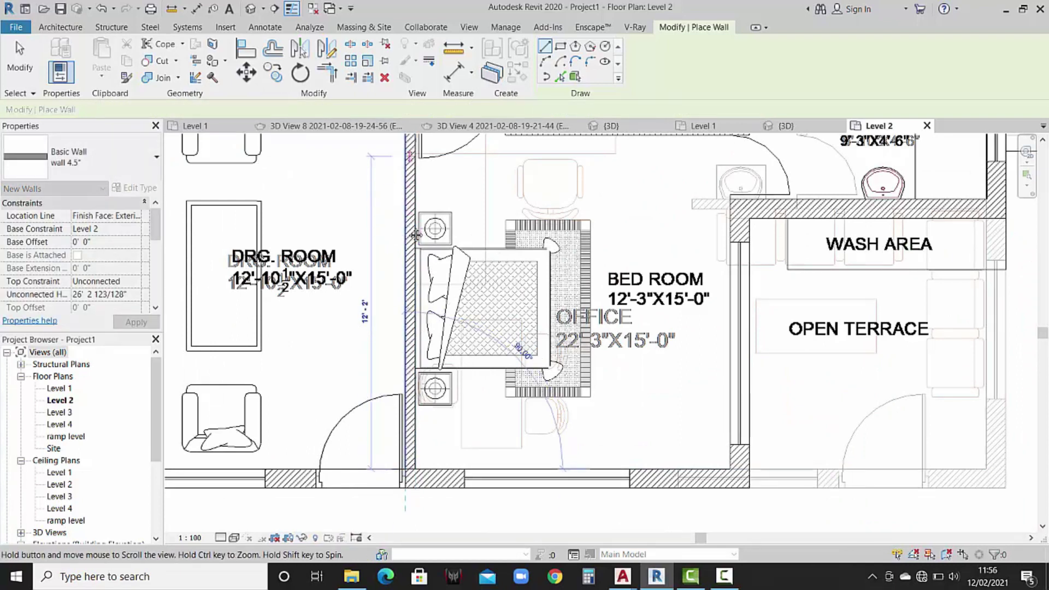
middle_click_drag(404, 164, 422, 382)
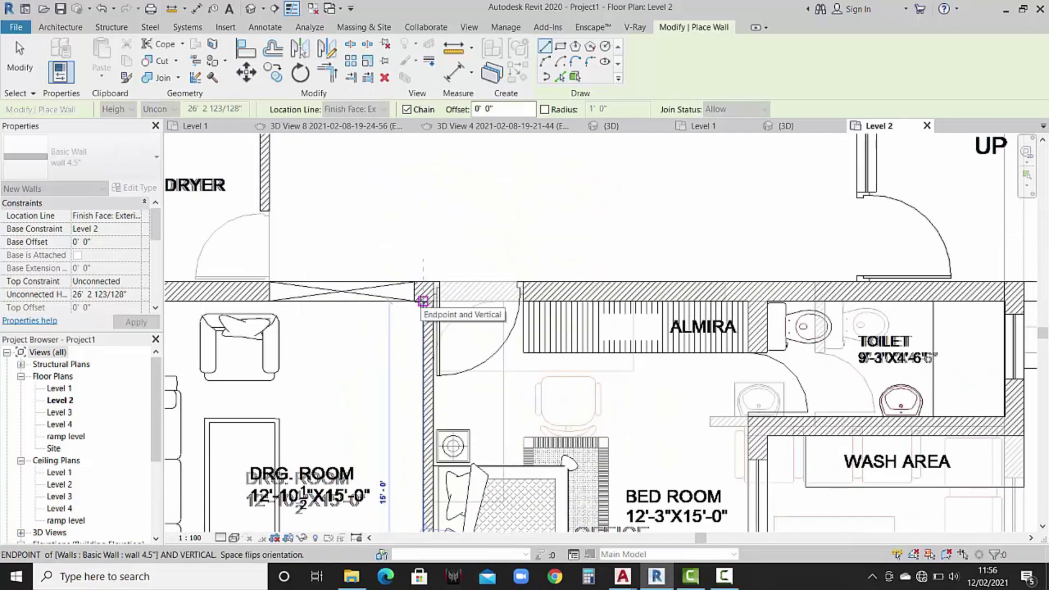
key("Escape")
key("Escape")
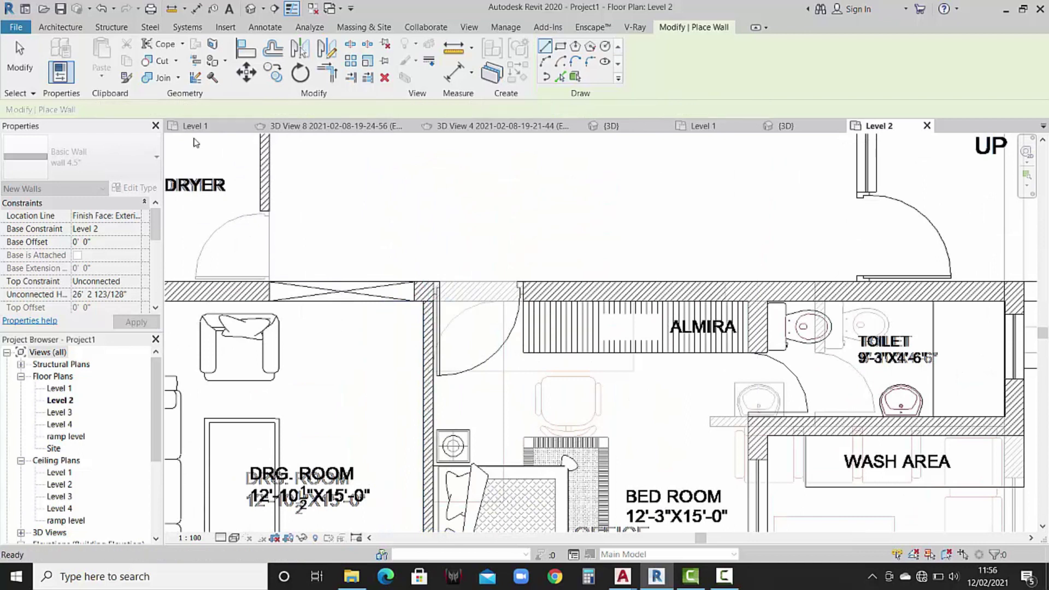
Draw a 9" wall above the drawing room to the stair wall, then dismiss the notification.
left_click(98, 159)
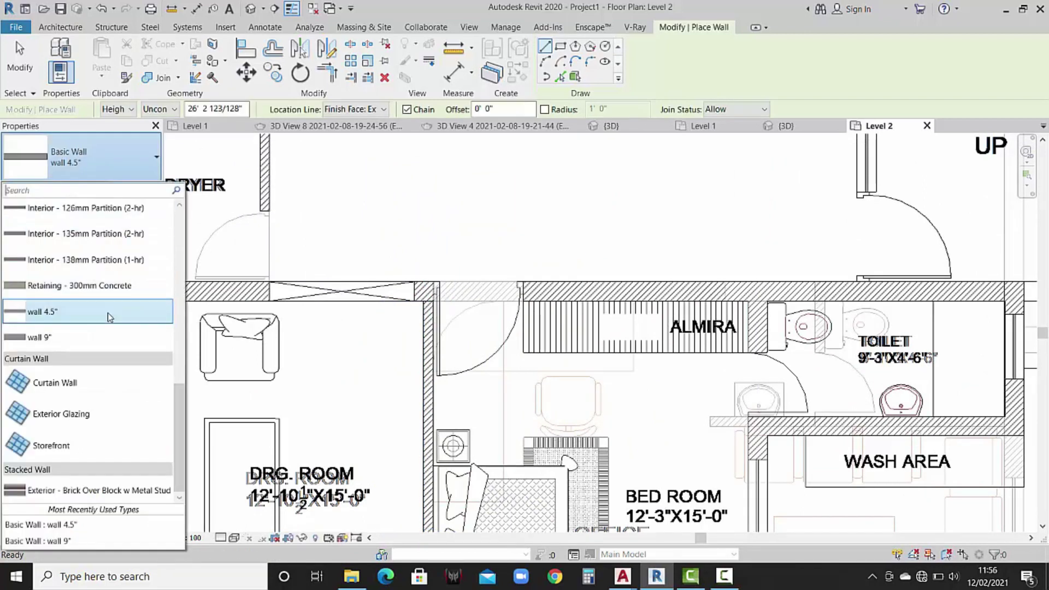
left_click(91, 343)
scroll(306, 304, "down", 2)
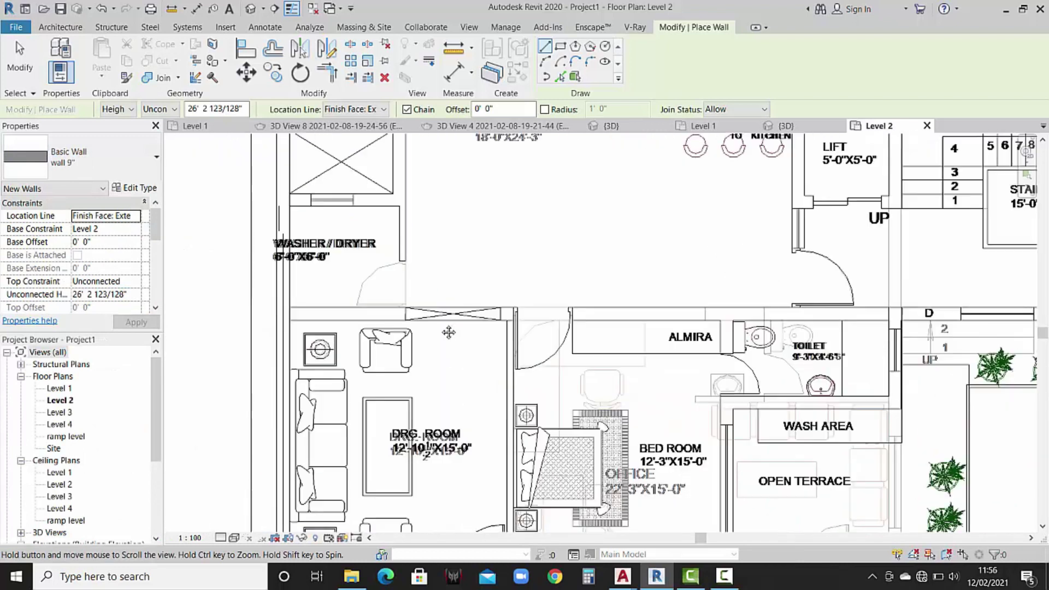
middle_click_drag(229, 306, 299, 308)
left_click(299, 307)
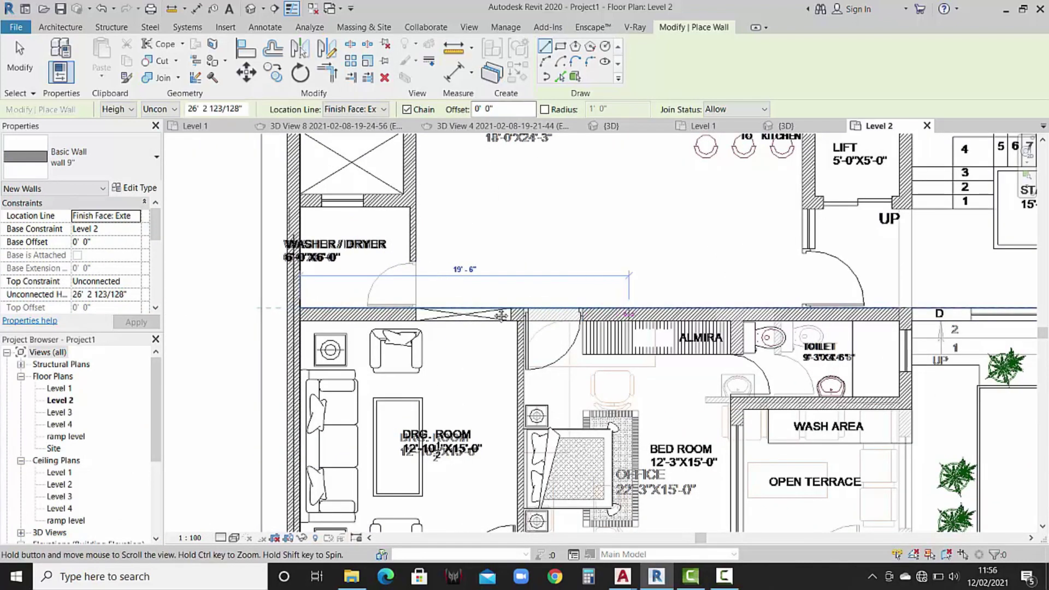
middle_click_drag(628, 307, 470, 315)
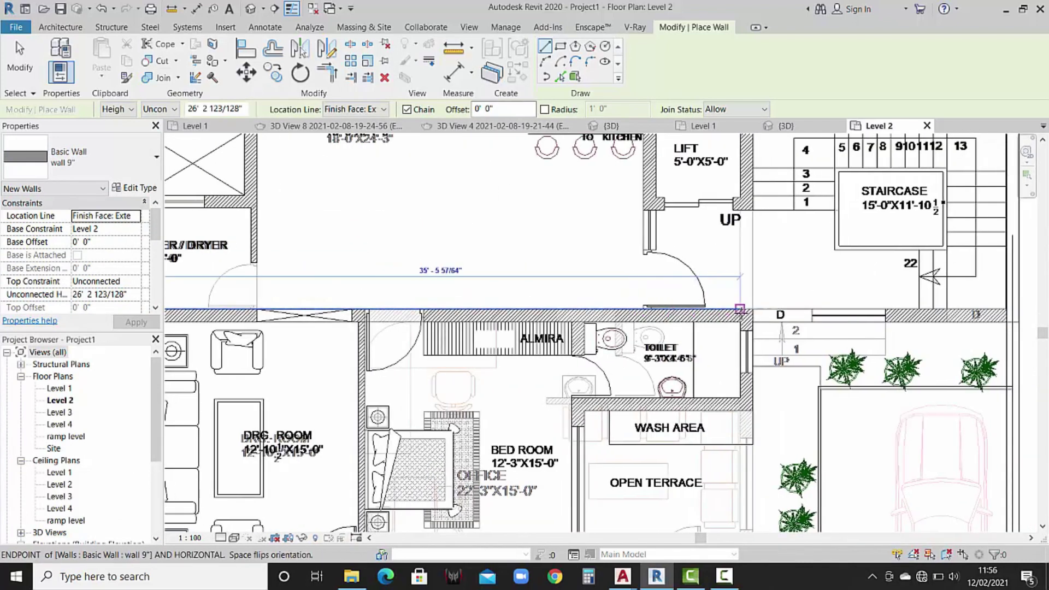
left_click(740, 309)
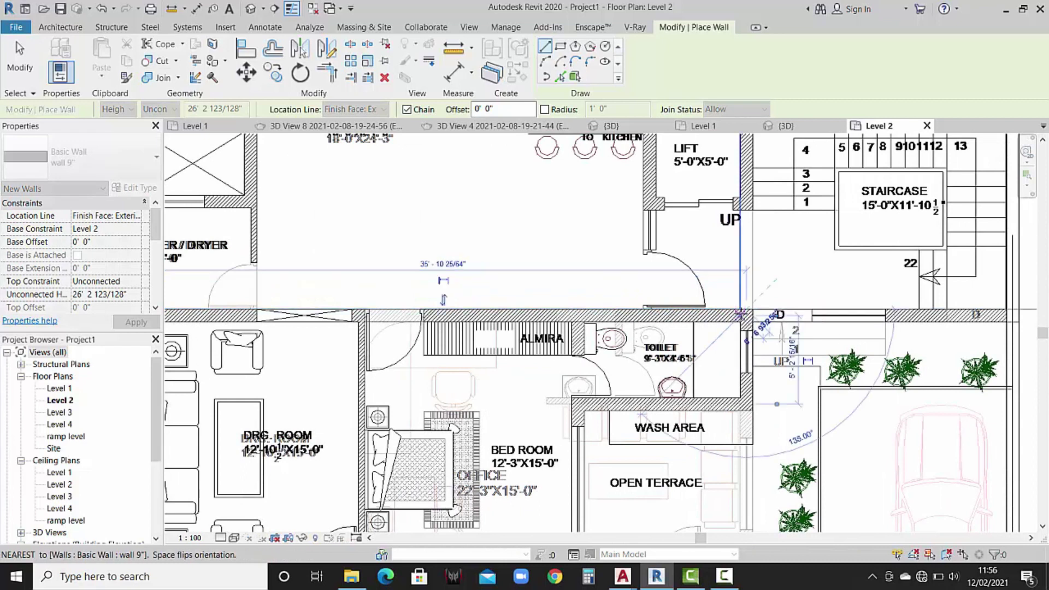
key("Escape")
key("Escape")
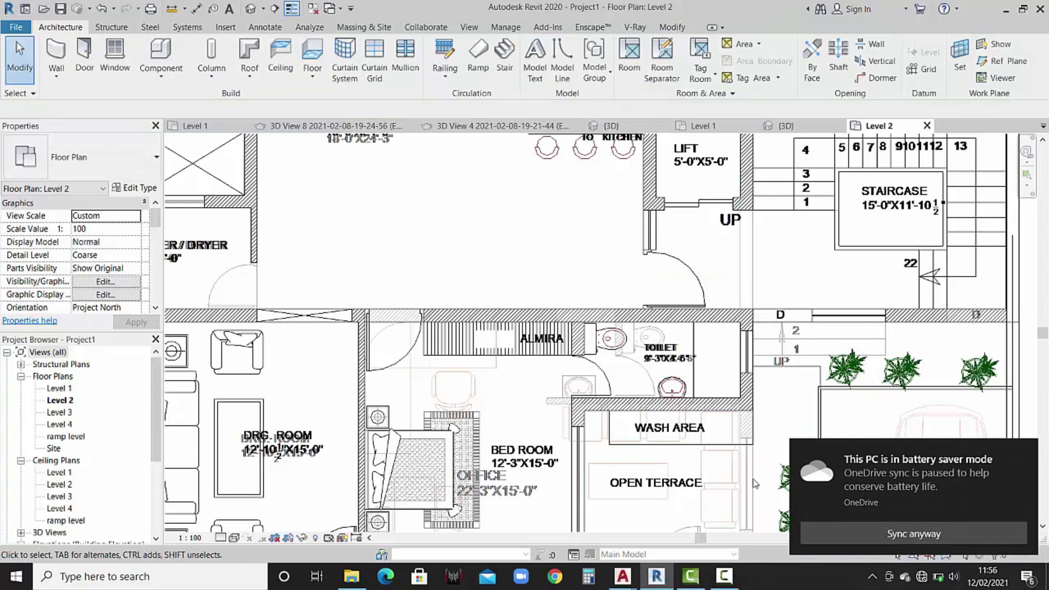
left_click(1025, 452)
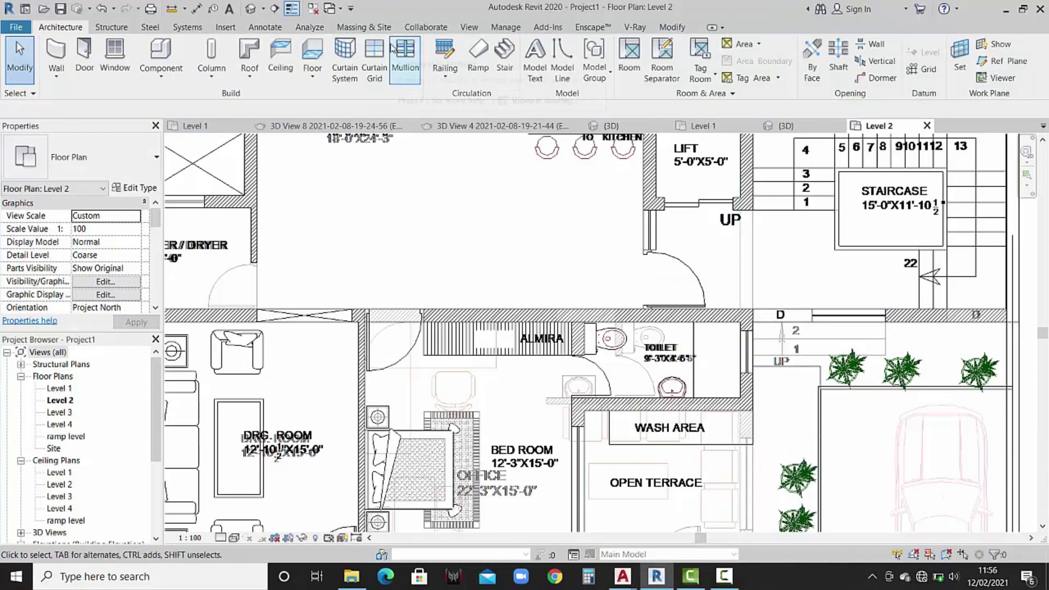
In 3D, constrain both tall Level 2 walls' tops to an upper level, then orbit to review.
left_click(252, 11)
scroll(523, 232, "up", 2)
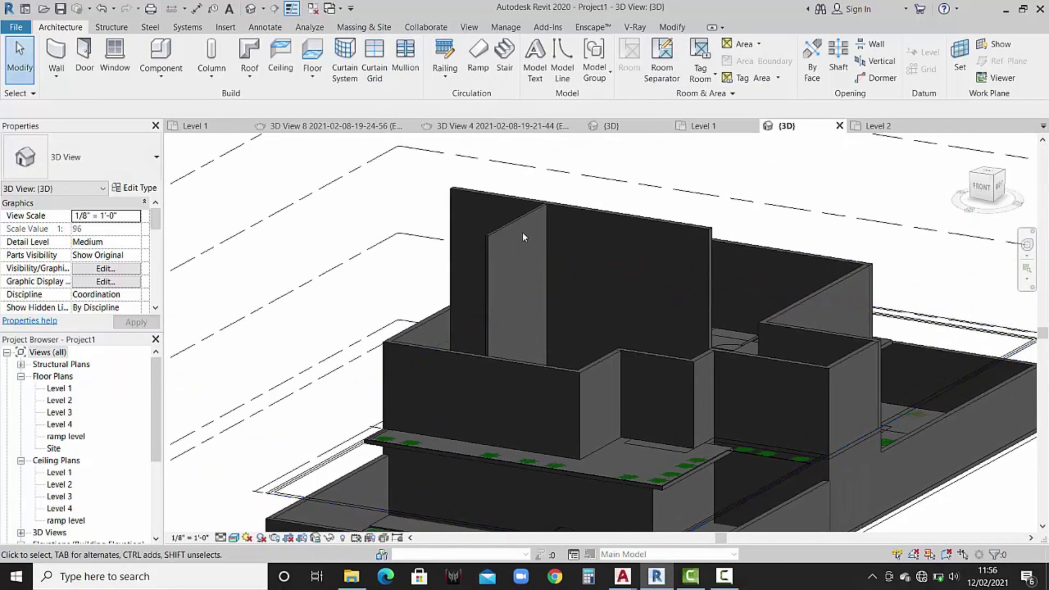
left_click(518, 228)
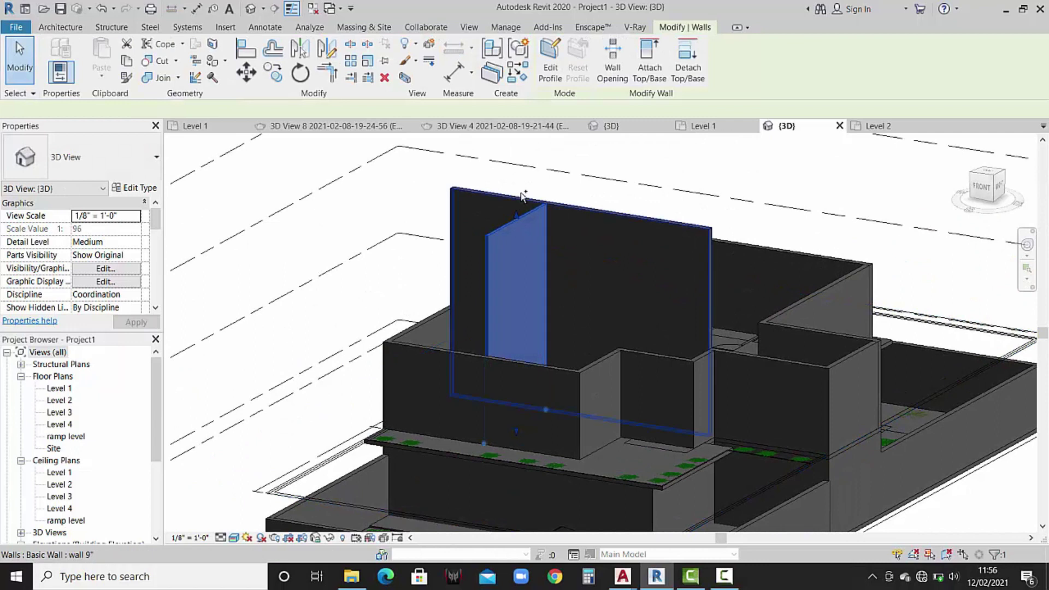
left_click(522, 197, "ctrl")
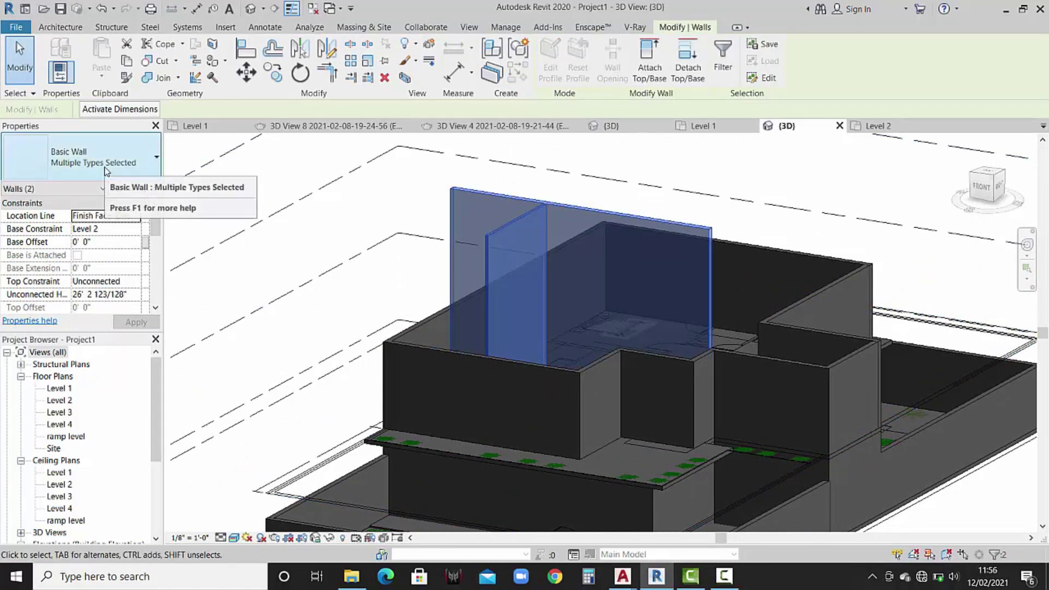
left_click(136, 281)
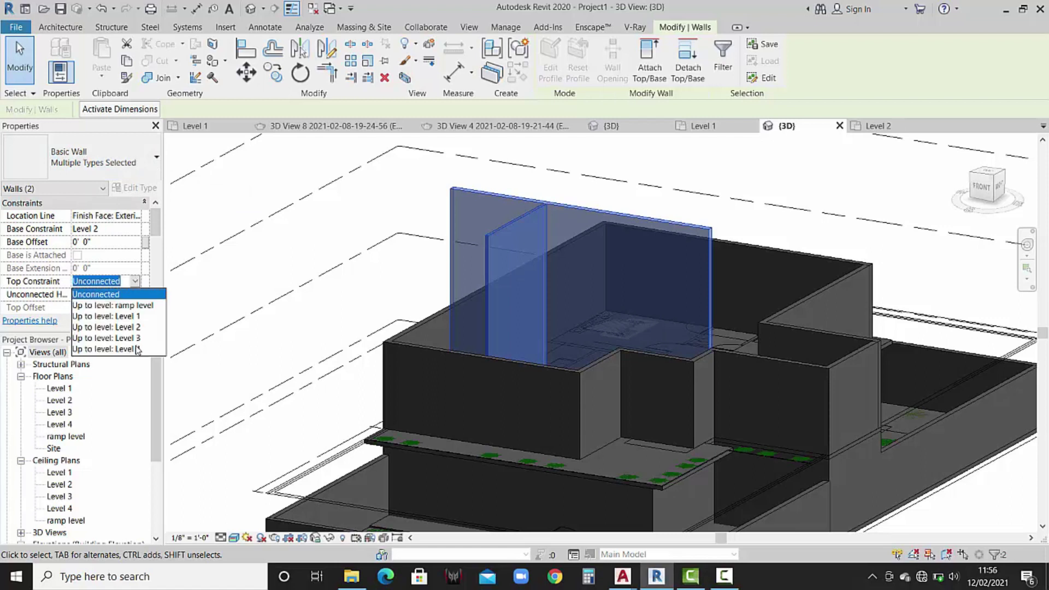
left_click(131, 338)
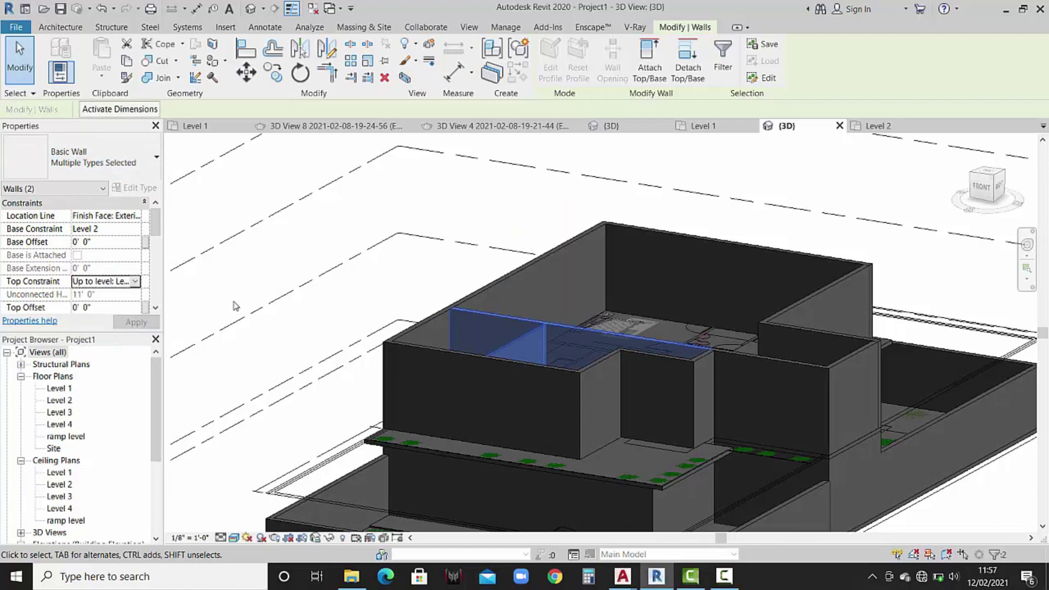
key("Escape")
scroll(500, 313, "down", 2)
scroll(500, 313, "down", 1)
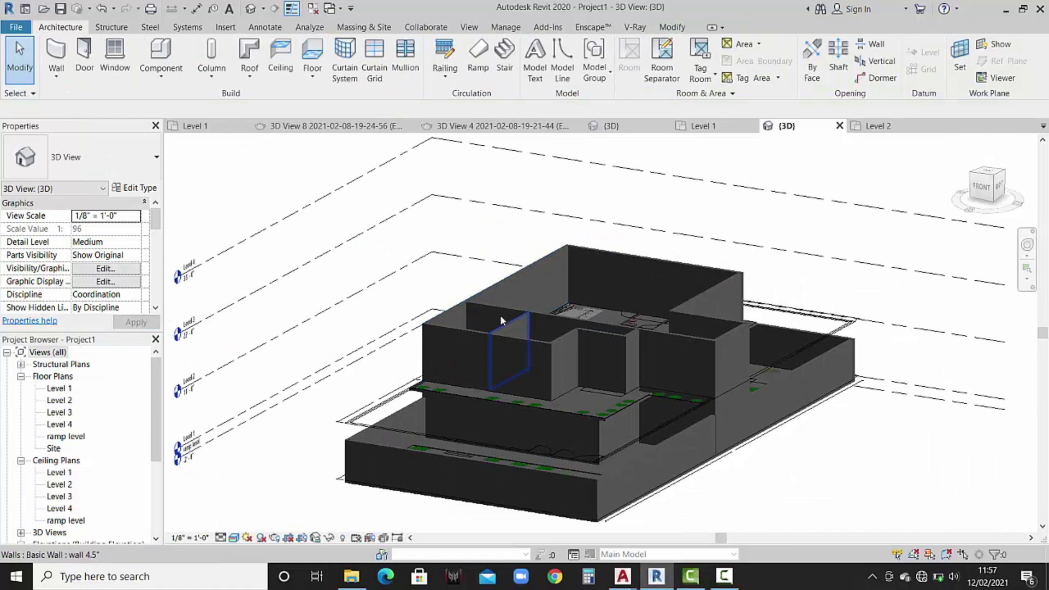
mouse_move(500, 311)
middle_mouse_down("shift")
mouse_move(644, 305)
mouse_move(596, 267)
middle_mouse_up("shift")
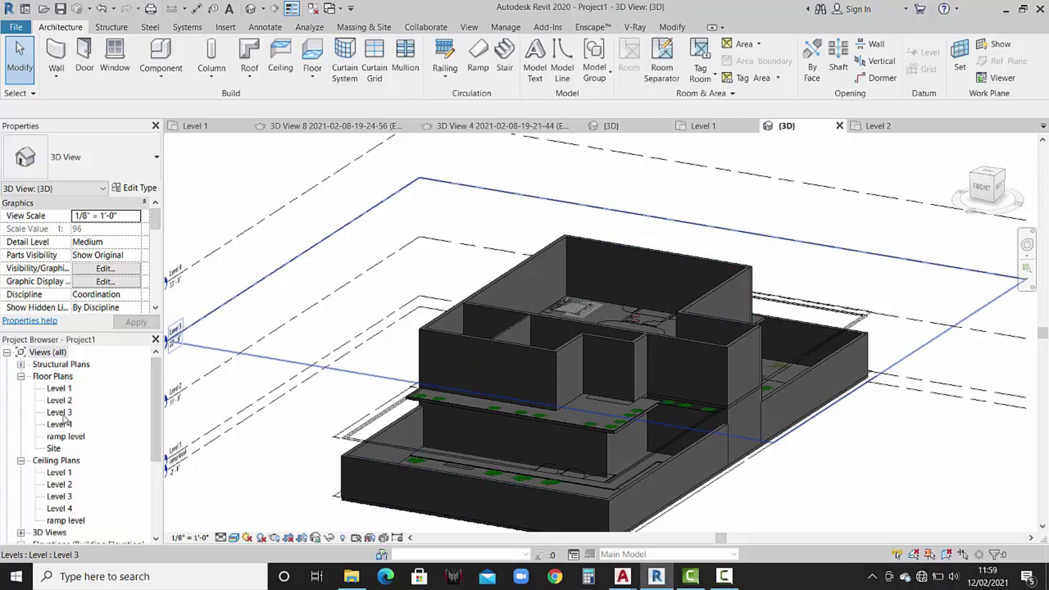
Open the Level 3 plan, then return to the Level 2 plan centred on the house.
double_click(64, 415)
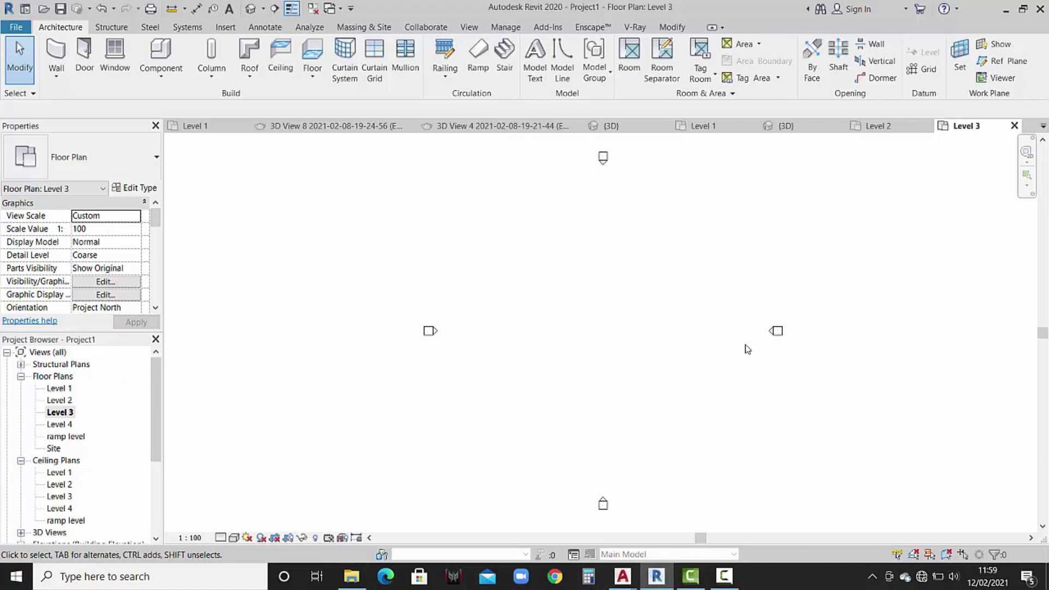
left_click(892, 130)
scroll(685, 326, "down", 2)
scroll(685, 327, "down", 2)
scroll(684, 326, "down", 2)
scroll(684, 327, "down", 2)
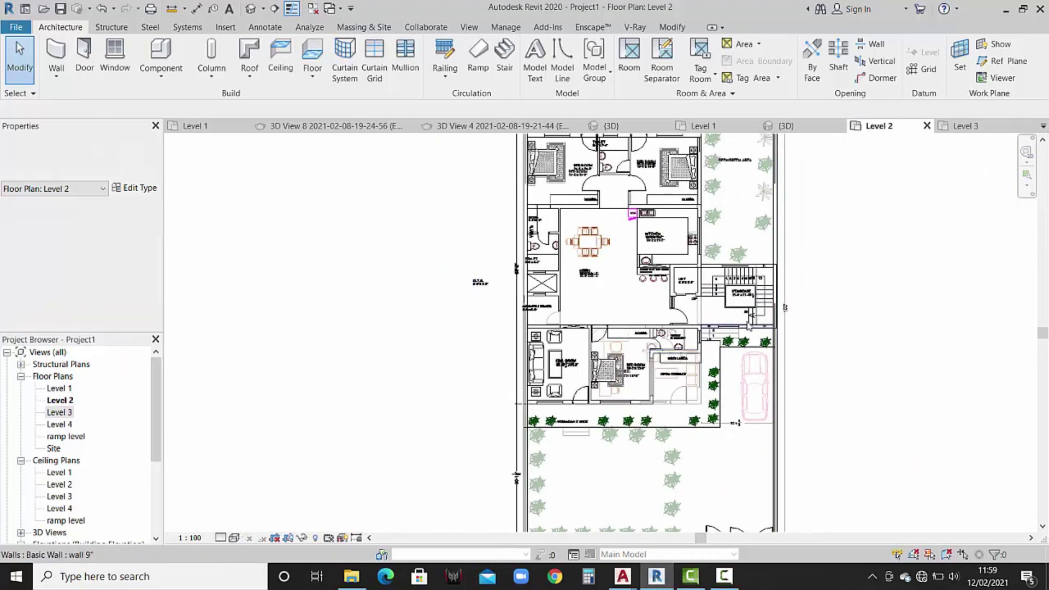
middle_click_drag(748, 326, 739, 353)
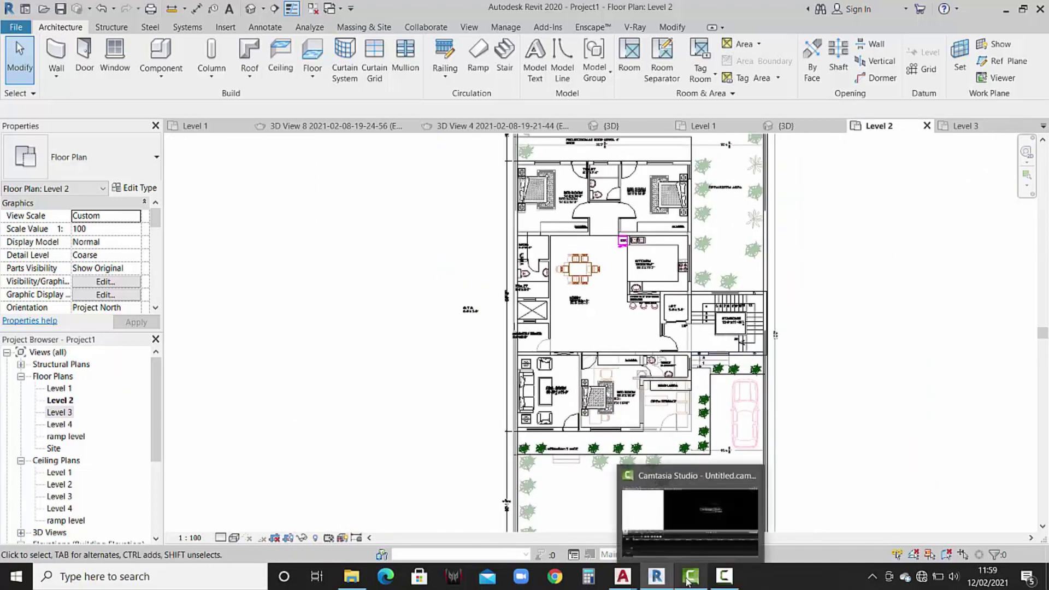
mouse_move(621, 576)
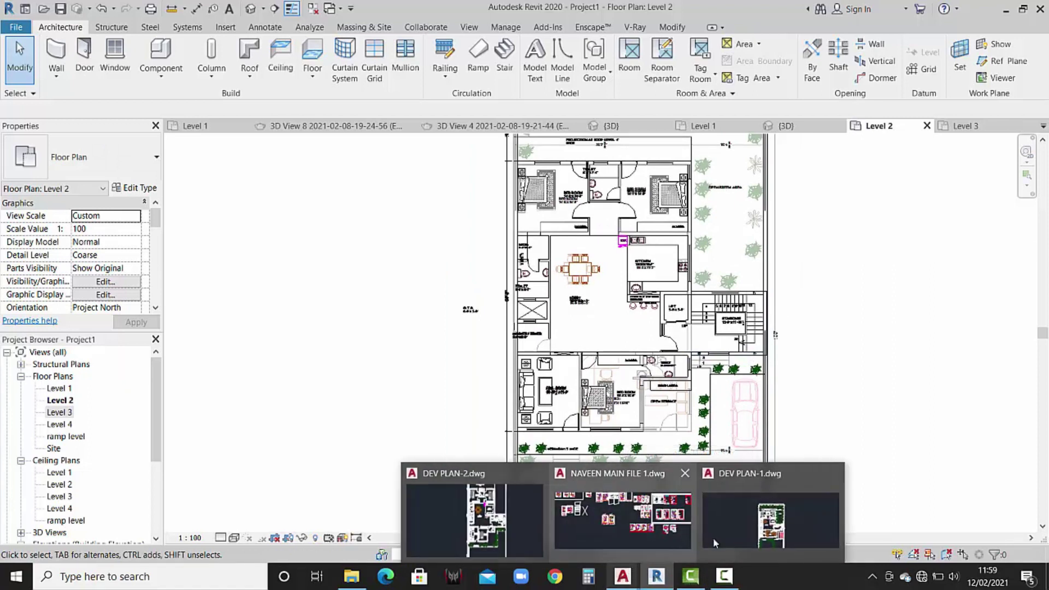
Review the other project's 3D house and the AutoCAD plan, then go back to Level 2.
left_click(637, 127)
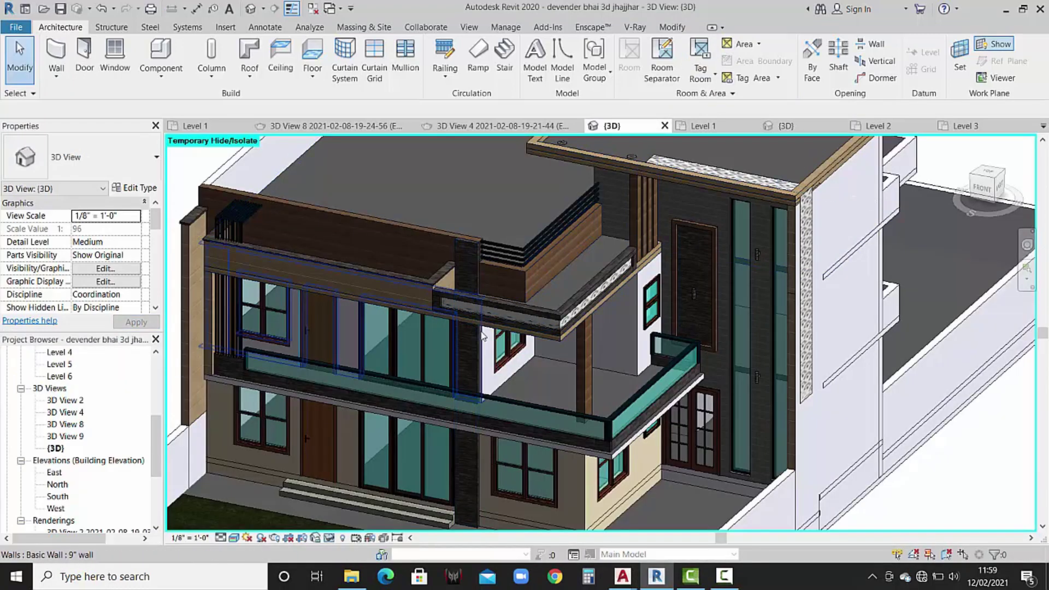
middle_click_drag(473, 327, 687, 418, "shift")
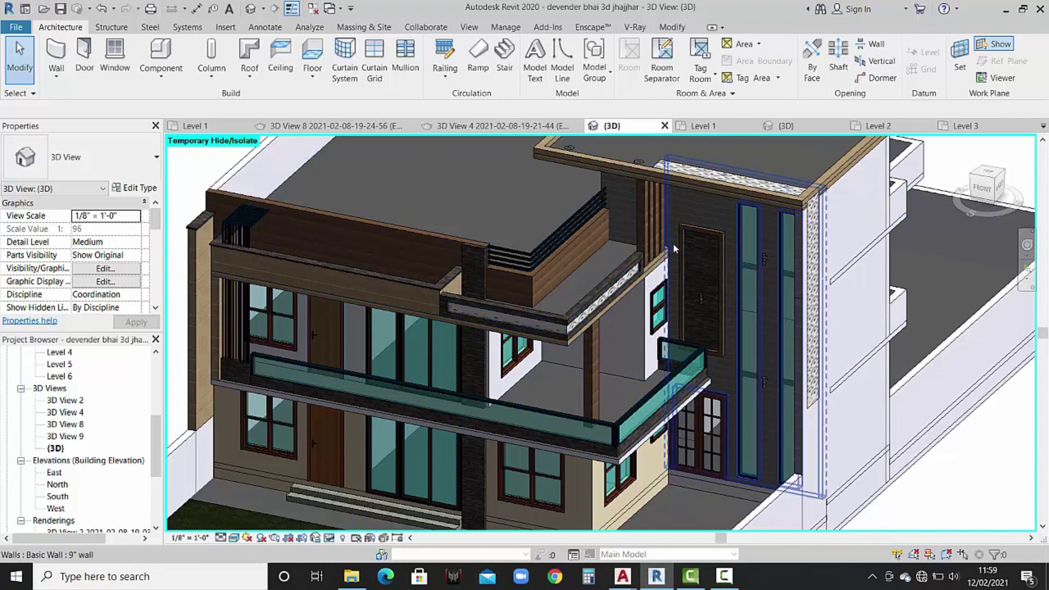
middle_click_drag(852, 250, 855, 261)
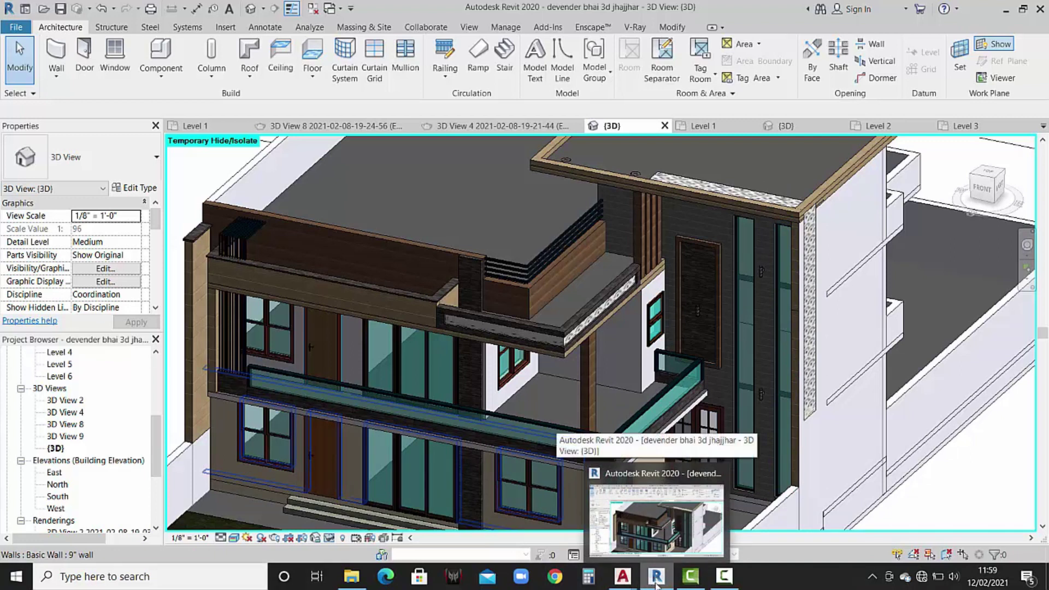
left_click(656, 579)
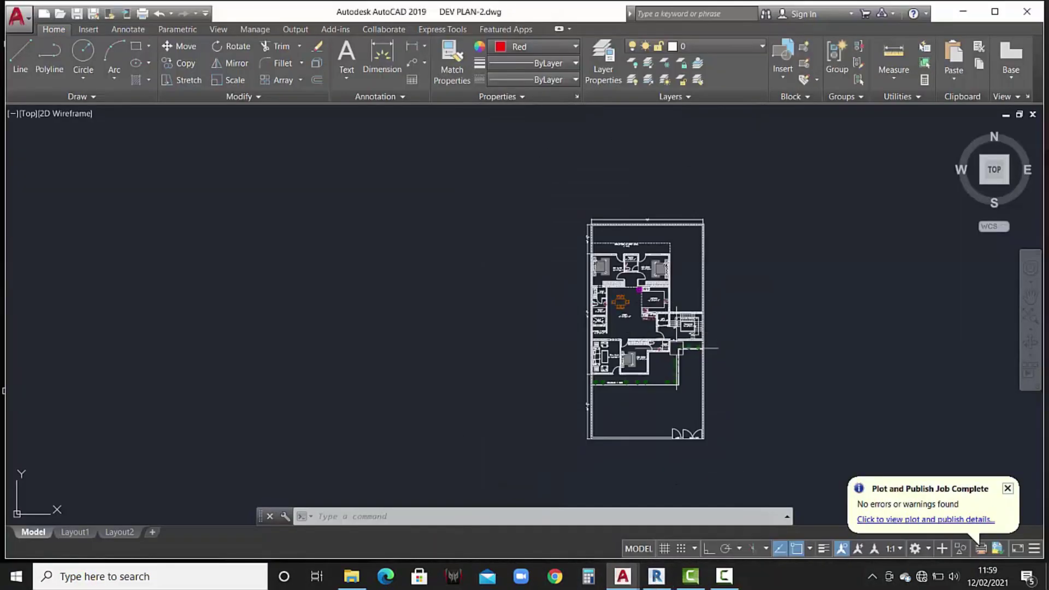
left_click(657, 576)
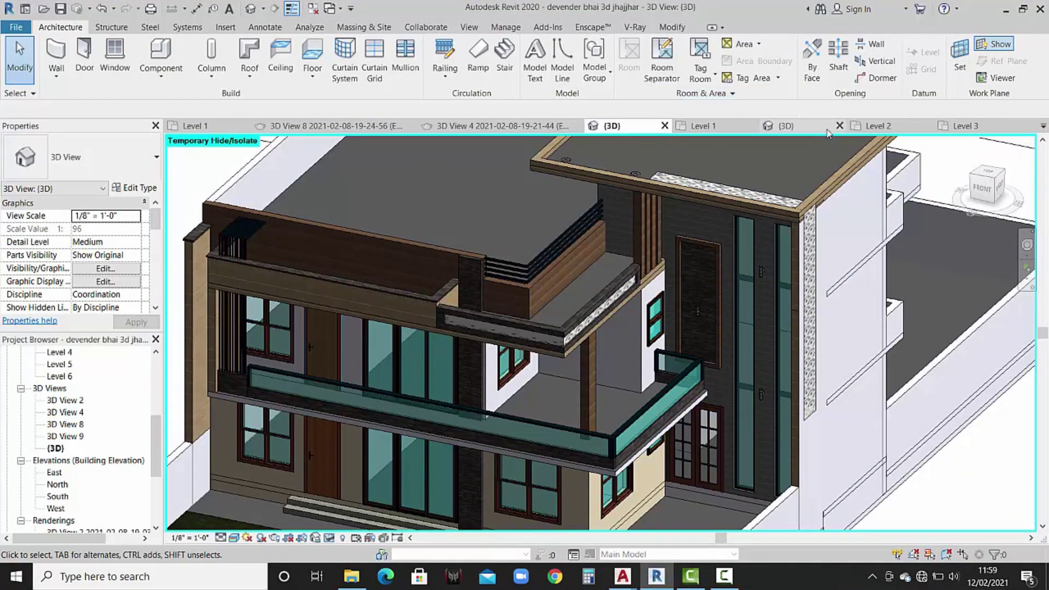
left_click(890, 127)
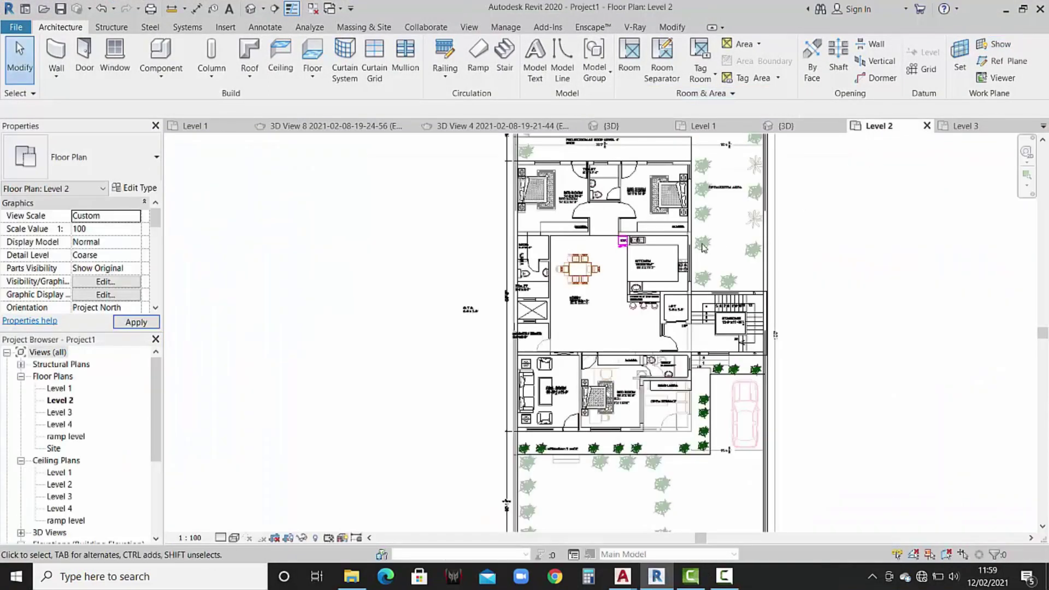
middle_click_drag(705, 249, 695, 247)
Start a new floor sketch and set its level to Level 3.
left_click(307, 87)
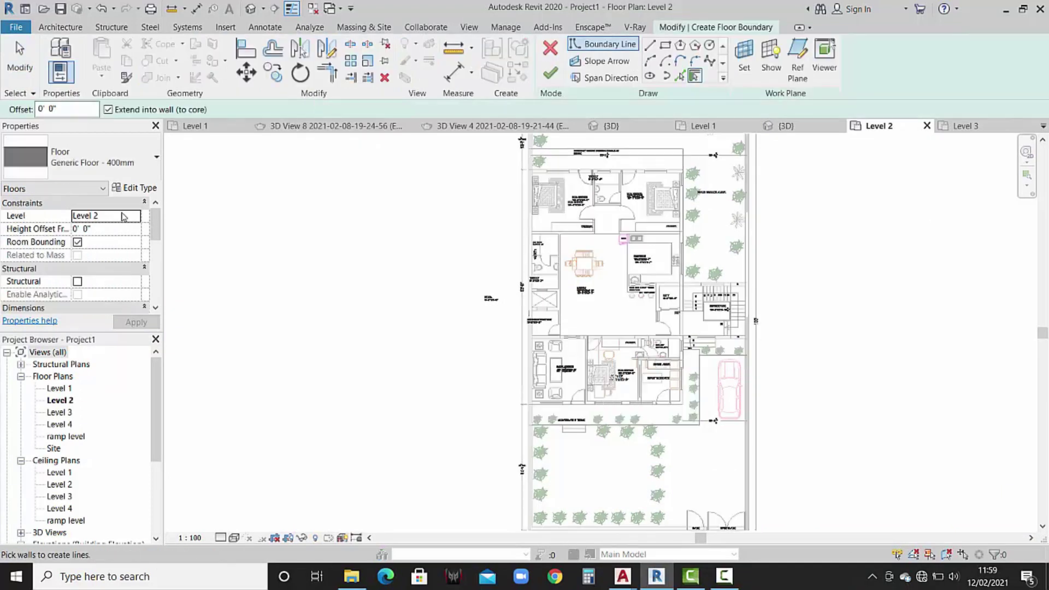
left_click(135, 216)
left_click(99, 270)
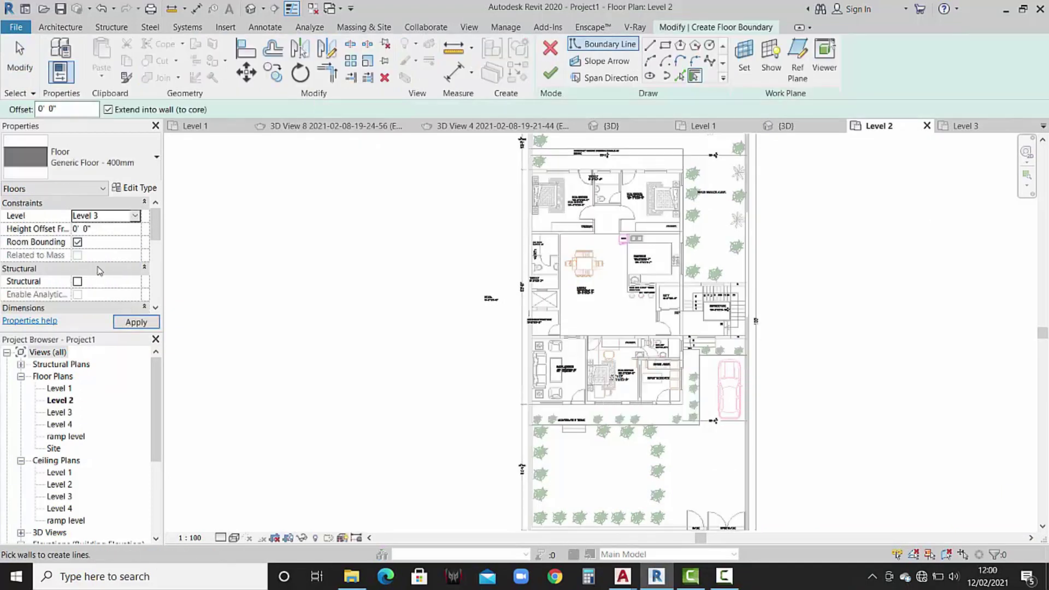
left_click(133, 321)
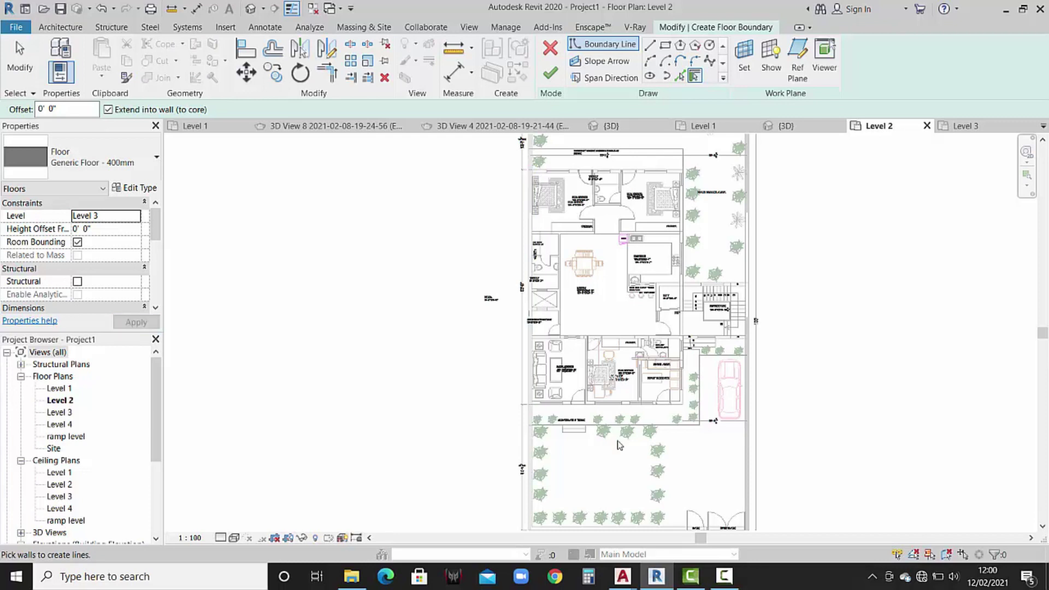
scroll(619, 445, "up", 1)
scroll(591, 435, "up", 1)
Draw straight boundary lines along the verandah and up to the right-hand wall corner.
left_click(650, 46)
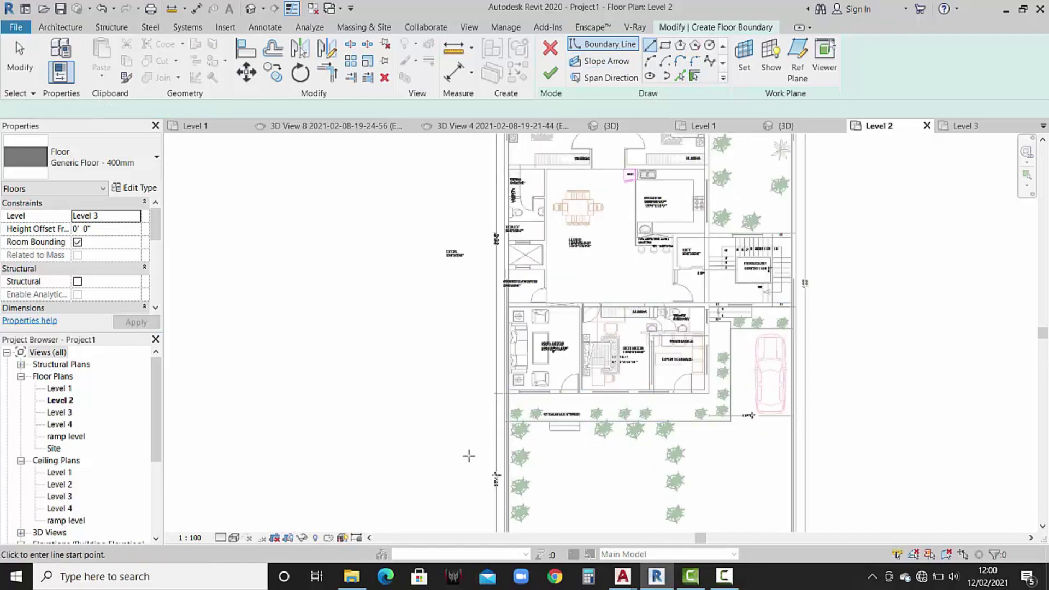
scroll(491, 470, "up", 1)
scroll(523, 412, "up", 1)
scroll(526, 389, "up", 1)
left_click(526, 389)
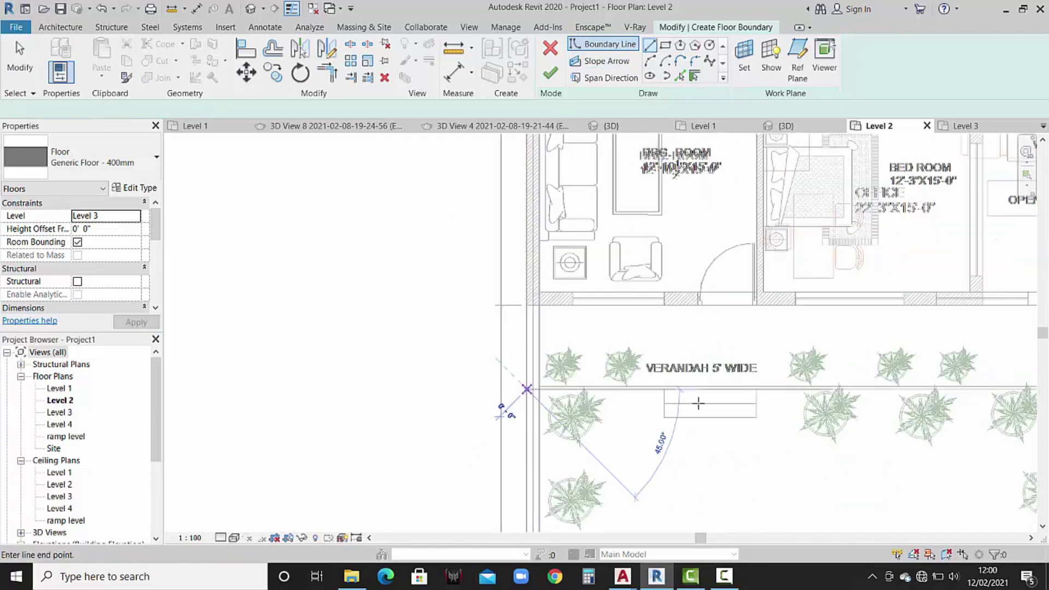
scroll(759, 386, "down", 2)
middle_click_drag(773, 386, 517, 388)
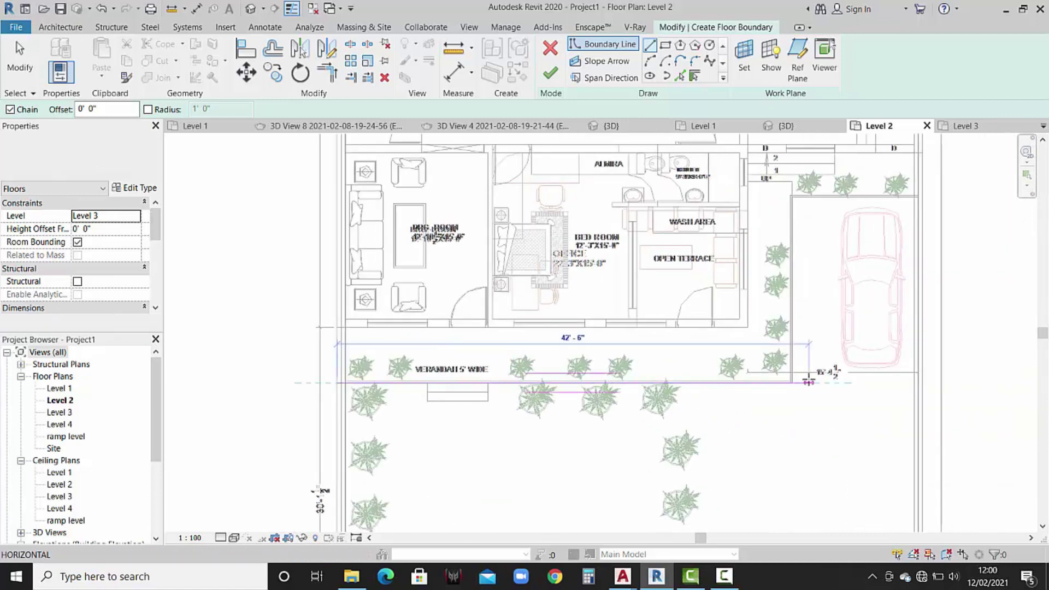
scroll(794, 380, "up", 1)
left_click(729, 382)
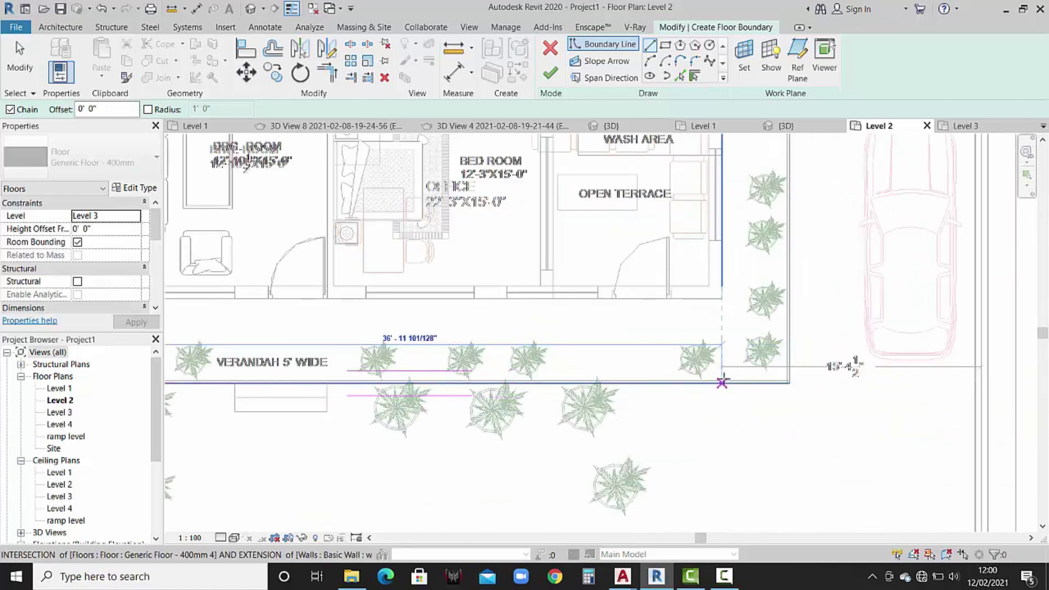
middle_click_drag(733, 309, 717, 477)
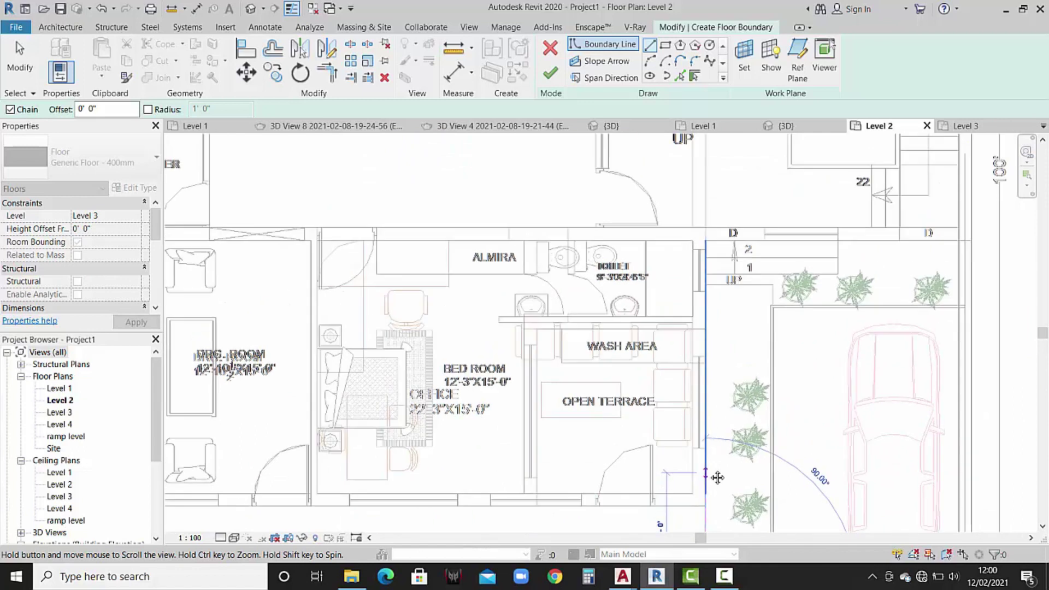
left_click(705, 240)
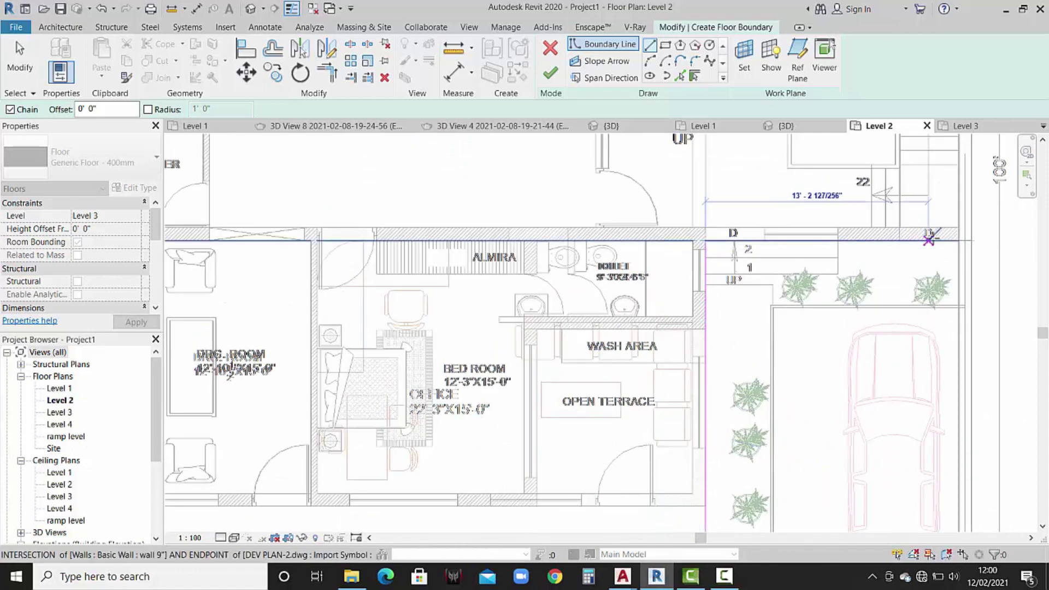
left_click(971, 241)
Continue the boundary beside the staircase, up to the top wall and the top-left corner.
middle_click_drag(970, 240, 937, 510)
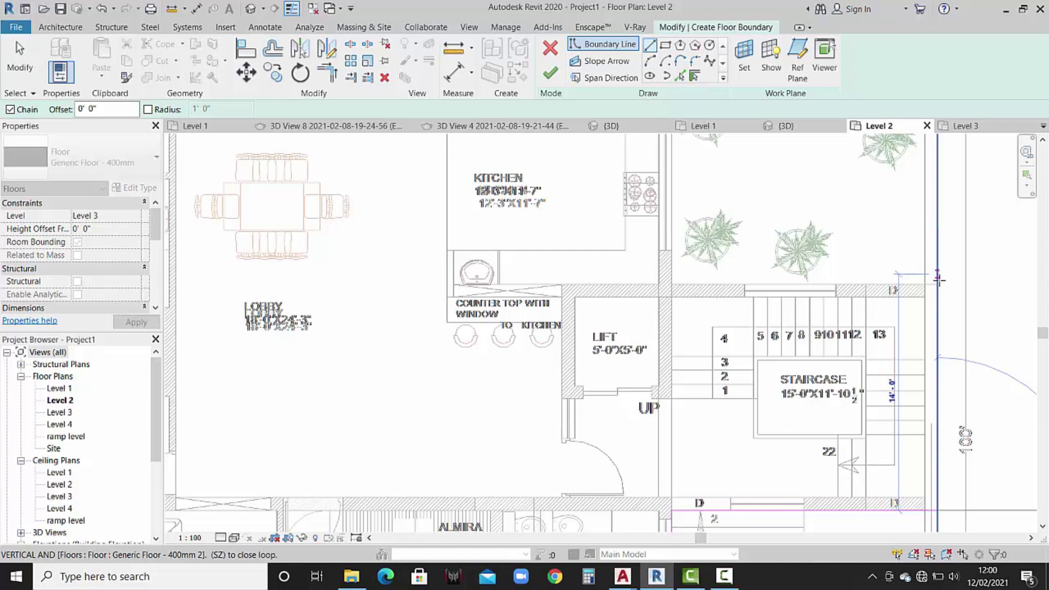
left_click(938, 233)
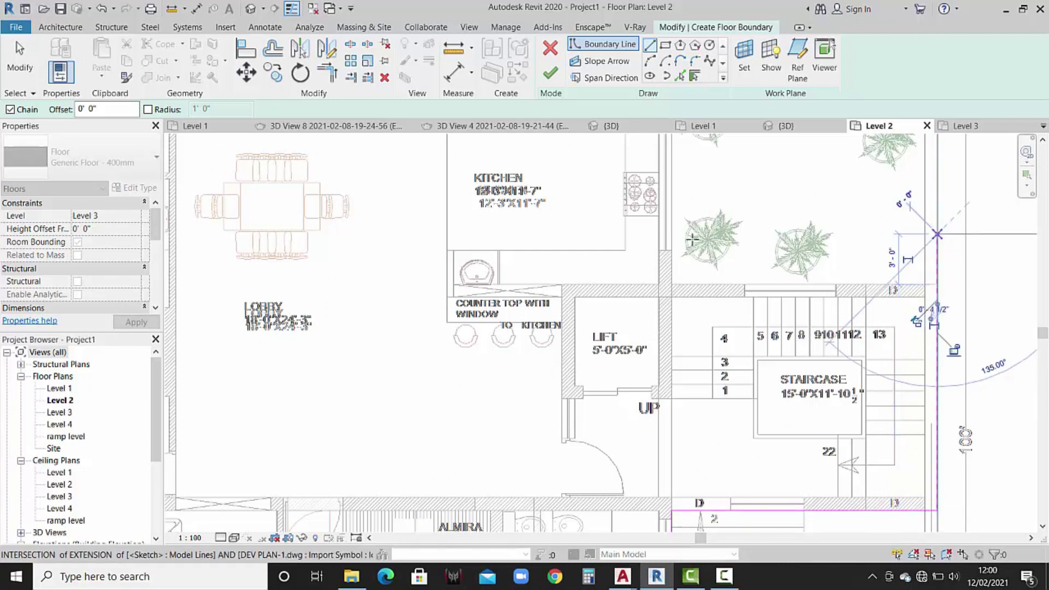
left_click(672, 234)
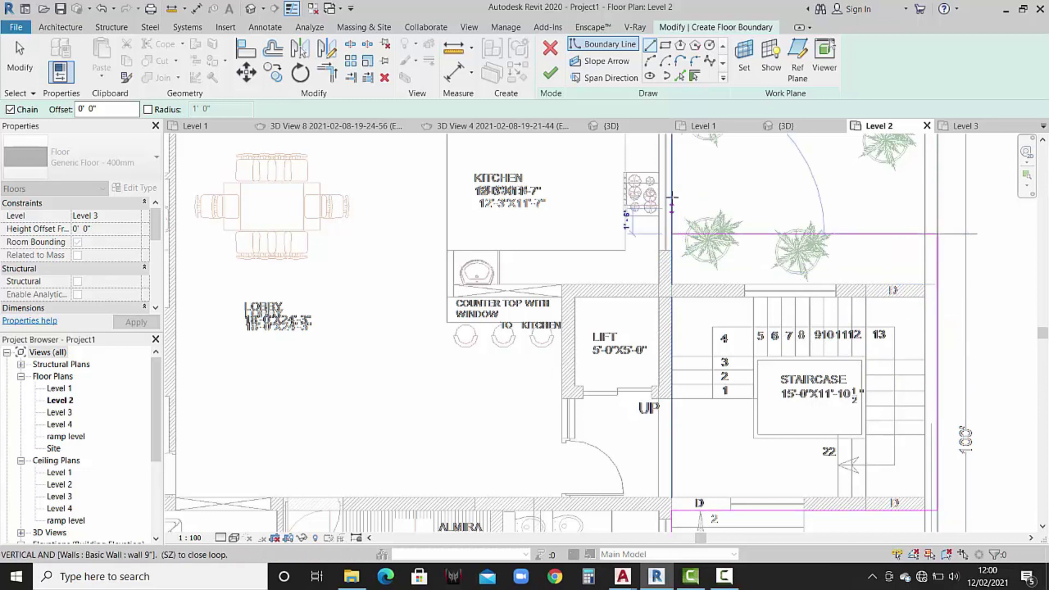
middle_click_drag(680, 205, 667, 453)
middle_click_drag(663, 305, 651, 475)
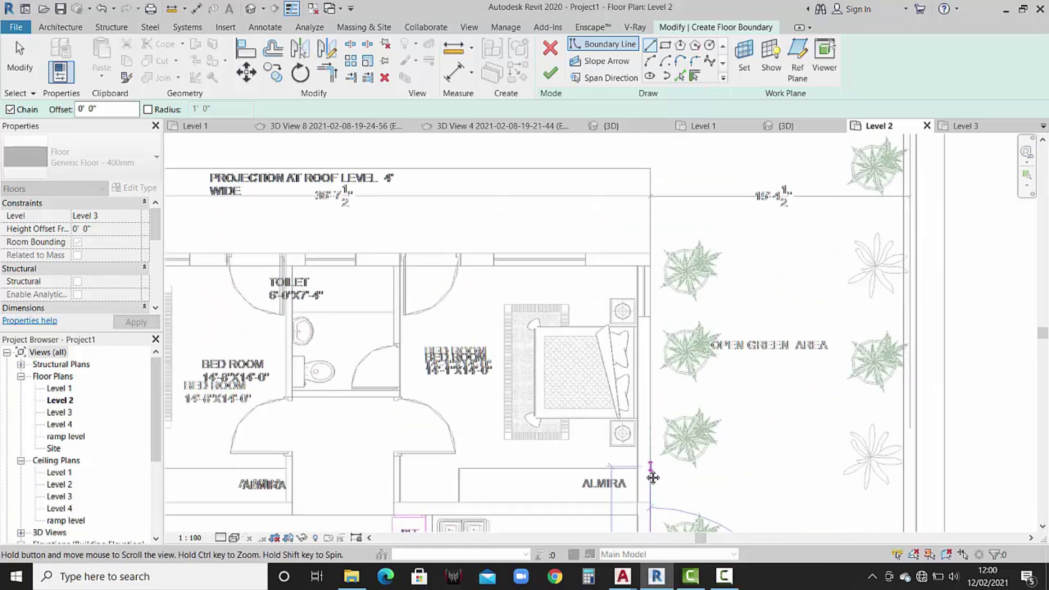
middle_click_drag(649, 247, 653, 281)
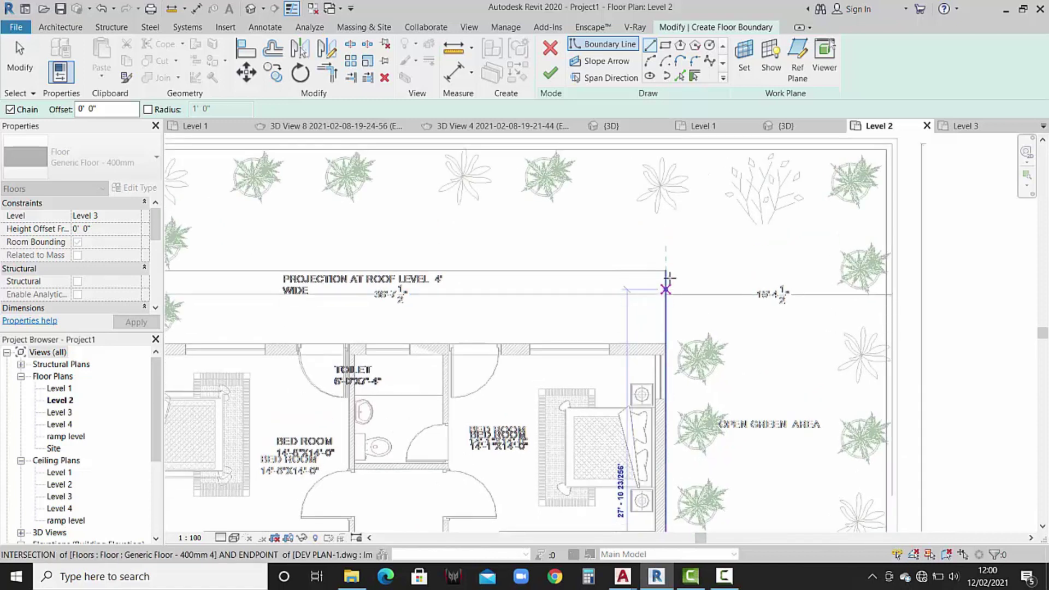
left_click(666, 289)
scroll(545, 274, "down", 2)
middle_click_drag(563, 274, 765, 295)
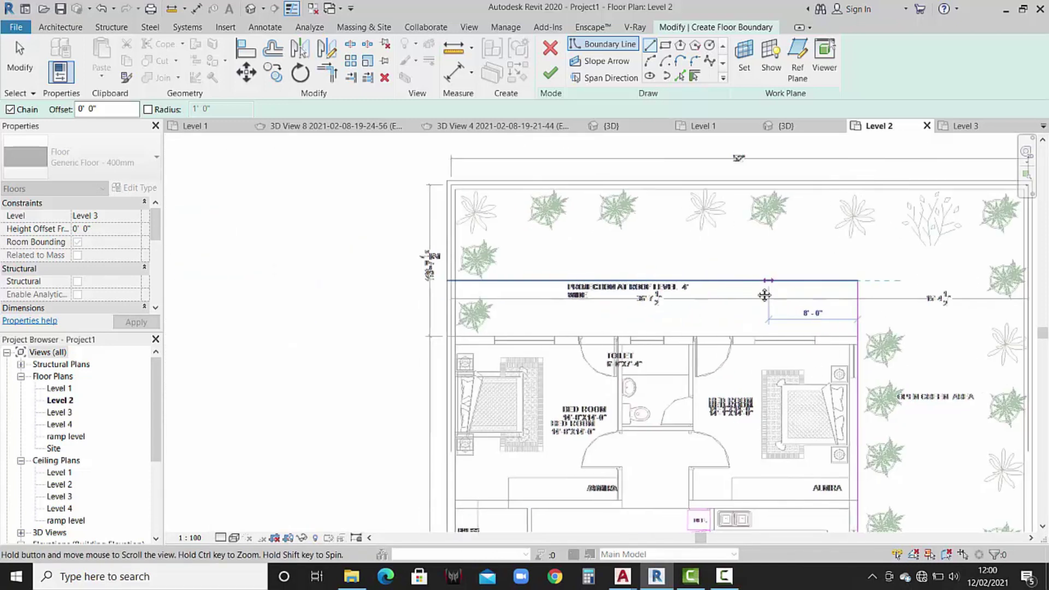
scroll(543, 278, "down", 1)
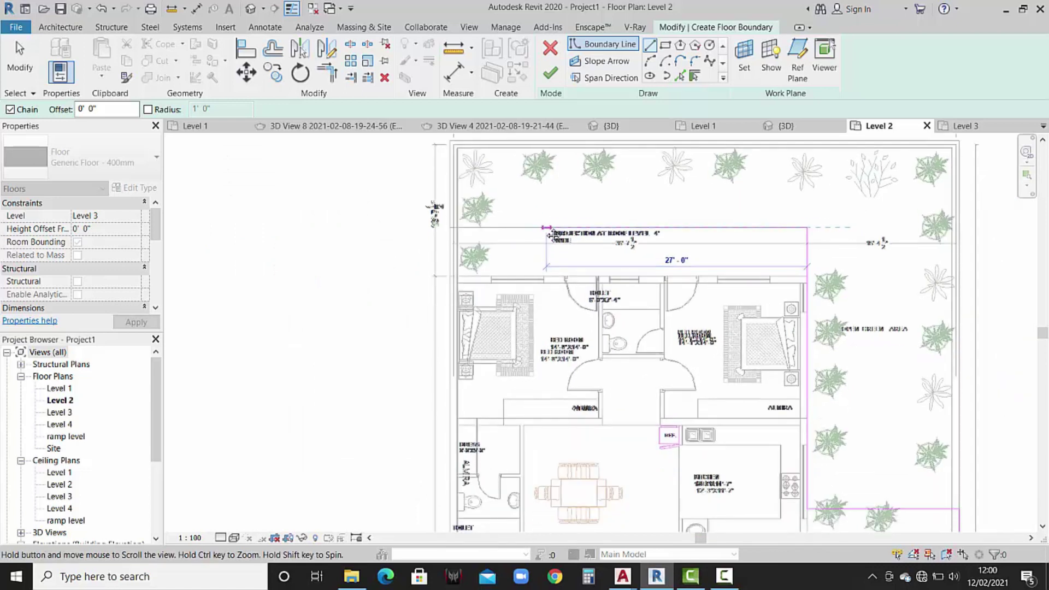
middle_click_drag(549, 295, 553, 234)
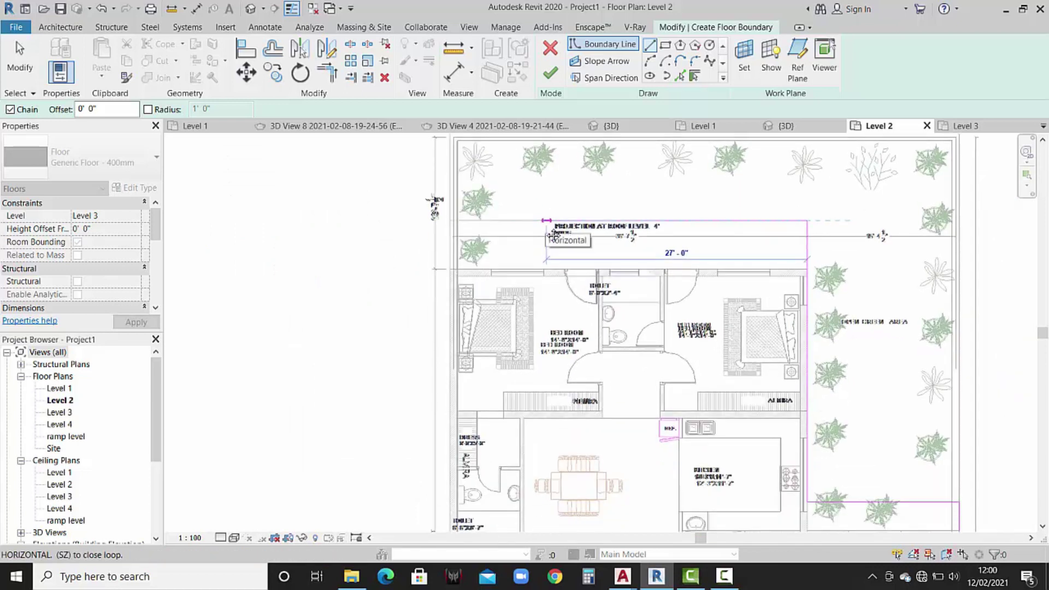
left_click(458, 221)
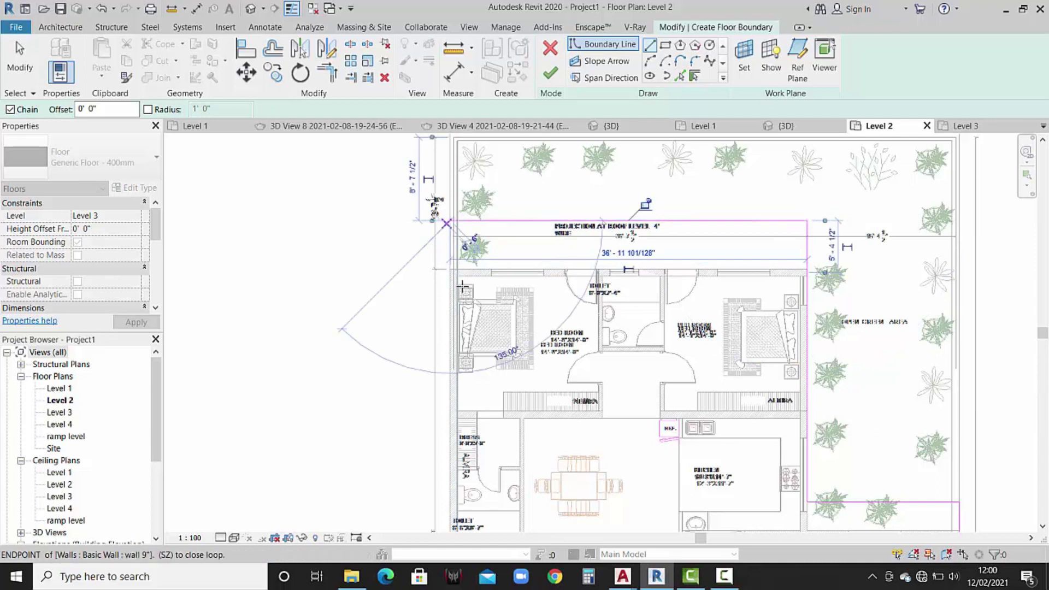
scroll(459, 285, "down", 2)
scroll(459, 361, "down", 2)
middle_click_drag(462, 382, 467, 246)
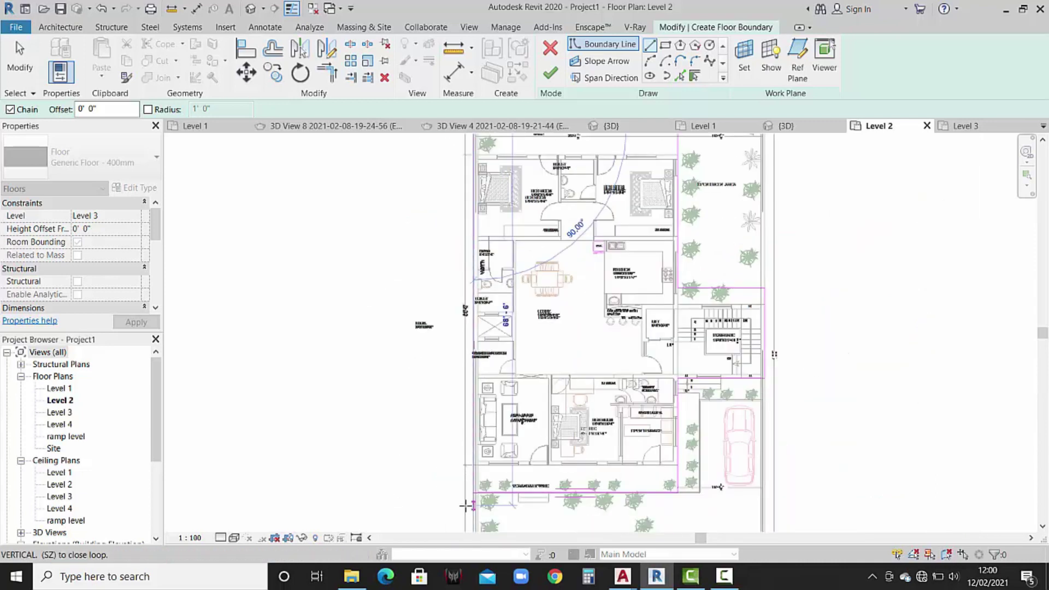
scroll(477, 500, "up", 3)
scroll(478, 500, "up", 1)
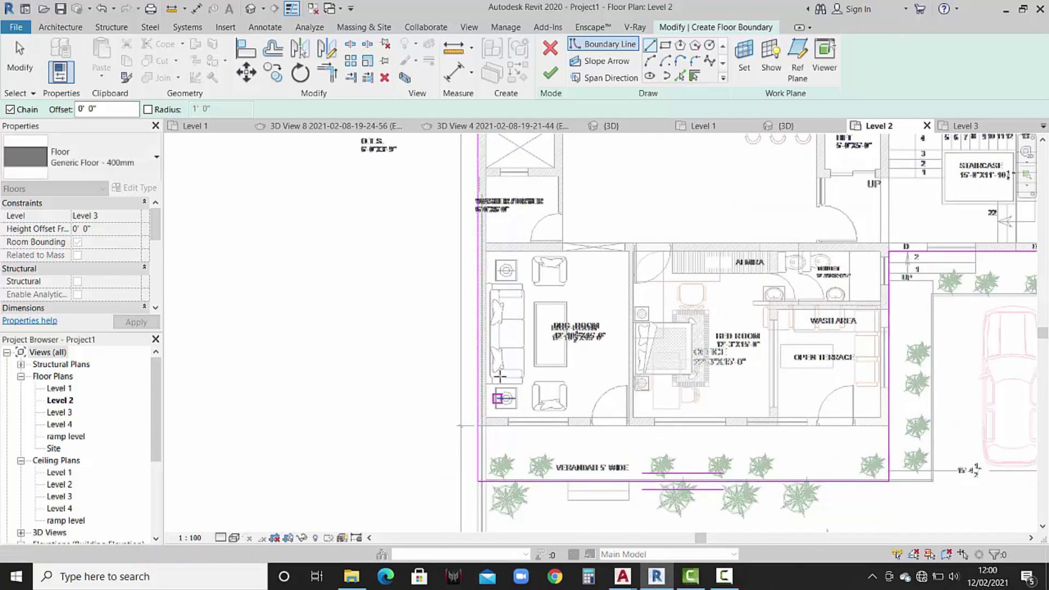
key("Escape")
key("Escape")
Move the right-hand boundary edge about 3 feet outward with MV.
scroll(504, 367, "down", 2)
middle_click_drag(711, 306, 612, 426)
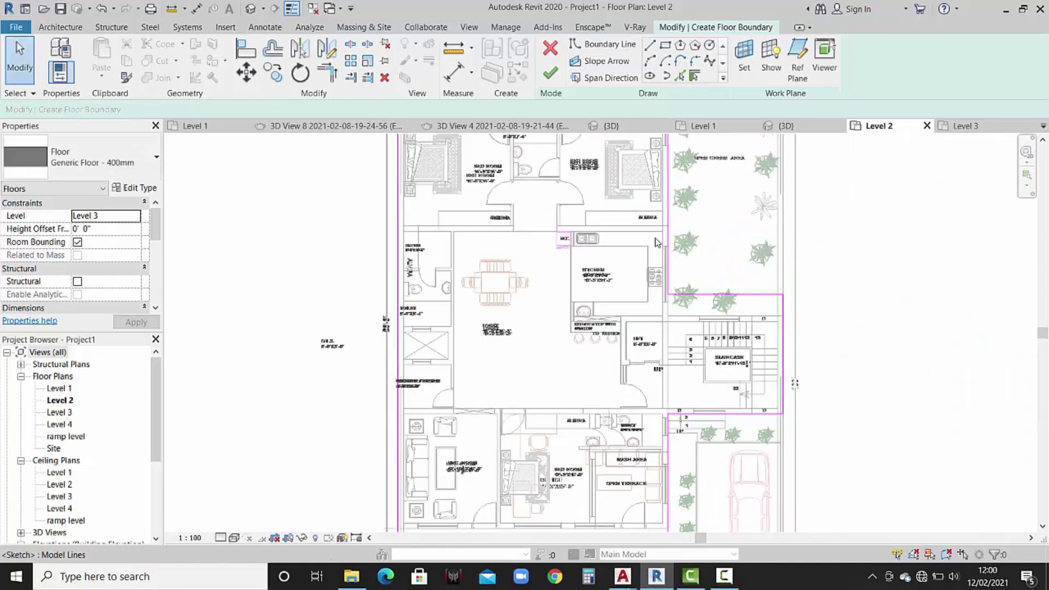
left_click(668, 246)
middle_click_drag(668, 246, 607, 325)
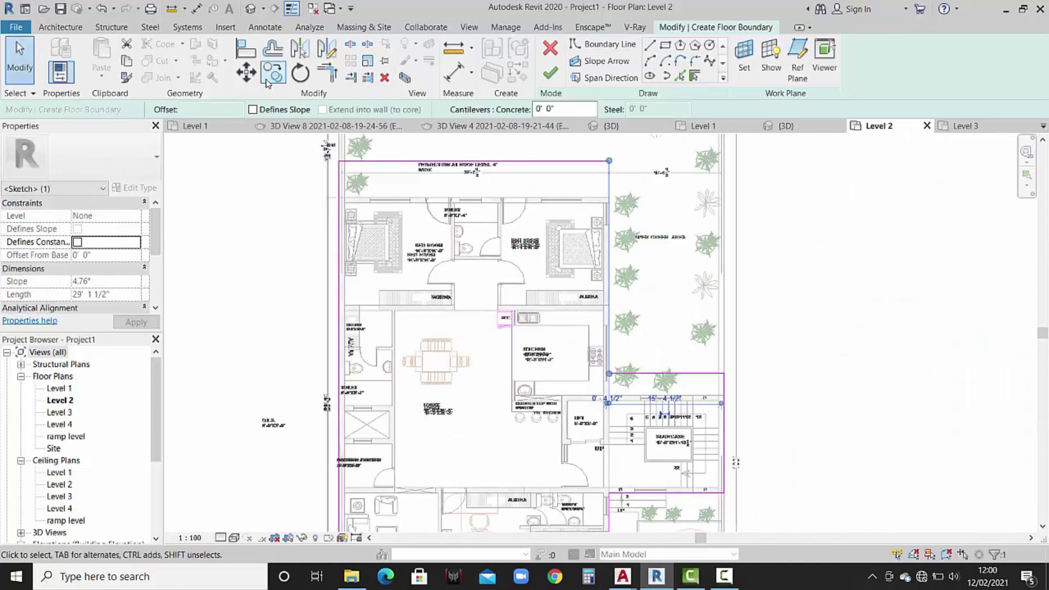
key("m")
key("v")
left_click(609, 161)
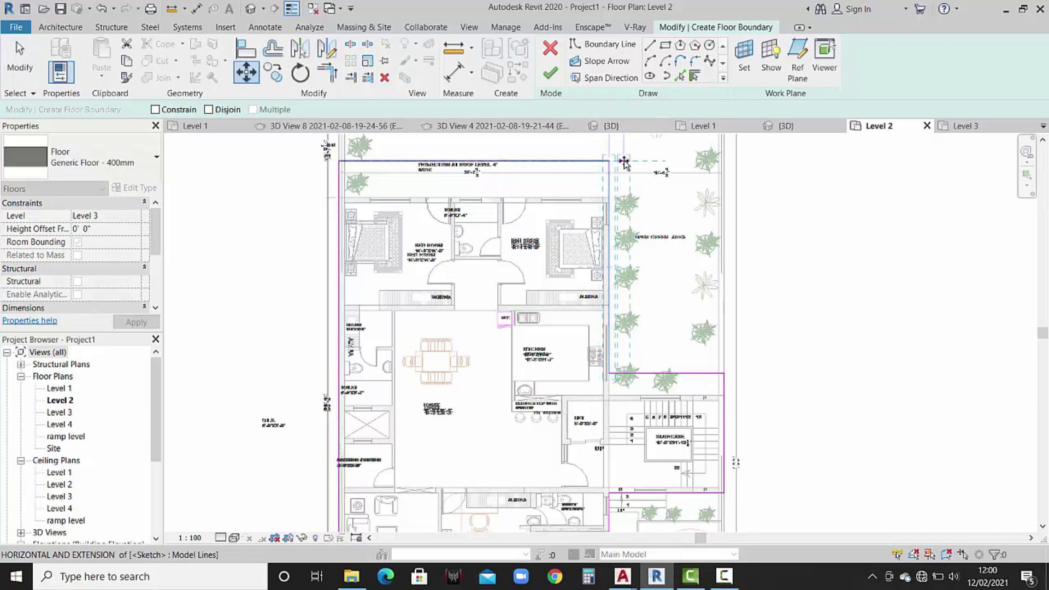
middle_click_drag(628, 162, 627, 272)
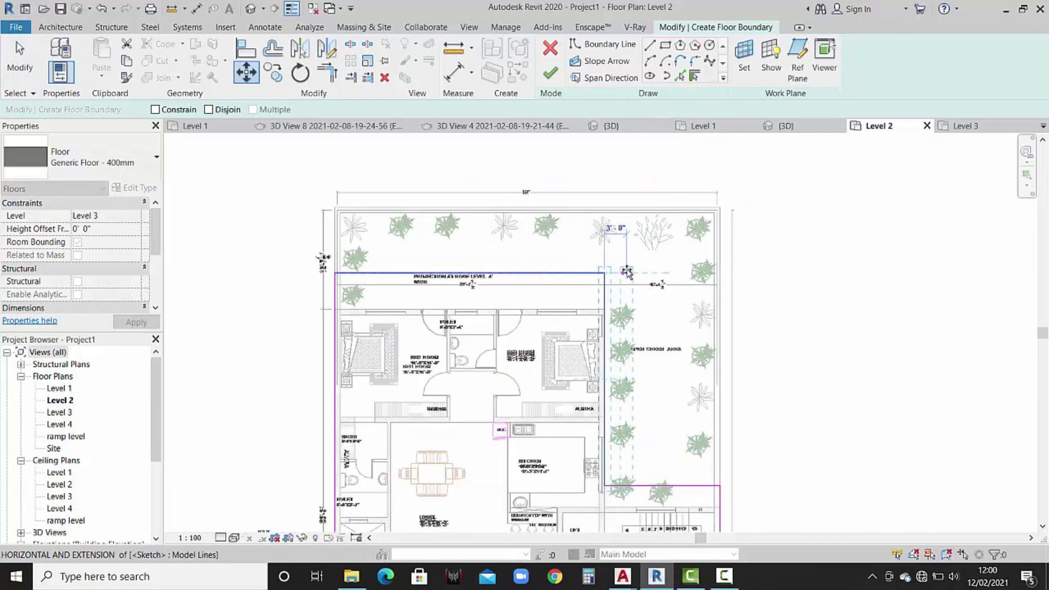
left_click(628, 272)
key("Escape")
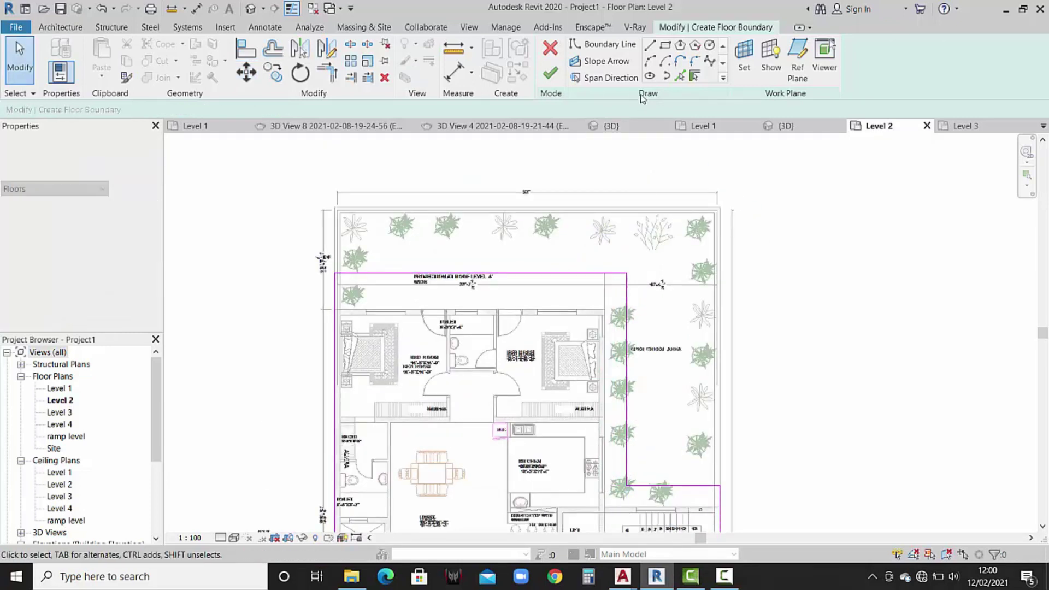
Finish the floor sketch, answer the wall-attach prompt, and view it in 3D.
left_click(552, 73)
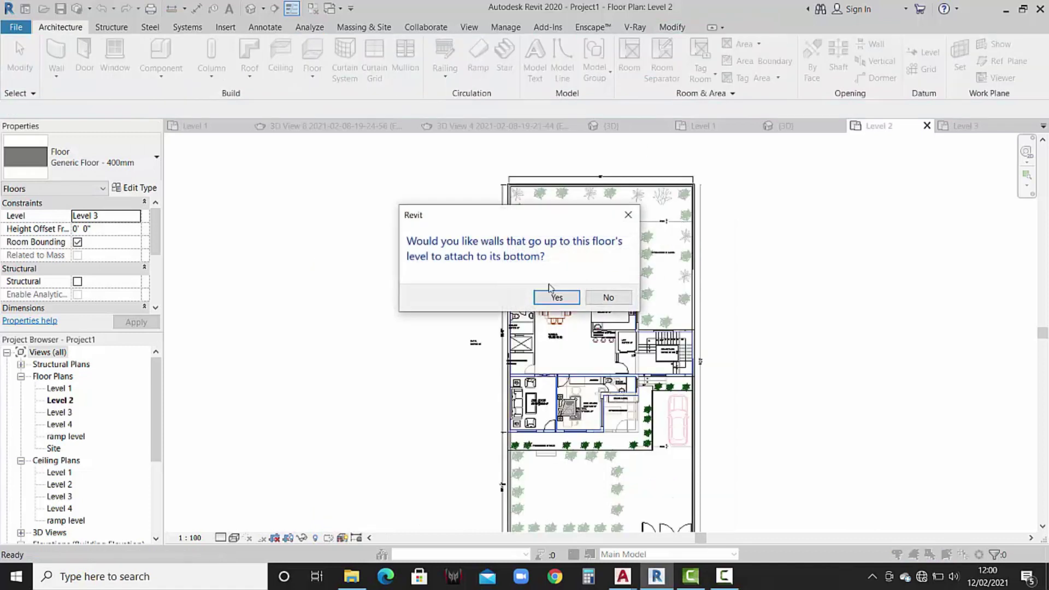
left_click(556, 298)
scroll(573, 305, "up", 3)
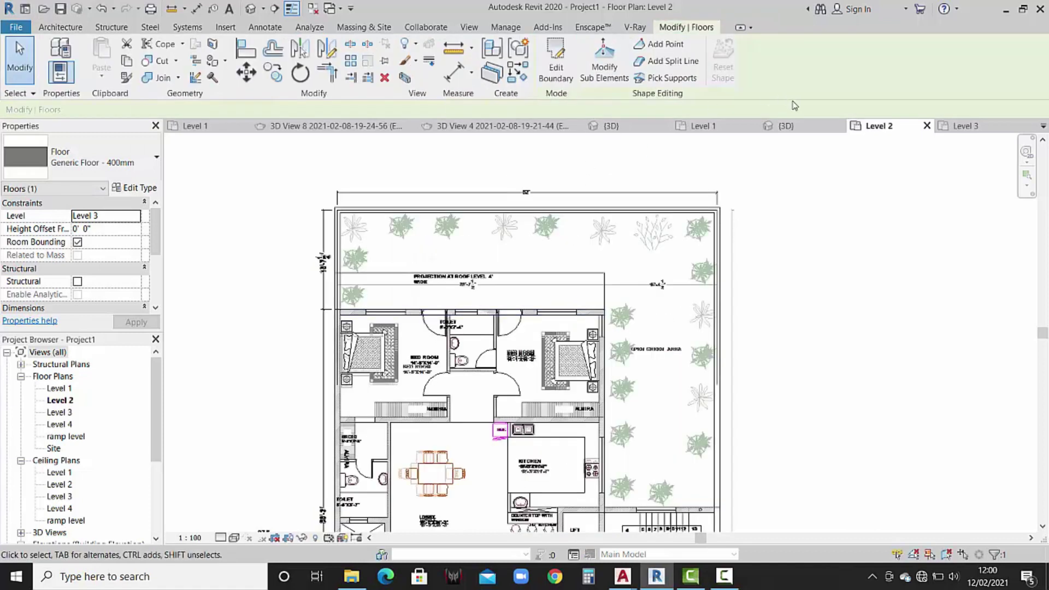
left_click(787, 125)
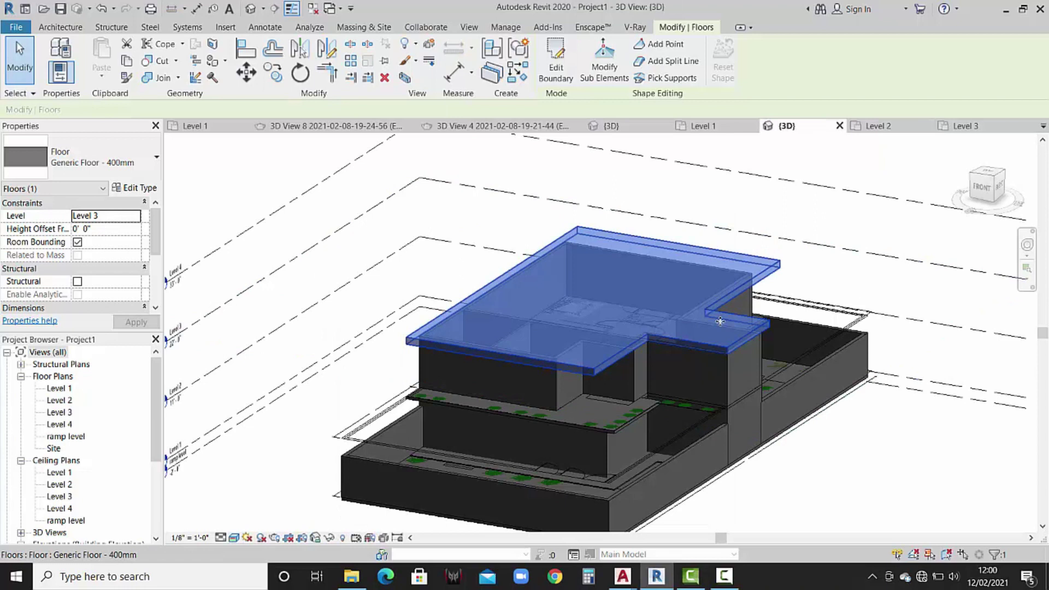
Duplicate the floor type as Generic Floor - 400mm 5 with a 6-inch structure.
left_click(134, 188)
left_click(940, 132)
left_click(836, 314)
left_click(890, 216)
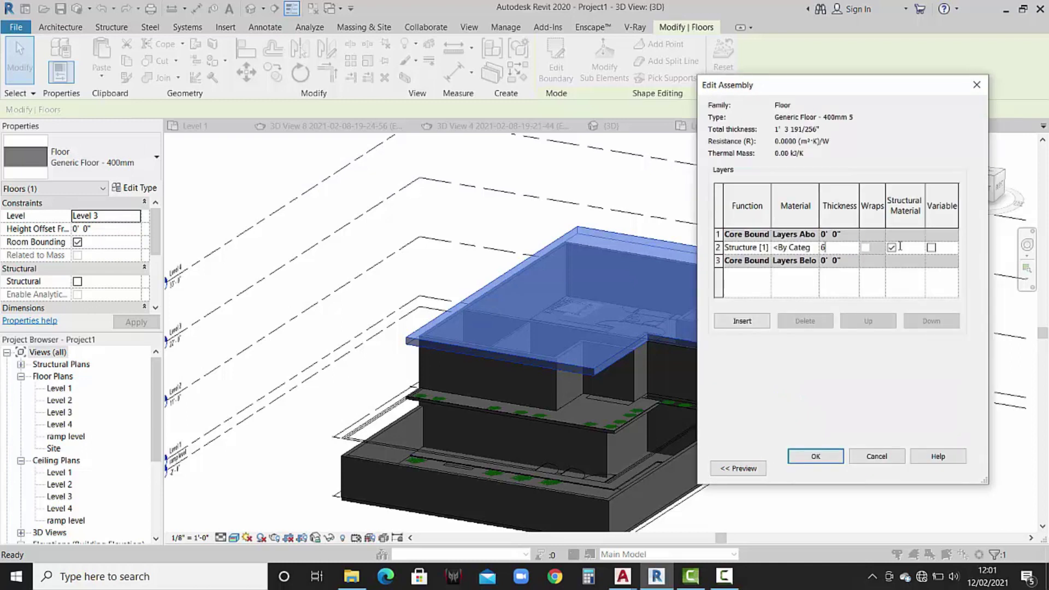
left_click(815, 456)
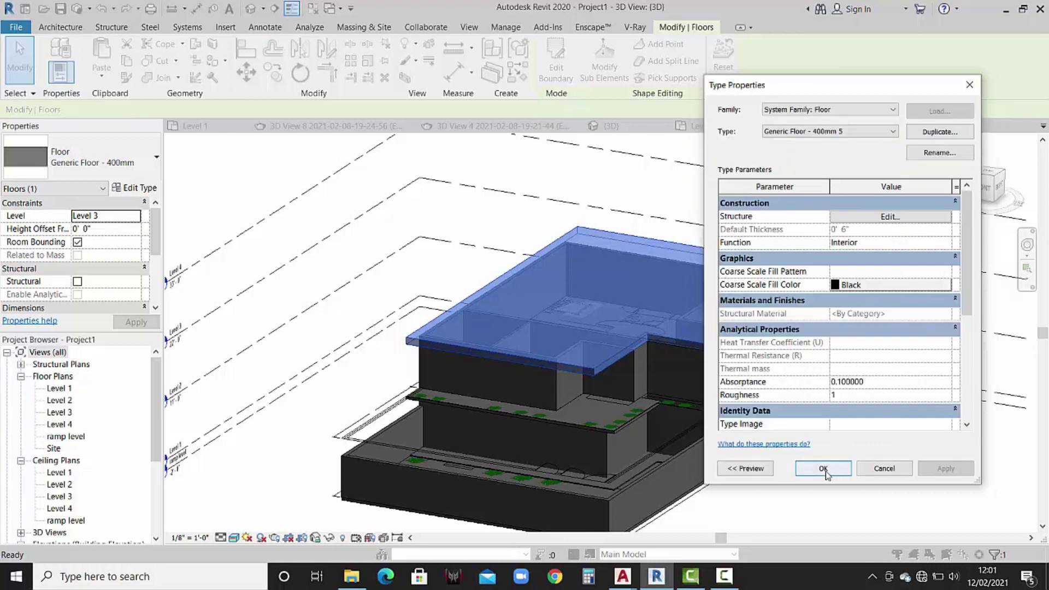
key("Escape")
mouse_move(703, 305)
middle_mouse_down("shift")
mouse_move(718, 366)
mouse_move(607, 412)
middle_mouse_up("shift")
left_click(605, 414)
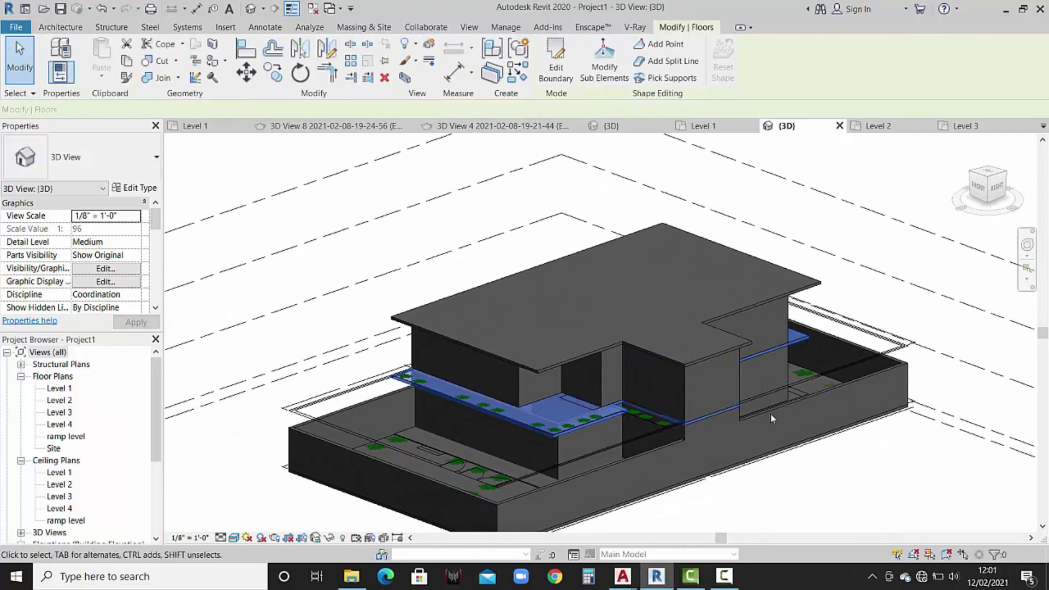
On the Level 2 plan, edit the floor boundary and move the edge above the staircase.
double_click(60, 400)
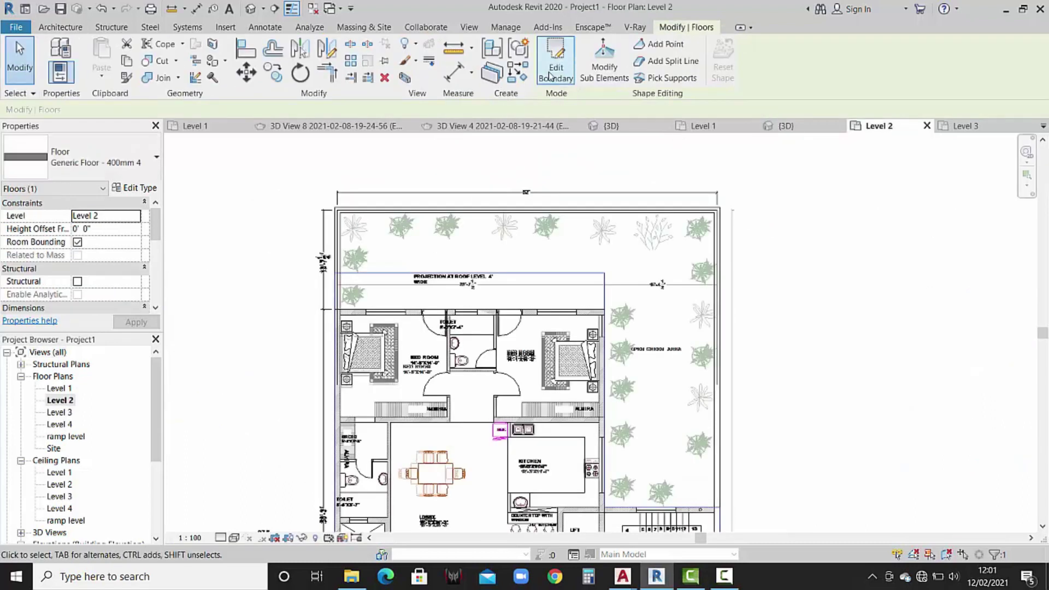
left_click(551, 76)
scroll(688, 350, "down", 2)
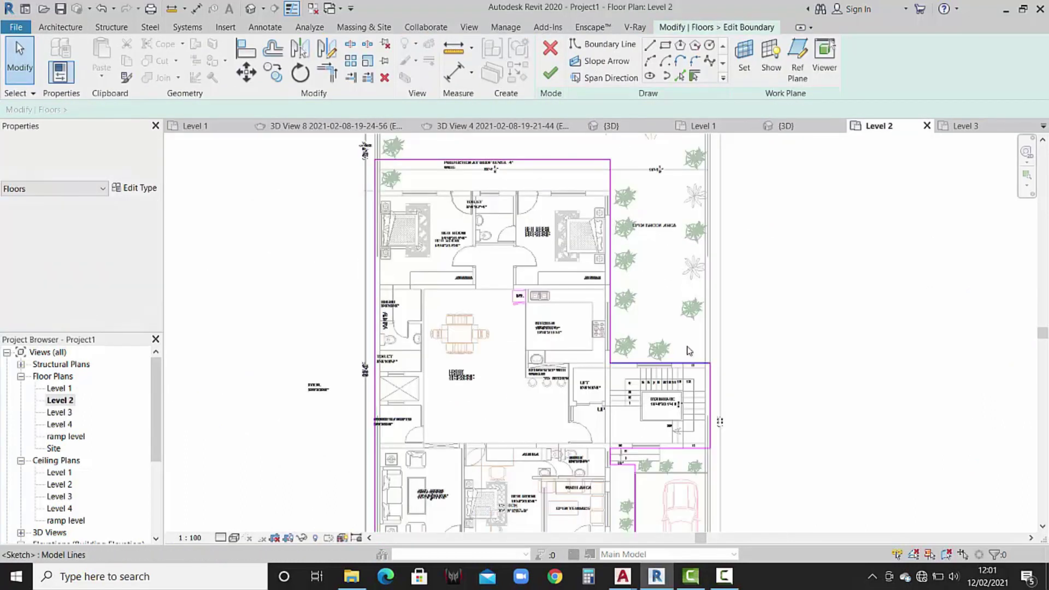
scroll(688, 350, "up", 2)
left_click(690, 374)
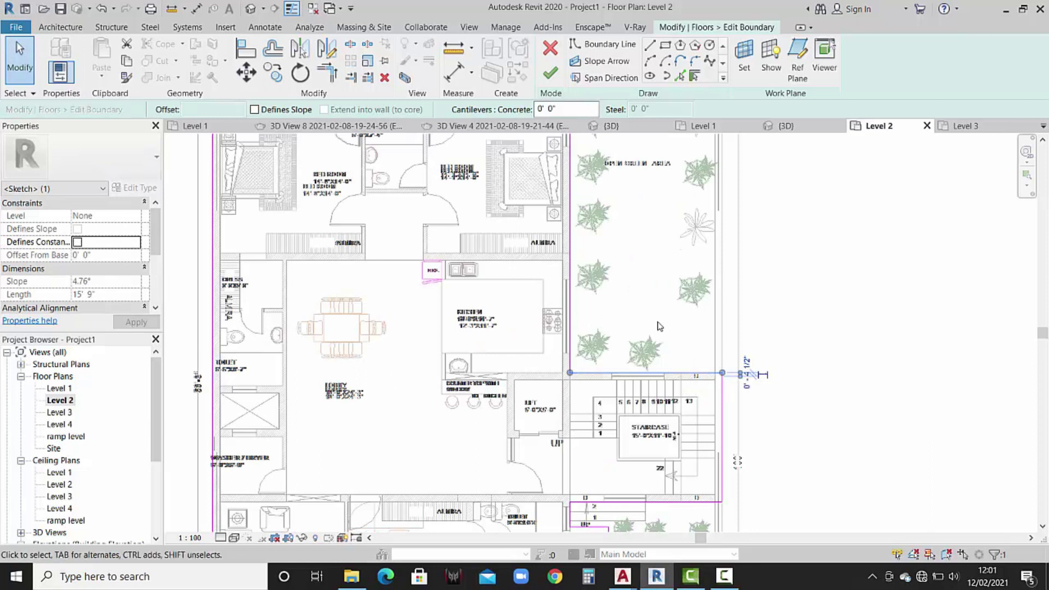
scroll(665, 325, "down", 1)
middle_click_drag(728, 380, 726, 391)
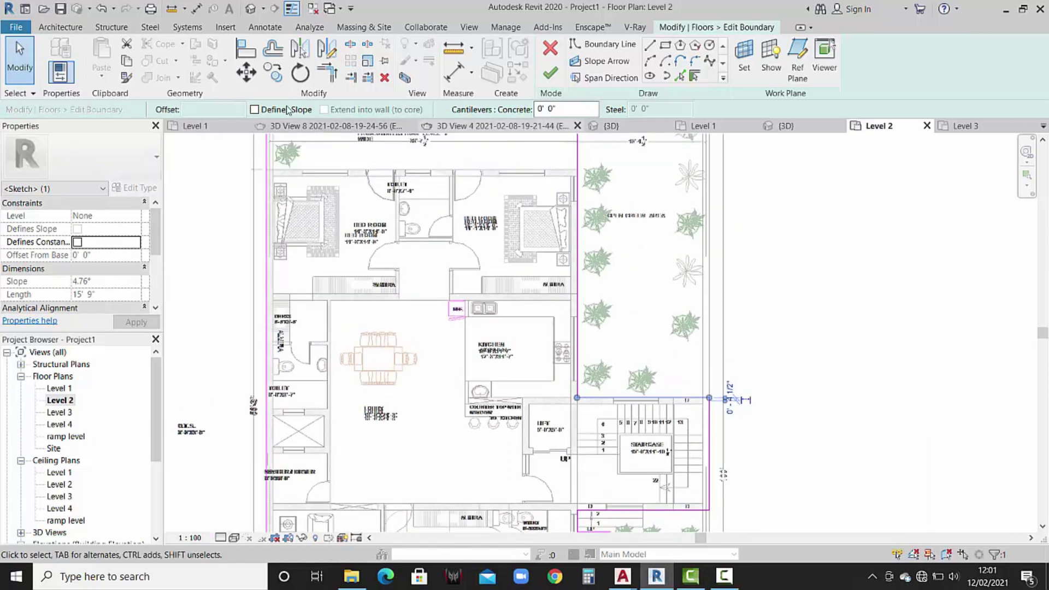
left_click(253, 76)
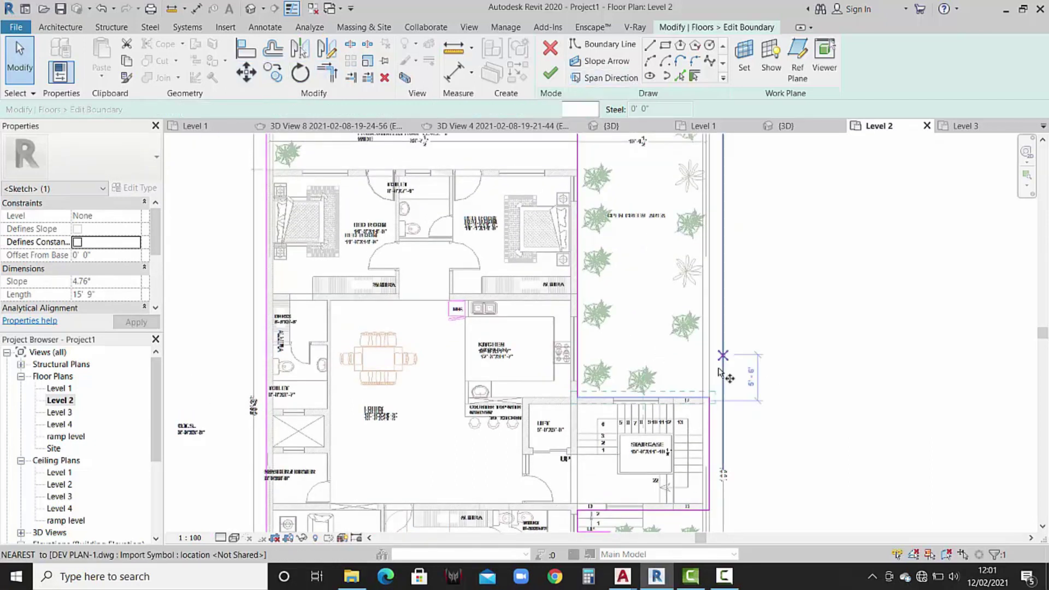
left_click(709, 400)
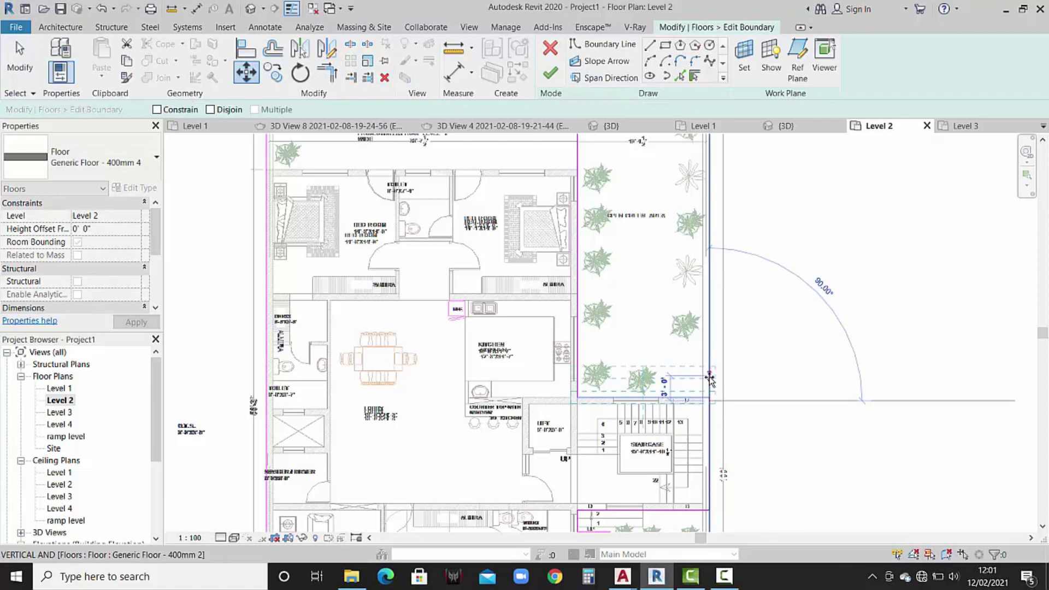
left_click(710, 373)
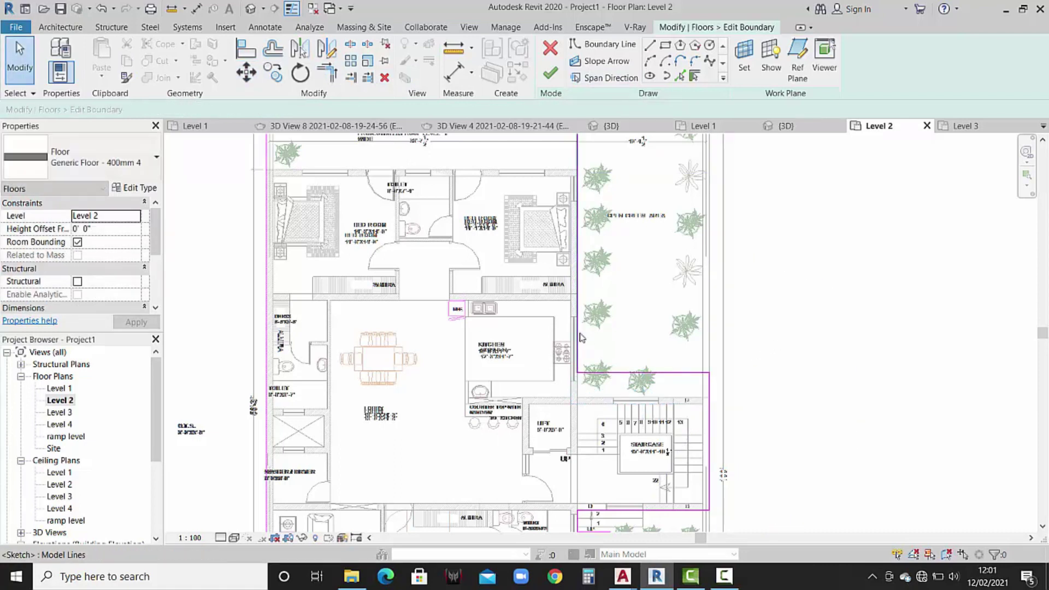
Shift the right outline edge about two feet, finish the floor, and view in 3D.
middle_click_drag(656, 217, 666, 295)
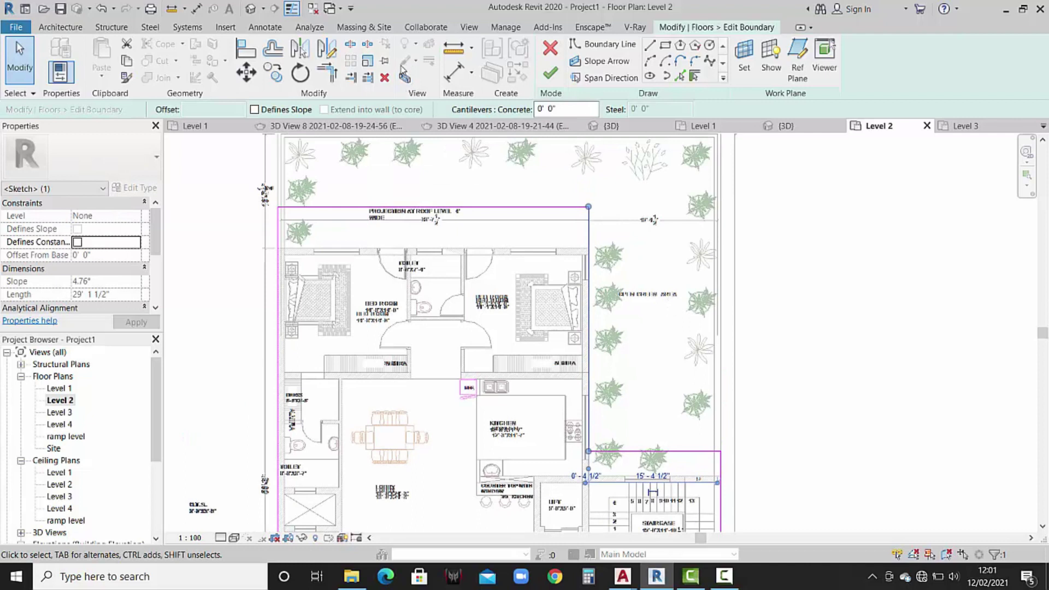
left_click(246, 71)
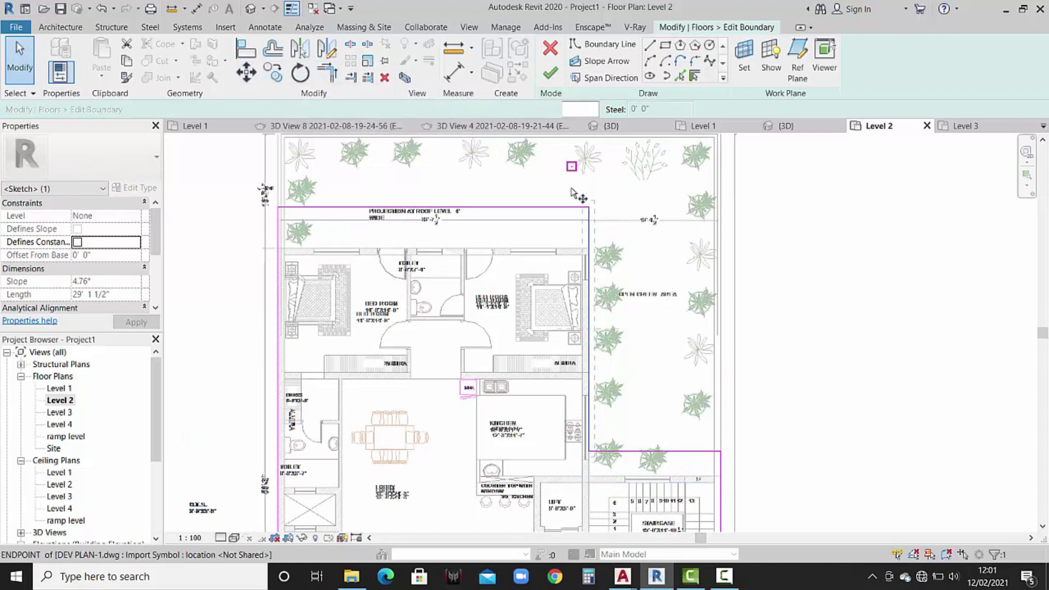
left_click(588, 208)
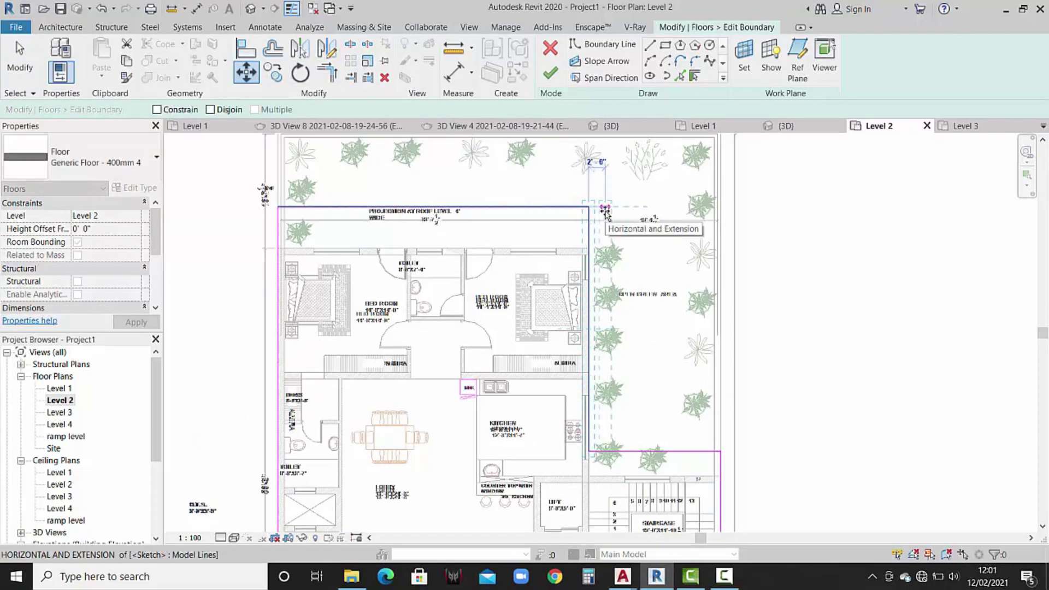
left_click(614, 210)
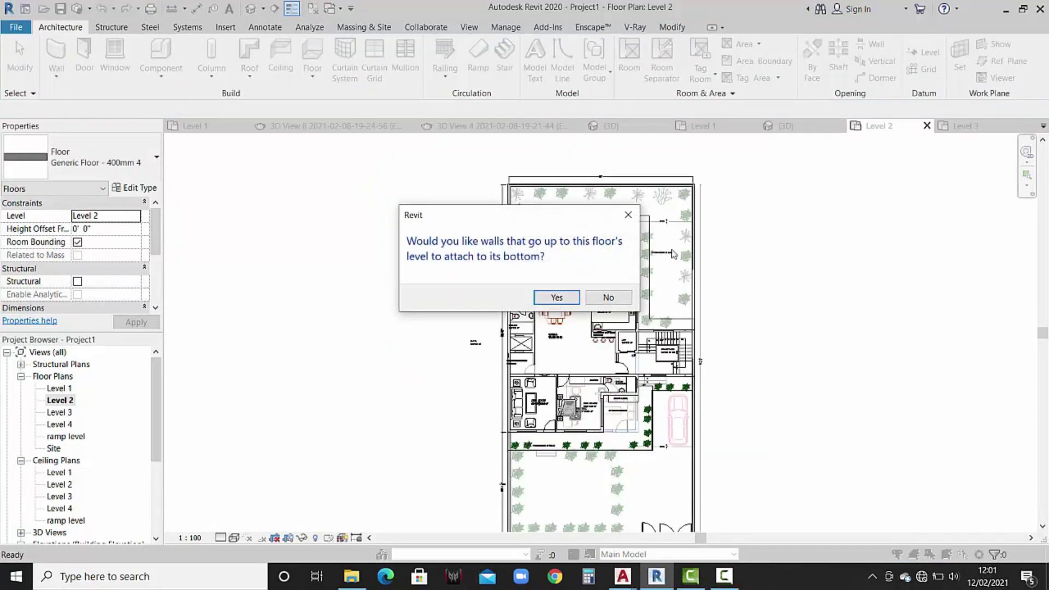
left_click(555, 298)
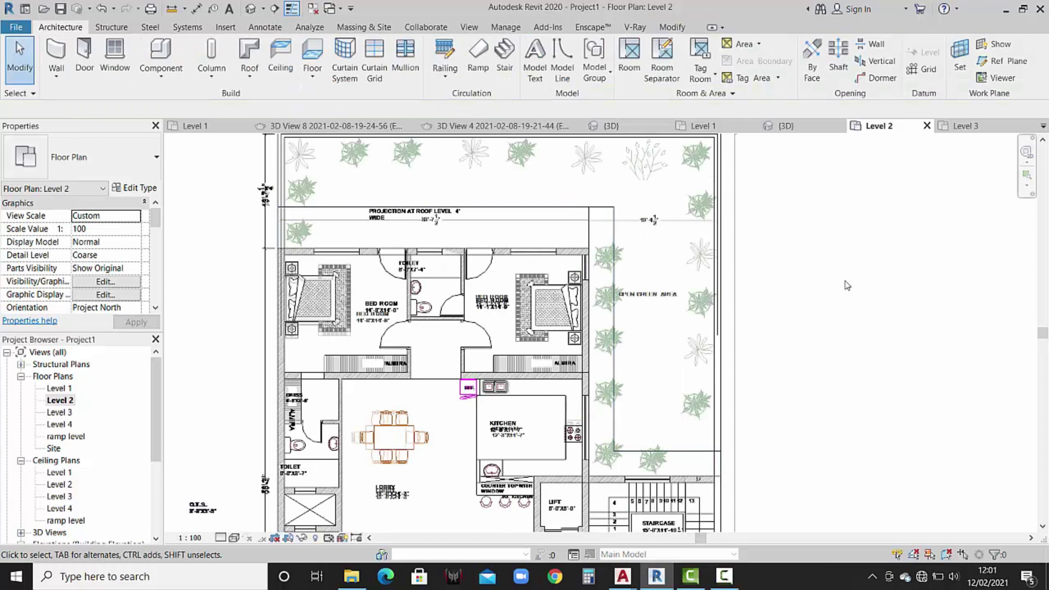
left_click(760, 126)
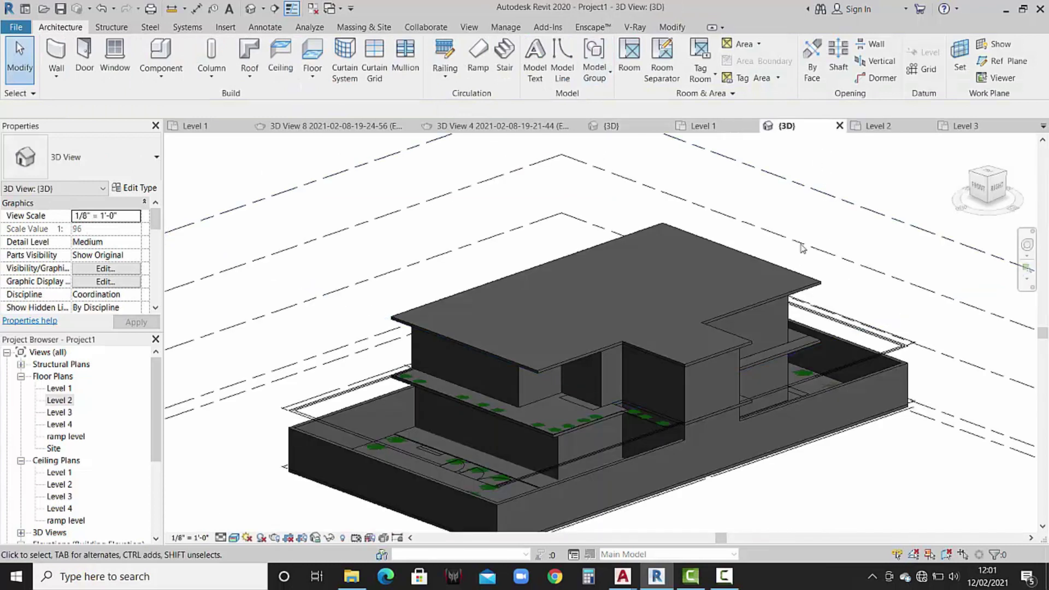
Orbit over the reference house's roof, then return to the Level 2 kitchen and staircase area.
middle_click_drag(780, 332, 825, 328, "shift")
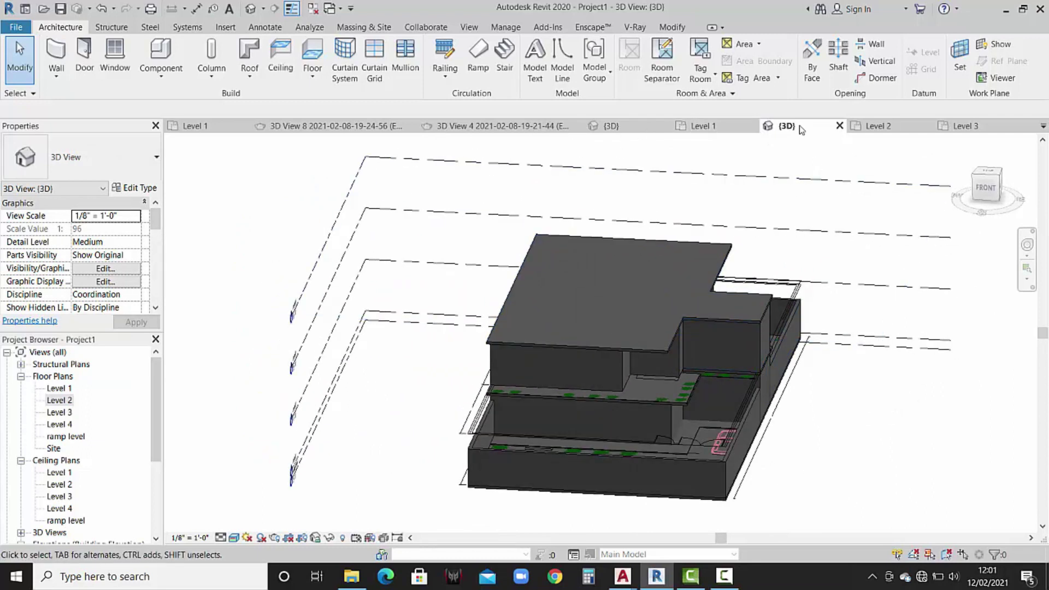
left_click(627, 124)
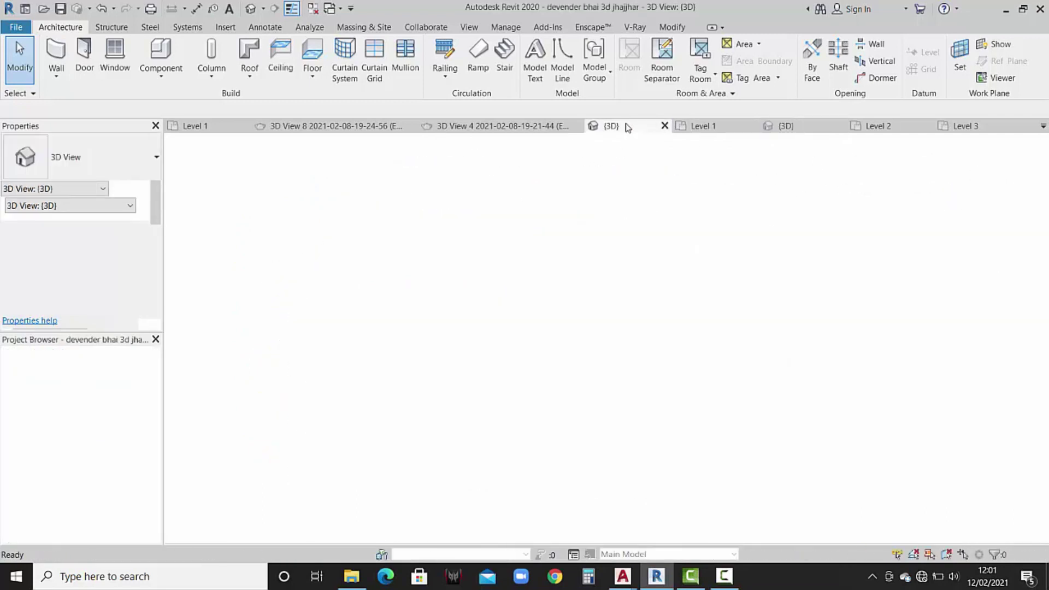
middle_click_drag(752, 224, 756, 214, "shift")
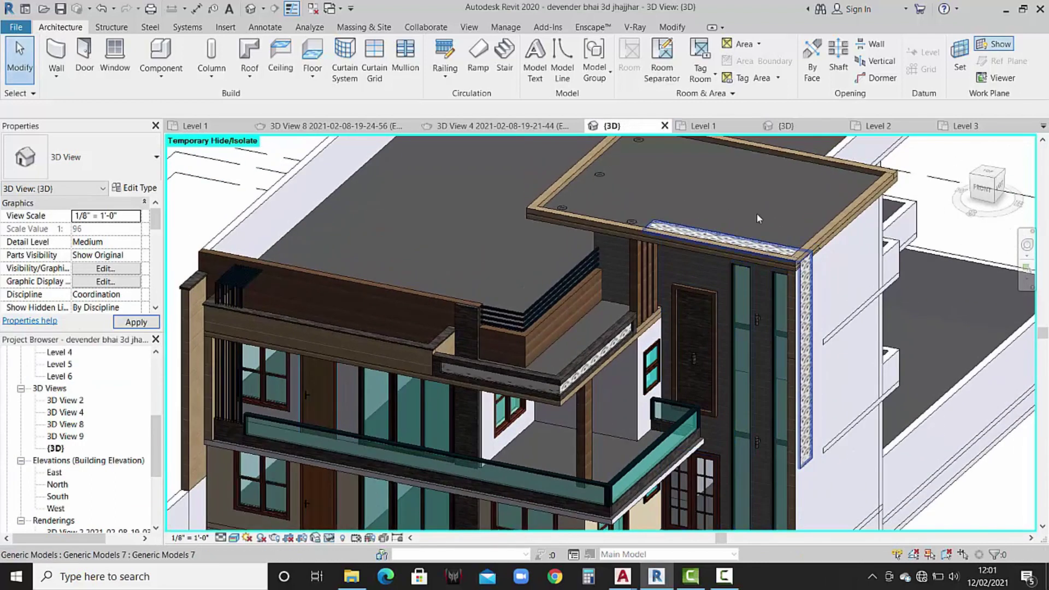
middle_click_drag(633, 247, 721, 198, "shift")
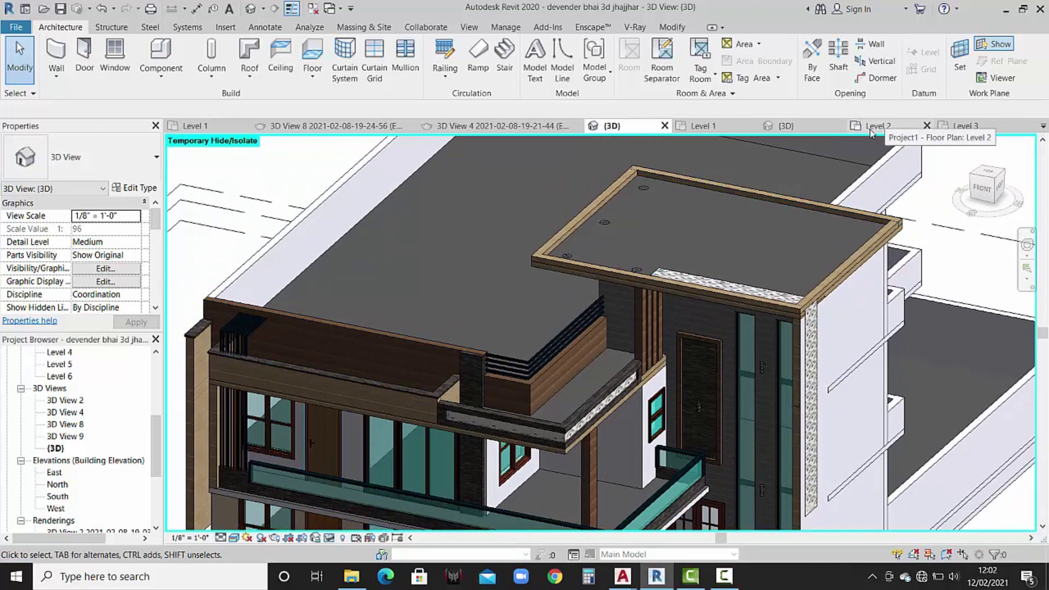
left_click(888, 129)
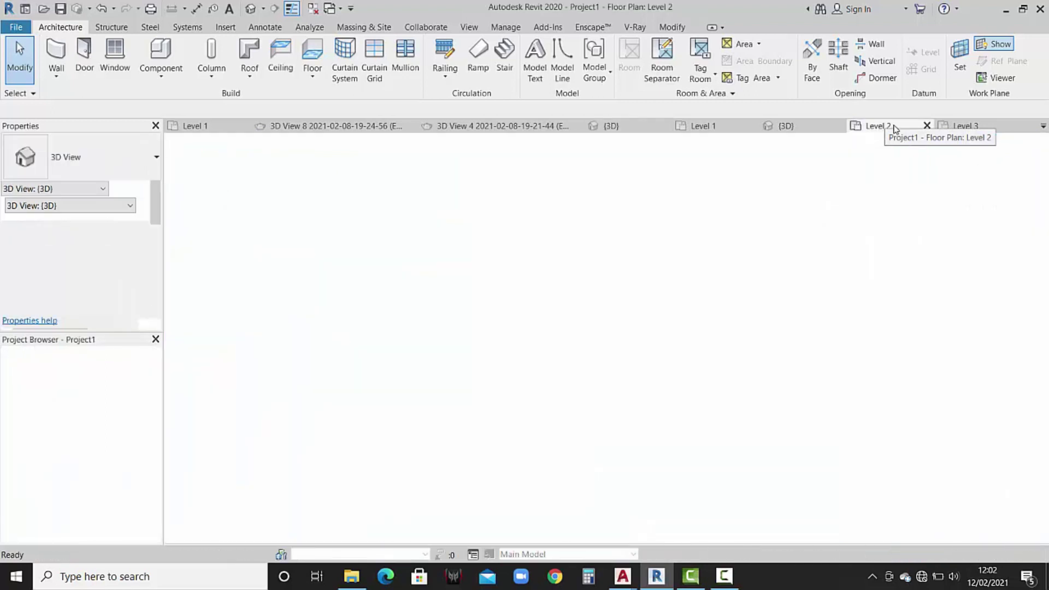
middle_click_drag(658, 294, 655, 114)
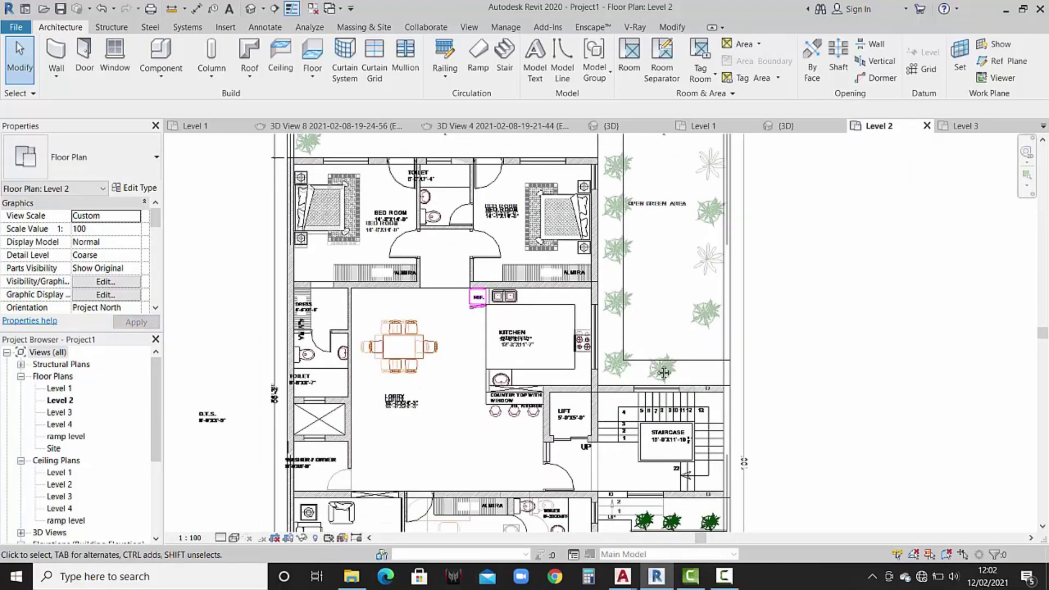
left_click(683, 412)
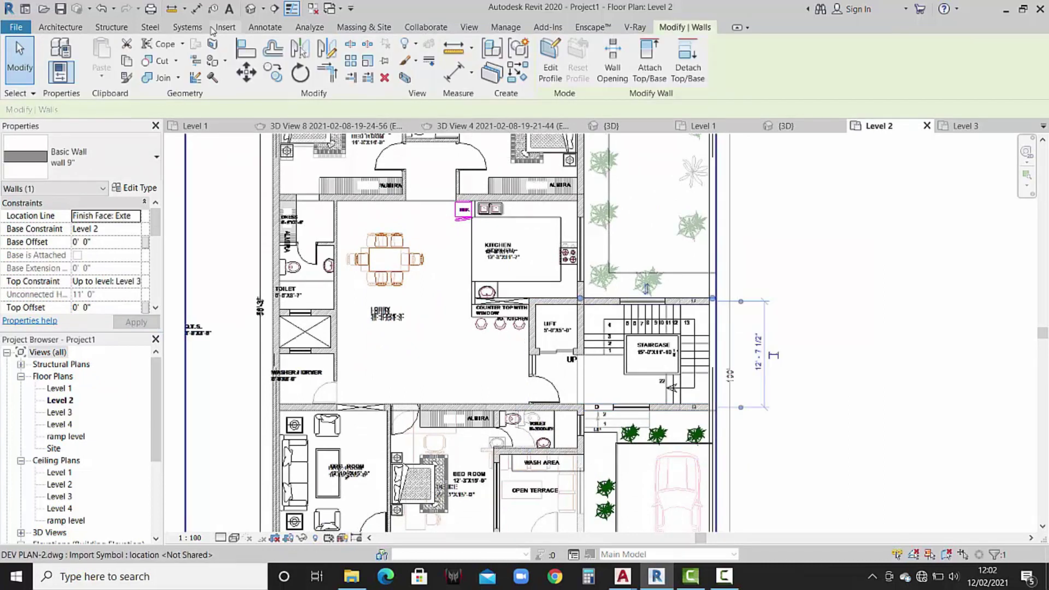
left_click(74, 28)
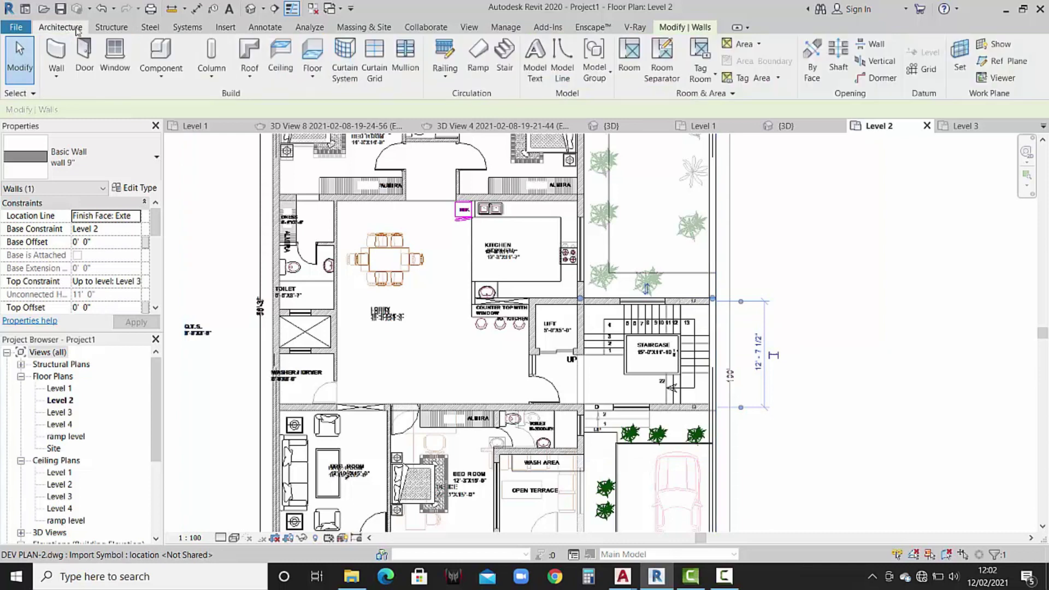
left_click(57, 75)
left_click(68, 98)
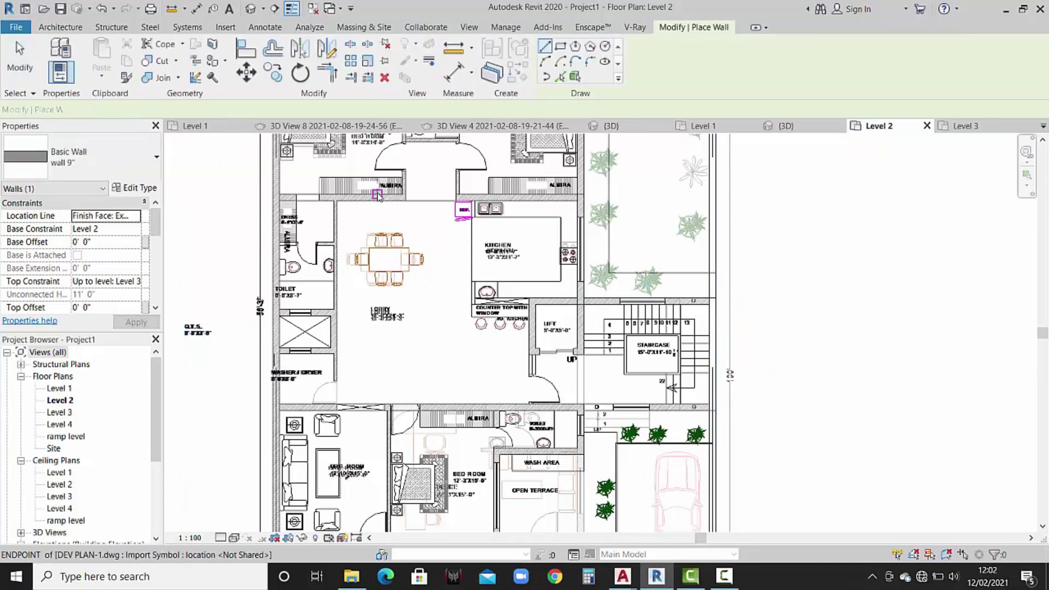
left_click(578, 305)
key("Escape")
key("Escape")
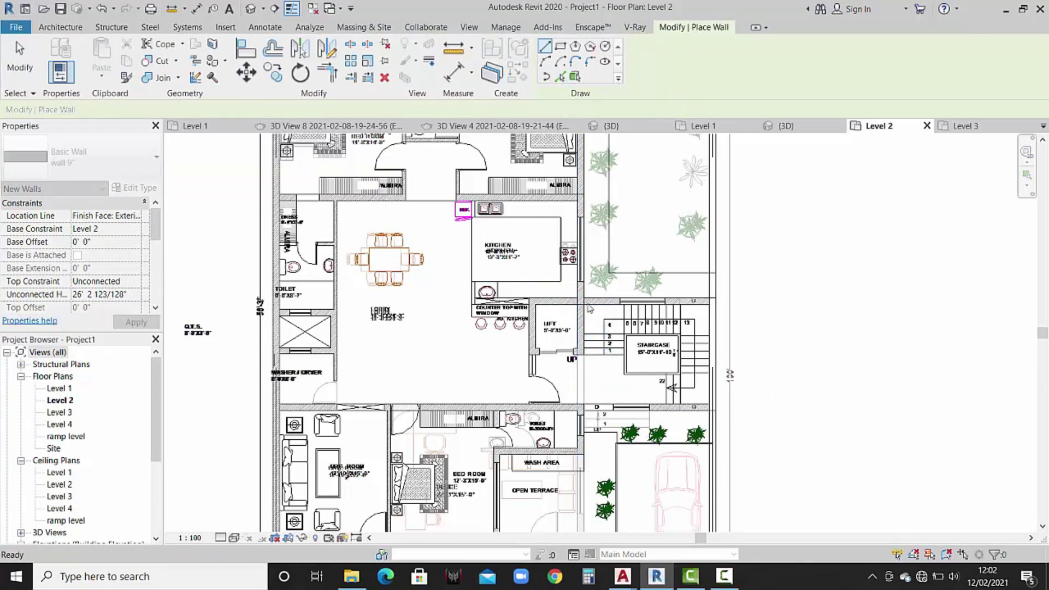
left_click(580, 304)
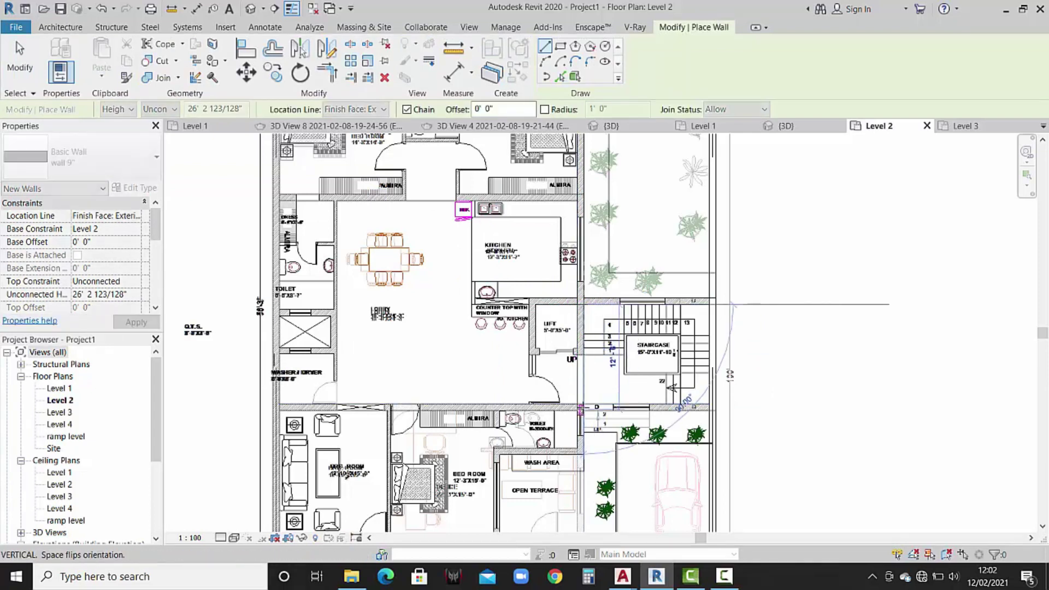
key("Escape")
key("Escape")
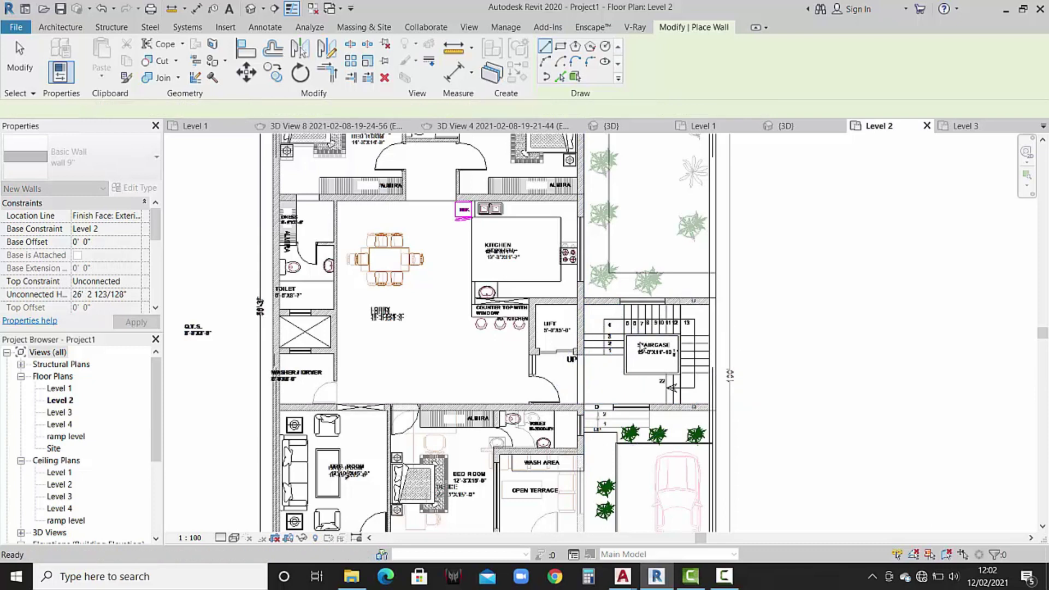
Set the right staircase wall's Top Constraint to Up to level: Level 4.
left_click(600, 346)
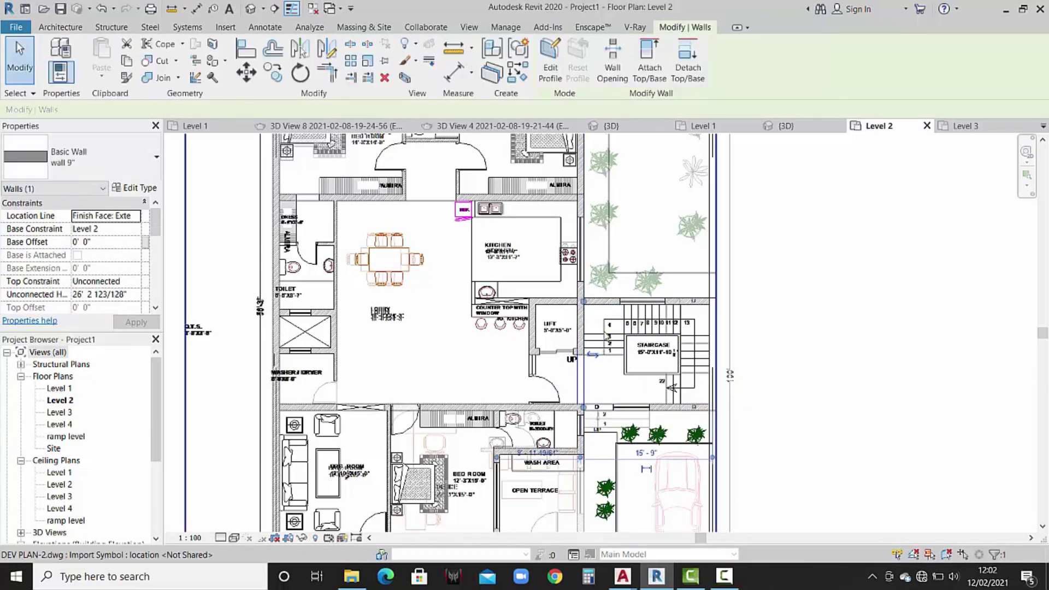
key("Tab")
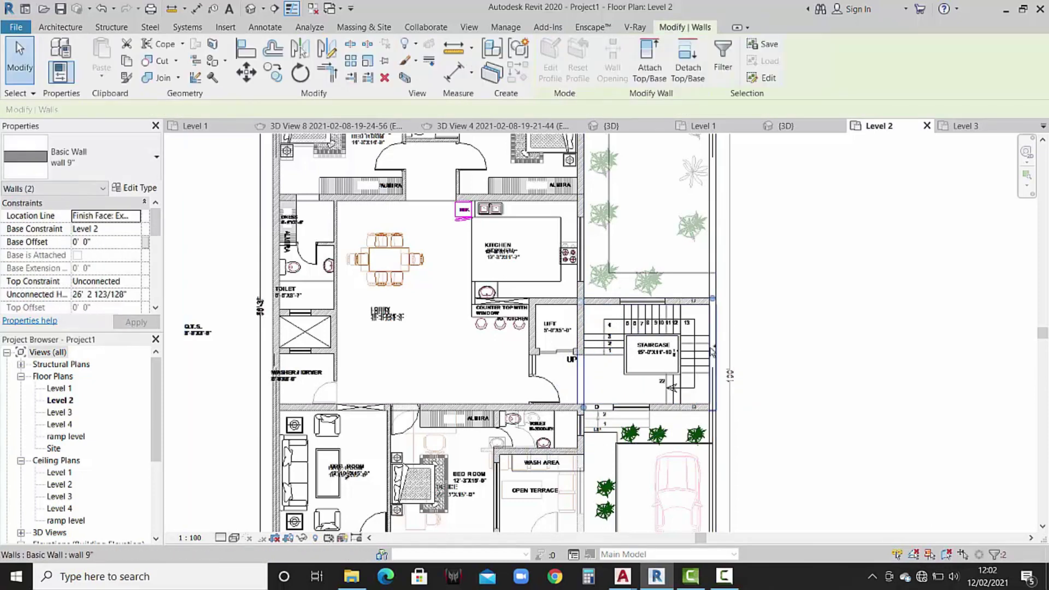
left_click(713, 352)
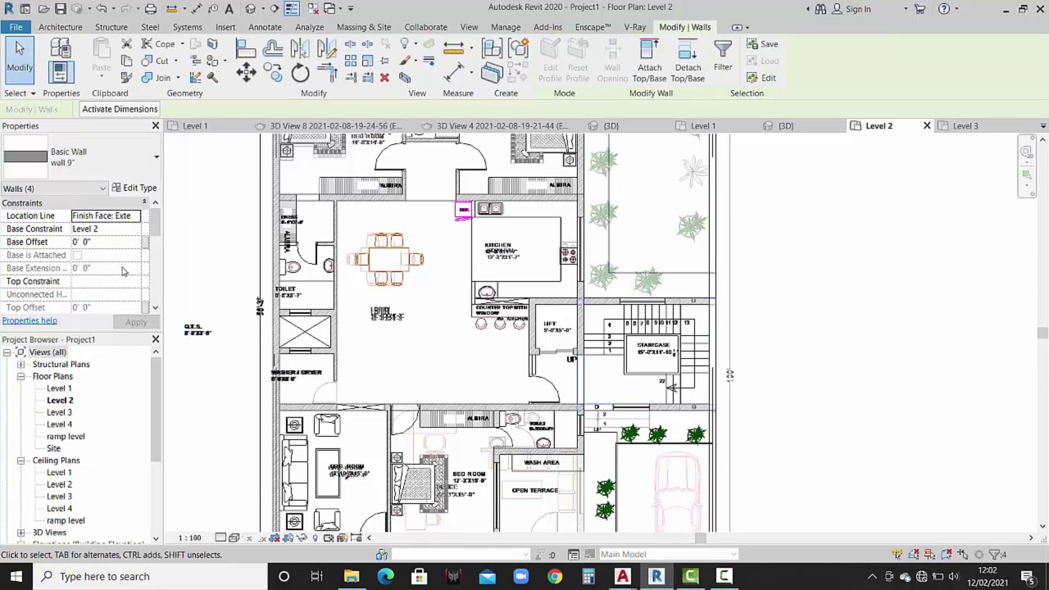
scroll(123, 273, "down", 1)
scroll(122, 276, "down", 1)
scroll(123, 276, "up", 1)
scroll(123, 276, "up", 1)
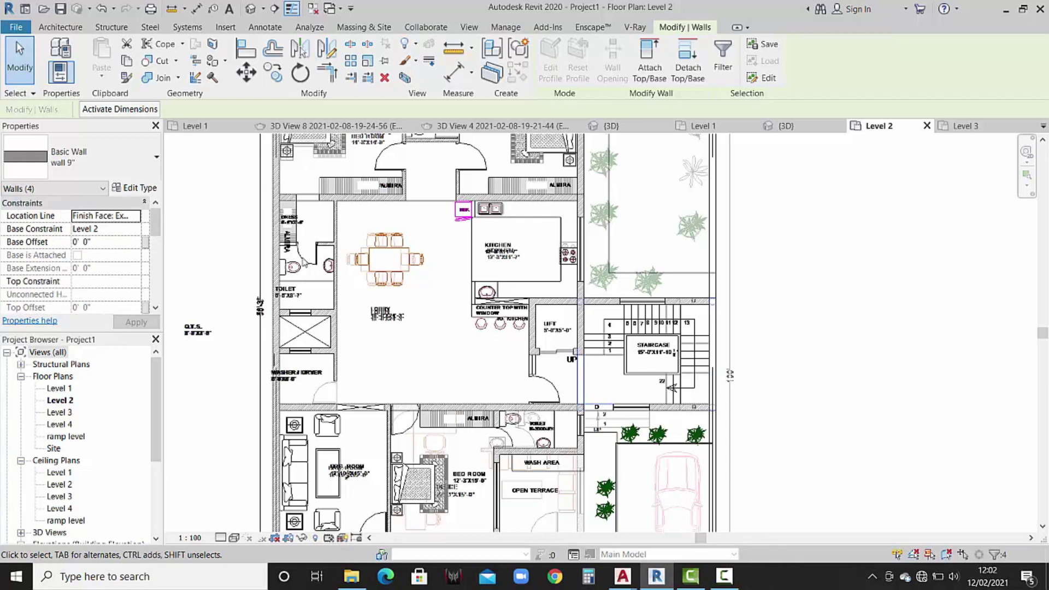
left_click(763, 295)
left_click(581, 355)
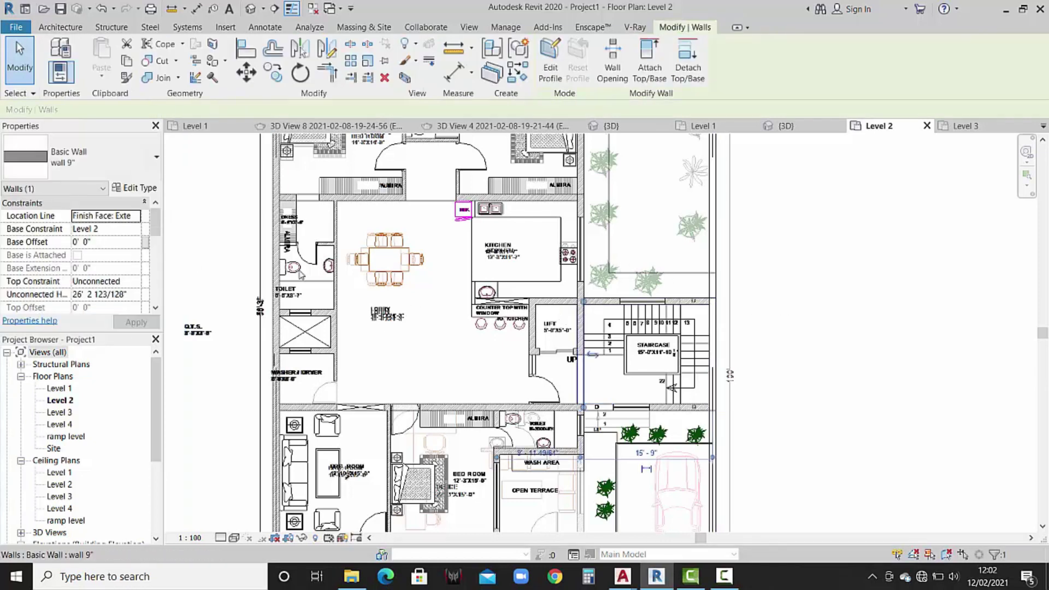
left_click(135, 282)
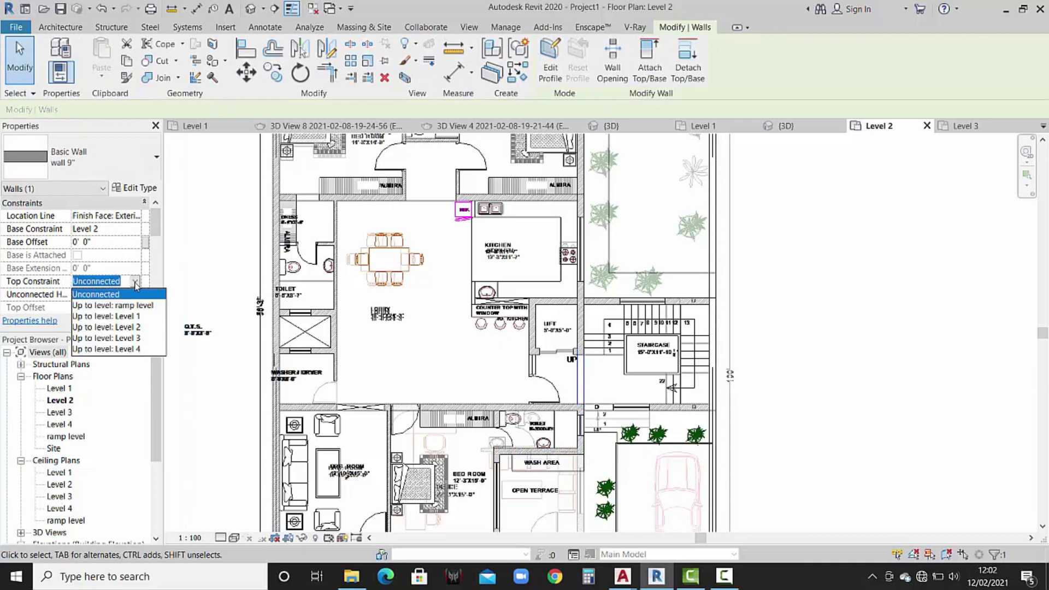
left_click(127, 350)
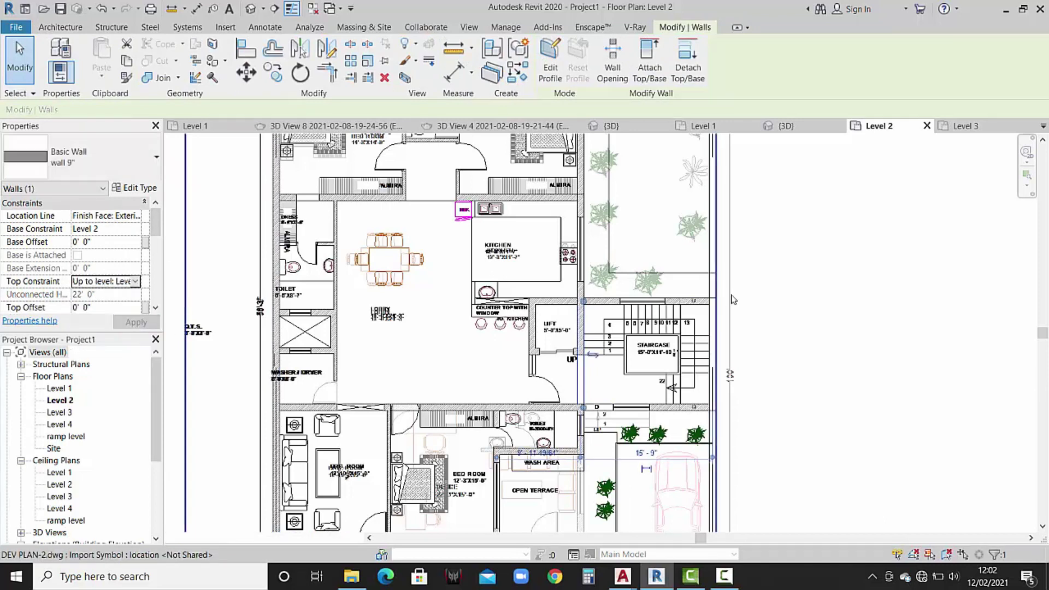
left_click(845, 356)
Give the horizontal and remaining staircase walls a Level 4 top constraint too.
left_click(600, 296)
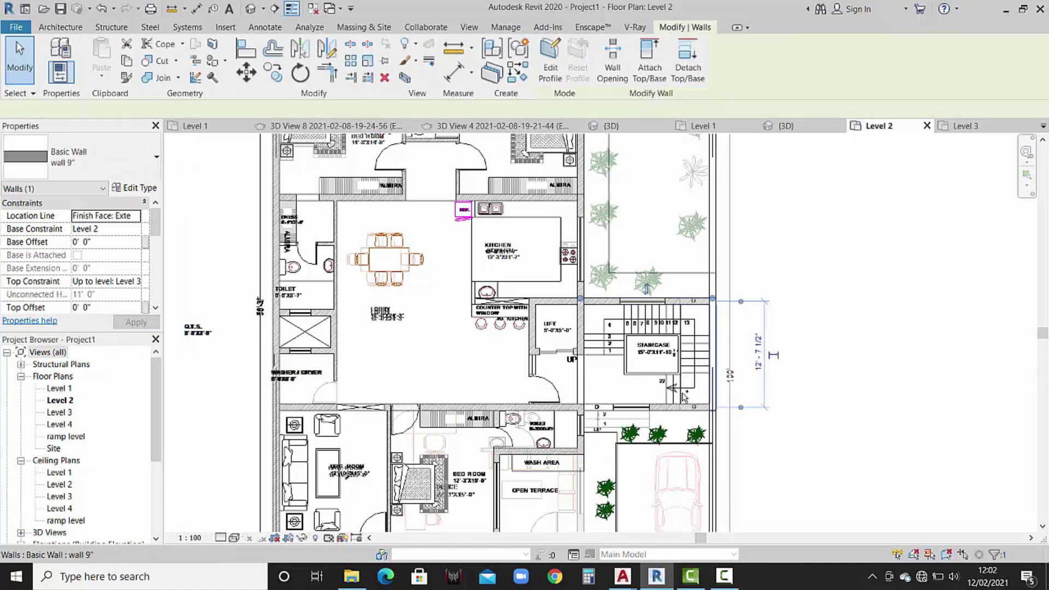
left_click(680, 407, "ctrl")
left_click(135, 281)
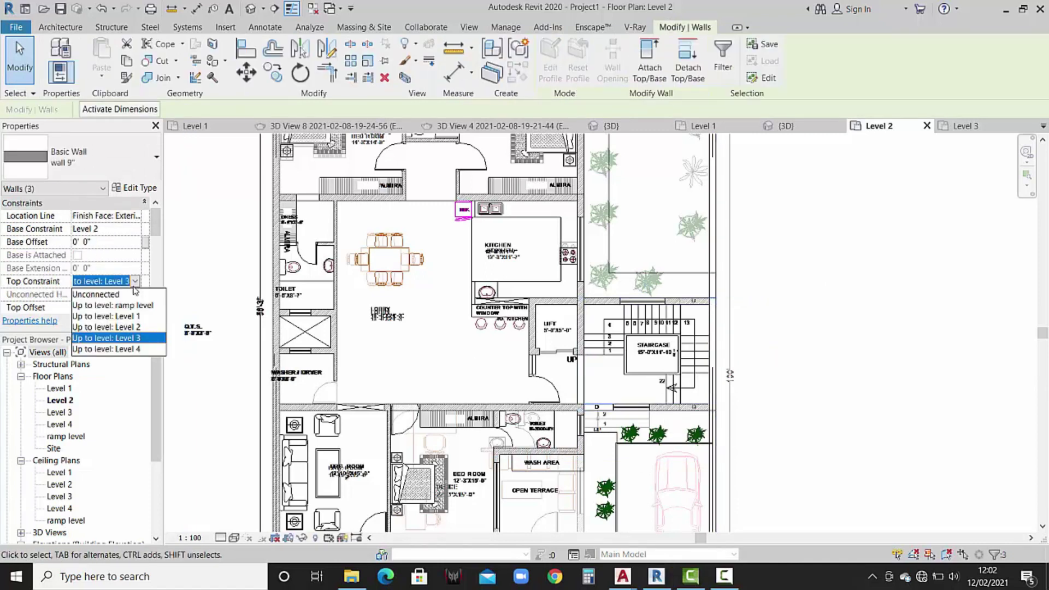
left_click(125, 349)
left_click(137, 322)
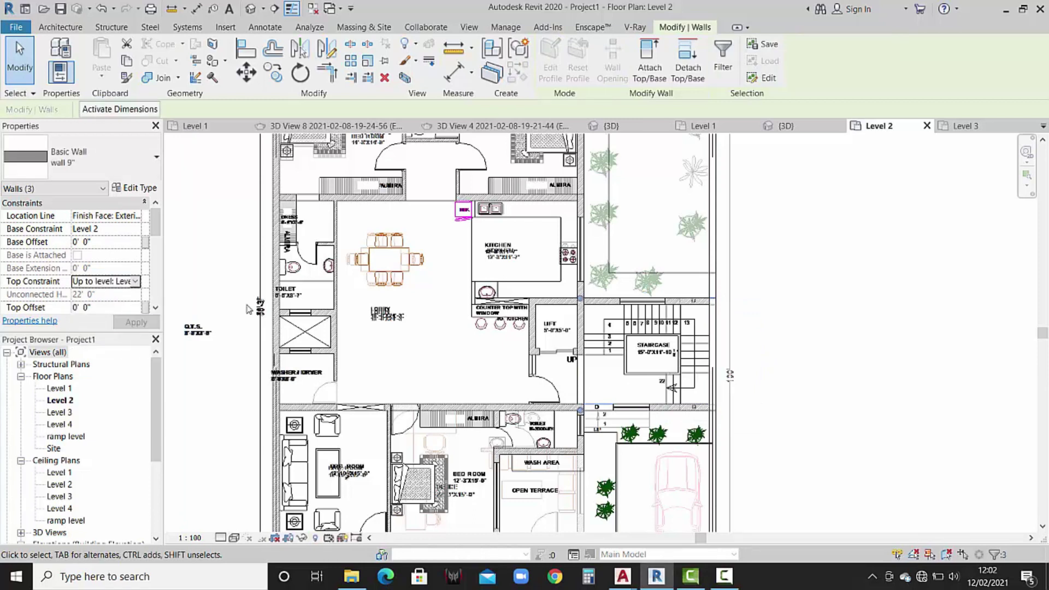
left_click(785, 305)
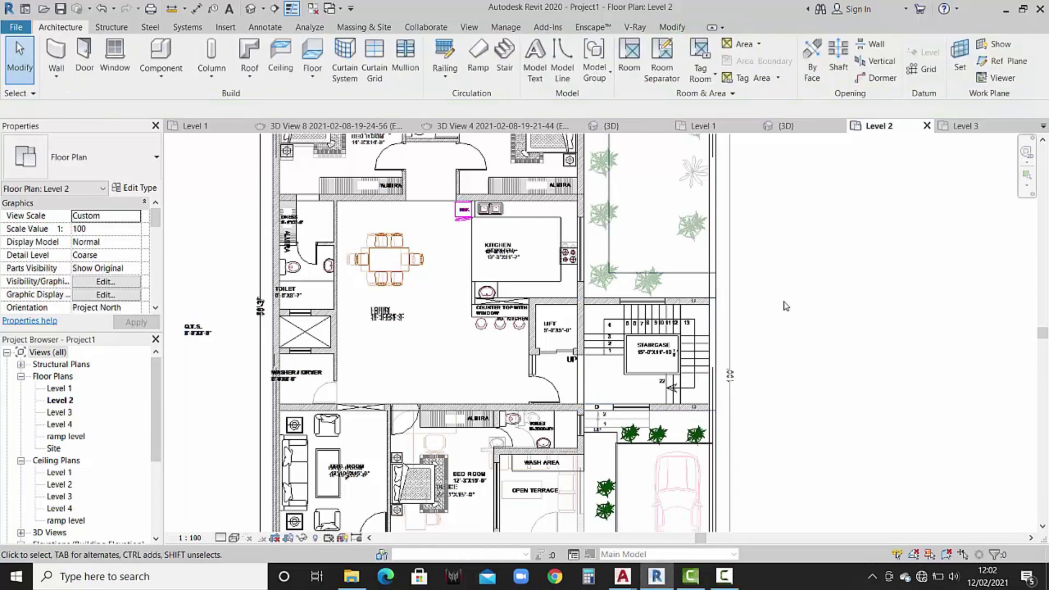
In the 3D view, select the tall staircase wall to check its height.
left_click(261, 12)
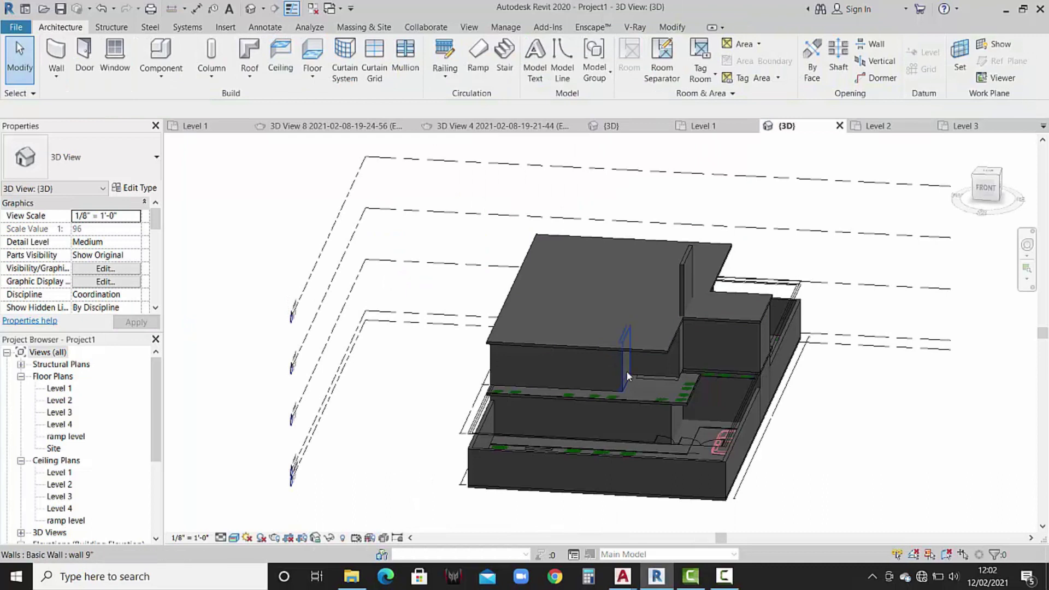
left_click(754, 341)
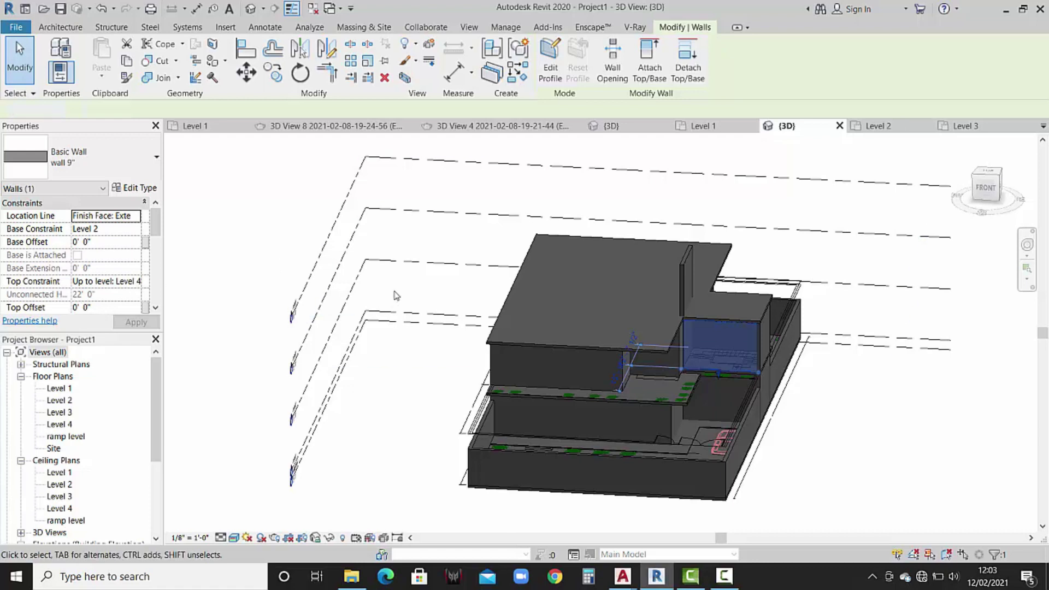
left_click(396, 296)
Check the upper floor slab's Level property, then open the Level 3 floor plan.
left_click(635, 340)
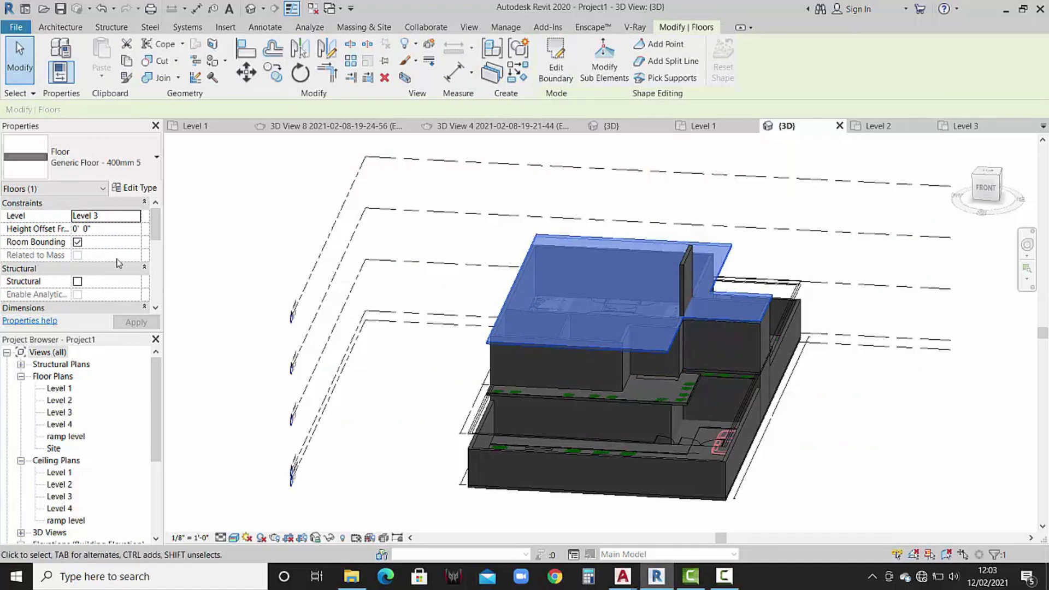
scroll(106, 259, "down", 4)
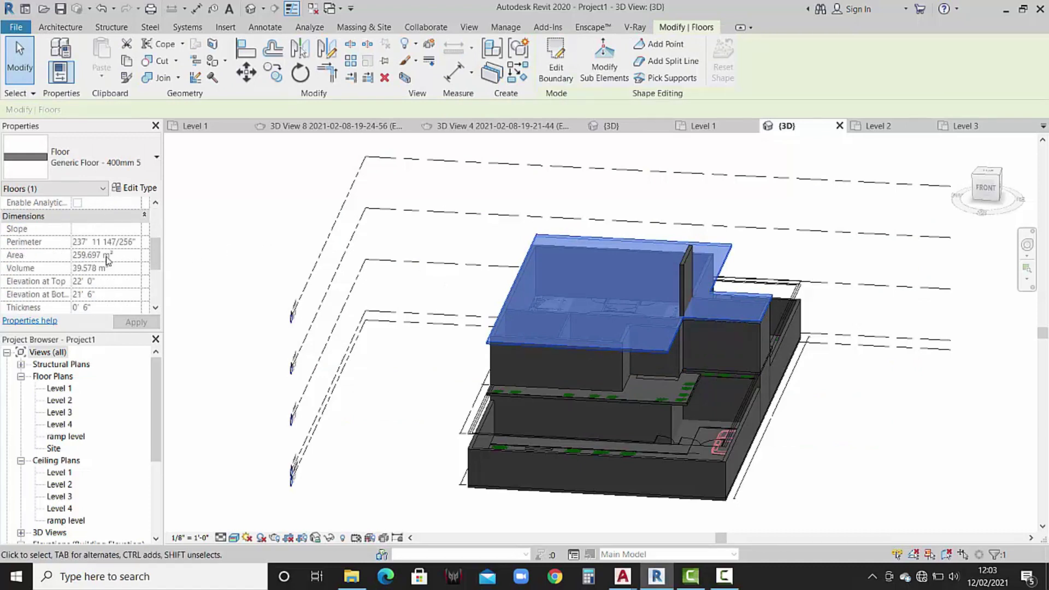
scroll(108, 261, "up", 3)
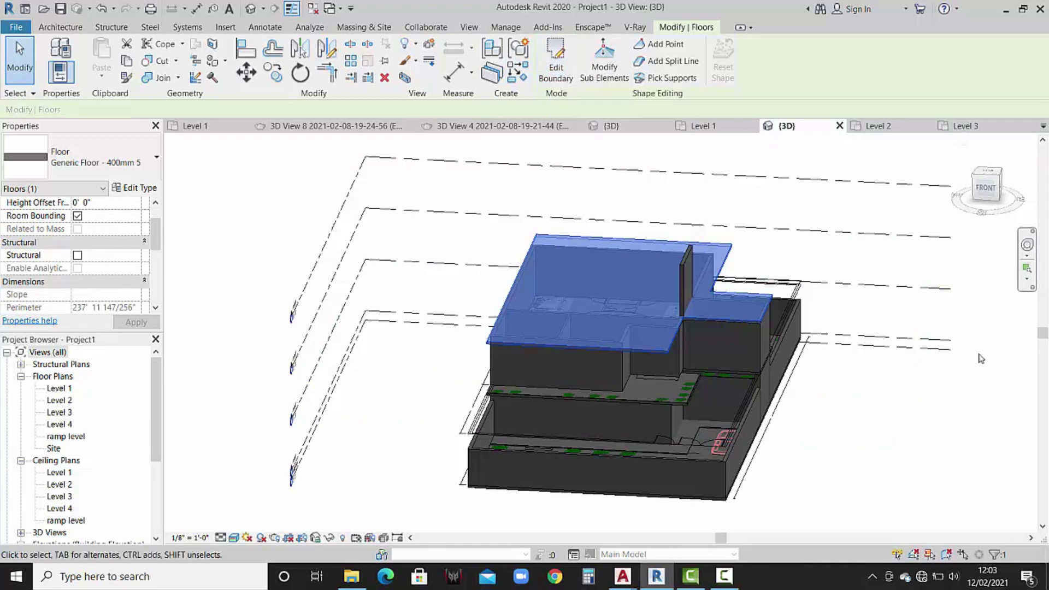
left_click(960, 449)
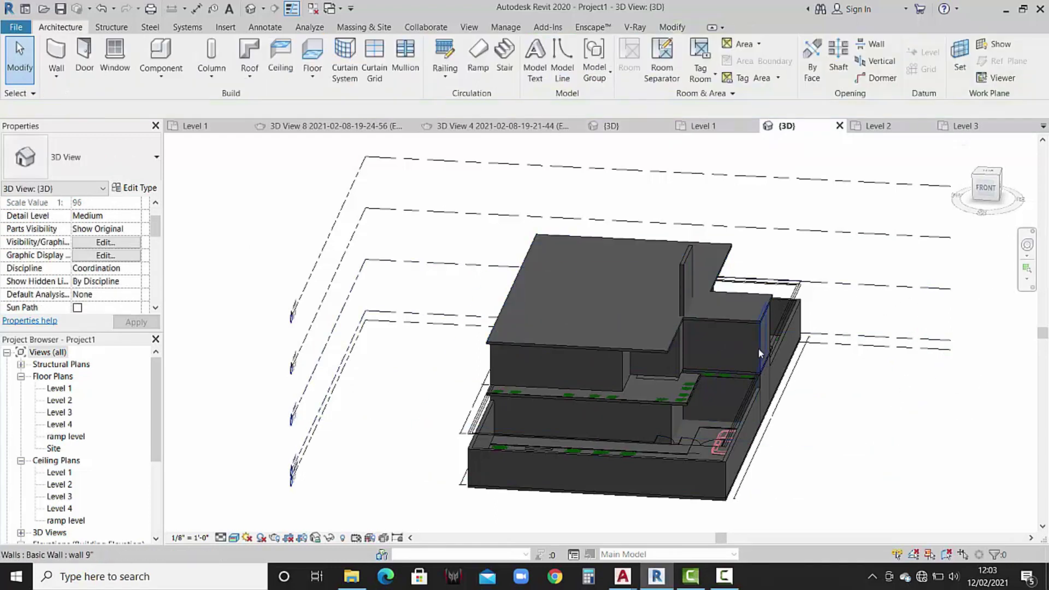
left_click(736, 318)
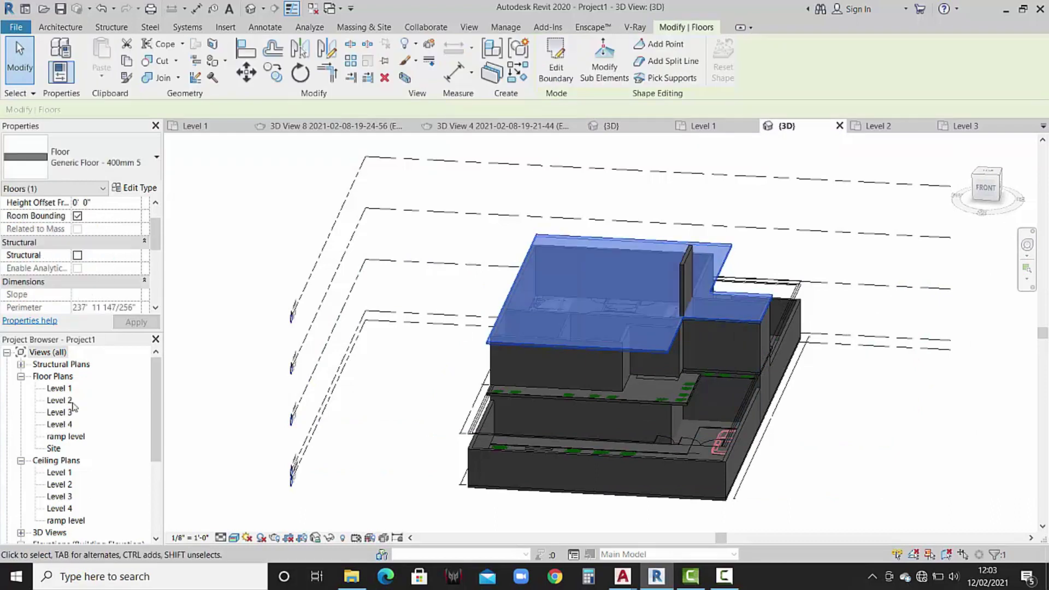
scroll(99, 266, "up", 2)
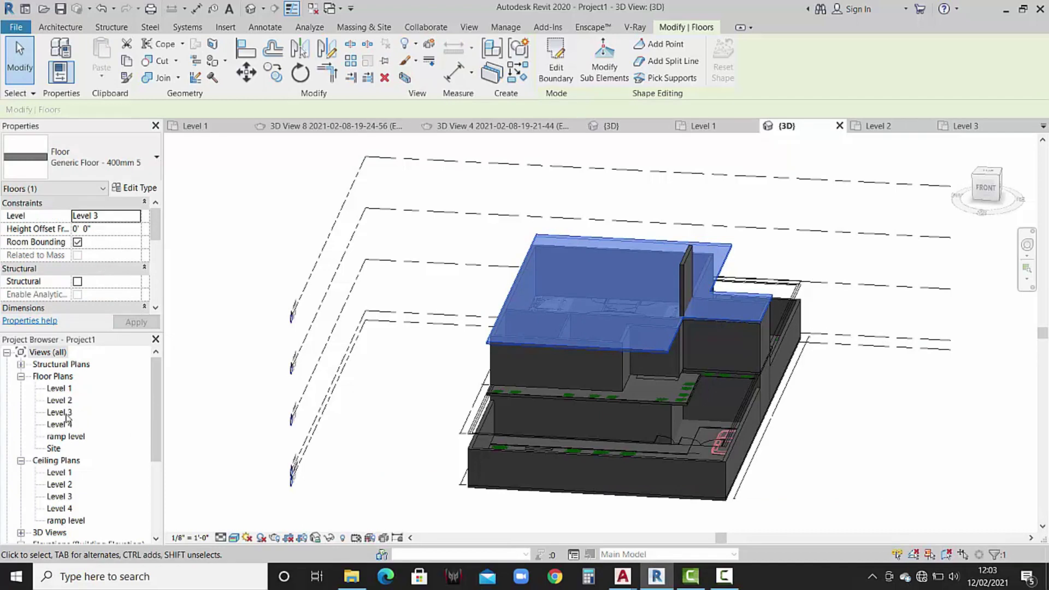
double_click(66, 416)
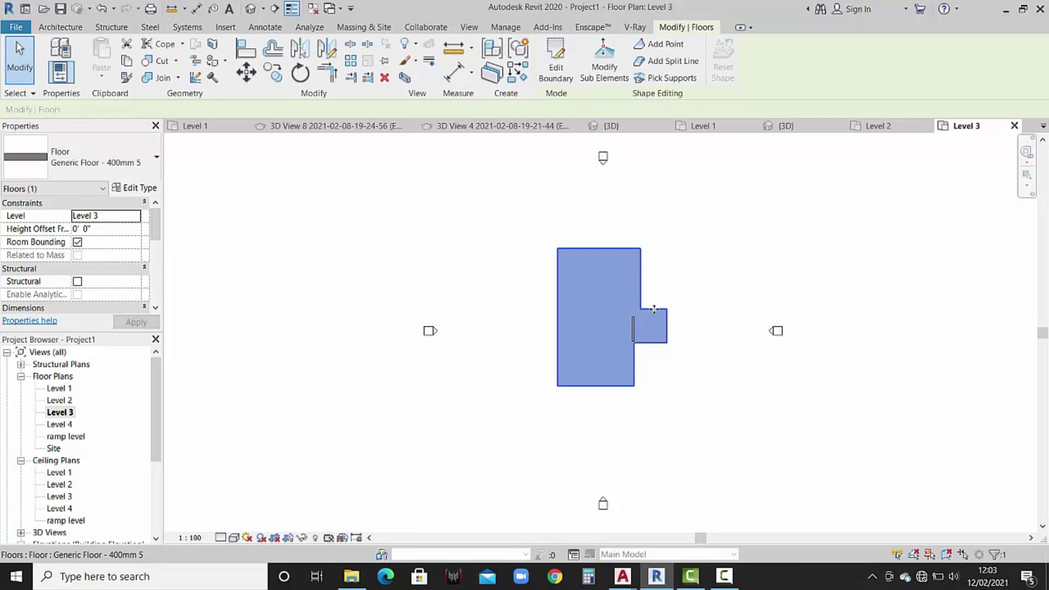
Edit the floor boundary and move the right vertical boundary line toward the corner.
scroll(651, 313, "up", 3)
scroll(649, 313, "up", 2)
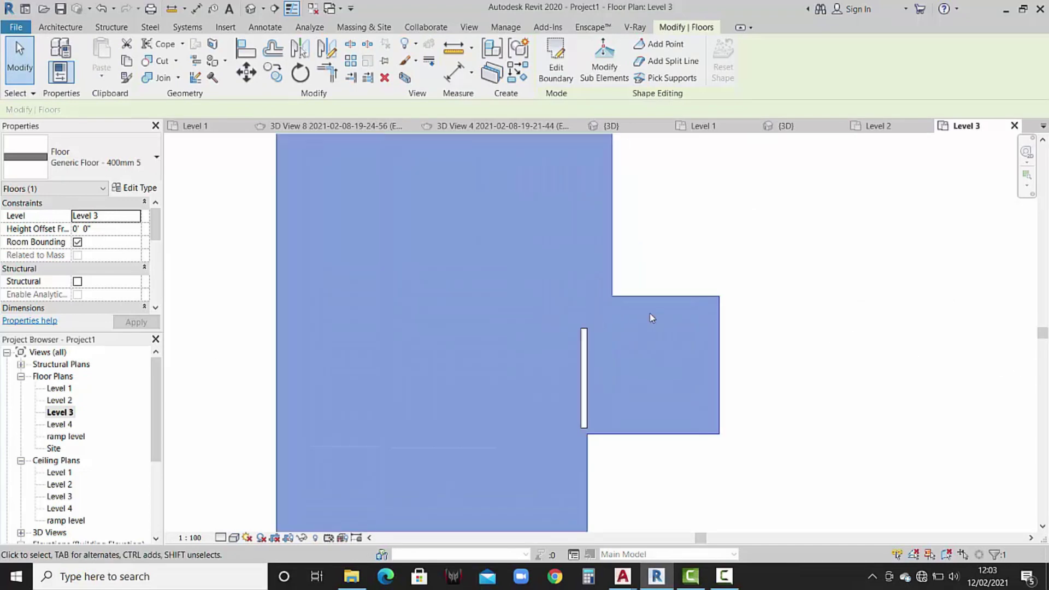
scroll(650, 316, "up", 1)
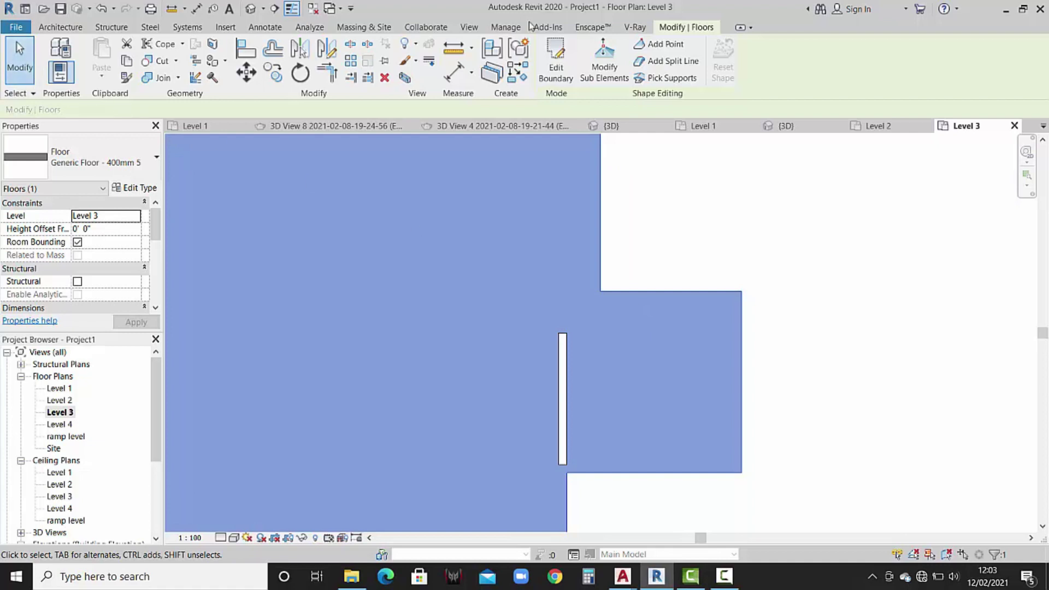
left_click(556, 60)
mouse_move(719, 336)
middle_mouse_down()
mouse_move(699, 326)
mouse_move(730, 277)
middle_mouse_up()
left_click(721, 328)
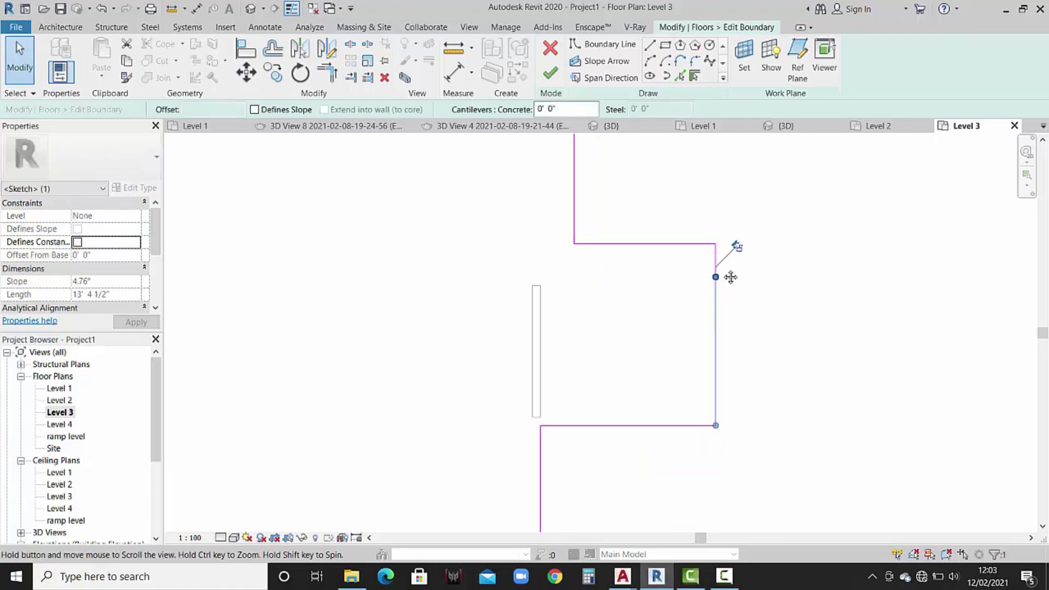
left_click(246, 72)
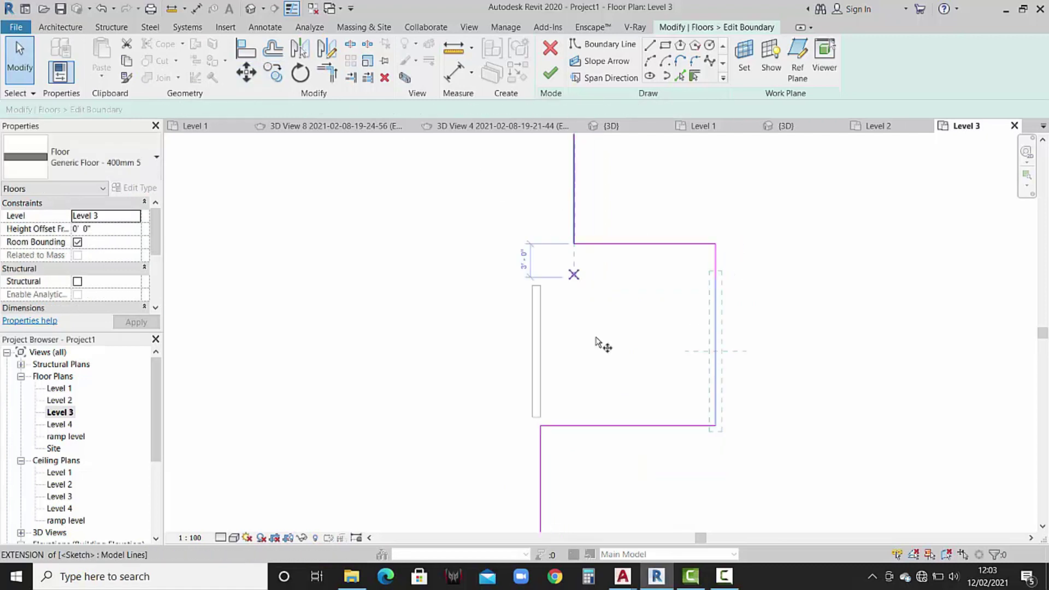
scroll(716, 429, "up", 3)
scroll(717, 428, "up", 1)
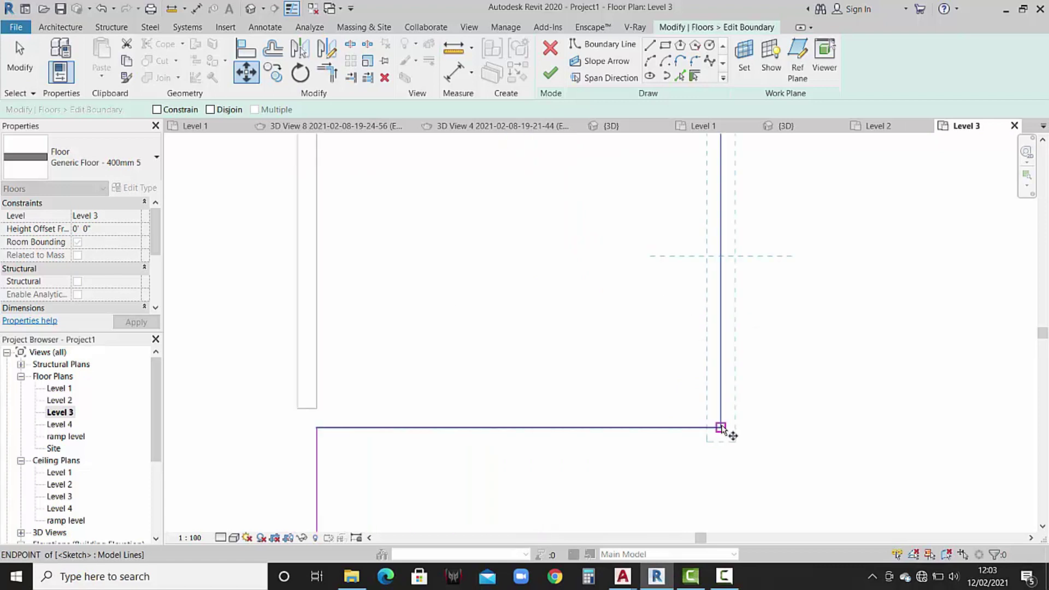
left_click(717, 428)
left_click(715, 429)
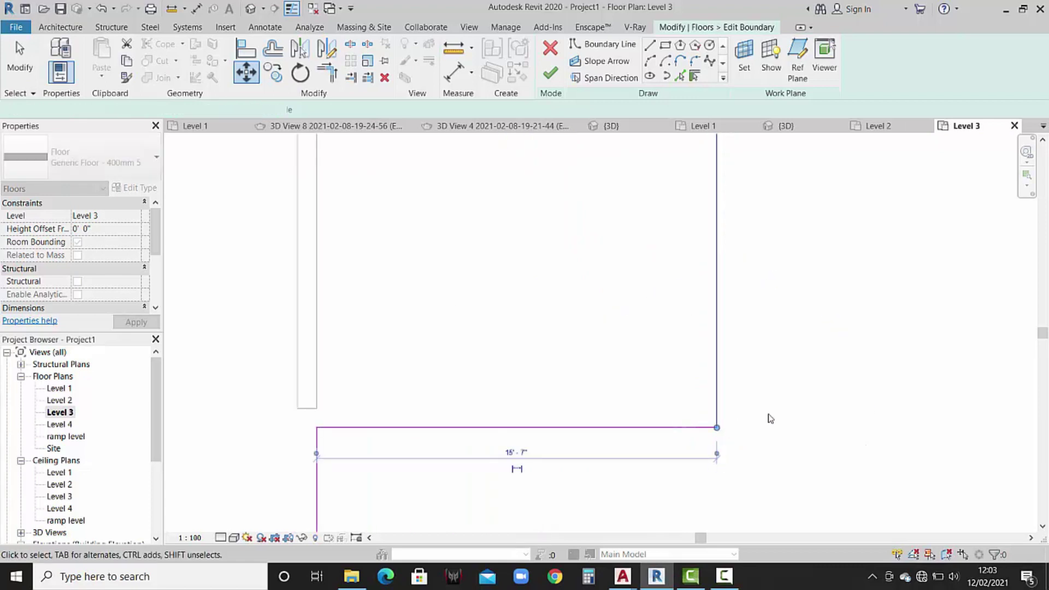
Move the line again to snap onto the corner, then finish without attaching walls.
key("m")
key("v")
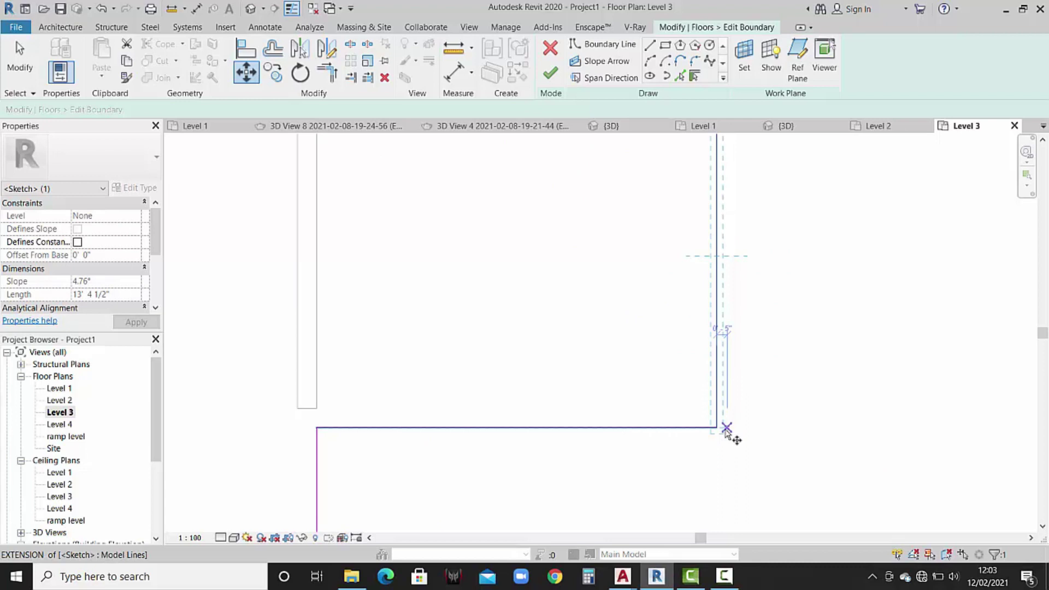
left_click(717, 429)
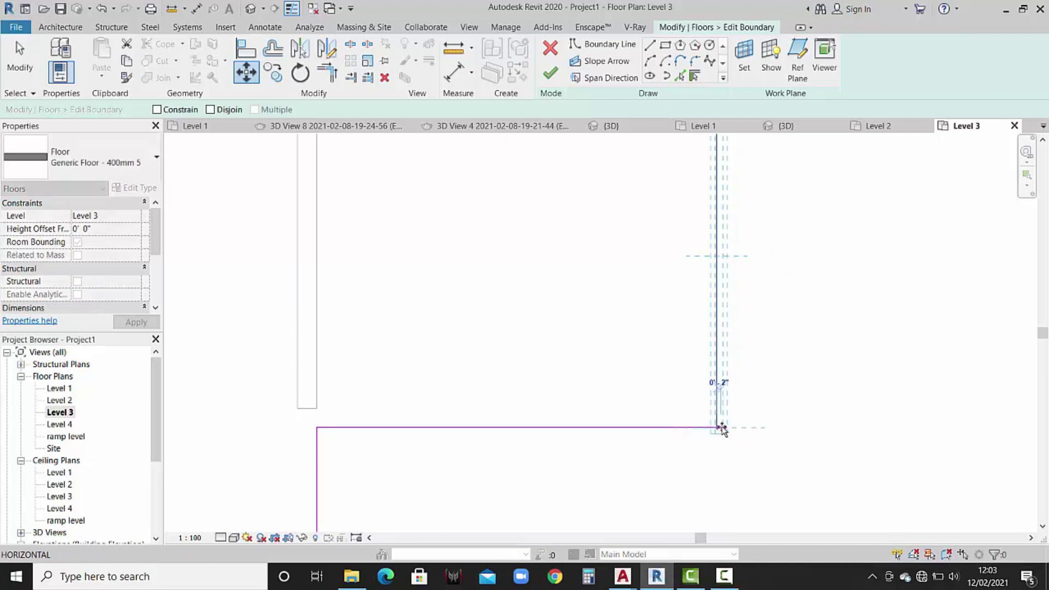
left_click(721, 428)
left_click(551, 73)
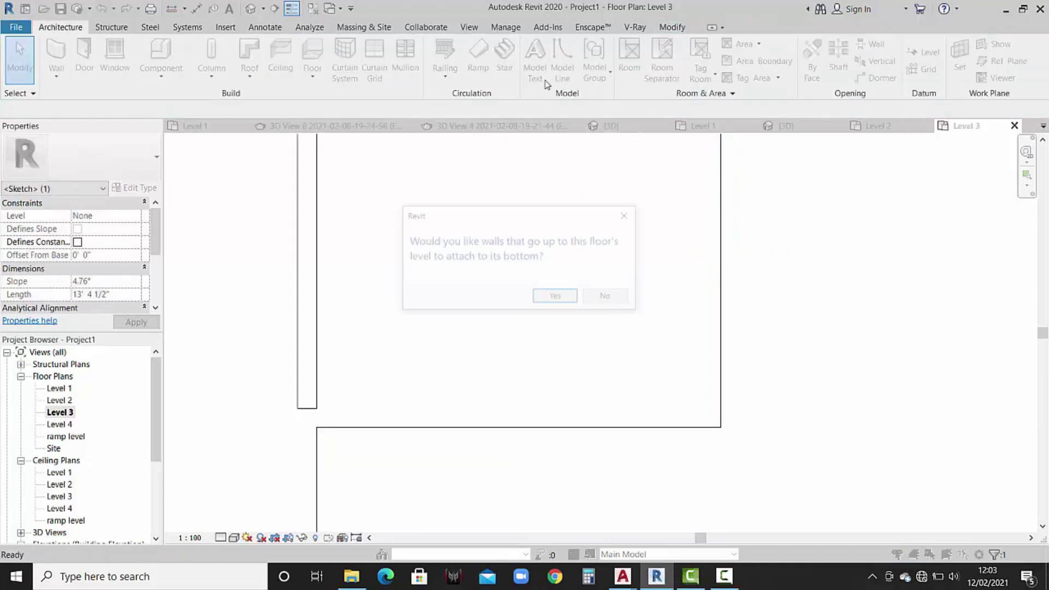
left_click(617, 296)
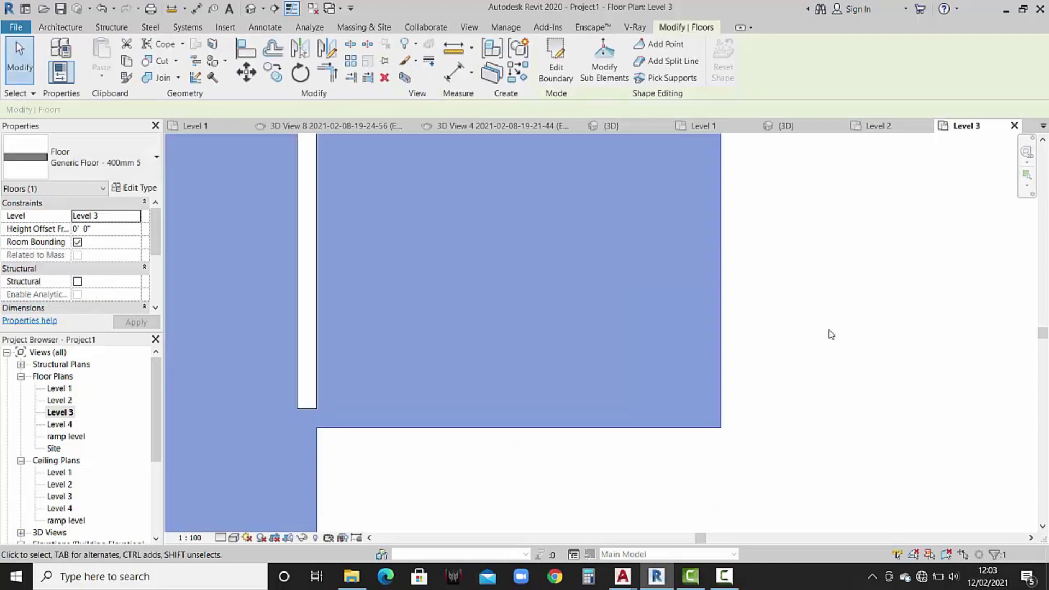
left_click(821, 329)
Back in the 3D view, detach the right-edge Level 2 wall from all attached hosts.
left_click(250, 8)
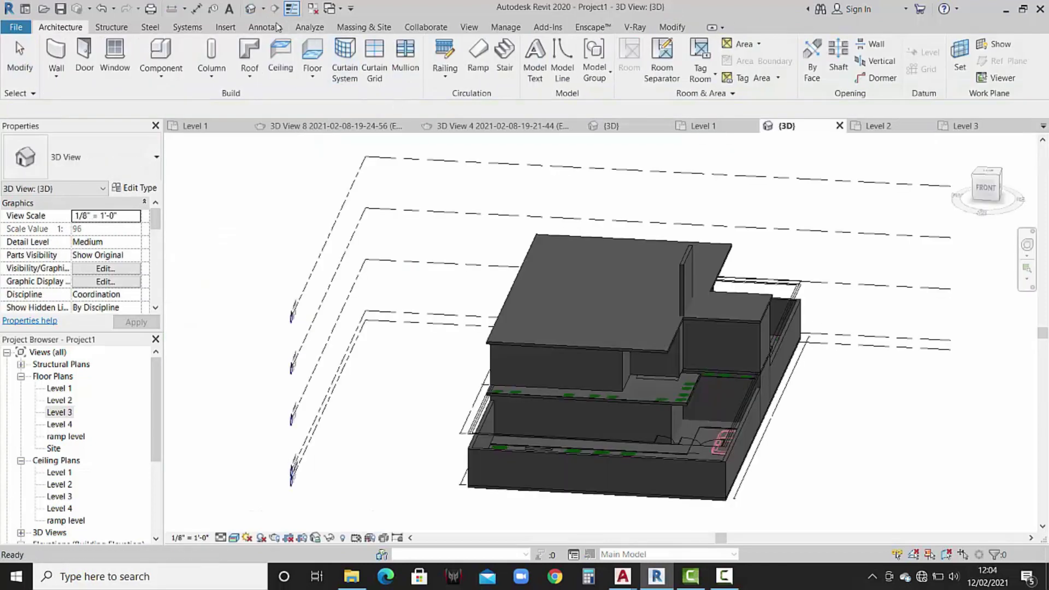
left_click(724, 326)
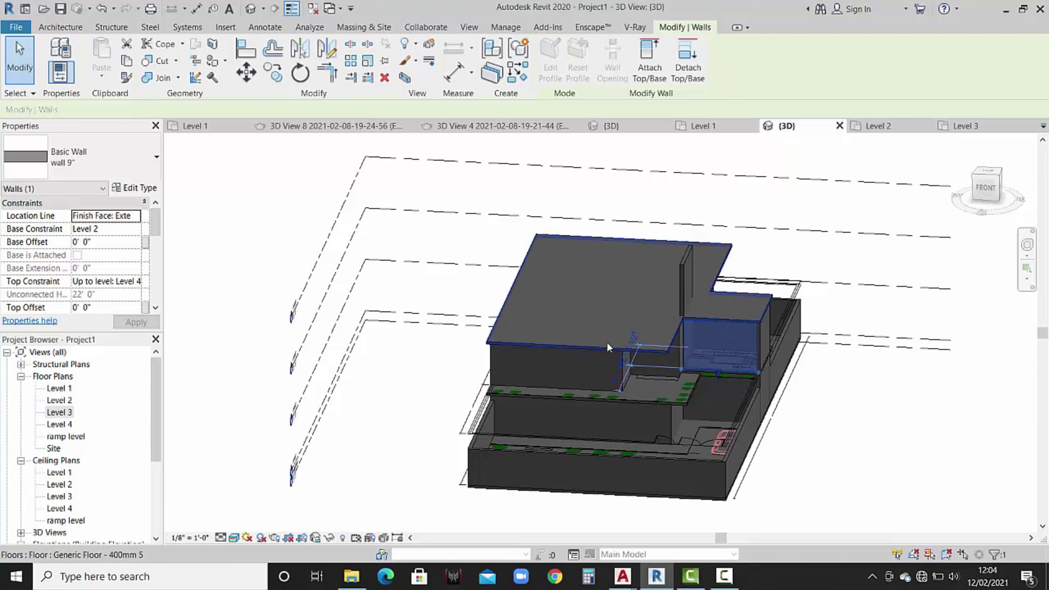
left_click(592, 342)
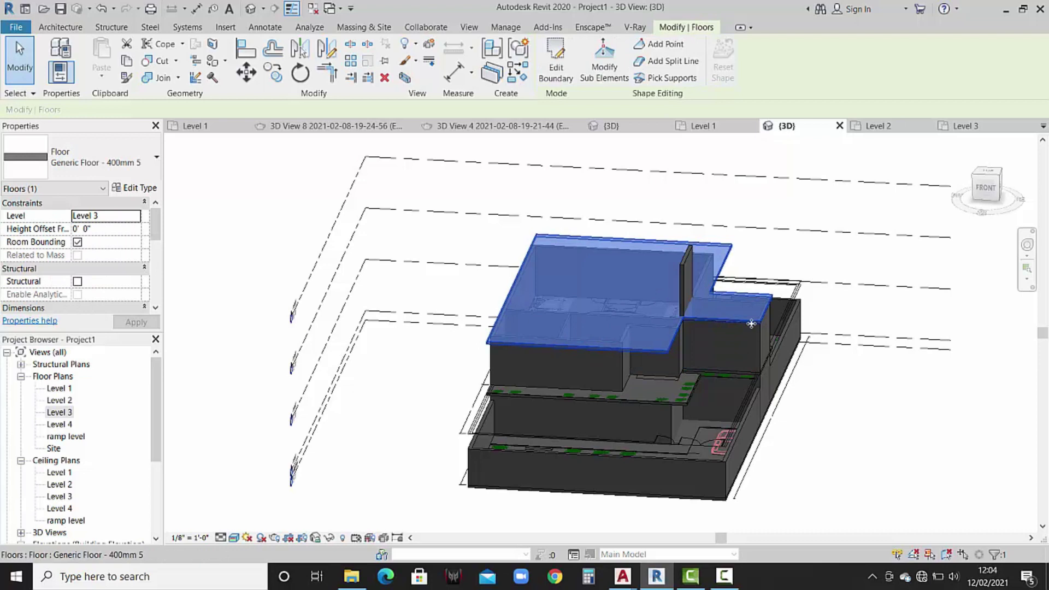
left_click(760, 353)
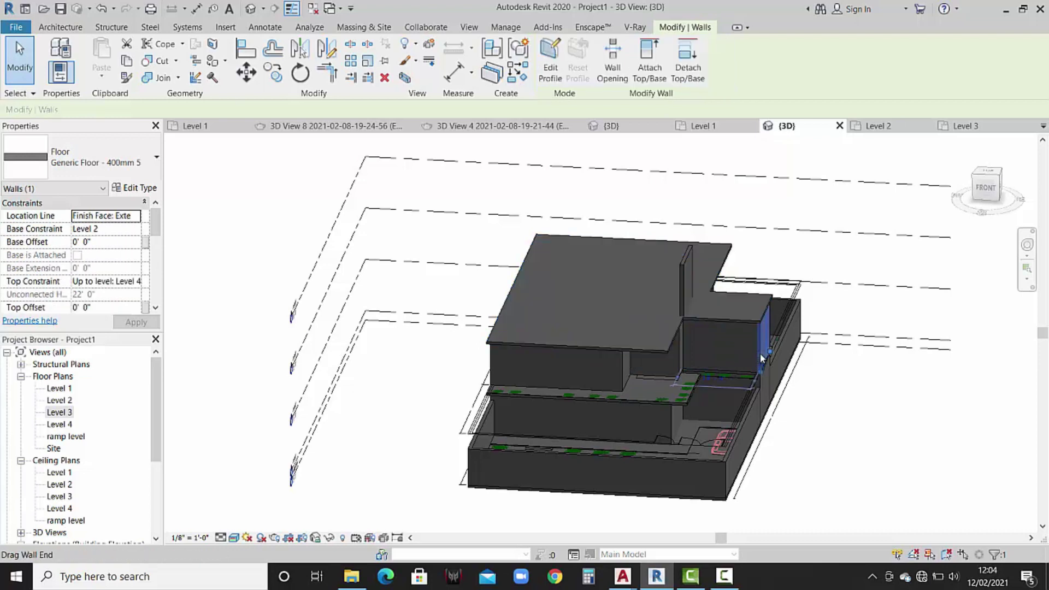
left_click(679, 82)
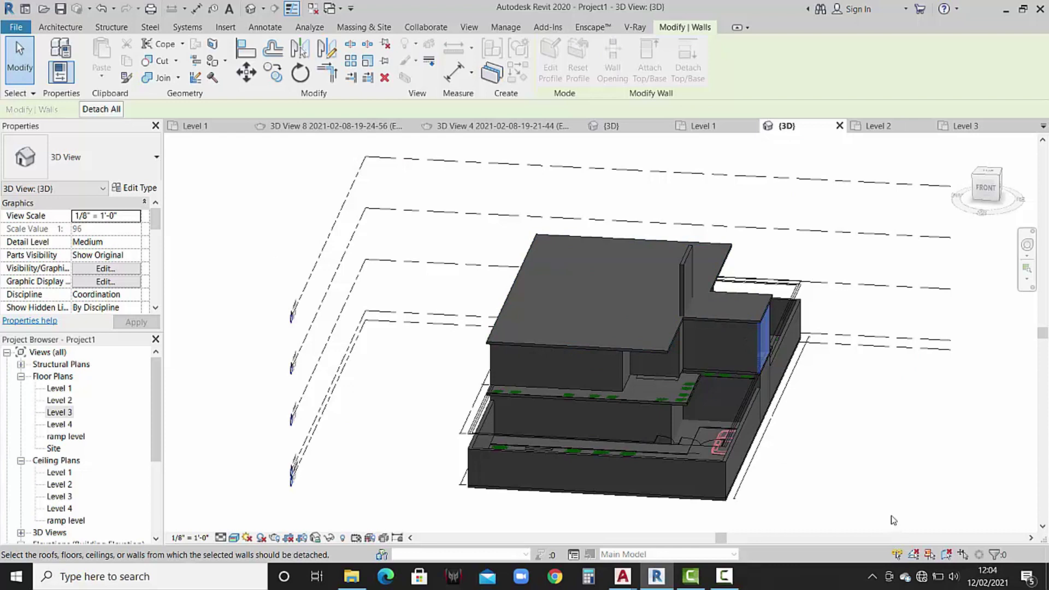
left_click(766, 355)
left_click(762, 340)
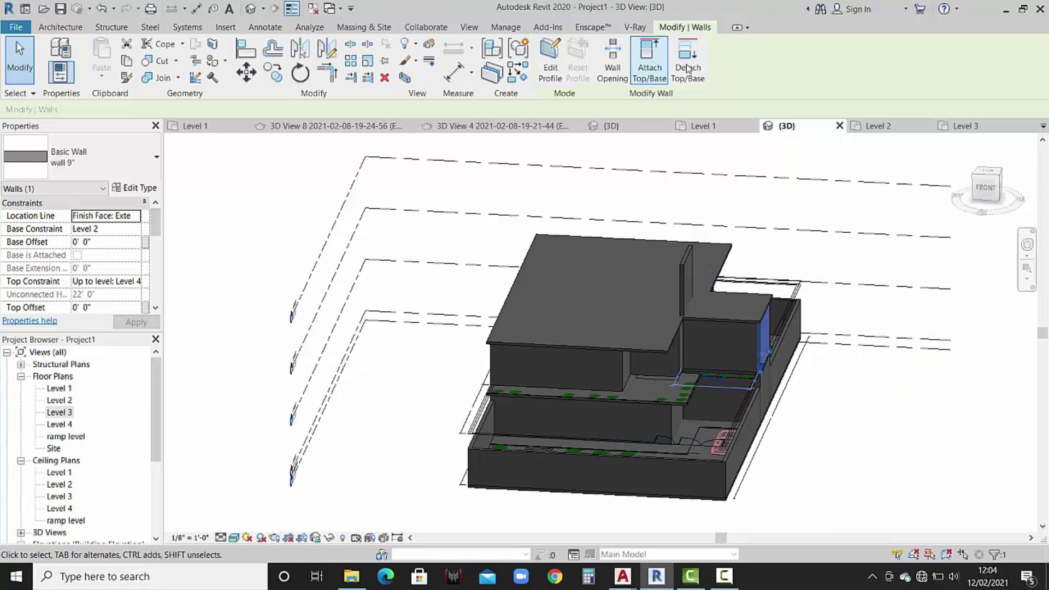
left_click(687, 68)
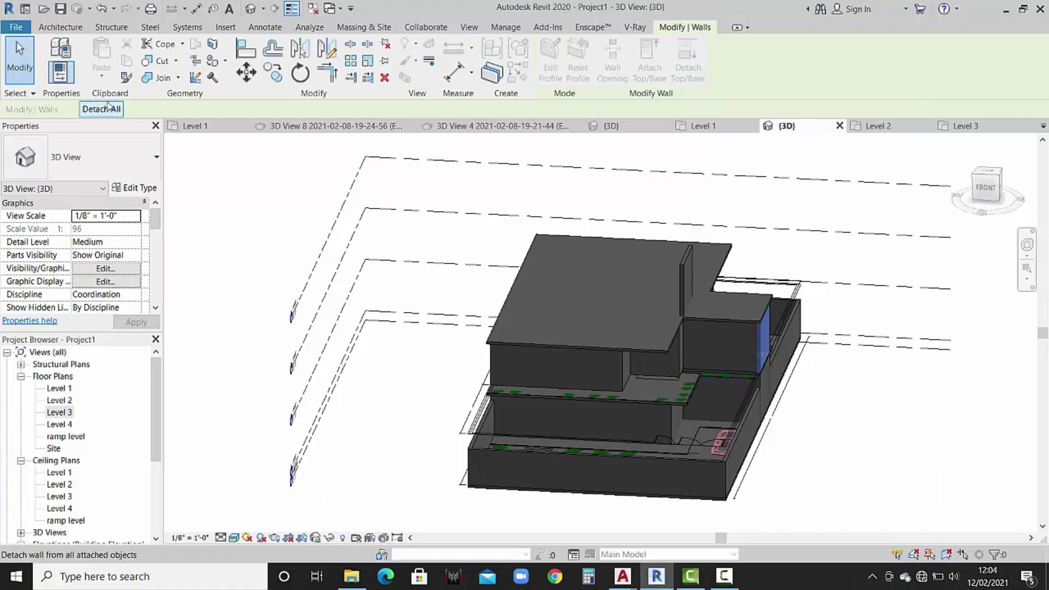
left_click(110, 109)
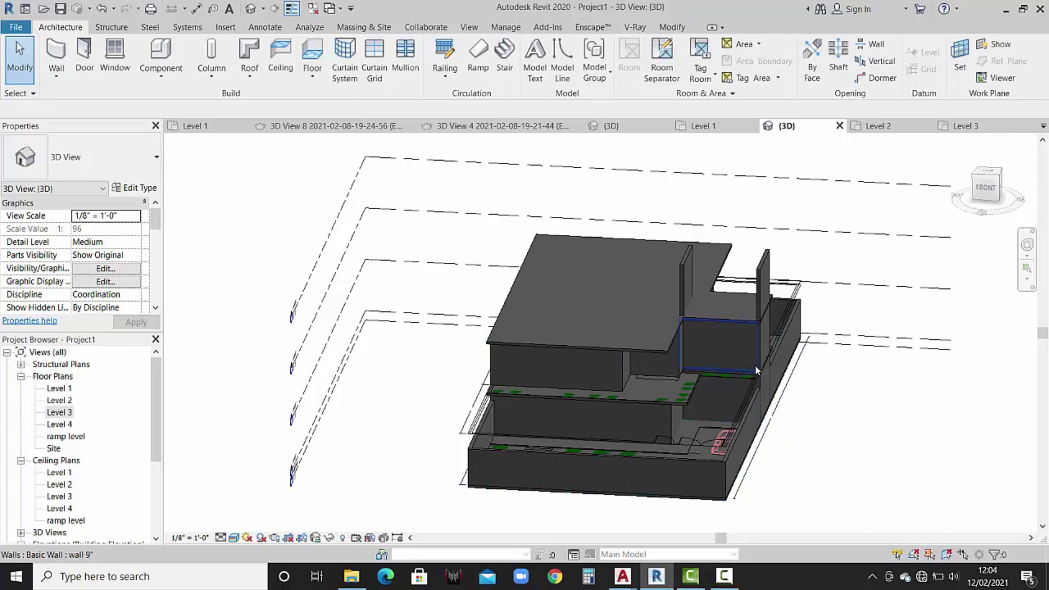
Detach the wall below the right roof edge from all its hosts.
left_click(755, 365)
left_click(695, 57)
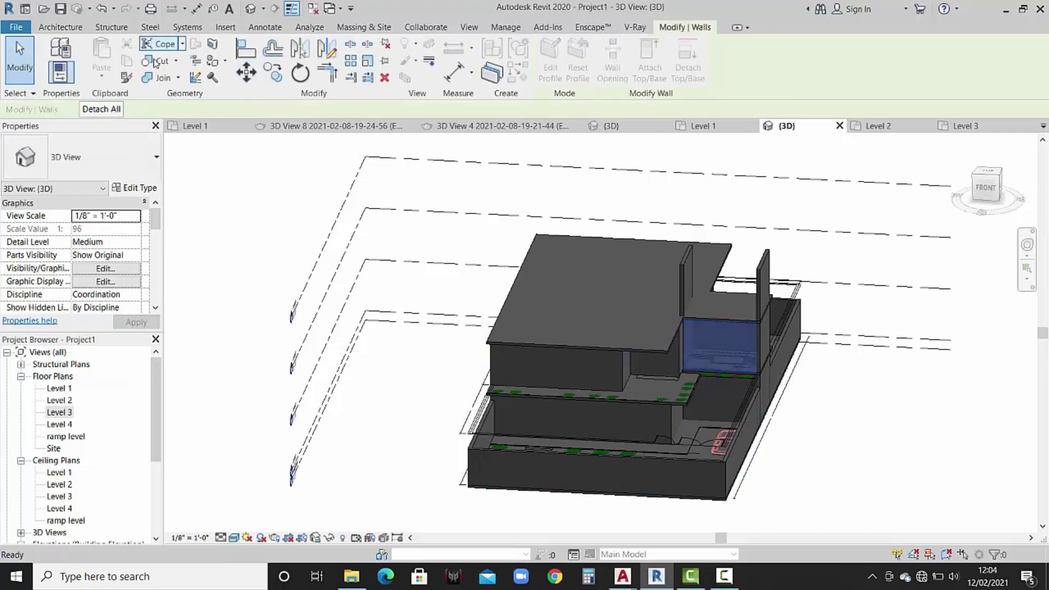
left_click(104, 109)
Orbit to the right side and detach the remaining shaft wall from all hosts.
middle_click_drag(967, 352, 708, 381, "shift")
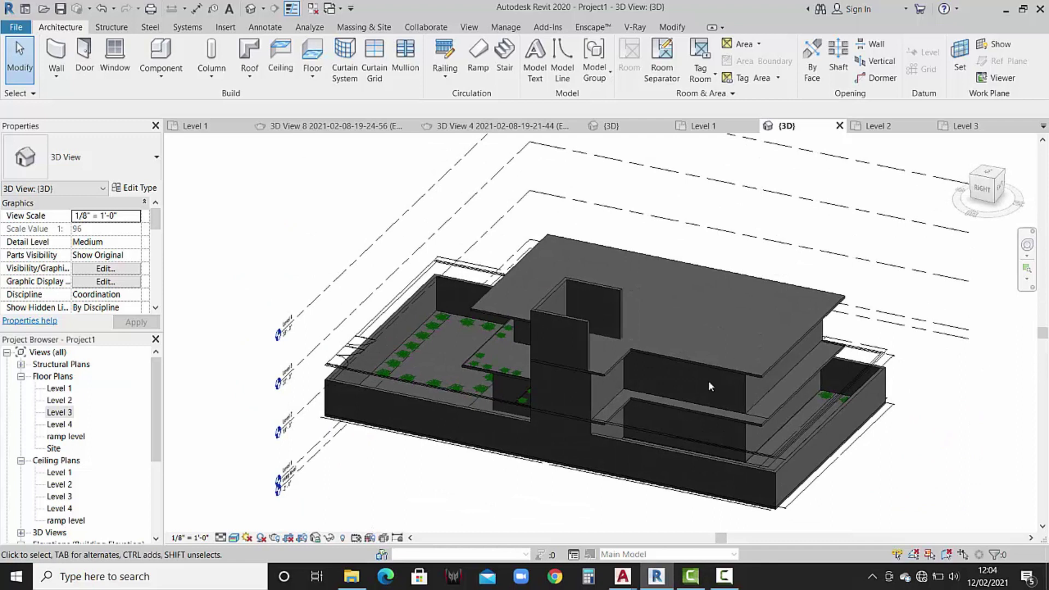
left_click(601, 400)
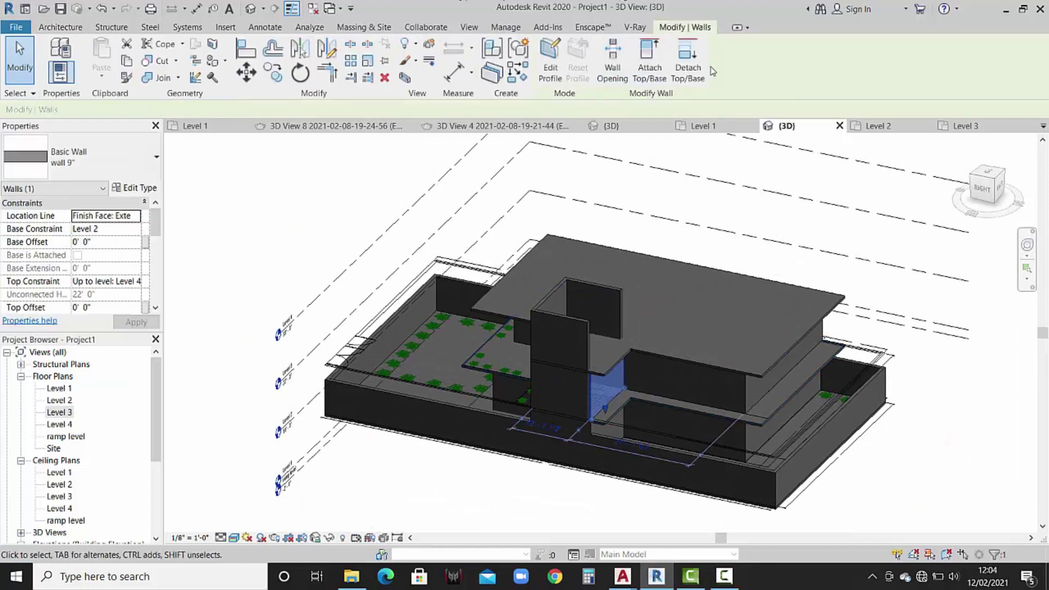
left_click(688, 60)
left_click(104, 109)
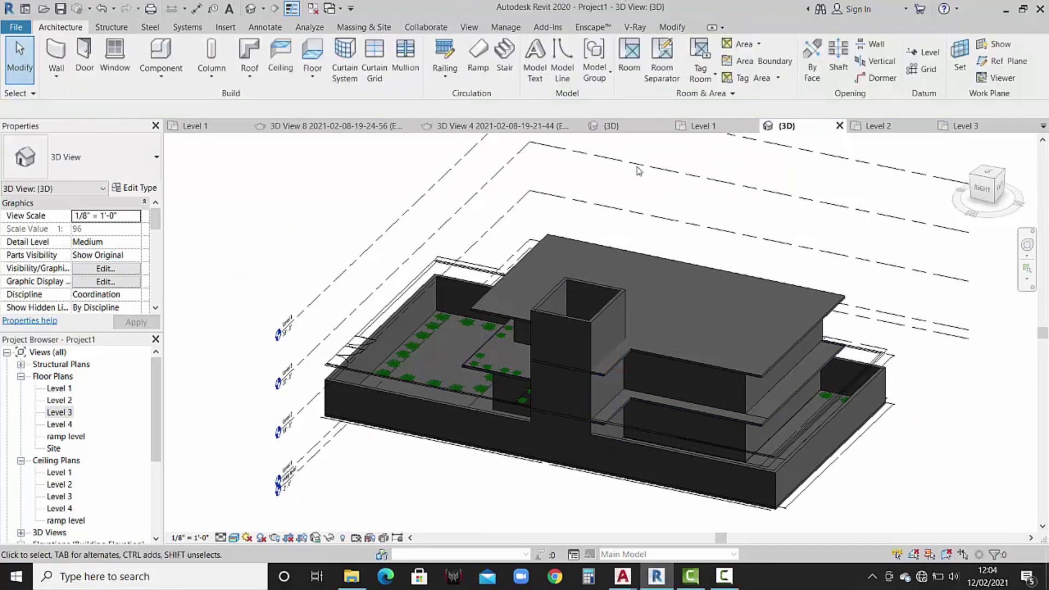
Orbit back toward the front and zoom in to review the full-height staircase shaft.
middle_click_drag(563, 439, 683, 409, "shift")
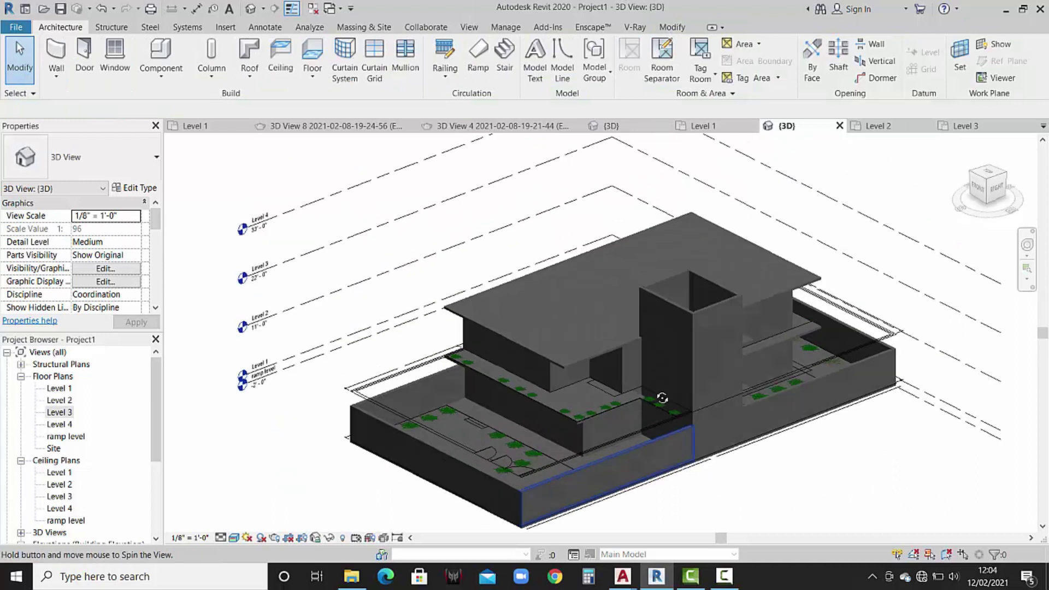
scroll(711, 303, "up", 2)
scroll(711, 301, "up", 3)
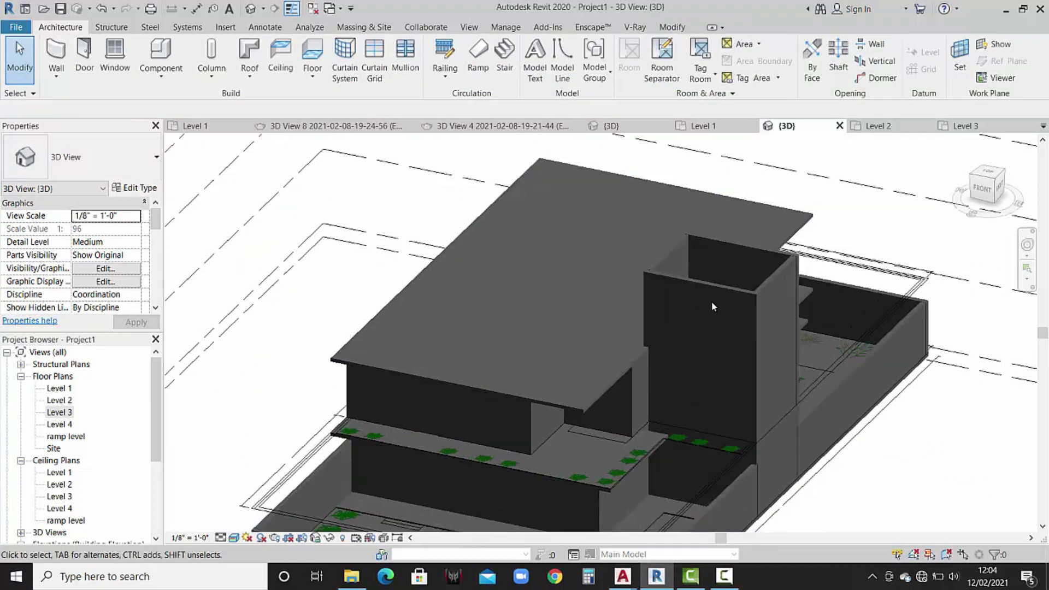
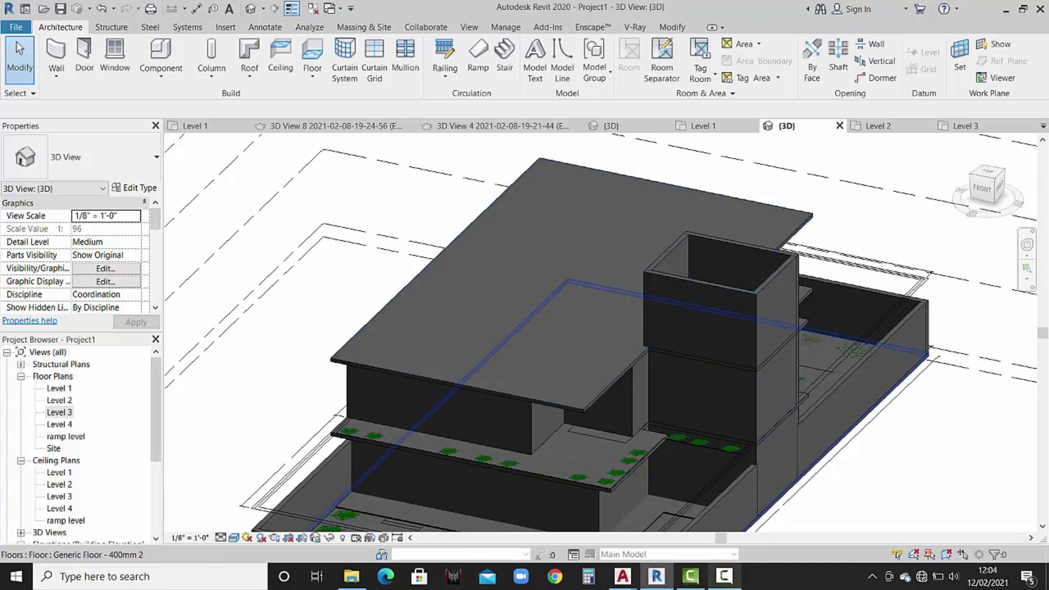
Show the reference house's {3D} view, minimizing AutoCAD and closing the project files folder.
left_click(724, 576)
left_click(724, 576)
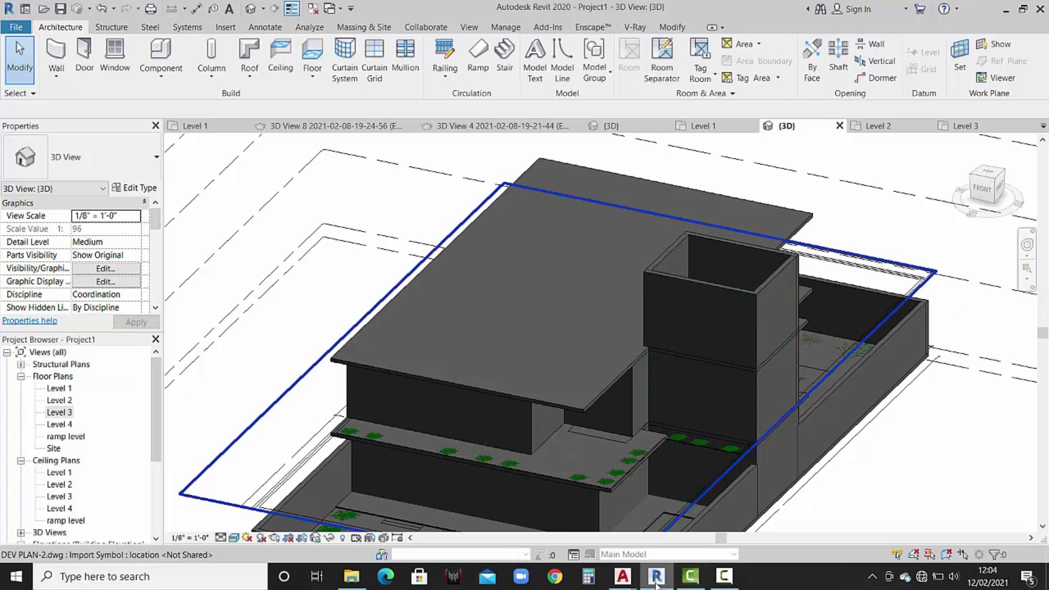
left_click(629, 125)
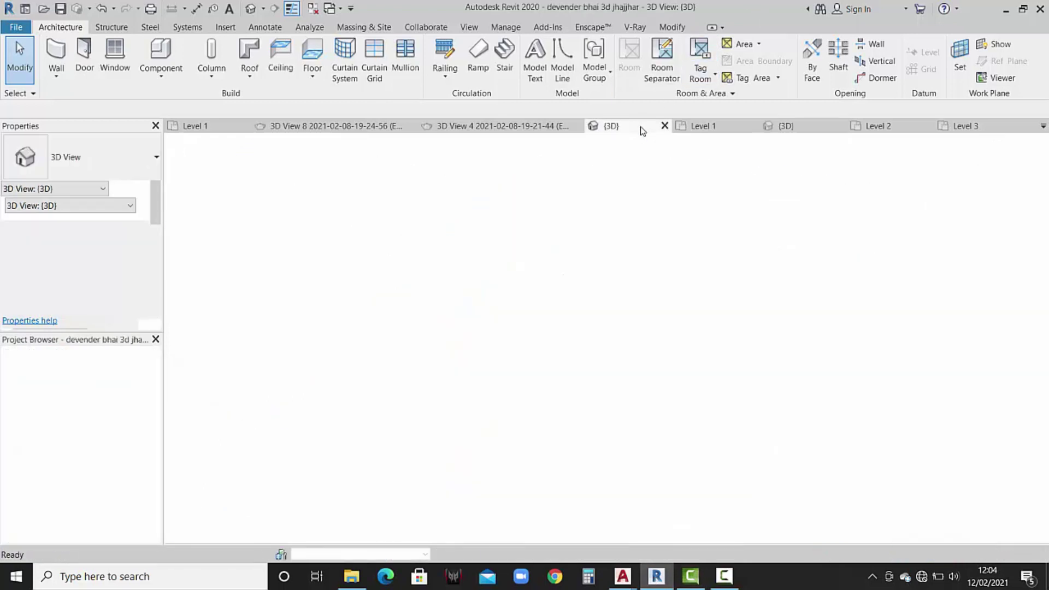
left_click(1006, 9)
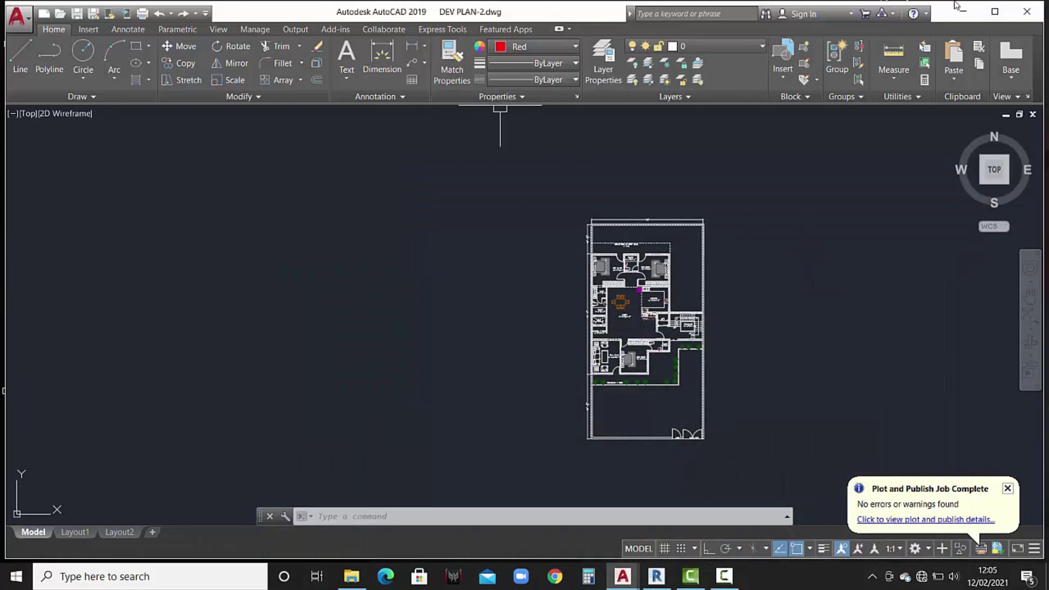
left_click(963, 11)
left_click(1026, 46)
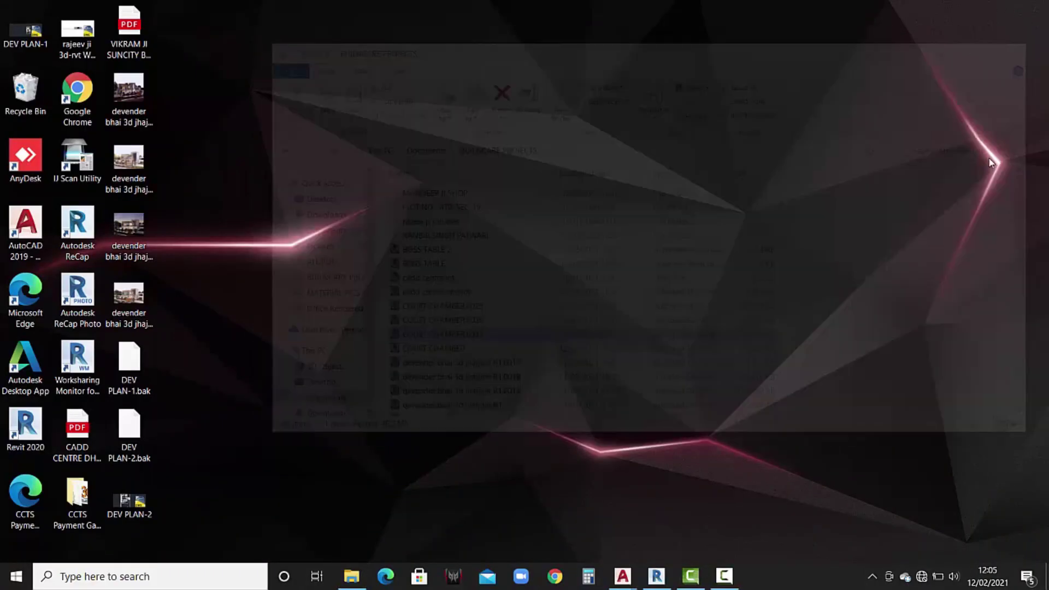
left_click(656, 576)
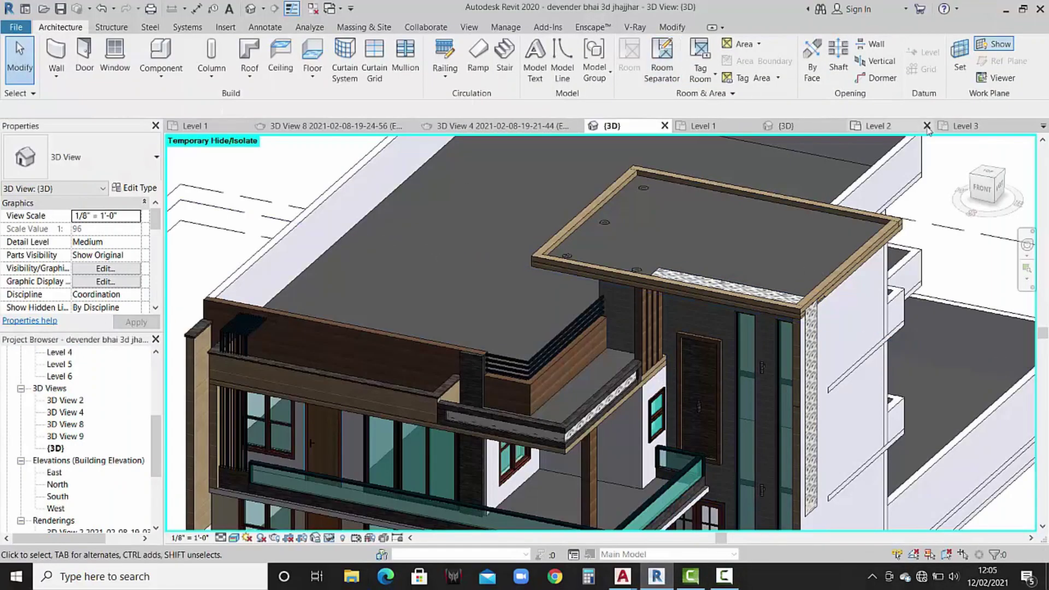
On the Level 3 plan, start a new architectural floor placed on Level 4.
left_click(962, 126)
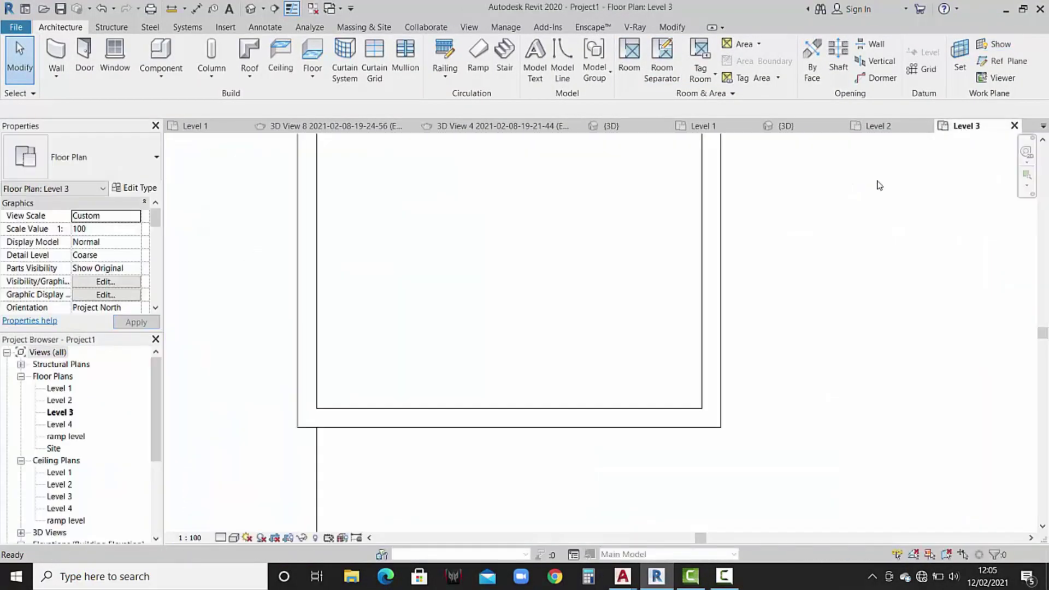
scroll(557, 284, "down", 2)
scroll(560, 284, "down", 3)
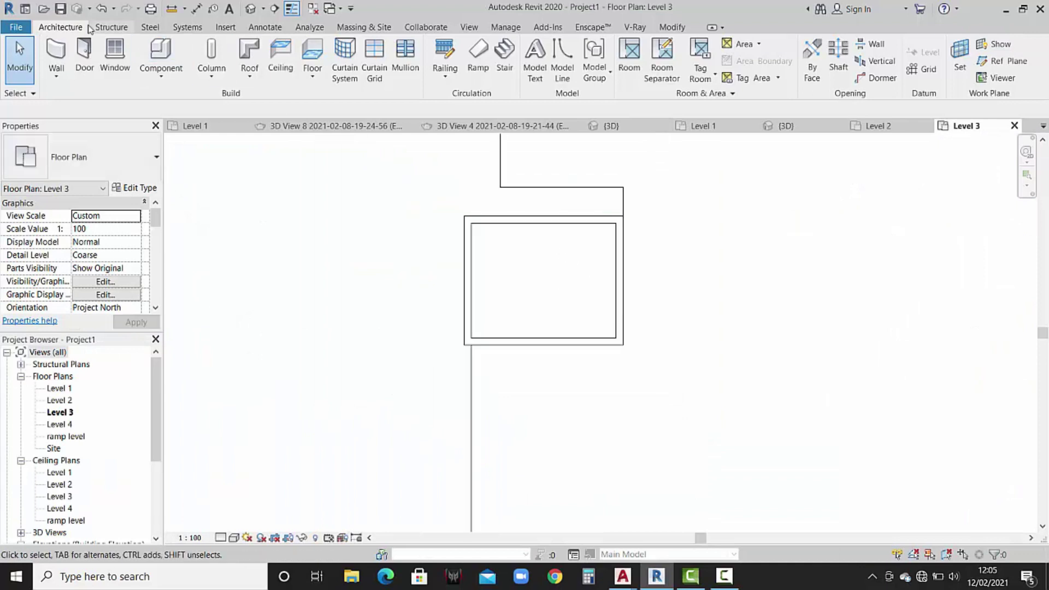
left_click(312, 74)
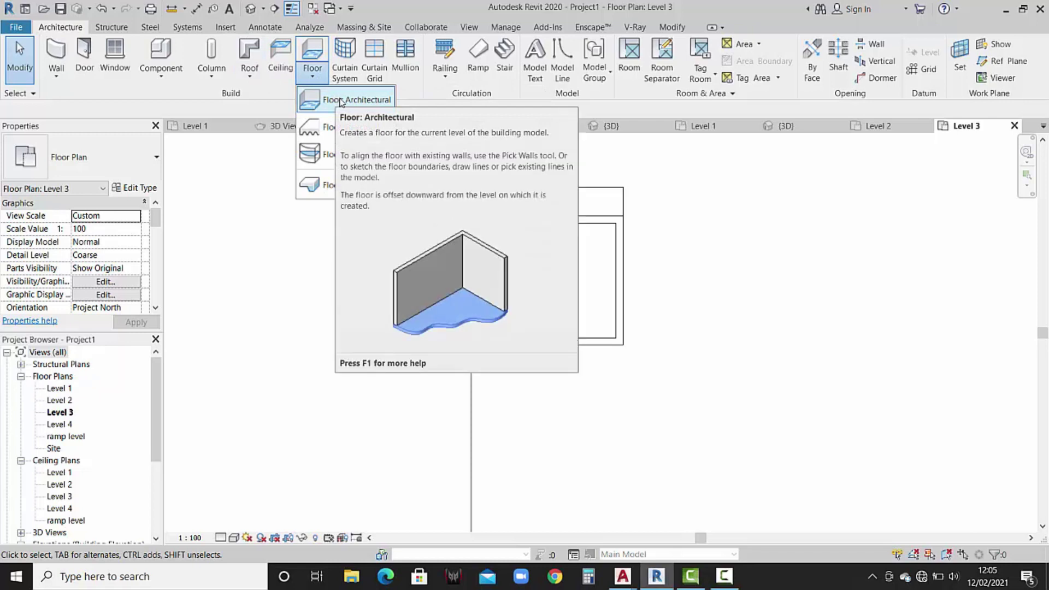
left_click(340, 100)
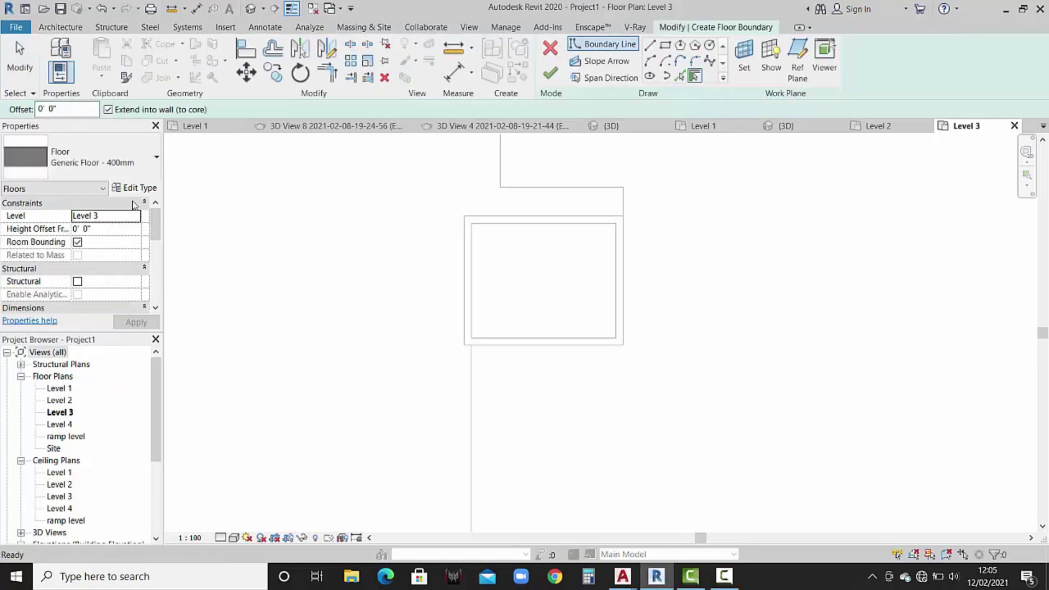
left_click(135, 215)
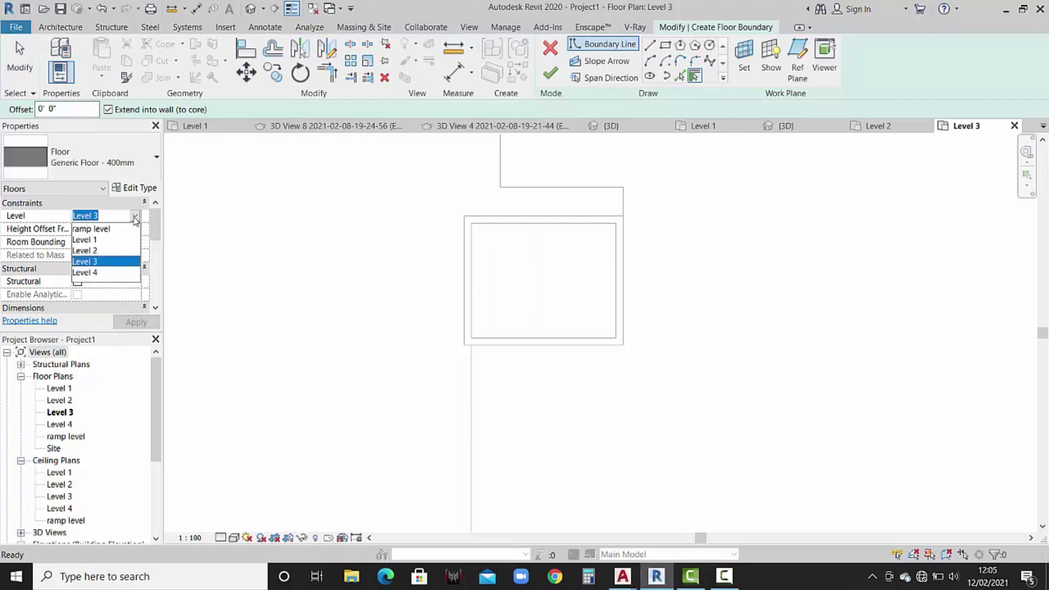
left_click(98, 273)
left_click(138, 323)
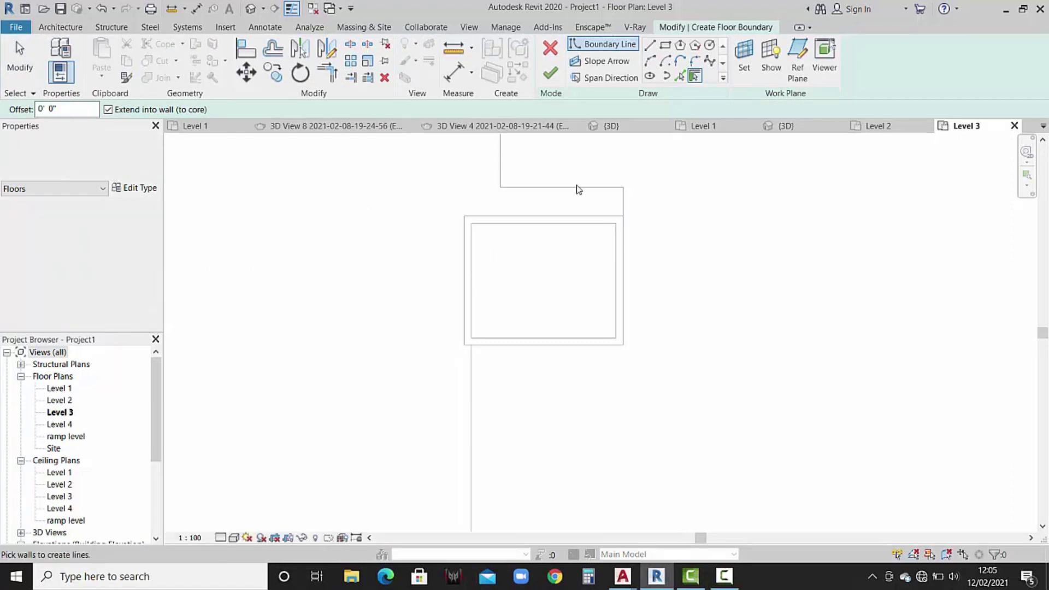
Sketch the rectangular slab boundary over the stair tower and finish it, without attaching walls.
left_click(650, 47)
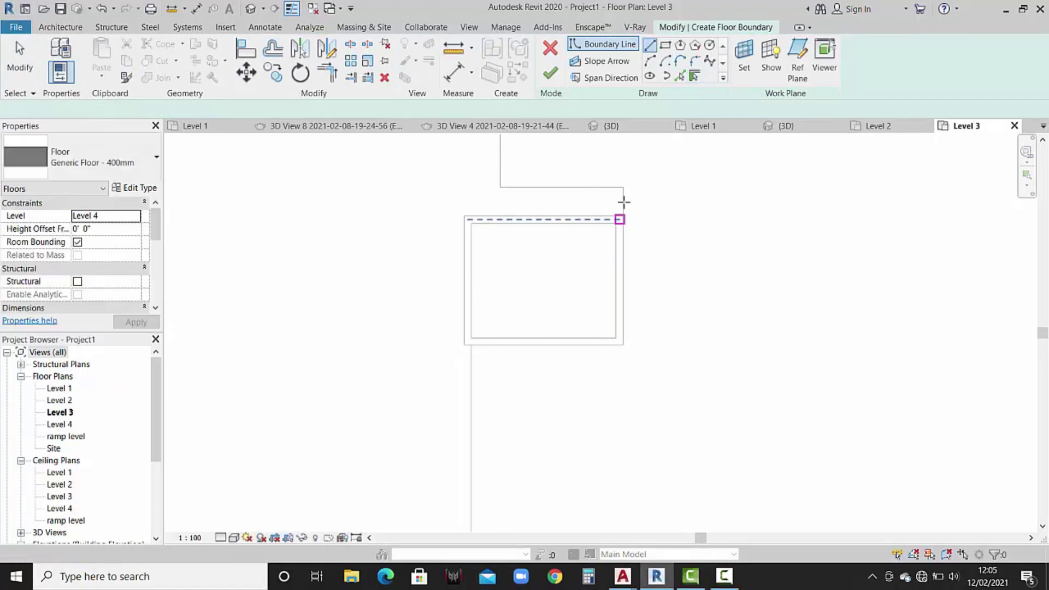
left_click(622, 187)
left_click(462, 187)
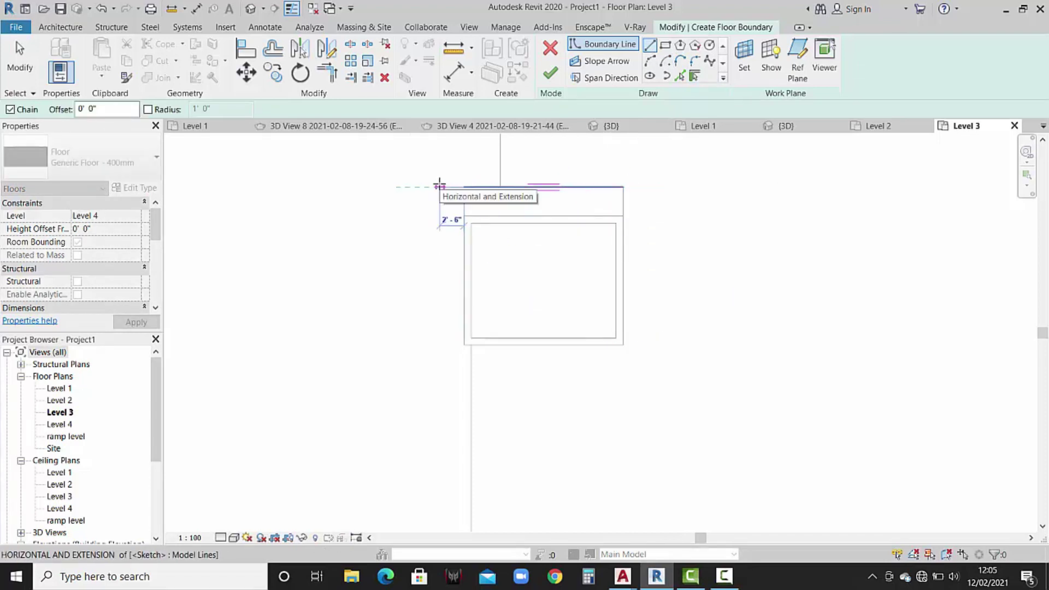
left_click(434, 186)
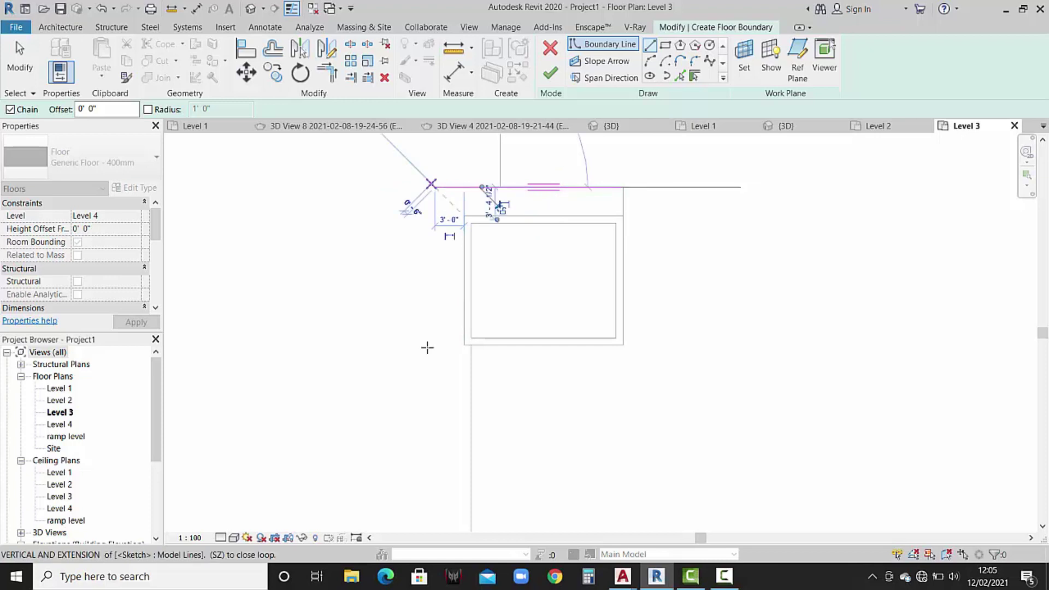
left_click(435, 344)
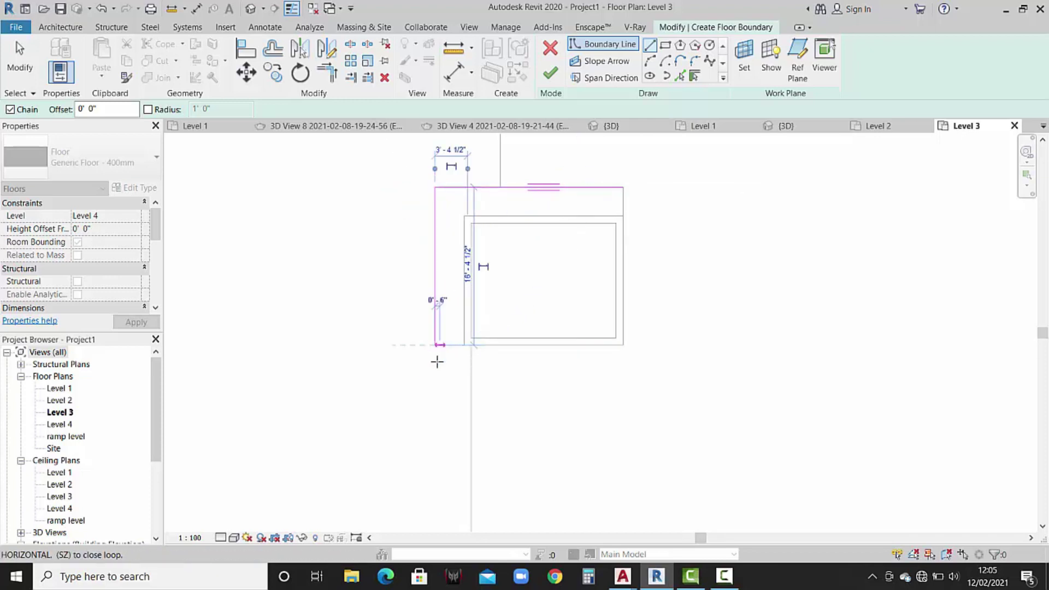
left_click(435, 373)
left_click(623, 374)
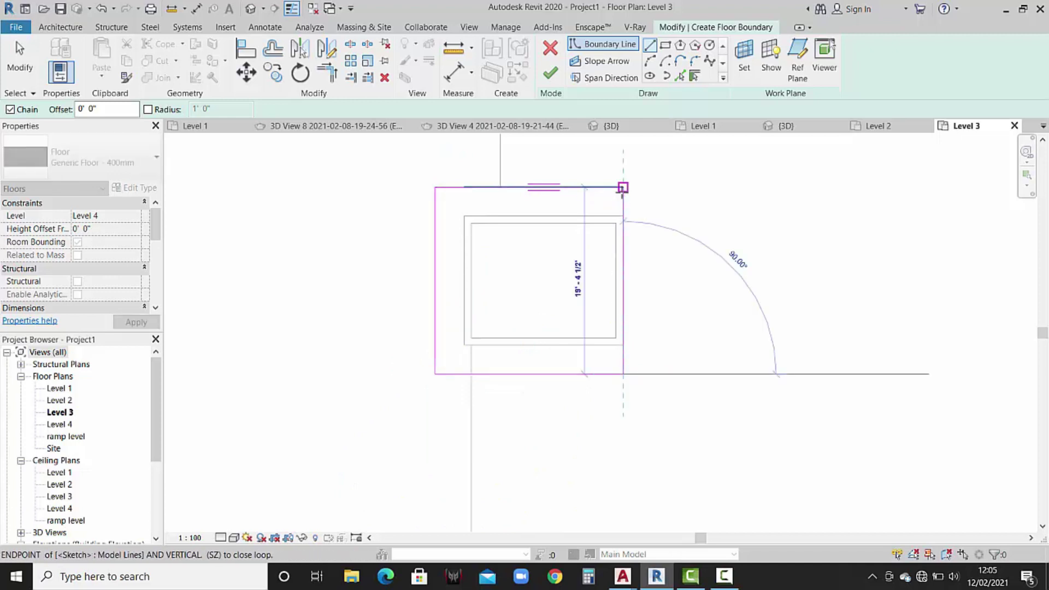
left_click(623, 187)
left_click(549, 74)
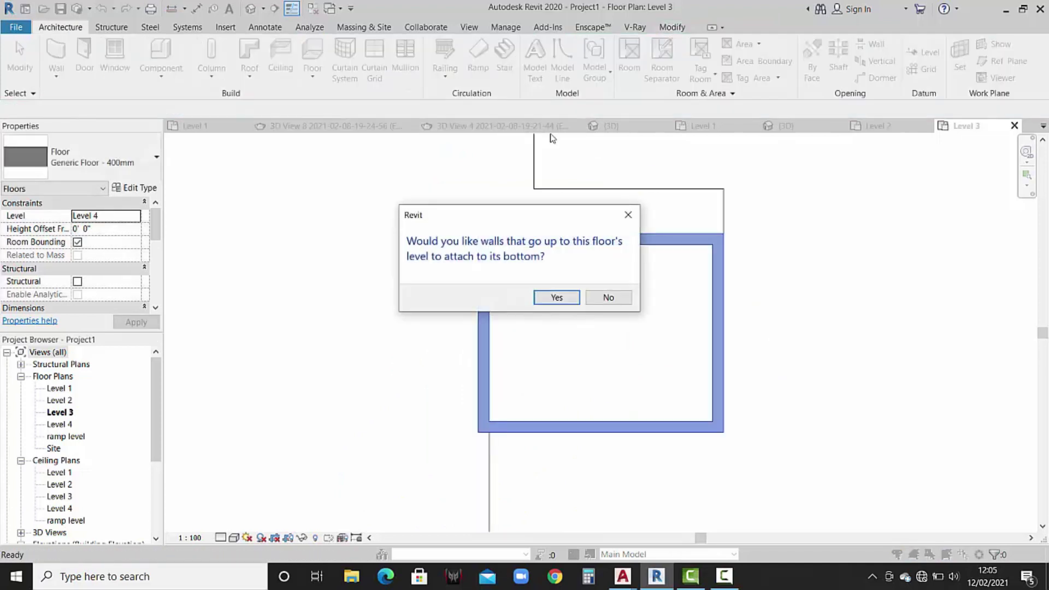
left_click(608, 297)
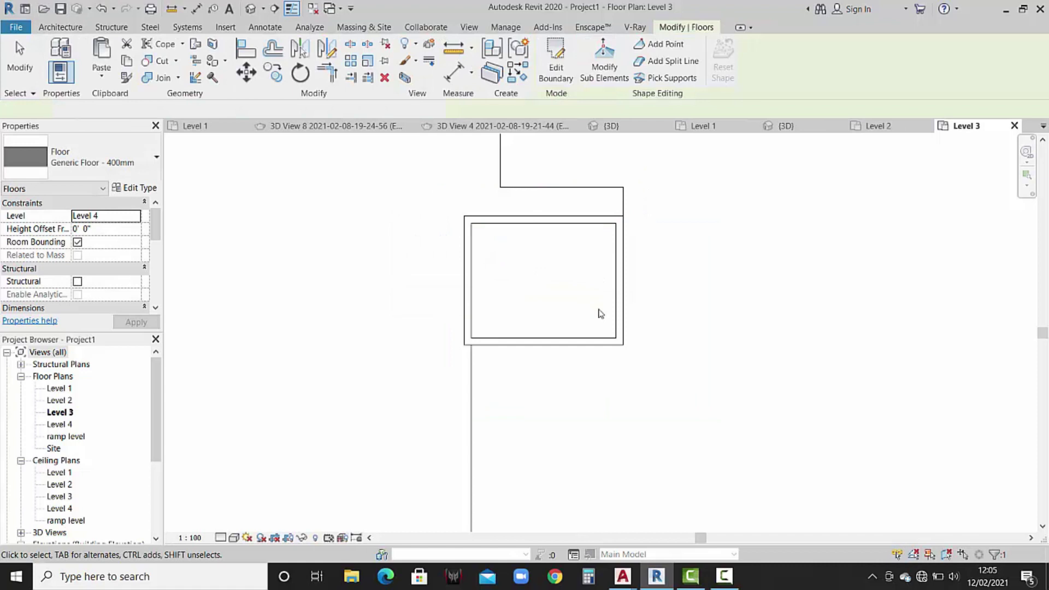
In the 3D view, orbit to the stair tower and select its new Level 4 roof slab.
left_click(709, 332)
left_click(254, 9)
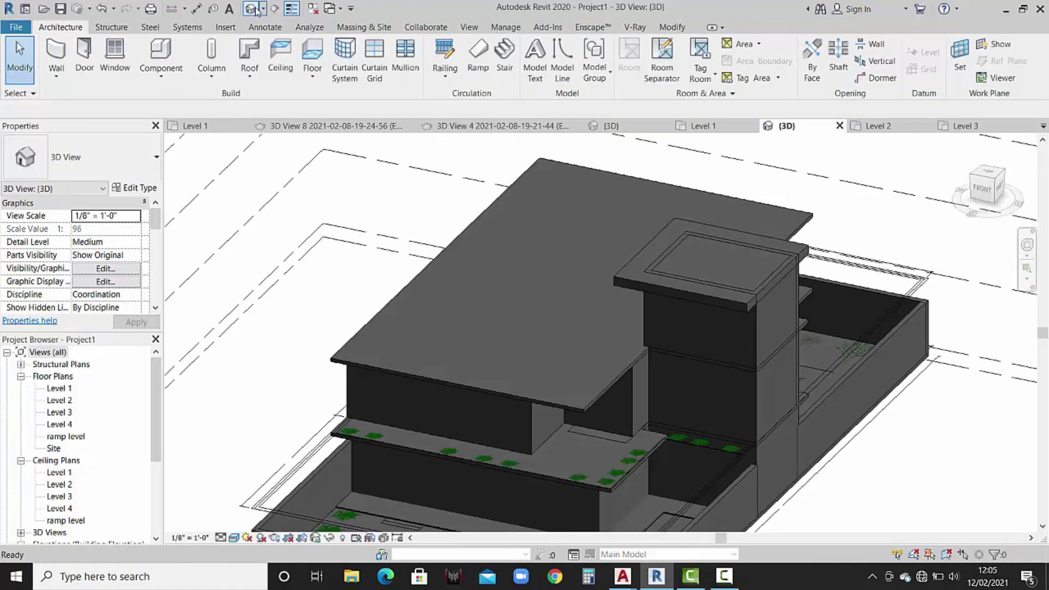
scroll(639, 304, "down", 2)
mouse_move(630, 323)
middle_mouse_down("shift")
mouse_move(672, 262)
mouse_move(694, 251)
middle_mouse_up("shift")
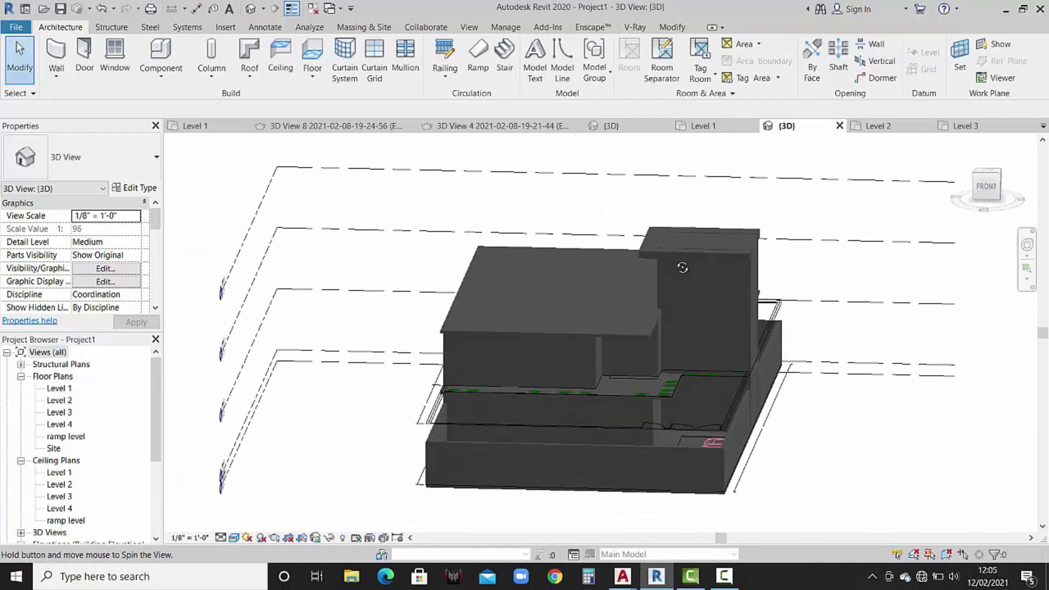
scroll(705, 251, "up", 1)
middle_click_drag(758, 339, 726, 317)
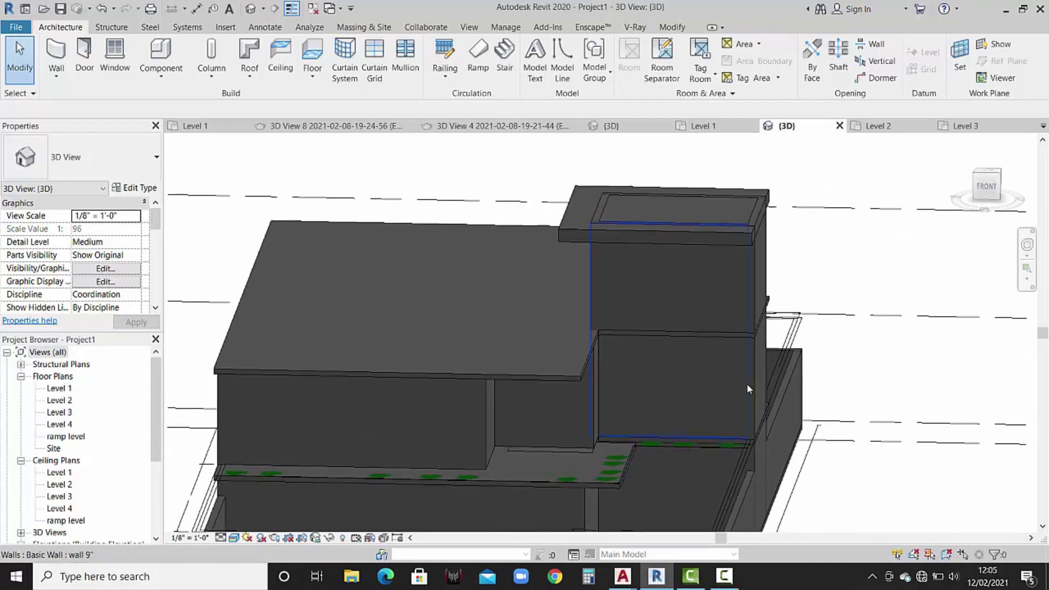
left_click(675, 233)
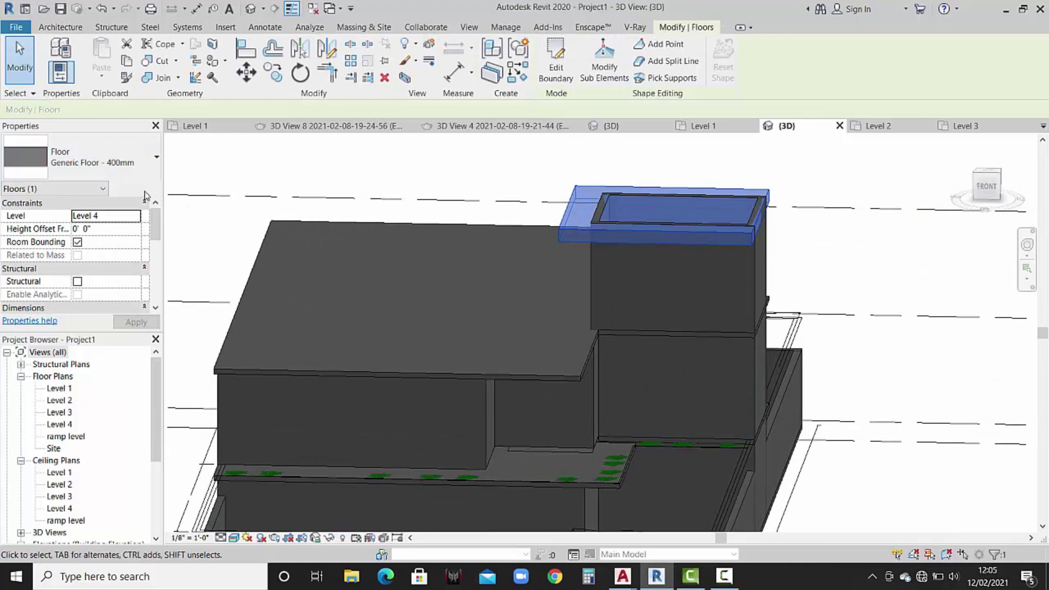
Set the Generic Floor - 400mm type's structure layer thickness to 6".
left_click(134, 187)
left_click(907, 218)
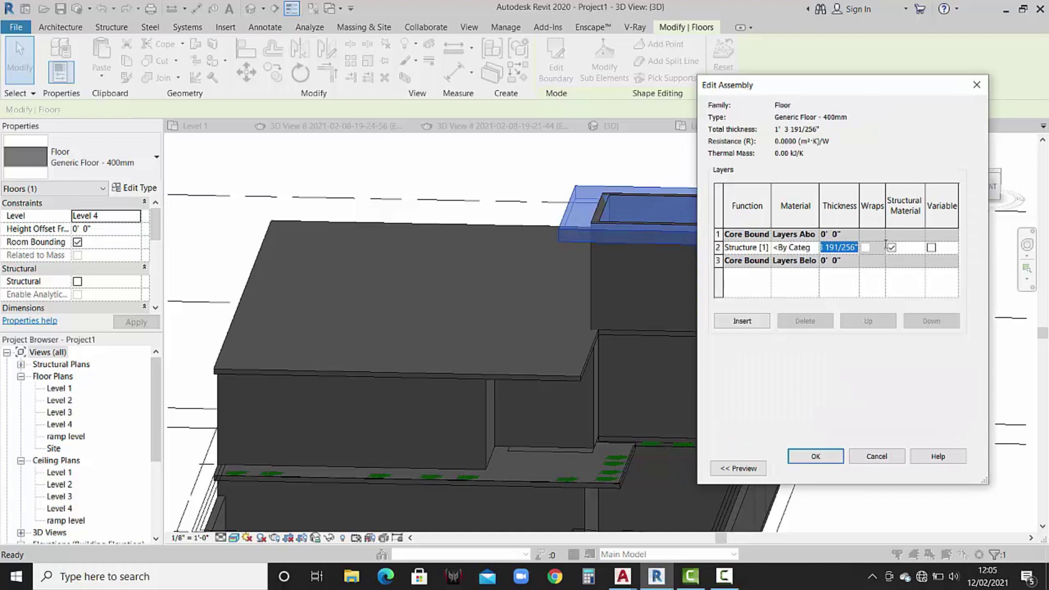
left_click(814, 457)
left_click(823, 468)
key("Escape")
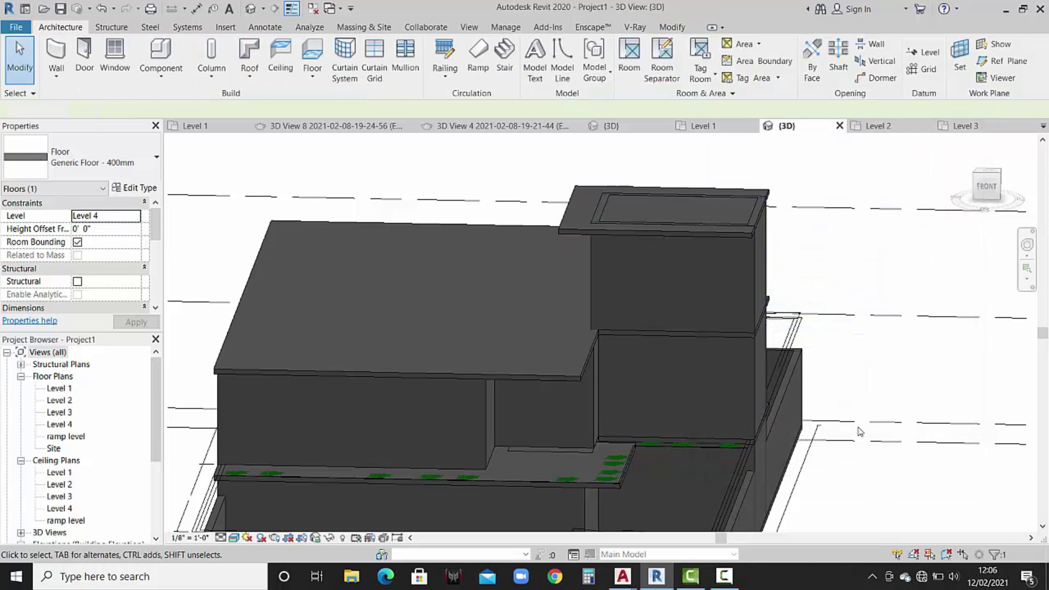
Give the three stair-tower walls a Top Offset of -0' 1".
left_click(753, 281)
scroll(752, 282, "up", 3)
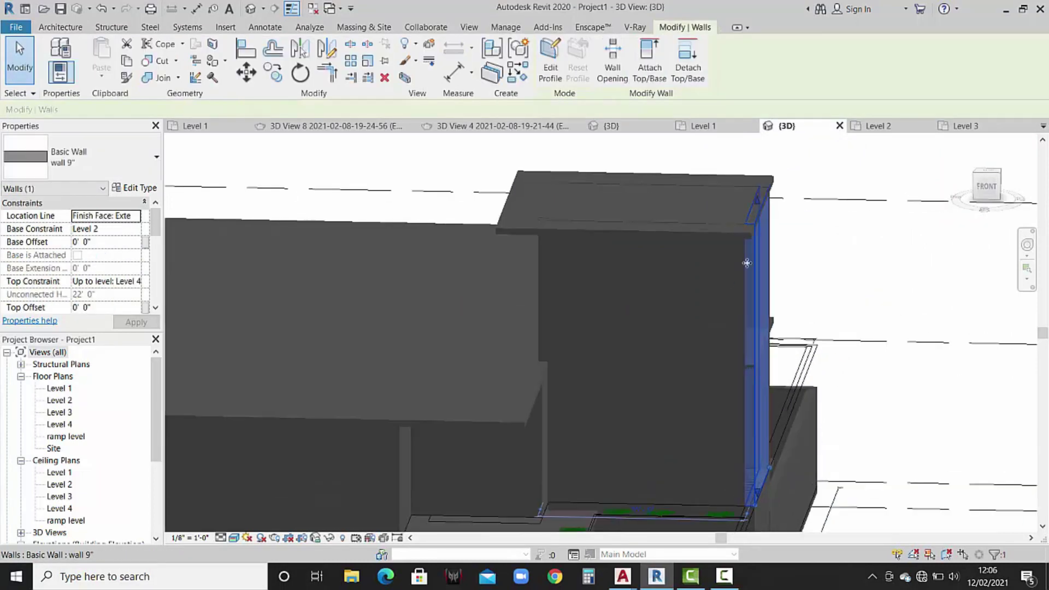
left_click(543, 265, "ctrl")
mouse_move(887, 280)
middle_mouse_down("shift")
mouse_move(757, 304)
mouse_move(651, 283)
mouse_move(739, 317)
middle_mouse_up("shift")
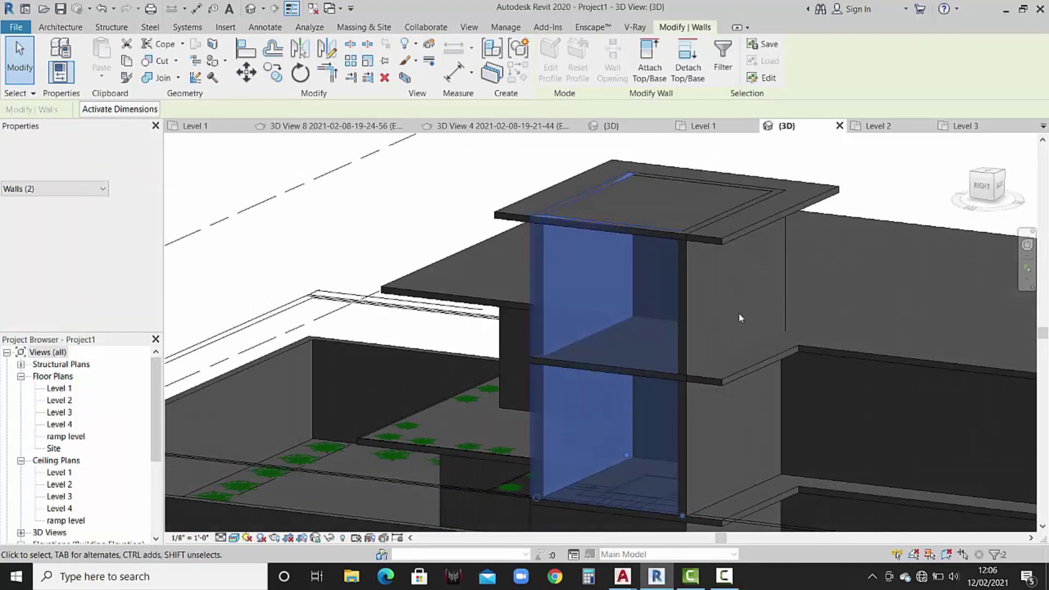
left_click(781, 291, "ctrl")
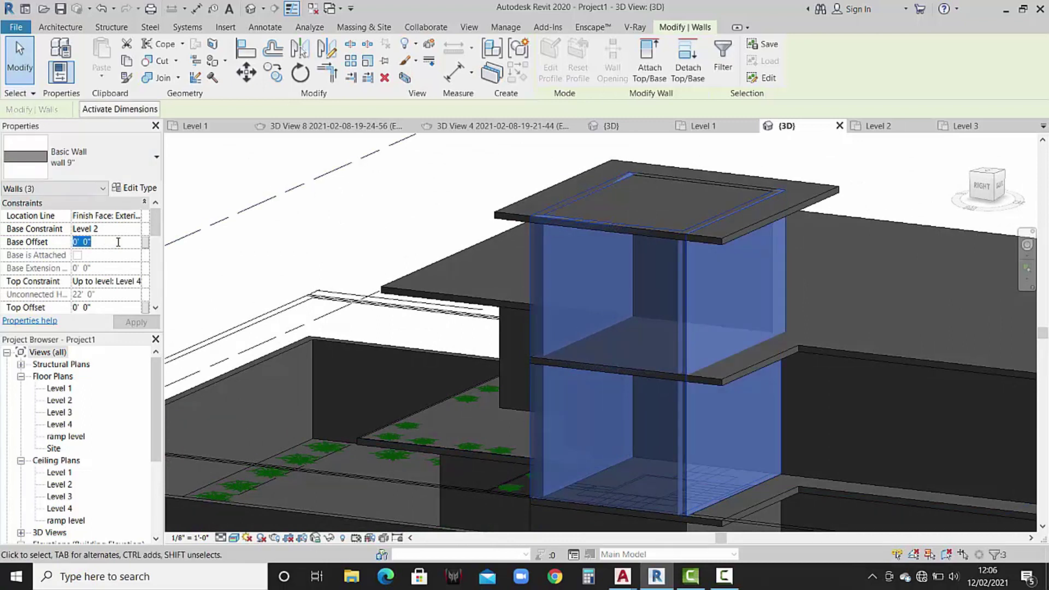
left_click(106, 308)
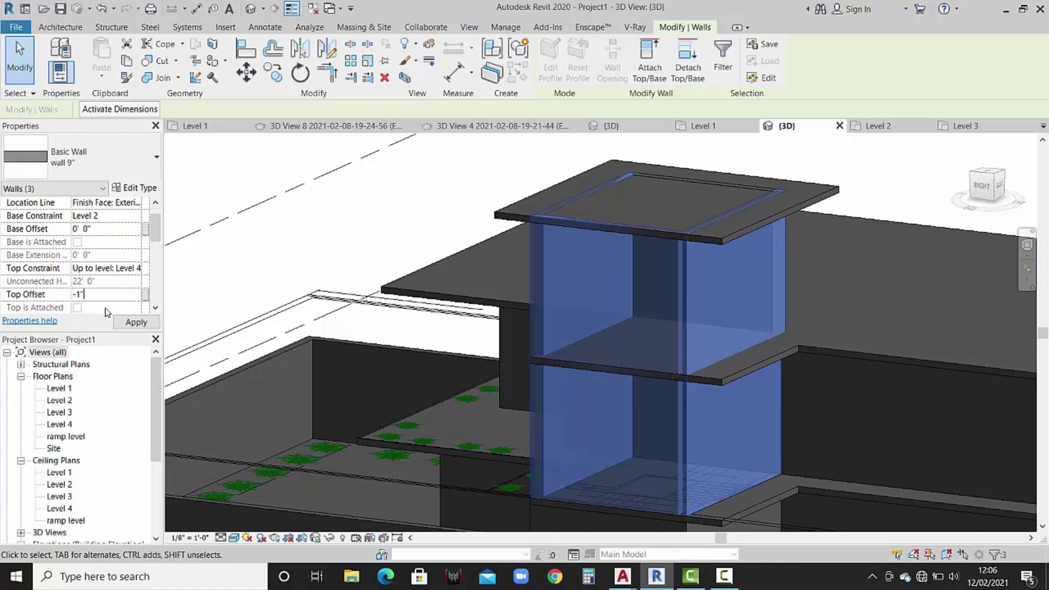
left_click(136, 322)
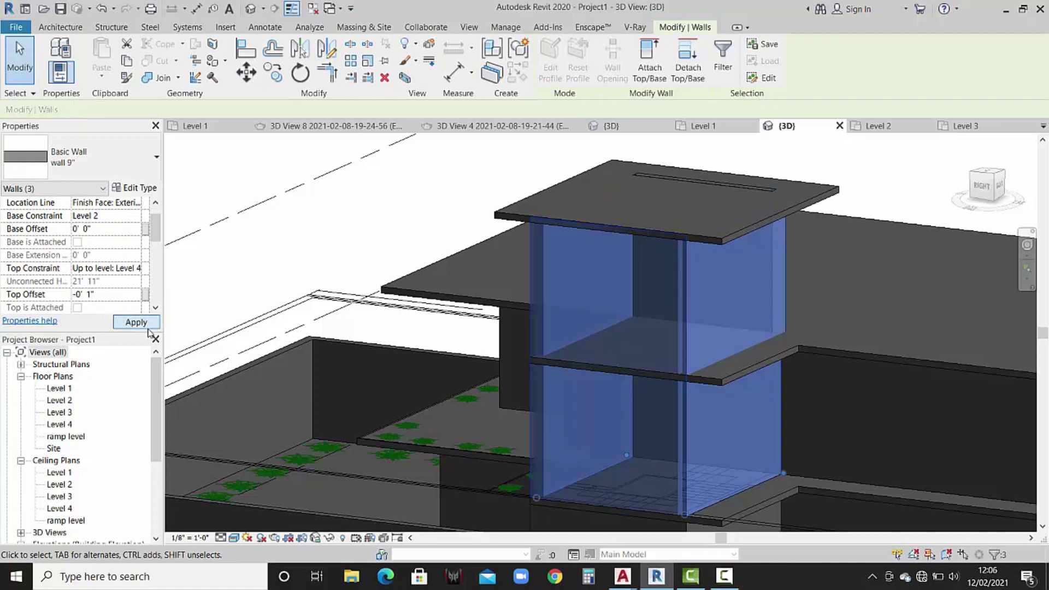
left_click(459, 216)
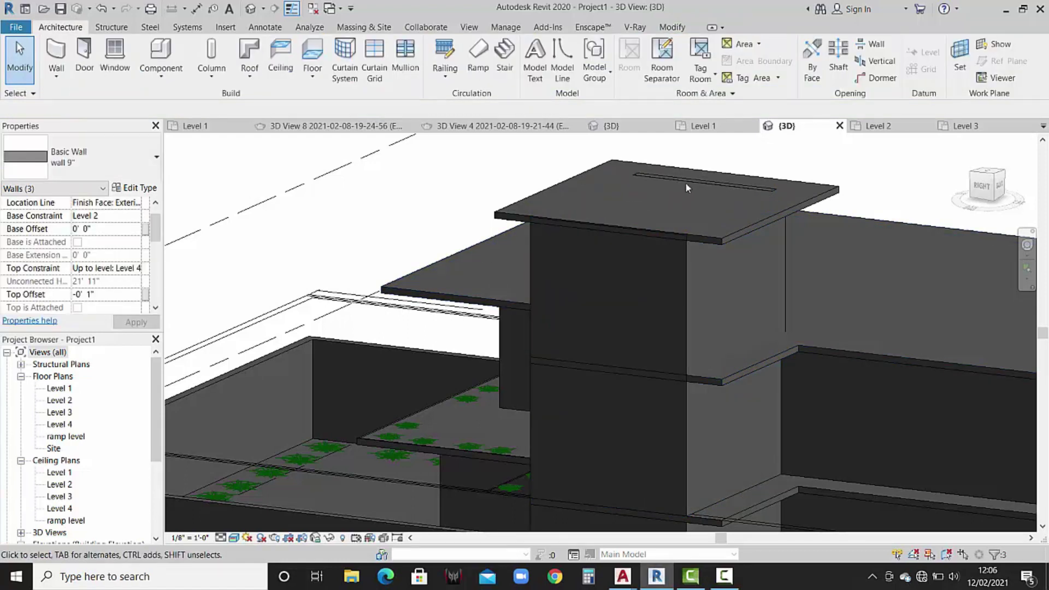
Give the thin wall on the roof slab a Top Offset of -0' 1" as well.
left_click(690, 179)
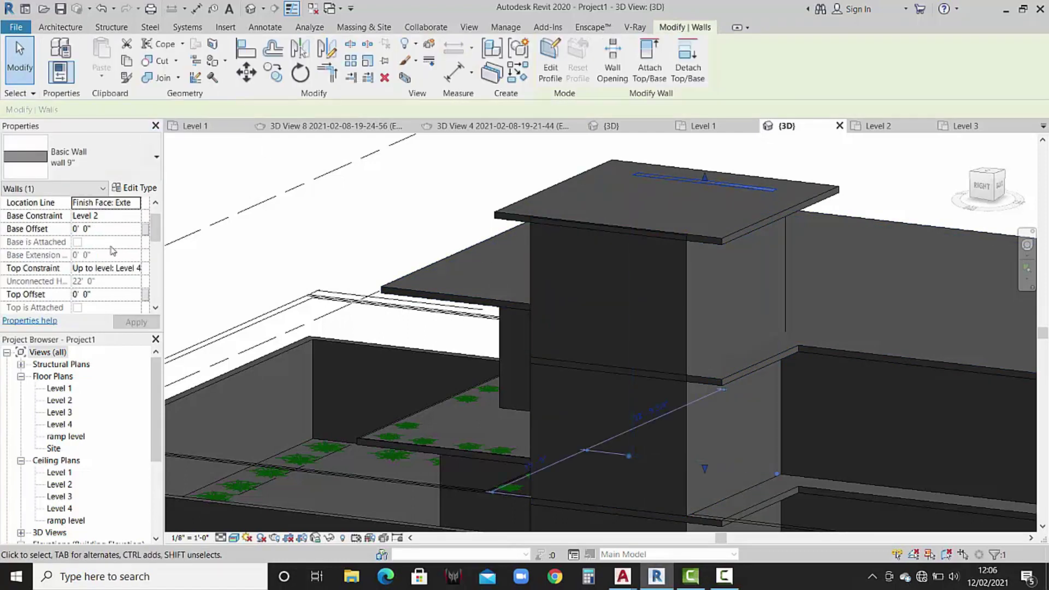
left_click(109, 295)
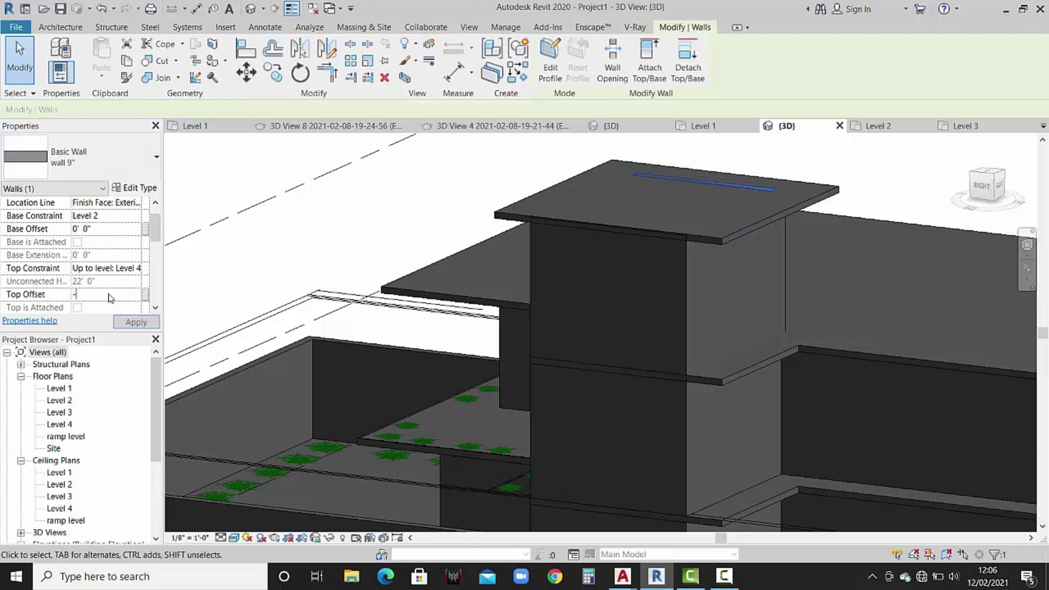
left_click(136, 323)
left_click(264, 246)
middle_click_drag(264, 246, 658, 260, "shift")
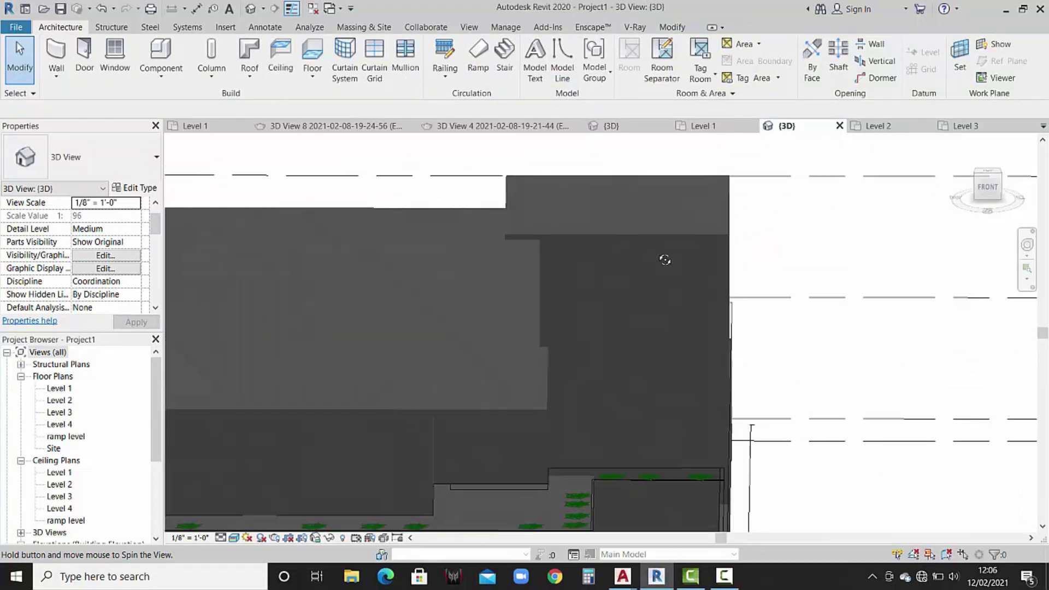
scroll(482, 218, "down", 3)
middle_click_drag(490, 271, 505, 301, "shift")
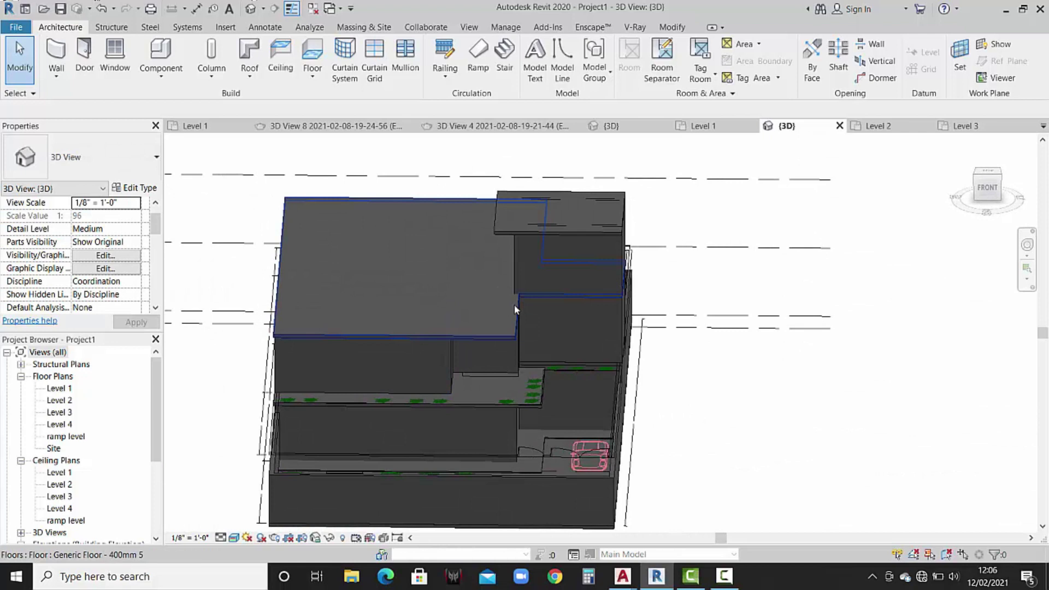
mouse_move(569, 314)
middle_mouse_down("shift")
mouse_move(481, 309)
mouse_move(398, 411)
middle_mouse_up("shift")
mouse_move(464, 310)
middle_mouse_down("shift")
mouse_move(420, 348)
mouse_move(440, 377)
mouse_move(477, 360)
mouse_move(438, 370)
mouse_move(464, 389)
middle_mouse_up("shift")
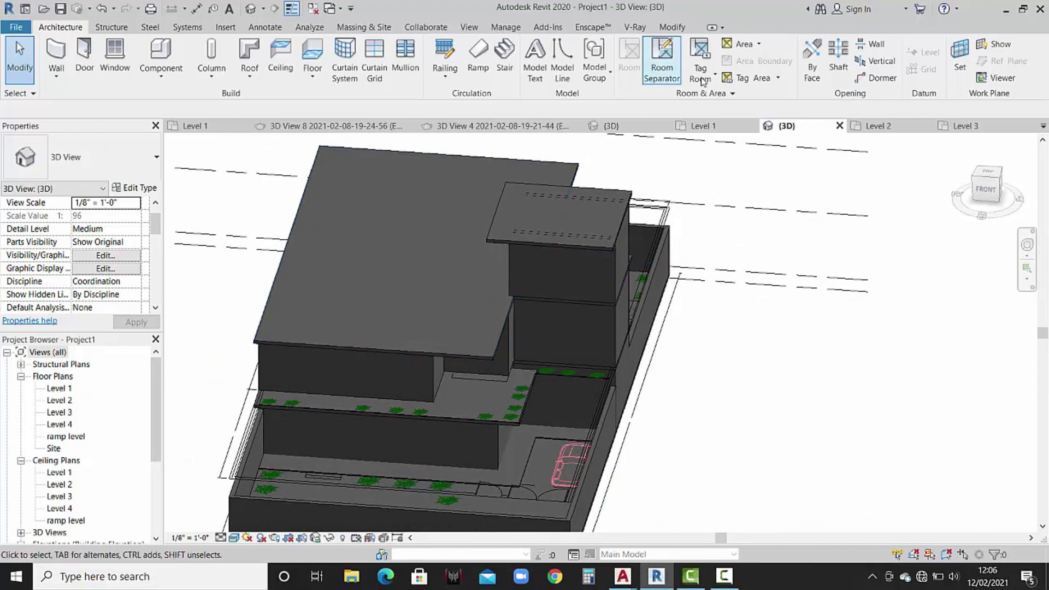
left_click(641, 130)
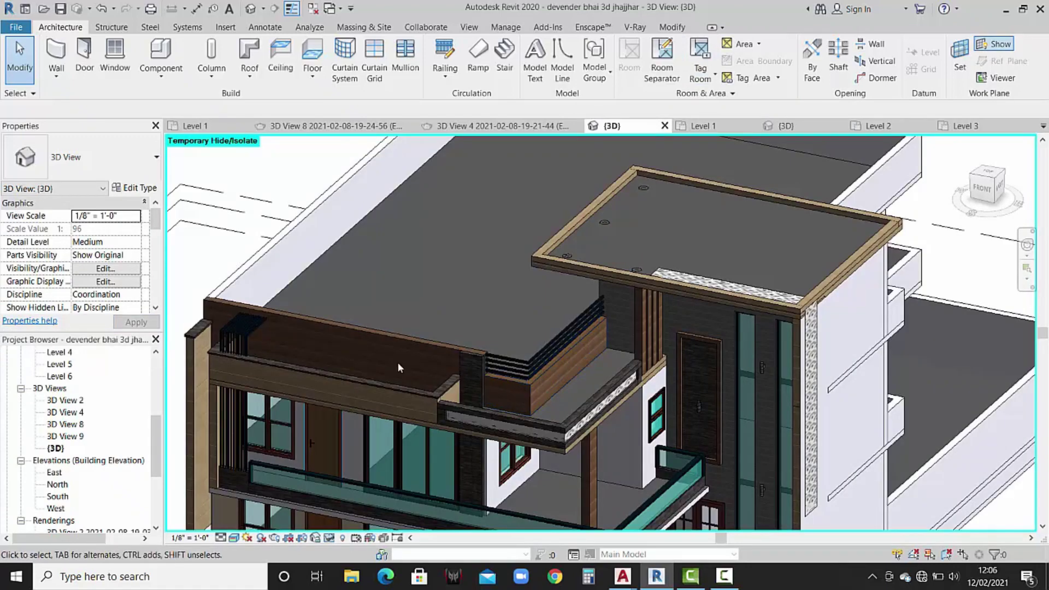
scroll(484, 332, "down", 2)
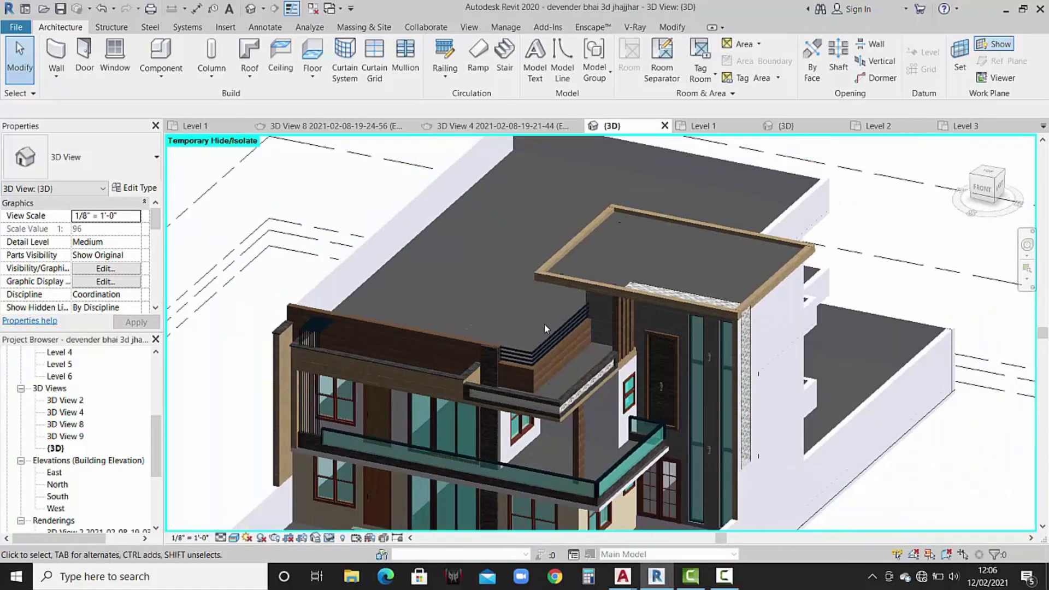
scroll(546, 350, "down", 1)
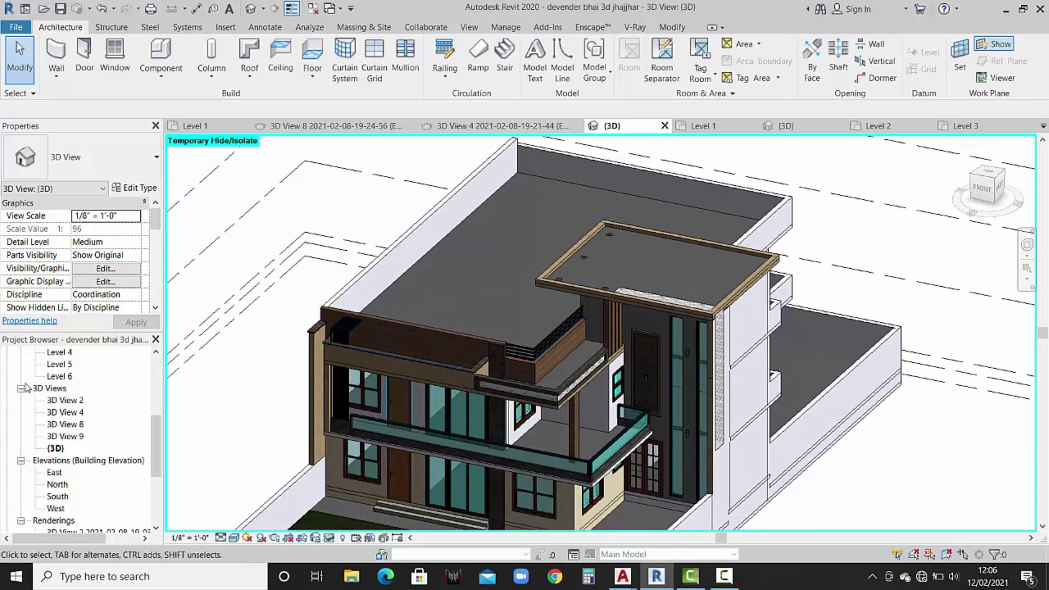
scroll(74, 411, "up", 1)
scroll(75, 411, "up", 2)
scroll(76, 411, "up", 1)
scroll(76, 411, "up", 1)
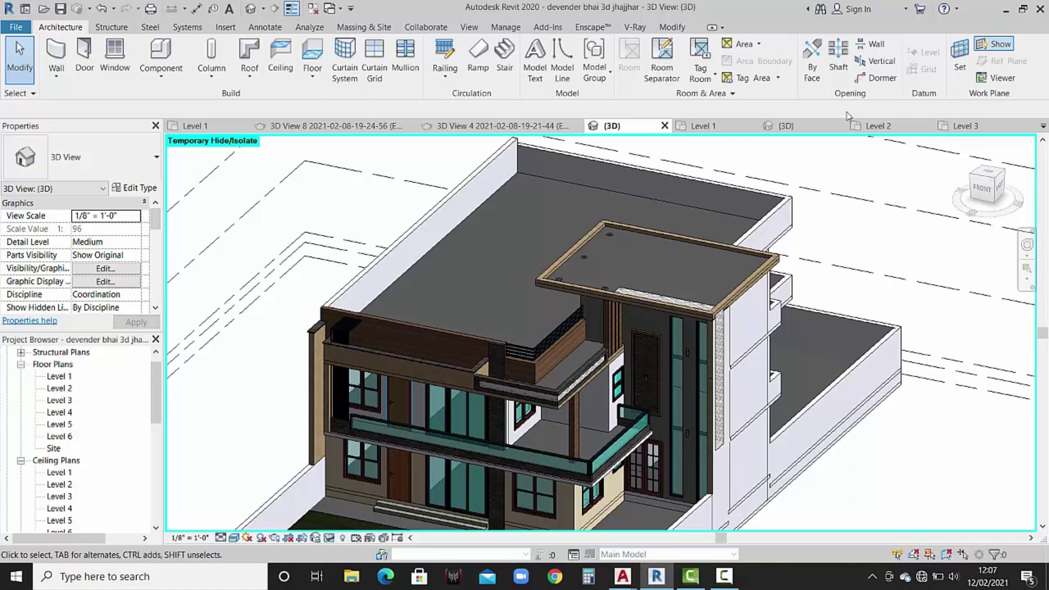
left_click(809, 126)
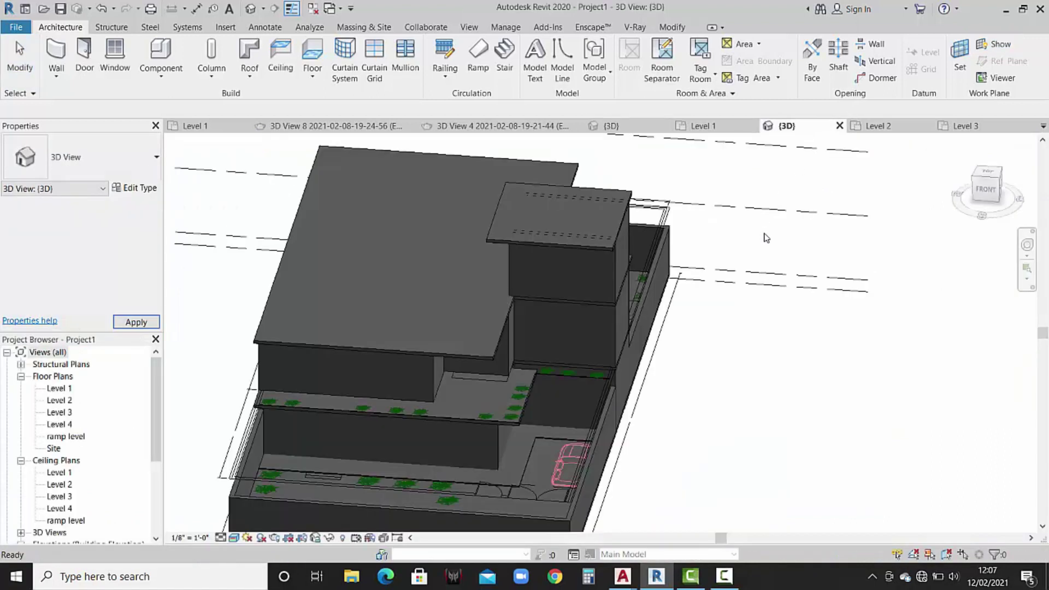
Save the project to the Desktop with the file name Project1.
left_click(512, 254)
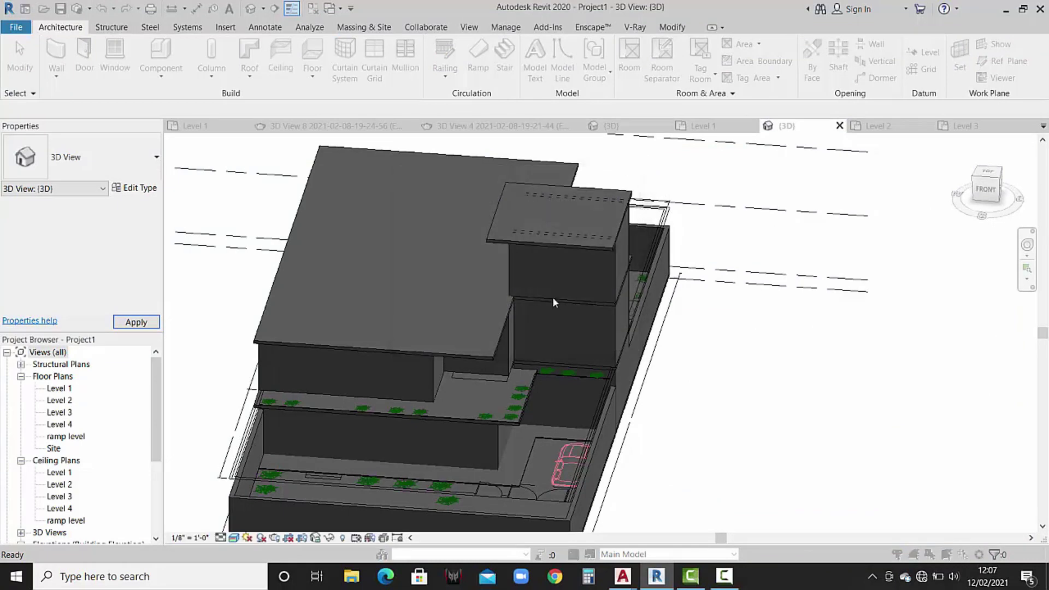
double_click(445, 388)
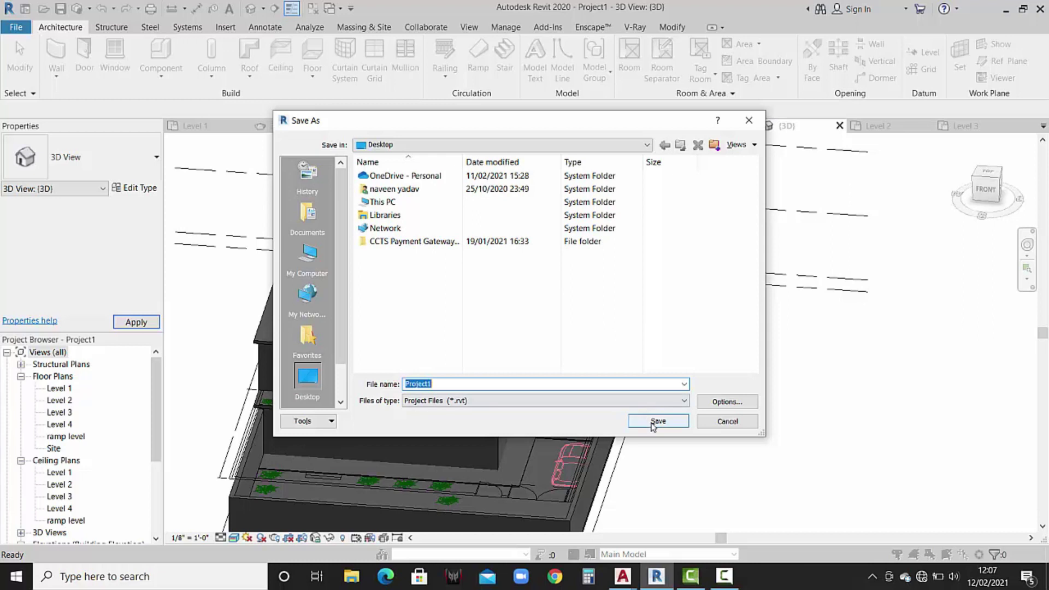
left_click(654, 421)
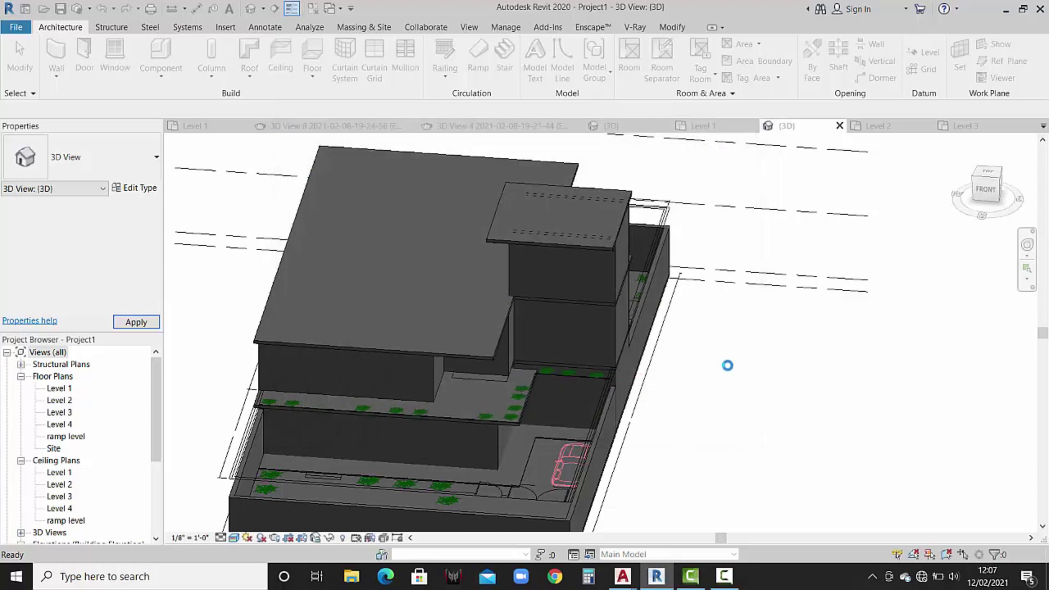
left_click(498, 333)
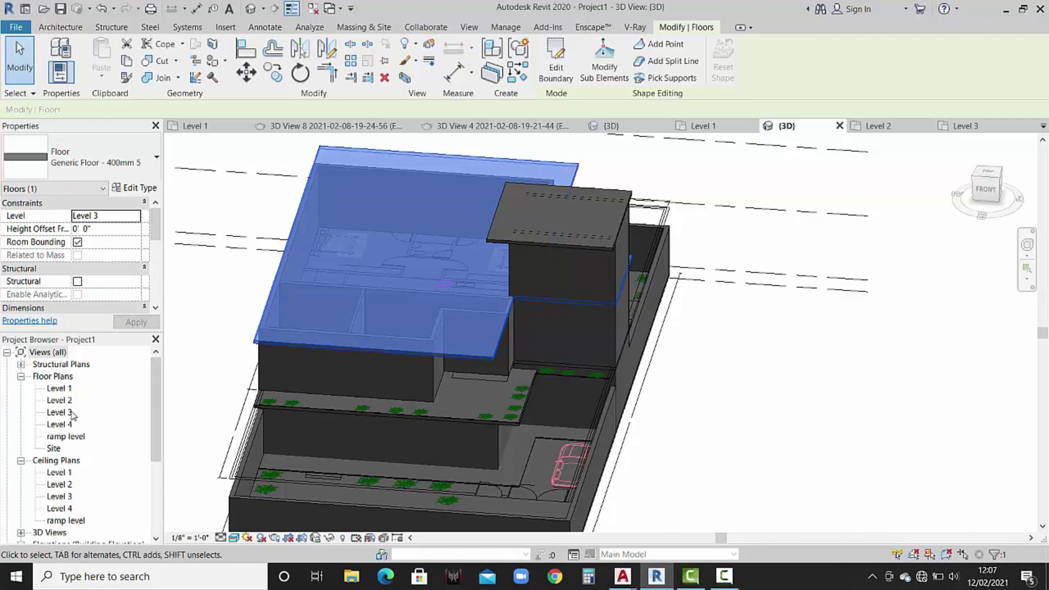
Open the Level 3 floor plan and centre the floor outline in view.
double_click(59, 412)
scroll(759, 328, "down", 2)
scroll(748, 336, "down", 1)
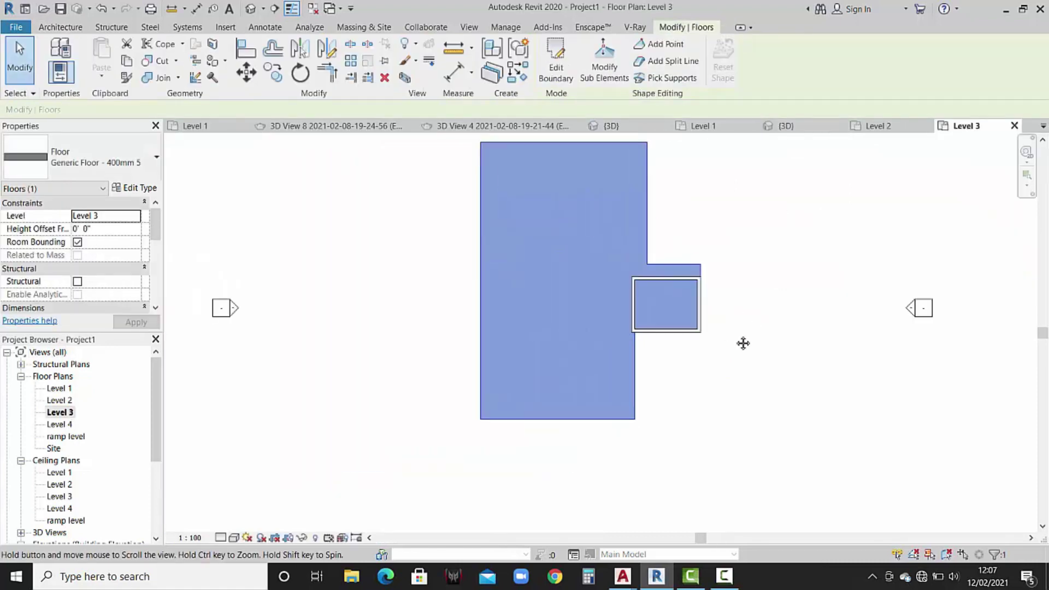
middle_click_drag(743, 343, 734, 379)
left_click(757, 345)
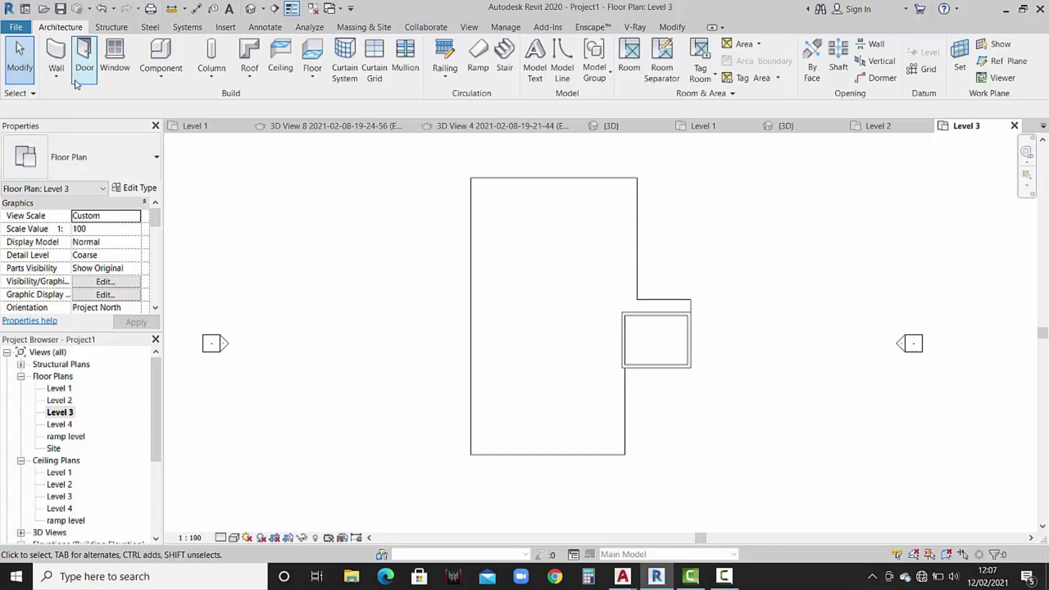
Trace 9" walls up the floor's left edge, along the top and down to the notch.
left_click(56, 77)
left_click(91, 100)
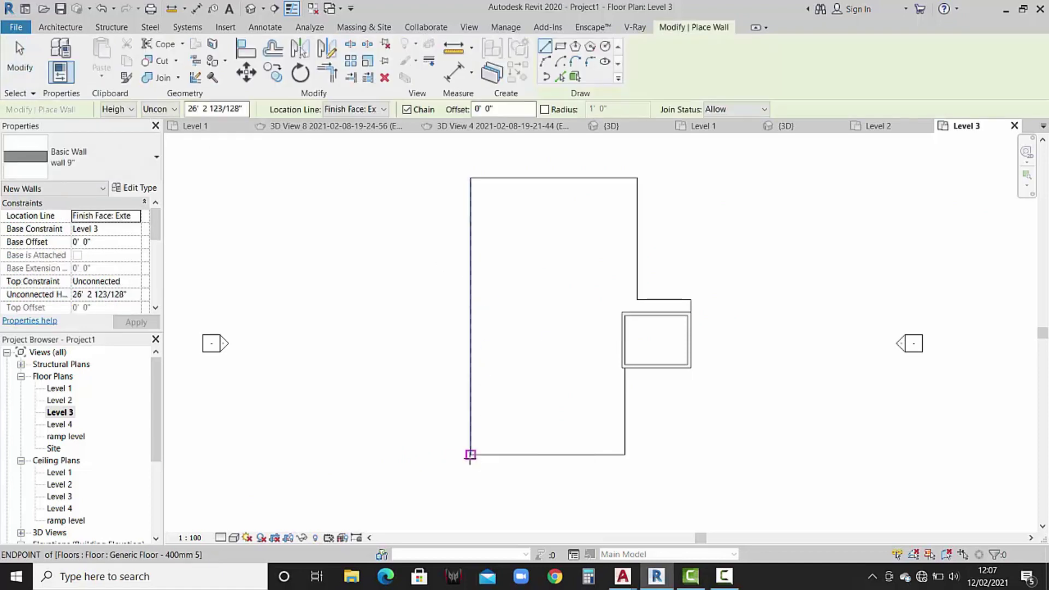
left_click(470, 455)
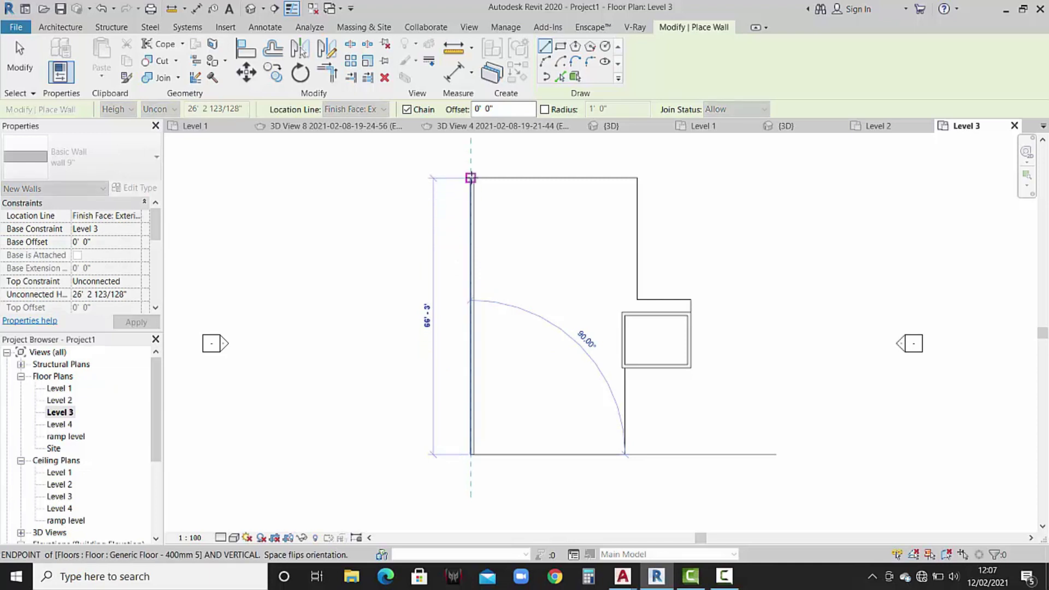
left_click(471, 177)
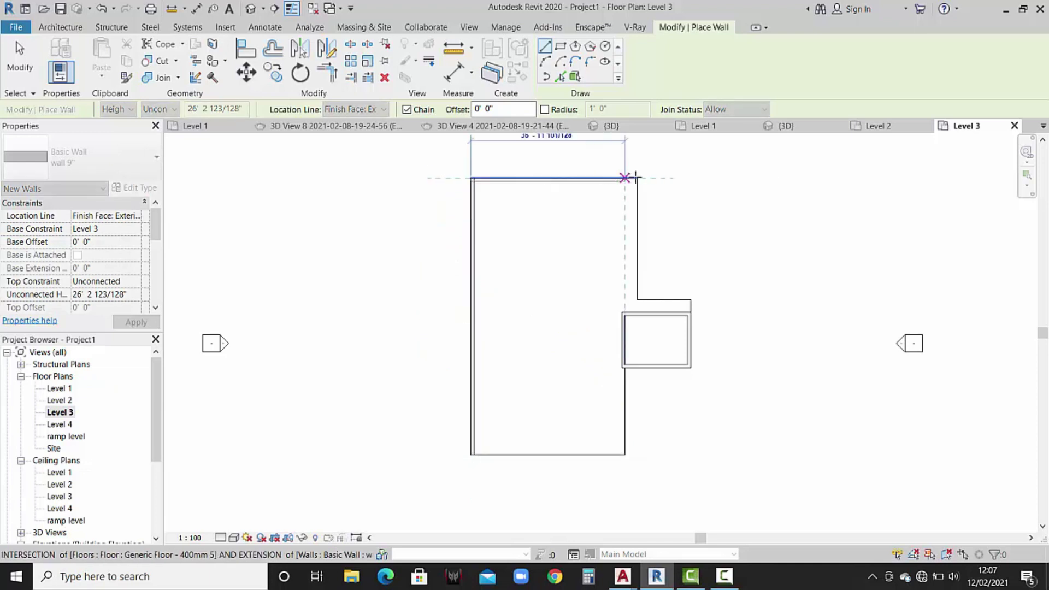
left_click(637, 299)
left_click(690, 299)
scroll(690, 314, "up", 1)
scroll(691, 313, "up", 1)
scroll(690, 313, "up", 1)
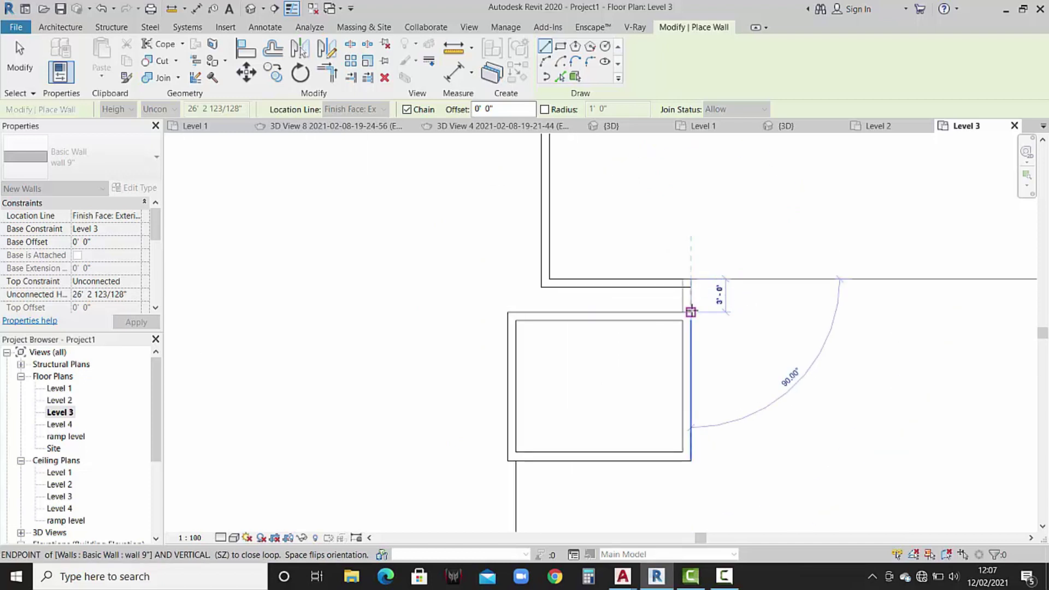
key("Escape")
key("Escape")
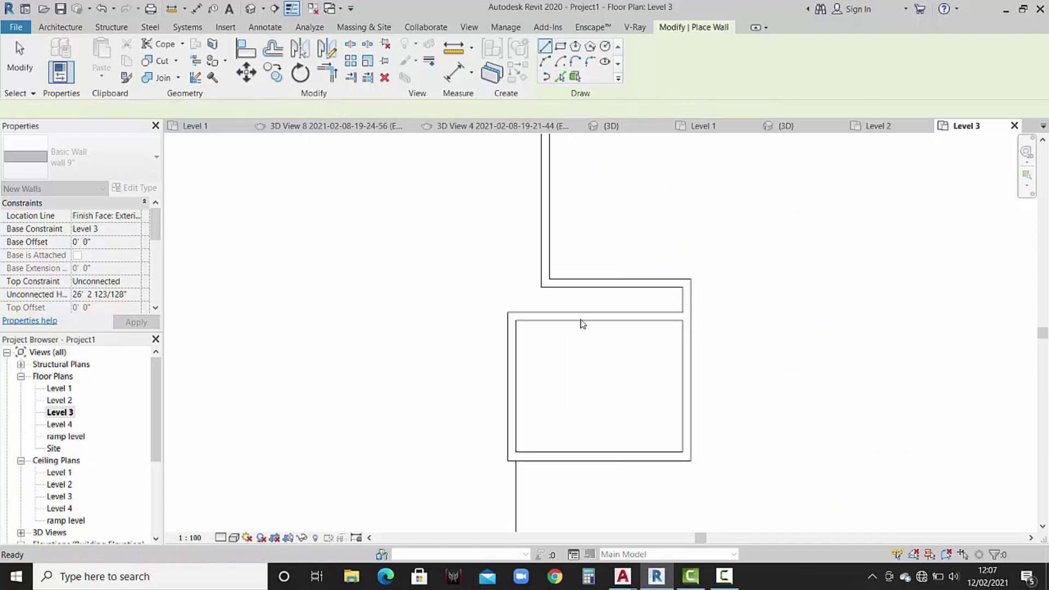
Add 9" walls along the bottom edge and down the side below the stair box.
middle_click_drag(580, 321, 678, 145)
scroll(404, 435, "down", 1)
left_click(537, 489)
left_click(271, 491)
key("Escape")
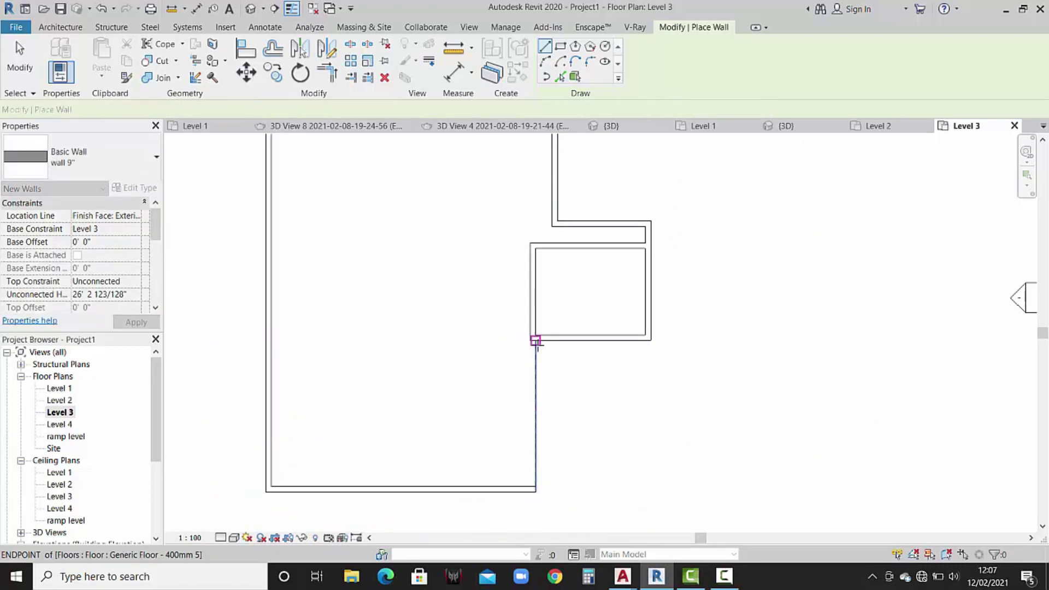
left_click(535, 342)
left_click(541, 482)
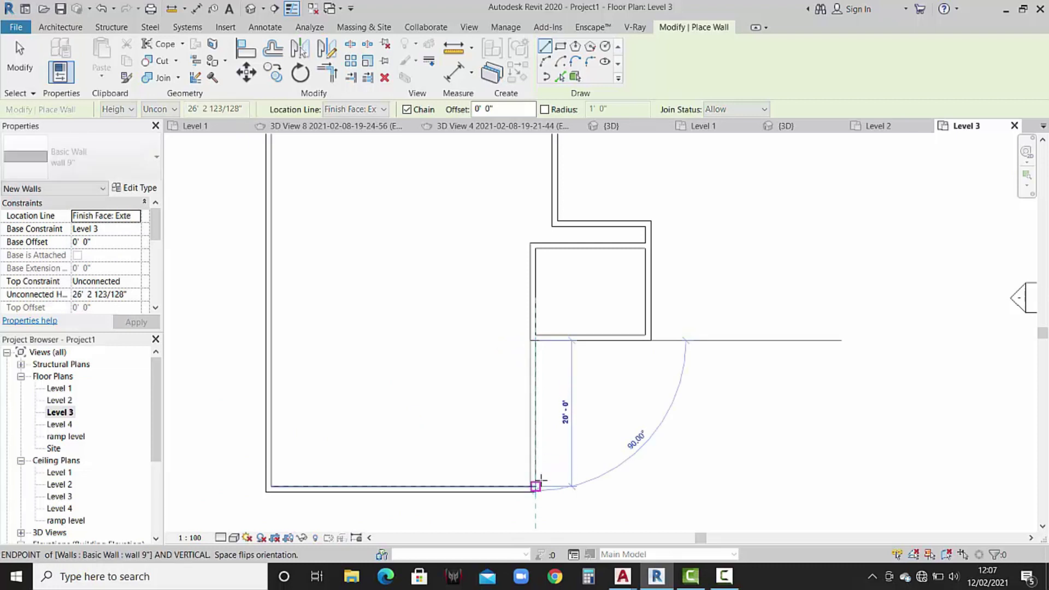
key("Escape")
key("Escape")
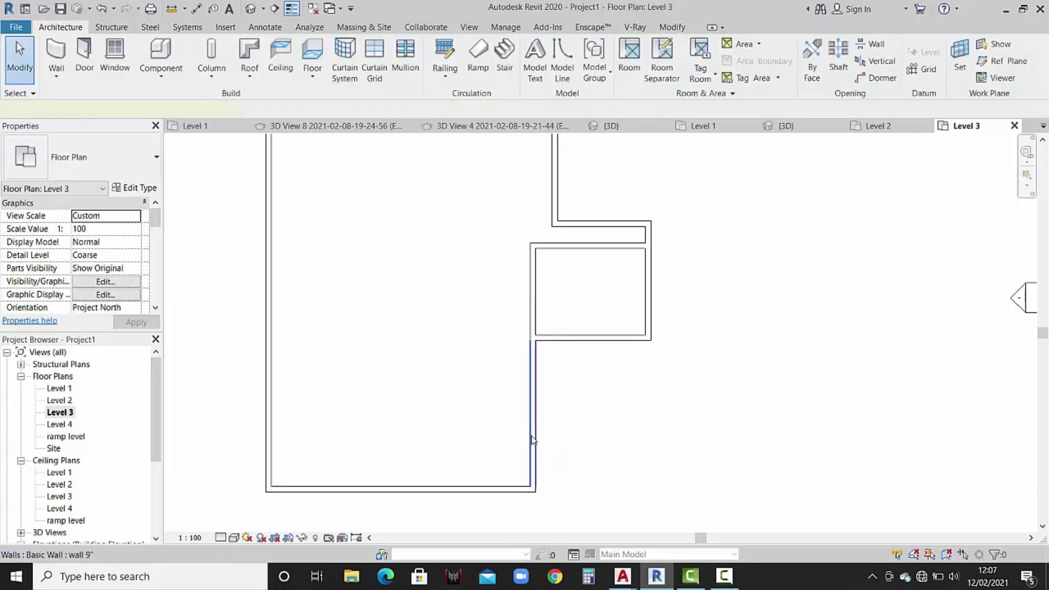
left_click(532, 439)
Select all seven new Level 3 walls around the slab edge.
left_click(490, 489, "ctrl")
left_click(273, 416, "ctrl")
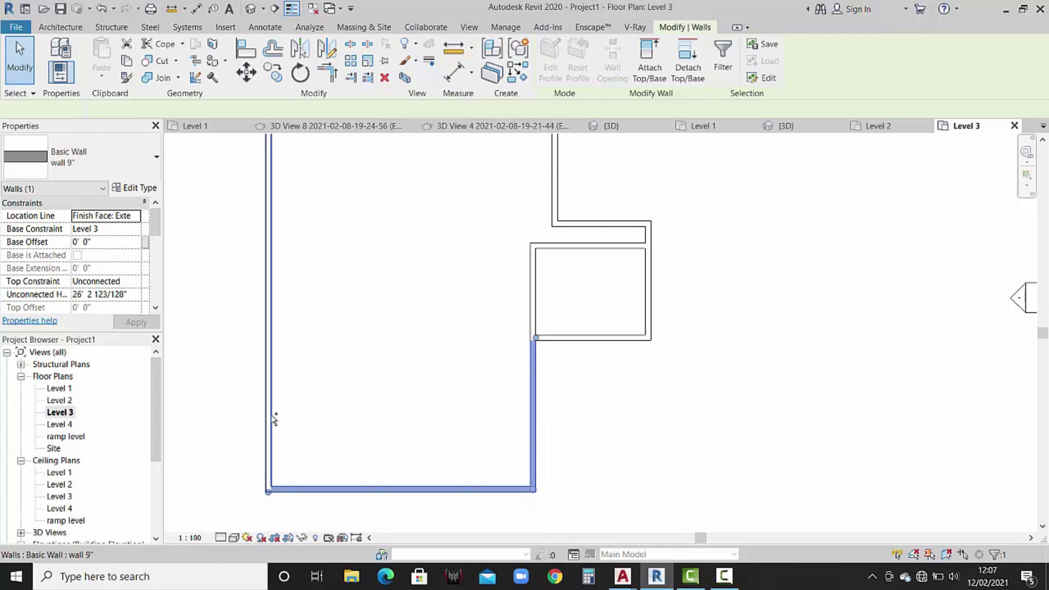
middle_click_drag(359, 117, 358, 285)
left_click(376, 186, "ctrl")
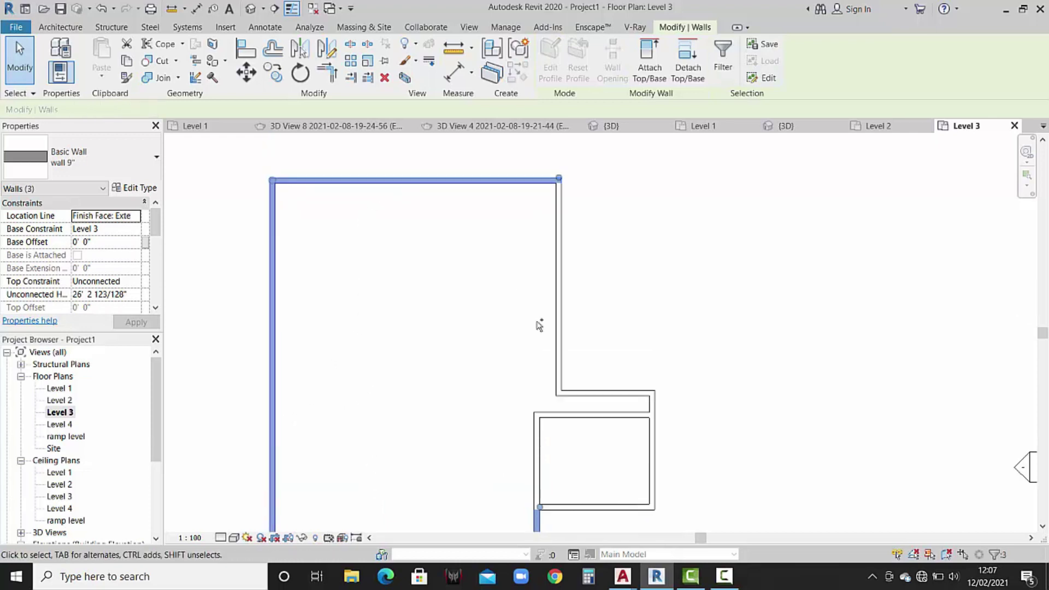
left_click(558, 363, "ctrl")
left_click(585, 398, "ctrl")
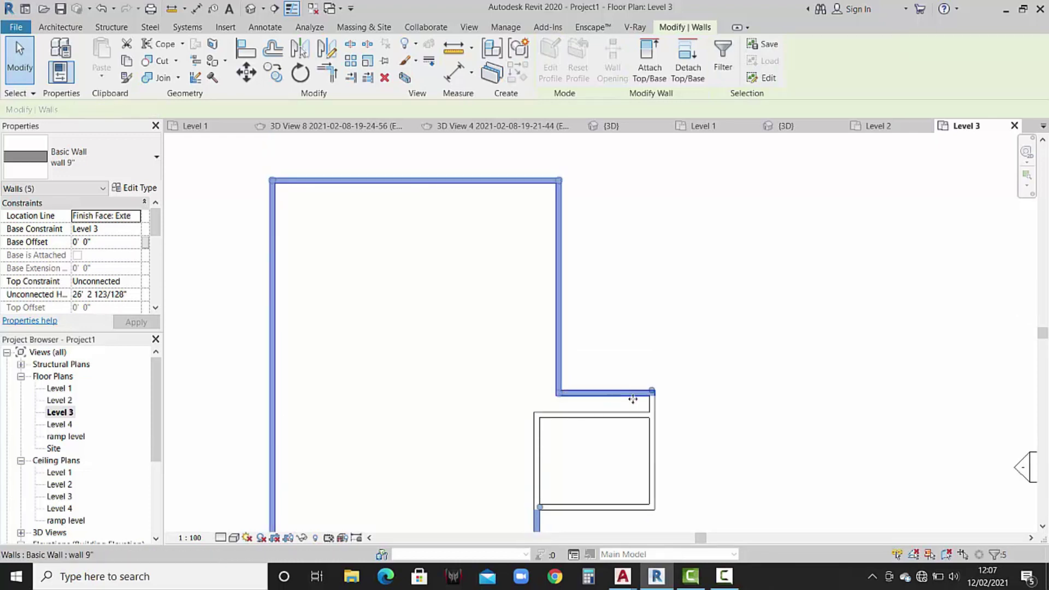
left_click(650, 402, "ctrl")
Set their unconnected height to 26' 2 123/128" and check the house in 3D.
left_click(121, 295)
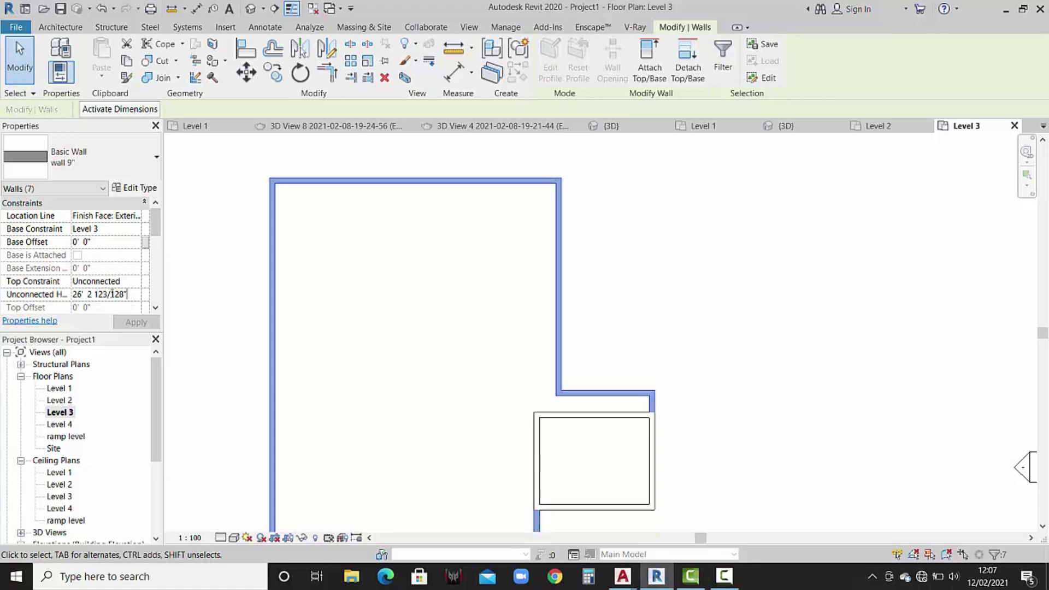
type("3")
left_click(136, 321)
left_click(400, 342)
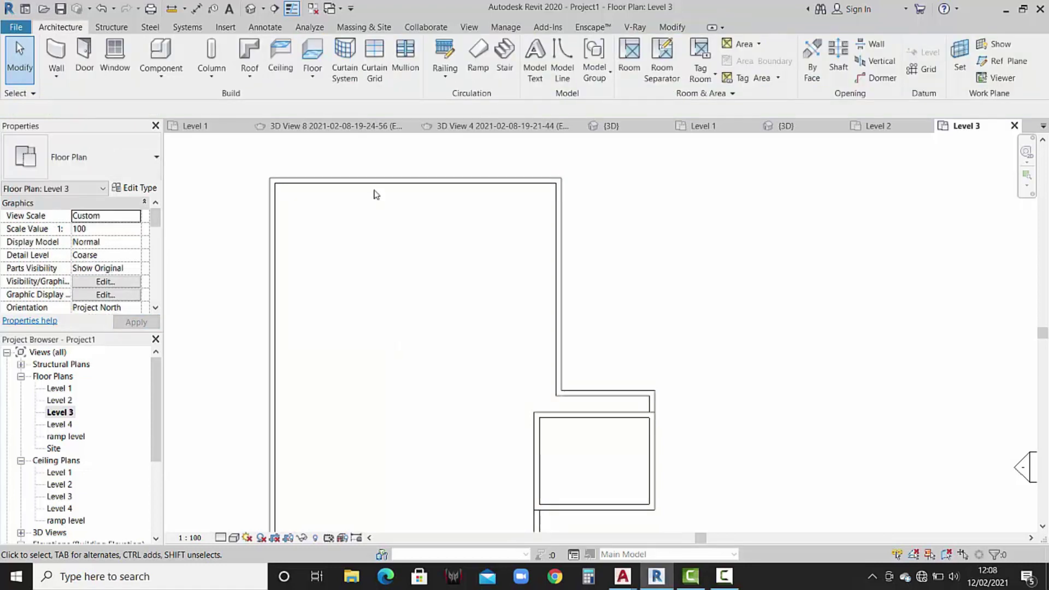
left_click(786, 126)
middle_click_drag(578, 315, 573, 312)
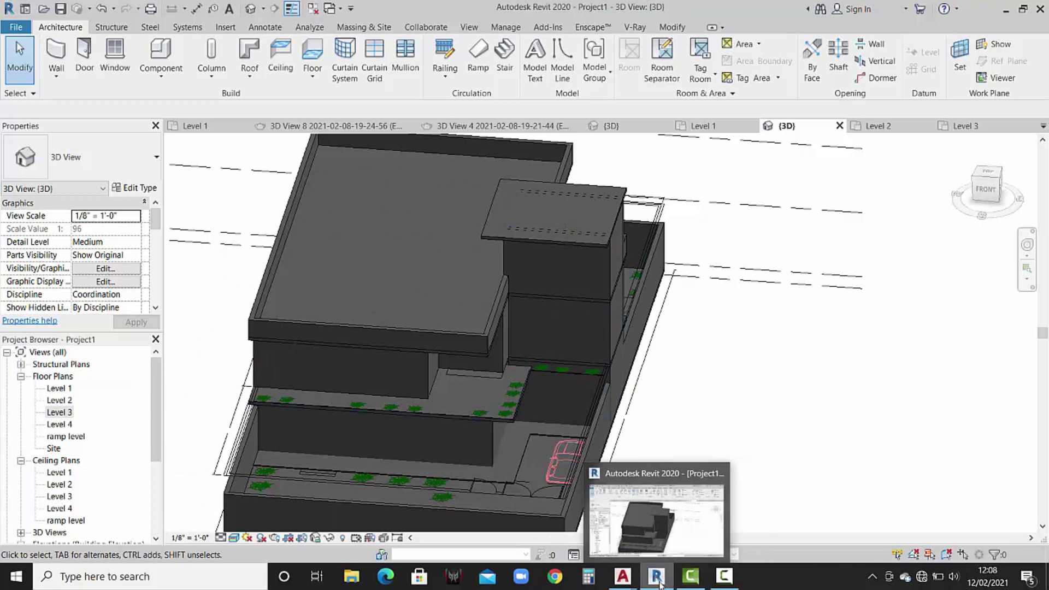
left_click(633, 129)
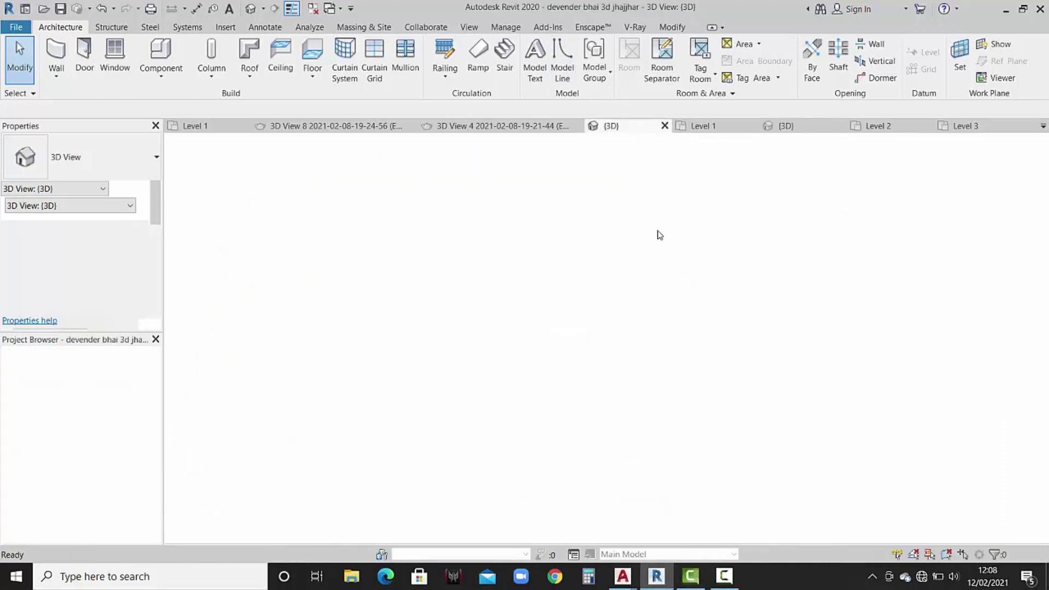
scroll(515, 358, "up", 3)
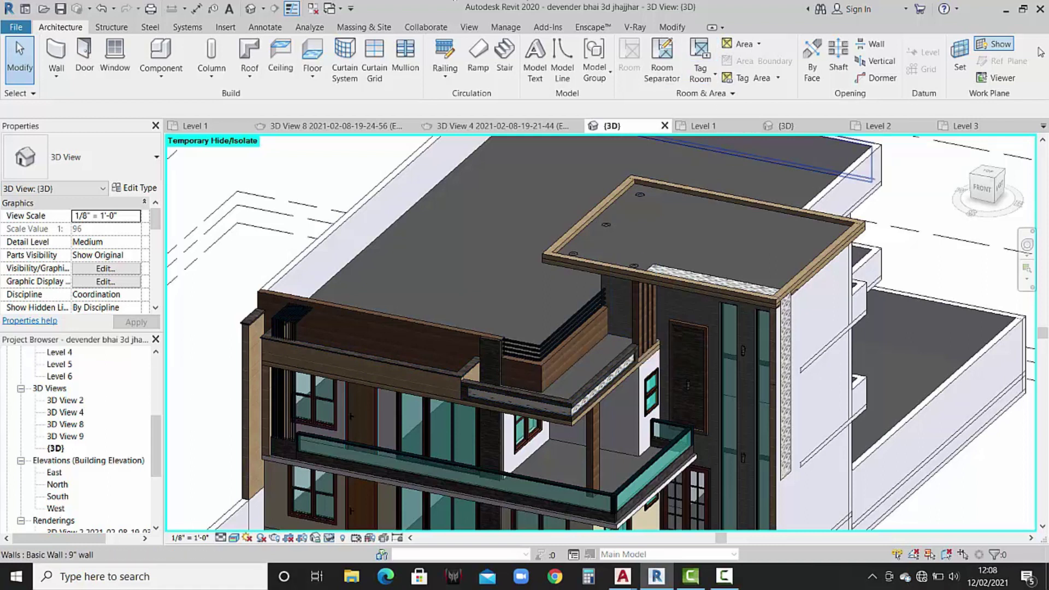
left_click(1007, 9)
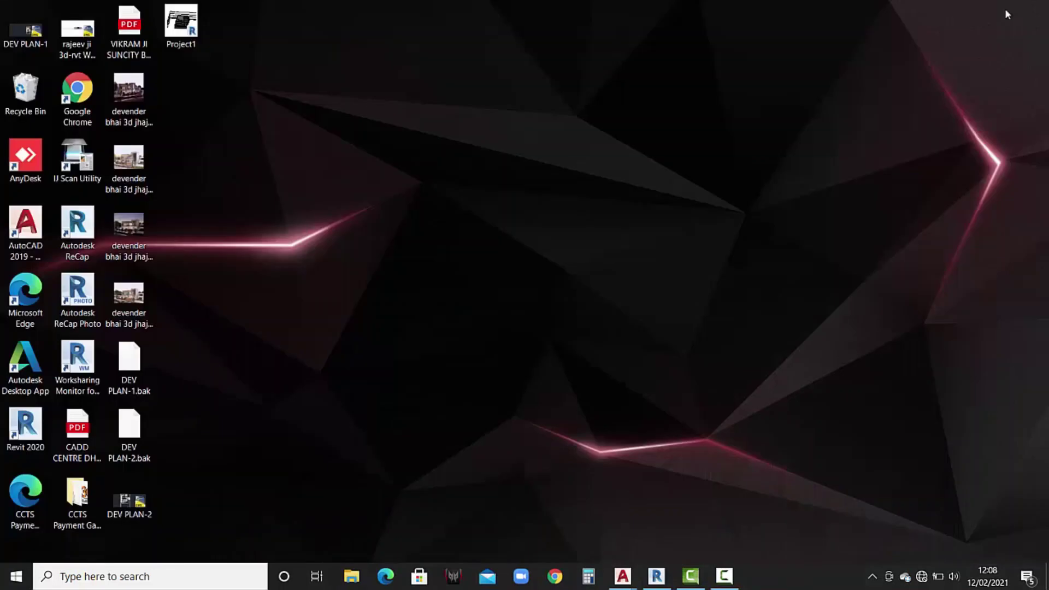
left_click(656, 576)
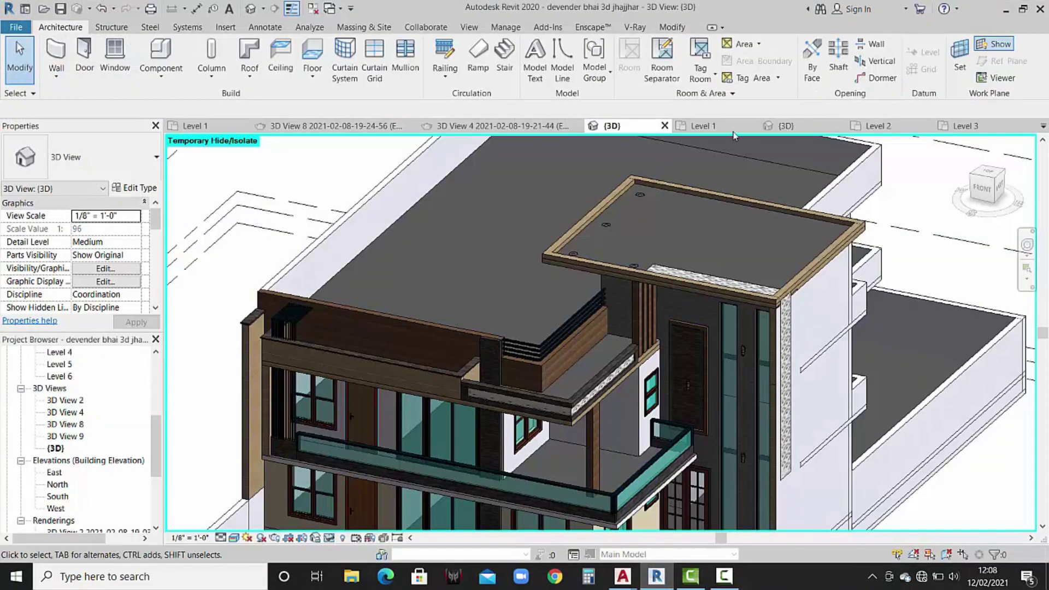
left_click(790, 126)
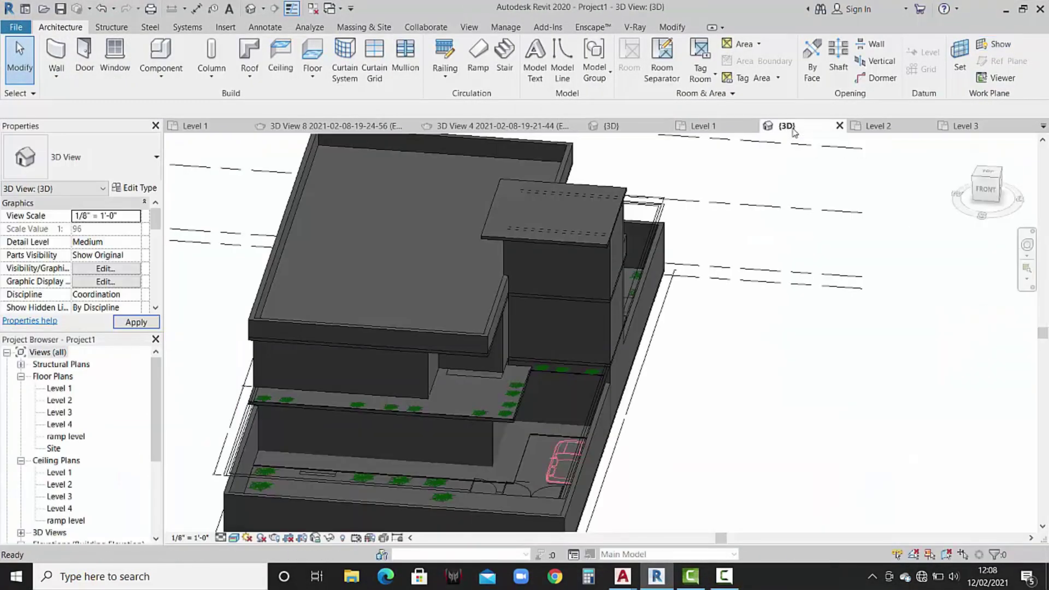
Zoom and pan the 3D view, then select the Level 3 floor slab.
scroll(508, 284, "up", 2)
scroll(519, 311, "up", 2)
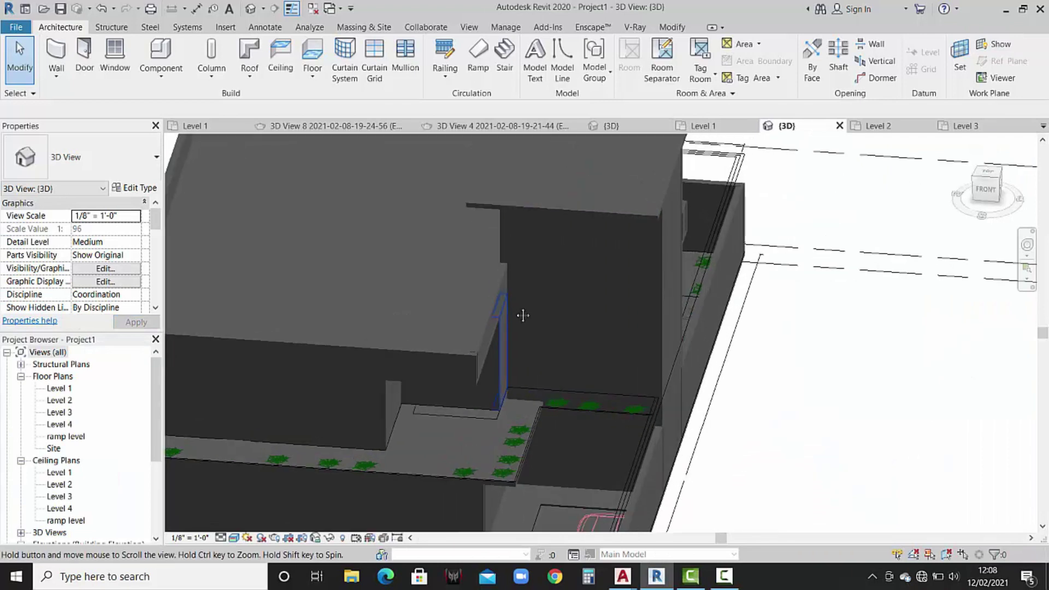
middle_click_drag(559, 399, 580, 365)
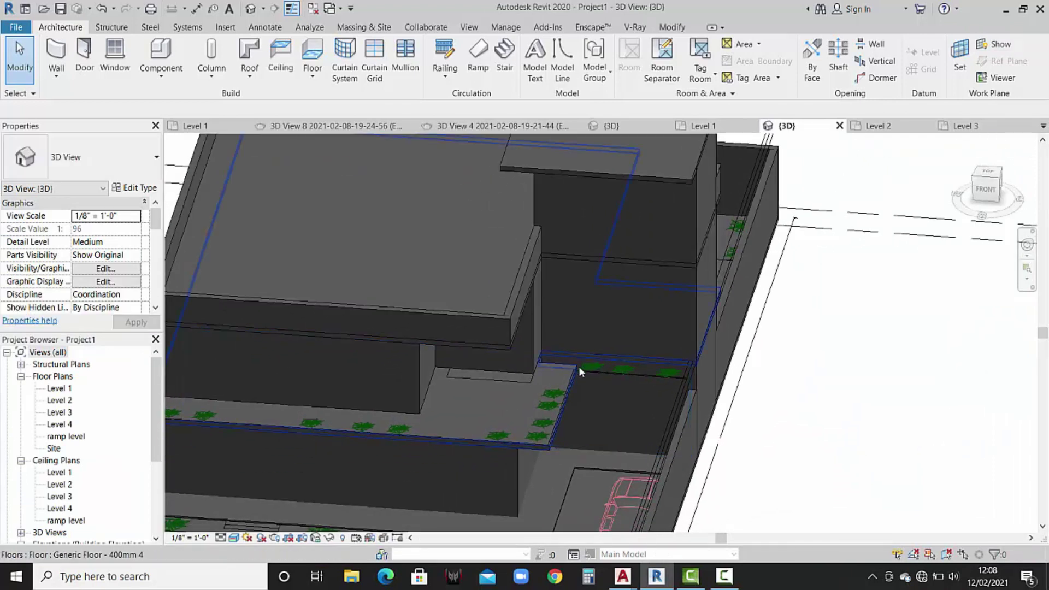
scroll(551, 369, "up", 1)
scroll(558, 313, "down", 1)
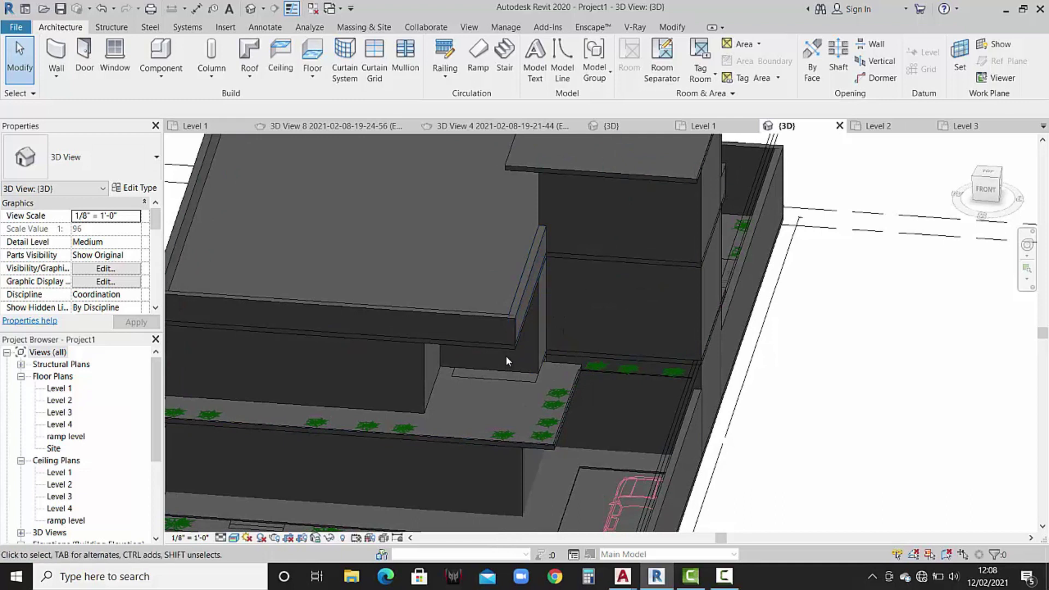
left_click(614, 342)
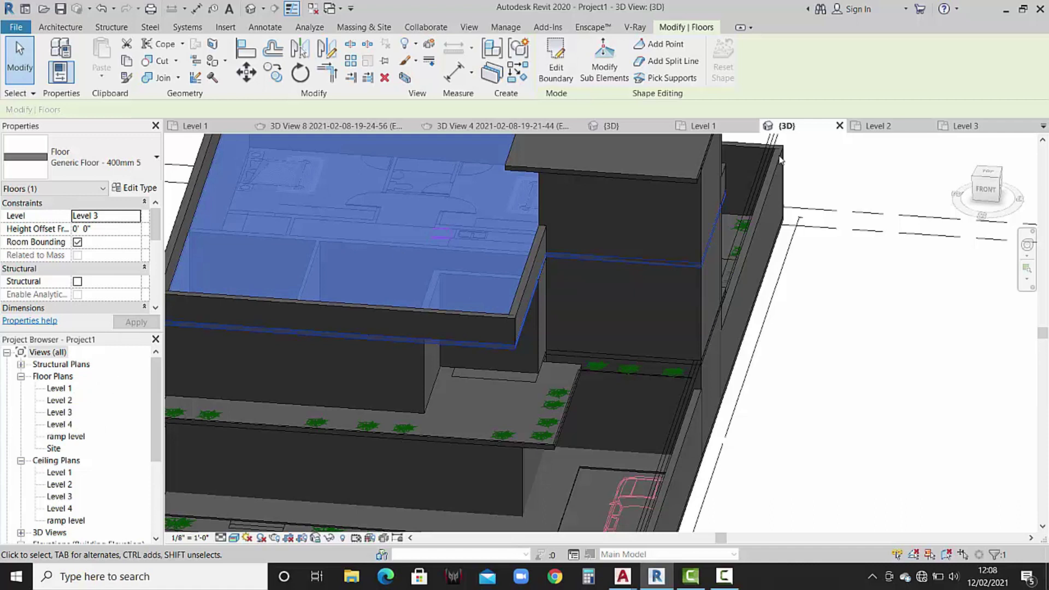
On the Level 3 plan, review the floor's boundary sketch edges and finish the edit.
left_click(964, 129)
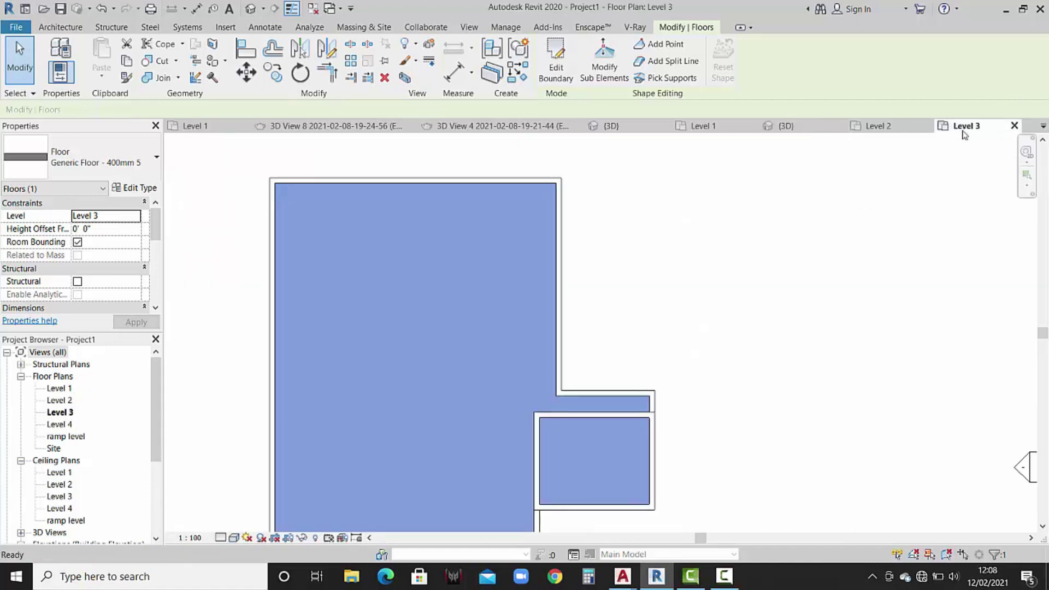
left_click(550, 80)
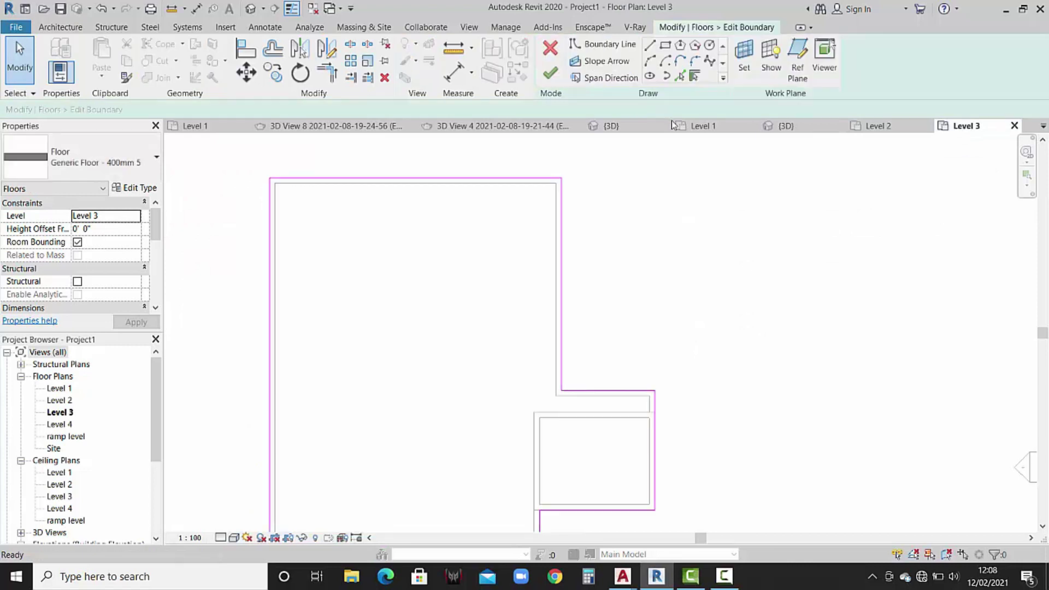
middle_click_drag(712, 195, 763, 40)
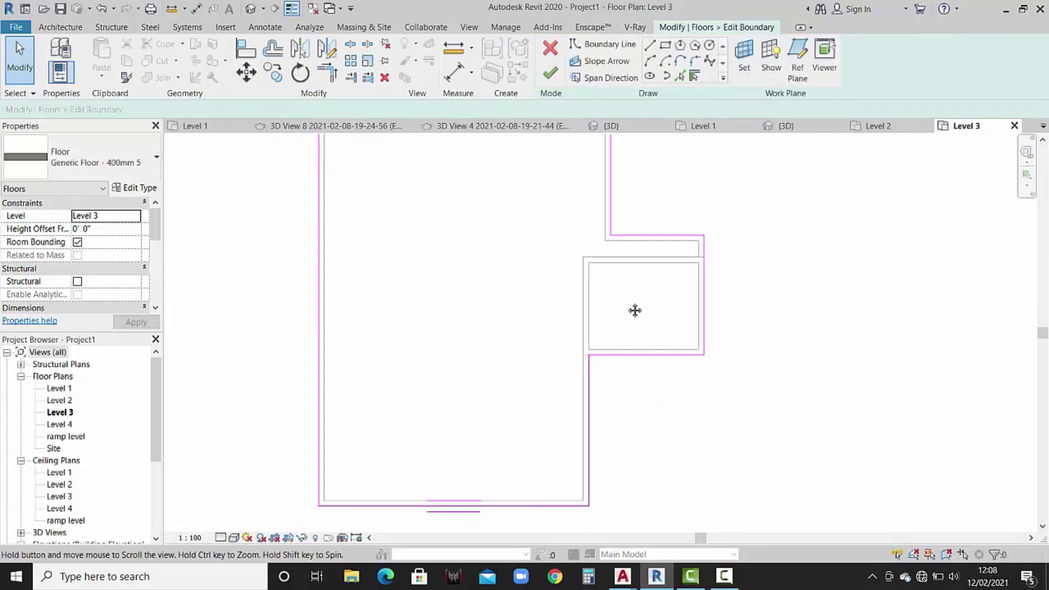
middle_click_drag(632, 309, 641, 218)
middle_click_drag(589, 342, 600, 323)
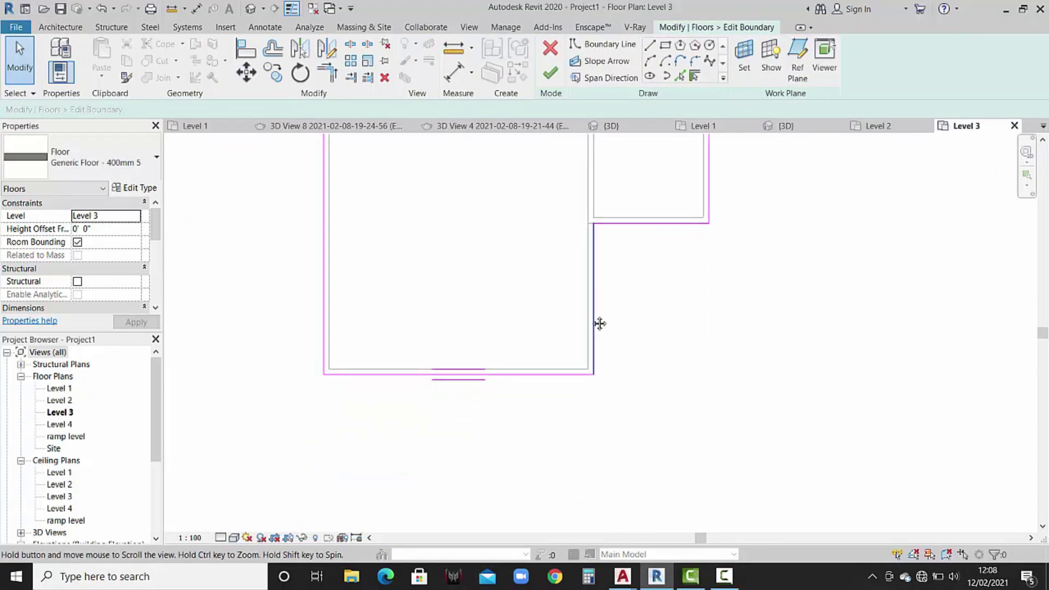
middle_click_drag(493, 383, 497, 368)
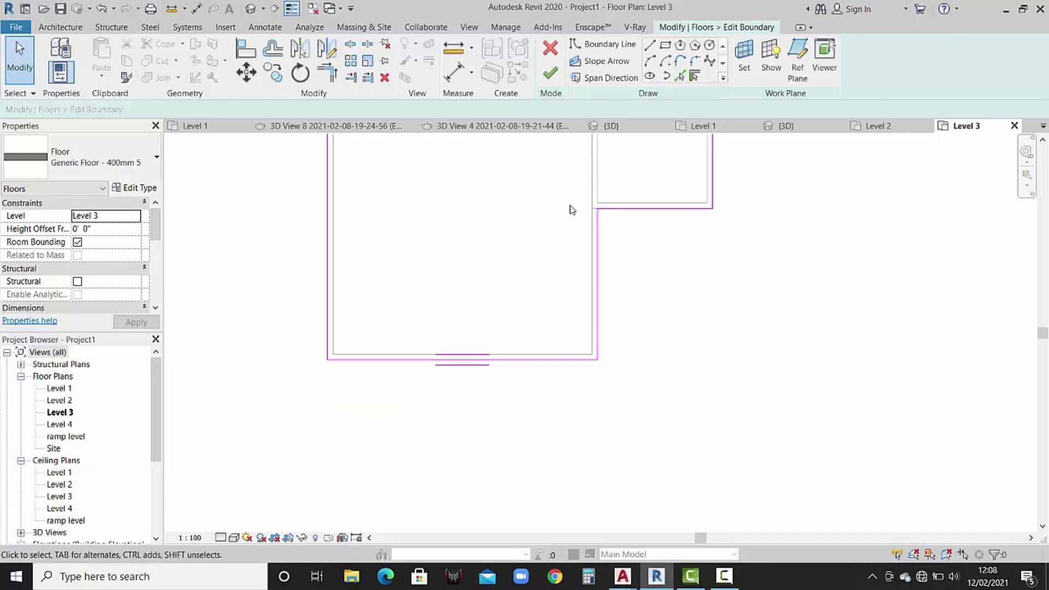
left_click(551, 74)
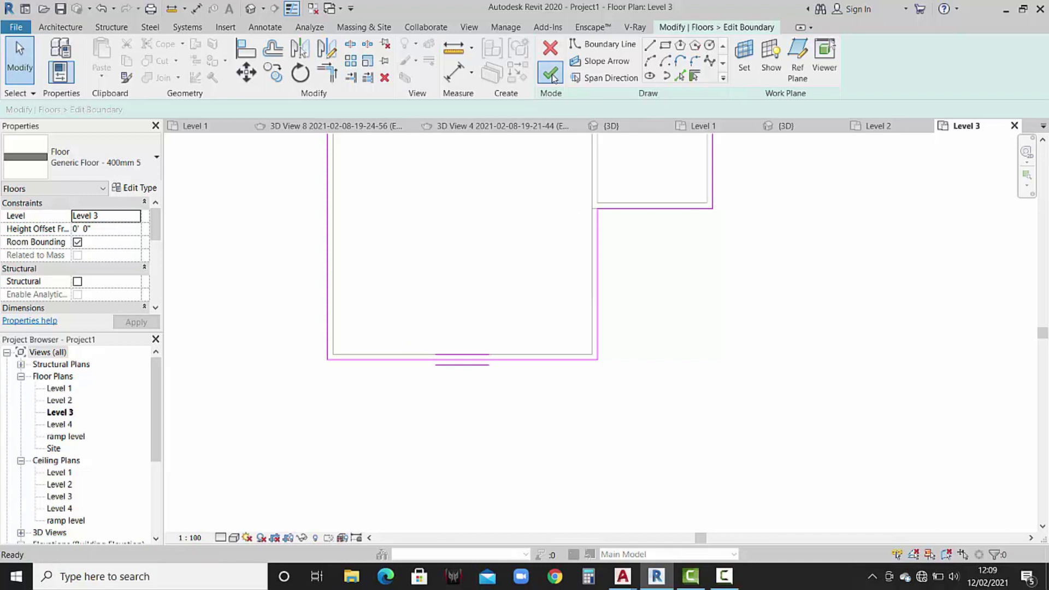
left_click(610, 300)
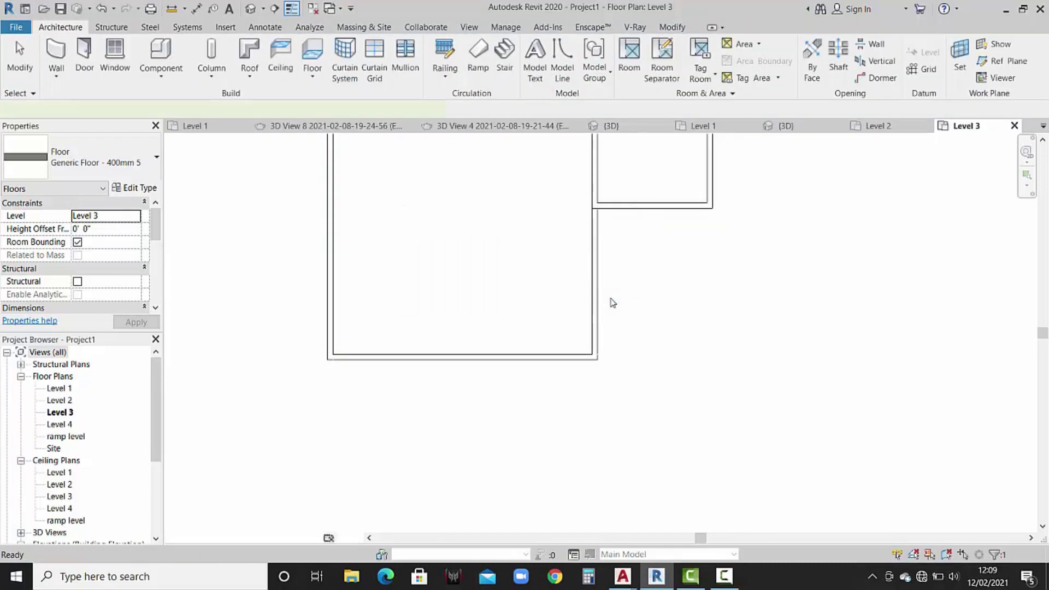
In 3D, delete the Level 3 slab and paste a copy of the Level 2 floor onto Level 4.
left_click(253, 10)
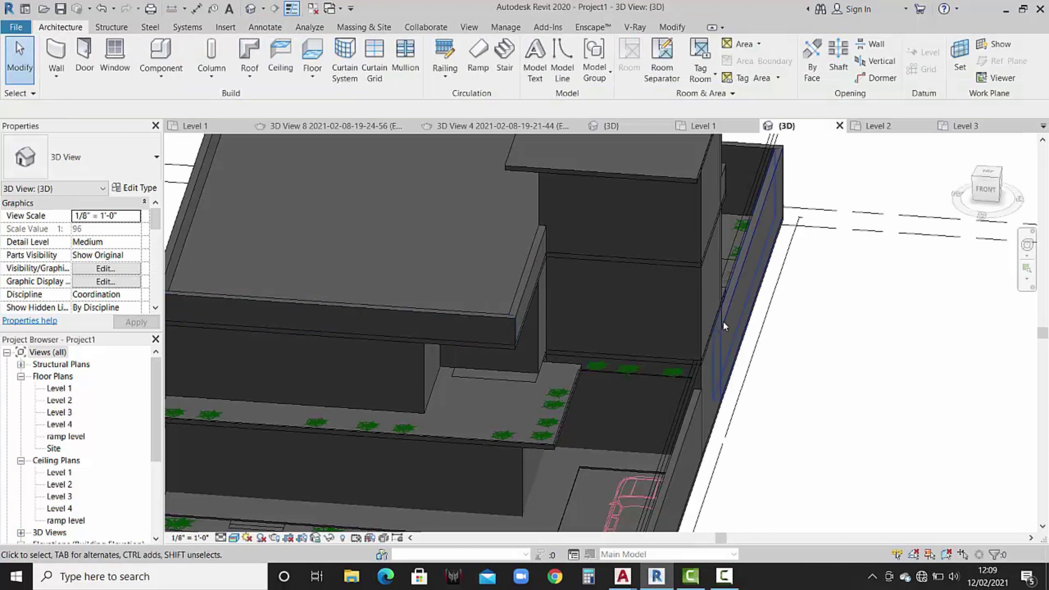
left_click(489, 345)
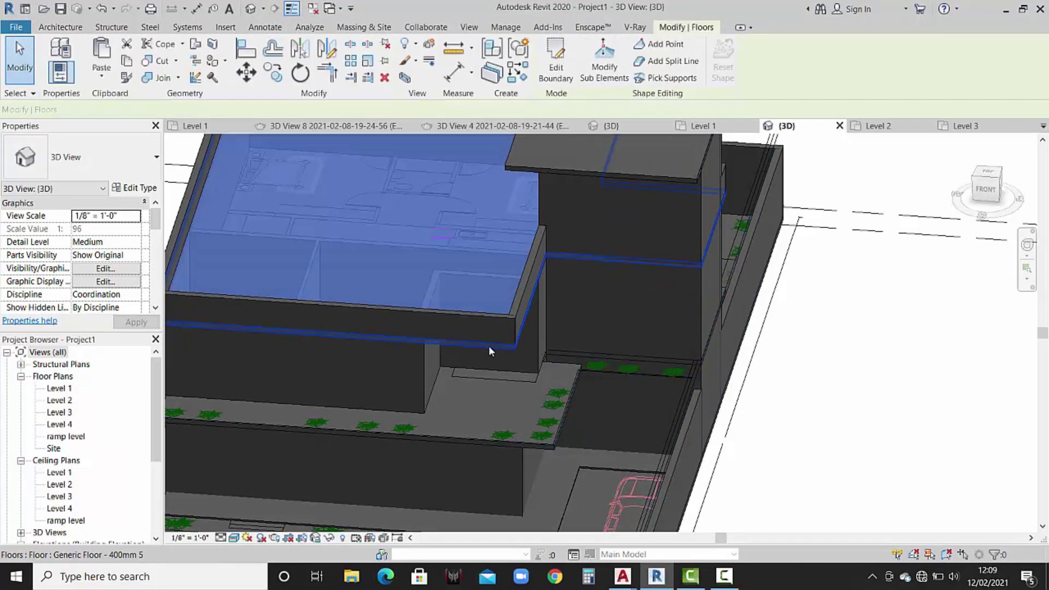
key("Delete")
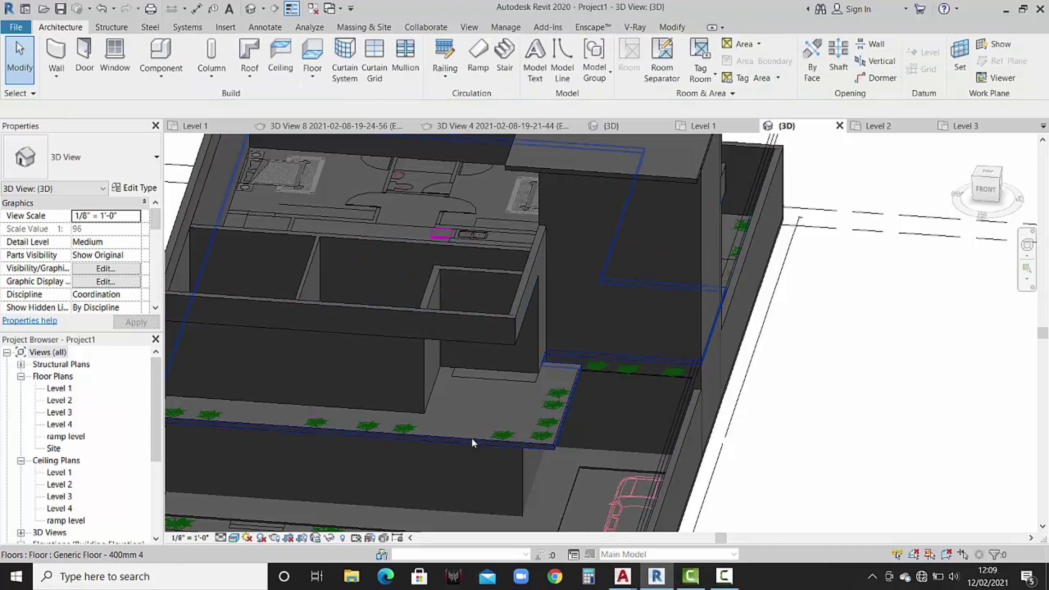
left_click(471, 437)
left_click(130, 63)
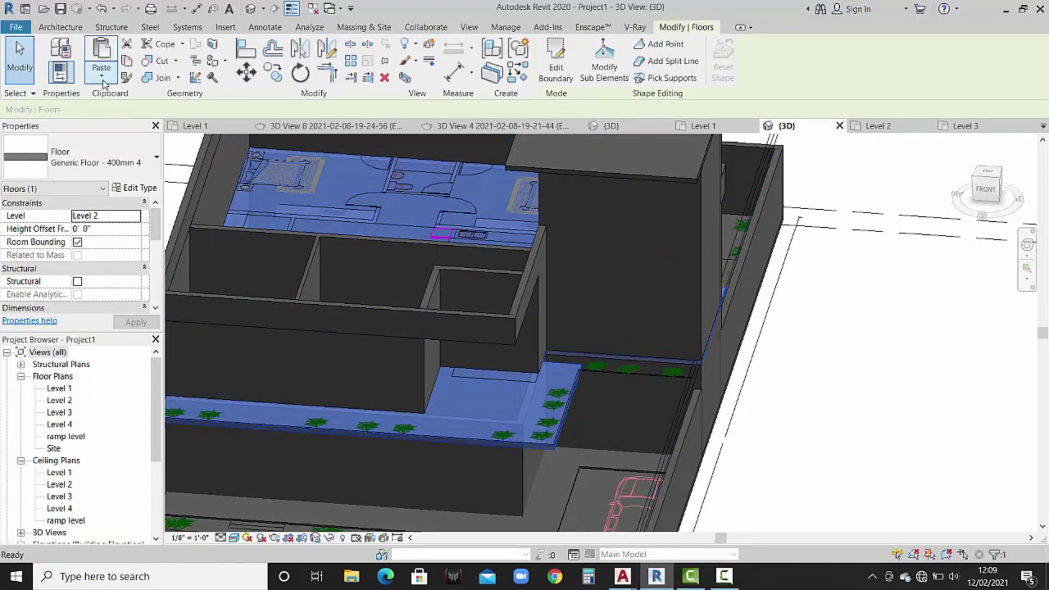
left_click(102, 76)
left_click(136, 128)
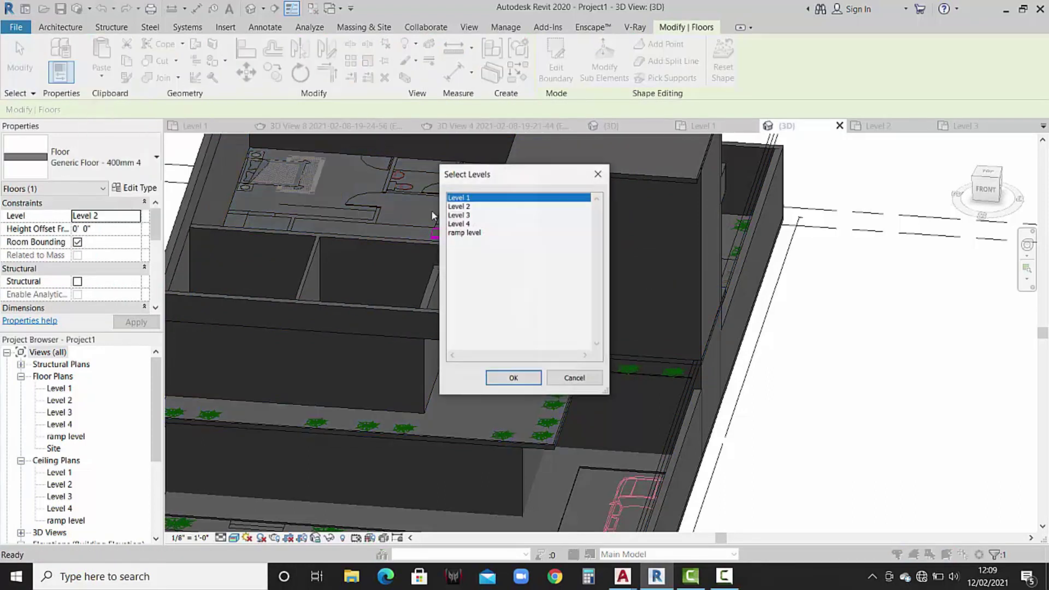
left_click(460, 224)
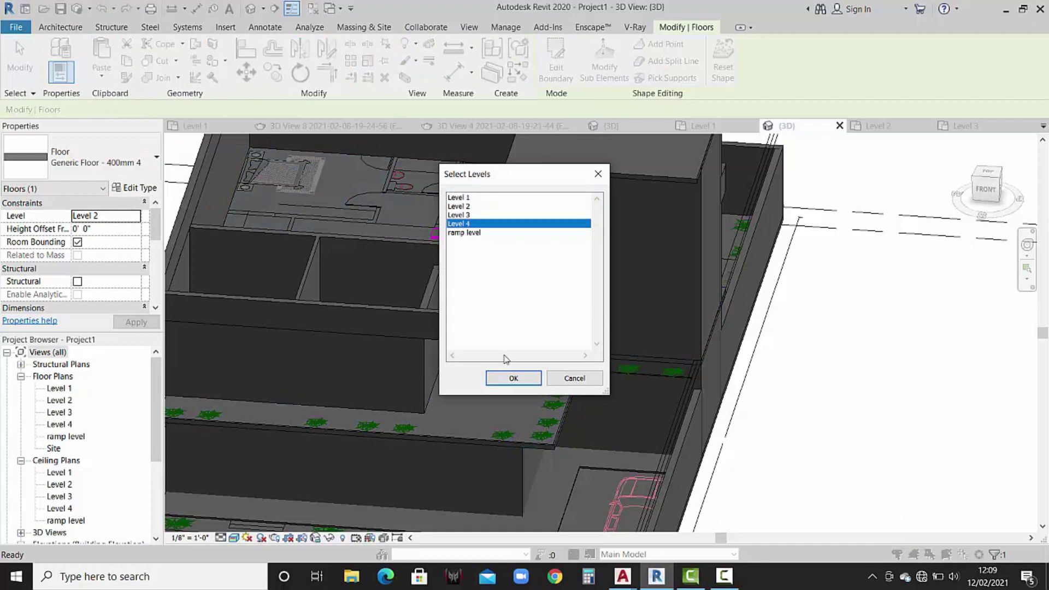
left_click(509, 379)
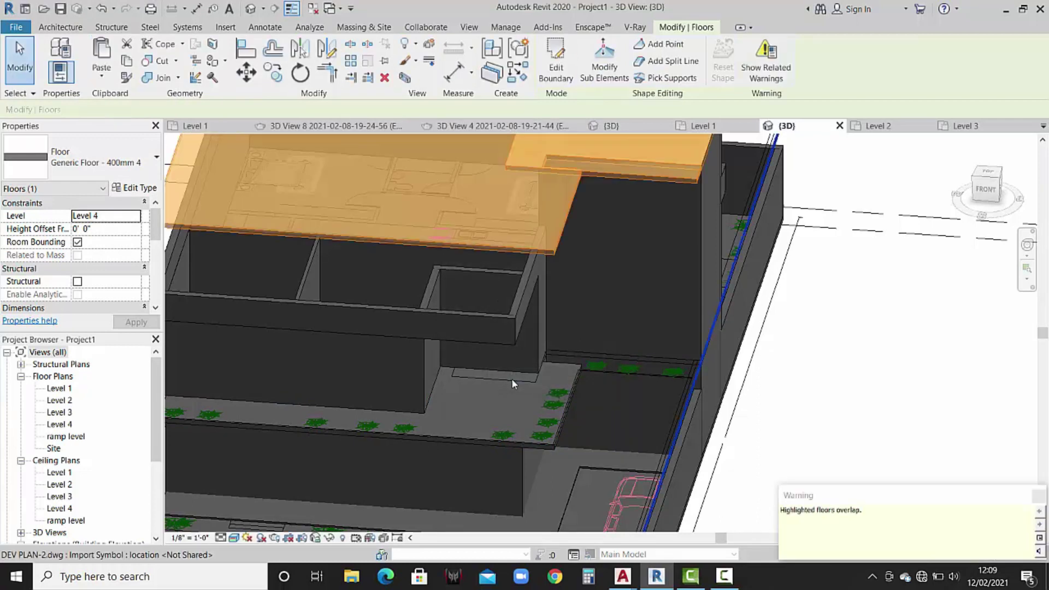
key("Escape")
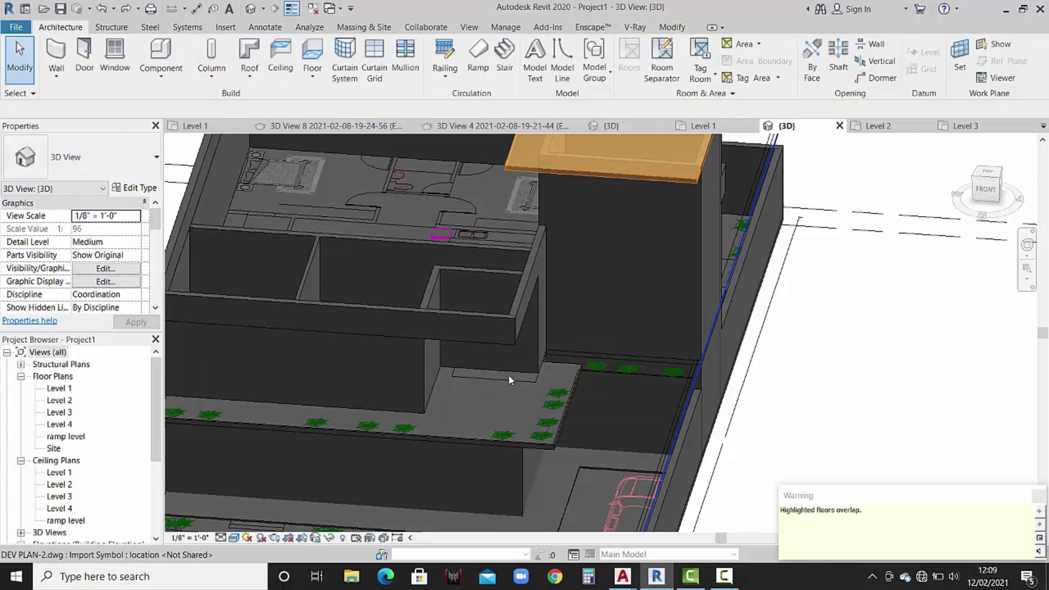
Paste another copy of the Level 2 floor aligned to Level 3.
left_click(480, 439)
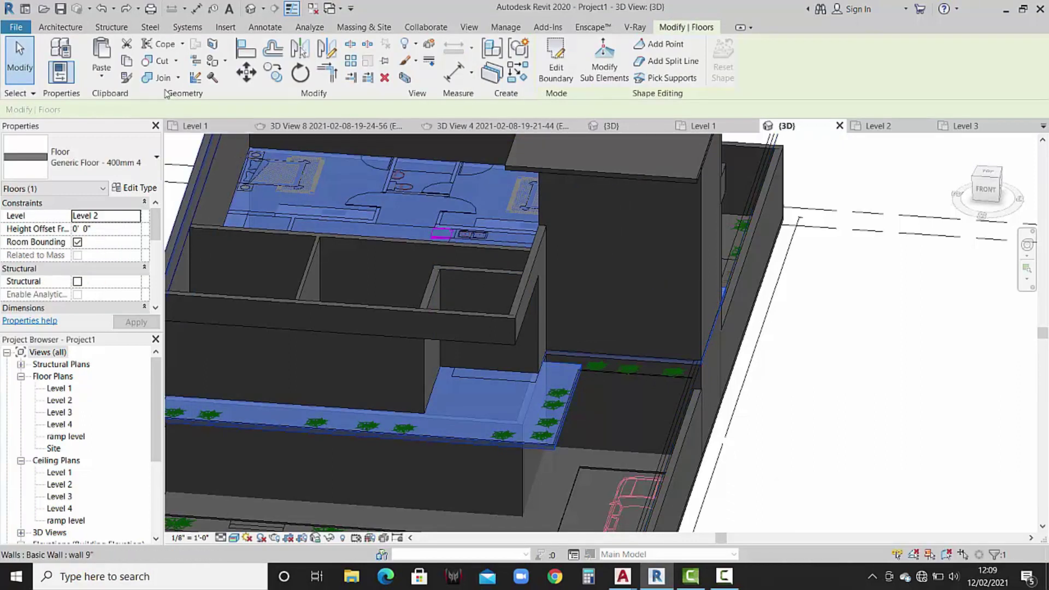
left_click(129, 65)
left_click(102, 77)
left_click(144, 127)
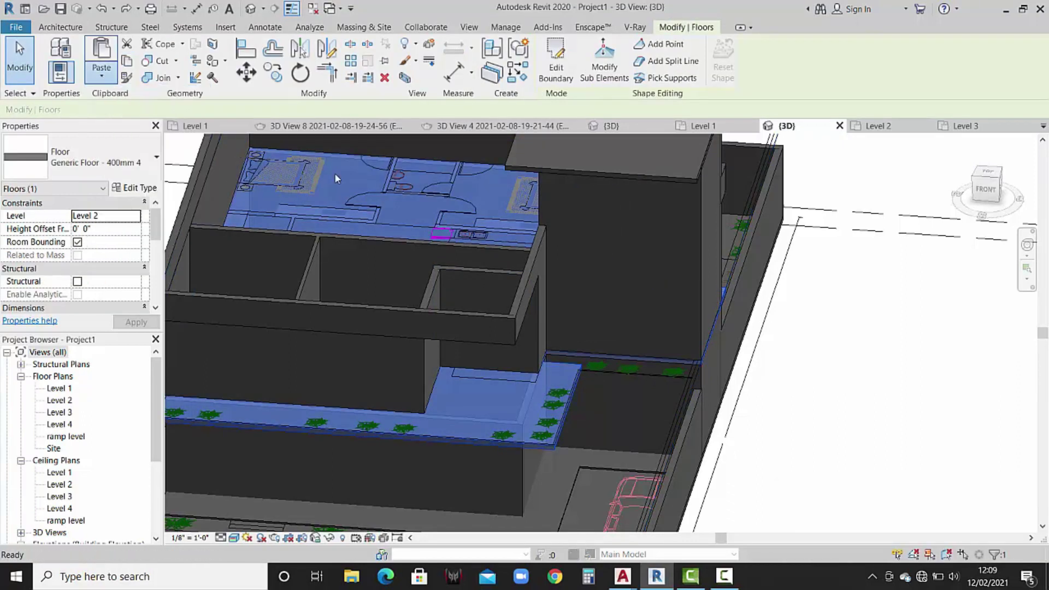
left_click(465, 216)
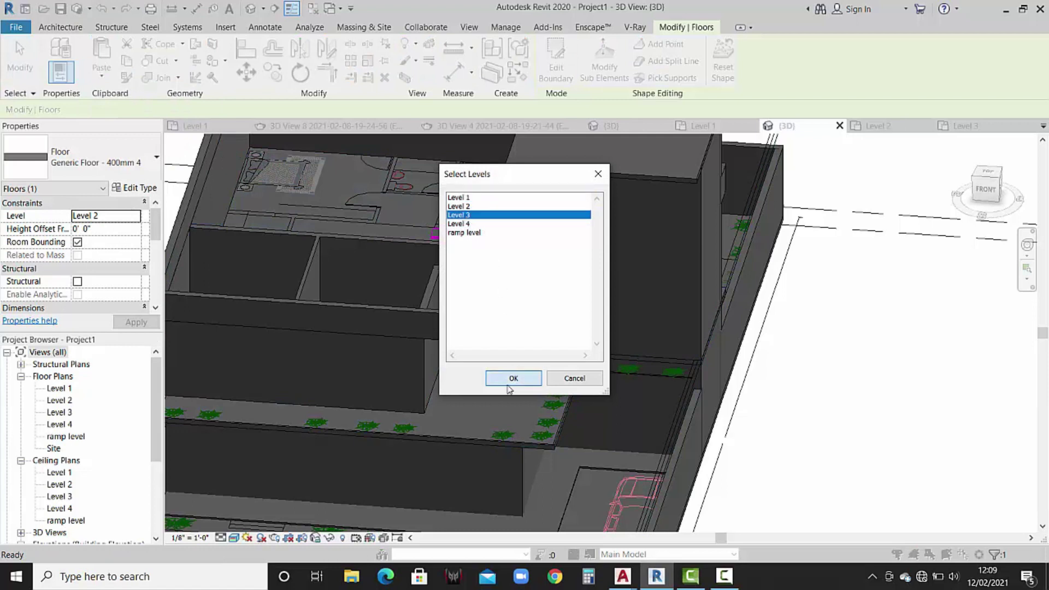
left_click(509, 381)
Inspect the new floor in 3D, then select it in the Level 3 plan.
key("Escape")
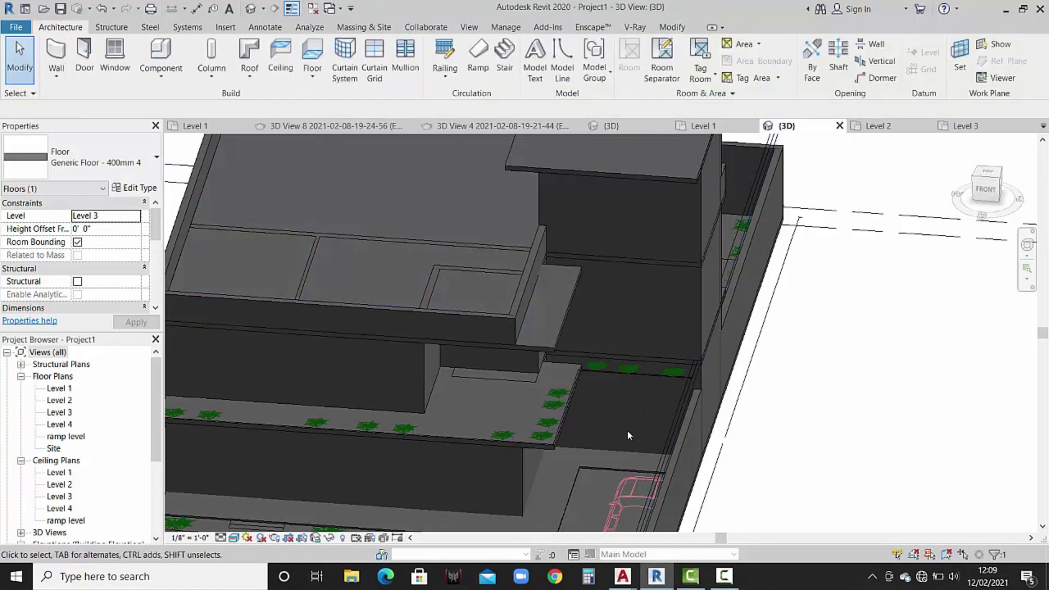
mouse_move(636, 377)
middle_mouse_down("shift")
mouse_move(569, 367)
mouse_move(546, 291)
middle_mouse_up("shift")
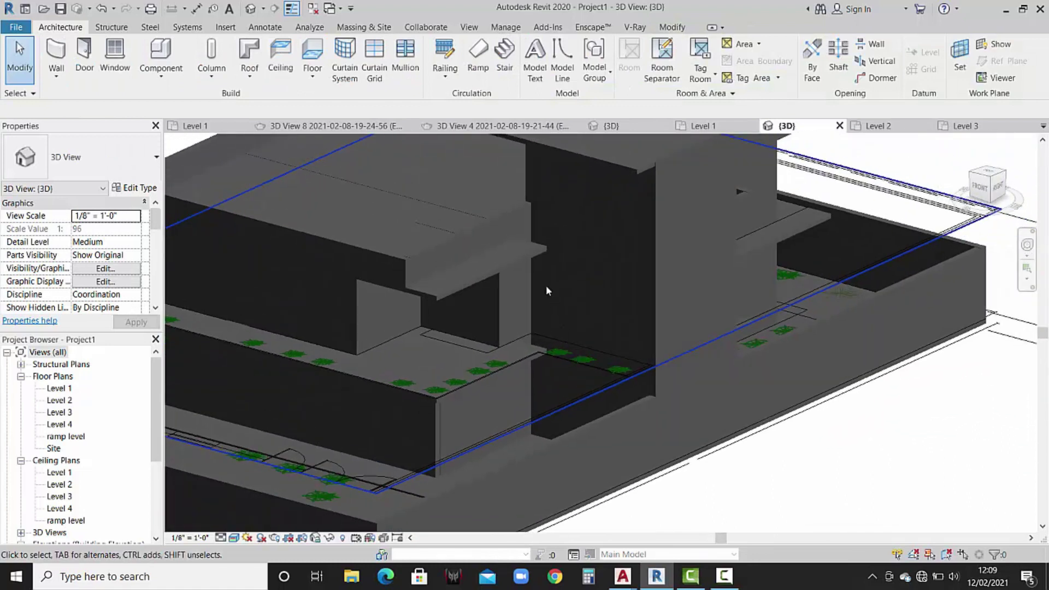
left_click(533, 258)
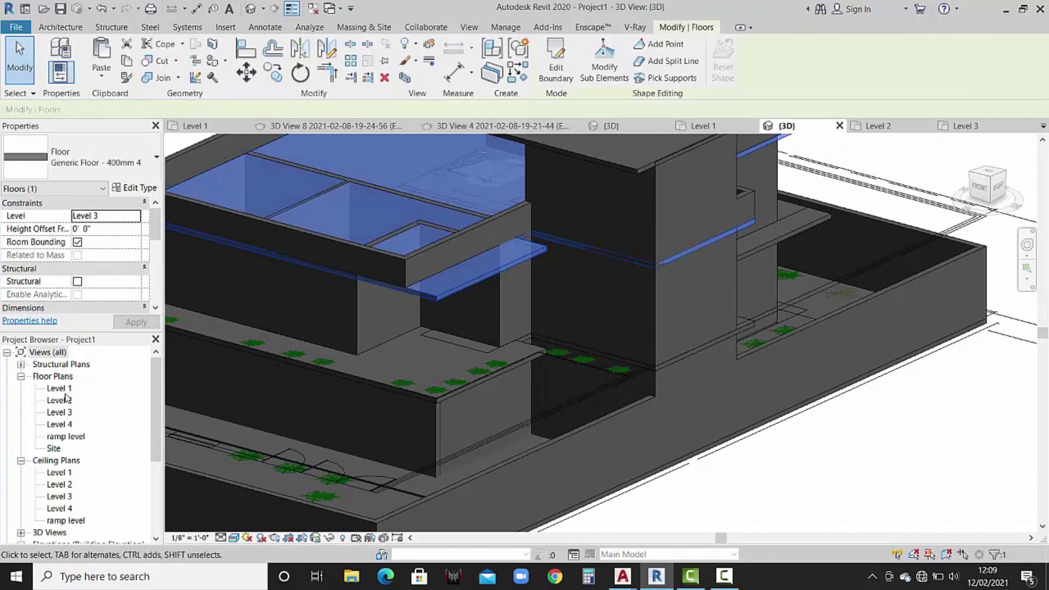
left_click(59, 413)
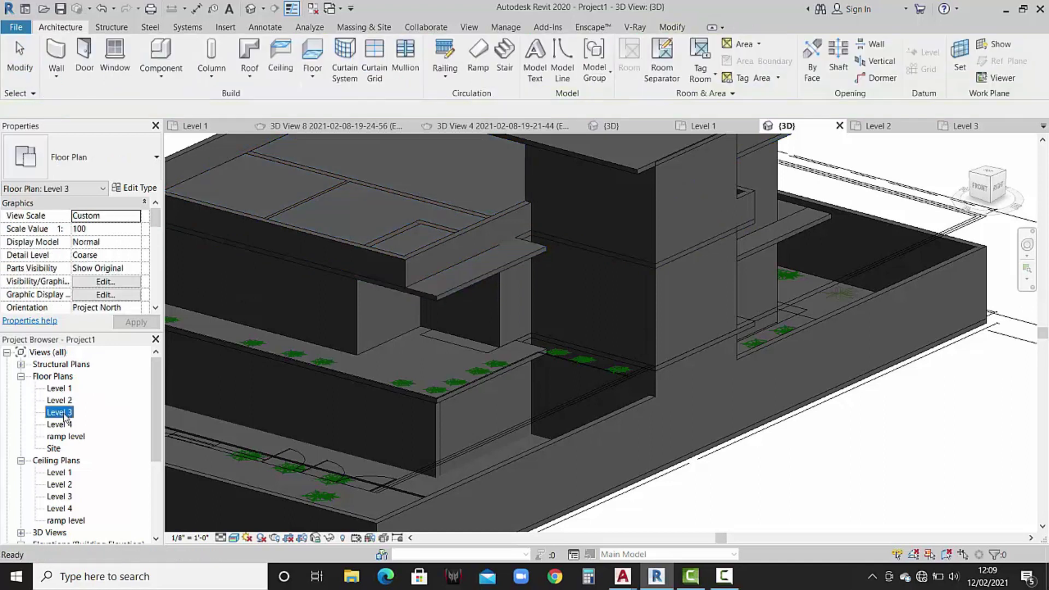
double_click(68, 415)
left_click(538, 318)
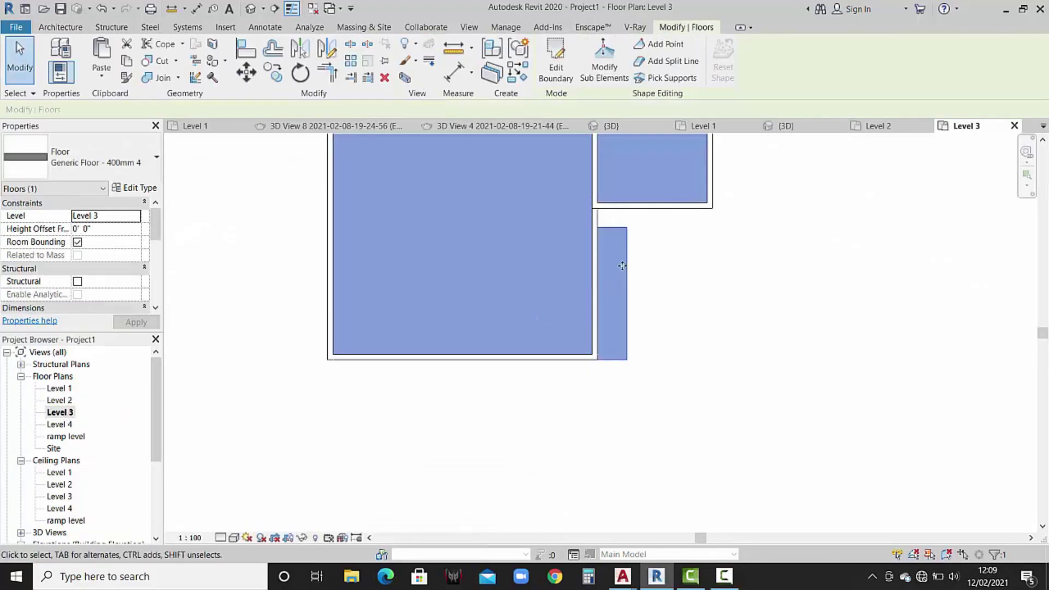
In the floor's boundary sketch, delete the short horizontal and stray vertical segments.
left_click(555, 68)
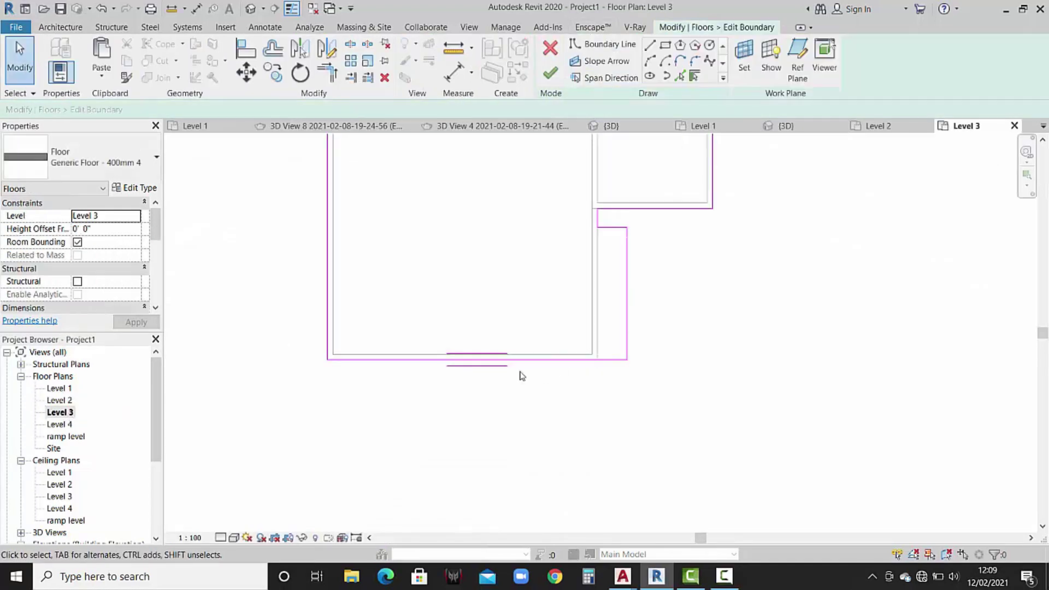
scroll(582, 356, "up", 2)
scroll(619, 298, "up", 2)
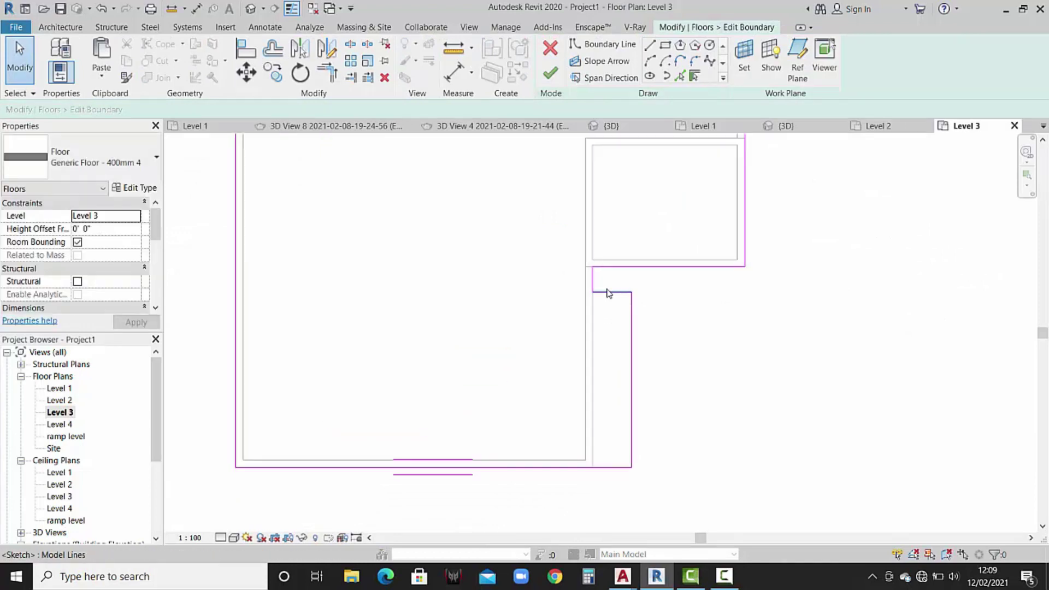
left_click(608, 294)
key("Delete")
left_click(596, 282)
key("Delete")
Join the vertical boundary line to the top edge with Trim/Extend to Corner, and finish the sketch.
left_click(334, 78)
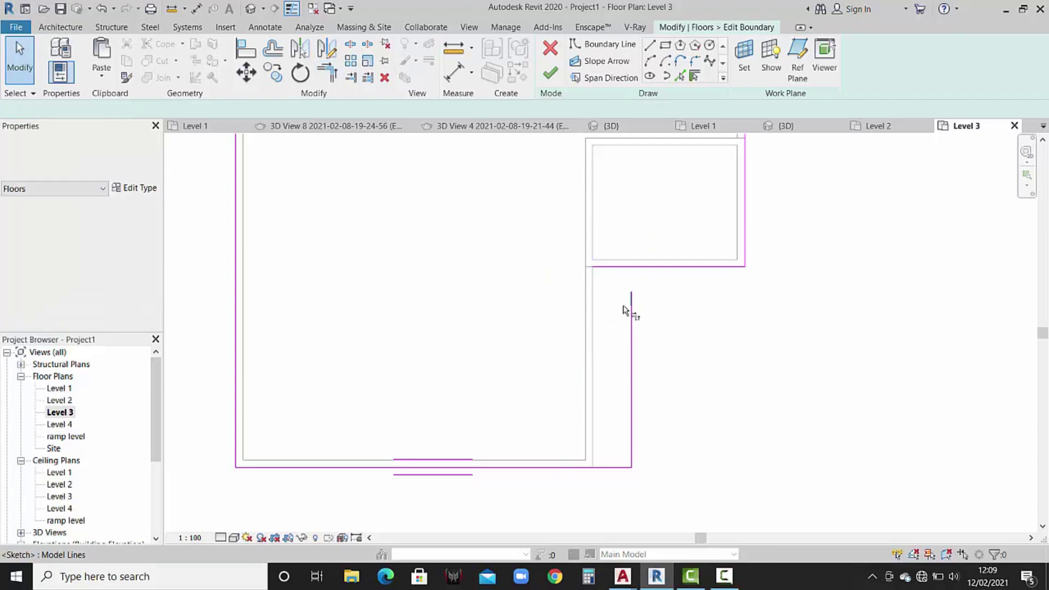
left_click(632, 312)
left_click(648, 271)
scroll(639, 309, "up", 3)
scroll(640, 309, "up", 1)
left_click(549, 75)
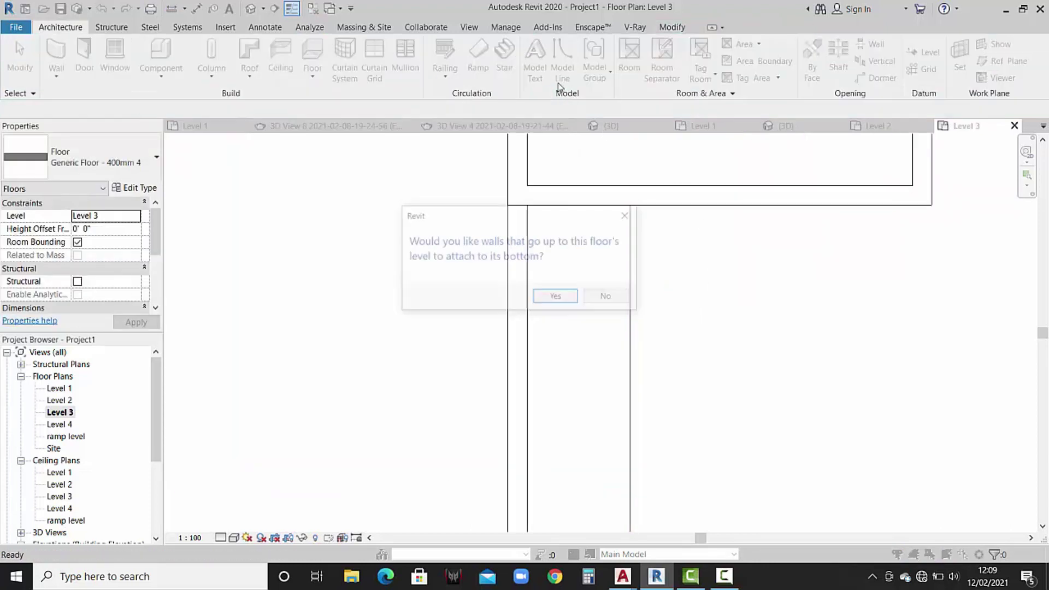
left_click(601, 299)
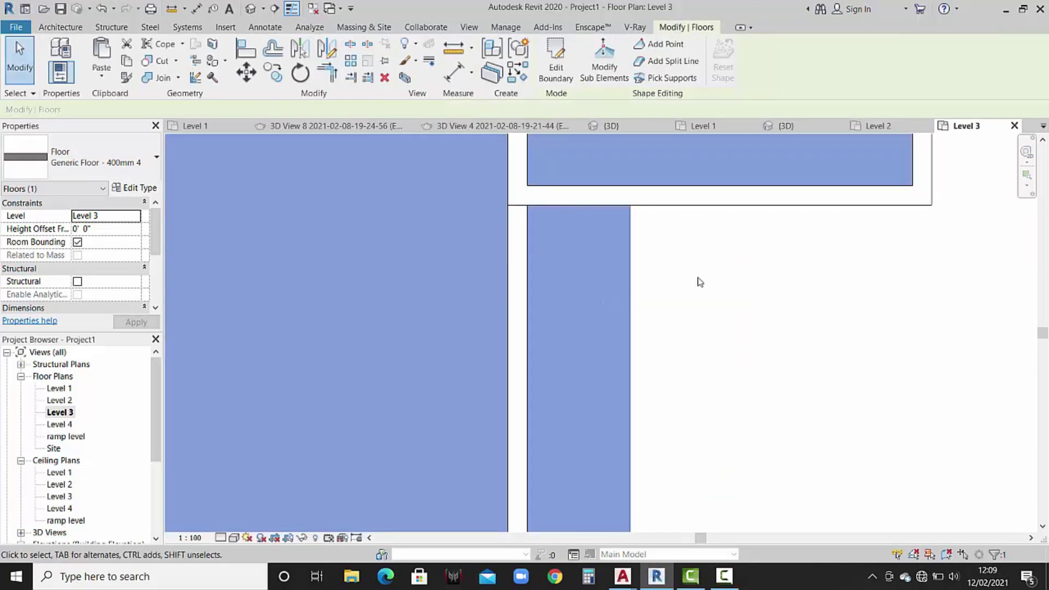
scroll(697, 281, "down", 4)
mouse_move(697, 281)
middle_mouse_down()
mouse_move(780, 346)
mouse_move(769, 310)
middle_mouse_up()
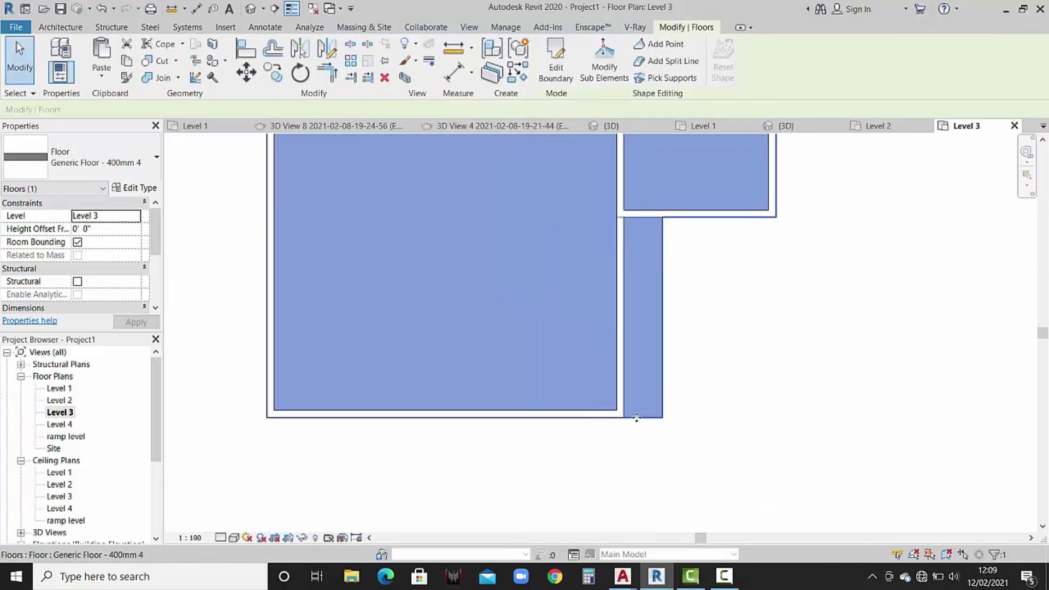
scroll(632, 417, "down", 1)
middle_click_drag(632, 417, 633, 375)
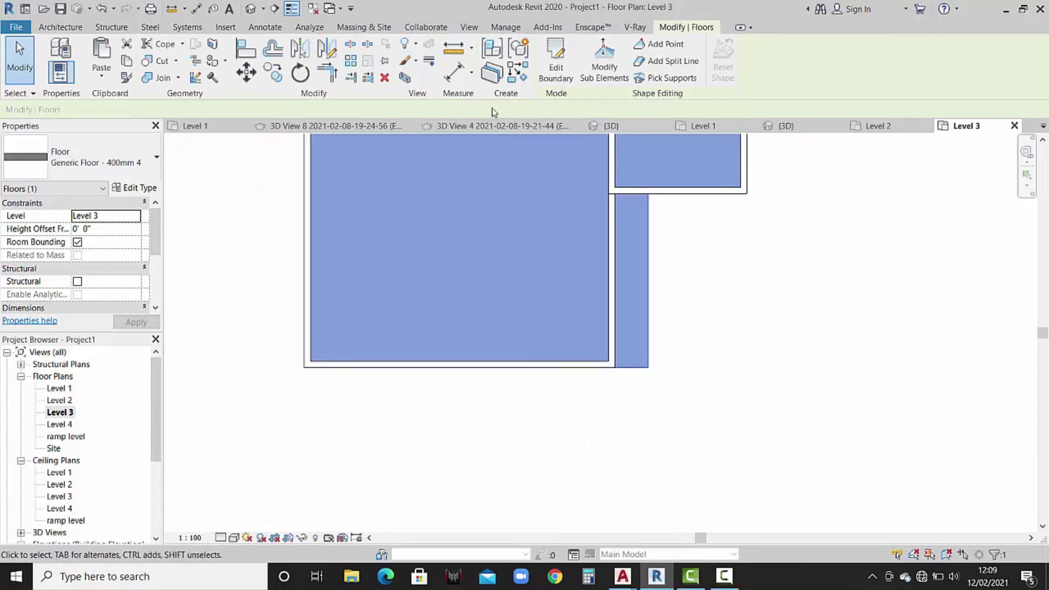
In 3D, set the Level 2 front wall's top to Unconnected with a 14' height.
left_click(789, 126)
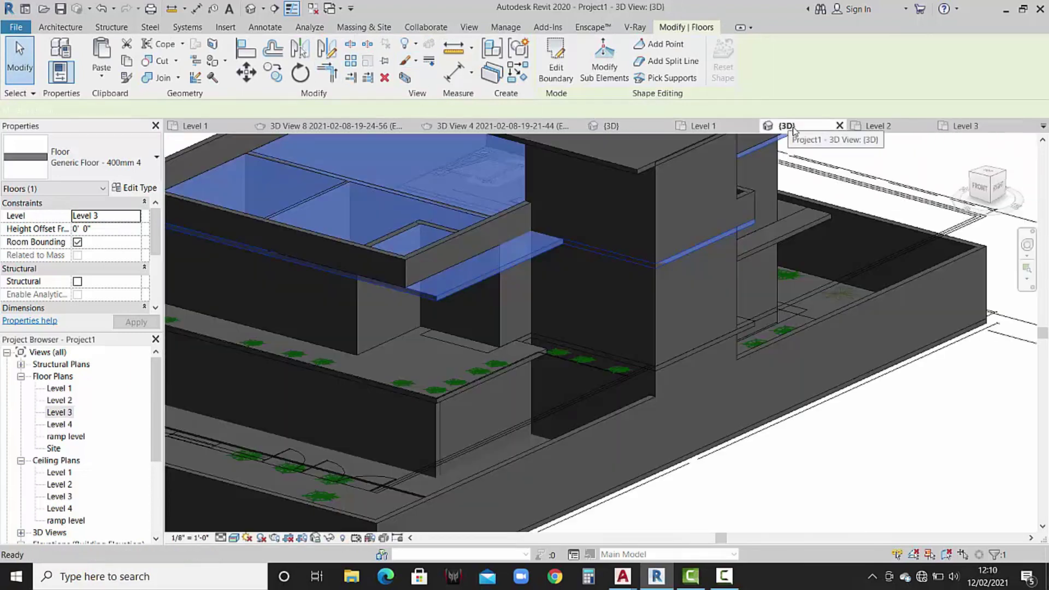
middle_click_drag(481, 262, 489, 259)
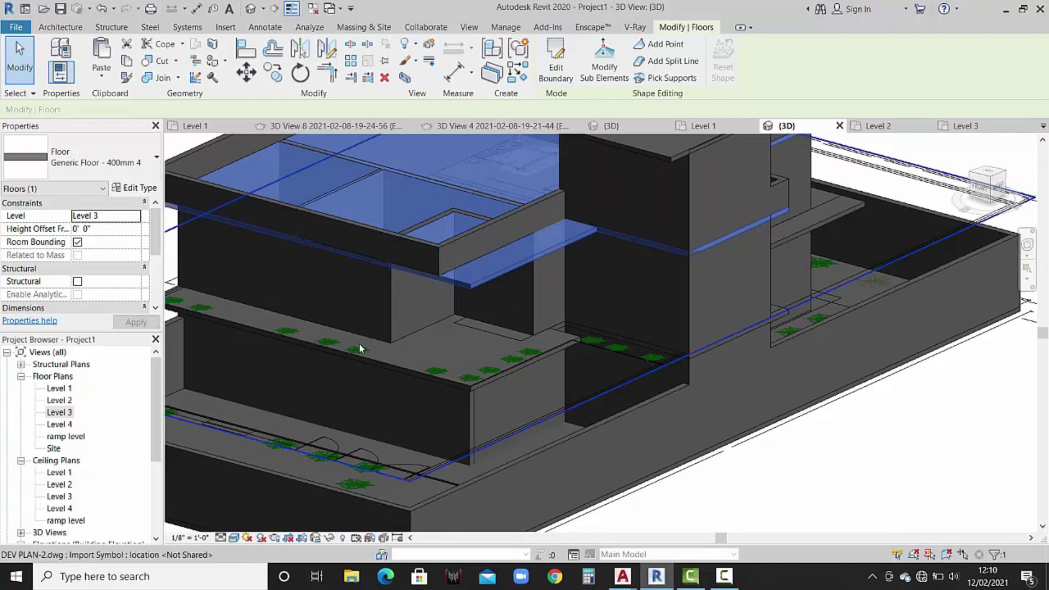
mouse_move(436, 309)
middle_mouse_down("shift")
mouse_move(320, 190)
mouse_move(340, 164)
mouse_move(461, 377)
mouse_move(529, 346)
mouse_move(469, 281)
mouse_move(514, 385)
mouse_move(545, 408)
mouse_move(552, 431)
mouse_move(542, 405)
middle_mouse_up("shift")
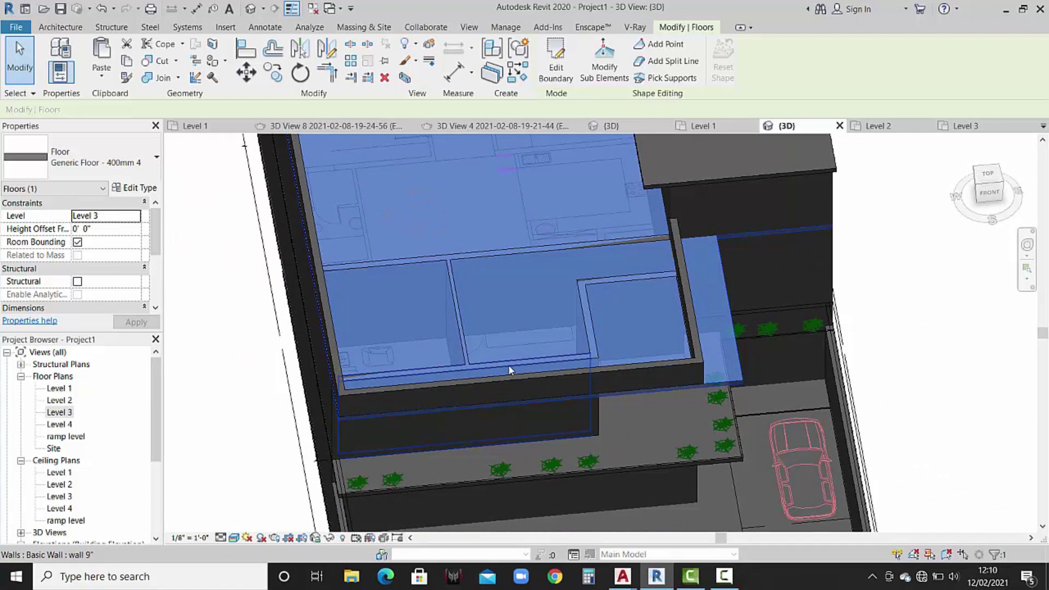
left_click(509, 367)
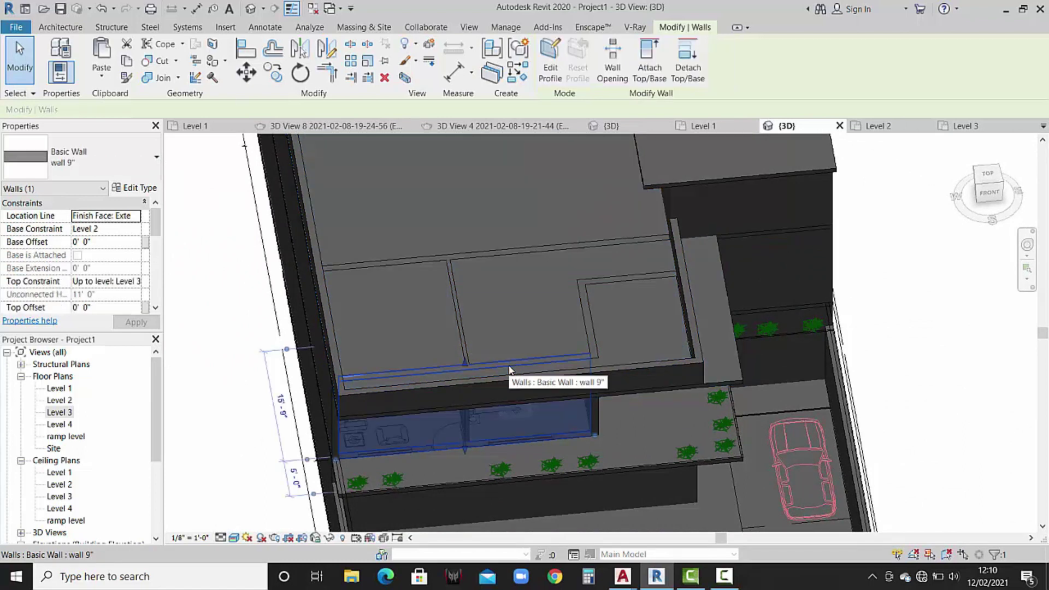
left_click(135, 286)
left_click(110, 294)
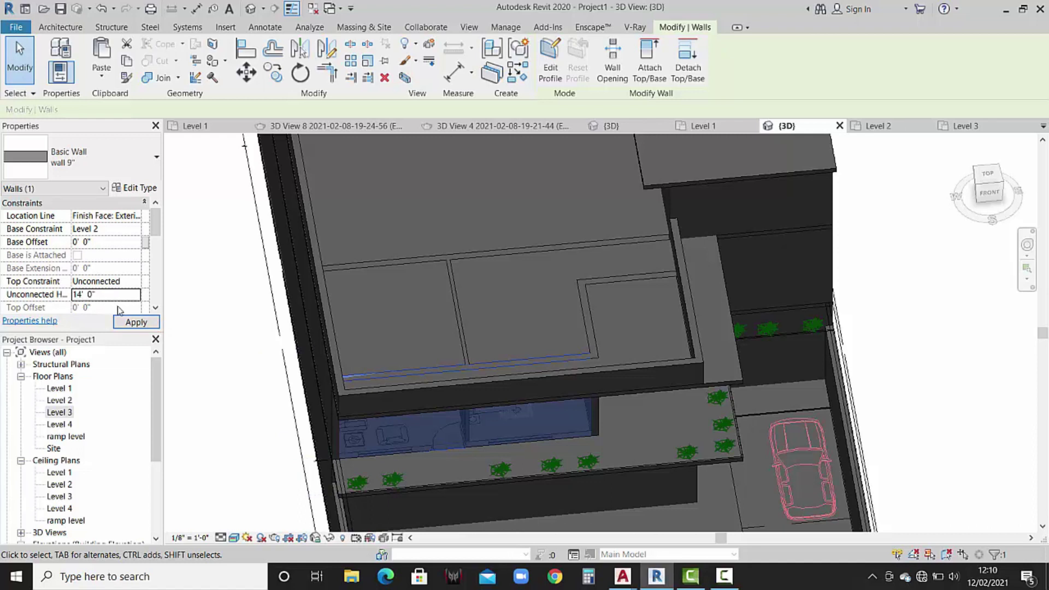
left_click(136, 322)
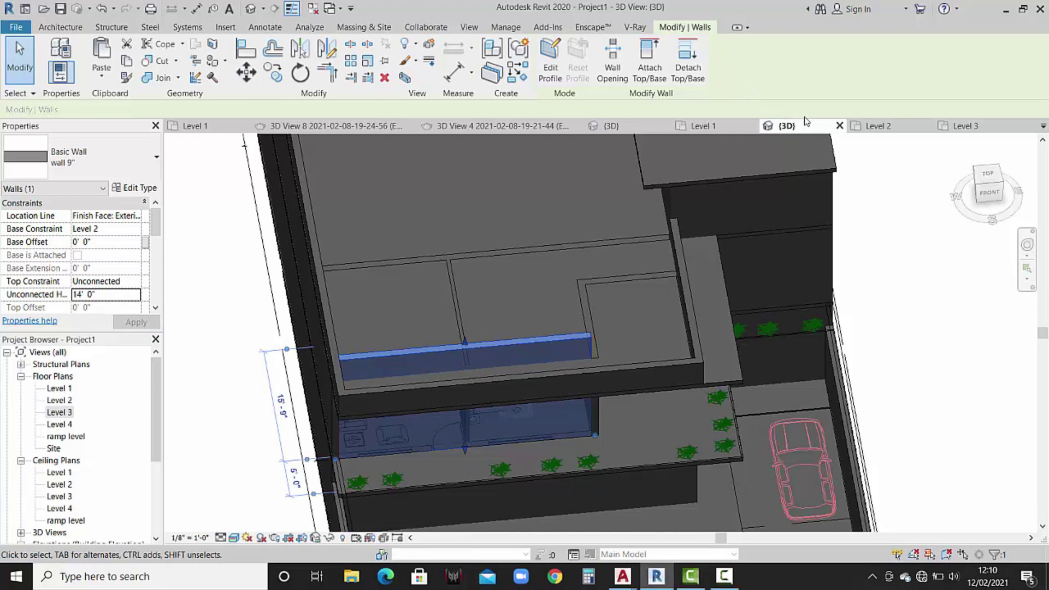
After comparing with the reference model, constrain the wall's top back to Level 3.
left_click(638, 126)
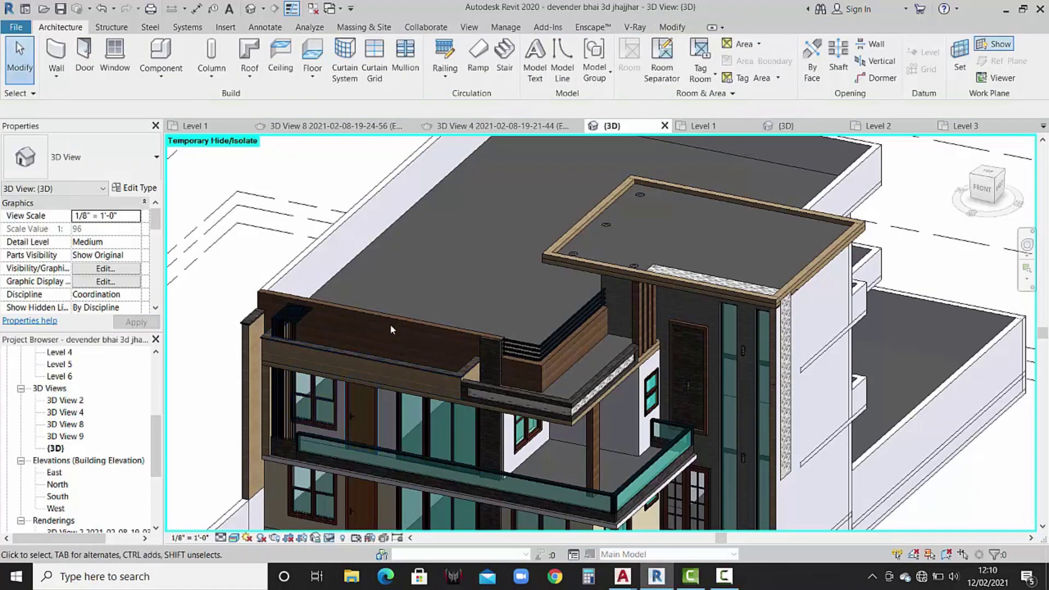
left_click(814, 129)
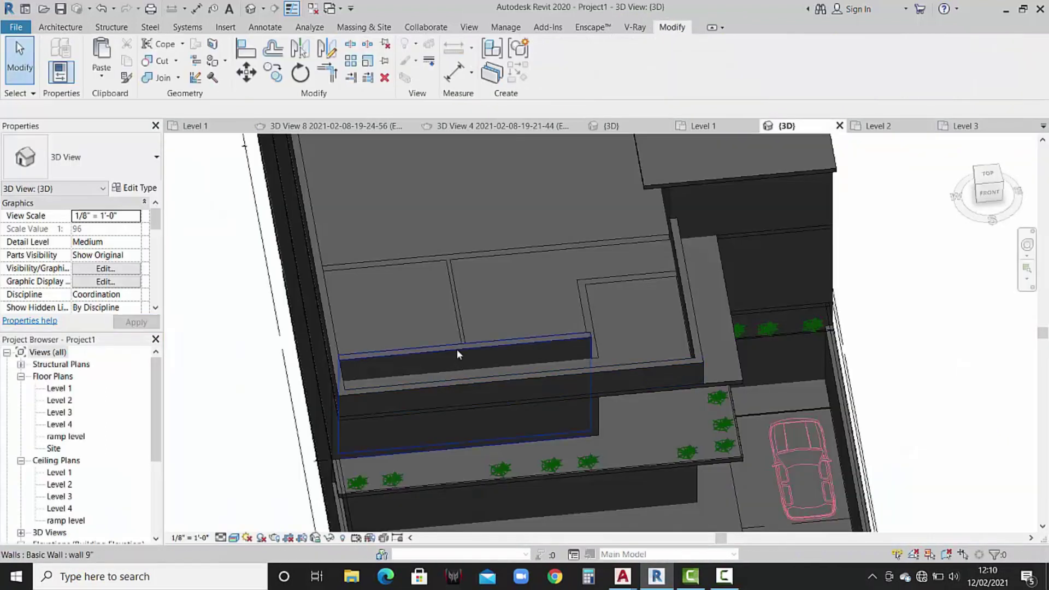
left_click(457, 351)
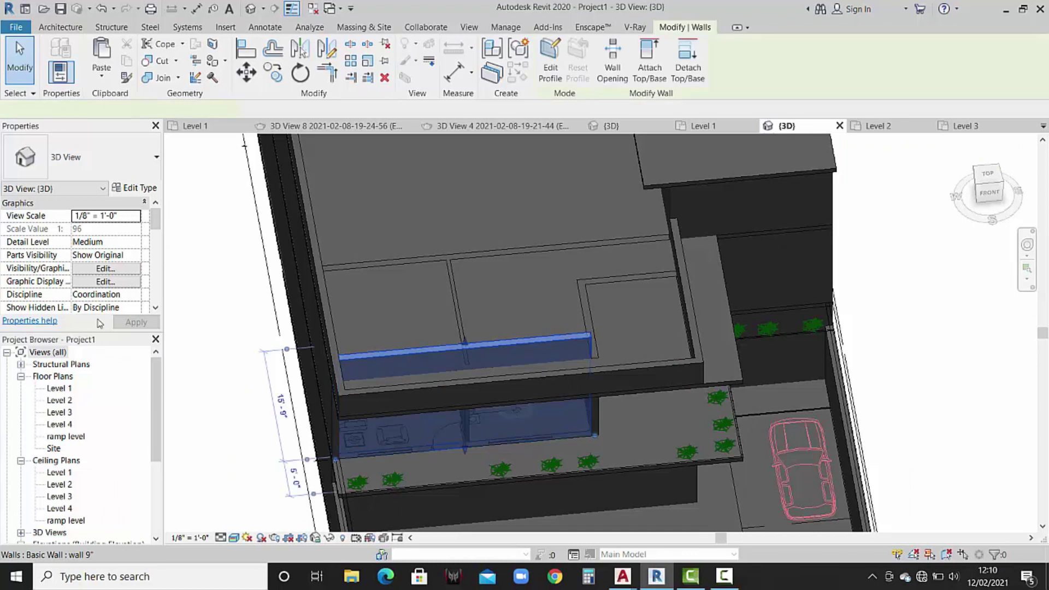
left_click(135, 282)
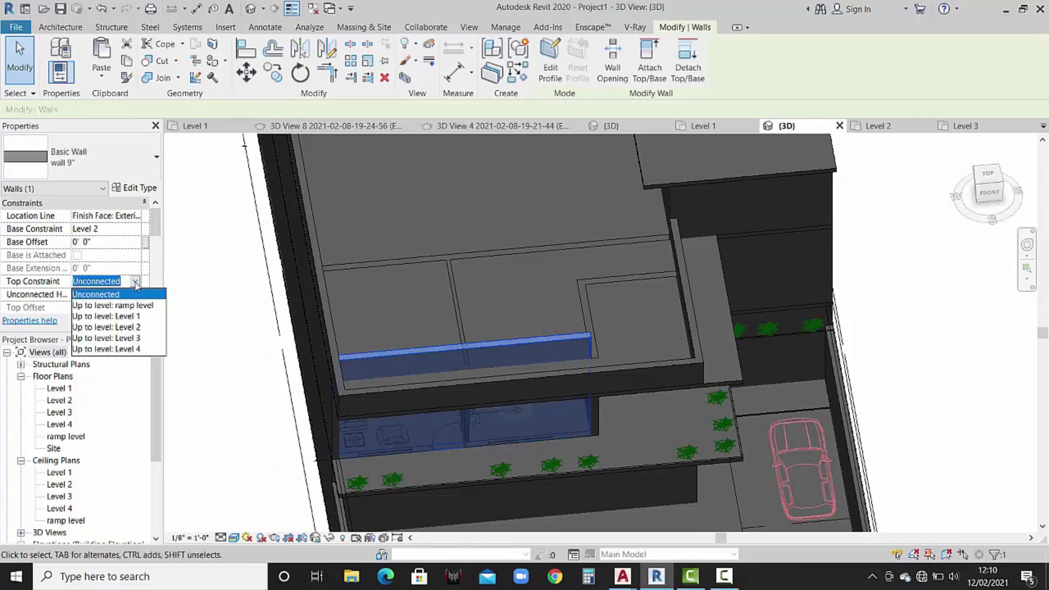
left_click(131, 338)
left_click(212, 317)
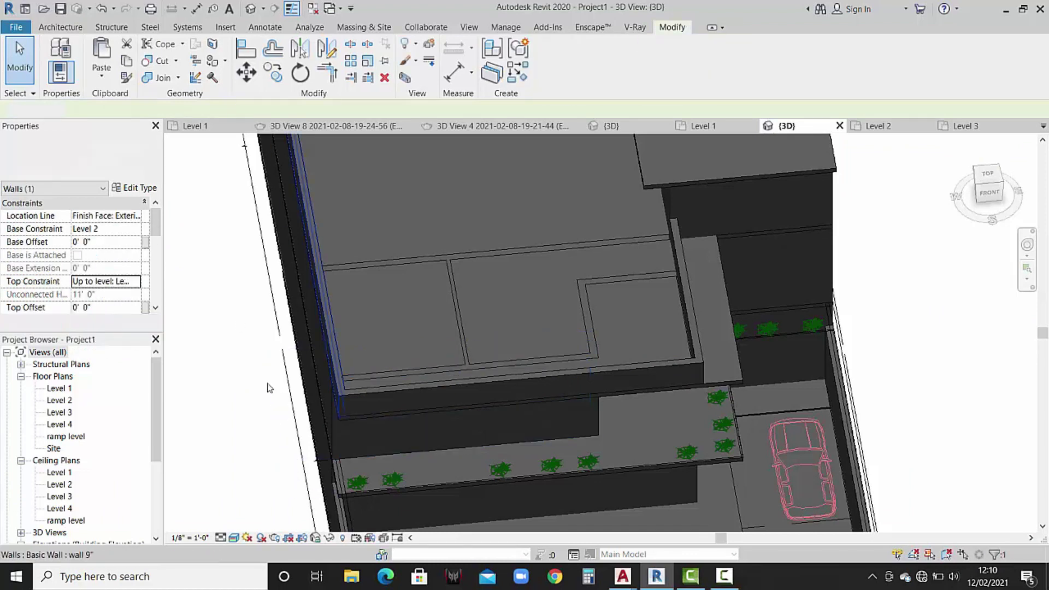
double_click(59, 401)
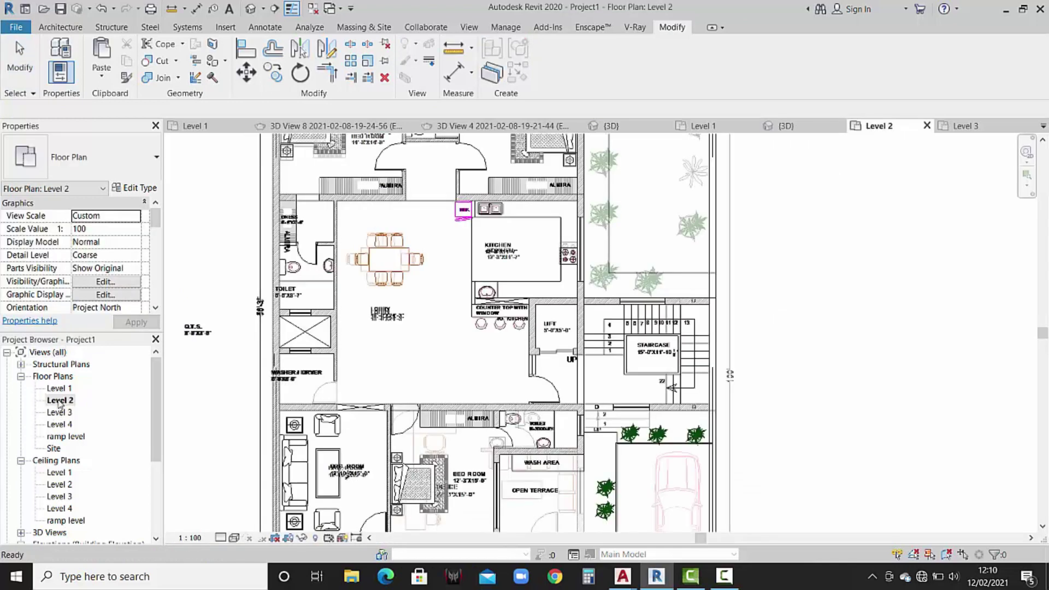
Start a new wall based on Level 3 with a 3' unconnected height.
scroll(397, 362, "down", 2)
scroll(372, 393, "down", 1)
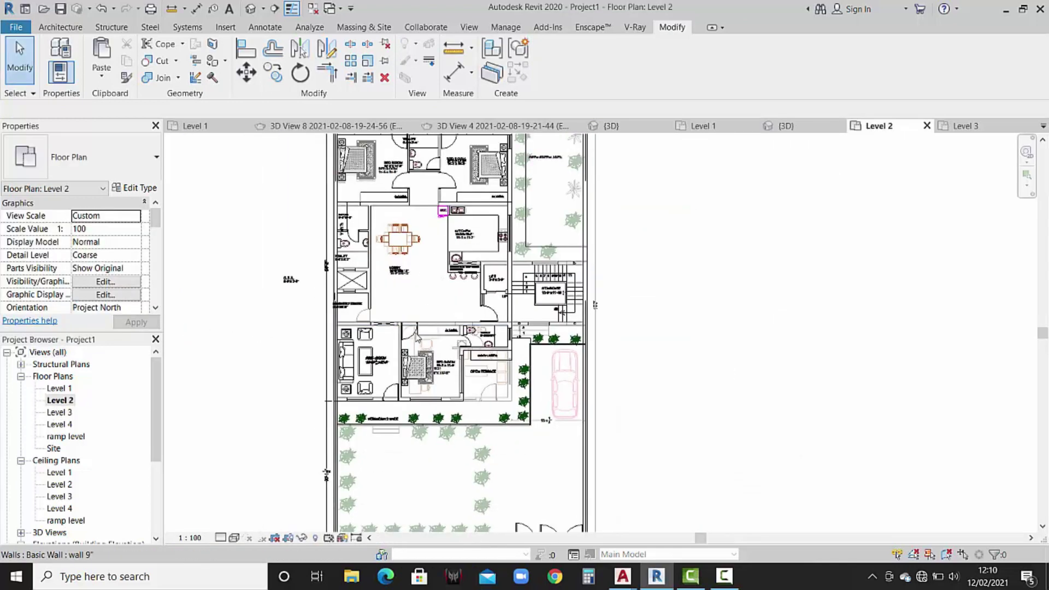
scroll(352, 412, "up", 2)
scroll(353, 413, "up", 2)
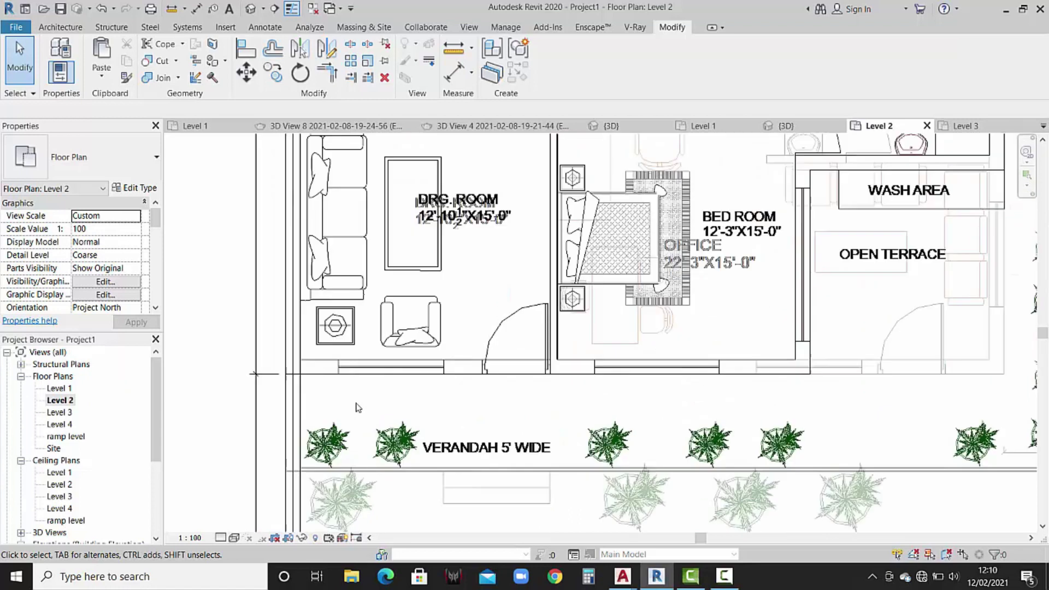
left_click(70, 25)
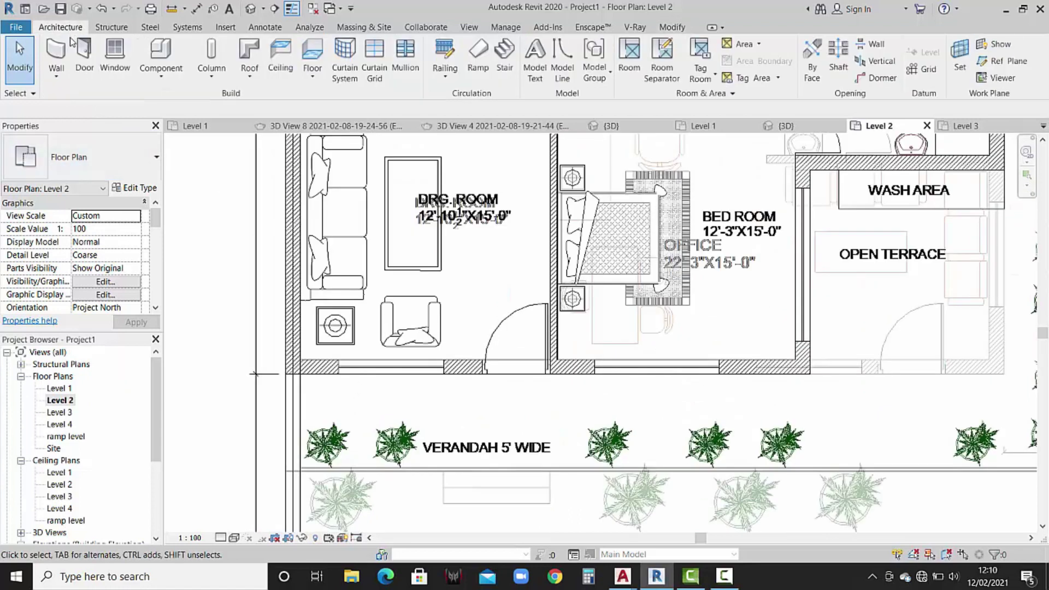
left_click(57, 57)
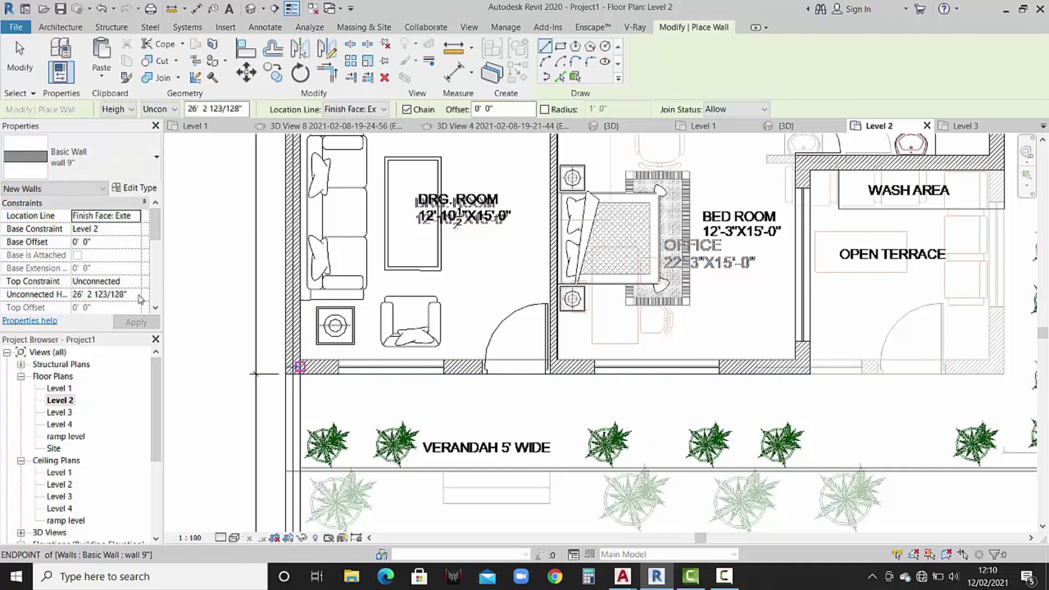
left_click(138, 294)
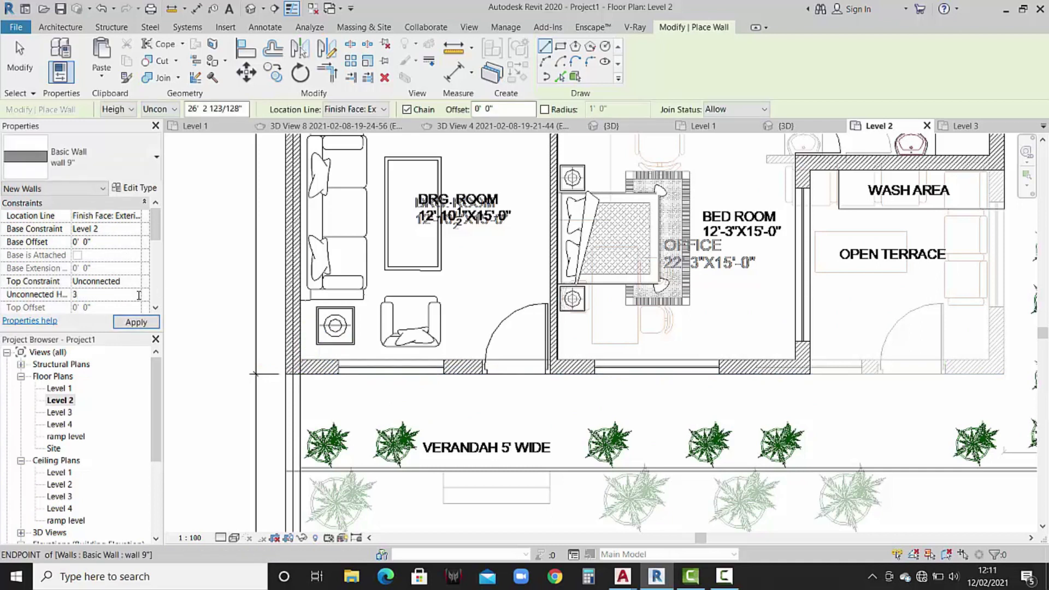
left_click(135, 229)
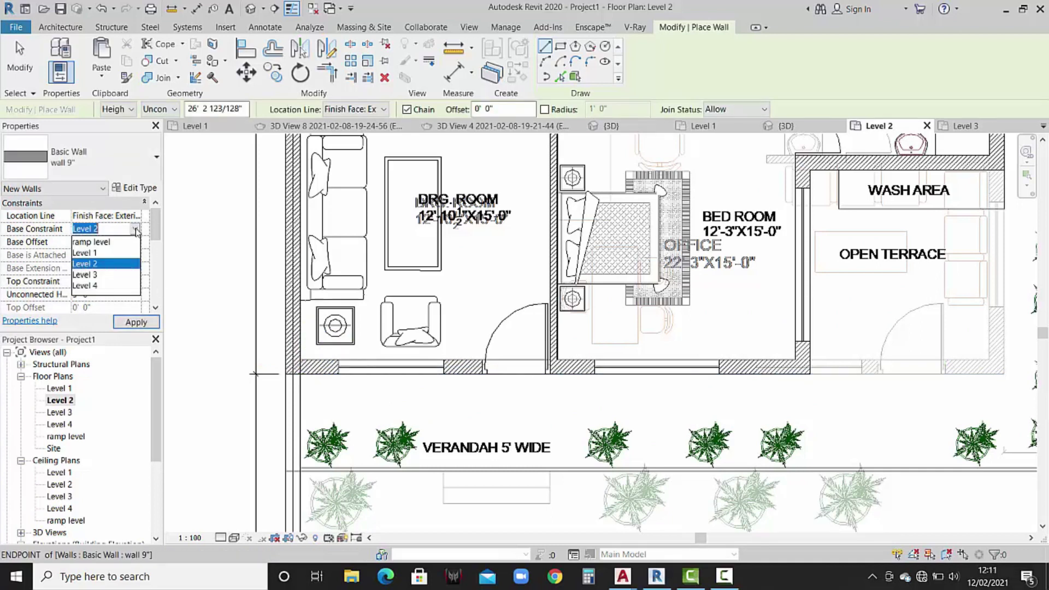
left_click(95, 275)
left_click(136, 322)
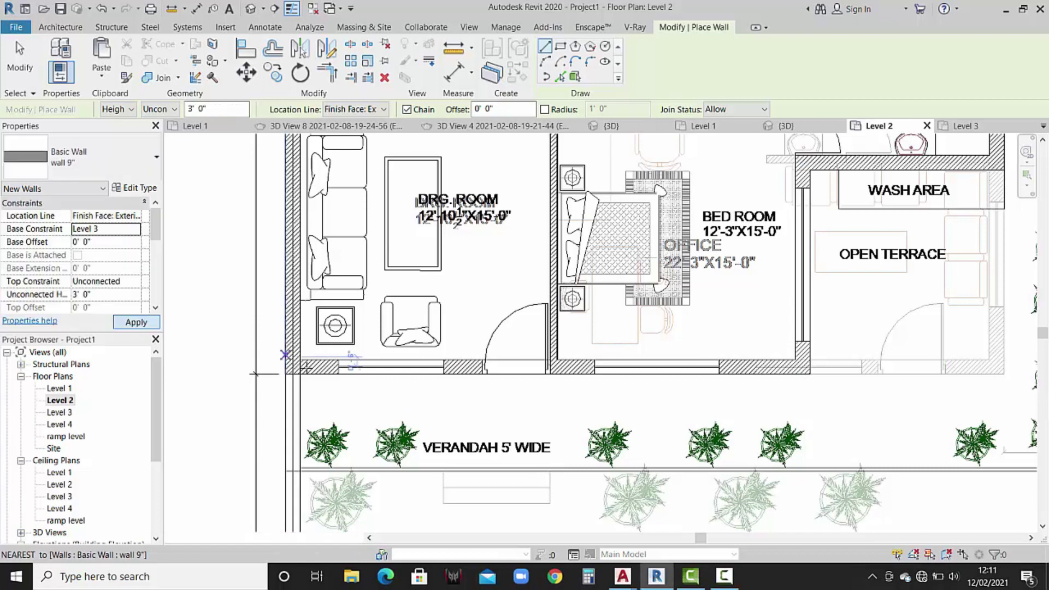
Draw the low wall along the front edge and up the right side to the toilet corner.
left_click(303, 374)
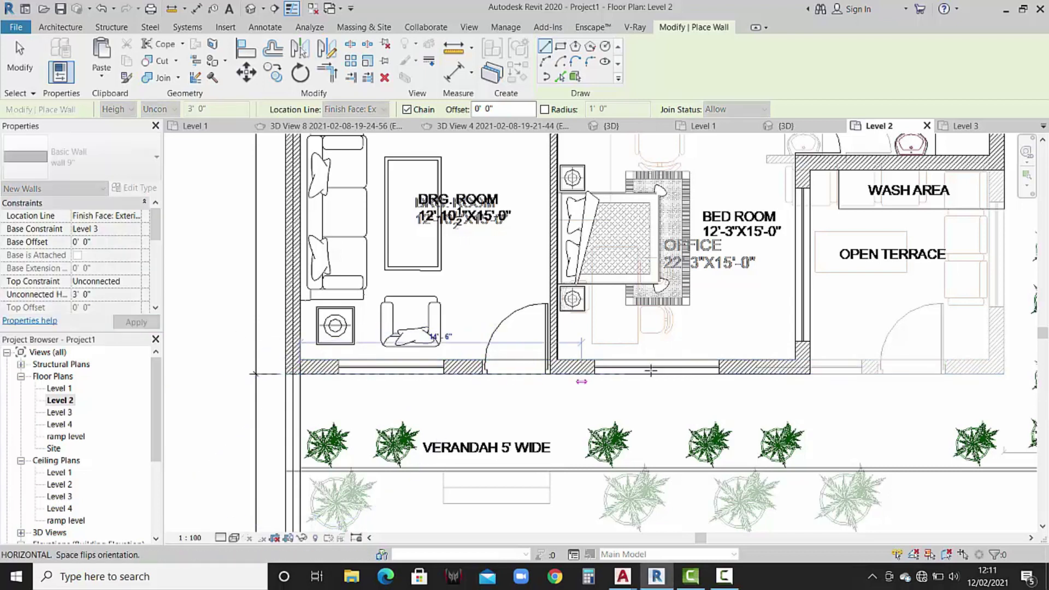
middle_click_drag(727, 361, 498, 365)
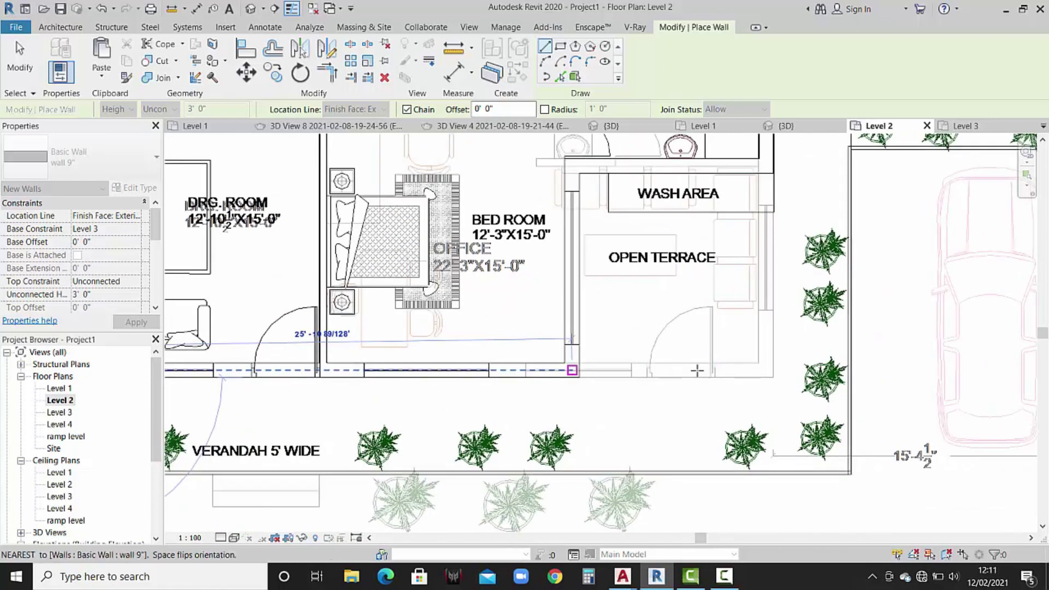
left_click(765, 375)
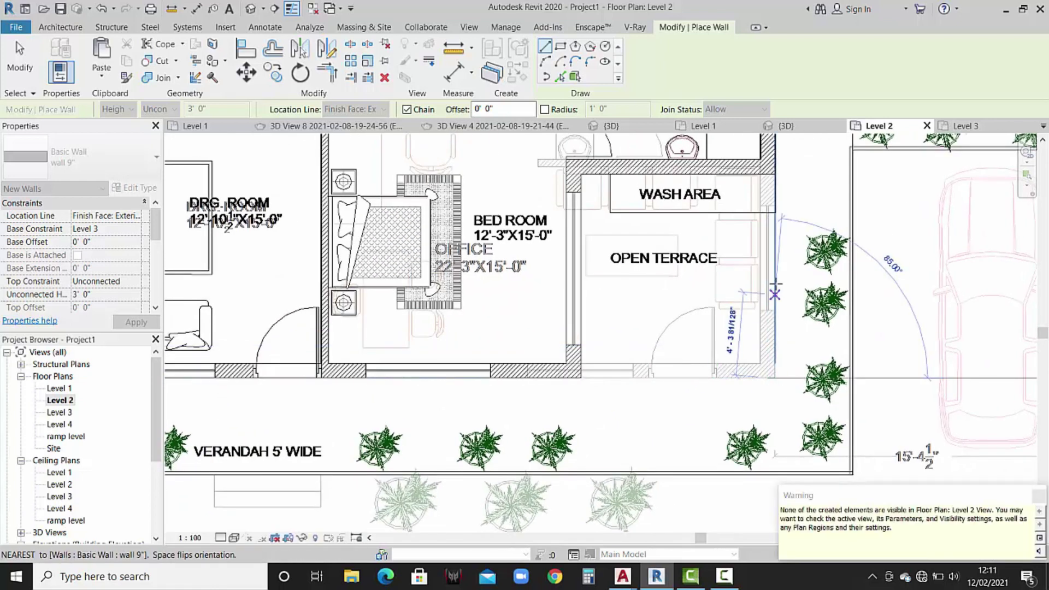
middle_click_drag(784, 279, 790, 421)
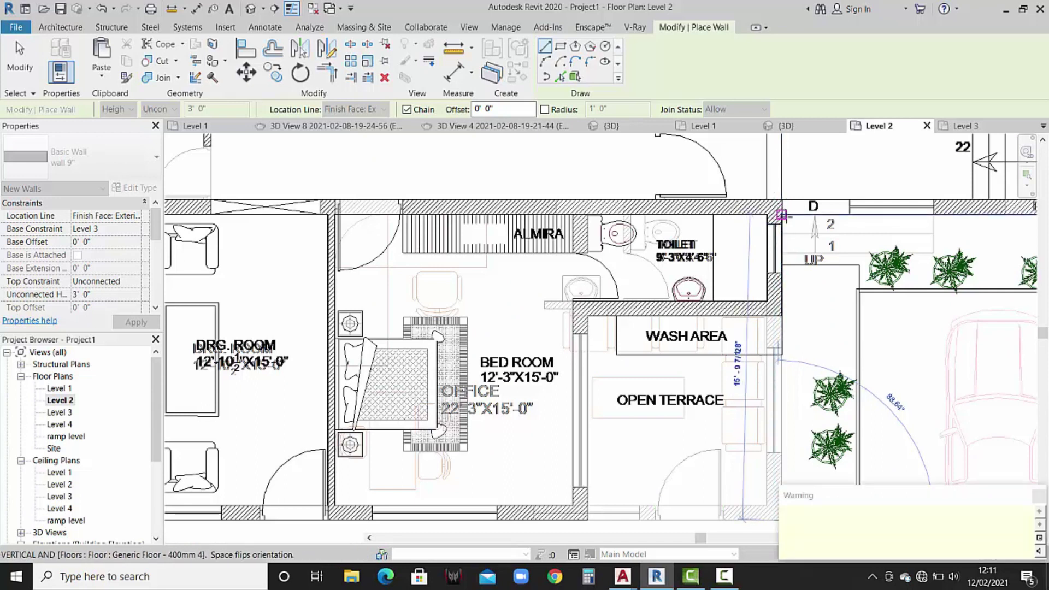
left_click(782, 214)
key("Escape")
key("Escape")
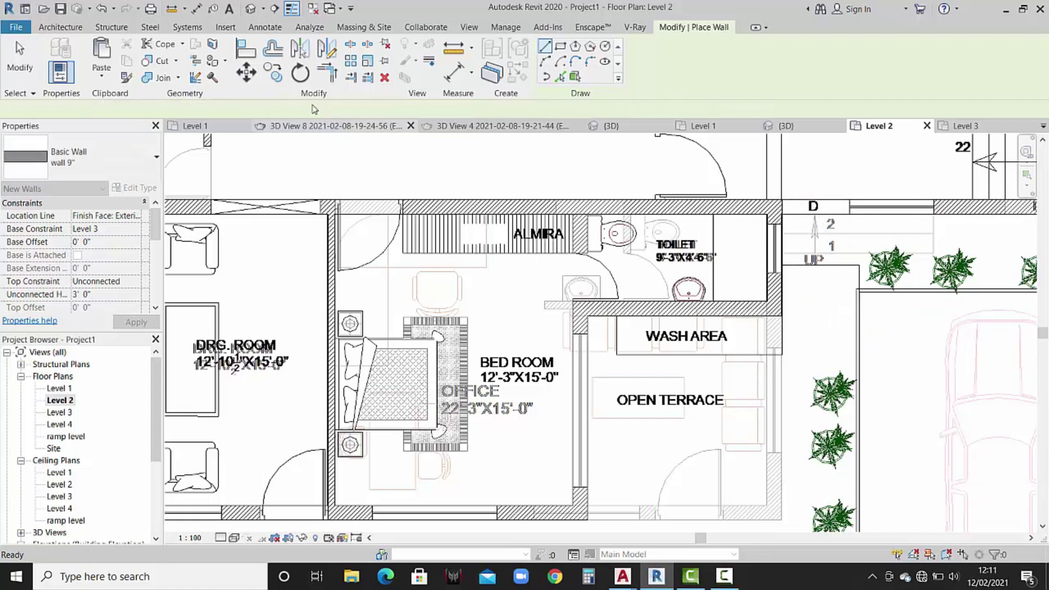
Orbit the 3D view and select the new low wall to inspect it.
left_click(253, 9)
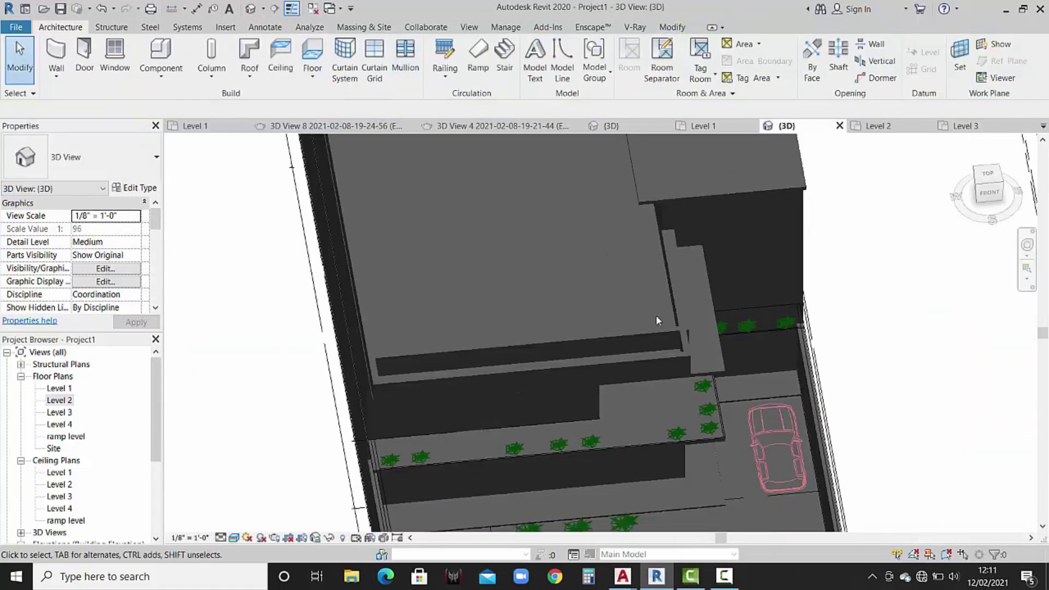
middle_click_drag(655, 321, 528, 294, "shift")
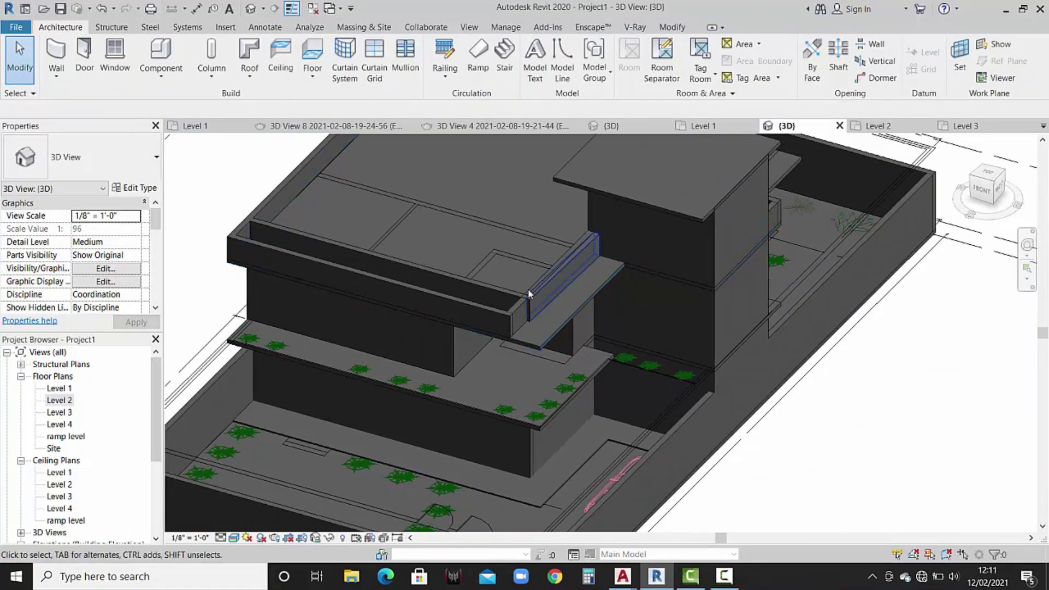
scroll(528, 293, "up", 3)
left_click(522, 320)
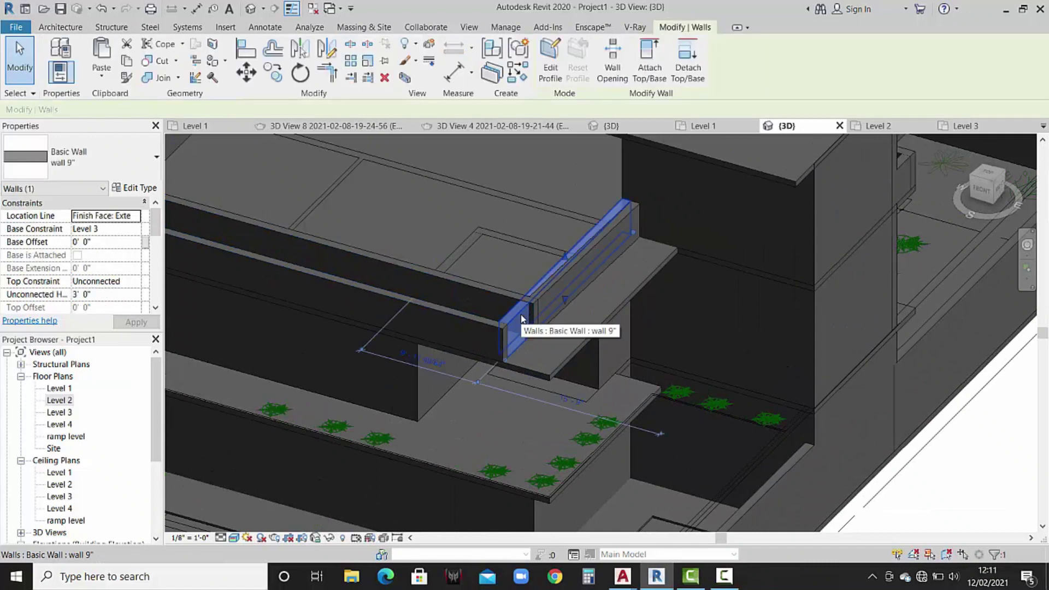
key("Escape")
scroll(508, 296, "down", 1)
scroll(508, 296, "down", 1)
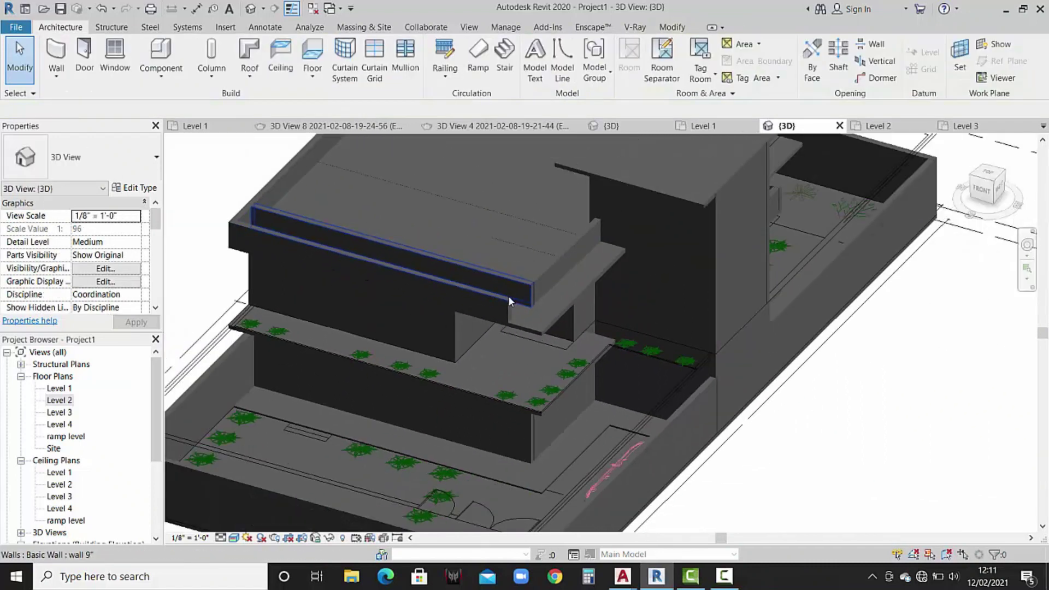
left_click(500, 304)
key("Escape")
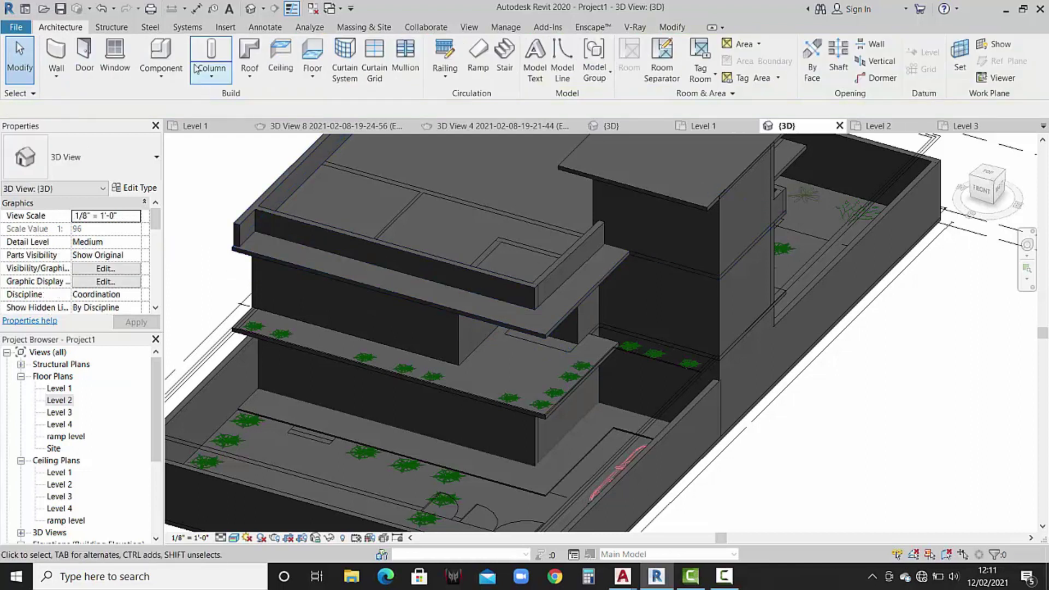
Start Trim/Extend, cancel it, and switch to the reference house's 3D view.
left_click(674, 30)
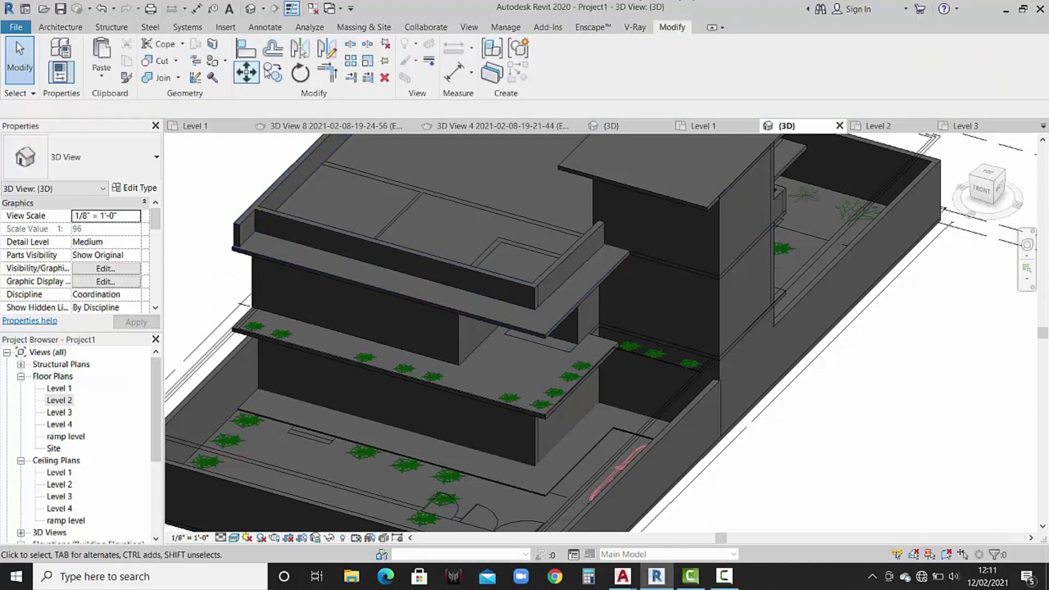
left_click(327, 73)
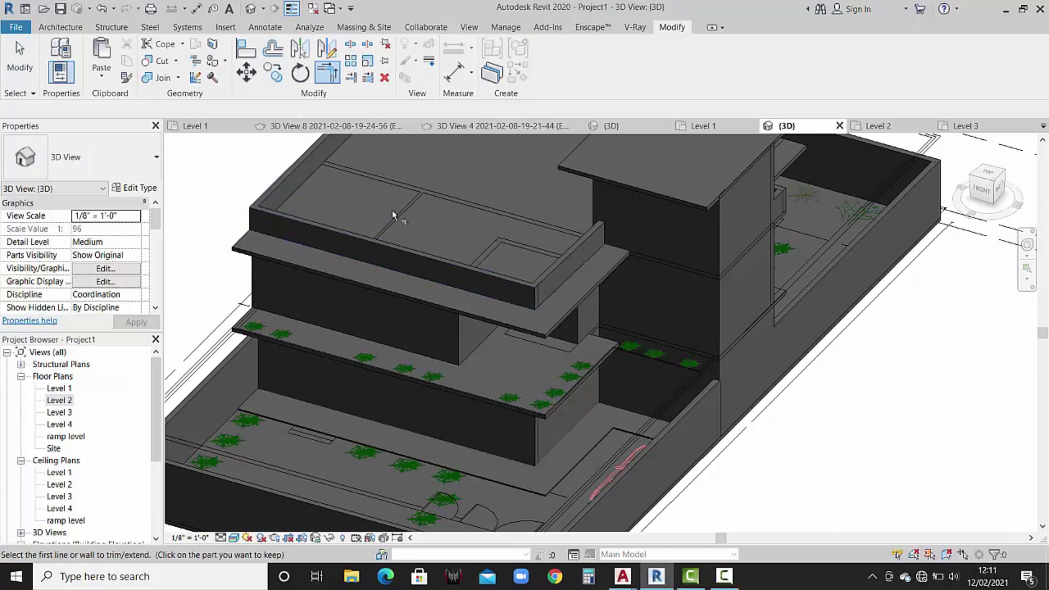
scroll(421, 238, "down", 2)
key("Escape")
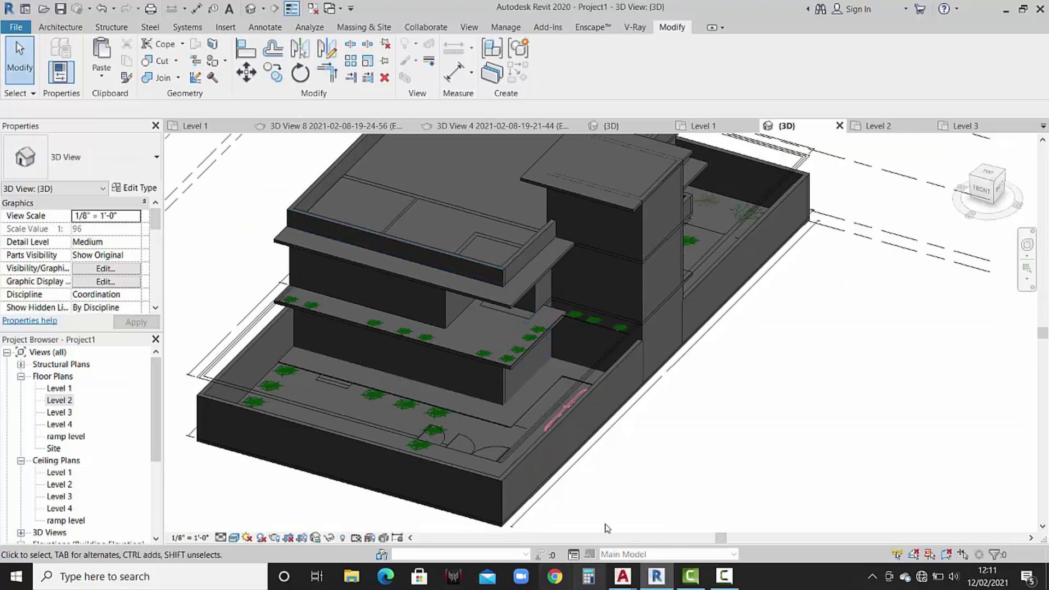
left_click(636, 127)
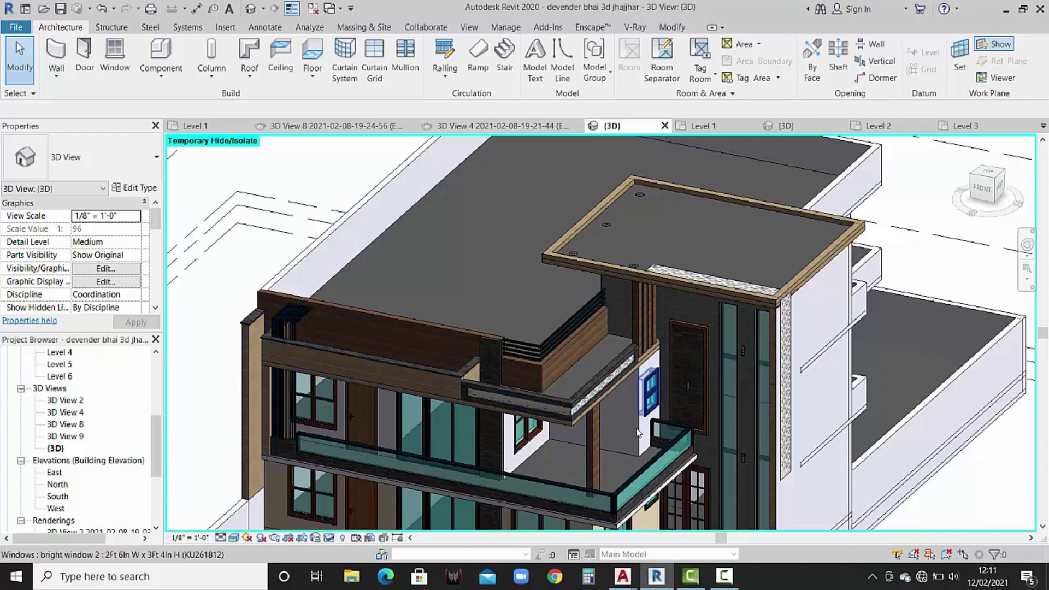
scroll(607, 377, "down", 2)
scroll(563, 396, "down", 1)
scroll(528, 411, "down", 1)
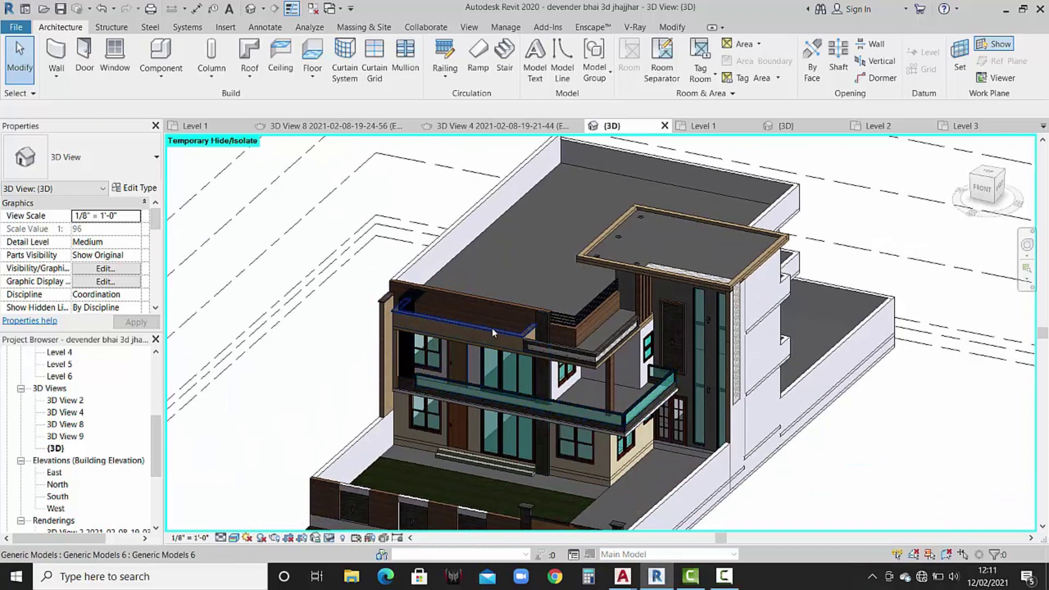
scroll(494, 327, "up", 1)
scroll(495, 327, "up", 1)
scroll(528, 346, "up", 1)
scroll(560, 365, "up", 1)
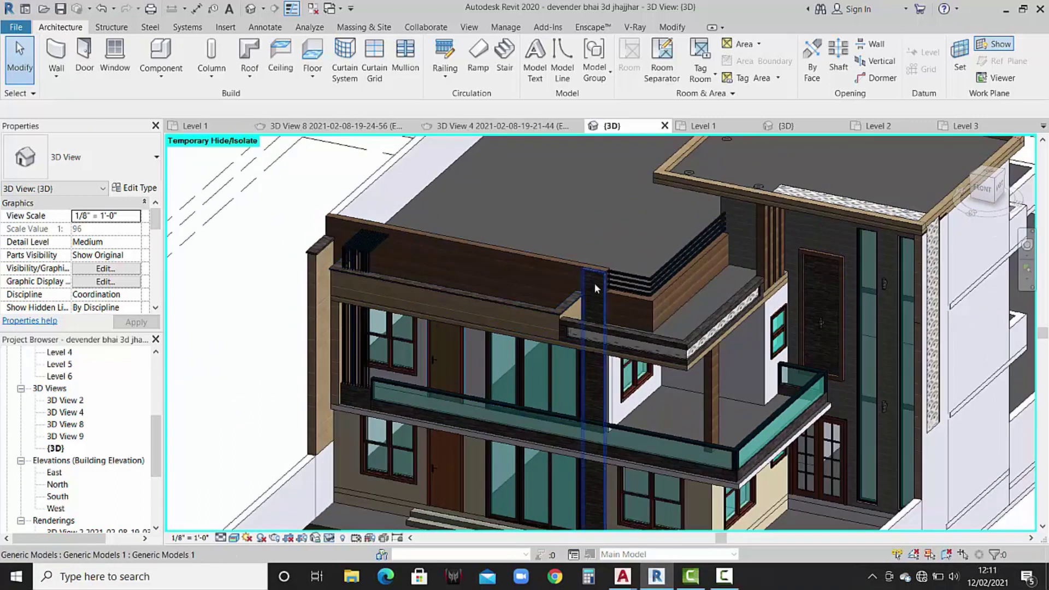
scroll(601, 285, "up", 1)
scroll(612, 288, "up", 1)
scroll(623, 295, "up", 1)
middle_click_drag(628, 298, 644, 306)
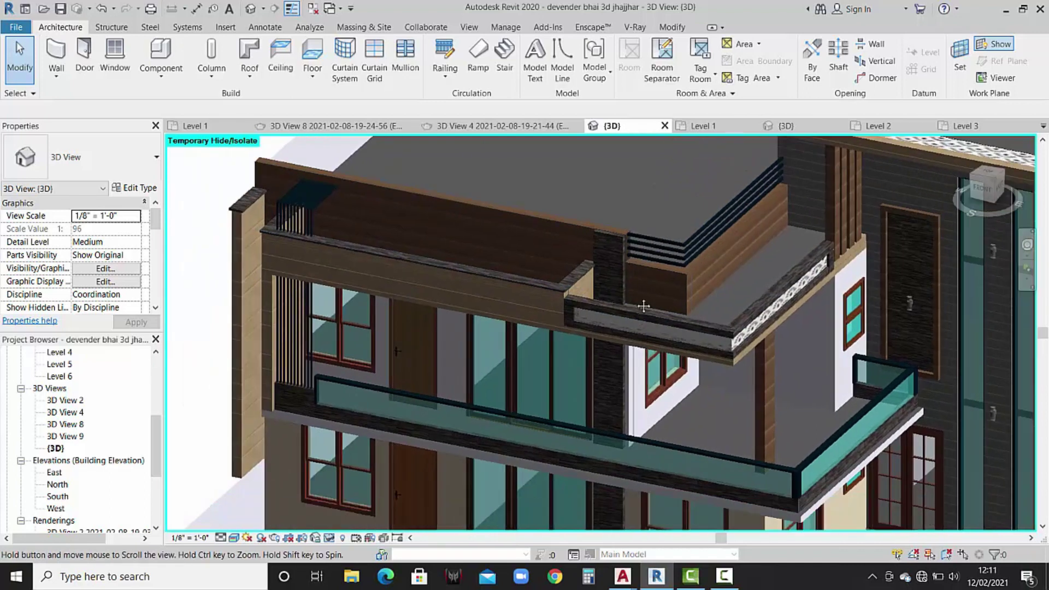
scroll(643, 306, "down", 3)
scroll(643, 316, "up", 3)
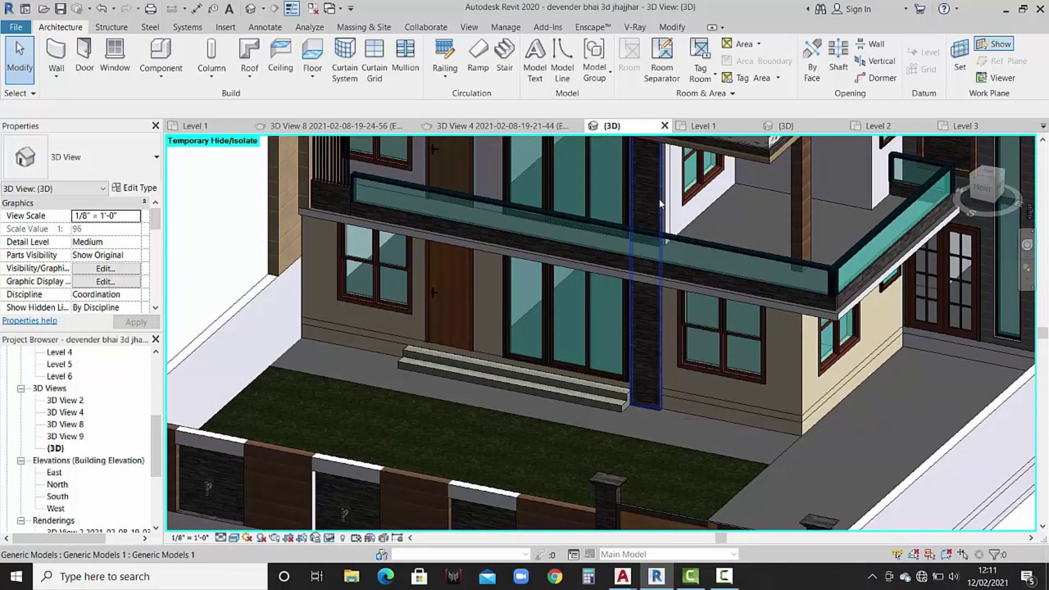
scroll(634, 284, "down", 3)
scroll(644, 328, "up", 3)
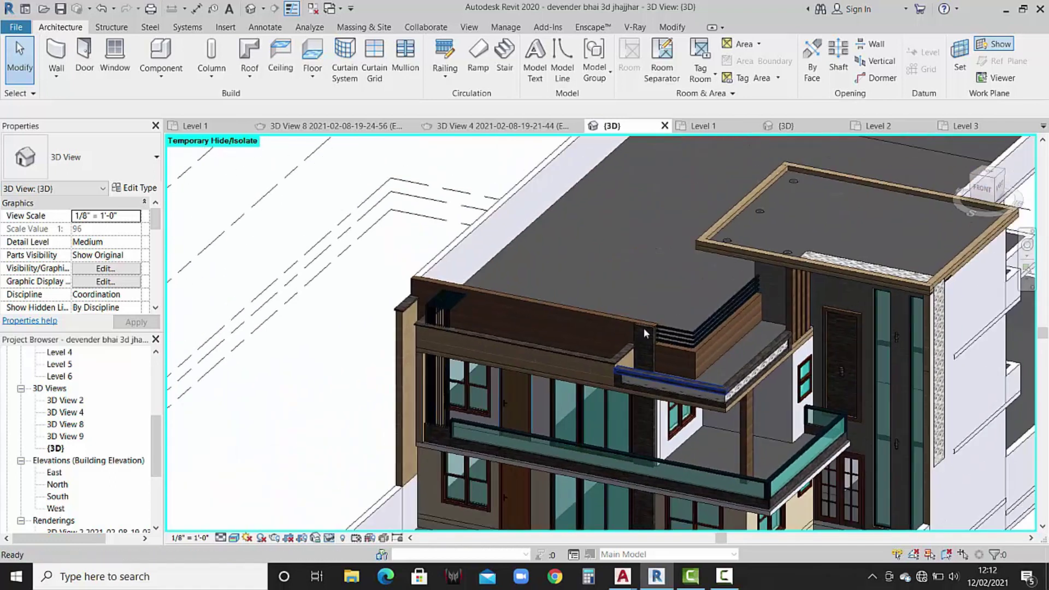
scroll(648, 334, "down", 3)
scroll(646, 342, "up", 3)
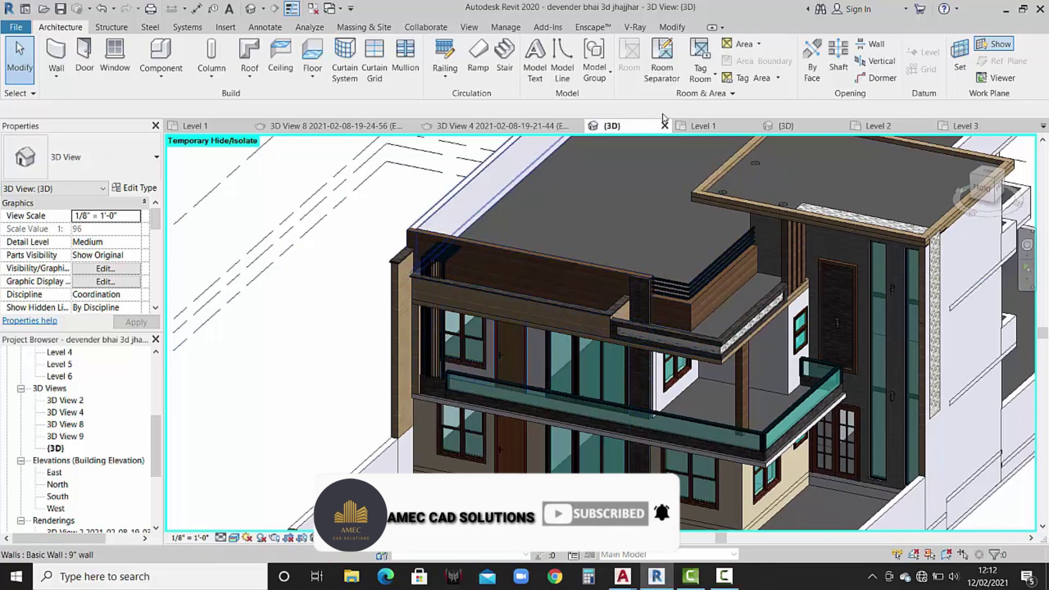
Compare the bottom walls on Level 3 and Level 2, then select the Level 2 front wall.
left_click(878, 126)
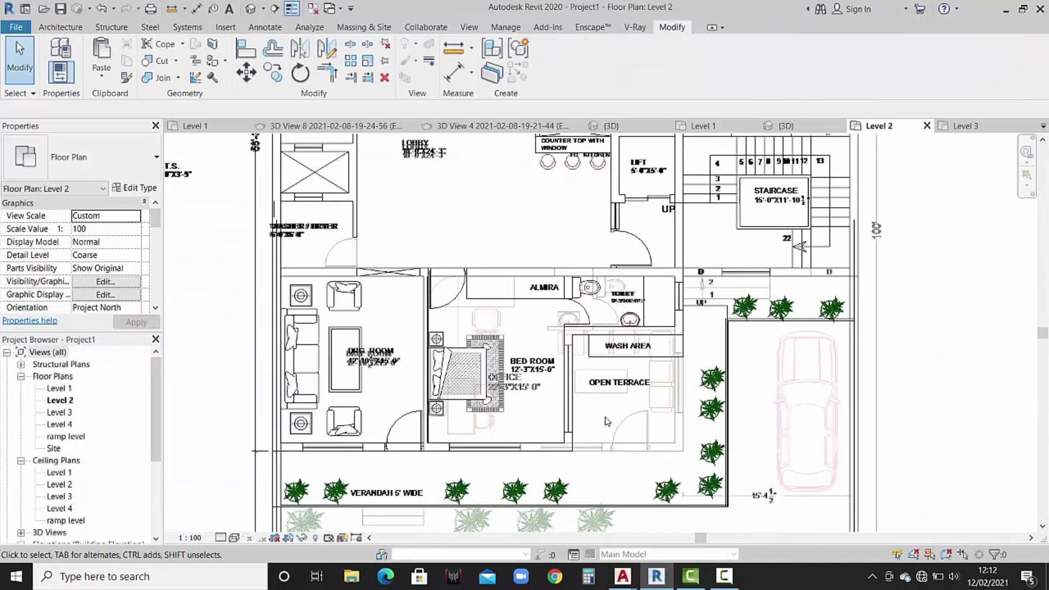
left_click(948, 126)
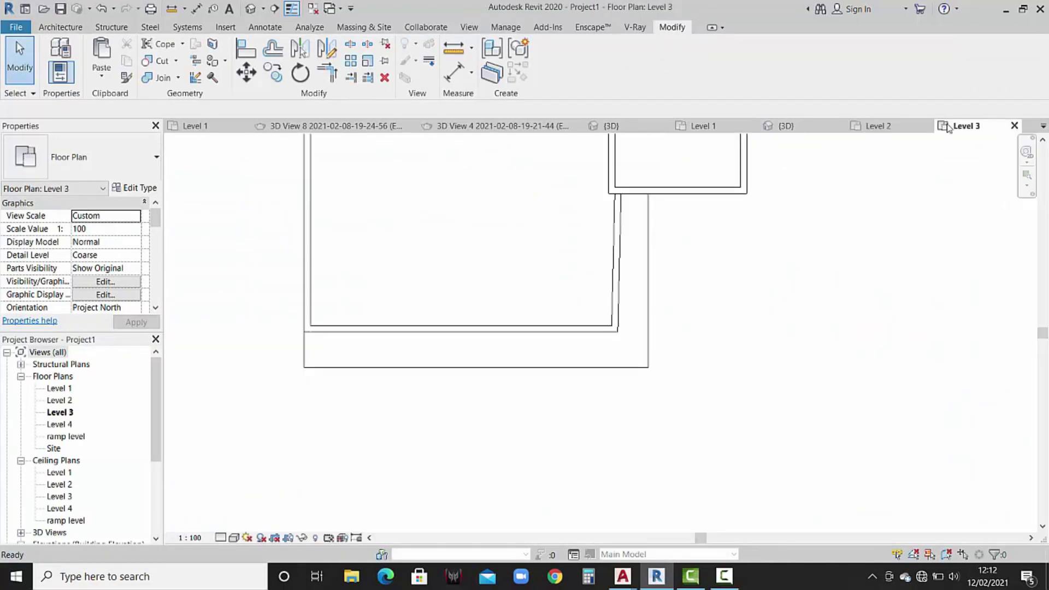
left_click(573, 330)
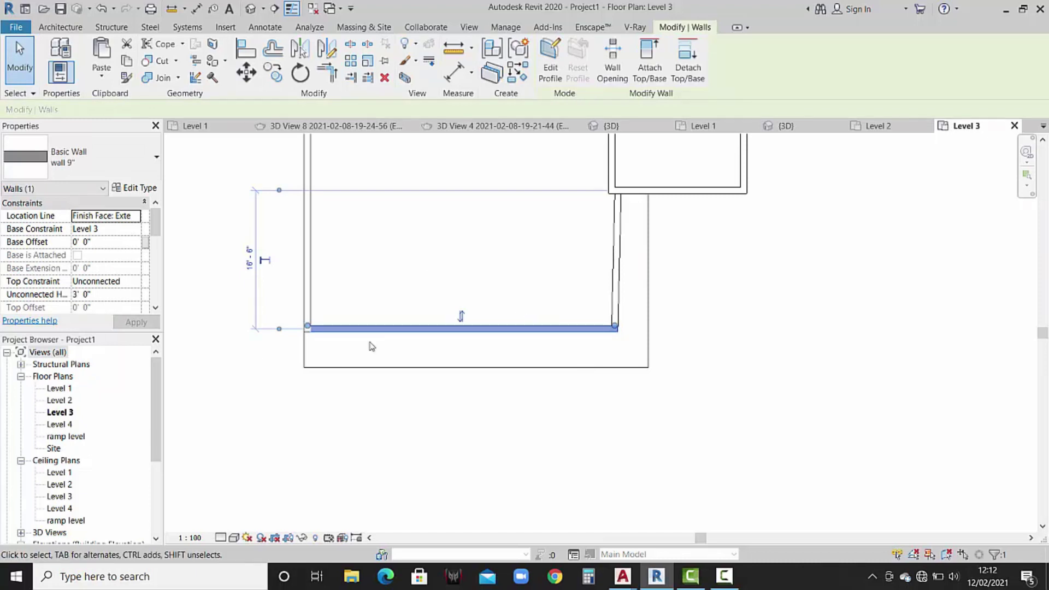
left_click(881, 130)
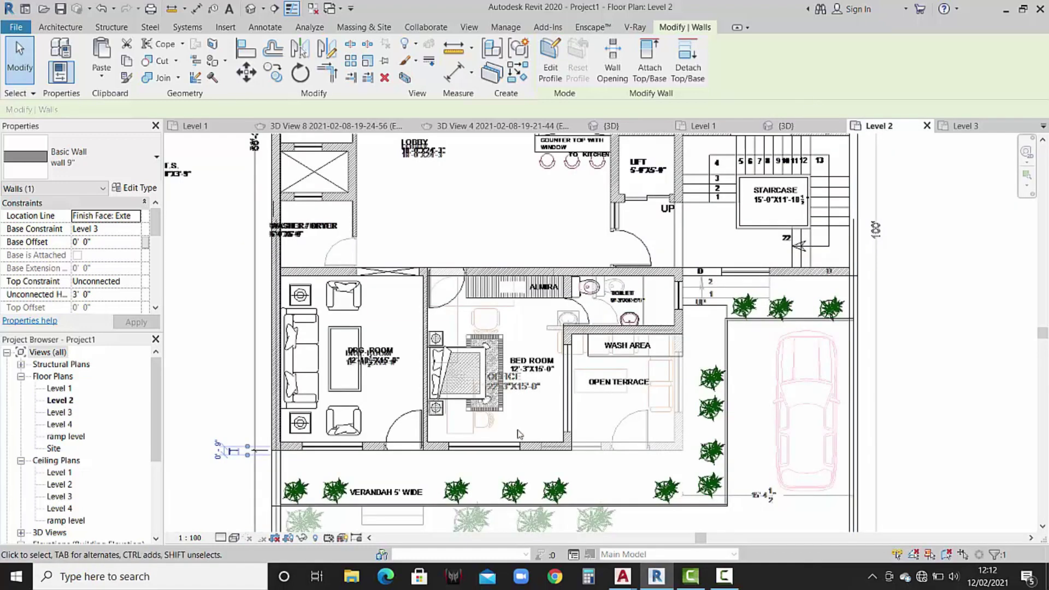
left_click(558, 68)
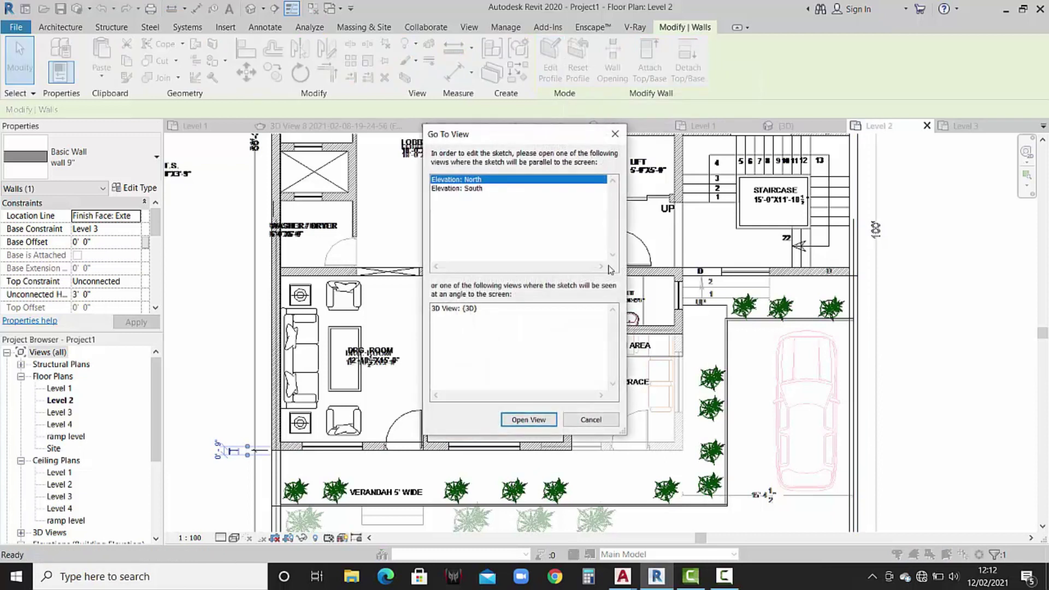
left_click(590, 418)
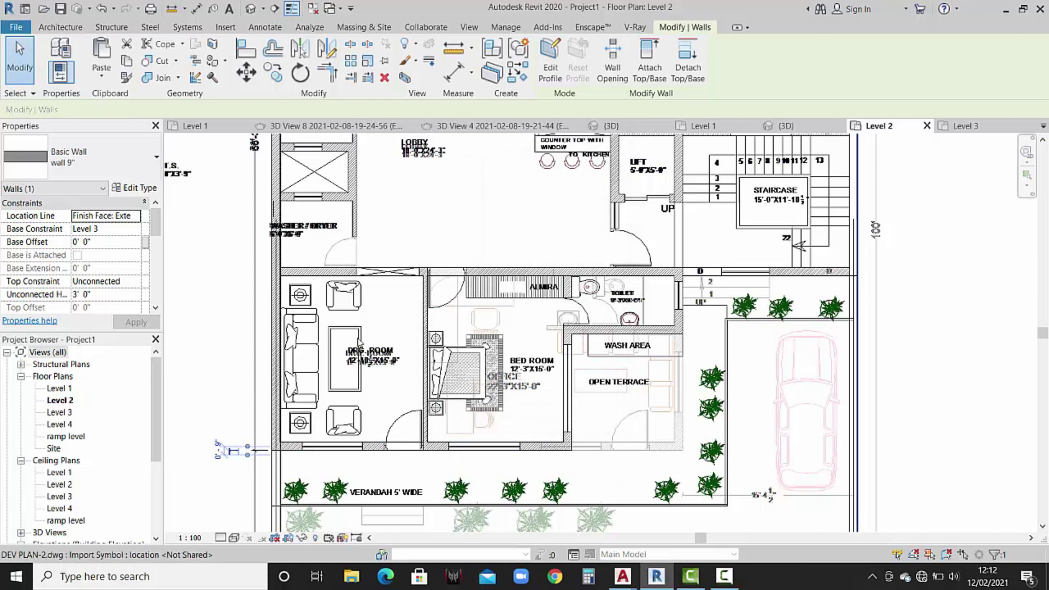
scroll(759, 412, "down", 3)
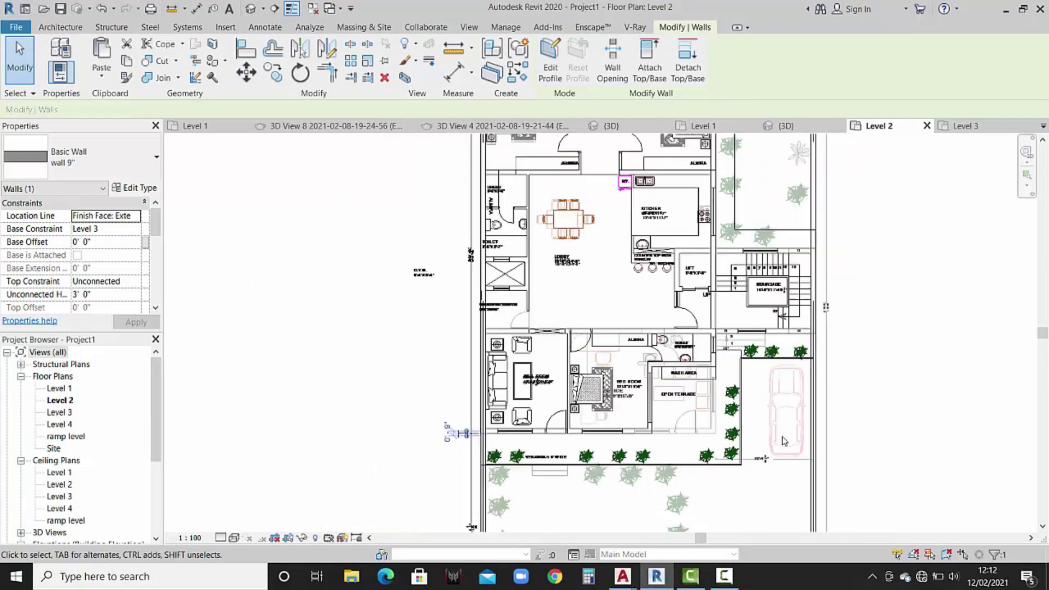
scroll(647, 419, "up", 2)
scroll(648, 419, "up", 2)
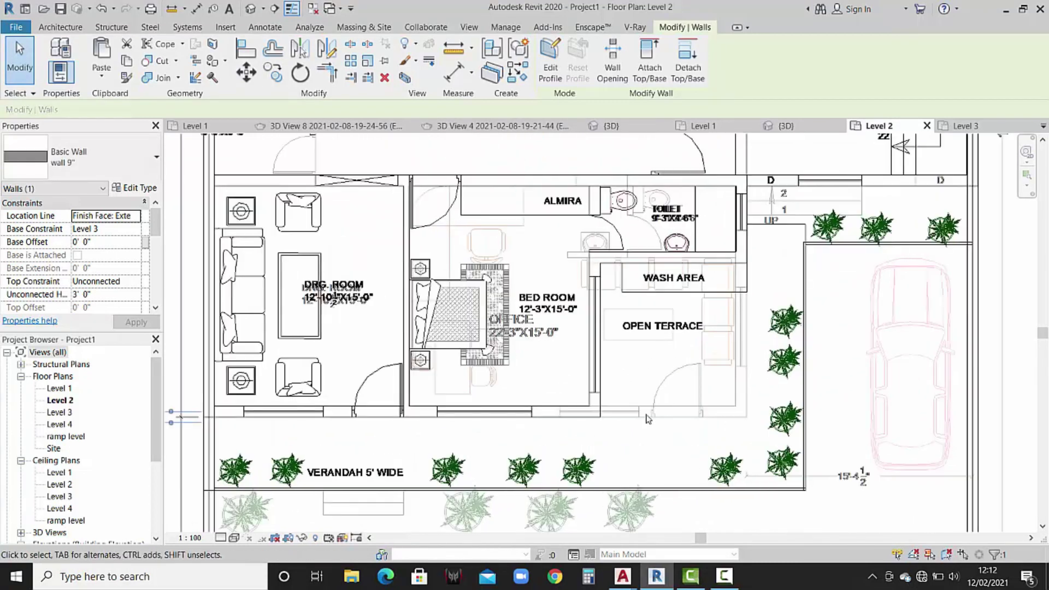
left_click(317, 432)
scroll(530, 404, "down", 2)
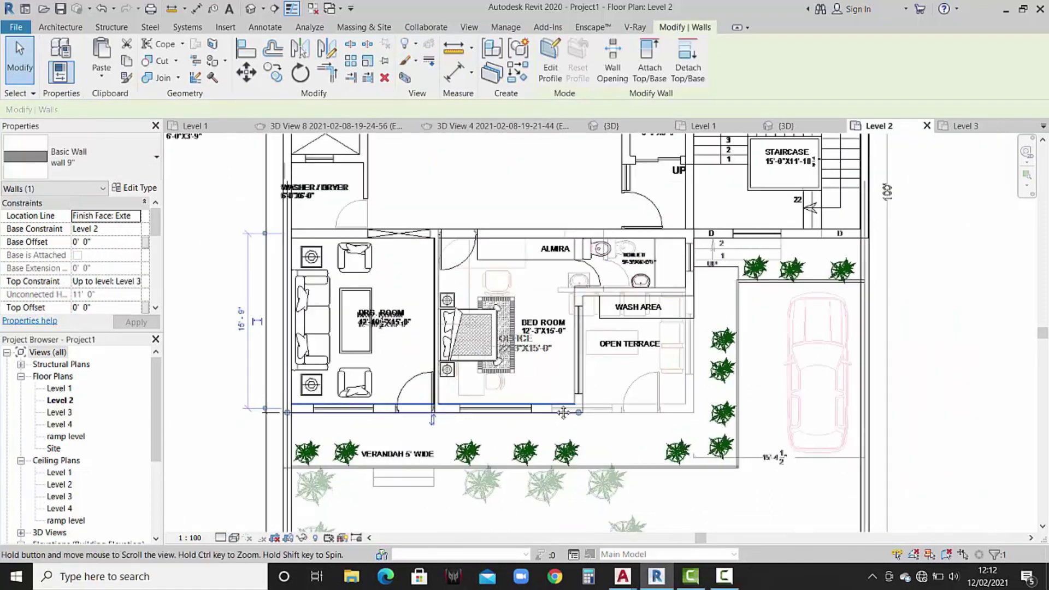
scroll(530, 404, "up", 1)
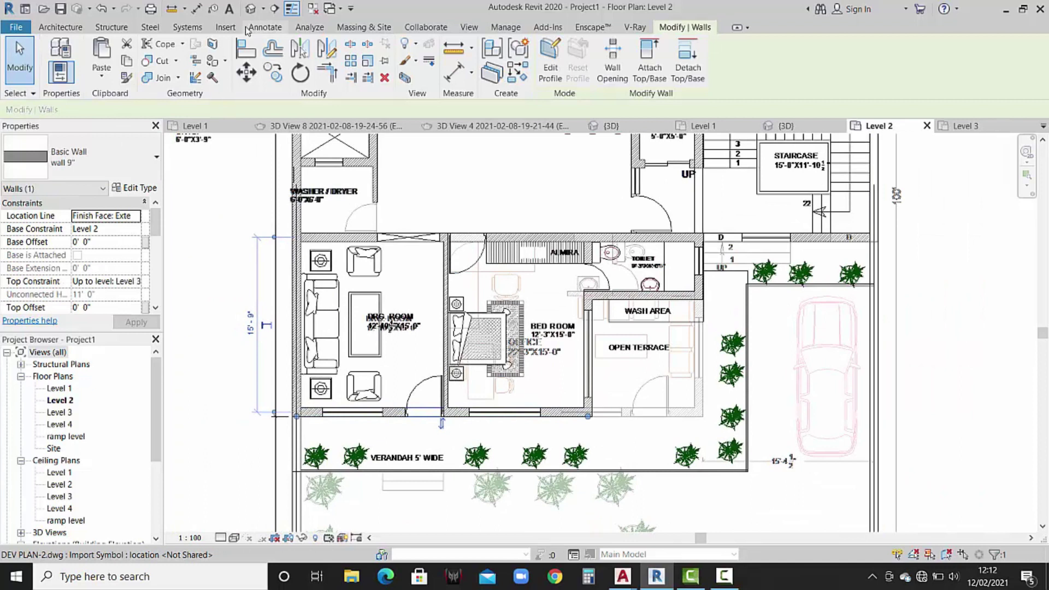
Measure the Level 2 front wall with an aligned dimension referencing wall faces.
left_click(265, 27)
left_click(57, 59)
scroll(283, 405, "up", 2)
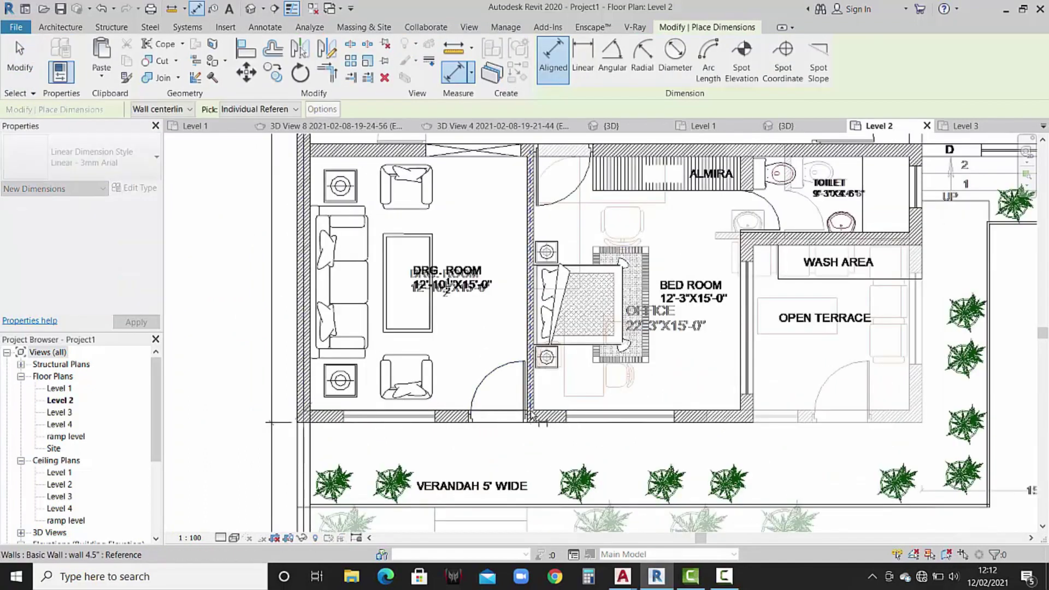
left_click(189, 110)
left_click(150, 130)
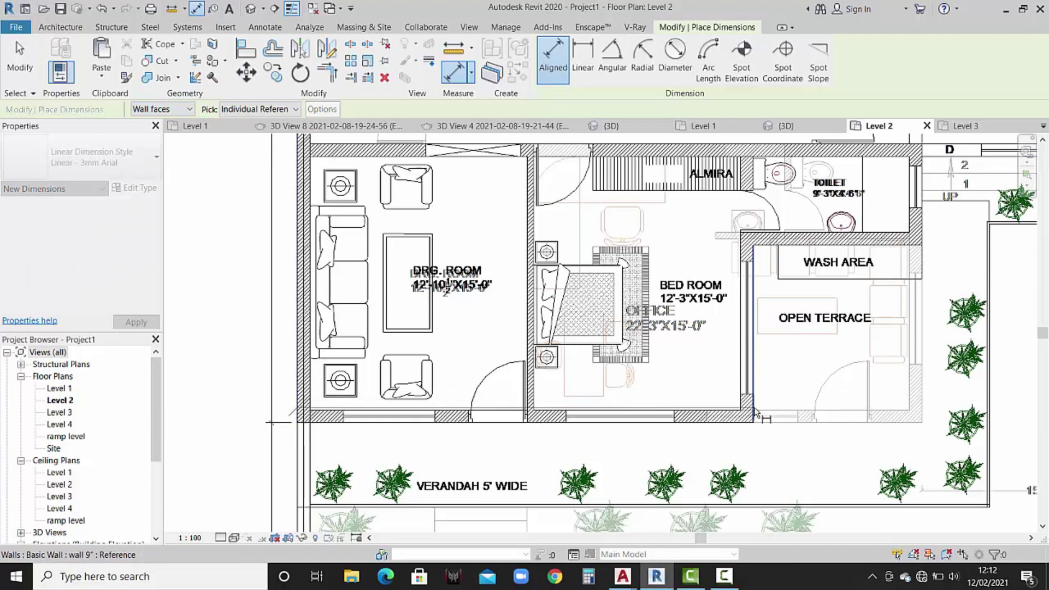
left_click(756, 414)
key("Escape")
key("Escape")
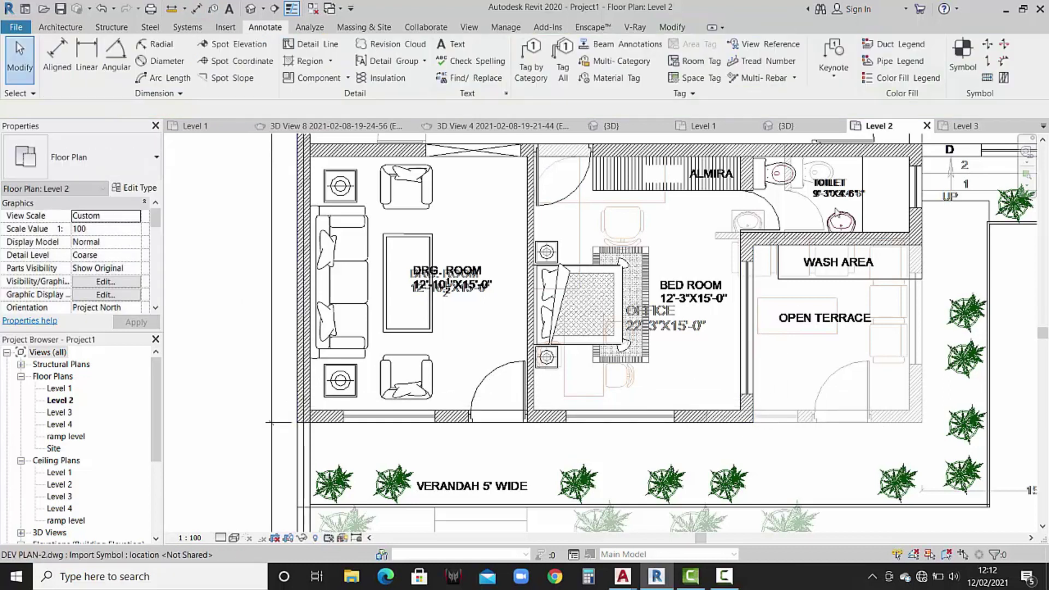
left_click(968, 126)
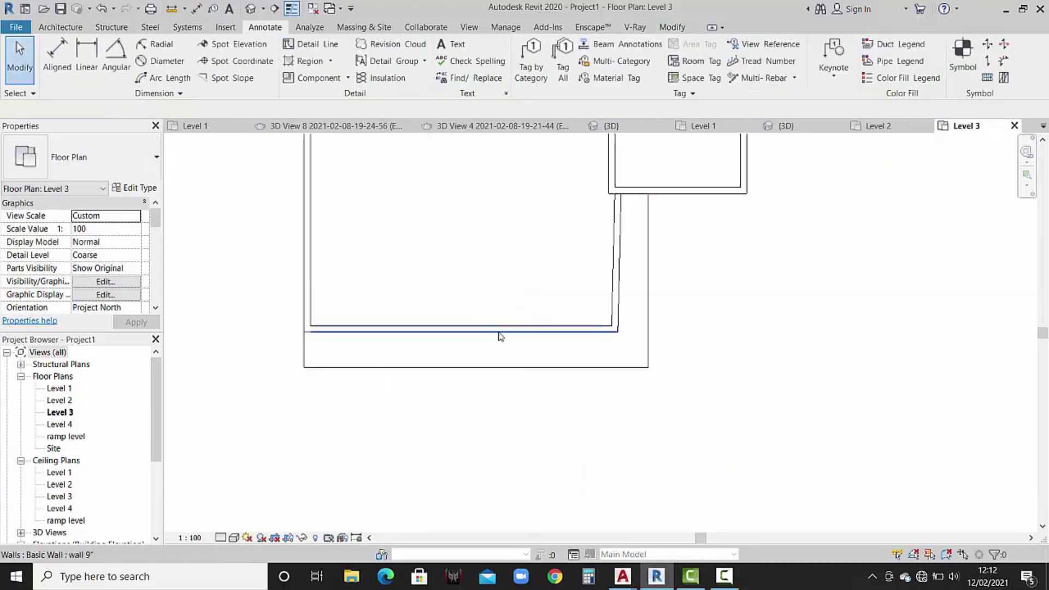
Dimension the bottom Level 3 wall, which measures 36'-11 1/2".
left_click(497, 330)
left_click(620, 263)
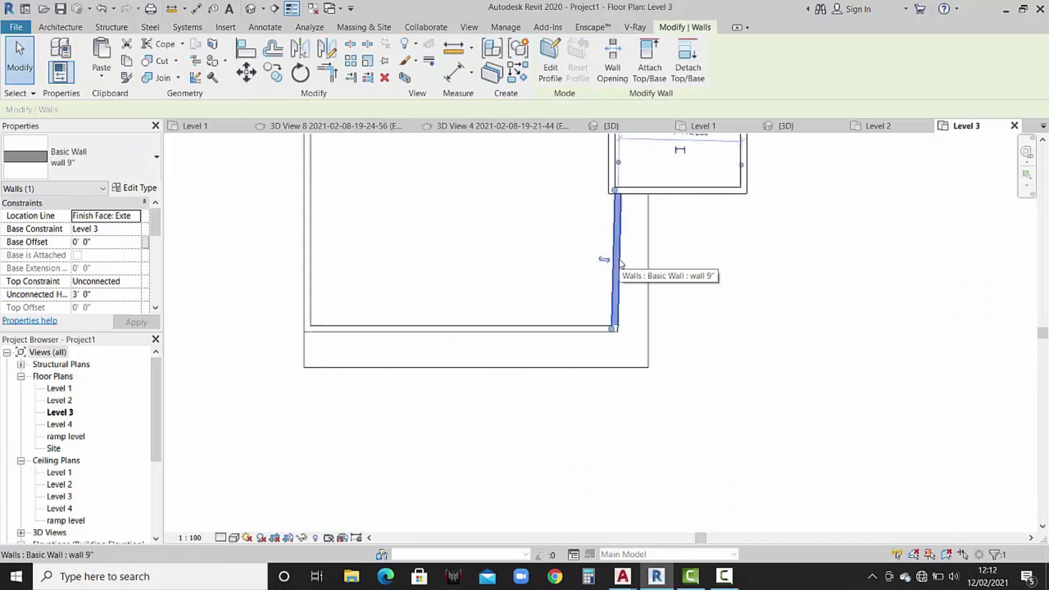
key("Escape")
left_click(578, 326)
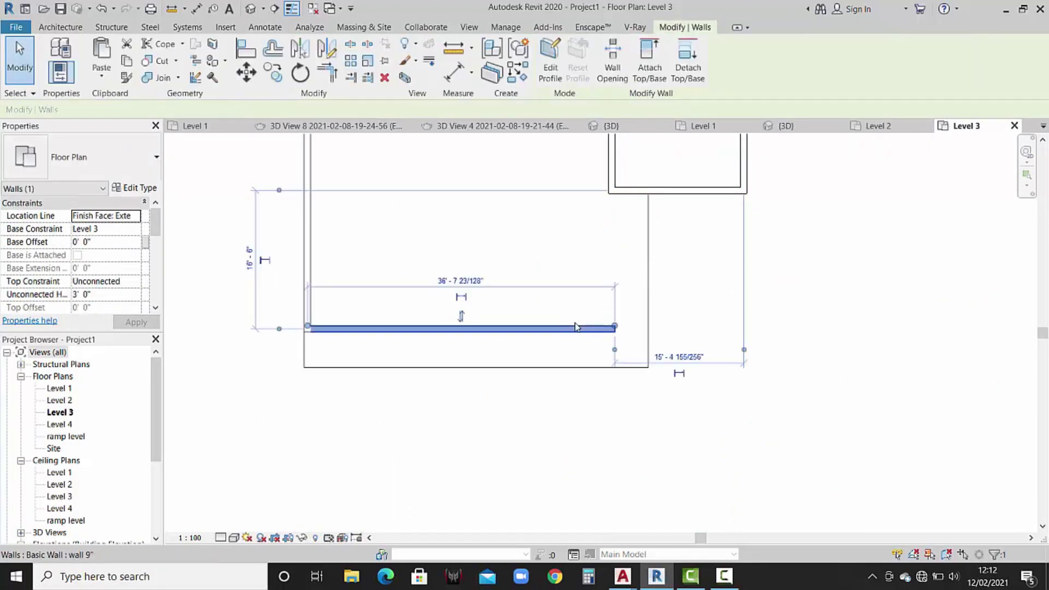
left_click(341, 297)
left_click(57, 55)
left_click(301, 310)
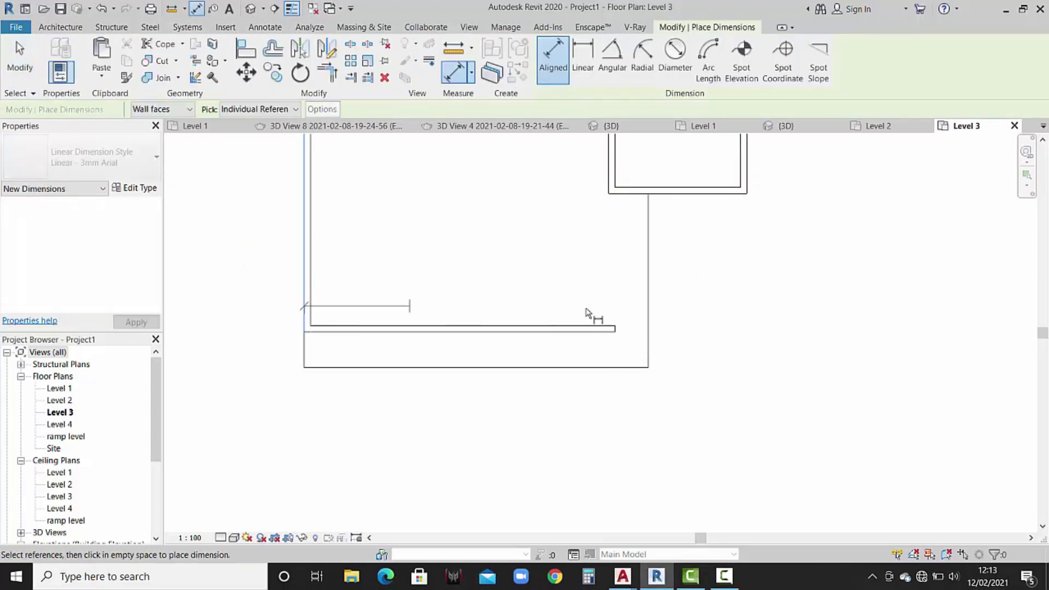
left_click(615, 320)
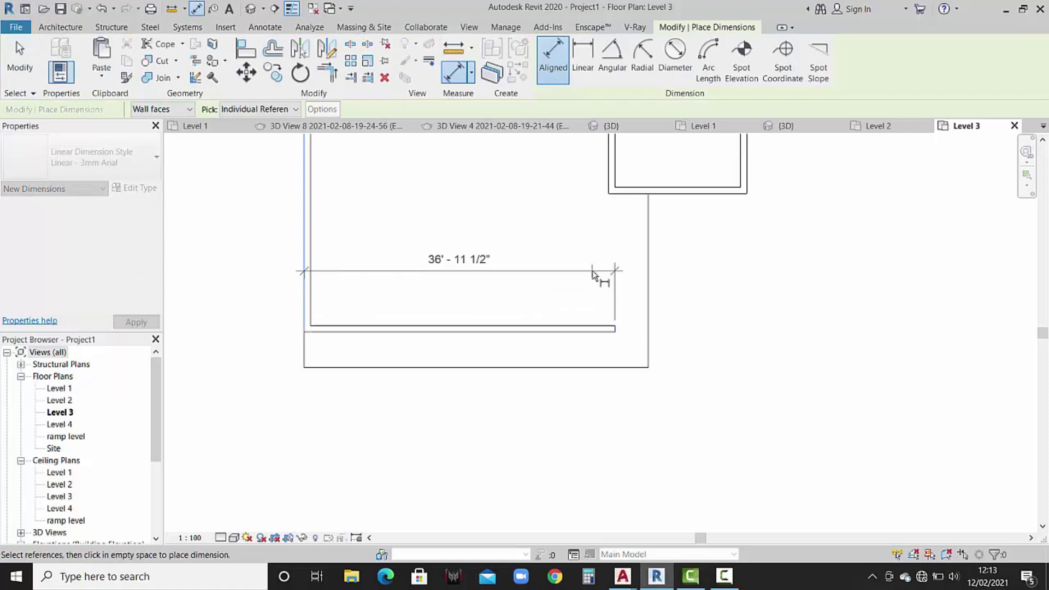
left_click(598, 274)
key("Escape")
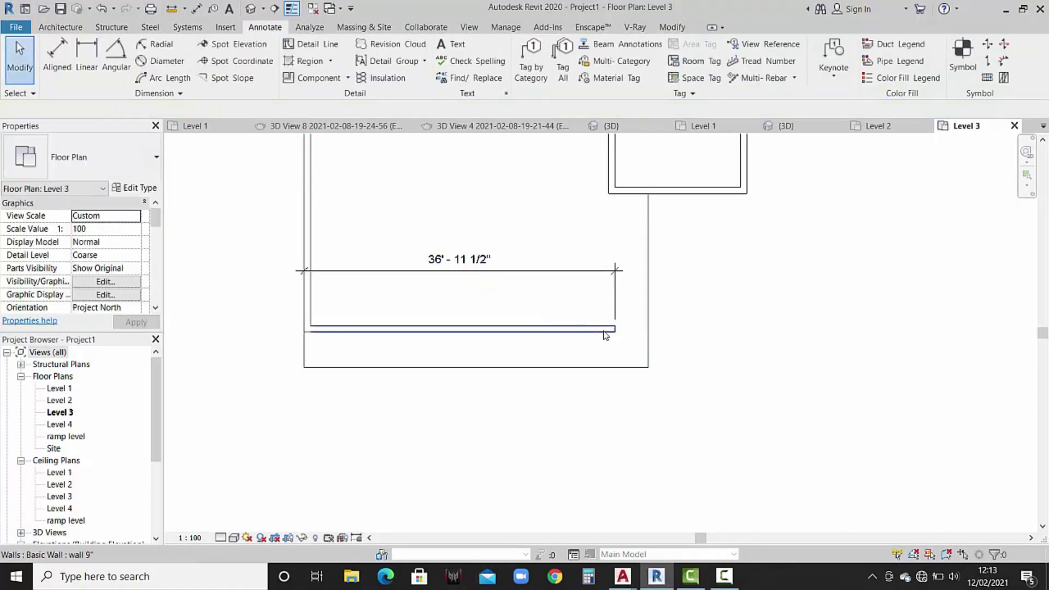
Change the wall's dimension to 27' and delete the temporary dimension.
left_click(601, 328)
left_click(472, 264)
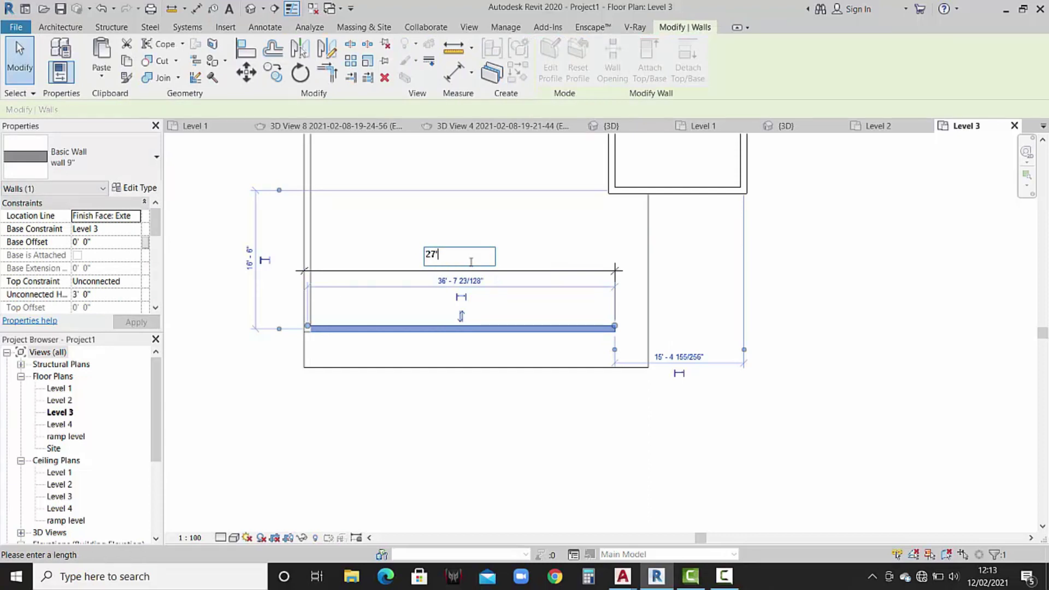
key("Return")
left_click(599, 301)
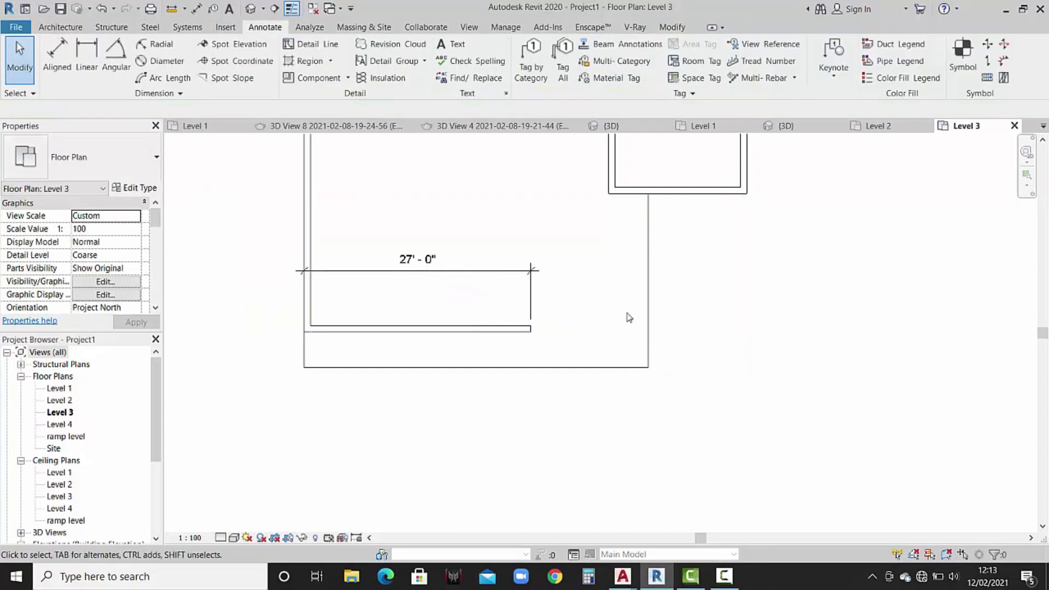
left_click(491, 271)
key("Delete")
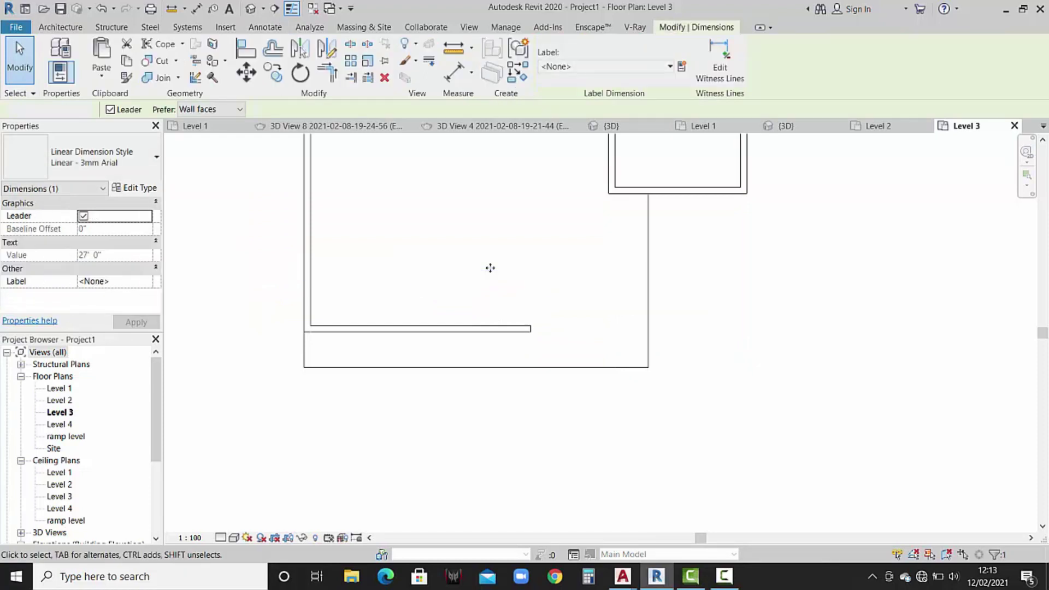
scroll(526, 329, "up", 1)
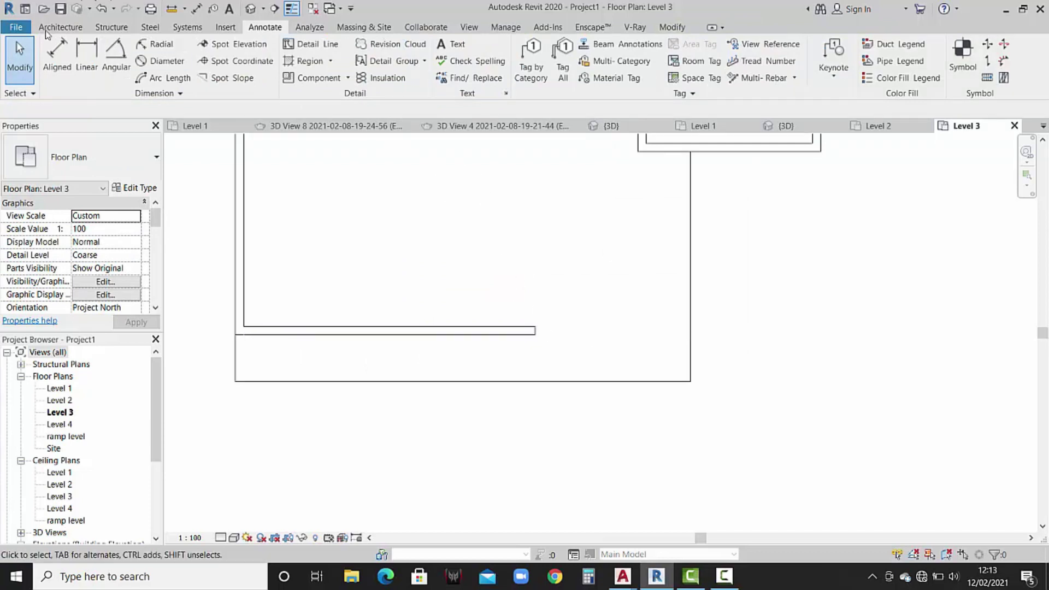
Extend the bottom wall 9 feet to the right with a 1'6"-high architectural wall.
left_click(60, 27)
left_click(56, 76)
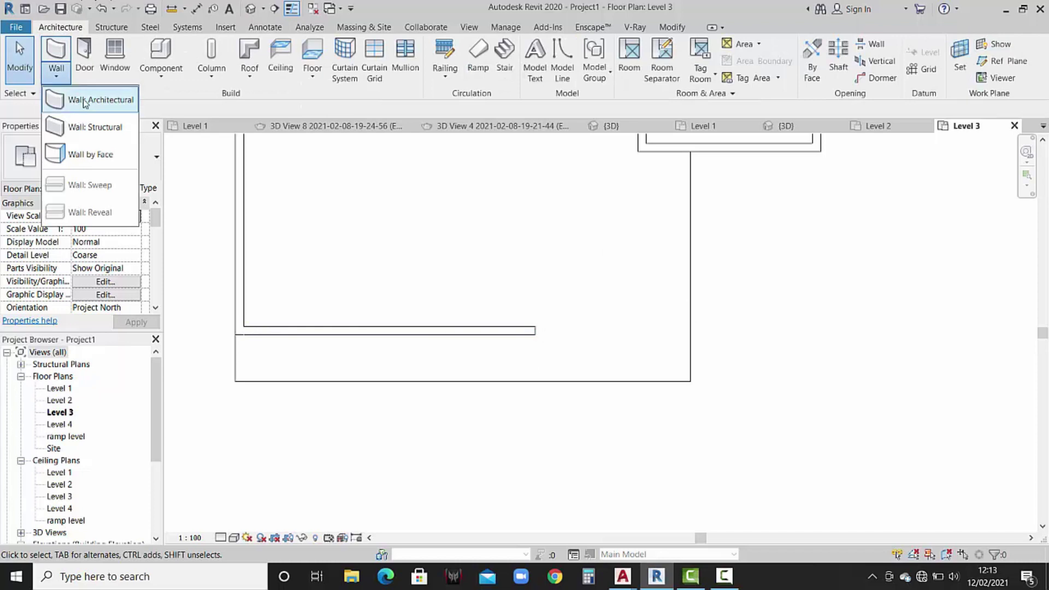
left_click(85, 103)
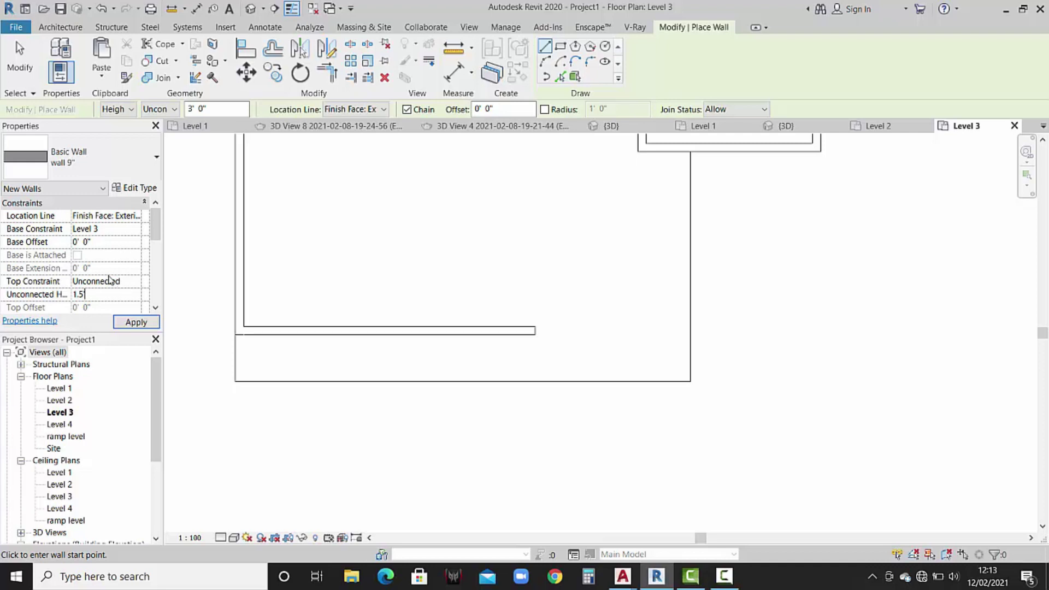
left_click(535, 334)
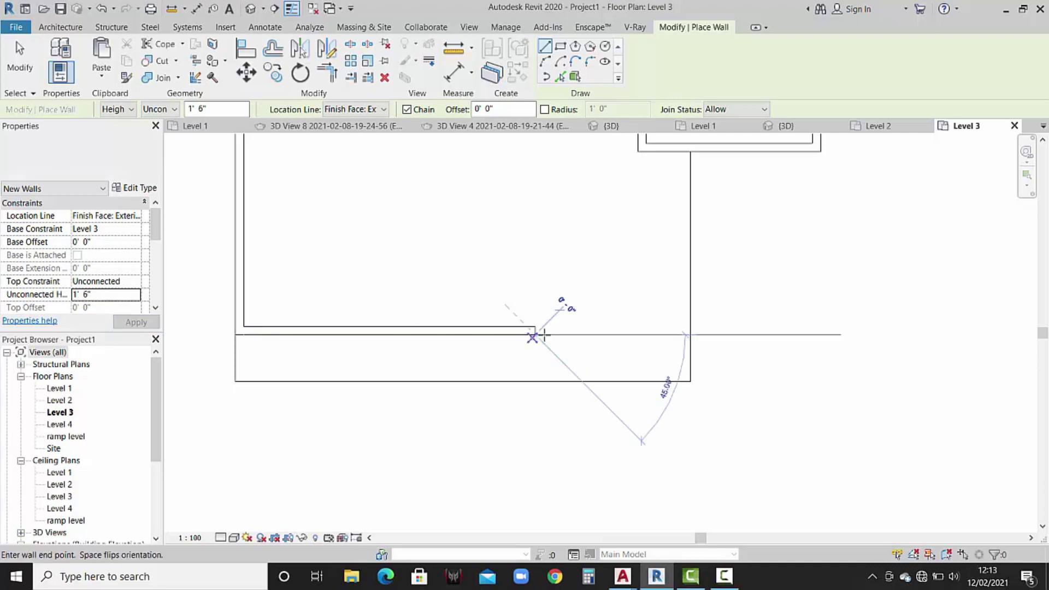
key("Escape")
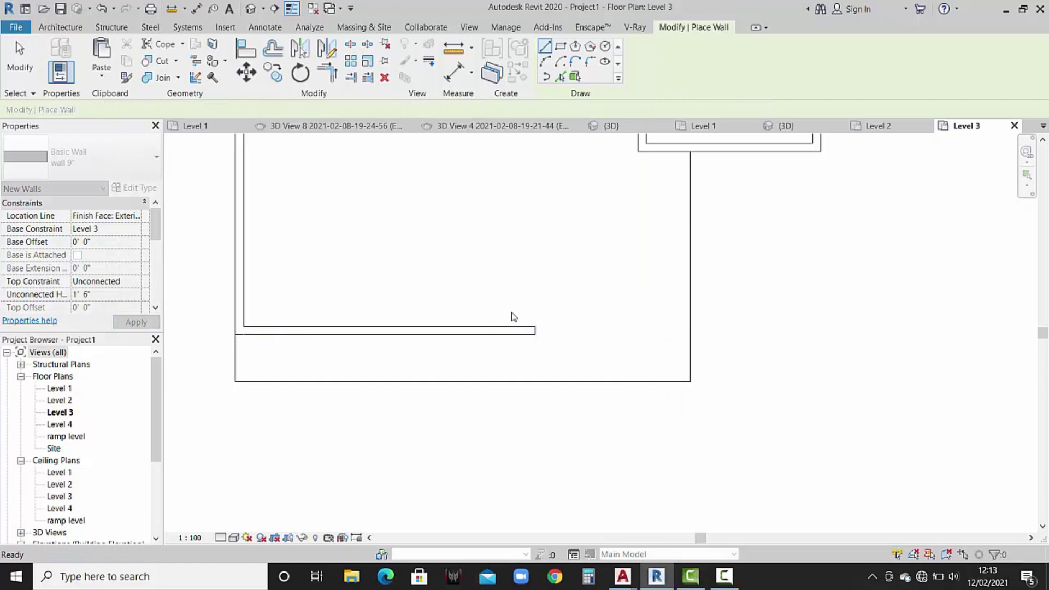
left_click(535, 326)
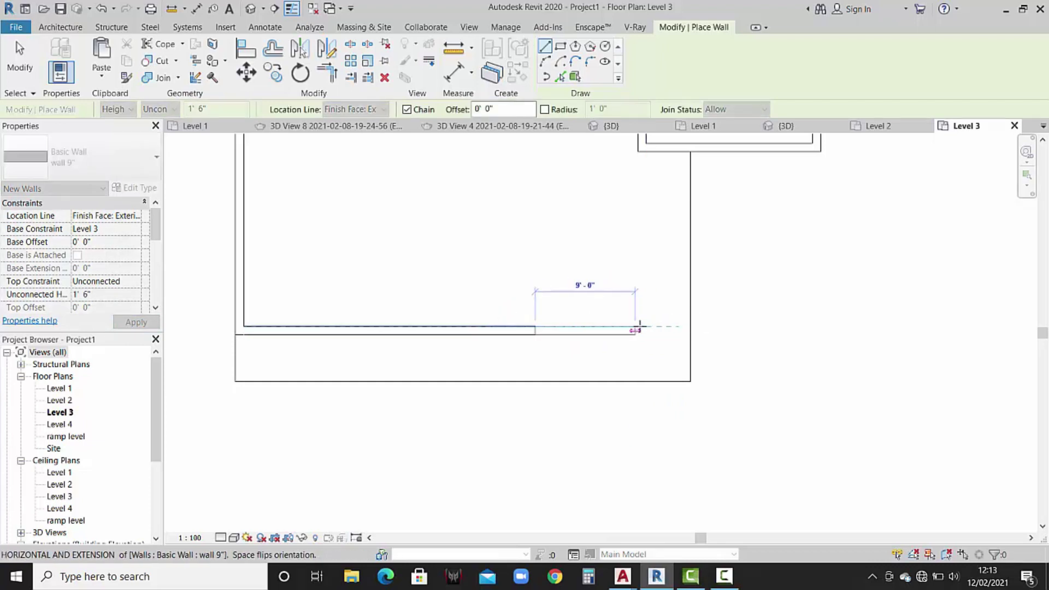
left_click(645, 326)
key("Escape")
key("Escape")
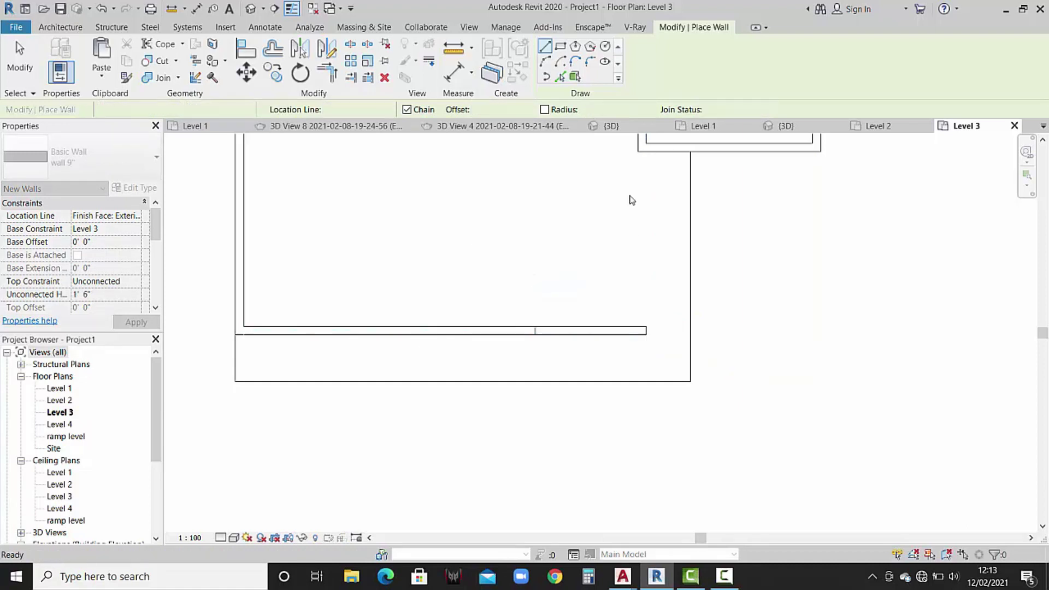
Draw a vertical low wall up the right side and flip it to its other side.
left_click(638, 151)
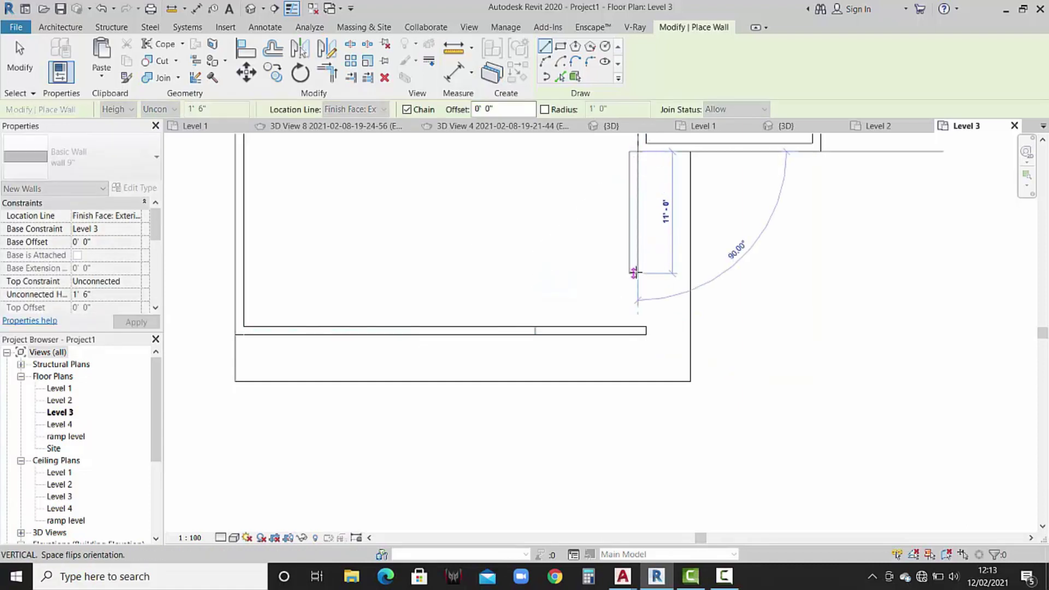
left_click(635, 323)
key("Escape")
key("Escape")
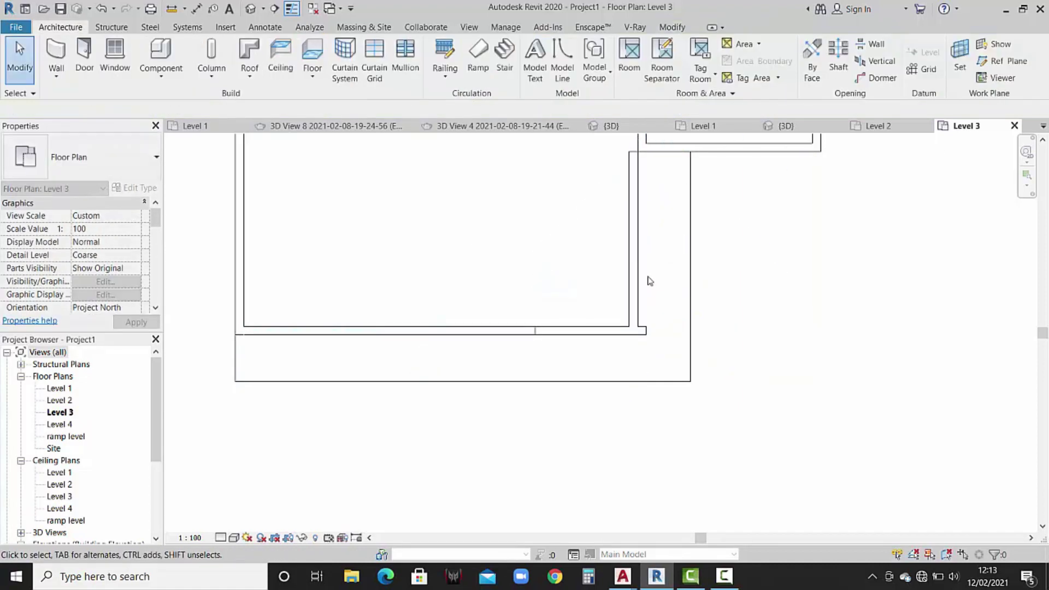
left_click(641, 282)
key("space")
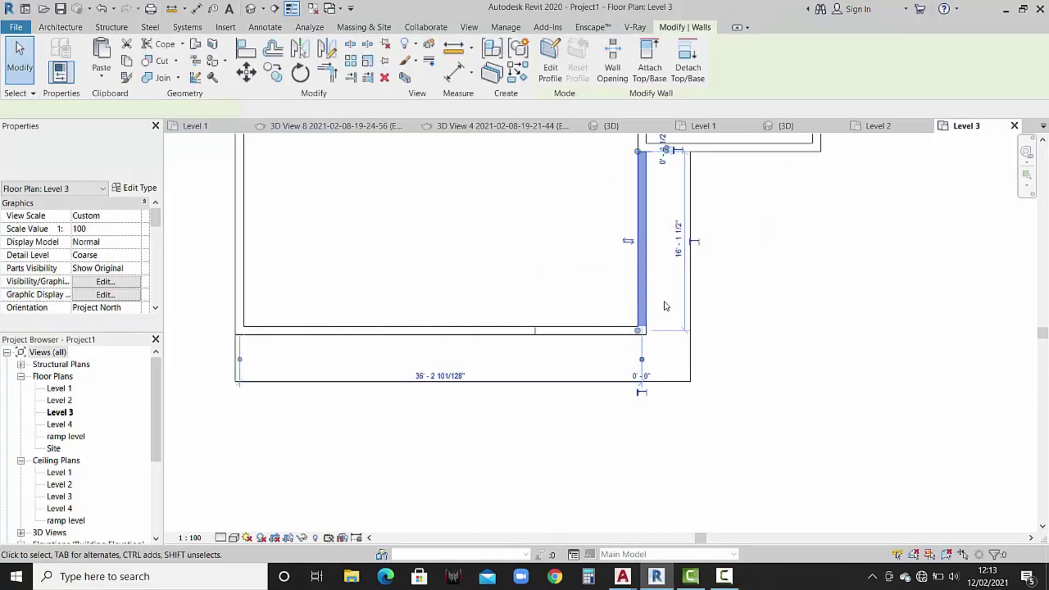
left_click(666, 306)
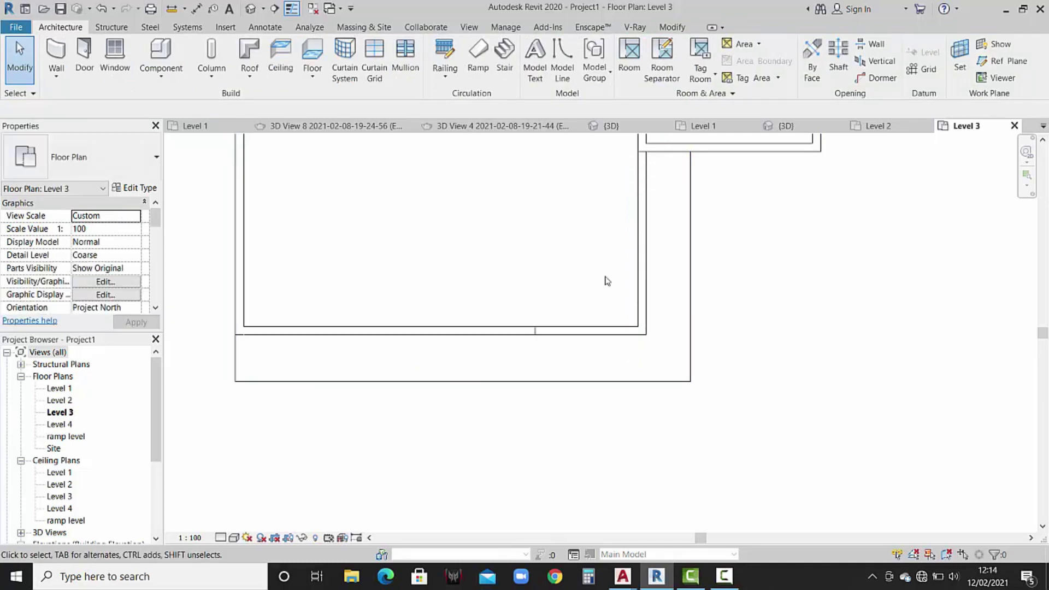
Select the six roof parapet walls in 3D and set their height to 4'.
left_click(793, 125)
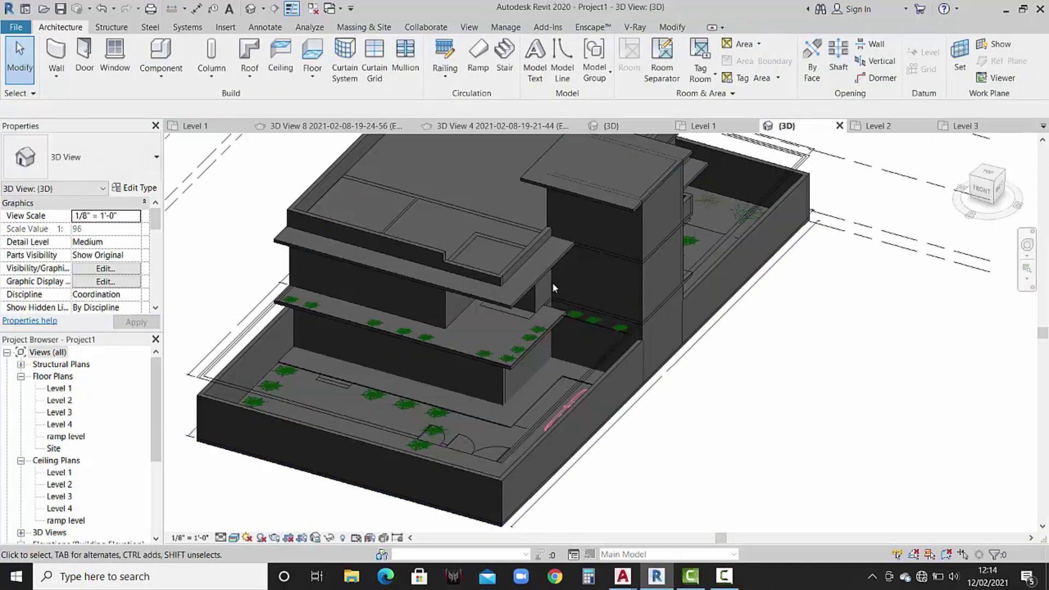
scroll(504, 264, "up", 2)
scroll(529, 273, "up", 2)
scroll(462, 224, "down", 1)
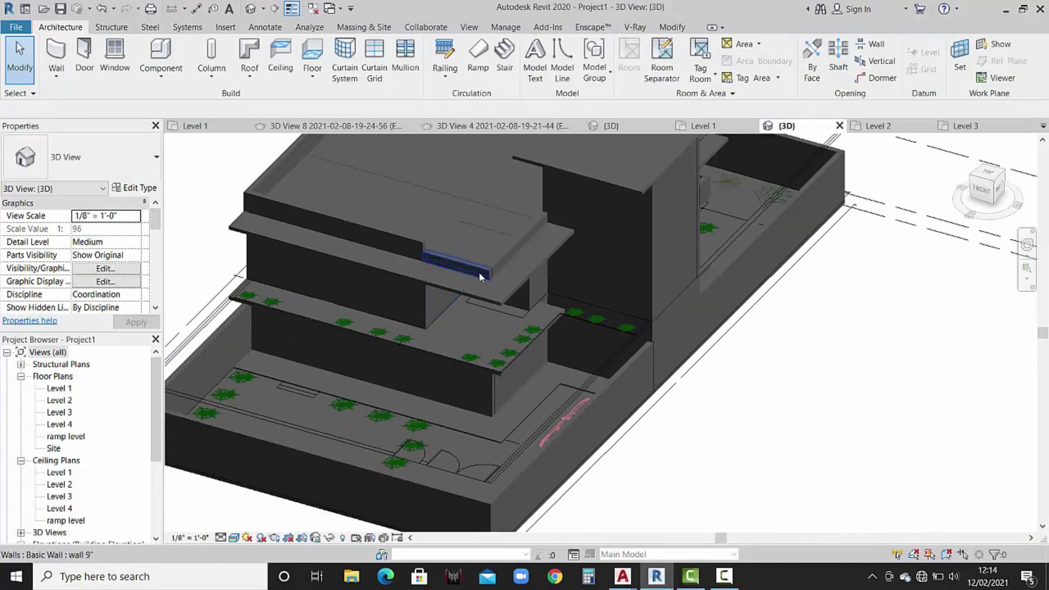
mouse_move(444, 258)
middle_mouse_down("shift")
mouse_move(498, 178)
mouse_move(340, 200)
mouse_move(335, 232)
middle_mouse_up("shift")
left_click(444, 193)
left_click(333, 231, "ctrl")
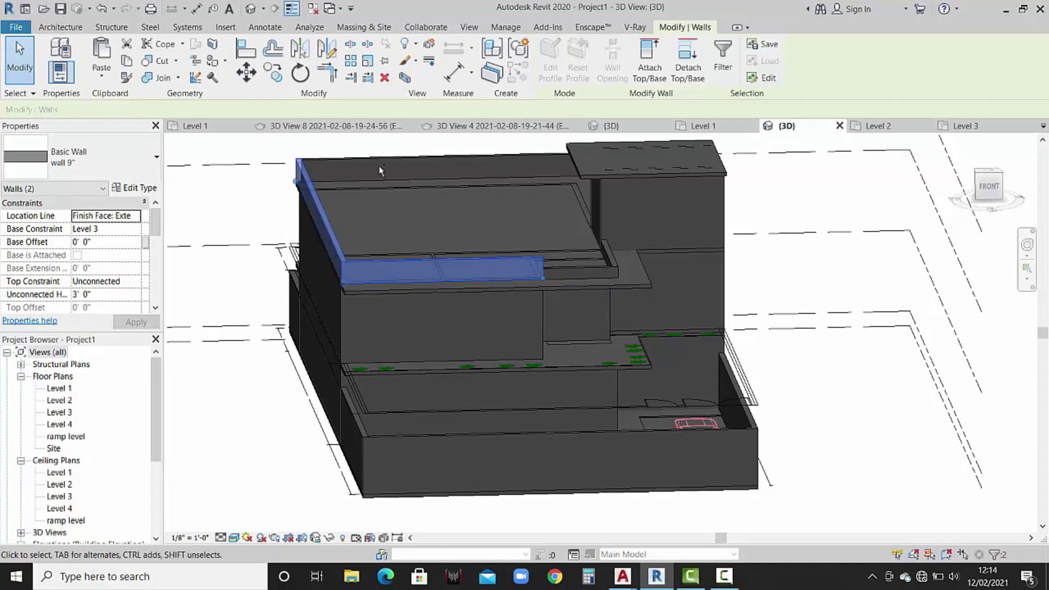
left_click(381, 159, "ctrl")
mouse_move(572, 245)
middle_mouse_down("shift")
mouse_move(501, 247)
mouse_move(312, 215)
mouse_move(340, 257)
mouse_move(461, 241)
middle_mouse_up("shift")
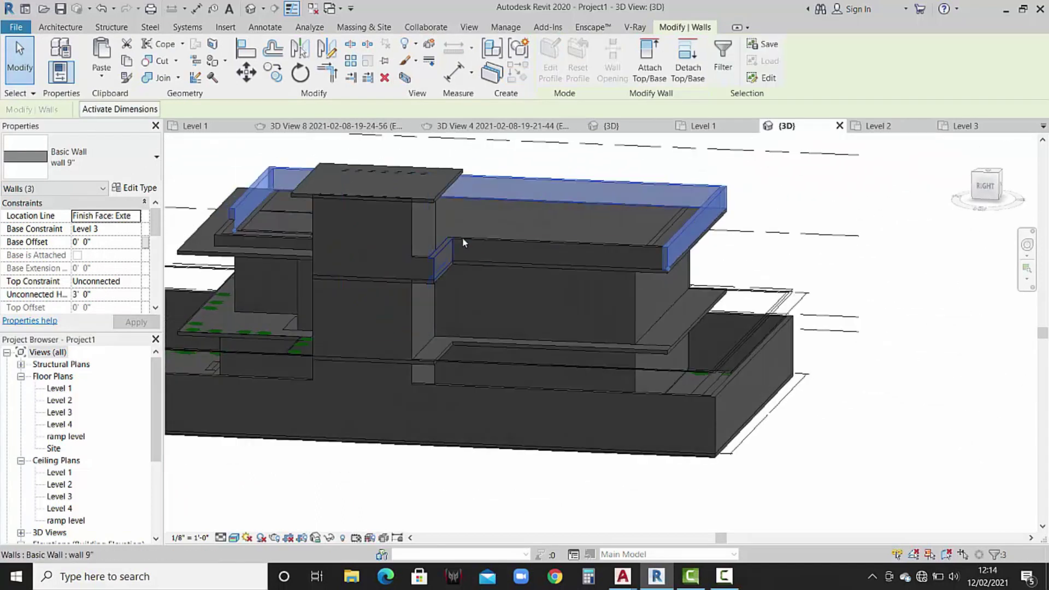
left_click(483, 240, "ctrl")
left_click(438, 249, "ctrl")
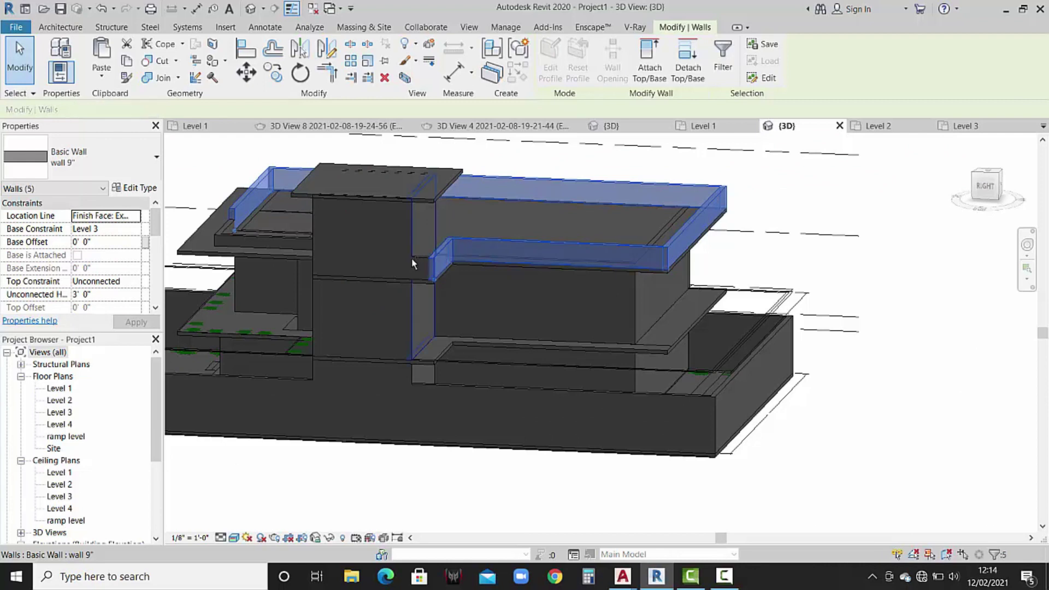
left_click(421, 260, "ctrl")
left_click(106, 294)
type("4'")
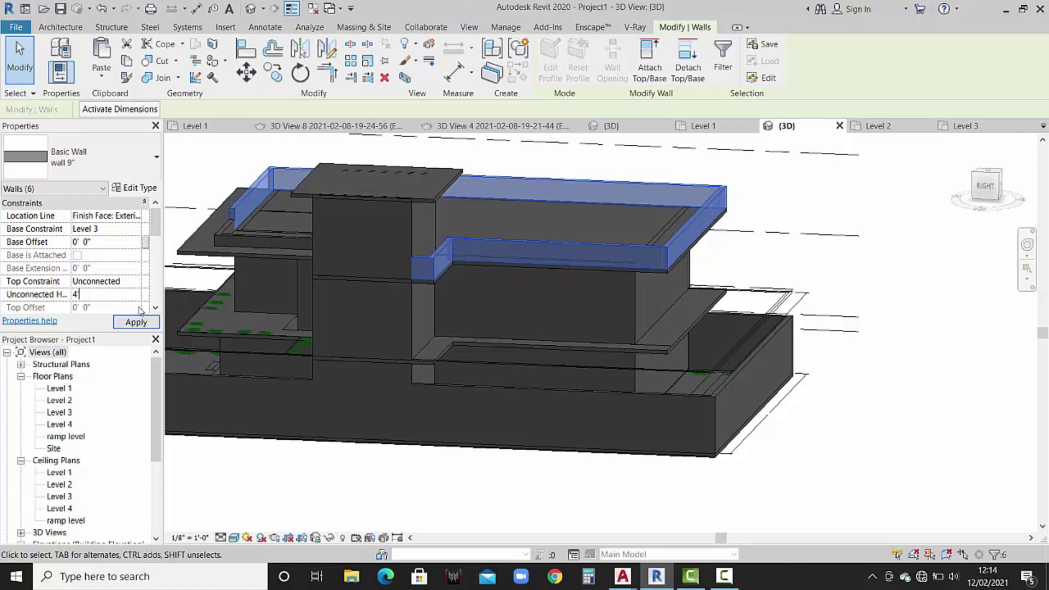
left_click(141, 322)
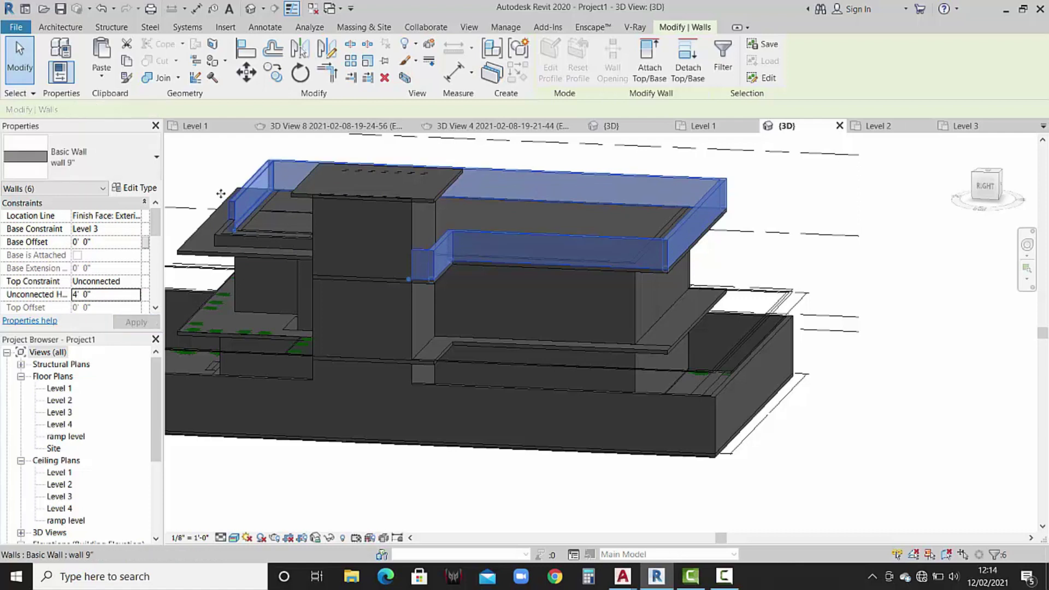
key("Escape")
Set the two short lower terrace walls to a 2' unconnected height.
middle_click_drag(238, 197, 527, 330, "shift")
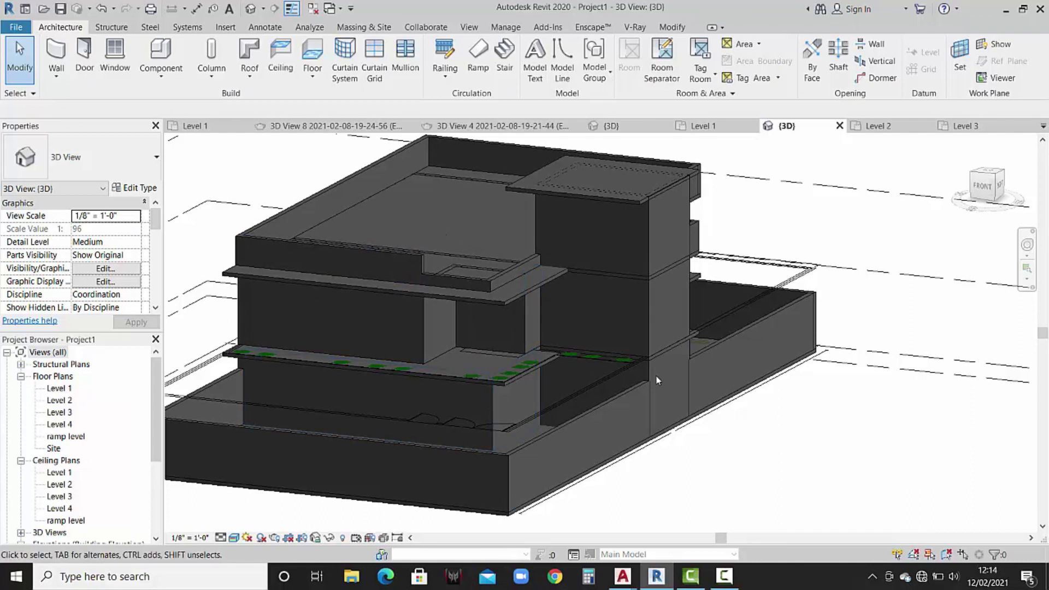
left_click(453, 288)
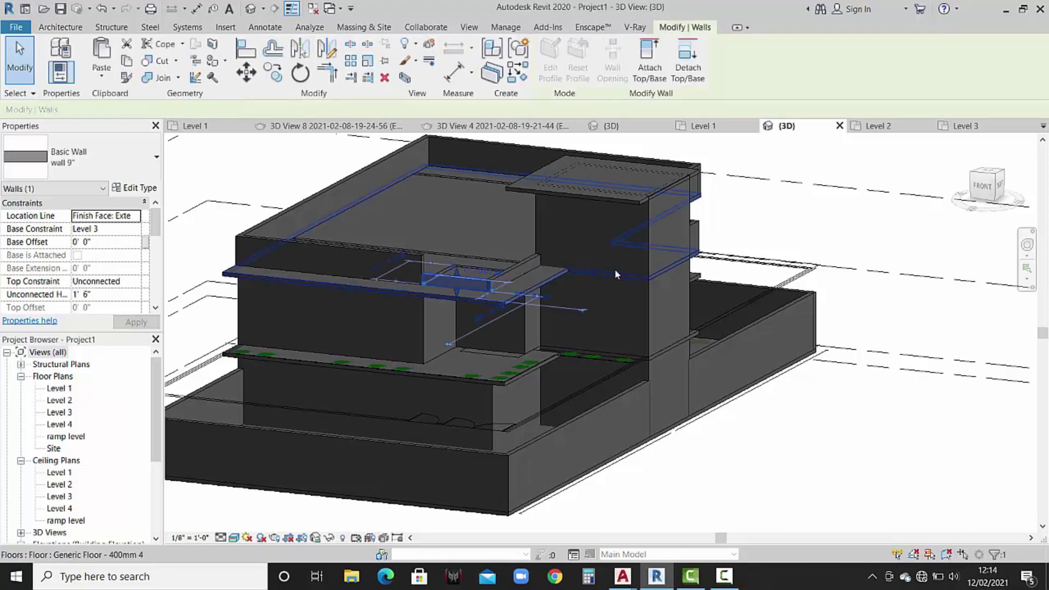
left_click(516, 266, "ctrl")
left_click(112, 297)
type("2'")
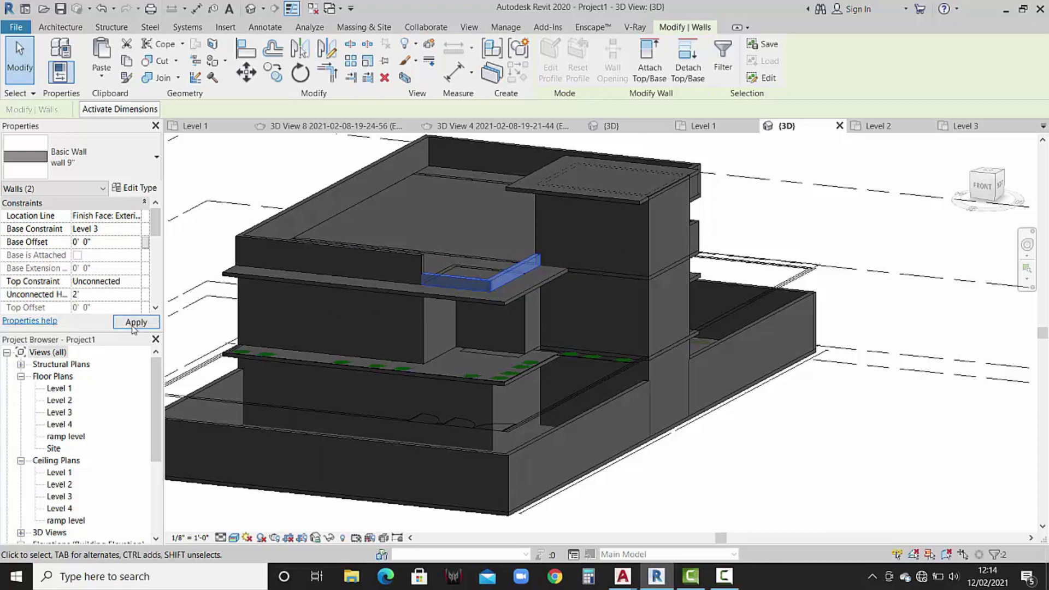
left_click(145, 322)
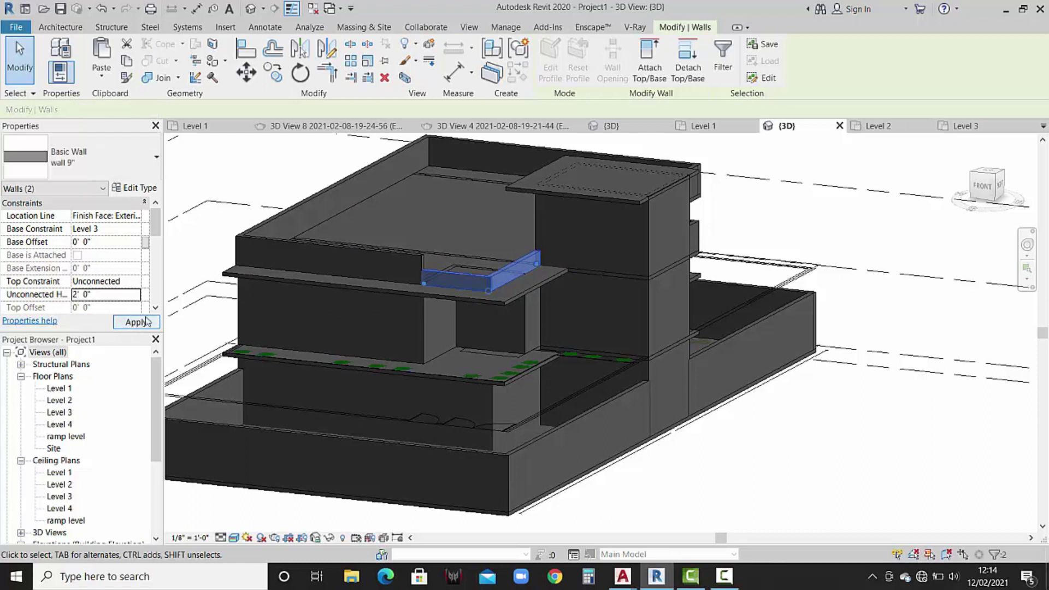
left_click(212, 225)
mouse_move(218, 235)
middle_mouse_down("shift")
mouse_move(364, 287)
mouse_move(277, 323)
mouse_move(298, 304)
middle_mouse_up("shift")
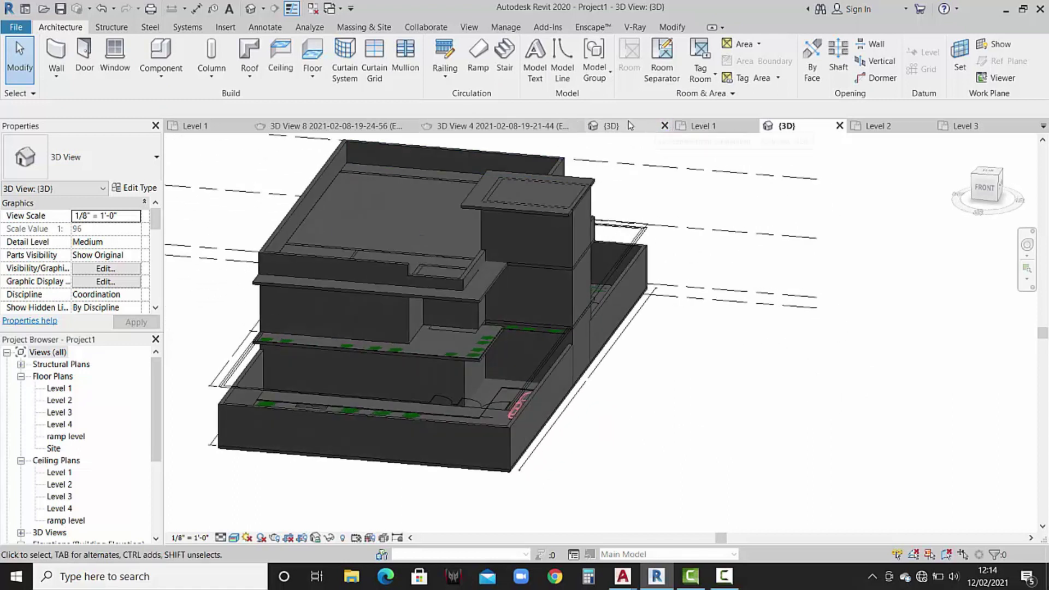
Inspect the reference house's side terrace walls in 3D, then go back to Project1's Level 1 plan.
left_click(630, 125)
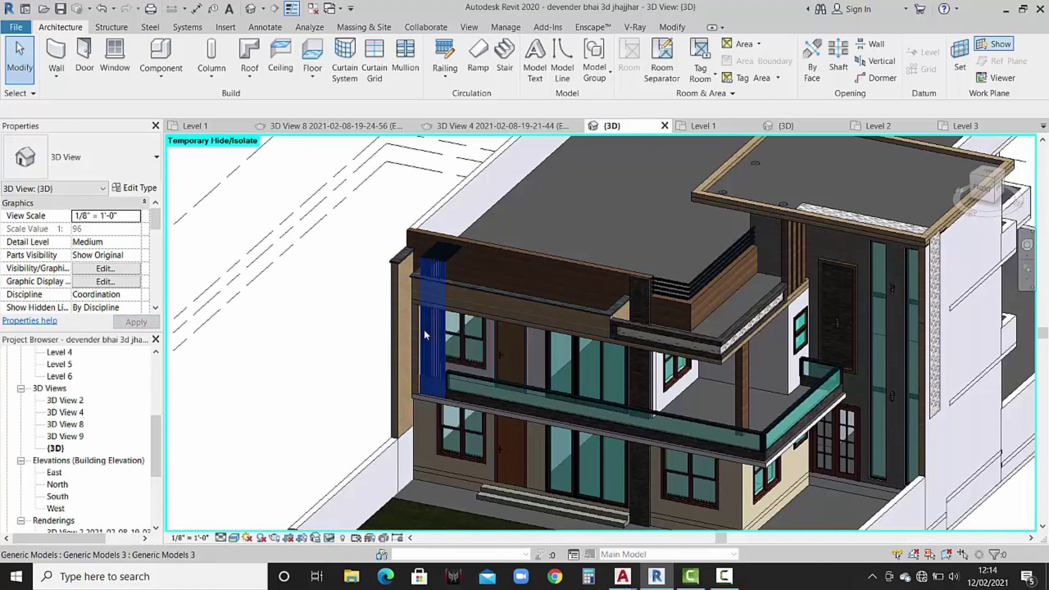
middle_click_drag(424, 330, 574, 350, "shift")
scroll(574, 350, "up", 2)
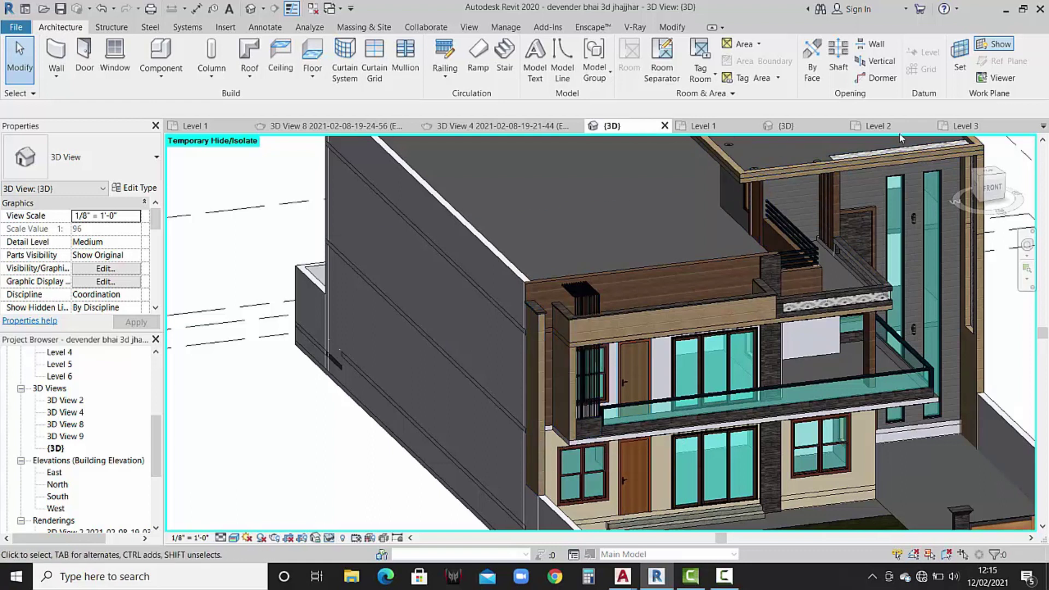
left_click(713, 131)
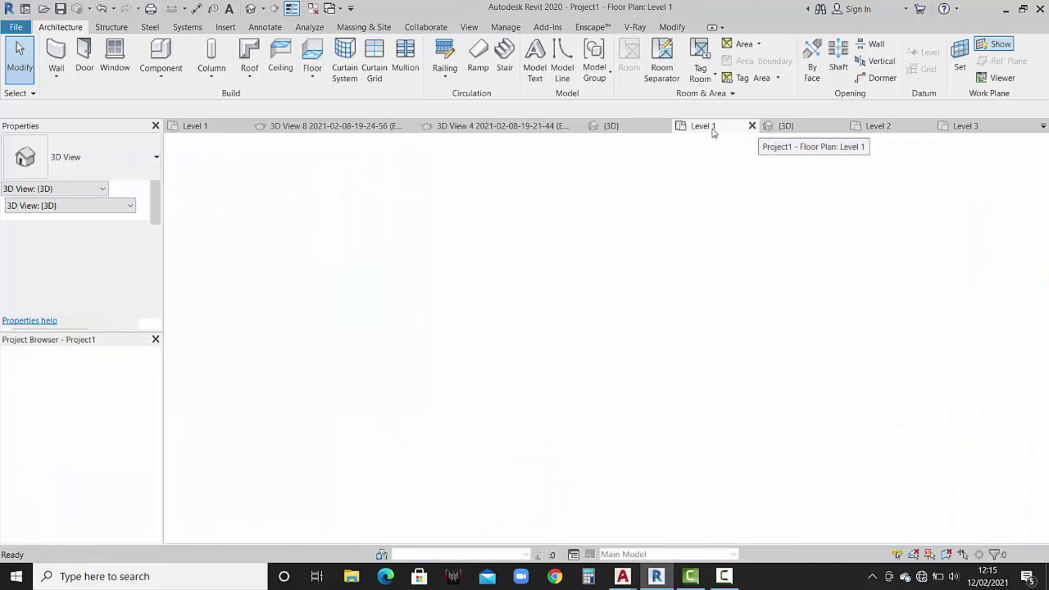
On Level 2, select the verandah floor and enter its boundary edit mode.
left_click(894, 129)
middle_click_drag(418, 447, 422, 373)
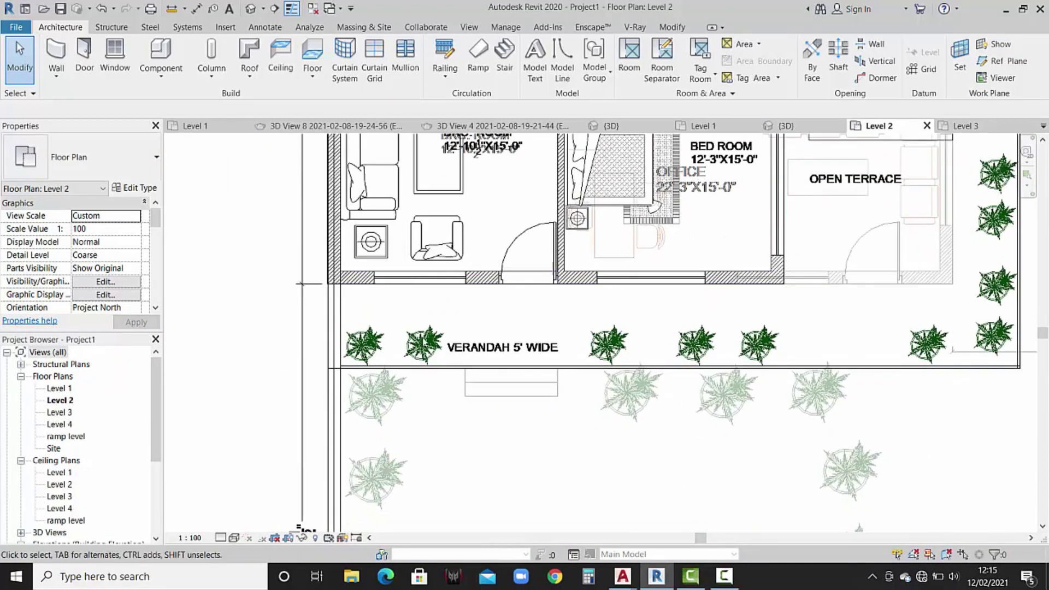
left_click(422, 373)
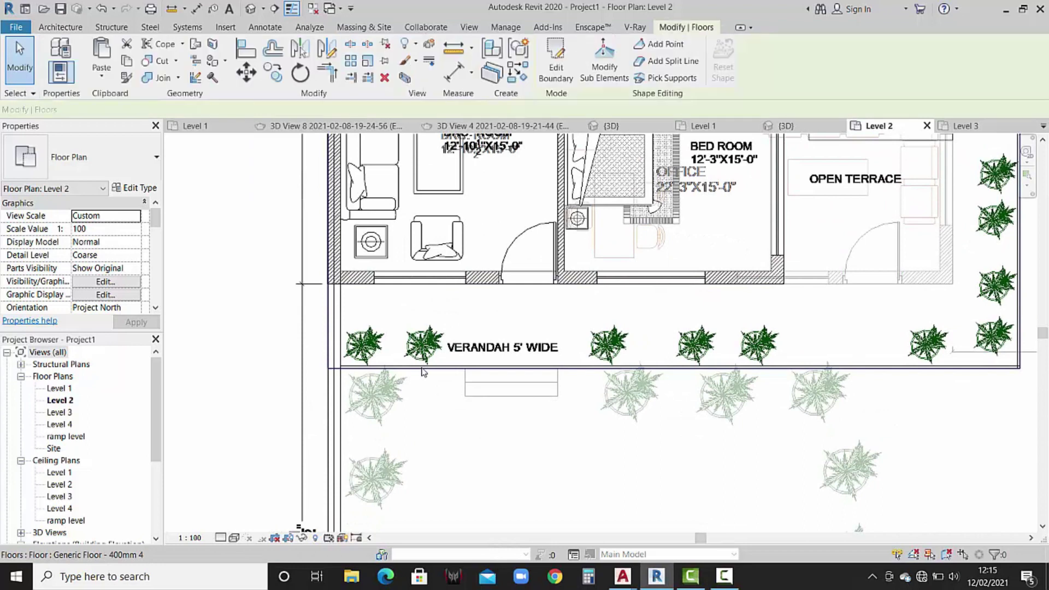
left_click(556, 68)
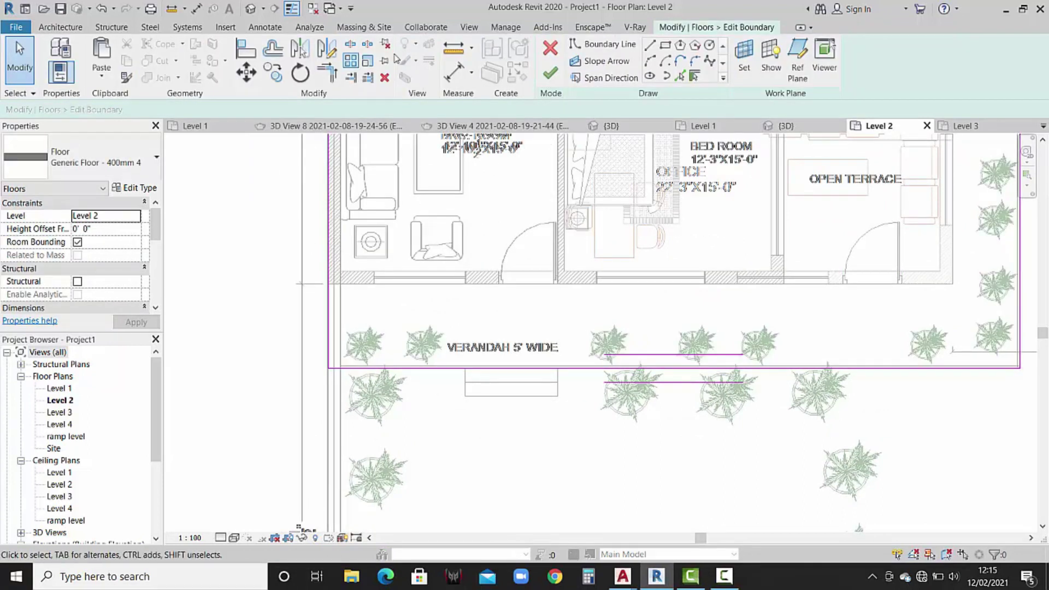
Draw a 2-foot boundary line from the wall intersection and a vertical line to the verandah edge.
left_click(649, 46)
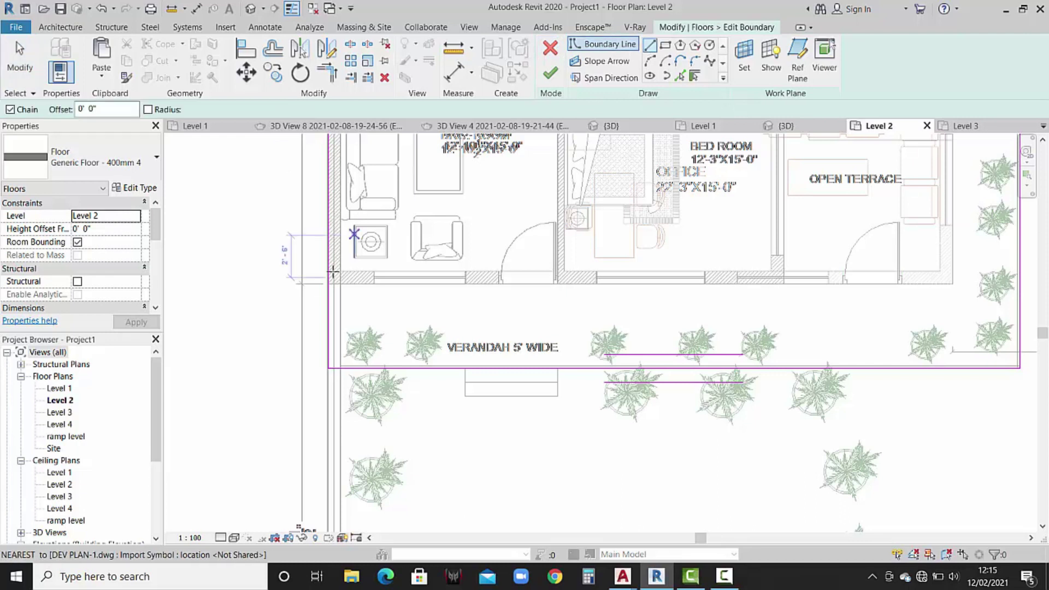
left_click(373, 284)
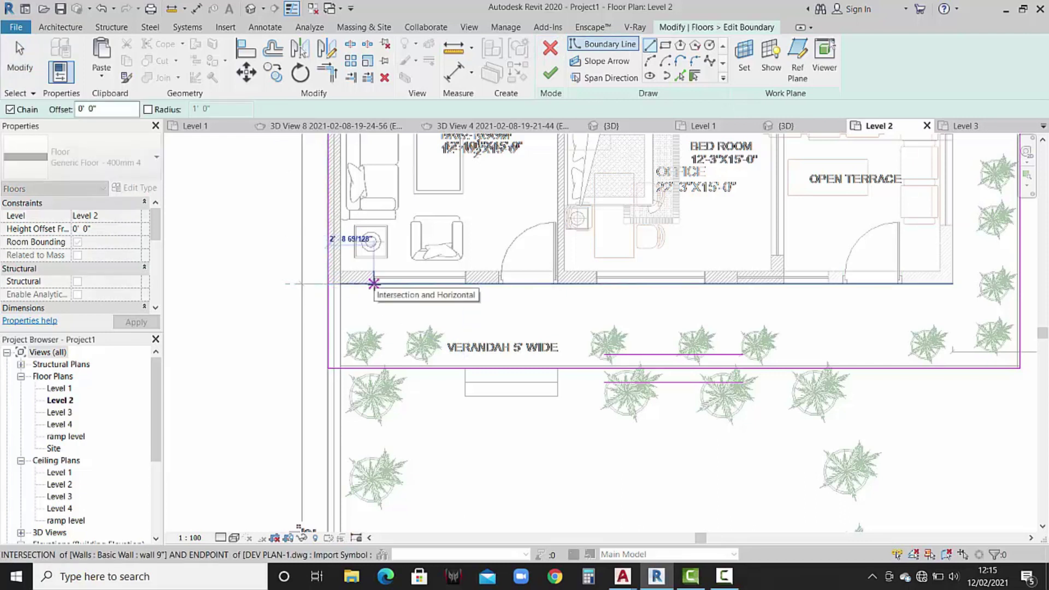
scroll(374, 283, "up", 1)
scroll(374, 284, "up", 1)
scroll(374, 284, "up", 1)
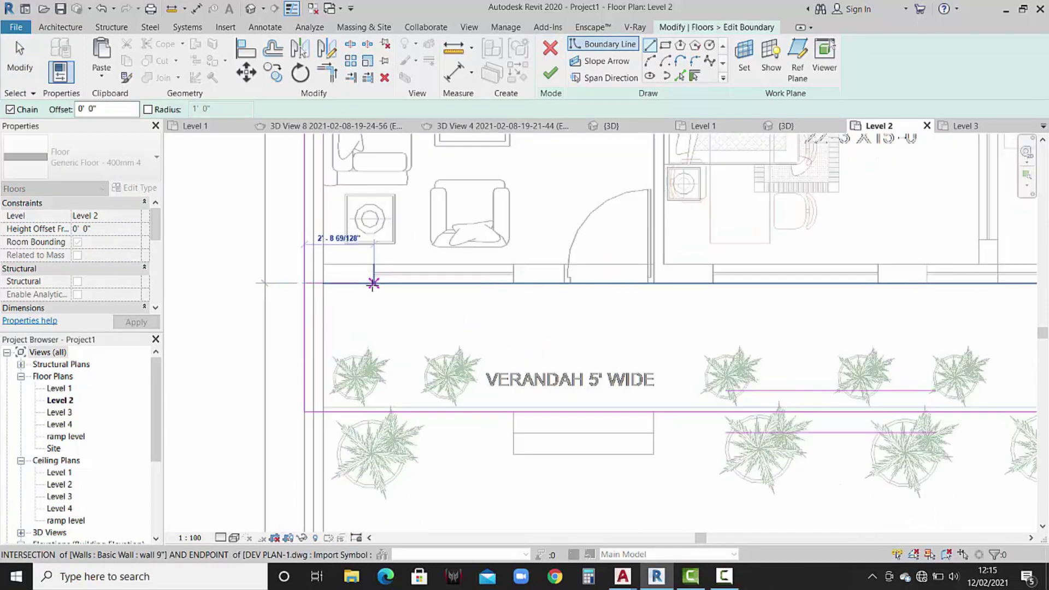
scroll(373, 283, "up", 1)
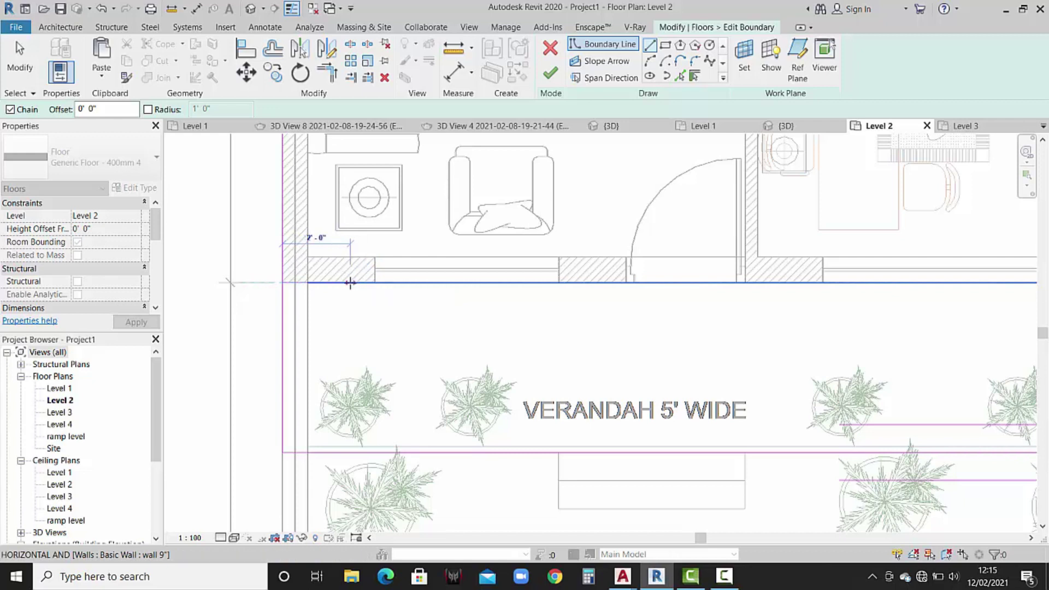
type("2")
key("Return")
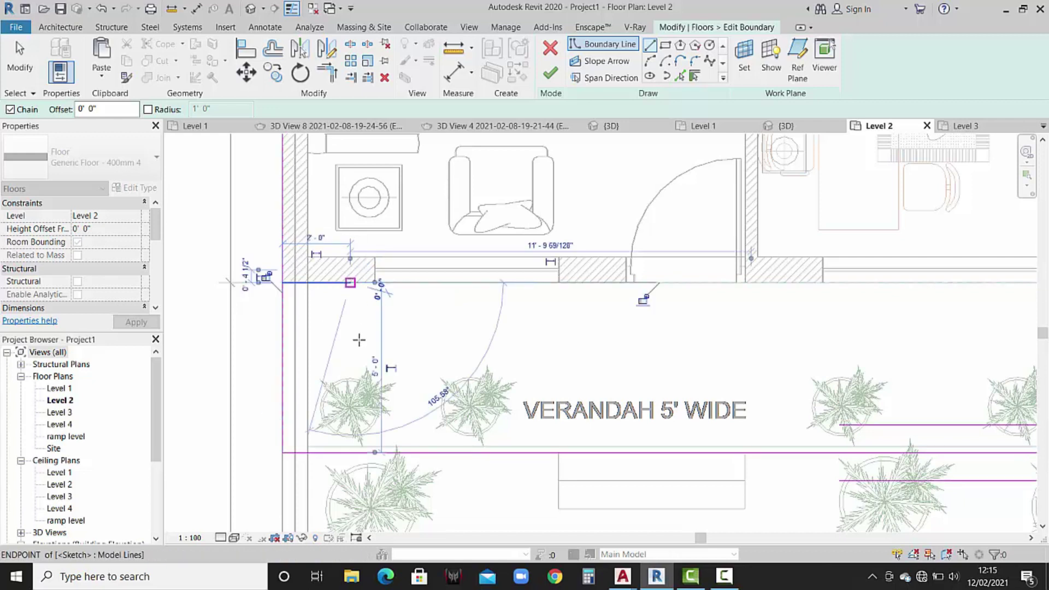
left_click(350, 452)
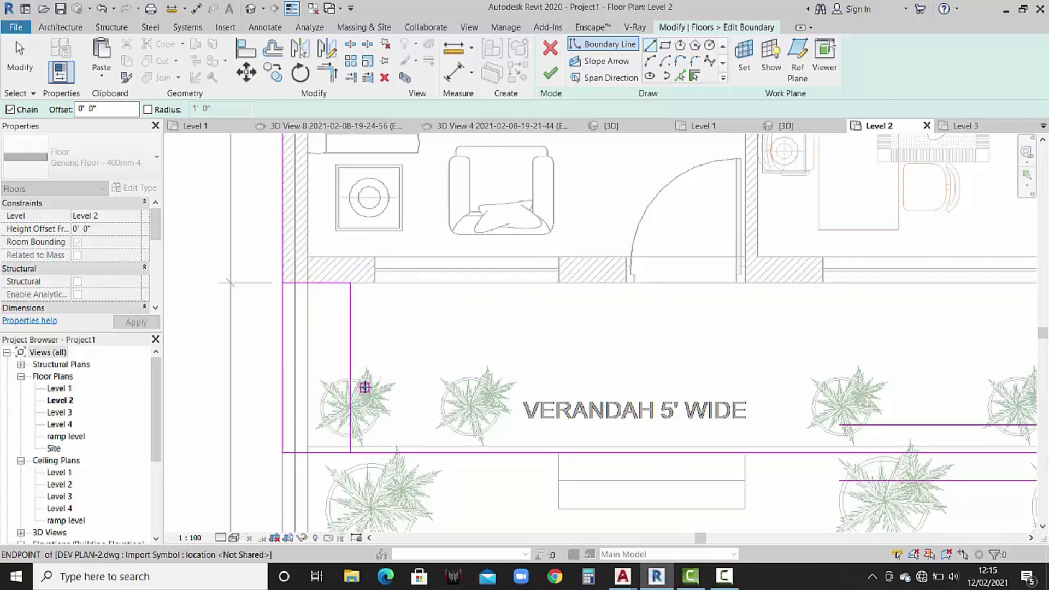
key("Escape")
key("Escape")
Trim the new boundary lines into a corner and finish the floor edit, dismissing the wall-attach prompt.
key("t")
key("r")
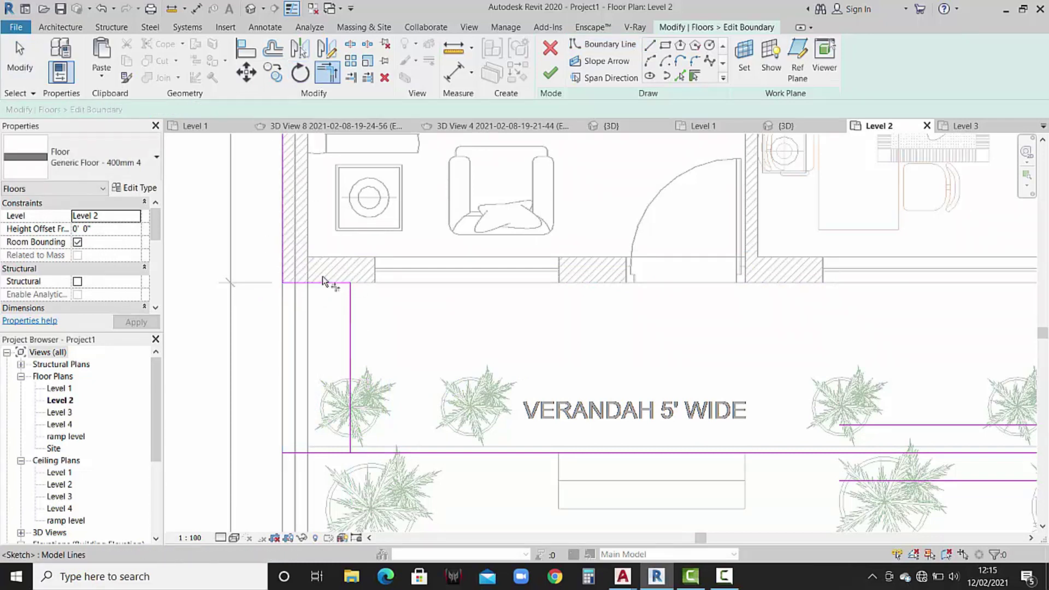
left_click(351, 413)
left_click(375, 453)
scroll(486, 255, "down", 1)
left_click(550, 72)
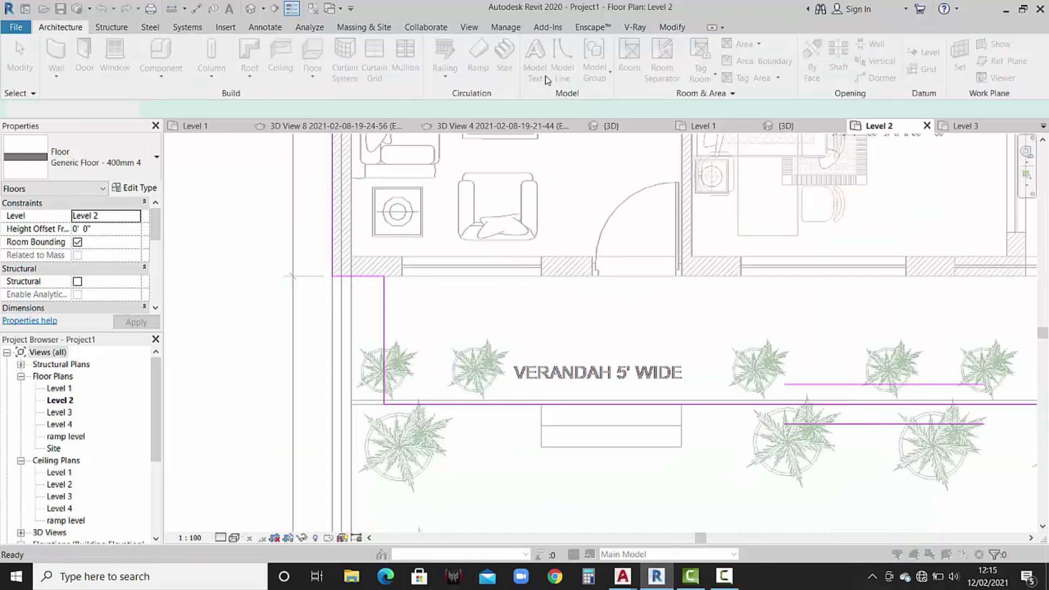
left_click(607, 297)
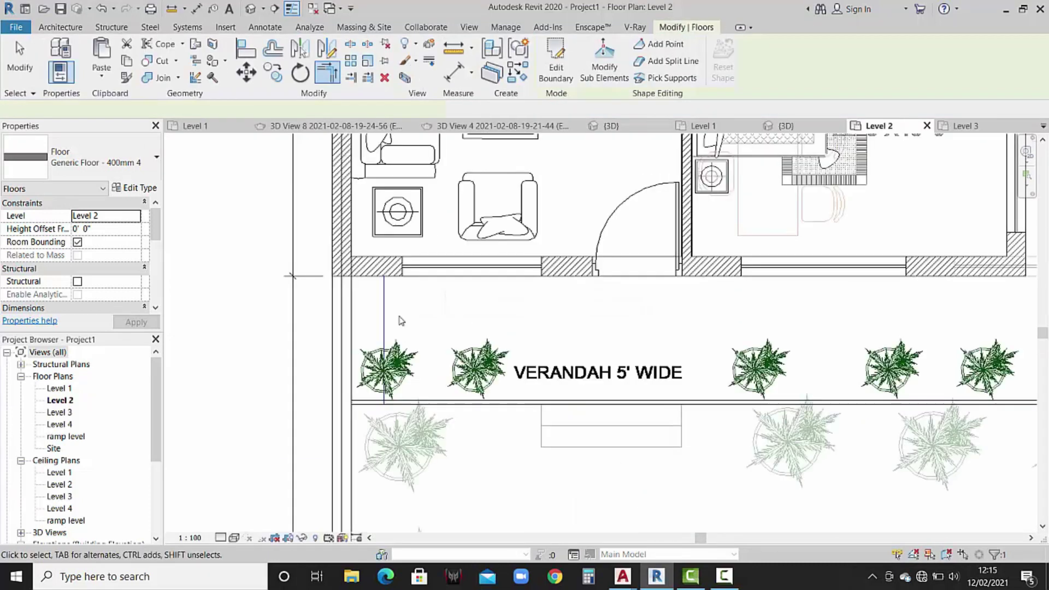
left_click(252, 281)
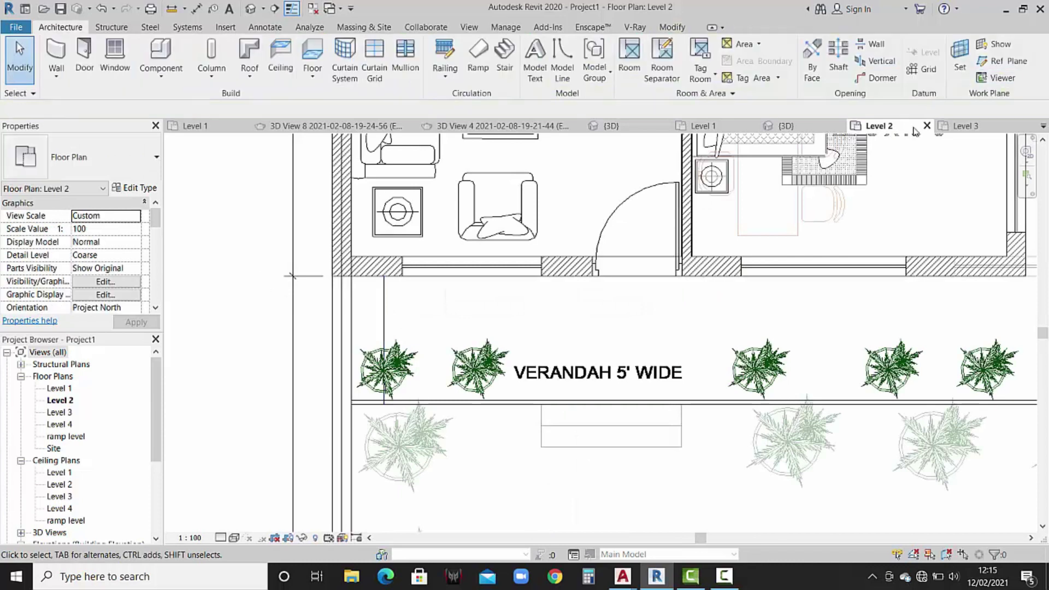
Open the Level 3 plan and compare its floor against the reference house's 3D view.
left_click(963, 127)
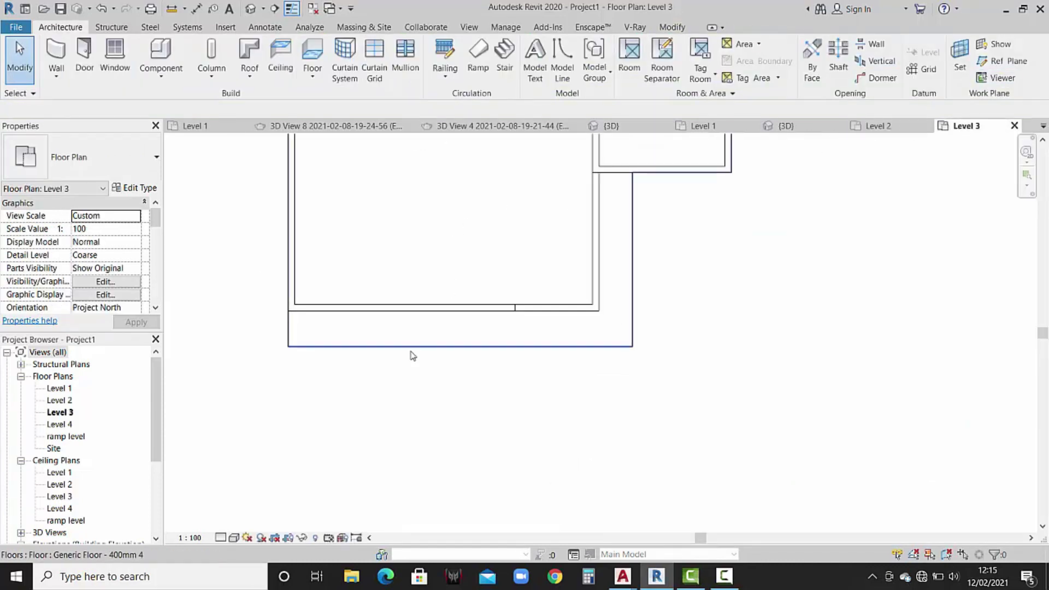
left_click(410, 348)
middle_click_drag(415, 347, 490, 312)
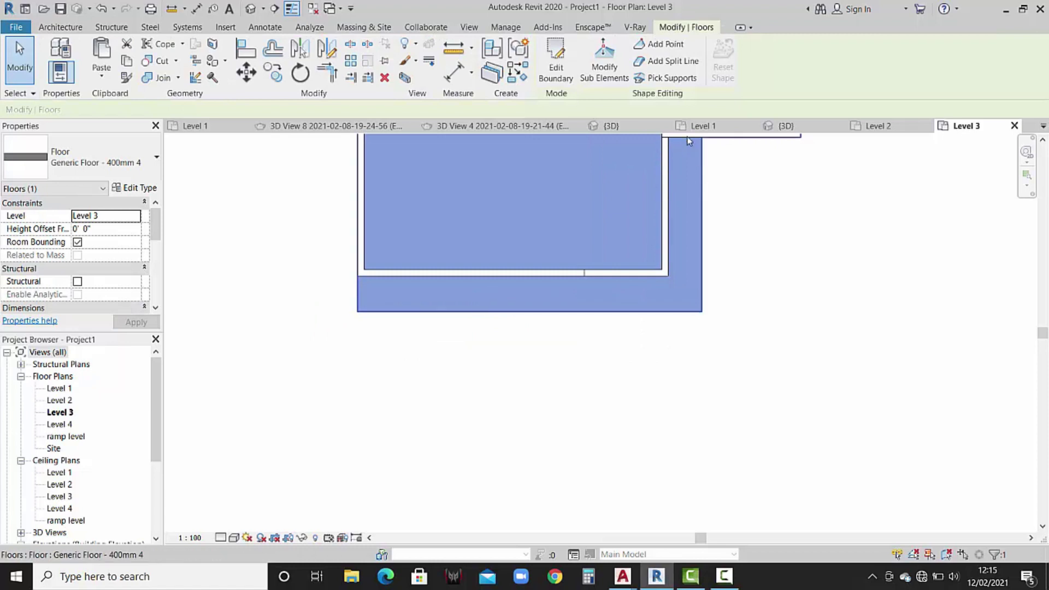
left_click(611, 126)
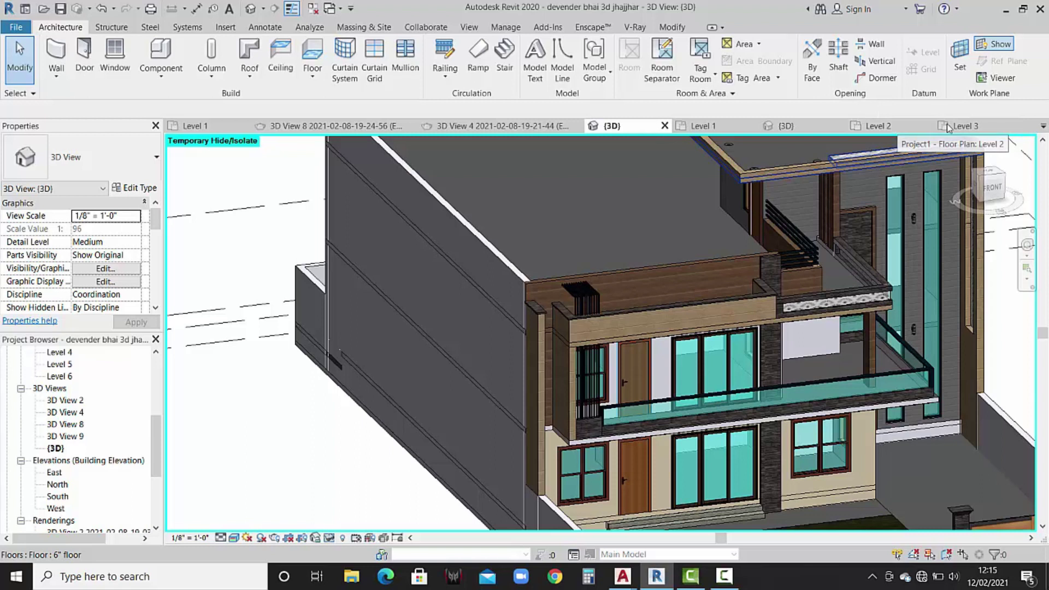
left_click(966, 126)
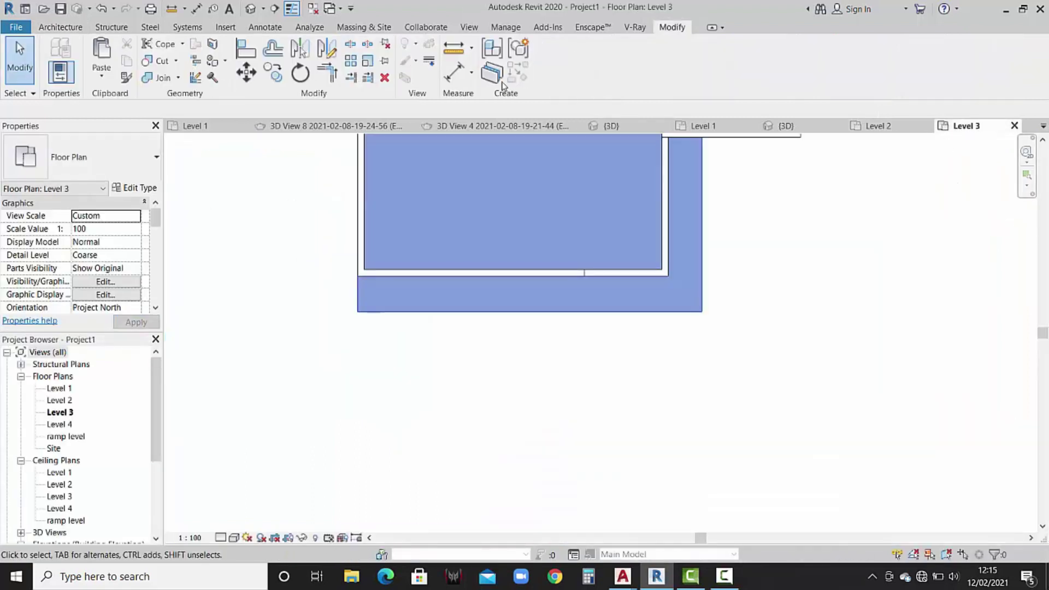
scroll(401, 317, "down", 3)
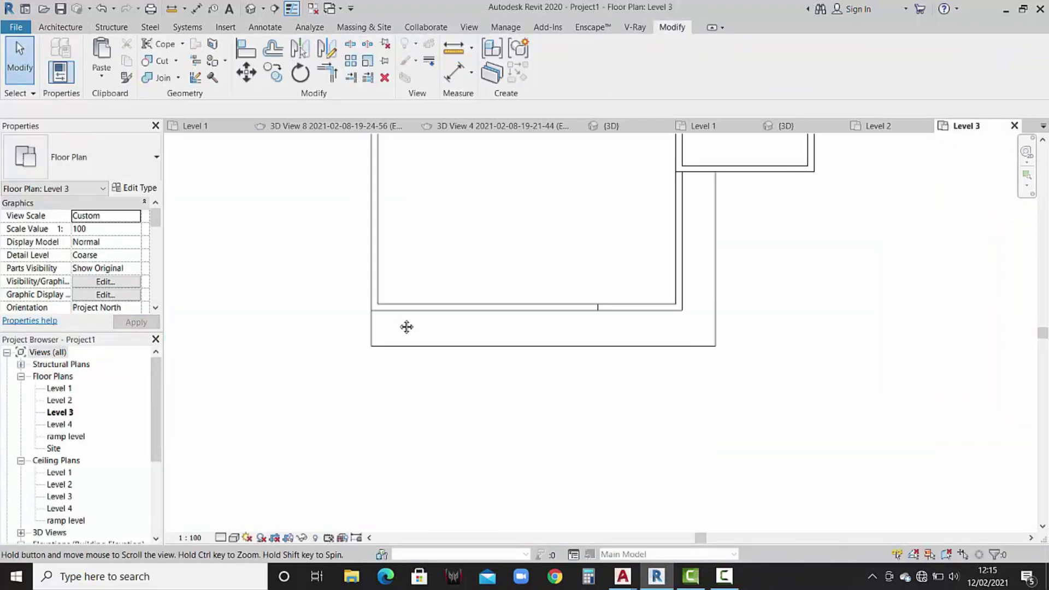
Sketch a 2-foot boundary notch at the floor's lower-left corner and begin trimming it to a corner.
left_click(407, 332)
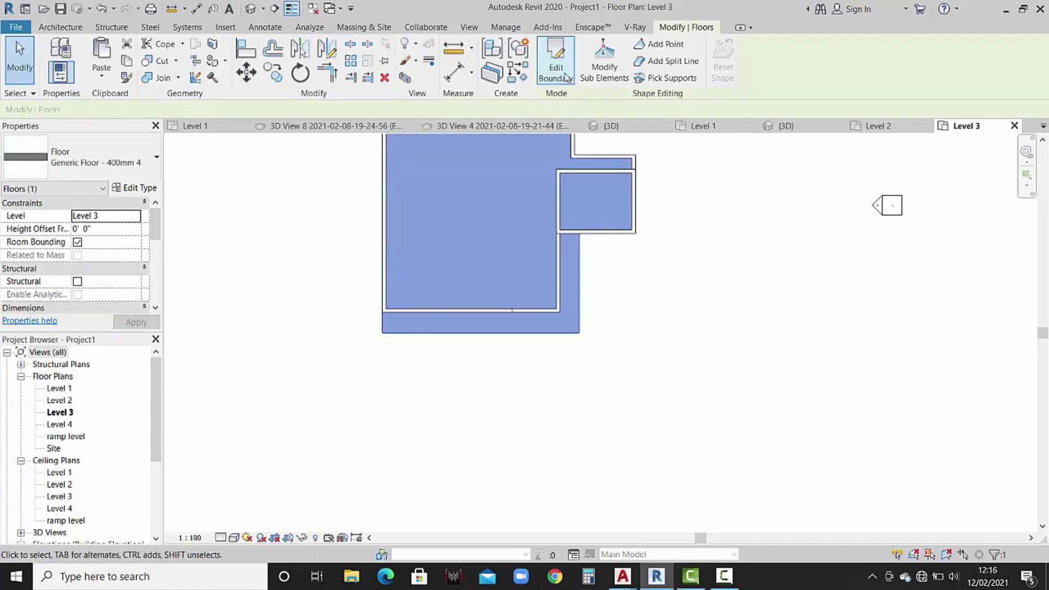
left_click(567, 77)
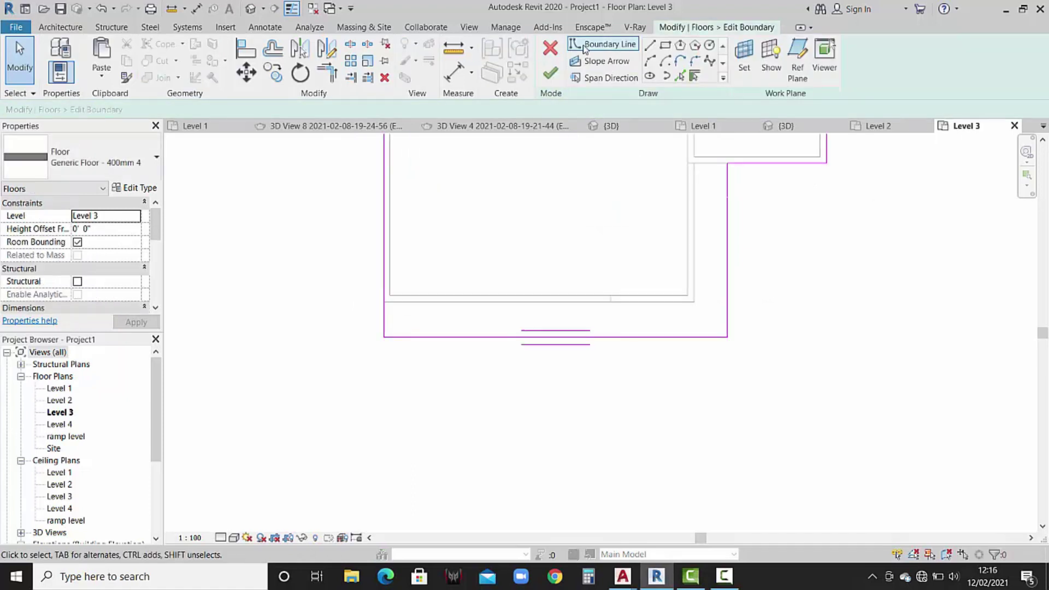
left_click(649, 46)
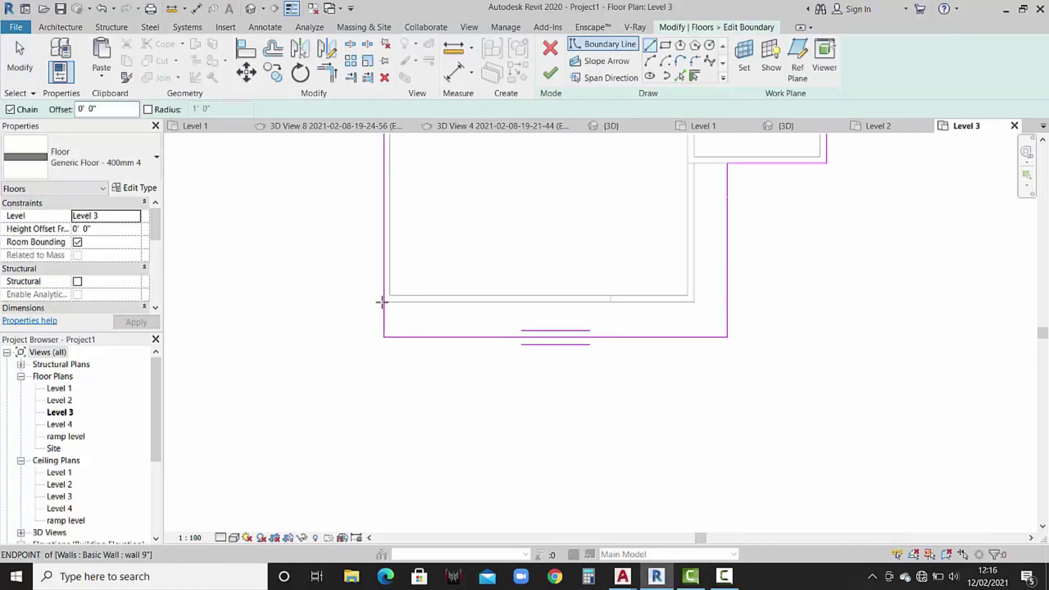
type("2")
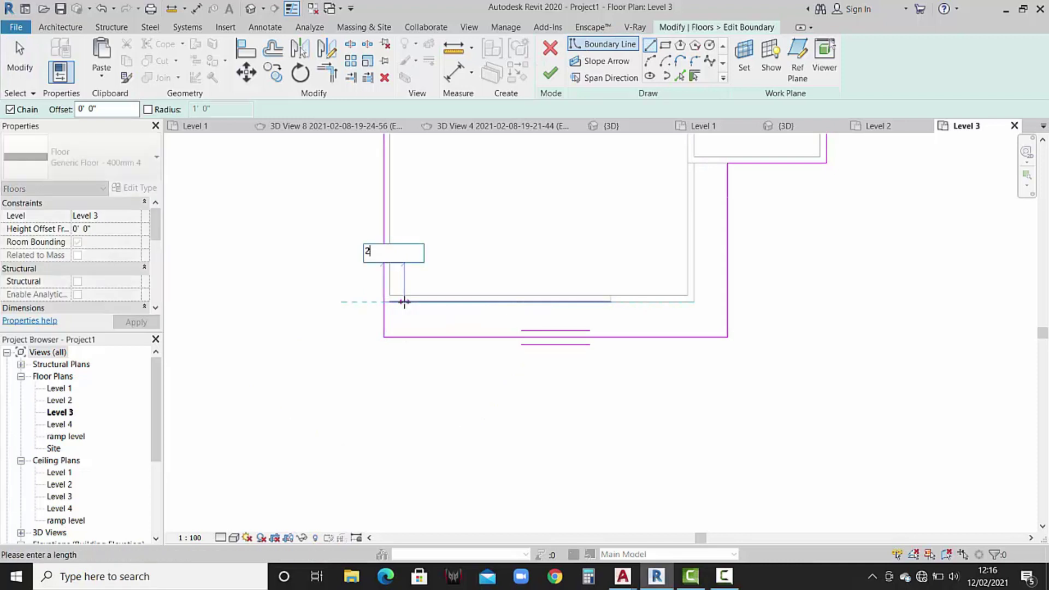
key("Return")
left_click(401, 337)
key("Escape")
key("Escape")
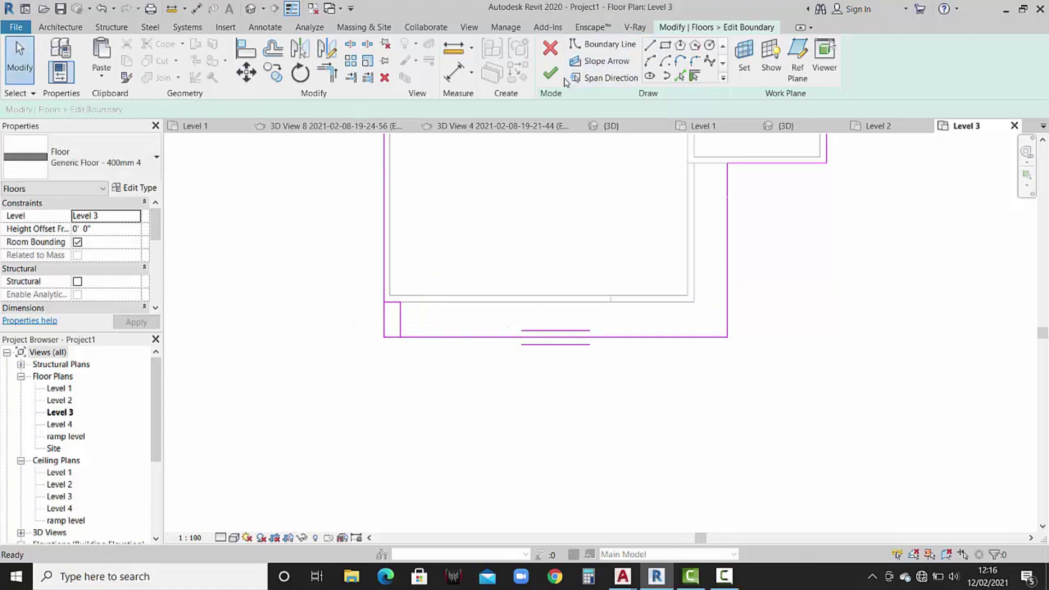
left_click(328, 74)
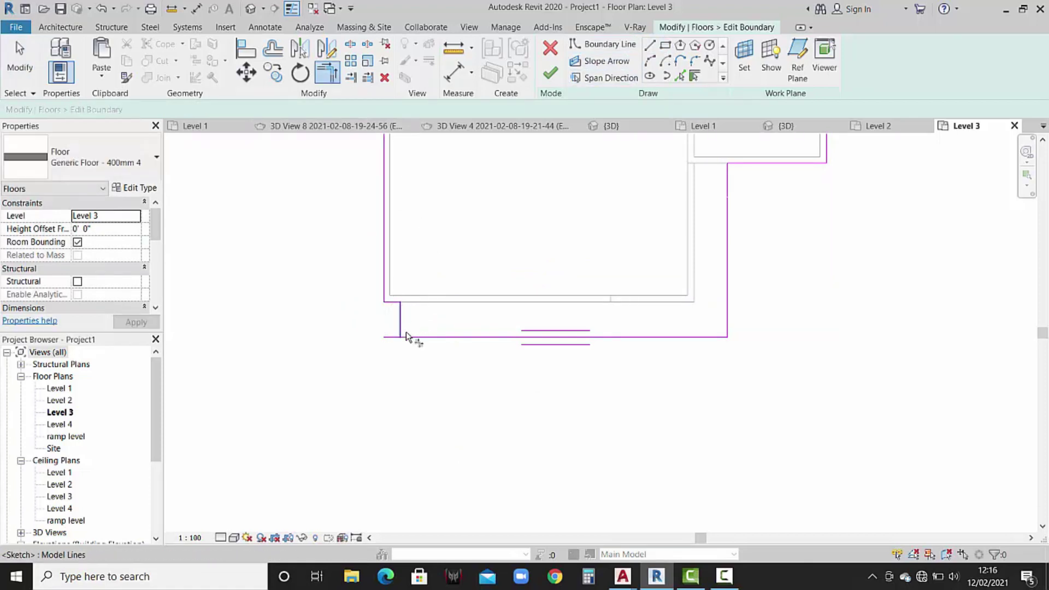
Finish the Level 3 floor edit, answer the wall-attach prompt, and view the new floor in 3D.
left_click(550, 76)
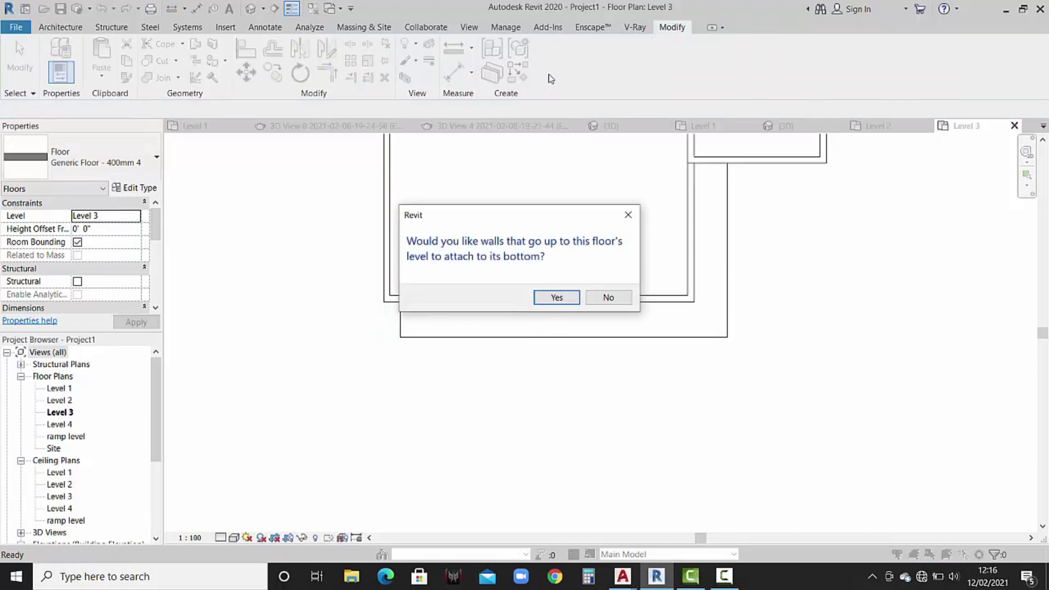
left_click(612, 302)
left_click(465, 460)
left_click(250, 9)
mouse_move(420, 261)
middle_mouse_down("shift")
mouse_move(340, 276)
mouse_move(391, 278)
mouse_move(431, 241)
mouse_move(427, 340)
middle_mouse_up("shift")
scroll(447, 339, "up", 4)
scroll(447, 339, "up", 2)
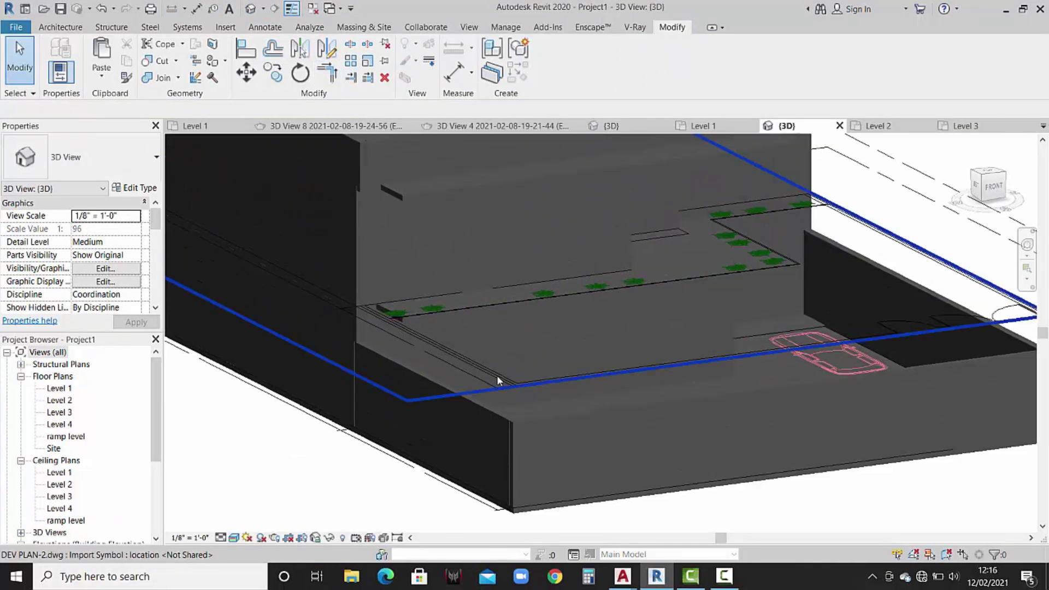
Hide the DEV PLAN-2 and DEV PLAN-1 imported drawings, then orbit around the building.
left_click(497, 378)
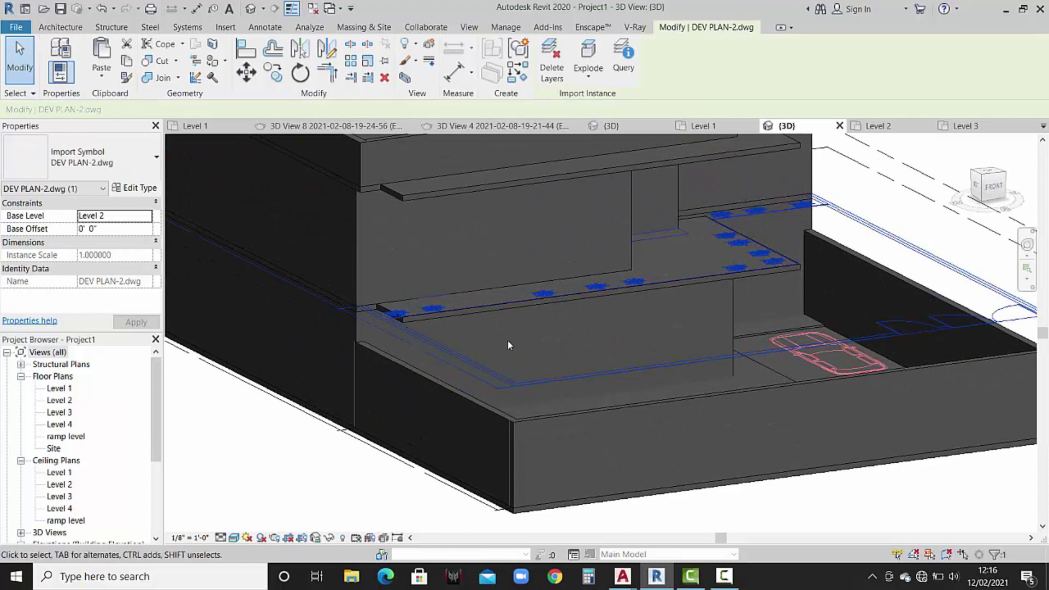
key("Delete")
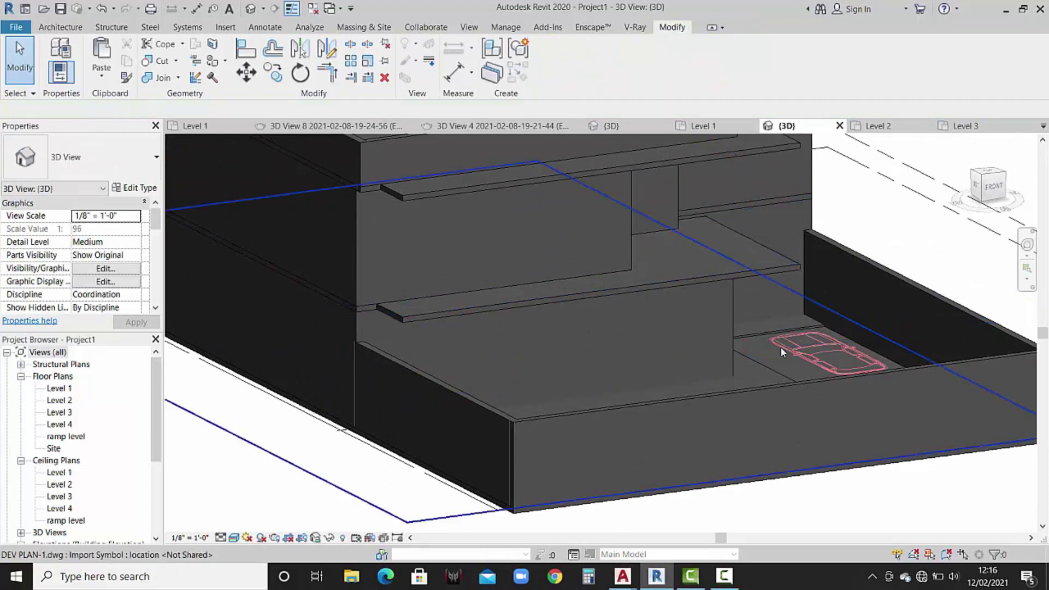
left_click(791, 352)
key("Delete")
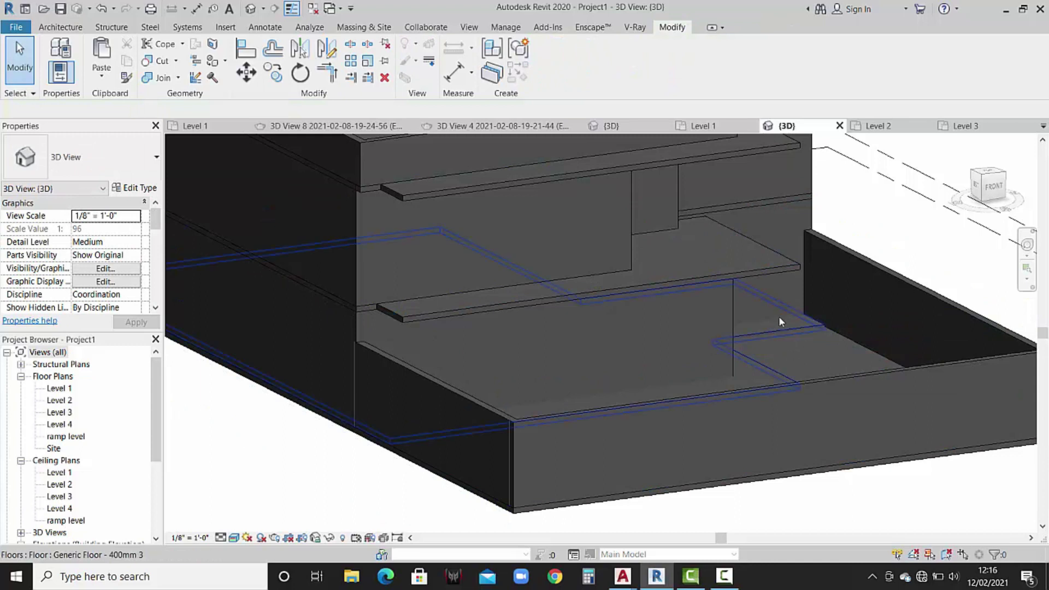
scroll(609, 276, "down", 3)
middle_click_drag(610, 277, 569, 307, "shift")
mouse_move(463, 273)
middle_mouse_down("shift")
mouse_move(413, 313)
mouse_move(469, 299)
middle_mouse_up("shift")
scroll(438, 323, "up", 3)
scroll(438, 309, "up", 3)
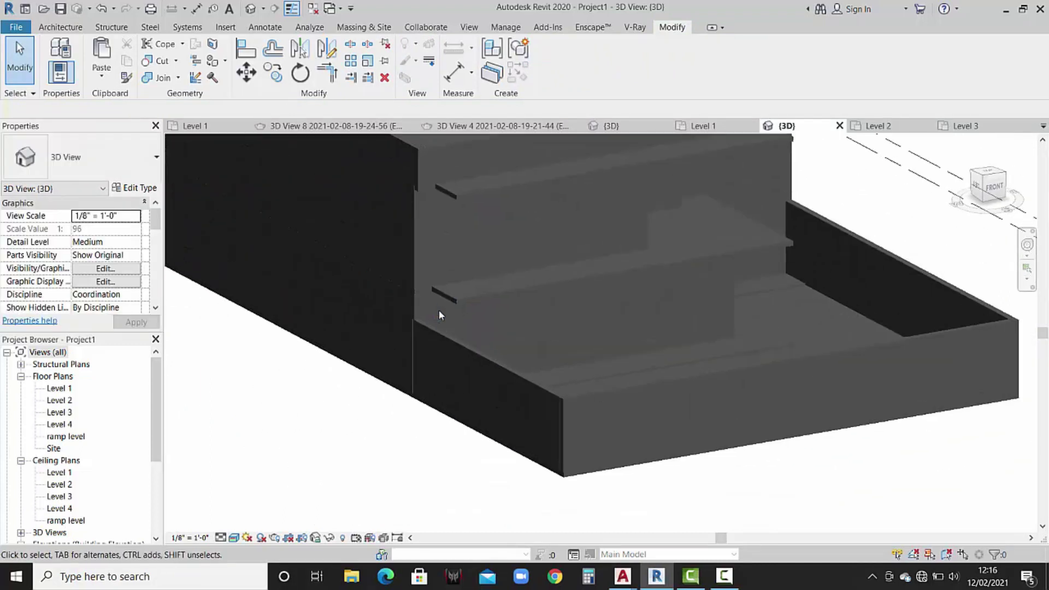
scroll(428, 331, "up", 2)
middle_click_drag(440, 204, 444, 280)
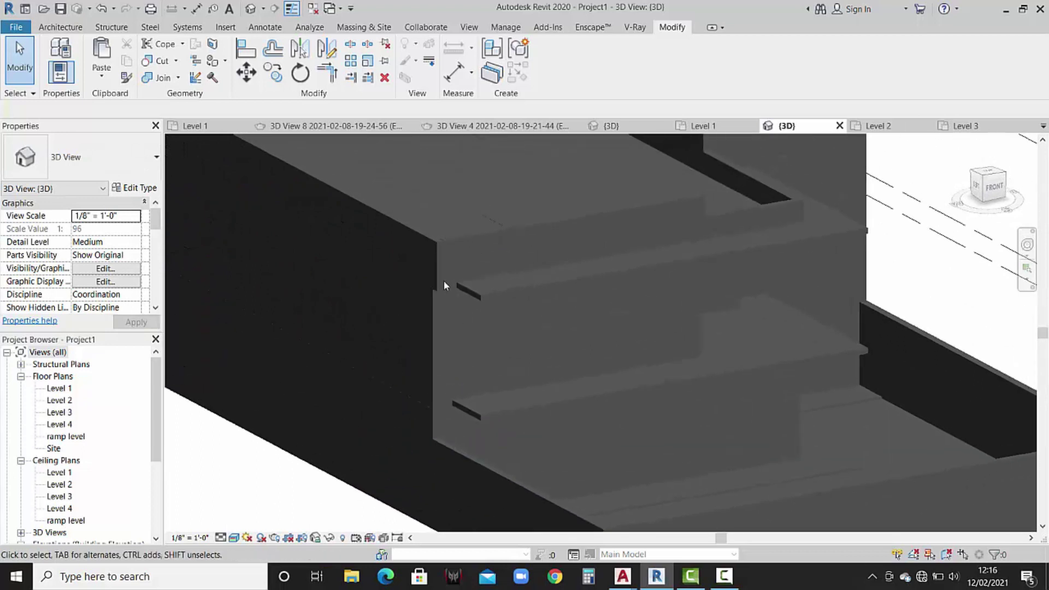
Compare Project1's 3D model against the reference house's 3D view.
left_click(640, 129)
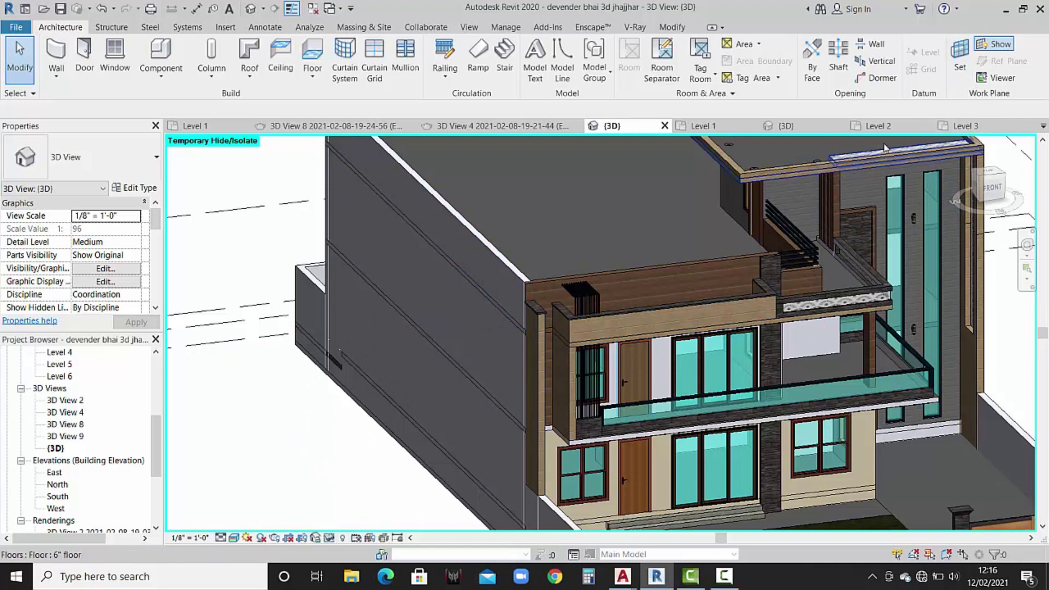
left_click(782, 125)
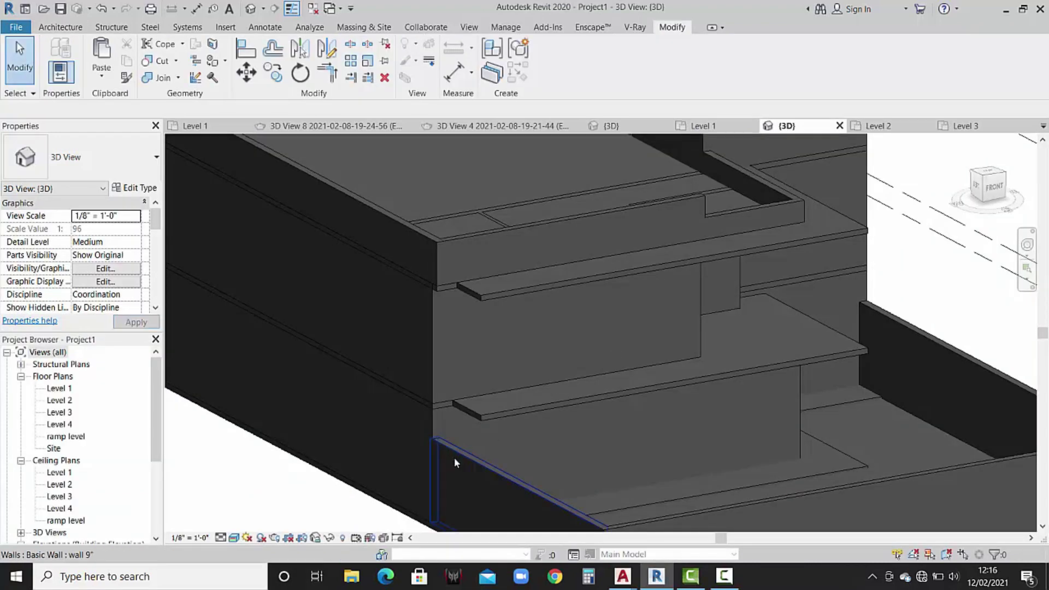
left_click(644, 126)
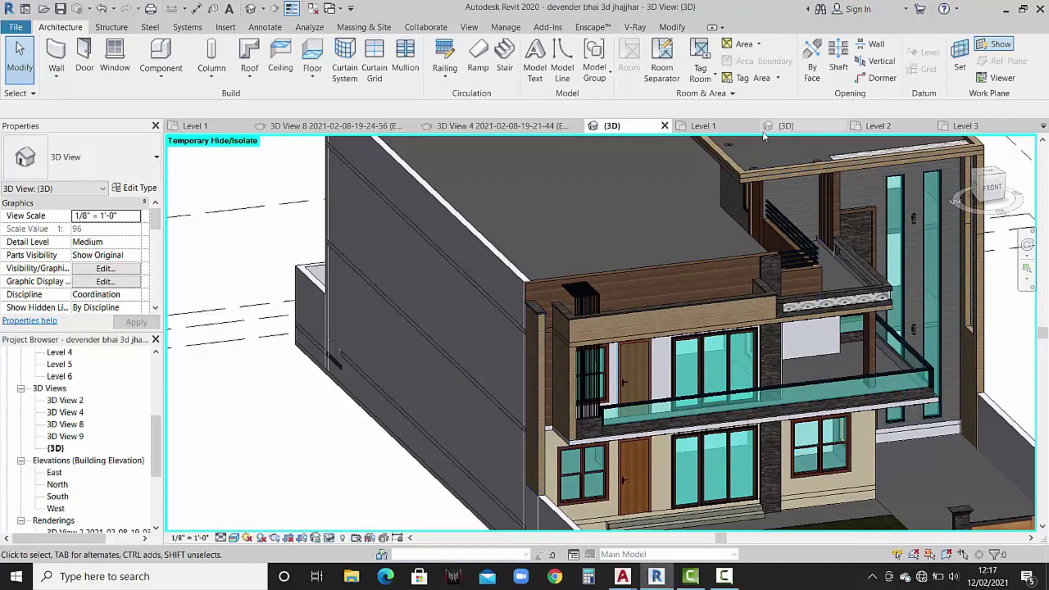
Split the left 9-inch wall on Level 1 near its lower end, then return to 3D.
left_click(711, 127)
scroll(546, 418, "up", 2)
scroll(547, 418, "up", 2)
scroll(547, 418, "up", 2)
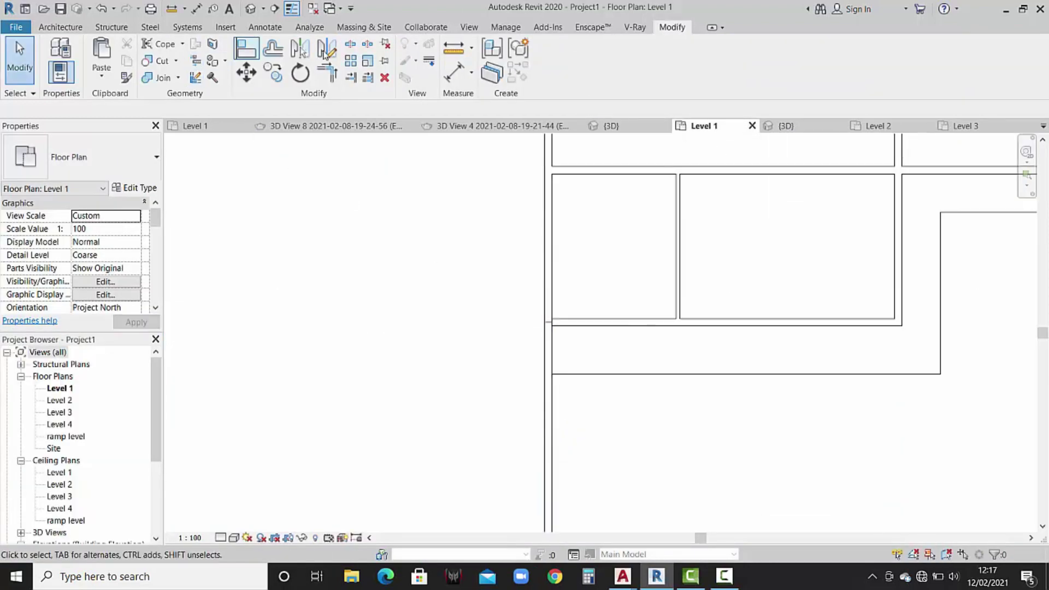
left_click(350, 47)
scroll(552, 377, "up", 2)
scroll(541, 350, "up", 2)
scroll(541, 350, "up", 2)
left_click(512, 351)
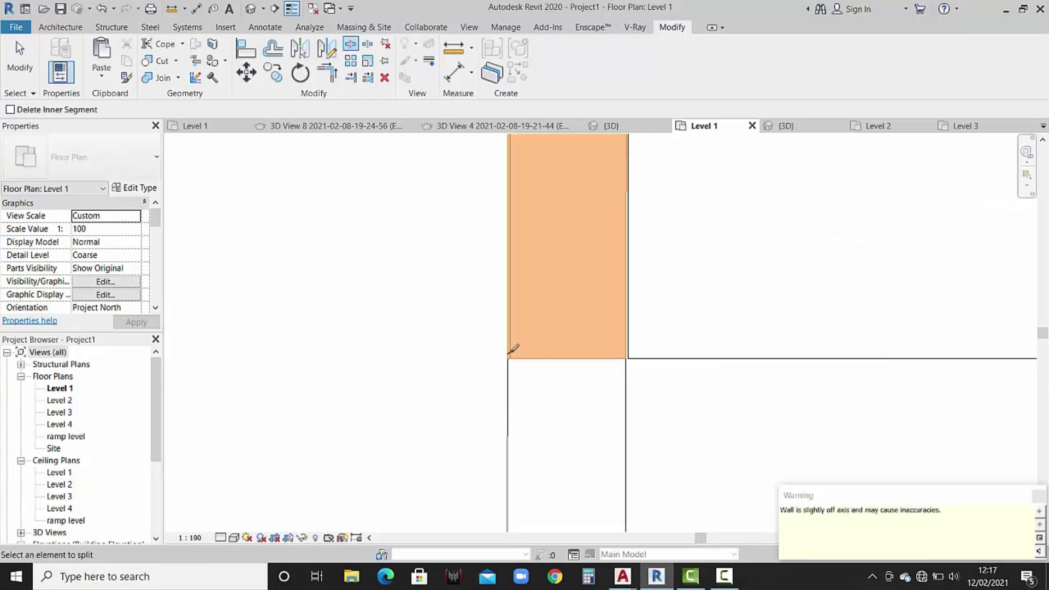
key("Escape")
key("Escape")
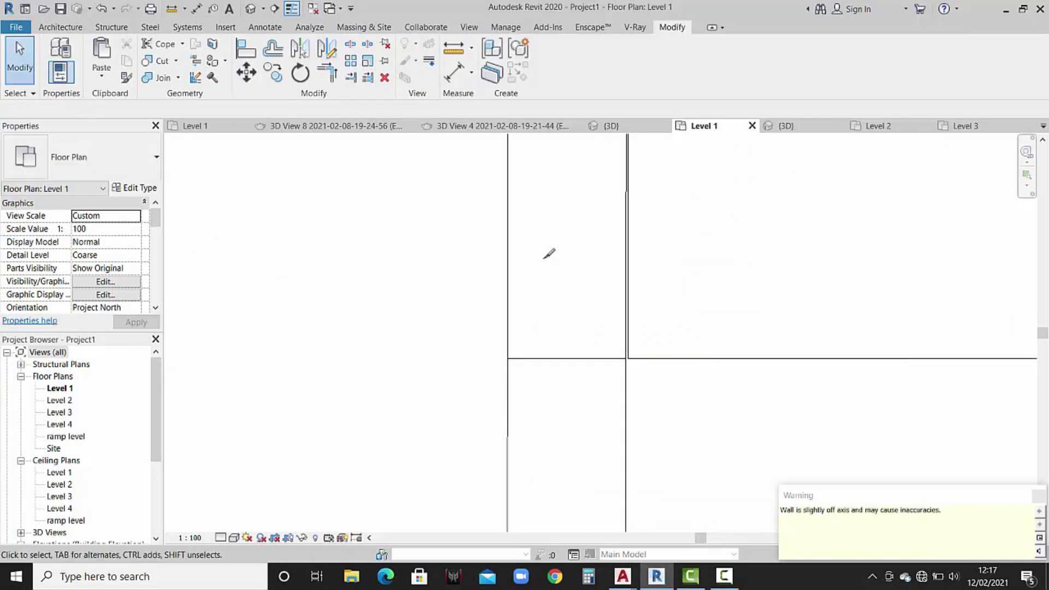
left_click(787, 127)
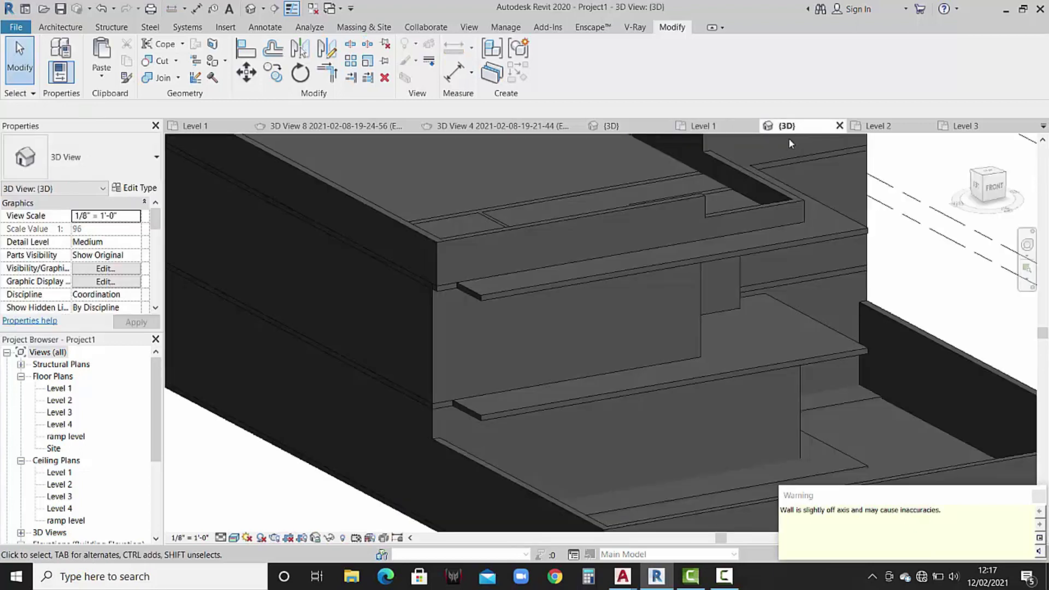
Raise the split-off wall piece to Level 3 with a 2-foot top offset.
left_click(452, 450)
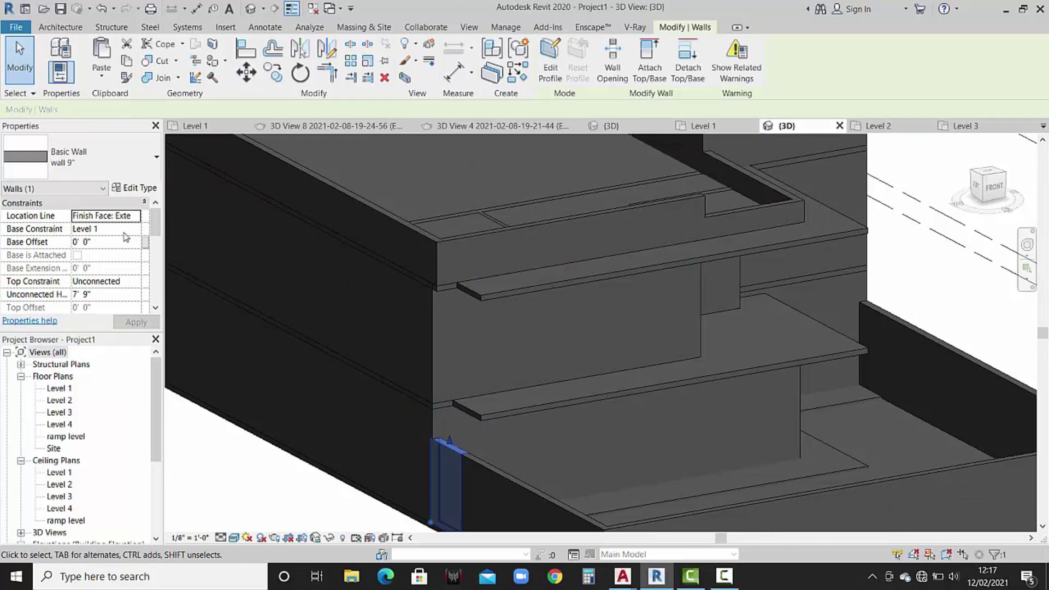
left_click(131, 285)
left_click(135, 282)
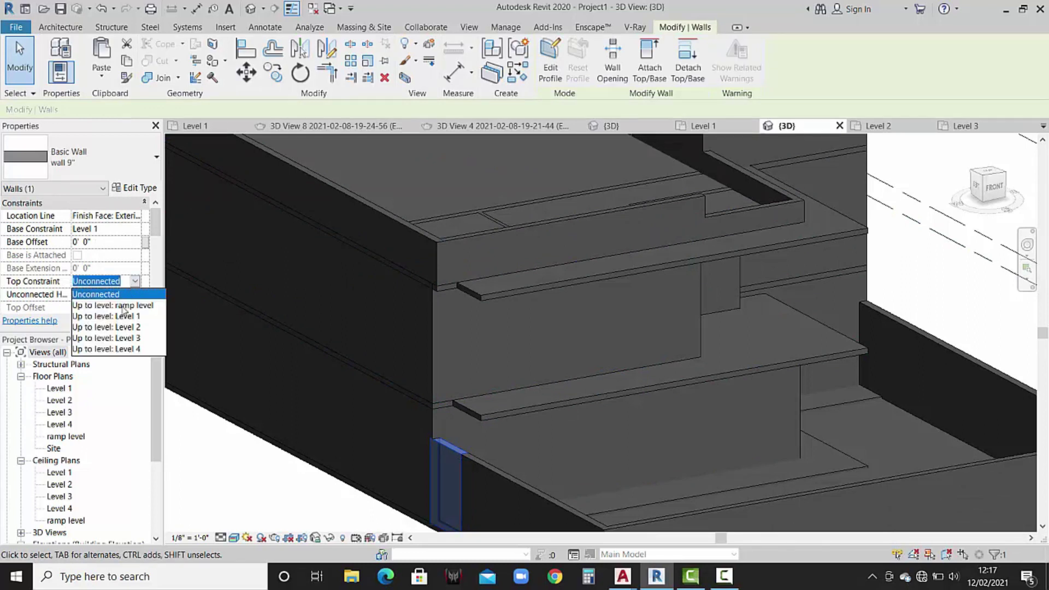
left_click(124, 339)
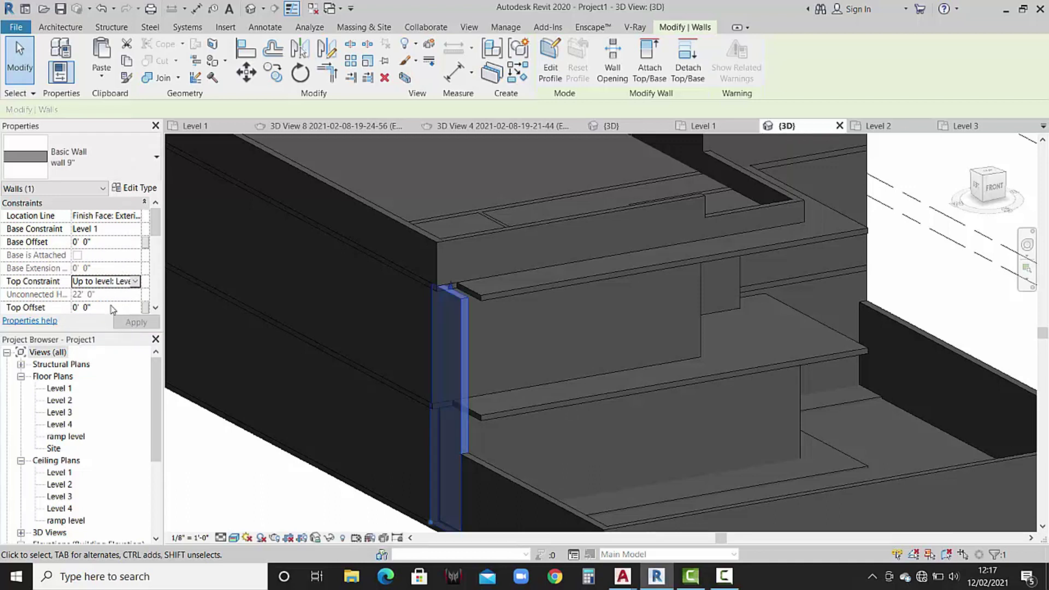
left_click(112, 308)
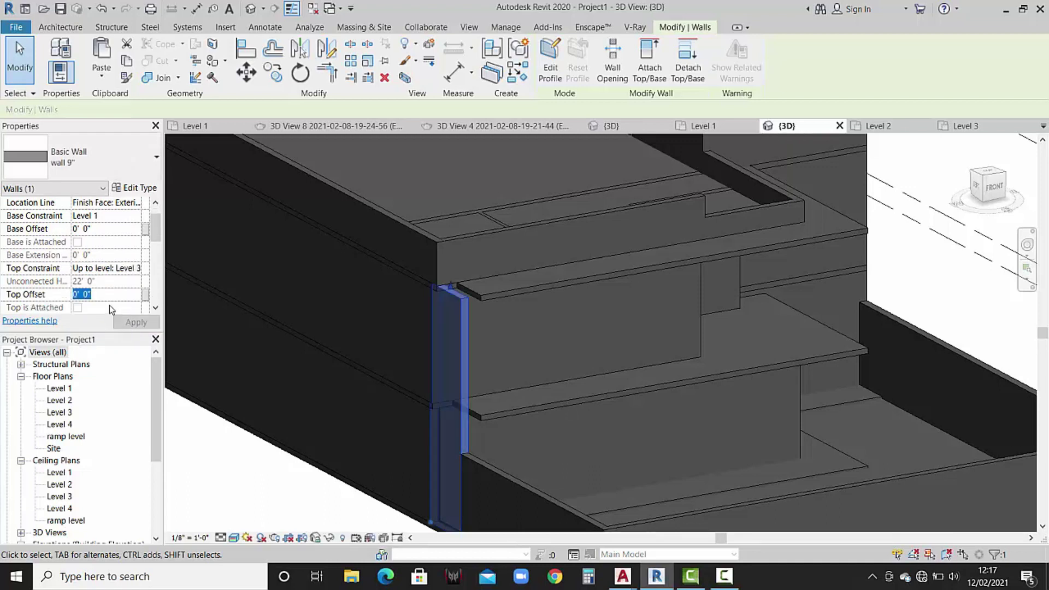
type("2'")
left_click(130, 324)
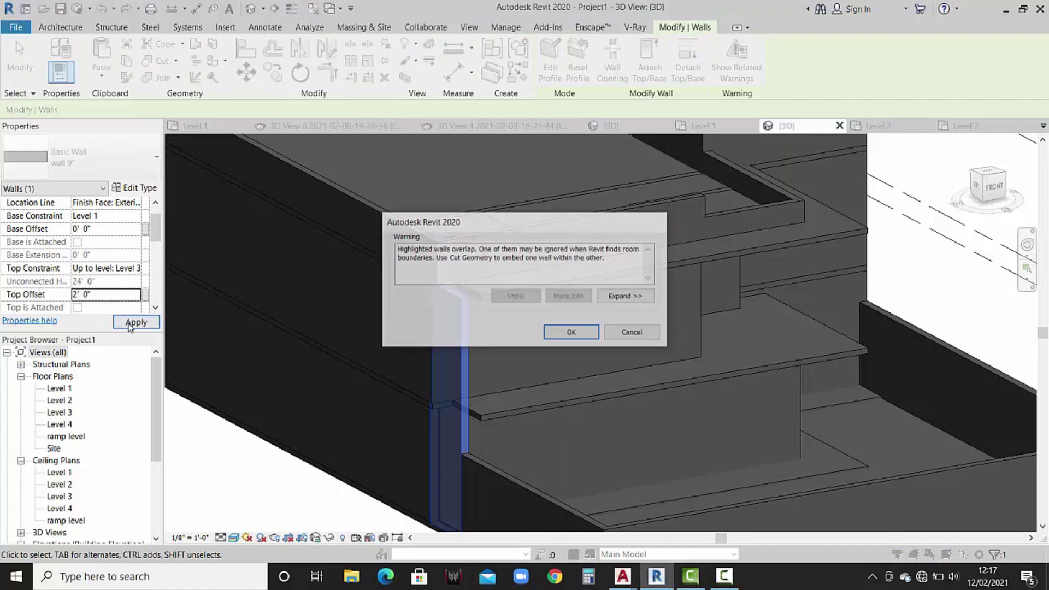
left_click(559, 334)
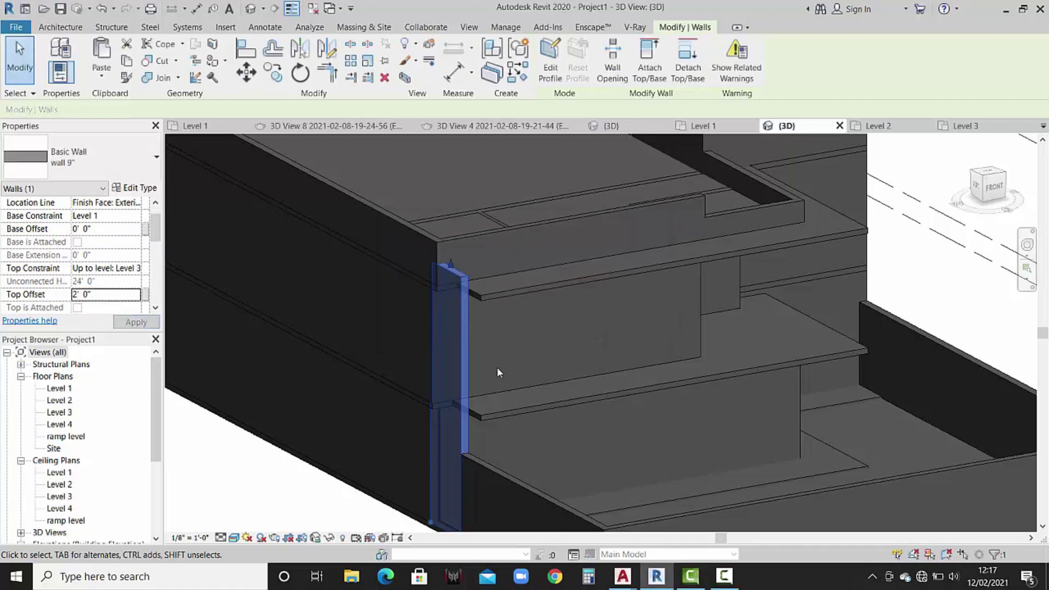
left_click(291, 495)
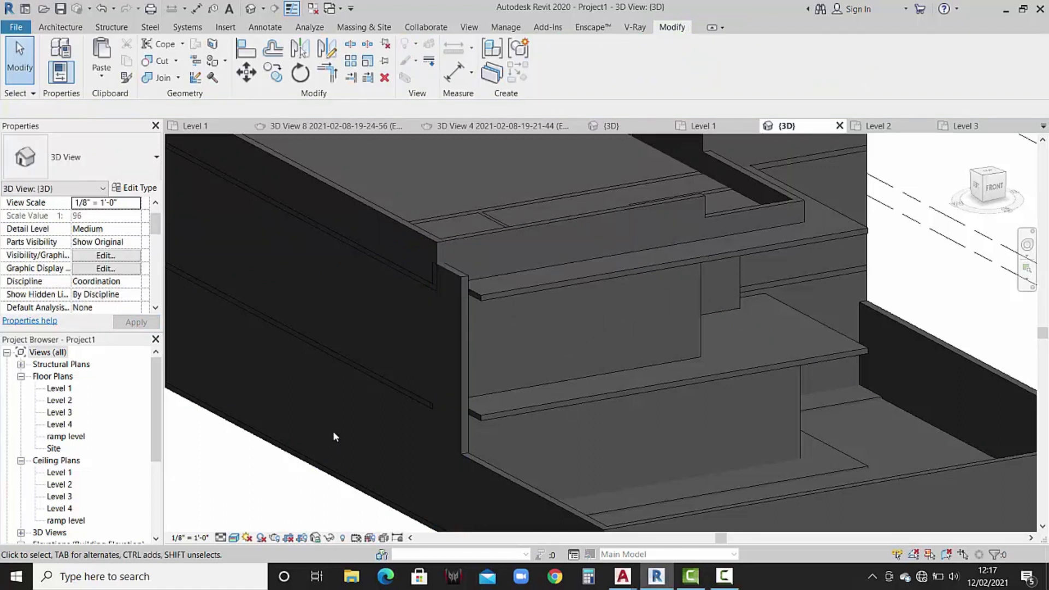
Orbit to view the raised wall from the front, then compare with the reference house.
mouse_move(354, 405)
middle_mouse_down("shift")
mouse_move(750, 414)
mouse_move(807, 379)
middle_mouse_up("shift")
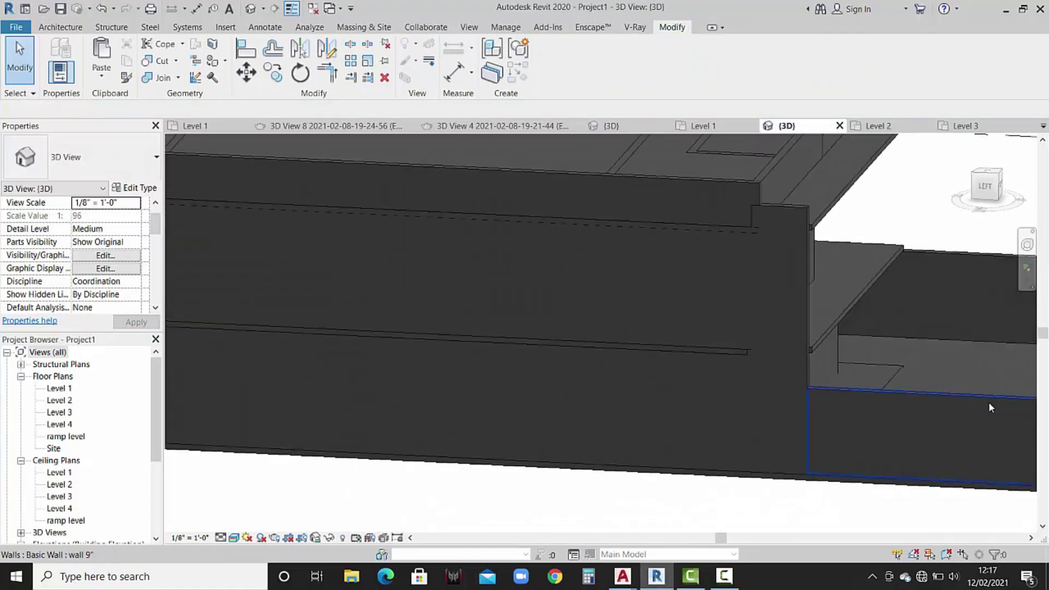
middle_click_drag(930, 372, 818, 398, "shift")
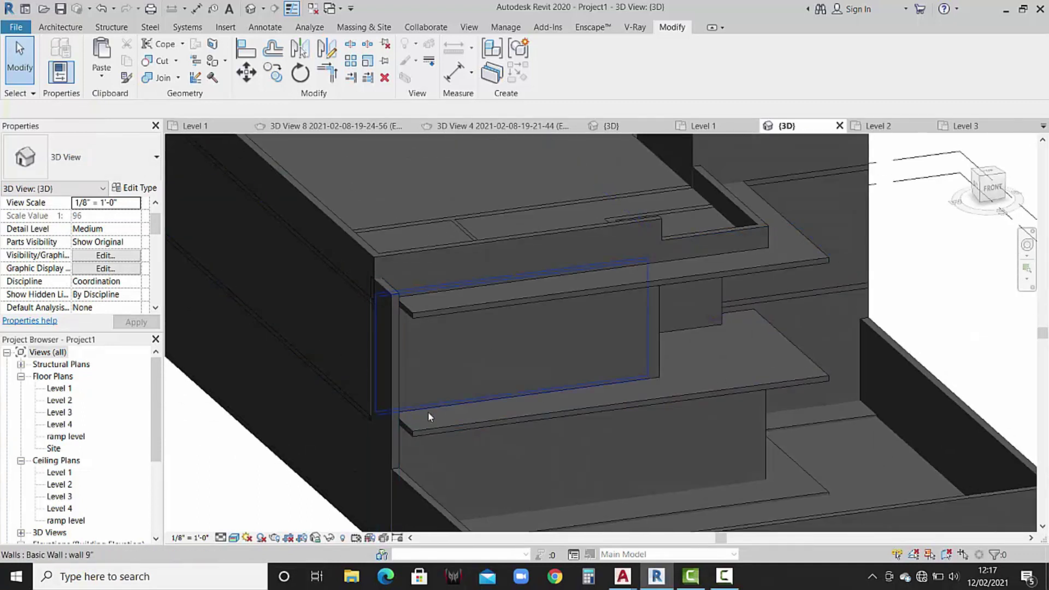
scroll(415, 428, "up", 3)
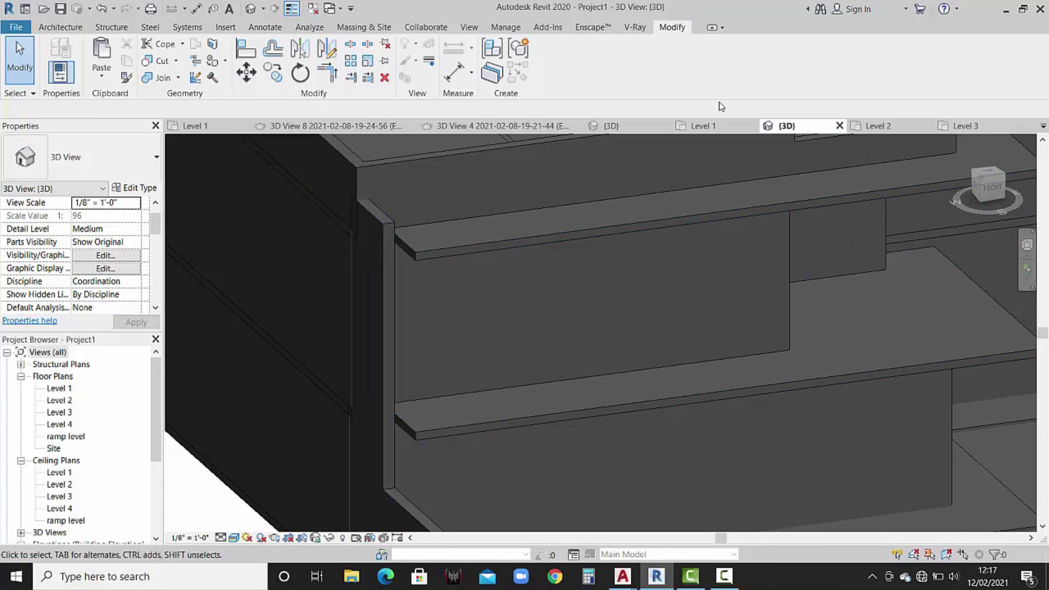
left_click(631, 127)
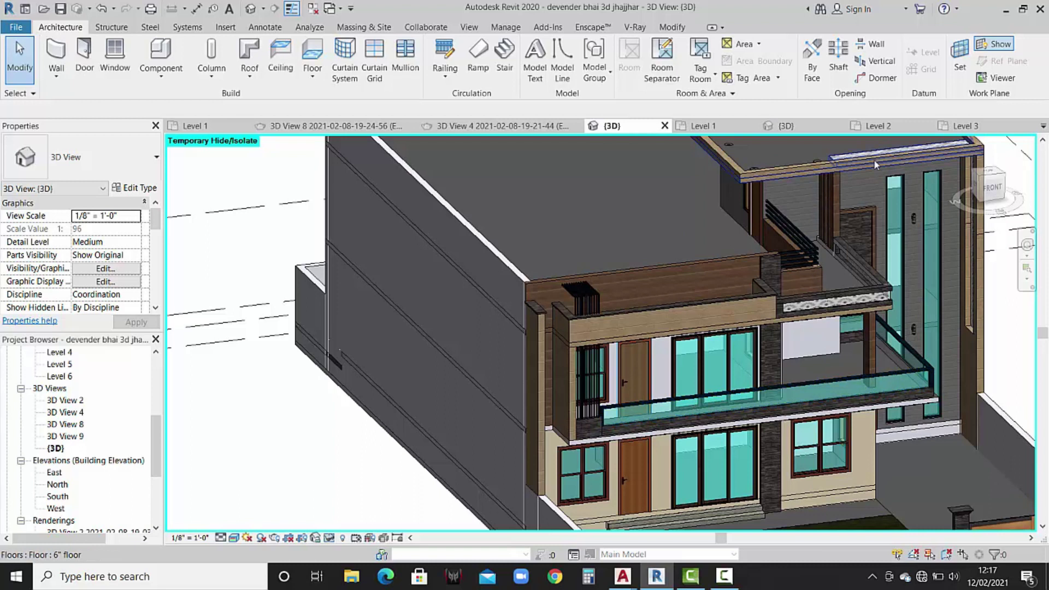
On Level 2, draw a new wall from the top slab edge to the bottom slab edge.
left_click(878, 125)
scroll(376, 378, "up", 2)
left_click(73, 26)
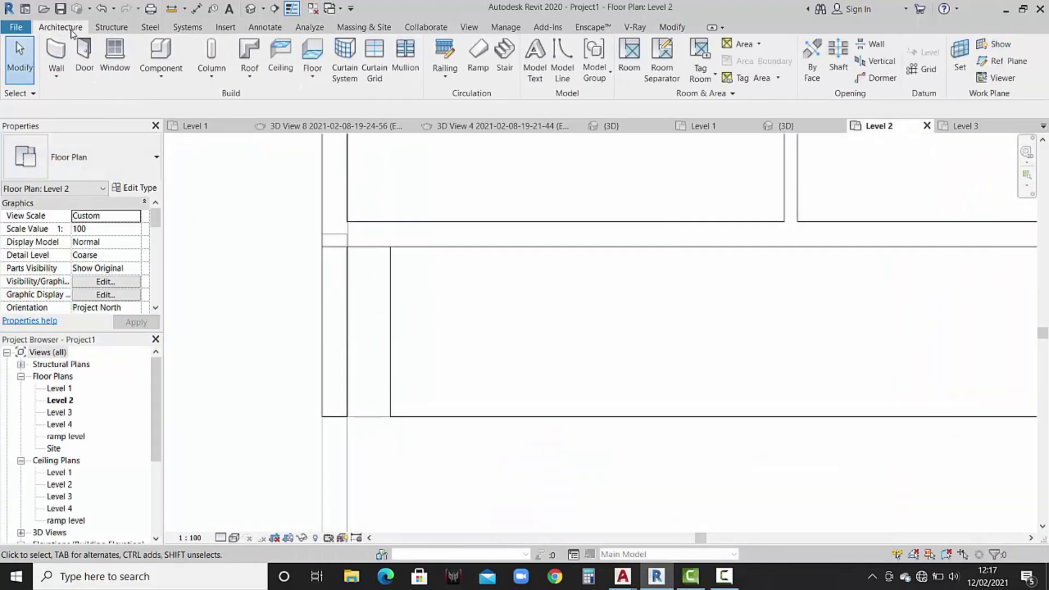
left_click(62, 57)
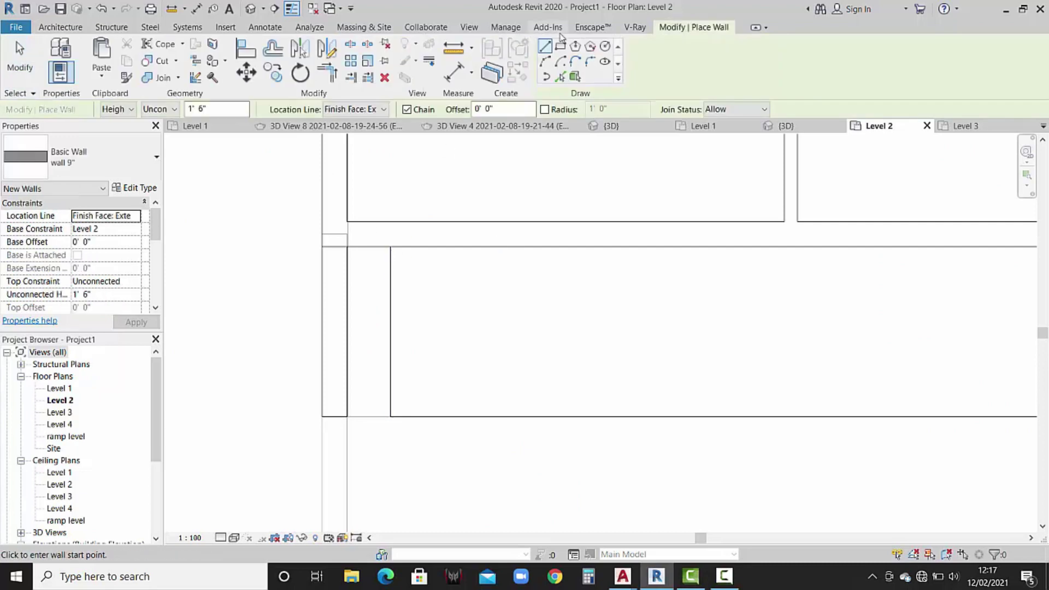
left_click(391, 247)
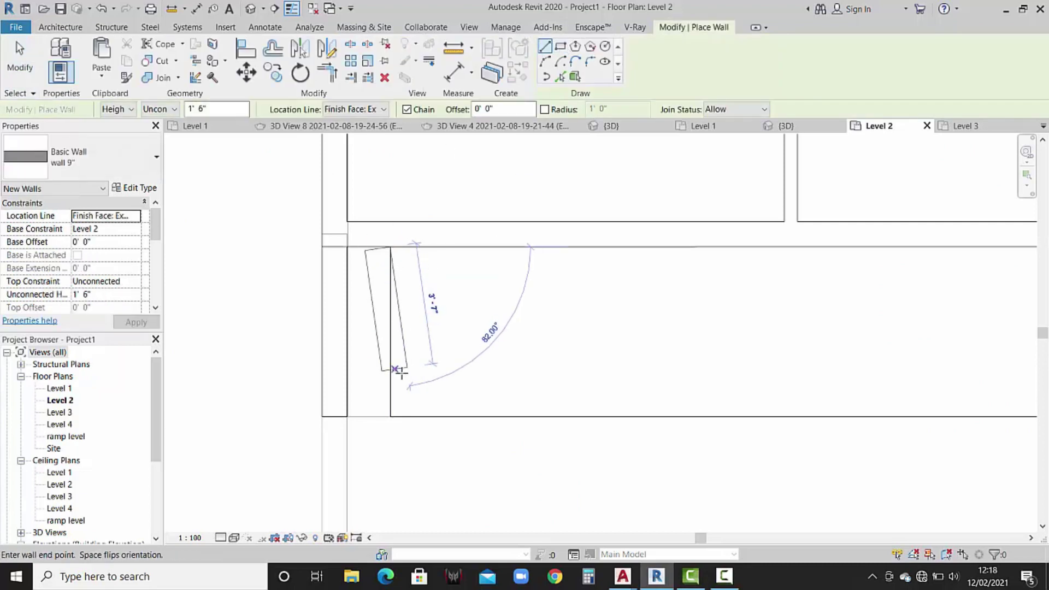
left_click(390, 417)
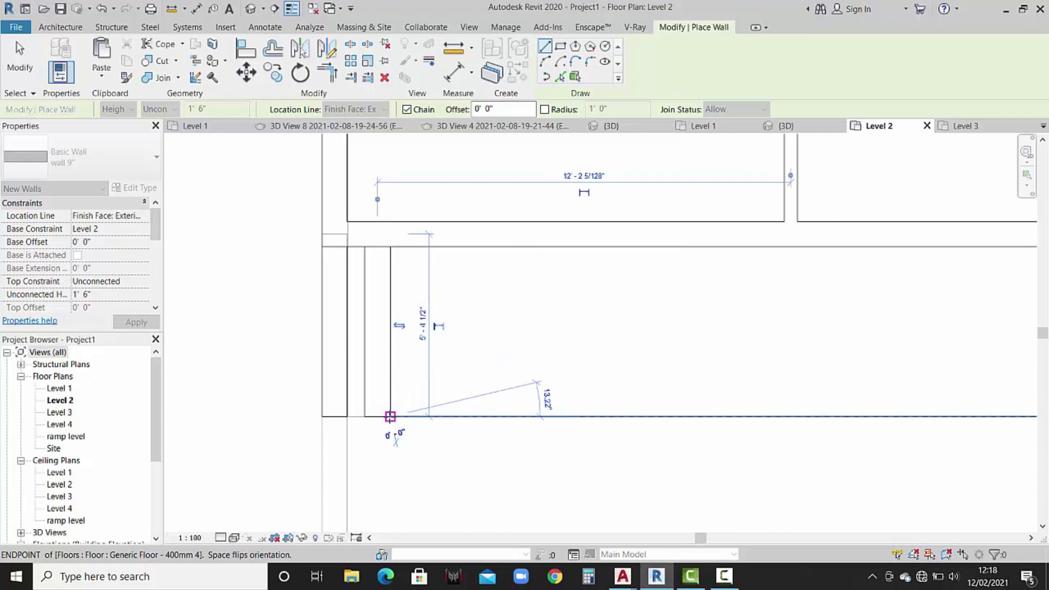
key("Escape")
key("Escape")
Set the new wall's top constraint to Level 3 with a 2' 0" top offset, making it 13' tall.
left_click(377, 328)
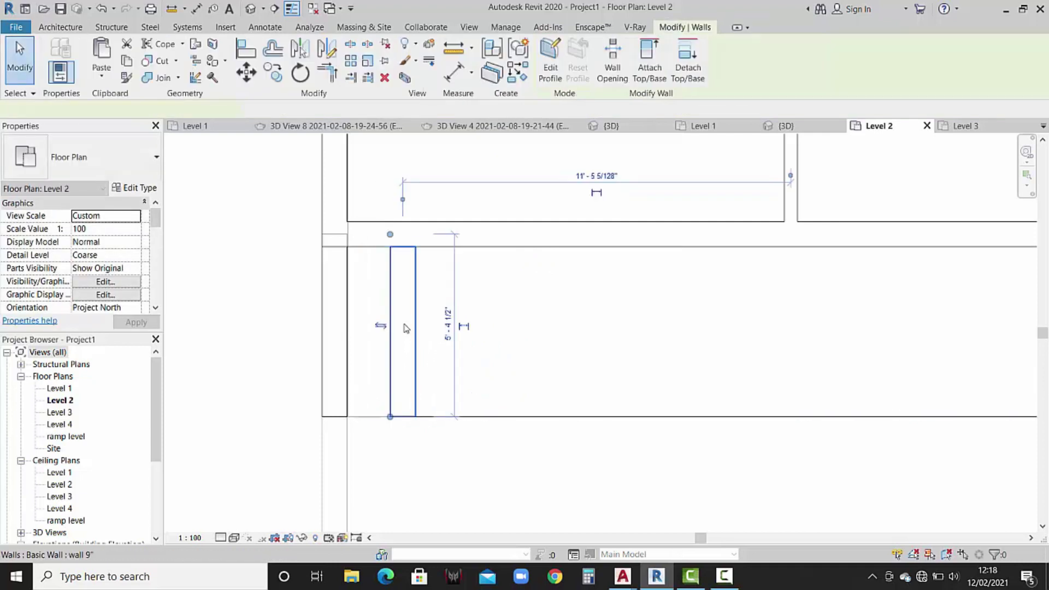
left_click(526, 329)
left_click(416, 326)
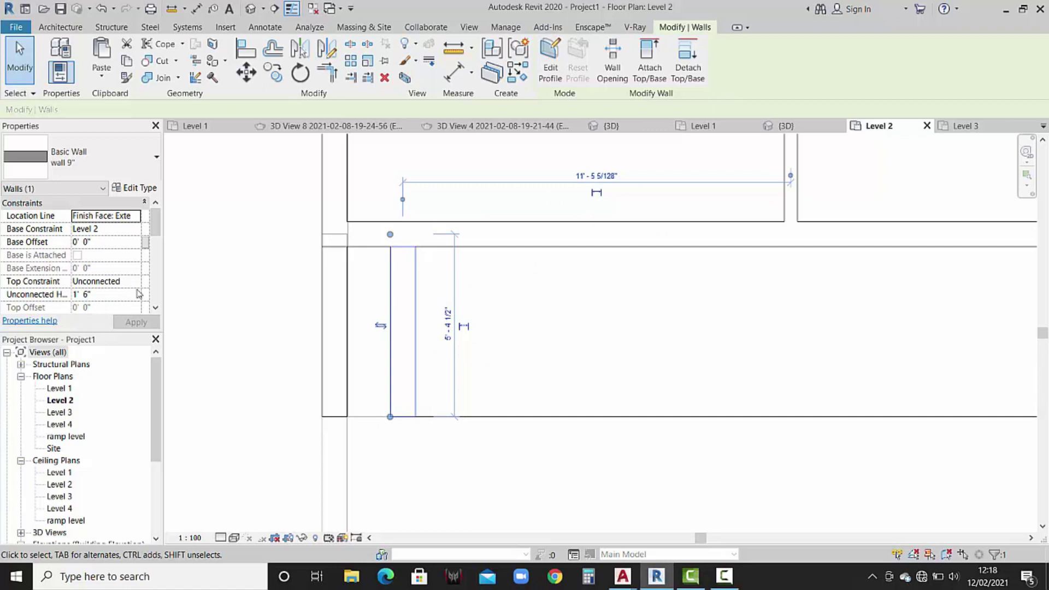
left_click(131, 281)
left_click(137, 338)
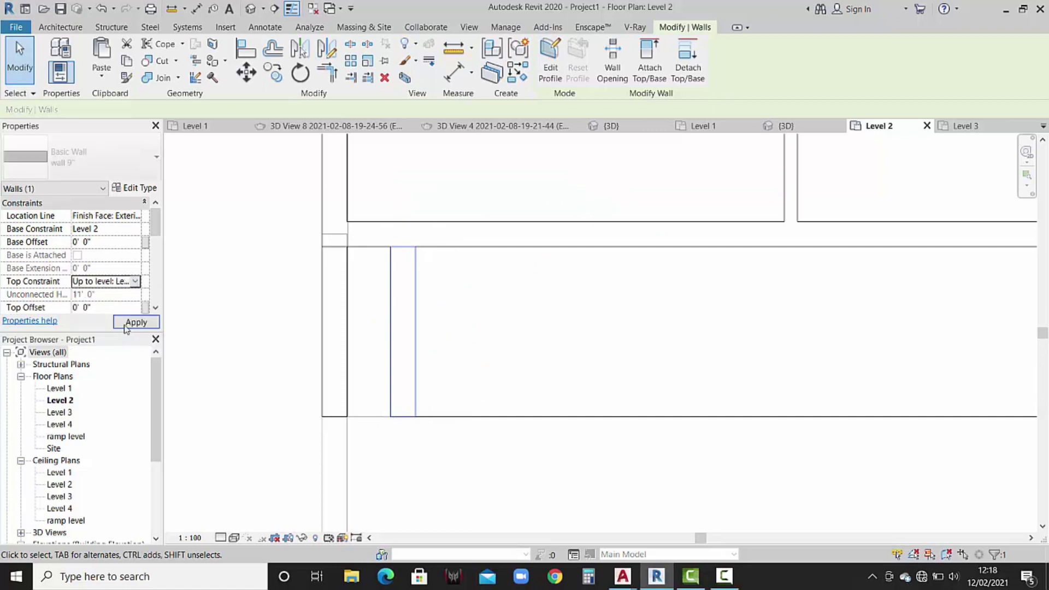
left_click(94, 308)
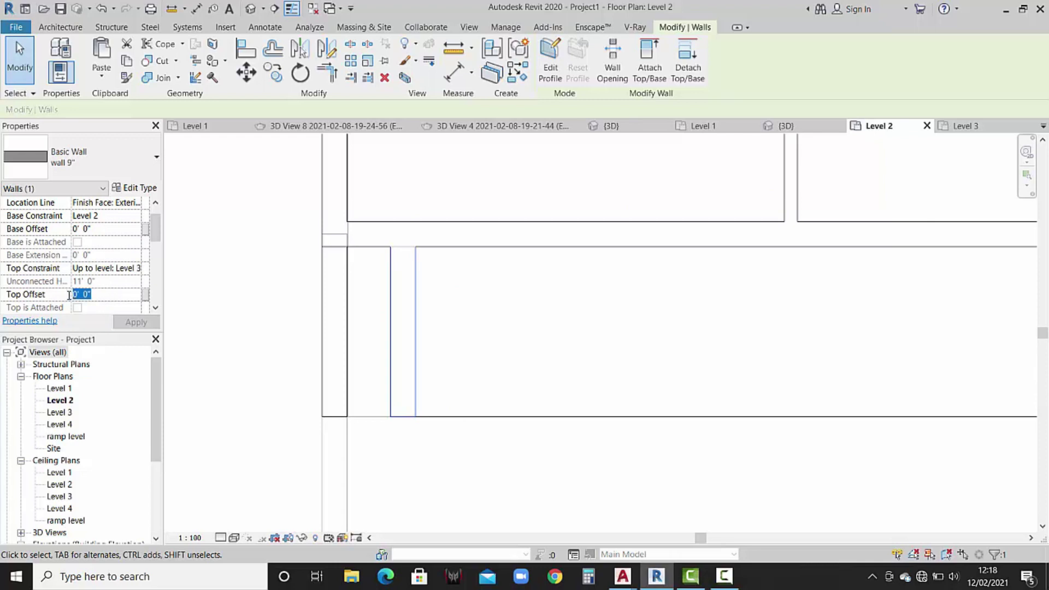
type("2")
left_click(136, 323)
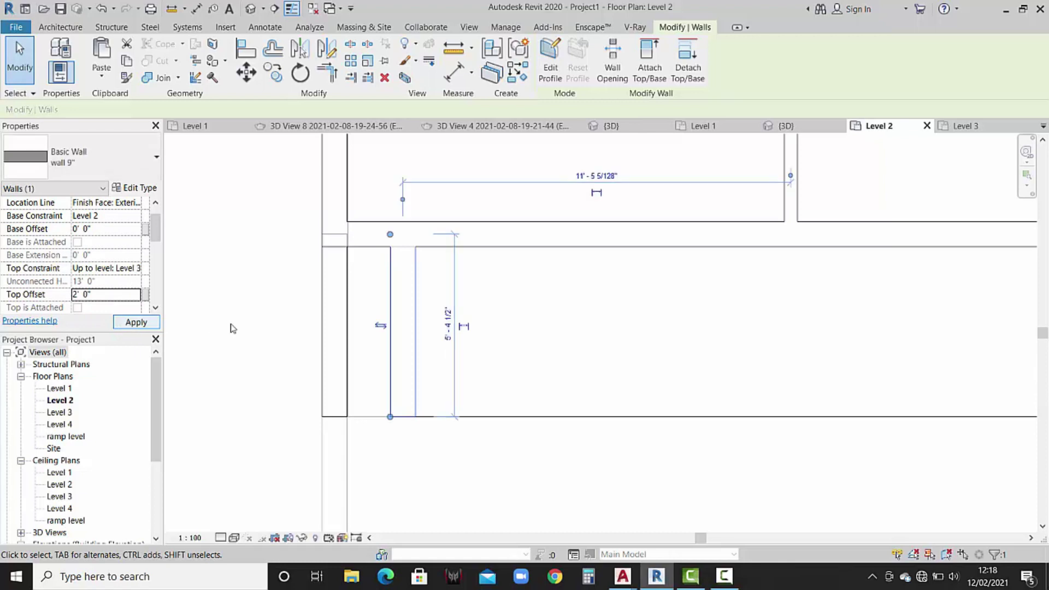
left_click(241, 313)
left_click(783, 128)
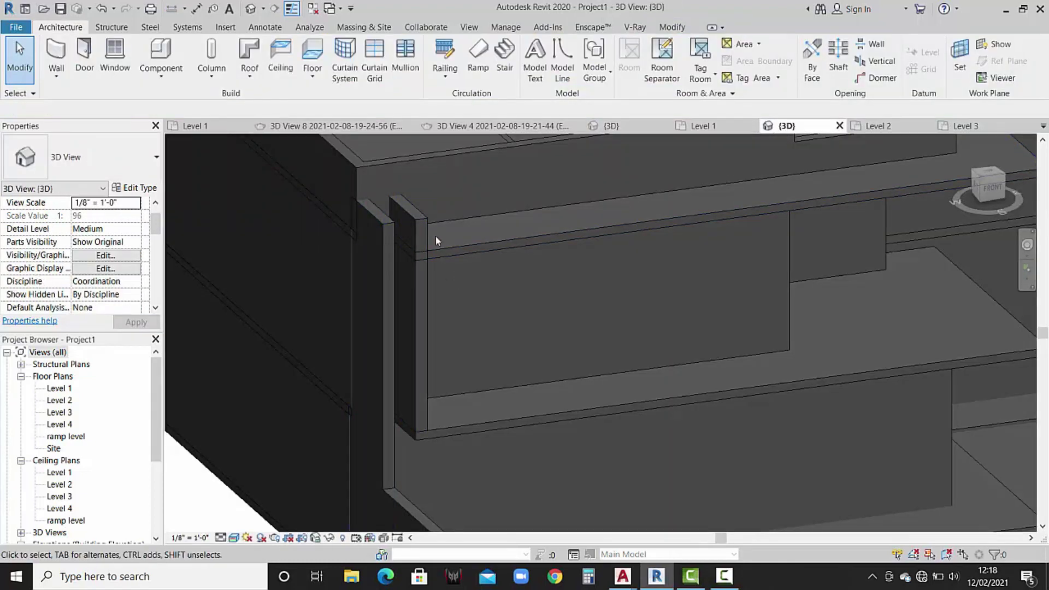
Pan Project1's 3D view to the new wall, then inspect the reference house's 3D view and Level 1 plan.
middle_click_drag(435, 235, 427, 282)
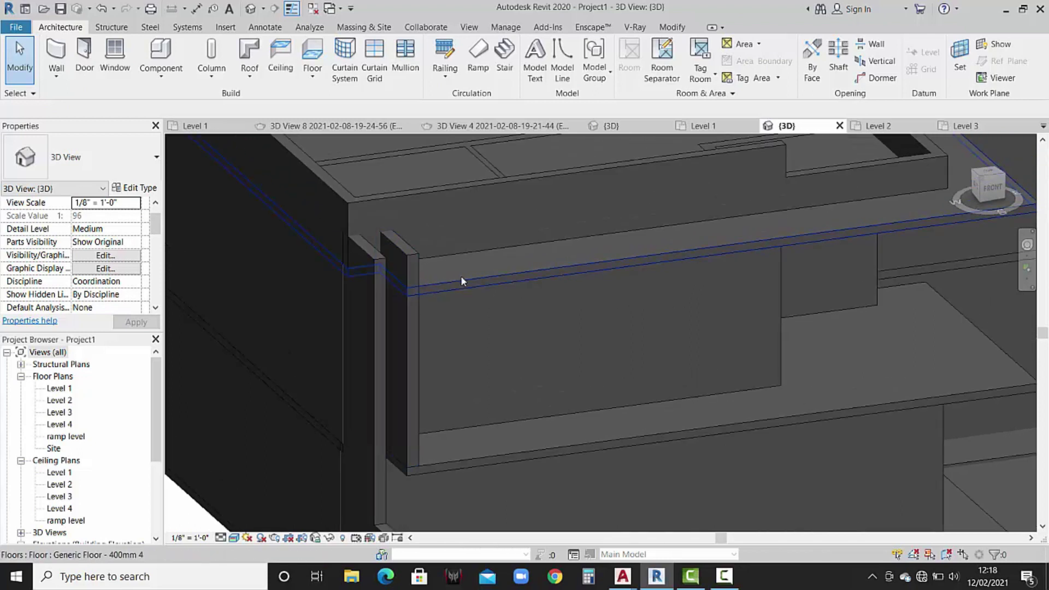
middle_click_drag(907, 221, 818, 235)
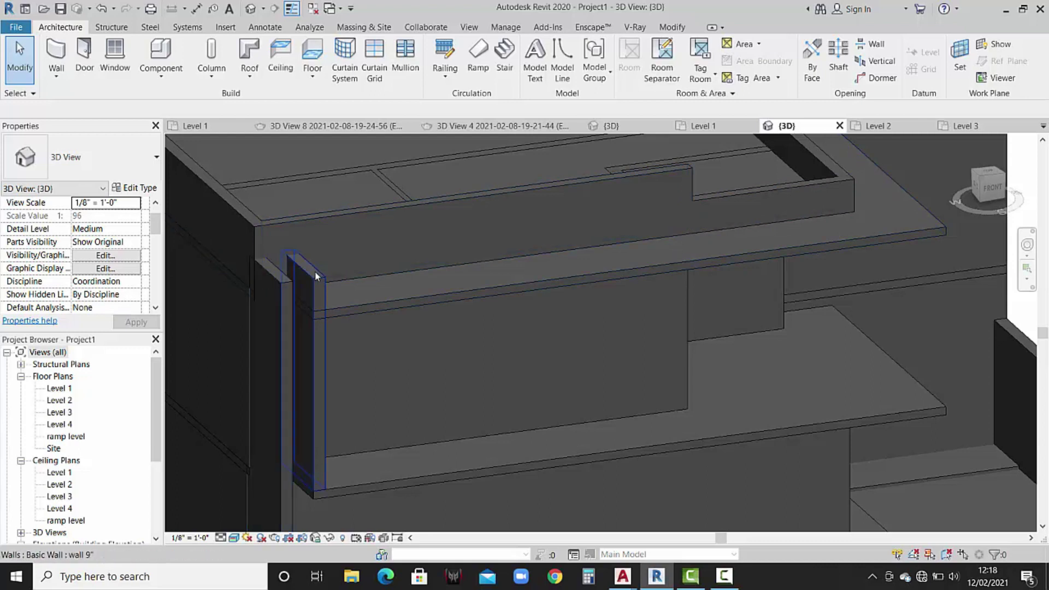
left_click(634, 127)
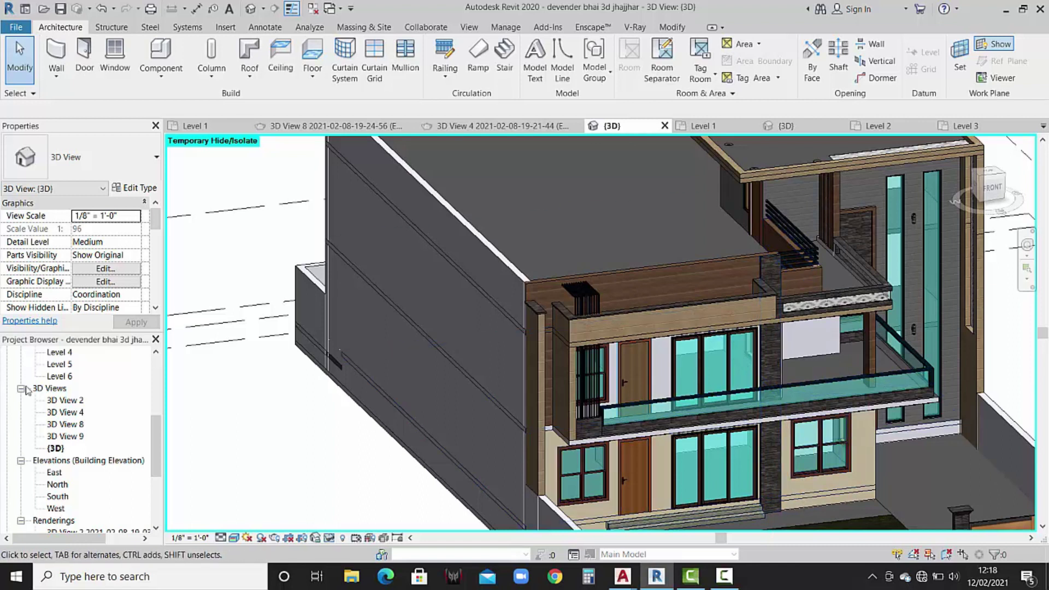
scroll(63, 390, "up", 2)
scroll(64, 388, "up", 1)
scroll(66, 380, "up", 2)
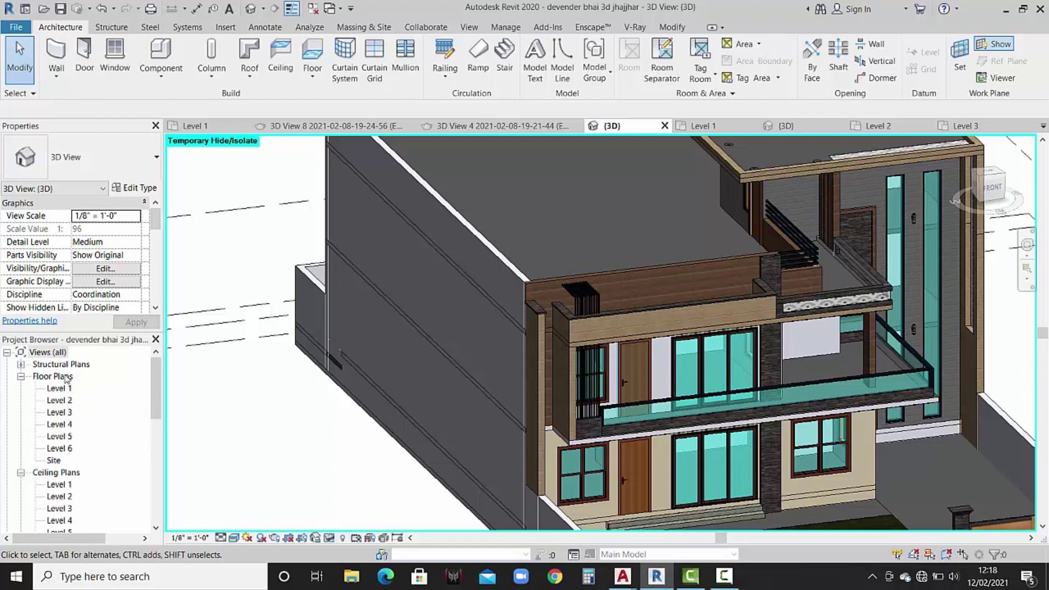
double_click(62, 388)
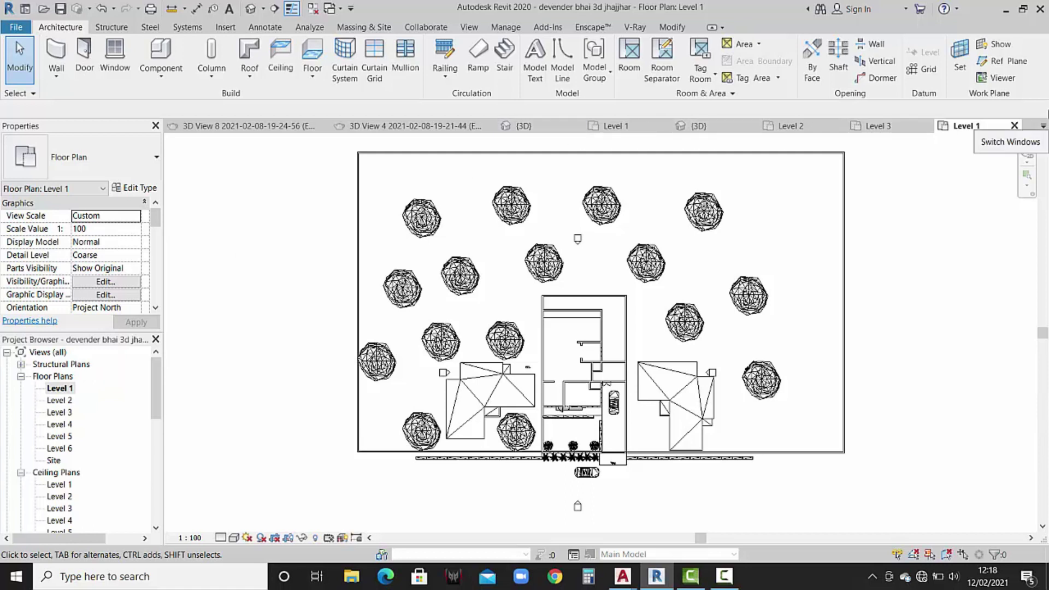
left_click(1015, 125)
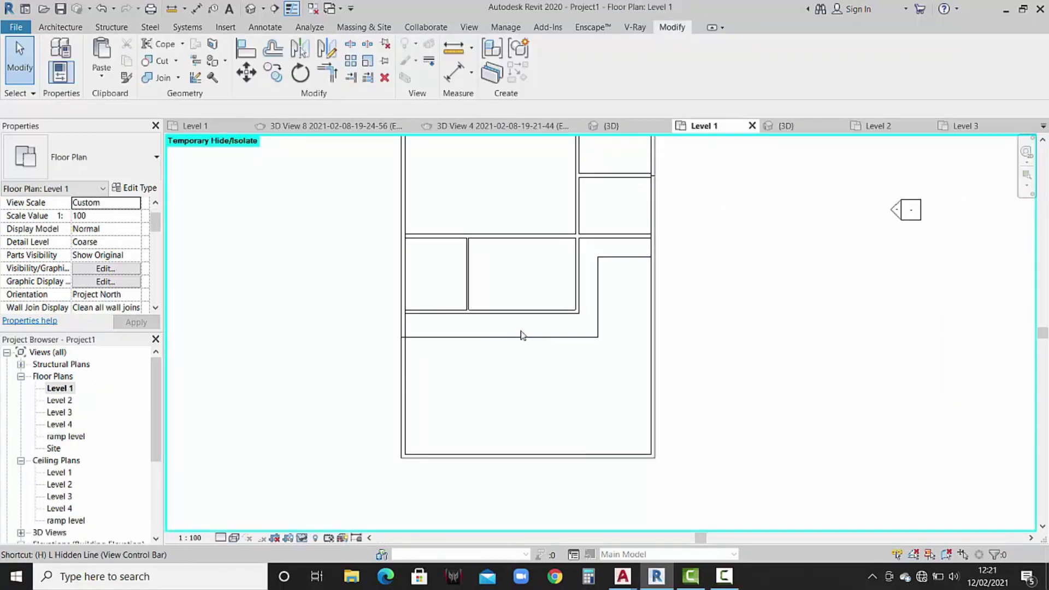
Zoom into Project1's Level 1 plan around the office area.
key("h")
key("r")
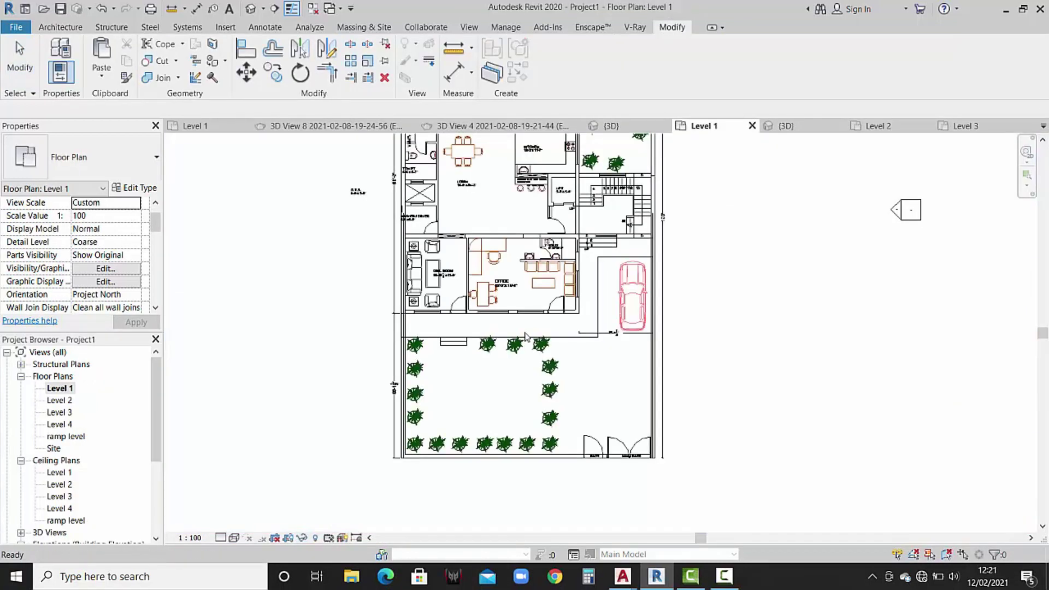
scroll(519, 334, "up", 1)
scroll(515, 329, "up", 3)
scroll(516, 328, "up", 1)
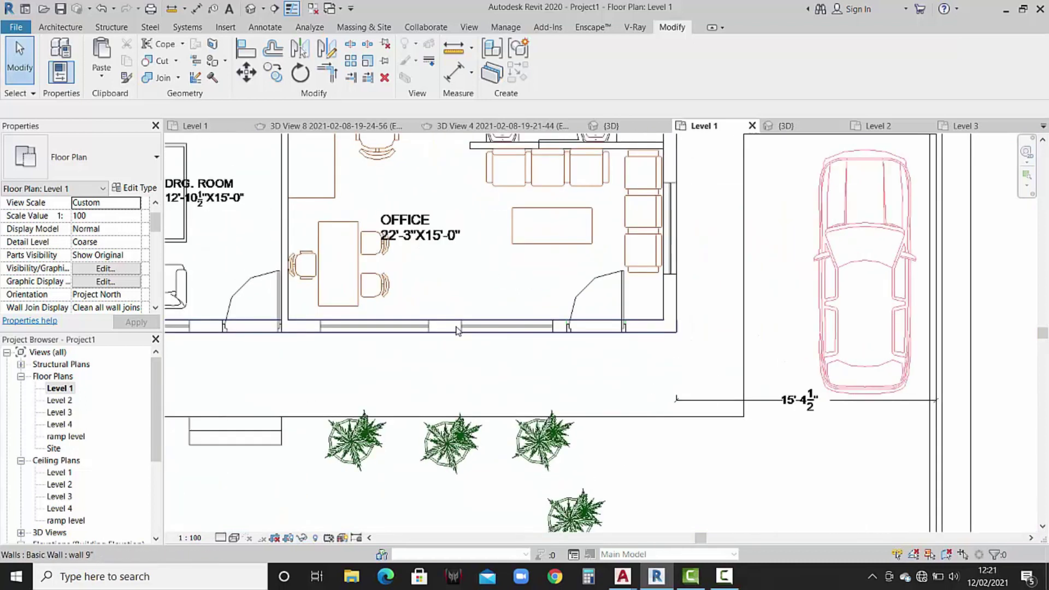
scroll(546, 341, "up", 1)
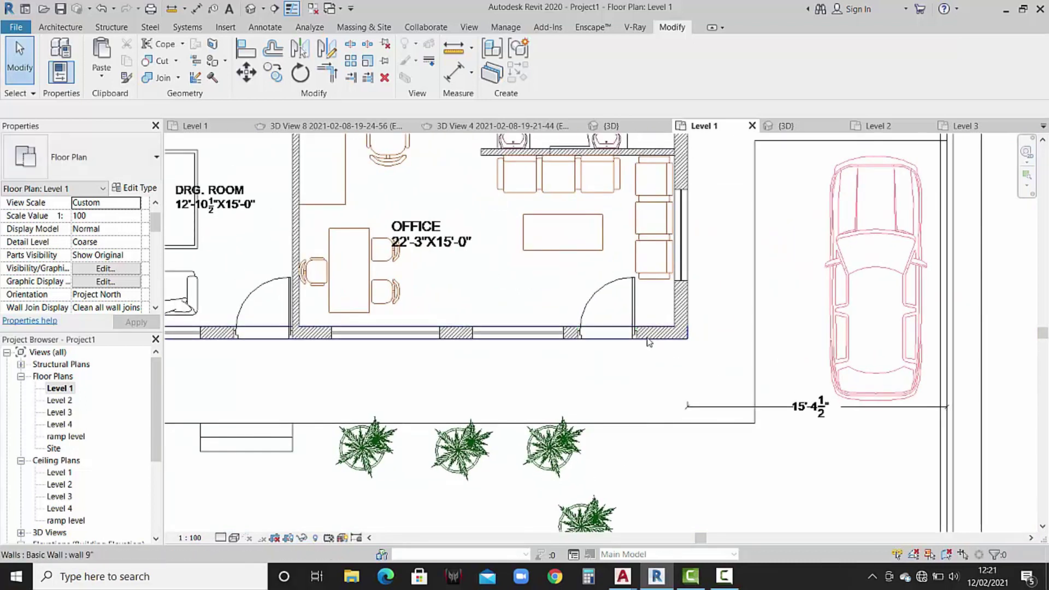
middle_click_drag(654, 345, 641, 355)
Save the reference house project and return to Project1's Level 1 plan.
left_click(786, 127)
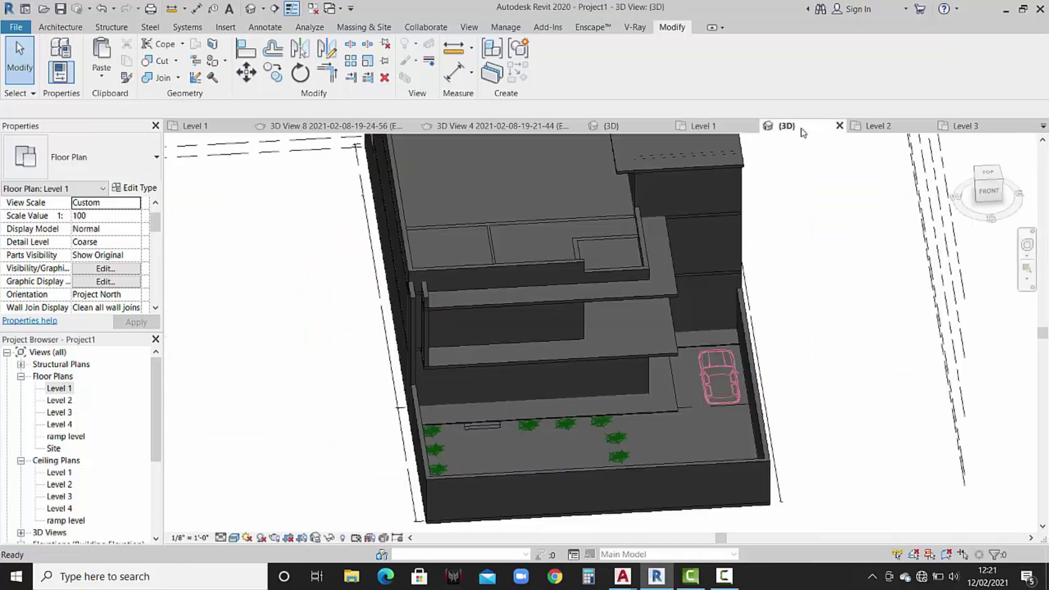
left_click(633, 131)
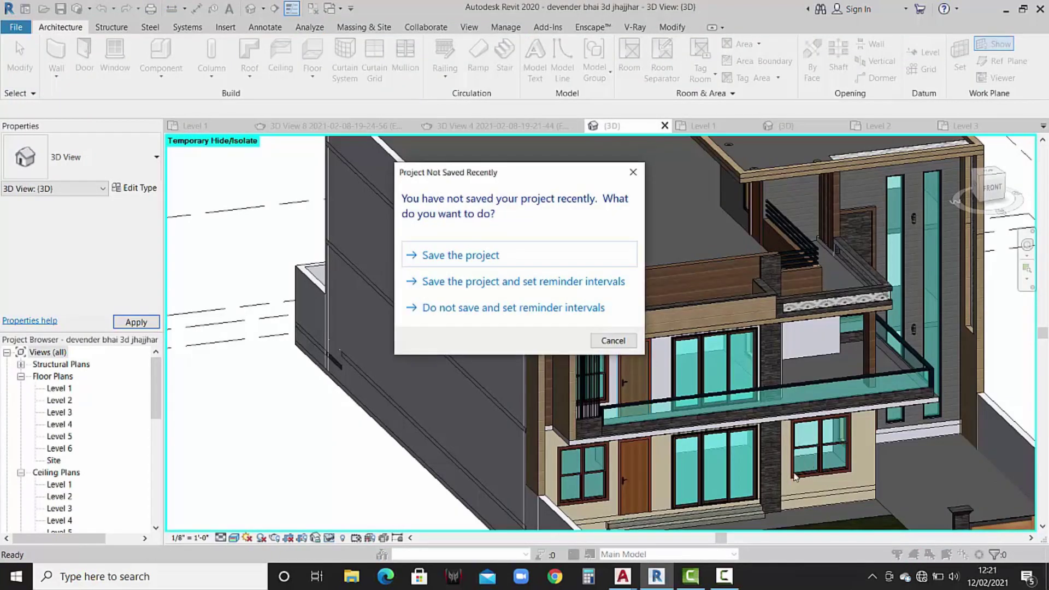
left_click(543, 255)
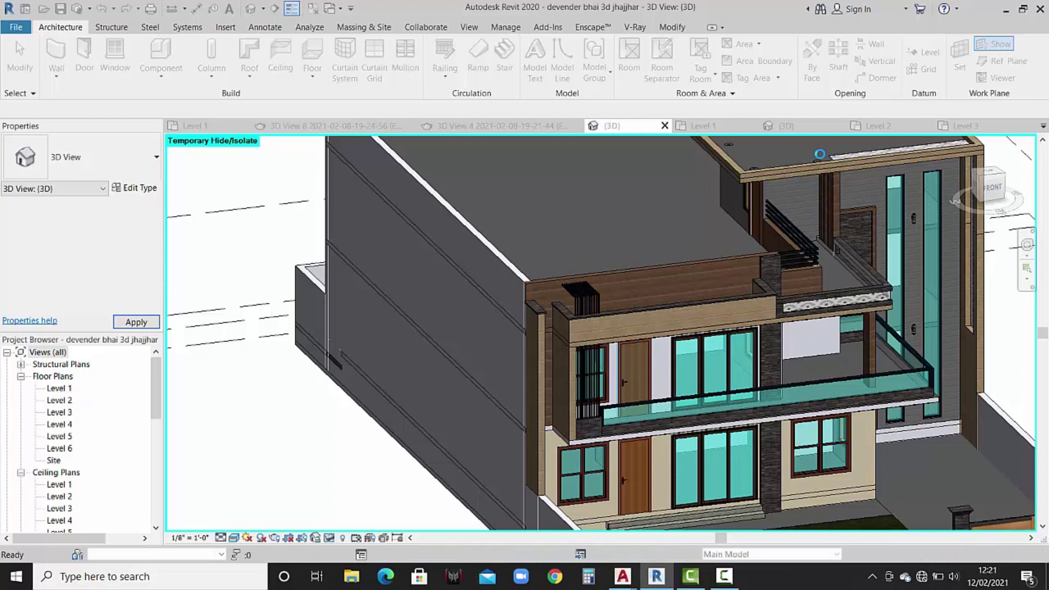
left_click(720, 131)
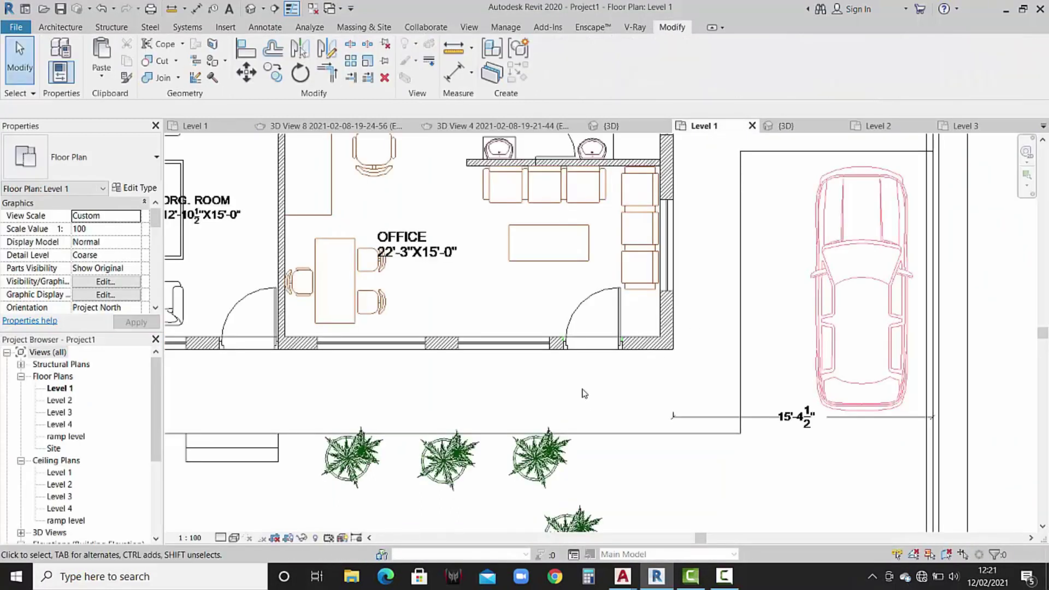
middle_click_drag(466, 360, 479, 359)
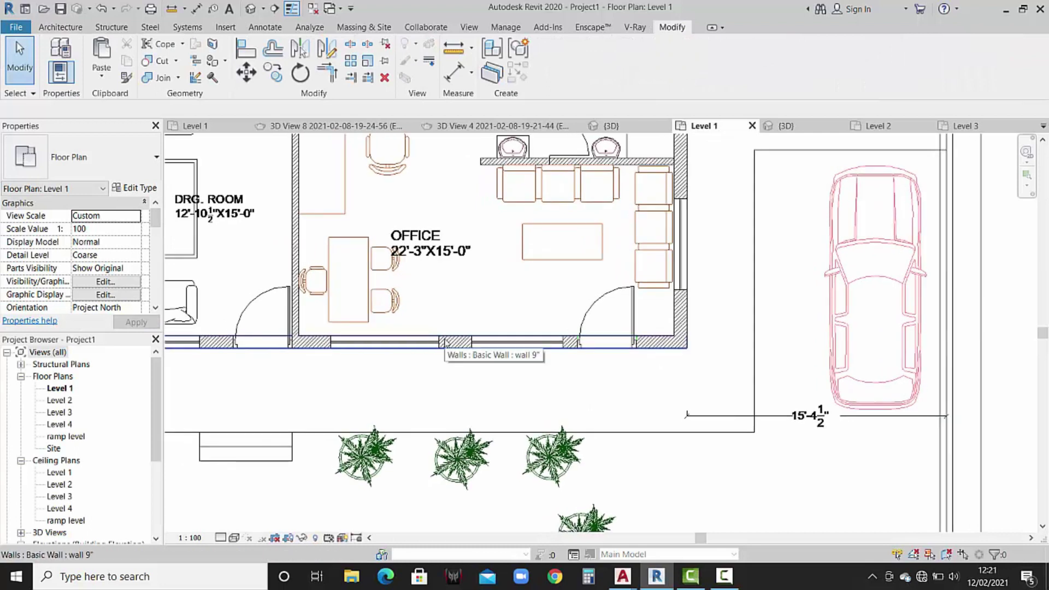
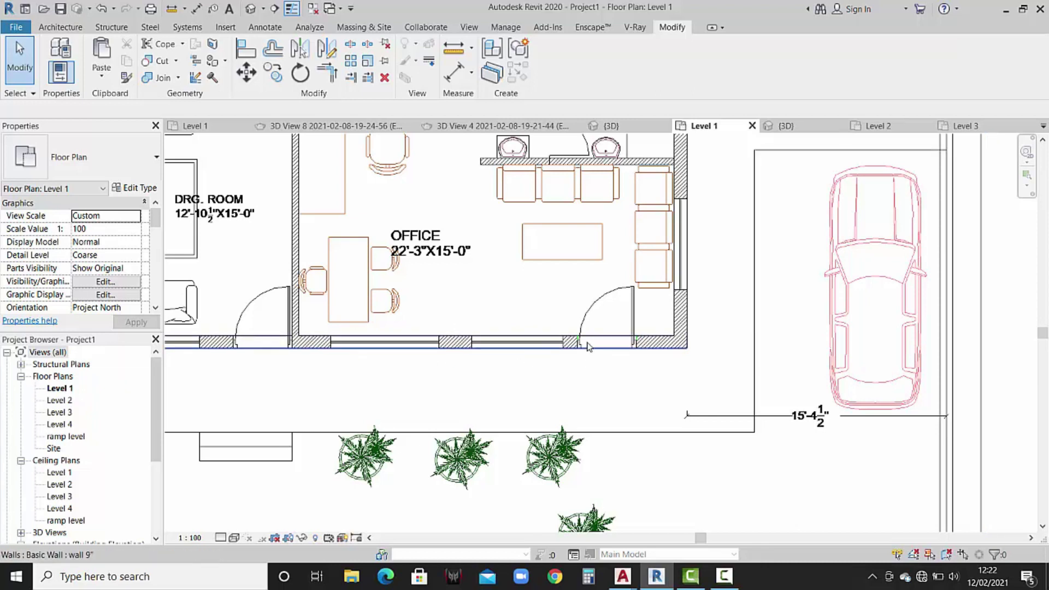
Load the Double_Hung_-_Double_with_optional_mullions_7243.rfa window family from the Desktop into the project.
scroll(547, 355, "down", 3)
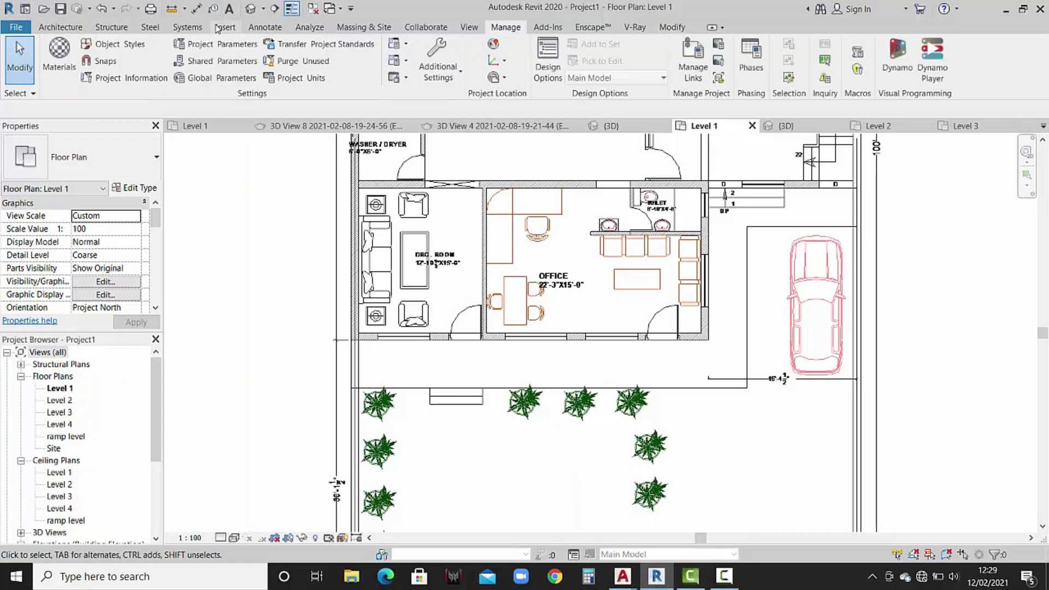
left_click(566, 55)
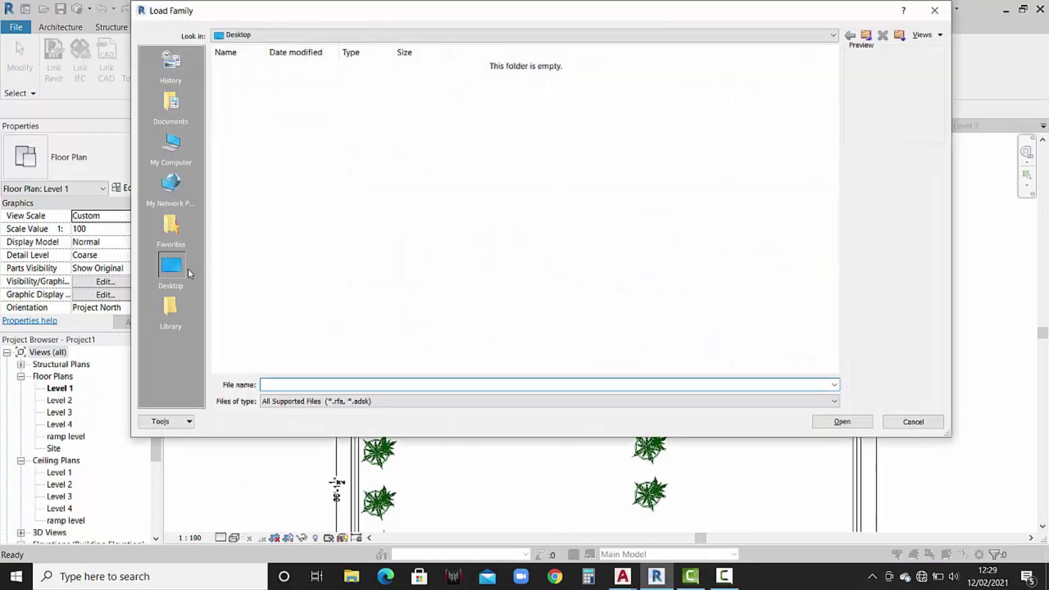
left_click(585, 100)
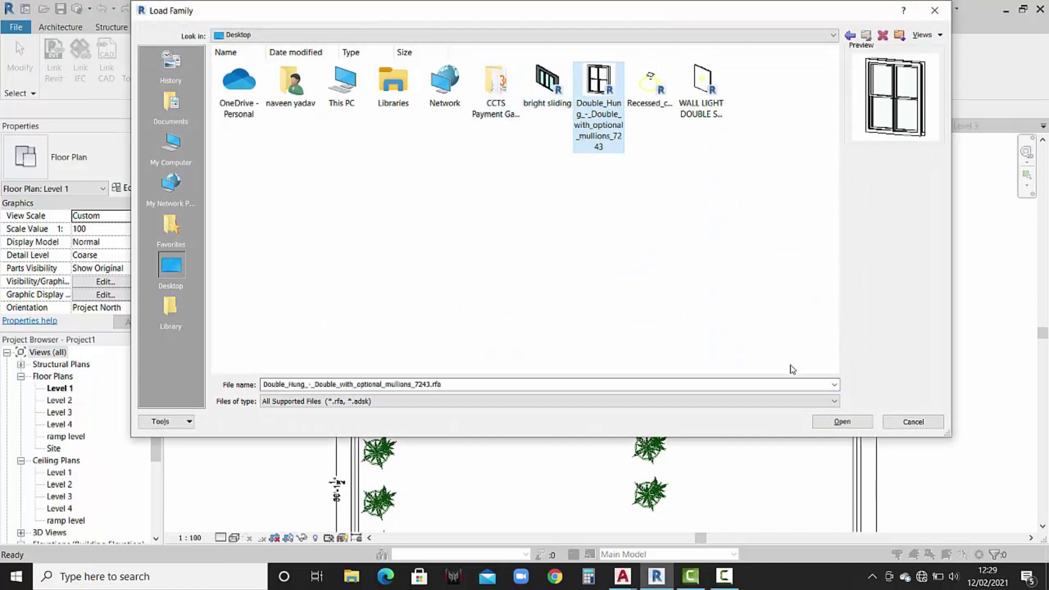
left_click(833, 421)
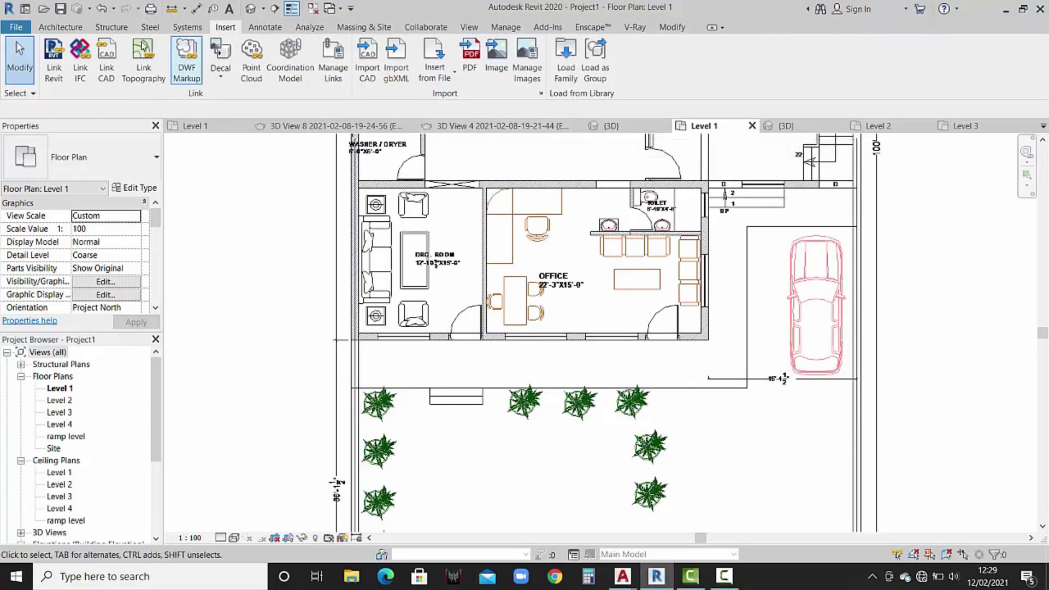
Place a double-hung window in the drawing room's front wall on the Level 1 plan.
left_click(60, 27)
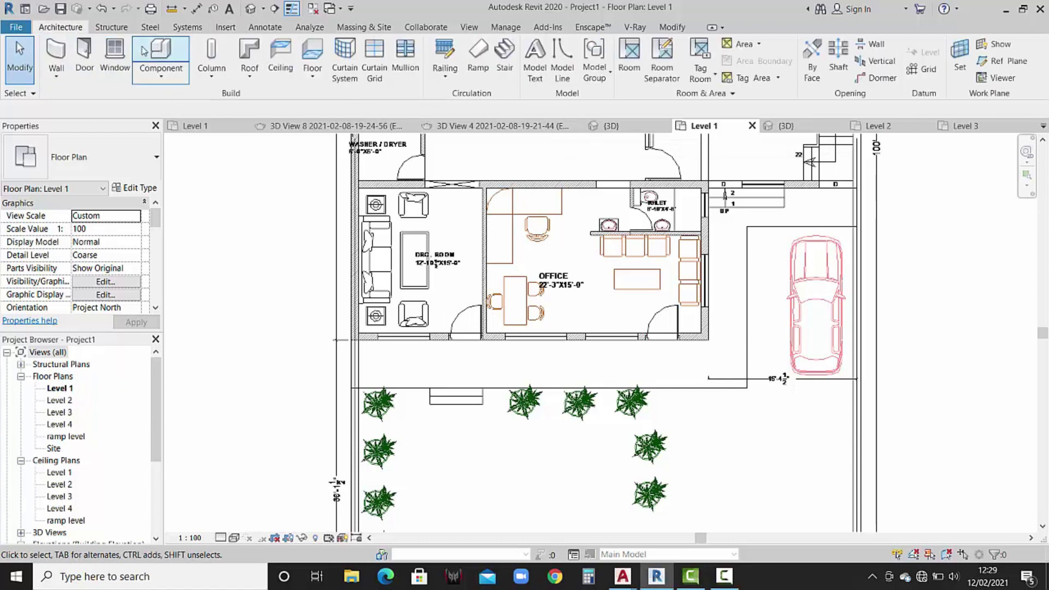
left_click(115, 59)
scroll(414, 336, "up", 2)
scroll(413, 337, "up", 2)
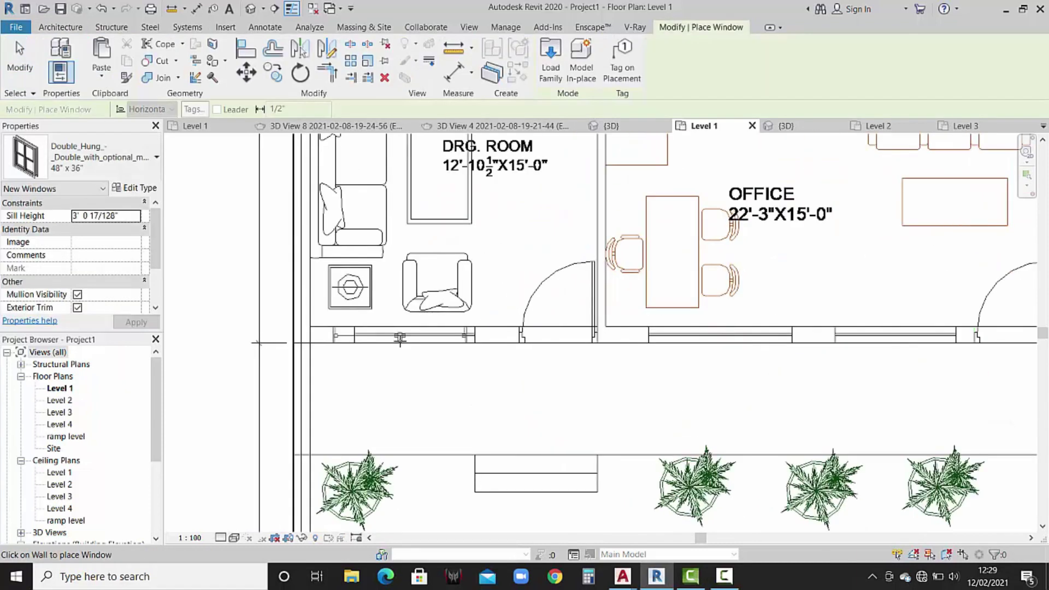
scroll(413, 336, "up", 2)
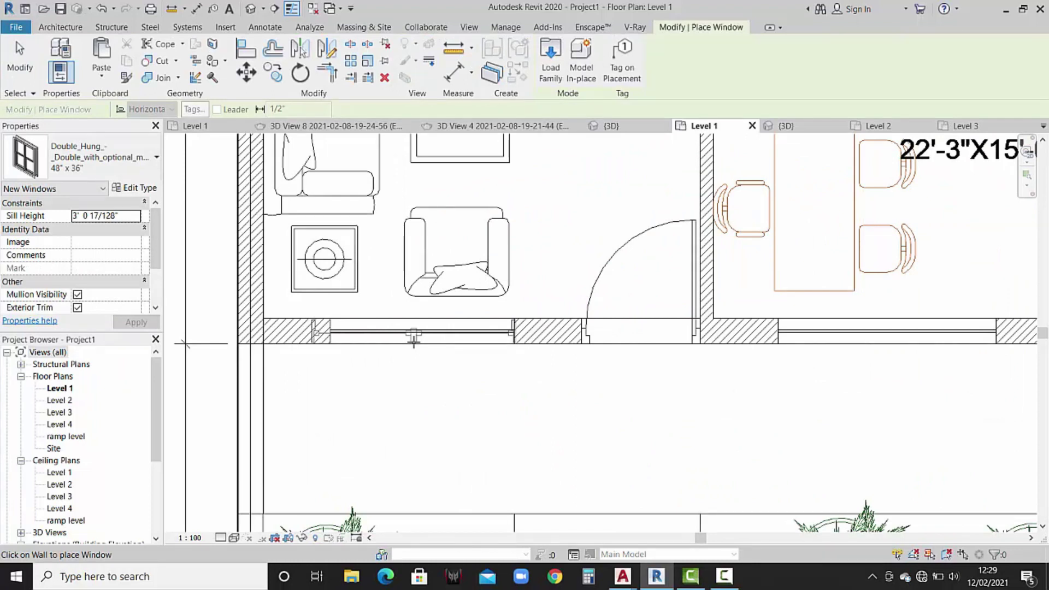
left_click(414, 334)
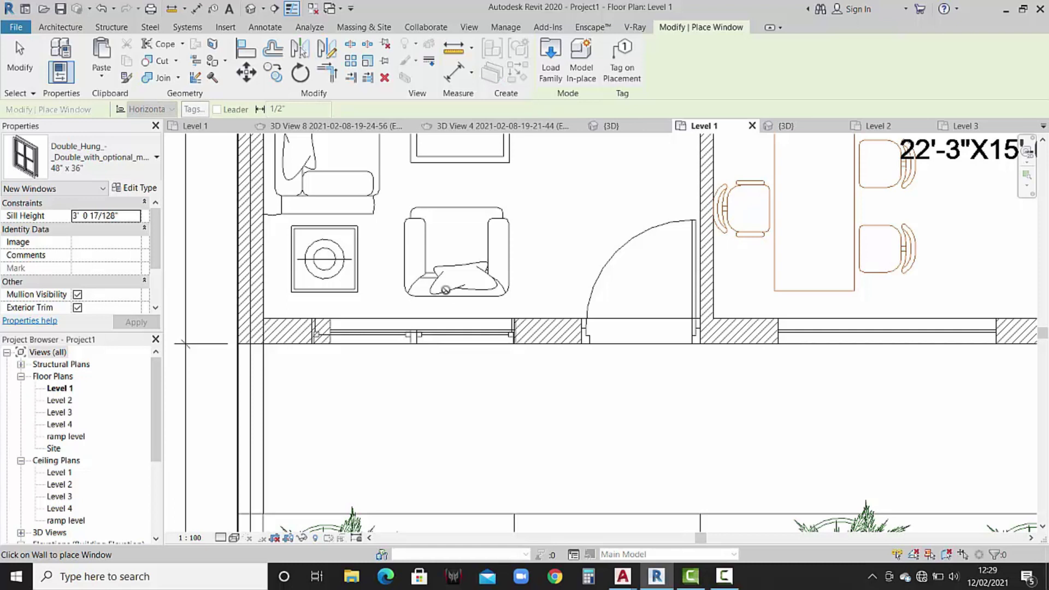
key("Escape")
key("Escape")
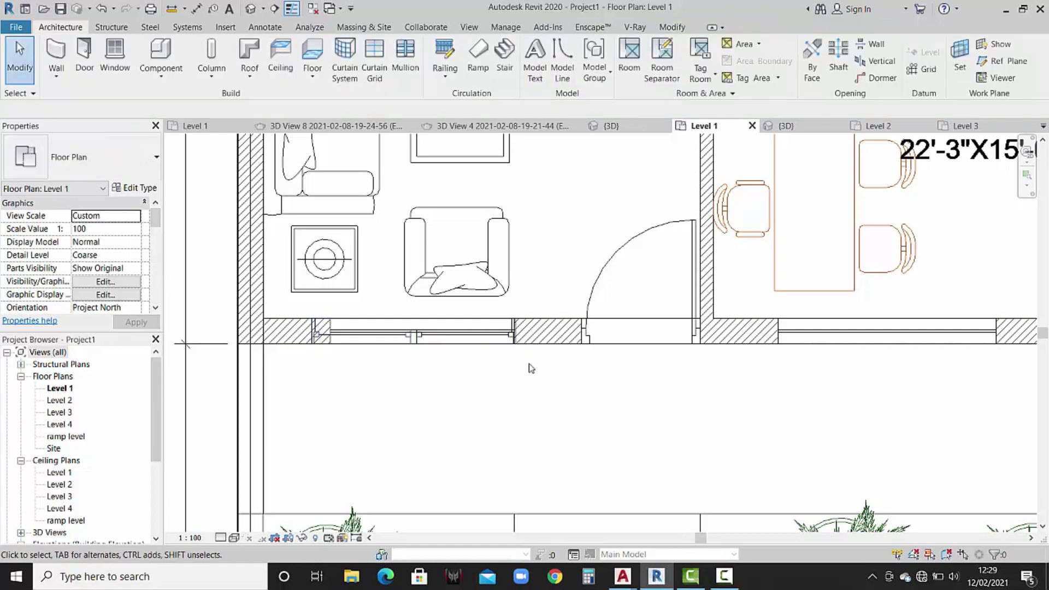
Check the reference house in 3D, then return to the Level 1 plan.
scroll(550, 374, "down", 2)
scroll(551, 375, "down", 2)
middle_click_drag(552, 375, 521, 368)
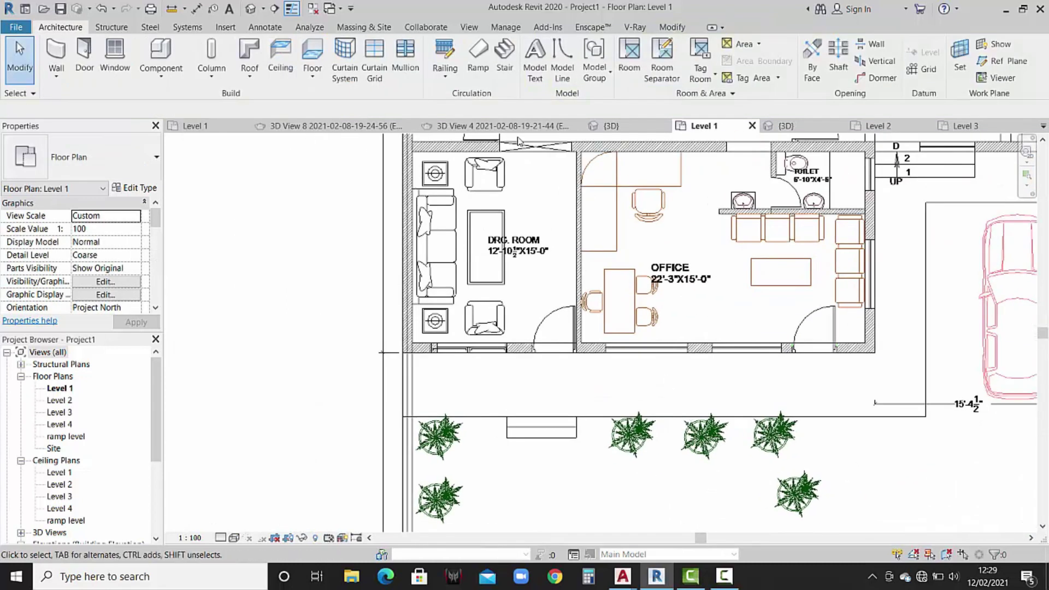
left_click(609, 126)
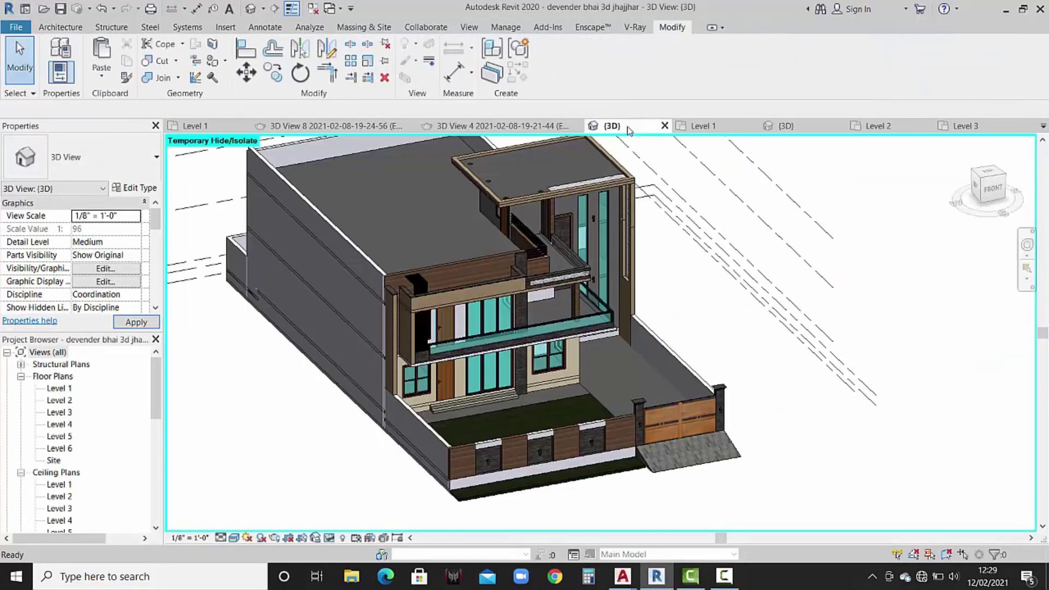
scroll(447, 415, "up", 2)
scroll(470, 372, "up", 1)
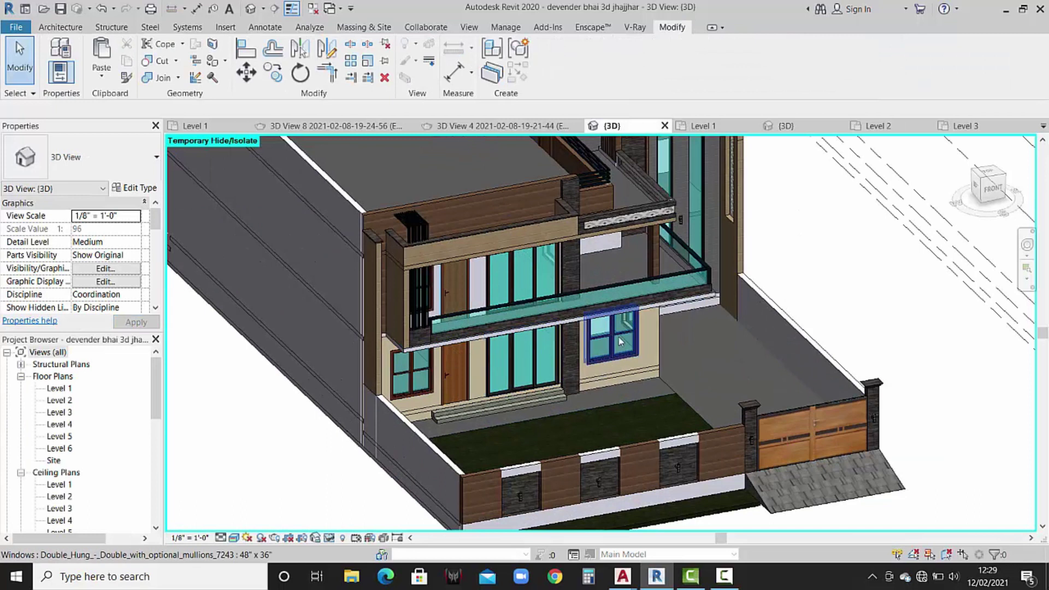
left_click(704, 126)
Place an M_Single-Flush door in the drawing room wall.
scroll(596, 331, "up", 1)
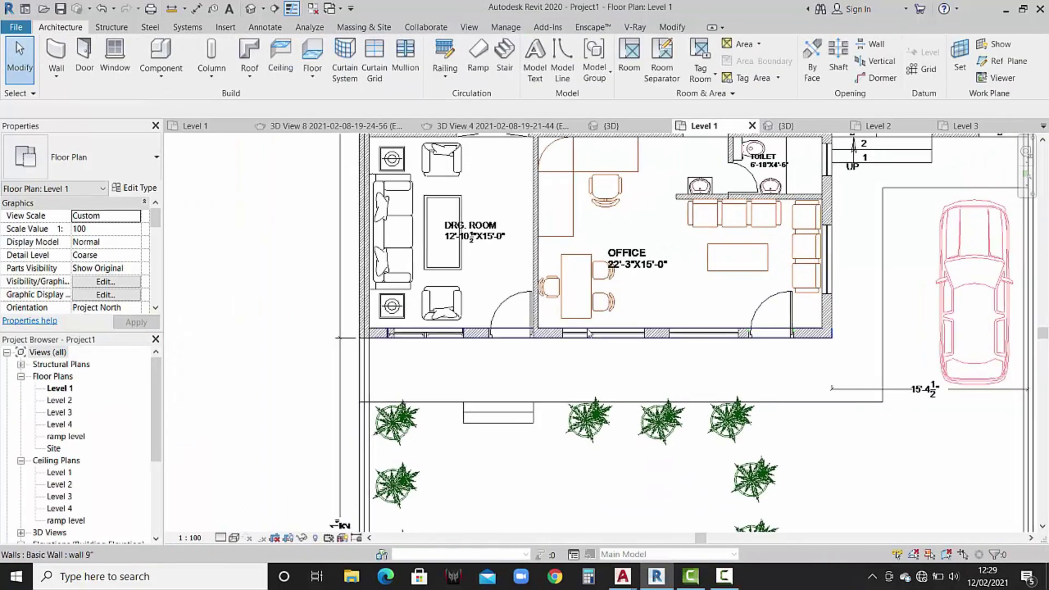
scroll(592, 335, "up", 1)
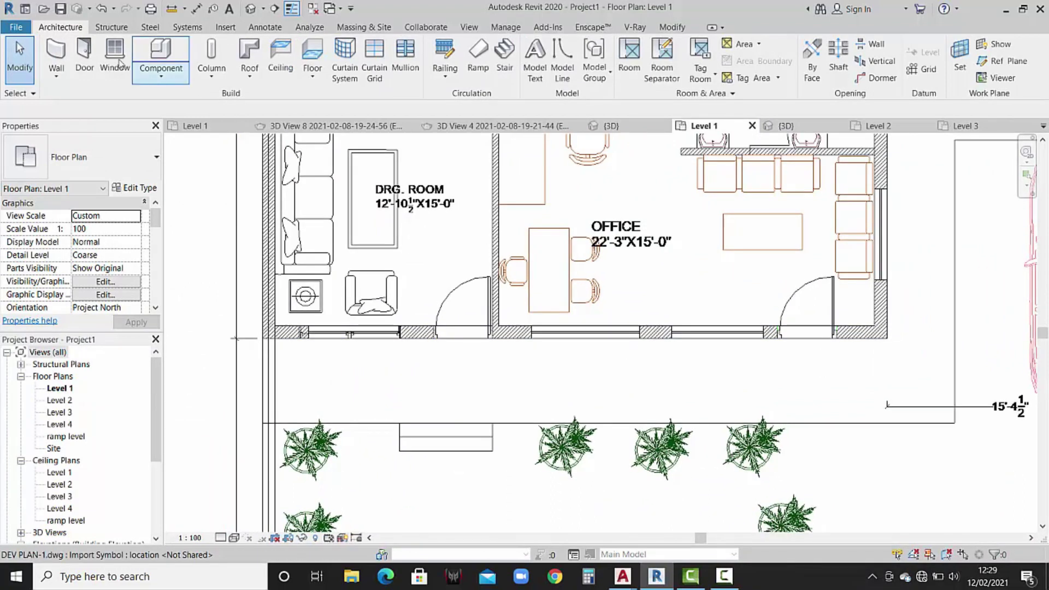
left_click(84, 57)
scroll(463, 335, "up", 1)
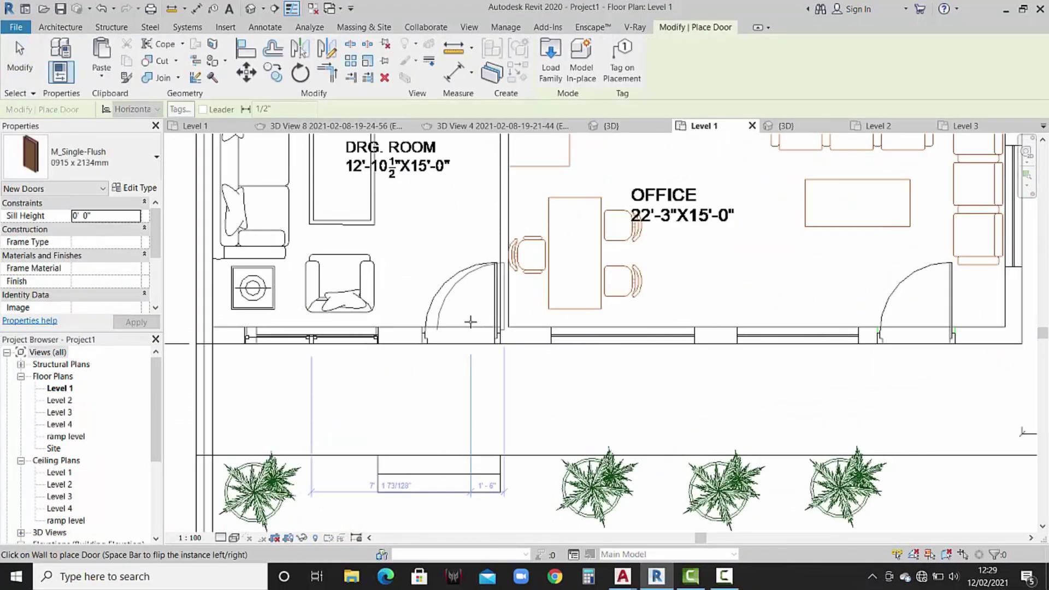
scroll(461, 331, "up", 1)
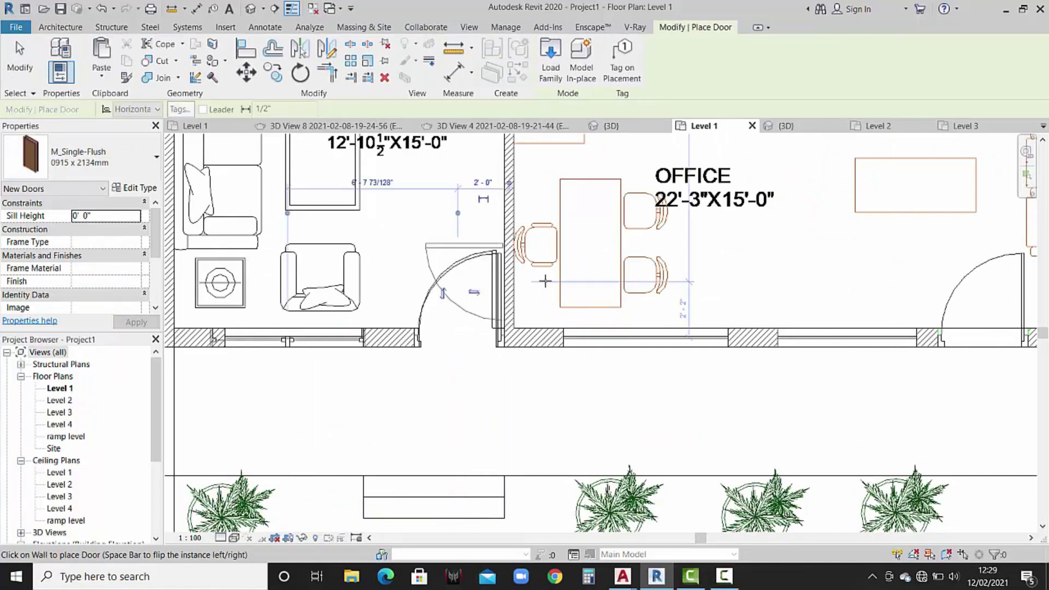
middle_click_drag(650, 341, 503, 340)
key("Escape")
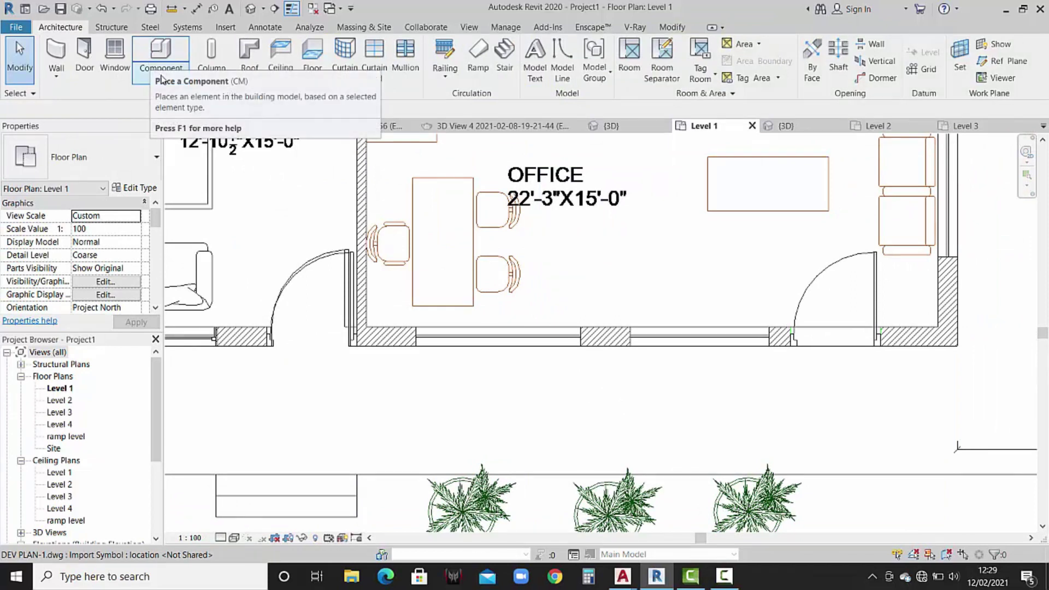
Load the 'bright sliding.rfa' door family and place it in the office's front wall.
left_click(225, 27)
left_click(565, 60)
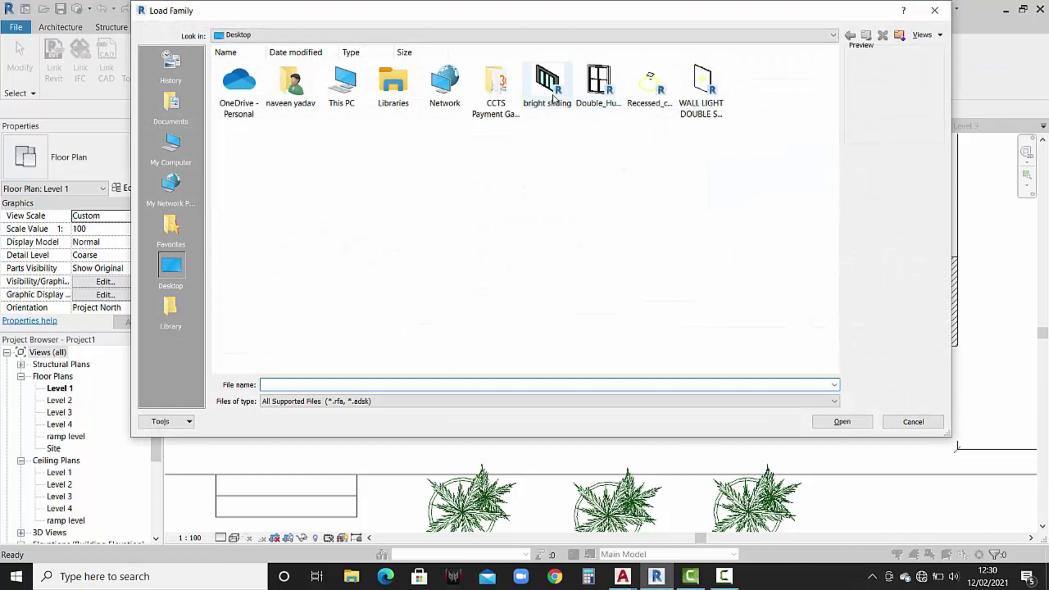
left_click(547, 82)
left_click(839, 421)
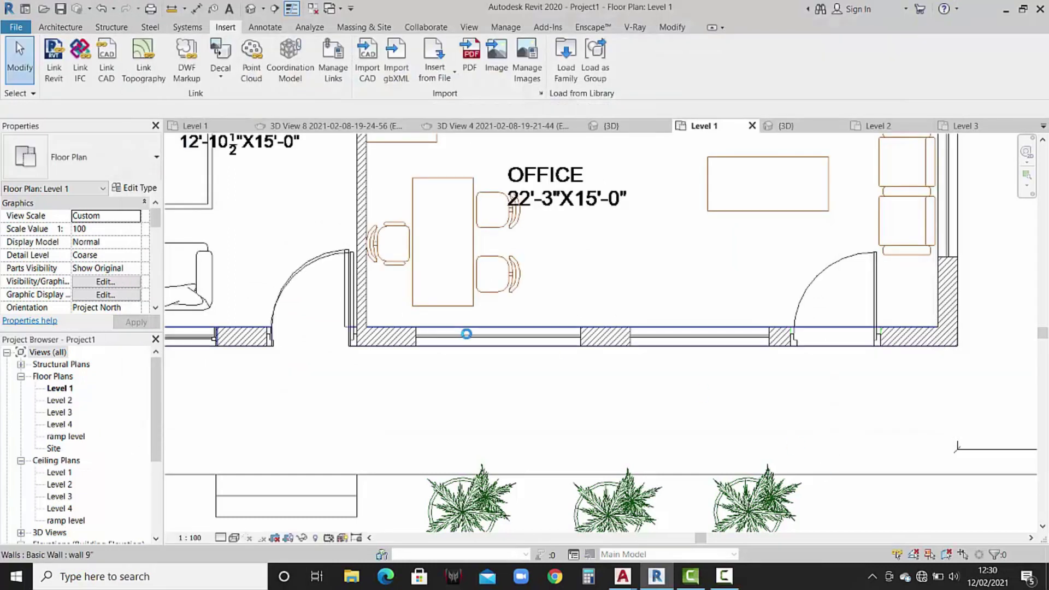
left_click(83, 29)
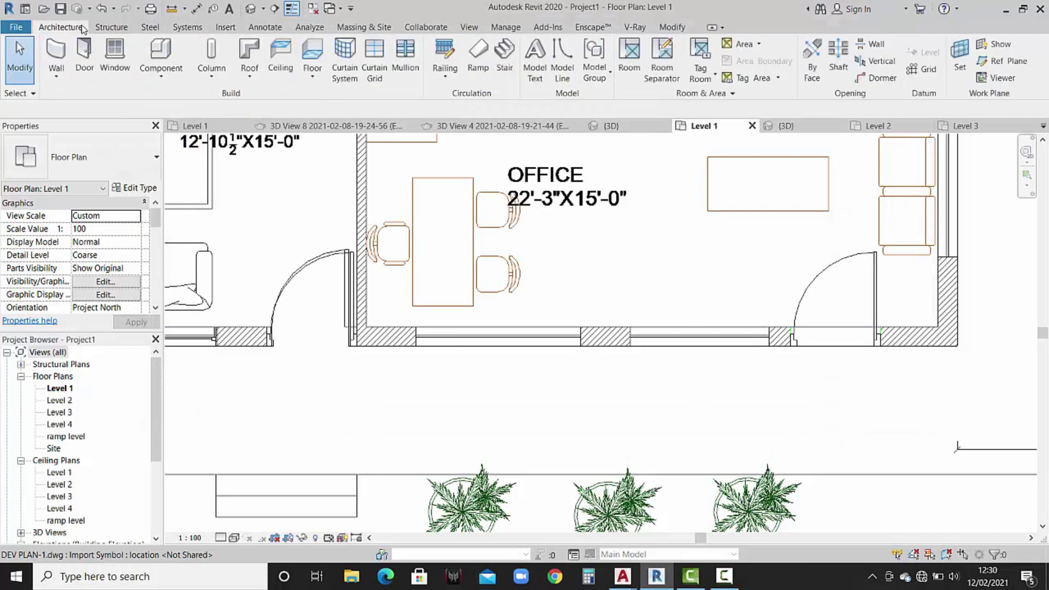
left_click(84, 54)
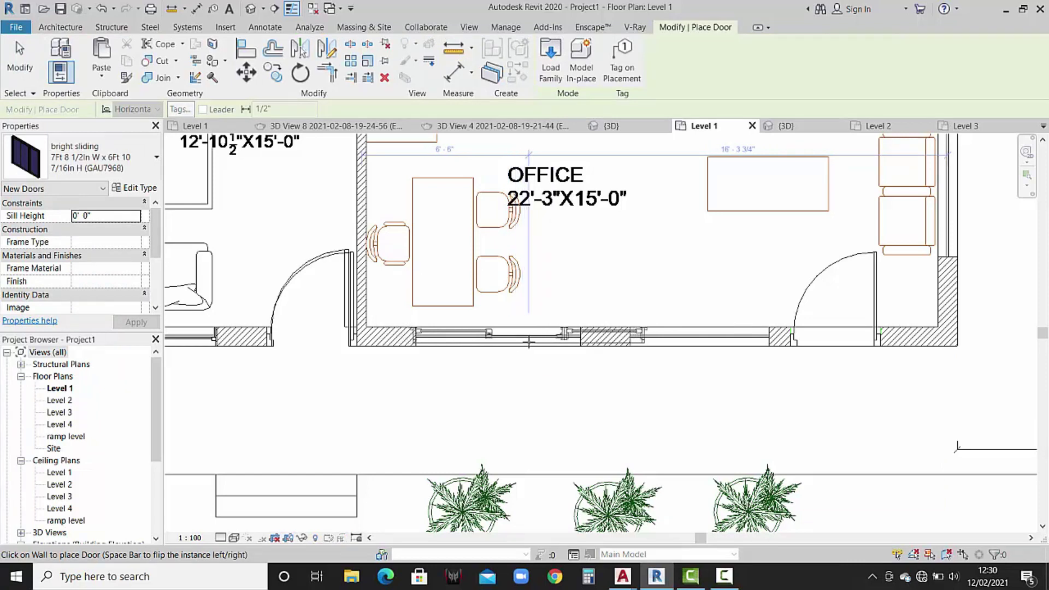
key("Escape")
key("Escape")
Place a double-hung window in the office's front wall.
middle_click_drag(634, 307, 540, 341)
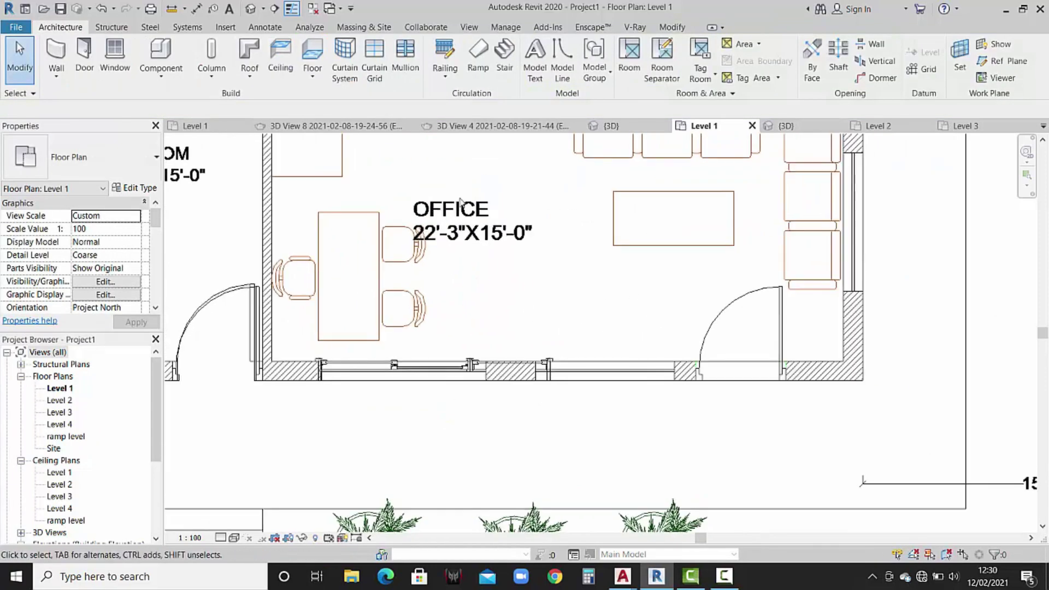
left_click(115, 54)
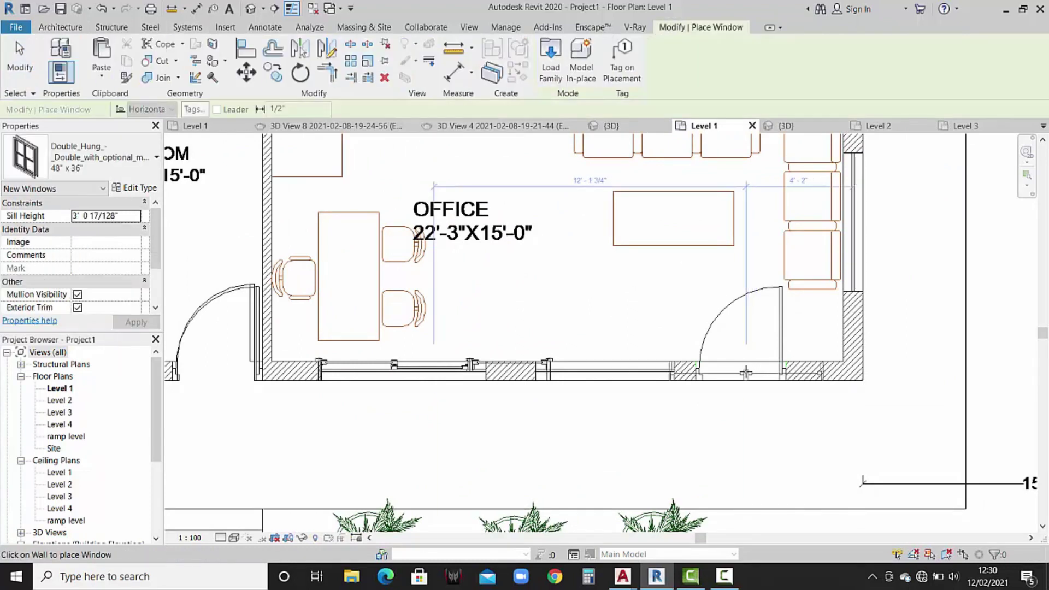
left_click(741, 368)
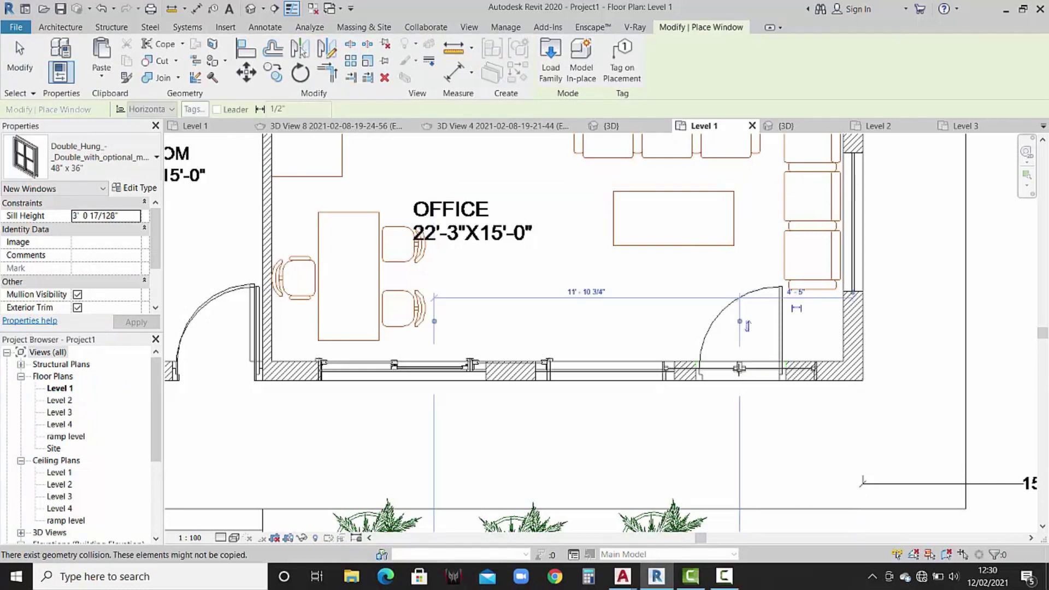
key("Escape")
key("Escape")
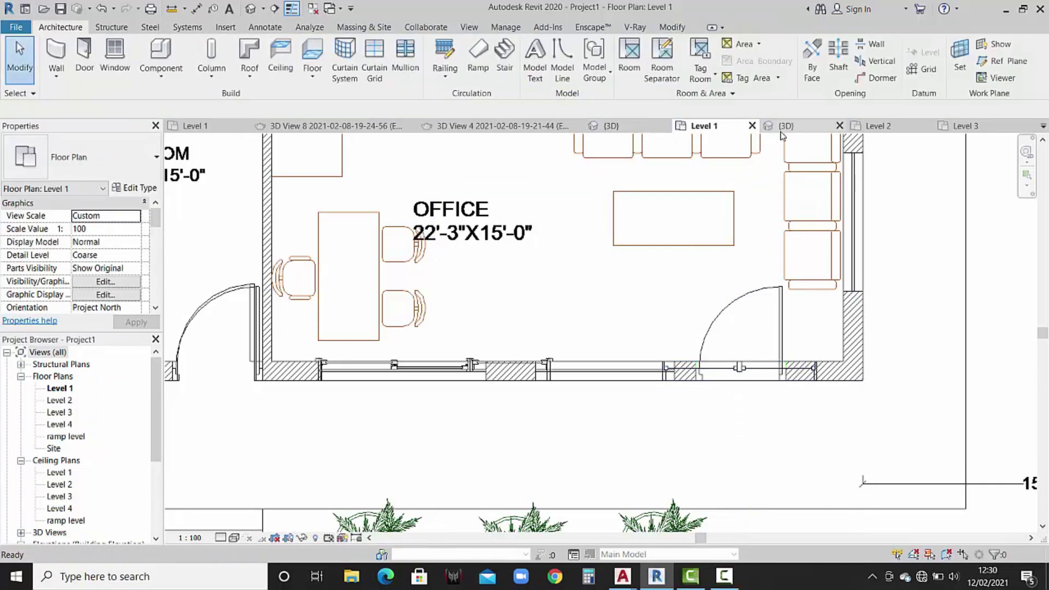
Switch to the 3D view and frame the new door and windows.
left_click(786, 125)
middle_click_drag(618, 337, 656, 316, "shift")
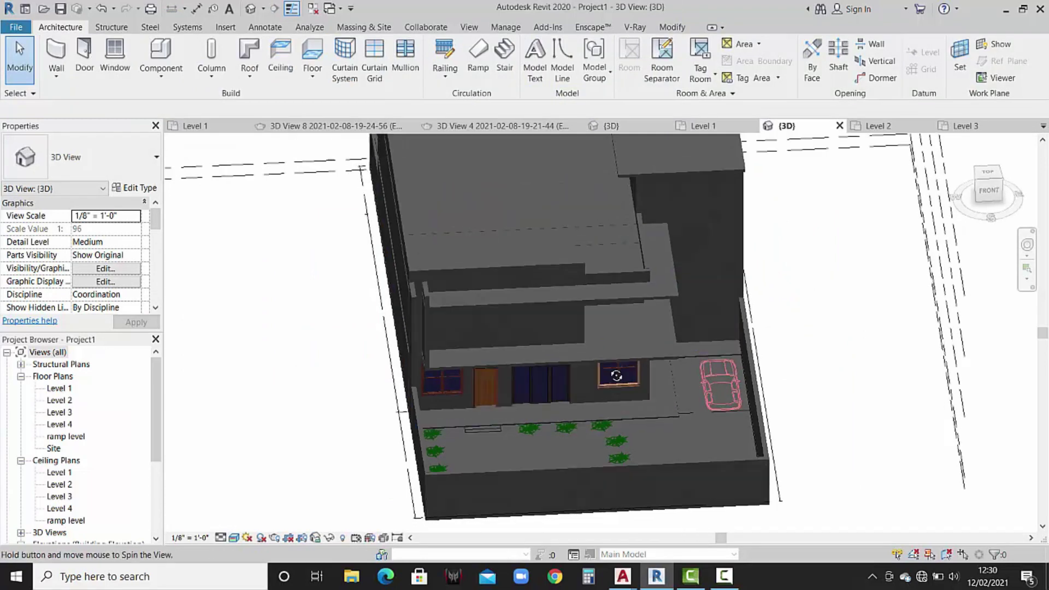
scroll(601, 377, "up", 2)
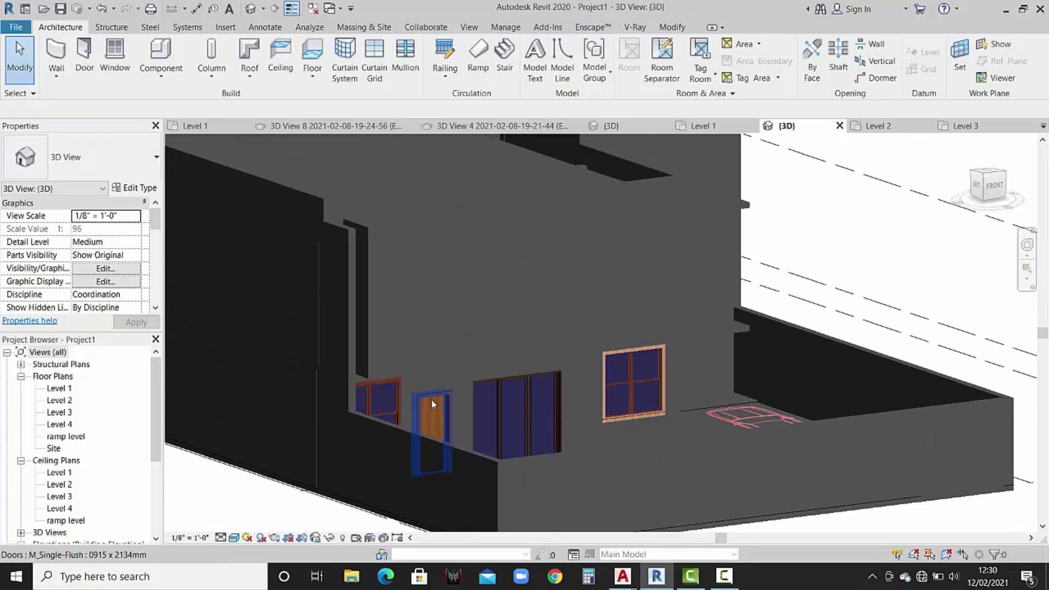
scroll(710, 383, "up", 2)
scroll(718, 380, "up", 2)
mouse_move(719, 381)
middle_mouse_down("shift")
mouse_move(608, 424)
mouse_move(543, 284)
middle_mouse_up("shift")
scroll(594, 257, "up", 3)
middle_click_drag(594, 257, 687, 382)
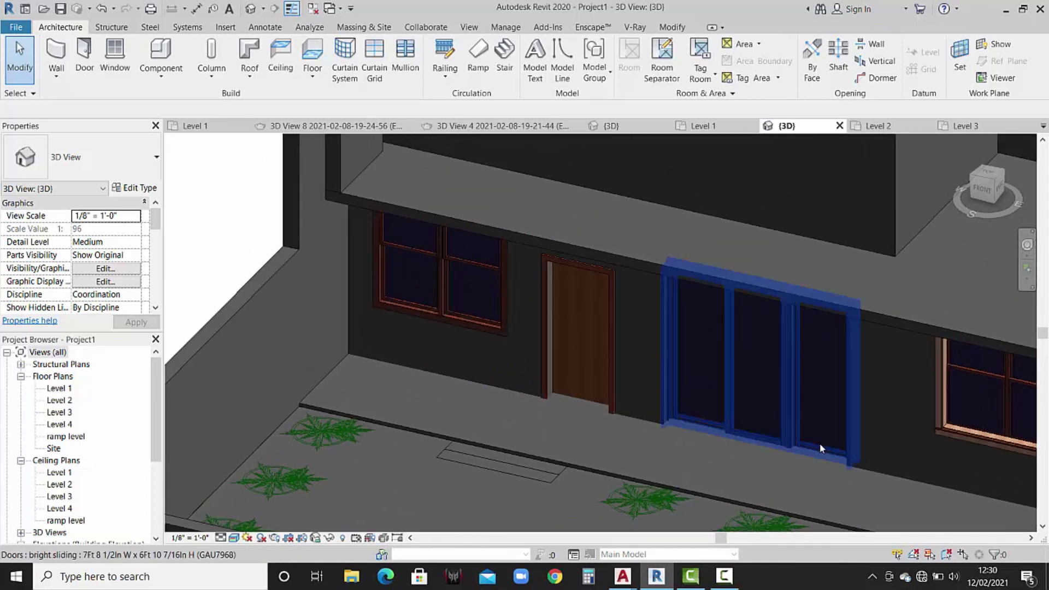
middle_click_drag(791, 424, 567, 390)
Open the Material Browser for the drawing room window type's Glass Material.
left_click(417, 292)
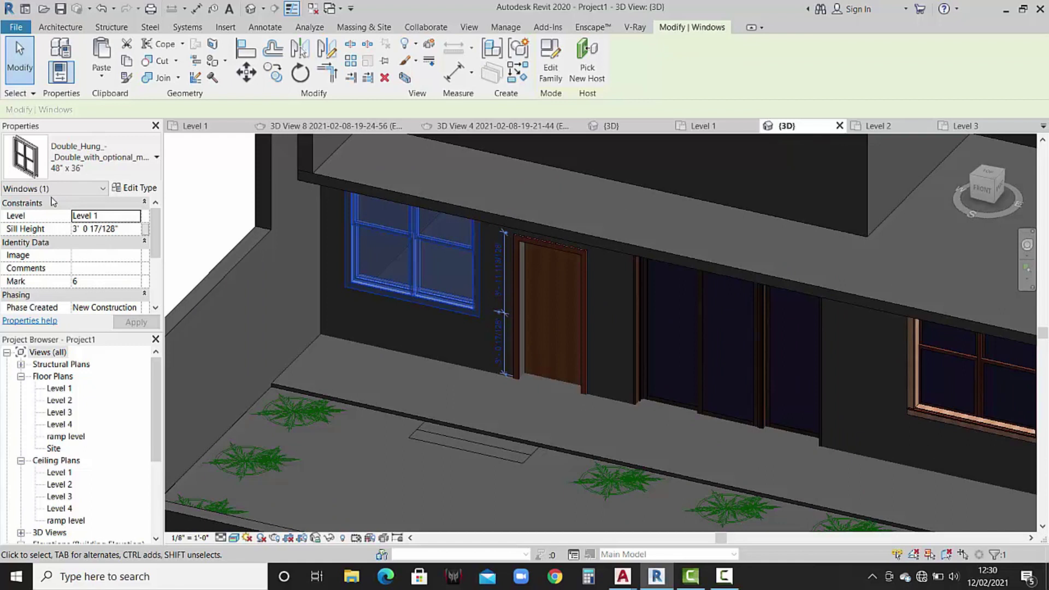
left_click(134, 187)
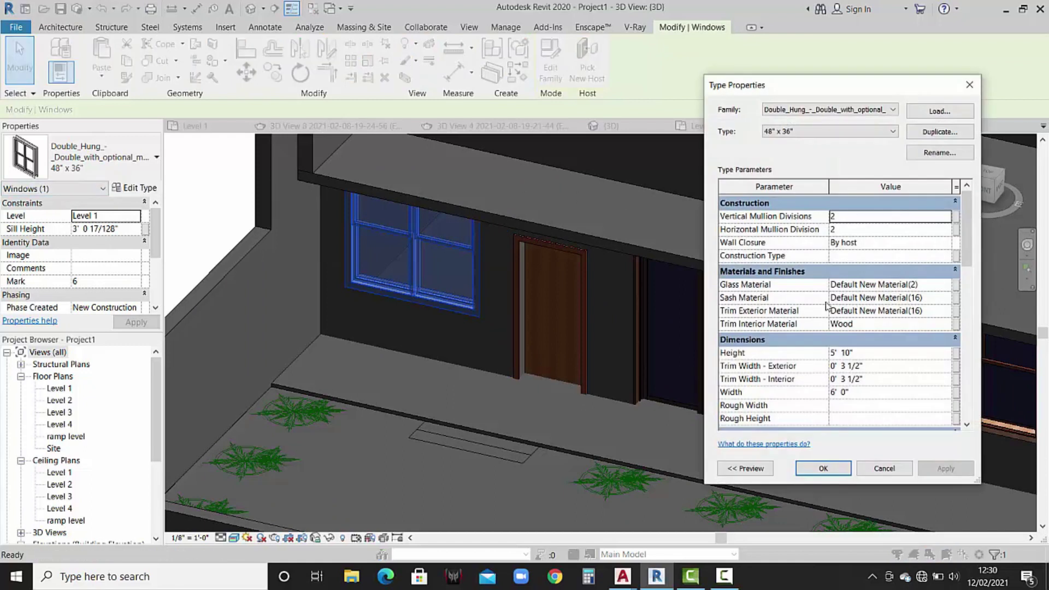
left_click(937, 285)
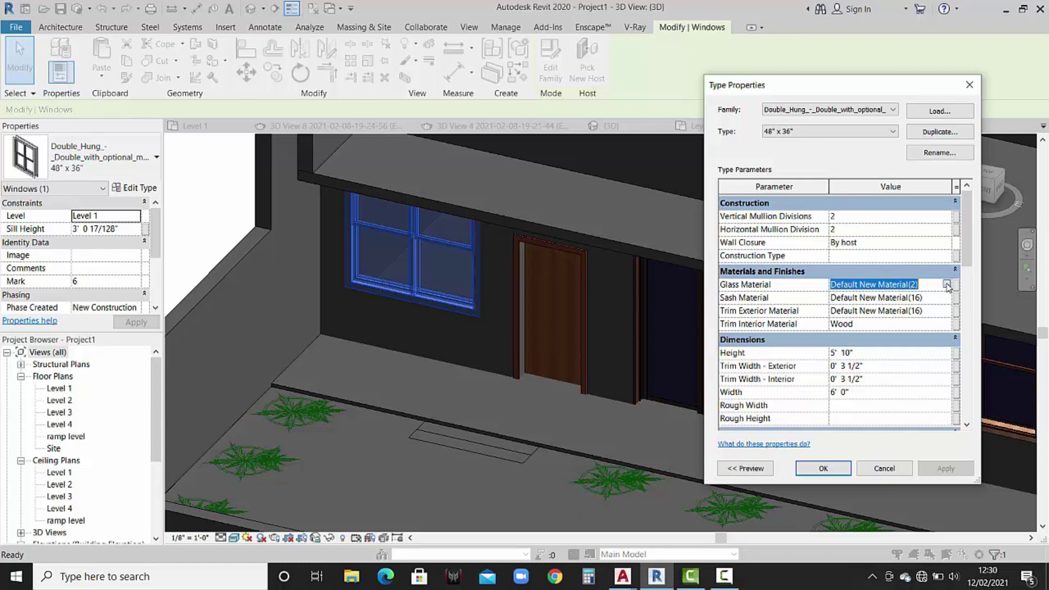
left_click(946, 285)
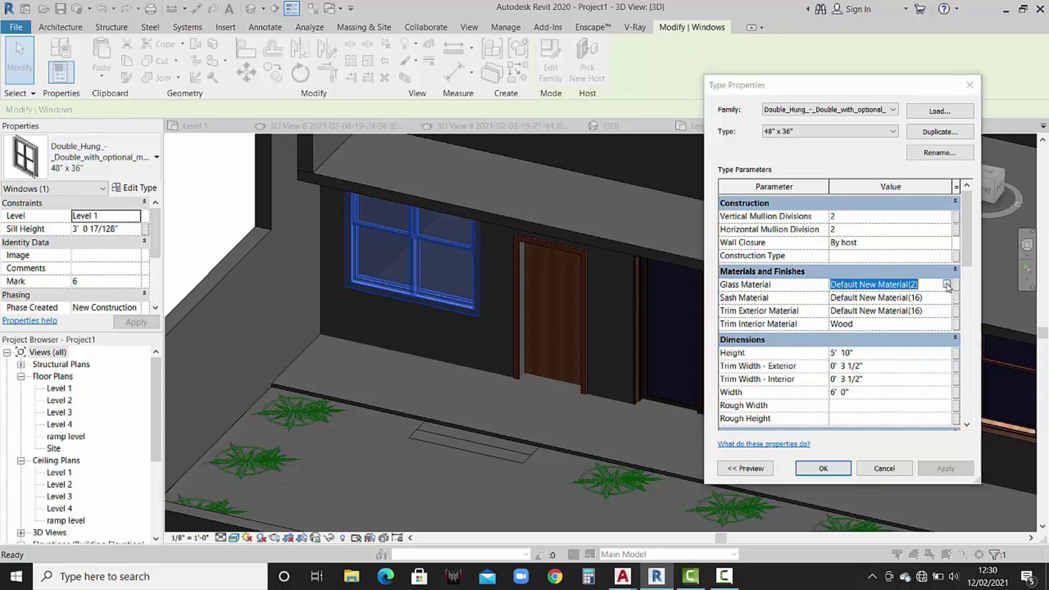
Create a new material whose shading uses the render appearance.
left_click(90, 249)
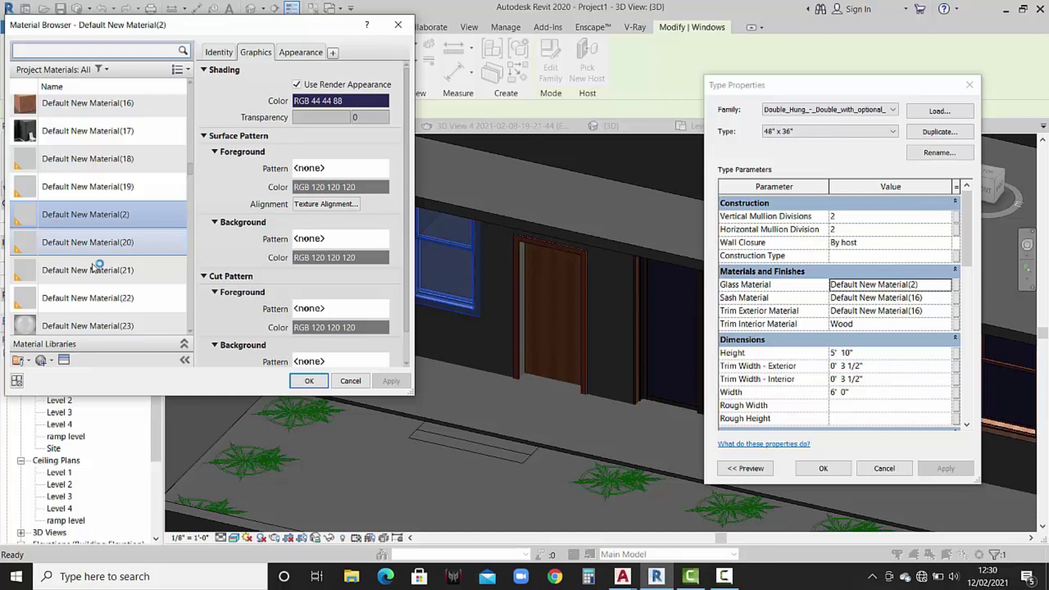
left_click(78, 323)
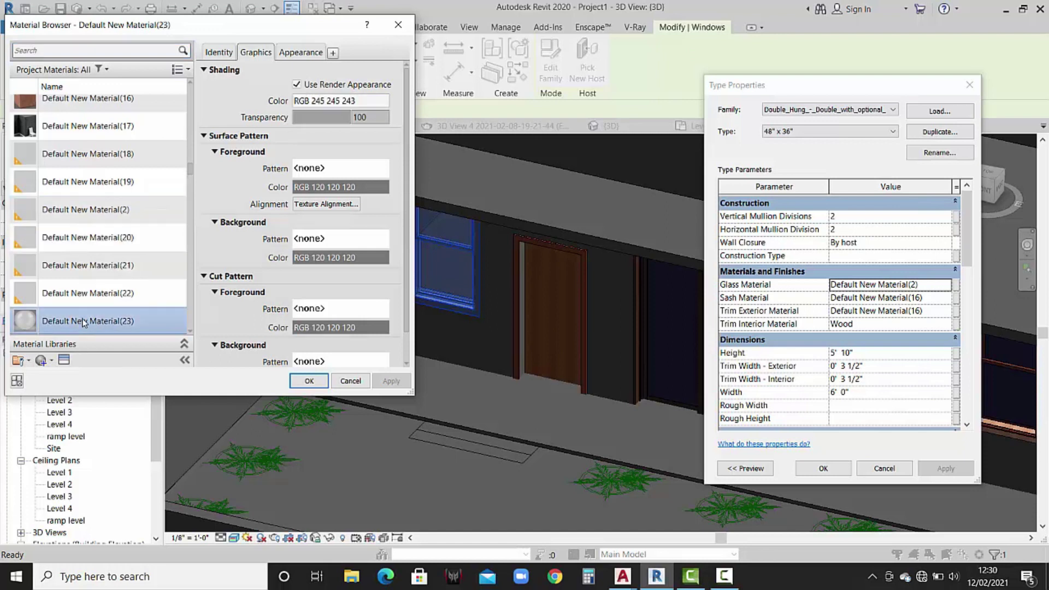
left_click(302, 53)
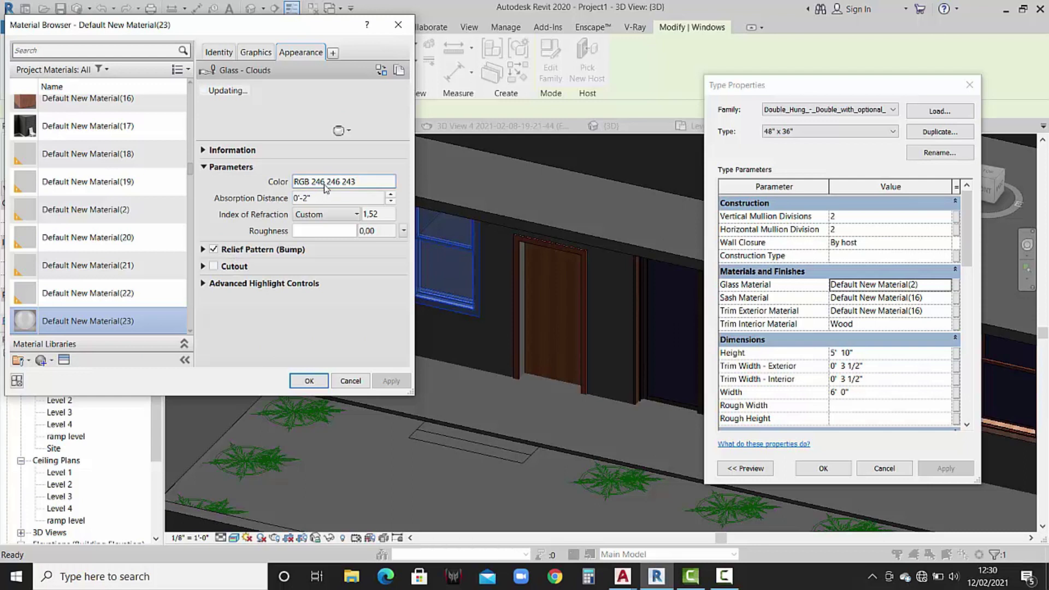
left_click(43, 360)
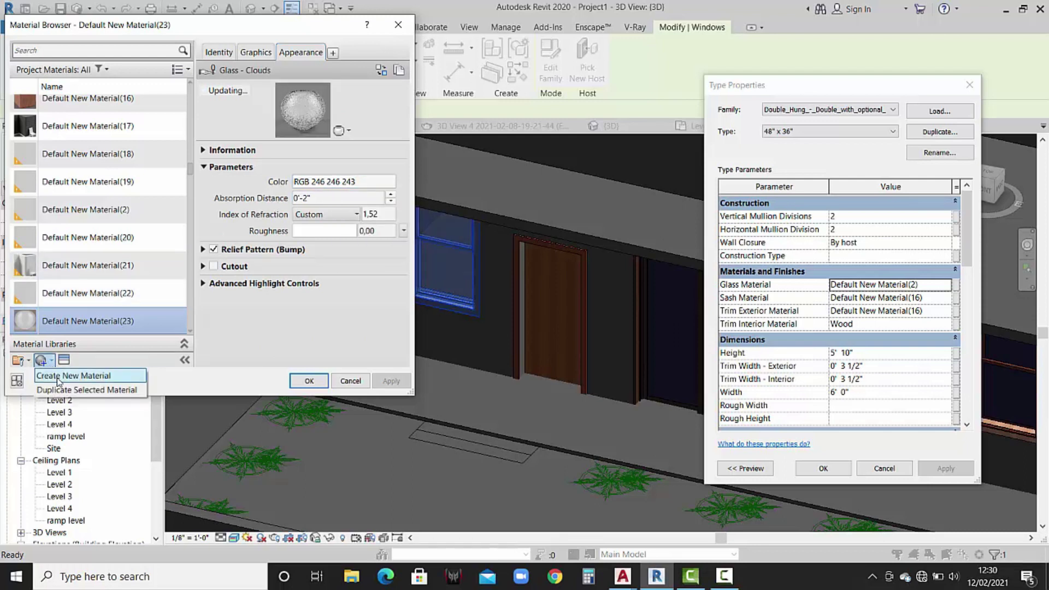
left_click(59, 376)
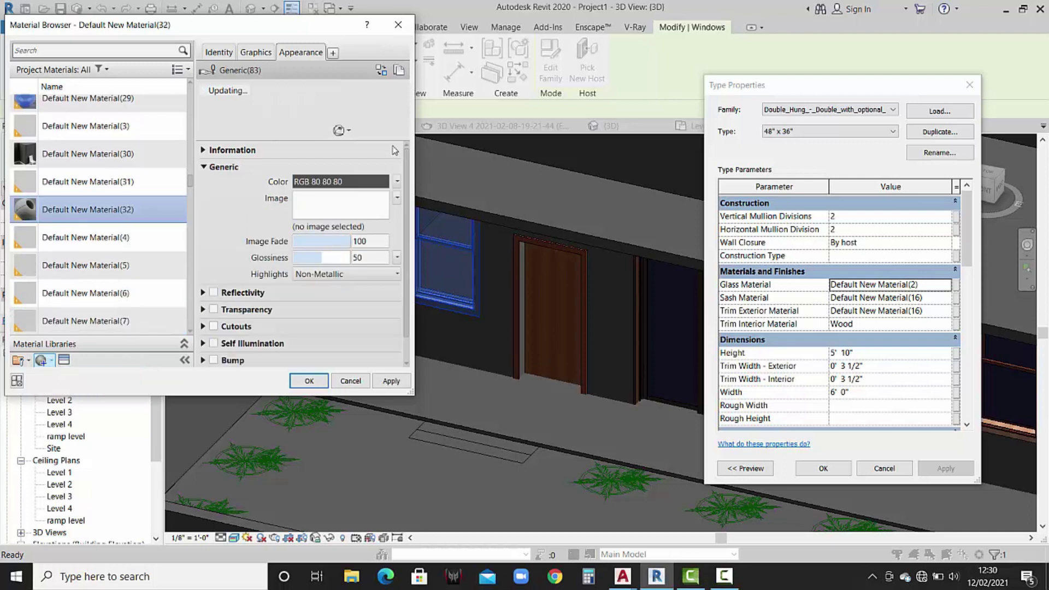
left_click(262, 54)
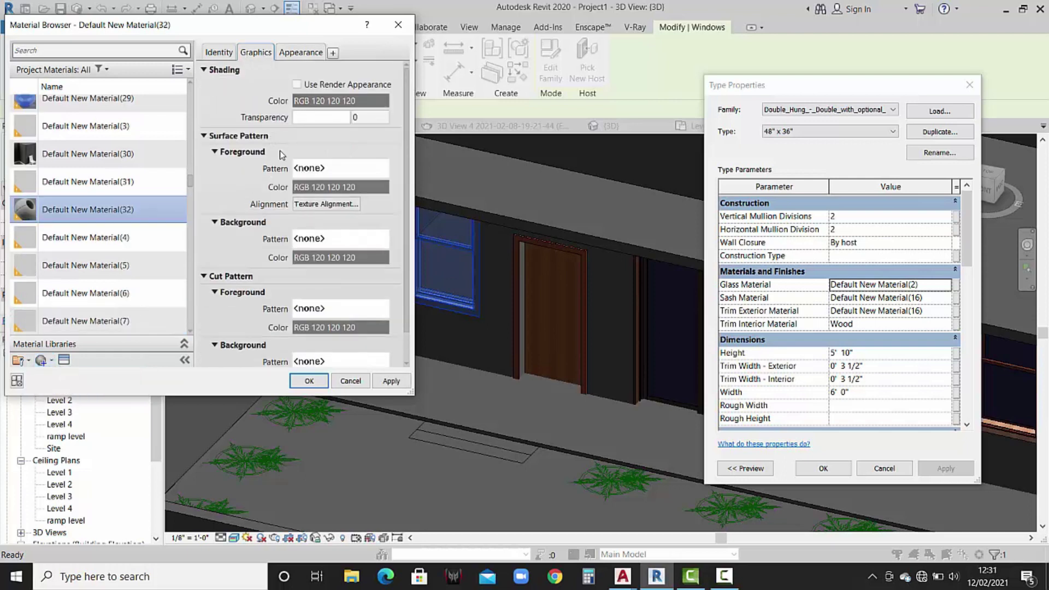
left_click(297, 85)
left_click(301, 53)
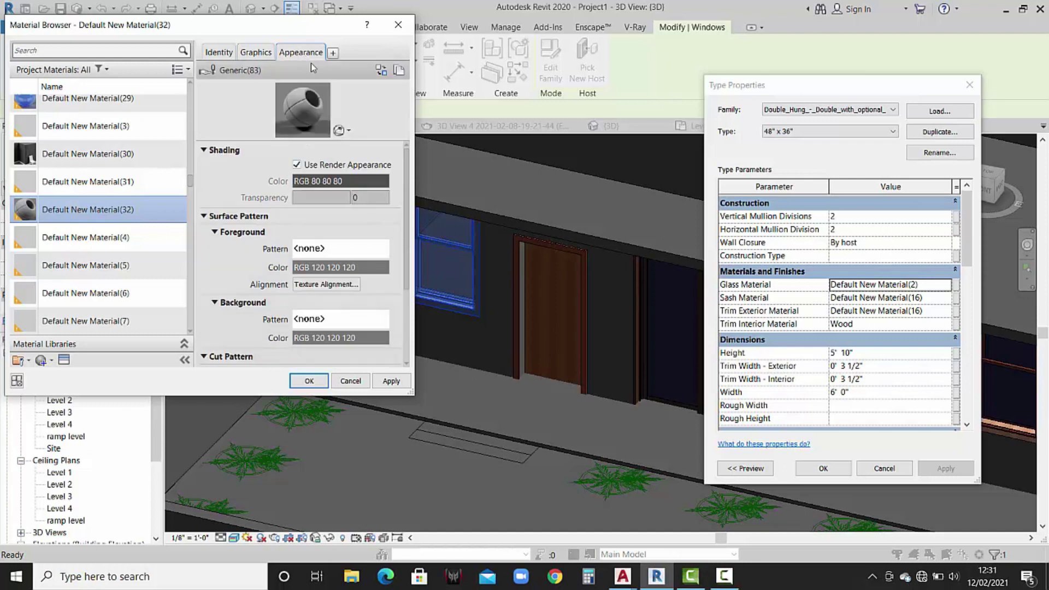
Give the new material a light cyan colour (RGB 140 255 255) and transparency 67.
left_click(328, 182)
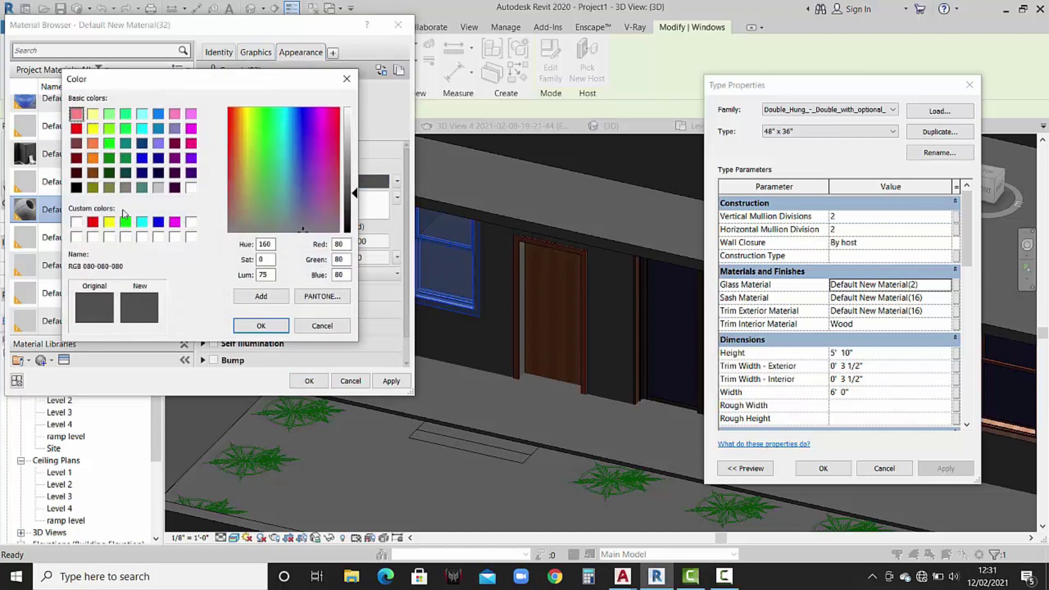
left_click(141, 221)
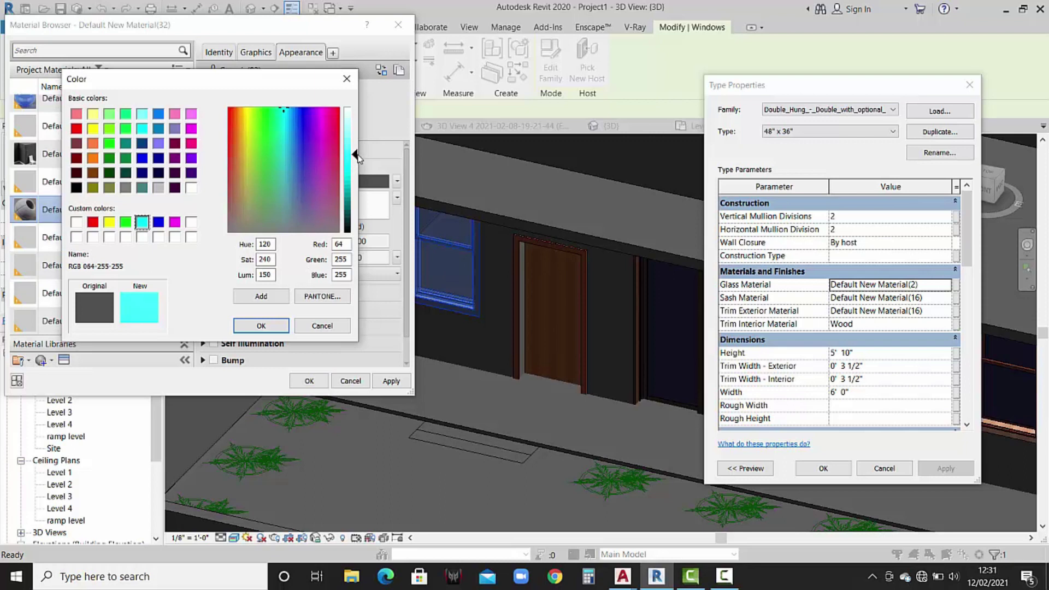
left_click_drag(358, 157, 353, 140)
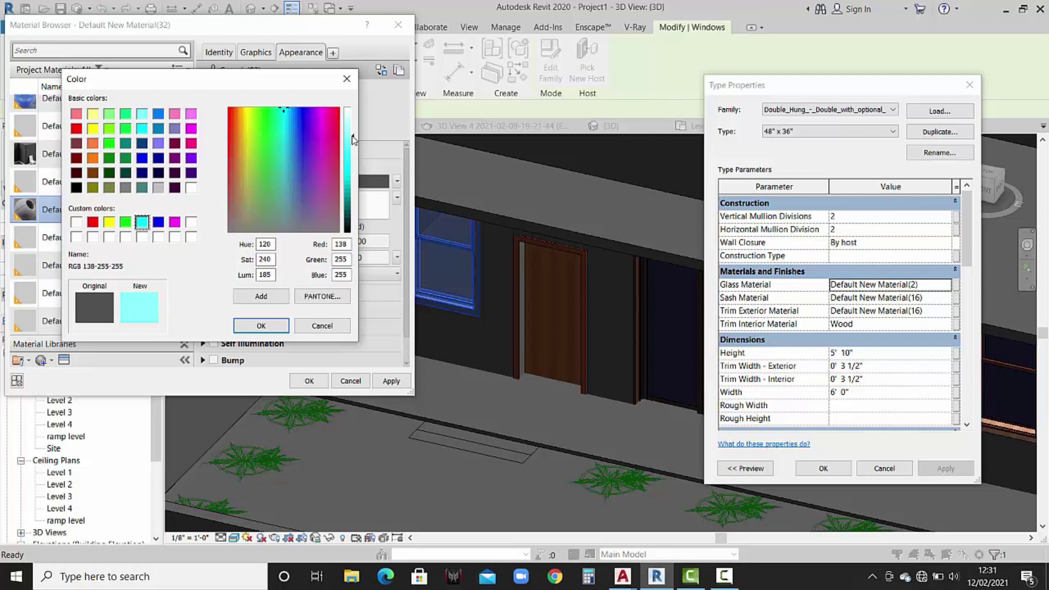
left_click(262, 325)
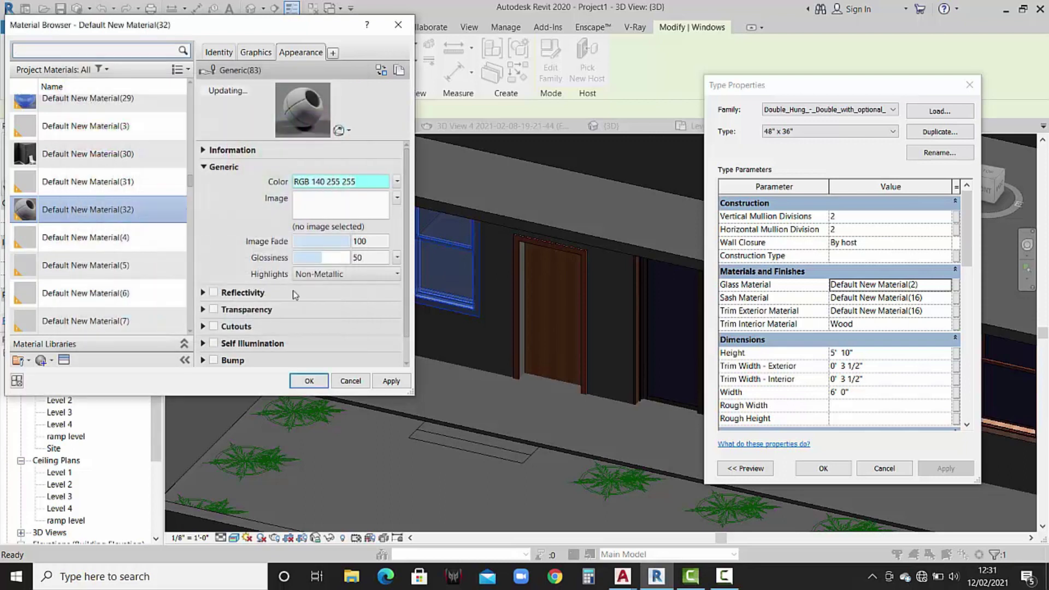
left_click(256, 312)
left_click_drag(312, 241, 330, 239)
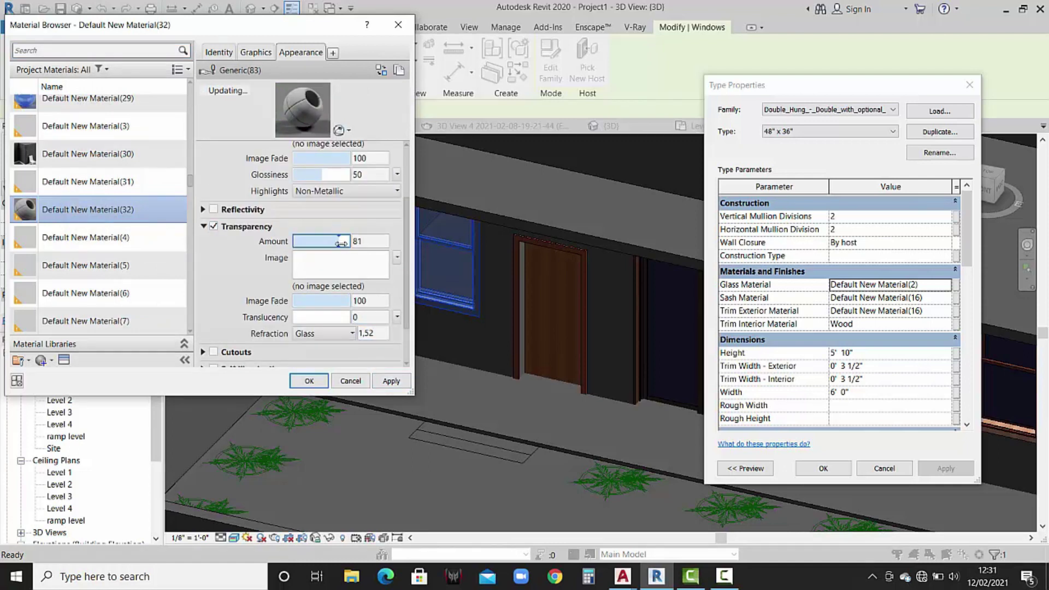
left_click(377, 383)
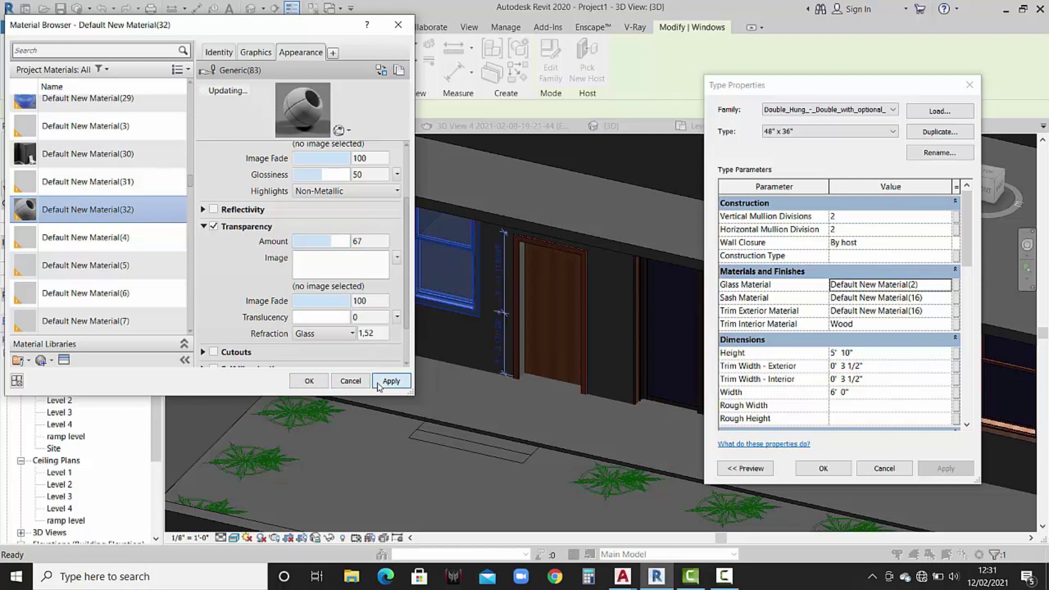
Rename the material to glasss and apply it as the window type's glass.
right_click(130, 214)
left_click(164, 245)
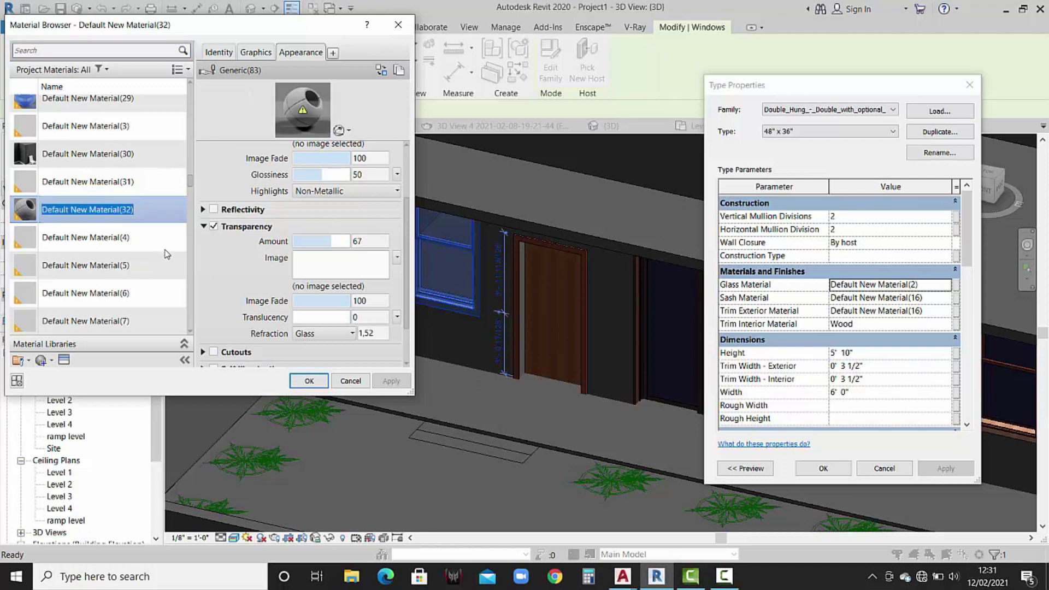
type("glasss")
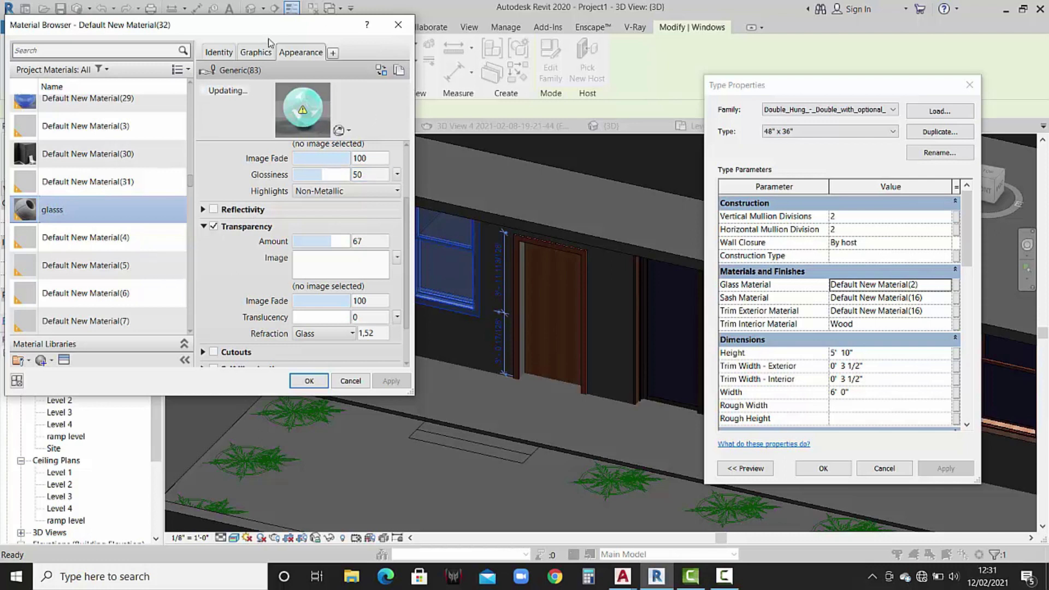
left_click(258, 53)
left_click(309, 381)
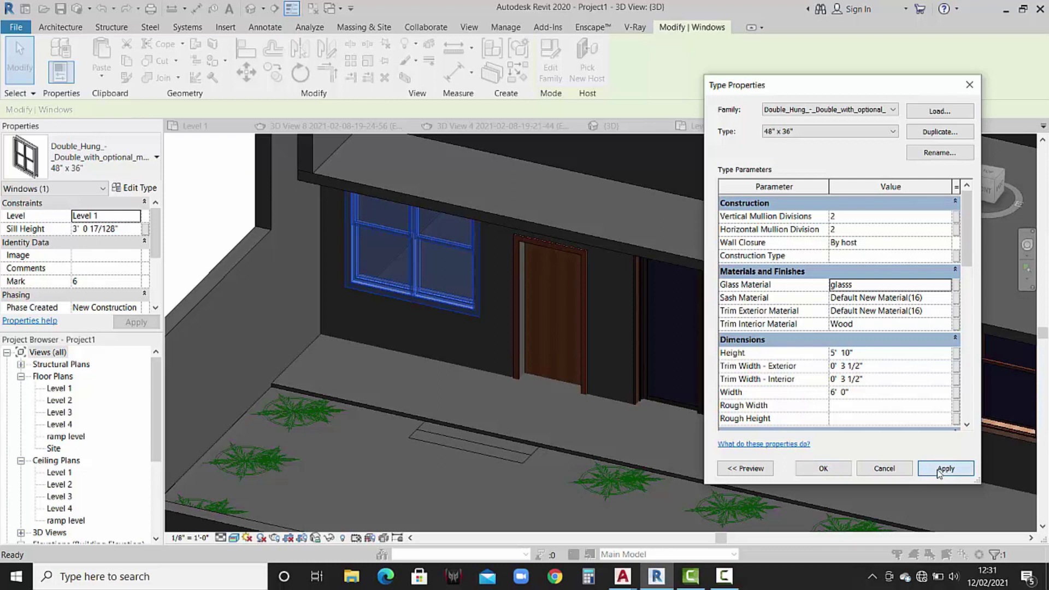
left_click(936, 469)
left_click(820, 469)
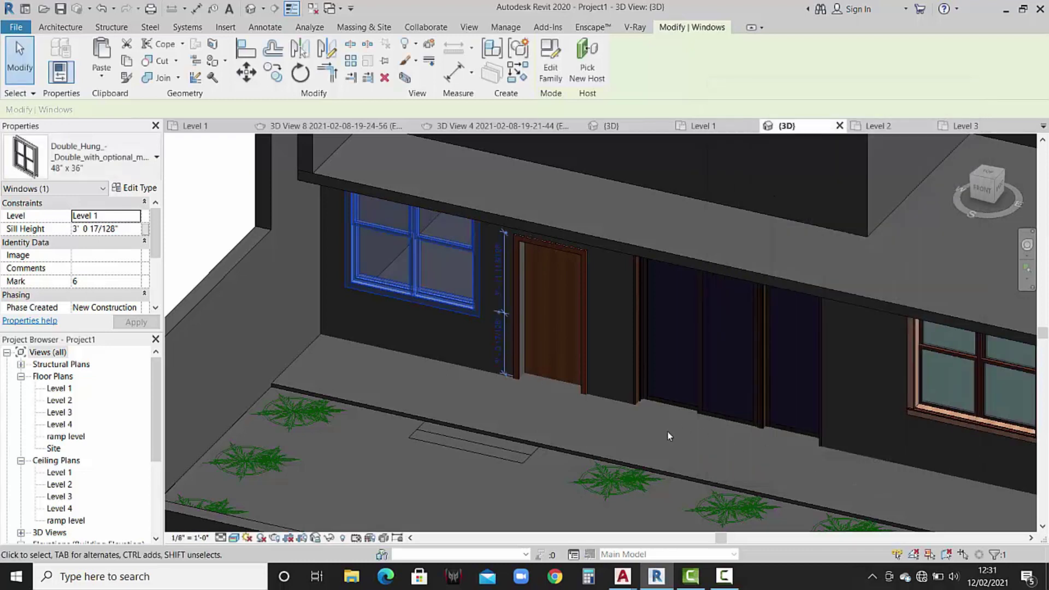
Open the bright sliding door's type properties from a low view of the terrace.
key("Escape")
scroll(537, 316, "down", 2)
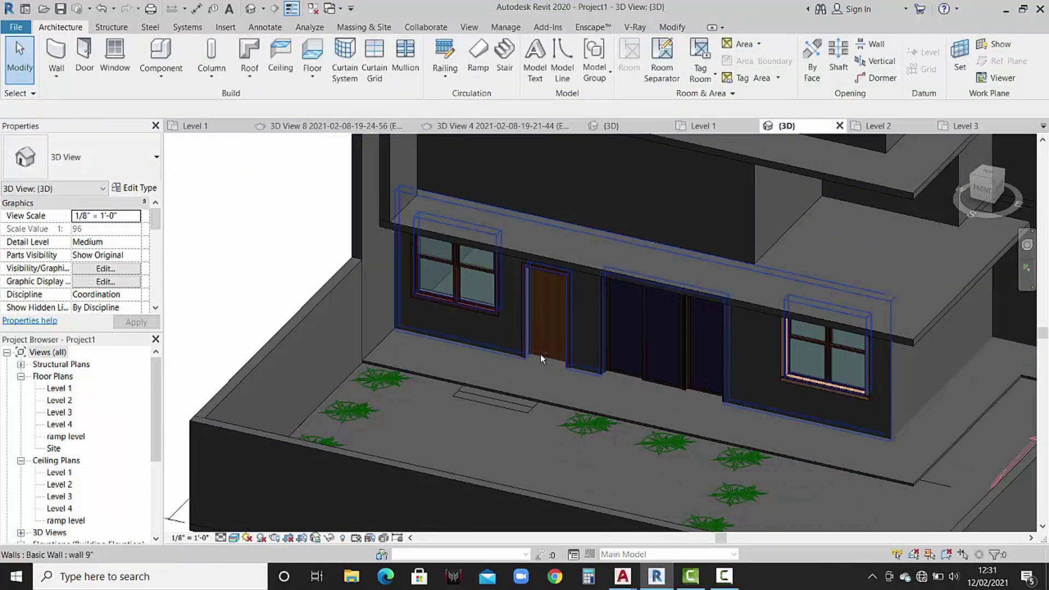
middle_click_drag(540, 355, 535, 312, "shift")
scroll(535, 315, "up", 1)
scroll(553, 310, "up", 1)
left_click(616, 352)
left_click(137, 189)
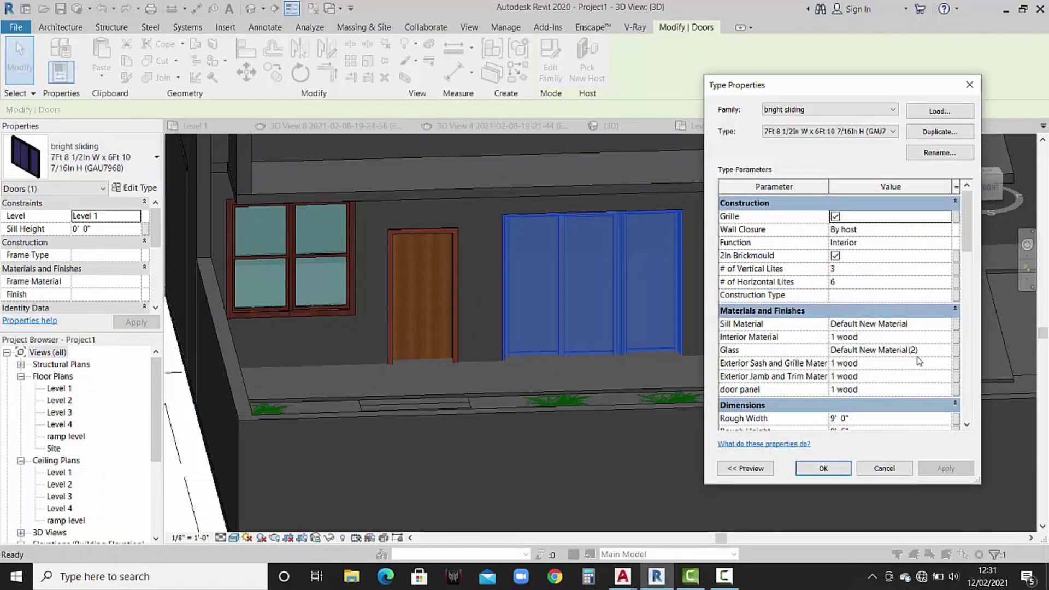
Assign the glasss material to the sliding door's glass and accept the type changes.
left_click(947, 350)
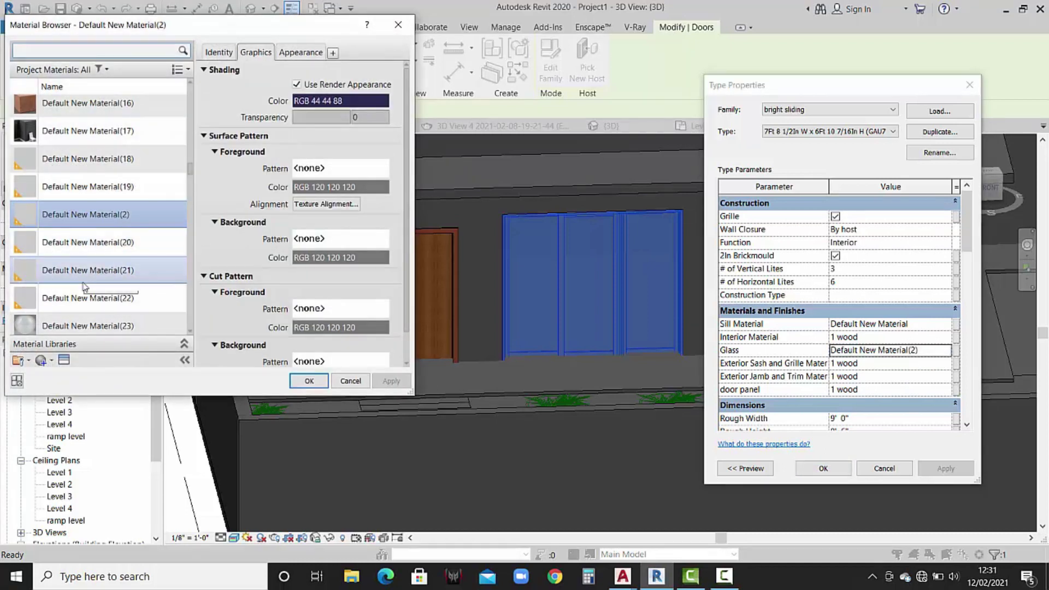
scroll(86, 242, "down", 5)
scroll(86, 242, "down", 5)
scroll(87, 237, "down", 1)
scroll(89, 235, "up", 1)
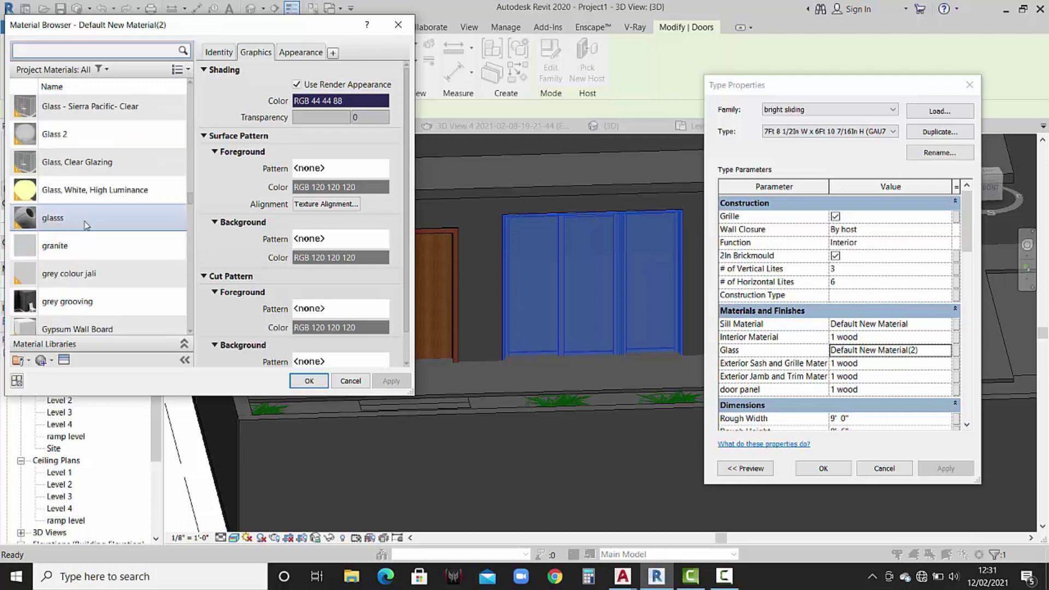
left_click(86, 228)
left_click(309, 382)
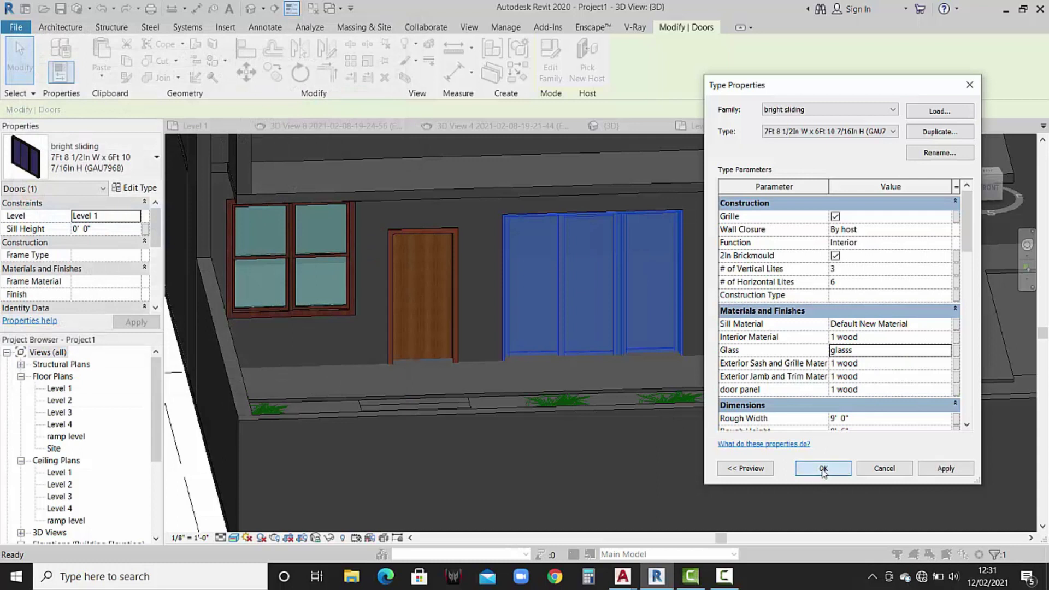
left_click(849, 470)
key("Escape")
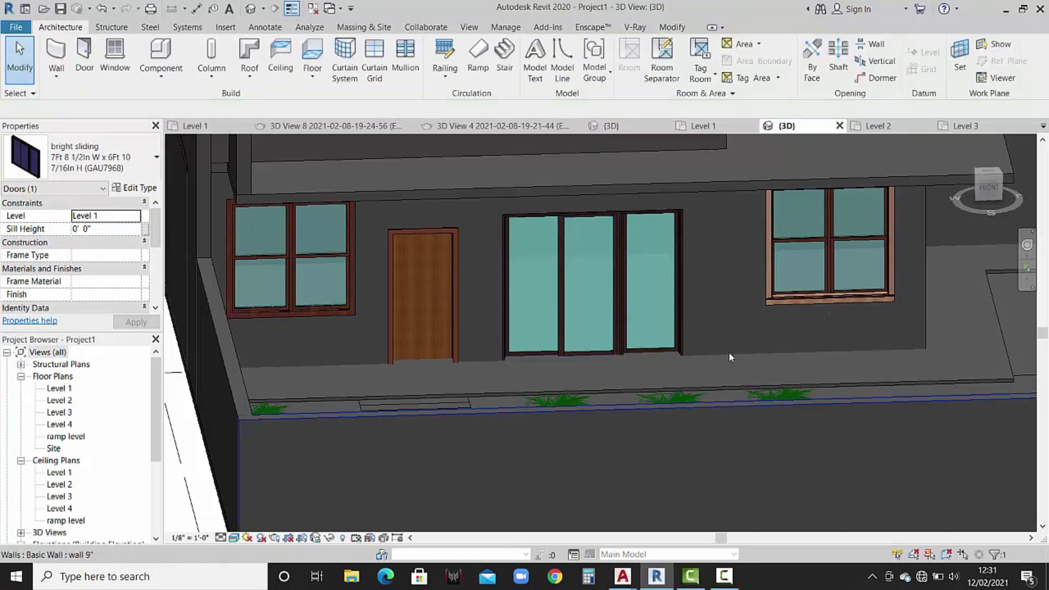
scroll(729, 352, "down", 1)
middle_click_drag(821, 339, 651, 136, "shift")
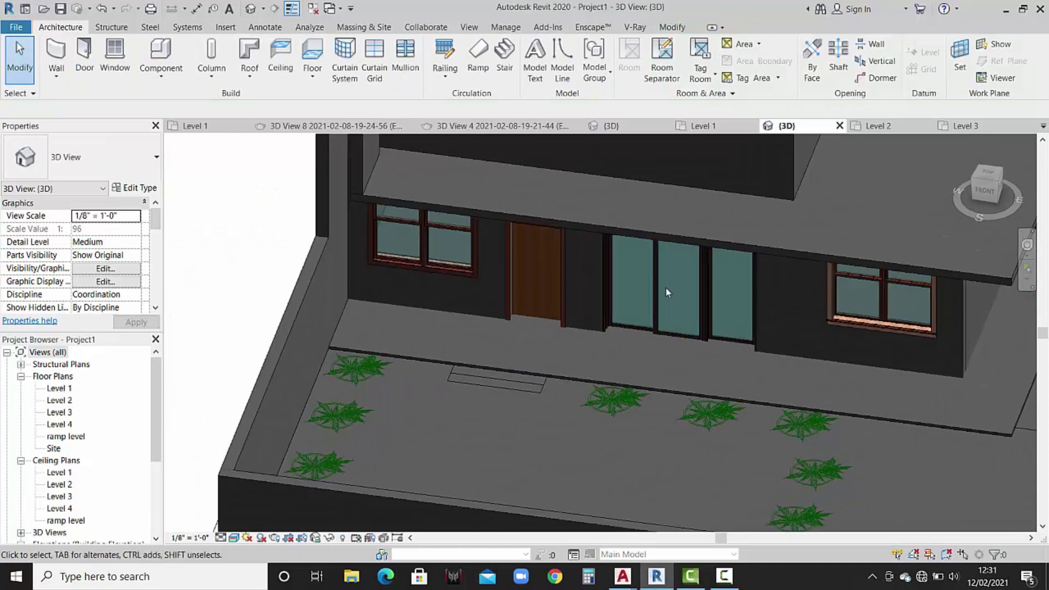
left_click(611, 126)
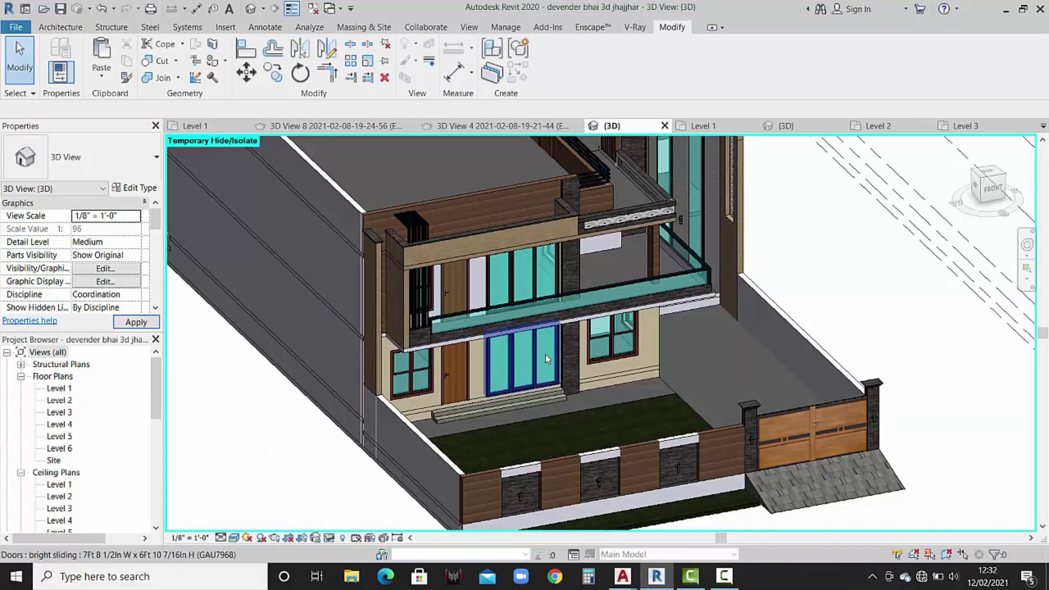
mouse_move(519, 356)
middle_mouse_down("shift")
mouse_move(507, 364)
mouse_move(710, 328)
middle_mouse_up("shift")
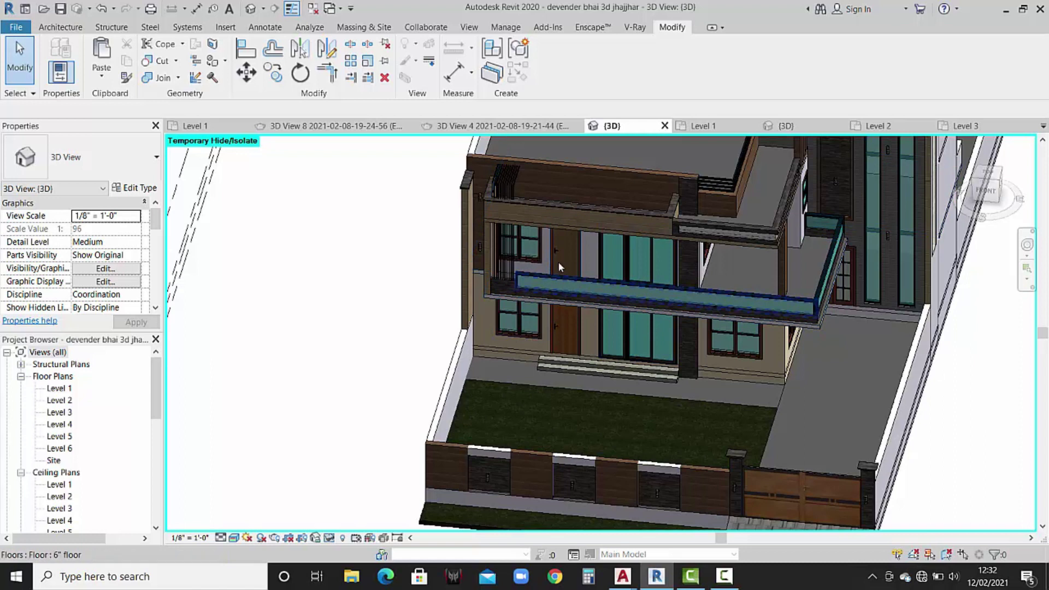
left_click(785, 128)
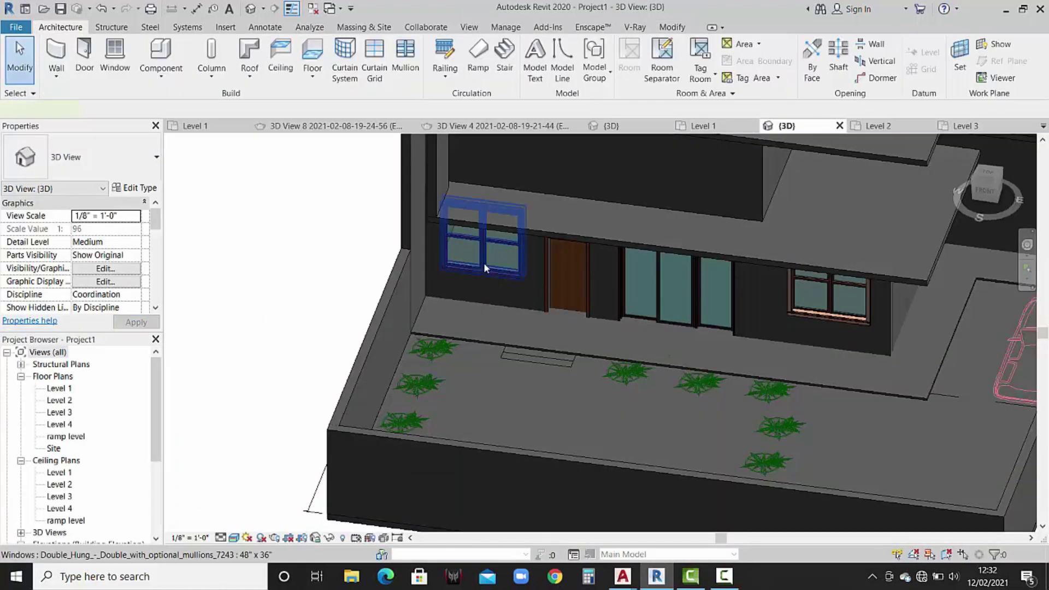
Copy the double-hung window, door and sliding doors and paste them aligned to Level 2.
left_click(484, 262)
left_click(578, 306, "ctrl")
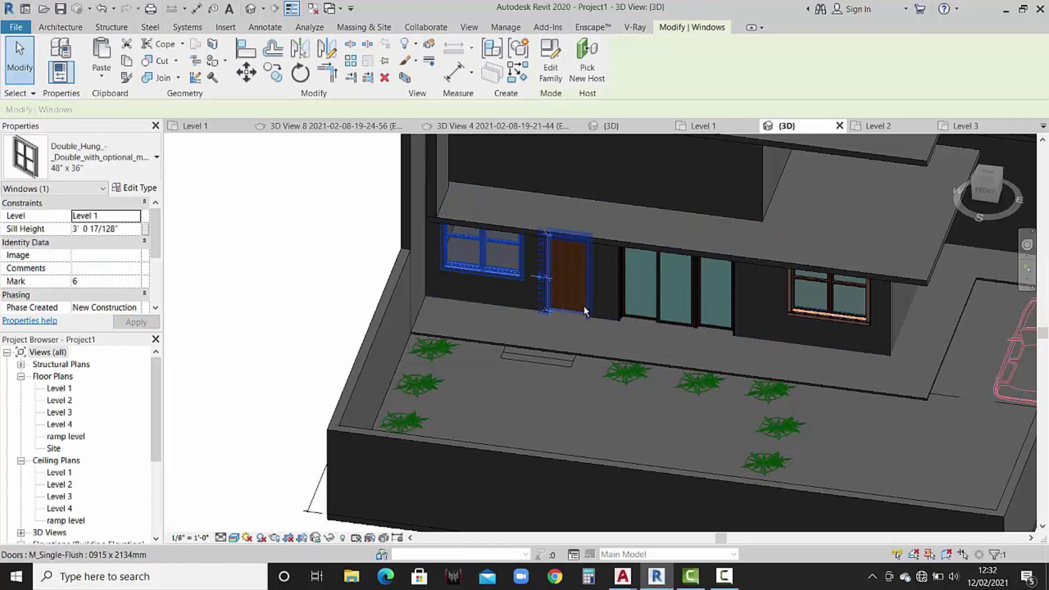
left_click(650, 301, "ctrl")
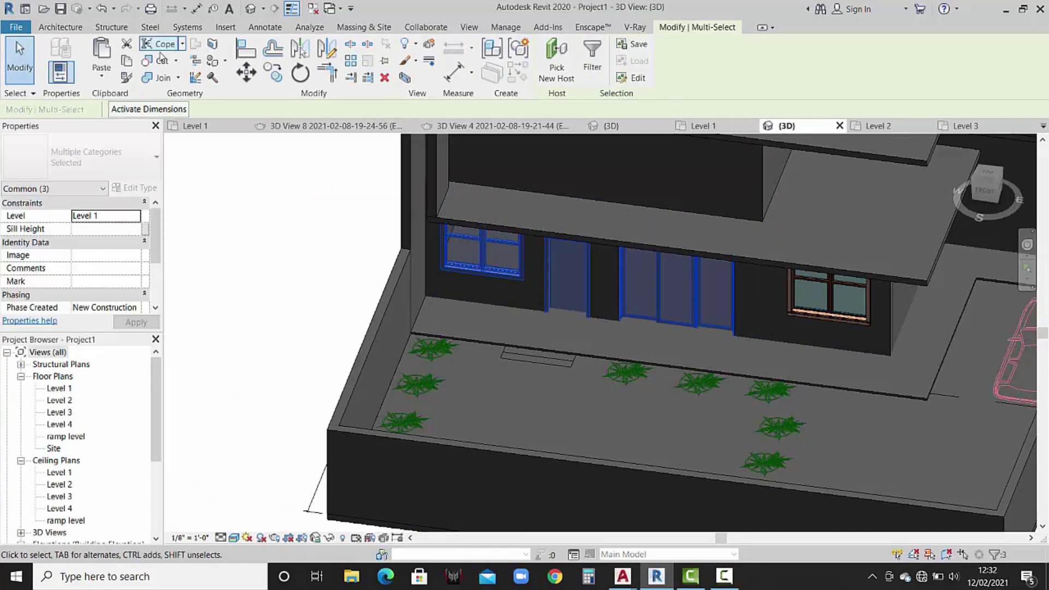
left_click(126, 60)
left_click(102, 79)
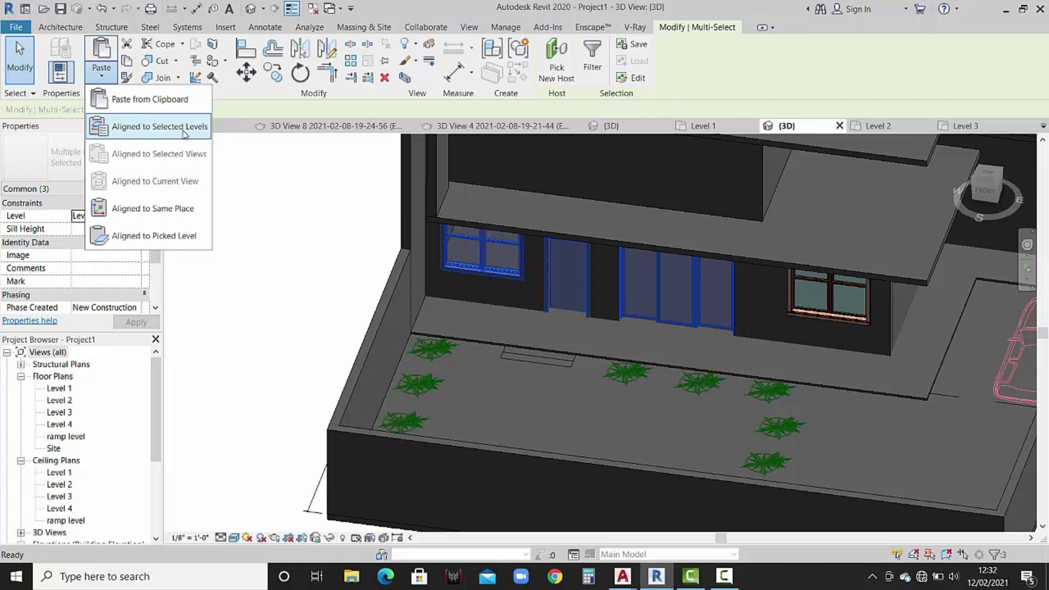
left_click(163, 127)
left_click(465, 207)
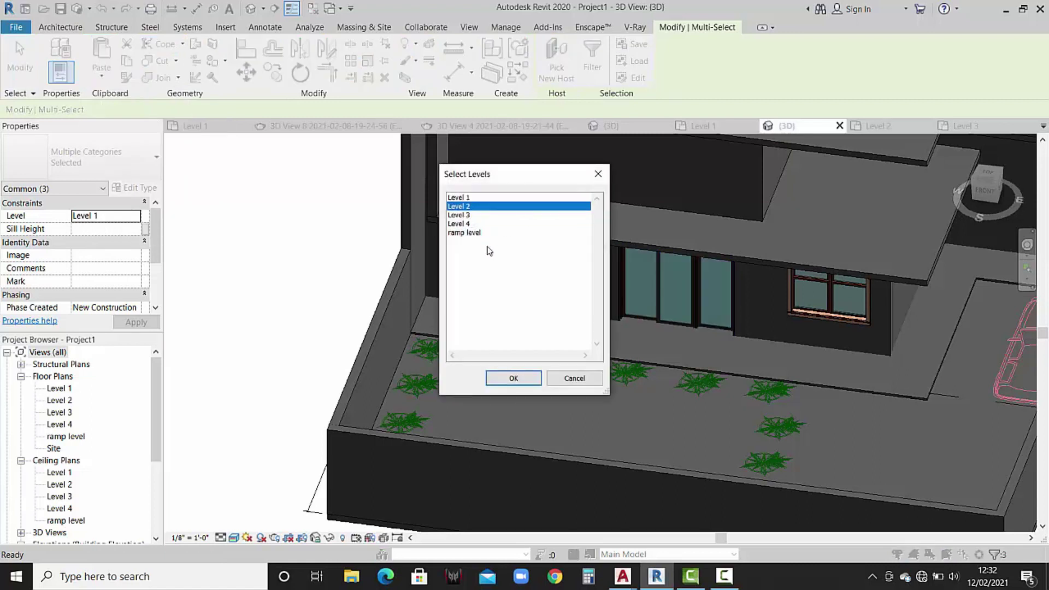
left_click(512, 377)
key("Escape")
Check the upper floor in 3D, then open the Level 2 floor plan.
mouse_move(535, 276)
middle_mouse_down("shift")
mouse_move(516, 242)
mouse_move(733, 261)
middle_mouse_up("shift")
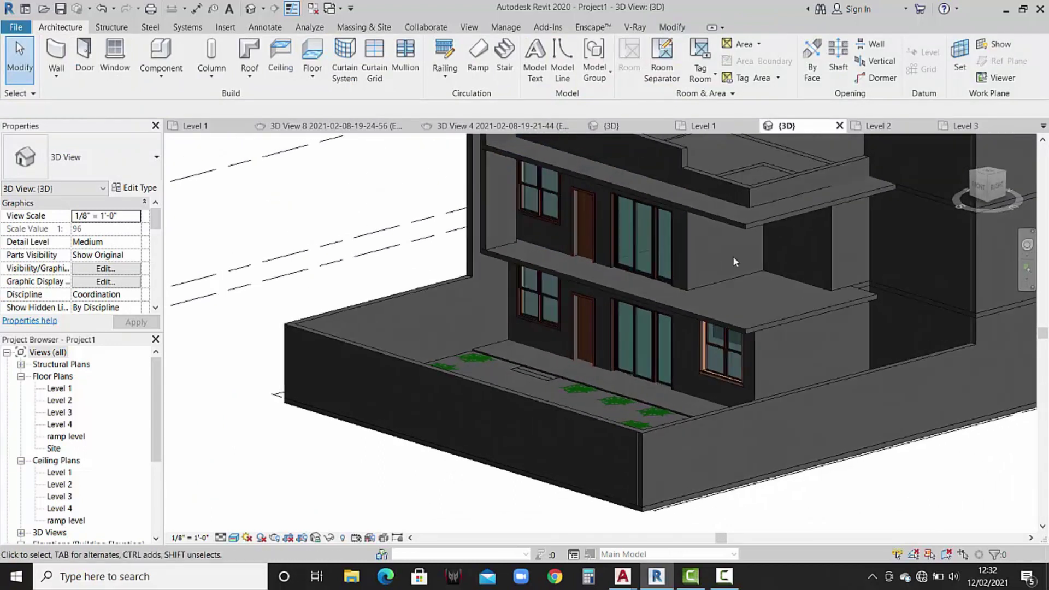
double_click(59, 400)
scroll(618, 263, "down", 2)
scroll(634, 276, "down", 2)
scroll(636, 276, "down", 2)
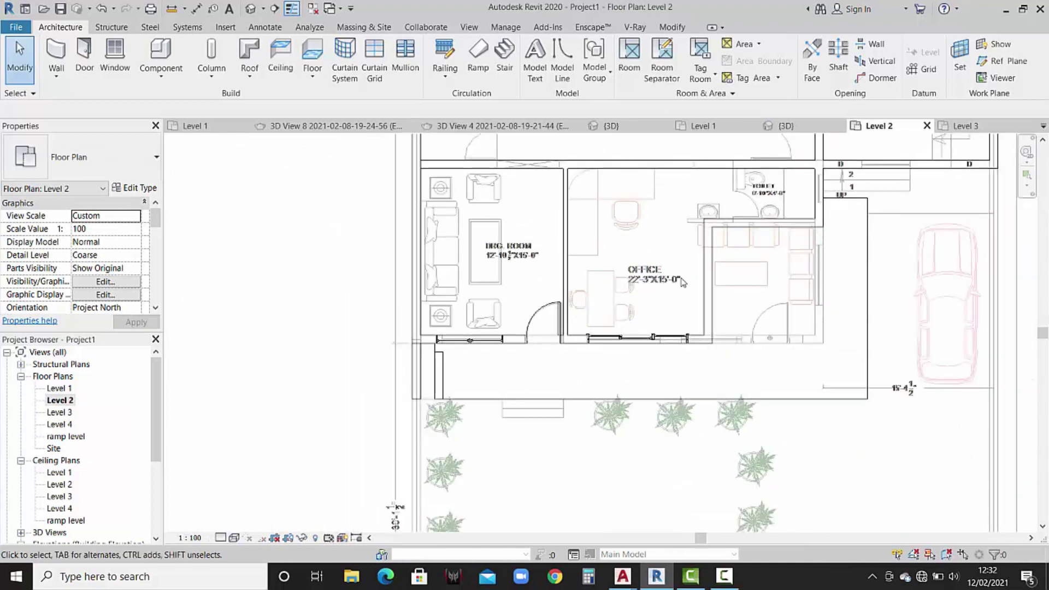
Use Create Similar (CS) to add a double-hung window in the Level 2 office wall.
left_click(442, 337)
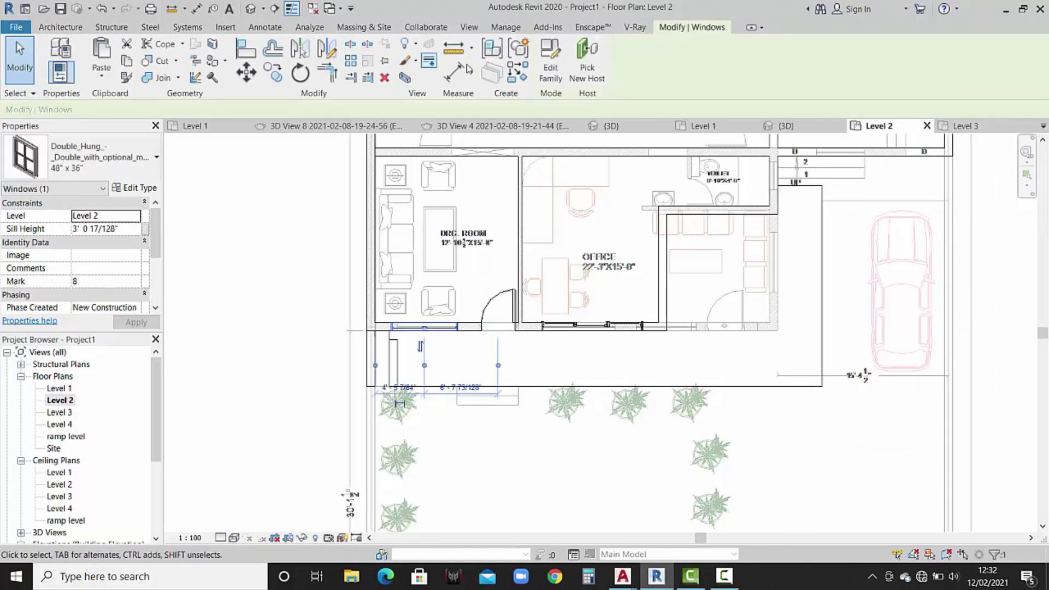
key("c")
key("s")
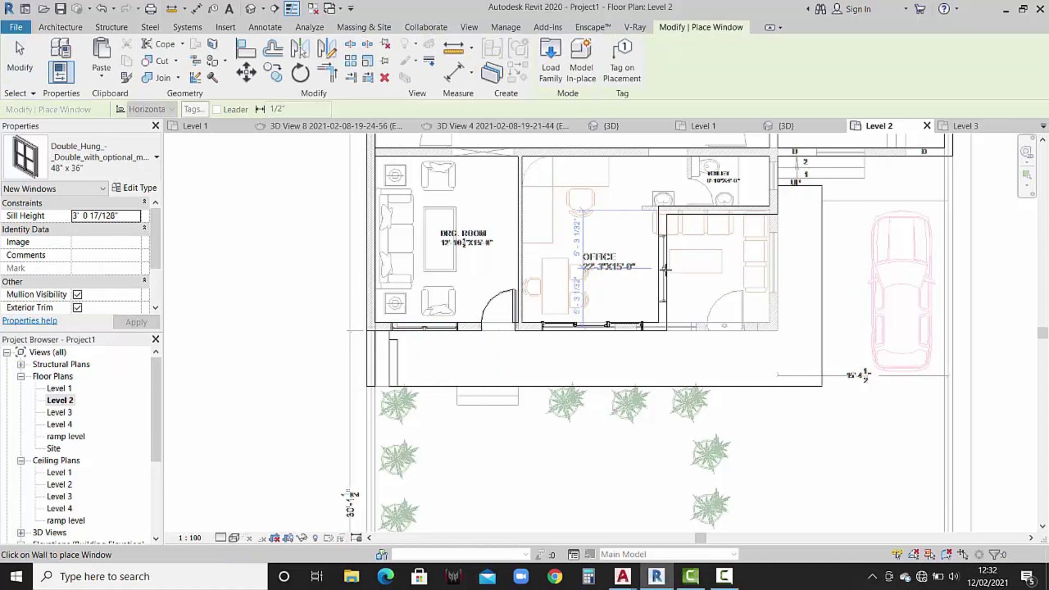
left_click(666, 268)
key("Escape")
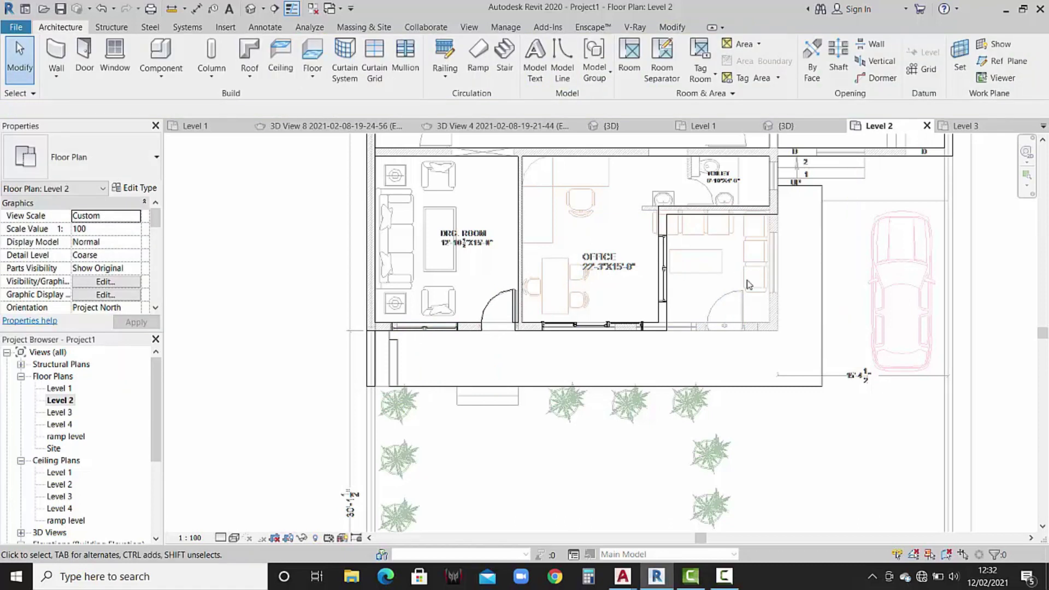
middle_click_drag(749, 284, 684, 277)
middle_click_drag(746, 293, 734, 301)
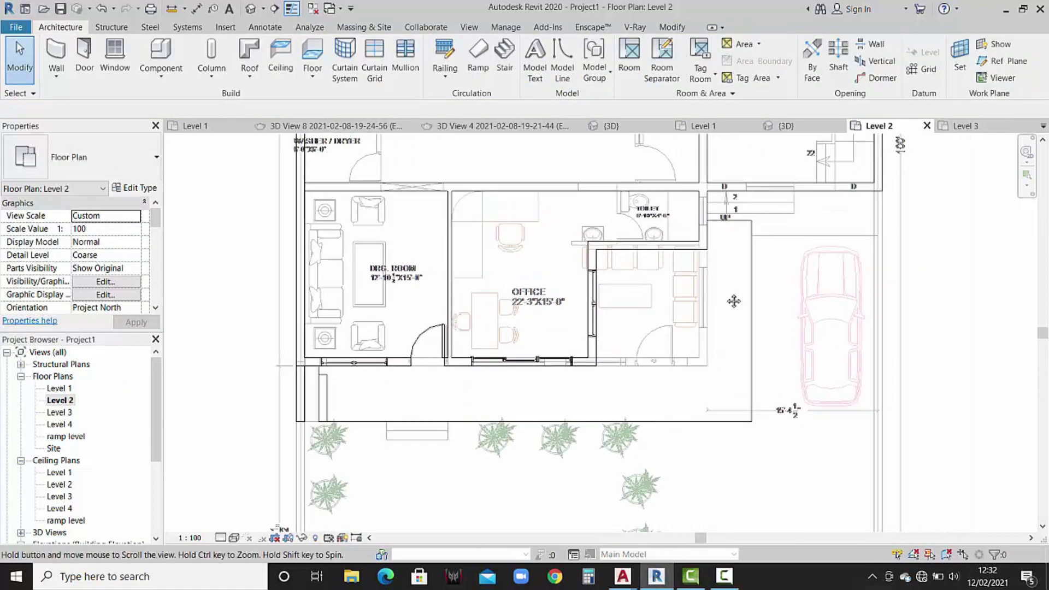
middle_click_drag(662, 288, 658, 287)
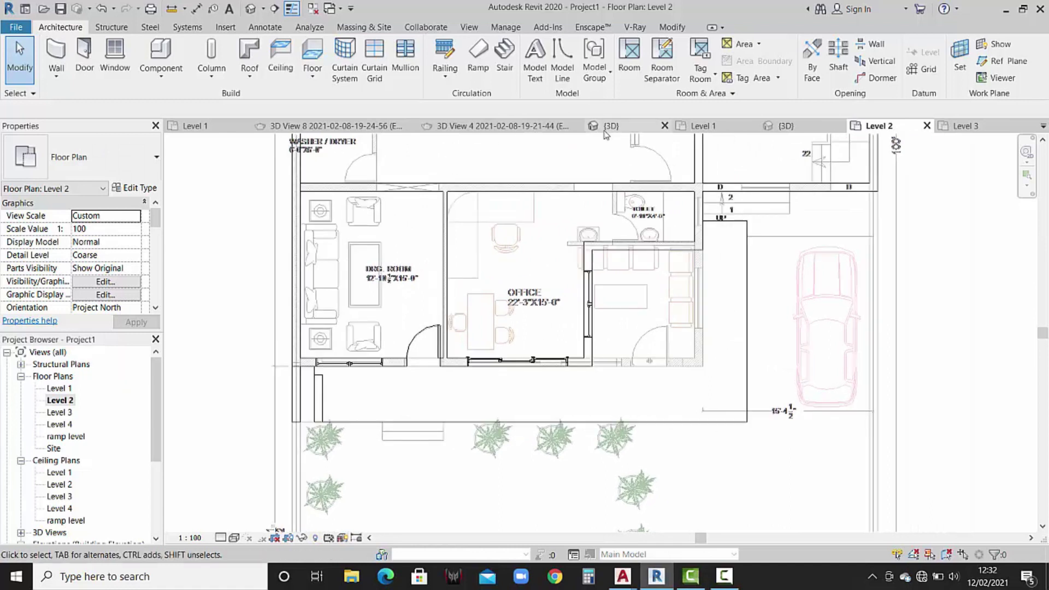
left_click(608, 126)
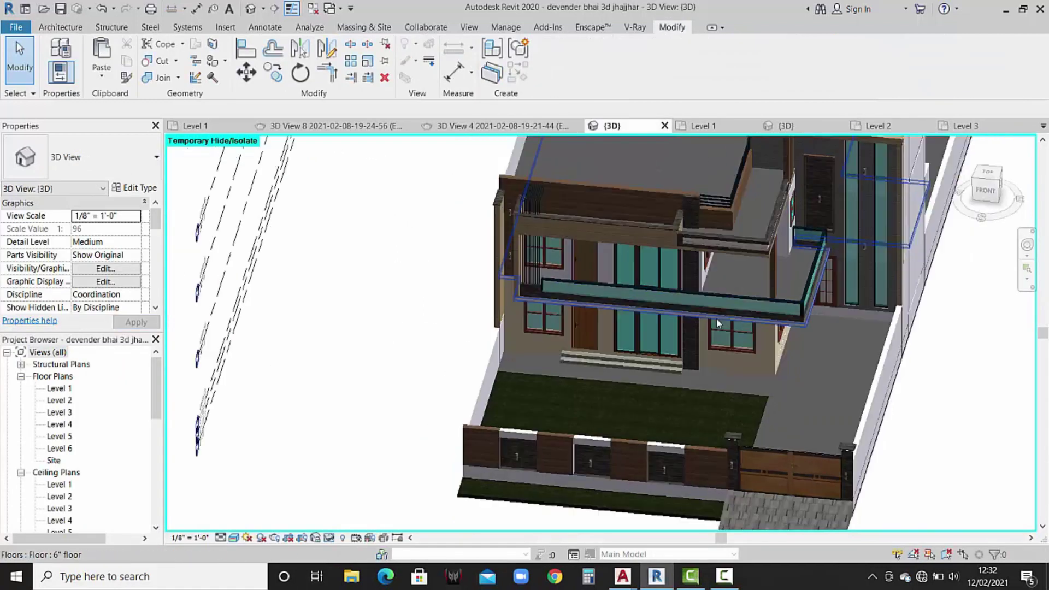
Orbit and zoom the reference house's 3D view to inspect its facade and front door.
middle_click_drag(717, 318, 772, 273, "shift")
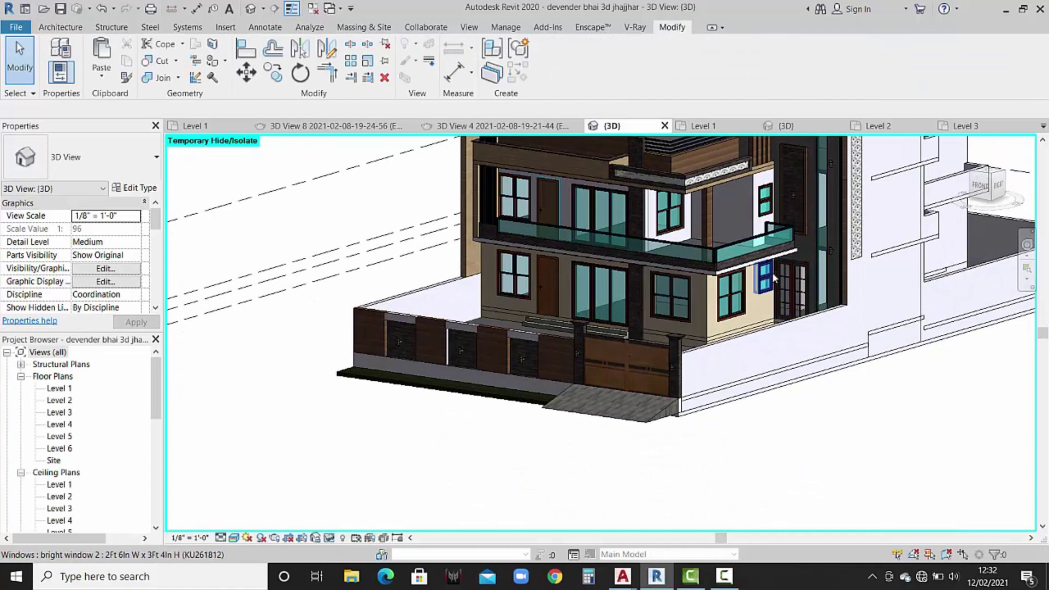
scroll(772, 272, "up", 2)
scroll(765, 256, "up", 2)
scroll(756, 240, "up", 2)
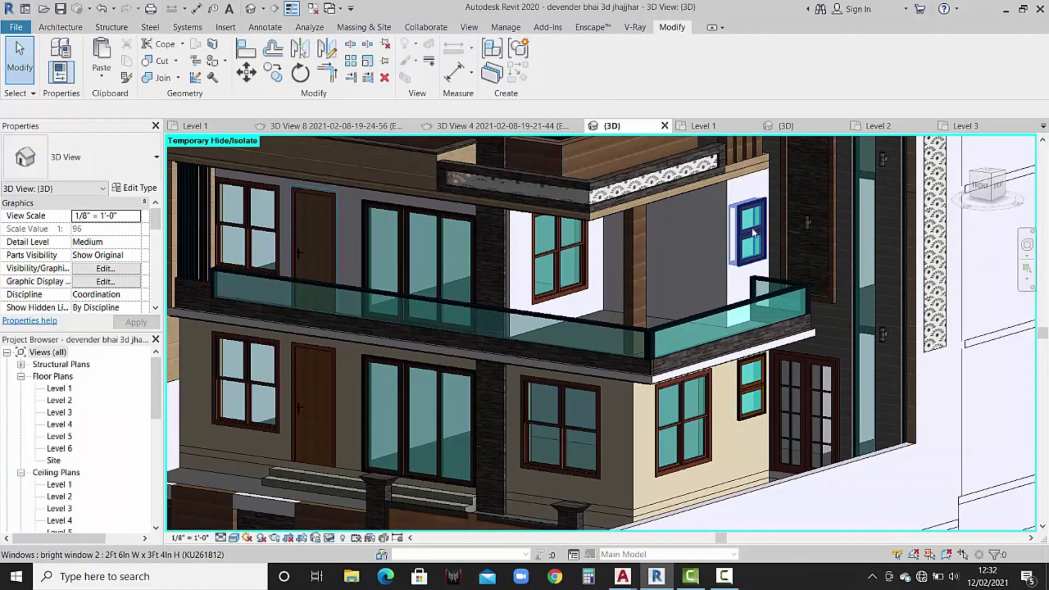
scroll(757, 234, "down", 3)
scroll(756, 234, "down", 3)
scroll(754, 273, "down", 1)
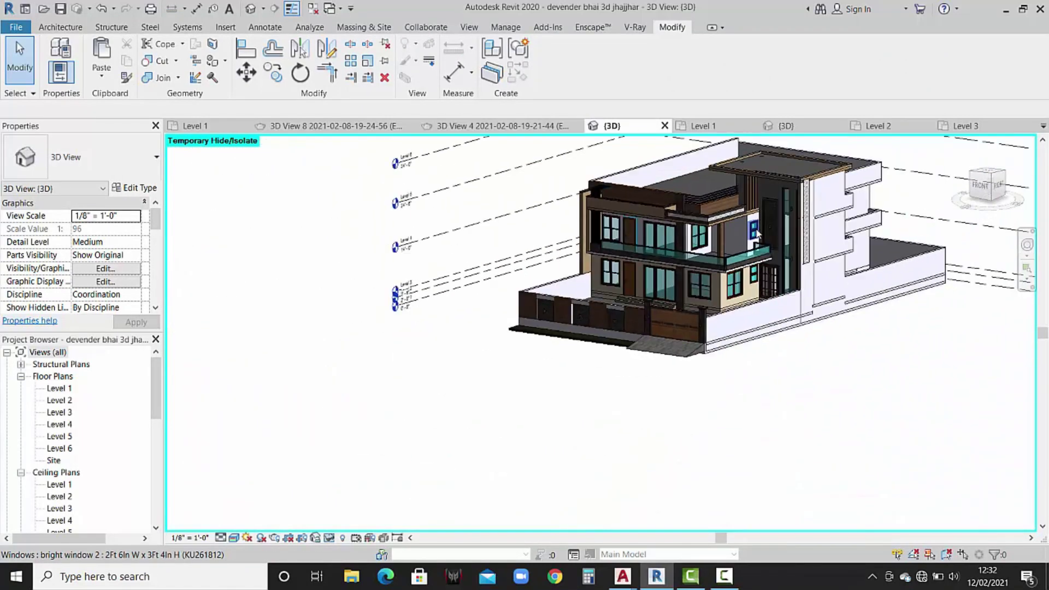
middle_click_drag(751, 309, 754, 332)
scroll(765, 263, "up", 2)
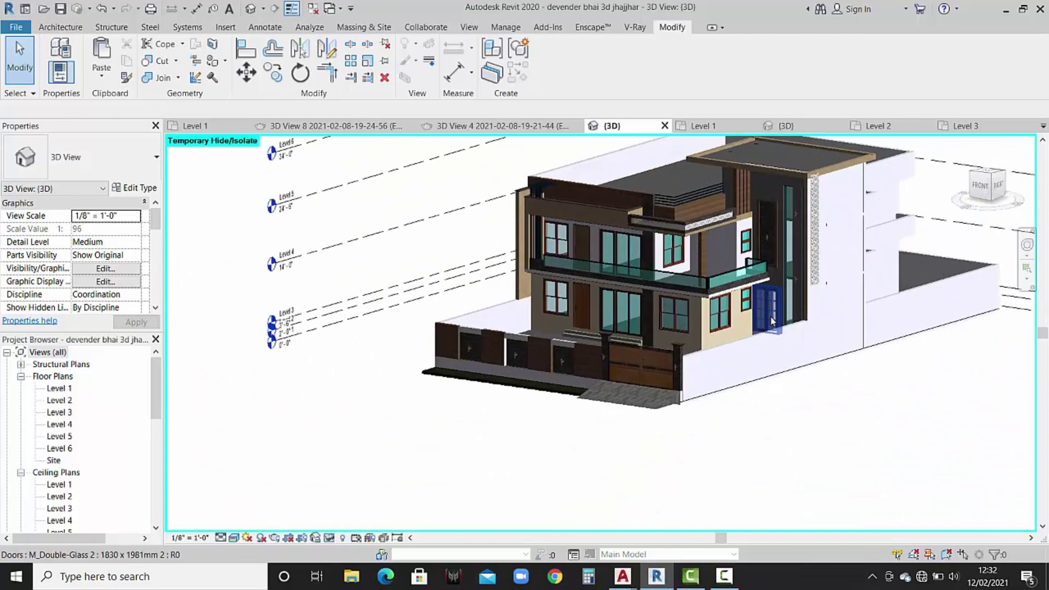
scroll(780, 218, "up", 2)
scroll(780, 217, "up", 2)
scroll(771, 208, "up", 2)
scroll(765, 196, "up", 2)
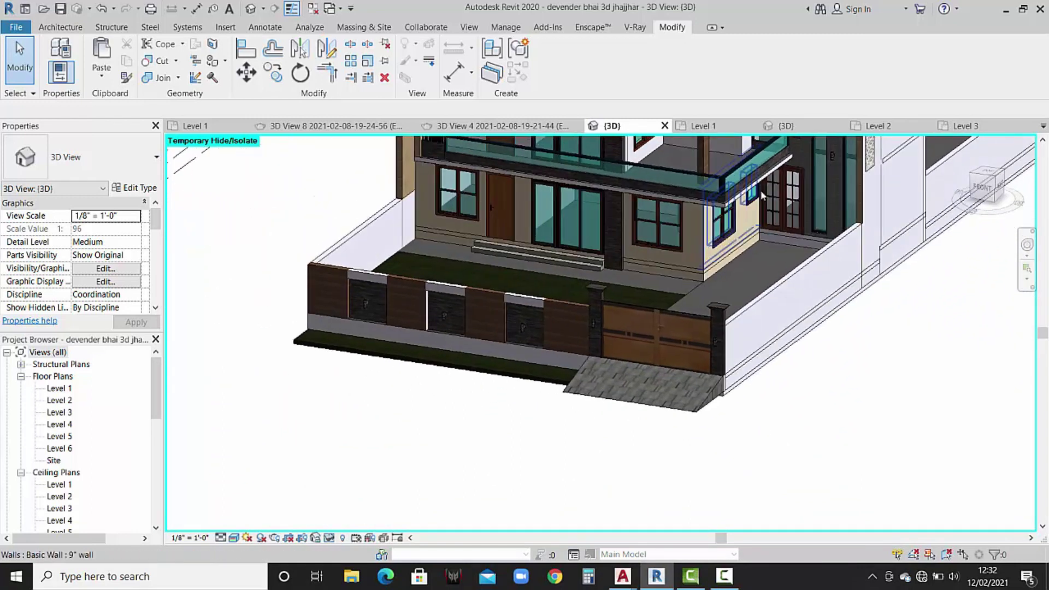
scroll(776, 190, "up", 2)
scroll(780, 192, "up", 2)
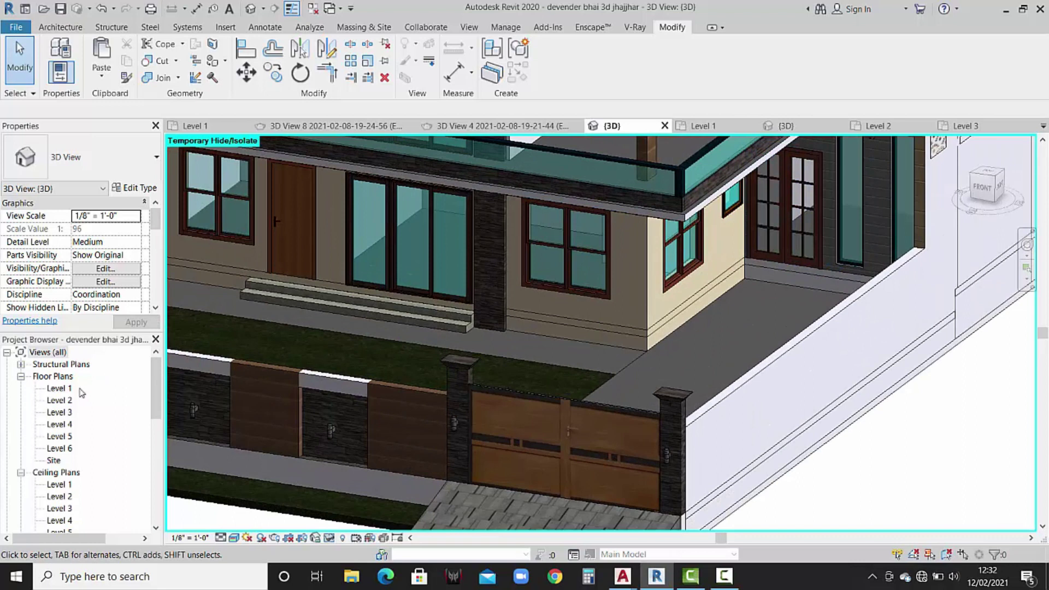
Glance at the reference house's Level 1 plan, then return to Project1's Level 1 plan.
left_click(59, 389)
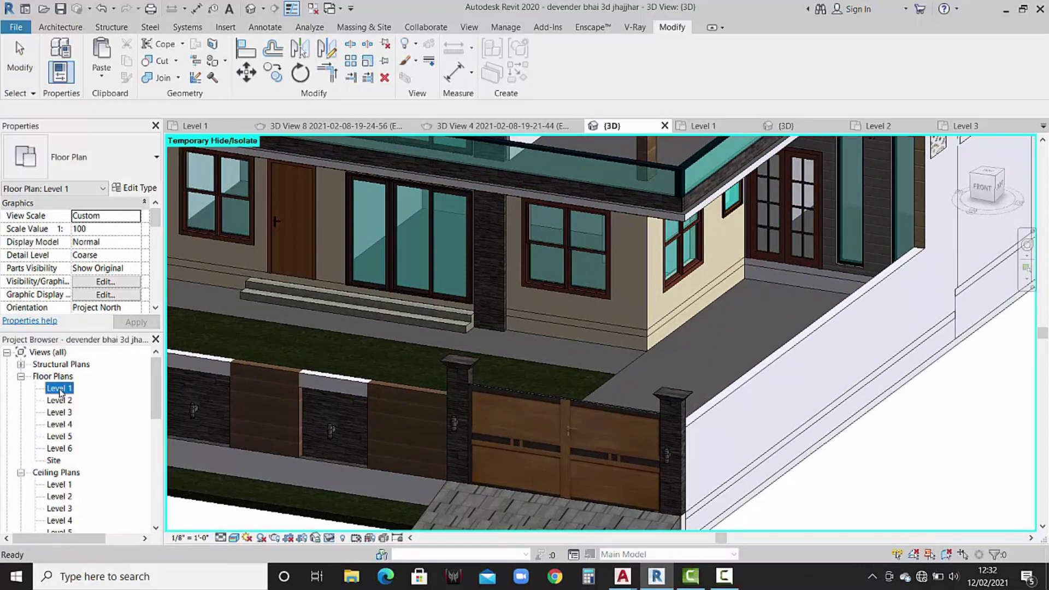
double_click(64, 389)
scroll(712, 242, "down", 3)
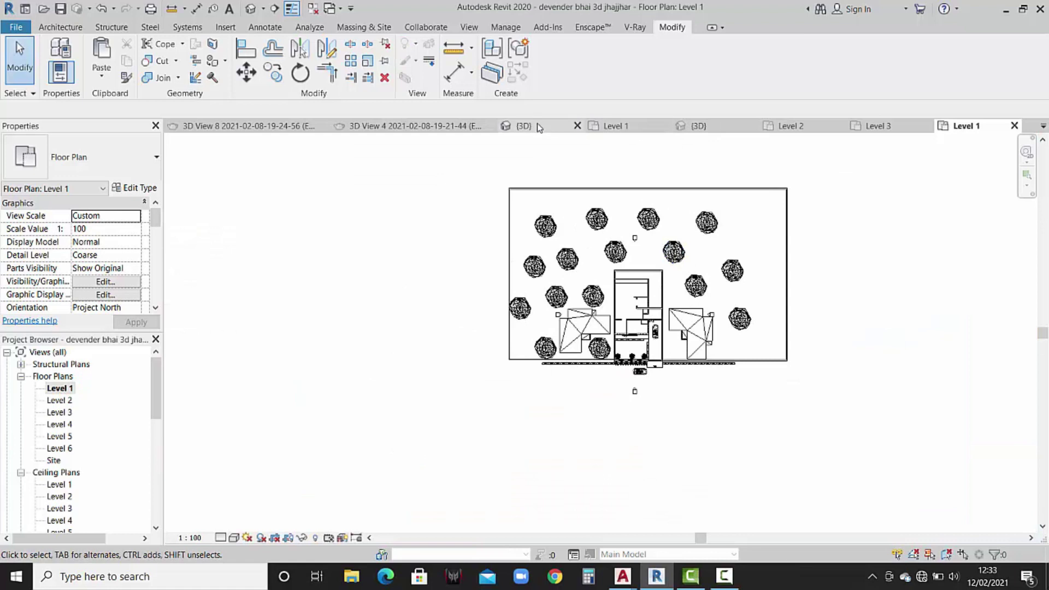
left_click(1014, 125)
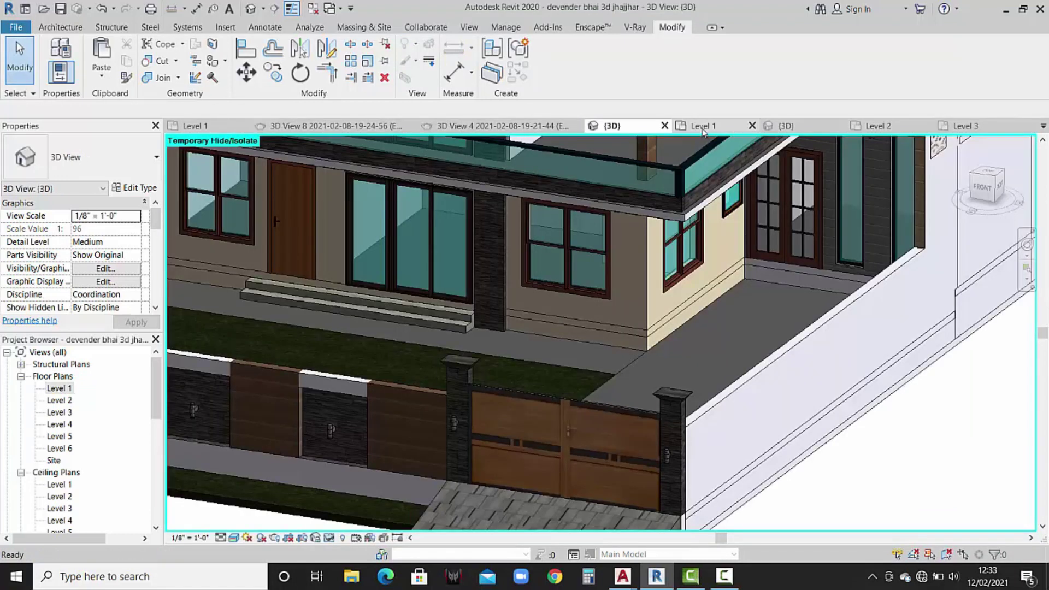
left_click(703, 127)
scroll(492, 306, "down", 2)
scroll(443, 341, "down", 2)
scroll(437, 306, "up", 4)
Load M_Double-Glass 2.rfa from the rac. 14 library's Doors folder into Project1.
middle_click_drag(437, 273, 437, 309)
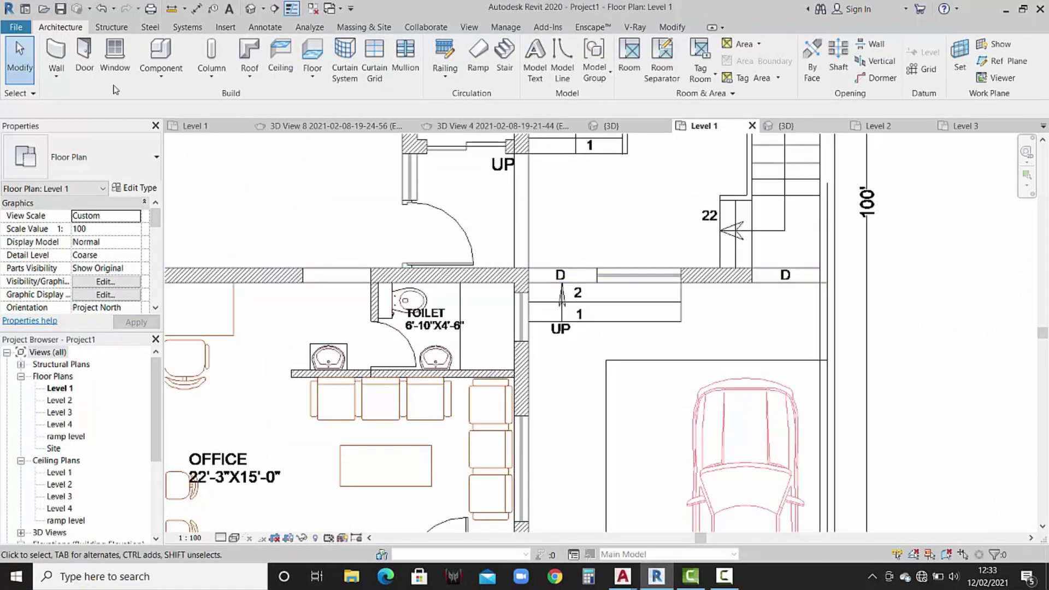
left_click(232, 33)
left_click(565, 63)
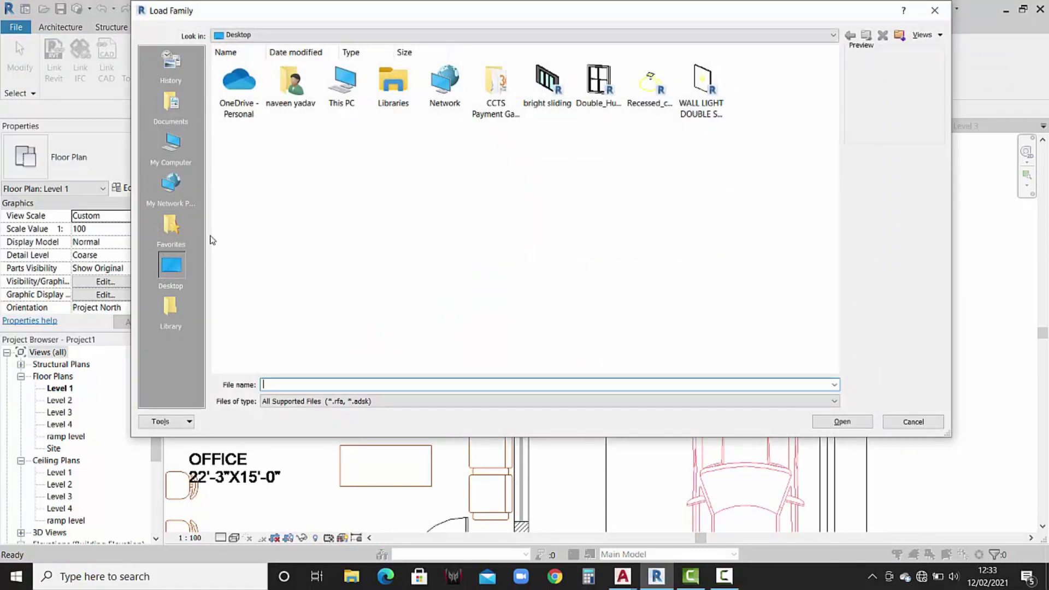
left_click(171, 308)
left_click(394, 82)
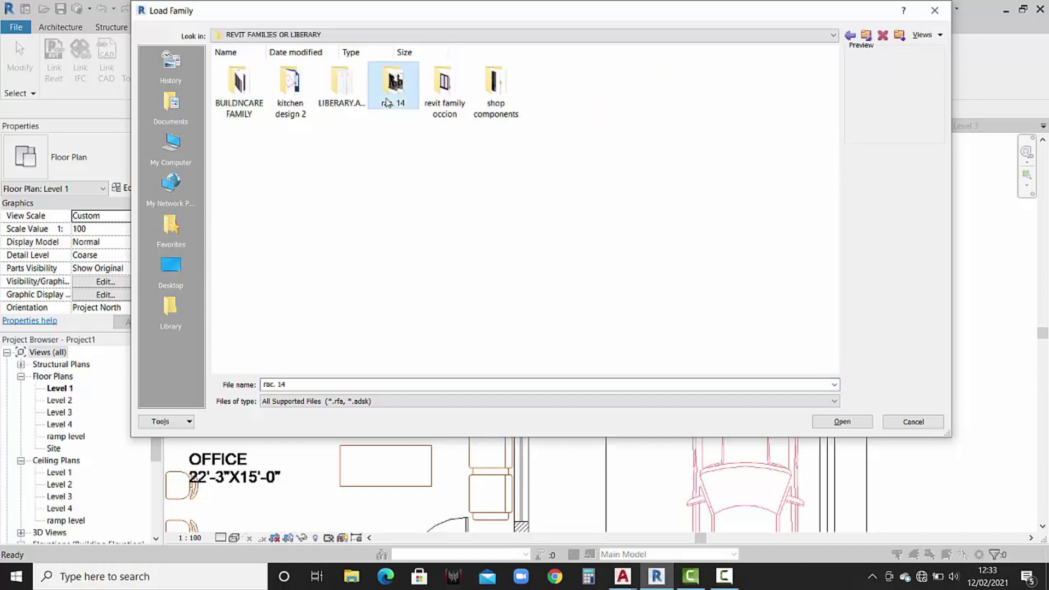
double_click(393, 82)
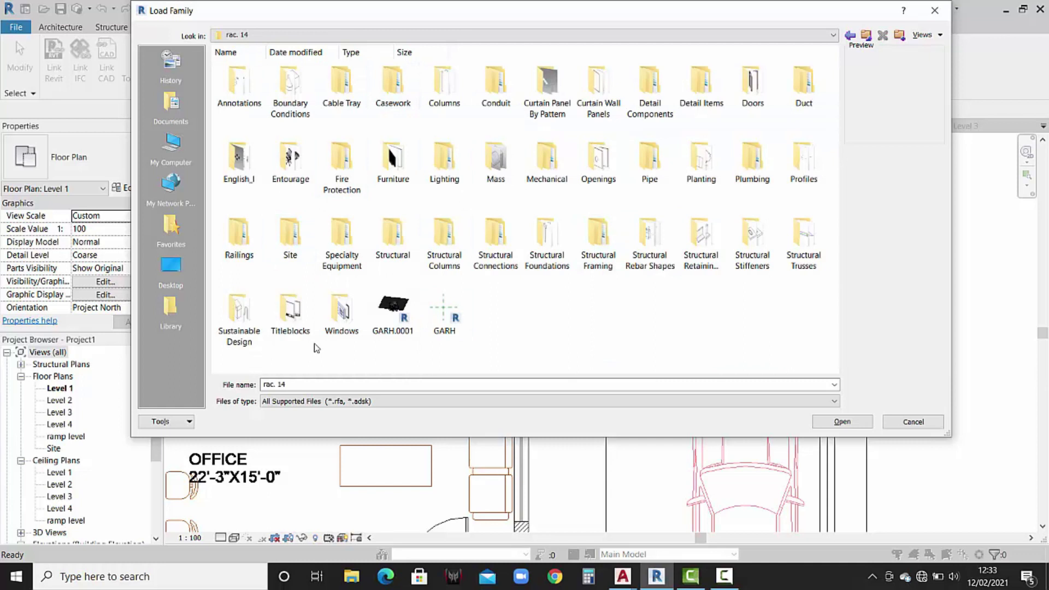
double_click(753, 82)
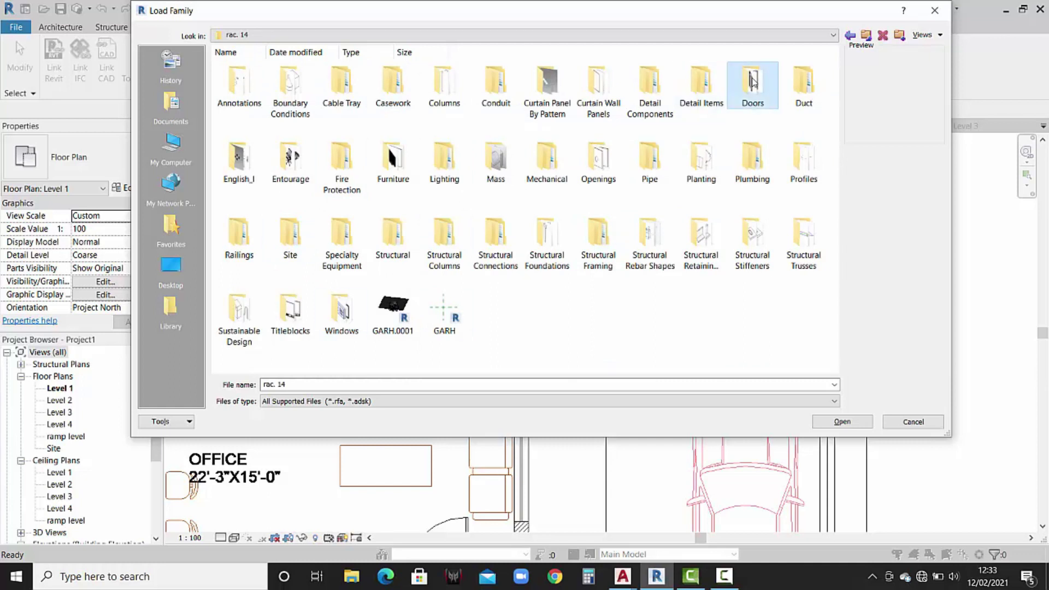
left_click(241, 164)
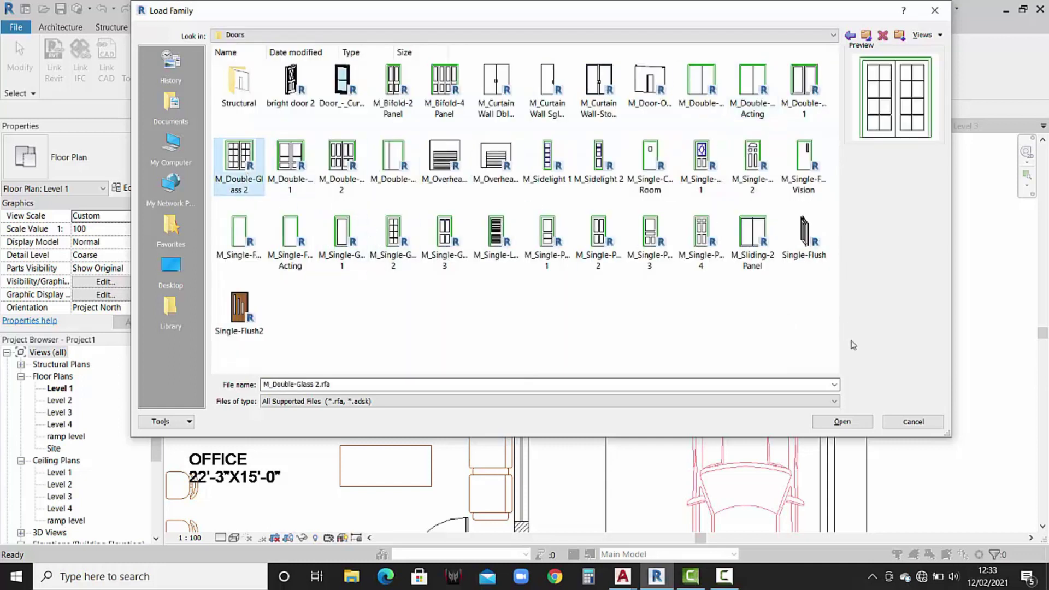
double_click(240, 164)
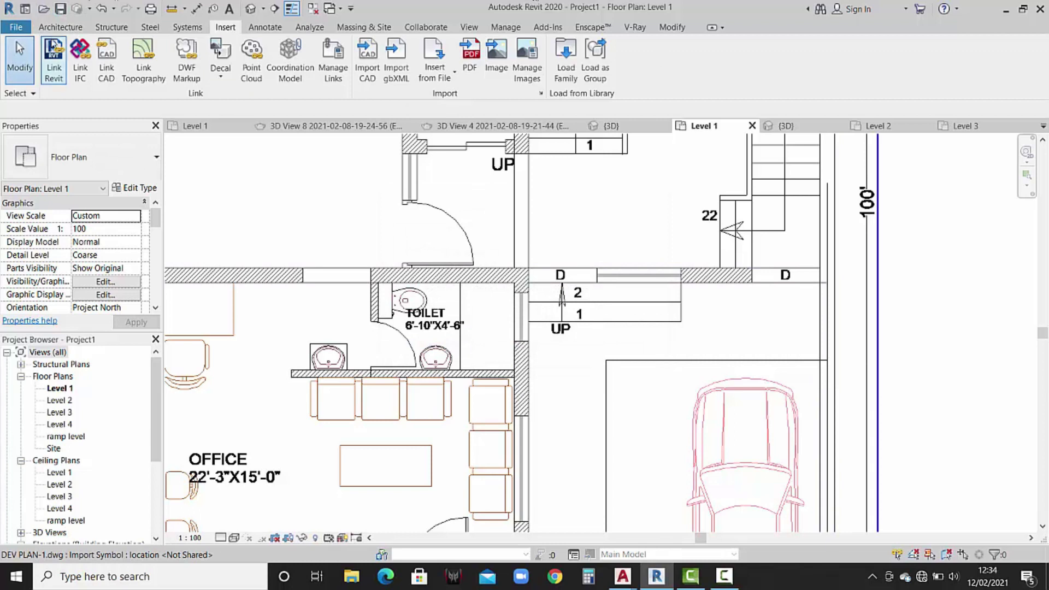
Place the double-glass door in the wall beside the stair and check it in 3D.
left_click(77, 28)
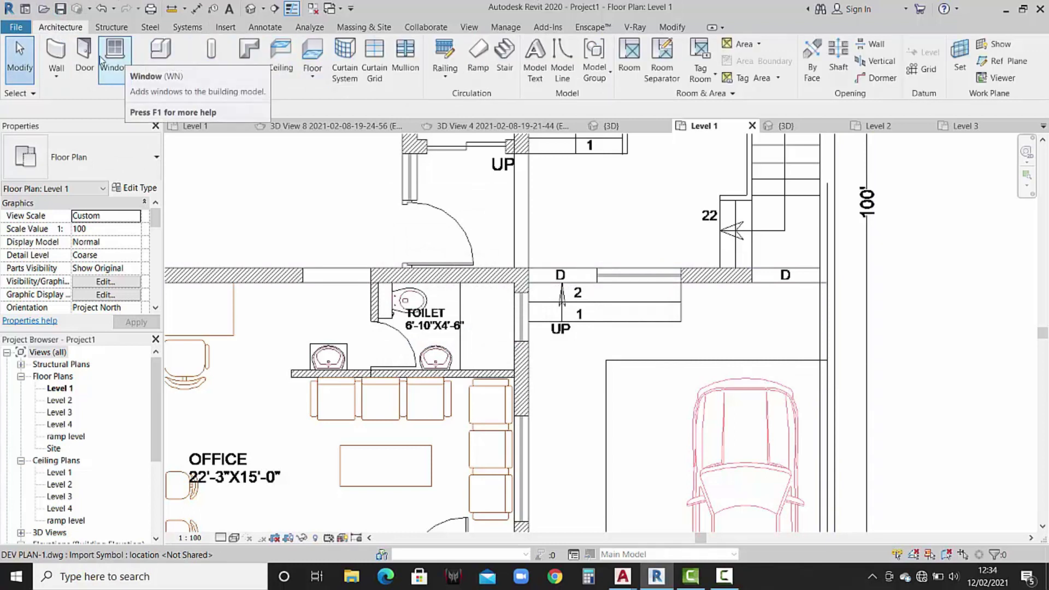
left_click(84, 59)
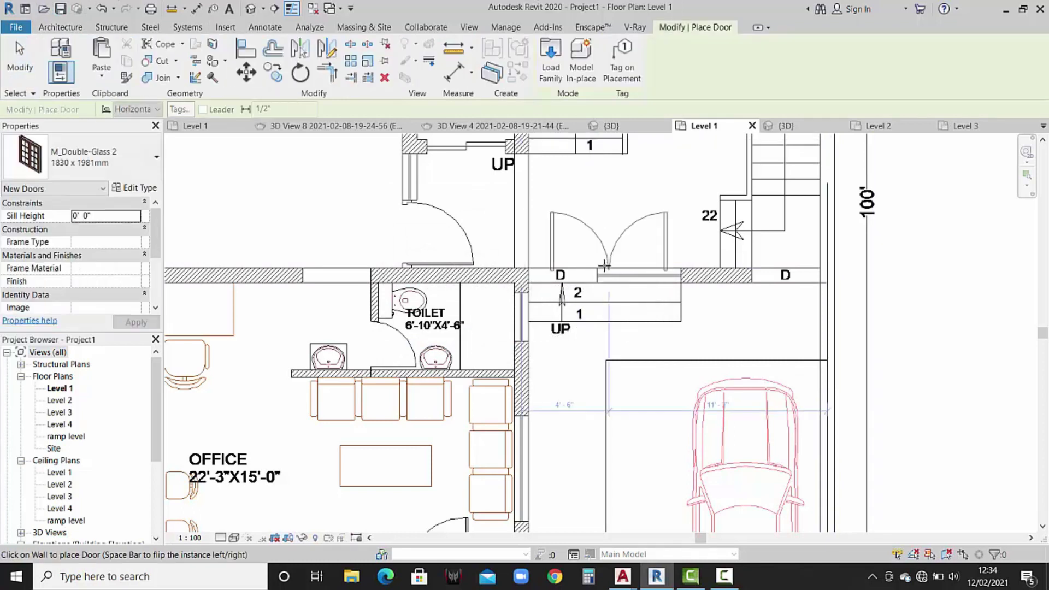
scroll(592, 267, "up", 3)
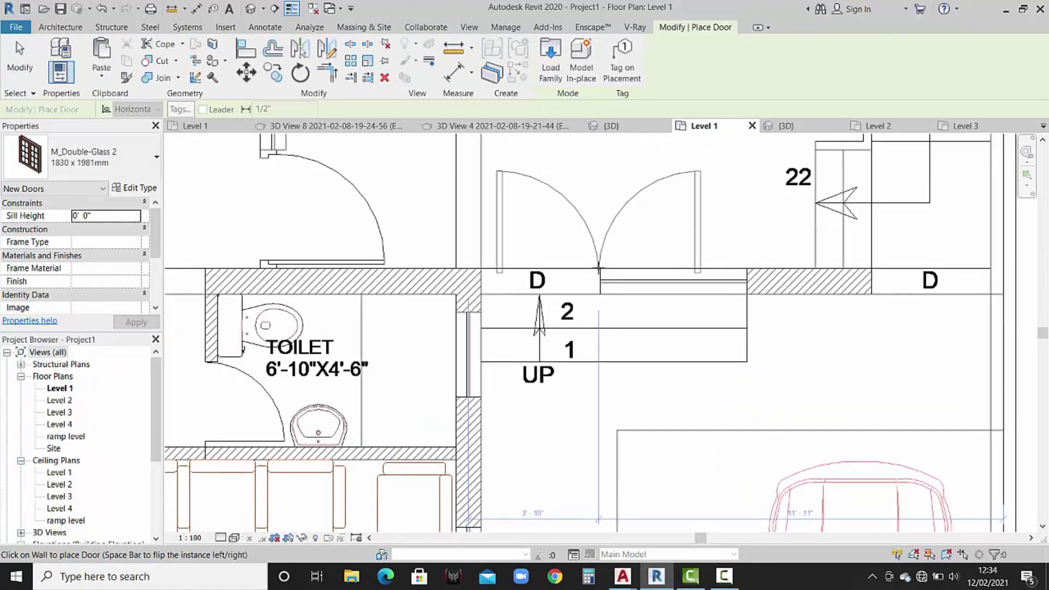
left_click(599, 268)
key("Escape")
key("Escape")
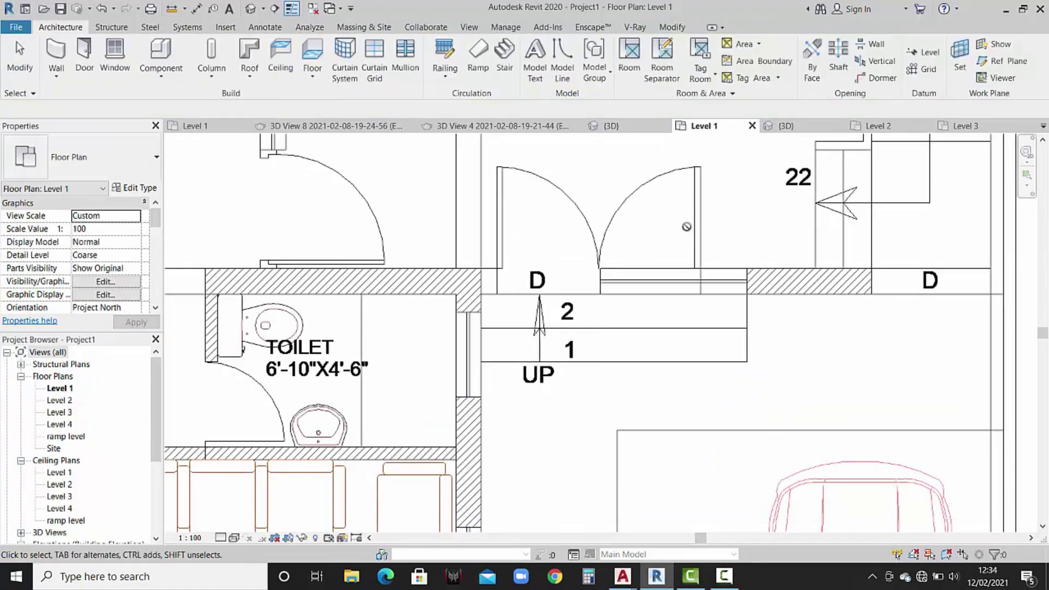
left_click(801, 125)
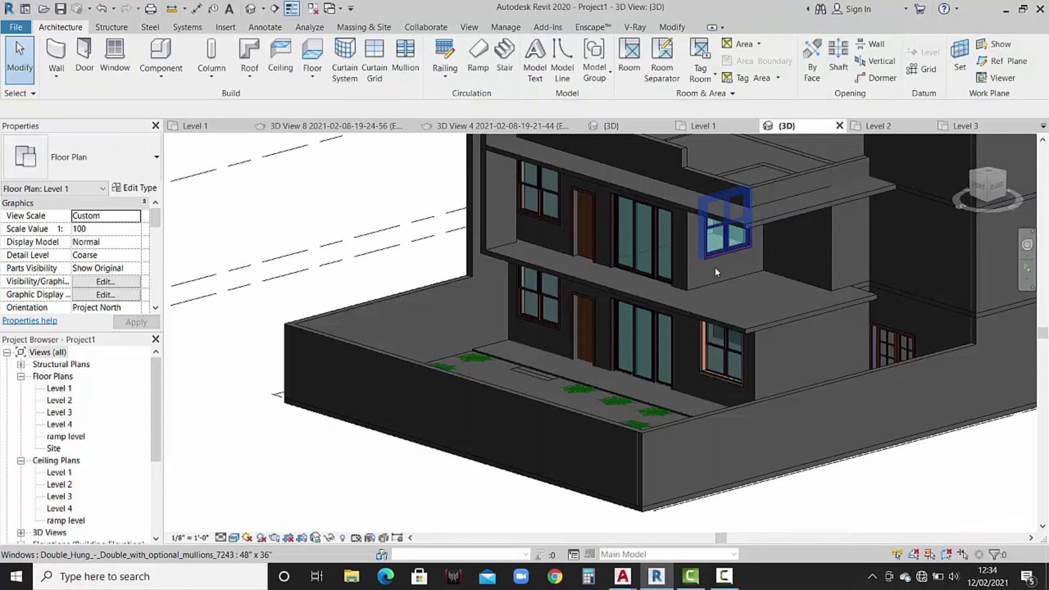
scroll(730, 304, "up", 2)
scroll(730, 304, "up", 2)
mouse_move(730, 304)
middle_mouse_down("shift")
mouse_move(726, 291)
mouse_move(457, 255)
middle_mouse_up("shift")
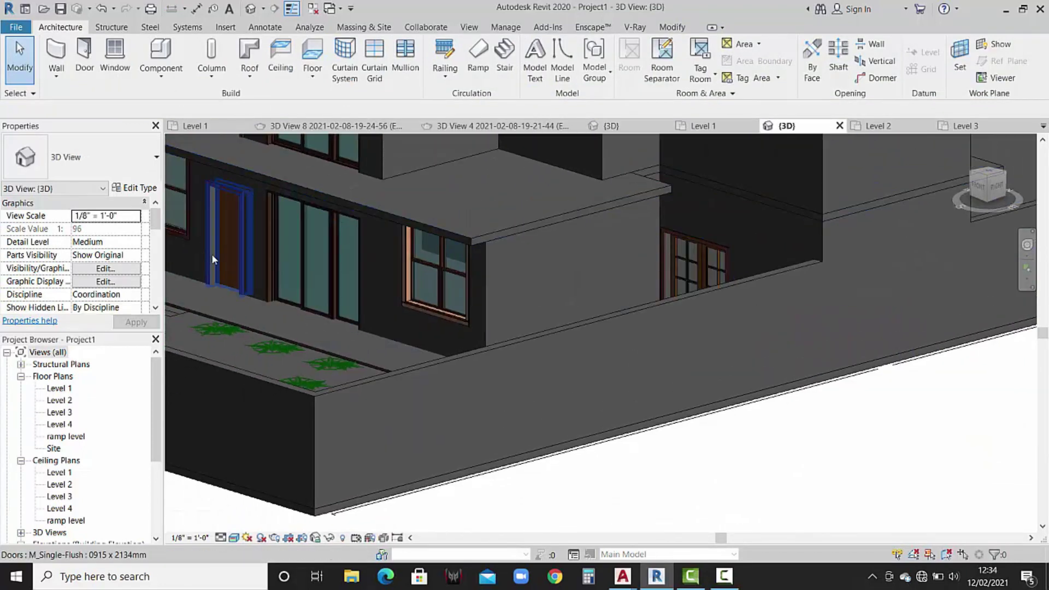
On Level 1, flip the new double door and swing the drawing-room door outward.
double_click(60, 389)
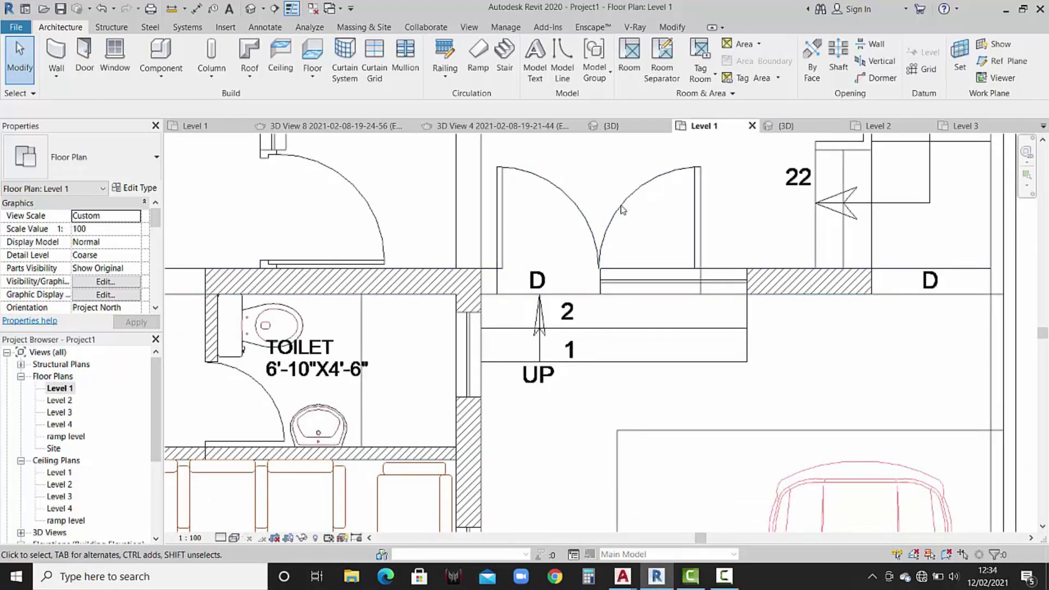
left_click(578, 249)
left_click(627, 226)
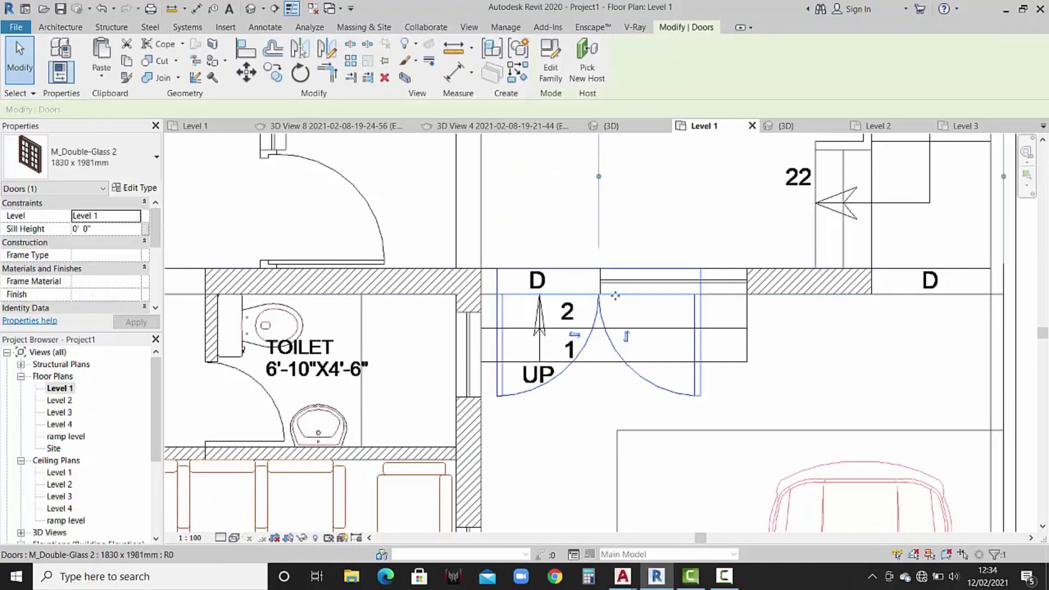
scroll(431, 324, "down", 2)
scroll(432, 324, "down", 2)
middle_click_drag(431, 324, 616, 269)
left_click(330, 407)
key("space")
key("Escape")
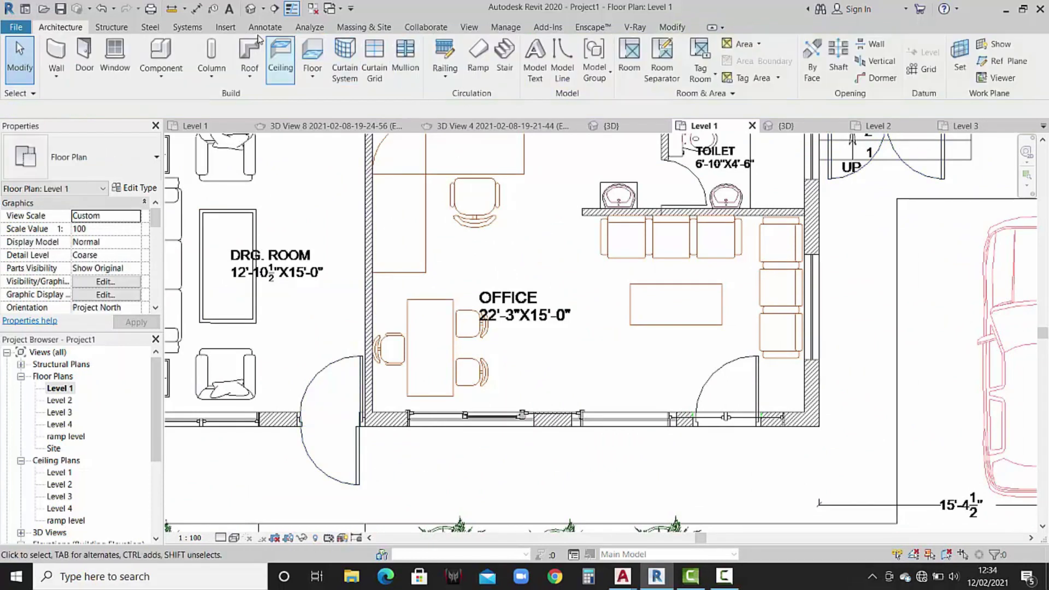
left_click(252, 9)
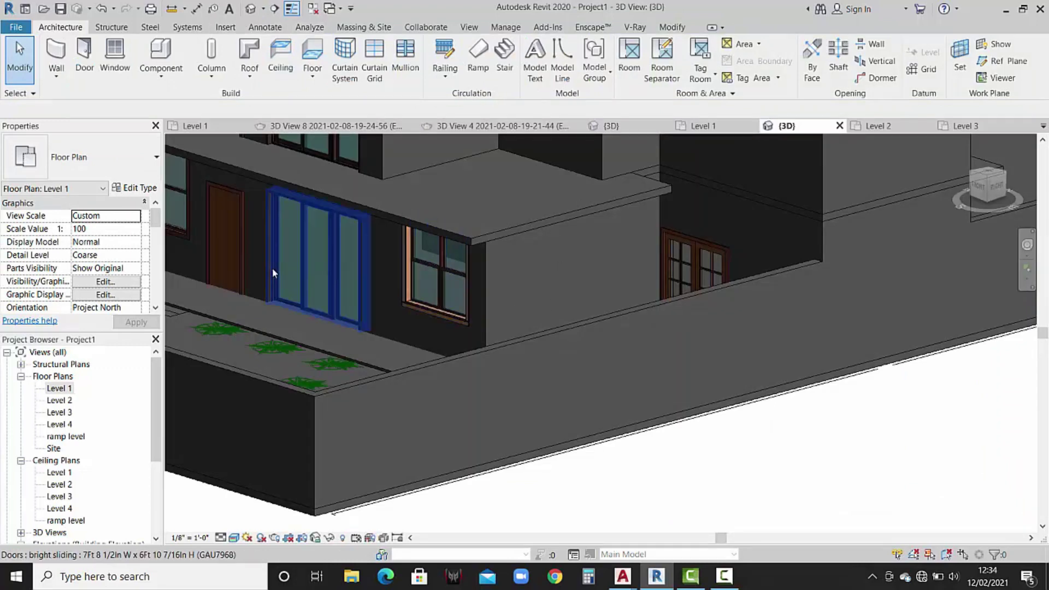
scroll(466, 276, "up", 2)
scroll(470, 277, "up", 2)
middle_click_drag(471, 277, 616, 281, "shift")
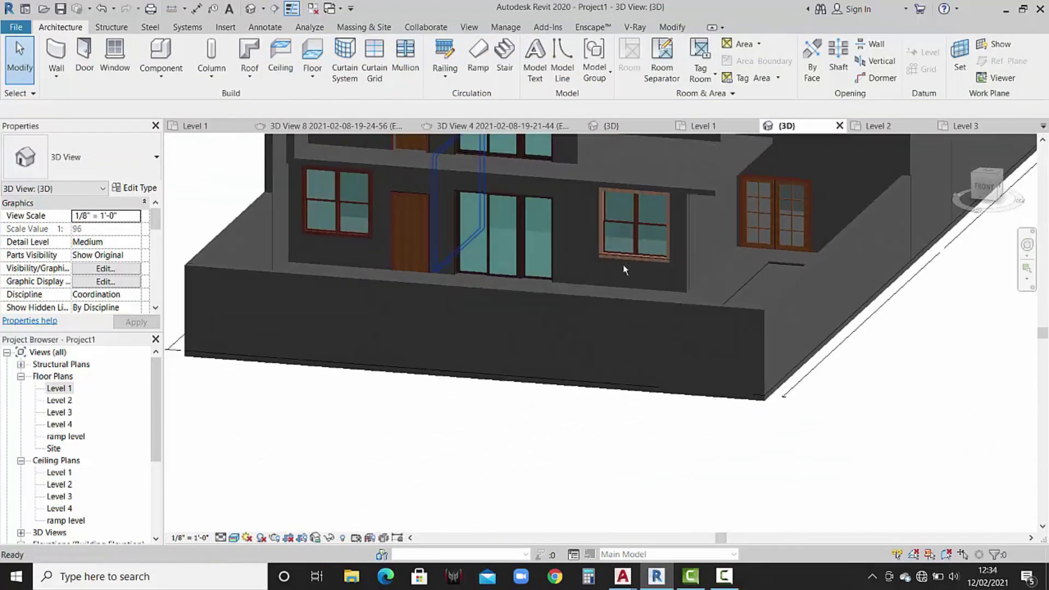
scroll(616, 282, "down", 1)
scroll(661, 281, "down", 2)
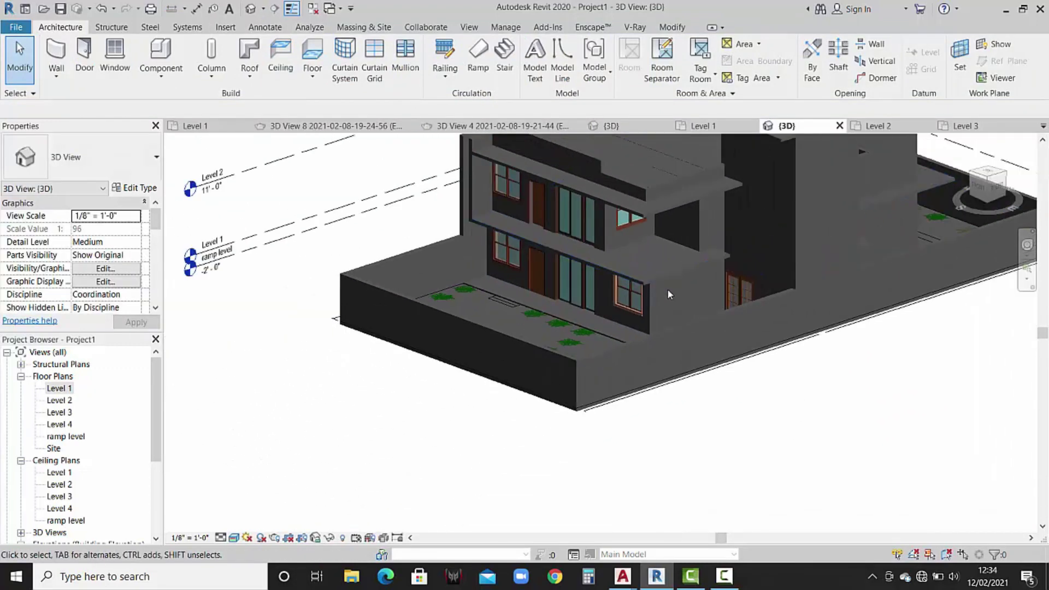
scroll(693, 275, "down", 2)
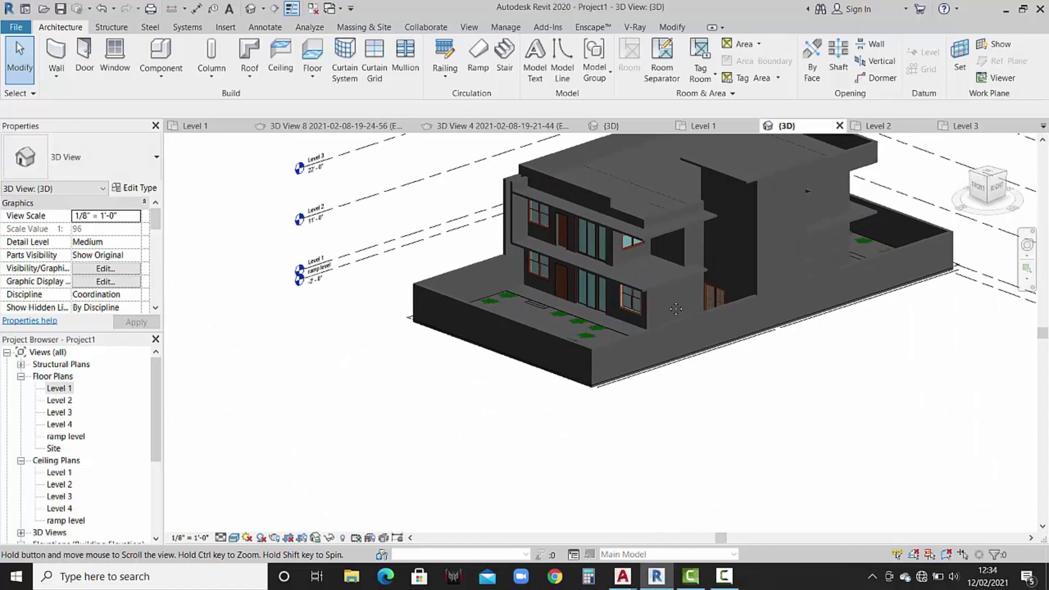
left_click(59, 389)
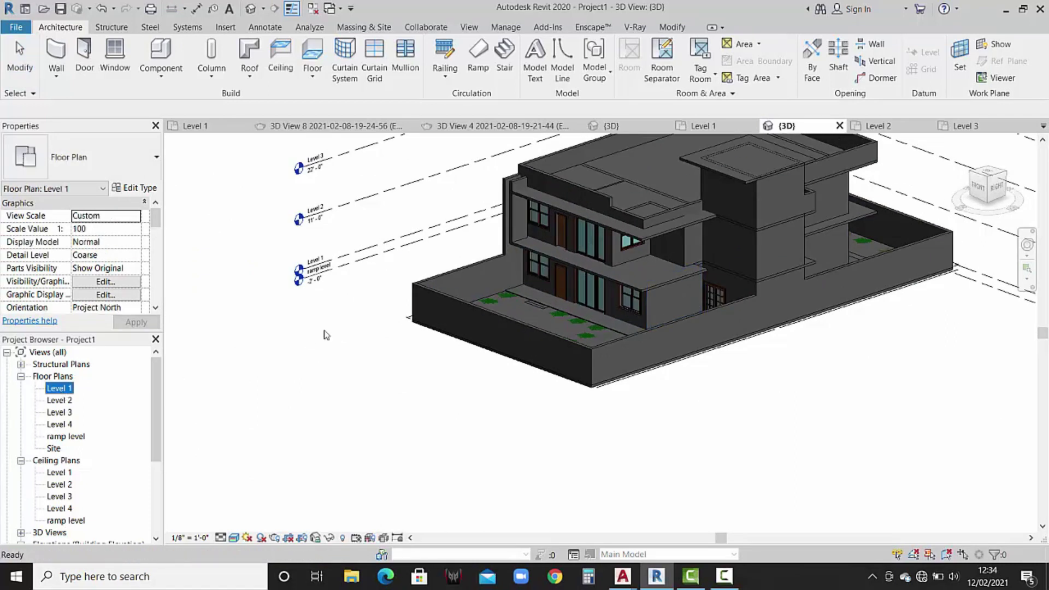
double_click(61, 388)
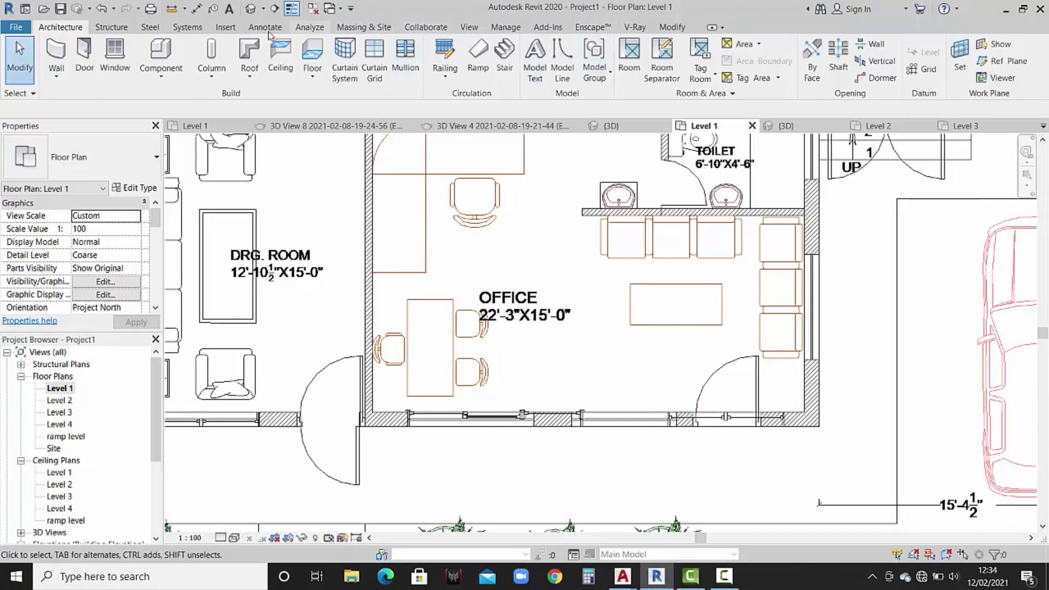
Load M_Double Hung.rfa from Documents > REVIT FAMILIES OR LIBRARY > rac. 14 > Windows.
left_click(229, 29)
left_click(575, 64)
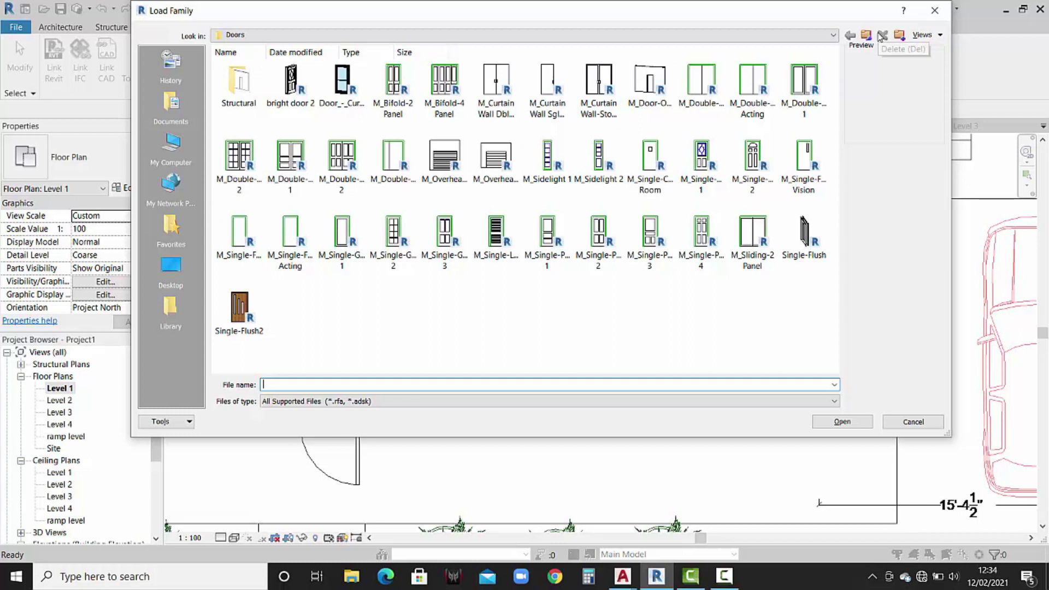
left_click(834, 35)
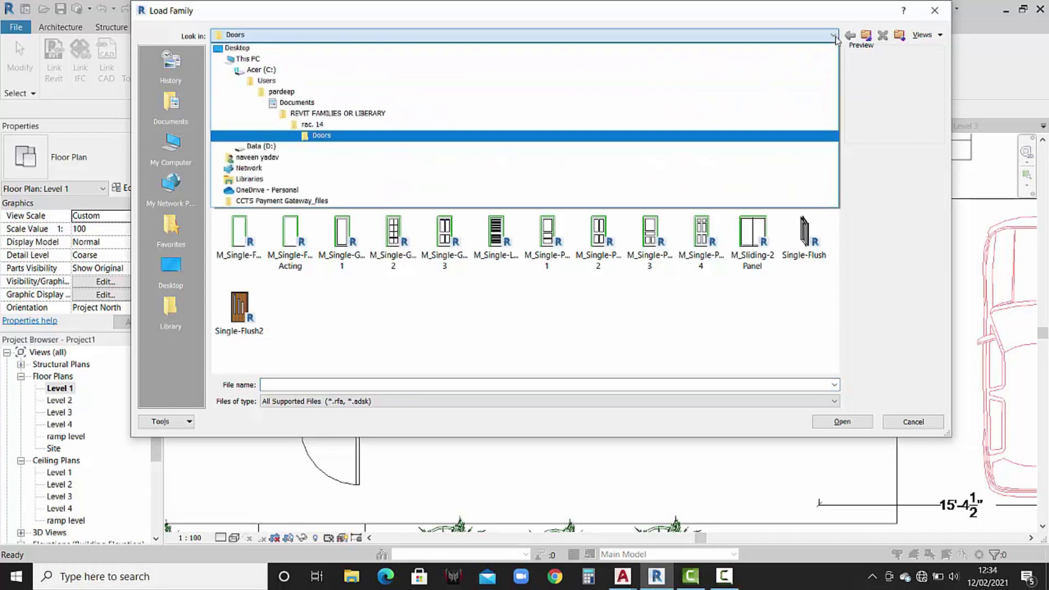
left_click(834, 35)
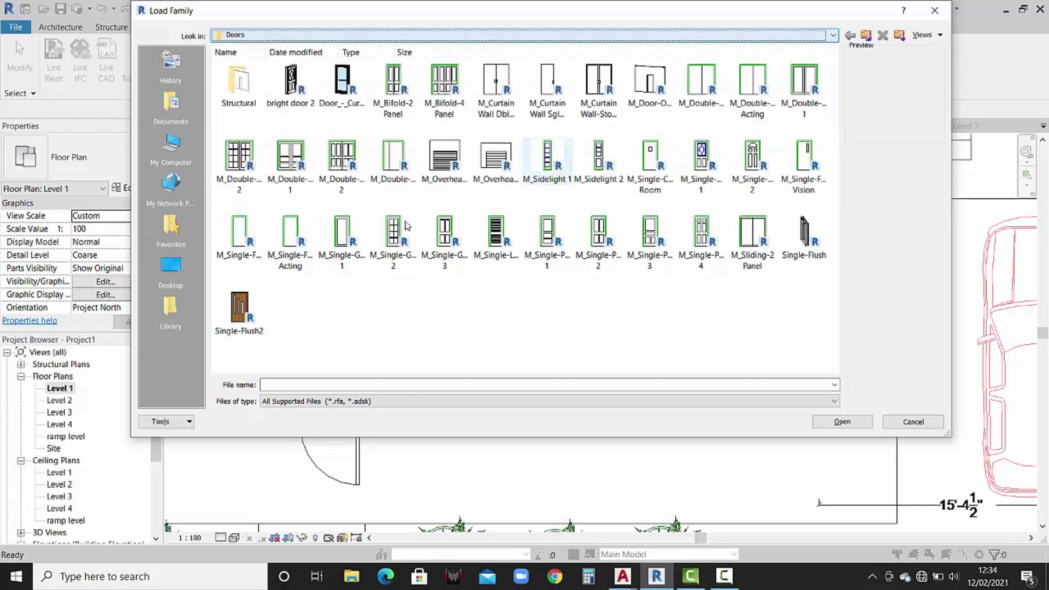
left_click(165, 273)
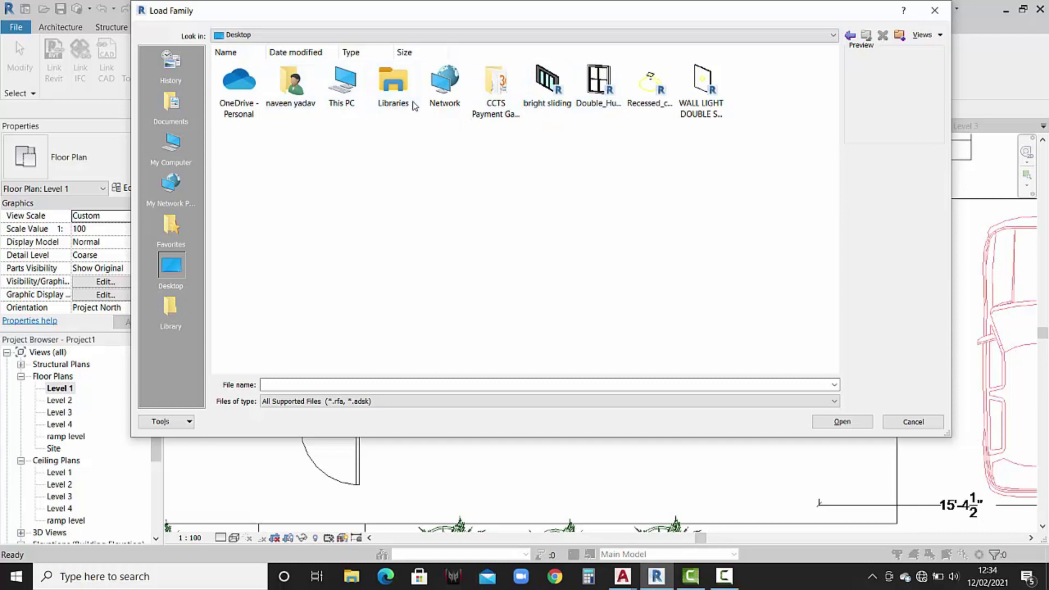
left_click(180, 118)
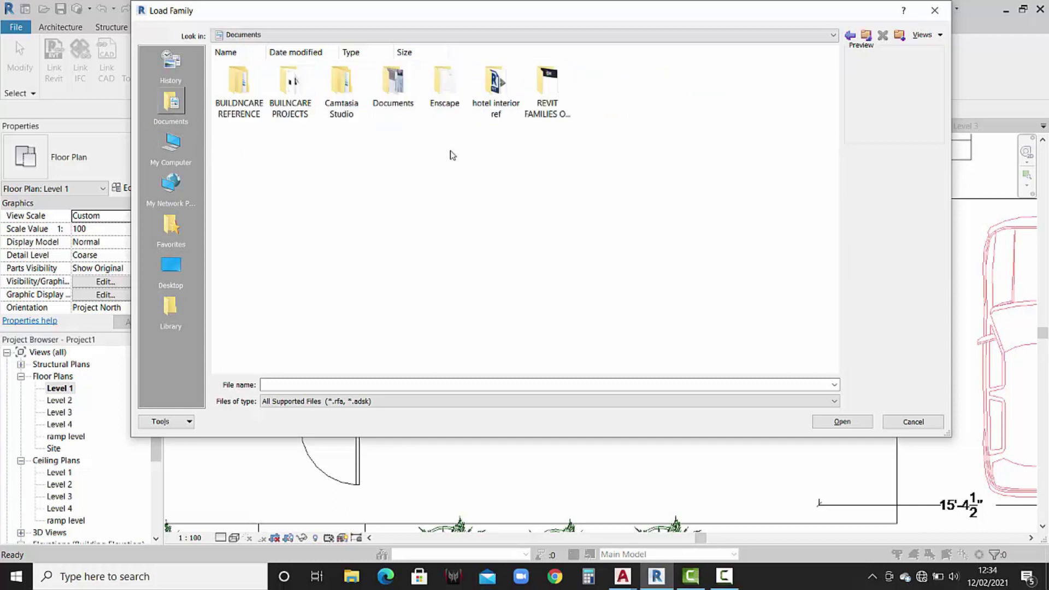
double_click(542, 109)
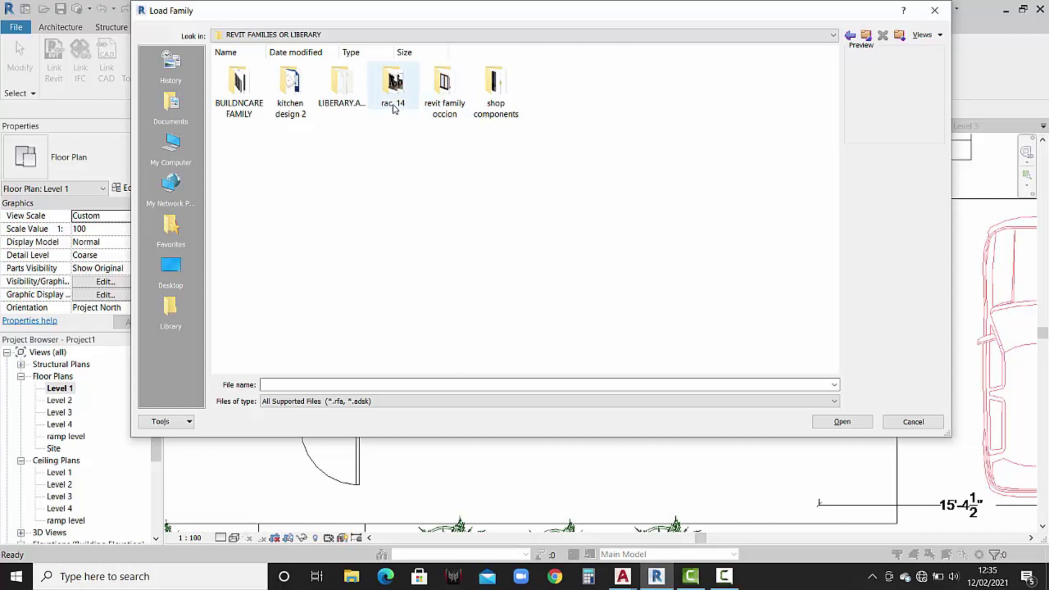
double_click(393, 104)
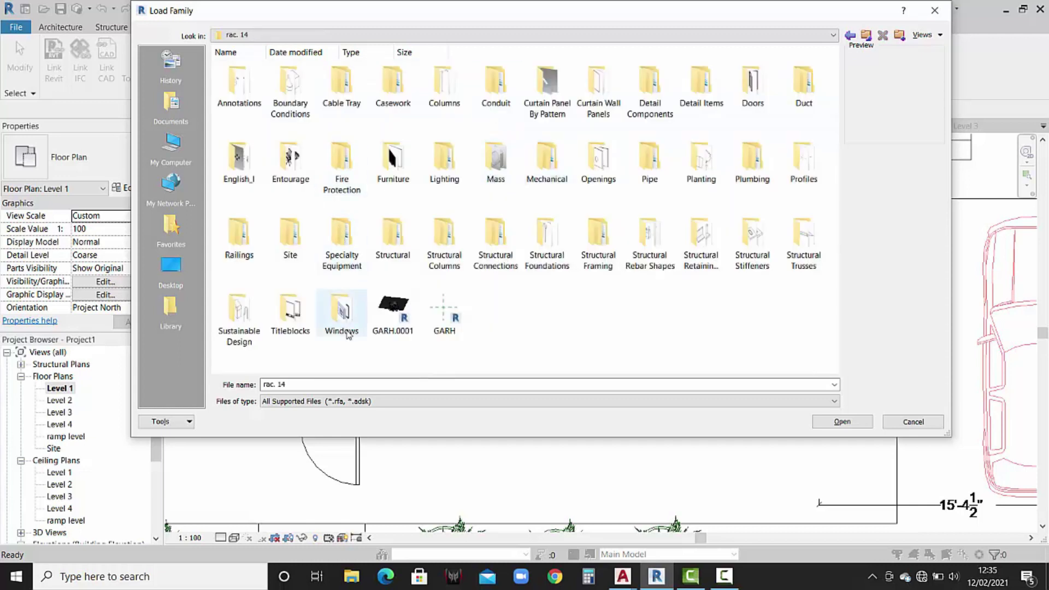
double_click(347, 334)
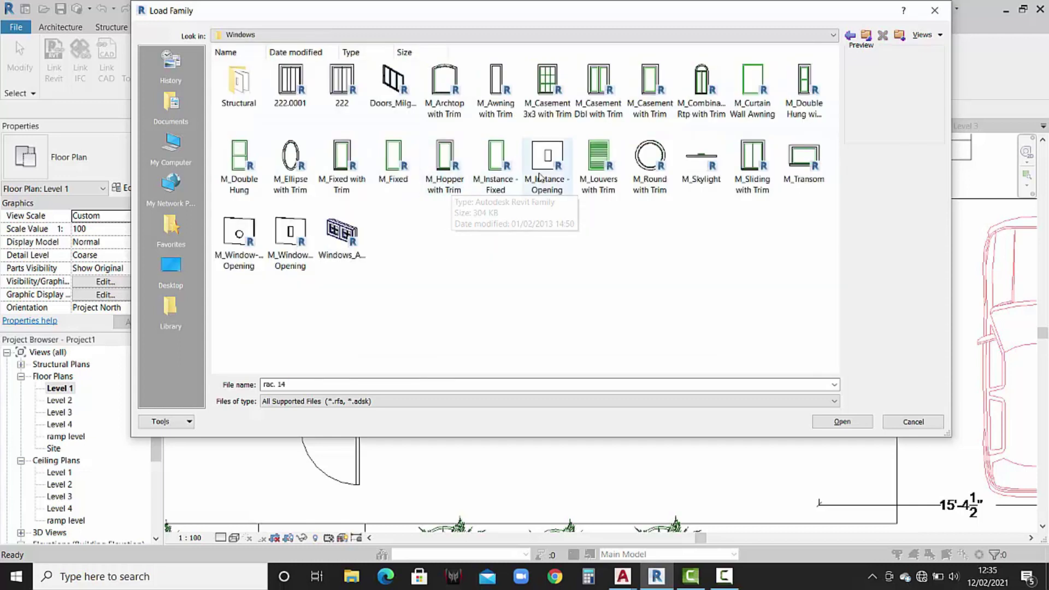
left_click(804, 85)
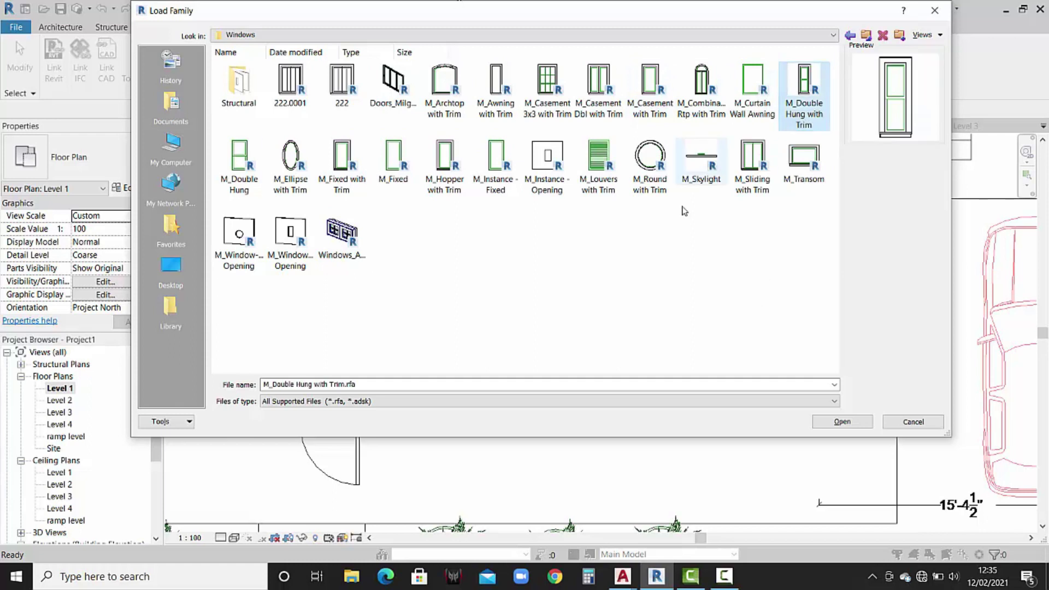
left_click(238, 172)
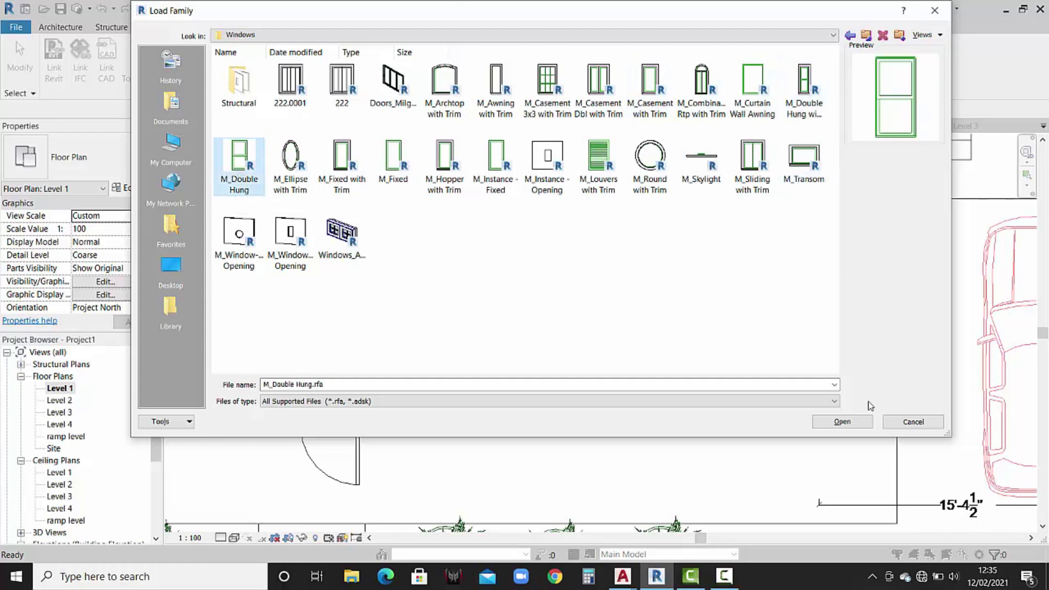
left_click(843, 422)
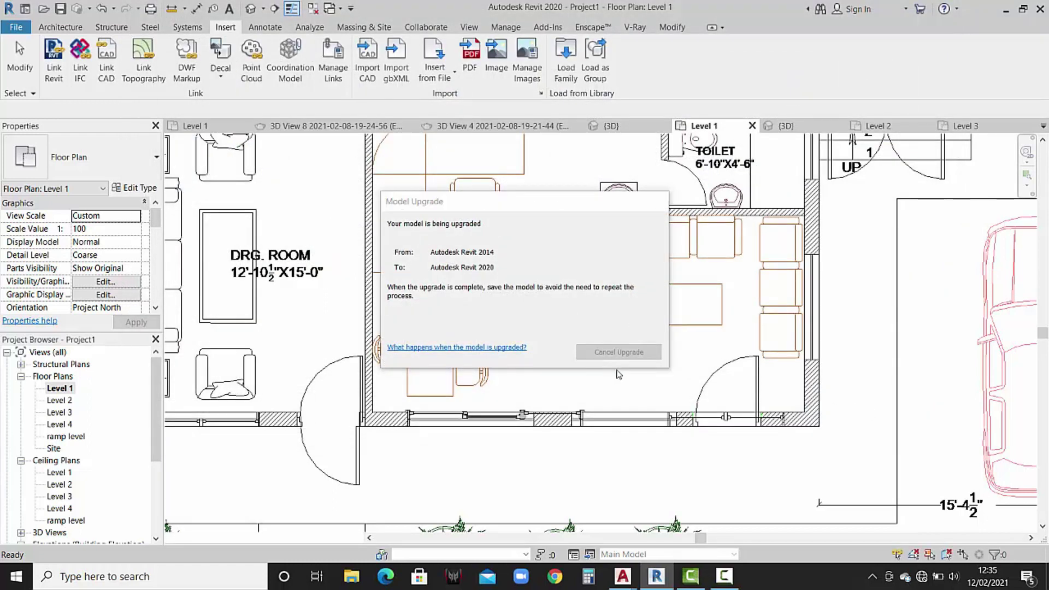
Place an M_Double Hung 915 x 1220 mm window in the Level 1 toilet wall, then show 3D.
scroll(625, 304, "down", 5)
mouse_move(710, 328)
middle_mouse_down()
mouse_move(740, 320)
mouse_move(710, 326)
middle_mouse_up()
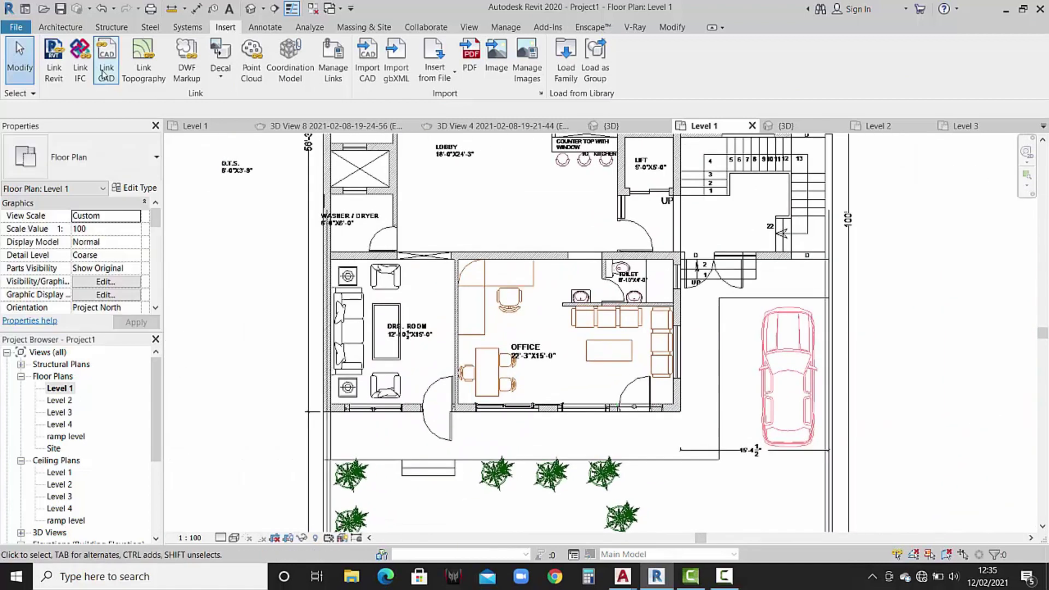
left_click(60, 27)
left_click(111, 58)
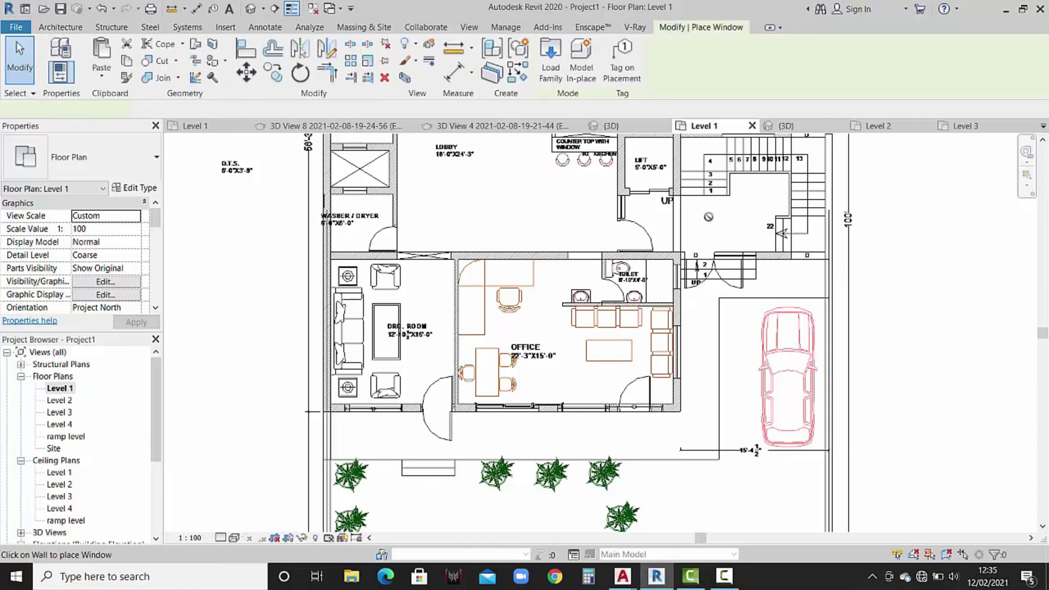
scroll(677, 280, "up", 3)
scroll(677, 280, "up", 3)
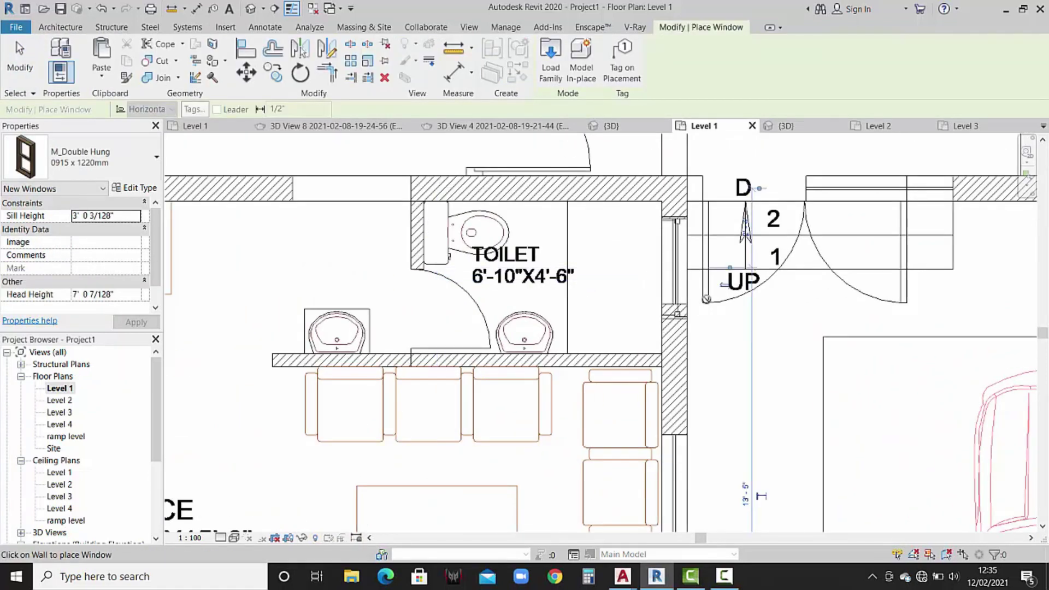
key("Escape")
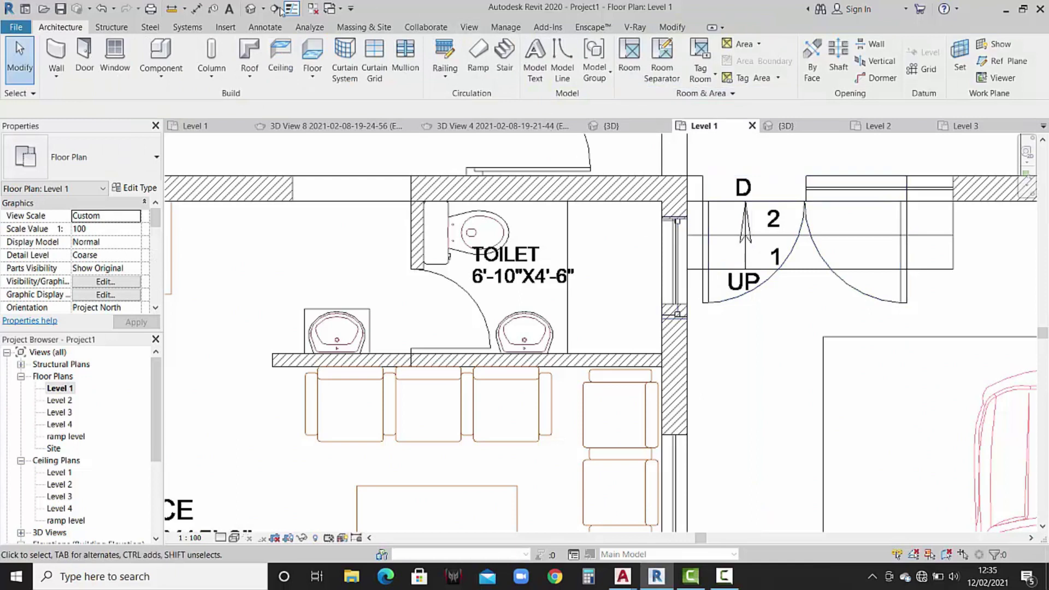
left_click(259, 11)
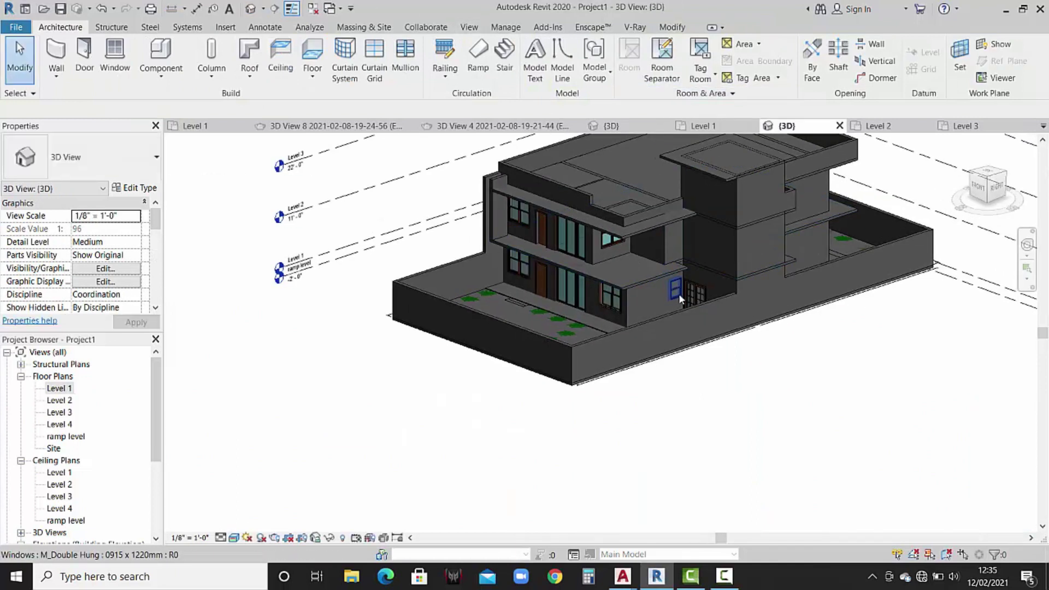
Paste the selected toilet window aligned to Level 2.
left_click(679, 293)
scroll(661, 238, "up", 3)
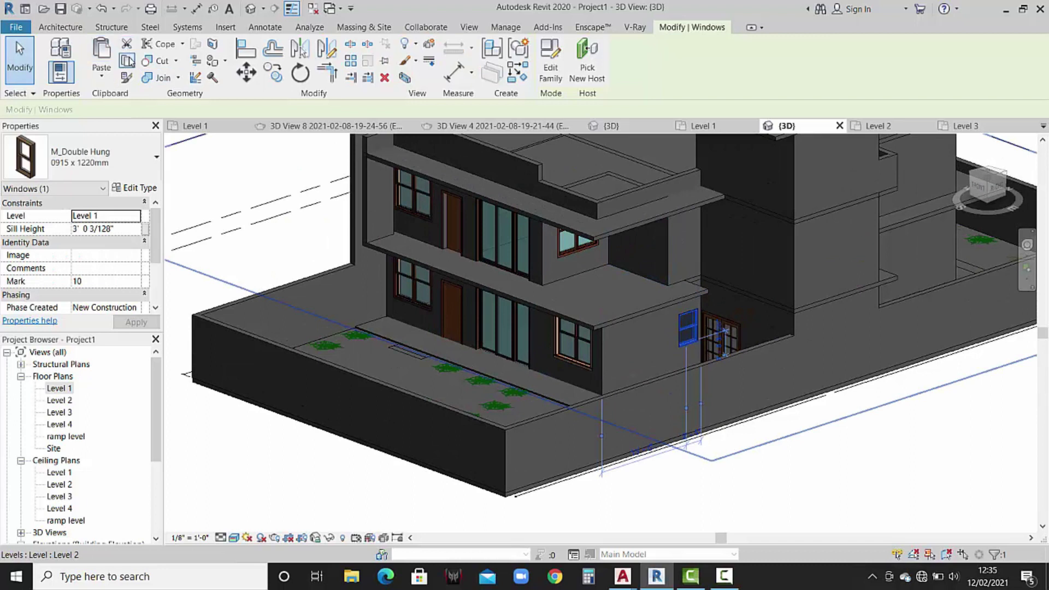
left_click(109, 81)
left_click(164, 125)
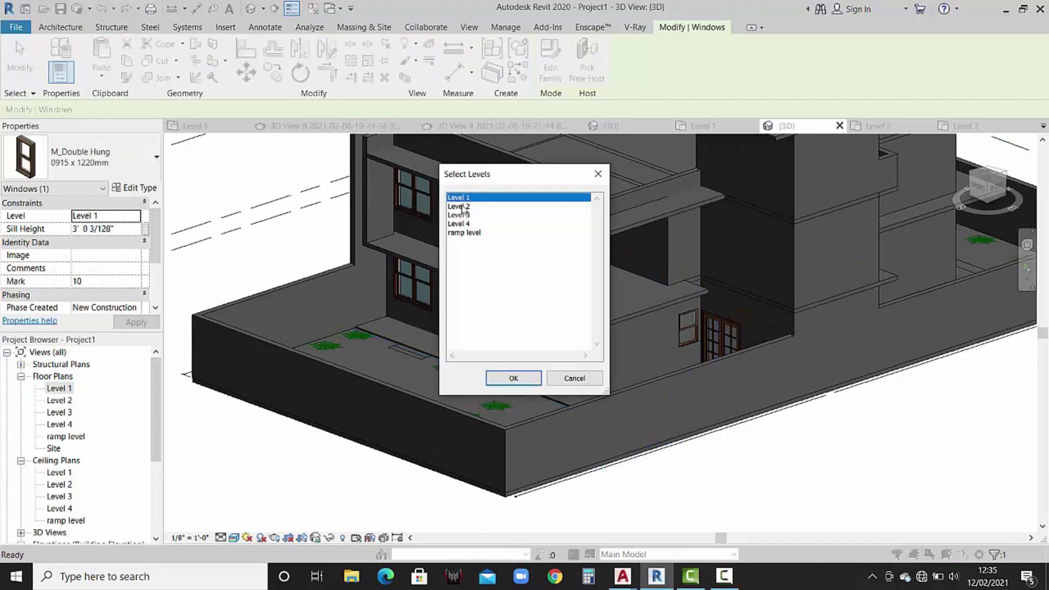
left_click(457, 207)
left_click(514, 380)
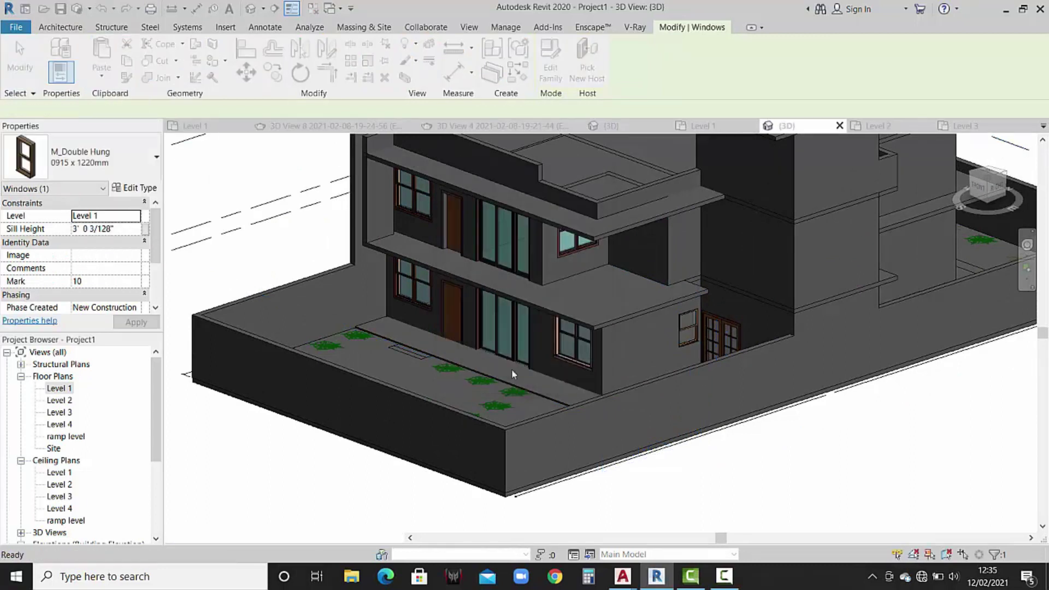
left_click(447, 363)
Orbit Project1's 3D view toward a more frontal angle of the house.
scroll(428, 135, "down", 3)
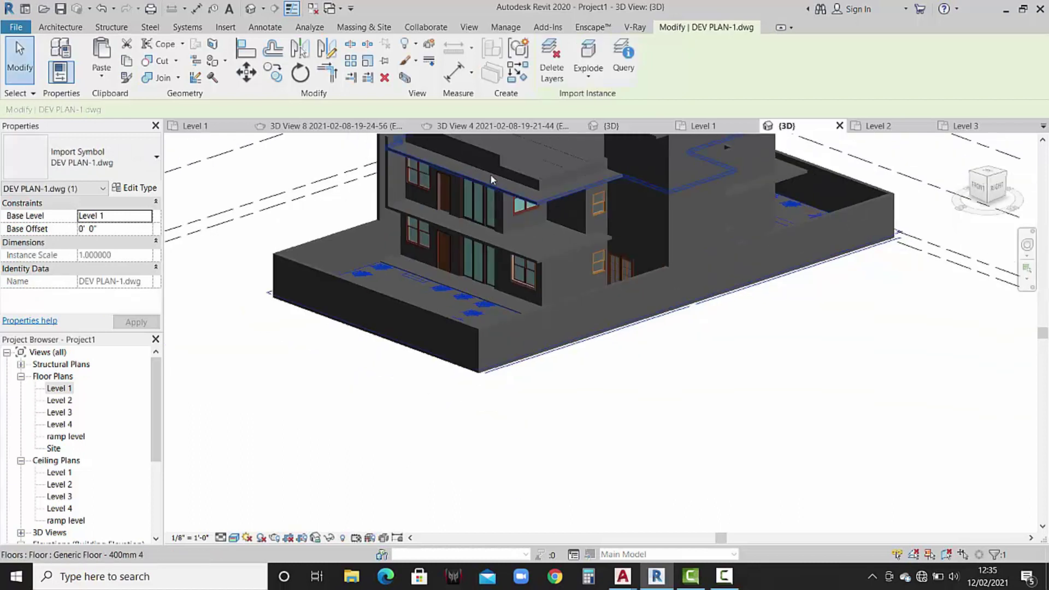
mouse_move(490, 173)
middle_mouse_down("shift")
mouse_move(454, 168)
mouse_move(557, 247)
middle_mouse_up("shift")
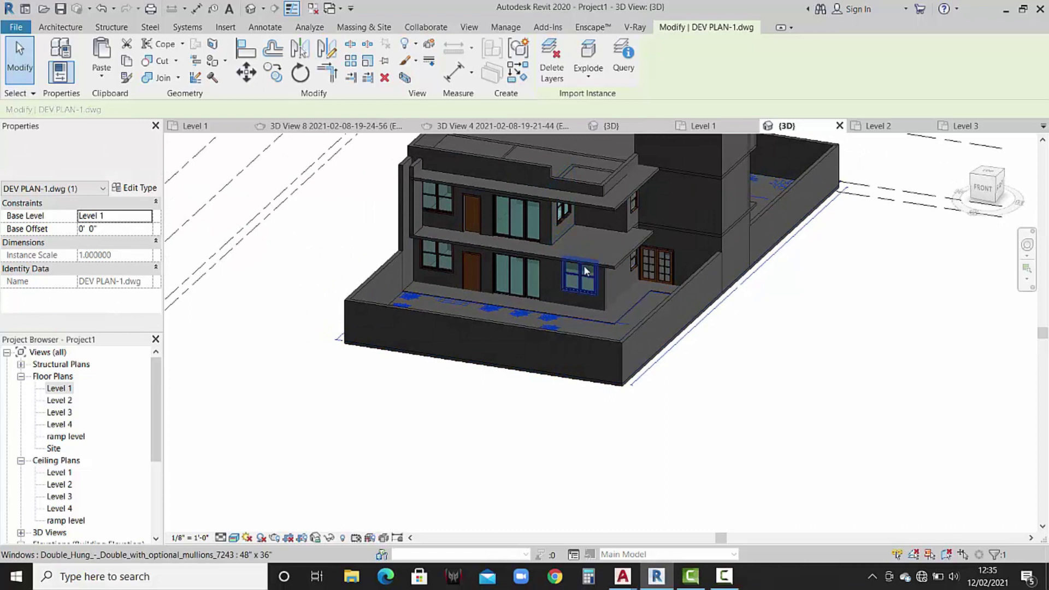
scroll(563, 262, "up", 2)
scroll(556, 271, "up", 2)
middle_click_drag(512, 242, 541, 262, "shift")
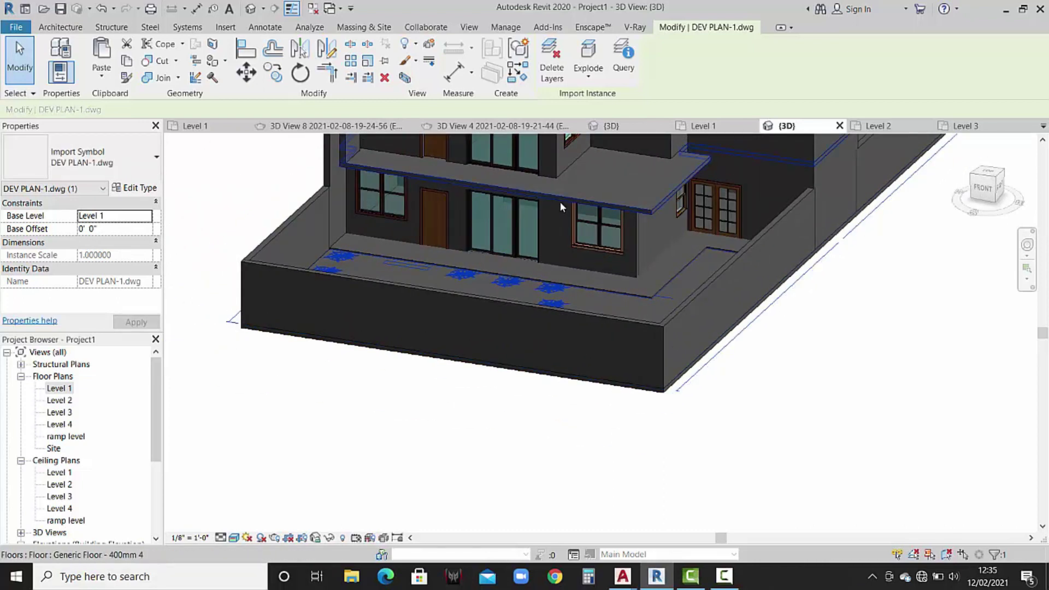
mouse_move(559, 202)
middle_mouse_down("shift")
mouse_move(589, 212)
mouse_move(637, 171)
middle_mouse_up("shift")
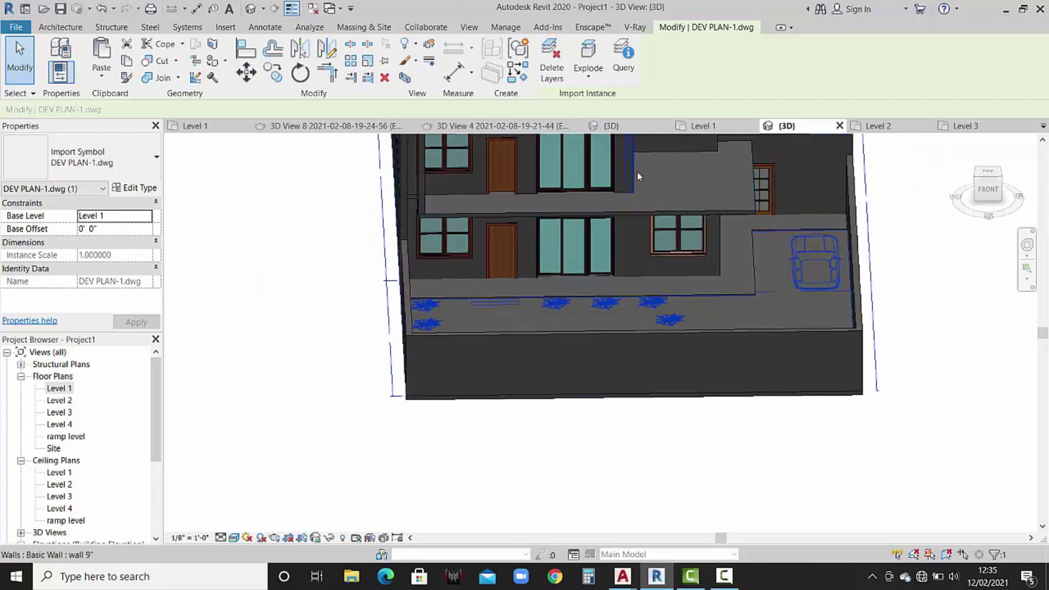
left_click(614, 215)
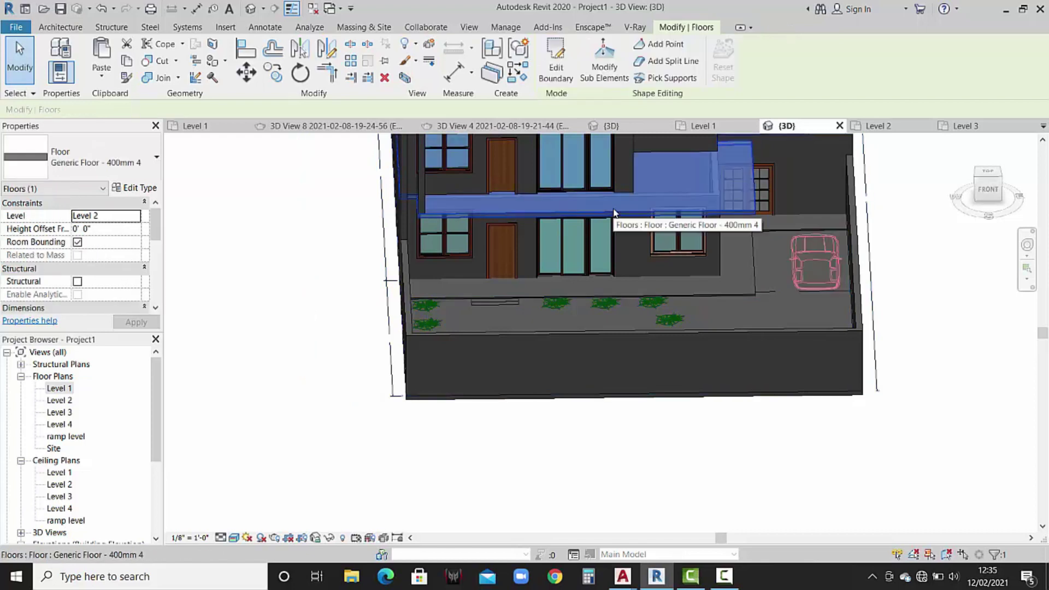
left_click(315, 286)
Zoom into the Level 2 plan, checking the reference house's 3D view in between.
left_click(877, 126)
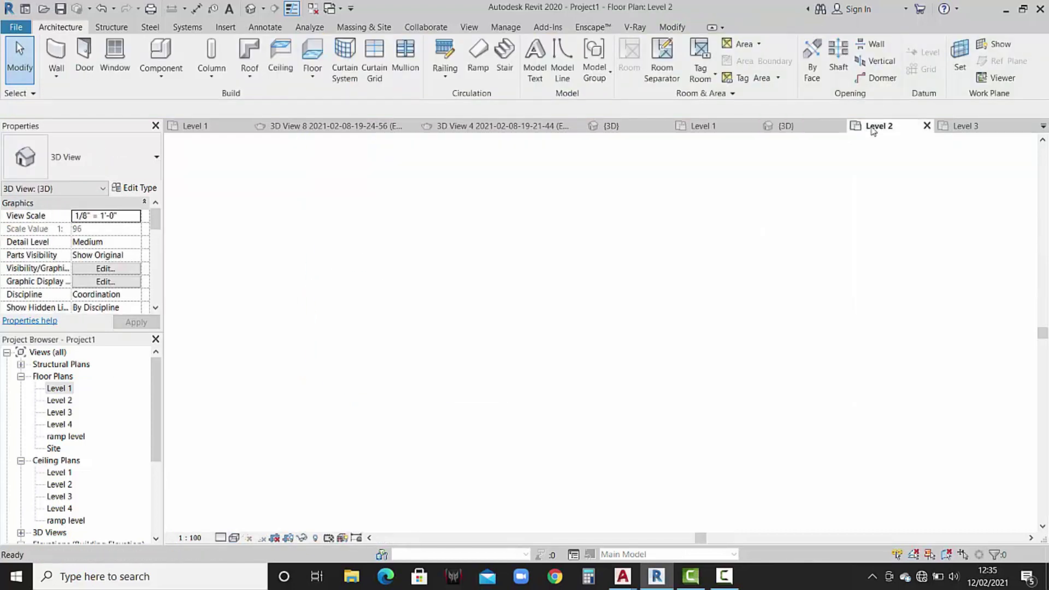
scroll(588, 393, "up", 2)
scroll(590, 377, "up", 2)
scroll(543, 356, "up", 2)
scroll(592, 382, "up", 1)
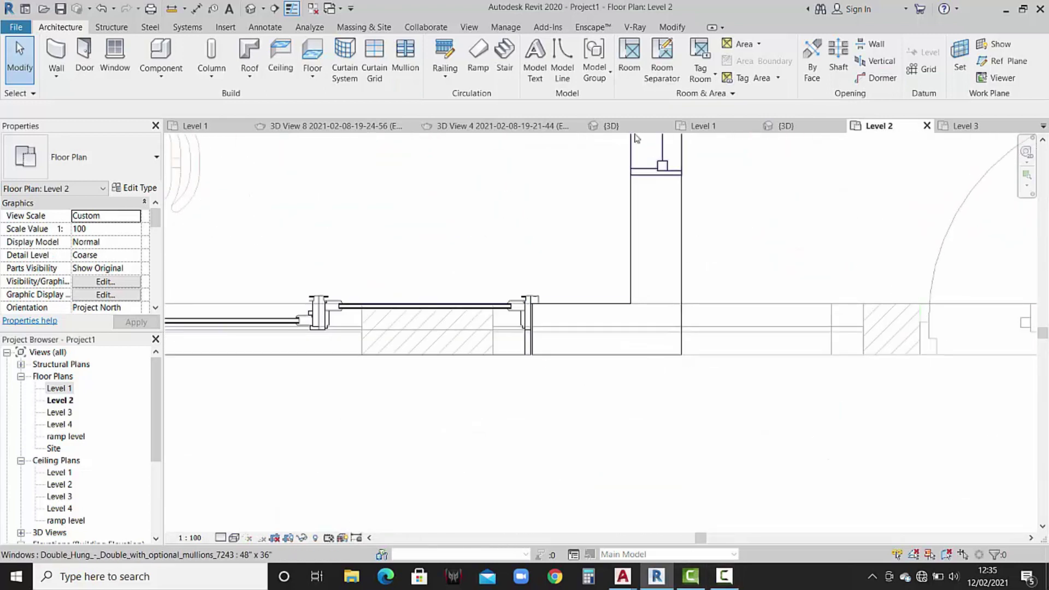
left_click(629, 127)
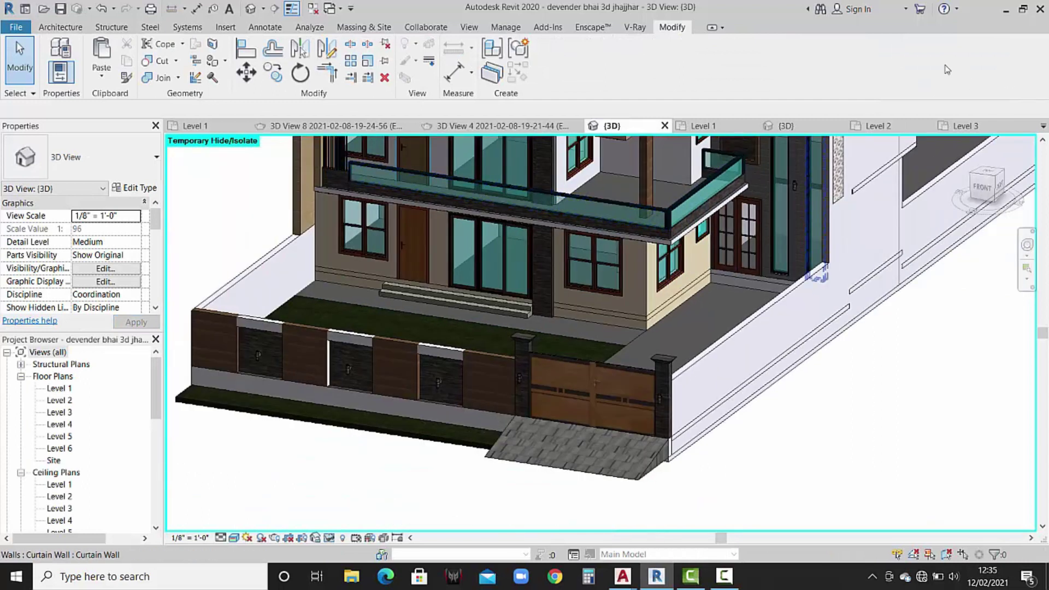
left_click(874, 127)
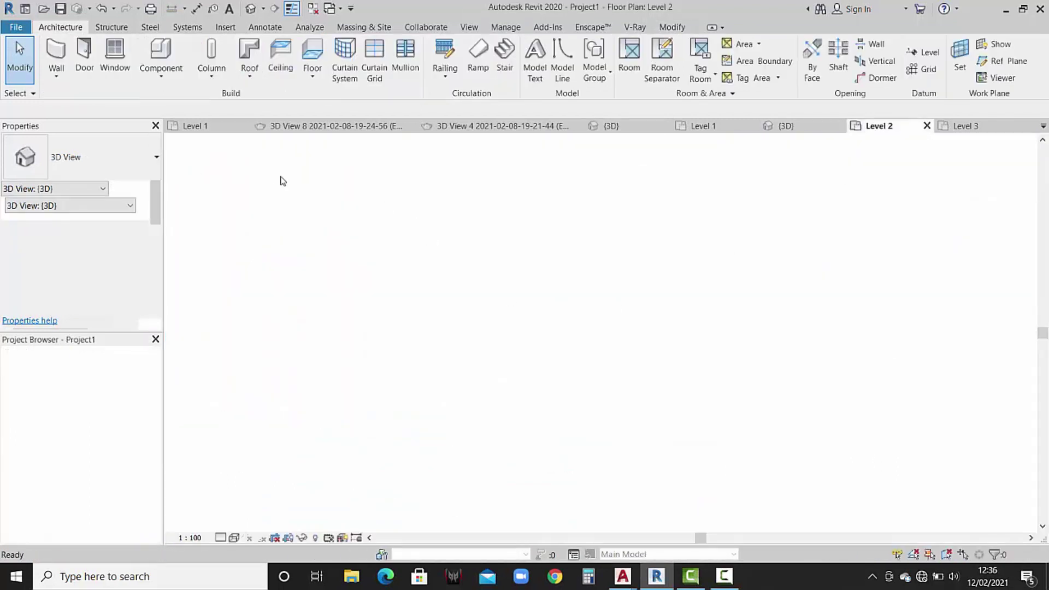
Start an in-place Generic Models component with the default name.
left_click(161, 76)
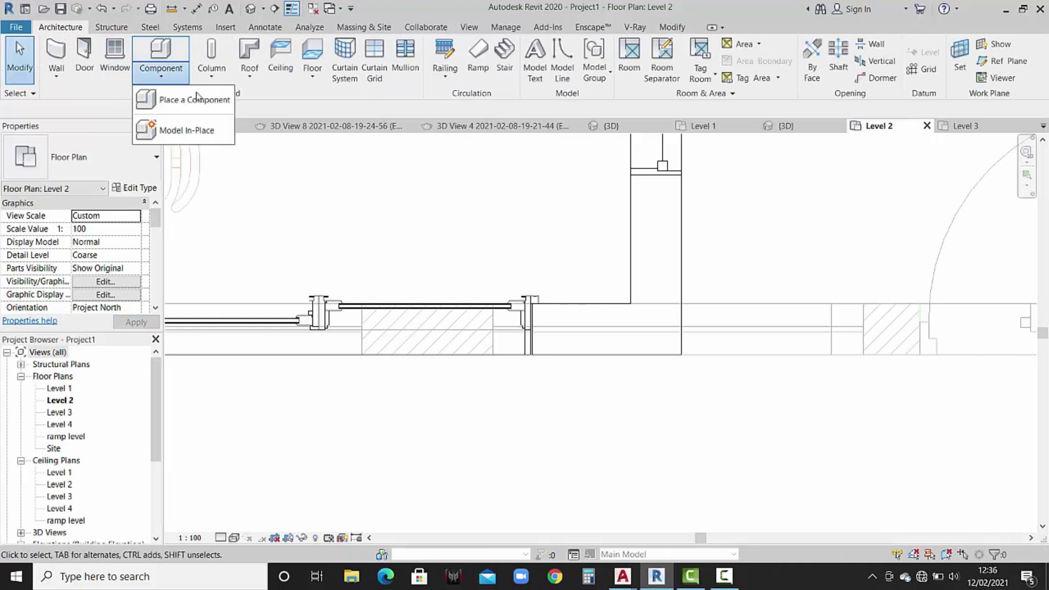
left_click(164, 129)
scroll(506, 258, "down", 1)
scroll(505, 257, "down", 1)
scroll(505, 256, "down", 1)
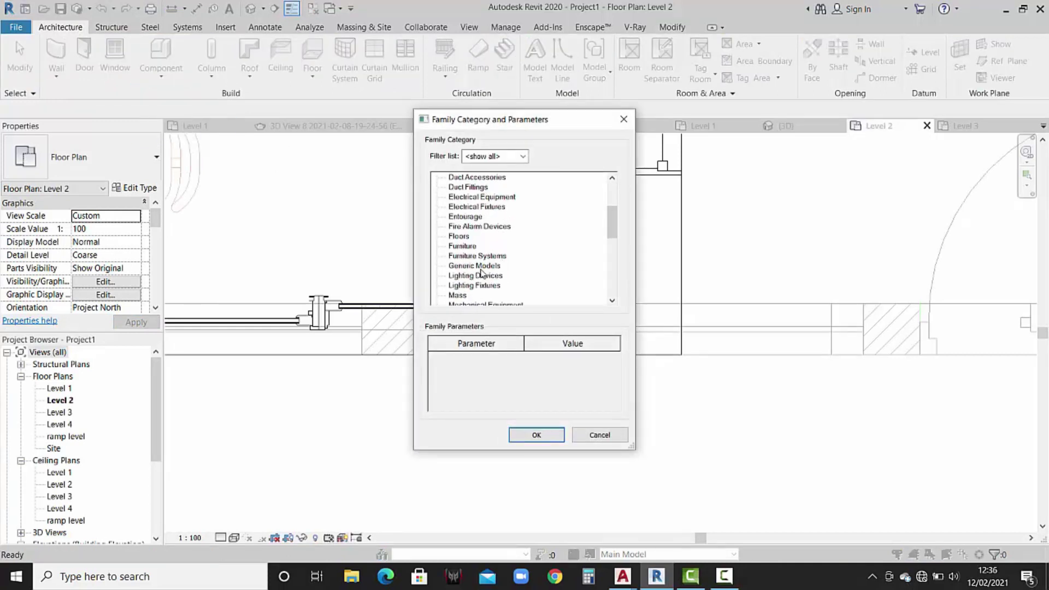
left_click(539, 436)
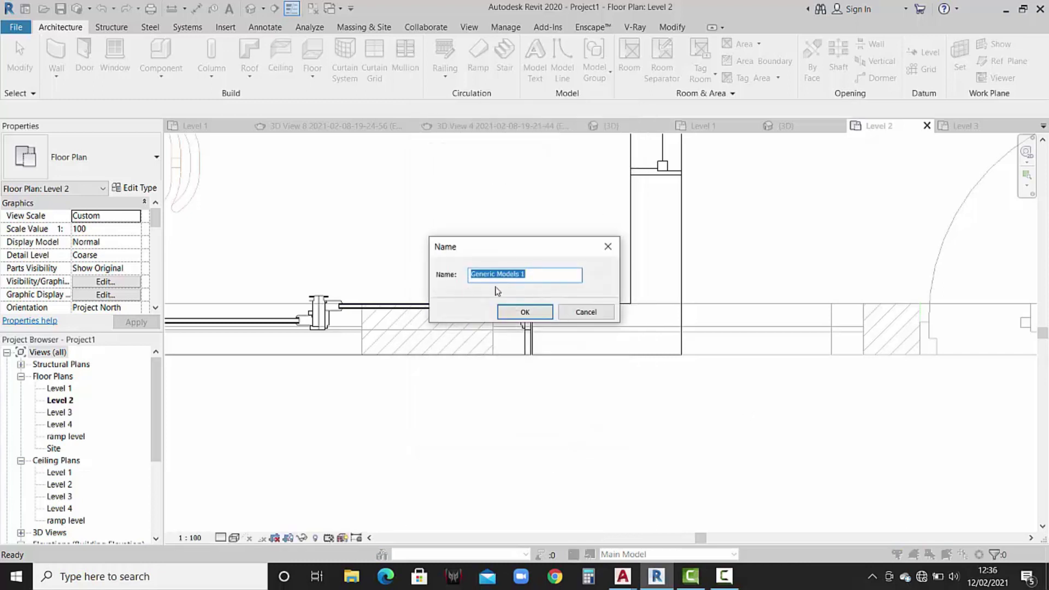
left_click(513, 312)
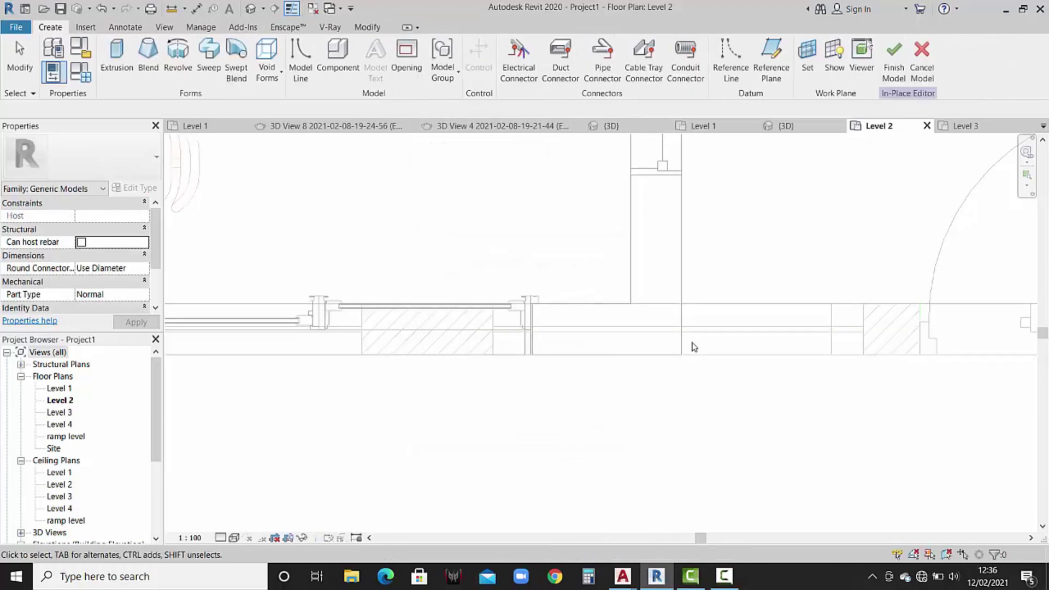
Extrude a rectangle along the Level 2 front wall at depth 3 and view it in 3D.
left_click(112, 69)
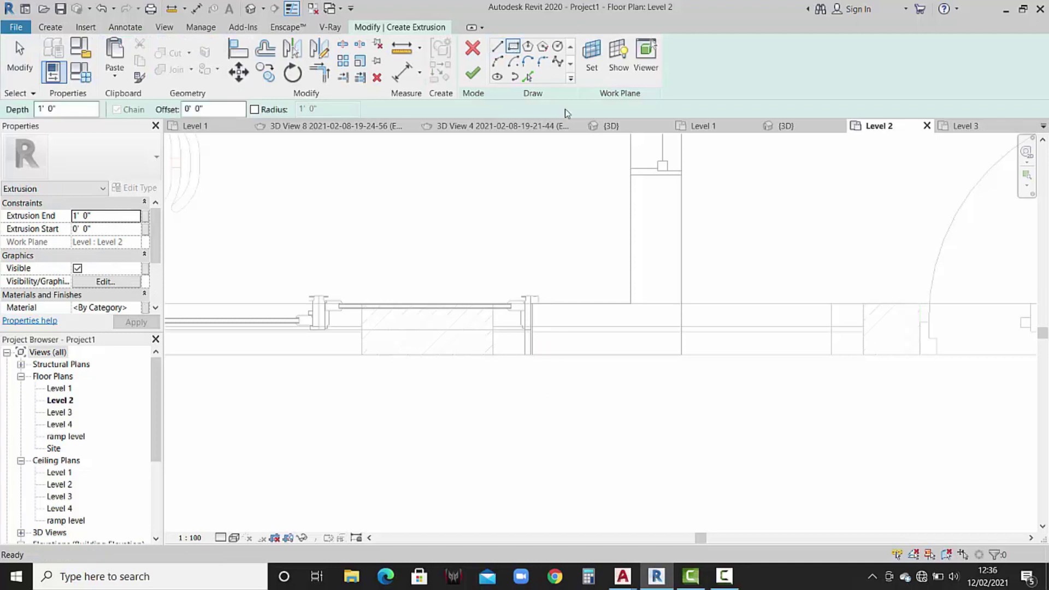
left_click(533, 355)
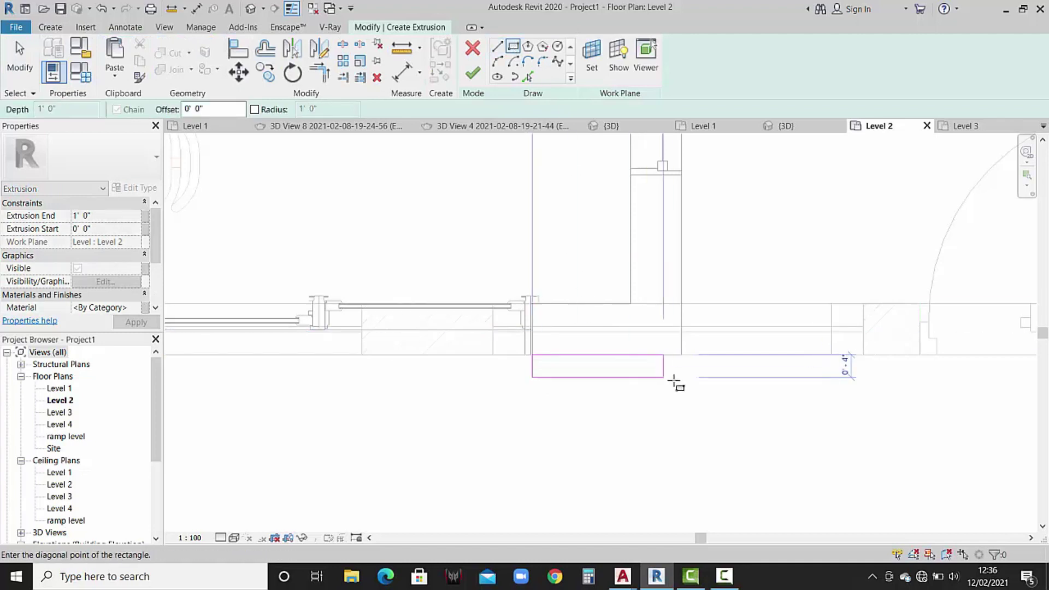
left_click(682, 375)
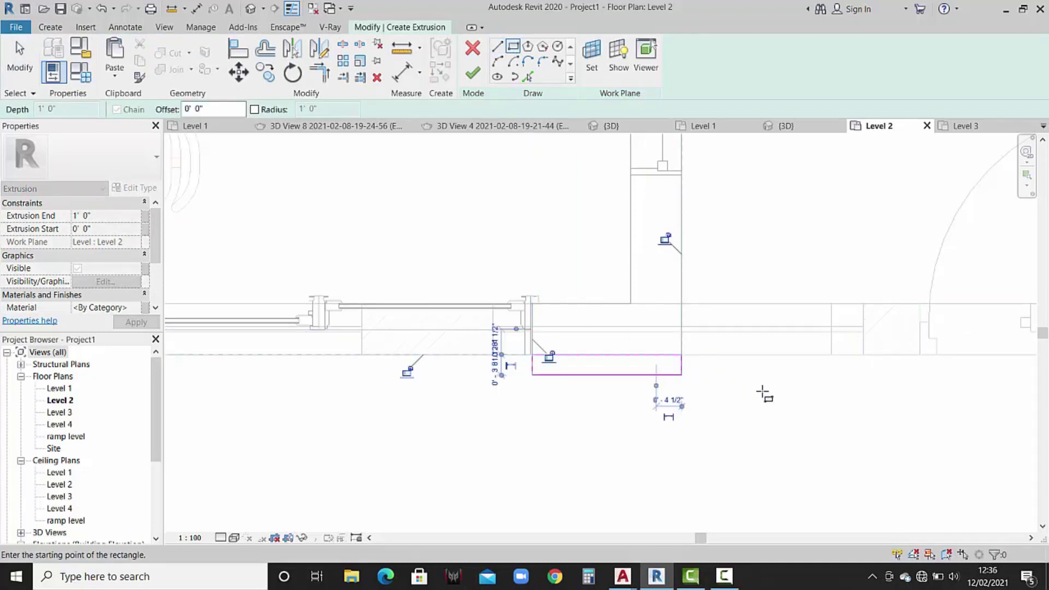
key("Escape")
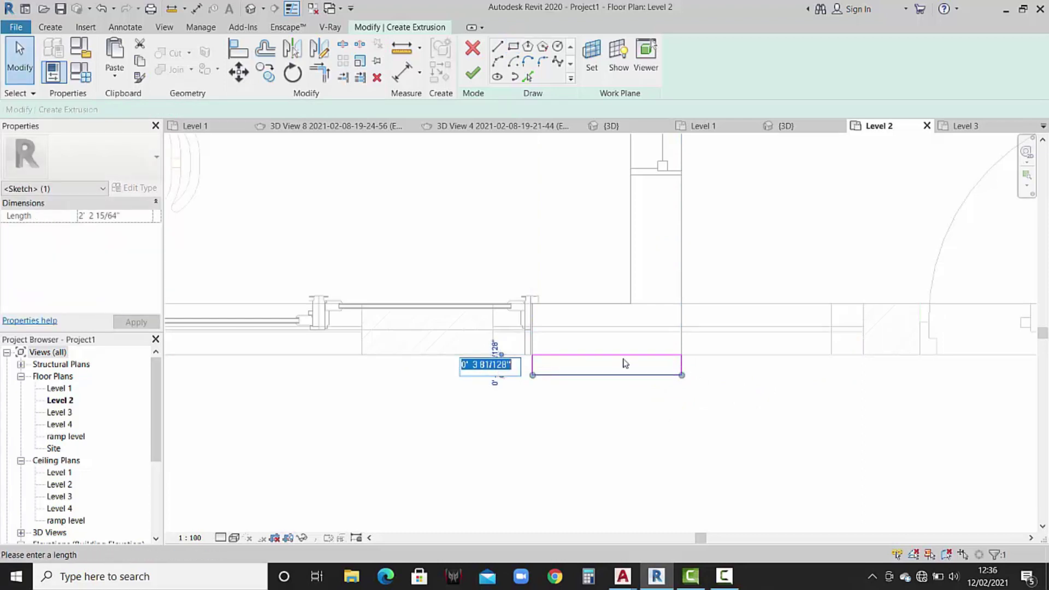
type("3")
key("Return")
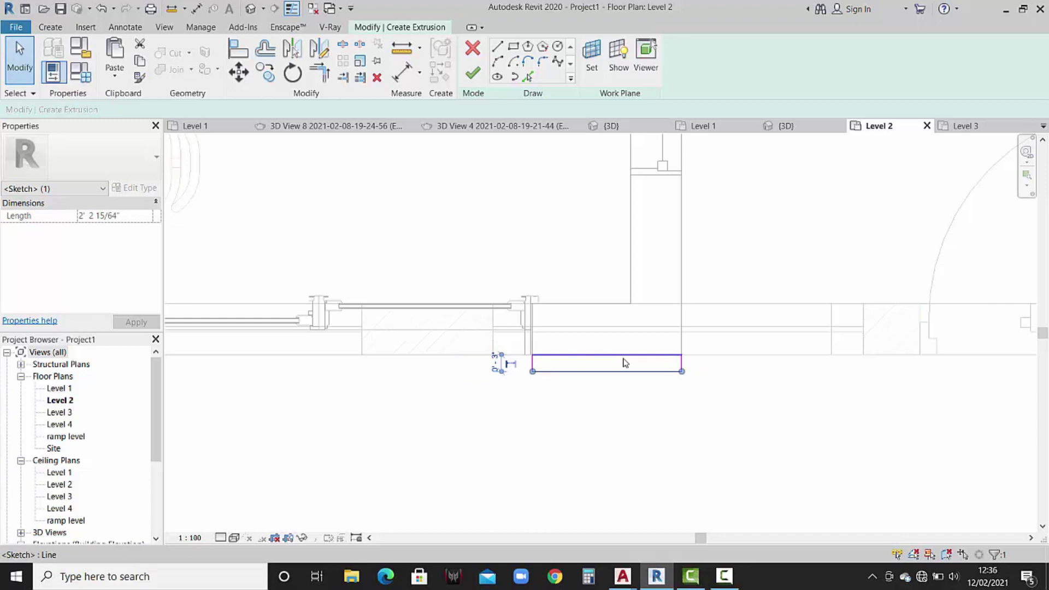
left_click(799, 317)
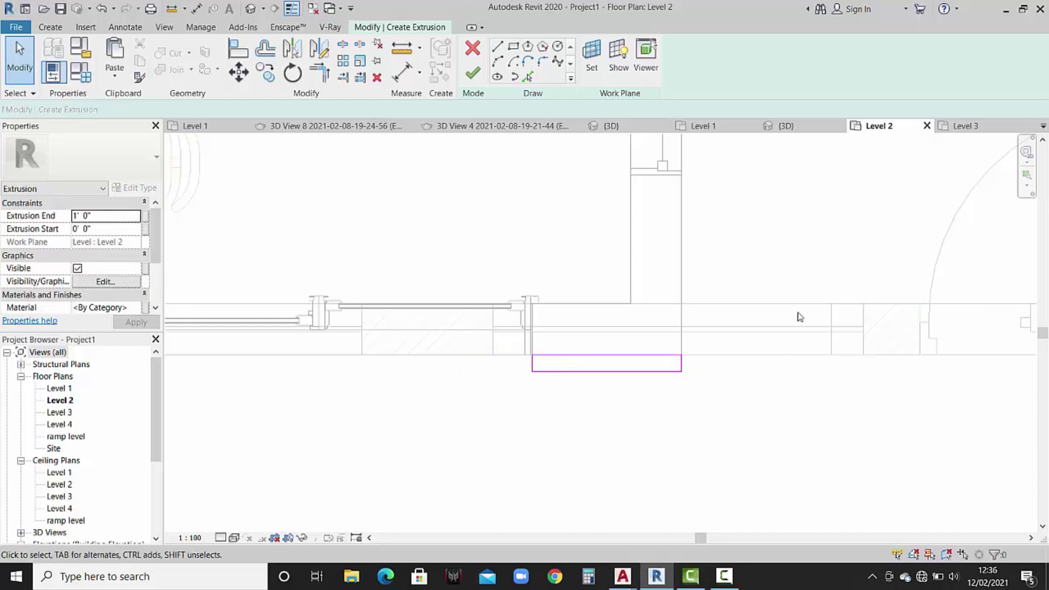
left_click(464, 76)
left_click(909, 451)
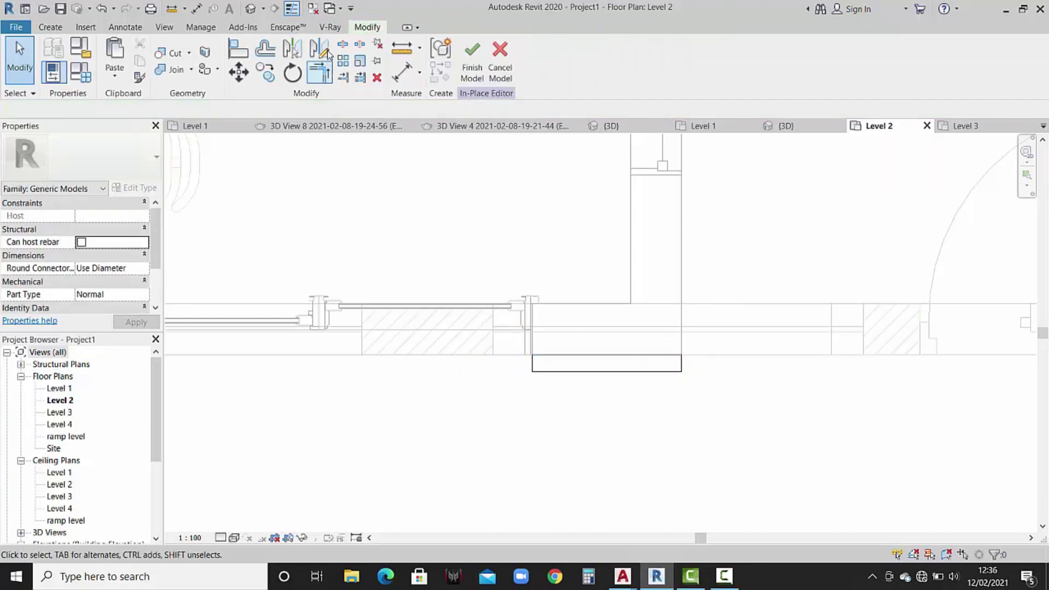
left_click(258, 13)
Face the front facade, finish the in-place model, and hide the lower front wall.
scroll(732, 271, "down", 2)
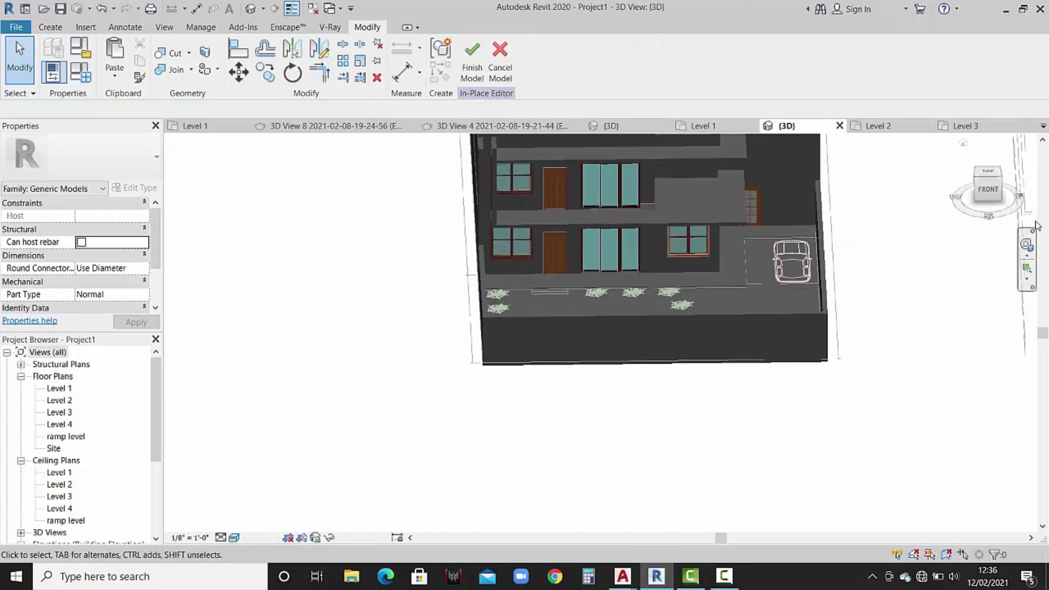
left_click(990, 192)
middle_click_drag(632, 245, 625, 408)
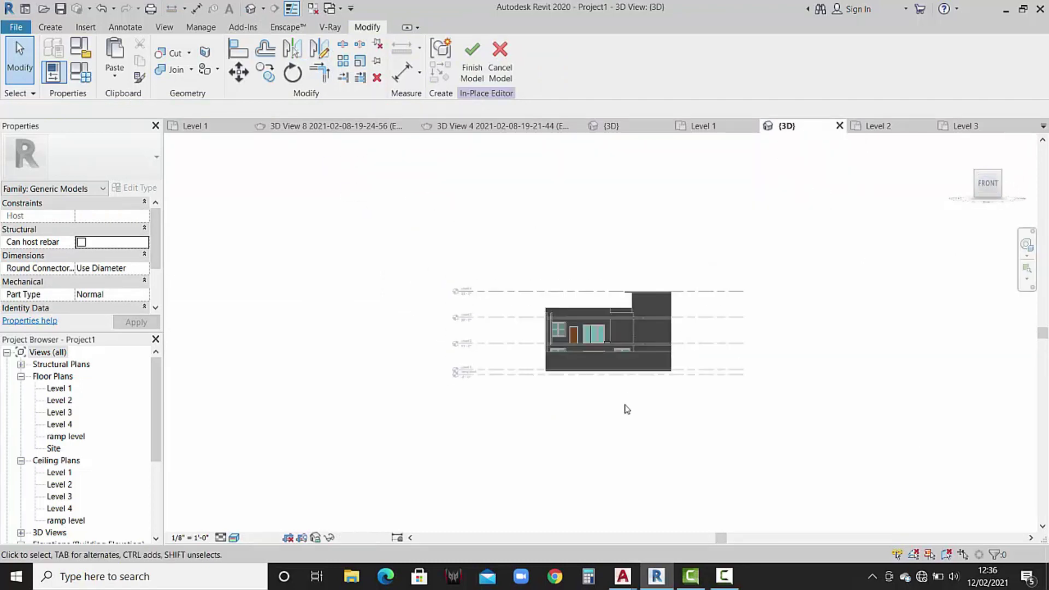
scroll(611, 342, "up", 1)
scroll(606, 347, "up", 3)
scroll(605, 350, "up", 2)
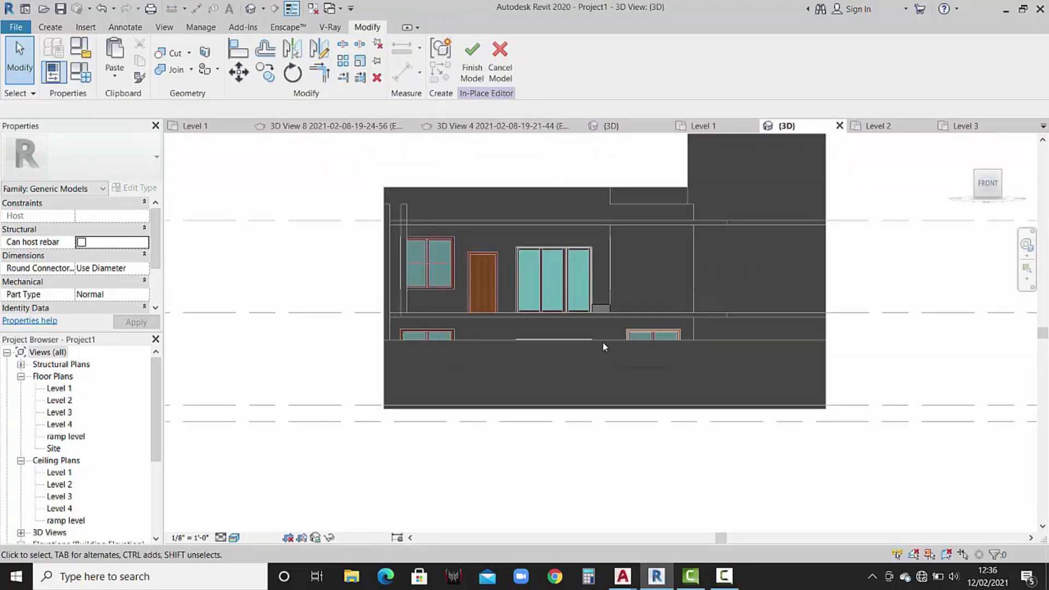
left_click(481, 82)
left_click(651, 384)
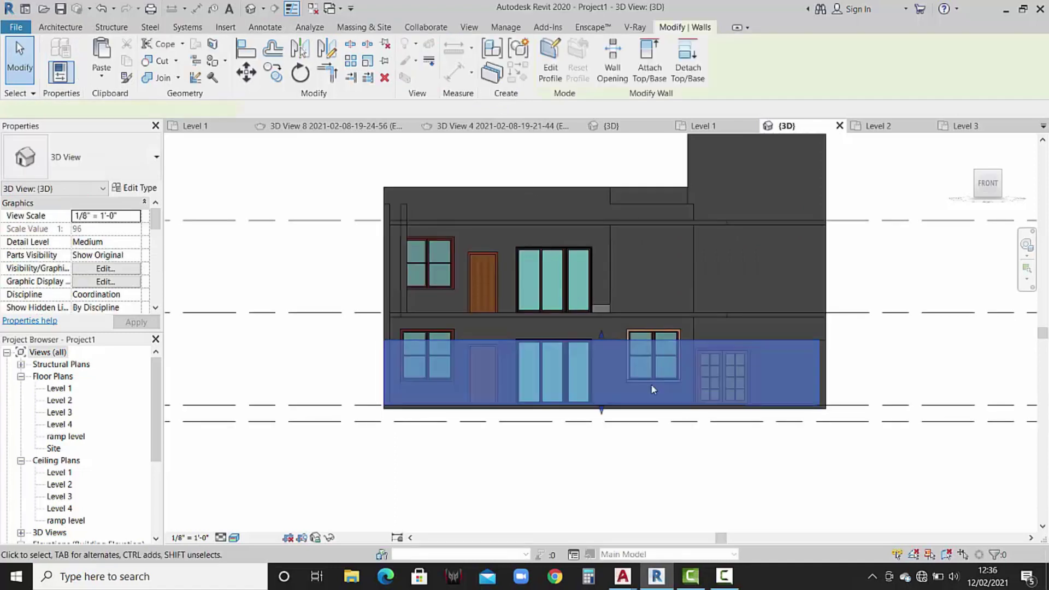
key("c")
Stretch the generic model block down to the floor.
left_click(603, 304)
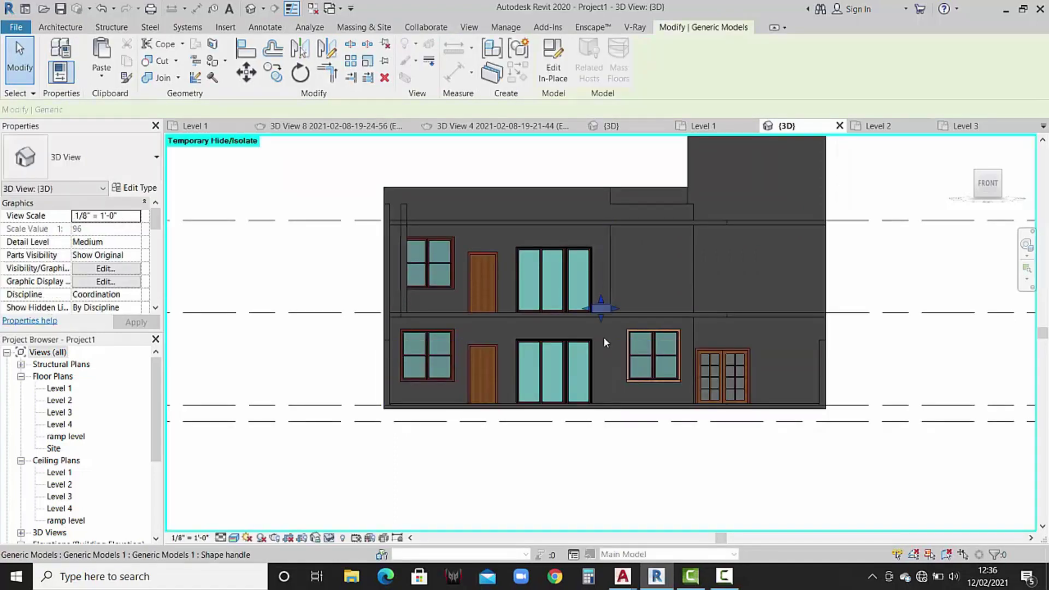
scroll(601, 328, "up", 2)
mouse_move(602, 300)
left_mouse_down()
mouse_move(608, 451)
mouse_move(605, 441)
left_mouse_up()
scroll(595, 457, "up", 2)
scroll(602, 428, "up", 2)
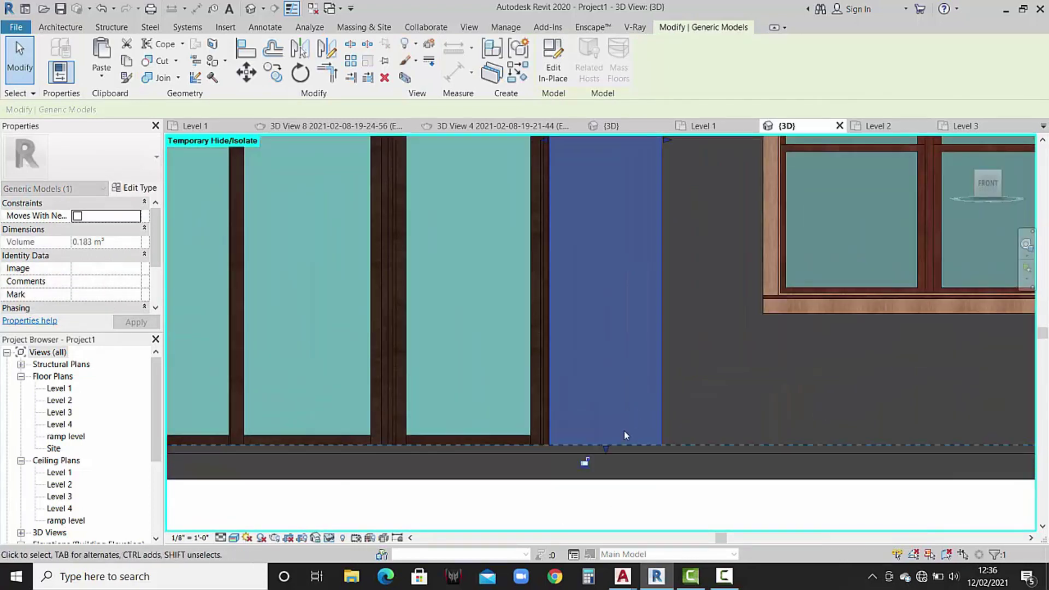
scroll(607, 448, "up", 1)
scroll(607, 449, "up", 1)
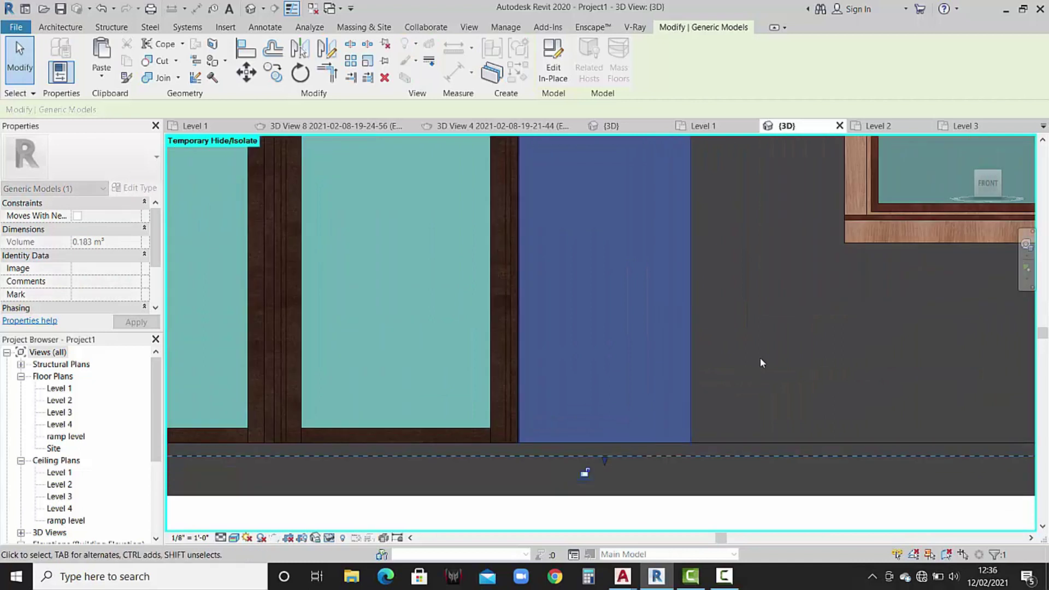
left_click(760, 357)
Raise the thin vertical fin's top higher up the facade, then view it isometrically.
scroll(708, 333, "down", 3)
scroll(693, 320, "down", 2)
scroll(678, 382, "down", 2)
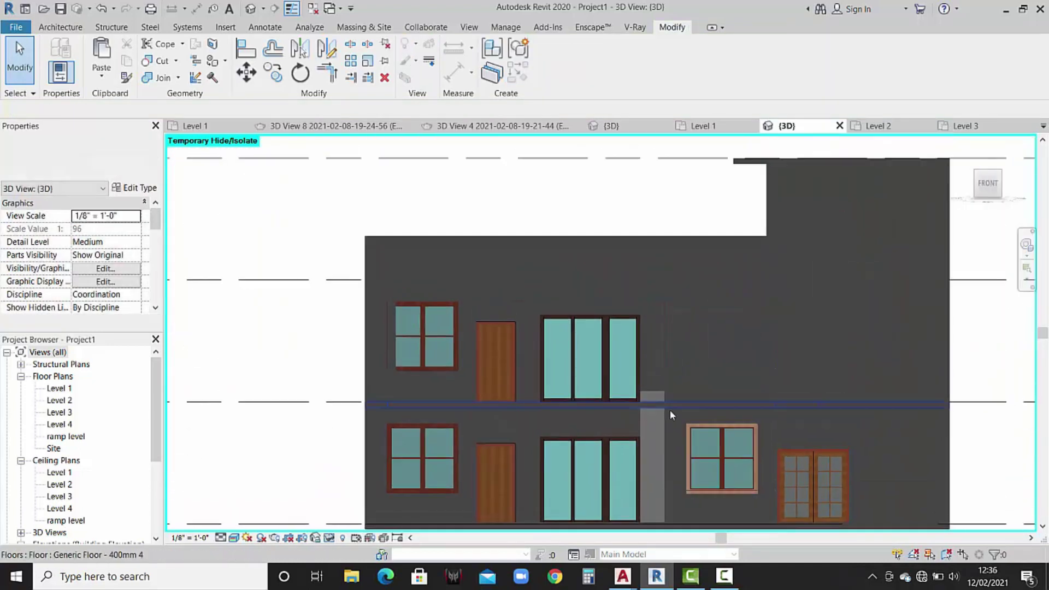
left_click(654, 398)
left_click_drag(653, 392, 653, 319)
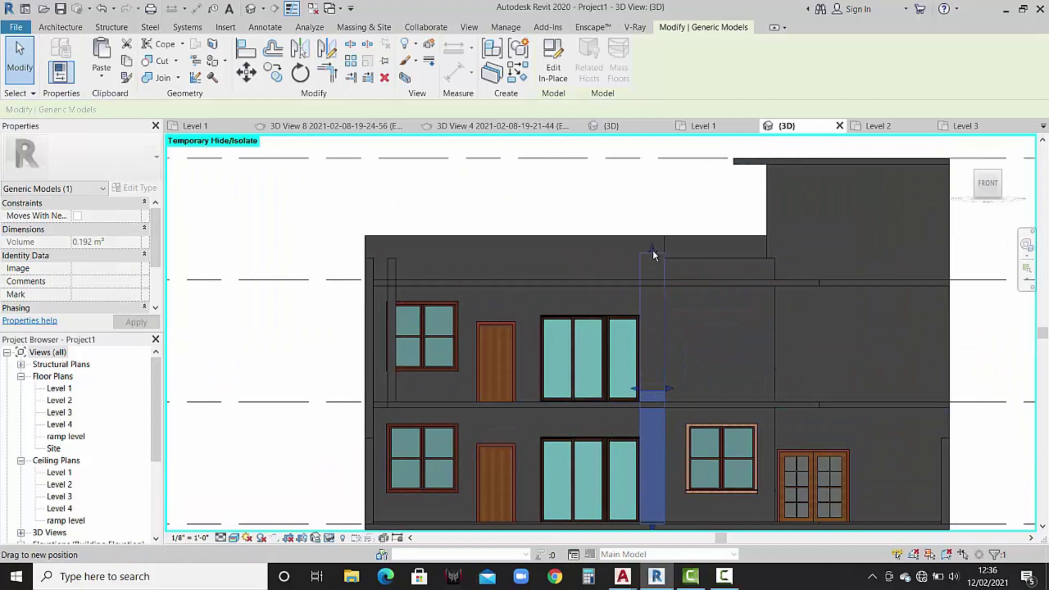
left_click_drag(654, 253, 653, 234)
left_click(682, 208)
scroll(596, 269, "down", 2)
mouse_move(578, 279)
middle_mouse_down("shift")
mouse_move(693, 384)
mouse_move(595, 410)
middle_mouse_up("shift")
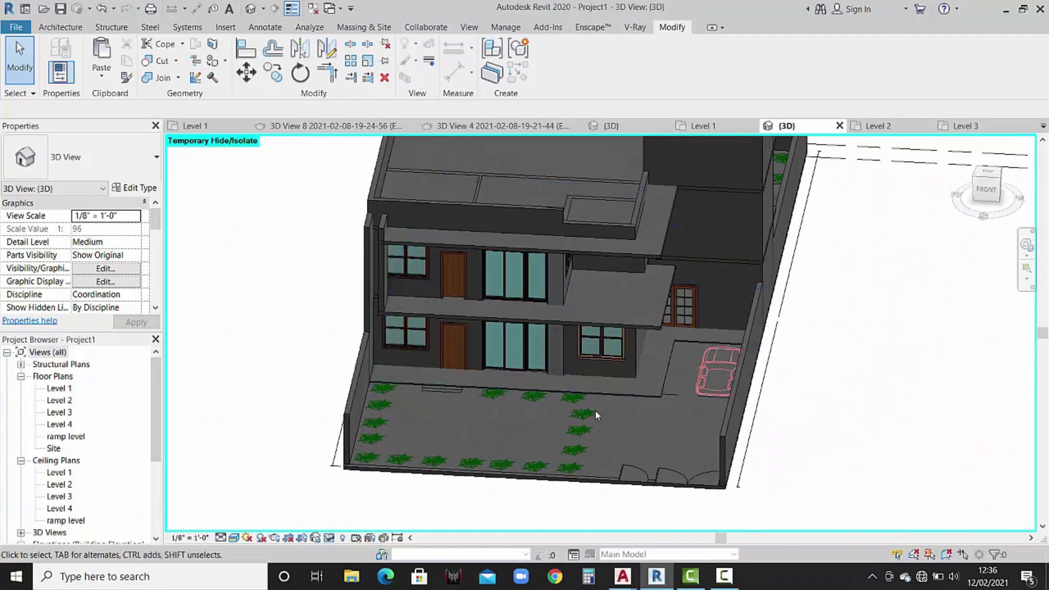
Compare Project1's 3D model with the reference house, ending on the Level 1 plan.
double_click(59, 389)
scroll(662, 303, "down", 1)
scroll(672, 281, "down", 2)
scroll(672, 281, "down", 3)
scroll(637, 368, "down", 1)
scroll(634, 371, "up", 1)
scroll(619, 381, "up", 4)
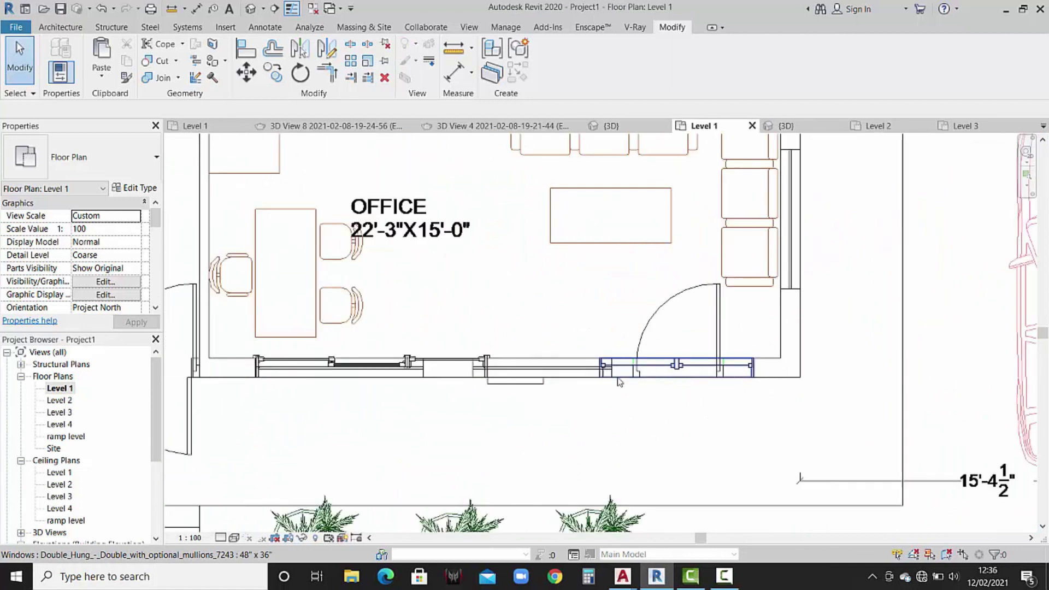
scroll(619, 382, "up", 1)
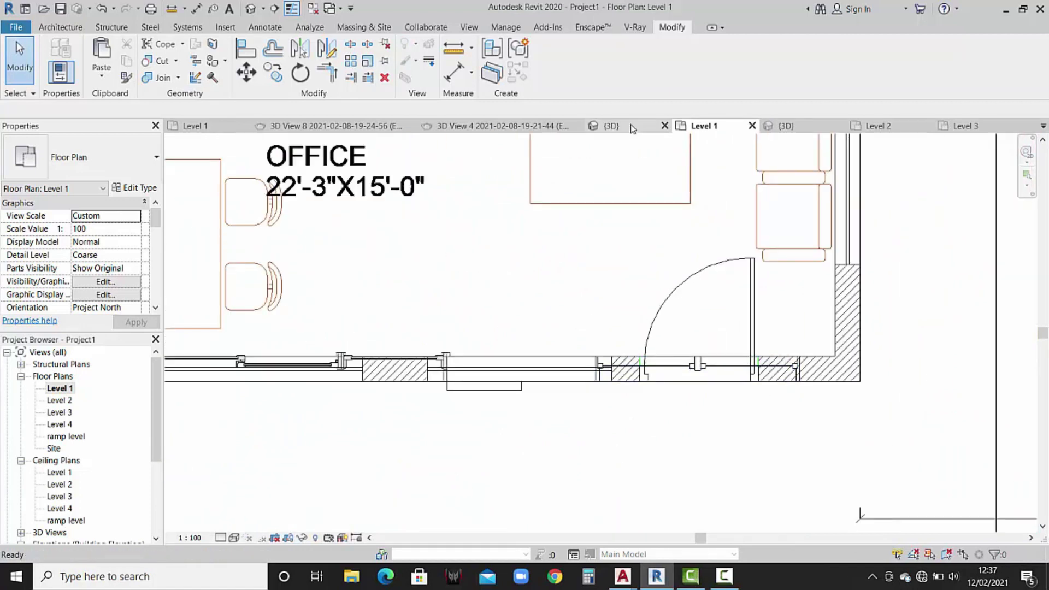
left_click(631, 124)
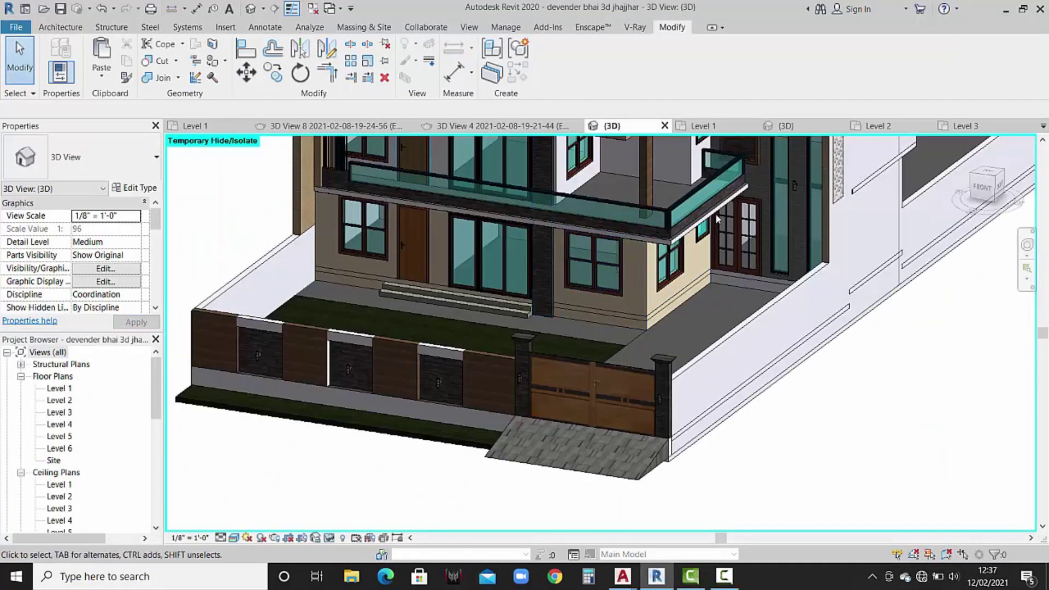
left_click(785, 125)
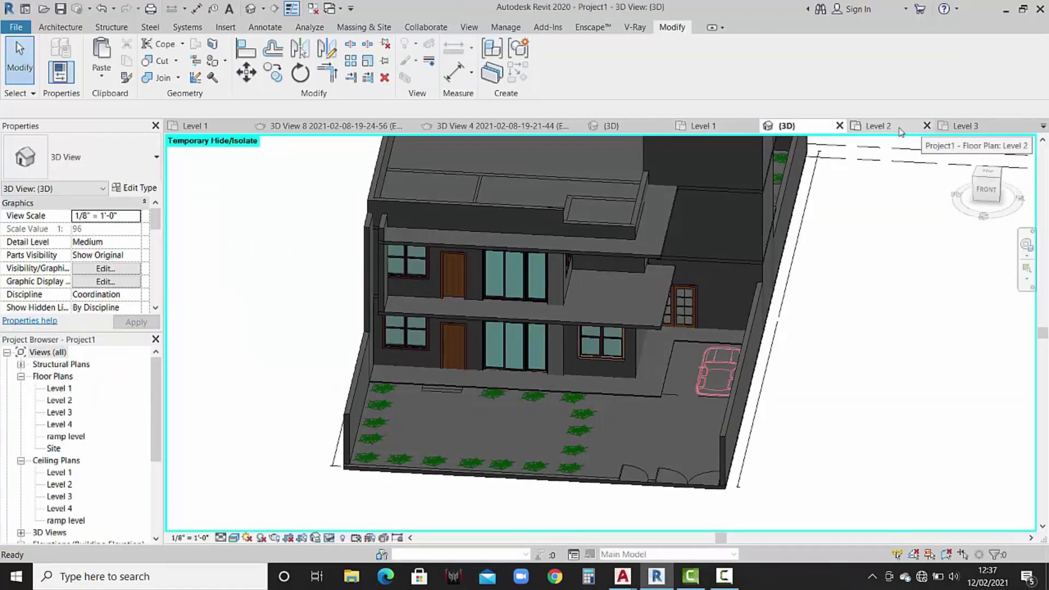
left_click(702, 125)
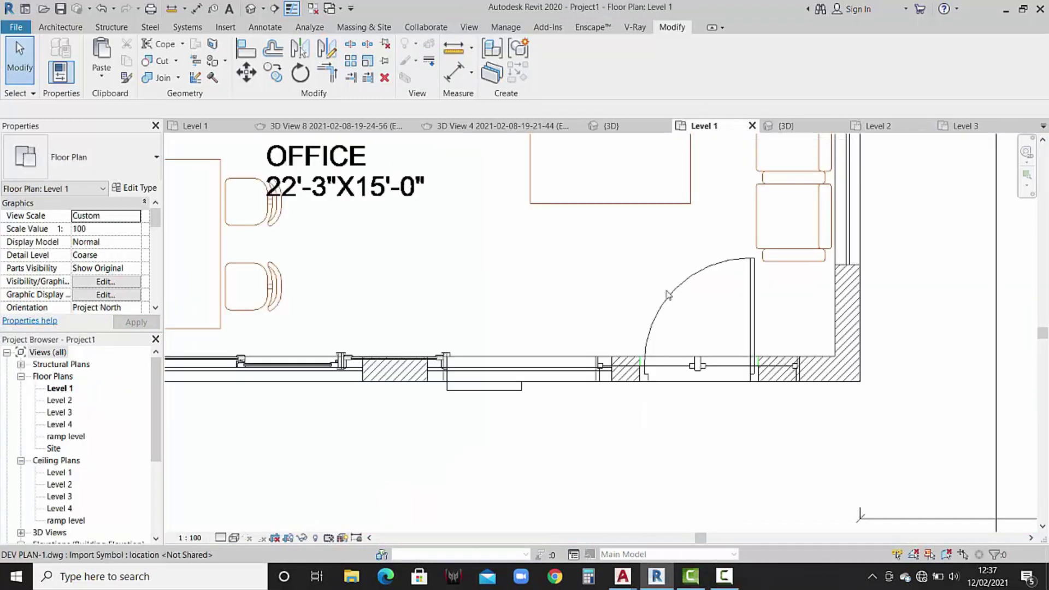
Move the office's lower-wall window along the wall toward the door.
left_click(683, 361)
scroll(575, 367, "up", 1)
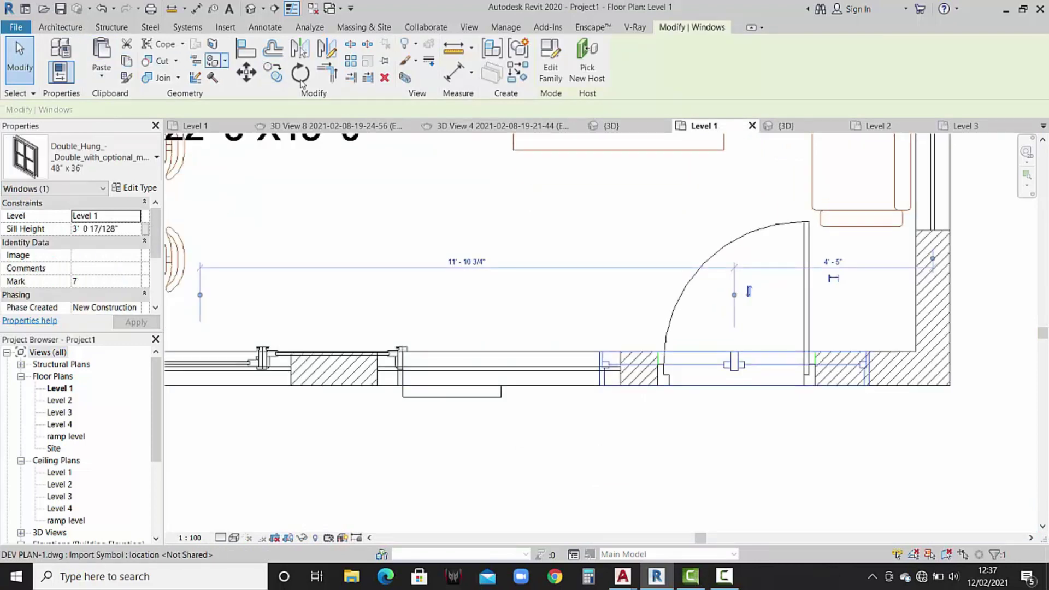
left_click(245, 72)
scroll(618, 374, "up", 2)
left_click(590, 391)
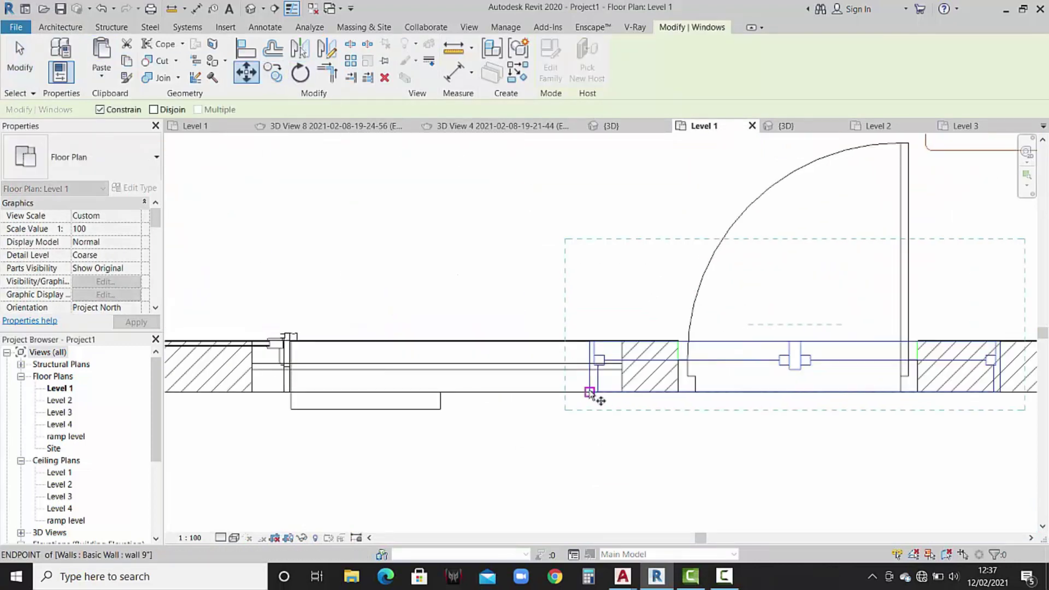
left_click(517, 392)
key("Escape")
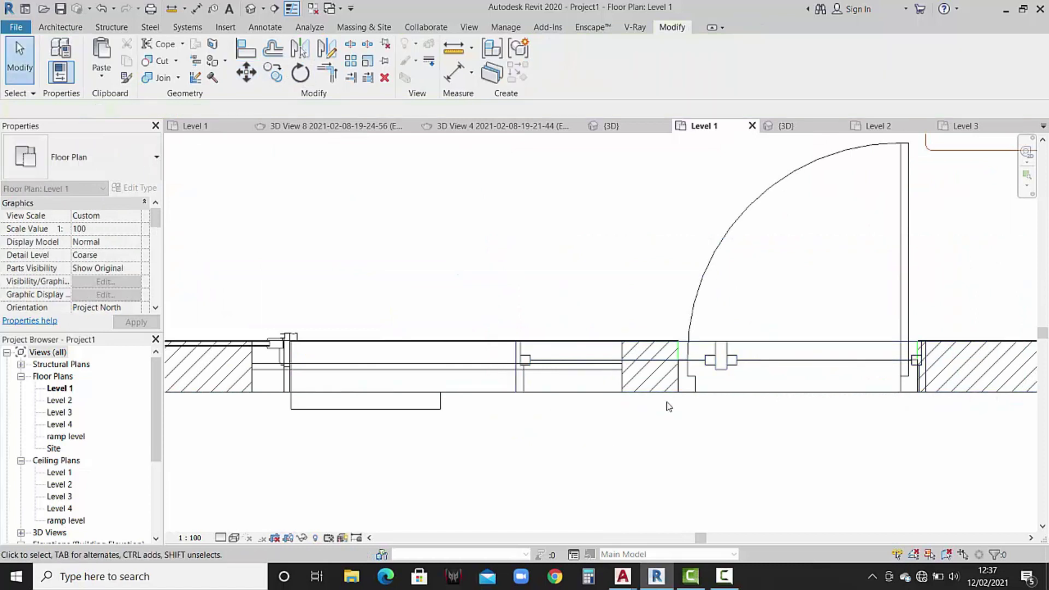
scroll(667, 402, "down", 2)
scroll(645, 421, "down", 1)
scroll(588, 418, "up", 2)
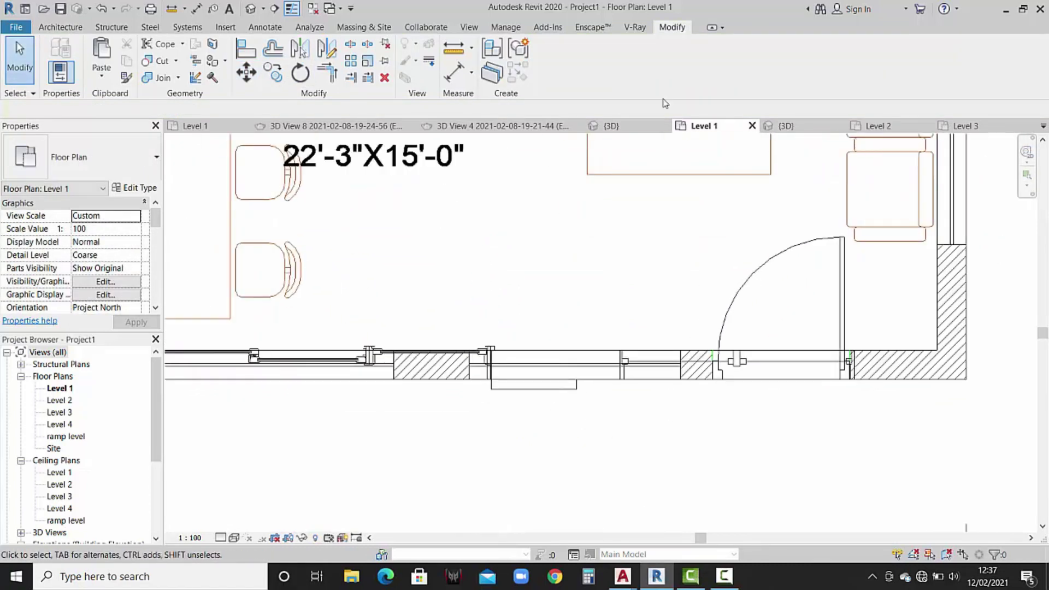
Compare Project1's 3D model with the reference house's 3D view, orbiting and zooming to inspect it.
left_click(779, 126)
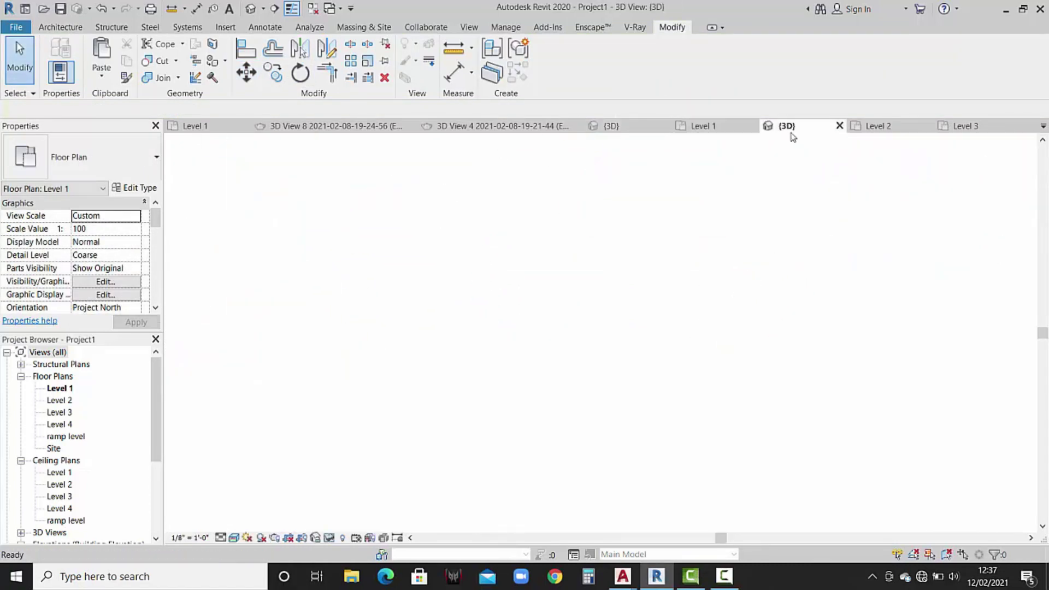
mouse_move(613, 276)
middle_mouse_down("shift")
mouse_move(512, 261)
mouse_move(569, 244)
middle_mouse_up("shift")
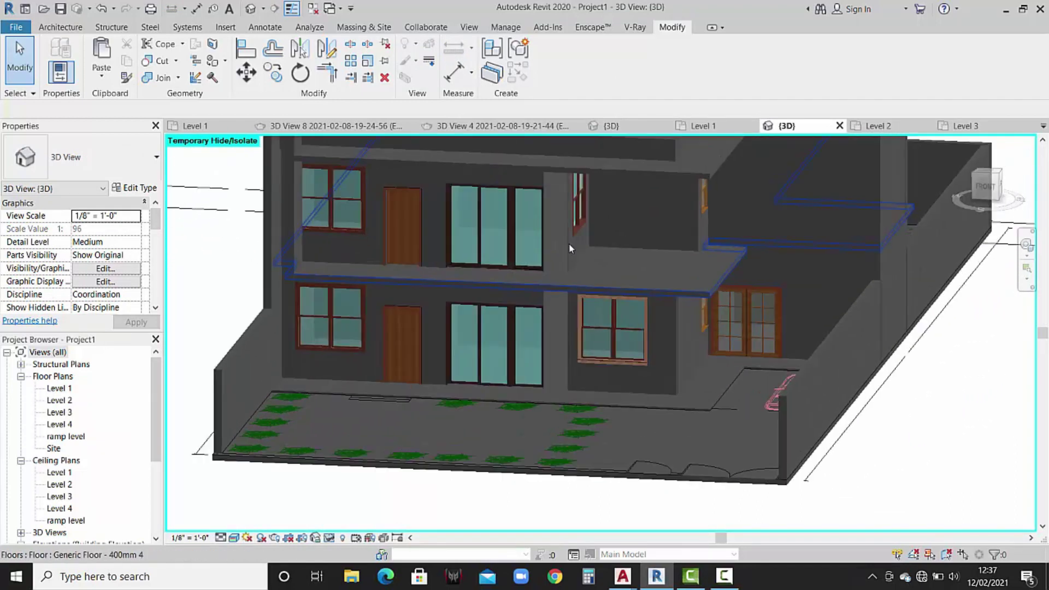
left_click(611, 126)
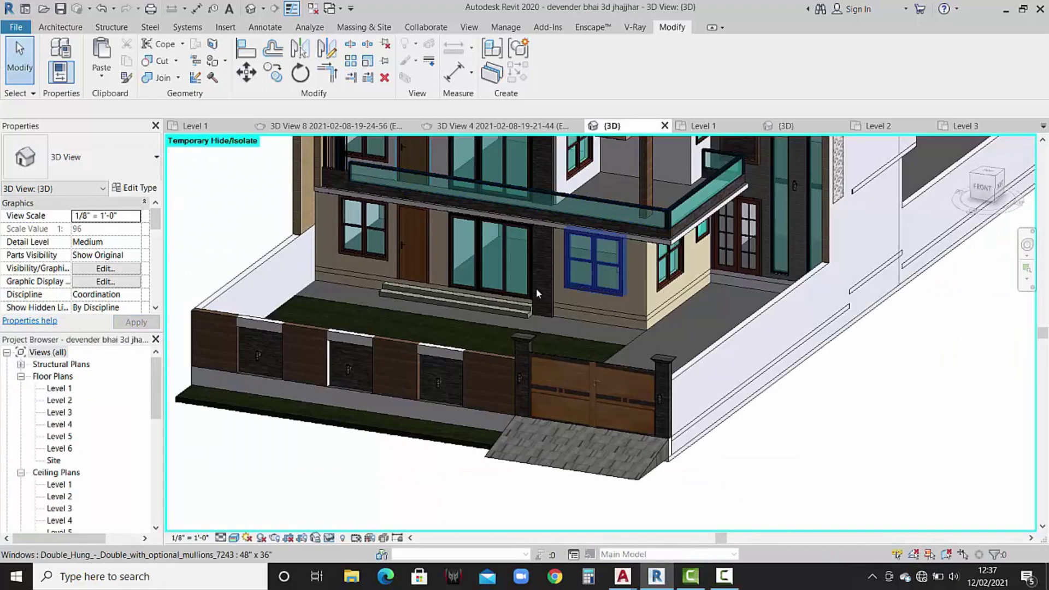
scroll(536, 288, "down", 3)
middle_click_drag(404, 221, 409, 233)
scroll(410, 233, "up", 2)
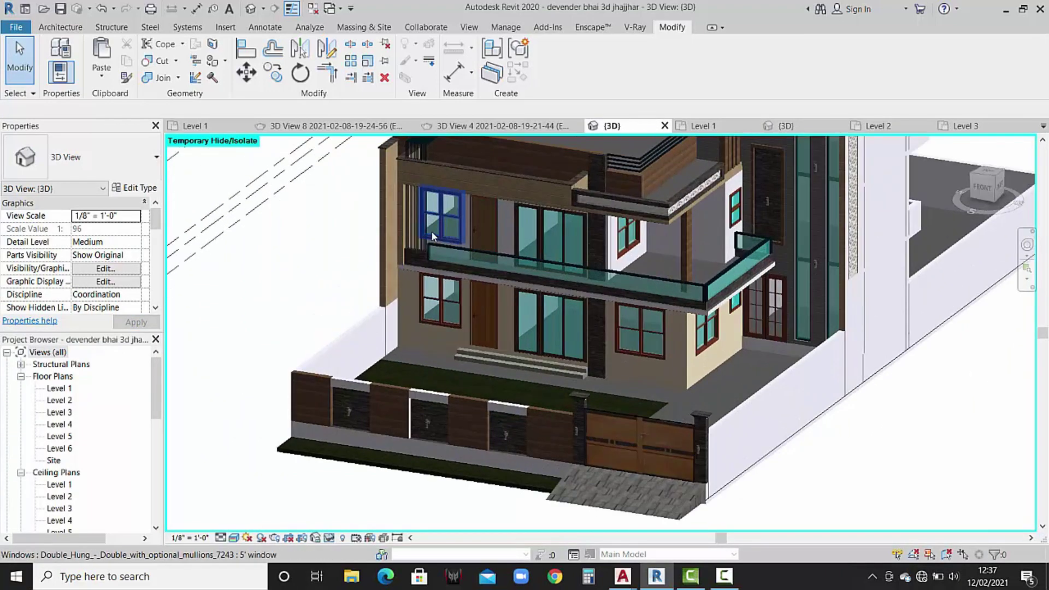
scroll(431, 230, "up", 2)
scroll(402, 264, "up", 2)
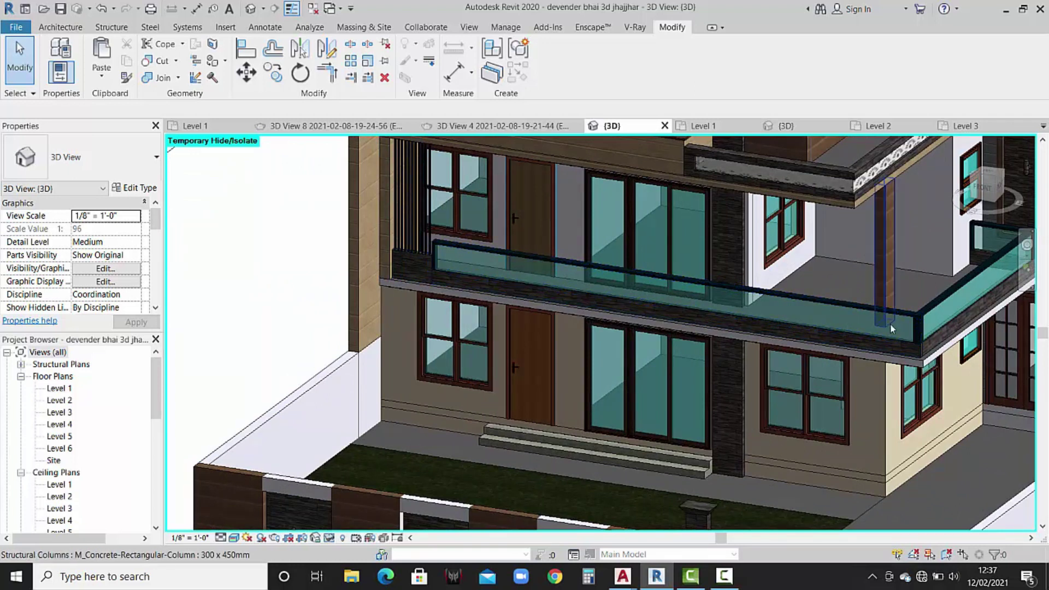
scroll(932, 322, "down", 2)
scroll(885, 319, "down", 2)
middle_click_drag(885, 318, 879, 317)
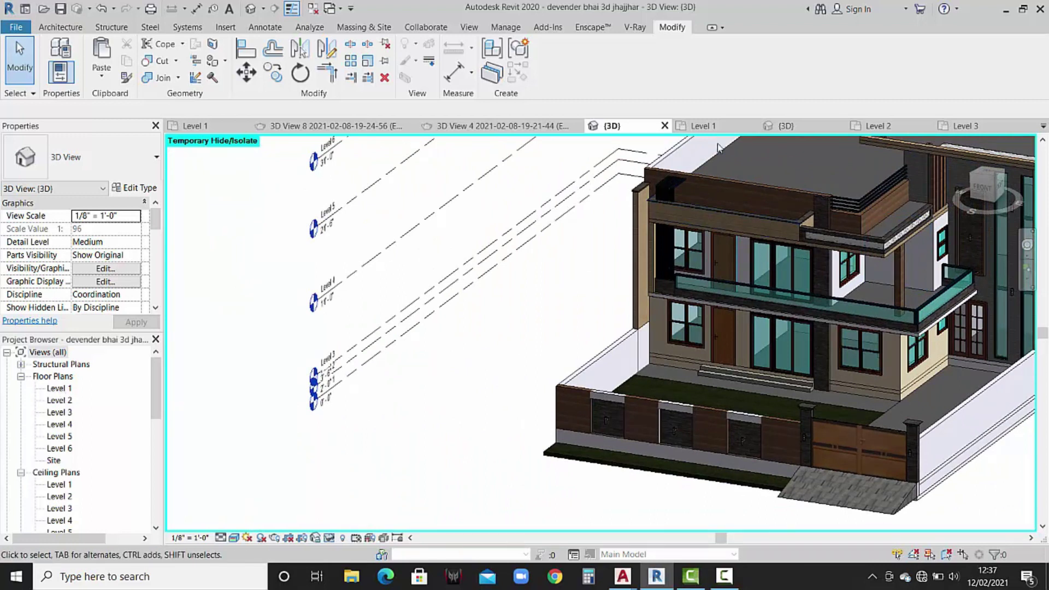
Open the Level 2 floor plan and save the project when reminded.
left_click(890, 127)
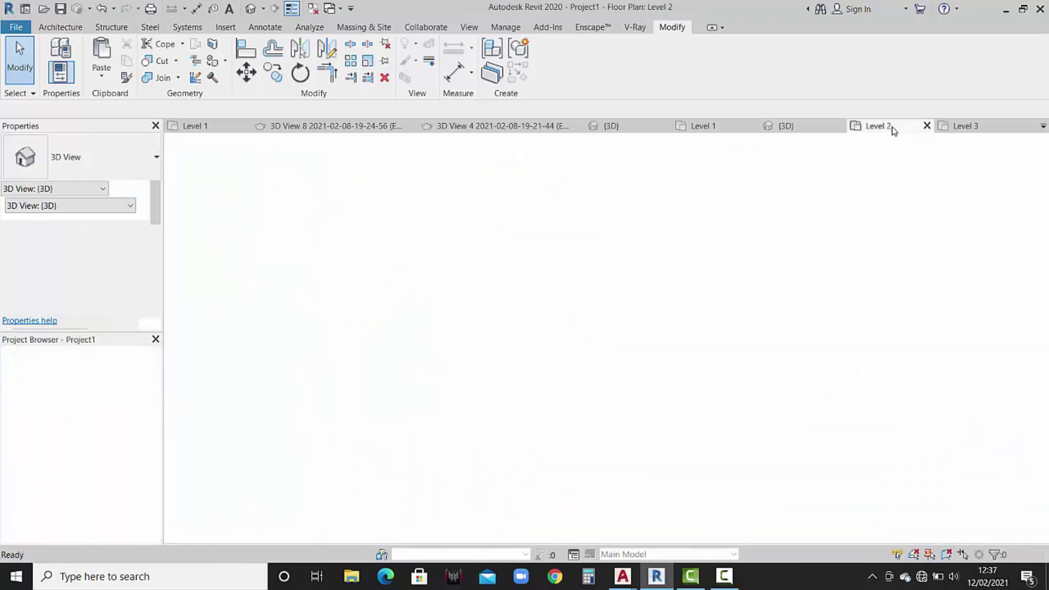
left_click(556, 259)
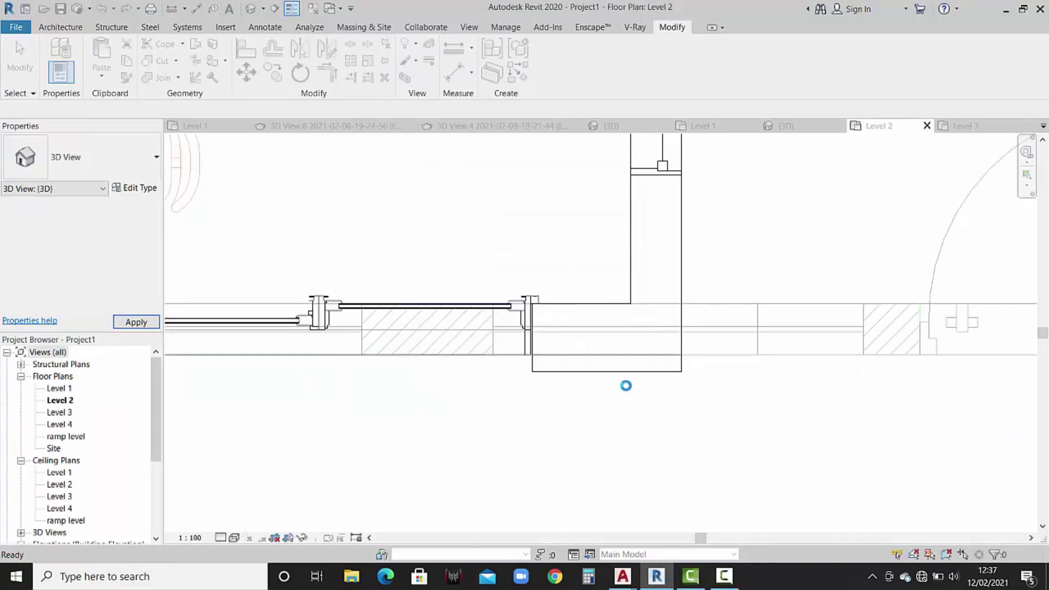
scroll(639, 383, "down", 3)
scroll(639, 383, "down", 3)
middle_click_drag(637, 394, 663, 343)
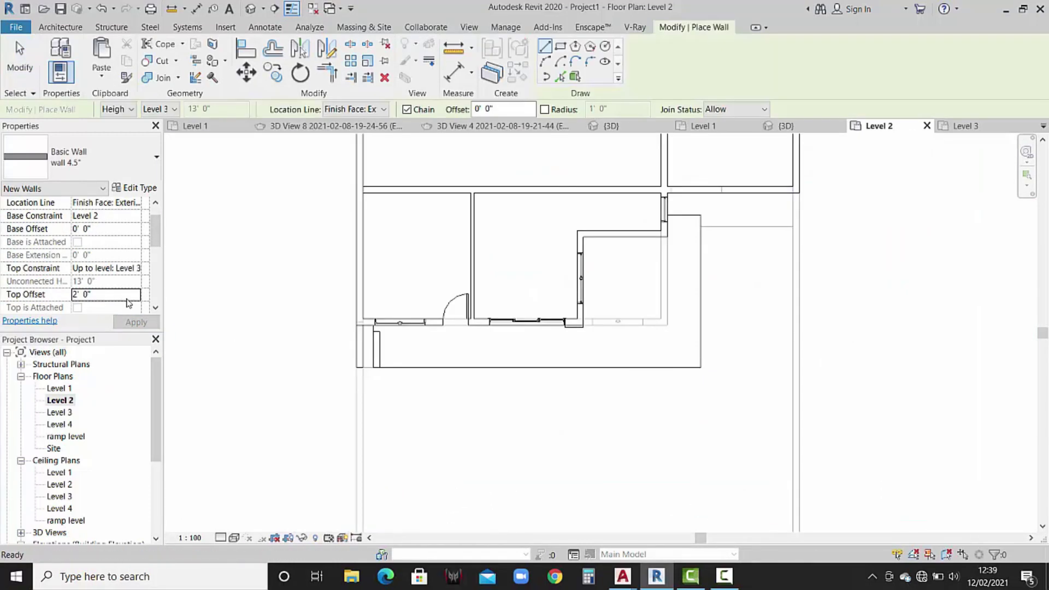
Make the wall's top constraint Unconnected with a 2-foot height.
left_click(141, 269)
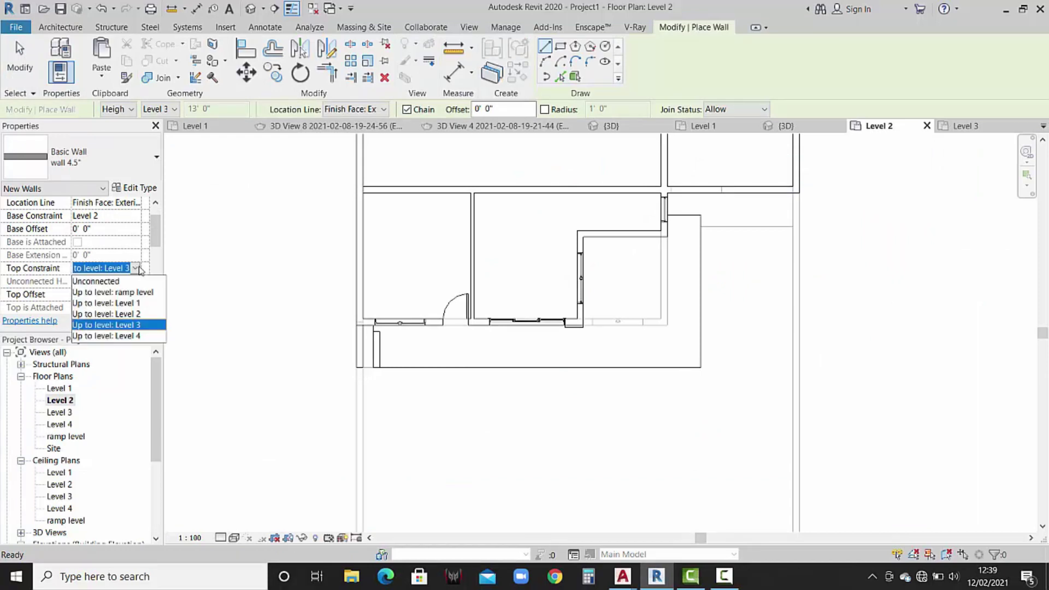
left_click(109, 281)
type("2' 0\"")
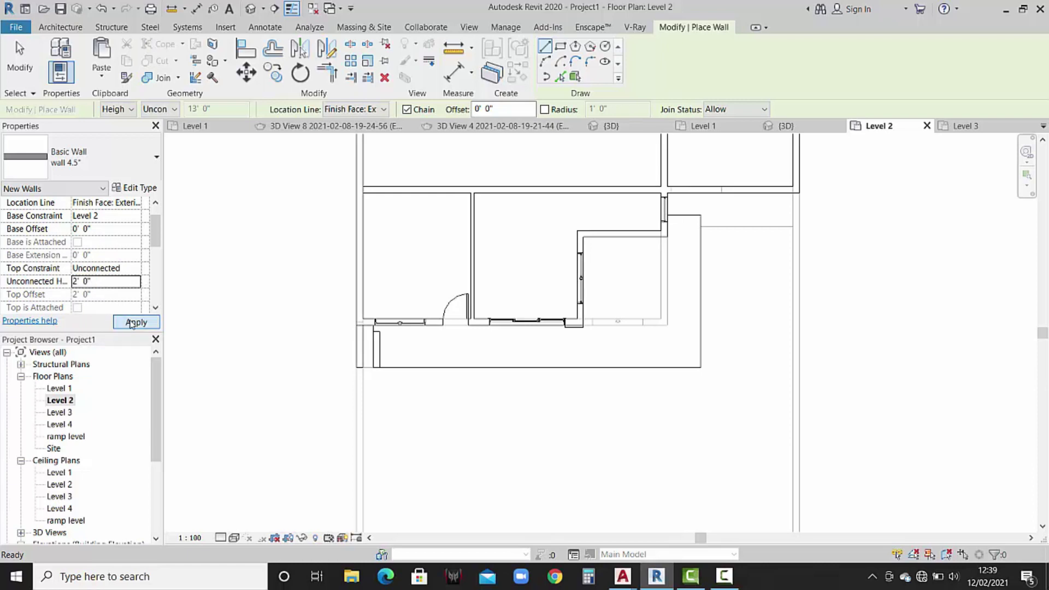
left_click(131, 323)
scroll(372, 366, "up", 2)
scroll(371, 366, "up", 1)
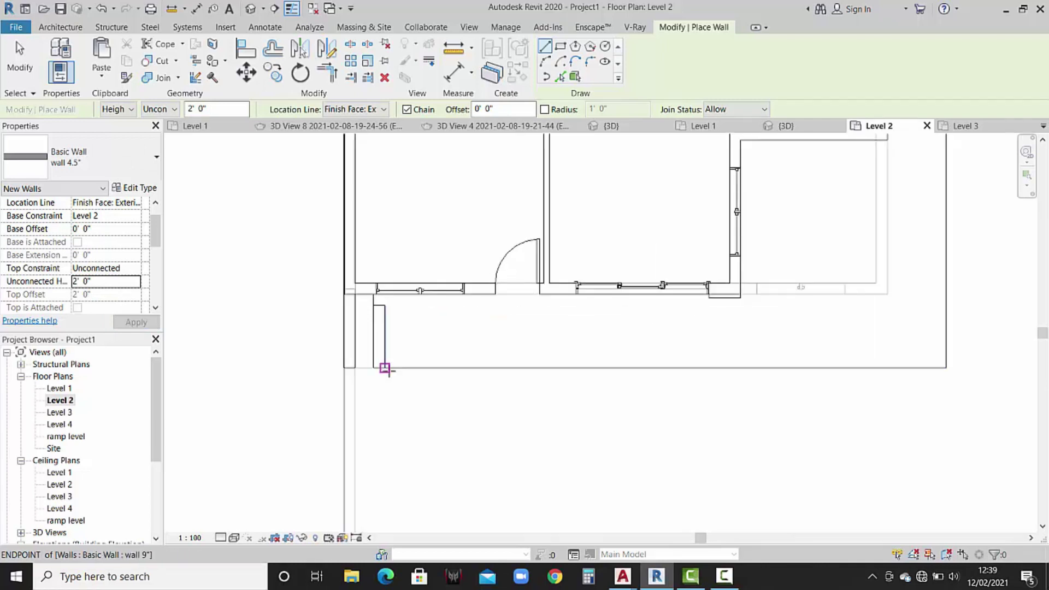
Draw a short 4' 0" wall along the front edge, aligned by interior finish face.
left_click(422, 367)
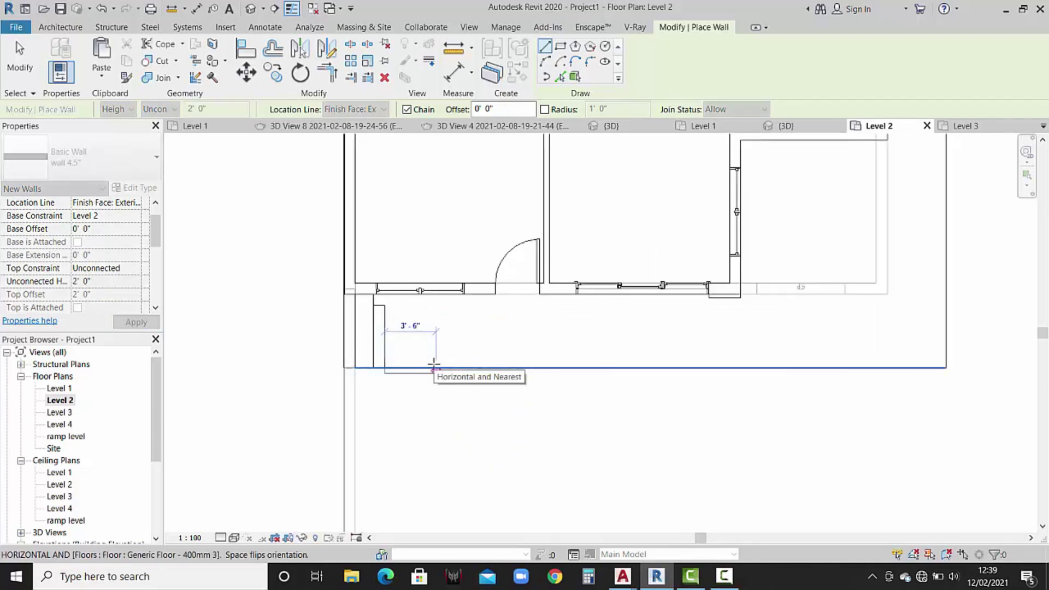
key("Escape")
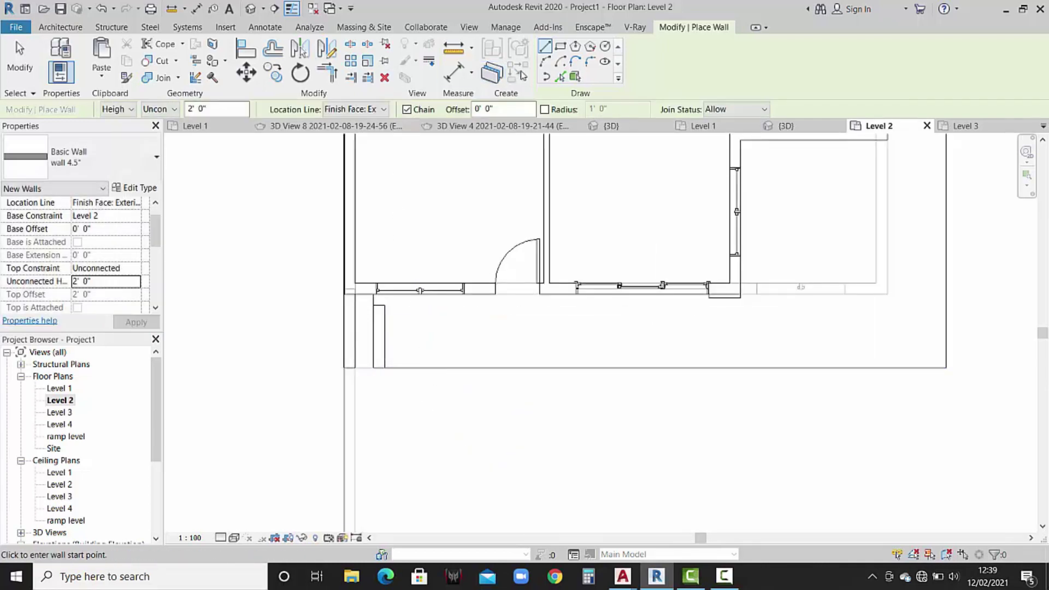
left_click(383, 109)
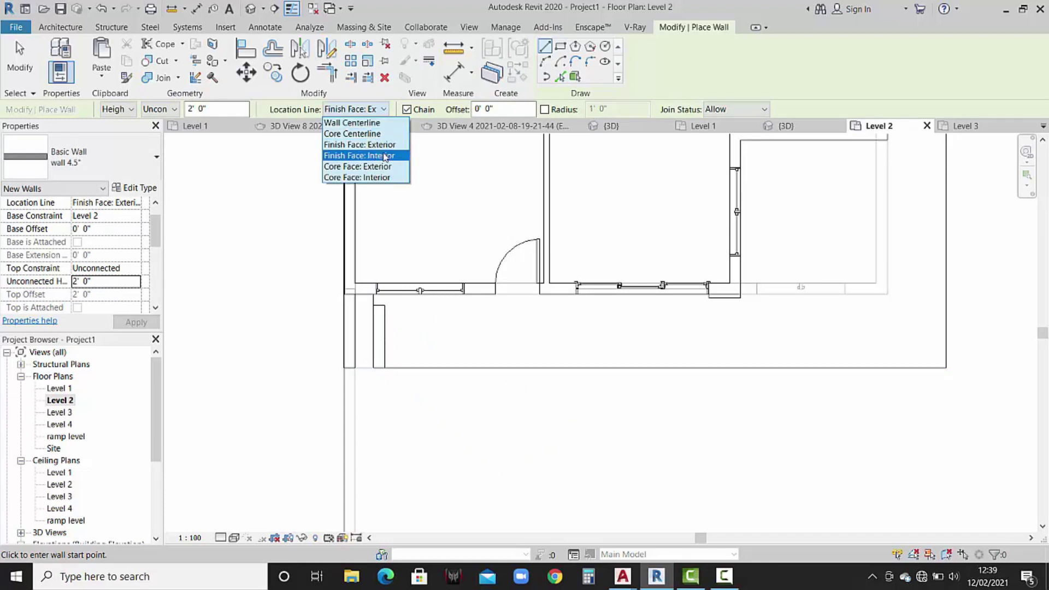
left_click(352, 157)
left_click(385, 366)
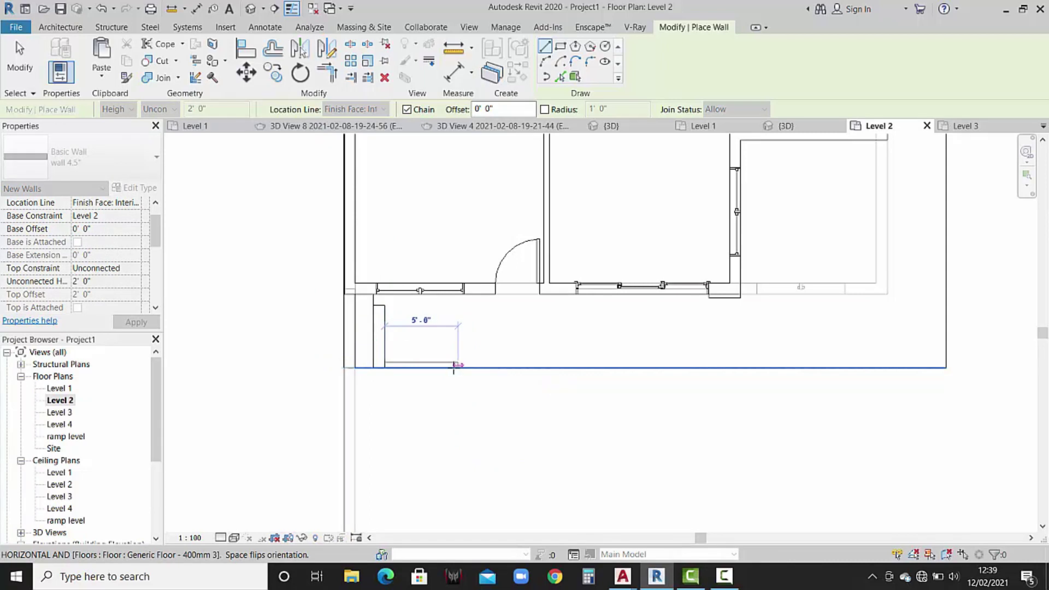
left_click(443, 366)
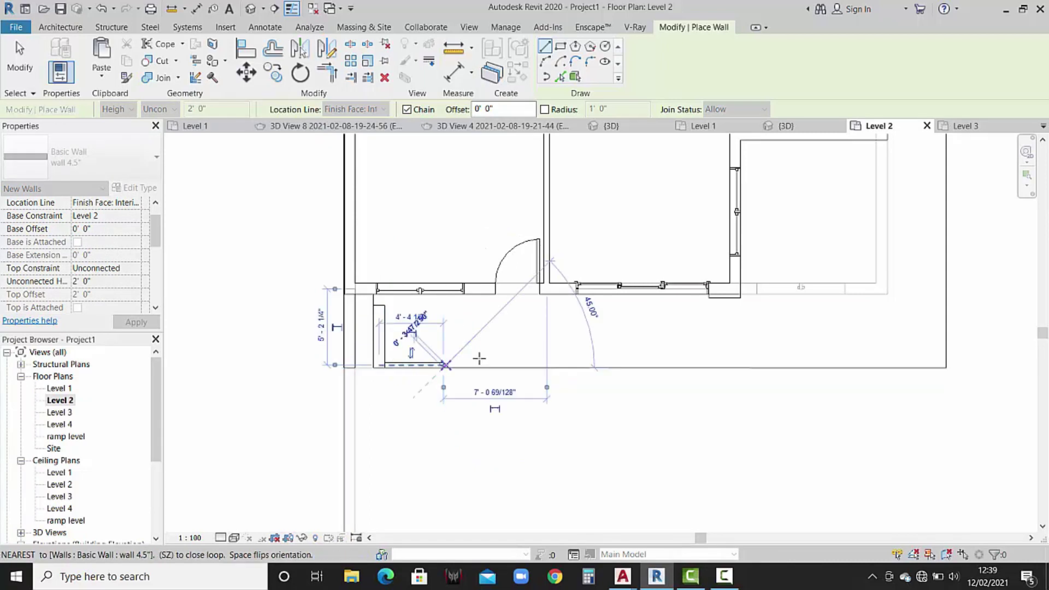
key("Escape")
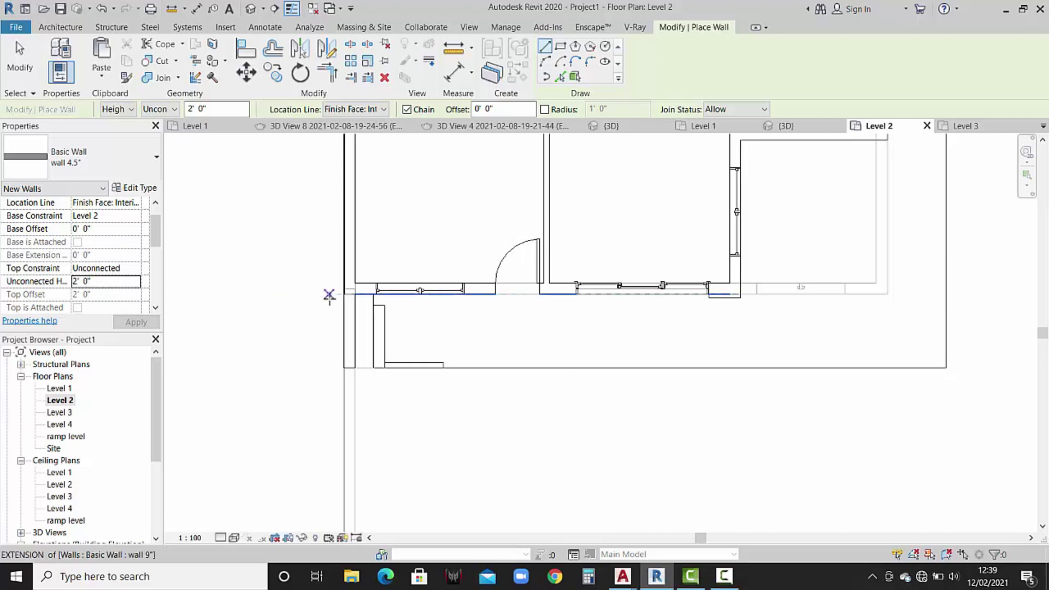
key("Escape")
Change the short wall's unconnected height to 3' 0" and convert it into a part.
left_click(414, 365)
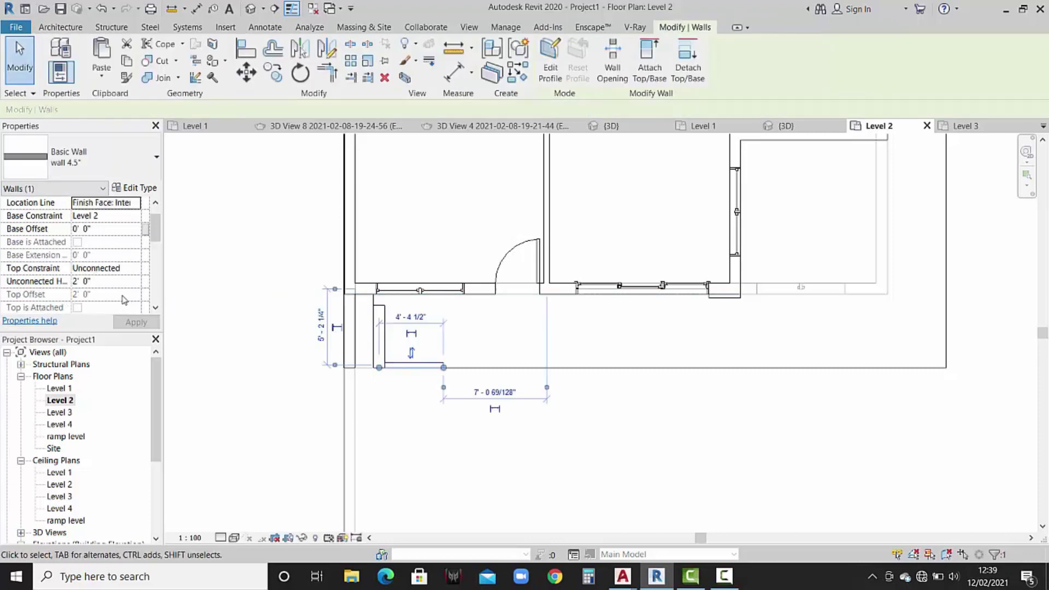
left_click(113, 283)
type("3'")
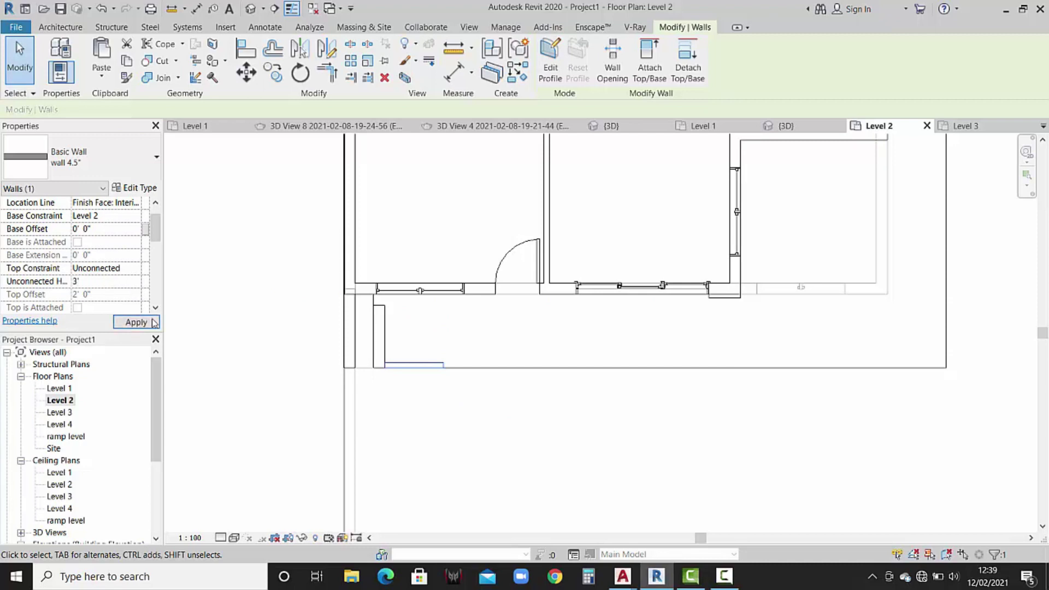
left_click(154, 322)
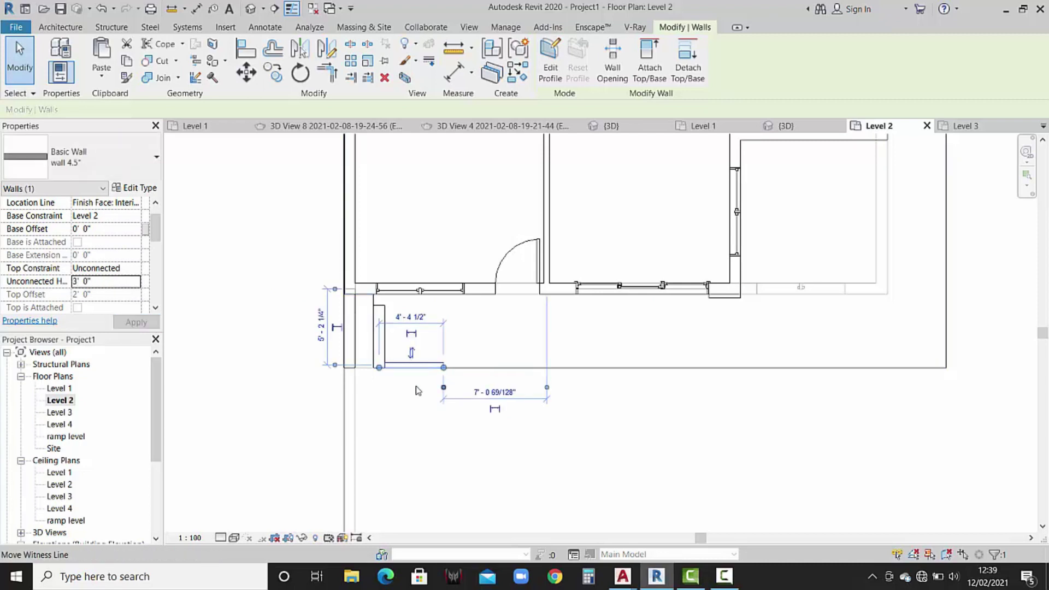
scroll(401, 396, "up", 1)
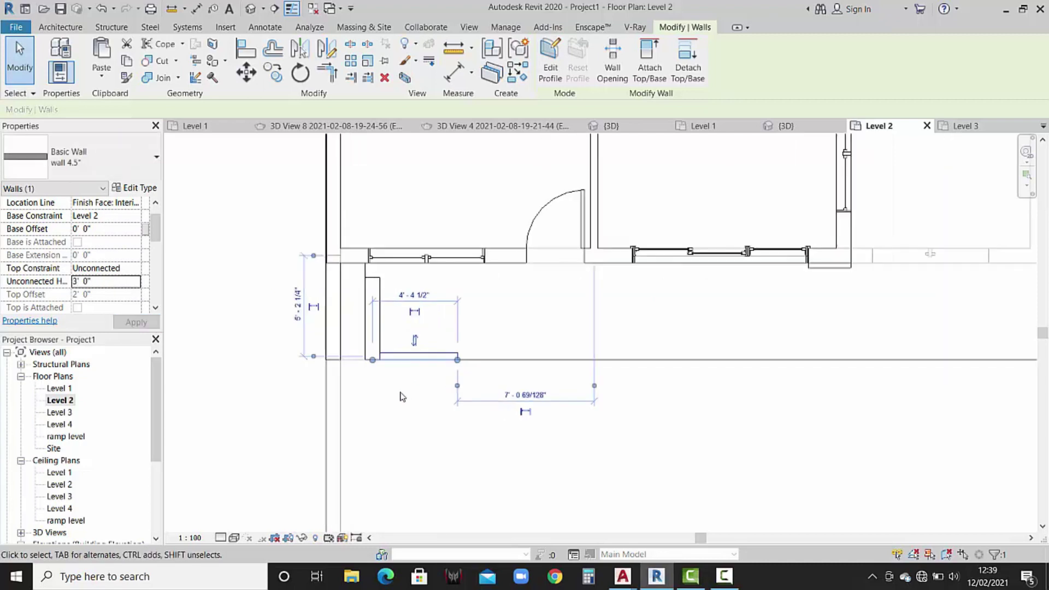
left_click(504, 82)
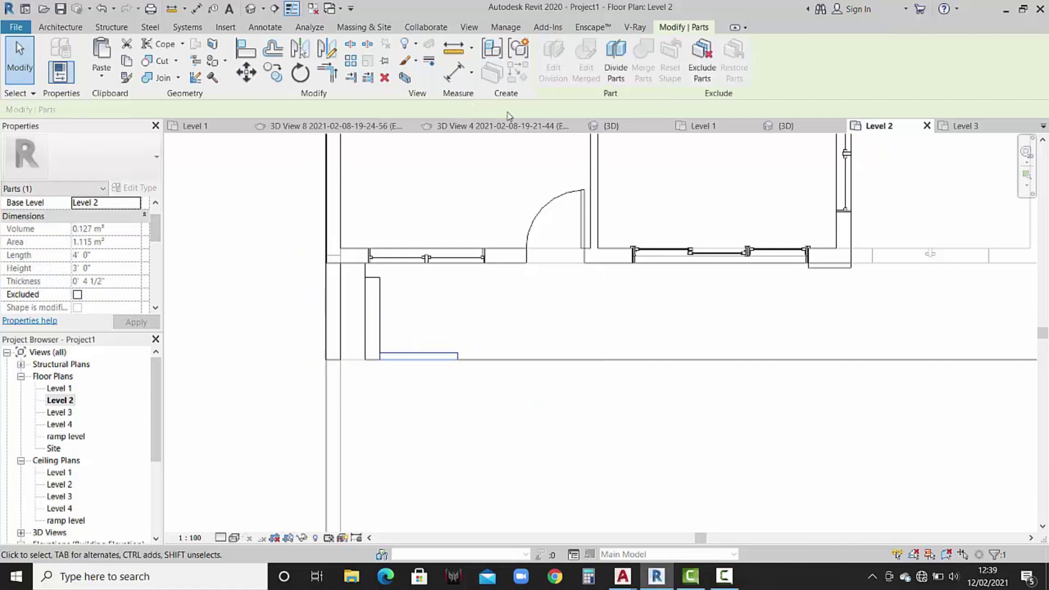
key("Escape")
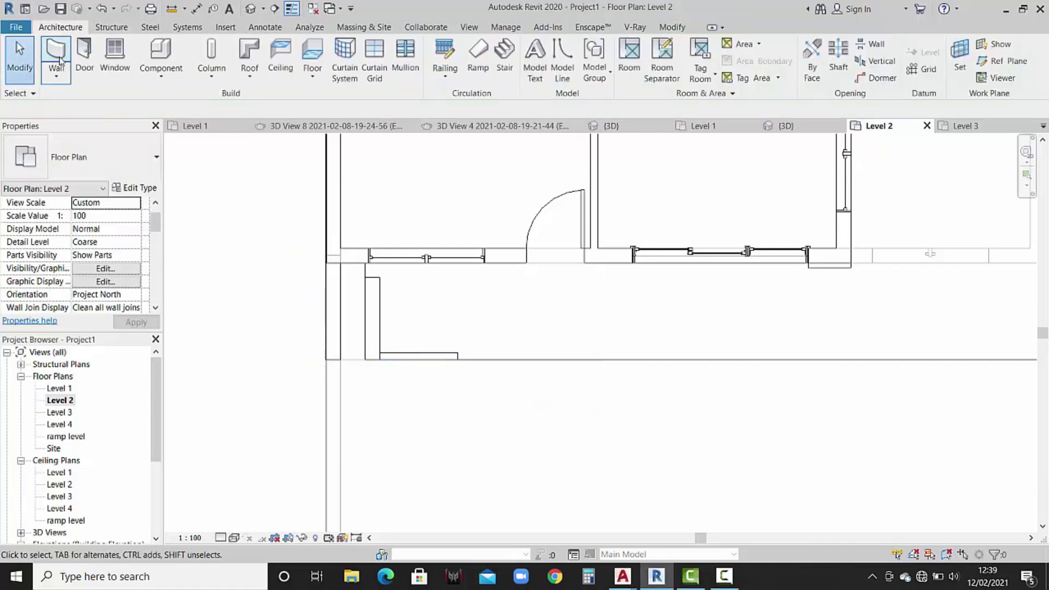
Draw chained 2' 0" walls from the existing wall's end along the front, up the side, and a short return.
left_click(56, 54)
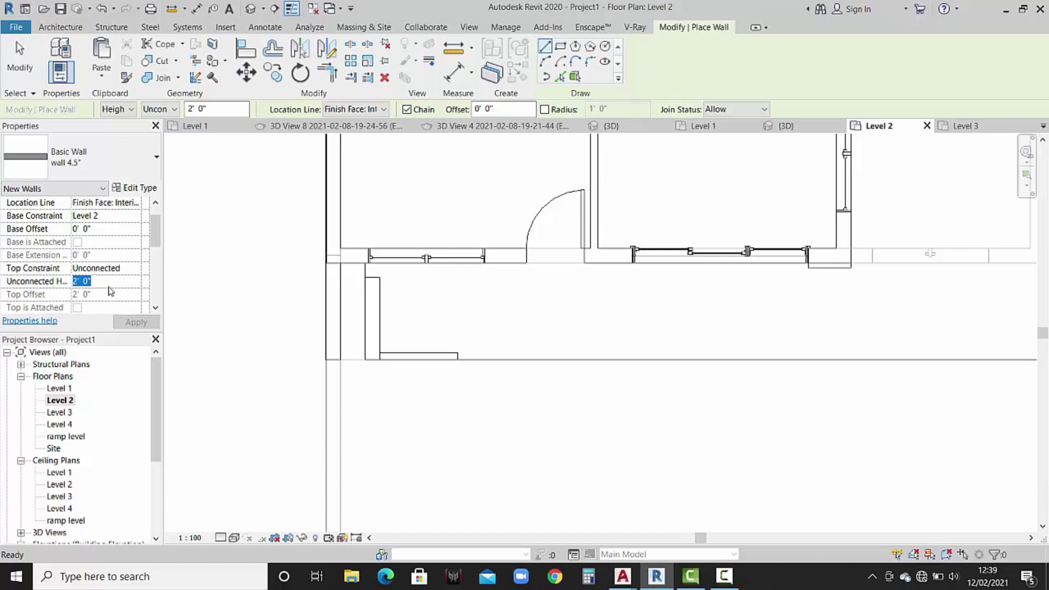
left_click(457, 359)
scroll(627, 351, "down", 2)
middle_click_drag(686, 353, 646, 367)
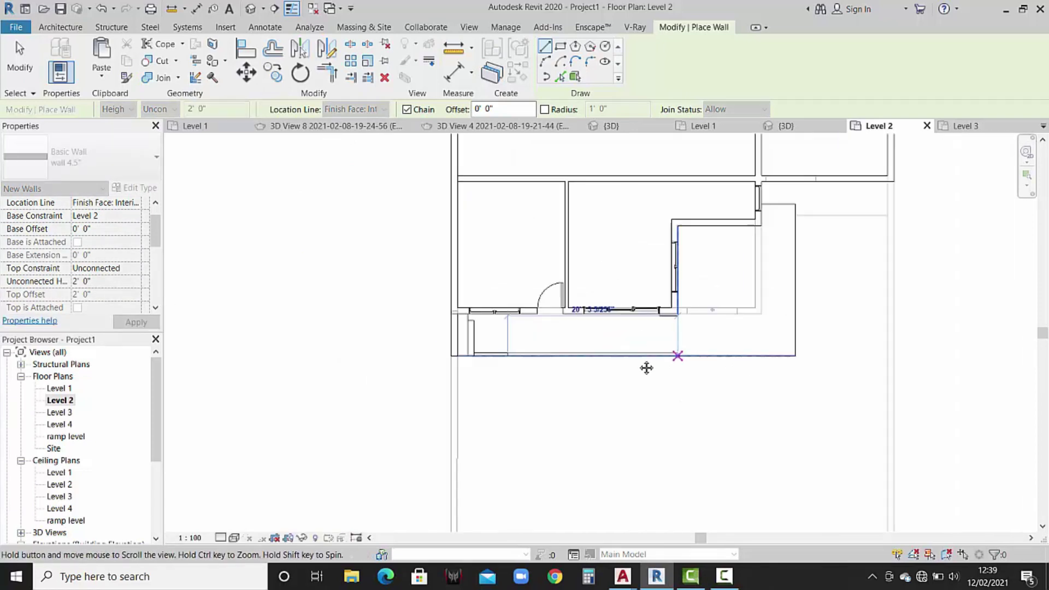
scroll(694, 350, "up", 2)
left_click(772, 359)
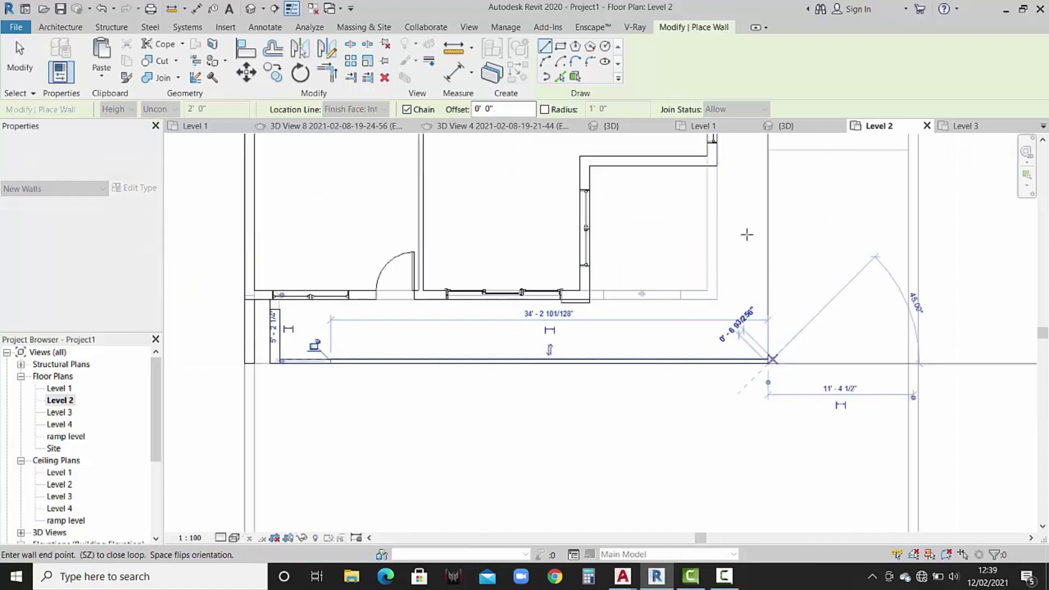
middle_click_drag(747, 234, 758, 372)
left_click(778, 268)
left_click(734, 268)
scroll(727, 270, "up", 2)
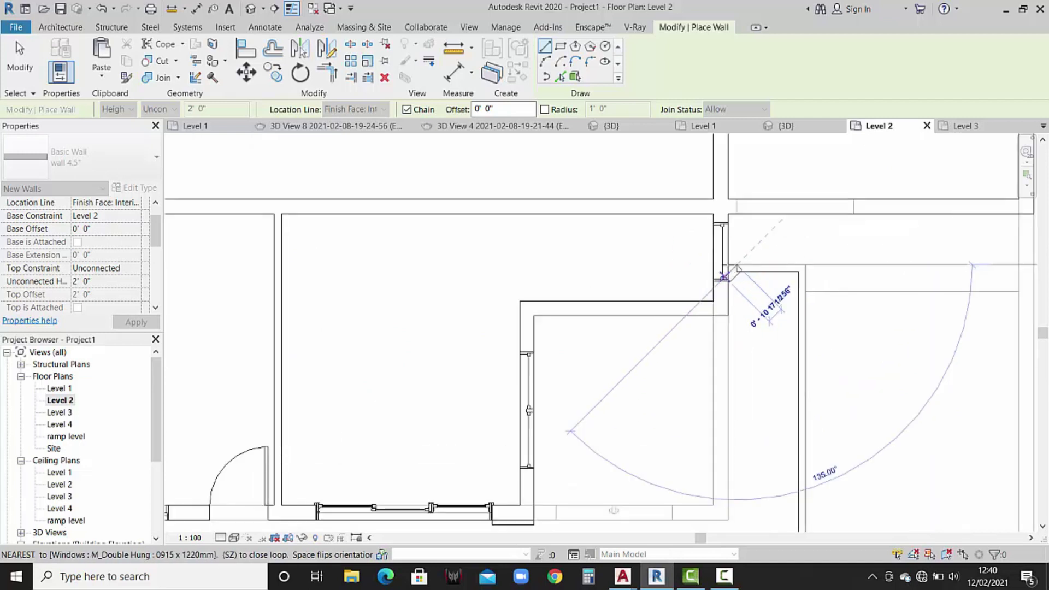
key("Escape")
key("Escape")
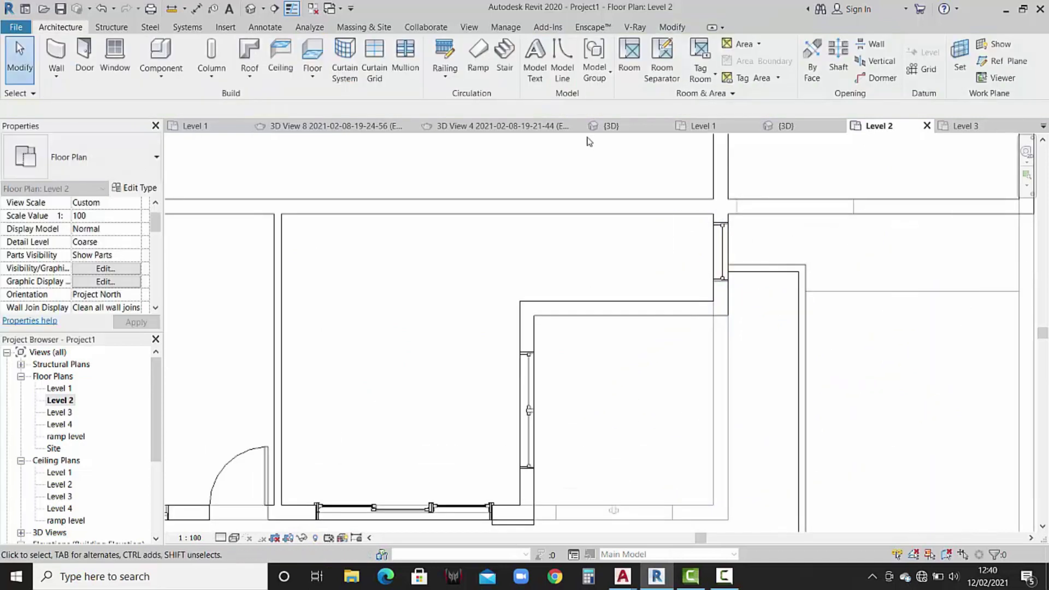
Orbit and zoom Project1's 3D view to inspect the new Level 2 parapet on the front facade.
left_click(782, 126)
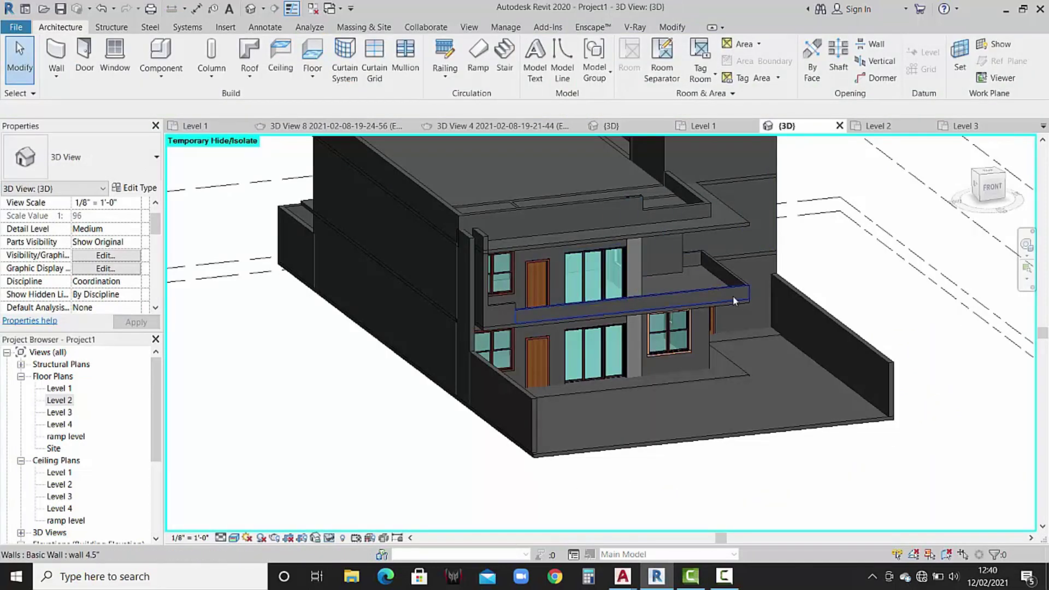
middle_click_drag(820, 310, 405, 300, "shift")
scroll(405, 301, "up", 2)
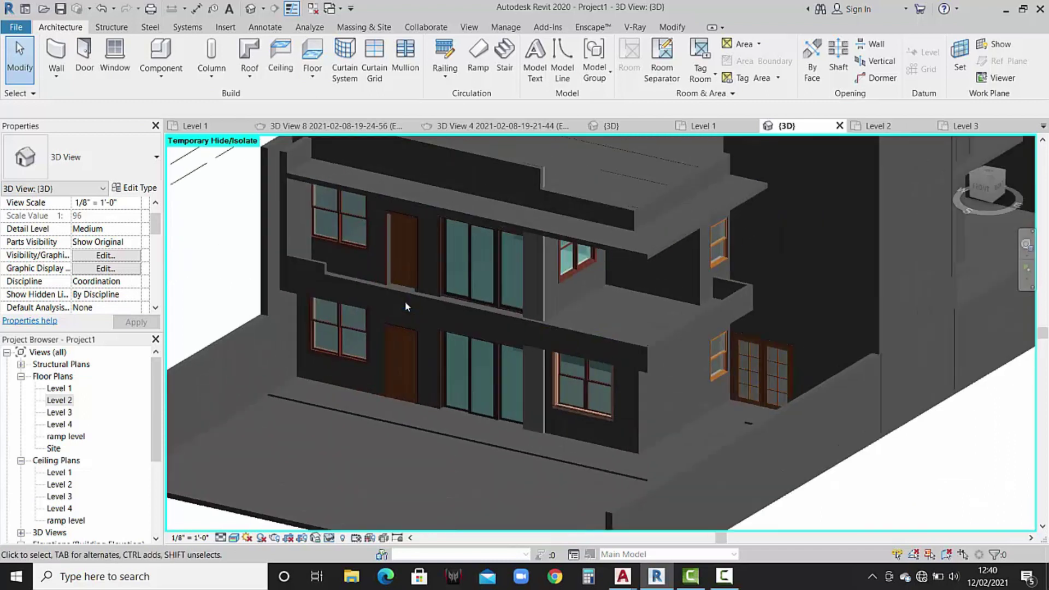
scroll(393, 312, "up", 2)
scroll(311, 271, "up", 2)
scroll(382, 273, "up", 1)
scroll(435, 273, "up", 1)
scroll(435, 280, "down", 2)
mouse_move(504, 372)
middle_mouse_down("shift")
mouse_move(576, 348)
mouse_move(484, 204)
middle_mouse_up("shift")
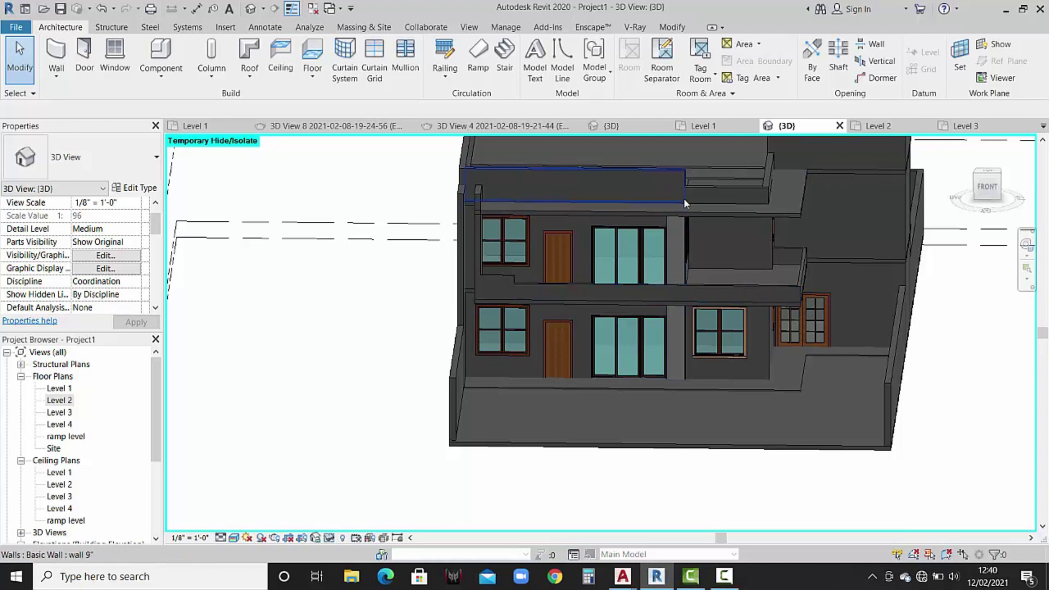
middle_click_drag(714, 252, 615, 349, "shift")
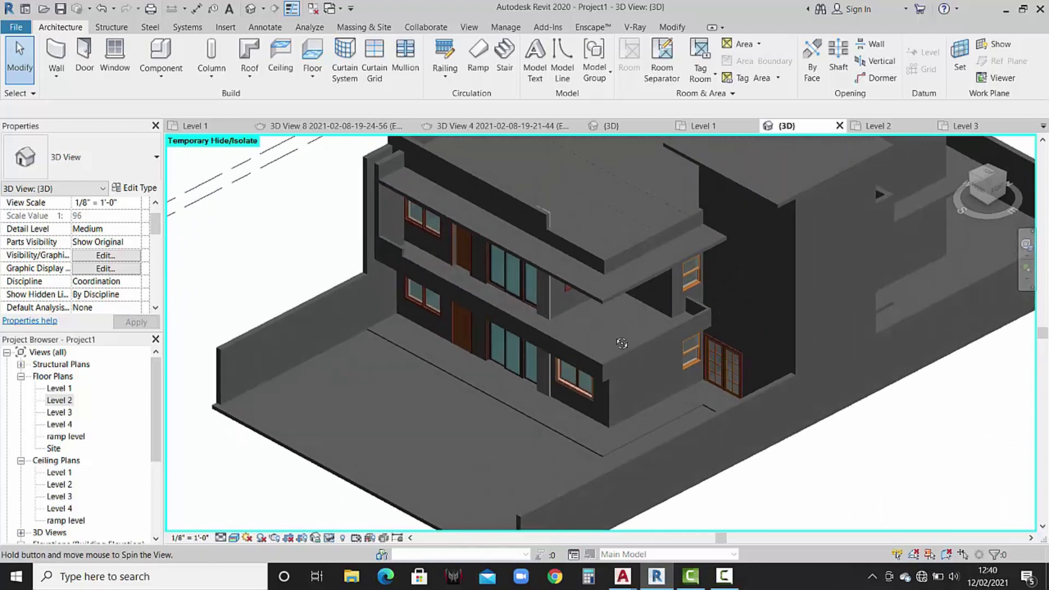
Select the upper parapet wall and check it and the adjoining short wall in the Level 3 plan.
left_click(496, 193)
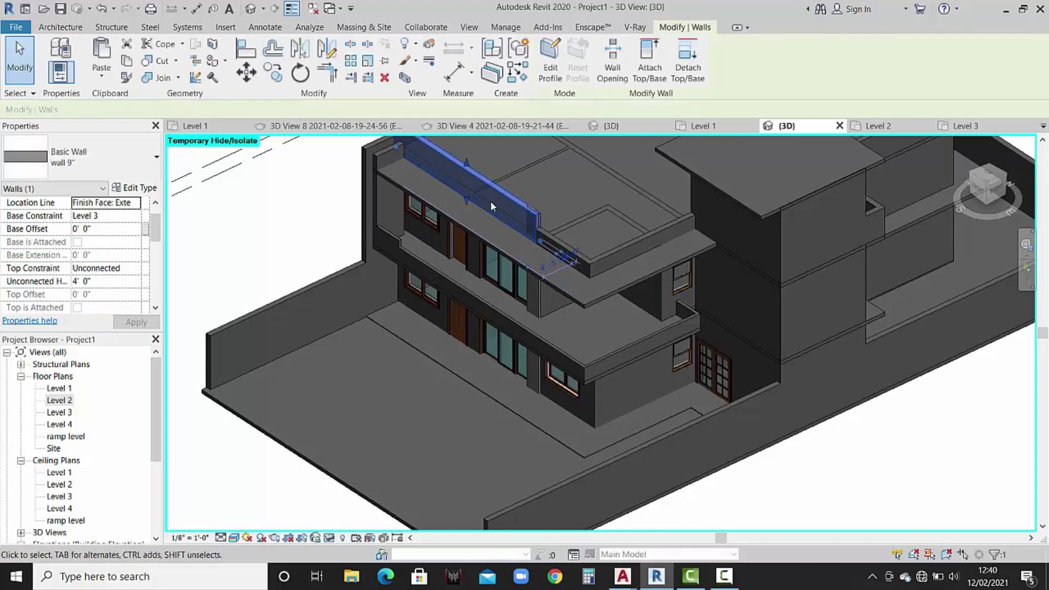
double_click(69, 414)
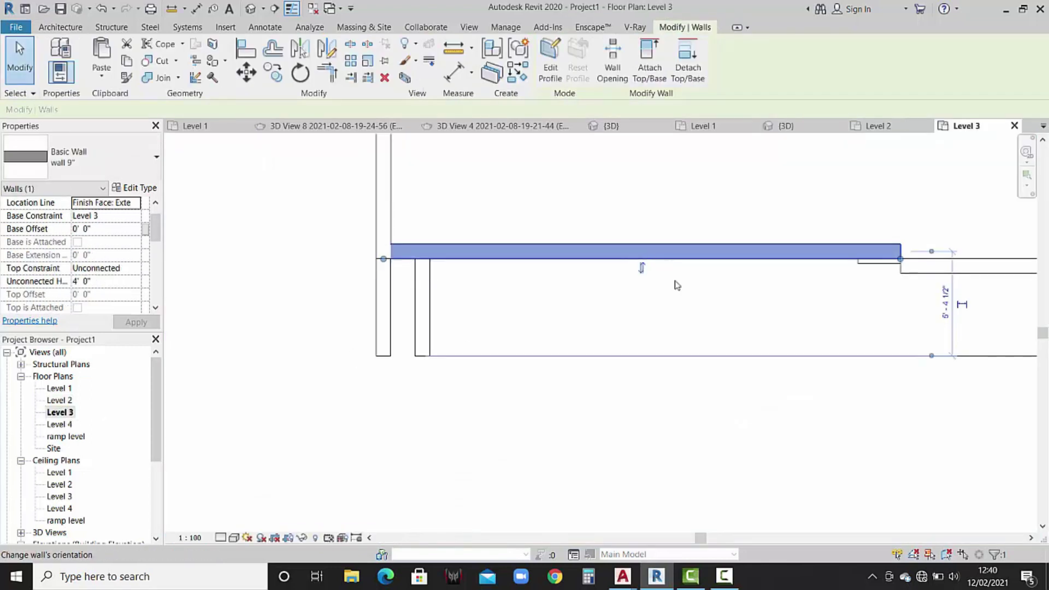
middle_click_drag(662, 302, 620, 329)
middle_click_drag(709, 314, 536, 350)
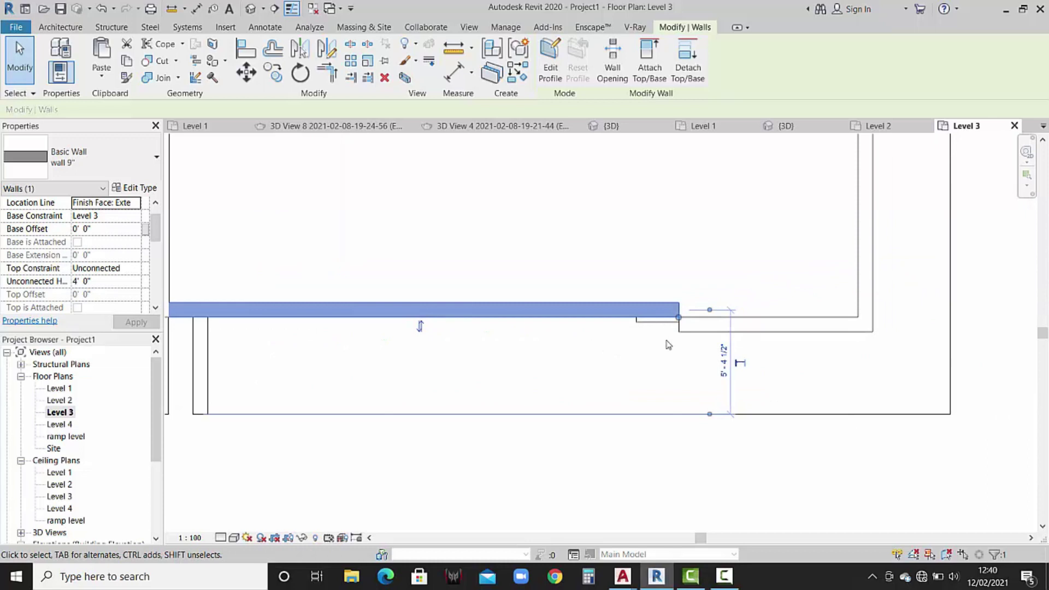
left_click(772, 309)
left_click(552, 334)
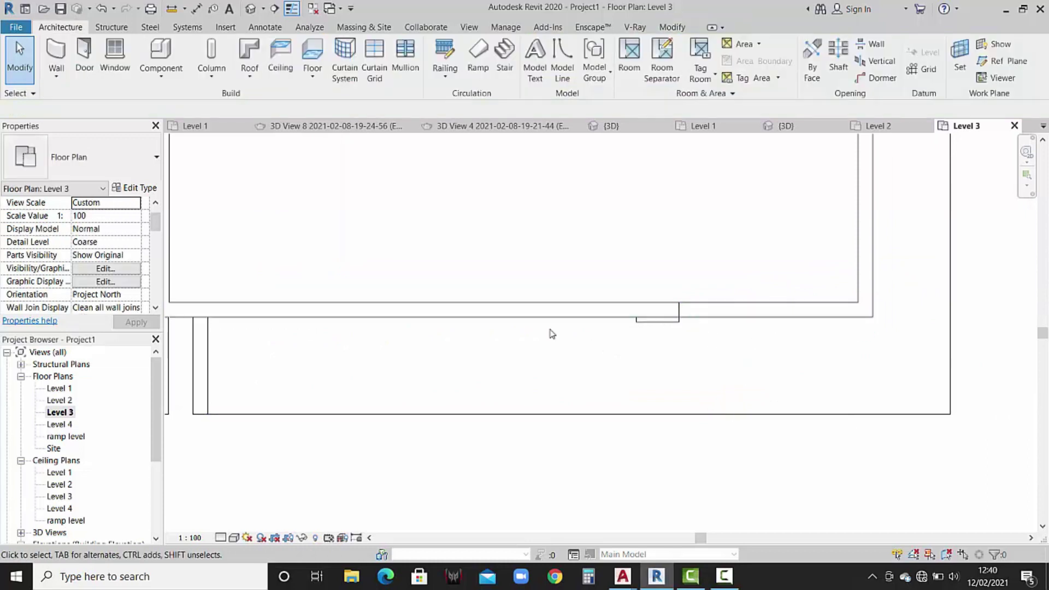
Review the upper facade in Project1's and the reference project's 3D views, then return to Level 3.
left_click(784, 129)
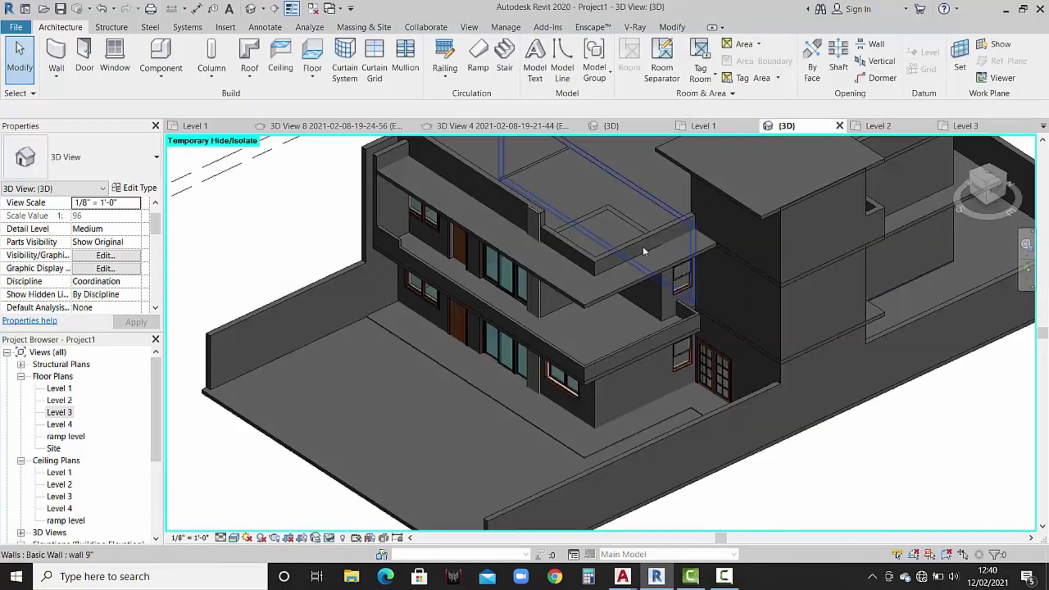
scroll(541, 229, "up", 3)
scroll(541, 228, "up", 2)
middle_click_drag(541, 228, 548, 258)
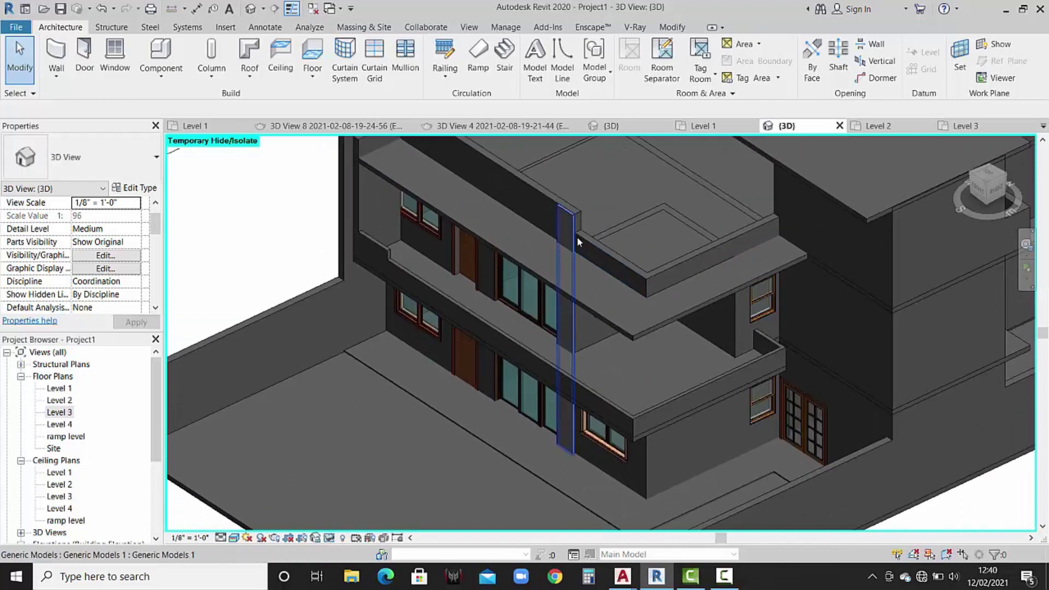
key("ctrl+Tab")
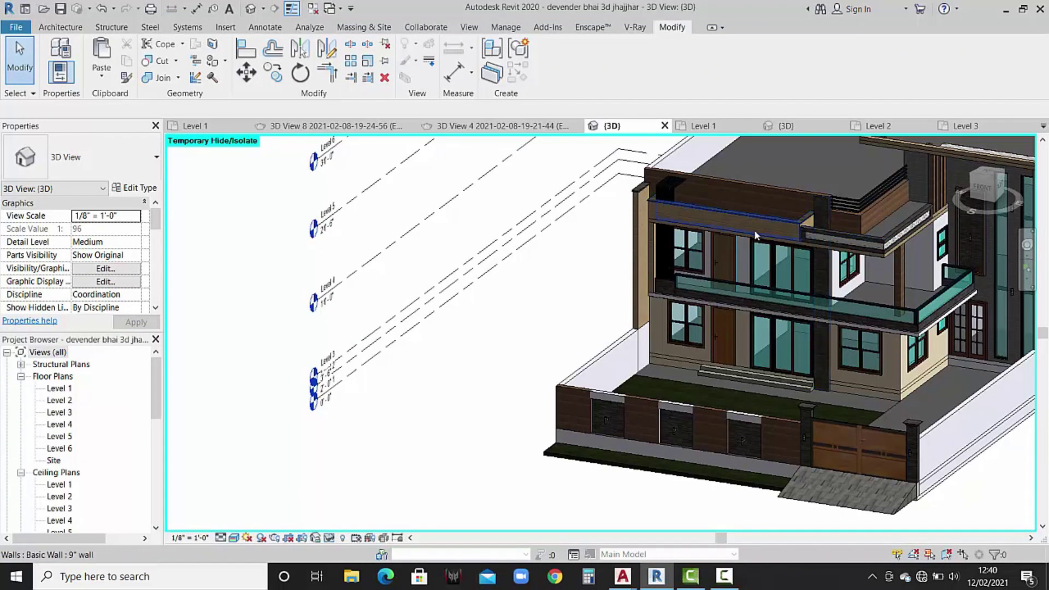
left_click(955, 129)
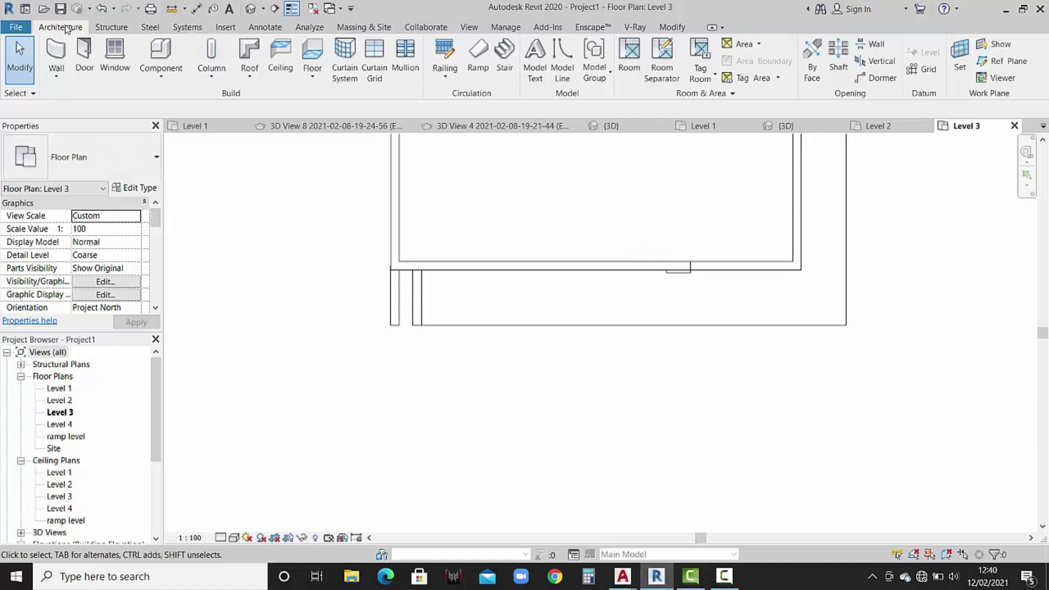
Draw a horizontal and a vertical Basic Wall 9" wall along the Level 3 front.
left_click(57, 51)
left_click(114, 164)
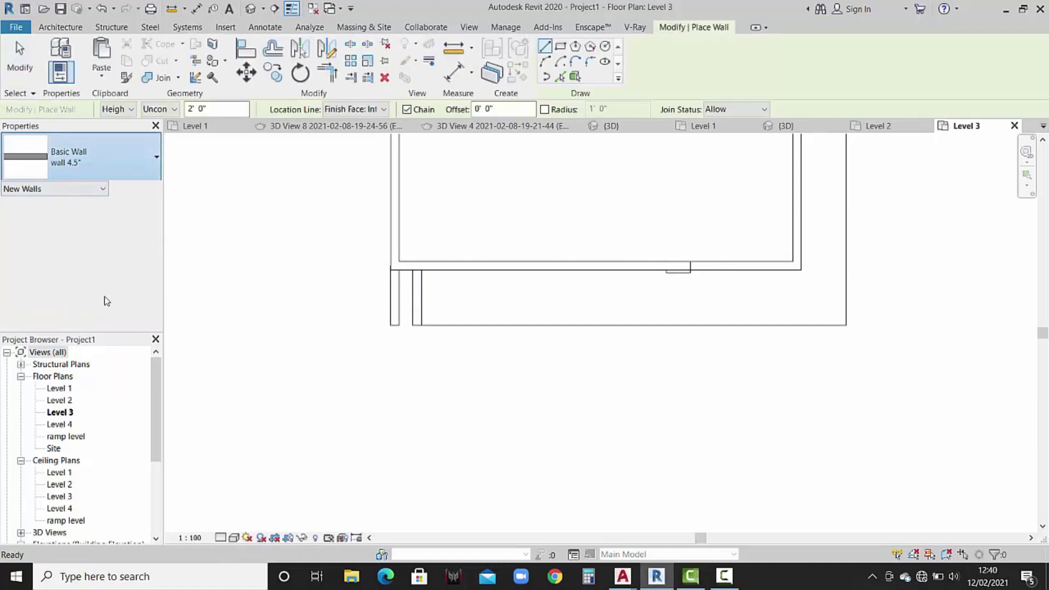
left_click(82, 337)
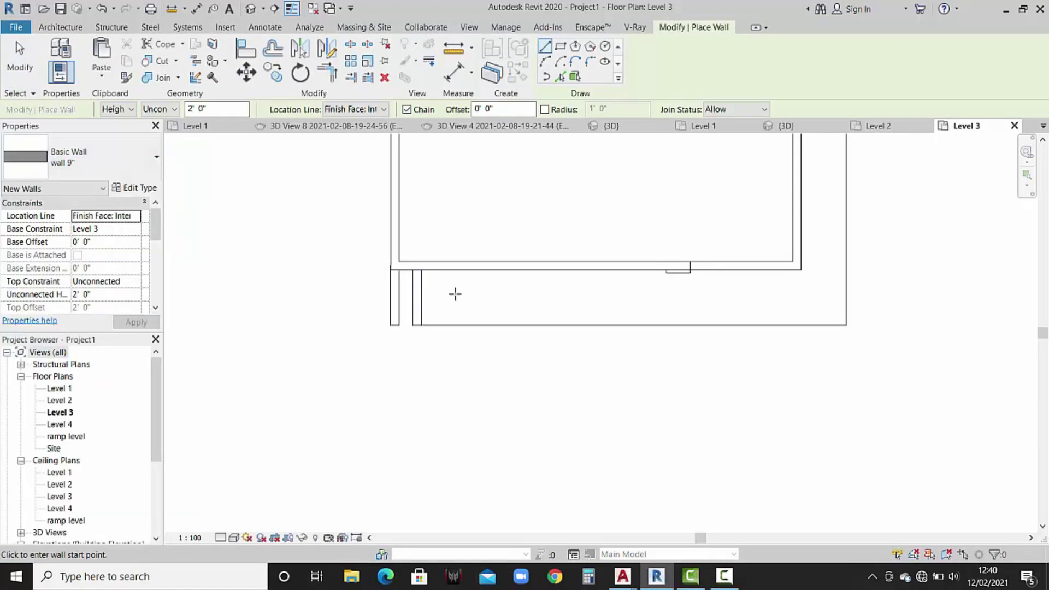
left_click(421, 324)
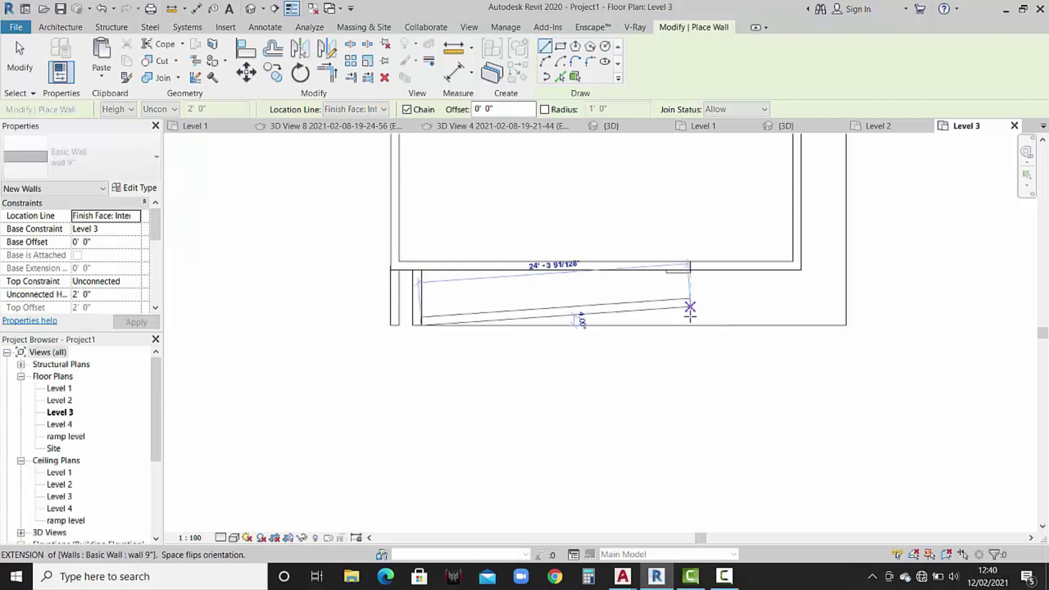
left_click(665, 324)
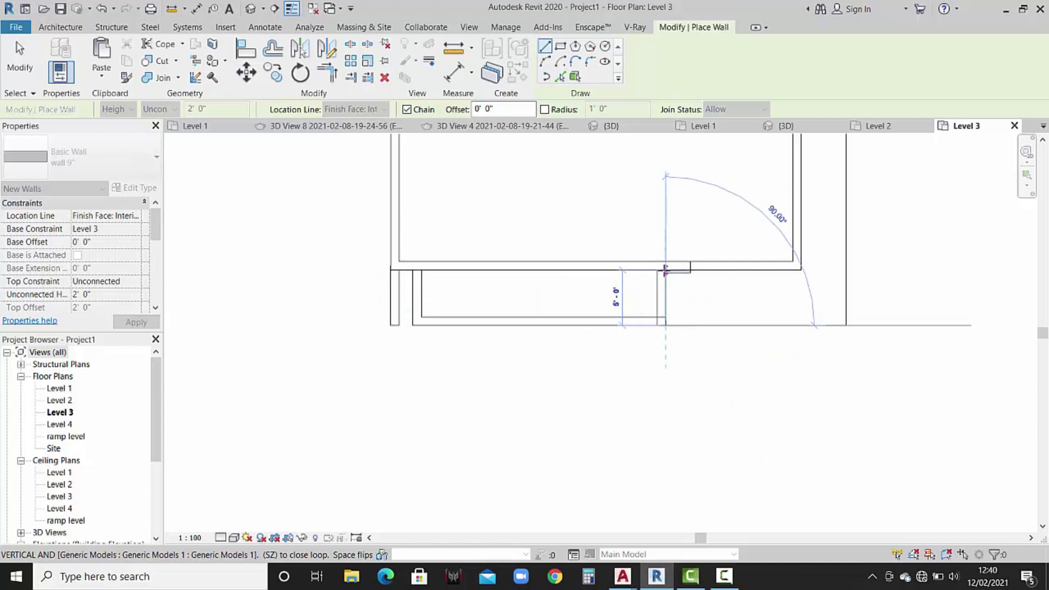
scroll(665, 269, "up", 3)
left_click(669, 268)
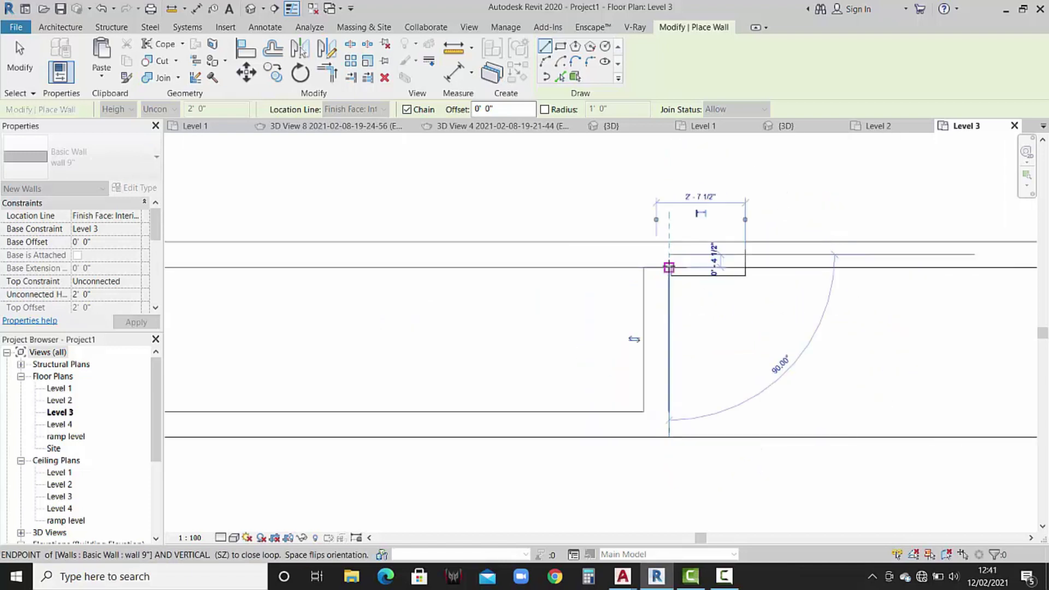
key("Escape")
key("Escape")
Move (MV) the vertical wall so it snaps onto the existing wall edge.
left_click(668, 323)
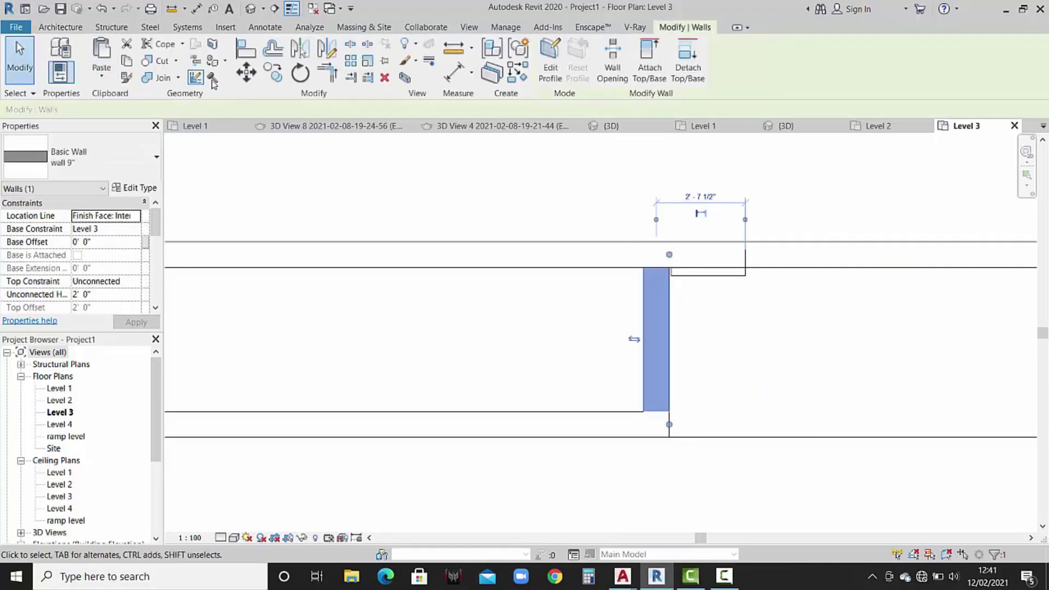
key("m")
key("v")
scroll(669, 282, "up", 3)
scroll(669, 282, "up", 2)
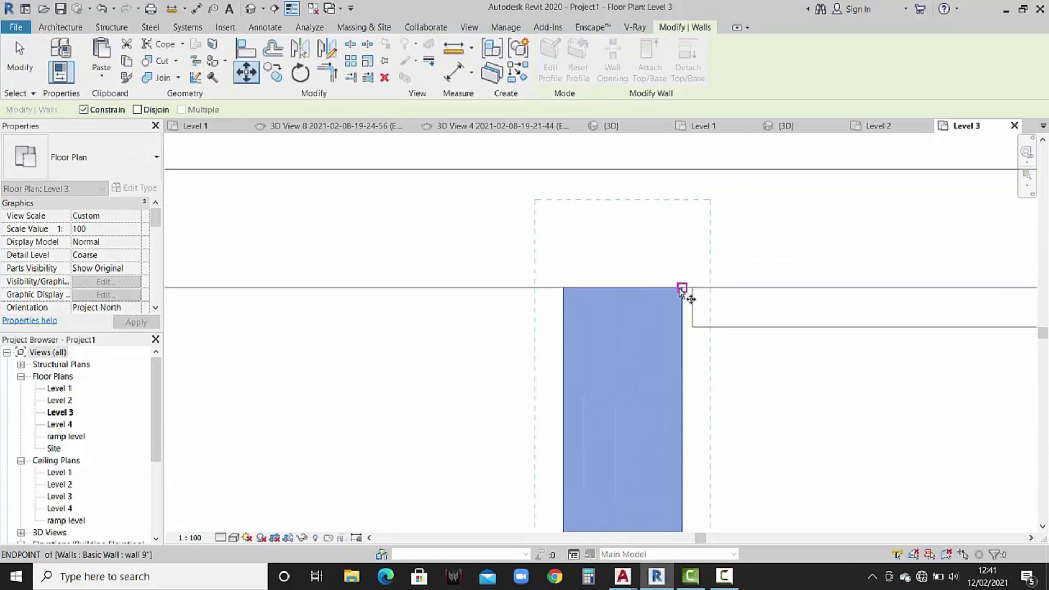
left_click(691, 288)
key("Escape")
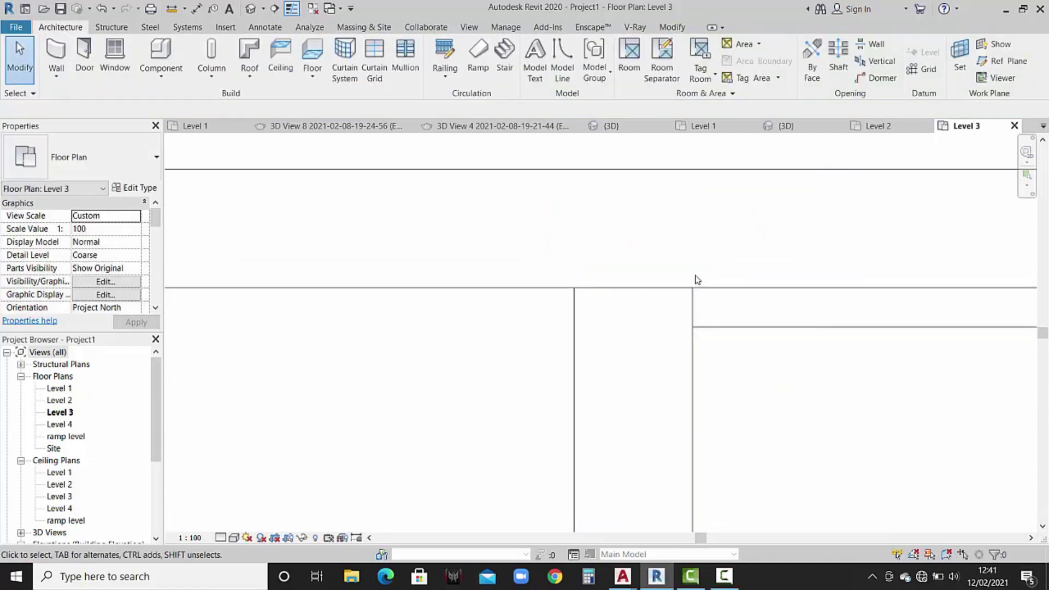
Compare Project1's new walls in 3D against the reference house's 3D view.
left_click(785, 126)
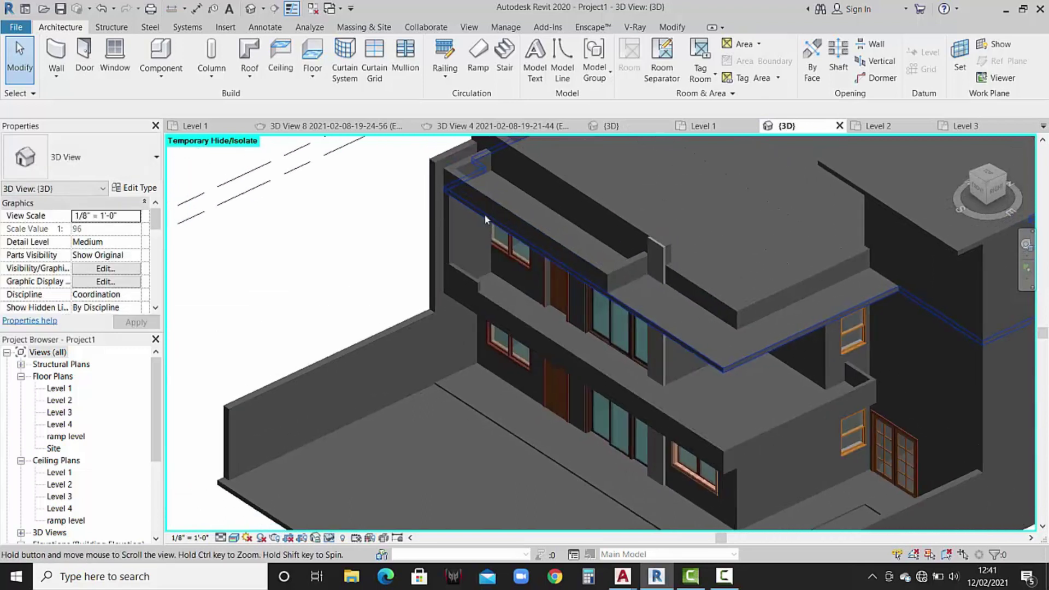
middle_click_drag(477, 277, 528, 178, "shift")
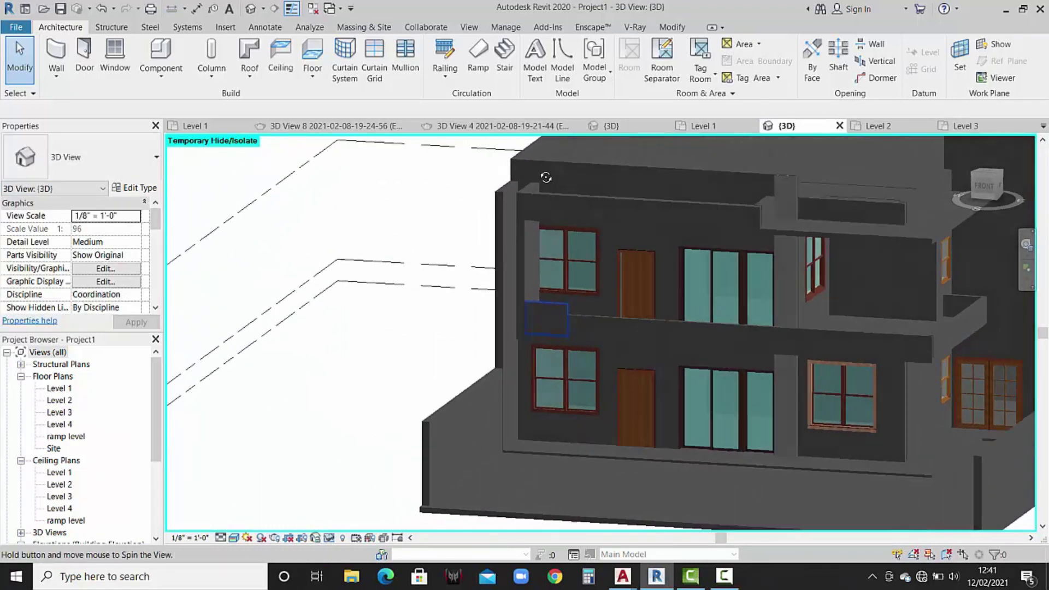
left_click(611, 126)
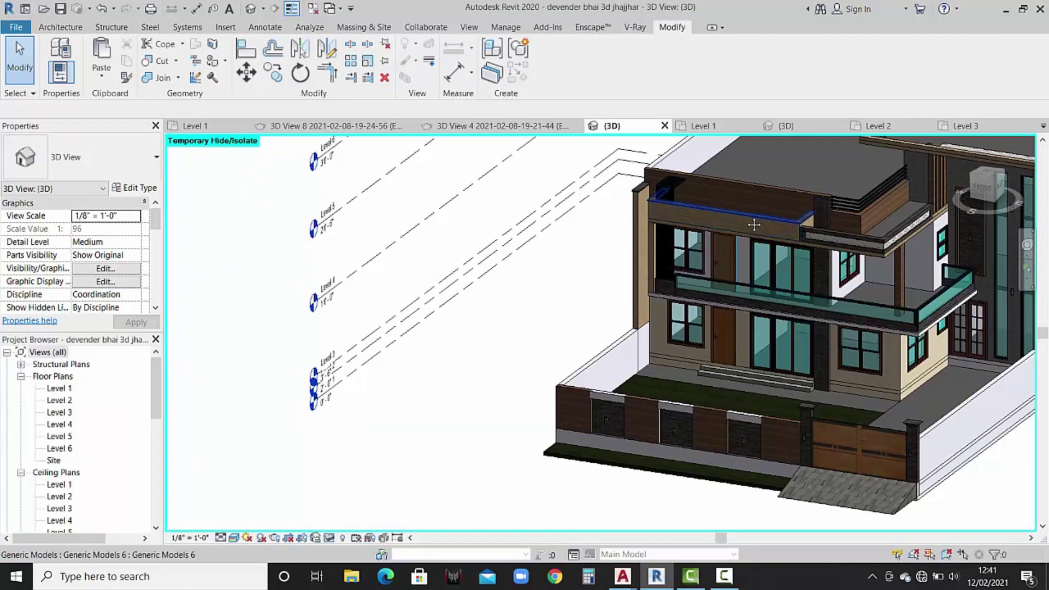
left_click(793, 128)
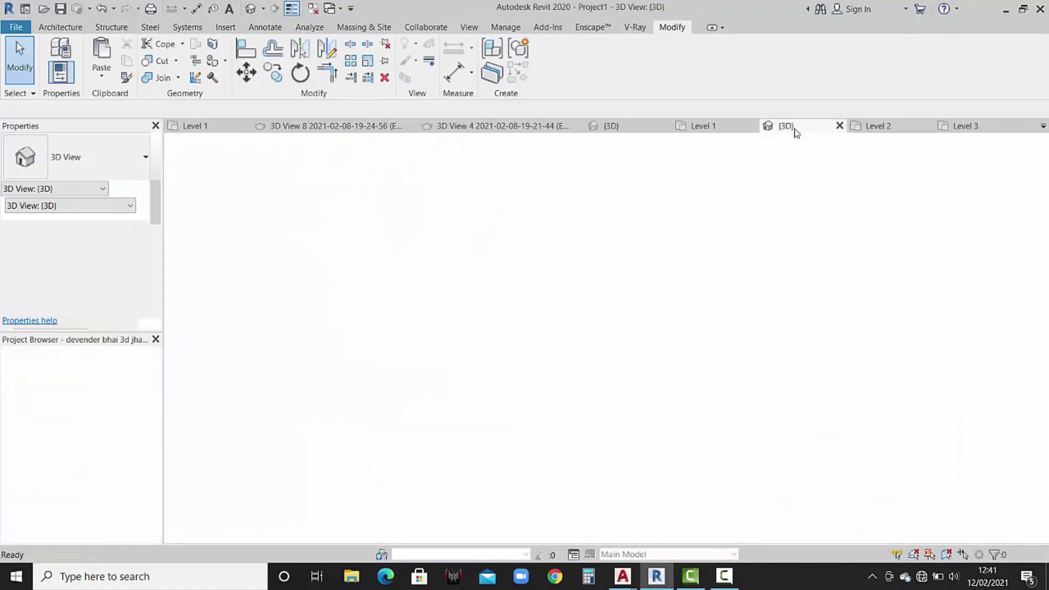
Zoom, orbit and pan Project1's 3D view to frame the upper facade and parapet top.
scroll(687, 212, "up", 2)
scroll(700, 212, "up", 3)
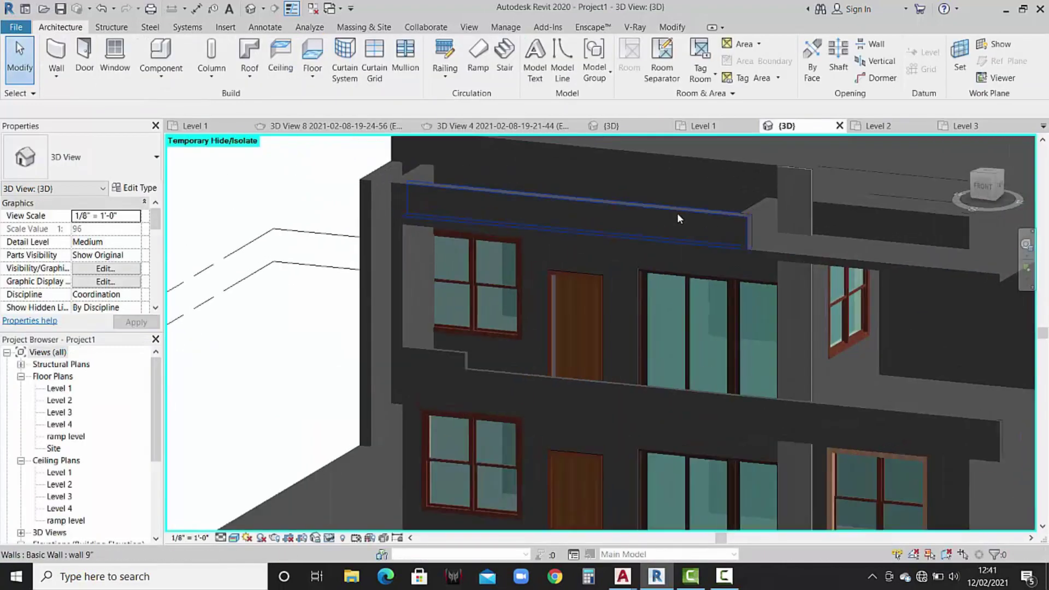
scroll(675, 216, "down", 3)
key("Caps_Lock")
scroll(656, 257, "up", 1)
scroll(677, 268, "up", 1)
key("Caps_Lock")
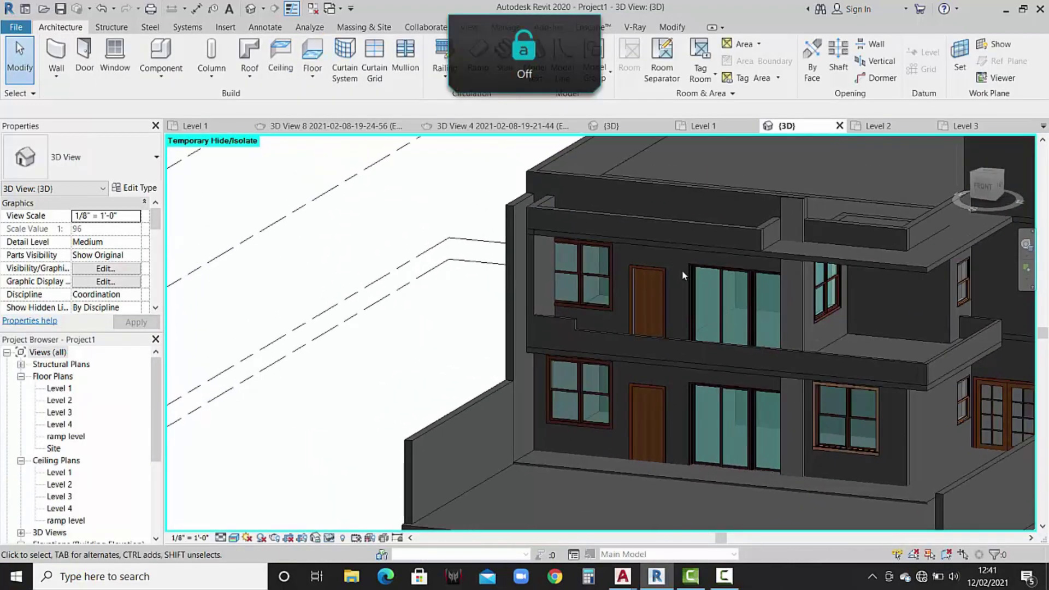
middle_click_drag(682, 270, 637, 268, "shift")
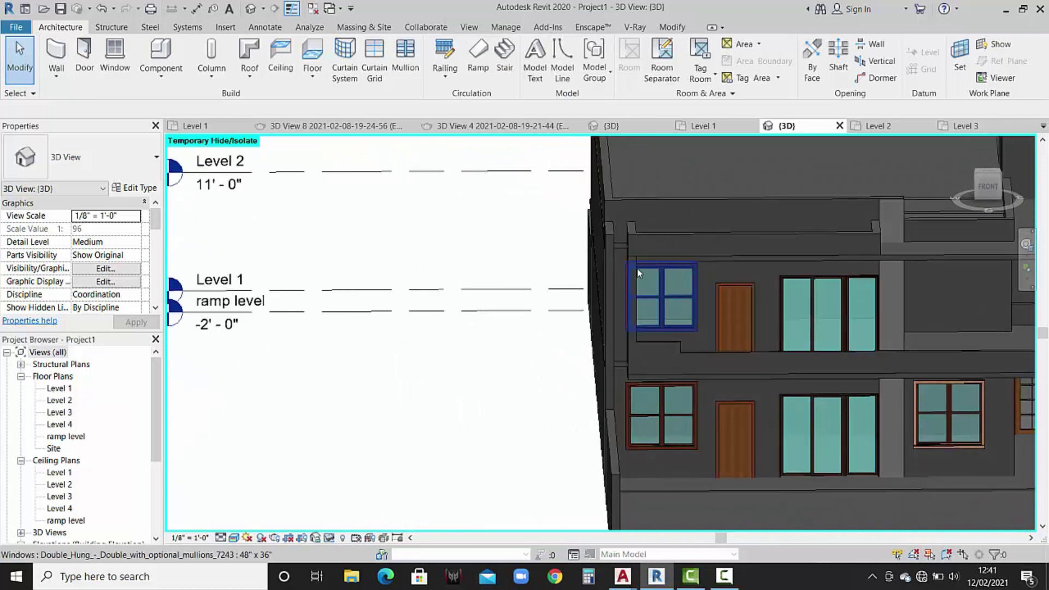
scroll(637, 267, "up", 2)
mouse_move(695, 283)
middle_mouse_down()
mouse_move(590, 279)
mouse_move(572, 314)
middle_mouse_up()
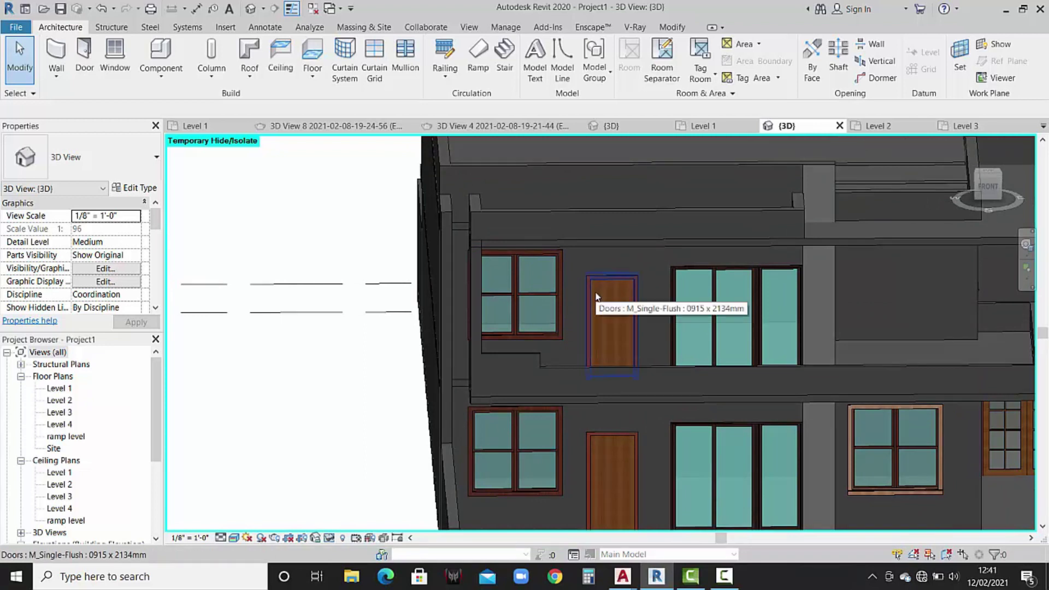
scroll(582, 261, "down", 2)
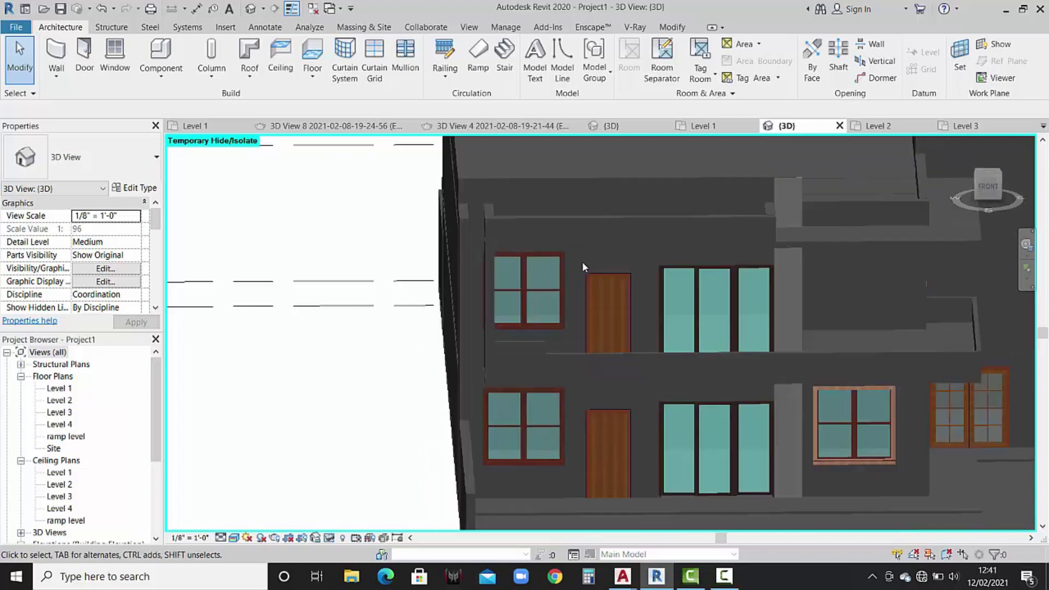
scroll(581, 262, "down", 3)
middle_click_drag(582, 261, 523, 350, "shift")
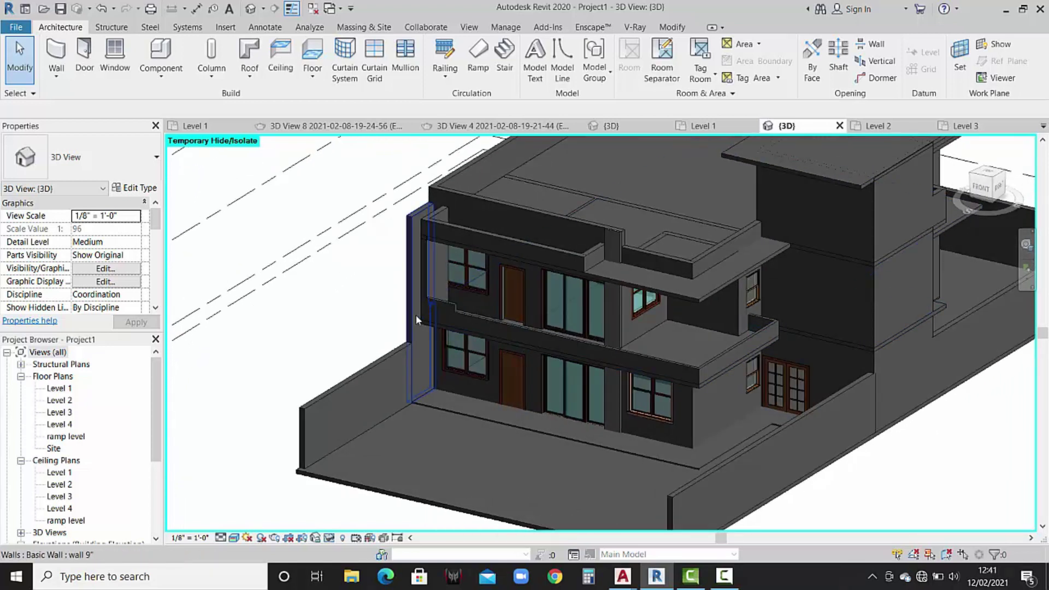
scroll(416, 314, "up", 2)
scroll(441, 298, "up", 2)
scroll(446, 274, "up", 1)
middle_click_drag(446, 280, 442, 323)
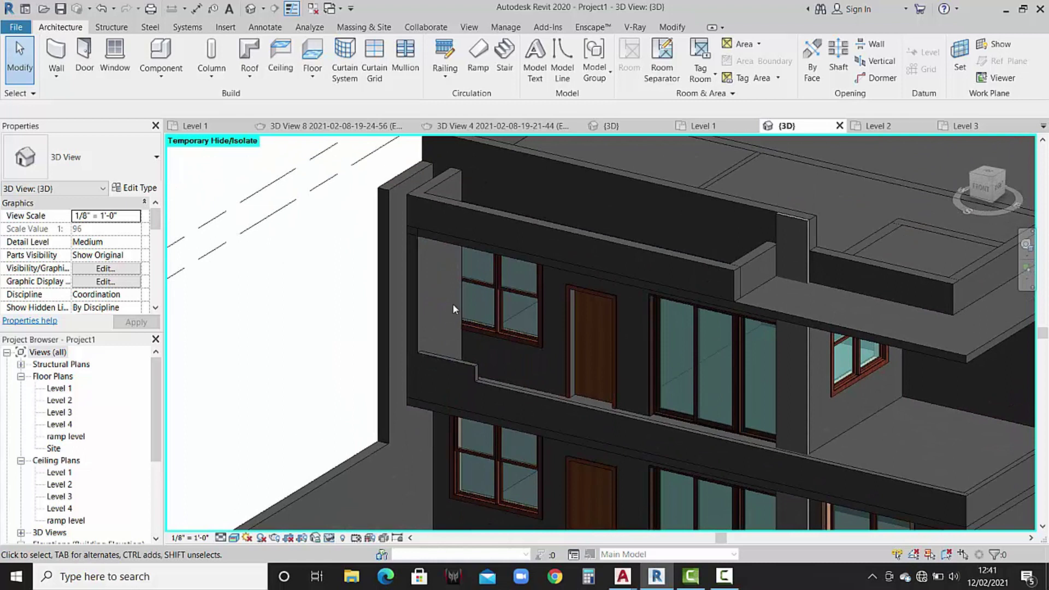
Start a new Model In-Place element from the Component menu.
left_click(730, 584)
left_click(894, 266)
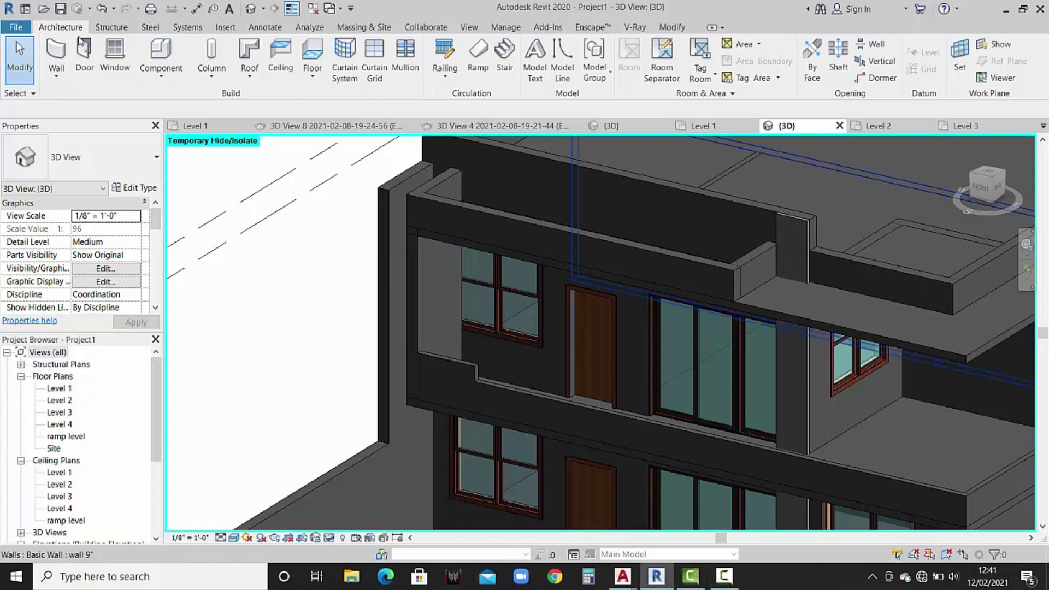
left_click(182, 74)
left_click(188, 129)
scroll(502, 280, "down", 2)
Create the in-place model in the Generic Models category with its default name.
scroll(502, 279, "down", 2)
left_click(489, 295)
scroll(494, 307, "down", 1)
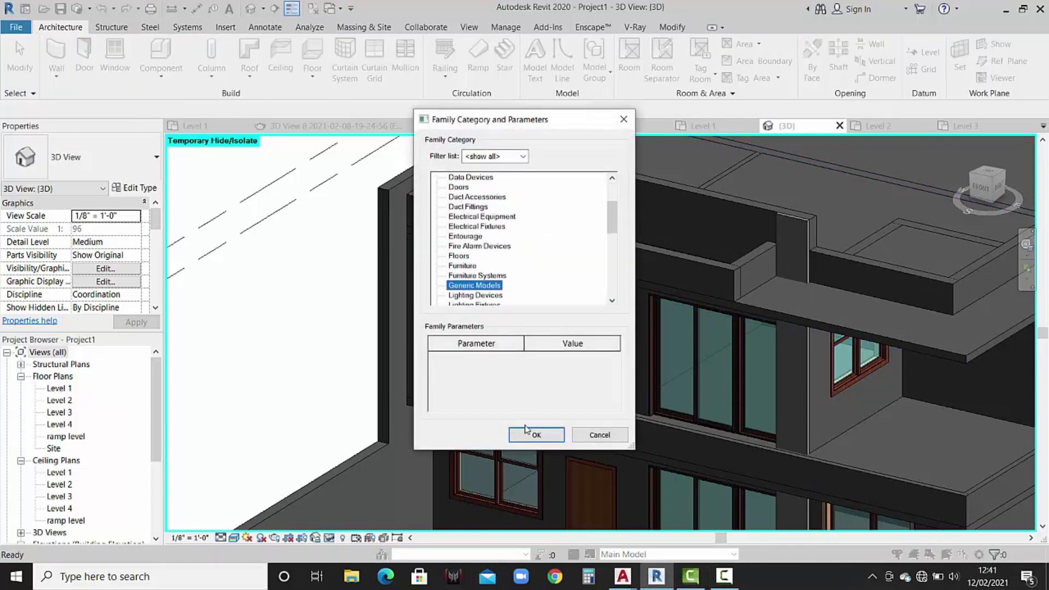
left_click(526, 430)
left_click(529, 310)
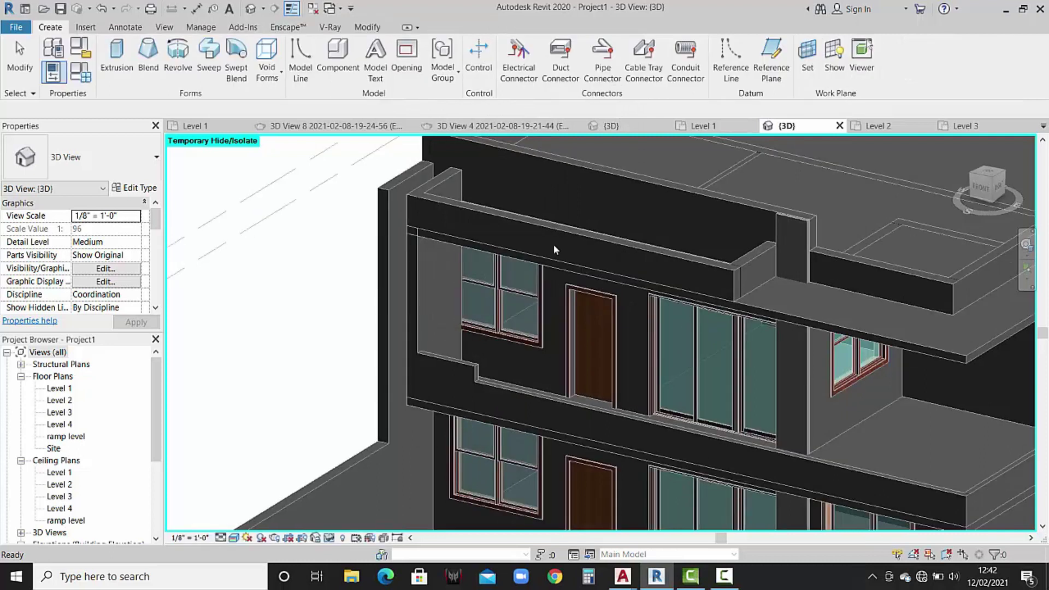
Start a Sweep and set its work plane using 'Pick a plane'.
left_click(211, 65)
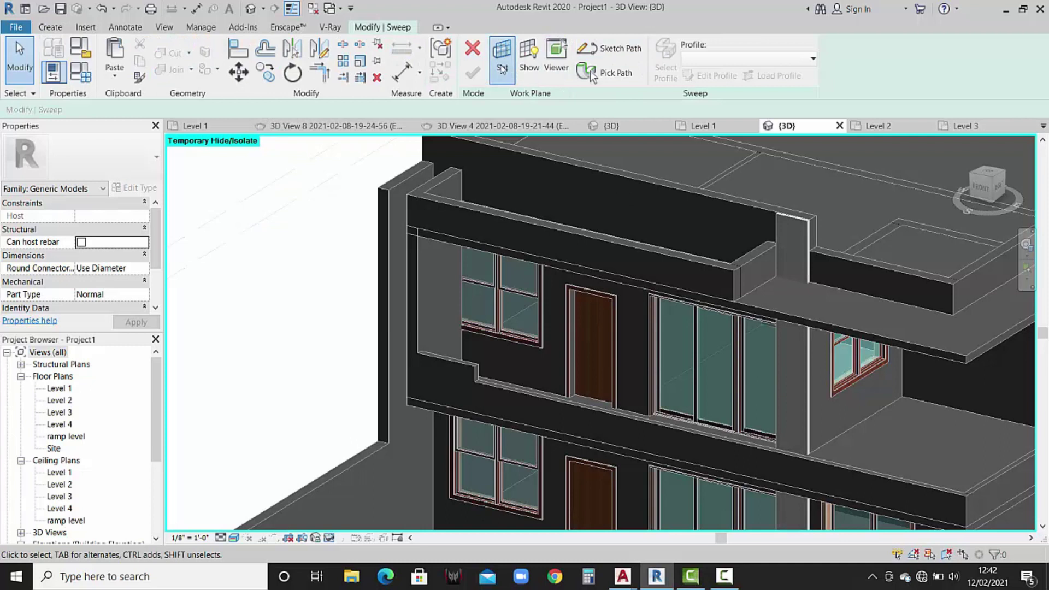
left_click(501, 63)
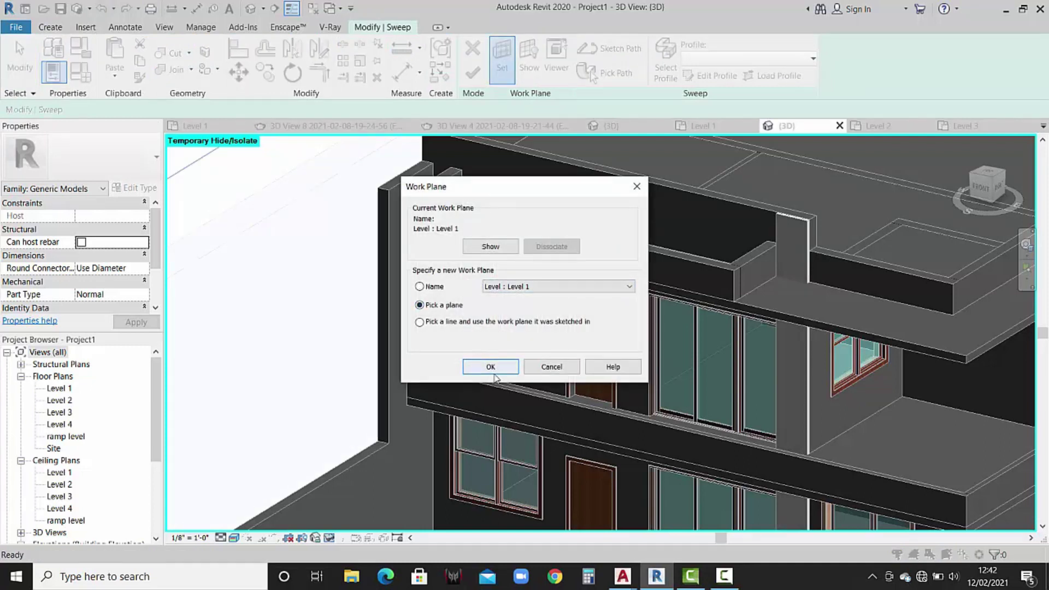
left_click(492, 372)
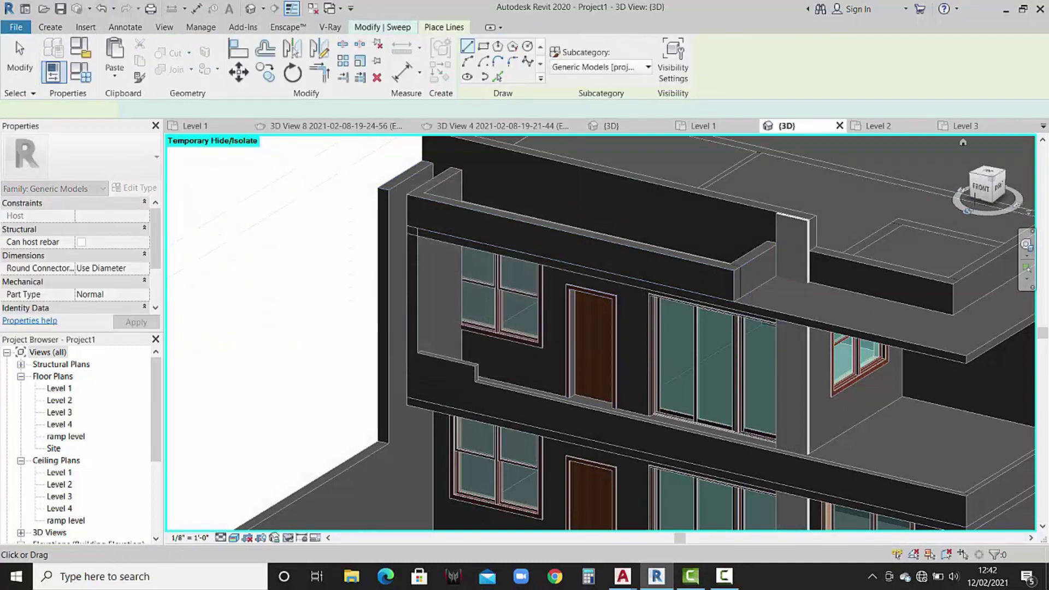
Face the model from the RIGHT ViewCube side, zoom to the wall, and show the work plane.
left_click(1000, 187)
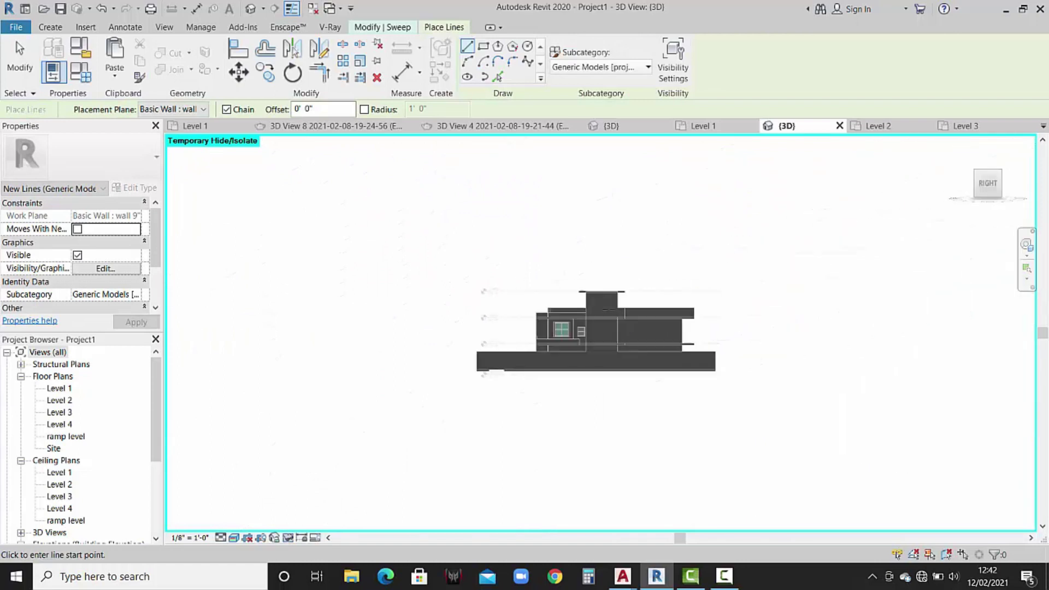
scroll(524, 316, "up", 2)
scroll(546, 328, "up", 2)
scroll(563, 341, "up", 2)
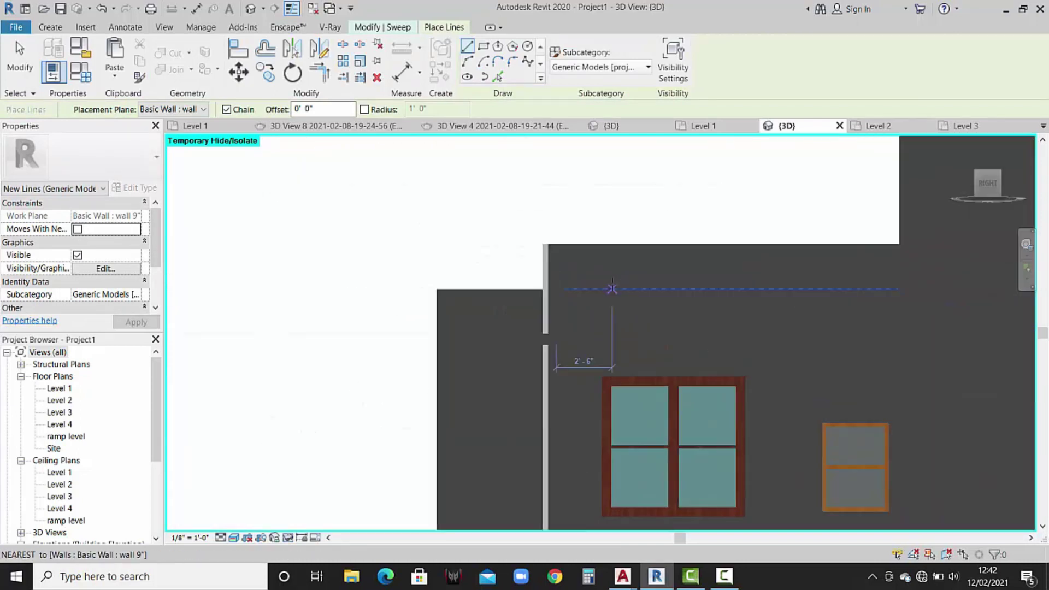
middle_click_drag(567, 345, 675, 311)
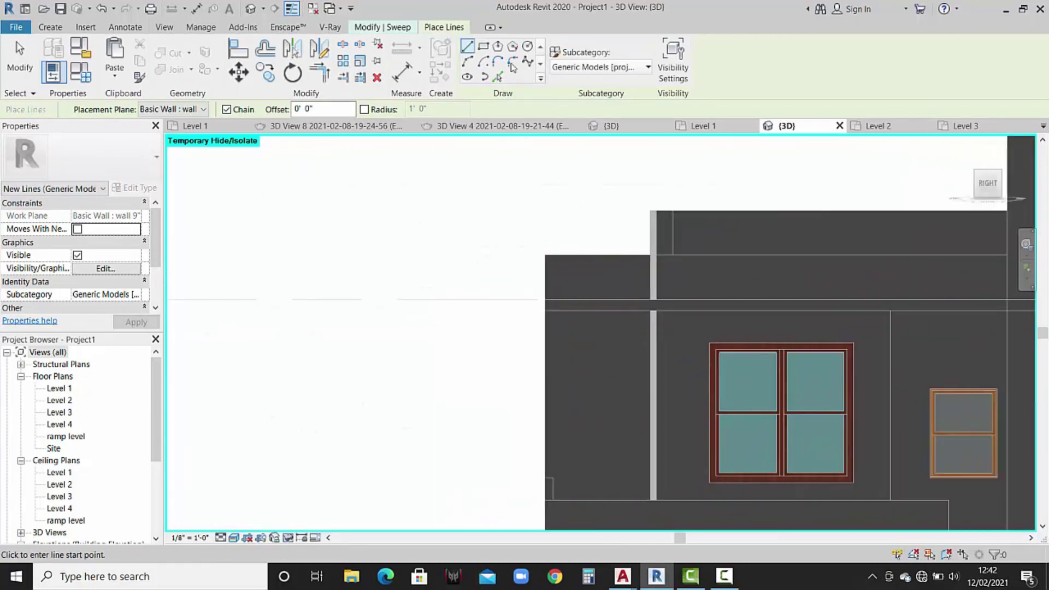
left_click(399, 28)
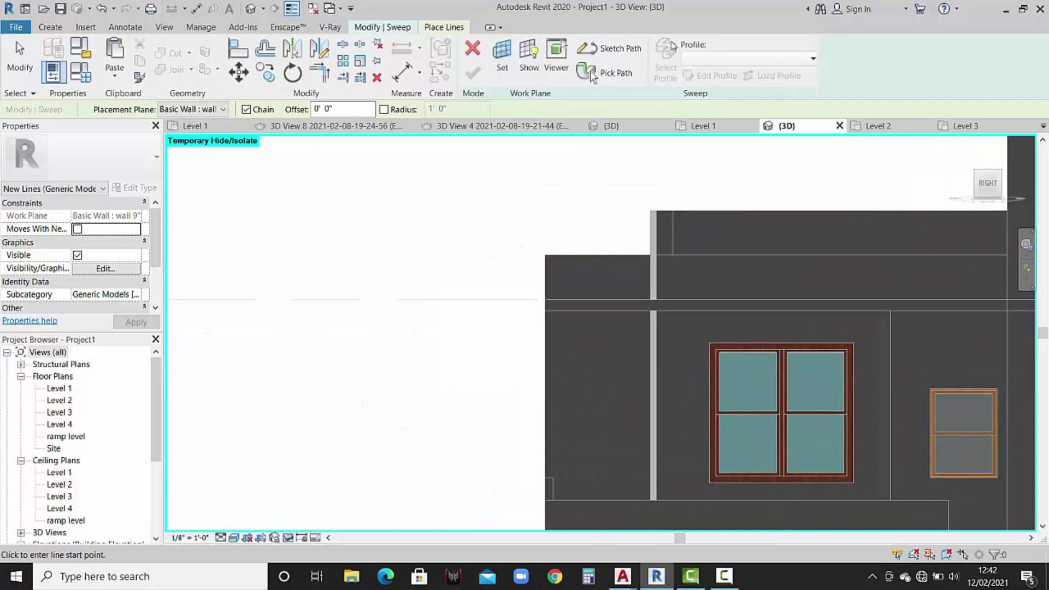
left_click(519, 71)
Restore the straight-on right side view and zoom in on the building elevation.
scroll(656, 223, "up", 2)
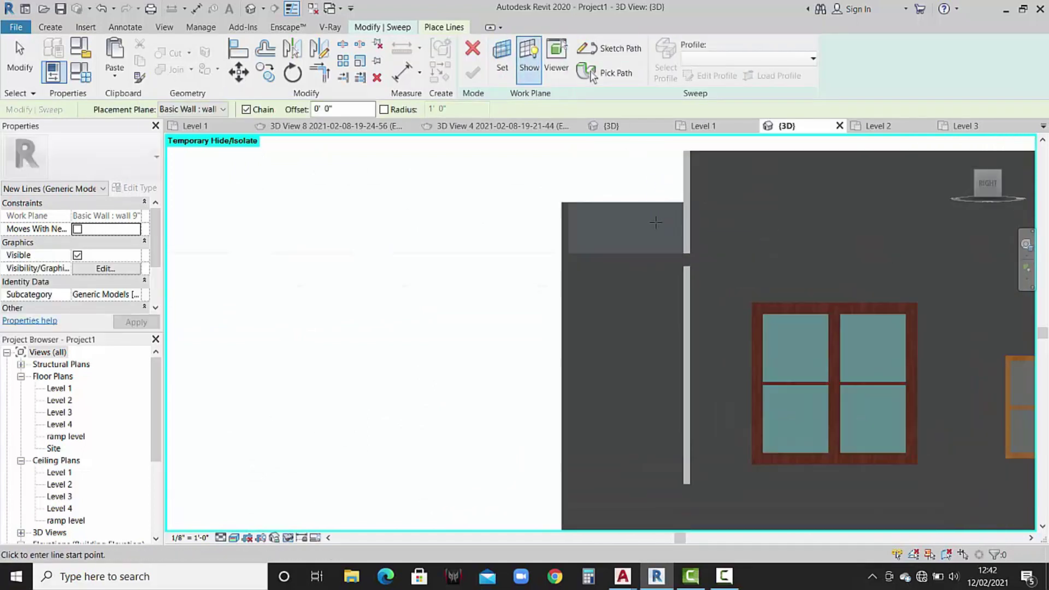
scroll(656, 223, "up", 1)
scroll(655, 222, "up", 1)
mouse_move(656, 222)
middle_mouse_down("shift")
mouse_move(680, 294)
mouse_move(644, 277)
mouse_move(632, 243)
mouse_move(661, 217)
mouse_move(661, 243)
mouse_move(645, 235)
mouse_move(661, 235)
middle_mouse_up("shift")
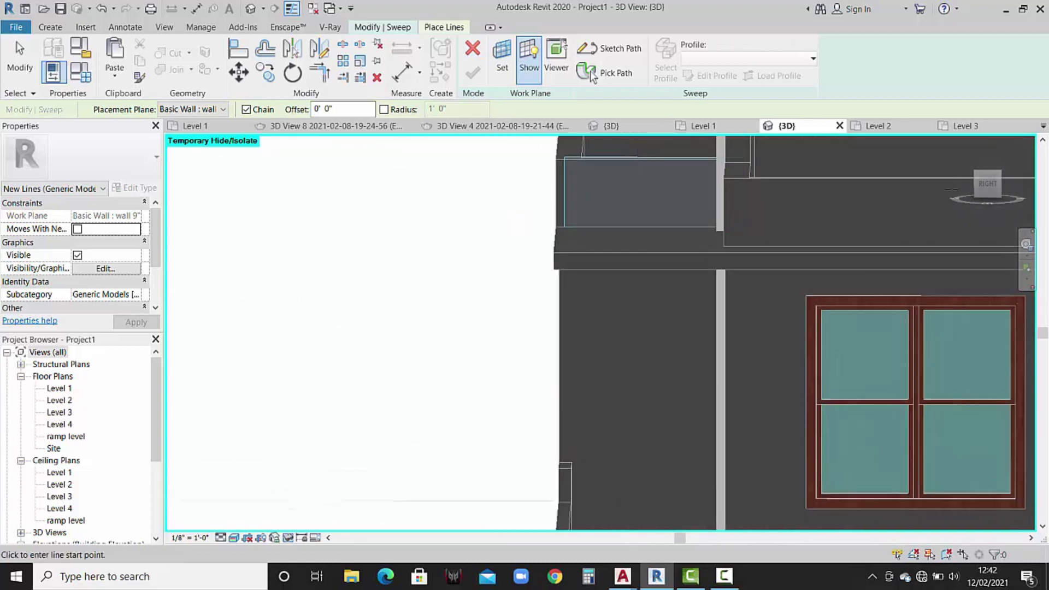
left_click(987, 186)
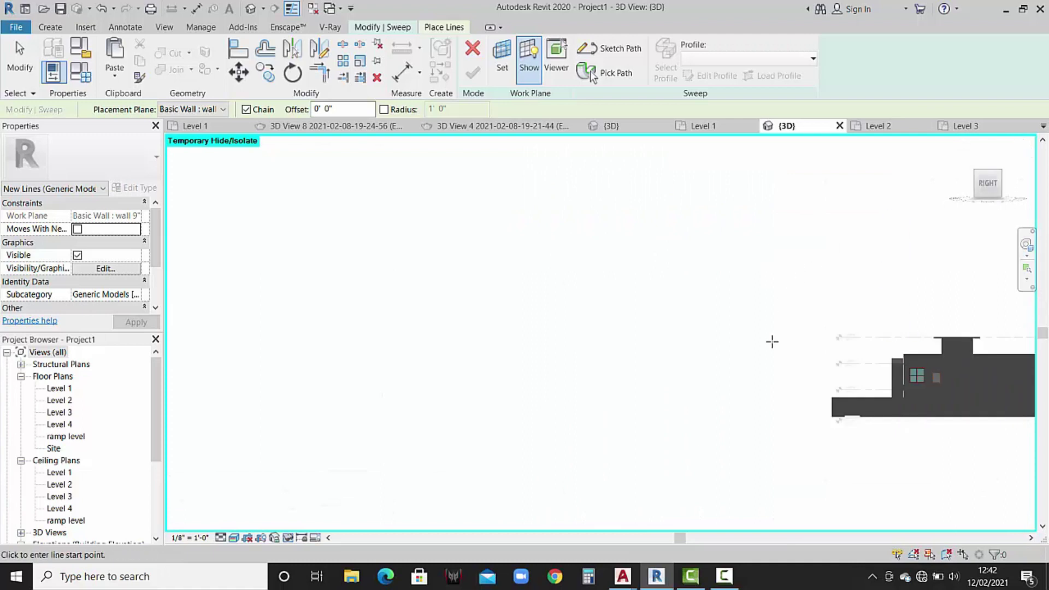
middle_click_drag(873, 375, 737, 368)
scroll(298, 313, "up", 2)
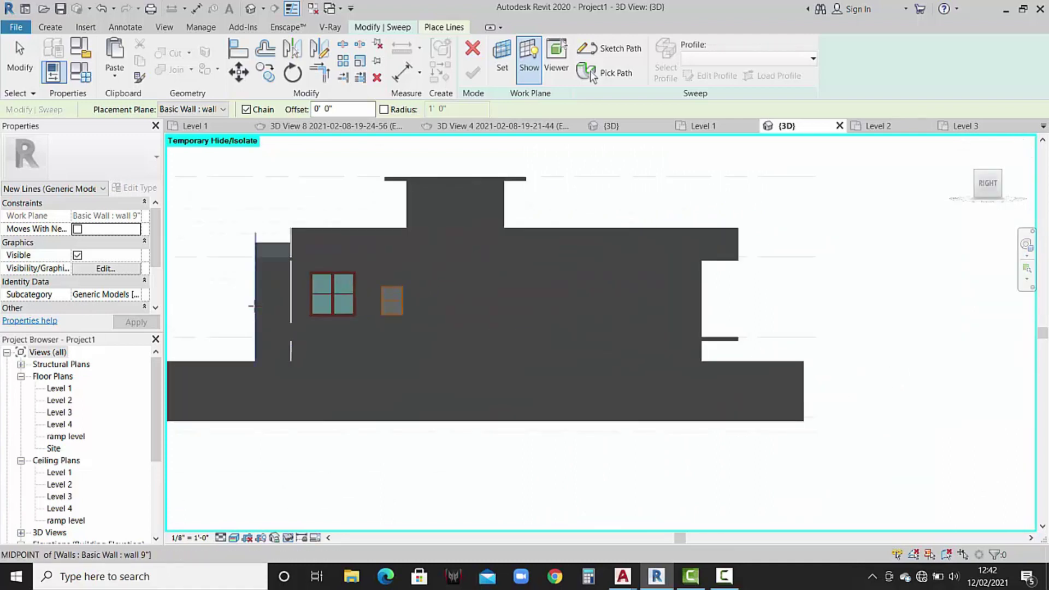
scroll(298, 313, "up", 4)
scroll(426, 374, "up", 1)
scroll(425, 374, "up", 1)
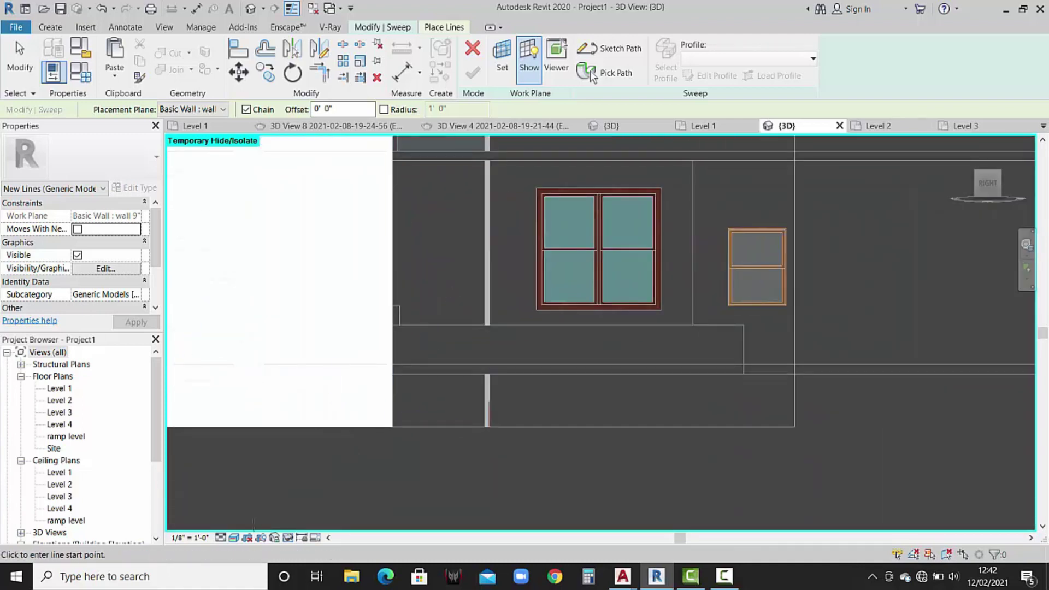
Set the visual style to Hidden Line and frame the wall header and window.
left_click(234, 538)
left_click(277, 468)
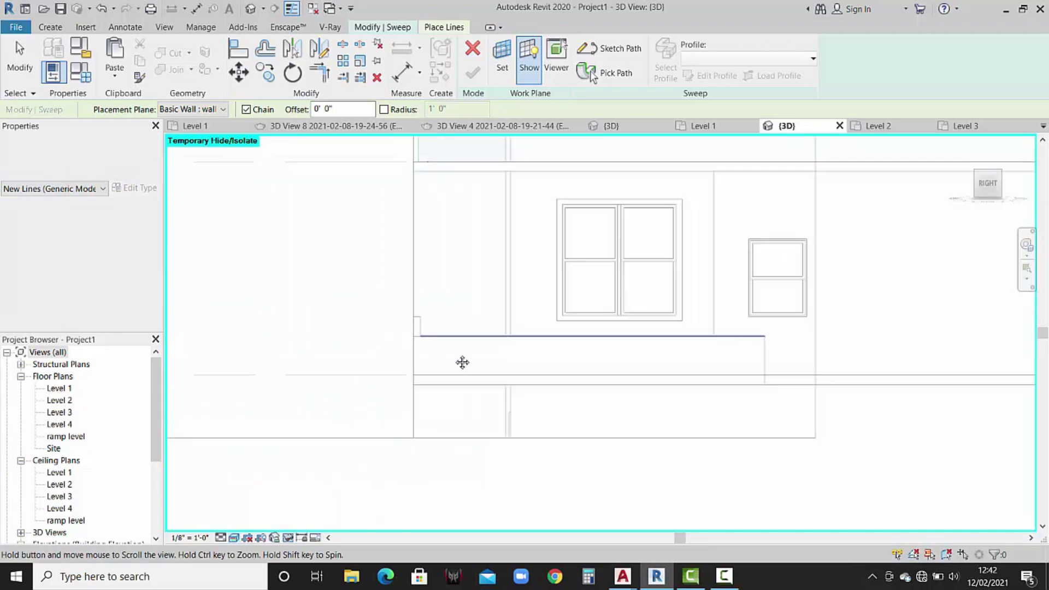
scroll(543, 215, "up", 2)
mouse_move(560, 215)
middle_mouse_down()
mouse_move(583, 295)
mouse_move(628, 365)
mouse_move(672, 330)
mouse_move(720, 253)
middle_mouse_up()
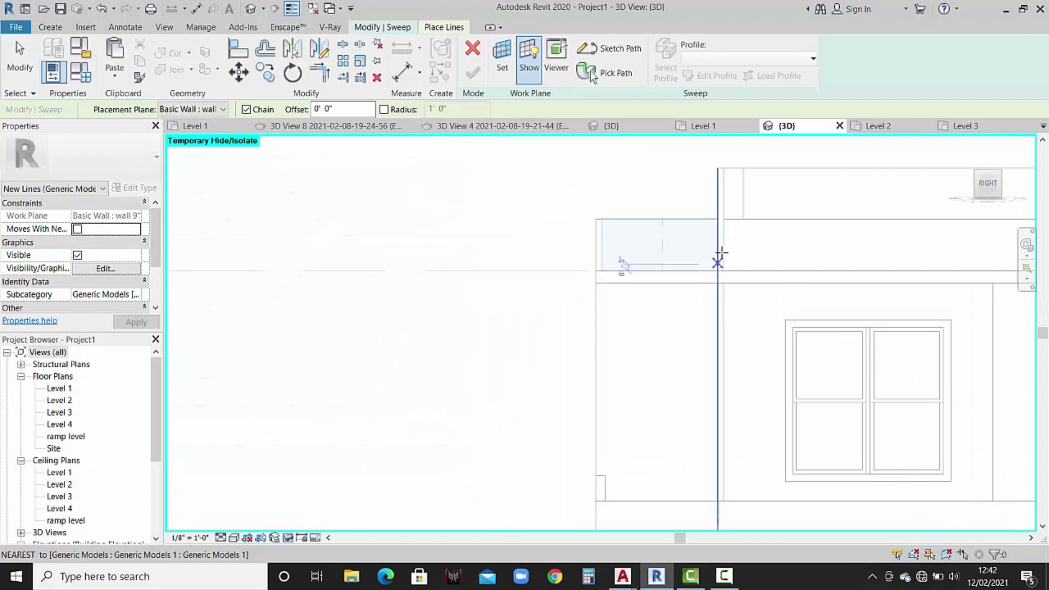
scroll(721, 234, "up", 2)
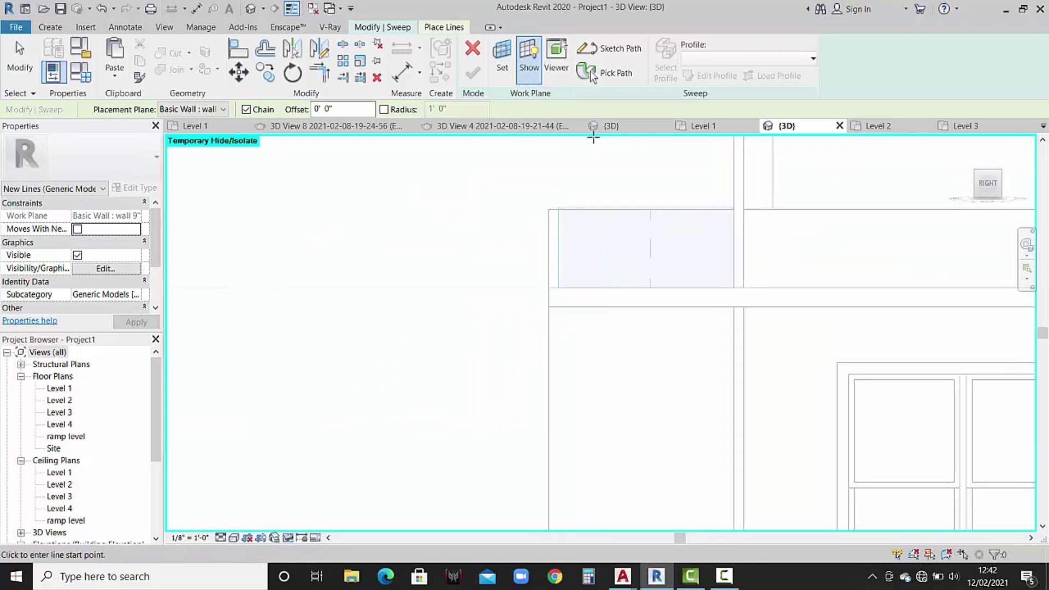
mouse_move(702, 126)
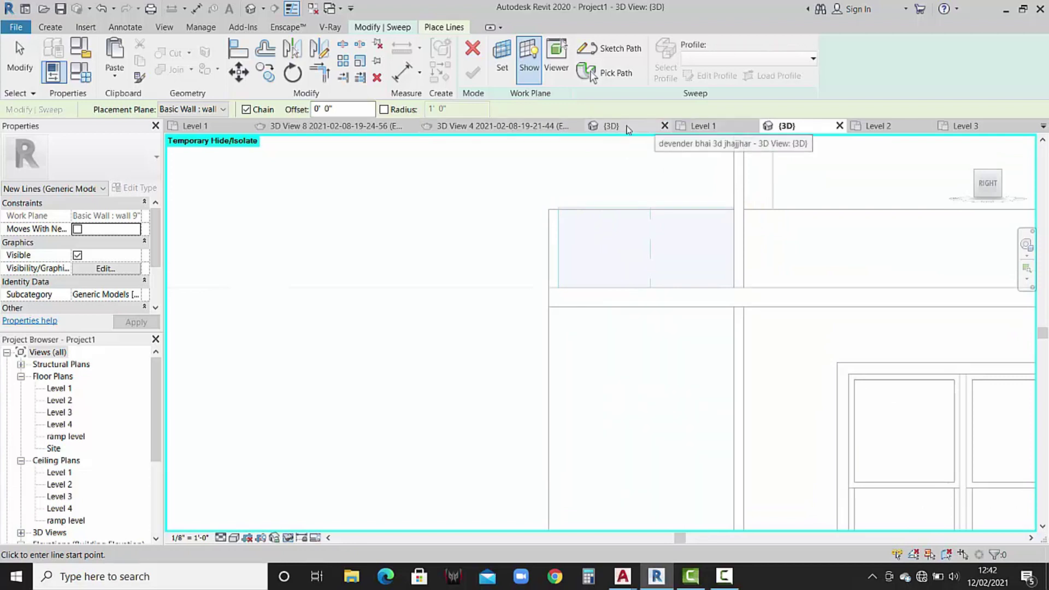
left_click(611, 126)
scroll(661, 189, "up", 2)
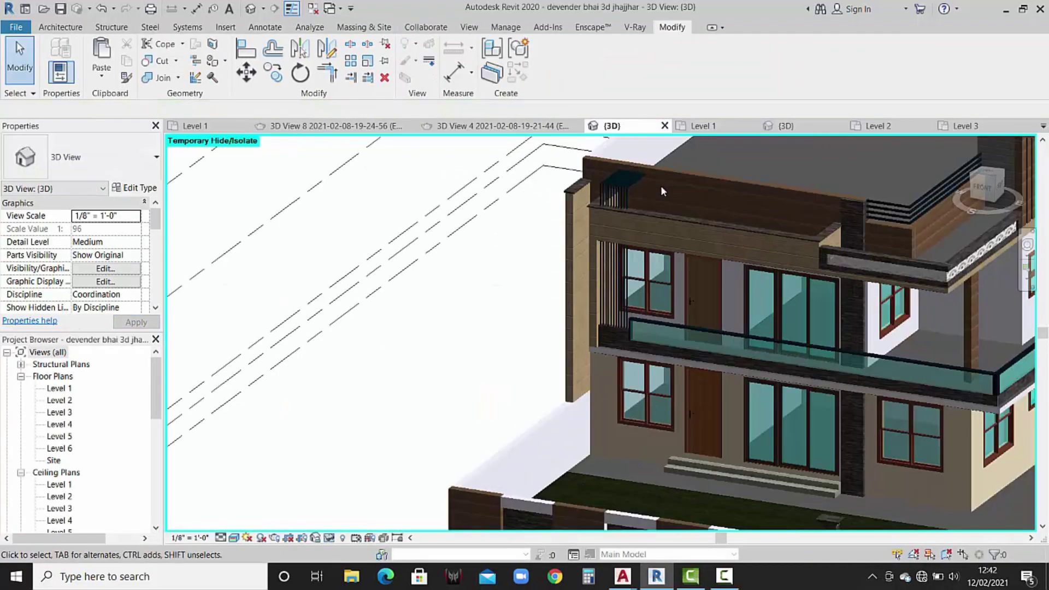
scroll(662, 183, "up", 2)
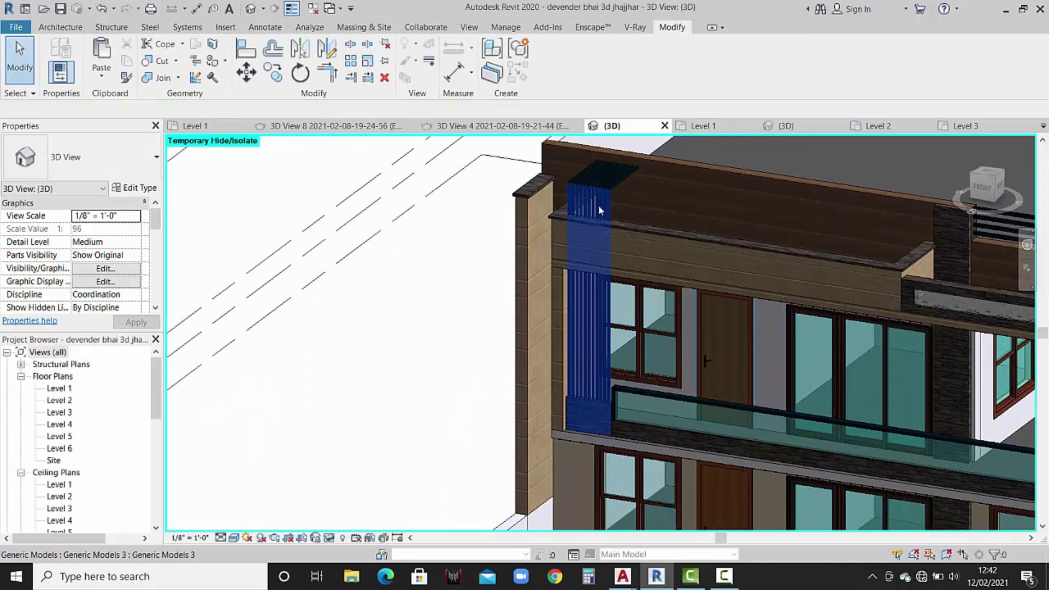
mouse_move(720, 247)
middle_mouse_down("shift")
mouse_move(573, 343)
mouse_move(573, 232)
middle_mouse_up("shift")
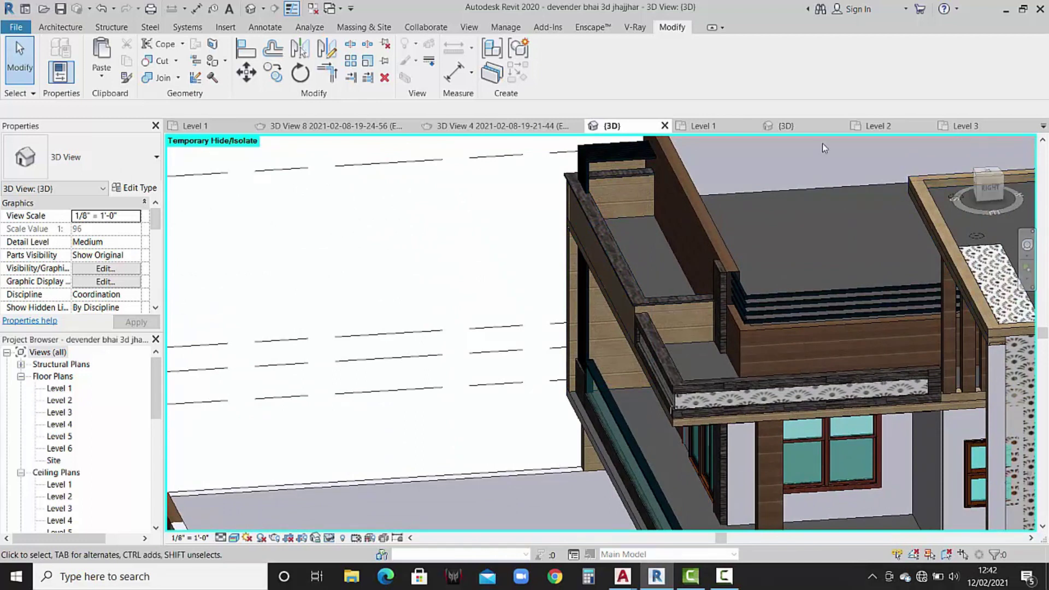
left_click(809, 130)
middle_click_drag(672, 213, 689, 288)
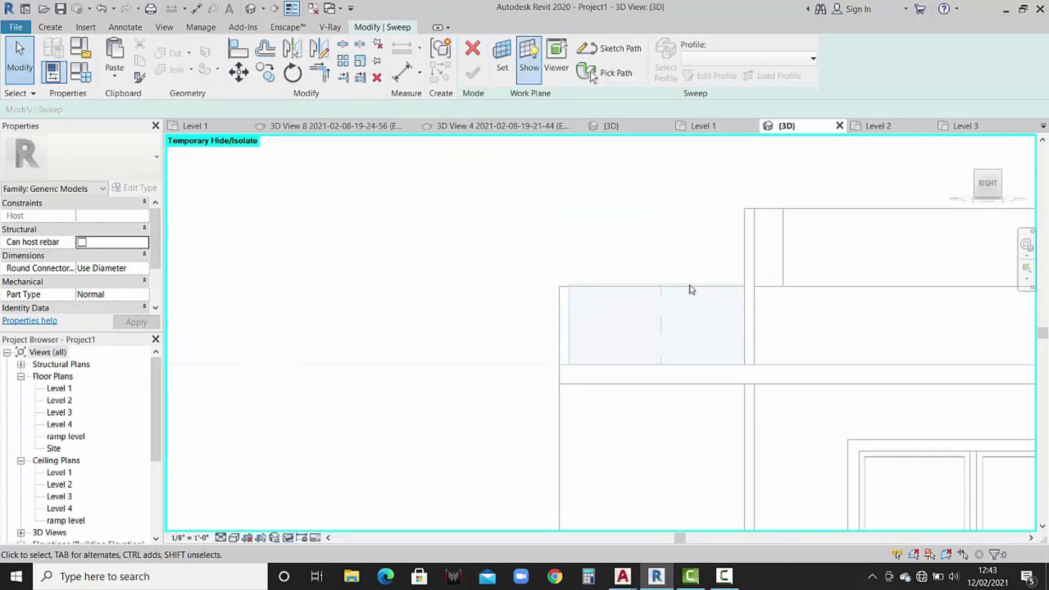
left_click(625, 129)
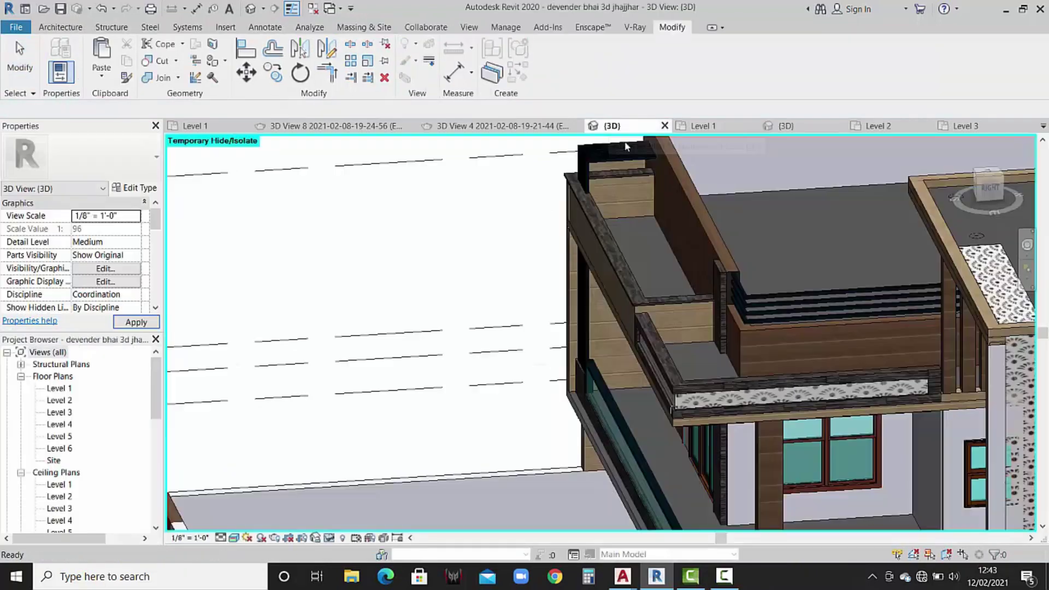
middle_click_drag(628, 158, 643, 189)
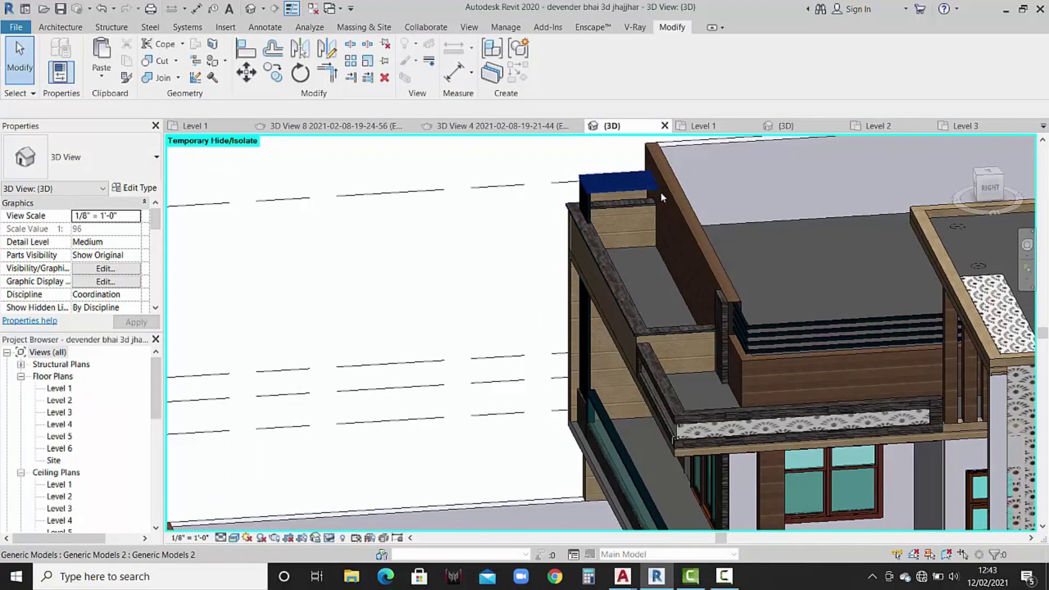
mouse_move(703, 126)
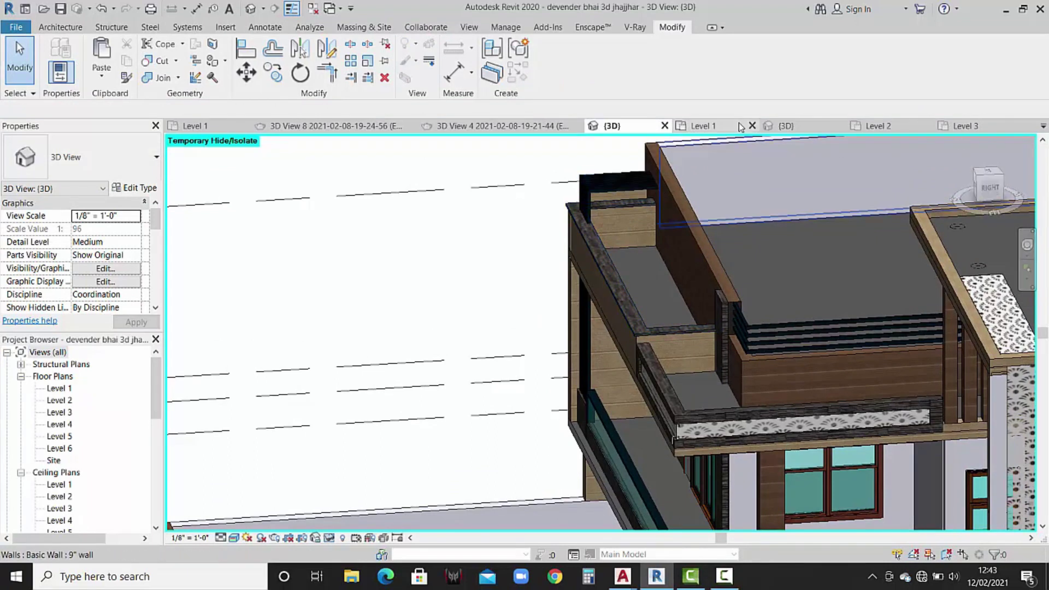
left_click(798, 126)
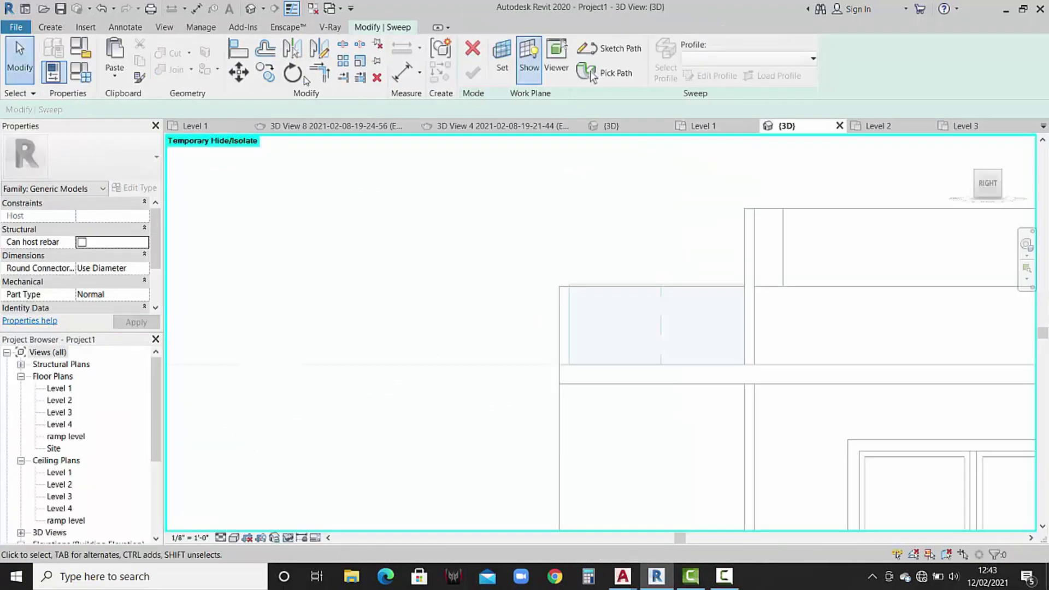
Draw the sweep path along the upper wall's top edge and down its left side.
left_click(631, 52)
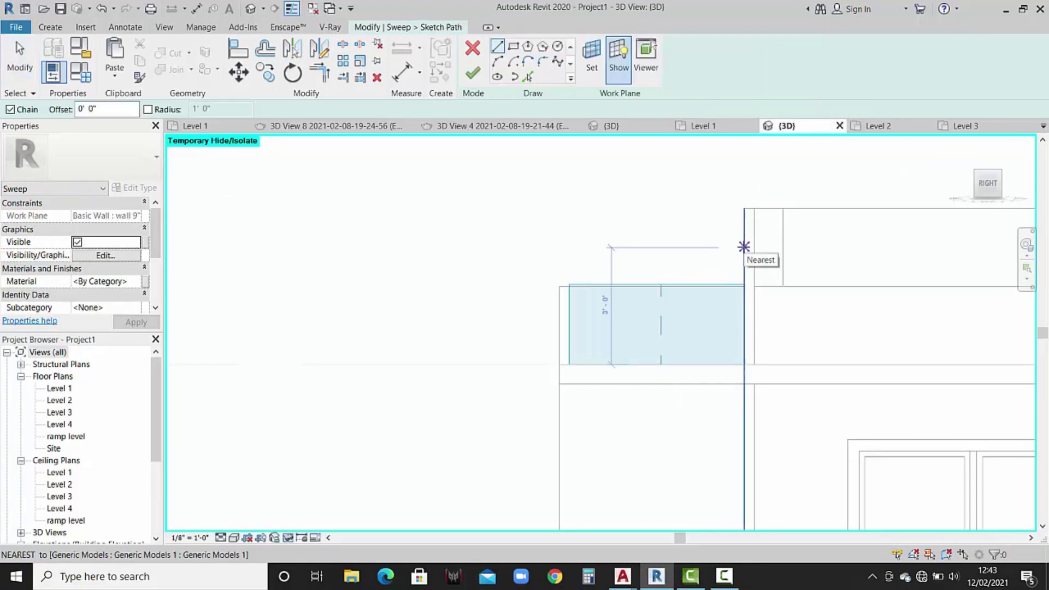
left_click(744, 247)
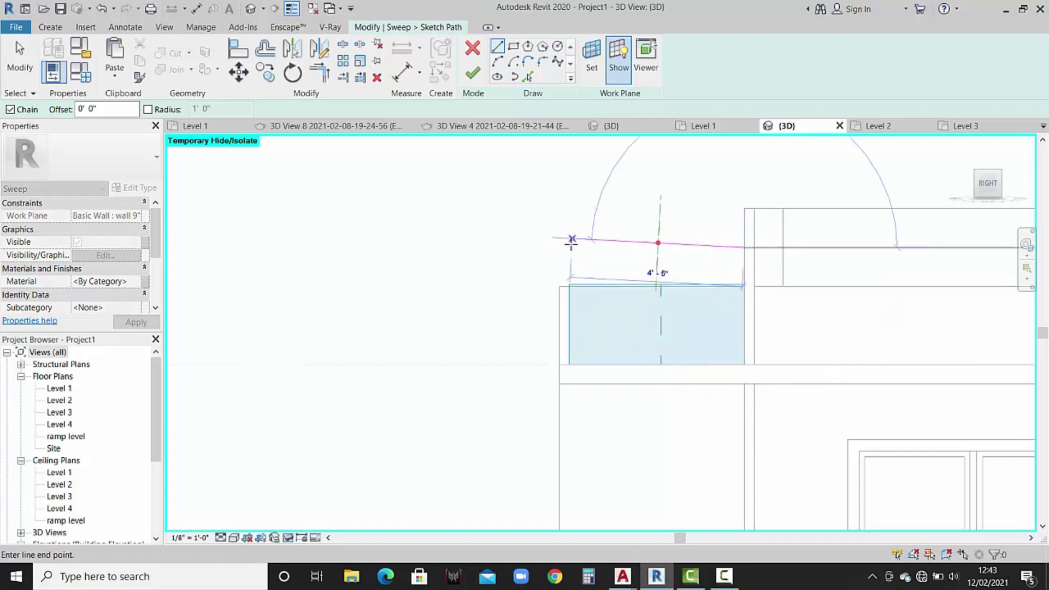
scroll(565, 246, "down", 1)
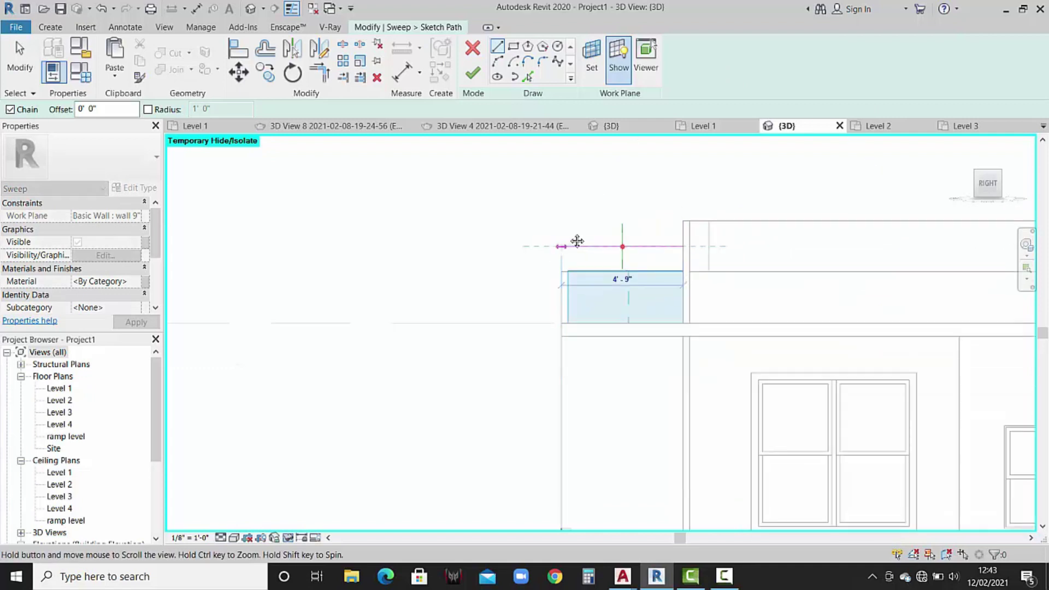
scroll(576, 239, "down", 1)
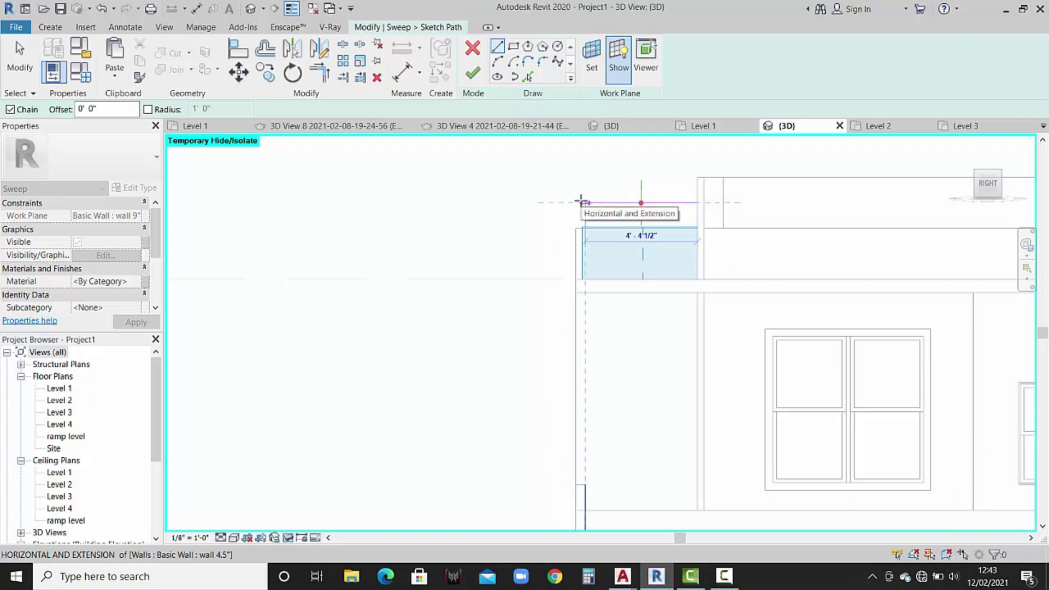
scroll(581, 200, "up", 2)
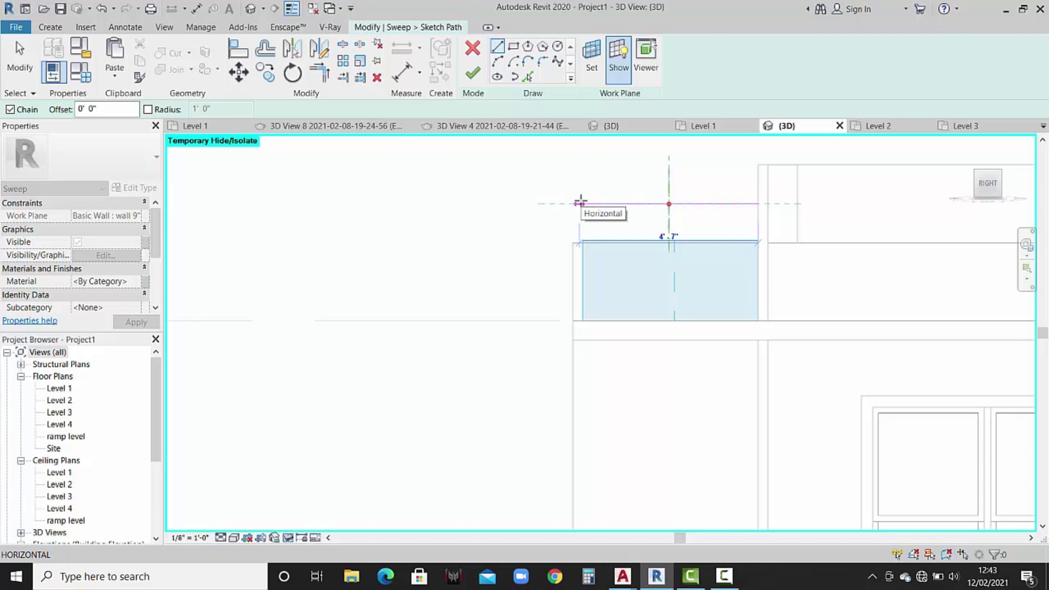
scroll(583, 311, "down", 2)
scroll(590, 328, "down", 2)
scroll(590, 328, "up", 1)
scroll(578, 370, "up", 1)
scroll(579, 377, "up", 2)
scroll(578, 399, "up", 2)
scroll(577, 398, "up", 1)
scroll(568, 415, "up", 1)
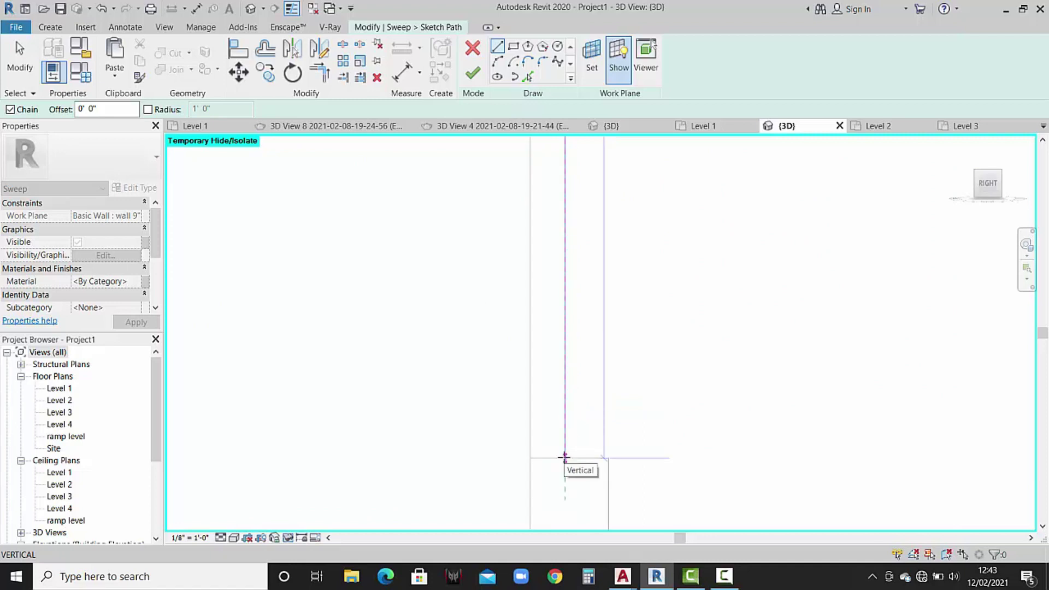
left_click(565, 456)
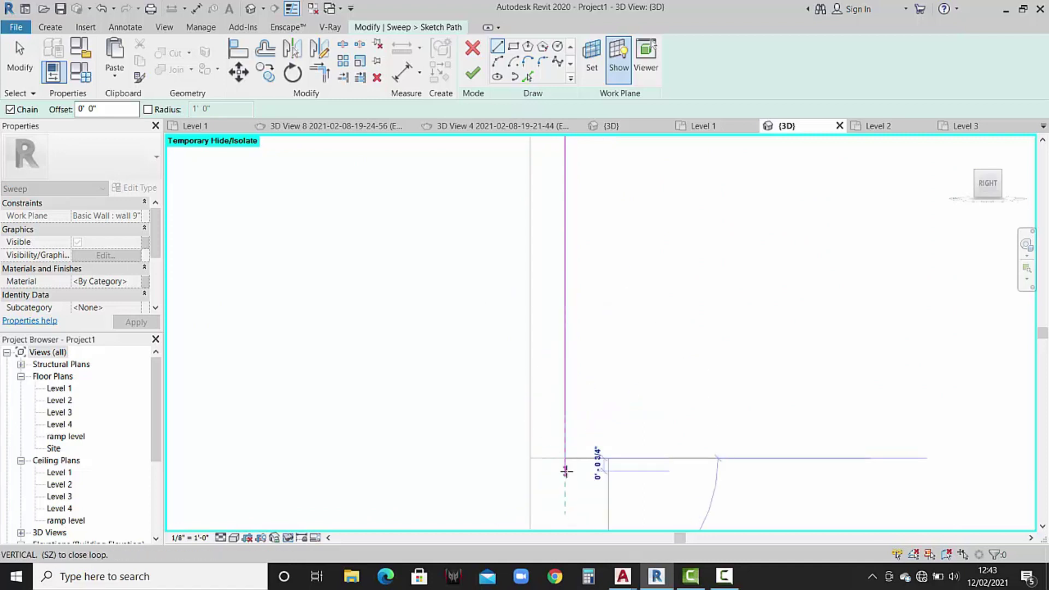
key("Escape")
key("Escape")
Bring the whole path into view and finish the path sketch.
scroll(647, 357, "down", 1)
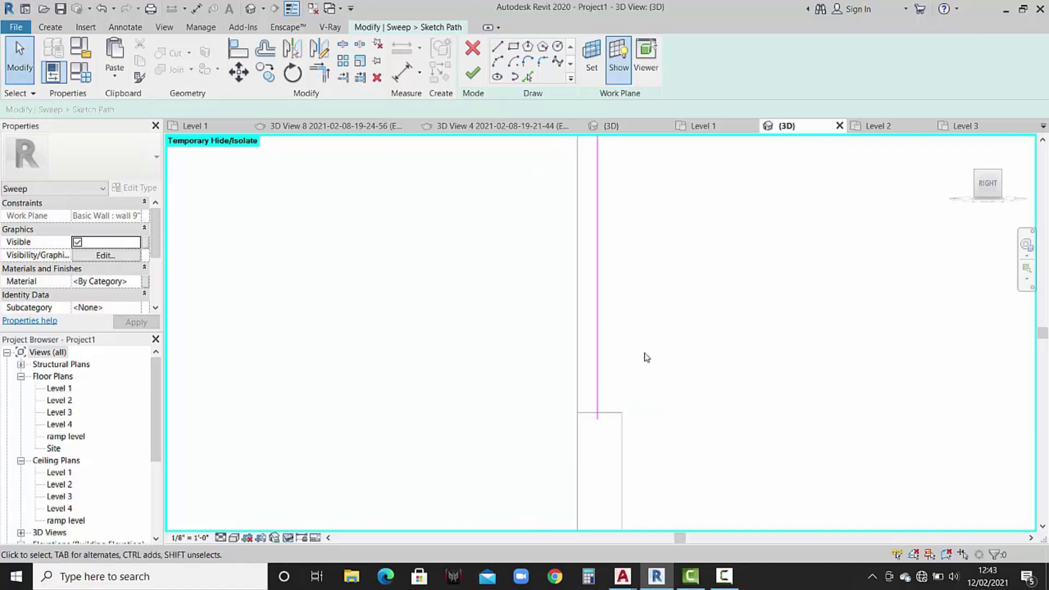
middle_click_drag(647, 358, 712, 193)
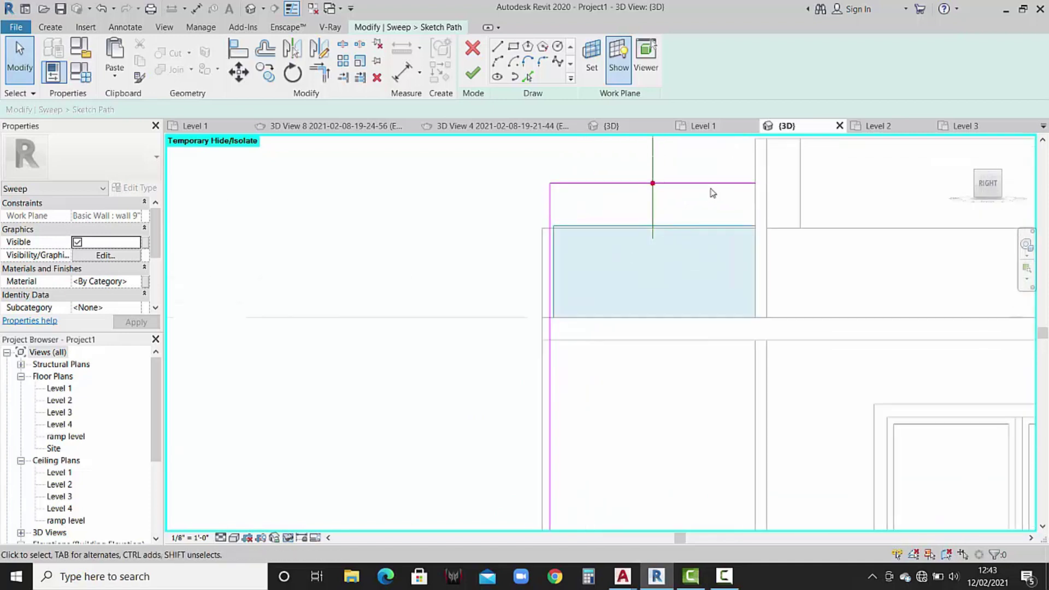
scroll(714, 235, "up", 2)
scroll(715, 232, "up", 1)
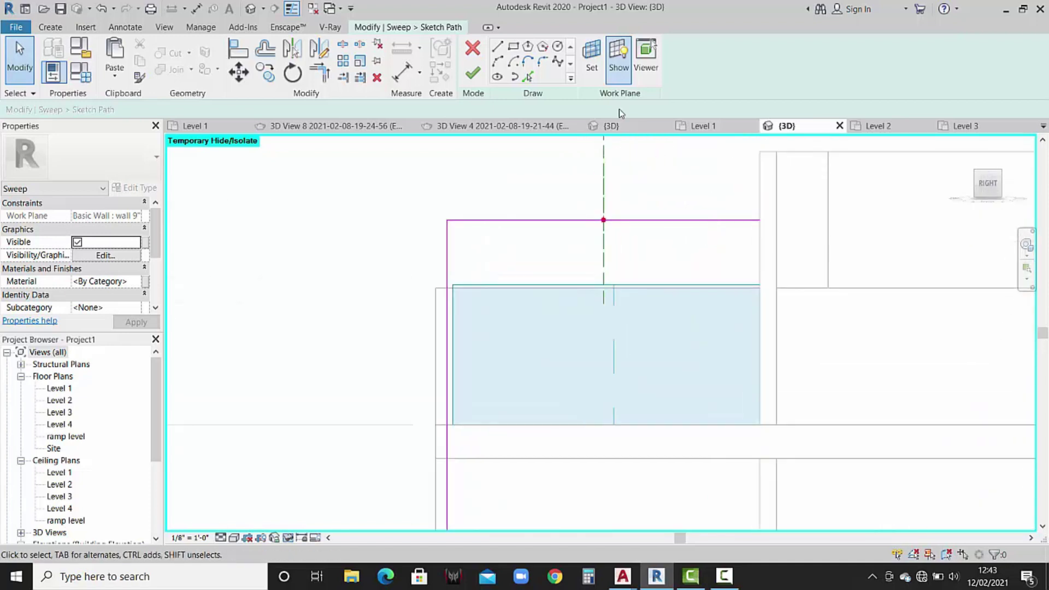
left_click(470, 77)
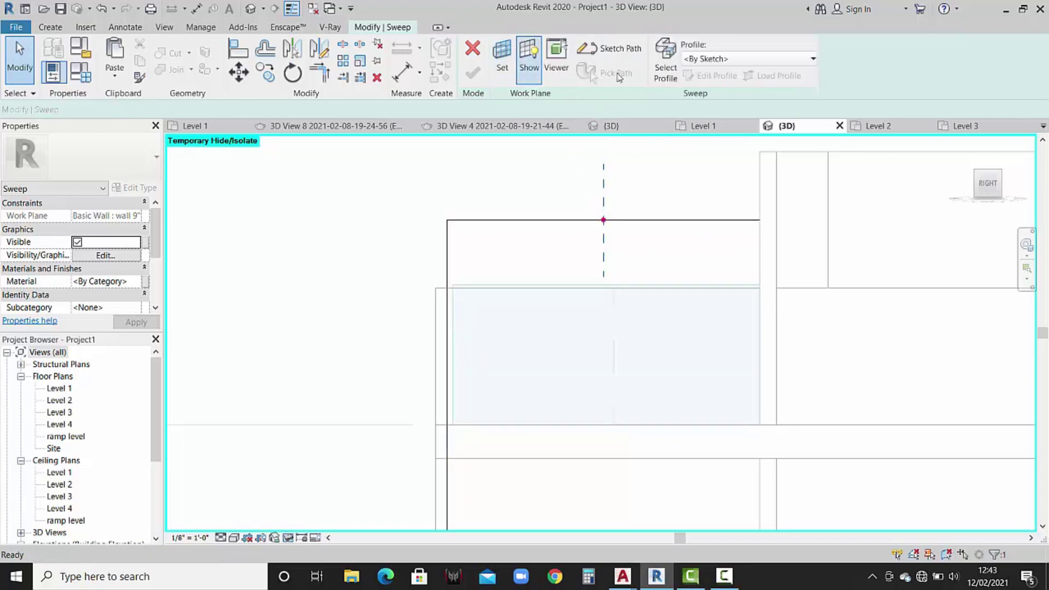
Open the sweep's profile for editing and turn the view to face the front.
left_click(712, 76)
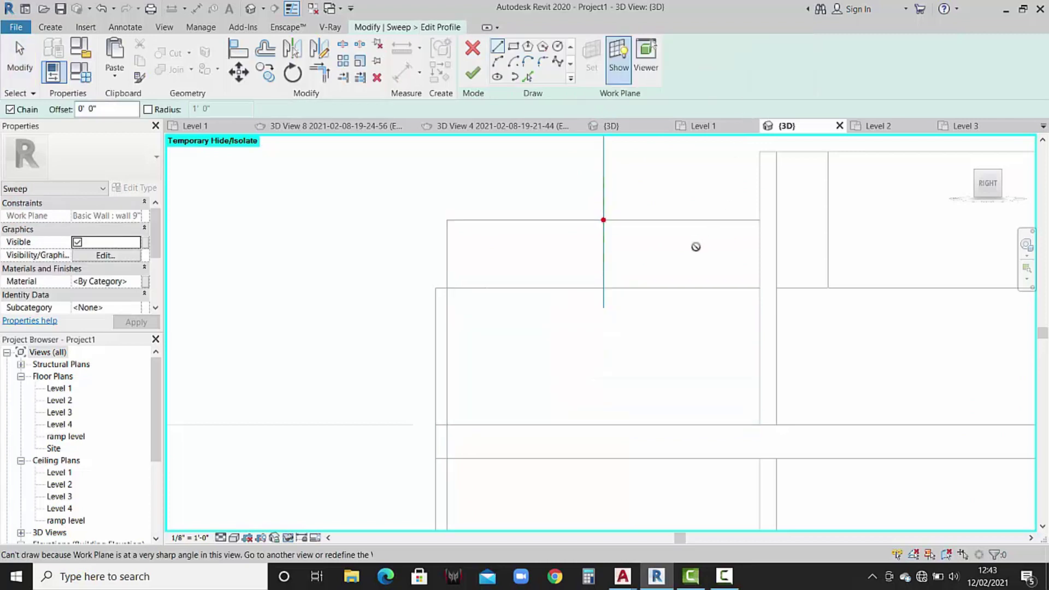
mouse_move(658, 253)
middle_mouse_down("shift")
mouse_move(731, 267)
mouse_move(738, 233)
mouse_move(787, 244)
mouse_move(815, 205)
mouse_move(803, 185)
mouse_move(938, 176)
middle_mouse_up("shift")
scroll(739, 234, "down", 4)
scroll(804, 185, "up", 3)
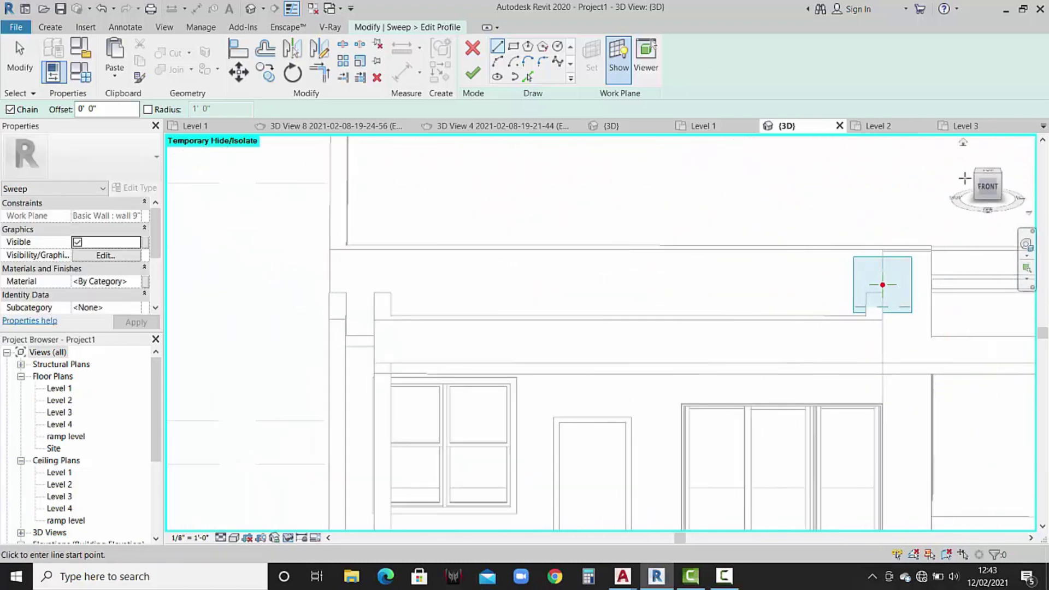
left_click(991, 187)
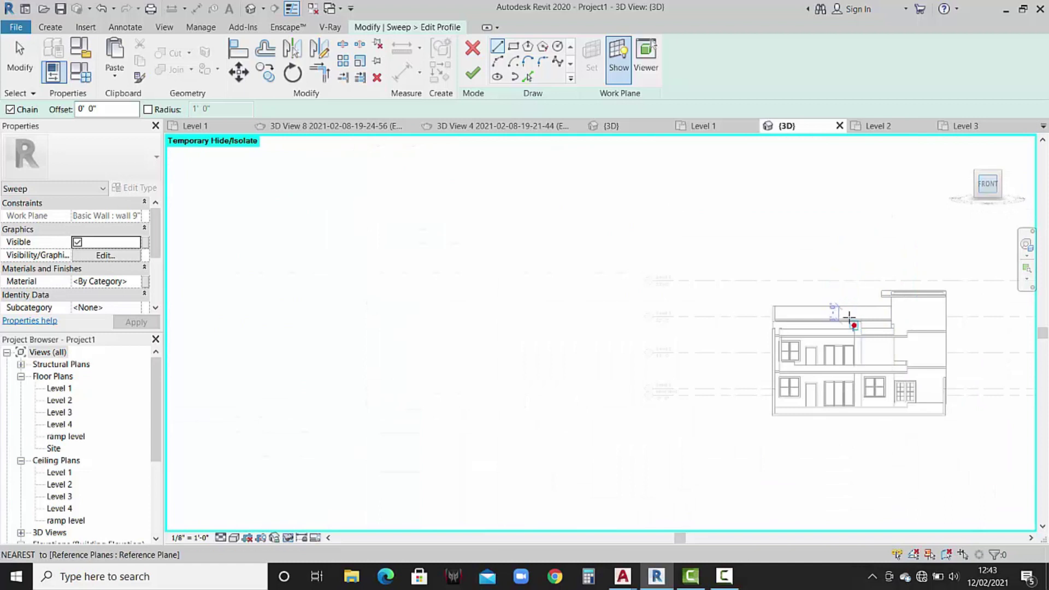
scroll(681, 257, "up", 2)
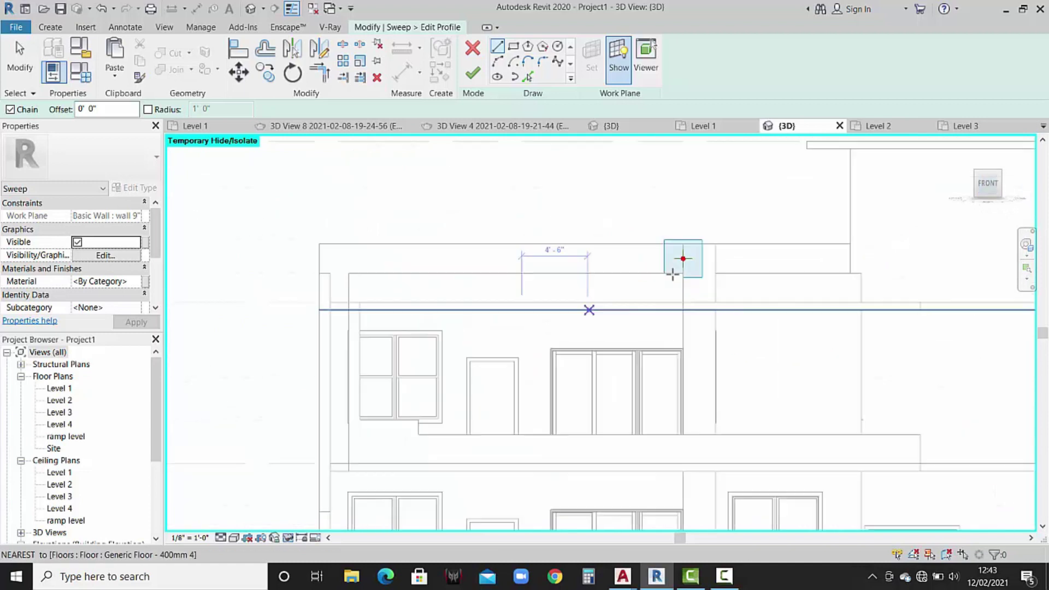
scroll(719, 240, "up", 2)
Sketch a small rectangular profile at the top point of the fin's path.
left_click(513, 47)
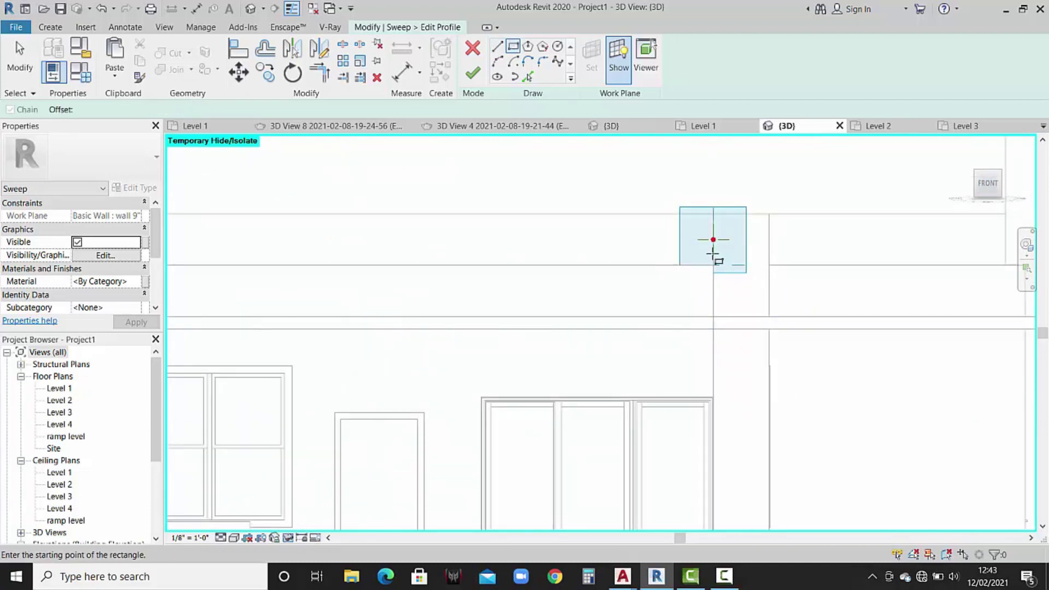
scroll(713, 239, "up", 2)
scroll(711, 233, "up", 2)
scroll(707, 231, "up", 2)
left_click(708, 231)
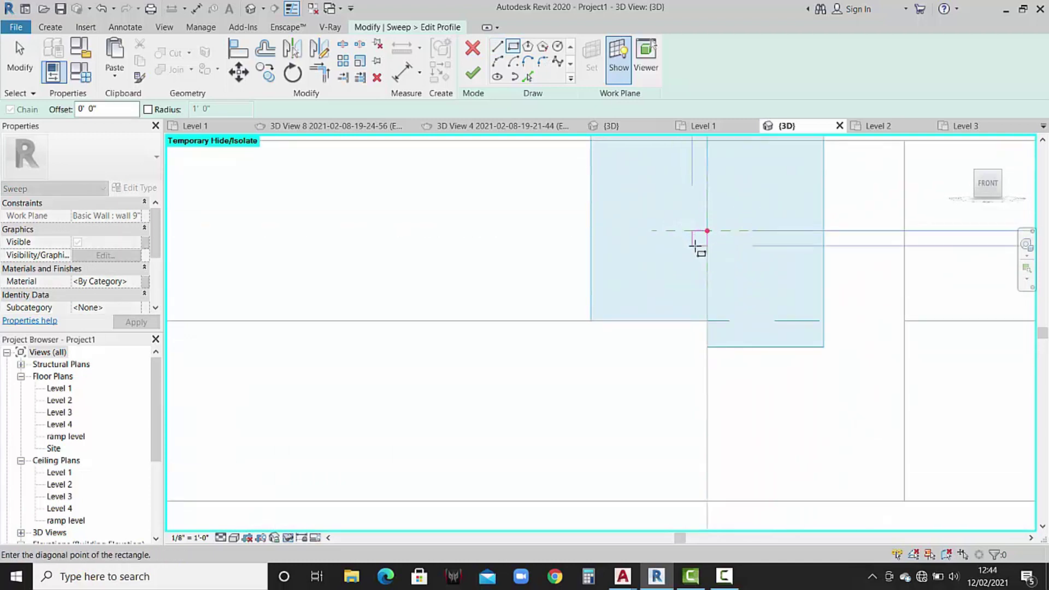
scroll(690, 249, "down", 2)
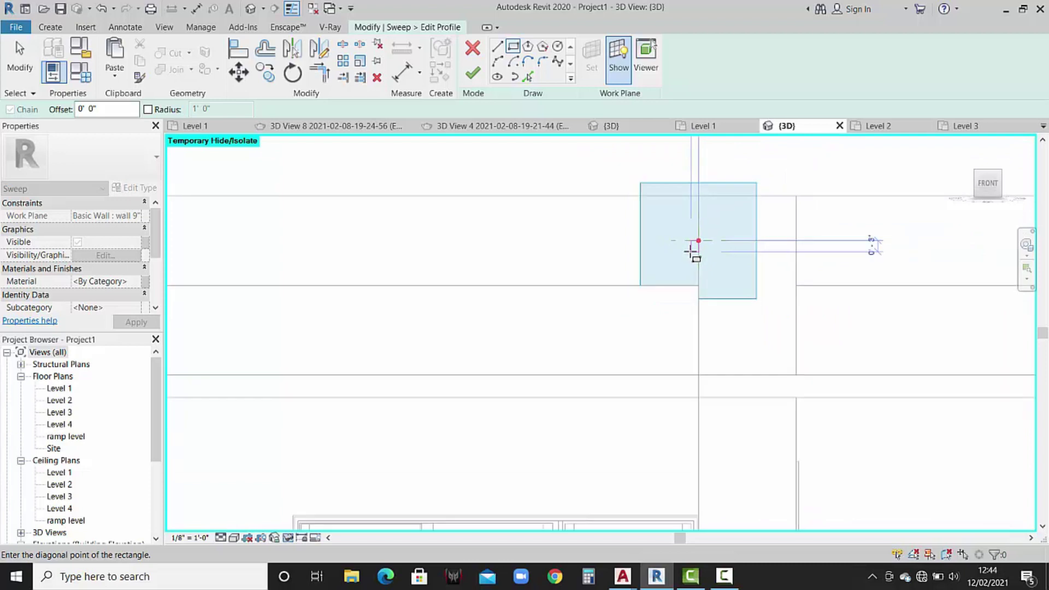
scroll(692, 248, "down", 2)
scroll(691, 250, "down", 1)
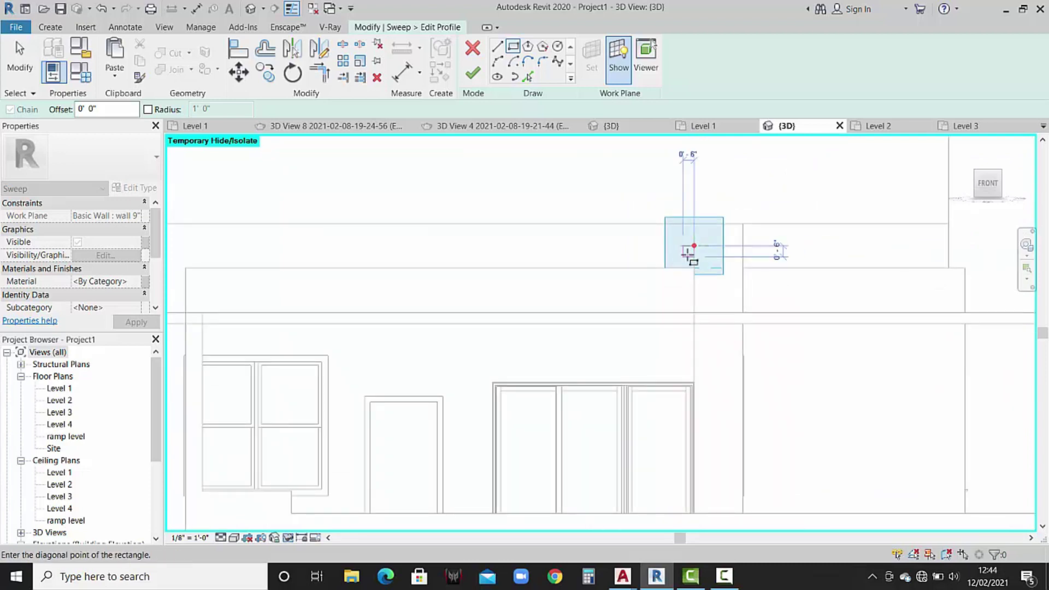
scroll(690, 254, "up", 2)
left_click(687, 253)
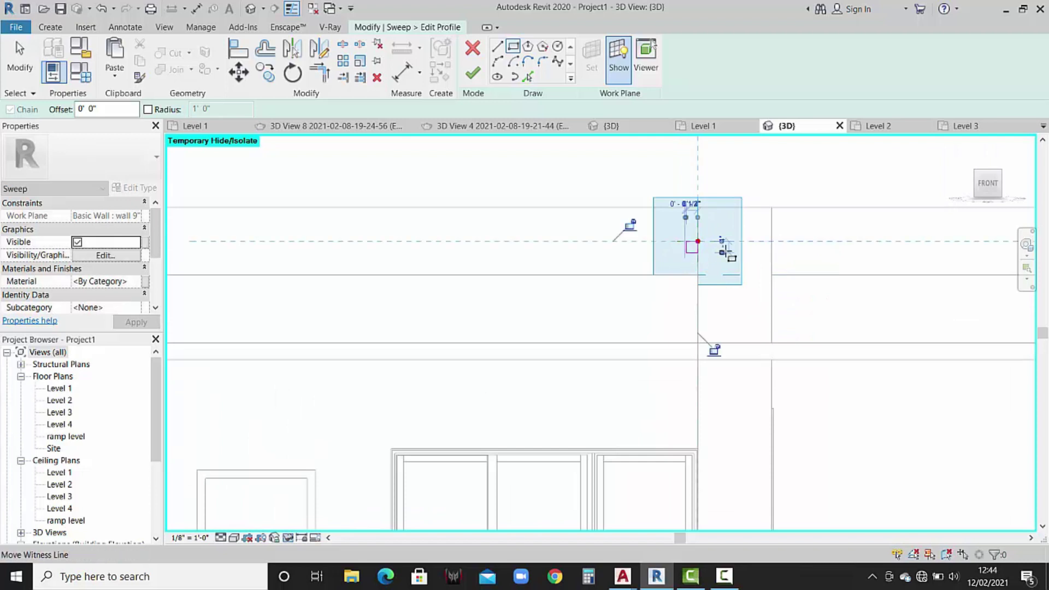
key("Escape")
key("Escape")
Set one side of the profile rectangle to 0'-6".
left_click(693, 253)
left_click(686, 246)
left_click(647, 242)
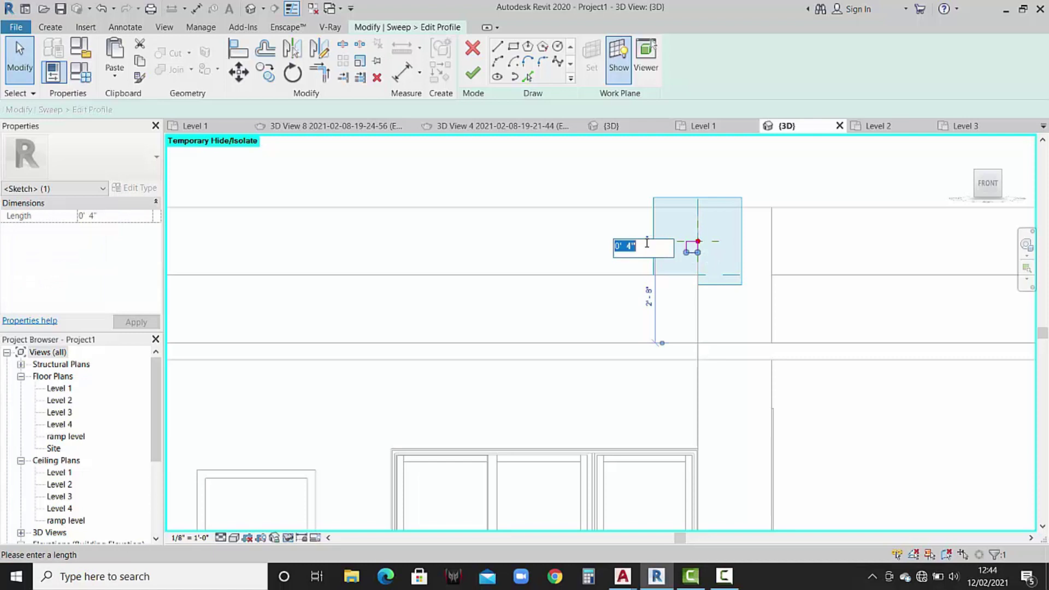
key("Return")
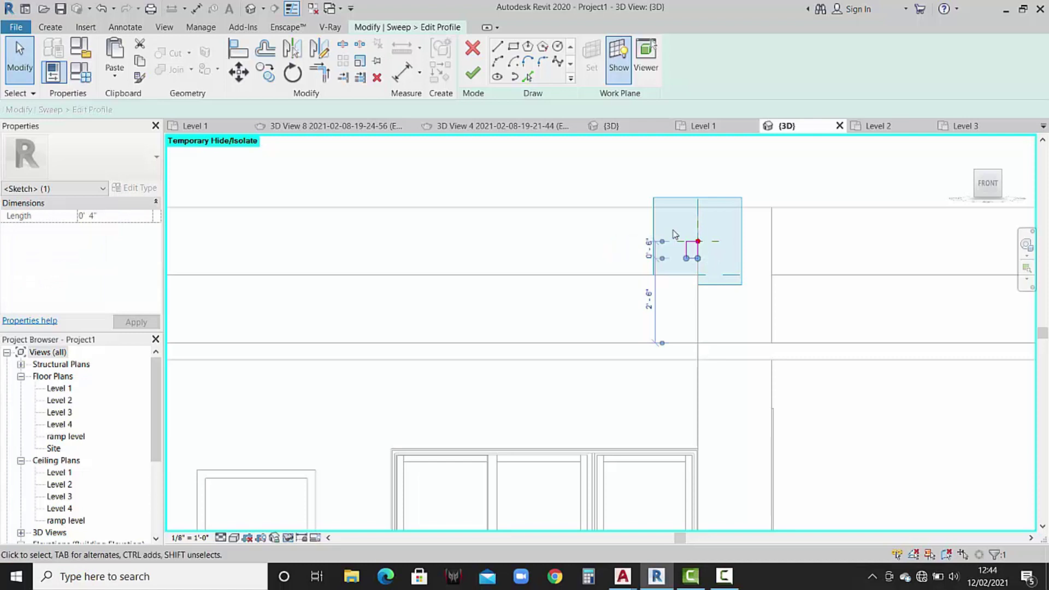
left_click(734, 262)
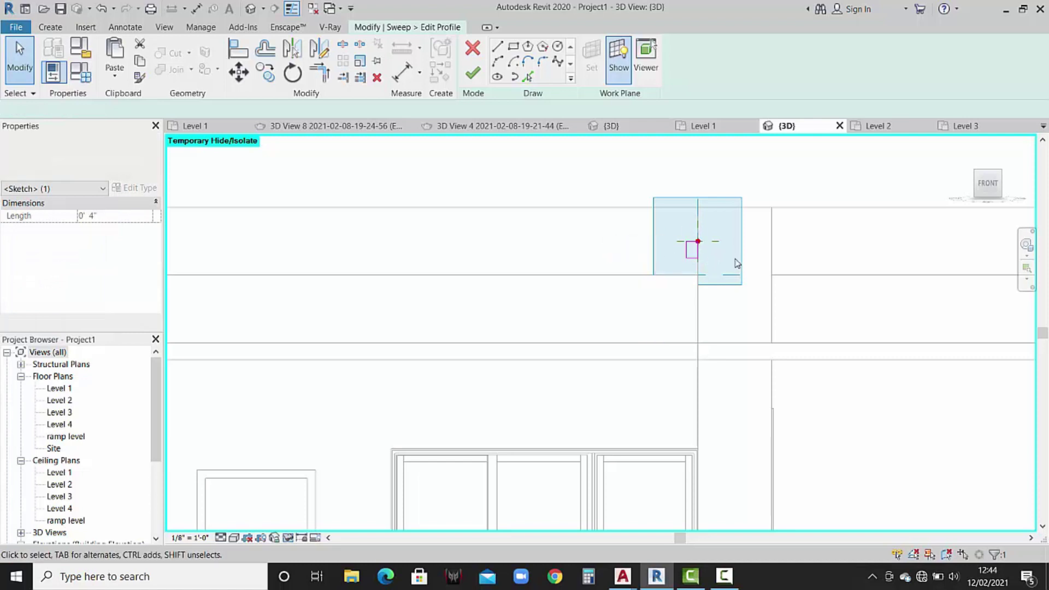
Change the length of the profile rectangle's left edge.
left_click(693, 260)
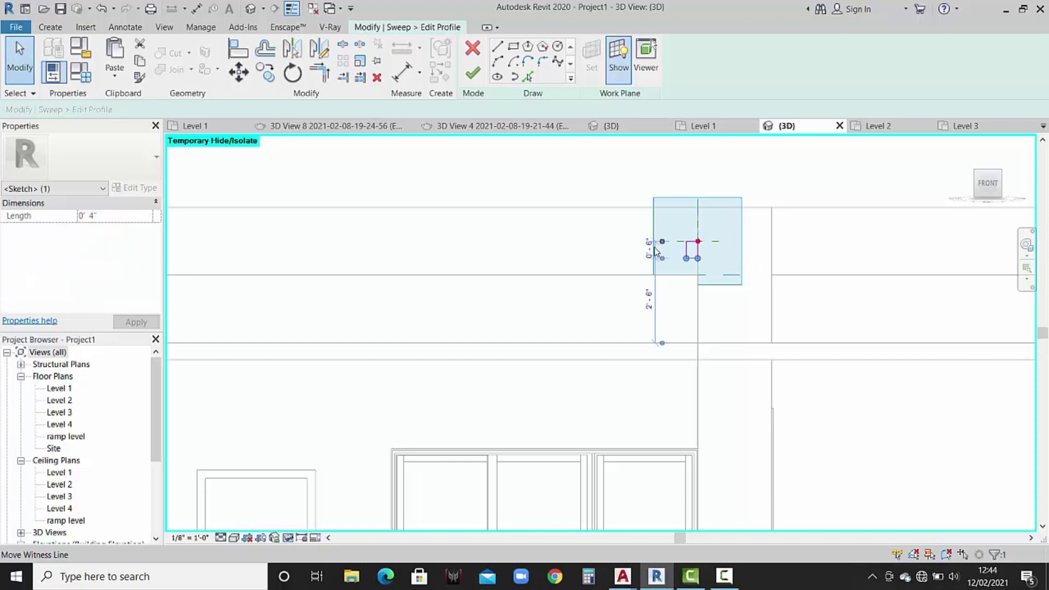
left_click(671, 259)
left_click(686, 233)
scroll(693, 205, "up", 2)
scroll(691, 216, "up", 3)
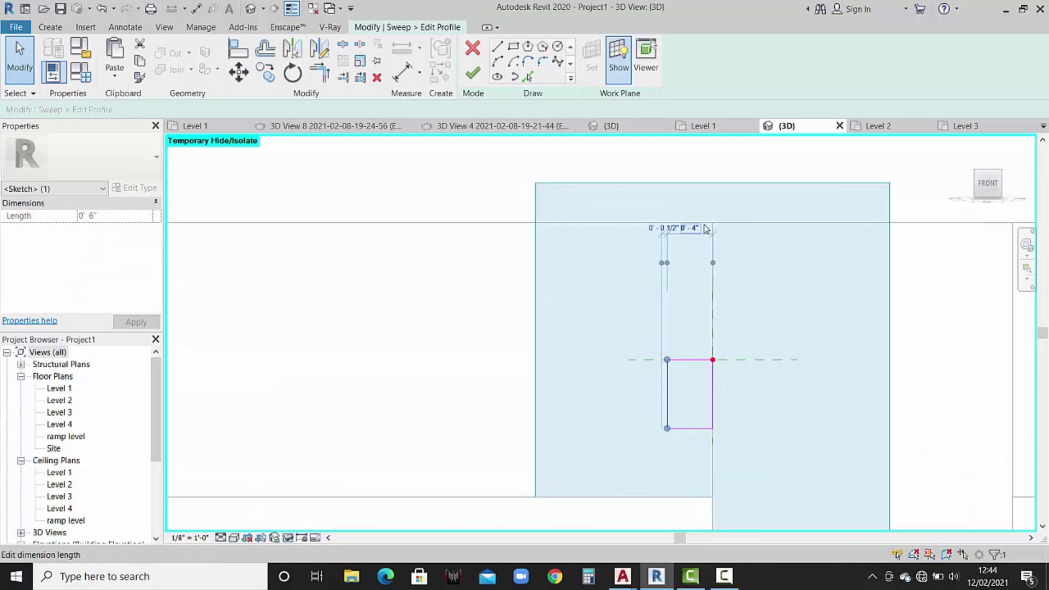
scroll(688, 232, "up", 2)
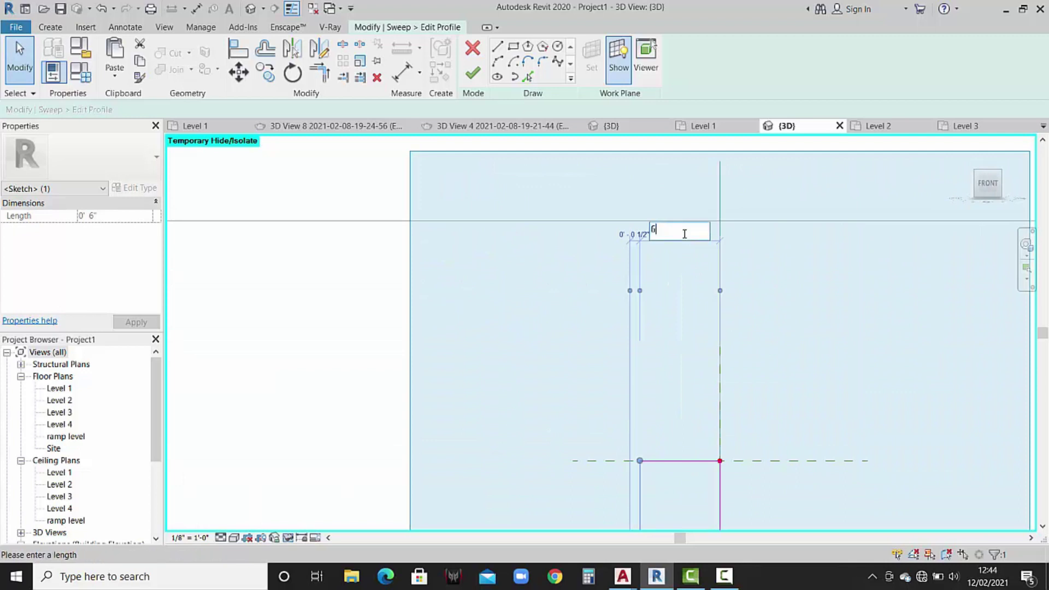
key("Return")
scroll(684, 234, "down", 3)
scroll(693, 263, "down", 2)
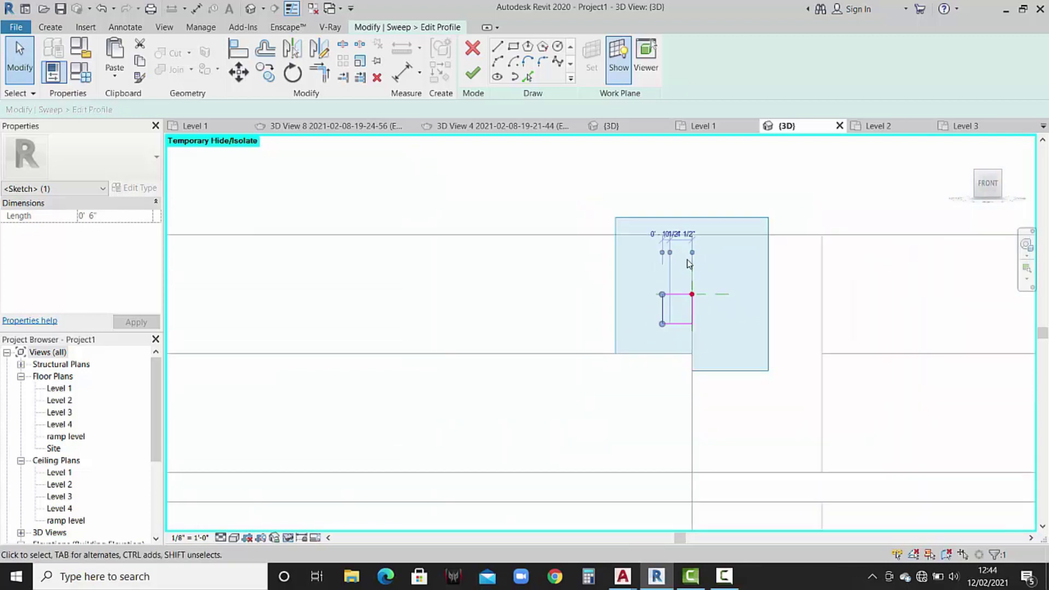
scroll(708, 295, "down", 2)
left_click(710, 299)
Finish the profile and the sweep, then view the whole house in 3D.
left_click(477, 82)
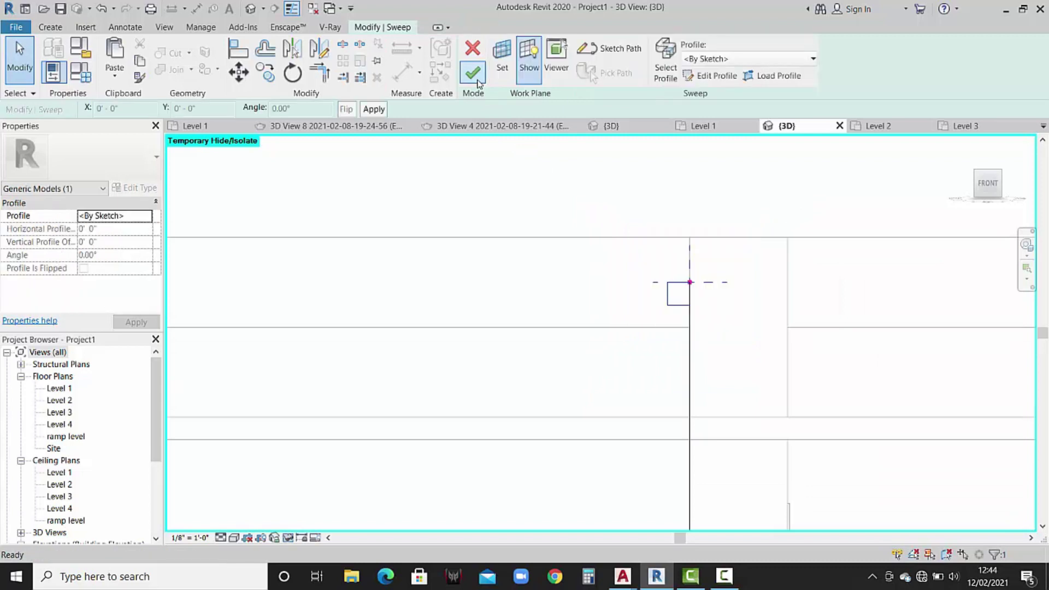
left_click(474, 72)
scroll(556, 180, "down", 3)
scroll(557, 179, "down", 2)
mouse_move(668, 271)
middle_mouse_down("shift")
mouse_move(549, 315)
mouse_move(456, 286)
mouse_move(510, 305)
mouse_move(593, 290)
mouse_move(669, 306)
middle_mouse_up("shift")
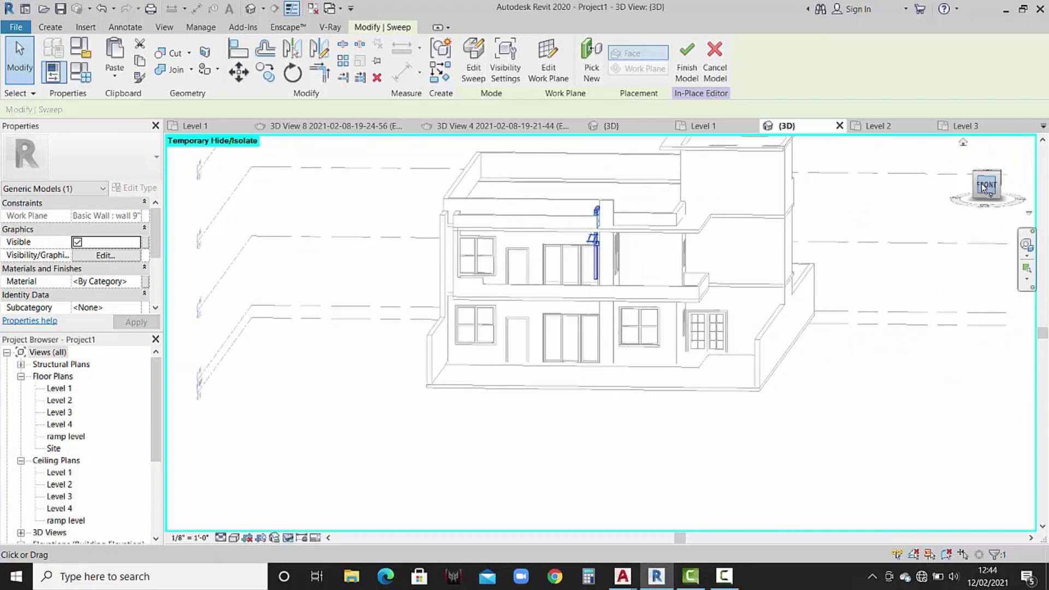
Reopen the fin sweep's profile sketch, viewed straight from the front.
left_click(473, 70)
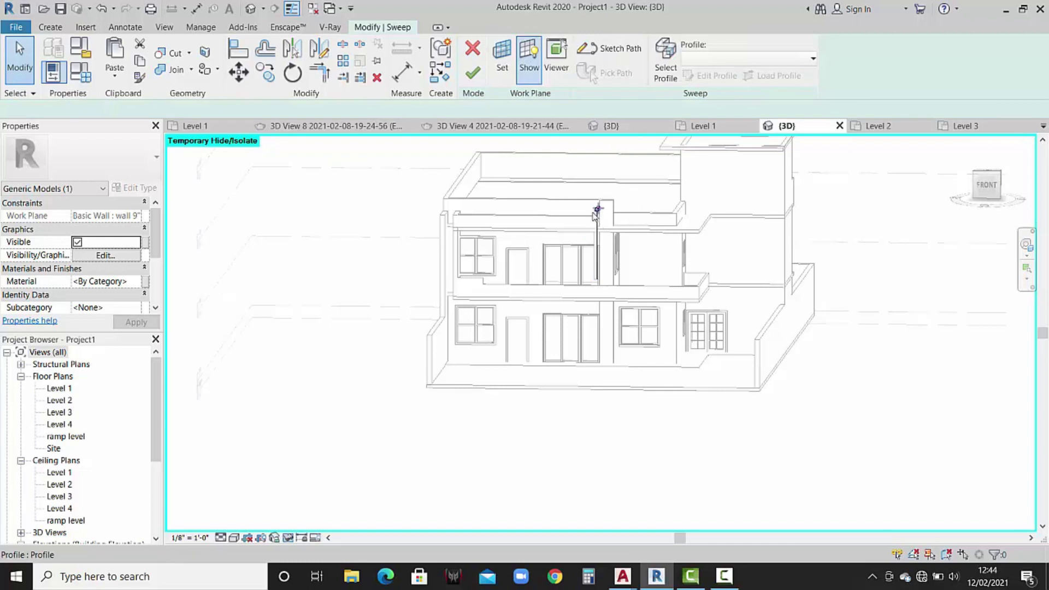
scroll(601, 205, "up", 5)
left_click(662, 73)
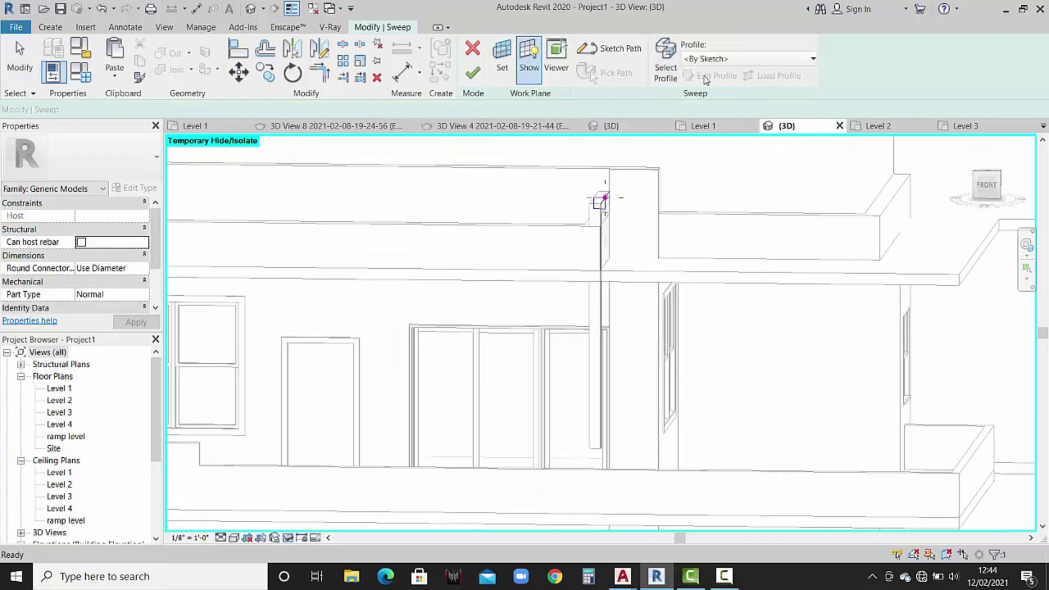
left_click(710, 75)
left_click(982, 186)
scroll(662, 356, "up", 2)
scroll(605, 283, "up", 2)
scroll(572, 280, "up", 5)
scroll(572, 280, "up", 4)
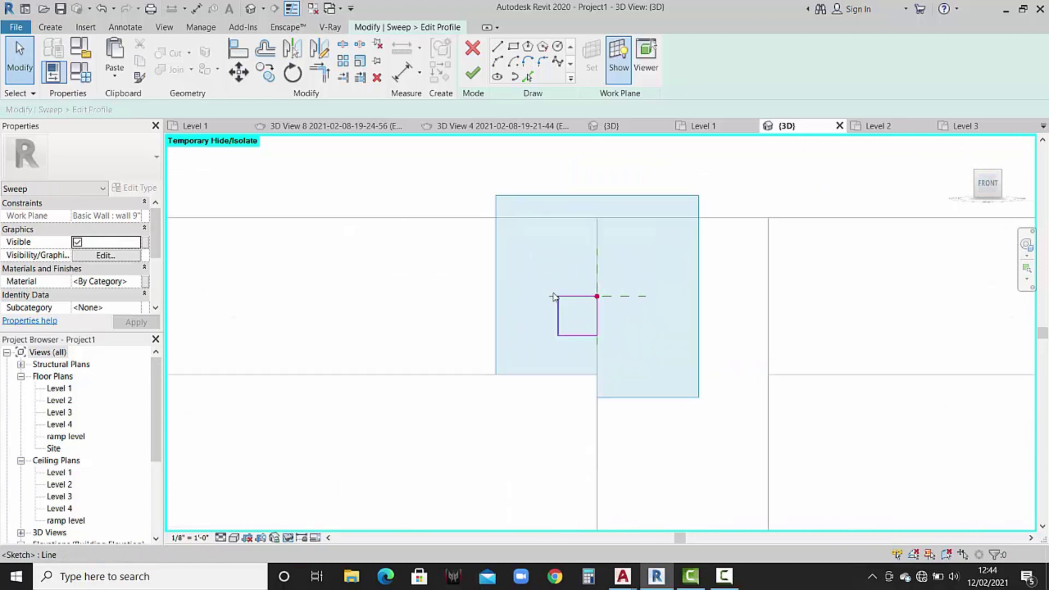
scroll(563, 306, "up", 2)
Set the profile's top line and side height both to 4 inches.
left_click(582, 296)
left_click(579, 257)
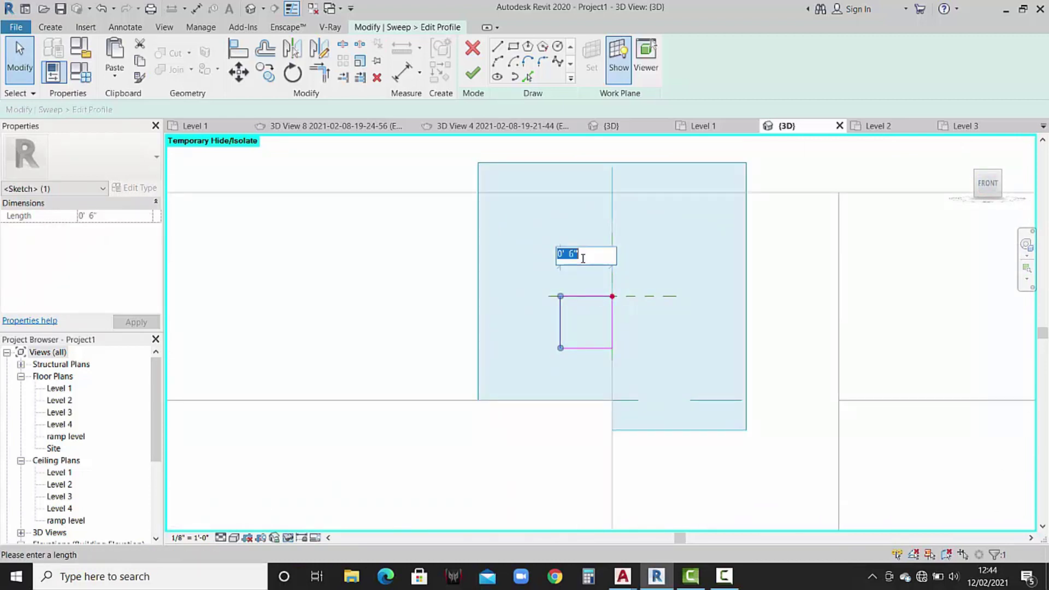
key("Return")
left_click(597, 351)
left_click(539, 323)
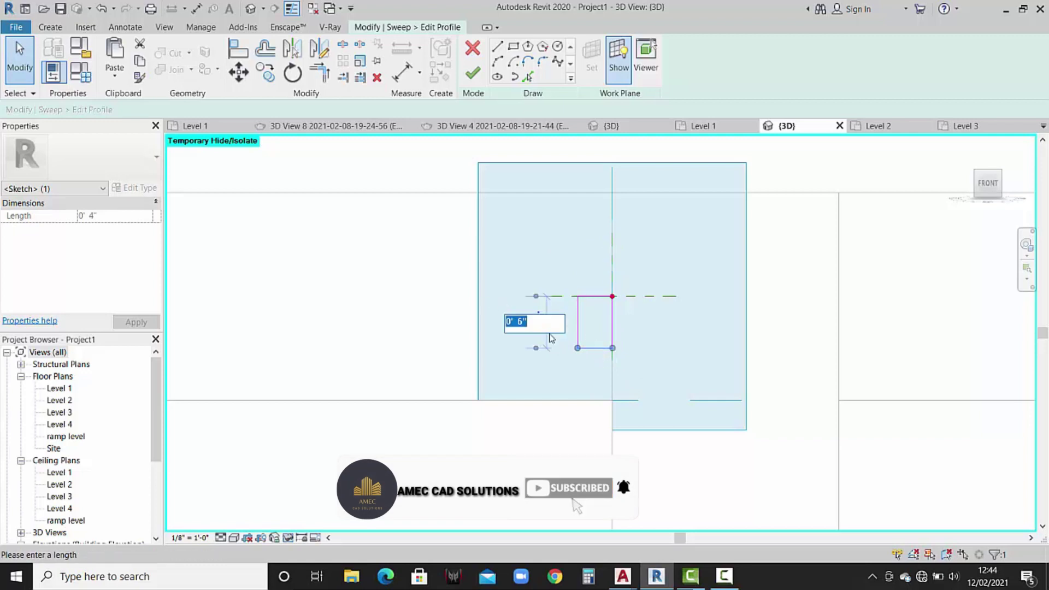
key("Return")
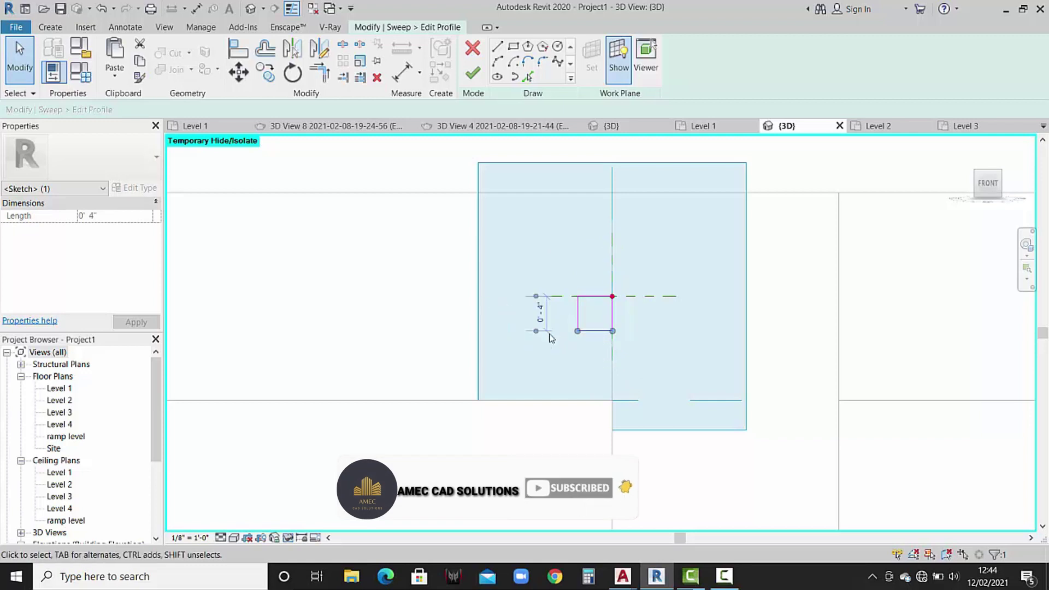
Finish the profile and sweep, then bring the upper facade into view.
left_click(471, 78)
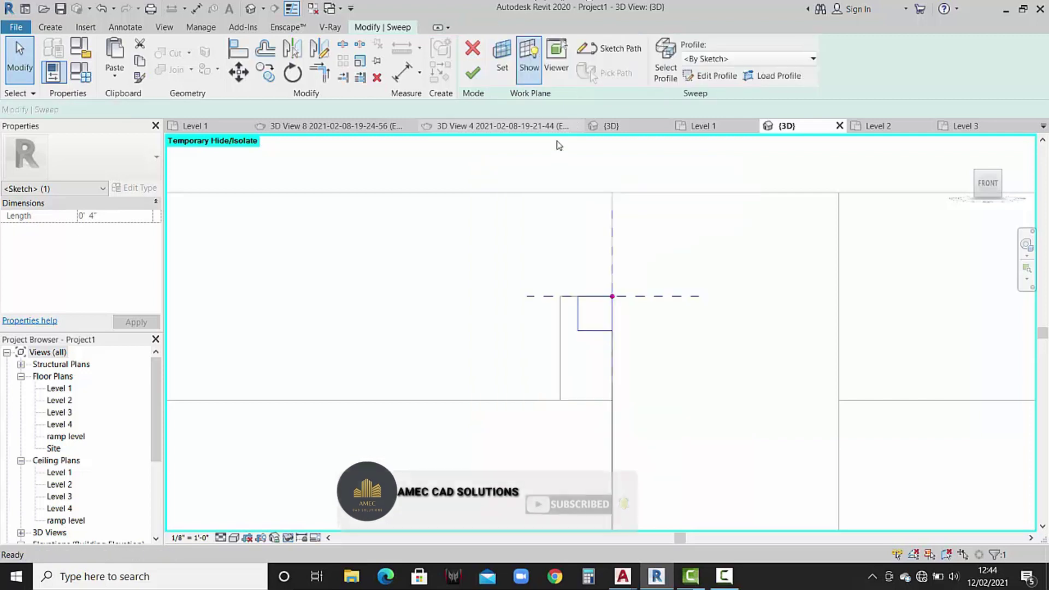
left_click(473, 74)
scroll(547, 210, "down", 2)
scroll(625, 201, "down", 2)
scroll(613, 207, "down", 2)
middle_click_drag(614, 207, 726, 199)
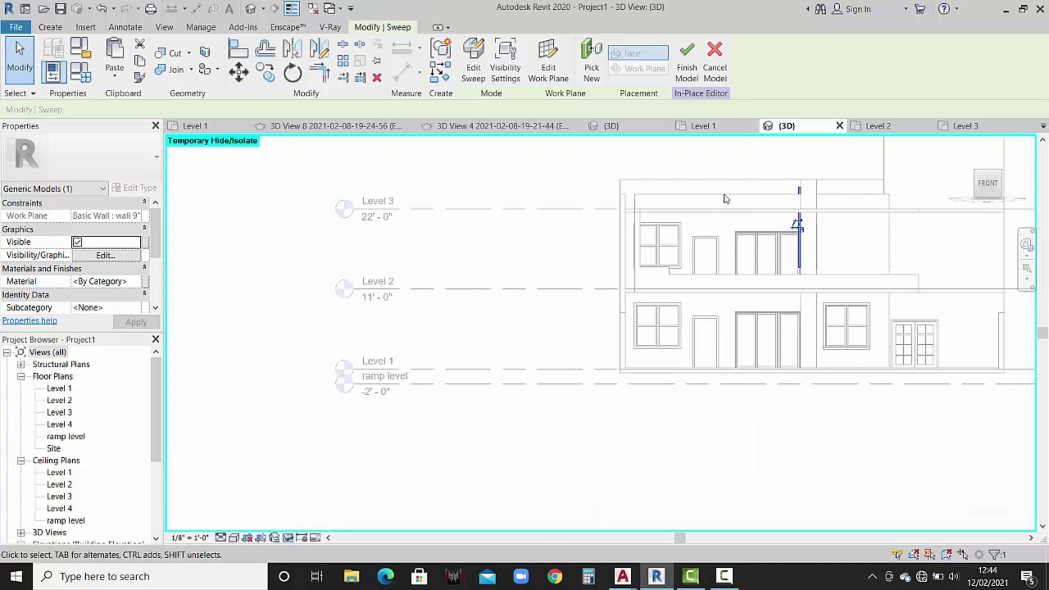
Move the fin about 21 feet left, beside the upper-floor window.
left_click(244, 80)
scroll(814, 191, "up", 2)
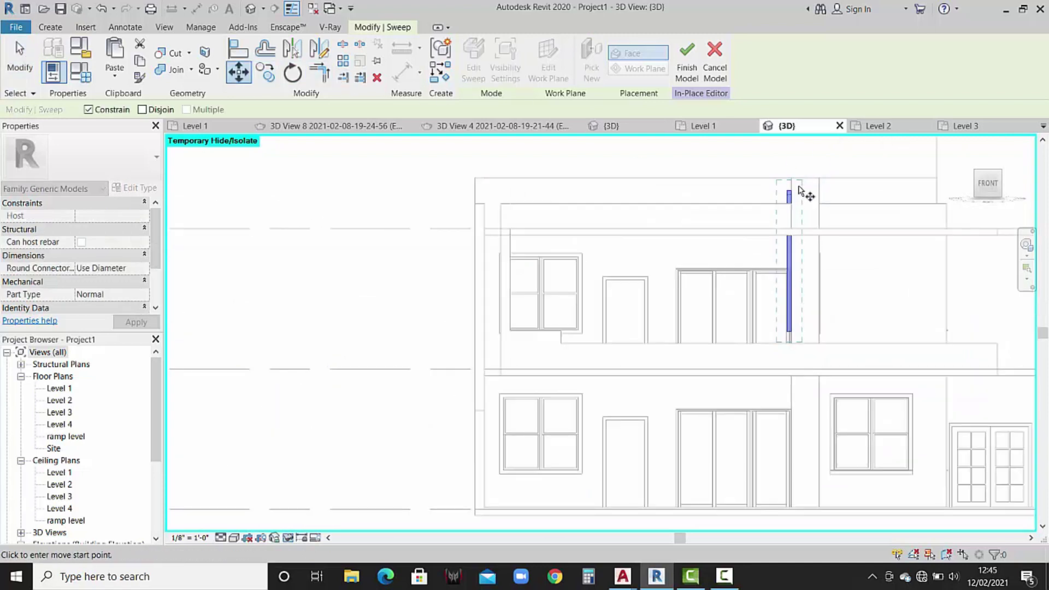
scroll(798, 202, "up", 3)
left_click(776, 192)
scroll(510, 192, "down", 2)
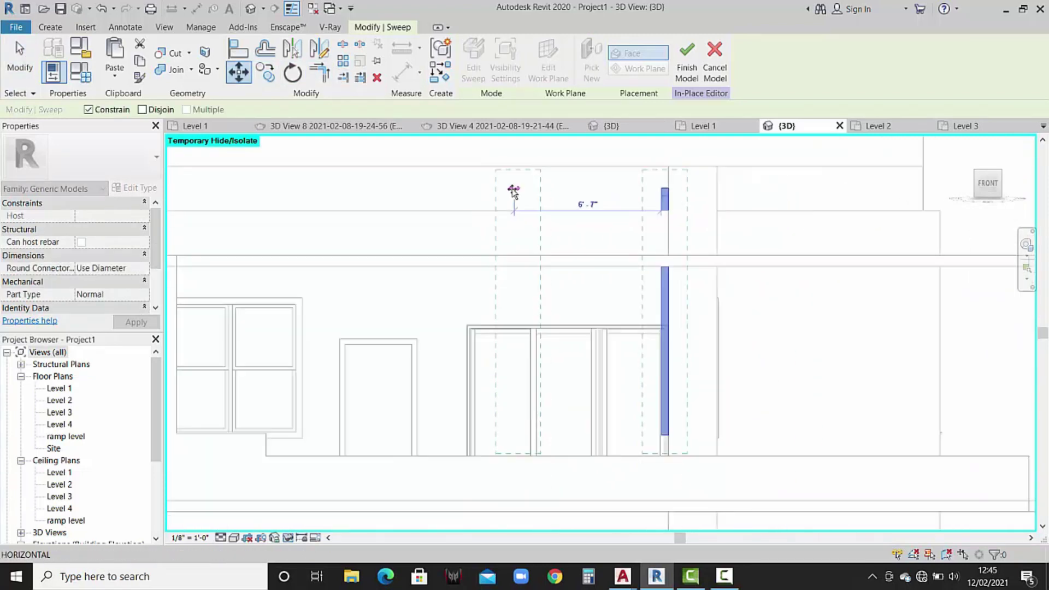
middle_click_drag(510, 192, 901, 211)
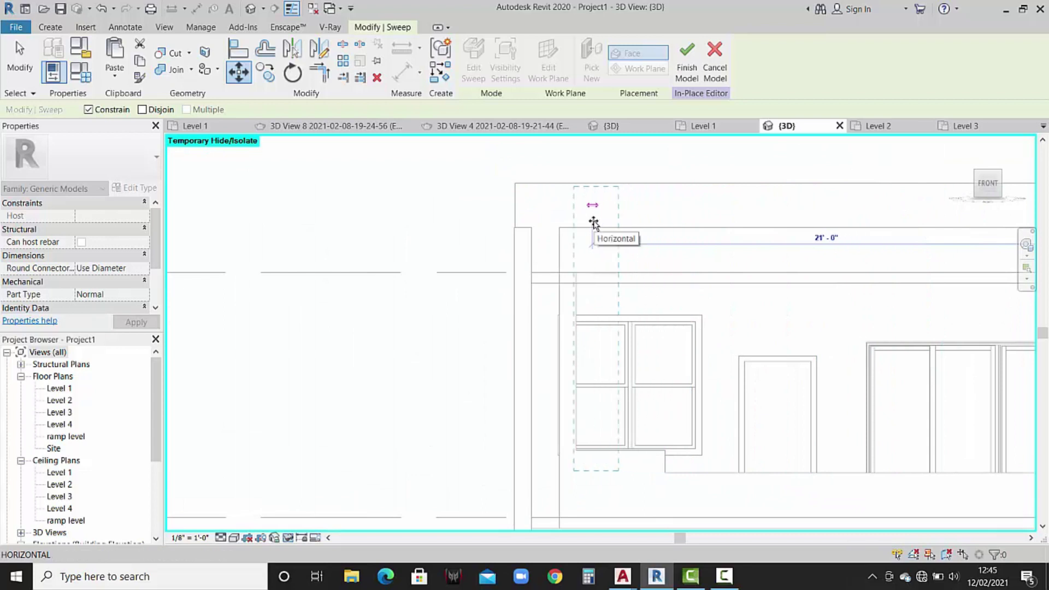
left_click(583, 223)
scroll(607, 219, "up", 2)
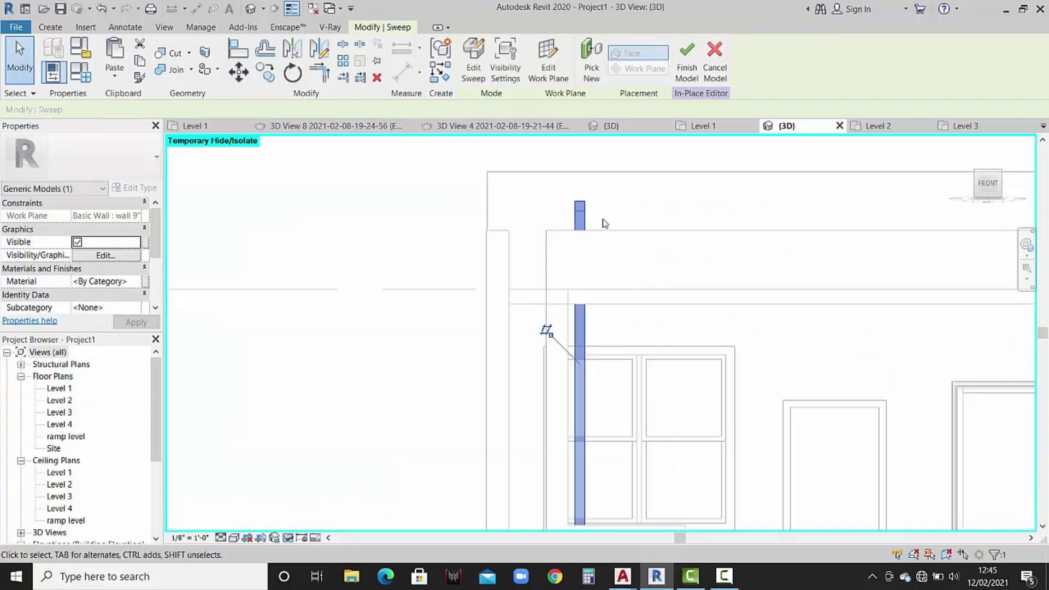
scroll(607, 223, "up", 1)
scroll(606, 223, "up", 1)
scroll(604, 211, "up", 1)
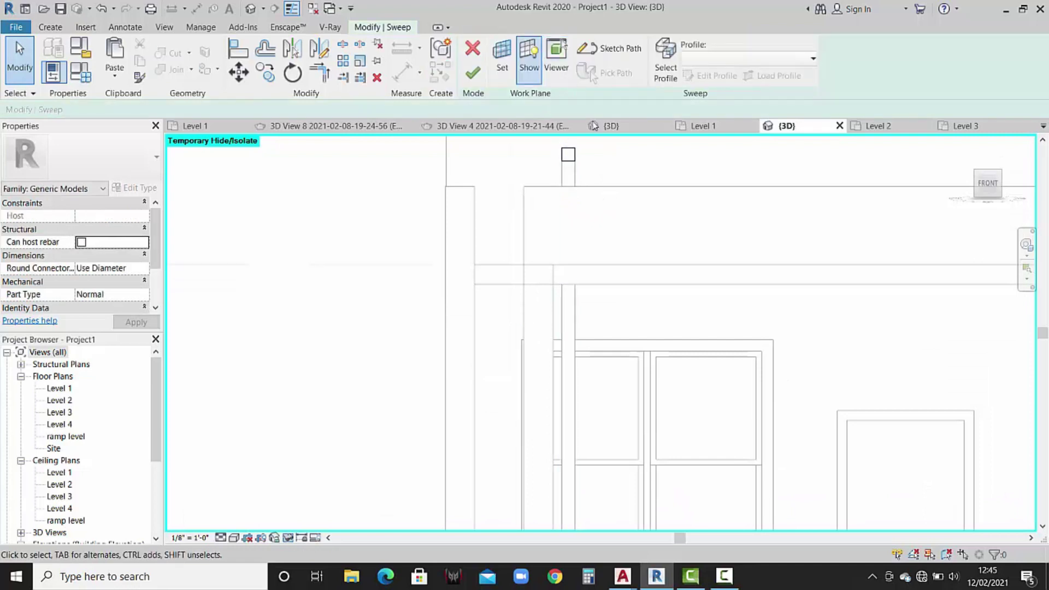
Set the fin profile's height and width to 2½ inches and finish the profile.
left_click(665, 64)
left_click(710, 76)
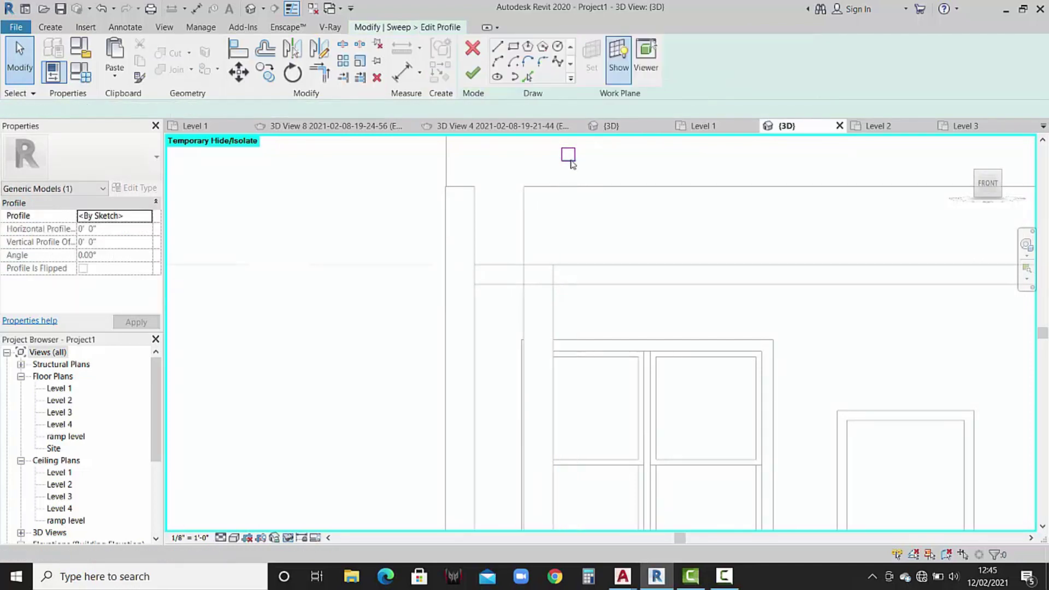
scroll(567, 165, "up", 2)
middle_click_drag(567, 165, 591, 247)
left_click(590, 246)
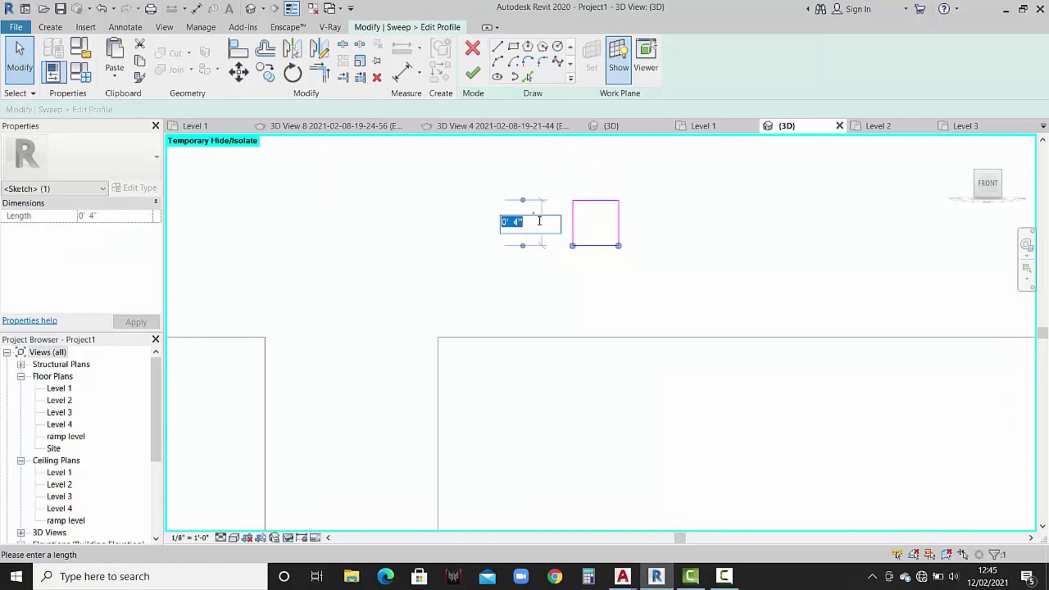
key("Return")
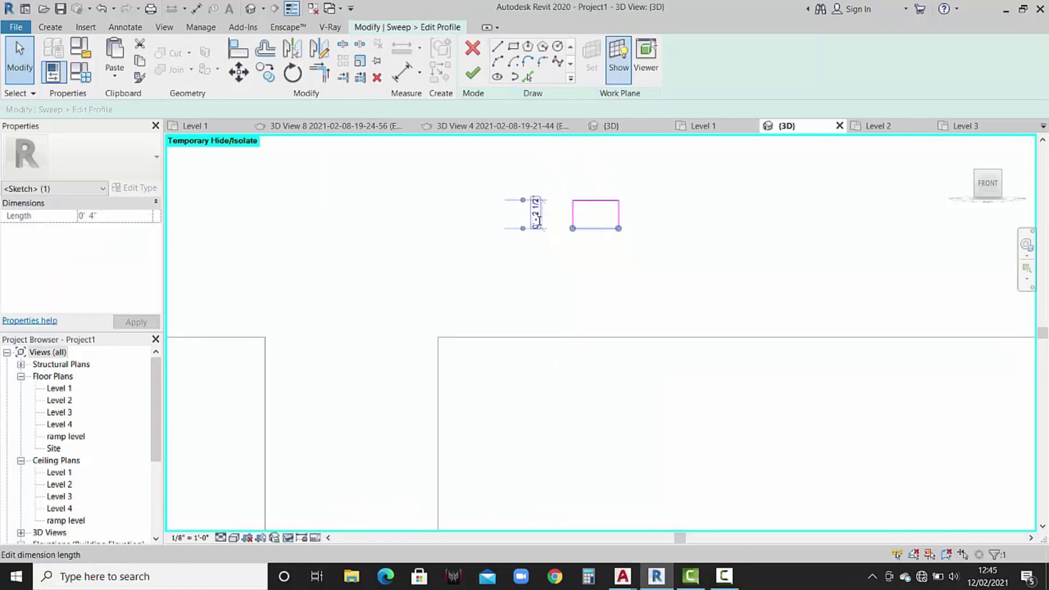
left_click(571, 219)
type("2.5\"")
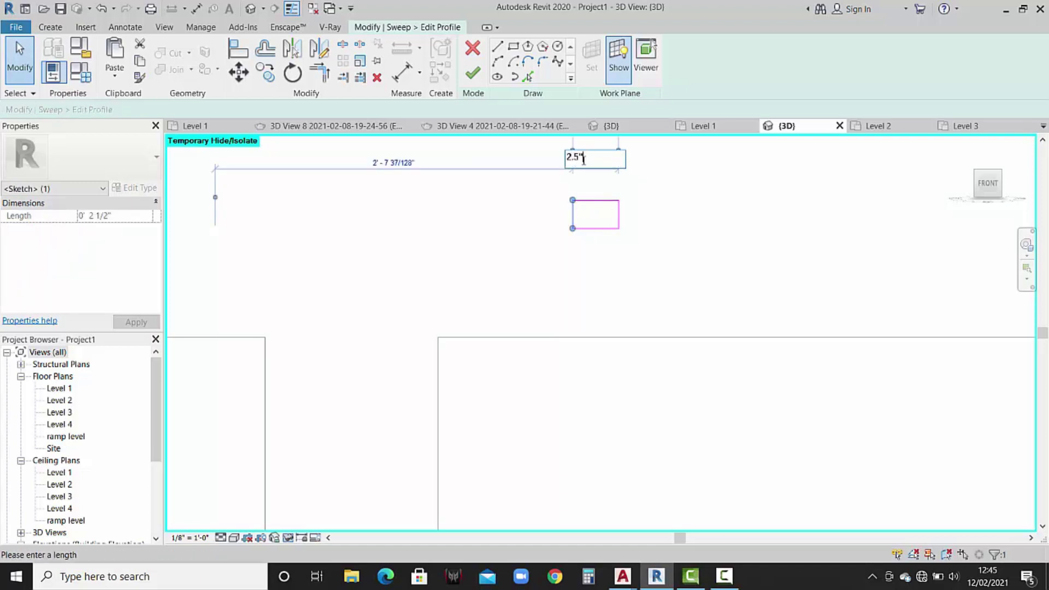
key("Return")
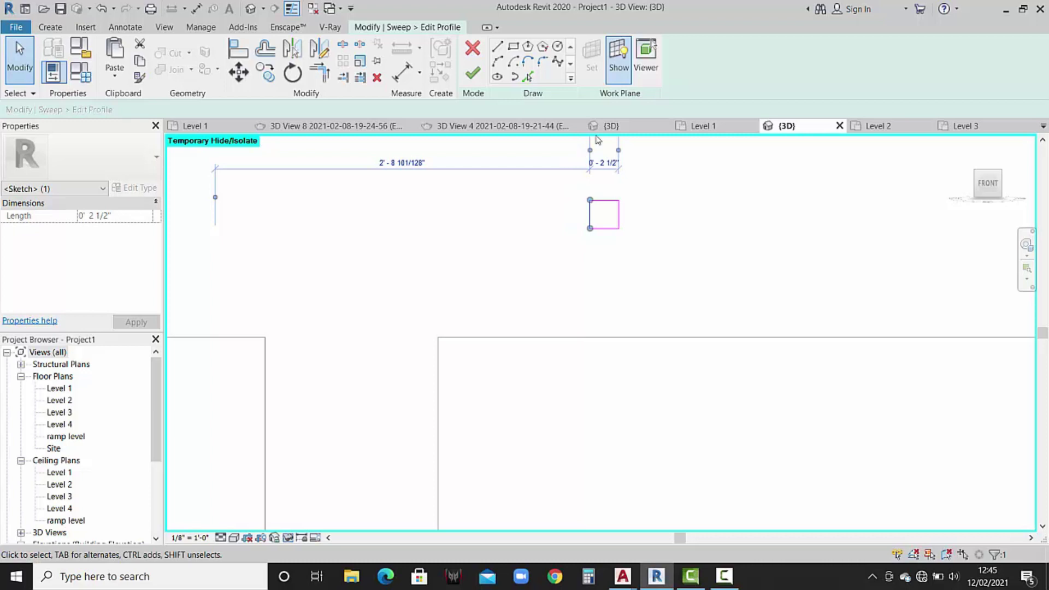
left_click(473, 72)
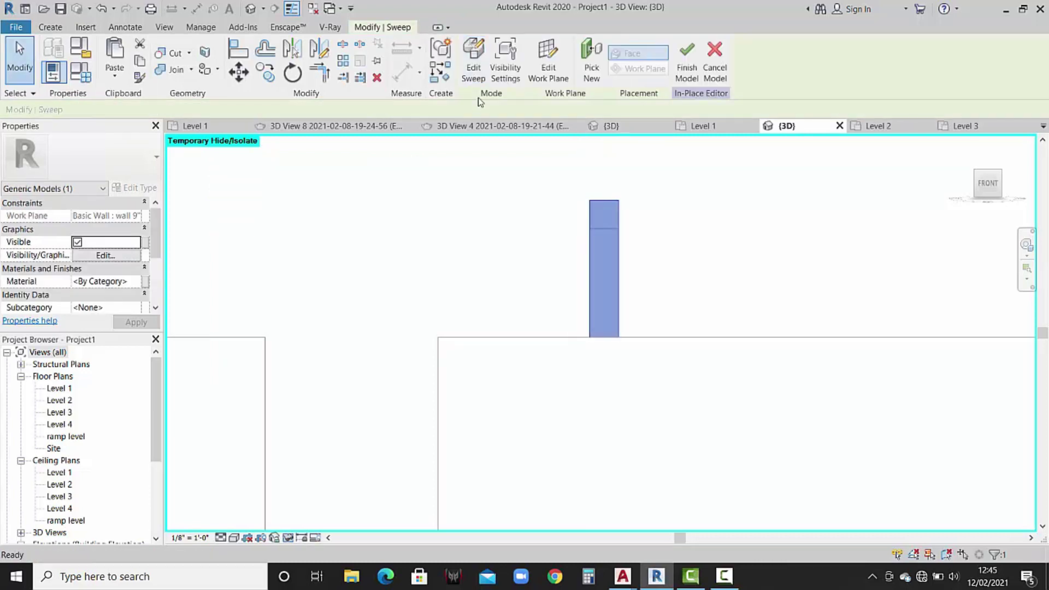
Start copying the fin with the Multiple option enabled.
middle_click_drag(605, 239, 643, 229, "shift")
left_click(273, 74)
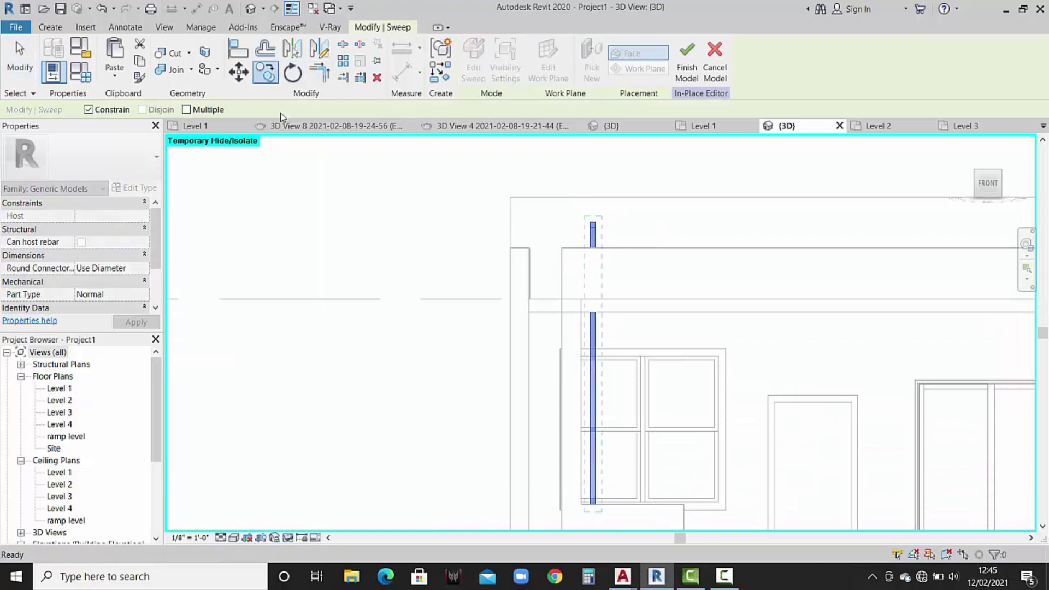
left_click(195, 114)
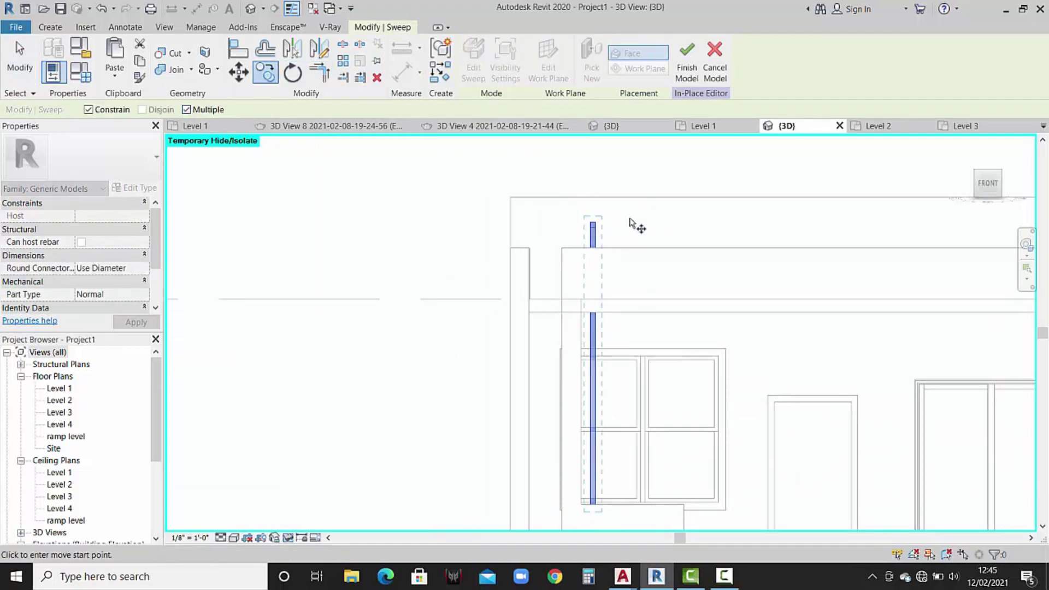
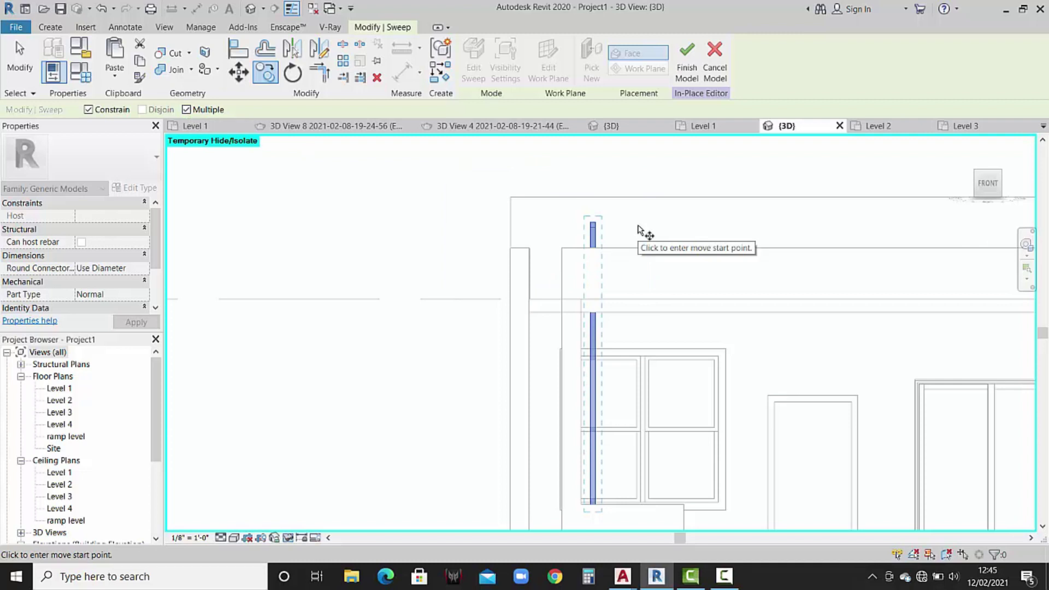
Copy the fin from a start point into five copies spaced 4 inches apart.
scroll(601, 229, "up", 1)
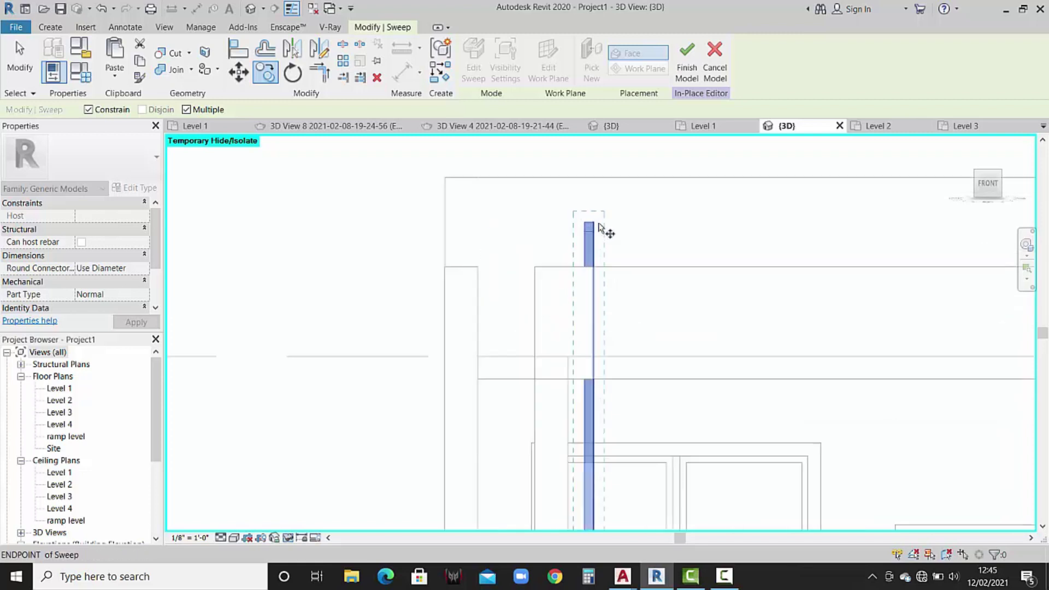
scroll(601, 229, "up", 1)
left_click(576, 222)
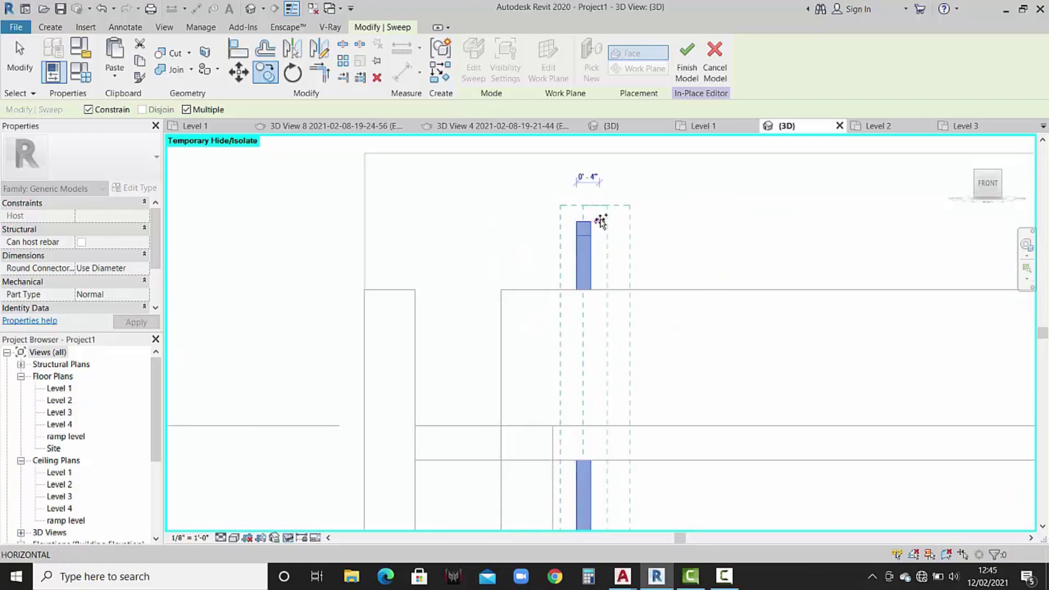
left_click(601, 221)
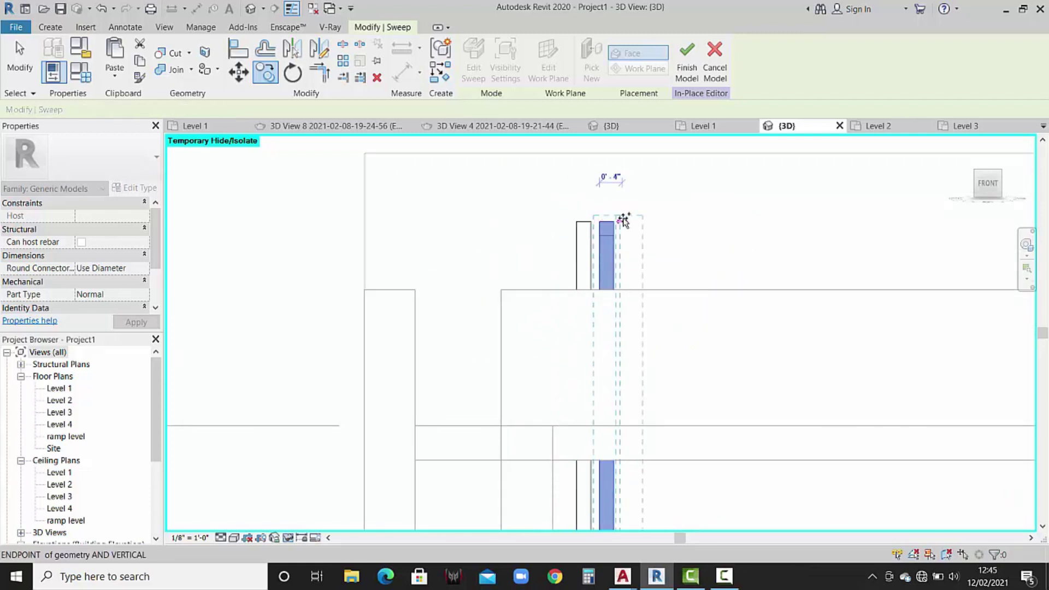
left_click(623, 222)
left_click(646, 221)
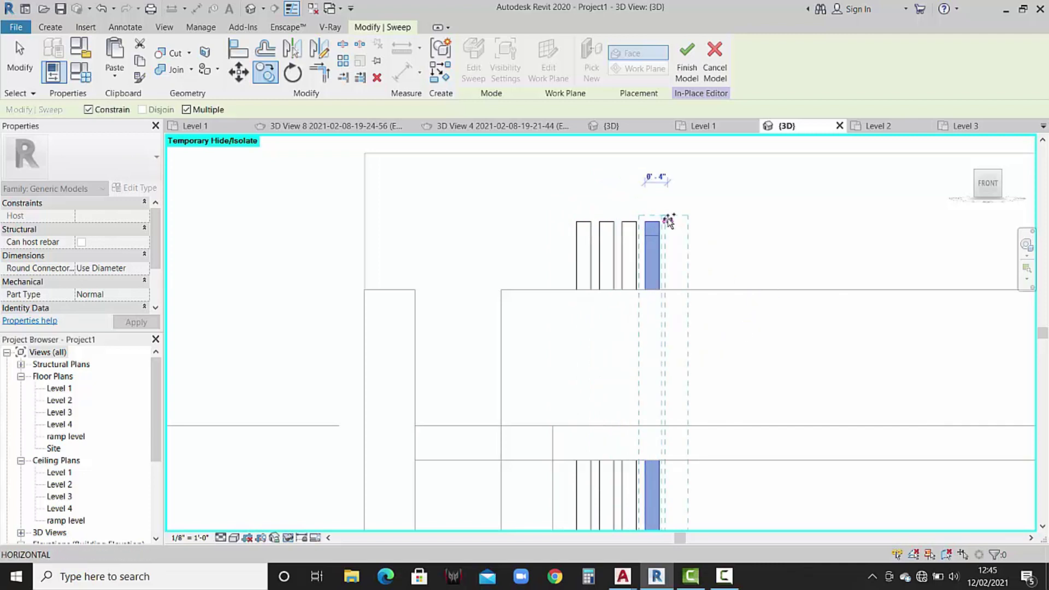
left_click(669, 221)
left_click(692, 220)
Extend the row with four more 4-inch-spaced fin copies, then end copying.
scroll(710, 200, "down", 2)
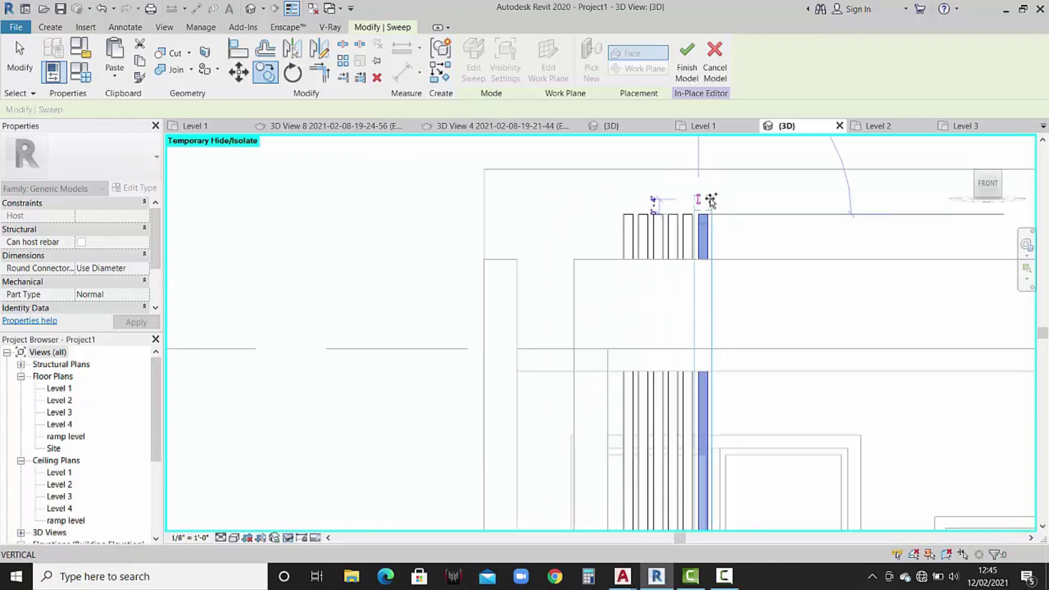
scroll(711, 200, "down", 2)
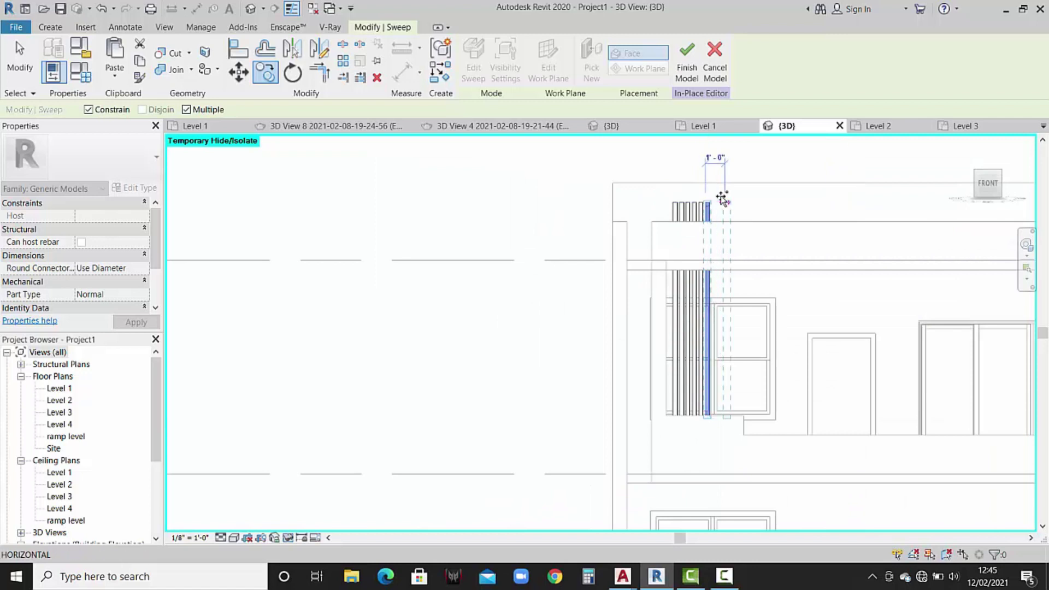
scroll(717, 200, "up", 3)
scroll(713, 208, "up", 2)
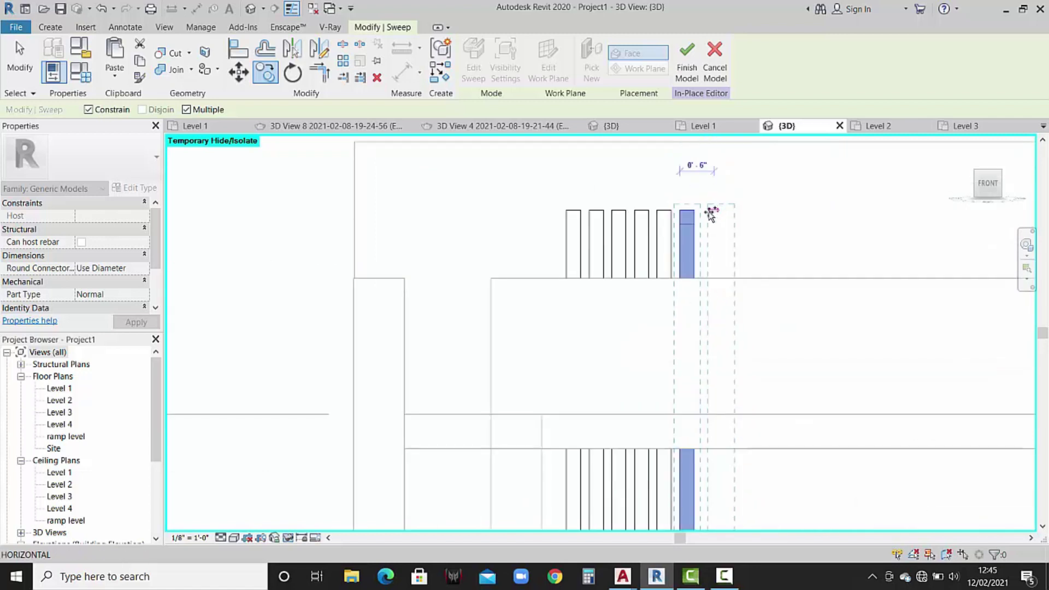
left_click(704, 215)
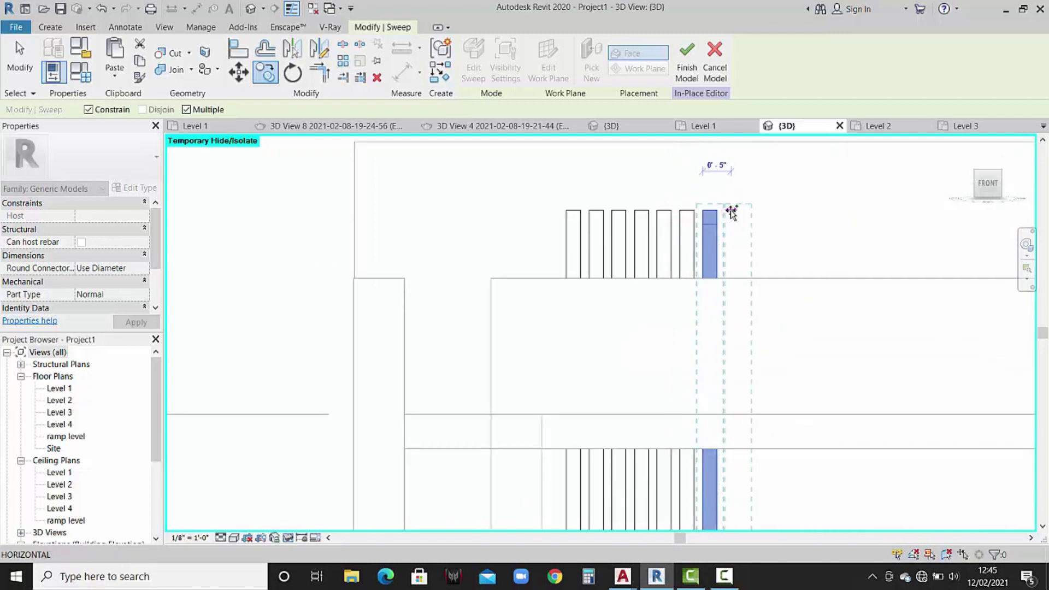
left_click(726, 213)
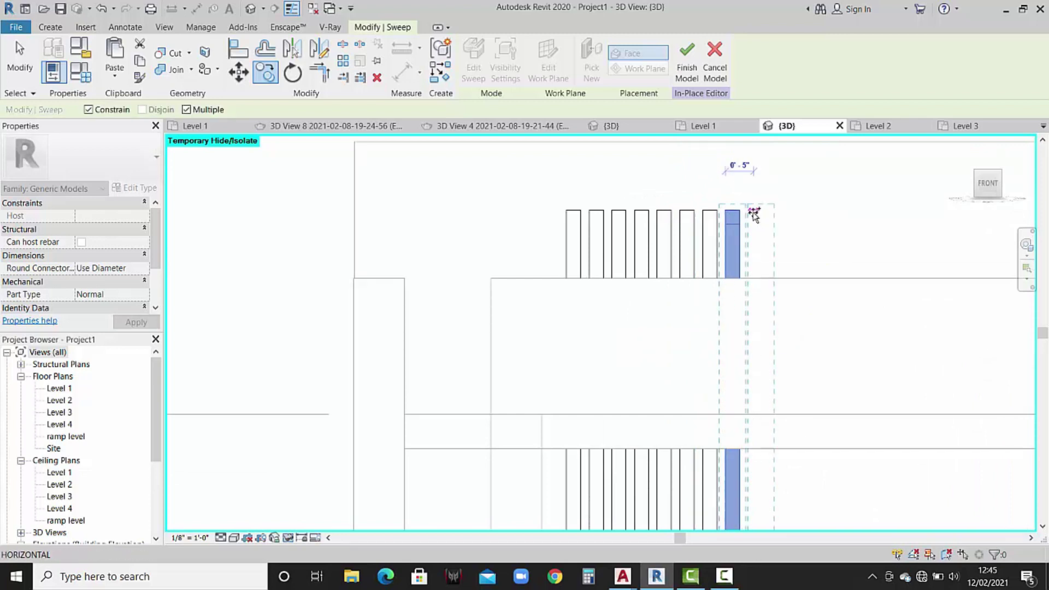
left_click(755, 212)
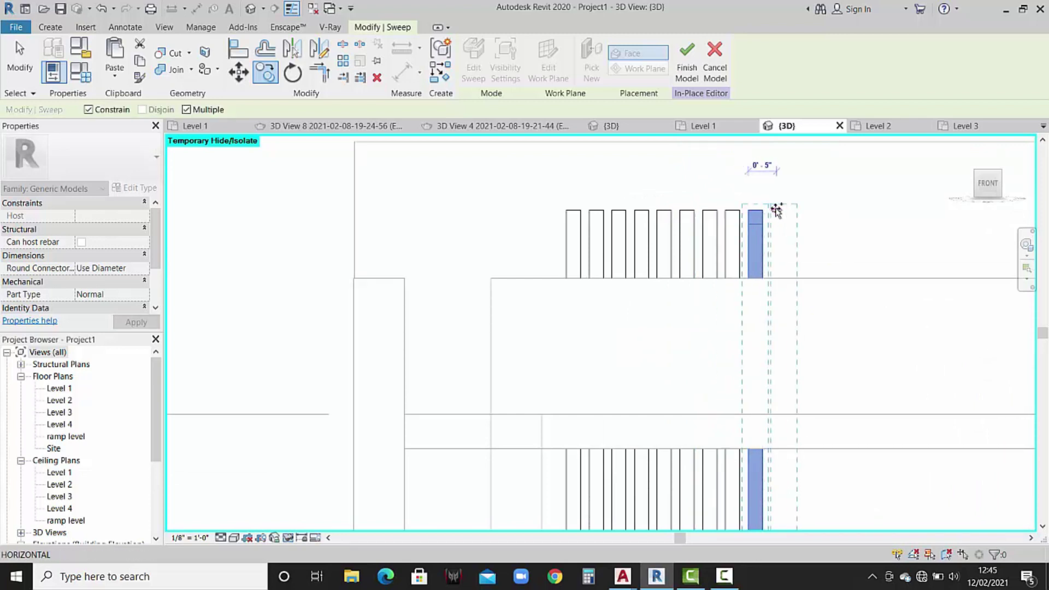
left_click(775, 206)
scroll(780, 197, "down", 3)
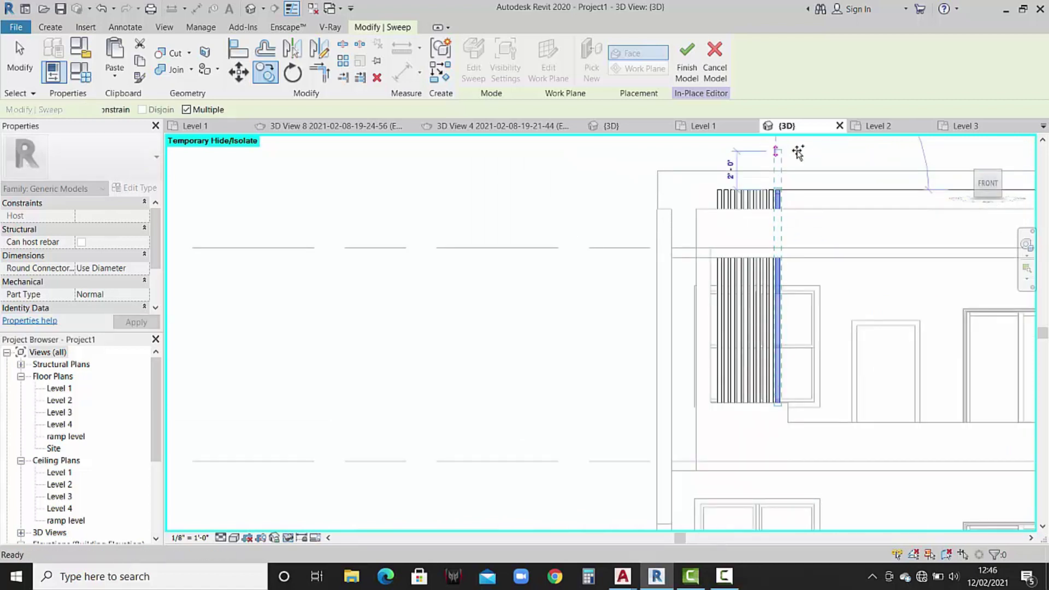
key("Escape")
key("Escape")
Finish the in-place fin model.
middle_click_drag(792, 169, 755, 284, "shift")
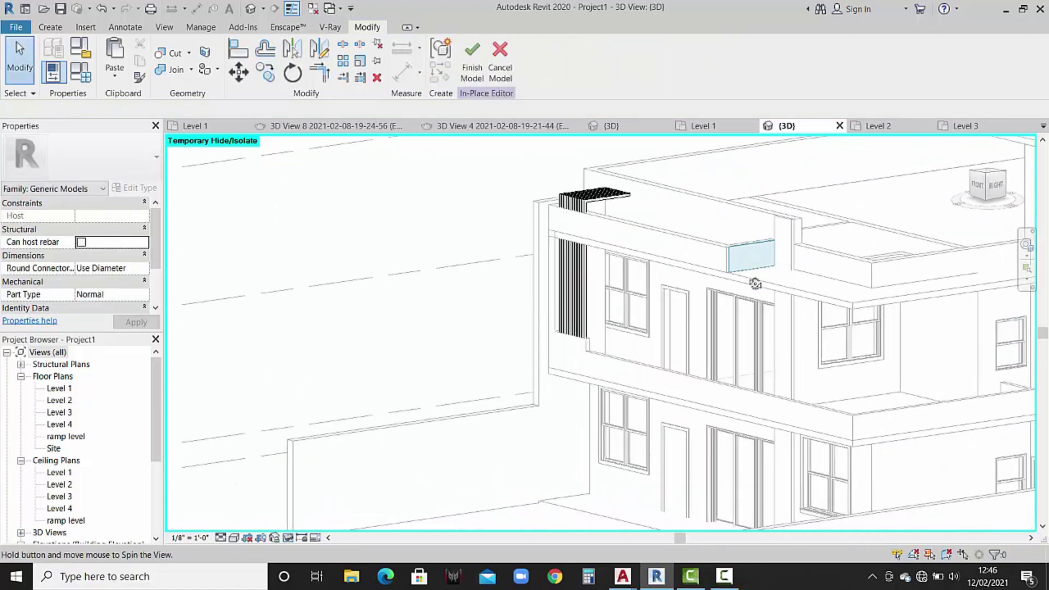
left_click(470, 77)
middle_click_drag(655, 273, 804, 306, "shift")
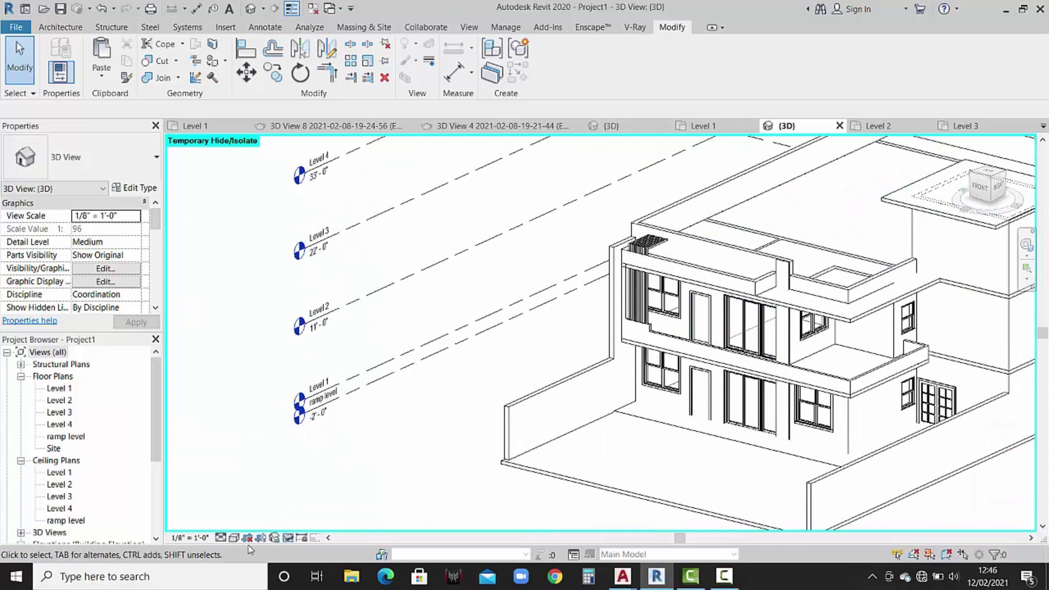
Set the visual style to Realistic, then switch to the other project's {3D} view.
left_click(235, 538)
left_click(262, 508)
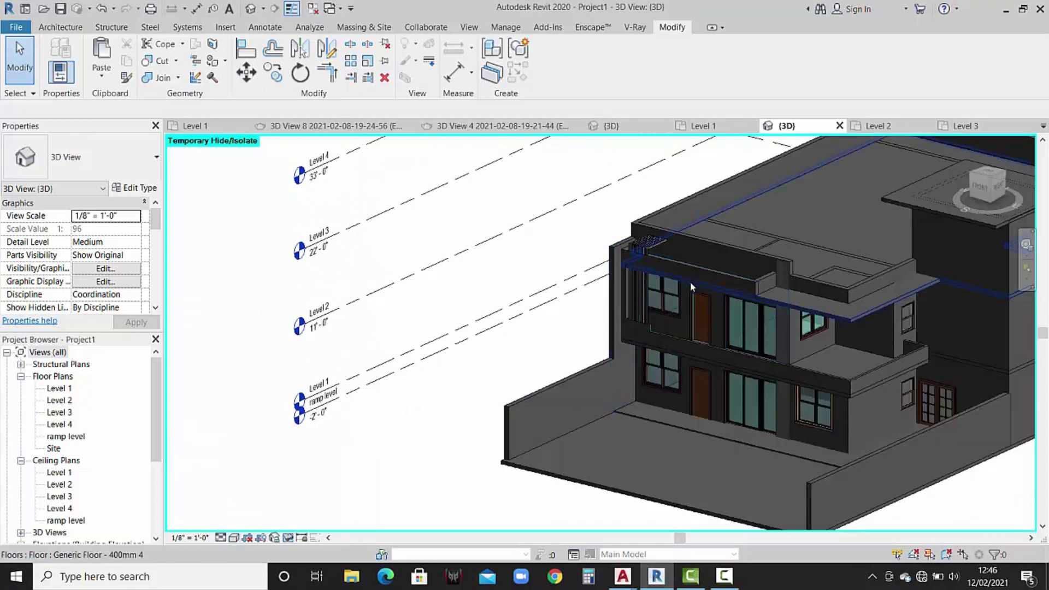
scroll(690, 281, "up", 3)
middle_click_drag(715, 289, 652, 299)
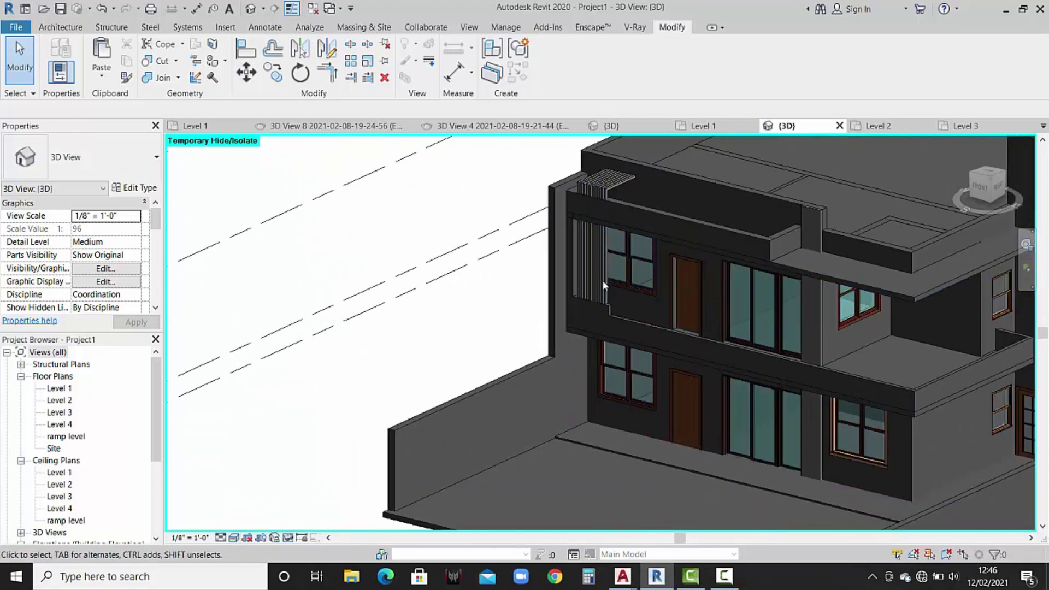
left_click(611, 126)
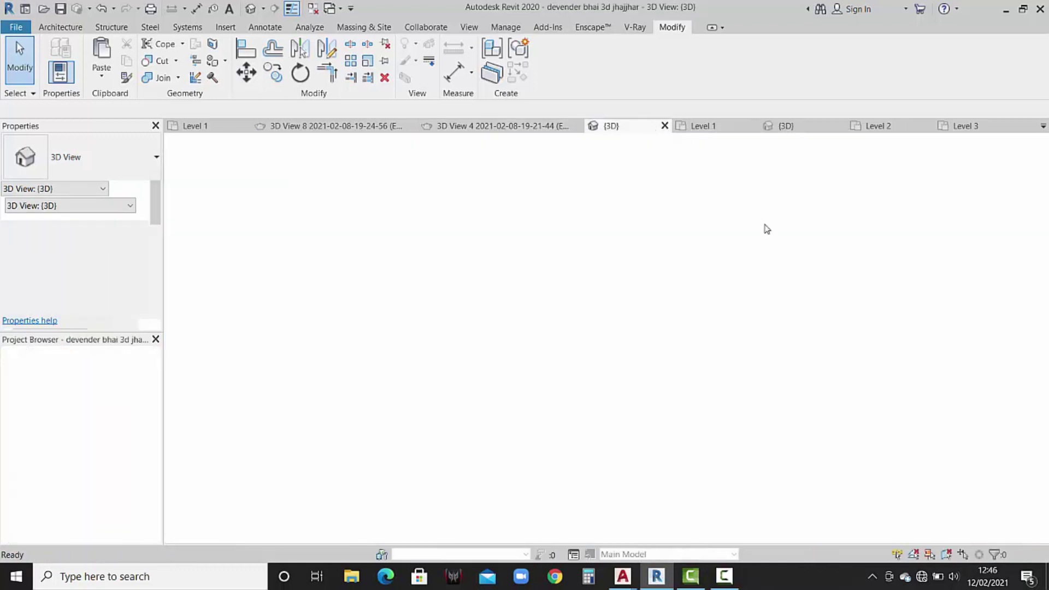
Zoom around the reference project's parapet and railing, then return to Project1's {3D} view.
scroll(634, 273, "up", 1)
scroll(641, 230, "up", 2)
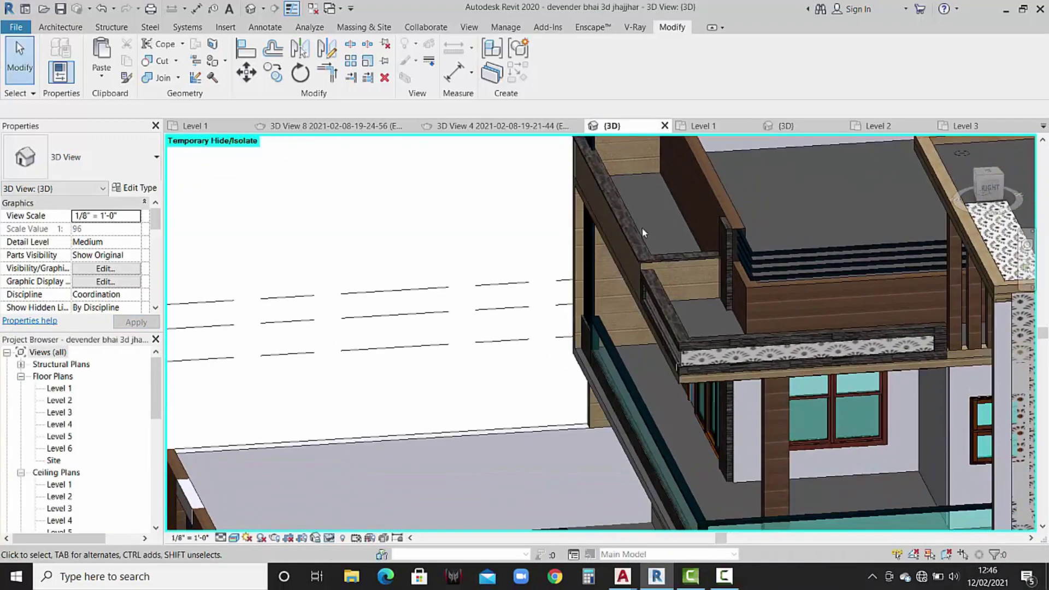
scroll(642, 254, "up", 2)
scroll(641, 254, "up", 1)
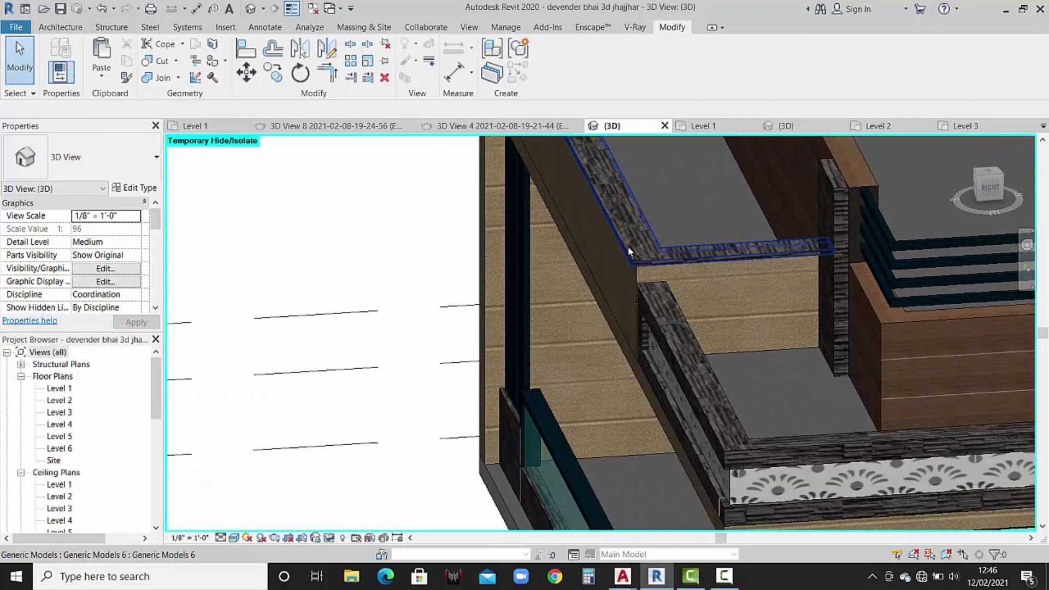
scroll(664, 295, "down", 2)
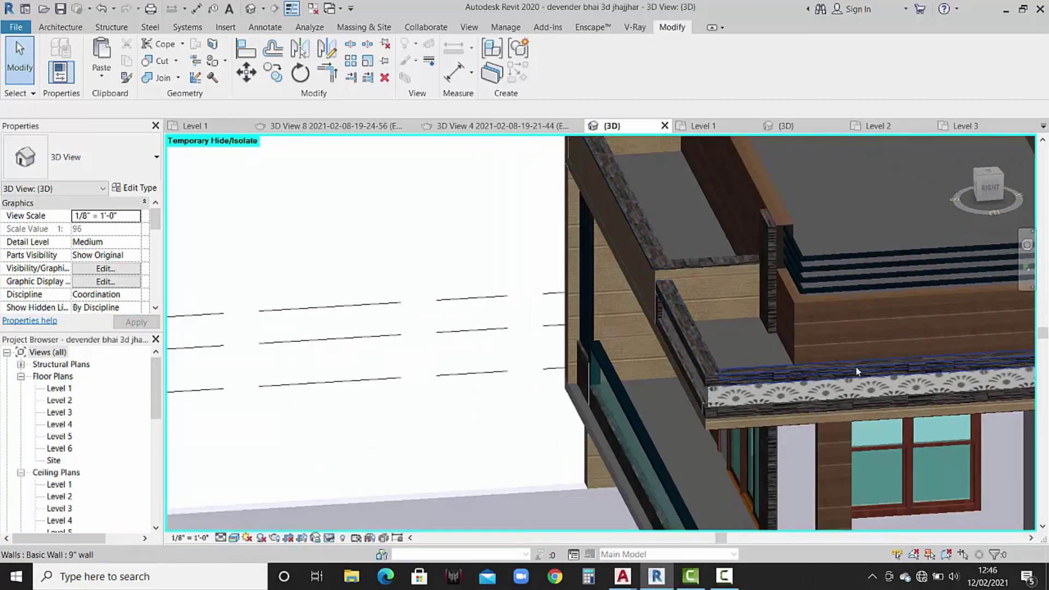
scroll(833, 345, "down", 2)
scroll(712, 320, "up", 2)
scroll(689, 331, "up", 1)
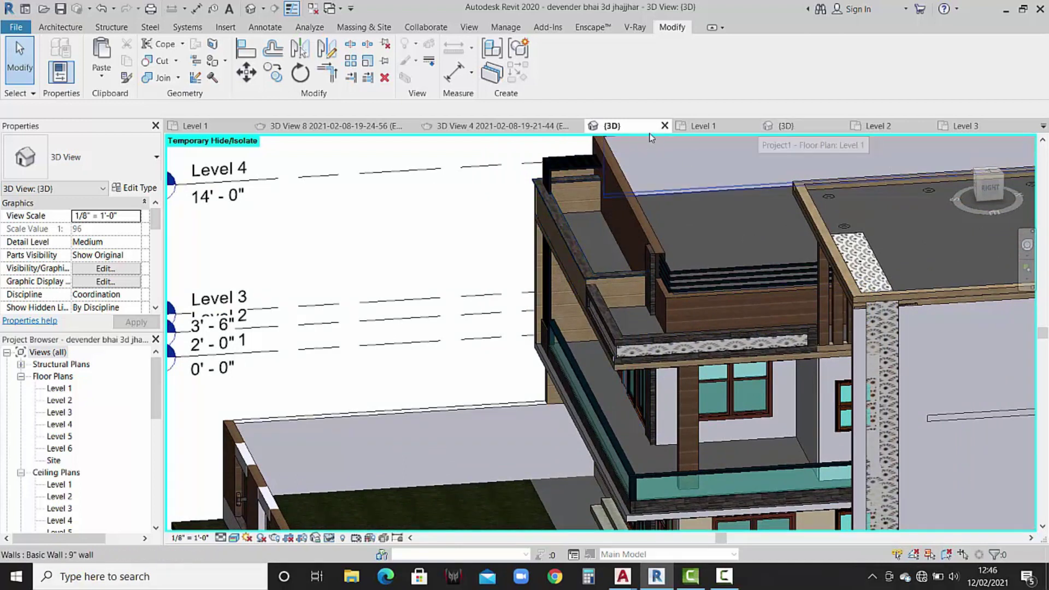
mouse_move(703, 126)
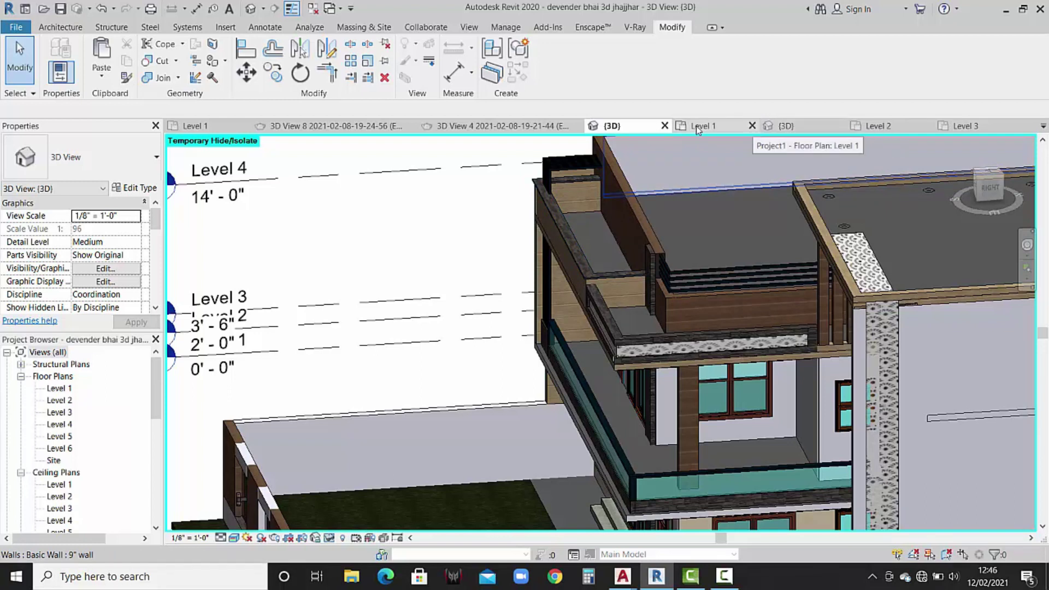
left_click(782, 127)
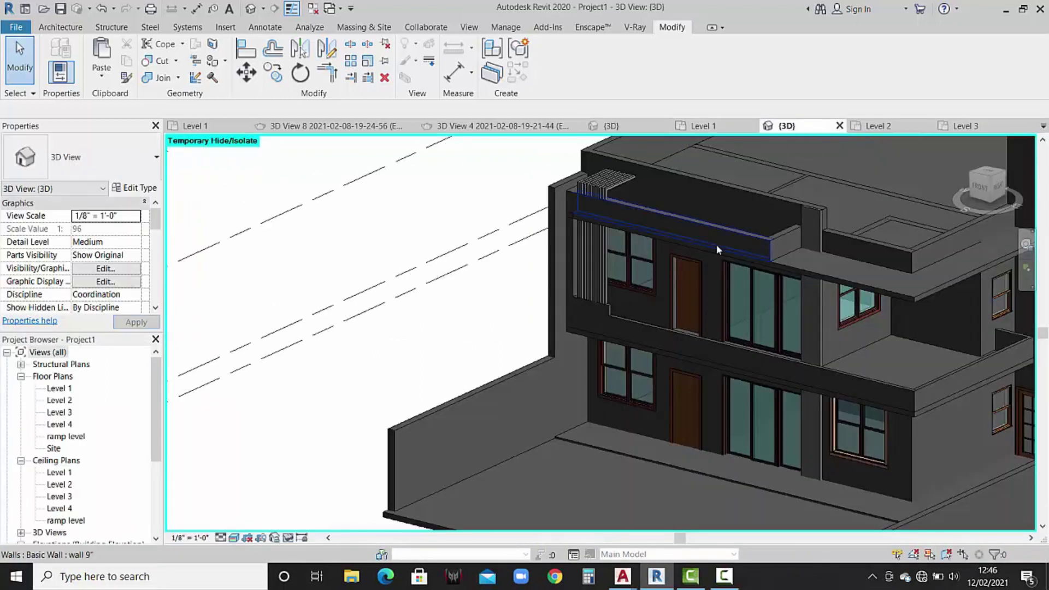
middle_click_drag(717, 245, 626, 261)
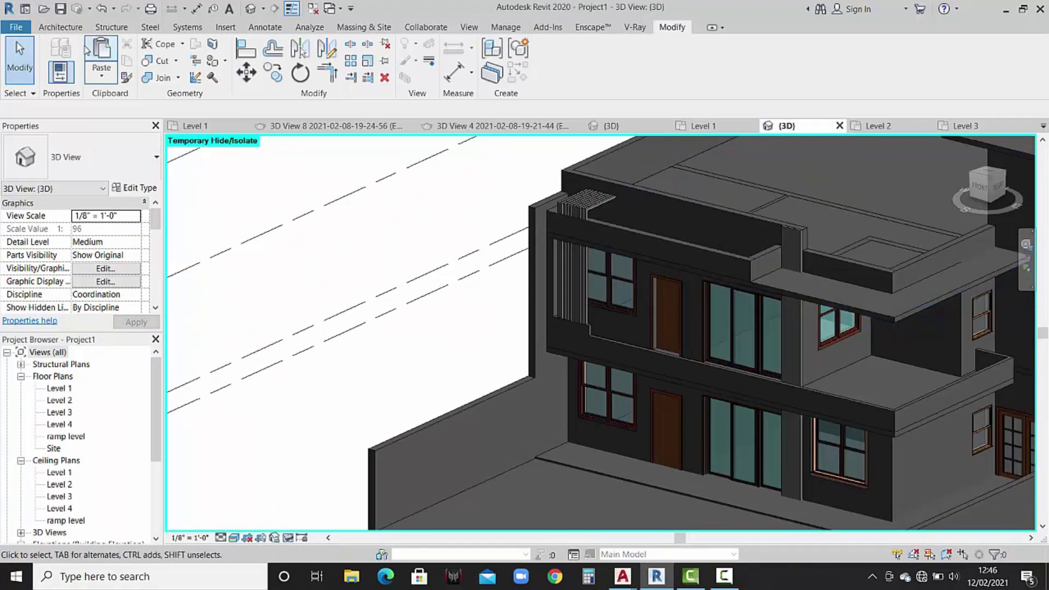
Create an in-place Generic Models family named Generic Models 3 and start an Extrusion.
left_click(60, 26)
left_click(160, 77)
left_click(190, 130)
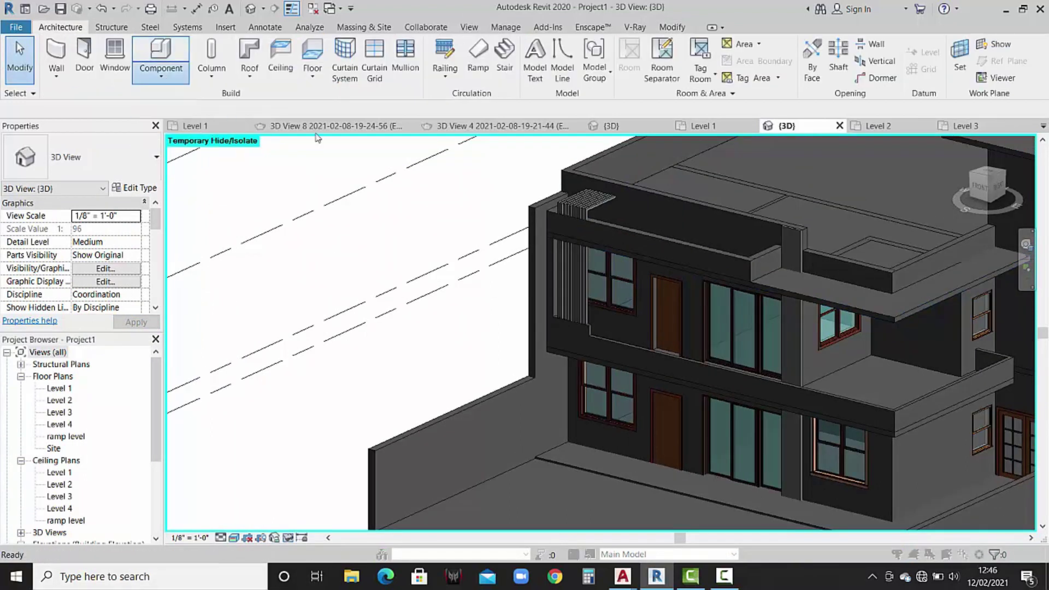
scroll(492, 257, "down", 1)
scroll(506, 276, "down", 2)
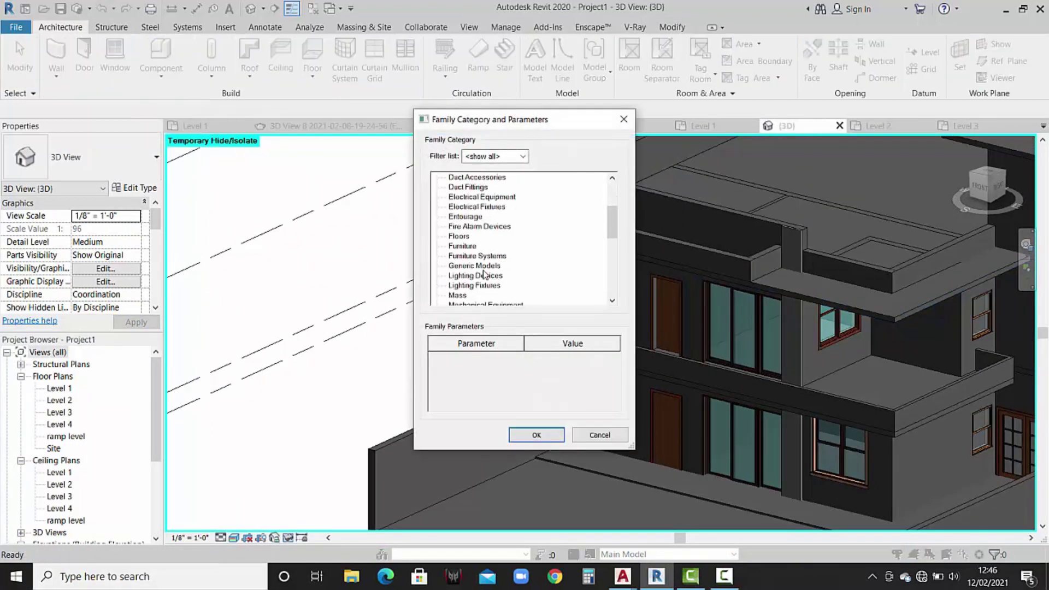
left_click(552, 434)
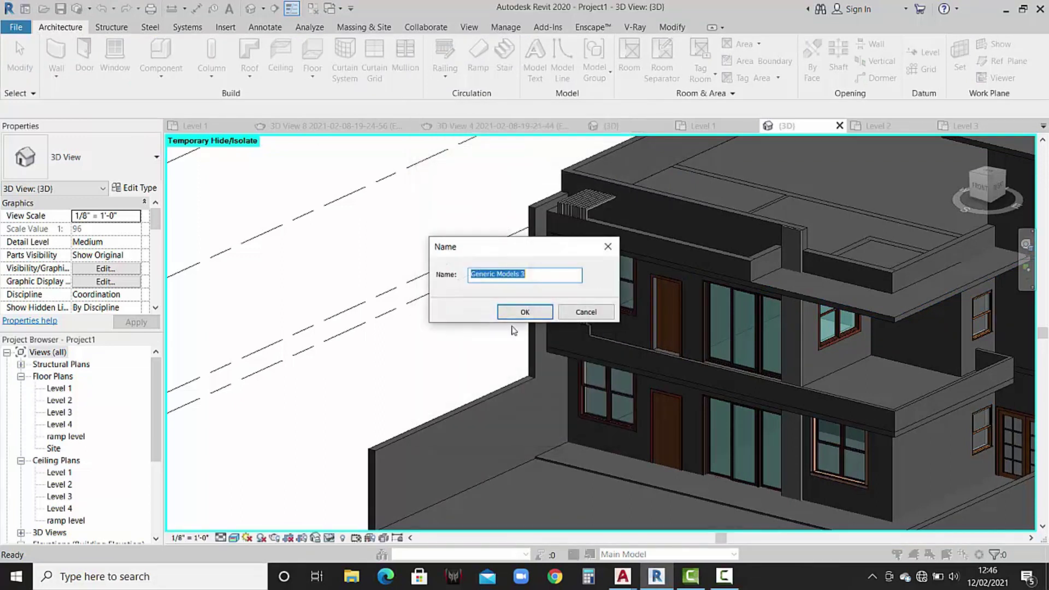
left_click(531, 315)
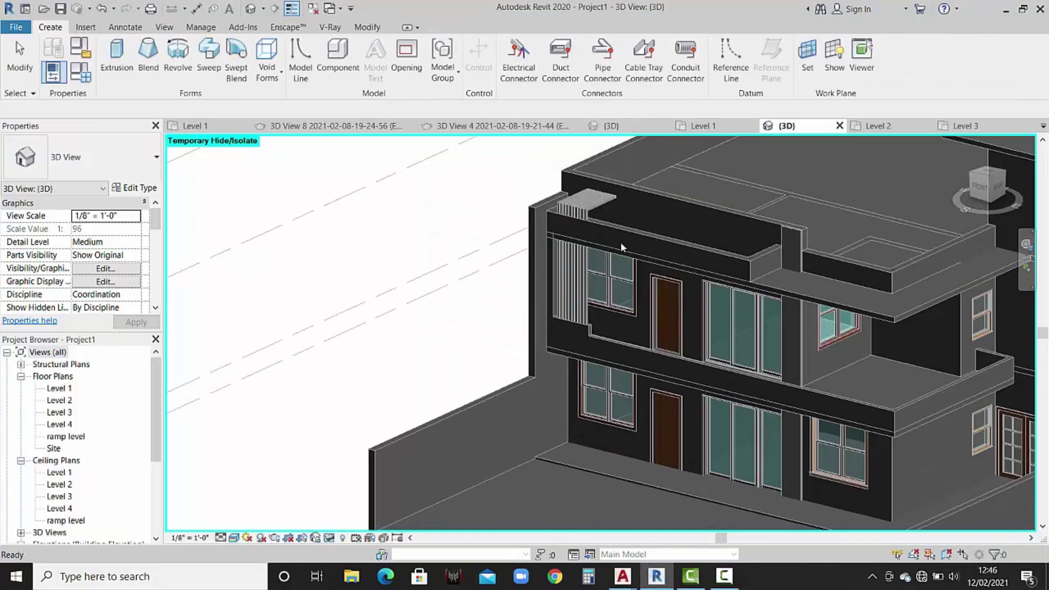
left_click(116, 58)
Set the extrusion's work plane by picking the upper wall face.
left_click(592, 54)
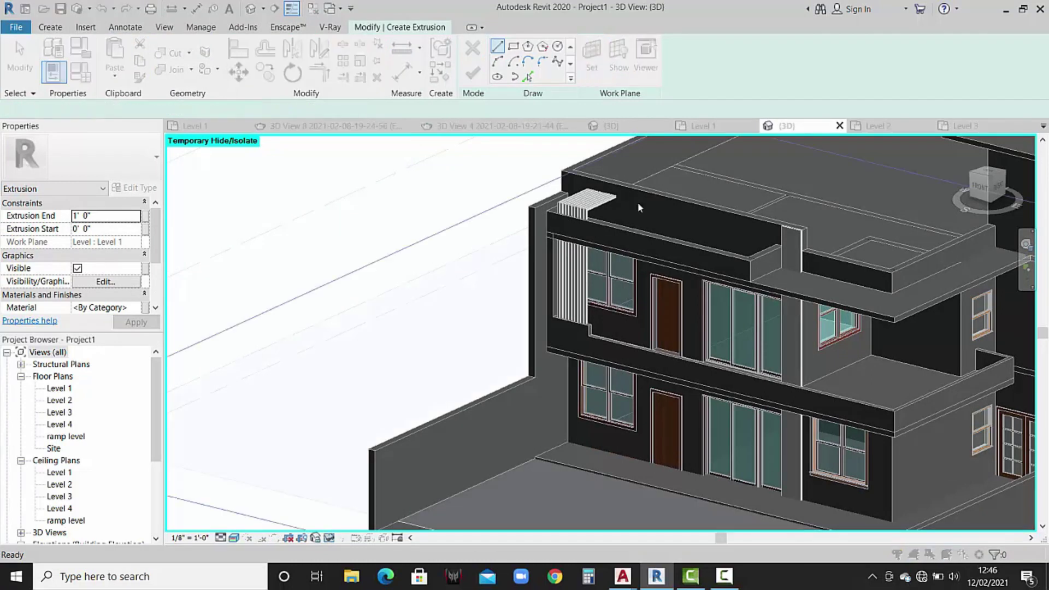
left_click(484, 362)
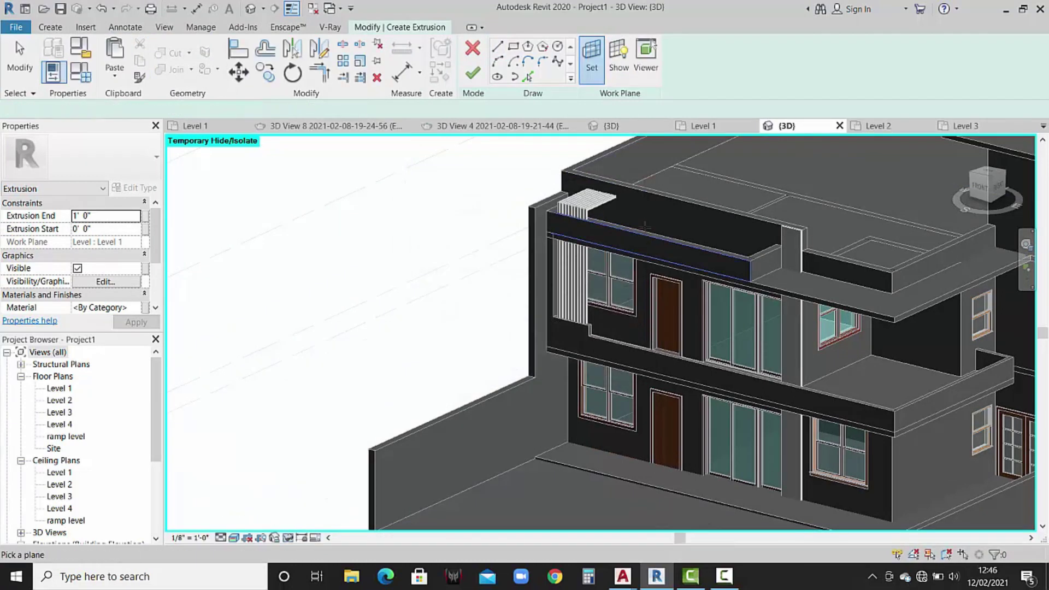
scroll(627, 242, "up", 2)
scroll(627, 242, "up", 2)
scroll(628, 242, "up", 1)
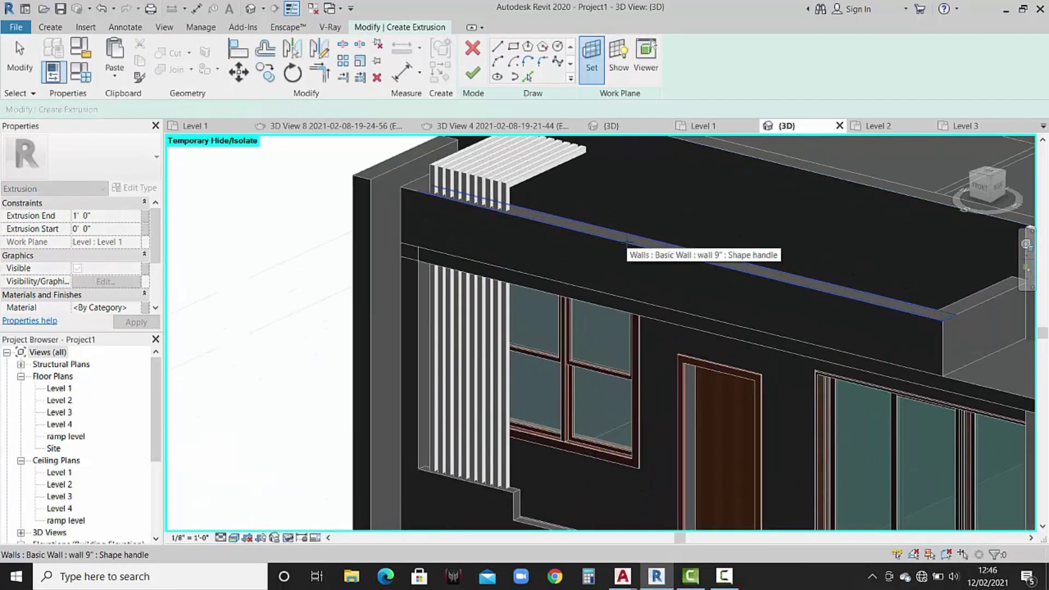
left_click(627, 242)
View the model from the top, zoom in on the fins, and choose the Rectangle draw tool.
left_click(990, 175)
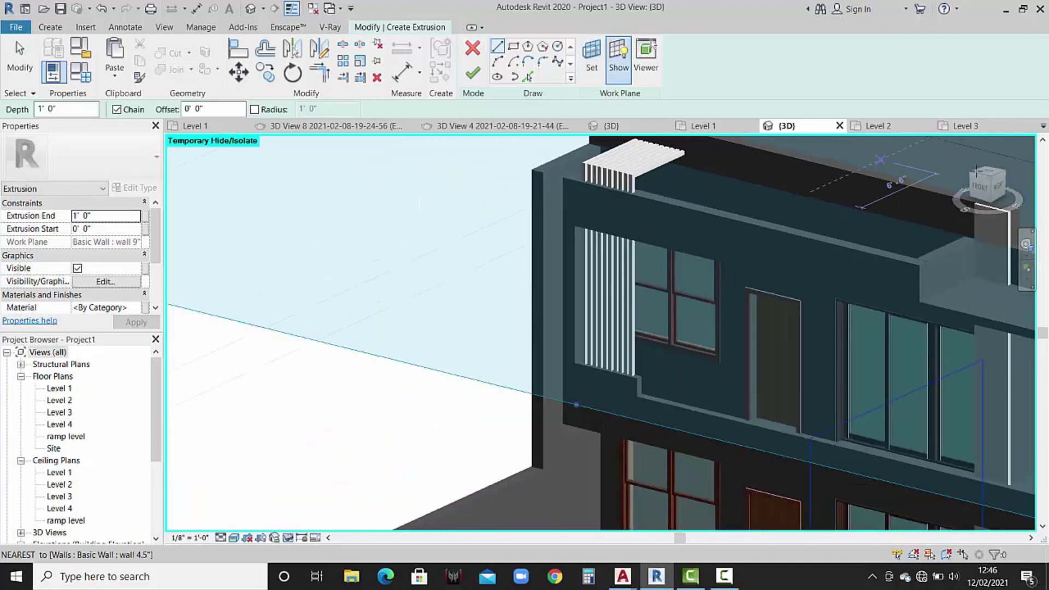
left_click(990, 174)
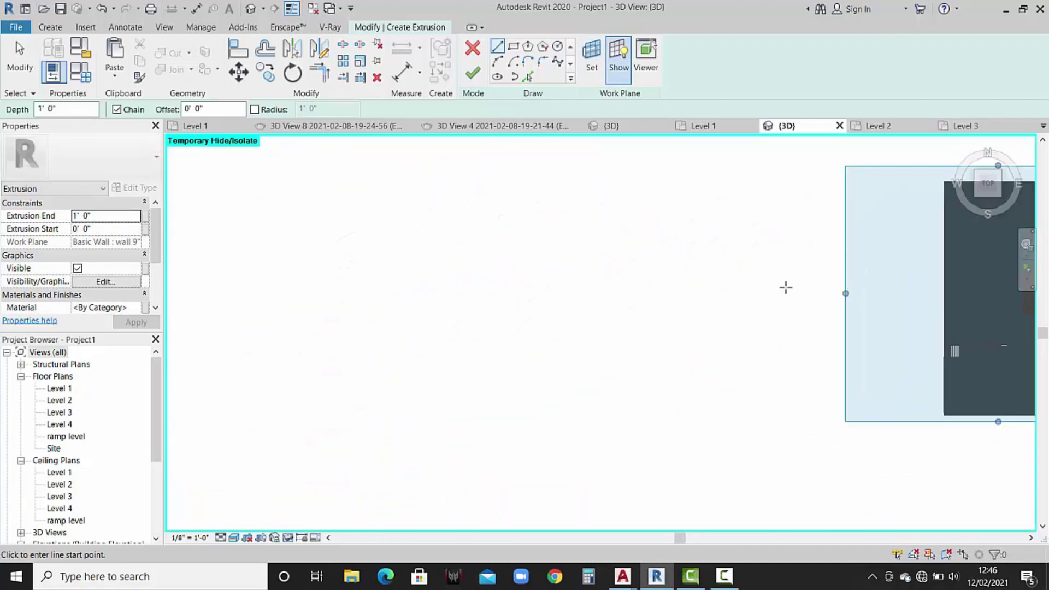
scroll(642, 480, "up", 2)
middle_click_drag(651, 416, 790, 300)
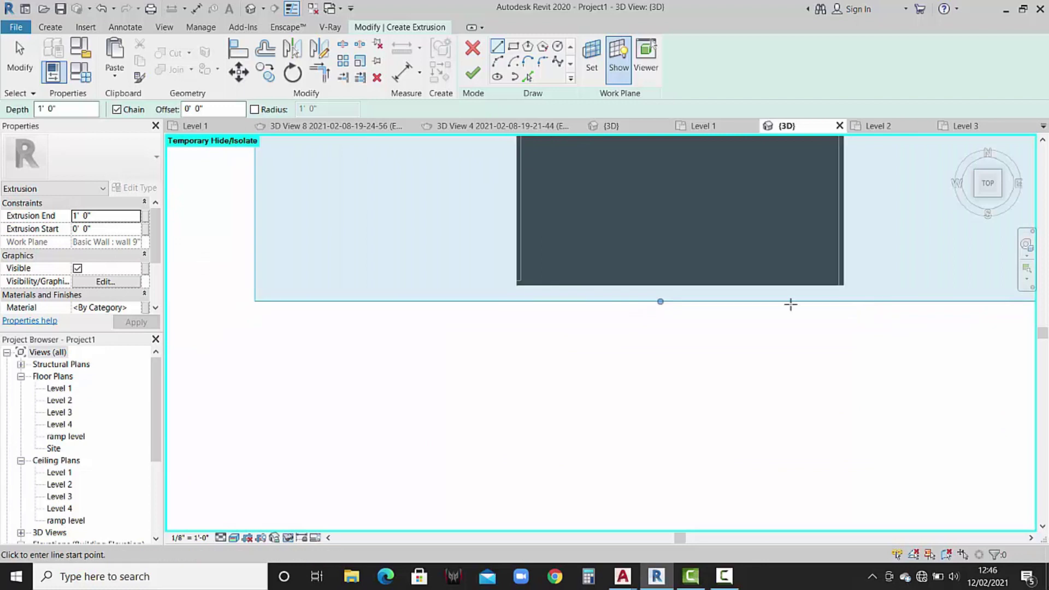
middle_click_drag(661, 297, 698, 446)
scroll(698, 446, "down", 2)
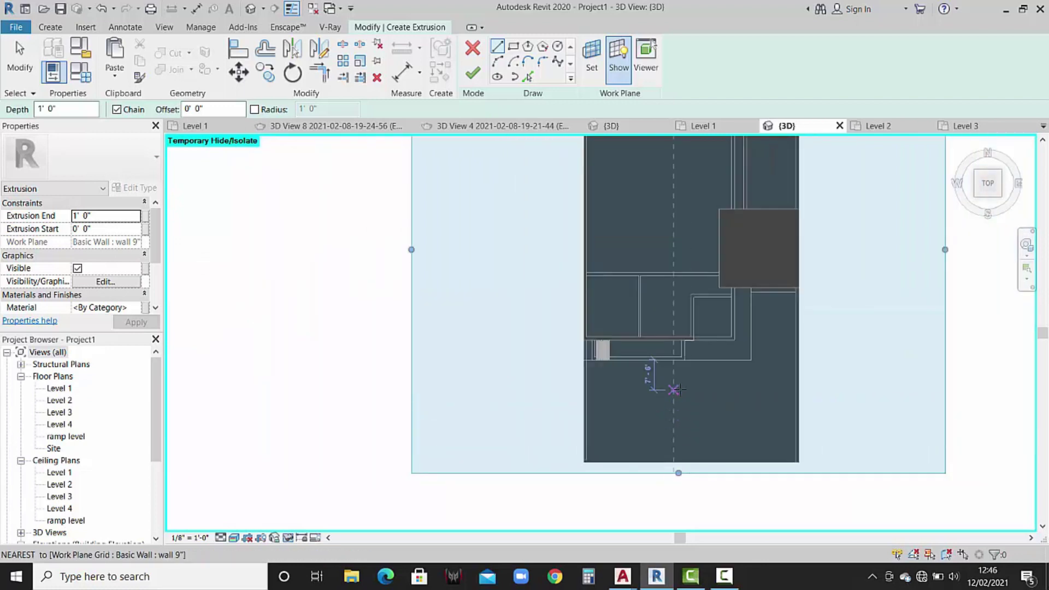
scroll(617, 344, "up", 3)
scroll(583, 364, "down", 2)
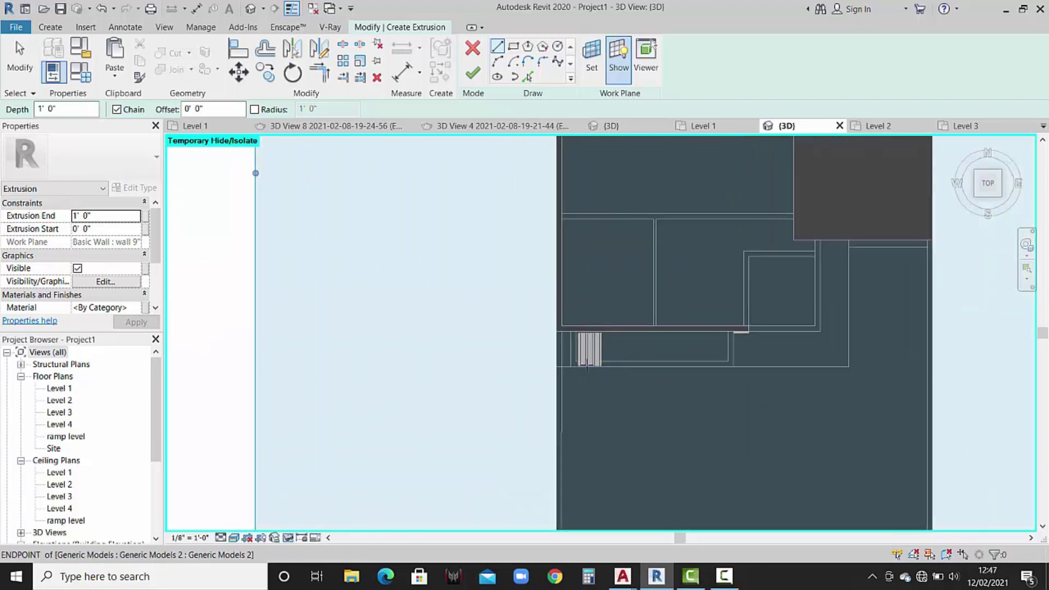
scroll(583, 363, "up", 3)
scroll(583, 363, "up", 2)
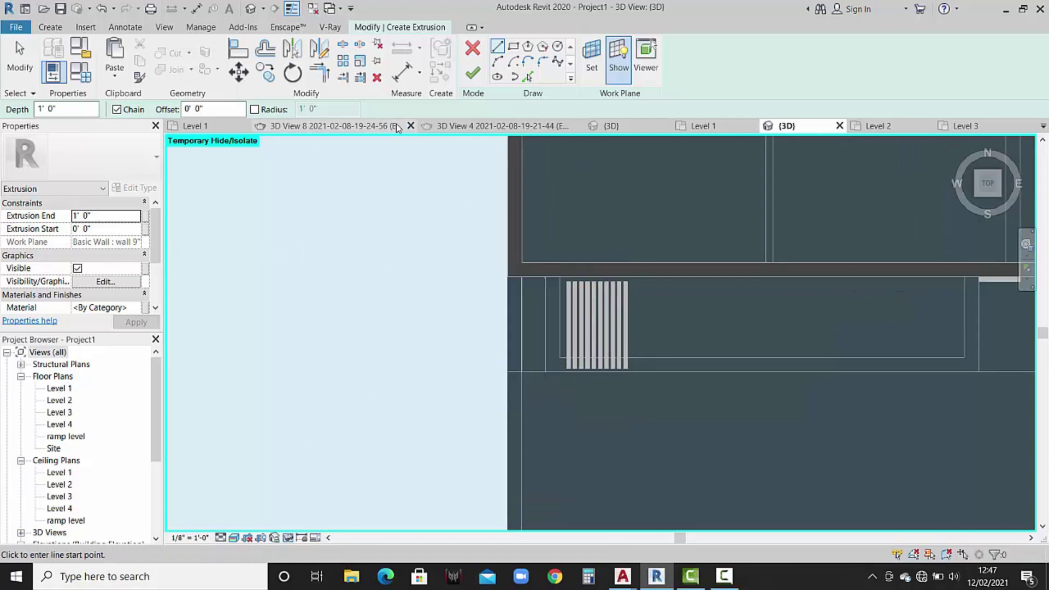
left_click(513, 48)
scroll(552, 289, "up", 2)
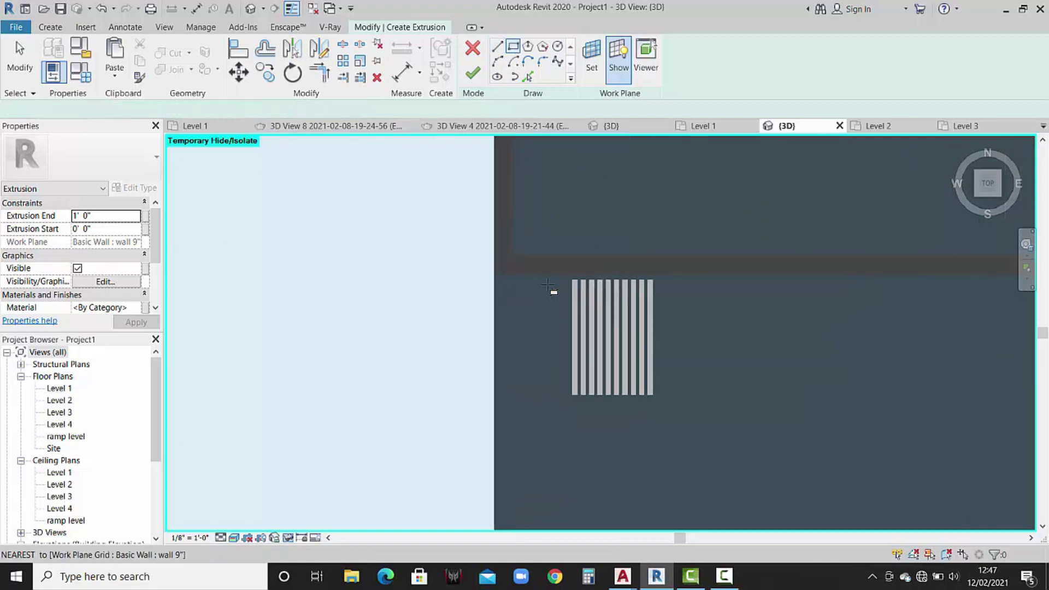
scroll(546, 284, "up", 2)
scroll(544, 273, "up", 1)
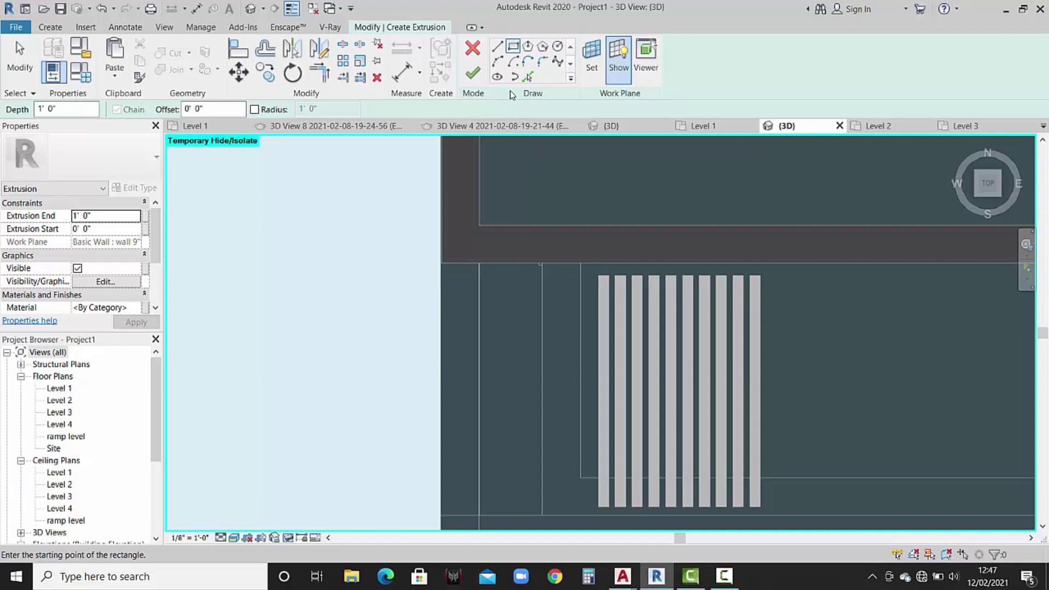
Trace the wall edges beside the fins as sketch lines with Pick Lines at a 1/2-inch offset.
left_click(529, 78)
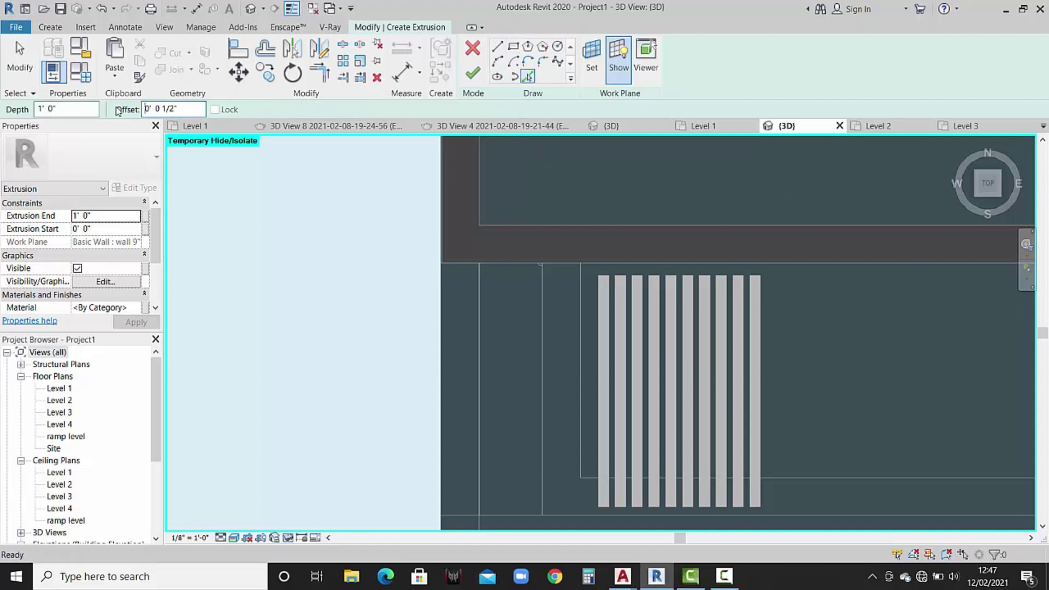
left_click(578, 369)
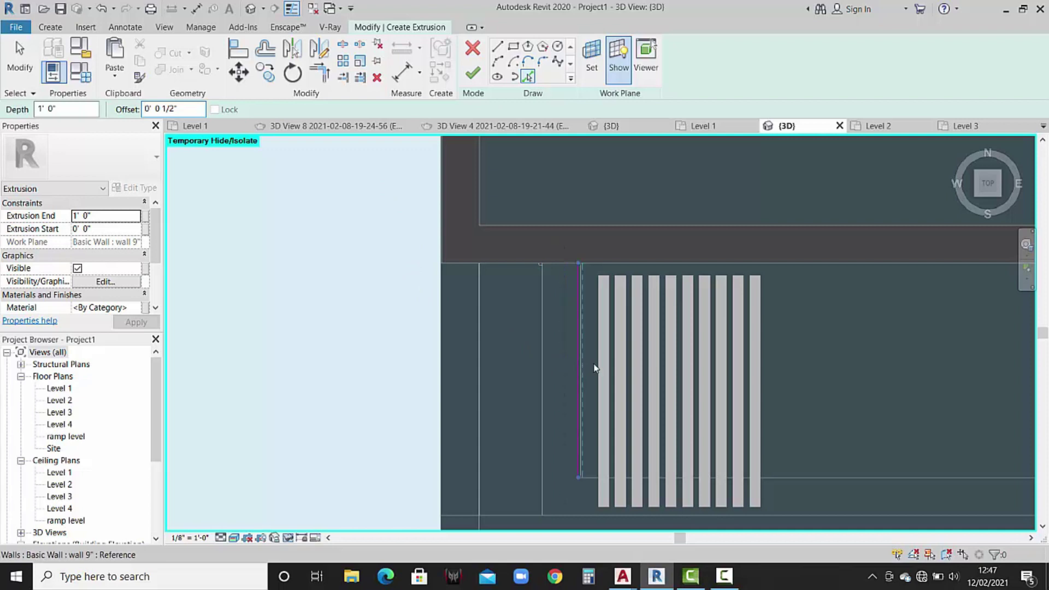
middle_click_drag(581, 371, 573, 367)
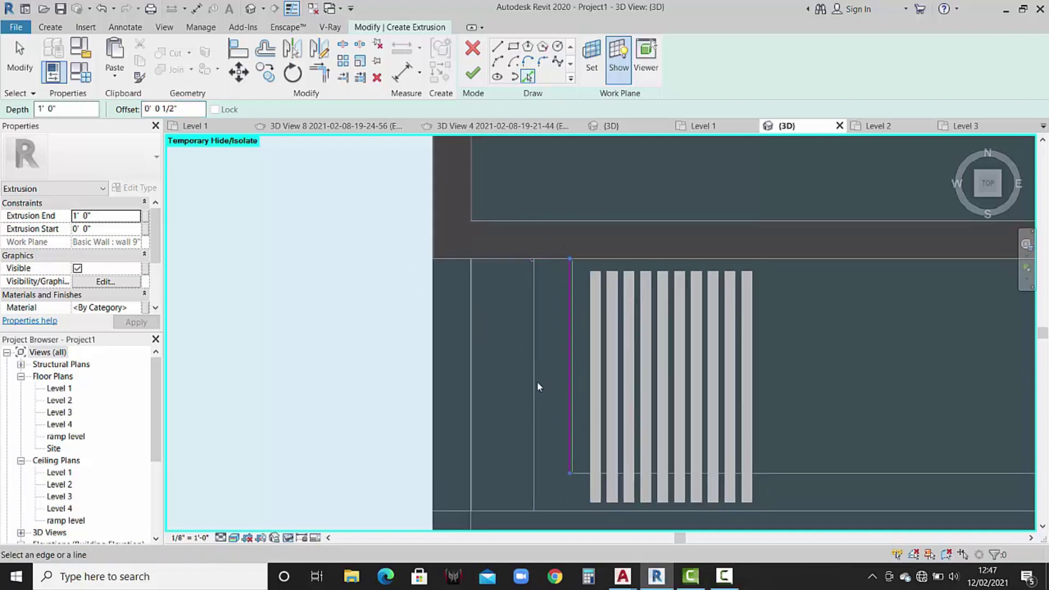
left_click(533, 379)
left_click(573, 389)
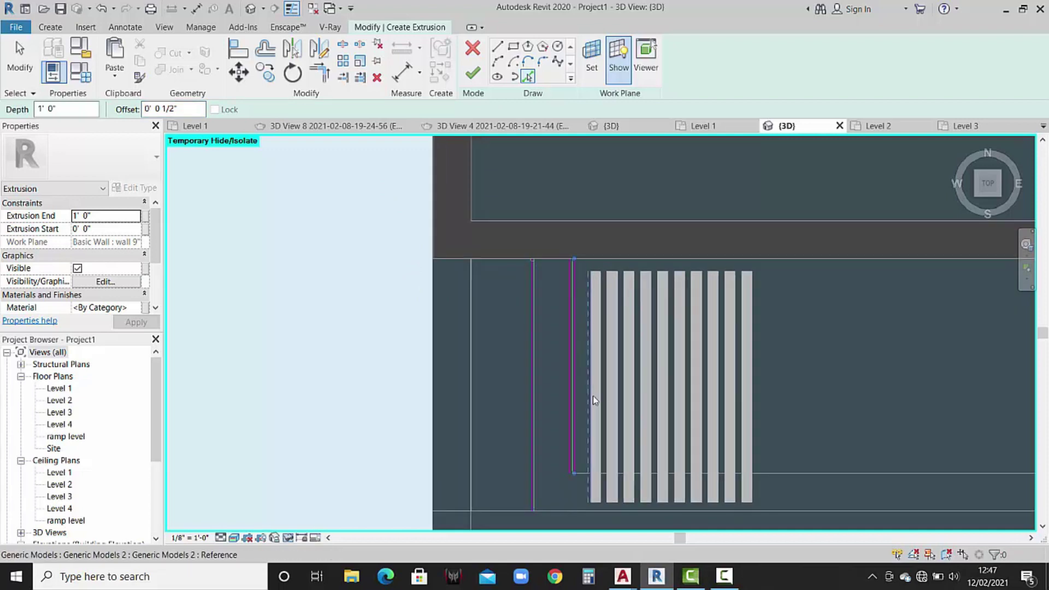
middle_click_drag(574, 496, 544, 398)
left_click(546, 414)
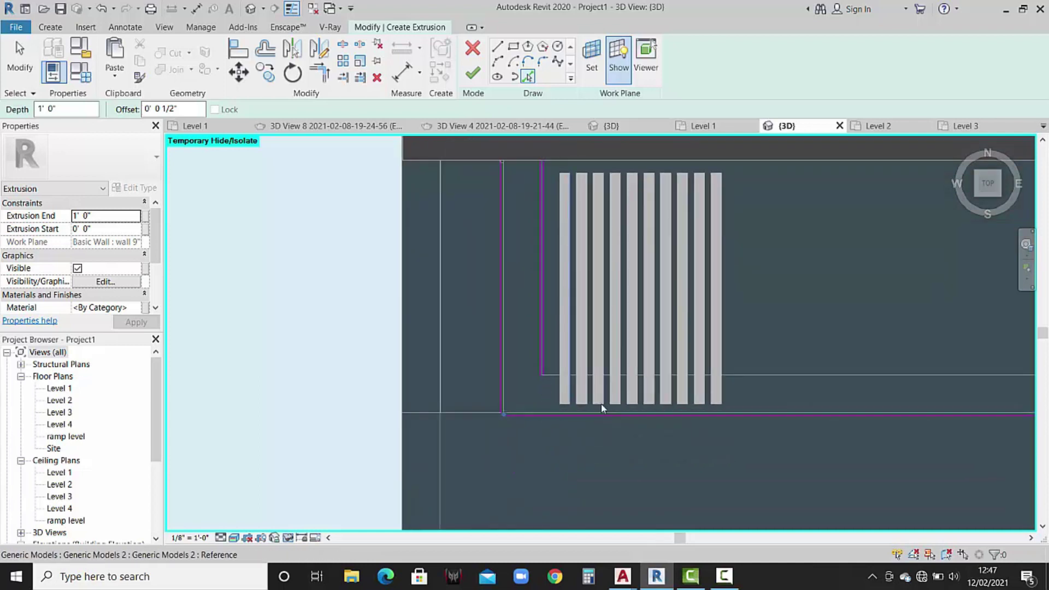
left_click(754, 374)
Pick the far, outer and inner wall edges to extend the outline around the fins.
middle_click_drag(588, 368, 566, 367)
scroll(729, 373, "down", 2)
scroll(730, 374, "down", 2)
middle_click_drag(723, 387, 667, 392)
scroll(666, 382, "up", 2)
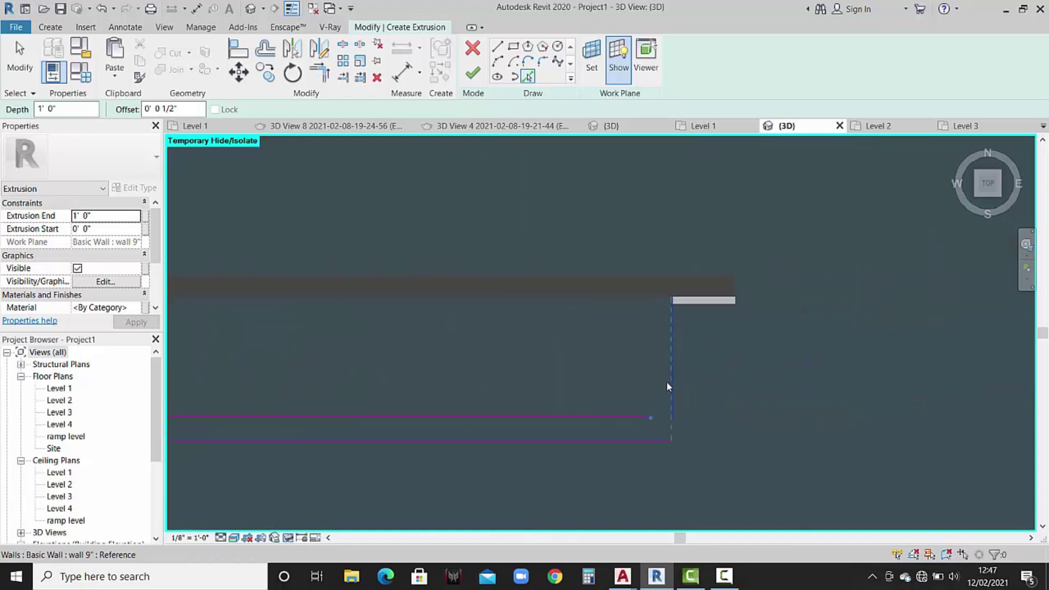
scroll(661, 382, "up", 2)
left_click(641, 383)
left_click(677, 400)
scroll(734, 355, "down", 3)
scroll(386, 369, "up", 2)
middle_click_drag(503, 393, 604, 421)
scroll(517, 404, "up", 2)
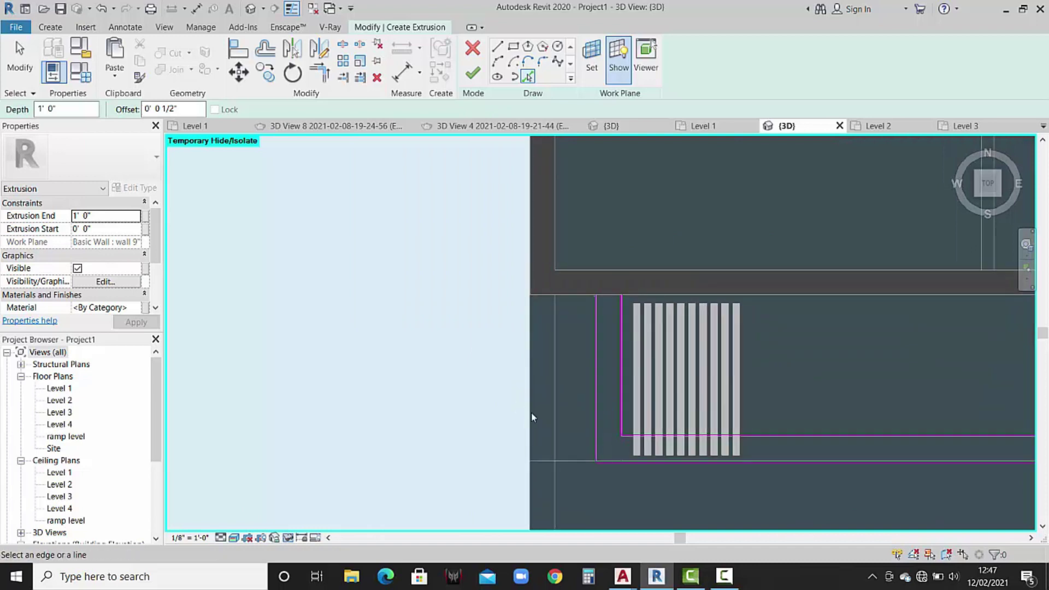
left_click(527, 415)
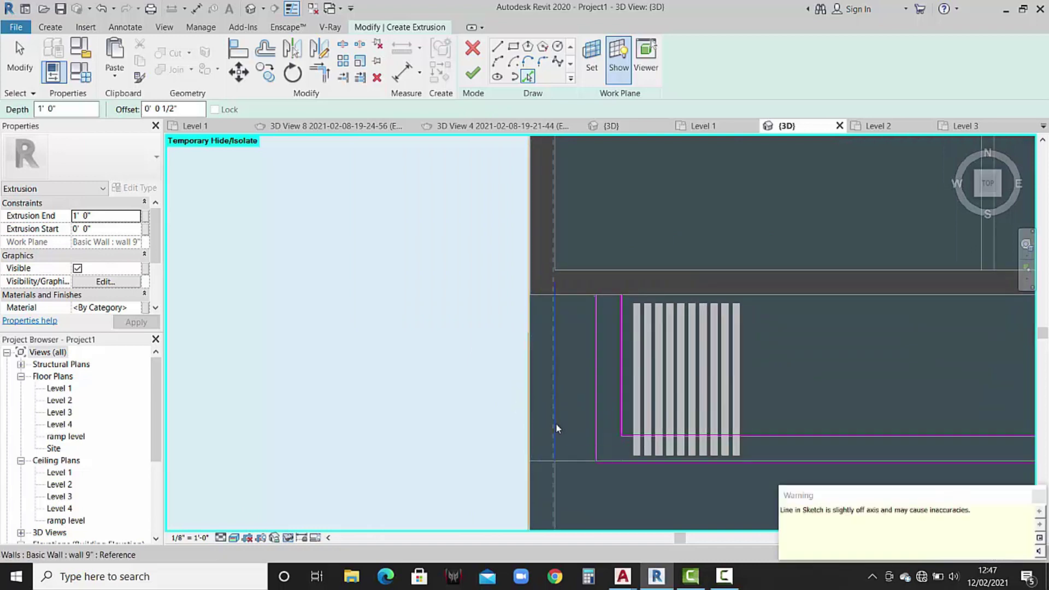
left_click(556, 424)
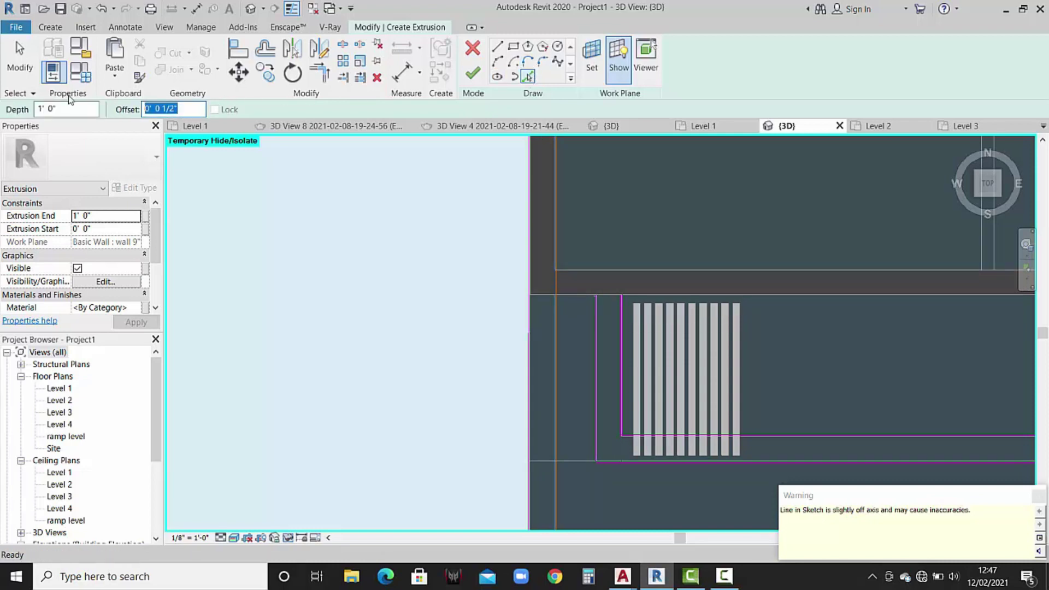
Pick the top wall edge to complete the traced outline.
scroll(565, 306, "down", 1)
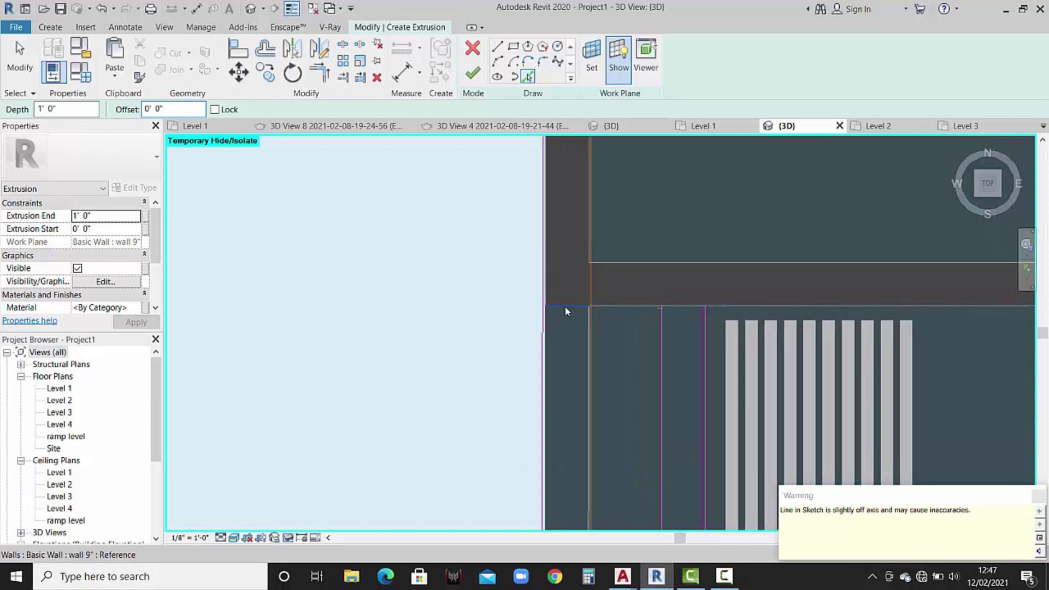
middle_click_drag(565, 306, 575, 277)
scroll(576, 276, "down", 1)
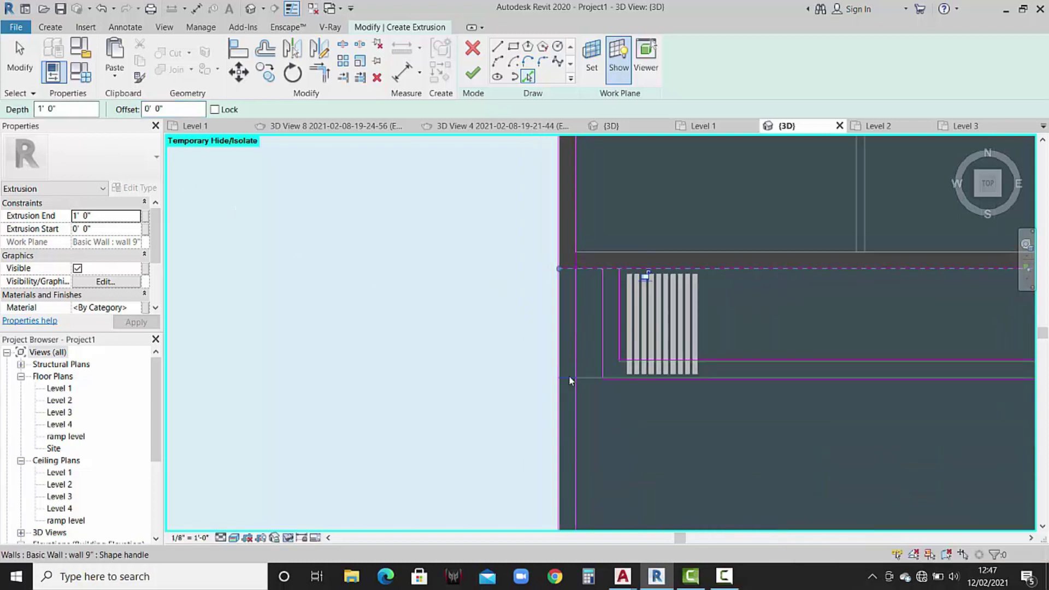
left_click(569, 376)
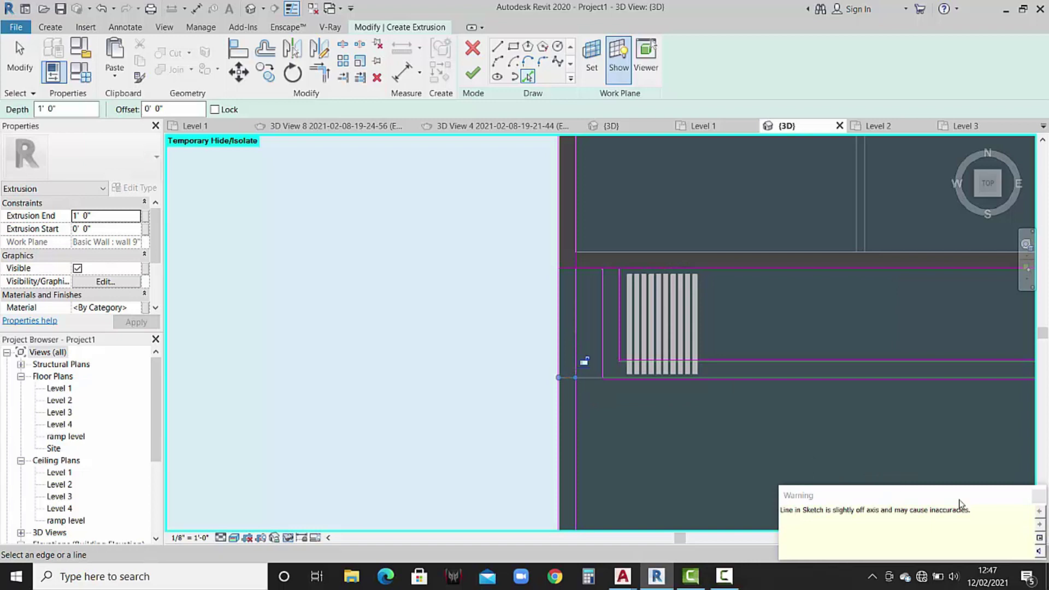
scroll(582, 382, "up", 1)
scroll(581, 381, "up", 1)
scroll(581, 381, "up", 1)
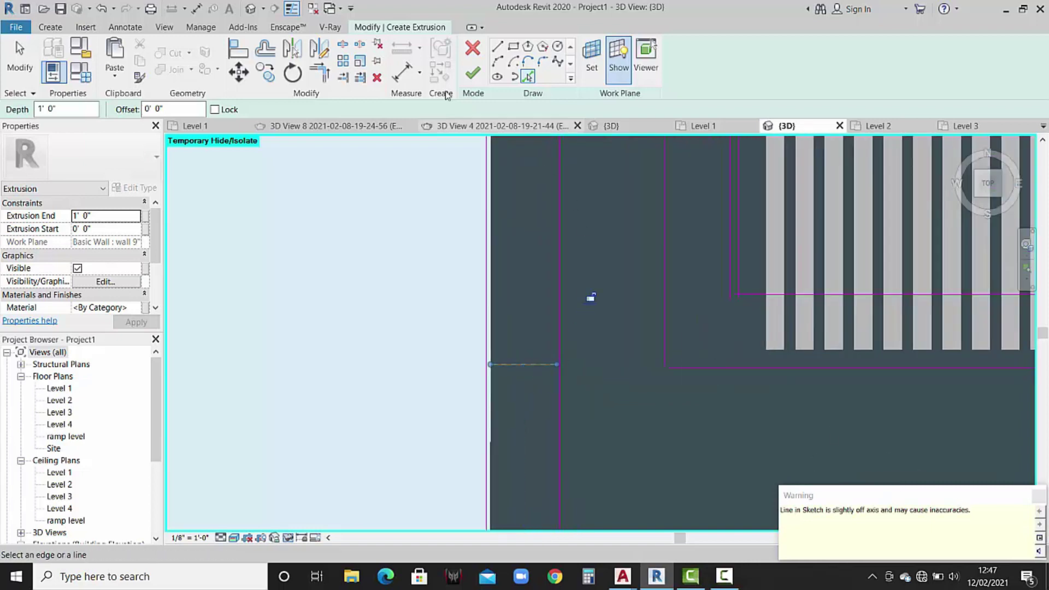
left_click(328, 79)
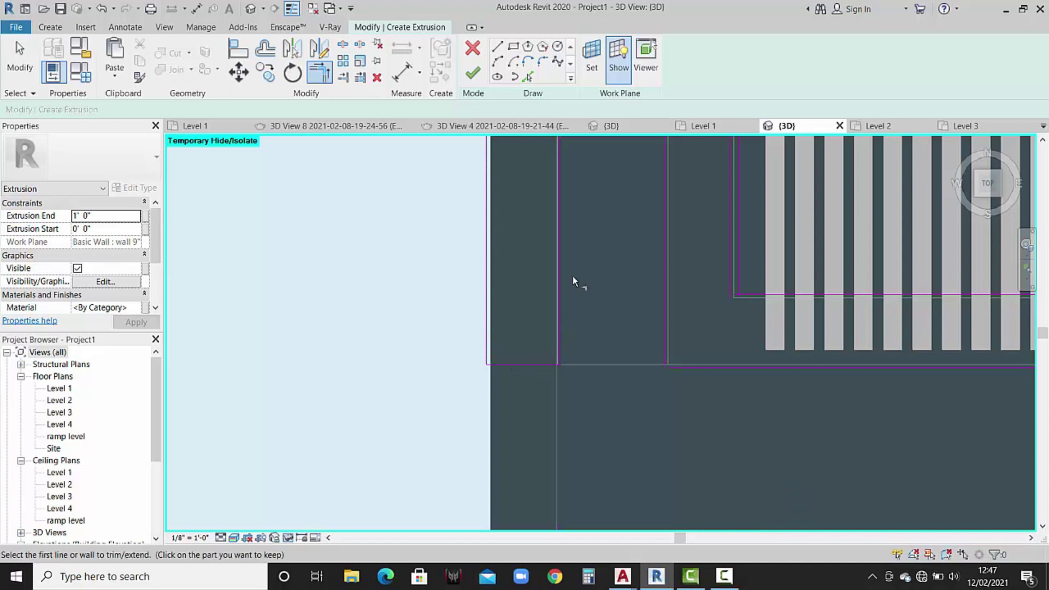
Trim the top and vertical sketch lines to a corner, unjoining elements to clear the error.
scroll(572, 276, "down", 2)
scroll(541, 311, "down", 1)
left_click(540, 248)
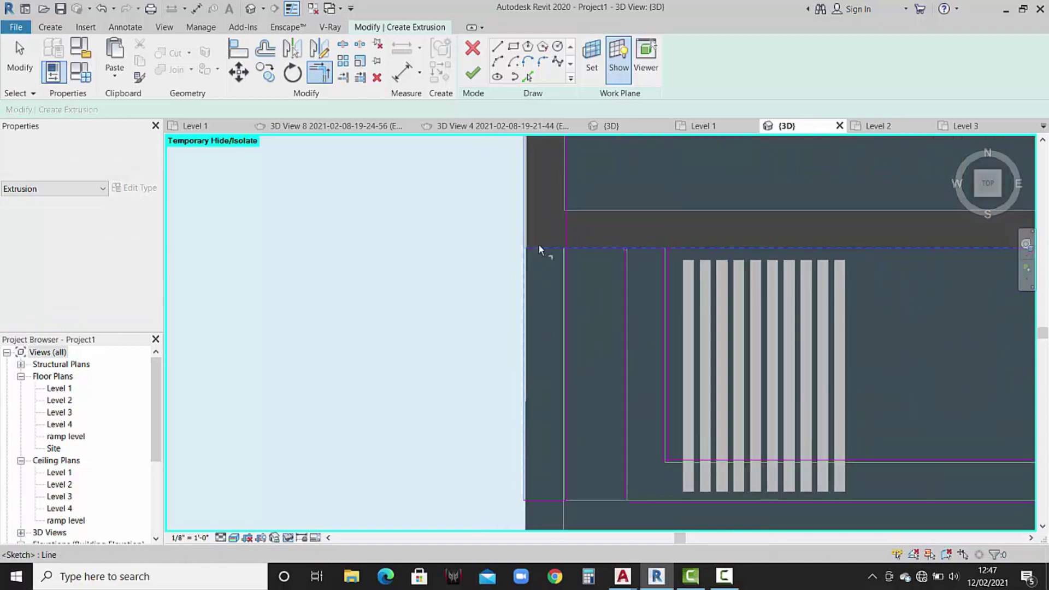
left_click(568, 264)
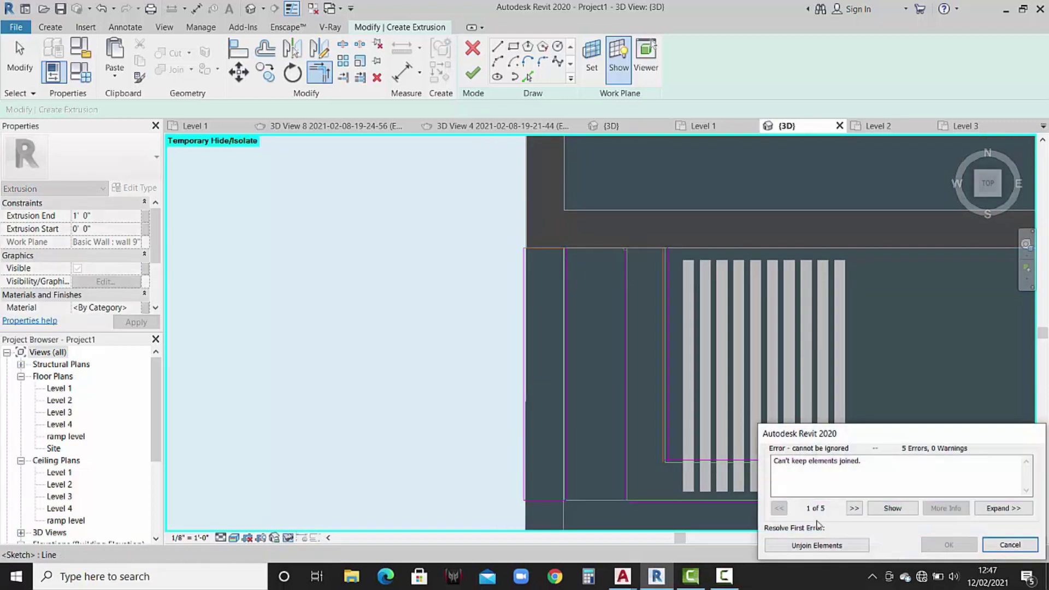
left_click(816, 546)
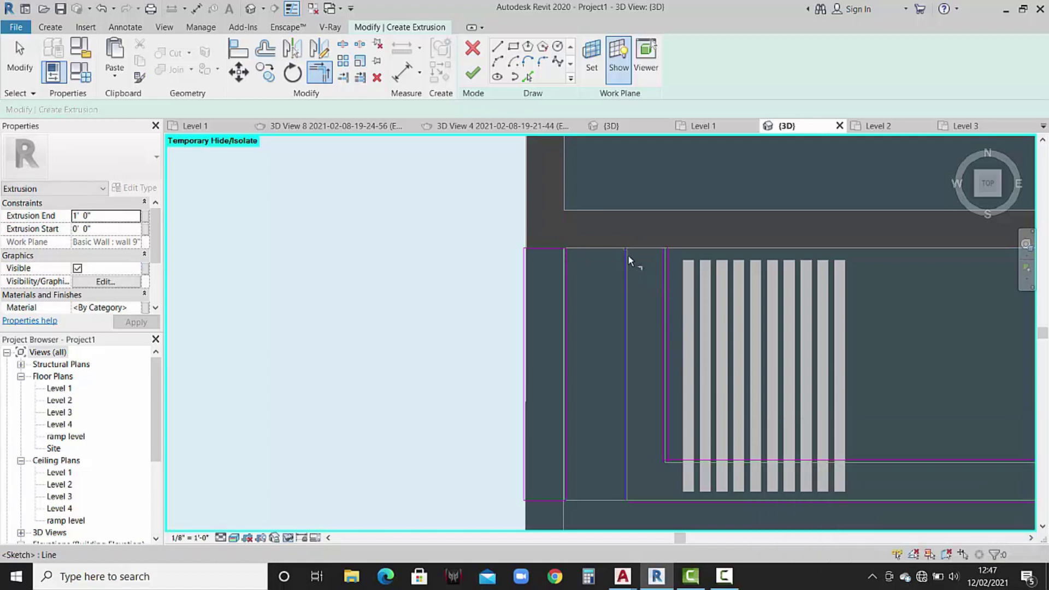
scroll(628, 257, "up", 2)
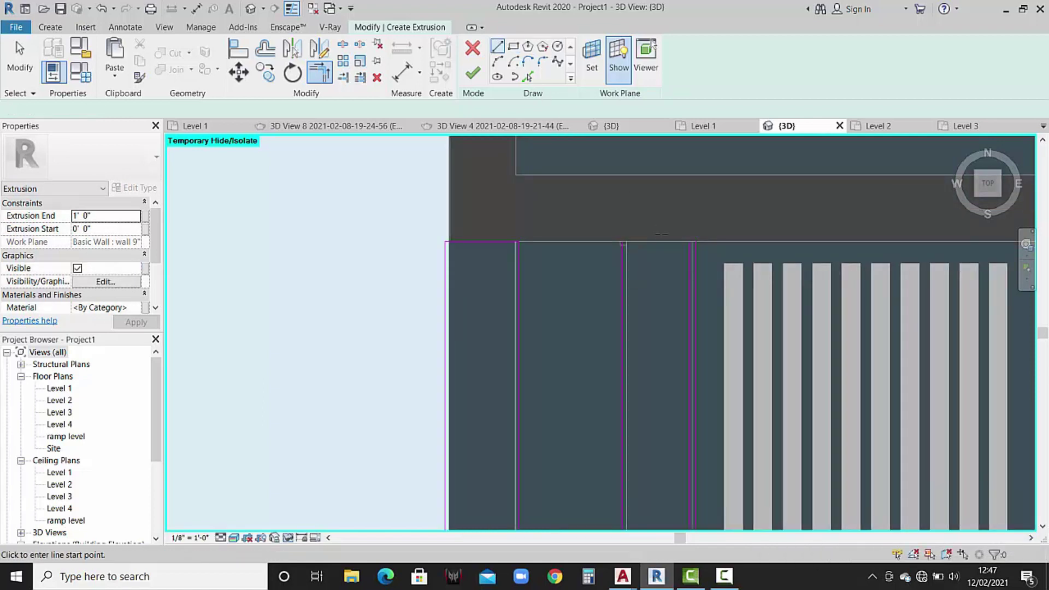
Draw a straight sketch line from the corner to the endpoint.
left_click(497, 46)
left_click(623, 241)
left_click(696, 241)
key("Escape")
key("Escape")
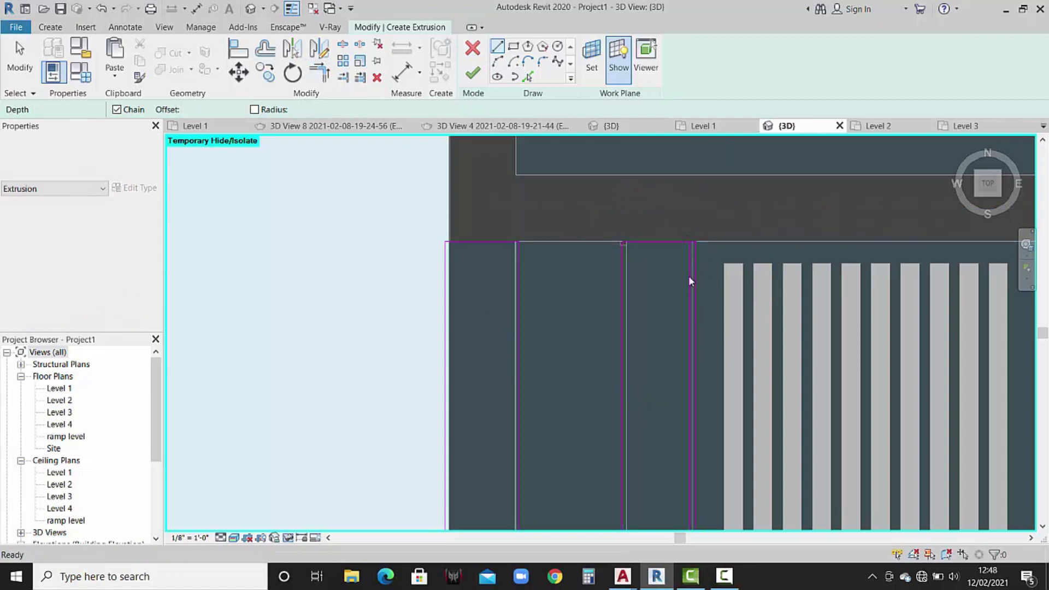
left_click(689, 278)
key("Escape")
Trim the vertical and horizontal sketch lines into a corner near the fins.
scroll(677, 224, "down", 3)
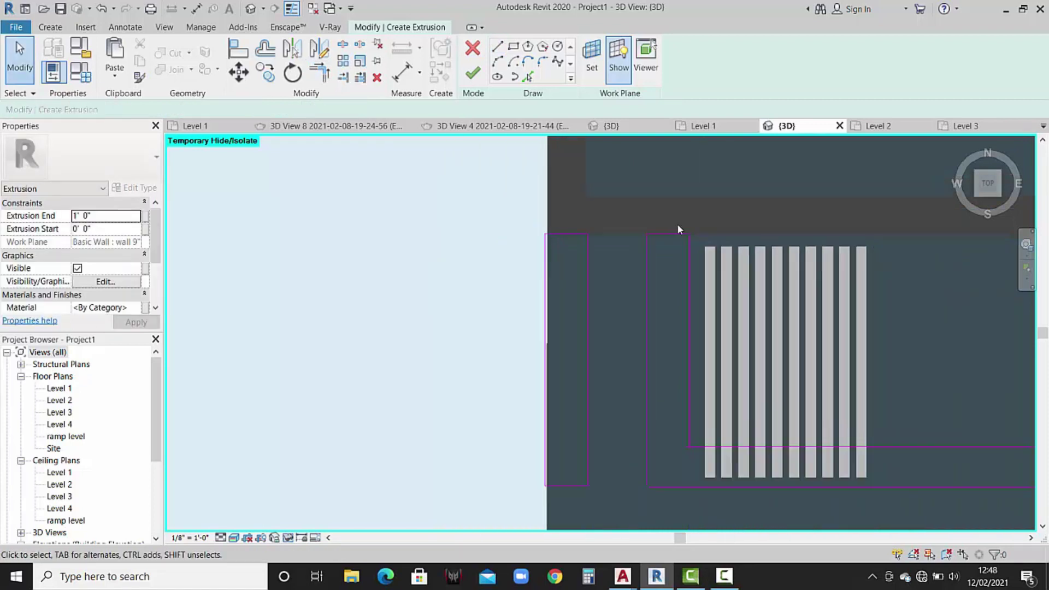
left_click(309, 75)
middle_click_drag(734, 314, 674, 328)
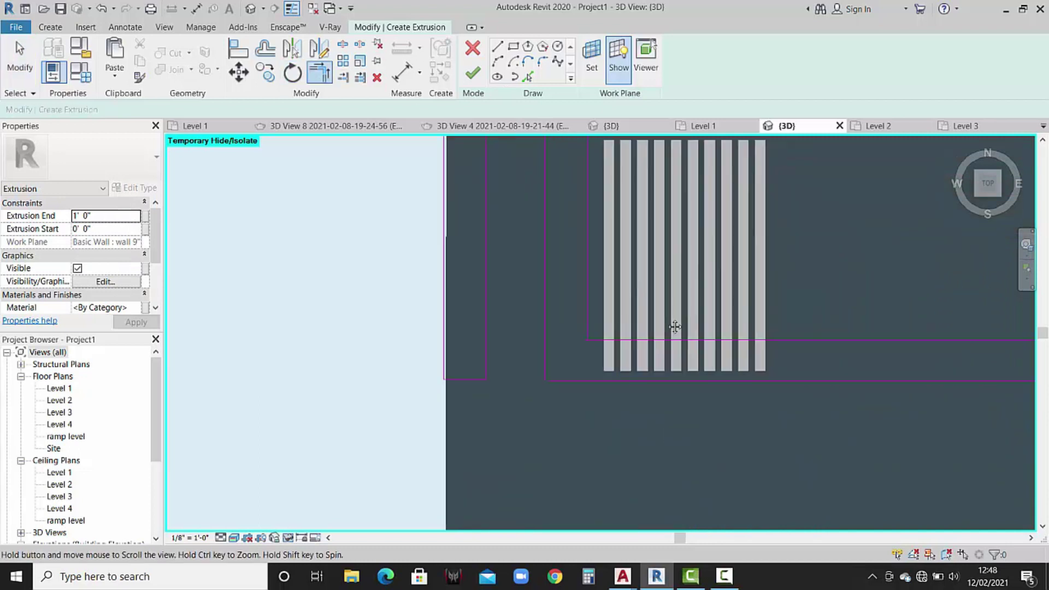
scroll(535, 367, "up", 3)
left_click(540, 364)
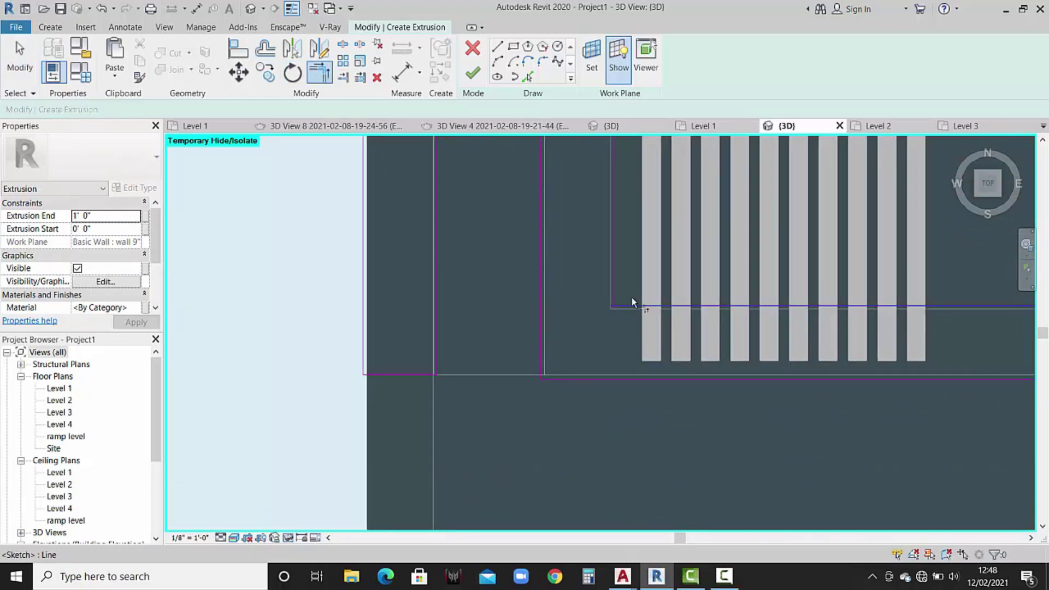
Draw the short L-shaped closing line and finish the sketch as a solid extrusion.
scroll(631, 308, "down", 5)
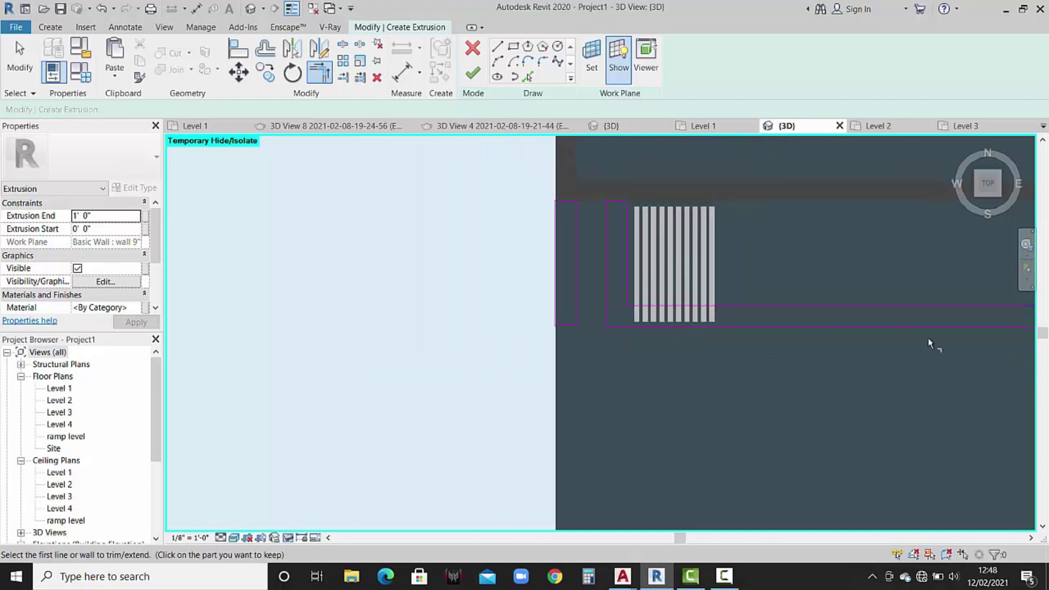
middle_click_drag(929, 345, 542, 382)
scroll(779, 320, "up", 1)
scroll(780, 321, "up", 1)
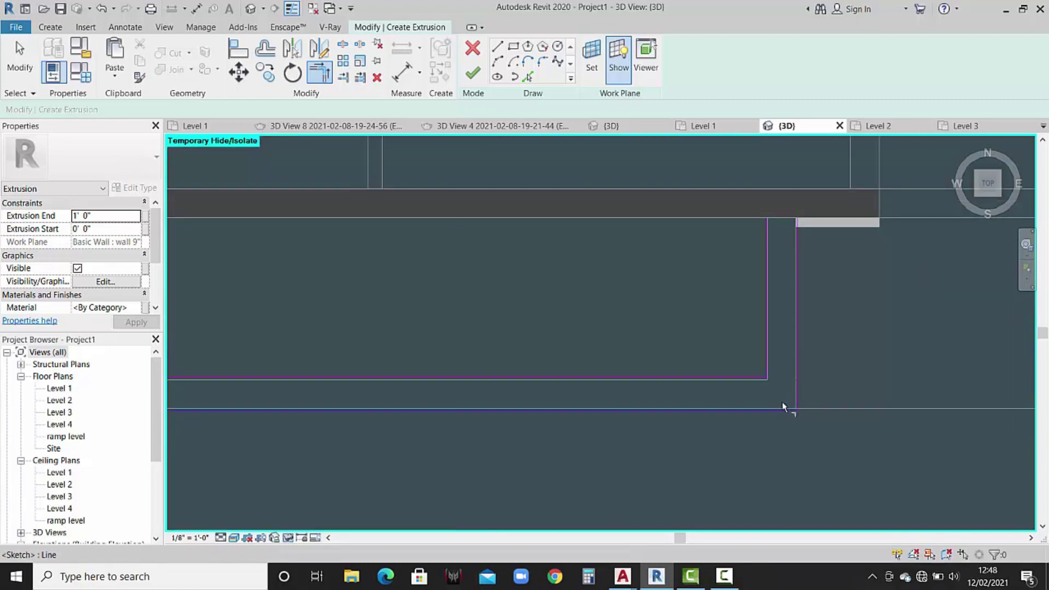
scroll(755, 361, "up", 1)
scroll(776, 369, "up", 4)
scroll(801, 378, "down", 4)
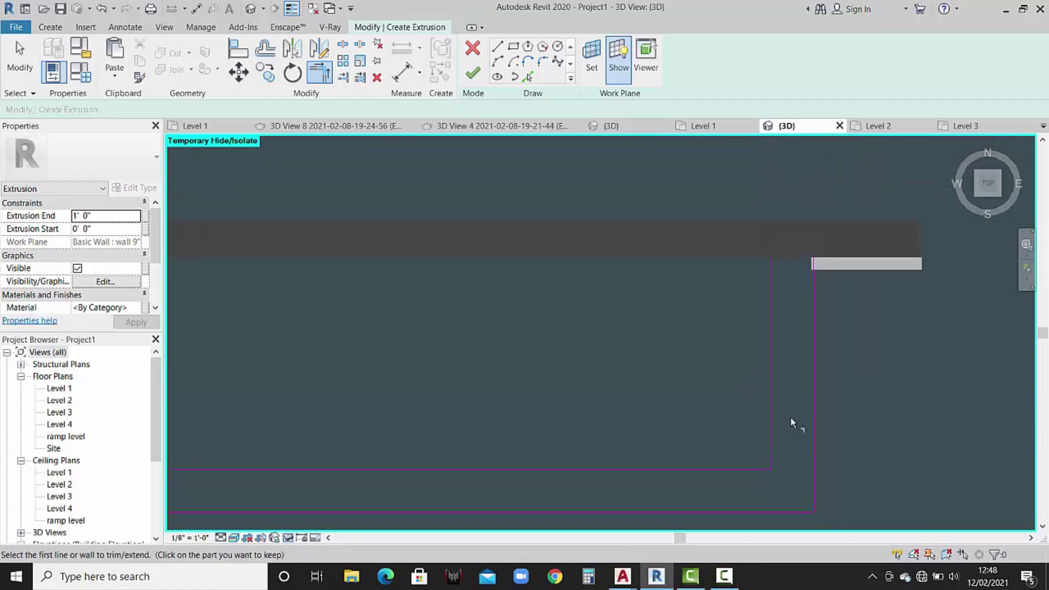
left_click(496, 47)
scroll(801, 279, "up", 4)
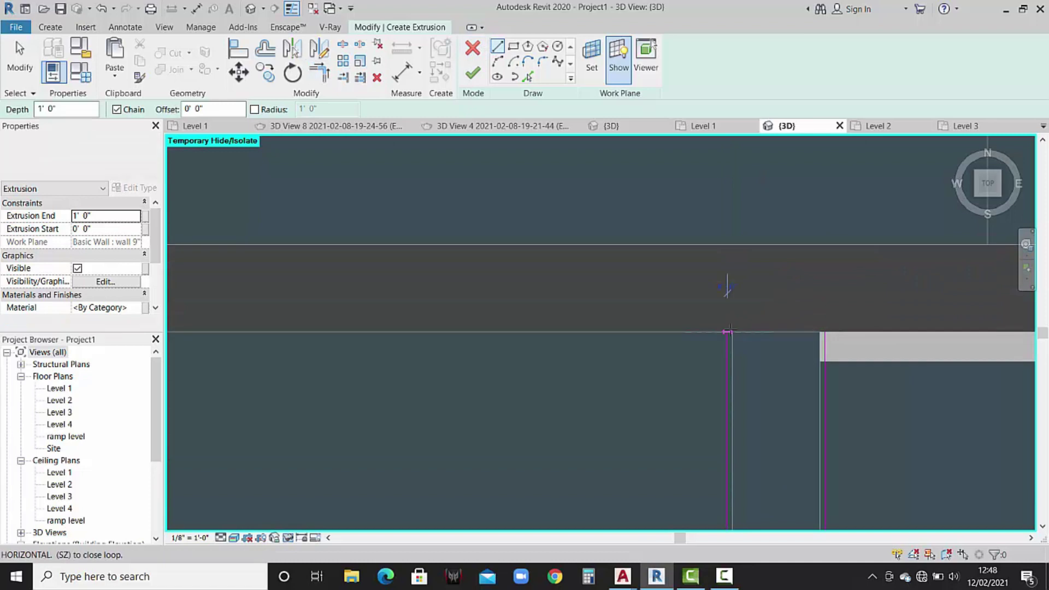
left_click(695, 288)
left_click(743, 288)
key("Escape")
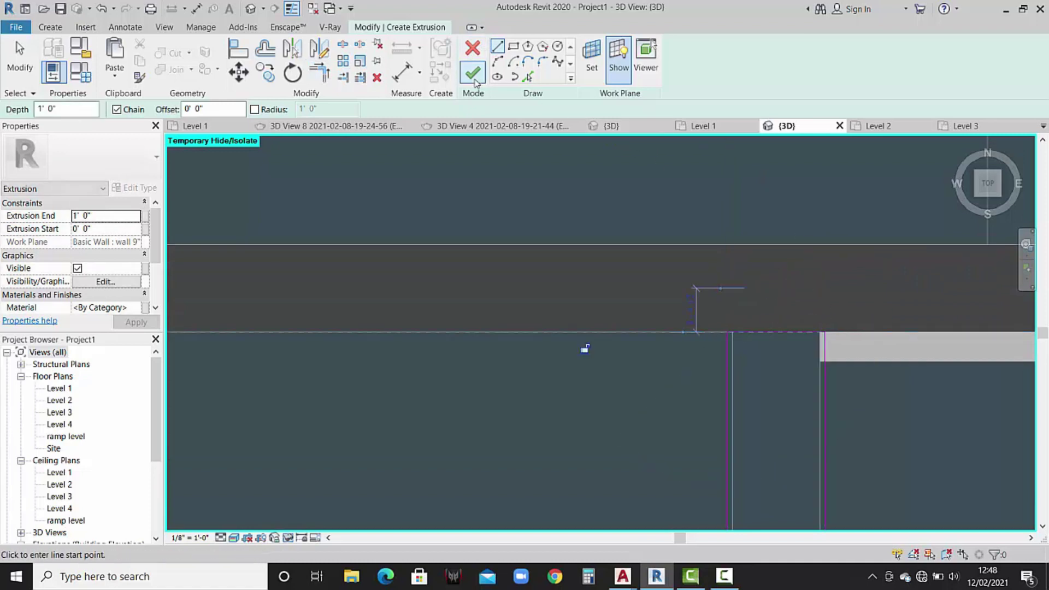
left_click(473, 74)
View the model from the front and select the new edge extrusion.
scroll(622, 214, "down", 2)
scroll(625, 223, "down", 2)
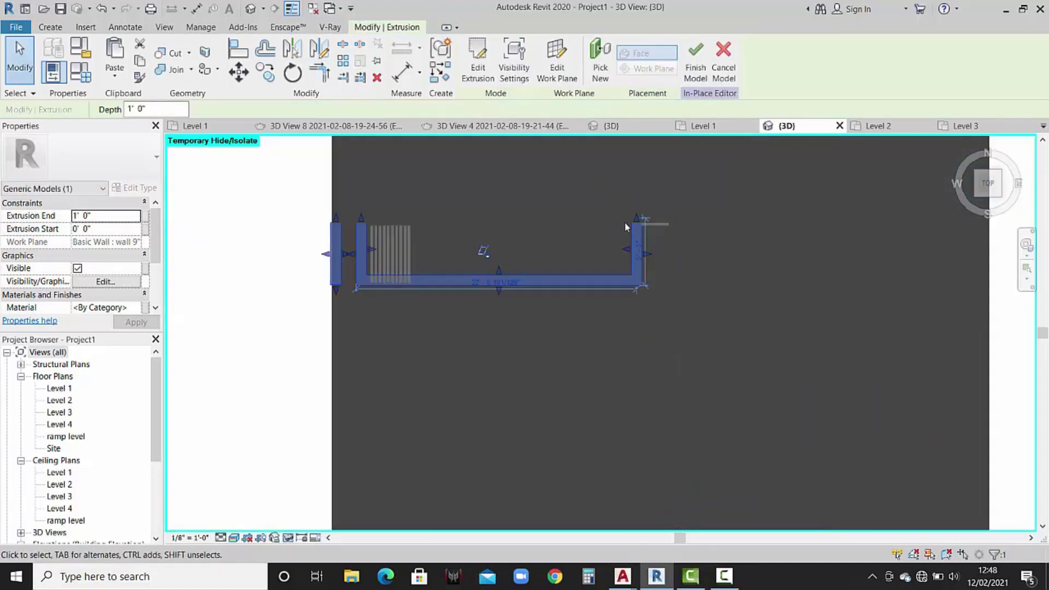
scroll(626, 227, "down", 2)
left_click(987, 201)
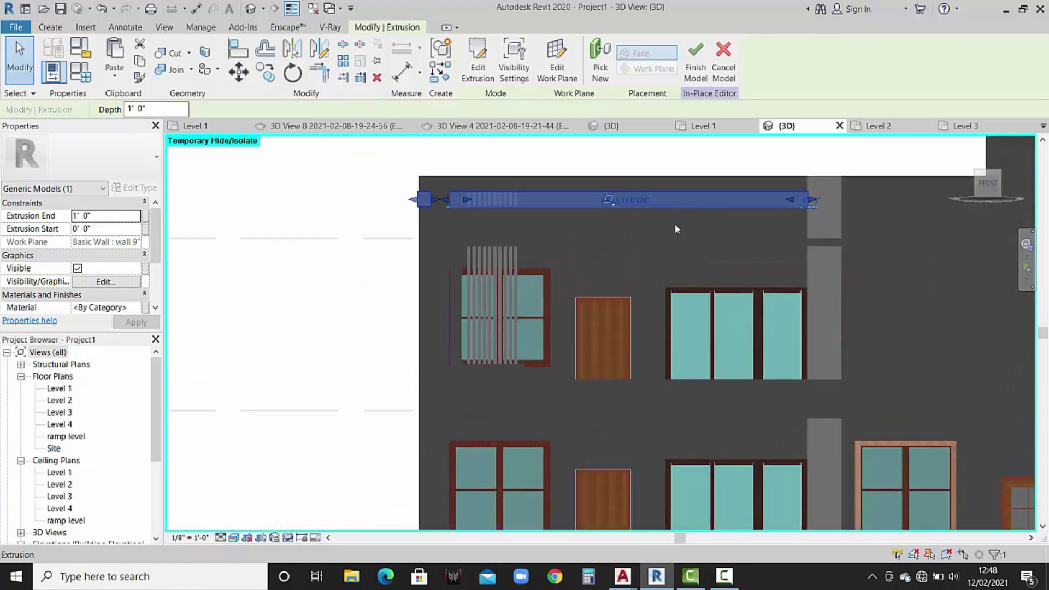
scroll(622, 246, "down", 2)
middle_click_drag(621, 245, 701, 241)
scroll(701, 242, "up", 2)
scroll(679, 295, "up", 1)
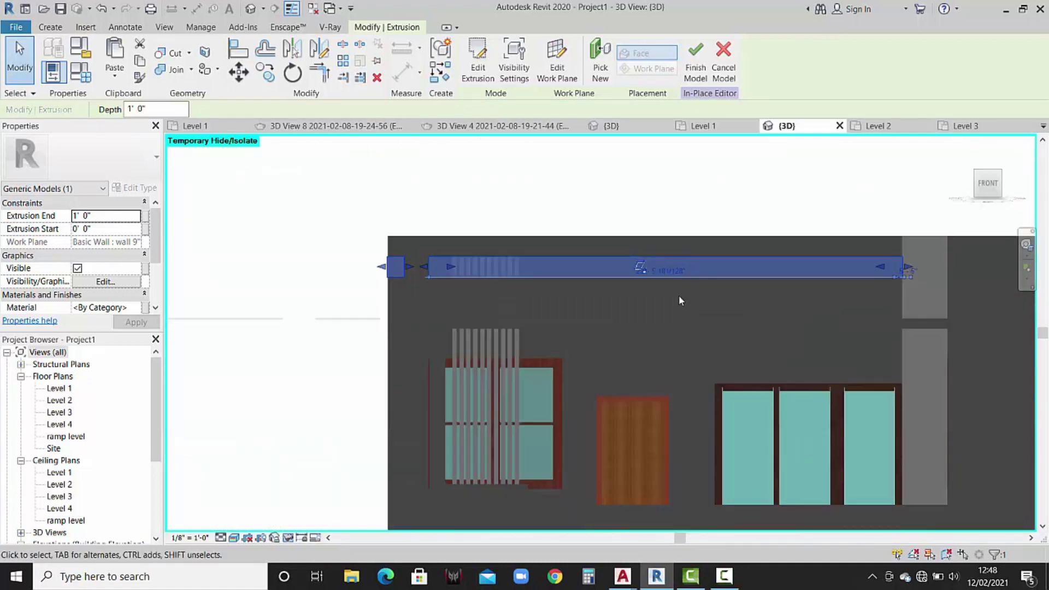
left_click(612, 197)
left_click(599, 254)
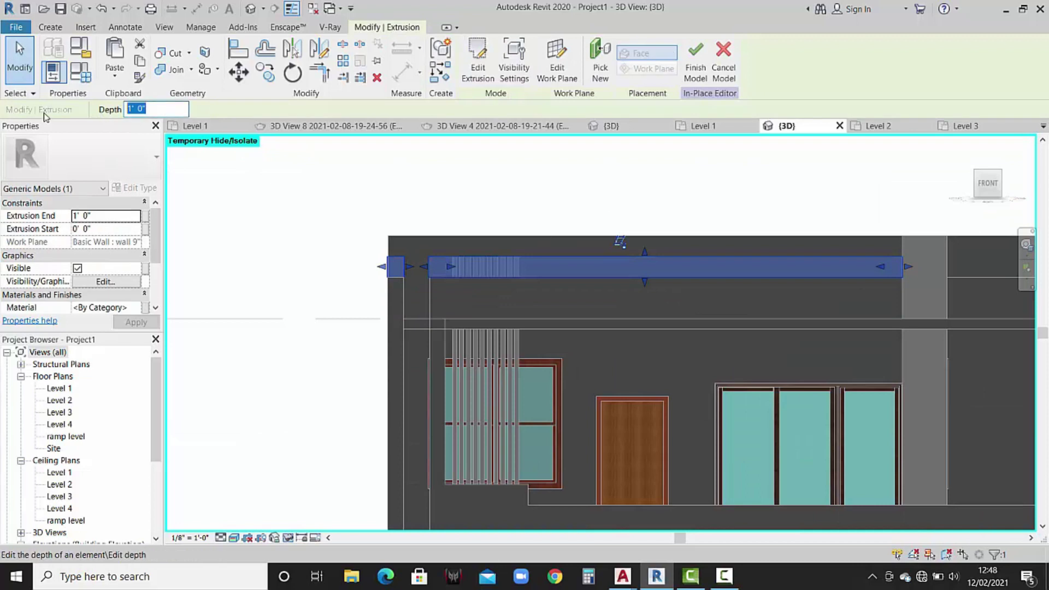
Set the extrusion depth to 2 inches in the options bar.
type("1\"")
key("Return")
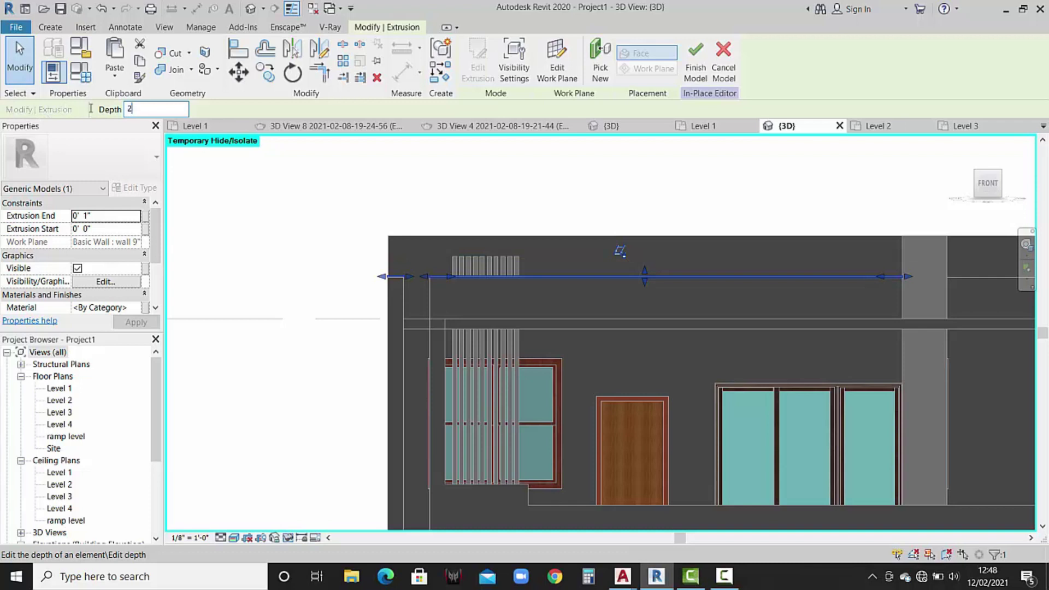
key("Return")
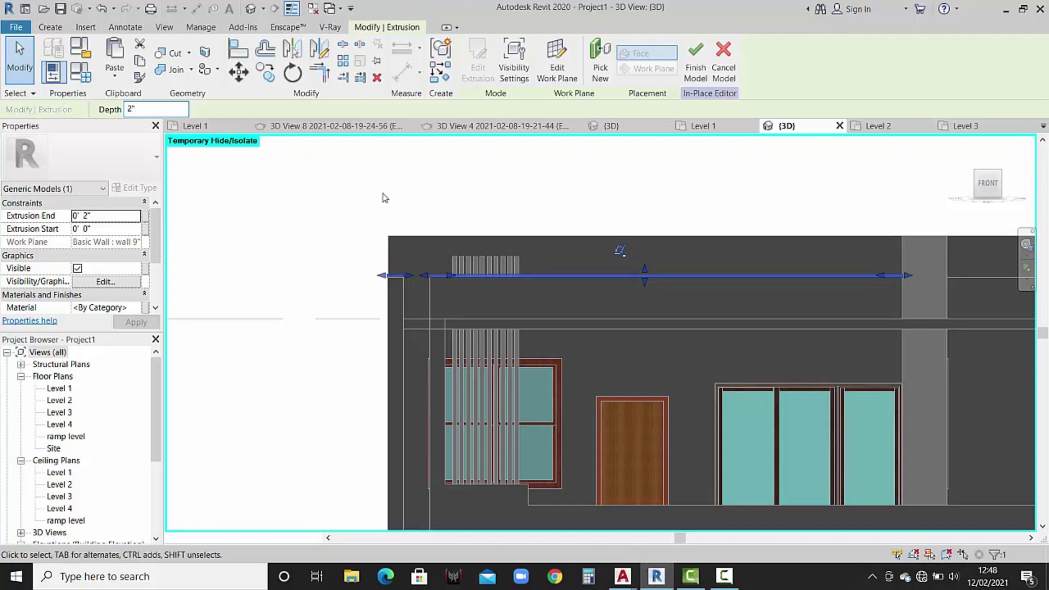
left_click(384, 194)
mouse_move(536, 199)
middle_mouse_down("shift")
mouse_move(588, 222)
mouse_move(500, 286)
mouse_move(561, 327)
mouse_move(612, 279)
middle_mouse_up("shift")
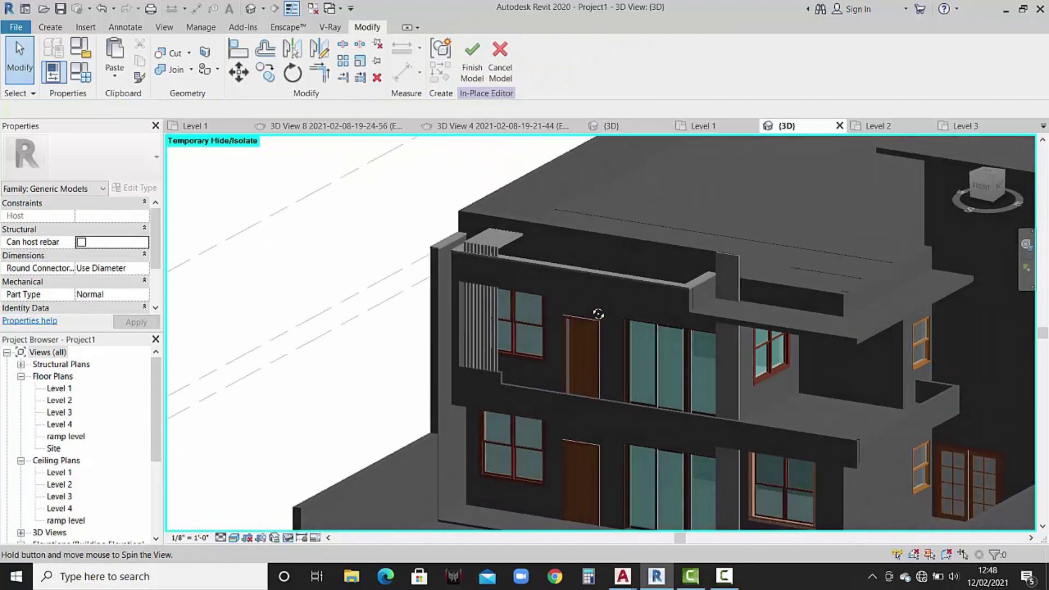
Finish the Generic Models 3 in-place model and select Level 3 in the Project Browser.
scroll(618, 273, "up", 1)
scroll(621, 270, "up", 1)
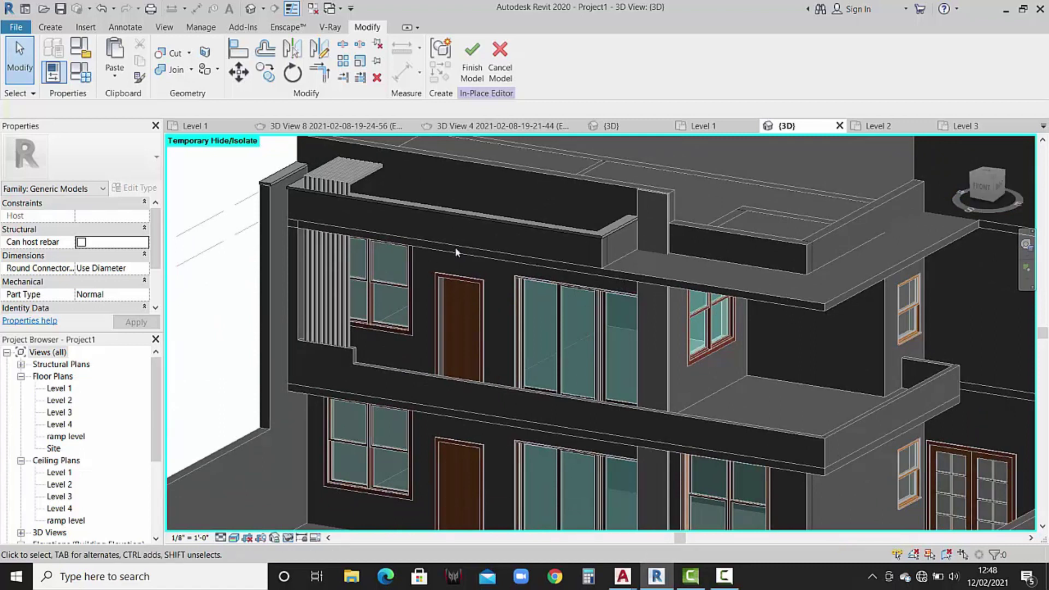
left_click(473, 73)
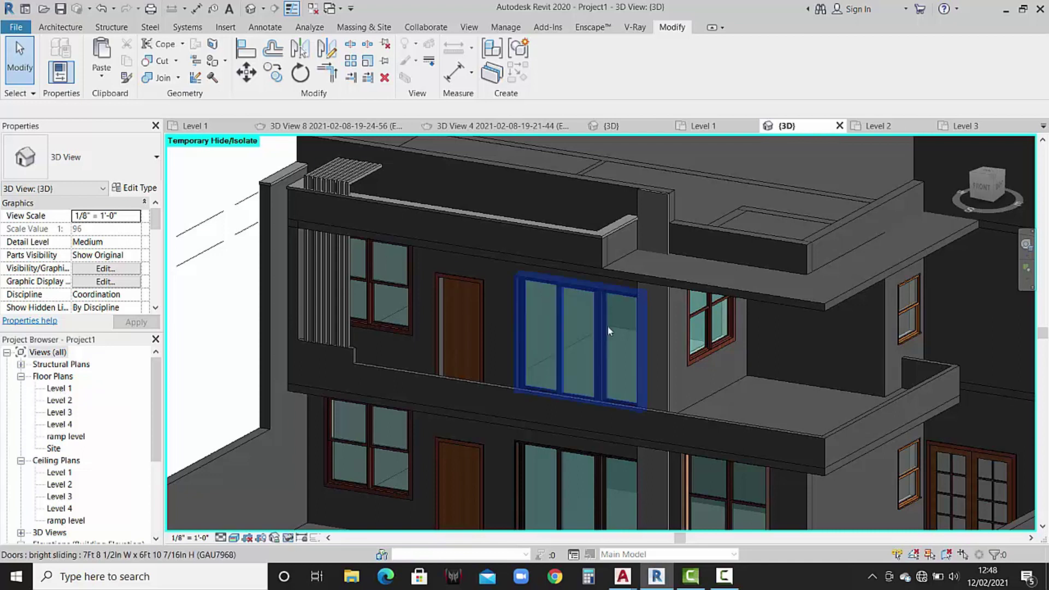
left_click(63, 413)
Open the Level 3 floor plan and pan to the lower slab edge.
double_click(63, 414)
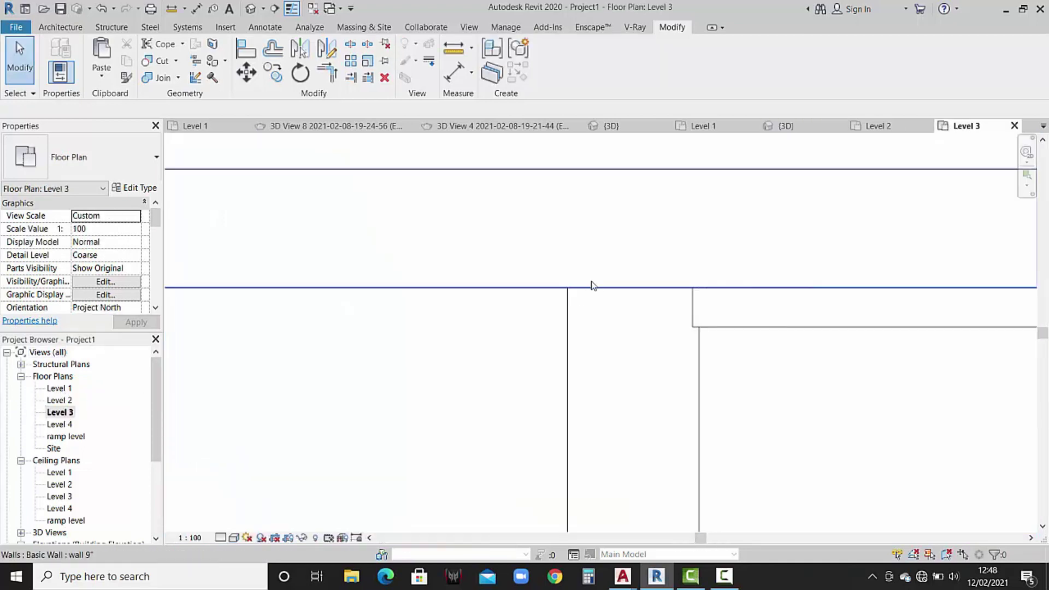
scroll(604, 322, "down", 2)
scroll(612, 351, "down", 2)
middle_click_drag(616, 353, 565, 349)
Draw a 16-foot wall, 1' 8" high, along the lower slab edge.
left_click(60, 27)
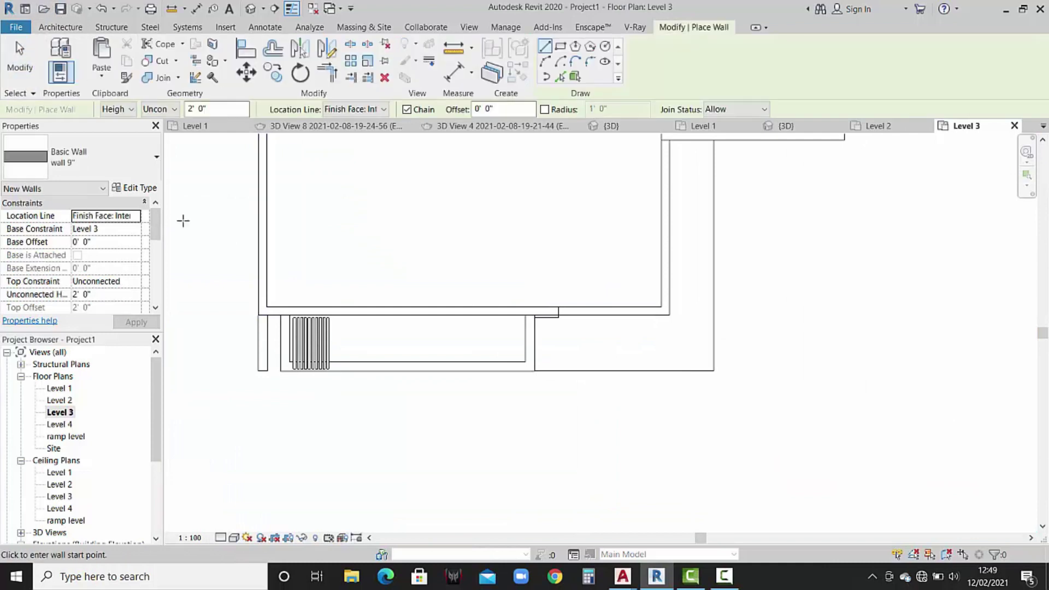
scroll(597, 383, "up", 1)
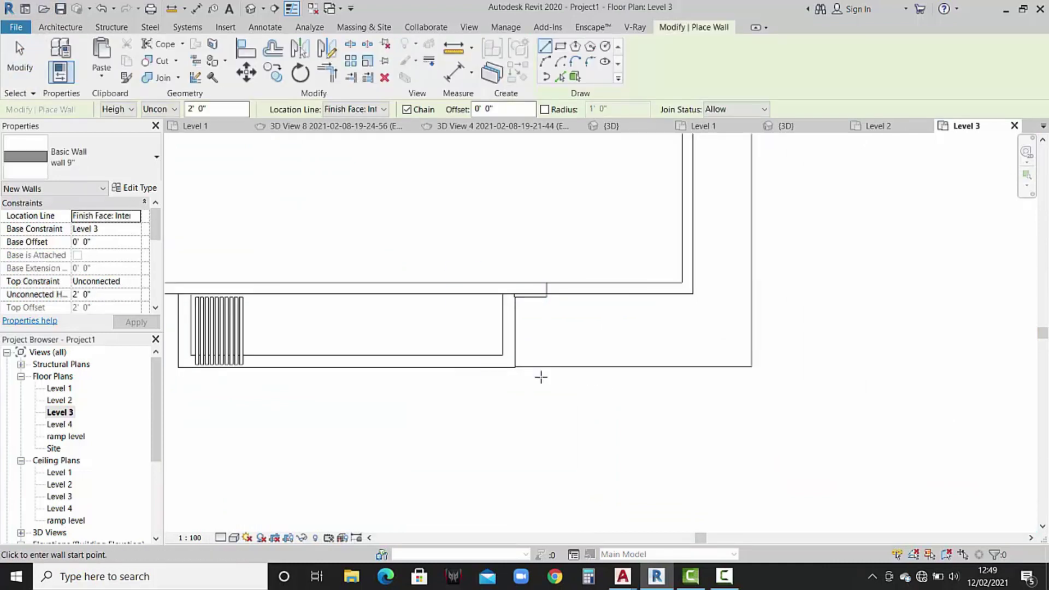
left_click(515, 367)
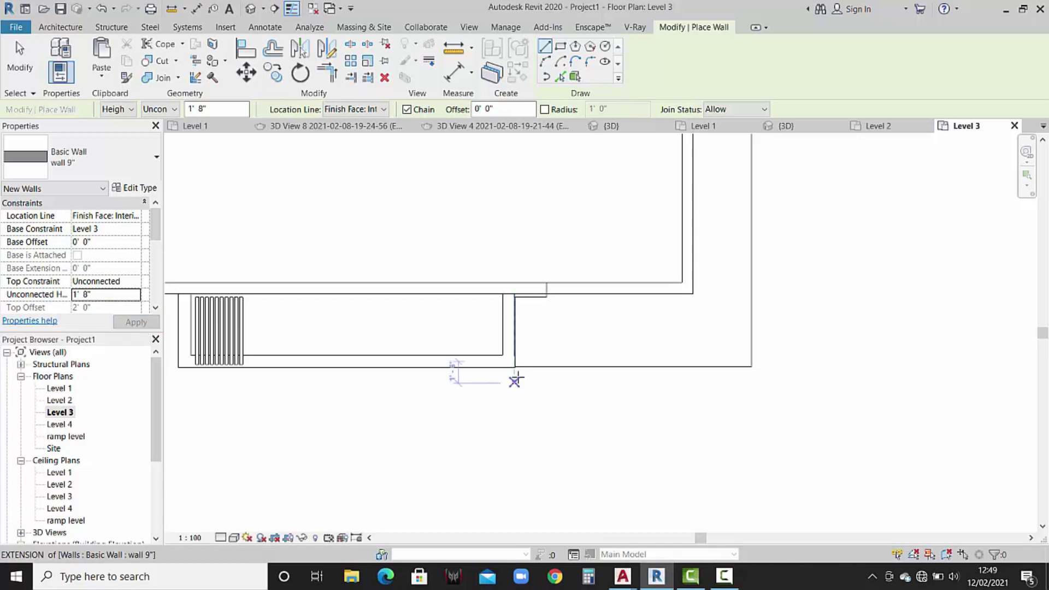
left_click(515, 367)
left_click(752, 366)
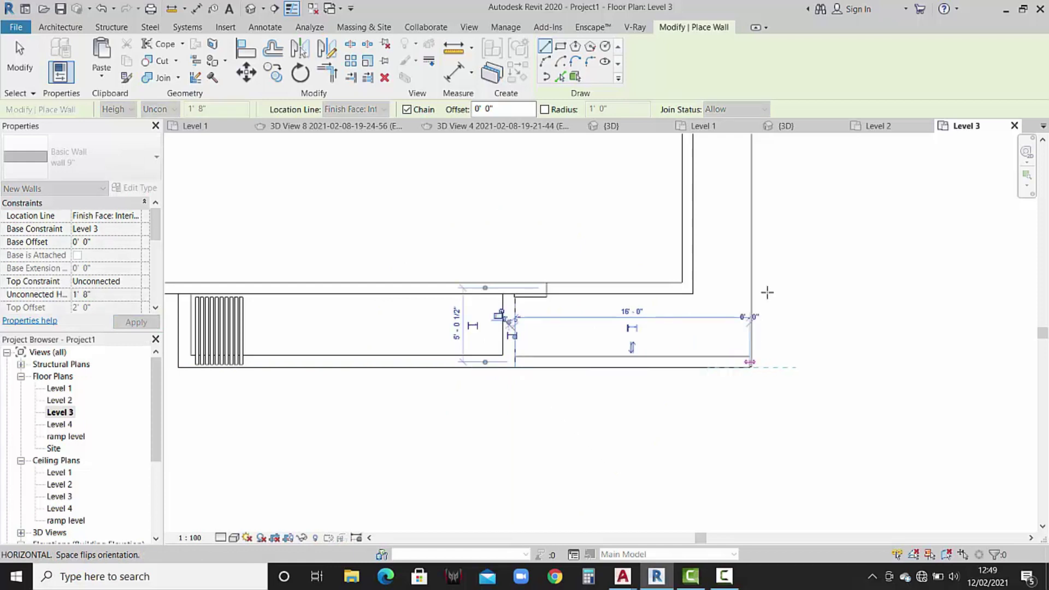
scroll(751, 368, "up", 3)
scroll(757, 368, "up", 3)
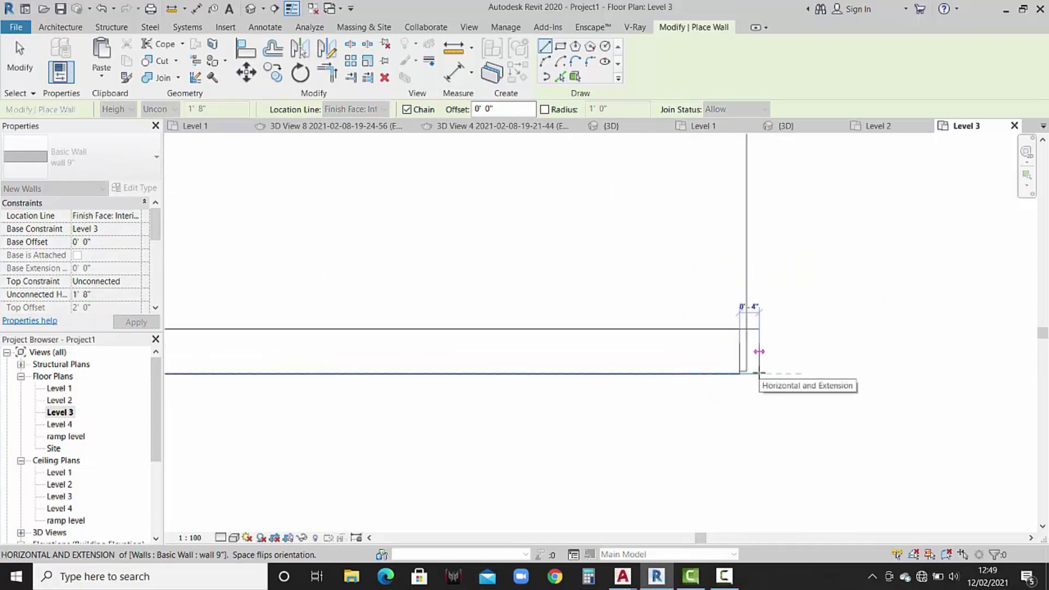
key("Escape")
key("Escape")
Move the new wall slightly upward to align it with the slab edge.
left_click(703, 349)
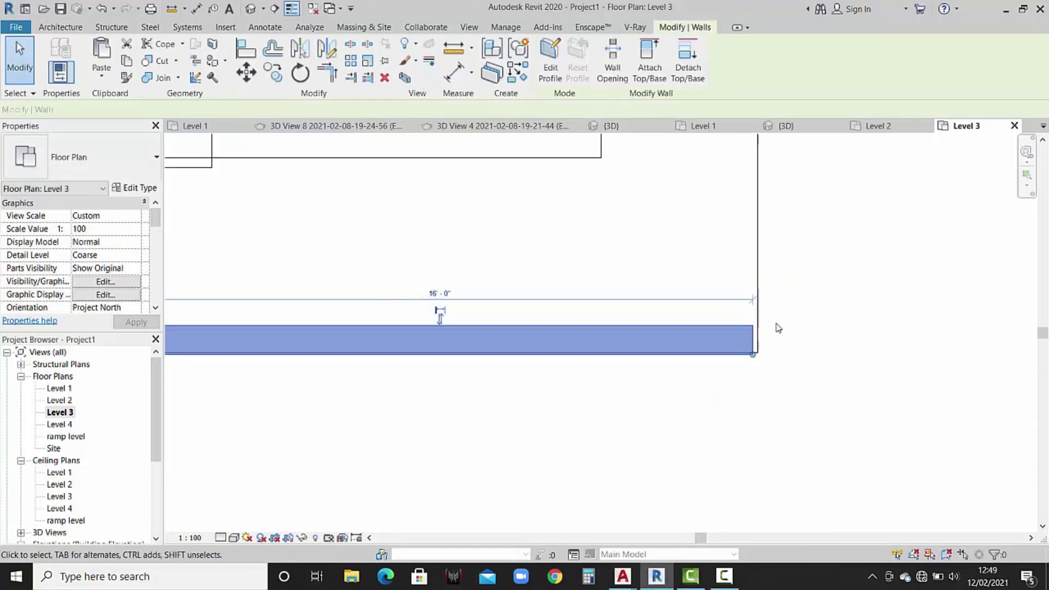
scroll(778, 325, "down", 2)
scroll(393, 353, "up", 1)
scroll(346, 351, "up", 2)
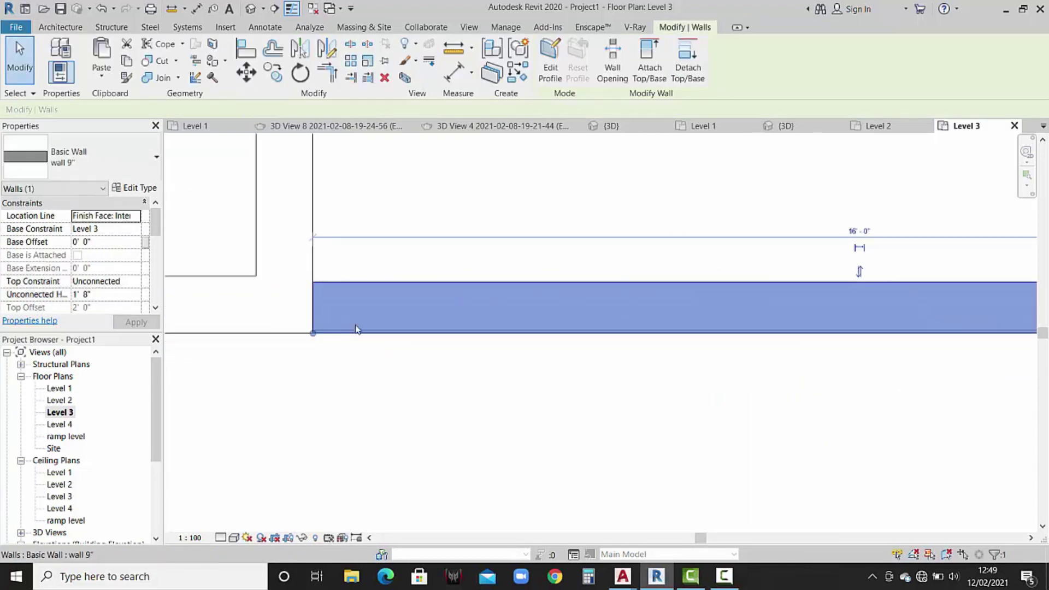
scroll(356, 325, "up", 2)
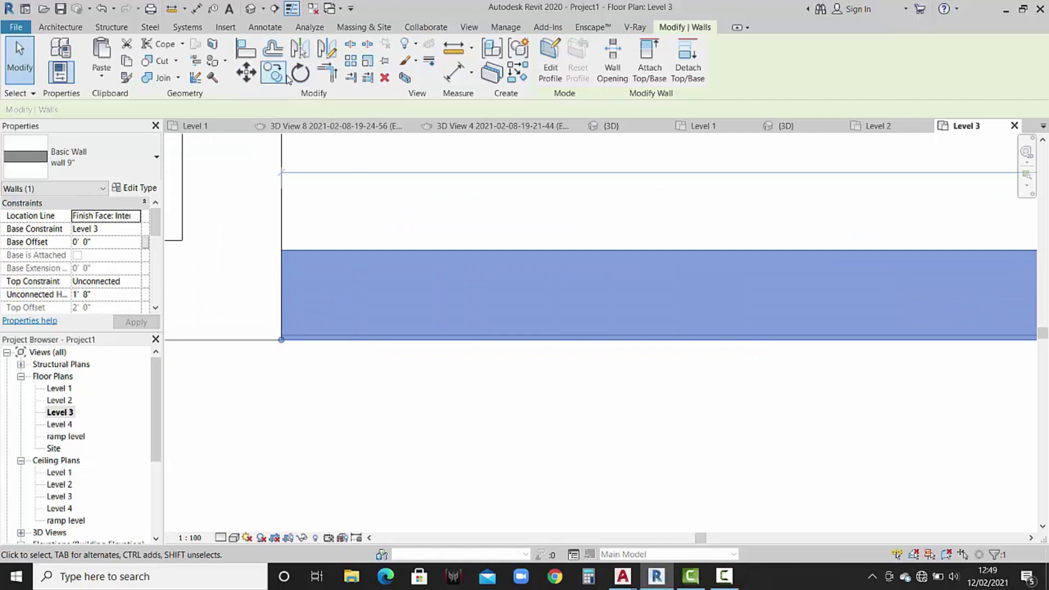
left_click(246, 73)
left_click(277, 335)
left_click(277, 330)
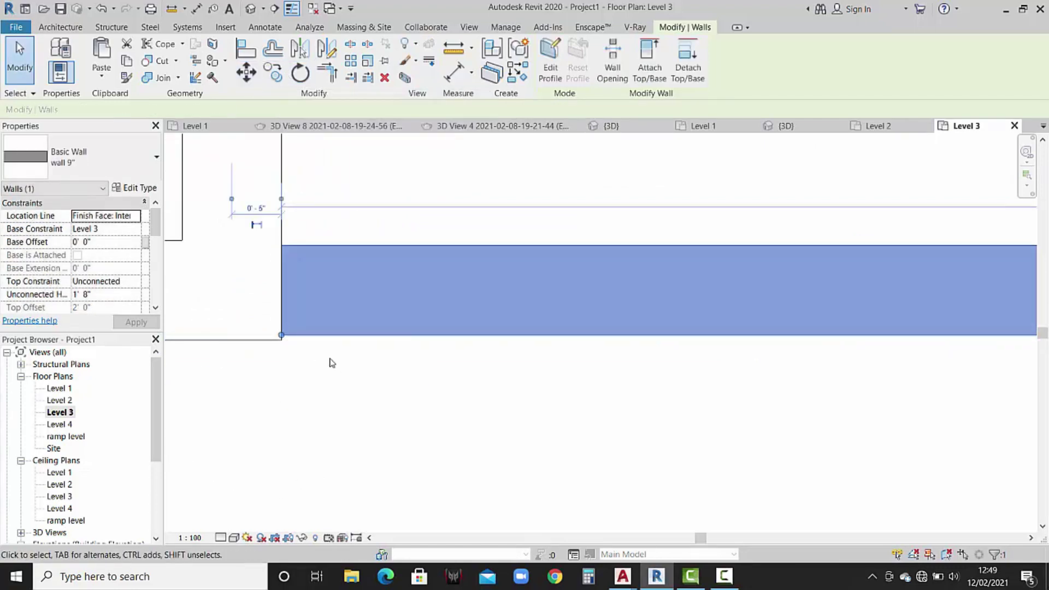
scroll(331, 363, "down", 2)
scroll(337, 361, "down", 2)
scroll(373, 368, "down", 2)
scroll(485, 368, "down", 2)
scroll(335, 345, "up", 2)
scroll(335, 344, "up", 2)
scroll(383, 356, "up", 2)
left_click(412, 363)
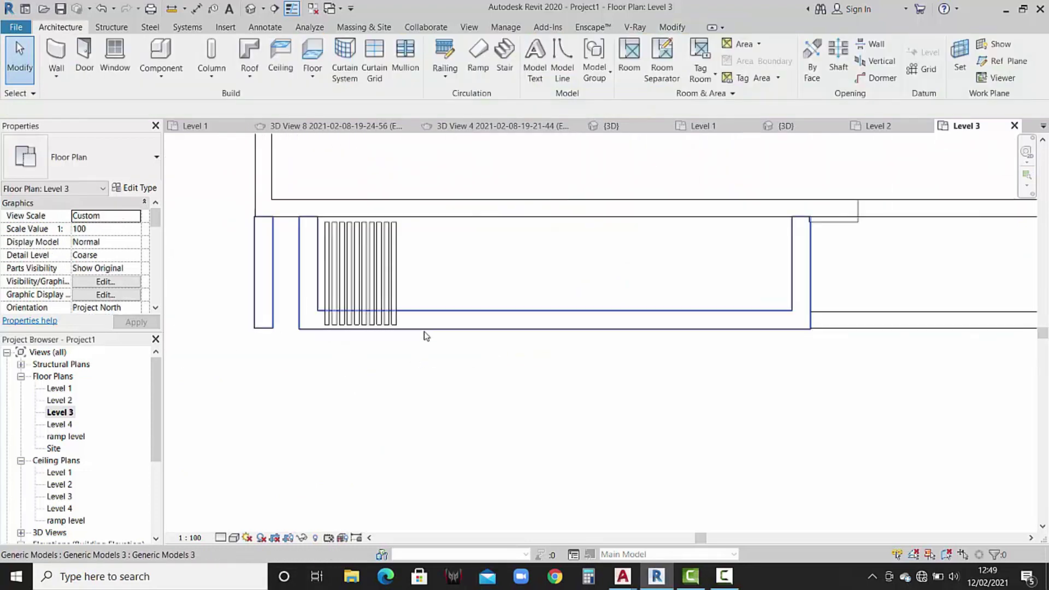
Select the fin generic model to inspect it, then clear the selection.
left_click(396, 327)
scroll(395, 326, "up", 2)
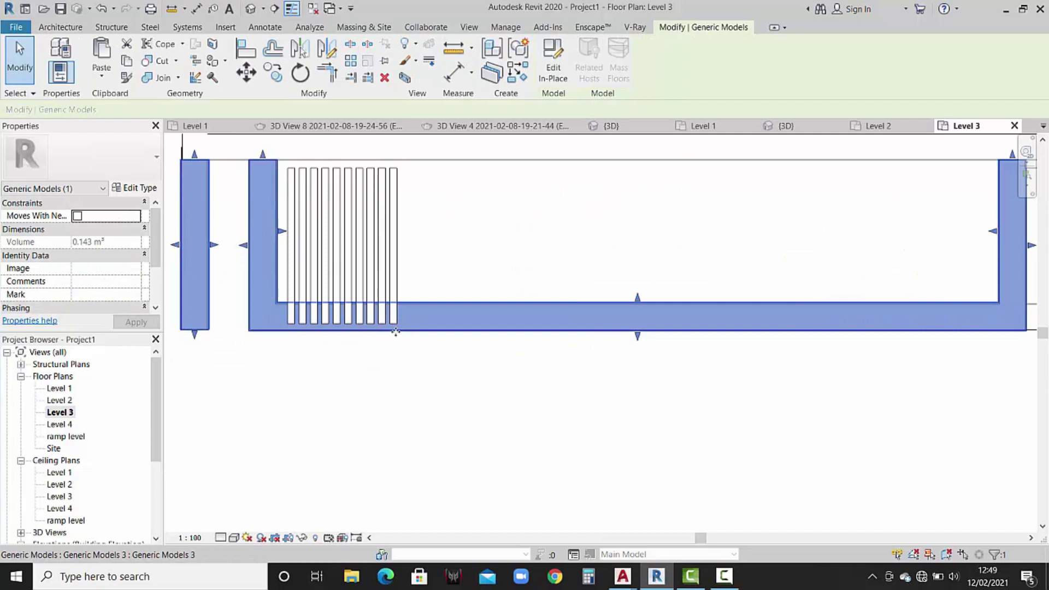
scroll(395, 332, "down", 2)
scroll(428, 351, "down", 2)
scroll(579, 368, "down", 1)
scroll(656, 333, "down", 1)
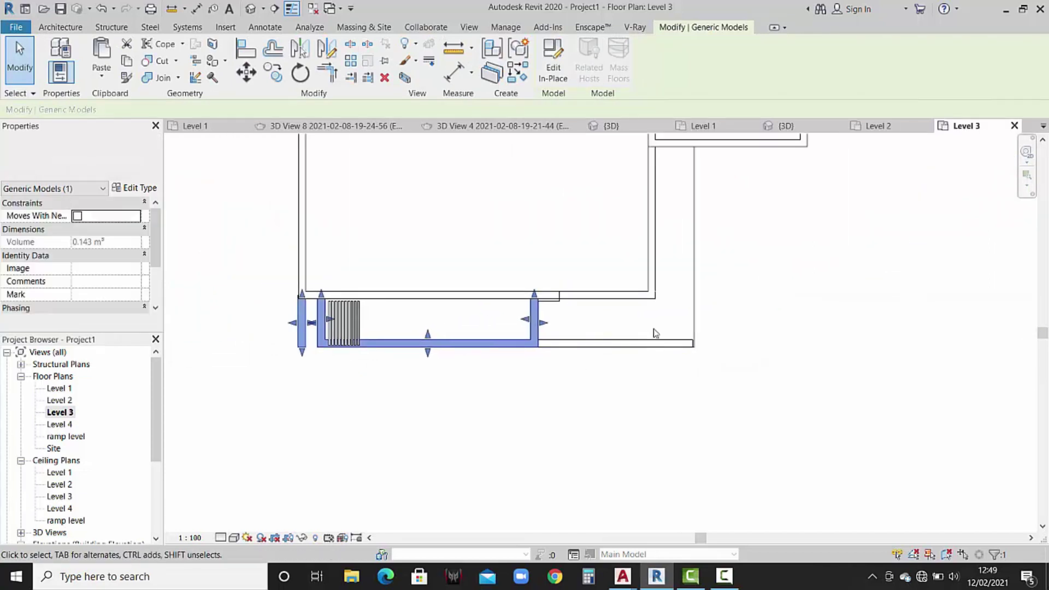
scroll(655, 333, "up", 3)
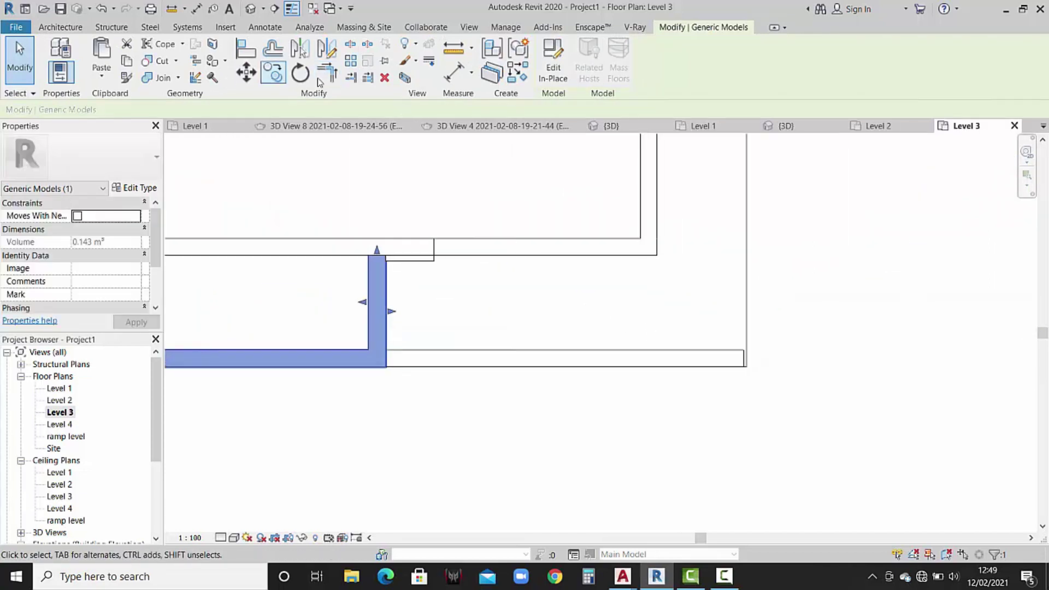
left_click(595, 435)
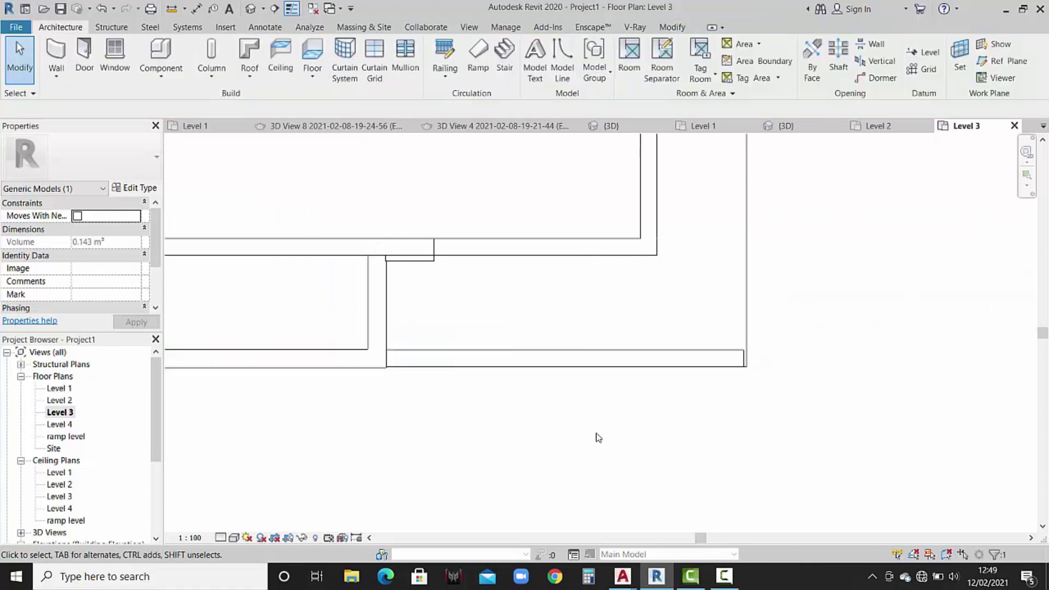
Draw a matching 9-inch wall from the existing wall's endpoint to the floor's endpoint.
left_click(566, 358)
left_click(518, 77)
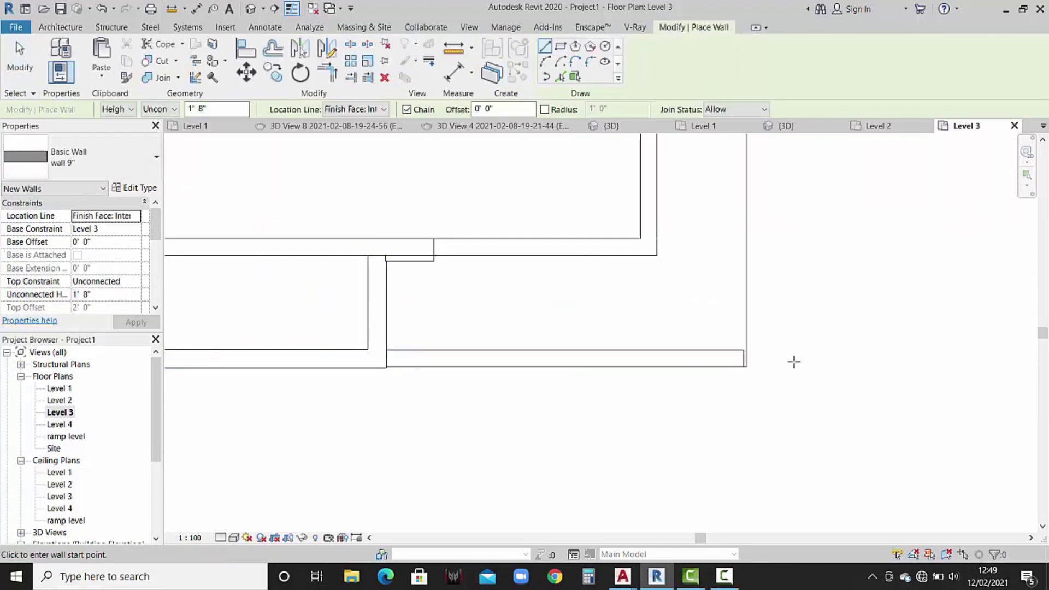
scroll(794, 360, "up", 2)
scroll(703, 367, "up", 2)
left_click(712, 362)
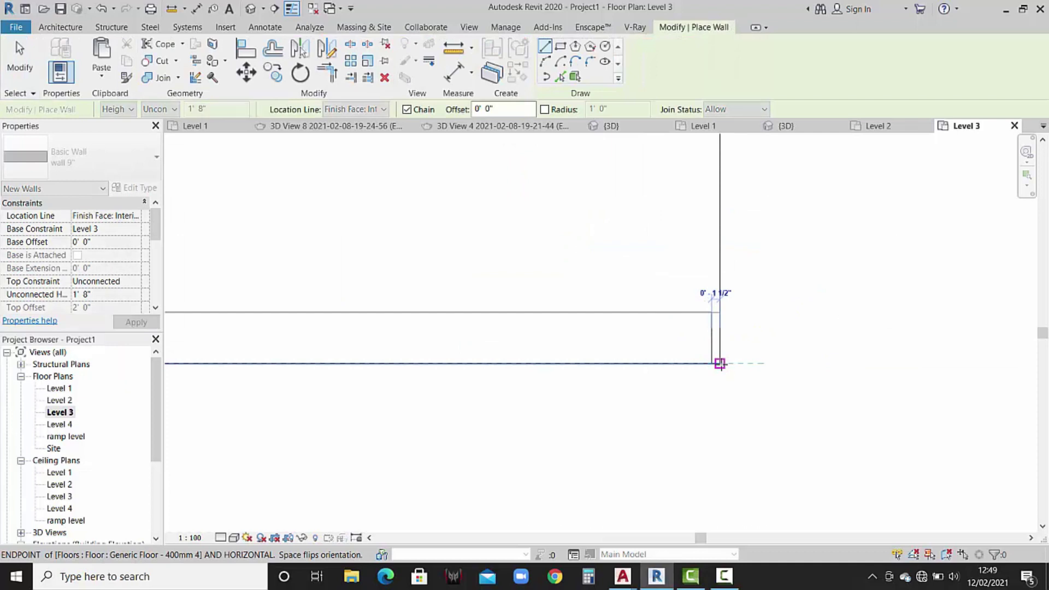
scroll(710, 207, "down", 2)
middle_click_drag(726, 177, 740, 499)
scroll(740, 305, "up", 2)
scroll(747, 346, "up", 1)
left_click(727, 305)
scroll(733, 302, "up", 2)
key("Escape")
key("Escape")
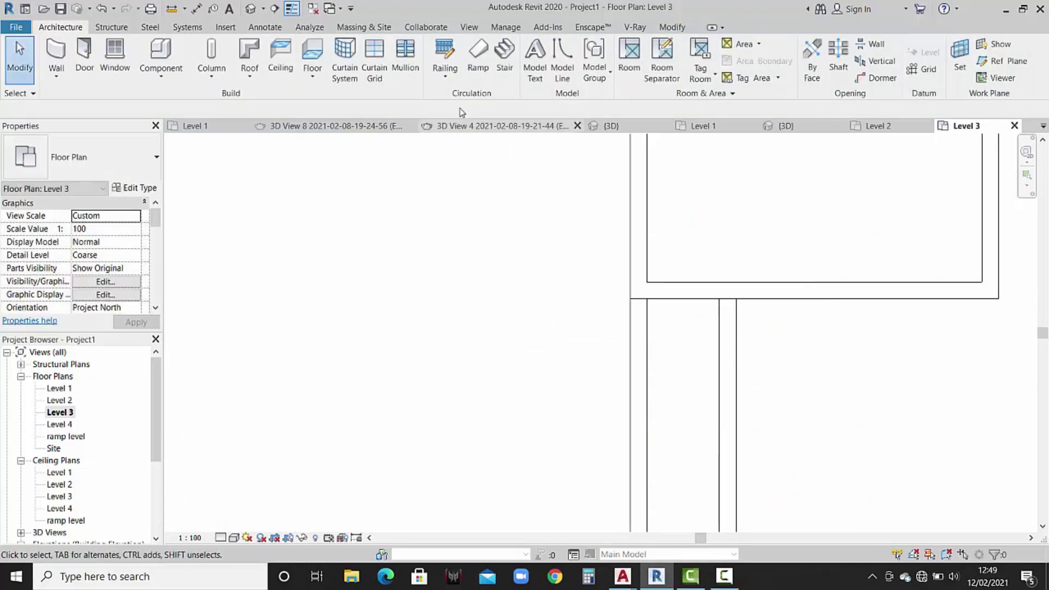
In the 3D view, select the new parapet wall and orient to the Front view.
left_click(257, 14)
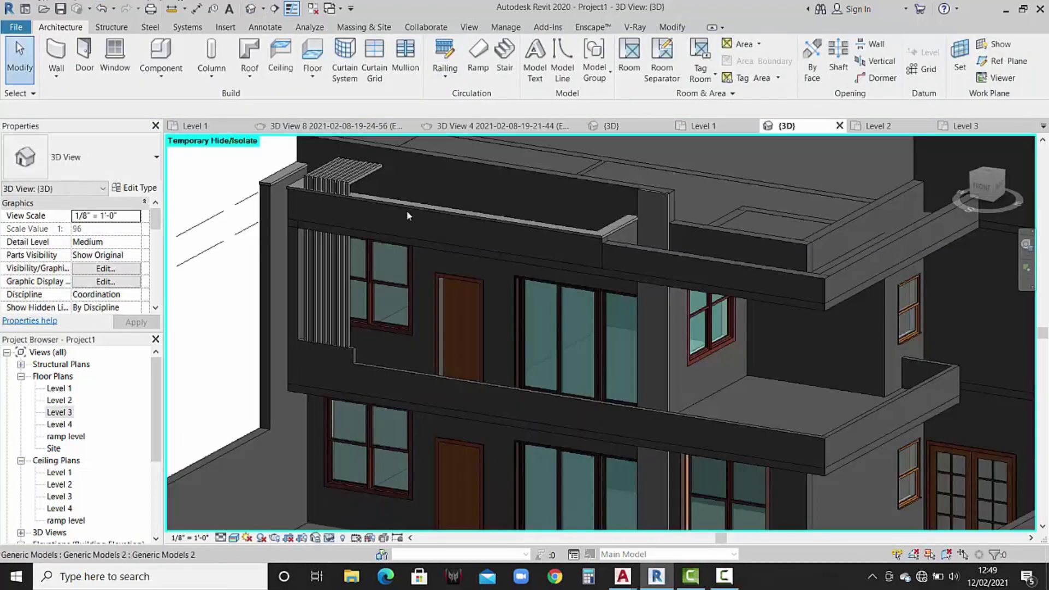
middle_click_drag(711, 326, 632, 362)
scroll(692, 335, "down", 2)
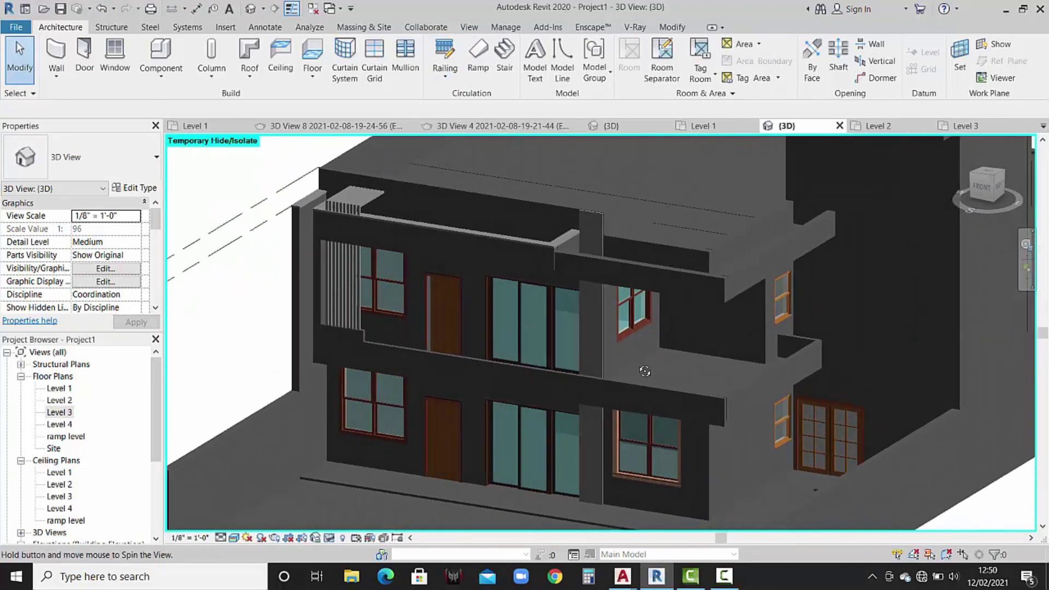
scroll(587, 271, "up", 2)
left_click(587, 258)
middle_click_drag(679, 333, 639, 309)
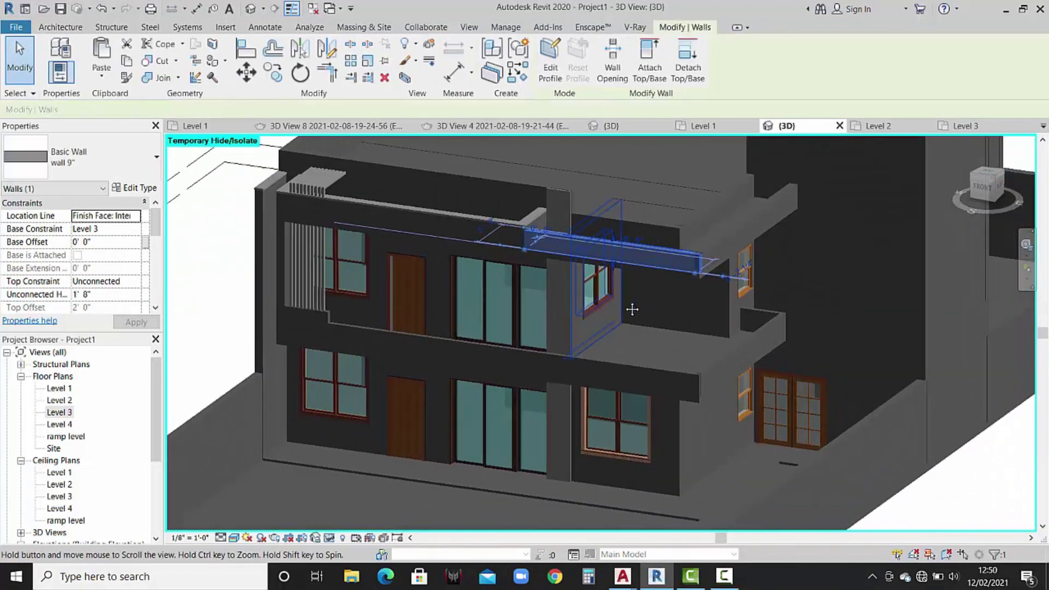
left_click(984, 187)
Edit the wall's profile, picking offset lines just inside its top and bottom edges.
left_click(550, 60)
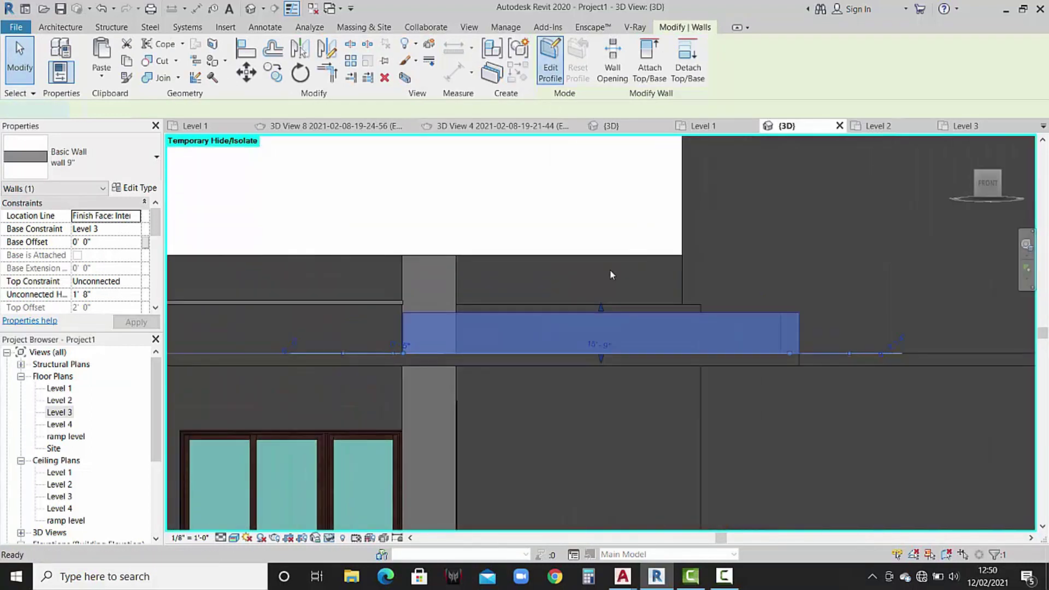
scroll(384, 326, "up", 1)
scroll(513, 328, "up", 1)
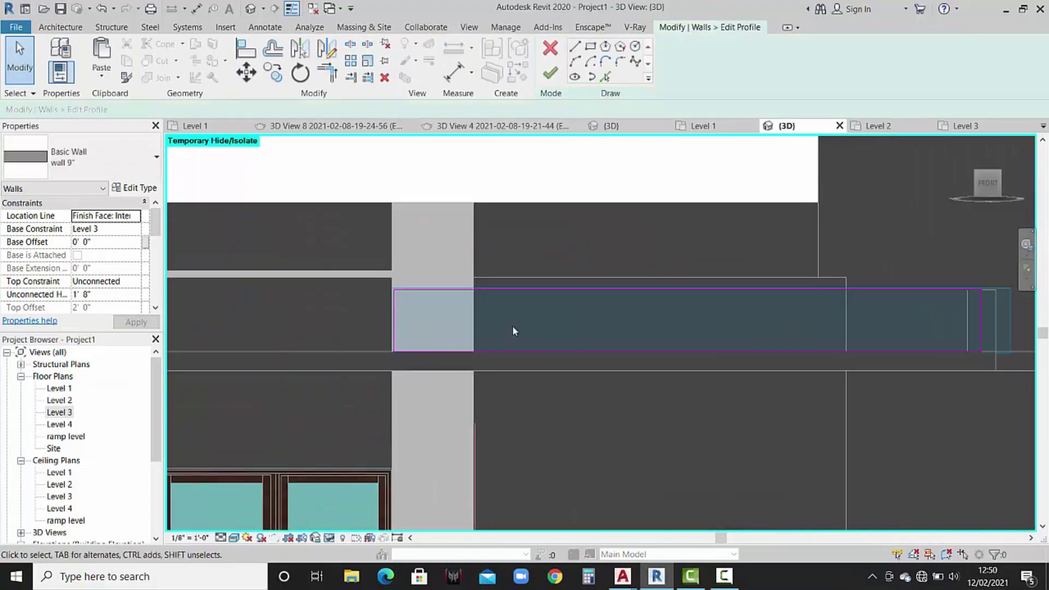
left_click(605, 77)
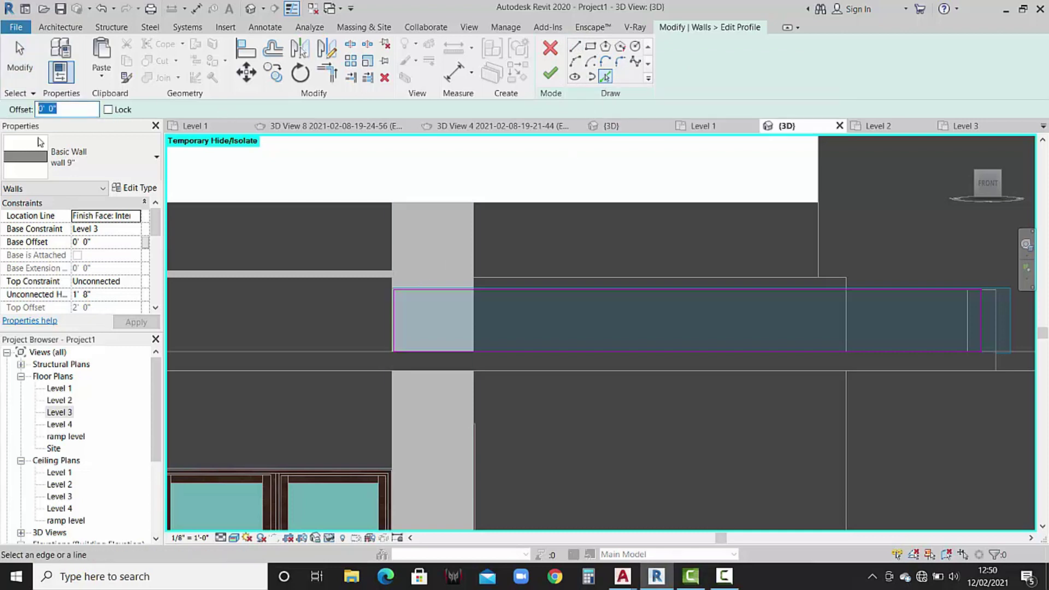
type("6\"")
type("4 1/2")
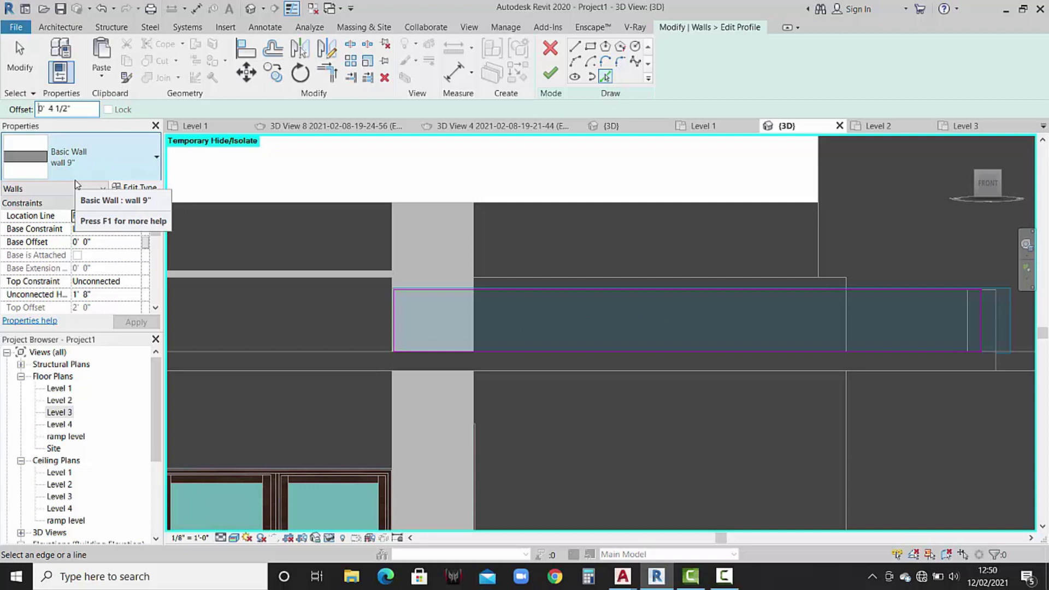
left_click(560, 297)
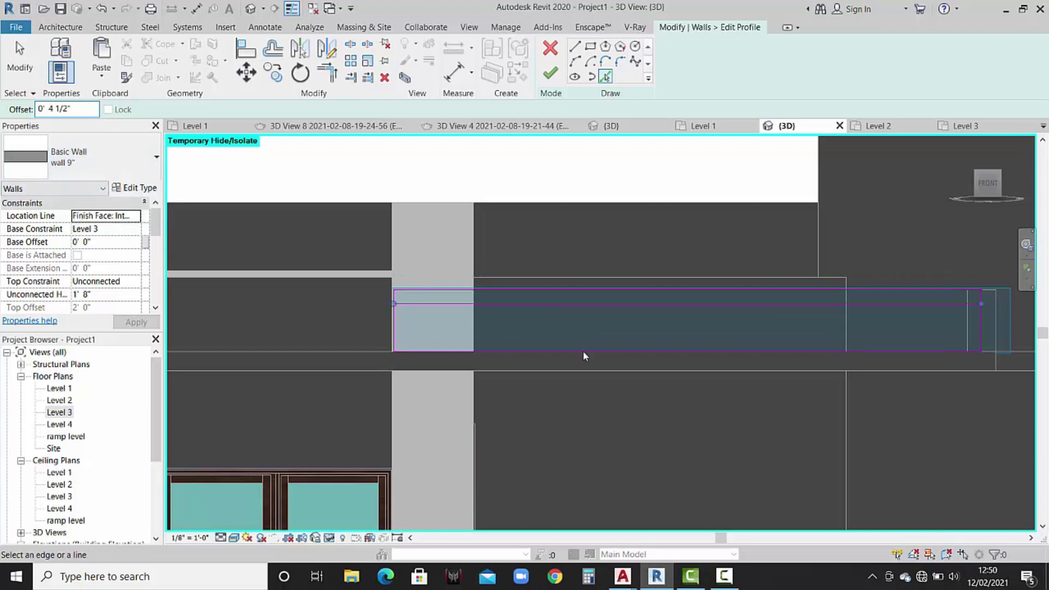
left_click(585, 350)
scroll(529, 274, "down", 3)
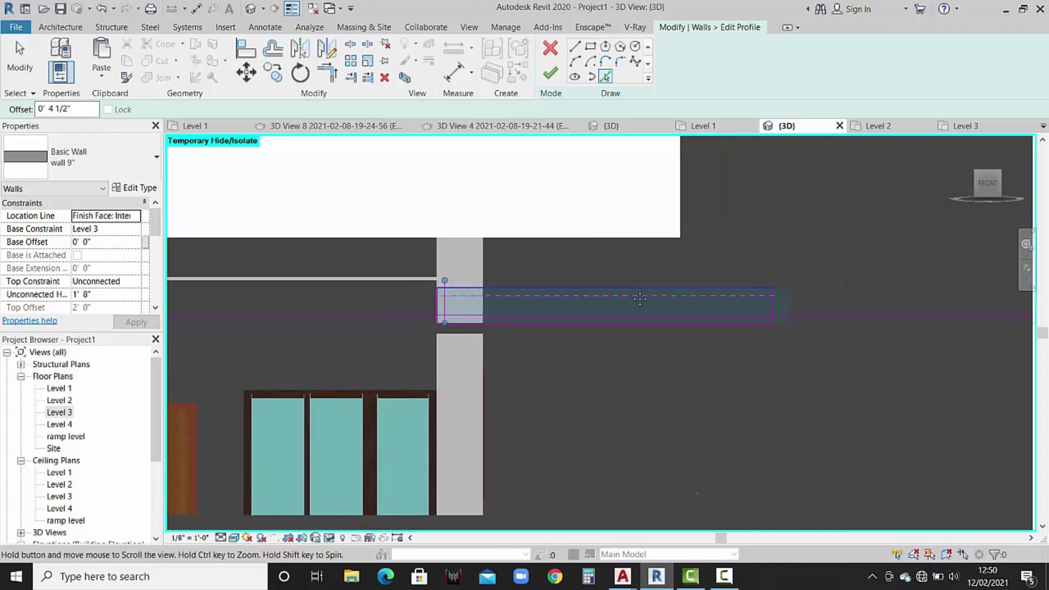
scroll(771, 316, "up", 2)
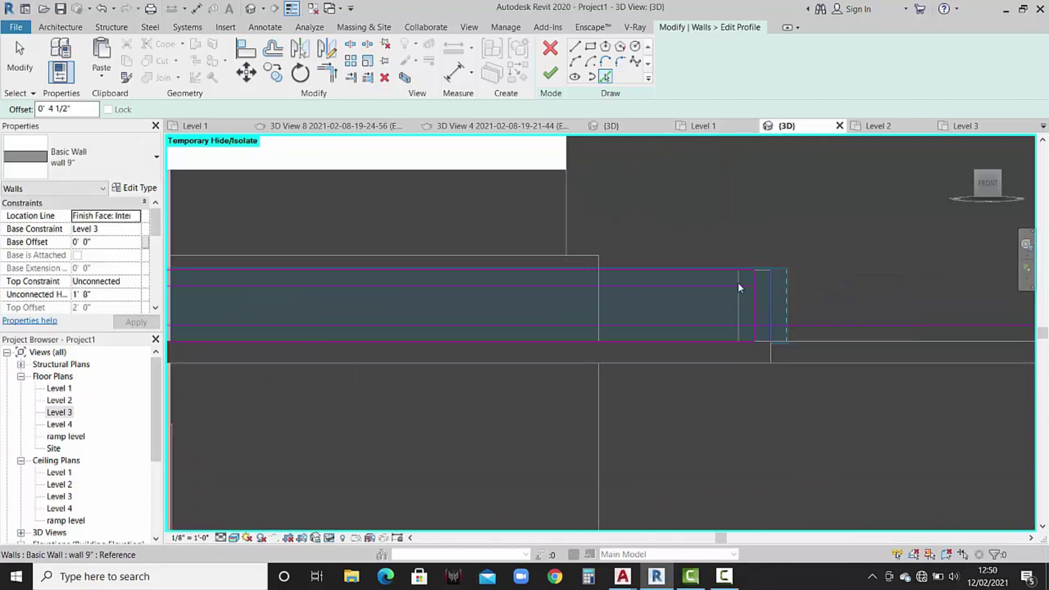
key("Escape")
Split and trim the sketch lines into corners and finish the slotted profile.
left_click(351, 48)
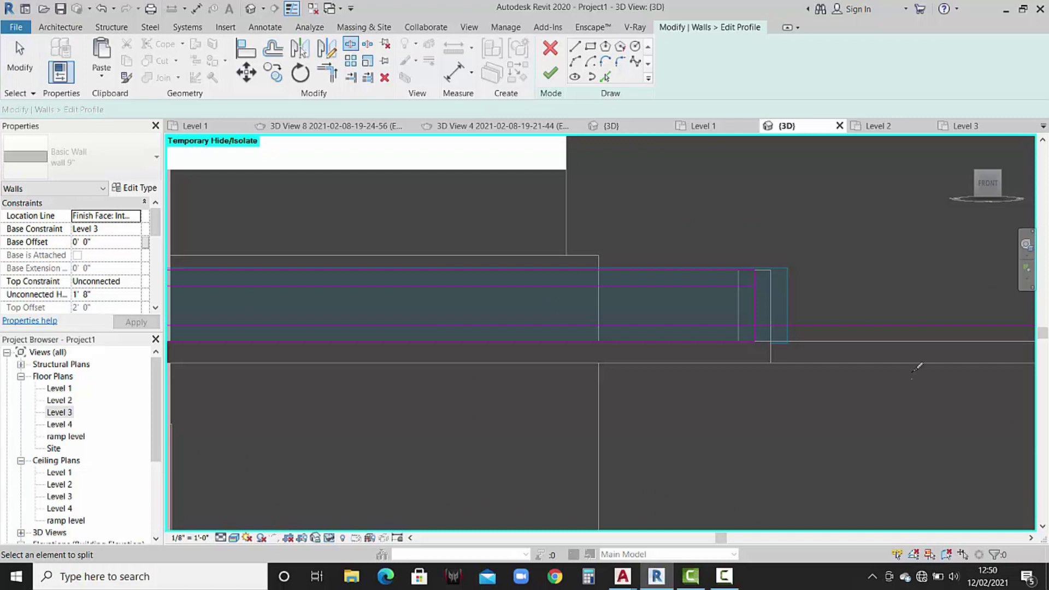
left_click(328, 72)
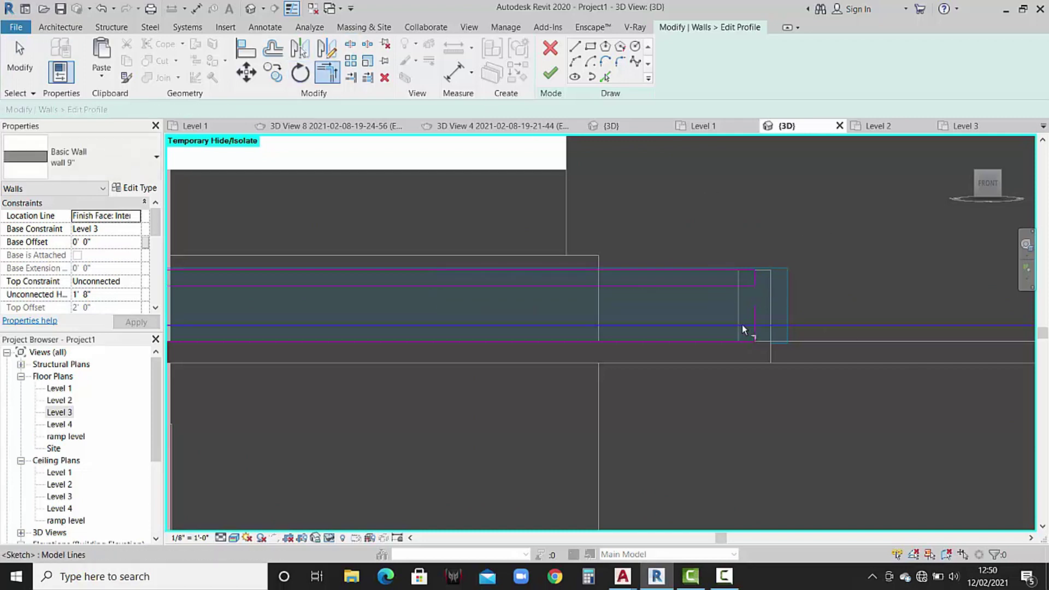
scroll(371, 288, "down", 2)
middle_click_drag(371, 288, 441, 294)
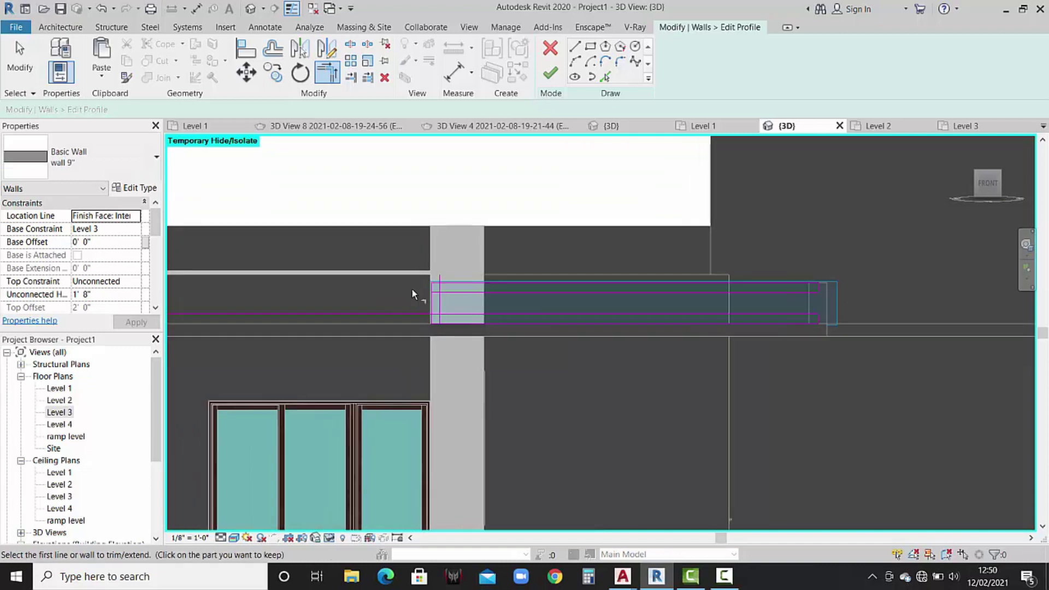
left_click(444, 309)
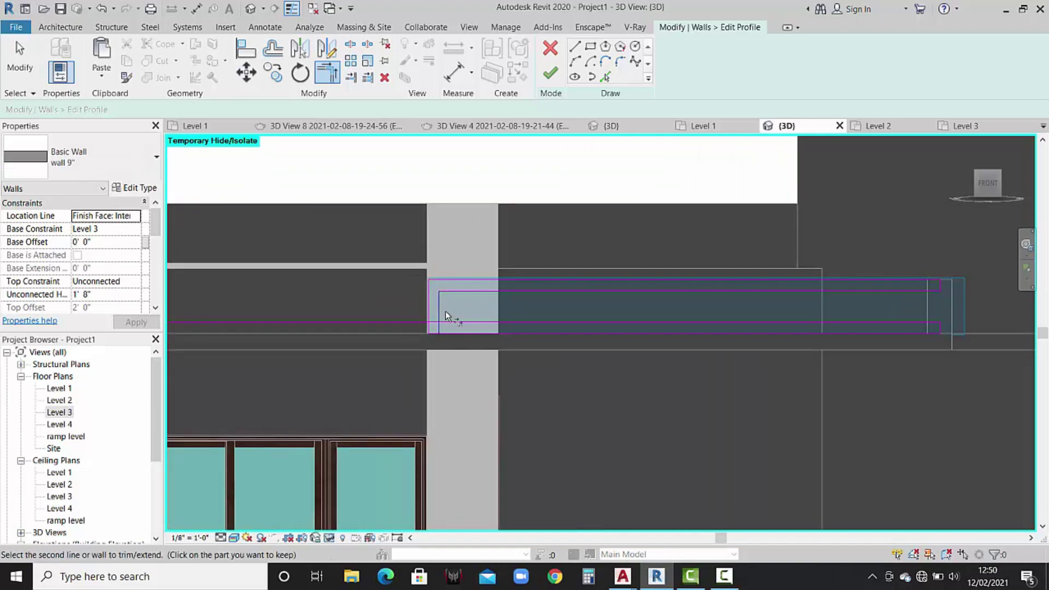
left_click(551, 72)
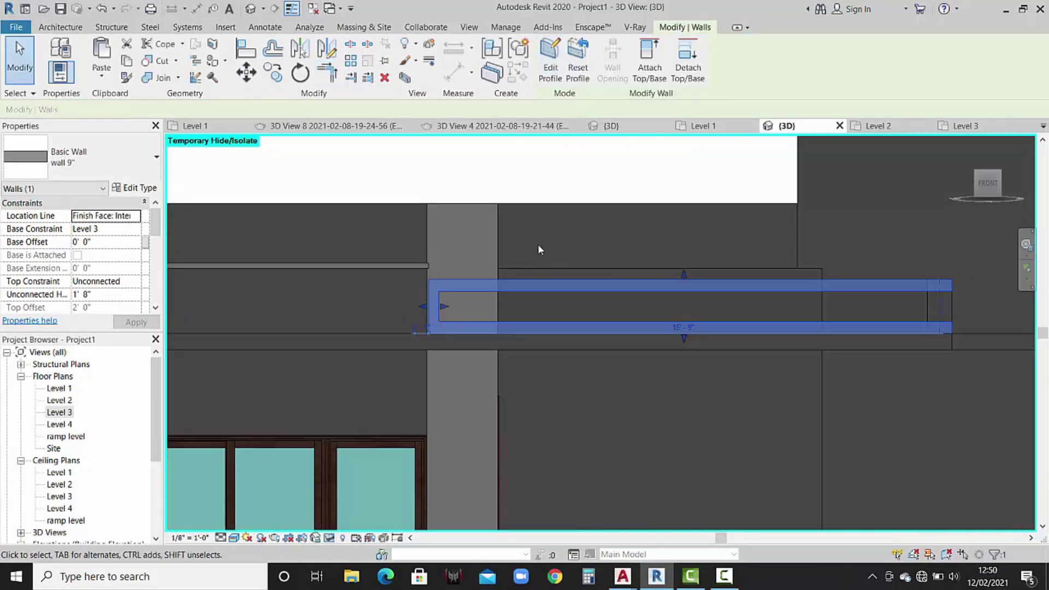
mouse_move(749, 263)
middle_mouse_down("shift")
mouse_move(728, 375)
mouse_move(760, 368)
mouse_move(764, 303)
middle_mouse_up("shift")
key("Escape")
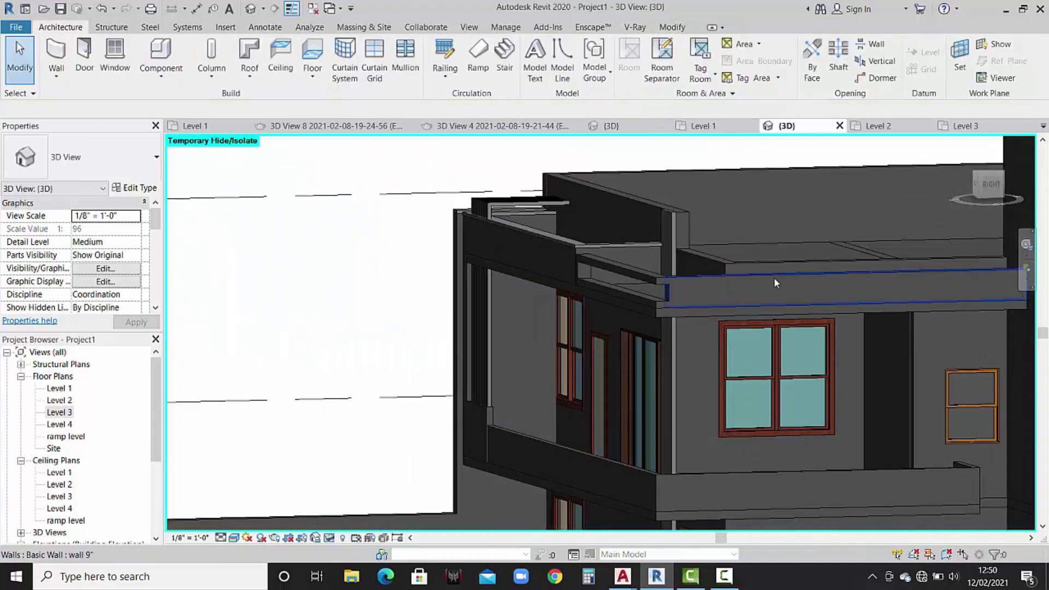
Edit the side parapet wall's profile from the Right view, adding offset top and bottom lines.
left_click(774, 277)
left_click(990, 185)
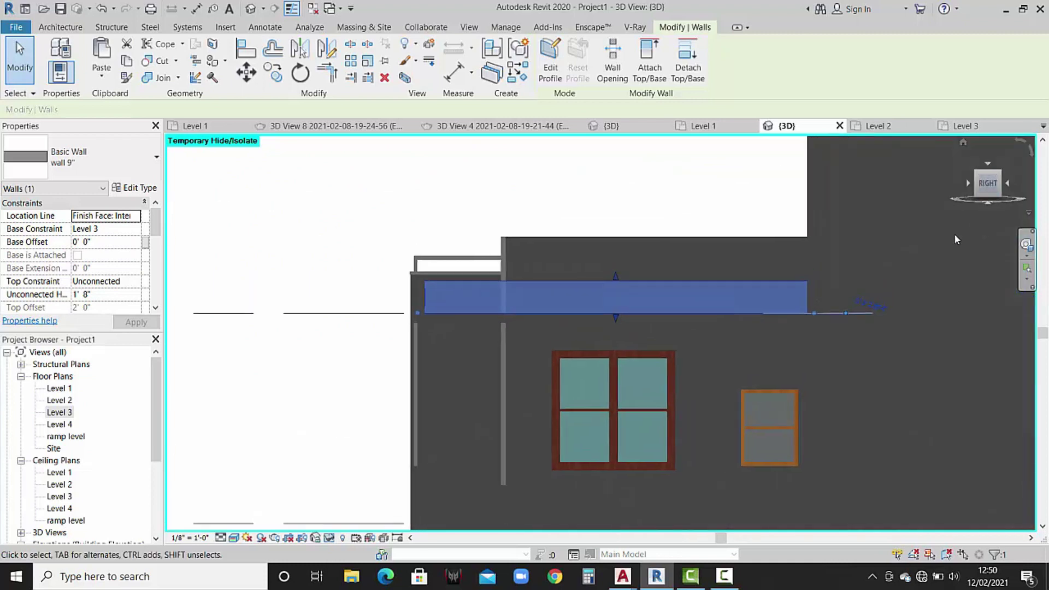
left_click(550, 55)
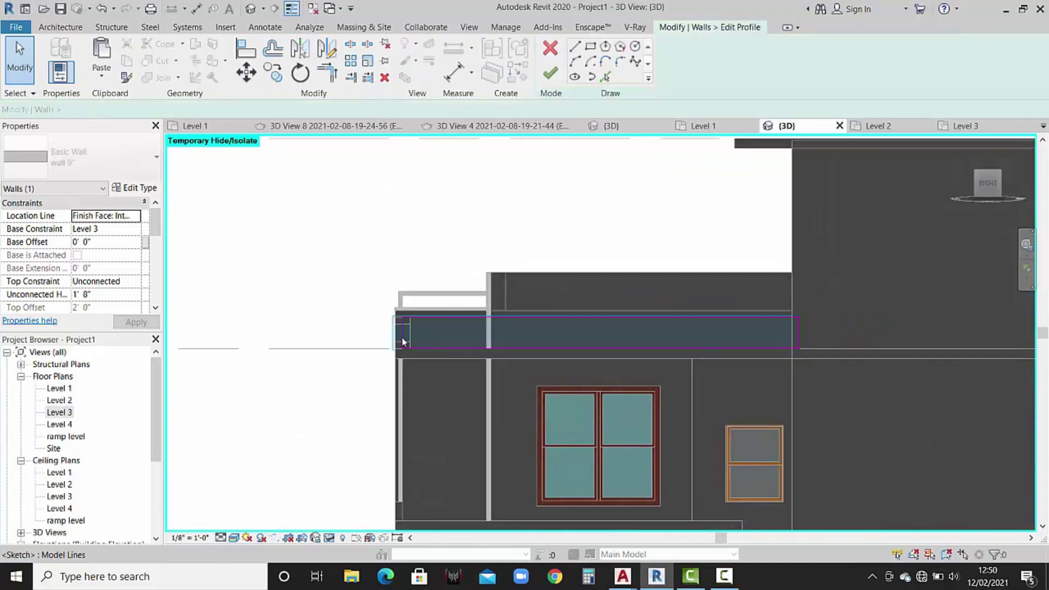
scroll(410, 333, "up", 3)
left_click(605, 77)
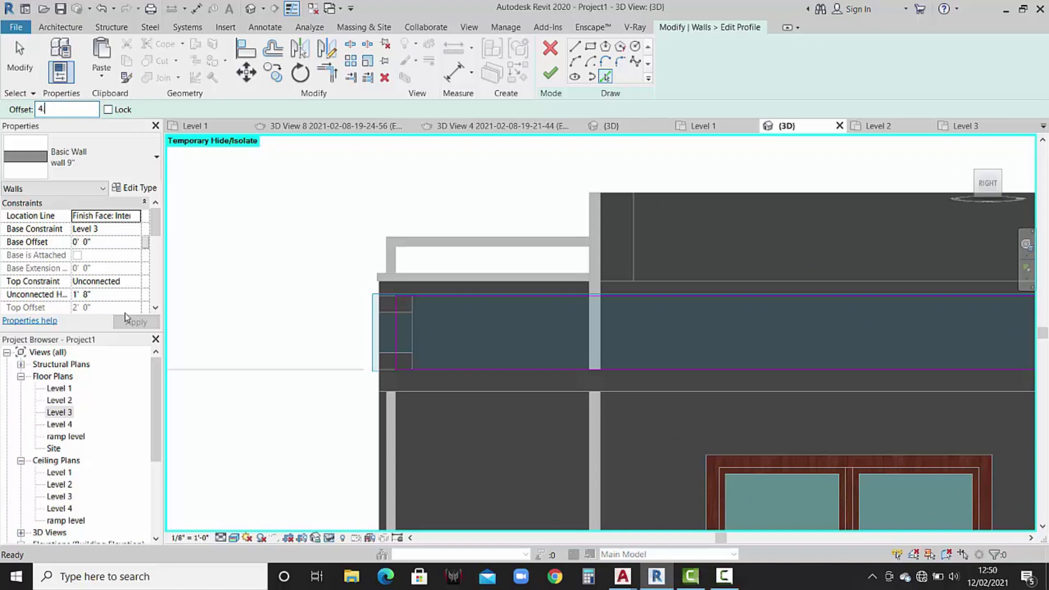
left_click(618, 298)
left_click(692, 367)
middle_click_drag(620, 335, 218, 342)
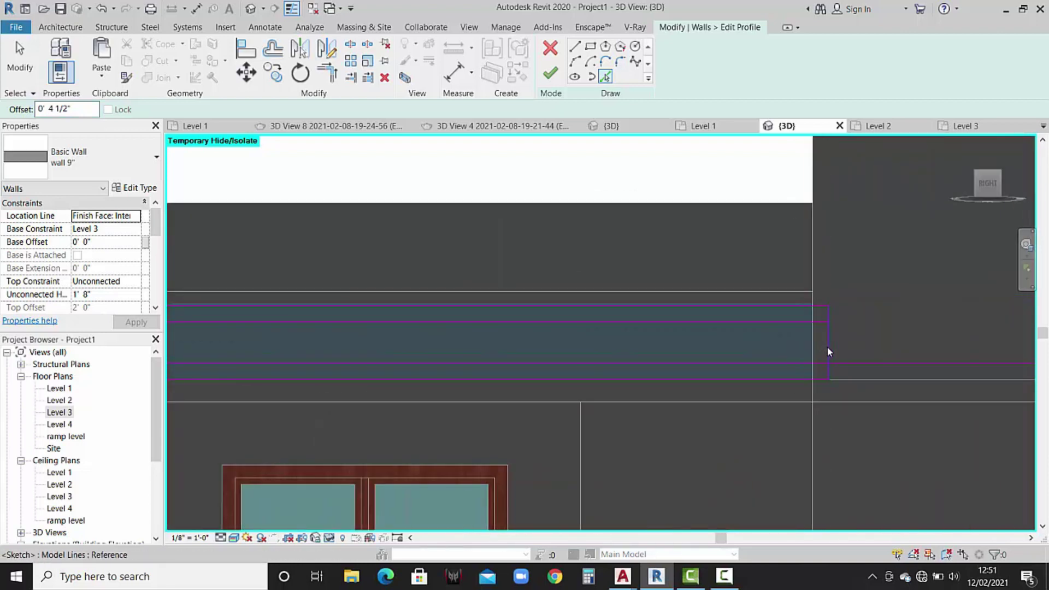
scroll(802, 345, "down", 3)
middle_click_drag(398, 332, 558, 338)
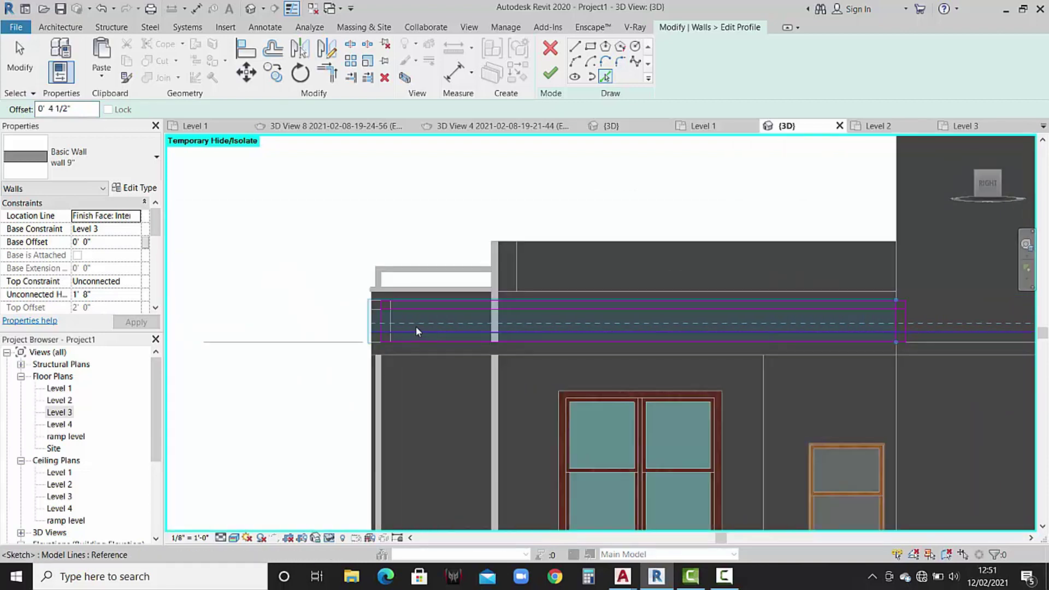
key("Escape")
key("Escape")
Split and trim the side wall's sketch lines into corners and finish the profile.
left_click(349, 53)
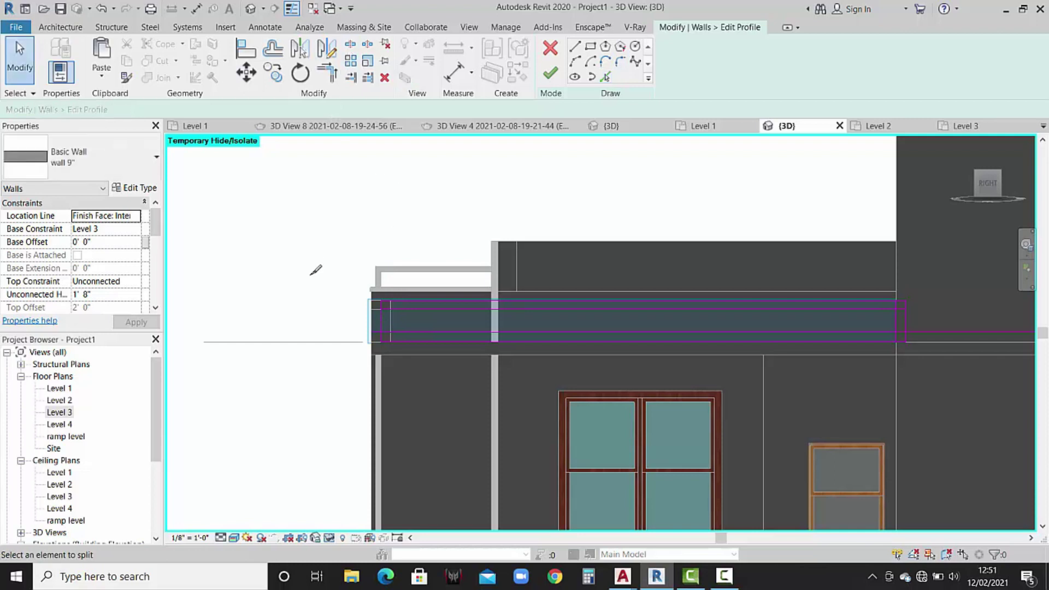
scroll(322, 273, "up", 3)
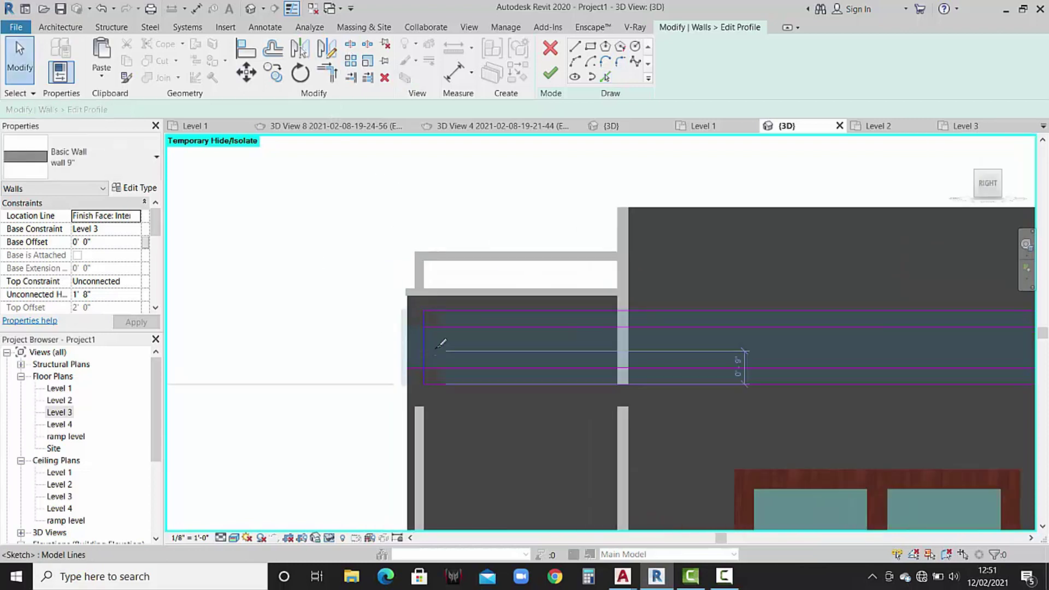
left_click(326, 72)
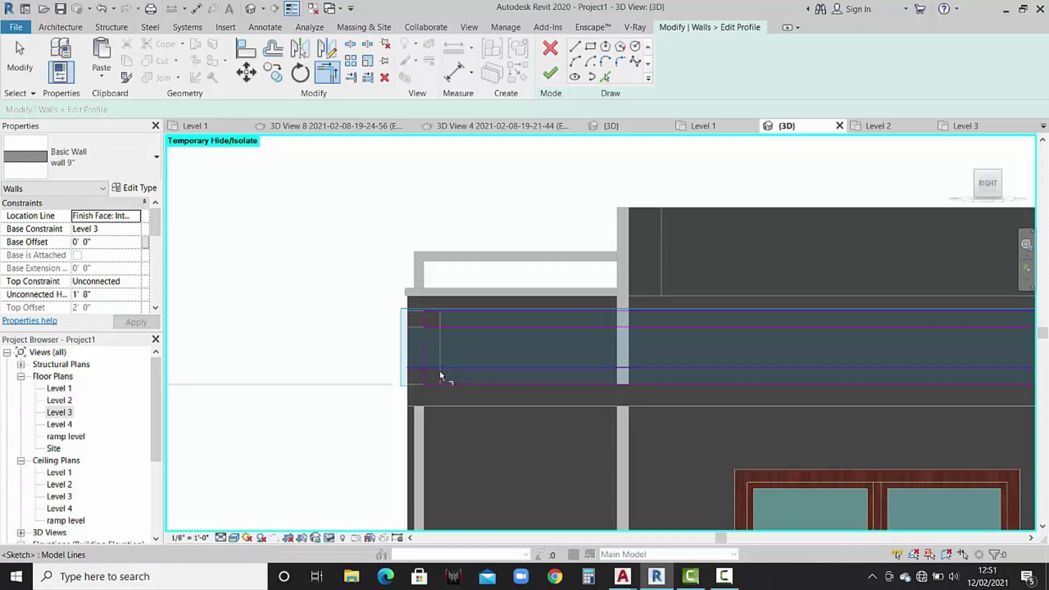
middle_click_drag(552, 352, 381, 354)
scroll(694, 382, "down", 3)
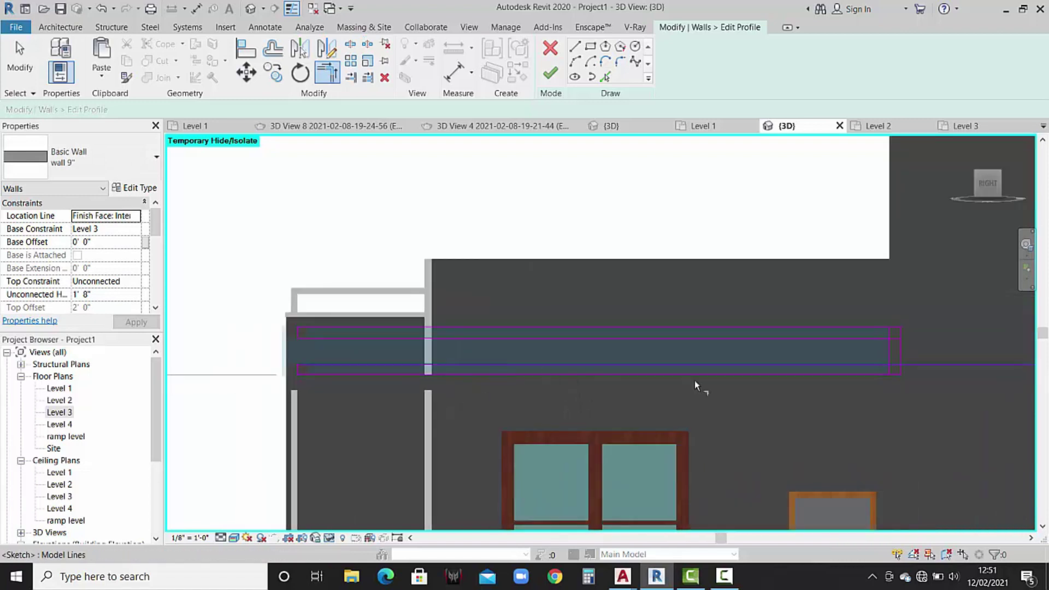
scroll(778, 358, "up", 3)
scroll(696, 334, "up", 2)
left_click(709, 347)
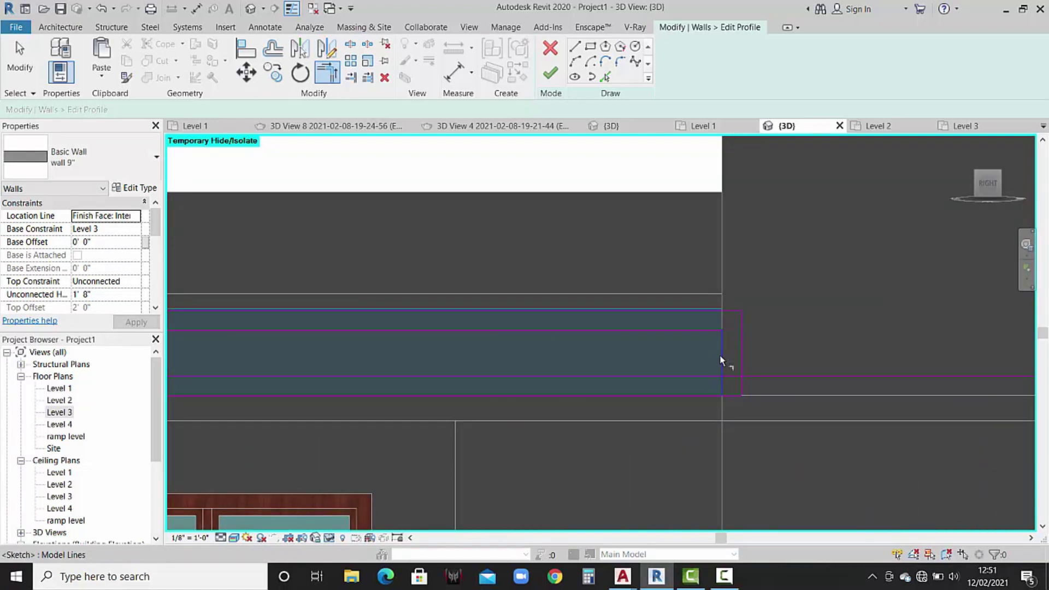
left_click(701, 381)
scroll(706, 357, "down", 2)
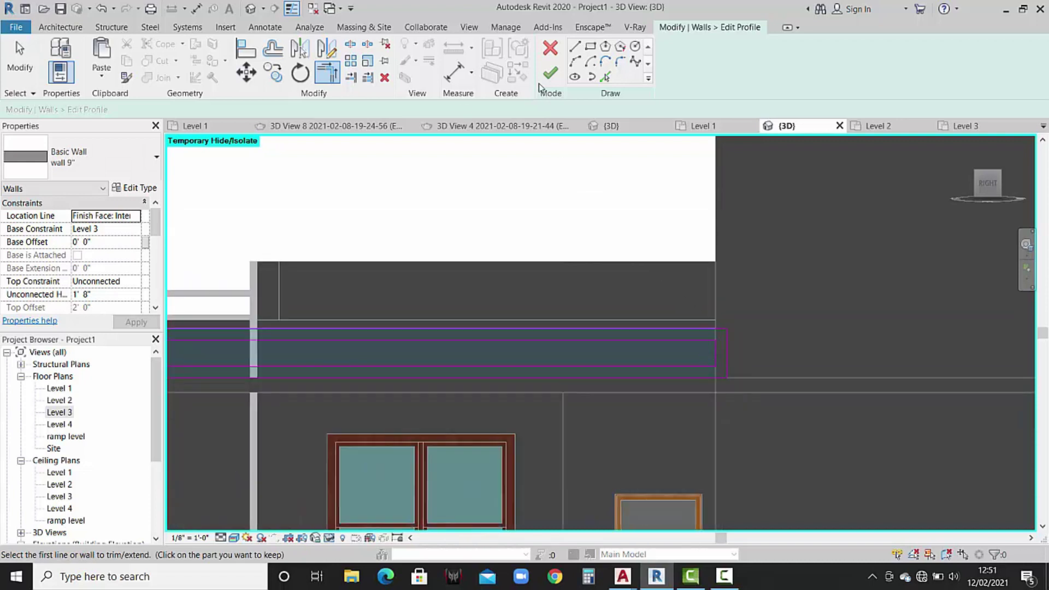
left_click(550, 72)
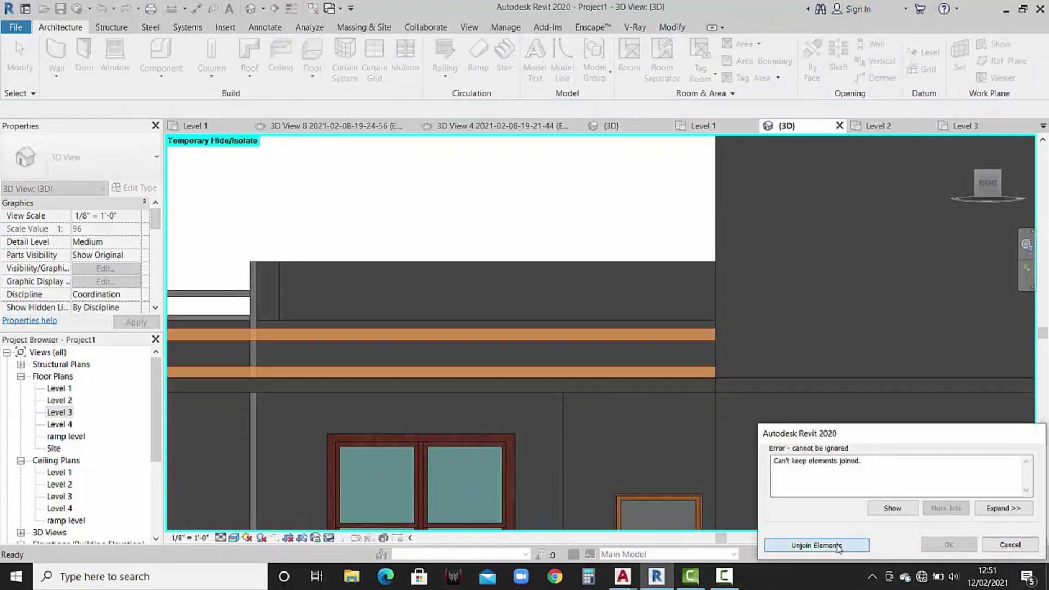
Unjoin the side wall from its neighbours to keep the slot, then orbit to a perspective.
left_click(839, 545)
scroll(865, 373, "down", 3)
left_click(864, 372)
key("Escape")
mouse_move(559, 379)
middle_mouse_down("shift")
mouse_move(564, 448)
mouse_move(584, 445)
middle_mouse_up("shift")
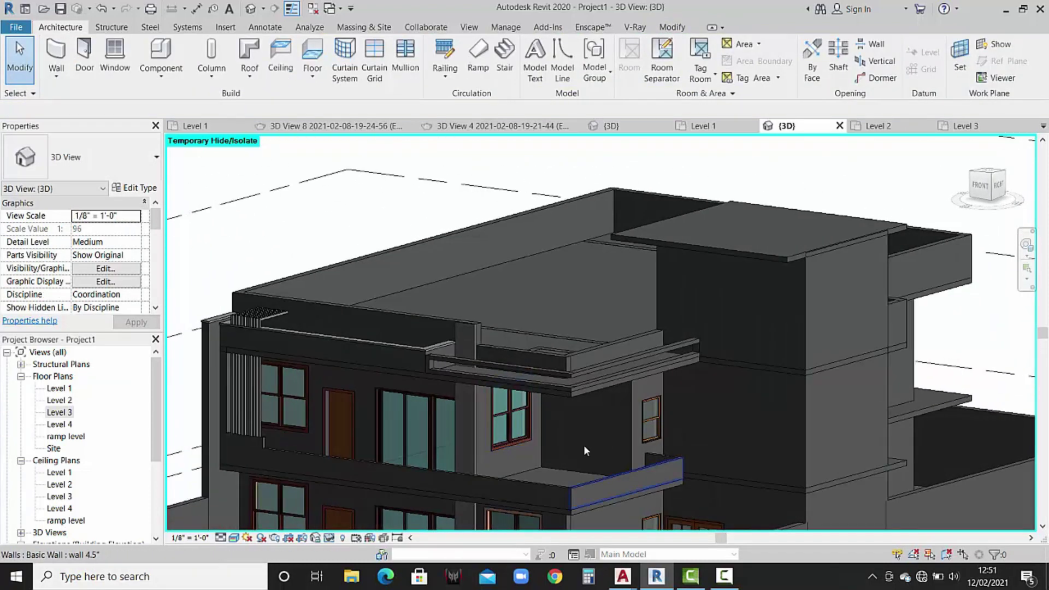
Select the projecting wall band and open its profile sketch in the Right view.
scroll(755, 466, "up", 3)
scroll(714, 428, "up", 2)
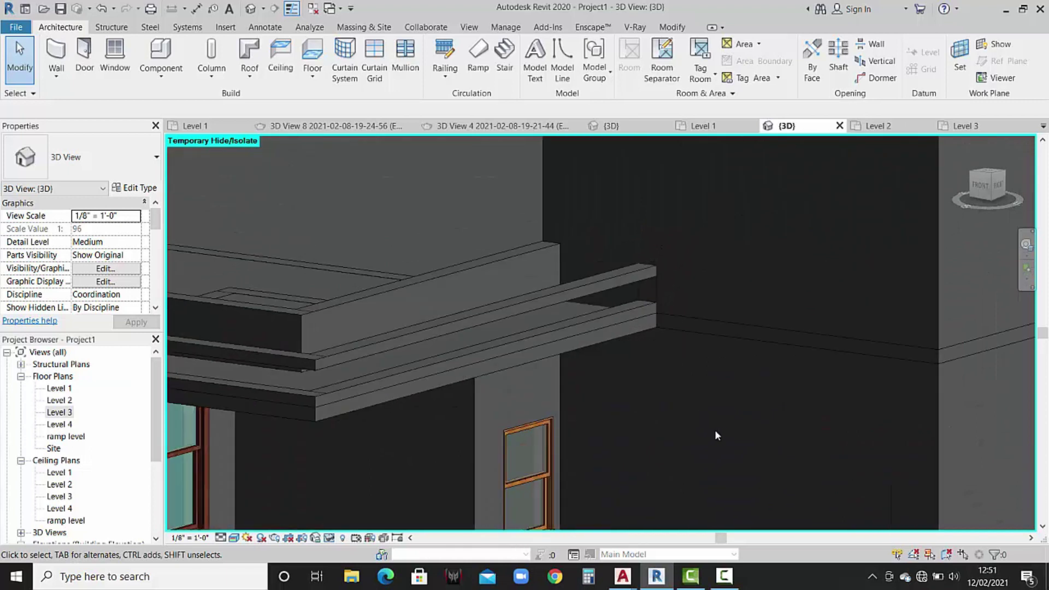
left_click(646, 310)
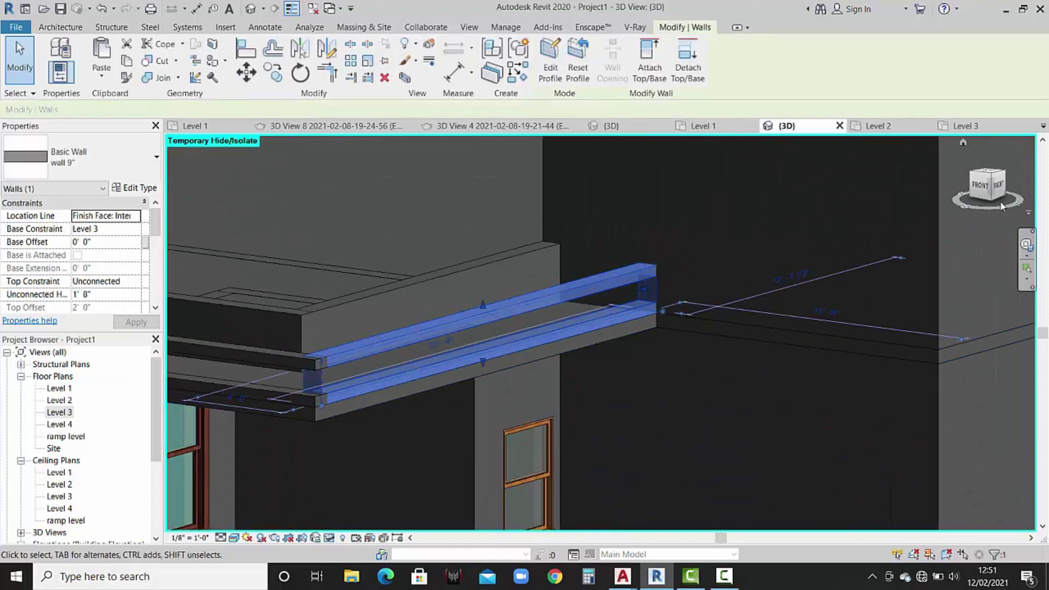
left_click(1000, 189)
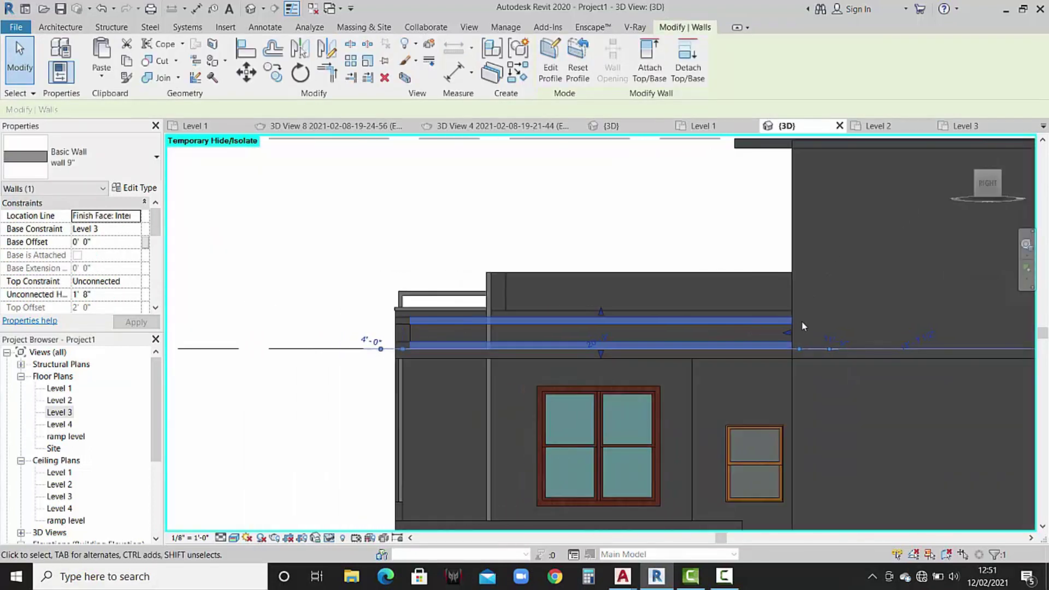
scroll(786, 342, "up", 2)
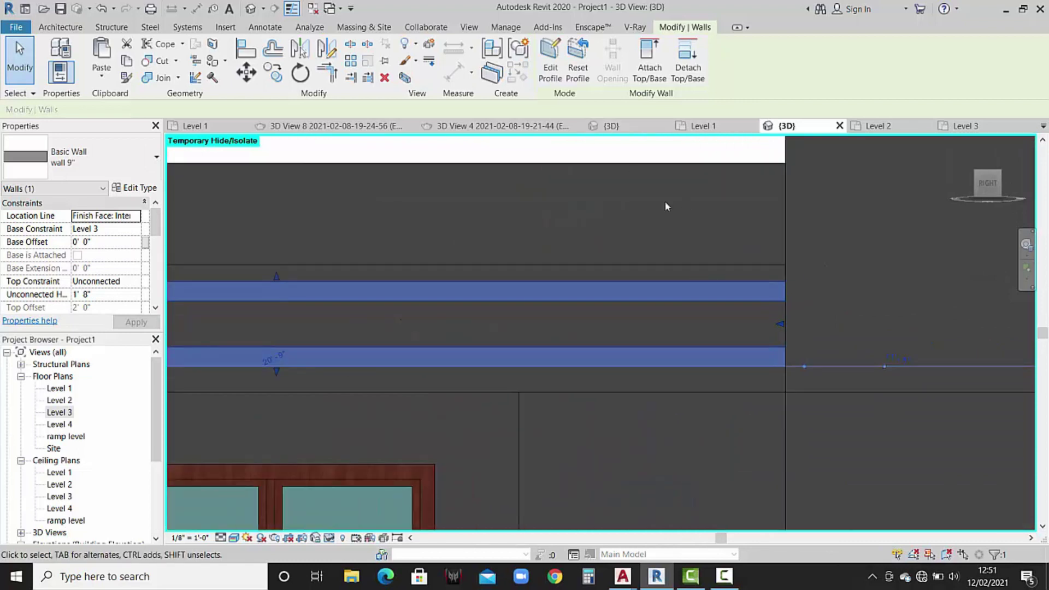
left_click(550, 60)
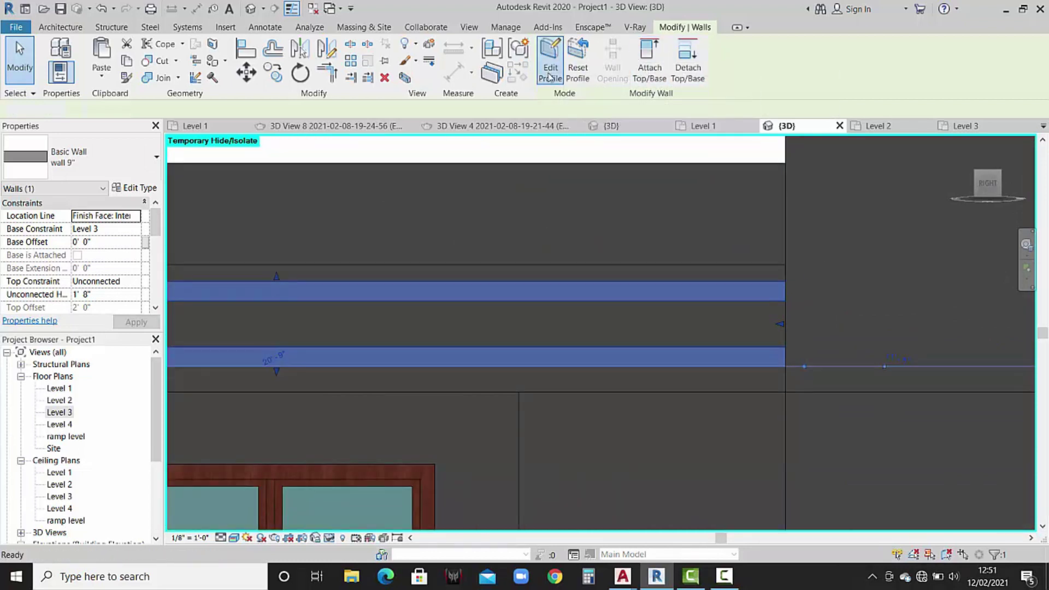
Move the band's end sketch lines inward, remove constraints, and finish the profile.
left_click(772, 326)
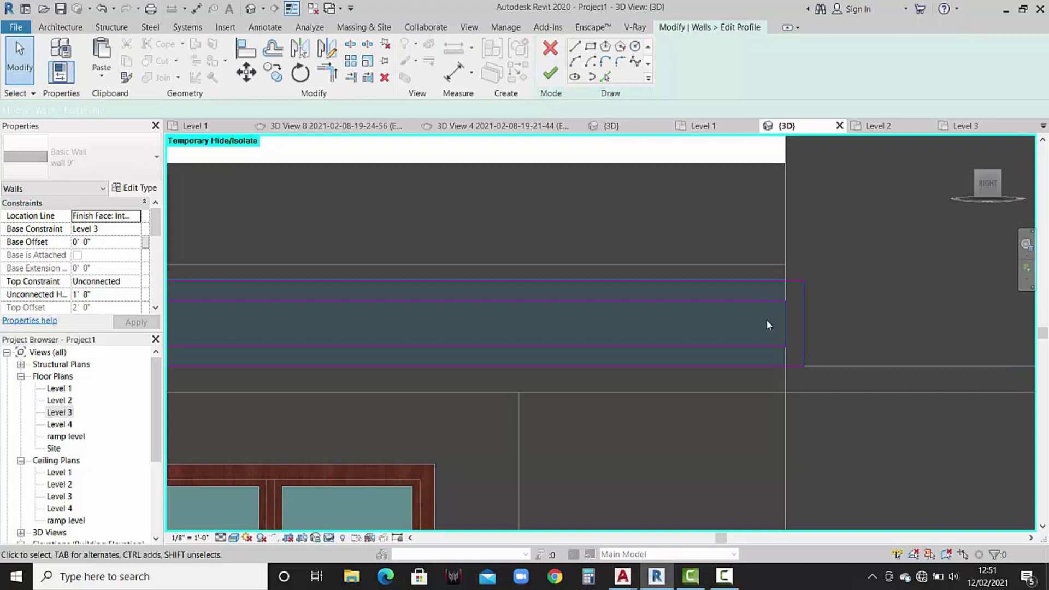
left_click(249, 73)
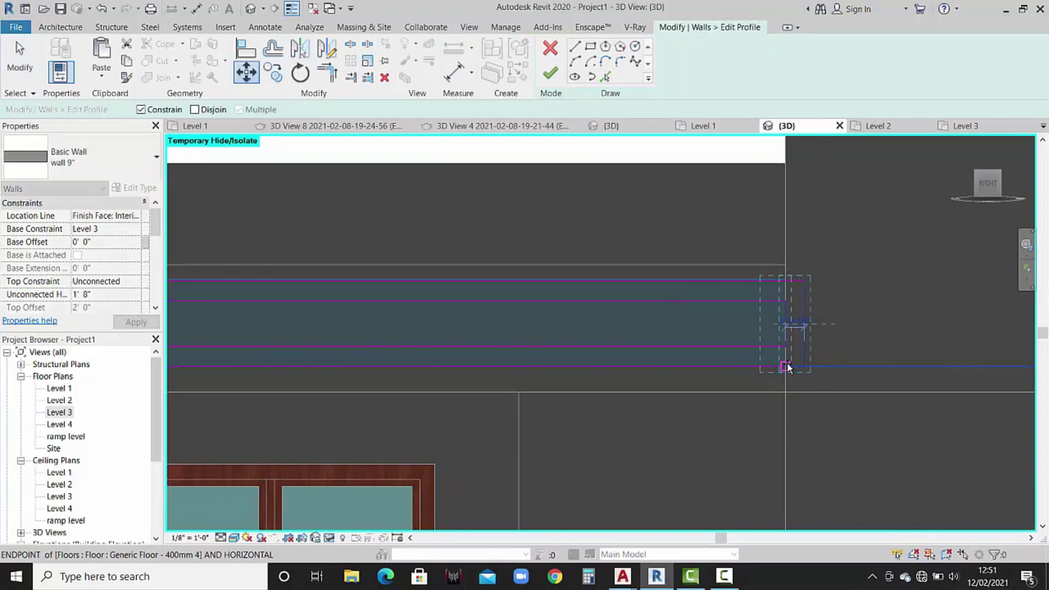
left_click(787, 366)
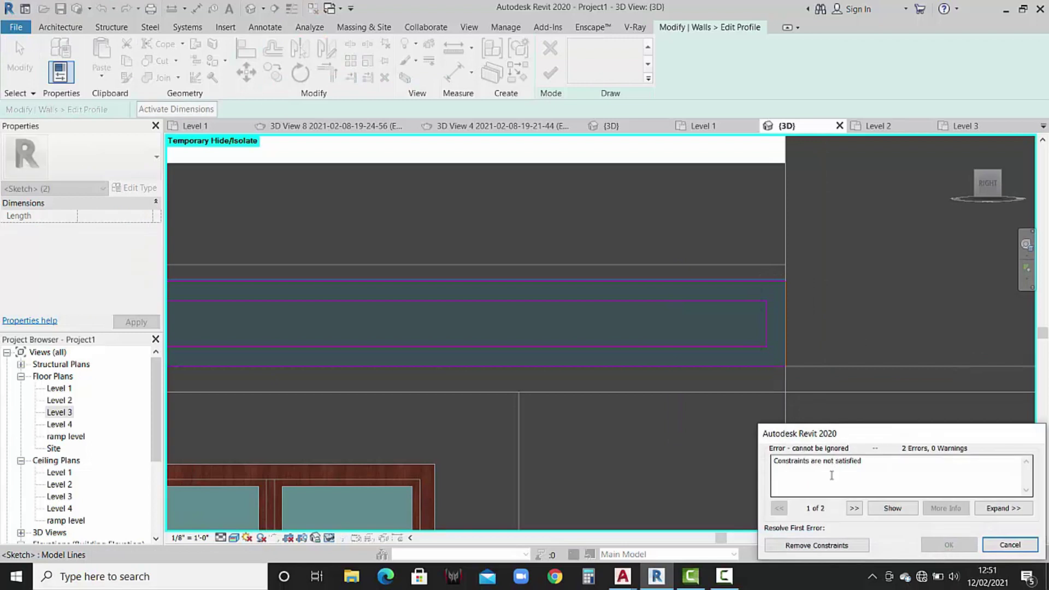
left_click(816, 547)
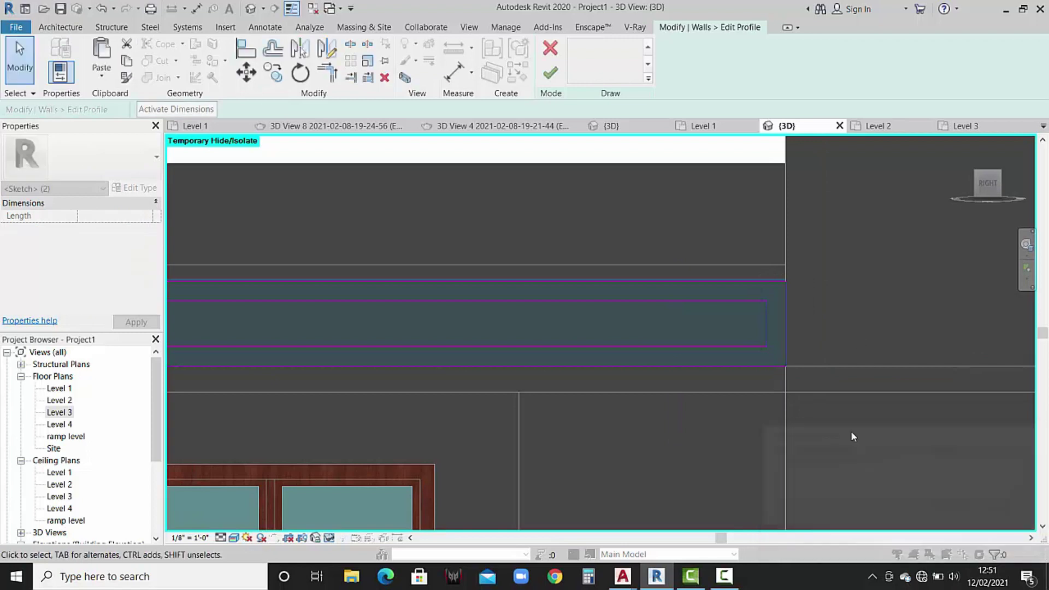
left_click(550, 72)
left_click(657, 225)
Orbit out and check the shortened wall band's shape.
scroll(658, 225, "down", 2)
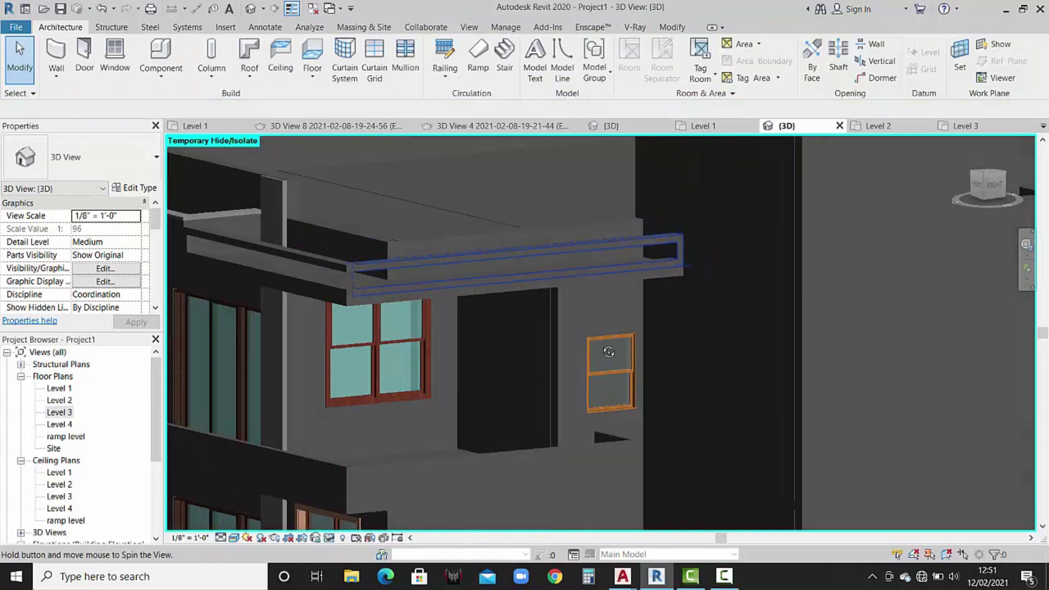
mouse_move(511, 295)
middle_mouse_down("shift")
mouse_move(662, 332)
mouse_move(523, 320)
middle_mouse_up("shift")
scroll(662, 332, "down", 3)
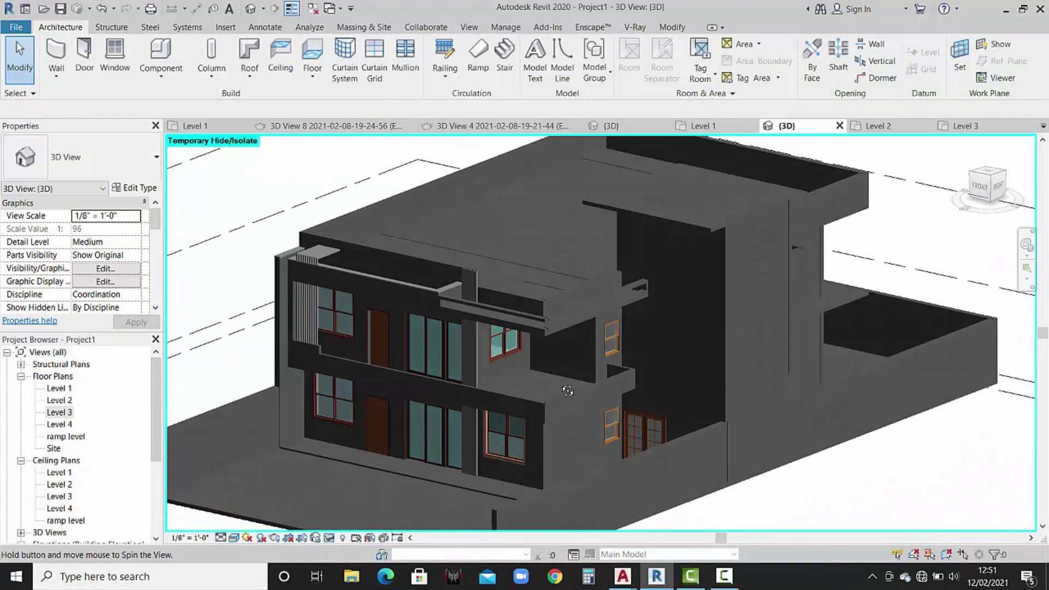
scroll(523, 320, "up", 2)
scroll(523, 320, "up", 3)
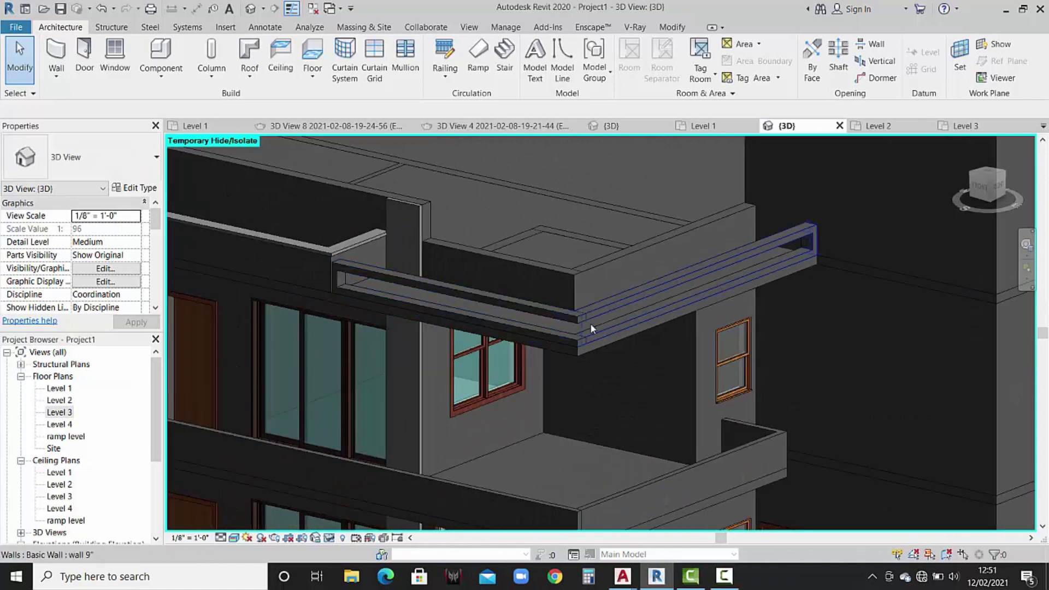
left_click(449, 292)
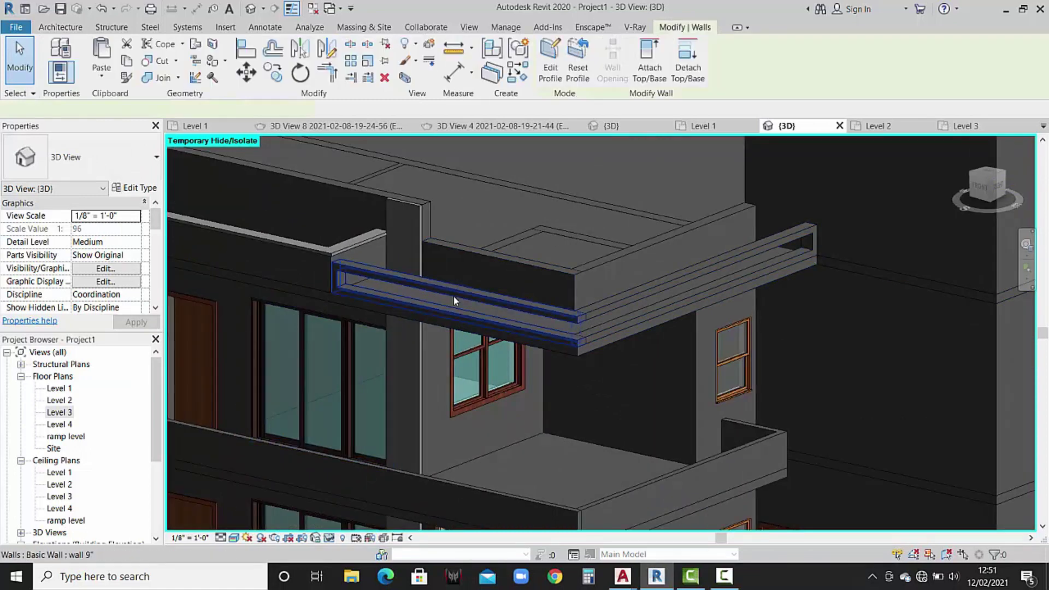
key("Escape")
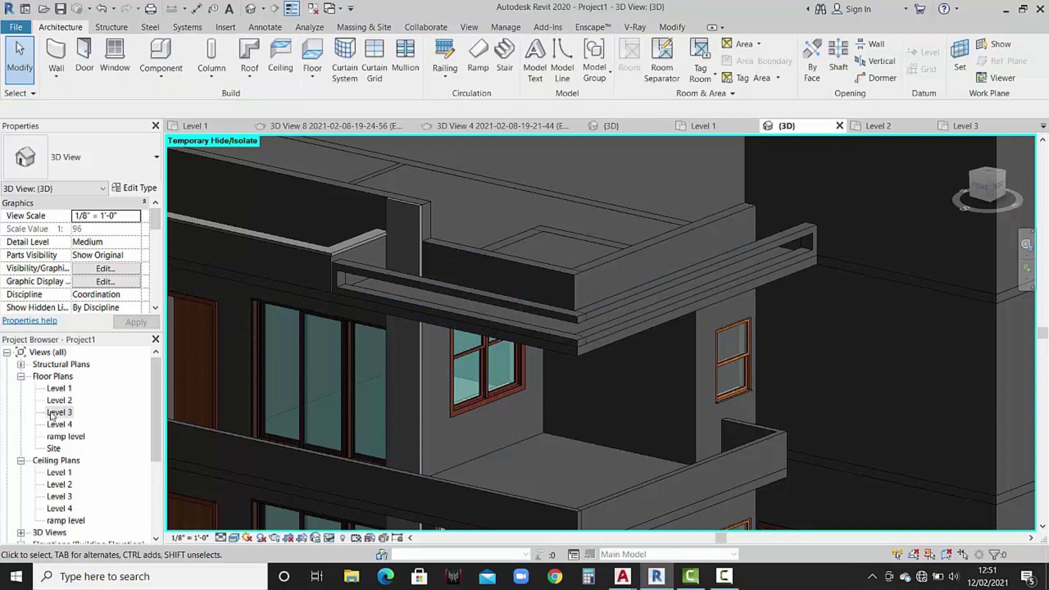
Open the Level 3 floor plan and start a new Model In-Place element.
double_click(62, 412)
left_click(174, 73)
left_click(183, 130)
scroll(517, 250, "down", 1)
scroll(517, 250, "down", 2)
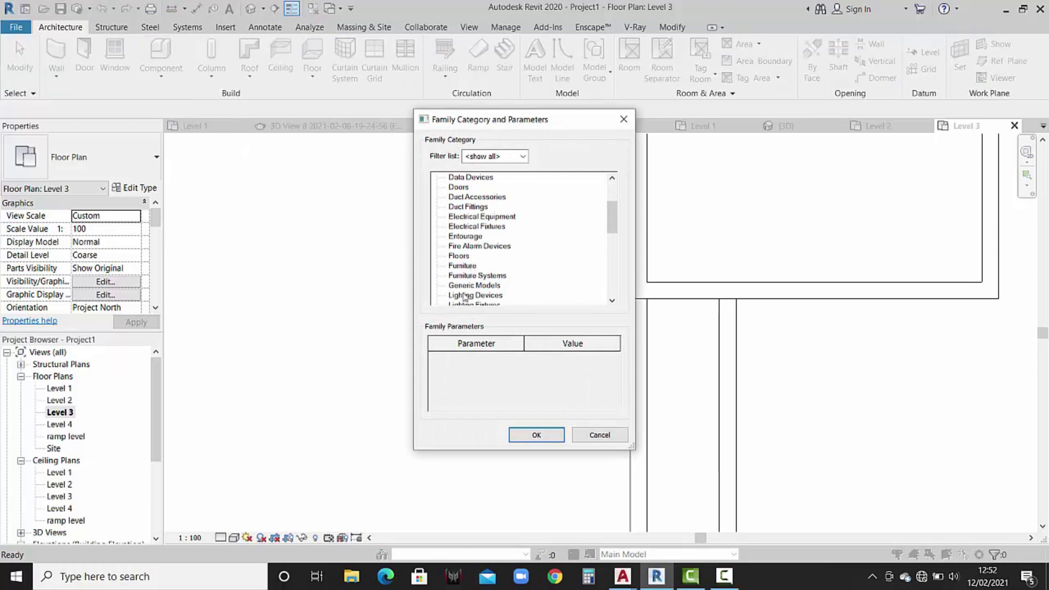
Create the in-place Generic Models family, keeping the name Generic Models 4.
left_click(531, 435)
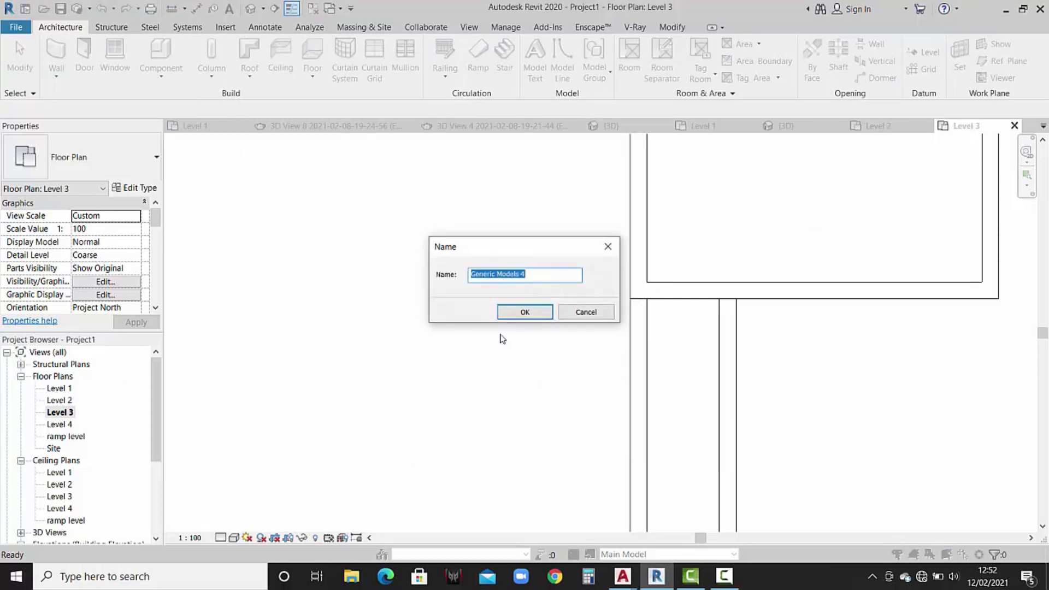
left_click(528, 314)
scroll(384, 206, "down", 3)
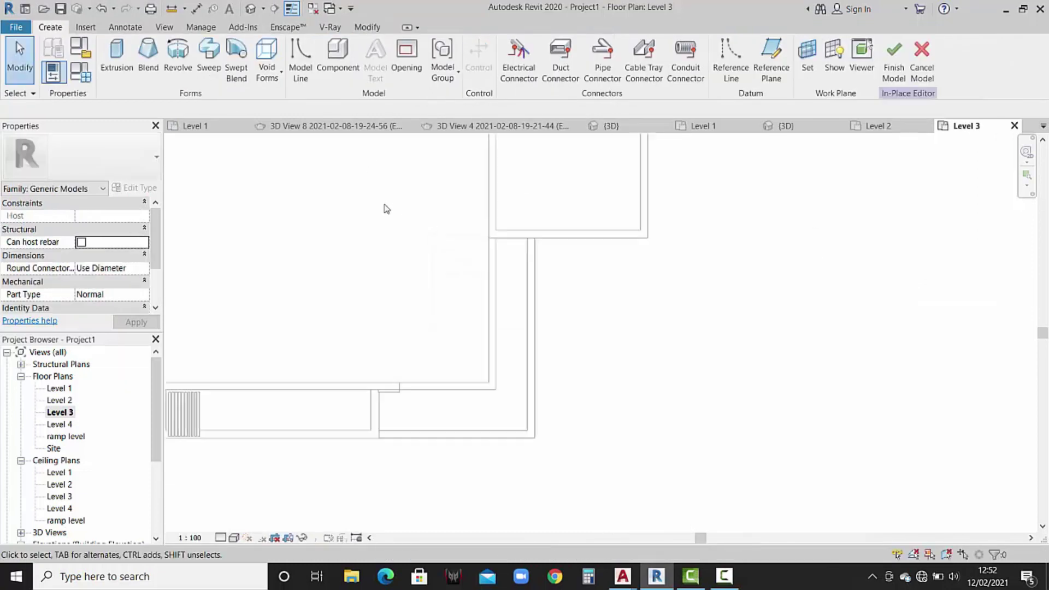
Start an extrusion and sketch outline lines from the wall's end up to the wall corner.
left_click(129, 51)
scroll(377, 438, "up", 2)
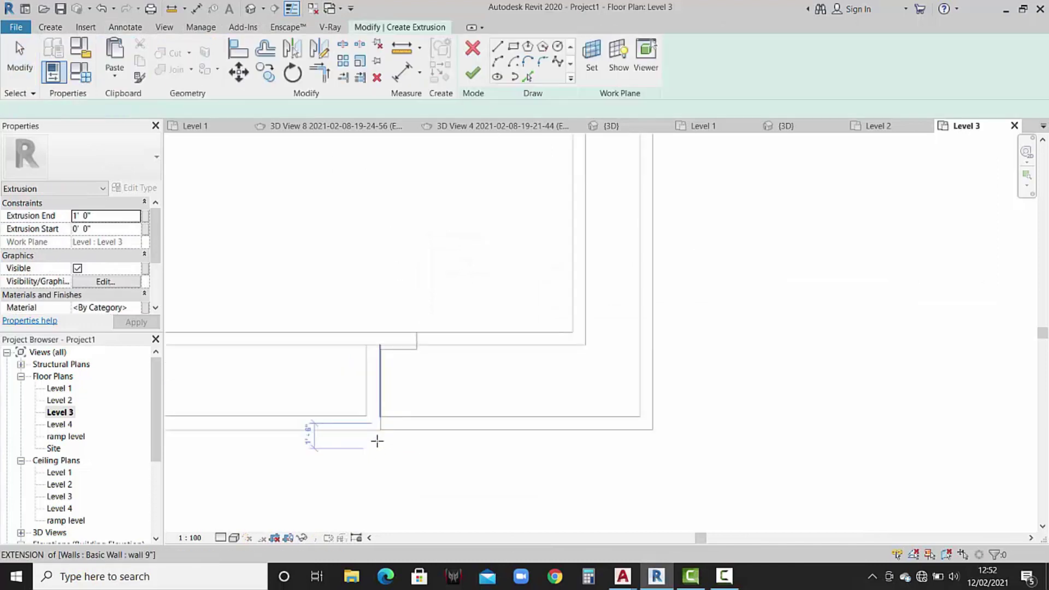
scroll(389, 420, "up", 2)
scroll(388, 421, "up", 2)
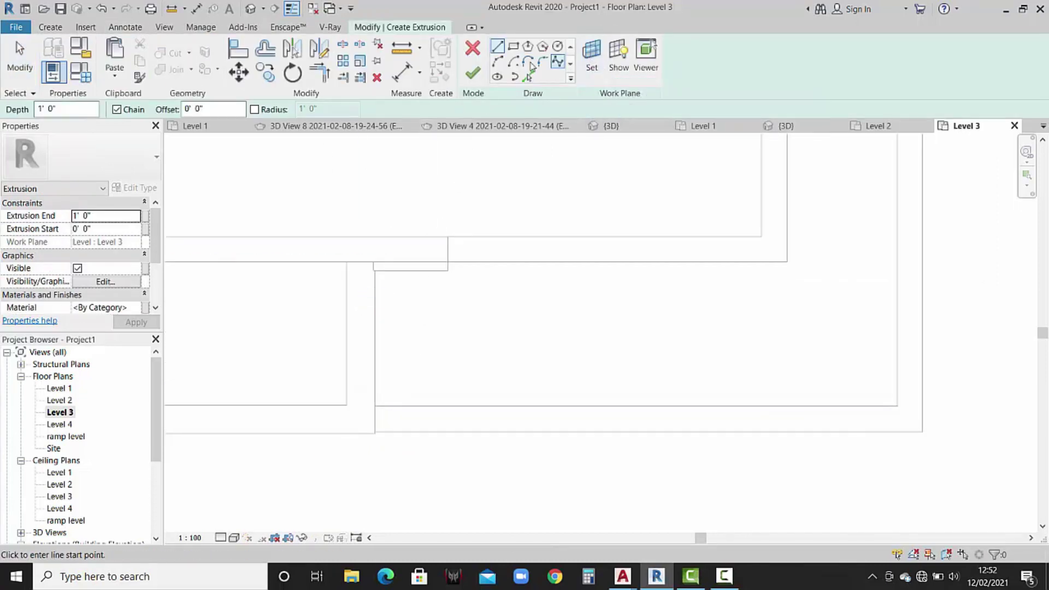
scroll(375, 426, "up", 2)
left_click(381, 416)
scroll(711, 410, "down", 2)
scroll(601, 416, "down", 2)
scroll(593, 241, "up", 2)
middle_click_drag(593, 241, 628, 500)
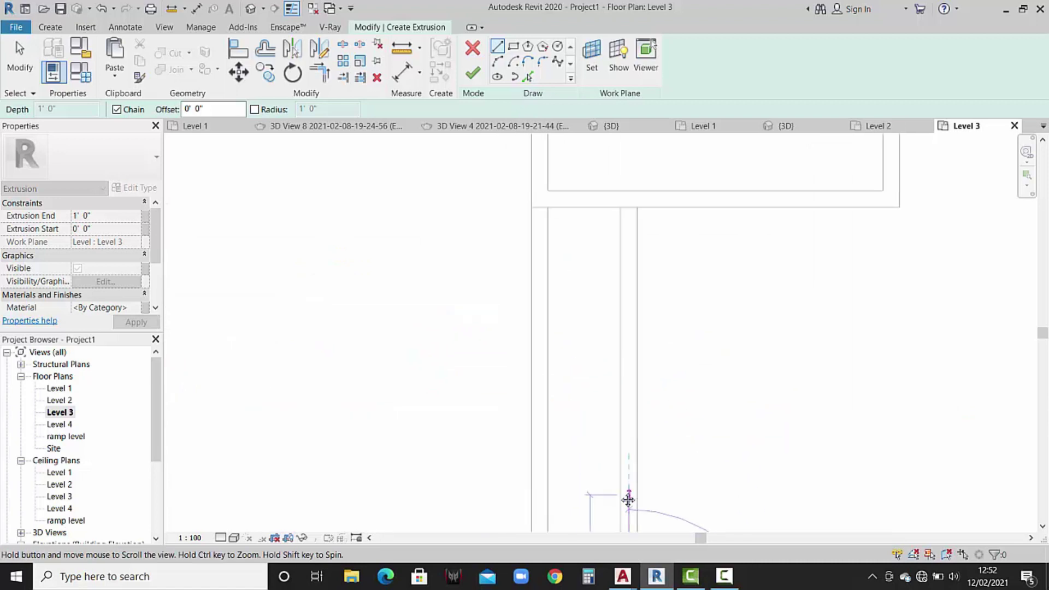
left_click(628, 206)
key("Escape")
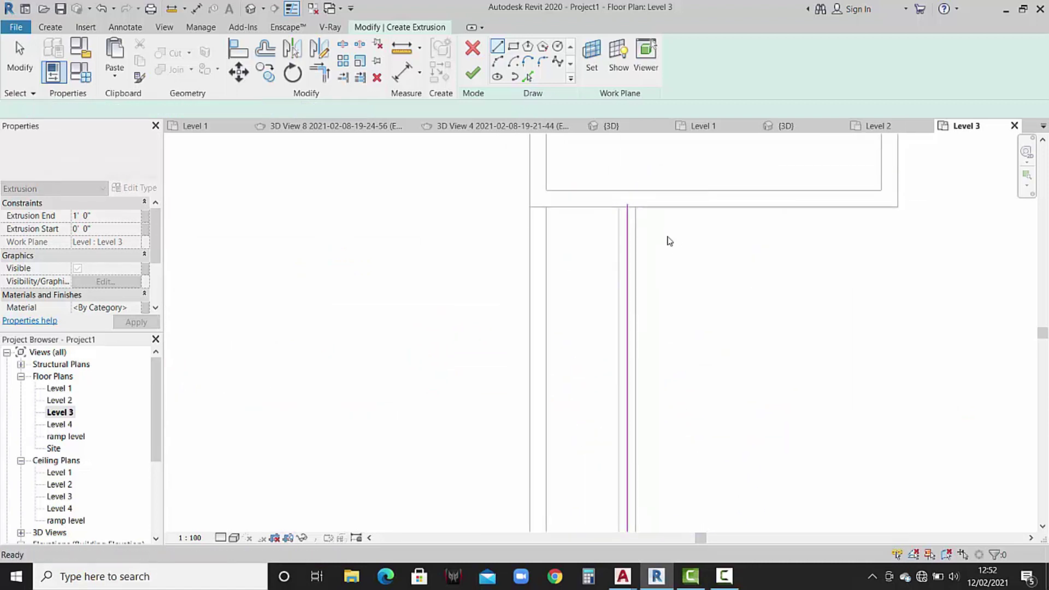
key("Escape")
Extend the vertical sketch line's end to the wall corner and check its length.
scroll(644, 242, "down", 2)
scroll(457, 433, "up", 2)
middle_click_drag(501, 412, 485, 424)
middle_click_drag(716, 309, 630, 346)
scroll(630, 347, "up", 3)
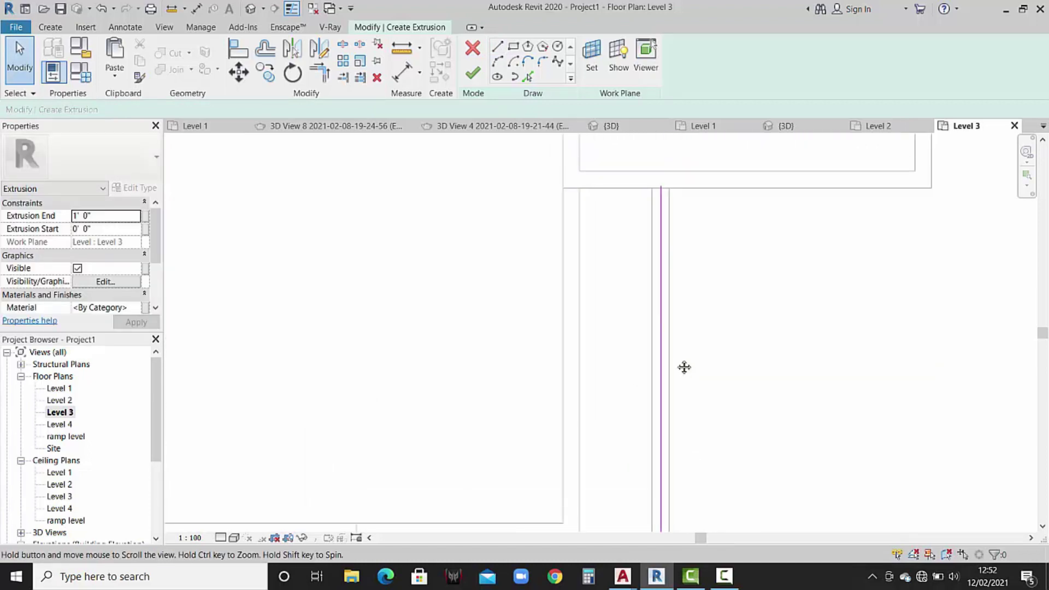
left_click_drag(667, 197, 663, 189)
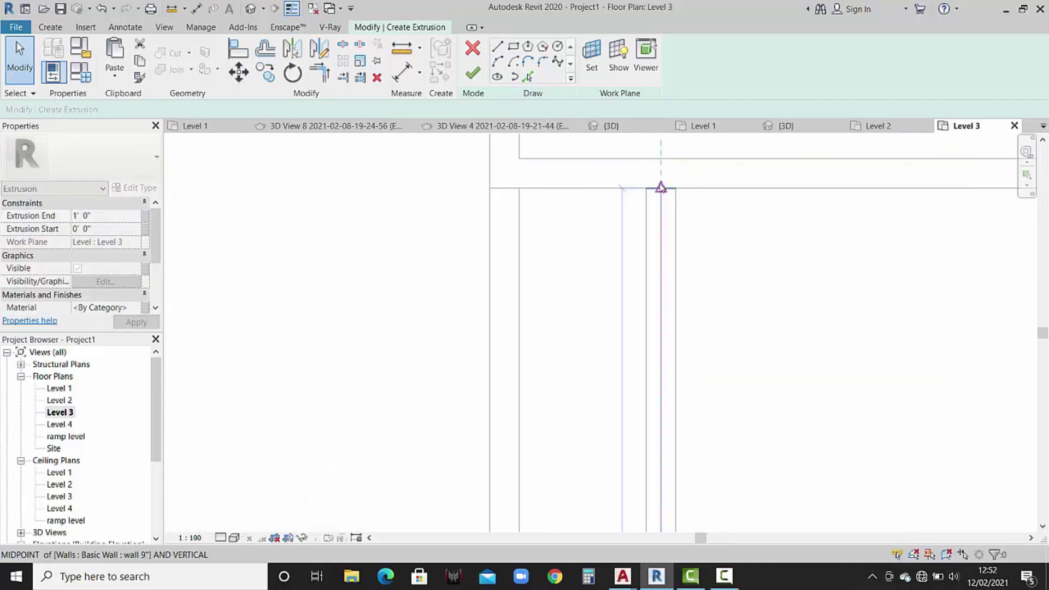
key("Escape")
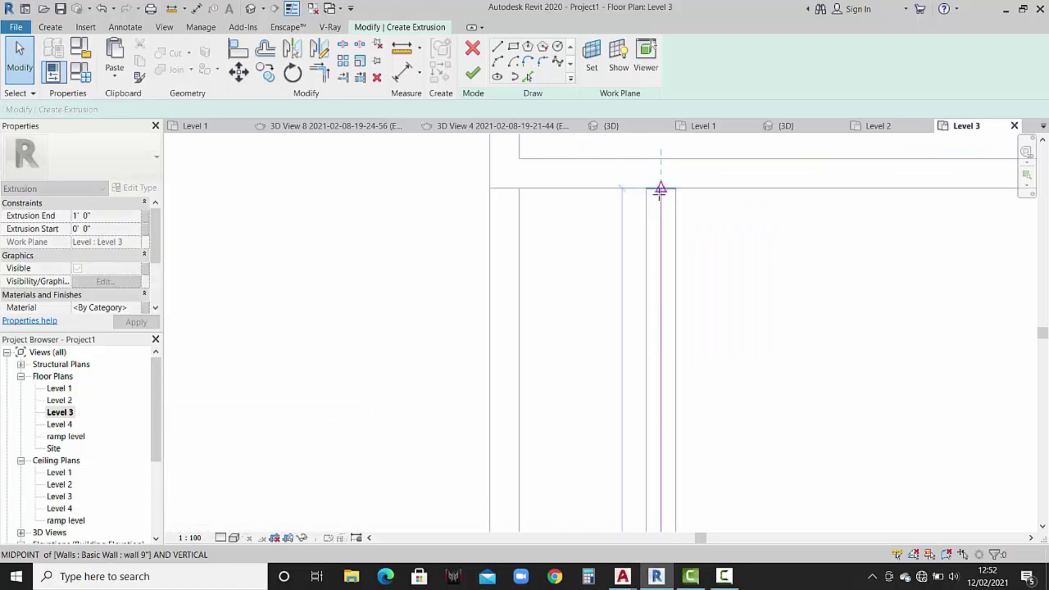
scroll(680, 201, "down", 3)
left_click(672, 208)
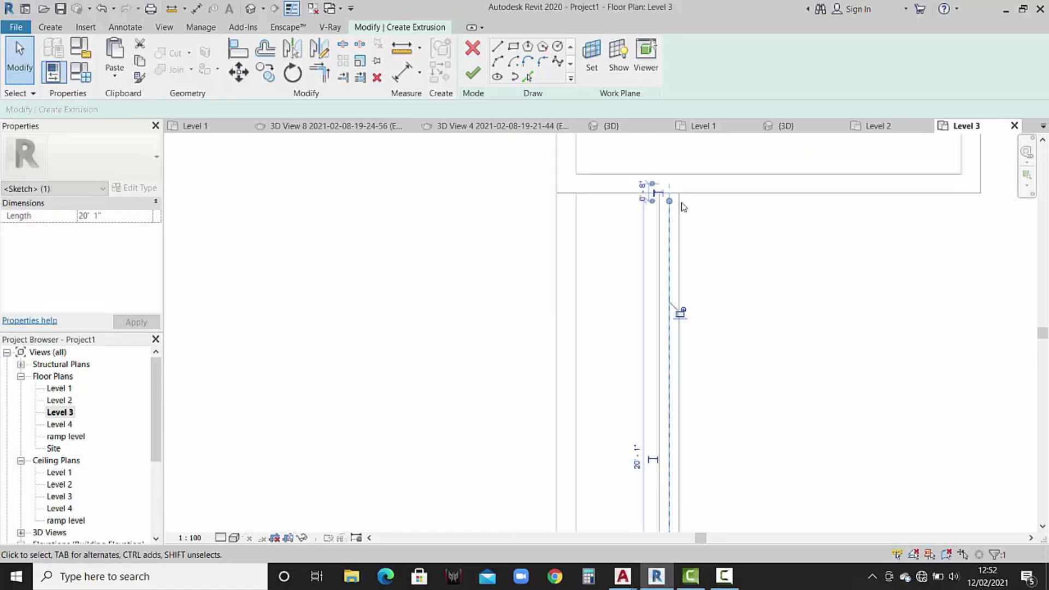
scroll(679, 199, "down", 3)
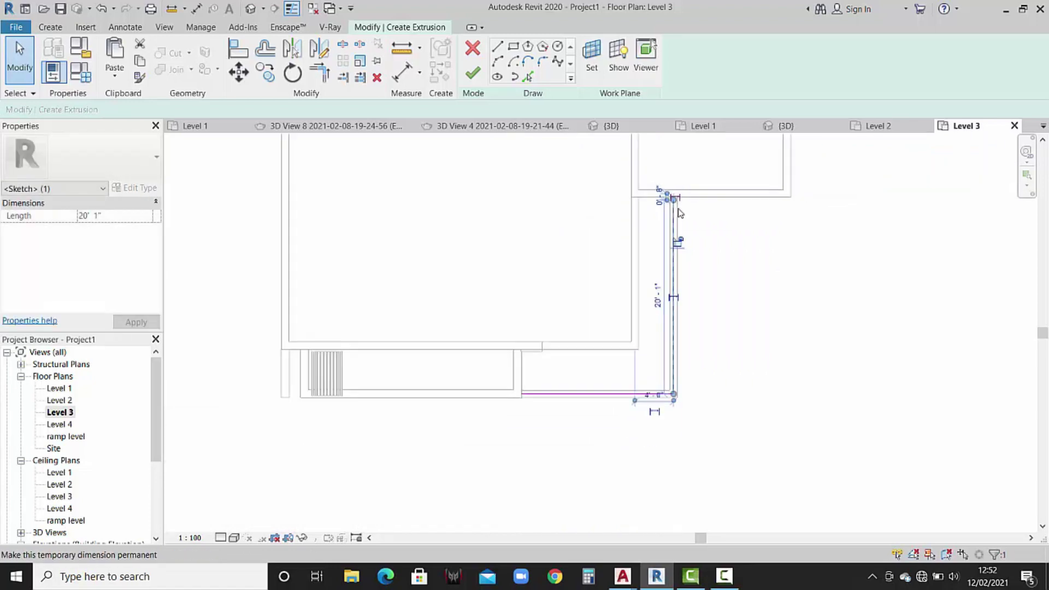
left_click(588, 407)
scroll(583, 344, "up", 2)
scroll(582, 327, "up", 2)
scroll(580, 328, "up", 2)
scroll(517, 323, "up", 3)
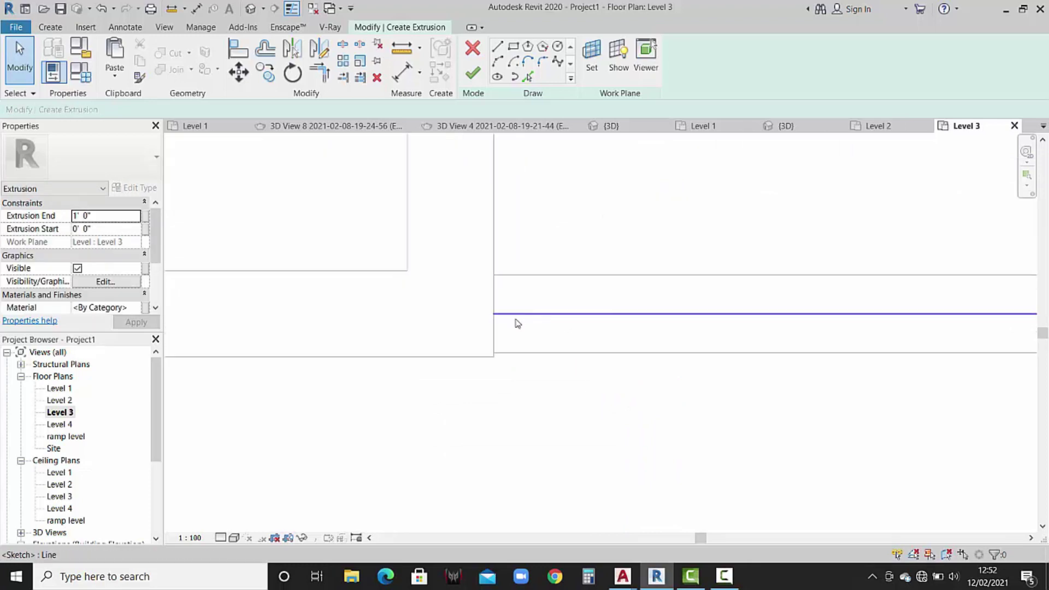
Reposition the horizontal sketch line 4'-0" away.
left_click(498, 316)
left_click_drag(494, 313, 511, 313)
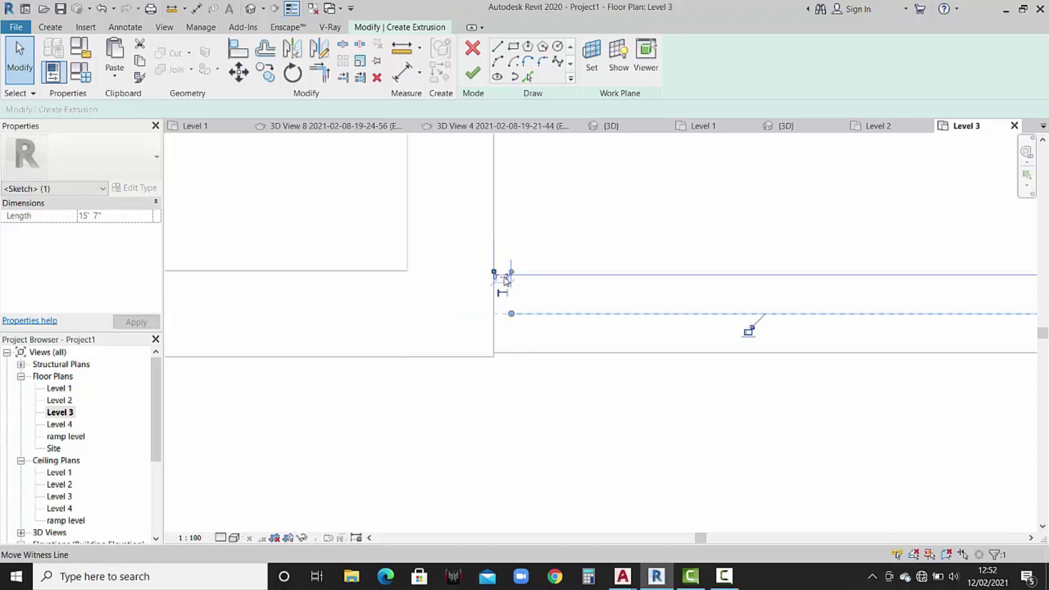
scroll(506, 280, "up", 1)
scroll(507, 282, "up", 3)
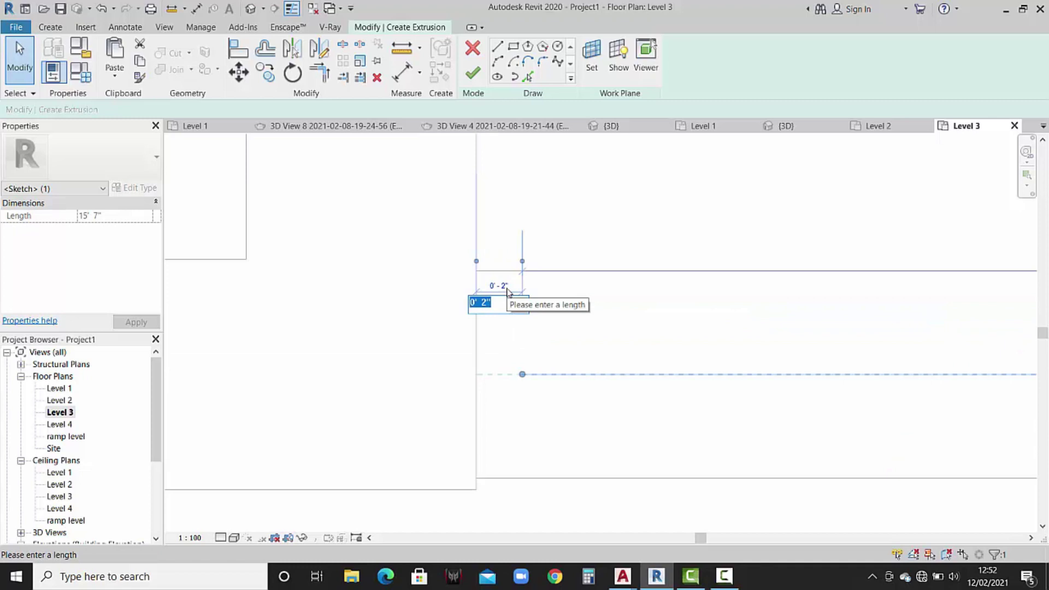
key("Return")
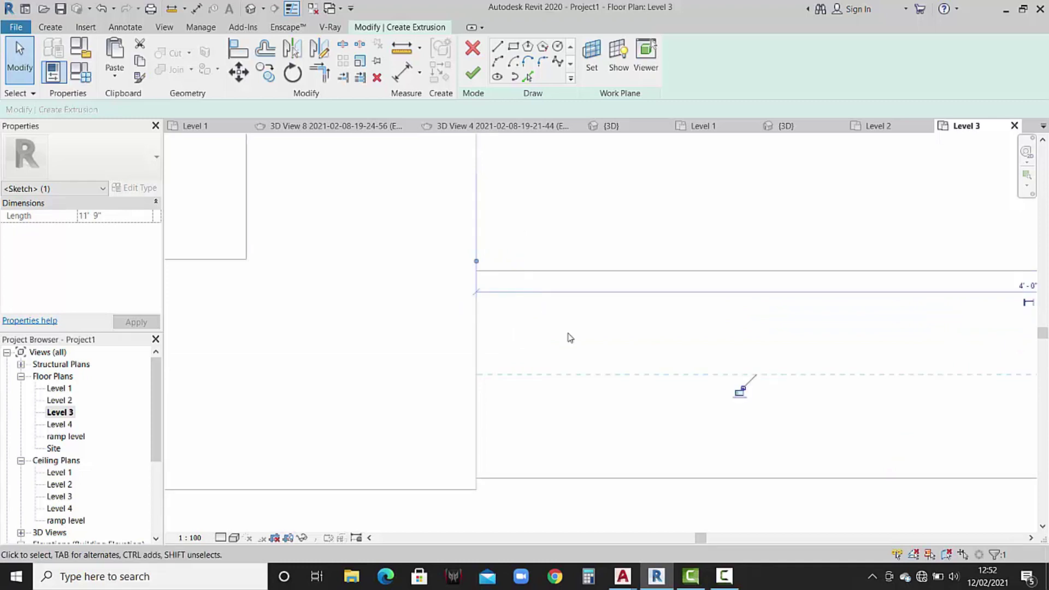
left_click(567, 334)
scroll(568, 335, "down", 2)
scroll(571, 336, "down", 1)
scroll(577, 338, "down", 1)
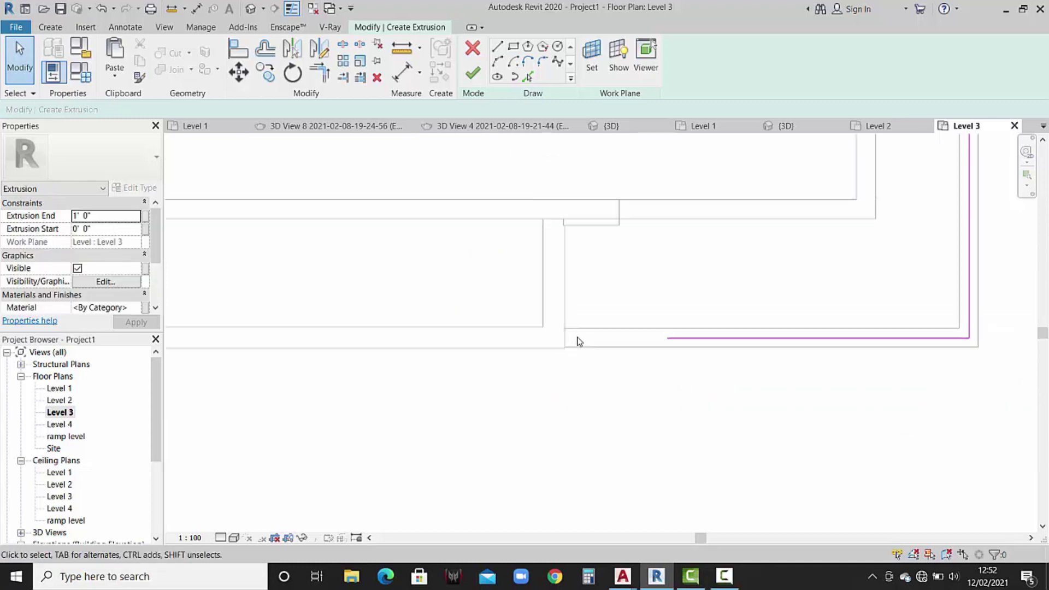
Lengthen the bottom sketch line of the profile by 4 inches.
left_click(670, 339)
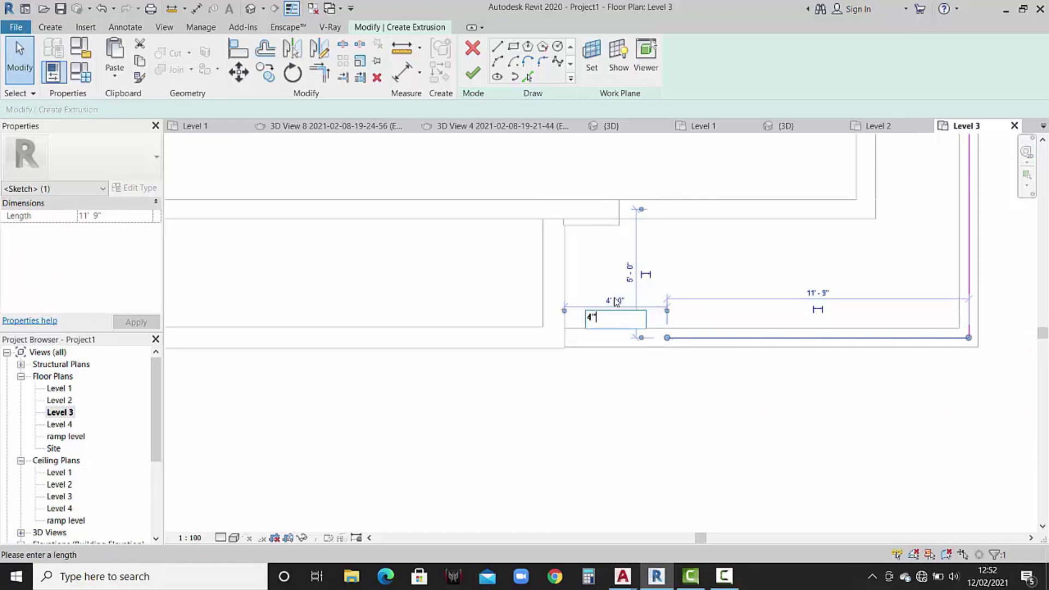
key("Return")
left_click(629, 363)
scroll(604, 347, "down", 1)
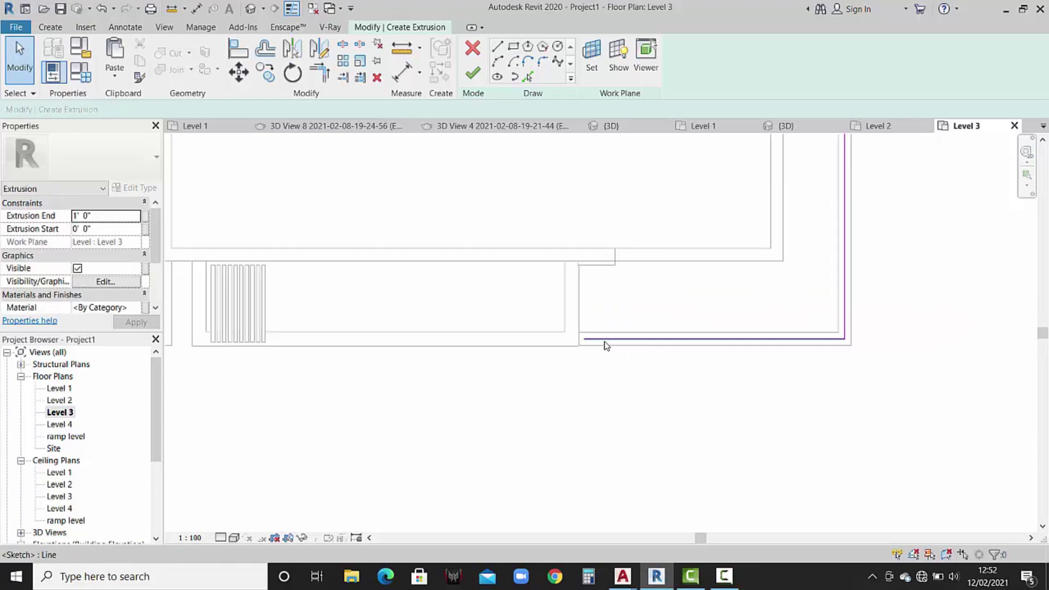
scroll(606, 346, "down", 1)
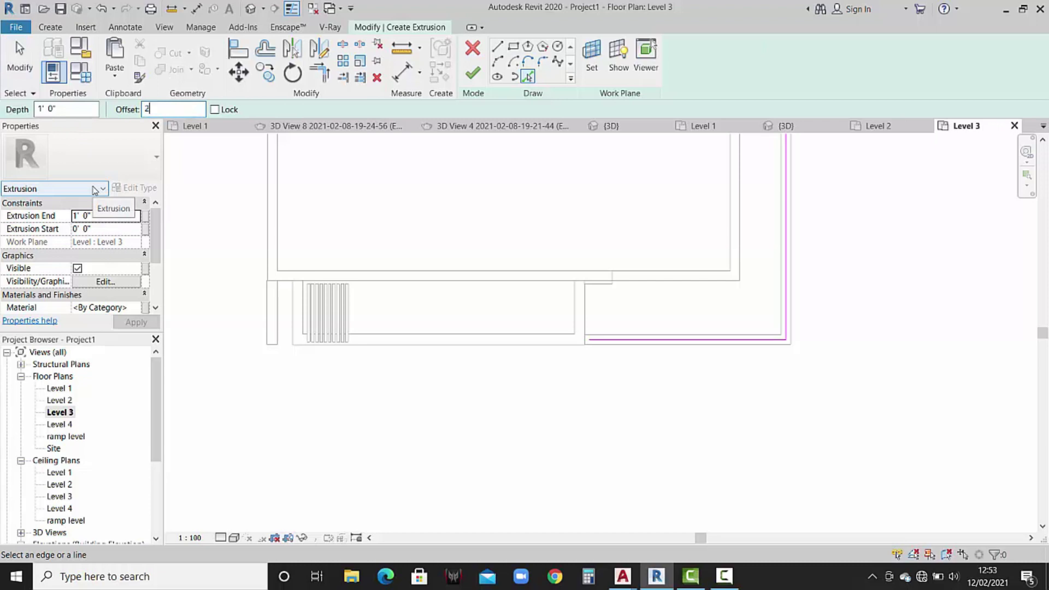
scroll(630, 344, "up", 2)
scroll(634, 336, "up", 2)
scroll(612, 323, "down", 2)
scroll(705, 328, "down", 2)
scroll(546, 341, "down", 1)
scroll(545, 344, "up", 1)
scroll(534, 365, "up", 1)
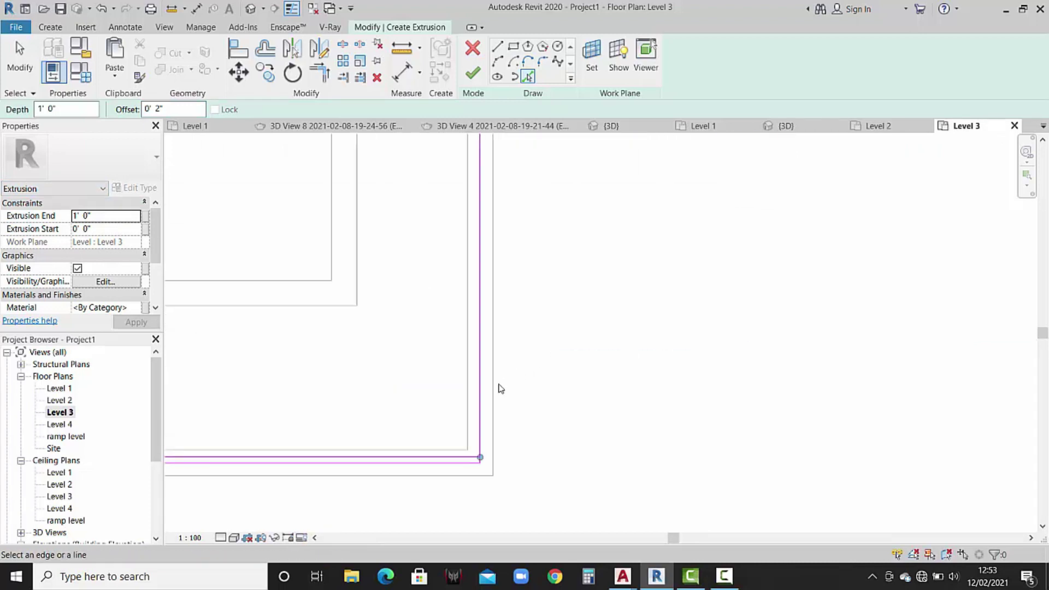
scroll(490, 411, "up", 2)
scroll(477, 405, "up", 2)
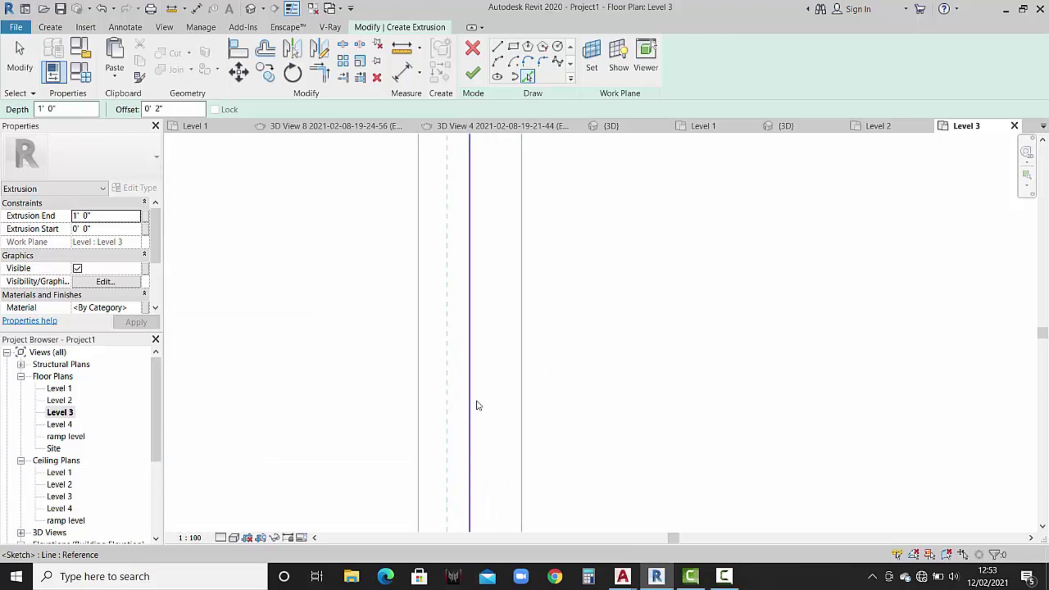
scroll(508, 375, "down", 3)
scroll(526, 368, "down", 2)
scroll(508, 394, "down", 1)
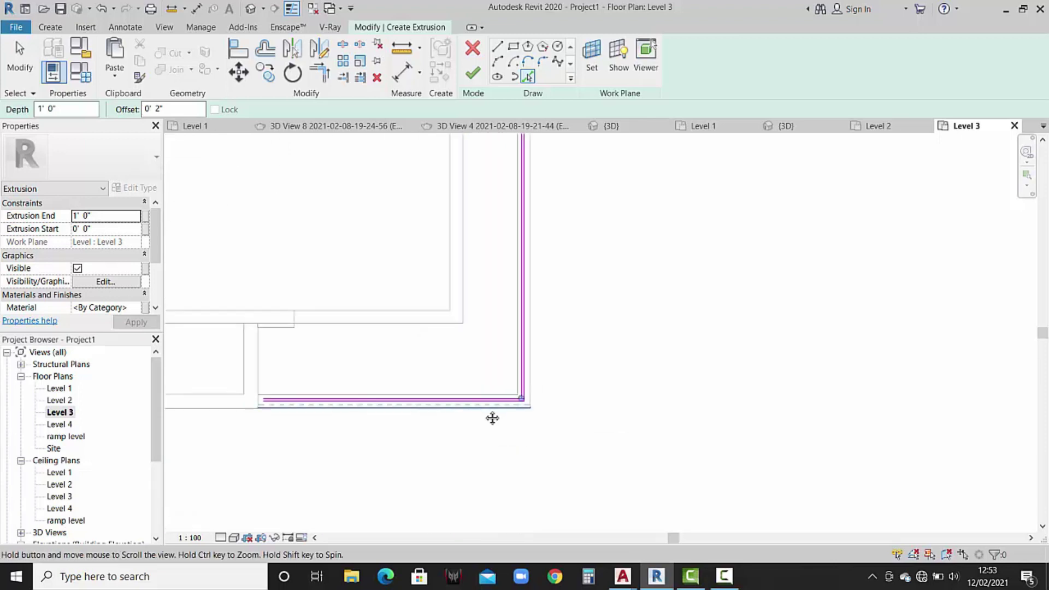
Sketch straight lines from the profile's endpoints to close the L-shaped outline.
left_click(497, 46)
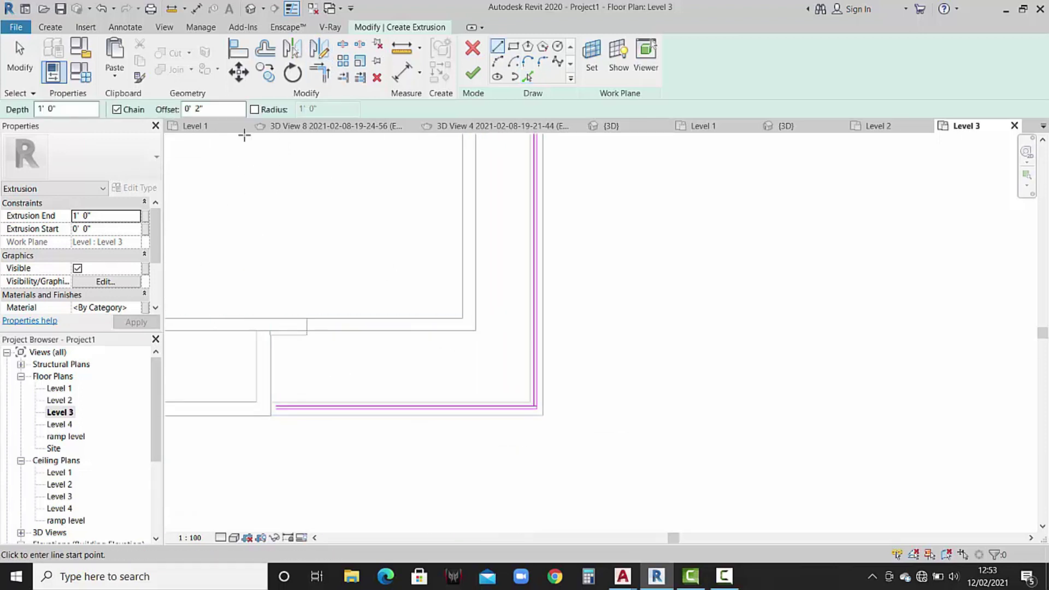
type("0")
scroll(290, 390, "up", 1)
scroll(262, 438, "up", 2)
scroll(284, 383, "up", 3)
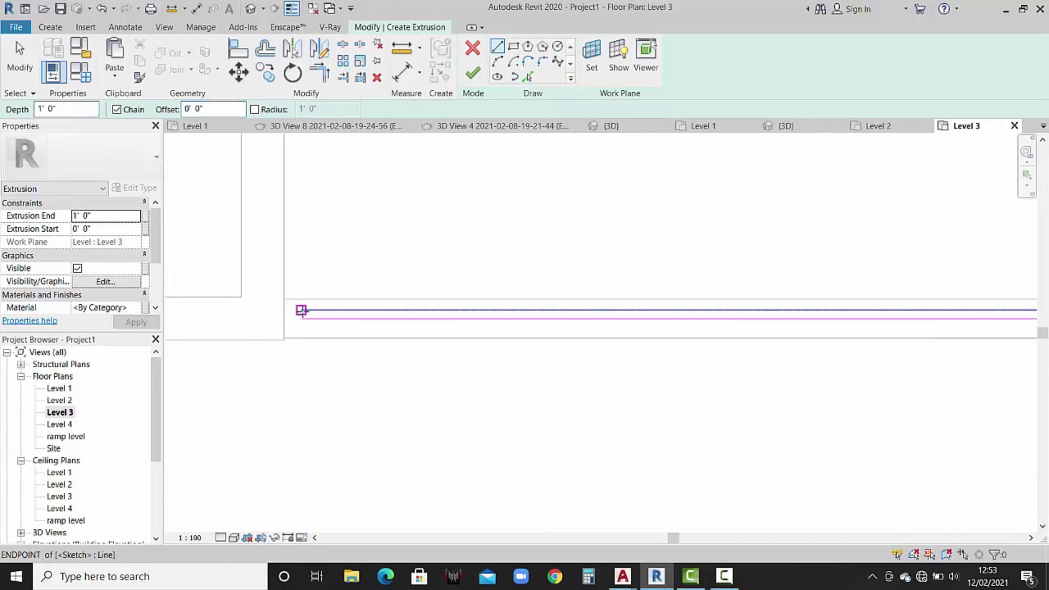
left_click(302, 320)
key("Escape")
scroll(350, 291, "down", 2)
scroll(559, 424, "down", 2)
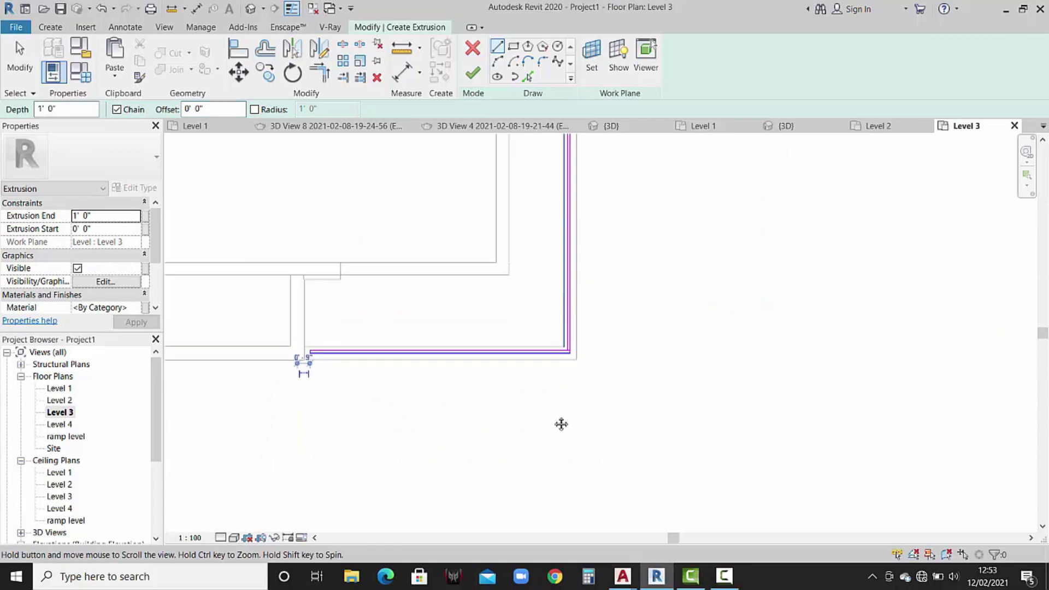
scroll(544, 278, "up", 3)
scroll(566, 291, "up", 2)
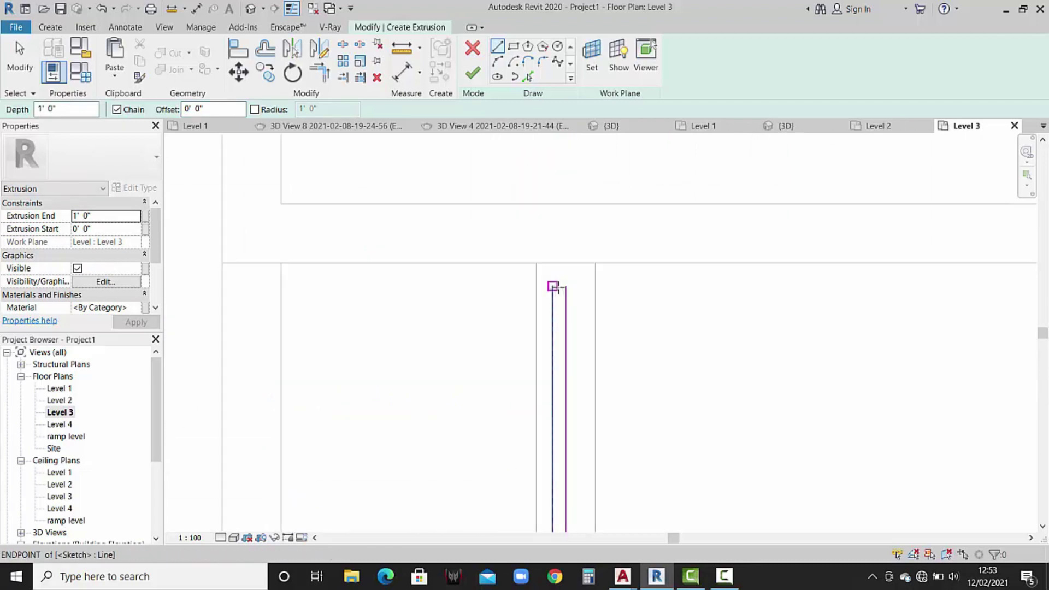
left_click(565, 286)
scroll(565, 286, "up", 2)
key("Escape")
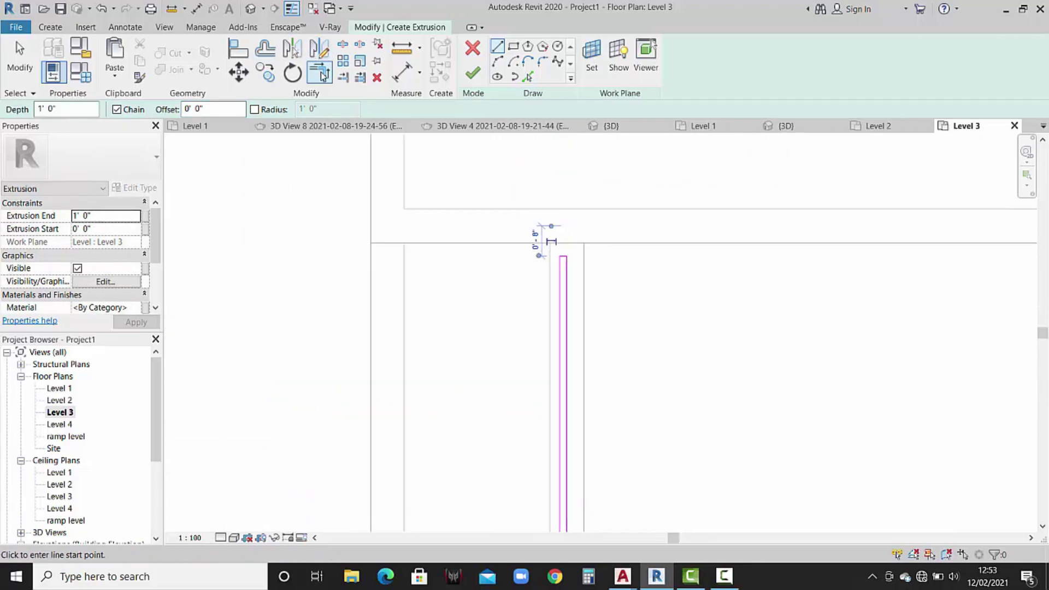
Trim the sketch corners with TR and finish the extrusion profile.
key("t")
key("r")
scroll(553, 300, "up", 2)
scroll(515, 387, "down", 2)
scroll(555, 391, "up", 1)
scroll(614, 379, "up", 1)
scroll(623, 301, "down", 1)
left_click(473, 73)
scroll(644, 382, "down", 2)
scroll(642, 385, "down", 1)
In the 3D front view, raise the extrusion's top to 1' 3 1/2".
left_click(250, 8)
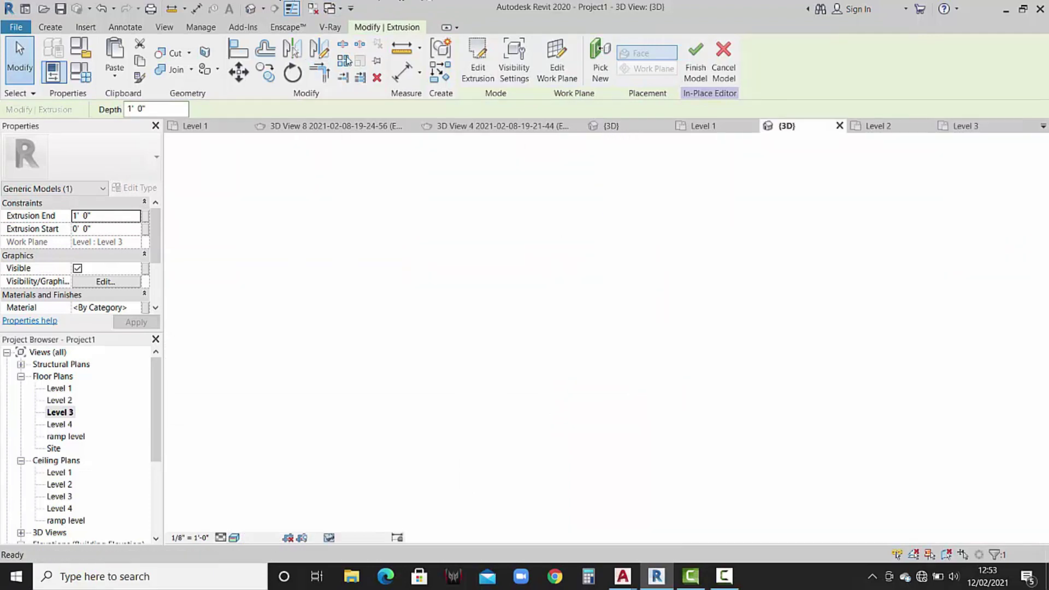
key("Escape")
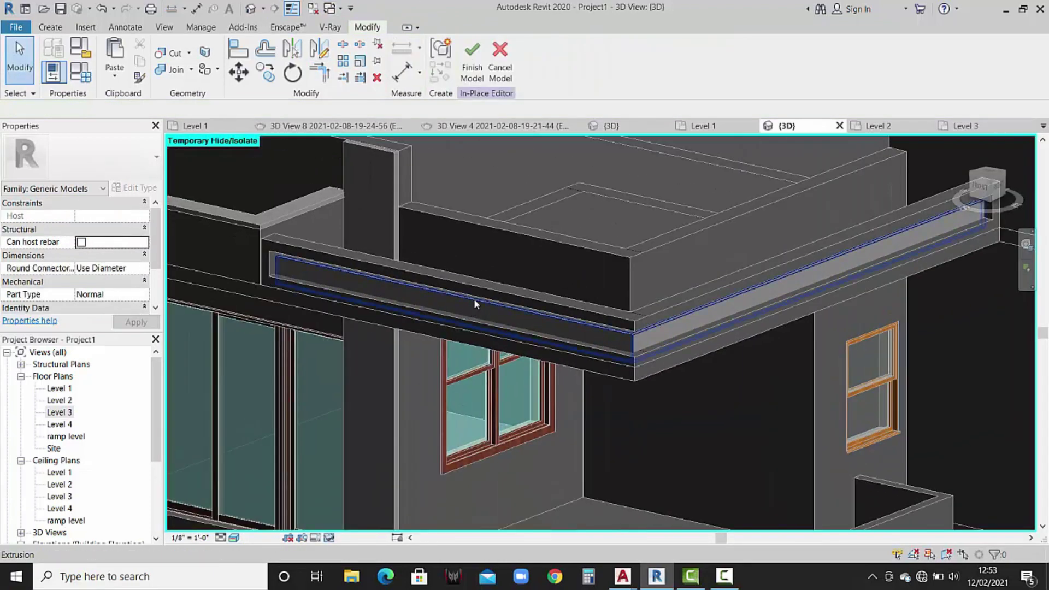
left_click(474, 300)
left_click(978, 188)
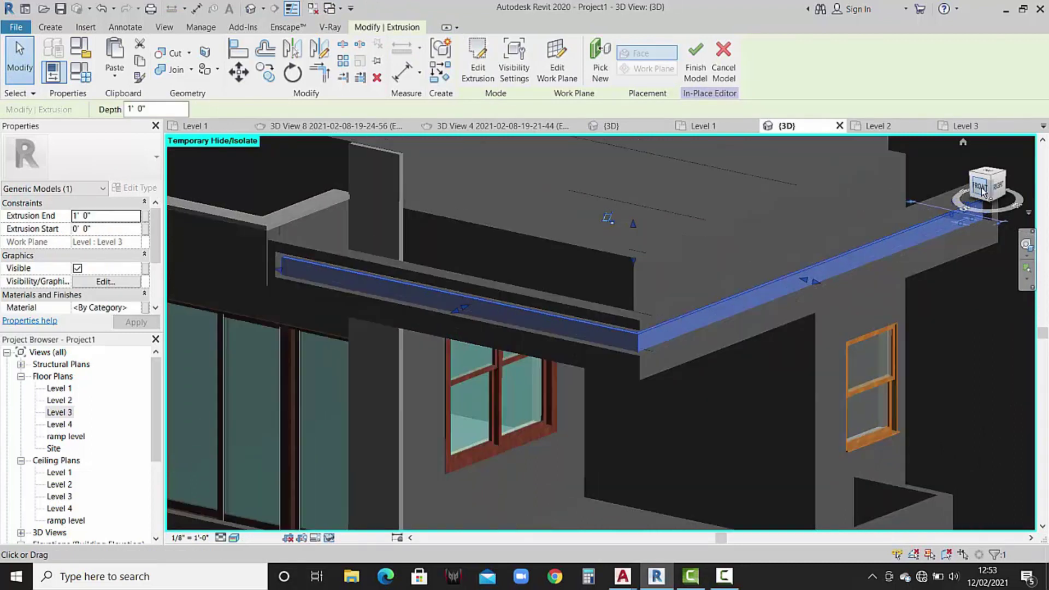
scroll(533, 317, "up", 4)
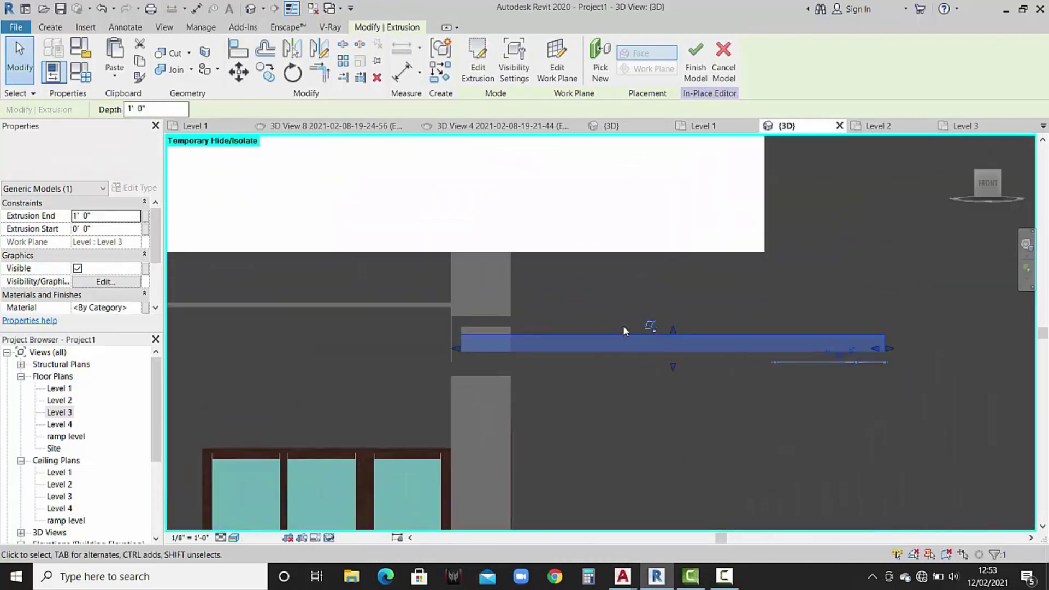
left_click_drag(690, 327, 690, 334)
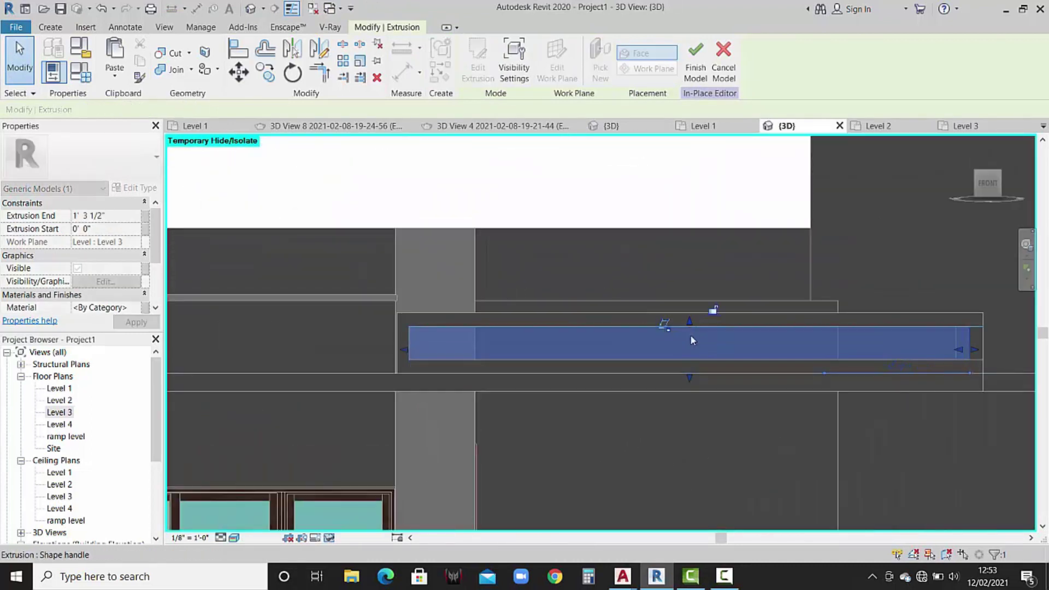
left_click(693, 414)
Orbit to an angled view of the building and finish the in-place model.
scroll(745, 356, "down", 2)
mouse_move(859, 366)
middle_mouse_down("shift")
mouse_move(644, 386)
mouse_move(668, 399)
mouse_move(615, 412)
mouse_move(597, 440)
mouse_move(424, 341)
middle_mouse_up("shift")
scroll(655, 379, "down", 1)
scroll(655, 378, "down", 2)
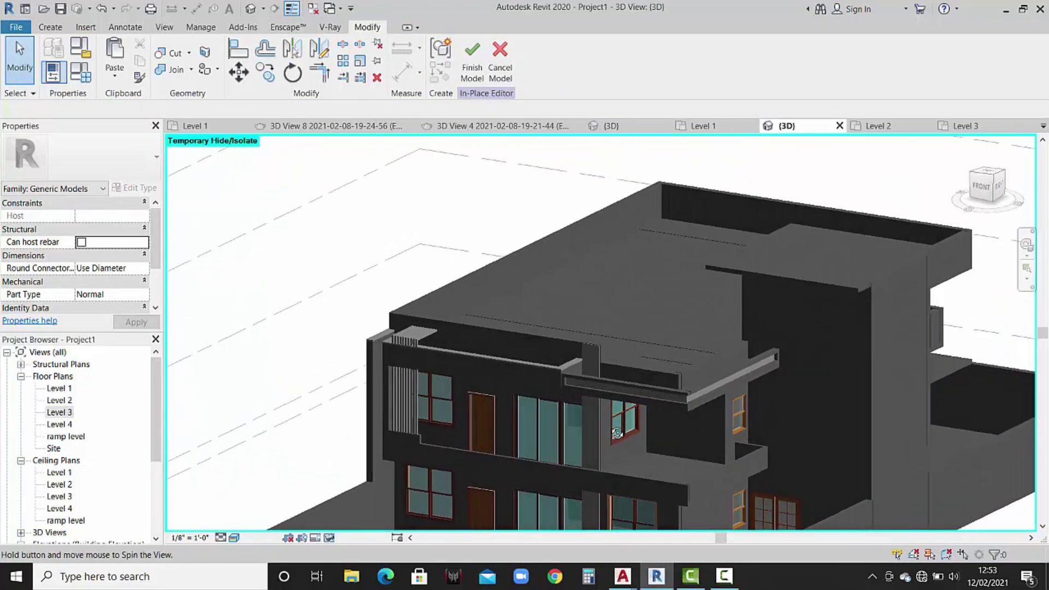
left_click(472, 58)
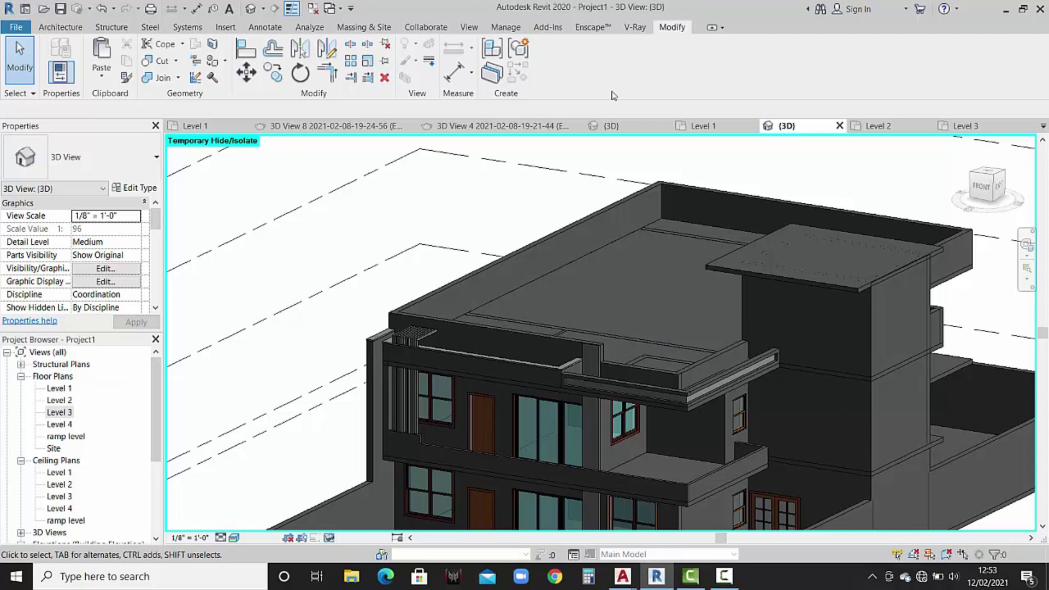
left_click(612, 126)
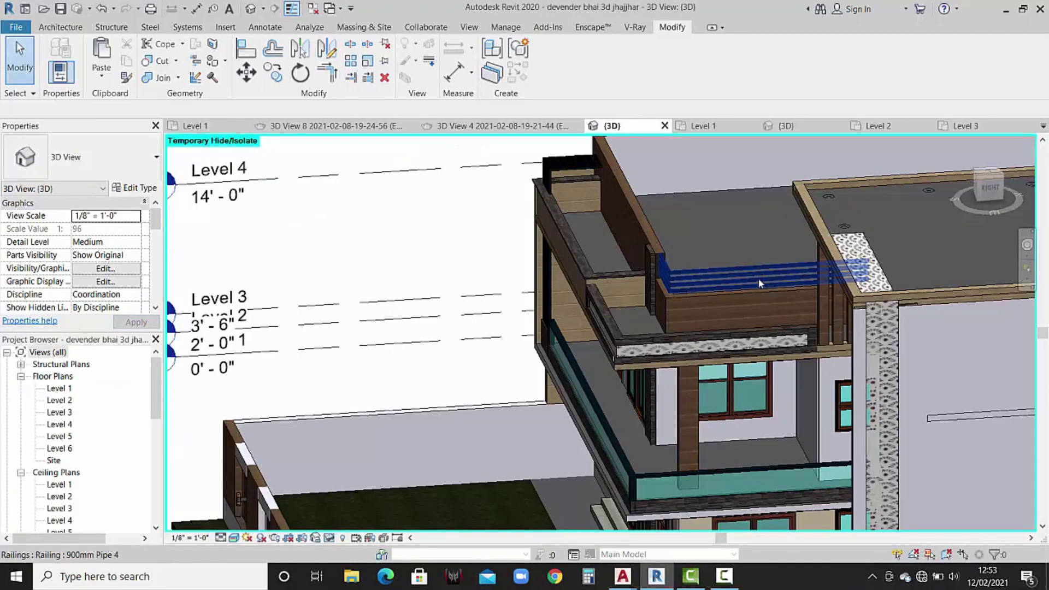
scroll(667, 264, "down", 3)
scroll(671, 264, "down", 2)
scroll(731, 281, "up", 5)
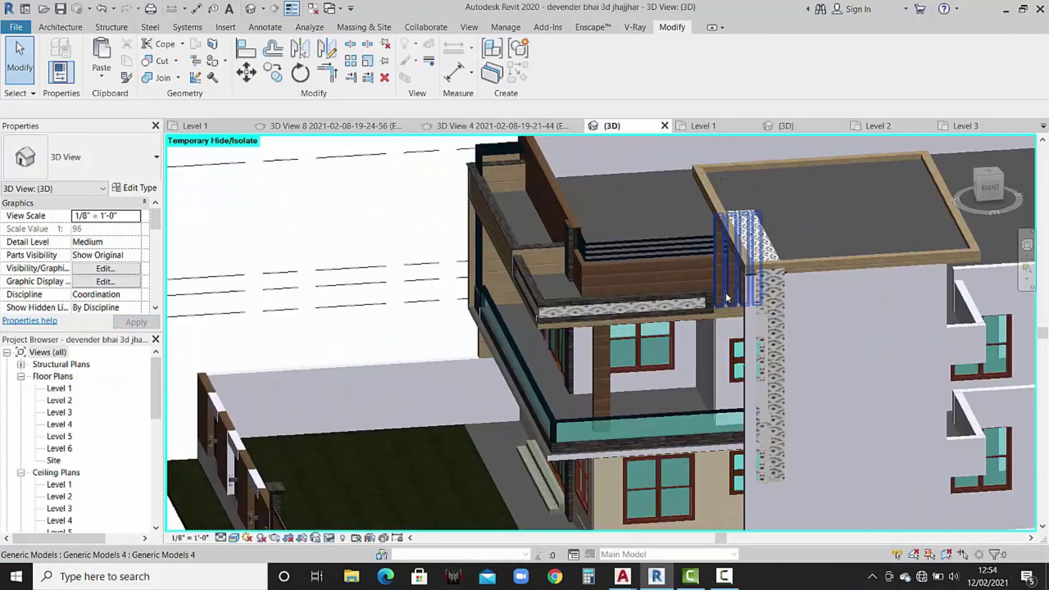
mouse_move(686, 312)
middle_mouse_down("shift")
mouse_move(727, 275)
mouse_move(702, 272)
middle_mouse_up("shift")
scroll(698, 270, "up", 2)
scroll(702, 265, "up", 3)
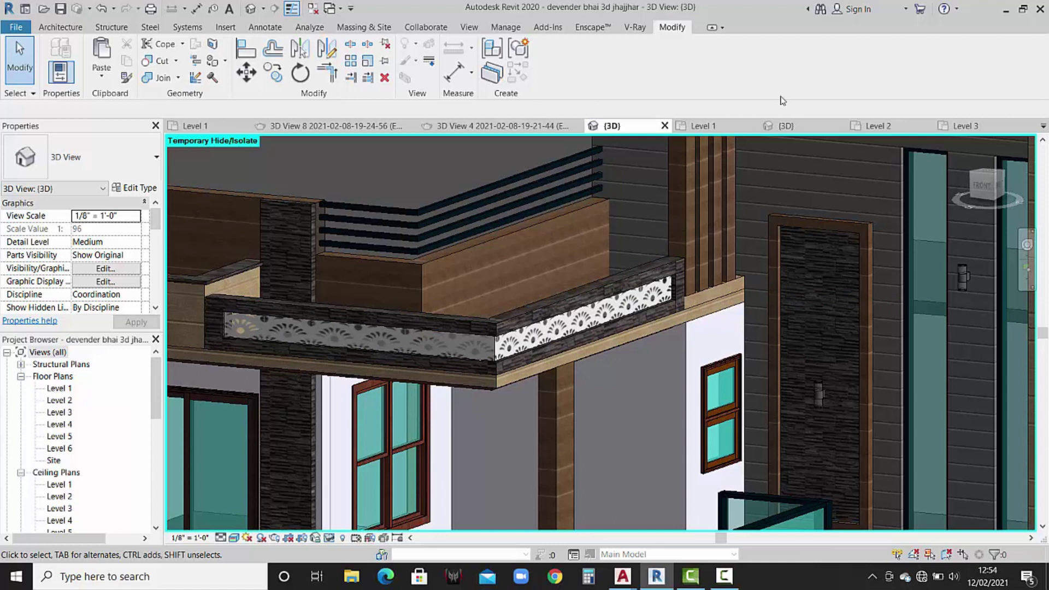
left_click(781, 126)
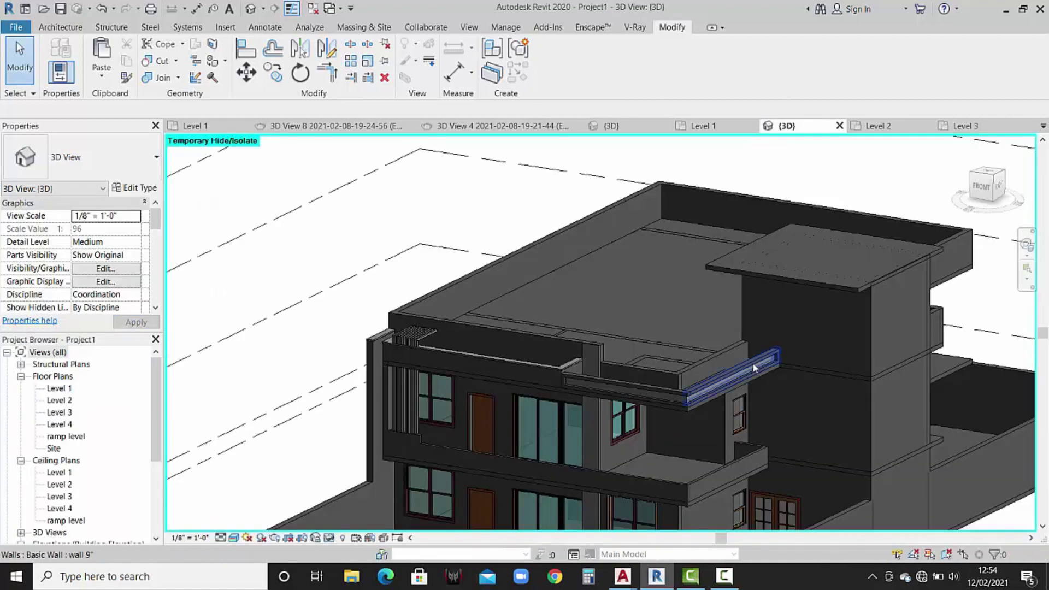
Shorten the roof-edge wall's profile by replacing its two right-end lines, then finish editing.
left_click(753, 363)
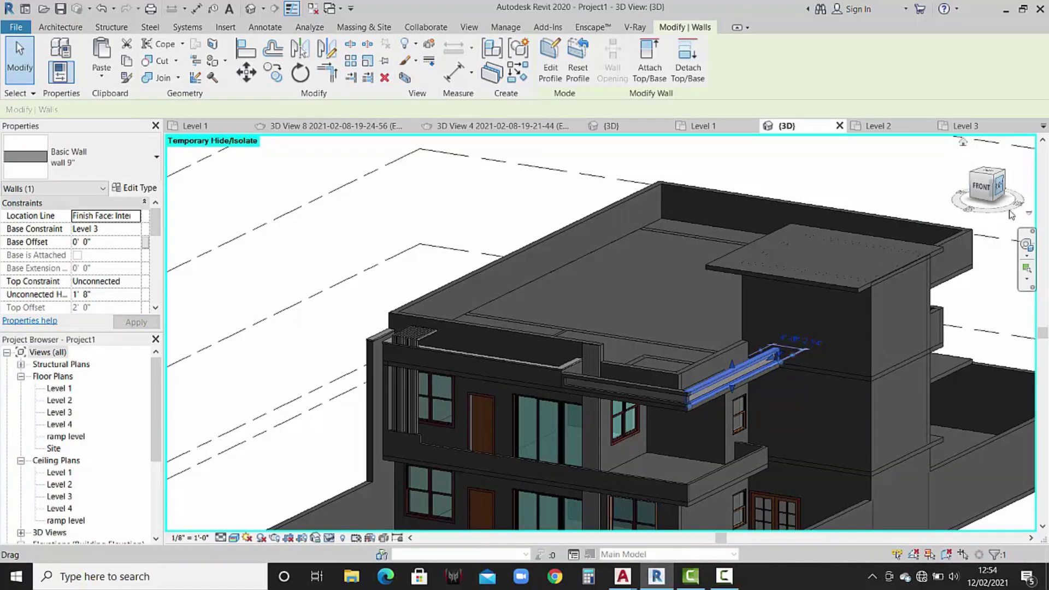
left_click(999, 187)
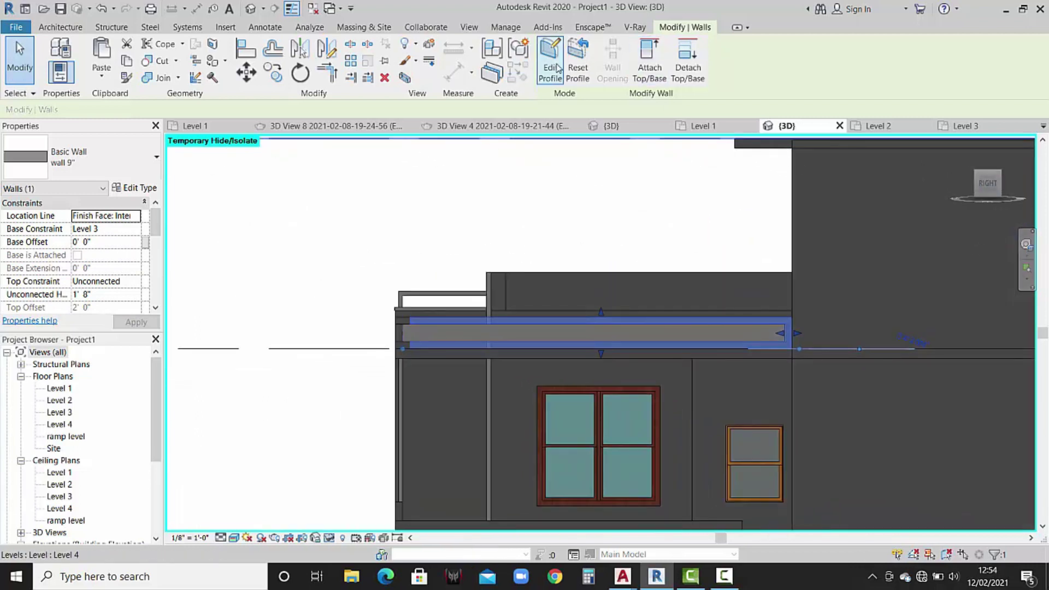
left_click(557, 67)
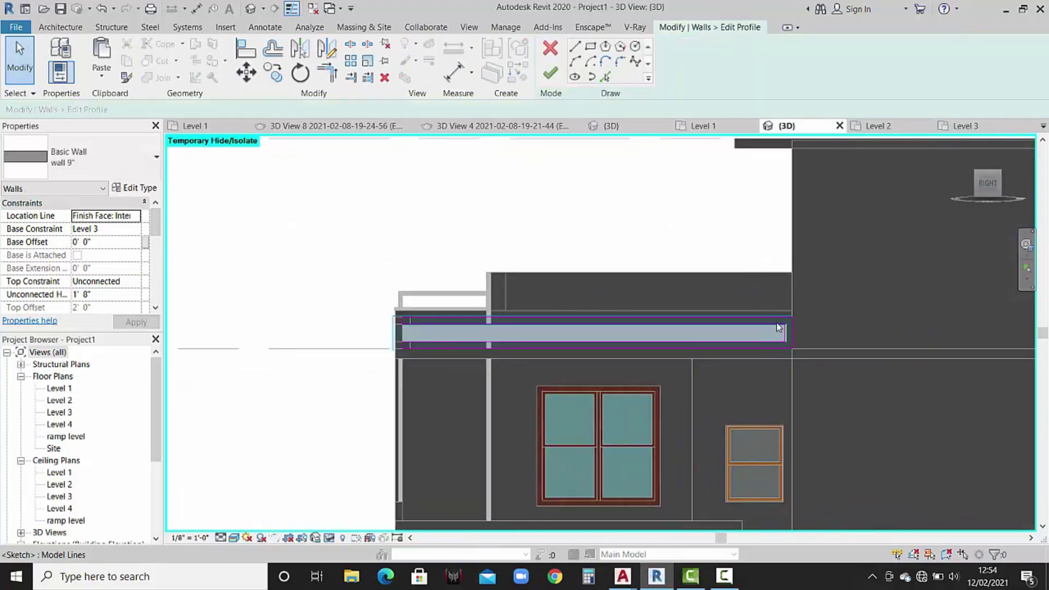
scroll(790, 343, "up", 2)
scroll(908, 325, "up", 2)
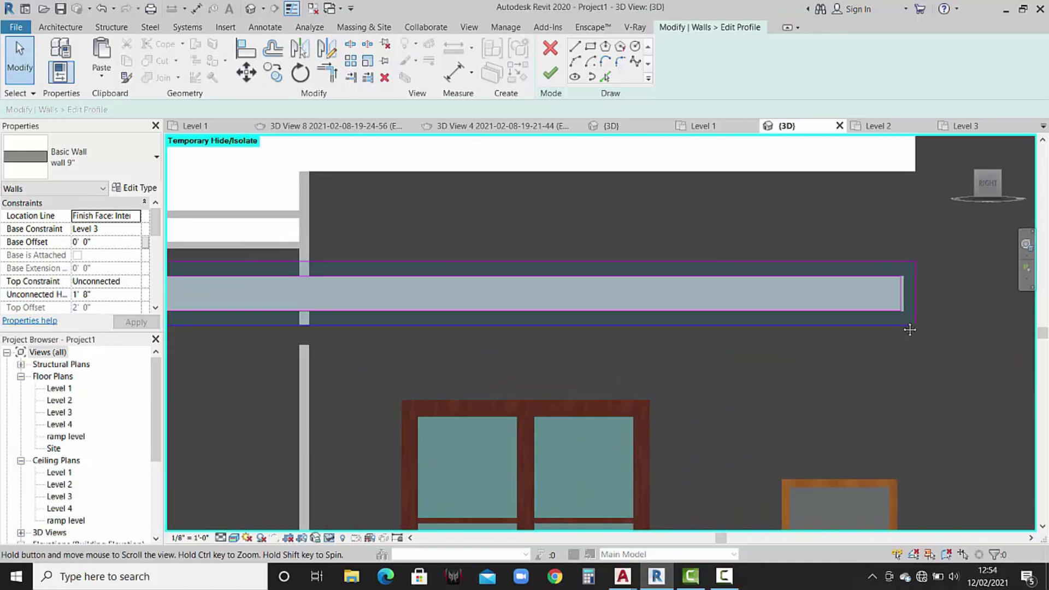
left_click(903, 295)
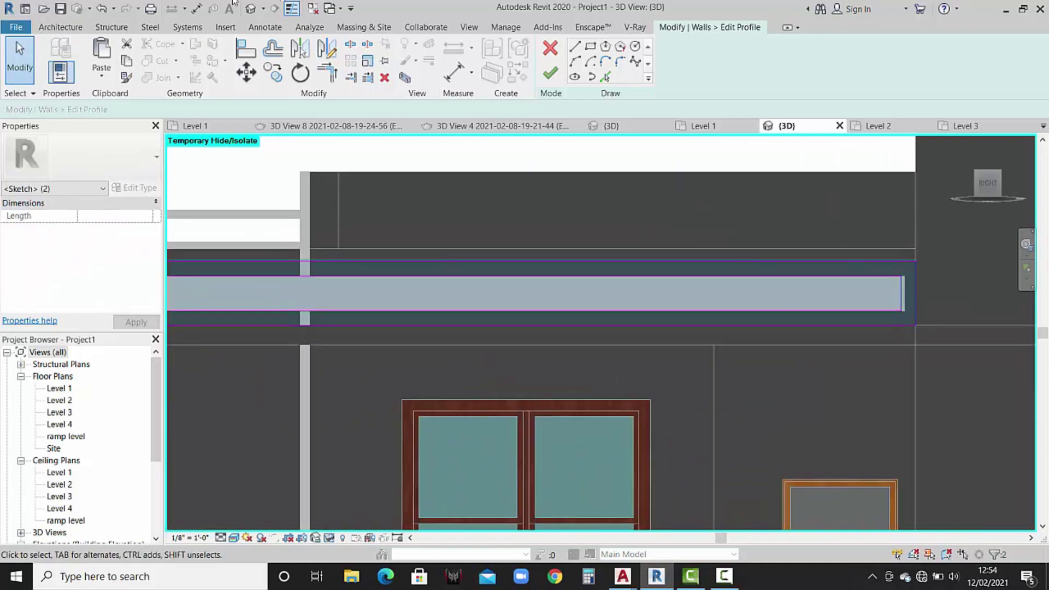
left_click(385, 79)
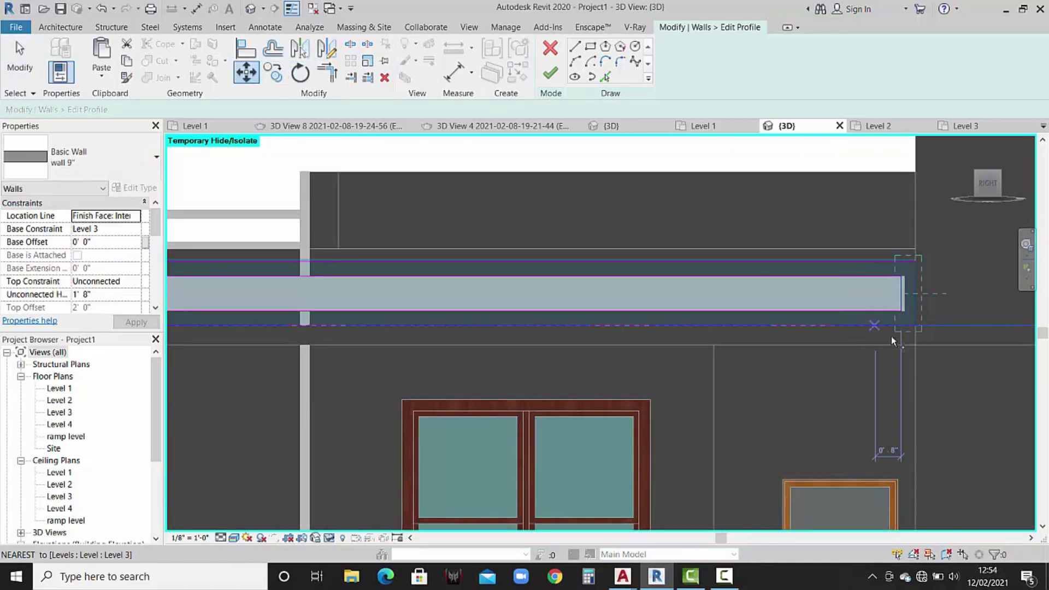
left_click(714, 326)
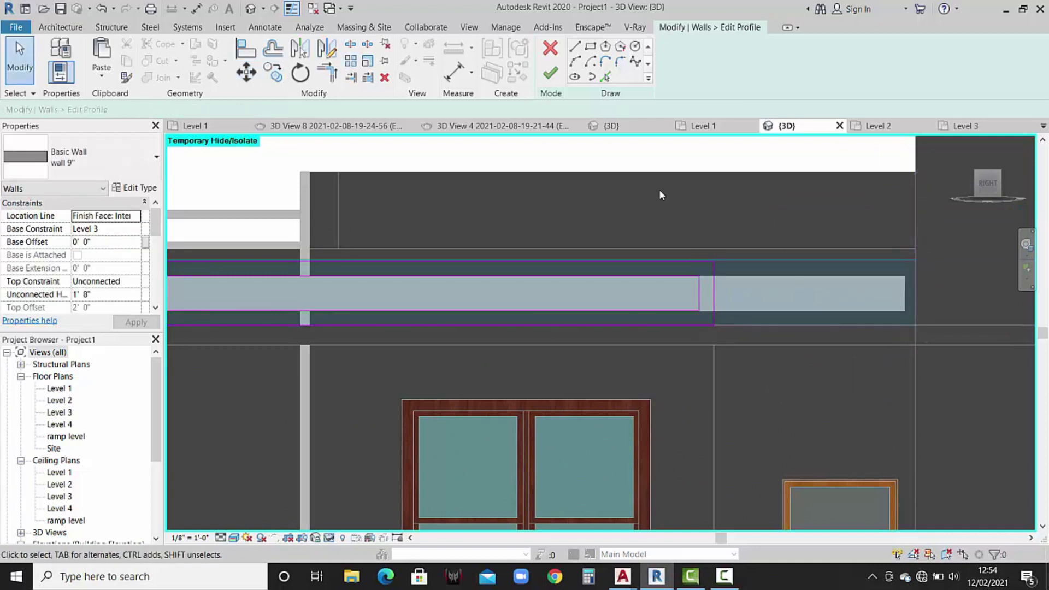
left_click(551, 73)
Drag the generic model band's end into line with the wall and orbit to check.
left_click(738, 281)
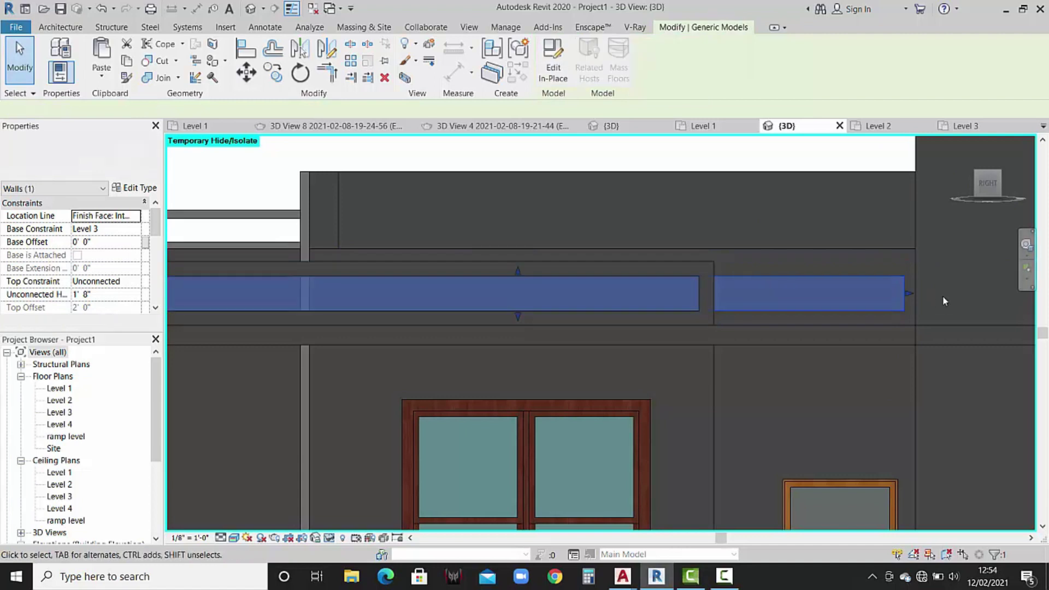
left_click_drag(909, 296, 705, 300)
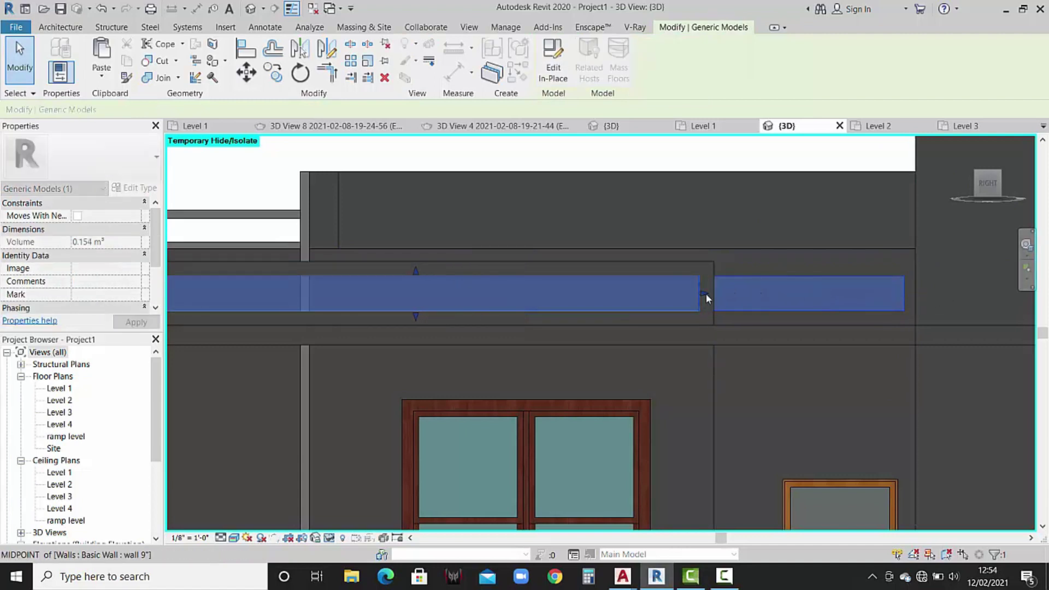
left_click(780, 307)
scroll(790, 245, "down", 3)
mouse_move(580, 289)
middle_mouse_down("shift")
mouse_move(773, 330)
mouse_move(804, 351)
middle_mouse_up("shift")
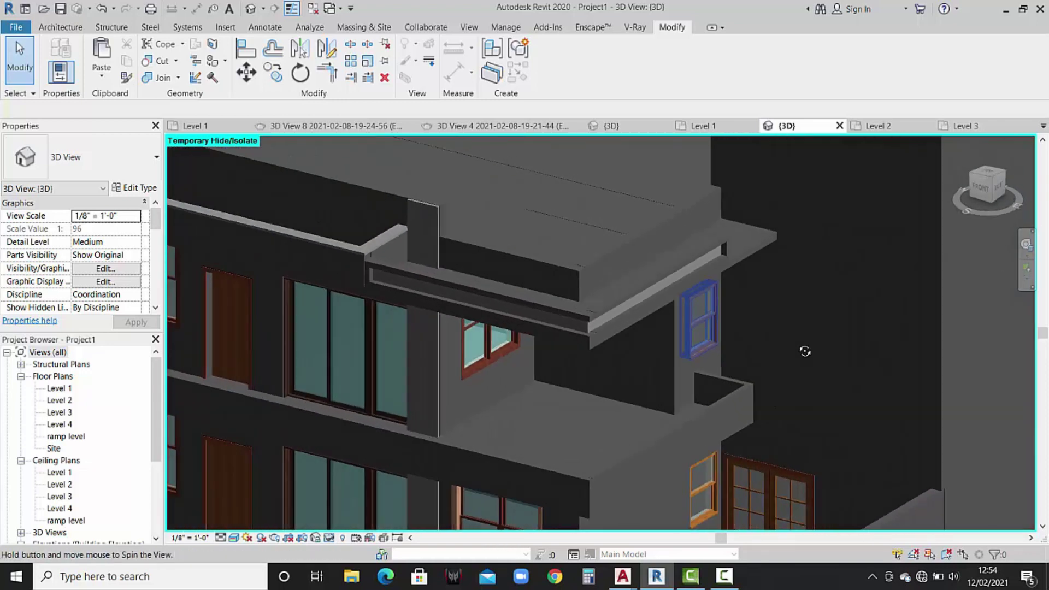
Open the Level 3 floor plan and the Architecture Component options.
double_click(60, 412)
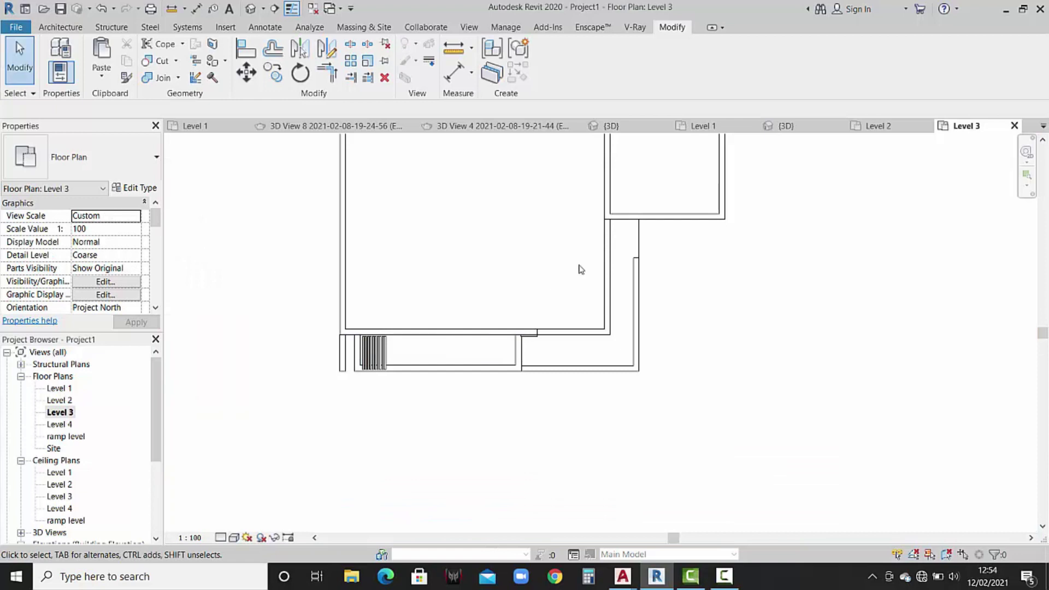
scroll(787, 336, "up", 2)
left_click(74, 30)
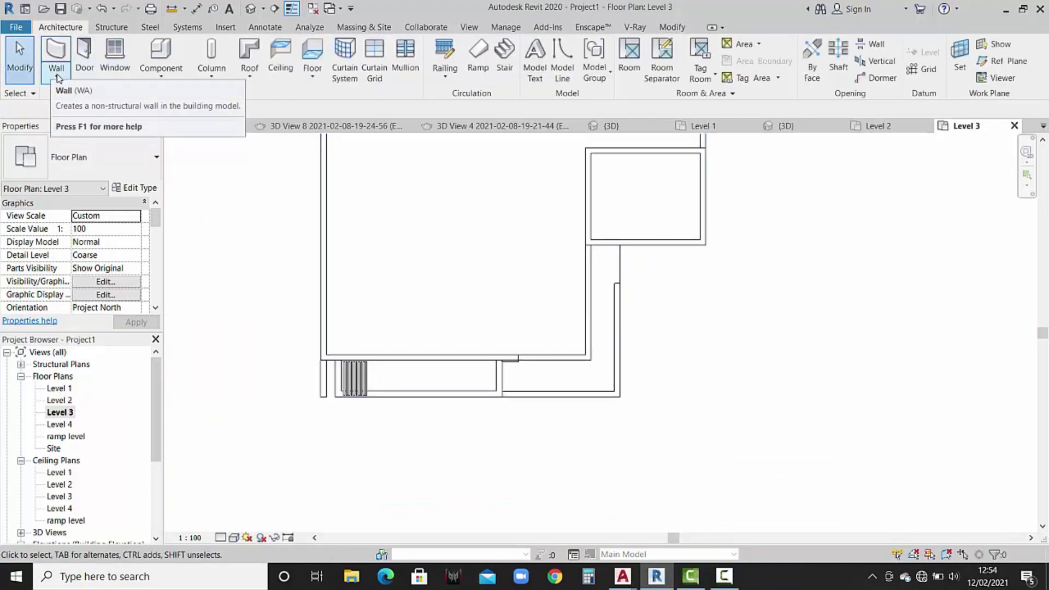
left_click(160, 71)
left_click(180, 99)
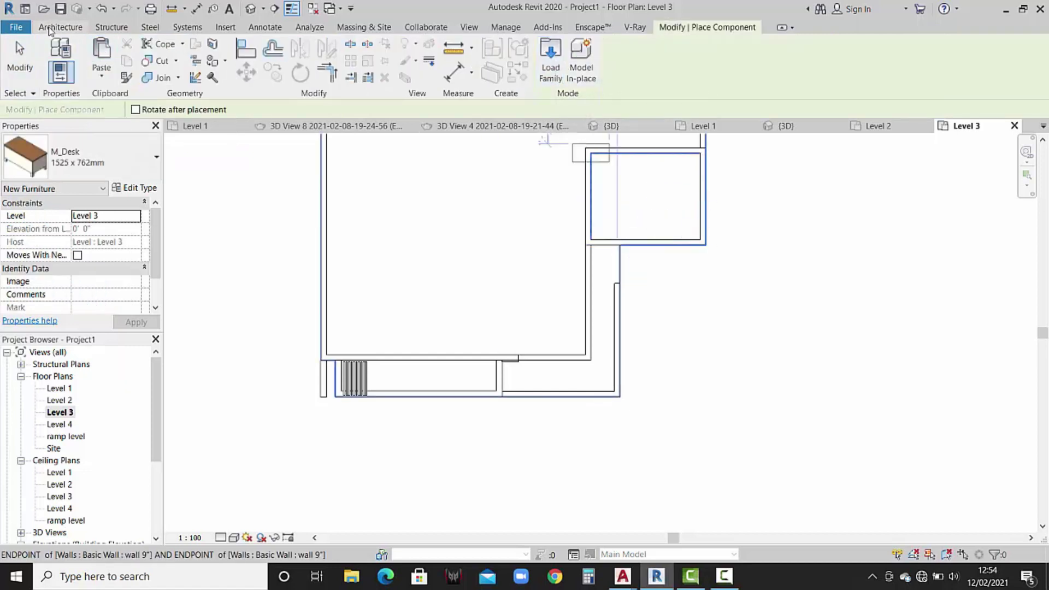
left_click(50, 28)
Create a Model In-Place family in the Generic Models category, keeping the name Generic Models 5.
left_click(162, 80)
left_click(175, 129)
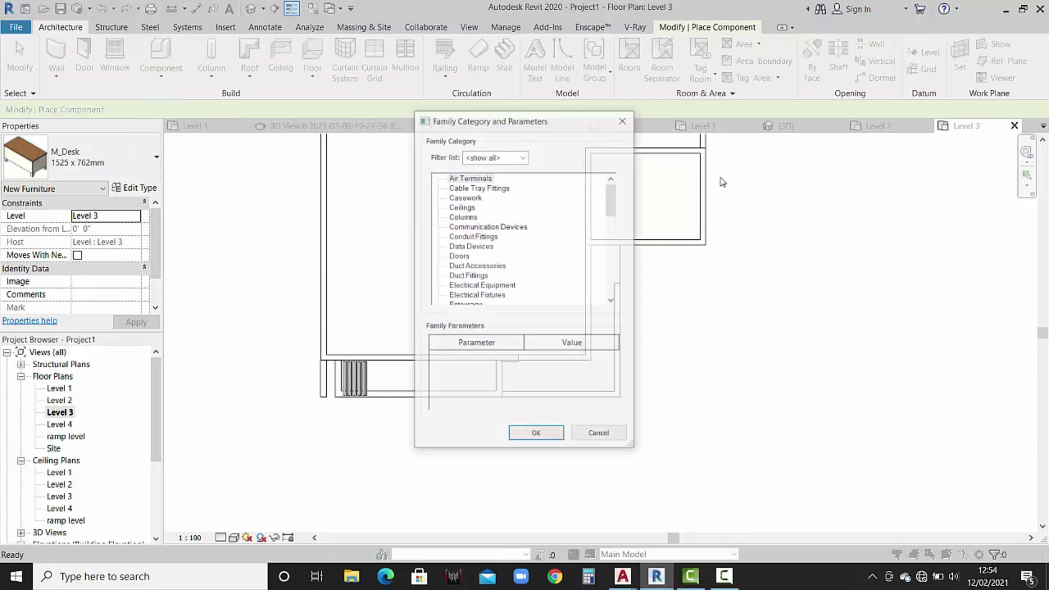
scroll(518, 265, "down", 1)
scroll(517, 265, "down", 2)
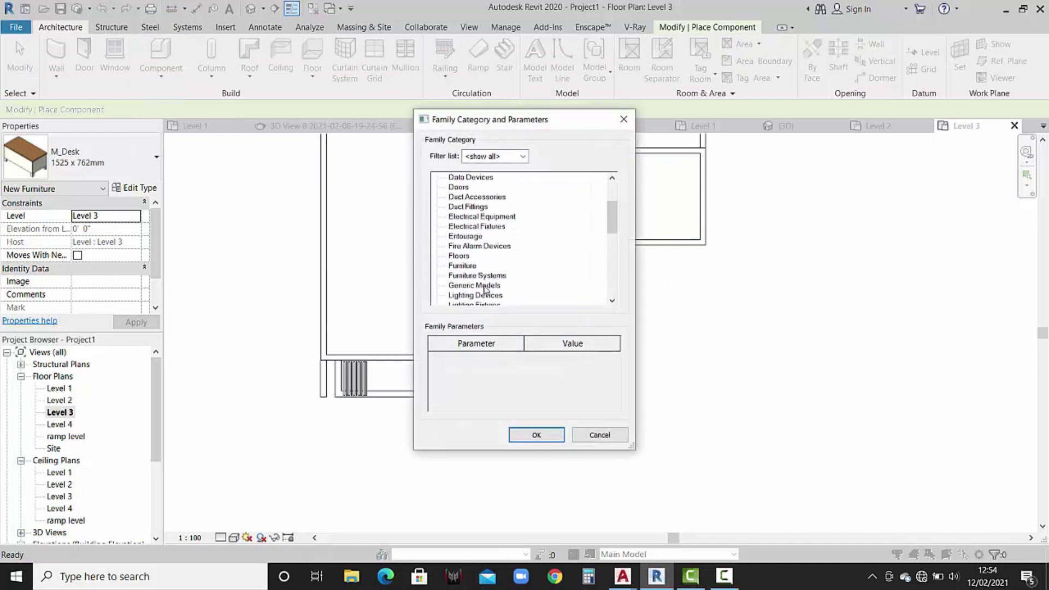
left_click(534, 436)
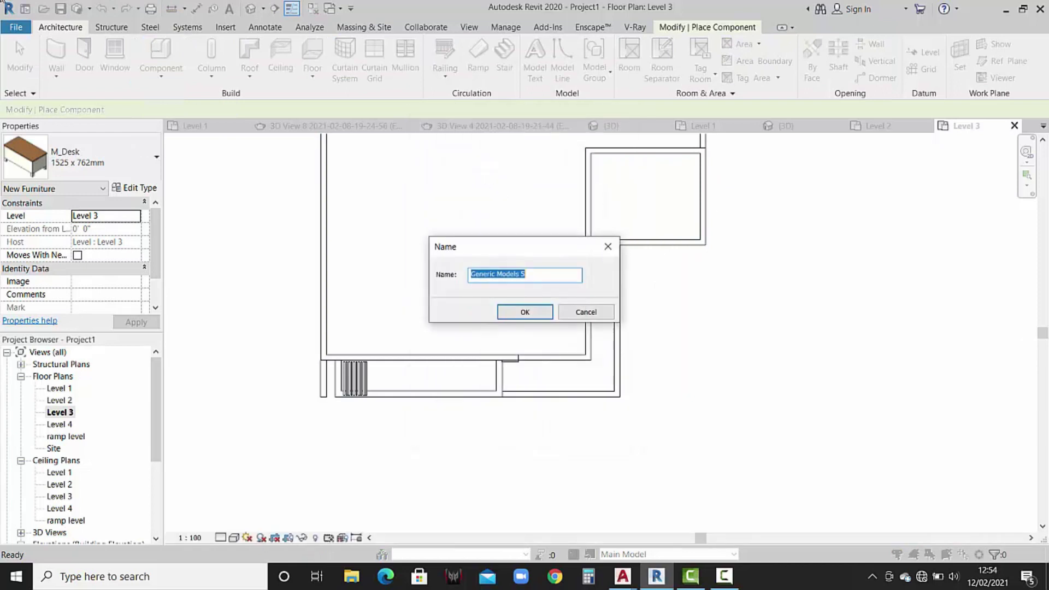
left_click(540, 314)
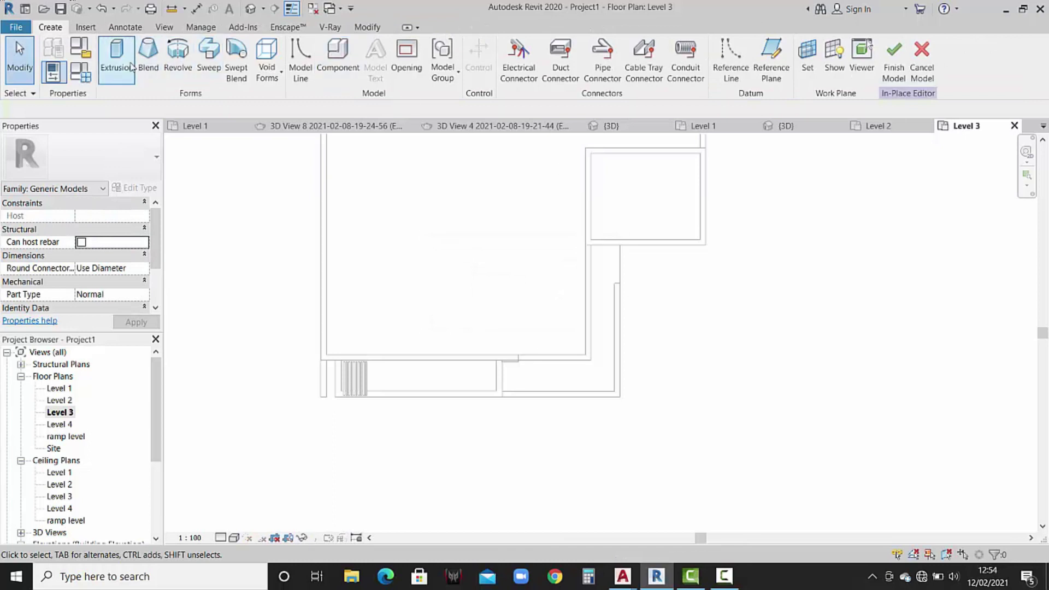
left_click(131, 67)
Draw a 9-inch square rectangle at the Level 3 wall corner and window-select its four sides.
scroll(628, 246, "up", 3)
scroll(625, 269, "up", 2)
scroll(595, 240, "up", 2)
left_click(516, 47)
left_click(610, 229)
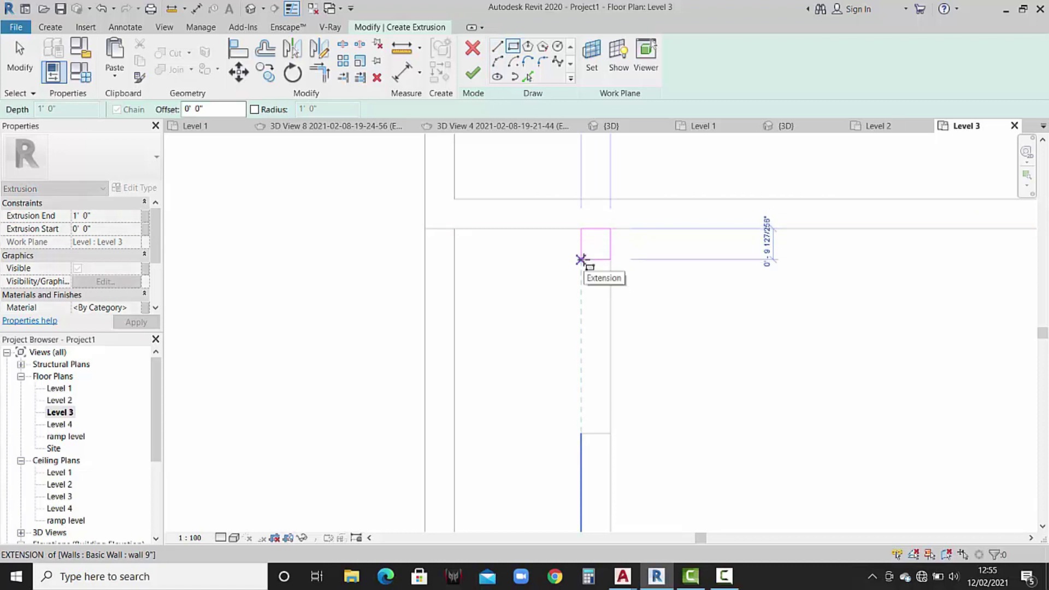
left_click(581, 260)
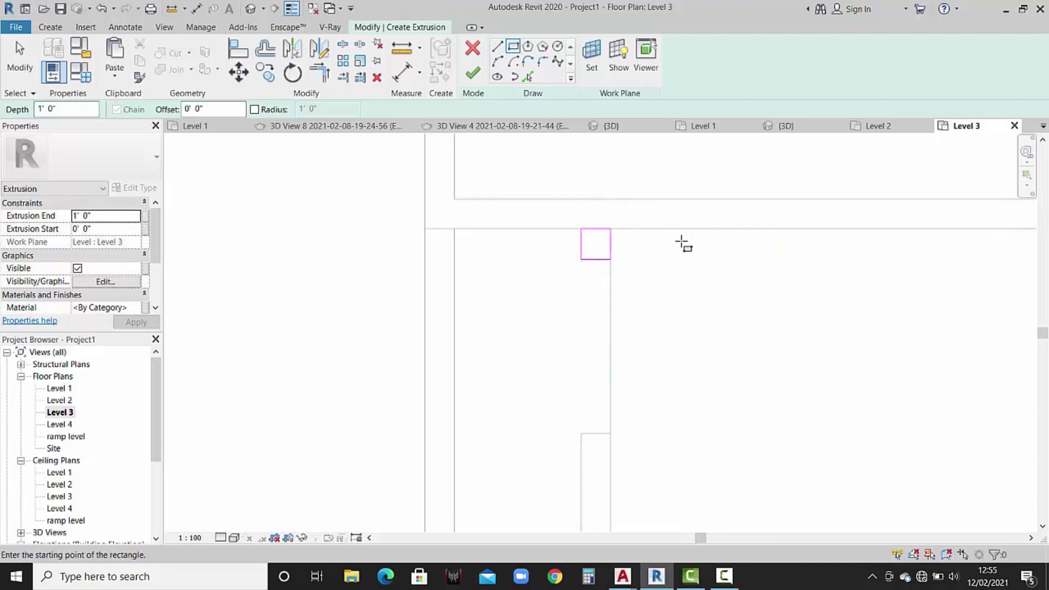
key("Escape")
key("Escape")
left_click(595, 259)
left_click(543, 243)
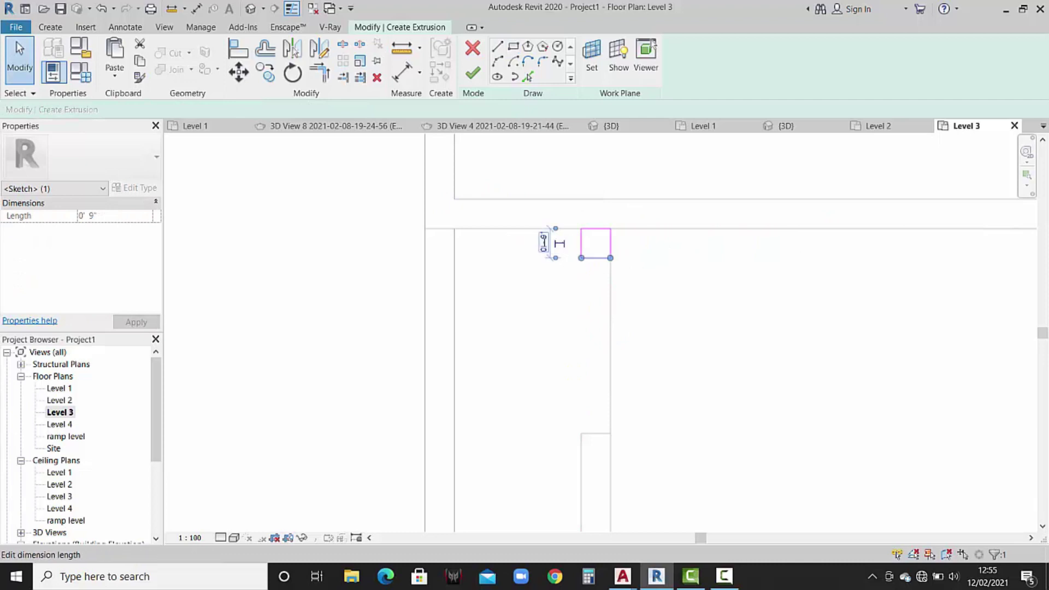
key("Escape")
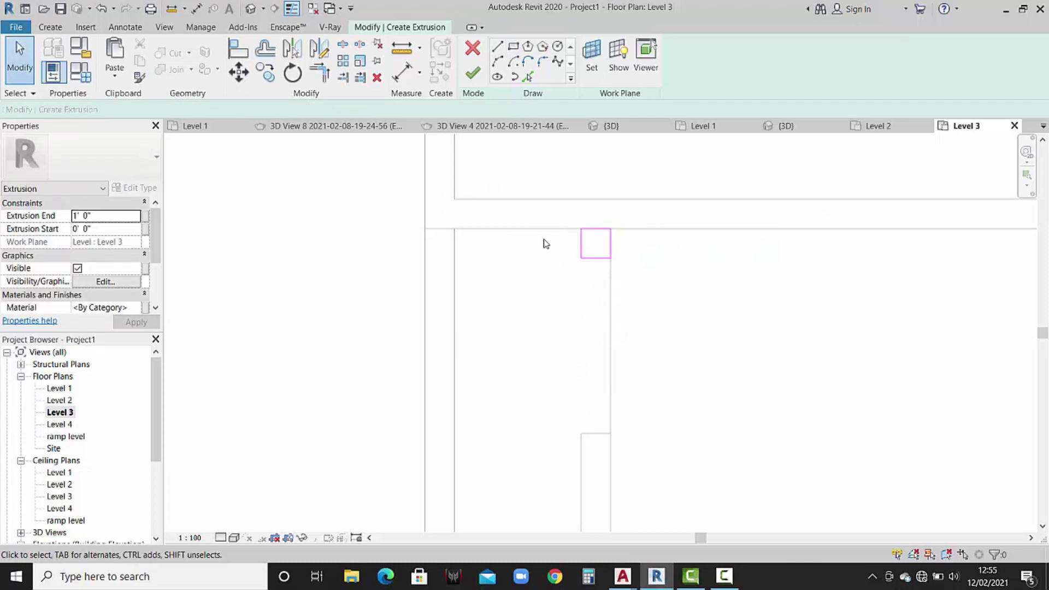
left_click(581, 249)
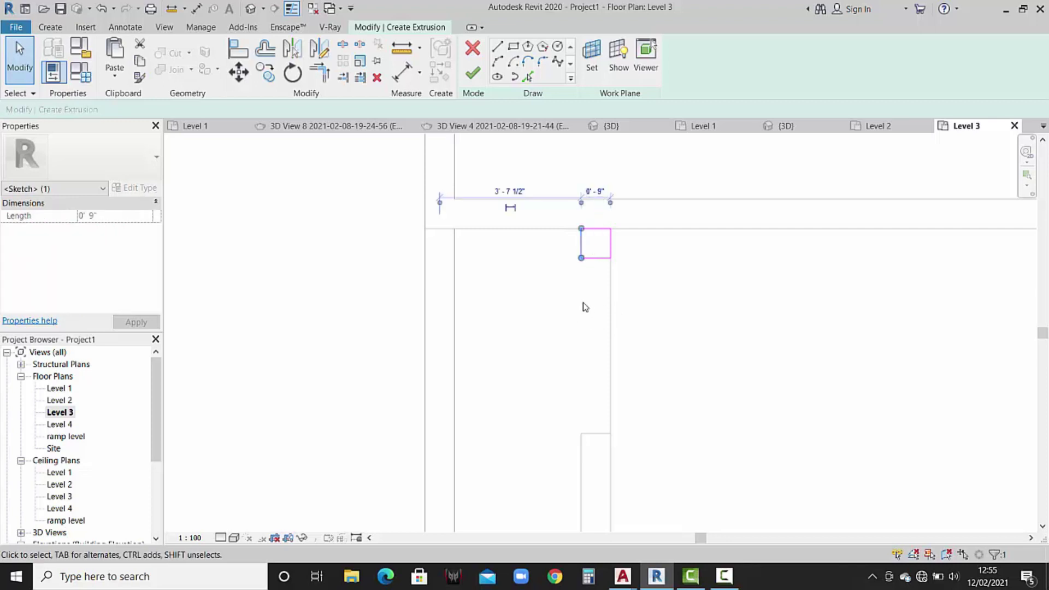
left_click_drag(565, 205, 650, 301)
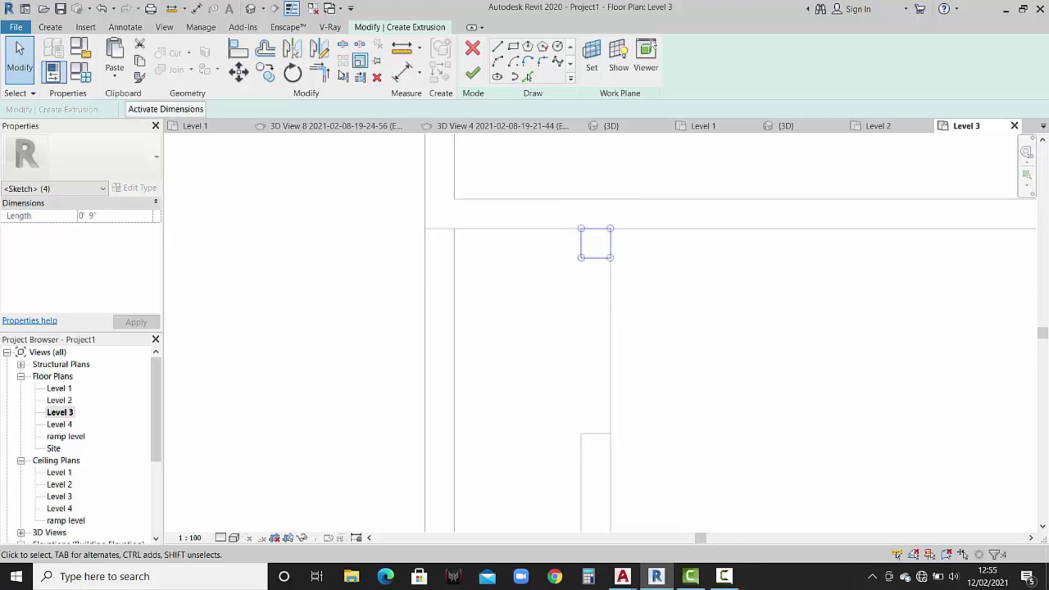
Copy the square four times down the wall to make a column of five squares.
left_click(266, 73)
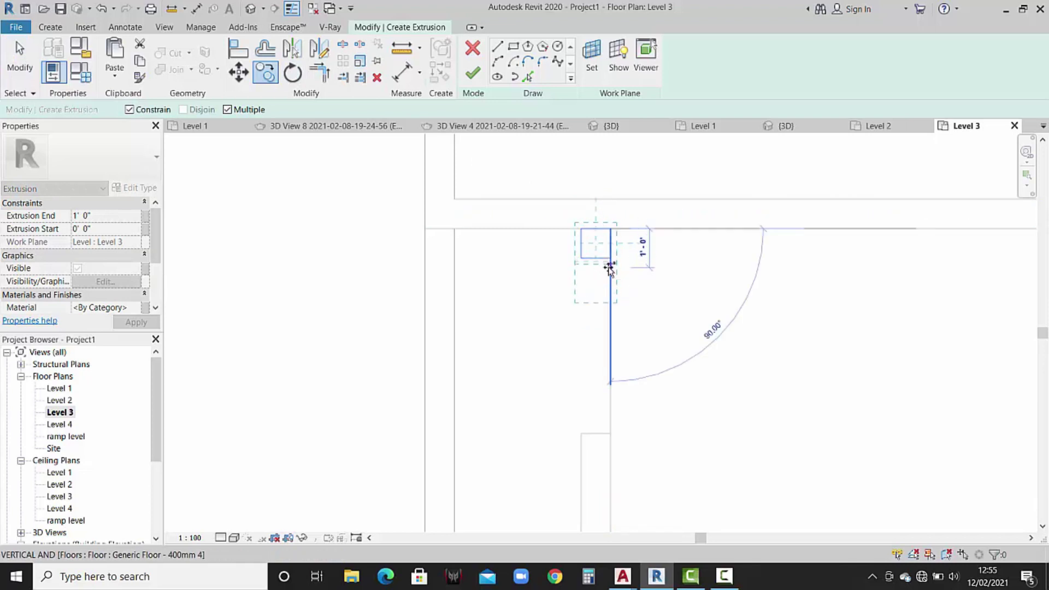
scroll(609, 269, "up", 2)
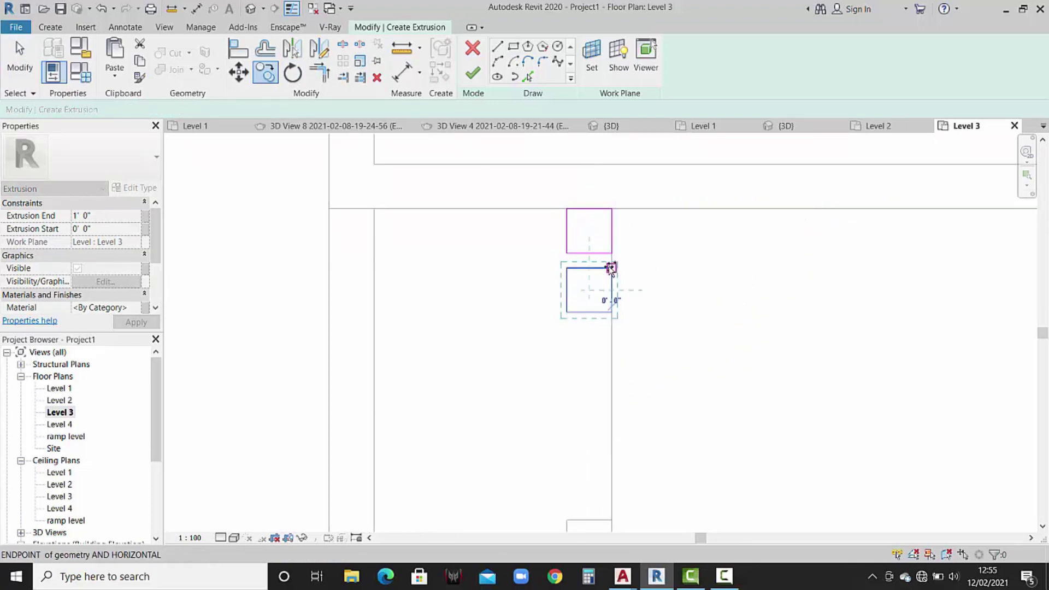
left_click(611, 312)
left_click(612, 328)
middle_click_drag(619, 376, 604, 292)
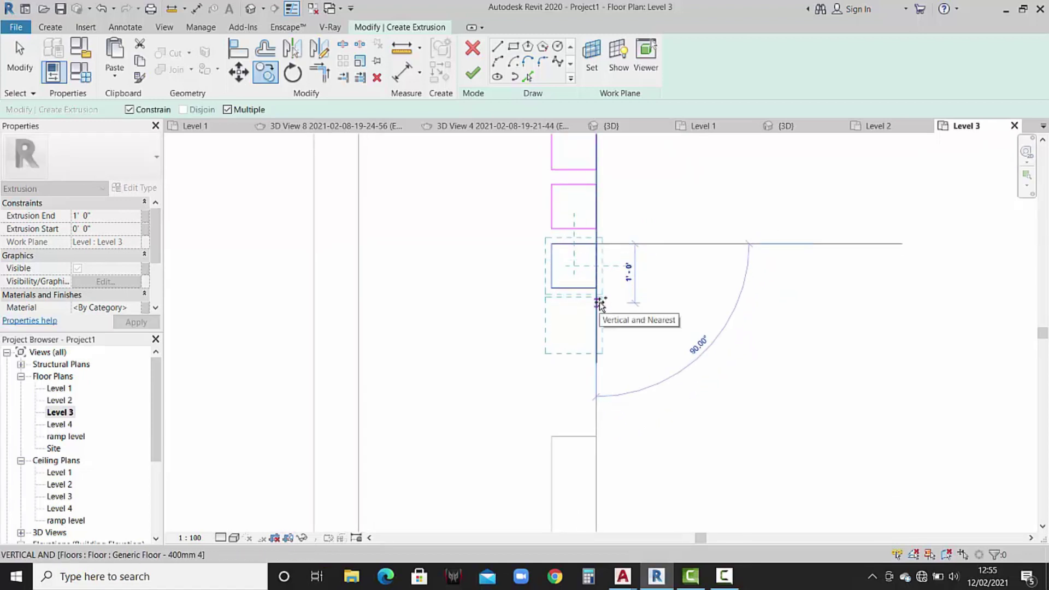
left_click(599, 302)
left_click(597, 362)
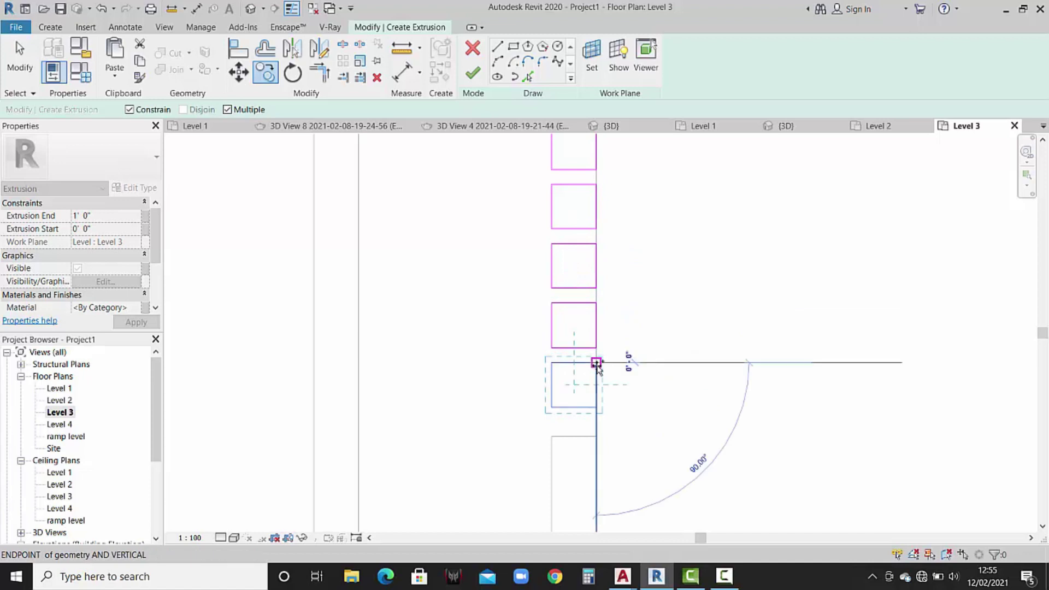
key("Escape")
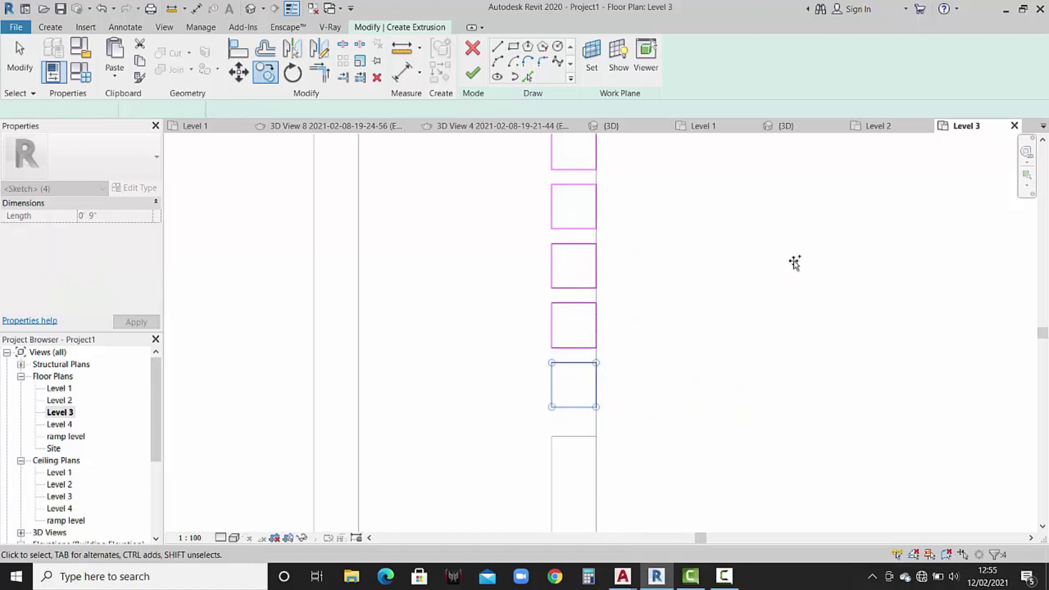
Select all the squares' lines and move them slightly lower.
scroll(642, 293, "down", 2)
left_click_drag(649, 359, 545, 206)
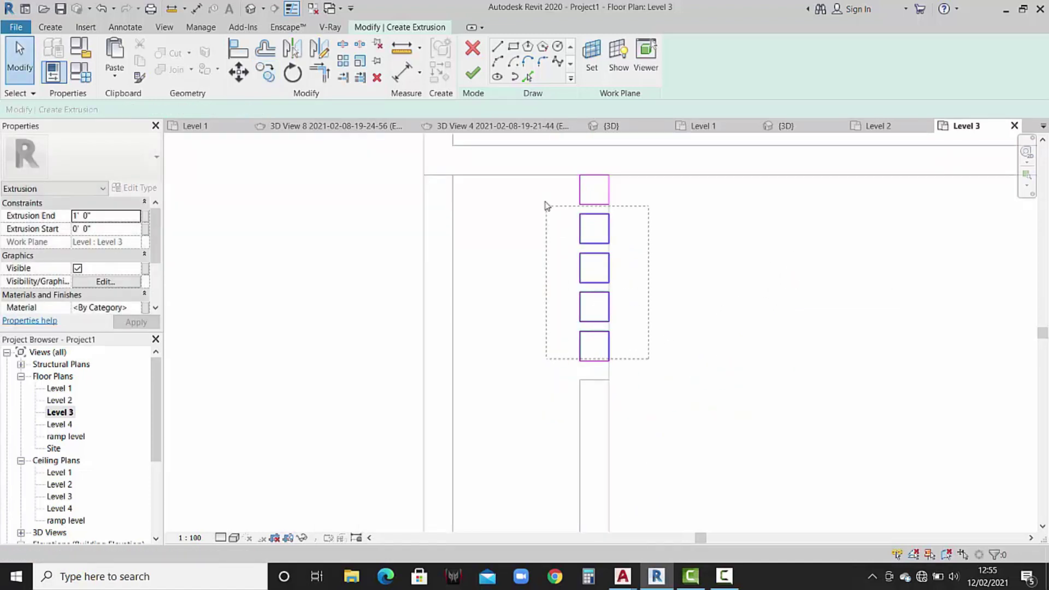
left_click_drag(530, 166, 529, 164)
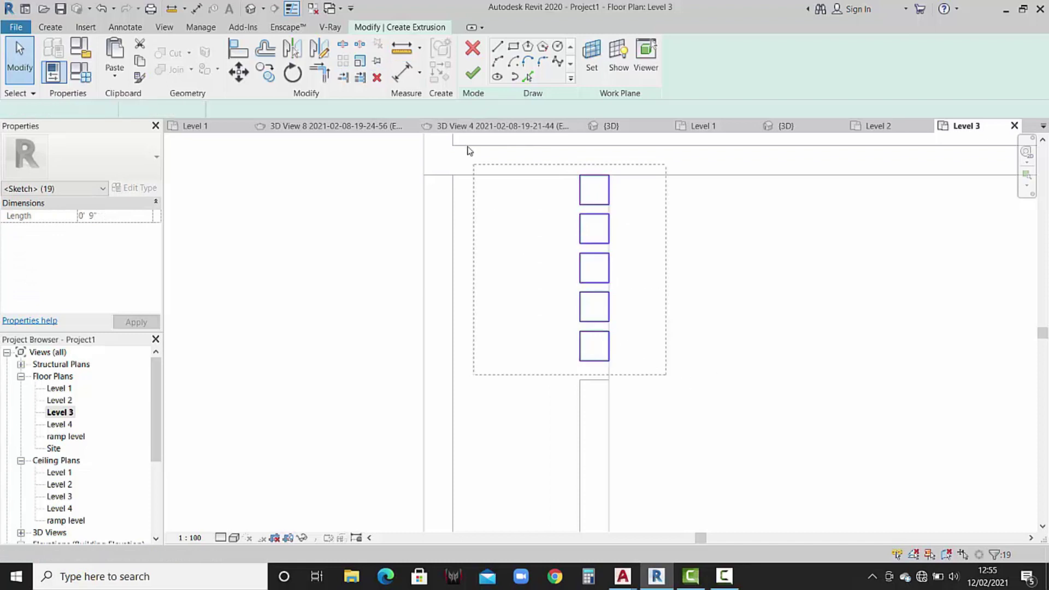
left_click_drag(669, 378, 466, 147)
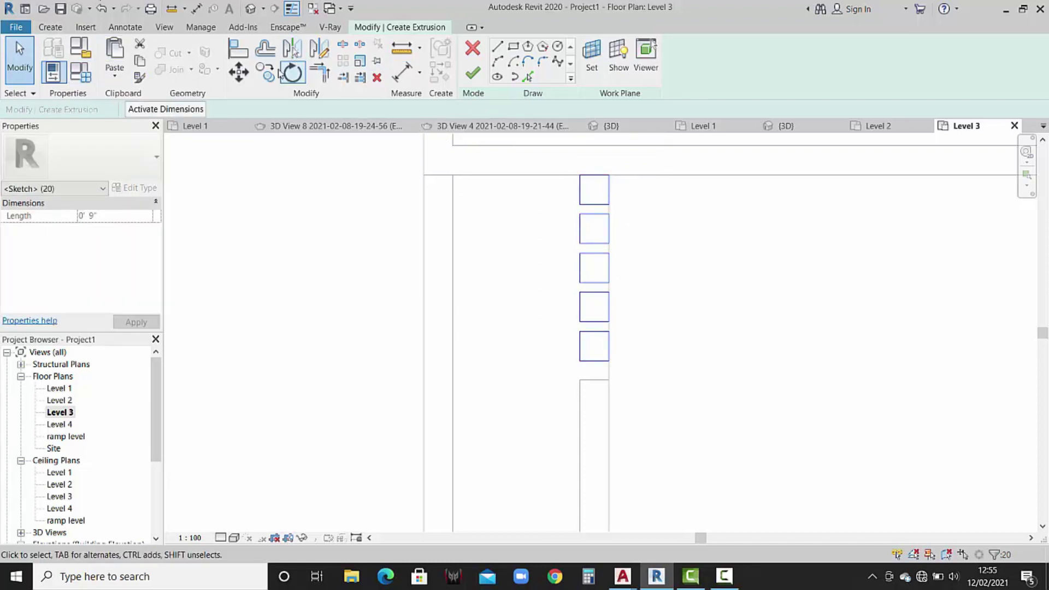
left_click(244, 74)
scroll(620, 346, "up", 2)
scroll(609, 349, "up", 1)
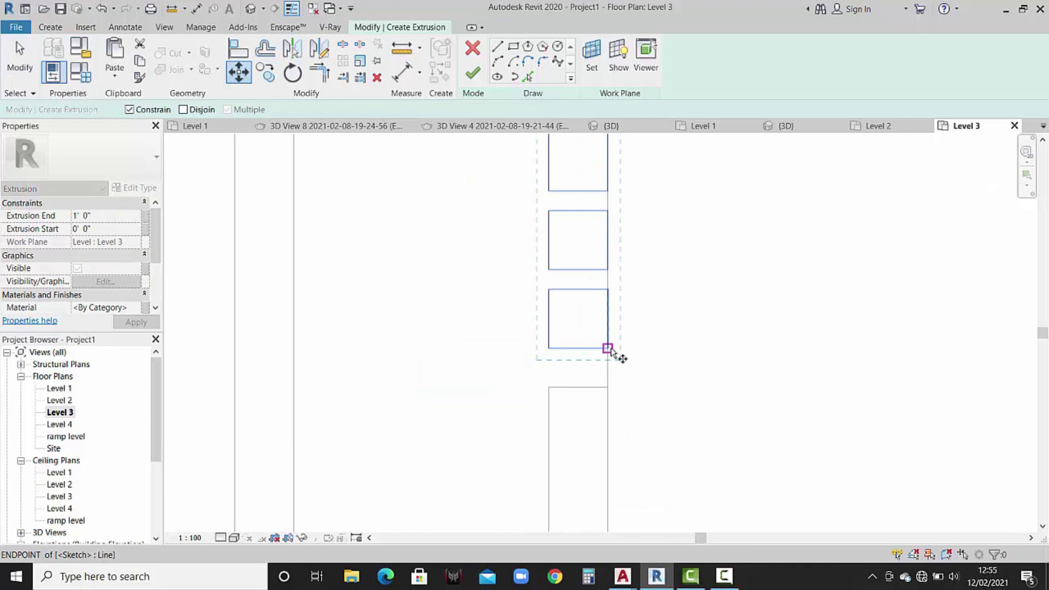
left_click(608, 348)
left_click(608, 361)
scroll(661, 340, "down", 1)
scroll(661, 340, "down", 1)
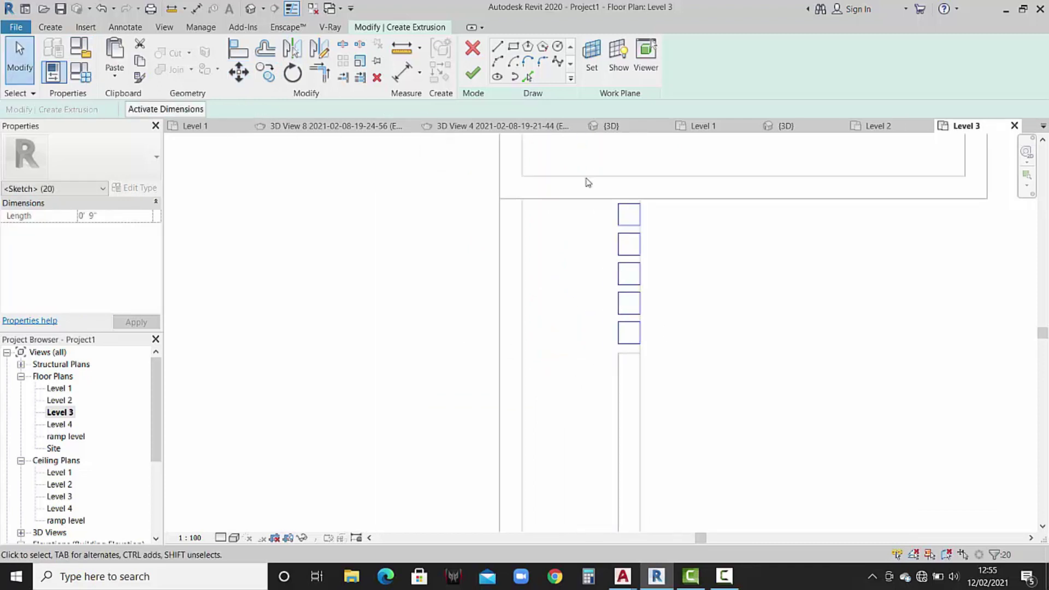
Move the column of squares down again to a new position.
left_click(234, 75)
scroll(628, 355, "up", 2)
scroll(655, 344, "up", 1)
left_click(660, 336)
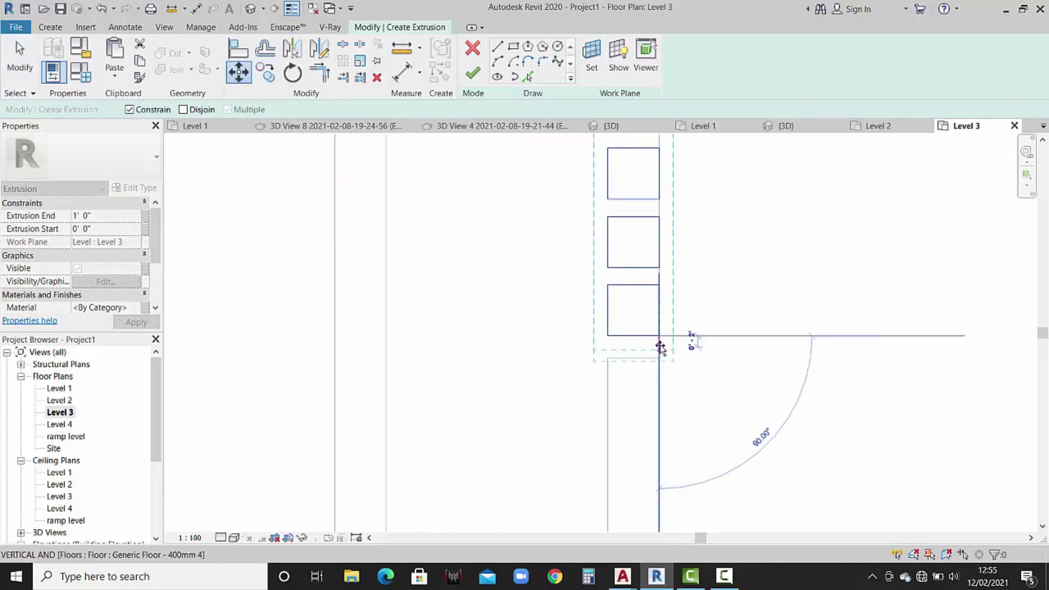
left_click(660, 346)
scroll(705, 311, "down", 2)
middle_click_drag(700, 312, 710, 334)
Align the top square with the floor edge and finish the sketch as an extrusion.
left_click(243, 81)
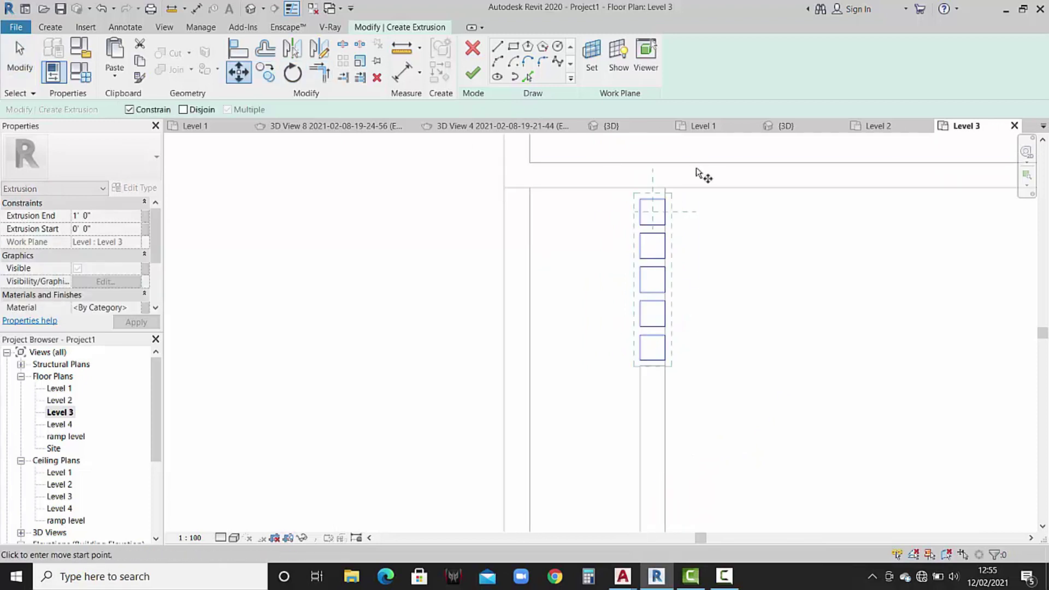
scroll(677, 200, "up", 1)
scroll(629, 225, "up", 1)
scroll(638, 262, "up", 1)
left_click(635, 260)
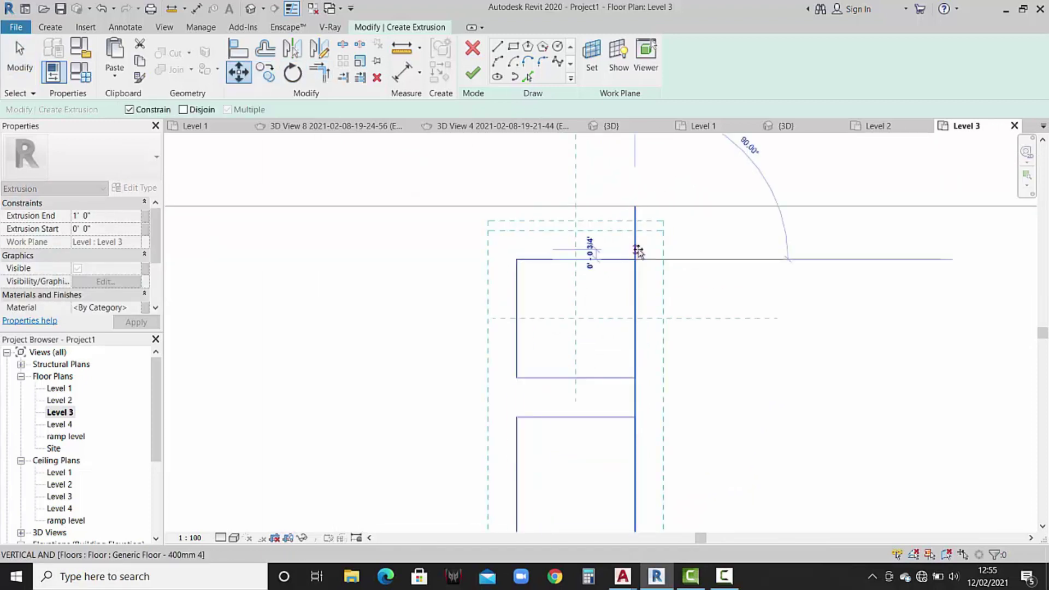
left_click(636, 249)
scroll(688, 246, "down", 1)
scroll(687, 241, "down", 1)
scroll(674, 227, "down", 1)
middle_click_drag(726, 300, 717, 300)
left_click(473, 73)
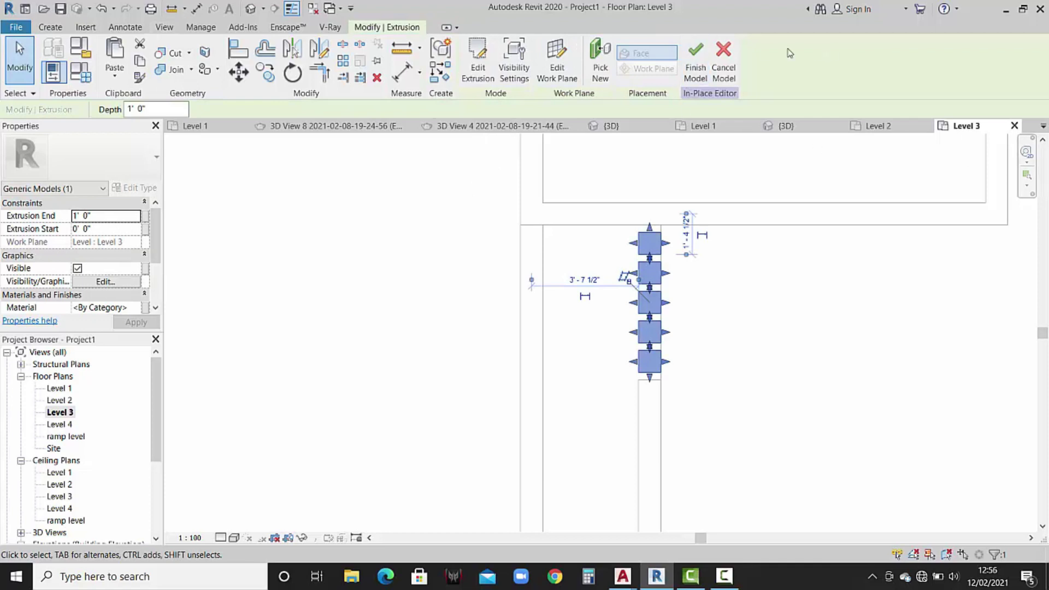
Finish the in-place fin model and view it from the Right in 3D.
left_click(695, 60)
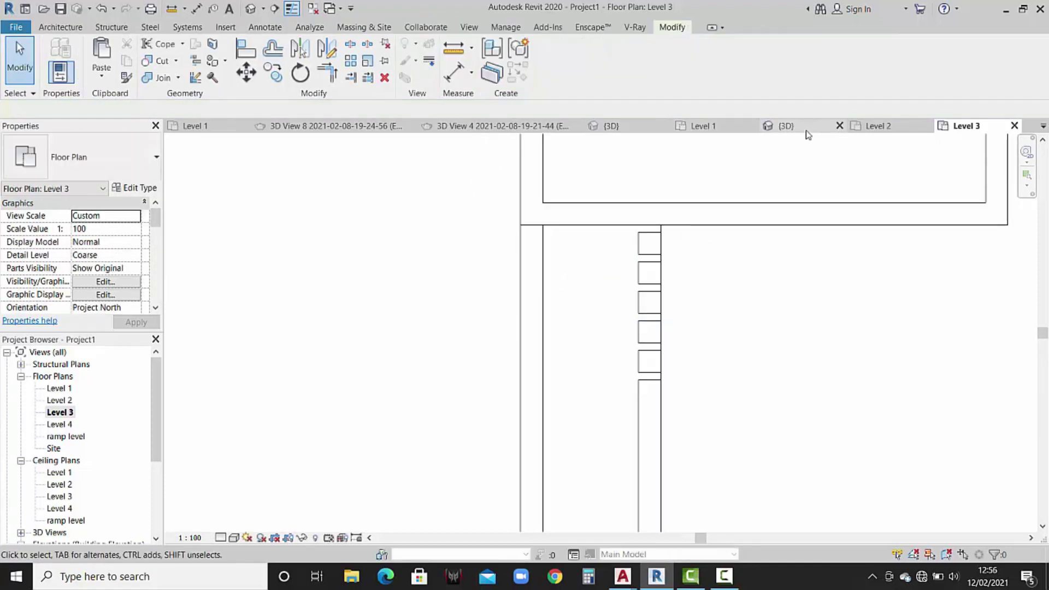
left_click(803, 127)
scroll(711, 251, "up", 2)
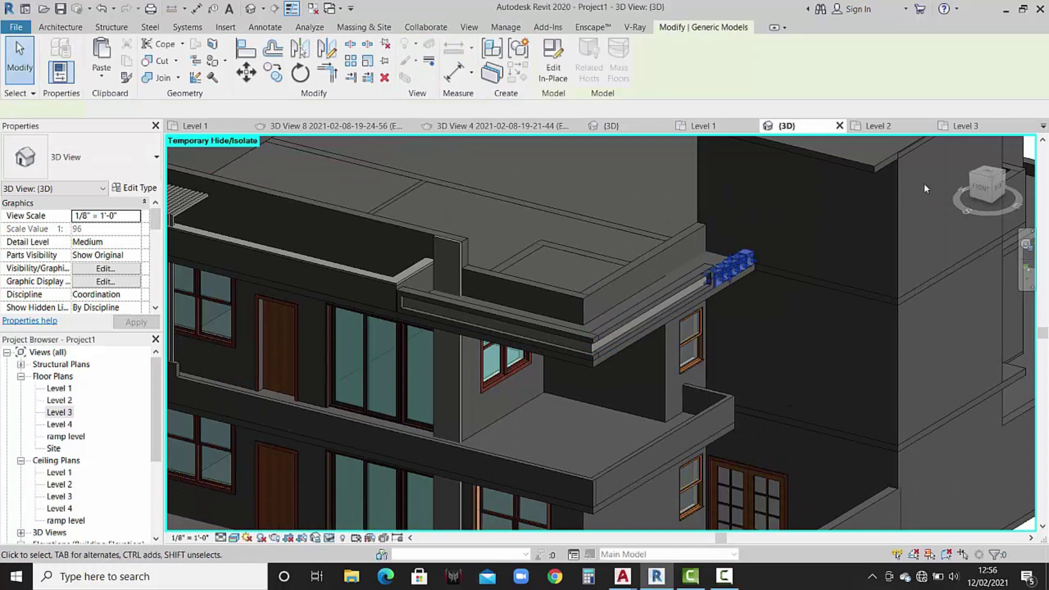
left_click(1000, 192)
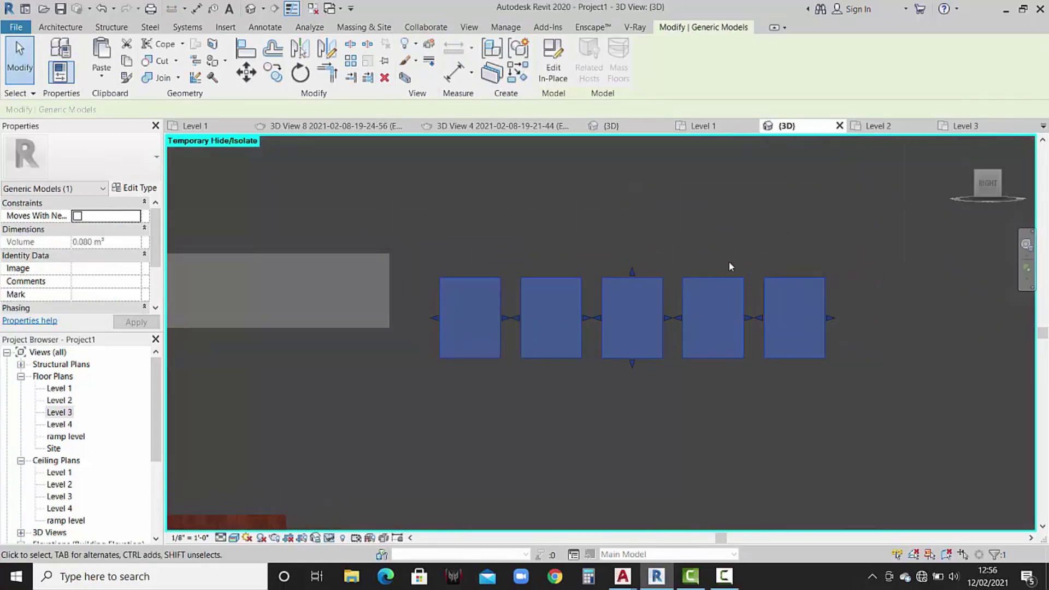
scroll(731, 266, "down", 2)
scroll(688, 289, "down", 2)
scroll(686, 289, "down", 2)
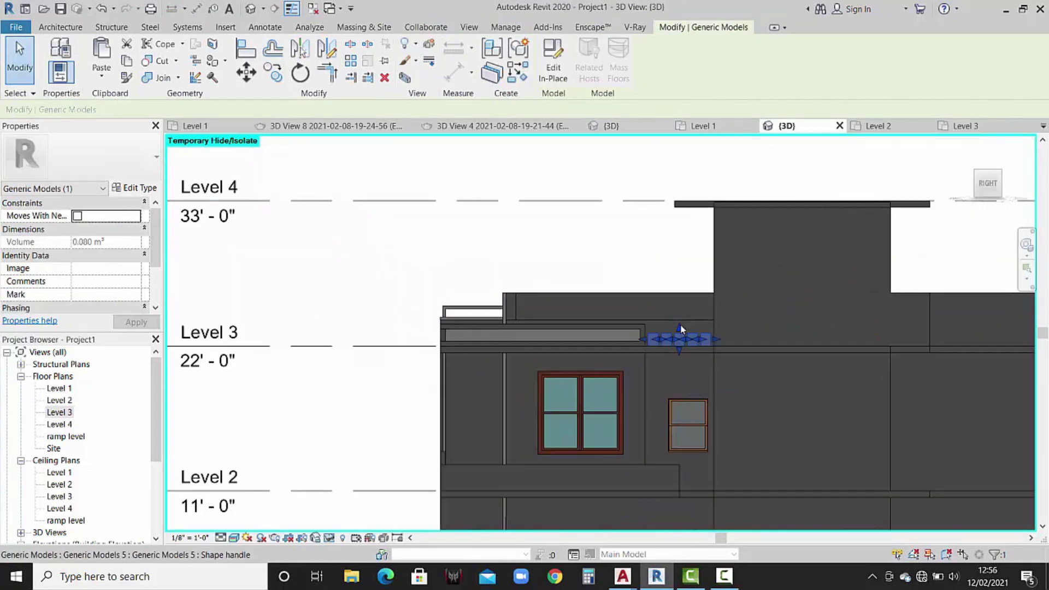
Drag the fins' top shape handle up to the Level 4 floor.
left_click_drag(683, 328, 671, 206)
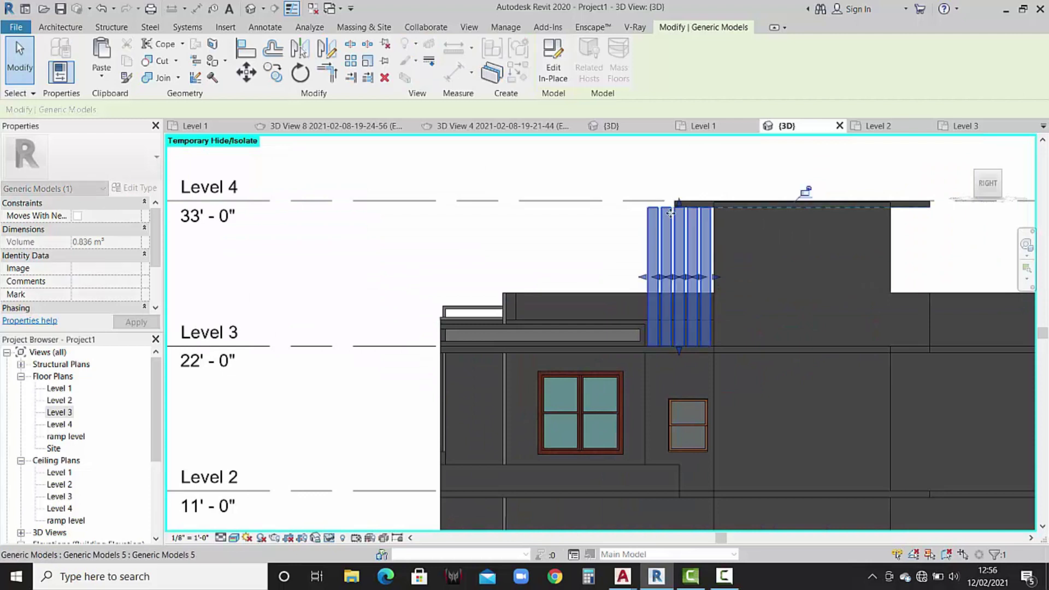
scroll(819, 187, "up", 2)
scroll(925, 176, "up", 2)
scroll(707, 224, "up", 2)
Select the Level 4 floor slab and switch to the Level 3 floor plan.
middle_click_drag(707, 224, 715, 200)
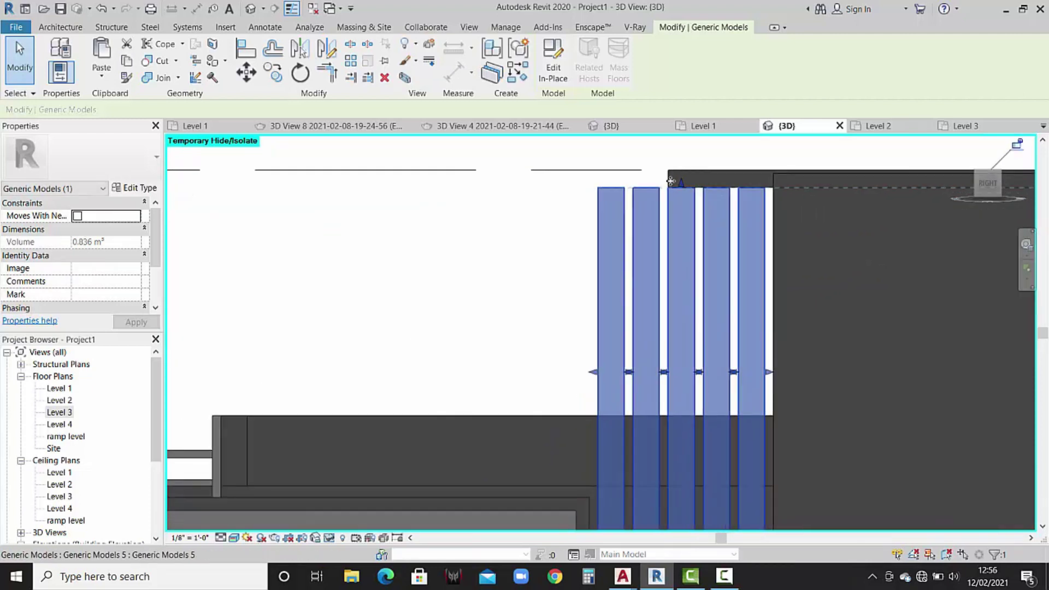
left_click(752, 186)
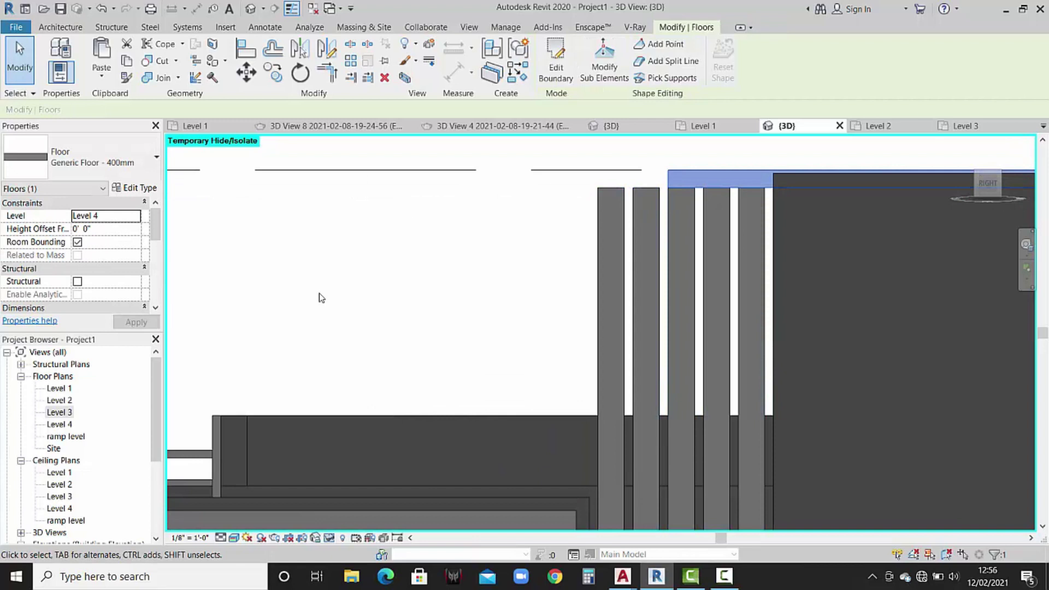
double_click(66, 424)
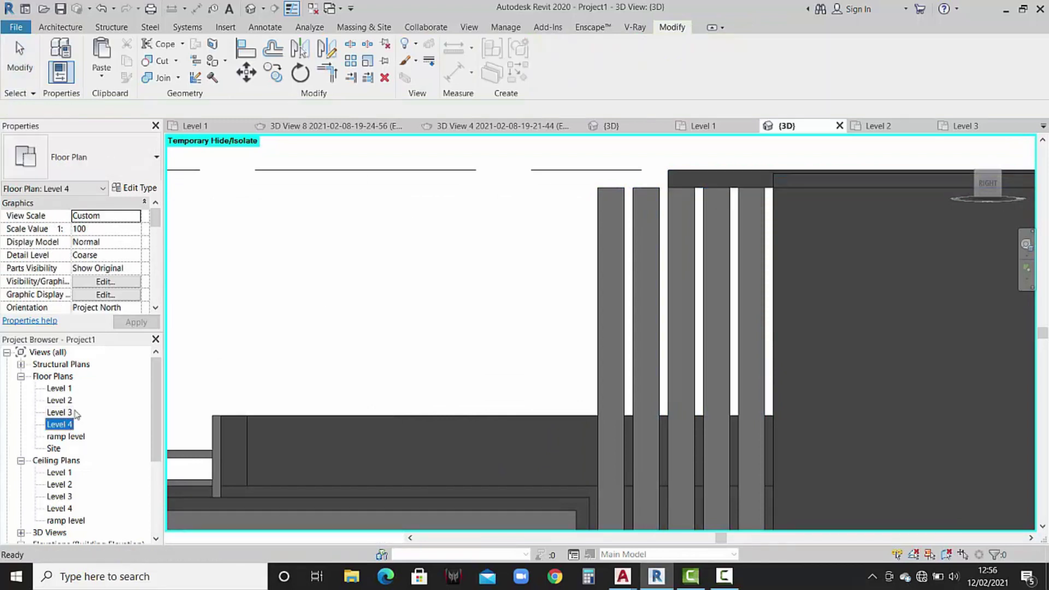
scroll(684, 330, "up", 2)
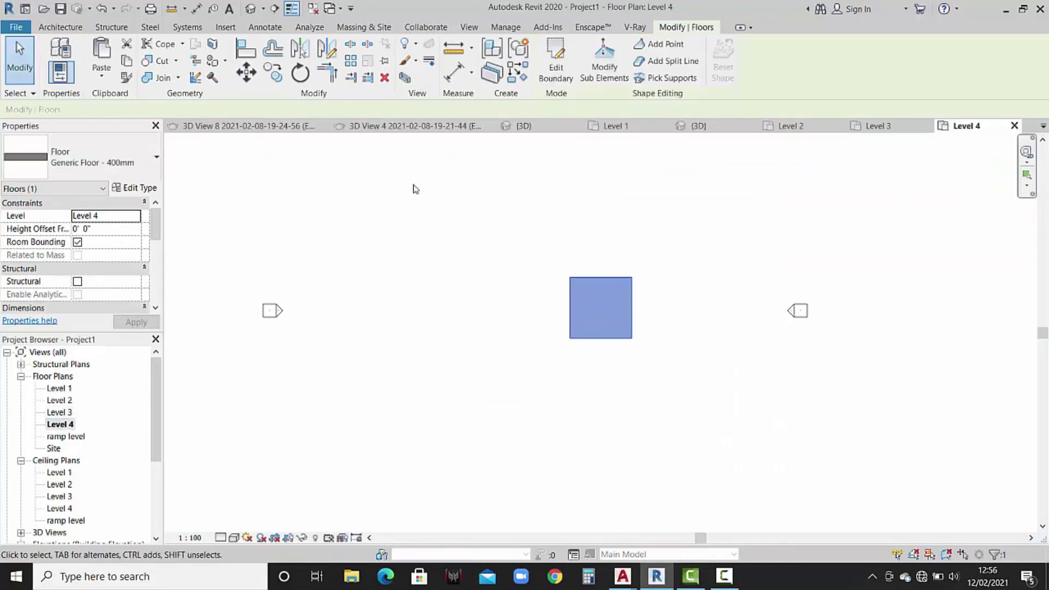
double_click(60, 413)
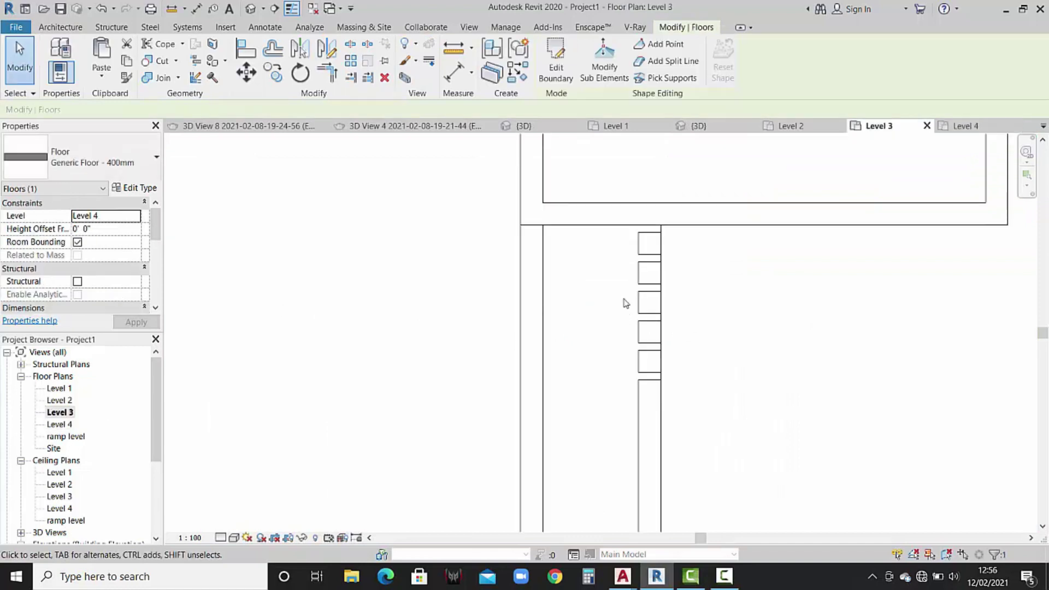
Move the Level 4 floor's bottom boundary line down 2'-0" to the fin ends.
scroll(625, 300, "down", 1)
scroll(632, 282, "down", 1)
left_click(540, 74)
middle_click_drag(679, 309, 661, 297)
left_click(666, 295)
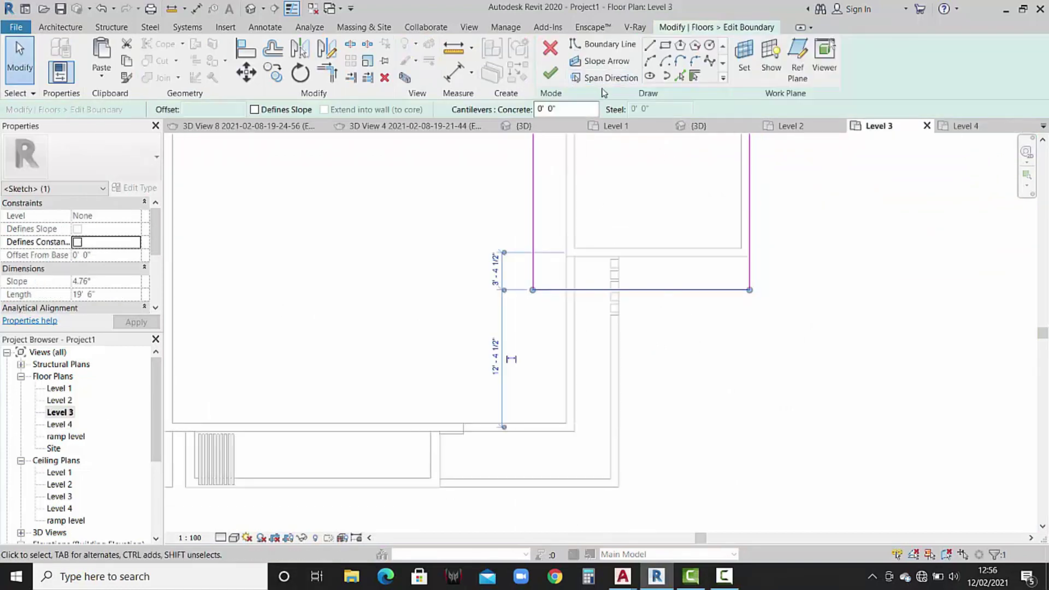
left_click(248, 73)
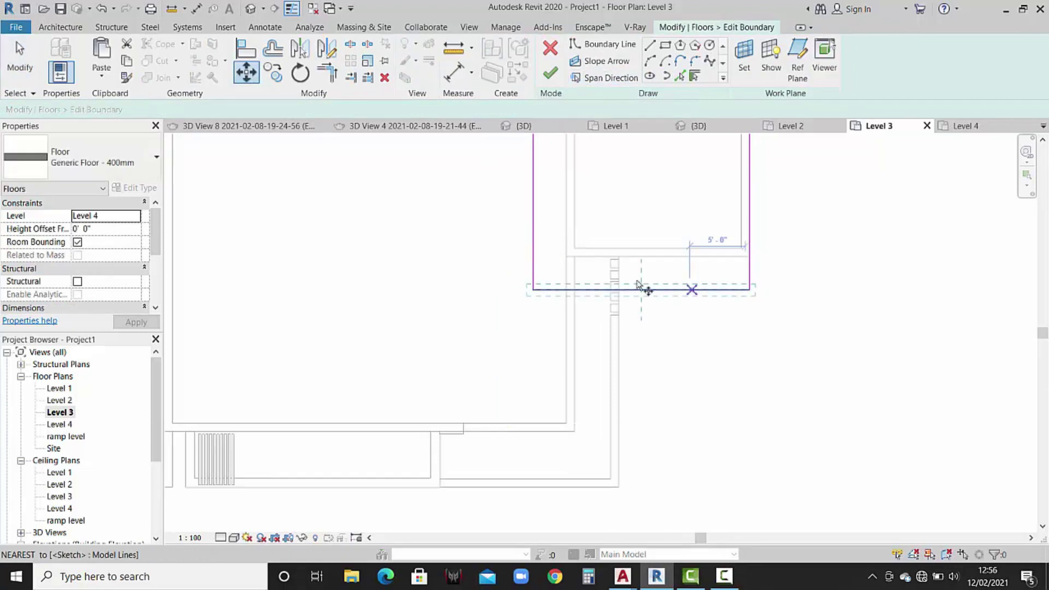
scroll(639, 290, "up", 1)
scroll(628, 304, "up", 1)
left_click(608, 288)
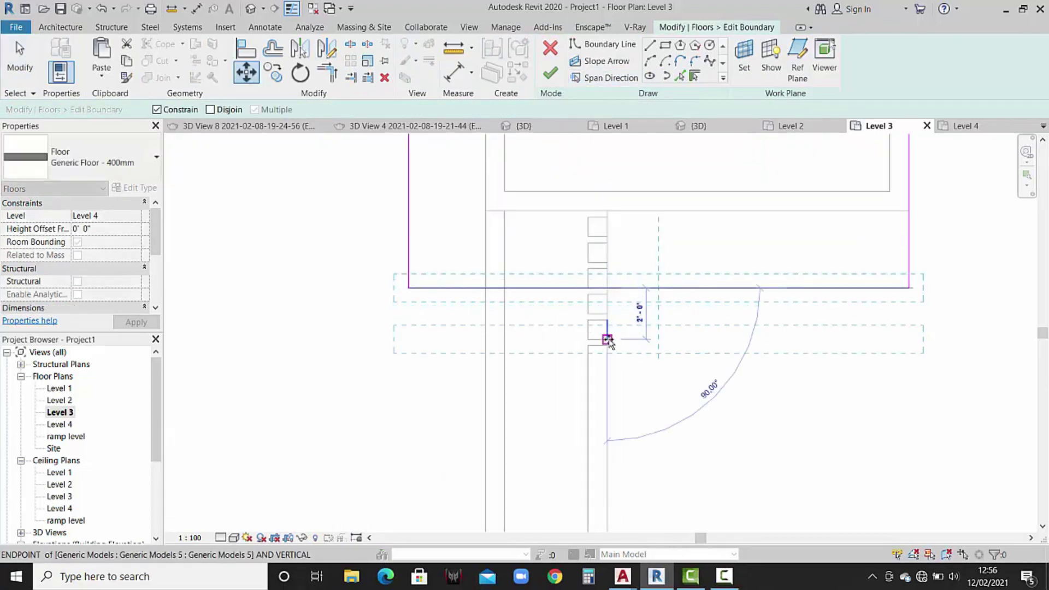
left_click(607, 345)
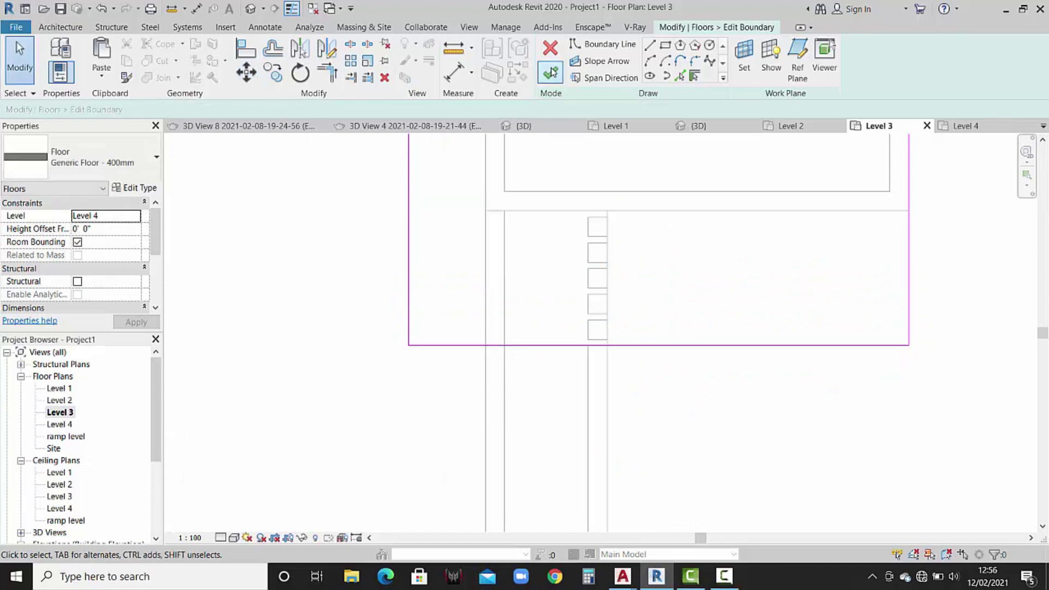
Finish the floor boundary without attaching walls and check it in 3D.
left_click(551, 73)
left_click(599, 299)
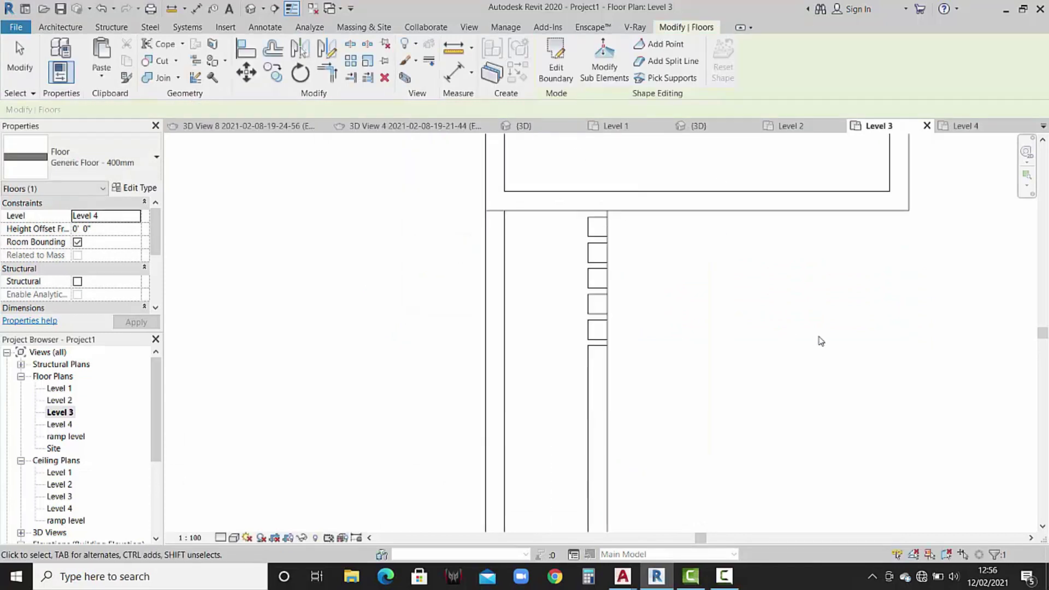
left_click(716, 127)
mouse_move(564, 228)
middle_mouse_down("shift")
mouse_move(661, 264)
mouse_move(517, 210)
mouse_move(627, 293)
mouse_move(606, 276)
mouse_move(659, 278)
mouse_move(596, 277)
middle_mouse_up("shift")
left_click(516, 210)
Return to the Level 3 floor plan.
scroll(659, 278, "up", 3)
scroll(662, 279, "up", 2)
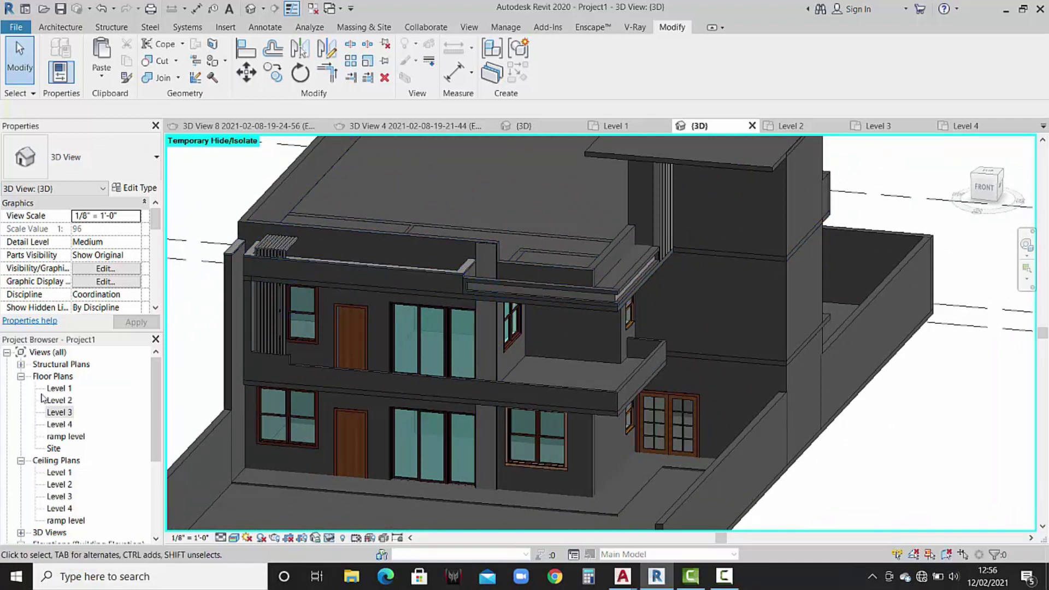
left_click(64, 413)
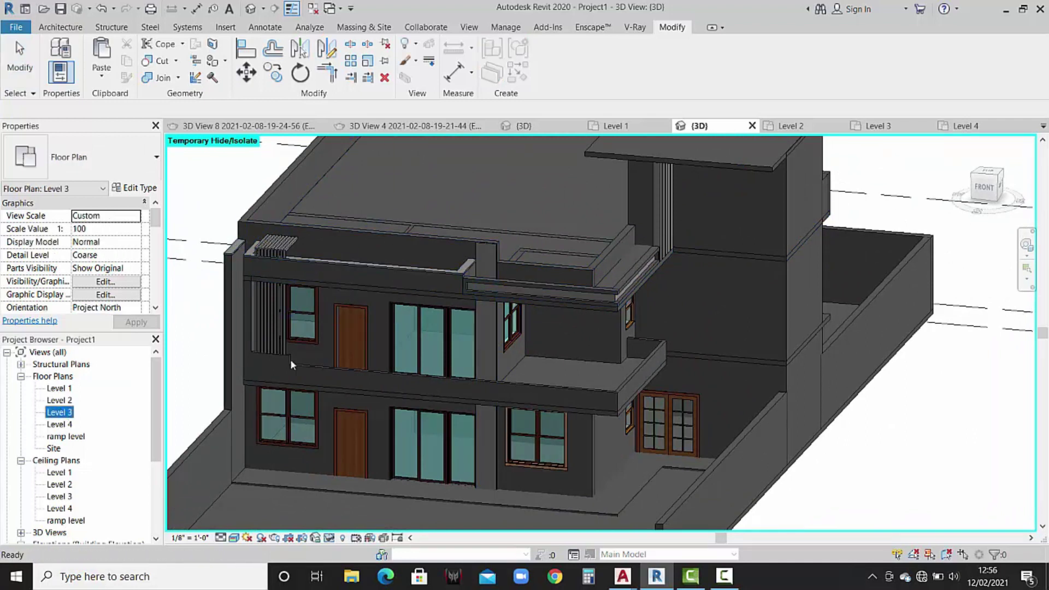
double_click(65, 413)
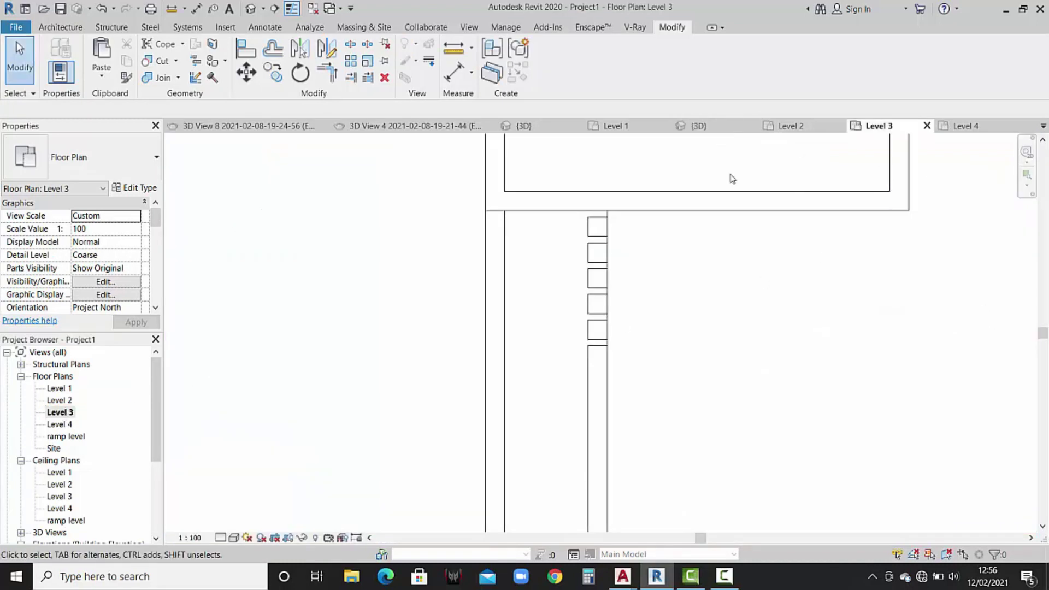
scroll(732, 179, "down", 3)
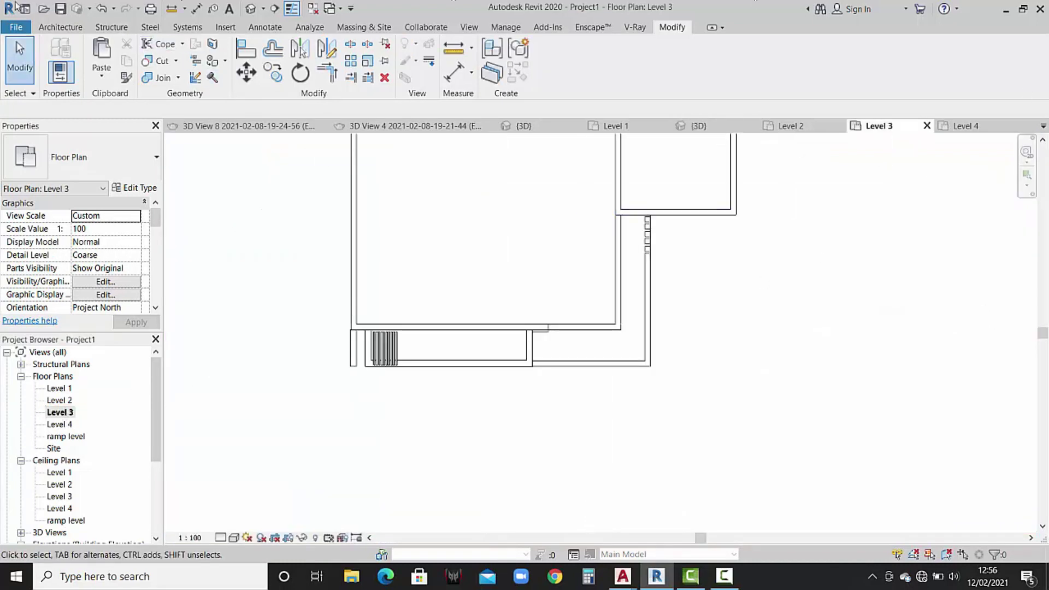
Start a Sketch Path railing and open its type's Baluster Placement settings.
left_click(48, 29)
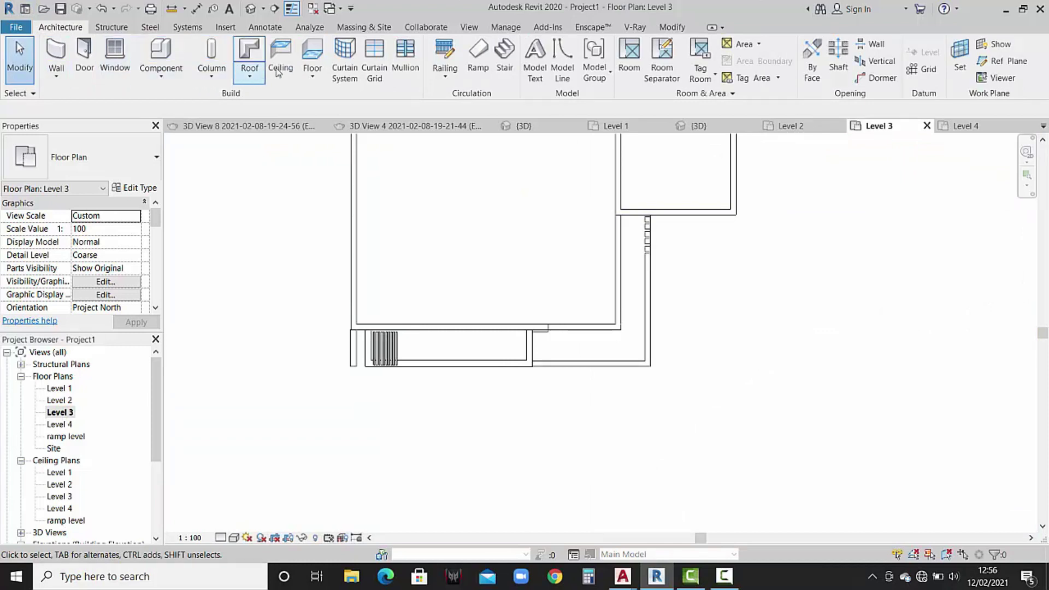
left_click(435, 81)
left_click(496, 105)
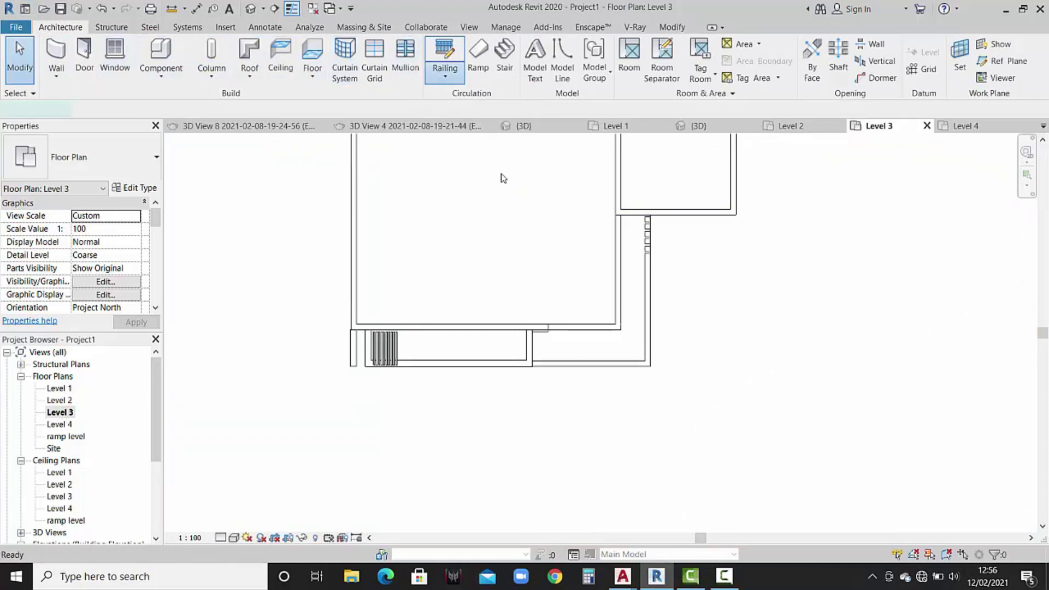
left_click(140, 188)
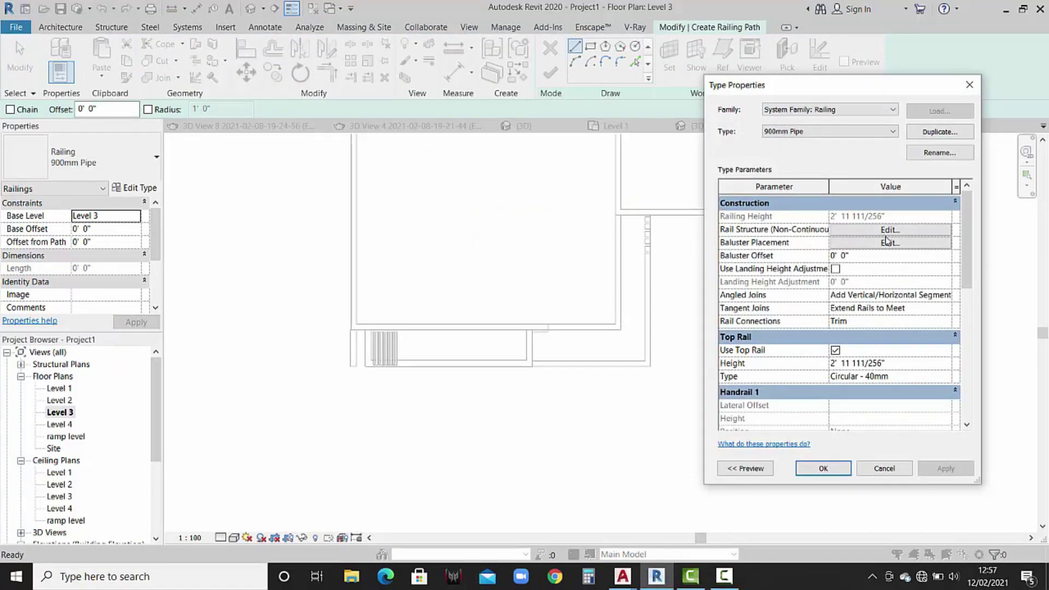
left_click(887, 241)
Set the regular baluster and start, corner and end posts to None.
left_click(769, 175)
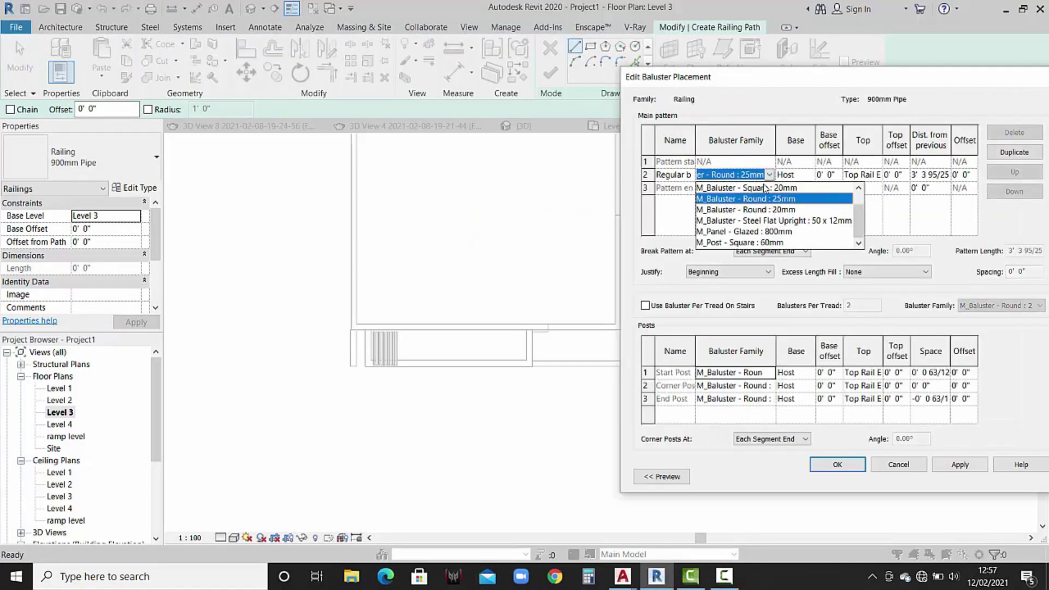
scroll(757, 205, "up", 1)
left_click(702, 188)
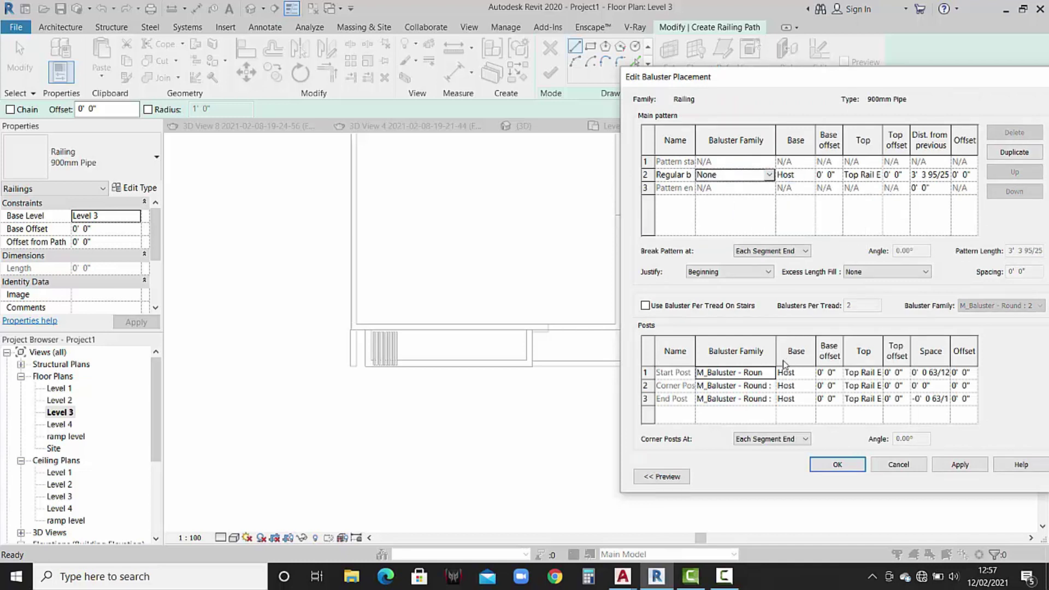
left_click(769, 373)
scroll(734, 397, "up", 1)
left_click(702, 386)
left_click(761, 386)
left_click(770, 386)
left_click(706, 399)
left_click(759, 399)
left_click(713, 412)
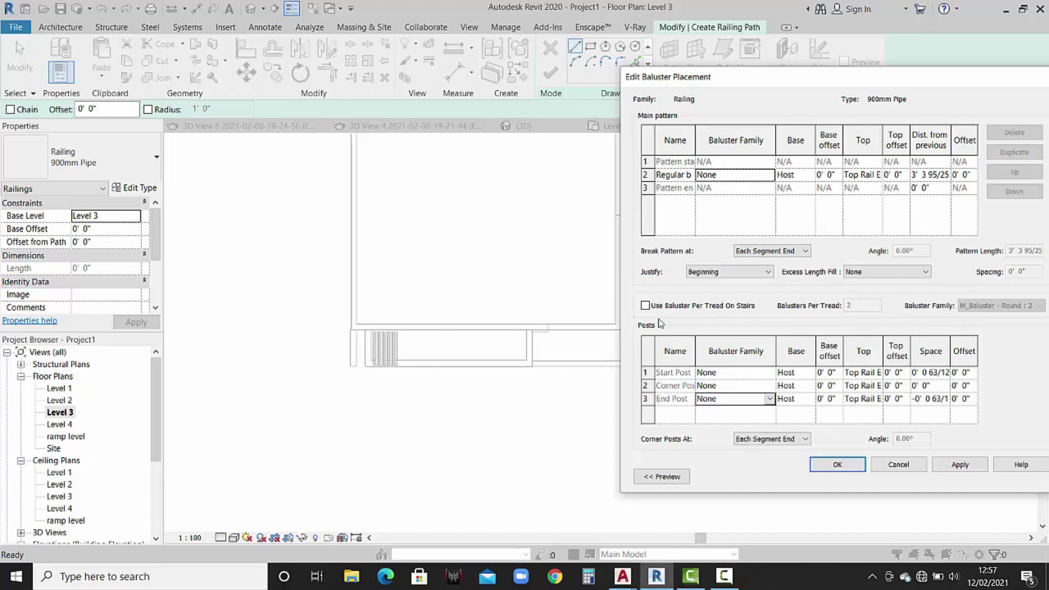
left_click(960, 465)
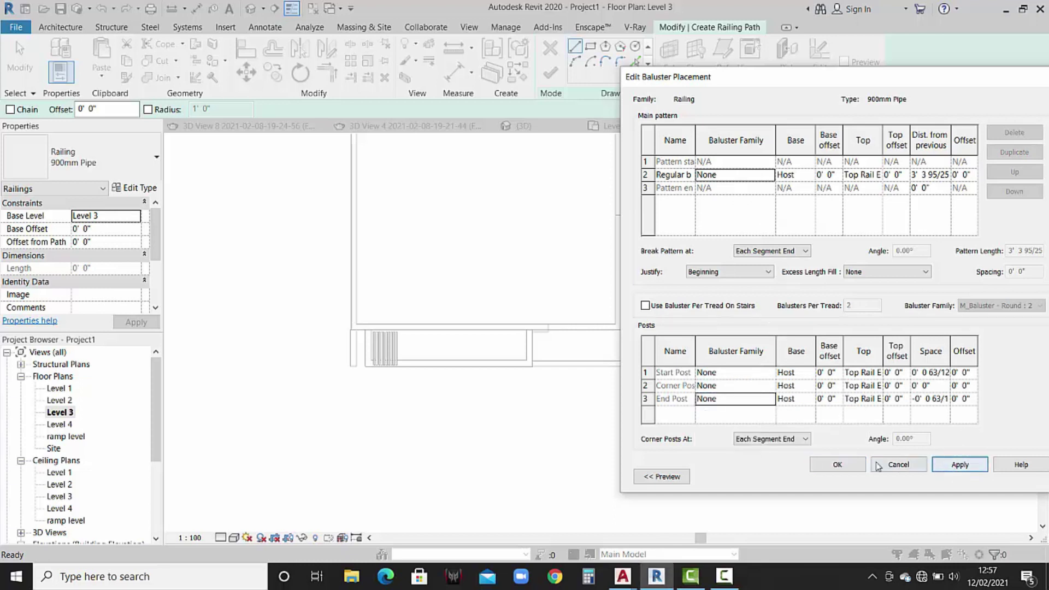
left_click(825, 465)
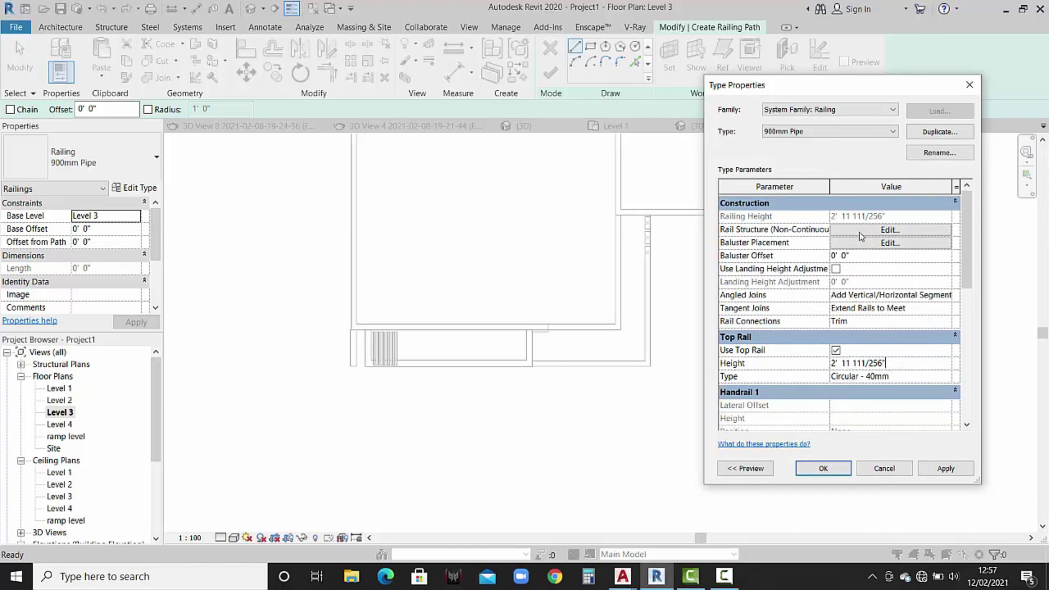
Uncheck Use Top Rail and delete Rails 5 and 6 in Edit Rails.
left_click(836, 350)
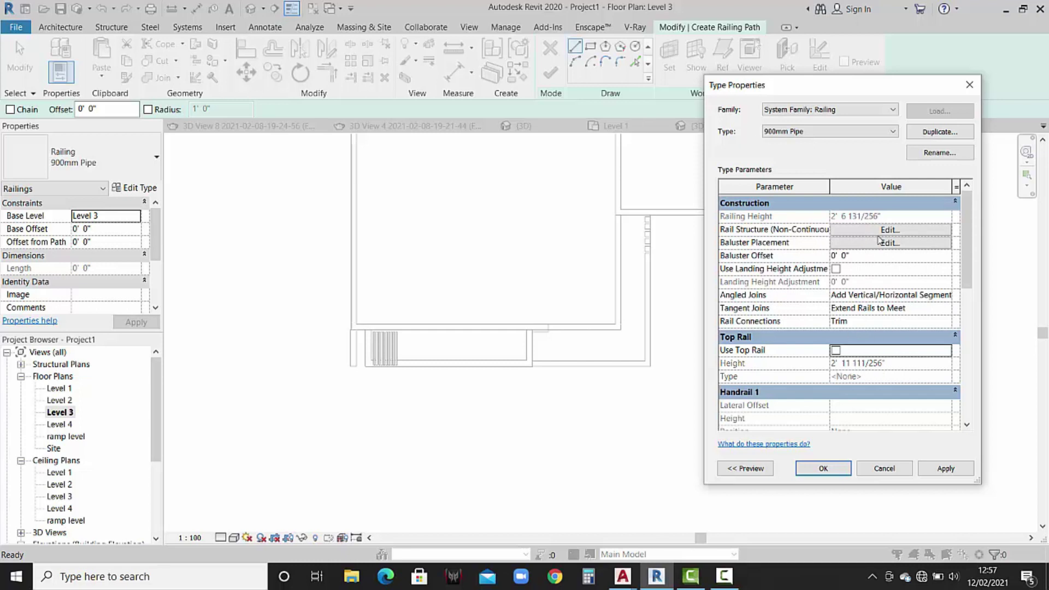
left_click(877, 236)
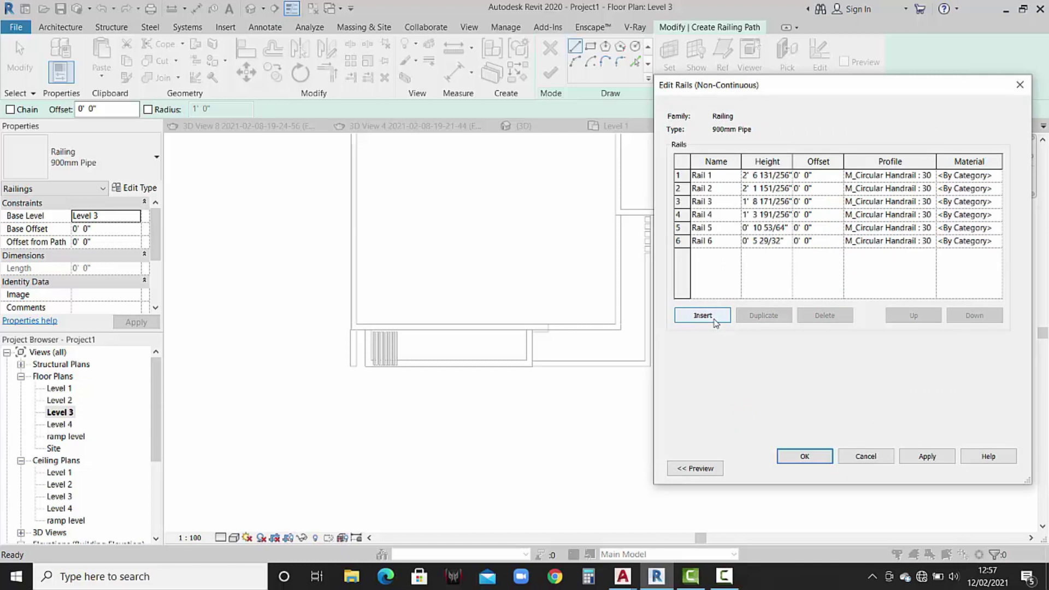
left_click(677, 241)
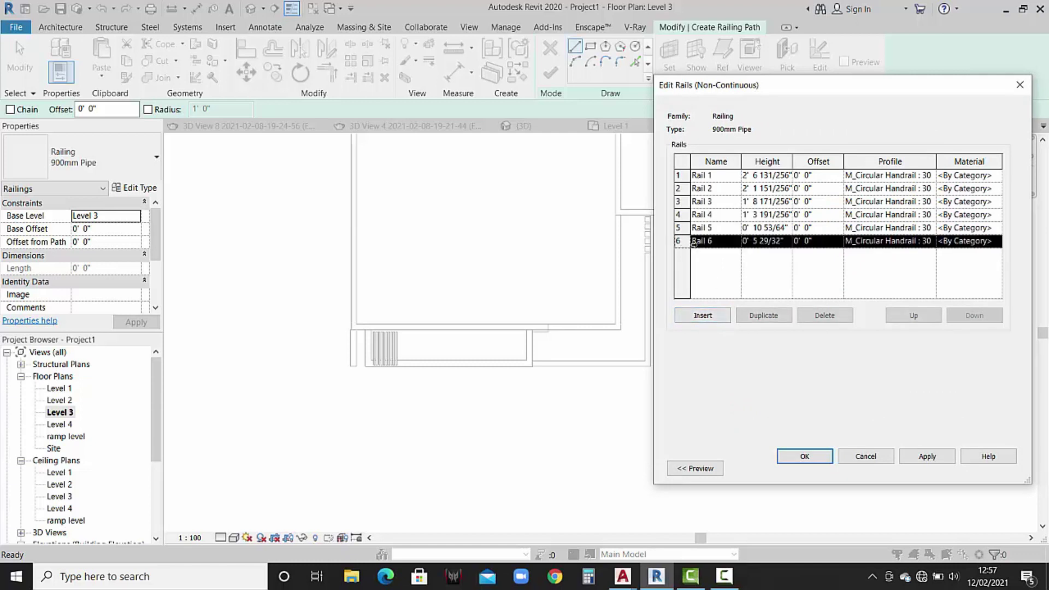
left_click(835, 319)
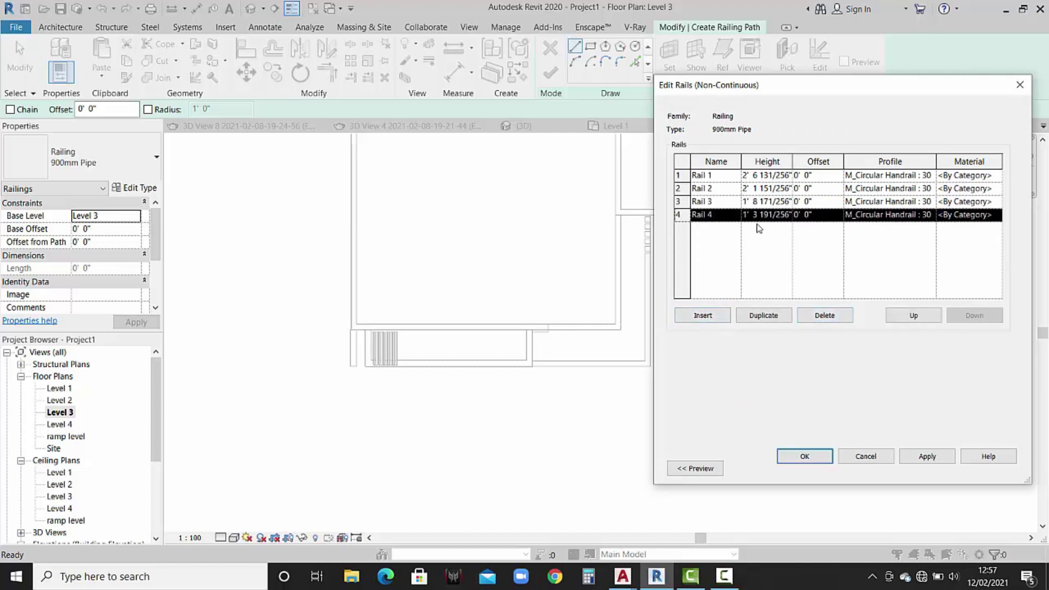
Set Rail 4's height to 6" and Rail 3's to 1'.
left_click(742, 215)
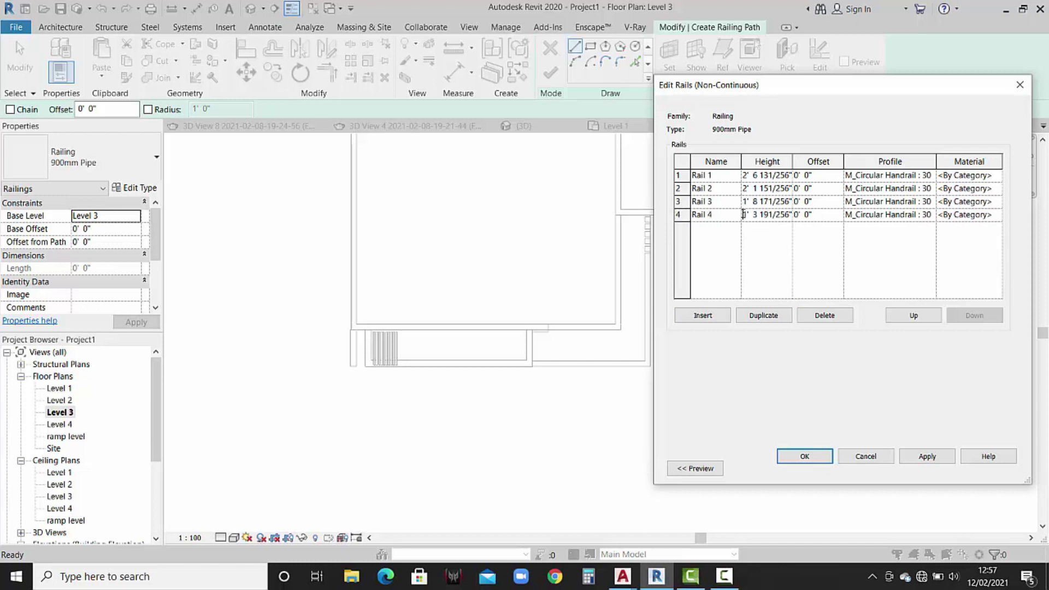
left_click_drag(745, 216, 823, 218)
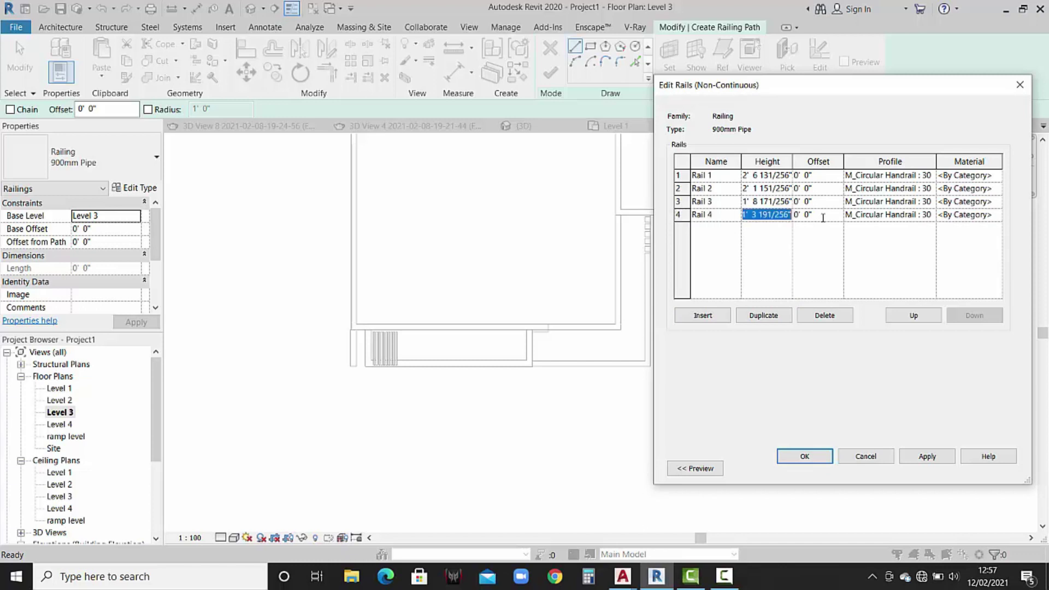
type("6")
left_click(755, 205)
left_click_drag(744, 201, 820, 206)
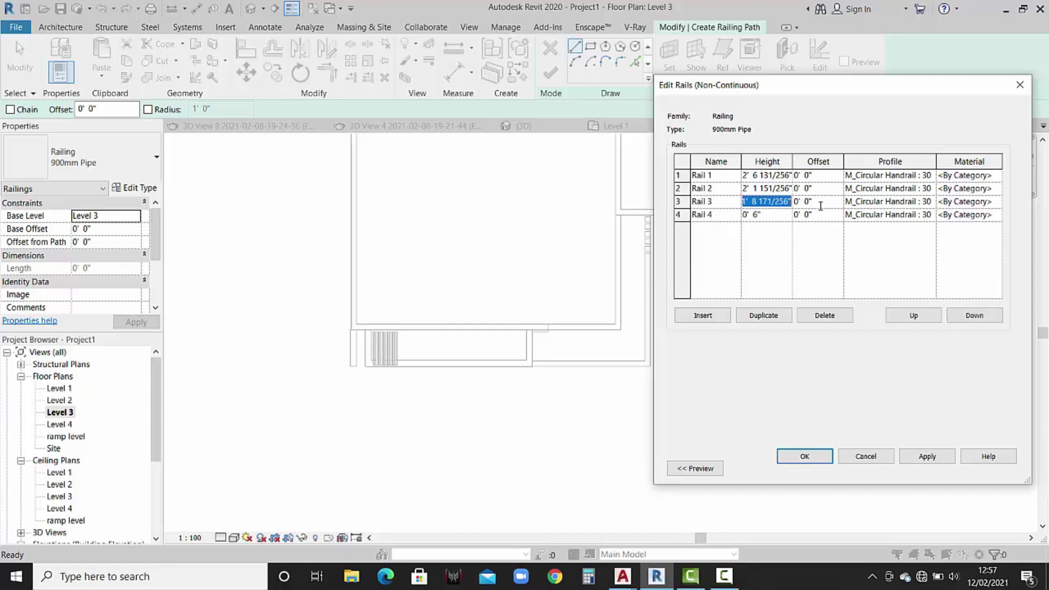
type("1")
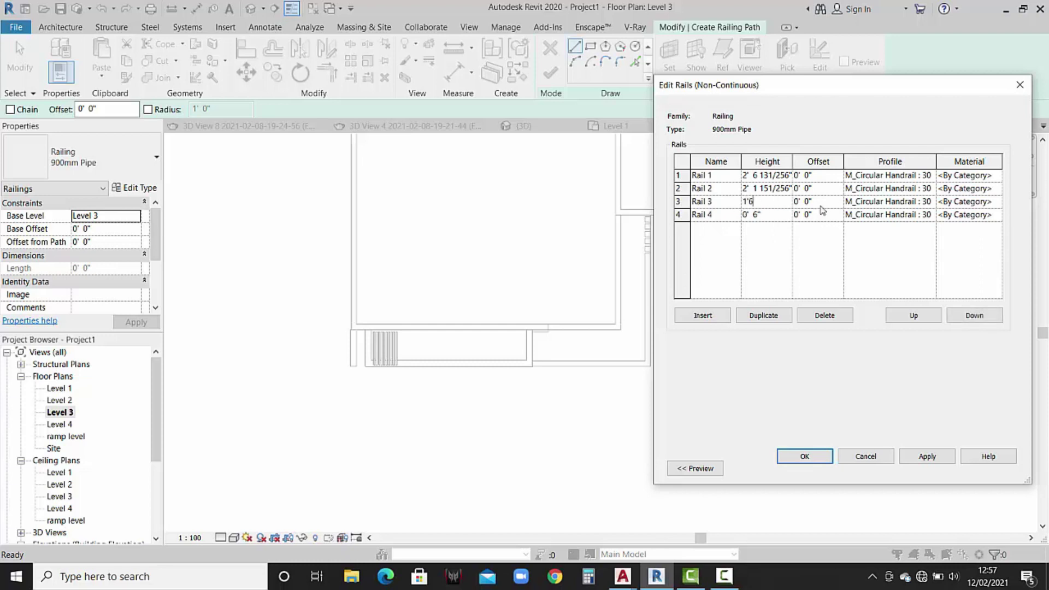
left_click(764, 188)
left_click(761, 201)
Set Rail 2's height to 1' 6" and Rail 1's to 2'.
mouse_move(746, 189)
left_mouse_down()
mouse_move(791, 188)
mouse_move(740, 189)
left_mouse_up()
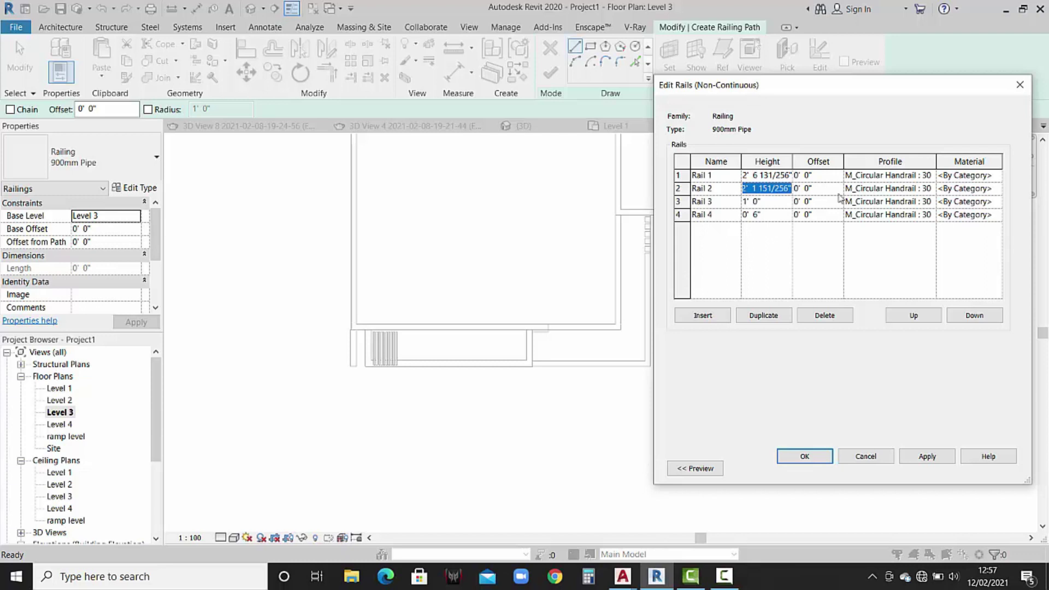
type("1")
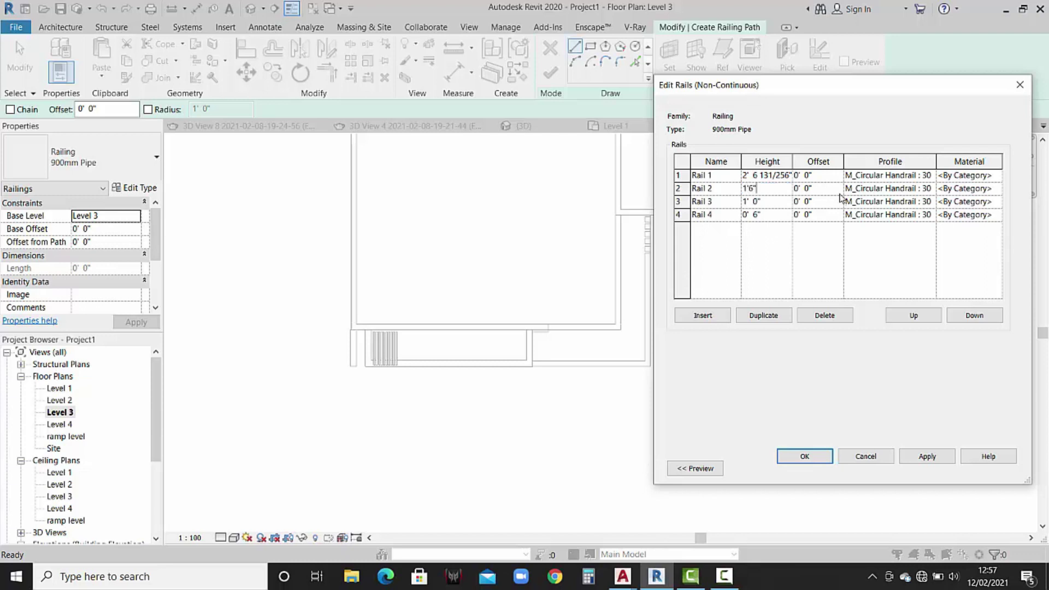
left_click(776, 177)
left_click_drag(743, 176, 829, 176)
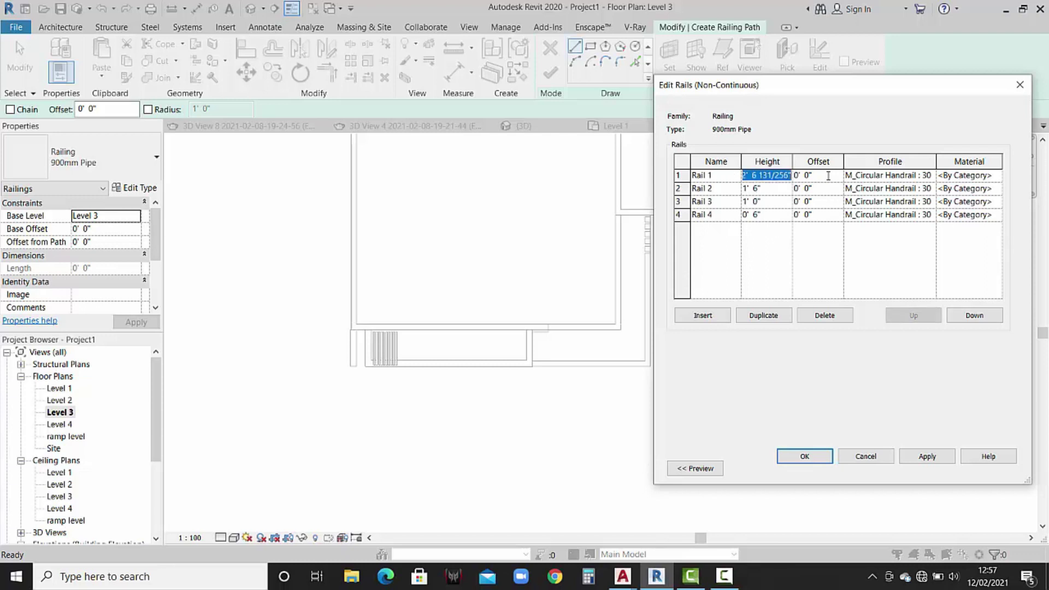
type("2")
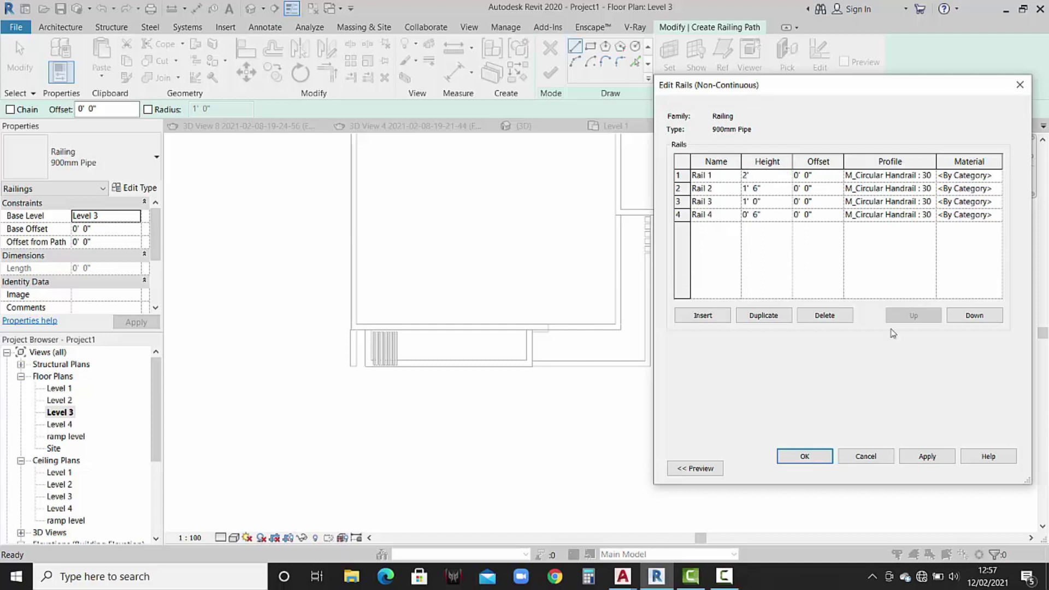
left_click(931, 175)
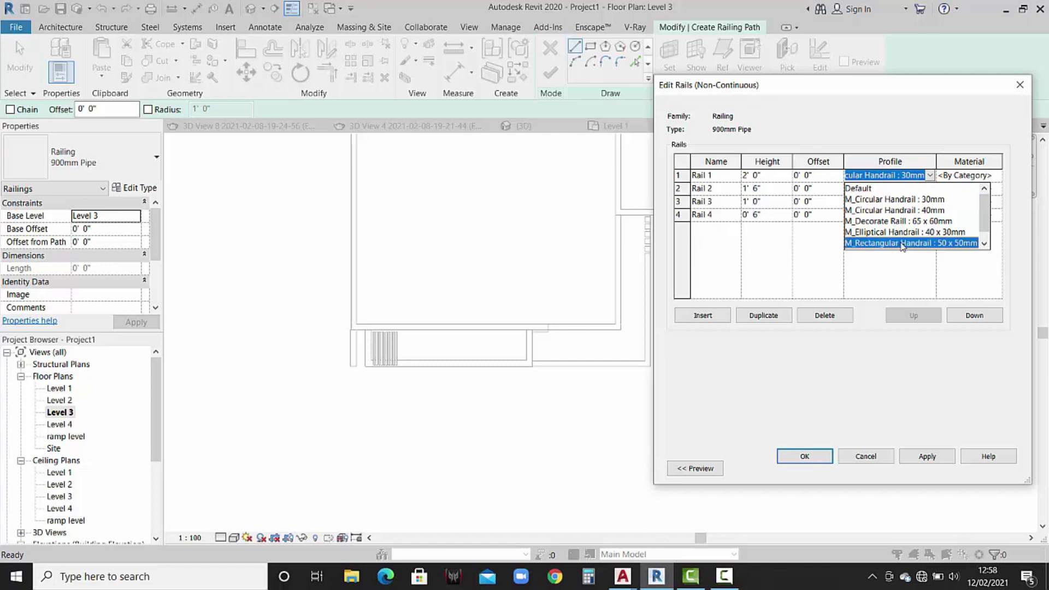
Give all four rails the M_Rectangular Handrail : 50 x 50mm profile.
left_click(897, 243)
left_click(931, 188)
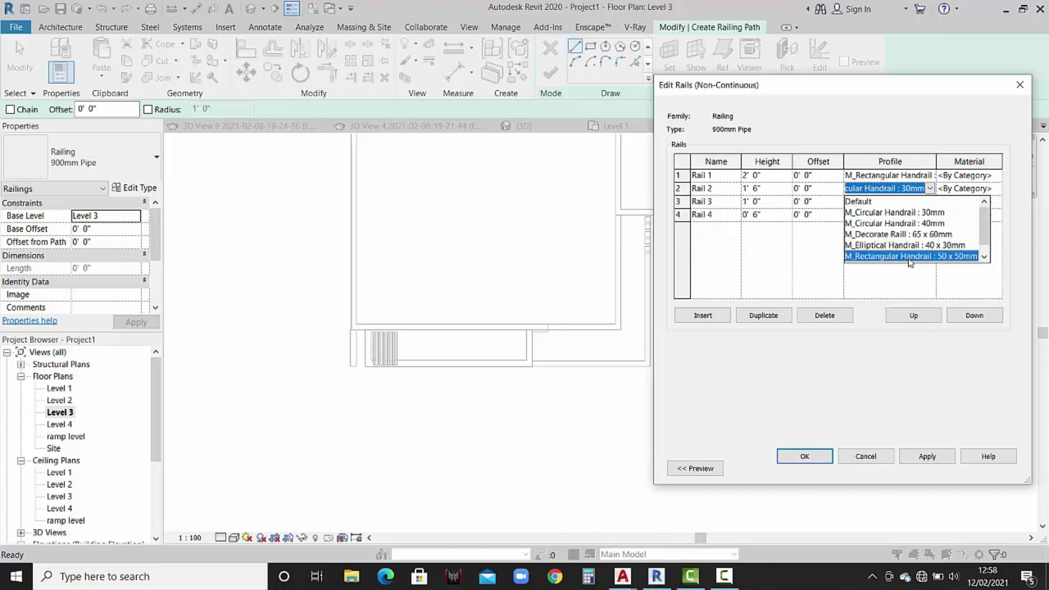
left_click(911, 256)
left_click(912, 203)
left_click(911, 270)
left_click(913, 216)
left_click(913, 283)
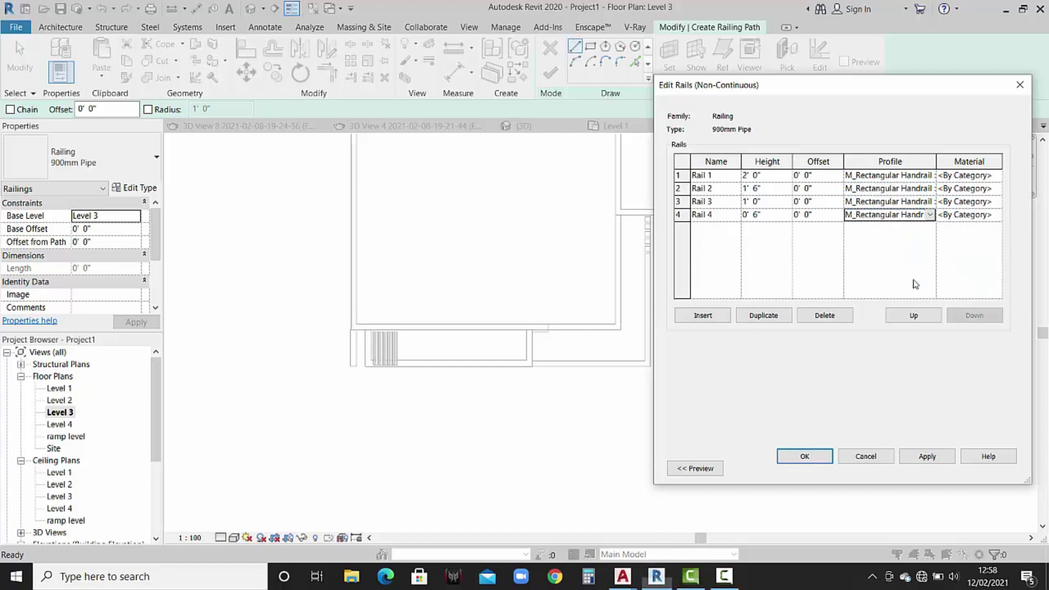
left_click(981, 176)
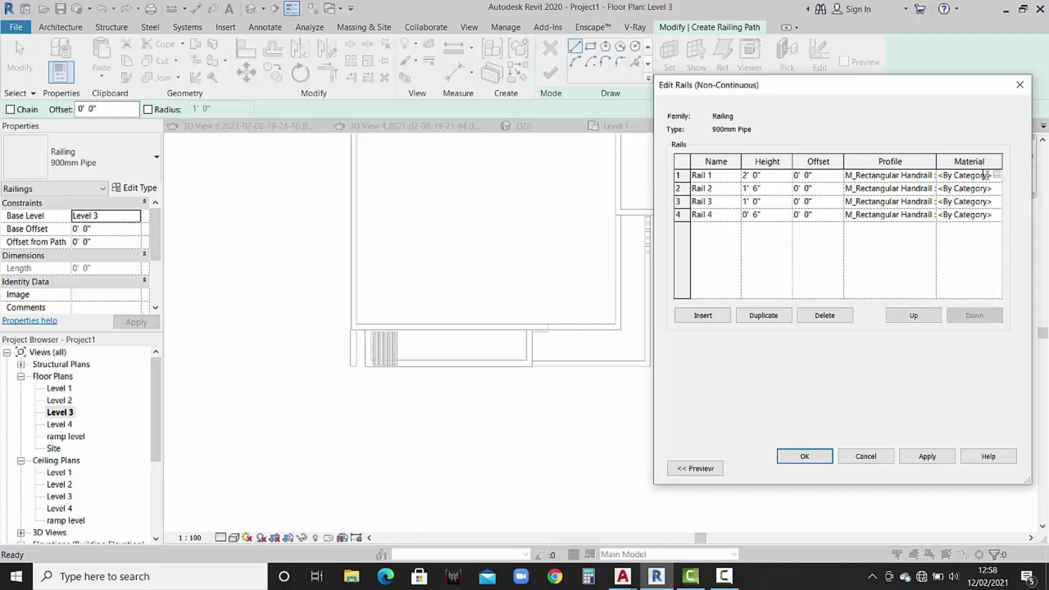
Search 'steel' and assign Metal - Stainless Steel, Polished to Rail 1.
left_click(997, 175)
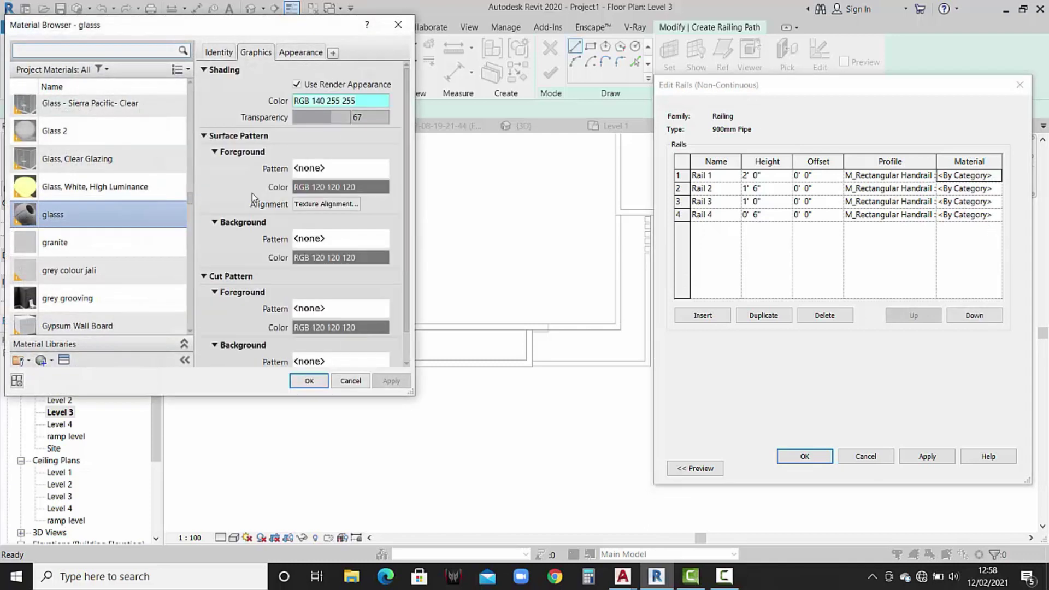
scroll(90, 332, "down", 1)
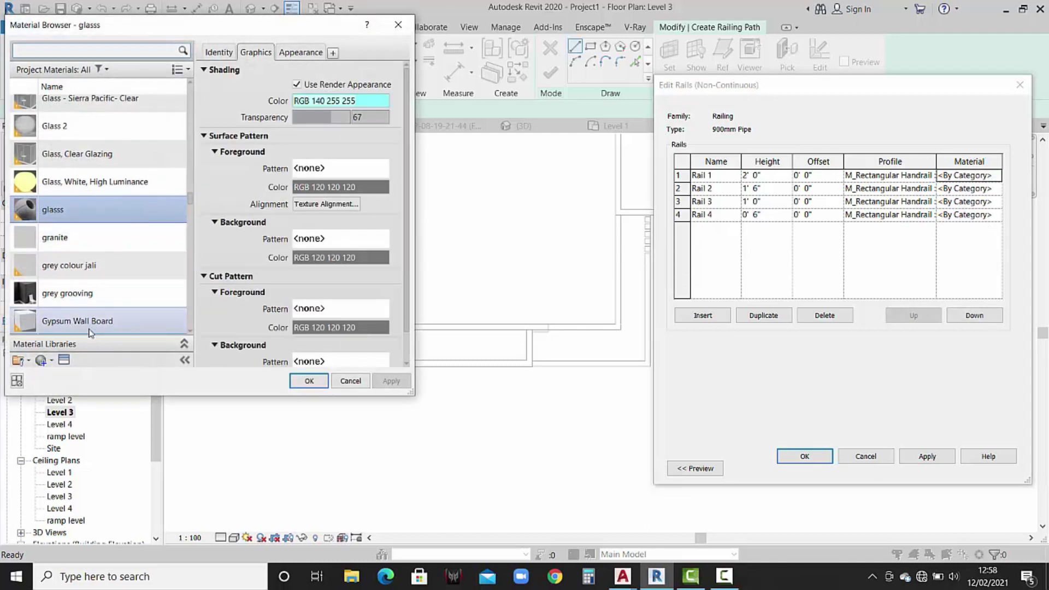
left_click(50, 362)
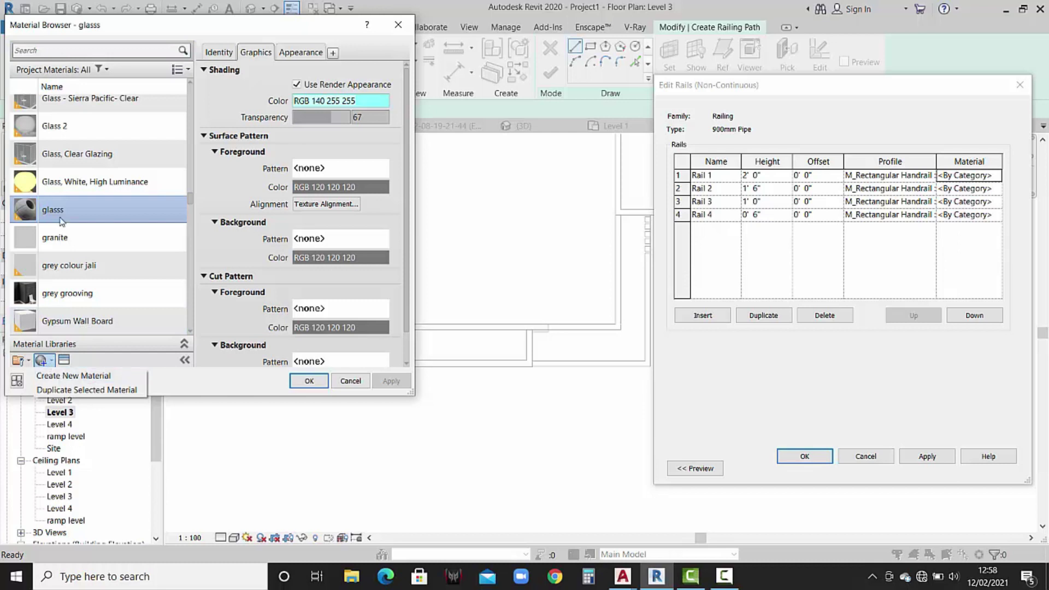
left_click(73, 51)
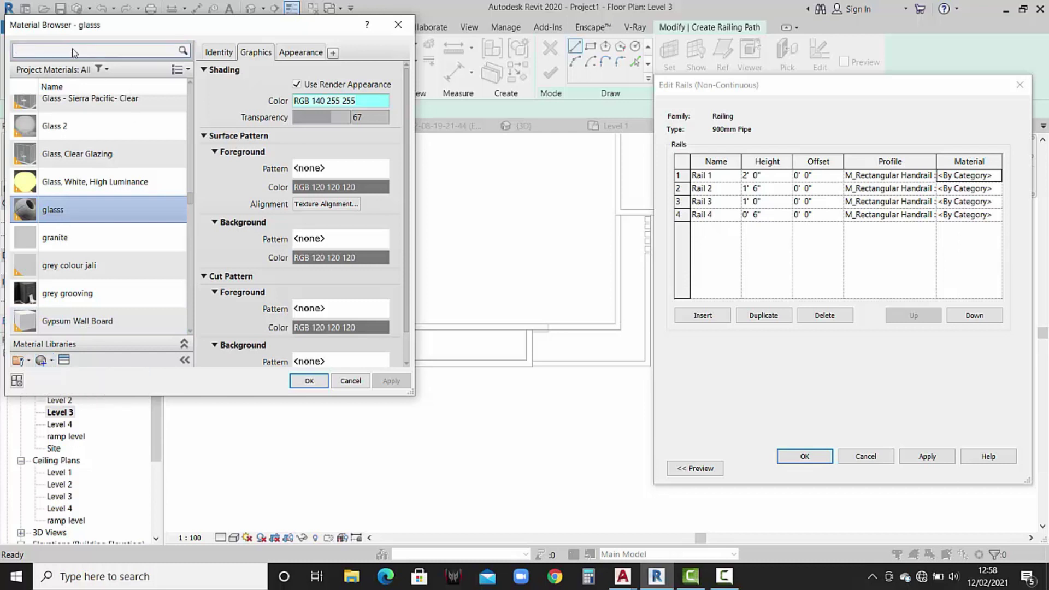
left_click(47, 53)
type("s")
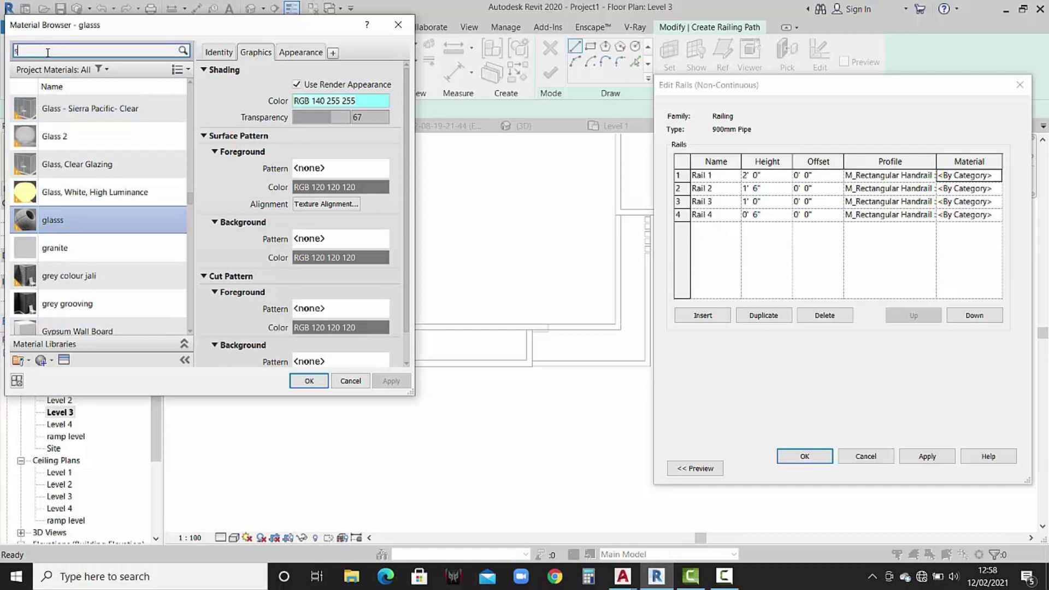
type("teel")
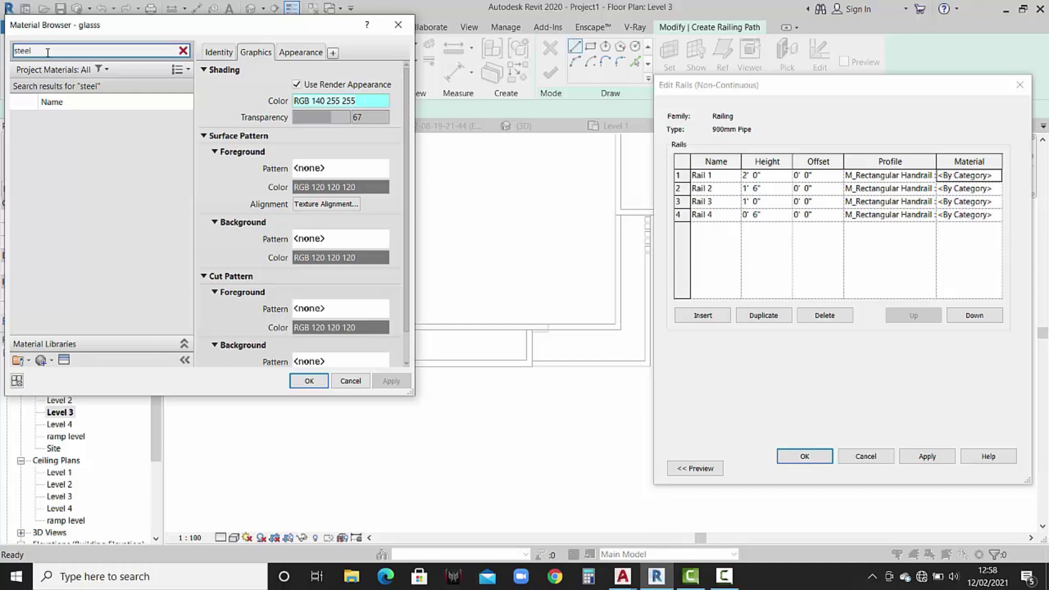
left_click(77, 153)
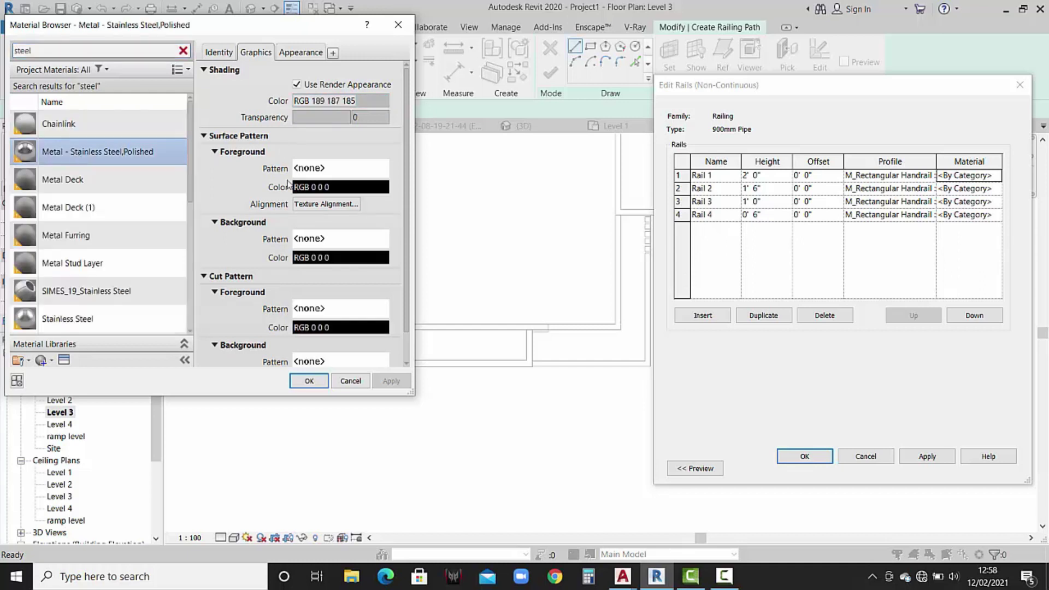
left_click(309, 380)
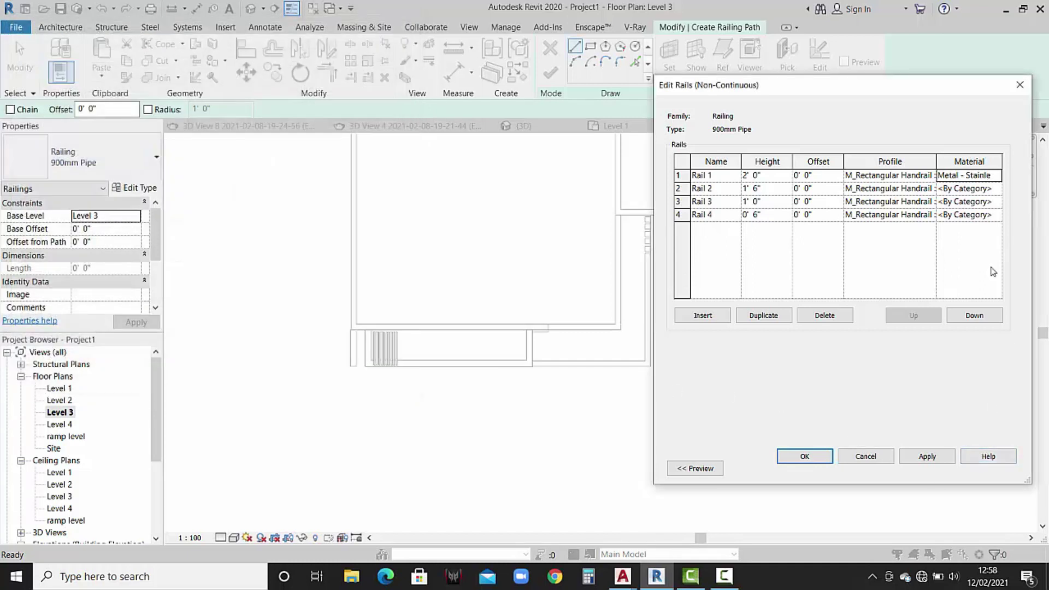
left_click(978, 178)
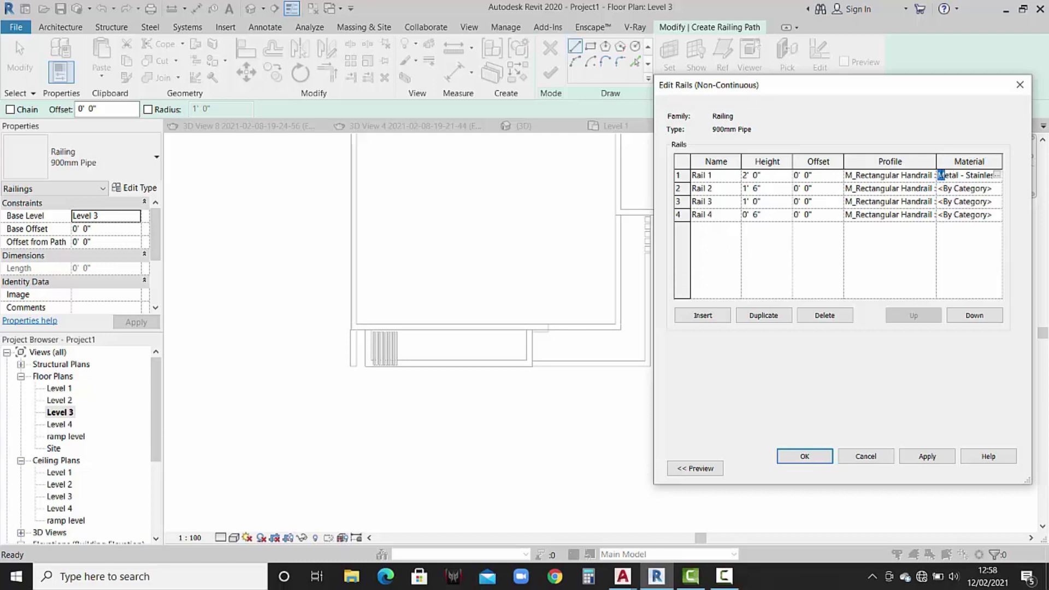
Paste Rail 1's polished stainless steel material into Rails 2, 3 and 4, and confirm.
left_click_drag(940, 175, 1010, 172)
key("ctrl+c")
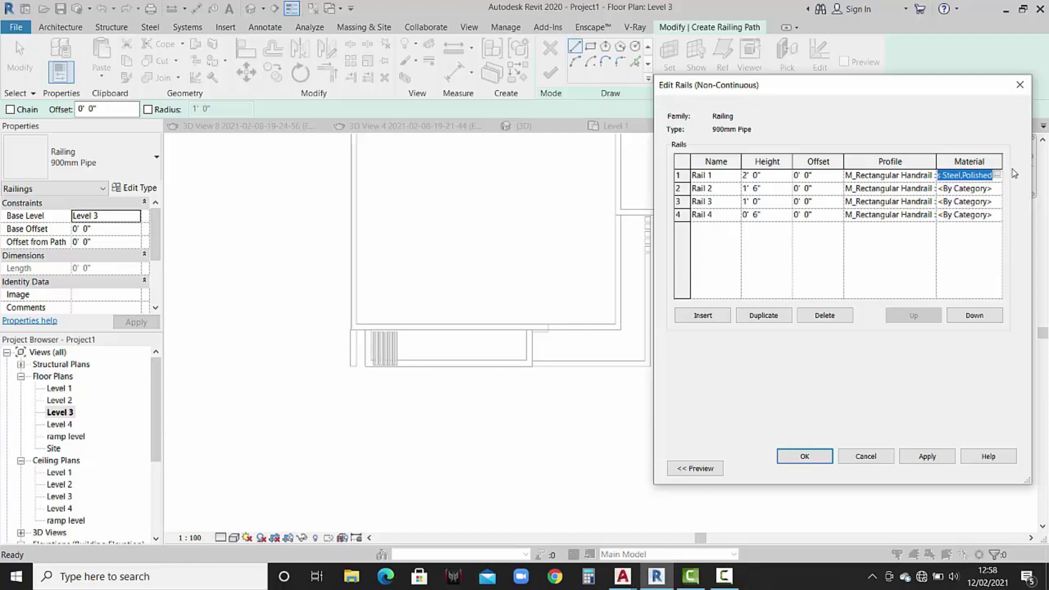
left_click(945, 189)
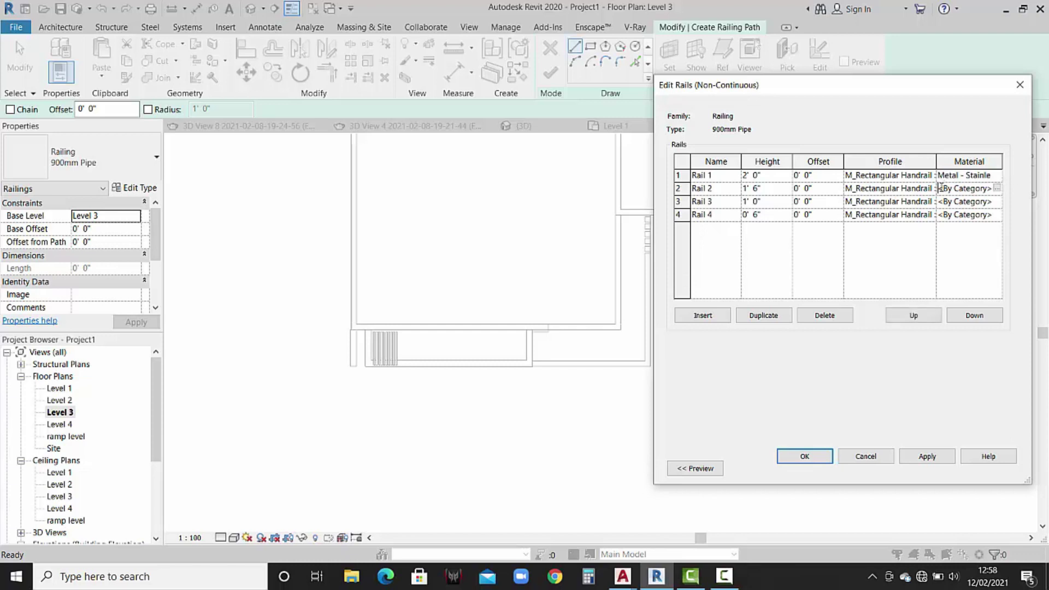
left_click_drag(940, 186, 1004, 187)
key("ctrl+v")
left_click(940, 202)
left_click_drag(940, 201, 1019, 202)
type("Metal - Stainless Steel,Polished")
left_click(945, 213)
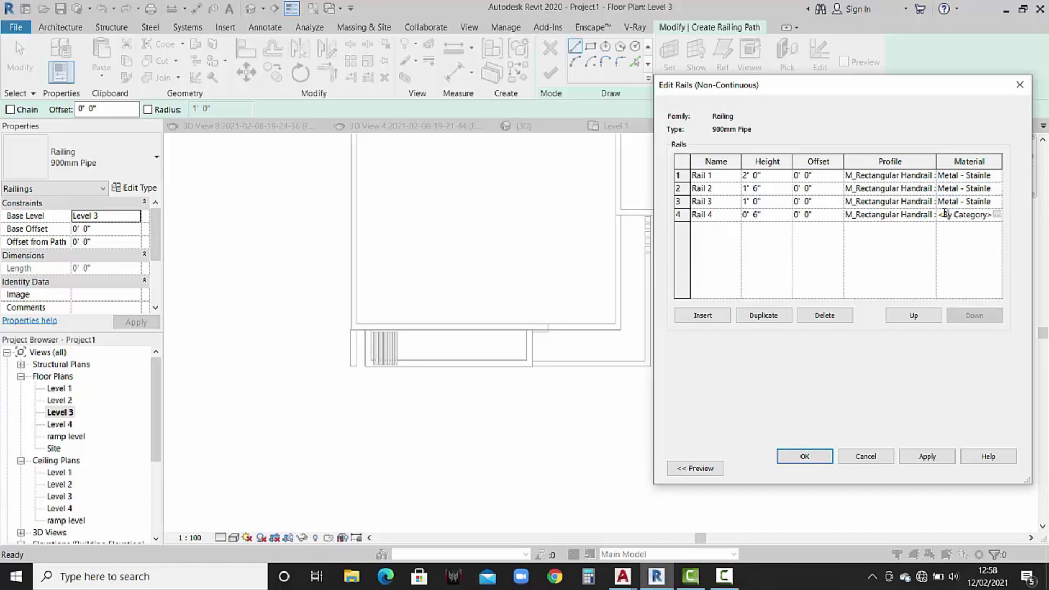
left_click_drag(940, 213, 1046, 215)
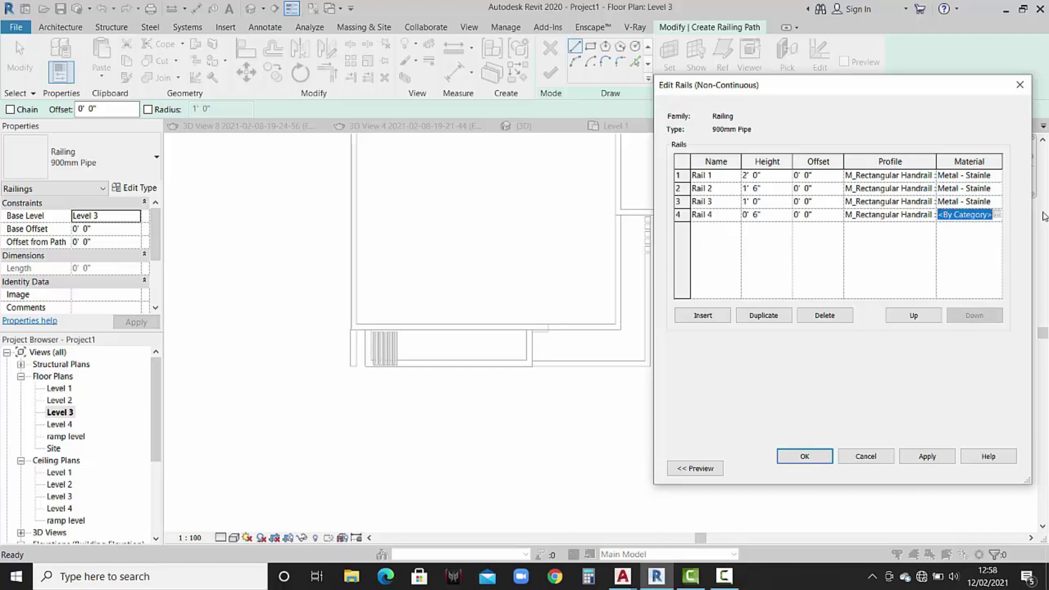
key("ctrl+v")
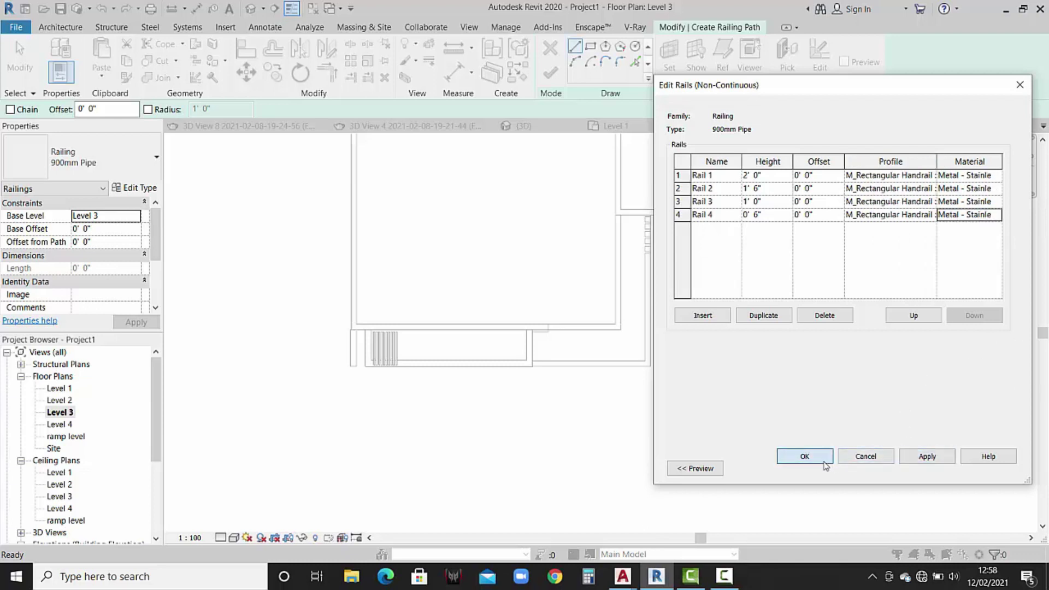
left_click(805, 456)
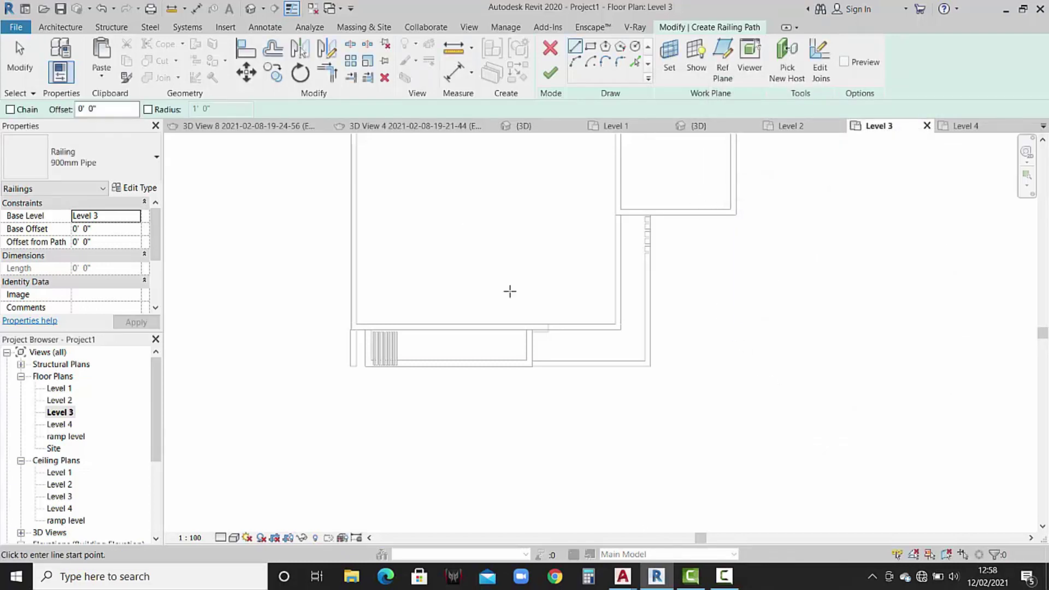
Sketch the railing path along the Level 3 wall edge, ending at the wall corner.
scroll(558, 335, "up", 2)
scroll(529, 321, "up", 2)
scroll(529, 321, "up", 2)
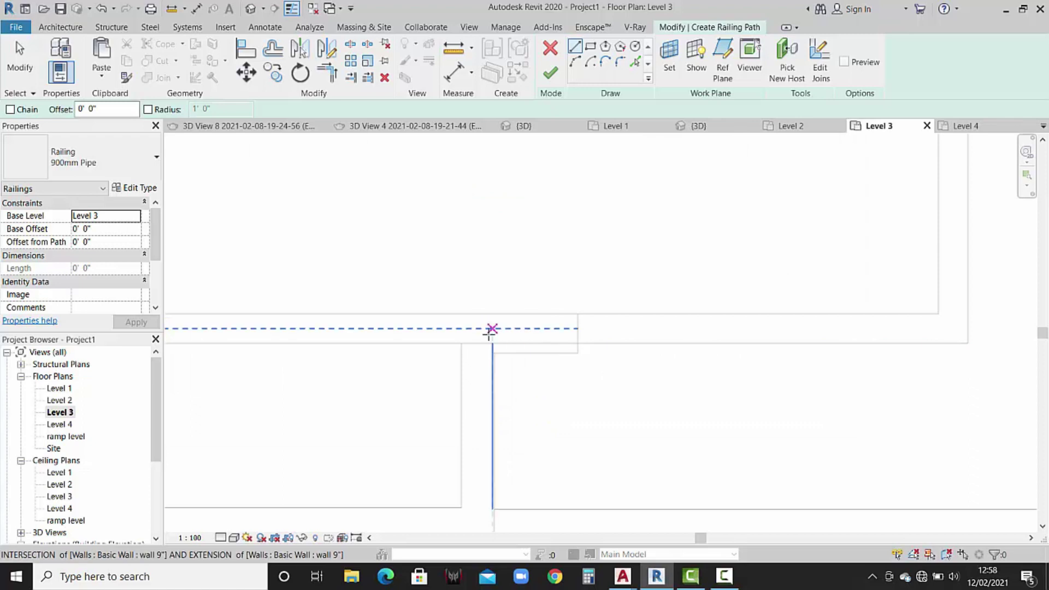
left_click(578, 328)
scroll(785, 321, "down", 2)
middle_click_drag(836, 321, 765, 352)
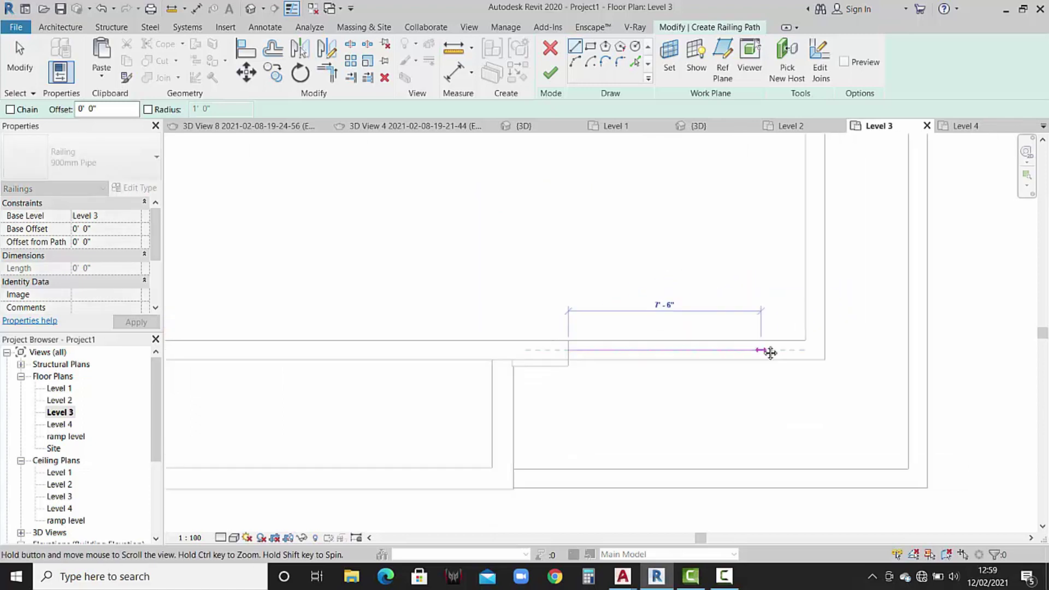
left_click(819, 353)
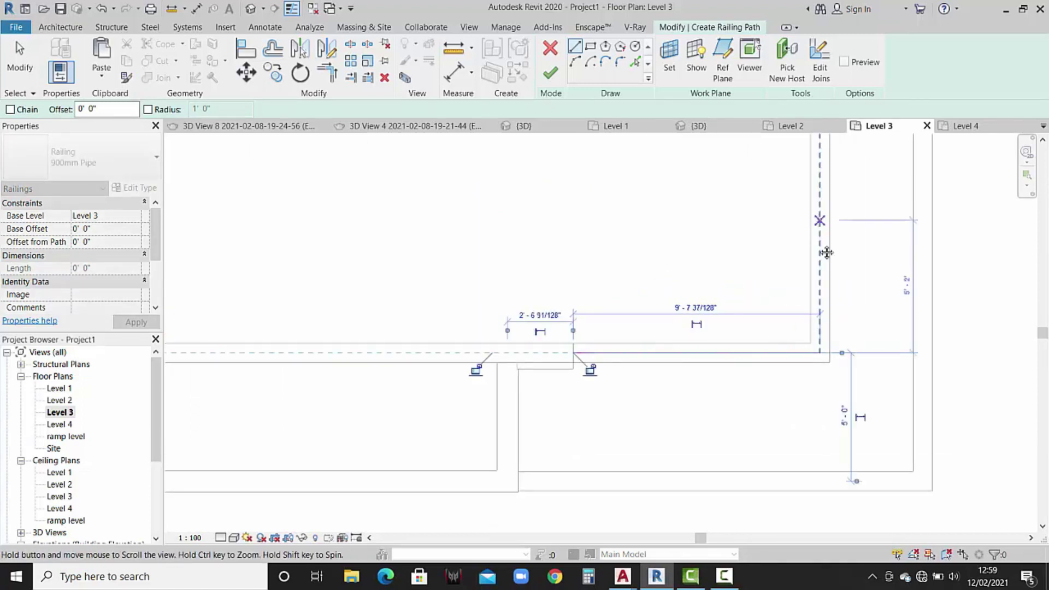
middle_click_drag(824, 251, 815, 345)
scroll(810, 428, "up", 2)
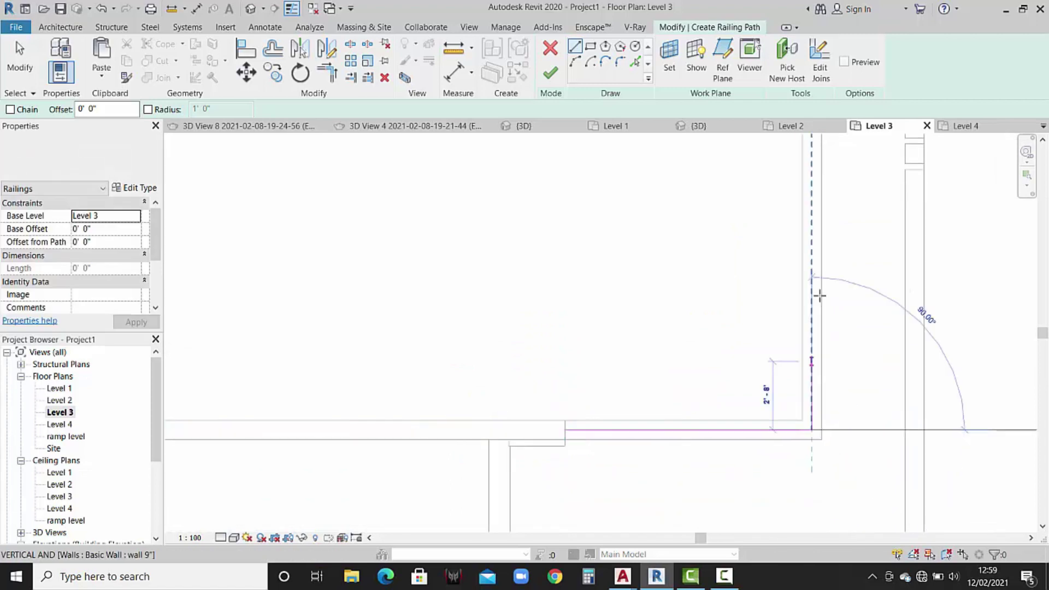
middle_click_drag(820, 295, 825, 456)
left_click(814, 261)
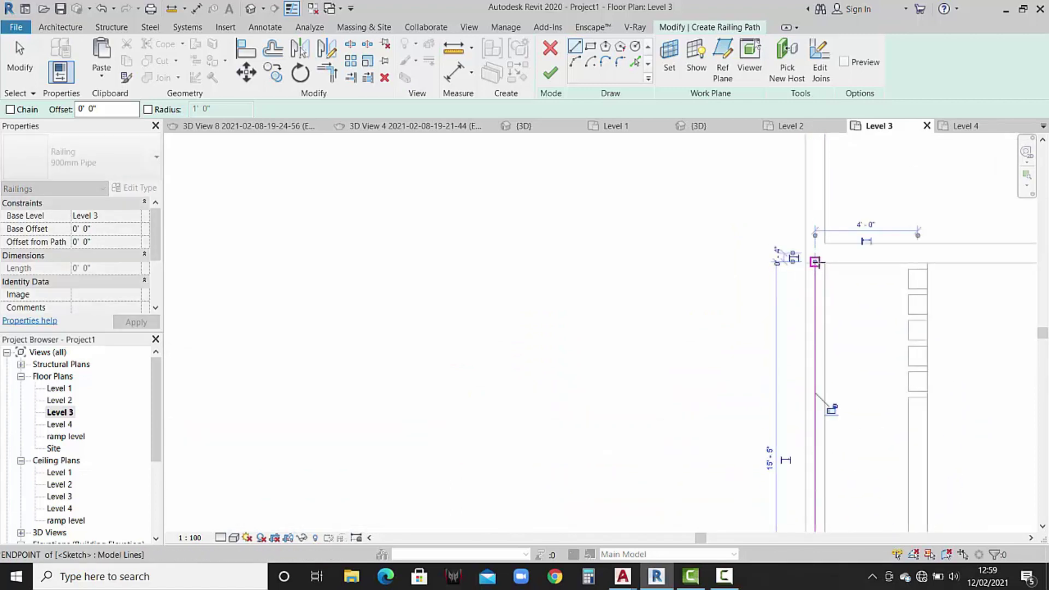
Set the railing's Base Offset to 2' 0" and finish the railing sketch.
left_click(103, 232)
type("2")
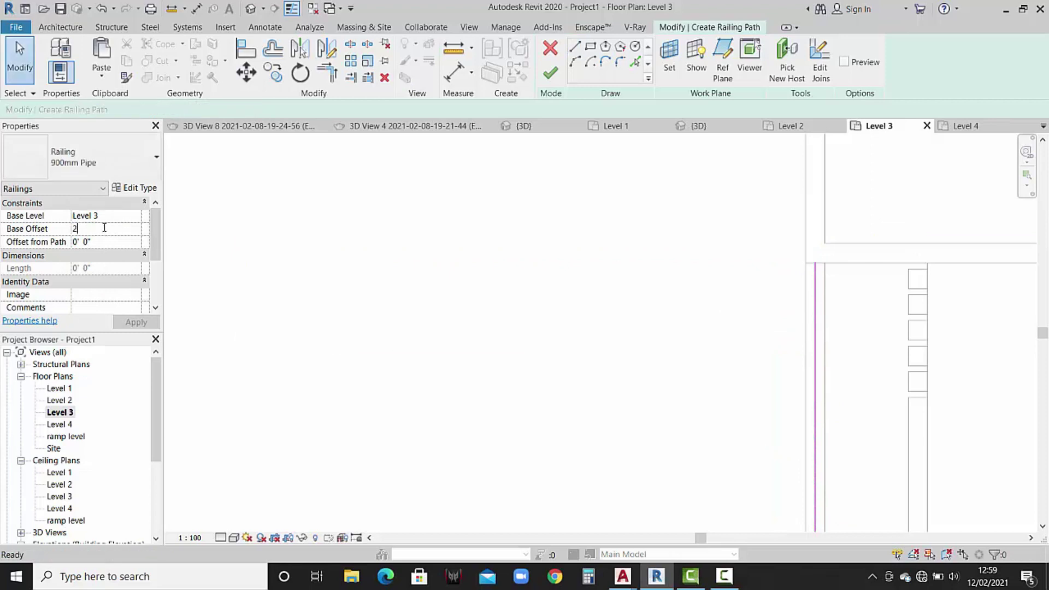
left_click(137, 321)
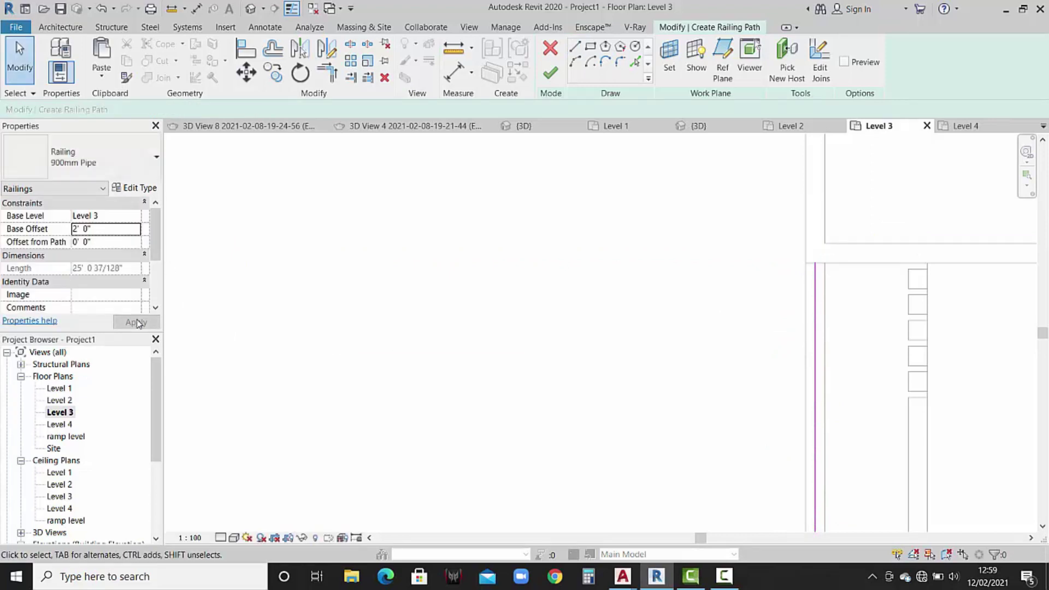
left_click(551, 74)
scroll(563, 230, "down", 2)
scroll(563, 230, "down", 2)
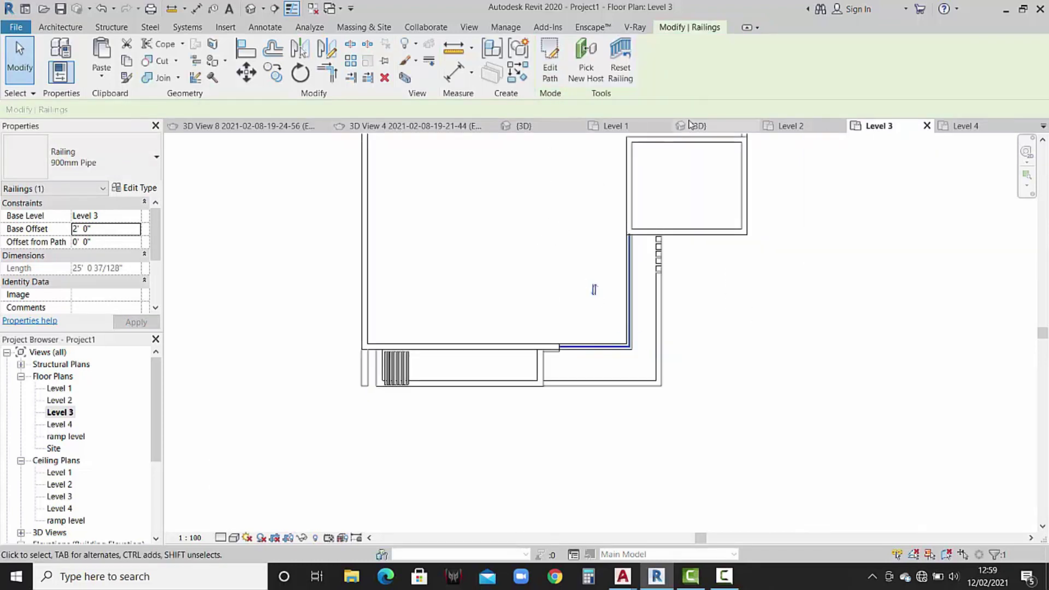
In the 3D view, lower the new railing's Base Offset to 1' 9".
left_click(721, 126)
scroll(535, 254, "up", 3)
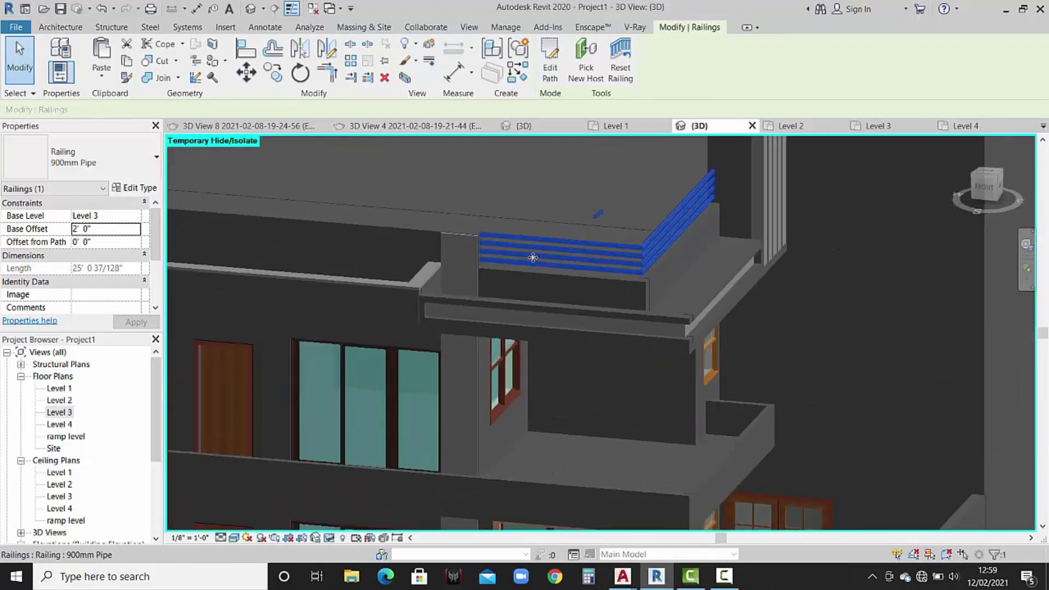
scroll(533, 283, "up", 2)
scroll(532, 283, "up", 1)
scroll(541, 270, "up", 1)
scroll(539, 262, "up", 1)
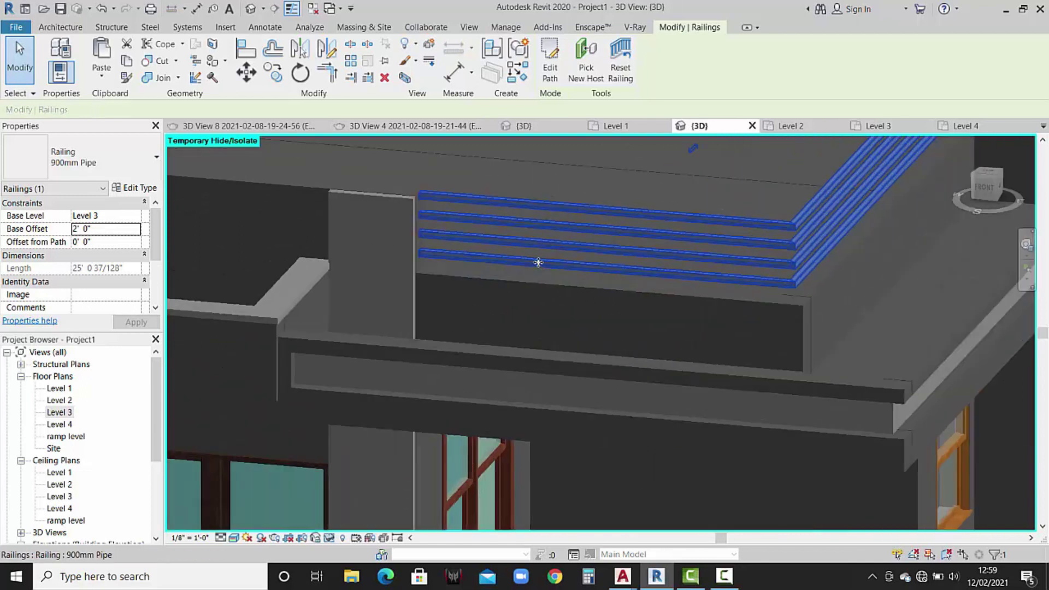
scroll(539, 262, "up", 1)
left_click(113, 234)
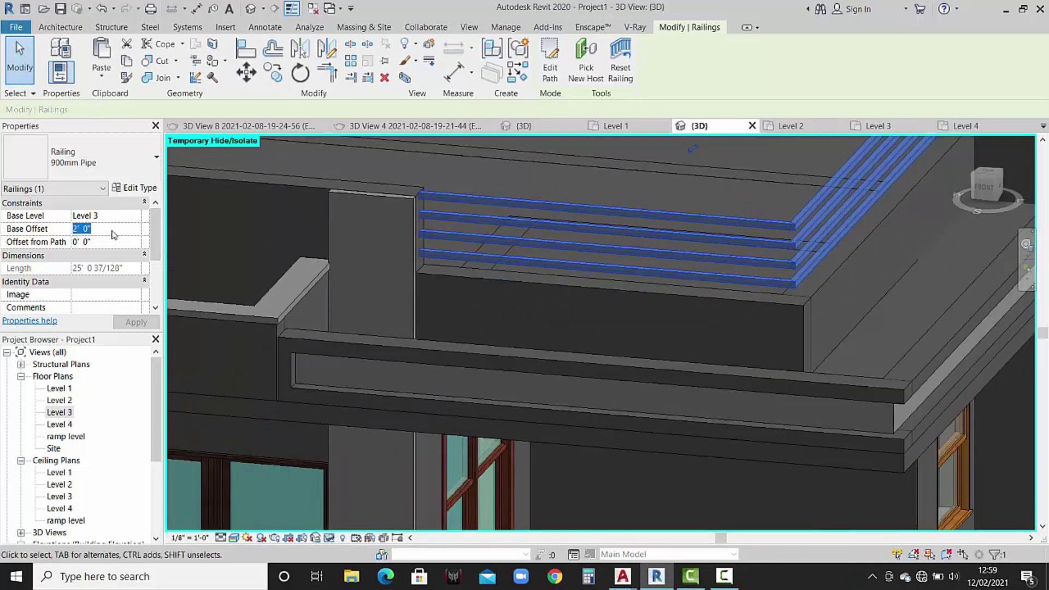
type("1'9")
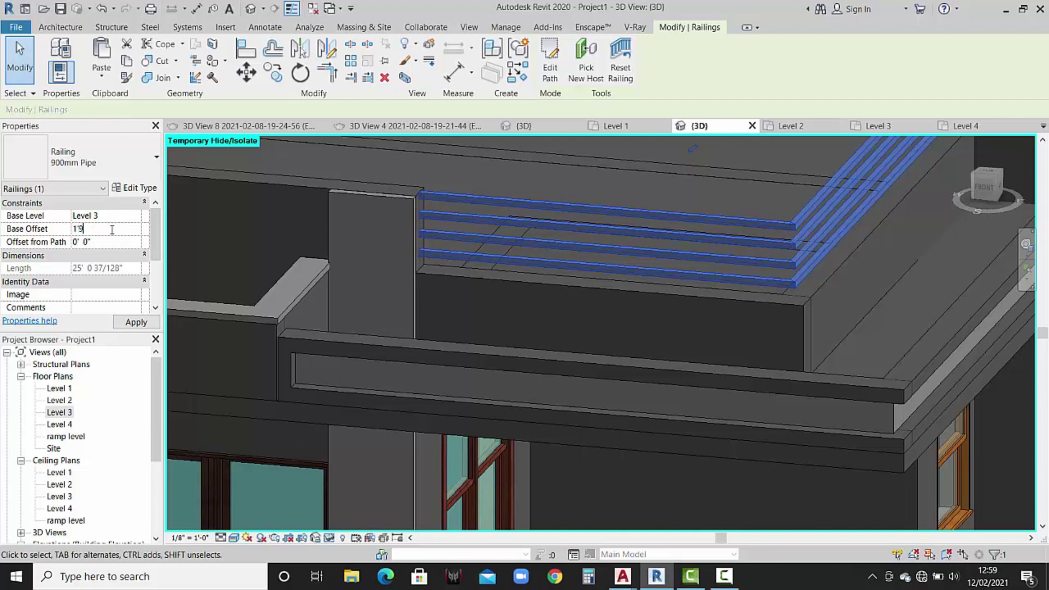
left_click(137, 322)
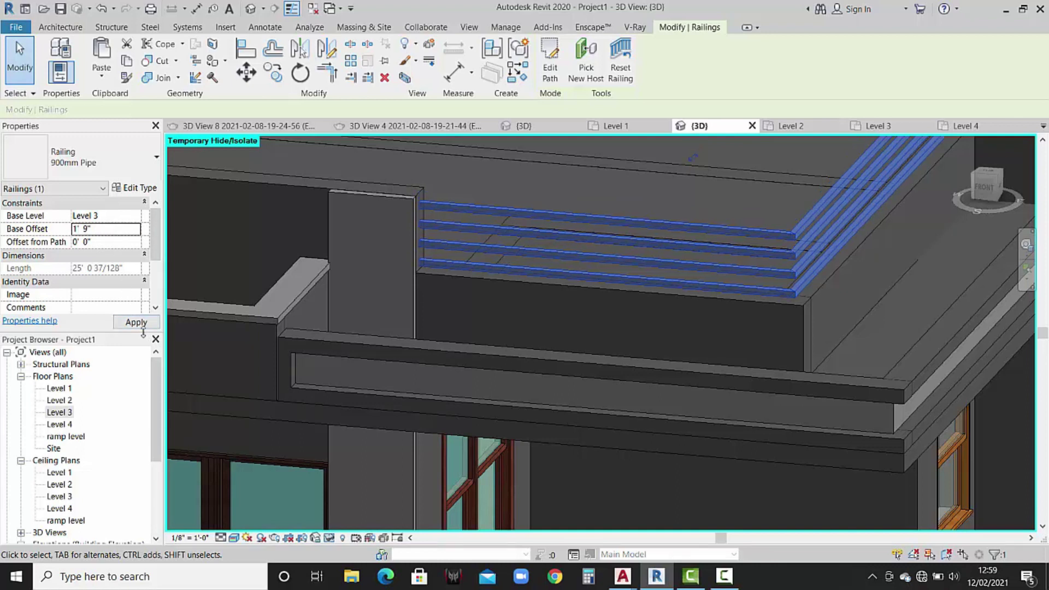
scroll(409, 243, "down", 5)
scroll(573, 269, "up", 3)
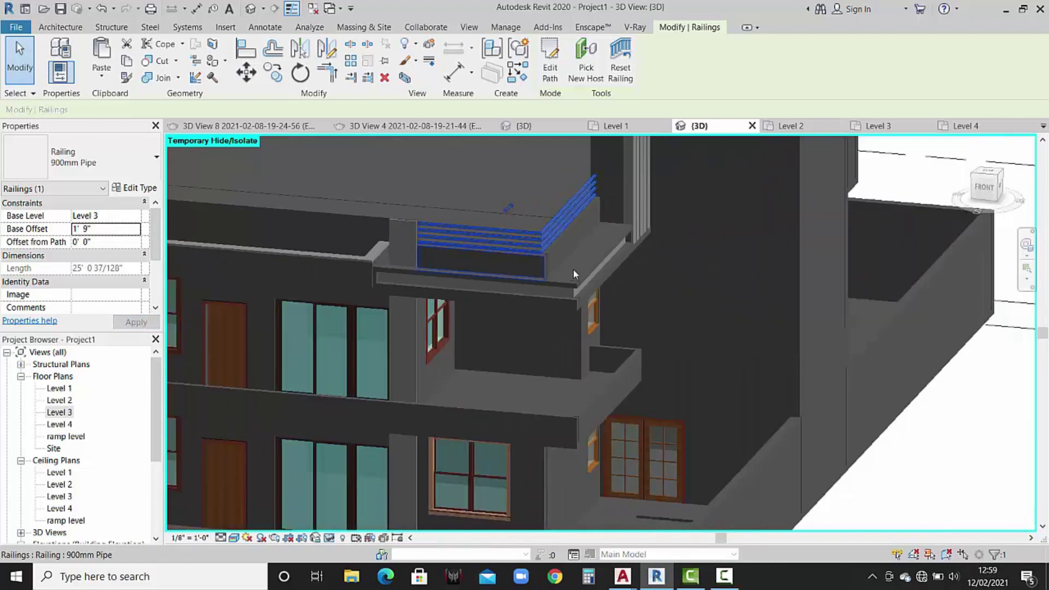
key("Escape")
Set the front, side and end balcony parapet walls to a 1' 6" Unconnected Height.
scroll(631, 232, "down", 3)
mouse_move(538, 284)
middle_mouse_down("shift")
mouse_move(631, 291)
mouse_move(538, 264)
middle_mouse_up("shift")
scroll(538, 260, "up", 2)
scroll(539, 273, "down", 2)
scroll(539, 284, "down", 3)
middle_click_drag(525, 340, 492, 330, "shift")
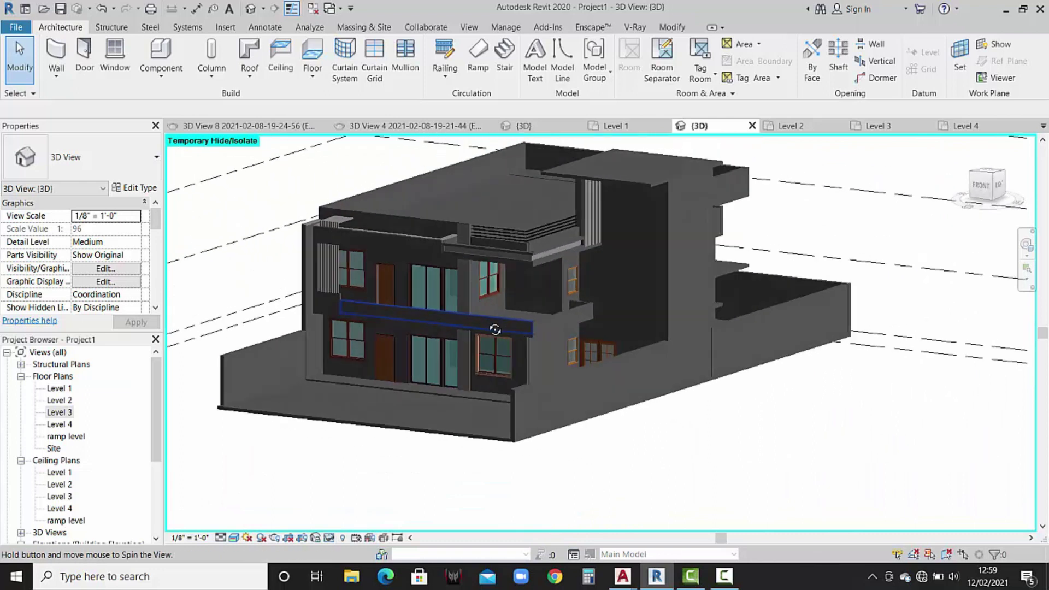
scroll(390, 317, "up", 3)
scroll(390, 317, "up", 3)
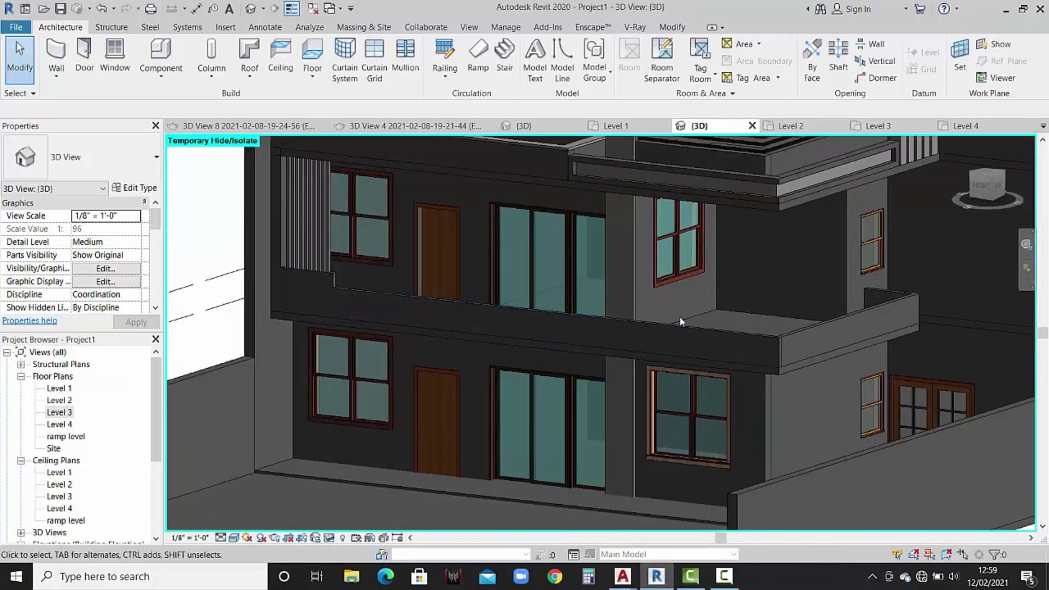
left_click(401, 298)
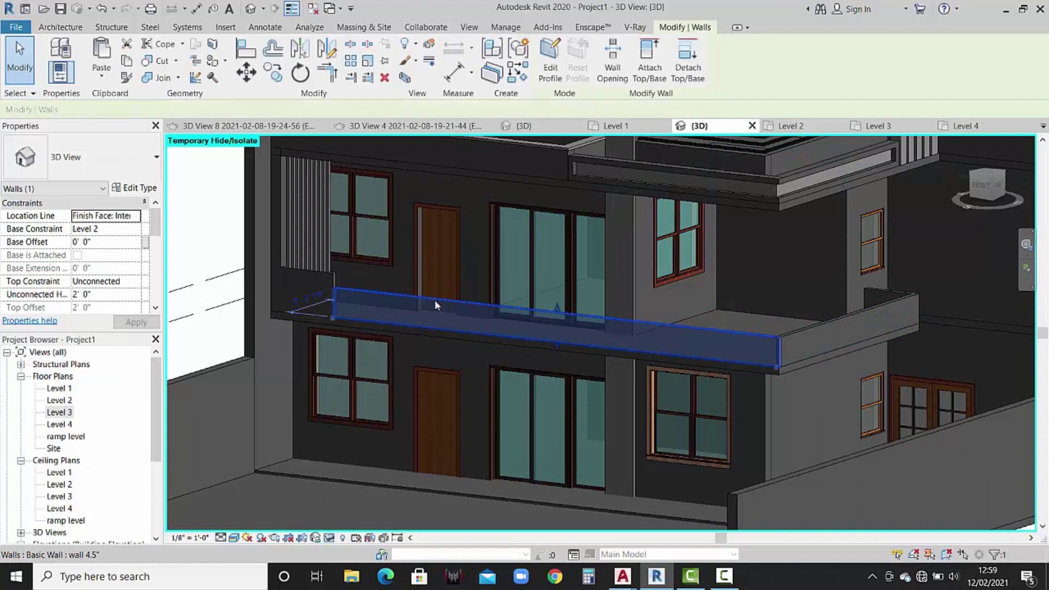
left_click(813, 330, "ctrl")
left_click(882, 288, "ctrl")
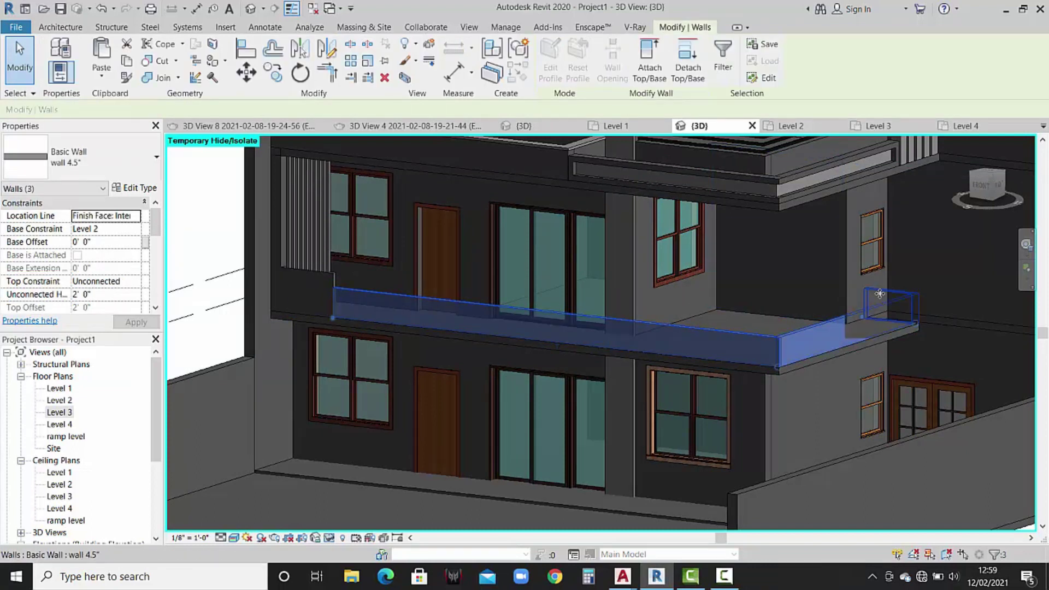
left_click(107, 295)
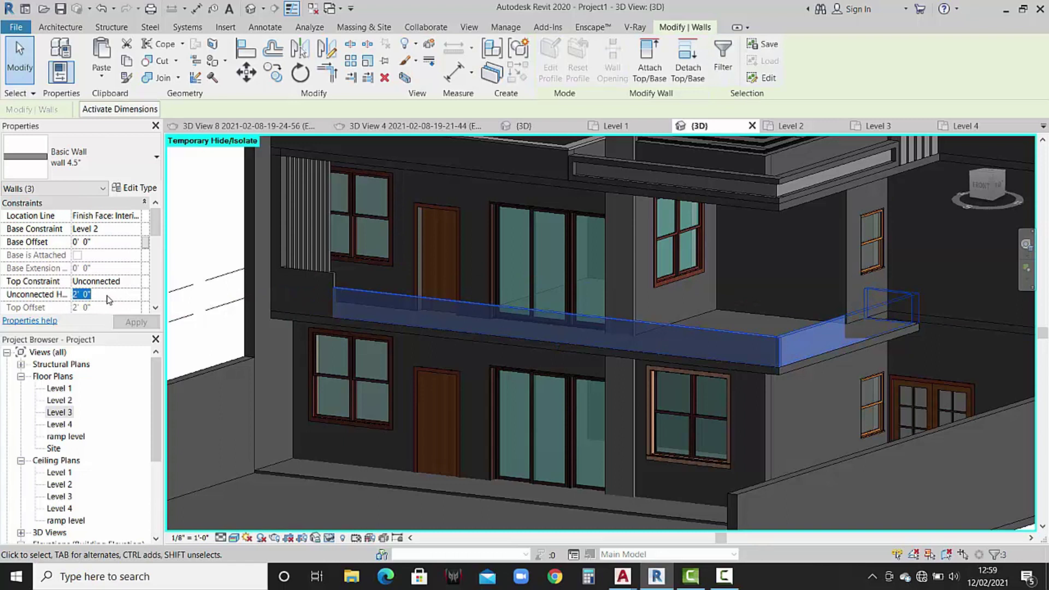
type("1'6")
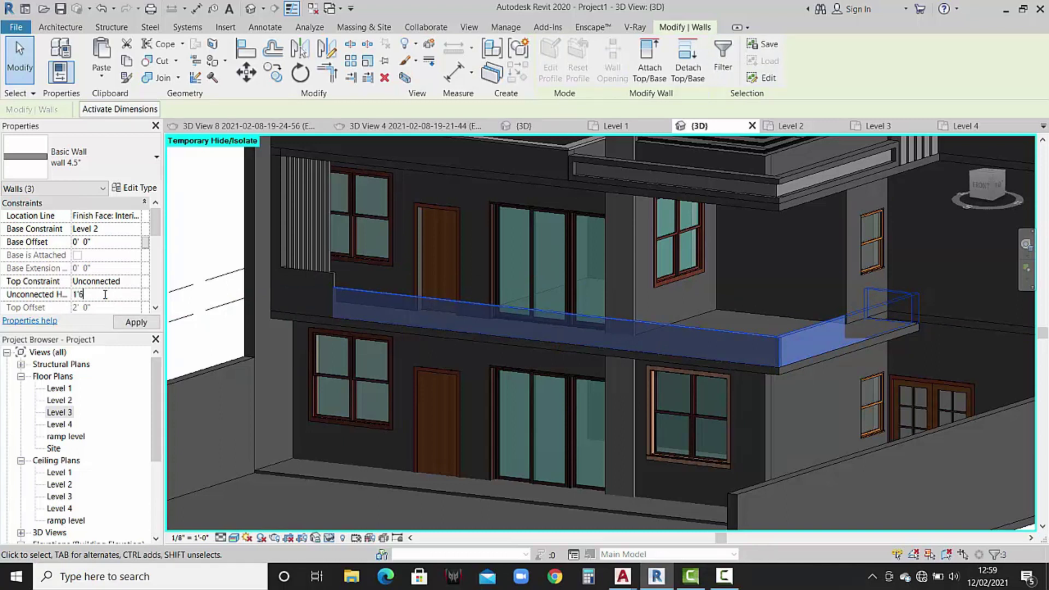
left_click(125, 322)
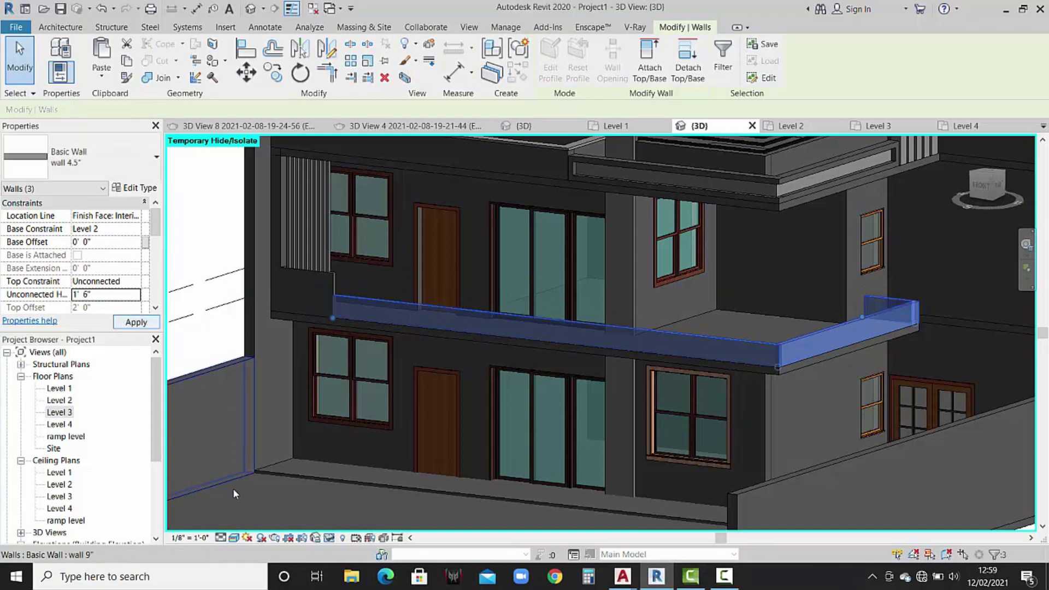
key("Escape")
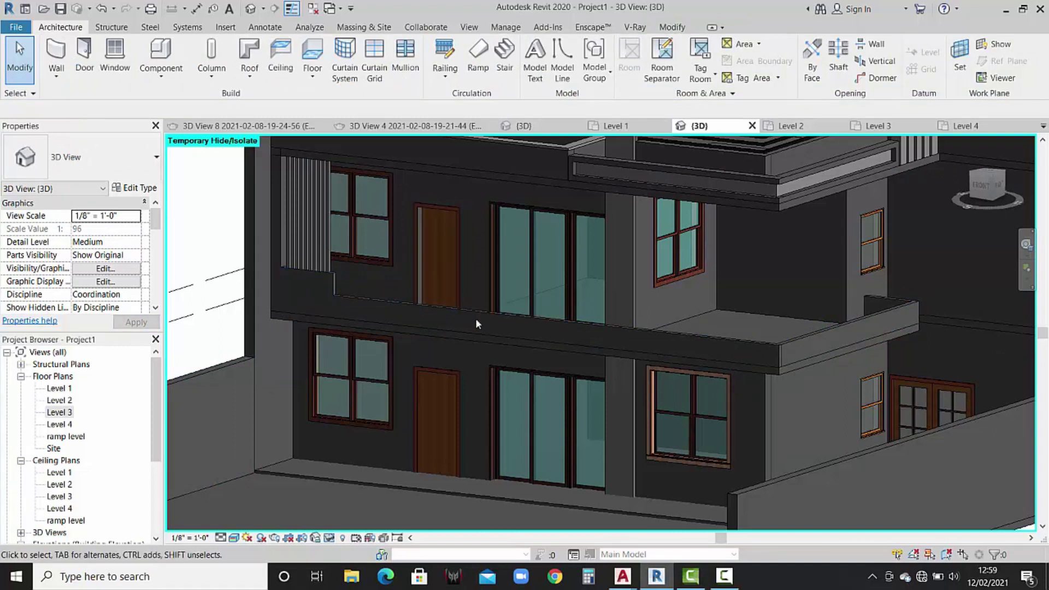
Review the reference project's glass balcony railing in its 3D view.
left_click(522, 125)
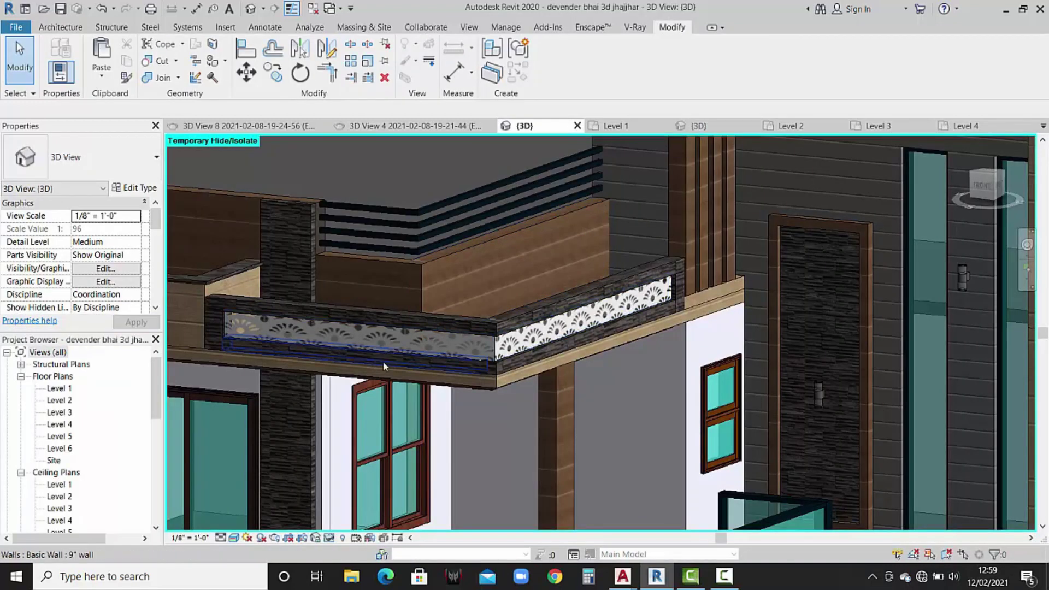
scroll(518, 392, "down", 2)
scroll(518, 392, "down", 3)
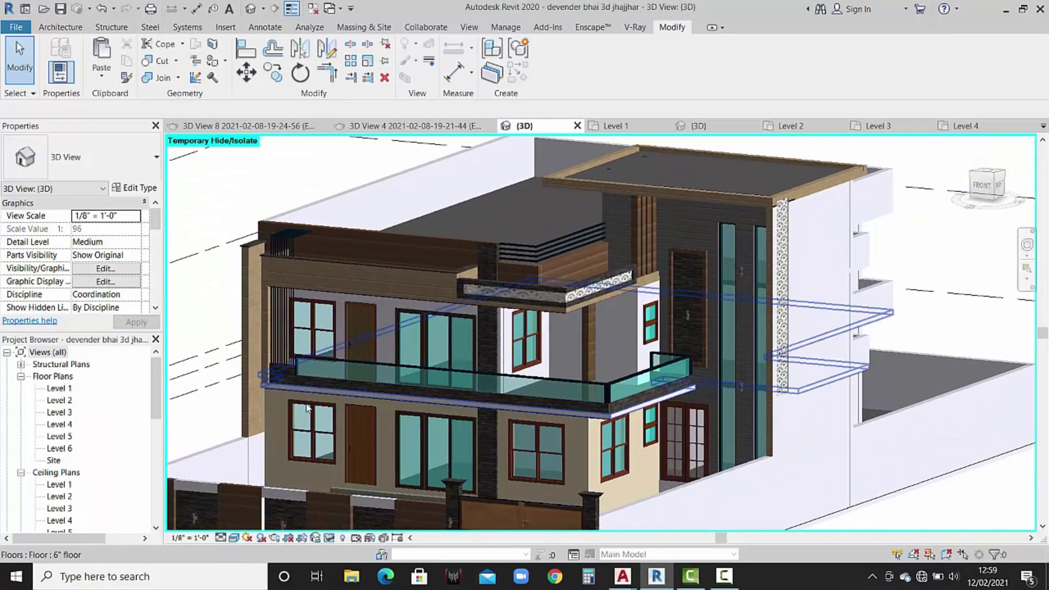
scroll(304, 353, "up", 4)
scroll(273, 317, "up", 2)
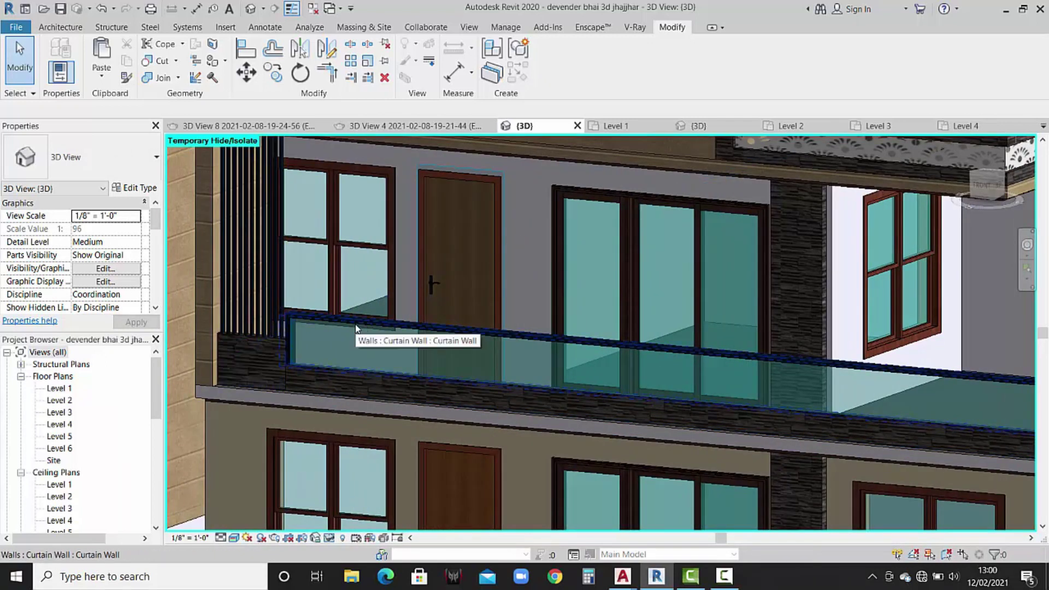
Return to the house model and open the Level 2 floor plan at the balcony.
left_click(698, 126)
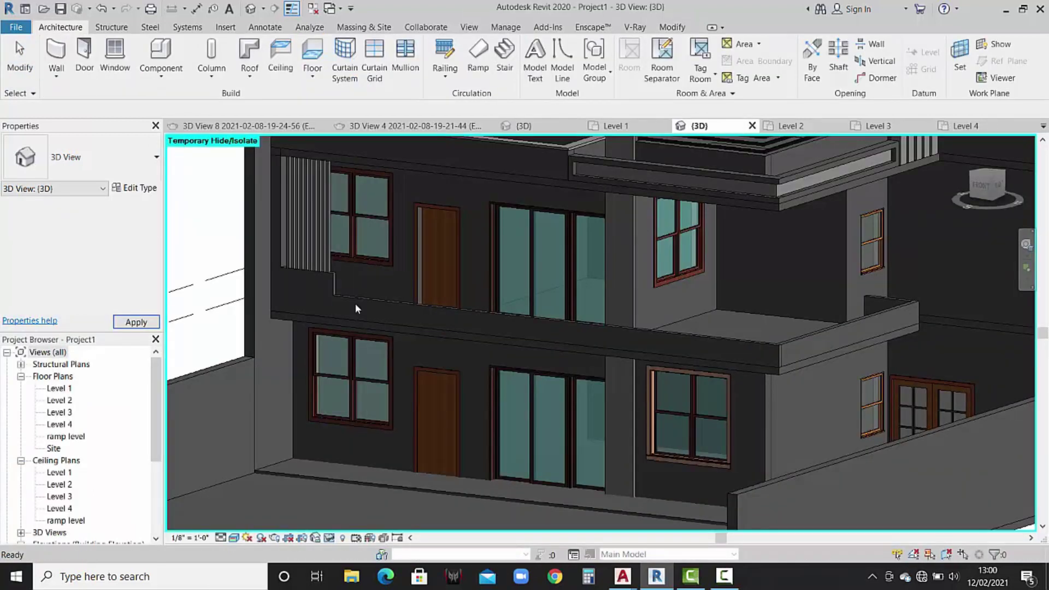
scroll(355, 303, "down", 2)
scroll(356, 303, "down", 3)
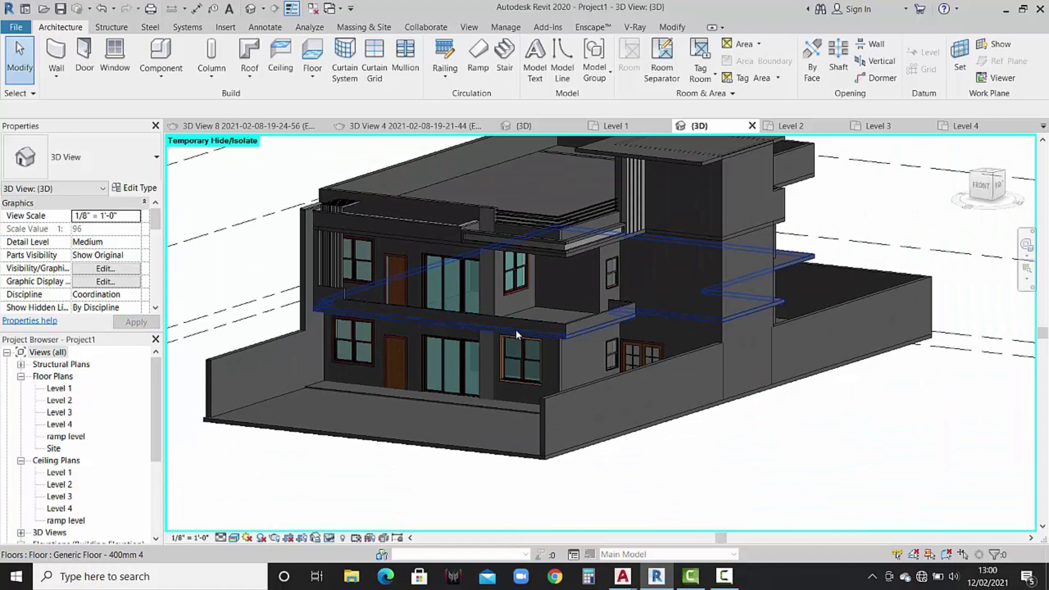
left_click(65, 403)
double_click(67, 407)
scroll(574, 288, "down", 2)
mouse_move(574, 293)
middle_mouse_down()
mouse_move(437, 386)
mouse_move(407, 378)
middle_mouse_up()
Set up an architectural Curtain Wall with 1' 6" base offset and 2' 3" height.
scroll(407, 379, "up", 3)
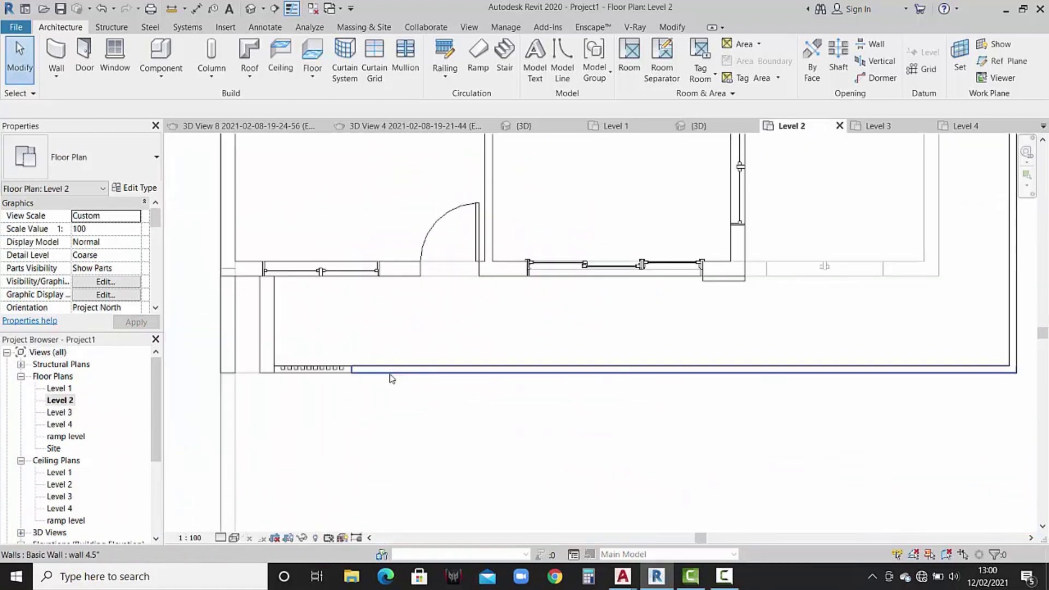
scroll(392, 377, "up", 3)
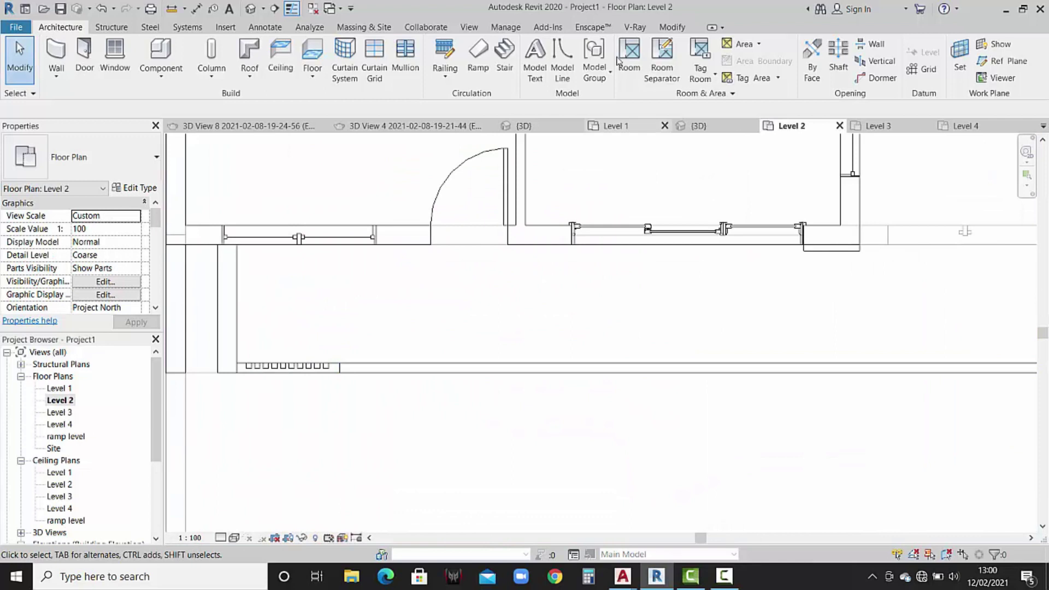
left_click(56, 82)
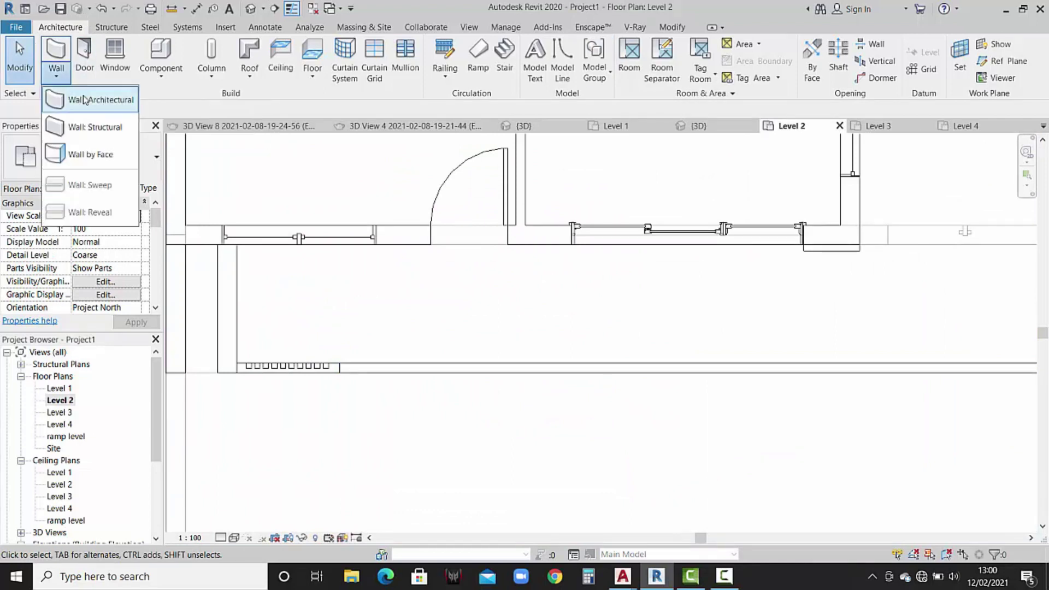
left_click(82, 101)
left_click(132, 173)
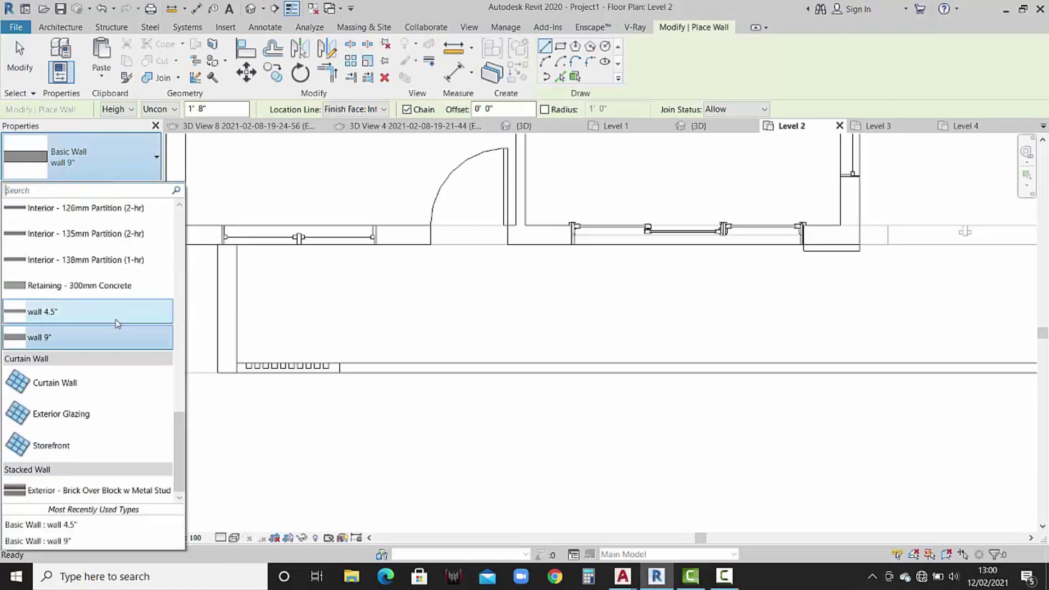
left_click(77, 382)
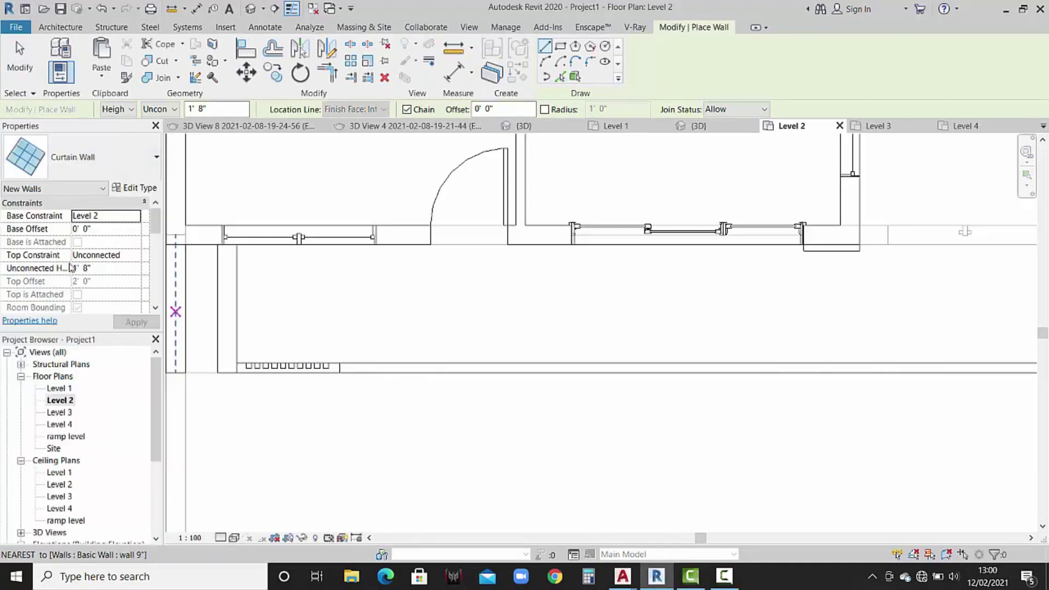
left_click(96, 232)
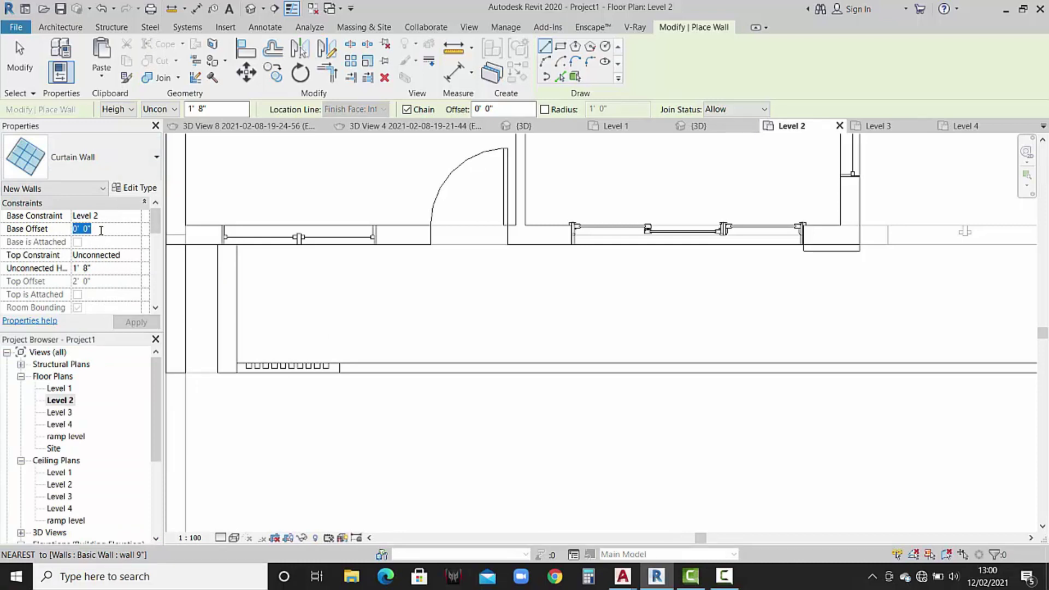
type("1")
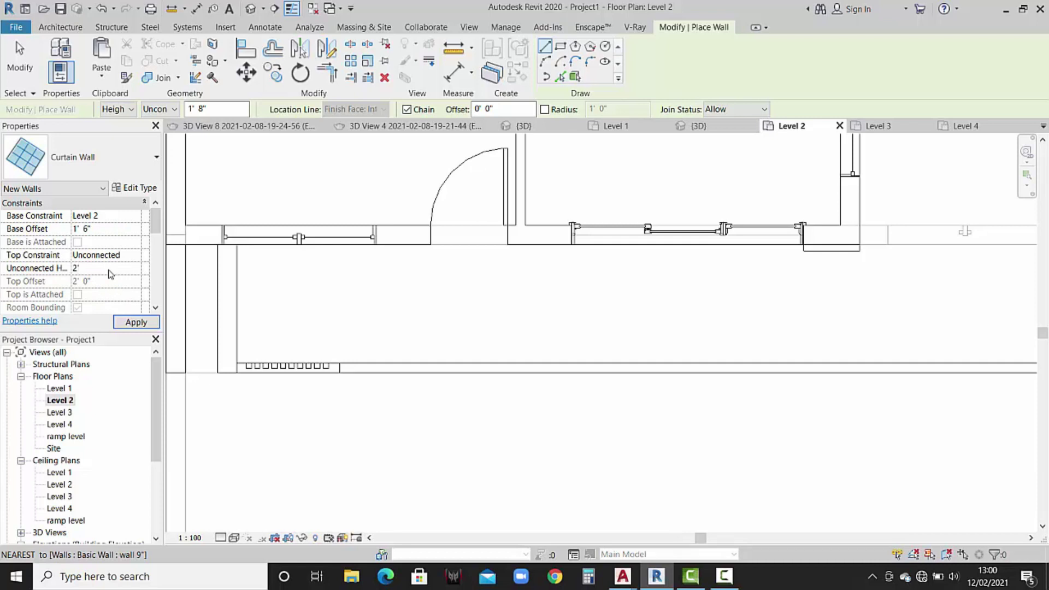
type("3\"")
left_click(127, 321)
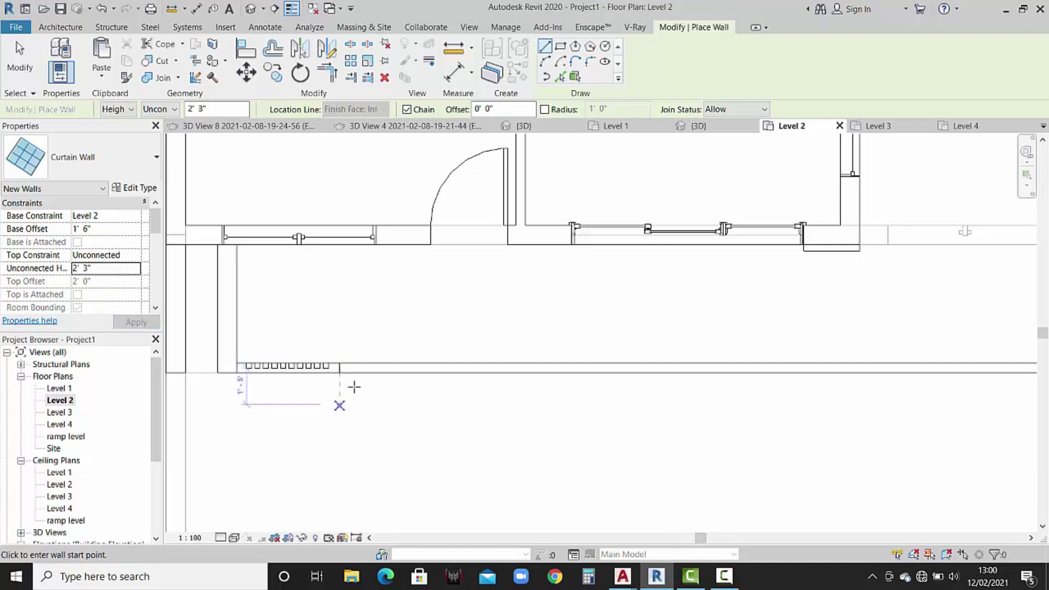
Trace the curtain wall along the Level 2 balcony front, side and short return.
left_click(340, 367)
scroll(636, 386, "down", 2)
middle_click_drag(637, 386, 486, 393)
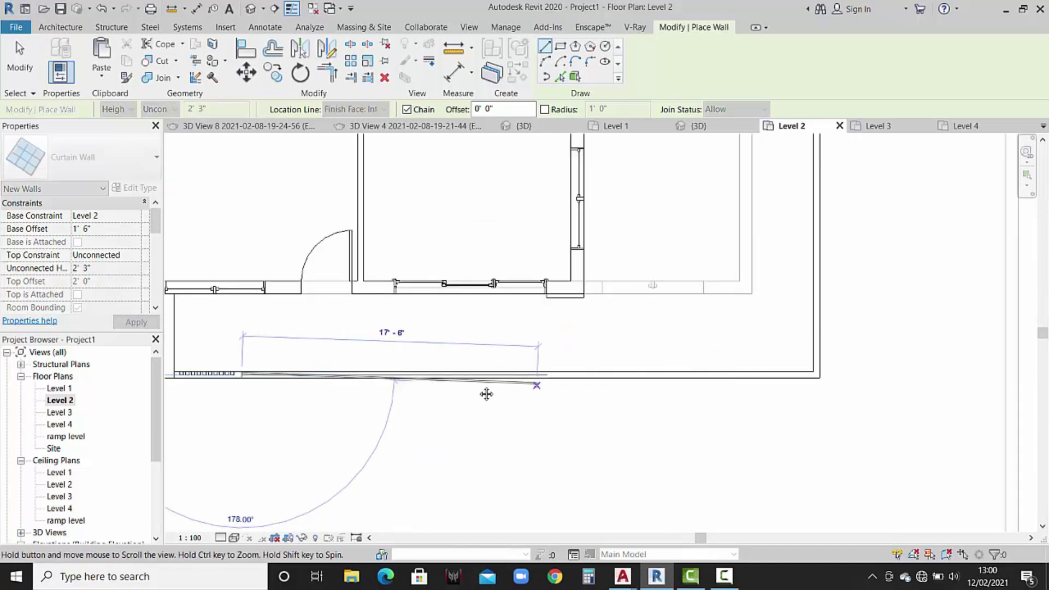
scroll(702, 377, "up", 2)
scroll(703, 374, "up", 2)
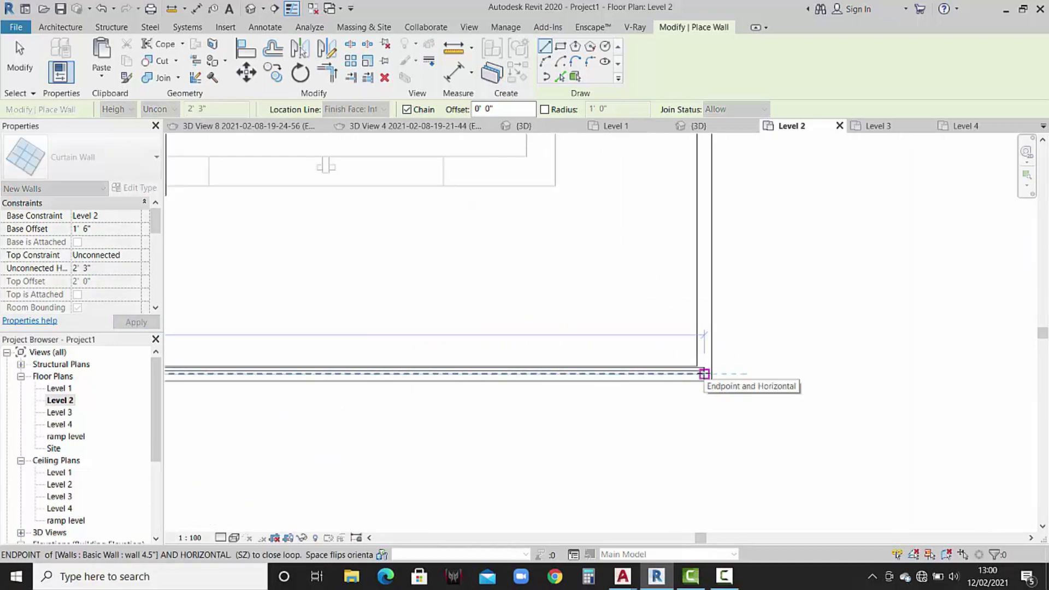
left_click(704, 373)
mouse_move(692, 137)
middle_mouse_down()
mouse_move(700, 383)
mouse_move(722, 330)
middle_mouse_up()
scroll(700, 383, "down", 2)
scroll(724, 503, "up", 2)
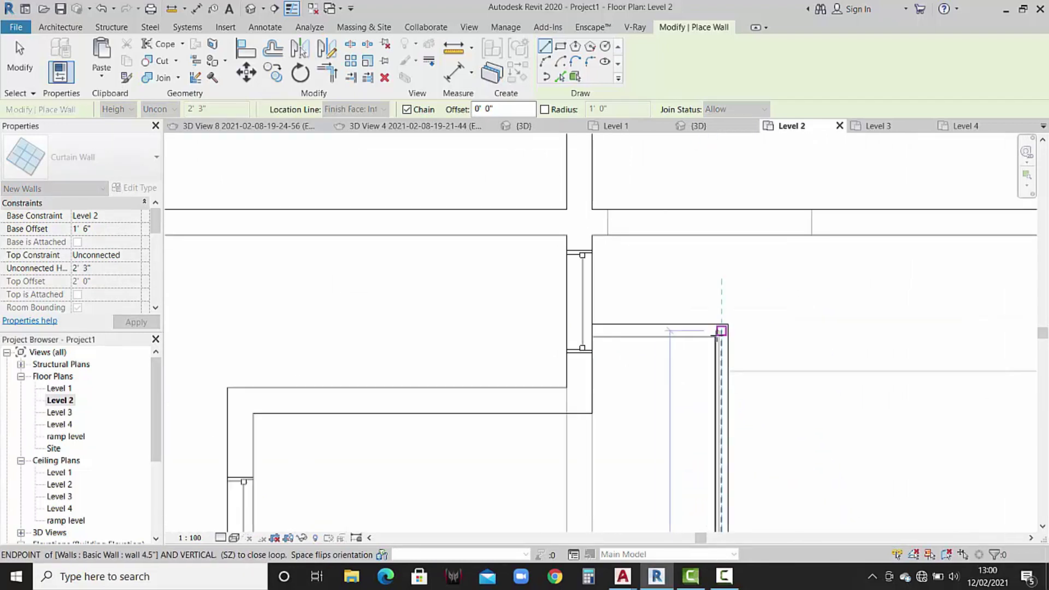
scroll(721, 331, "up", 2)
left_click(723, 330)
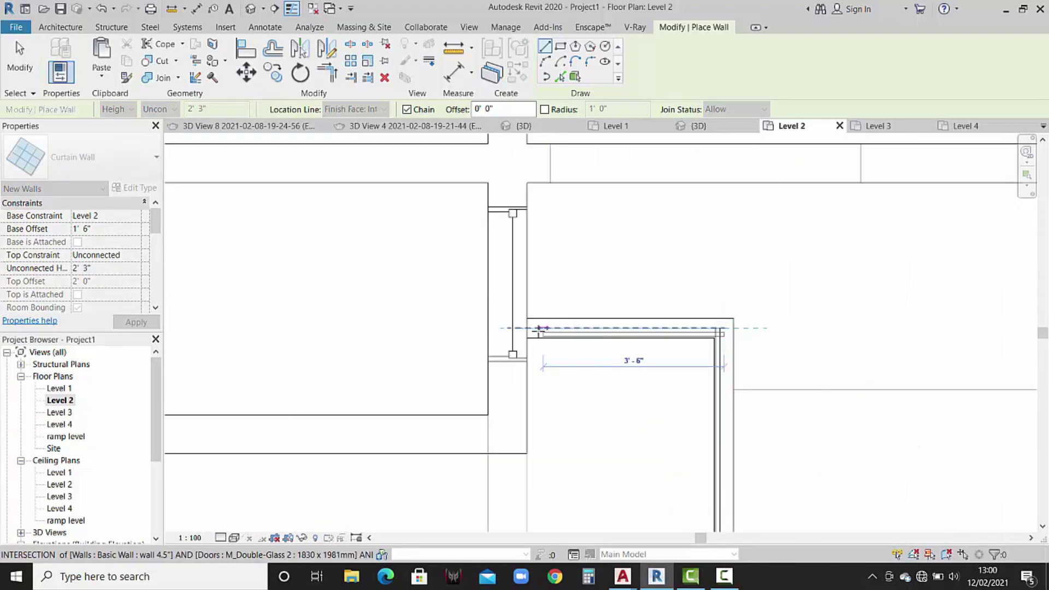
left_click(526, 328)
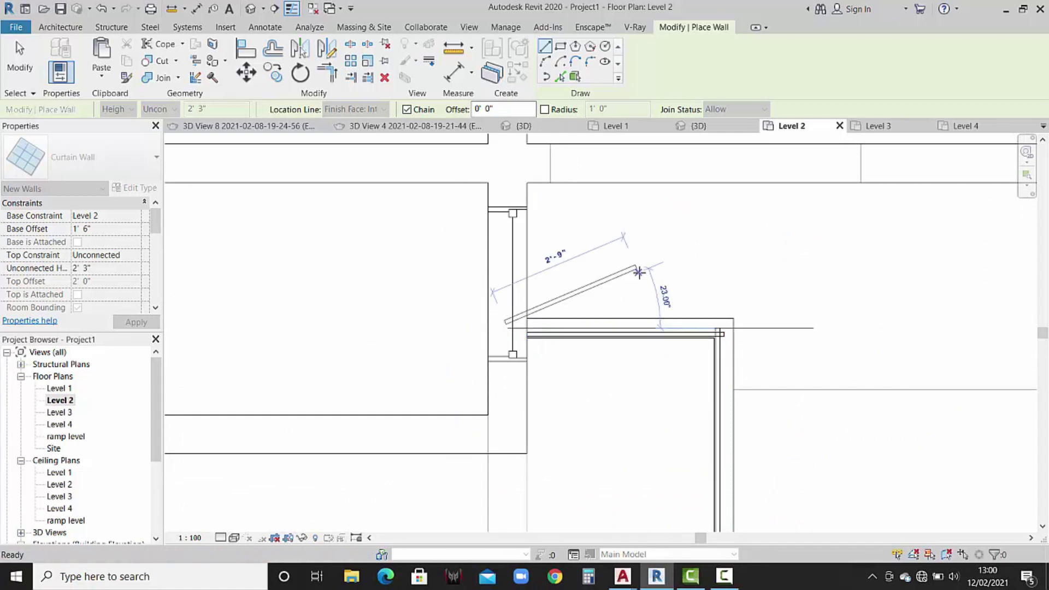
key("Escape")
key("Escape")
In 3D, select the three balcony curtain walls and set their height to 2' 1".
left_click(711, 126)
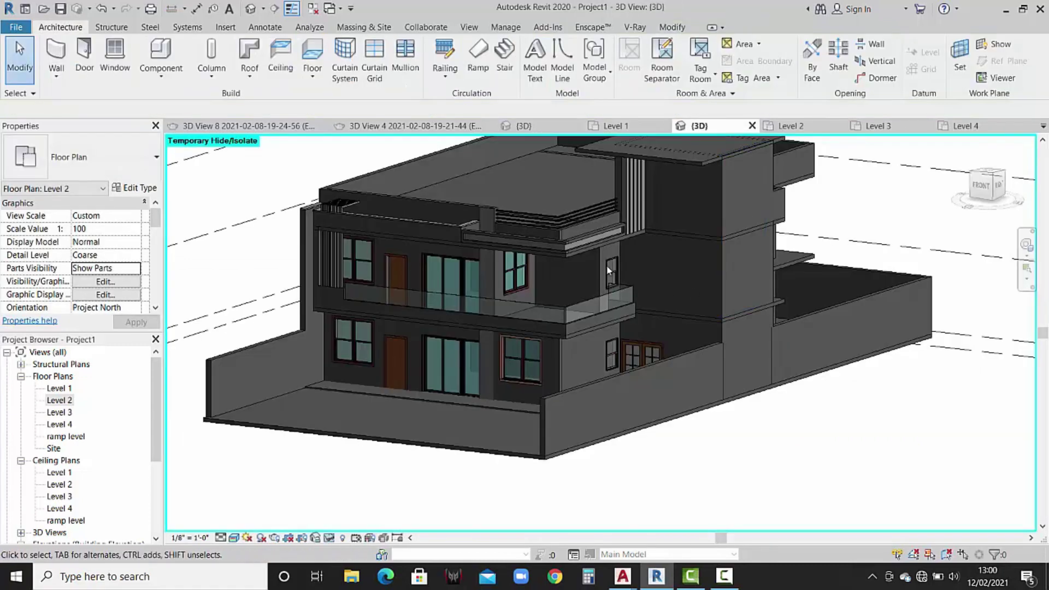
scroll(458, 306, "up", 3)
left_click(324, 274)
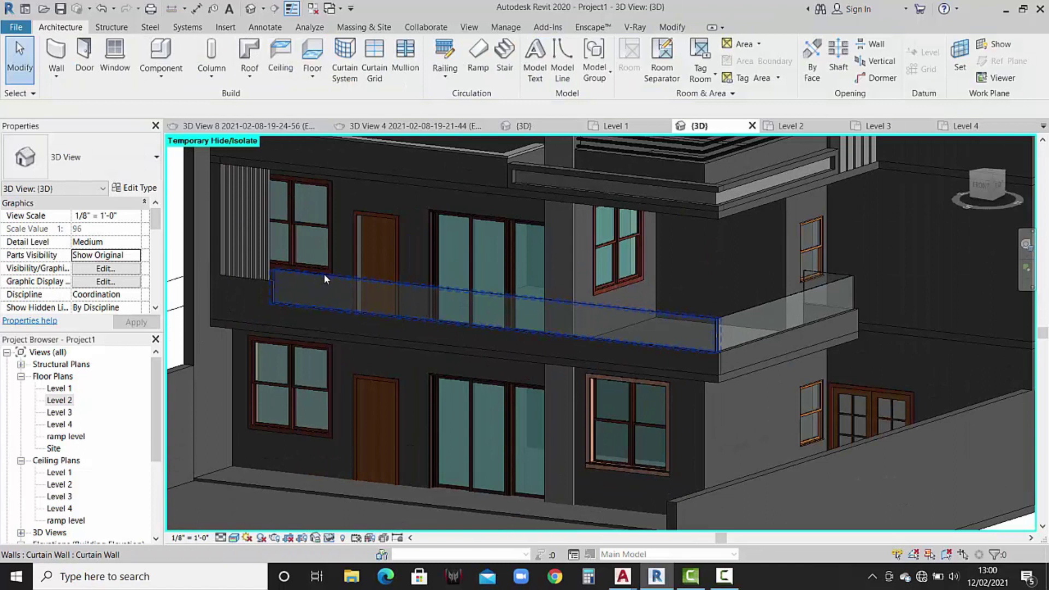
left_click(742, 308)
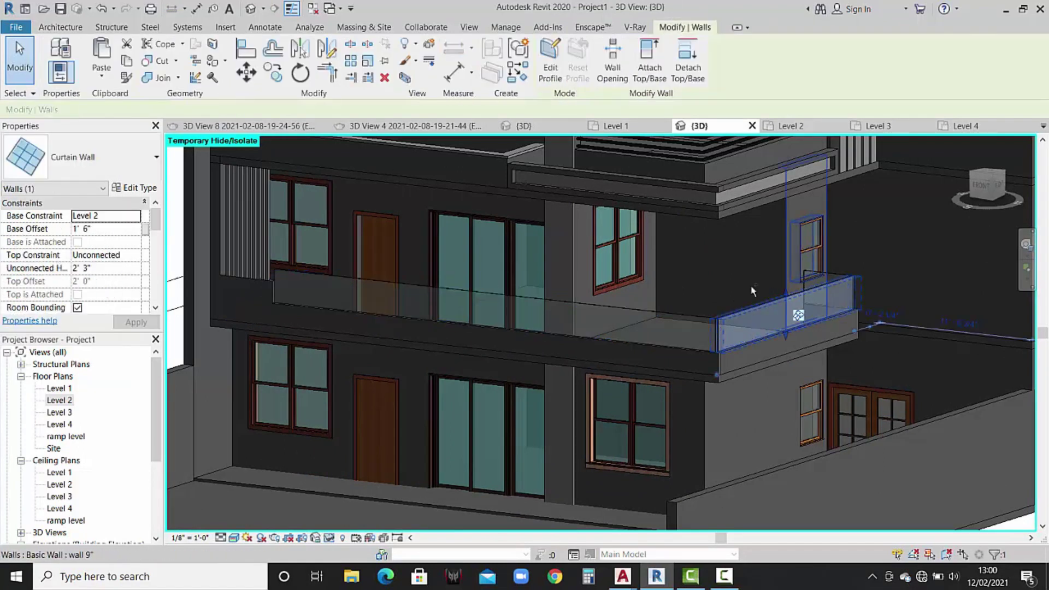
left_click(691, 298, "ctrl")
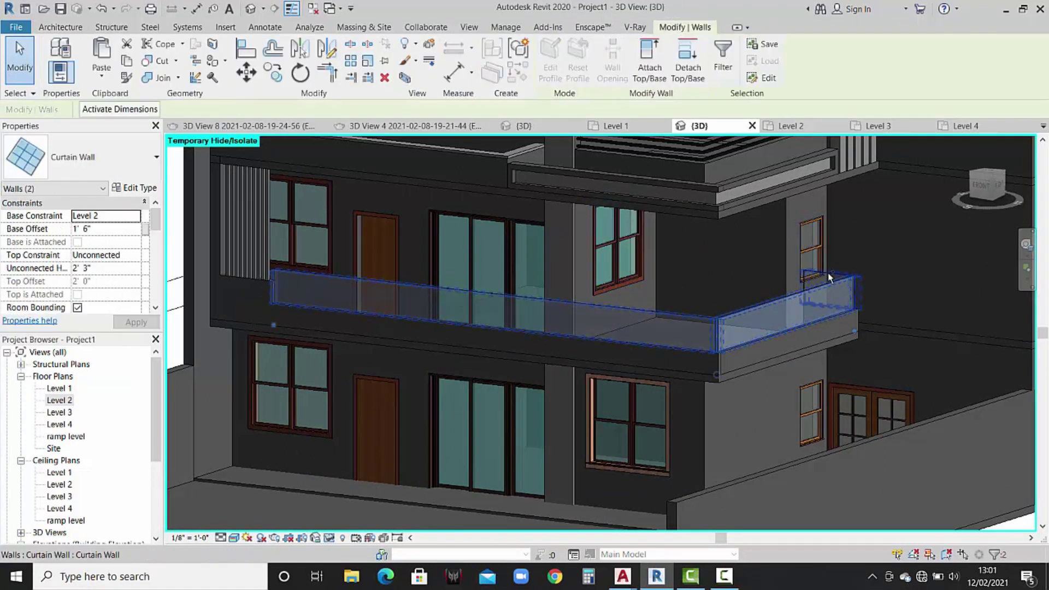
left_click(100, 270)
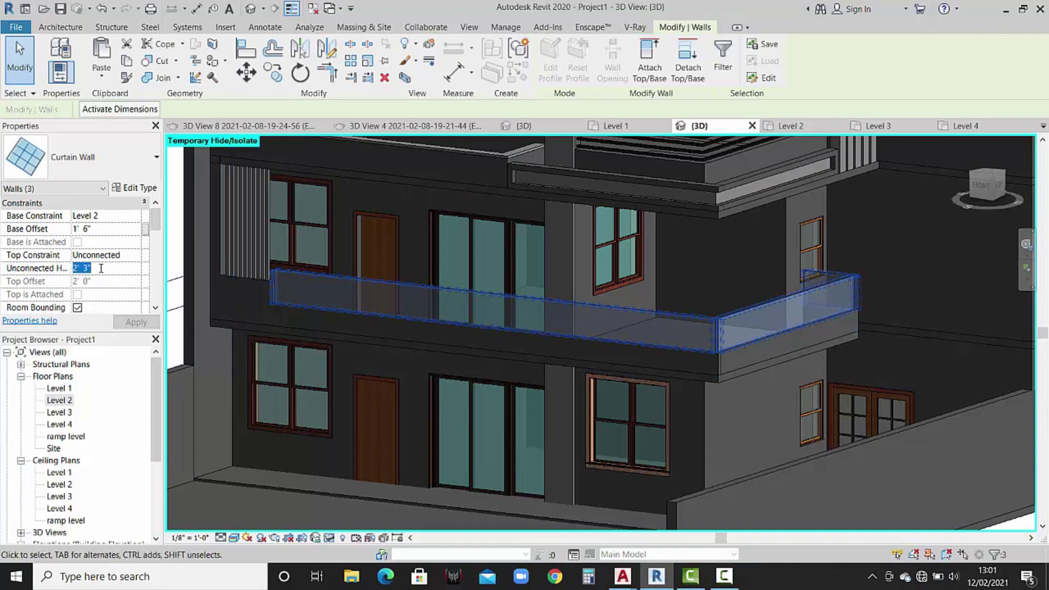
type("2'11")
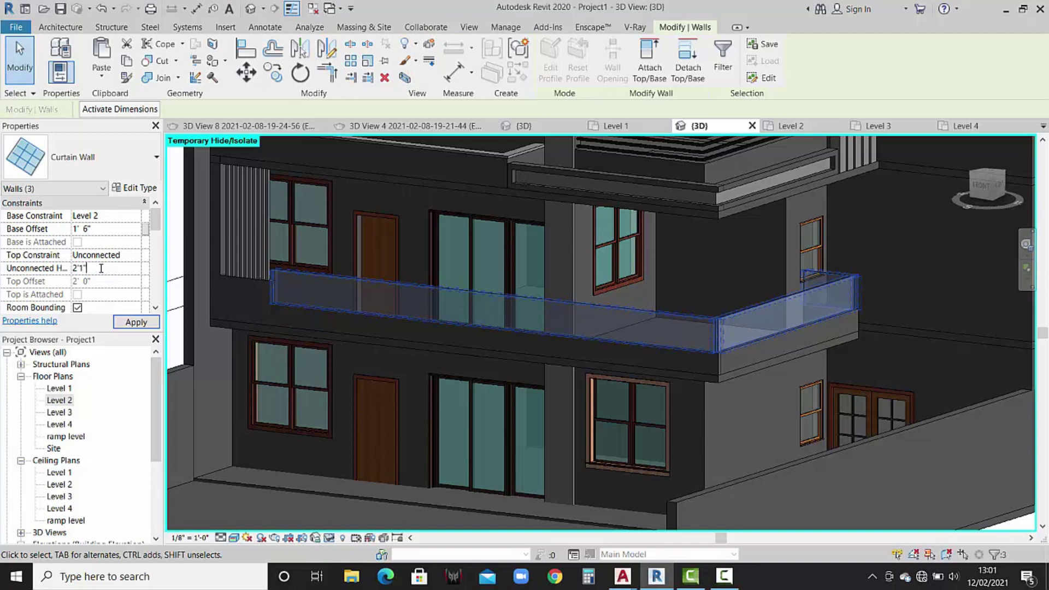
key("Return")
left_click(129, 321)
Lower the curtain walls' height to 2' 0", then to the final 1' 9".
left_click(97, 269)
type("2")
left_click(137, 322)
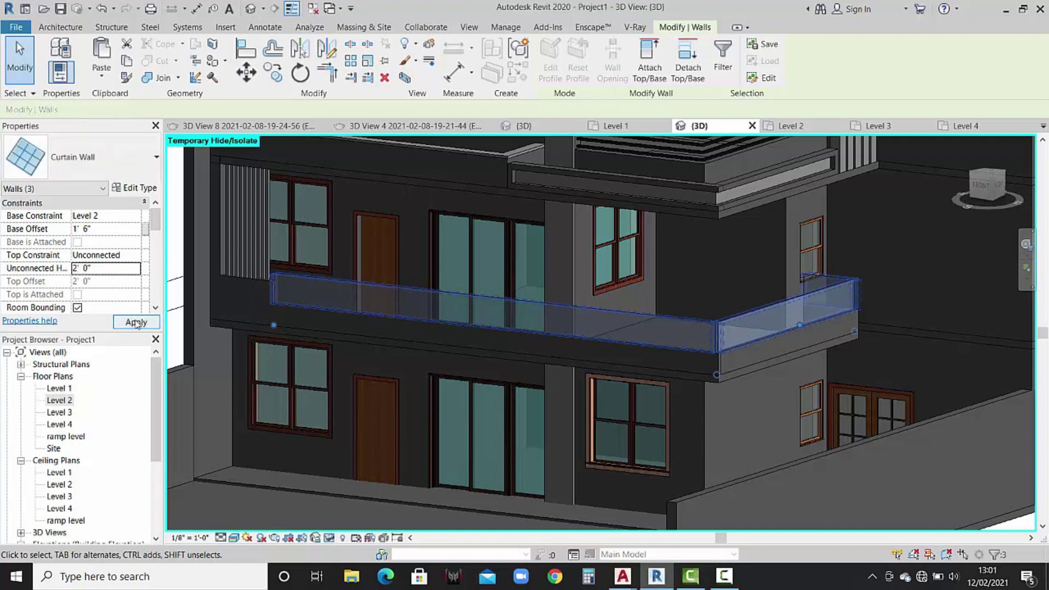
left_click(112, 273)
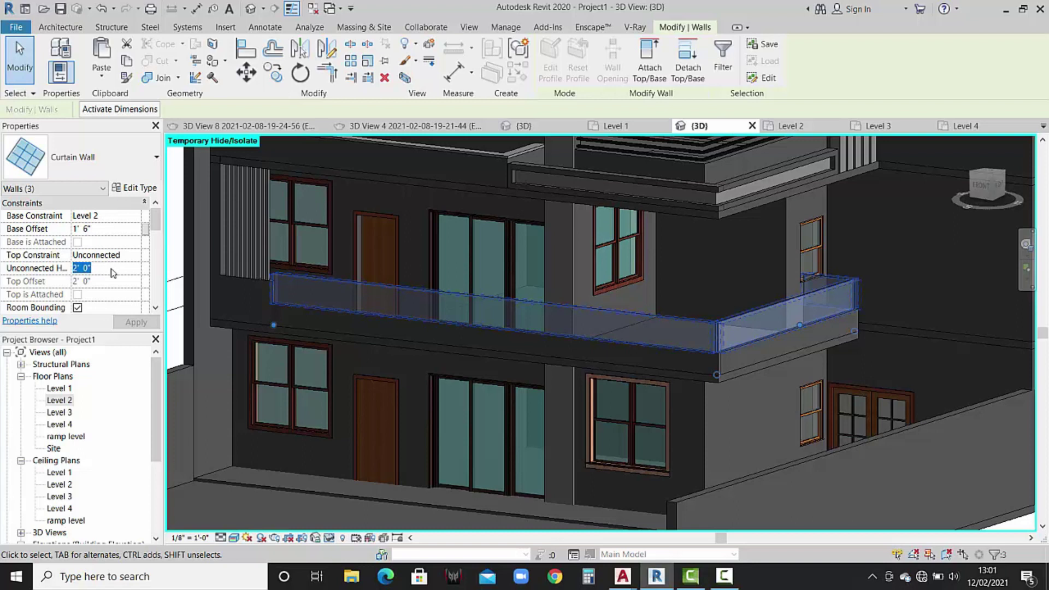
type("1'9")
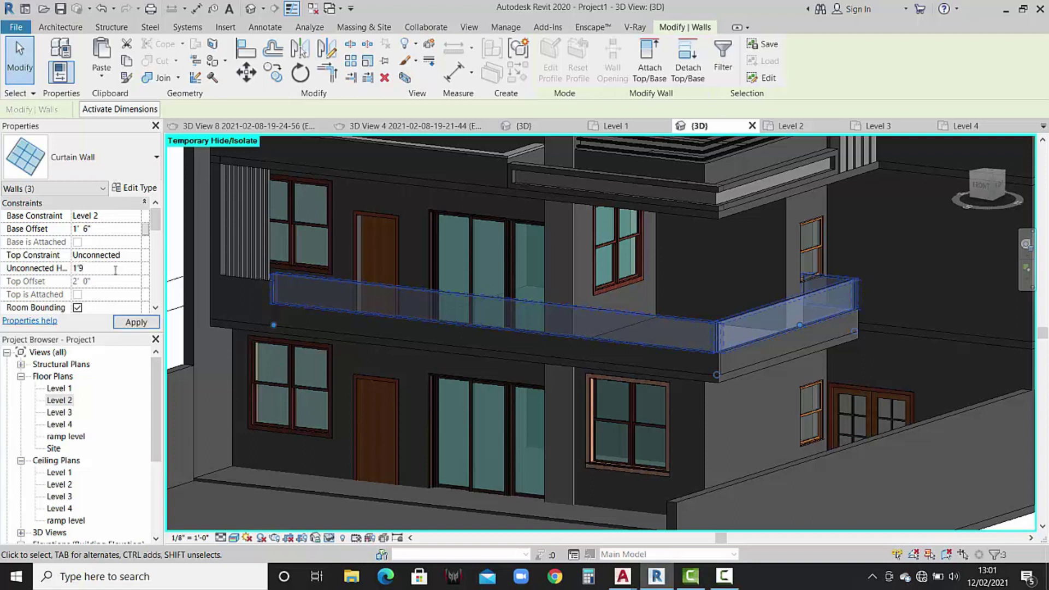
key("Return")
left_click(136, 322)
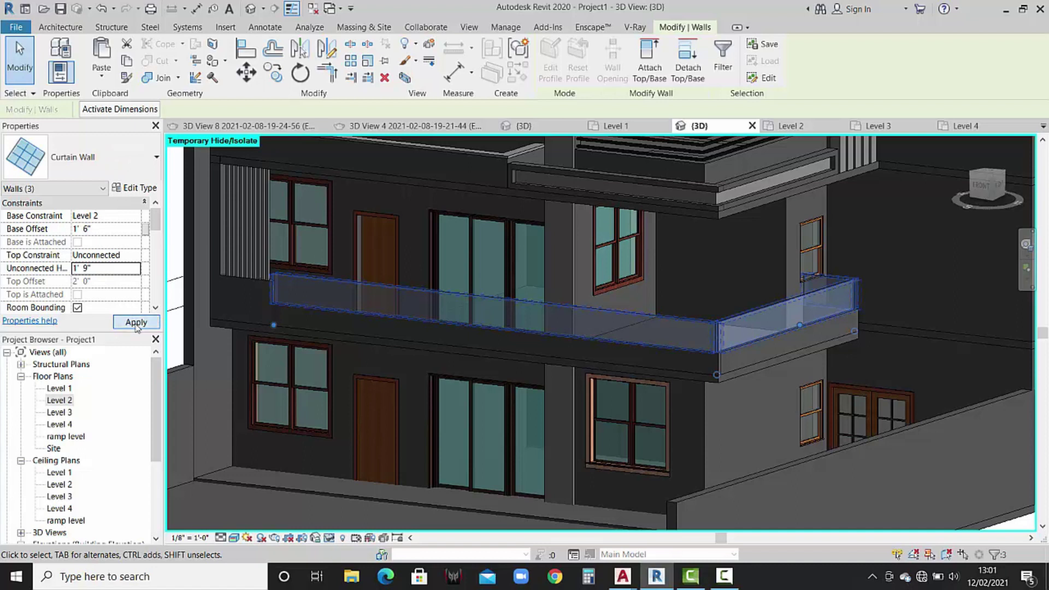
scroll(336, 300, "up", 2)
scroll(344, 300, "down", 1)
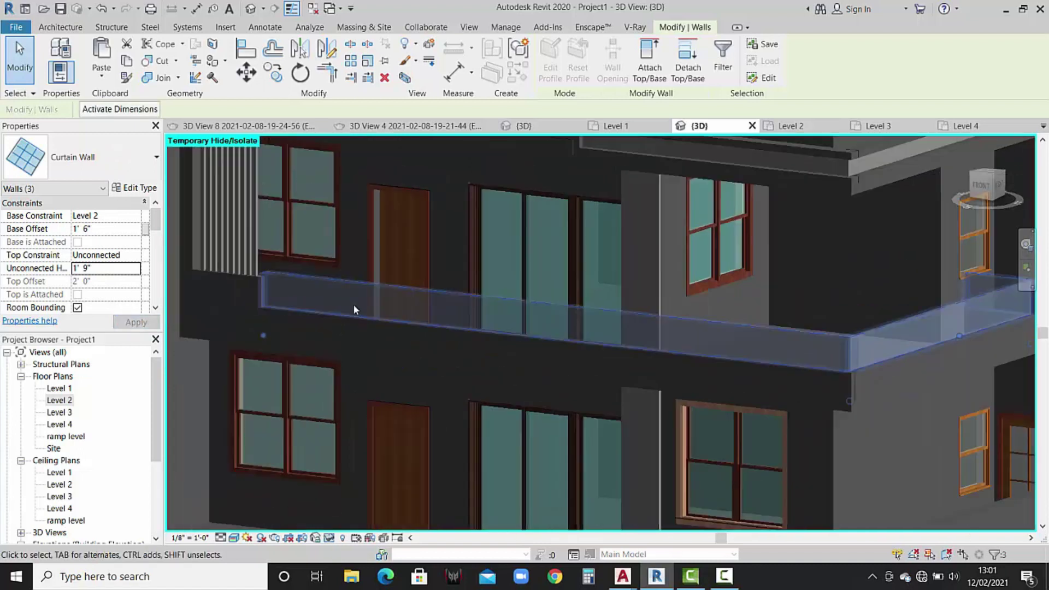
scroll(353, 304, "down", 2)
scroll(361, 317, "down", 1)
mouse_move(368, 319)
middle_mouse_down("shift")
mouse_move(410, 331)
mouse_move(357, 323)
middle_mouse_up("shift")
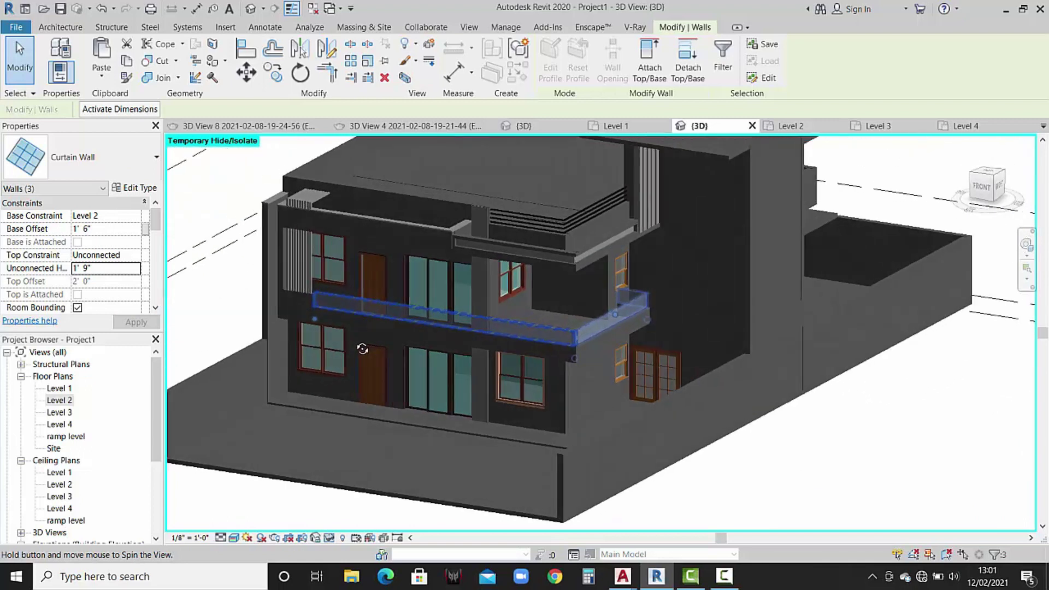
scroll(358, 323, "up", 2)
scroll(305, 301, "up", 2)
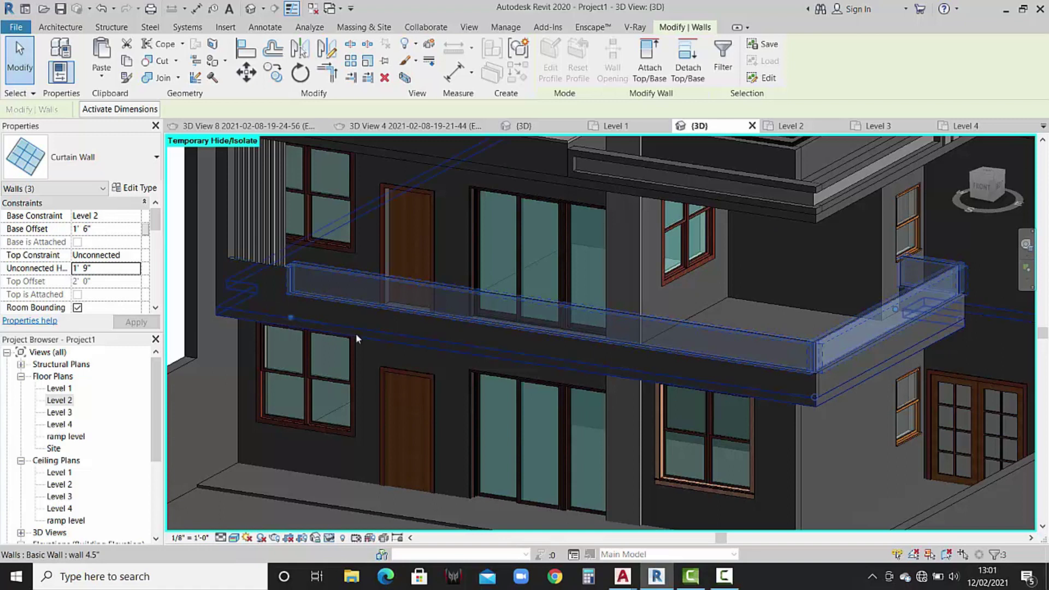
middle_click_drag(372, 322, 437, 355, "shift")
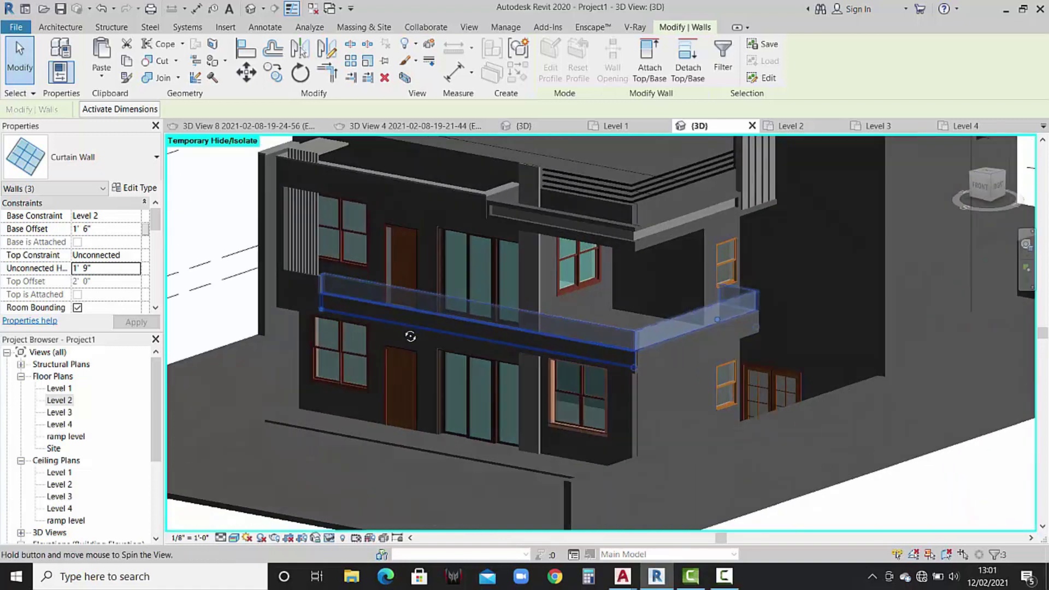
scroll(394, 359, "up", 2)
scroll(347, 306, "up", 2)
scroll(347, 306, "up", 2)
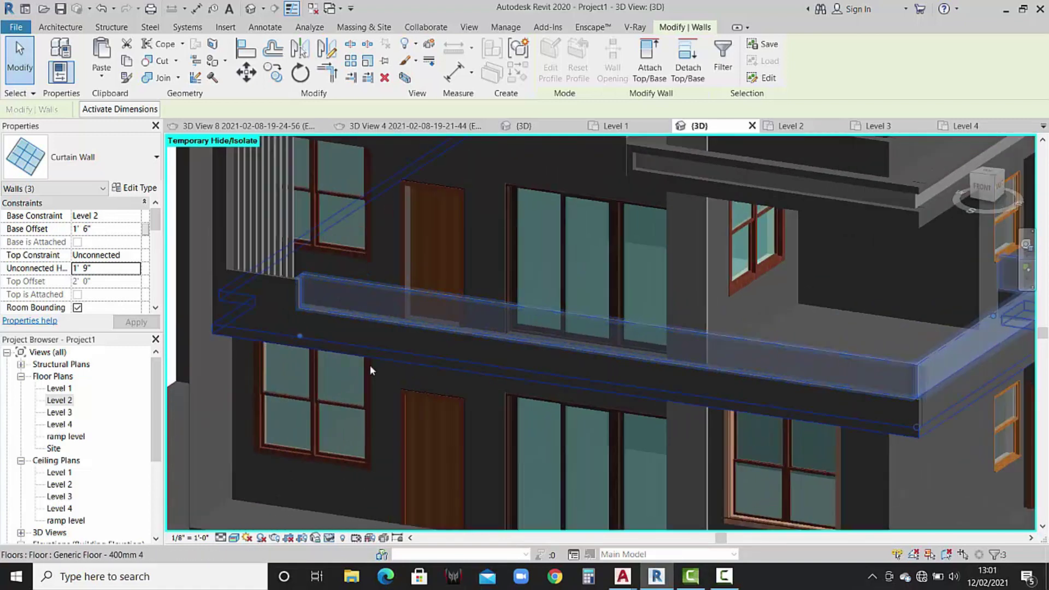
middle_click_drag(369, 365, 368, 339)
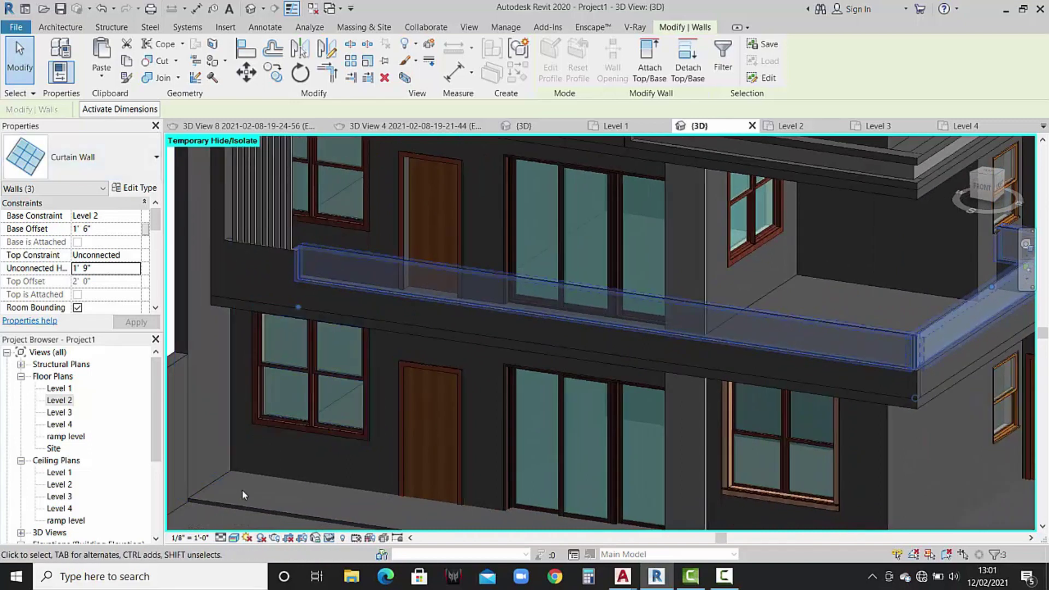
key("Escape")
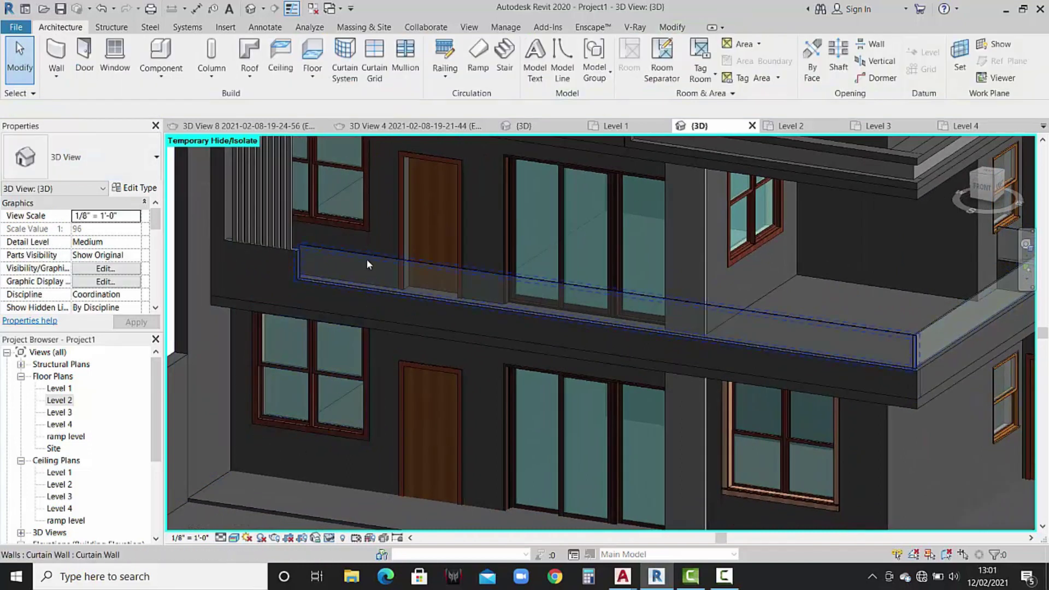
left_click(366, 259)
key("Escape")
key("Tab")
key("Tab")
scroll(302, 268, "up", 2)
scroll(292, 291, "up", 2)
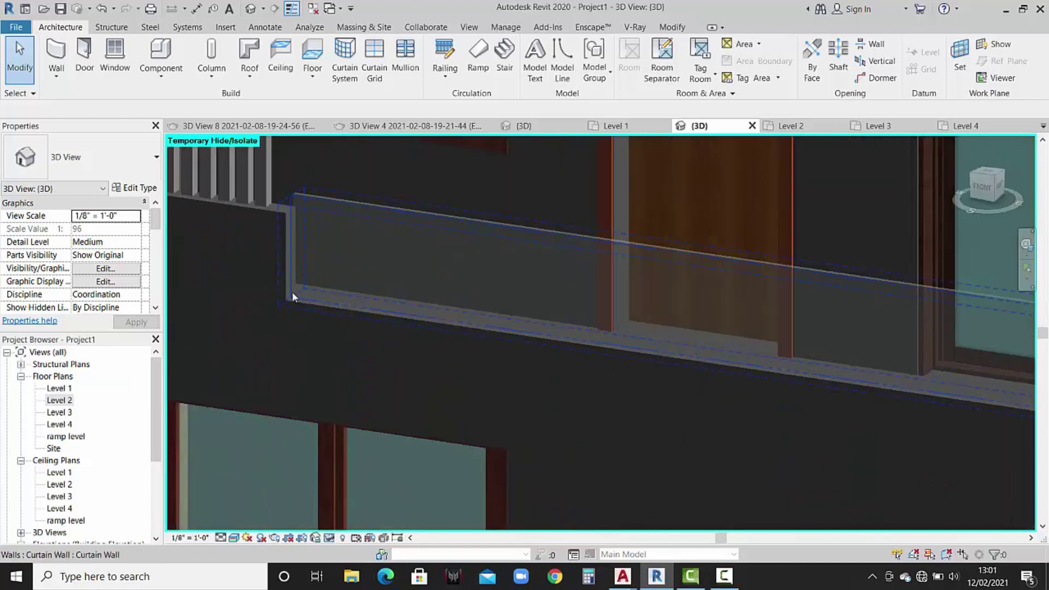
key("Tab")
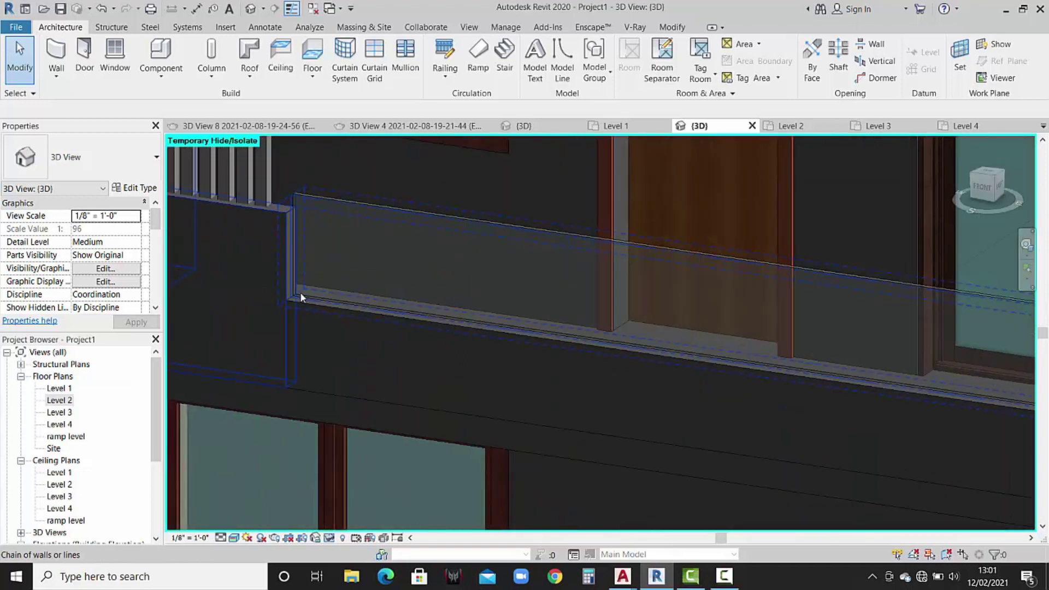
Switch the railing's glazed panel type material to 'glasss' so it renders as glass.
key("Tab")
left_click(300, 292)
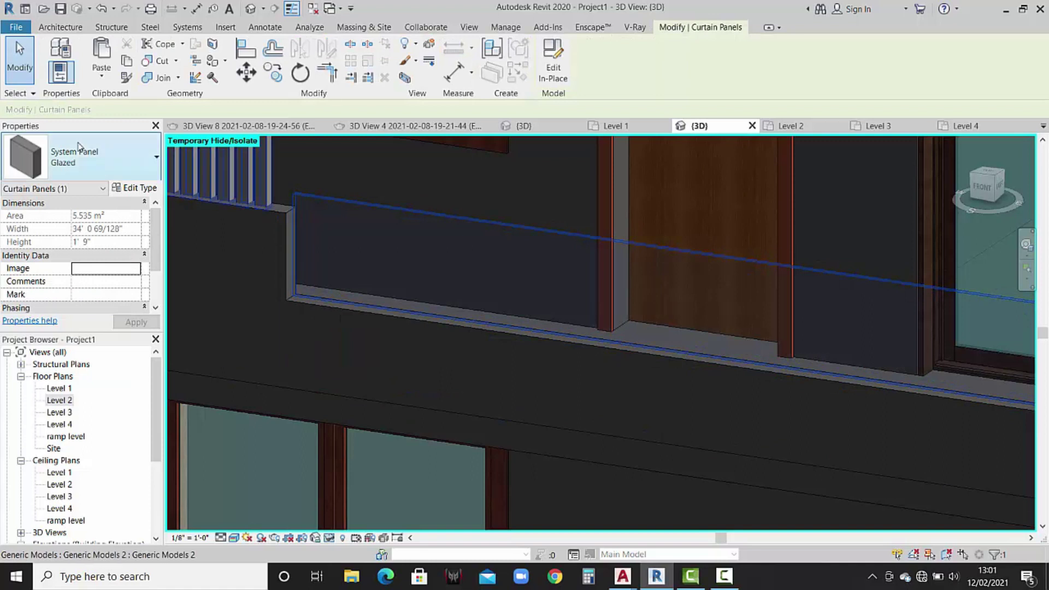
left_click(134, 187)
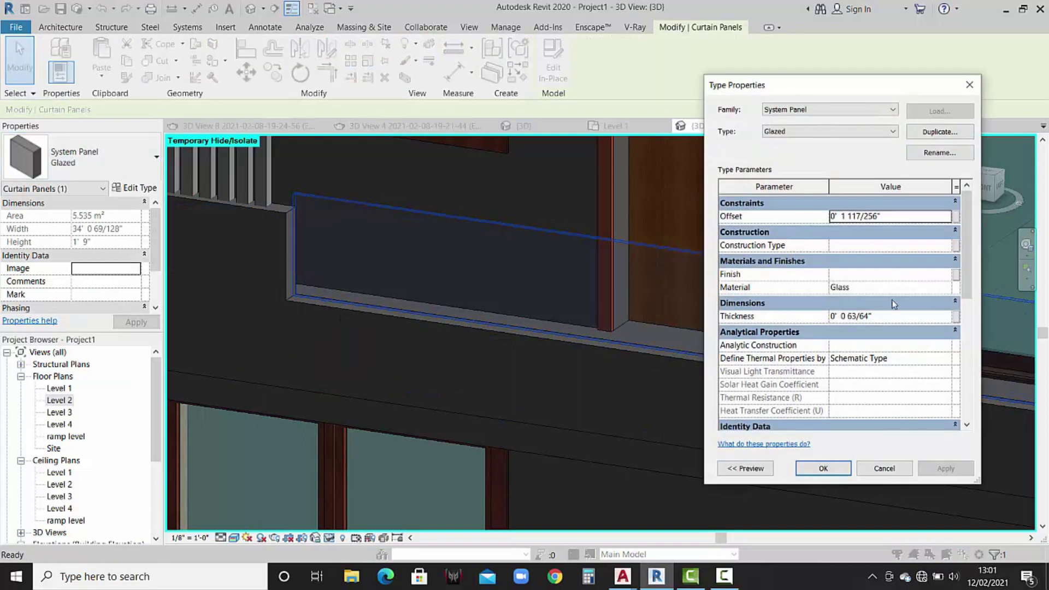
left_click(902, 288)
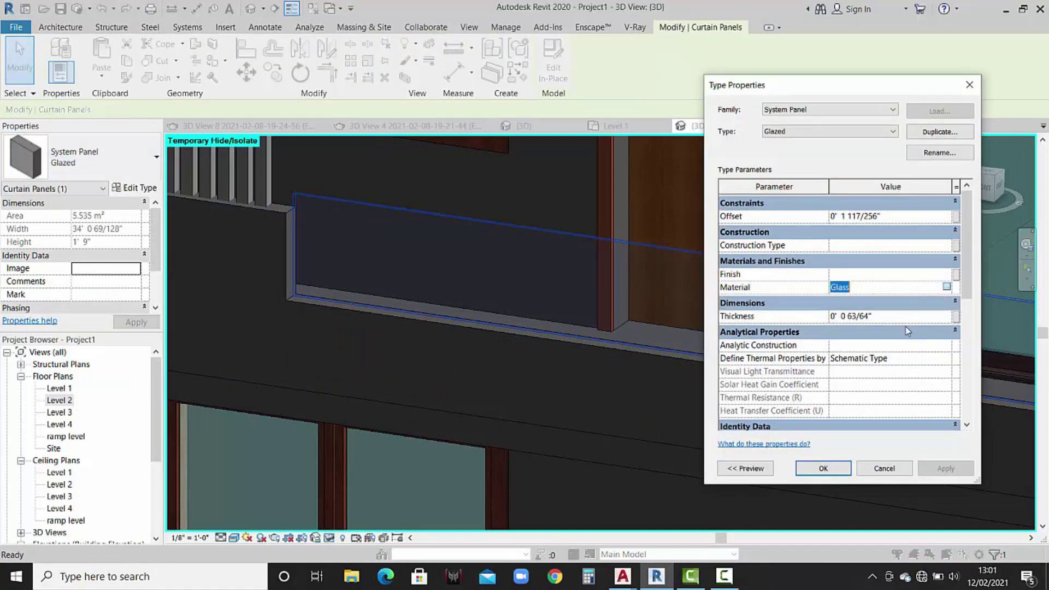
left_click(947, 287)
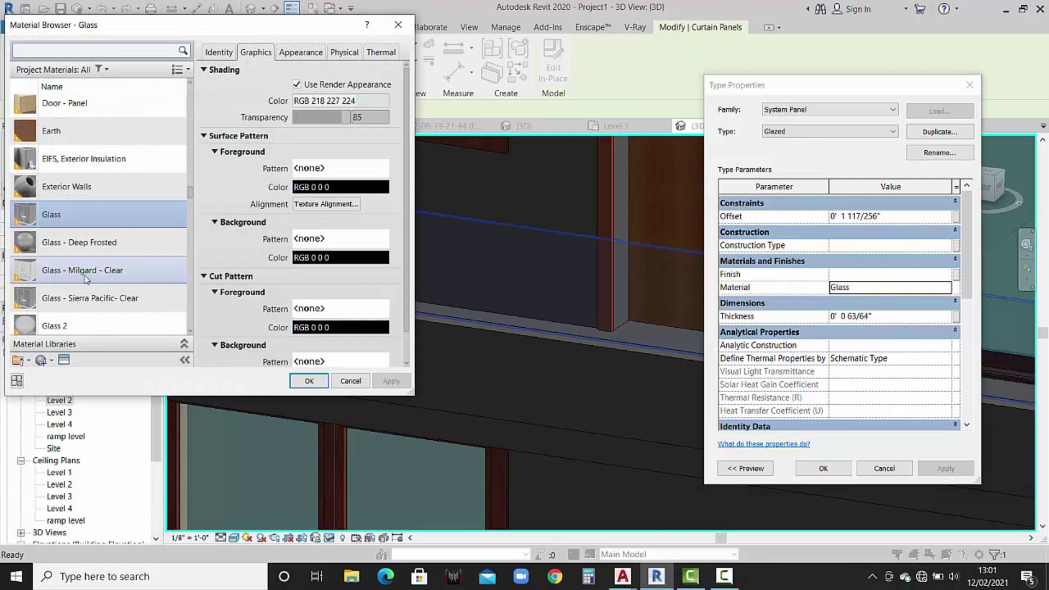
scroll(86, 279, "down", 3)
scroll(86, 280, "down", 2)
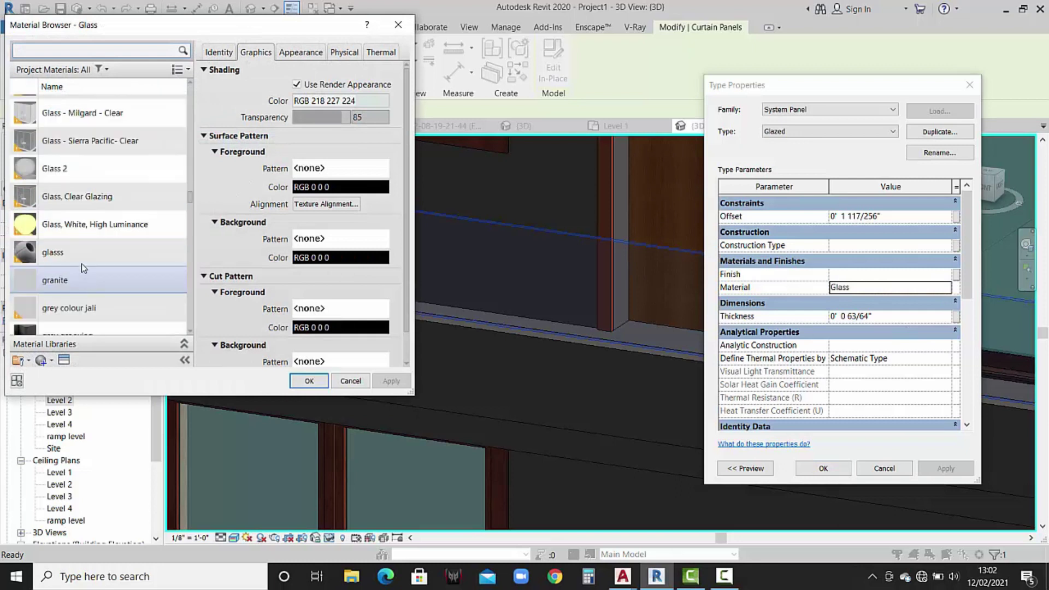
left_click(114, 261)
left_click(309, 381)
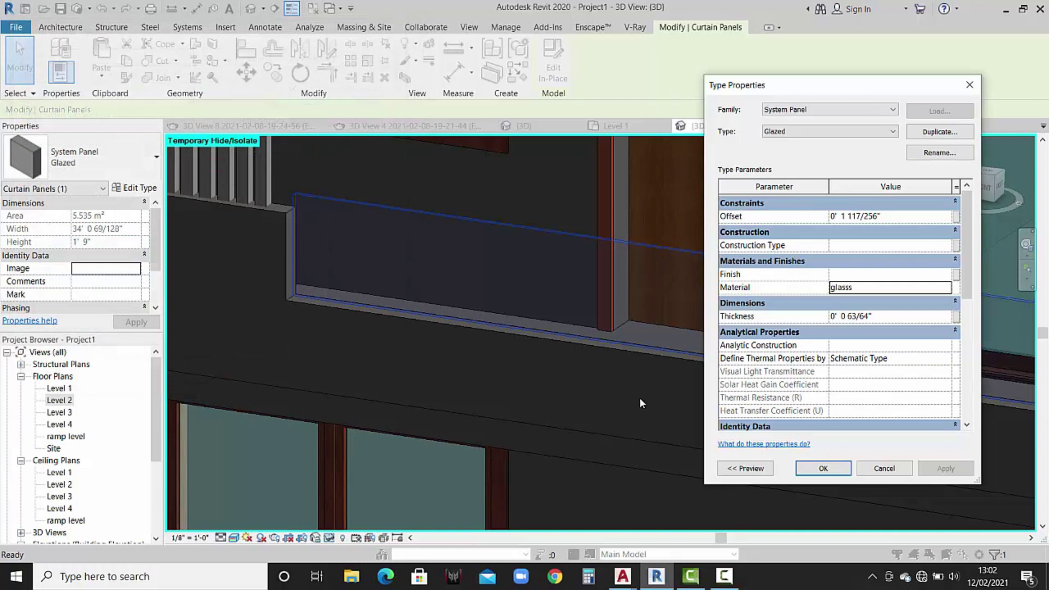
left_click(823, 469)
key("Escape")
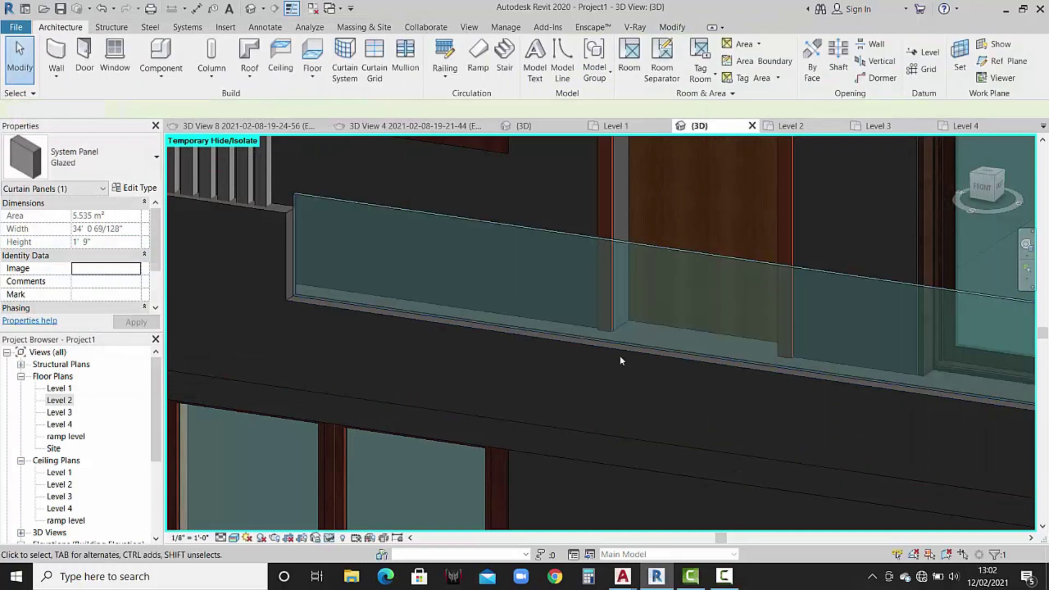
scroll(508, 311, "down", 2)
scroll(506, 314, "down", 3)
scroll(506, 314, "down", 2)
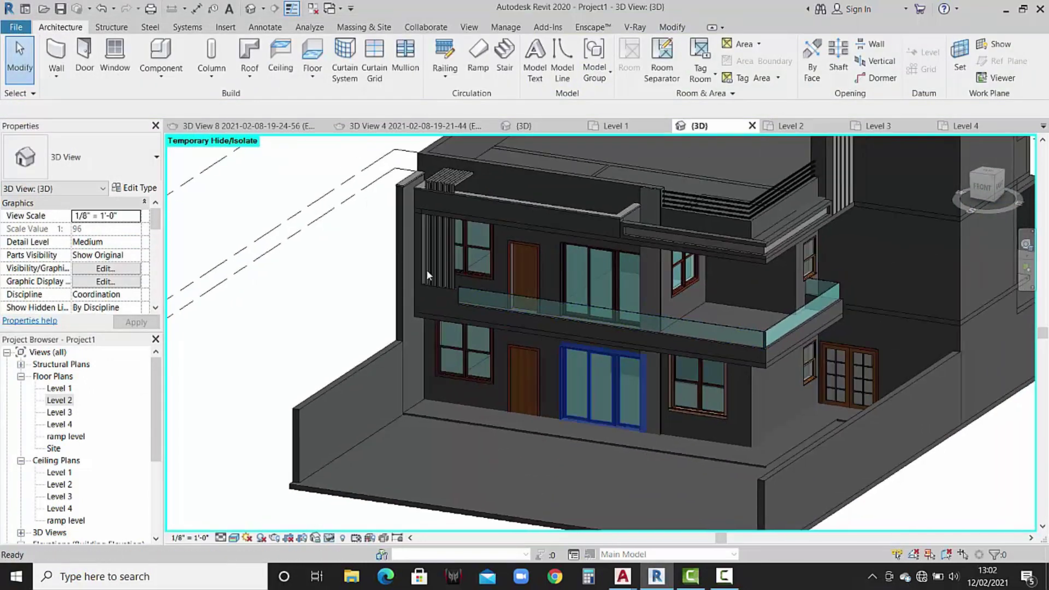
Place 50mm x 150mm rectangular mullions on the glass railing's top and corner grid lines.
left_click(404, 58)
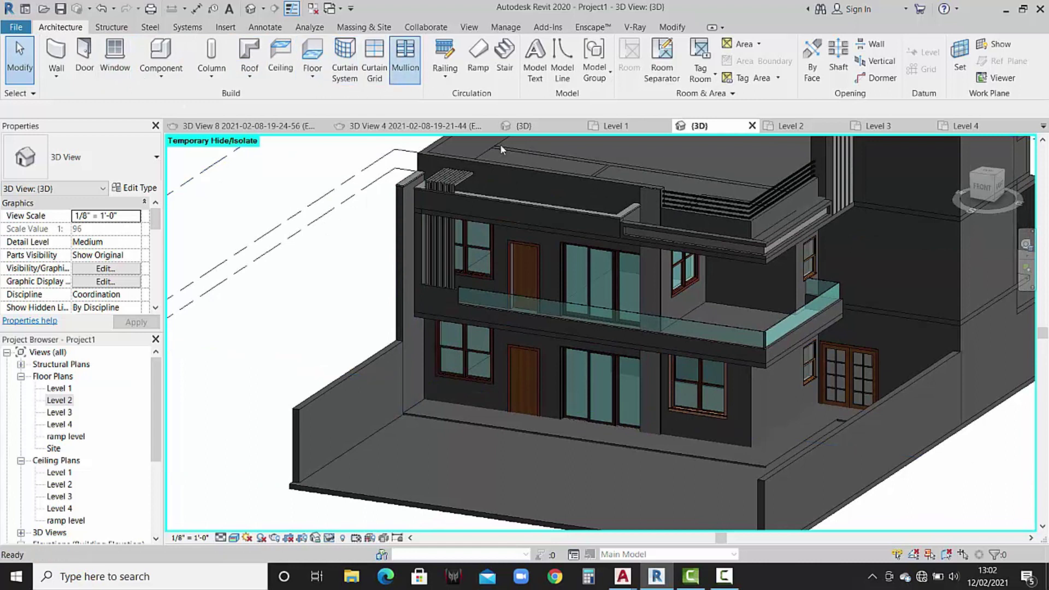
scroll(453, 294, "up", 2)
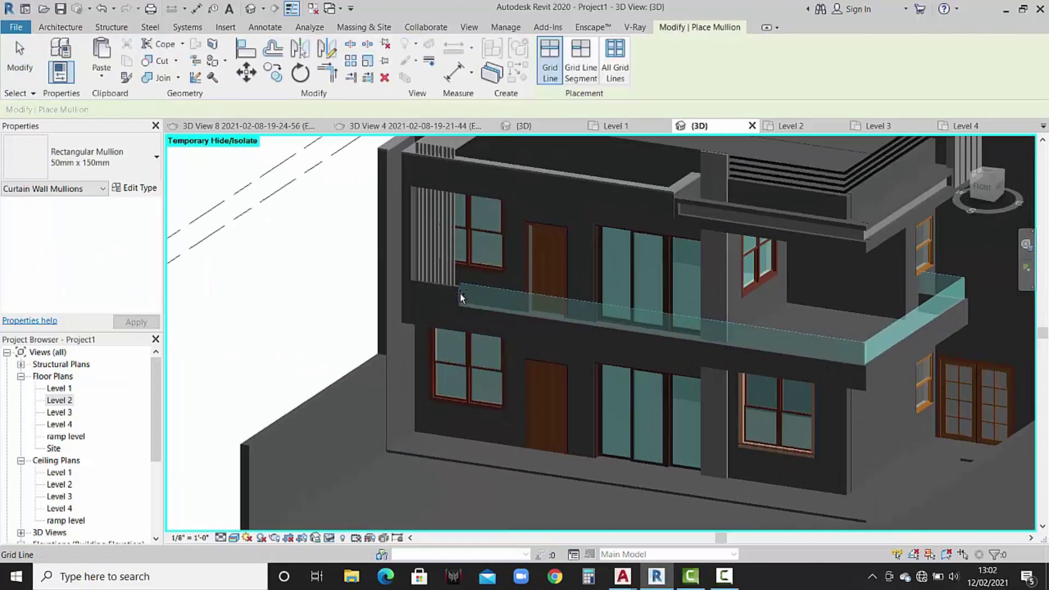
scroll(460, 294, "up", 3)
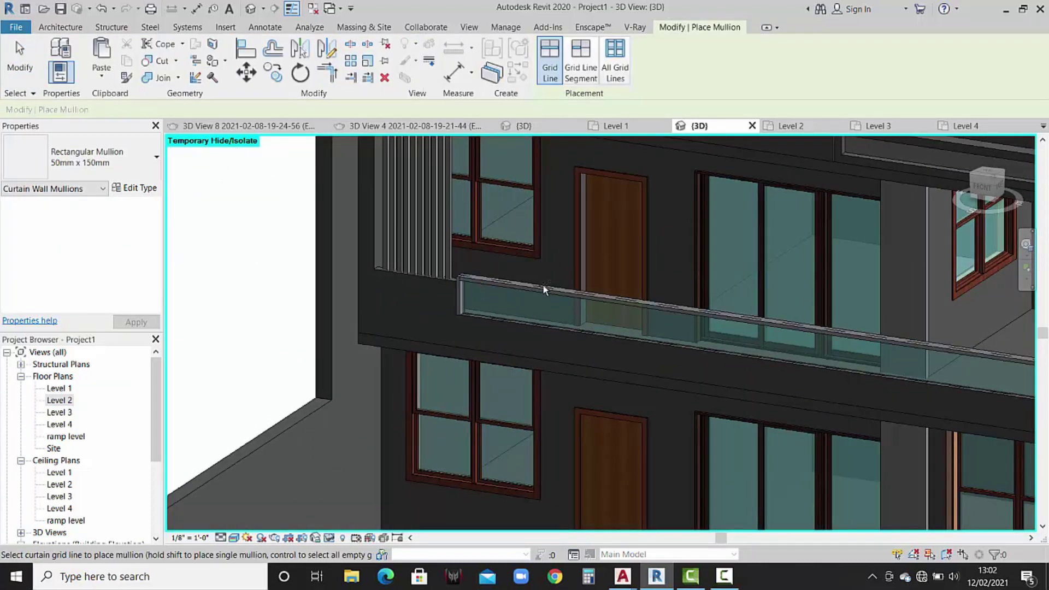
scroll(510, 224, "down", 2)
scroll(741, 303, "down", 2)
scroll(628, 310, "down", 2)
scroll(628, 310, "up", 1)
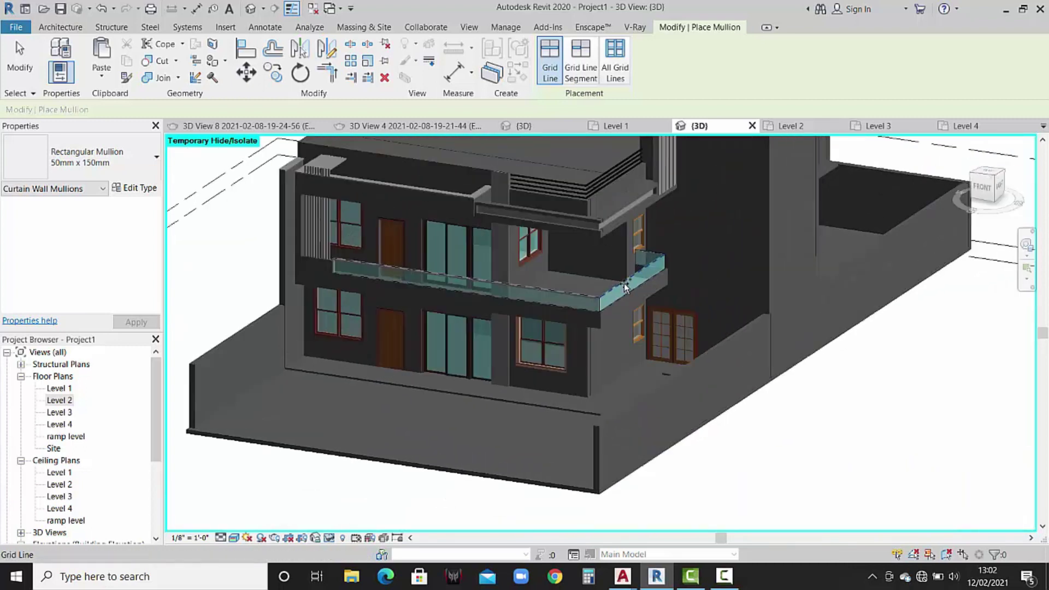
scroll(628, 306, "up", 1)
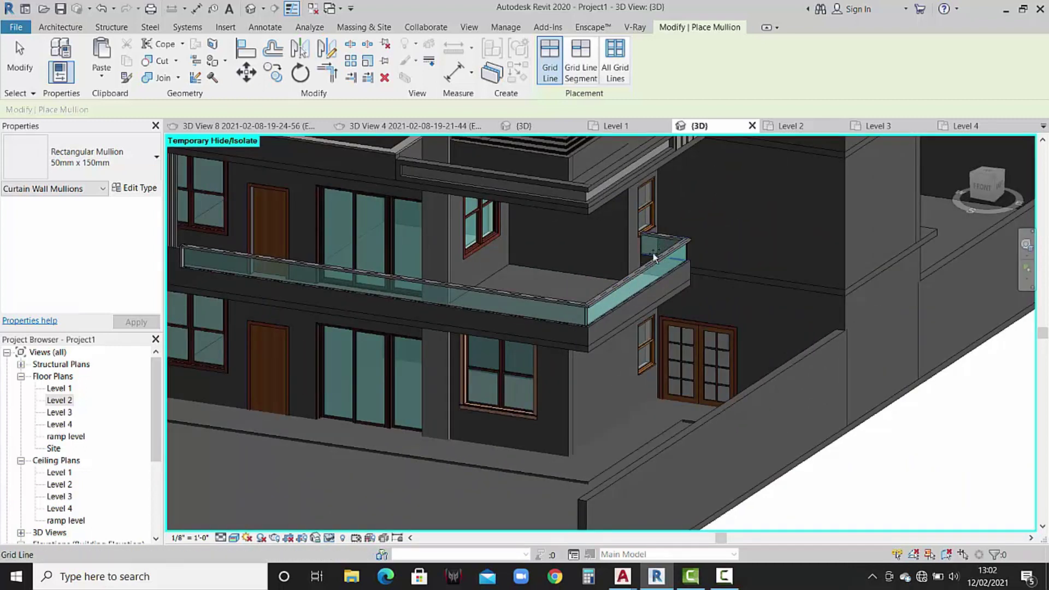
scroll(649, 245, "up", 1)
scroll(650, 245, "up", 1)
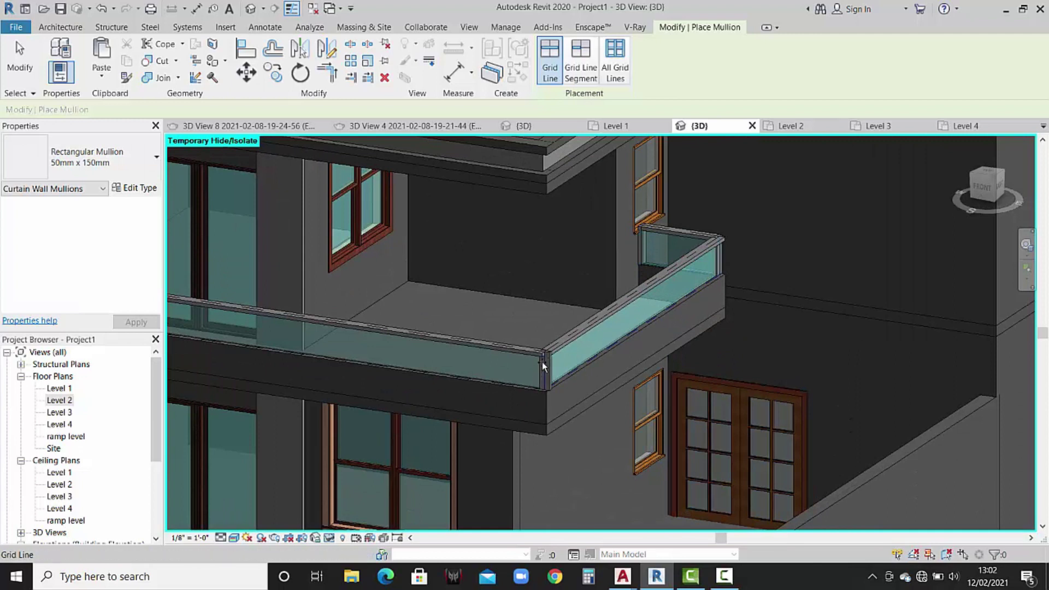
scroll(542, 362, "down", 3)
middle_click_drag(293, 342, 408, 342)
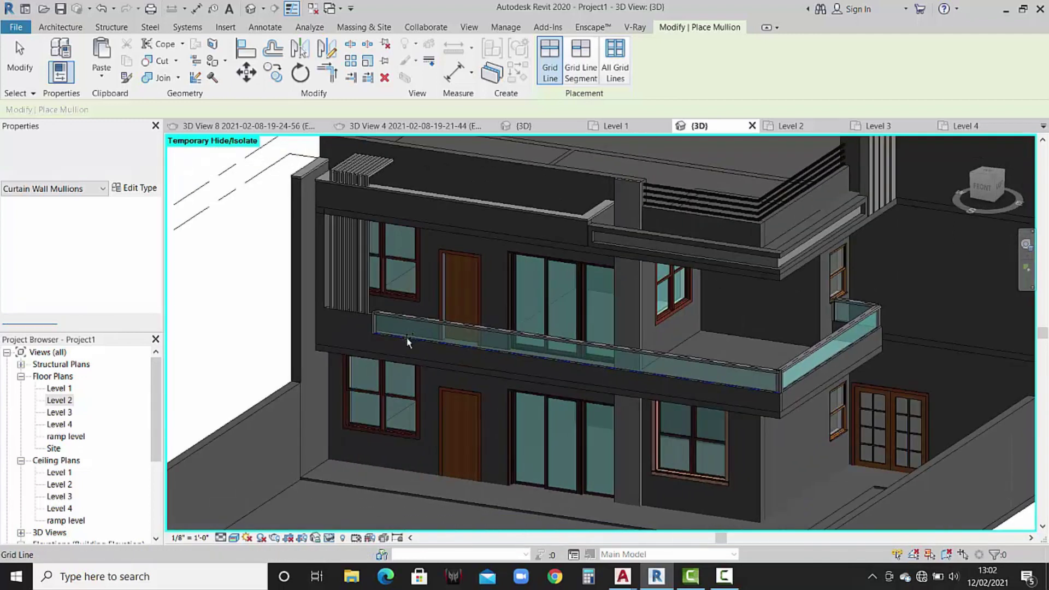
scroll(817, 379, "up", 2)
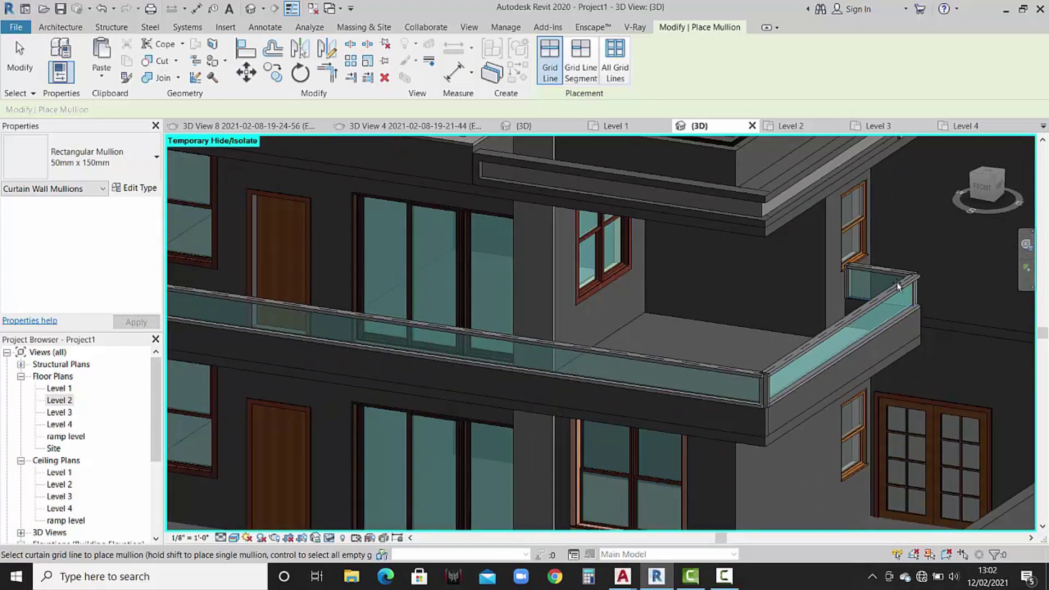
mouse_move(905, 280)
middle_mouse_down("shift")
mouse_move(603, 385)
mouse_move(766, 392)
mouse_move(825, 408)
middle_mouse_up("shift")
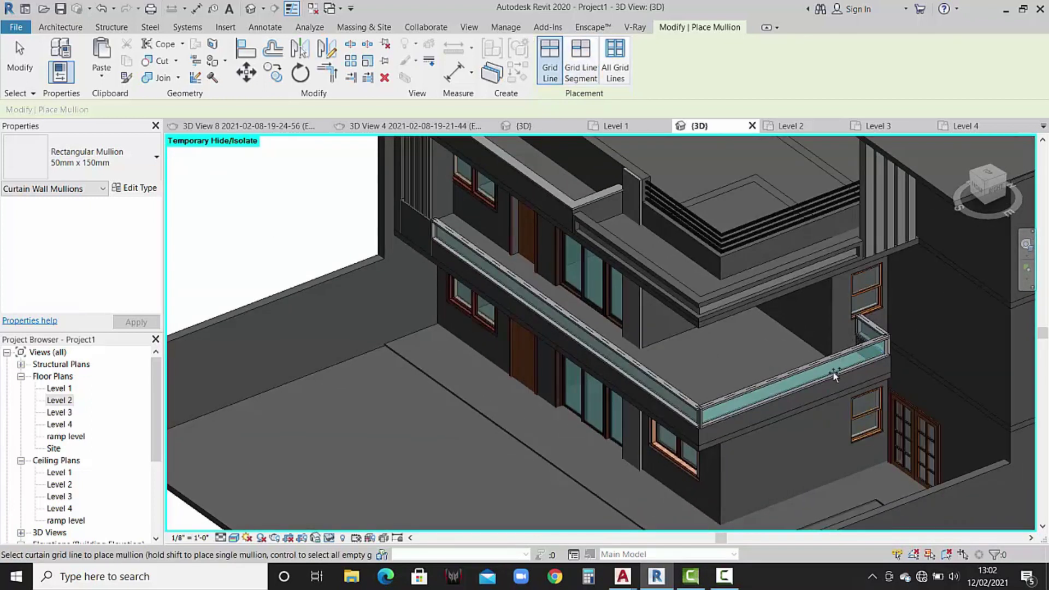
key("Escape")
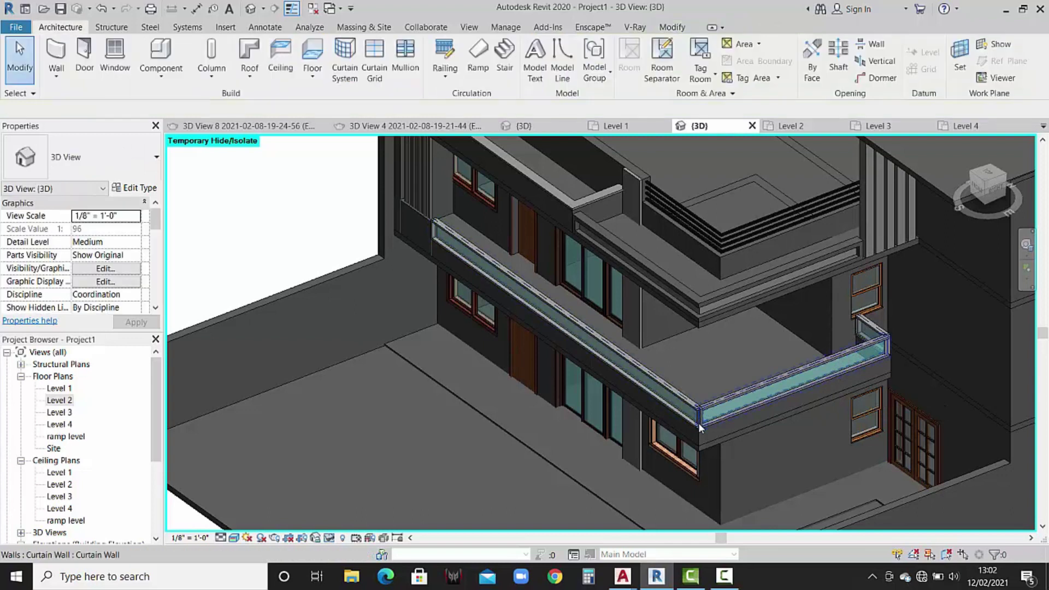
Inspect the railing's corner mullion and choose the Quad Mullion 1 corner type.
scroll(699, 422, "up", 2)
scroll(702, 418, "up", 2)
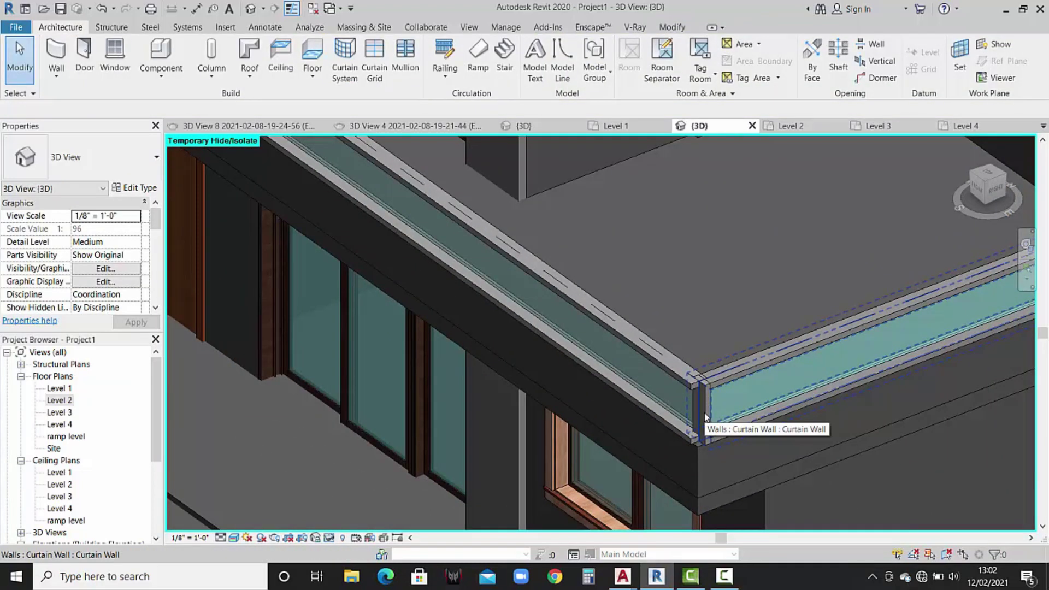
key("Tab")
left_click(704, 413)
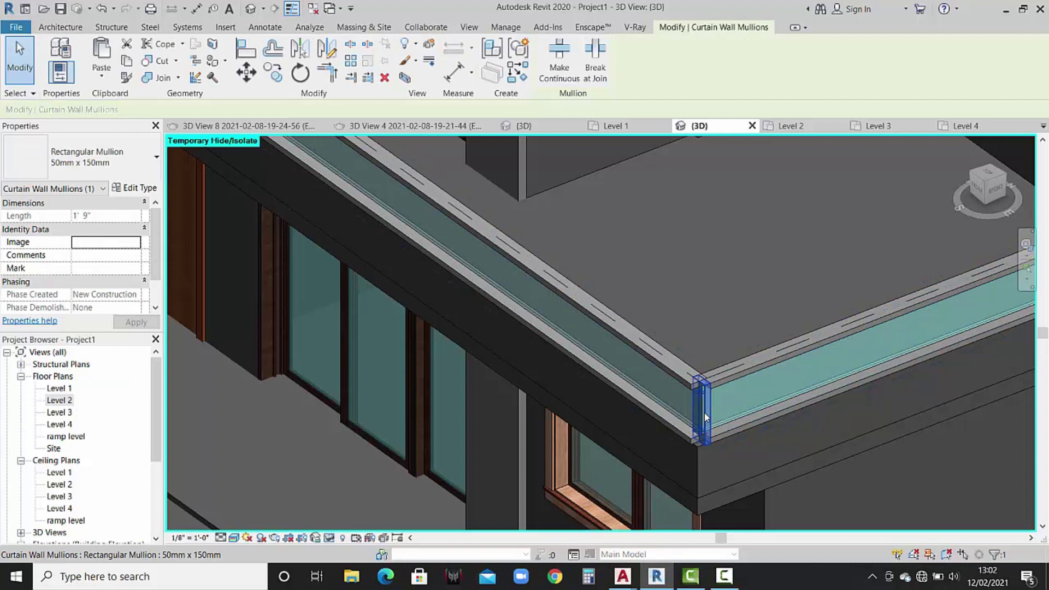
key("Escape")
scroll(690, 340, "down", 3)
middle_click_drag(890, 243, 677, 443)
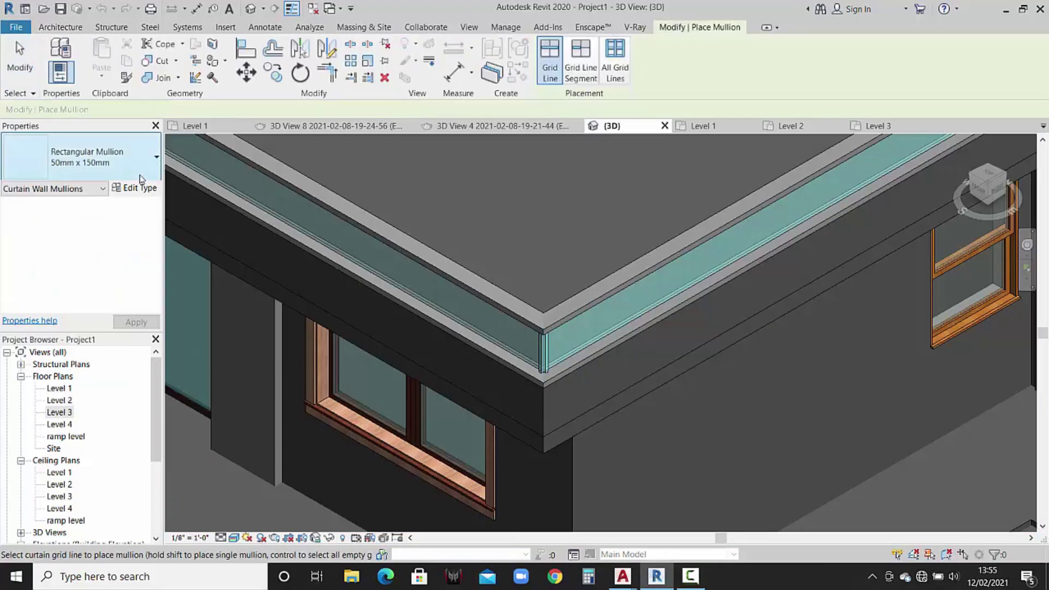
left_click(82, 159)
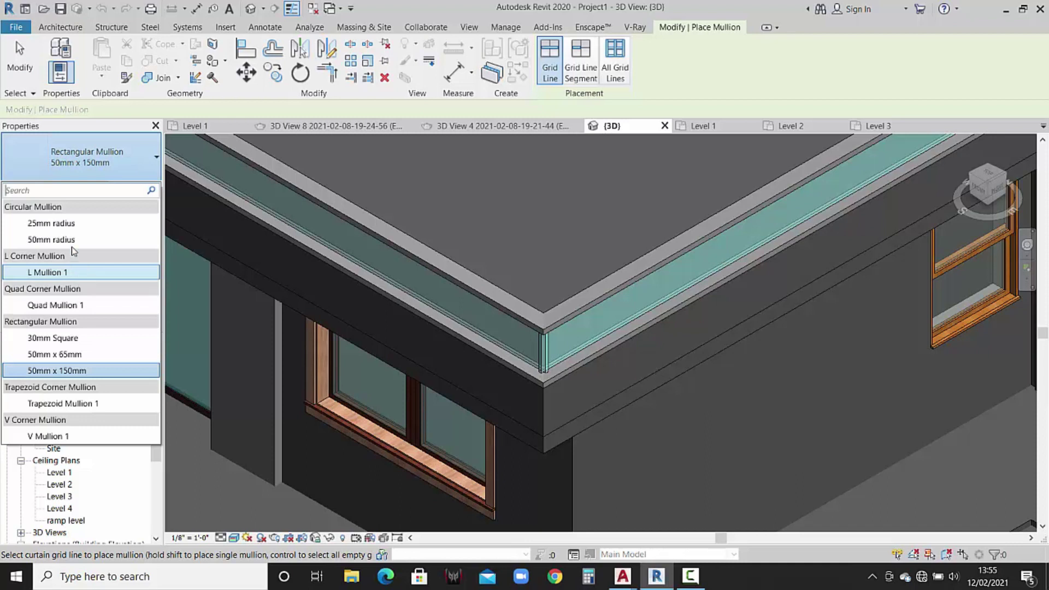
left_click(55, 305)
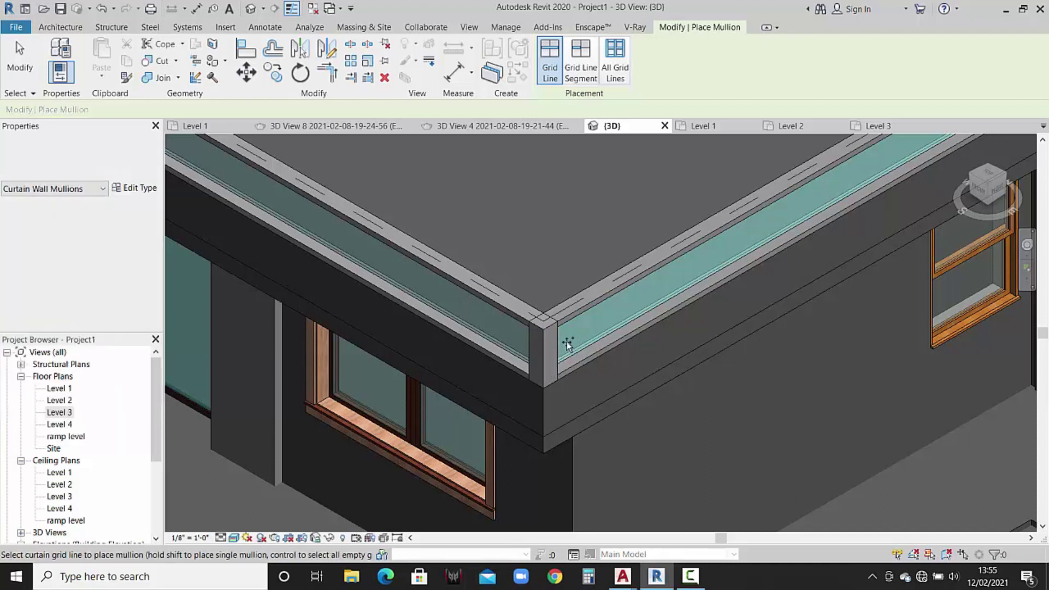
scroll(498, 244, "down", 3)
scroll(497, 244, "down", 2)
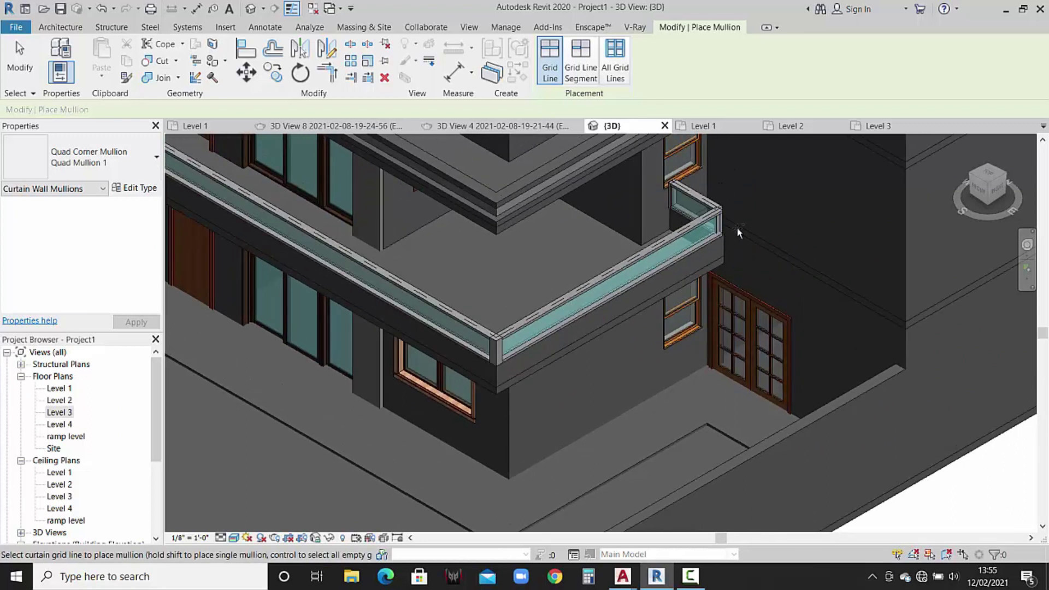
scroll(737, 233, "up", 2)
scroll(699, 228, "up", 2)
scroll(724, 206, "up", 1)
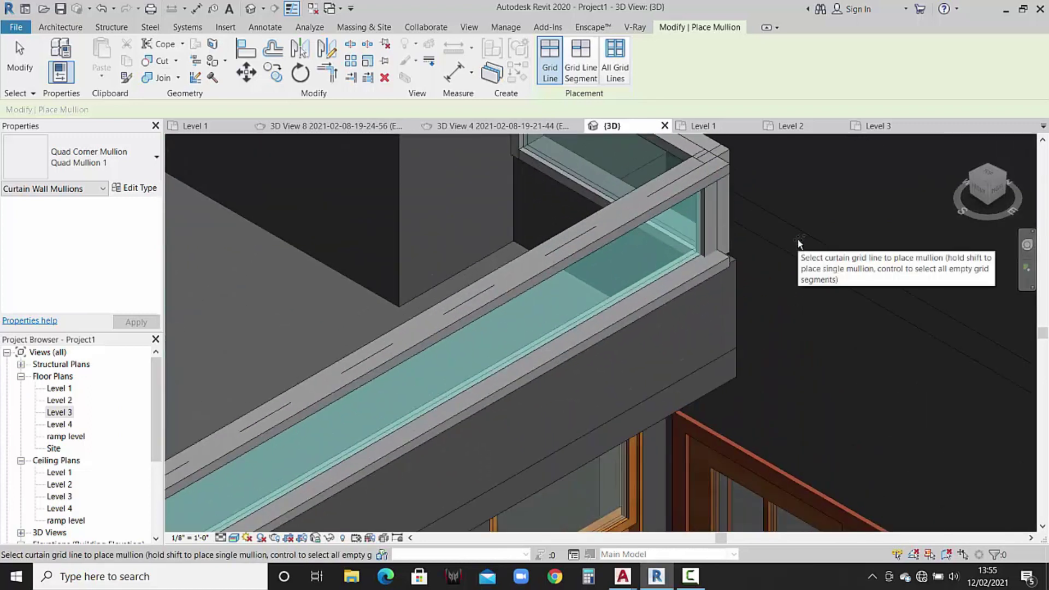
key("Escape")
Delete the rectangular corner mullion and place a quad corner mullion on the corner grid line.
left_click(709, 244)
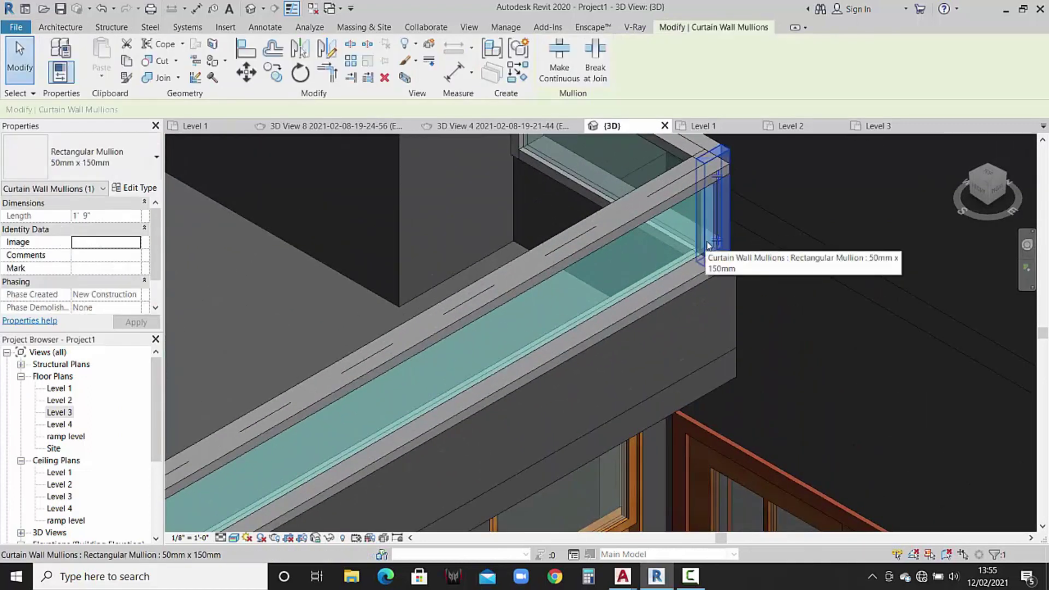
left_click(738, 226)
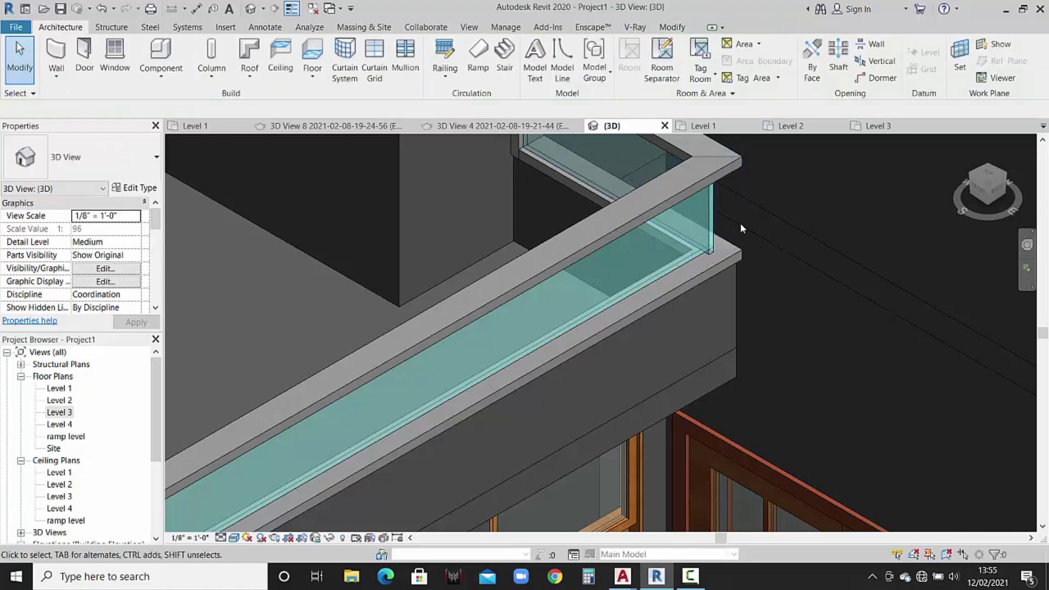
middle_click_drag(728, 236, 710, 243, "shift")
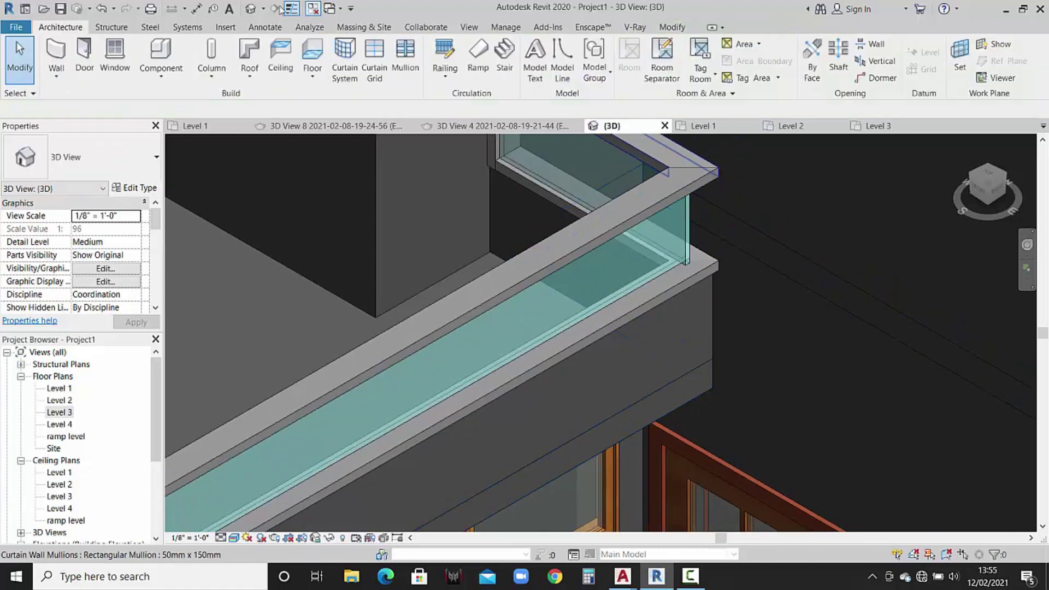
left_click(399, 54)
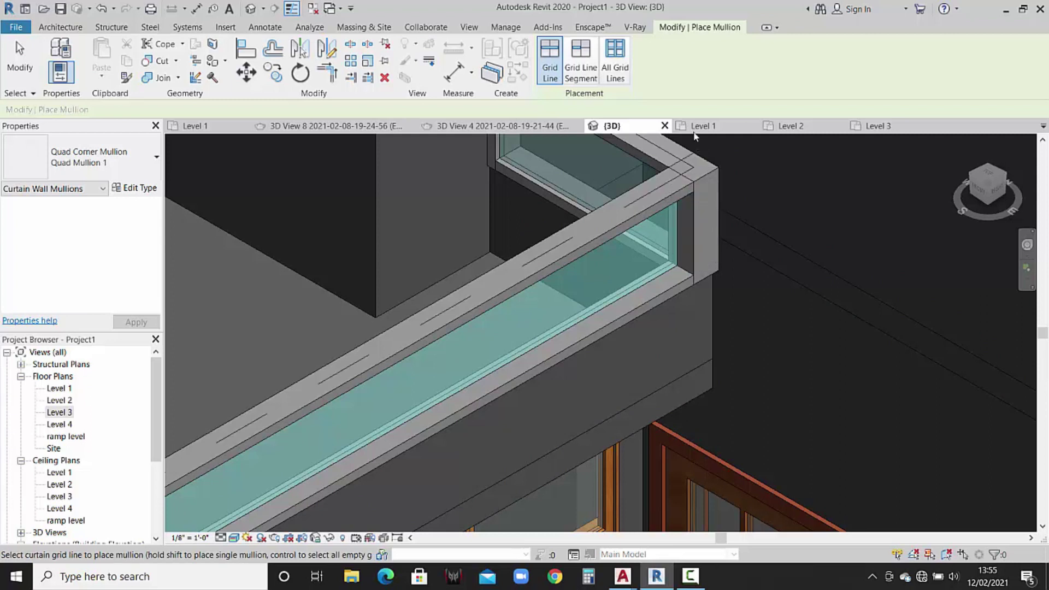
scroll(581, 290, "down", 3)
scroll(569, 280, "down", 3)
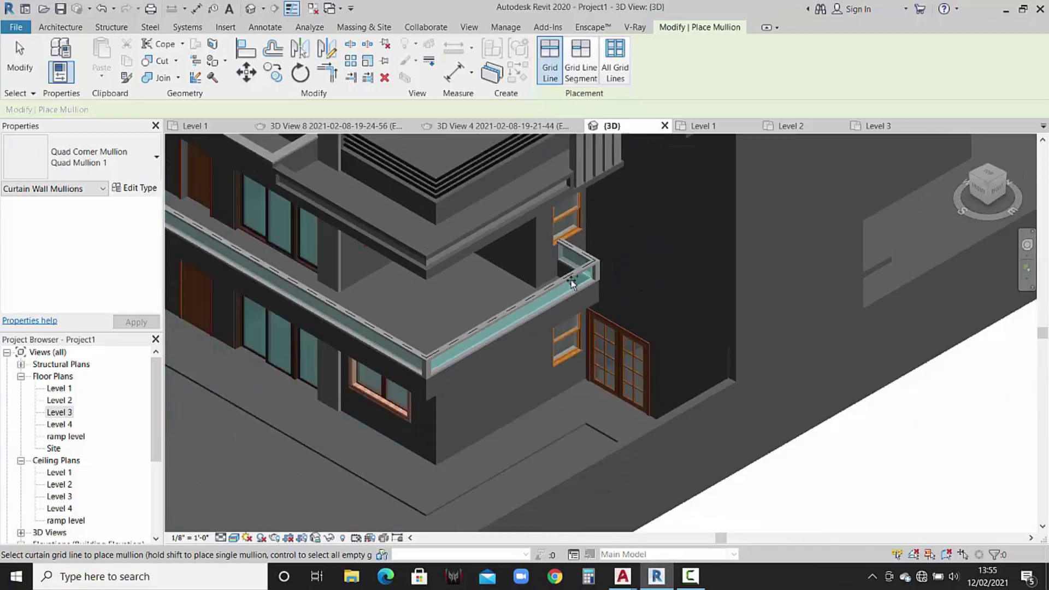
scroll(565, 281, "down", 2)
Bring the balcony into view and open the reference project's rendered 3D View 4.
middle_click_drag(563, 284, 491, 323)
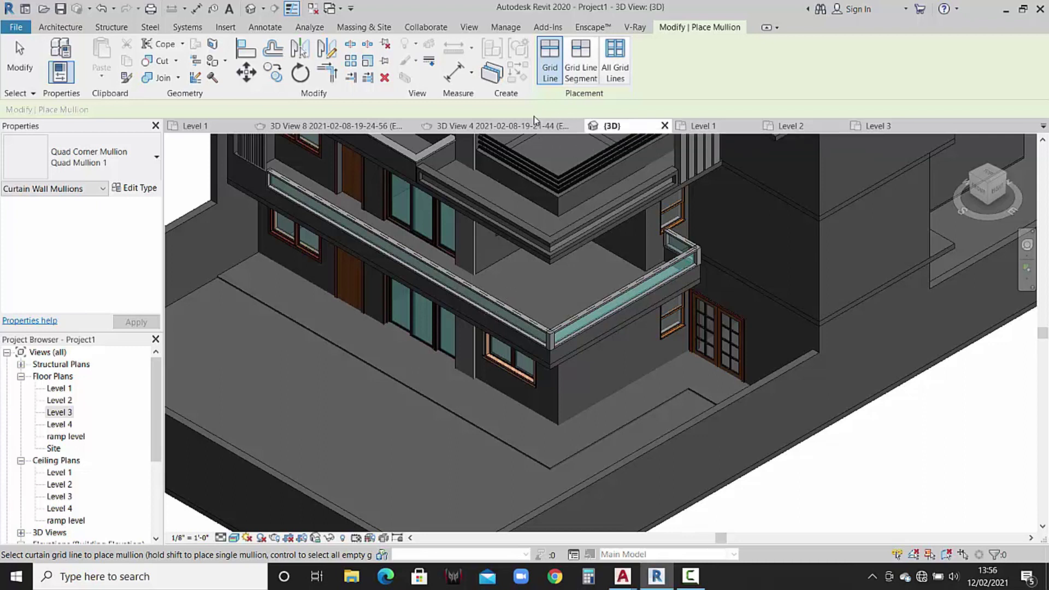
left_click(503, 126)
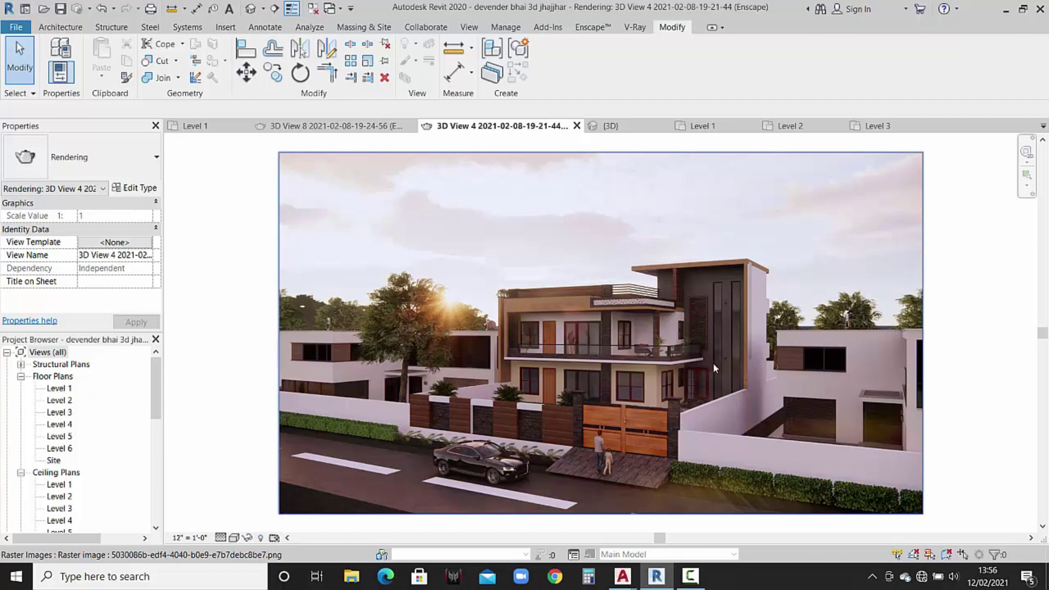
mouse_move(703, 125)
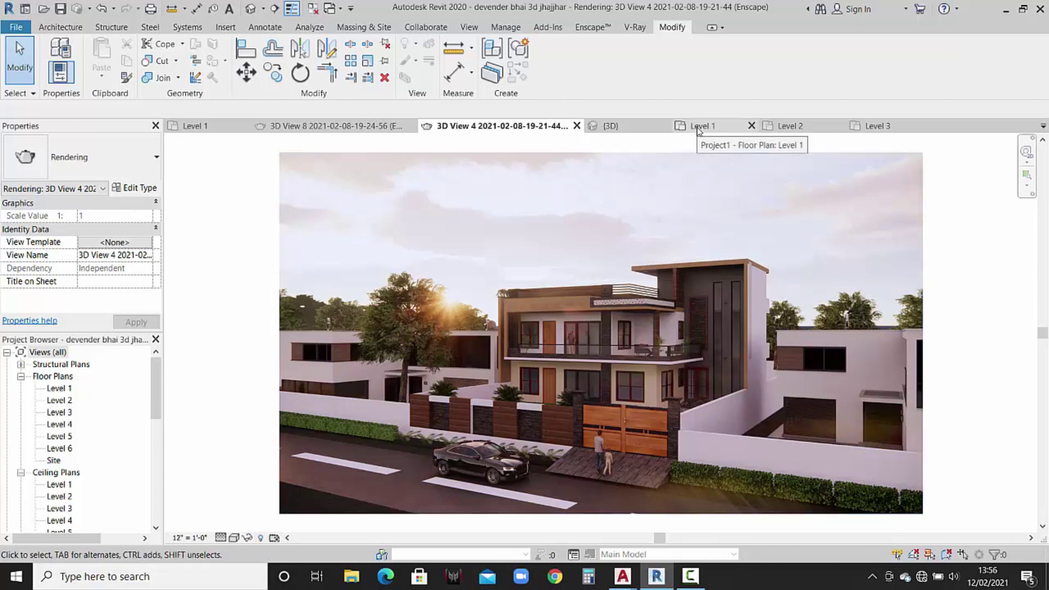
Open the Level 1 floor plan and zoom in on the double door.
left_click(713, 127)
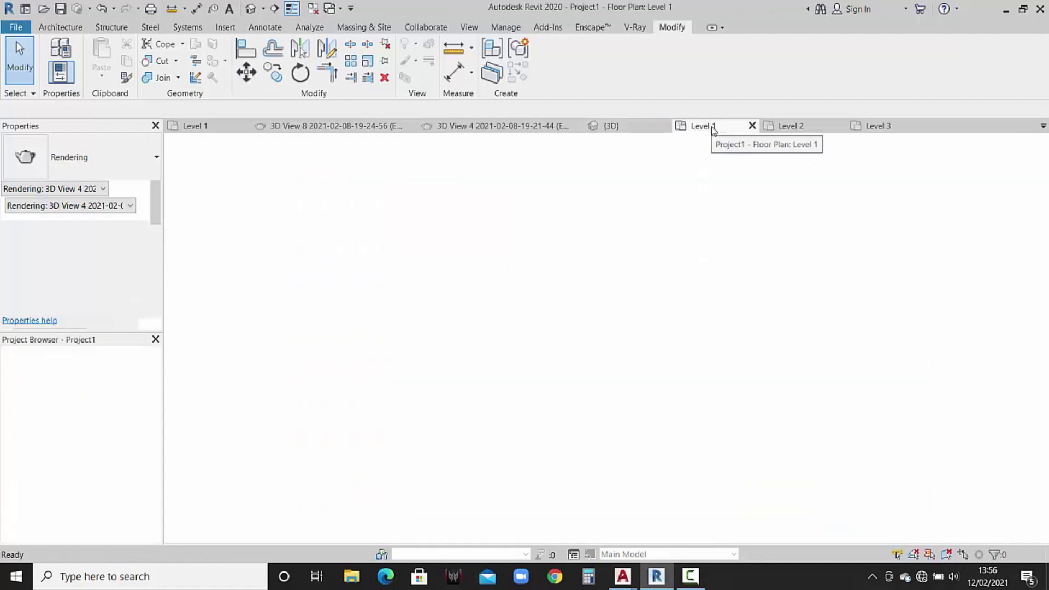
scroll(642, 353, "up", 2)
scroll(672, 348, "up", 3)
scroll(671, 348, "up", 2)
scroll(675, 361, "up", 3)
scroll(662, 368, "up", 1)
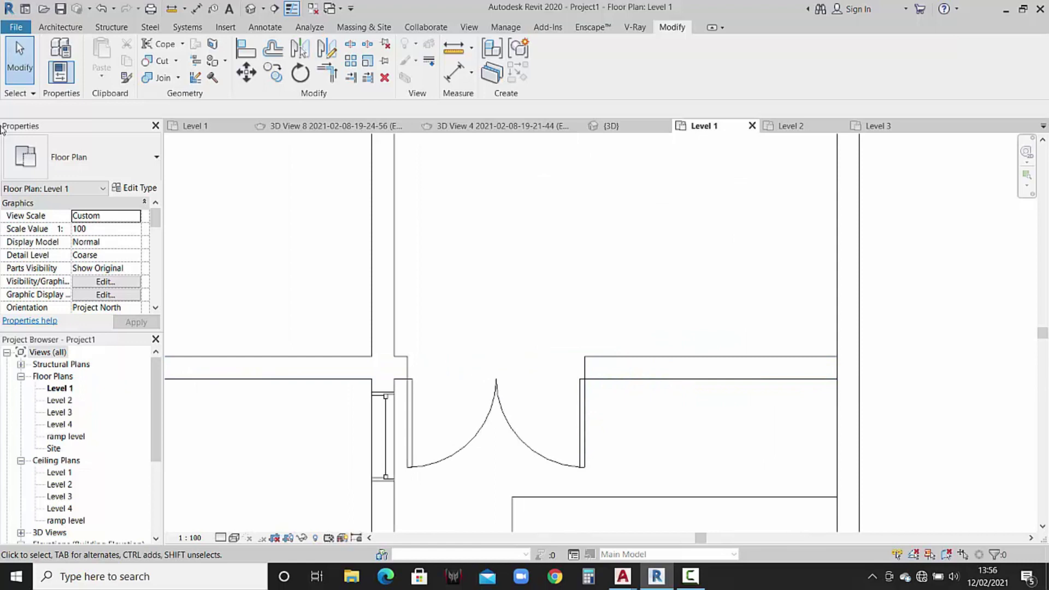
Draw two short 1' 6" curtain-wall strips along the front wall right of the double door.
left_click(63, 28)
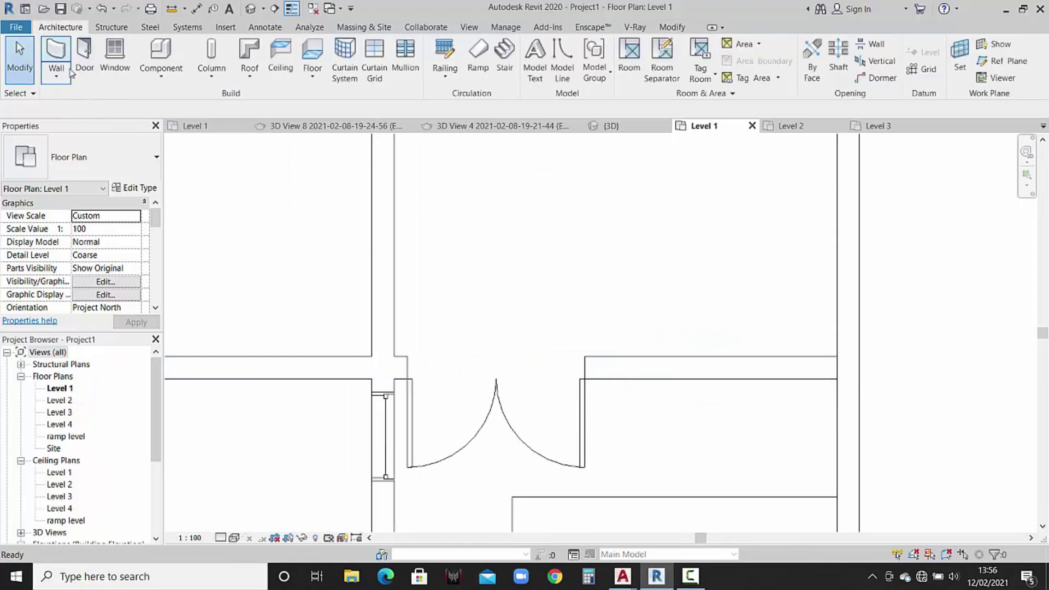
left_click(69, 71)
scroll(632, 366, "up", 2)
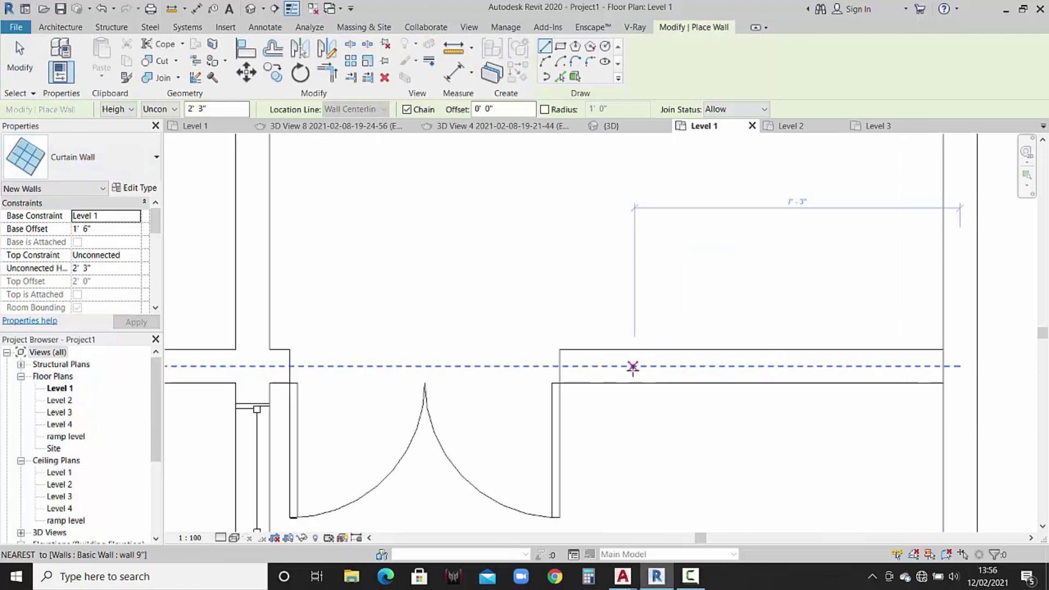
left_click(614, 366)
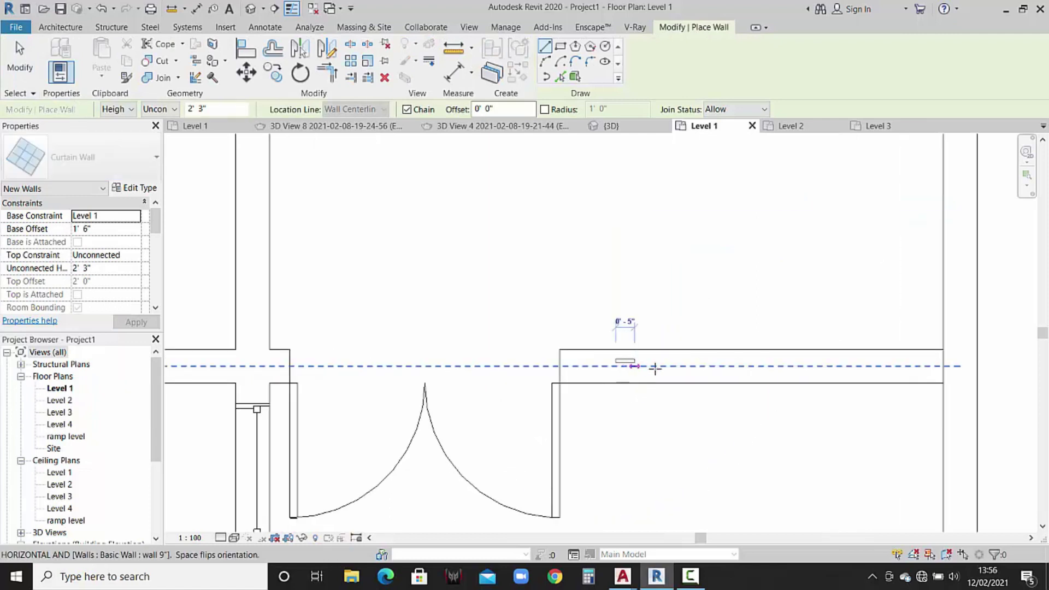
left_click(685, 366)
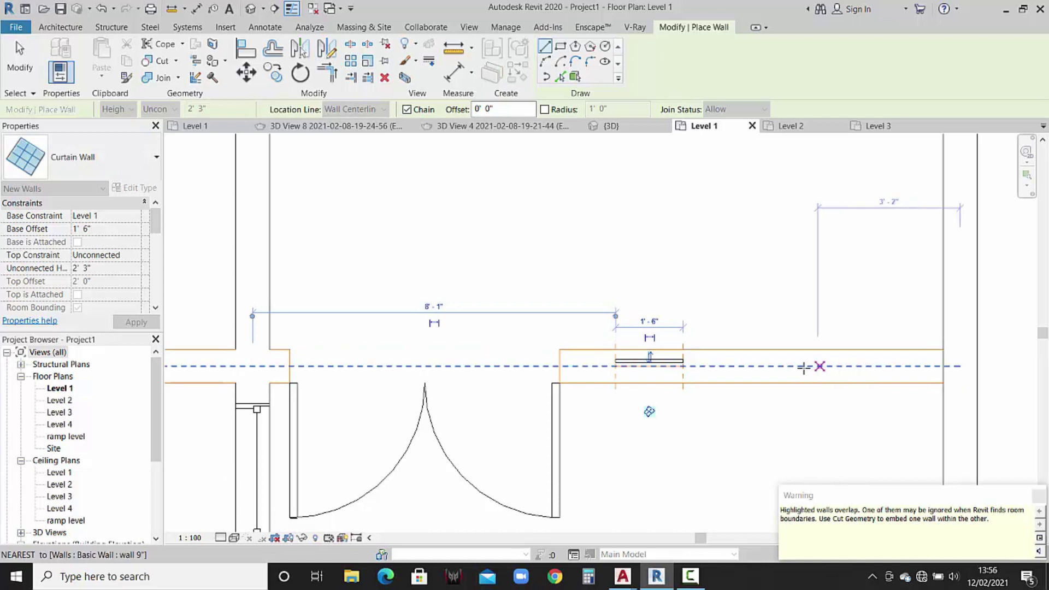
left_click(778, 366)
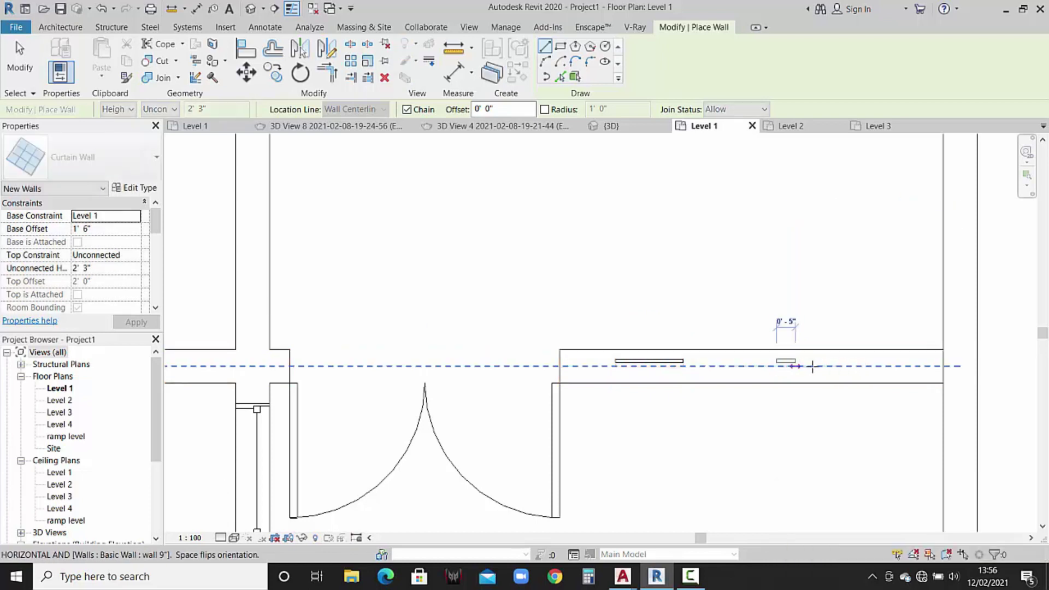
left_click(844, 366)
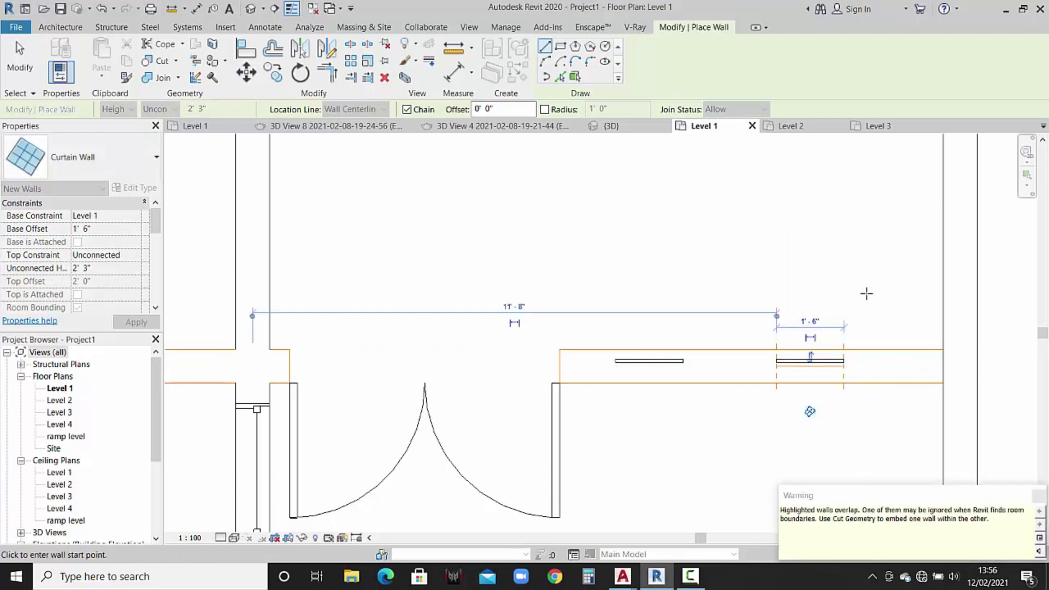
key("Escape")
key("Escape")
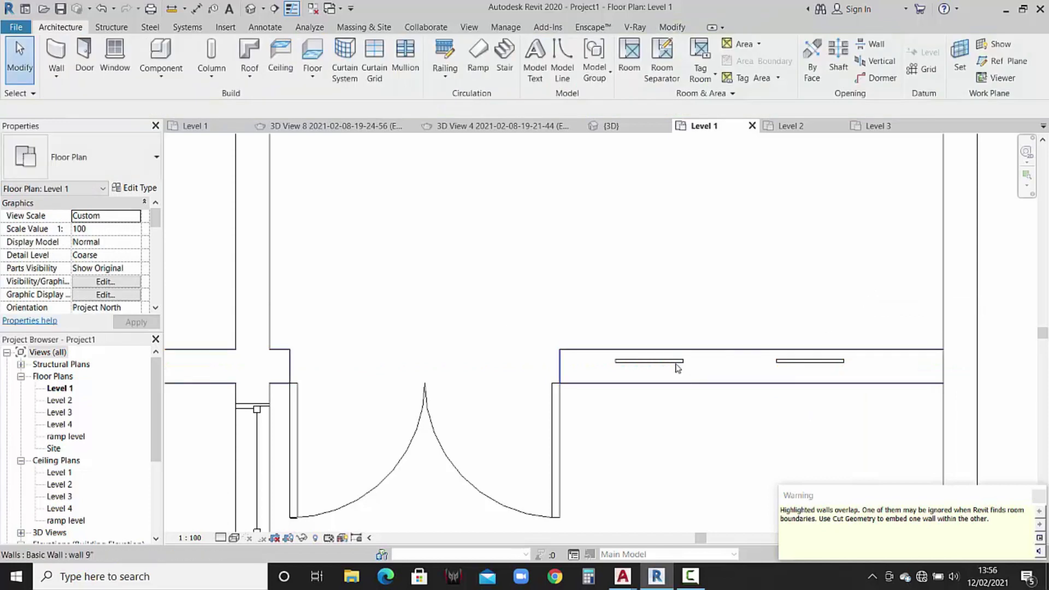
left_click(678, 365)
left_click(757, 279)
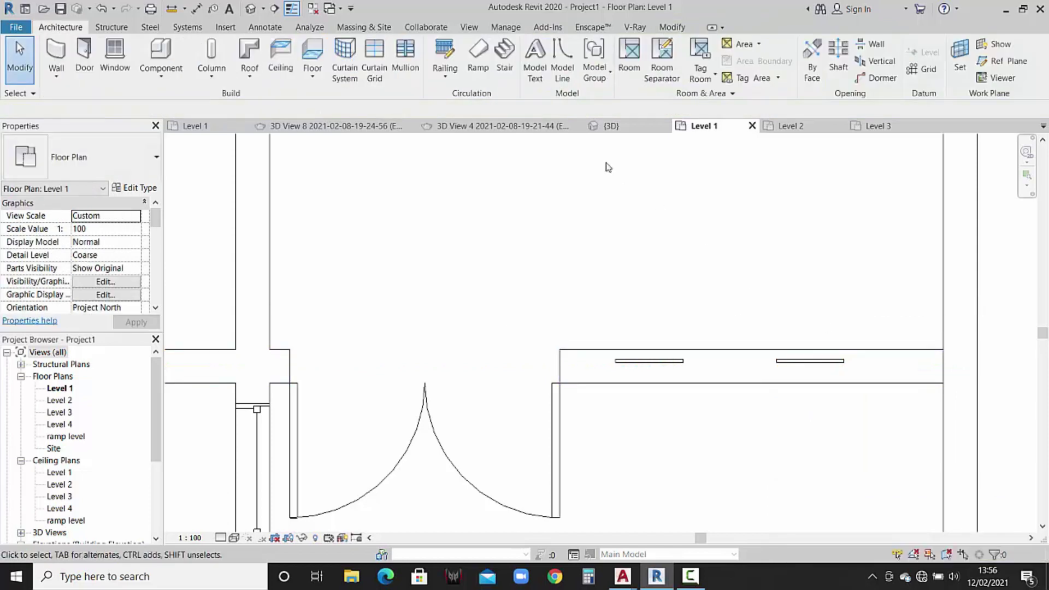
In the 3D view, review the new curtain wall's Type Properties.
left_click(626, 129)
middle_click_drag(730, 352, 919, 303, "shift")
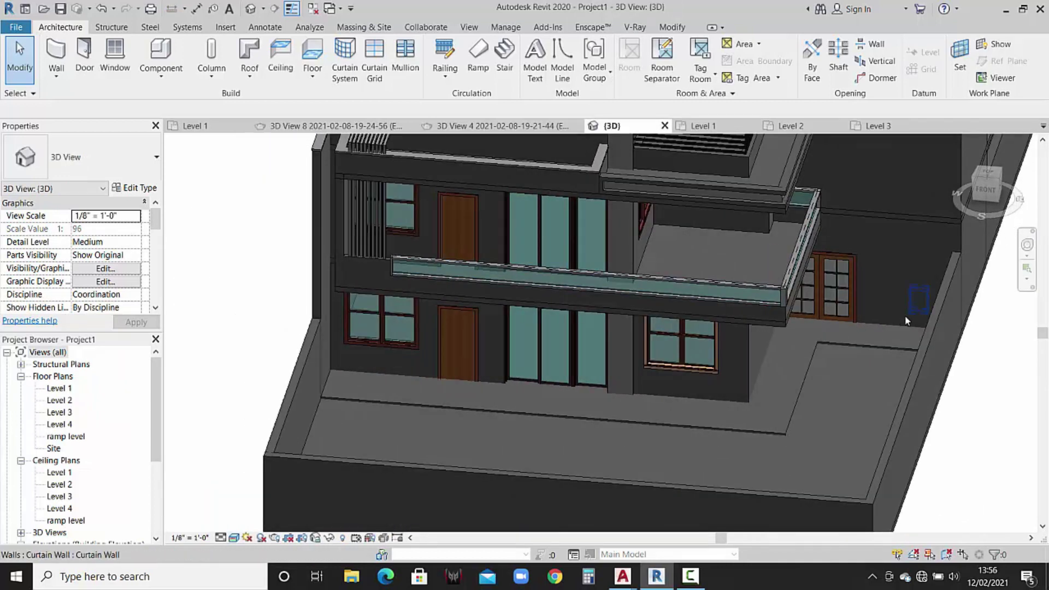
left_click(906, 321)
left_click(132, 187)
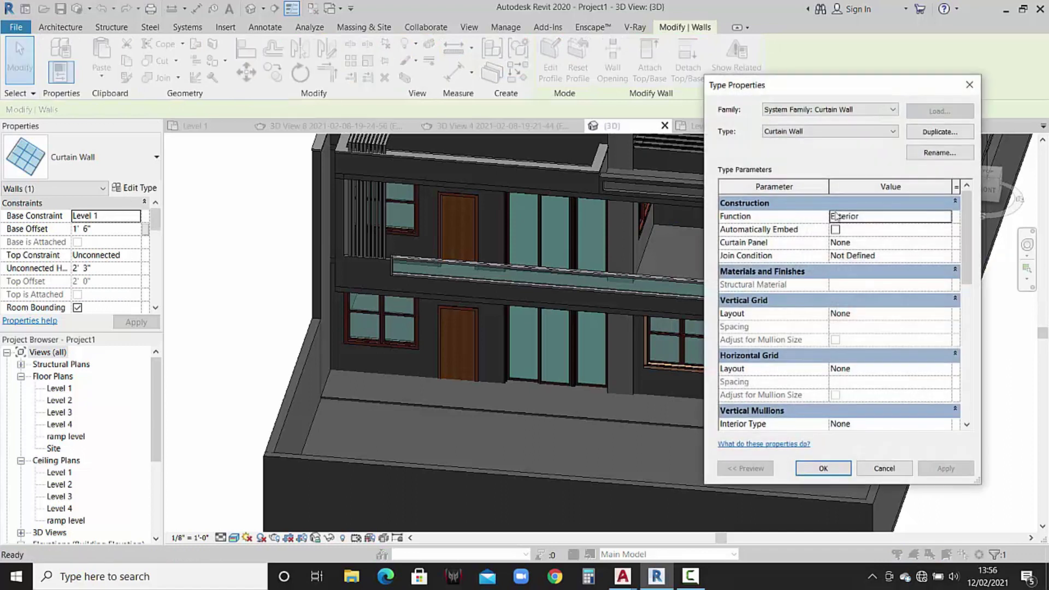
left_click(809, 469)
key("Escape")
View the house from the FRONT and select the low front wall.
middle_click_drag(865, 362, 633, 388)
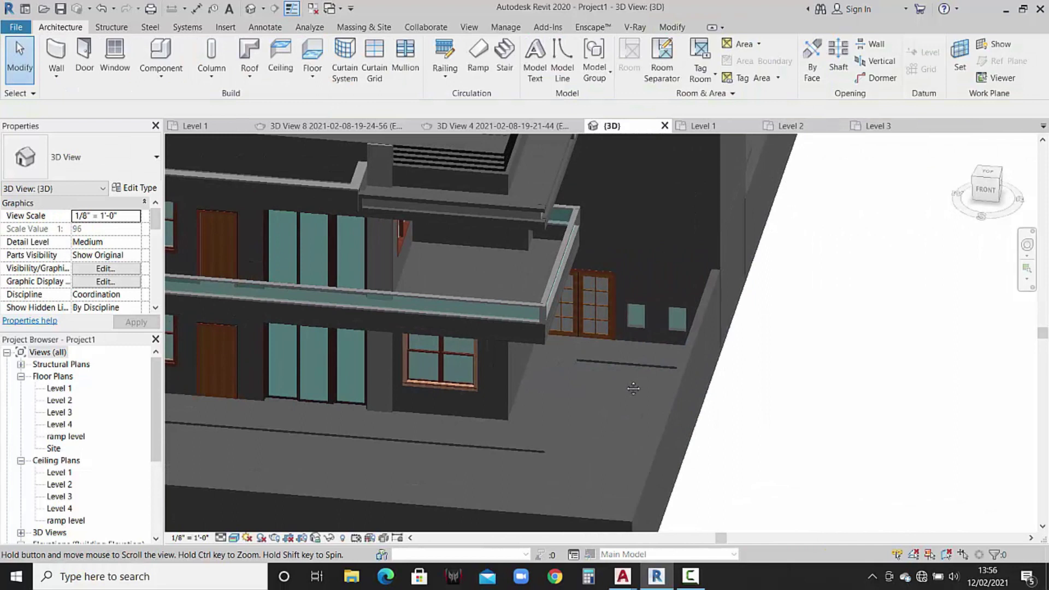
left_click(986, 190)
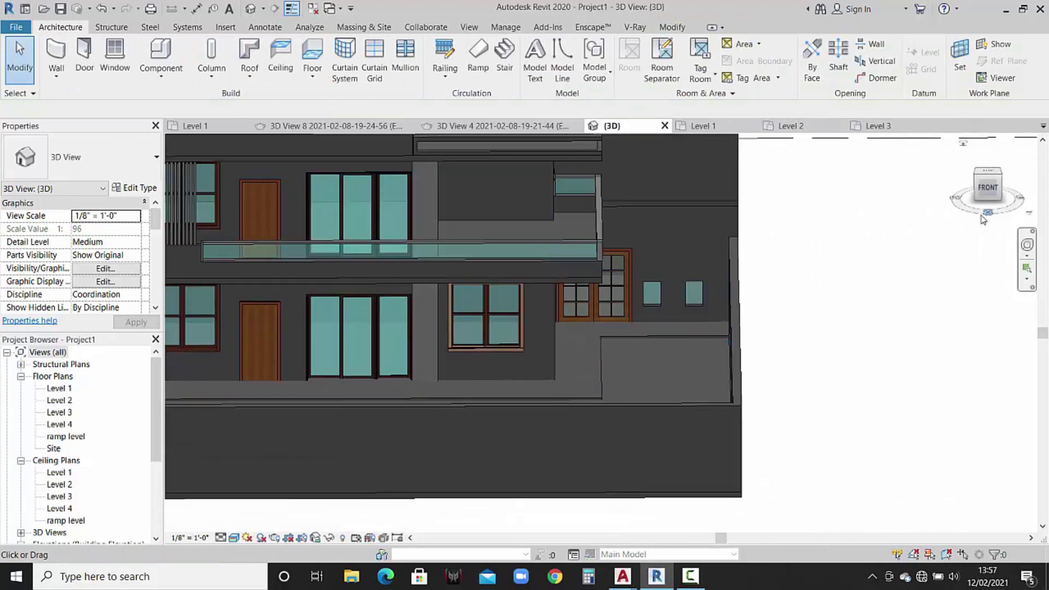
left_click(674, 409)
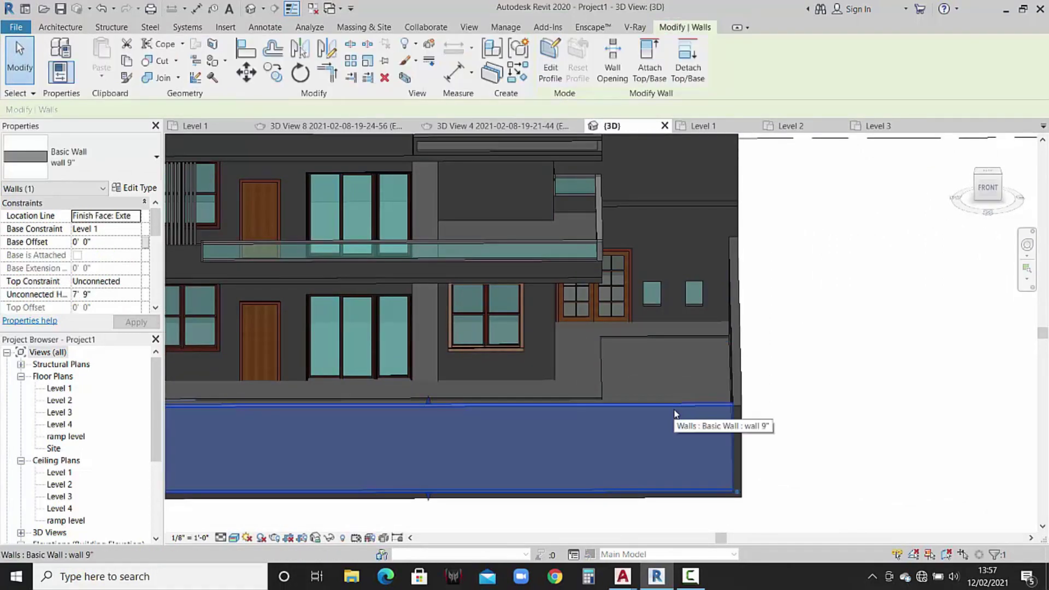
Temporarily hide the low front wall and select the right-hand glass strip.
key("h")
key("h")
scroll(872, 211, "down", 2)
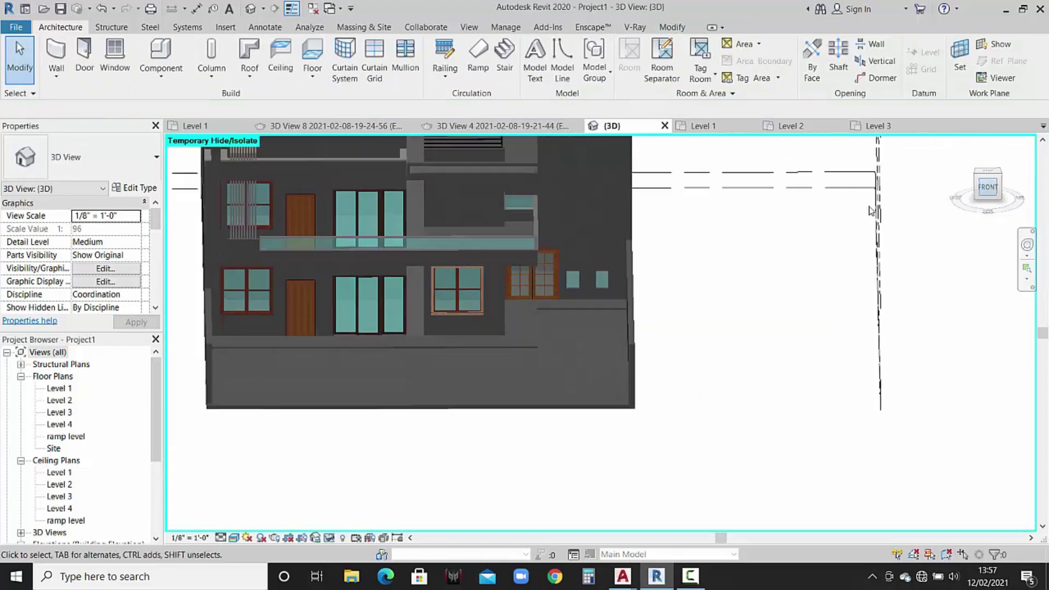
scroll(873, 210, "down", 3)
scroll(645, 347, "up", 2)
scroll(644, 347, "up", 3)
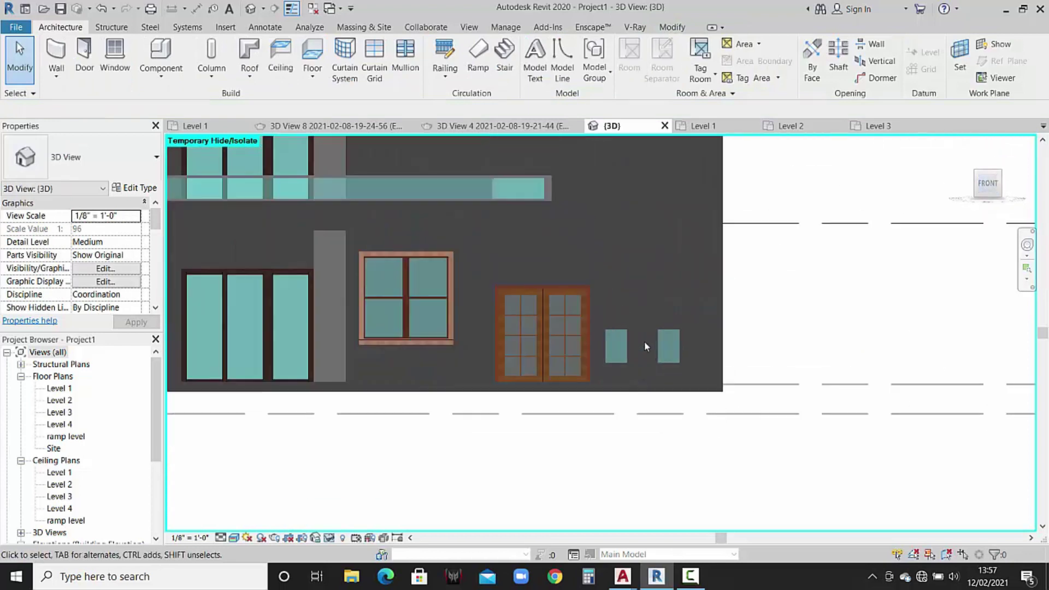
scroll(655, 340, "up", 2)
left_click(671, 328)
middle_click_drag(671, 328, 696, 440)
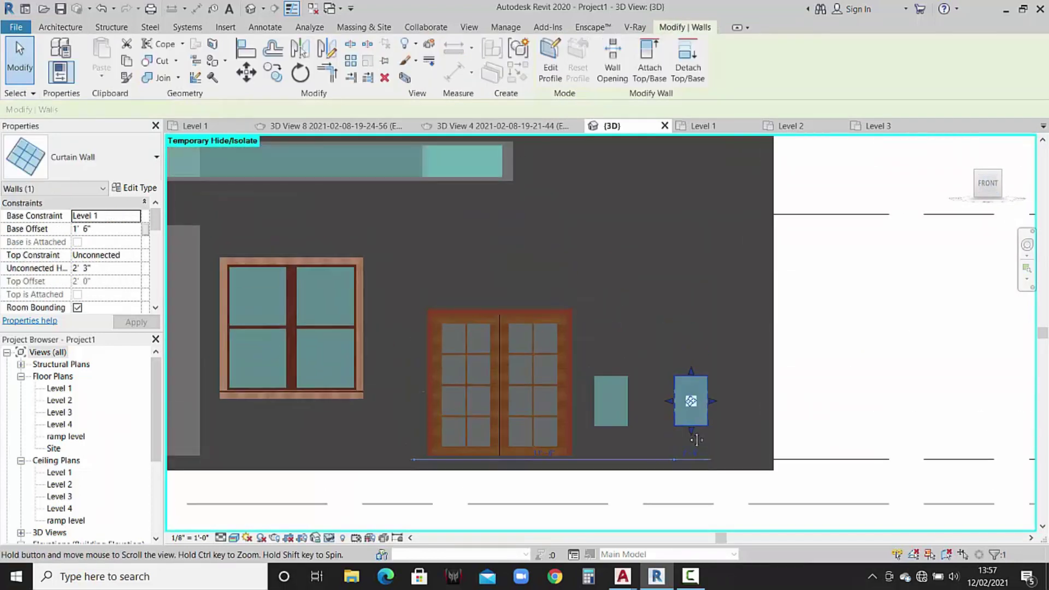
scroll(696, 439, "down", 2)
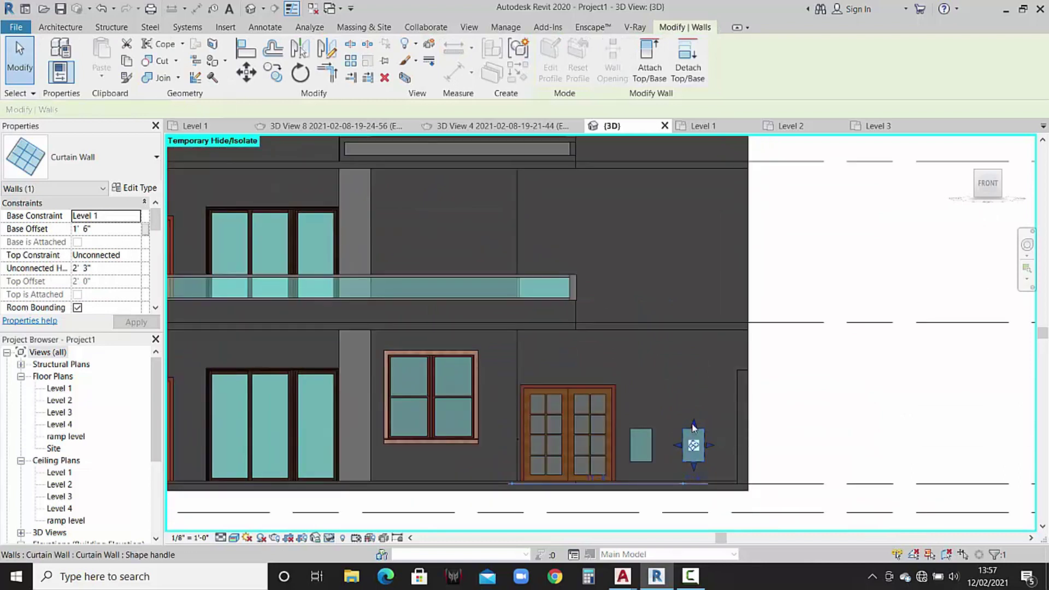
Stretch the glass strip's top up to full façade height, roughly 28 feet.
left_click_drag(692, 428, 680, 227)
left_click_drag(687, 188, 686, 169)
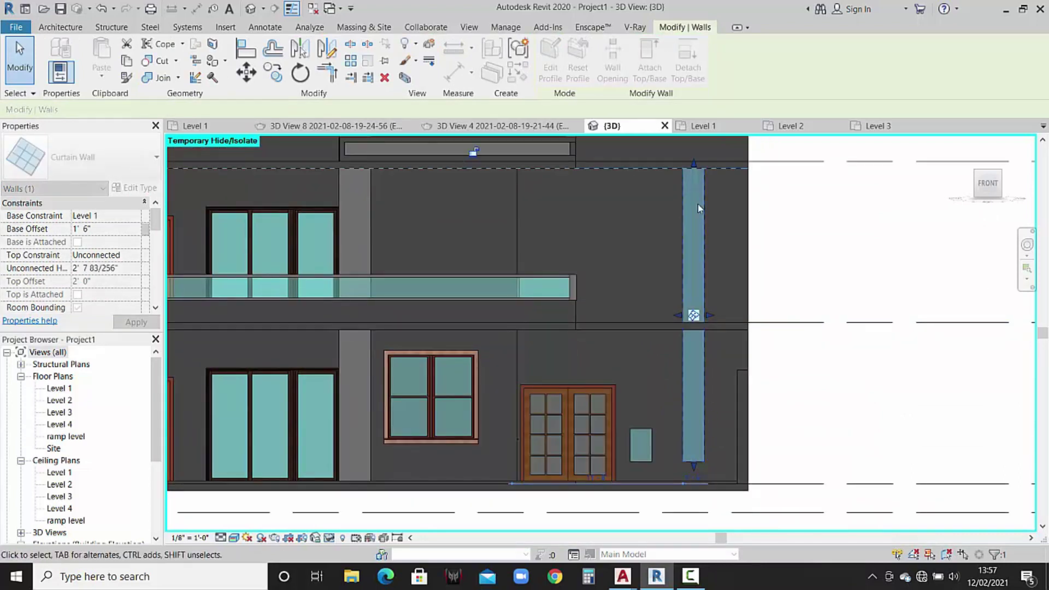
middle_click_drag(695, 189, 691, 299)
left_click_drag(689, 274, 691, 169)
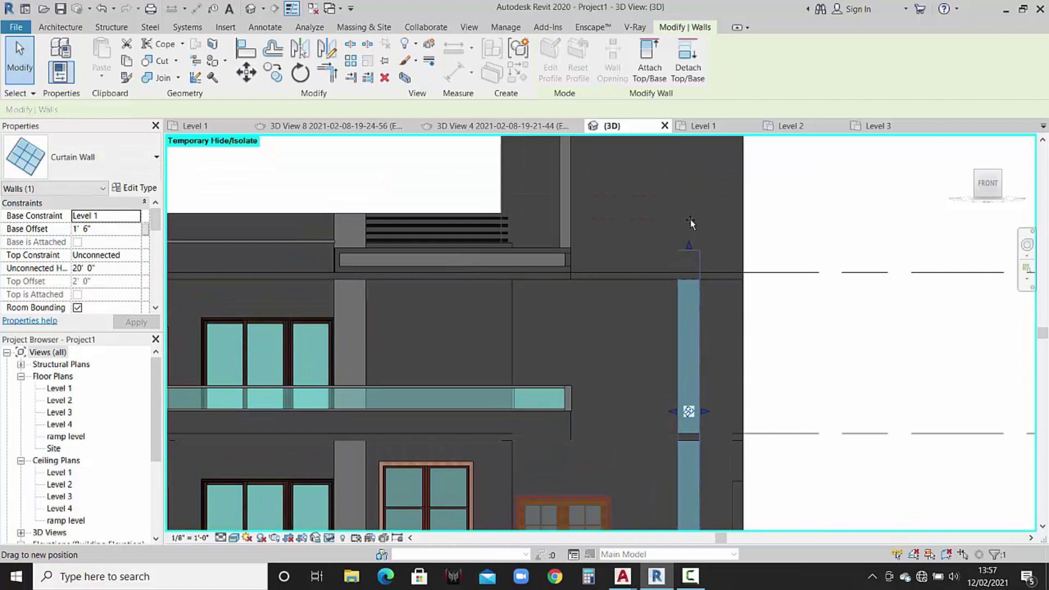
middle_click_drag(691, 169, 691, 282, "shift")
scroll(693, 221, "down", 1)
left_click_drag(691, 281, 691, 270)
scroll(723, 335, "down", 2)
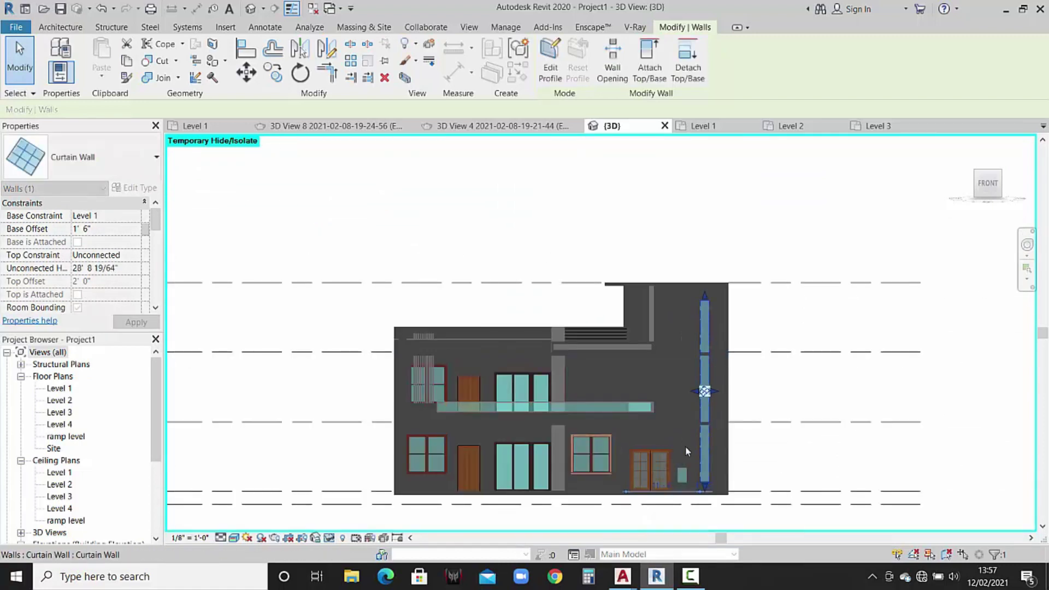
left_click_drag(682, 467, 683, 296)
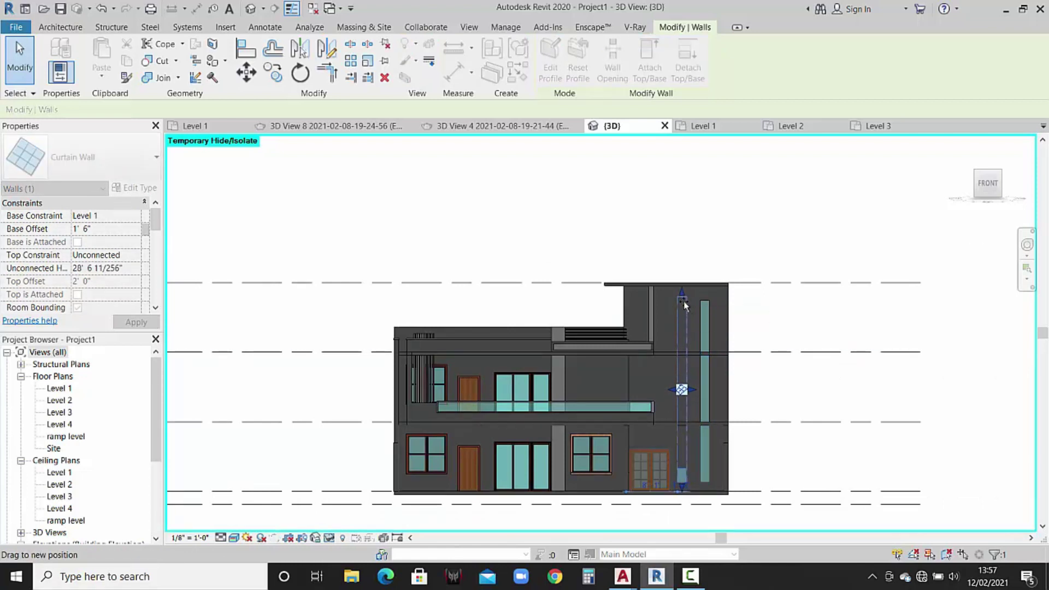
scroll(683, 296, "up", 2)
scroll(683, 296, "up", 2)
scroll(568, 309, "up", 3)
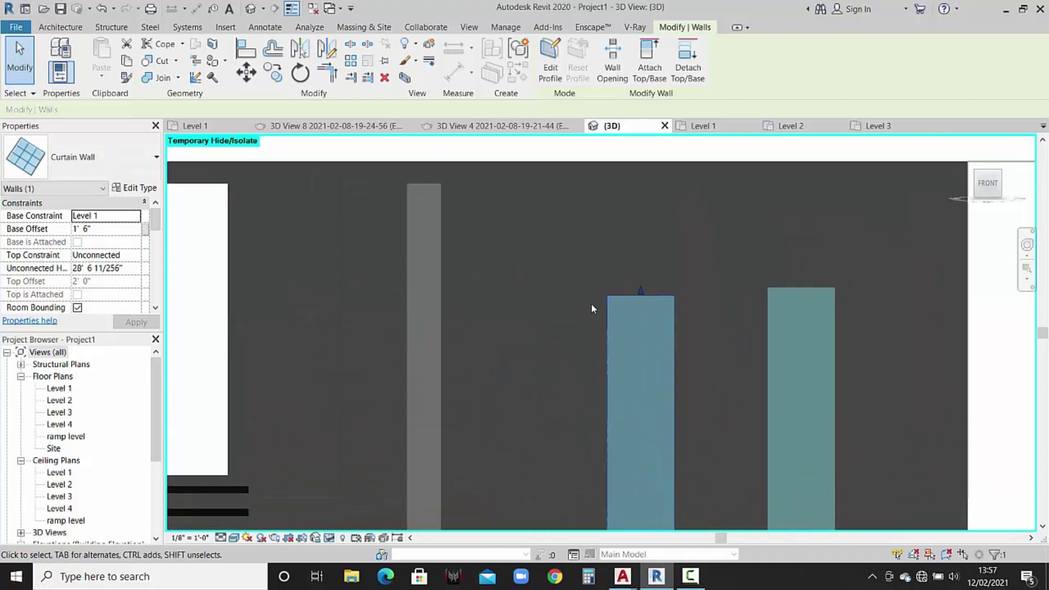
scroll(592, 303, "up", 1)
left_click_drag(648, 285, 648, 286)
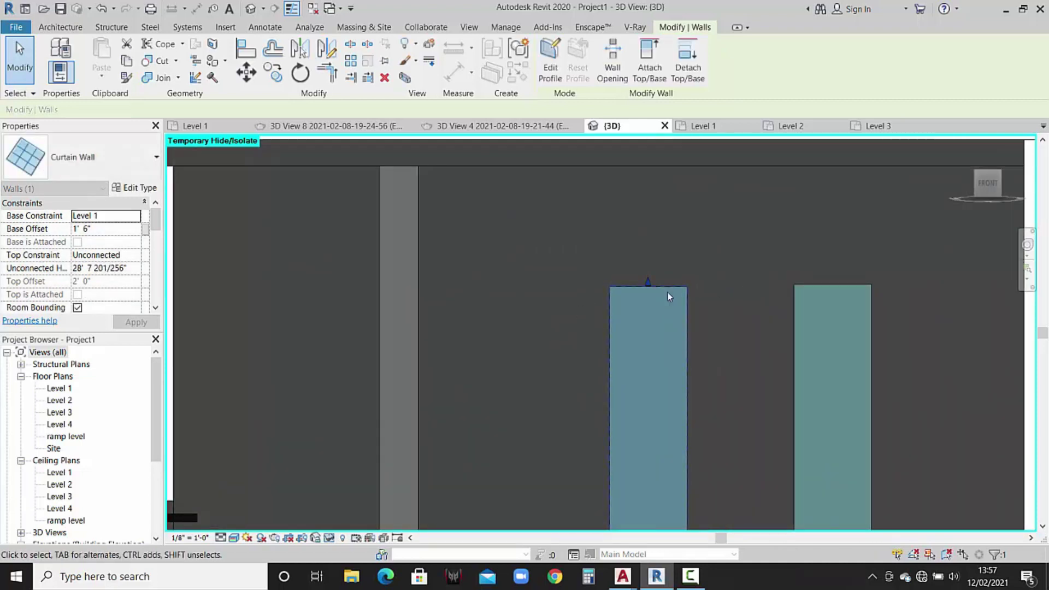
left_click(745, 263)
scroll(503, 224, "down", 3)
scroll(501, 234, "down", 3)
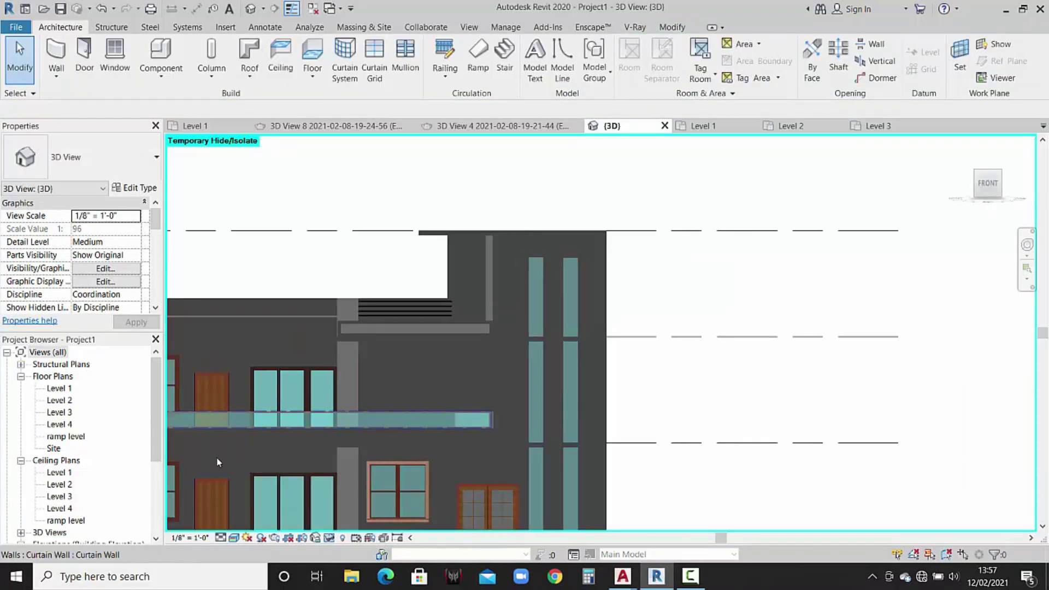
In the Level 1 plan, widen both glass strips from 1'-6" to 2'-0".
left_click(56, 389)
double_click(56, 389)
left_click(681, 360)
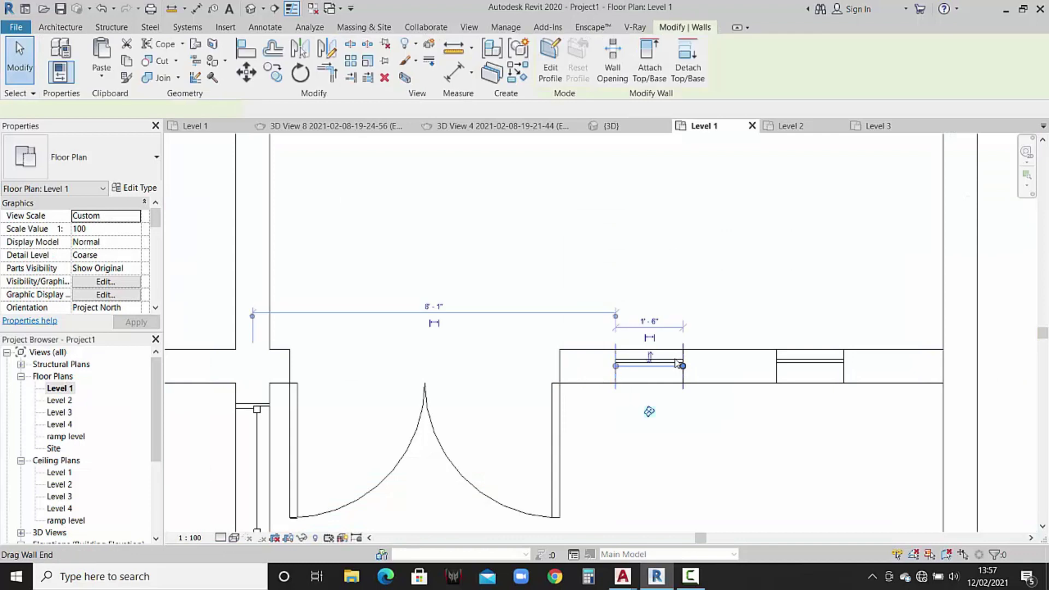
left_click(654, 323)
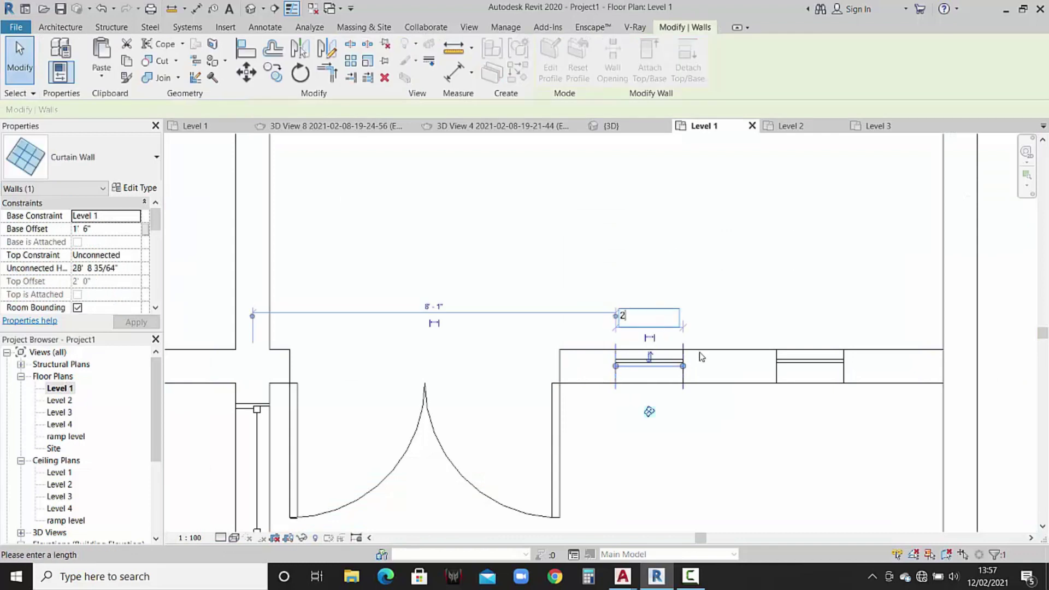
key("Return")
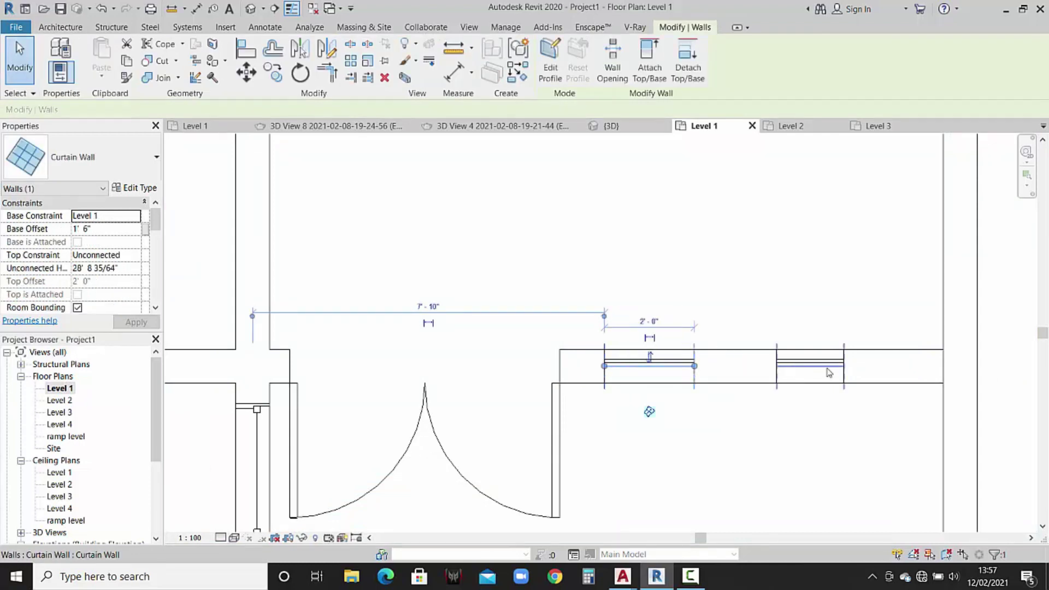
left_click(822, 367)
left_click(808, 321)
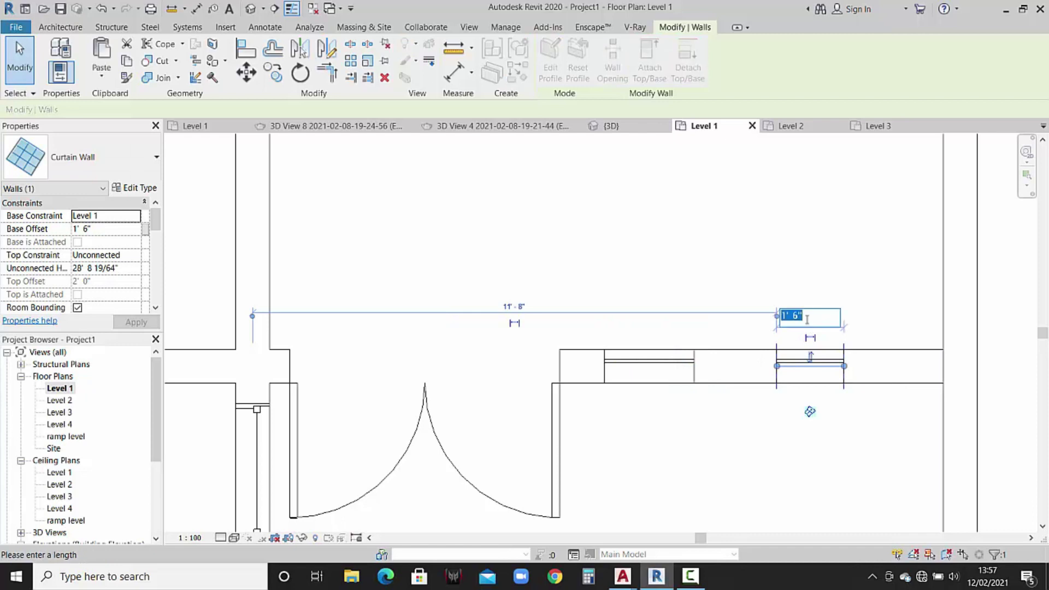
key("Return")
left_click(750, 469)
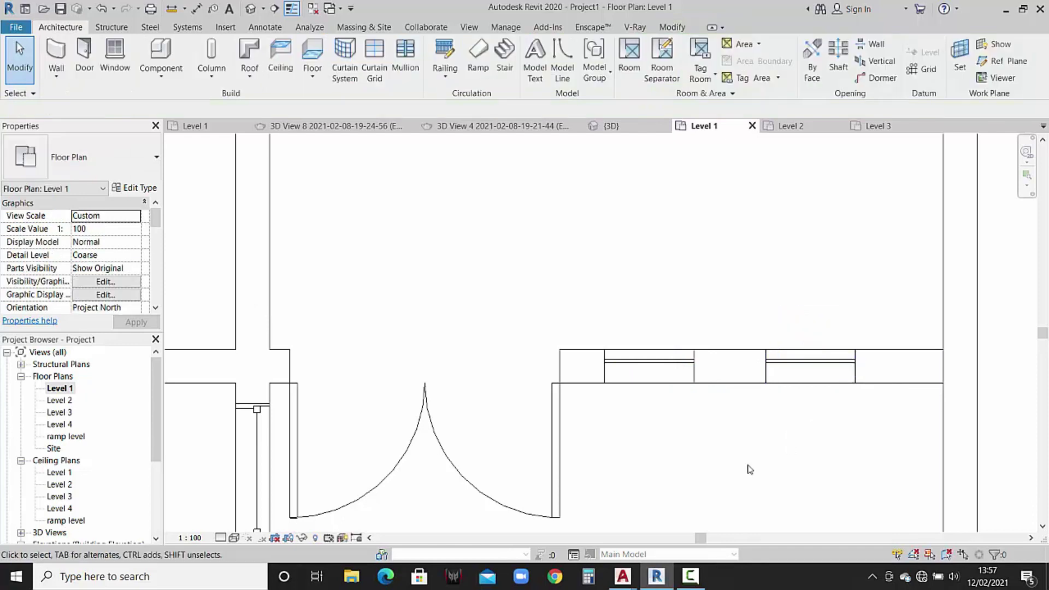
Shift both curtain wall strips slightly right along the wall with Move (MV).
left_click(767, 366)
key("m")
key("v")
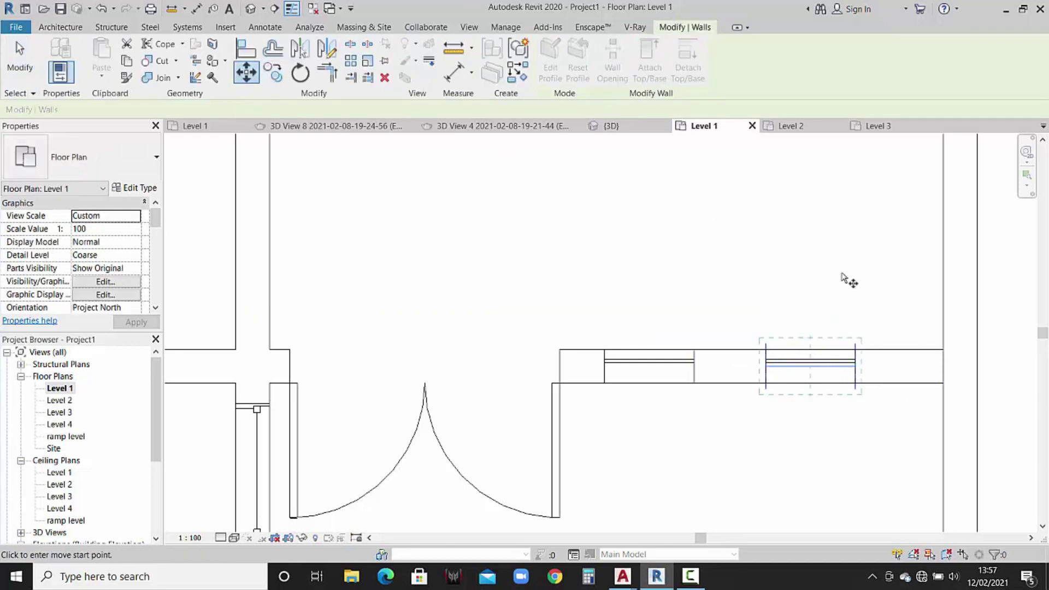
left_click(856, 350)
left_click(870, 350)
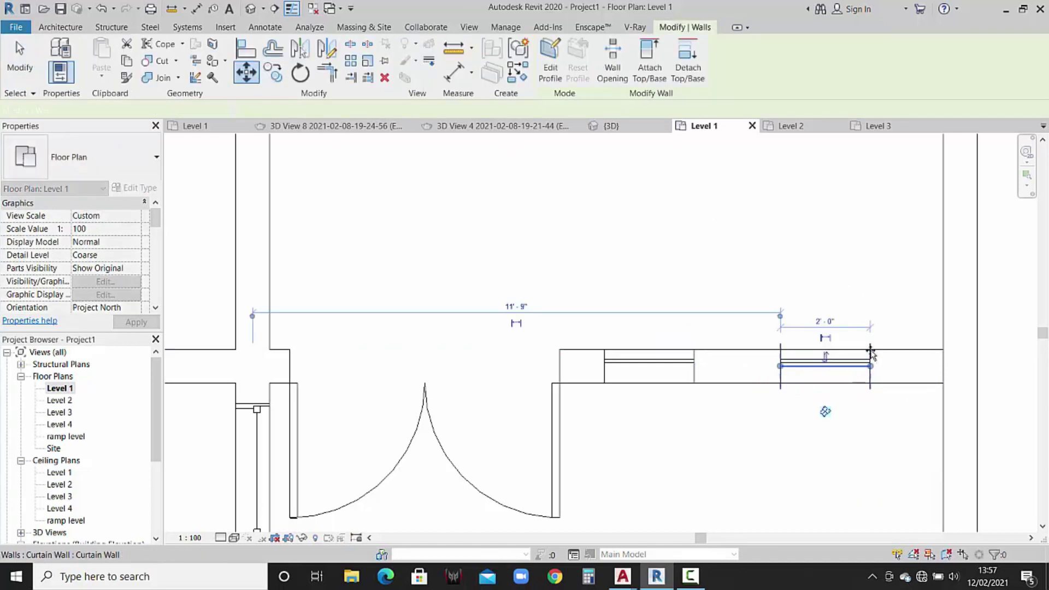
left_click(732, 424)
left_click(680, 365)
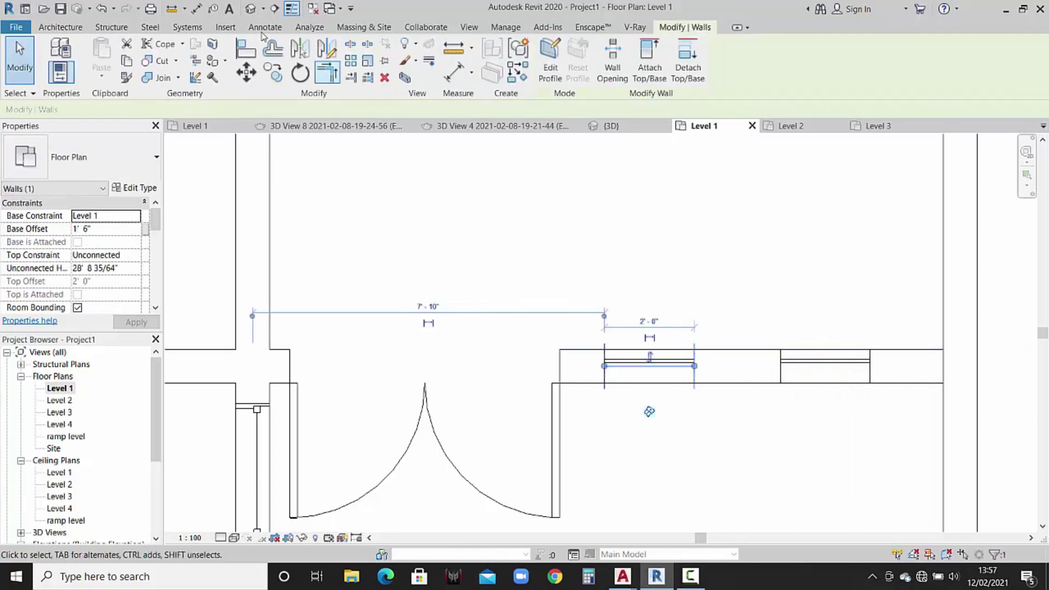
left_click(246, 71)
left_click(693, 350)
key("Escape")
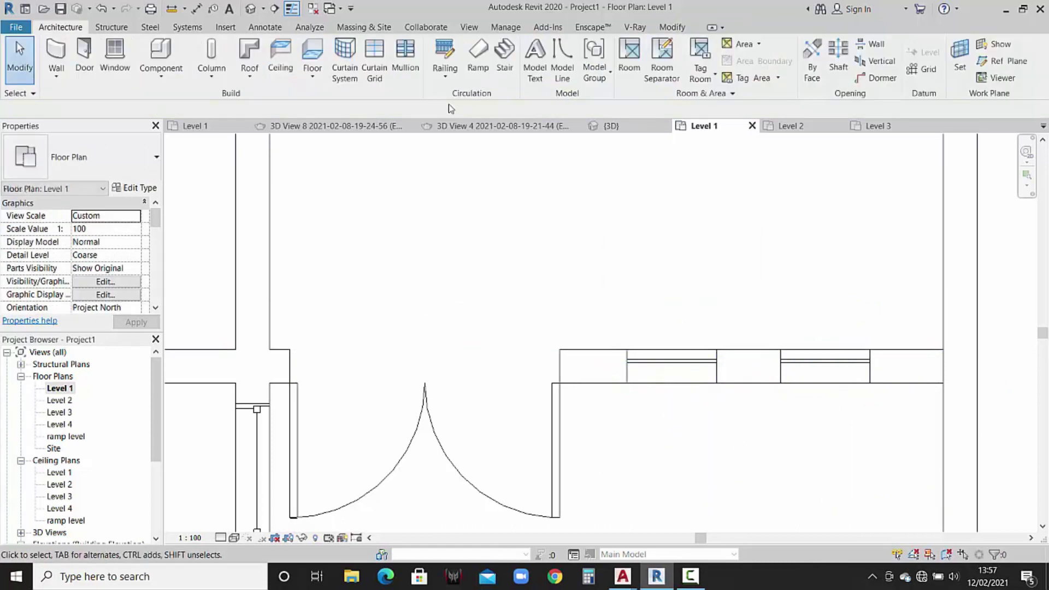
Return to the {3D} view and orbit to see the whole house.
left_click(626, 129)
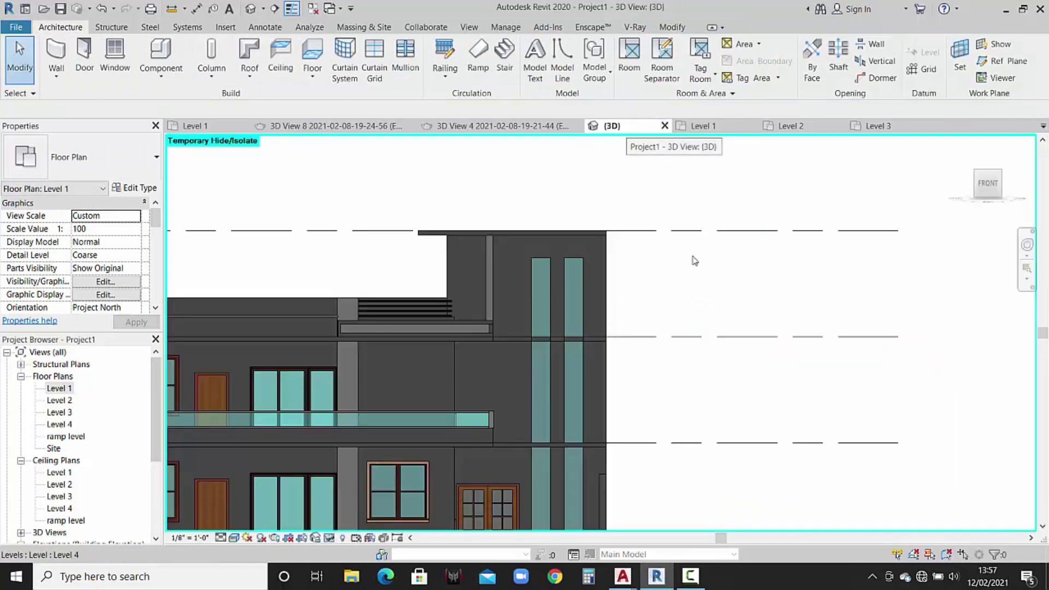
scroll(690, 257, "down", 5)
mouse_move(690, 257)
middle_mouse_down("shift")
mouse_move(744, 355)
mouse_move(538, 414)
middle_mouse_up("shift")
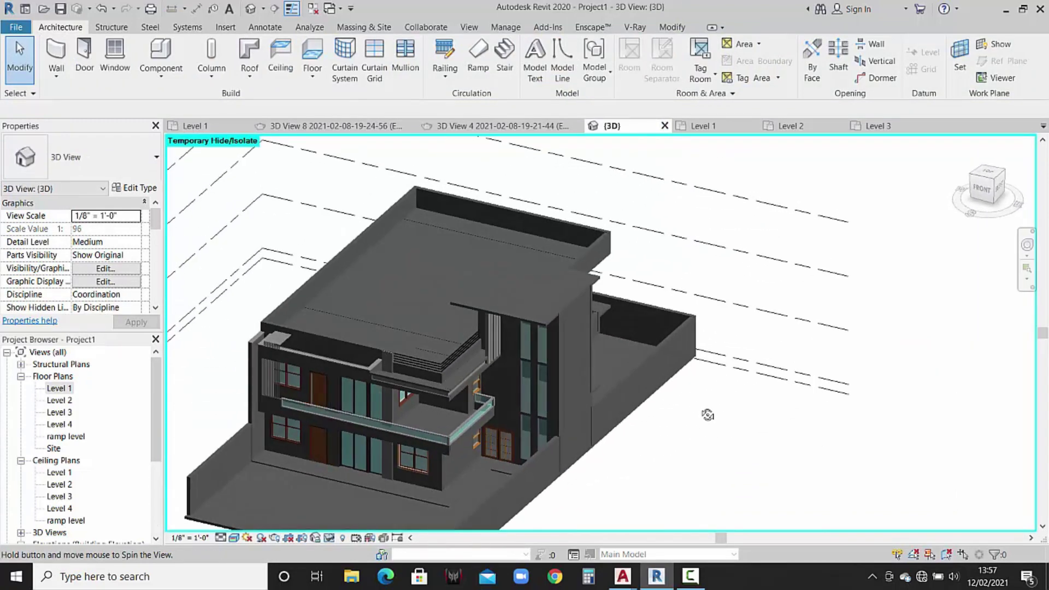
scroll(539, 414, "up", 3)
scroll(539, 415, "up", 2)
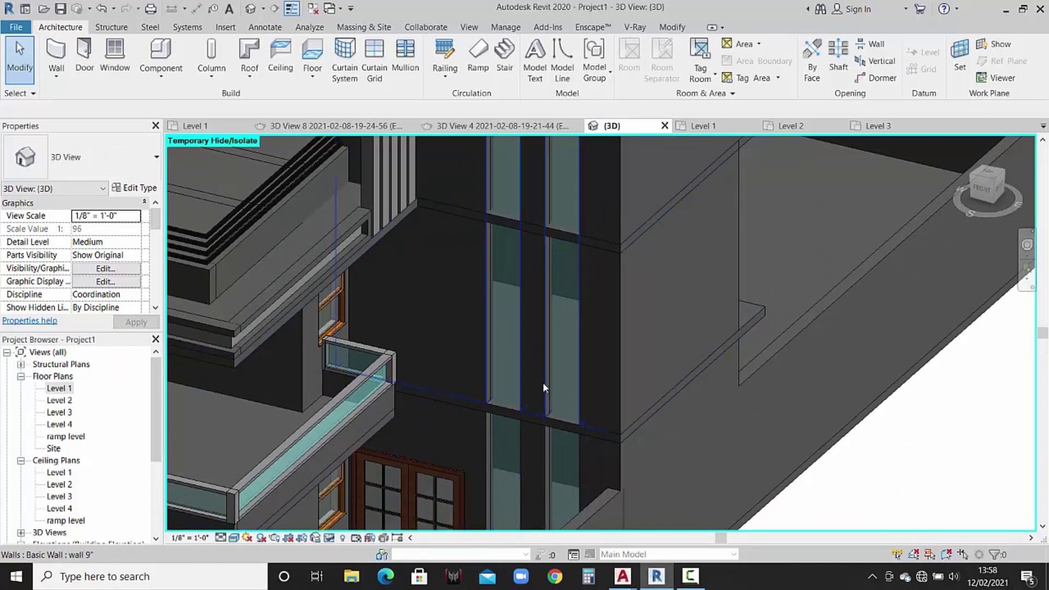
Select the Level 2 floor slab and open its boundary sketch in the Level 2 plan.
scroll(543, 382, "down", 3)
left_click(553, 405)
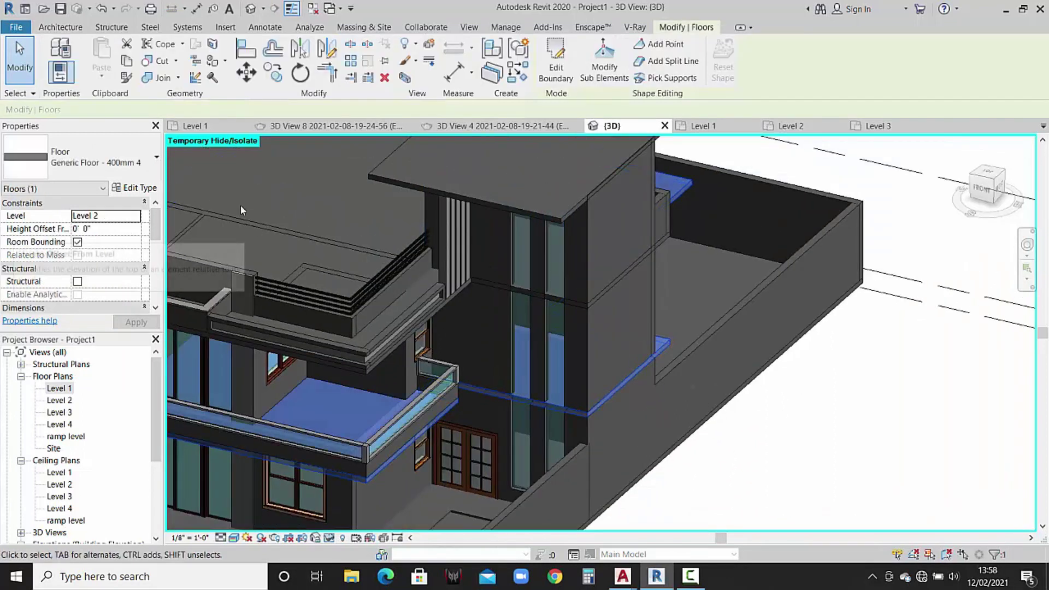
left_click(792, 126)
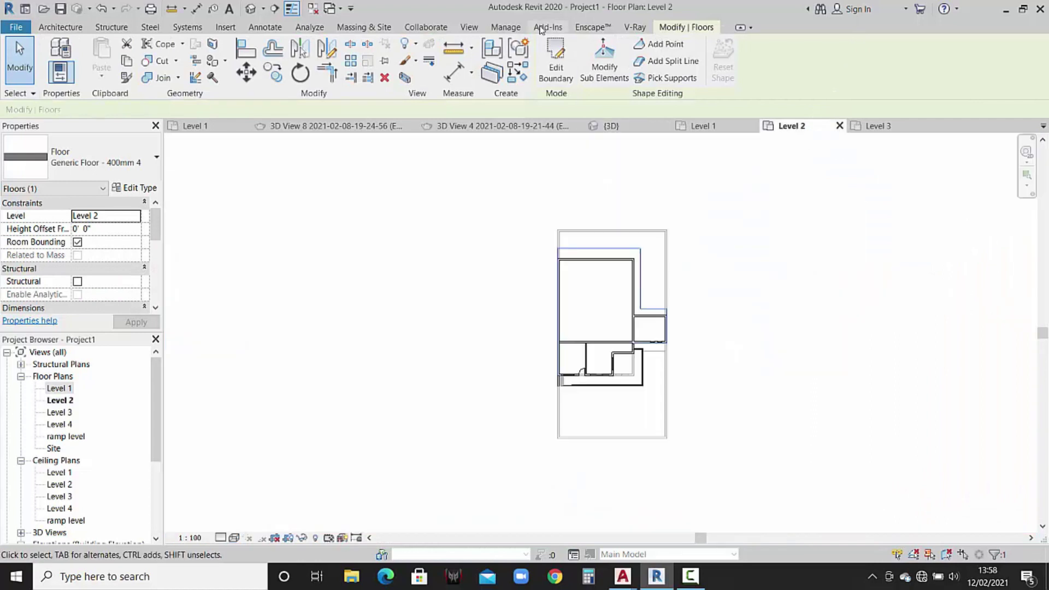
left_click(565, 60)
scroll(634, 328, "up", 3)
scroll(613, 298, "up", 3)
scroll(522, 352, "up", 2)
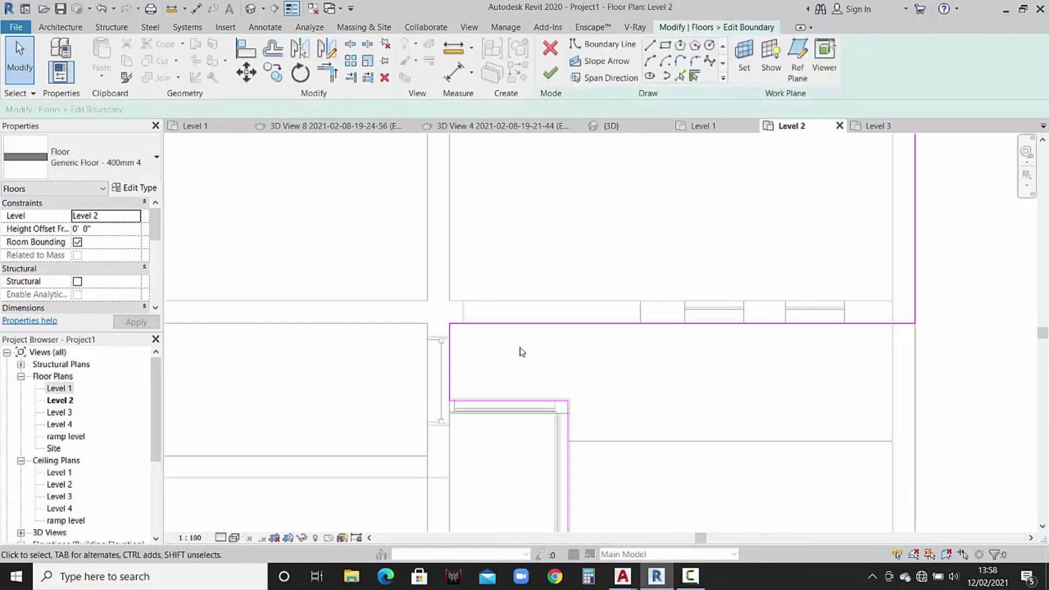
Move the top sketch line up to the outer wall edge, finish the floor, and return to 3D.
left_click(497, 324)
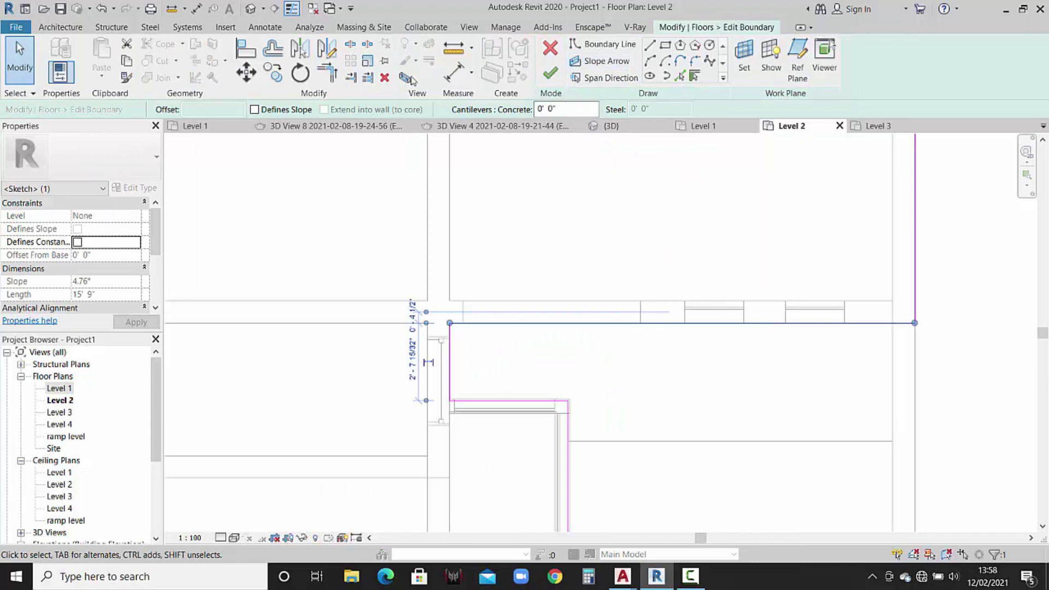
left_click(245, 76)
left_click(450, 323)
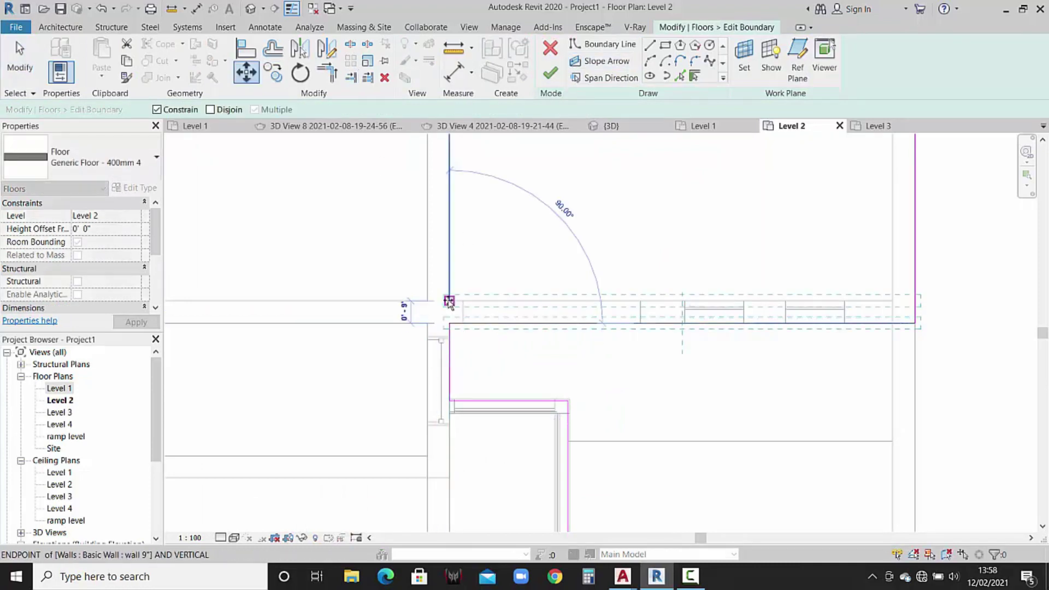
left_click(450, 301)
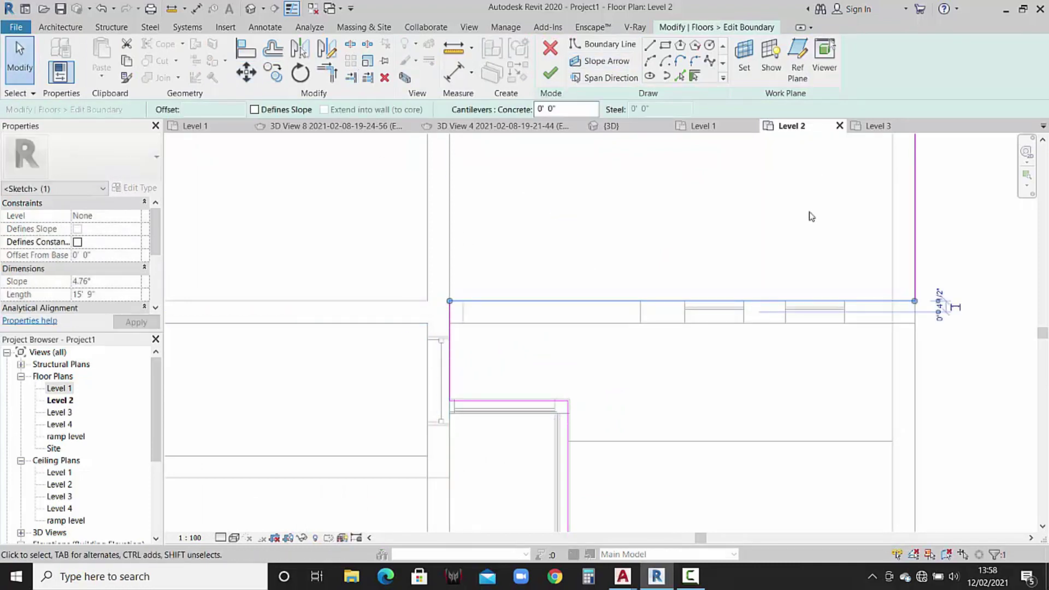
left_click(551, 74)
left_click(601, 300)
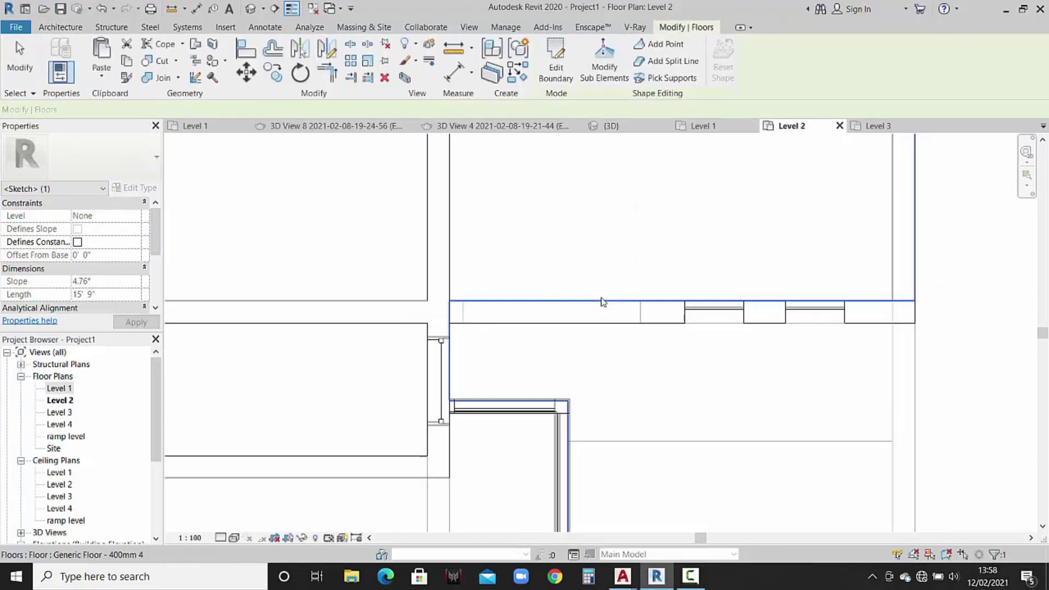
left_click(637, 133)
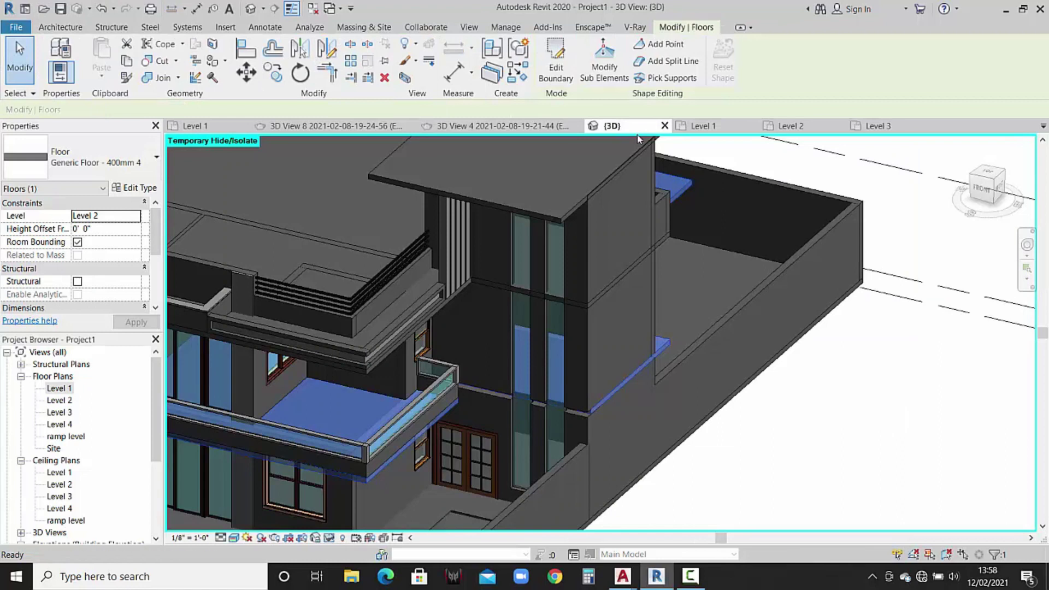
Select and inspect the ground-floor wall behind the tall glass strips.
left_click(811, 429)
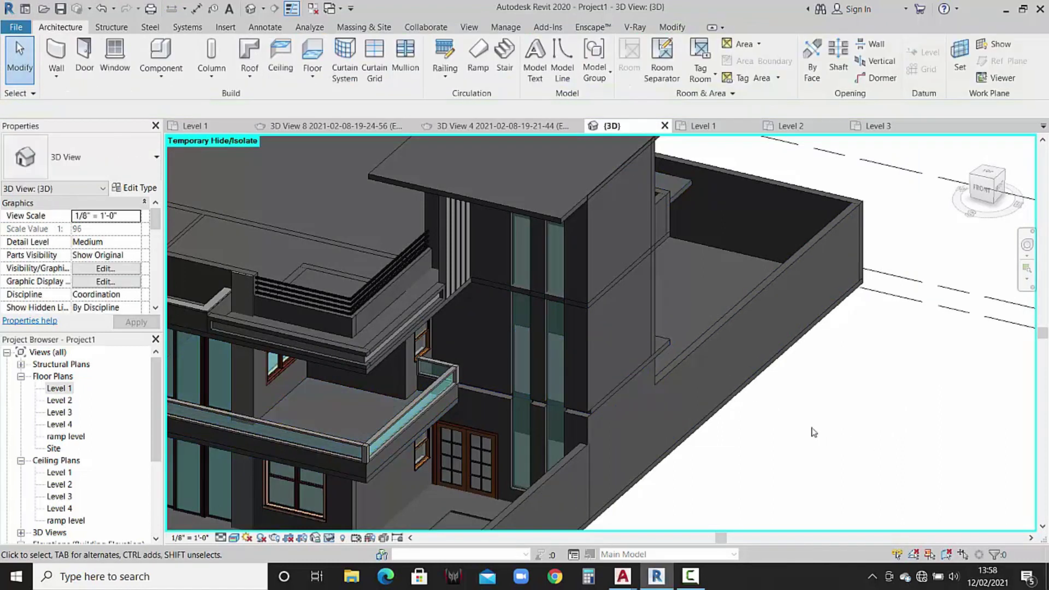
scroll(566, 428, "up", 3)
scroll(563, 428, "up", 3)
middle_click_drag(559, 421, 540, 344)
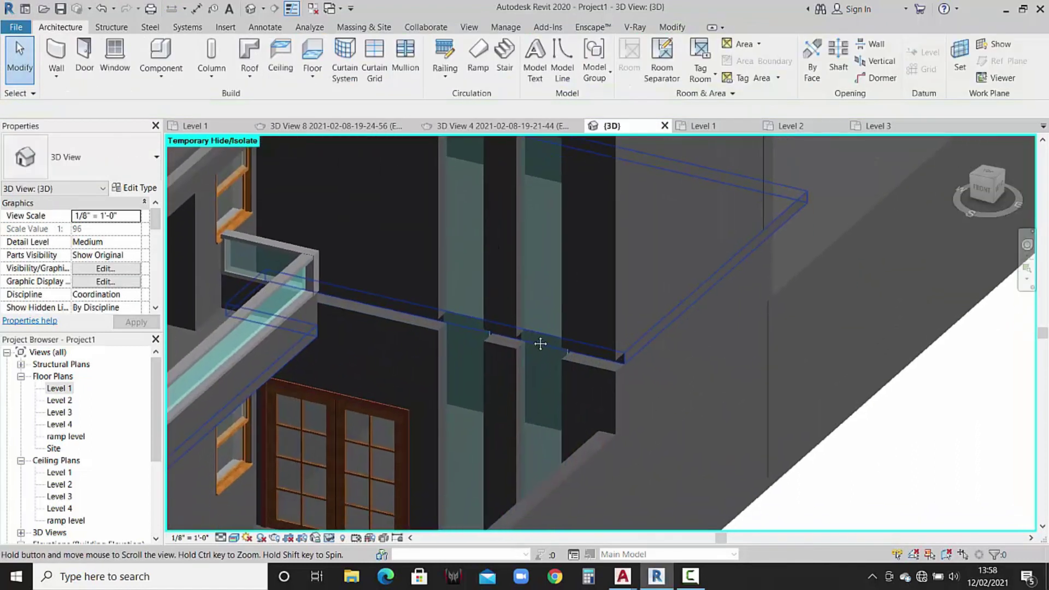
left_click(503, 346)
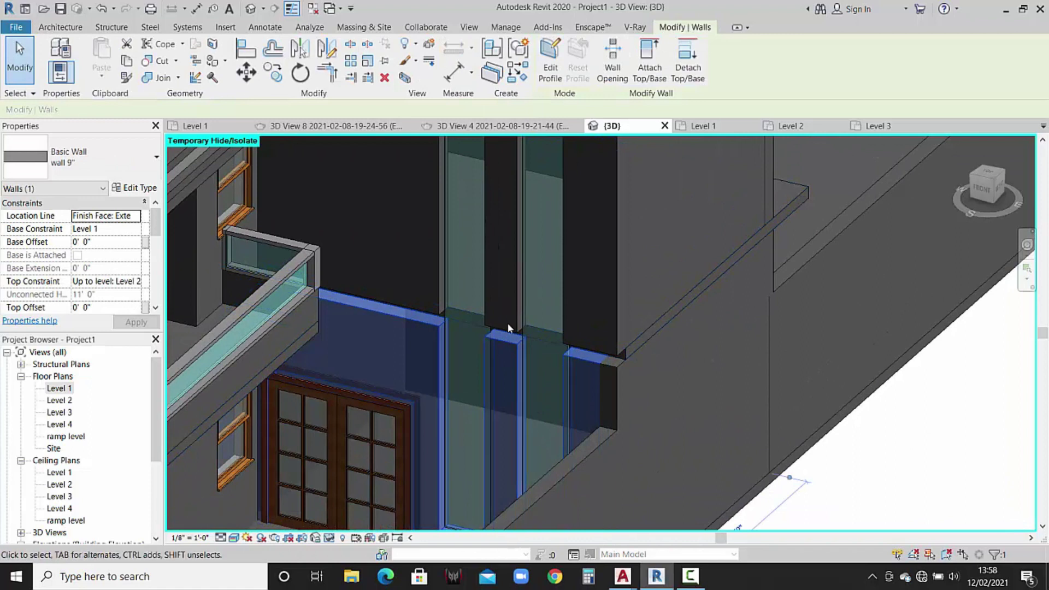
mouse_move(510, 304)
middle_mouse_down("shift")
mouse_move(536, 246)
mouse_move(545, 248)
mouse_move(548, 215)
mouse_move(574, 284)
middle_mouse_up("shift")
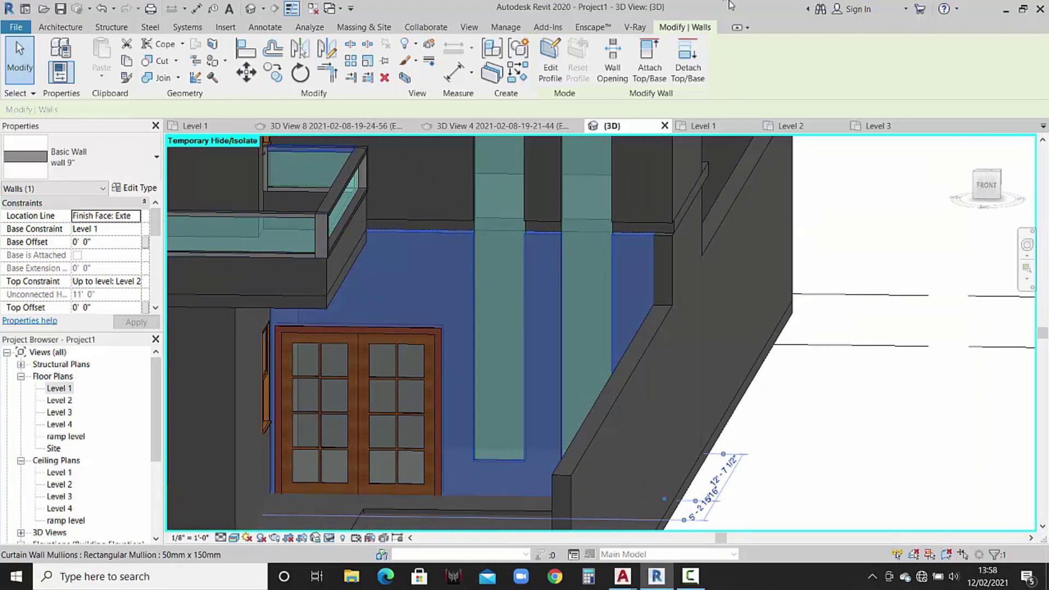
key("Escape")
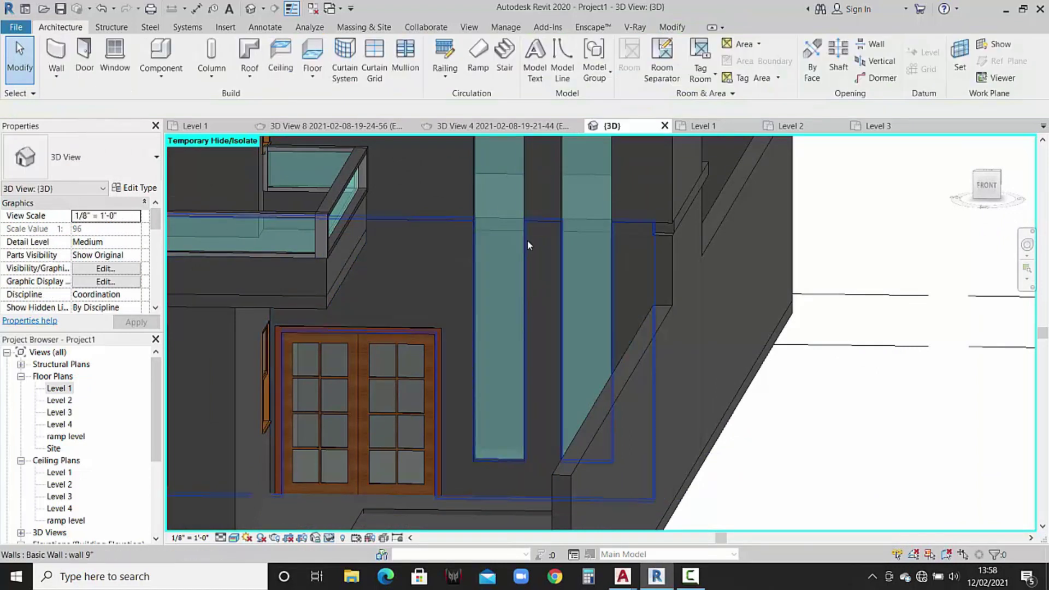
Check the wall beside the glazed strip, then orbit toward the Level 3 floor slab.
left_click(880, 346)
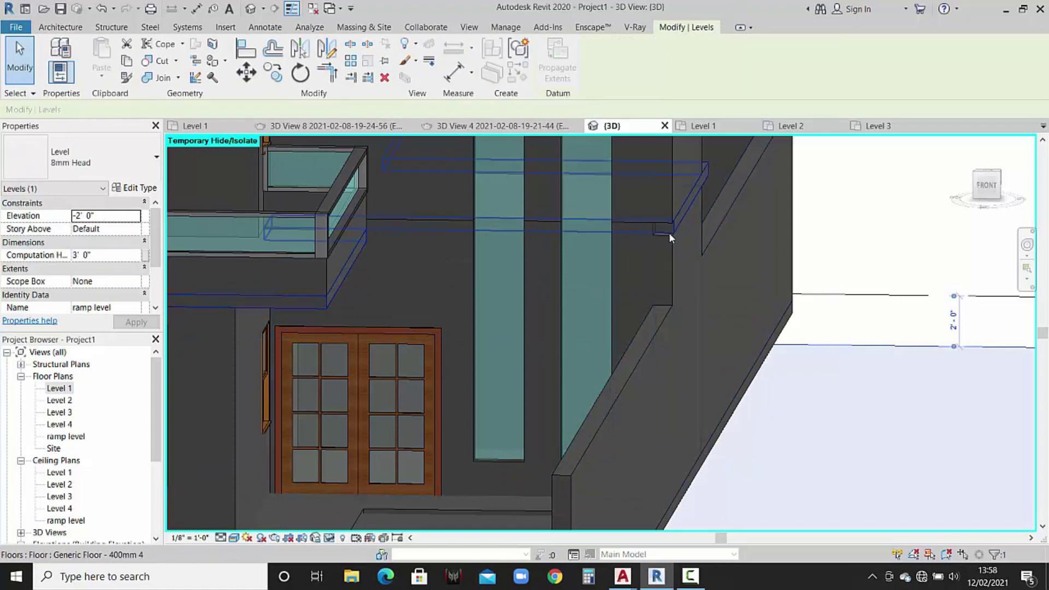
left_click(669, 234)
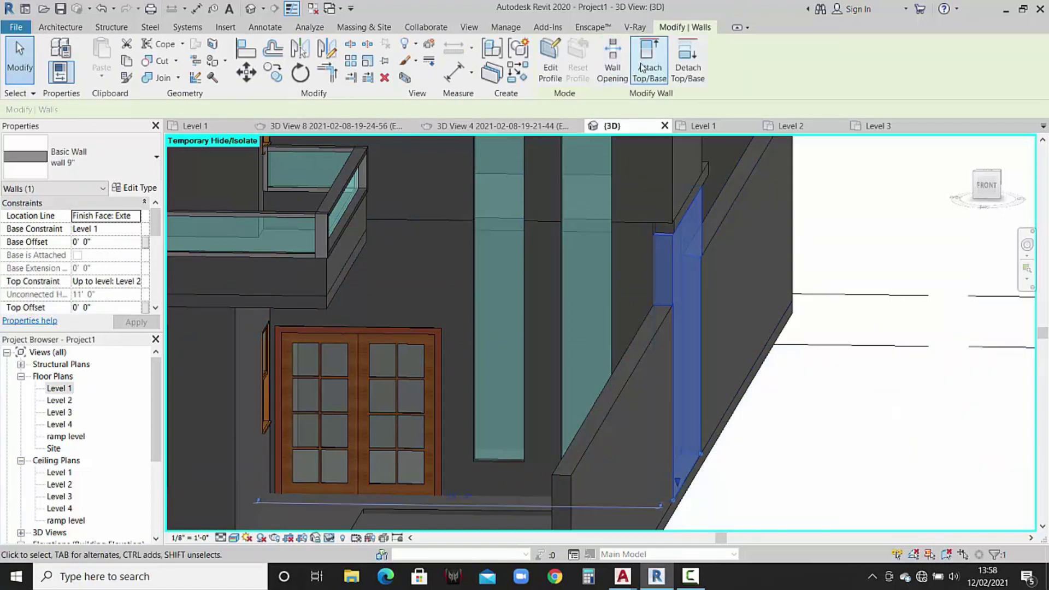
key("Escape")
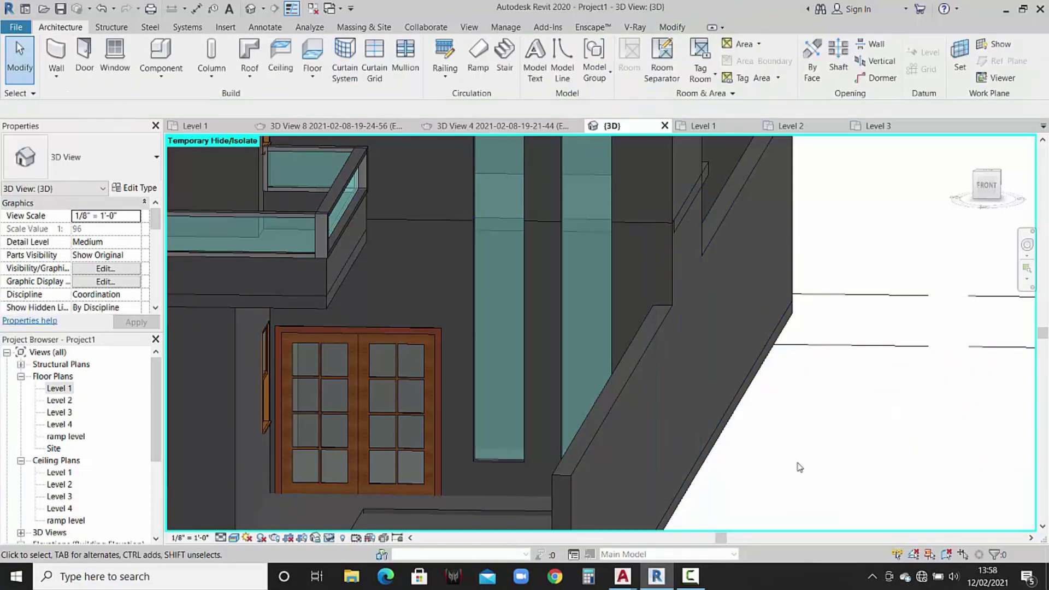
scroll(710, 273, "down", 3)
middle_click_drag(683, 278, 604, 300, "shift")
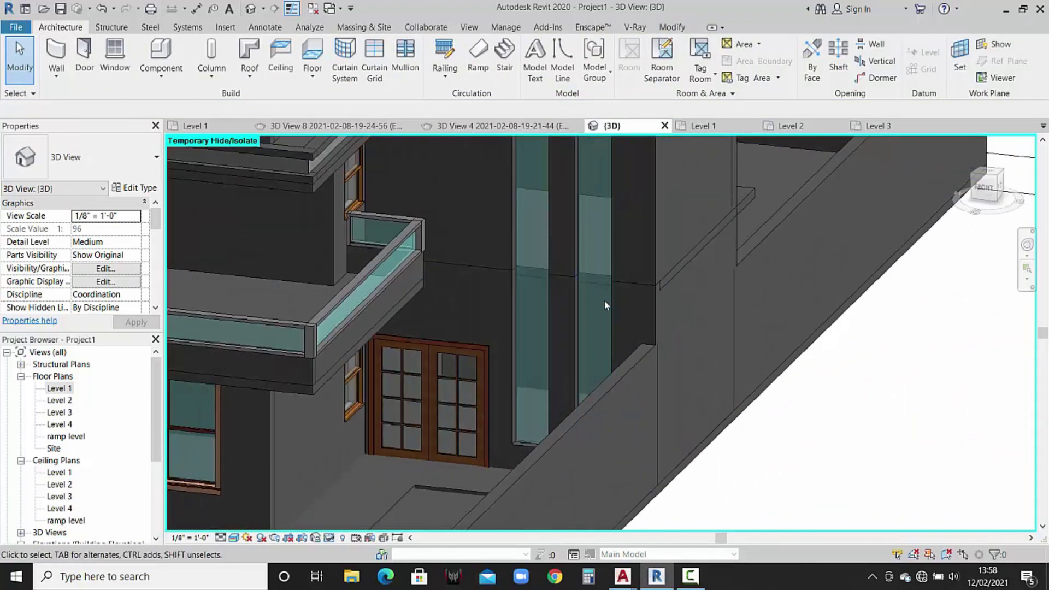
middle_click_drag(632, 238, 646, 294)
Move the Level 3 floor slab's top boundary line and finish the boundary edit, answering the attach-walls prompt.
left_click(631, 229)
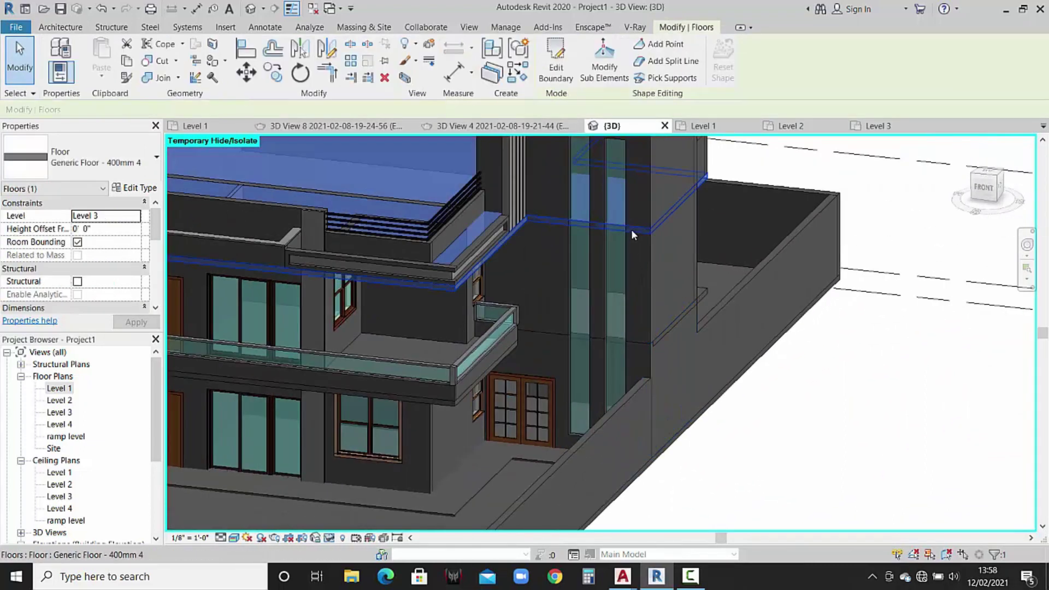
double_click(60, 414)
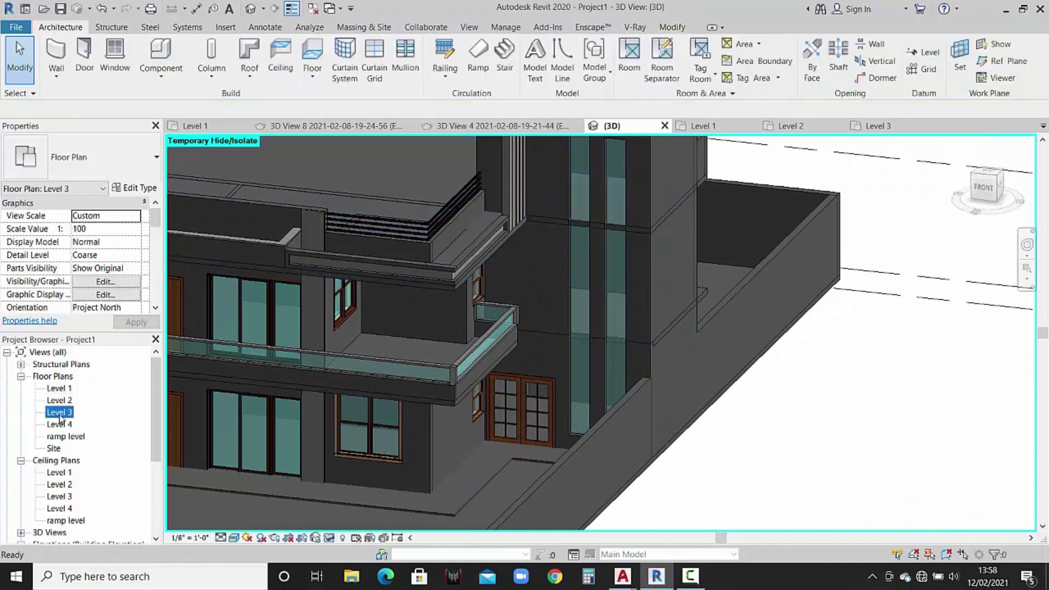
left_click(562, 57)
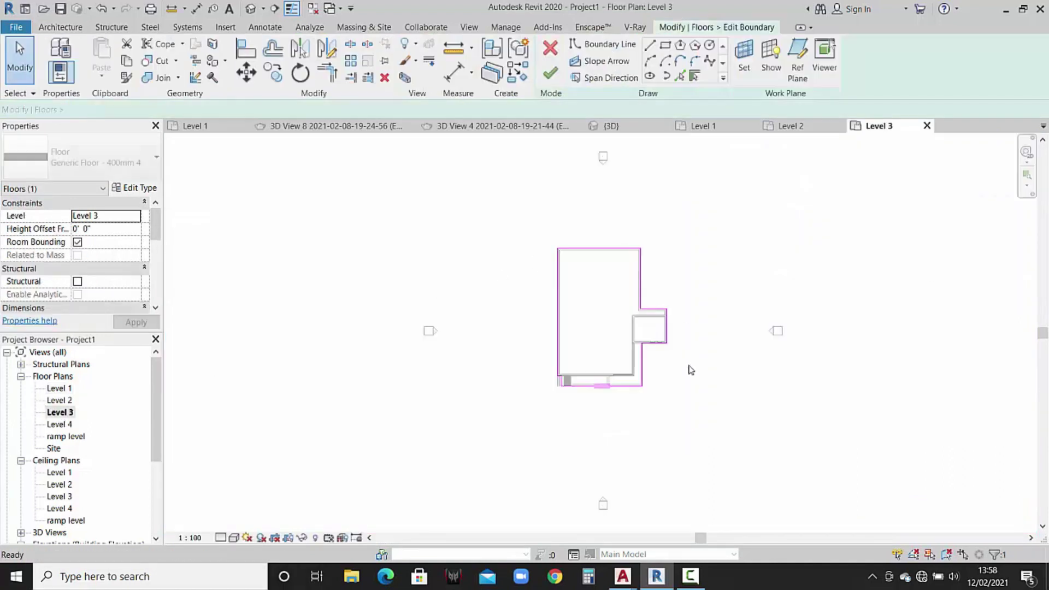
scroll(649, 345, "up", 3)
scroll(649, 365, "up", 3)
scroll(654, 370, "up", 2)
left_click(677, 379)
left_click(247, 73)
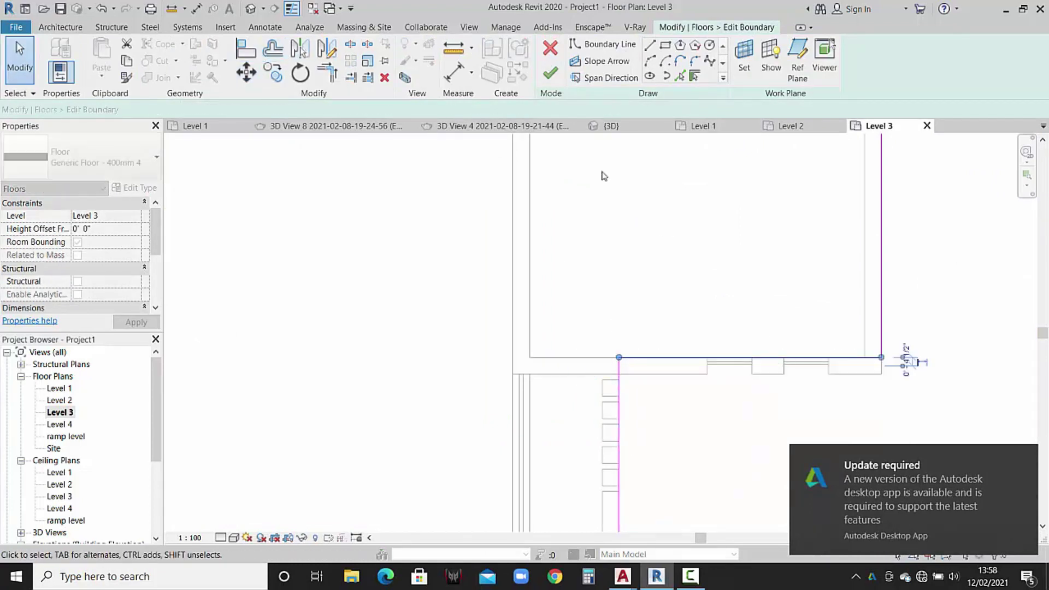
left_click(551, 76)
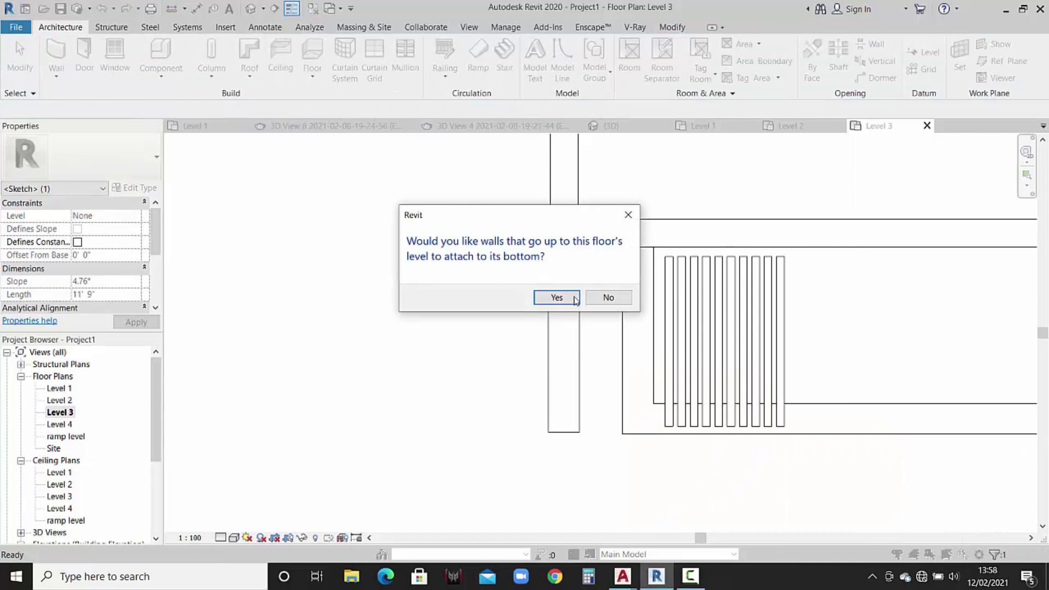
left_click(615, 299)
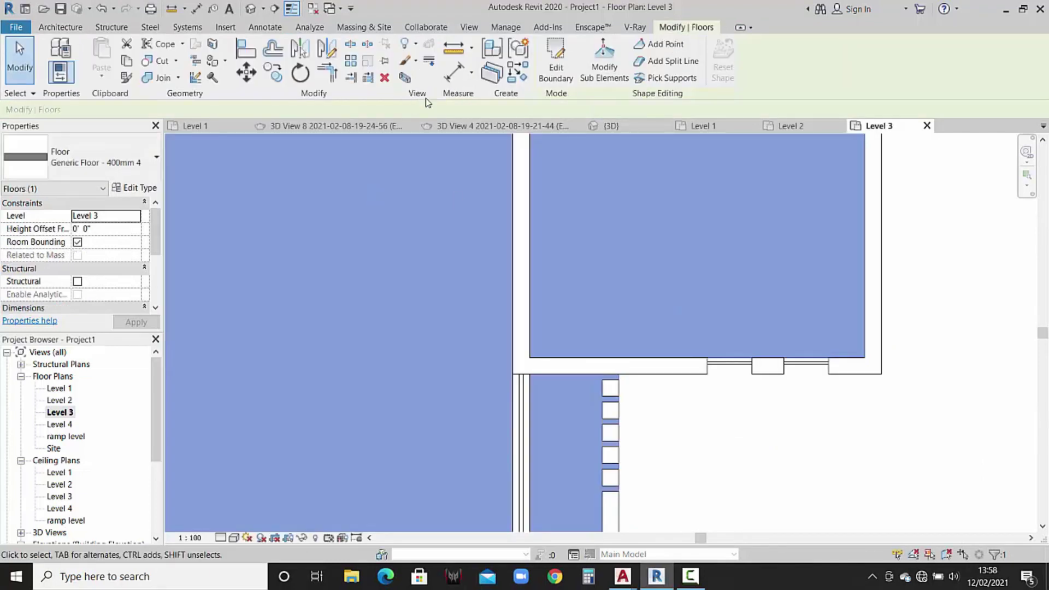
Return to the 3D view and orbit around the building to check the reshaped slab.
left_click(615, 127)
scroll(618, 290, "down", 2)
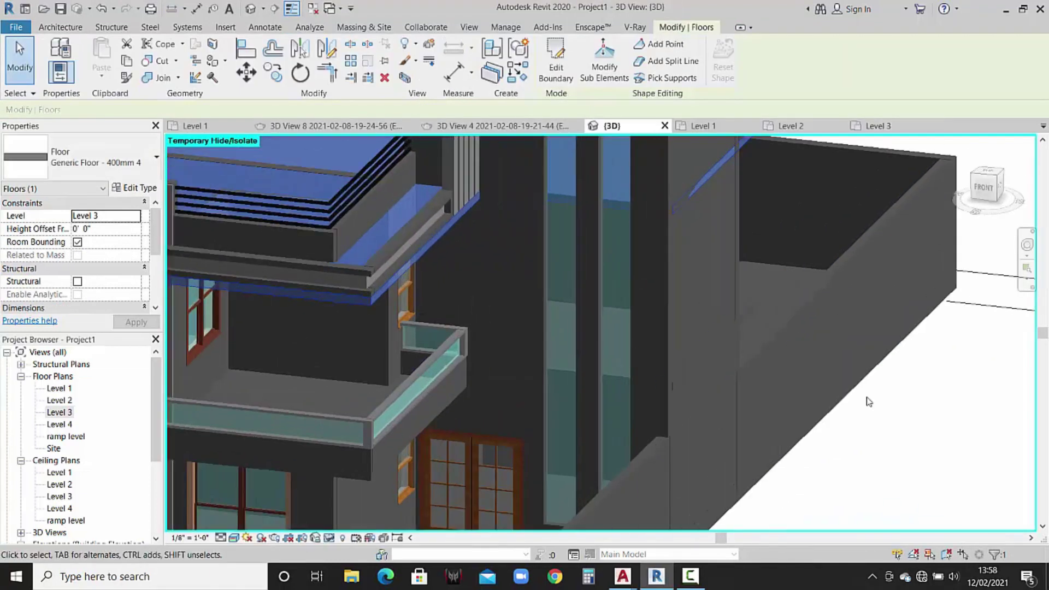
key("Escape")
scroll(618, 273, "down", 2)
scroll(618, 260, "down", 2)
mouse_move(621, 262)
middle_mouse_down("shift")
mouse_move(608, 346)
mouse_move(788, 404)
middle_mouse_up("shift")
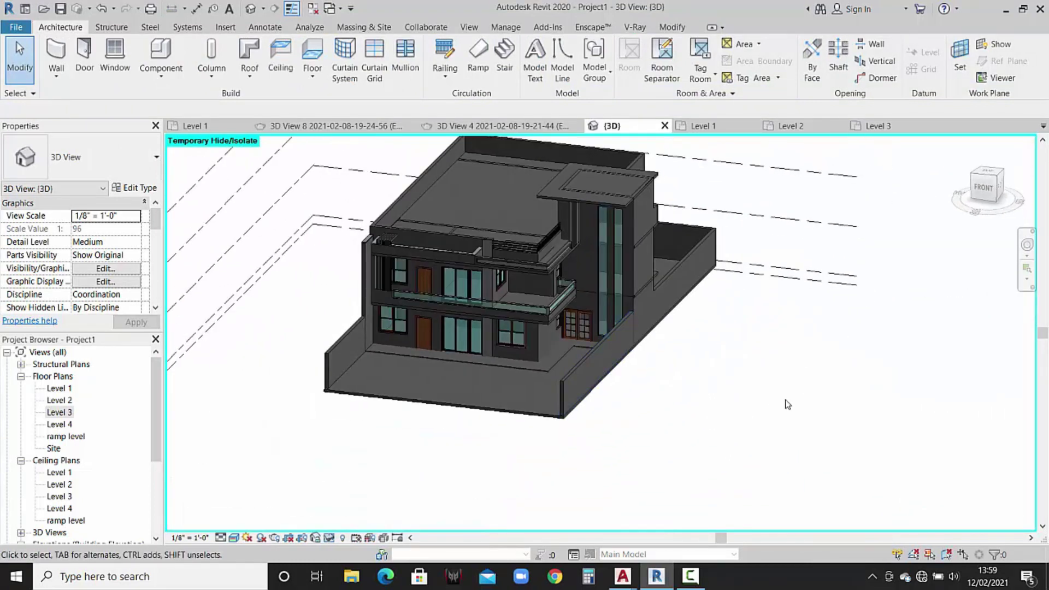
scroll(591, 286, "up", 2)
scroll(584, 268, "up", 2)
scroll(557, 221, "up", 1)
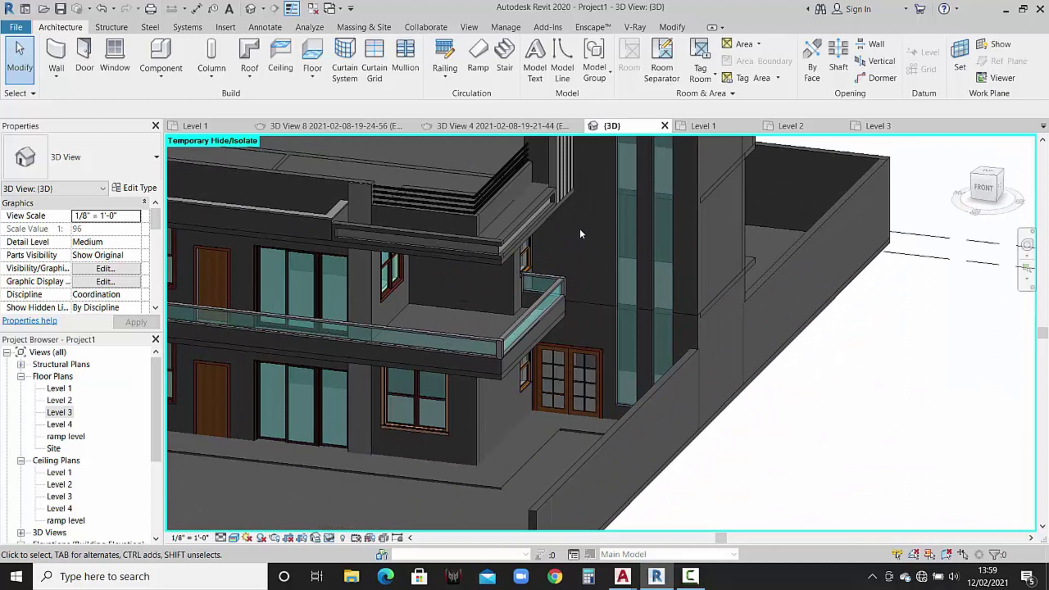
Check the 3D View 4 reference rendering, then return to the 3D model view.
left_click(510, 129)
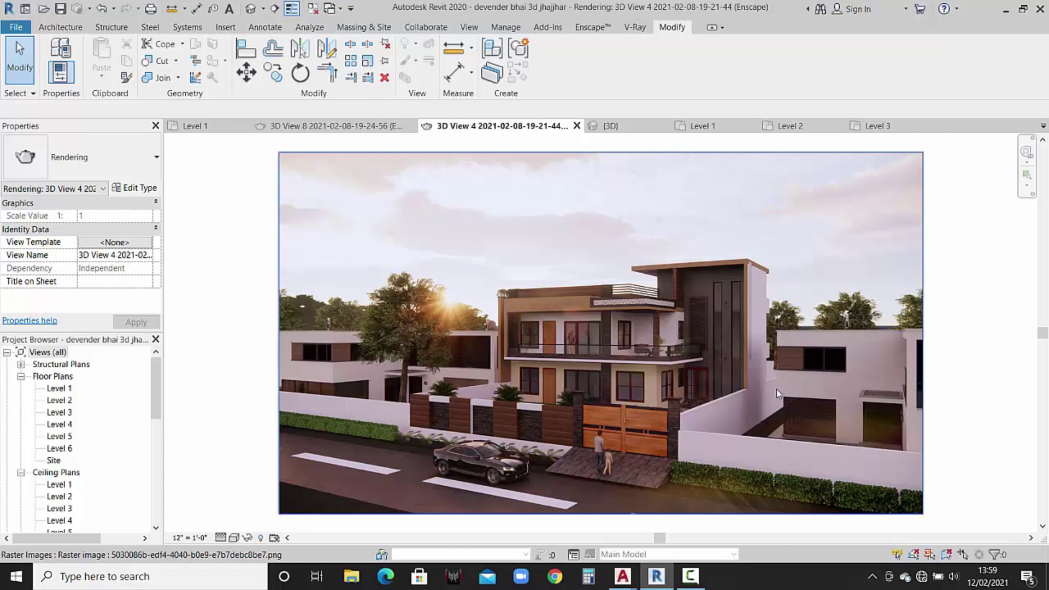
left_click(700, 127)
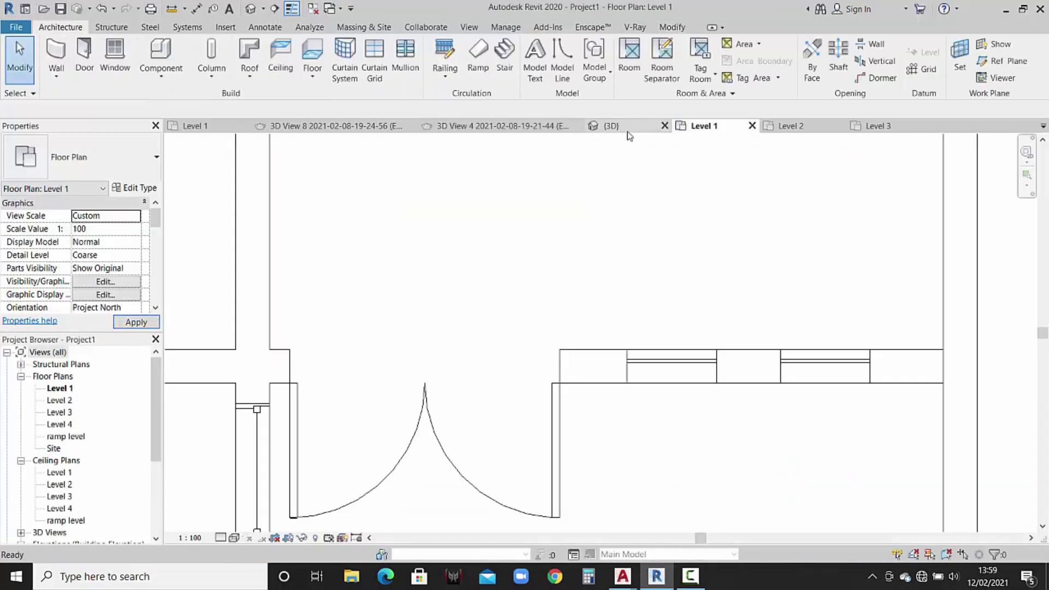
left_click(623, 129)
Orbit to the FRONT ViewCube view and zoom and pan onto the glazed tower.
mouse_move(622, 283)
middle_mouse_down("shift")
mouse_move(667, 187)
mouse_move(805, 198)
middle_mouse_up("shift")
left_click(982, 190)
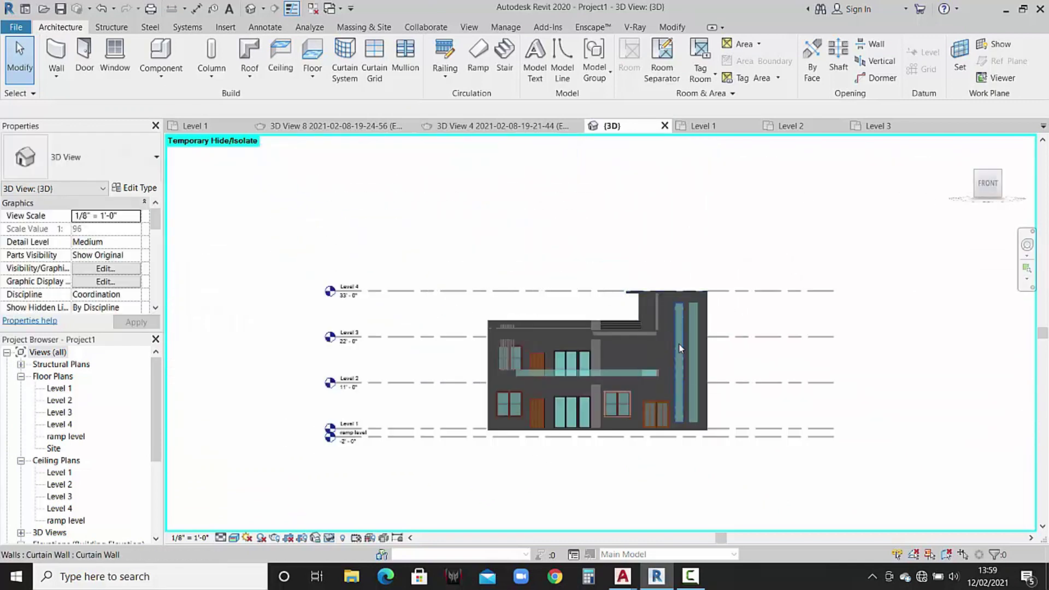
scroll(667, 366, "up", 3)
scroll(655, 382, "up", 2)
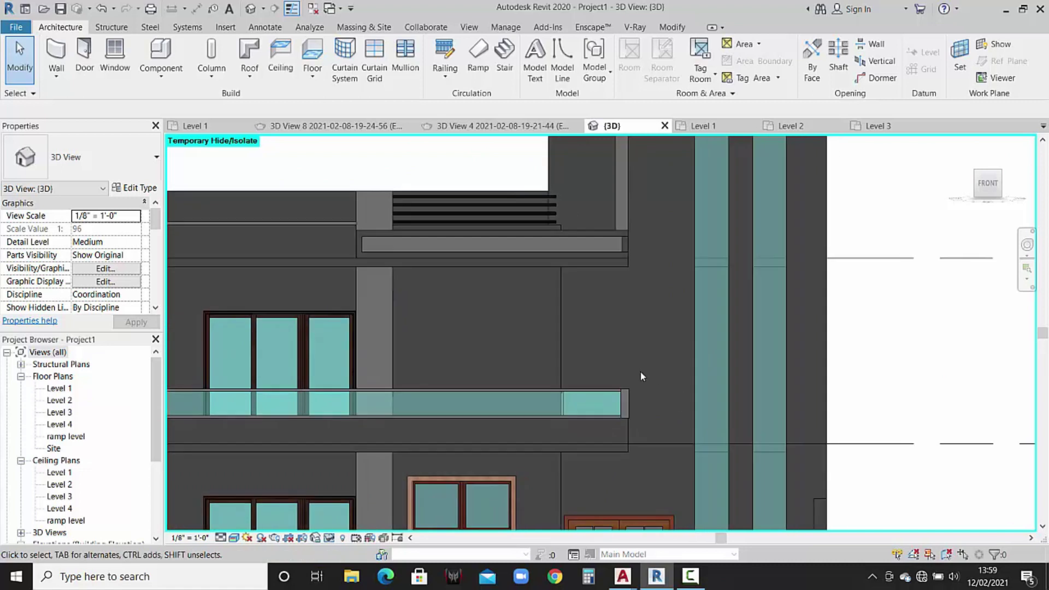
middle_click_drag(642, 376, 633, 383)
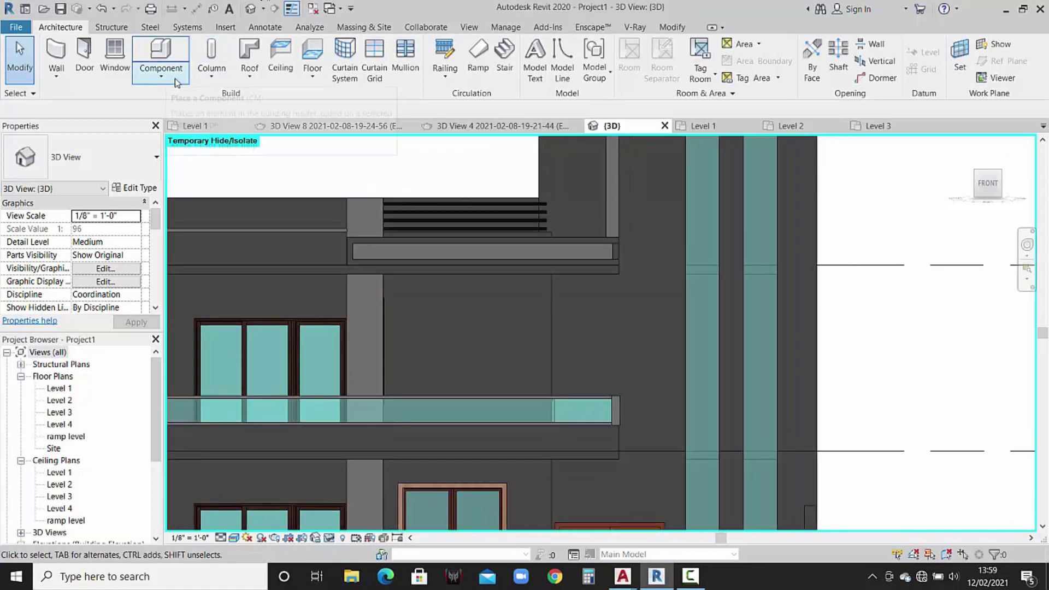
Create a new in-place model in the Generic Models category with the default name.
left_click(160, 75)
left_click(185, 130)
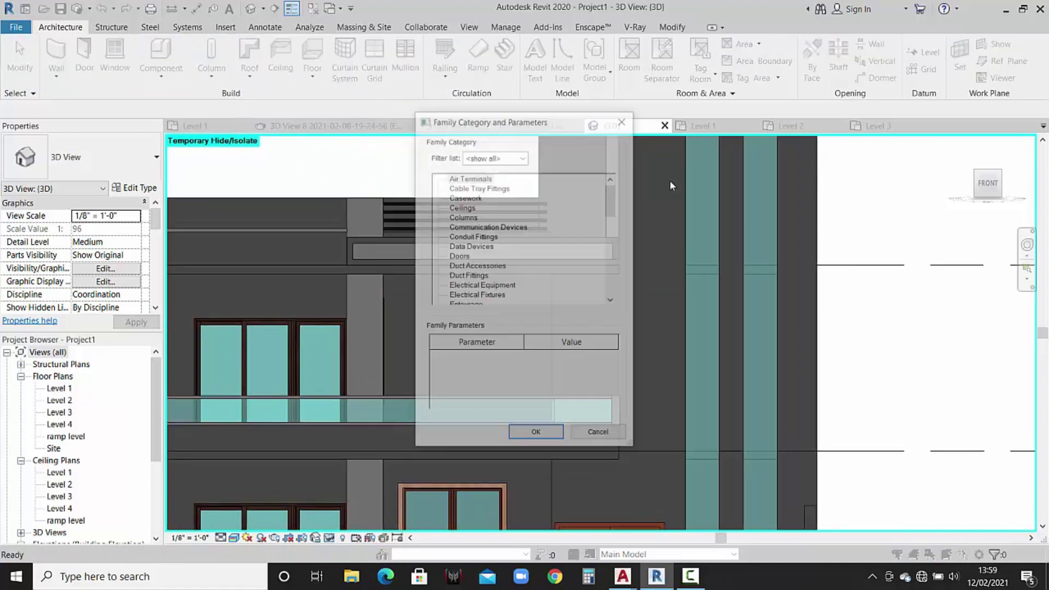
scroll(514, 246, "down", 1)
scroll(513, 243, "down", 2)
scroll(513, 244, "down", 1)
scroll(508, 243, "down", 1)
scroll(497, 241, "down", 1)
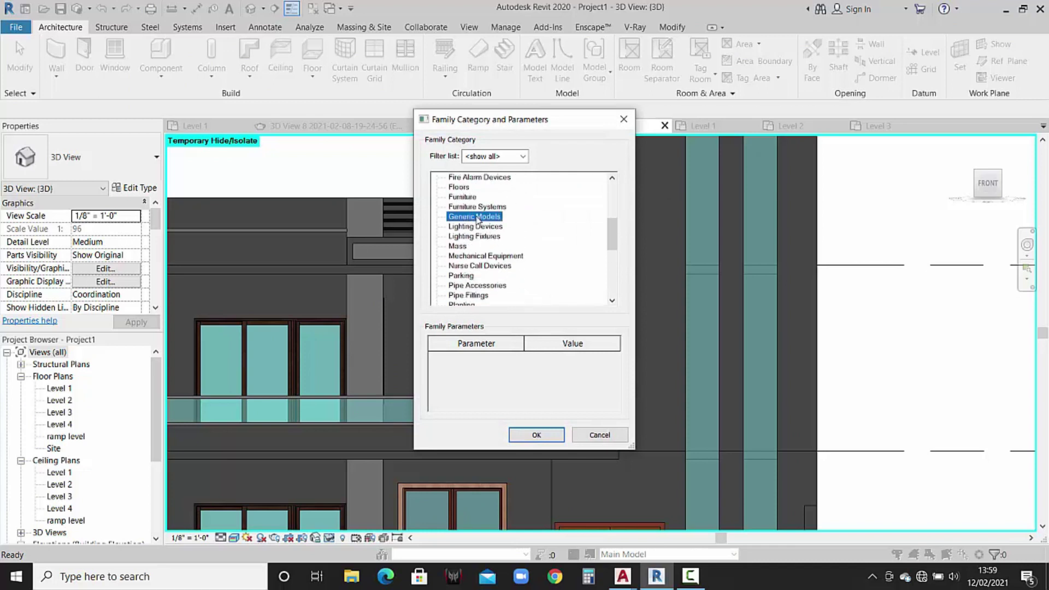
left_click(537, 435)
left_click(536, 311)
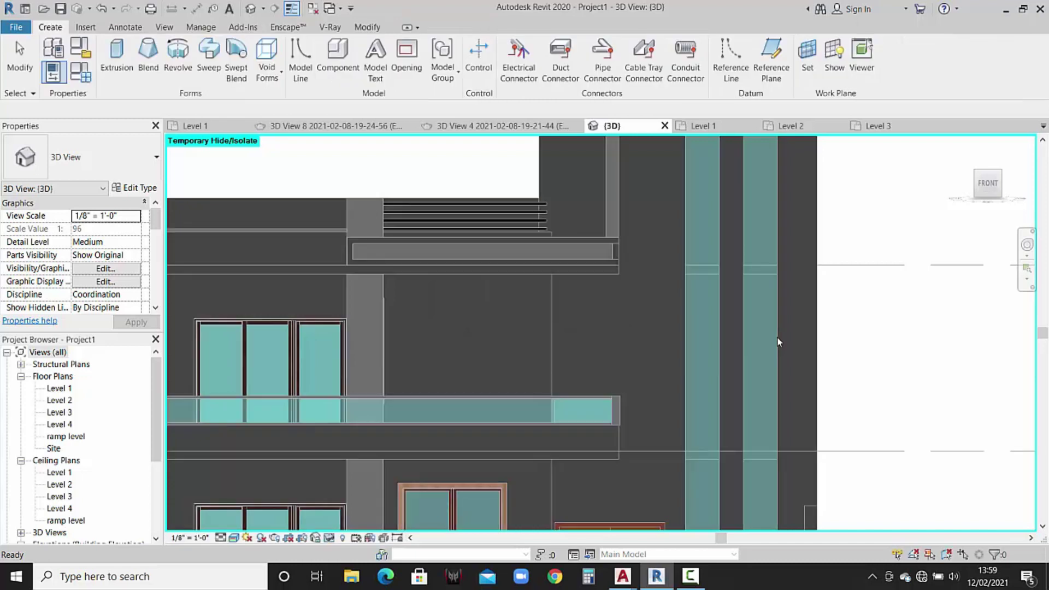
Start an extrusion on the tower wall's work plane and sketch a rectangle on its face from the front.
left_click(116, 57)
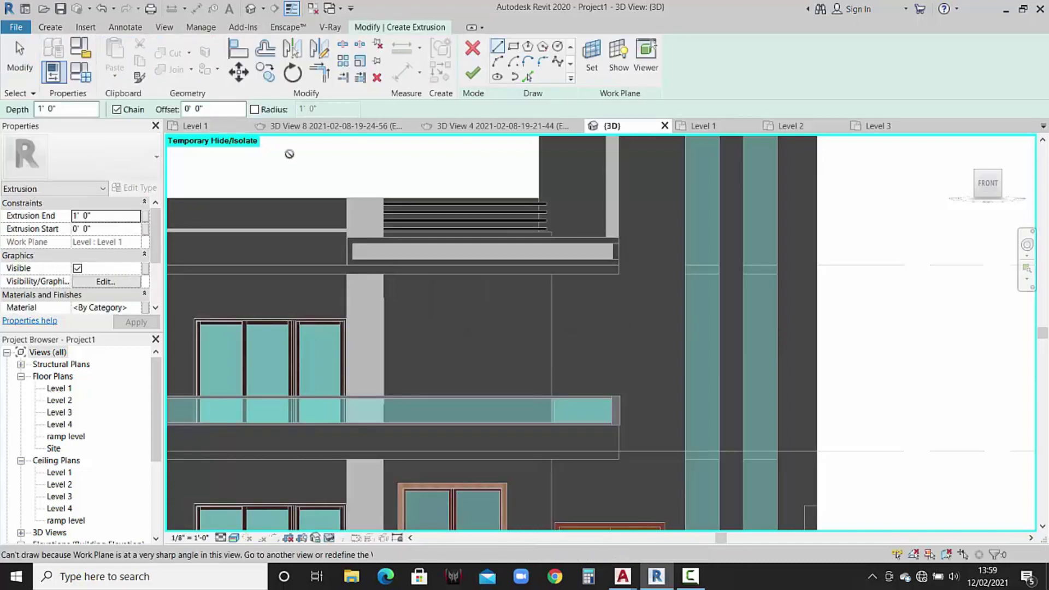
left_click(545, 65)
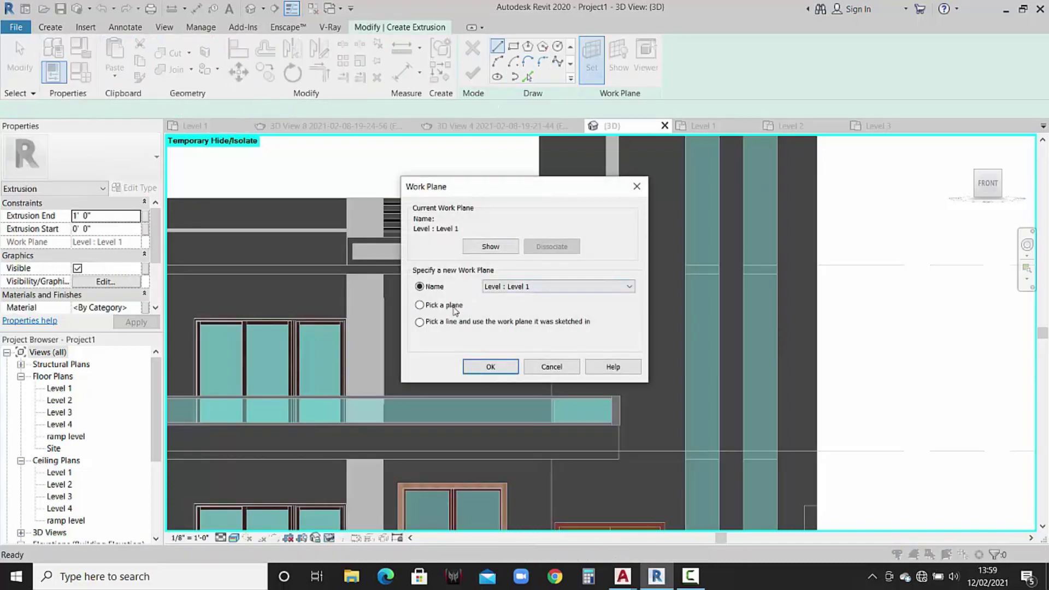
left_click(477, 371)
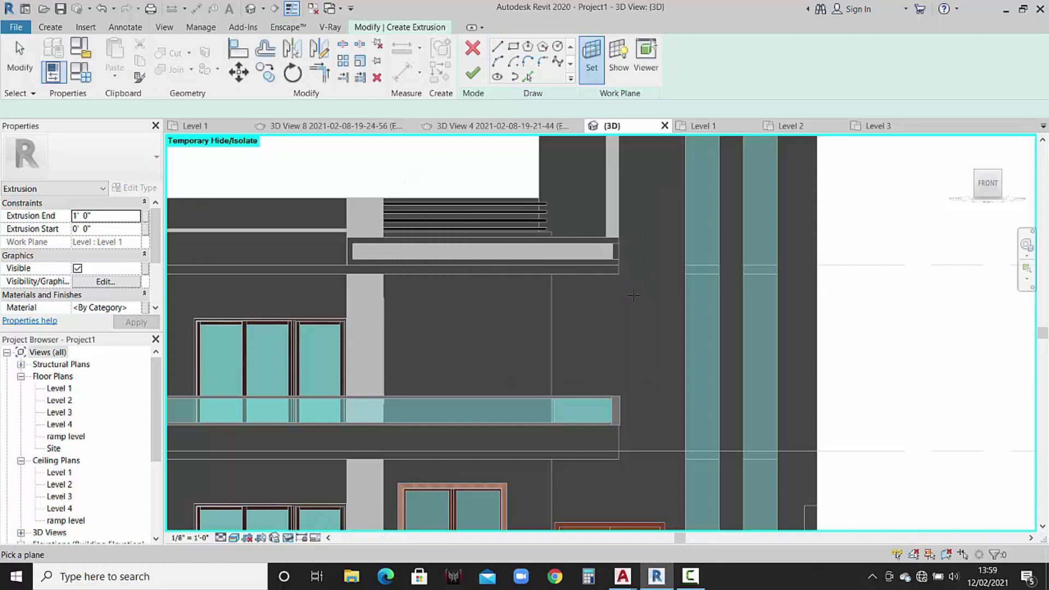
left_click(680, 258)
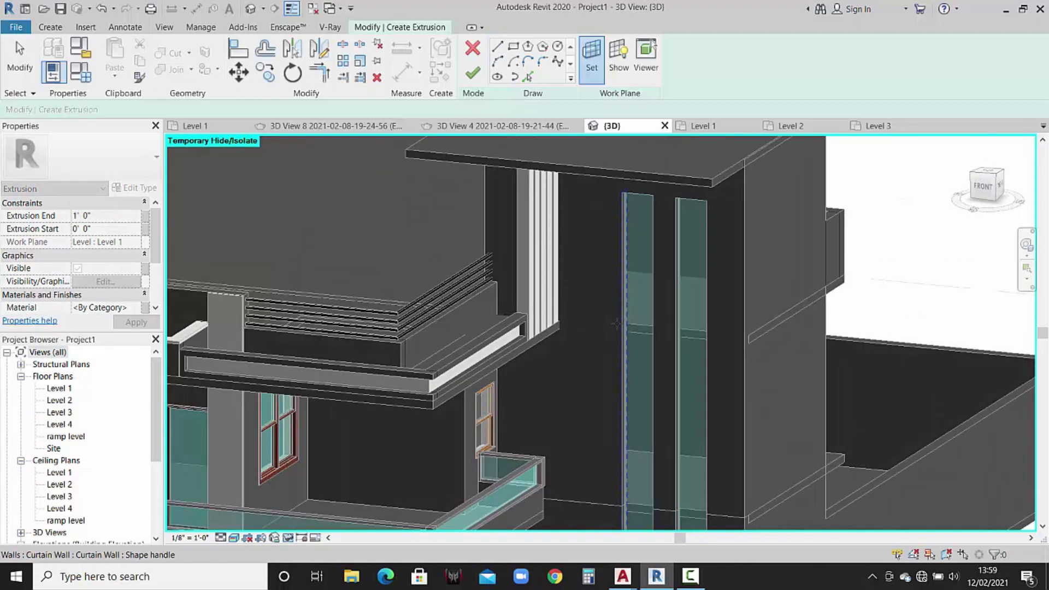
left_click(985, 186)
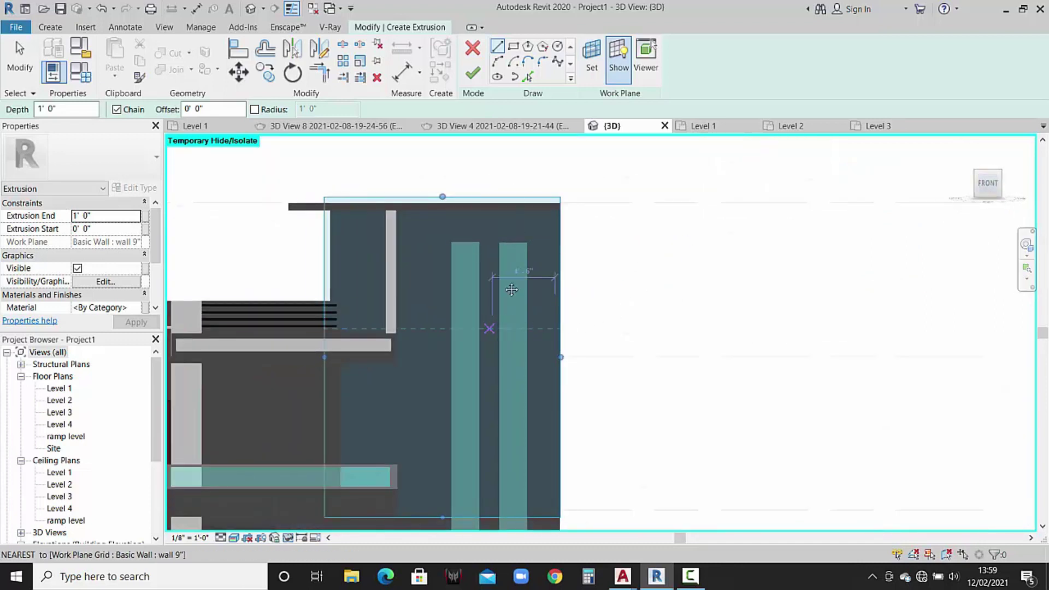
middle_click_drag(186, 204, 506, 82)
left_click(514, 47)
middle_click_drag(611, 351, 589, 345)
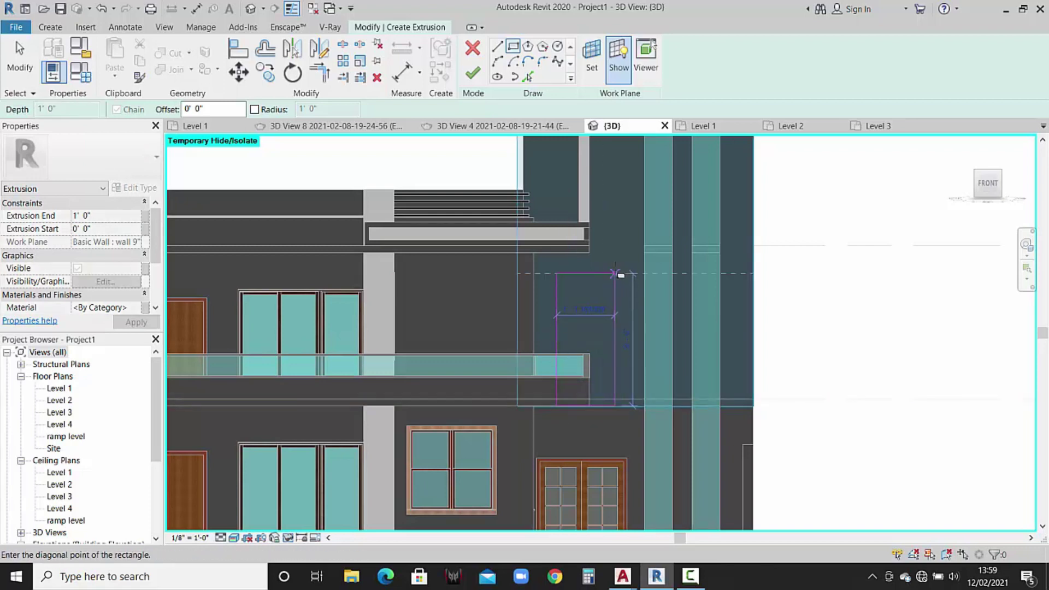
left_click(627, 210)
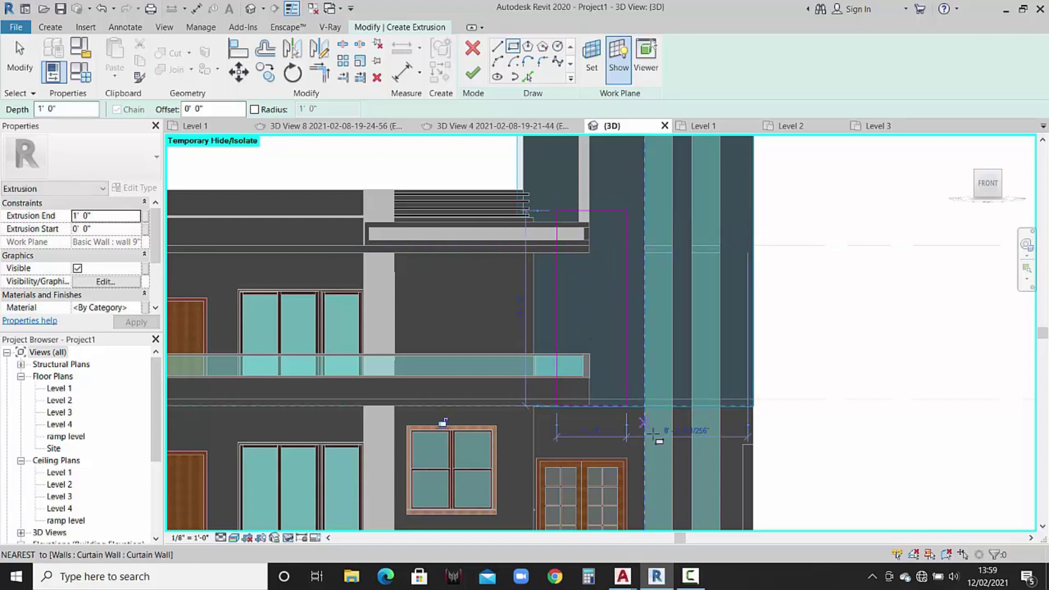
Compare the sketch against the reference rendering, then return to the 3D extrusion view.
left_click(541, 126)
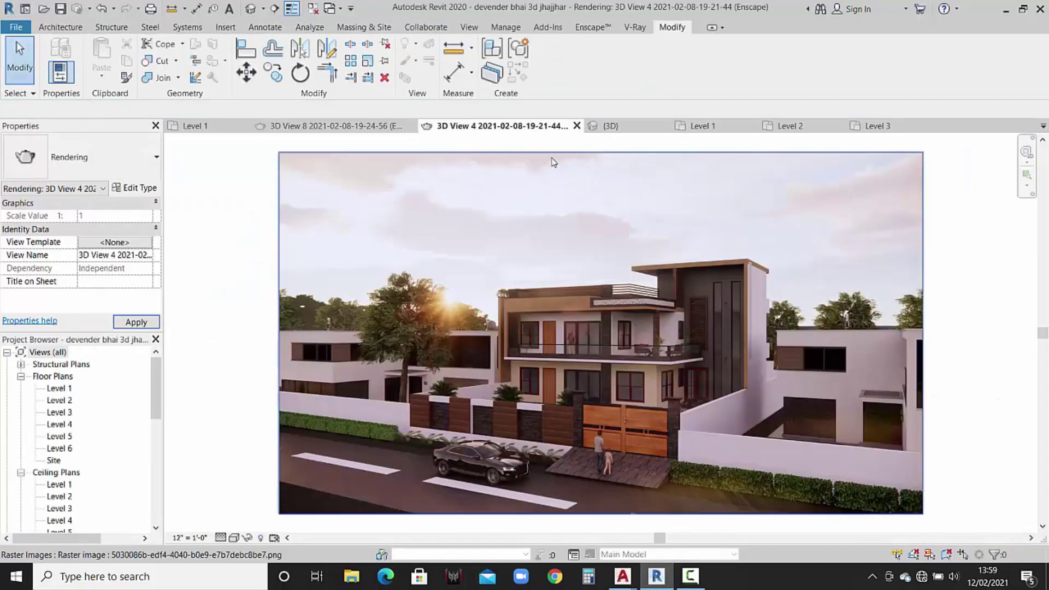
scroll(698, 362, "up", 4)
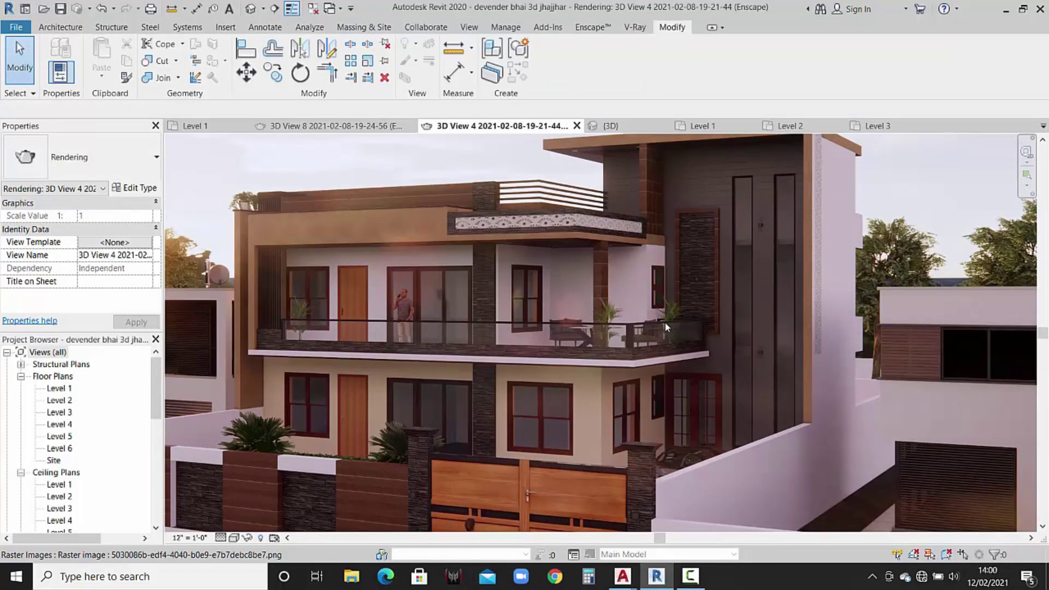
left_click(702, 125)
left_click(611, 125)
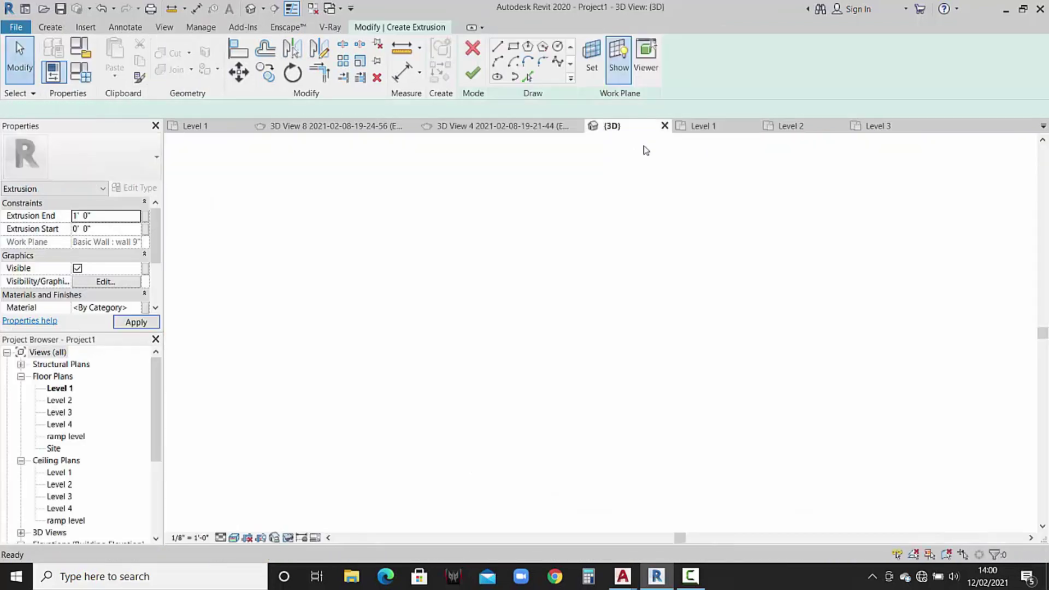
scroll(572, 298, "down", 1)
scroll(567, 277, "up", 1)
Try moving the sketch's bottom line, cancel the move, and recentre the view.
left_click(600, 381)
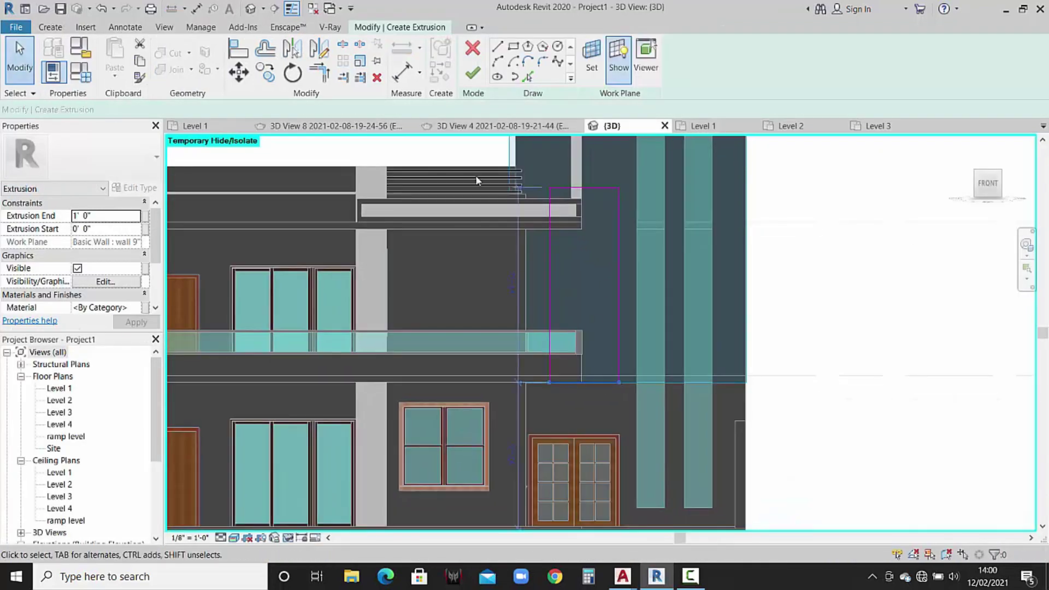
left_click(239, 72)
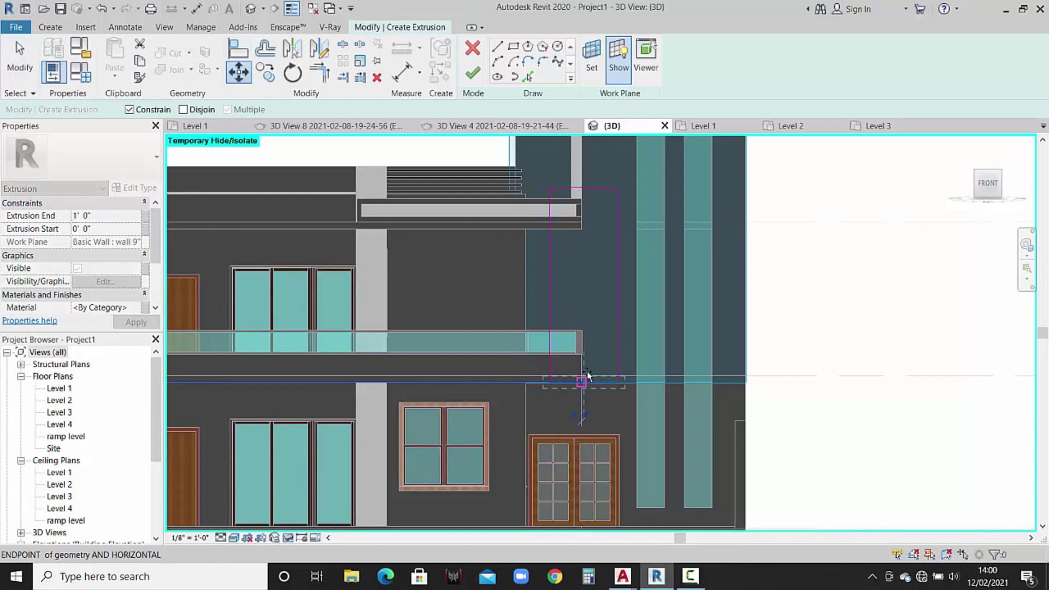
key("Escape")
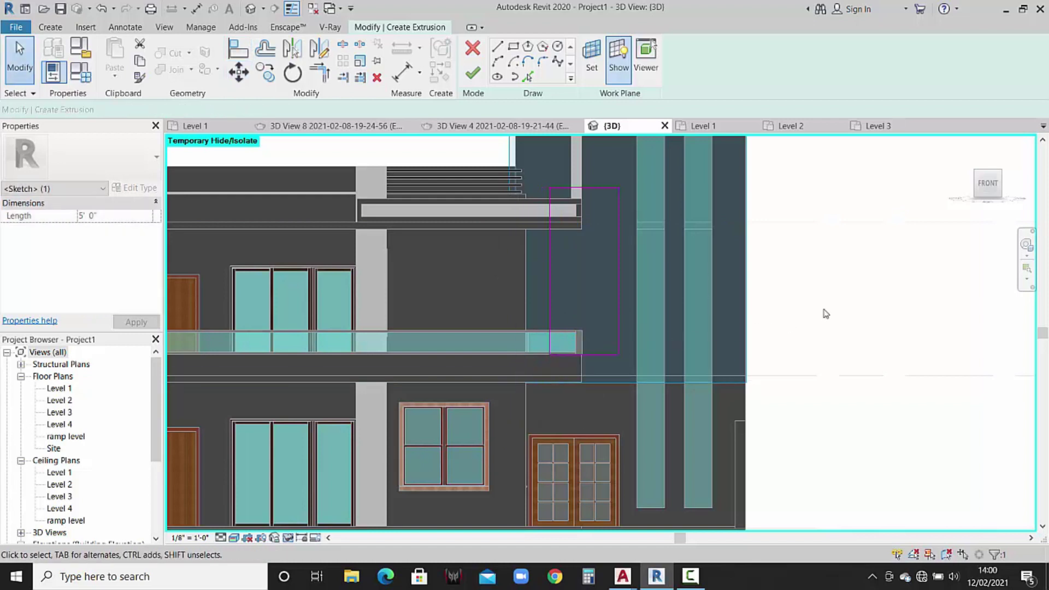
middle_click_drag(748, 259, 744, 286)
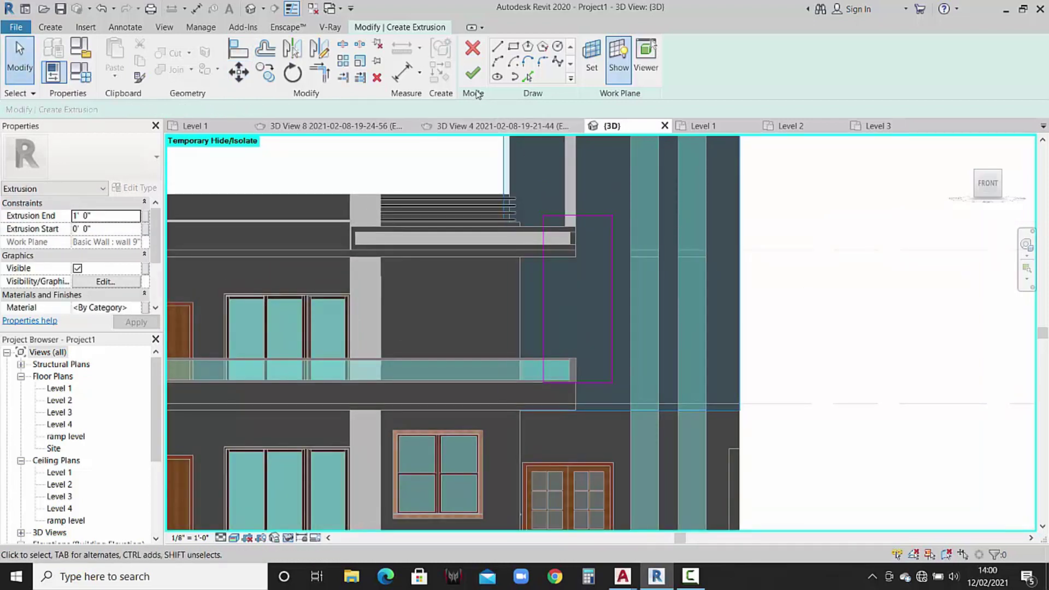
scroll(564, 221, "up", 1)
scroll(564, 222, "up", 1)
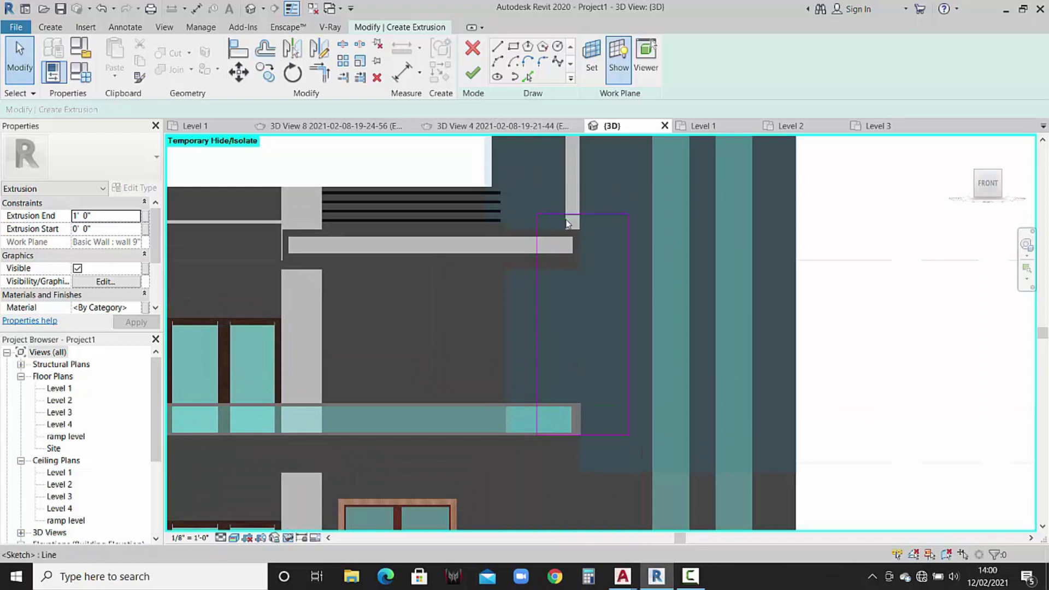
Draw an outer rectangle with a 5" offset and finish the extrusion sketch.
left_click(512, 47)
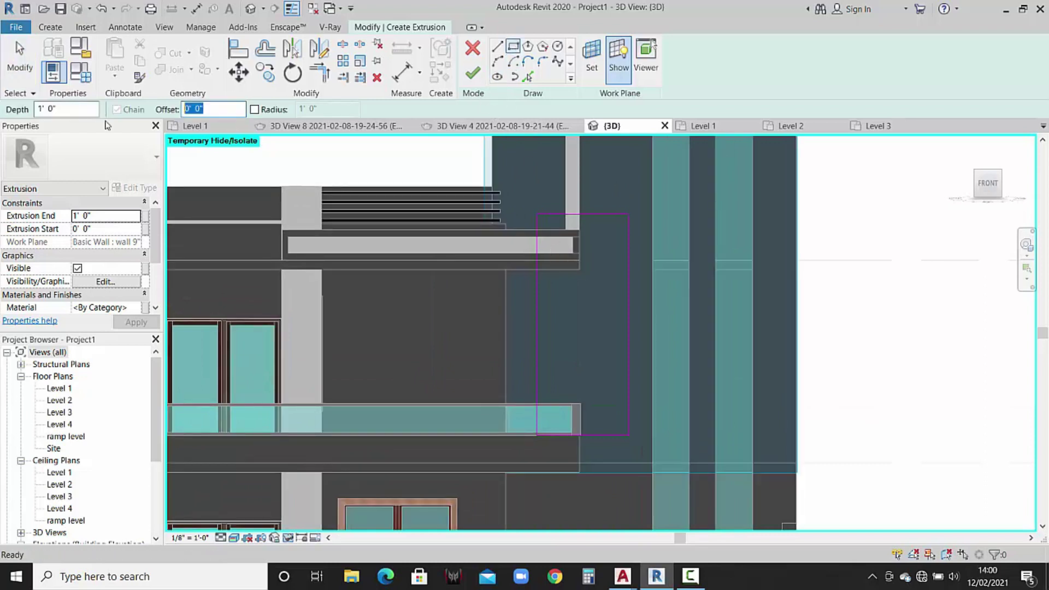
left_click(537, 215)
key("Escape")
type("4.")
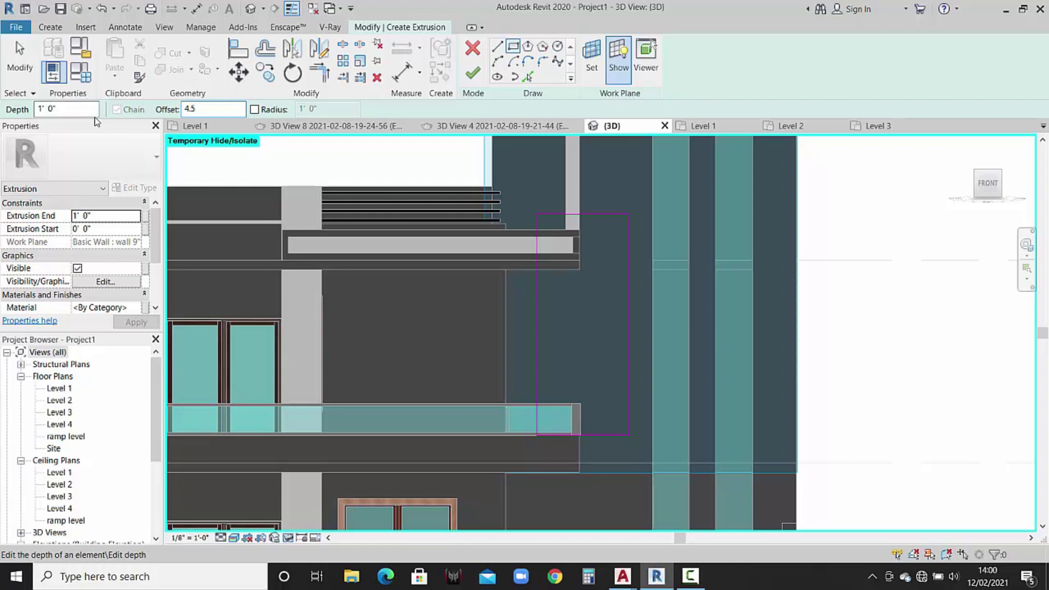
type("5\"")
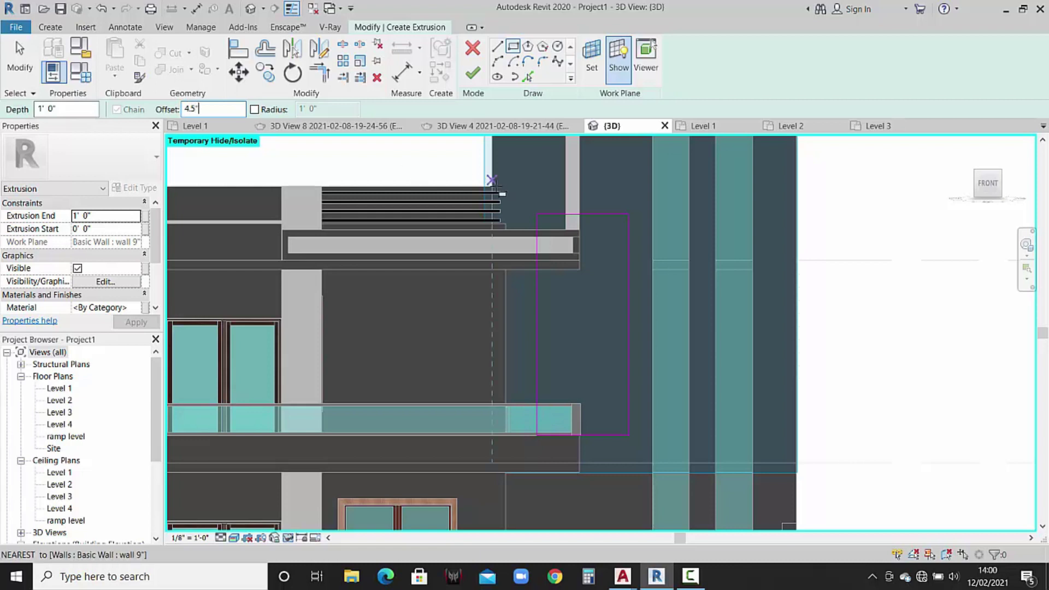
left_click(537, 214)
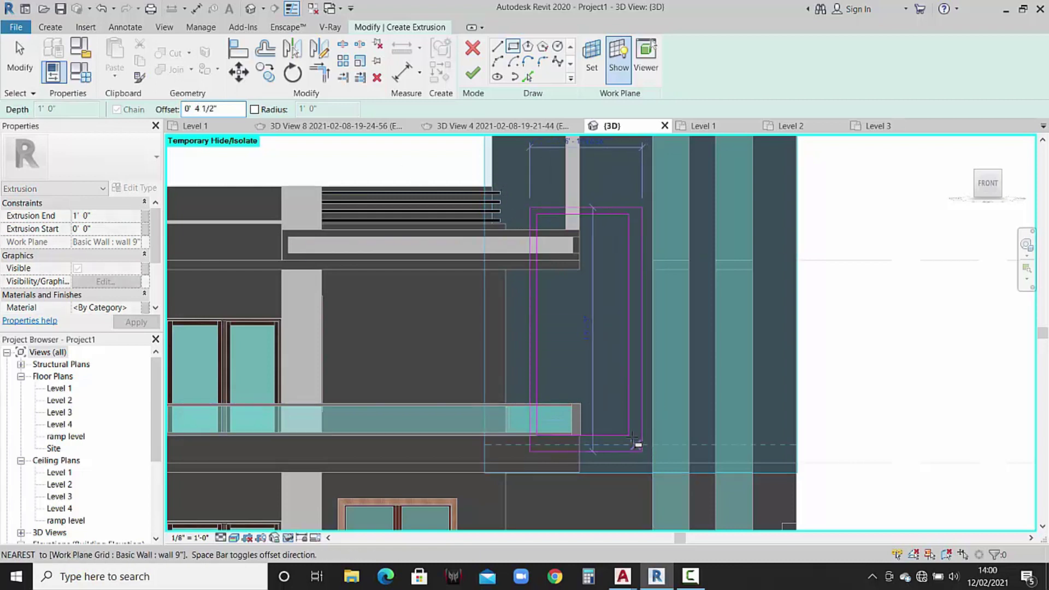
left_click(643, 420)
left_click(473, 73)
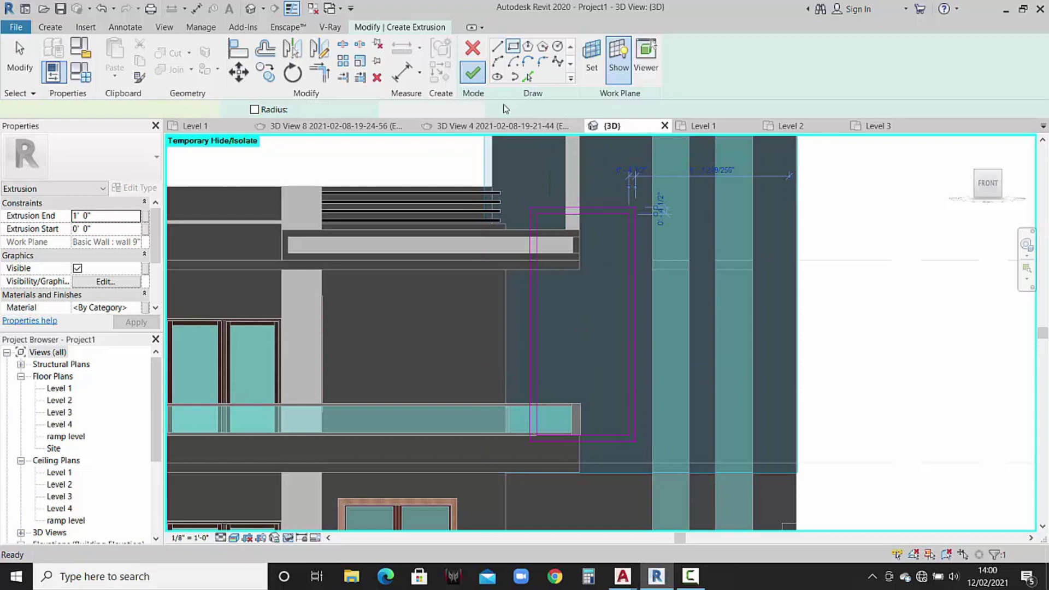
middle_click_drag(679, 224, 444, 178, "shift")
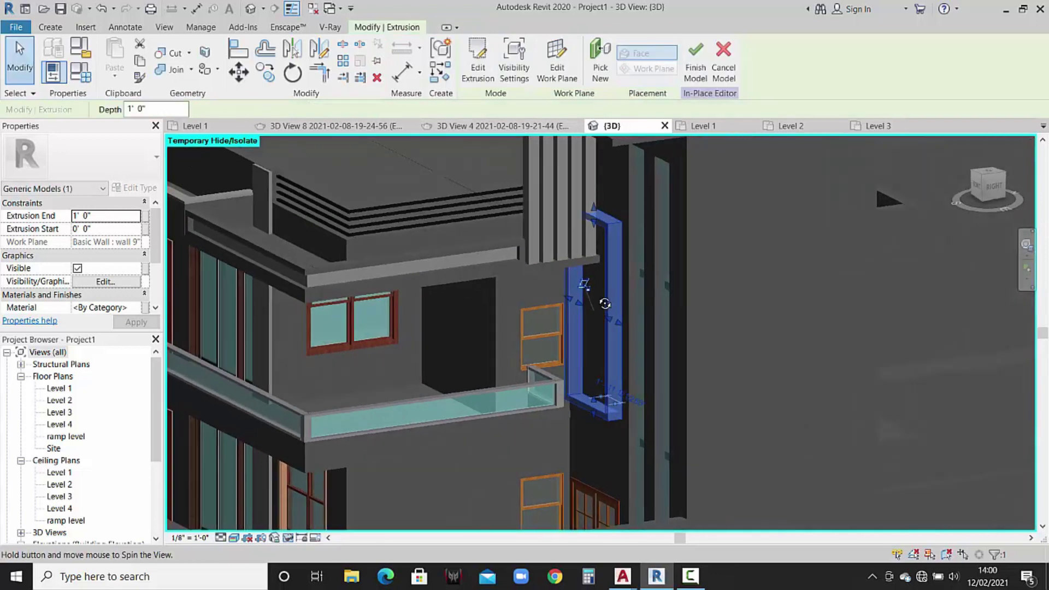
Set the frame extrusion's depth to 4.5".
left_click(144, 109)
type("4.5")
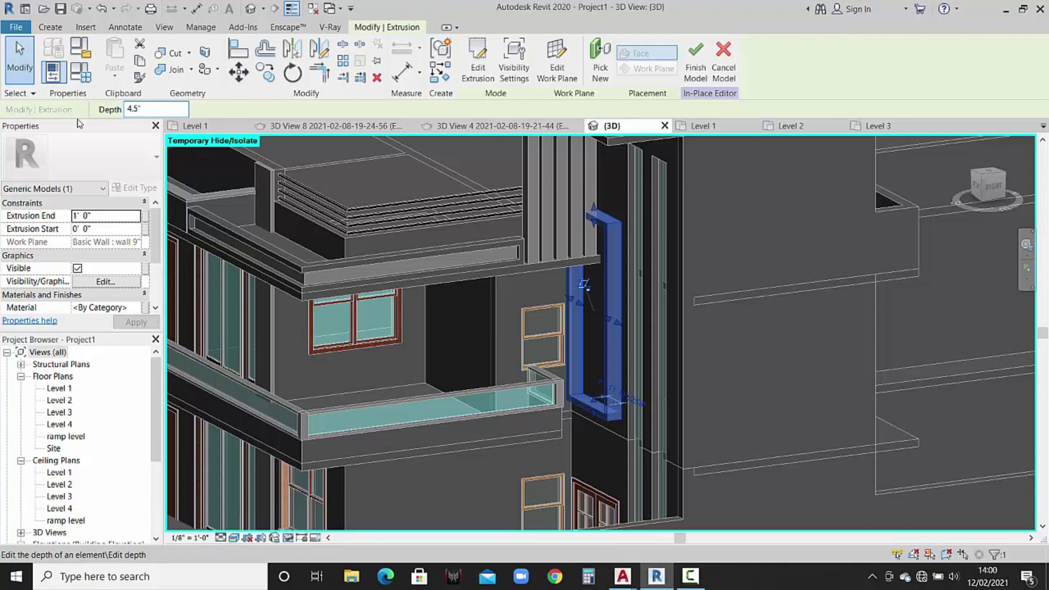
key("Return")
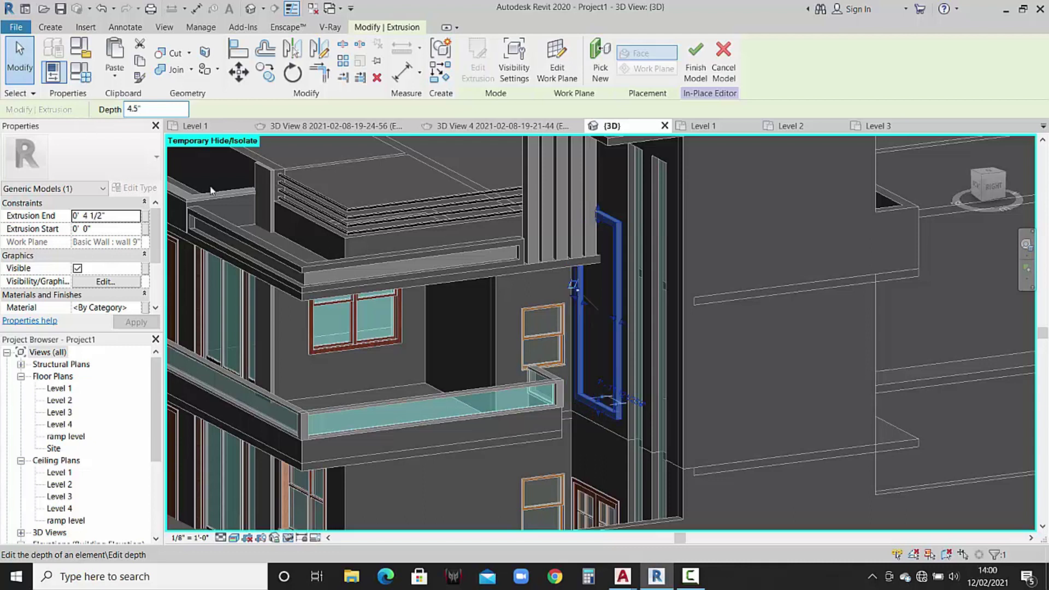
left_click(601, 342)
mouse_move(593, 346)
middle_mouse_down("shift")
mouse_move(705, 302)
mouse_move(761, 335)
mouse_move(614, 351)
mouse_move(590, 342)
mouse_move(604, 352)
mouse_move(745, 347)
mouse_move(710, 319)
mouse_move(743, 328)
mouse_move(724, 344)
mouse_move(741, 286)
mouse_move(625, 285)
middle_mouse_up("shift")
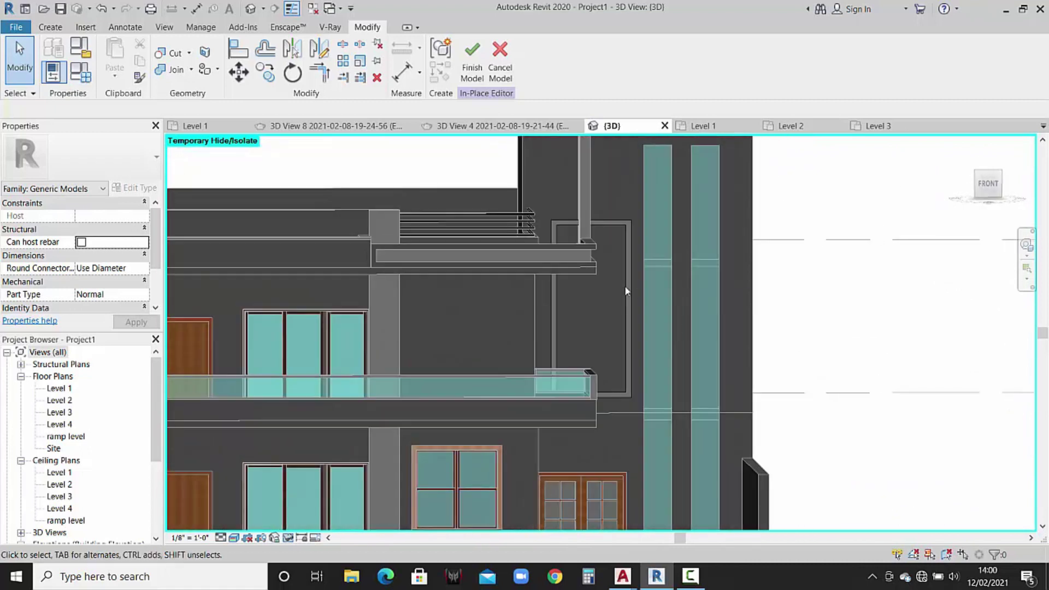
Reopen the frame extrusion's sketch and frame the front elevation on its top lines.
left_click(604, 225)
left_click(469, 66)
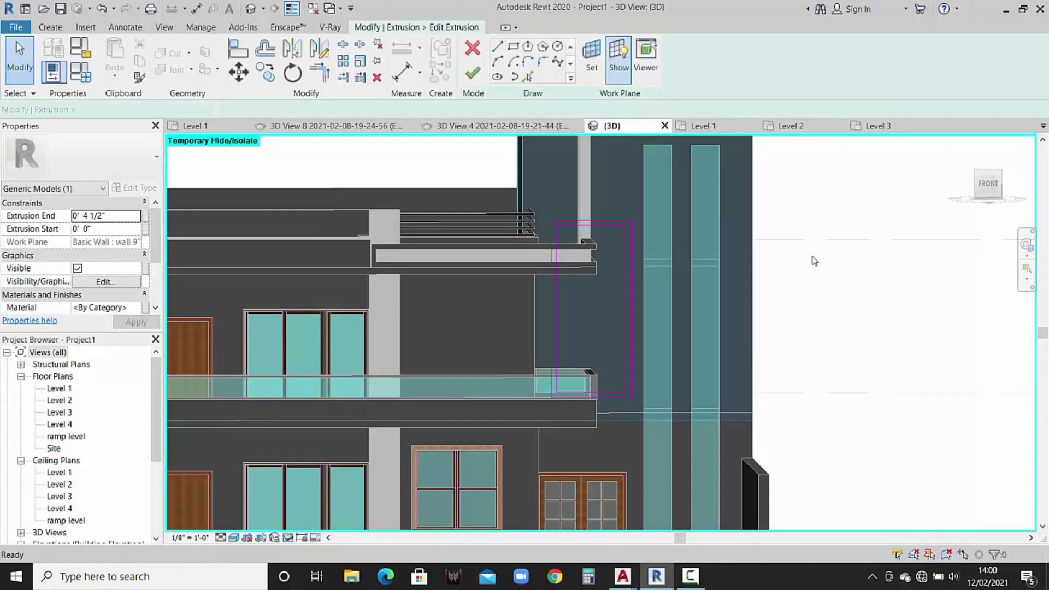
left_click(987, 183)
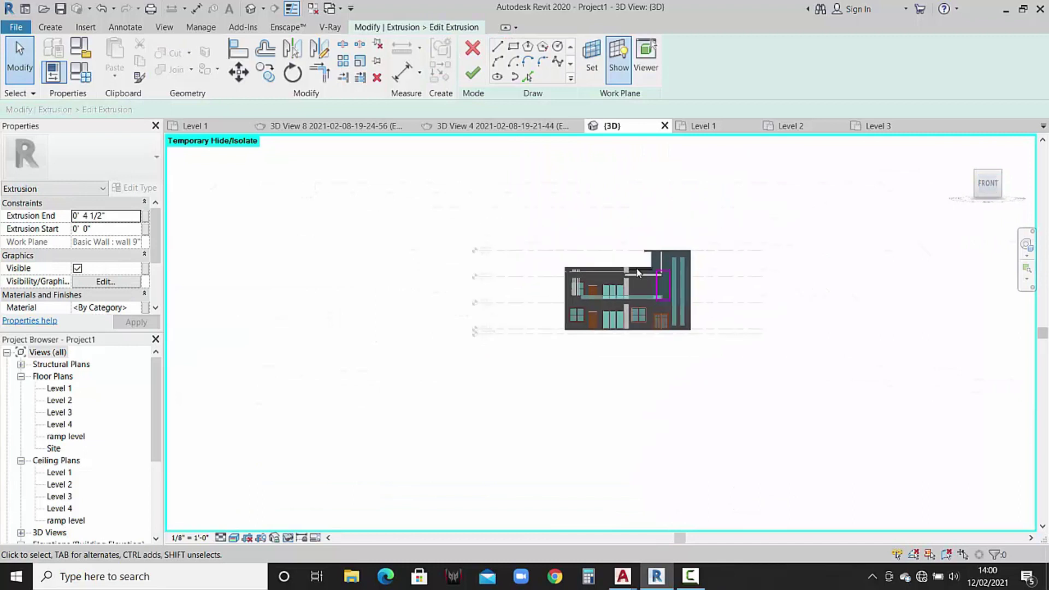
scroll(672, 257, "up", 3)
scroll(739, 276, "up", 5)
middle_click_drag(738, 276, 674, 280)
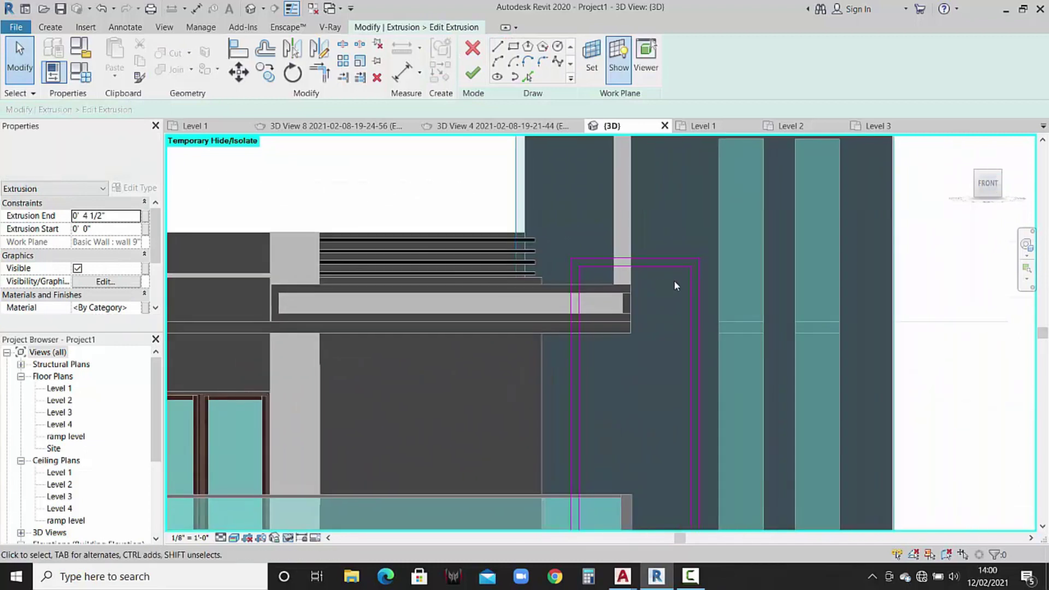
left_click(661, 257)
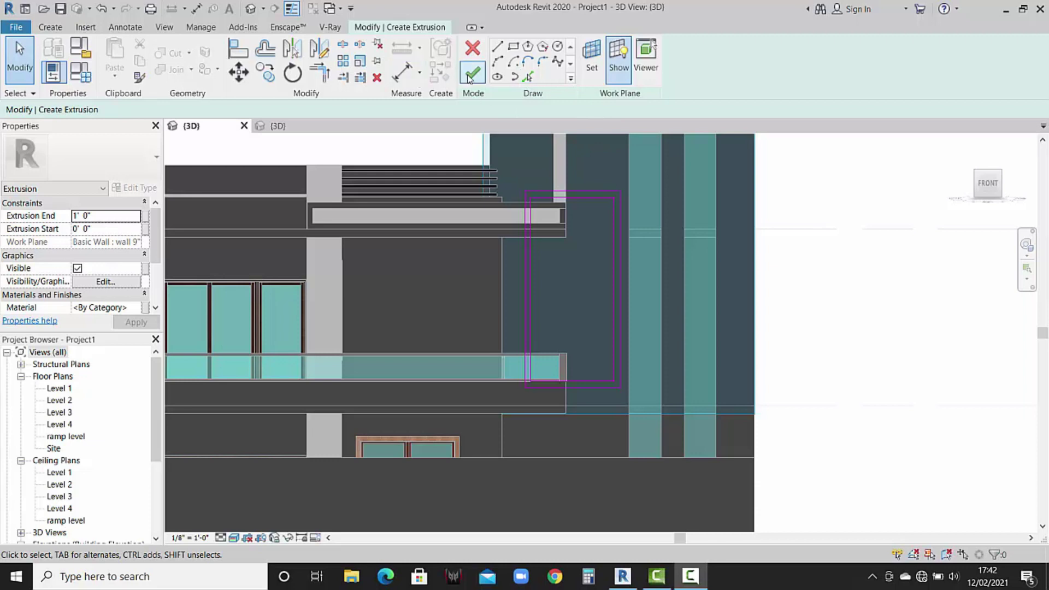
Finish the extrusion sketch and the in-place model, then orbit to inspect the new frame.
left_click(469, 78)
type("4.5\"")
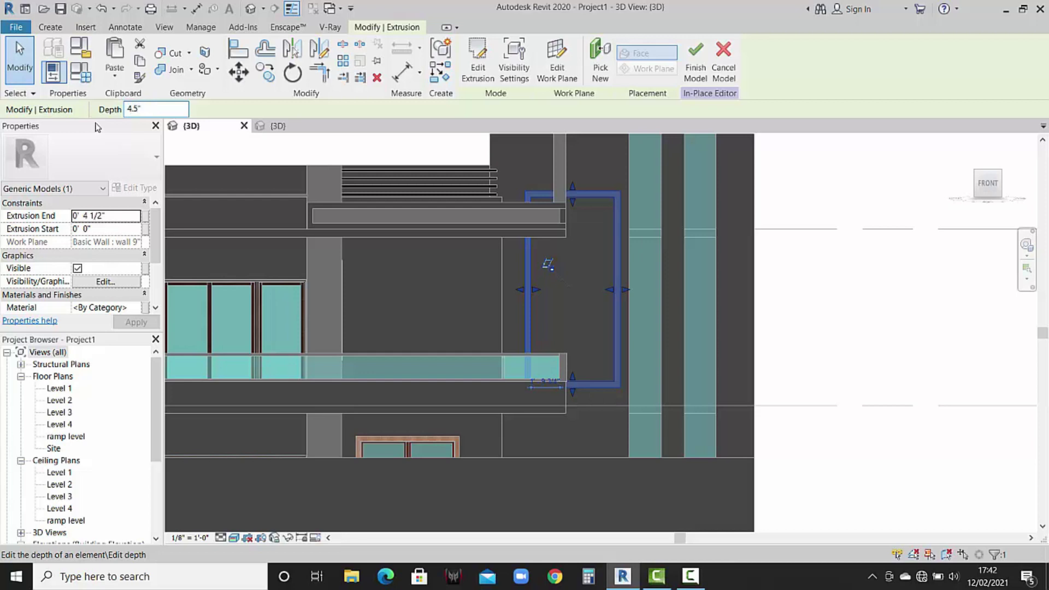
left_click(696, 60)
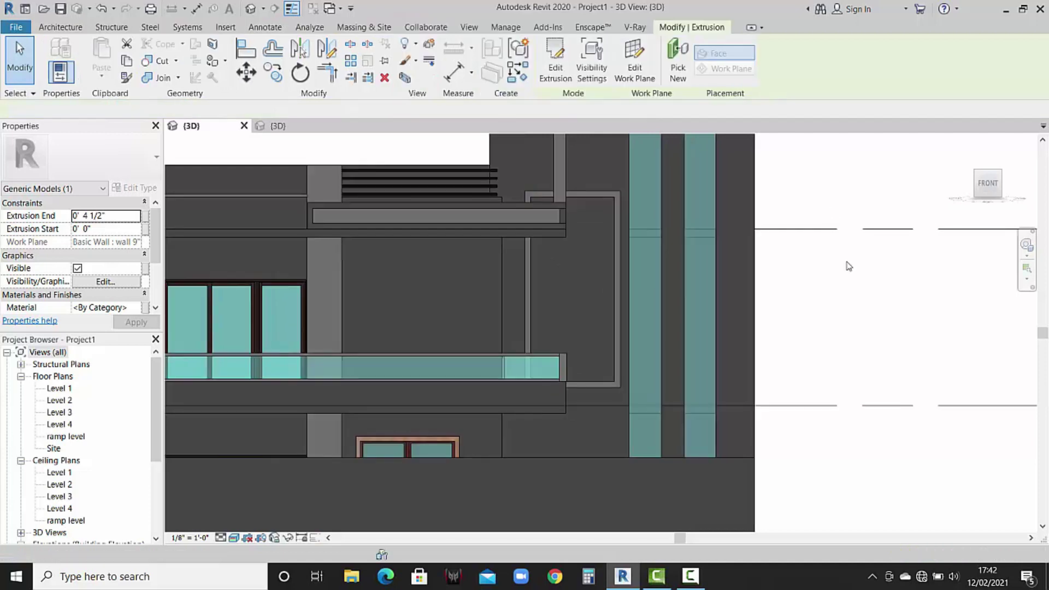
mouse_move(854, 275)
middle_mouse_down("shift")
mouse_move(809, 300)
mouse_move(850, 309)
mouse_move(814, 318)
mouse_move(869, 311)
mouse_move(857, 311)
mouse_move(848, 283)
mouse_move(874, 275)
mouse_move(860, 291)
middle_mouse_up("shift")
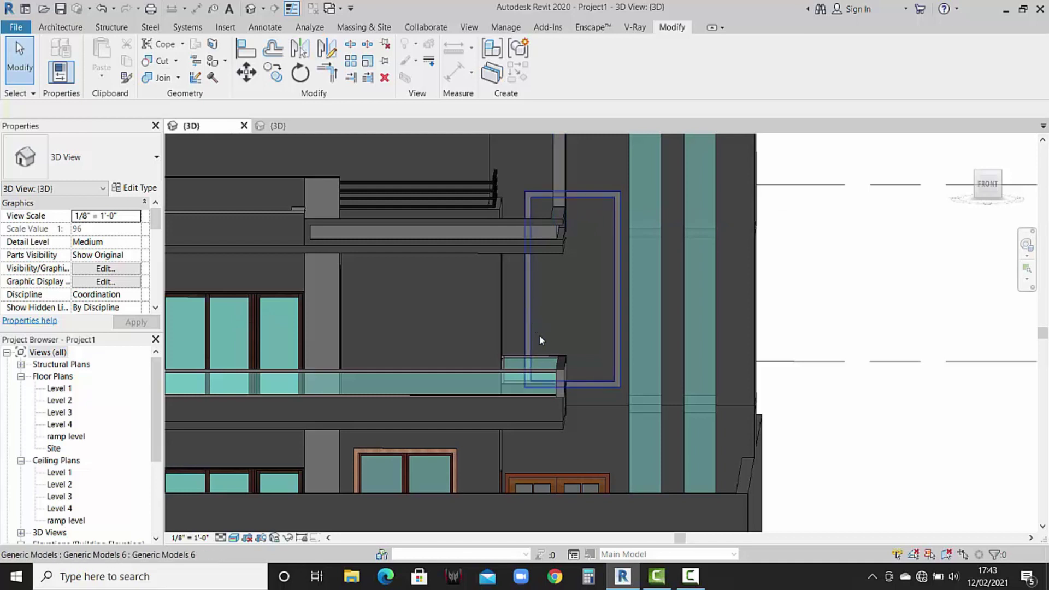
mouse_move(589, 283)
middle_mouse_down("shift")
mouse_move(574, 306)
mouse_move(584, 322)
mouse_move(573, 316)
middle_mouse_up("shift")
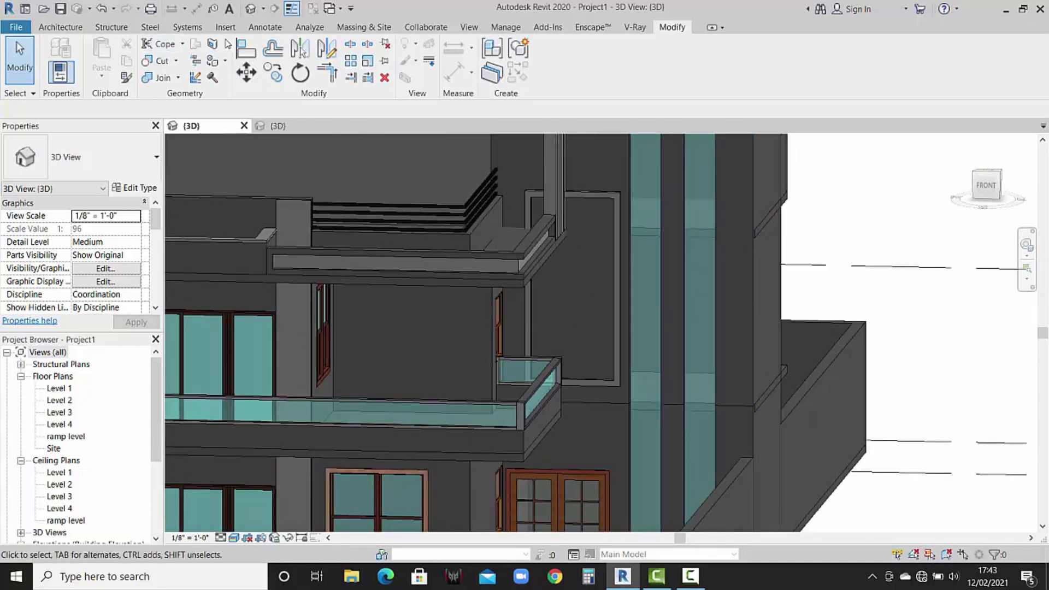
left_click(65, 28)
Create another in-place Generic Models model with the default name.
left_click(156, 78)
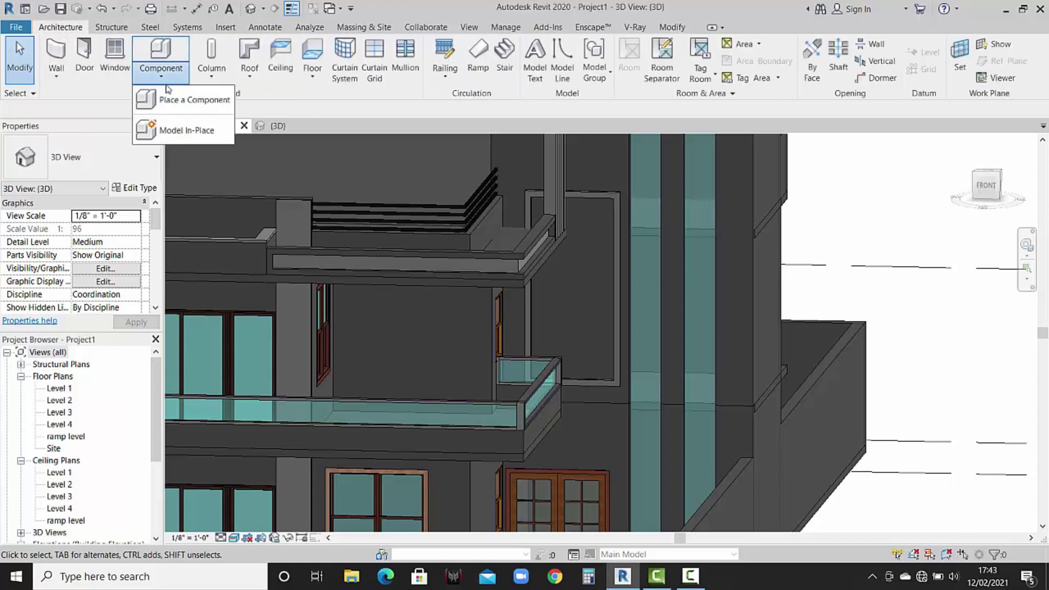
left_click(164, 129)
scroll(535, 224, "down", 1)
scroll(508, 240, "down", 2)
scroll(474, 261, "down", 1)
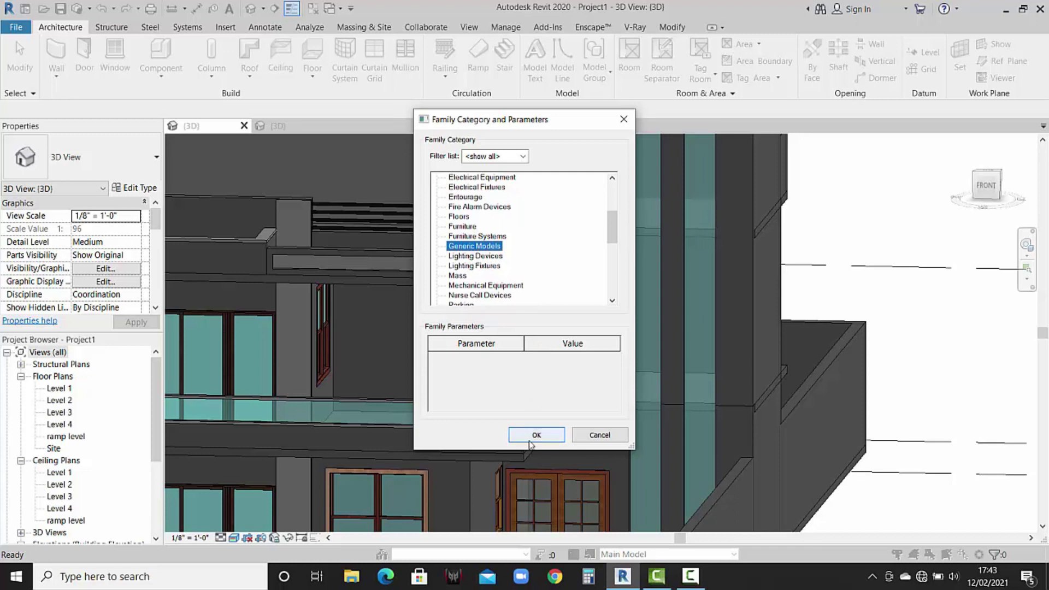
left_click(530, 438)
left_click(526, 311)
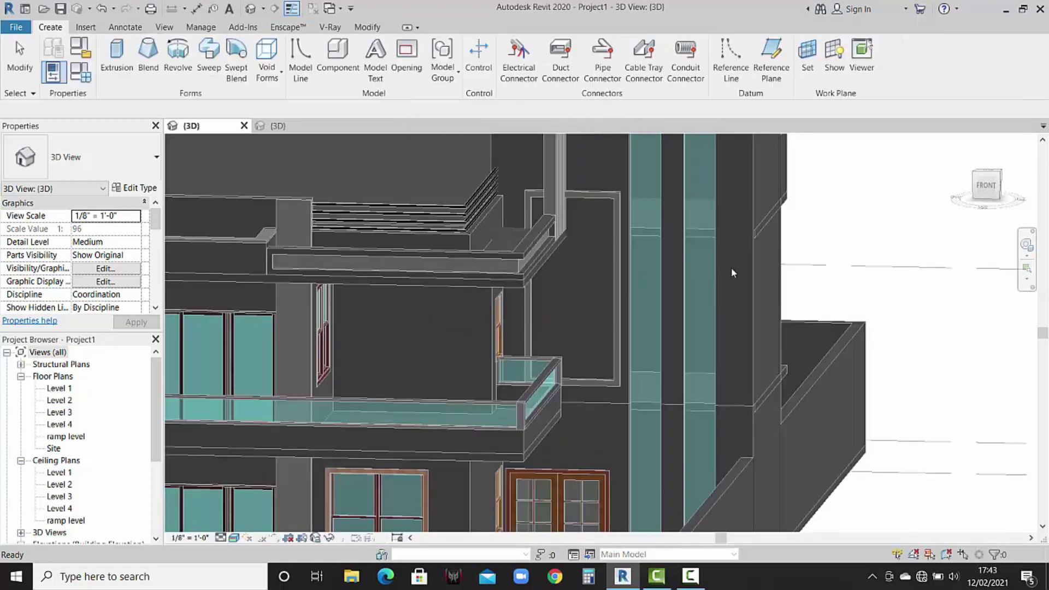
Start an extrusion with the tower wall picked as work plane, viewed from the FRONT.
left_click(838, 76)
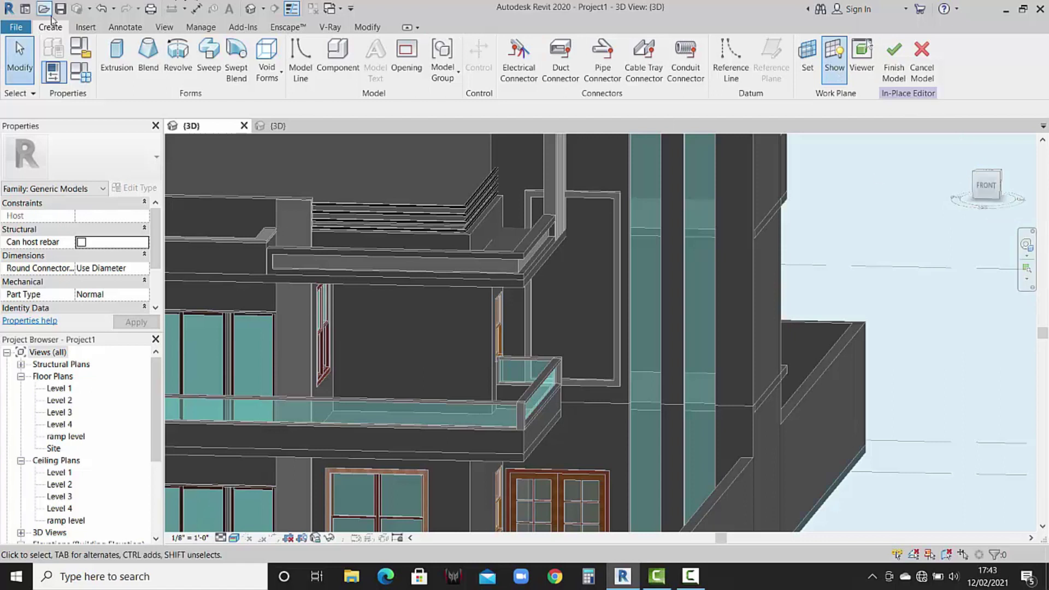
left_click(117, 55)
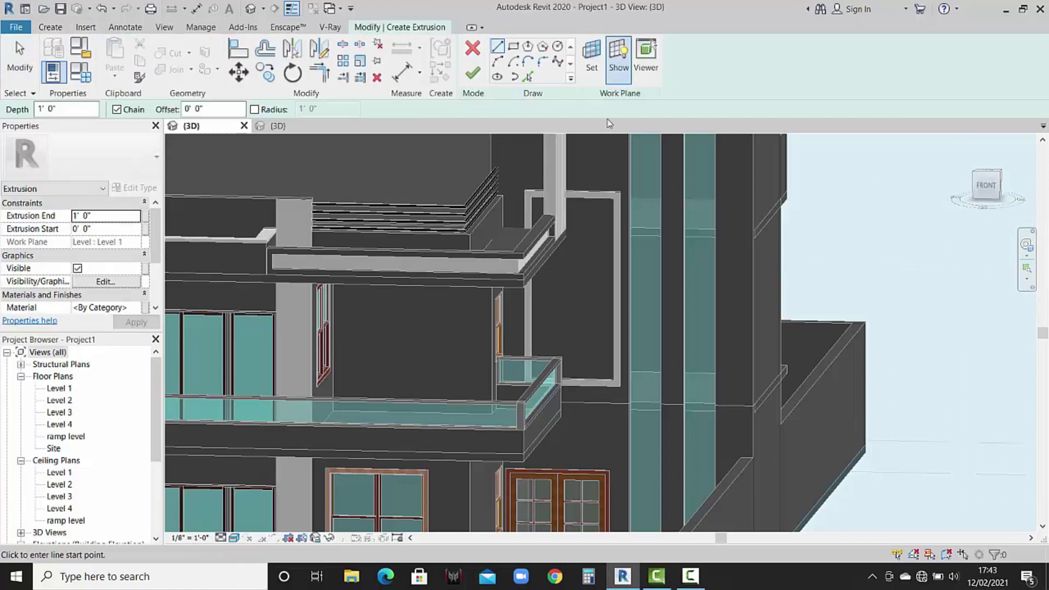
scroll(558, 225, "down", 5)
left_click(591, 54)
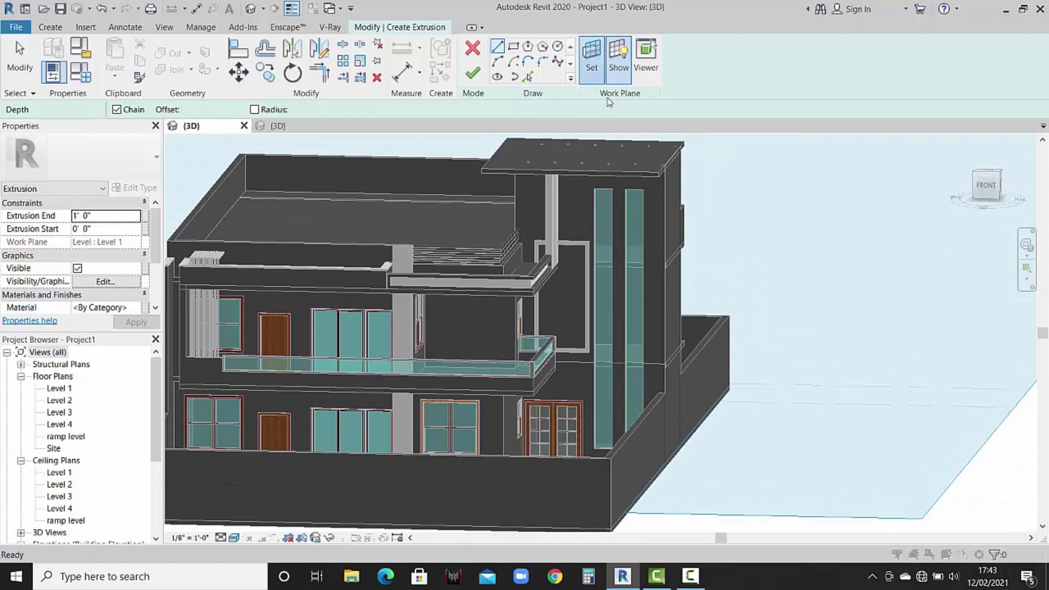
left_click(491, 367)
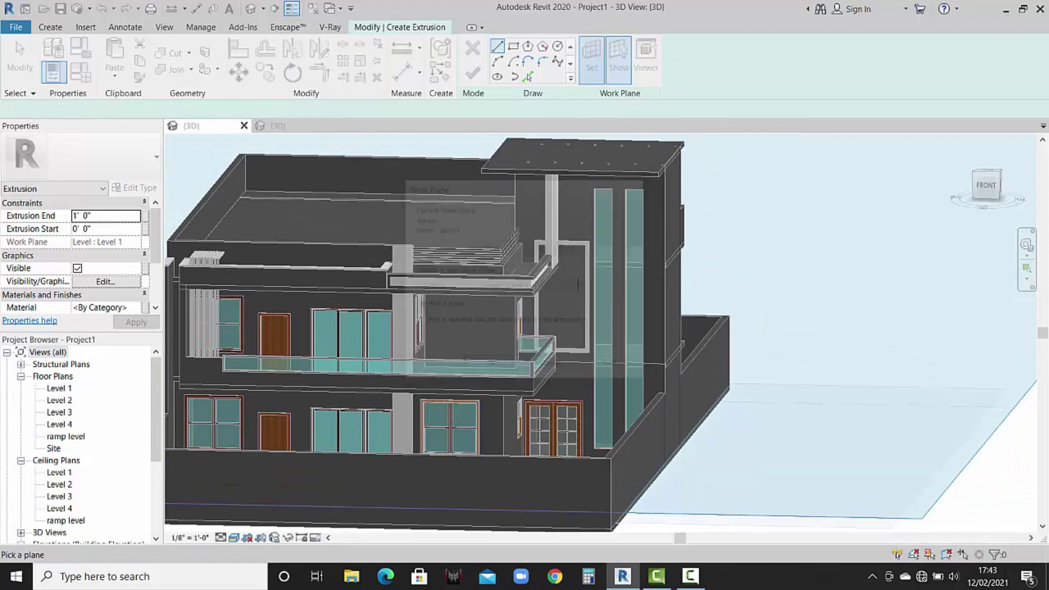
scroll(571, 229, "up", 3)
scroll(571, 228, "up", 2)
scroll(571, 228, "down", 2)
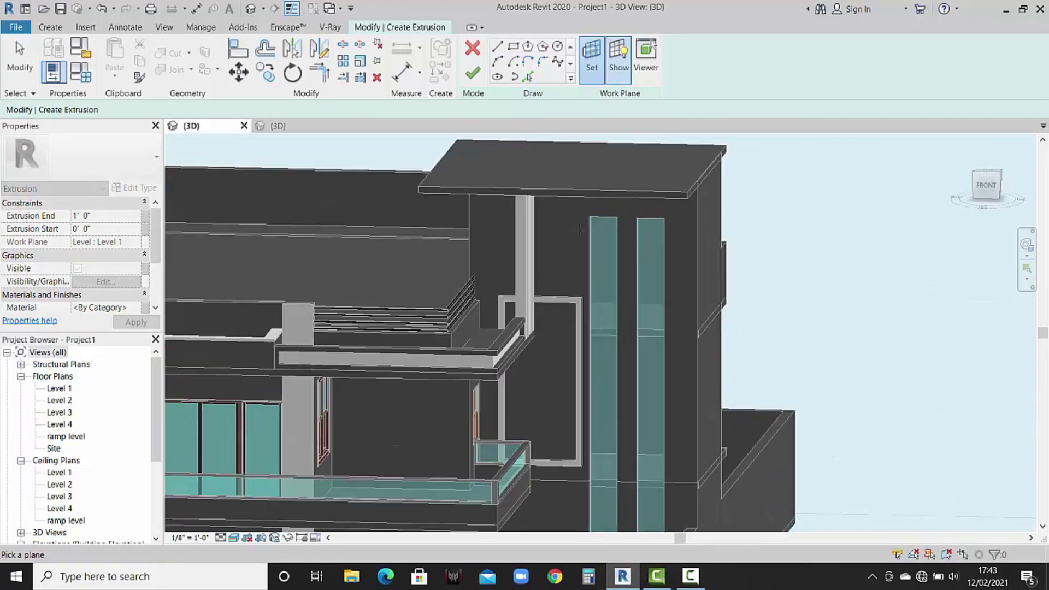
left_click(582, 210)
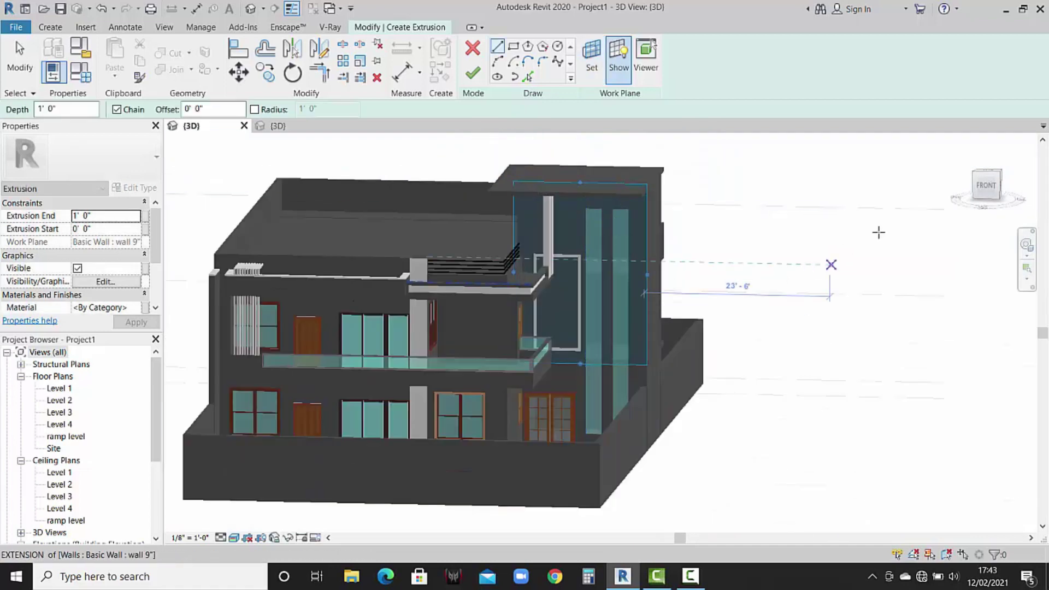
left_click(985, 184)
Draw a rectangle between the frame's inner corners and finish the panel extrusion sketch.
scroll(525, 306, "up", 3)
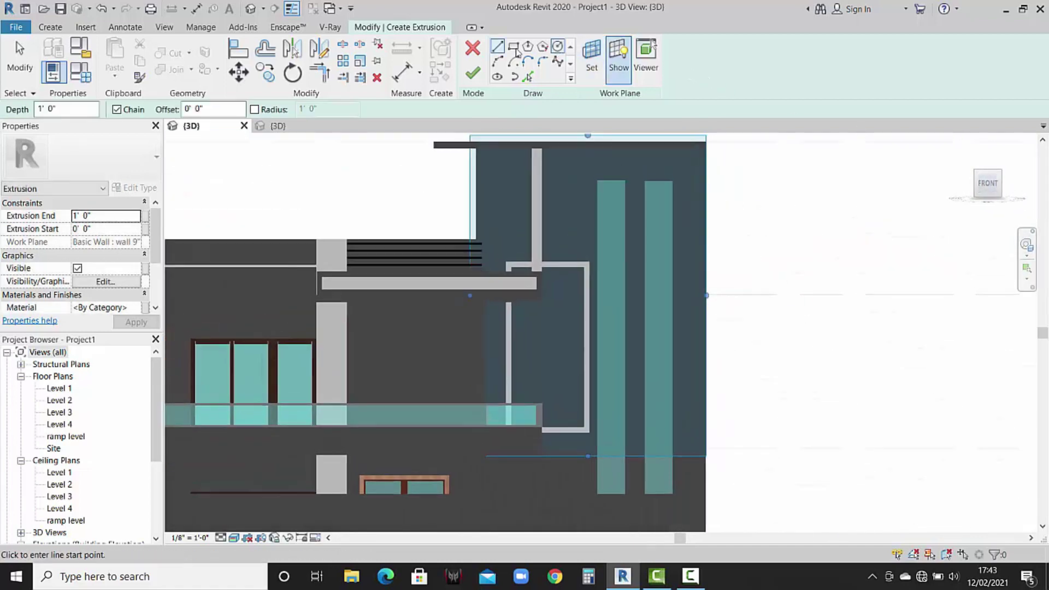
left_click(513, 46)
scroll(527, 305, "up", 2)
scroll(525, 304, "up", 2)
left_click(526, 309)
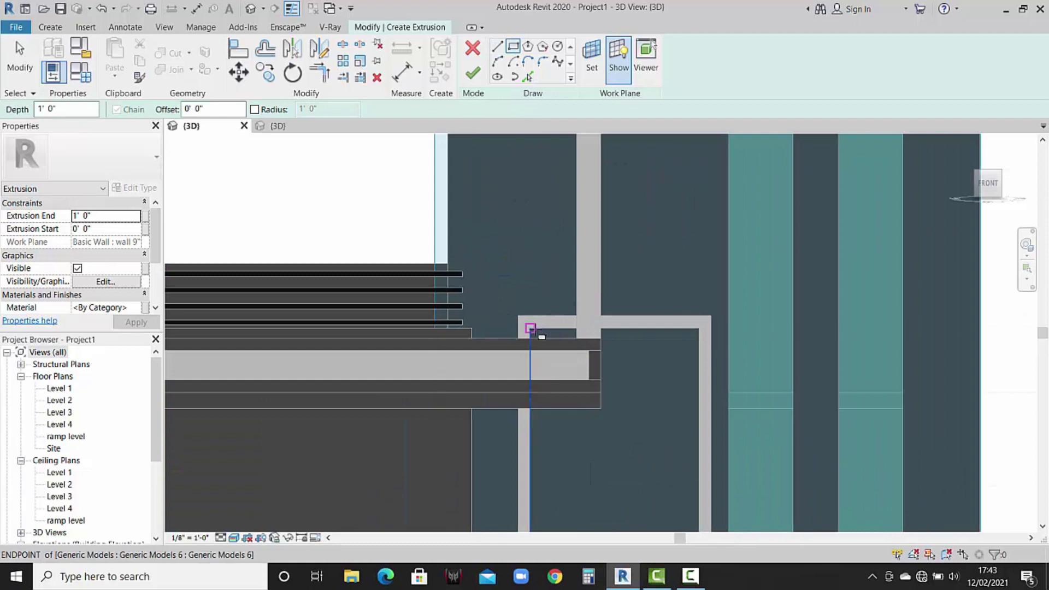
scroll(546, 350, "down", 2)
middle_click_drag(575, 390, 533, 281)
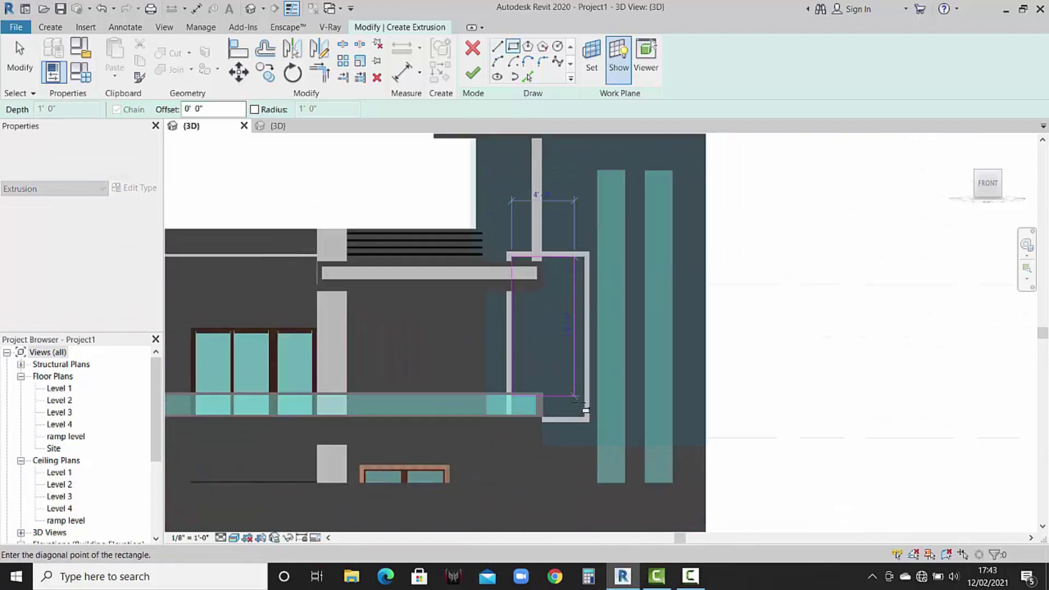
scroll(589, 426, "up", 2)
scroll(588, 426, "up", 1)
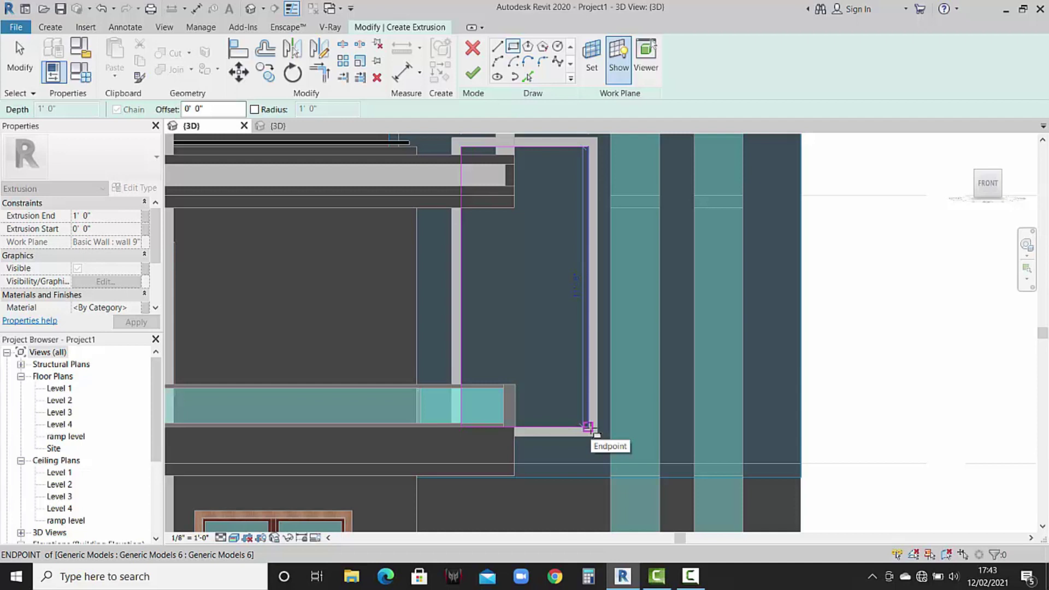
left_click(588, 427)
mouse_move(627, 328)
middle_mouse_down("shift")
mouse_move(684, 371)
mouse_move(661, 355)
middle_mouse_up("shift")
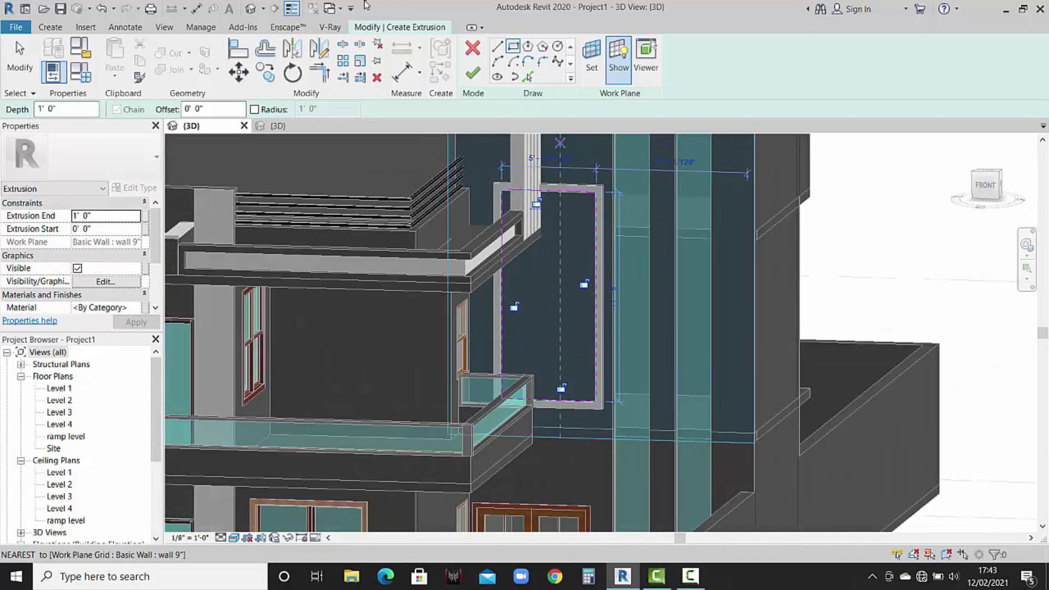
left_click(471, 73)
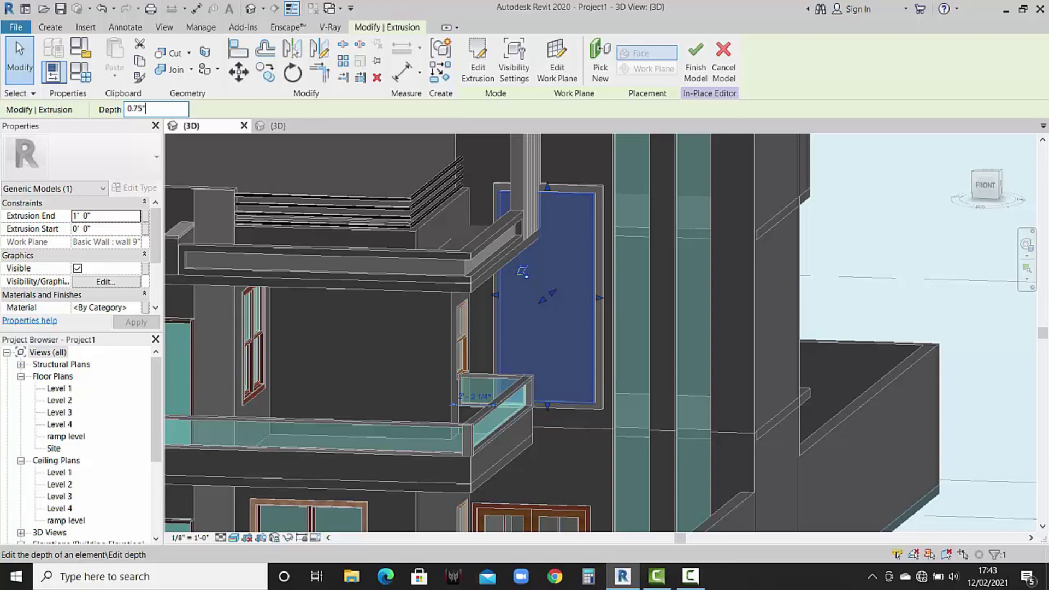
left_click(696, 61)
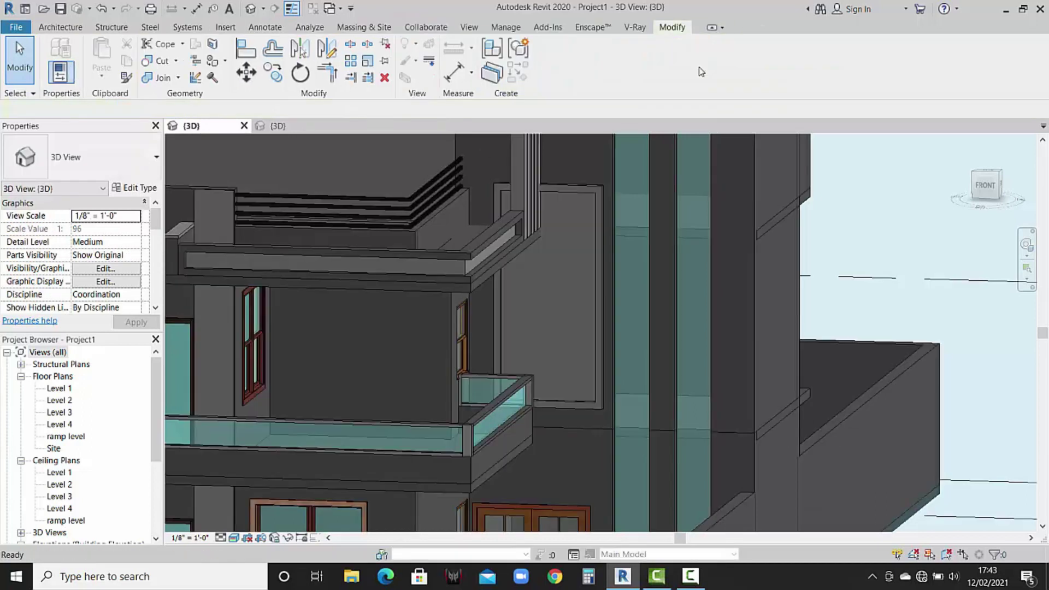
mouse_move(627, 143)
middle_mouse_down("shift")
mouse_move(580, 166)
mouse_move(568, 230)
mouse_move(530, 215)
mouse_move(545, 239)
mouse_move(385, 182)
middle_mouse_up("shift")
scroll(529, 215, "down", 2)
scroll(386, 181, "up", 3)
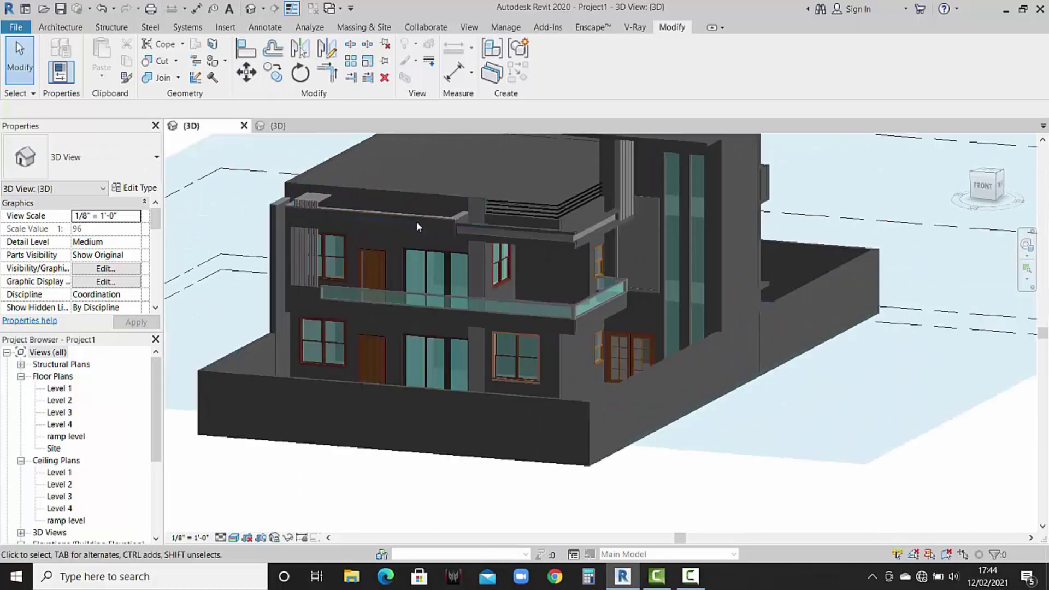
left_click(281, 127)
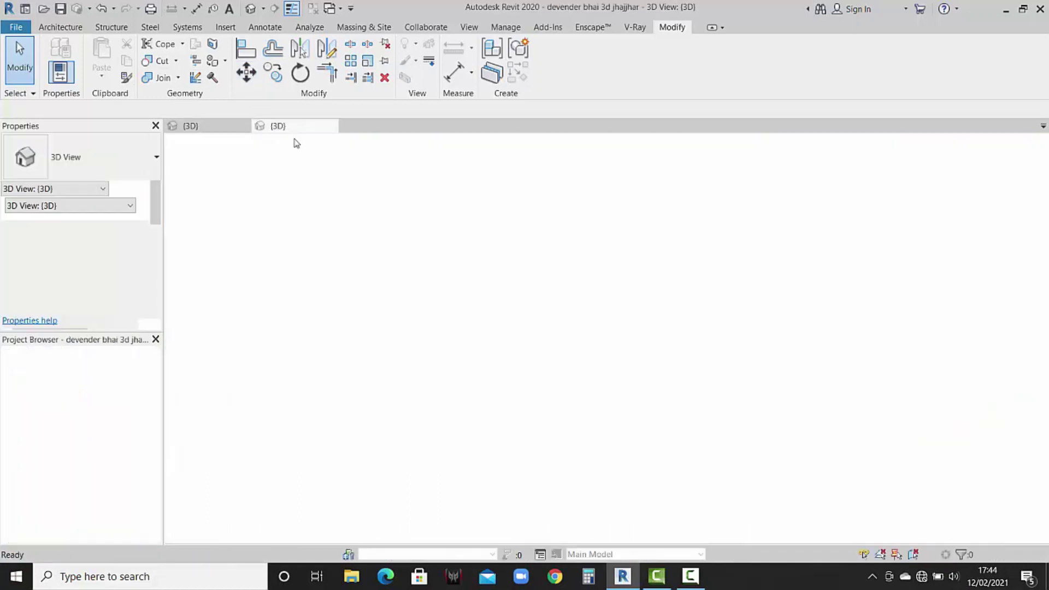
scroll(335, 176, "down", 3)
mouse_move(498, 295)
middle_mouse_down()
mouse_move(556, 291)
mouse_move(584, 243)
mouse_move(454, 280)
middle_mouse_up()
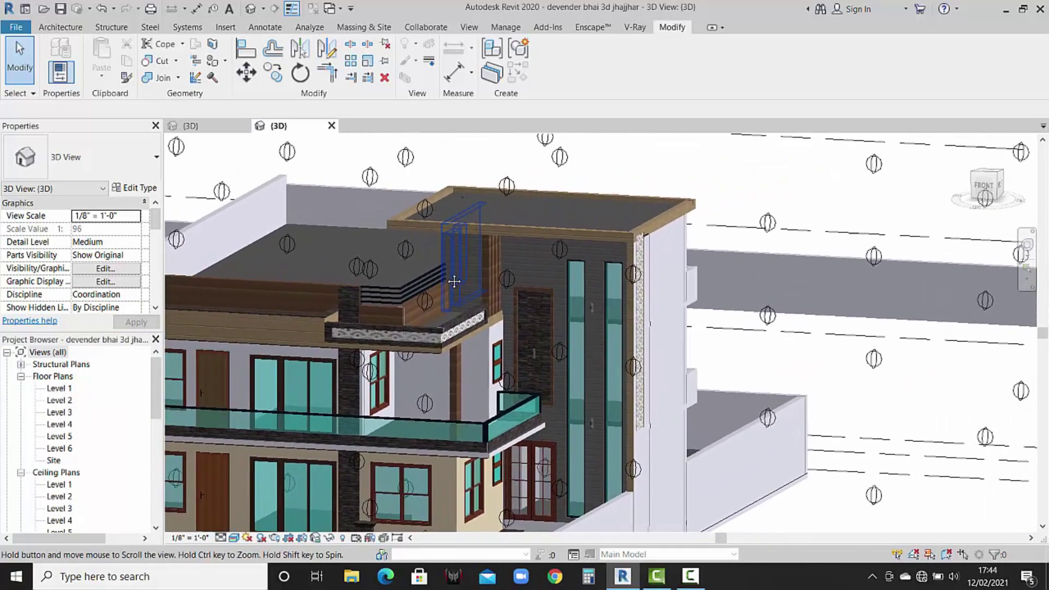
left_click(222, 130)
mouse_move(421, 201)
middle_mouse_down("shift")
mouse_move(434, 291)
mouse_move(328, 262)
middle_mouse_up("shift")
scroll(433, 280, "up", 3)
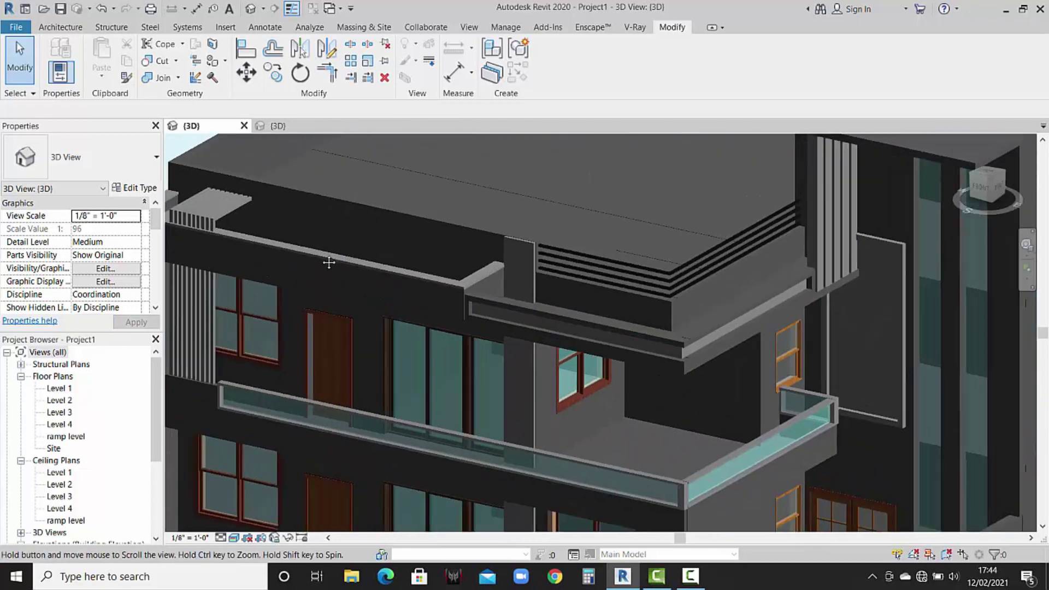
scroll(328, 263, "down", 3)
scroll(429, 229, "down", 2)
middle_click_drag(422, 218, 383, 208)
left_click(300, 127)
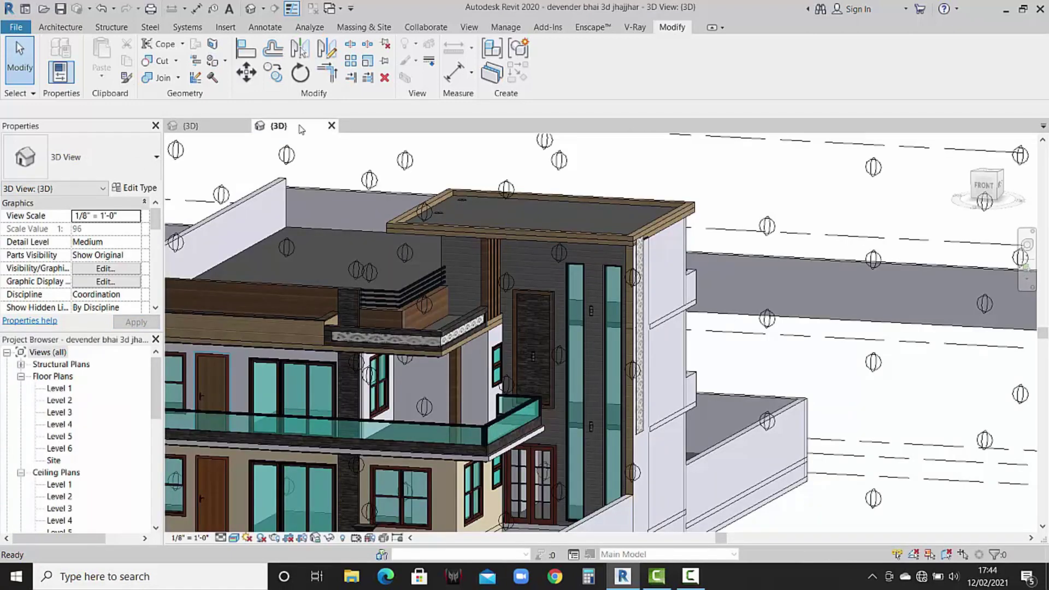
left_click(222, 124)
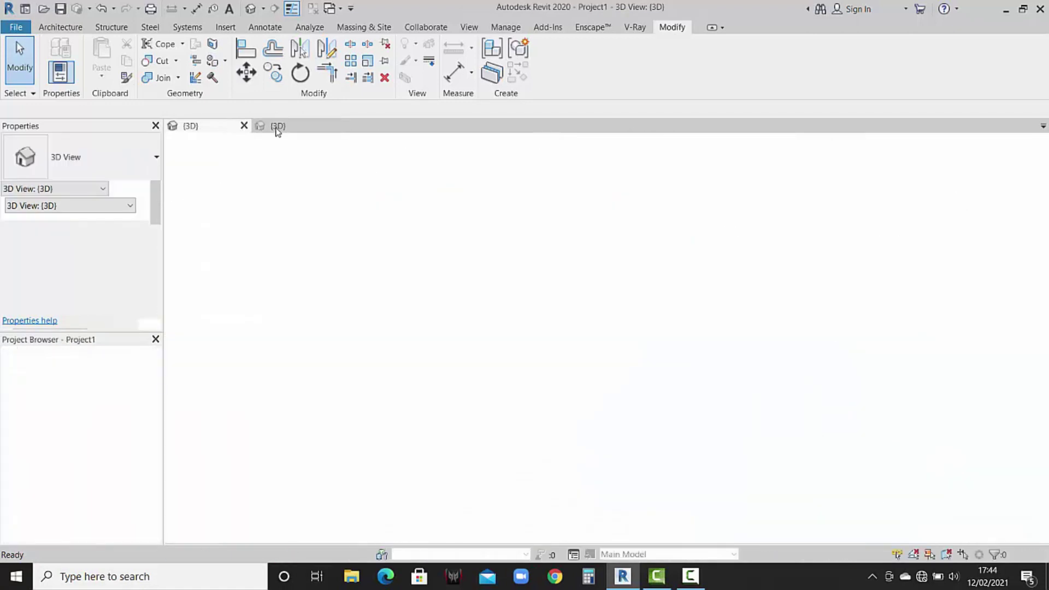
Paint the walls beside and around the upper windows and door with the cool white material.
left_click(226, 60)
left_click(232, 80)
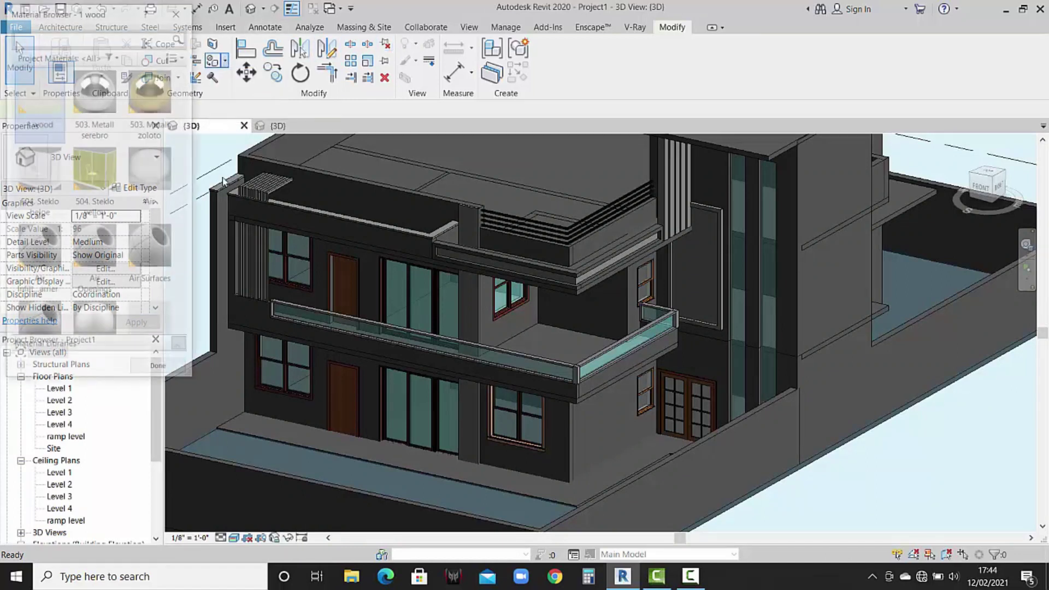
left_click(63, 39)
type("cool")
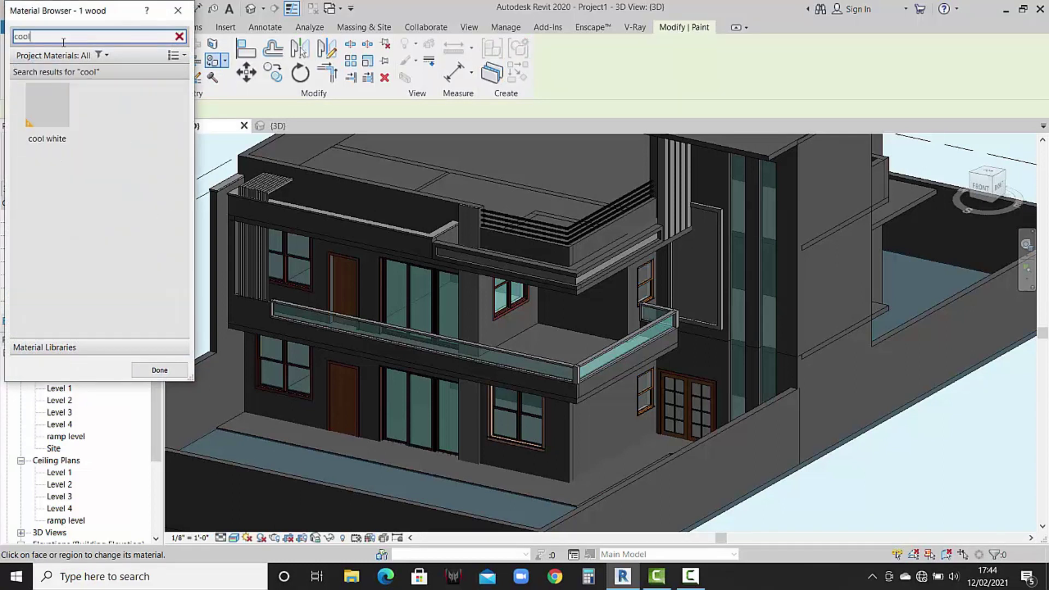
left_click(38, 104)
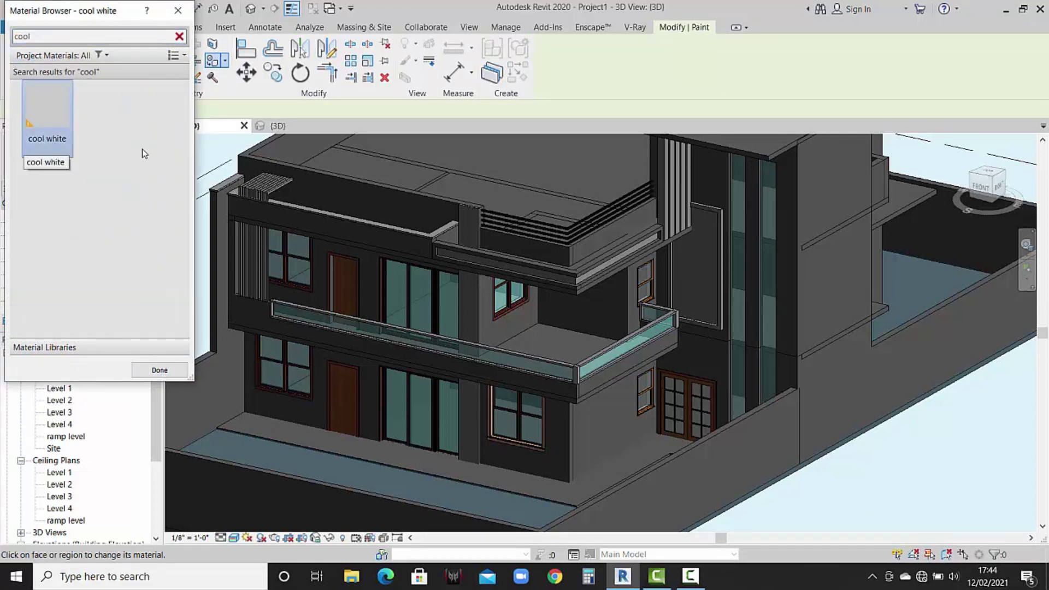
left_click(530, 317)
left_click(571, 315)
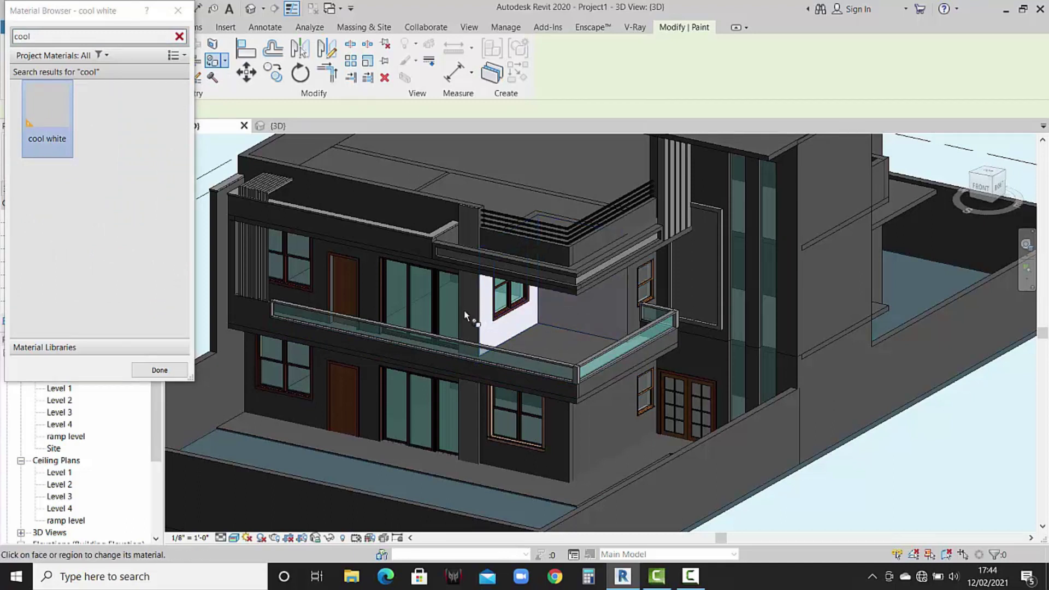
left_click(367, 281)
Paint the wall above the balcony, the tower's upper and lower wall faces and the slab edge cool white.
scroll(372, 273, "down", 2)
scroll(418, 278, "up", 2)
scroll(444, 300, "up", 3)
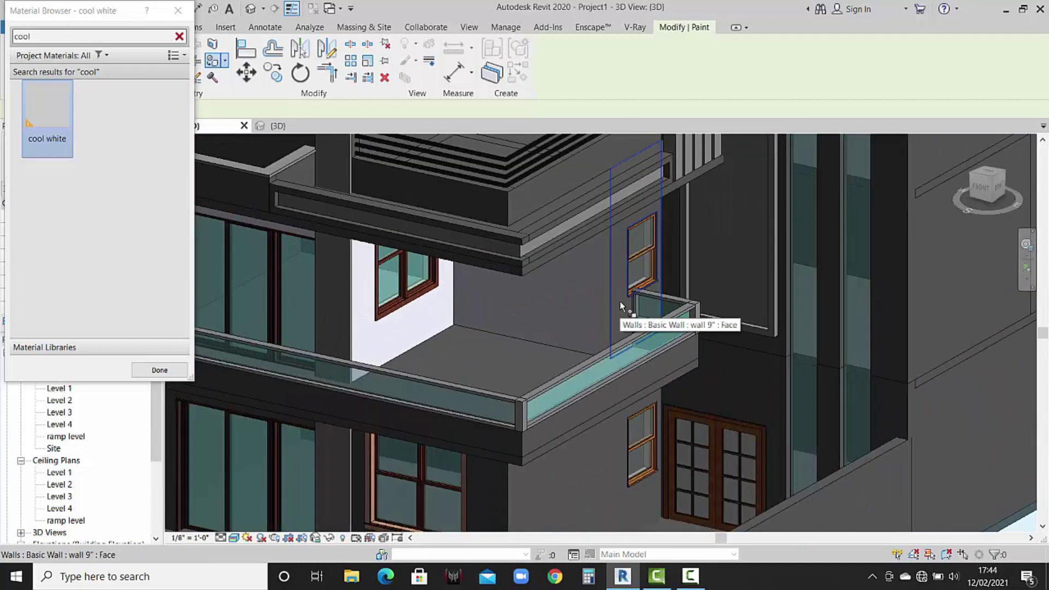
left_click(620, 301)
scroll(620, 301, "down", 3)
mouse_move(623, 306)
middle_mouse_down()
mouse_move(624, 342)
mouse_move(611, 344)
middle_mouse_up()
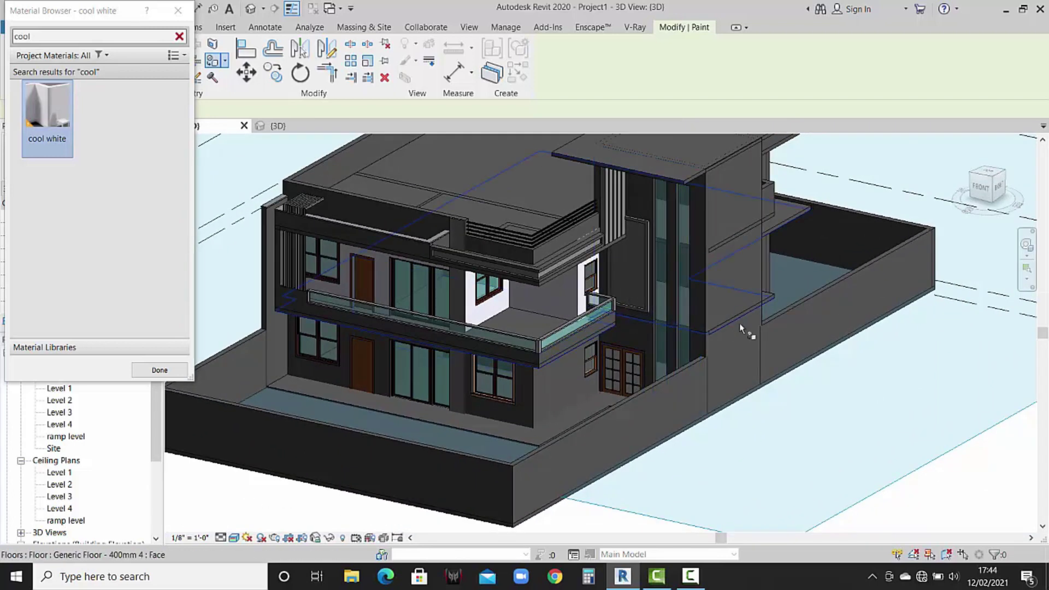
middle_click_drag(739, 323, 713, 364)
left_click(717, 373)
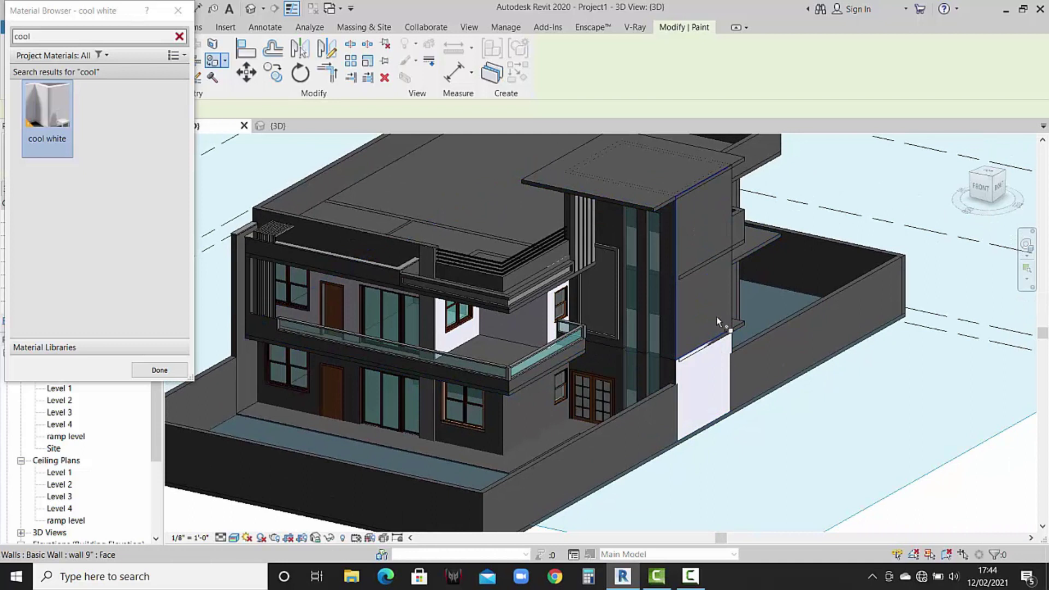
left_click(710, 317)
scroll(706, 267, "up", 3)
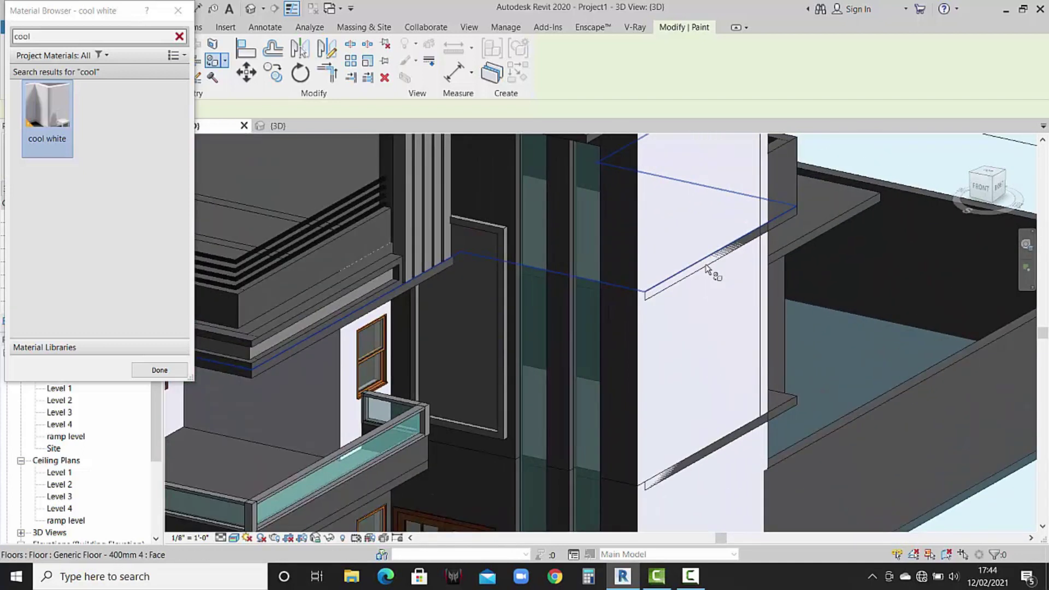
left_click(742, 435)
Paint the boundary wall's top and front faces and the right-side walls cool white, then exit painting.
middle_click_drag(842, 419, 649, 478)
left_click(832, 440)
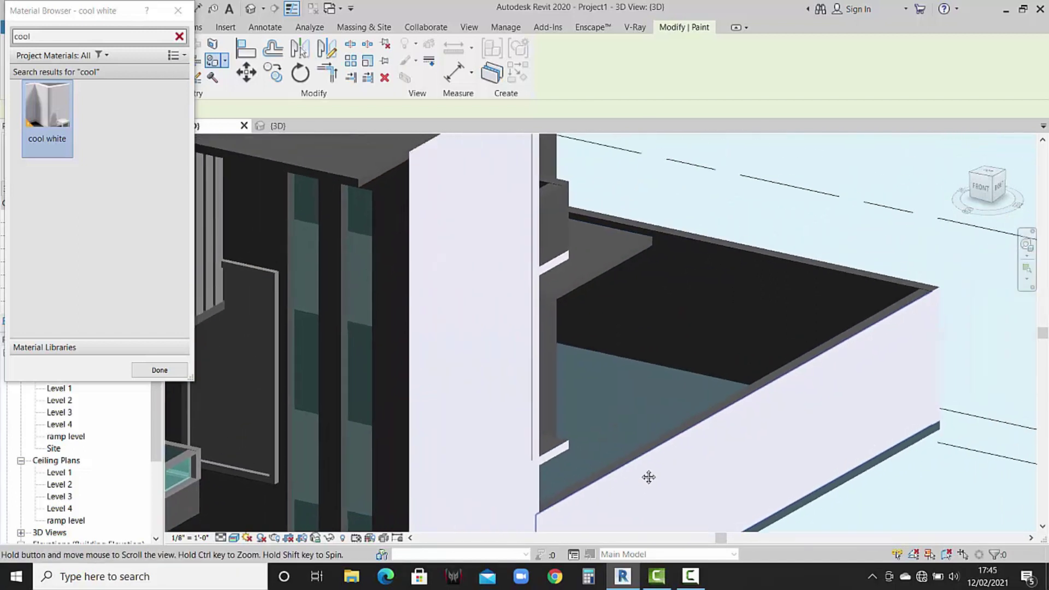
scroll(808, 252, "up", 2)
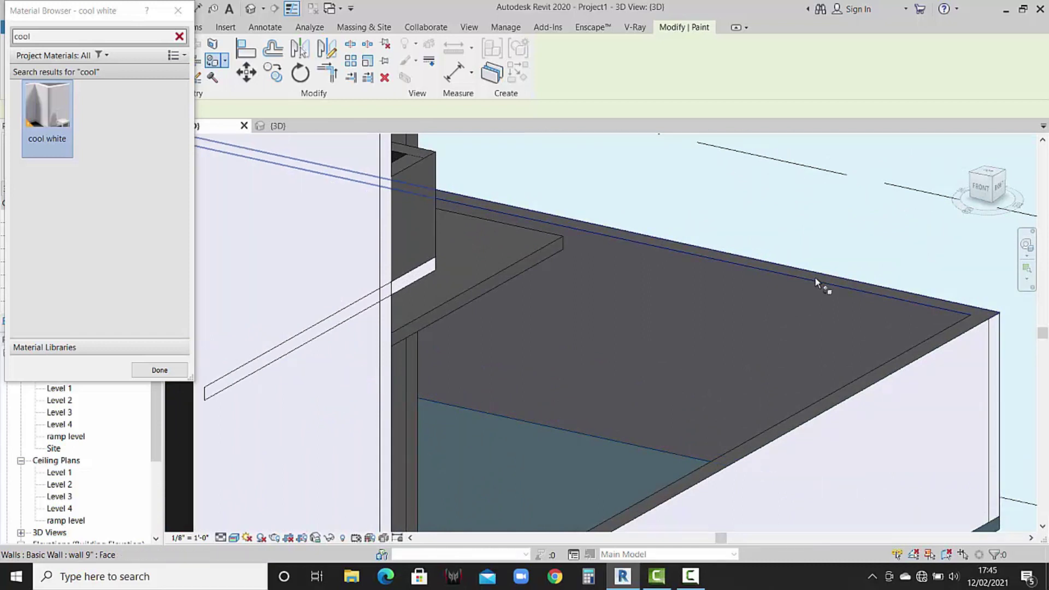
left_click(815, 278)
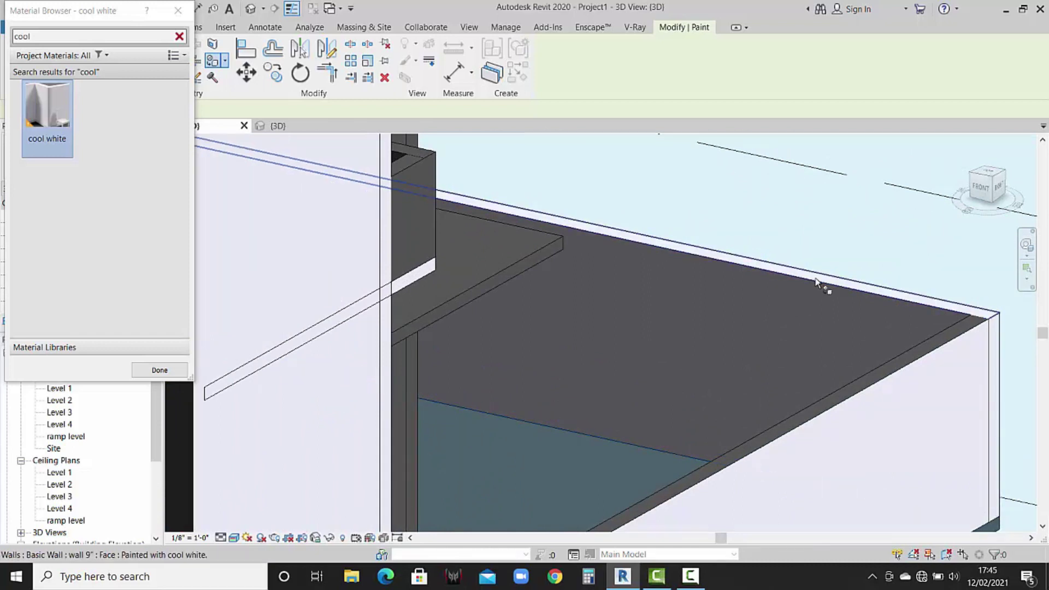
left_click(929, 340)
scroll(928, 341, "down", 3)
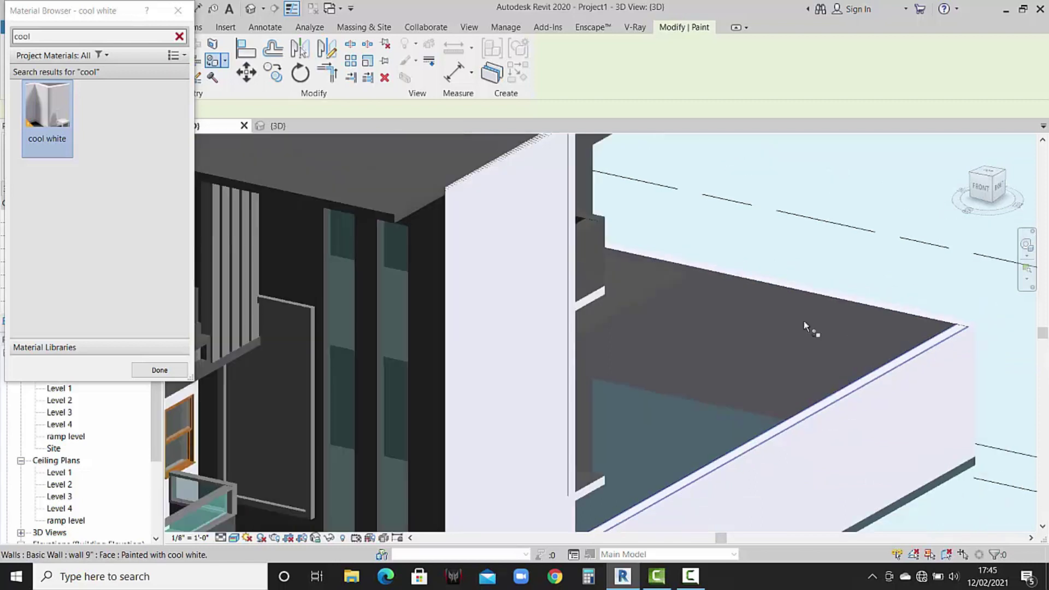
mouse_move(784, 309)
middle_mouse_down("shift")
mouse_move(754, 363)
mouse_move(658, 366)
mouse_move(553, 270)
middle_mouse_up("shift")
left_click(523, 227)
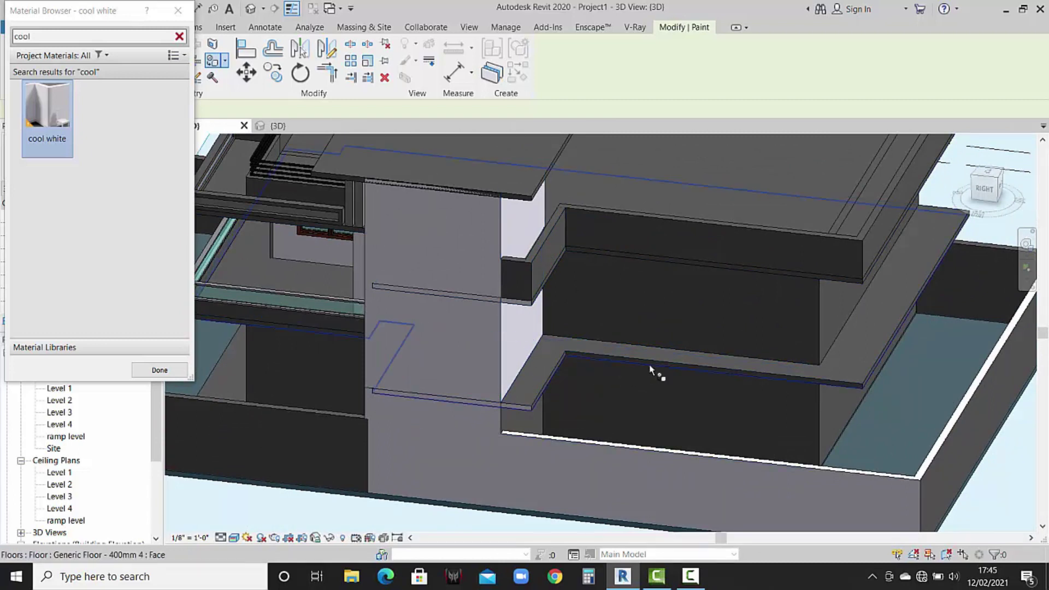
left_click(778, 418)
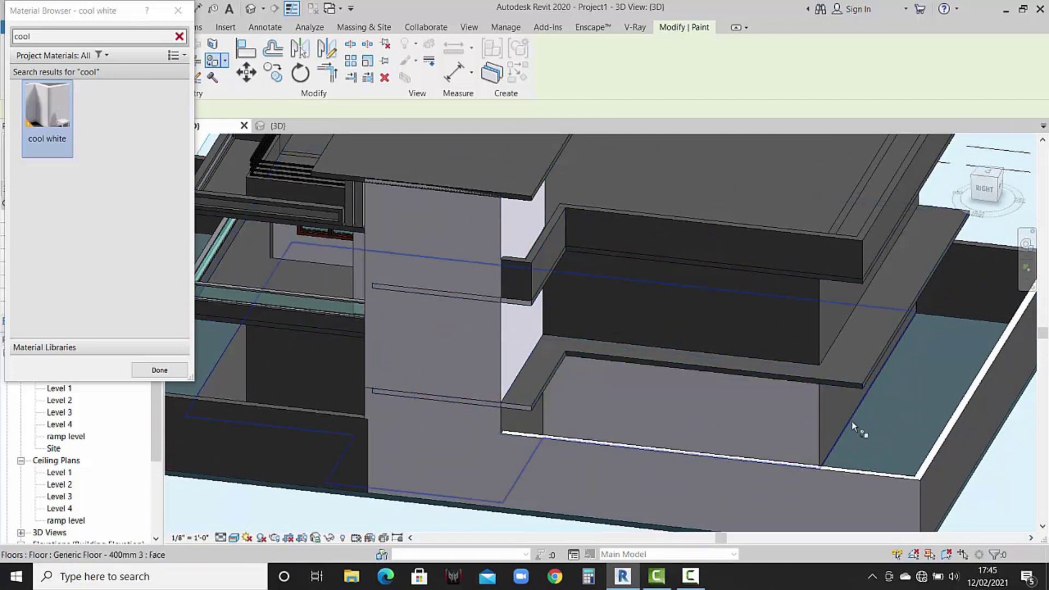
key("Escape")
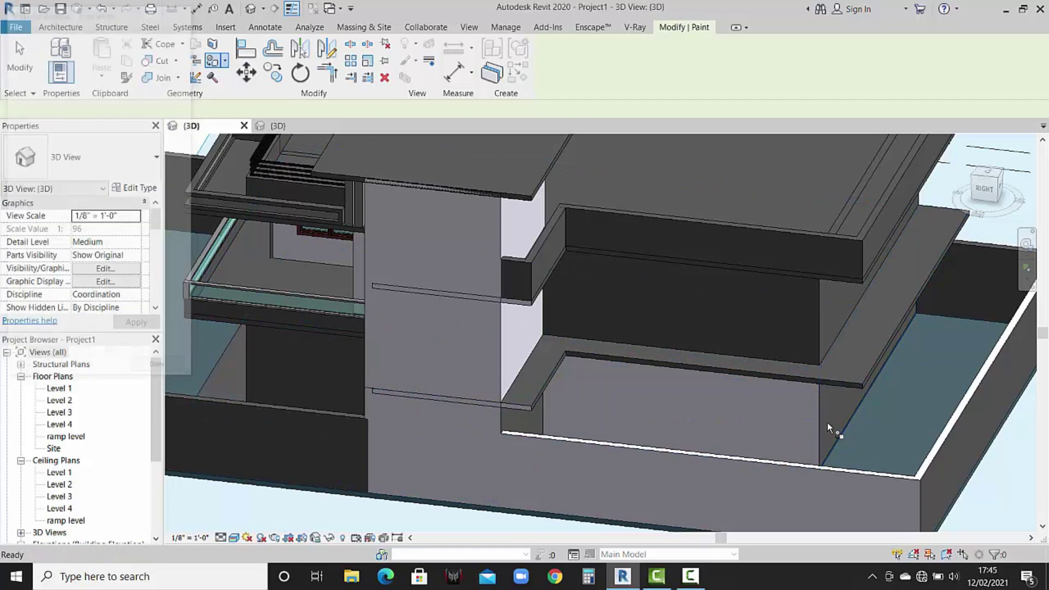
key("Escape")
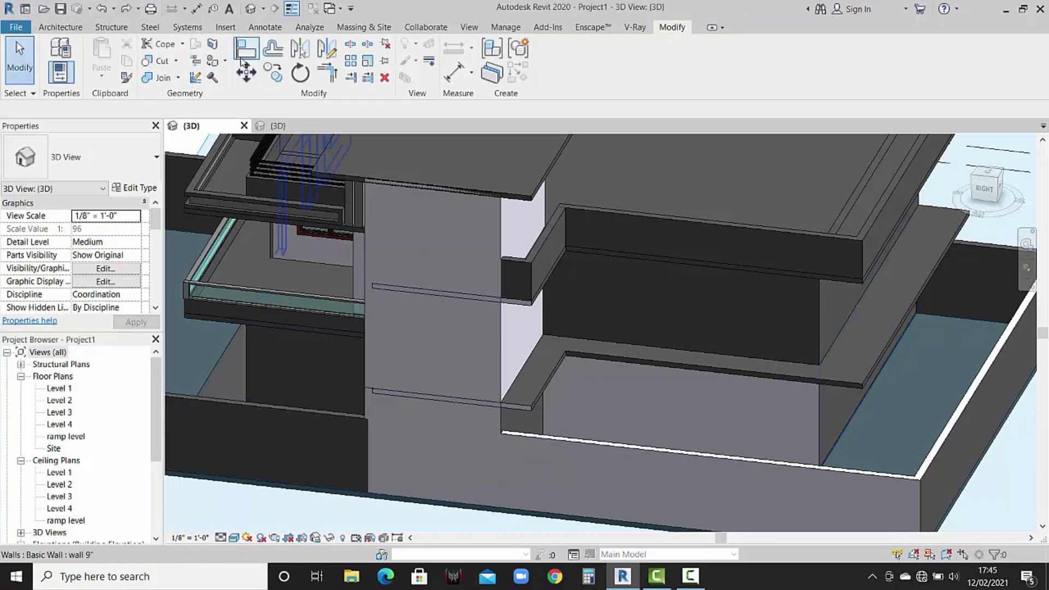
Paint the lower wall faces and the upper front wall face cool white.
left_click(224, 64)
left_click(230, 81)
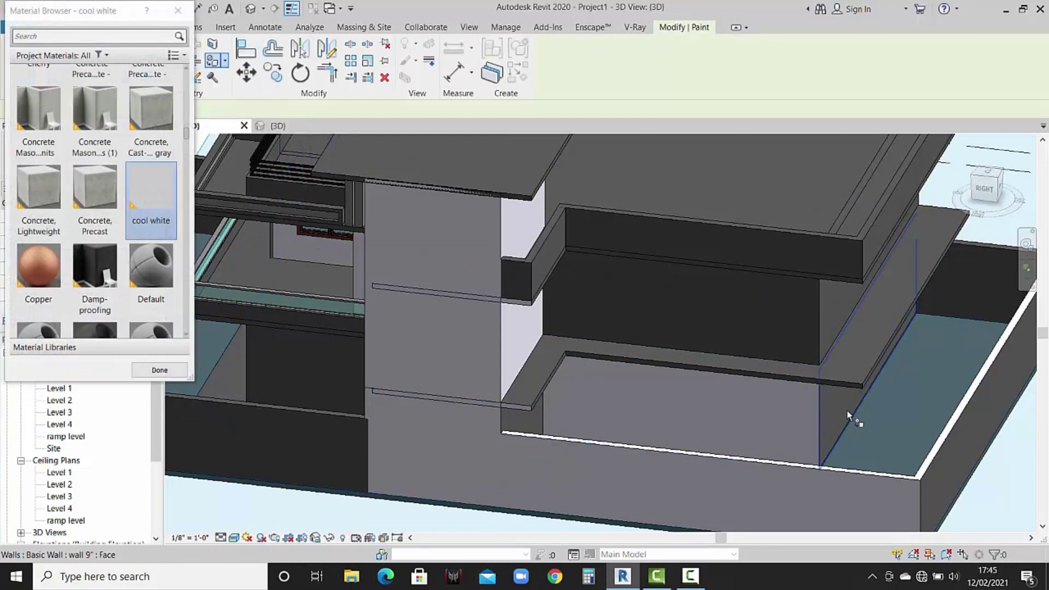
left_click(543, 412)
scroll(601, 362, "down", 3)
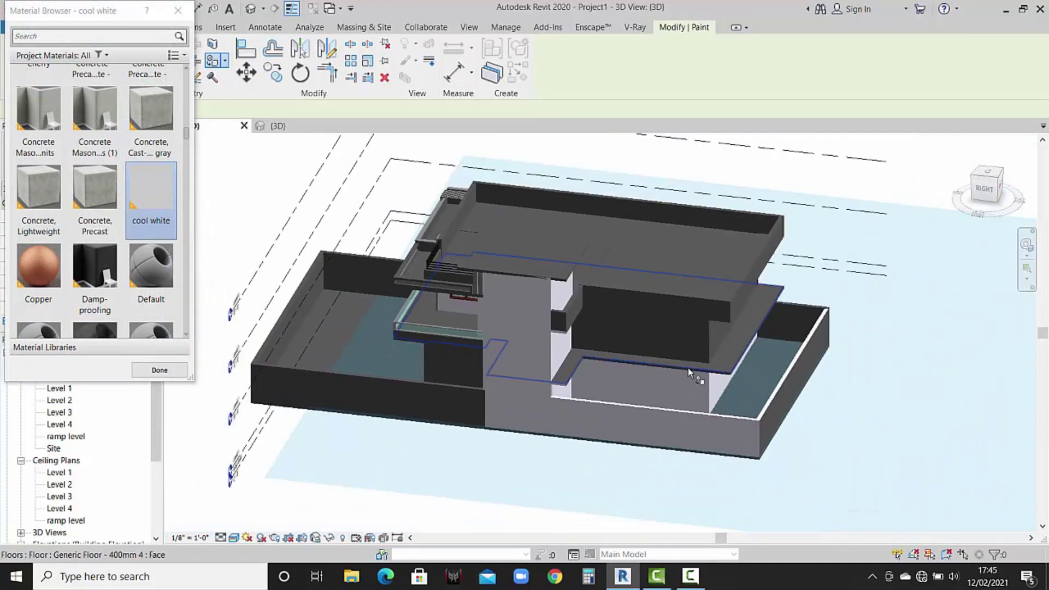
middle_click_drag(723, 369, 479, 332, "shift")
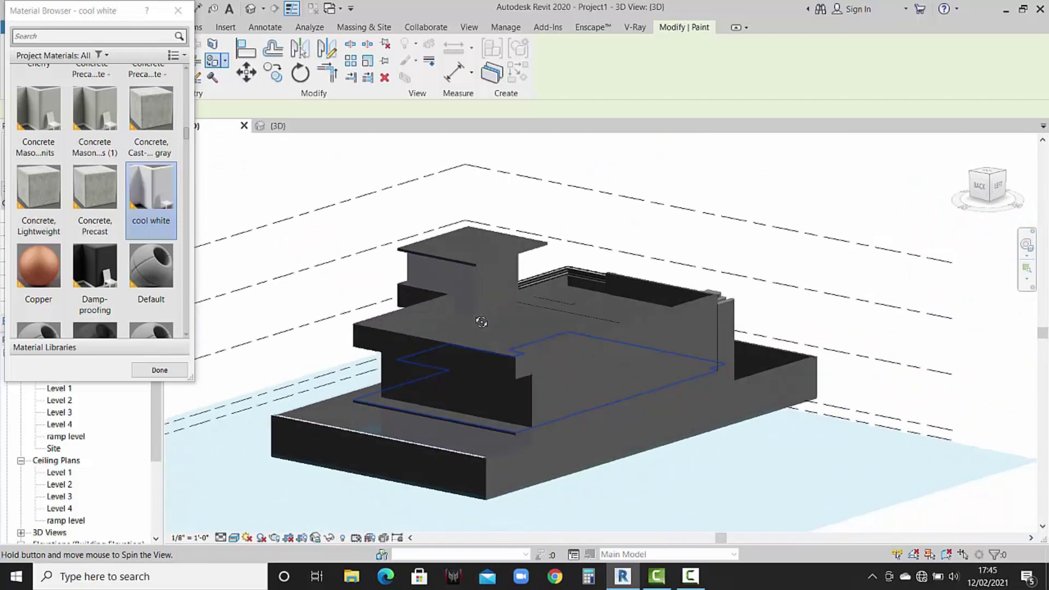
left_click(597, 428)
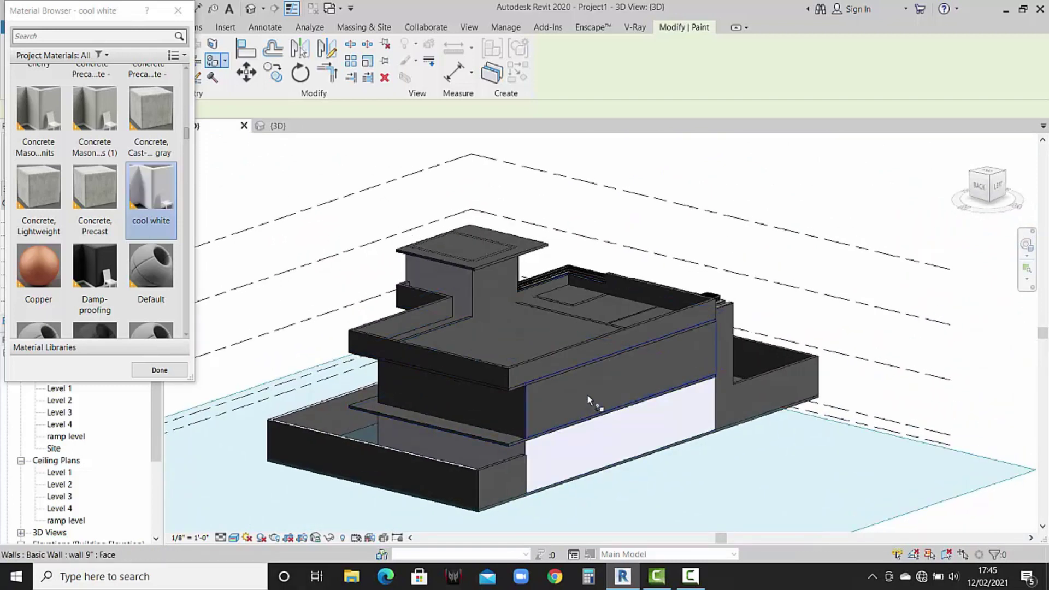
left_click(589, 388)
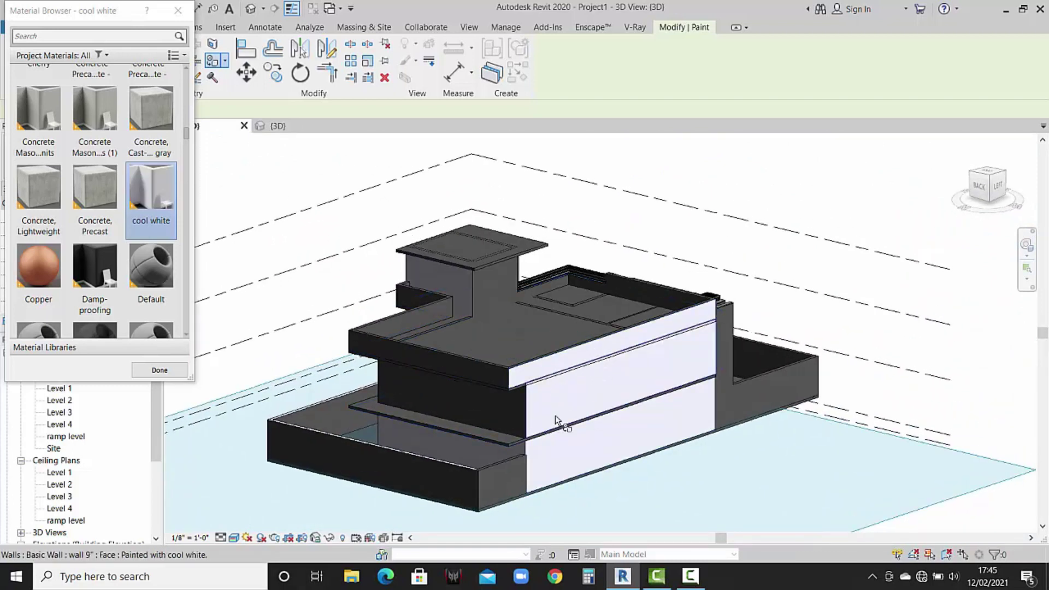
Paint the lower and upper slab edges cool white, then orbit to view the whole house.
scroll(555, 420, "up", 3)
scroll(551, 437, "up", 3)
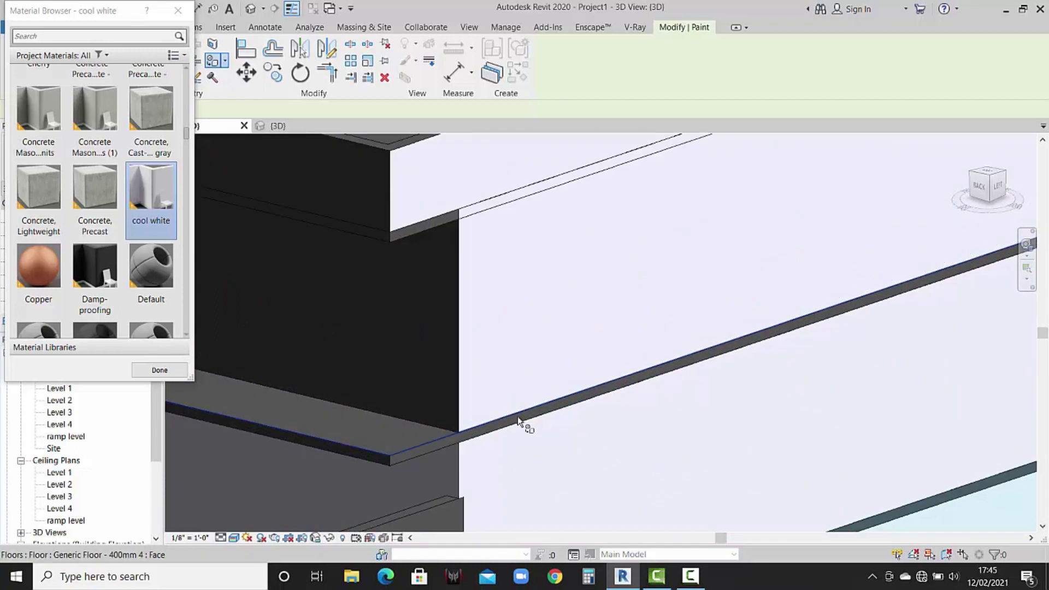
left_click(518, 421)
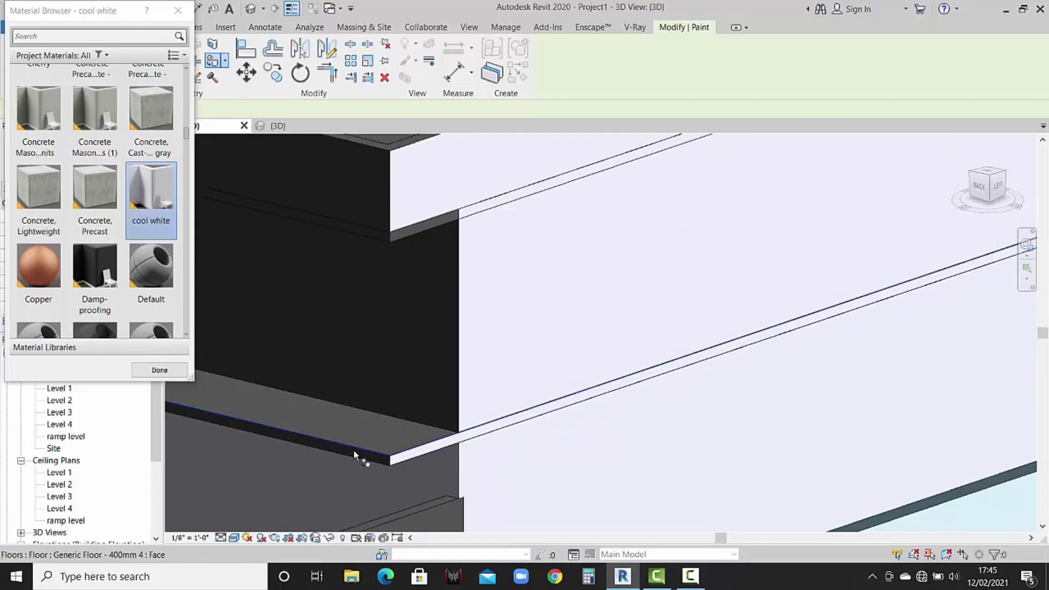
scroll(383, 431, "down", 2)
scroll(429, 422, "down", 2)
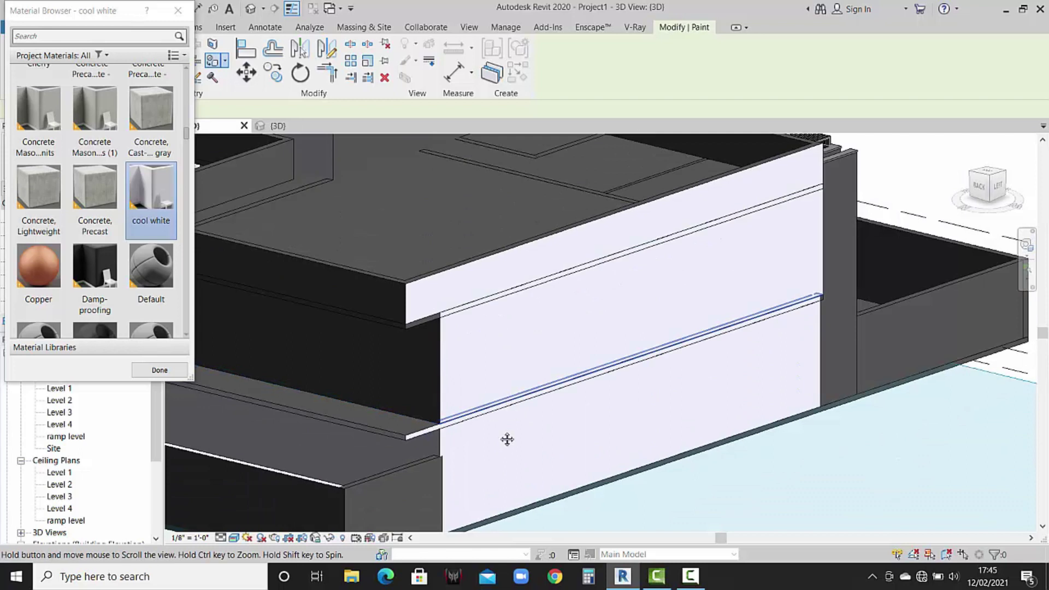
scroll(506, 438, "down", 1)
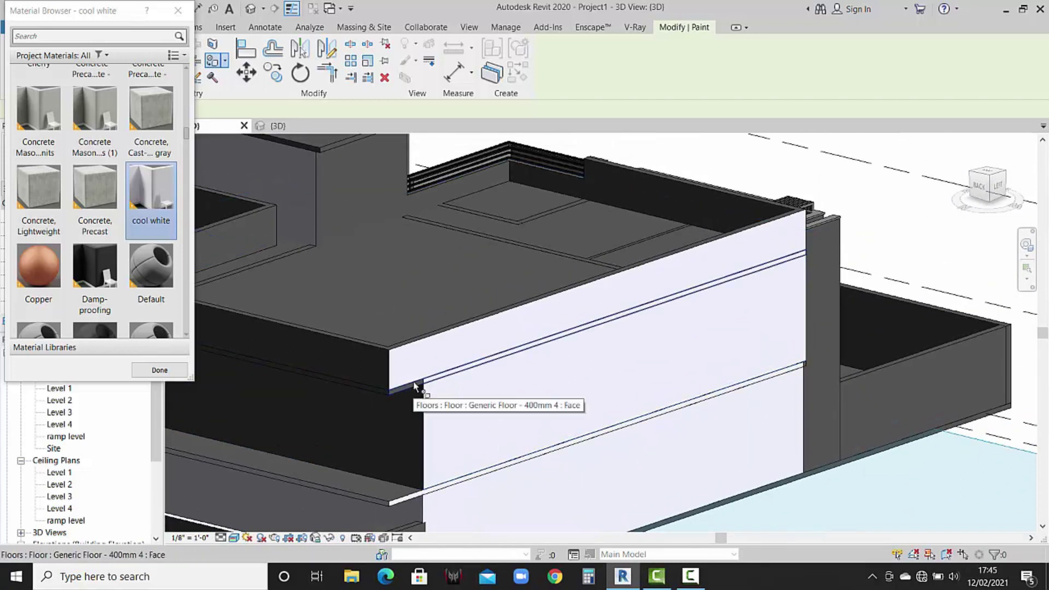
left_click(350, 380)
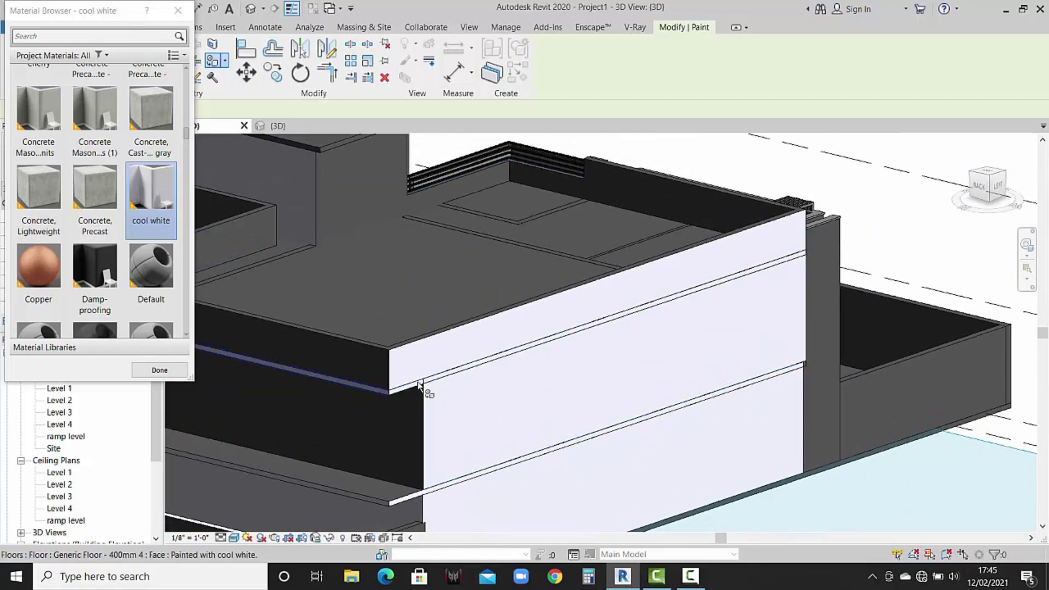
middle_click_drag(350, 381, 605, 401)
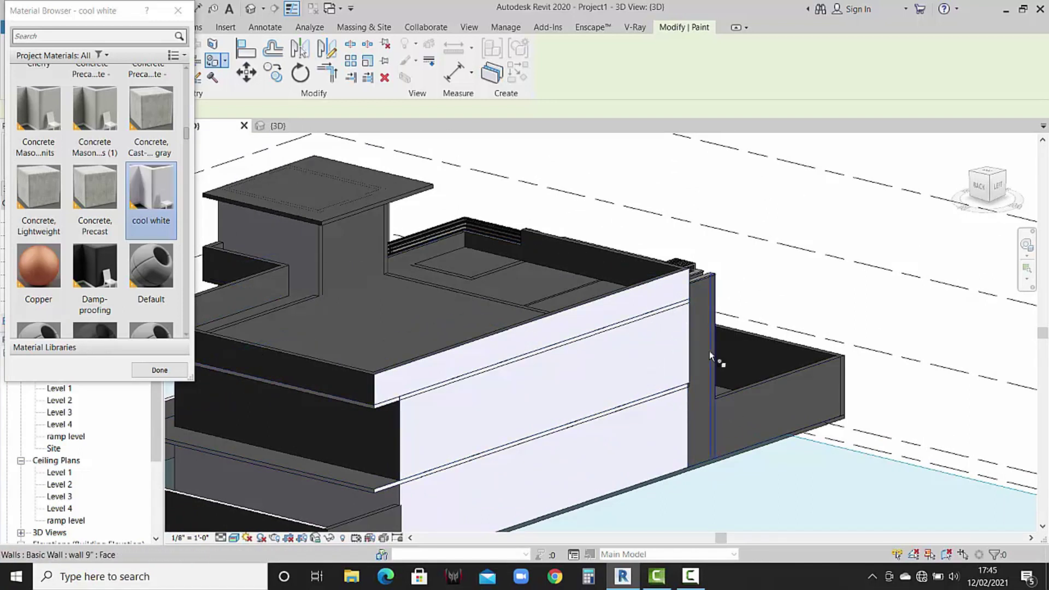
scroll(710, 356, "down", 3)
middle_click_drag(709, 356, 878, 388, "shift")
left_click(158, 371)
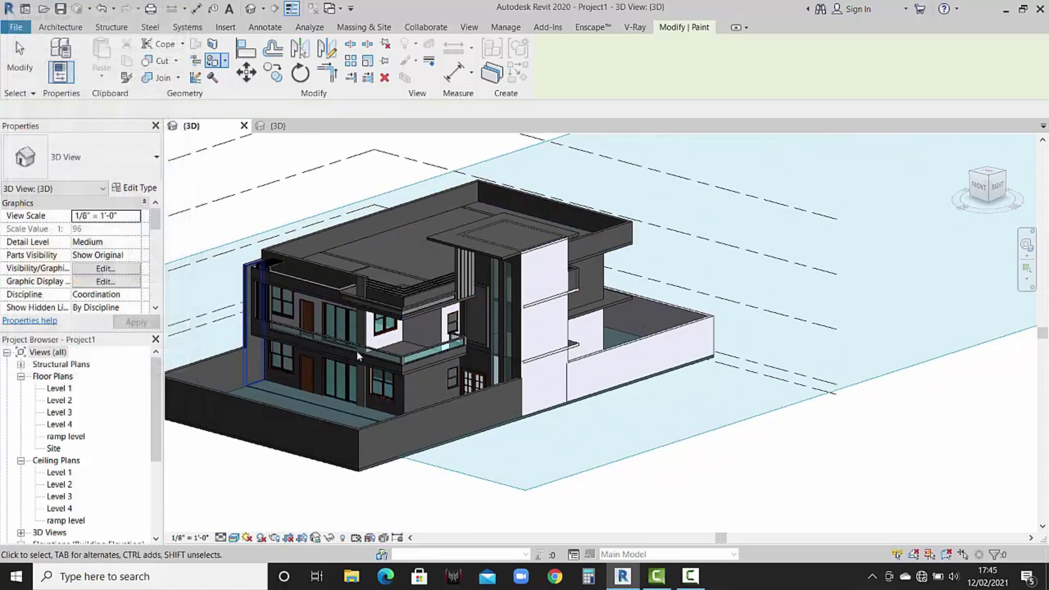
scroll(433, 257, "up", 3)
mouse_move(433, 257)
middle_mouse_down()
mouse_move(494, 351)
mouse_move(462, 412)
middle_mouse_up()
scroll(494, 382, "down", 2)
scroll(494, 382, "up", 2)
scroll(462, 412, "down", 2)
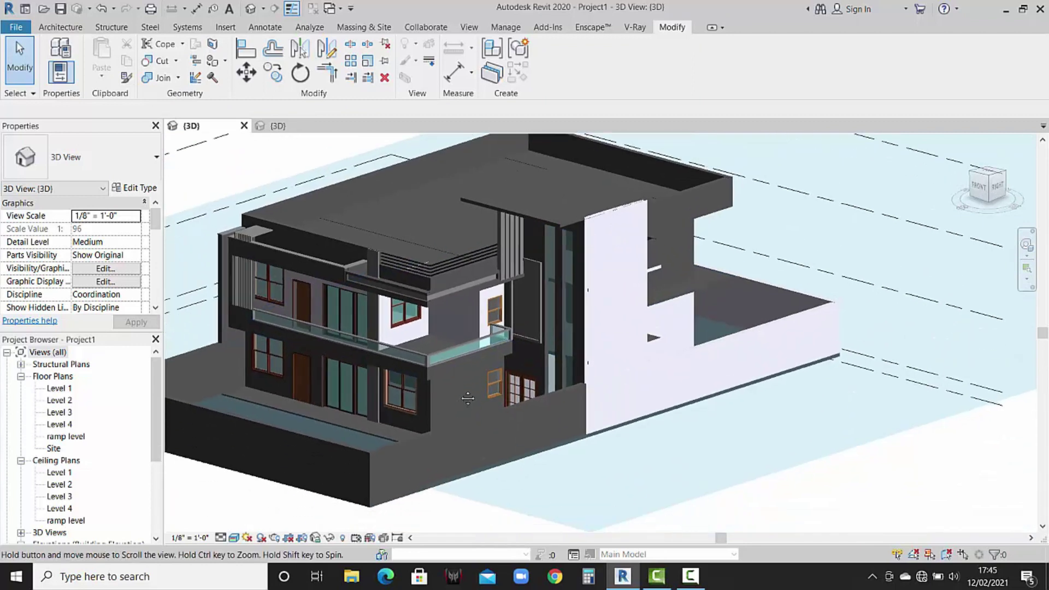
left_click(293, 126)
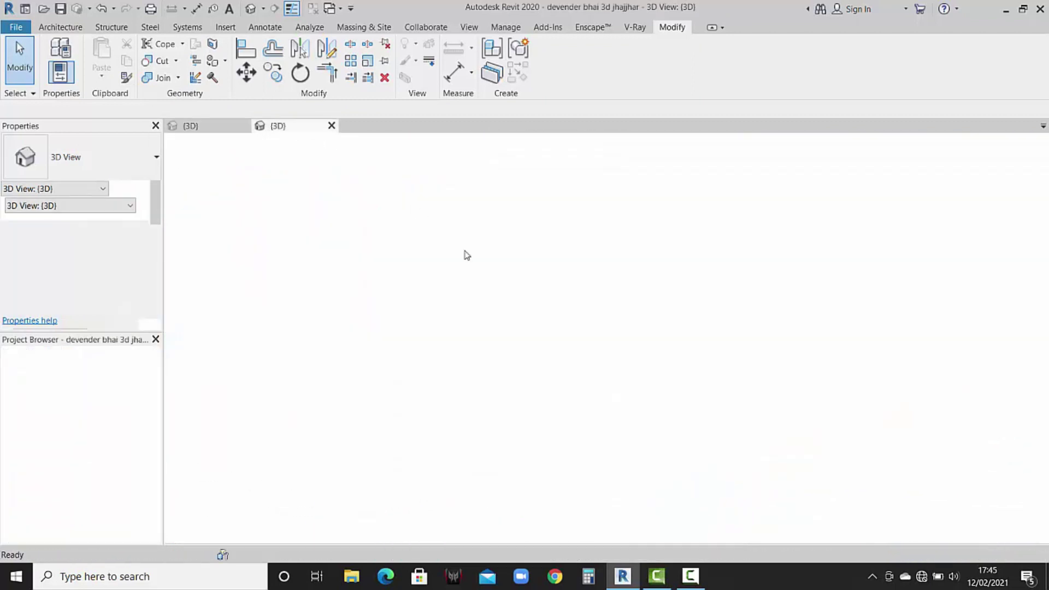
scroll(516, 392, "down", 1)
middle_click_drag(471, 409, 443, 354)
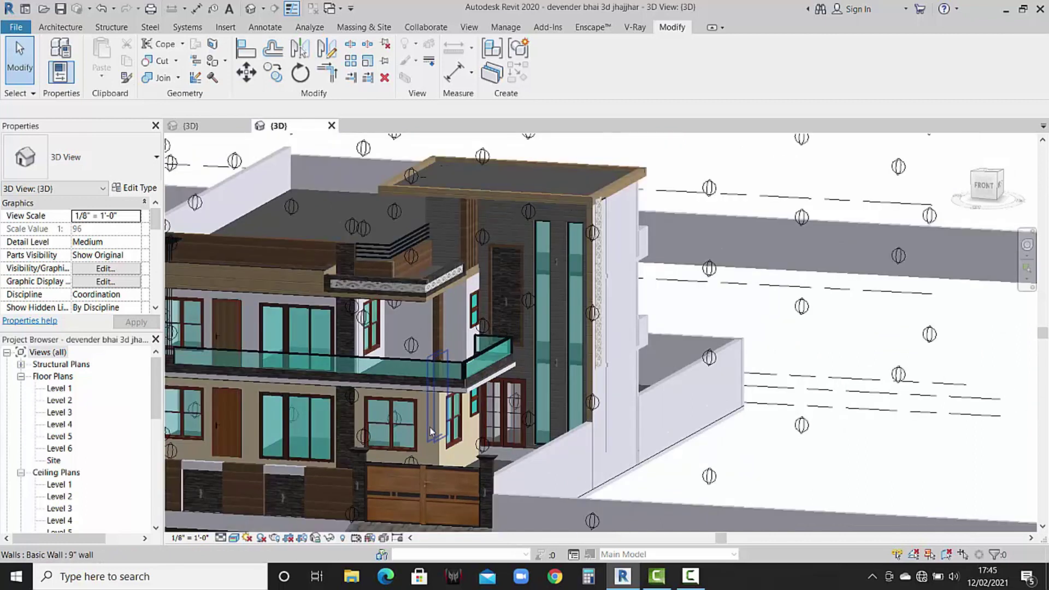
middle_click_drag(430, 432, 528, 431)
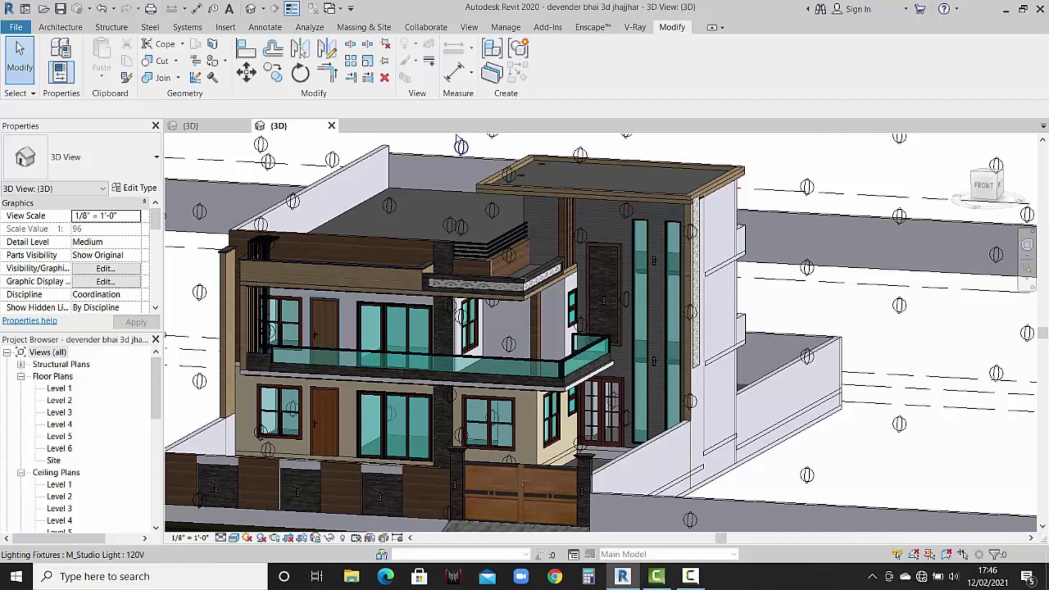
left_click(189, 126)
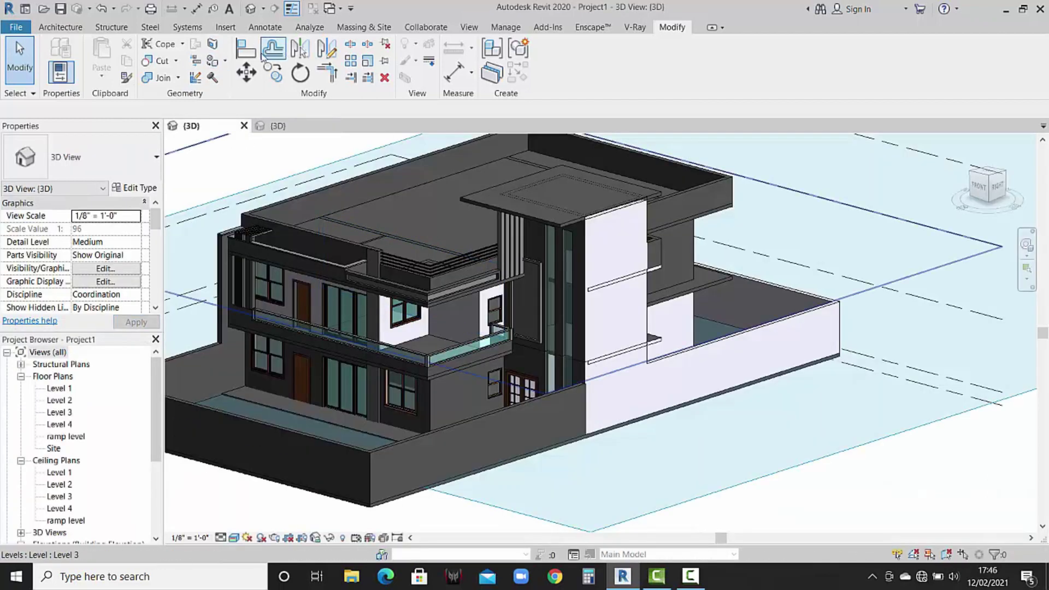
left_click(225, 61)
Paint the ground-floor wall face and the face under the balcony with Default New Material(7).
left_click(230, 86)
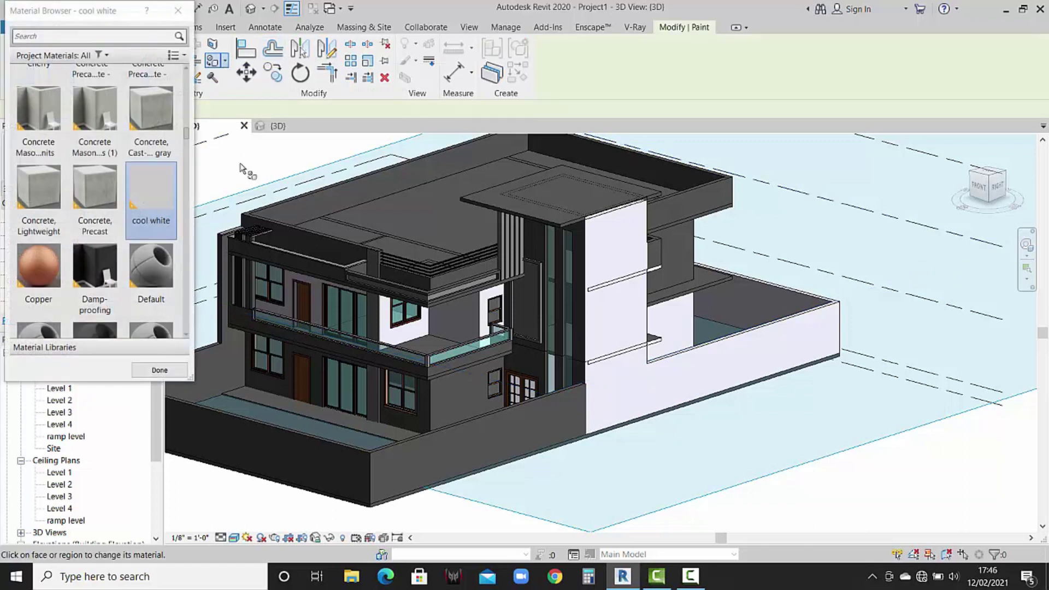
scroll(162, 244, "down", 3)
scroll(162, 244, "down", 3)
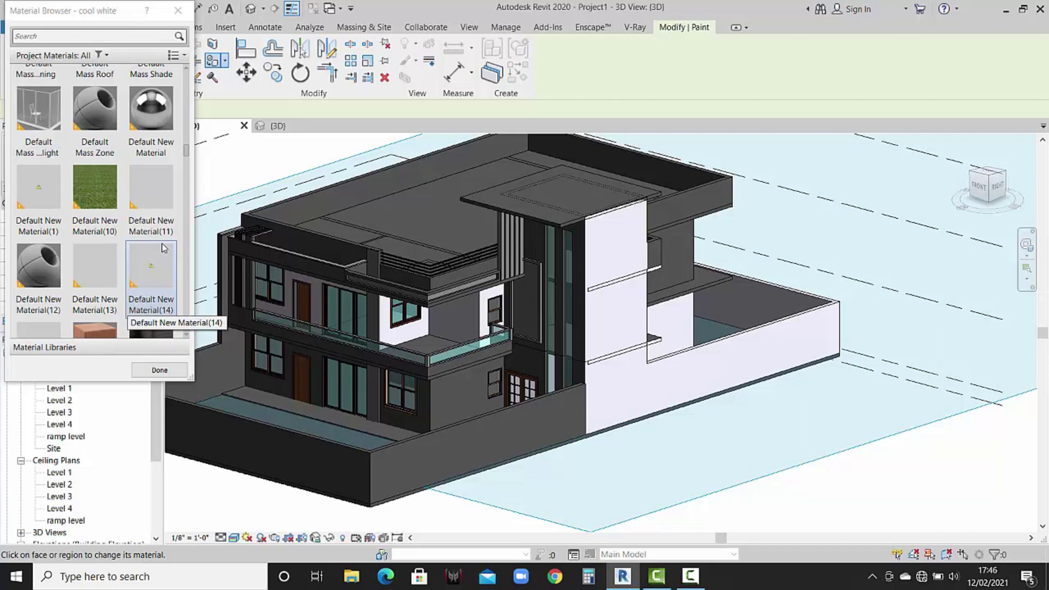
scroll(110, 164, "up", 1)
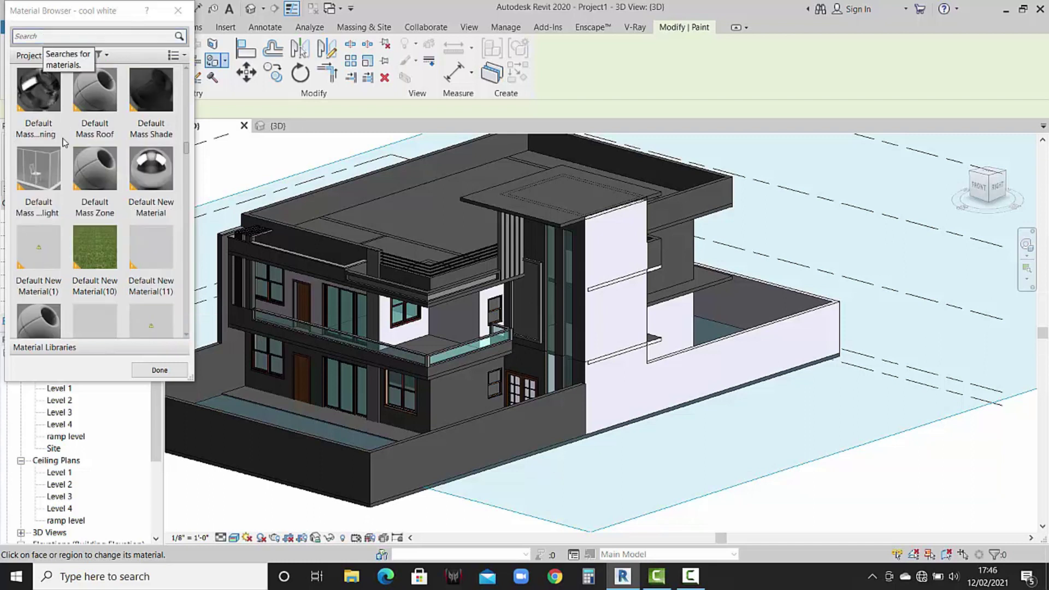
scroll(69, 209, "down", 3)
scroll(113, 228, "down", 2)
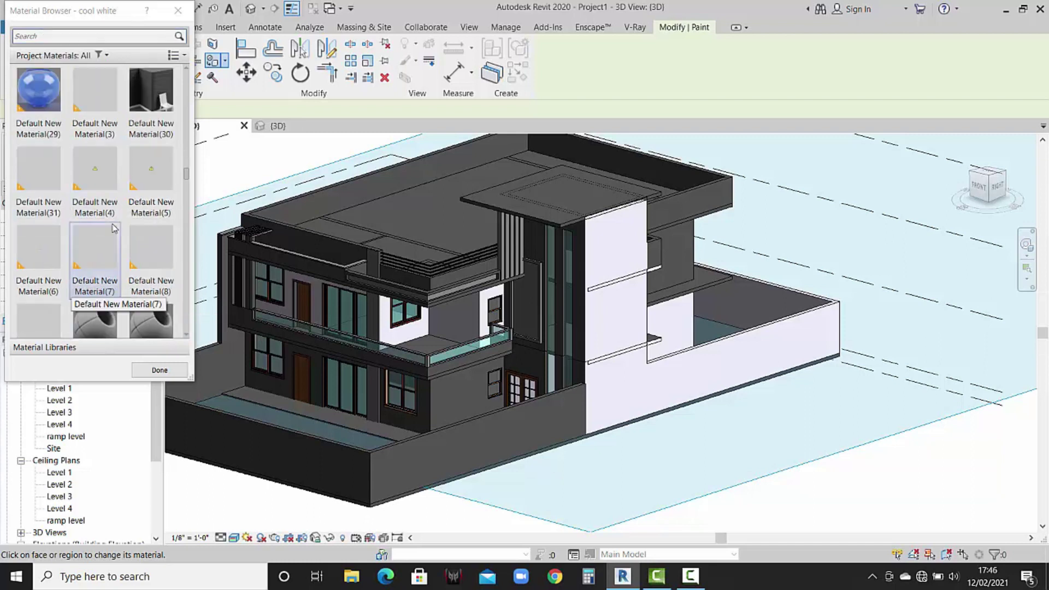
left_click(102, 256)
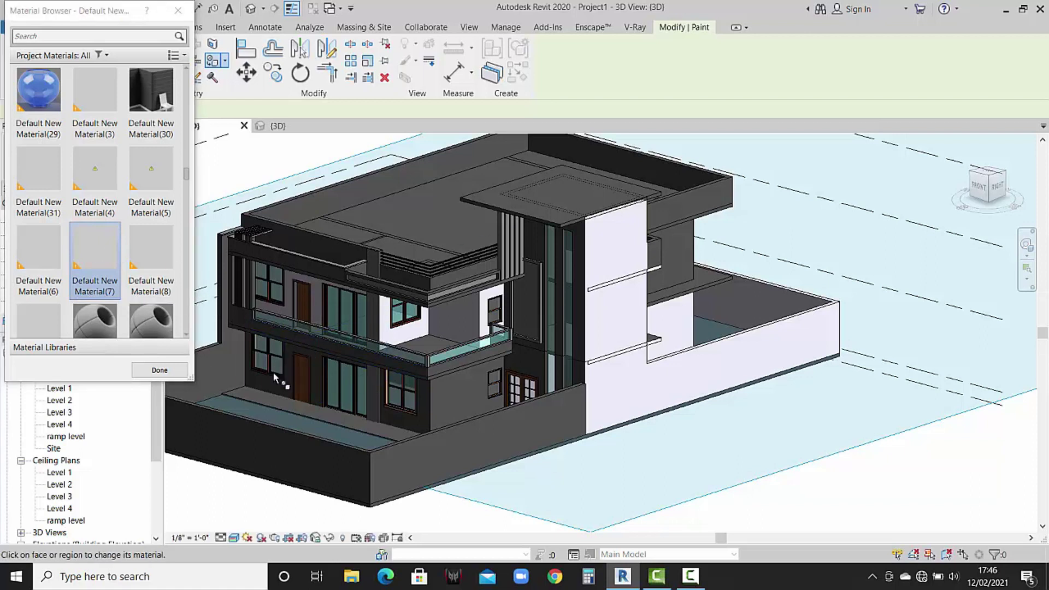
left_click(282, 386)
left_click(468, 409)
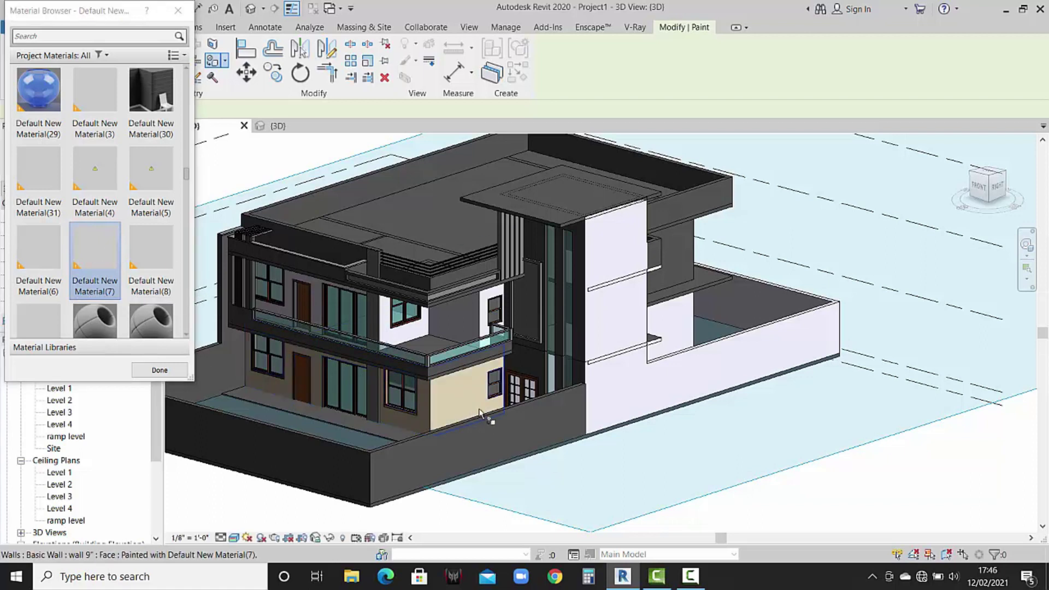
Check the beige facade from front and right angles, finish painting, and open the reference 3D view.
scroll(504, 356, "up", 2)
mouse_move(504, 356)
middle_mouse_down("shift")
mouse_move(627, 363)
mouse_move(607, 355)
middle_mouse_up("shift")
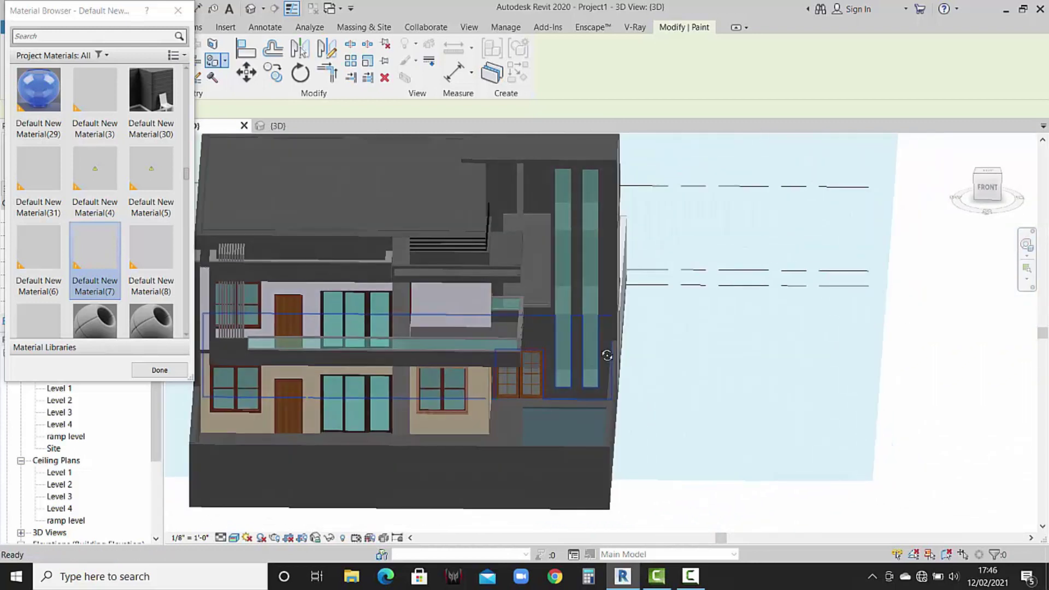
mouse_move(503, 409)
middle_mouse_down("shift")
mouse_move(304, 405)
mouse_move(235, 387)
mouse_move(321, 419)
mouse_move(410, 412)
mouse_move(451, 386)
mouse_move(350, 411)
middle_mouse_up("shift")
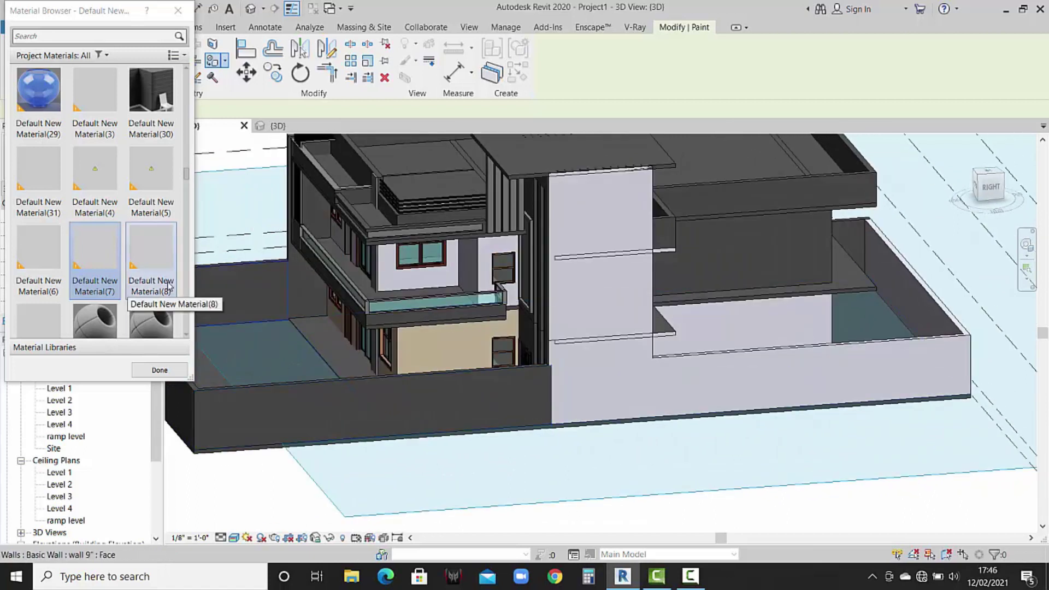
scroll(171, 317, "down", 1)
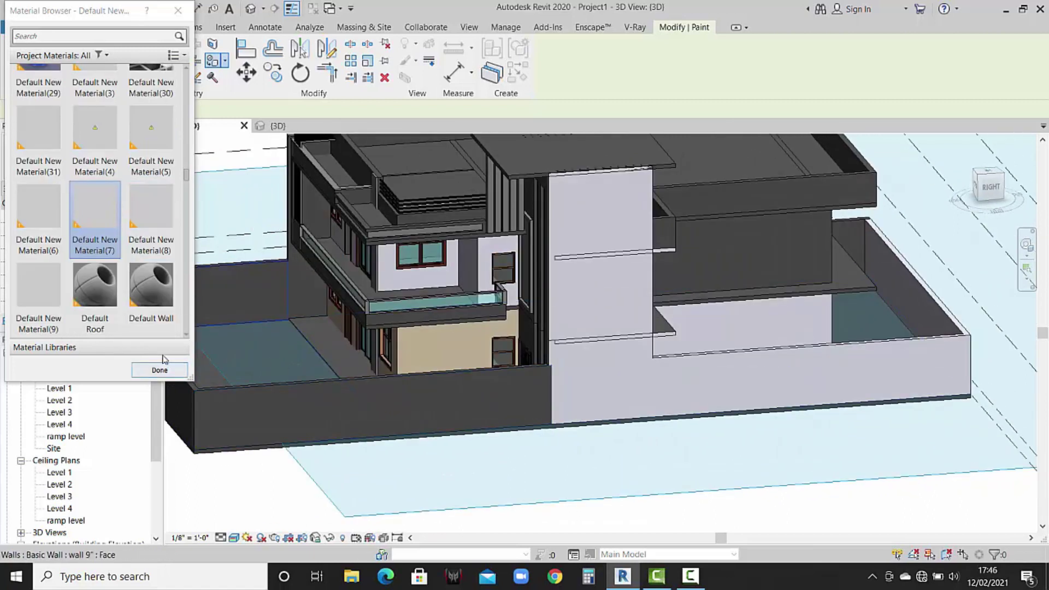
left_click(145, 371)
key("Escape")
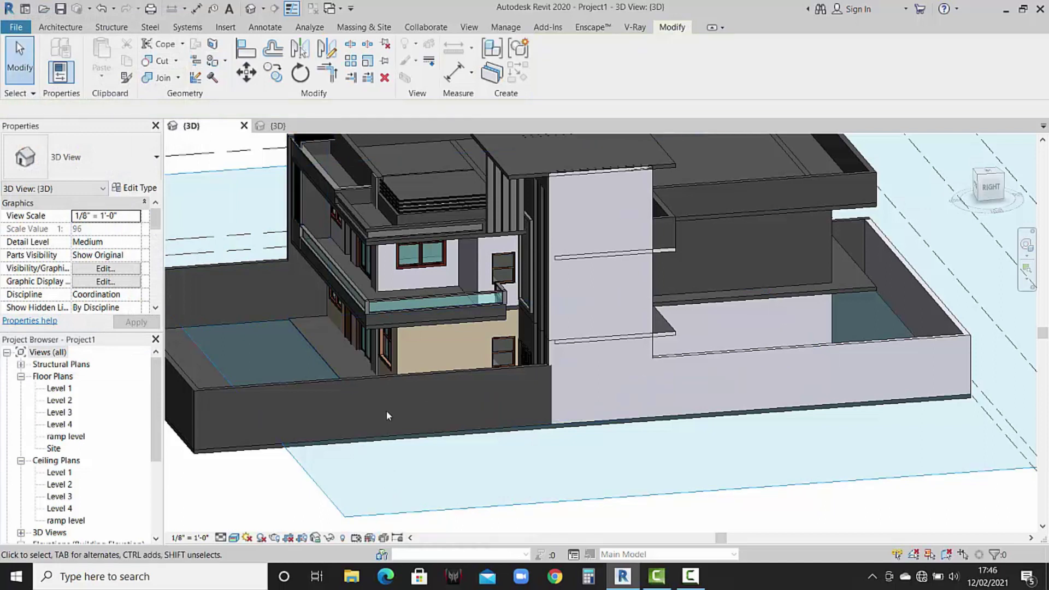
left_click(291, 127)
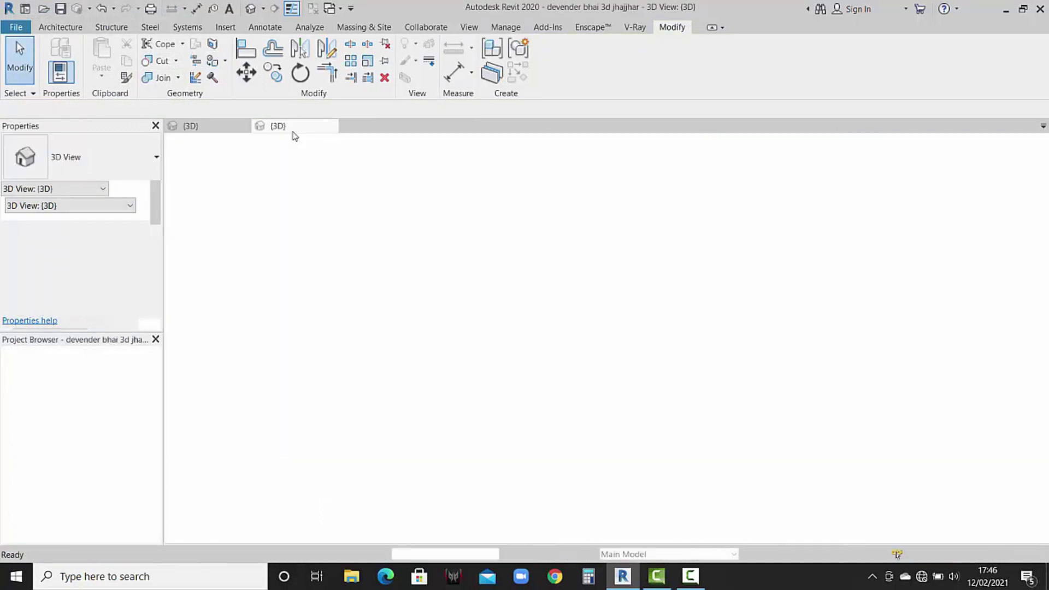
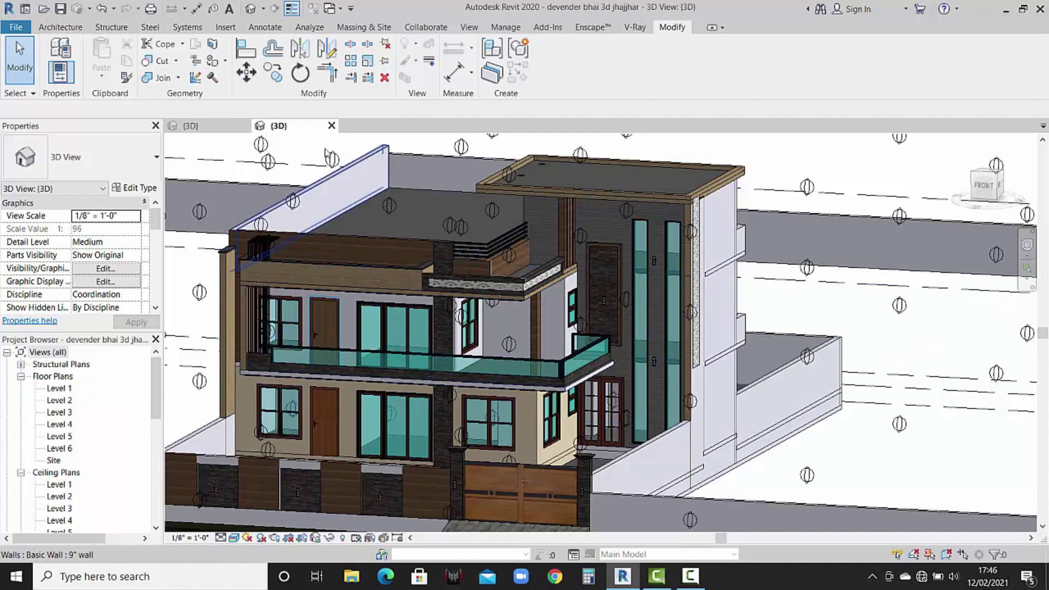
Show Project1's 3D house from the front and bring up Paint's Material Browser.
left_click(214, 126)
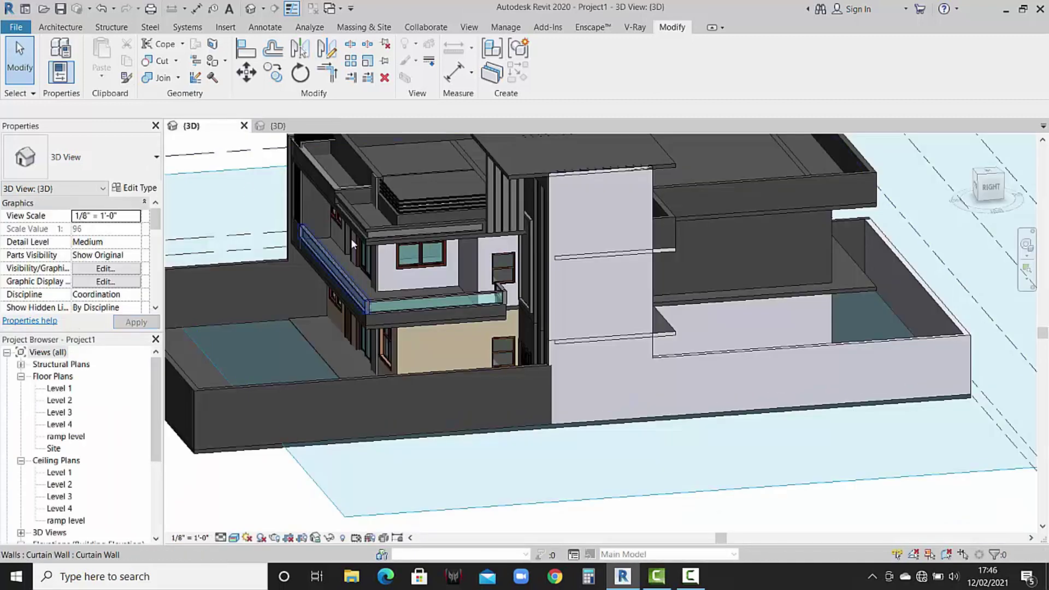
mouse_move(283, 270)
middle_mouse_down("shift")
mouse_move(270, 257)
mouse_move(314, 266)
mouse_move(174, 89)
middle_mouse_up("shift")
left_click(225, 62)
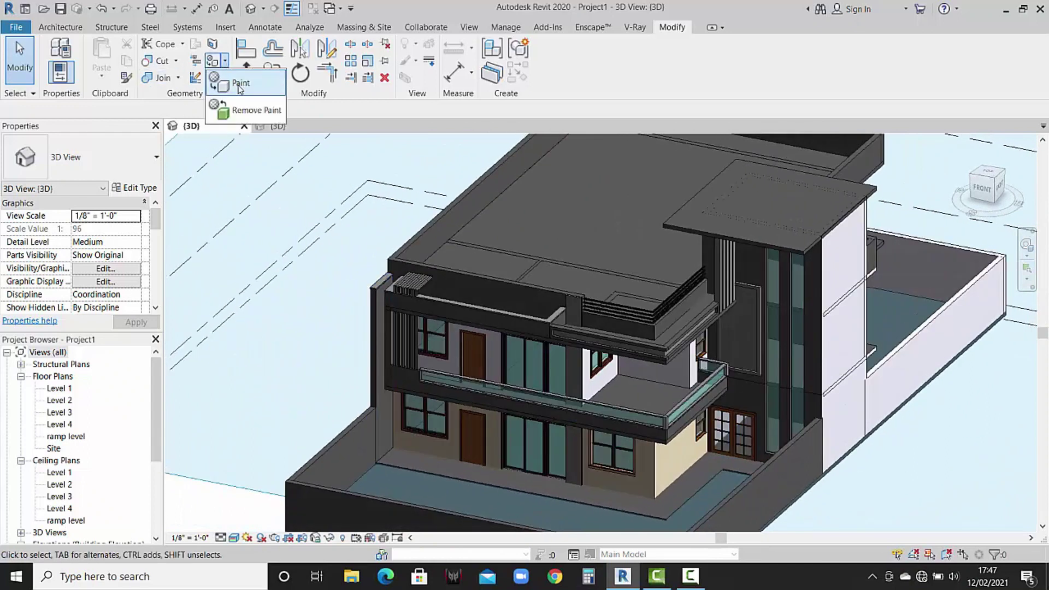
left_click(238, 88)
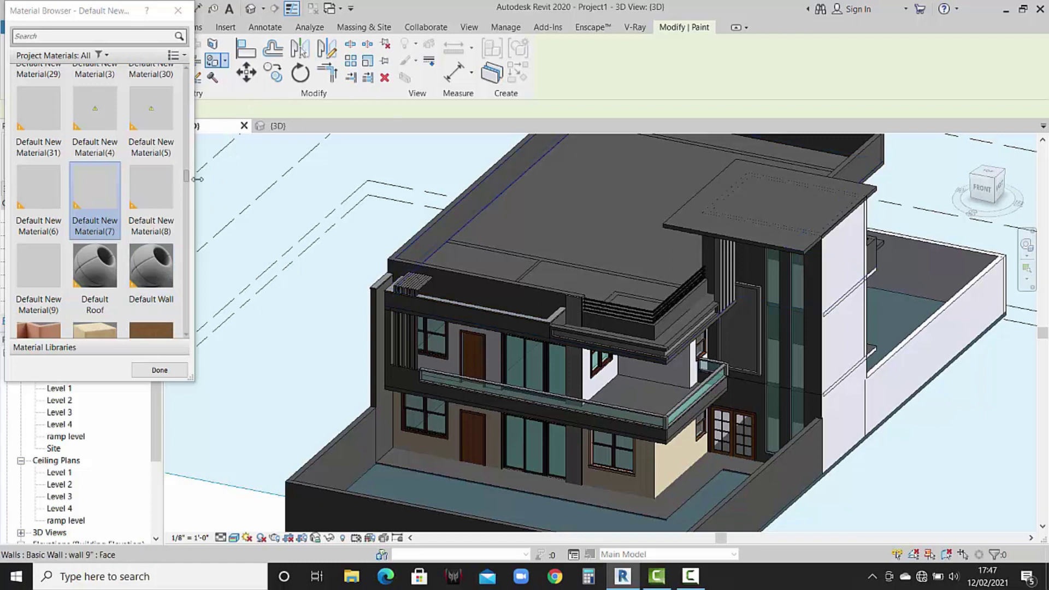
Select the tan wood Default New Material(6) and paint the corner wall face.
left_click(60, 210)
scroll(372, 334, "up", 2)
scroll(375, 336, "up", 2)
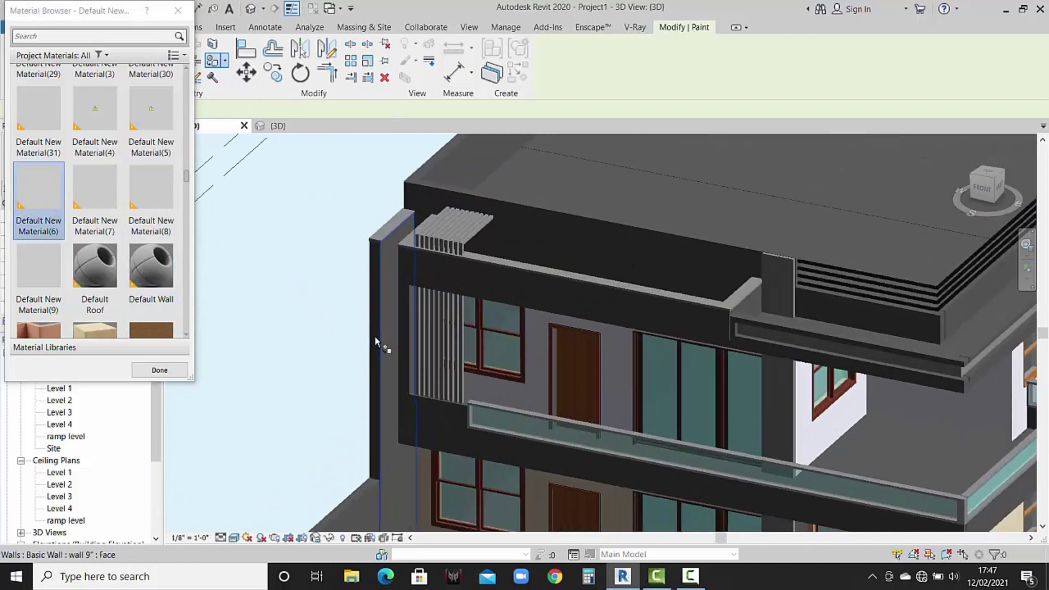
scroll(379, 346, "up", 2)
left_click(381, 349)
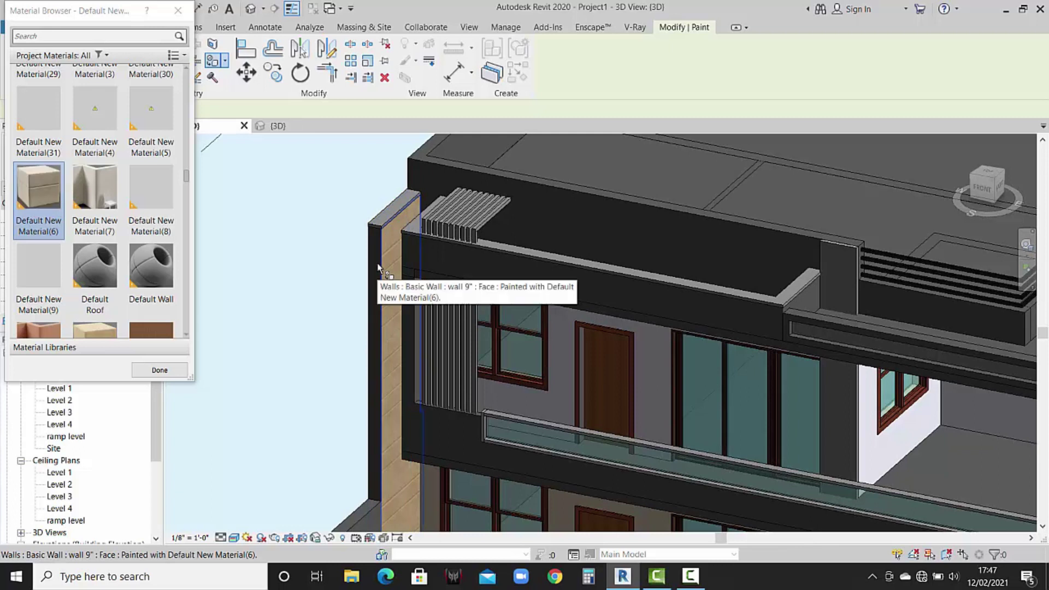
Paint the upper fascia and the vertical wall face below it in tan wood.
scroll(385, 269, "down", 3)
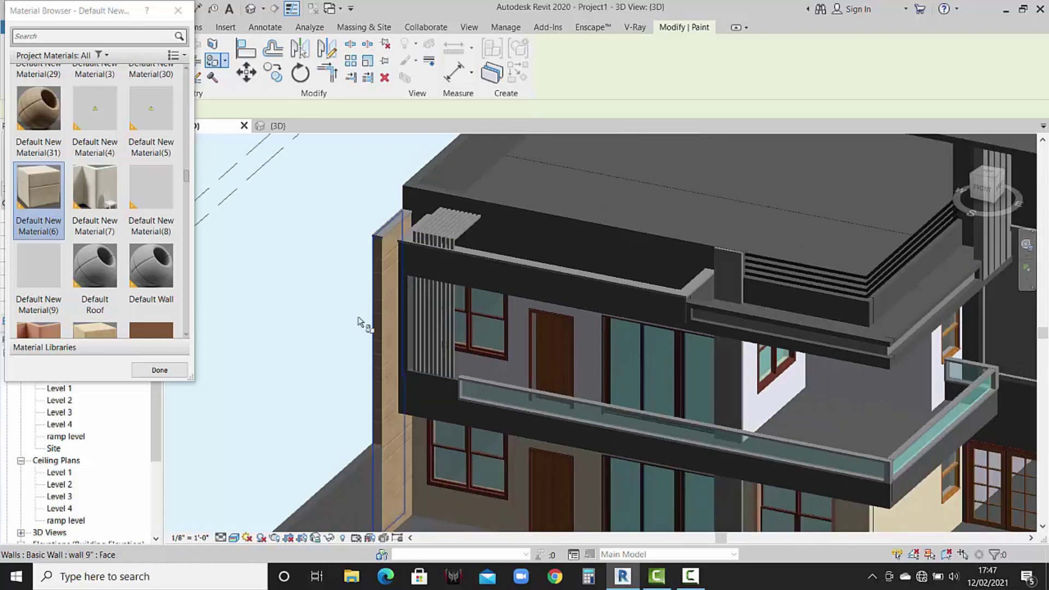
mouse_move(386, 268)
middle_mouse_down("shift")
mouse_move(437, 333)
mouse_move(456, 297)
mouse_move(501, 339)
middle_mouse_up("shift")
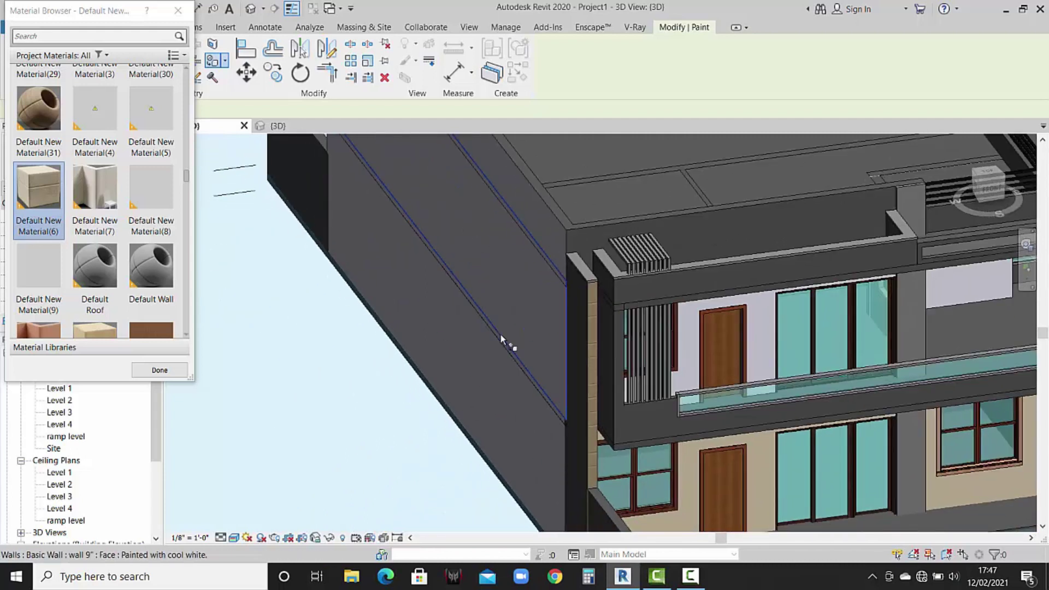
scroll(591, 399, "down", 3)
mouse_move(591, 399)
middle_mouse_down("shift")
mouse_move(503, 392)
mouse_move(605, 441)
middle_mouse_up("shift")
scroll(503, 391, "down", 2)
scroll(503, 391, "up", 5)
scroll(605, 440, "up", 2)
scroll(598, 380, "up", 2)
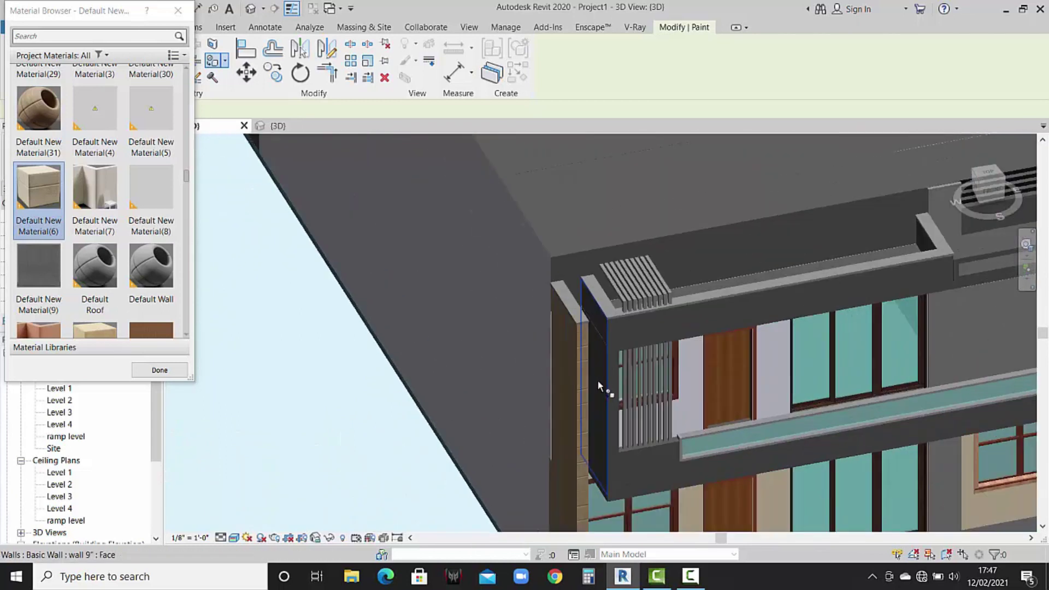
scroll(598, 379, "up", 1)
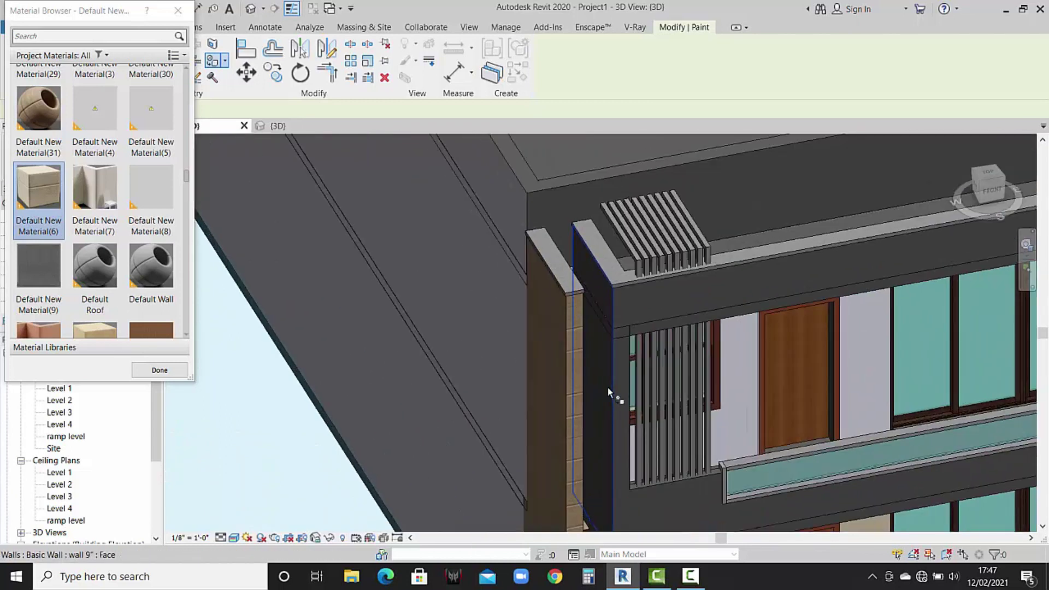
left_click(631, 294)
left_click(620, 298)
Paint the floor-edge band under the beam in tan wood.
scroll(619, 298, "up", 2)
scroll(612, 322, "up", 2)
scroll(611, 323, "up", 1)
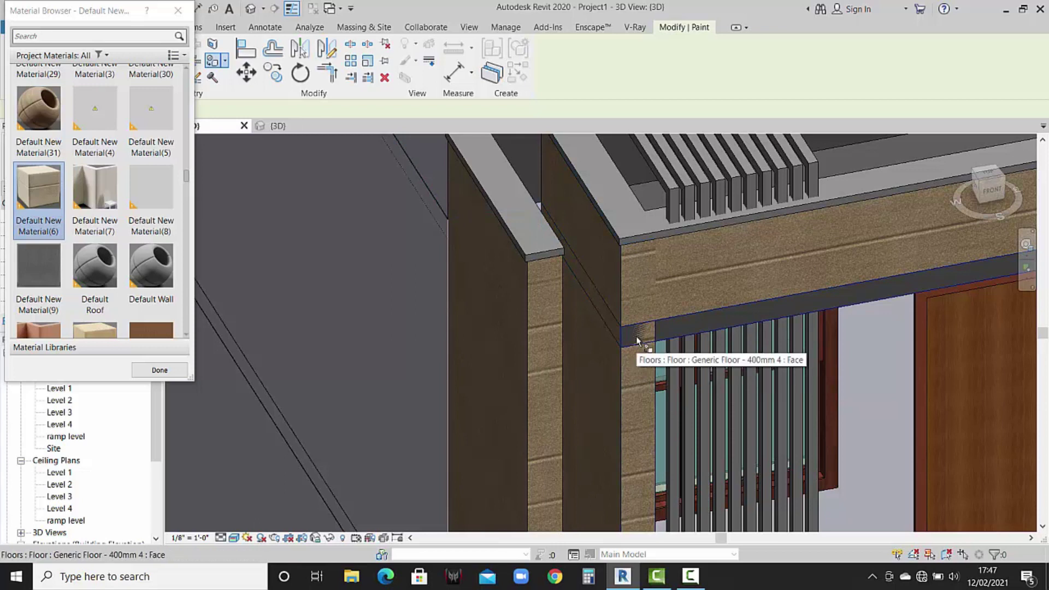
left_click(637, 339)
Paint the wall face beneath the vertical louvres in tan wood.
scroll(636, 335, "down", 2)
scroll(636, 335, "down", 2)
mouse_move(669, 274)
middle_mouse_down()
mouse_move(494, 356)
mouse_move(571, 370)
mouse_move(532, 363)
middle_mouse_up()
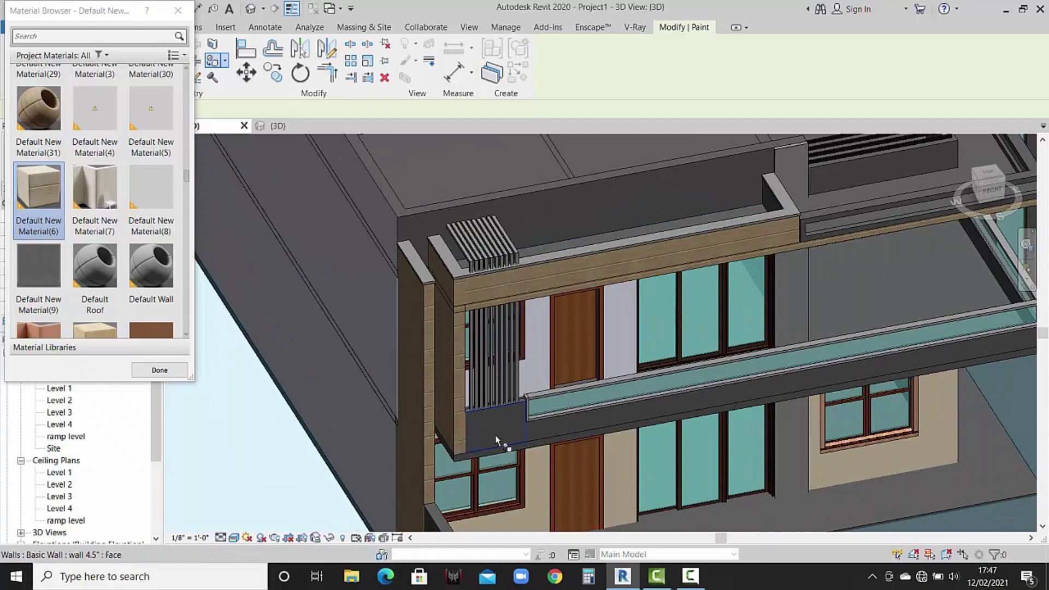
middle_click_drag(498, 440, 510, 406)
scroll(501, 383, "up", 2)
scroll(501, 383, "up", 1)
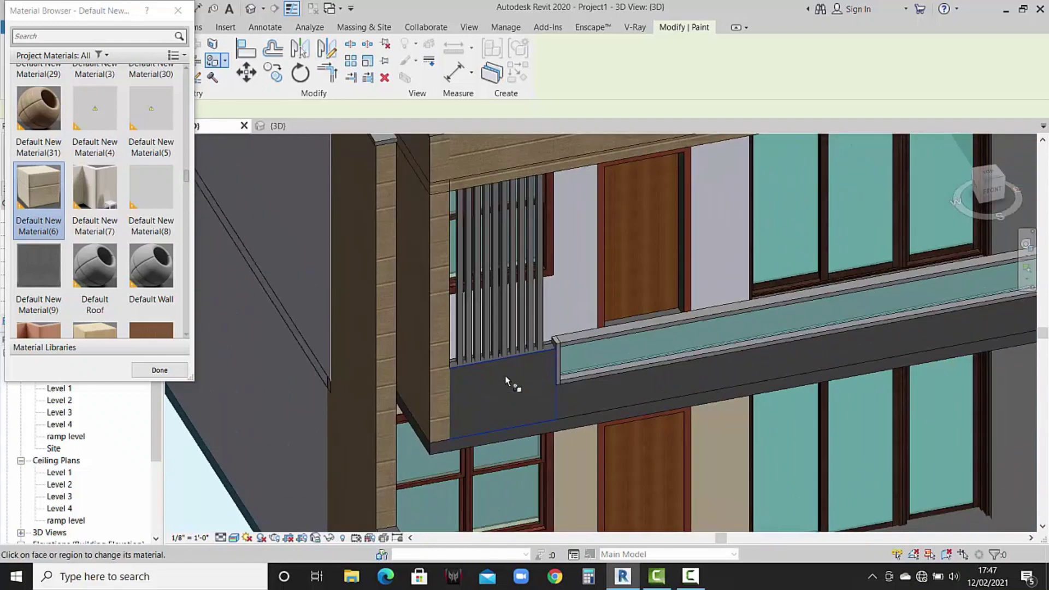
left_click(549, 392)
Paint the strip under the louvres in tan wood.
scroll(548, 392, "down", 1)
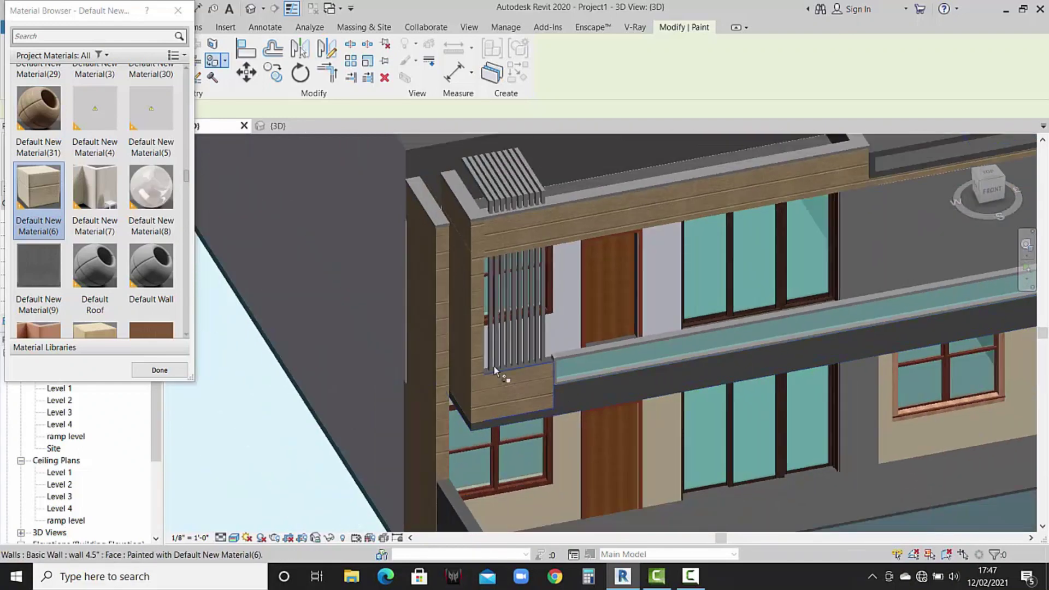
scroll(494, 366, "up", 2)
scroll(481, 374, "up", 1)
scroll(473, 379, "up", 1)
left_click(474, 390)
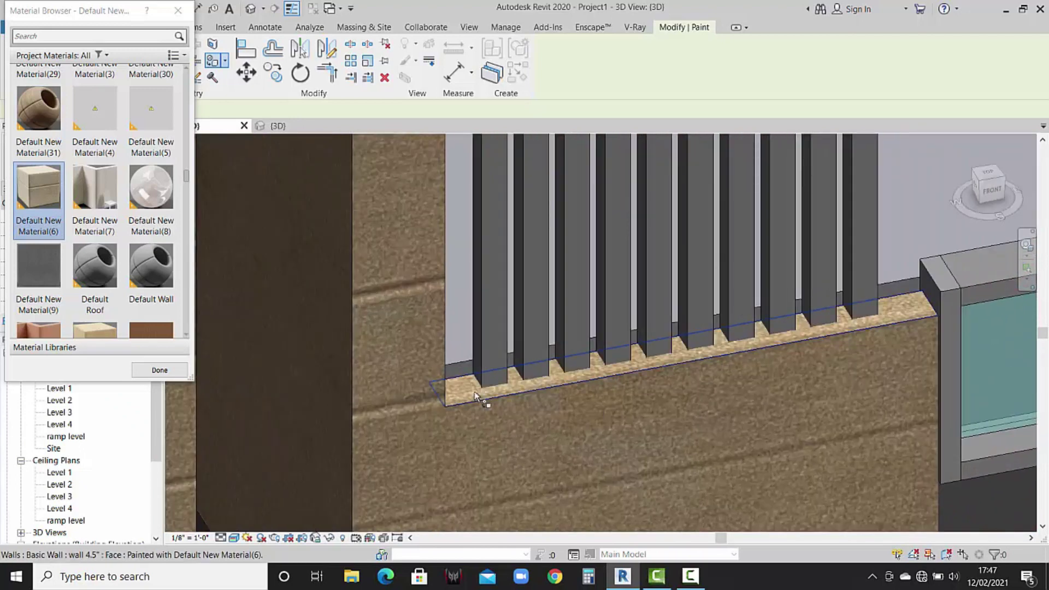
scroll(497, 388, "down", 1)
scroll(502, 384, "down", 2)
scroll(502, 384, "down", 2)
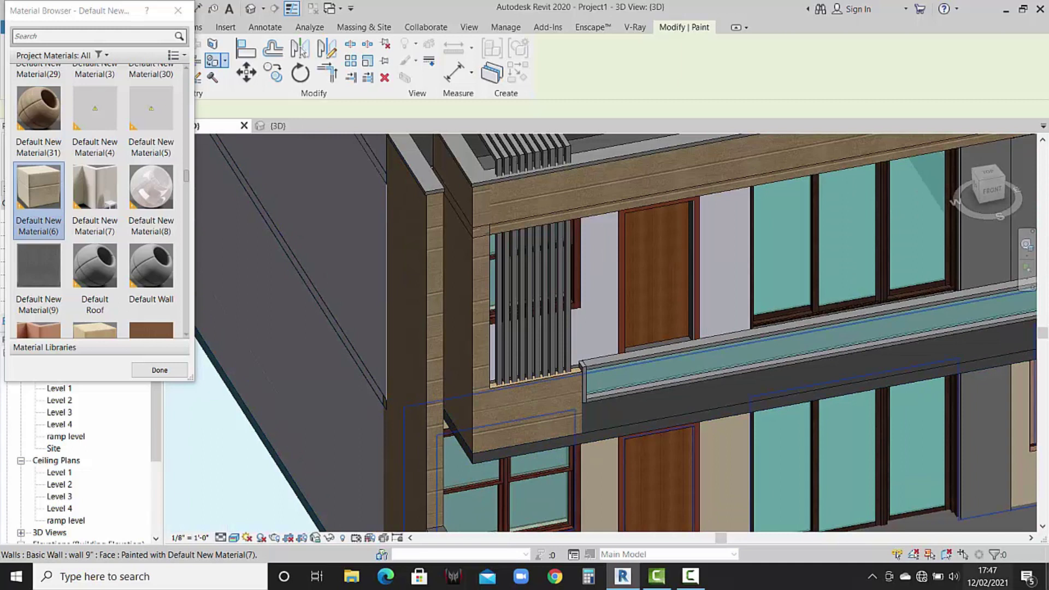
scroll(146, 314, "up", 1)
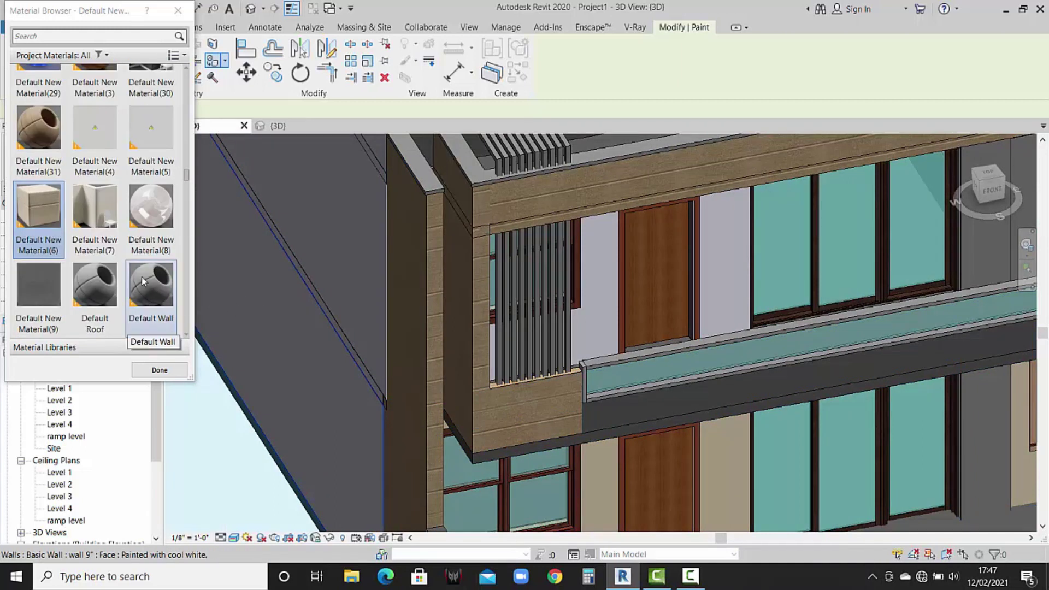
Switch to the dark wood Default New Material(31) and work around the roof parapet corner.
left_click(43, 139)
scroll(408, 349, "down", 2)
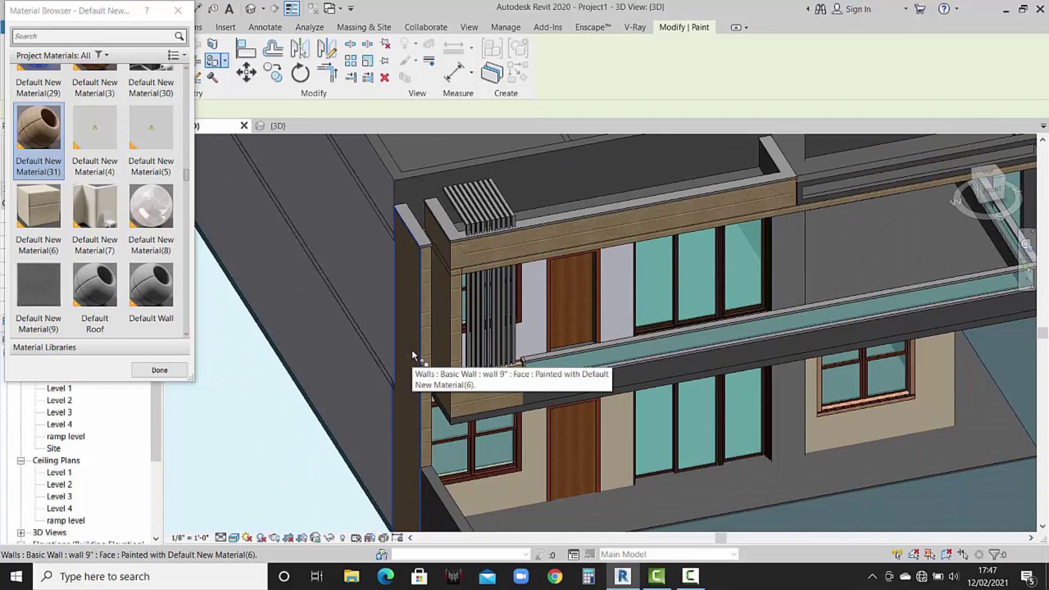
scroll(592, 273, "down", 2)
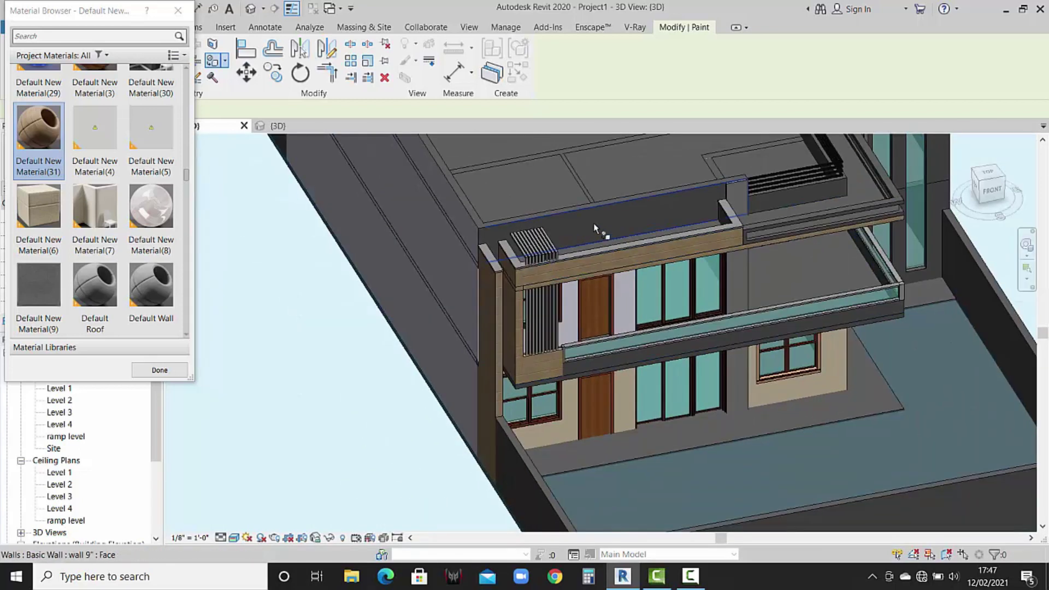
scroll(657, 190, "up", 2)
scroll(677, 193, "up", 2)
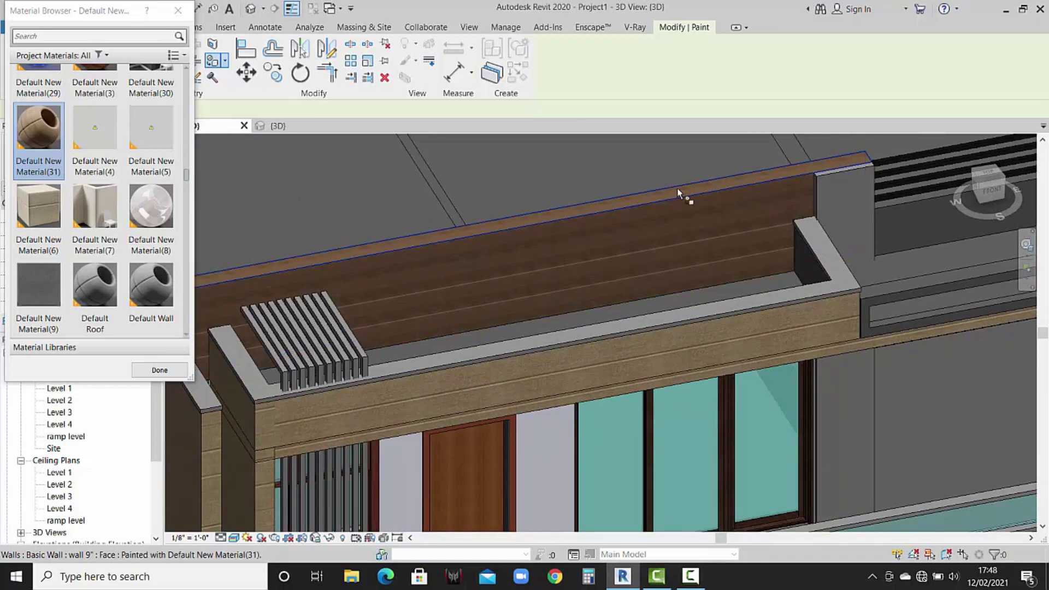
scroll(678, 192, "down", 2)
mouse_move(678, 192)
middle_mouse_down()
mouse_move(754, 254)
mouse_move(644, 240)
mouse_move(603, 291)
mouse_move(612, 276)
middle_mouse_up()
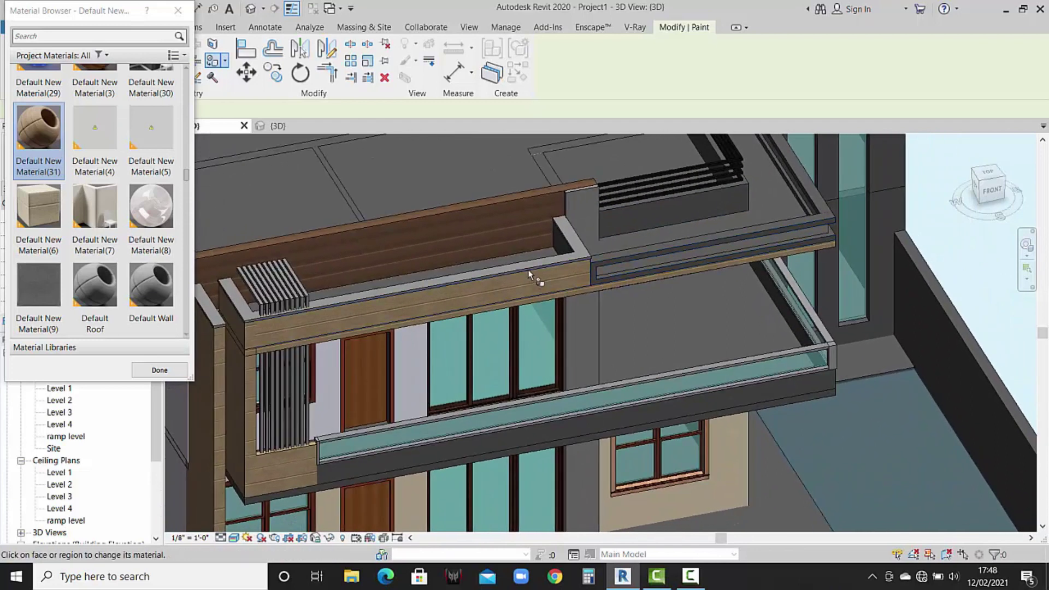
scroll(528, 270, "down", 3)
scroll(587, 260, "up", 1)
mouse_move(674, 275)
middle_mouse_down("shift")
mouse_move(500, 218)
mouse_move(492, 257)
middle_mouse_up("shift")
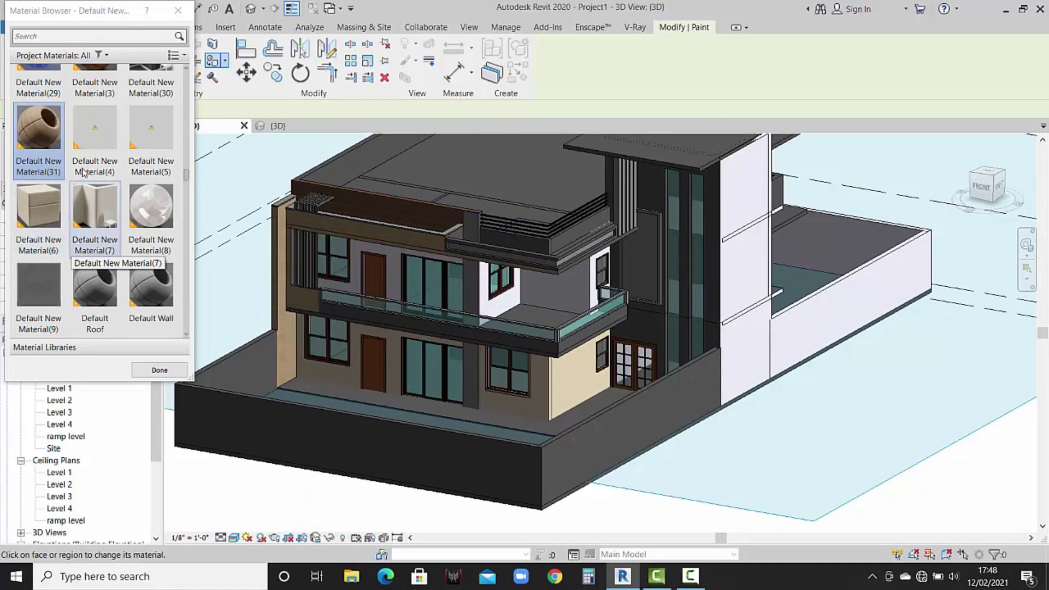
Return to tan Default New Material(6) and paint the parapet end face.
left_click(38, 207)
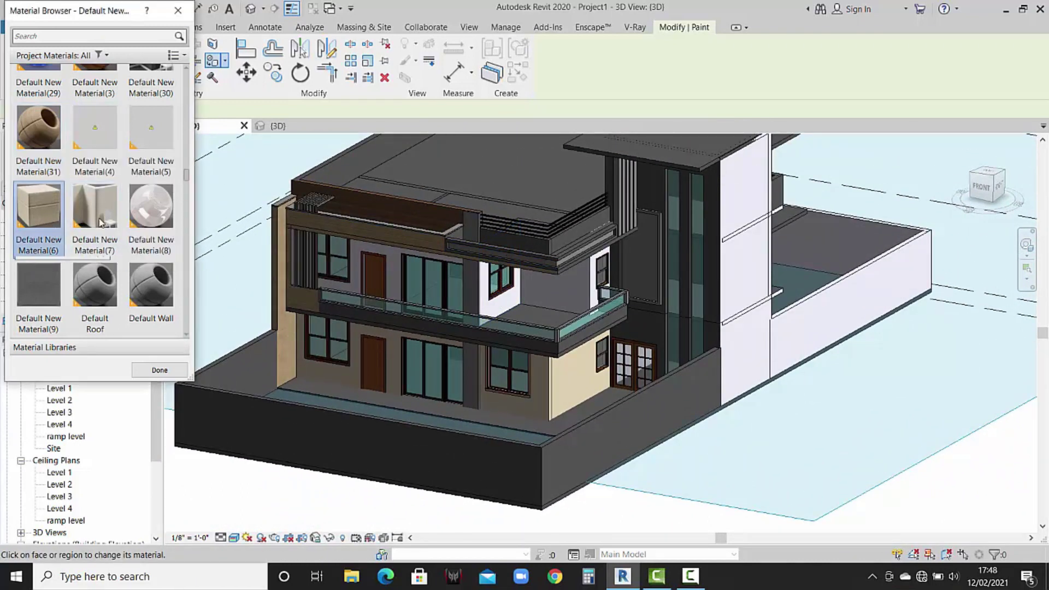
scroll(453, 221, "up", 3)
scroll(453, 221, "up", 2)
left_click(409, 224)
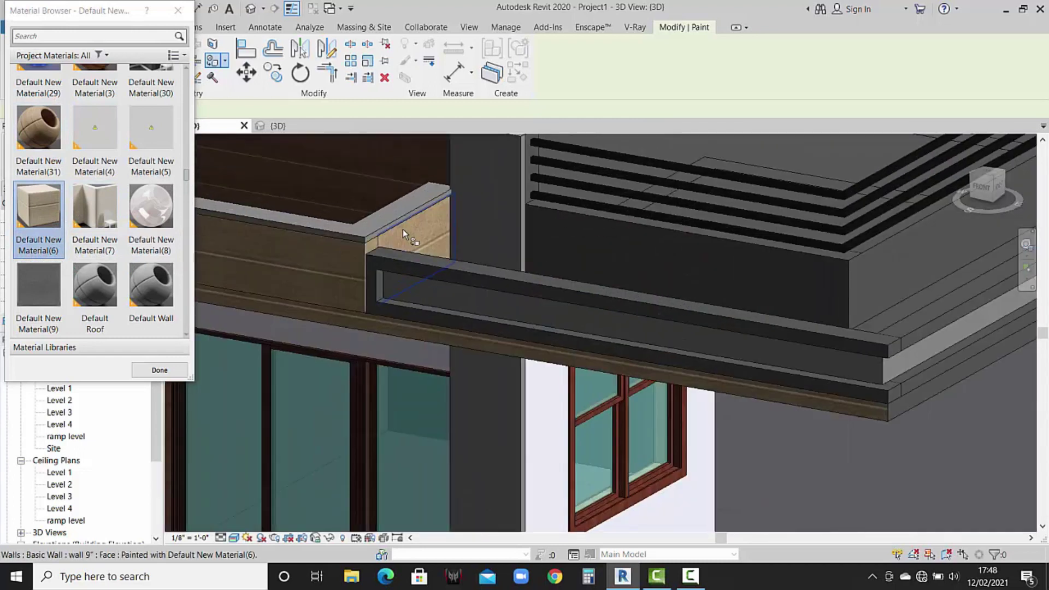
Paint the upper floor edge face tan wood and exit the Paint tool.
scroll(381, 242, "up", 1)
scroll(396, 242, "up", 1)
scroll(488, 304, "down", 3)
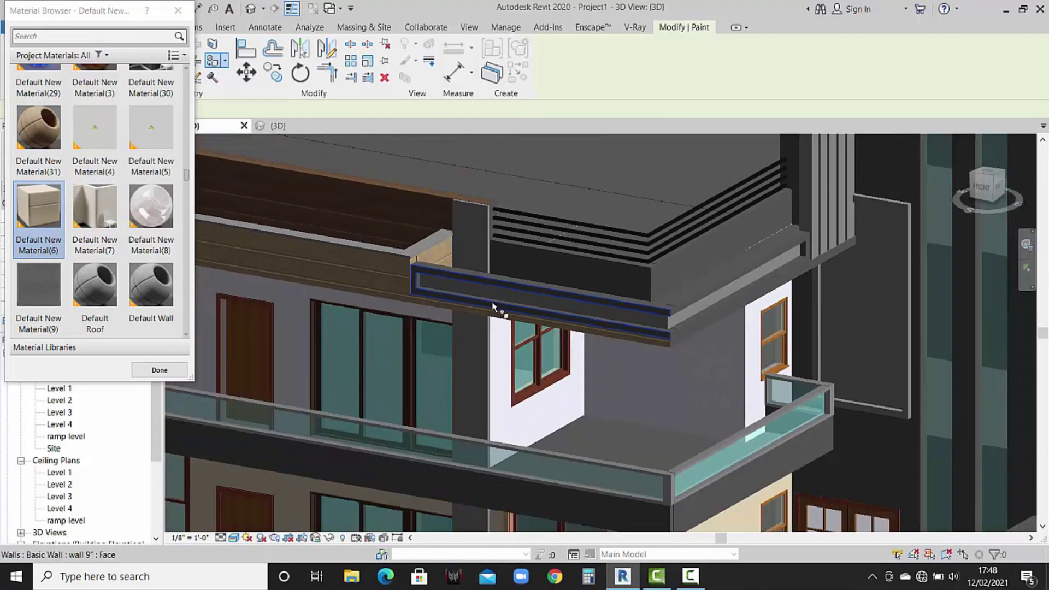
scroll(685, 337, "up", 2)
scroll(689, 338, "up", 1)
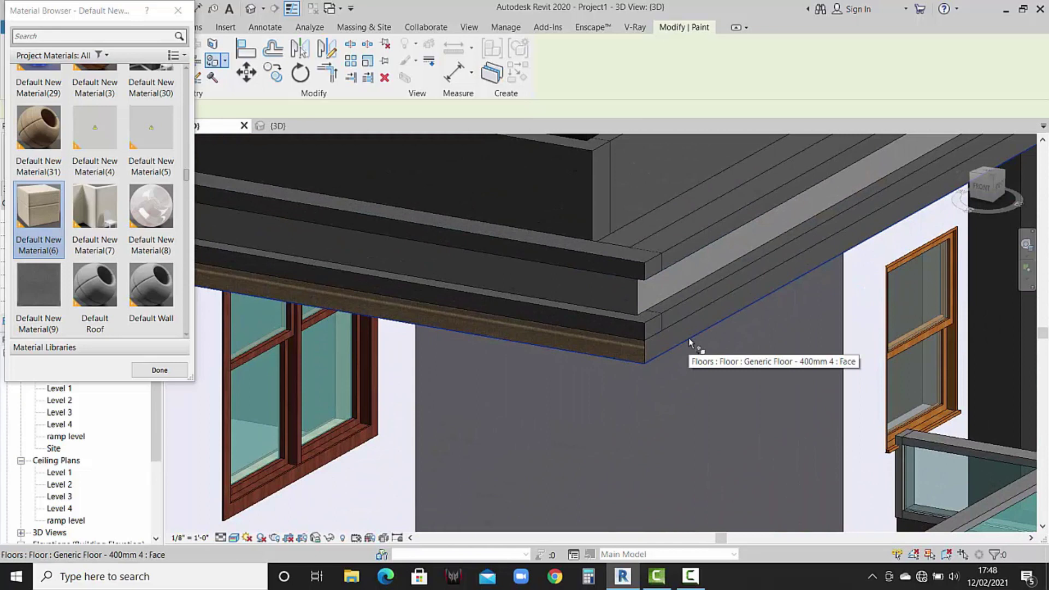
scroll(692, 333, "down", 2)
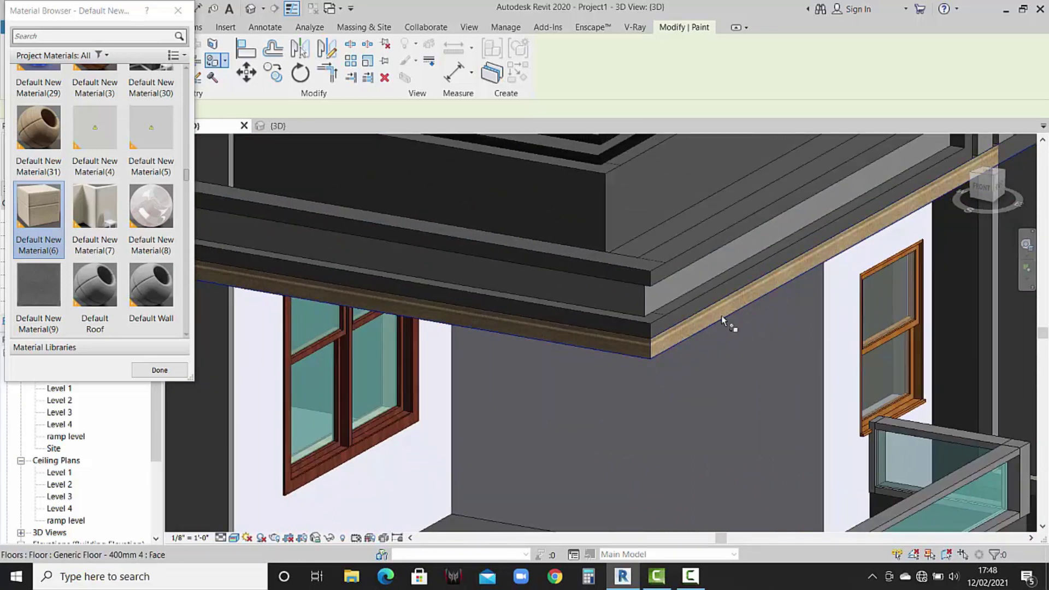
scroll(721, 317, "down", 2)
scroll(848, 300, "up", 1)
scroll(847, 300, "up", 1)
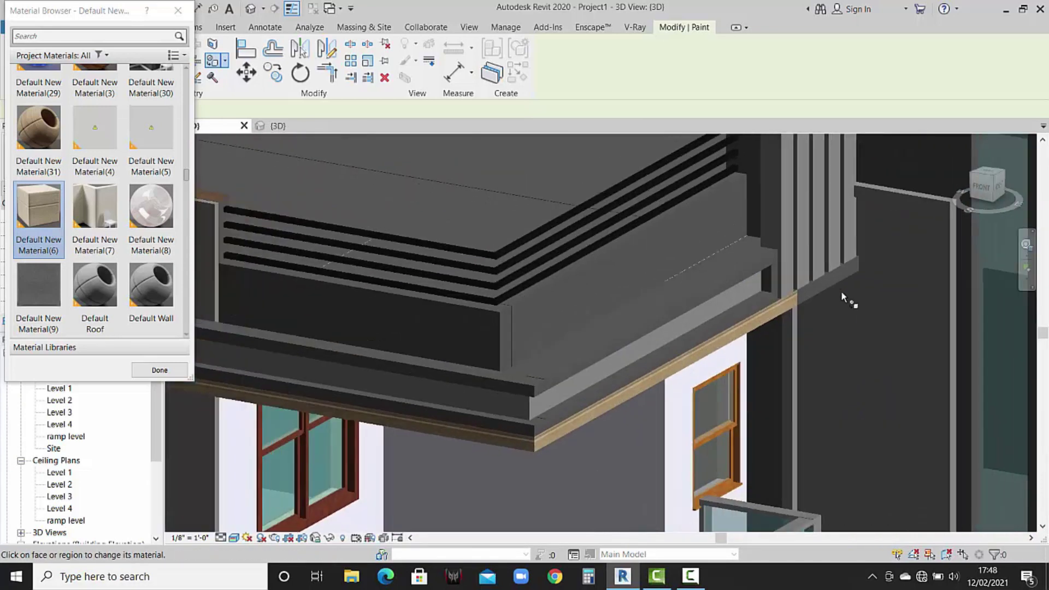
scroll(836, 279, "up", 1)
left_click(835, 275)
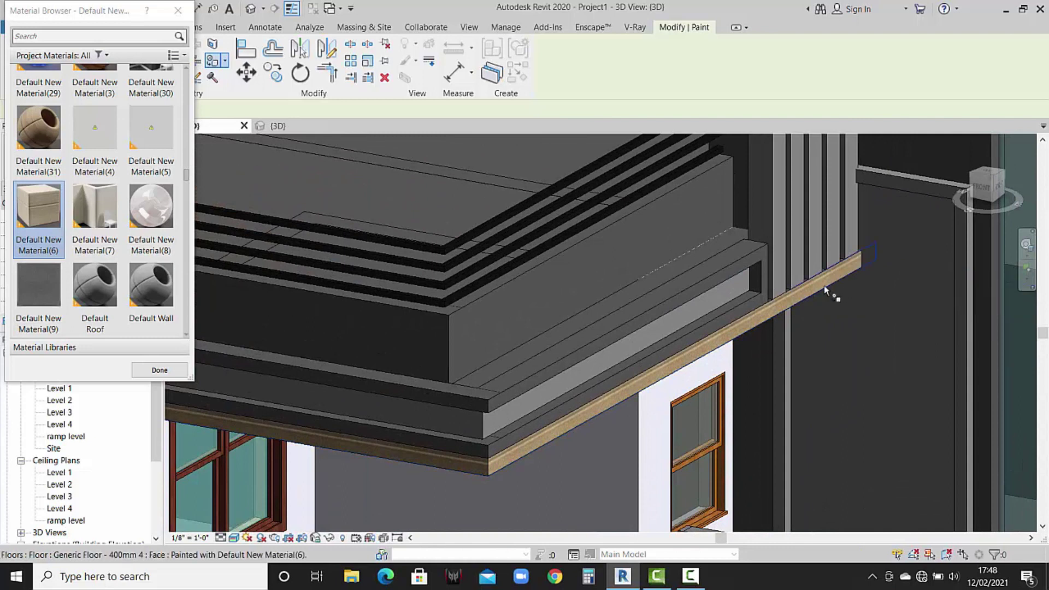
scroll(801, 310, "down", 2)
scroll(801, 310, "down", 3)
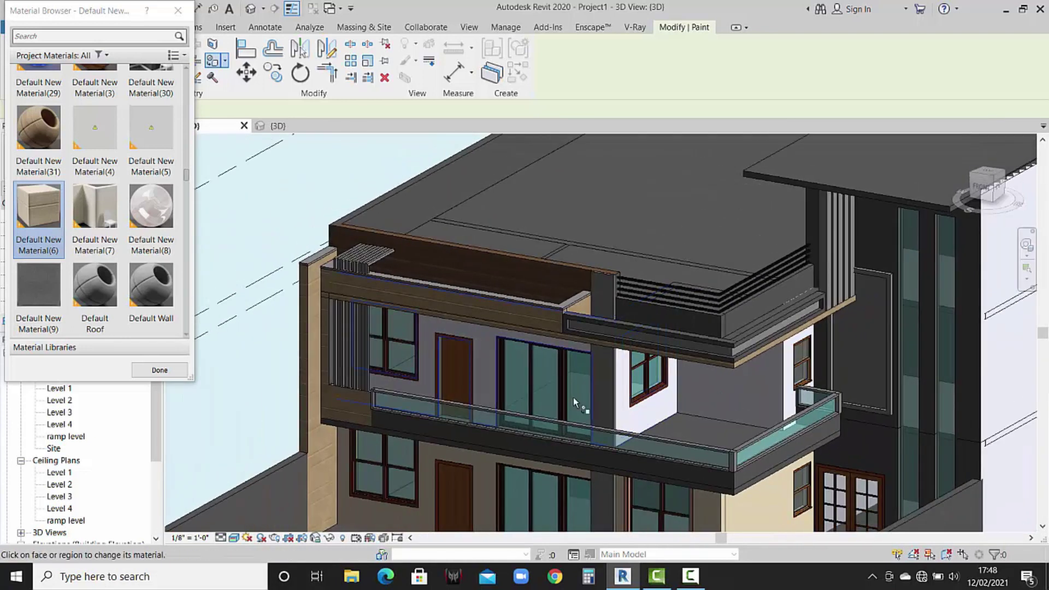
key("Escape")
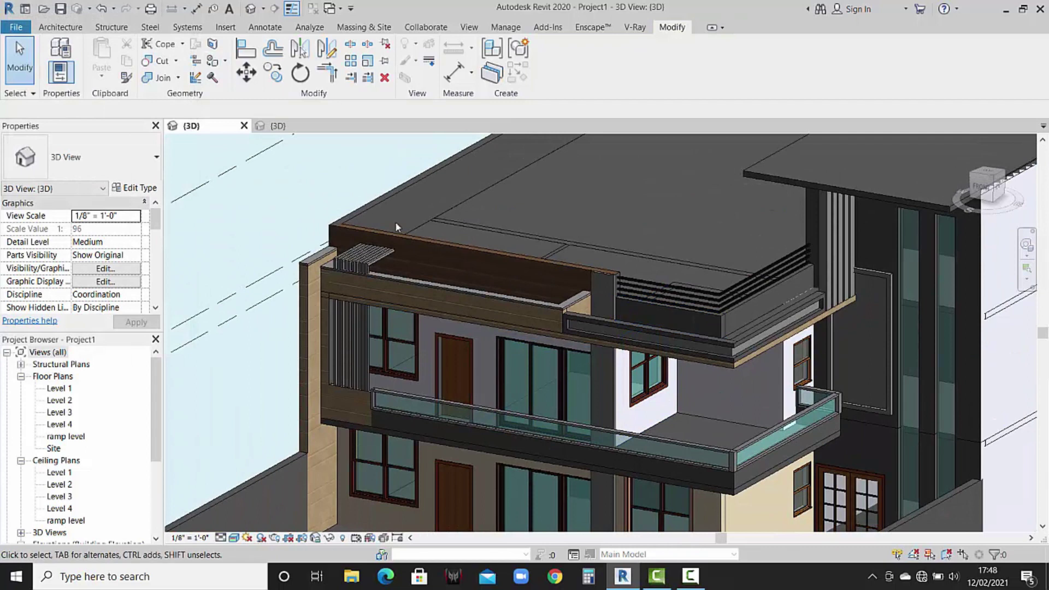
Select the blue slat fin generic model and open it for in-place editing.
scroll(351, 254, "up", 2)
scroll(352, 254, "up", 2)
left_click(352, 254)
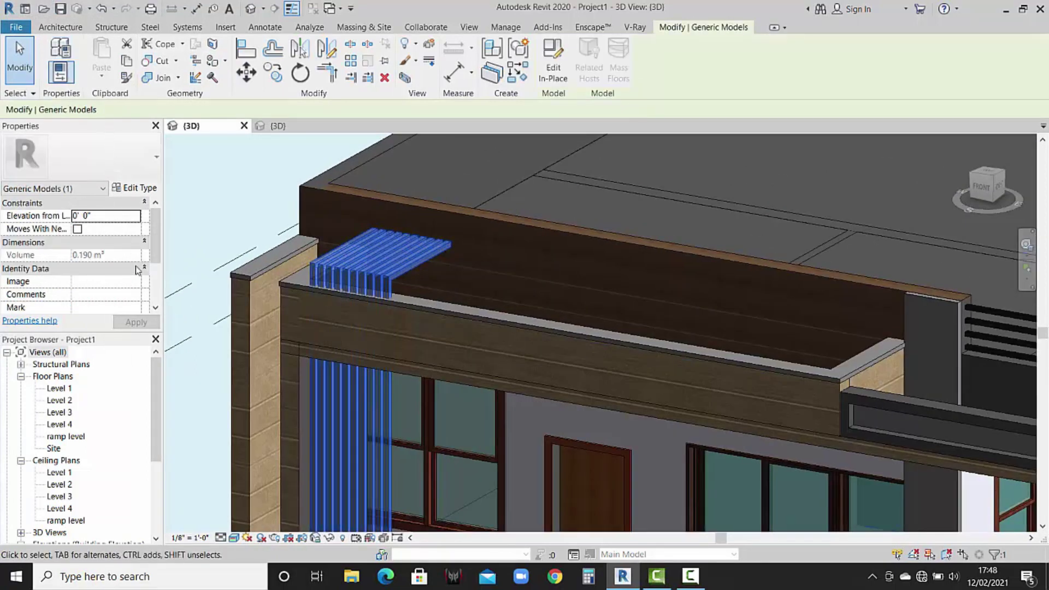
left_click(553, 61)
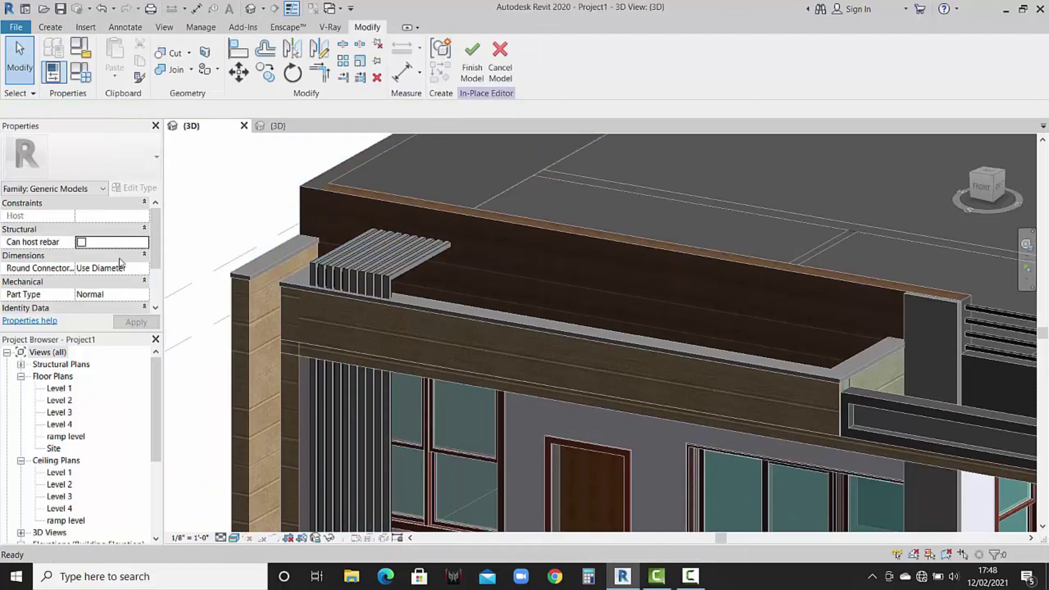
Undo the accidental sweep change, then select all the slat sweeps.
scroll(120, 262, "down", 3)
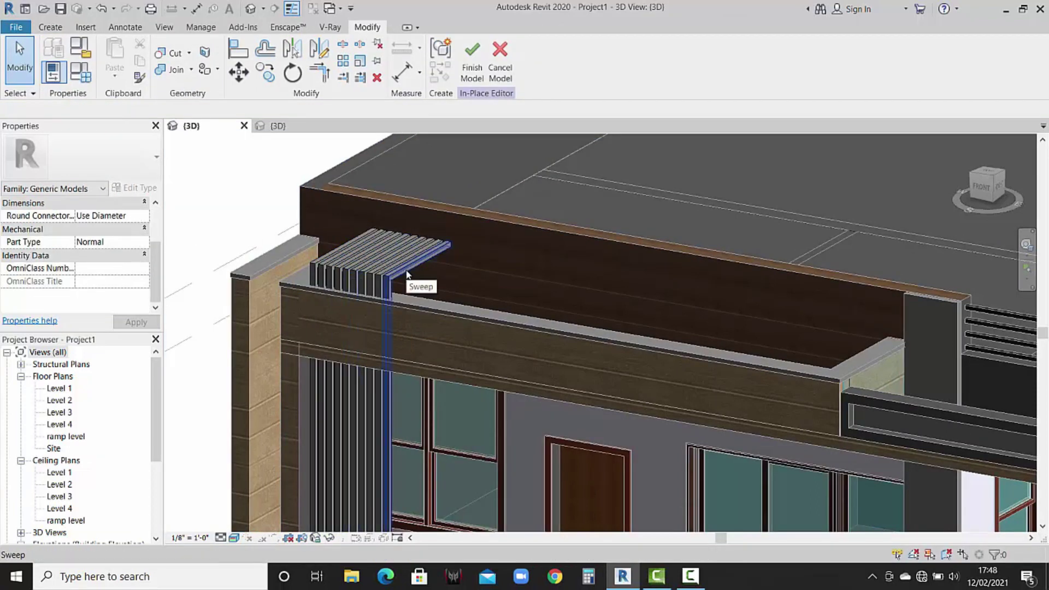
left_click(419, 271)
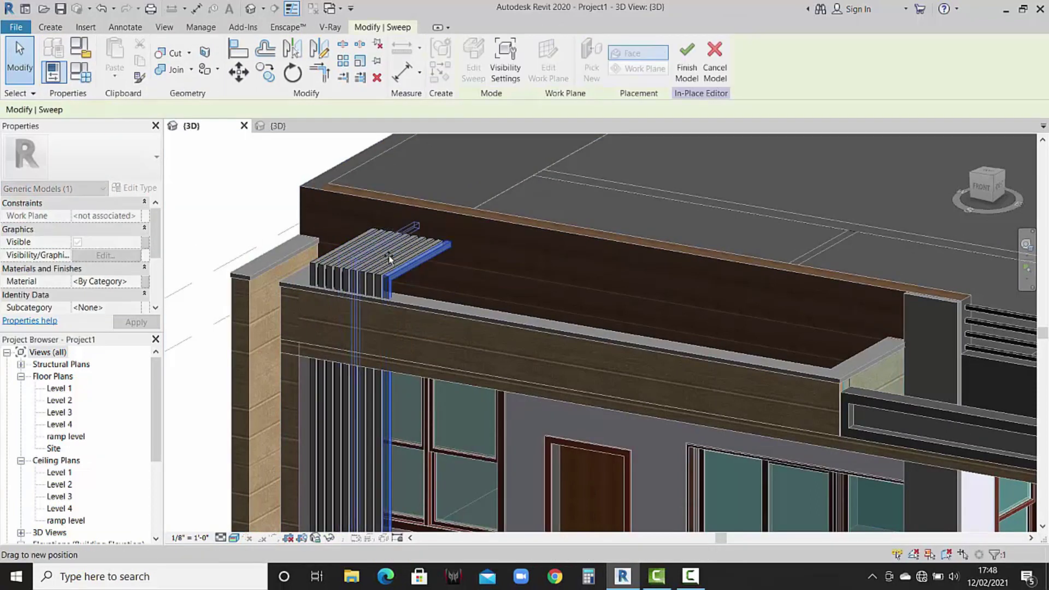
left_click(416, 278)
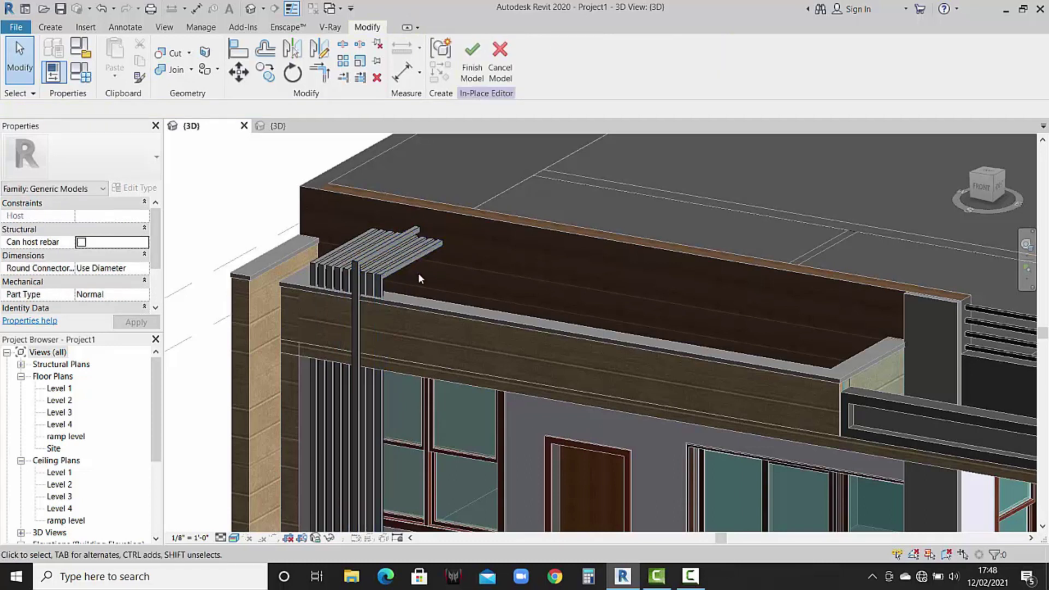
key("ctrl+z")
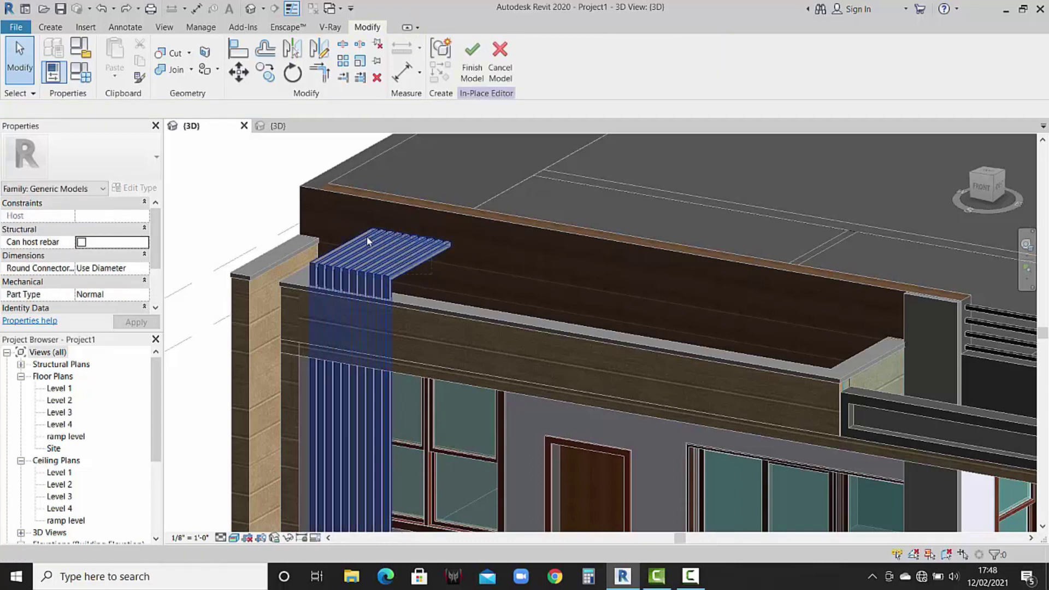
left_click(365, 241)
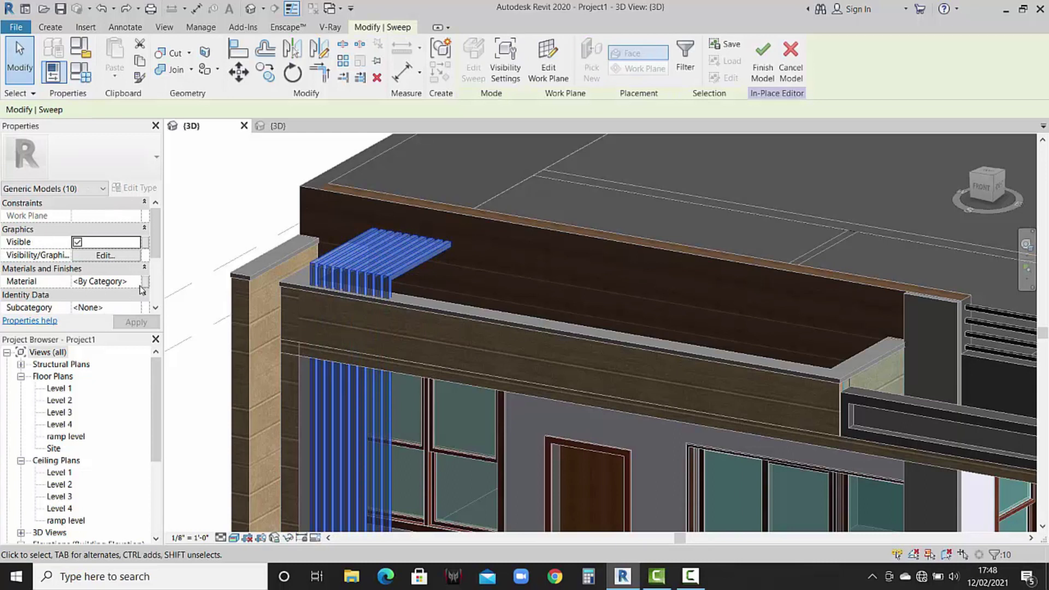
Assign Metal - Stainless Steel,Polished to the slat sweeps and finish the in-place model.
left_click(144, 281)
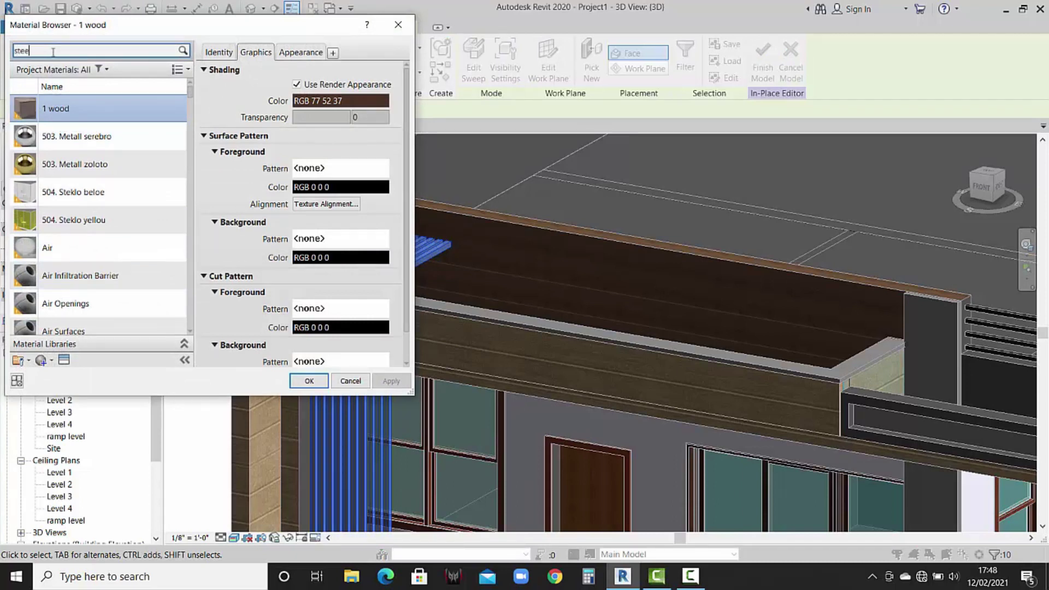
type("l")
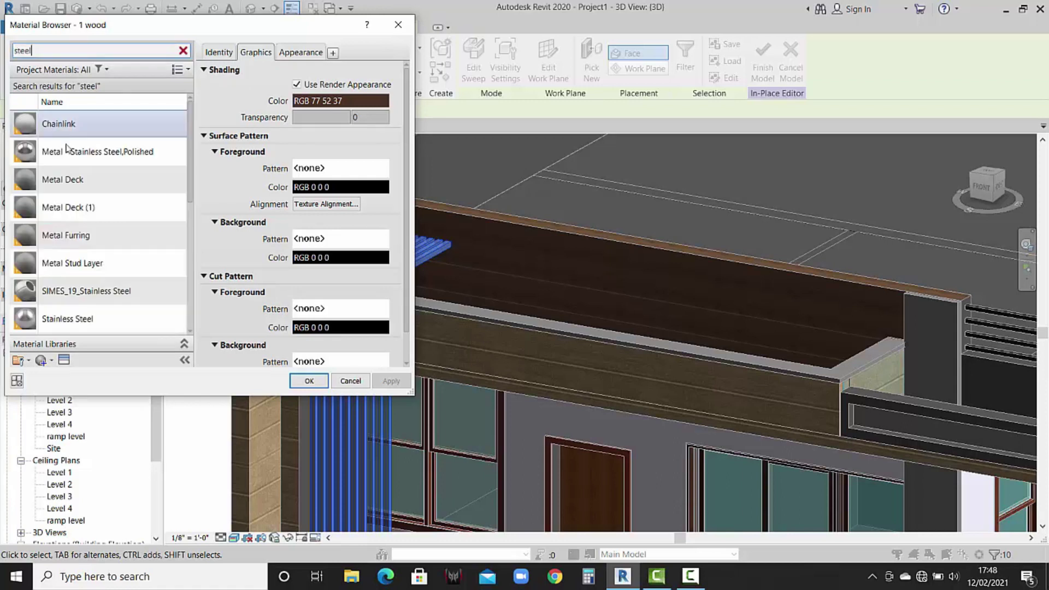
left_click(97, 152)
left_click(307, 380)
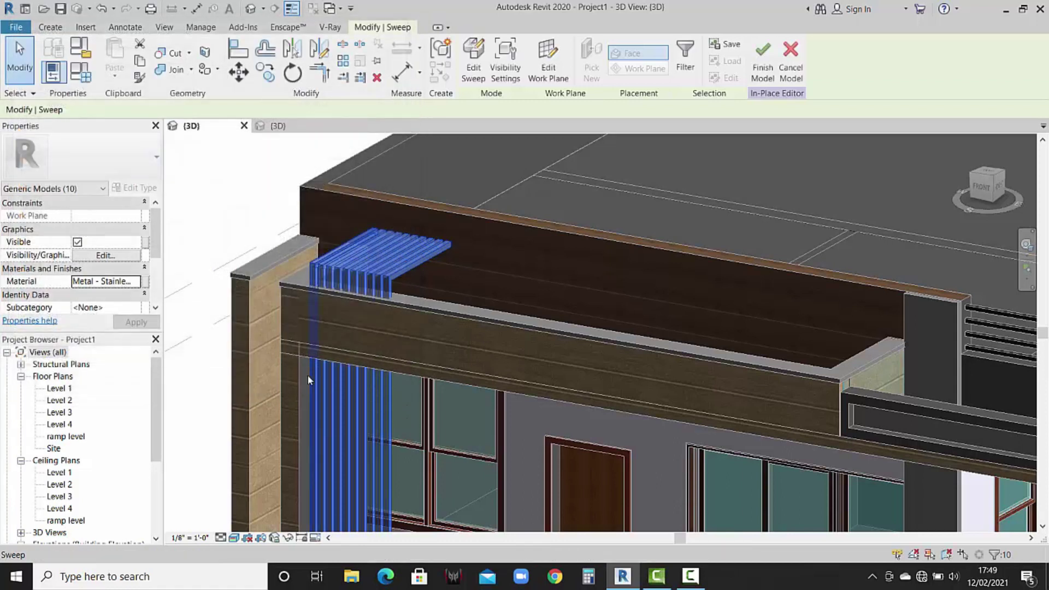
left_click(751, 76)
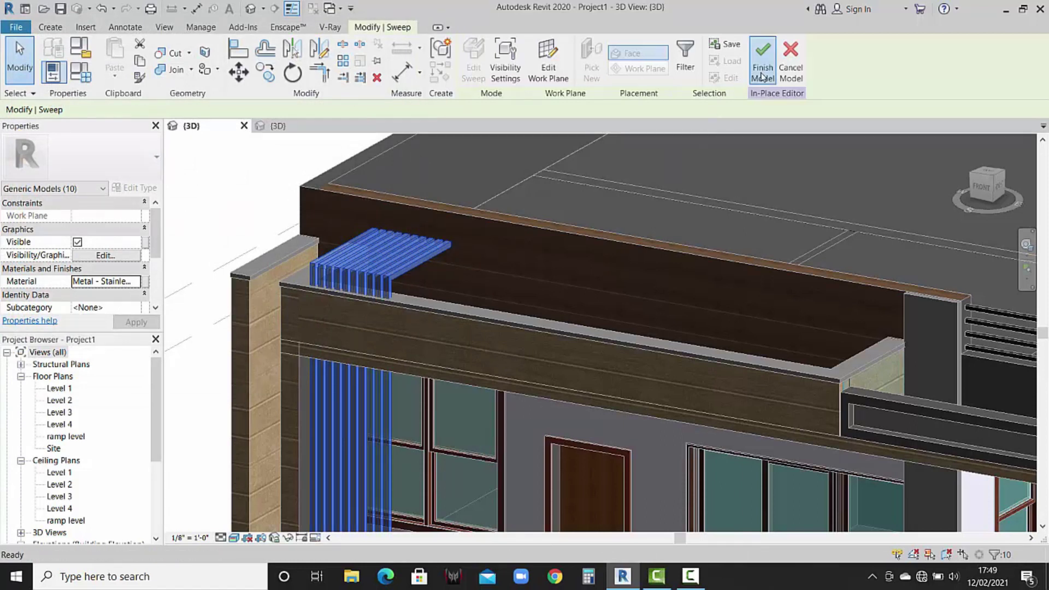
Compare with the reference house project, then return to the Project1 3D view.
scroll(326, 244, "down", 3)
scroll(375, 293, "down", 3)
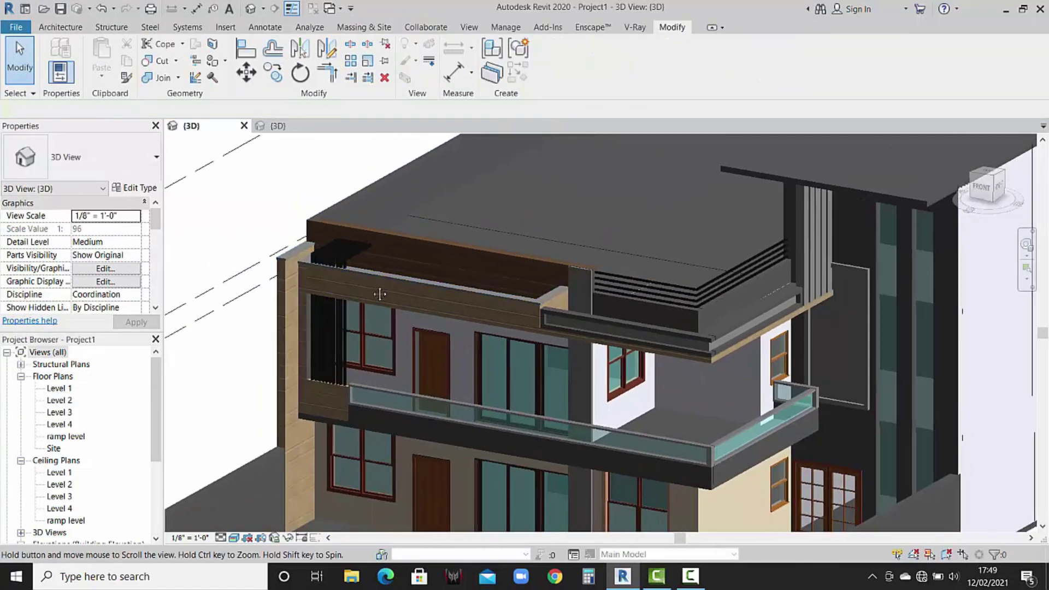
scroll(643, 399, "up", 2)
scroll(643, 400, "up", 2)
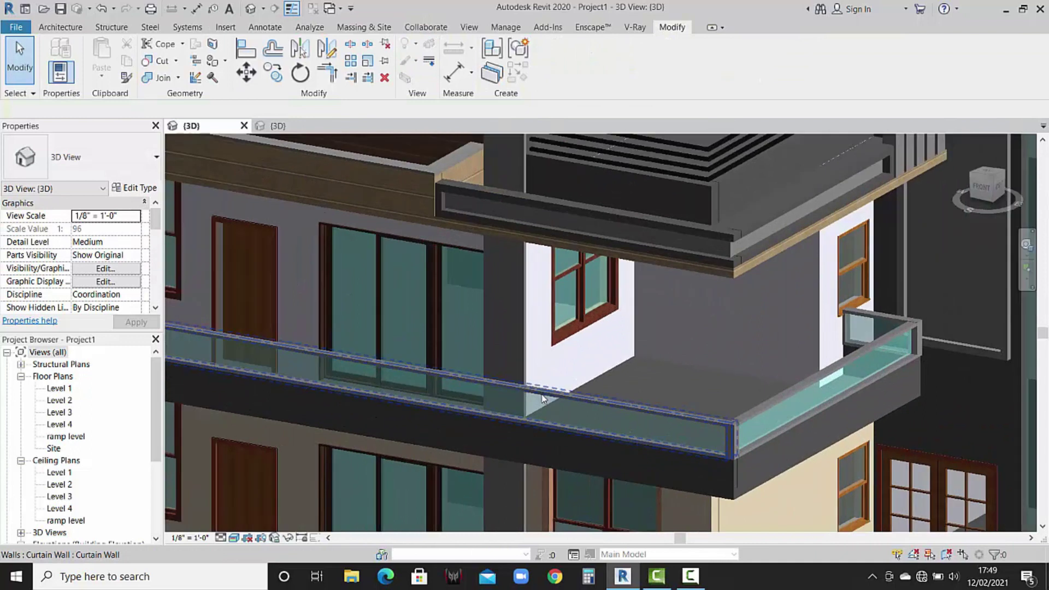
left_click(278, 125)
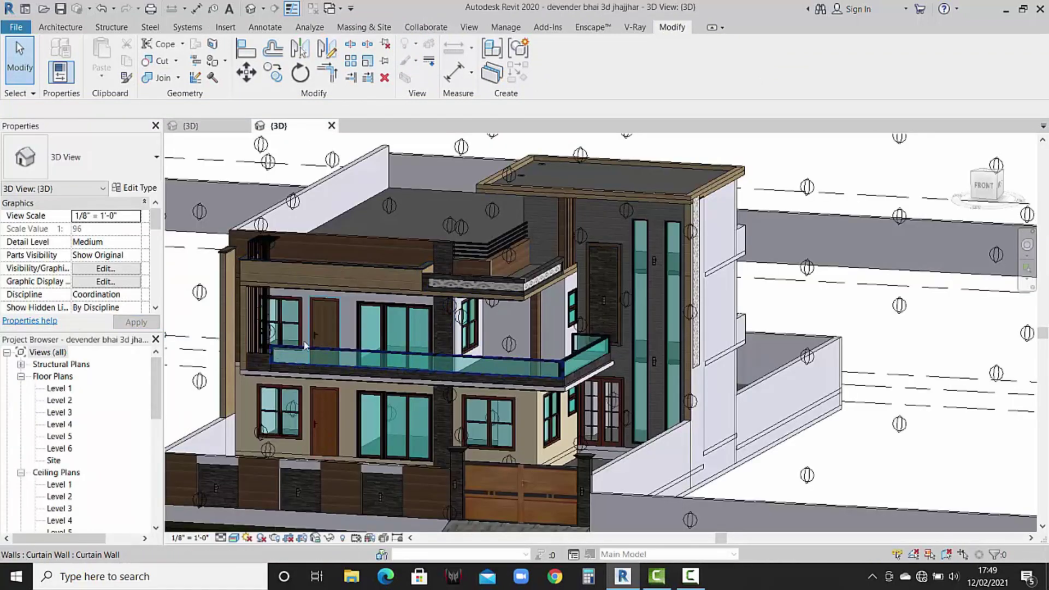
scroll(466, 274, "up", 3)
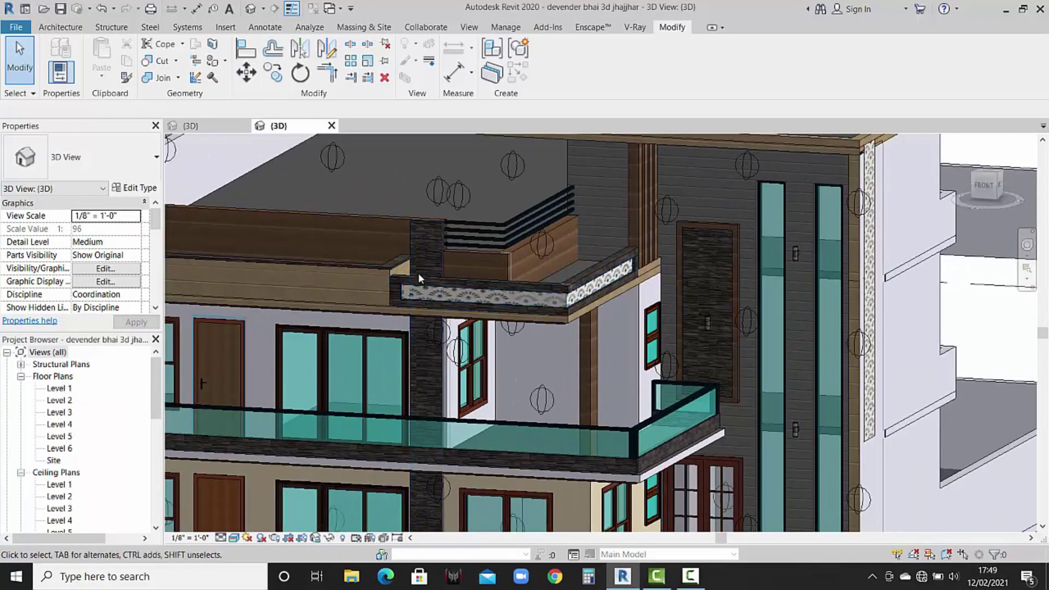
key("ctrl+Tab")
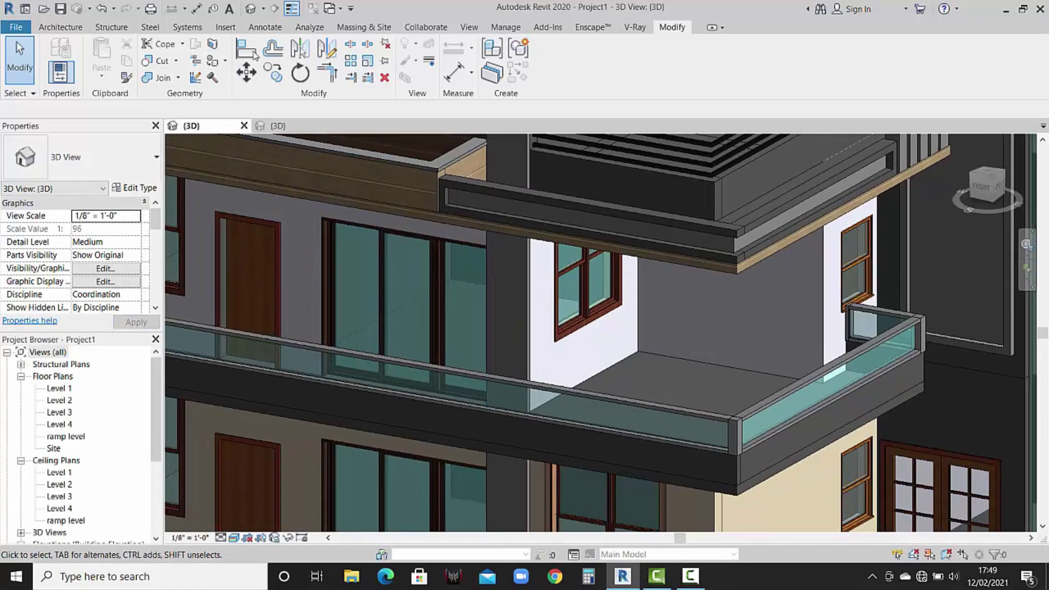
Cancel painting, select the tall vertical column, and open it for in-place editing.
left_click(225, 62)
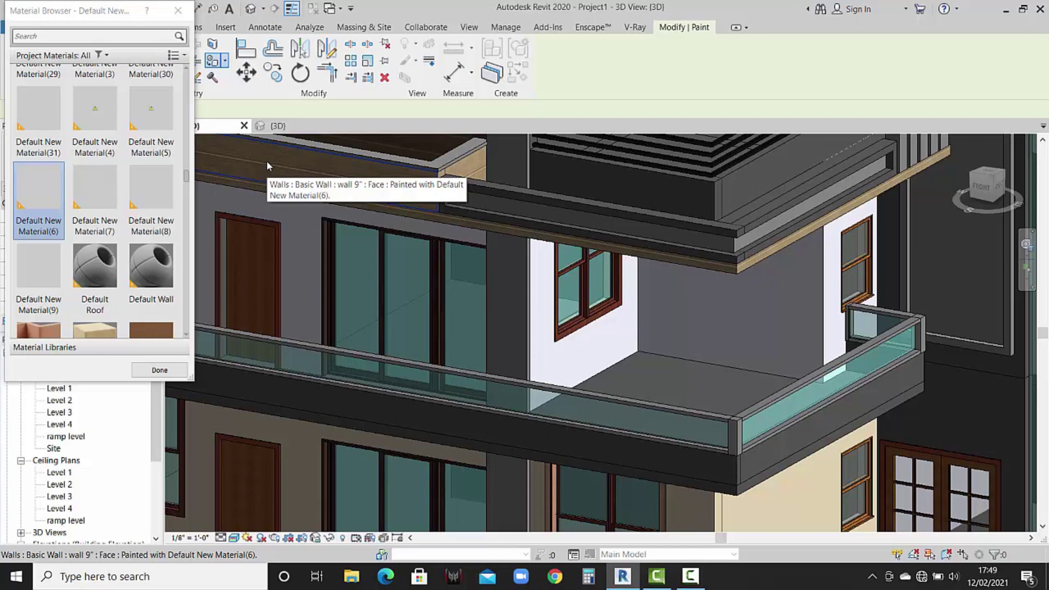
scroll(164, 284, "down", 1)
left_click(154, 371)
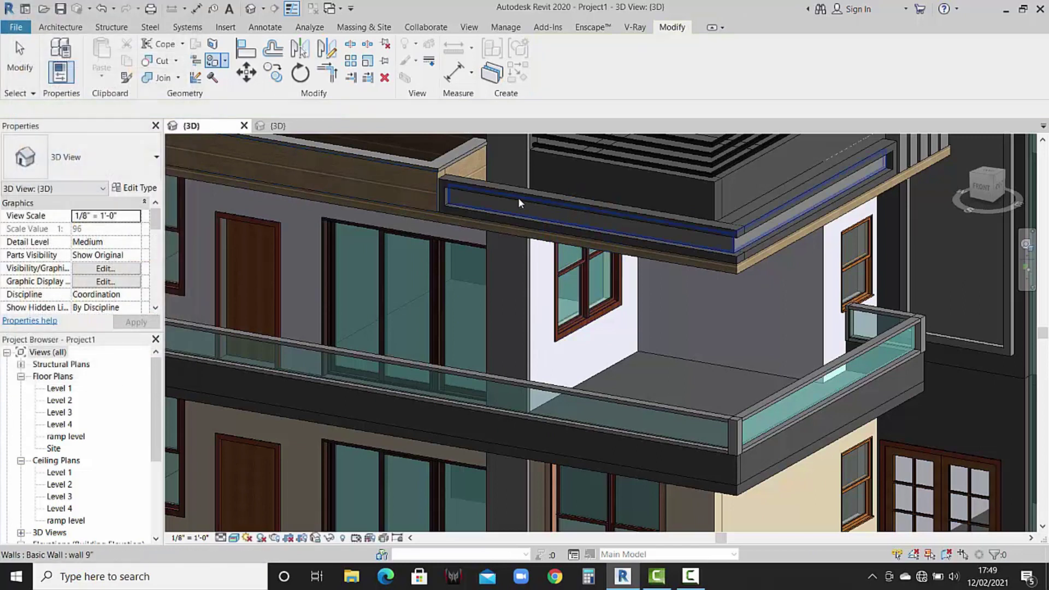
left_click(528, 169)
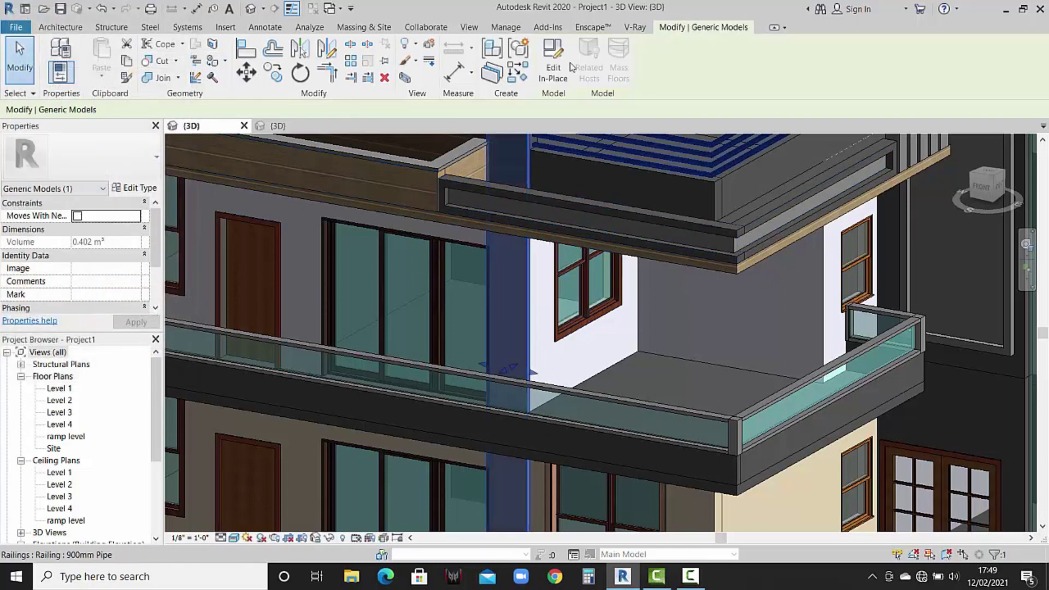
left_click(553, 57)
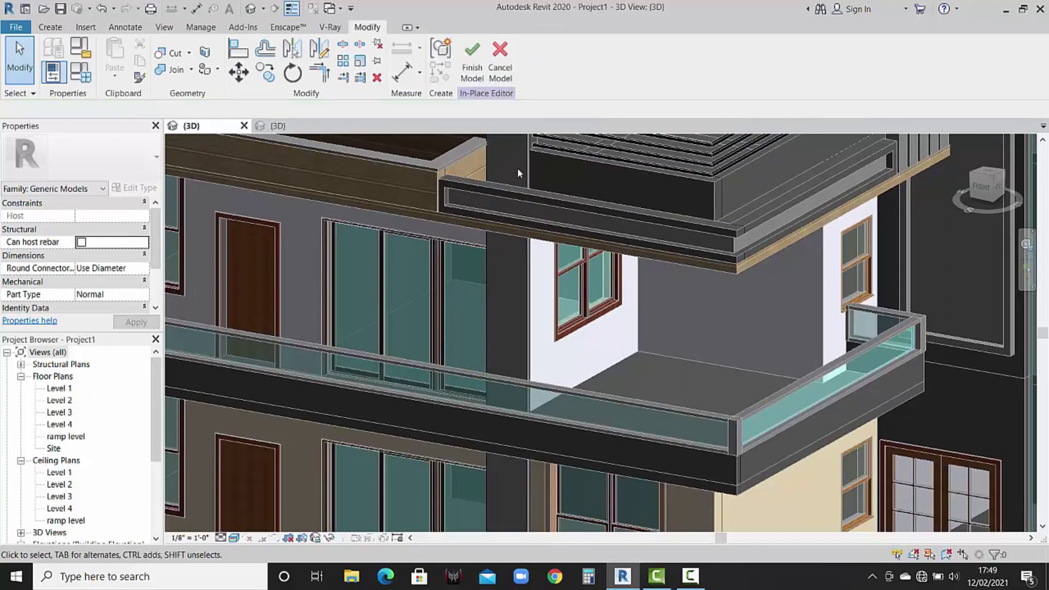
Give the column extrusion the stone cladding 1 material and finish the in-place model.
left_click(523, 167)
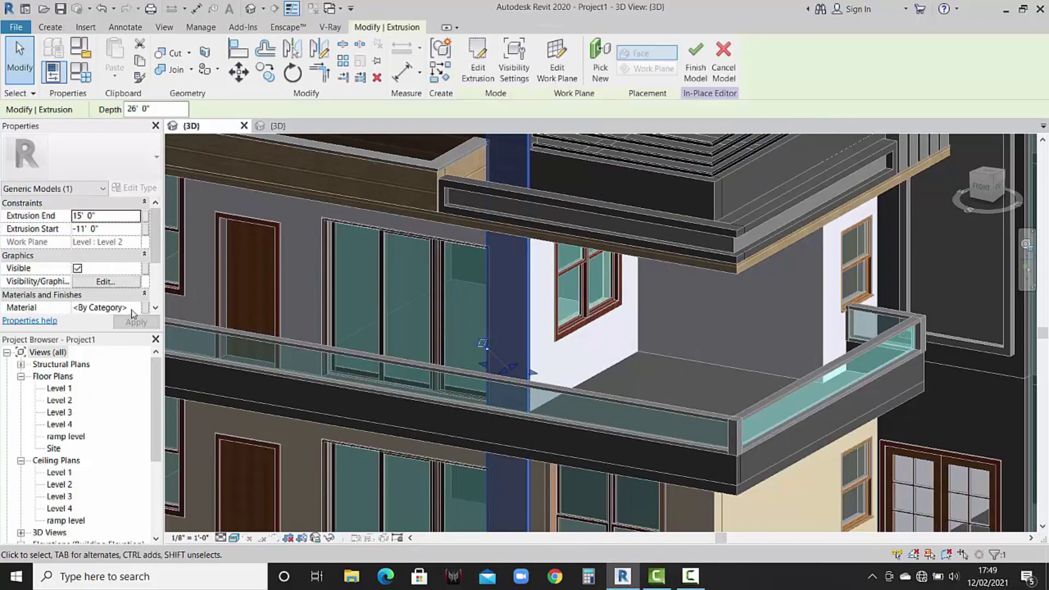
left_click(132, 309)
left_click(136, 295)
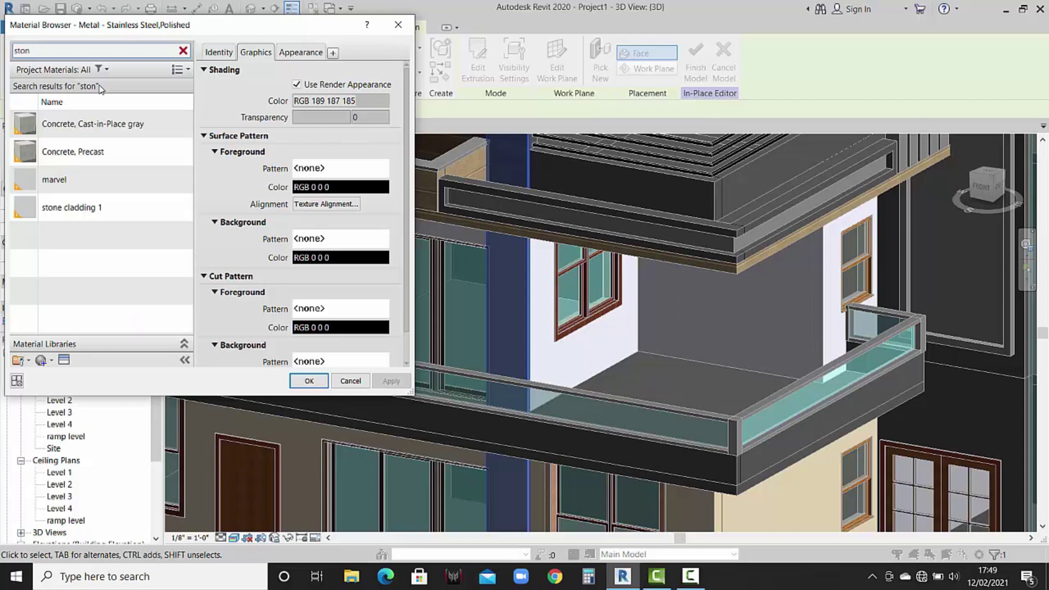
left_click(104, 208)
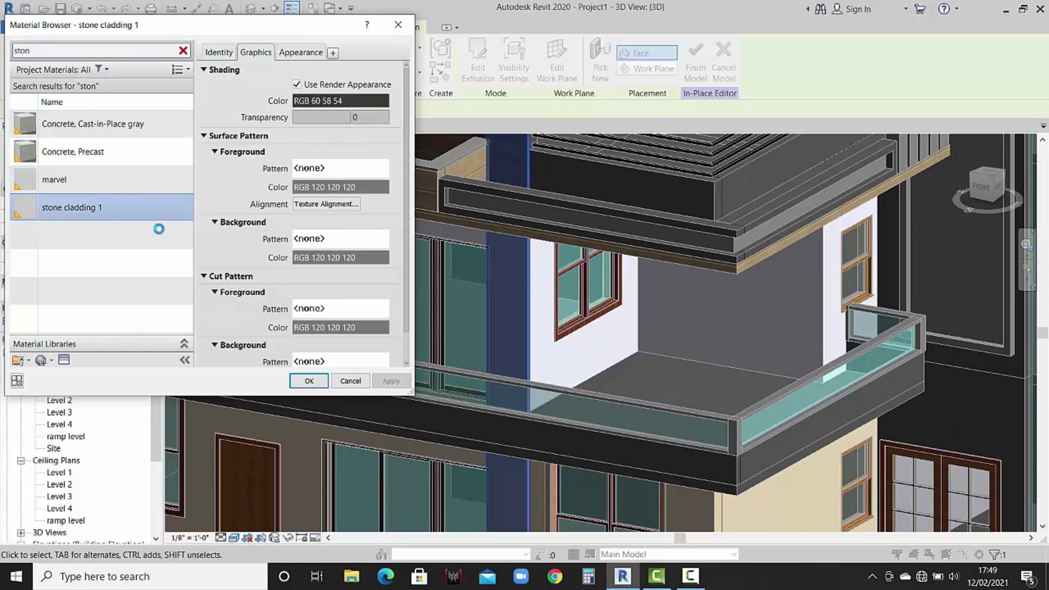
left_click(310, 382)
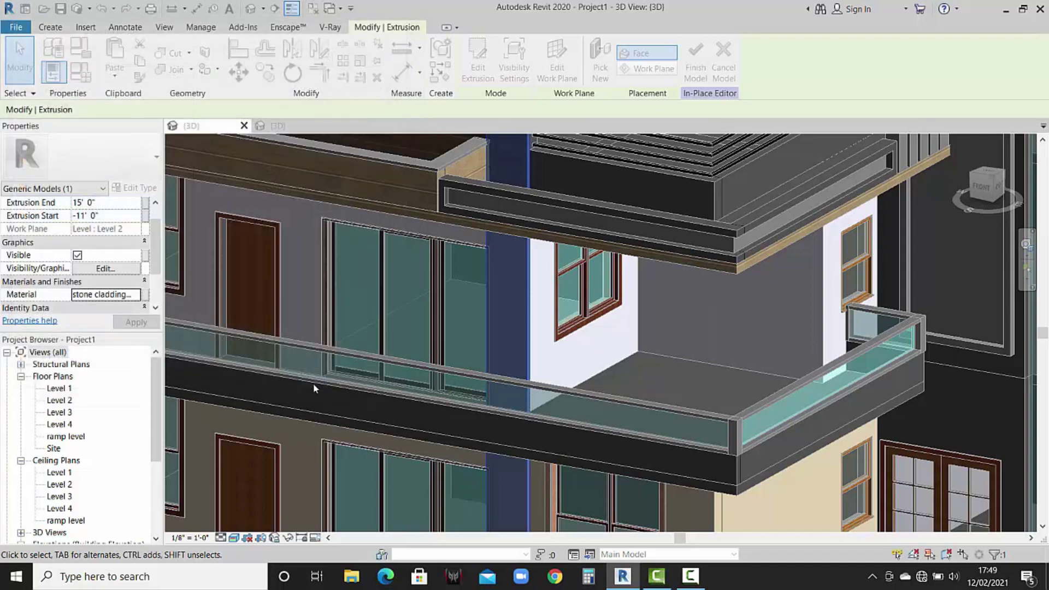
left_click(589, 381)
scroll(589, 381, "down", 5)
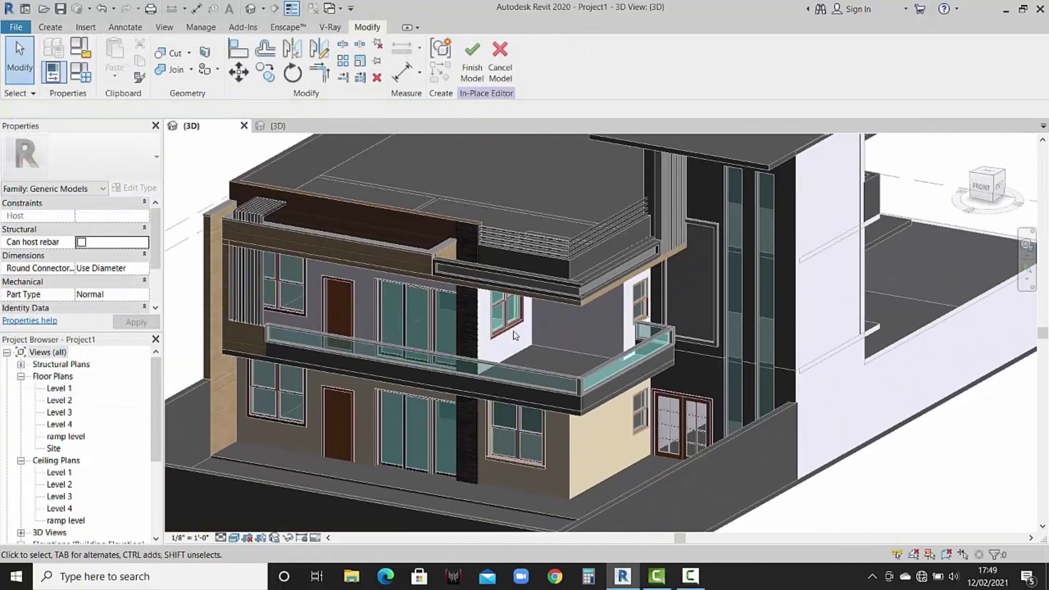
scroll(513, 273, "up", 3)
scroll(511, 270, "up", 2)
left_click(472, 60)
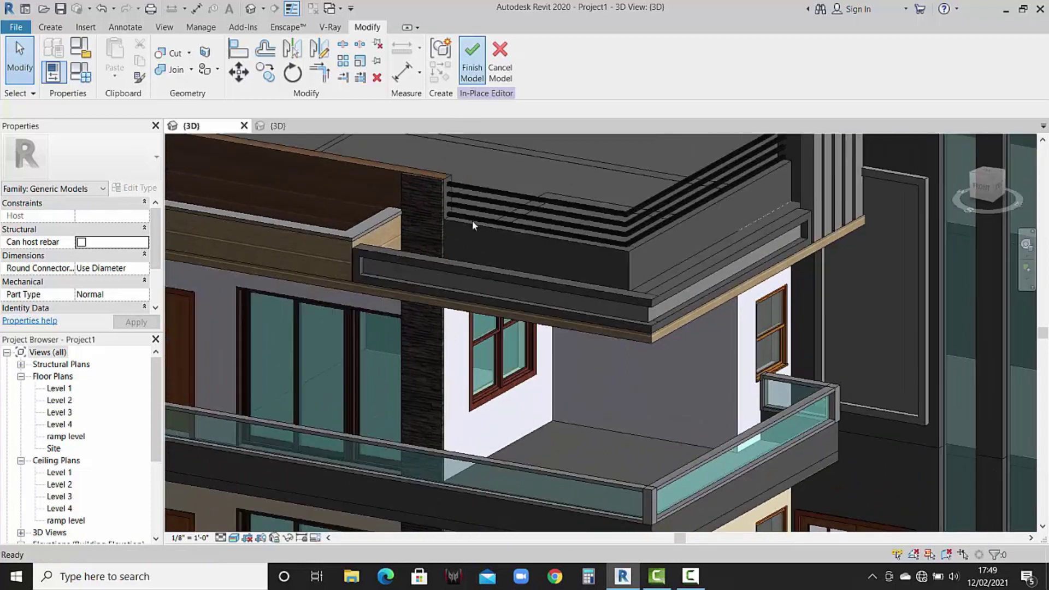
Open the canopy fascia model for in-place editing and select its extrusion.
left_click(462, 272)
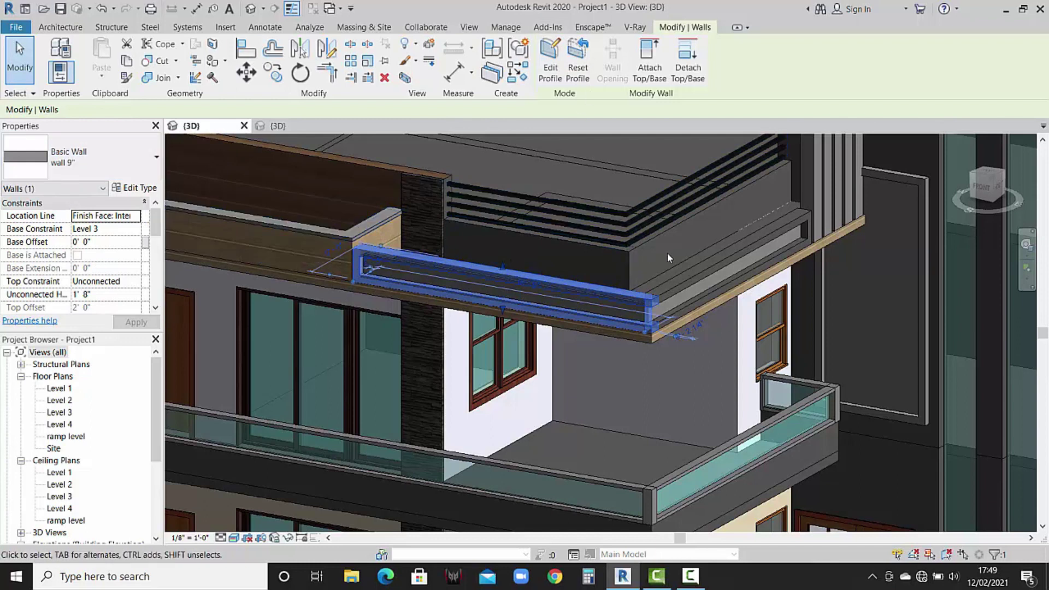
key("Escape")
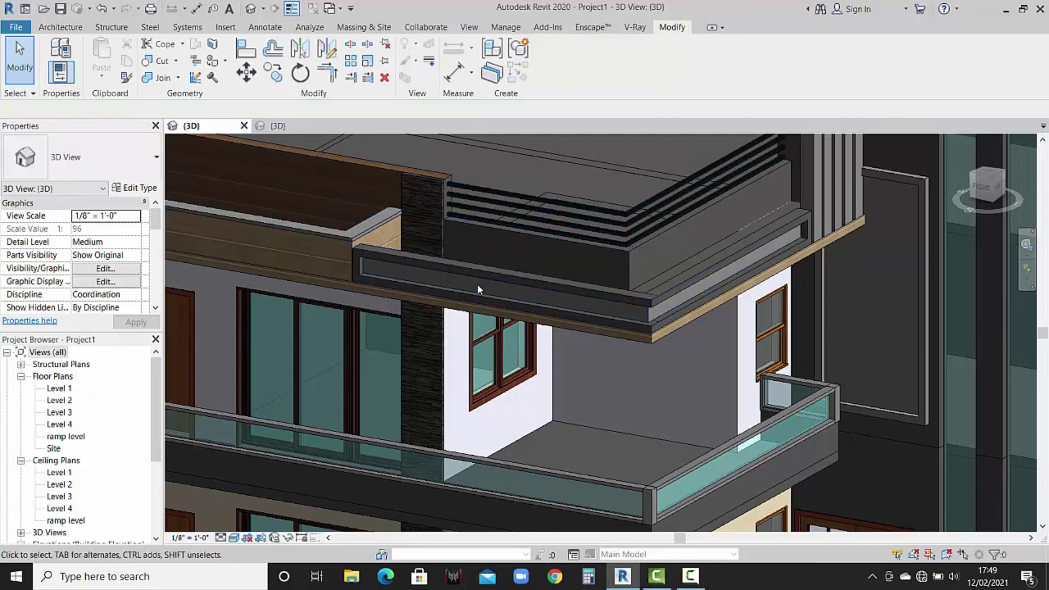
left_click(487, 291)
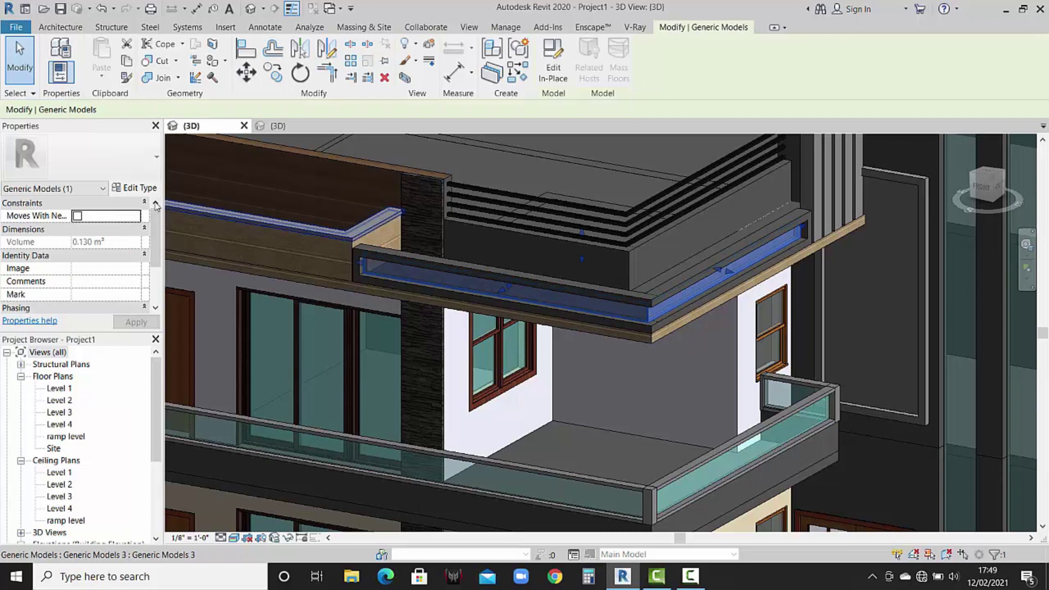
left_click(554, 63)
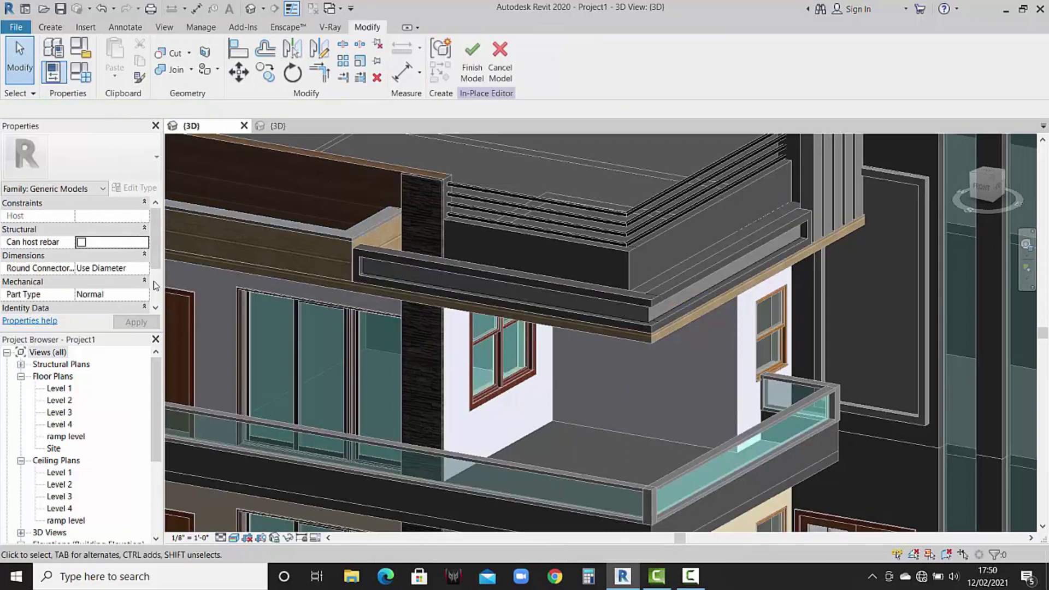
left_click(464, 283)
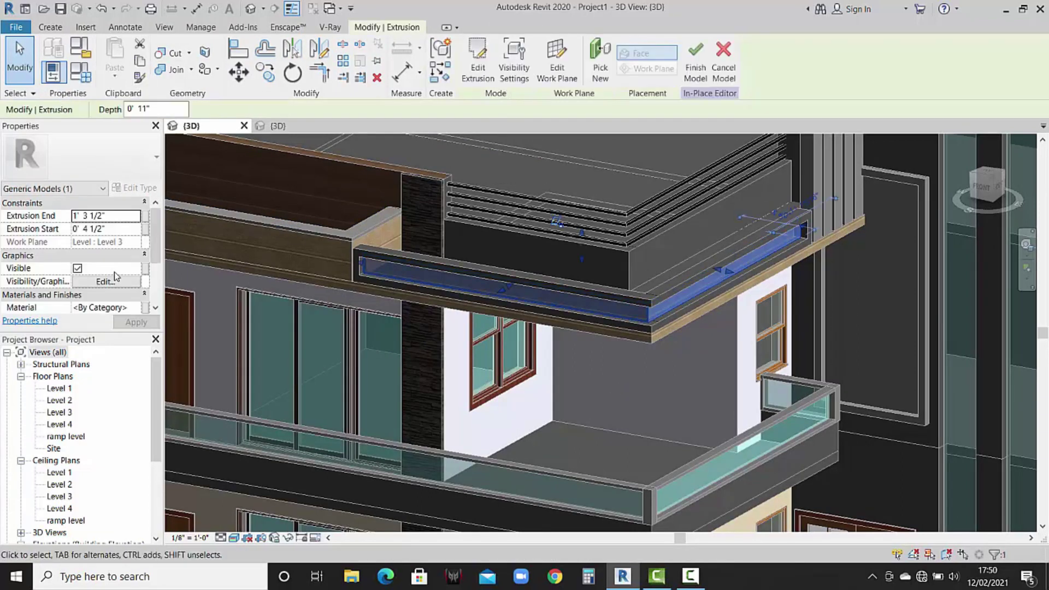
Assign white Default New Material(25) to the fascia extrusion and finish the model.
scroll(114, 276, "down", 2)
left_click(137, 257)
left_click(136, 256)
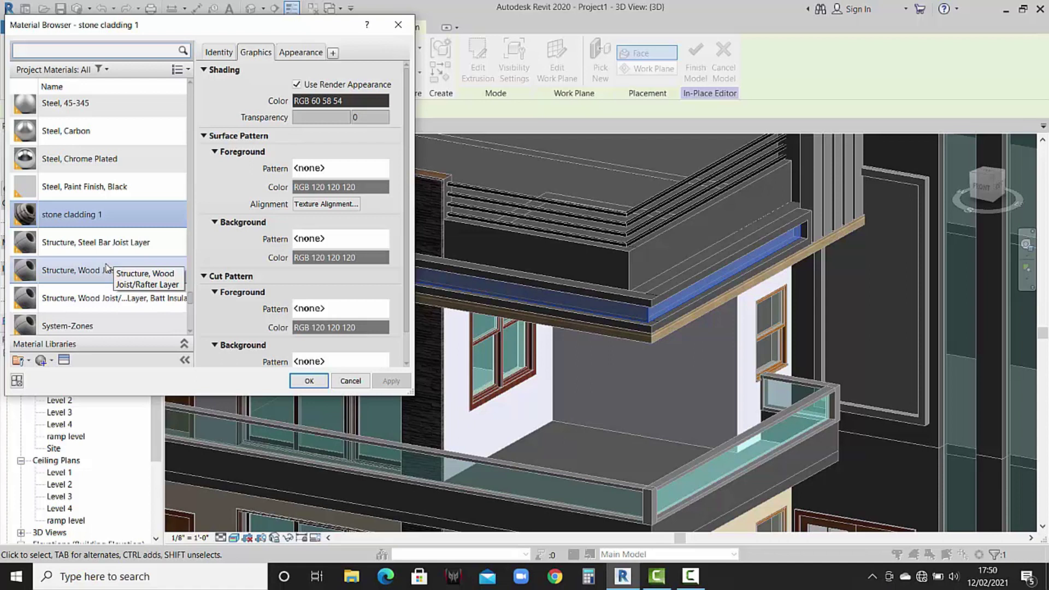
scroll(108, 267, "down", 5)
scroll(107, 268, "down", 3)
scroll(107, 268, "down", 3)
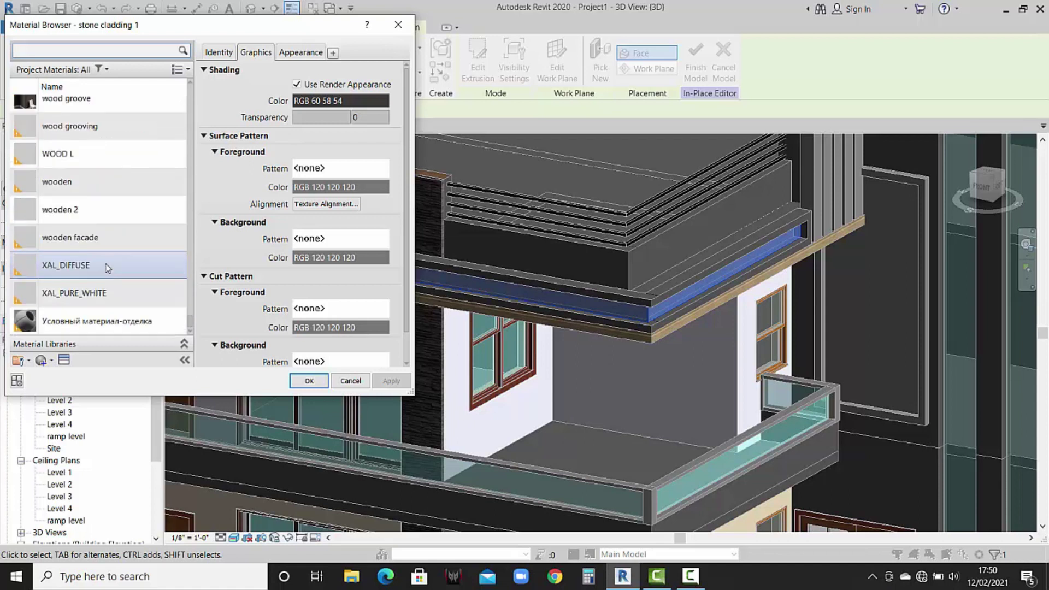
scroll(108, 268, "up", 3)
scroll(108, 268, "up", 3)
scroll(107, 268, "up", 3)
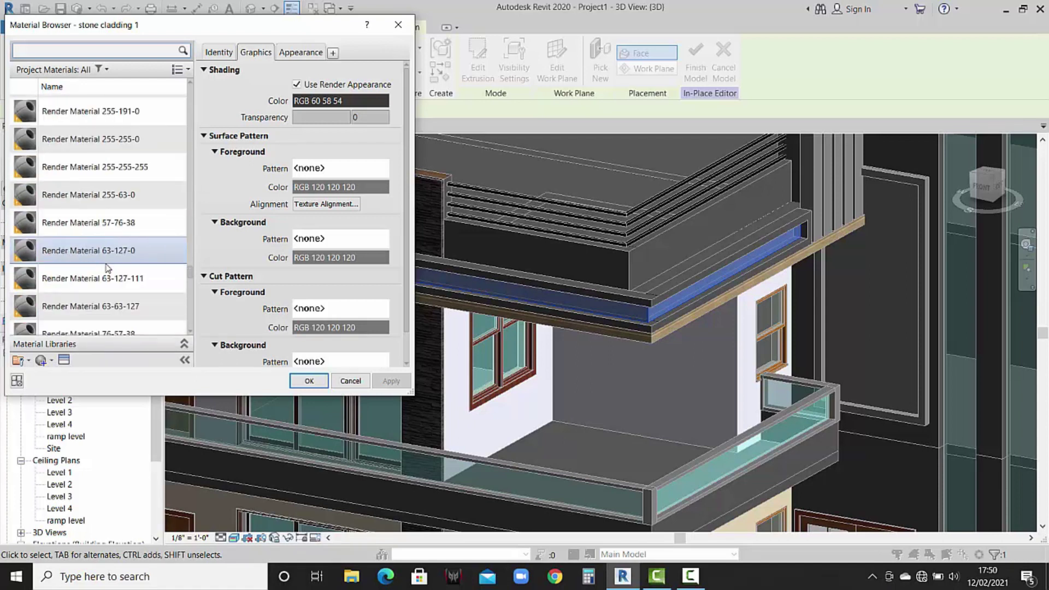
scroll(107, 268, "up", 3)
scroll(106, 268, "up", 3)
scroll(107, 267, "up", 3)
scroll(107, 268, "up", 3)
scroll(107, 268, "up", 3)
scroll(108, 268, "up", 3)
scroll(108, 268, "down", 2)
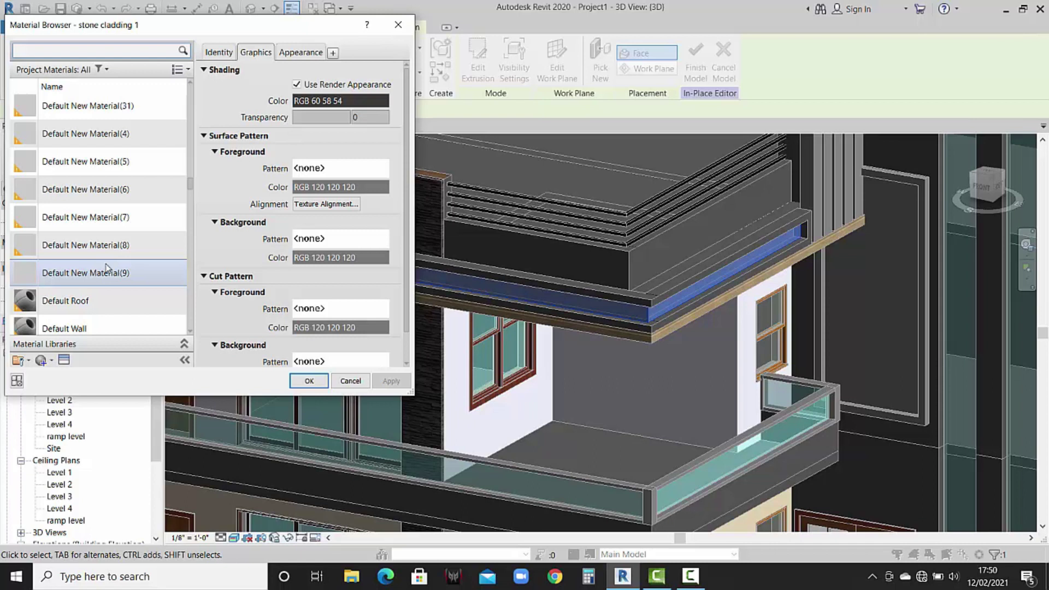
scroll(107, 268, "up", 3)
scroll(107, 268, "up", 2)
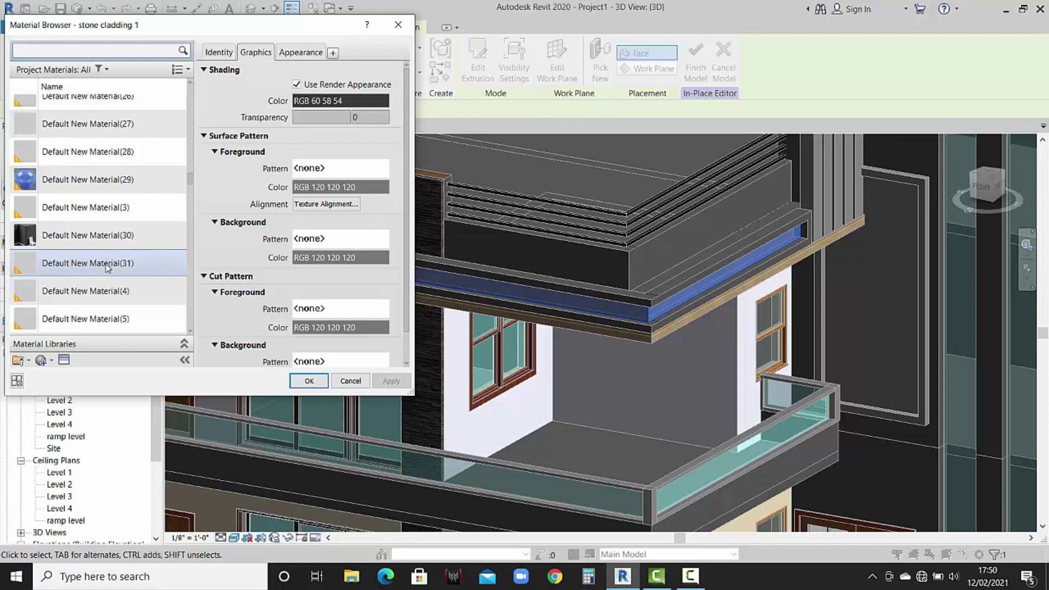
scroll(108, 268, "up", 5)
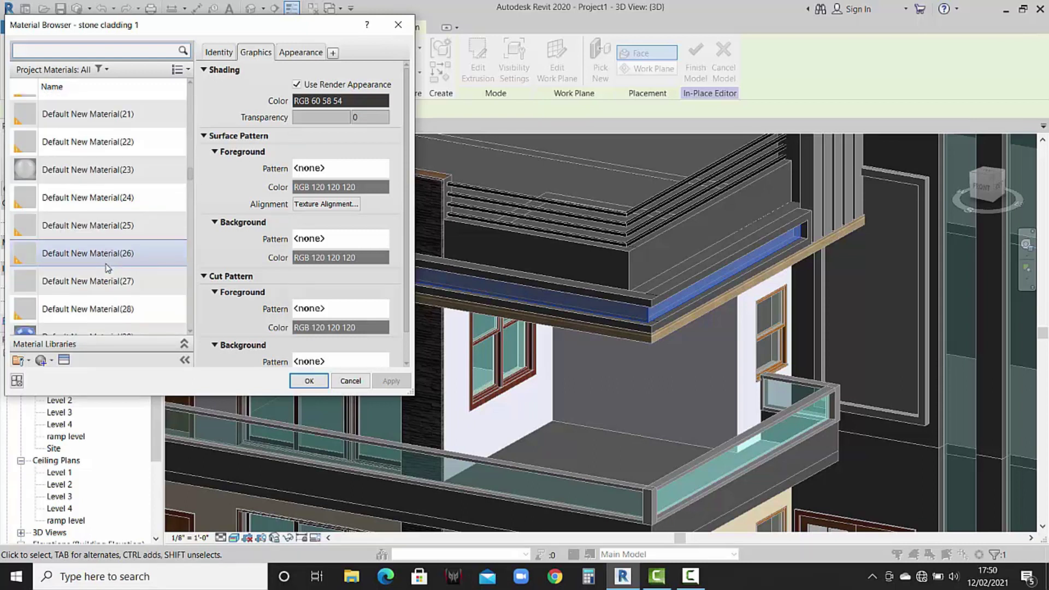
left_click(129, 225)
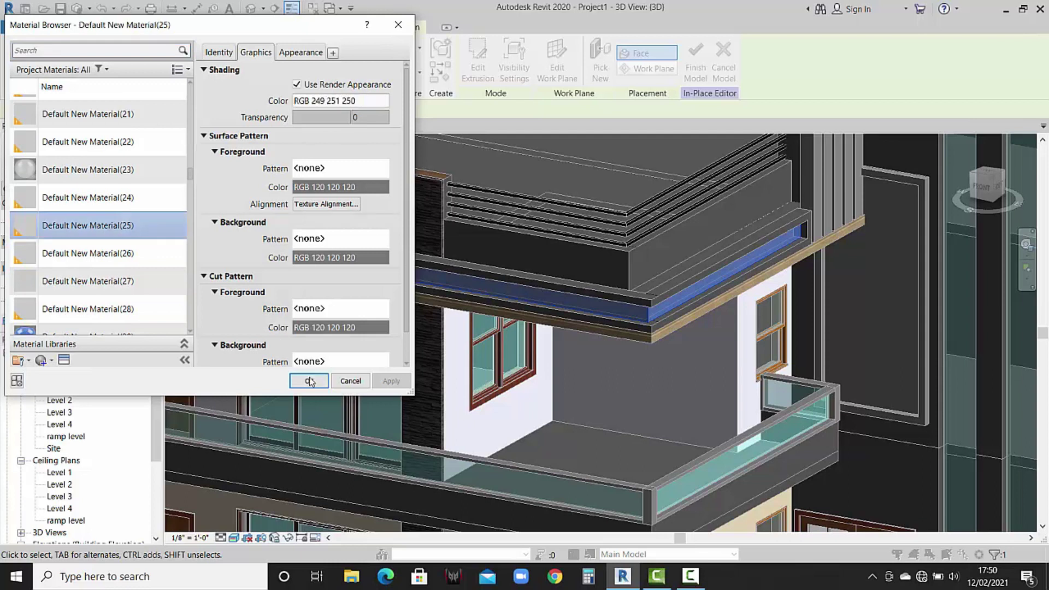
left_click(310, 381)
left_click(601, 414)
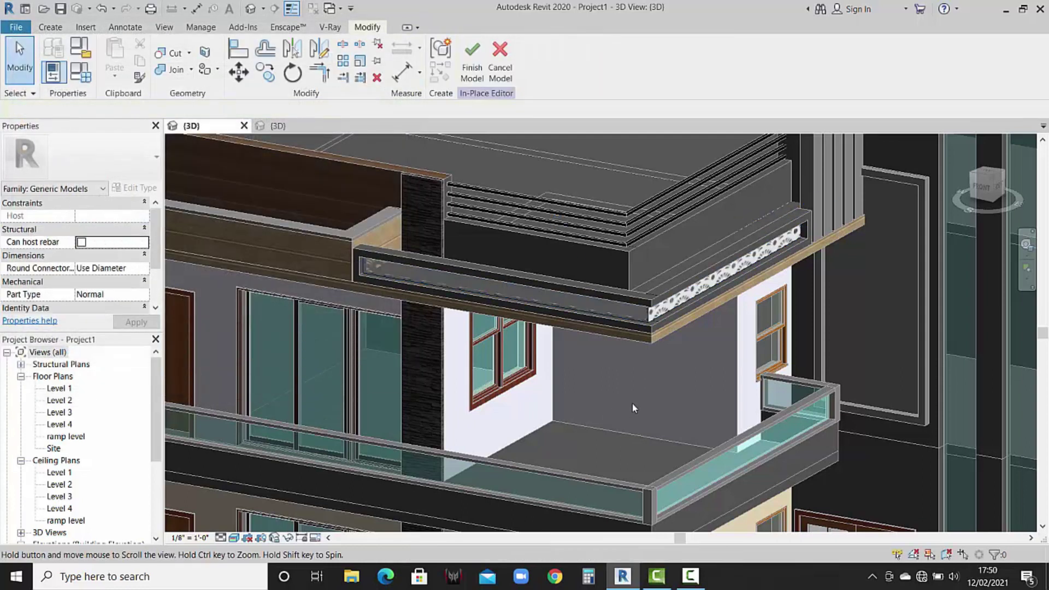
middle_click_drag(632, 404, 585, 402)
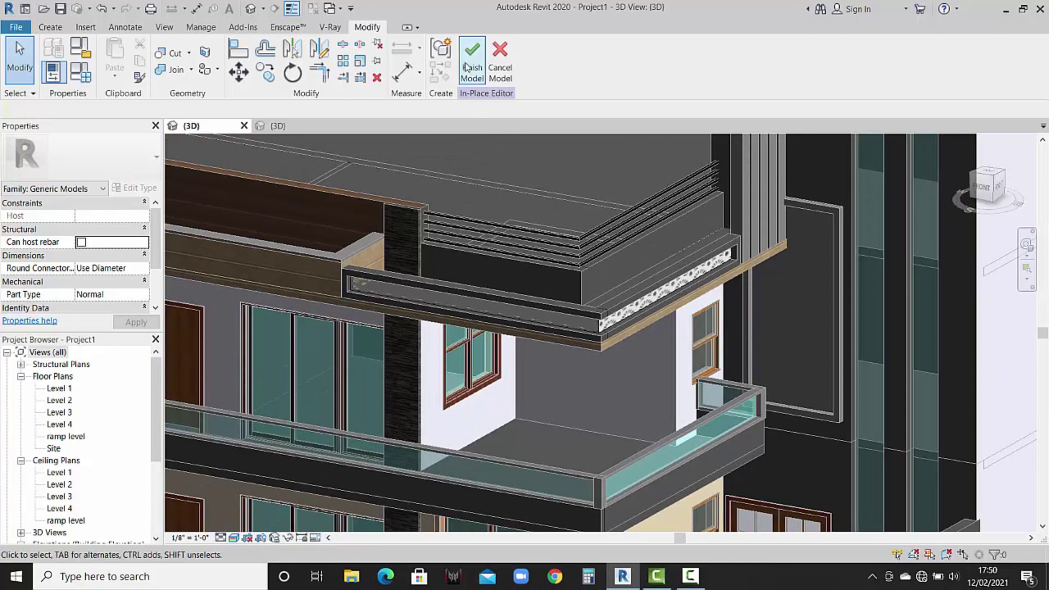
left_click(467, 67)
Switch to the other project's 3D view, then return to Project1's 3D view.
scroll(567, 280, "up", 2)
scroll(564, 281, "up", 1)
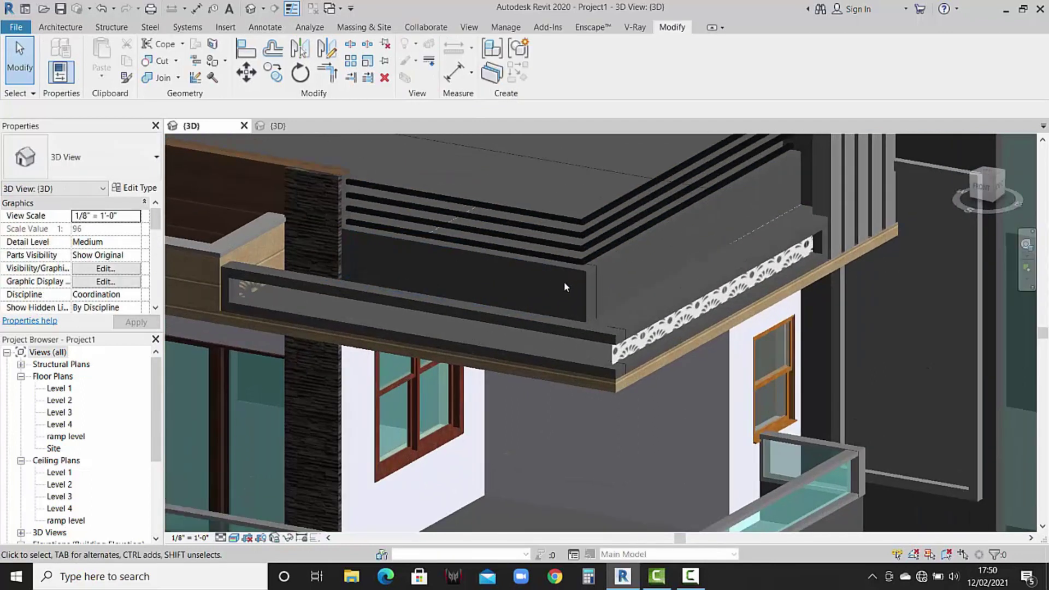
left_click(287, 129)
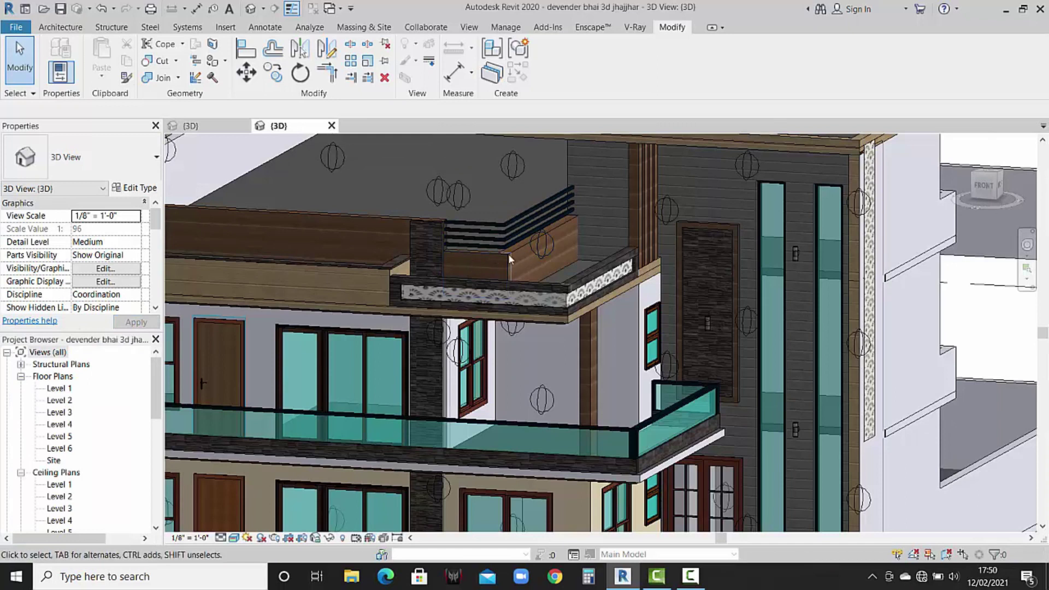
left_click(217, 125)
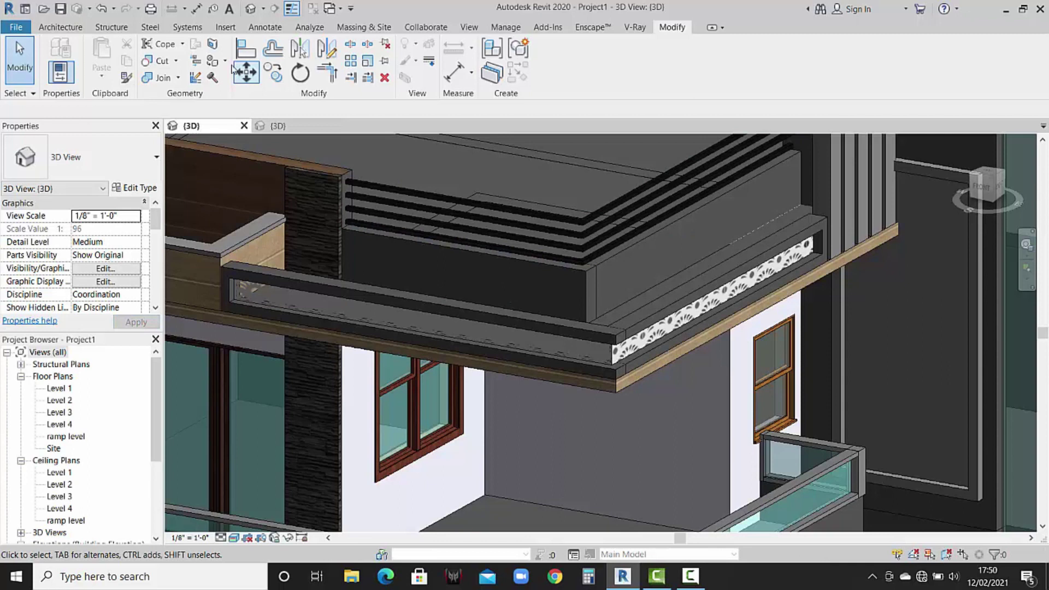
Paint the inner and right parapet wall faces with wood Default New Material(31).
left_click(213, 60)
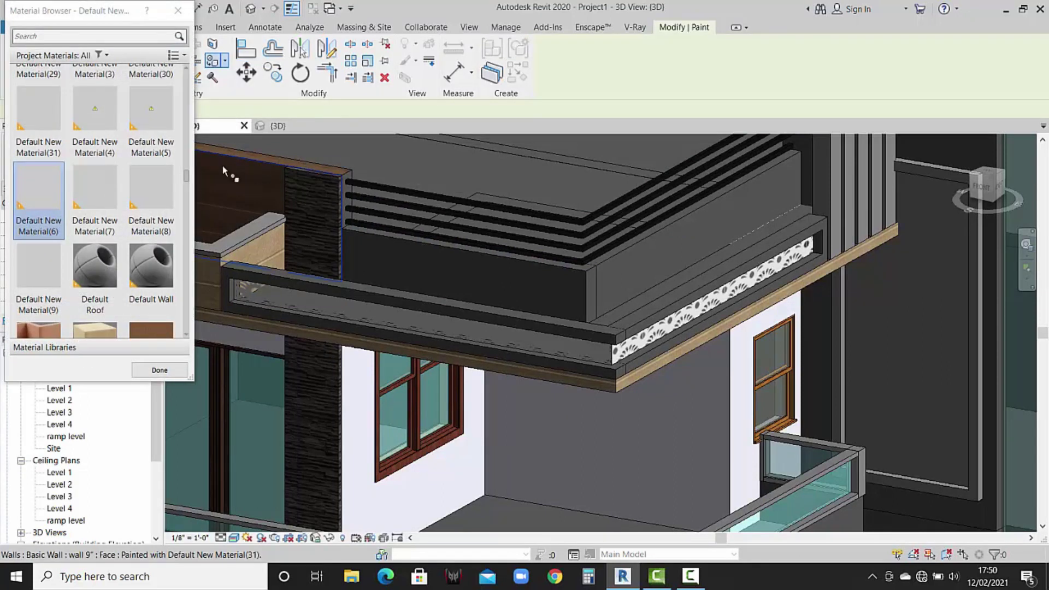
left_click(57, 143)
left_click(365, 258)
left_click(621, 276)
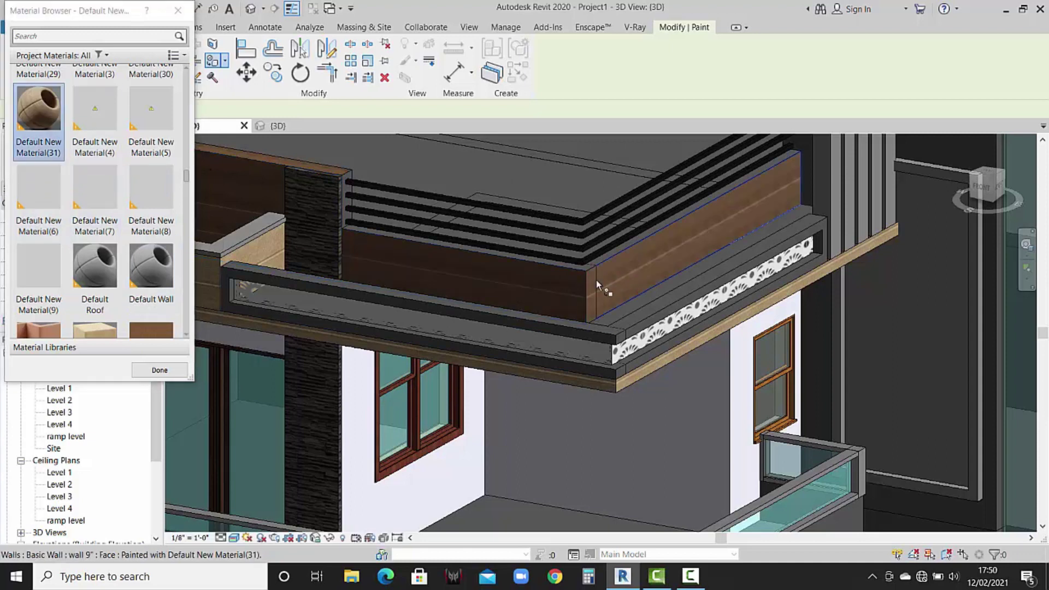
scroll(577, 268, "up", 2)
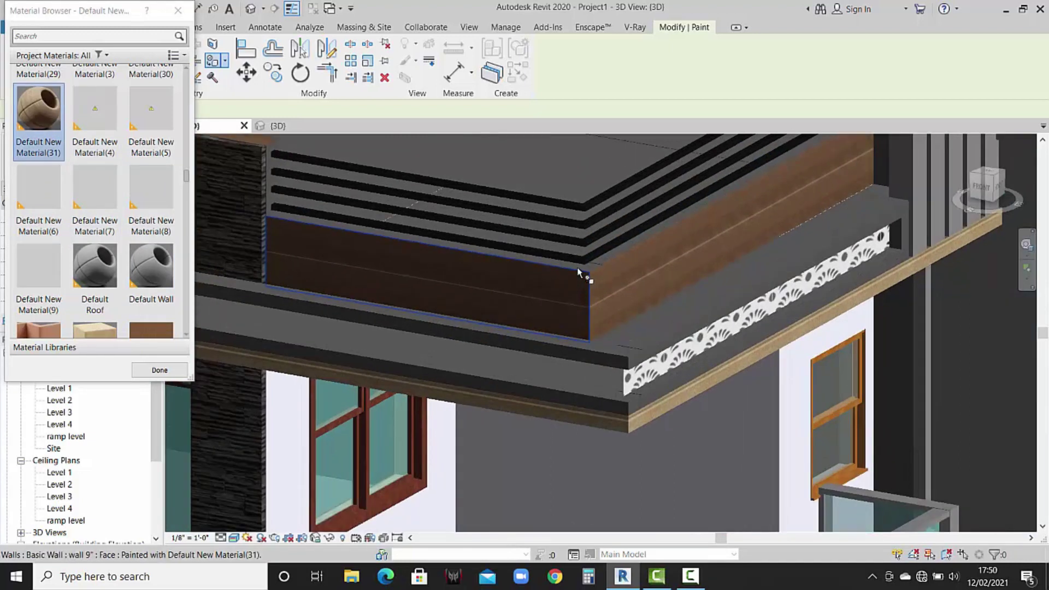
scroll(577, 268, "up", 1)
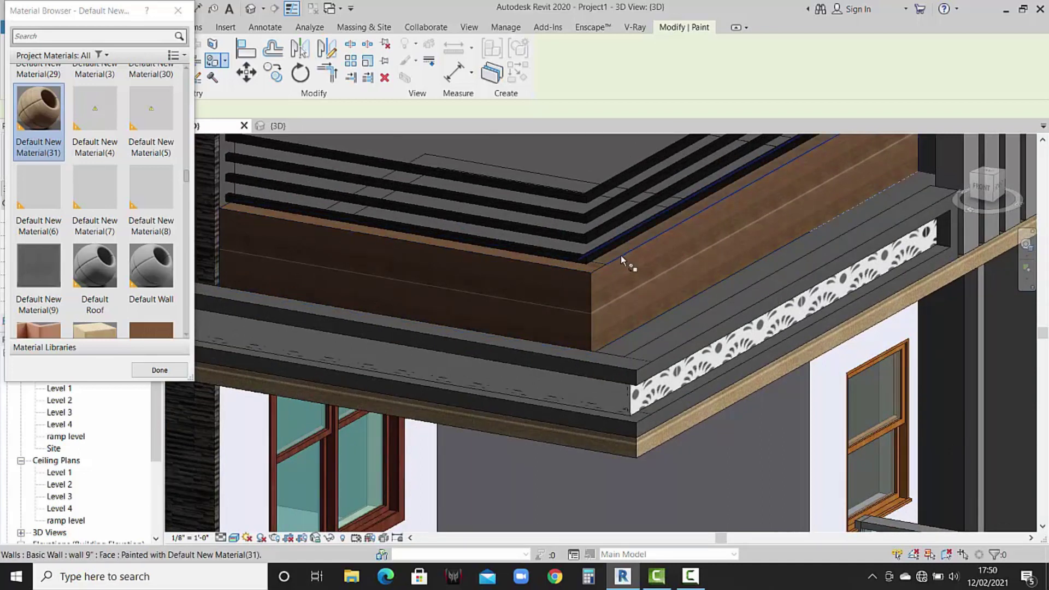
scroll(621, 255, "down", 2)
scroll(654, 260, "down", 2)
middle_click_drag(654, 262, 660, 361)
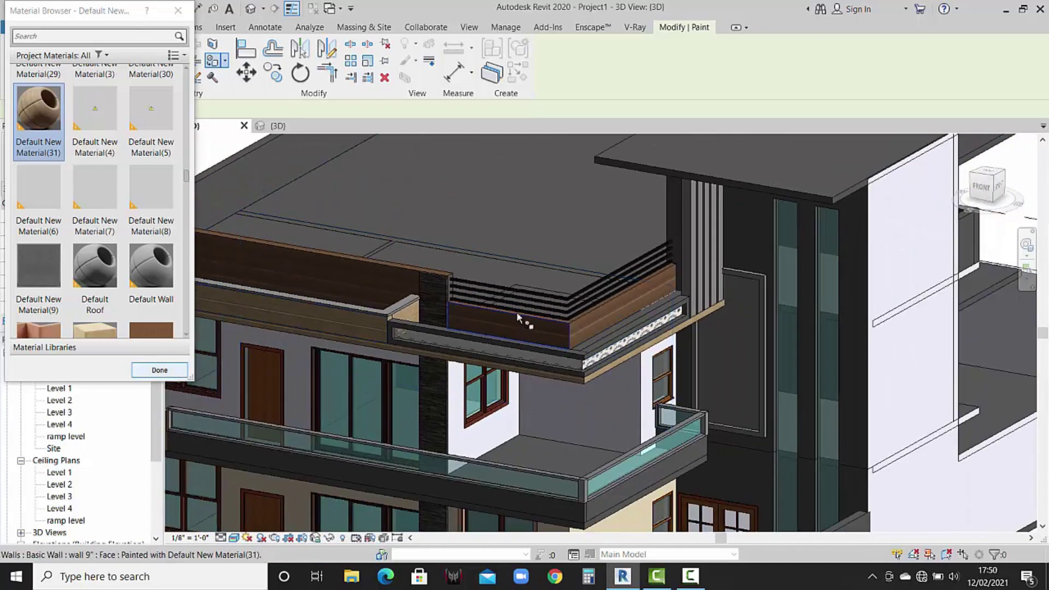
Paint the fascia's front and top faces with stone cladding 1.
left_click(64, 38)
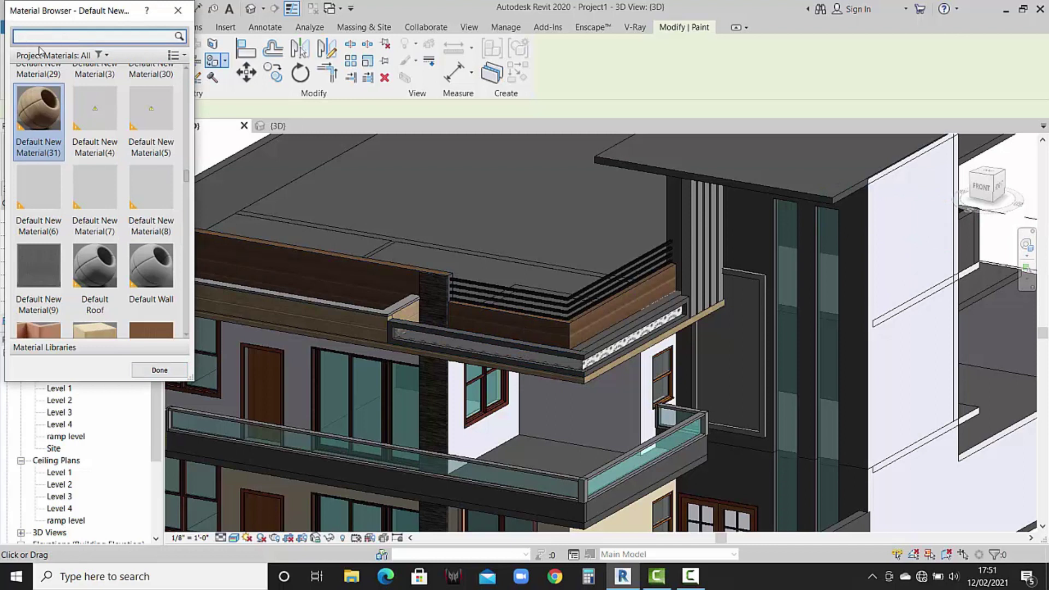
scroll(60, 131, "up", 1)
type("stone")
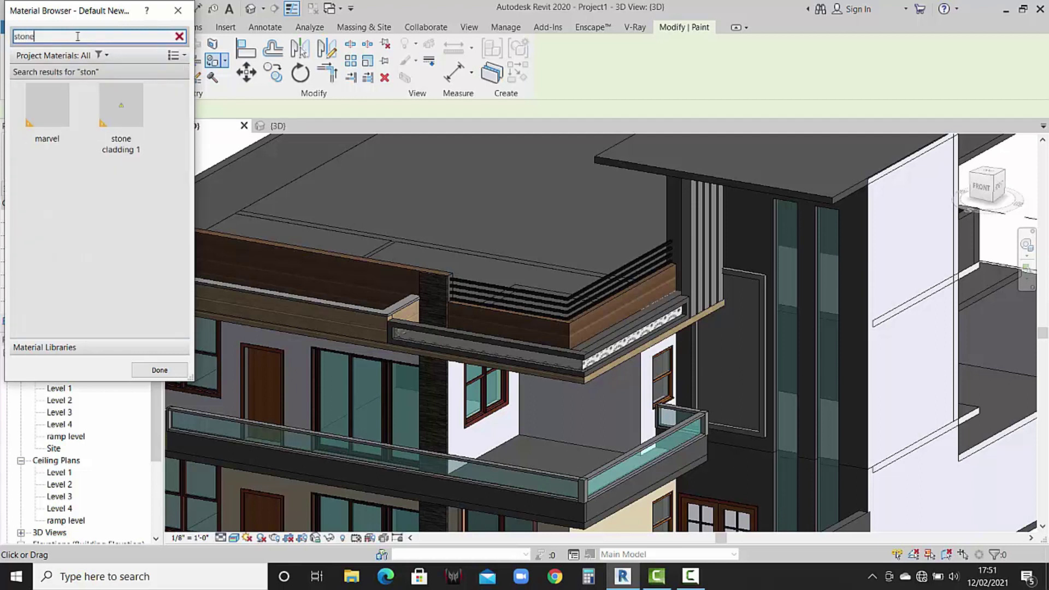
left_click(121, 110)
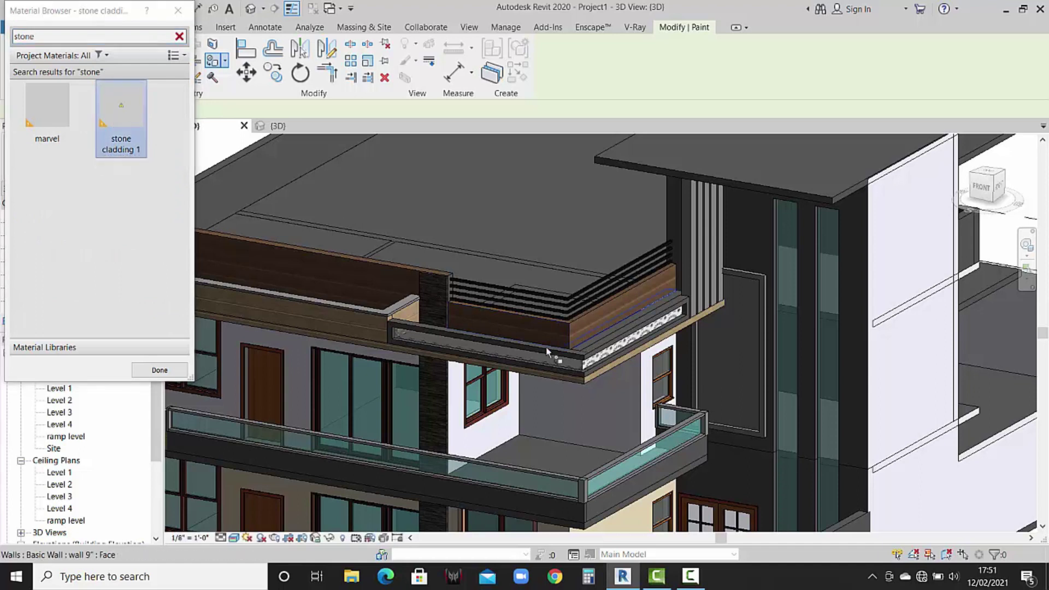
scroll(549, 353, "up", 2)
scroll(443, 339, "up", 2)
left_click(394, 317)
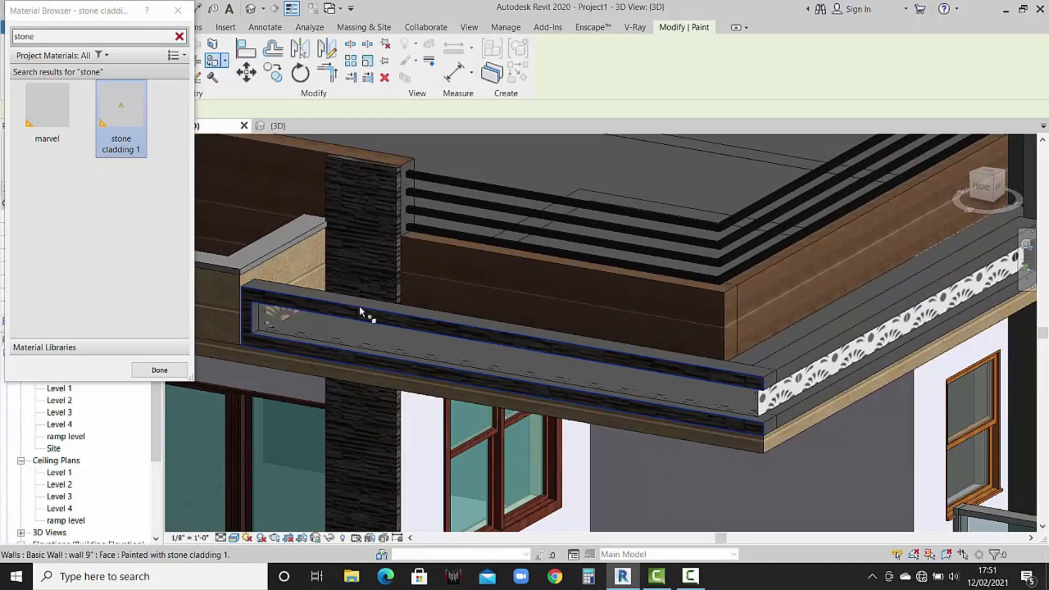
scroll(361, 309, "up", 2)
scroll(369, 306, "up", 1)
left_click(382, 295)
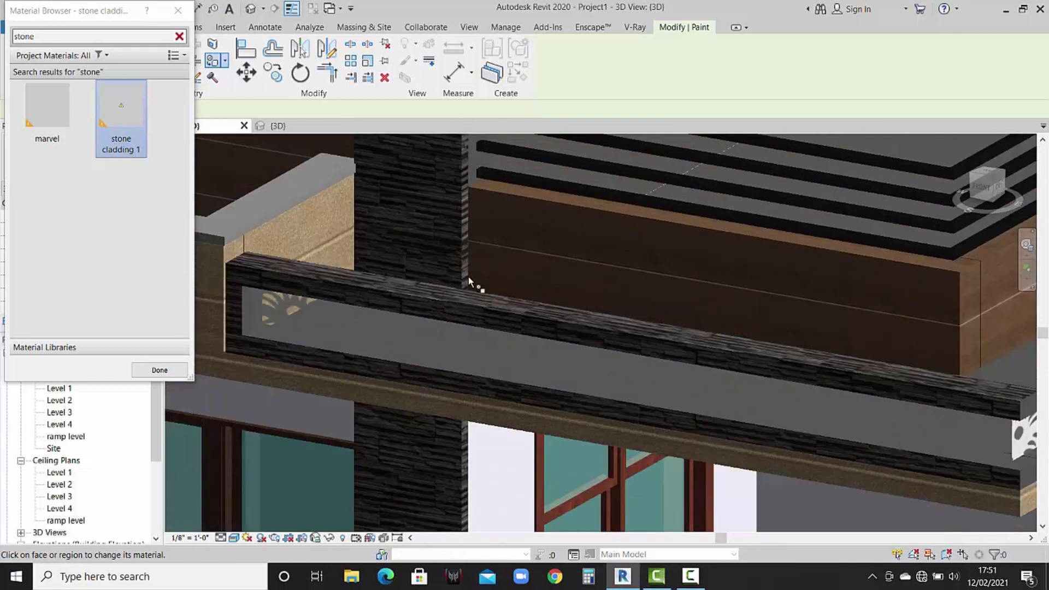
scroll(468, 276, "down", 3)
middle_click_drag(716, 356, 677, 360)
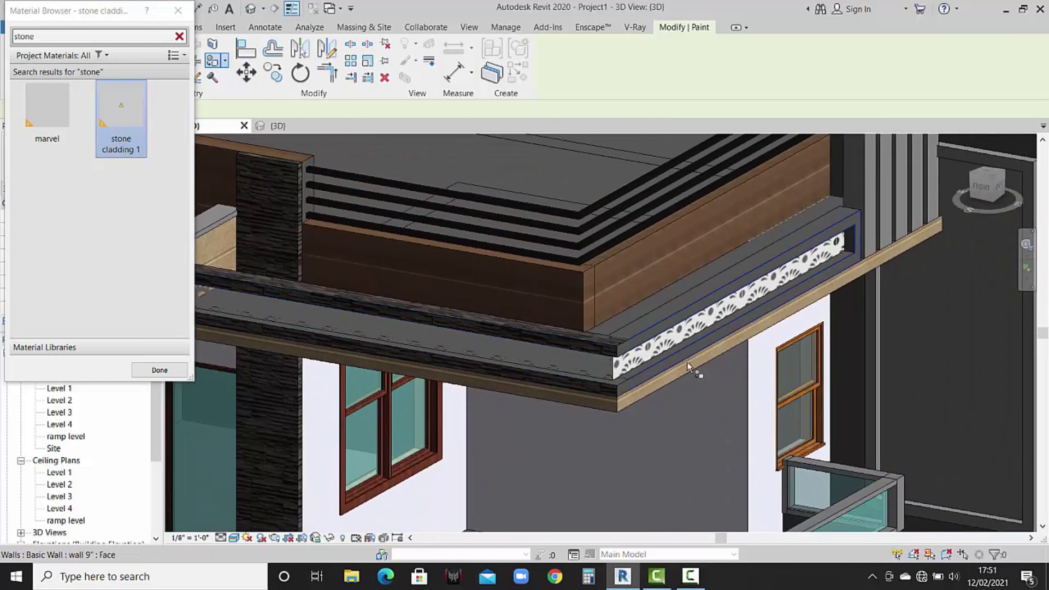
Apply stone cladding 1 to the lower fascia band, the surrounding band faces and the parapet face.
scroll(687, 362, "up", 1)
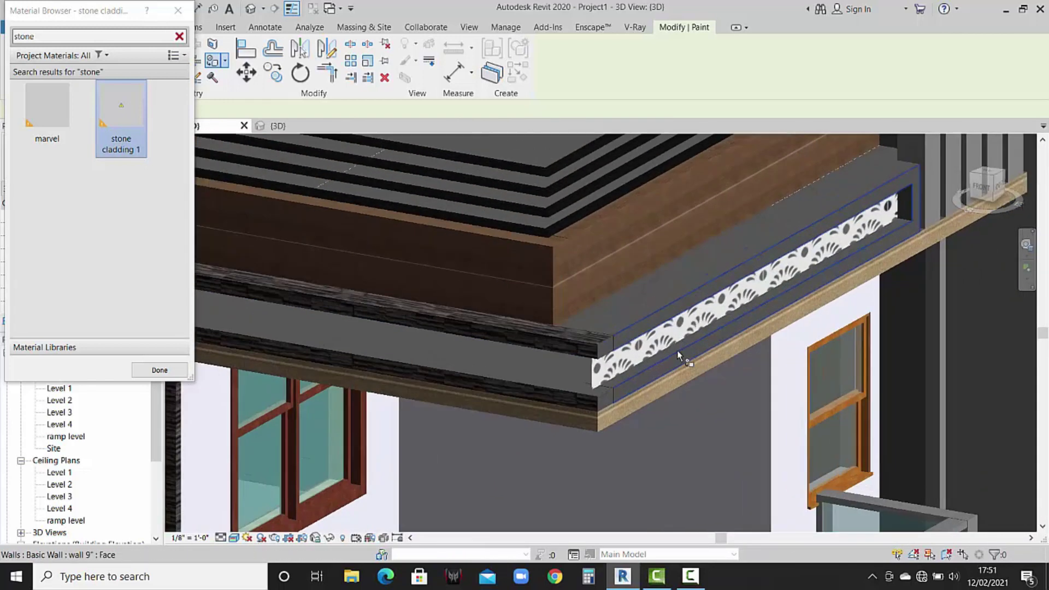
scroll(677, 349, "up", 1)
left_click(682, 355)
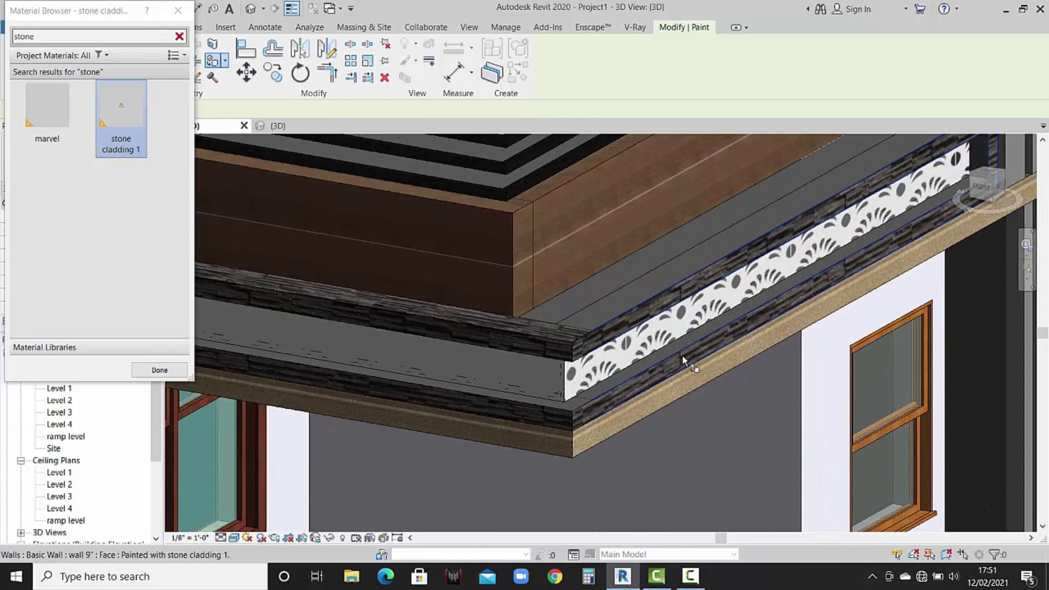
left_click(611, 300)
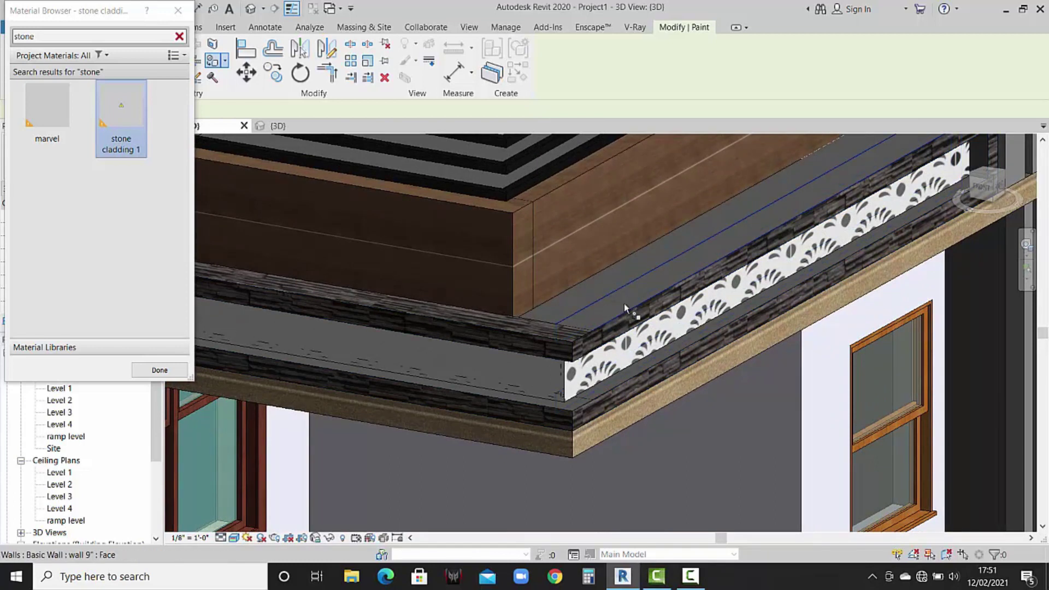
left_click(619, 373)
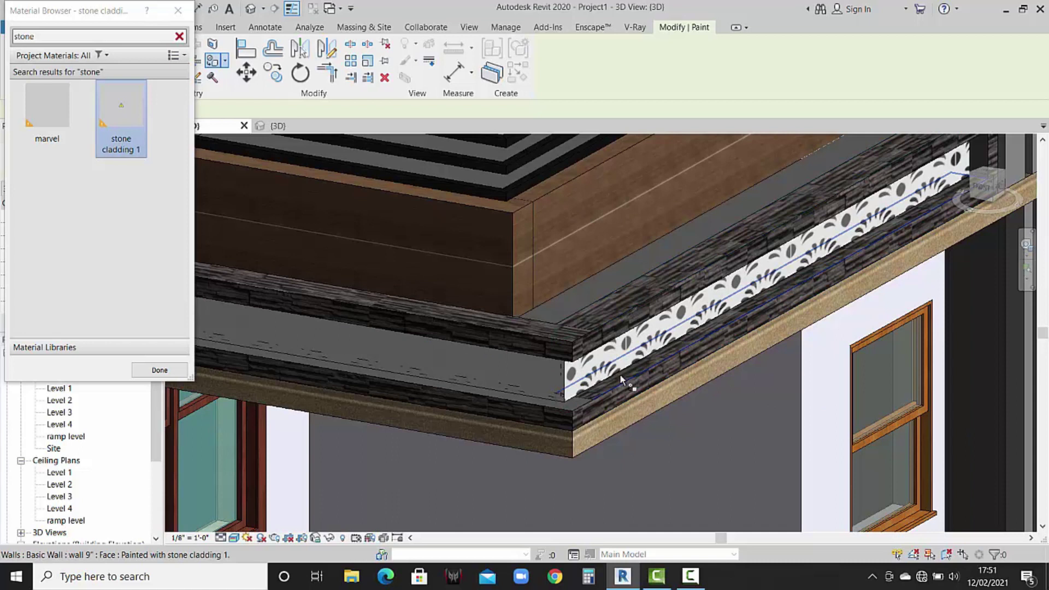
scroll(571, 408, "up", 1)
left_click(571, 407)
scroll(571, 407, "down", 2)
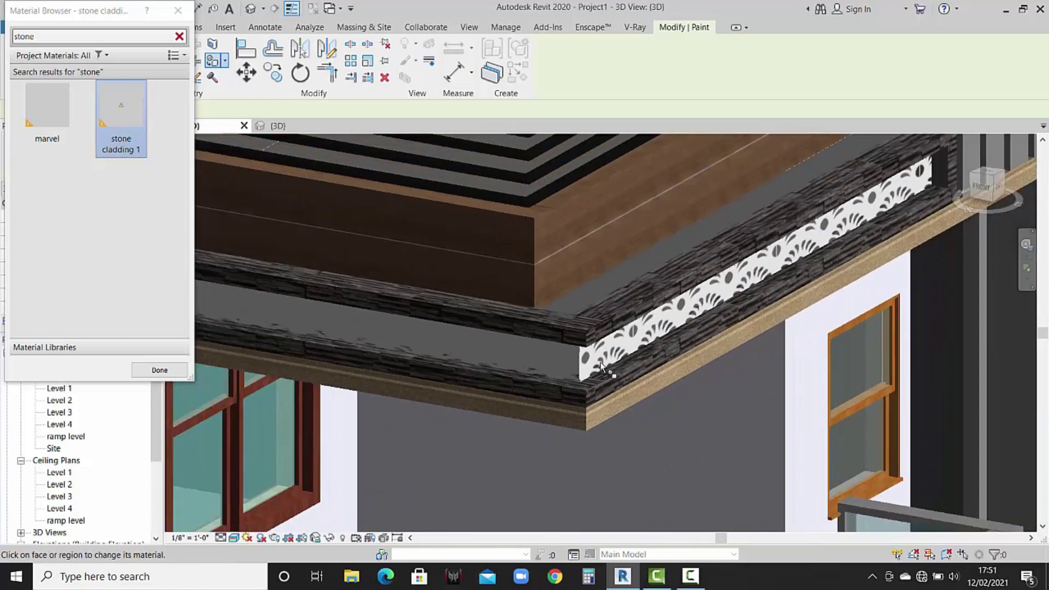
scroll(620, 377, "down", 1)
middle_click_drag(683, 334, 764, 375)
left_click(385, 291)
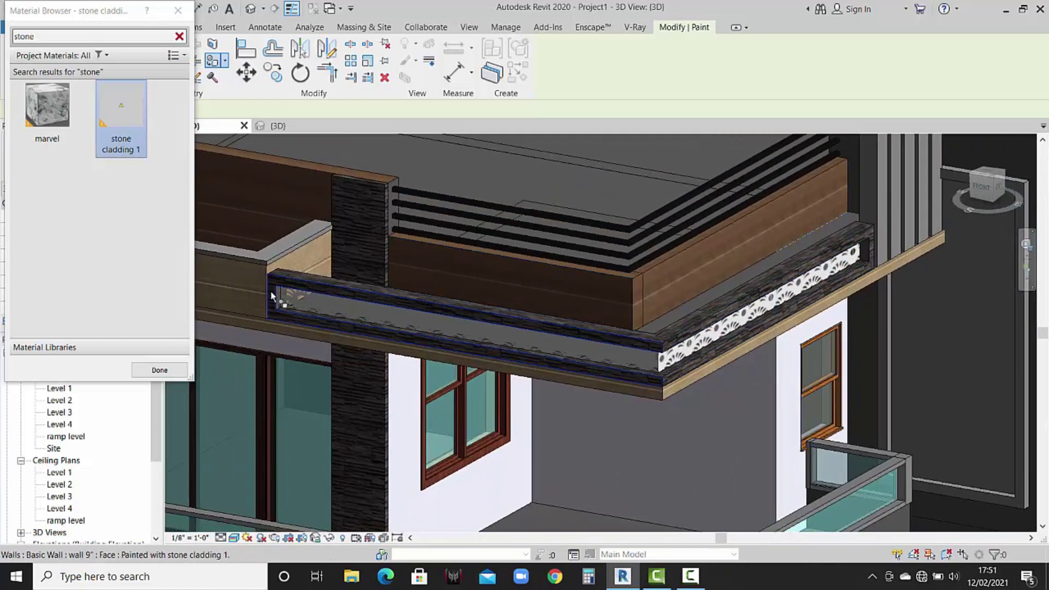
Close the Material Browser with Done to end the Paint tool.
scroll(280, 301, "up", 3)
scroll(280, 301, "up", 2)
scroll(295, 321, "down", 3)
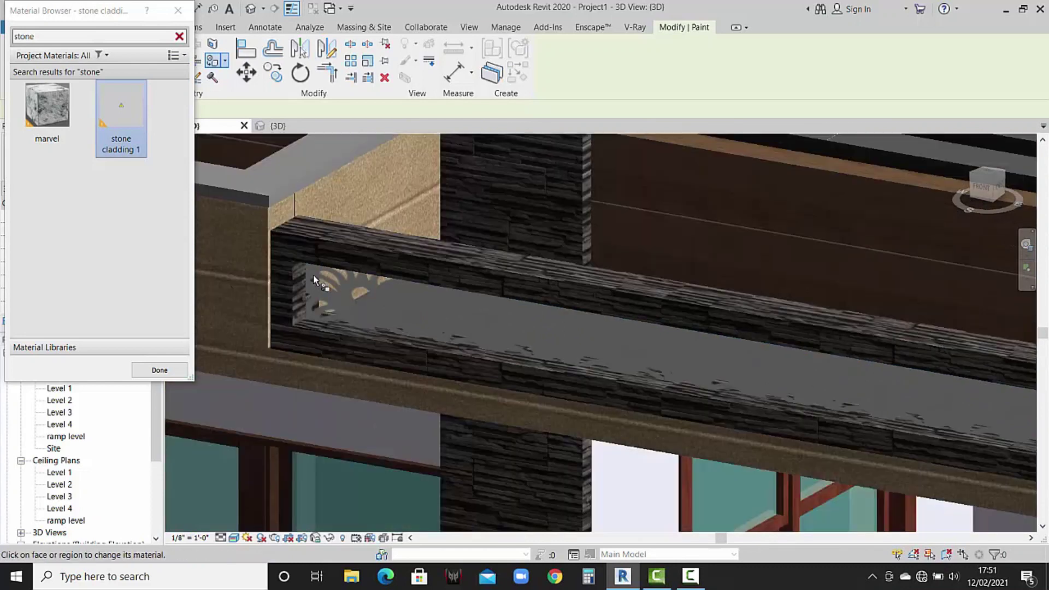
scroll(404, 324, "down", 2)
scroll(550, 375, "down", 1)
scroll(905, 291, "up", 1)
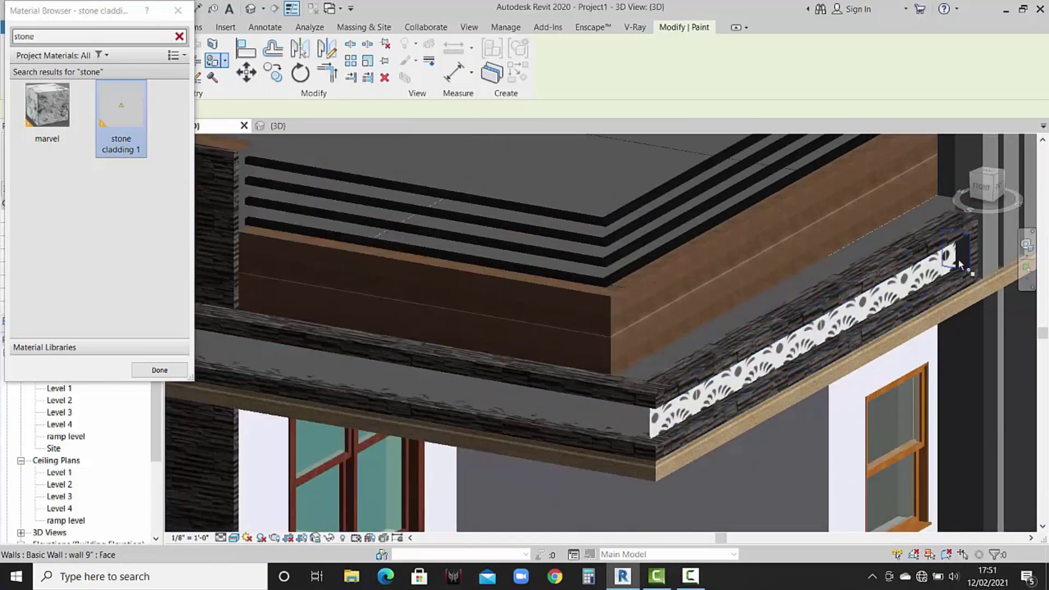
scroll(937, 256, "up", 2)
scroll(971, 249, "up", 1)
scroll(722, 252, "down", 2)
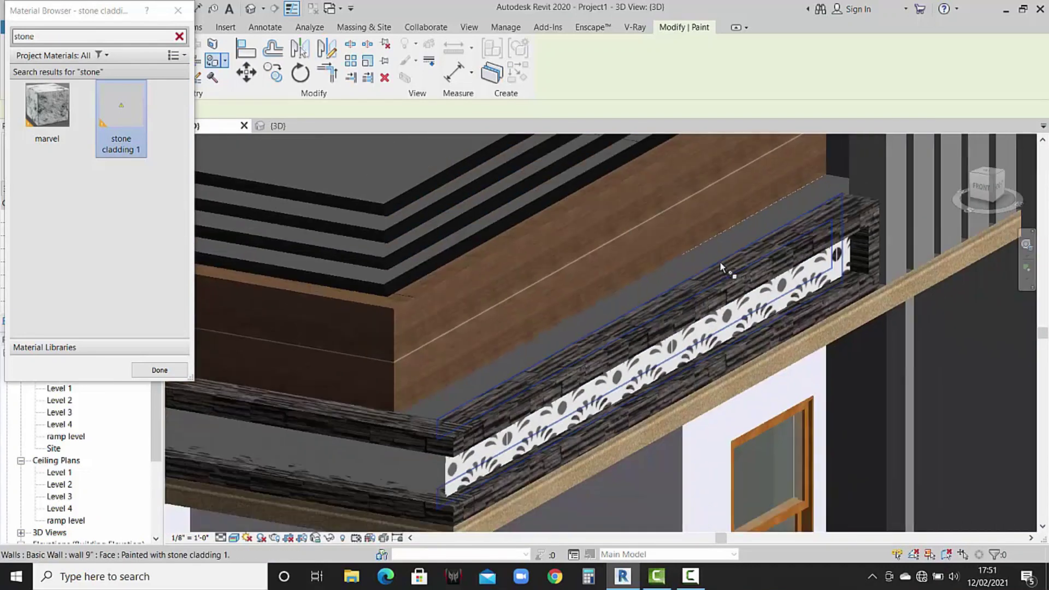
scroll(710, 273, "down", 2)
scroll(611, 296, "down", 1)
scroll(574, 314, "down", 3)
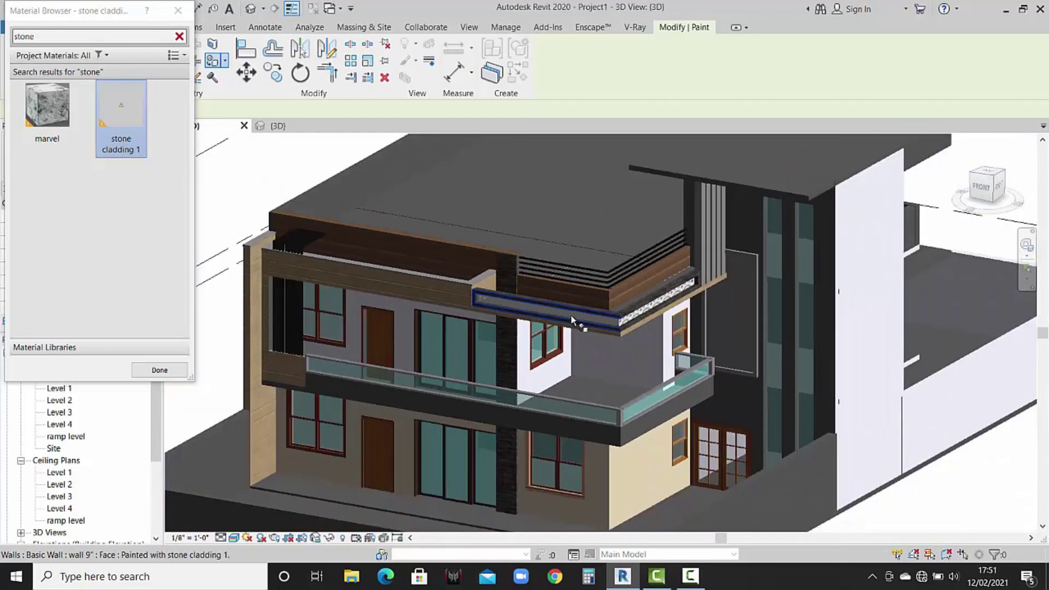
left_click(169, 373)
Edit the vertical fin in place, set its extrusion to Default New Material(31), and finish the model.
left_click(710, 246)
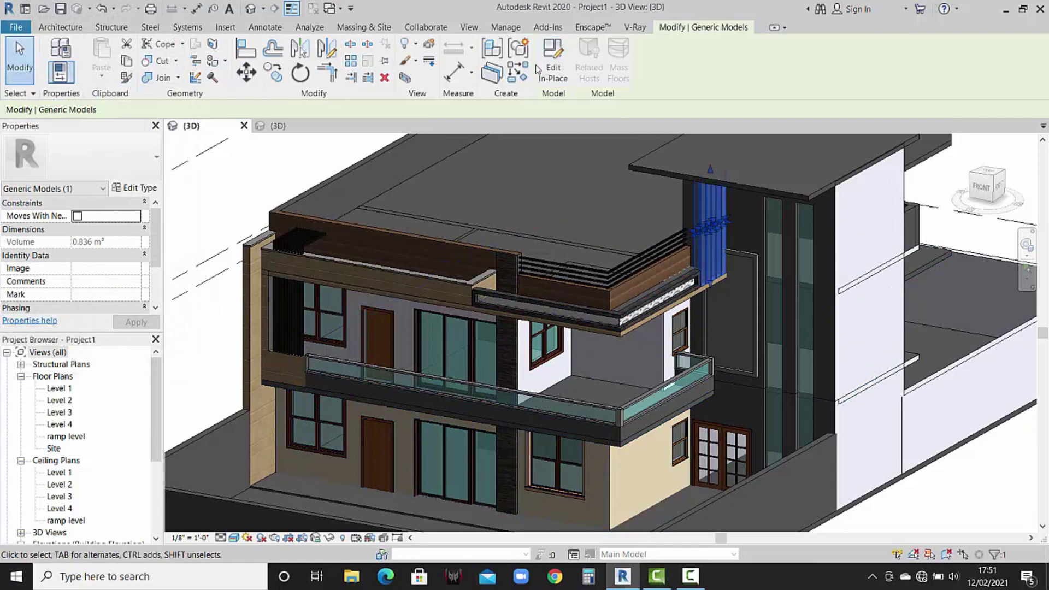
left_click(553, 60)
left_click(713, 234)
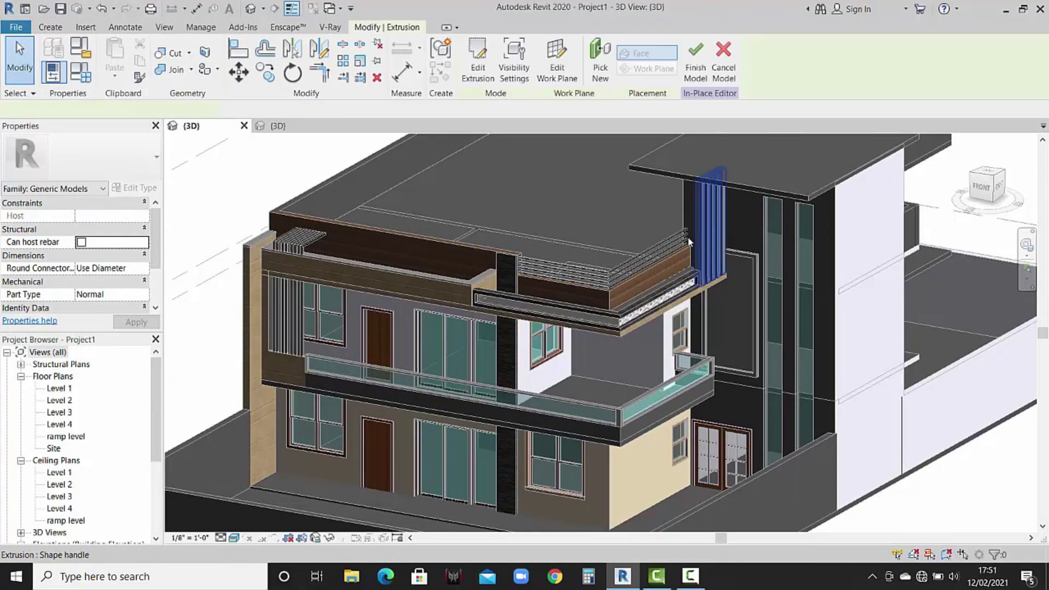
left_click(137, 303)
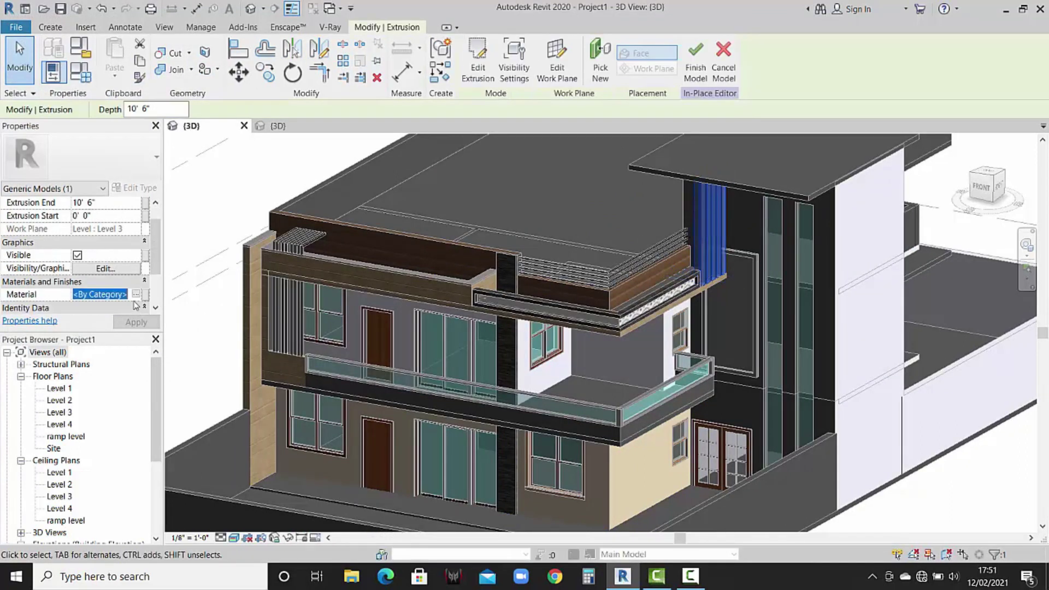
left_click(136, 294)
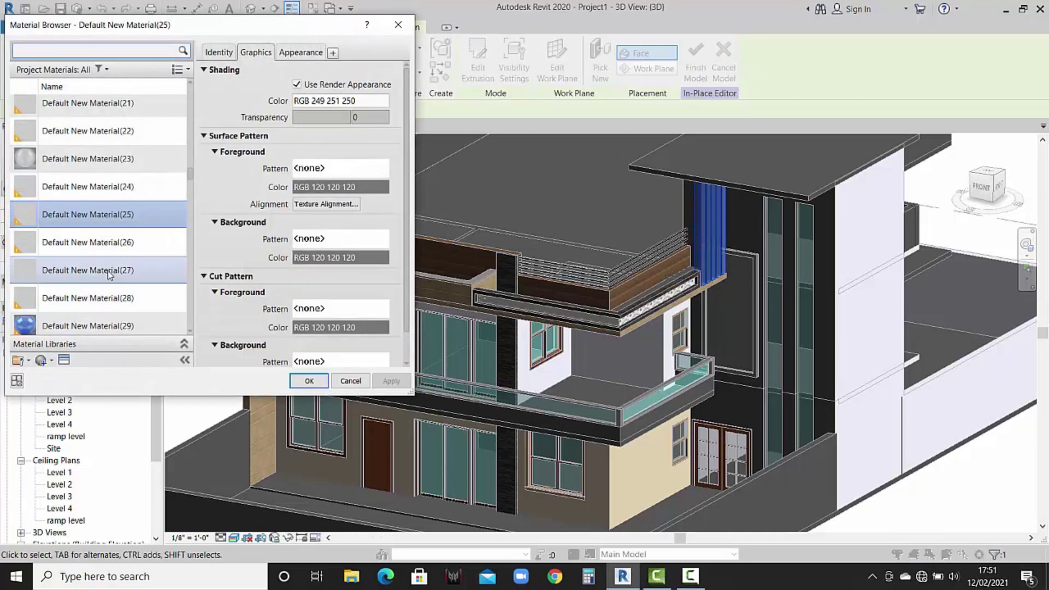
scroll(135, 265, "down", 2)
left_click(135, 256)
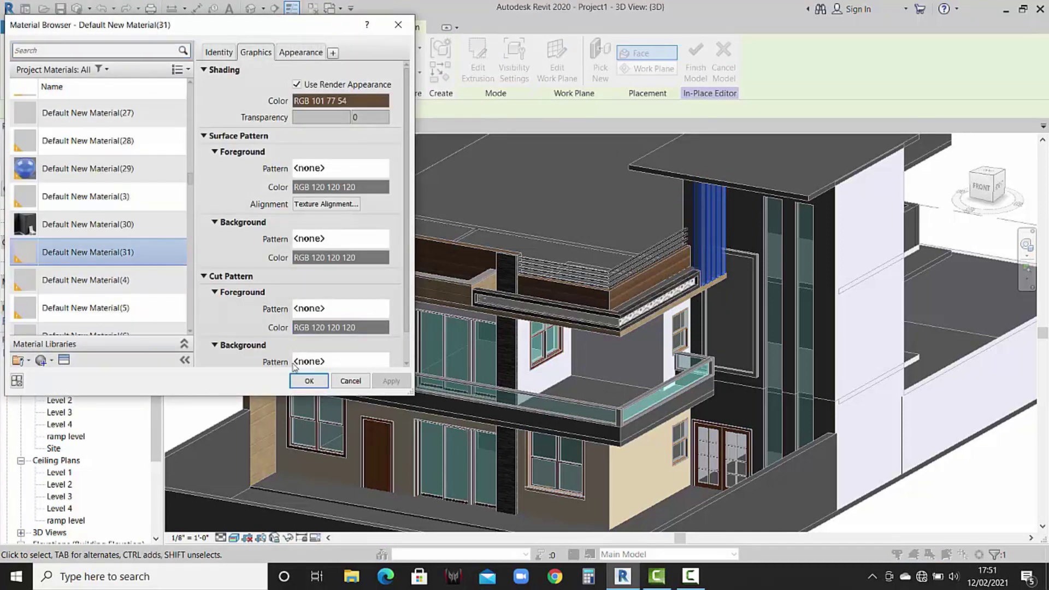
left_click(300, 382)
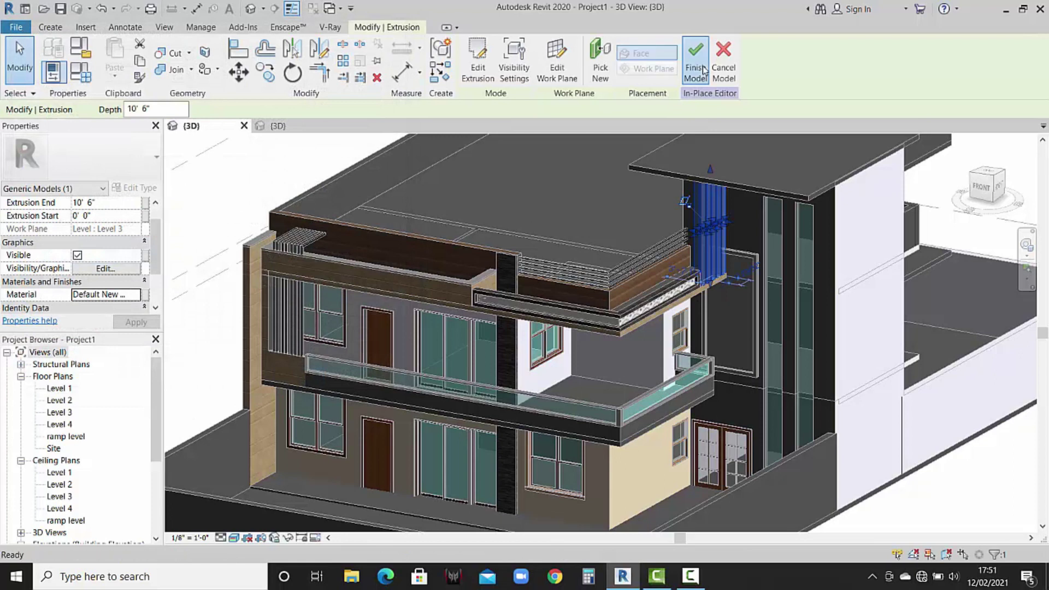
left_click(702, 68)
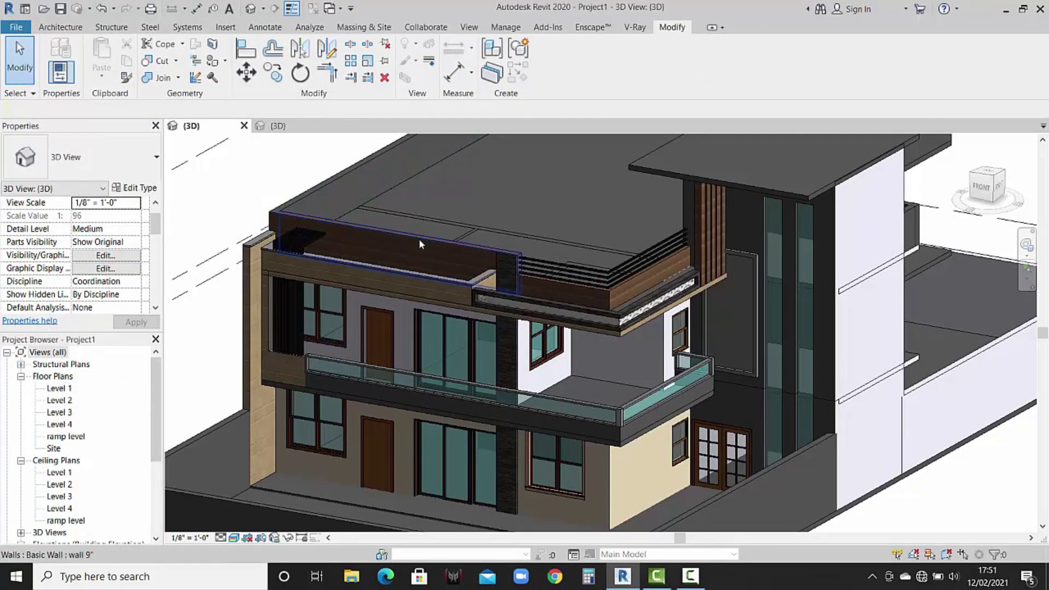
middle_click_drag(418, 238, 396, 241)
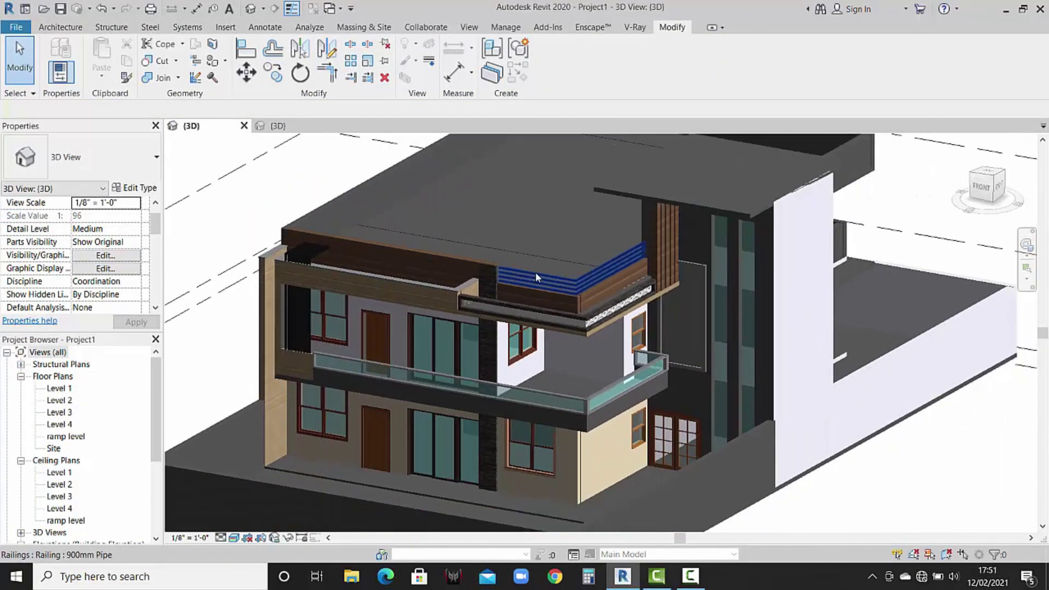
scroll(536, 272, "up", 2)
scroll(470, 345, "up", 2)
scroll(609, 300, "up", 2)
scroll(649, 318, "up", 2)
scroll(596, 301, "up", 1)
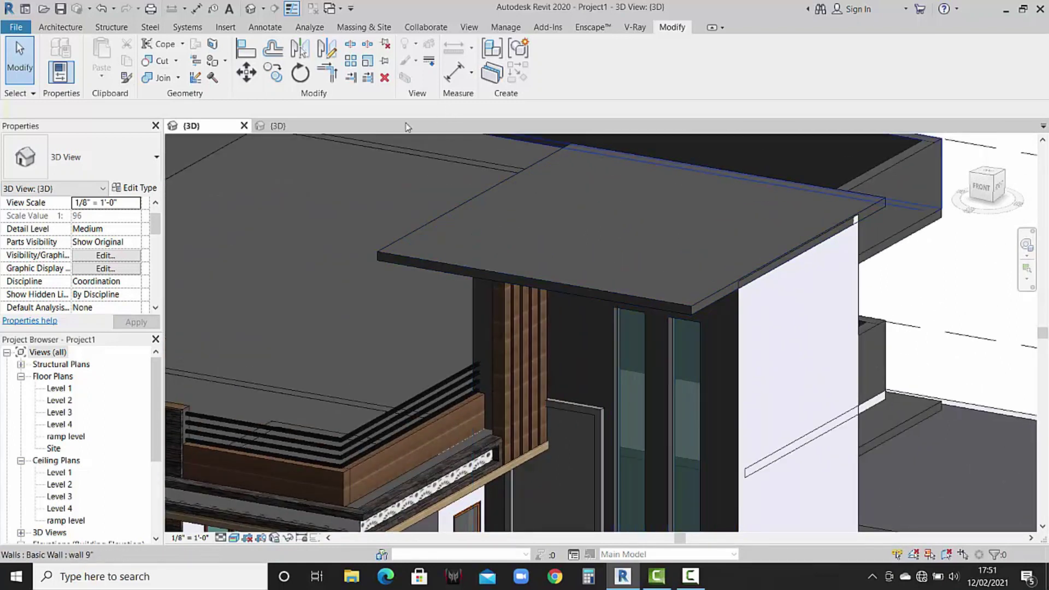
left_click(295, 126)
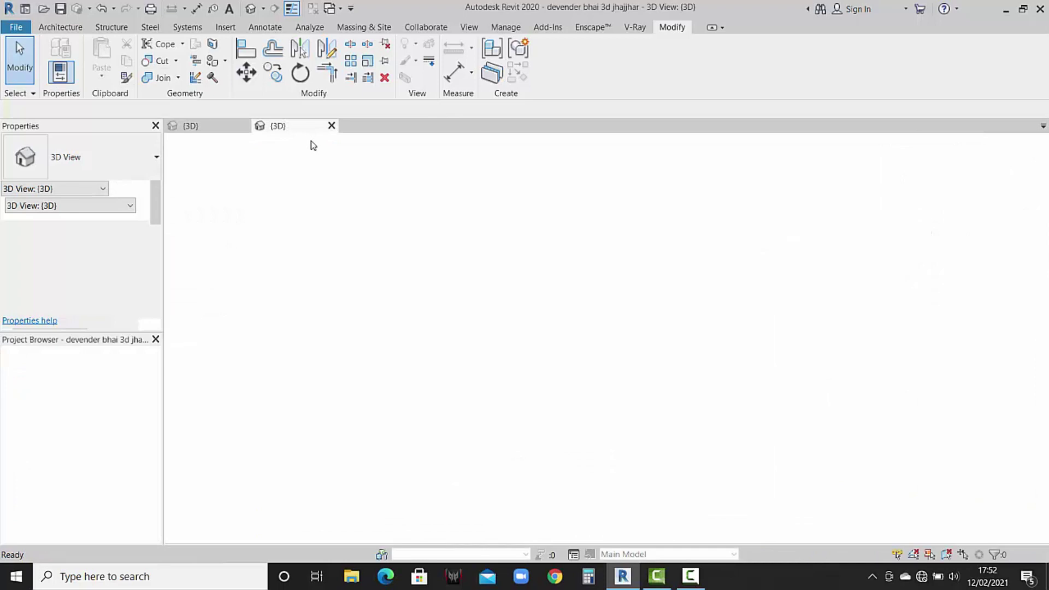
scroll(642, 257, "up", 2)
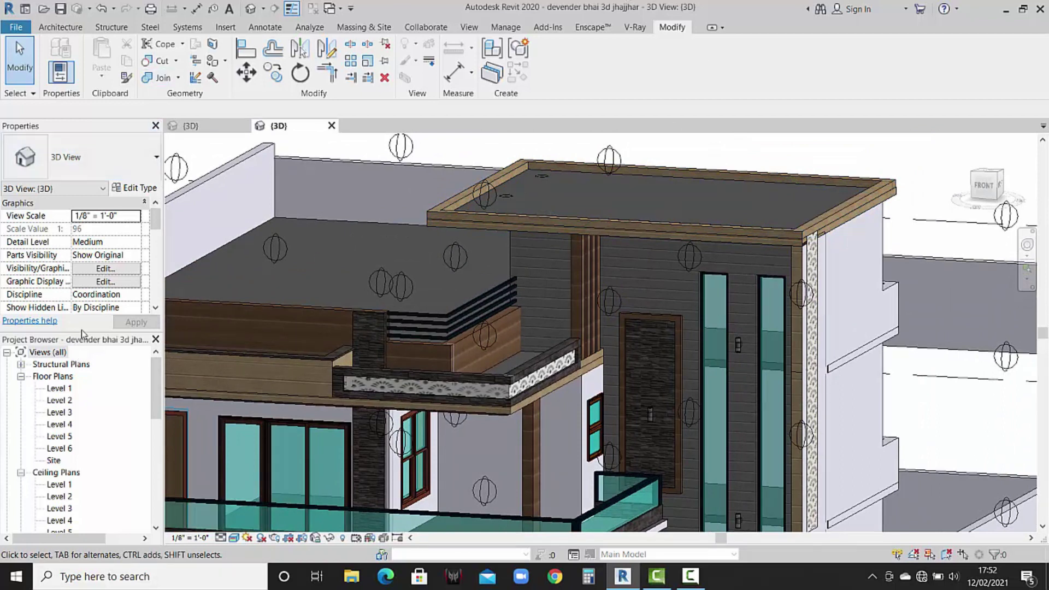
left_click(233, 125)
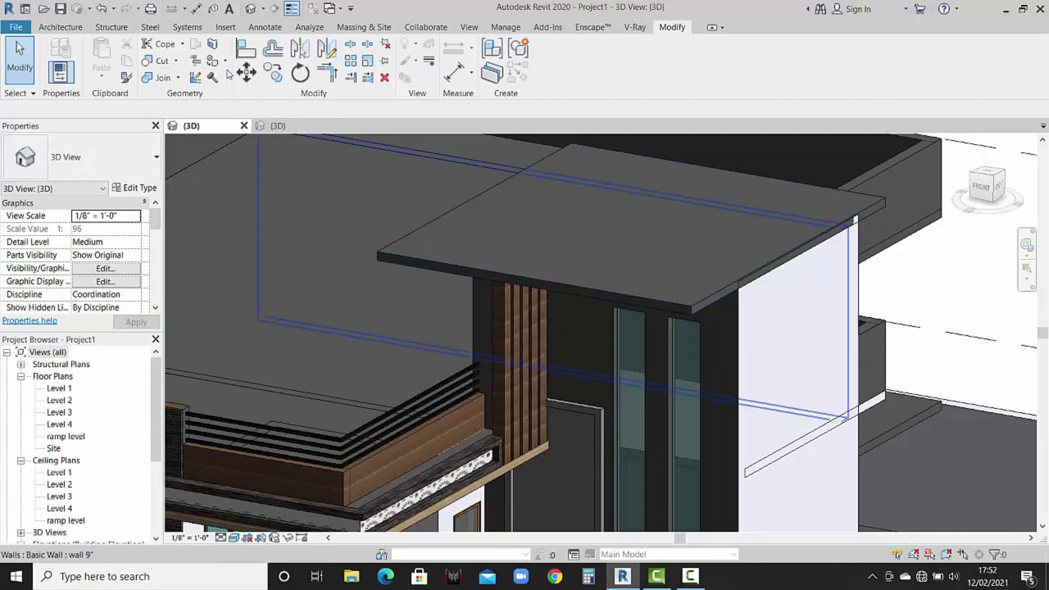
Start a new in-place Generic Models component with the default name.
left_click(60, 27)
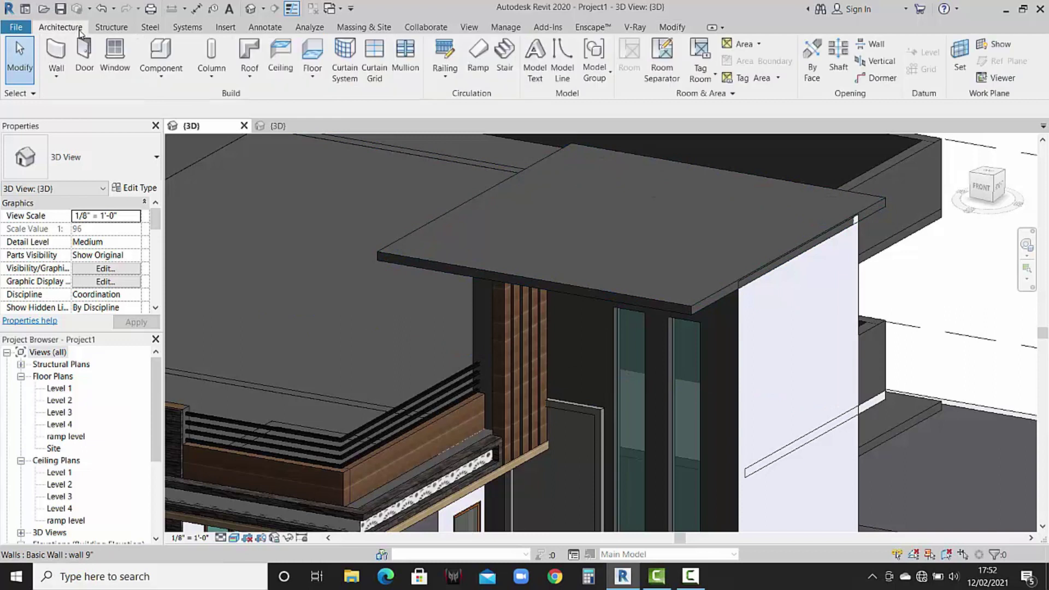
left_click(175, 82)
left_click(181, 130)
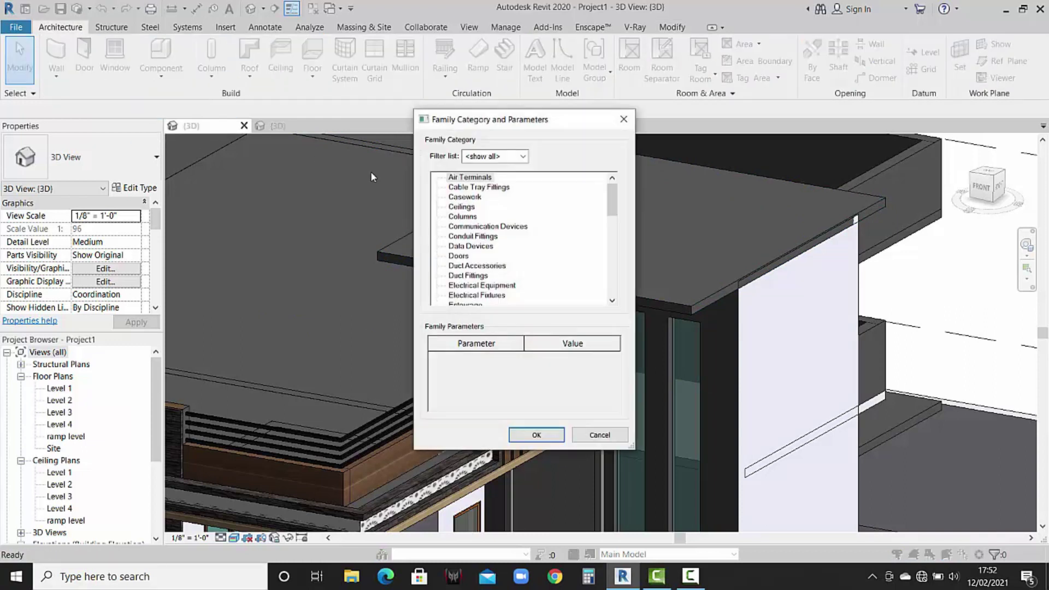
scroll(482, 266, "down", 2)
scroll(483, 266, "down", 1)
scroll(482, 266, "down", 1)
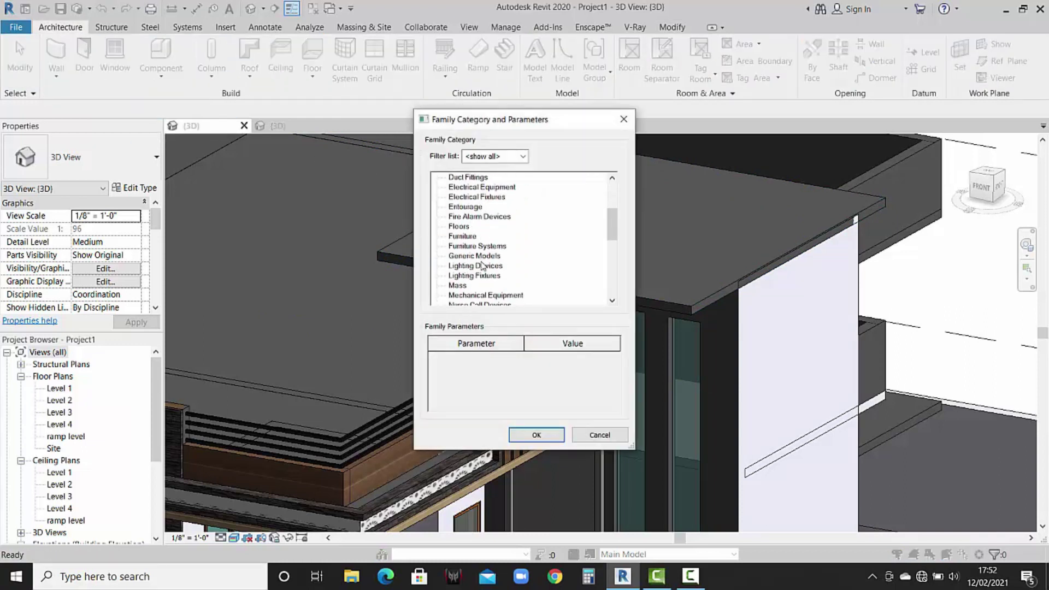
left_click(536, 434)
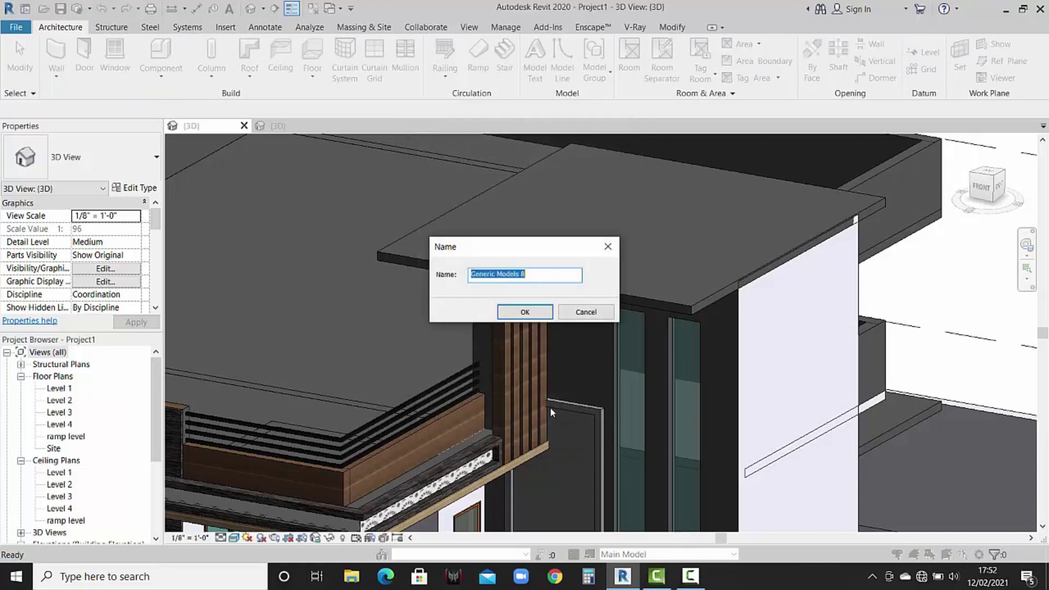
left_click(534, 311)
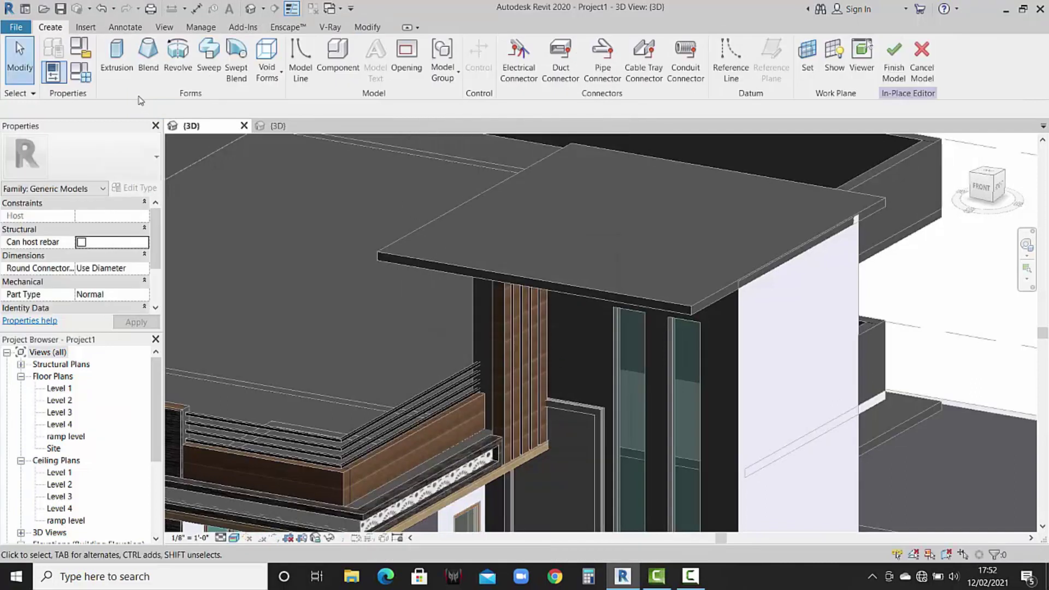
Create a sweep whose path follows two picked roof slab edges.
left_click(209, 54)
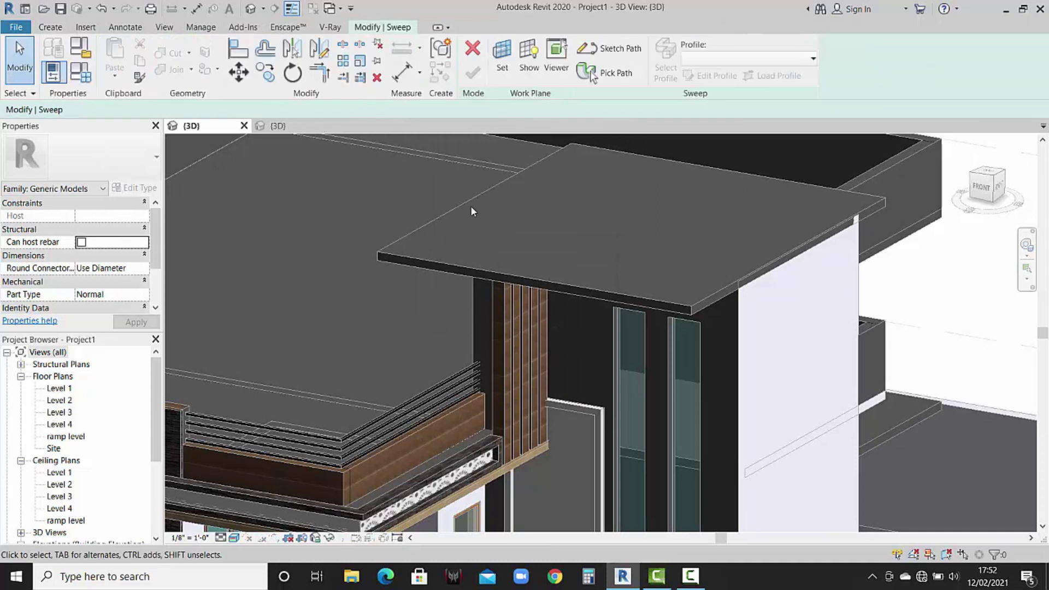
left_click(611, 50)
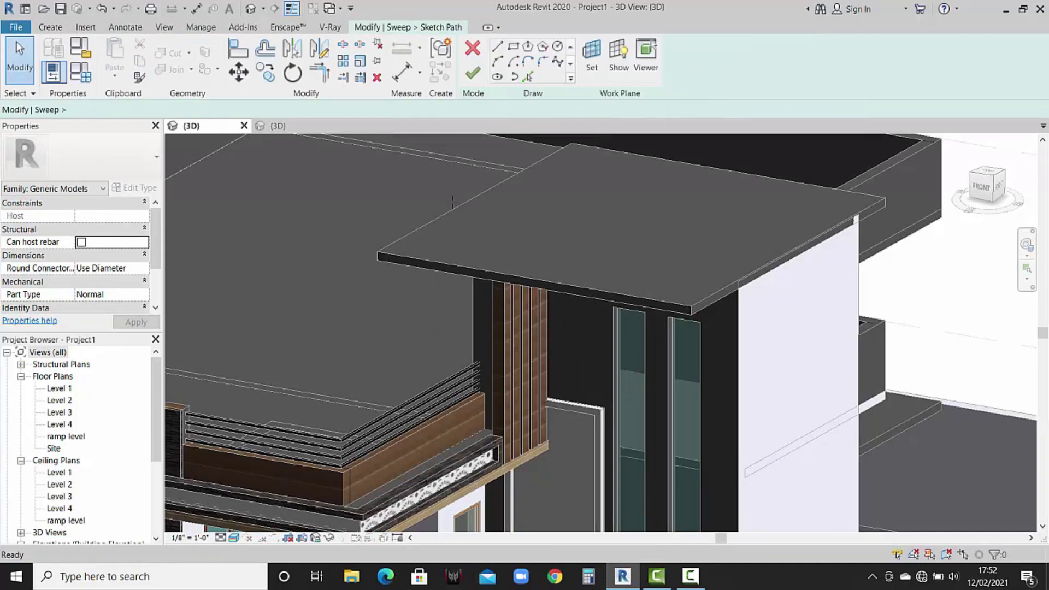
left_click(464, 58)
left_click(614, 72)
left_click(444, 216)
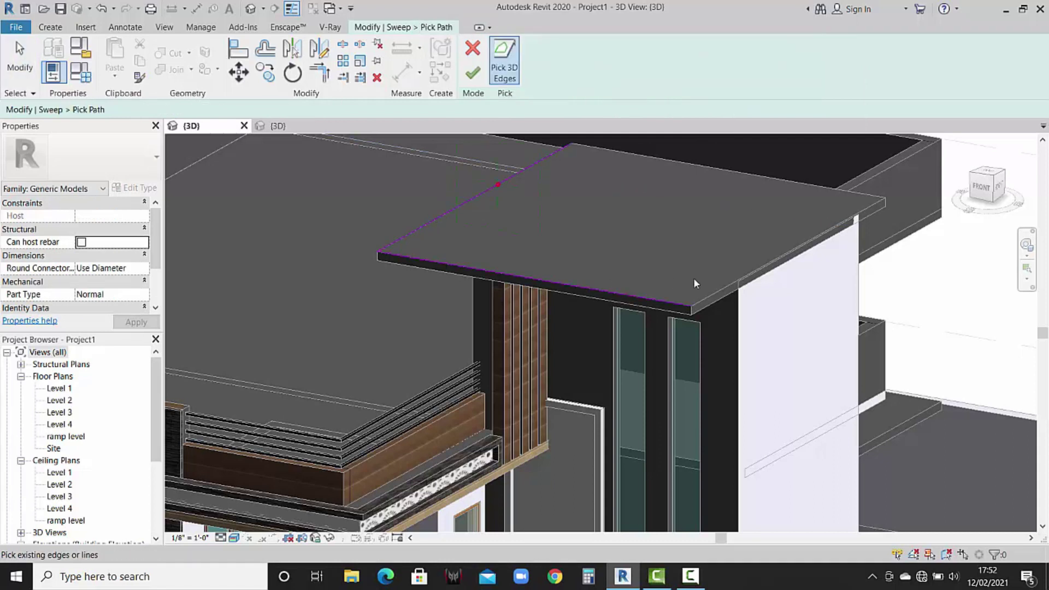
left_click(819, 184)
left_click(473, 73)
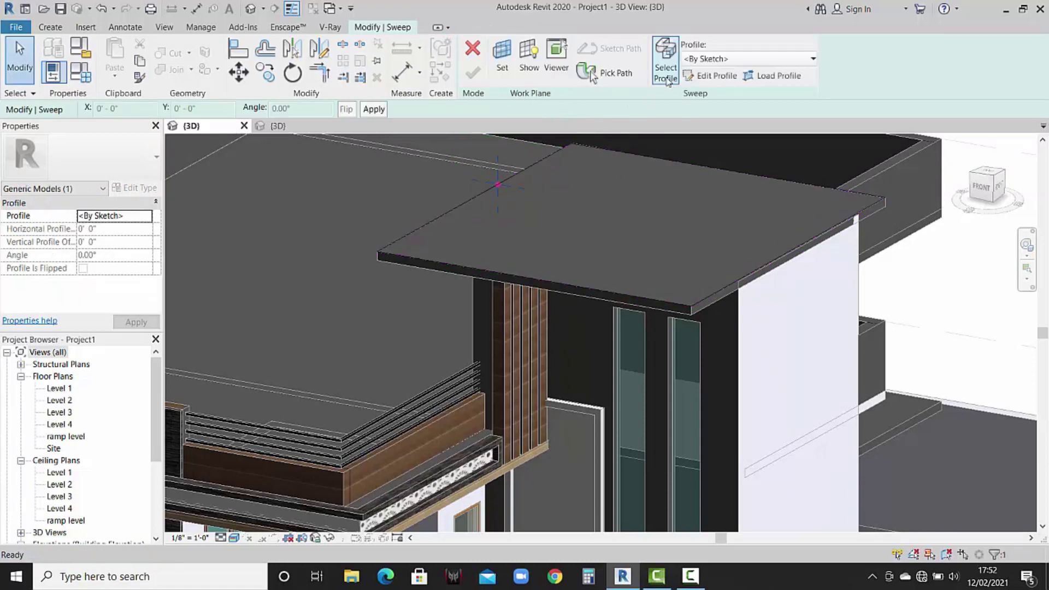
Sketch a small rectangular sweep profile at the slab edge.
left_click(705, 75)
scroll(500, 182, "up", 3)
scroll(500, 182, "up", 2)
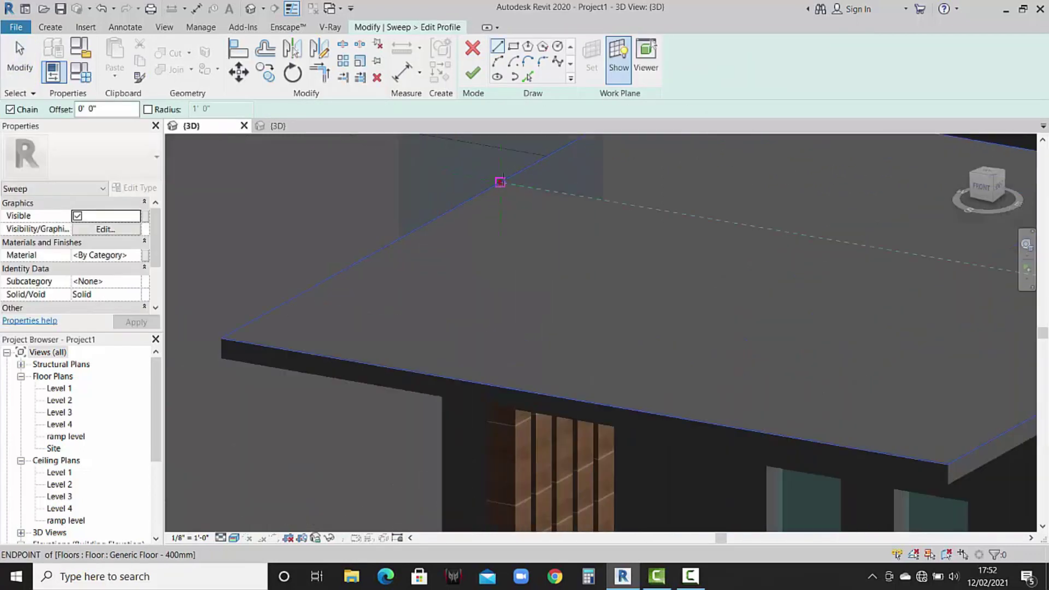
key("r")
key("c")
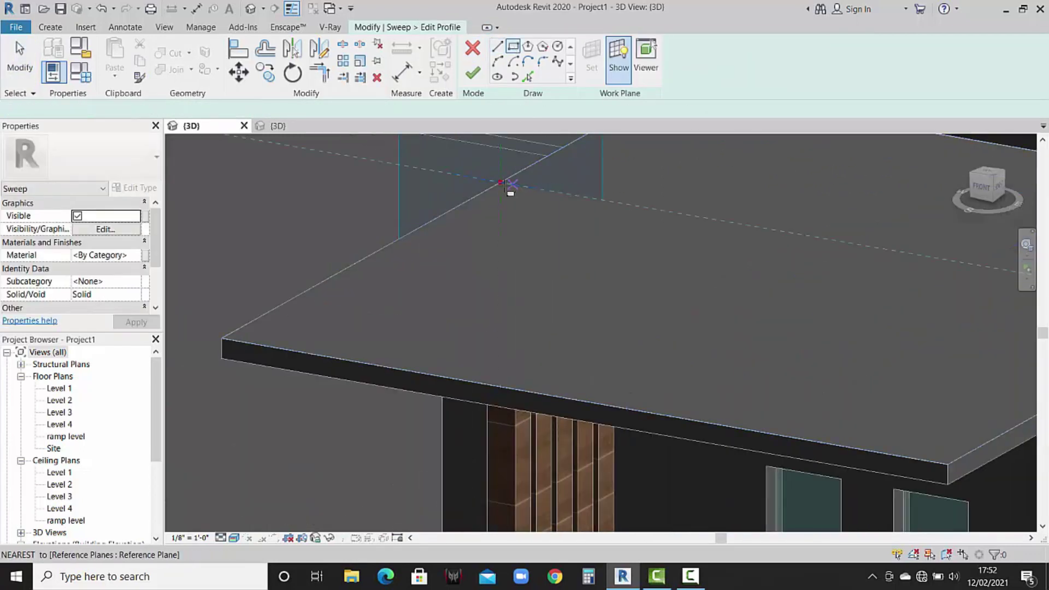
left_click(500, 182)
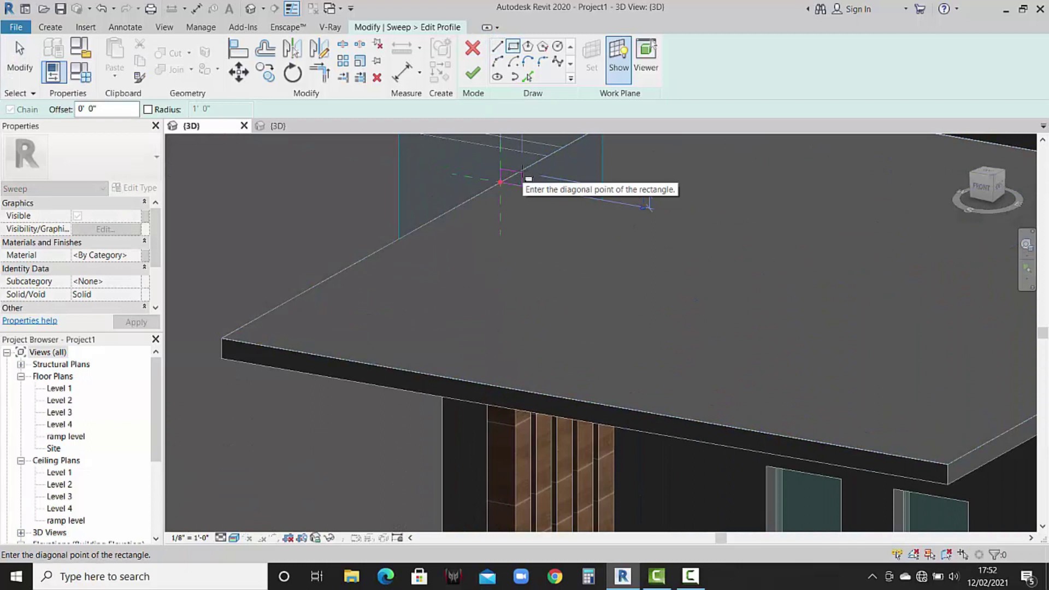
left_click(522, 174)
scroll(492, 189, "up", 2)
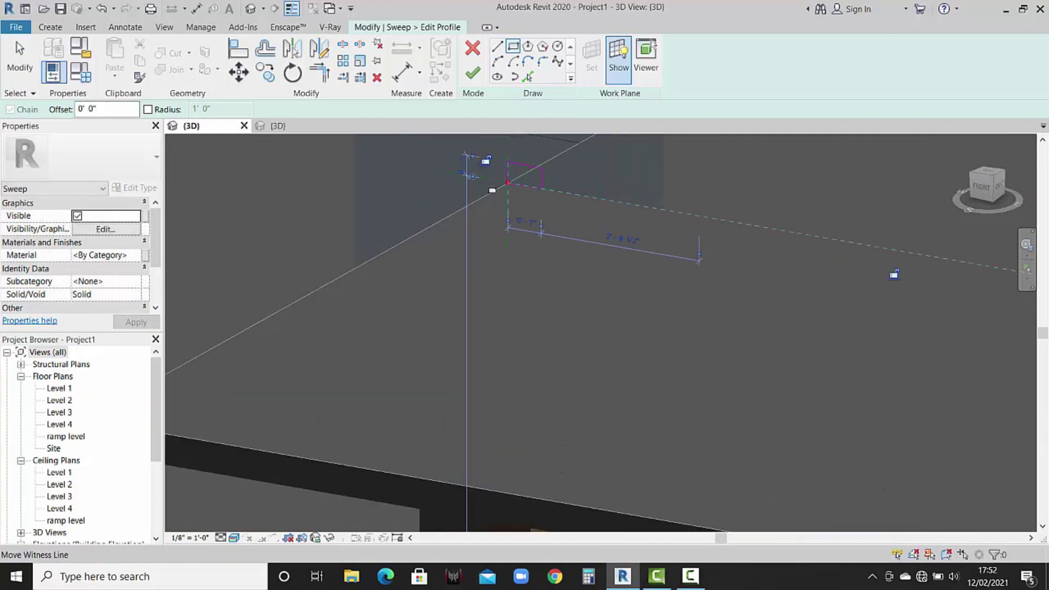
scroll(501, 191, "up", 1)
scroll(520, 197, "up", 1)
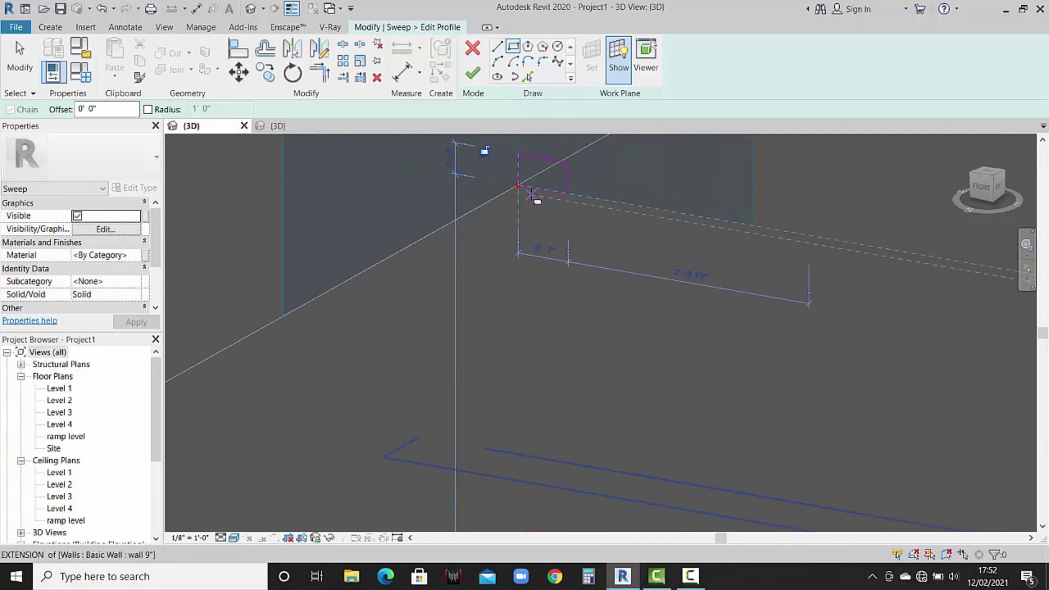
scroll(538, 202, "down", 2)
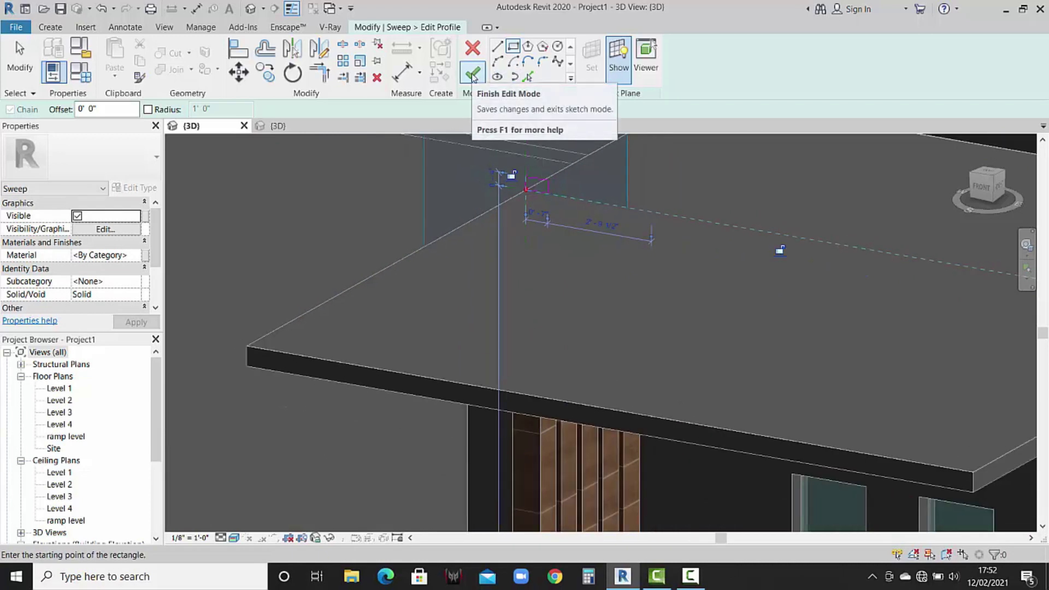
Finish the profile and the roof-edge sweep, then deselect it.
left_click(473, 76)
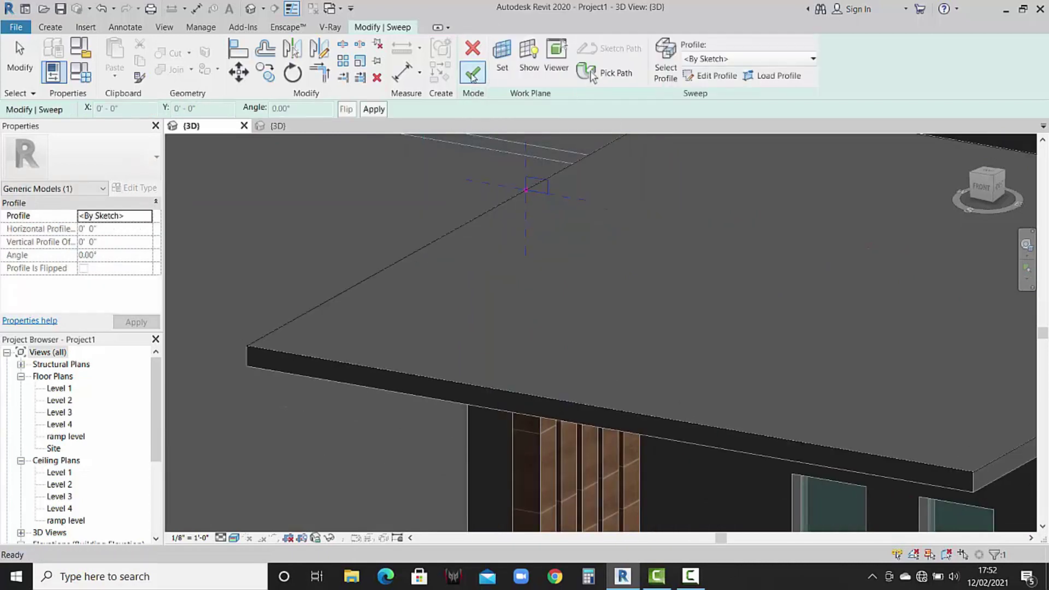
left_click(471, 74)
scroll(528, 256, "down", 2)
scroll(528, 255, "down", 2)
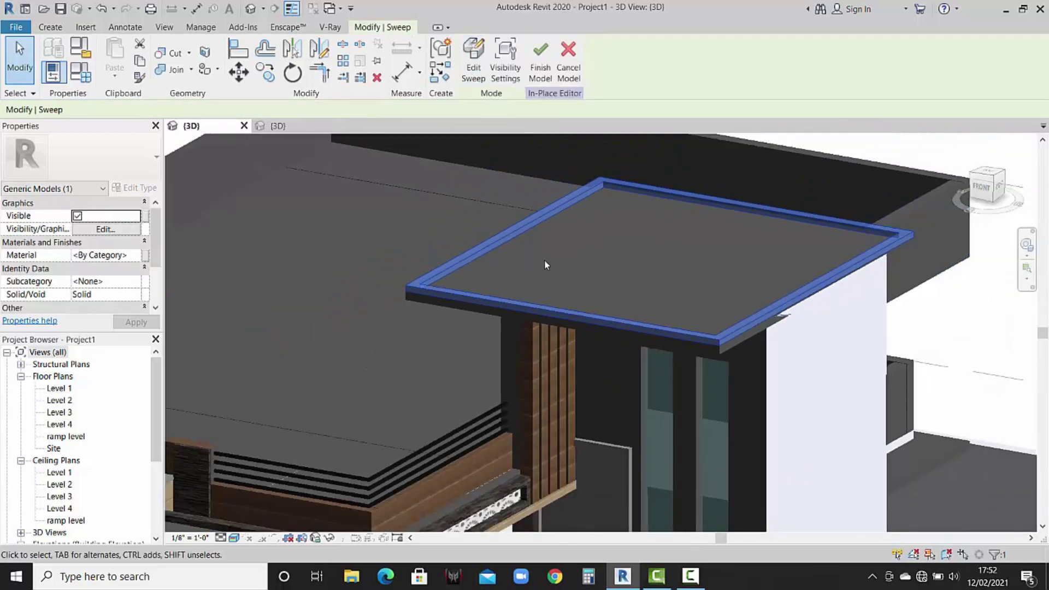
left_click(711, 281)
scroll(783, 301, "up", 3)
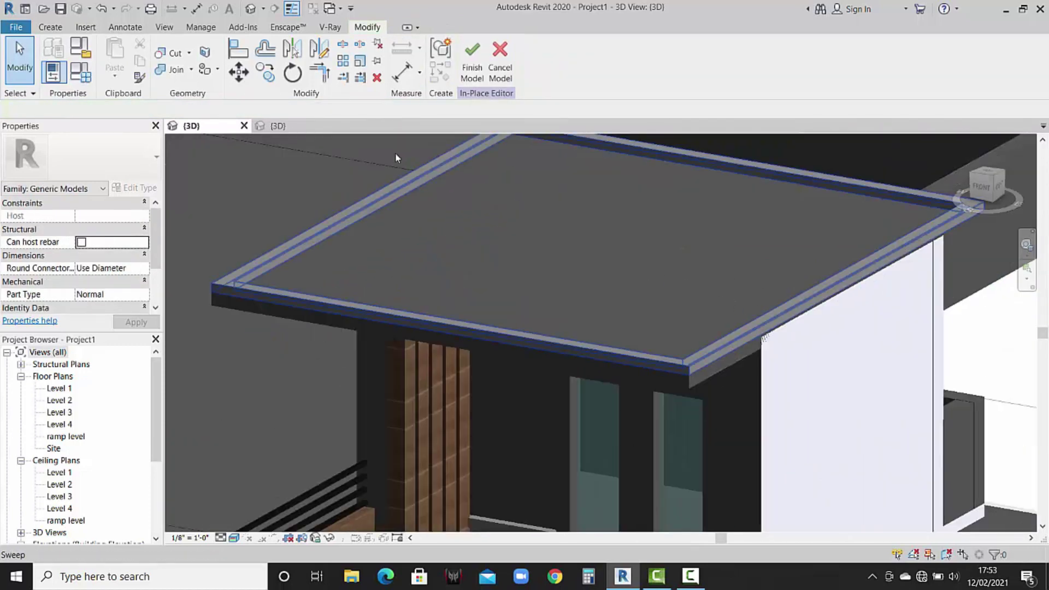
Set the roof-edge sweep's material to wood Default New Material(6) and finish the in-place model.
left_click(268, 289)
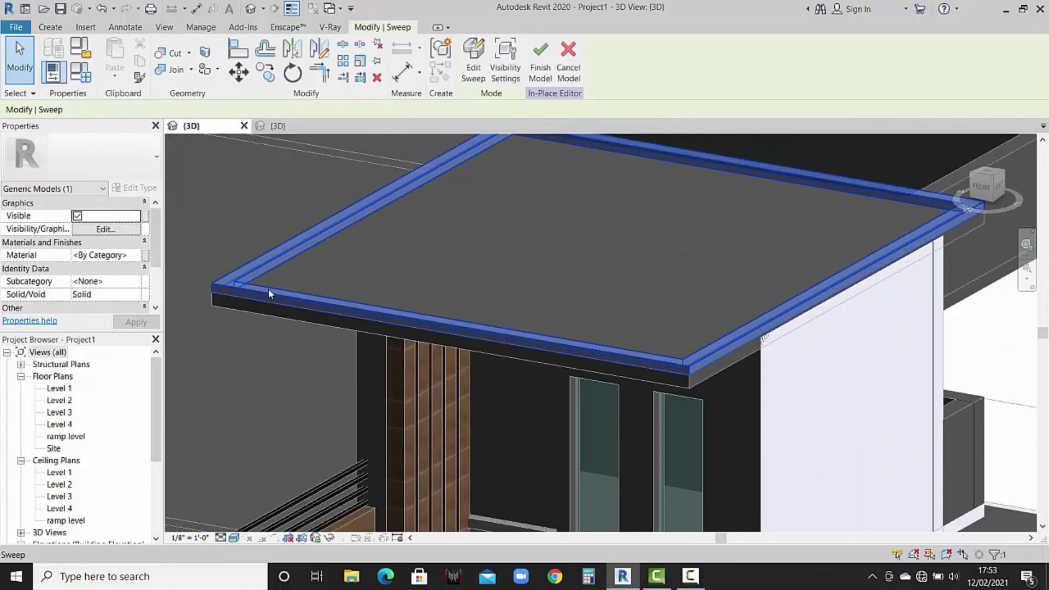
left_click(138, 255)
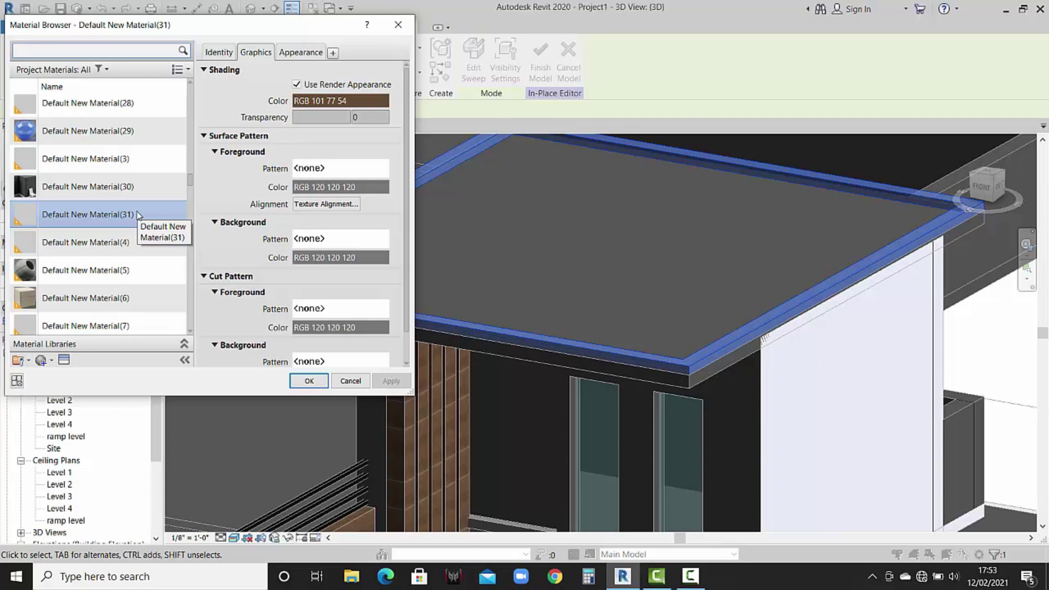
scroll(138, 215, "up", 1)
scroll(138, 214, "up", 1)
scroll(137, 214, "up", 1)
scroll(138, 215, "up", 1)
scroll(138, 215, "up", 1)
scroll(138, 216, "up", 1)
scroll(139, 216, "up", 1)
scroll(139, 215, "down", 2)
scroll(138, 216, "down", 2)
scroll(138, 216, "down", 2)
scroll(139, 216, "down", 1)
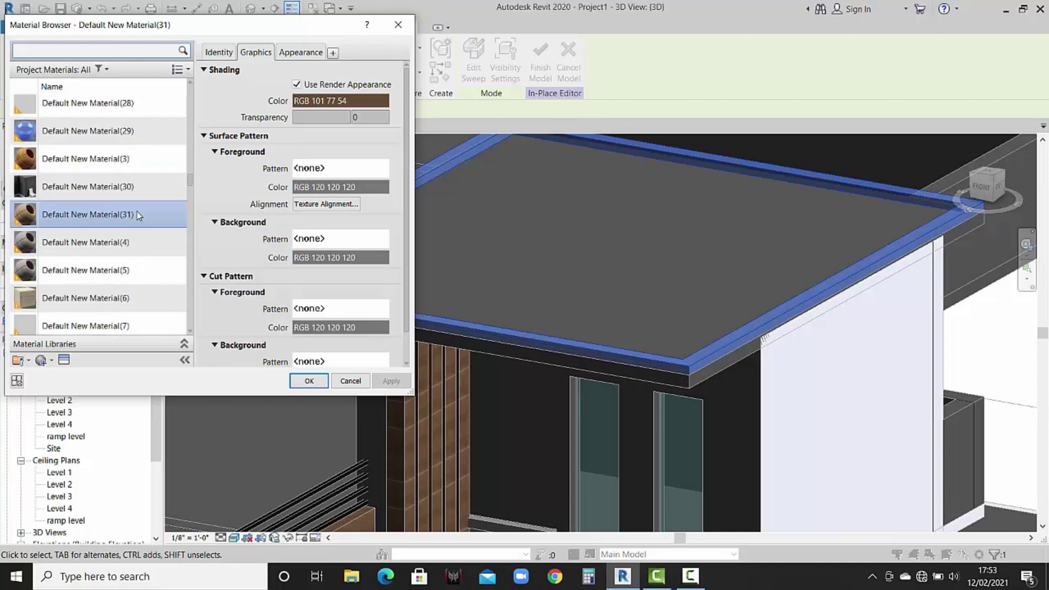
left_click(124, 301)
left_click(309, 381)
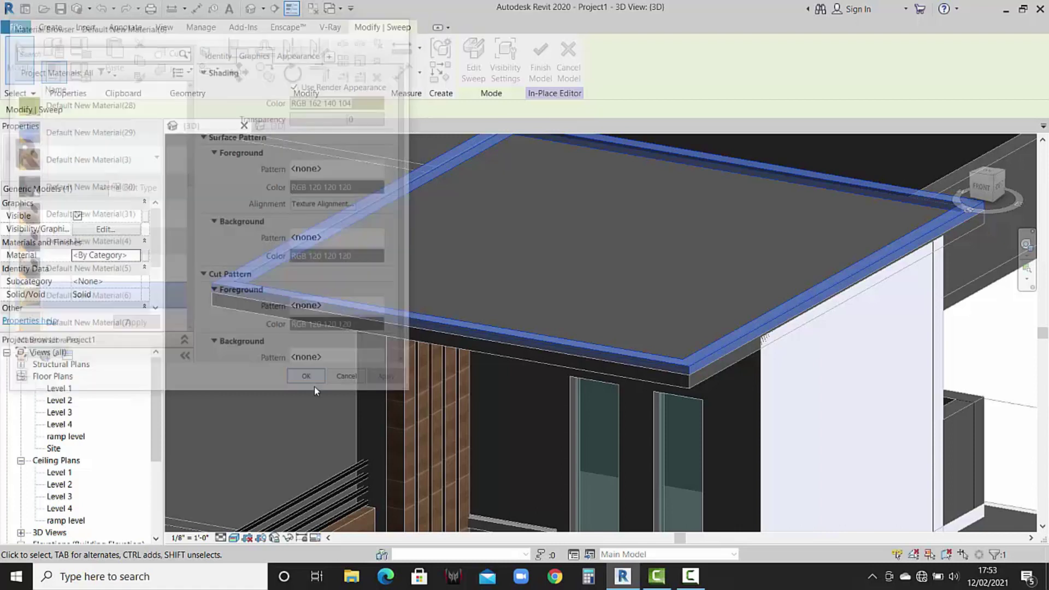
left_click(540, 81)
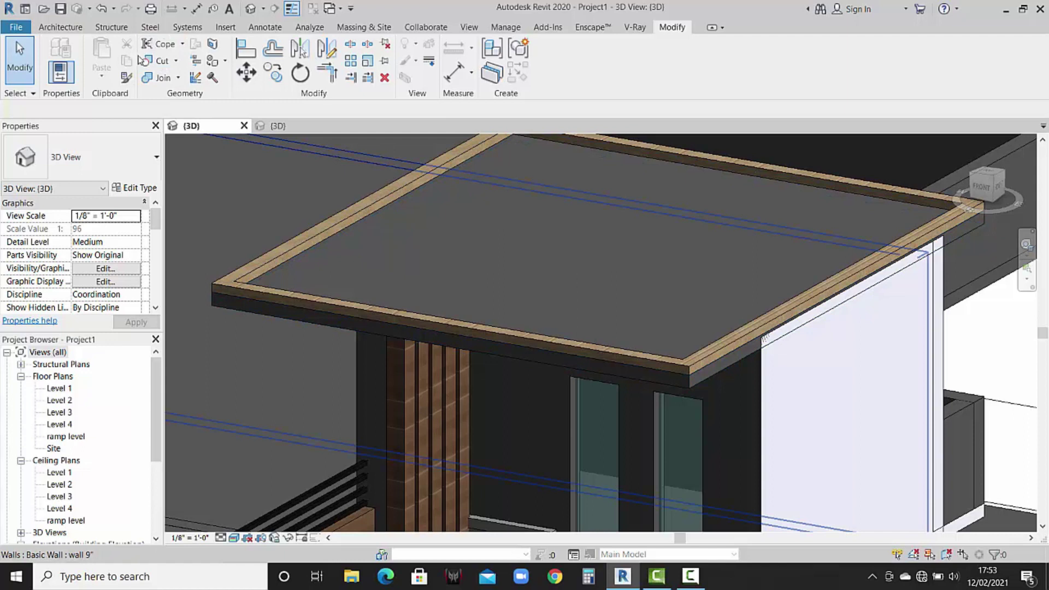
Paint the roof slab's front edge face with Default New Material(6).
left_click(224, 61)
left_click(240, 86)
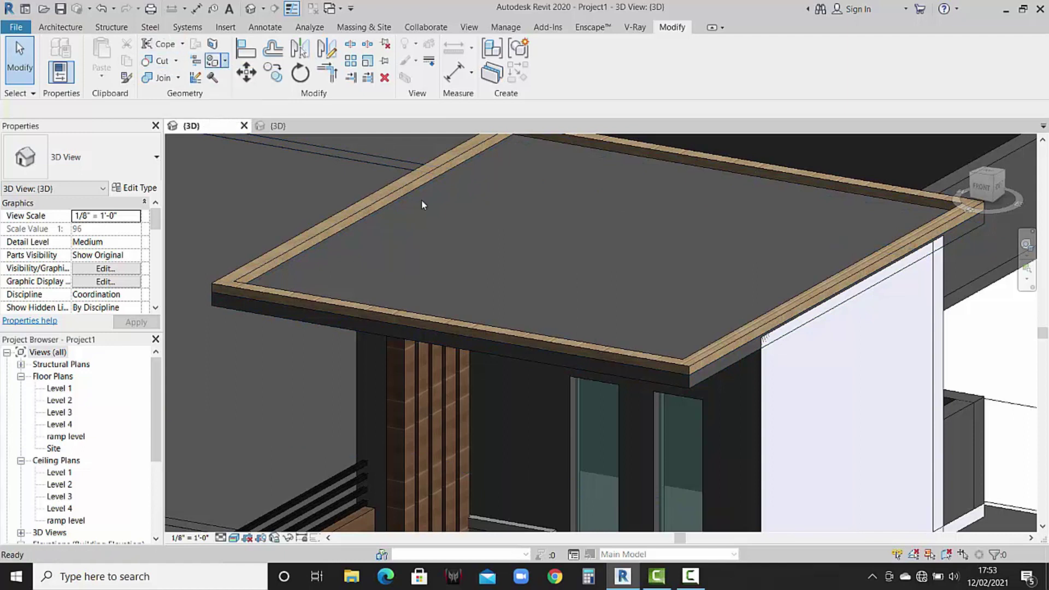
scroll(88, 235, "down", 2)
scroll(92, 240, "down", 5)
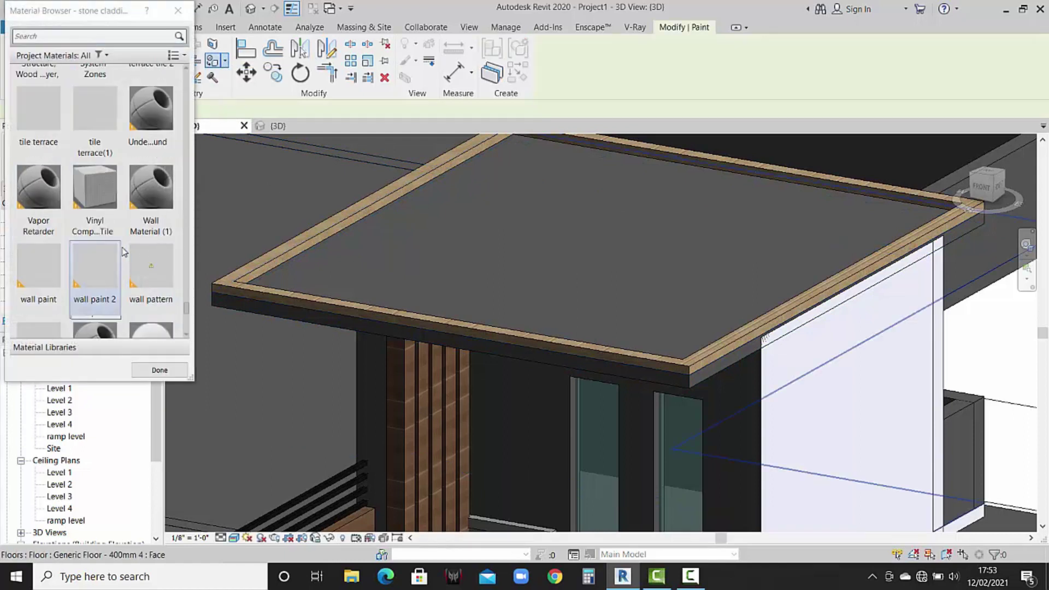
scroll(104, 246, "down", 5)
scroll(125, 251, "up", 3)
scroll(125, 251, "up", 3)
scroll(124, 251, "up", 3)
scroll(124, 251, "up", 3)
scroll(125, 251, "up", 3)
scroll(125, 251, "up", 3)
scroll(125, 252, "up", 3)
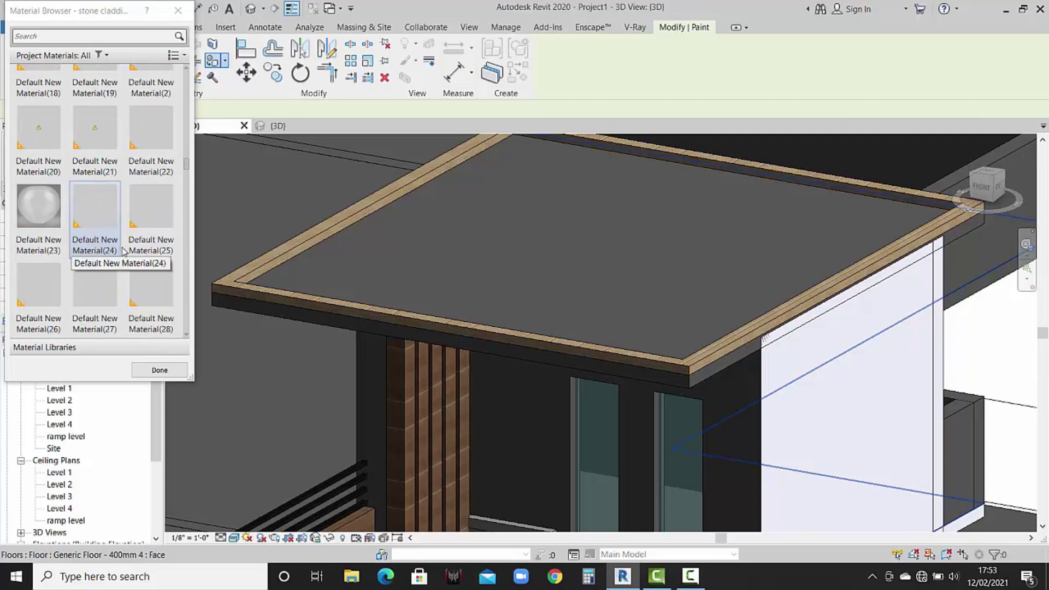
scroll(125, 251, "up", 3)
scroll(125, 252, "down", 2)
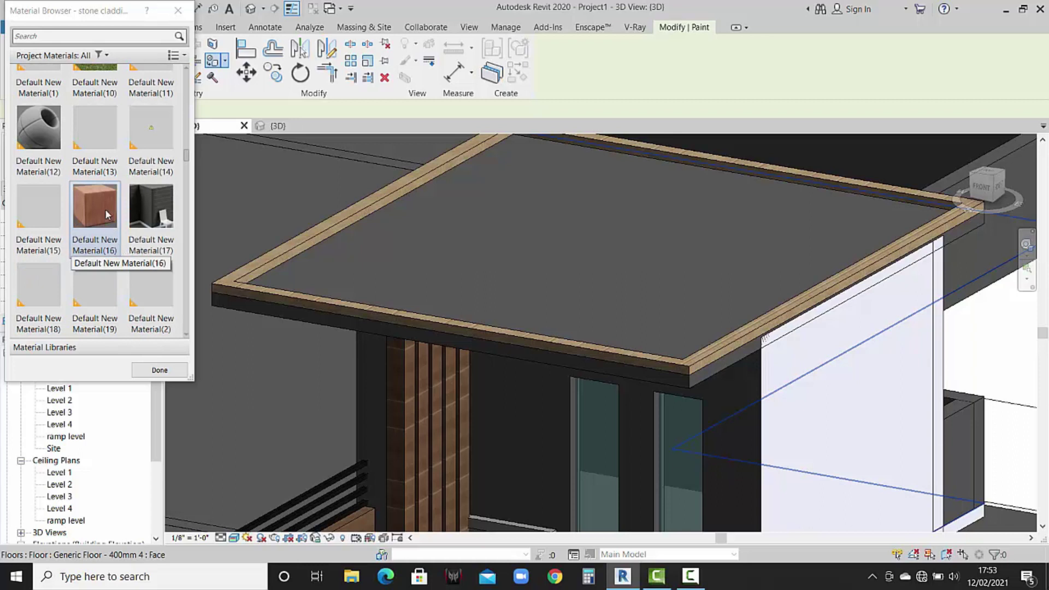
scroll(119, 182, "down", 1)
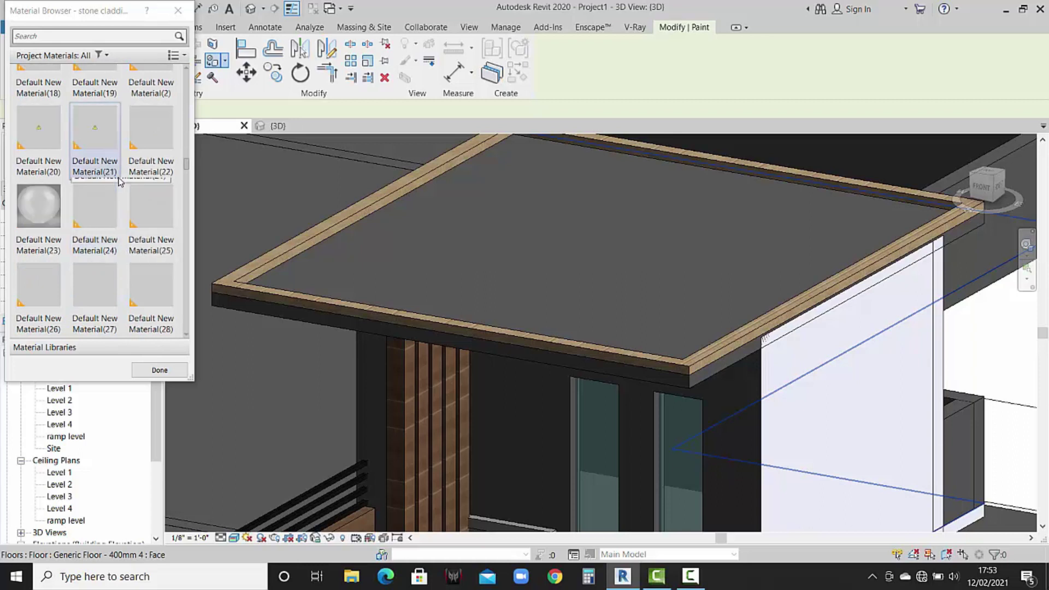
scroll(120, 182, "down", 1)
left_click(39, 289)
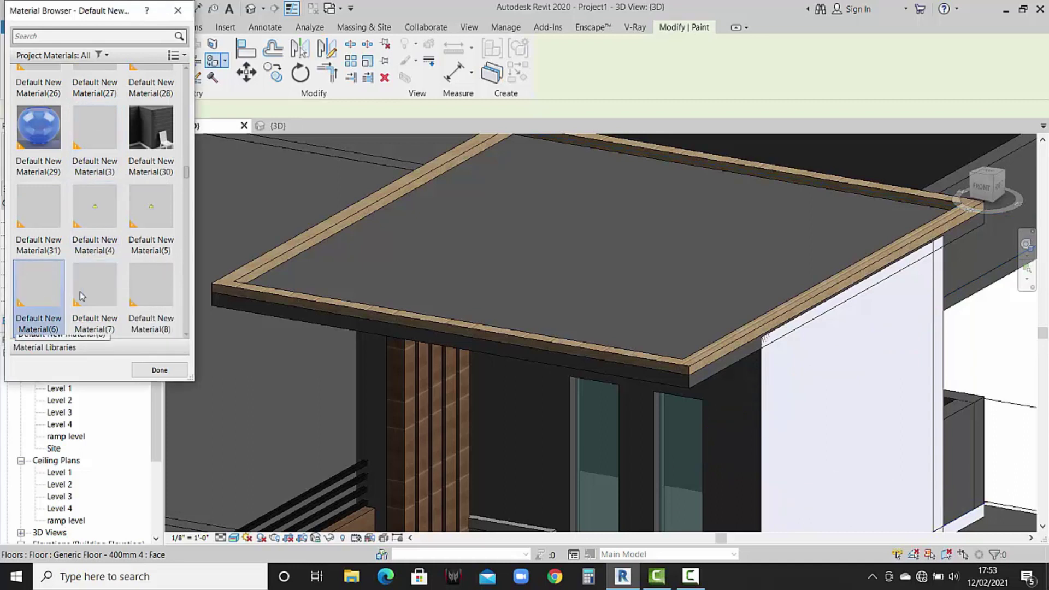
left_click(274, 310)
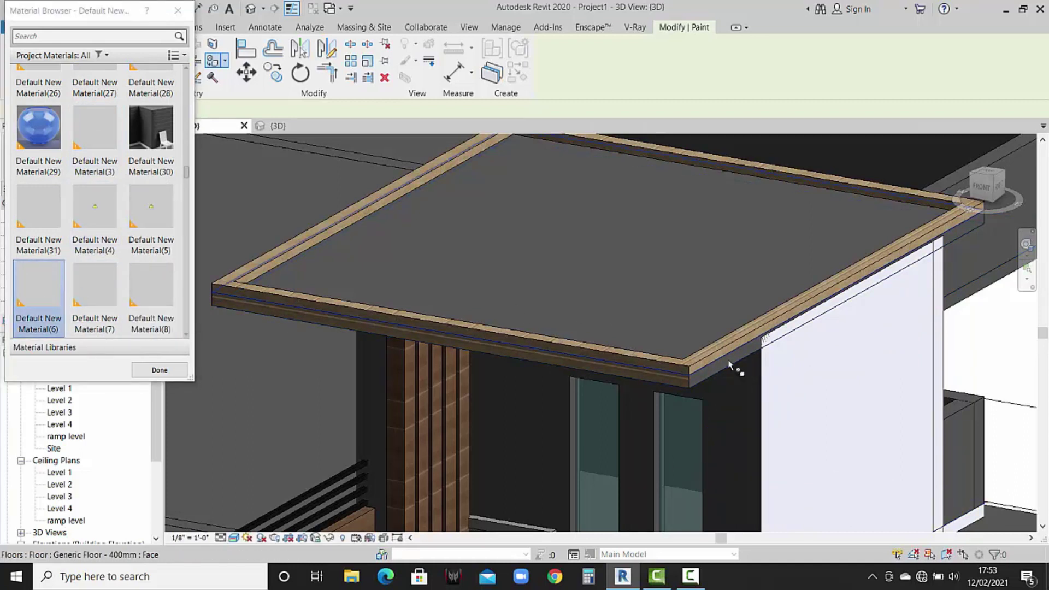
Orbit to the back of the slab and paint its back edge face with the same wood.
scroll(729, 356, "down", 1)
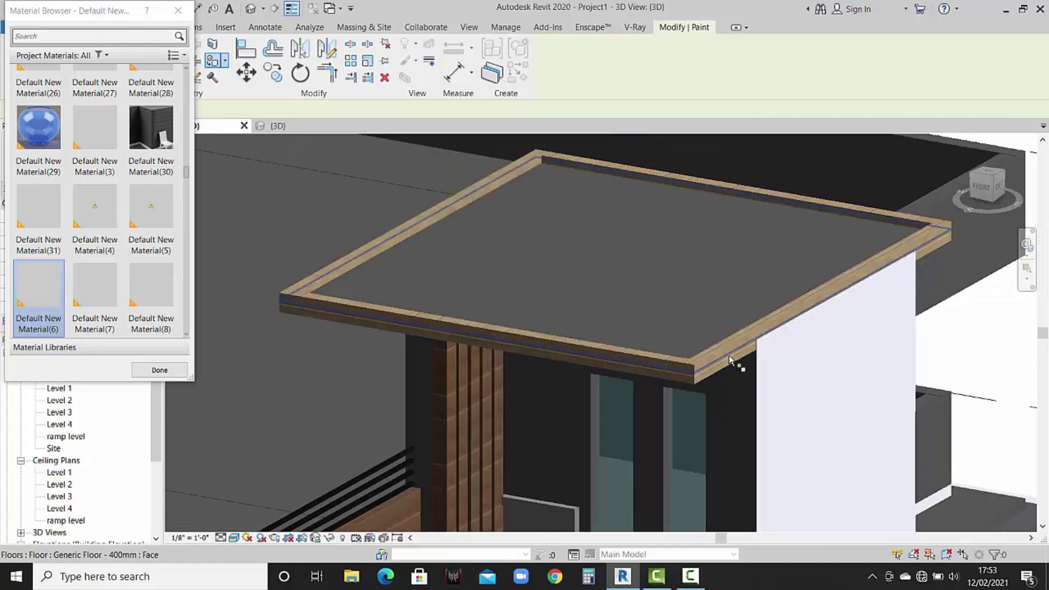
scroll(729, 355, "down", 1)
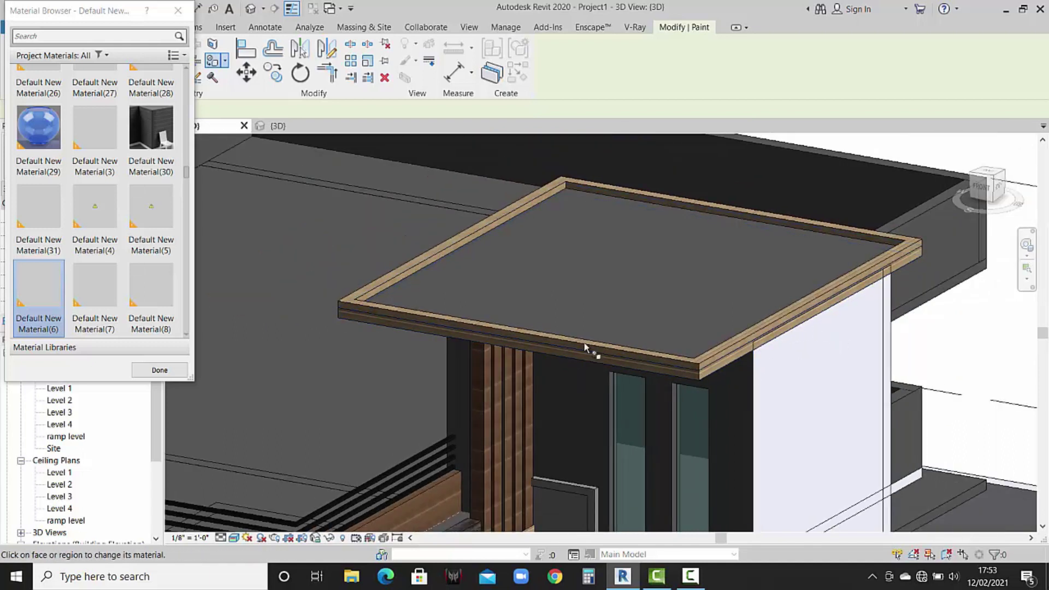
middle_click_drag(590, 350, 626, 347)
middle_click_drag(521, 348, 522, 342, "shift")
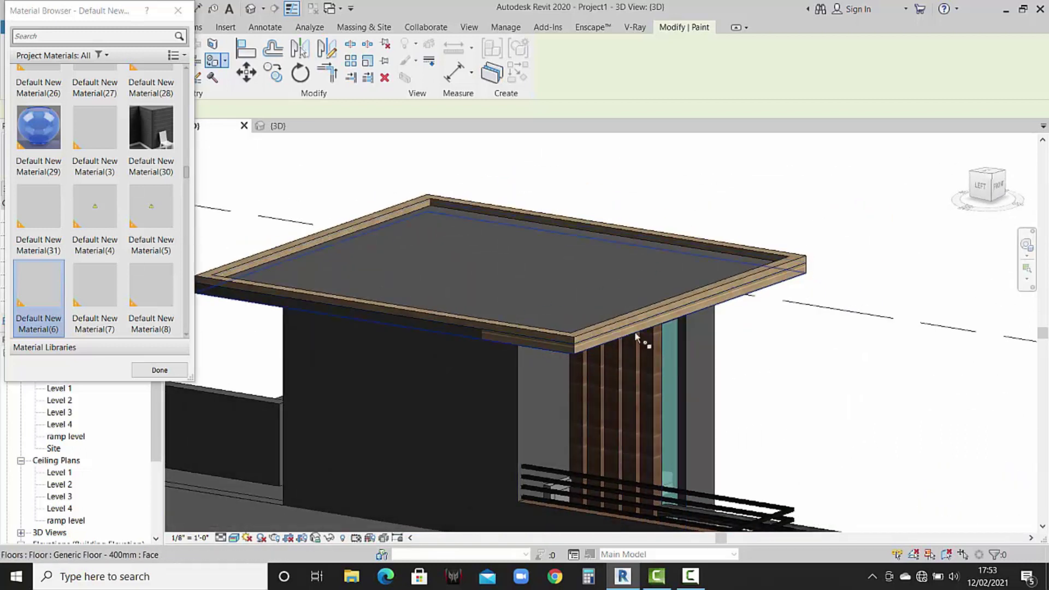
scroll(492, 329, "down", 2)
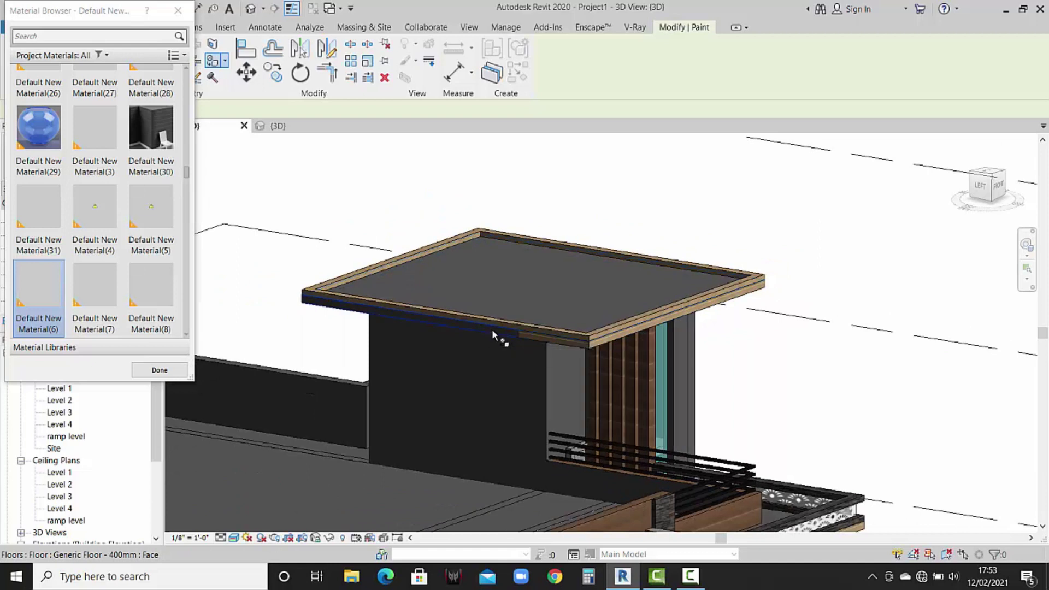
middle_click_drag(360, 315, 436, 371, "shift")
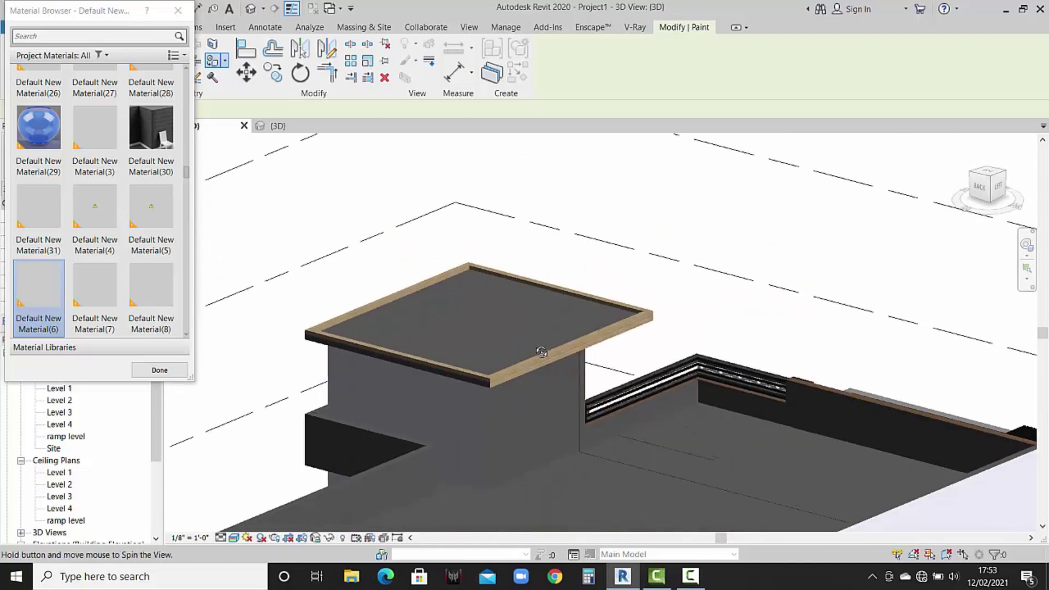
scroll(447, 374, "up", 3)
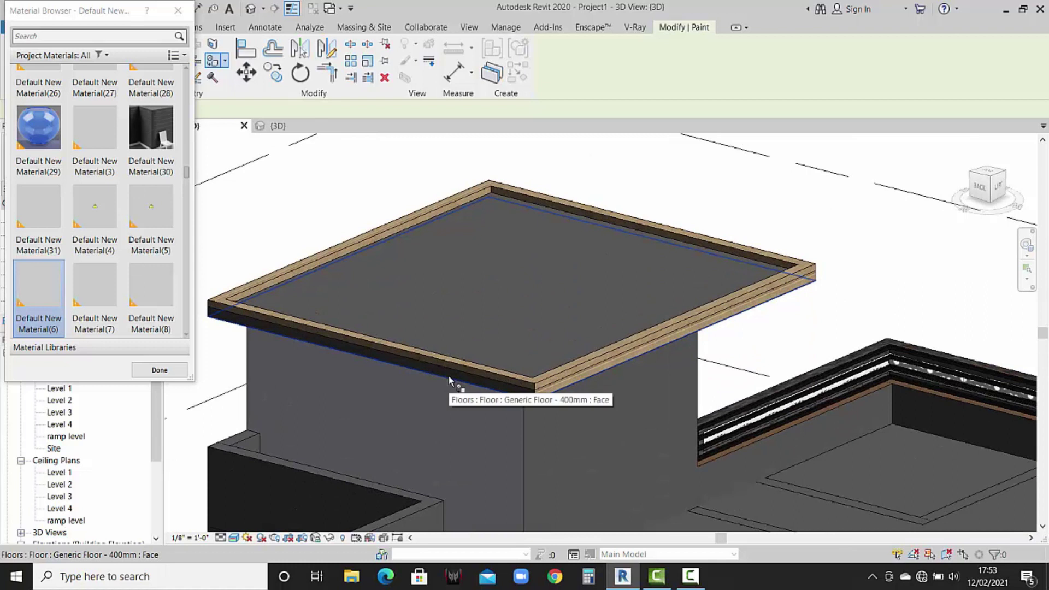
left_click(453, 358)
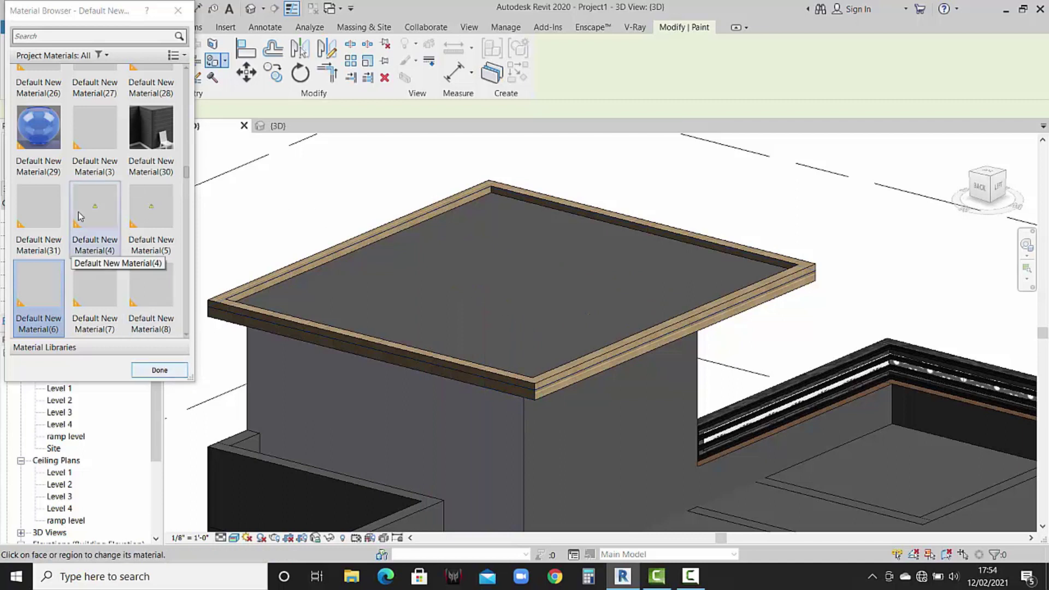
scroll(78, 211, "up", 1)
Pick cool white, then paint the slab top, the front wall face and the wall face behind the railing.
left_click(62, 36)
type("cool")
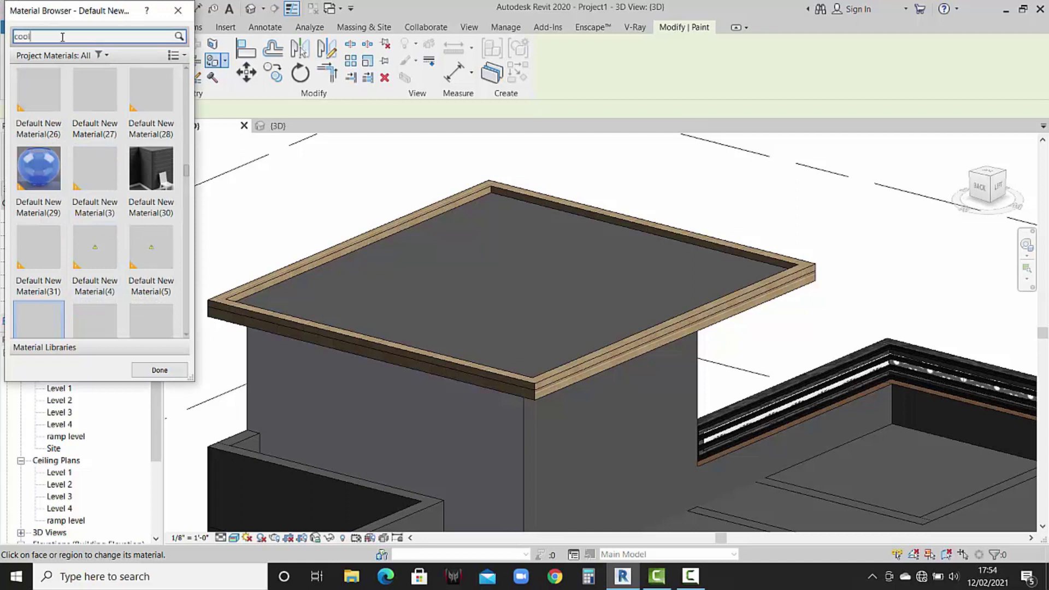
left_click(47, 109)
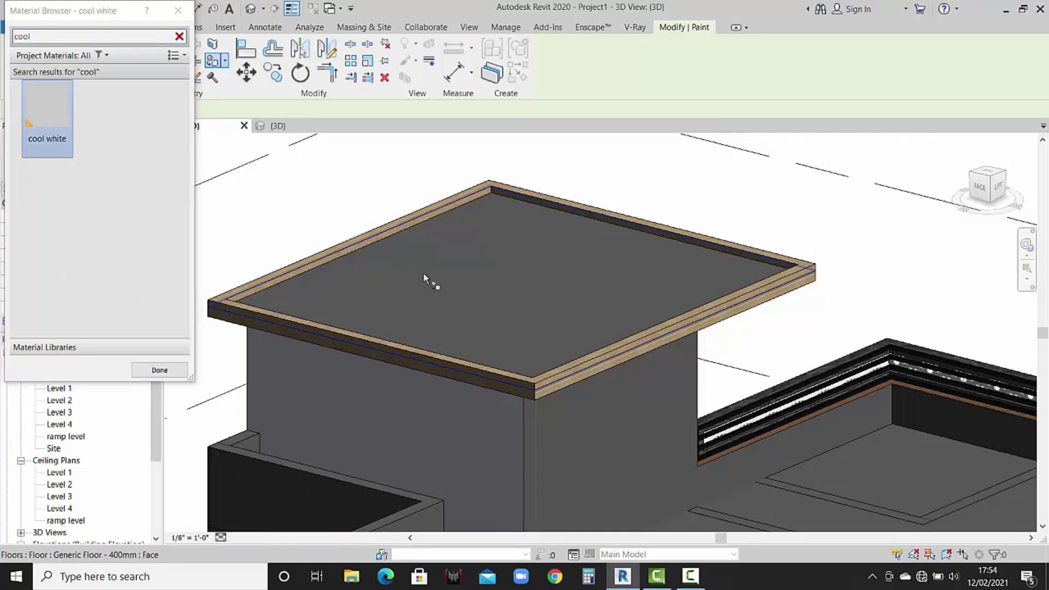
left_click(427, 275)
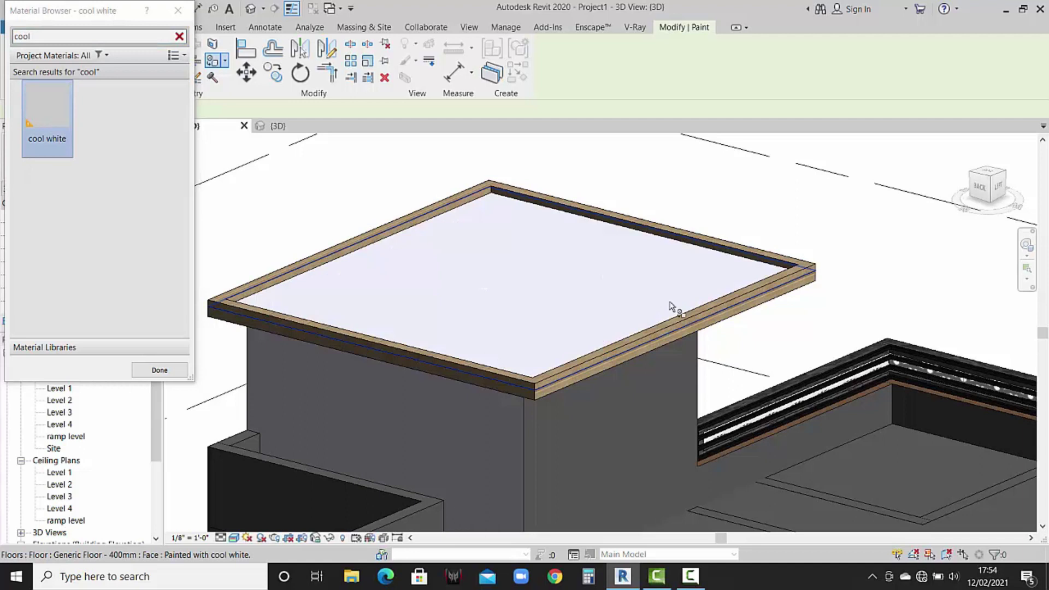
left_click(617, 435)
scroll(617, 366, "down", 2)
scroll(674, 427, "down", 2)
scroll(652, 439, "up", 6)
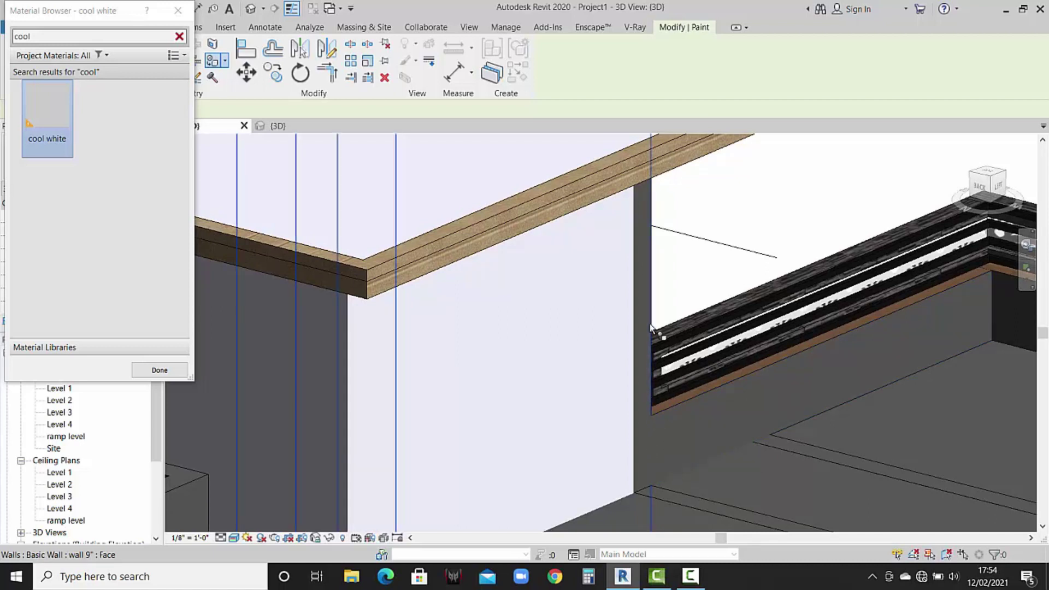
scroll(651, 328, "down", 2)
scroll(650, 328, "down", 2)
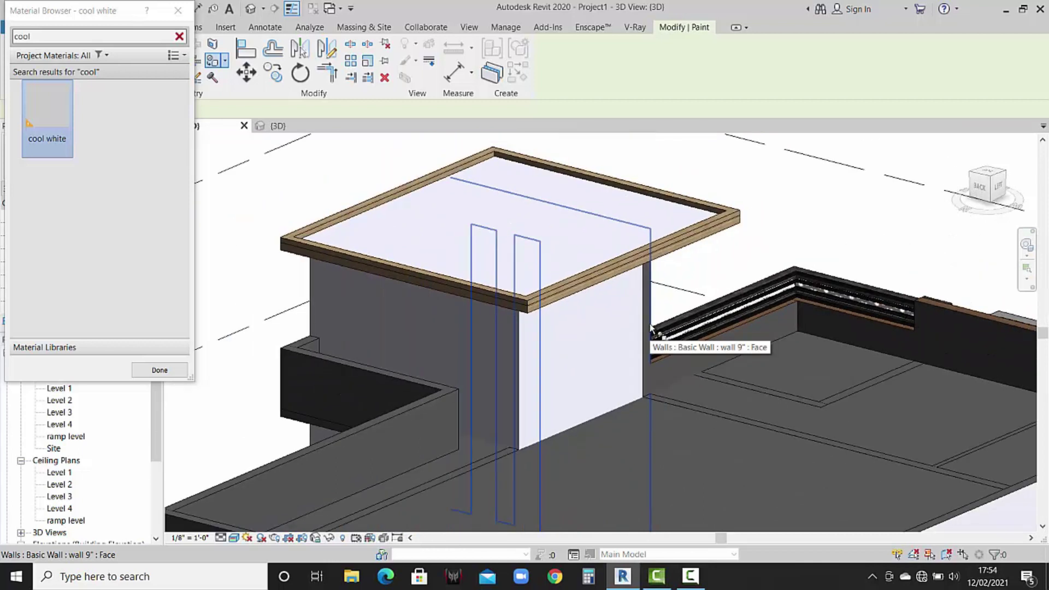
left_click(694, 375)
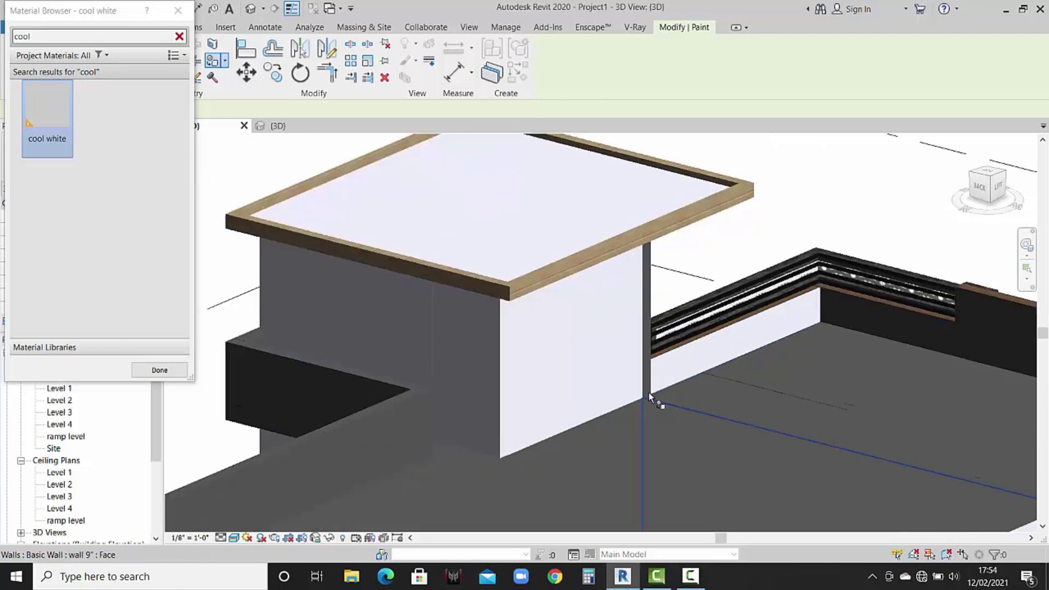
Orbit around the balcony and paint the dark column face cool white.
scroll(648, 392, "up", 3)
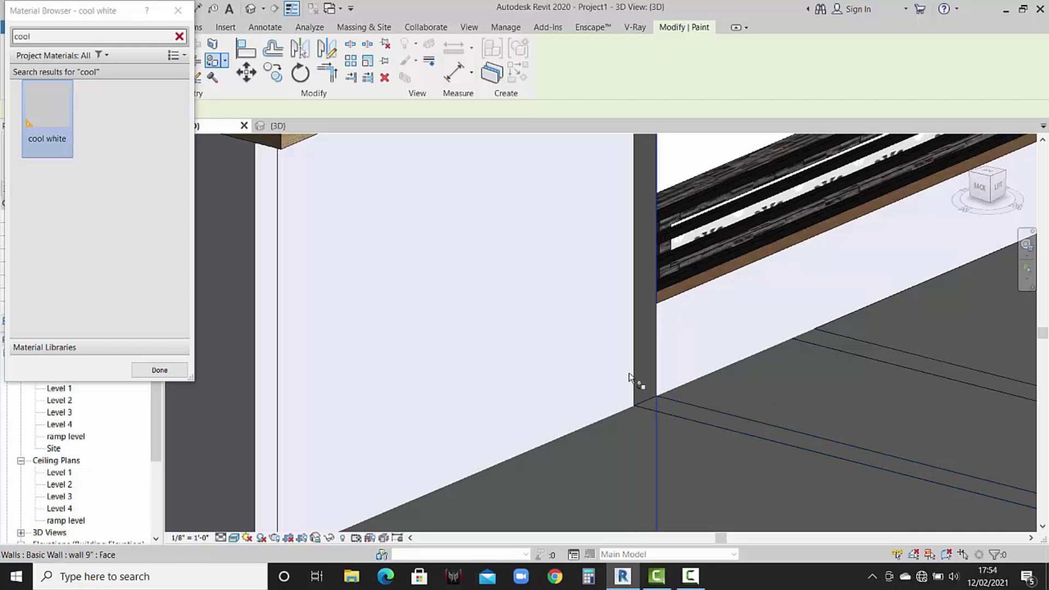
scroll(628, 375, "down", 5)
middle_click_drag(736, 398, 505, 314, "shift")
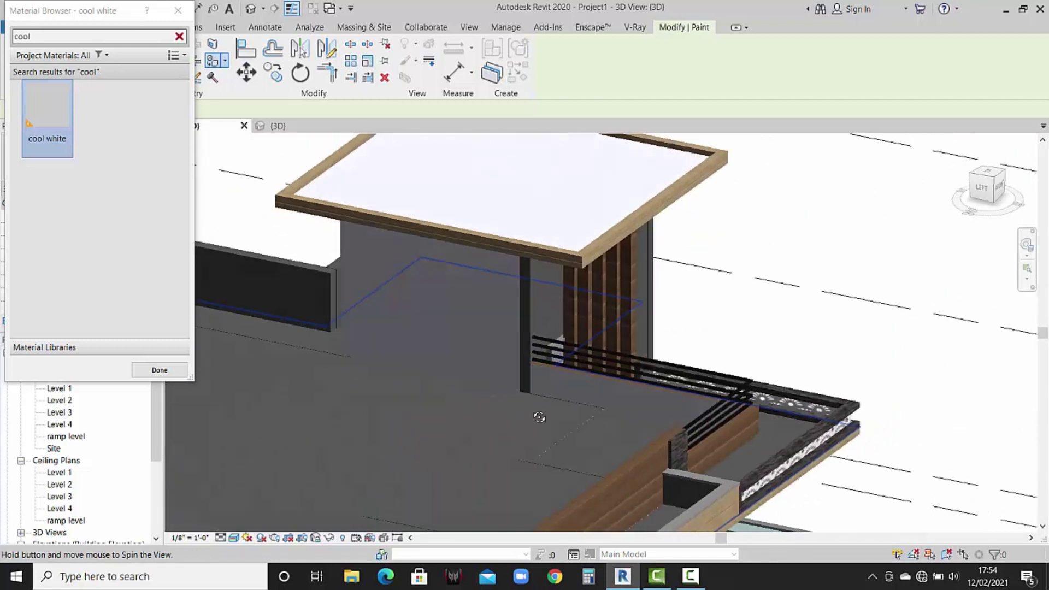
scroll(506, 328, "up", 2)
scroll(516, 377, "up", 3)
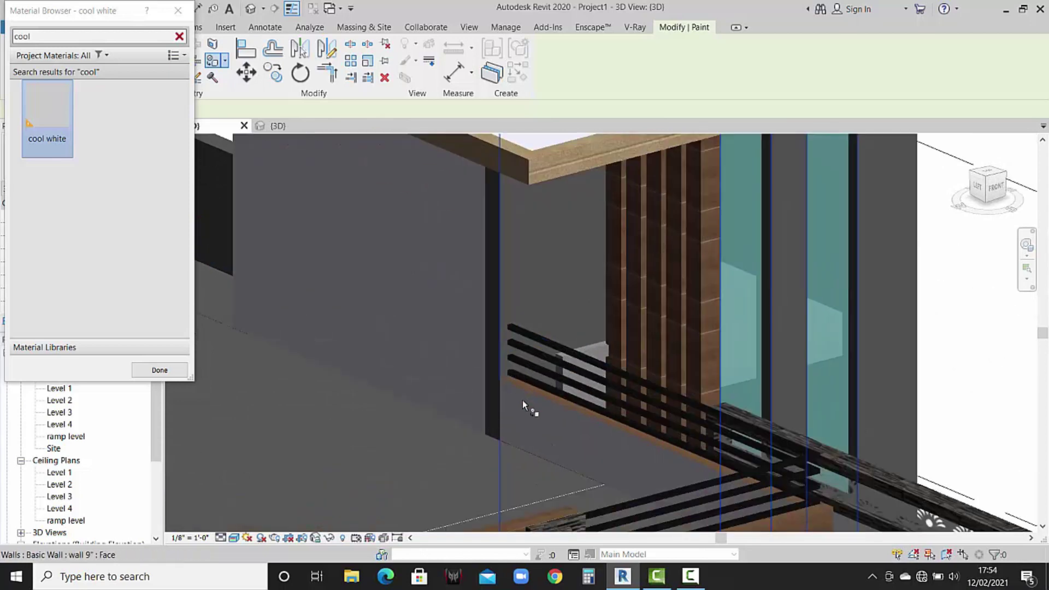
scroll(533, 410, "up", 3)
mouse_move(552, 427)
middle_mouse_down("shift")
mouse_move(485, 443)
mouse_move(417, 421)
mouse_move(562, 432)
mouse_move(550, 438)
mouse_move(472, 402)
middle_mouse_up("shift")
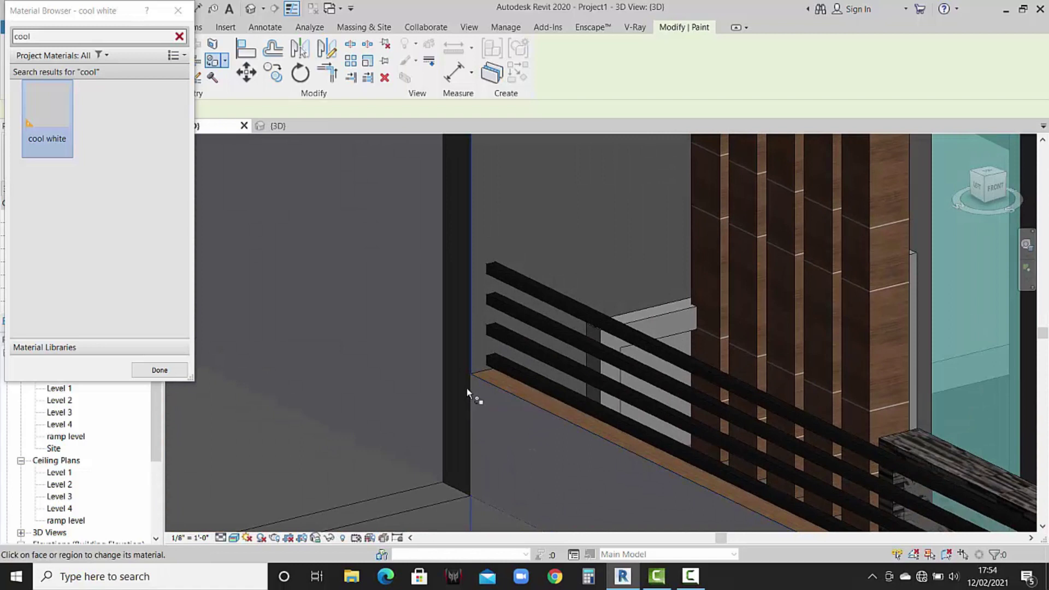
left_click(466, 388)
Paint the parapet wall's top face and the box's inner back face cool white, then stop painting.
scroll(431, 406, "down", 3)
scroll(435, 411, "down", 3)
scroll(439, 415, "down", 1)
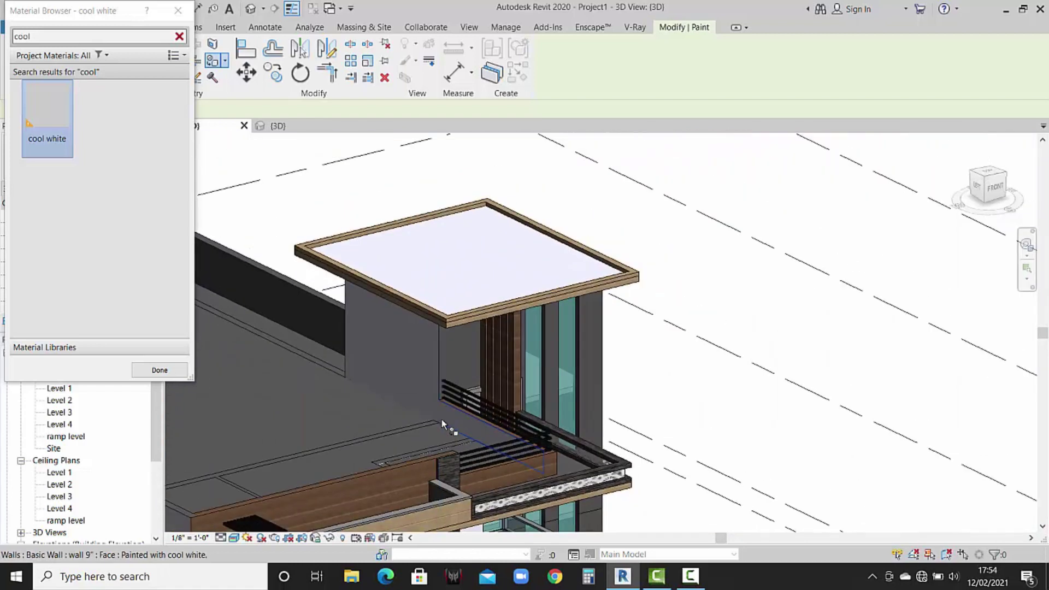
scroll(426, 404, "down", 2)
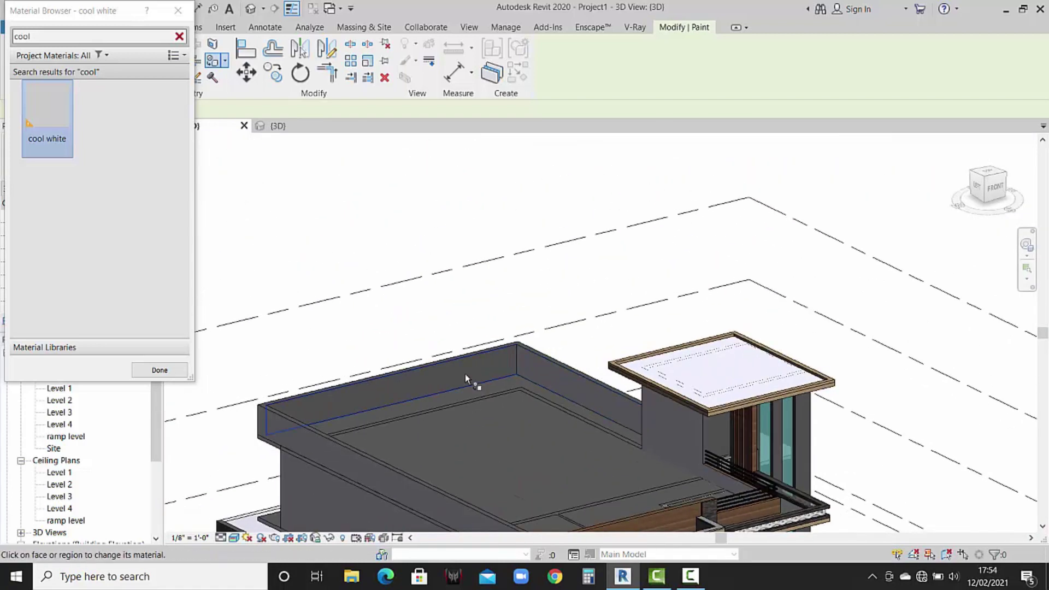
scroll(471, 377, "down", 3)
mouse_move(499, 438)
middle_mouse_down("shift")
mouse_move(406, 447)
mouse_move(458, 378)
mouse_move(345, 393)
mouse_move(536, 397)
middle_mouse_up("shift")
scroll(497, 360, "down", 3)
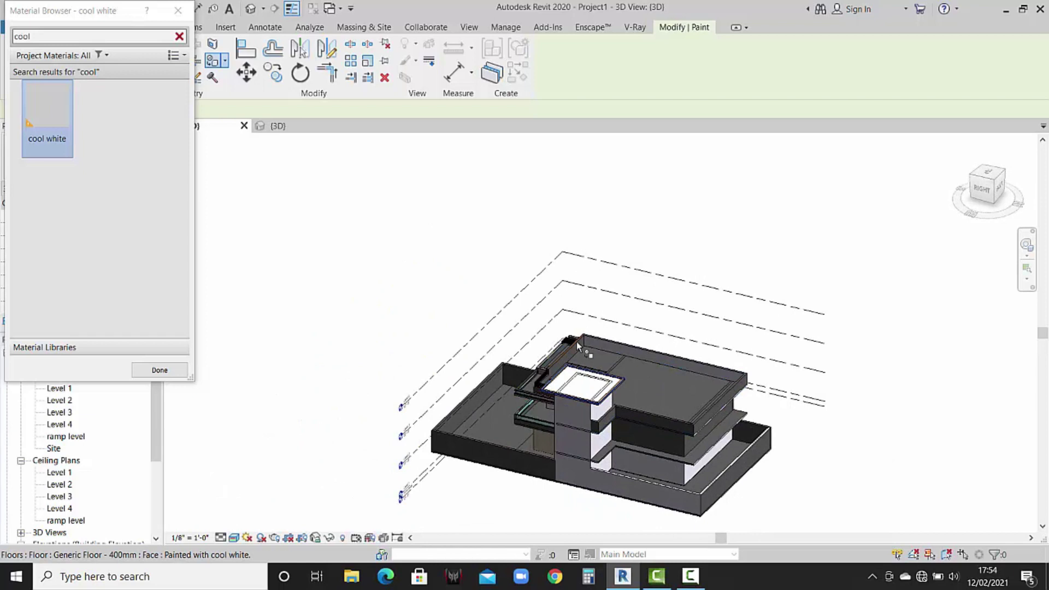
scroll(578, 346, "up", 2)
scroll(572, 352, "up", 2)
scroll(551, 409, "down", 1)
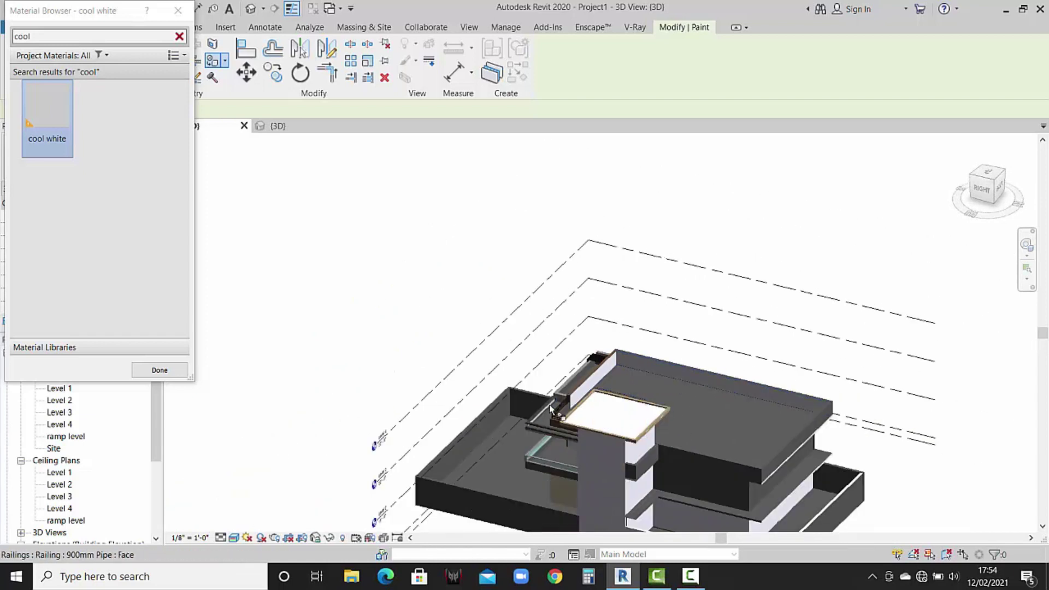
scroll(551, 409, "up", 1)
scroll(546, 410, "up", 2)
scroll(554, 434, "up", 1)
scroll(634, 421, "up", 1)
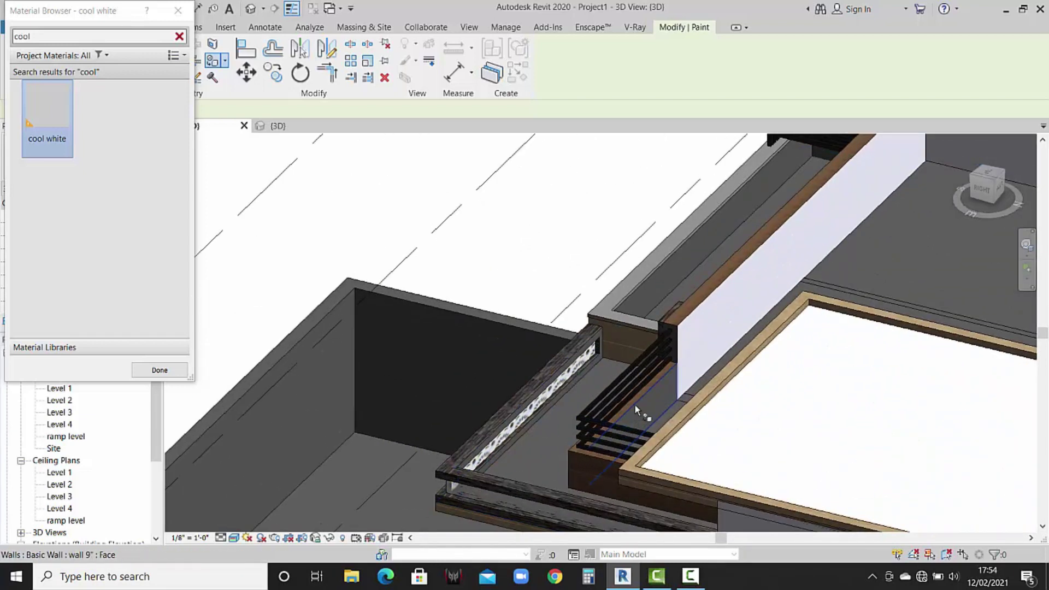
scroll(721, 401, "down", 2)
scroll(716, 401, "down", 2)
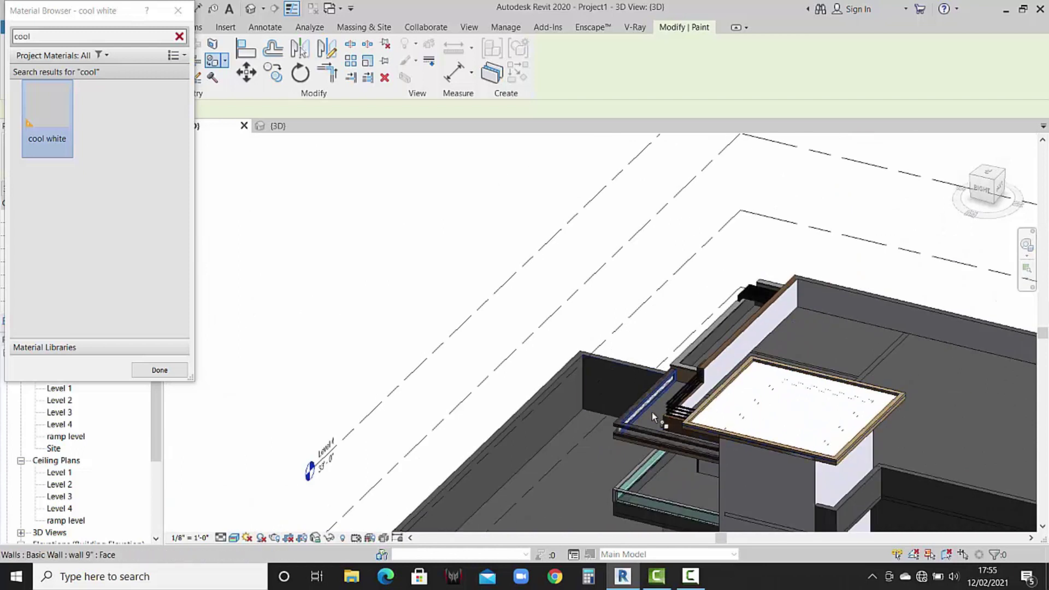
scroll(653, 414, "up", 2)
left_click(835, 200)
middle_click_drag(860, 176, 829, 254, "shift")
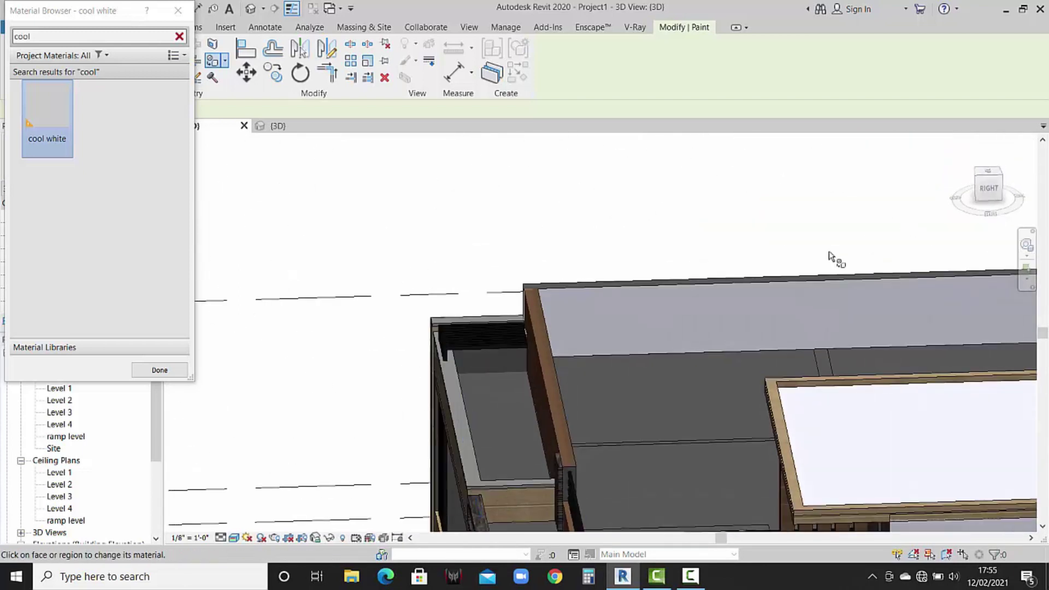
left_click(503, 366)
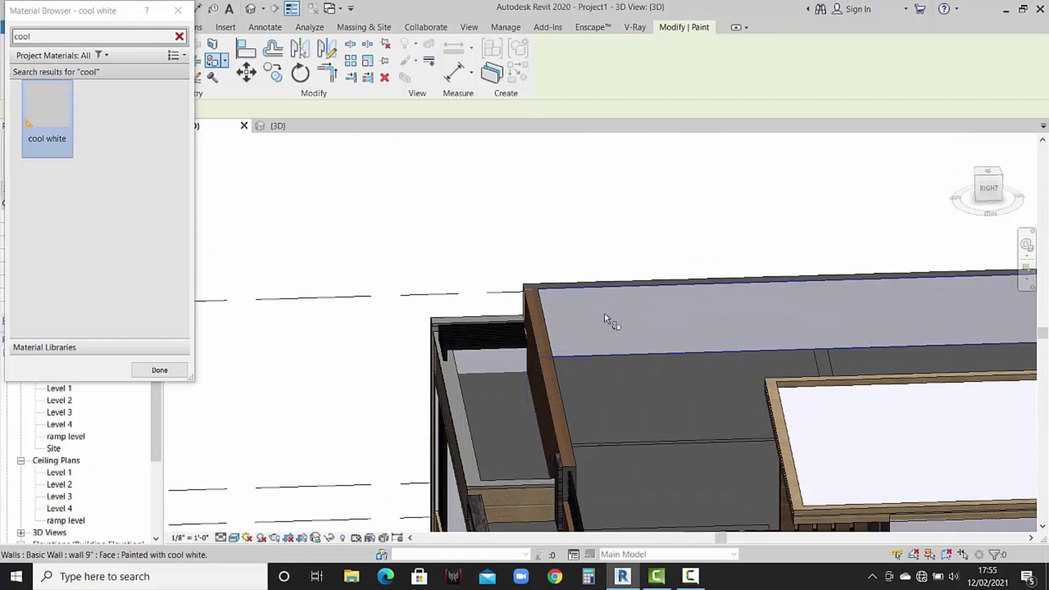
scroll(604, 317, "down", 2)
key("Escape")
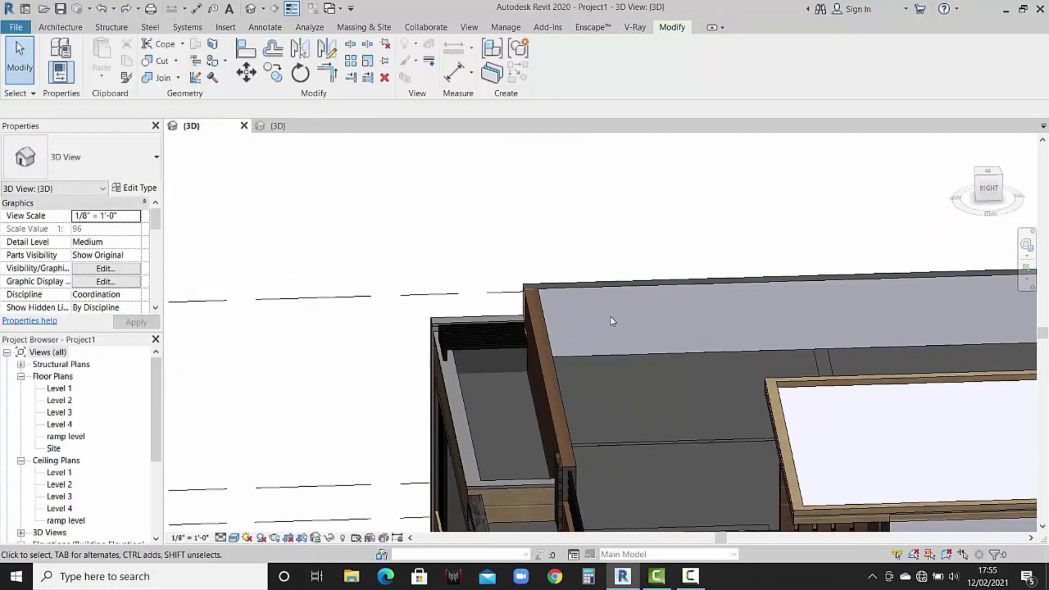
Paint a 4.5-inch wall face by the balcony with Default New Material(6) and finish.
scroll(609, 320, "down", 2)
mouse_move(541, 398)
middle_mouse_down("shift")
mouse_move(604, 375)
mouse_move(567, 367)
mouse_move(656, 326)
middle_mouse_up("shift")
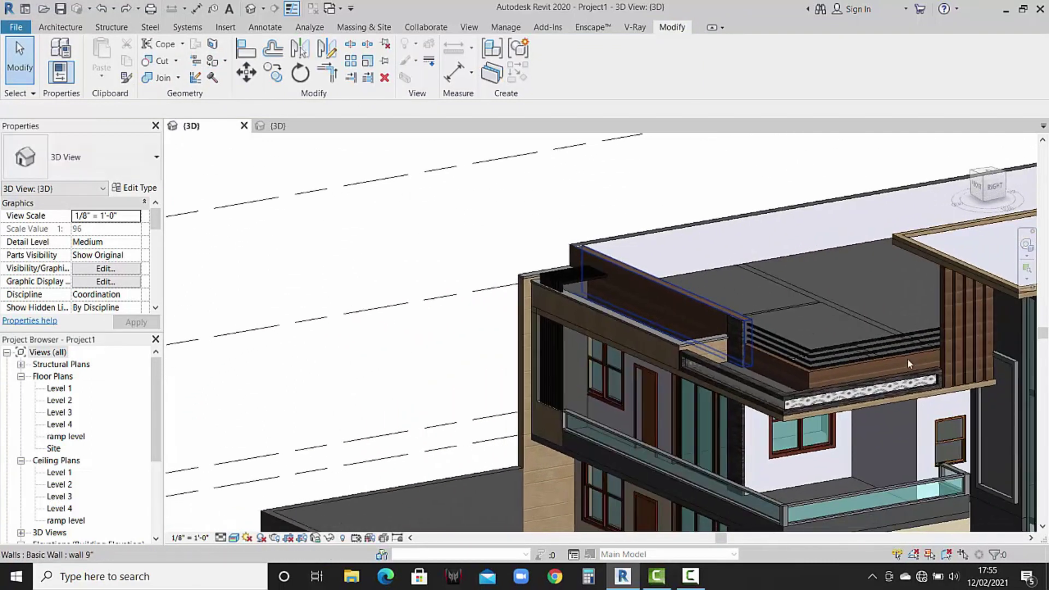
left_click(225, 60)
left_click(220, 80)
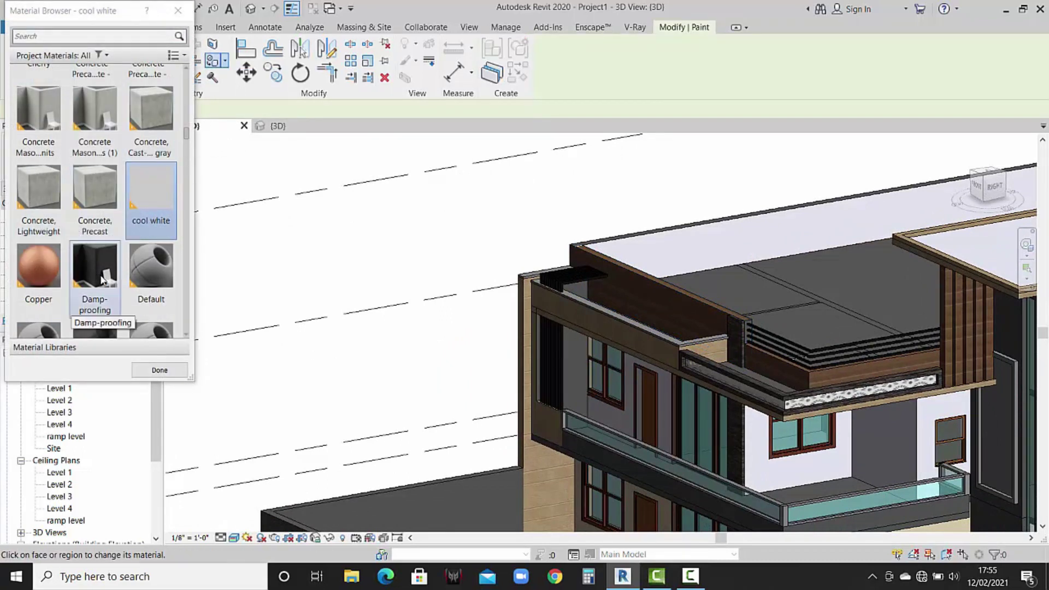
scroll(102, 279, "down", 5)
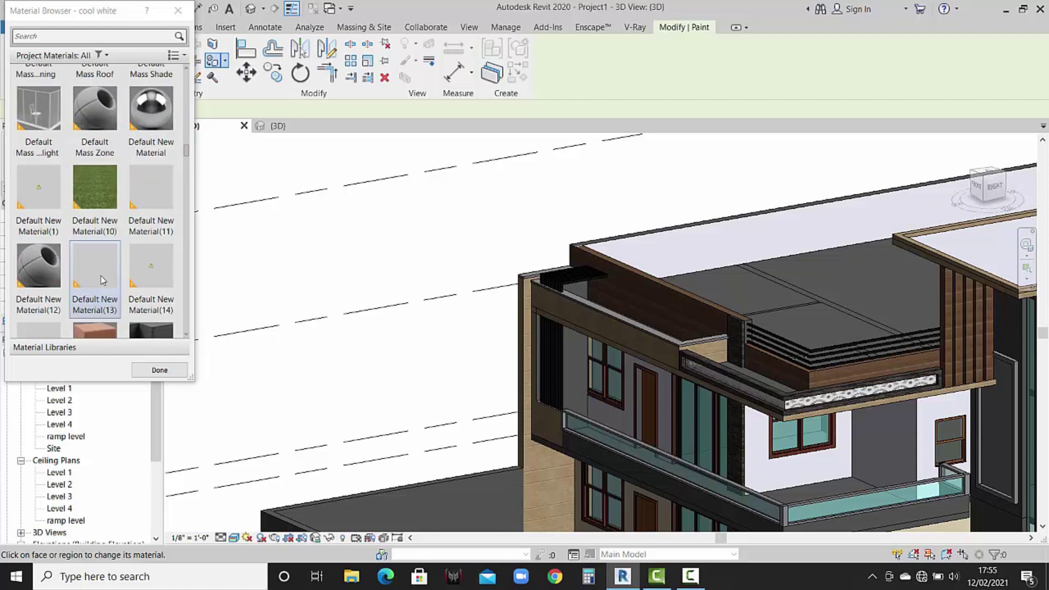
scroll(102, 279, "down", 3)
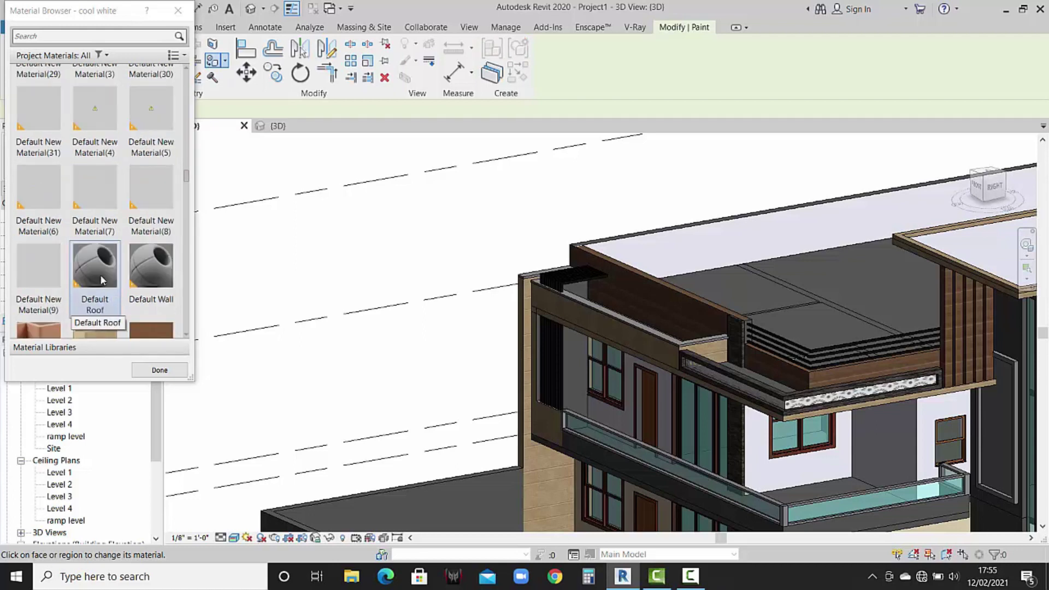
left_click(38, 188)
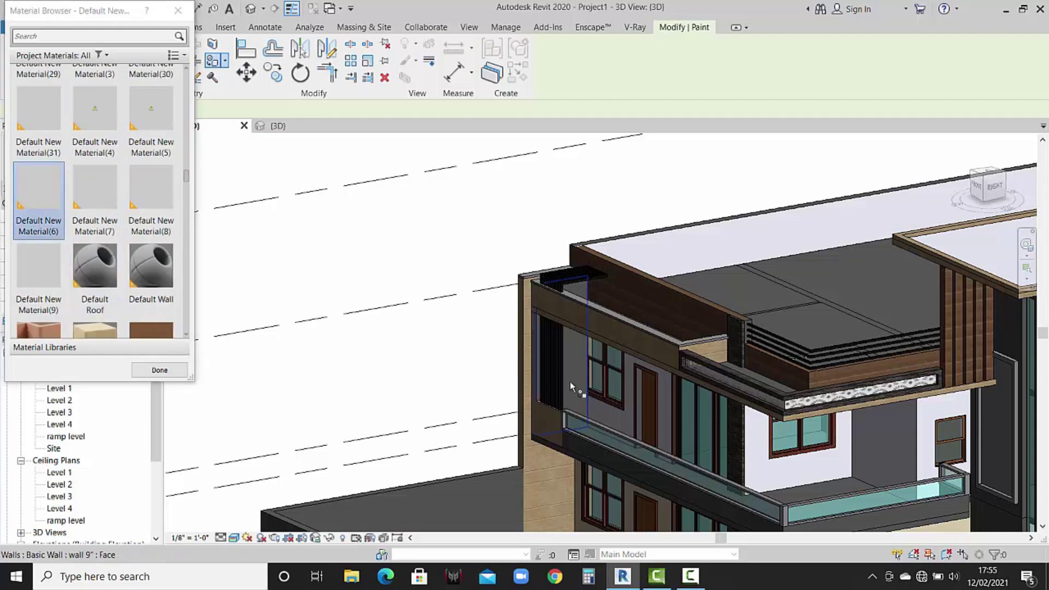
scroll(612, 367, "down", 2)
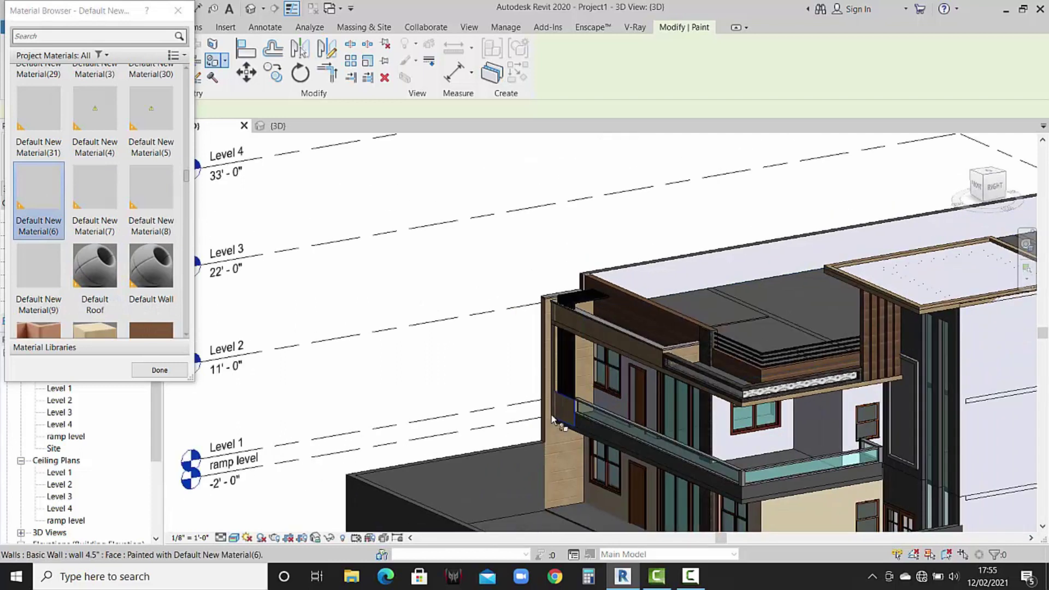
scroll(677, 350, "up", 3)
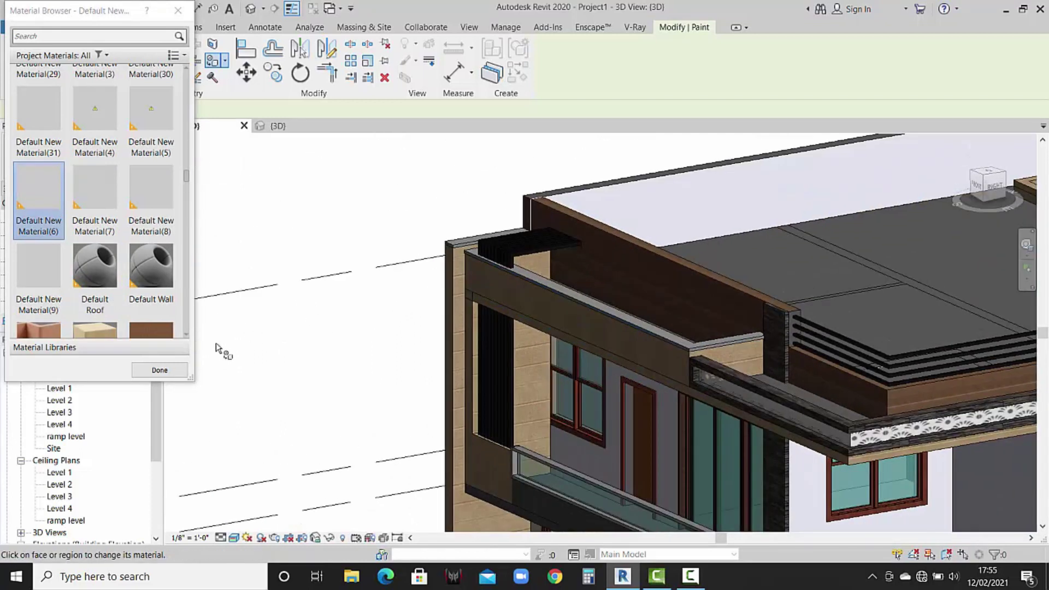
left_click(171, 375)
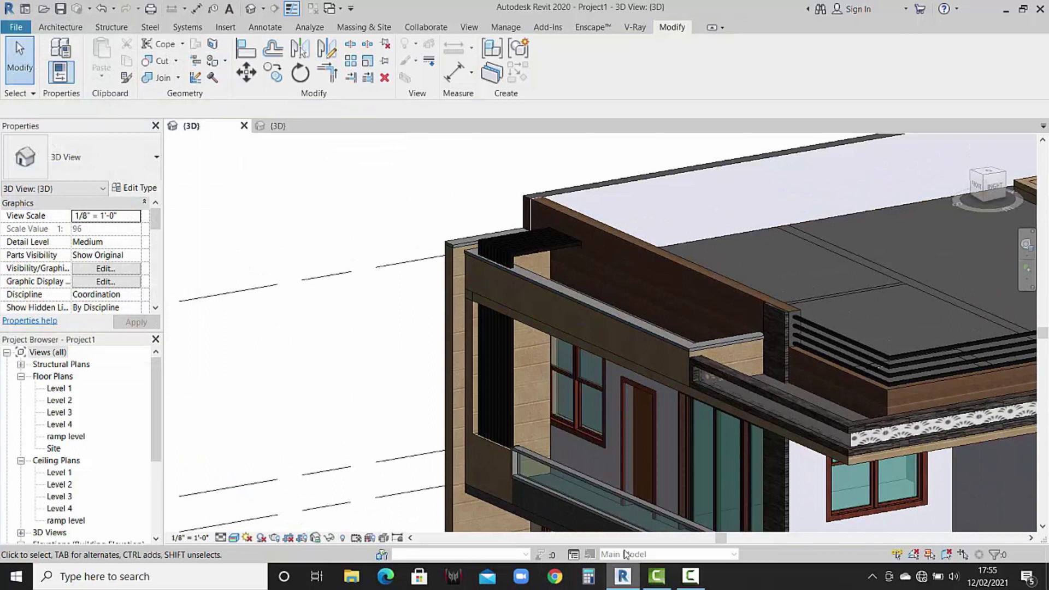
Return to Project1's 3D view and open the parapet corner model for in-place editing.
left_click(276, 126)
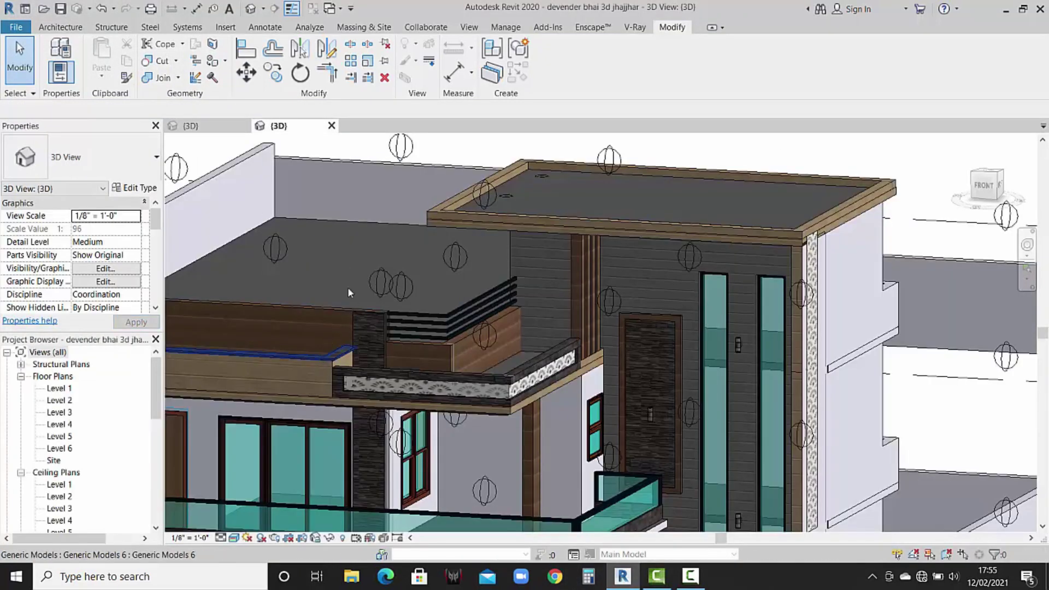
left_click(219, 129)
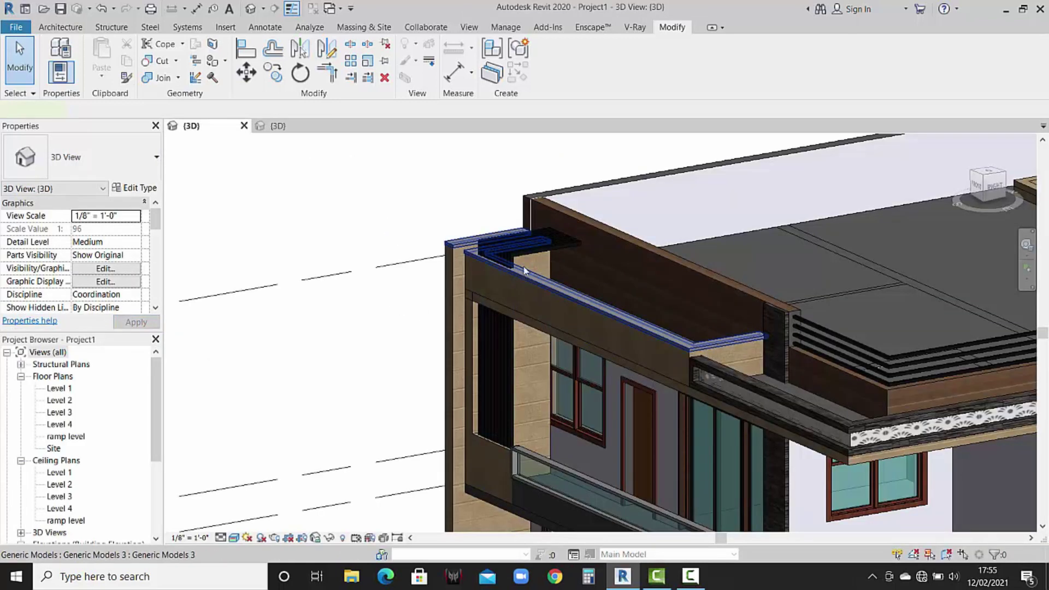
left_click(523, 270)
double_click(542, 276)
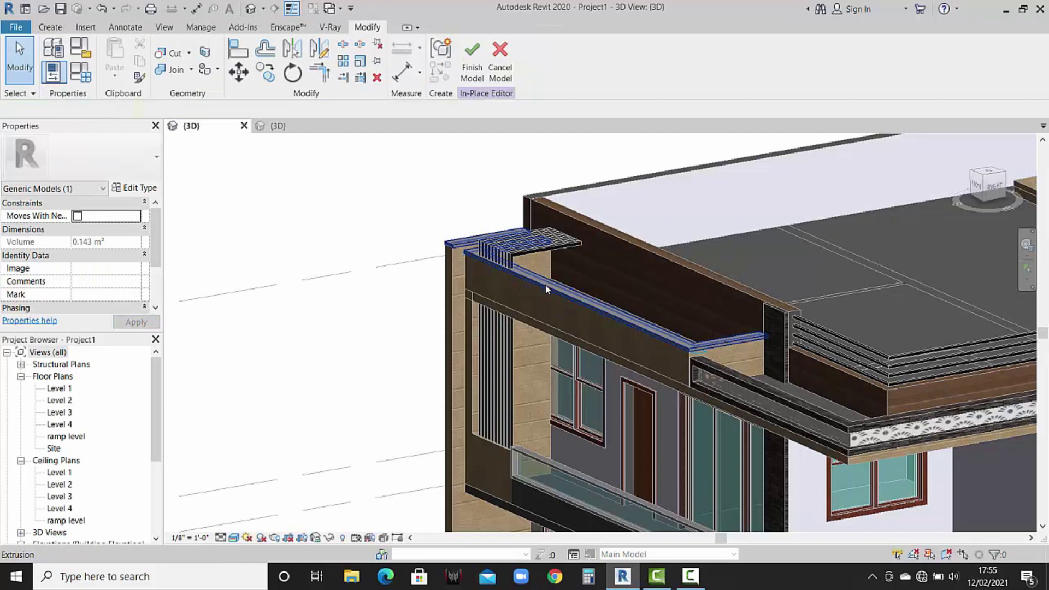
Set the parapet extrusion's material to stone cladding 1 and finish the model.
left_click(513, 281)
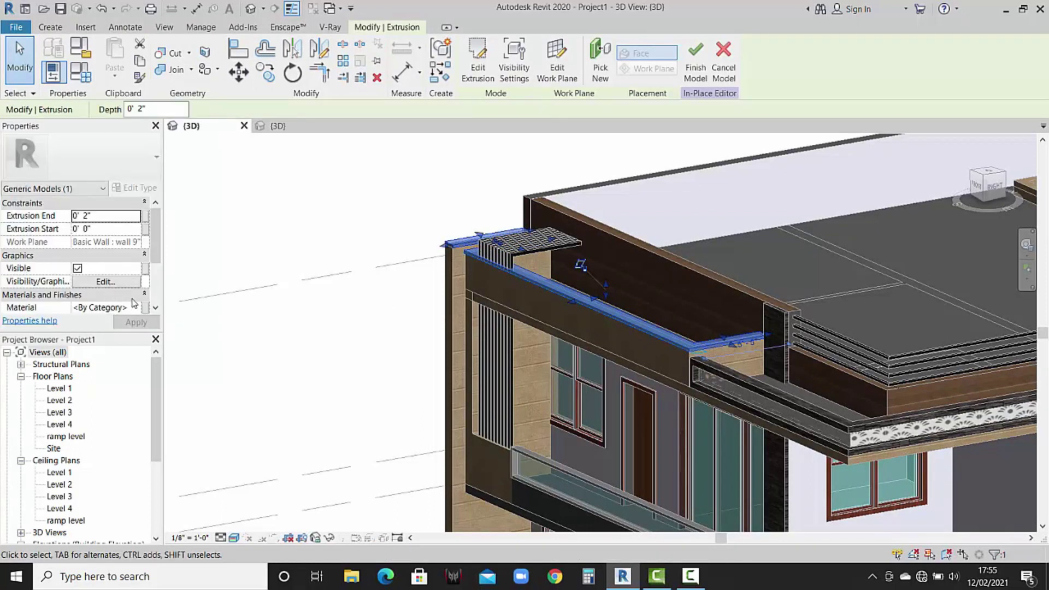
left_click(133, 304)
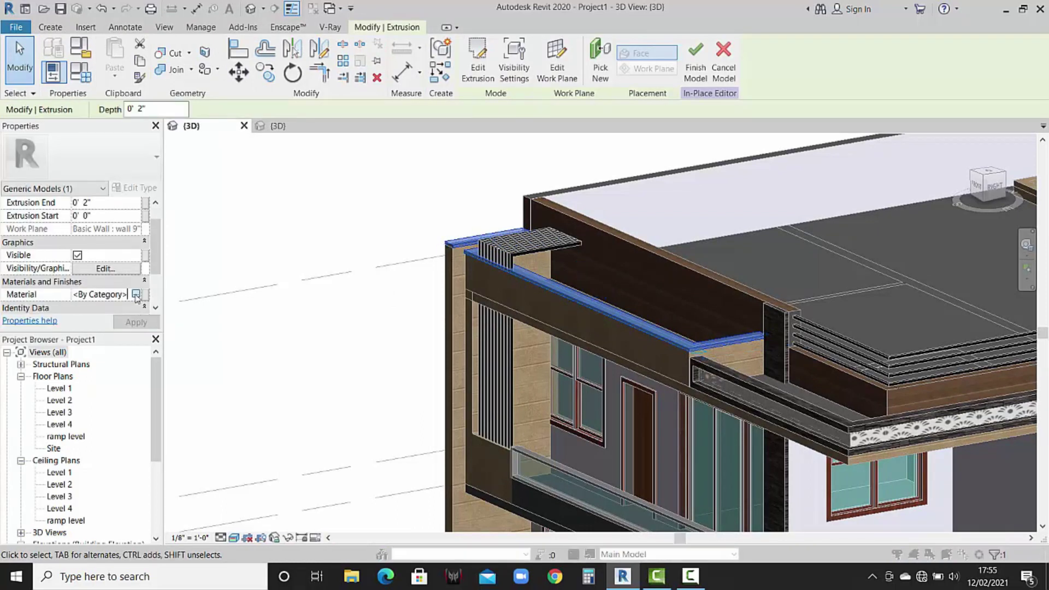
left_click(136, 295)
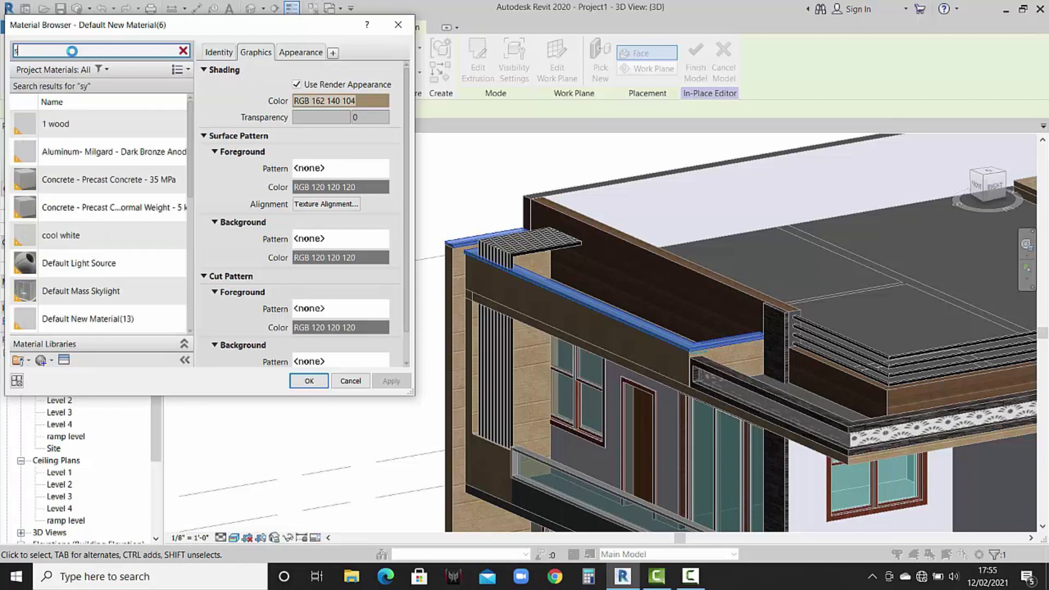
type("to")
left_click(98, 207)
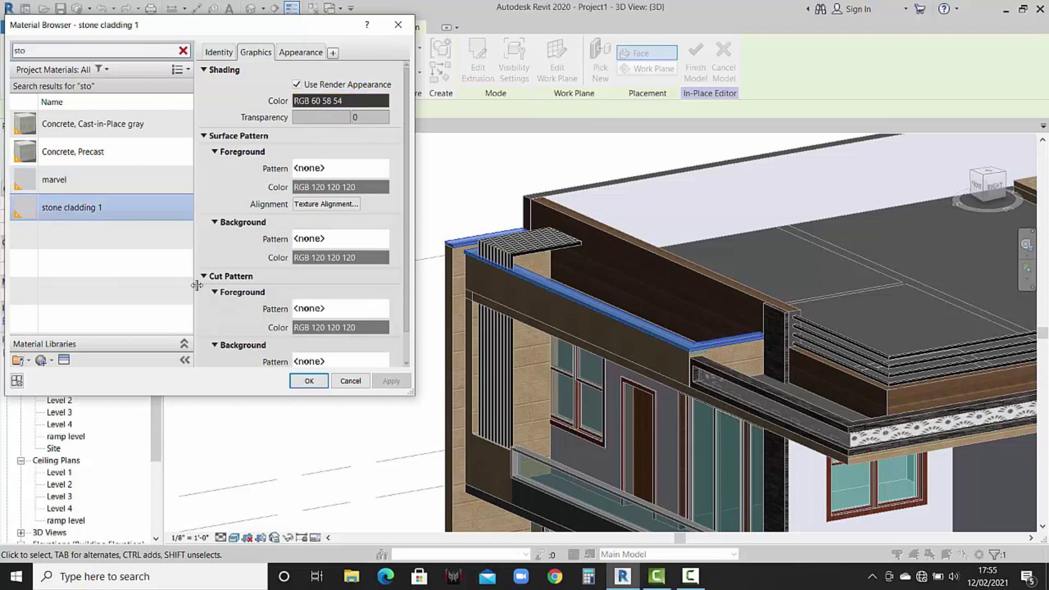
left_click(308, 381)
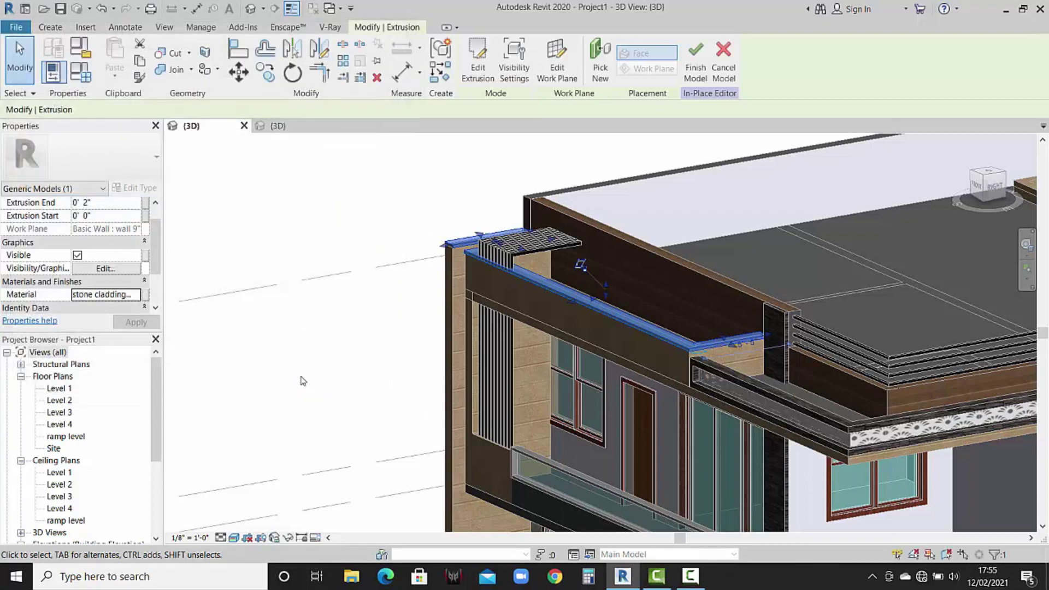
left_click(481, 216)
left_click(472, 61)
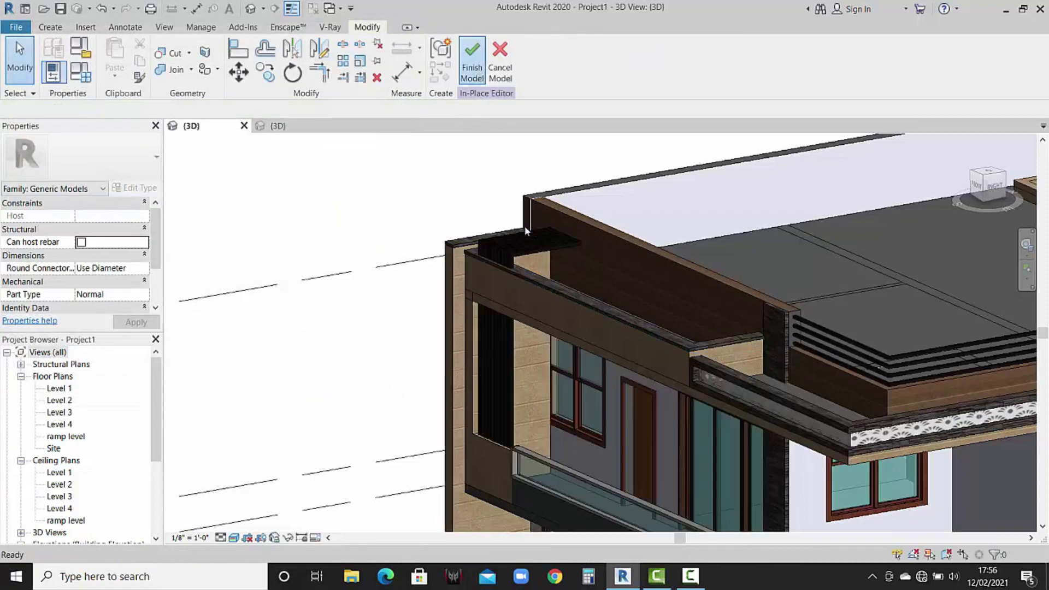
scroll(437, 315, "down", 5)
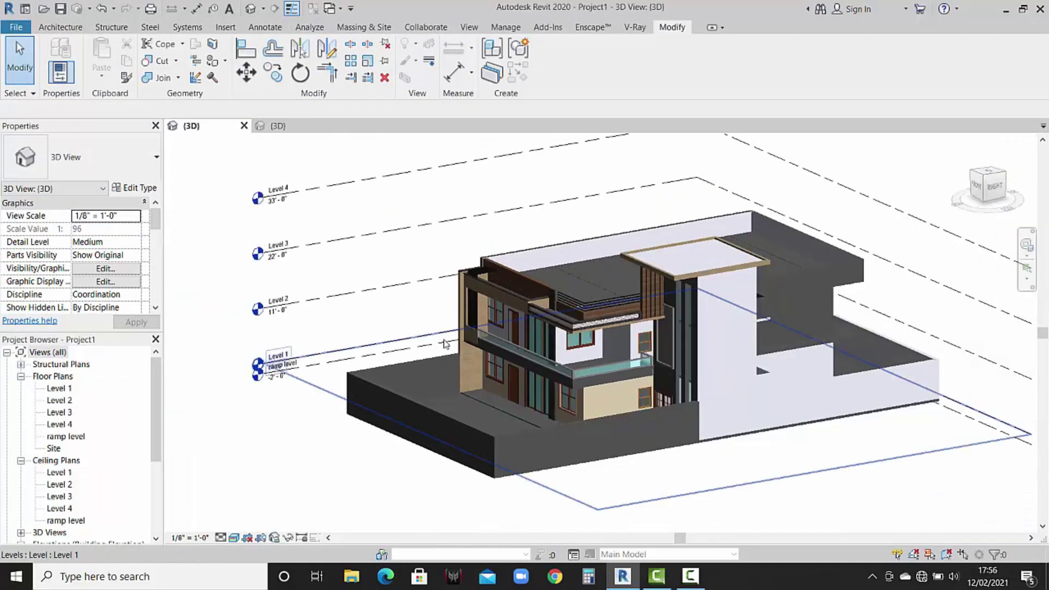
Open the balcony door-frame model for in-place editing and select its extrusion.
mouse_move(429, 333)
middle_mouse_down("shift")
mouse_move(513, 387)
mouse_move(590, 334)
middle_mouse_up("shift")
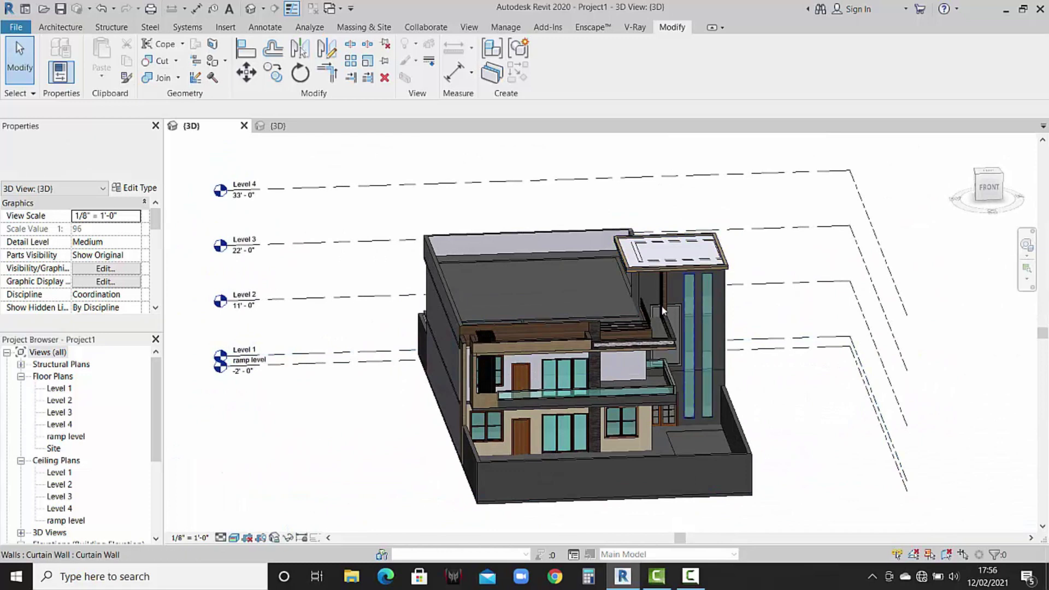
scroll(660, 306, "up", 3)
scroll(665, 310, "up", 2)
left_click(665, 310)
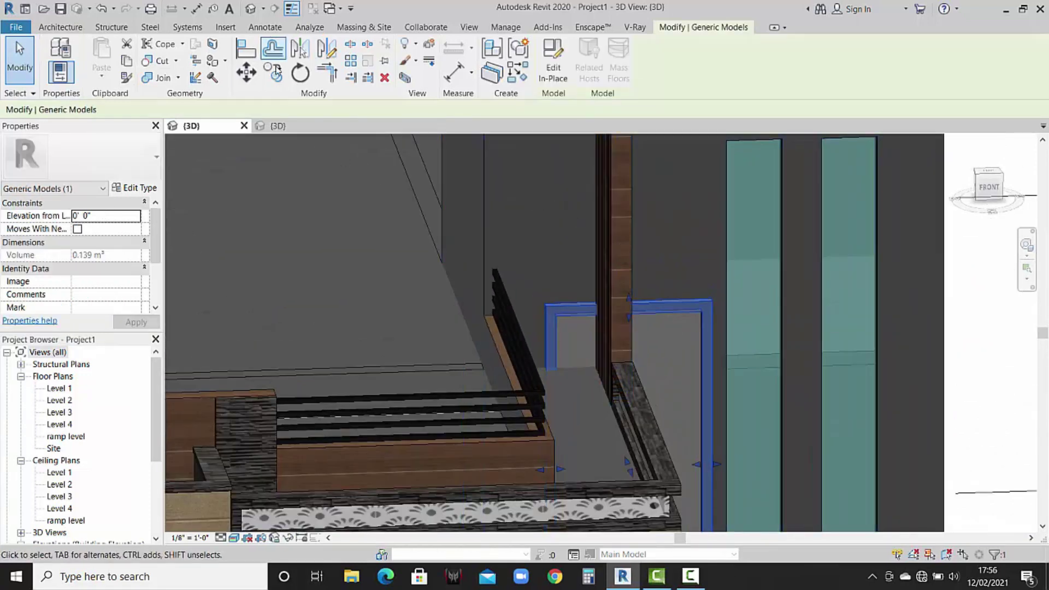
left_click(282, 131)
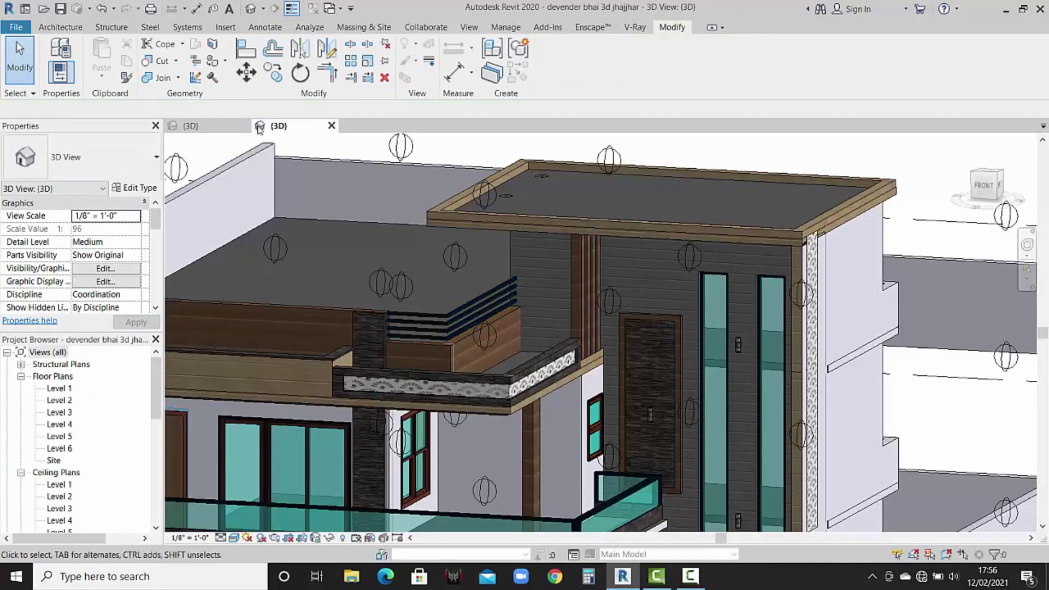
left_click(191, 126)
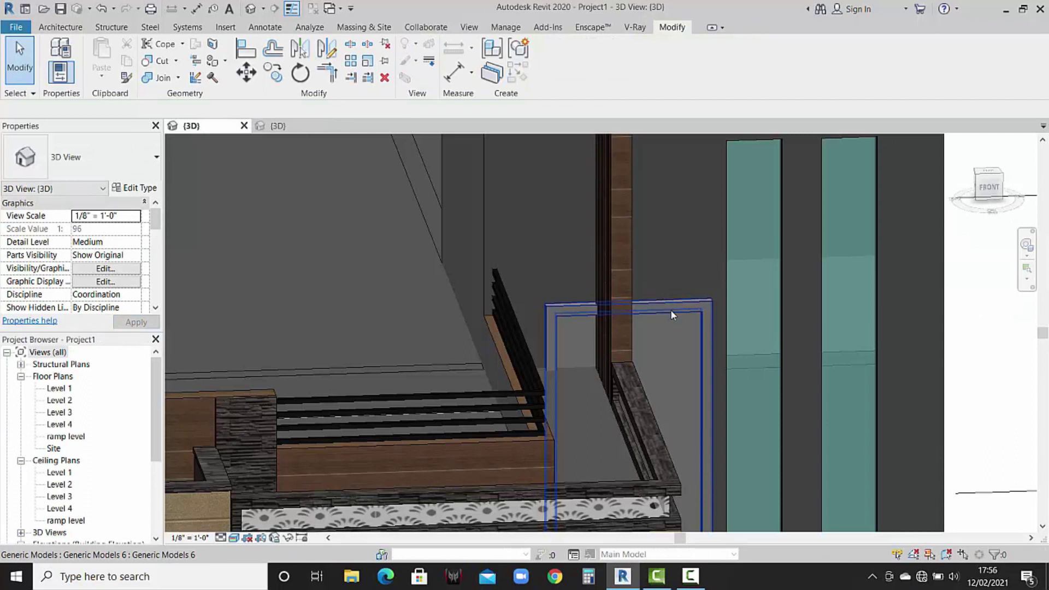
left_click(671, 309)
left_click(562, 82)
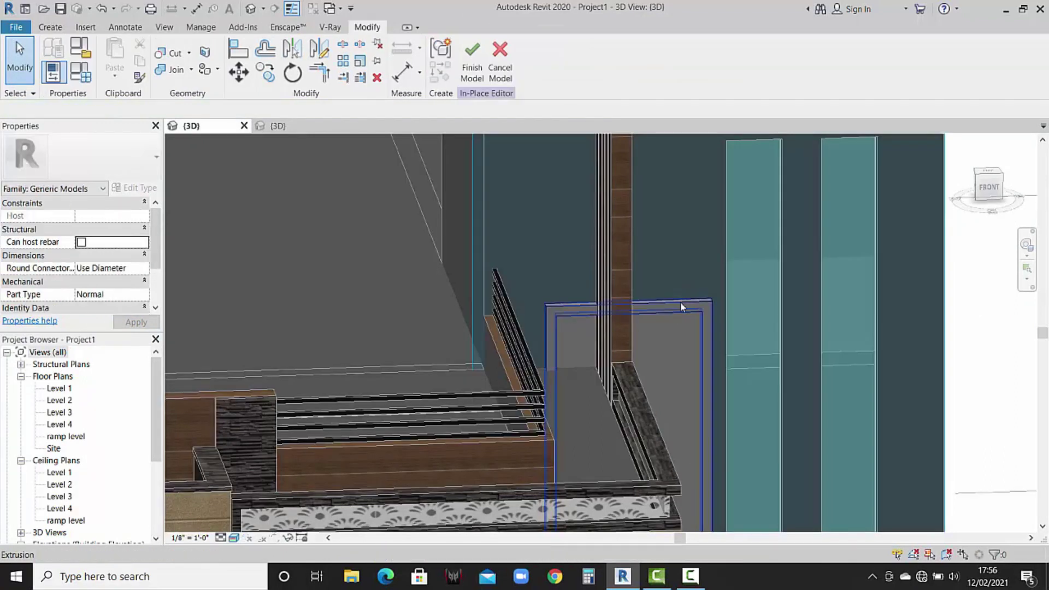
left_click(680, 302)
Set the frame extrusion's material to Default New Material(31) and deselect it.
scroll(135, 286, "down", 1)
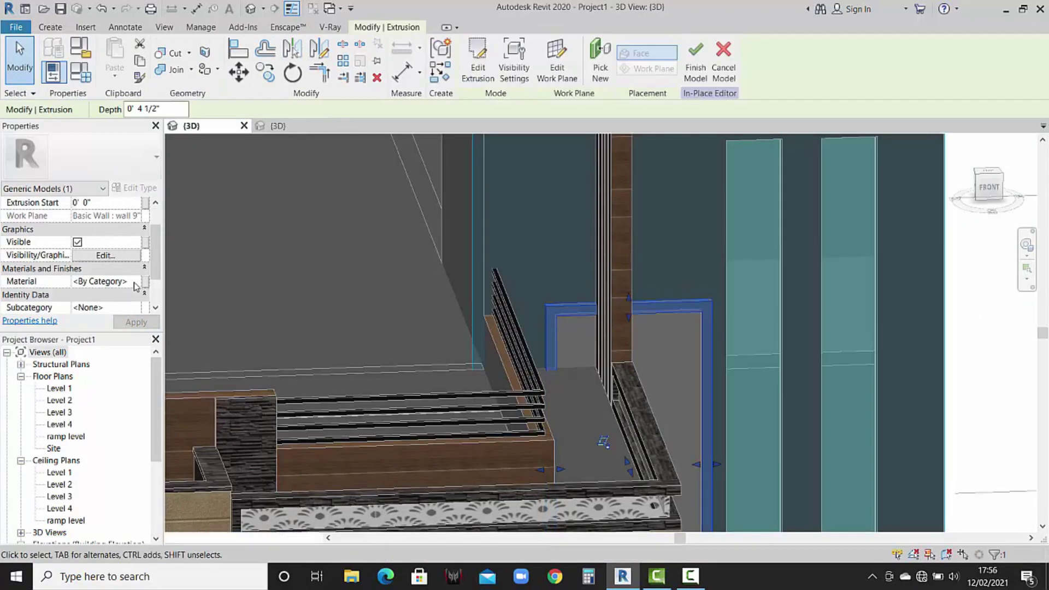
left_click(135, 282)
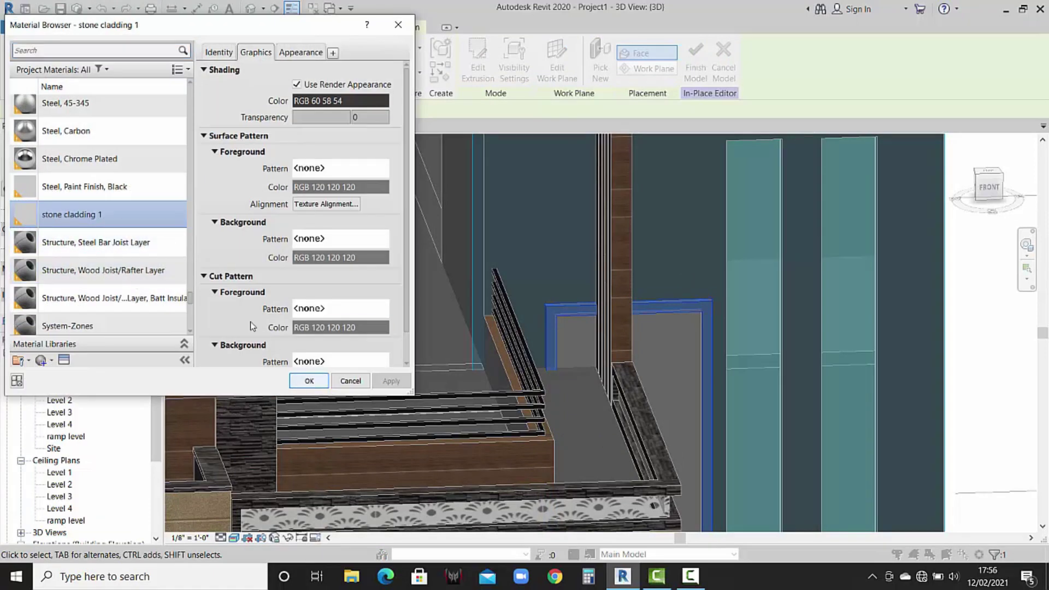
scroll(79, 230, "down", 1)
scroll(91, 263, "down", 5)
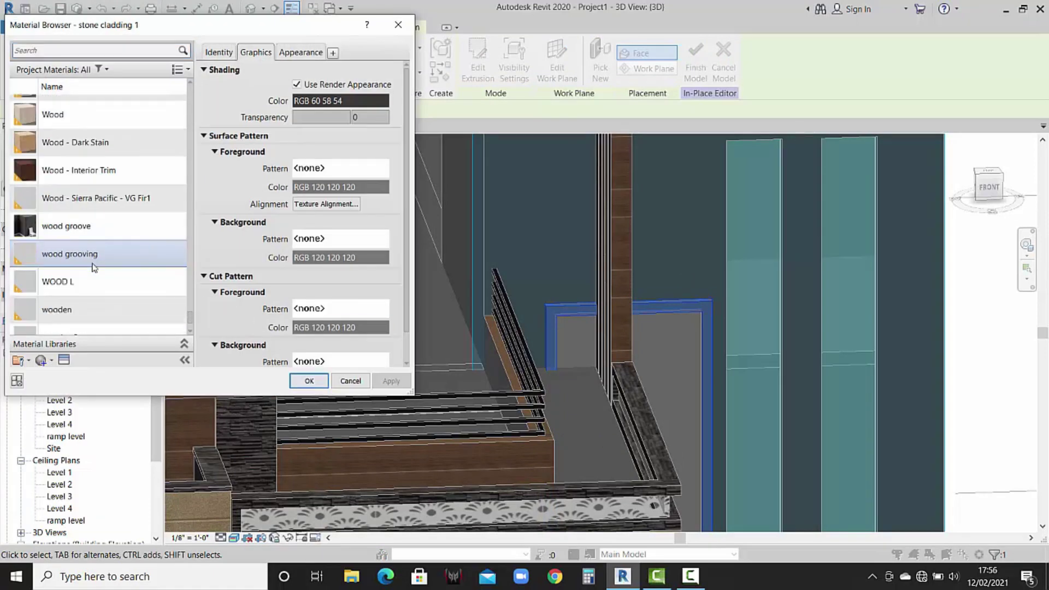
scroll(93, 268, "up", 5)
scroll(94, 268, "up", 5)
scroll(95, 268, "up", 5)
scroll(96, 269, "up", 5)
scroll(96, 268, "up", 3)
scroll(96, 269, "up", 3)
scroll(96, 268, "up", 2)
scroll(97, 269, "up", 2)
scroll(96, 268, "up", 3)
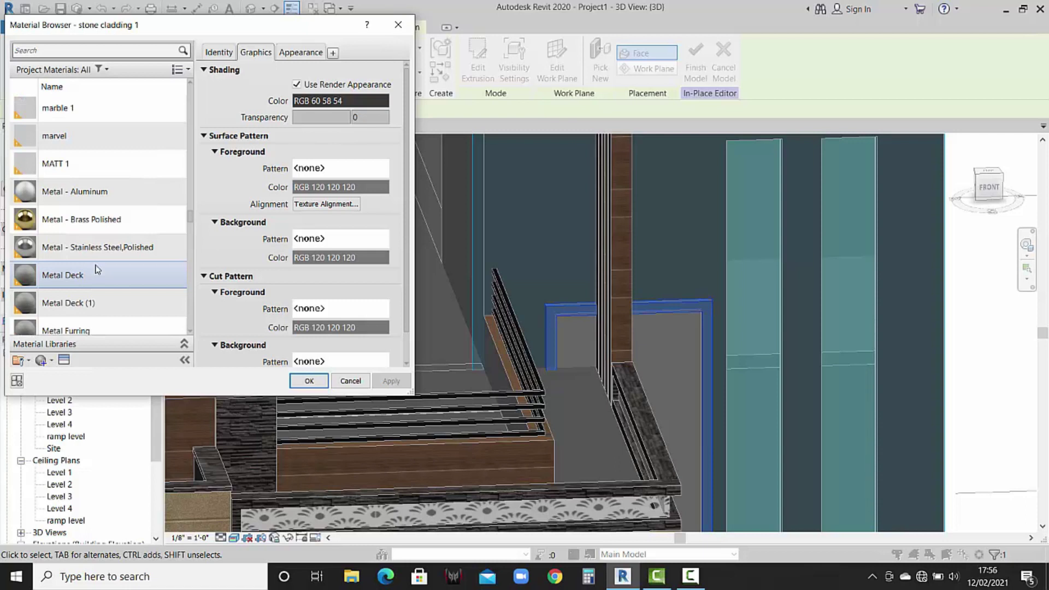
scroll(96, 268, "up", 3)
scroll(96, 268, "up", 3)
scroll(96, 269, "down", 3)
scroll(96, 268, "up", 5)
scroll(96, 268, "up", 6)
scroll(96, 269, "up", 10)
scroll(94, 271, "up", 5)
left_click(116, 231)
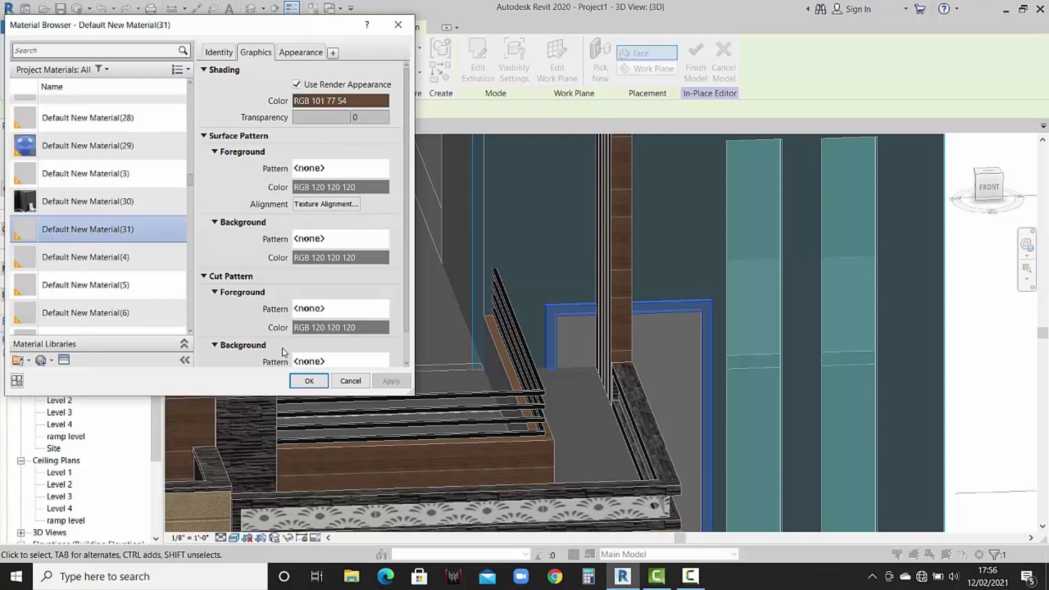
left_click(309, 381)
left_click(694, 218)
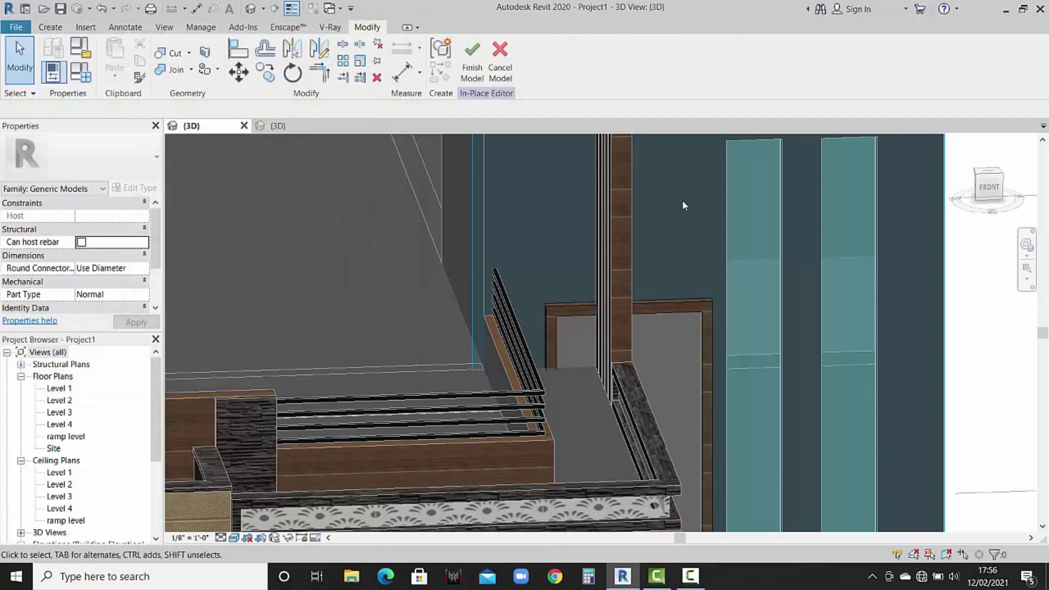
Finish the current edit, then reopen the door-surround frame in place and select its extrusion.
left_click(472, 61)
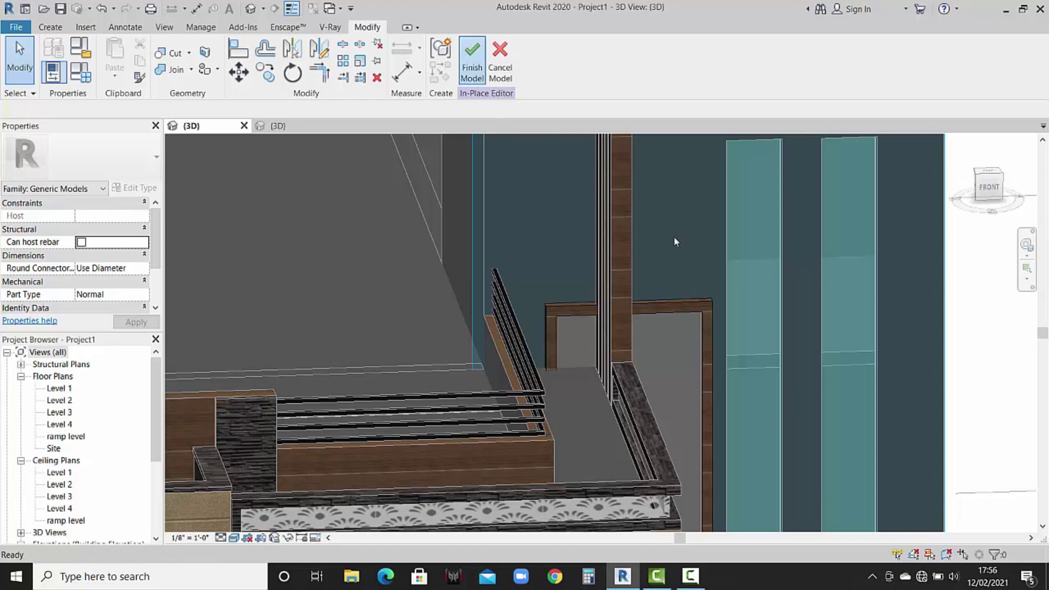
left_click(697, 342)
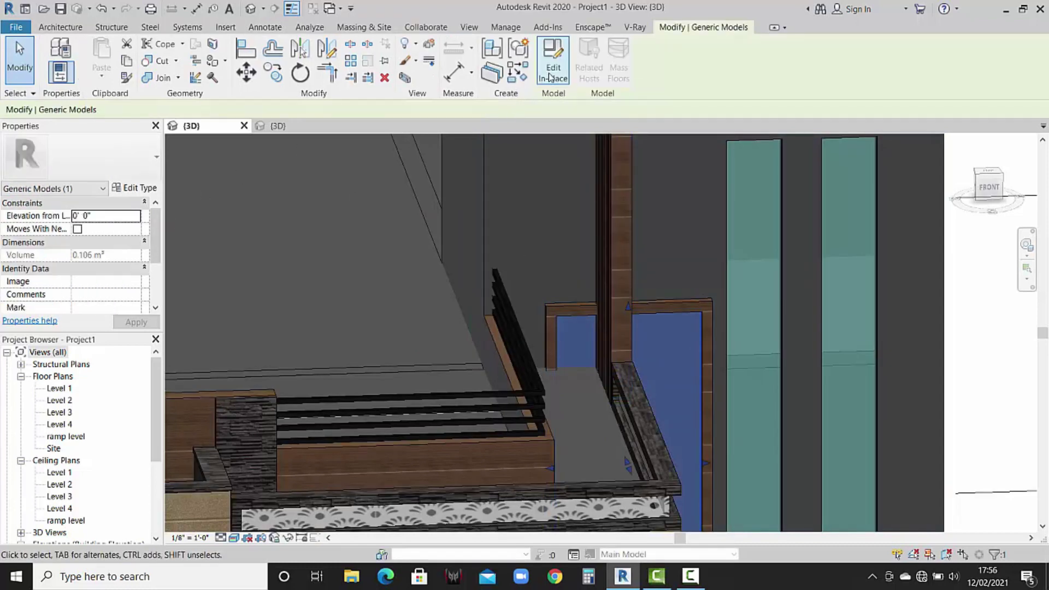
left_click(550, 77)
left_click(701, 363)
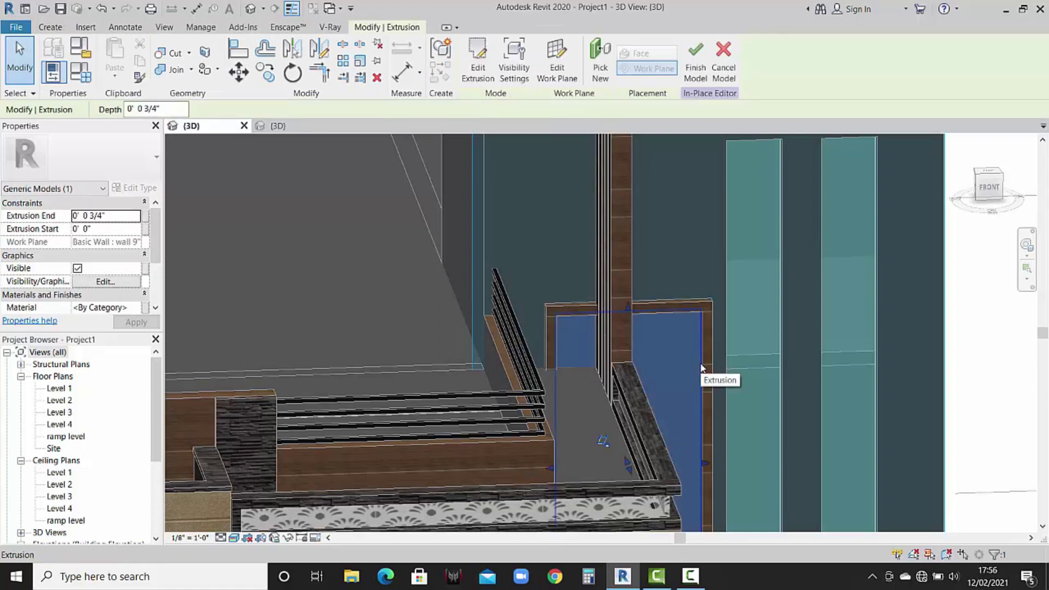
Set the extrusion material to stone cladding 1 and finish the in-place model.
left_click(139, 307)
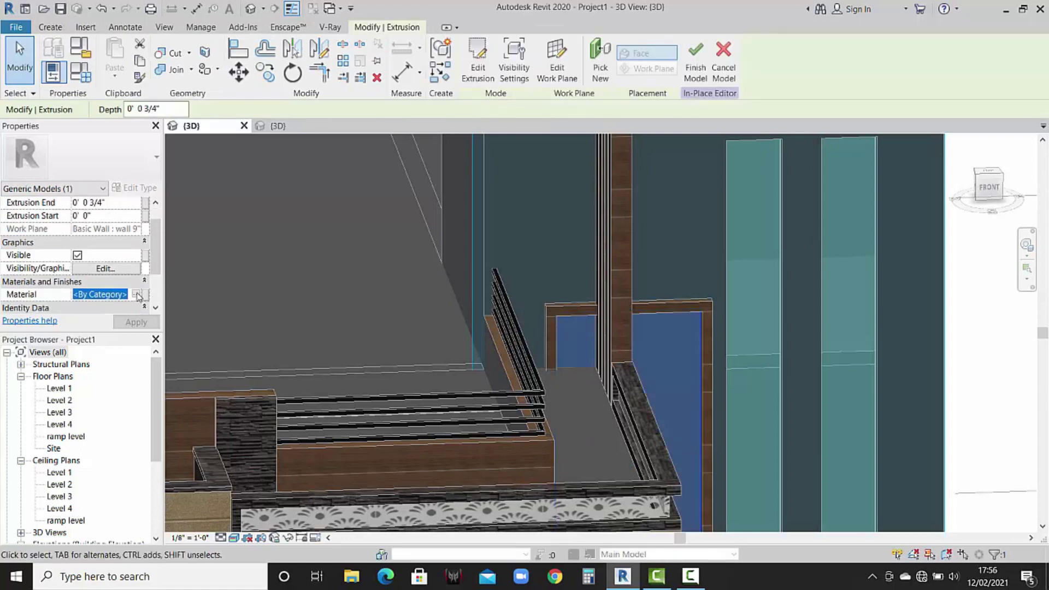
left_click(137, 294)
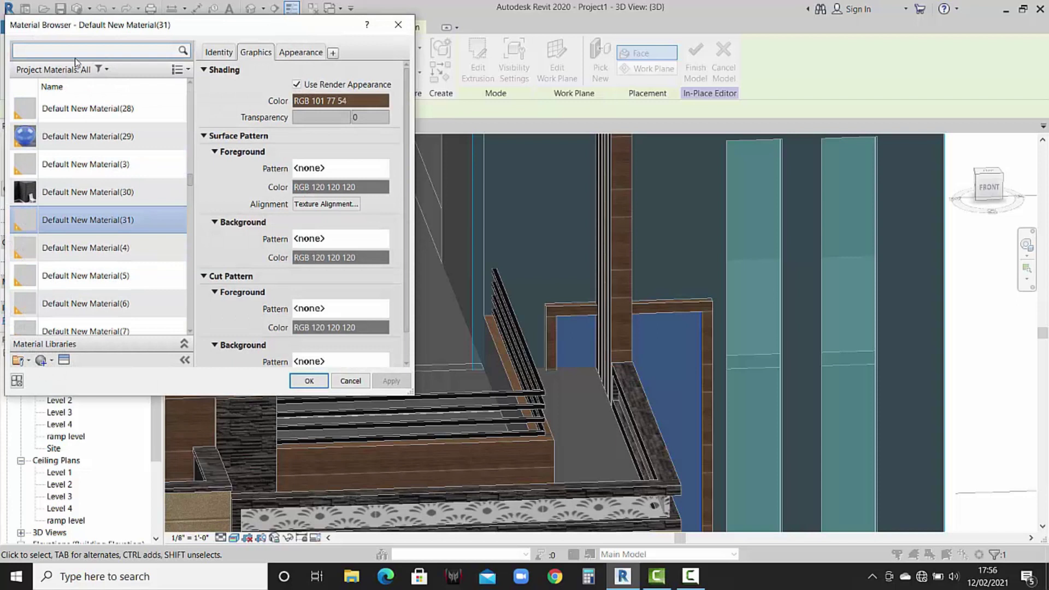
type("sto")
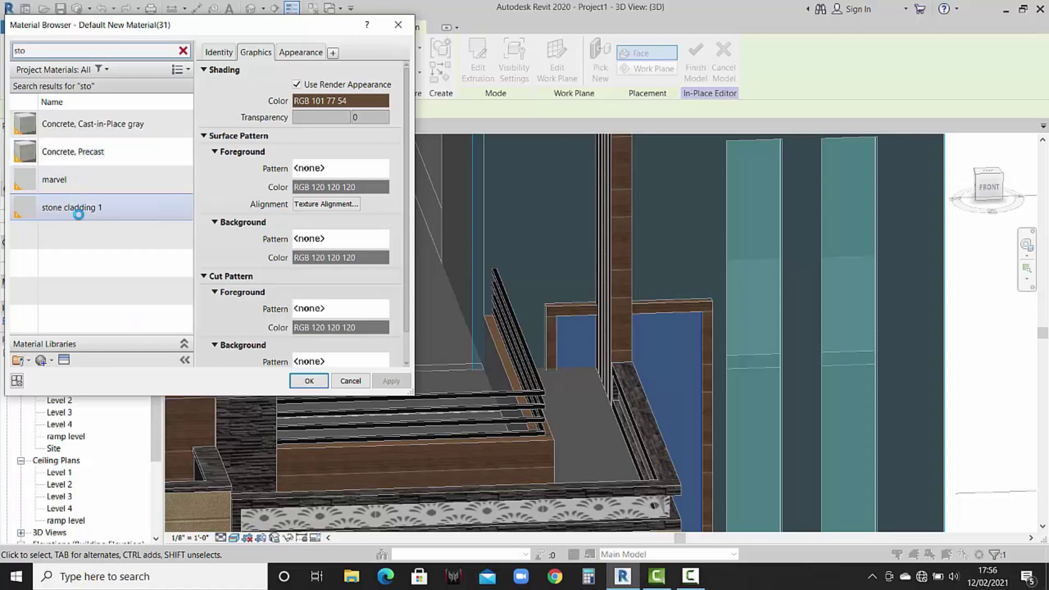
left_click(76, 212)
left_click(309, 383)
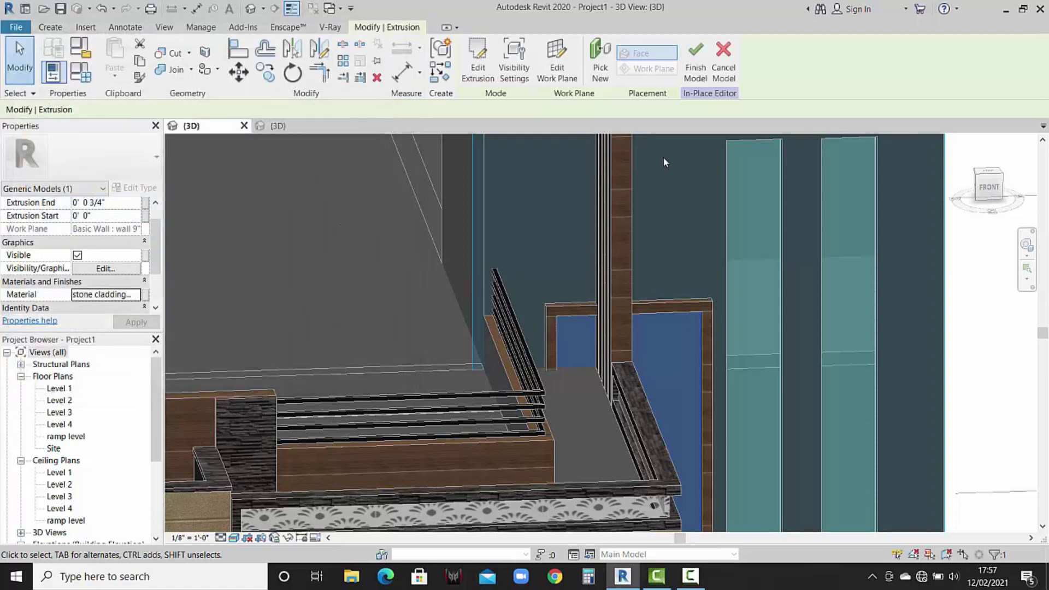
left_click(696, 71)
scroll(643, 264, "down", 3)
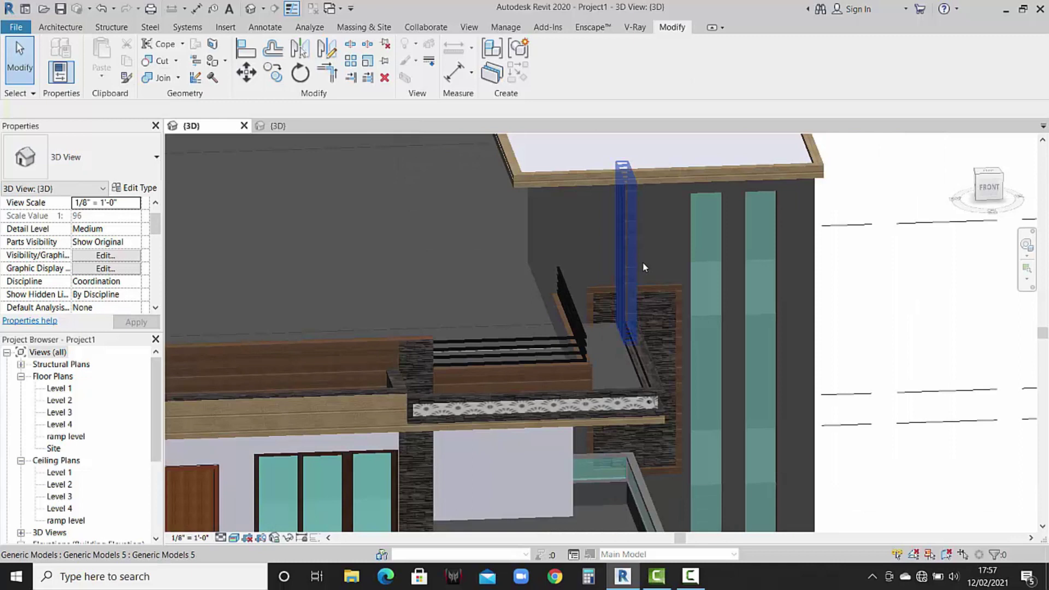
scroll(642, 261, "down", 2)
mouse_move(701, 323)
middle_mouse_down("shift")
mouse_move(622, 285)
mouse_move(682, 402)
mouse_move(754, 380)
mouse_move(292, 251)
middle_mouse_up("shift")
scroll(682, 402, "down", 2)
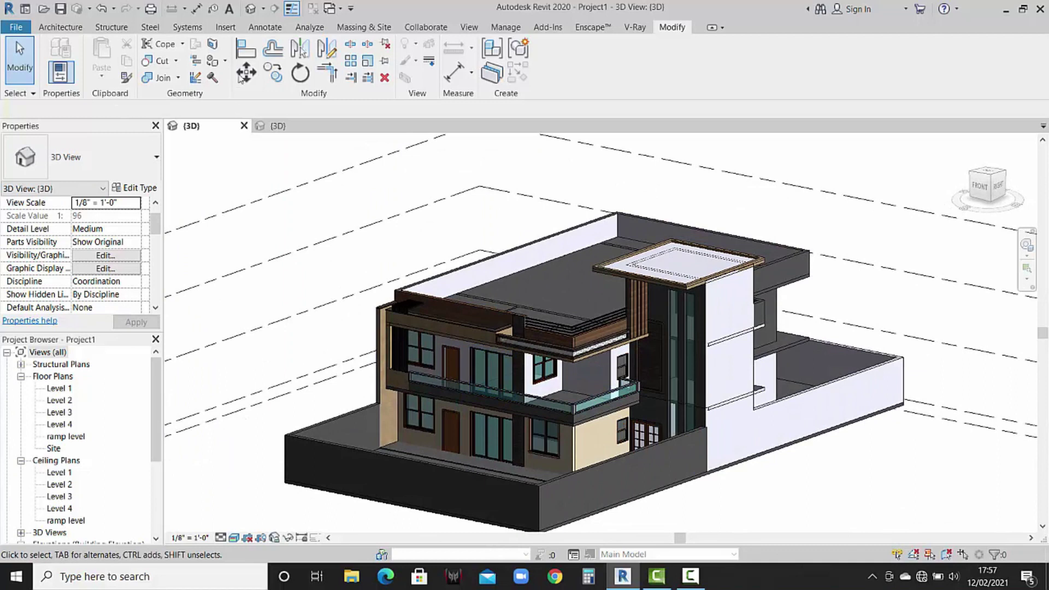
Paint the lower right boundary wall face with cool white.
left_click(226, 63)
left_click(232, 82)
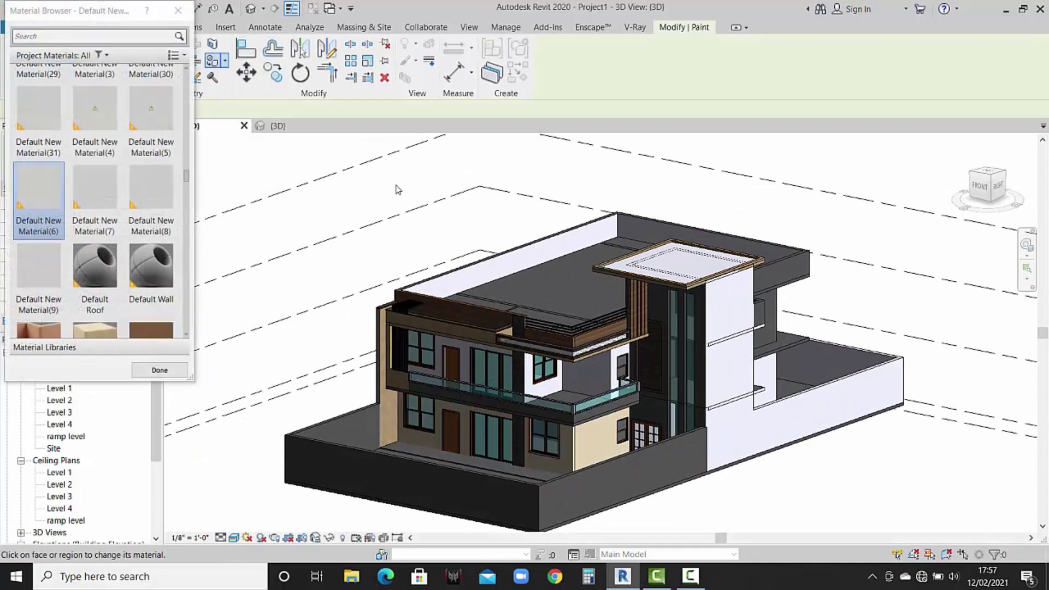
scroll(95, 251, "up", 1)
left_click(56, 37)
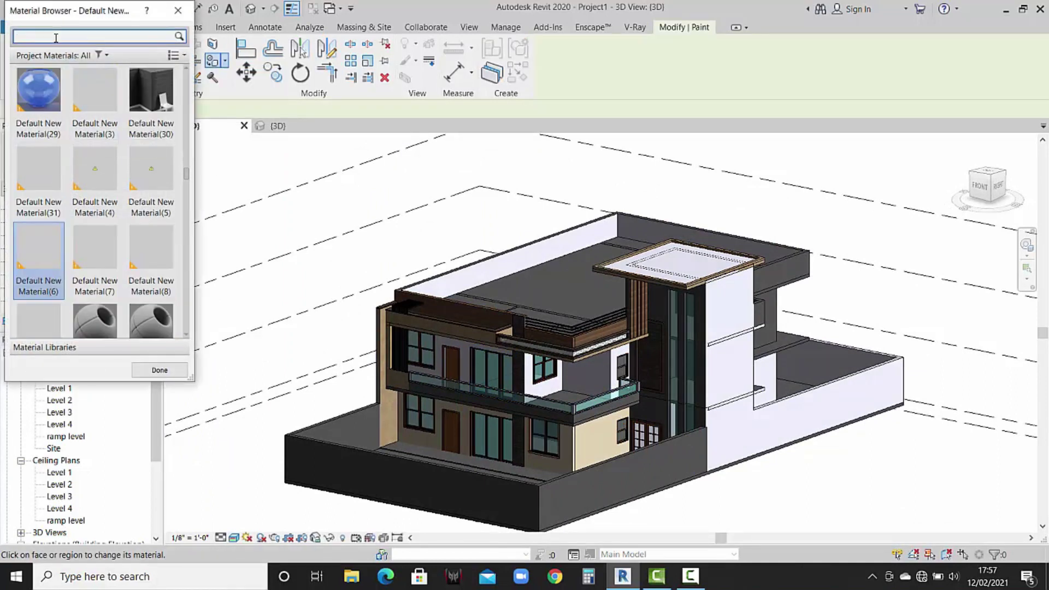
type("cool")
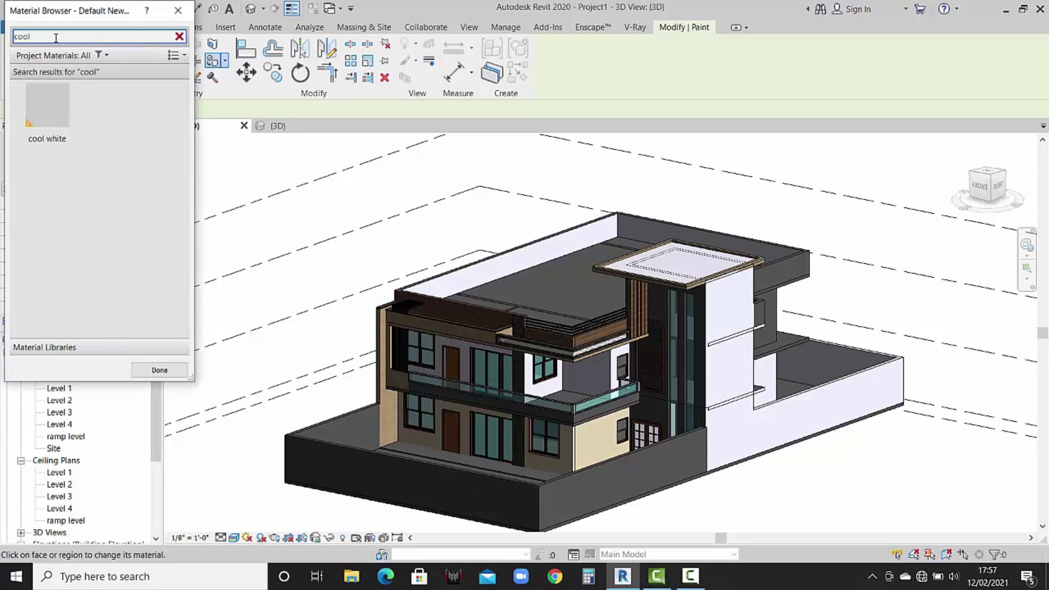
left_click(47, 107)
left_click(585, 476)
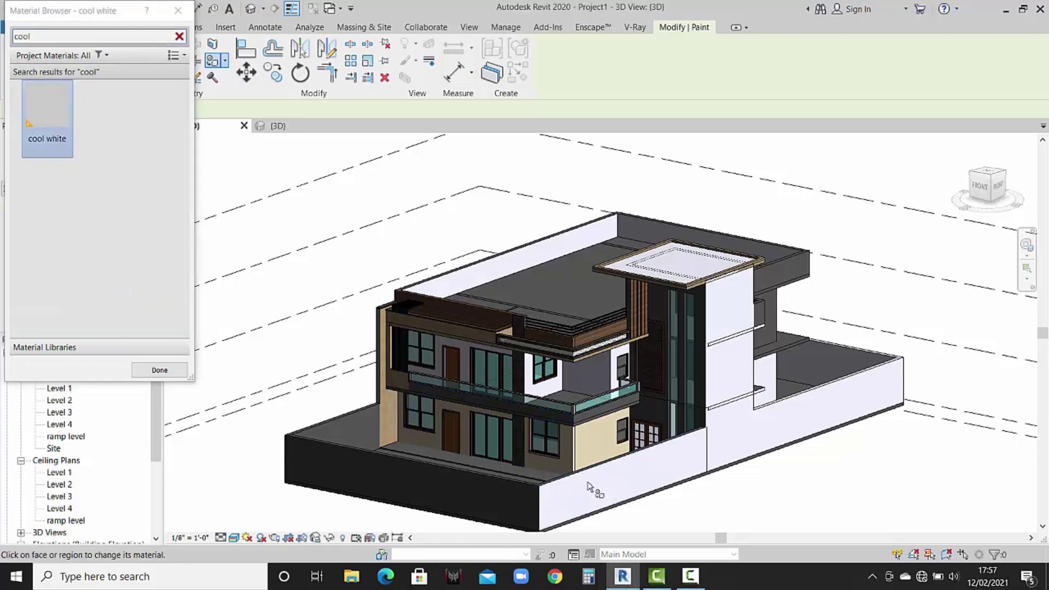
Orbit round to the back of the house and paint the boundary wall's end face white.
mouse_move(346, 425)
middle_mouse_down("shift")
mouse_move(392, 410)
mouse_move(725, 444)
mouse_move(523, 445)
mouse_move(561, 437)
middle_mouse_up("shift")
scroll(630, 472, "up", 3)
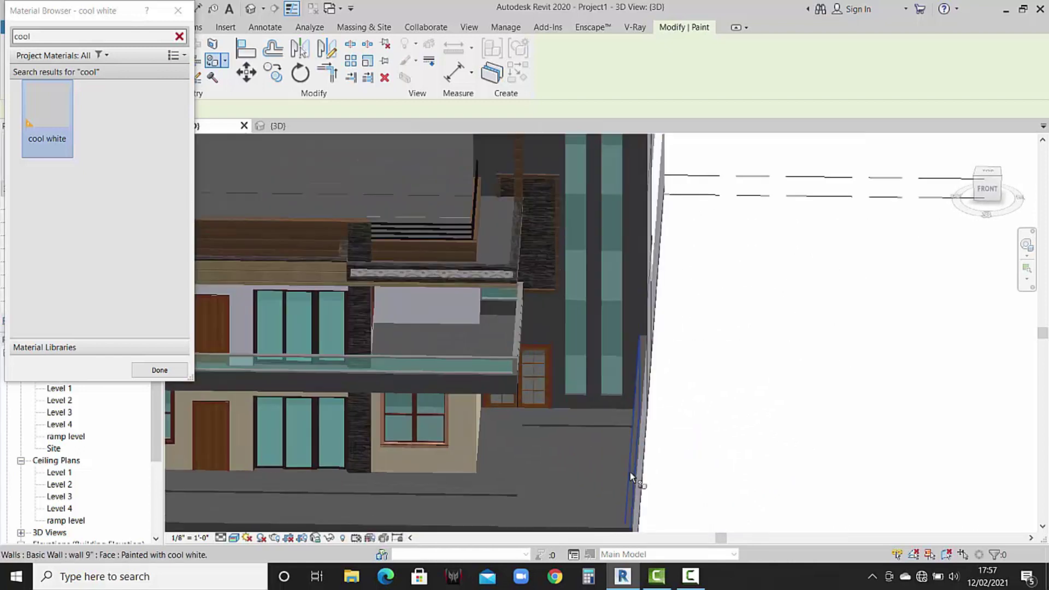
scroll(631, 472, "up", 3)
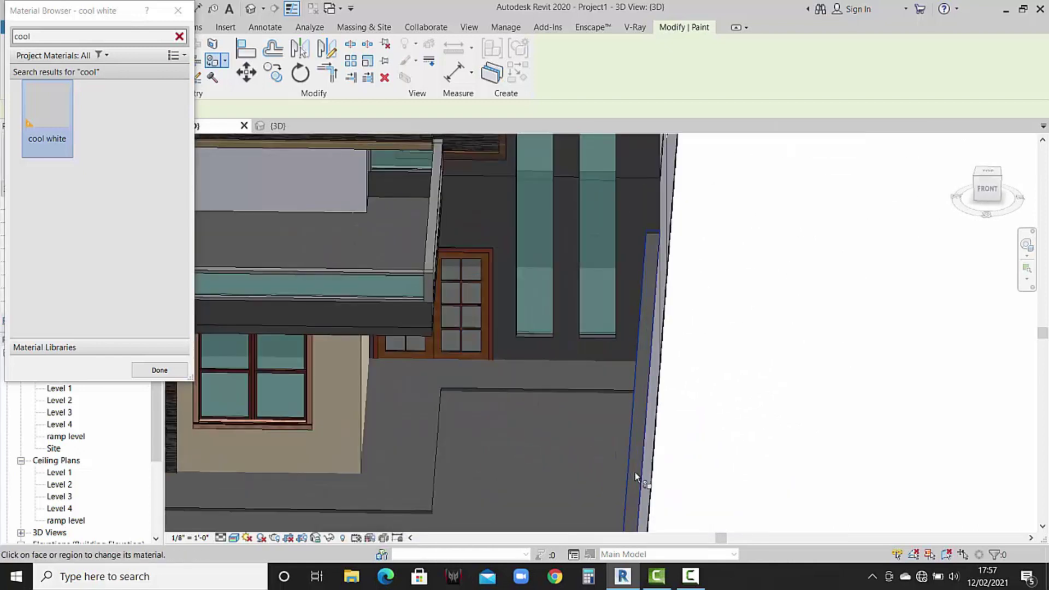
scroll(634, 426, "down", 2)
scroll(634, 427, "down", 4)
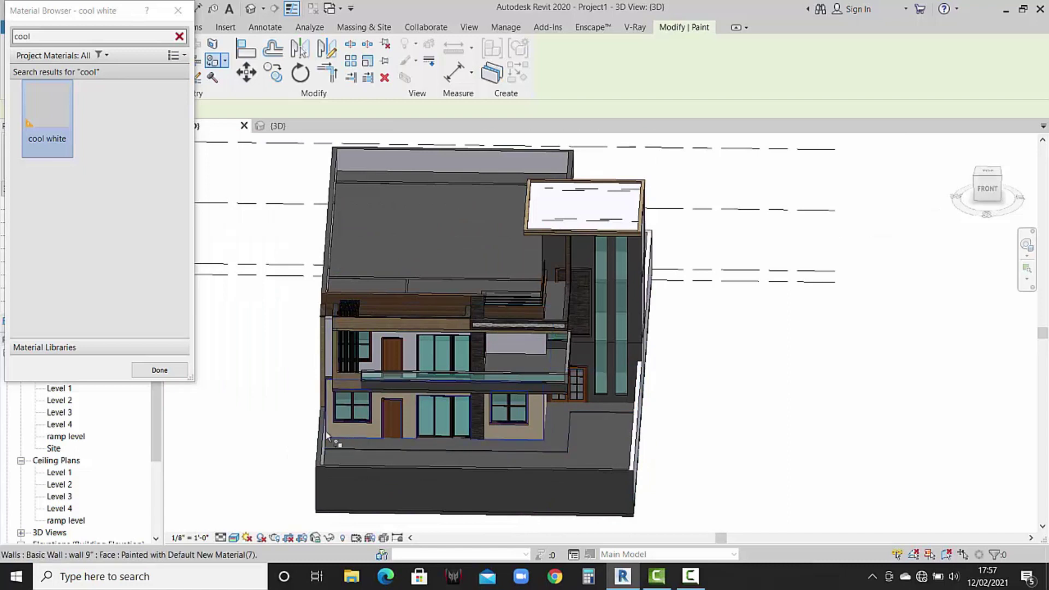
scroll(323, 435, "up", 4)
scroll(317, 439, "up", 2)
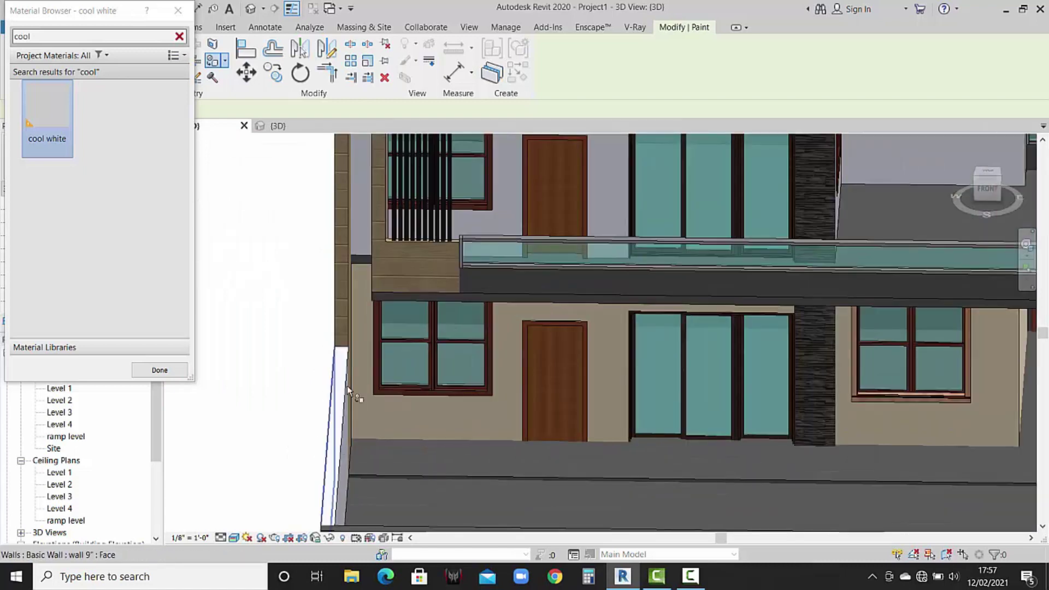
scroll(360, 382, "down", 2)
scroll(368, 378, "down", 3)
mouse_move(342, 424)
middle_mouse_down("shift")
mouse_move(462, 356)
mouse_move(549, 393)
middle_mouse_up("shift")
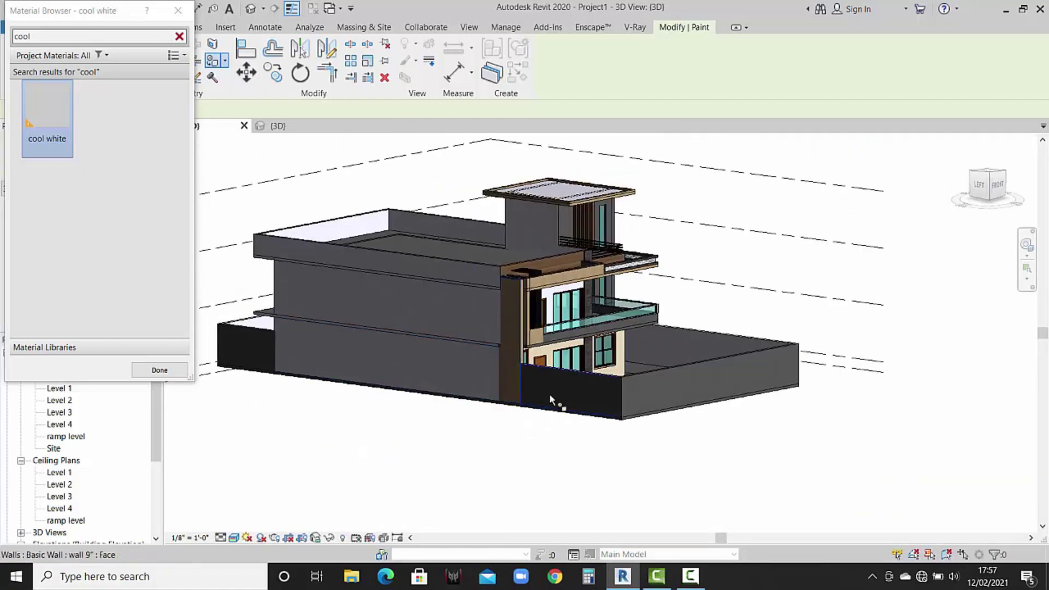
mouse_move(485, 378)
middle_mouse_down("shift")
mouse_move(632, 403)
mouse_move(553, 437)
middle_mouse_up("shift")
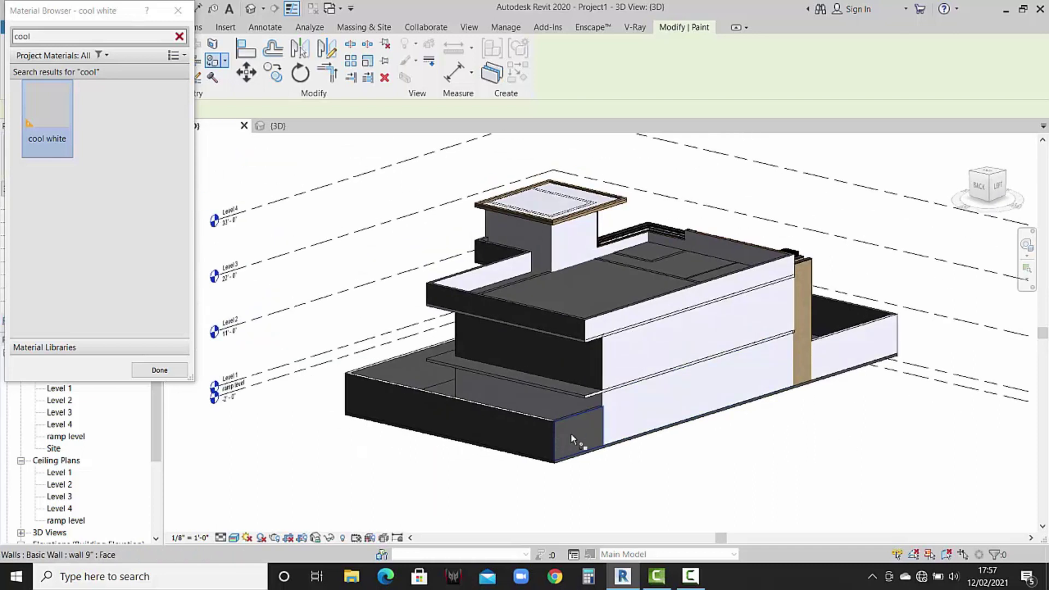
left_click(571, 436)
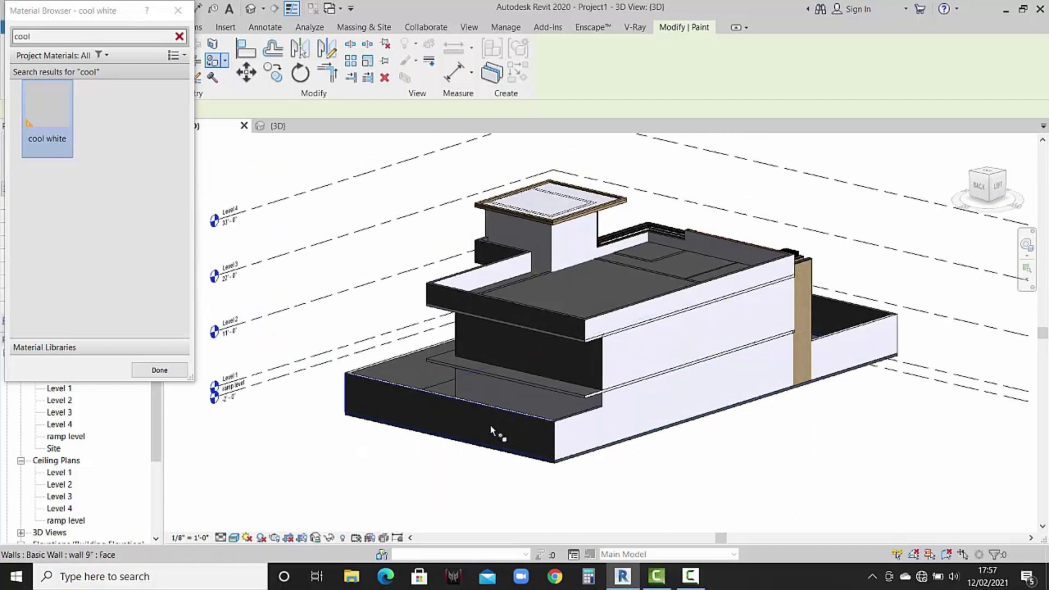
Paint the rear boundary wall face and its top edge white, then finish painting.
scroll(491, 432, "up", 3)
scroll(500, 422, "up", 2)
left_click(502, 421)
scroll(504, 420, "down", 2)
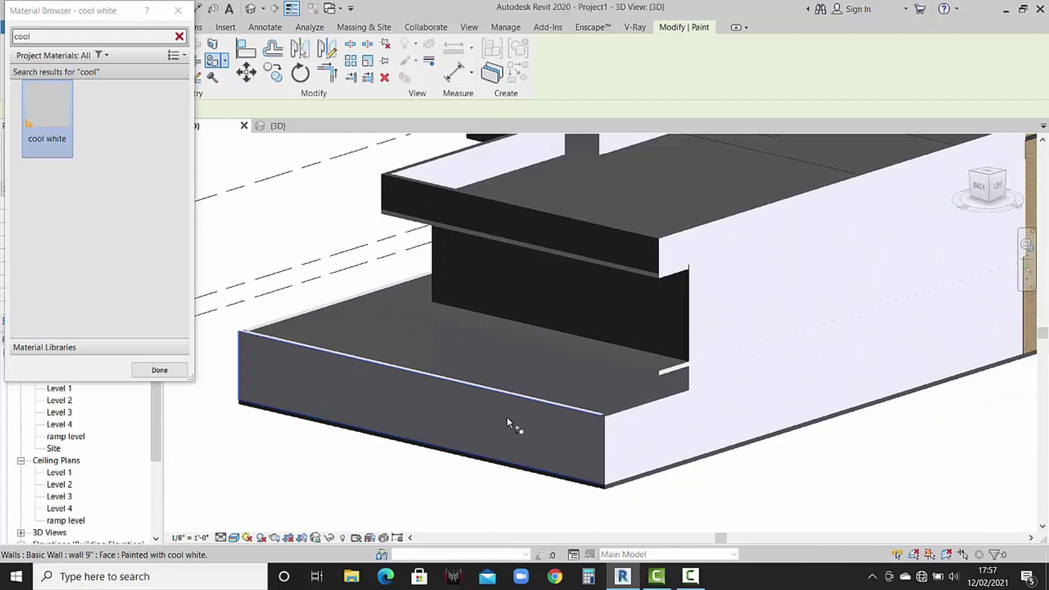
scroll(616, 418, "down", 4)
scroll(578, 414, "up", 3)
scroll(550, 394, "up", 4)
scroll(550, 394, "up", 2)
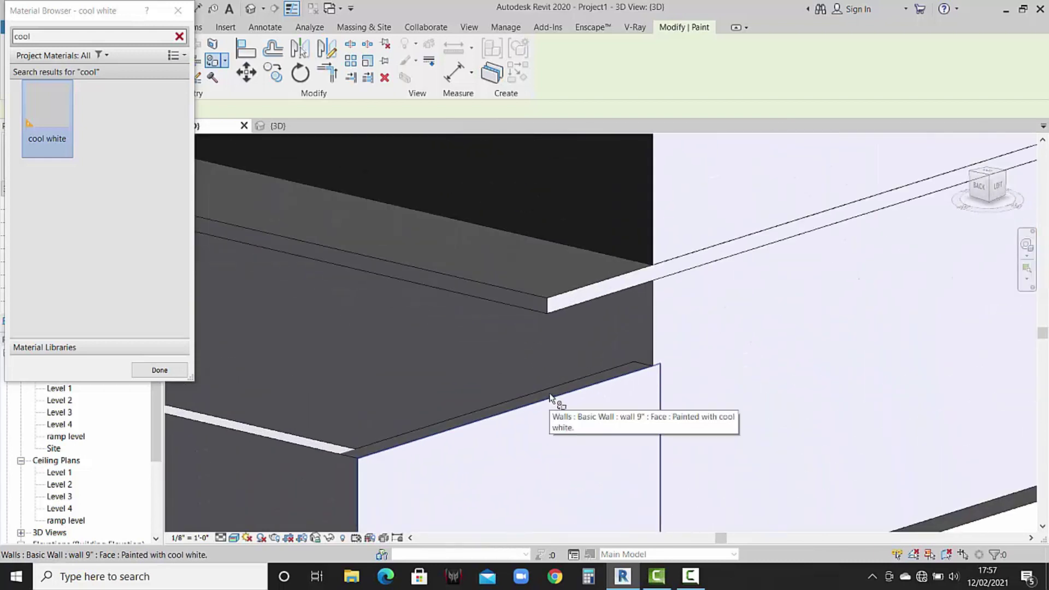
left_click(558, 398)
scroll(602, 410, "down", 3)
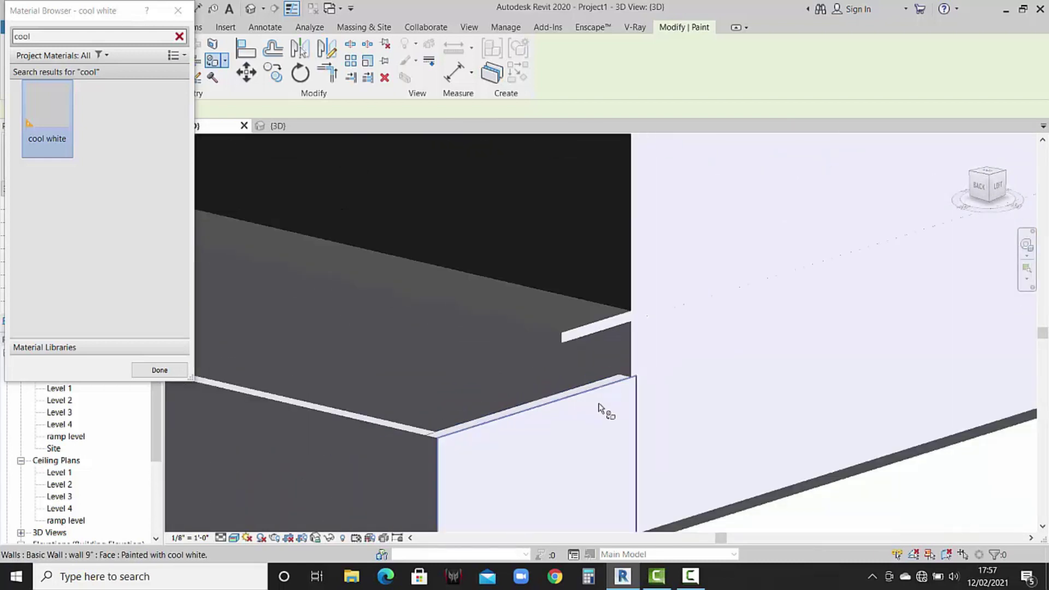
mouse_move(444, 413)
middle_mouse_down("shift")
mouse_move(766, 477)
mouse_move(628, 450)
mouse_move(617, 397)
mouse_move(625, 461)
mouse_move(672, 403)
mouse_move(890, 431)
mouse_move(918, 419)
mouse_move(649, 365)
mouse_move(711, 407)
mouse_move(623, 350)
middle_mouse_up("shift")
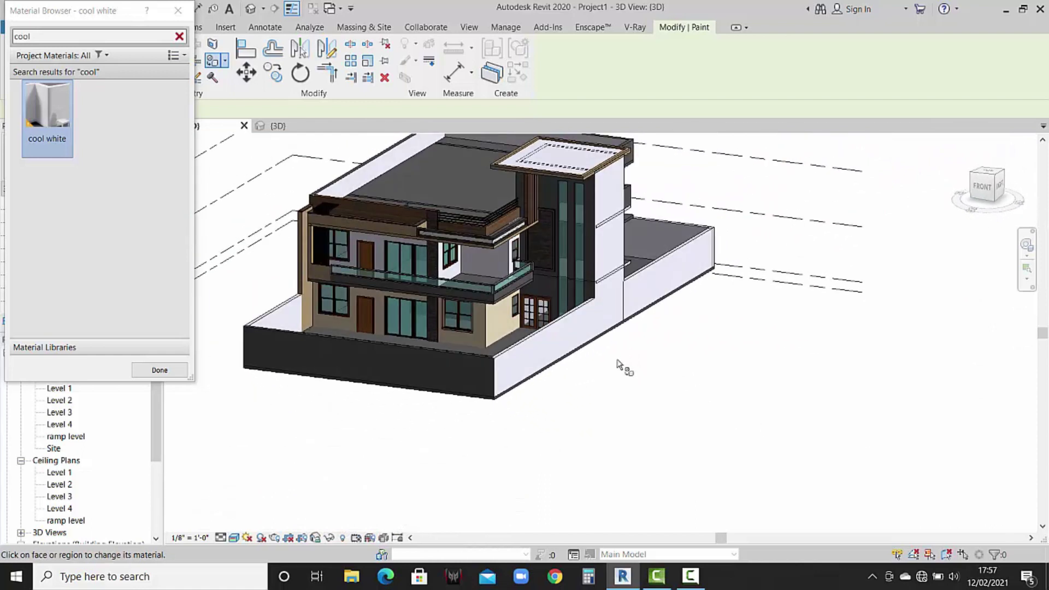
left_click(160, 370)
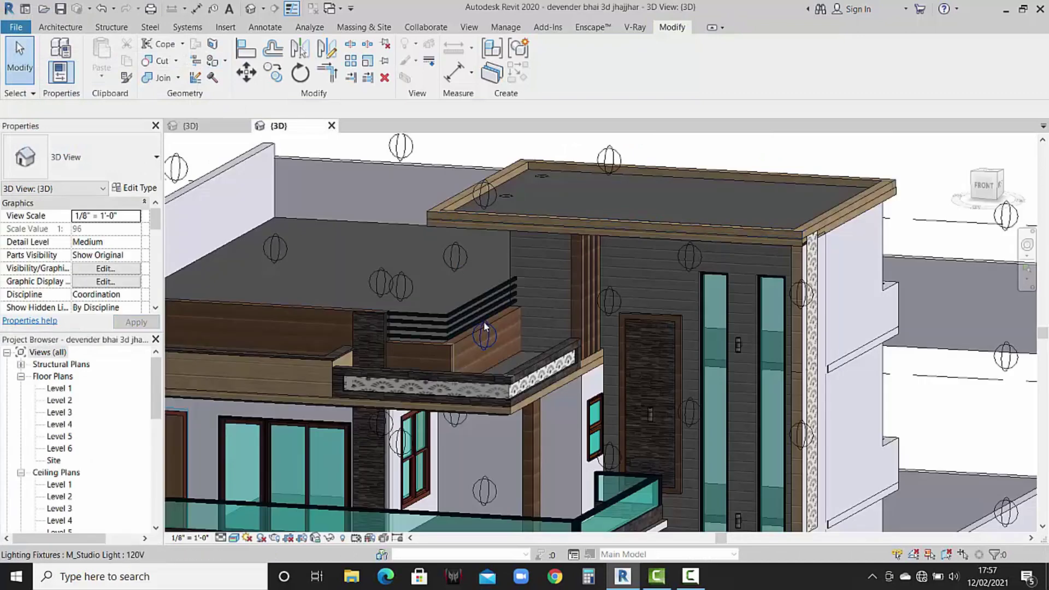
Pan and zoom the reference house's 3D view to its upper floors and glass-railed balcony.
scroll(484, 324, "down", 3)
scroll(483, 323, "up", 3)
mouse_move(483, 324)
middle_mouse_down()
mouse_move(511, 263)
mouse_move(620, 382)
middle_mouse_up()
scroll(601, 424, "up", 2)
scroll(603, 419, "up", 2)
scroll(603, 419, "down", 1)
scroll(633, 368, "down", 2)
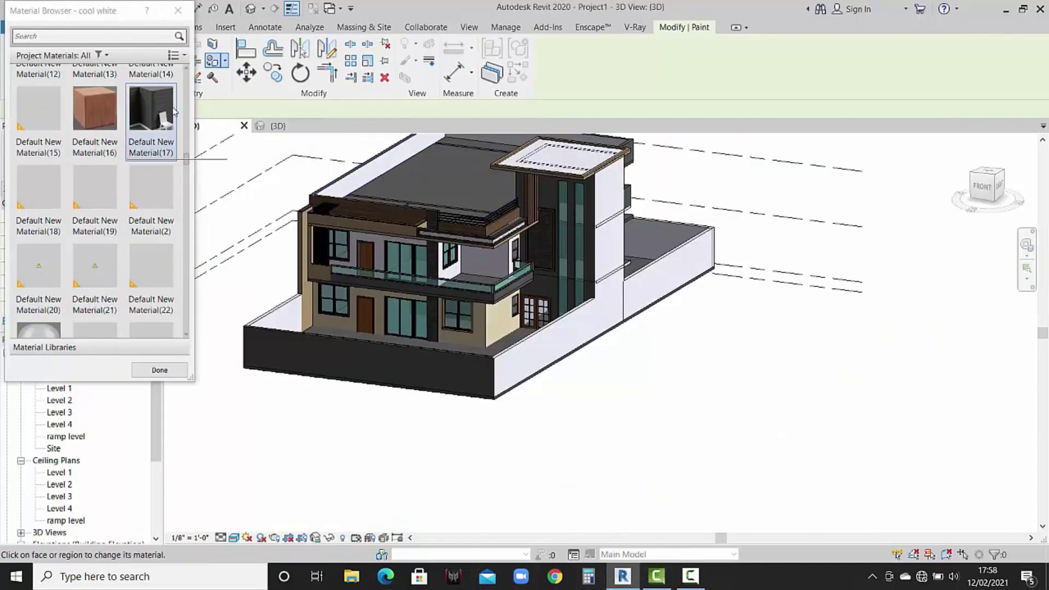
Paint the tower's lower and upper wall faces with wood cladding and Default New Material(17).
left_click(151, 114)
scroll(558, 287, "up", 3)
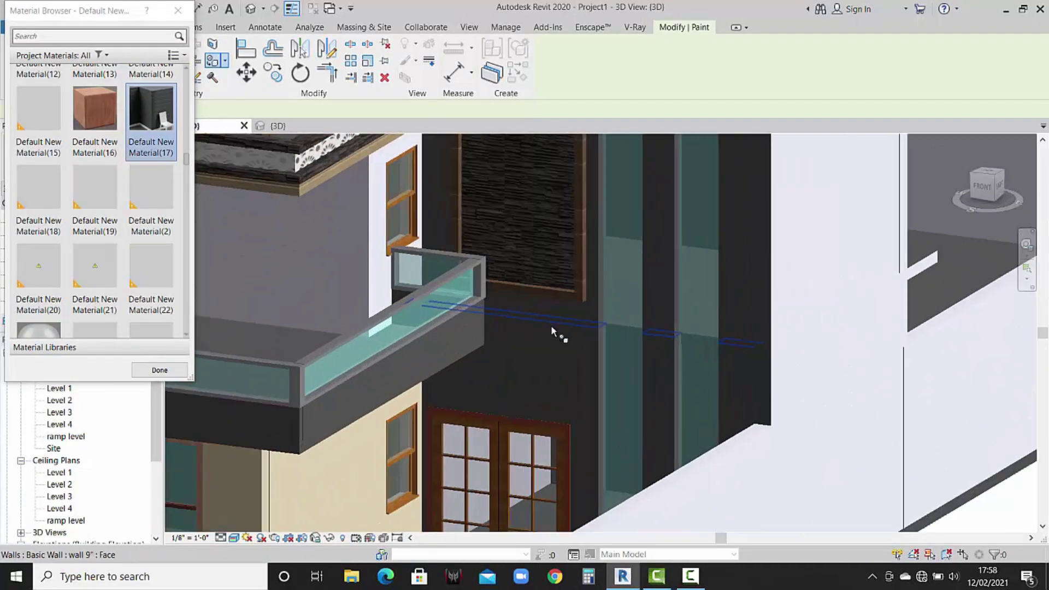
left_click(569, 359)
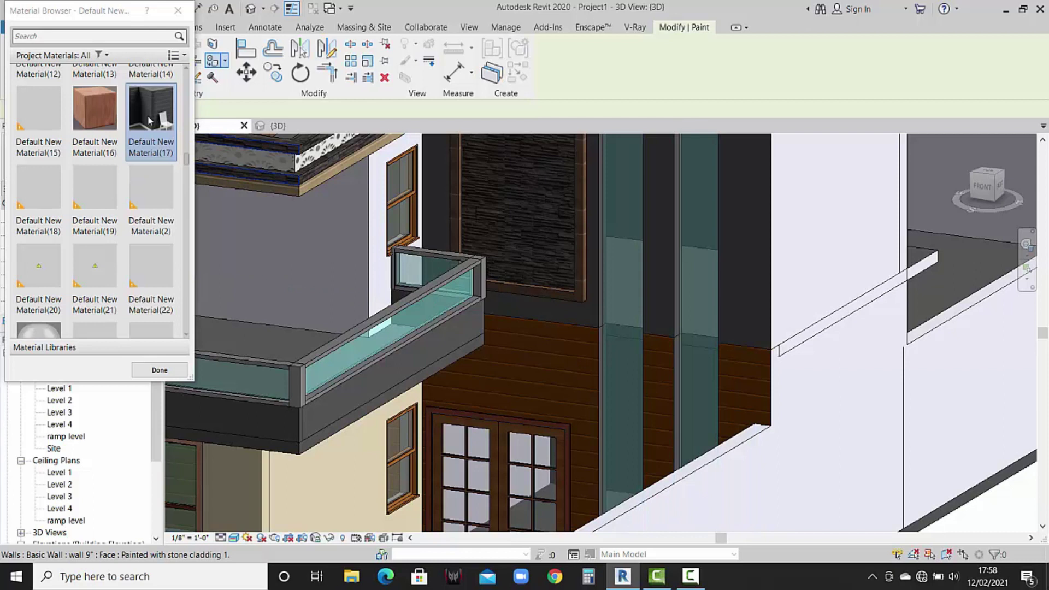
left_click(597, 295)
Close painting and orbit back to view the whole house facade.
scroll(550, 281, "down", 4)
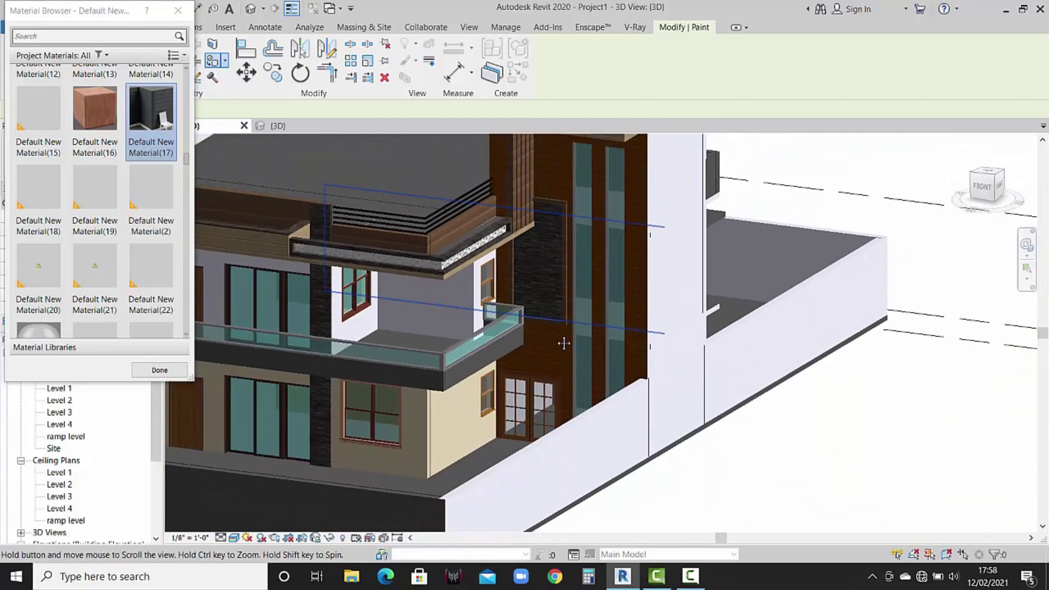
middle_click_drag(485, 281, 488, 301)
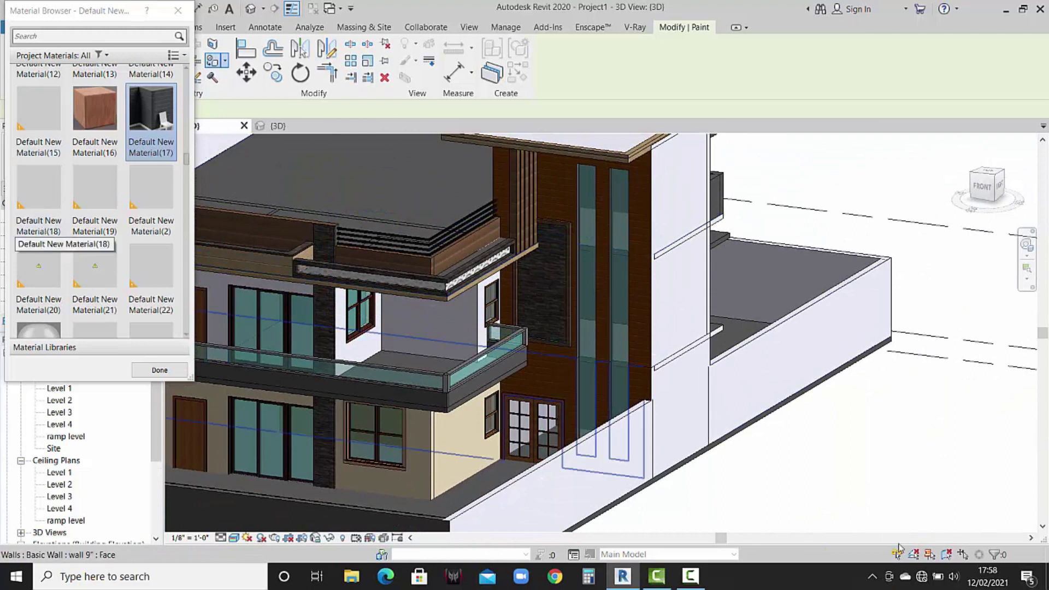
left_click(700, 581)
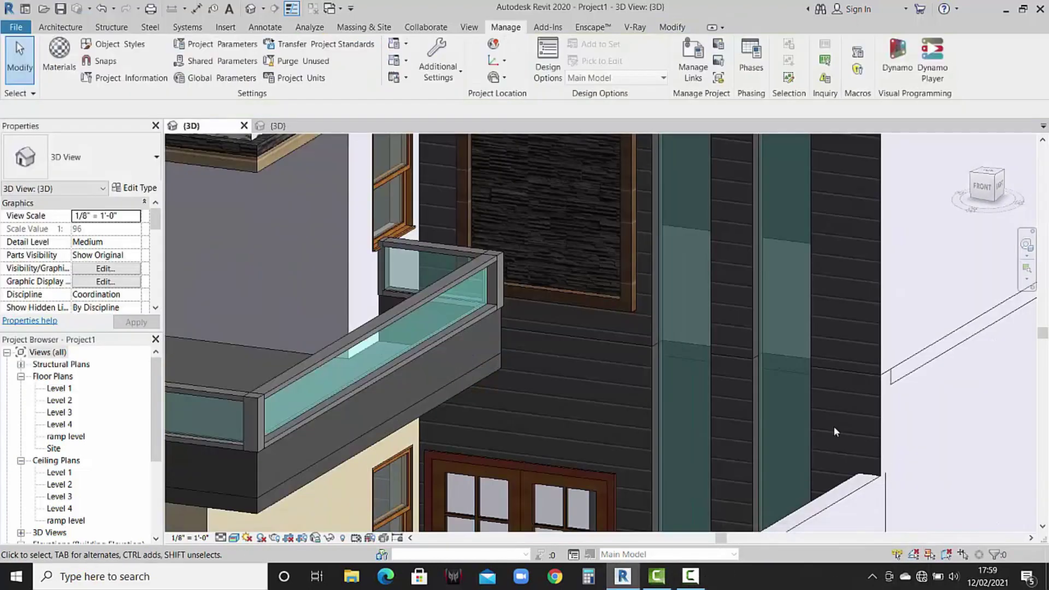
mouse_move(834, 426)
middle_mouse_down("shift")
mouse_move(737, 400)
mouse_move(752, 451)
mouse_move(852, 391)
mouse_move(825, 440)
middle_mouse_up("shift")
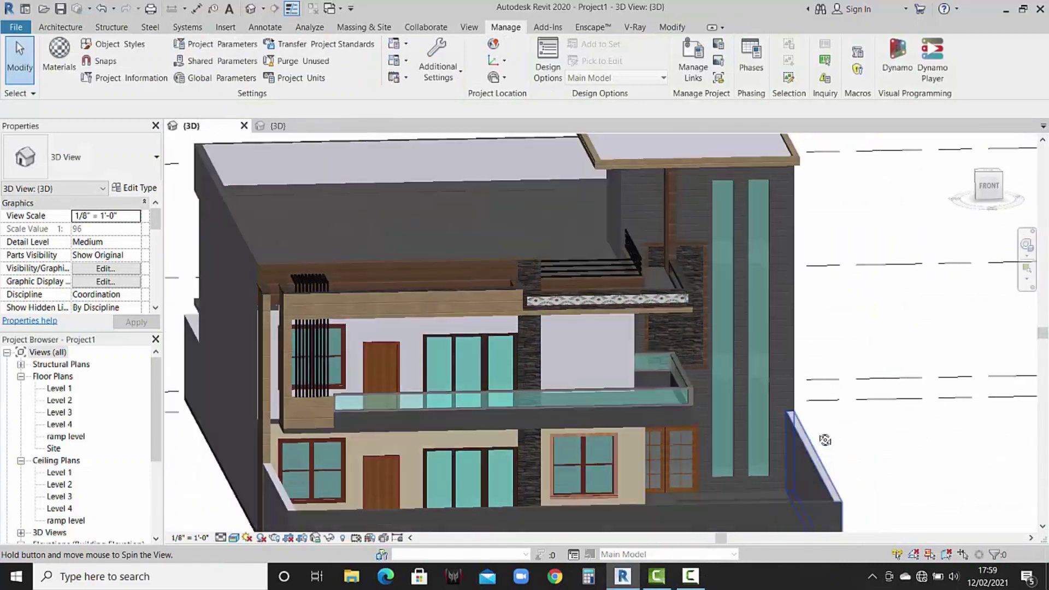
Orbit and zoom around the house to an angled view showing the ground floor slab edge.
scroll(825, 440, "down", 3)
mouse_move(706, 324)
middle_mouse_down("shift")
mouse_move(769, 428)
mouse_move(746, 440)
mouse_move(813, 468)
middle_mouse_up("shift")
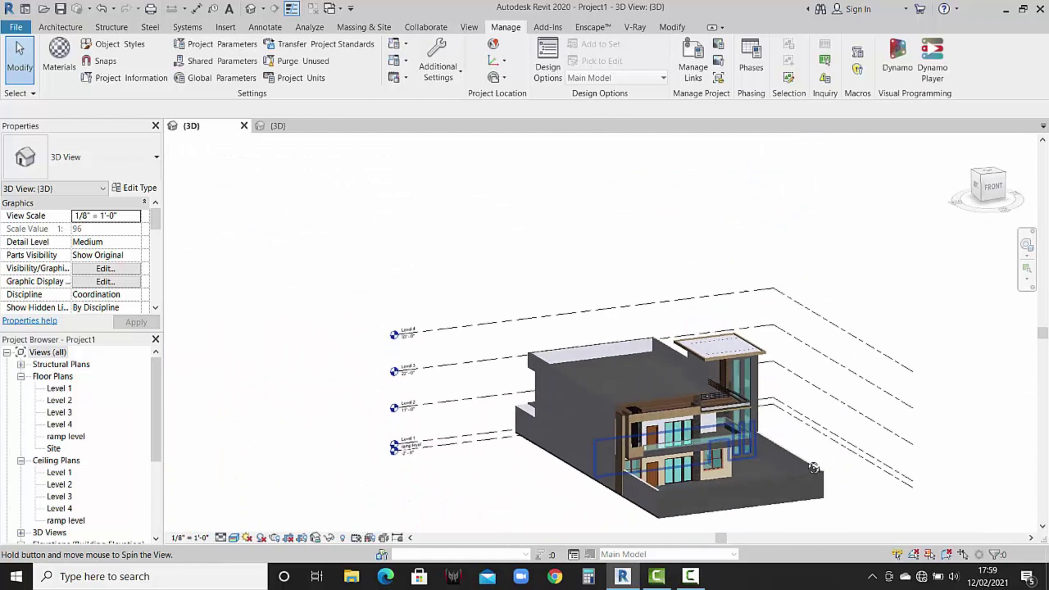
scroll(733, 457, "up", 3)
scroll(746, 448, "up", 4)
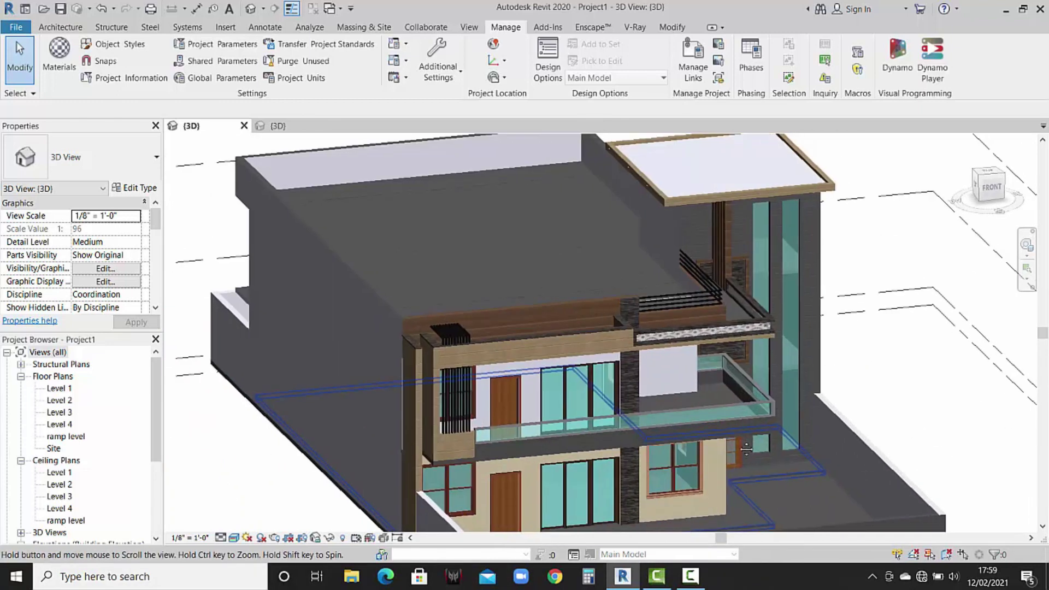
scroll(746, 448, "down", 3)
scroll(700, 368, "down", 2)
mouse_move(700, 369)
middle_mouse_down("shift")
mouse_move(654, 426)
mouse_move(676, 257)
middle_mouse_up("shift")
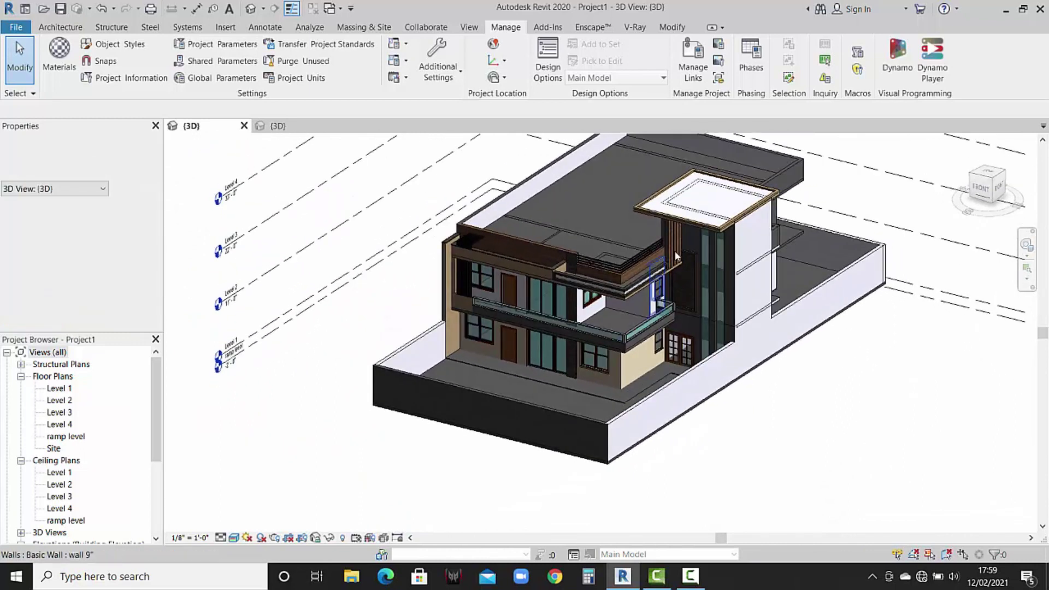
scroll(667, 308, "up", 2)
scroll(563, 360, "up", 3)
scroll(549, 430, "up", 1)
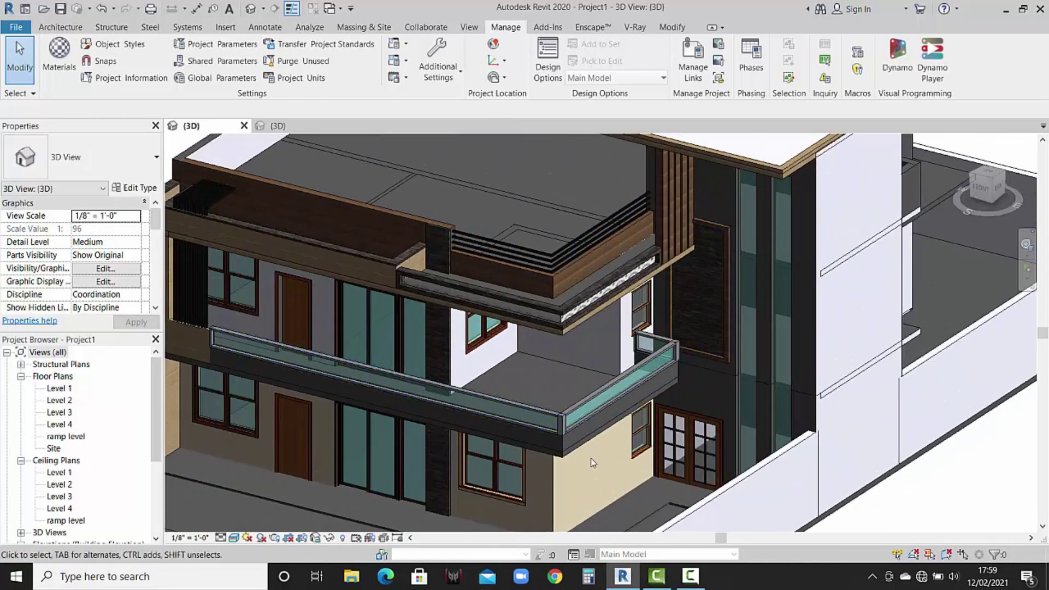
middle_click_drag(593, 462, 582, 410)
Select the ground floor slab and open its type's structure layer material setting.
left_click(475, 501)
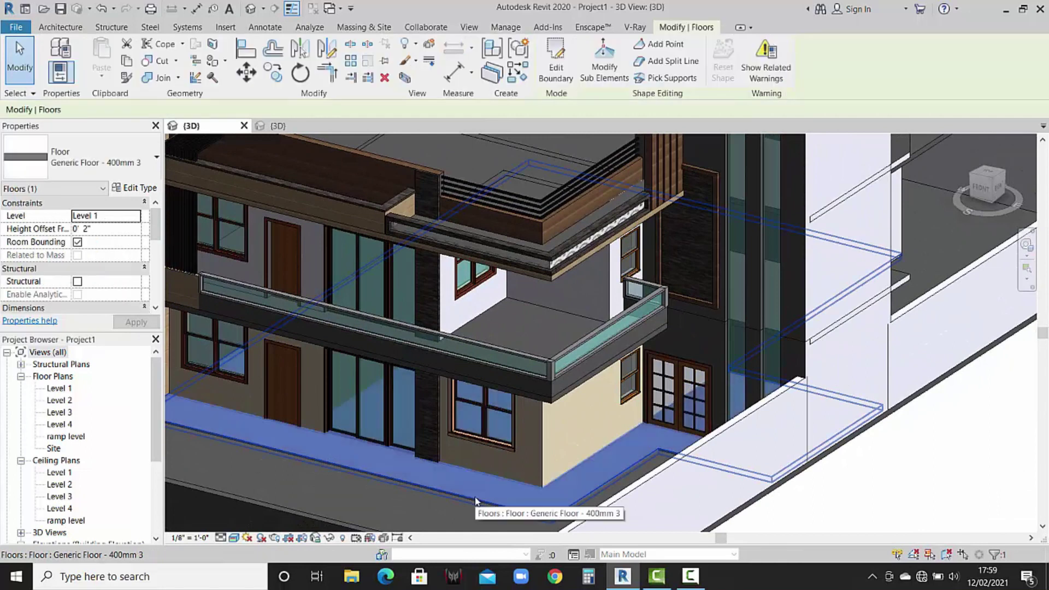
left_click(137, 189)
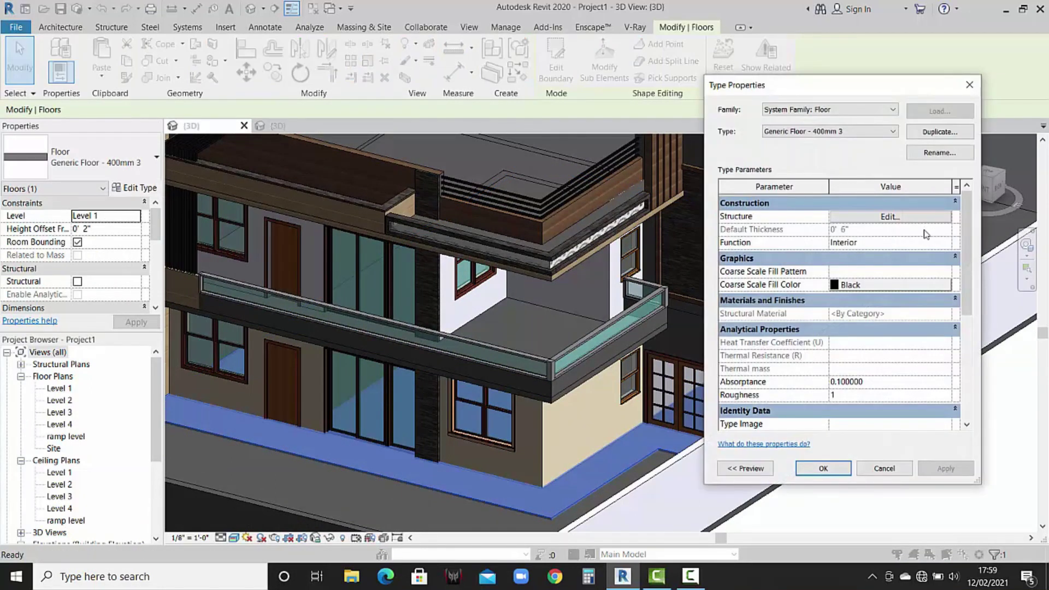
left_click(923, 218)
left_click(814, 247)
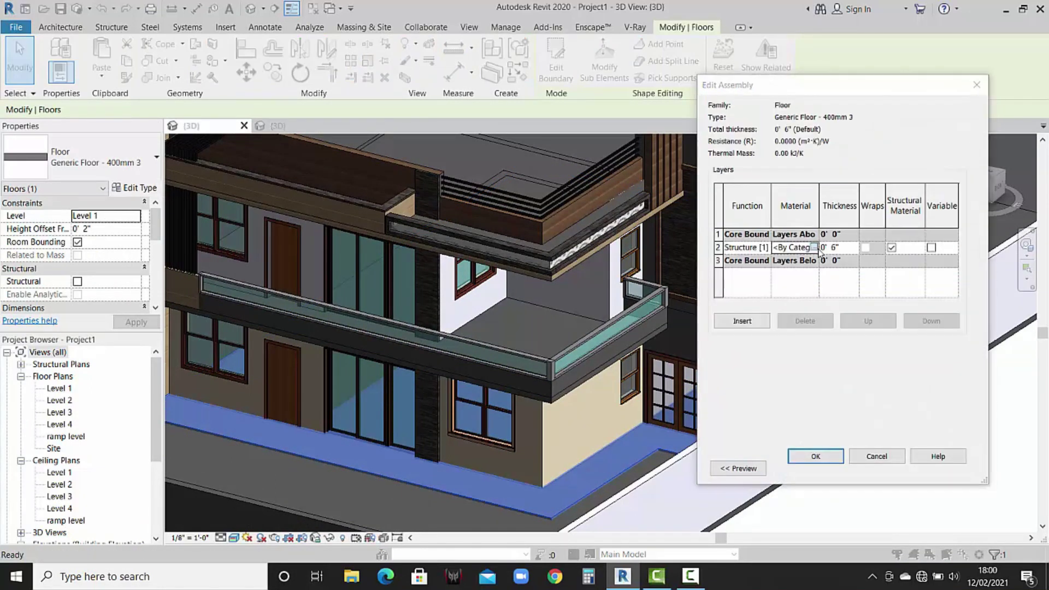
Create Default New Material(32) for the structure layer and bring up the appearance library.
scroll(104, 203, "down", 2)
scroll(104, 203, "down", 3)
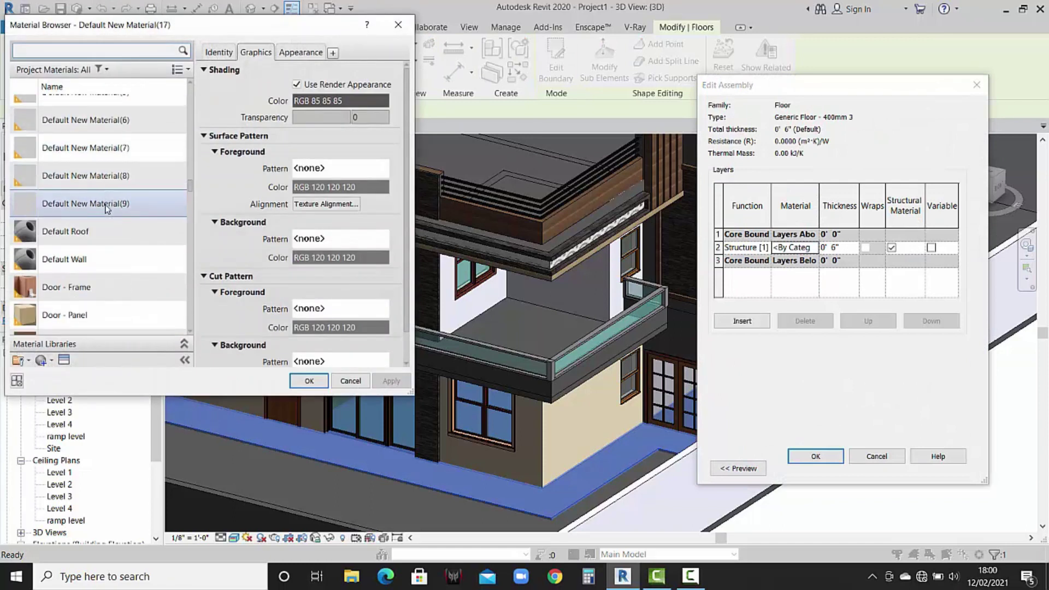
scroll(106, 210, "down", 2)
scroll(107, 209, "down", 3)
scroll(108, 210, "down", 3)
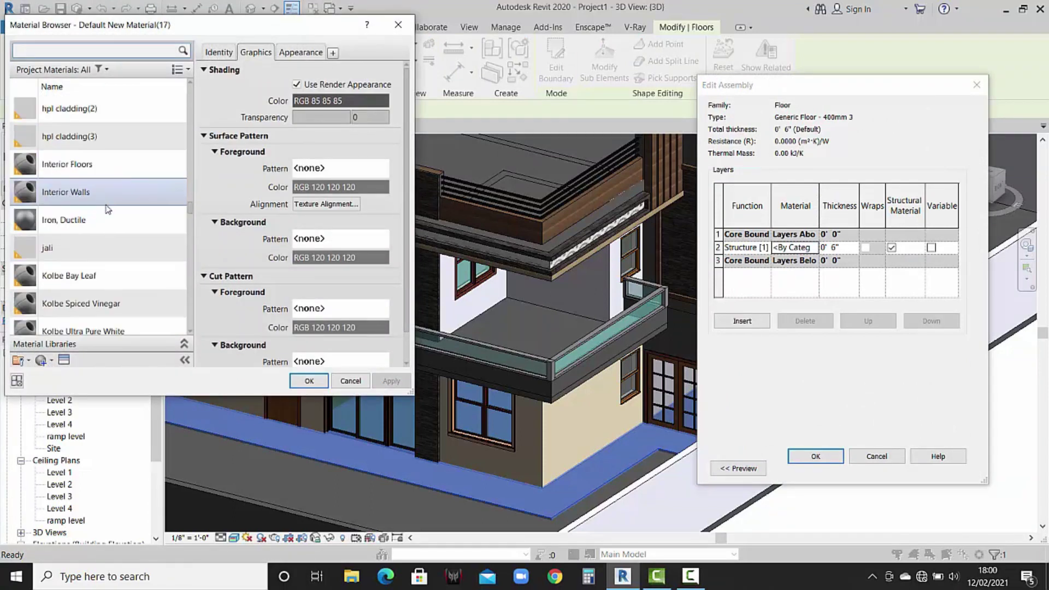
scroll(109, 212, "down", 3)
scroll(126, 222, "down", 3)
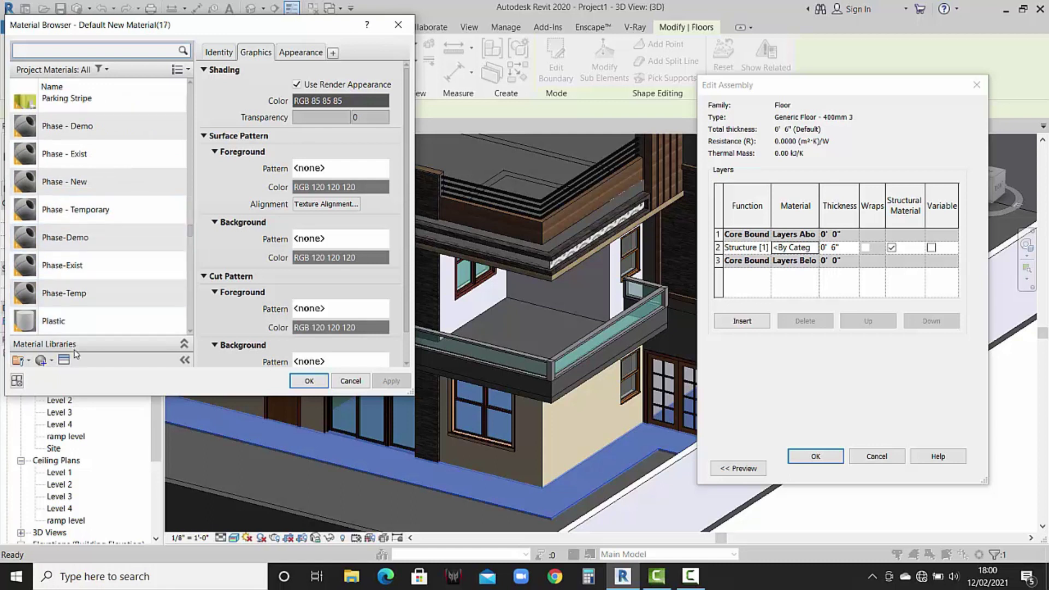
left_click(56, 376)
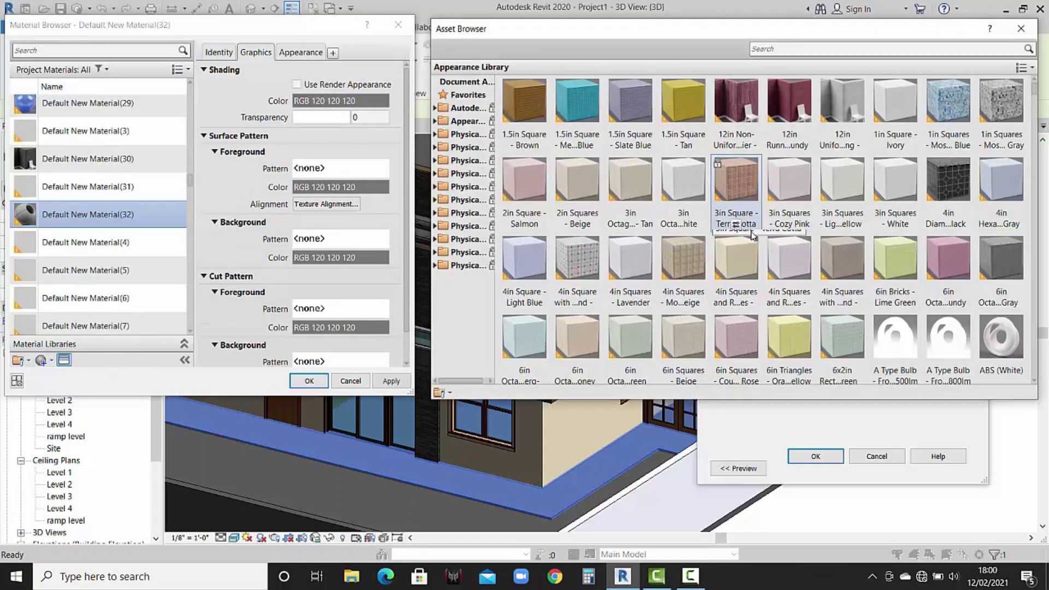
Give Default New Material(32) the Carpet Tiles Striped Dark - Stacked appearance.
scroll(765, 263, "down", 3)
scroll(772, 268, "down", 3)
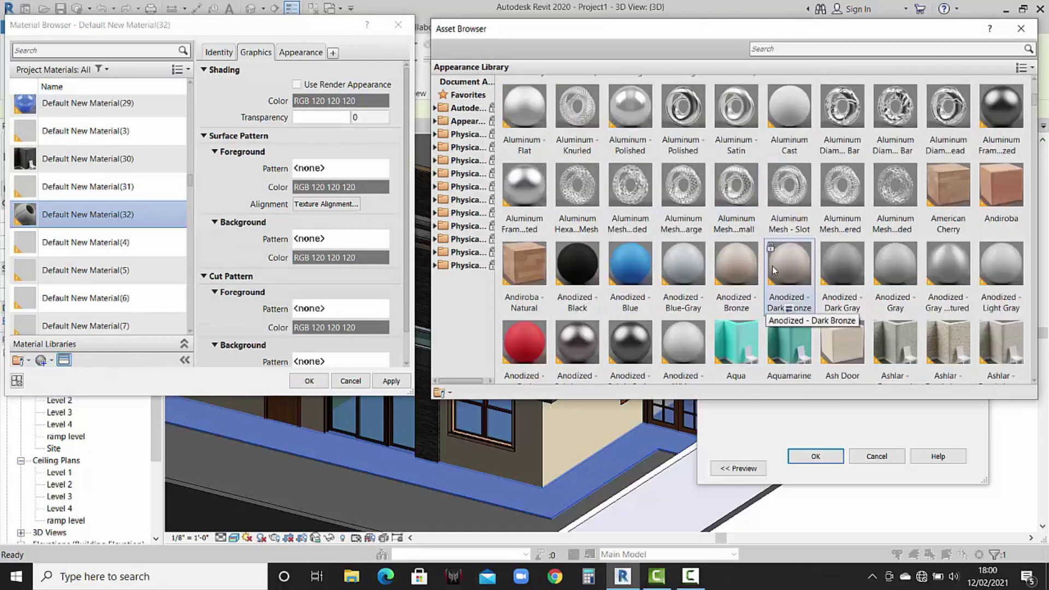
scroll(772, 266, "down", 3)
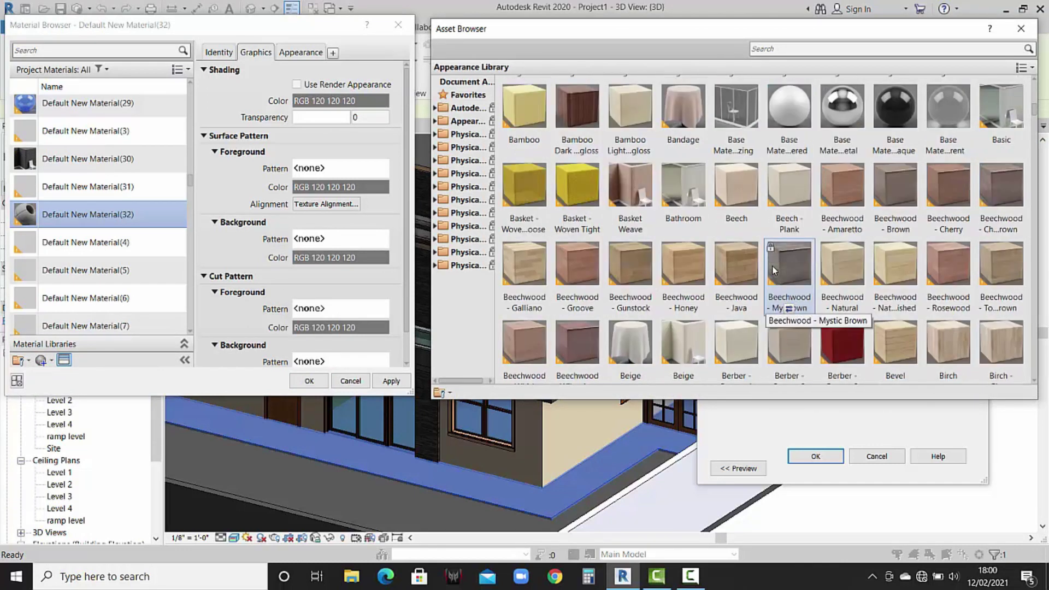
scroll(773, 270, "down", 3)
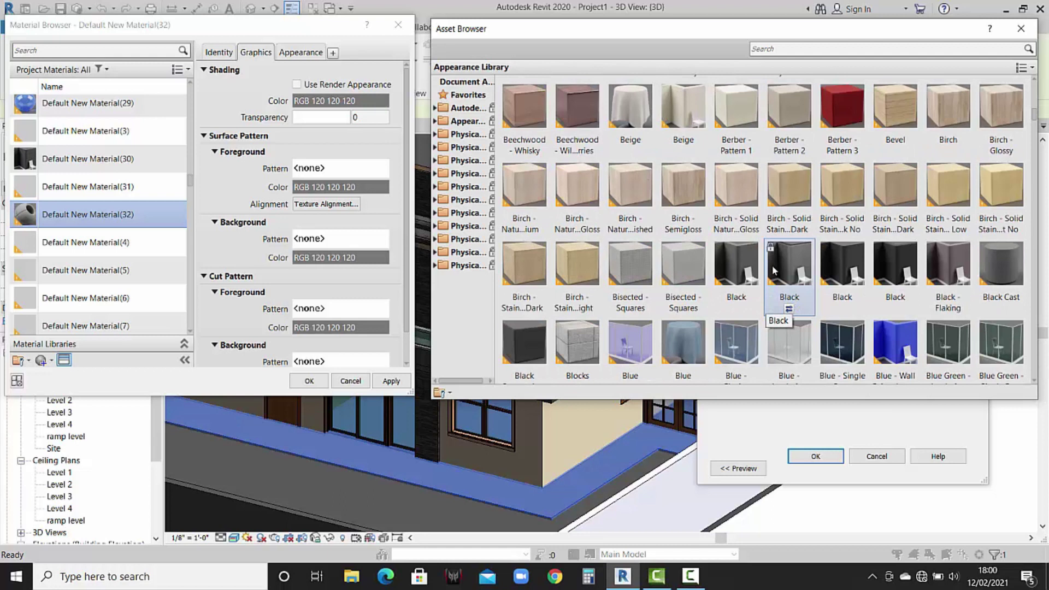
scroll(773, 267, "down", 3)
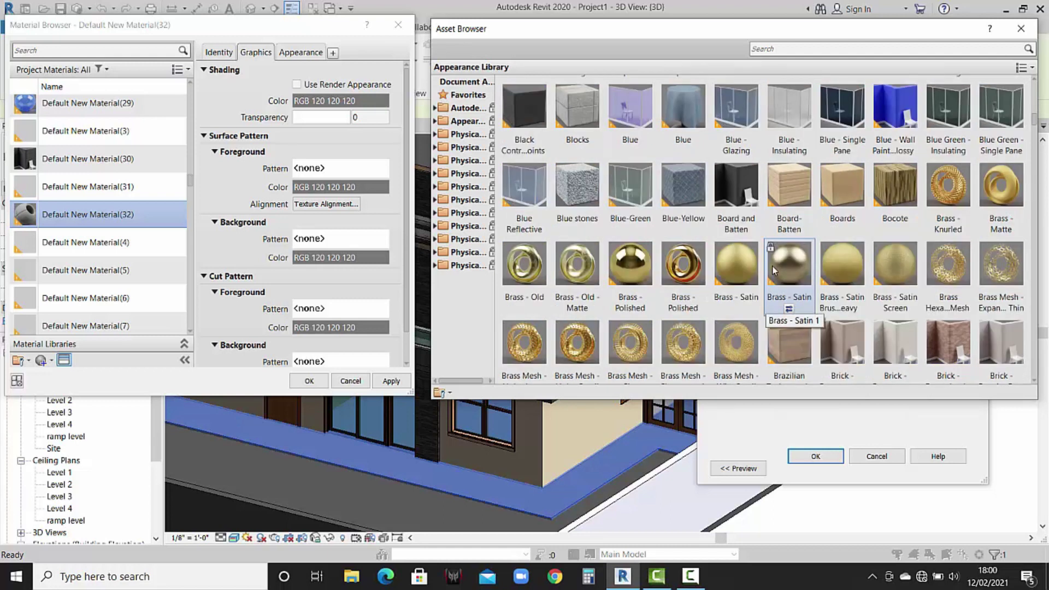
scroll(772, 266, "down", 3)
scroll(773, 266, "down", 3)
scroll(772, 267, "down", 3)
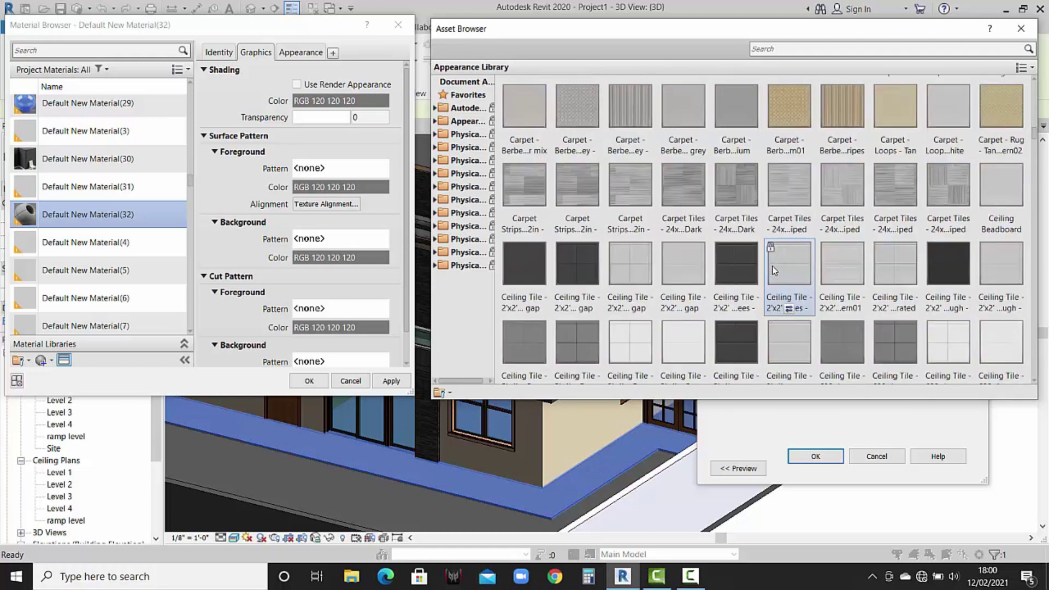
double_click(737, 229)
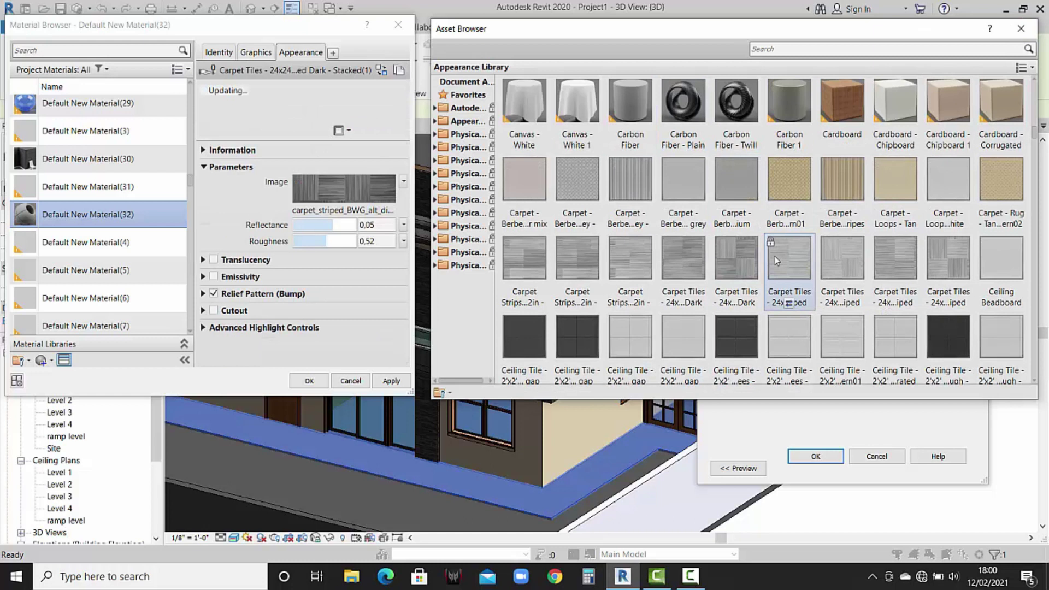
scroll(777, 263, "down", 5)
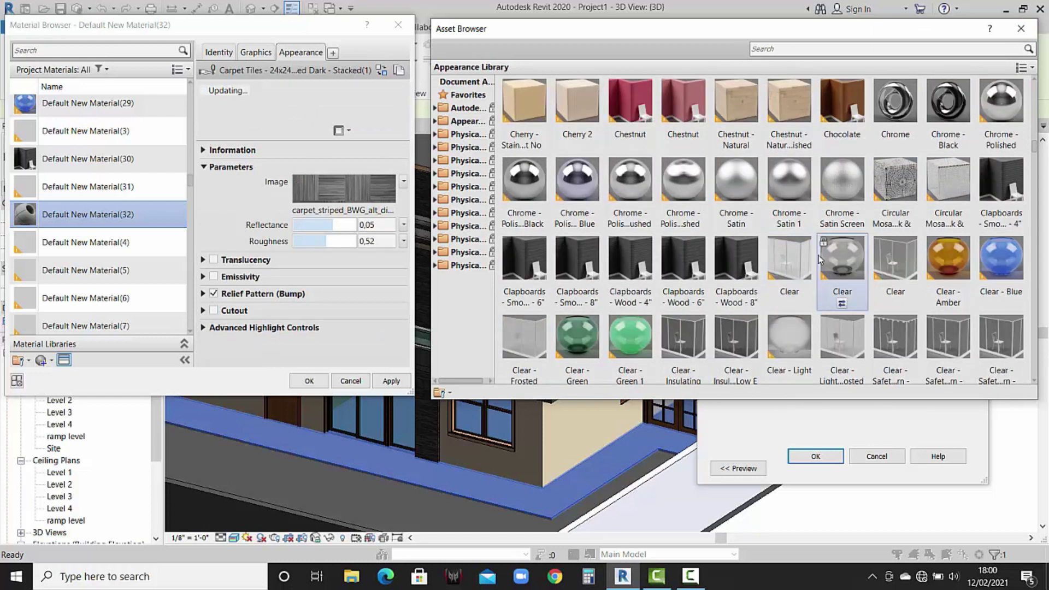
scroll(820, 258, "up", 3)
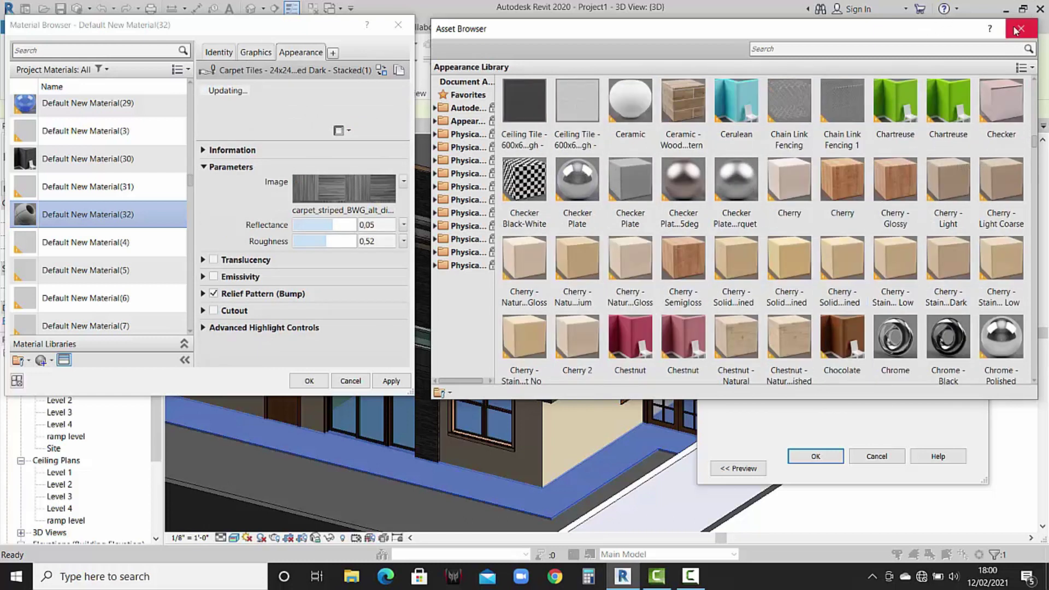
left_click(1015, 30)
Confirm the new material through the Material Browser, Edit Assembly and Type Properties dialogs.
left_click(272, 53)
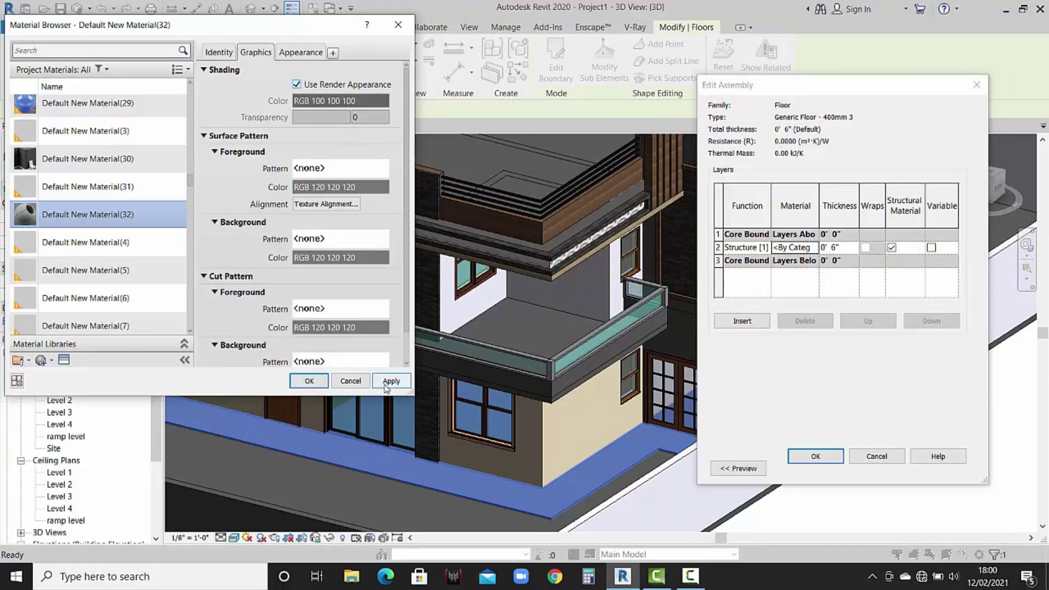
left_click(309, 381)
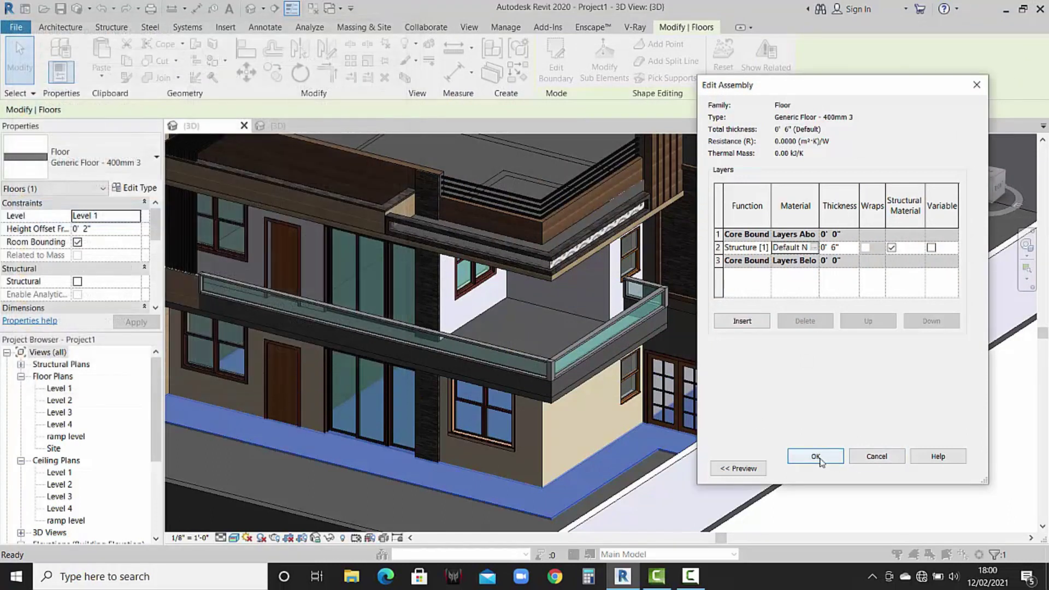
left_click(816, 458)
left_click(823, 469)
left_click(852, 480)
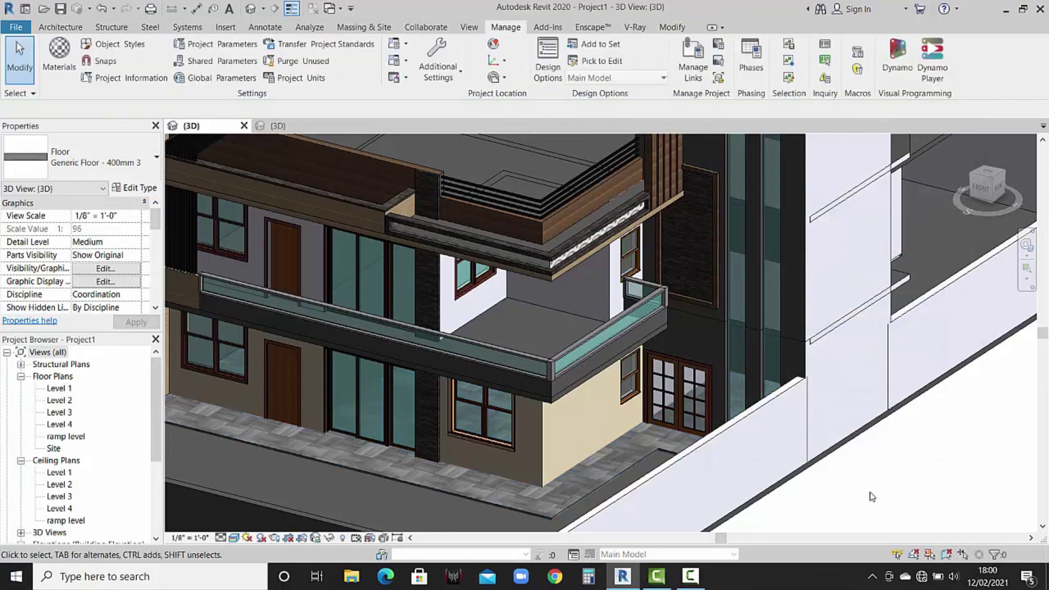
scroll(720, 459, "down", 2)
middle_click_drag(721, 459, 699, 460)
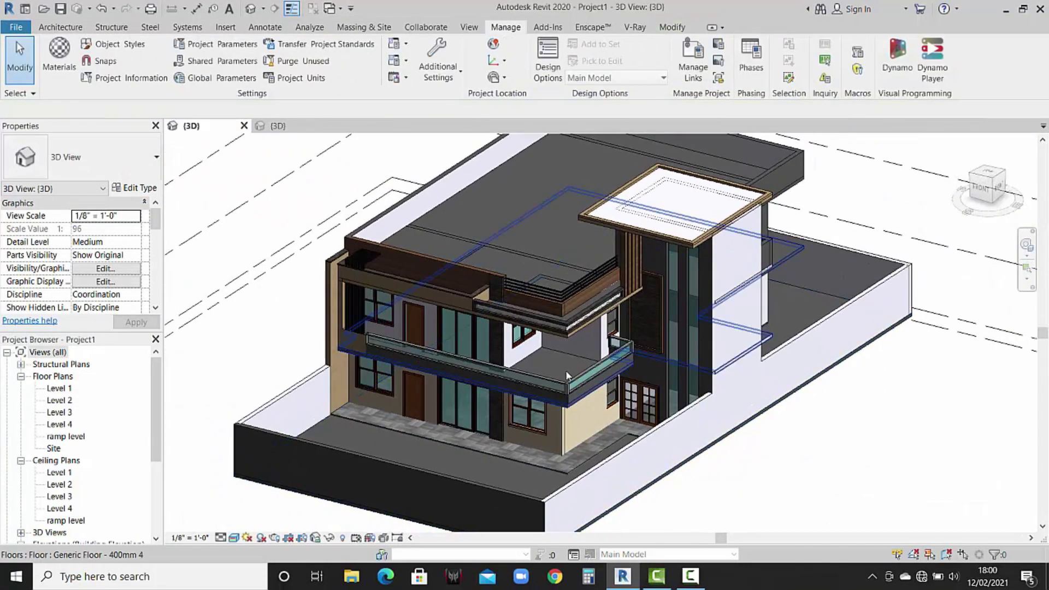
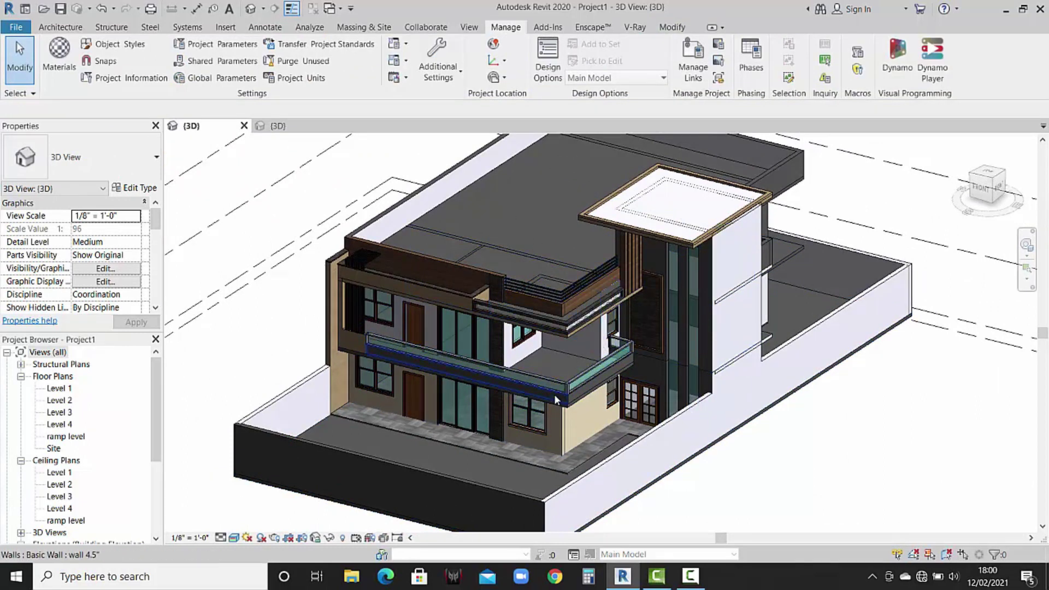
Inspect the ground floor slab's structure layer material without changing it.
left_click(520, 461)
left_click(137, 188)
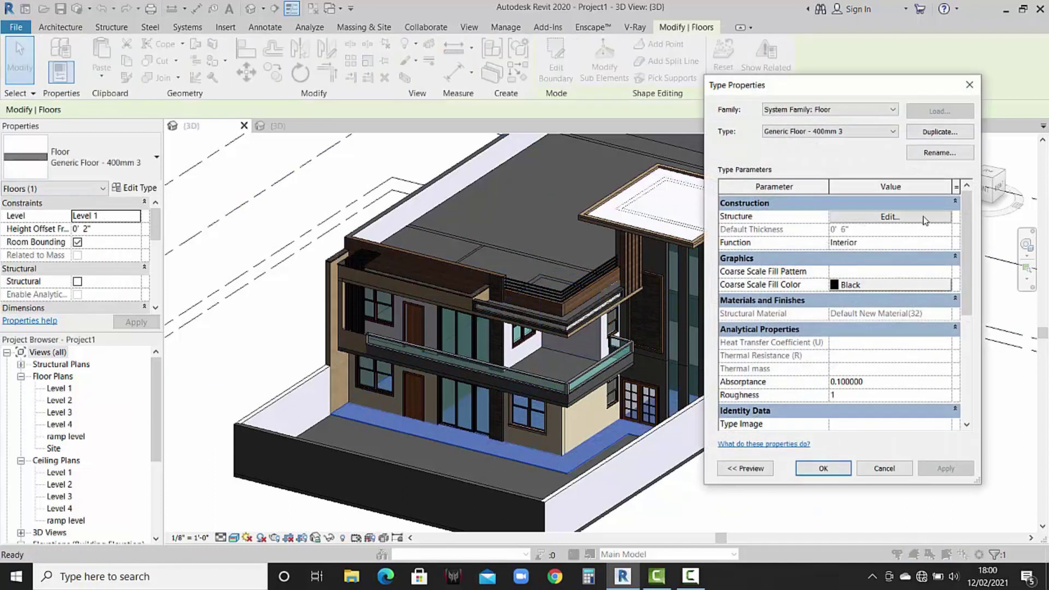
left_click(926, 218)
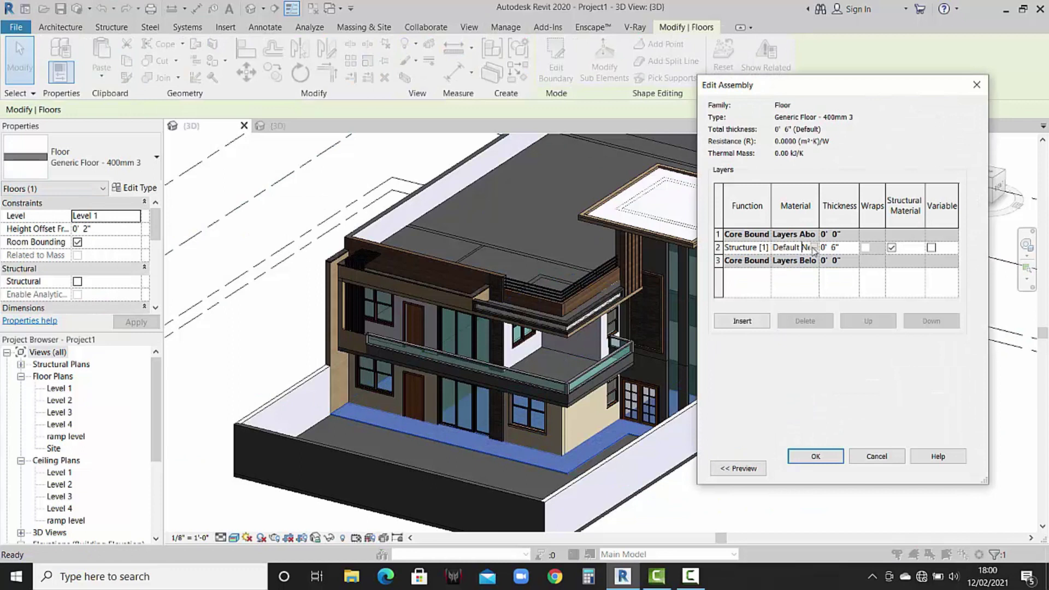
left_click(813, 248)
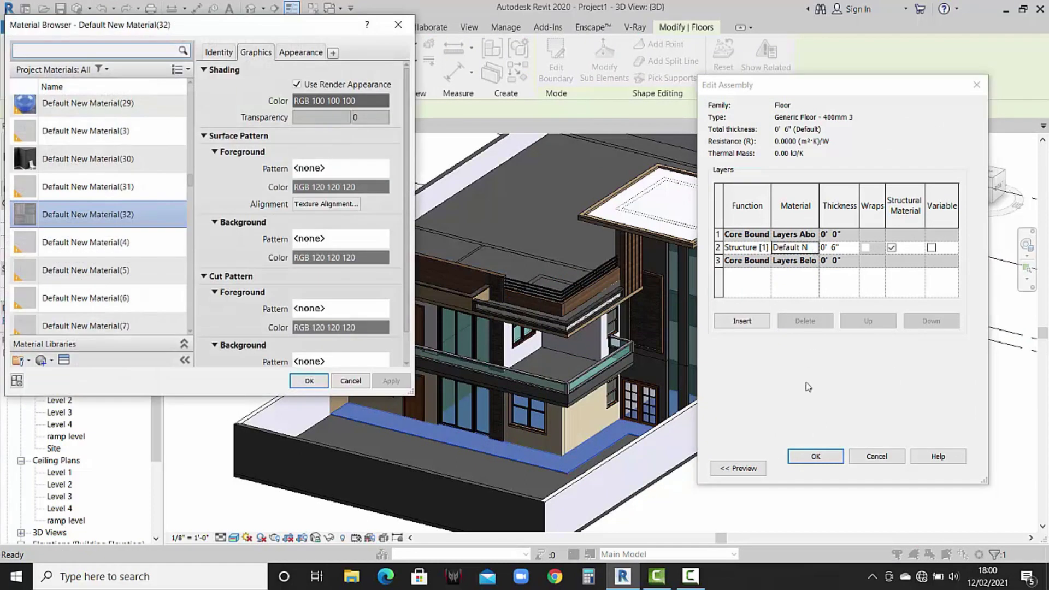
left_click(309, 380)
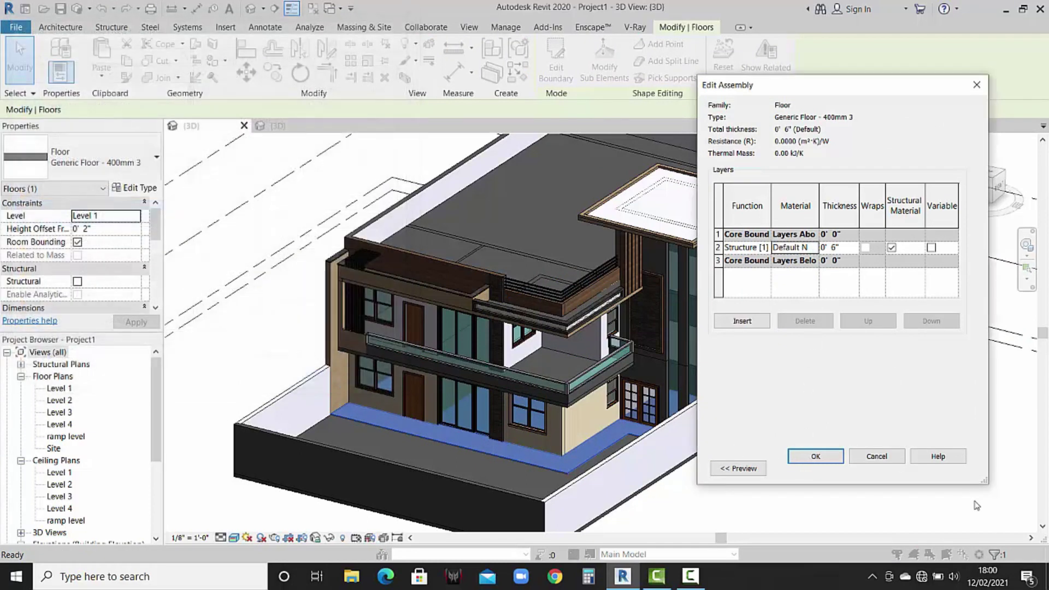
left_click(794, 457)
left_click(817, 472)
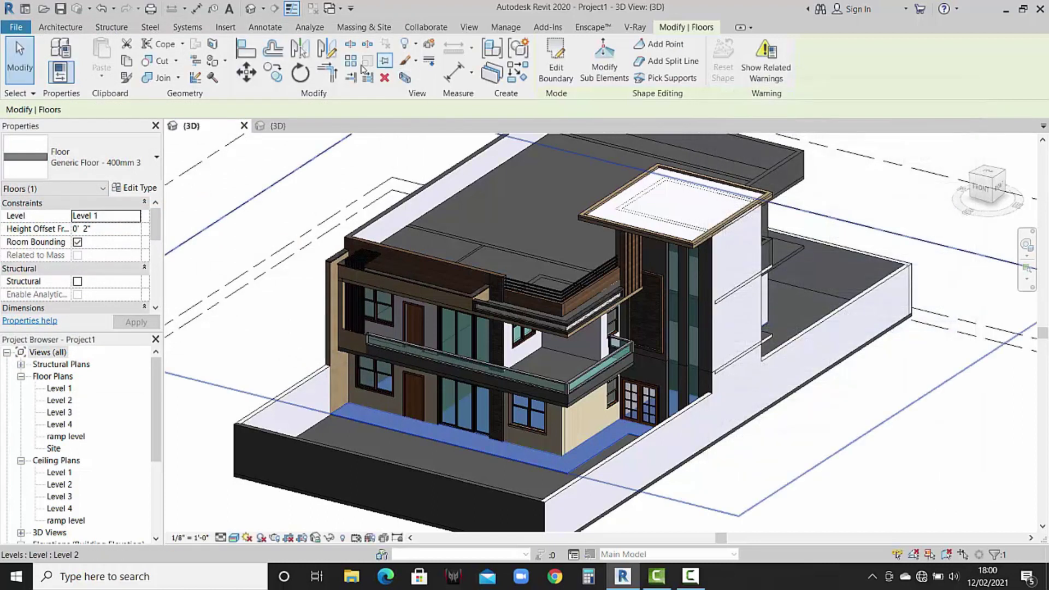
Choose the grey parquet Default New Material(32) for face painting.
left_click(226, 64)
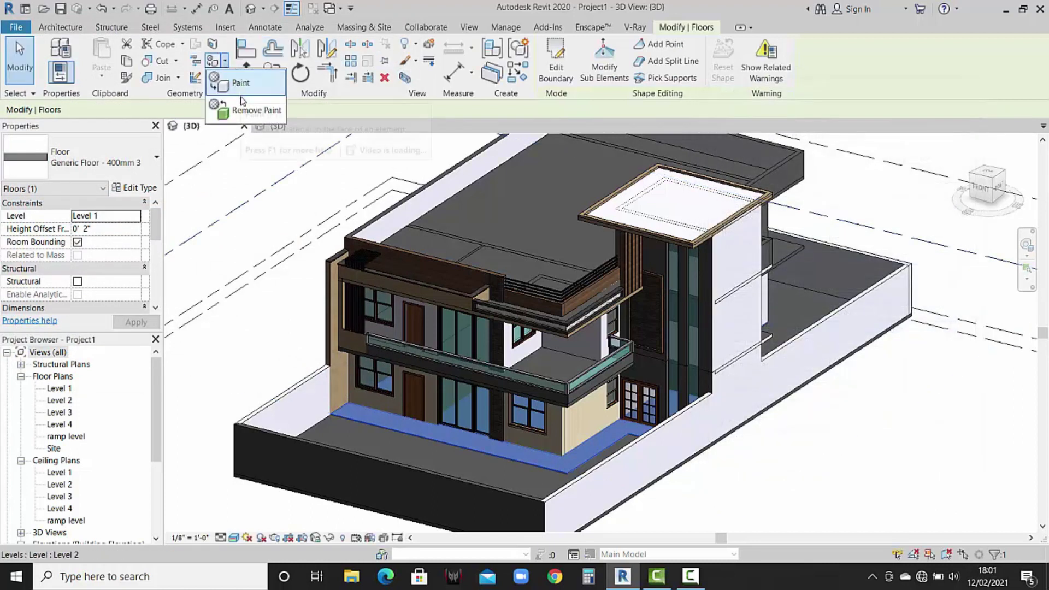
left_click(238, 83)
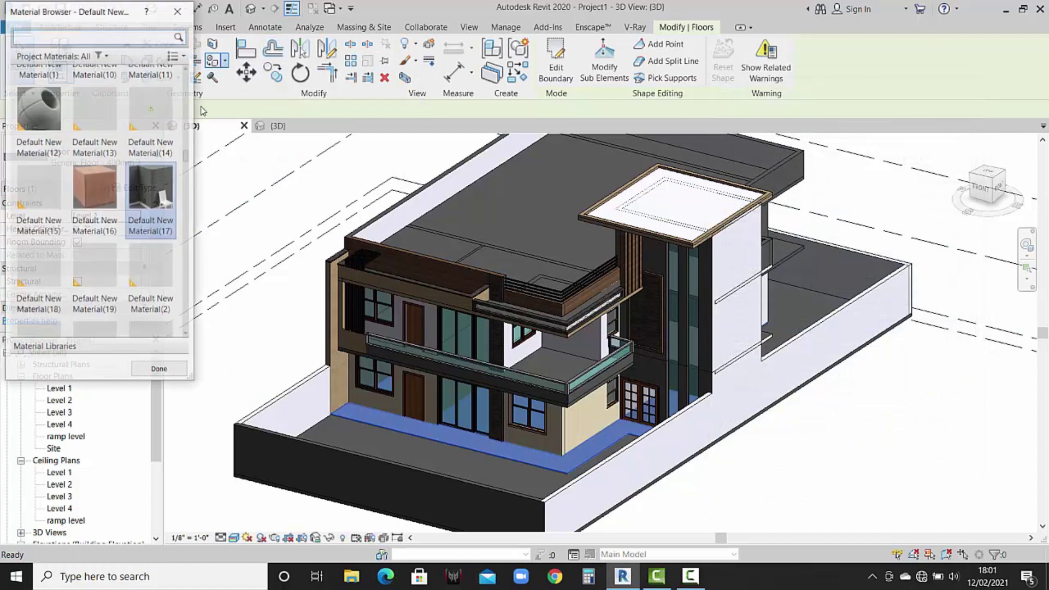
scroll(141, 218, "down", 10)
scroll(141, 229, "up", 5)
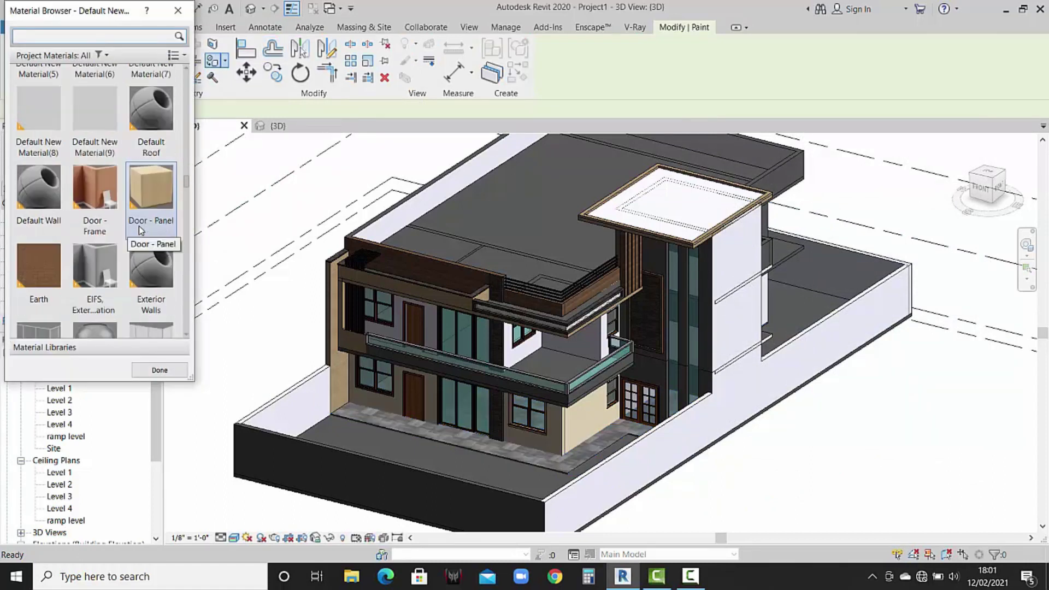
scroll(140, 230, "up", 3)
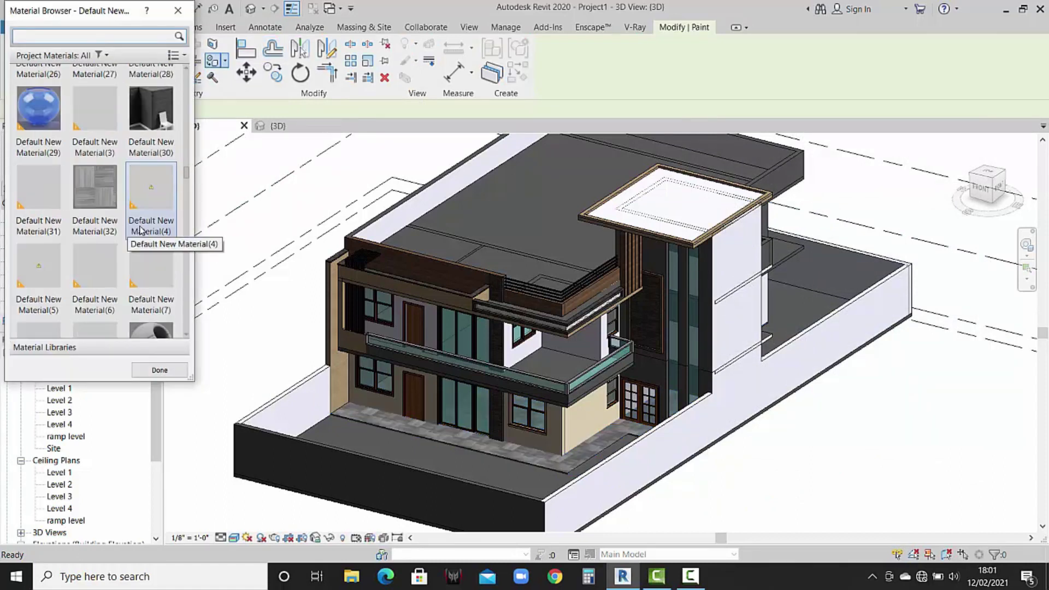
left_click(101, 213)
scroll(576, 367, "up", 5)
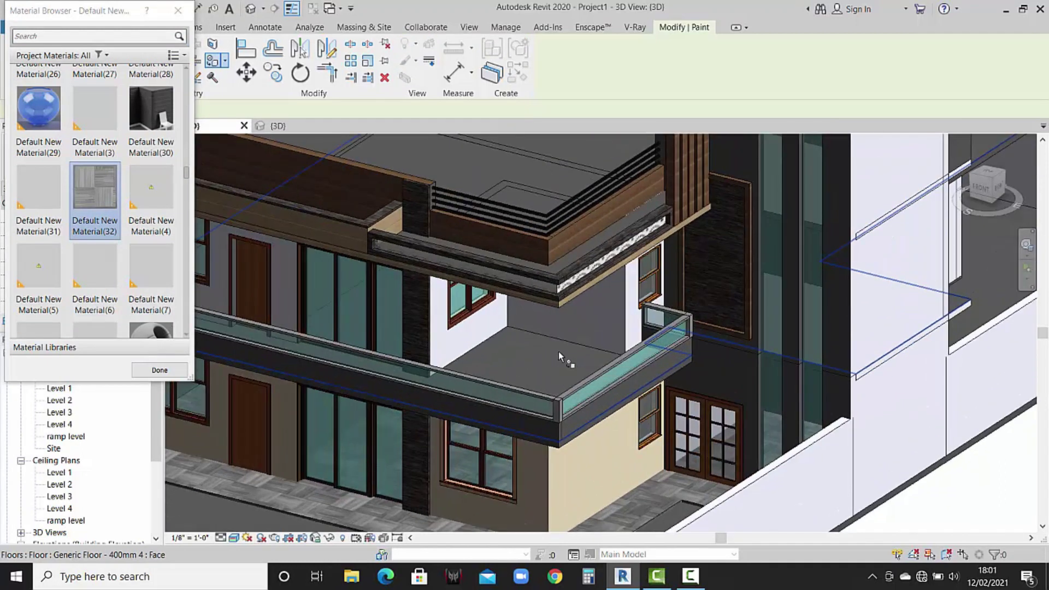
Paint the balcony and roof floor faces with the parquet material and finish painting.
left_click(559, 351)
middle_click_drag(559, 351, 562, 367)
scroll(503, 251, "down", 2)
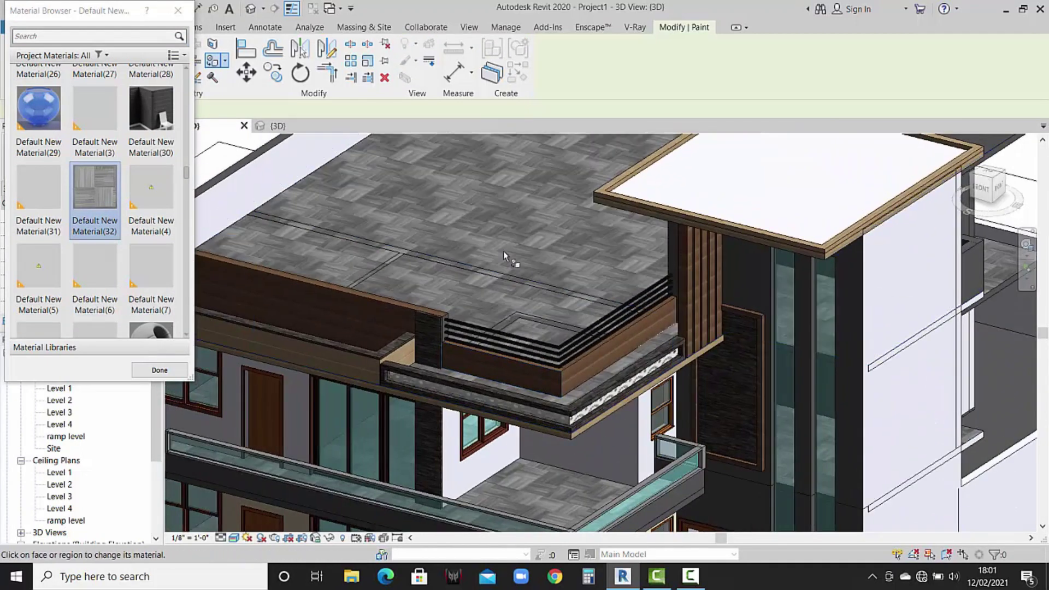
scroll(527, 231, "down", 3)
mouse_move(591, 349)
middle_mouse_down()
mouse_move(589, 327)
mouse_move(524, 349)
middle_mouse_up()
scroll(578, 340, "down", 2)
scroll(525, 350, "up", 3)
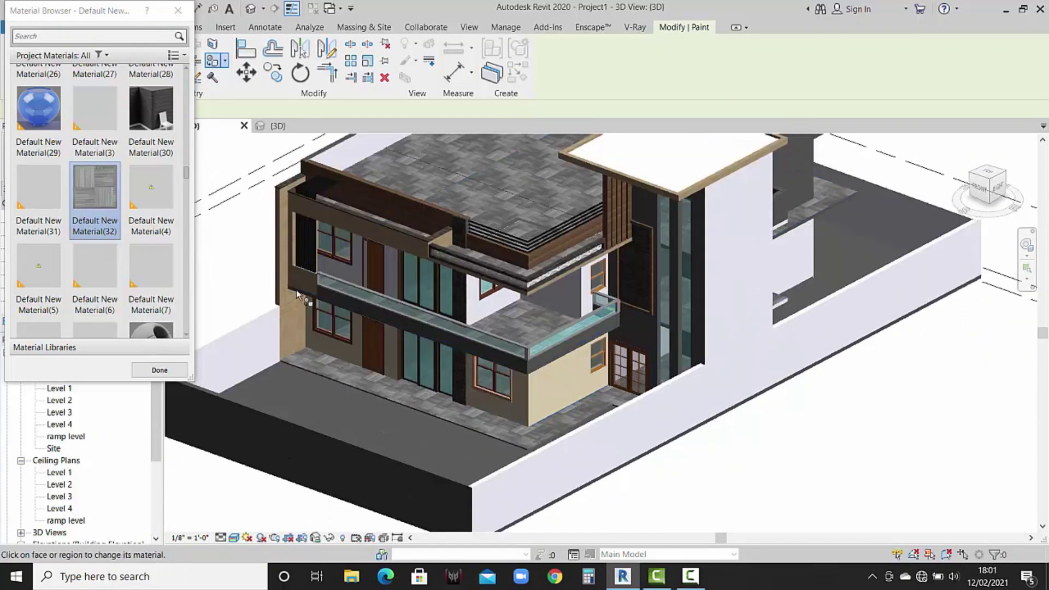
left_click(183, 366)
scroll(704, 364, "up", 2)
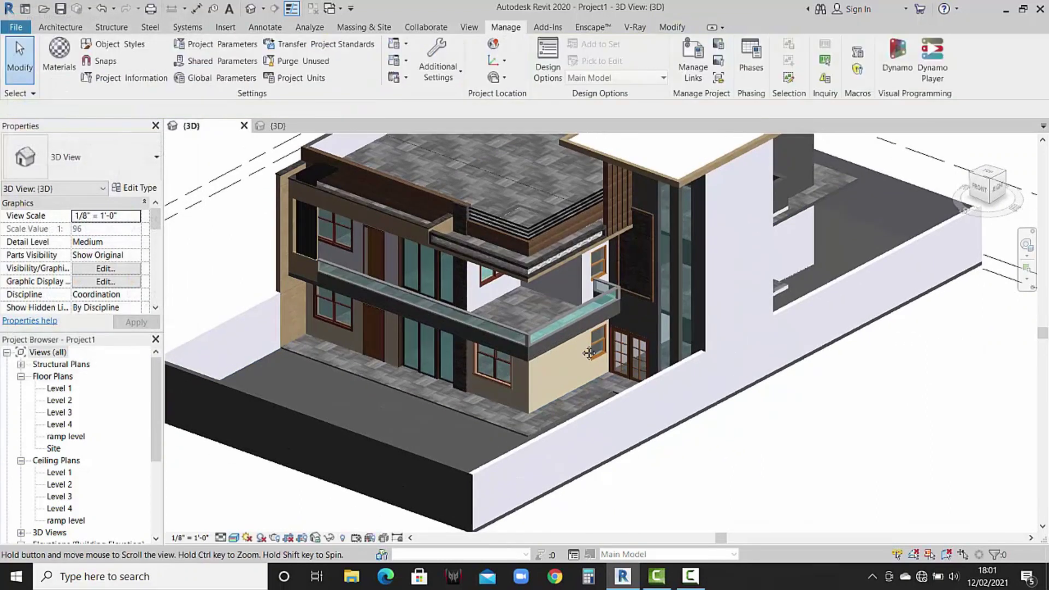
scroll(705, 365, "up", 2)
Open the Level 1 floor plan and pan to the boundary walls.
middle_click_drag(704, 365, 703, 246, "shift")
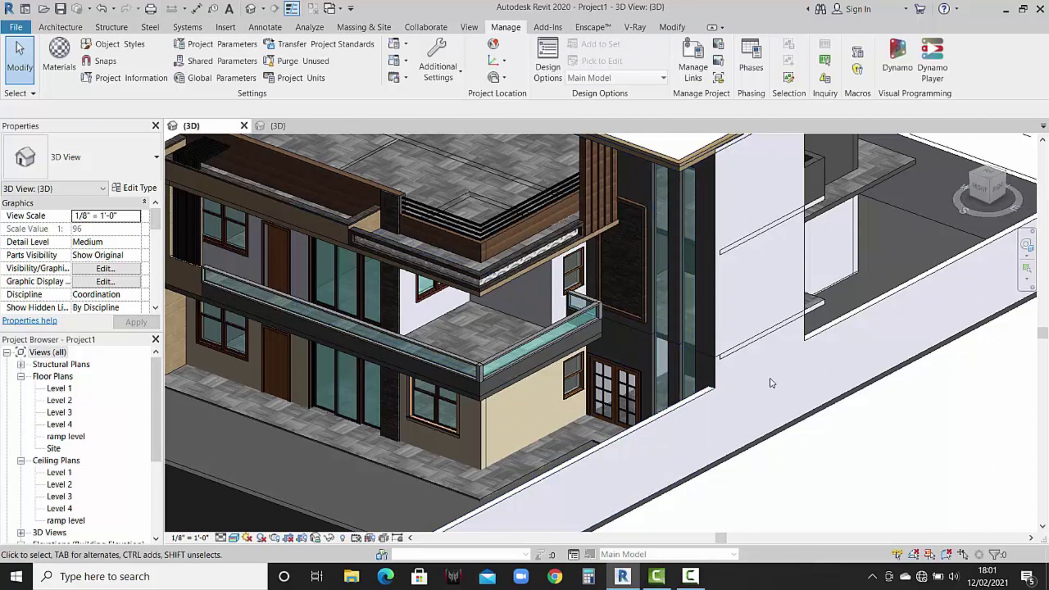
double_click(59, 389)
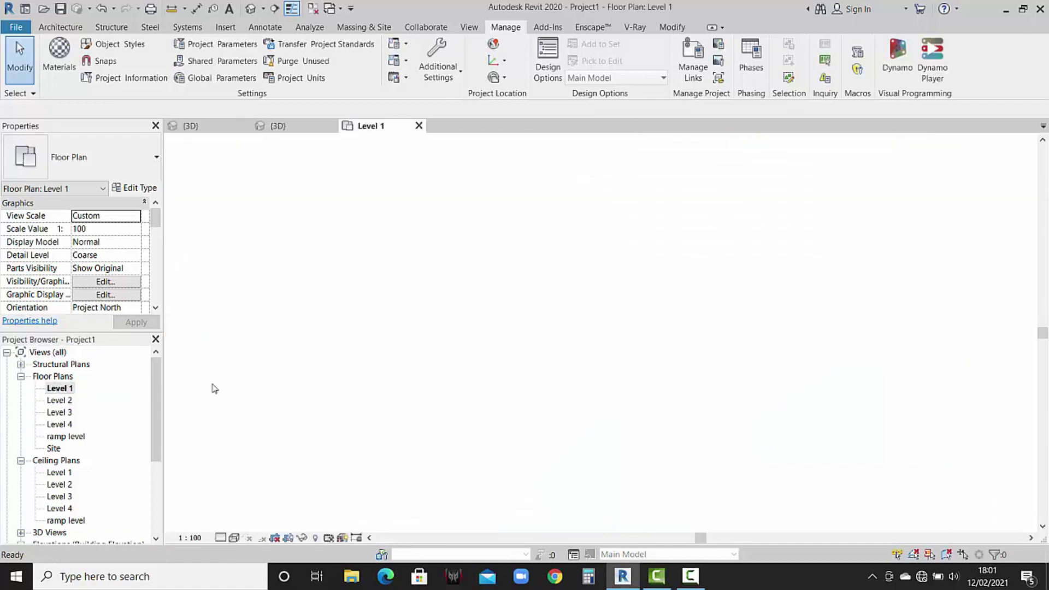
scroll(672, 372, "up", 4)
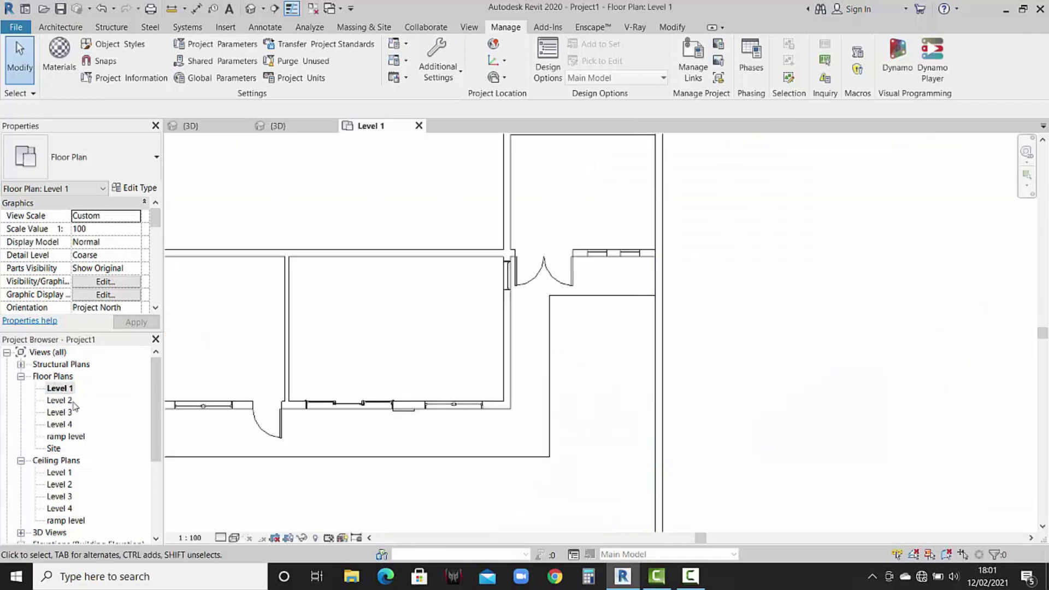
middle_click_drag(628, 354, 637, 330)
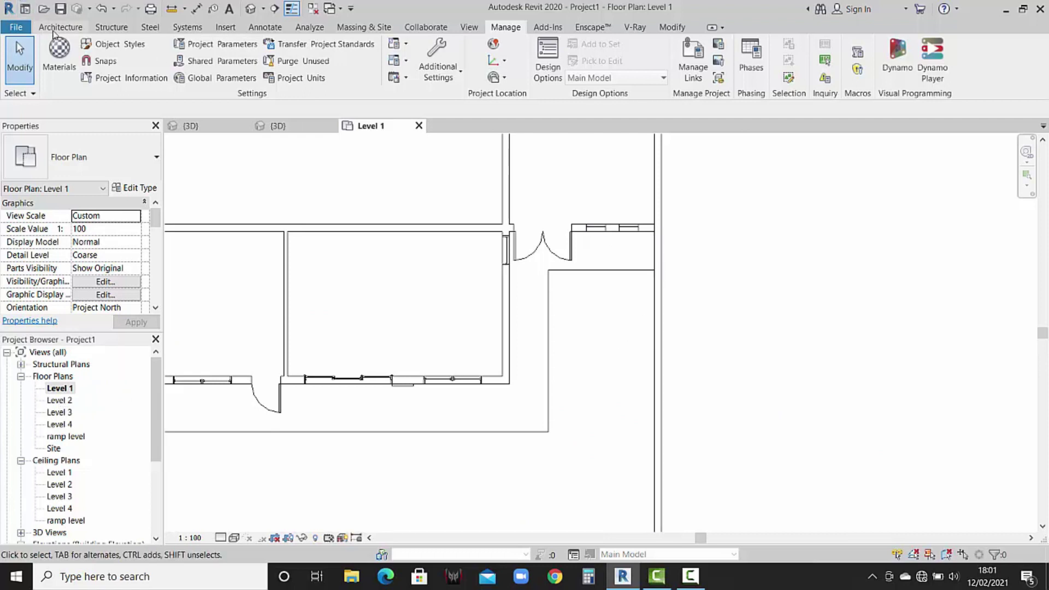
Split the right boundary wall with Split Element, then go back to the {3D} view.
left_click(60, 27)
left_click(669, 29)
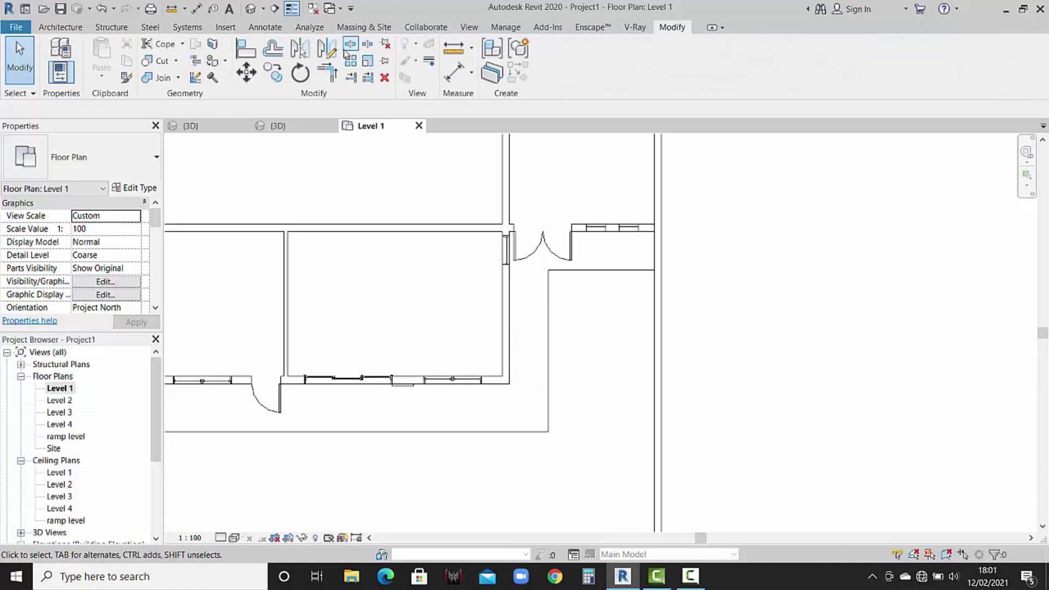
left_click(350, 45)
scroll(665, 267, "up", 3)
scroll(665, 273, "up", 2)
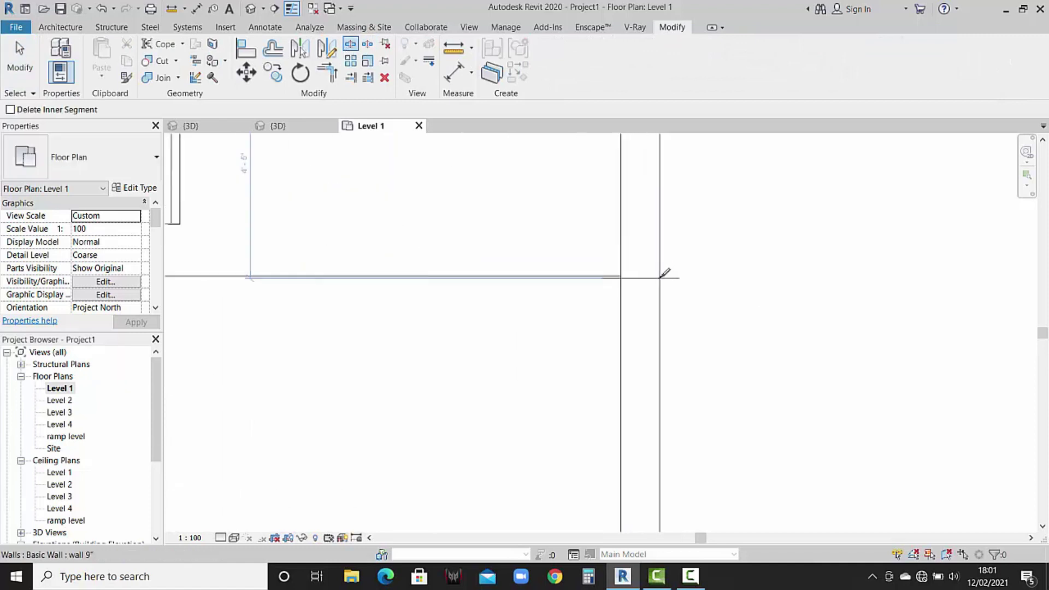
scroll(665, 272, "up", 3)
scroll(665, 271, "up", 2)
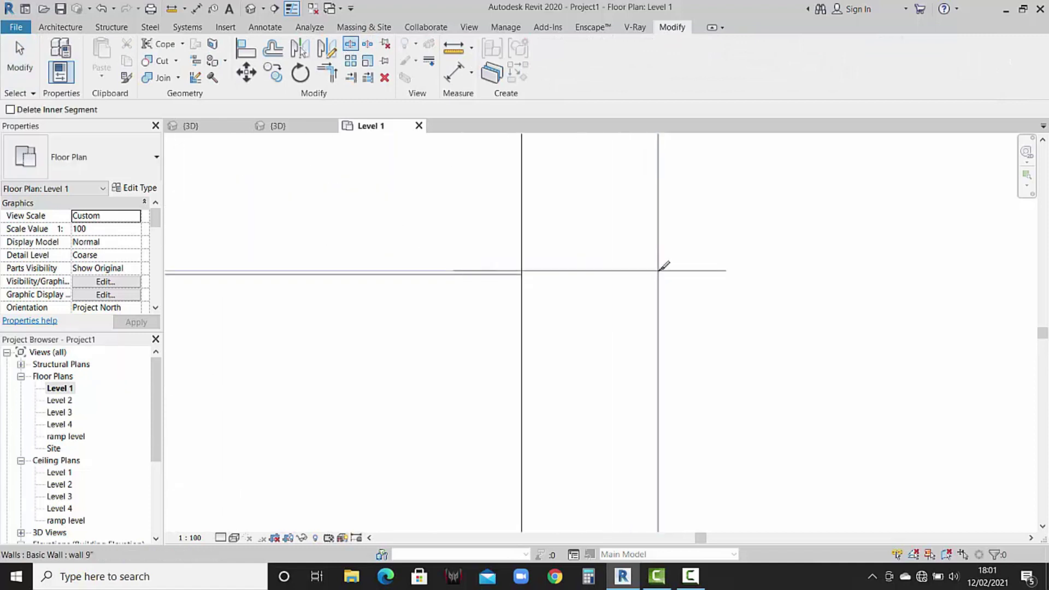
left_click(666, 272)
key("Escape")
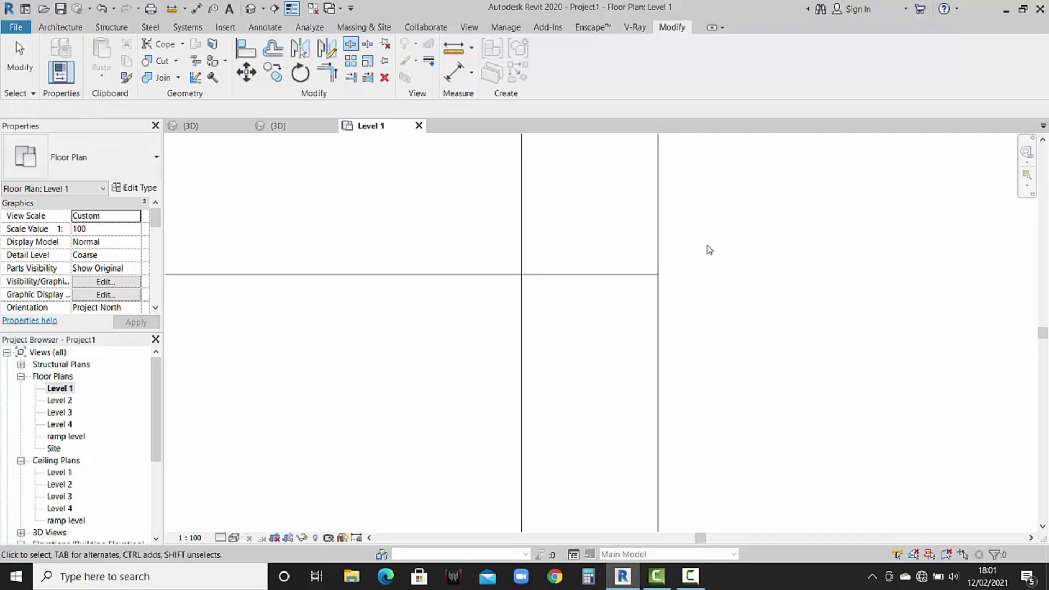
left_click(289, 129)
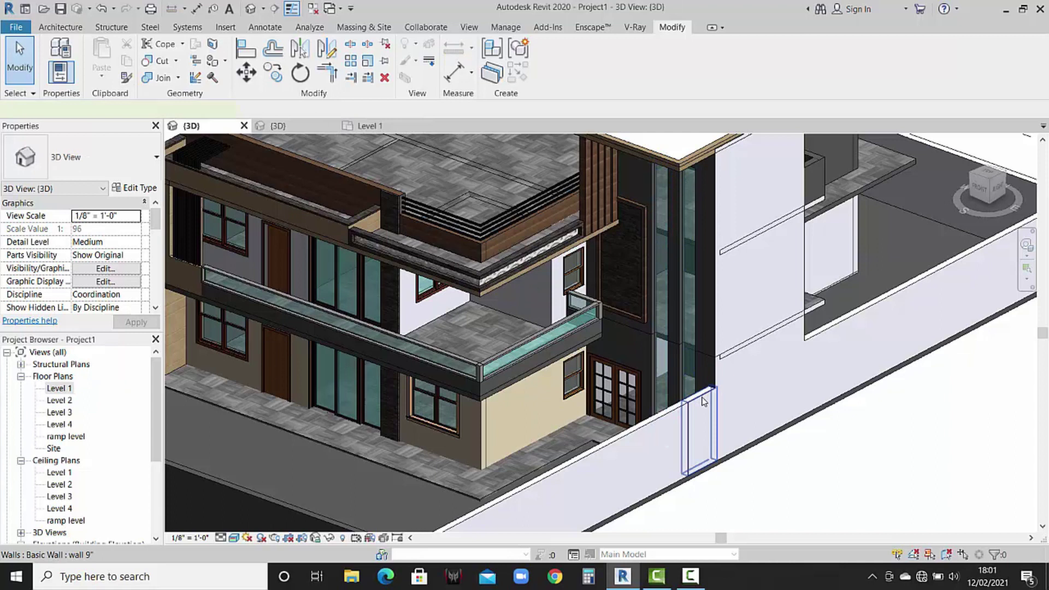
Raise the top of the newly split boundary wall segment.
left_click(704, 402)
scroll(755, 279, "up", 1)
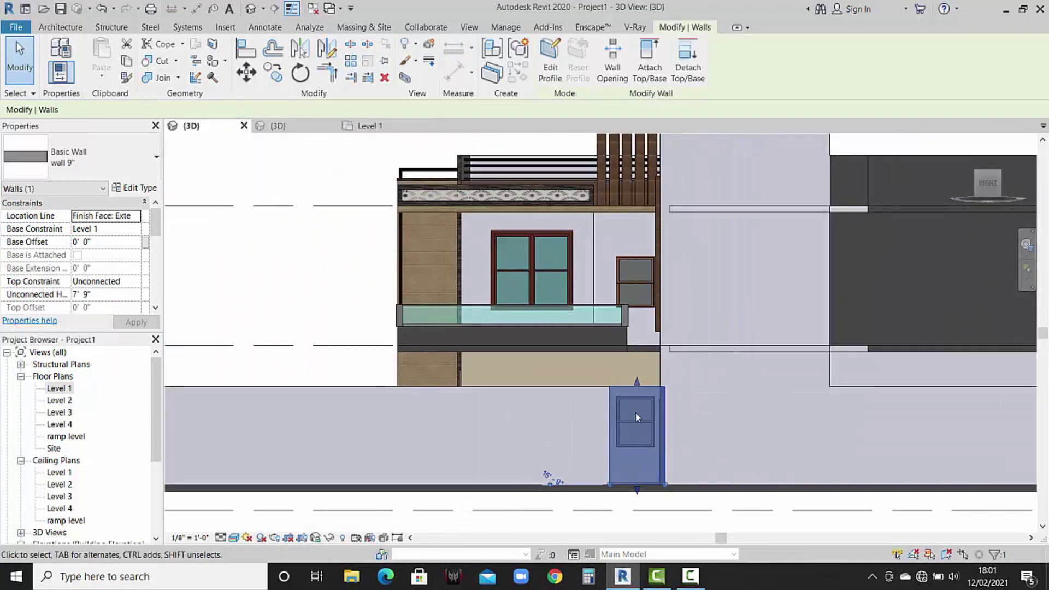
scroll(635, 411, "down", 2)
middle_click_drag(635, 395, 634, 410)
left_click_drag(637, 405, 645, 213)
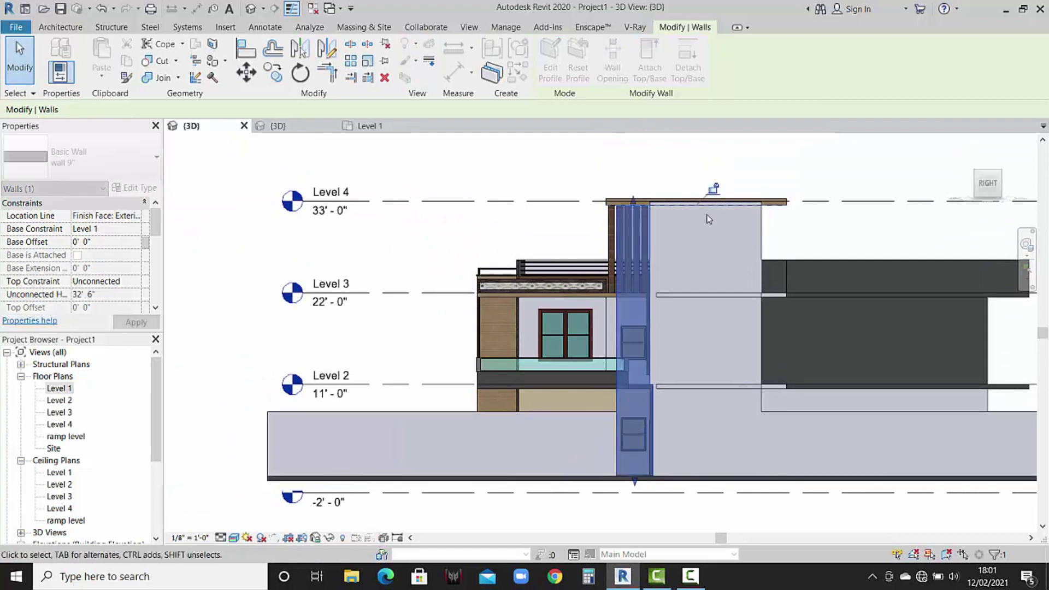
left_click(695, 154)
Open the tall wall's profile for editing in a right-side Hidden Line view.
scroll(568, 248, "down", 1)
mouse_move(529, 244)
middle_mouse_down("shift")
mouse_move(614, 368)
mouse_move(645, 350)
mouse_move(652, 330)
middle_mouse_up("shift")
scroll(650, 347, "up", 2)
scroll(655, 346, "up", 2)
left_click(627, 268)
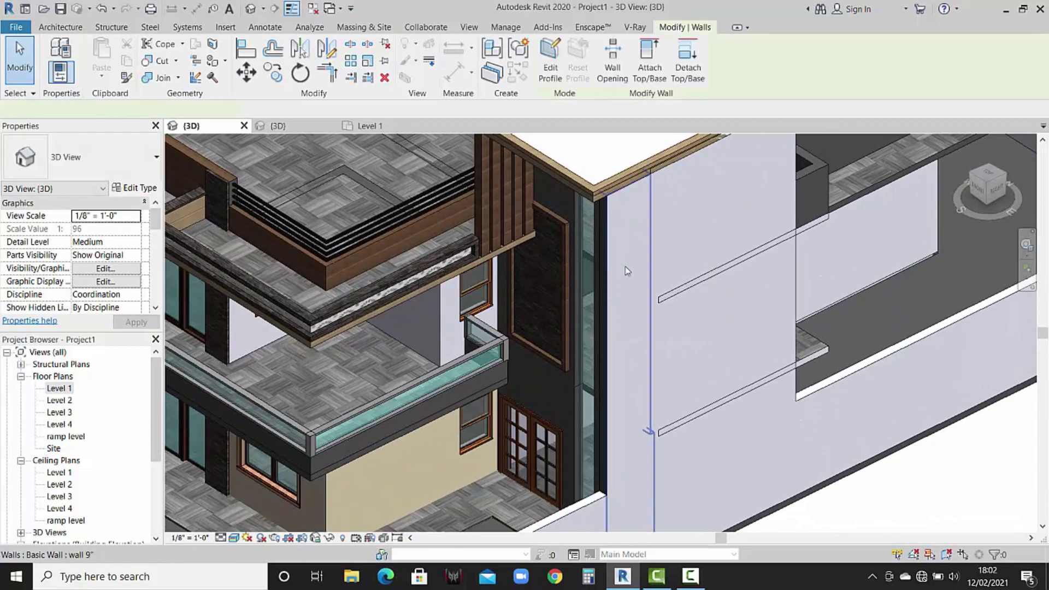
left_click(995, 193)
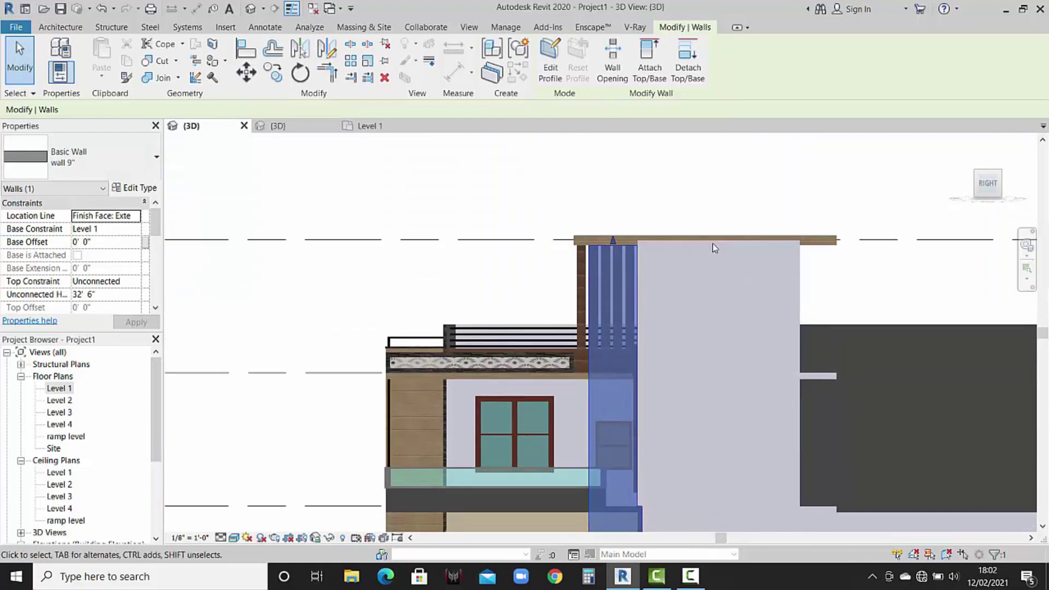
left_click(550, 66)
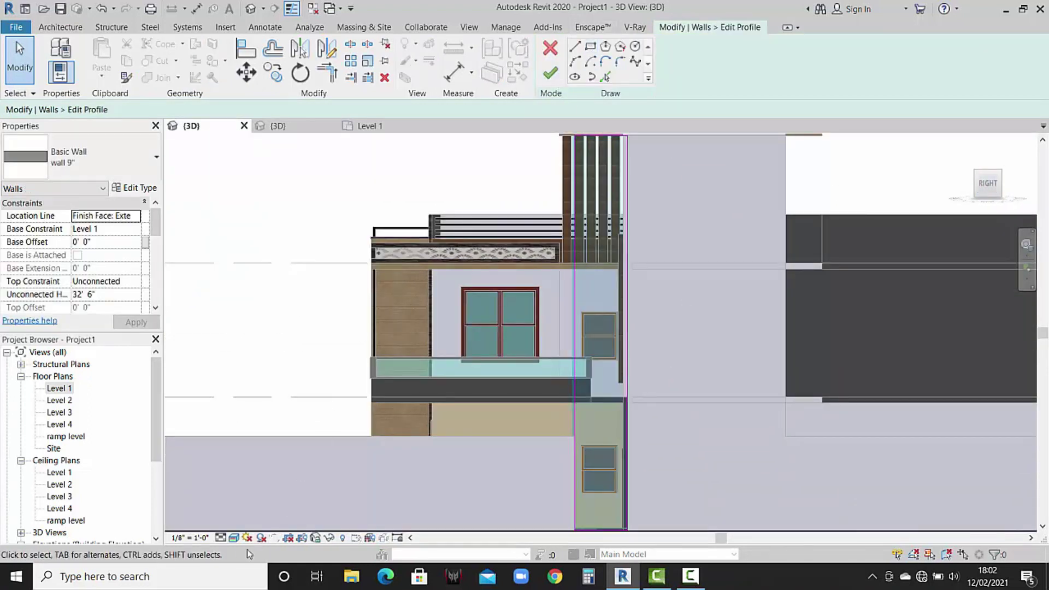
left_click(234, 538)
left_click(260, 464)
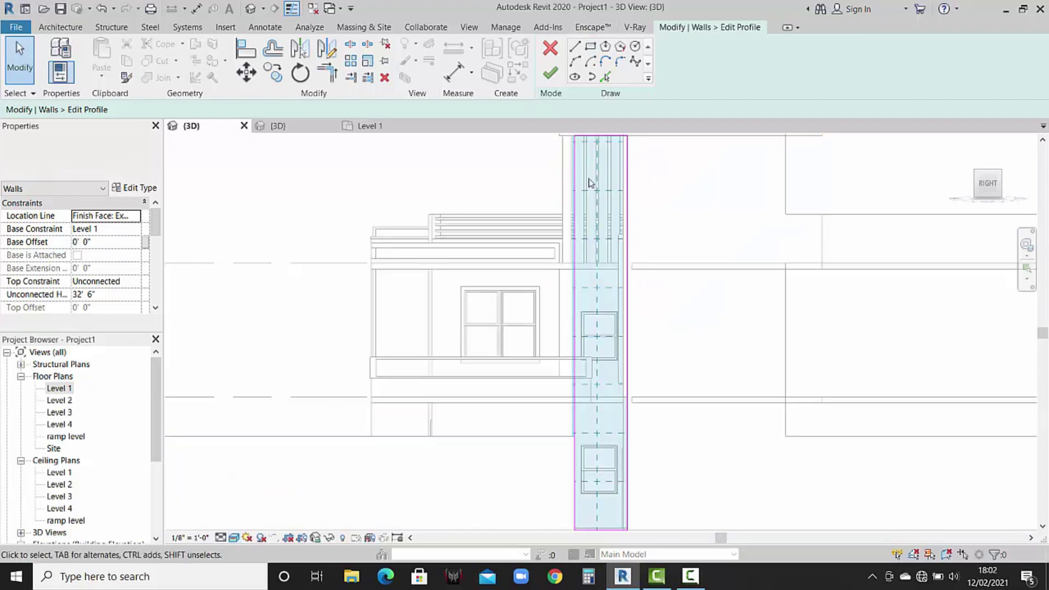
Sketch a rectangle in the profile from the wall's top corner to its lower corner.
left_click(591, 49)
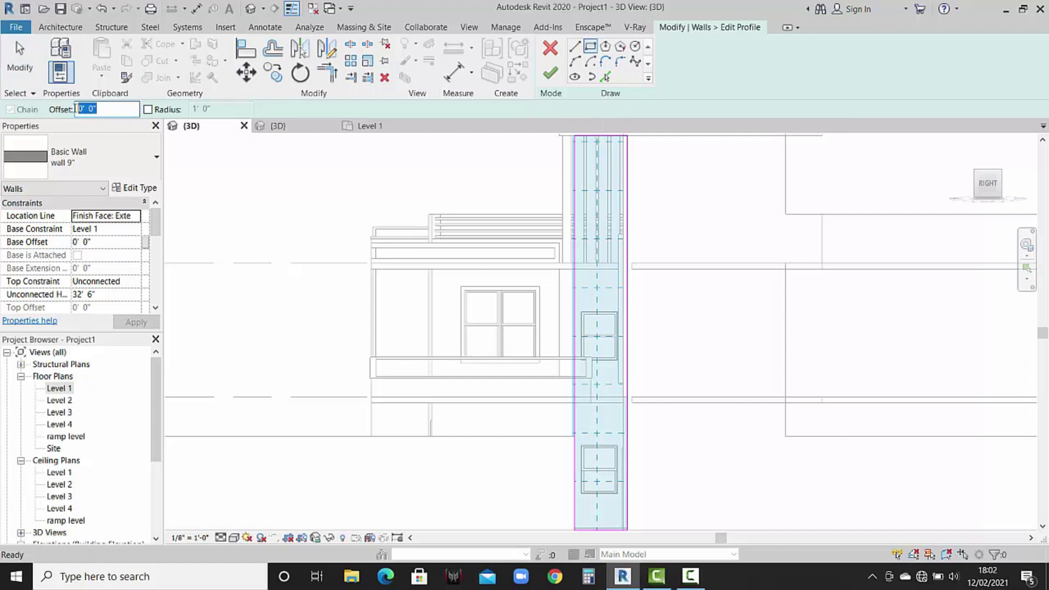
type("-4.5'")
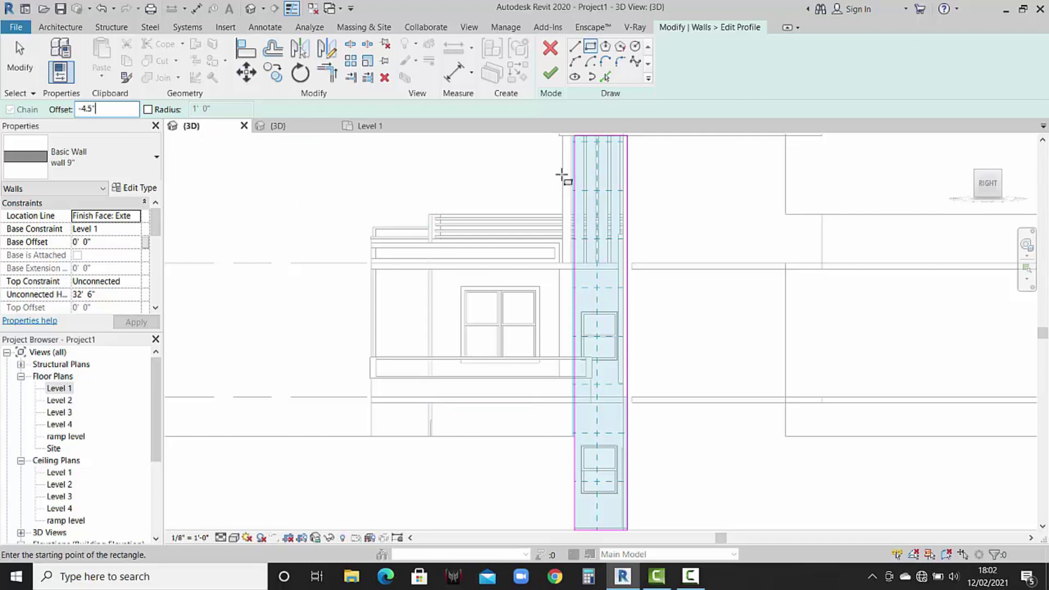
middle_click_drag(561, 175, 530, 235)
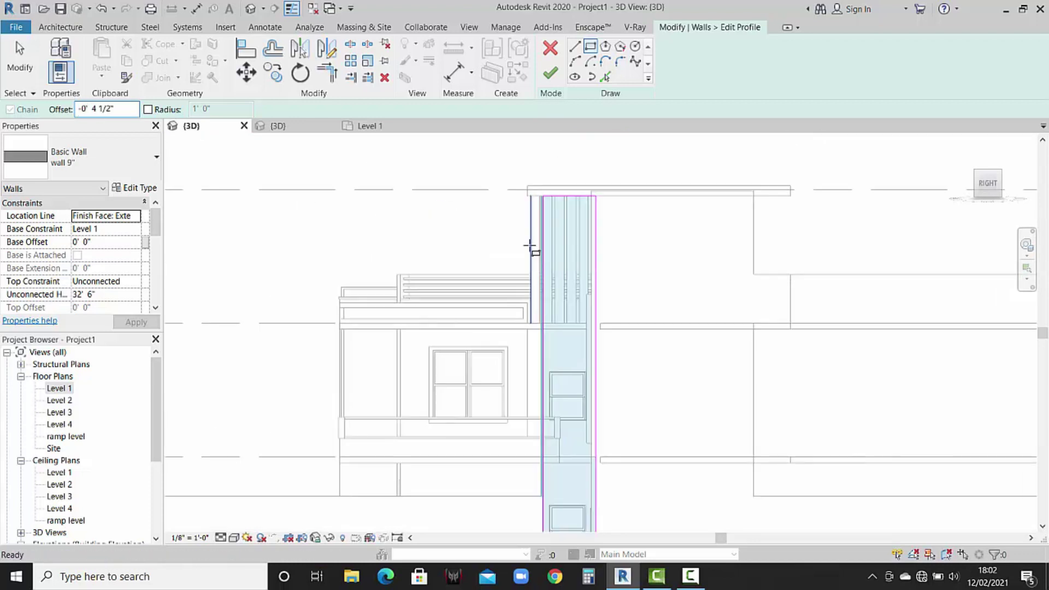
scroll(540, 196, "up", 2)
scroll(538, 200, "up", 2)
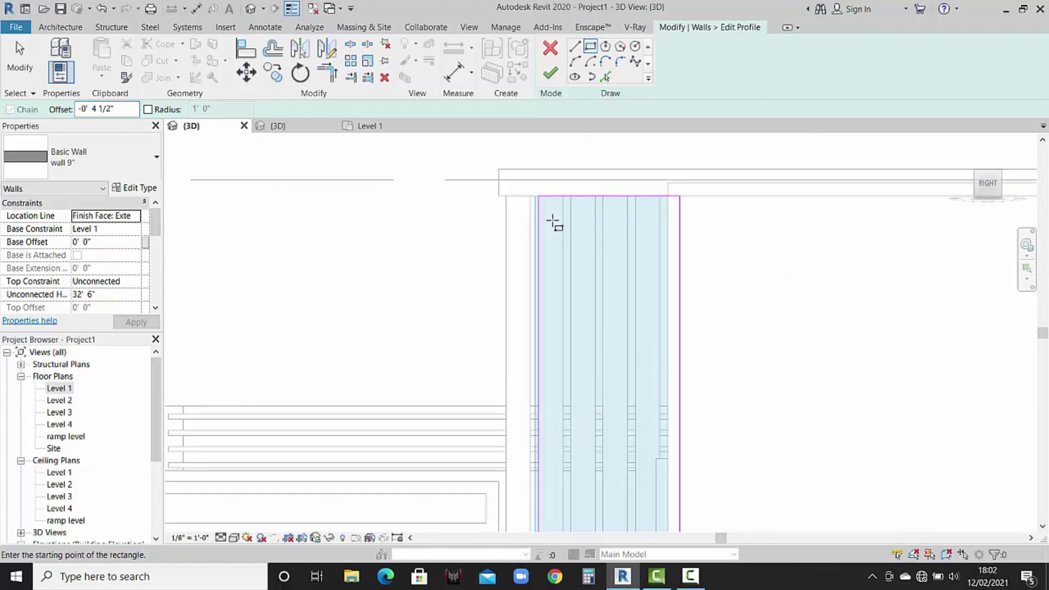
left_click(539, 196)
scroll(597, 327, "down", 3)
scroll(601, 306, "down", 3)
scroll(623, 445, "up", 2)
scroll(627, 456, "up", 2)
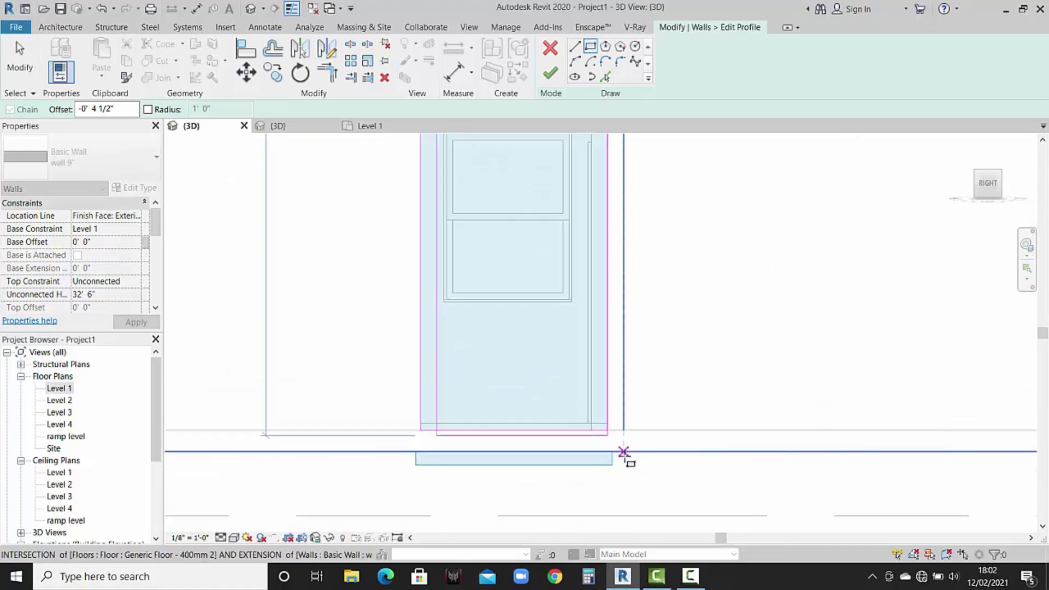
scroll(615, 421, "up", 2)
left_click(604, 424)
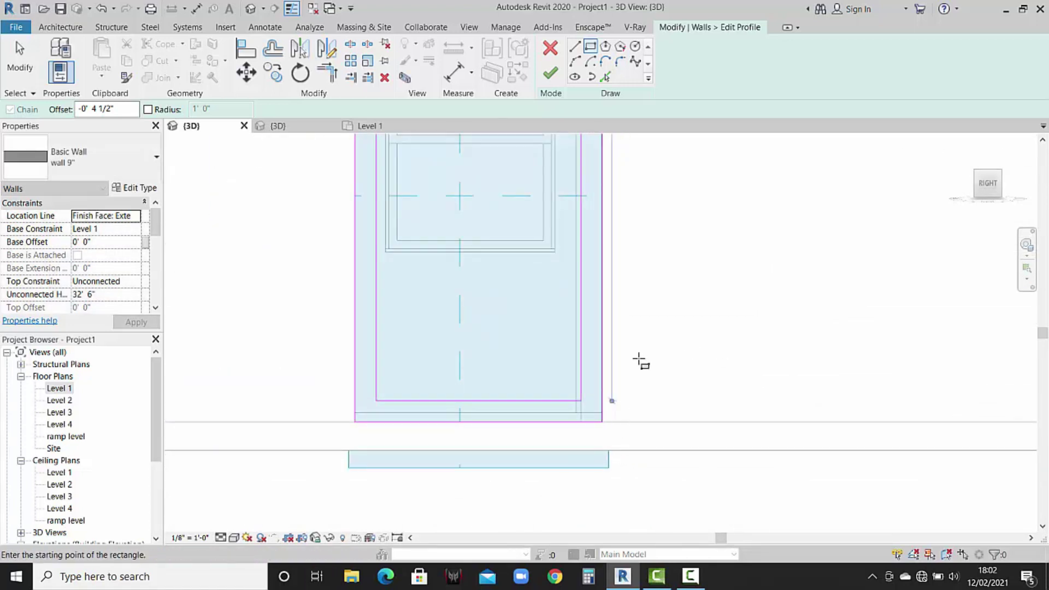
scroll(640, 360, "down", 3)
scroll(644, 363, "up", 2)
scroll(646, 449, "down", 1)
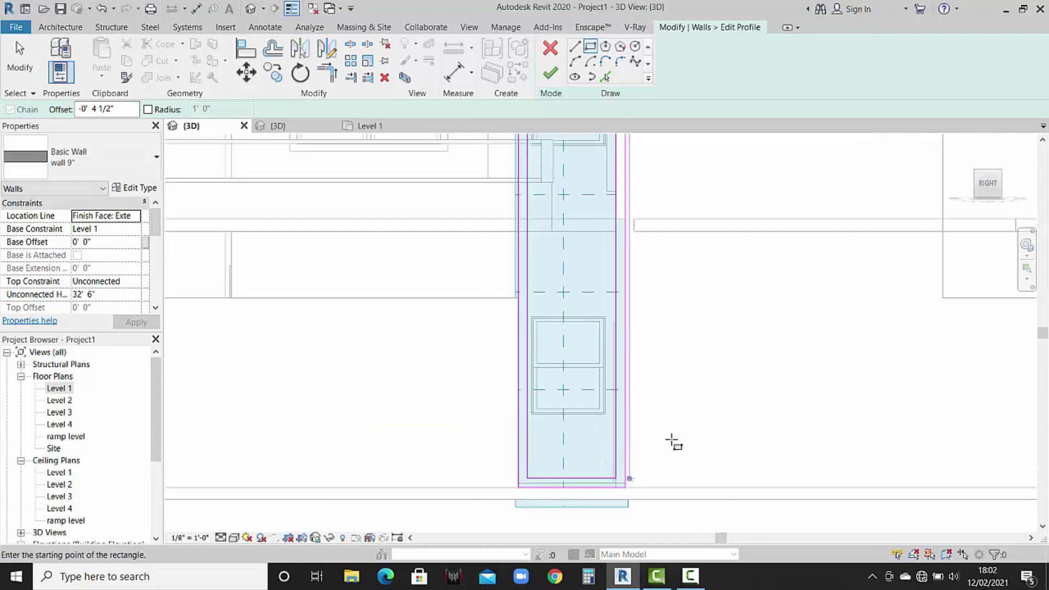
key("Escape")
key("Escape")
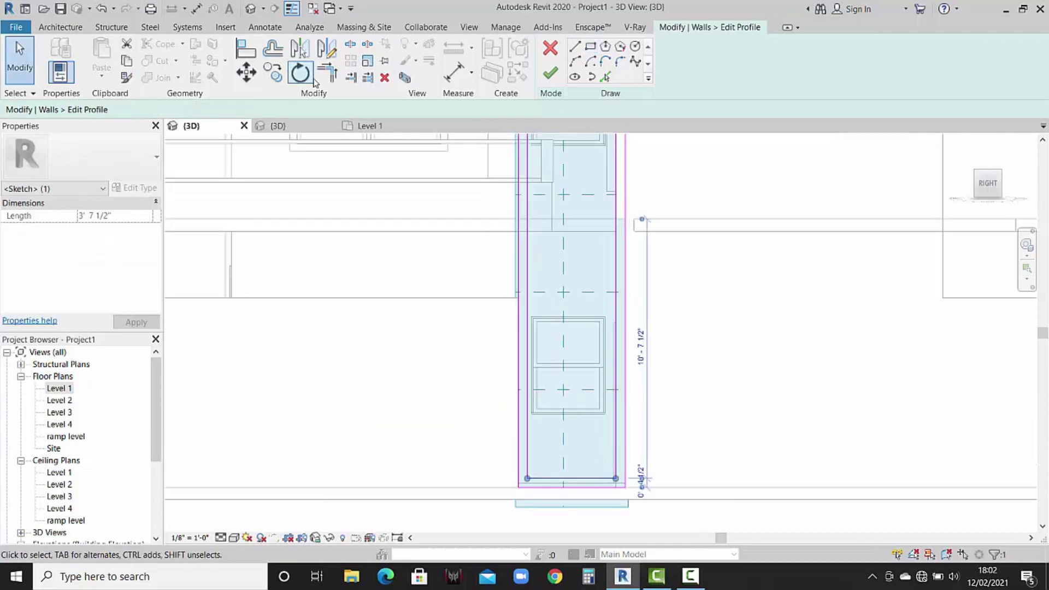
Move the selected sketch line up to the window-top level.
left_click(246, 71)
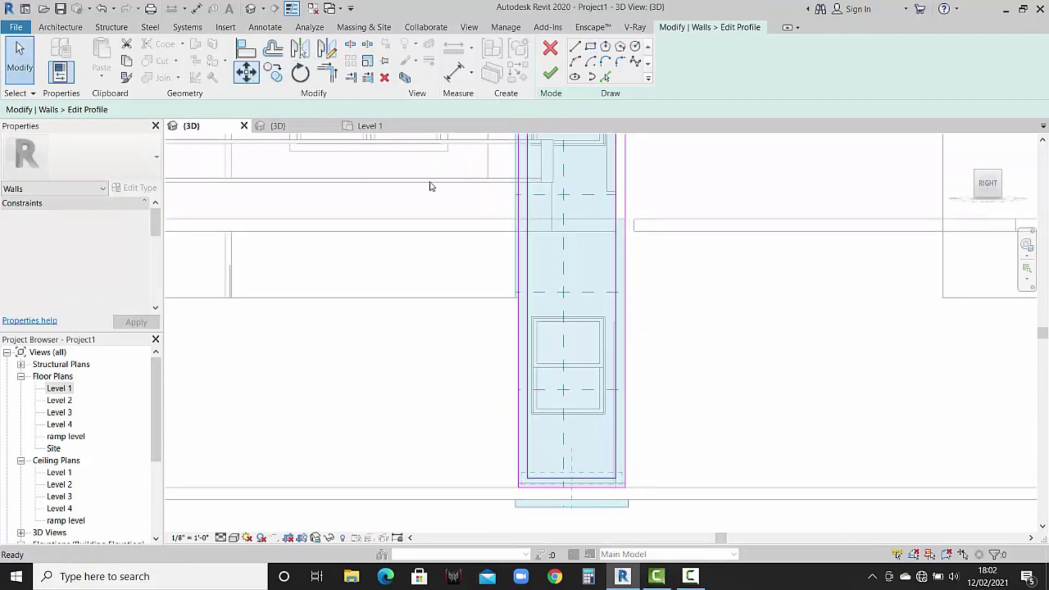
left_click(527, 479)
left_click(529, 298)
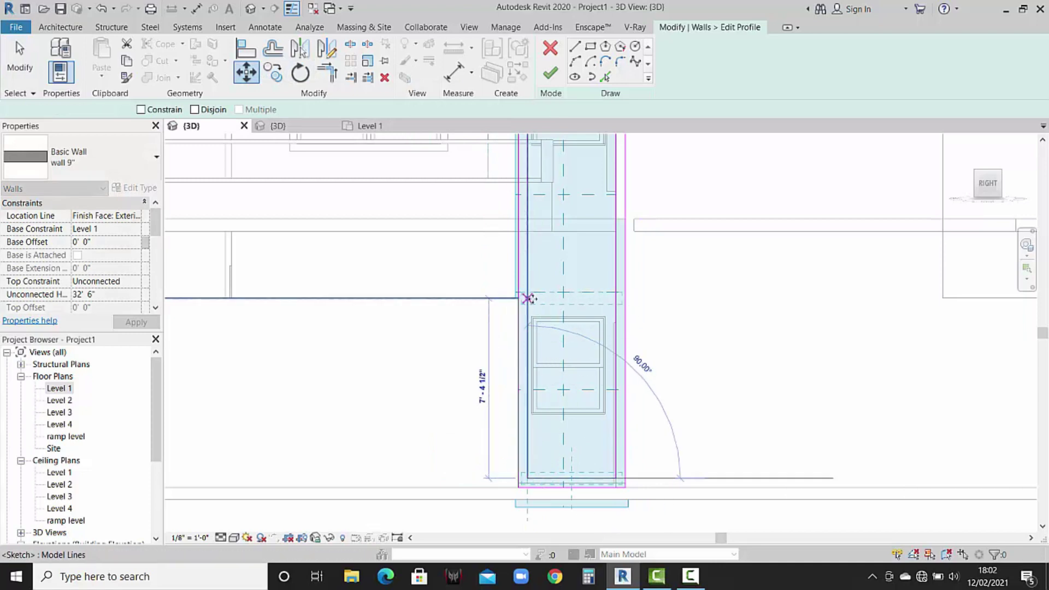
key("Escape")
scroll(697, 444, "down", 2)
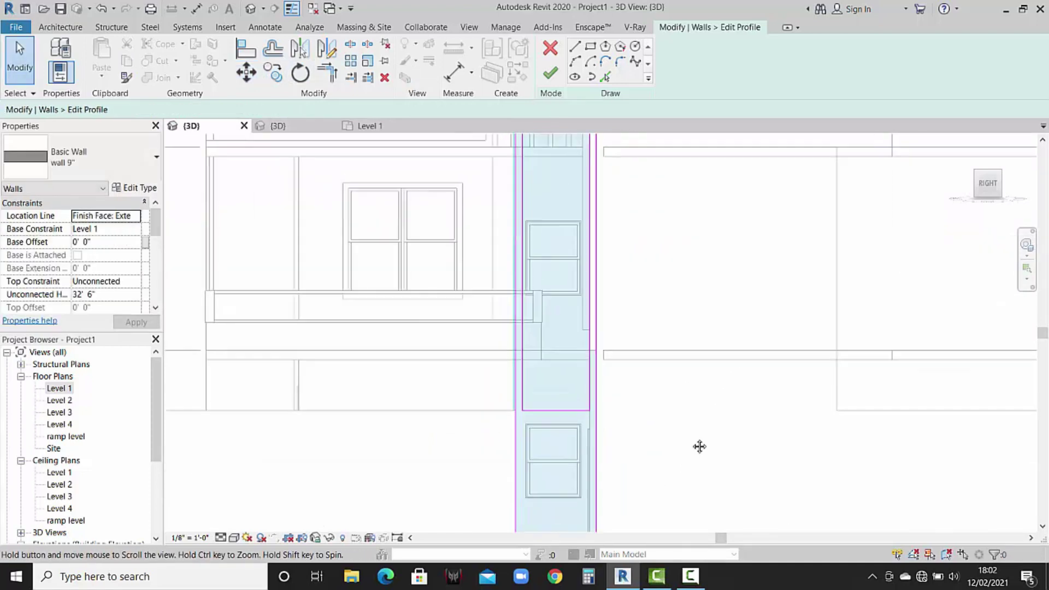
scroll(693, 444, "down", 1)
middle_click_drag(529, 296, 507, 395)
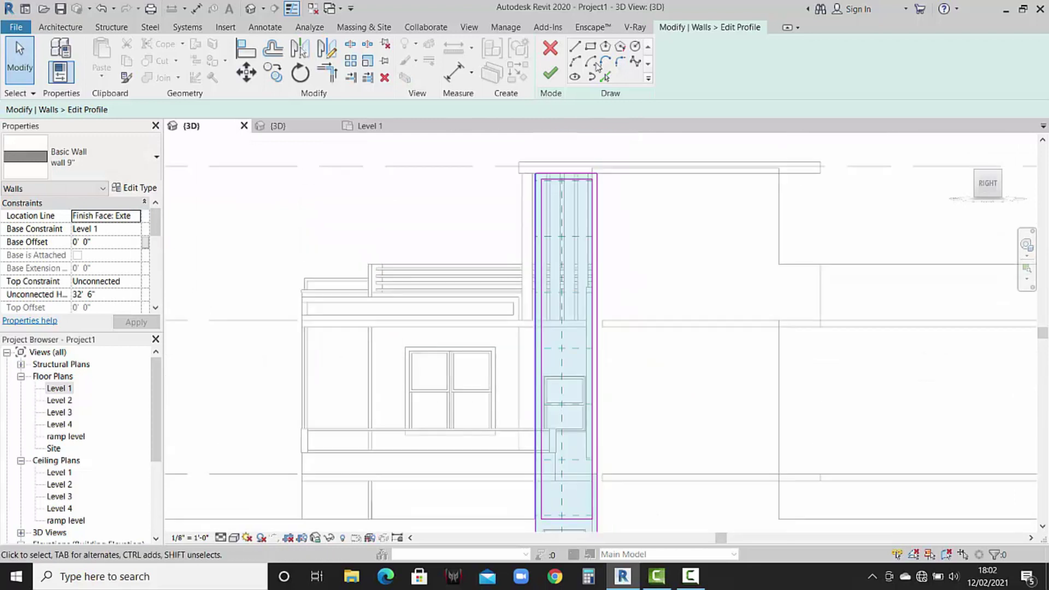
Sketch a second rectangle ending at the wall's lower-right corner.
left_click(592, 49)
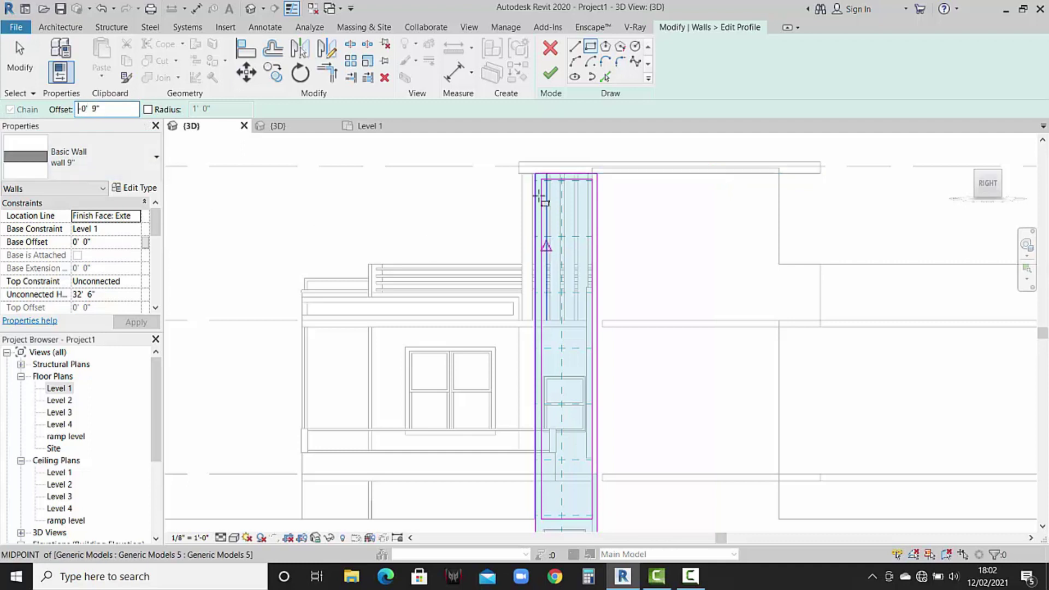
scroll(541, 180, "up", 3)
scroll(618, 335, "down", 1)
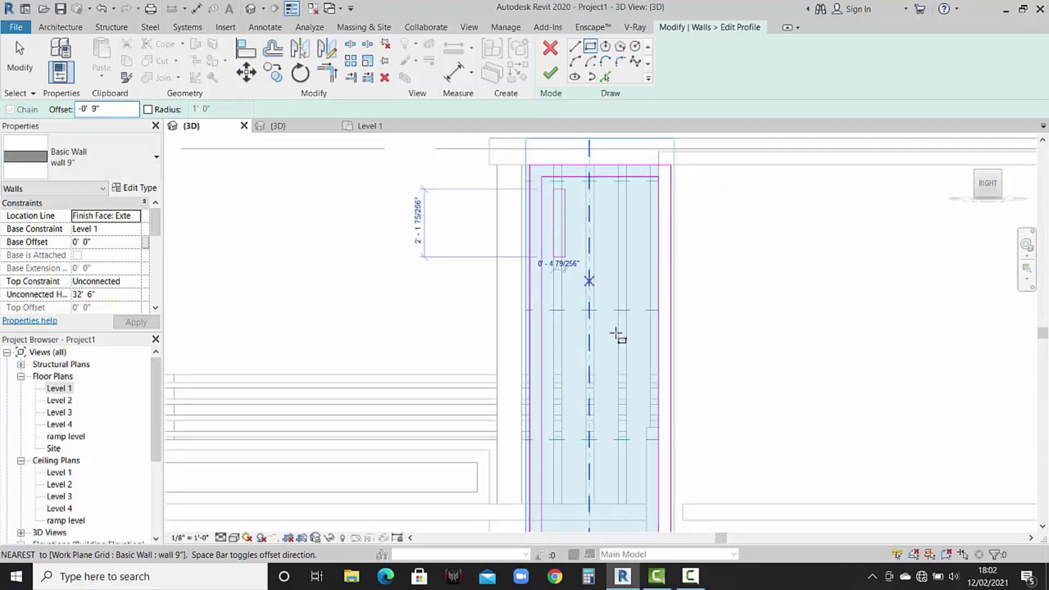
scroll(627, 363, "down", 1)
scroll(637, 429, "down", 3)
middle_click_drag(637, 429, 601, 292)
scroll(602, 415, "up", 2)
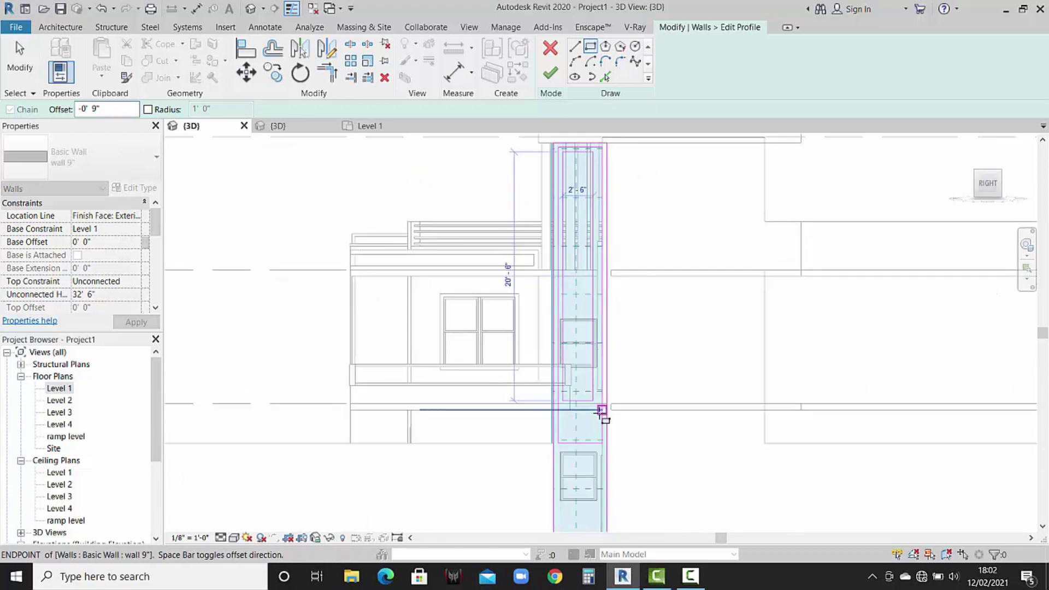
scroll(601, 461, "up", 3)
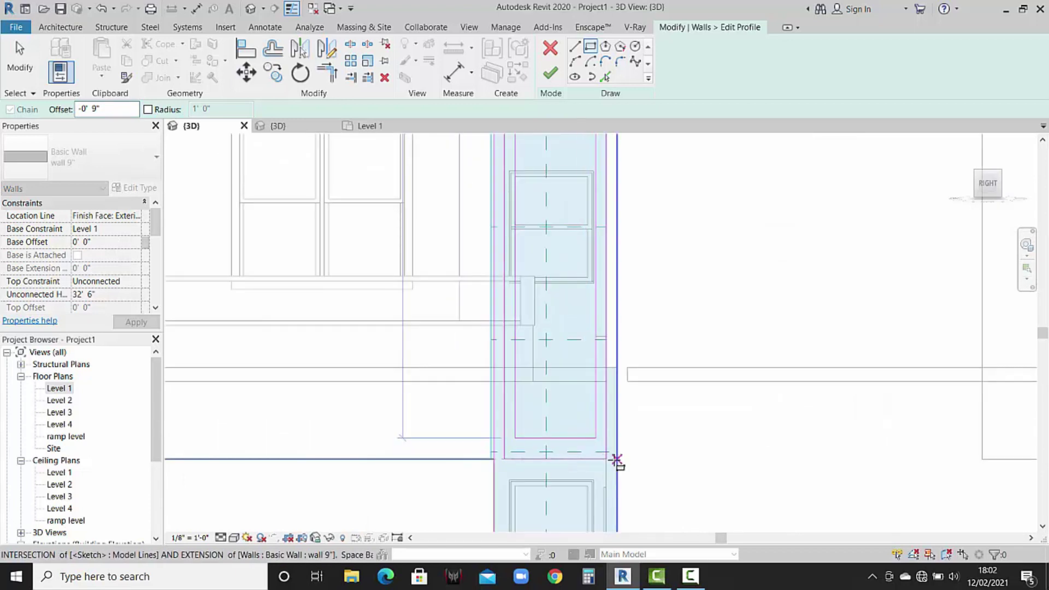
left_click(617, 460)
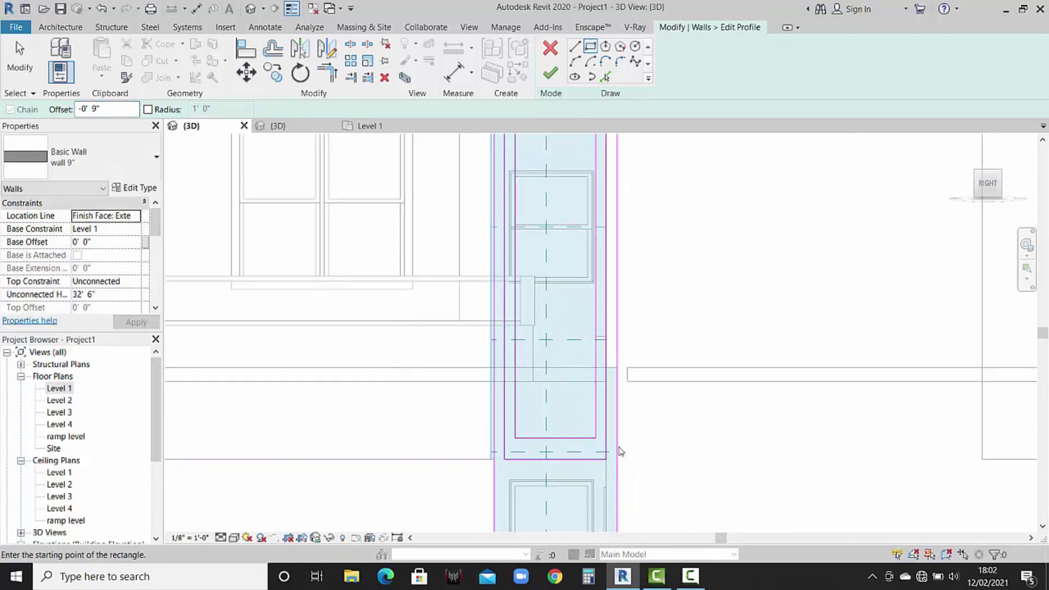
key("Escape")
Delete the unwanted bottom sketch line and finish the wall profile edit.
left_click(595, 459)
key("Delete")
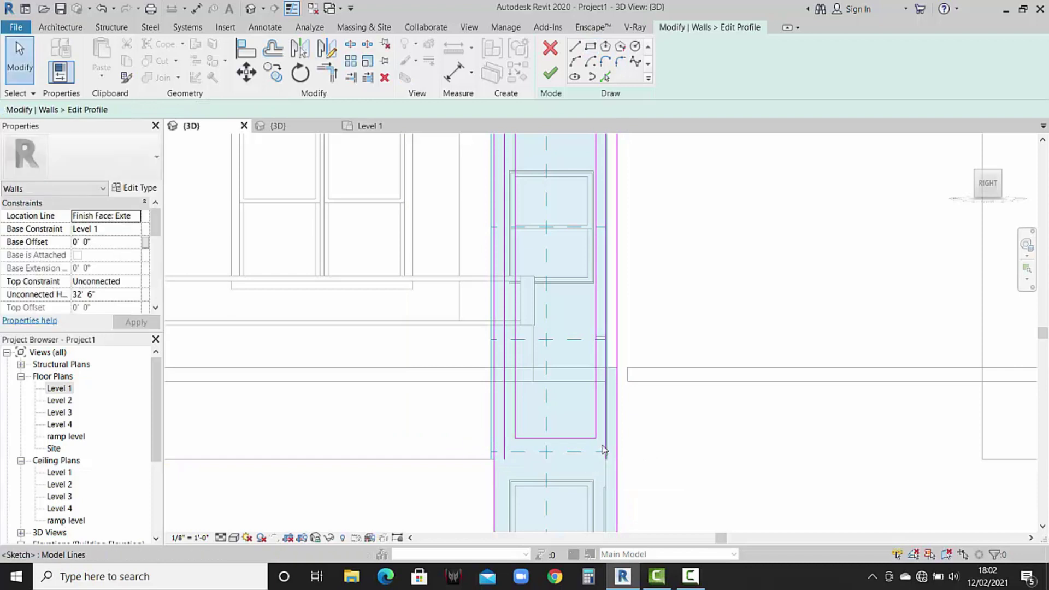
scroll(568, 415, "down", 2)
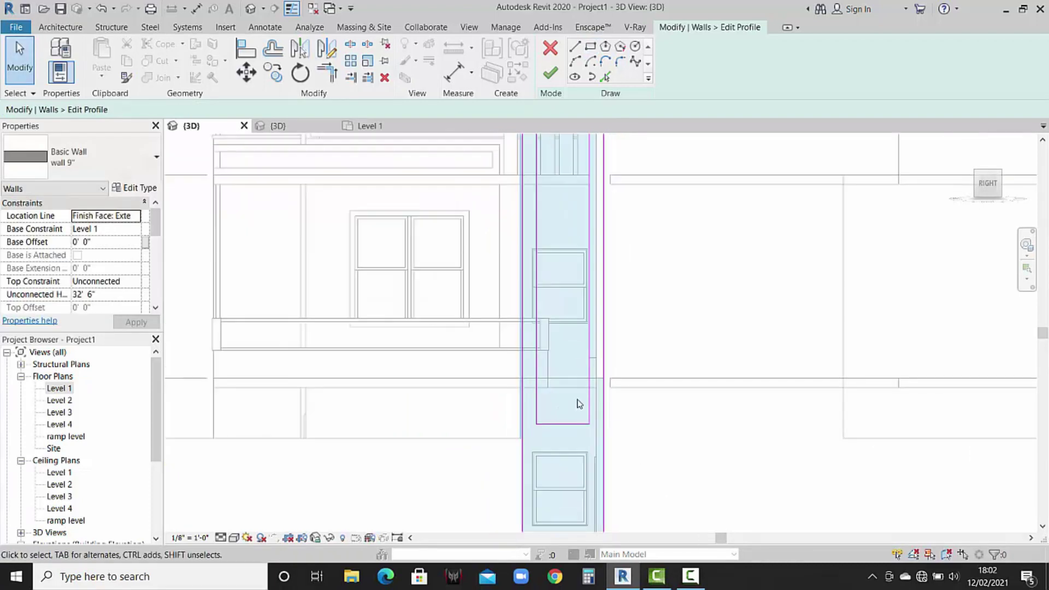
middle_click_drag(578, 402, 581, 525)
scroll(554, 259, "up", 1)
scroll(555, 259, "up", 2)
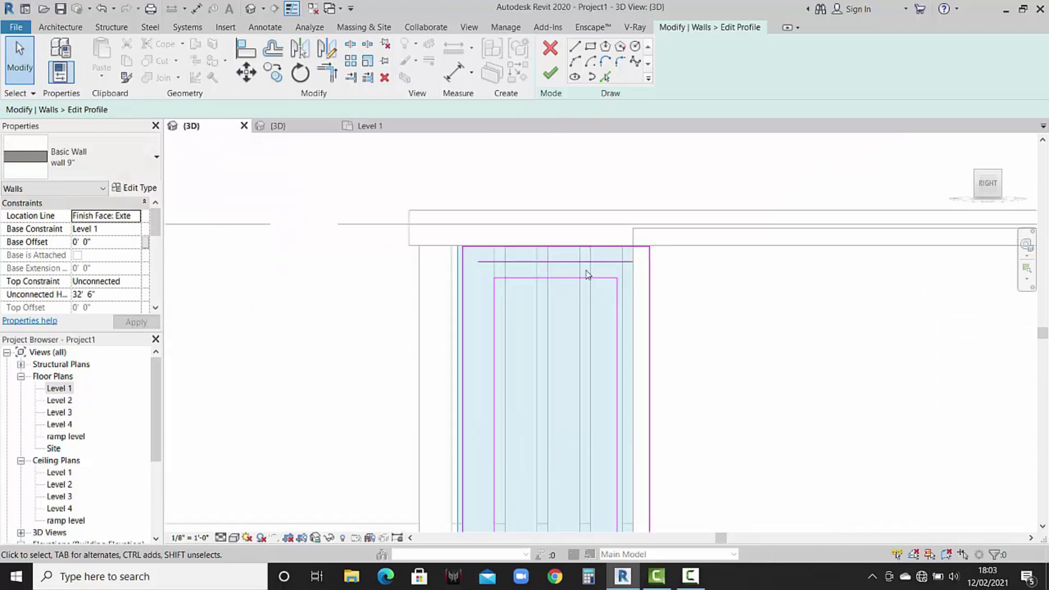
left_click(550, 72)
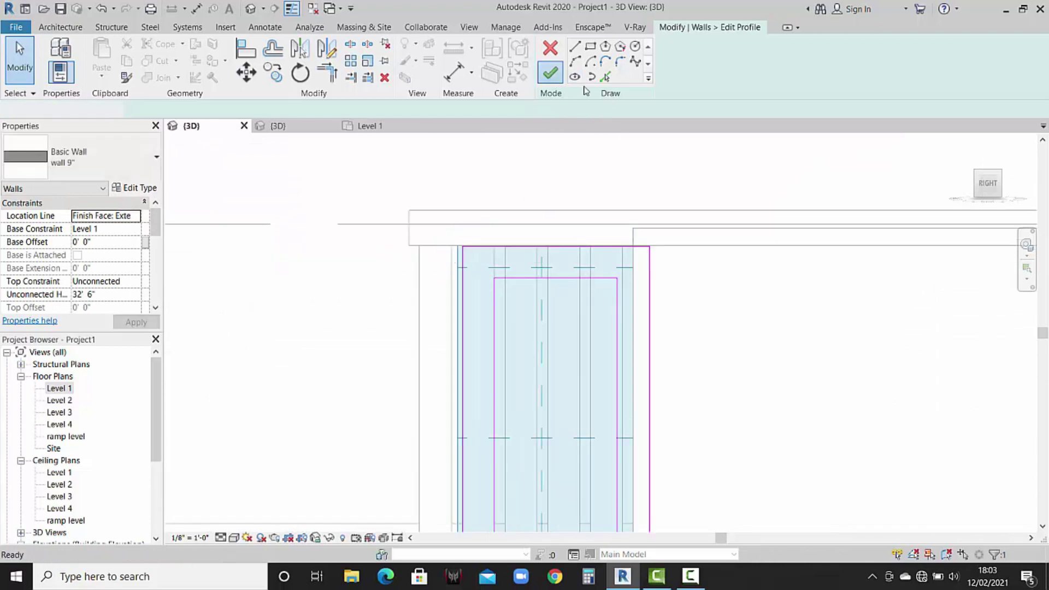
scroll(547, 228, "down", 2)
scroll(591, 325, "down", 1)
mouse_move(586, 374)
middle_mouse_down()
mouse_move(557, 351)
mouse_move(579, 381)
middle_mouse_up()
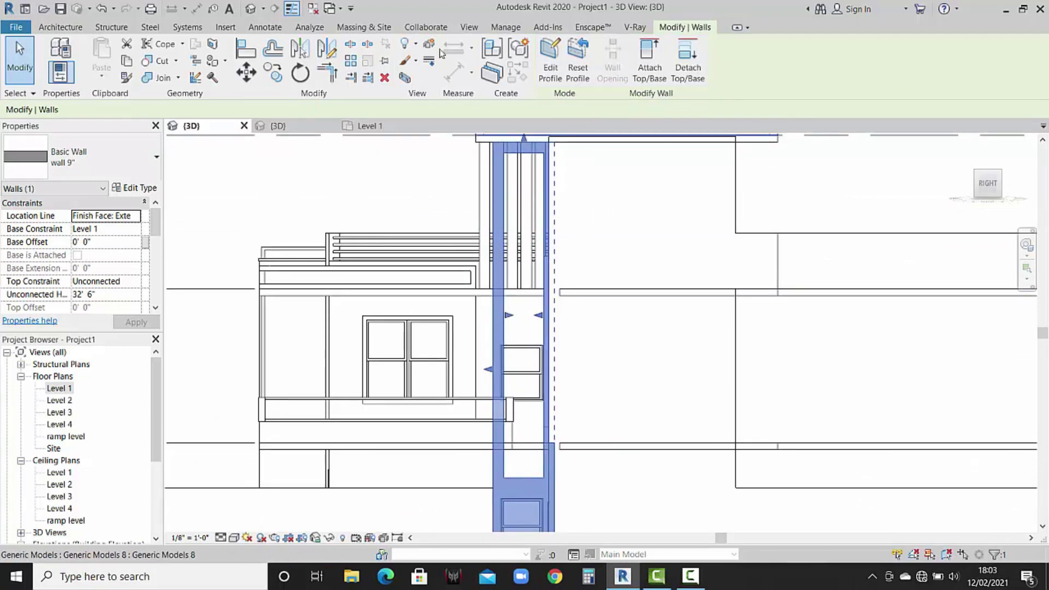
Start an in-place Generic Models family named Generic Models 9.
left_click(58, 29)
left_click(162, 77)
left_click(270, 137)
scroll(533, 241, "down", 1)
scroll(530, 257, "down", 2)
scroll(529, 257, "down", 1)
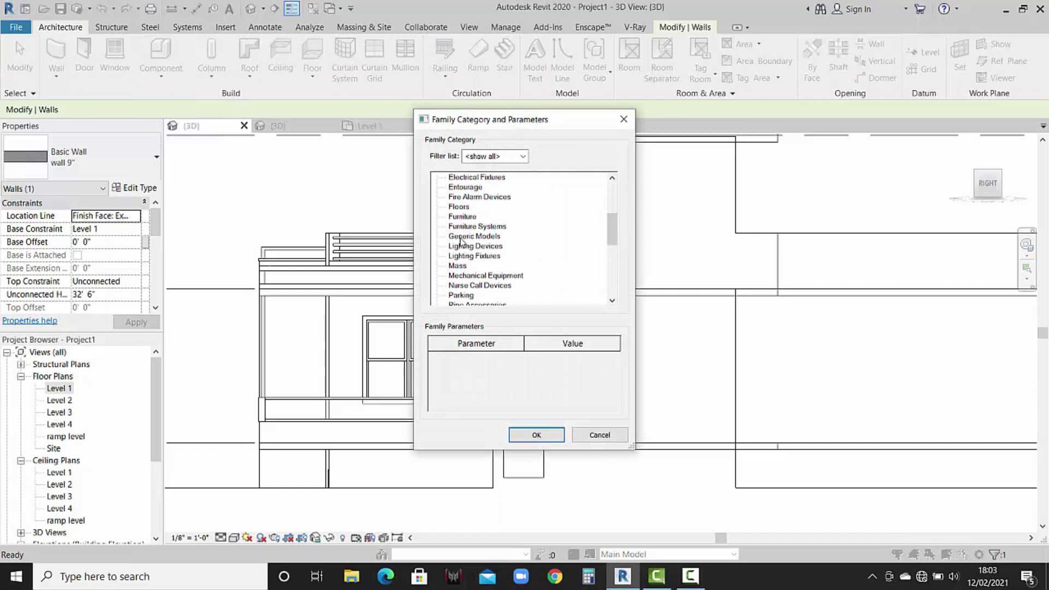
left_click(526, 436)
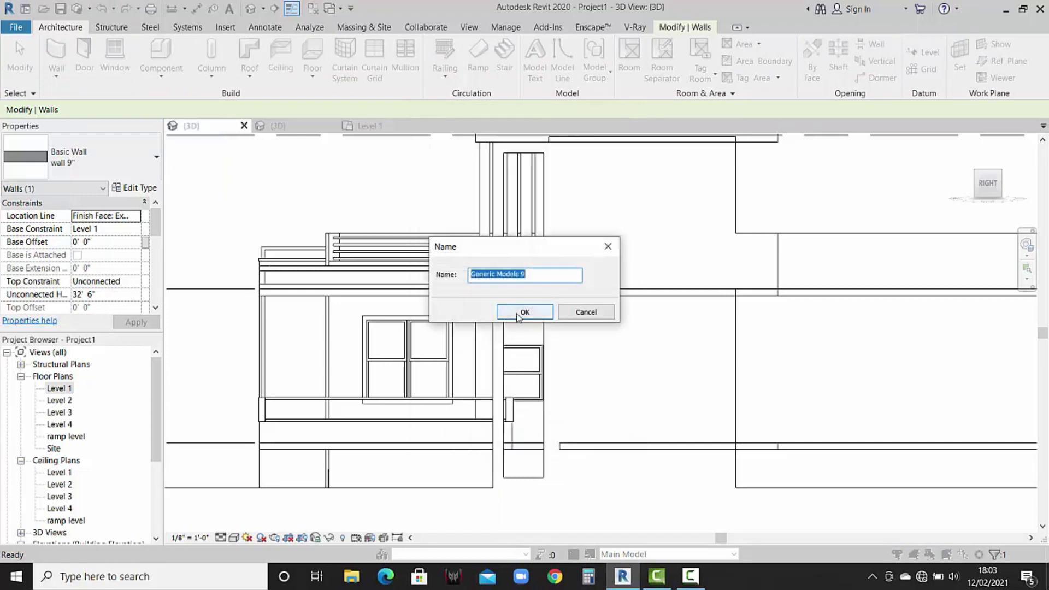
left_click(518, 314)
Extrude a rectangular strip sketched on the wall face beside the window and finish the model.
left_click(112, 58)
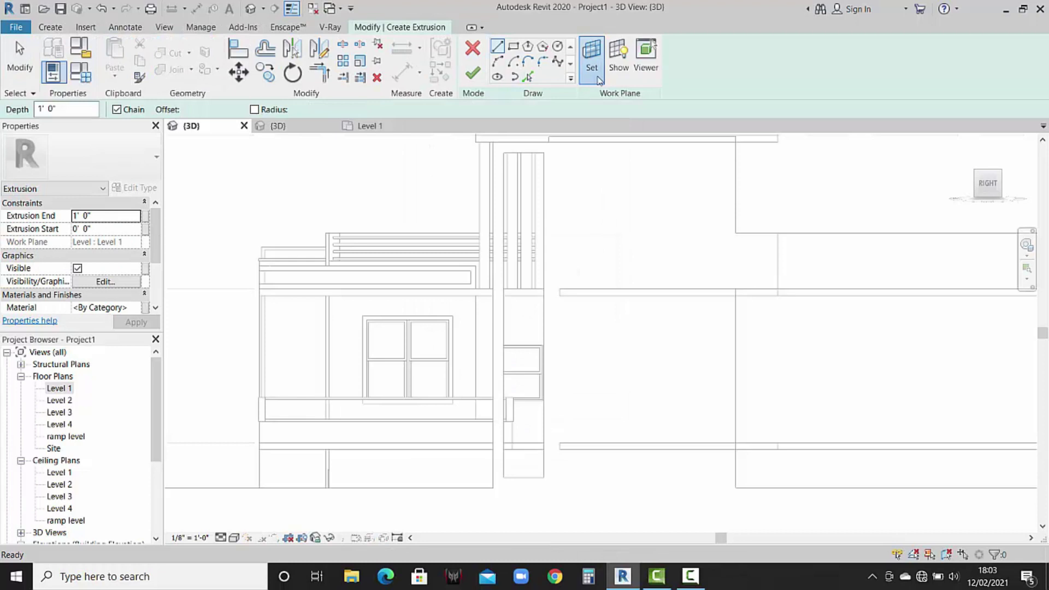
left_click(600, 80)
left_click(481, 375)
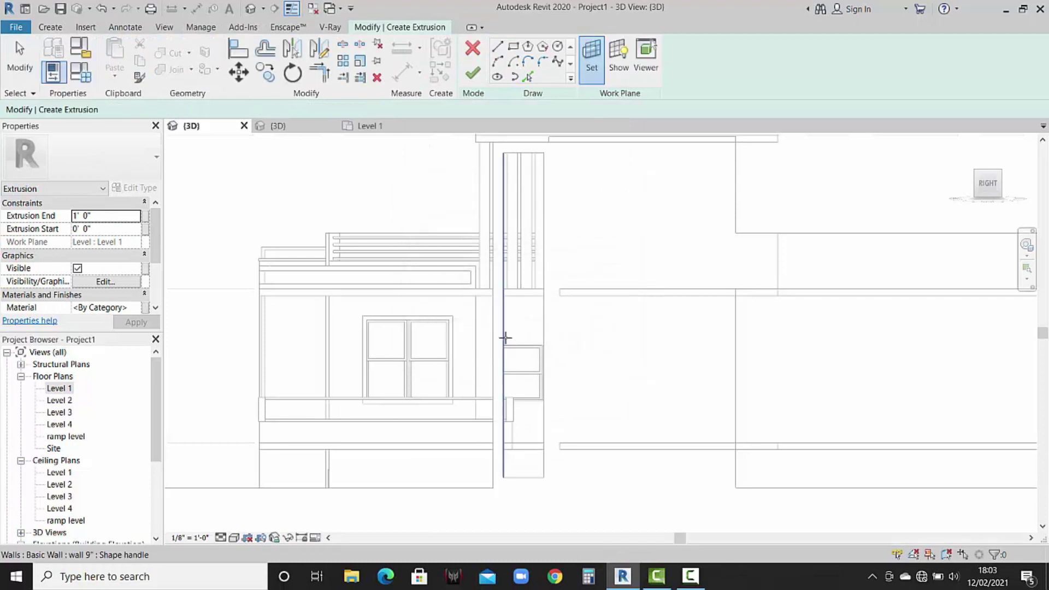
left_click(494, 331)
left_click(513, 46)
left_click(503, 153)
left_click(544, 477)
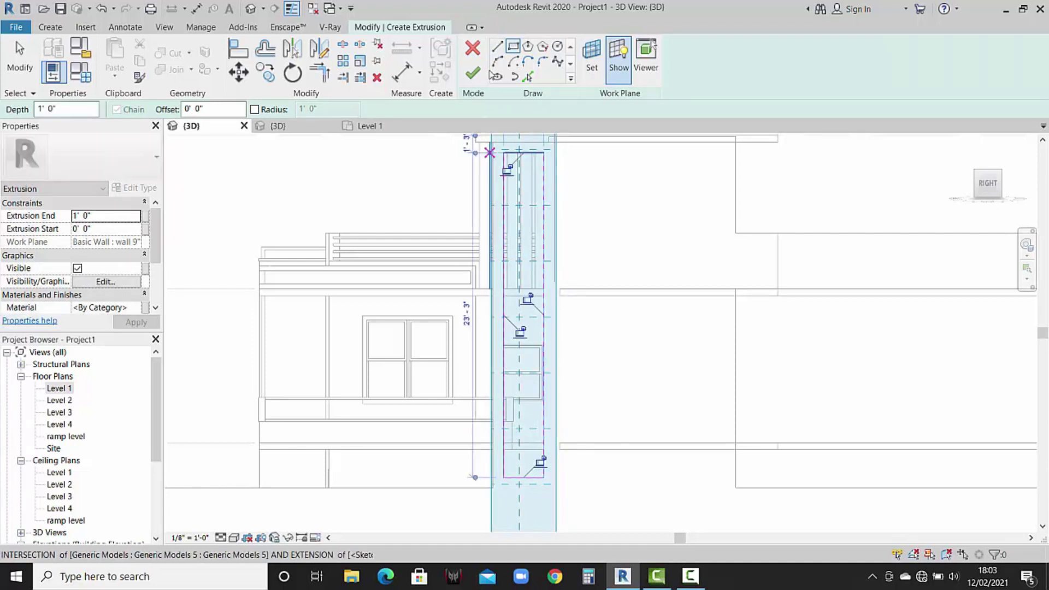
left_click(473, 74)
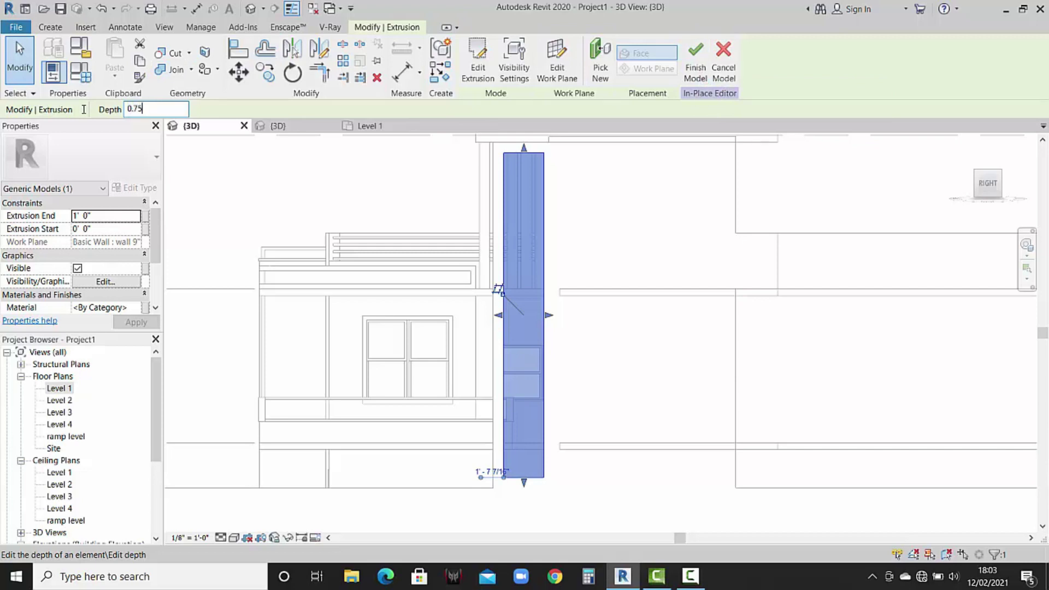
left_click(695, 81)
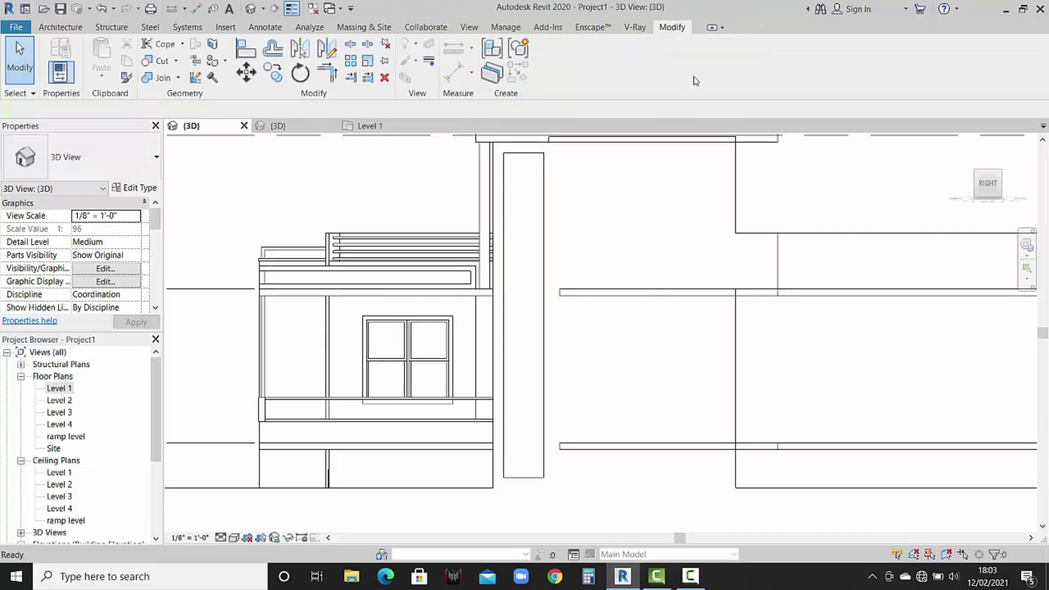
Reopen the extruded strip and assign it a material from the material list.
left_click(510, 253)
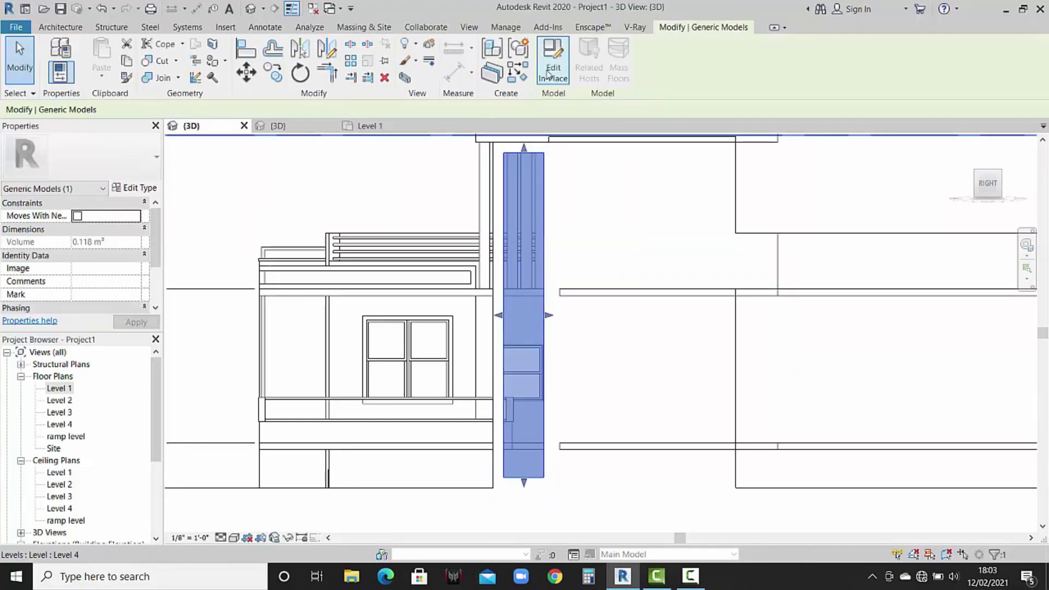
left_click(548, 73)
left_click(508, 310)
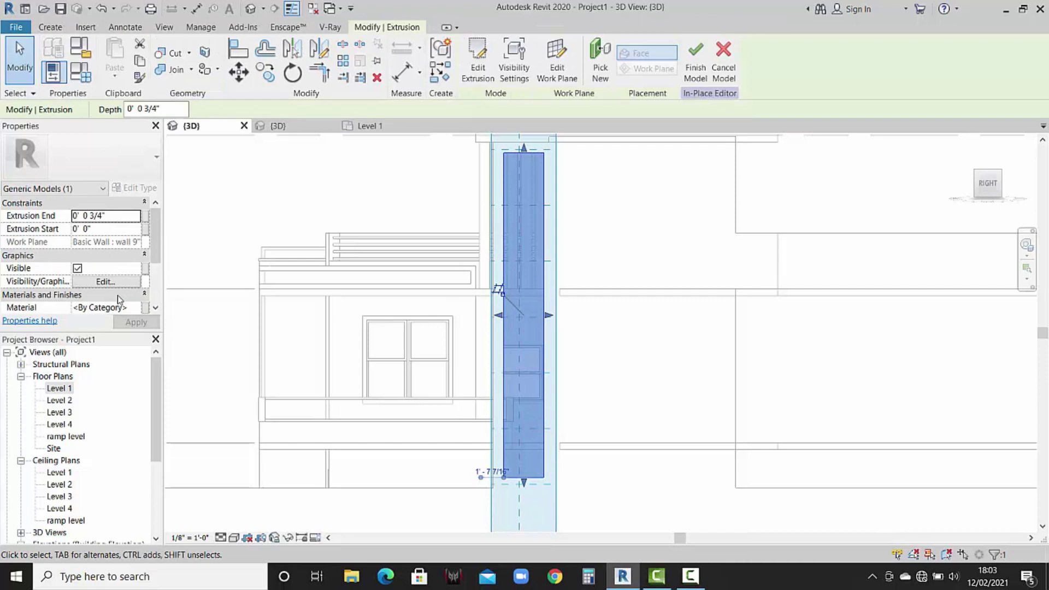
scroll(118, 298, "down", 1)
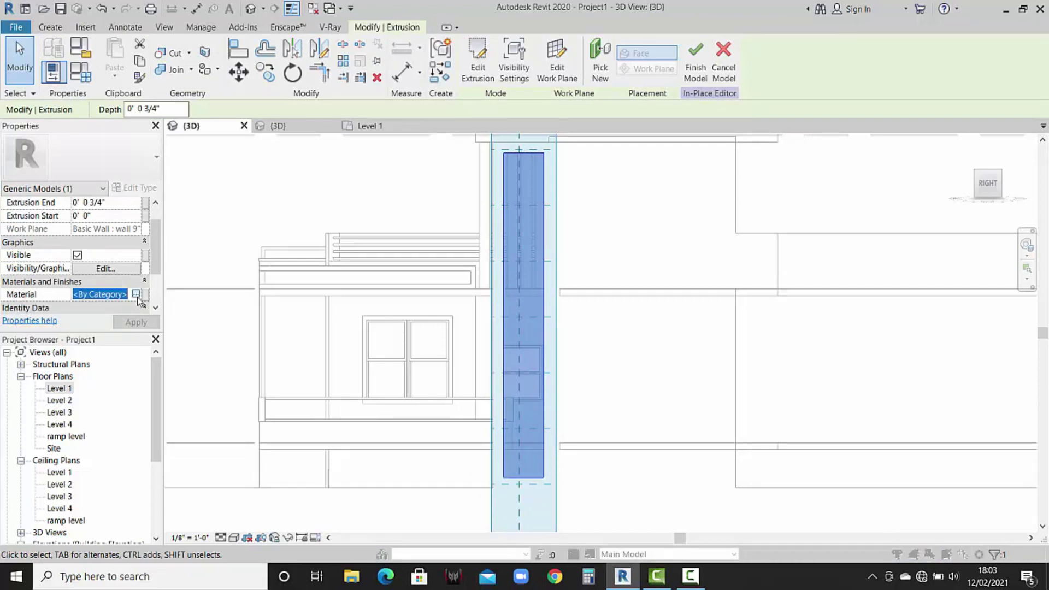
left_click(136, 295)
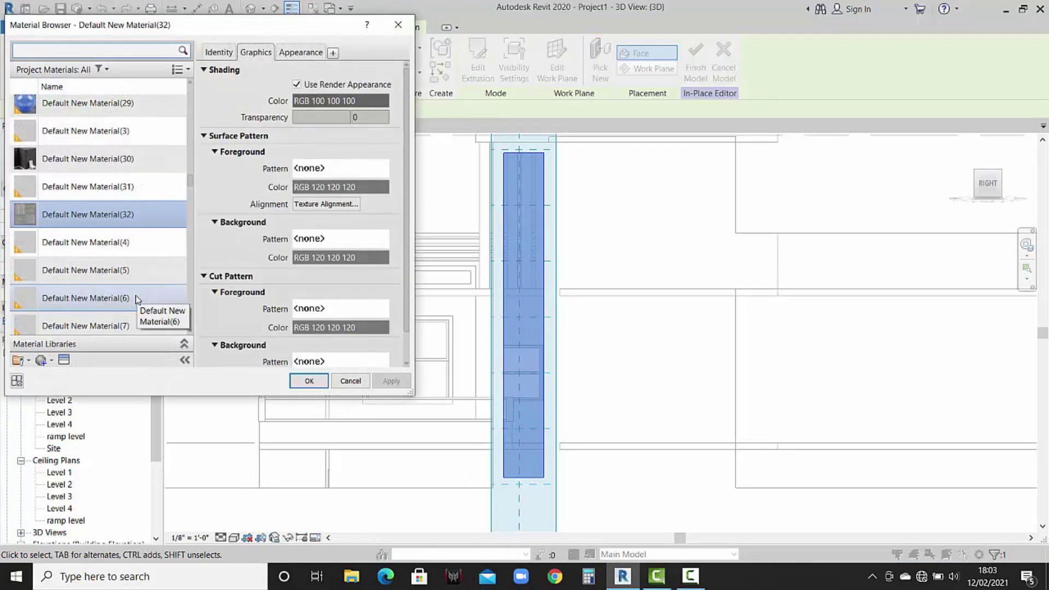
scroll(141, 246, "up", 2)
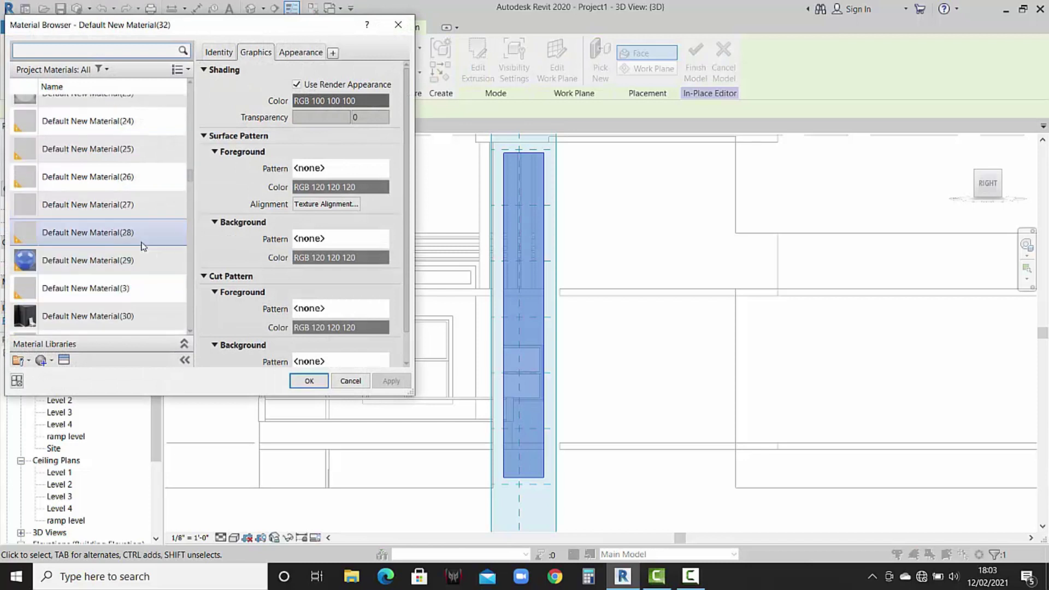
left_click(136, 149)
left_click(309, 380)
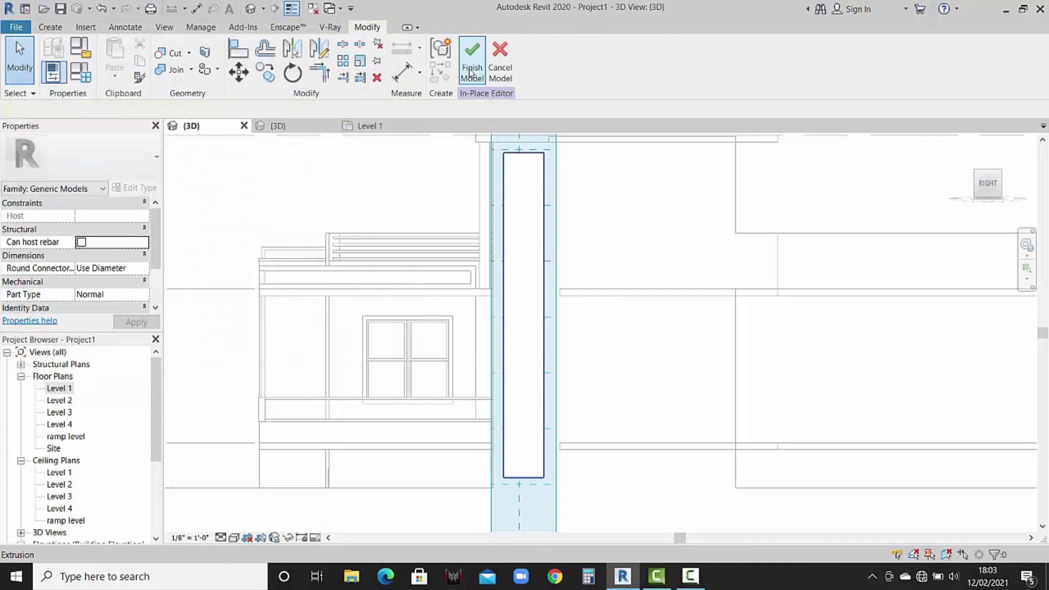
left_click(470, 72)
left_click(234, 538)
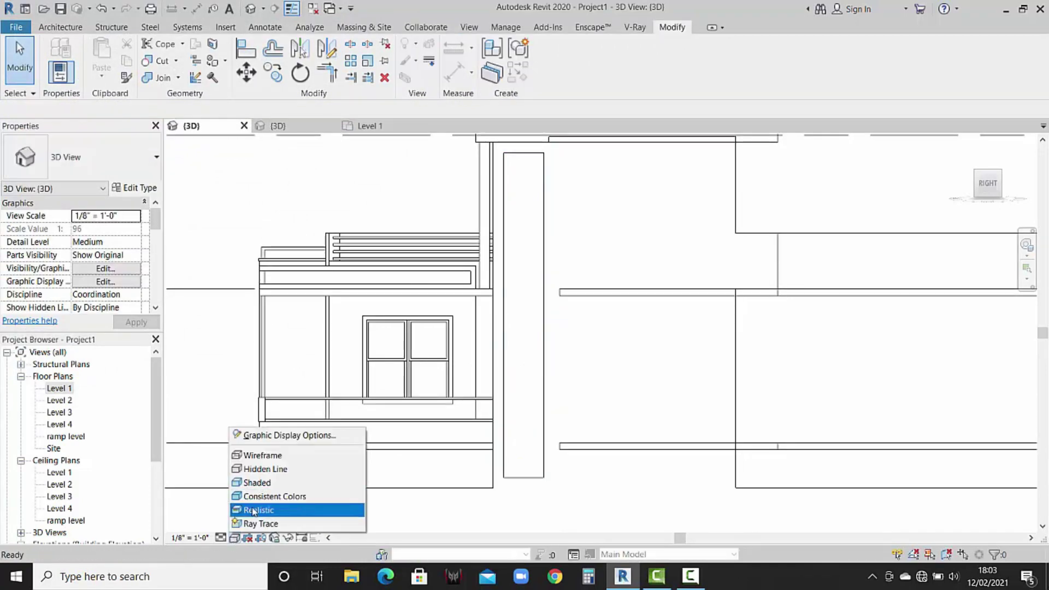
Switch the house view to Realistic, orbit it, and compare with the other project's 3D view.
left_click(254, 510)
mouse_move(328, 449)
middle_mouse_down("shift")
mouse_move(364, 417)
mouse_move(566, 478)
mouse_move(605, 519)
mouse_move(560, 432)
middle_mouse_up("shift")
scroll(560, 432, "up", 3)
scroll(561, 431, "up", 3)
scroll(560, 431, "down", 5)
left_click(304, 132)
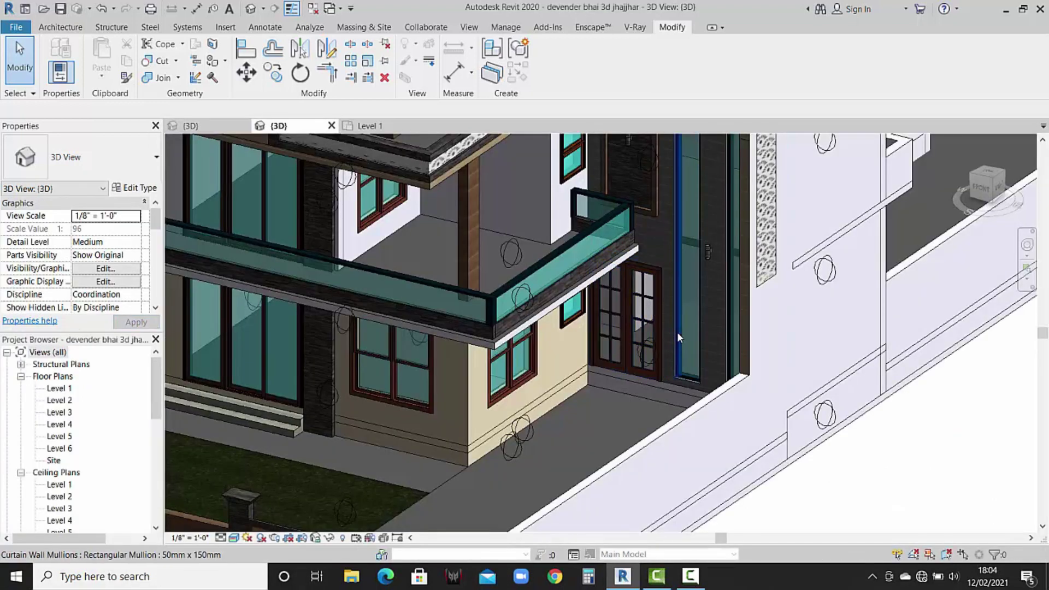
mouse_move(677, 332)
middle_mouse_down("shift")
mouse_move(759, 354)
mouse_move(578, 316)
middle_mouse_up("shift")
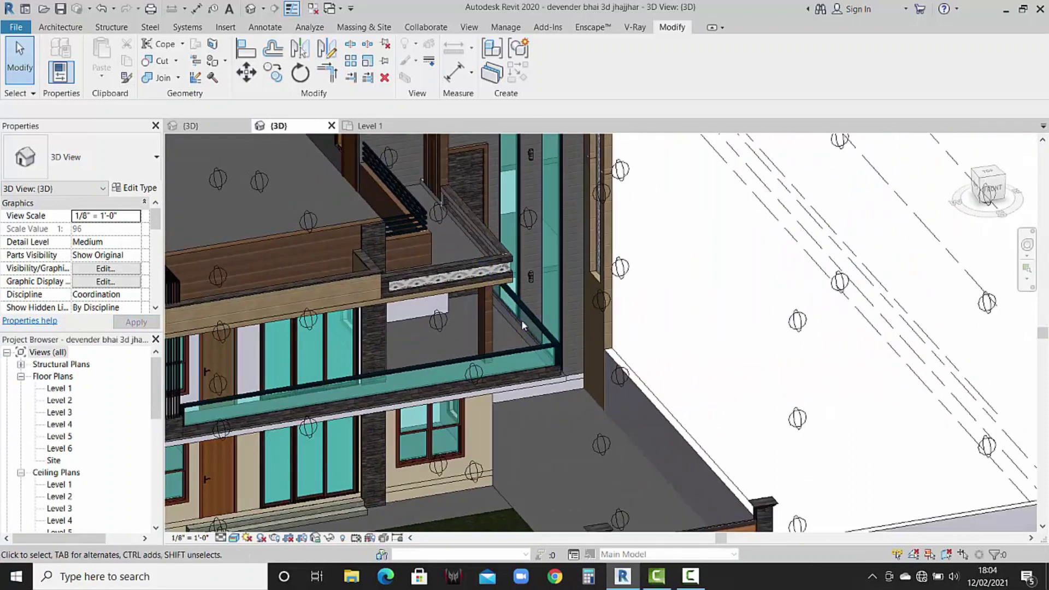
left_click(225, 125)
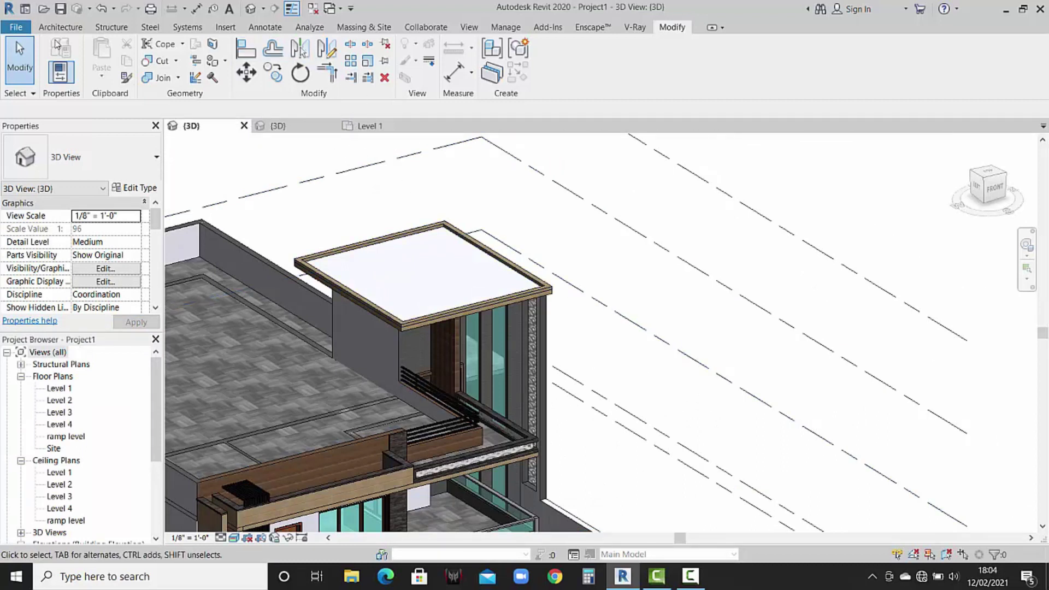
Paint the wall face beside the perforated panel with Default New Material(6), then stop painting.
left_click(225, 64)
scroll(106, 228, "up", 2)
scroll(106, 228, "up", 5)
scroll(107, 229, "down", 3)
scroll(107, 228, "down", 2)
scroll(107, 228, "down", 2)
scroll(107, 229, "down", 2)
scroll(107, 228, "down", 2)
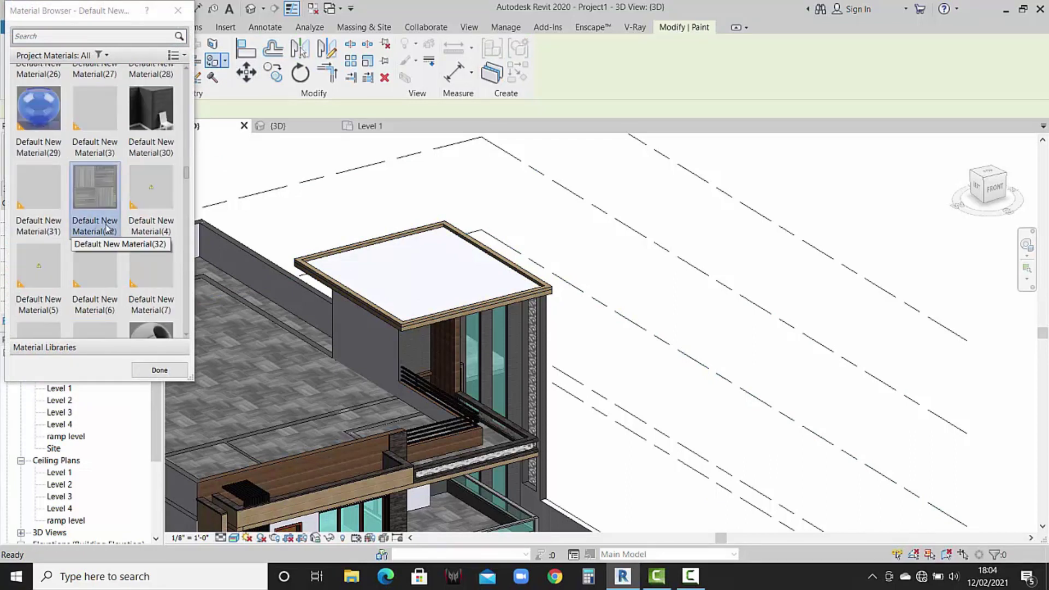
left_click(81, 278)
scroll(514, 375, "up", 2)
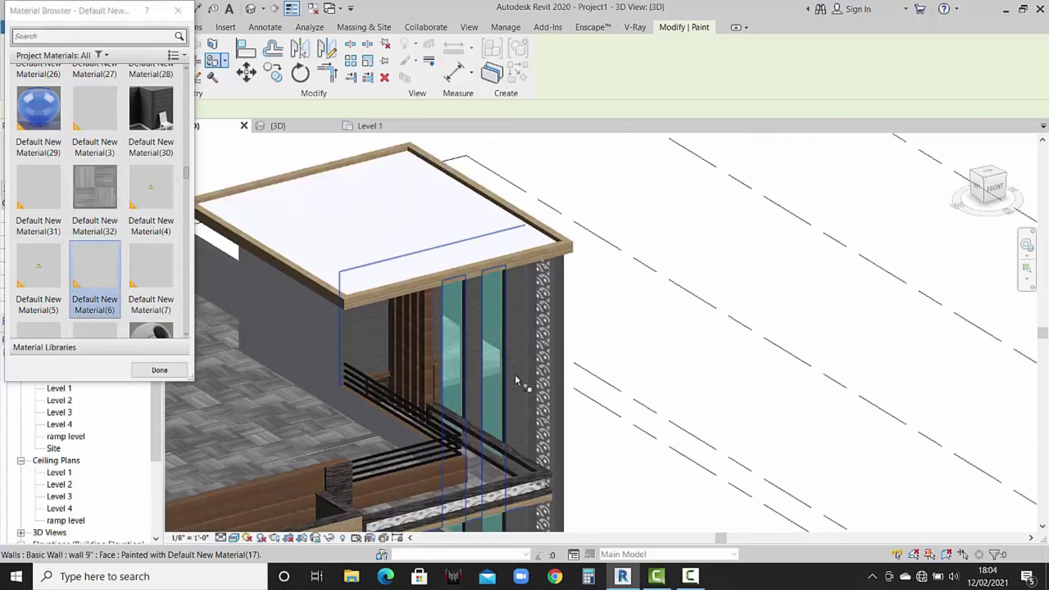
scroll(535, 398, "up", 2)
scroll(535, 400, "up", 2)
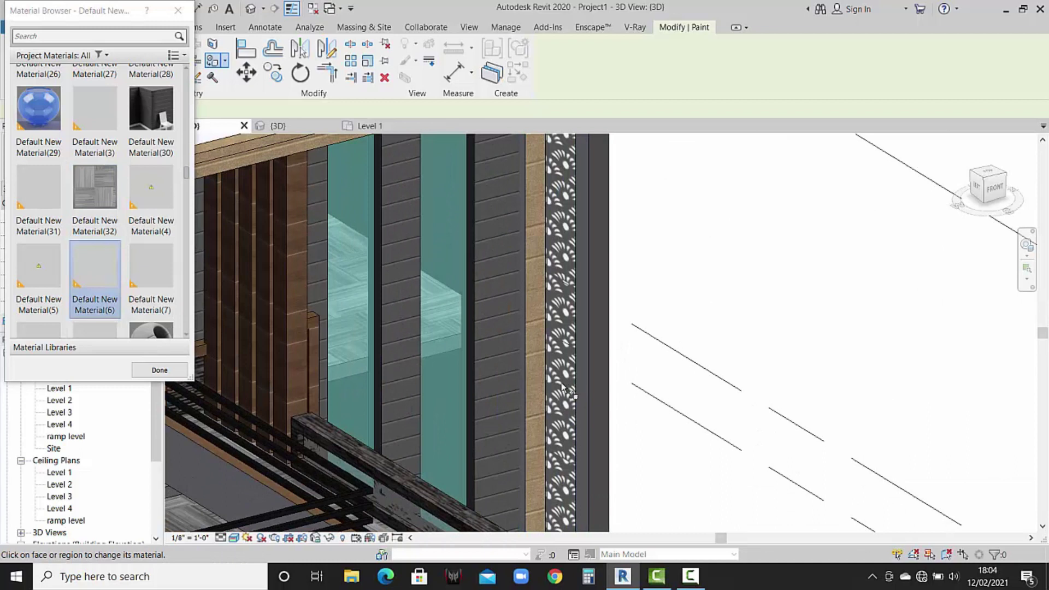
left_click(523, 386)
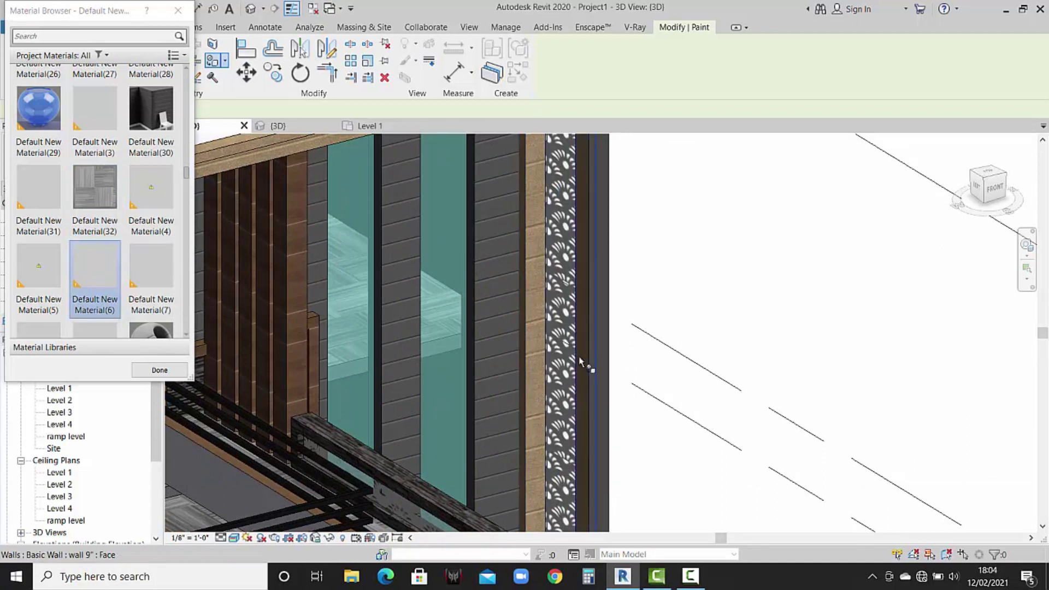
scroll(580, 360, "down", 3)
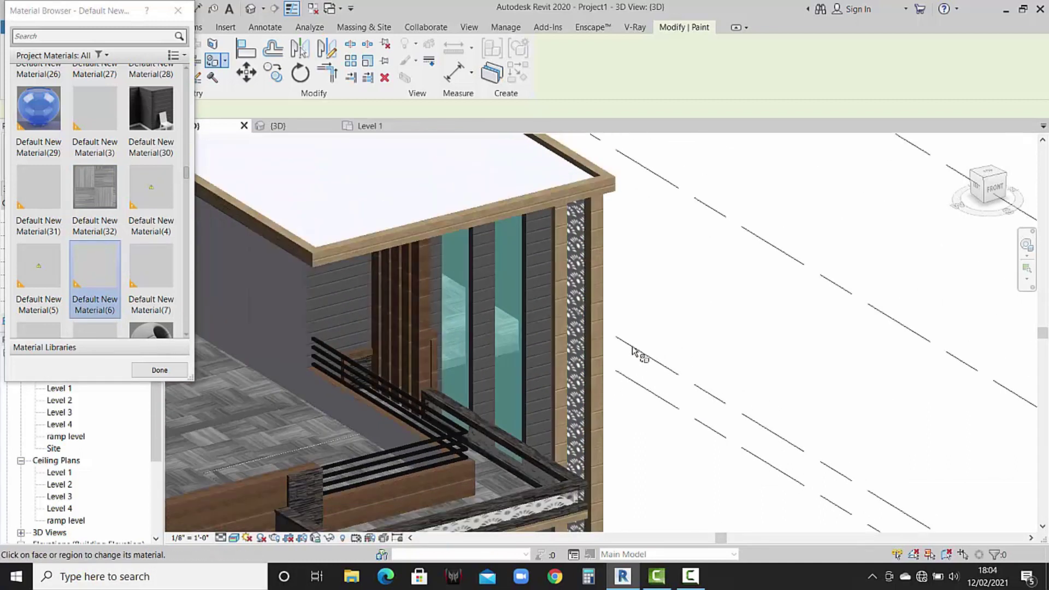
scroll(633, 353, "down", 3)
scroll(609, 418, "up", 2)
scroll(611, 437, "up", 3)
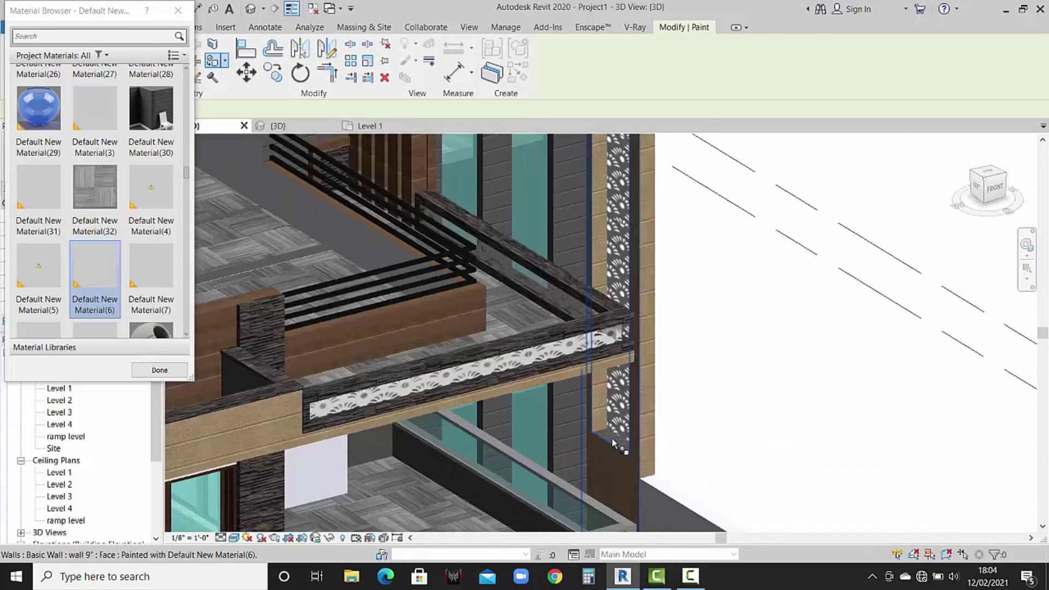
scroll(615, 440, "up", 2)
scroll(616, 443, "down", 2)
scroll(615, 380, "down", 2)
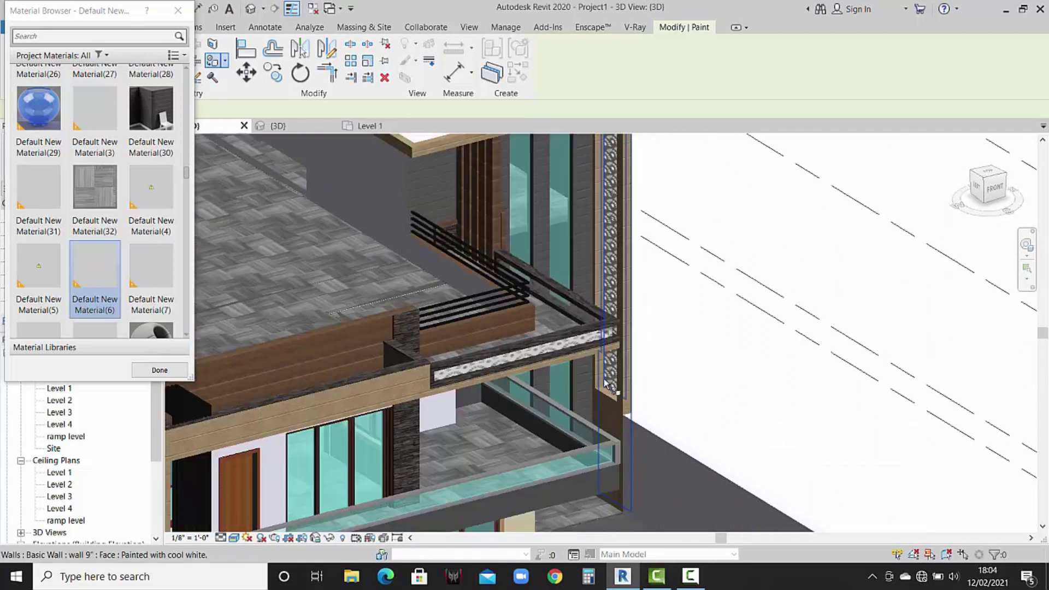
scroll(666, 375, "down", 2)
mouse_move(667, 375)
middle_mouse_down()
mouse_move(645, 395)
mouse_move(500, 443)
mouse_move(803, 406)
middle_mouse_up()
key("Escape")
scroll(645, 391, "down", 2)
scroll(694, 396, "down", 2)
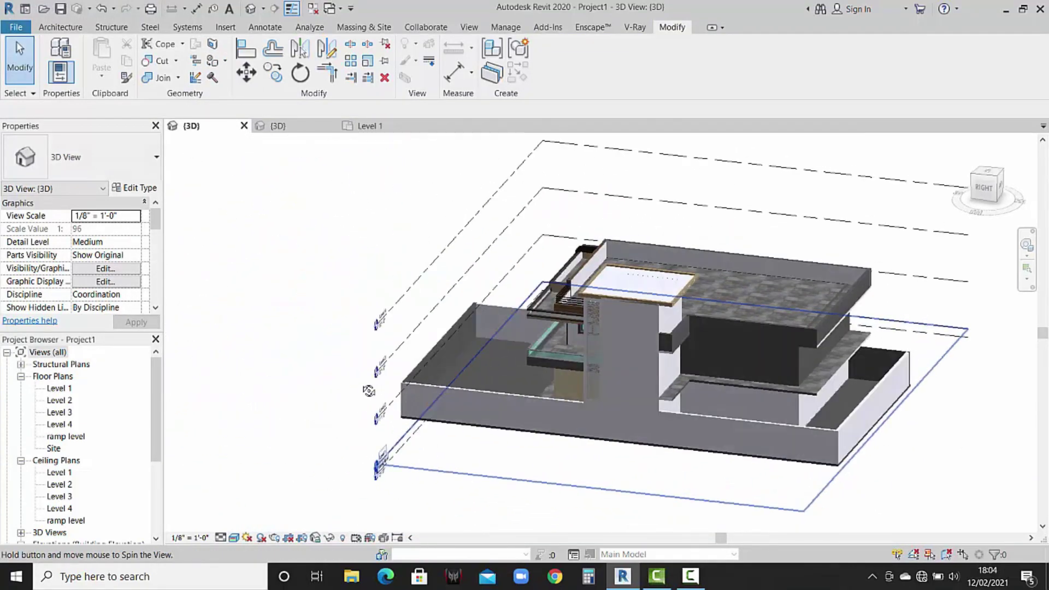
scroll(803, 406, "up", 2)
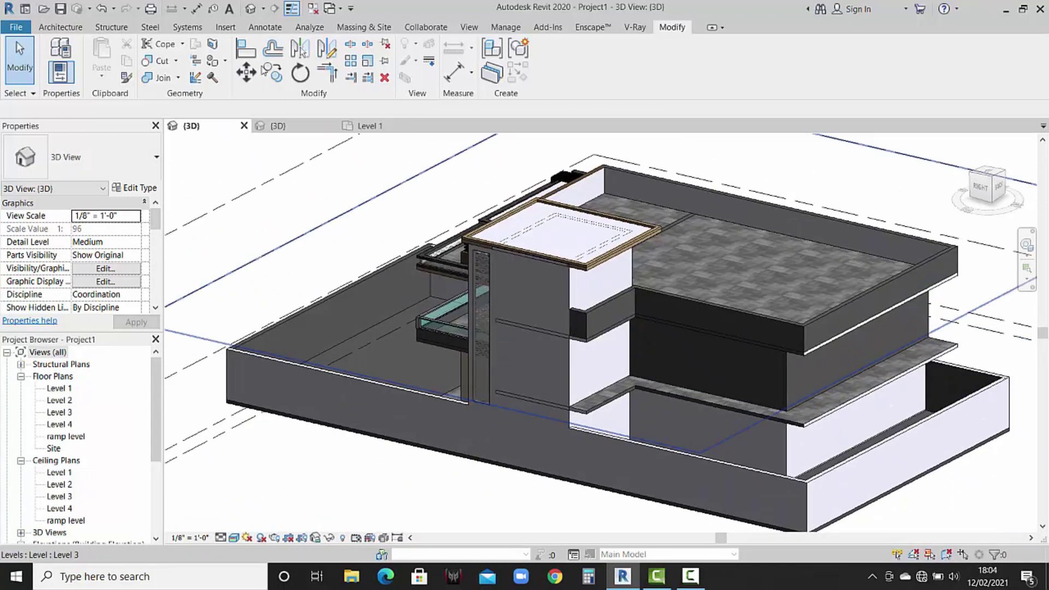
Paint the dark wall faces, roof fascia and top ledge strip in cool white.
left_click(225, 61)
left_click(240, 86)
type("cool")
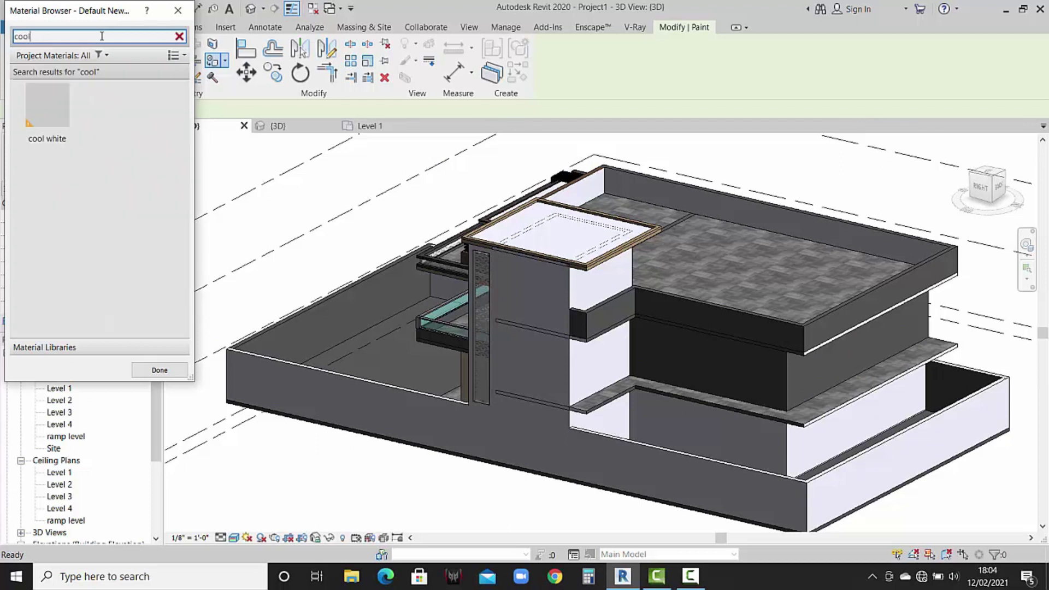
left_click(47, 109)
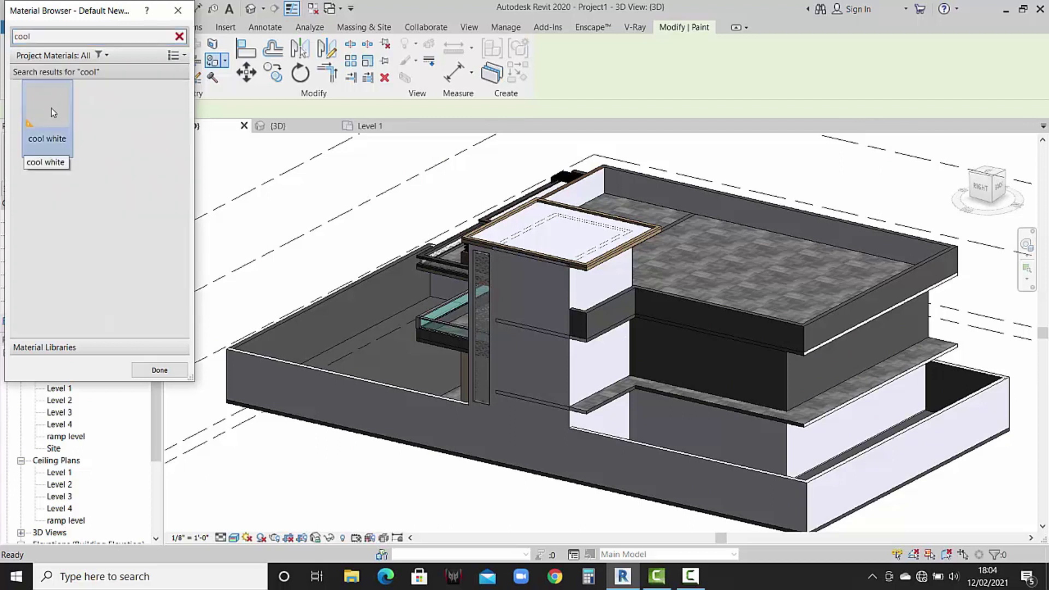
left_click(758, 375)
left_click(820, 375)
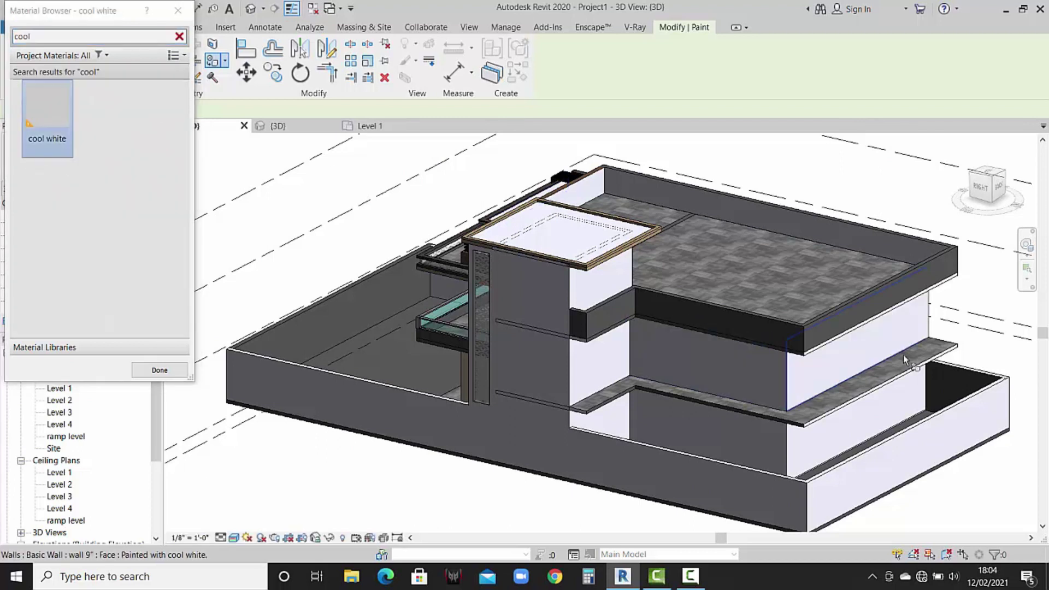
middle_click_drag(851, 312, 801, 356)
left_click(802, 357)
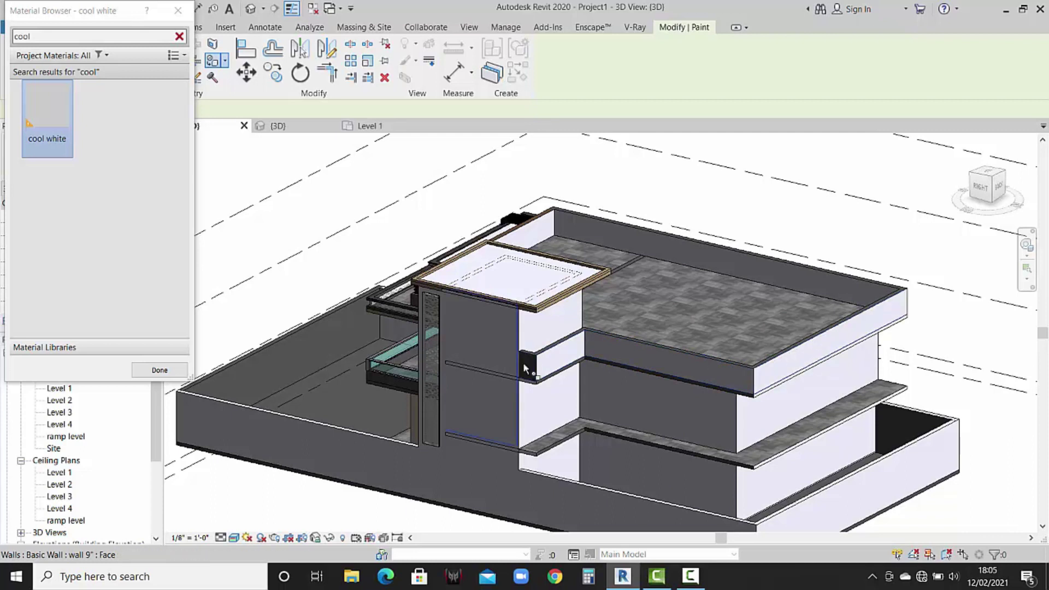
scroll(544, 353, "up", 3)
scroll(544, 355, "up", 3)
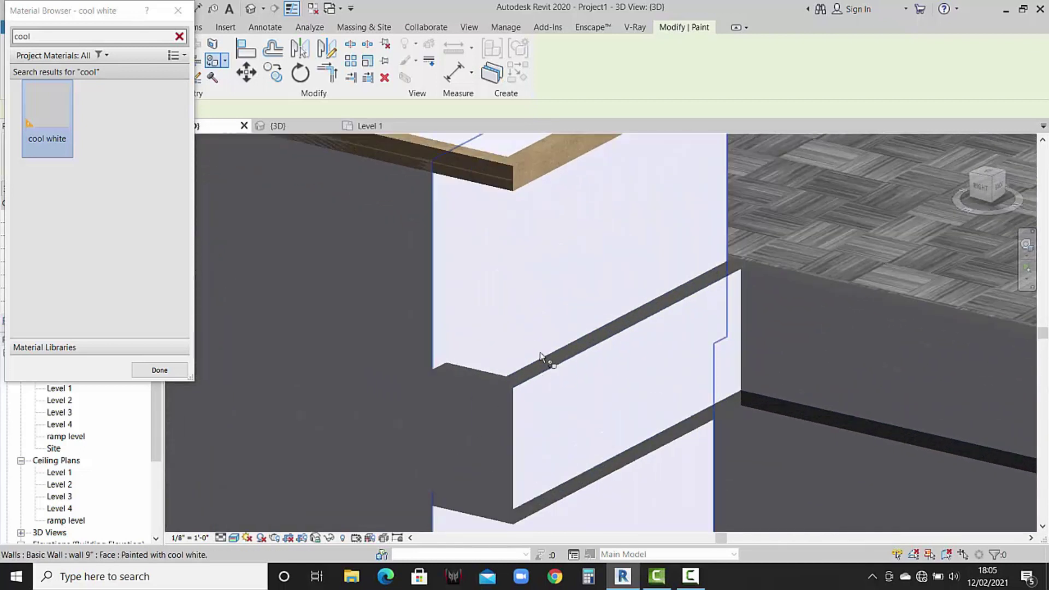
left_click(544, 359)
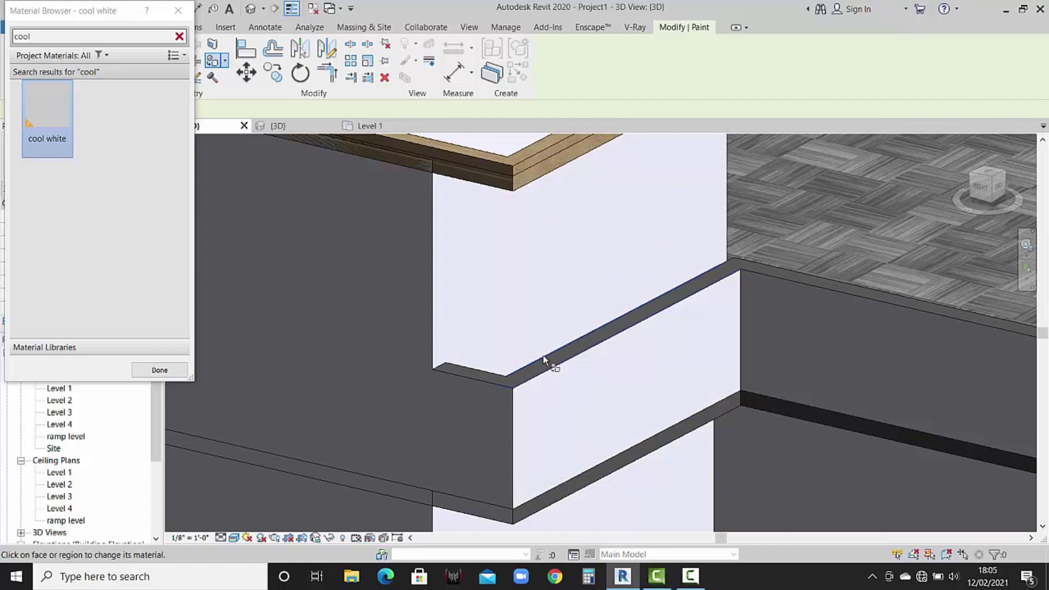
left_click(841, 282)
Paint the floor slab edge, the wall's black band and the slab corner edges cool white.
scroll(604, 302, "down", 3)
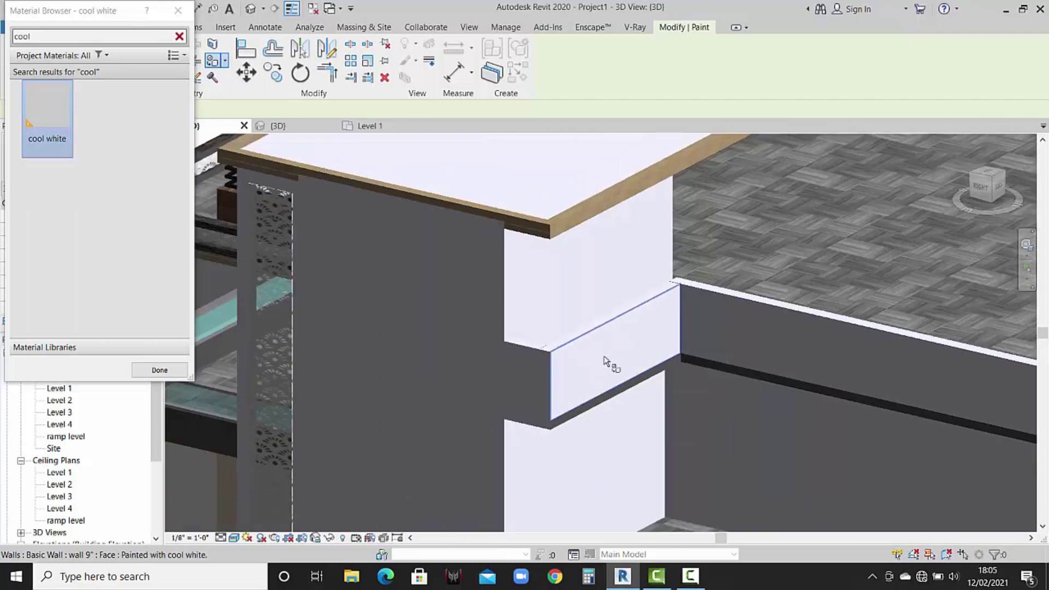
scroll(603, 363, "down", 2)
scroll(596, 385, "up", 3)
scroll(593, 385, "up", 2)
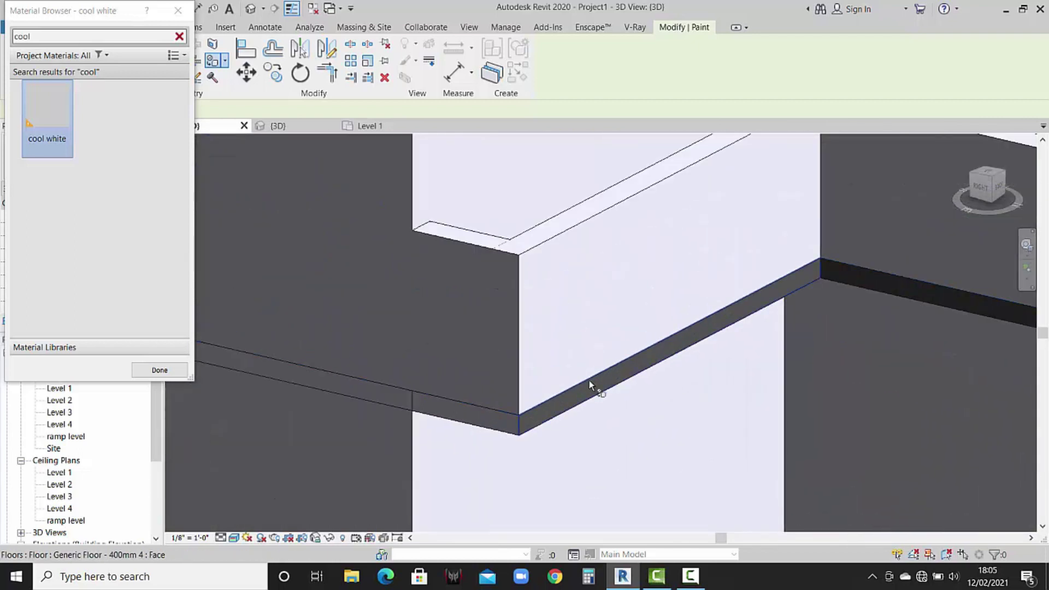
left_click(589, 379)
scroll(634, 347, "up", 4)
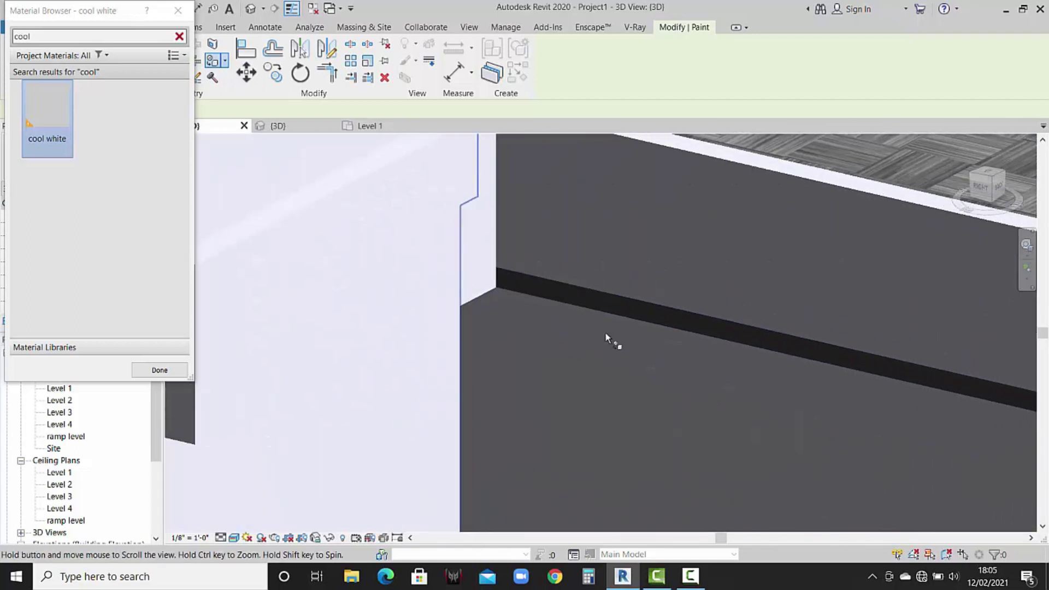
left_click(665, 307)
scroll(517, 313, "down", 2)
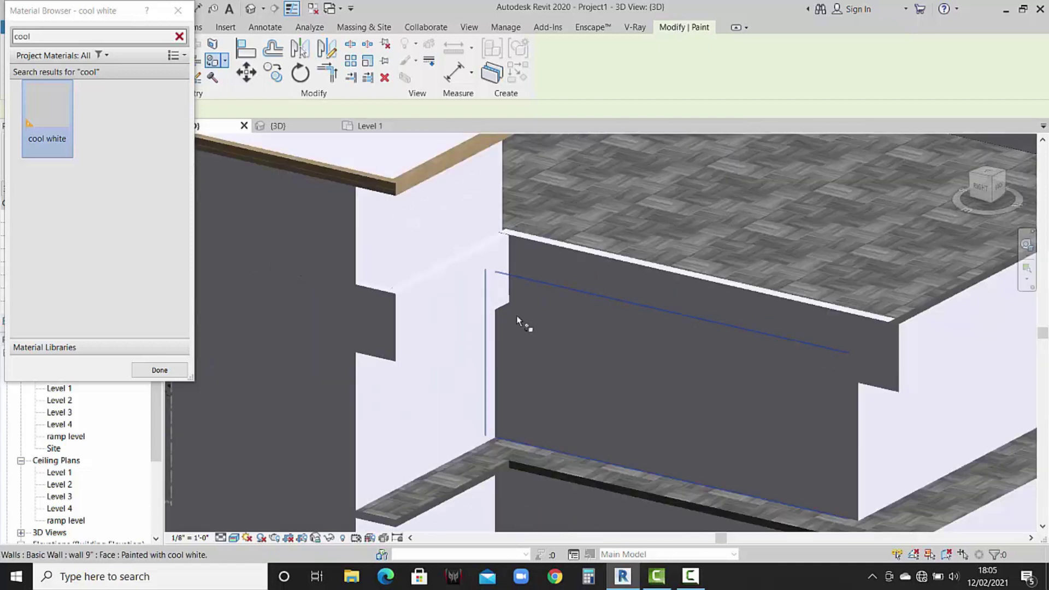
scroll(516, 316, "down", 2)
scroll(666, 371, "up", 1)
scroll(663, 368, "up", 2)
scroll(670, 368, "up", 2)
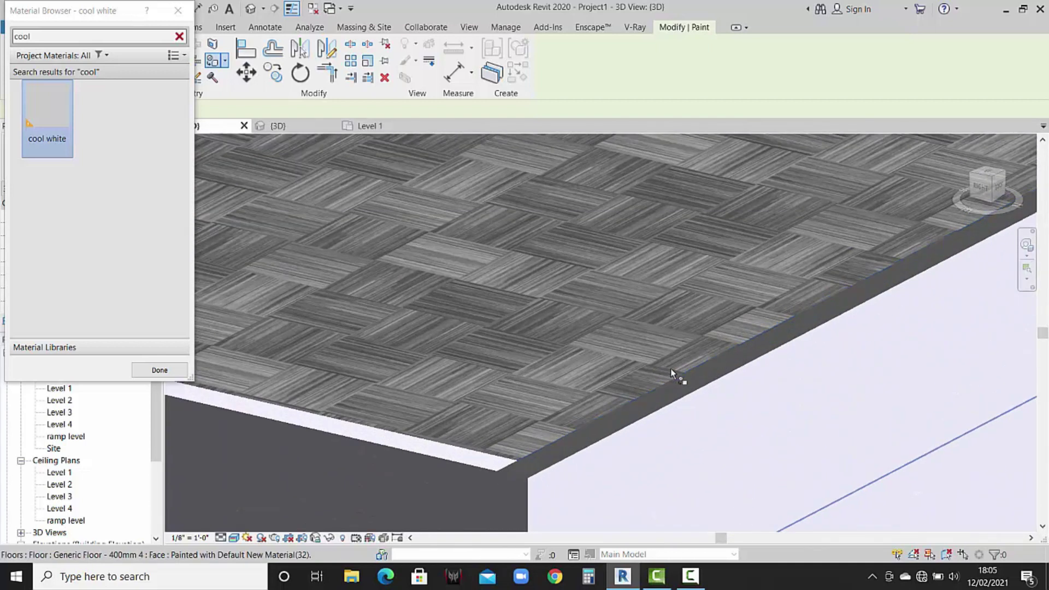
left_click(676, 373)
scroll(657, 370, "down", 2)
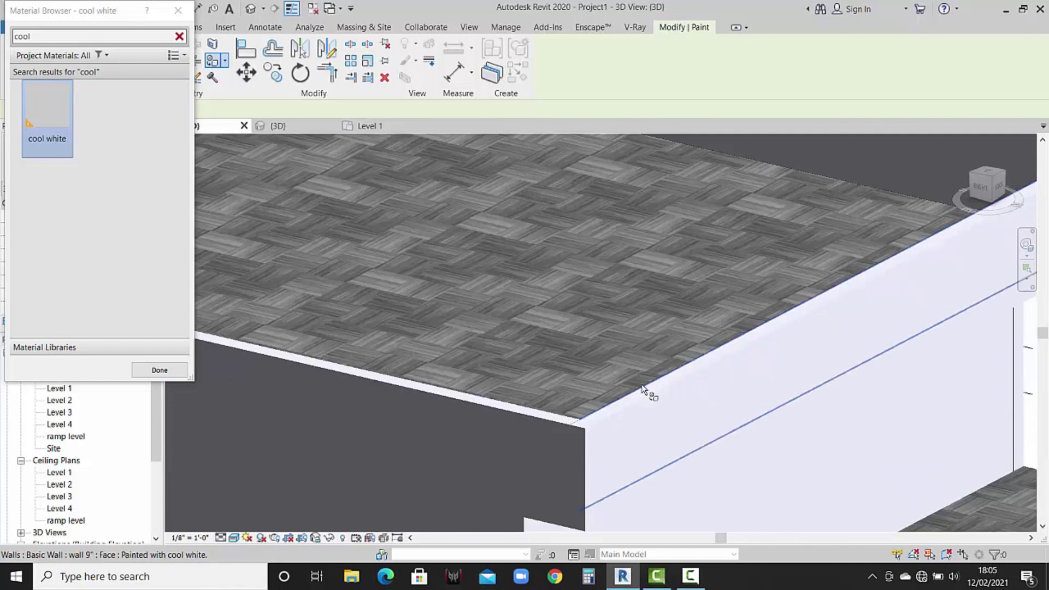
scroll(652, 383, "down", 2)
scroll(754, 313, "up", 2)
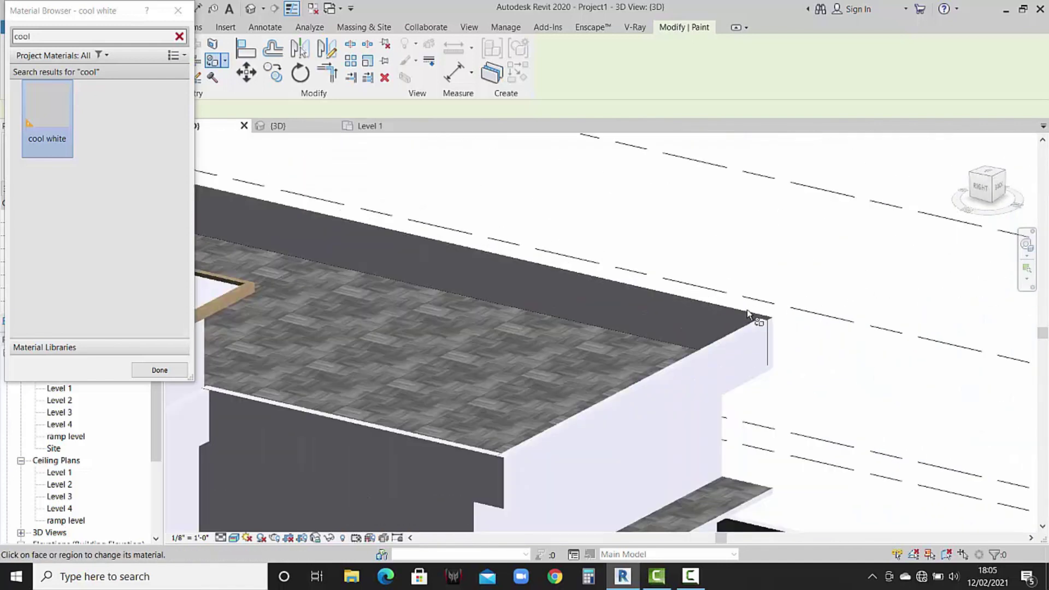
scroll(767, 321, "up", 2)
scroll(768, 322, "up", 2)
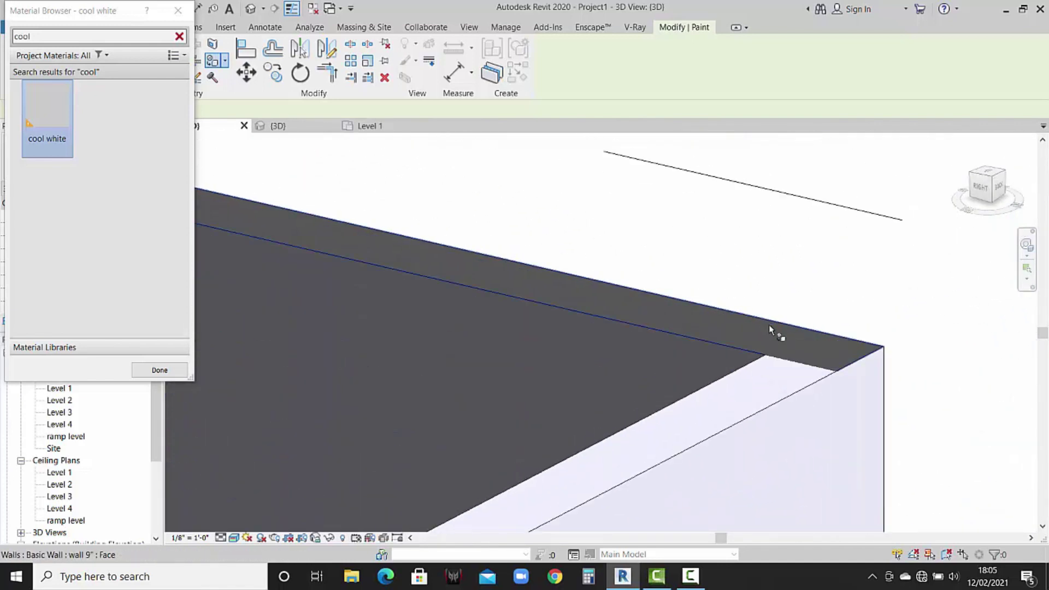
left_click(769, 325)
Paint the remaining lower slab edge faces cool white and orbit round to the front.
scroll(825, 401, "down", 2)
scroll(825, 402, "down", 2)
scroll(825, 403, "down", 3)
mouse_move(761, 445)
middle_mouse_down()
mouse_move(783, 317)
mouse_move(783, 338)
middle_mouse_up()
scroll(660, 447, "up", 3)
scroll(661, 445, "up", 3)
scroll(664, 439, "up", 1)
left_click(664, 439)
scroll(639, 405, "down", 2)
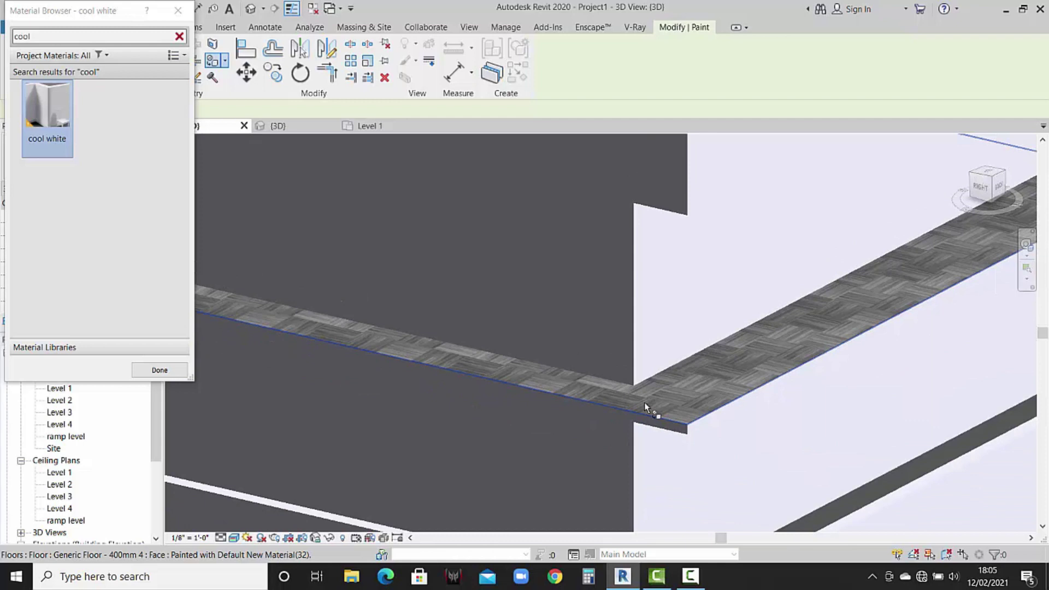
middle_click_drag(644, 402, 757, 420)
scroll(480, 411, "down", 3)
scroll(476, 394, "up", 2)
scroll(475, 394, "up", 2)
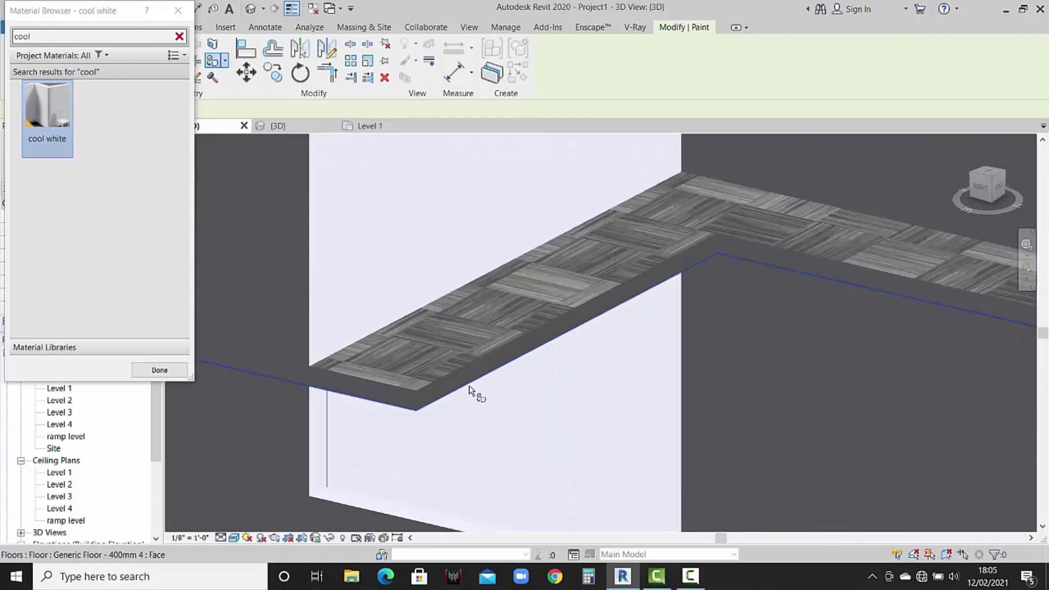
scroll(473, 377, "up", 2)
left_click(470, 357)
middle_click_drag(393, 373, 556, 380)
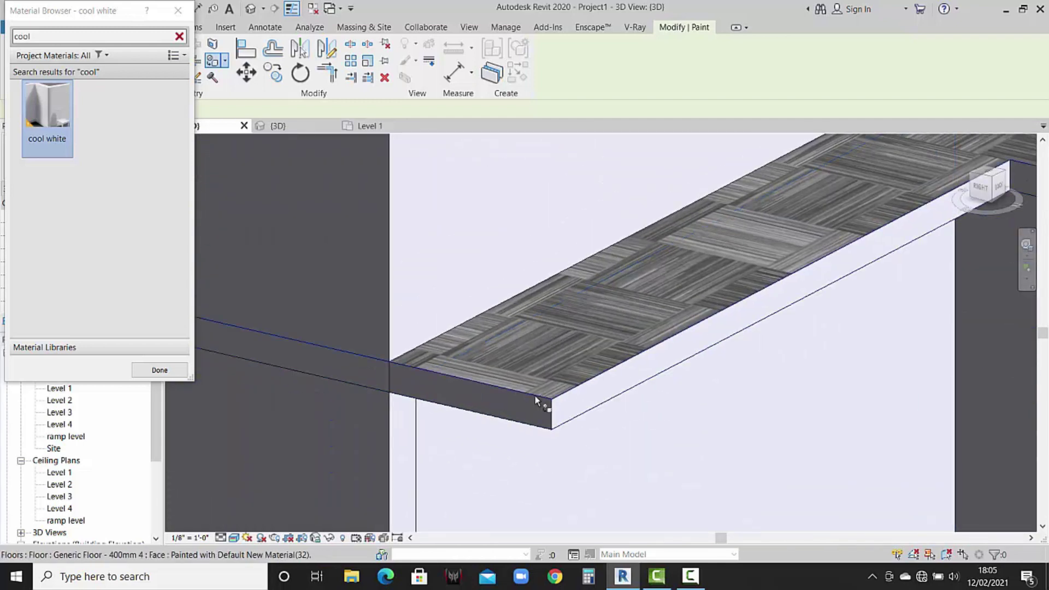
scroll(536, 399, "down", 2)
scroll(538, 402, "down", 2)
scroll(541, 401, "down", 3)
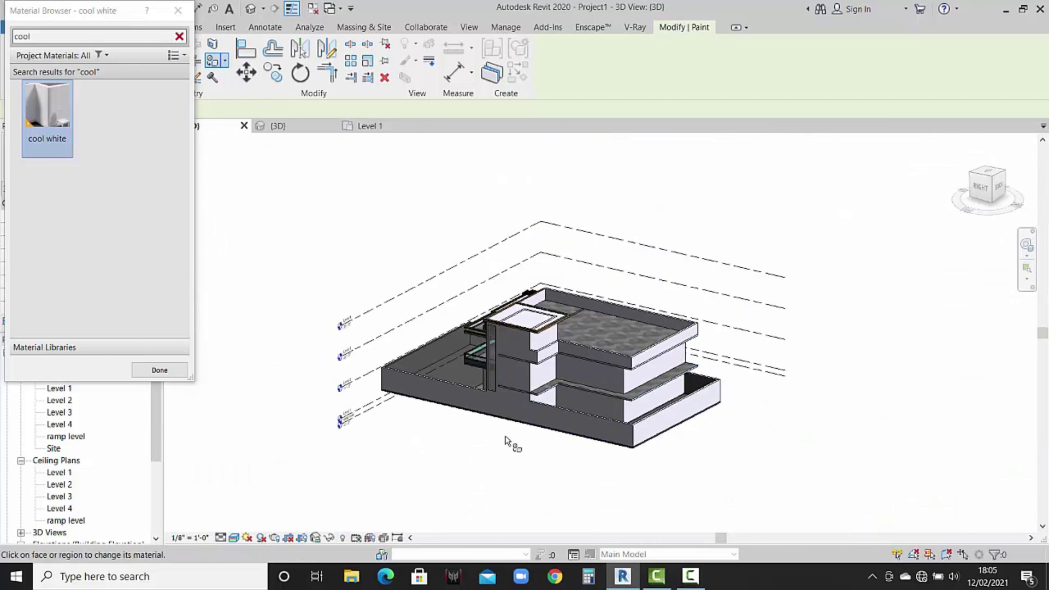
middle_click_drag(495, 444, 732, 445, "shift")
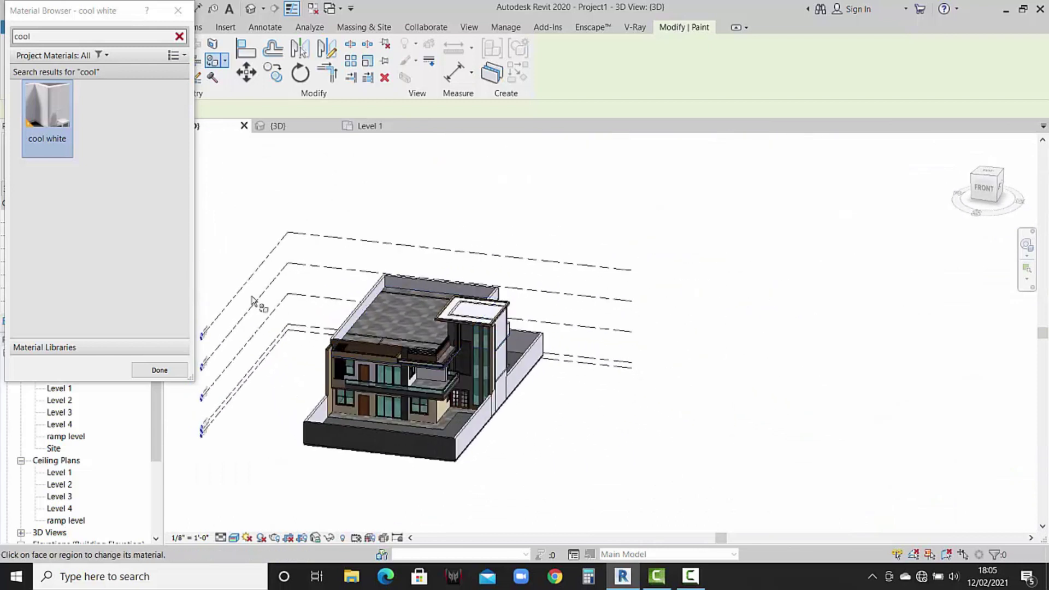
Finish painting, then orbit and zoom the 3D view to inspect the painted house.
left_click(160, 371)
key("Escape")
scroll(591, 395, "down", 2)
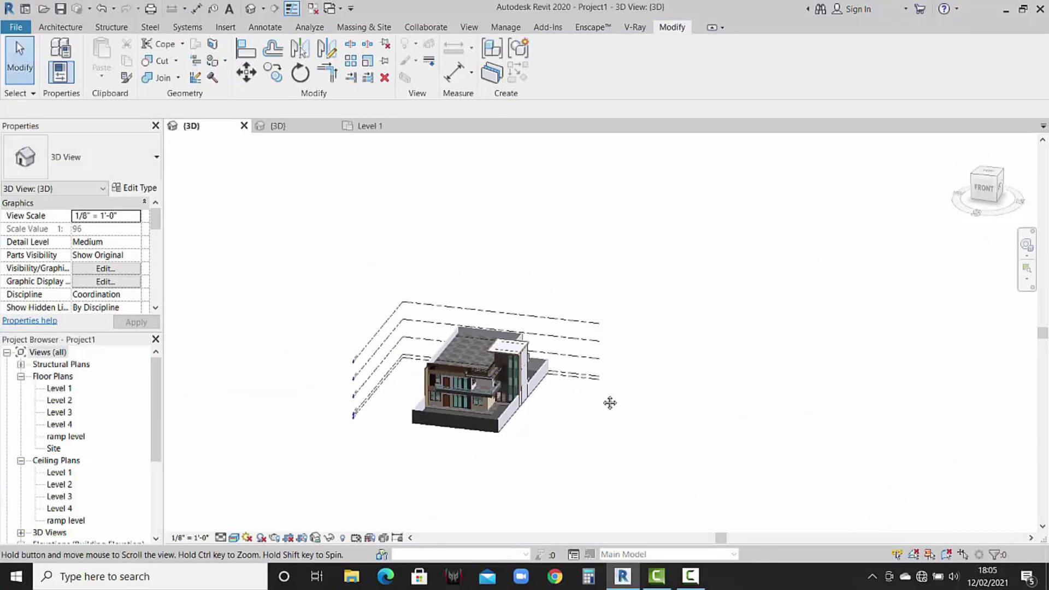
scroll(471, 406, "up", 2)
scroll(470, 415, "up", 2)
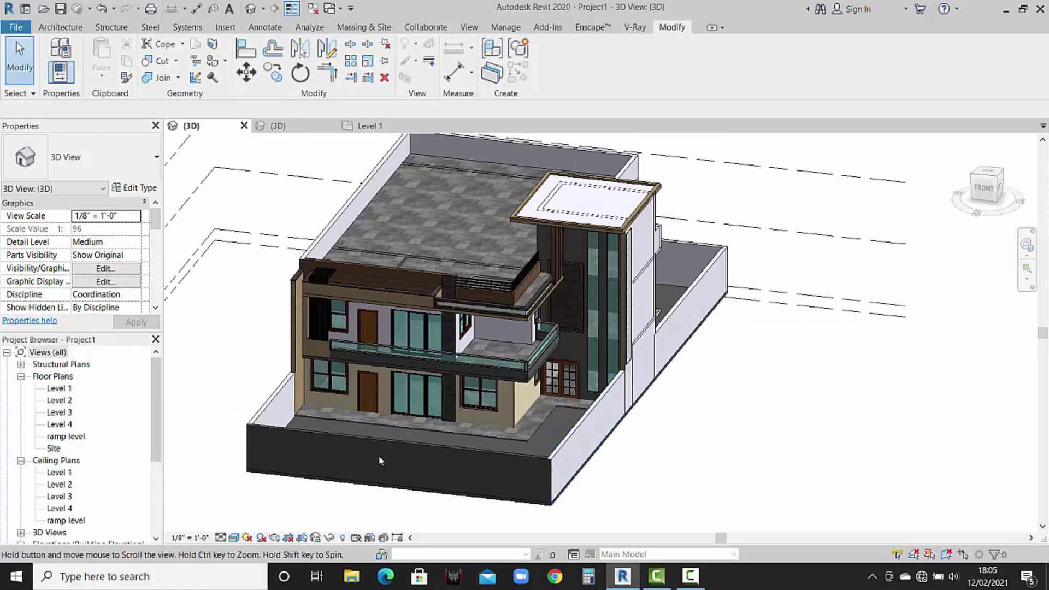
mouse_move(442, 458)
middle_mouse_down("shift")
mouse_move(376, 476)
mouse_move(347, 457)
middle_mouse_up("shift")
scroll(355, 330, "up", 2)
scroll(354, 334, "up", 2)
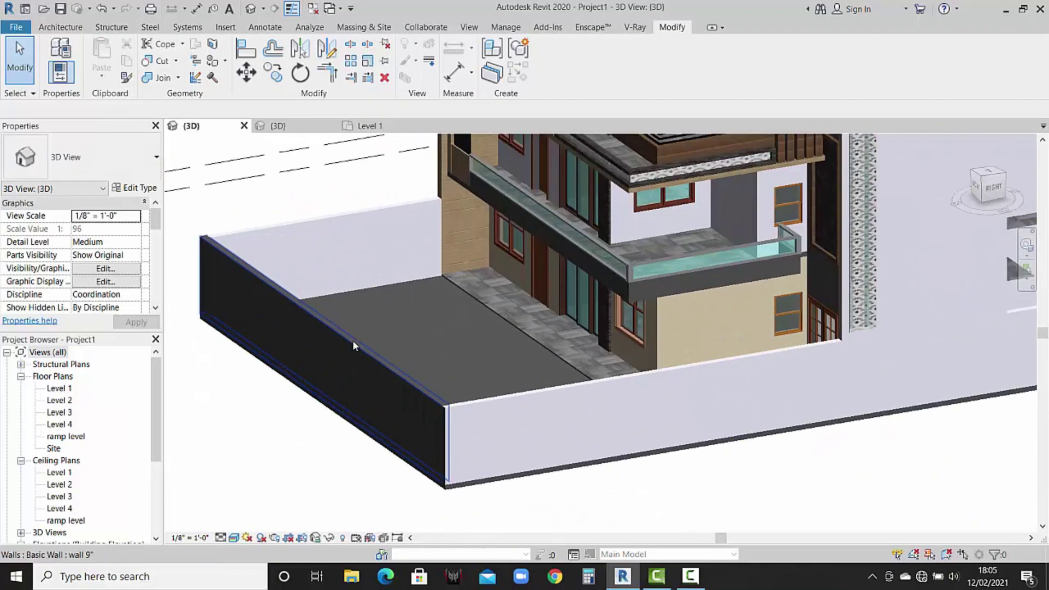
scroll(352, 340, "up", 2)
middle_click_drag(352, 340, 414, 424)
scroll(414, 424, "down", 1)
scroll(410, 420, "down", 3)
scroll(407, 418, "down", 2)
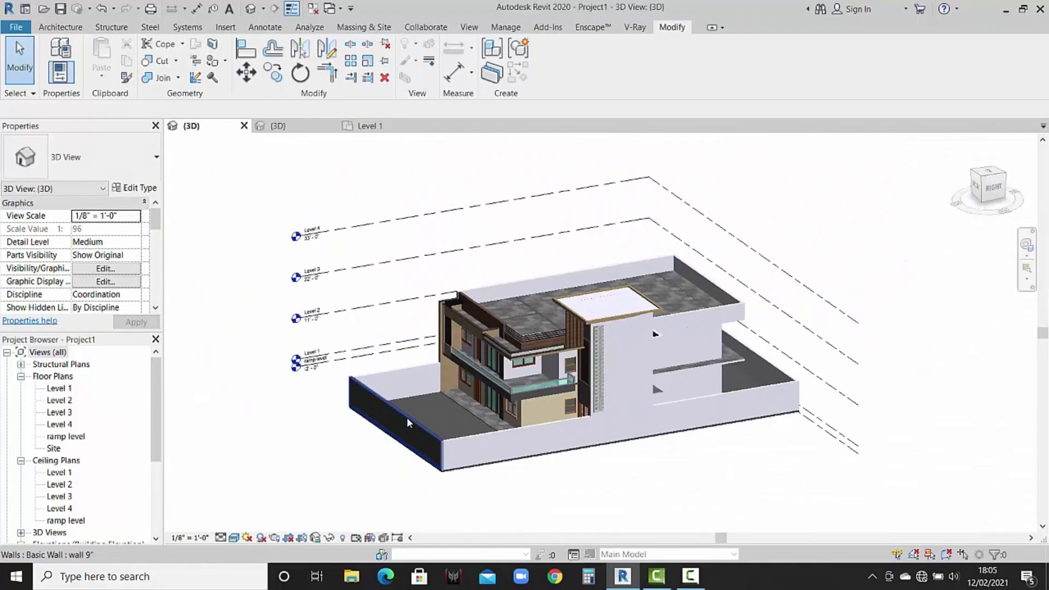
scroll(406, 417, "down", 1)
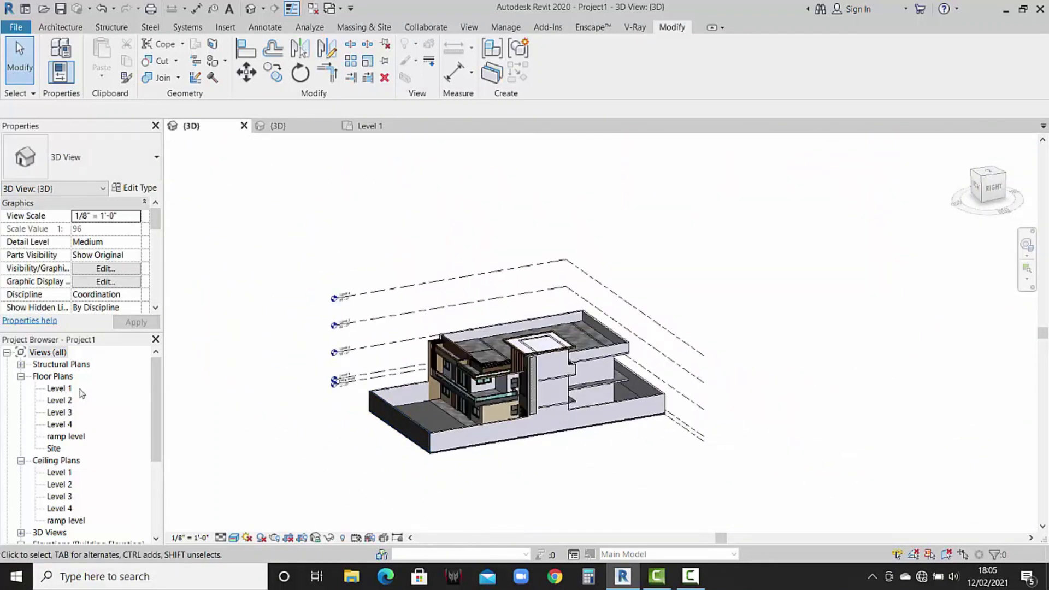
scroll(420, 426, "up", 4)
scroll(404, 442, "up", 1)
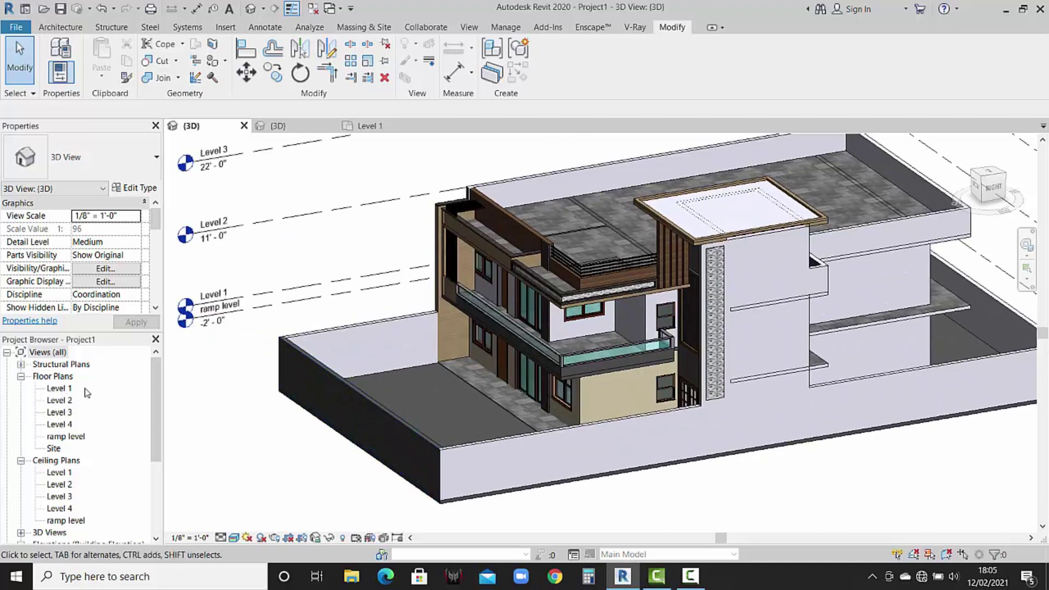
Open the Level 1 floor plan from Floor Plans.
double_click(60, 389)
scroll(427, 360, "down", 2)
scroll(434, 367, "down", 2)
Start the Split Element tool (SL) on the Level 1 plan's 9-inch boundary wall.
scroll(437, 371, "down", 2)
key("s")
key("l")
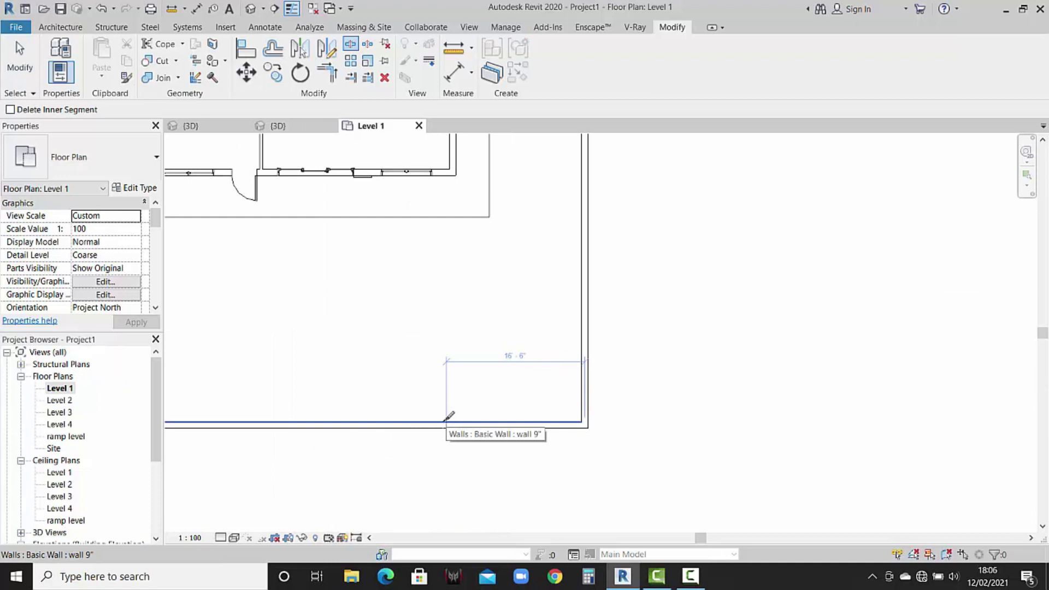
scroll(434, 407, "down", 2)
scroll(445, 417, "down", 1)
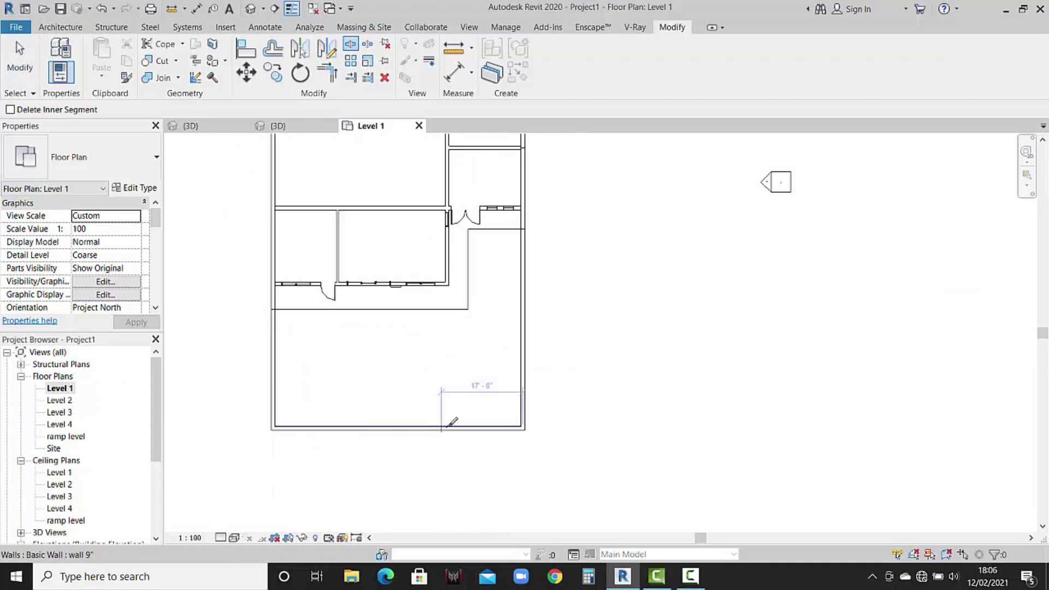
scroll(469, 426, "up", 2)
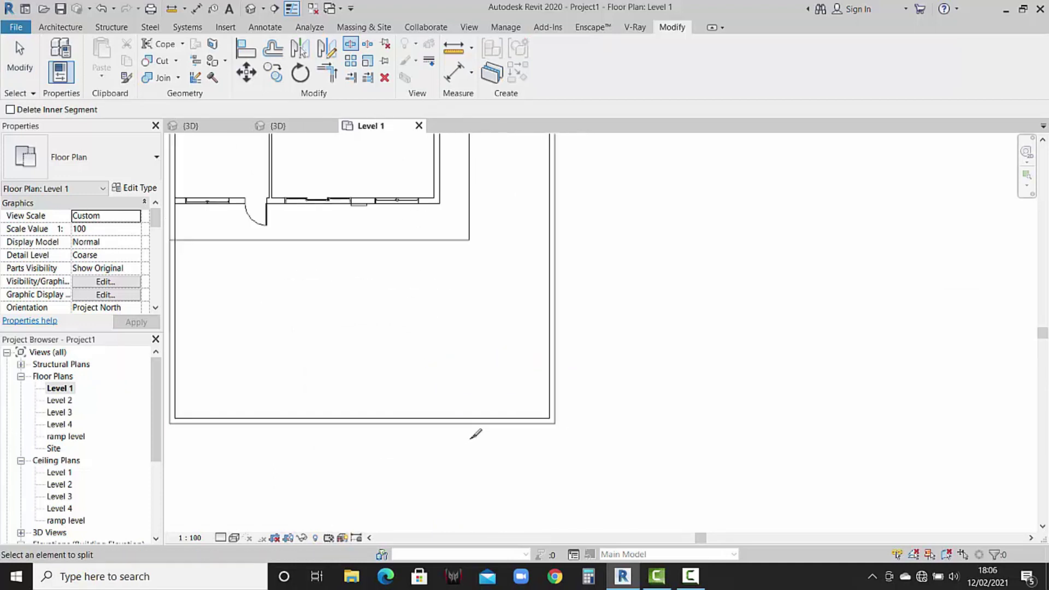
scroll(459, 410, "up", 2)
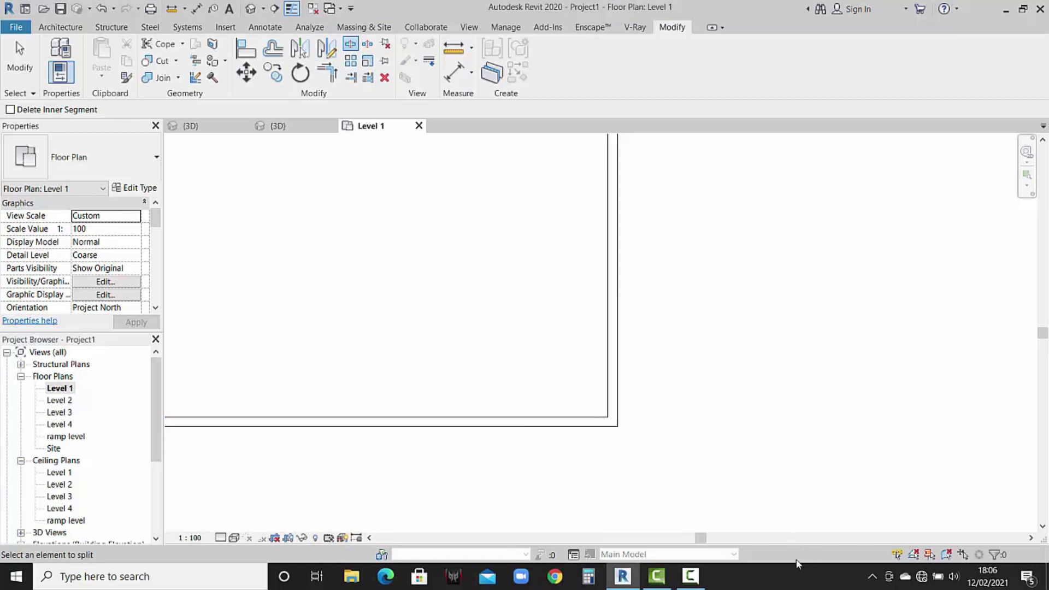
Pan and zoom around the house site in 3D, then select 3D View 2.
left_click(690, 576)
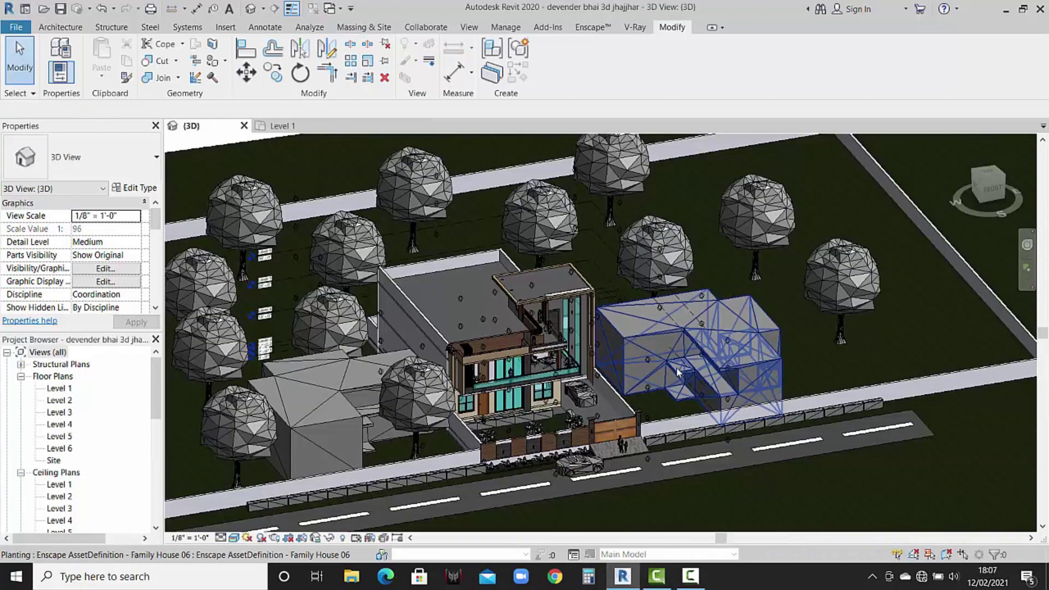
middle_click_drag(575, 448, 608, 425)
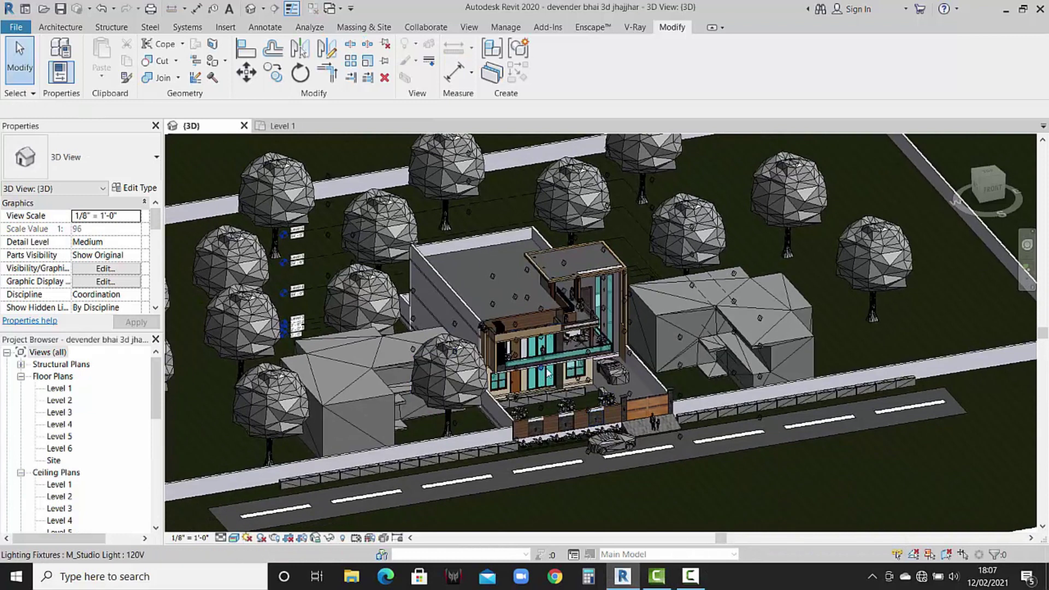
scroll(572, 358, "up", 2)
scroll(573, 358, "up", 2)
scroll(572, 358, "up", 1)
scroll(572, 358, "up", 1)
scroll(572, 358, "up", 1)
scroll(572, 358, "up", 1)
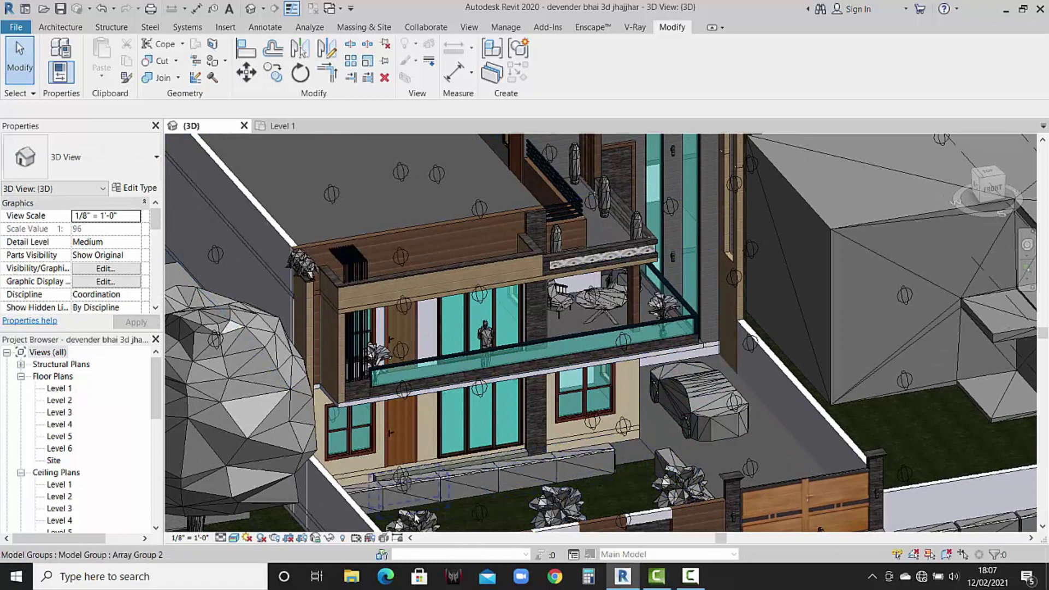
scroll(493, 449, "down", 3)
scroll(494, 450, "down", 2)
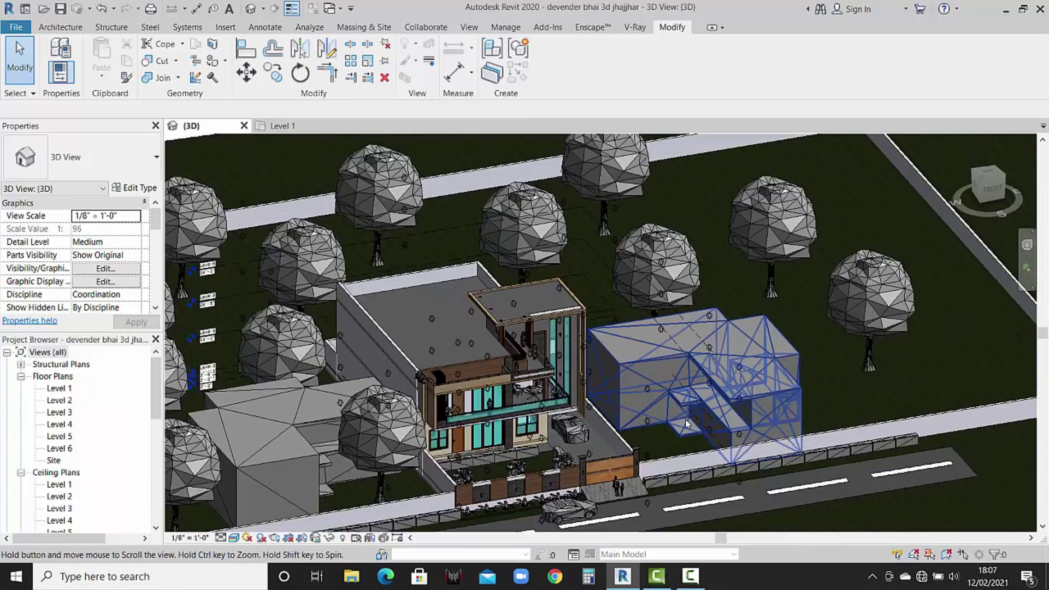
middle_click_drag(700, 432, 714, 436)
scroll(714, 435, "down", 2)
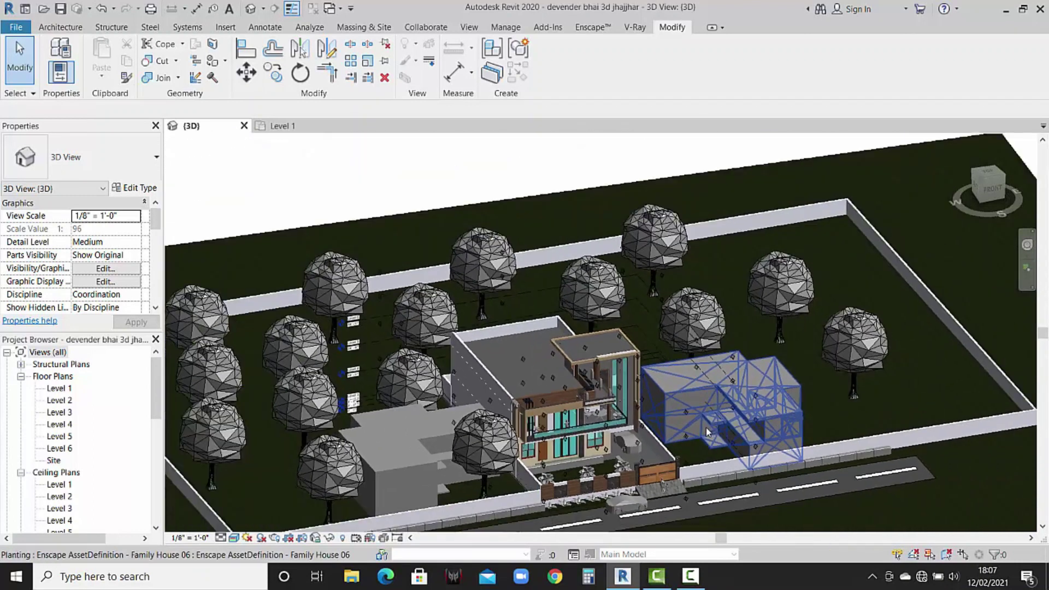
scroll(87, 431, "down", 5)
left_click(76, 426)
Open 3D View 2, recentre the house, and launch the Enscape real-time render.
double_click(75, 426)
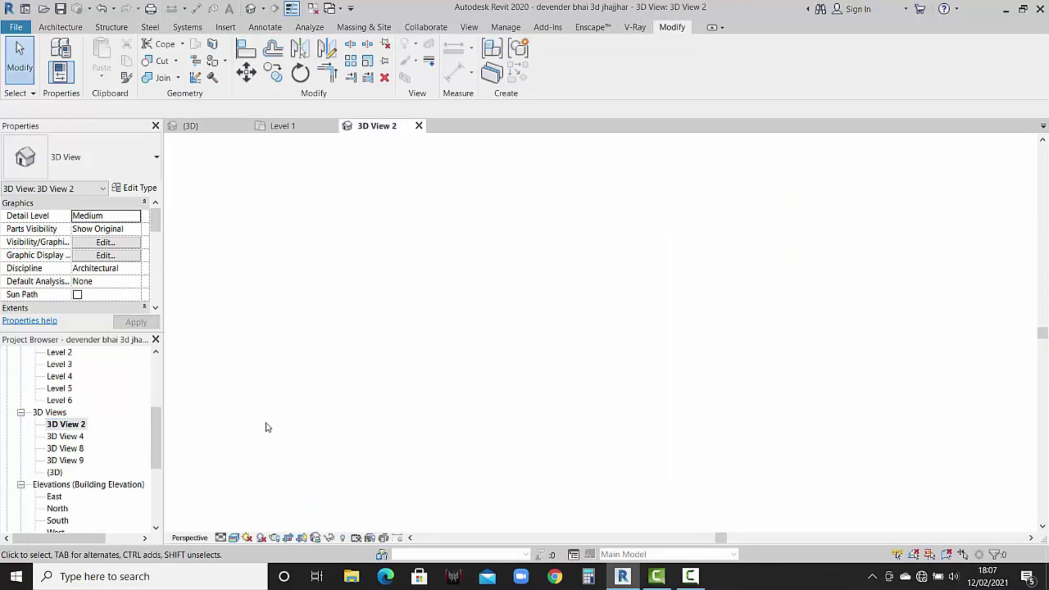
scroll(669, 305, "up", 2)
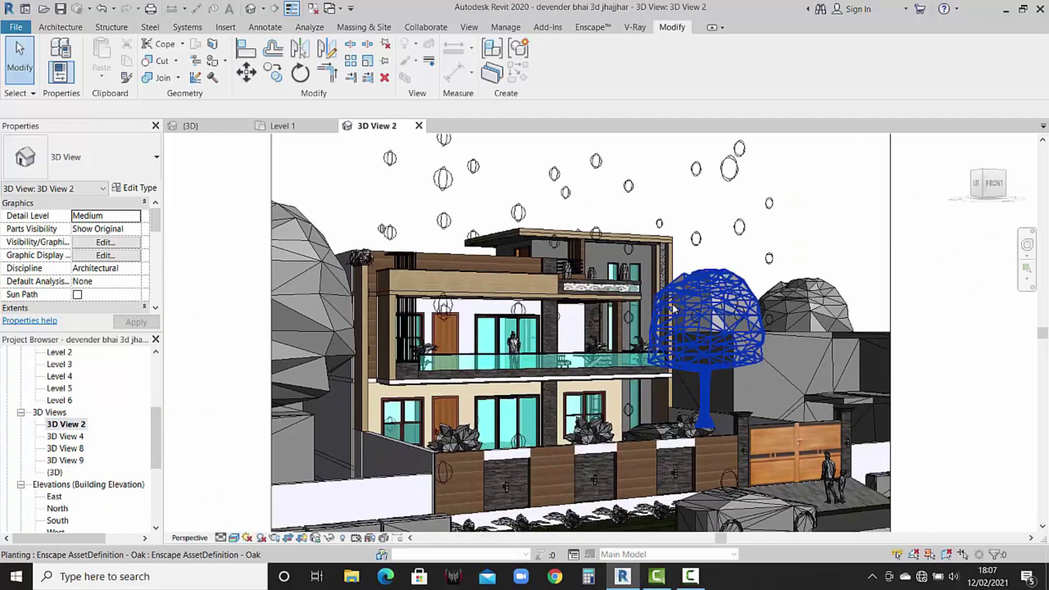
scroll(672, 303, "up", 3)
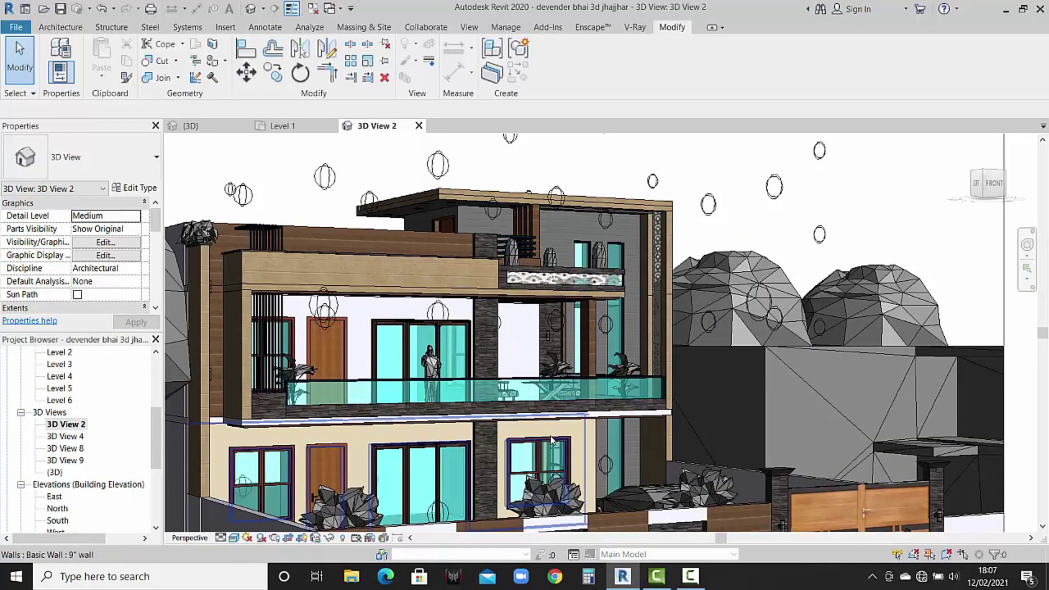
scroll(546, 431, "down", 2)
mouse_move(585, 423)
middle_mouse_down()
mouse_move(625, 397)
mouse_move(629, 406)
middle_mouse_up()
scroll(629, 407, "down", 2)
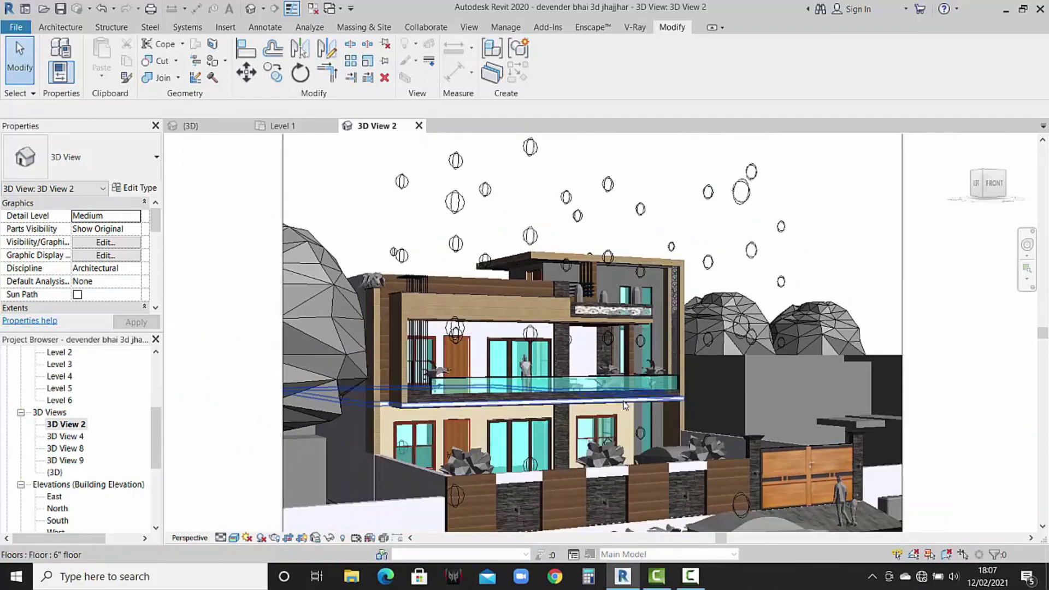
left_click(593, 27)
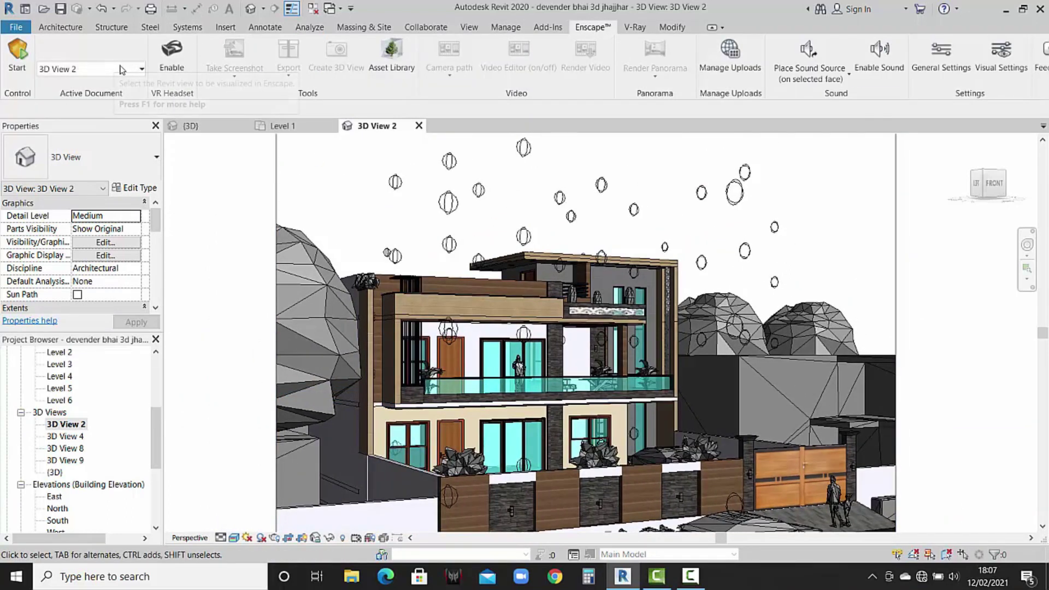
left_click(179, 85)
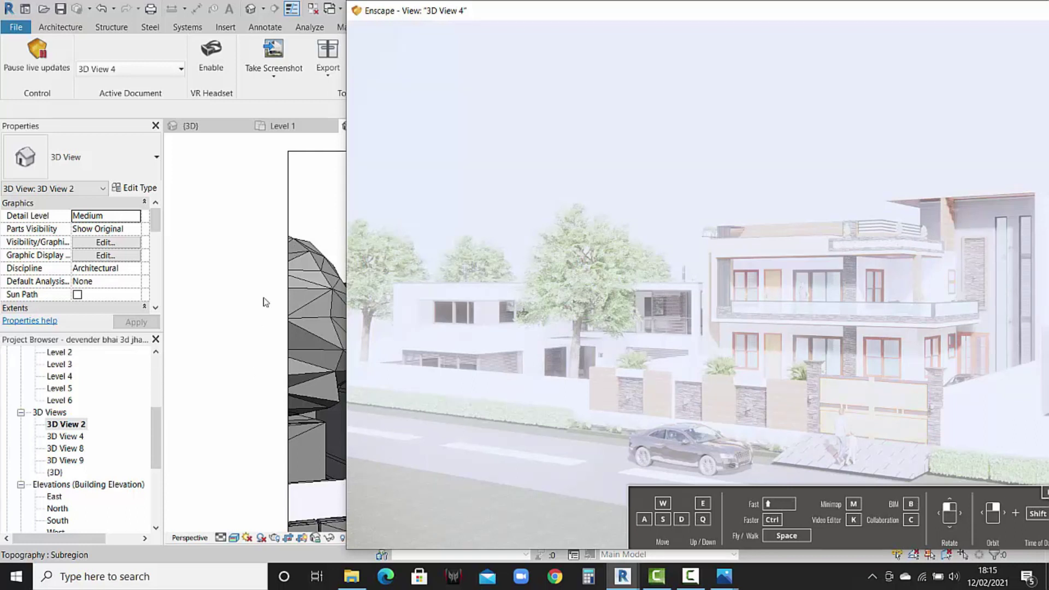
Lower the Enscape Visual Settings exposure in two passes to about 32%.
left_click(295, 23)
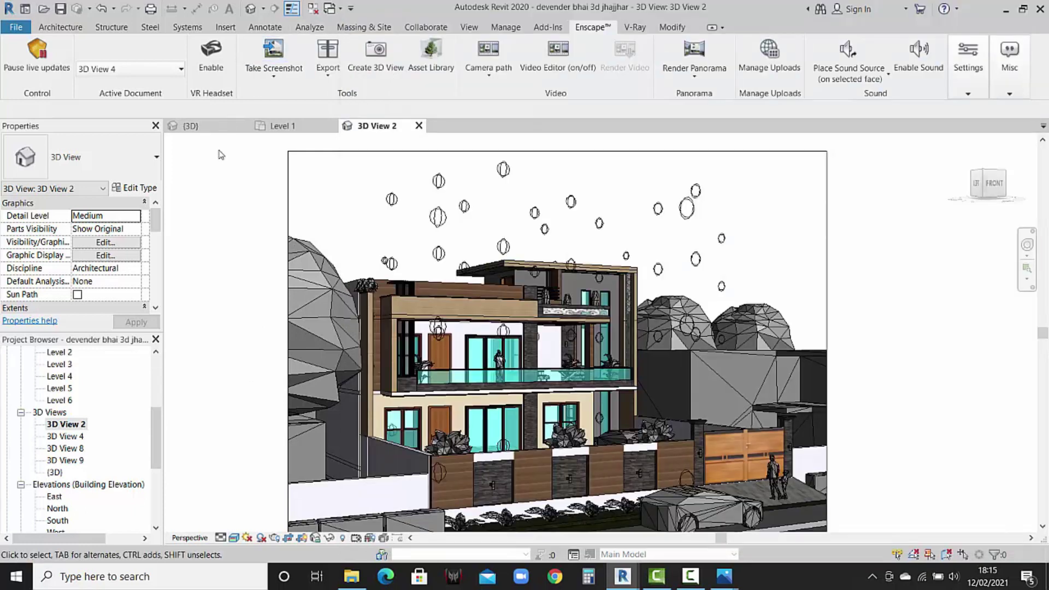
left_click(982, 93)
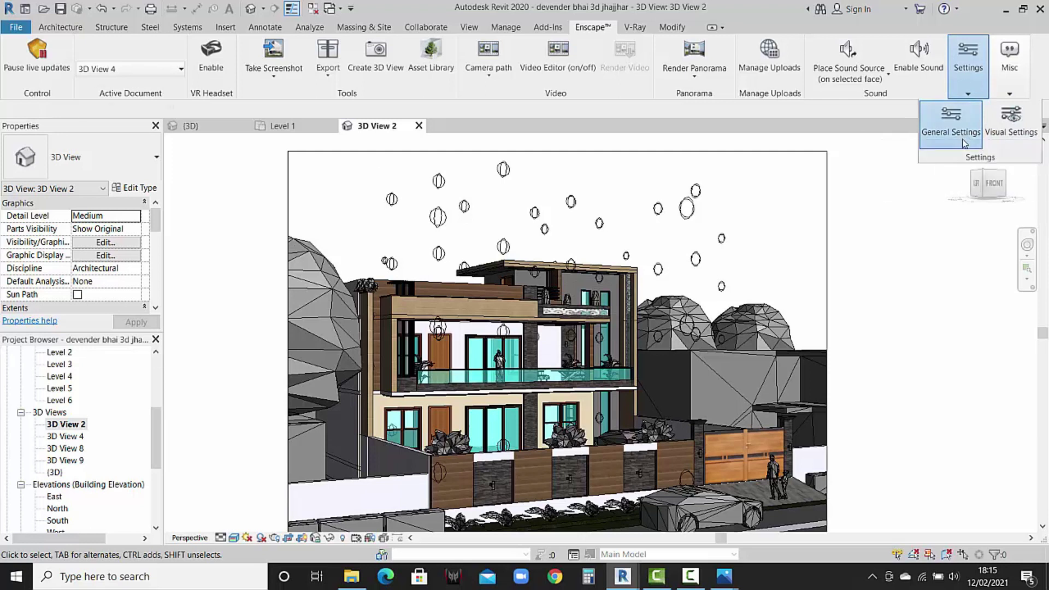
left_click(965, 140)
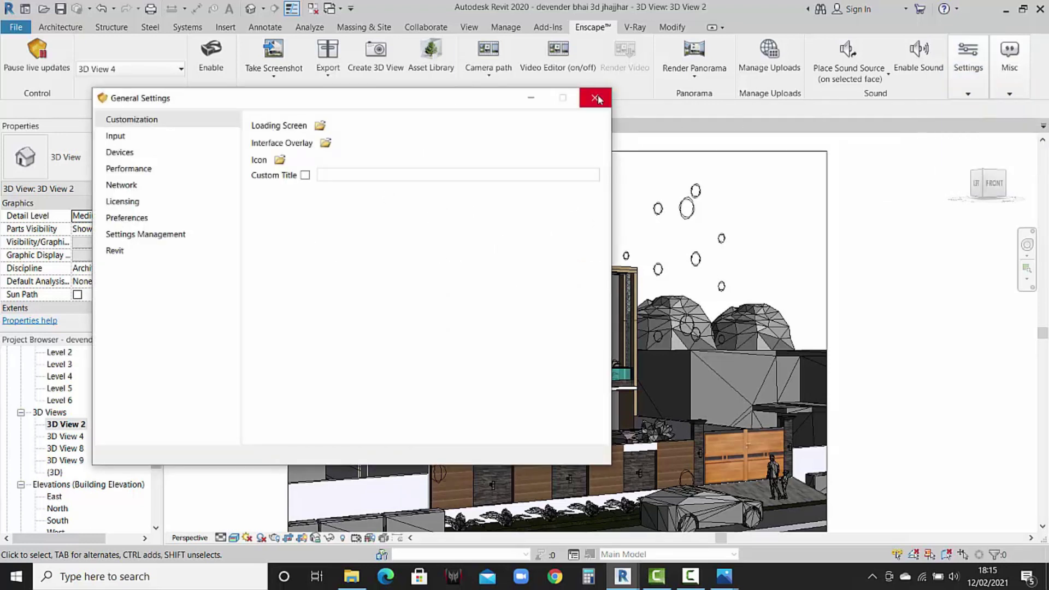
left_click(594, 97)
left_click(968, 94)
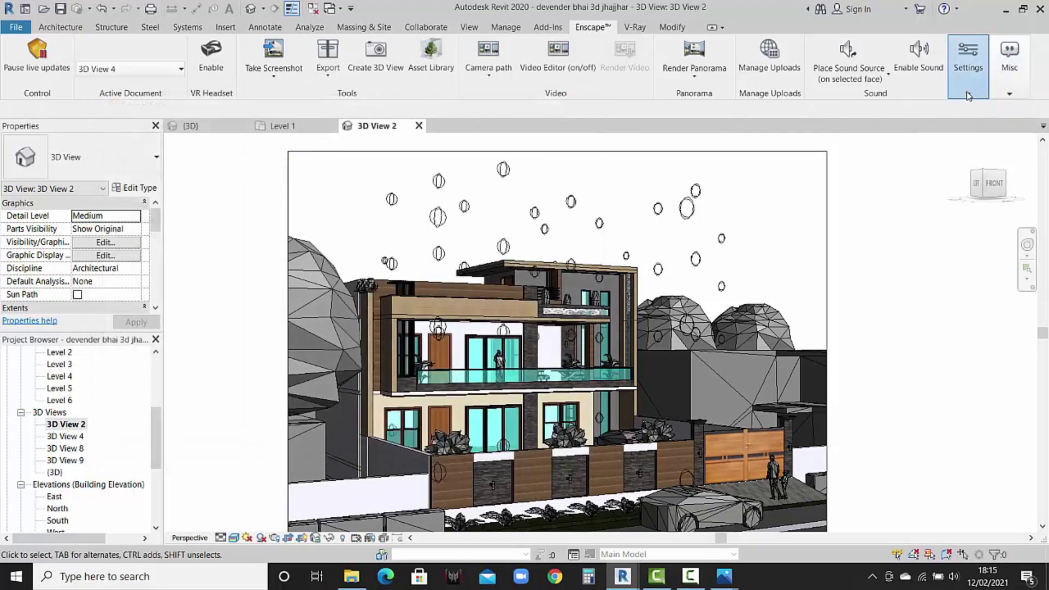
left_click(1011, 126)
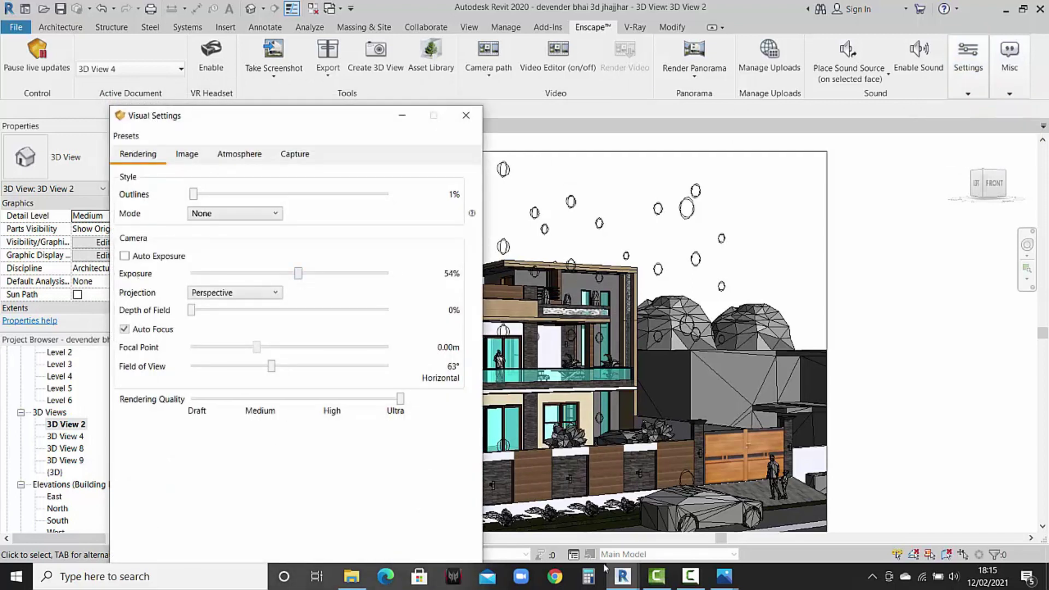
left_click(658, 542)
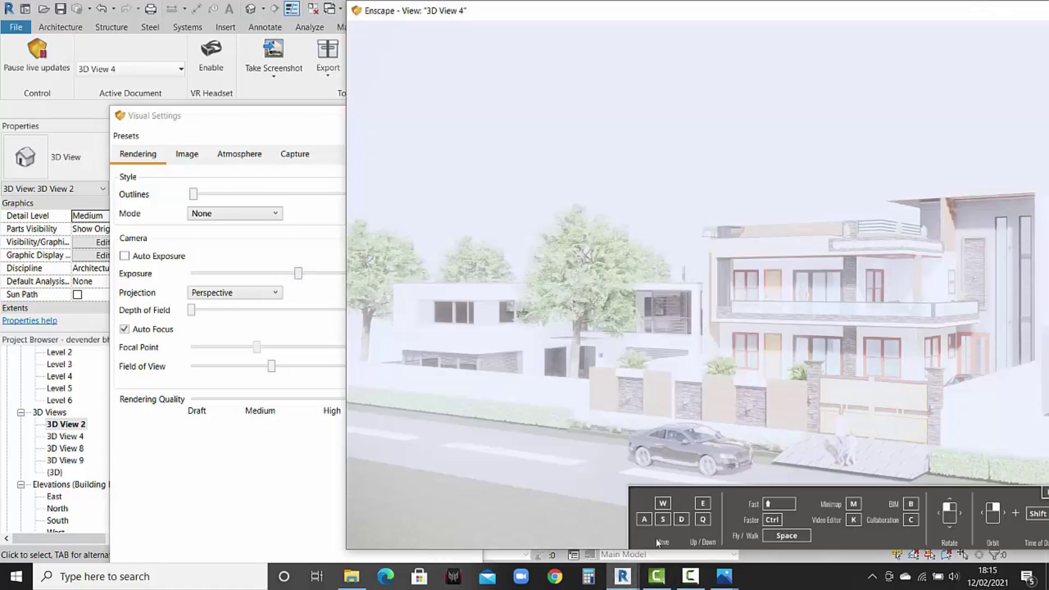
left_click_drag(298, 275, 264, 280)
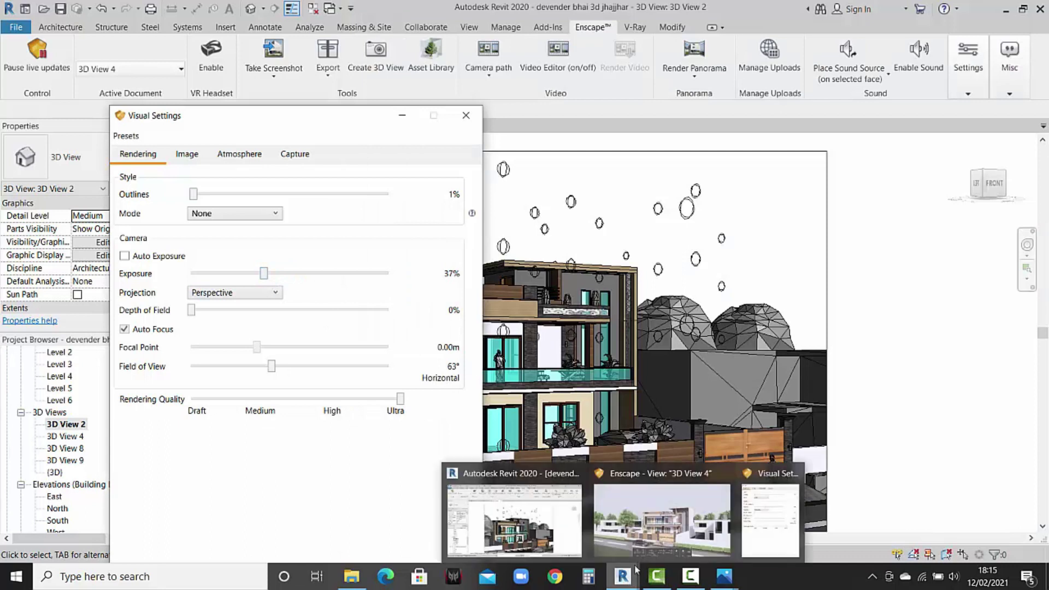
mouse_move(622, 576)
left_click(656, 516)
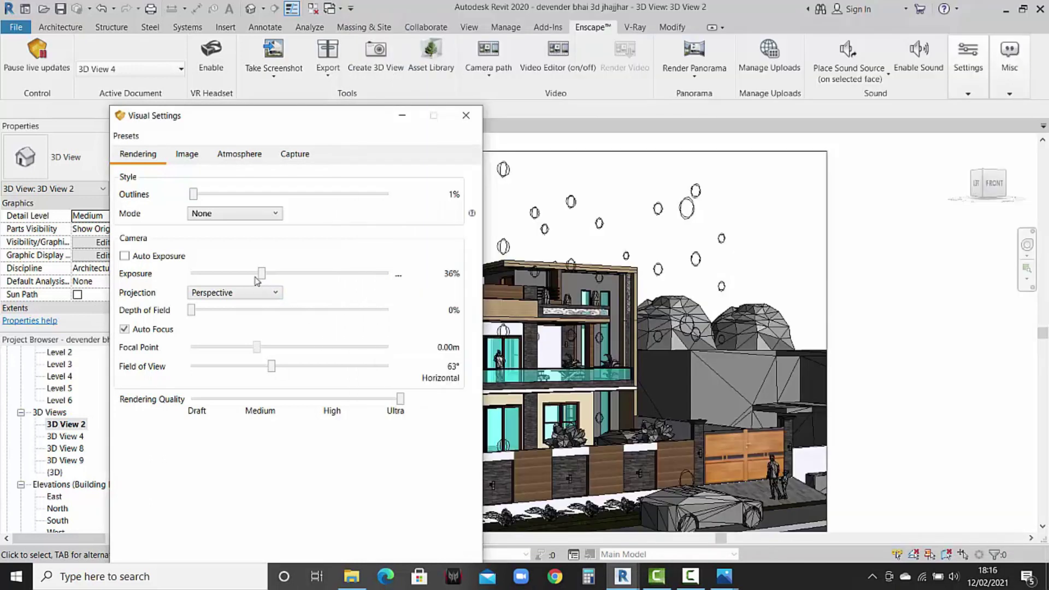
left_click(258, 276)
left_click_drag(247, 277, 256, 279)
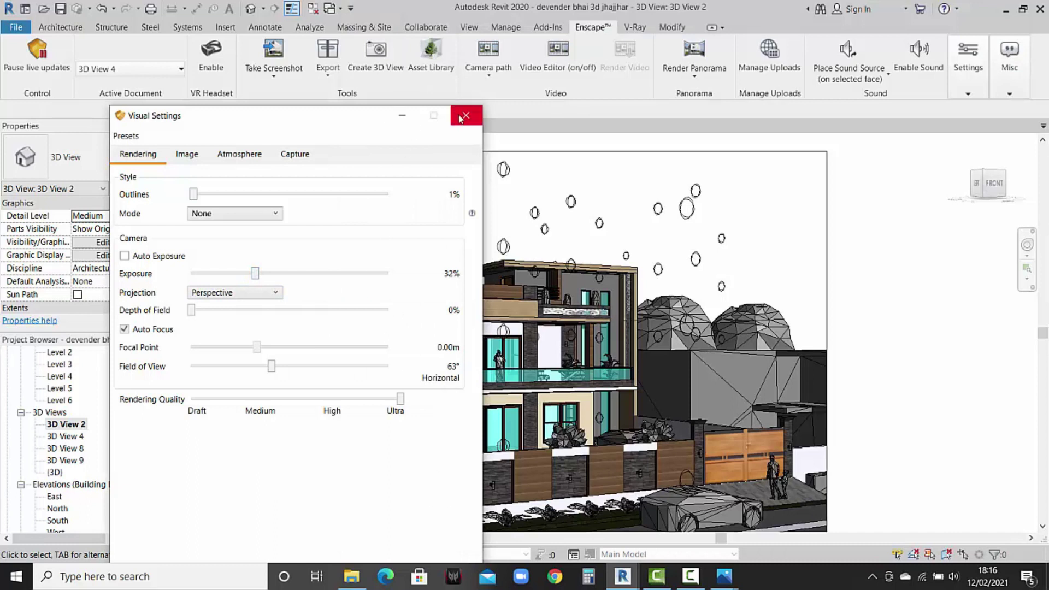
left_click(464, 116)
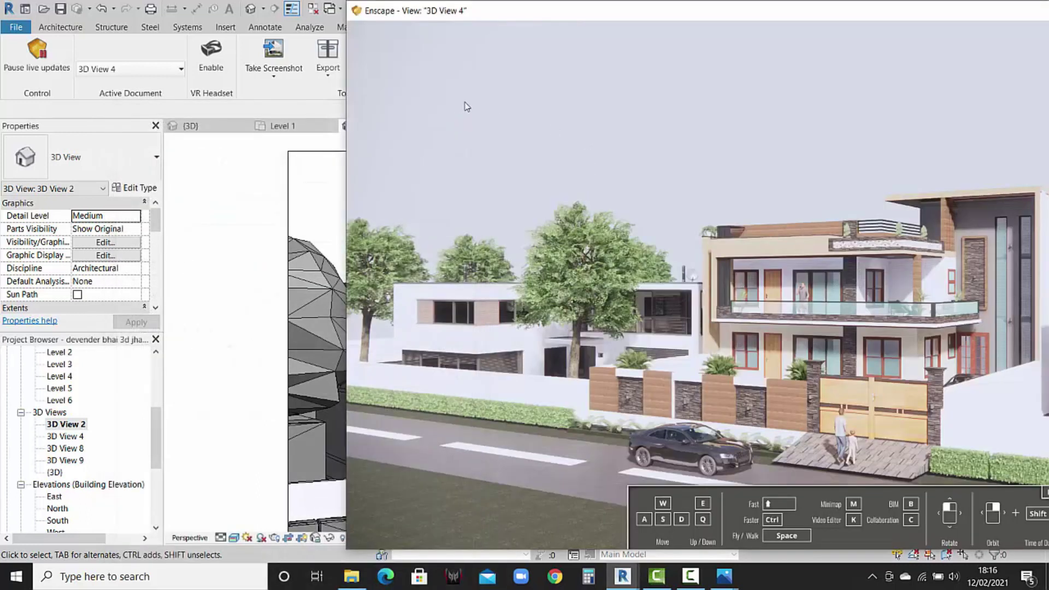
Render the current street view as an image into the document.
left_click(268, 81)
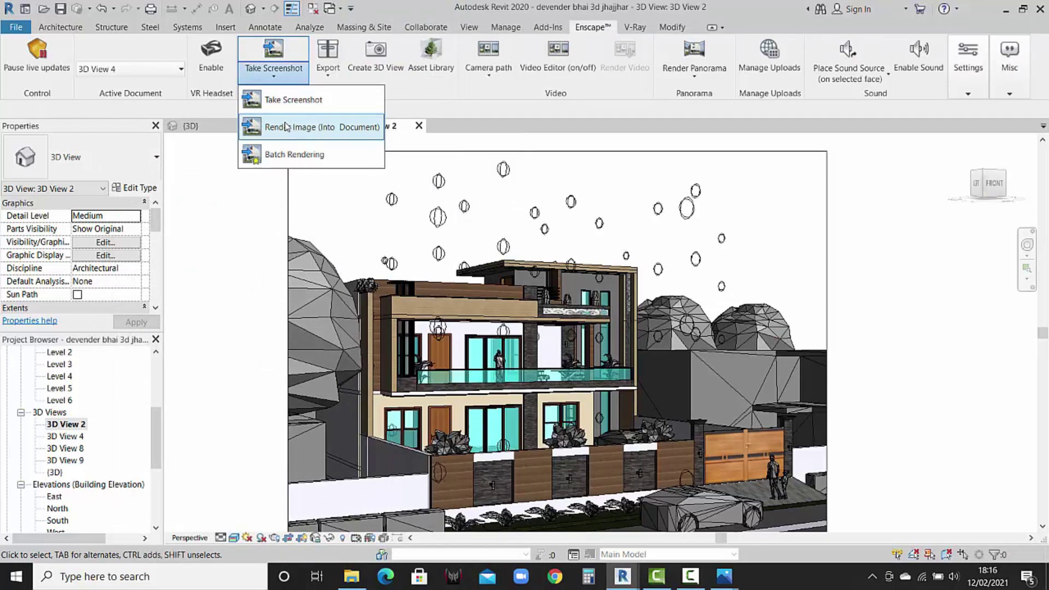
left_click(285, 126)
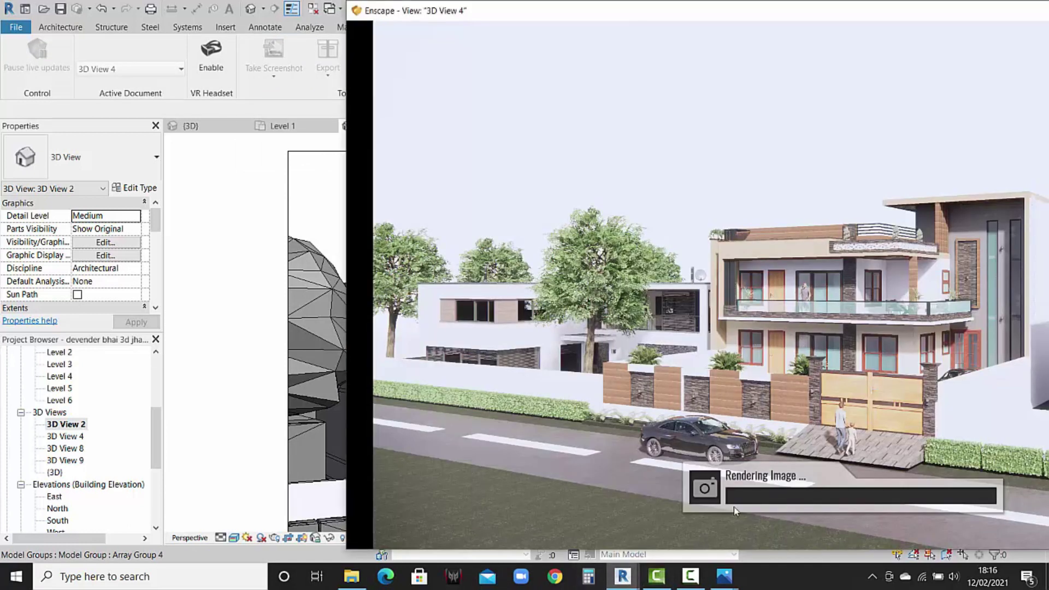
left_click(727, 498)
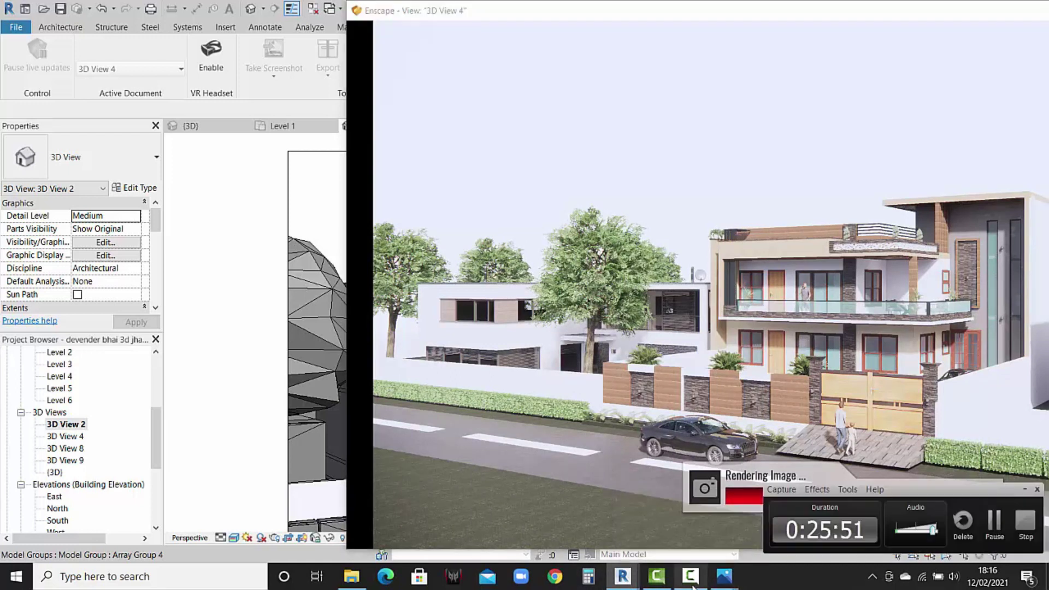